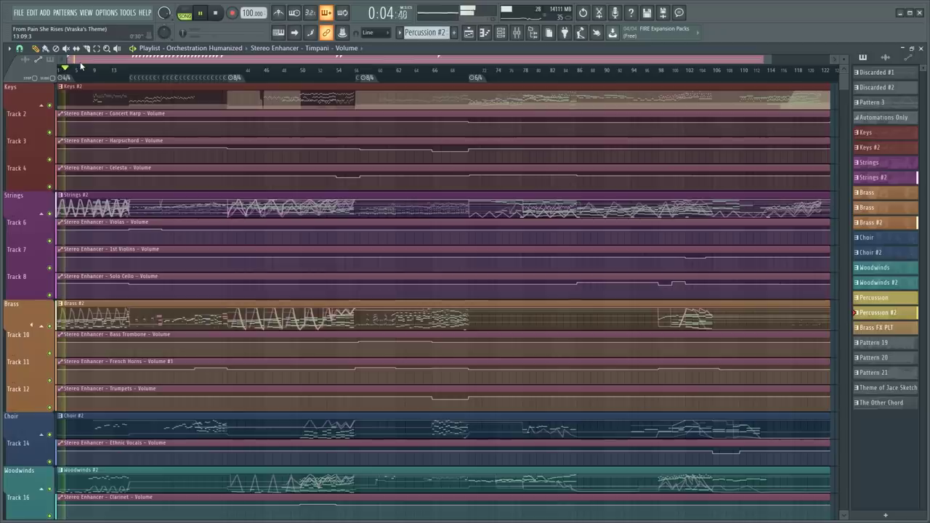
Look through the playing orchestral arrangement from the Keys and Strings tracks down to the percussion and mixing automation
{"action": "scroll", "coordinate": [65, 71], "scroll_direction": "up", "scroll_amount": 2}
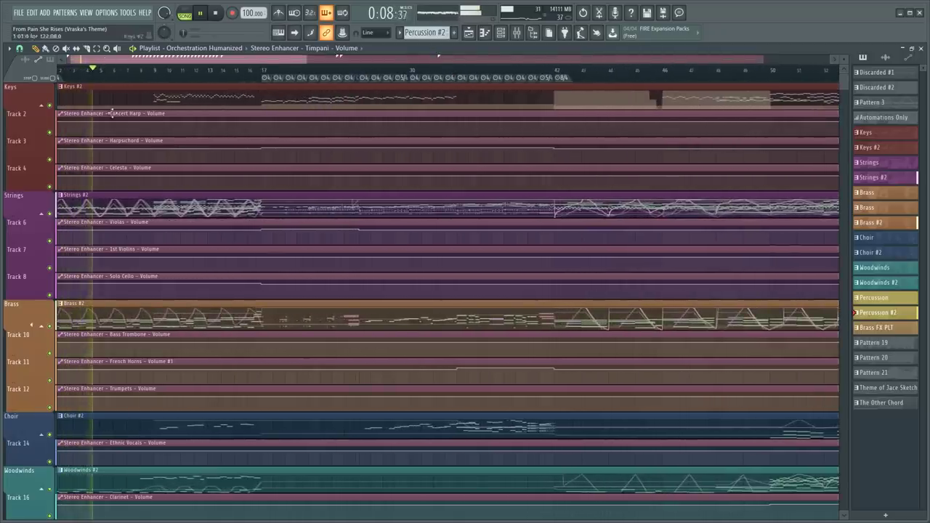
{"action": "scroll", "coordinate": [127, 381], "scroll_direction": "down", "scroll_amount": 1}
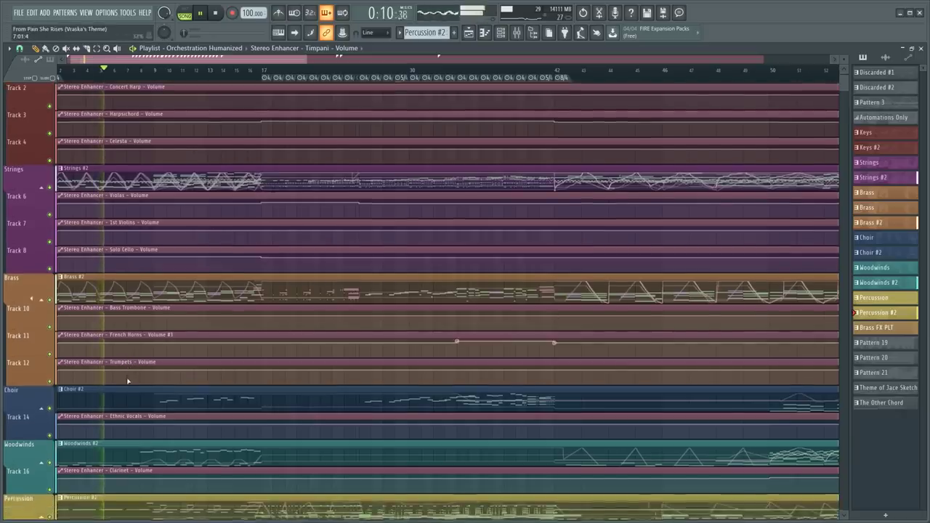
{"action": "scroll", "coordinate": [127, 380], "scroll_direction": "down", "scroll_amount": 10}
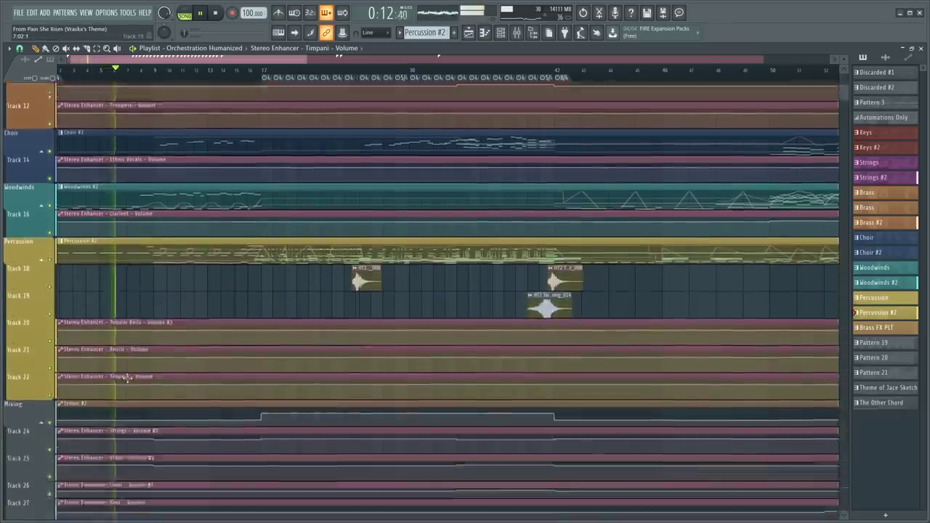
{"action": "scroll", "coordinate": [127, 378], "scroll_direction": "down", "scroll_amount": 5}
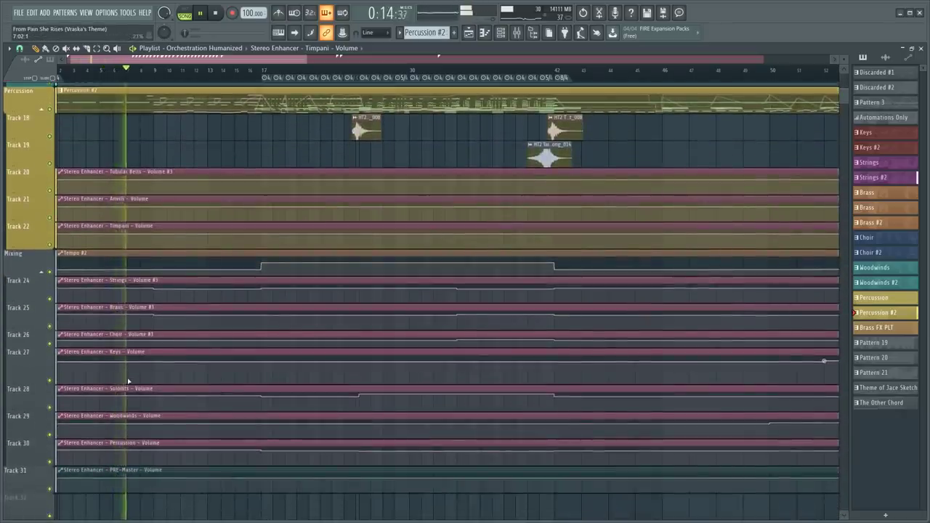
{"action": "scroll", "coordinate": [128, 380], "scroll_direction": "up", "scroll_amount": 16}
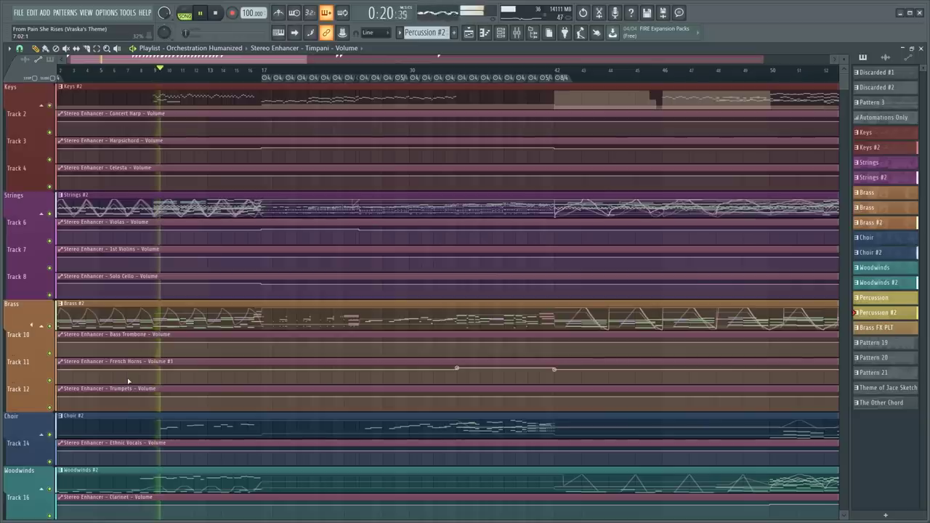
{"action": "scroll", "coordinate": [127, 380], "scroll_direction": "left", "scroll_amount": 1}
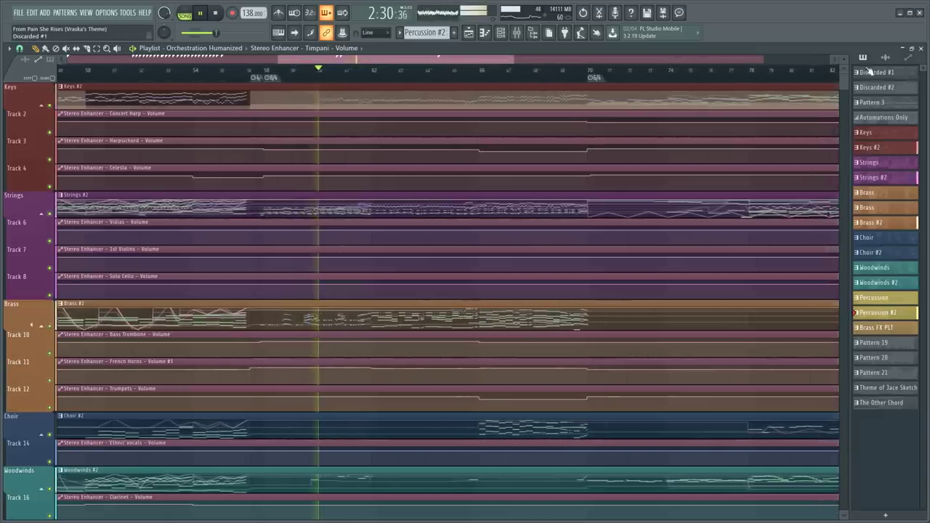
{"action": "left_click_drag", "start_coordinate": [844, 59], "coordinate": [844, 55]}
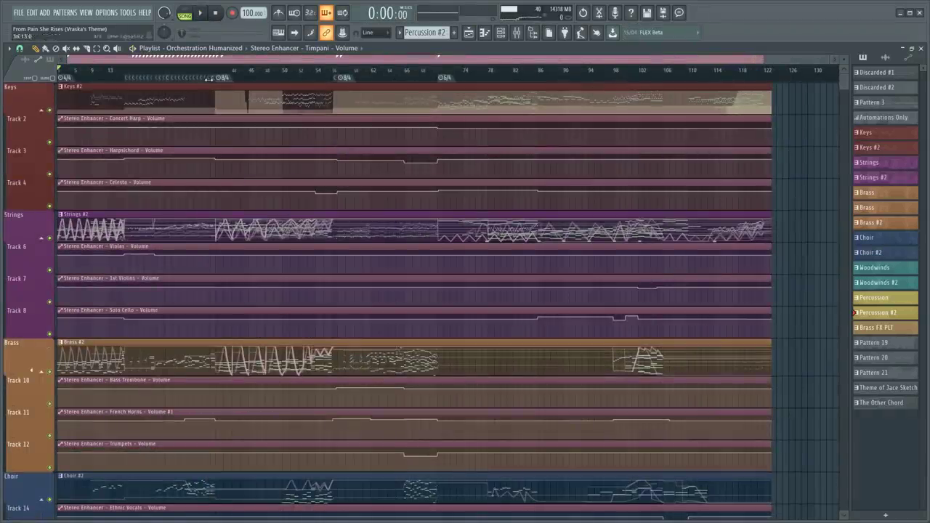
{"action": "scroll", "coordinate": [289, 75], "scroll_direction": "up", "scroll_amount": 2}
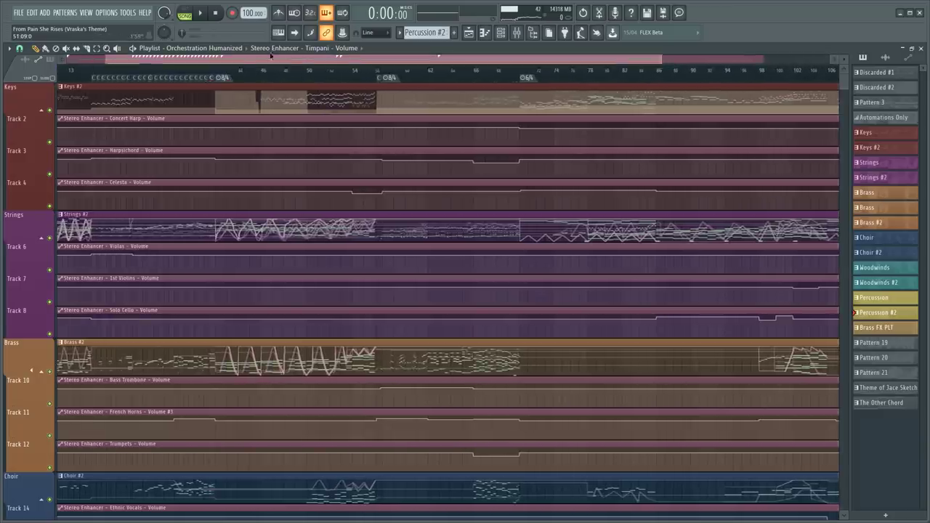
{"action": "left_click_drag", "start_coordinate": [272, 58], "coordinate": [207, 62]}
{"action": "scroll", "coordinate": [209, 71], "scroll_direction": "down", "scroll_amount": 2}
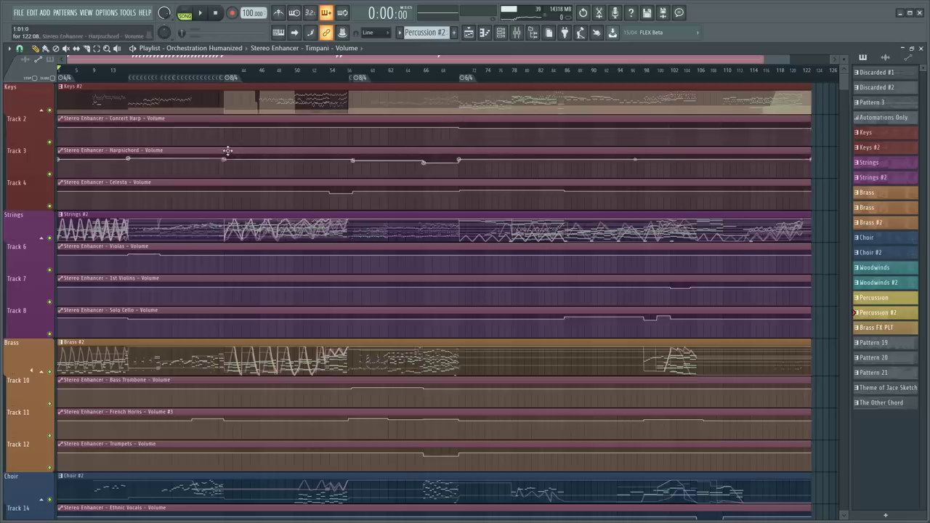
{"action": "scroll", "coordinate": [259, 188], "scroll_direction": "down", "scroll_amount": 5}
{"action": "scroll", "coordinate": [260, 188], "scroll_direction": "down", "scroll_amount": 3}
{"action": "scroll", "coordinate": [234, 242], "scroll_direction": "up", "scroll_amount": 10}
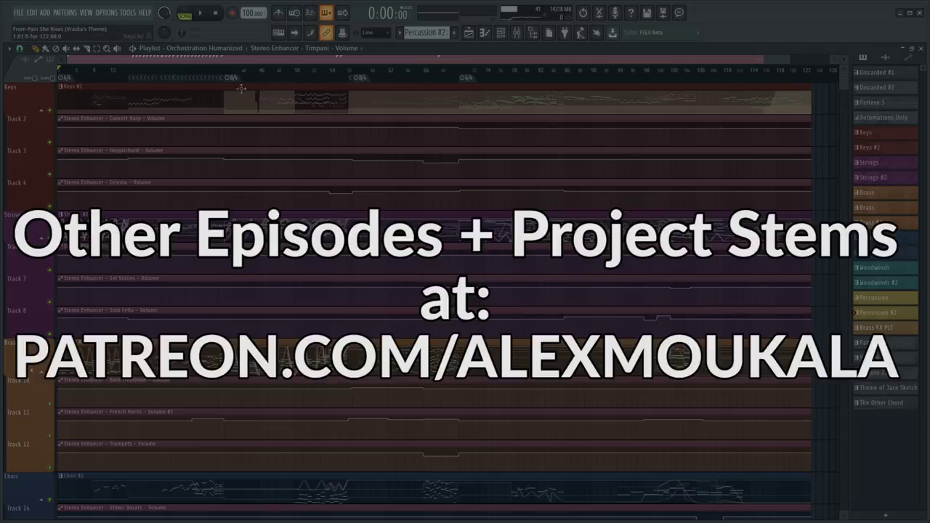
{"action": "scroll", "coordinate": [235, 80], "scroll_direction": "up", "scroll_amount": 2}
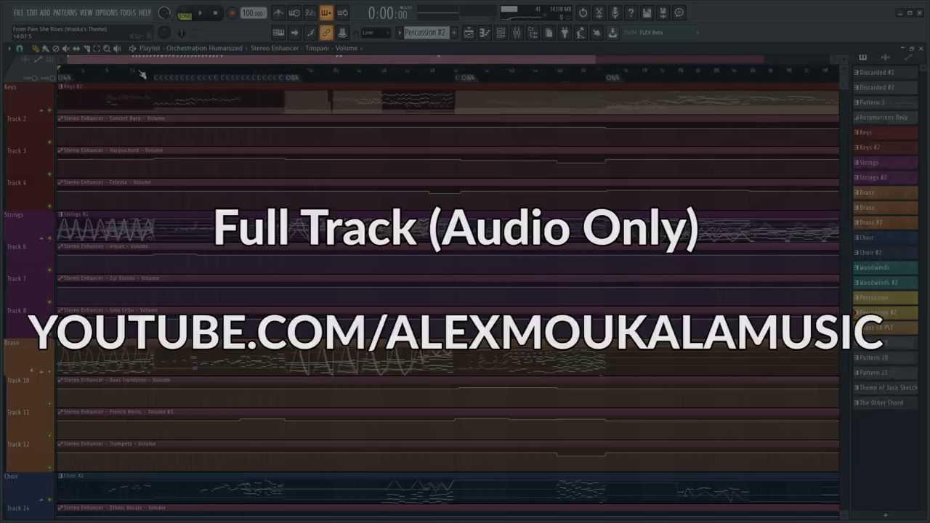
{"action": "scroll", "coordinate": [143, 71], "scroll_direction": "down", "scroll_amount": 3}
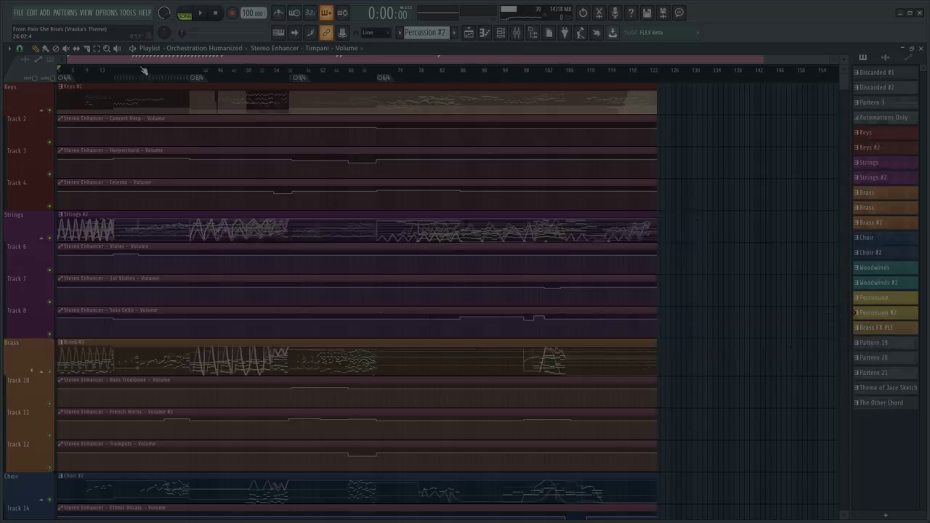
{"action": "scroll", "coordinate": [264, 177], "scroll_direction": "up", "scroll_amount": 1}
{"action": "scroll", "coordinate": [251, 173], "scroll_direction": "down", "scroll_amount": 6}
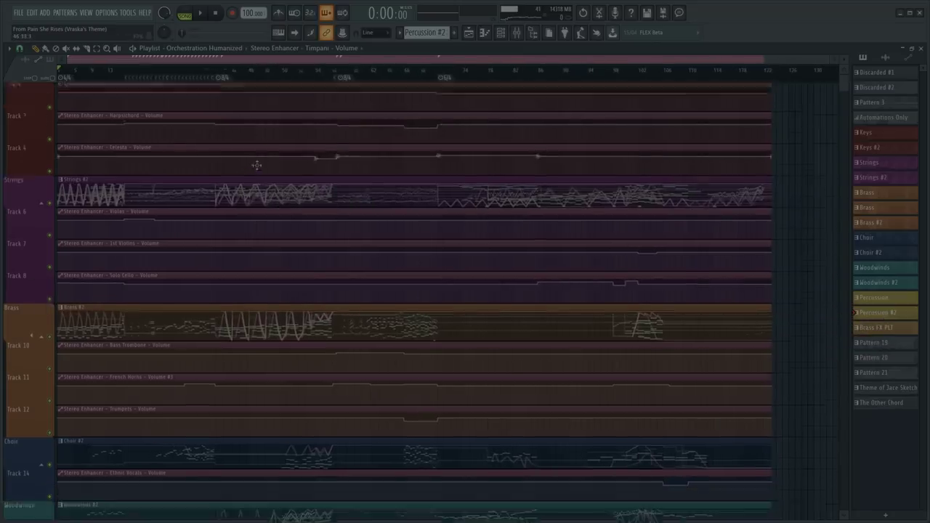
{"action": "scroll", "coordinate": [193, 203], "scroll_direction": "up", "scroll_amount": 5}
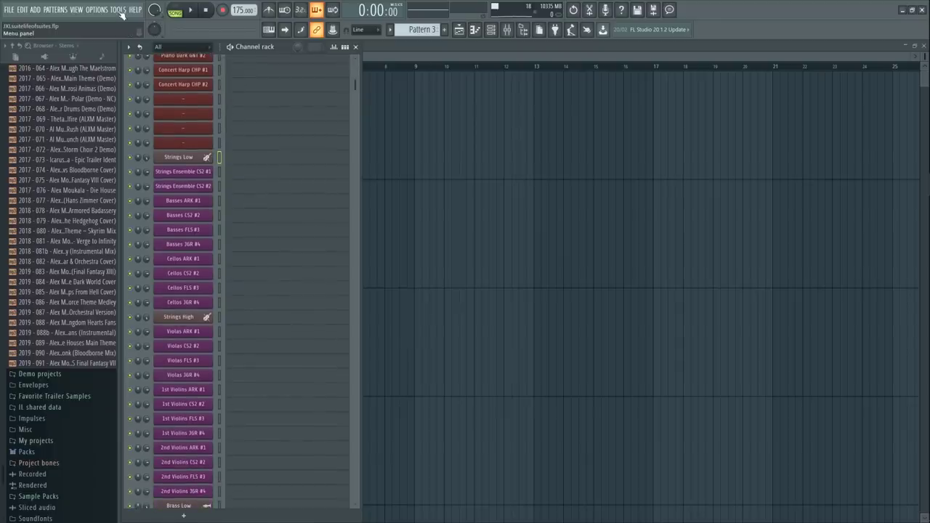
Check the time signature and timebase in the current project's settings
{"action": "left_click", "coordinate": [97, 9]}
{"action": "left_click", "coordinate": [109, 31]}
{"action": "left_click", "coordinate": [481, 113]}
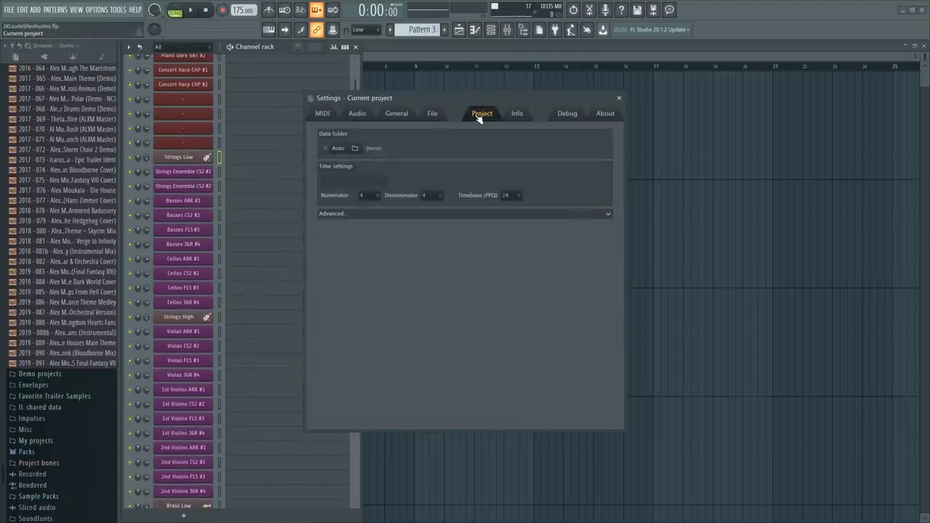
{"action": "left_click", "coordinate": [618, 98]}
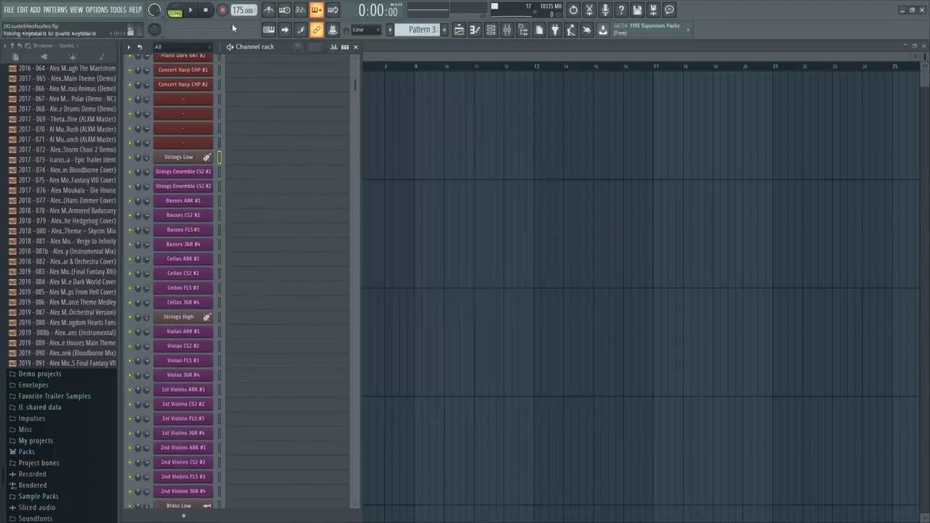
Tap in the beat with the tempo tapper and set the project tempo to 105 BPM
{"action": "right_click", "coordinate": [244, 10]}
{"action": "left_click", "coordinate": [343, 16]}
{"action": "left_click", "coordinate": [459, 231]}
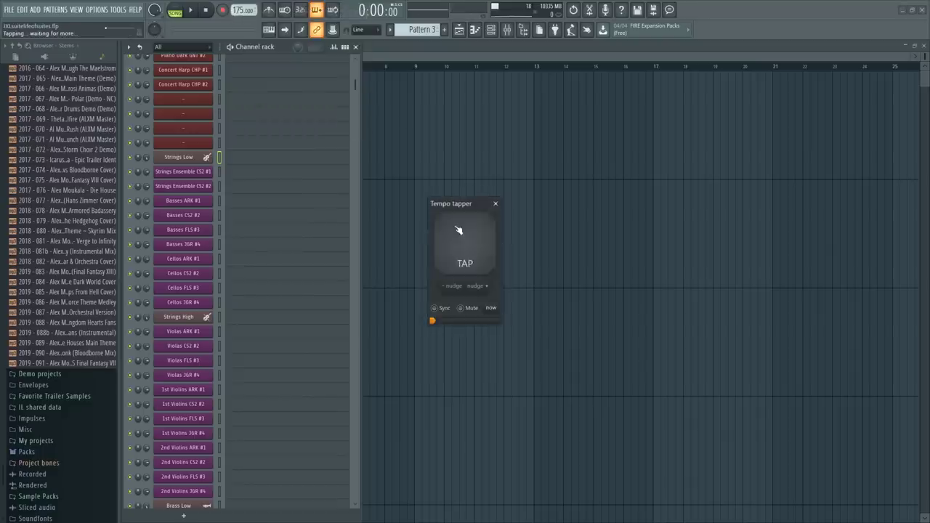
{"action": "left_click", "coordinate": [459, 231]}
{"action": "left_click", "coordinate": [459, 231]}
{"action": "left_click", "coordinate": [459, 231]}
{"action": "left_click", "coordinate": [496, 204]}
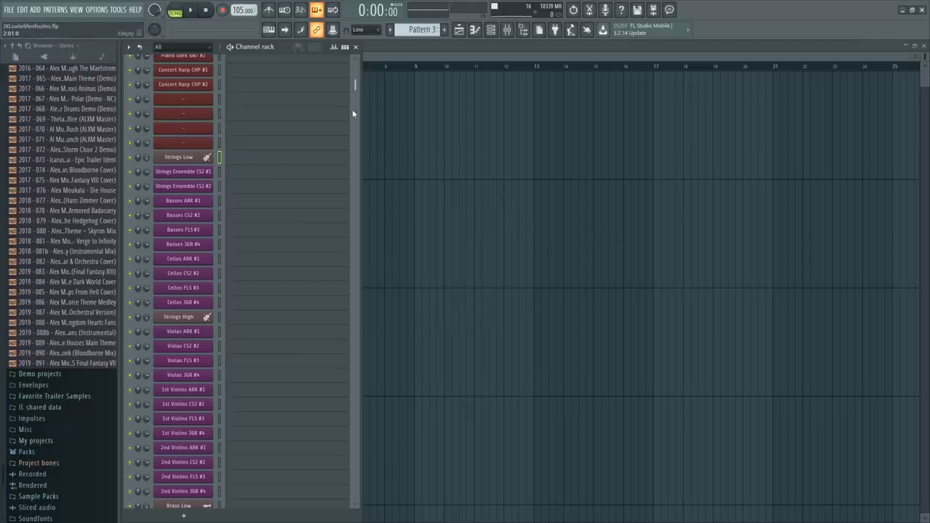
Inspect the Strings Low Kontakt multi and collapse its 02. Wolfenstein Strings (Low) Mult instrument
{"action": "scroll", "coordinate": [272, 272], "scroll_direction": "down", "scroll_amount": 5}
{"action": "scroll", "coordinate": [272, 272], "scroll_direction": "up", "scroll_amount": 6}
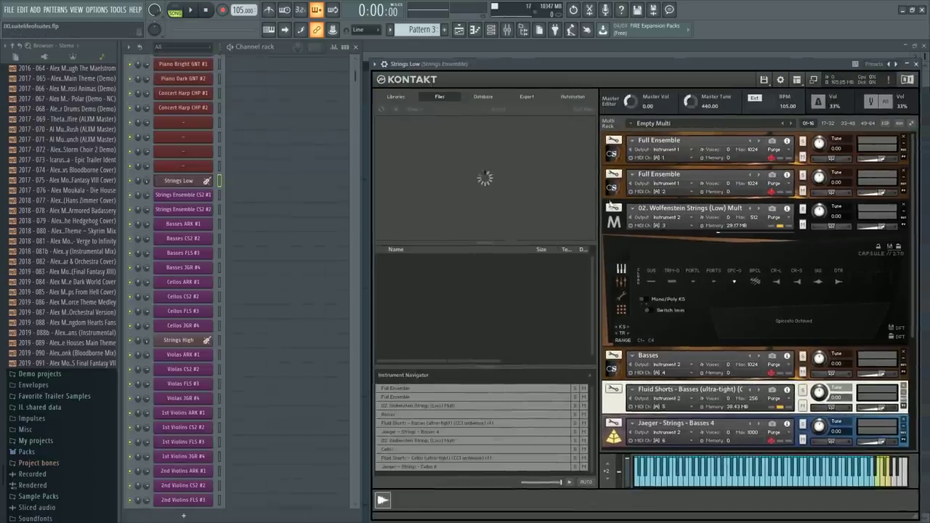
{"action": "left_click", "coordinate": [616, 217]}
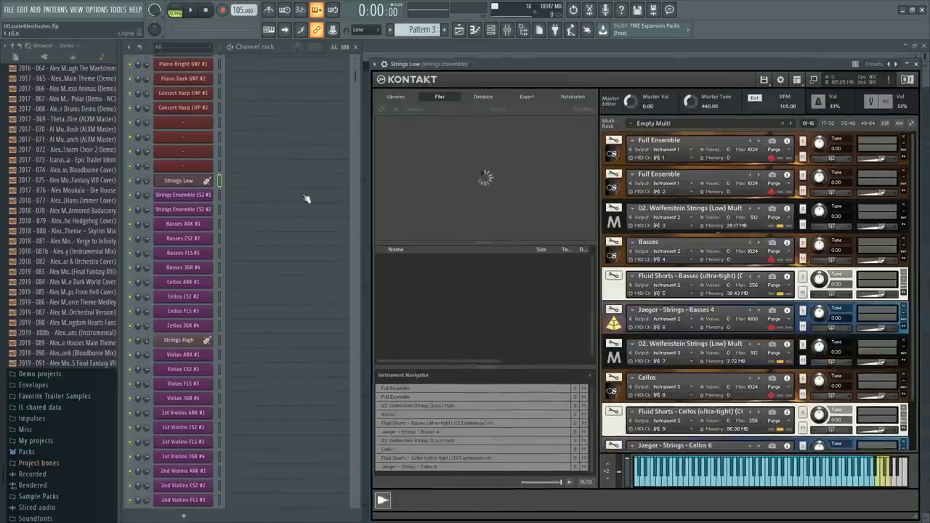
Open the Strings Ensemble CS2 #1 piano roll and audition pitches around E4 and F4, leaving no notes in it
{"action": "left_click", "coordinate": [306, 197]}
{"action": "double_click", "coordinate": [763, 95]}
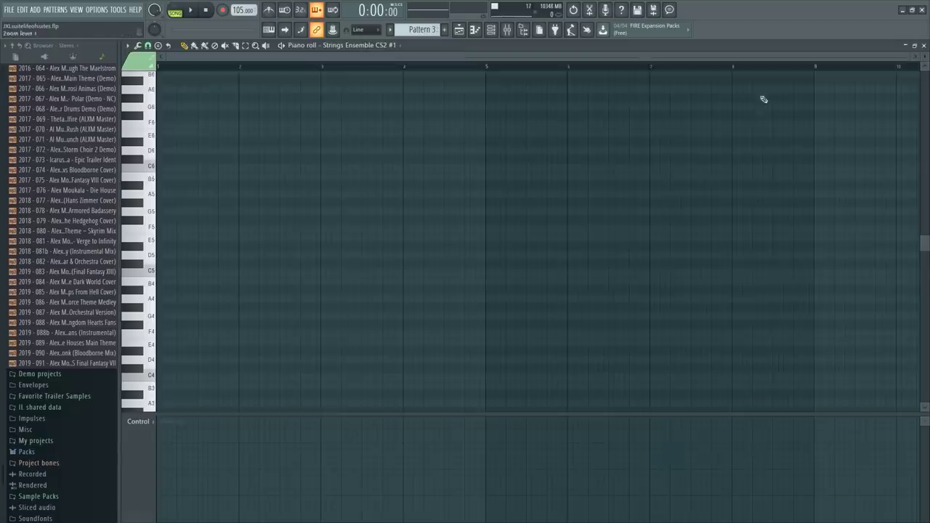
{"action": "left_click", "coordinate": [138, 329]}
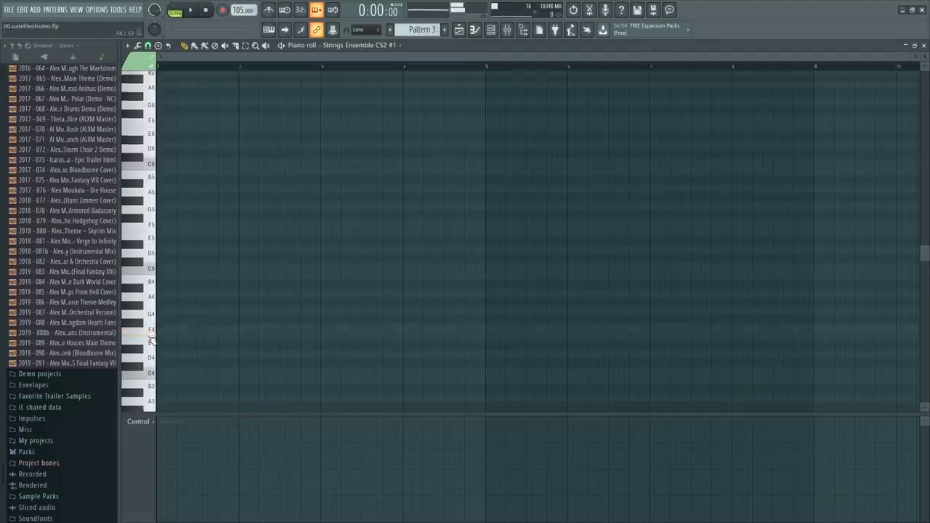
{"action": "scroll", "coordinate": [149, 334], "scroll_direction": "down", "scroll_amount": 3}
{"action": "left_click", "coordinate": [143, 248]}
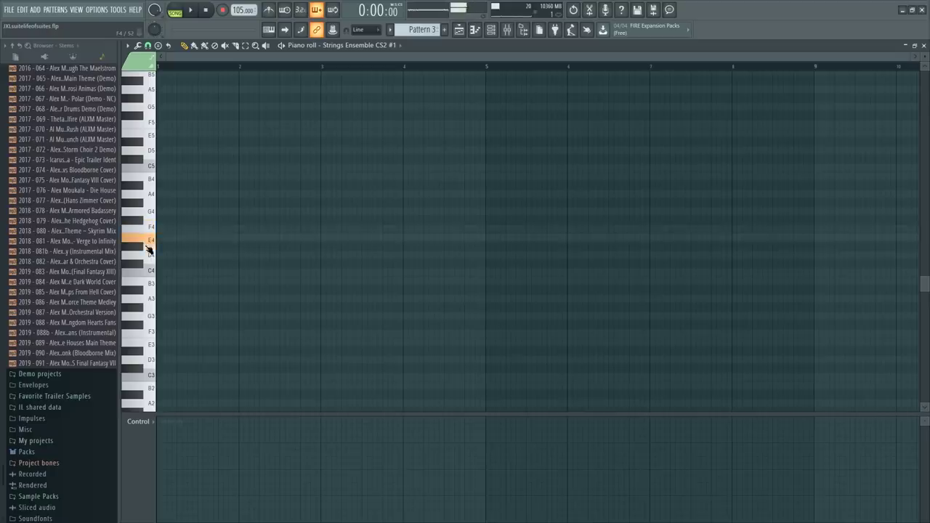
{"action": "left_click", "coordinate": [178, 246]}
{"action": "right_click", "coordinate": [178, 247]}
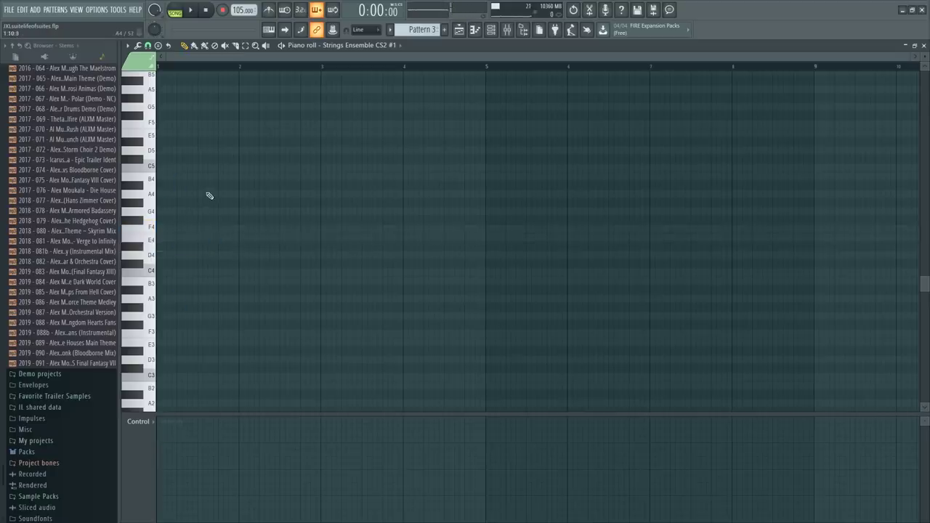
Audition an E5 note in the 1st Violins CS2 #2 piano roll and delete it
{"action": "key", "text": "F6"}
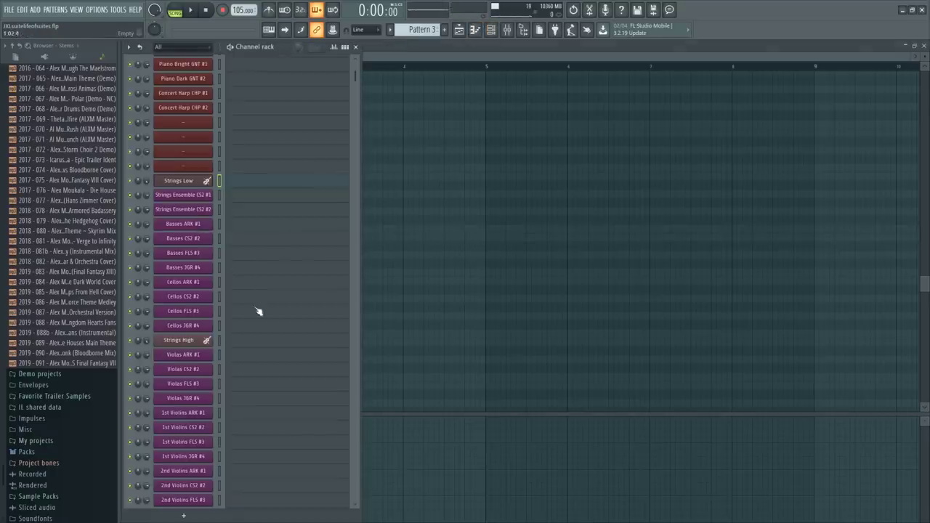
{"action": "scroll", "coordinate": [260, 338], "scroll_direction": "down", "scroll_amount": 1}
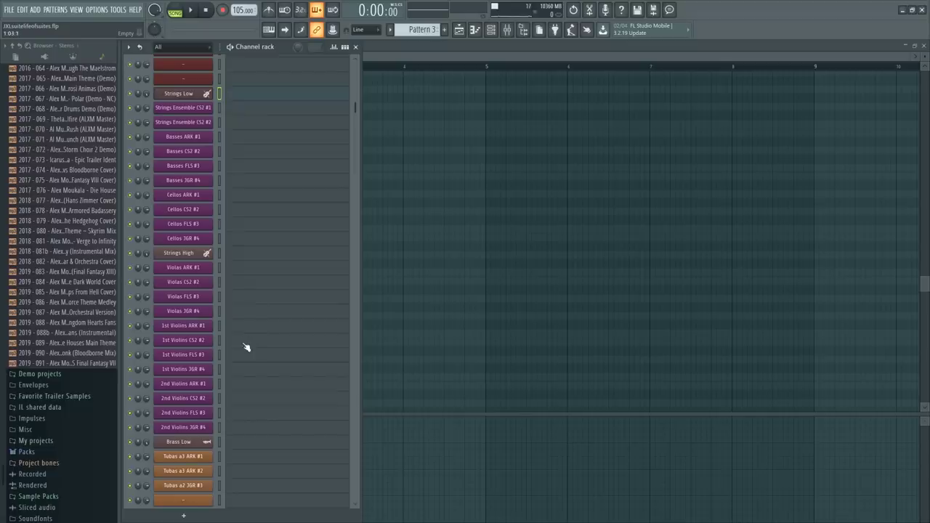
{"action": "left_click", "coordinate": [248, 341]}
{"action": "left_click_drag", "start_coordinate": [199, 201], "coordinate": [145, 128]}
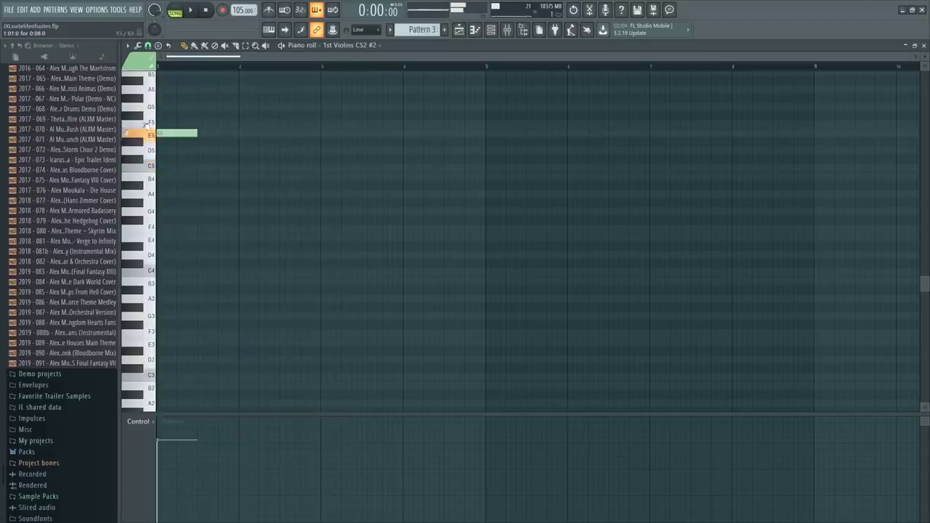
{"action": "right_click", "coordinate": [161, 133]}
Place a half-bar E5 note at the start of bar 1 in the Strings Ensemble CS2 #1 piano roll
{"action": "key", "text": "F6"}
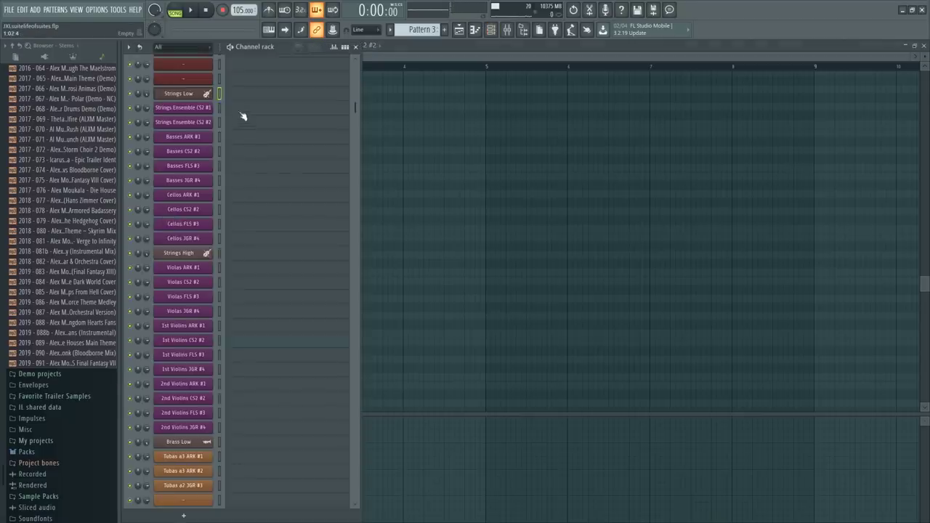
{"action": "left_click", "coordinate": [243, 116]}
{"action": "left_click_drag", "start_coordinate": [177, 145], "coordinate": [156, 133]}
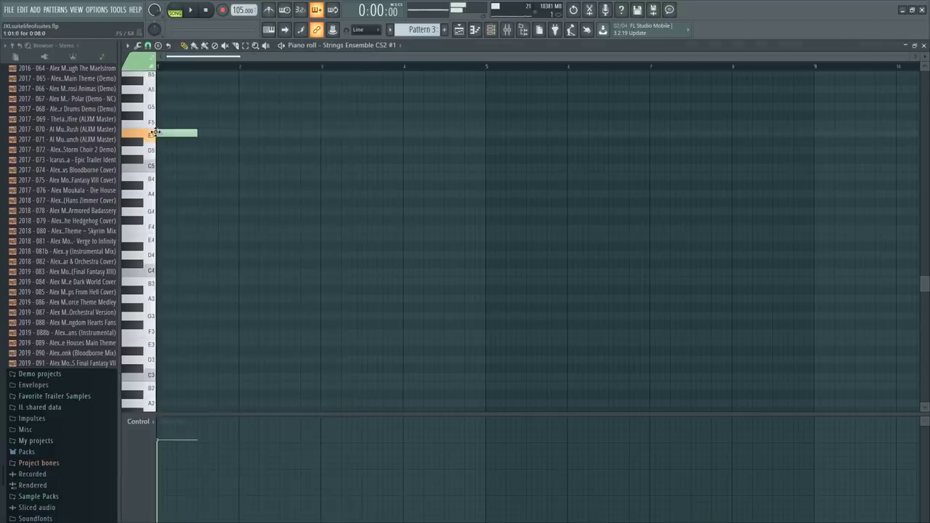
{"action": "scroll", "coordinate": [199, 73], "scroll_direction": "up", "scroll_amount": 5}
Switch playback to pattern mode and add a half-bar B4 note starting slightly before the middle of the first beat
{"action": "key", "text": "space"}
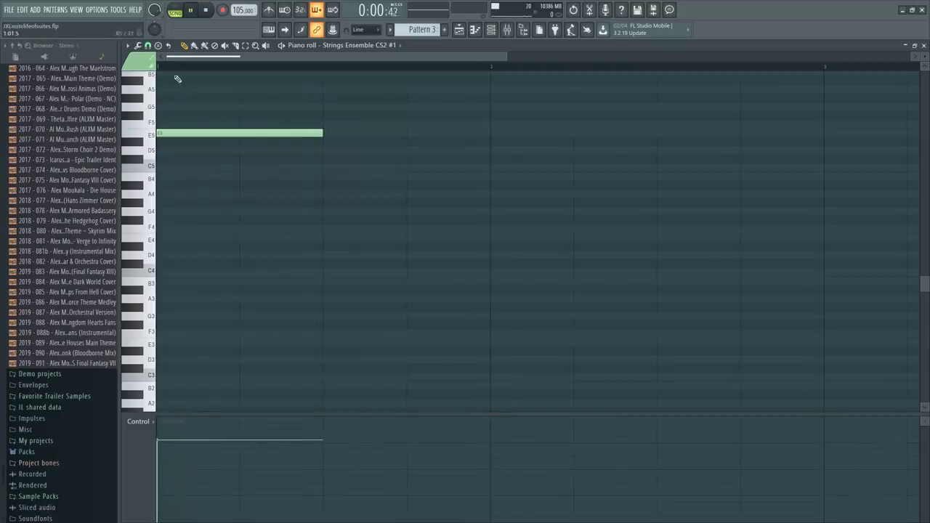
{"action": "left_click", "coordinate": [174, 13]}
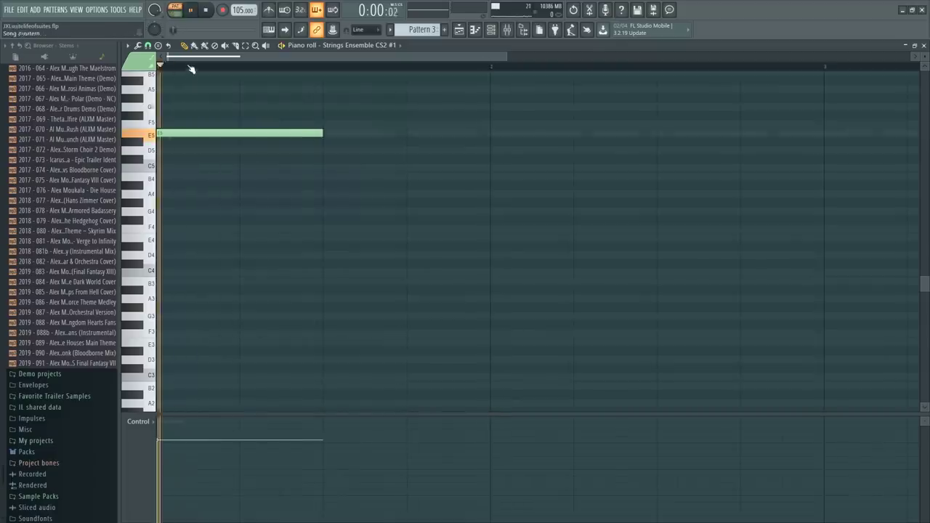
{"action": "left_click", "coordinate": [197, 151]}
{"action": "mouse_move", "coordinate": [195, 168]}
{"action": "left_mouse_down"}
{"action": "mouse_move", "coordinate": [190, 188]}
{"action": "mouse_move", "coordinate": [188, 178]}
{"action": "left_mouse_up"}
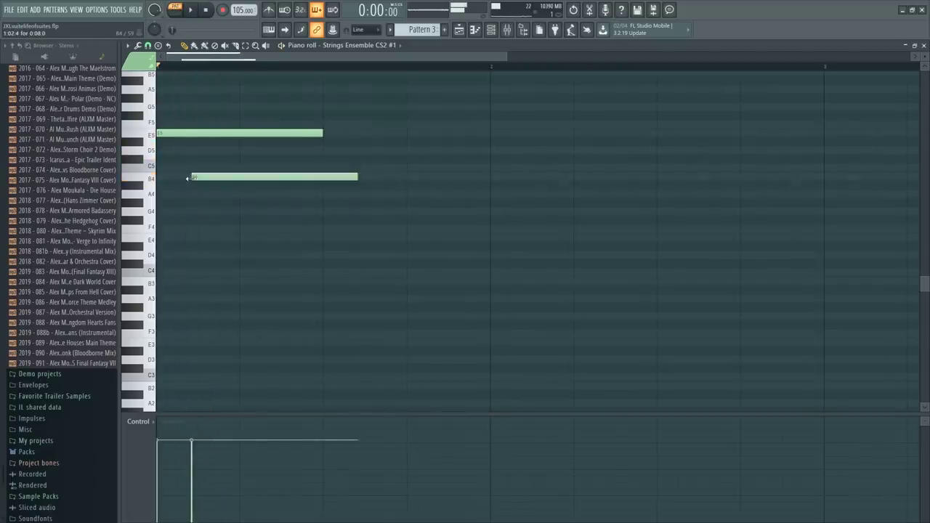
Check the Master track's effects in the mixer, including OTT, and play back the two string notes
{"action": "key", "text": "F9"}
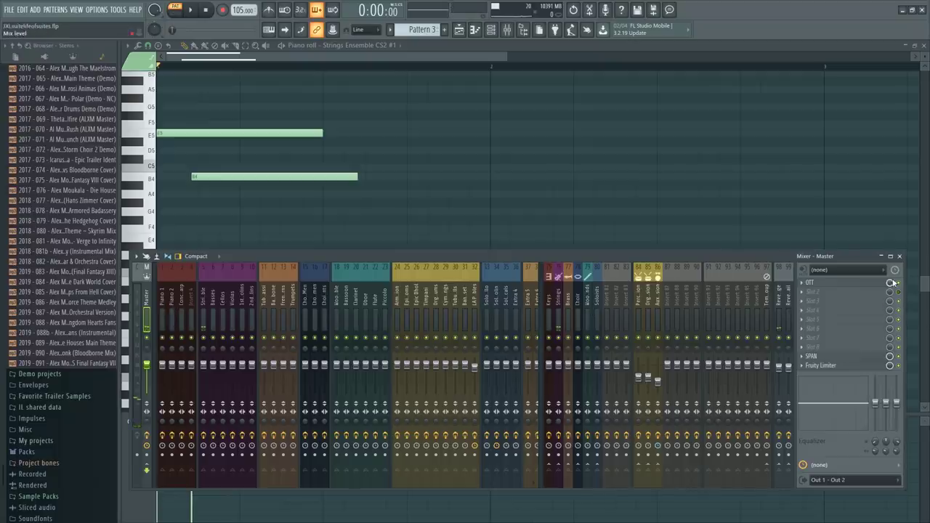
{"action": "key", "text": "F9"}
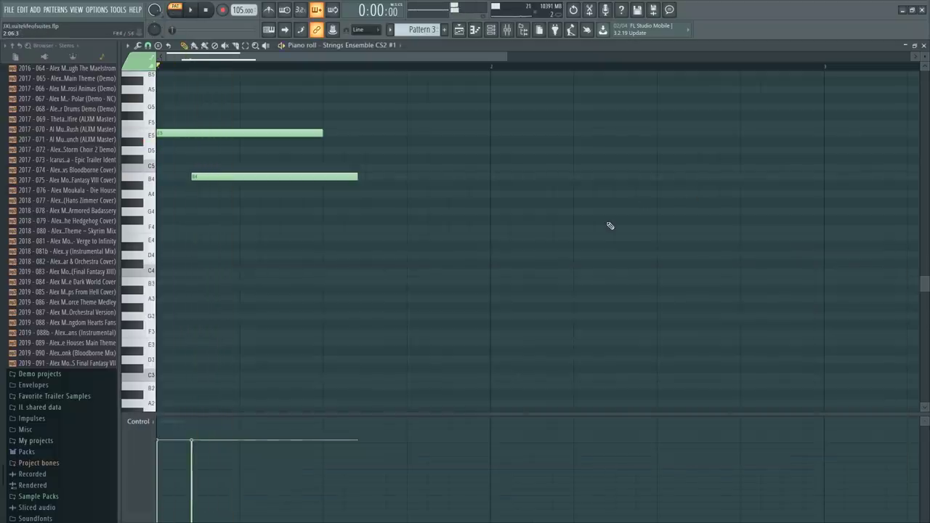
{"action": "key", "text": "space"}
{"action": "key", "text": "space"}
Slice off the note tails so E5 lasts half a beat and B4 ends at the second beat
{"action": "key", "text": "c"}
{"action": "left_click", "coordinate": [205, 137]}
{"action": "right_click", "coordinate": [205, 137]}
{"action": "left_click", "coordinate": [242, 176]}
{"action": "right_click", "coordinate": [249, 175]}
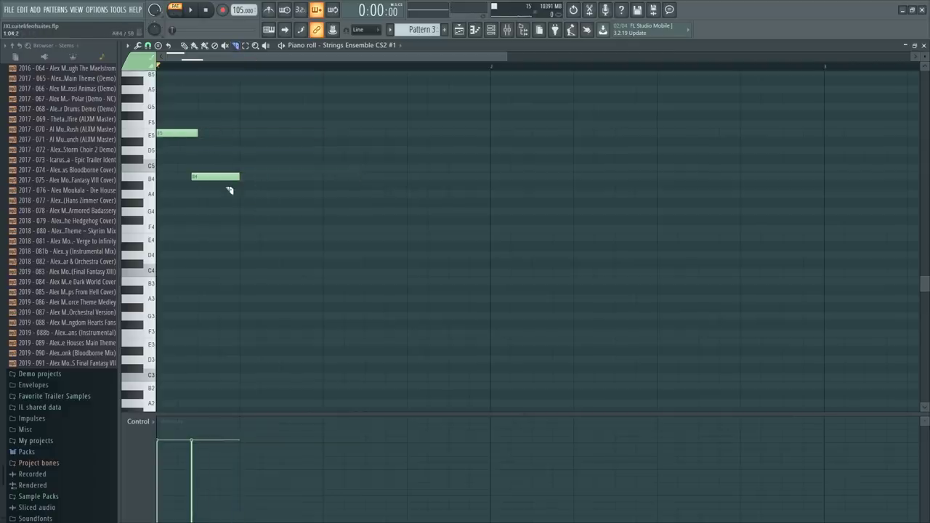
Move the E5 and B4 notes from Strings Ensemble CS2 #1 to the Strings Ensemble CS2 #2 piano roll
{"action": "scroll", "coordinate": [283, 172], "scroll_direction": "up", "scroll_amount": 4}
{"action": "key", "text": "ctrl+a"}
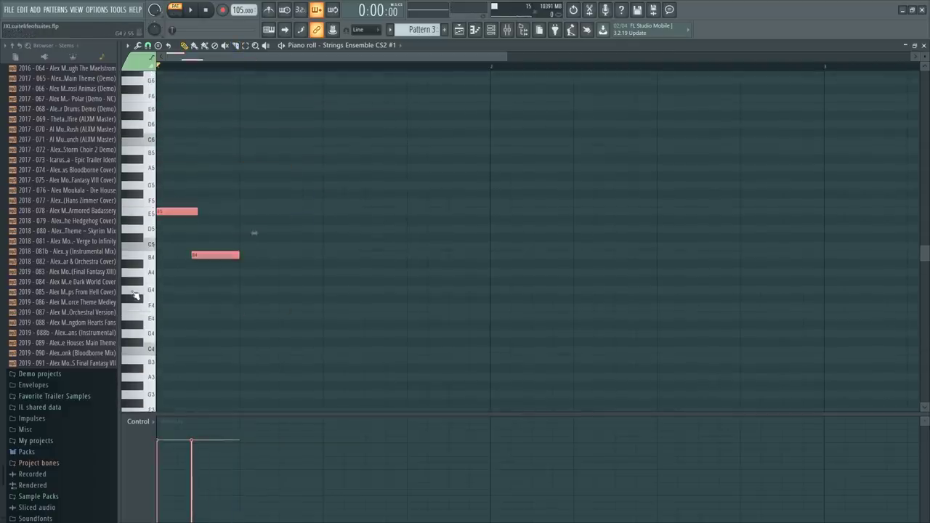
{"action": "key", "text": "Delete"}
{"action": "key", "text": "F6"}
{"action": "left_click", "coordinate": [239, 125]}
{"action": "key", "text": "ctrl+v"}
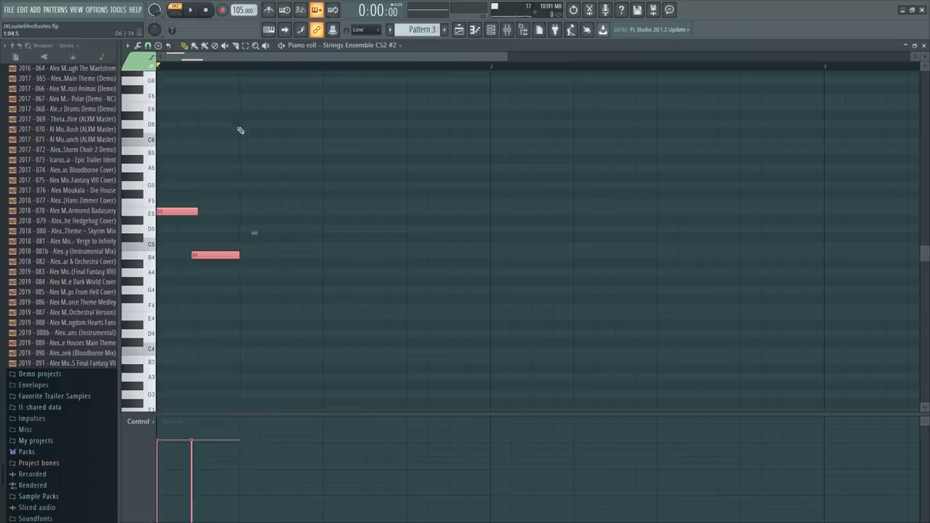
Turn on Legato for the second Full Ensemble instrument in the Strings Low Kontakt rack, then collapse the instrument
{"action": "key", "text": "F6"}
{"action": "left_click", "coordinate": [199, 95]}
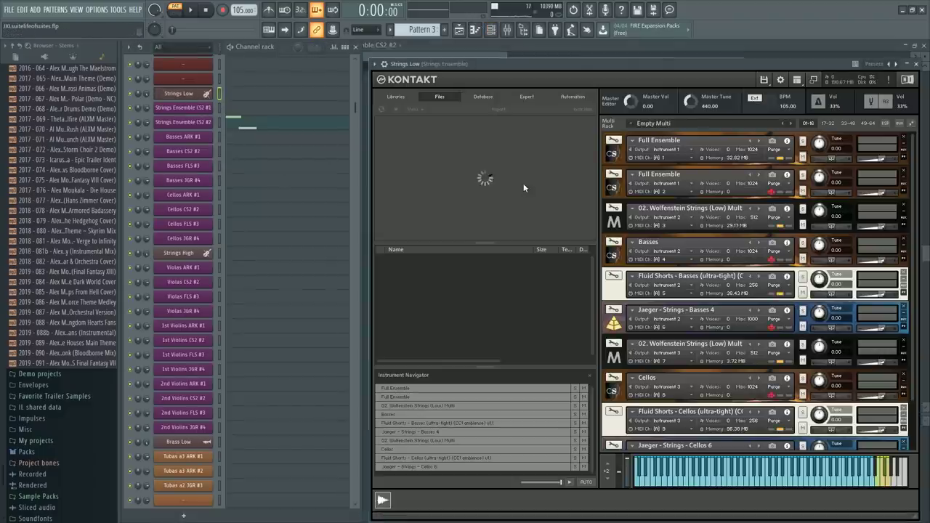
{"action": "left_click", "coordinate": [613, 176]}
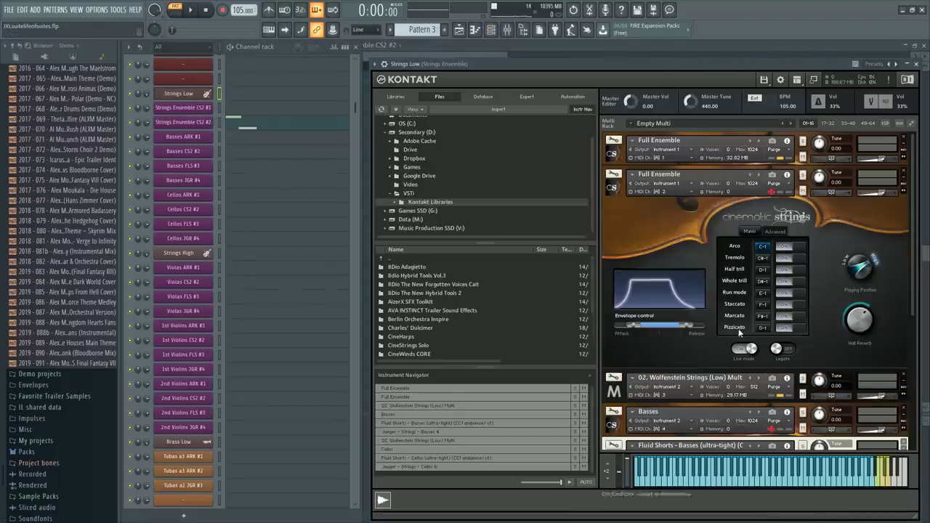
{"action": "left_click", "coordinate": [777, 348]}
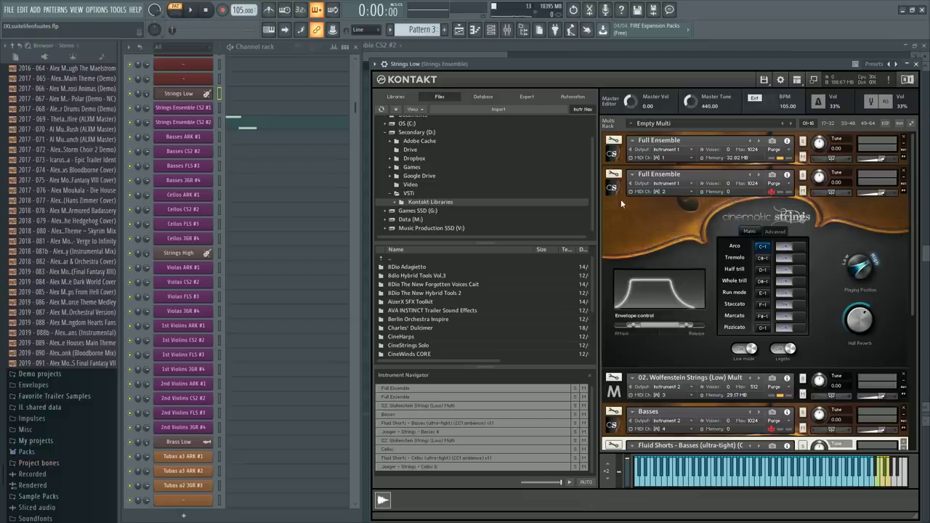
{"action": "left_click", "coordinate": [614, 175]}
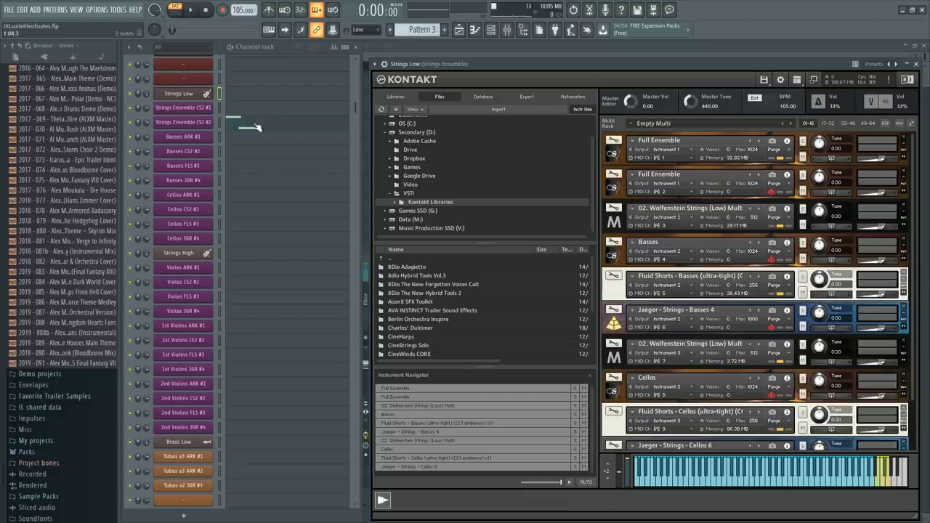
Lengthen the E5 in Strings Ensemble CS2 #2 so it overlaps the B4 slightly more, and duplicate the pair onto beat 2
{"action": "left_click", "coordinate": [250, 129]}
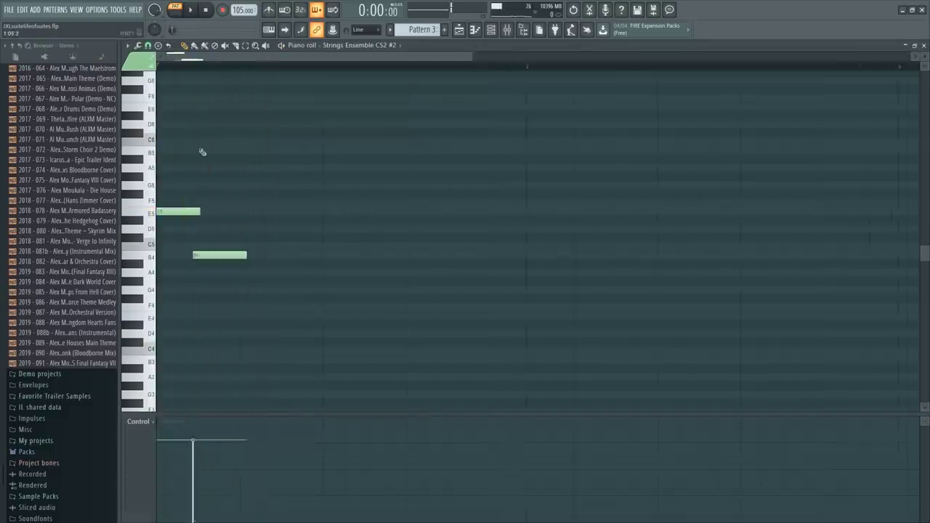
{"action": "left_click_drag", "start_coordinate": [231, 164], "coordinate": [169, 261]}
{"action": "left_click", "coordinate": [202, 243], "text": "ctrl"}
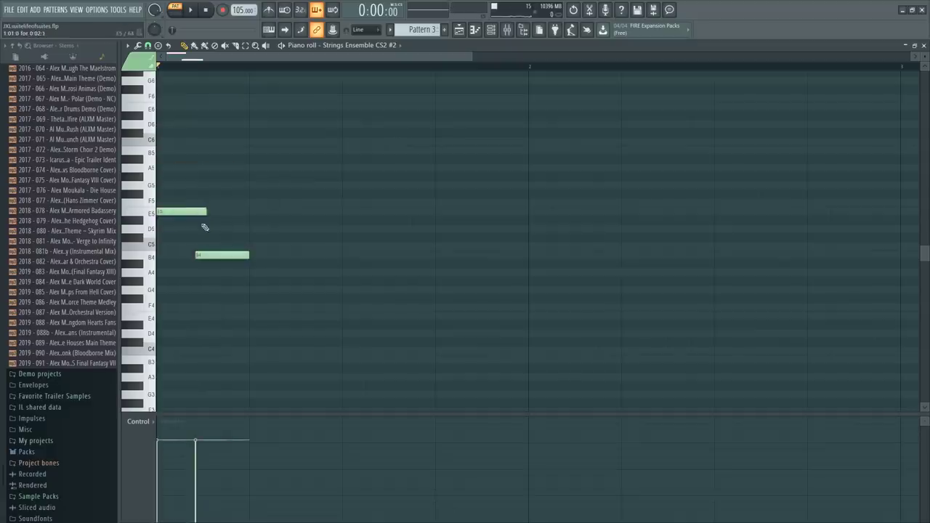
{"action": "key", "text": "ctrl+a"}
{"action": "key", "text": "ctrl+b"}
{"action": "key", "text": "ctrl+d"}
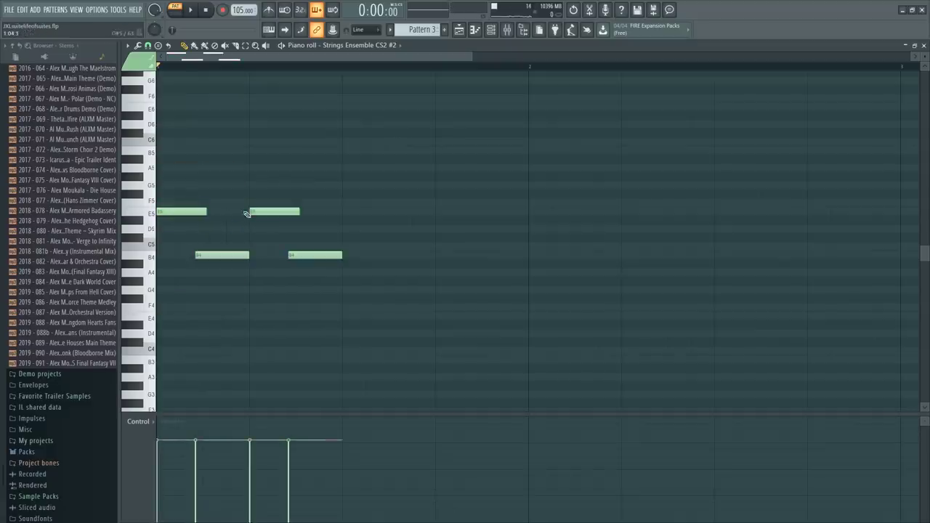
Extend the starts of the beat-2 E5 and both B4 notes slightly earlier so consecutive notes overlap
{"action": "left_click_drag", "start_coordinate": [245, 213], "coordinate": [240, 212]}
{"action": "left_click_drag", "start_coordinate": [300, 201], "coordinate": [254, 284]}
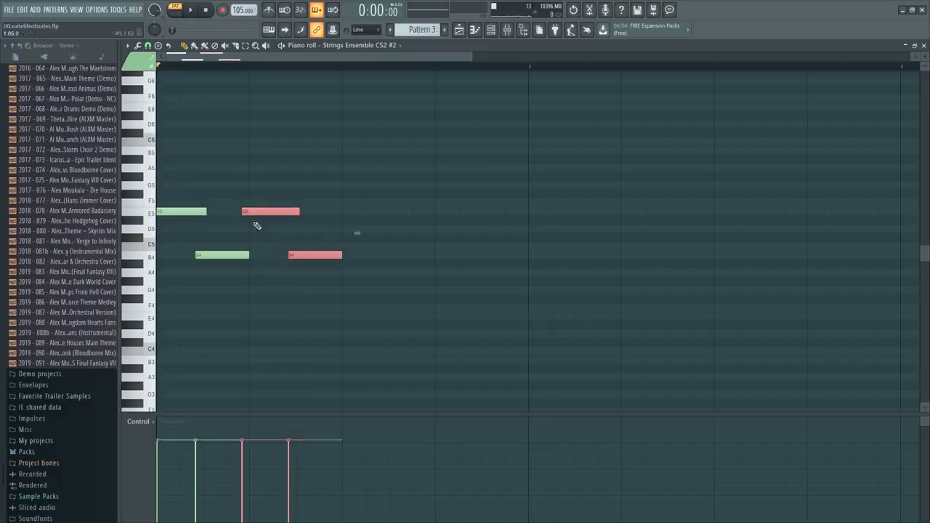
{"action": "left_click_drag", "start_coordinate": [243, 212], "coordinate": [239, 212]}
{"action": "right_click", "coordinate": [208, 253]}
{"action": "key", "text": "ctrl+z"}
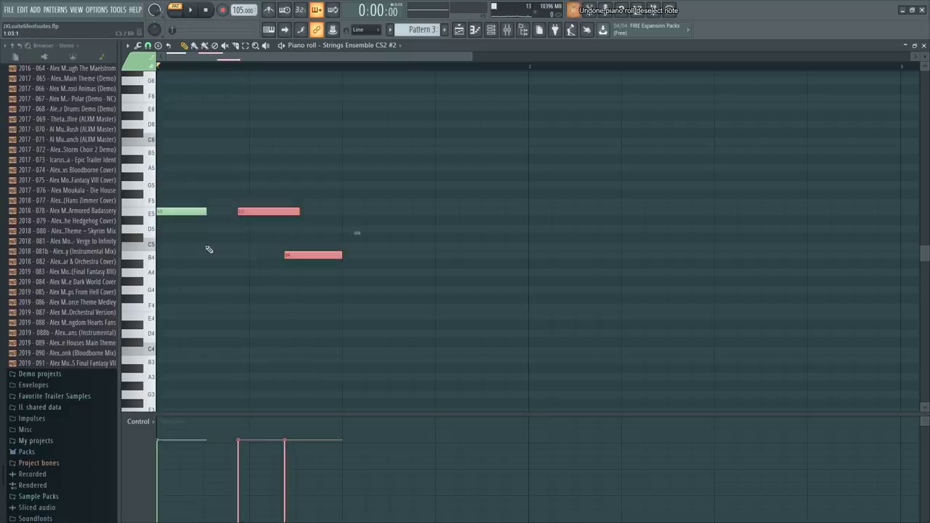
{"action": "key", "text": "ctrl+z"}
{"action": "left_click_drag", "start_coordinate": [196, 253], "coordinate": [192, 255]}
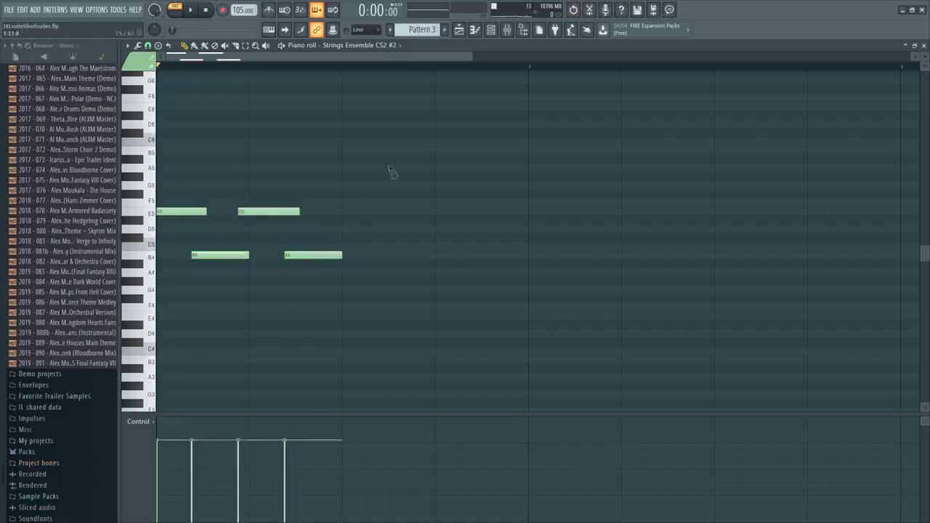
Duplicate the four notes onto beats 3 and 4, and extend the start of the beat-3 E5 slightly earlier
{"action": "left_click_drag", "start_coordinate": [393, 170], "coordinate": [51, 280]}
{"action": "key", "text": "ctrl+b"}
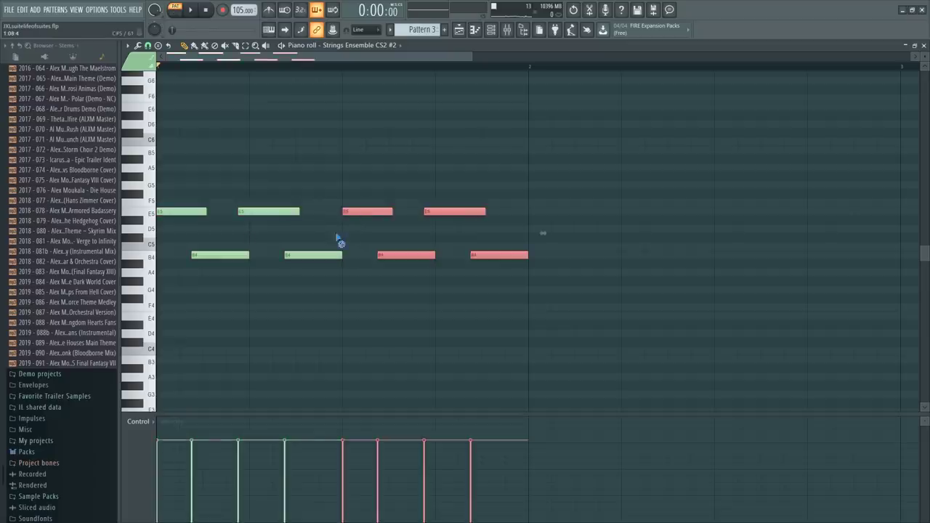
{"action": "left_click", "coordinate": [336, 237], "text": "ctrl"}
{"action": "left_click", "coordinate": [278, 211]}
{"action": "right_click", "coordinate": [347, 212]}
{"action": "left_click", "coordinate": [331, 212]}
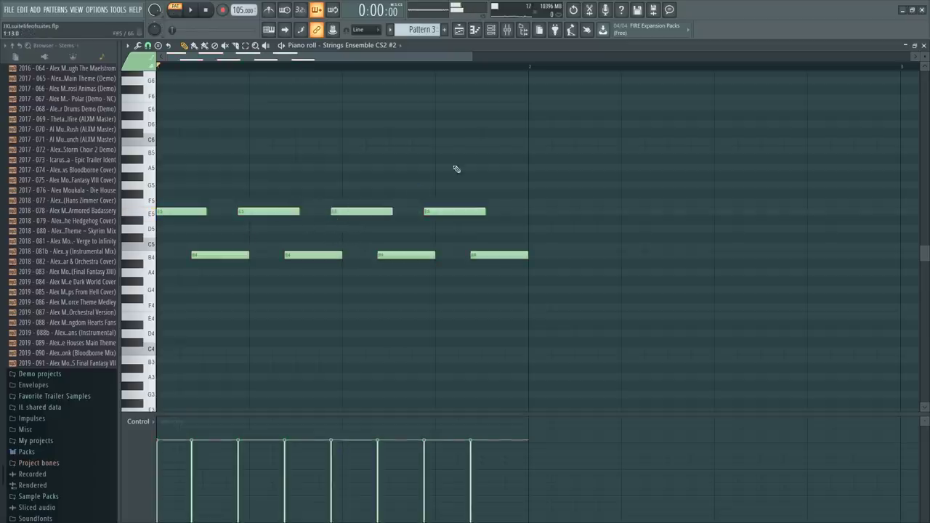
Duplicate all the bar 1 notes into bar 2
{"action": "left_click_drag", "start_coordinate": [580, 168], "coordinate": [207, 259]}
{"action": "key", "text": "ctrl+b"}
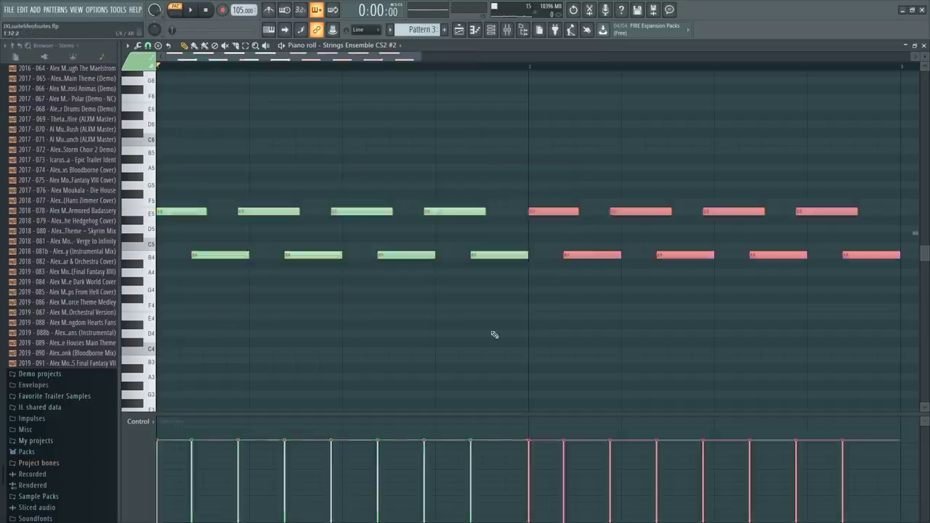
{"action": "key", "text": "ctrl+d"}
{"action": "scroll", "coordinate": [529, 68], "scroll_direction": "down", "scroll_amount": 2}
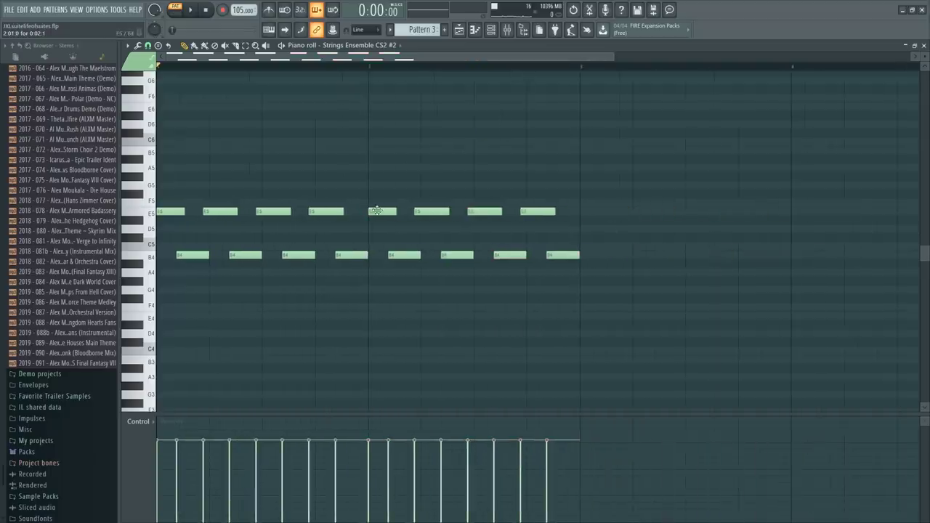
{"action": "left_click_drag", "start_coordinate": [376, 211], "coordinate": [398, 215]}
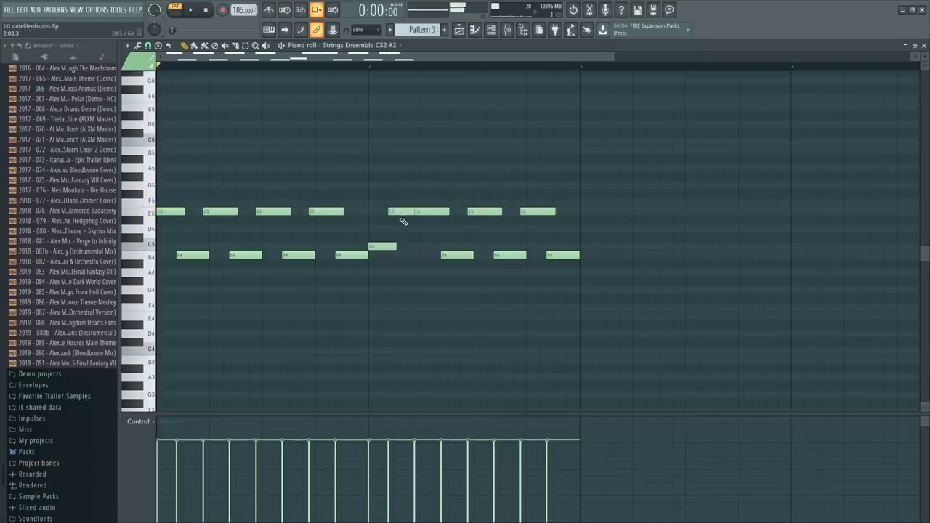
{"action": "key", "text": "ctrl+alt+z"}
{"action": "key", "text": "ctrl+alt+z"}
Raise the four B4 notes in bar 2 to C5
{"action": "left_click", "coordinate": [375, 213]}
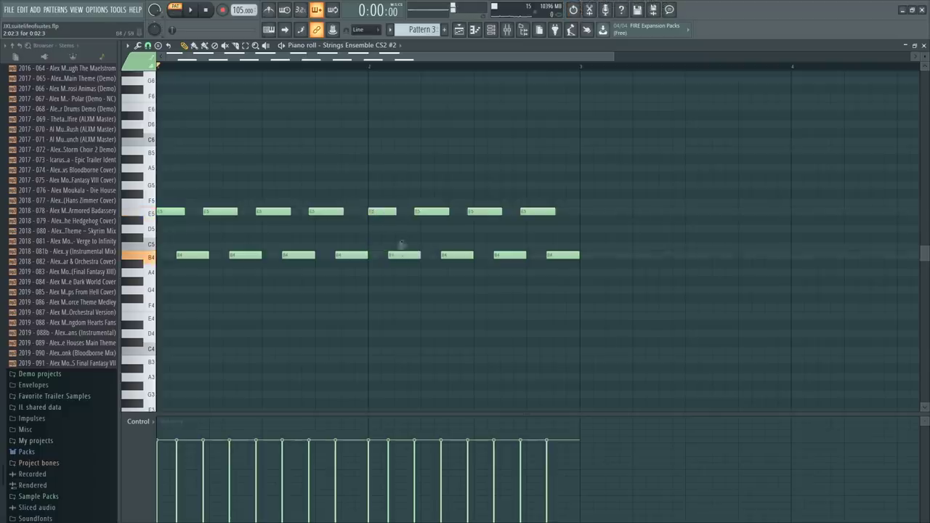
{"action": "left_click_drag", "start_coordinate": [402, 254], "coordinate": [600, 281]}
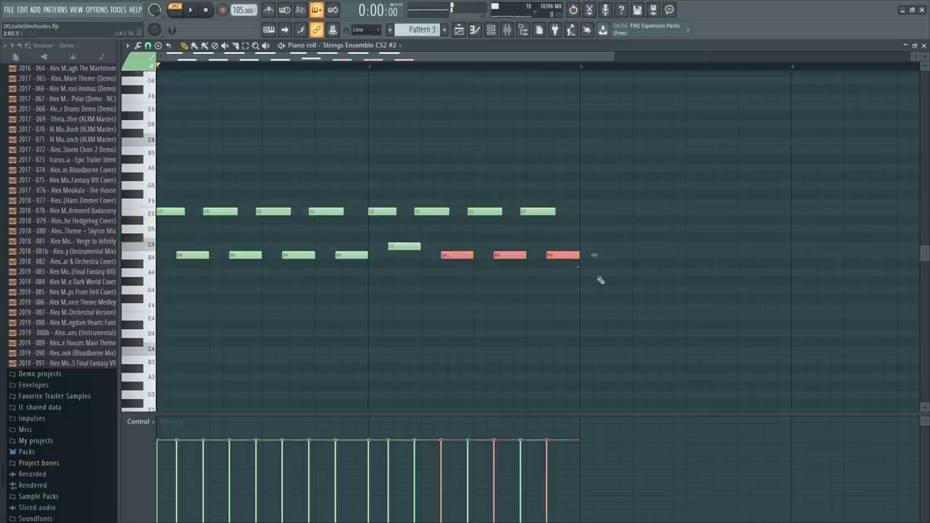
{"action": "left_click_drag", "start_coordinate": [564, 250], "coordinate": [564, 242]}
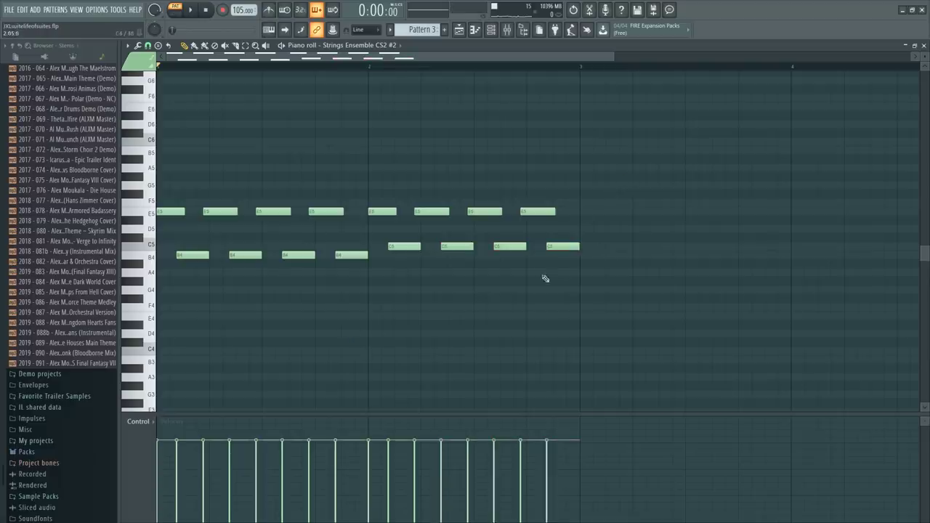
Duplicate the notes of bars 1 and 2 into bars 3 and 4
{"action": "key", "text": "ctrl+a"}
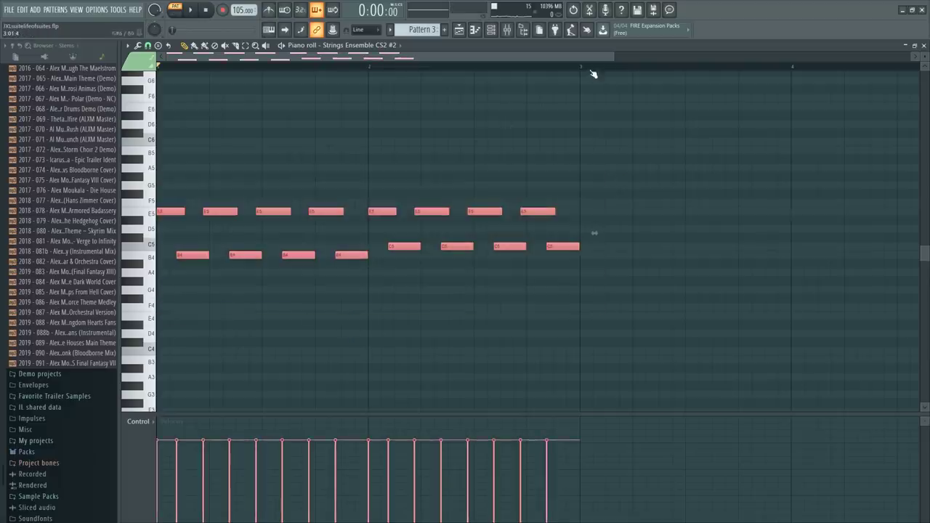
{"action": "key", "text": "ctrl+d"}
{"action": "key", "text": "ctrl+b"}
{"action": "key", "text": "ctrl+d"}
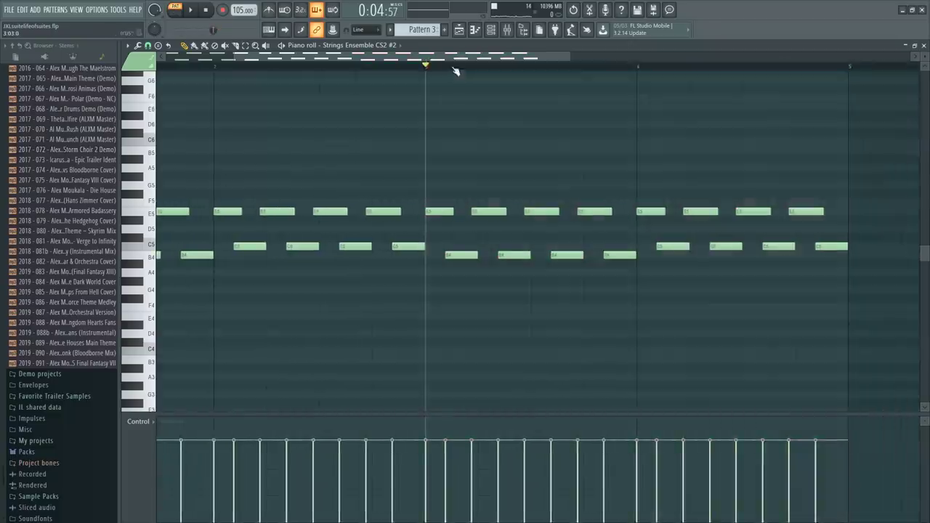
{"action": "scroll", "coordinate": [455, 71], "scroll_direction": "down", "scroll_amount": 3}
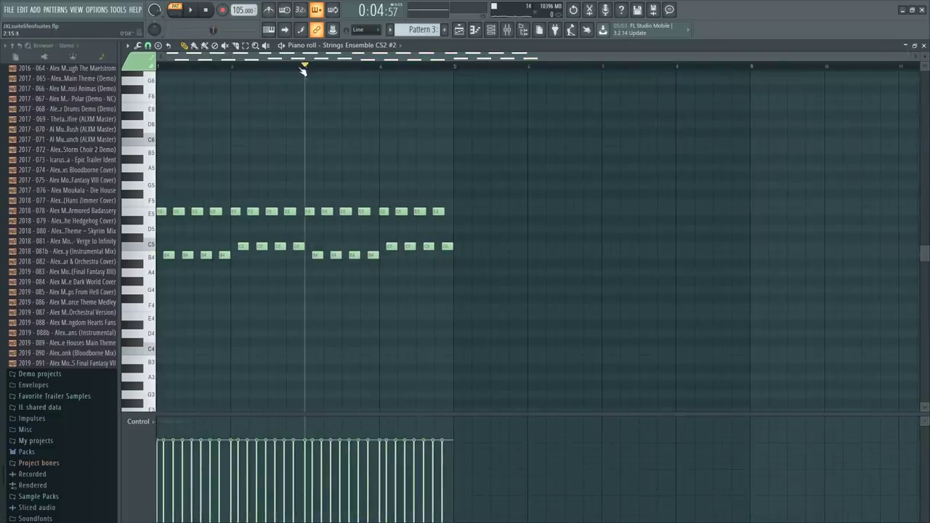
{"action": "left_click_drag", "start_coordinate": [306, 71], "coordinate": [451, 93]}
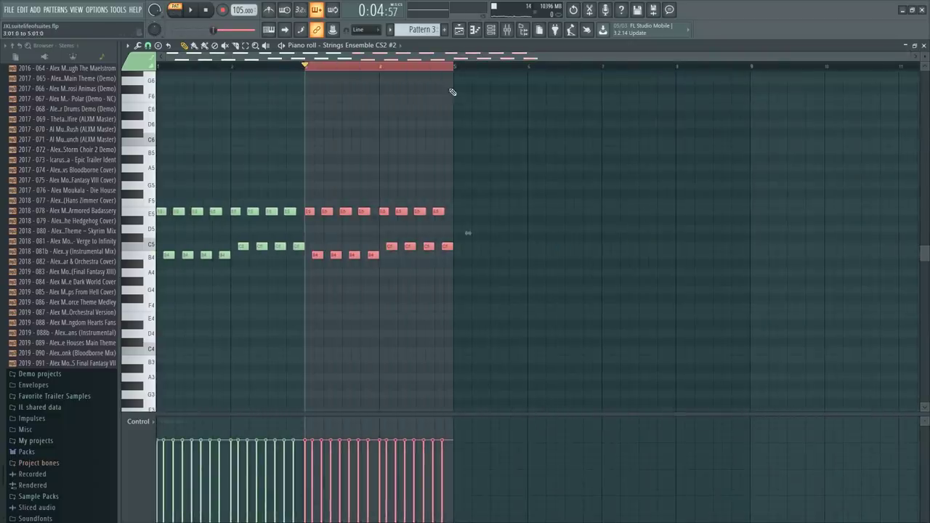
{"action": "key", "text": "ctrl+b"}
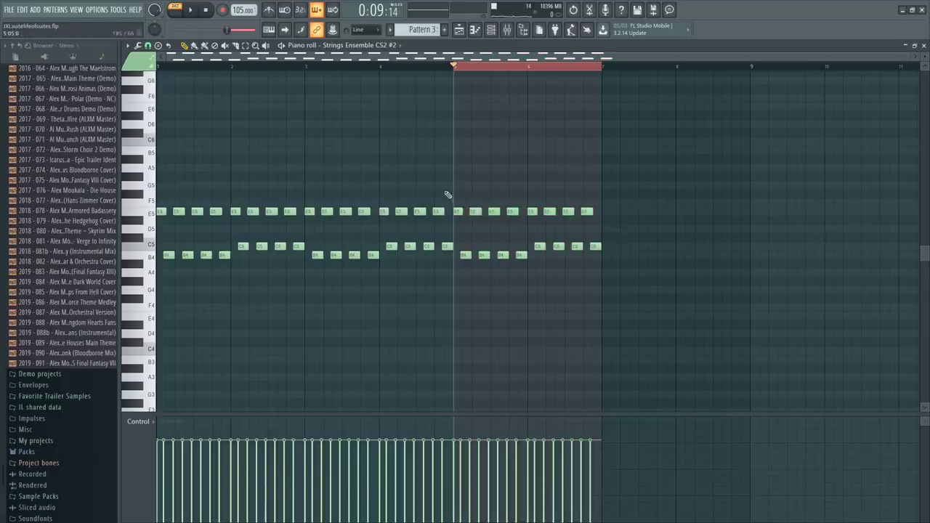
{"action": "key", "text": "Delete"}
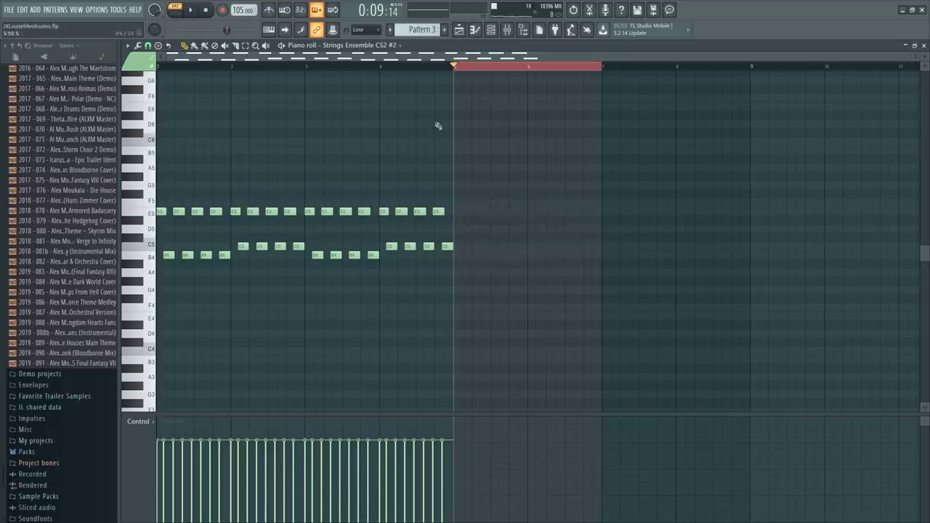
{"action": "left_click", "coordinate": [450, 71], "text": "ctrl"}
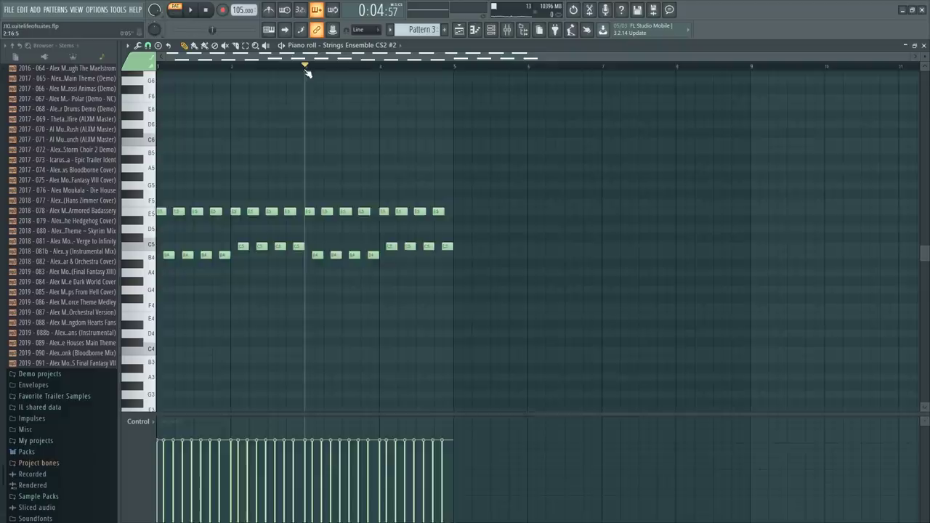
Play back the string pattern from bar 3 to check the legato transitions
{"action": "scroll", "coordinate": [308, 73], "scroll_direction": "up", "scroll_amount": 3}
{"action": "scroll", "coordinate": [429, 76], "scroll_direction": "down", "scroll_amount": 4}
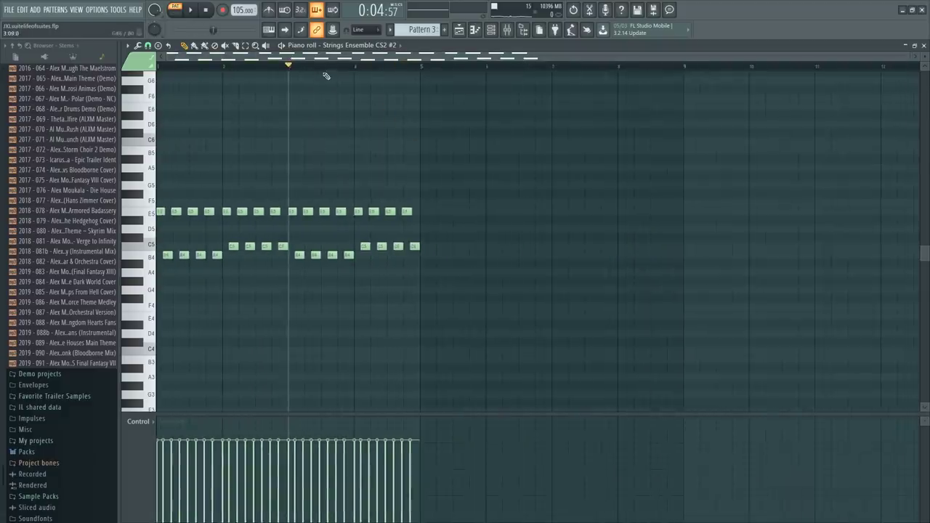
{"action": "key", "text": "space"}
{"action": "scroll", "coordinate": [333, 69], "scroll_direction": "up", "scroll_amount": 3}
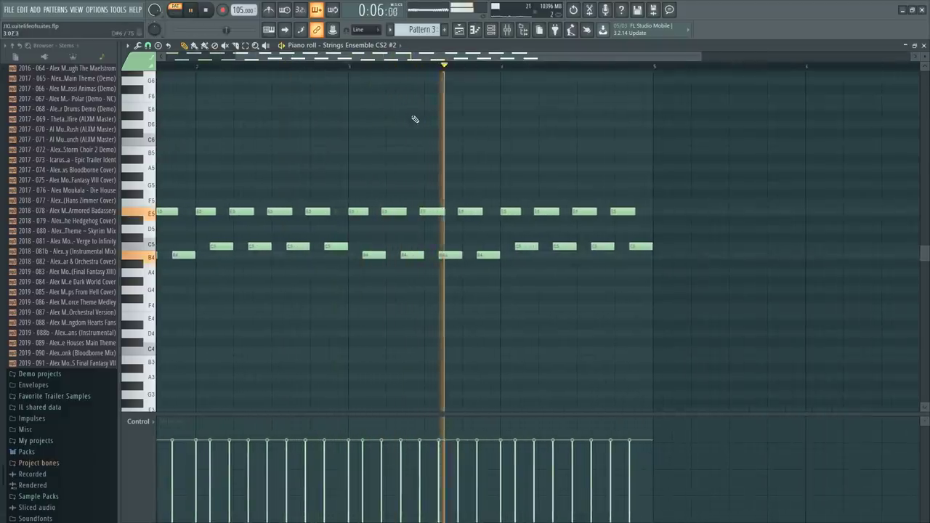
{"action": "scroll", "coordinate": [422, 135], "scroll_direction": "up", "scroll_amount": 2}
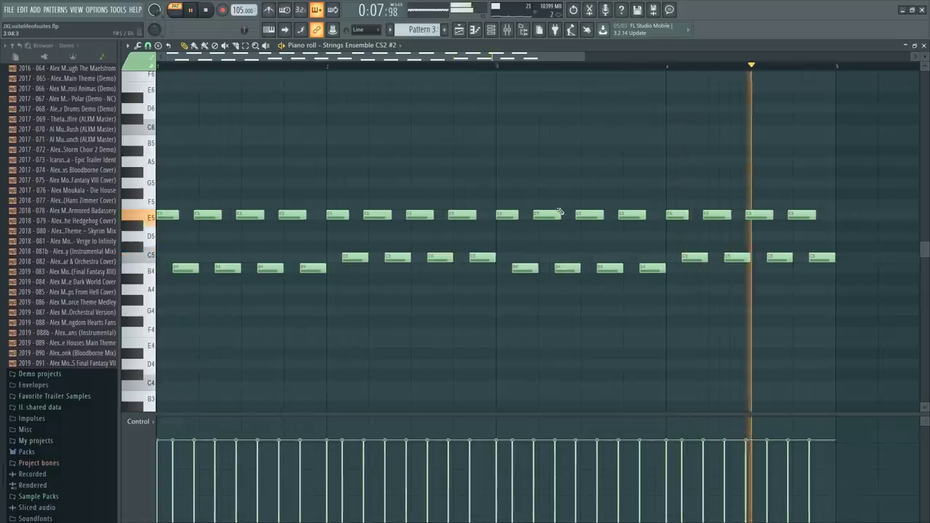
{"action": "key", "text": "space"}
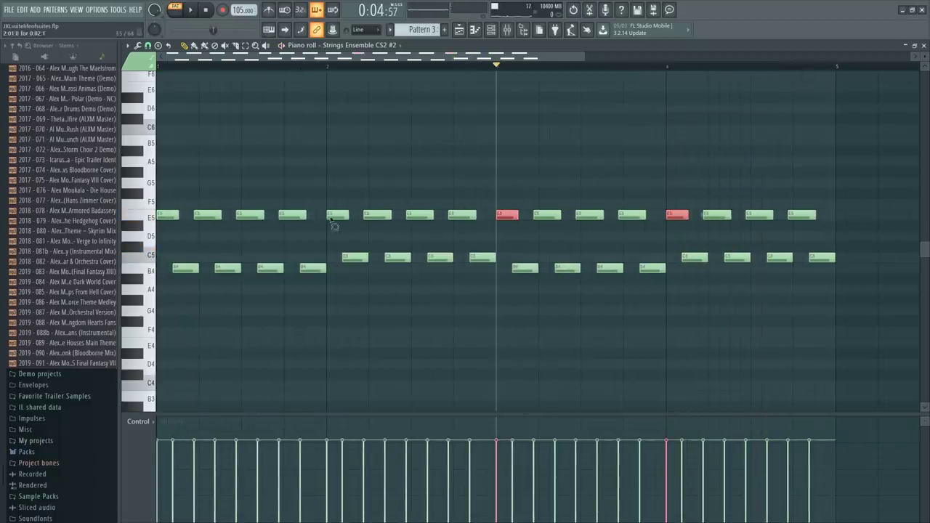
Extend the starts of the first E5 in bars 2, 3 and 4 and of all B4 and C5 notes slightly earlier
{"action": "left_click_drag", "start_coordinate": [327, 216], "coordinate": [321, 216]}
{"action": "key", "text": "ctrl+d"}
{"action": "left_click_drag", "start_coordinate": [191, 231], "coordinate": [835, 311]}
{"action": "left_click_drag", "start_coordinate": [685, 259], "coordinate": [683, 258]}
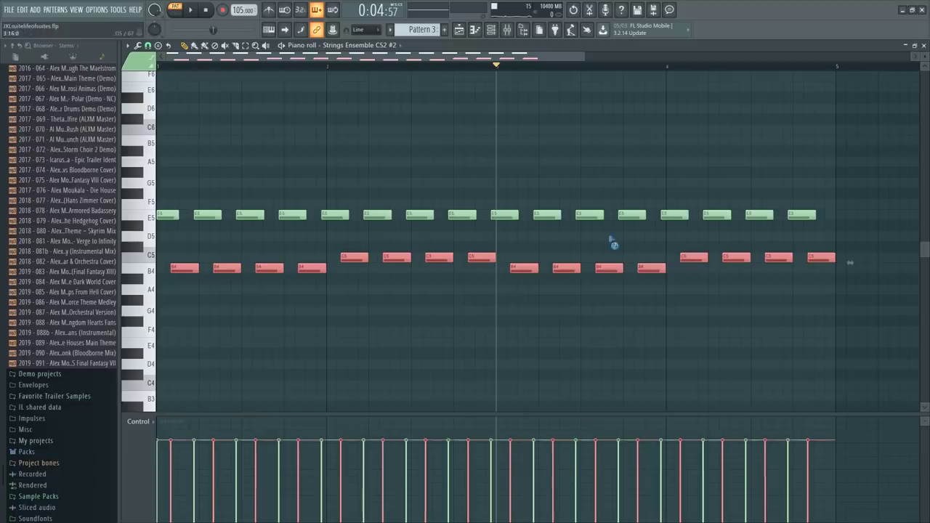
{"action": "key", "text": "ctrl+d"}
Play back the last part of the four-bar string pattern to check the overlapping notes
{"action": "left_click_drag", "start_coordinate": [454, 67], "coordinate": [51, 94]}
{"action": "scroll", "coordinate": [183, 249], "scroll_direction": "down", "scroll_amount": 3}
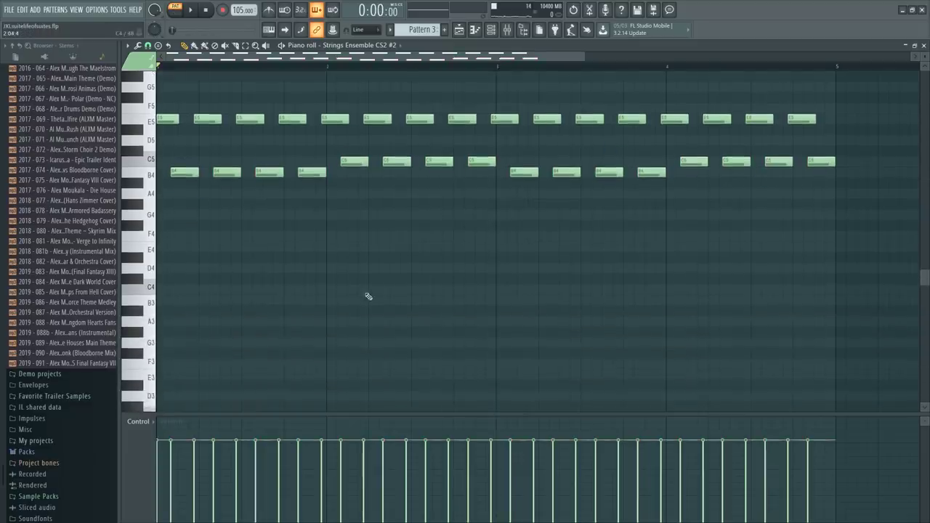
{"action": "key", "text": "F6"}
{"action": "key", "text": "F6"}
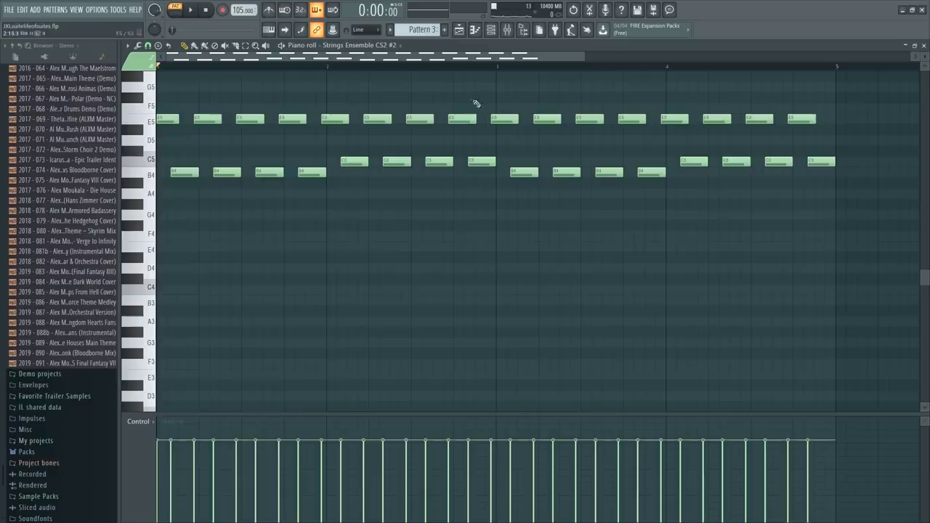
{"action": "scroll", "coordinate": [484, 299], "scroll_direction": "down", "scroll_amount": 2}
{"action": "left_click", "coordinate": [482, 67]}
{"action": "key", "text": "space"}
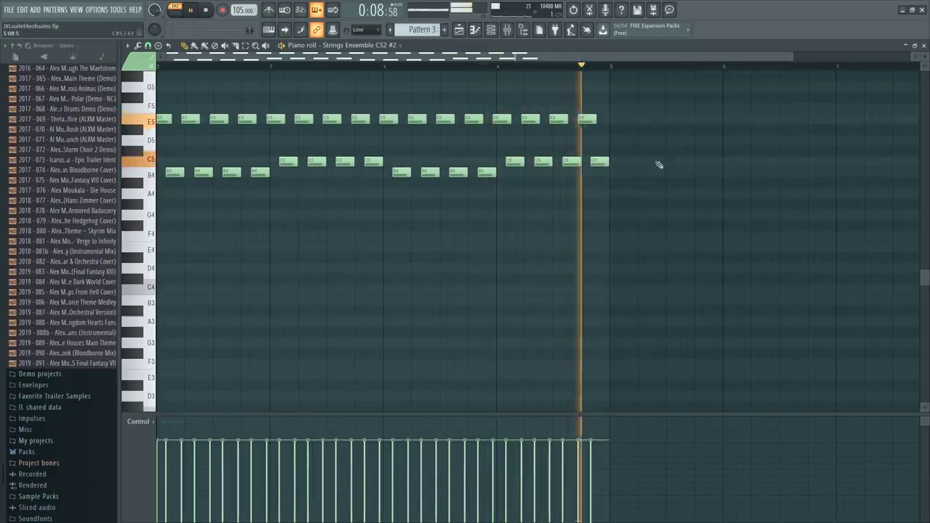
Try extending the starts of the B4 and C5 notes, and of all notes except the first E5, slightly earlier
{"action": "key", "text": "space"}
{"action": "left_click_drag", "start_coordinate": [619, 154], "coordinate": [165, 172]}
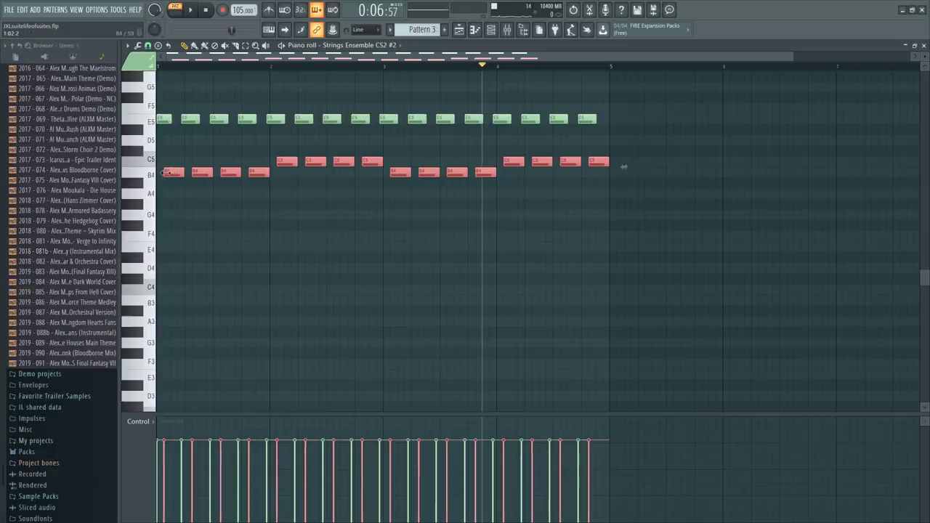
{"action": "key", "text": "ctrl+z"}
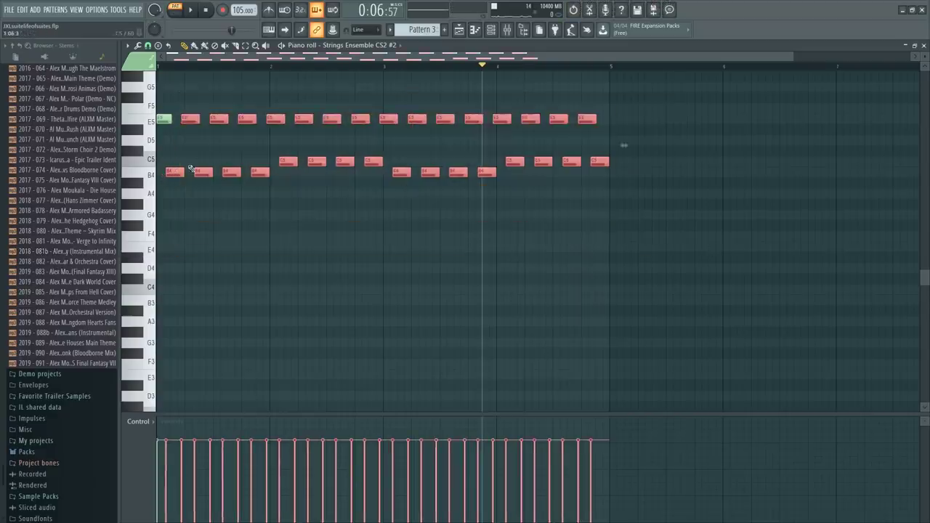
{"action": "left_click_drag", "start_coordinate": [169, 172], "coordinate": [162, 172]}
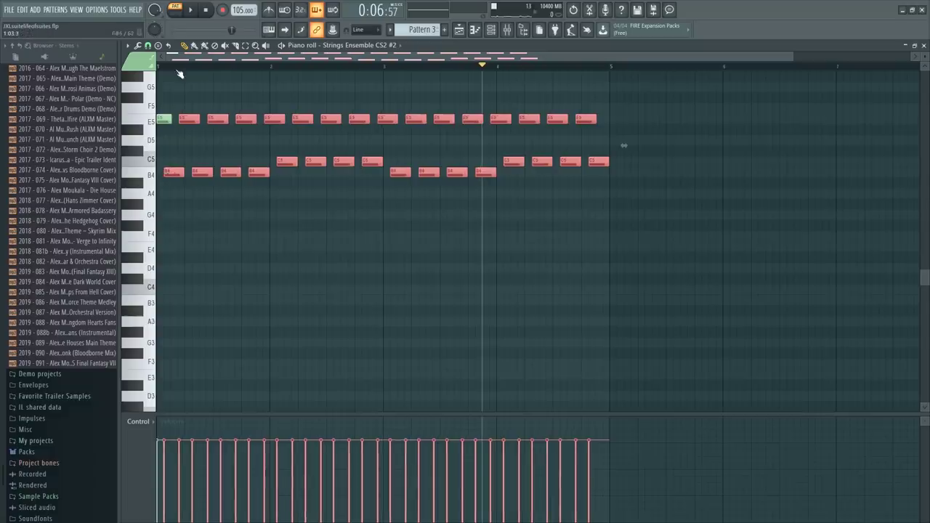
{"action": "key", "text": "space"}
{"action": "key", "text": "space"}
{"action": "key", "text": "ctrl+z"}
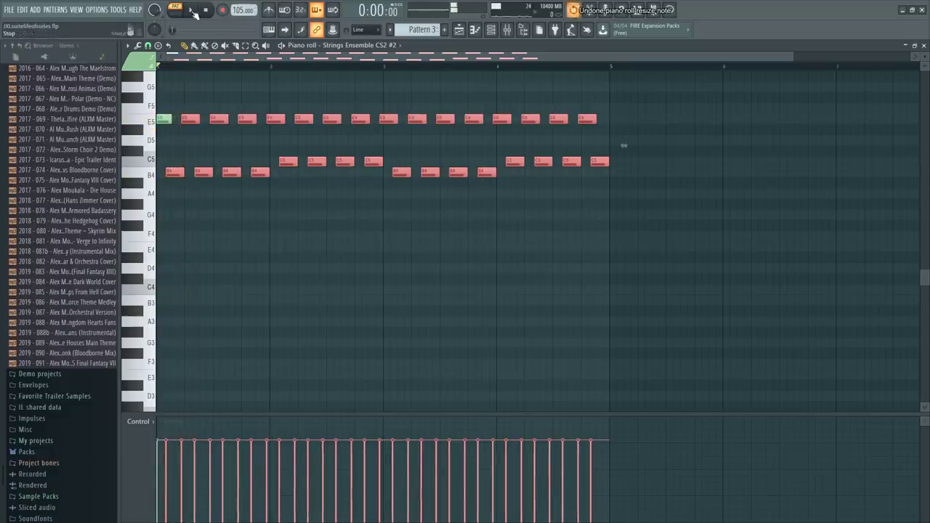
Play back the four-bar string pattern from the beginning to check the legato line
{"action": "left_click", "coordinate": [269, 11]}
{"action": "key", "text": "space"}
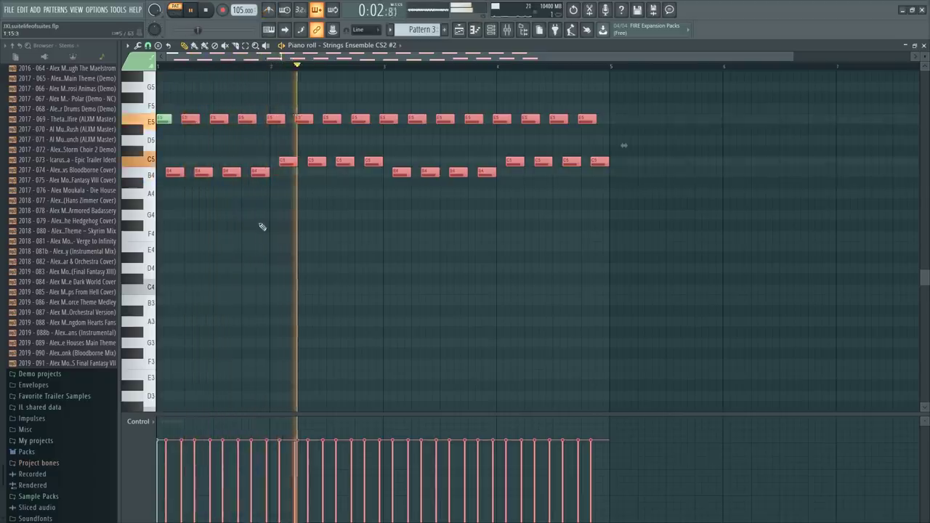
{"action": "key", "text": "F6"}
{"action": "key", "text": "F6"}
{"action": "key", "text": "ctrl+d"}
{"action": "scroll", "coordinate": [398, 347], "scroll_direction": "up", "scroll_amount": 3}
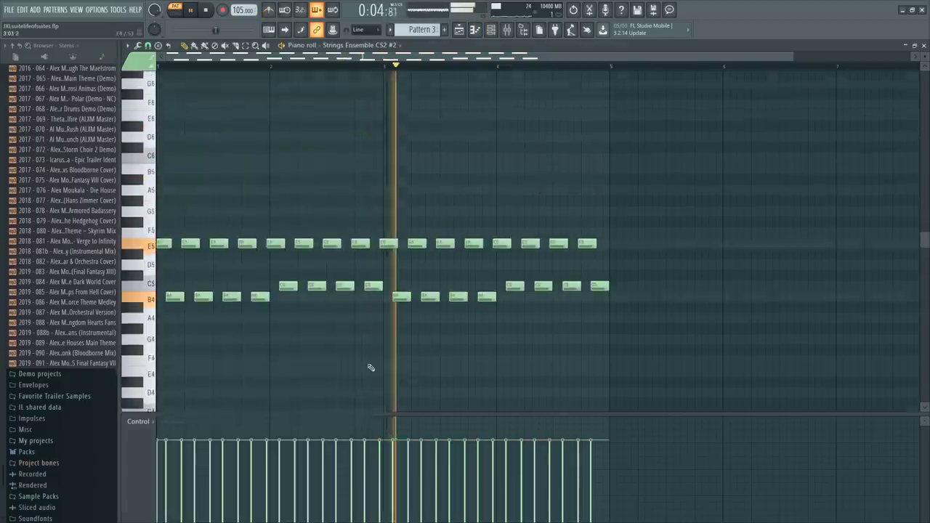
{"action": "scroll", "coordinate": [430, 373], "scroll_direction": "down", "scroll_amount": 1}
{"action": "scroll", "coordinate": [552, 312], "scroll_direction": "up", "scroll_amount": 2}
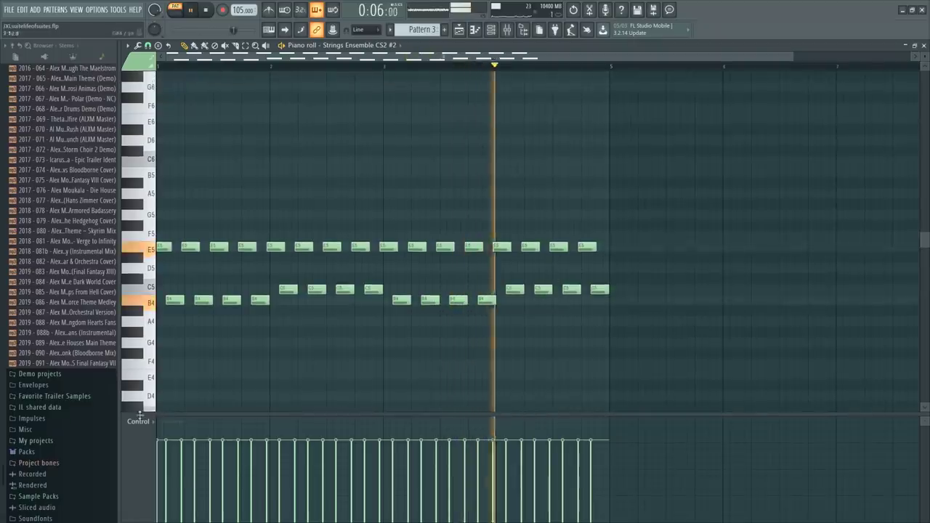
{"action": "key", "text": "space"}
Open the Dynamic controller of Strings Ensemble CS2 #2 for event editing in the piano roll
{"action": "key", "text": "F6"}
{"action": "left_click", "coordinate": [189, 122]}
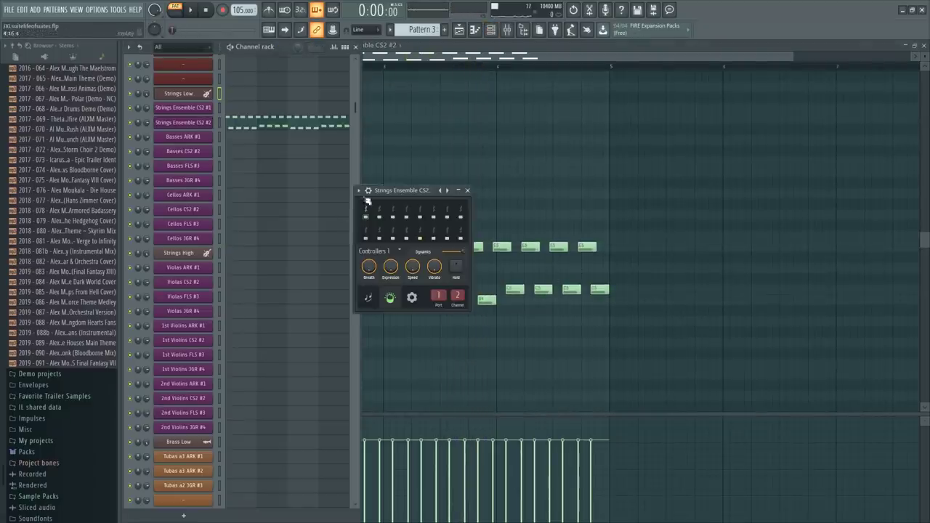
{"action": "right_click", "coordinate": [449, 251]}
{"action": "left_click", "coordinate": [480, 333]}
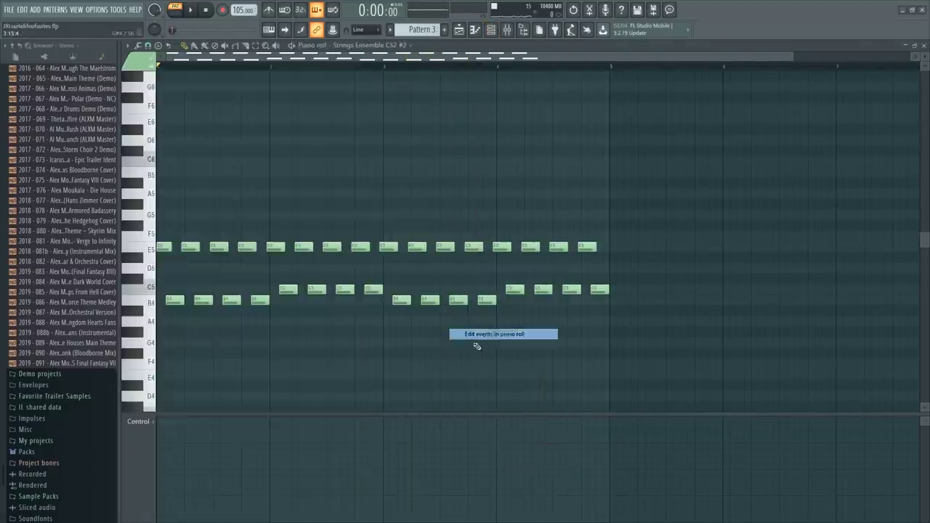
Draw a Dynamics swell that rises to a peak at bar 2 and falls just past bar 3, and audition its start
{"action": "mouse_move", "coordinate": [156, 510]}
{"action": "left_mouse_down"}
{"action": "mouse_move", "coordinate": [272, 422]}
{"action": "mouse_move", "coordinate": [350, 440]}
{"action": "mouse_move", "coordinate": [430, 502]}
{"action": "left_mouse_up"}
{"action": "key", "text": "space"}
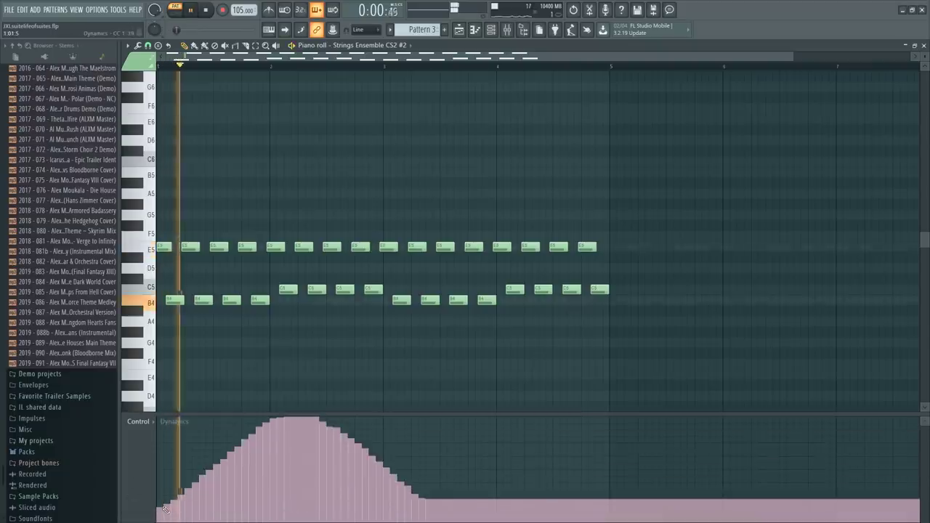
{"action": "key", "text": "space"}
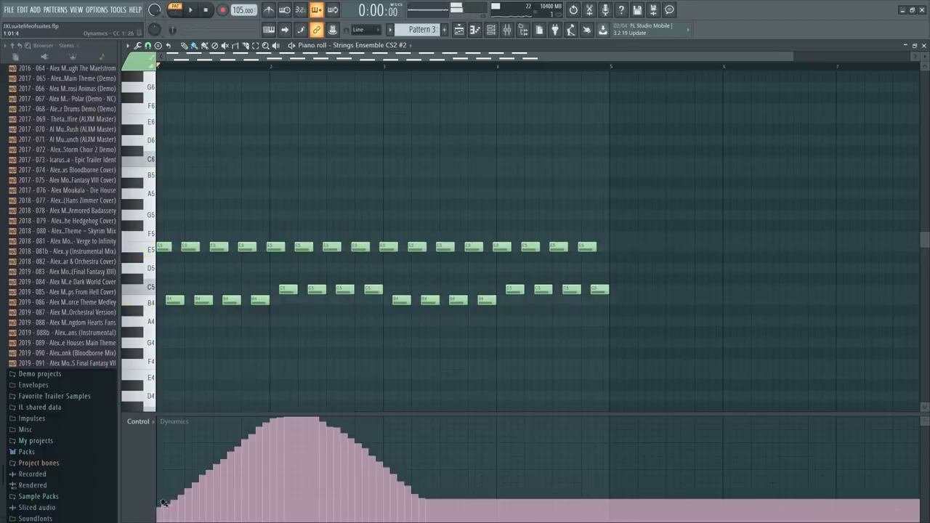
Draw four two-bar Dynamics swells from bar 1 to bar 9, peaking at bars 2, 4, 6 and 8
{"action": "mouse_move", "coordinate": [161, 504]}
{"action": "left_mouse_down"}
{"action": "mouse_move", "coordinate": [245, 434]}
{"action": "mouse_move", "coordinate": [281, 419]}
{"action": "mouse_move", "coordinate": [387, 505]}
{"action": "mouse_move", "coordinate": [411, 499]}
{"action": "mouse_move", "coordinate": [505, 415]}
{"action": "mouse_move", "coordinate": [537, 424]}
{"action": "mouse_move", "coordinate": [609, 503]}
{"action": "left_mouse_up"}
{"action": "mouse_move", "coordinate": [511, 428]}
{"action": "left_mouse_down"}
{"action": "mouse_move", "coordinate": [611, 515]}
{"action": "mouse_move", "coordinate": [663, 481]}
{"action": "mouse_move", "coordinate": [722, 413]}
{"action": "mouse_move", "coordinate": [749, 420]}
{"action": "mouse_move", "coordinate": [839, 512]}
{"action": "left_mouse_up"}
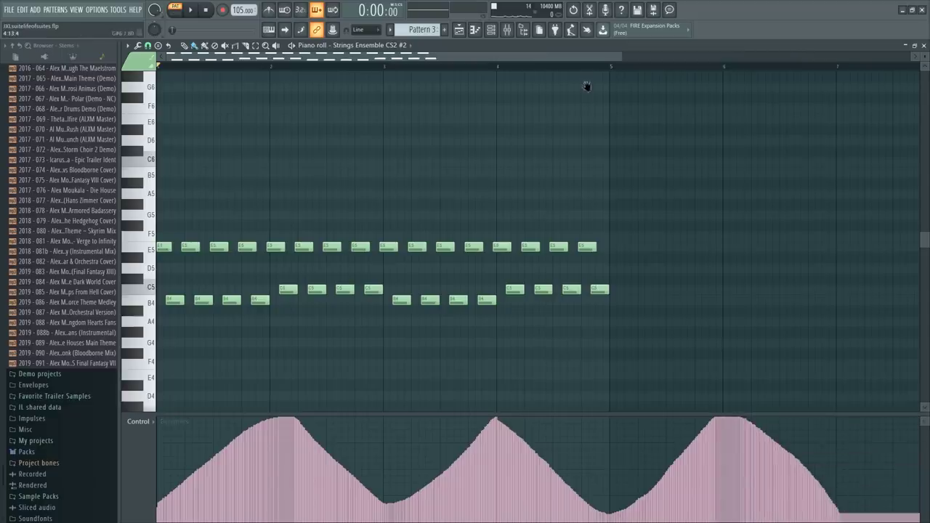
{"action": "left_click_drag", "start_coordinate": [587, 86], "coordinate": [587, 110]}
{"action": "scroll", "coordinate": [598, 58], "scroll_direction": "down", "scroll_amount": 3}
{"action": "left_click_drag", "start_coordinate": [579, 292], "coordinate": [579, 229]}
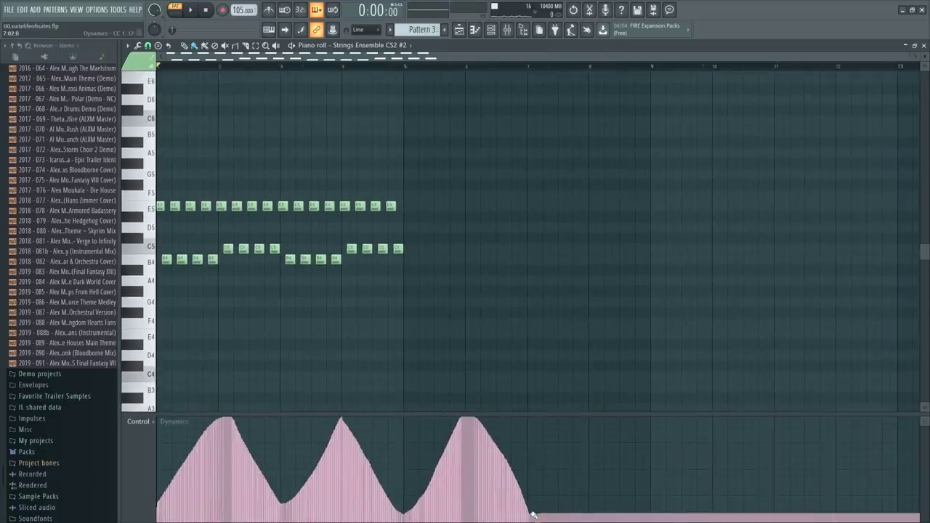
{"action": "left_click_drag", "start_coordinate": [532, 514], "coordinate": [590, 419]}
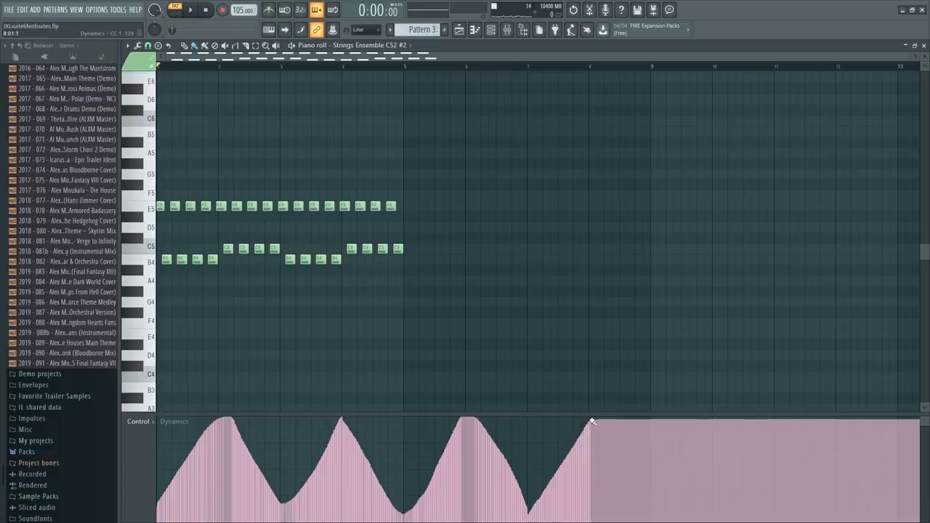
{"action": "mouse_move", "coordinate": [537, 508]}
{"action": "left_mouse_down"}
{"action": "mouse_move", "coordinate": [591, 419]}
{"action": "mouse_move", "coordinate": [618, 444]}
{"action": "mouse_move", "coordinate": [656, 518]}
{"action": "left_mouse_up"}
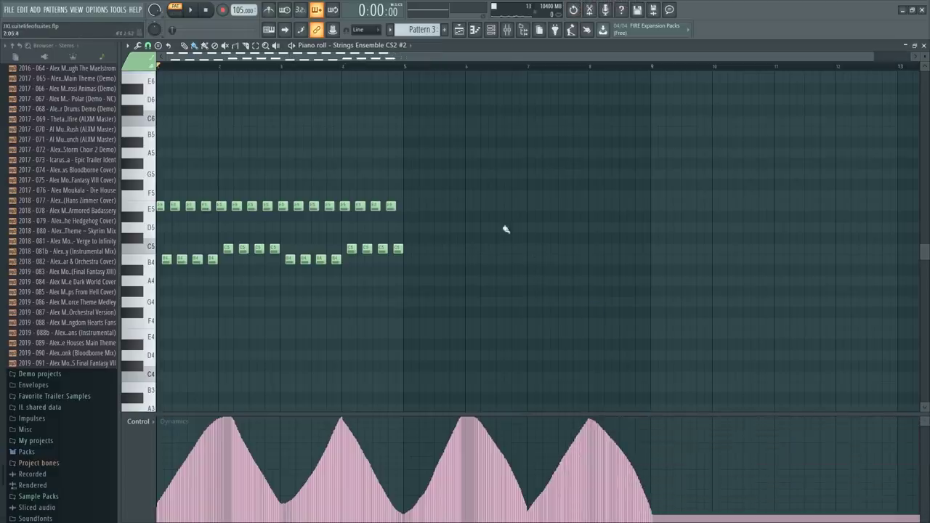
Duplicate the four-bar note pattern into bars 5 to 8
{"action": "scroll", "coordinate": [360, 176], "scroll_direction": "down", "scroll_amount": 3}
{"action": "scroll", "coordinate": [356, 166], "scroll_direction": "up", "scroll_amount": 3}
{"action": "key", "text": "ctrl+b"}
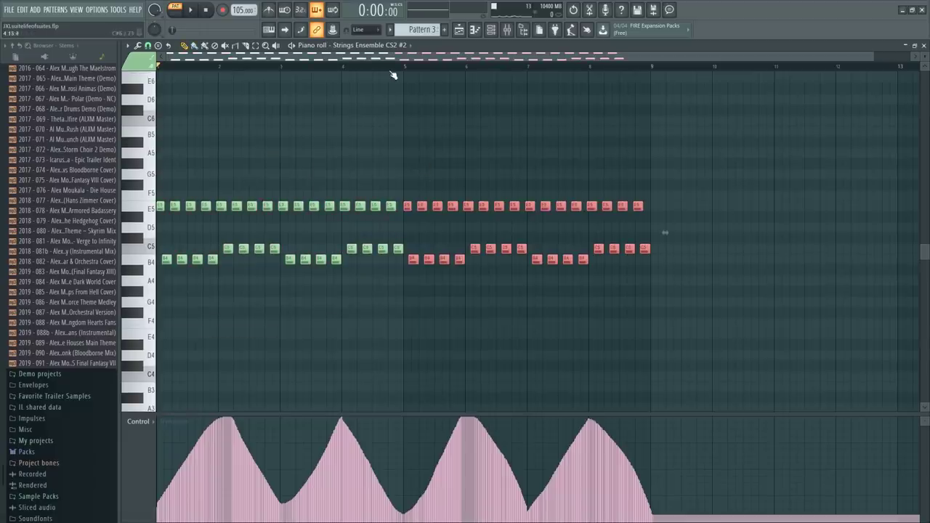
Play back the string line from late in bar 4 and clear the note selection
{"action": "left_click_drag", "start_coordinate": [403, 65], "coordinate": [382, 66]}
{"action": "key", "text": "space"}
{"action": "scroll", "coordinate": [419, 99], "scroll_direction": "up", "scroll_amount": 4}
{"action": "key", "text": "space"}
{"action": "key", "text": "ctrl+d"}
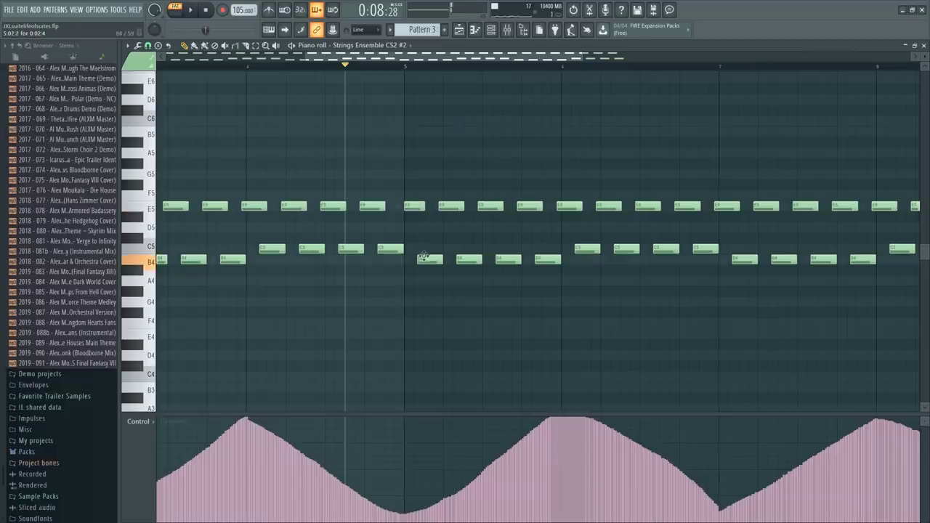
Lower the notes of bar 5, moving its four E5 notes to D5 and its four B4 notes to A4
{"action": "mouse_move", "coordinate": [424, 257]}
{"action": "left_mouse_down"}
{"action": "mouse_move", "coordinate": [418, 293]}
{"action": "mouse_move", "coordinate": [422, 273]}
{"action": "left_mouse_up"}
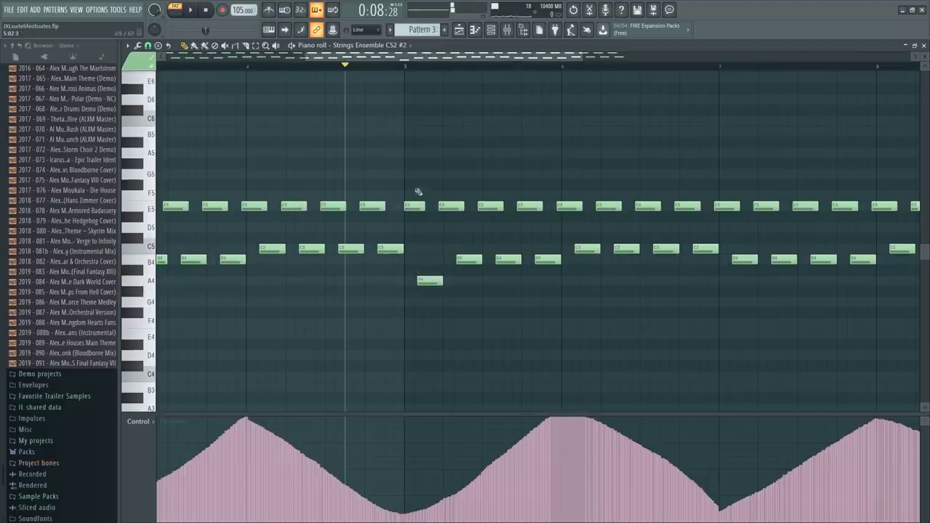
{"action": "key", "text": "ctrl+z"}
{"action": "scroll", "coordinate": [410, 69], "scroll_direction": "down", "scroll_amount": 2}
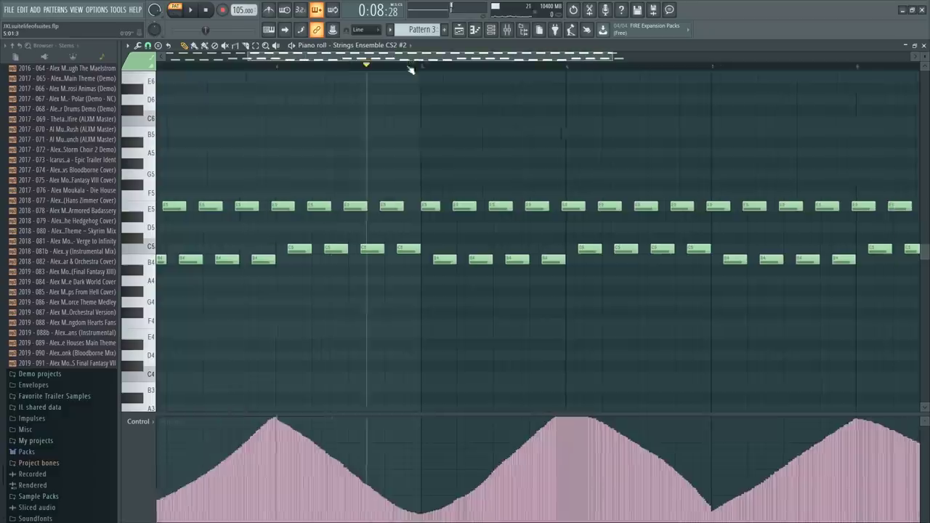
{"action": "left_click_drag", "start_coordinate": [481, 231], "coordinate": [500, 280]}
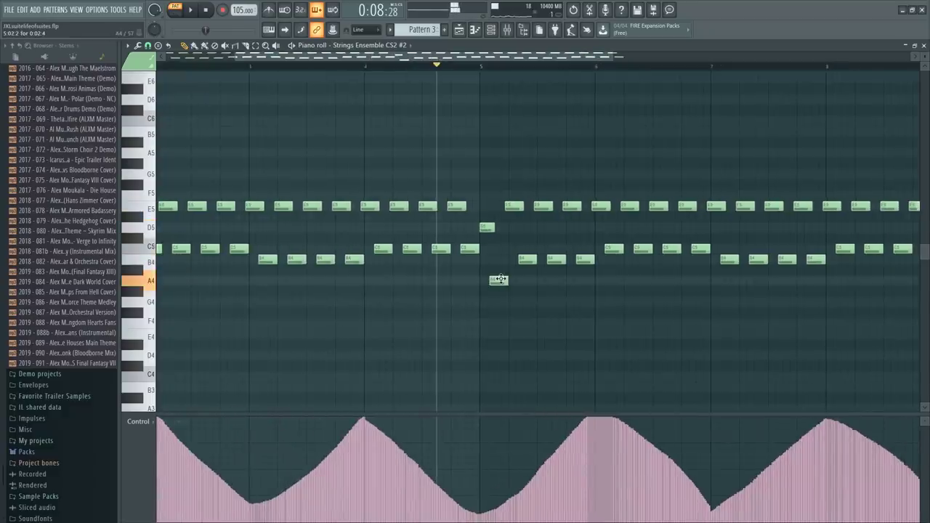
{"action": "left_click_drag", "start_coordinate": [514, 240], "coordinate": [586, 281]}
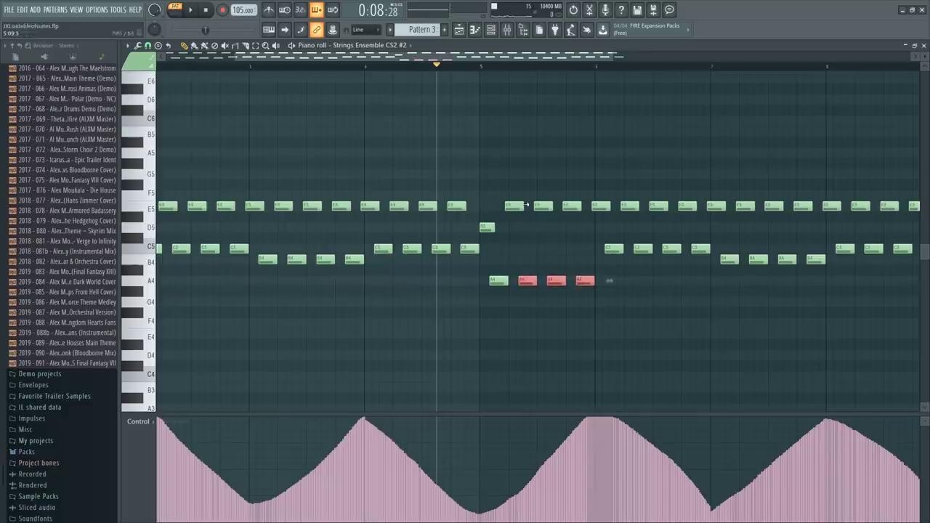
{"action": "left_click_drag", "start_coordinate": [514, 192], "coordinate": [573, 216]}
{"action": "left_click_drag", "start_coordinate": [571, 207], "coordinate": [569, 238]}
{"action": "left_click", "coordinate": [569, 239], "text": "ctrl"}
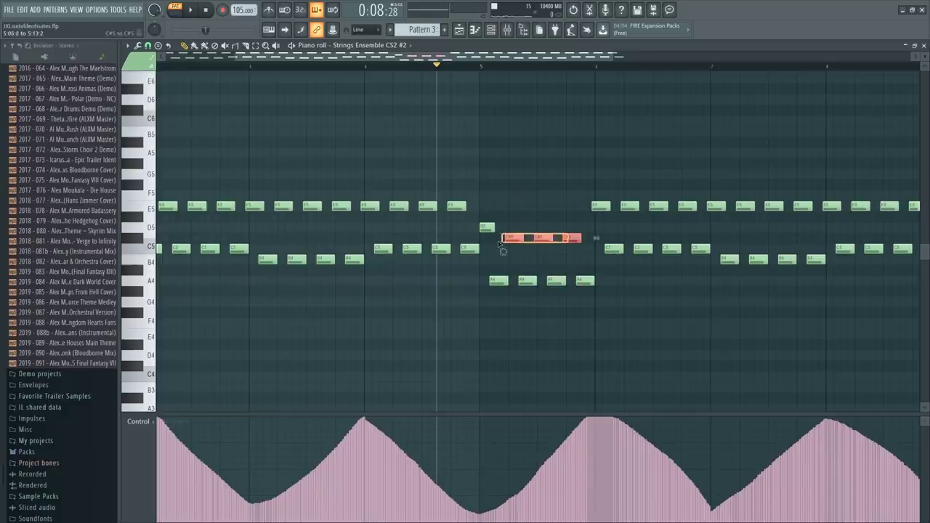
{"action": "left_click_drag", "start_coordinate": [499, 244], "coordinate": [512, 226]}
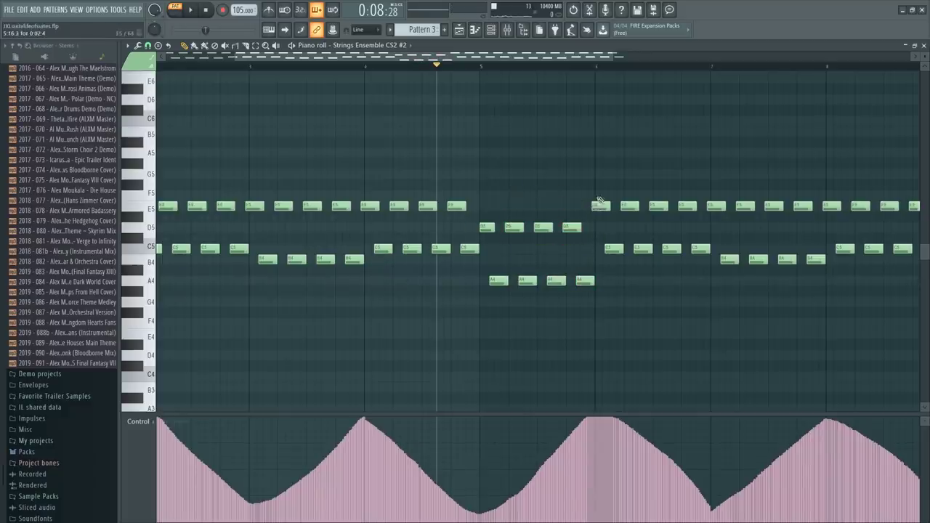
Lower the notes of bar 6, moving the upper E5 notes to C5 and the lower C5 notes to A4
{"action": "left_click_drag", "start_coordinate": [593, 190], "coordinate": [695, 294]}
{"action": "left_click", "coordinate": [605, 259]}
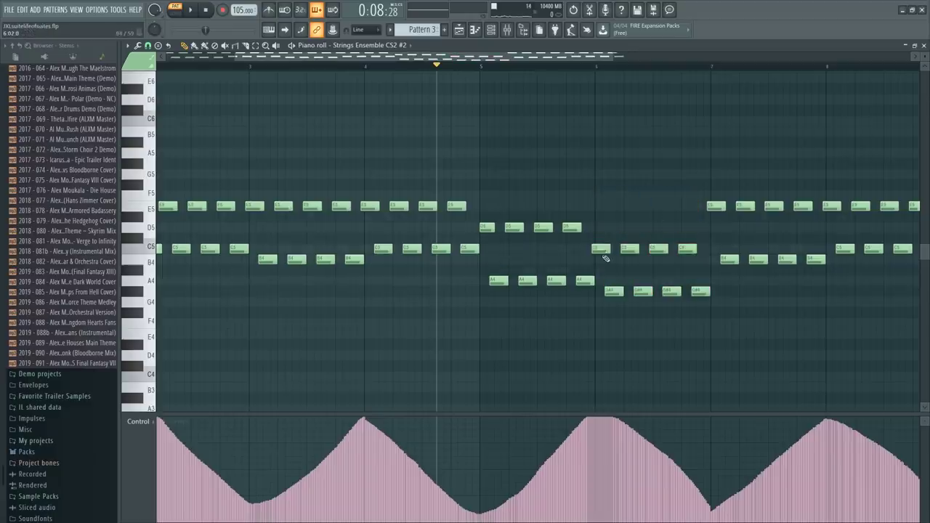
{"action": "left_click_drag", "start_coordinate": [609, 289], "coordinate": [700, 281]}
Play back the string line from late in bar 4 to check the new harmony of bars 5 and 6
{"action": "key", "text": "space"}
{"action": "key", "text": "ctrl+d"}
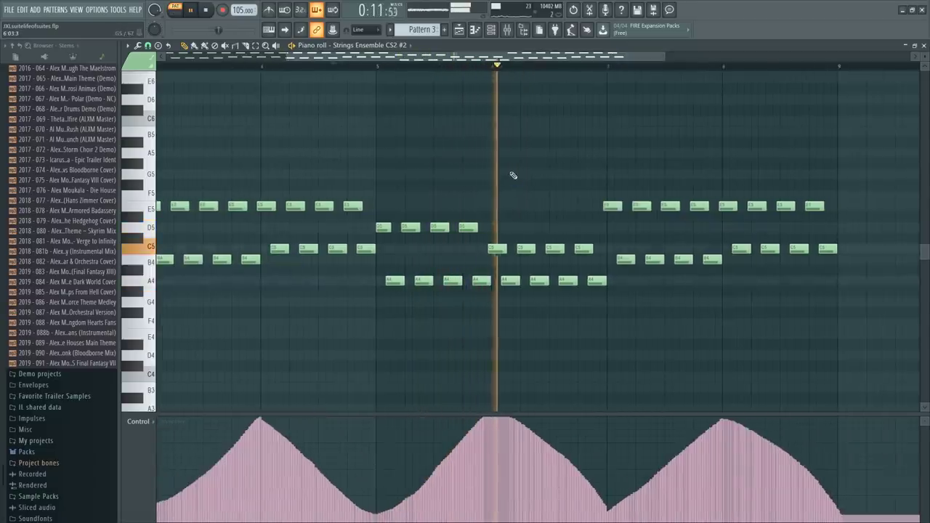
{"action": "key", "text": "space"}
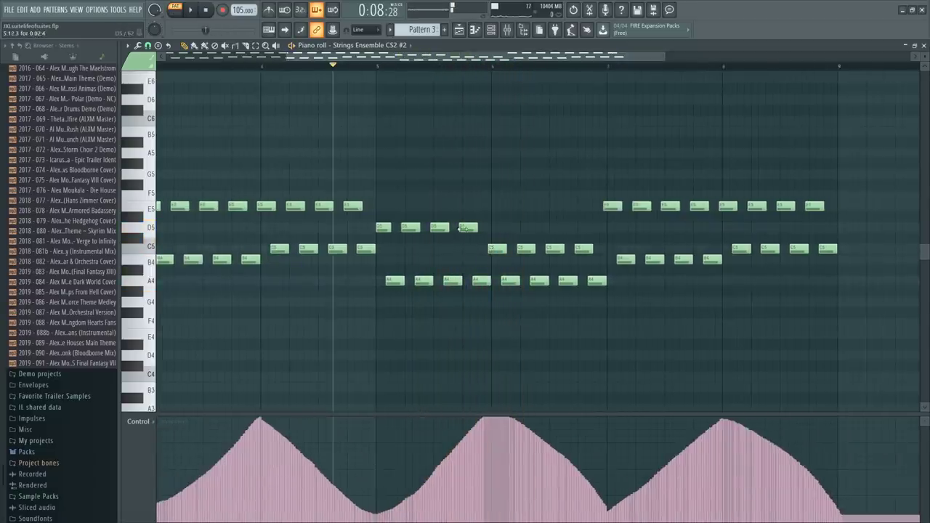
{"action": "left_click", "coordinate": [369, 66]}
{"action": "key", "text": "space"}
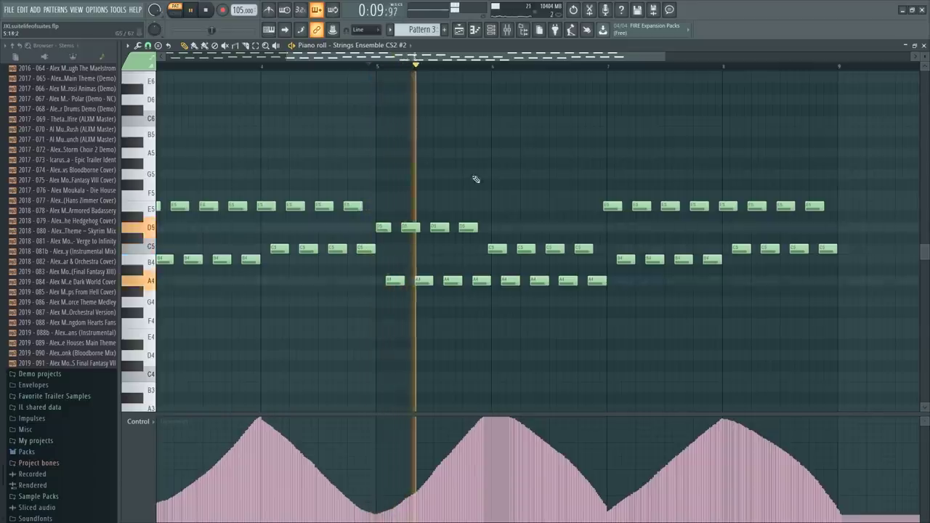
{"action": "key", "text": "space"}
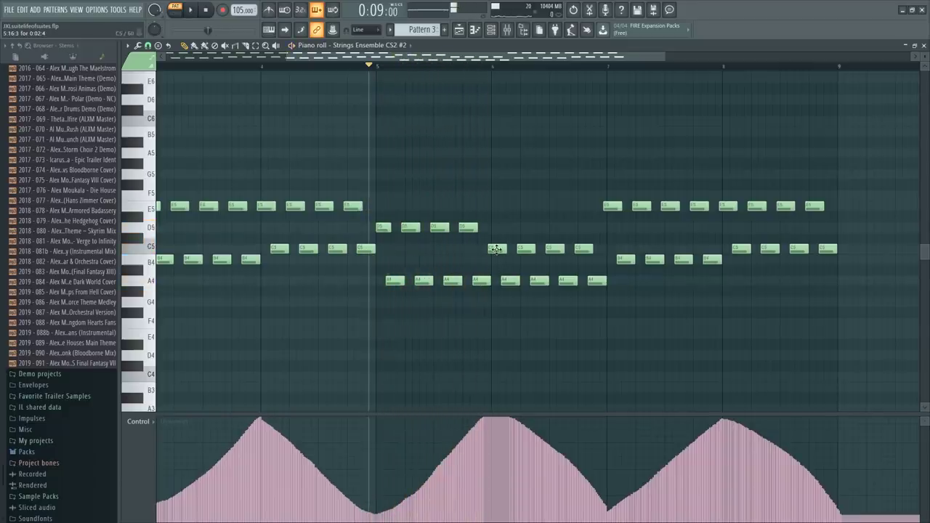
Raise the four upper notes of bar 6 to C#5
{"action": "left_click_drag", "start_coordinate": [496, 240], "coordinate": [496, 234]}
{"action": "left_click_drag", "start_coordinate": [531, 261], "coordinate": [581, 231]}
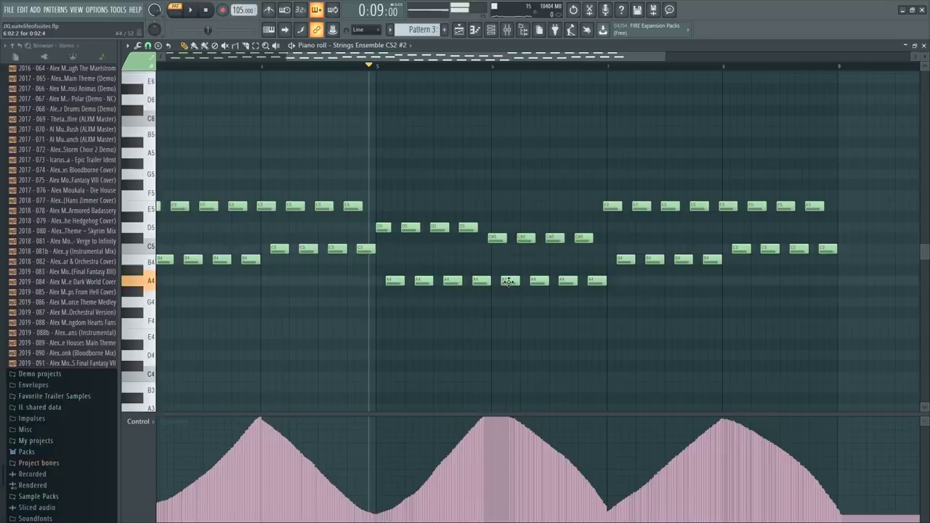
Lower the notes of bar 7 to D5 and A4, and those of bar 8 to C#5 and A4
{"action": "left_click_drag", "start_coordinate": [722, 242], "coordinate": [852, 233]}
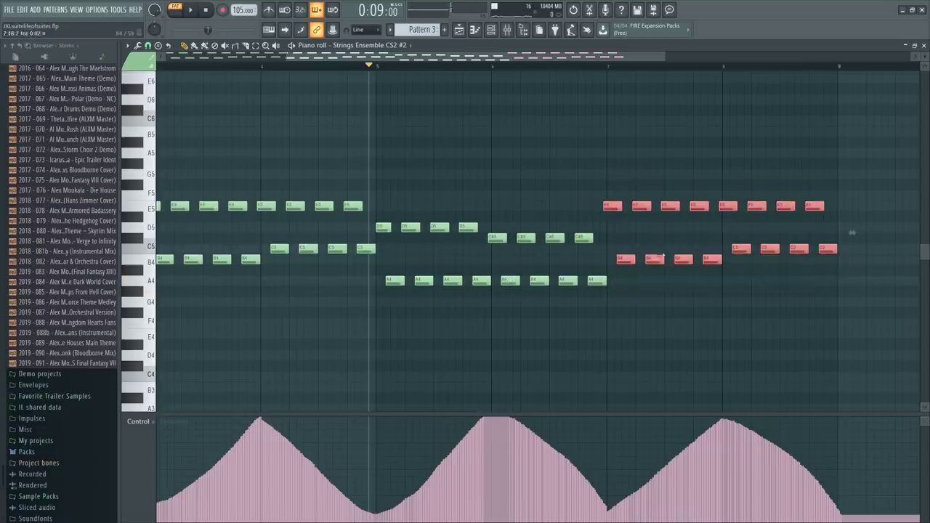
{"action": "left_click_drag", "start_coordinate": [624, 257], "coordinate": [624, 279]}
{"action": "left_click", "coordinate": [625, 280]}
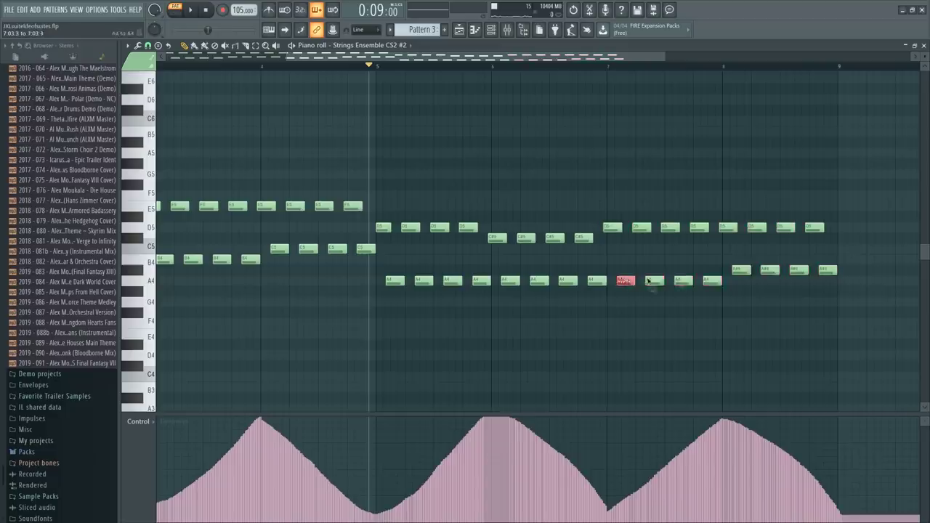
{"action": "left_click_drag", "start_coordinate": [729, 228], "coordinate": [814, 241]}
{"action": "left_click_drag", "start_coordinate": [730, 264], "coordinate": [823, 282]}
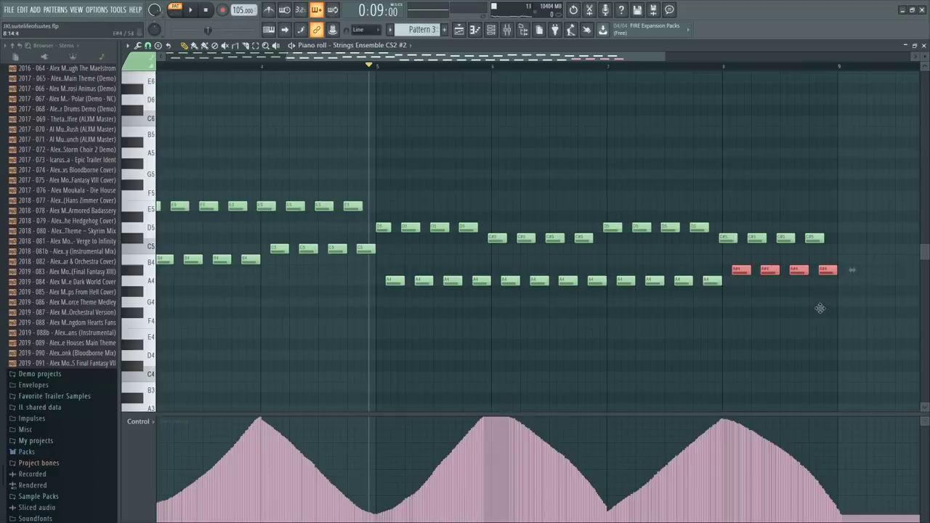
{"action": "left_click_drag", "start_coordinate": [825, 270], "coordinate": [826, 279]}
Select all of bars 1 to 8 and duplicate the notes into bars 9 to 16
{"action": "scroll", "coordinate": [712, 294], "scroll_direction": "down", "scroll_amount": 2, "text": "ctrl"}
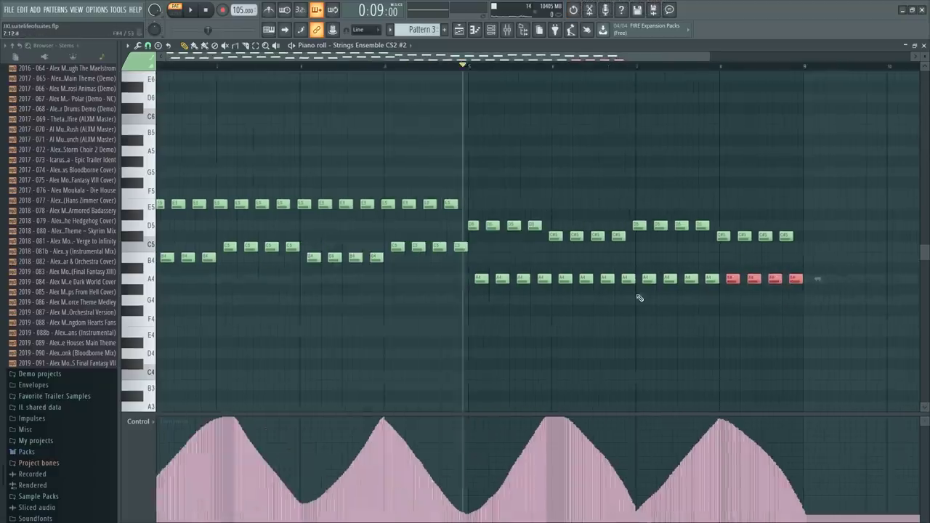
{"action": "key", "text": "ctrl+d"}
{"action": "left_click_drag", "start_coordinate": [801, 67], "coordinate": [2, 168]}
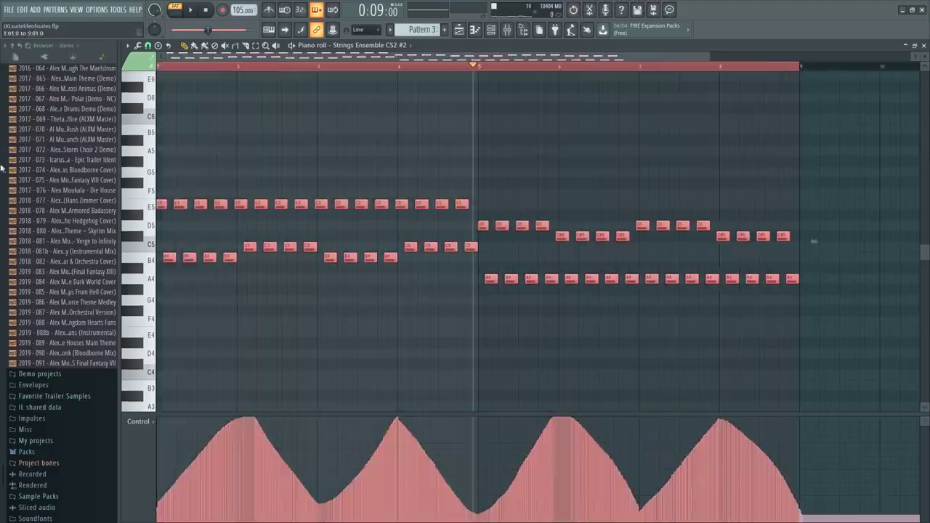
{"action": "key", "text": "ctrl+b"}
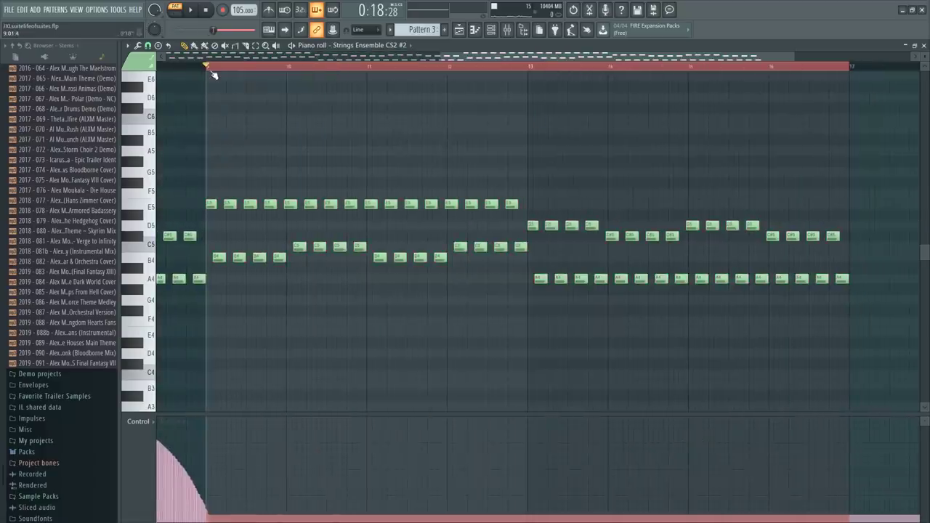
Open the Dynamics events of Strings Ensemble CS2 #2 and duplicate the swells of bars 1 to 8 into bars 9 to 16
{"action": "scroll", "coordinate": [212, 73], "scroll_direction": "up", "scroll_amount": 2}
{"action": "scroll", "coordinate": [283, 131], "scroll_direction": "down", "scroll_amount": 4}
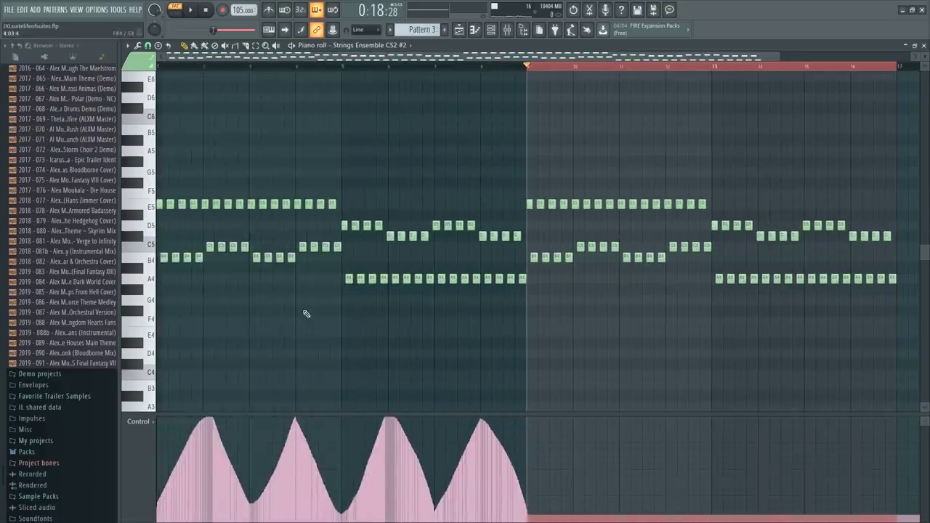
{"action": "key", "text": "F6"}
{"action": "left_click", "coordinate": [193, 122]}
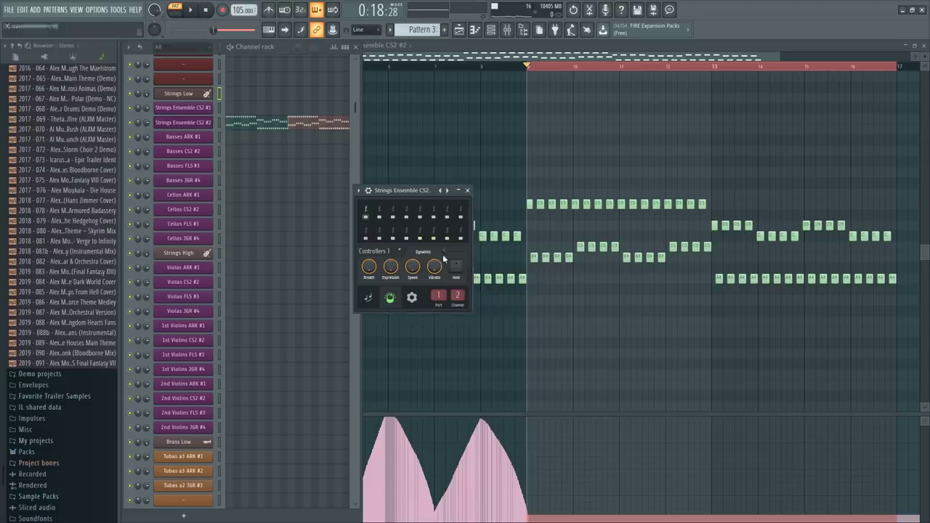
{"action": "right_click", "coordinate": [452, 254]}
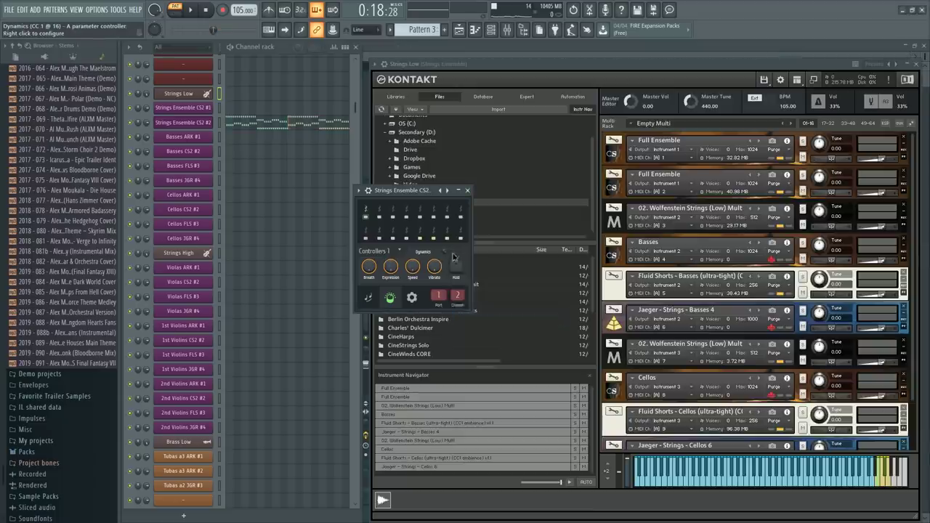
{"action": "right_click", "coordinate": [452, 253]}
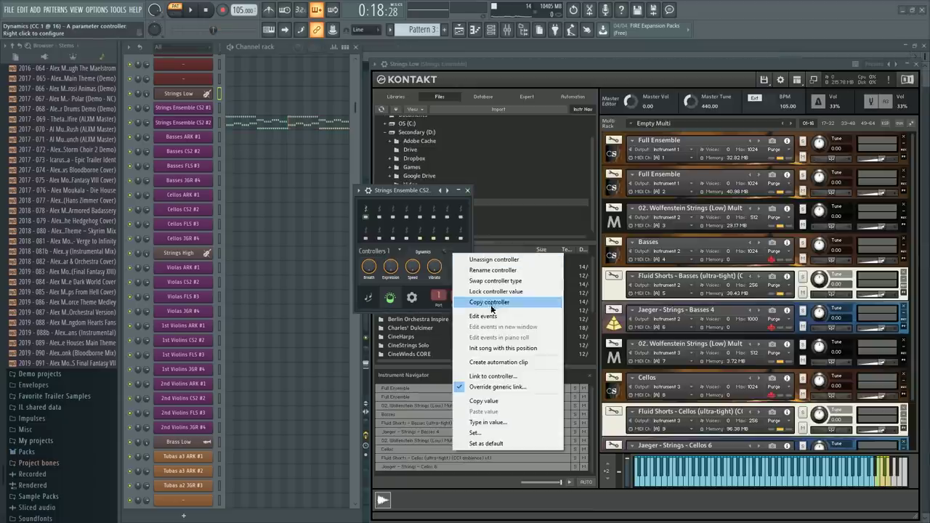
{"action": "left_click", "coordinate": [483, 315]}
{"action": "key", "text": "ctrl+b"}
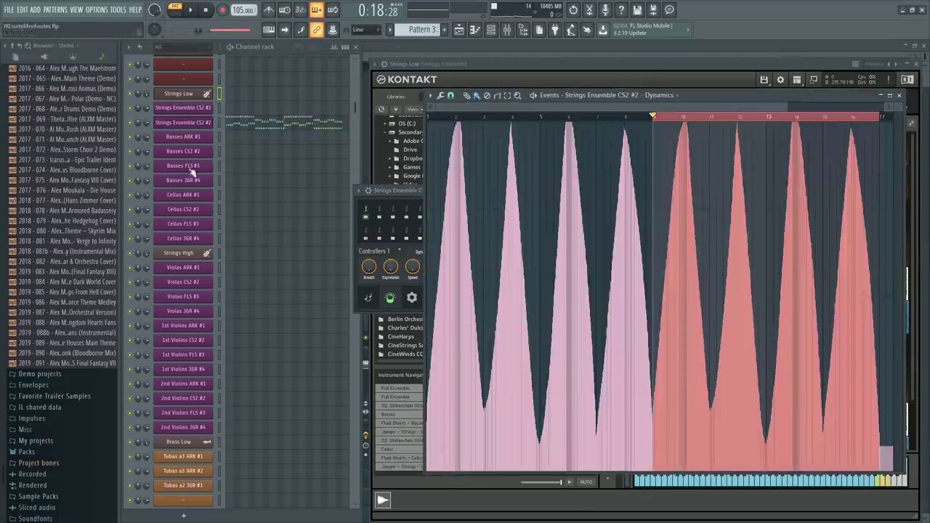
Play back from bar 9 in the Strings Ensemble CS2 #2 piano roll and raise the third B4 note of bar 9 to G5
{"action": "left_click", "coordinate": [248, 127]}
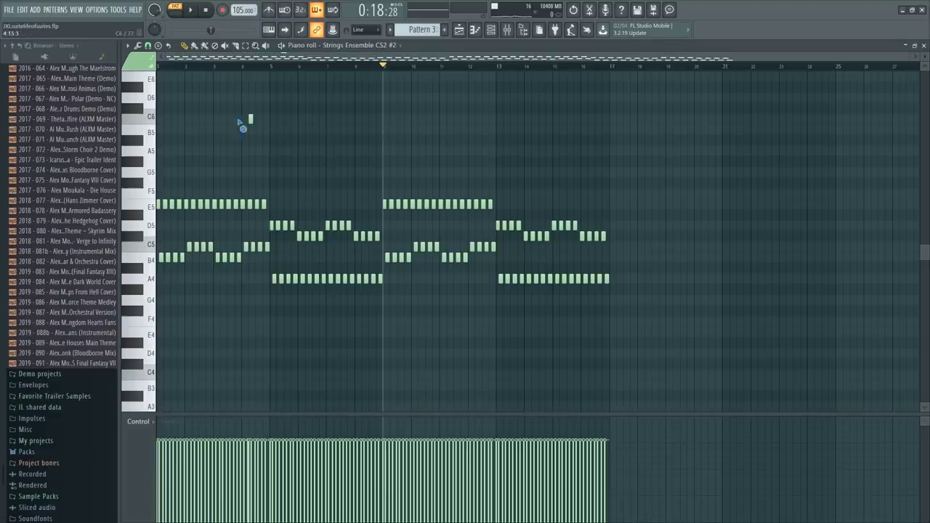
{"action": "scroll", "coordinate": [430, 71], "scroll_direction": "up", "scroll_amount": 6}
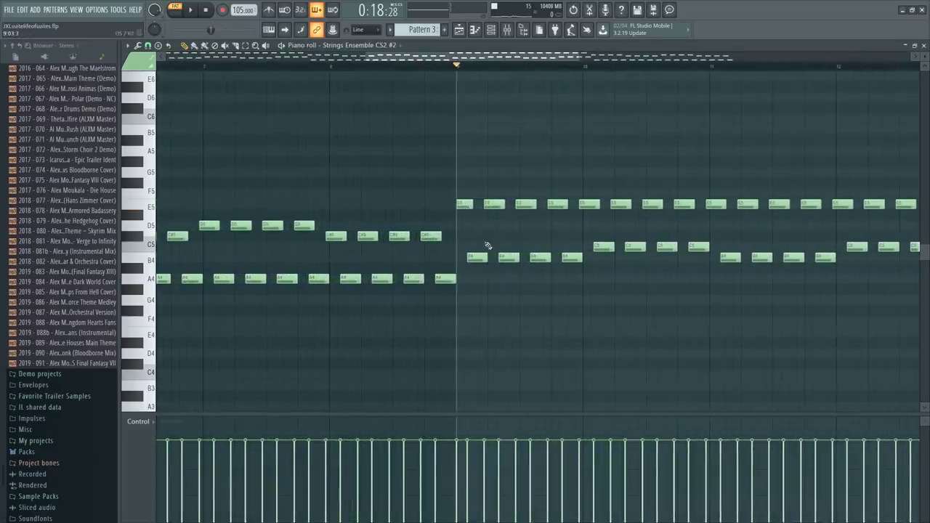
{"action": "key", "text": "space"}
{"action": "left_click_drag", "start_coordinate": [525, 59], "coordinate": [552, 59]}
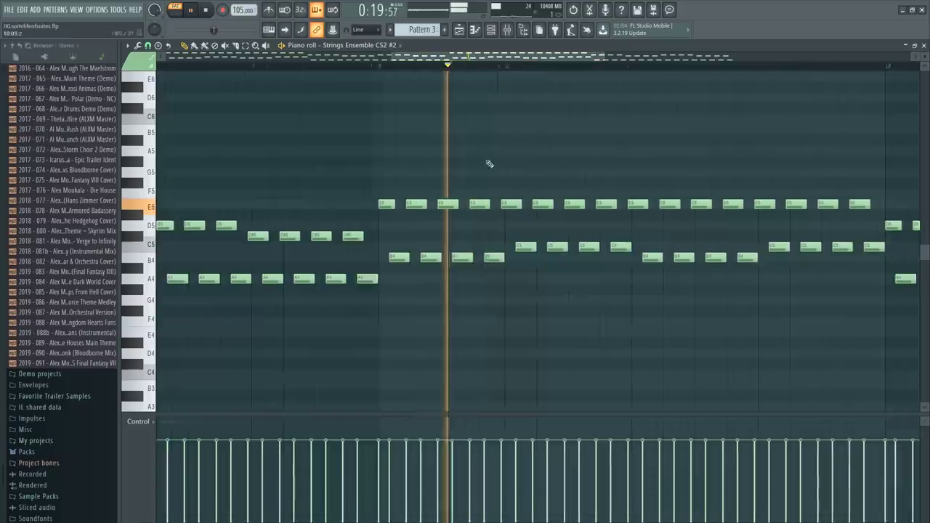
{"action": "key", "text": "space"}
{"action": "left_click_drag", "start_coordinate": [445, 258], "coordinate": [448, 185]}
{"action": "key", "text": "ctrl+z"}
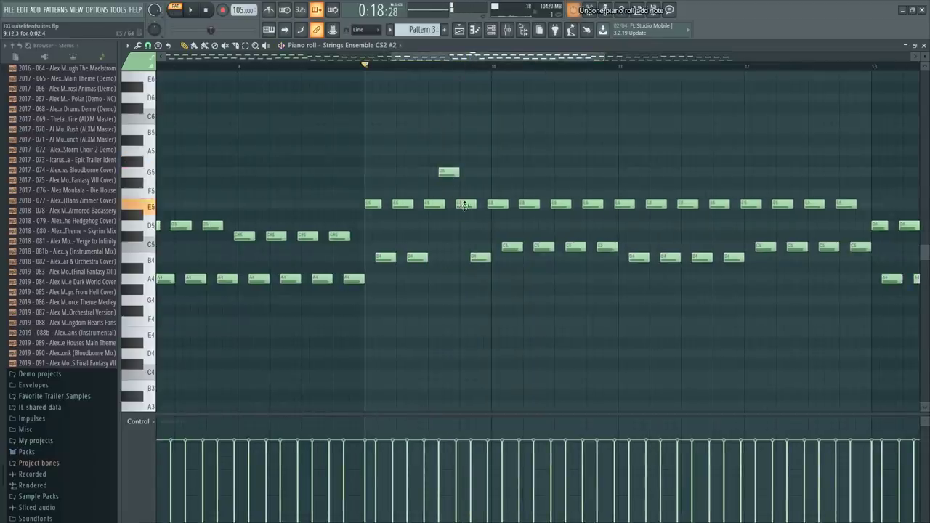
{"action": "left_click", "coordinate": [476, 267]}
{"action": "key", "text": "ctrl+z"}
{"action": "left_click", "coordinate": [497, 205]}
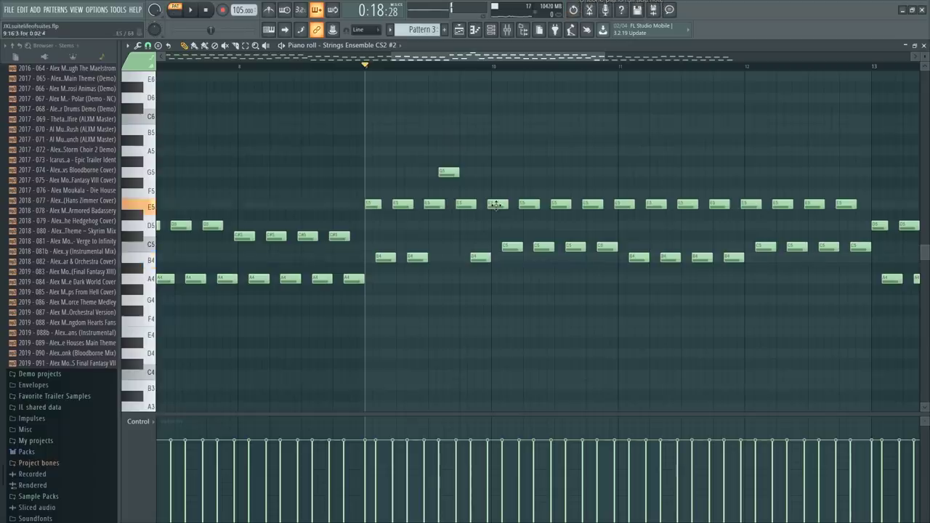
{"action": "scroll", "coordinate": [516, 69], "scroll_direction": "down", "scroll_amount": 3}
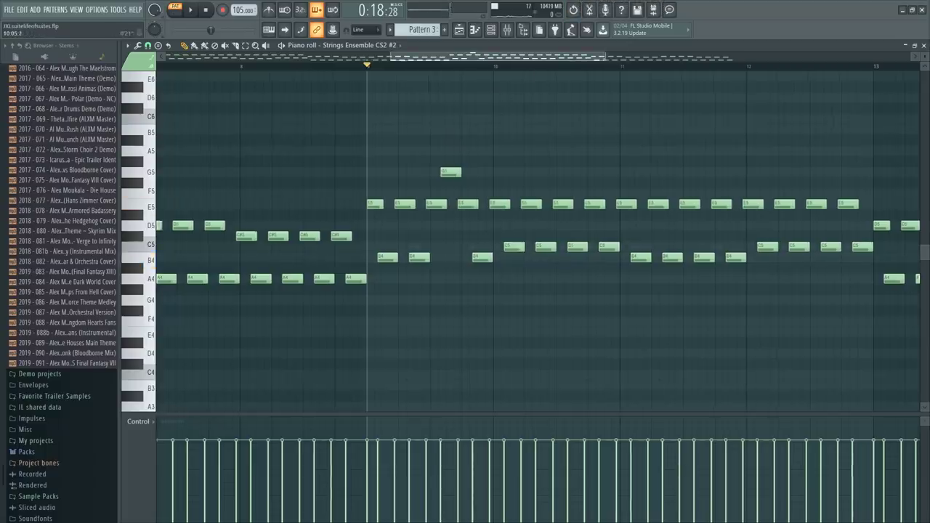
Play back from bar 9 and raise the third B4 note of bar 11 to G5
{"action": "key", "text": "space"}
{"action": "scroll", "coordinate": [416, 147], "scroll_direction": "right", "scroll_amount": 1}
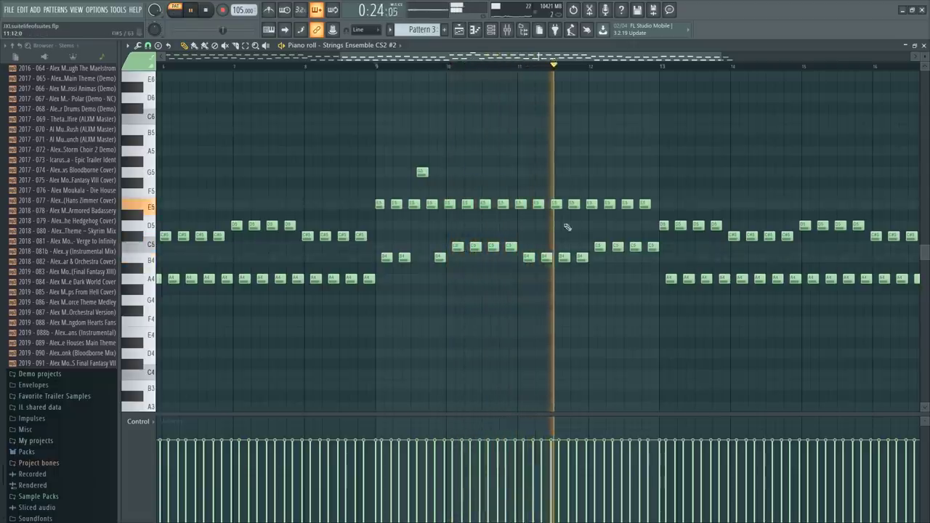
{"action": "key", "text": "space"}
{"action": "left_click_drag", "start_coordinate": [564, 194], "coordinate": [564, 172]}
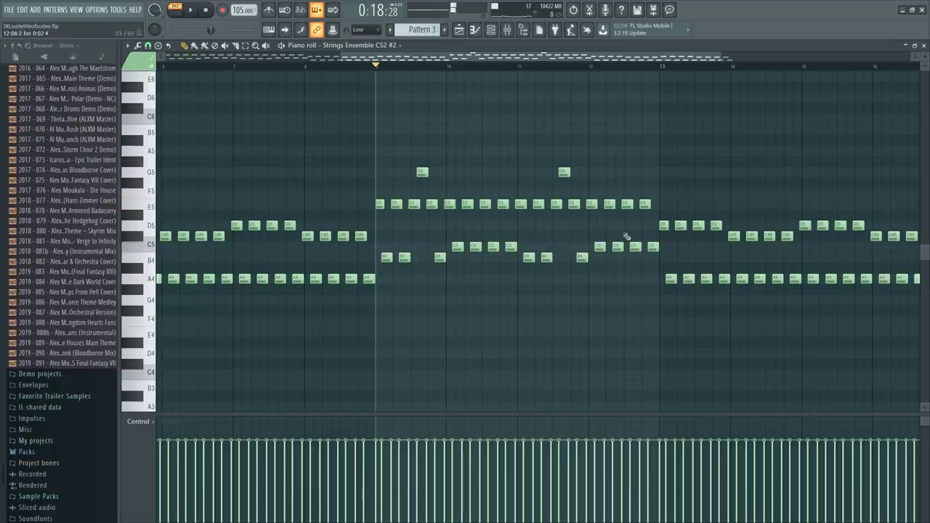
Play back from bar 13 and raise the third A4 note of that bar to F#5
{"action": "left_click_drag", "start_coordinate": [612, 60], "coordinate": [641, 75]}
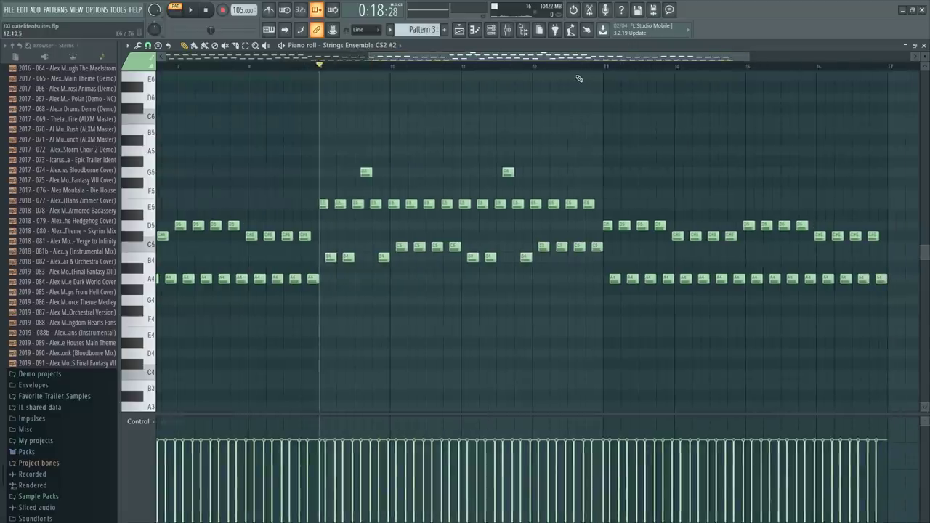
{"action": "left_click", "coordinate": [572, 67]}
{"action": "key", "text": "space"}
{"action": "left_click", "coordinate": [608, 66]}
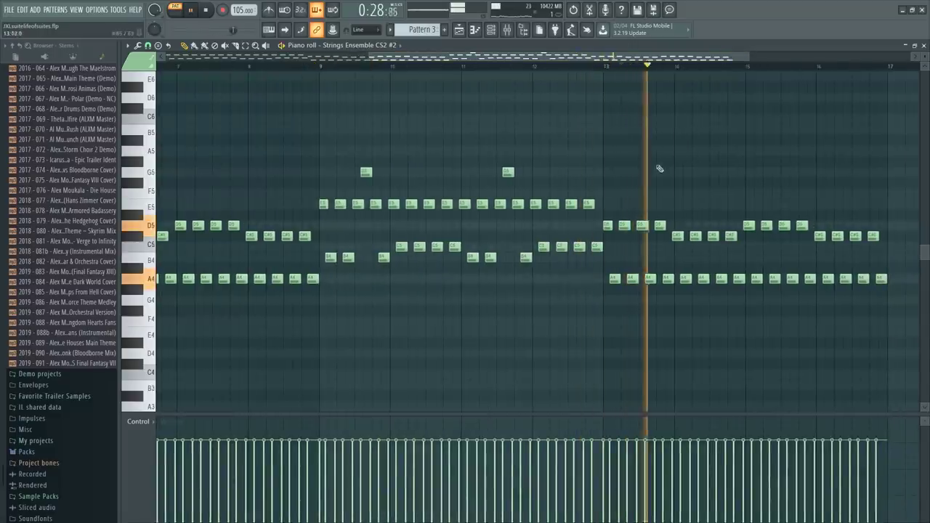
{"action": "key", "text": "space"}
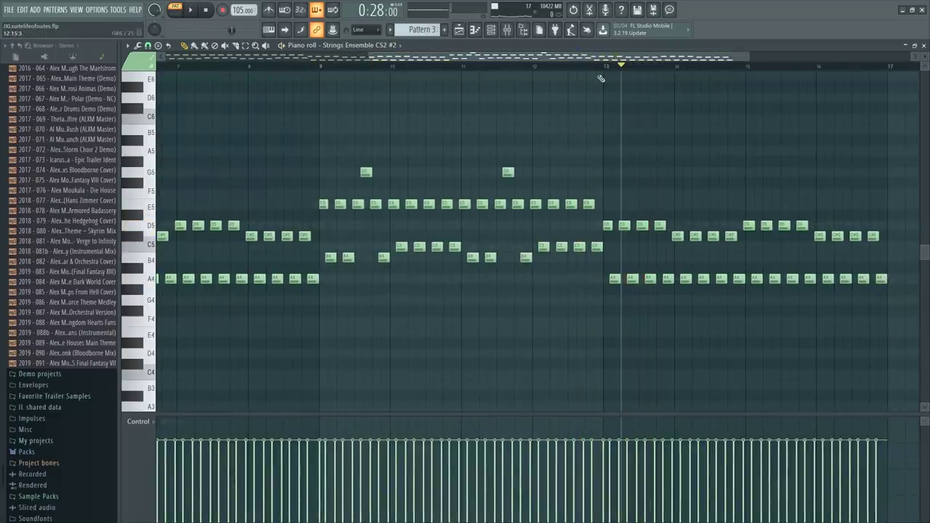
{"action": "key", "text": "space"}
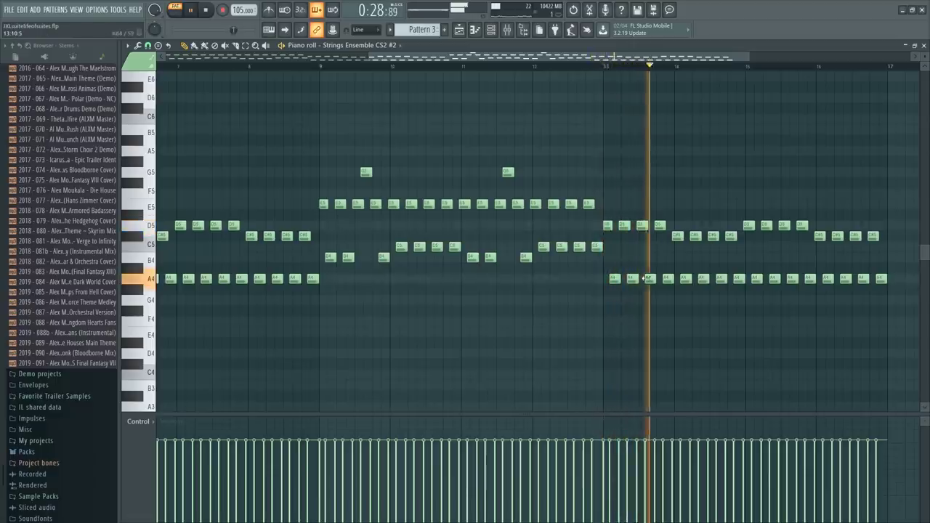
{"action": "key", "text": "space"}
{"action": "left_click_drag", "start_coordinate": [649, 278], "coordinate": [649, 193]}
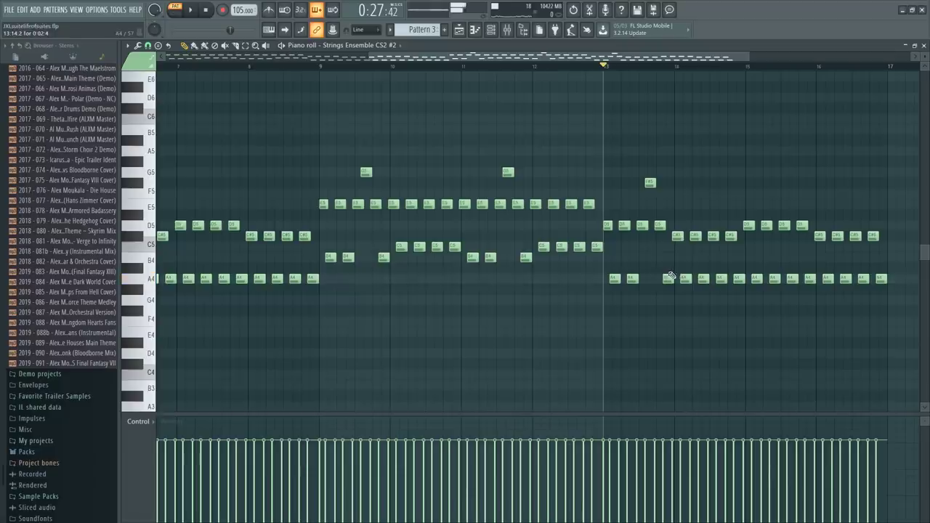
Lower the first upper note of bar 14 to C5 and play back from bar 13
{"action": "mouse_move", "coordinate": [677, 246]}
{"action": "left_mouse_down"}
{"action": "mouse_move", "coordinate": [677, 261]}
{"action": "mouse_move", "coordinate": [675, 237]}
{"action": "mouse_move", "coordinate": [675, 274]}
{"action": "mouse_move", "coordinate": [677, 247]}
{"action": "left_mouse_up"}
{"action": "key", "text": "space"}
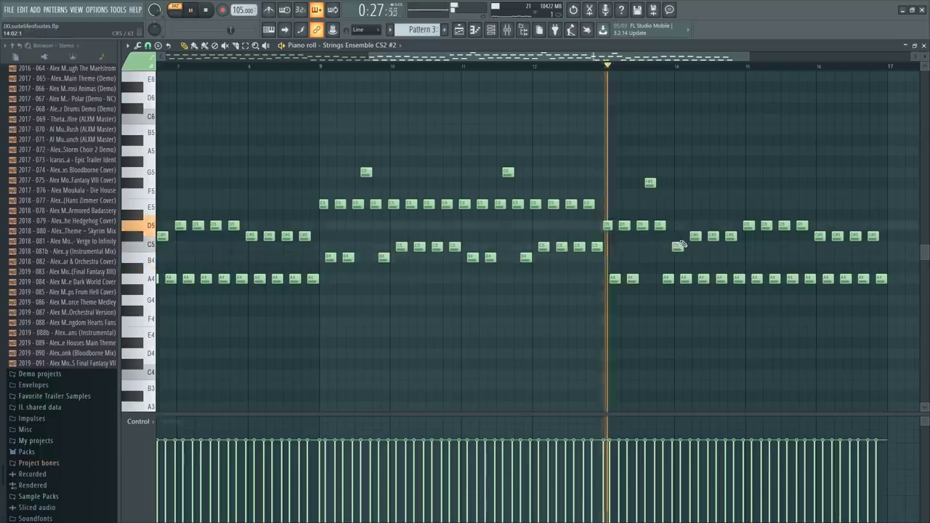
{"action": "scroll", "coordinate": [760, 74], "scroll_direction": "up", "scroll_amount": 4}
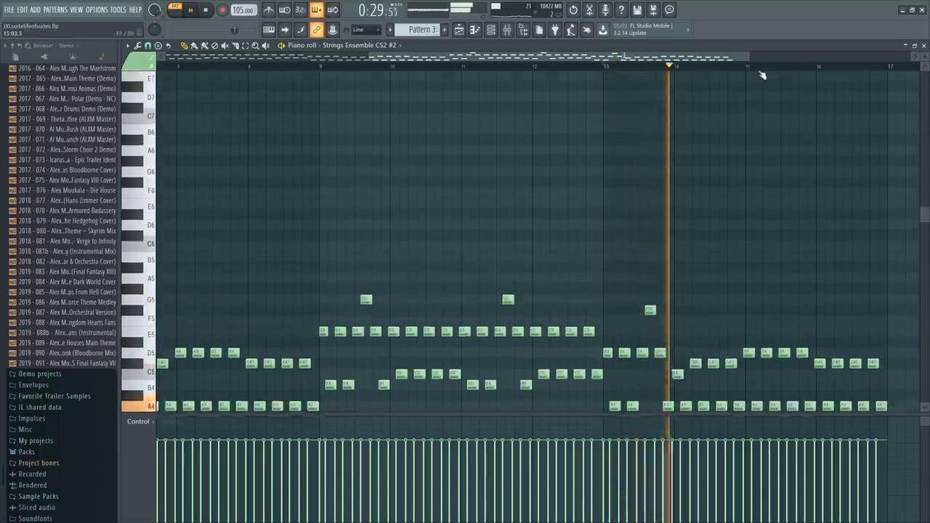
{"action": "scroll", "coordinate": [759, 72], "scroll_direction": "up", "scroll_amount": 3}
{"action": "scroll", "coordinate": [605, 226], "scroll_direction": "down", "scroll_amount": 5}
{"action": "key", "text": "space"}
Lower the remaining upper notes of bar 14 to C5 and its lower notes to G4
{"action": "left_click_drag", "start_coordinate": [629, 200], "coordinate": [623, 267]}
{"action": "left_click", "coordinate": [695, 203]}
{"action": "key", "text": "ctrl+z"}
{"action": "key", "text": "ctrl+d"}
{"action": "left_click_drag", "start_coordinate": [647, 233], "coordinate": [715, 269]}
{"action": "key", "text": "space"}
{"action": "key", "text": "ctrl+d"}
Play back the new harmony of bar 14 and raise the third A4 note of bar 15 to F#5
{"action": "left_click", "coordinate": [587, 66]}
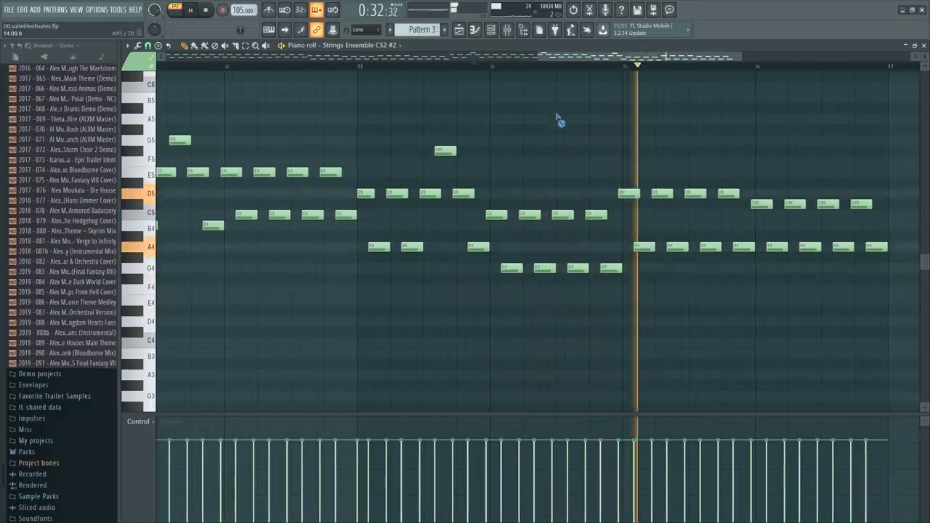
{"action": "key", "text": "space"}
{"action": "left_click_drag", "start_coordinate": [710, 245], "coordinate": [710, 150]}
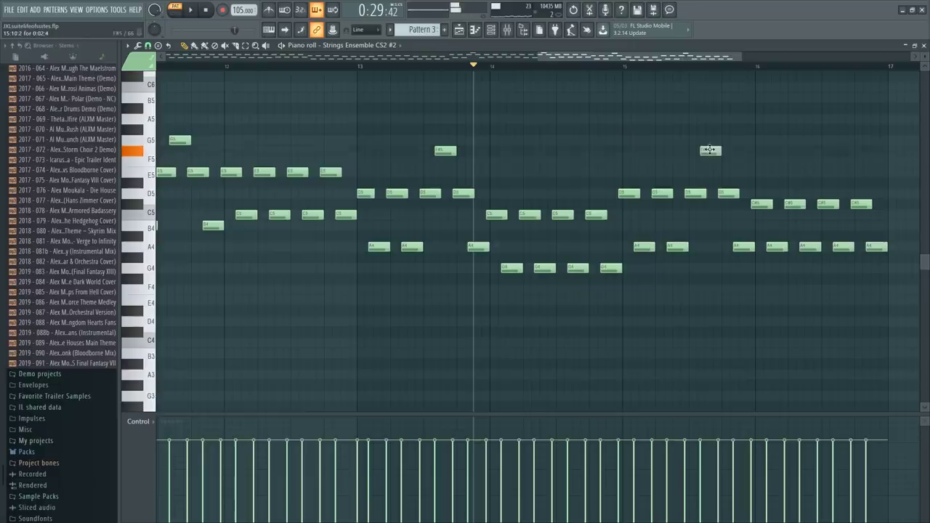
{"action": "left_click", "coordinate": [723, 194]}
{"action": "left_click", "coordinate": [743, 247]}
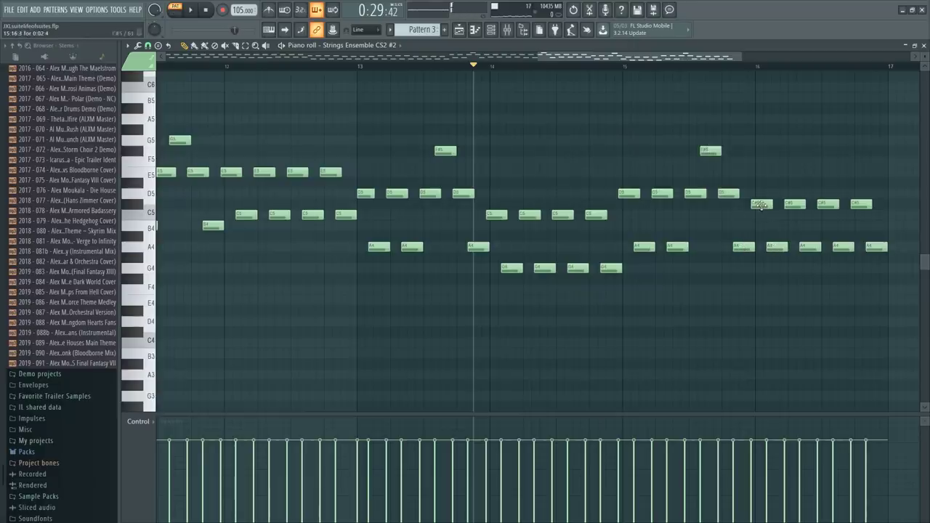
Raise the upper notes of bar 16 to D#5 and its lower notes to B4
{"action": "left_click_drag", "start_coordinate": [763, 204], "coordinate": [763, 182]}
{"action": "left_click_drag", "start_coordinate": [774, 247], "coordinate": [774, 224]}
{"action": "left_click_drag", "start_coordinate": [797, 189], "coordinate": [886, 280]}
{"action": "left_click_drag", "start_coordinate": [876, 246], "coordinate": [876, 224]}
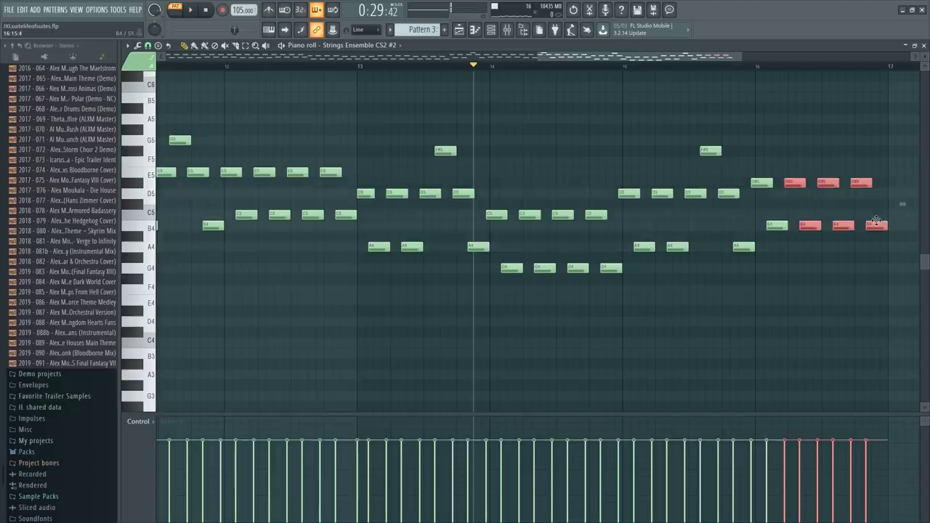
{"action": "key", "text": "ctrl+d"}
Play back from bar 16 and raise the third upper note of that bar to F#5
{"action": "left_click", "coordinate": [757, 68]}
{"action": "key", "text": "space"}
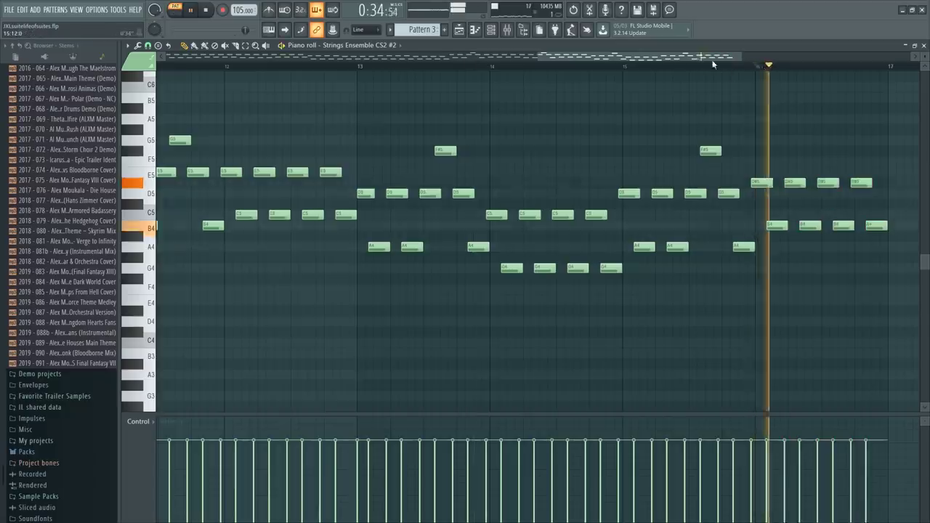
{"action": "left_click_drag", "start_coordinate": [715, 57], "coordinate": [737, 56]}
{"action": "key", "text": "space"}
{"action": "left_click", "coordinate": [745, 183]}
{"action": "left_click_drag", "start_coordinate": [743, 161], "coordinate": [743, 151]}
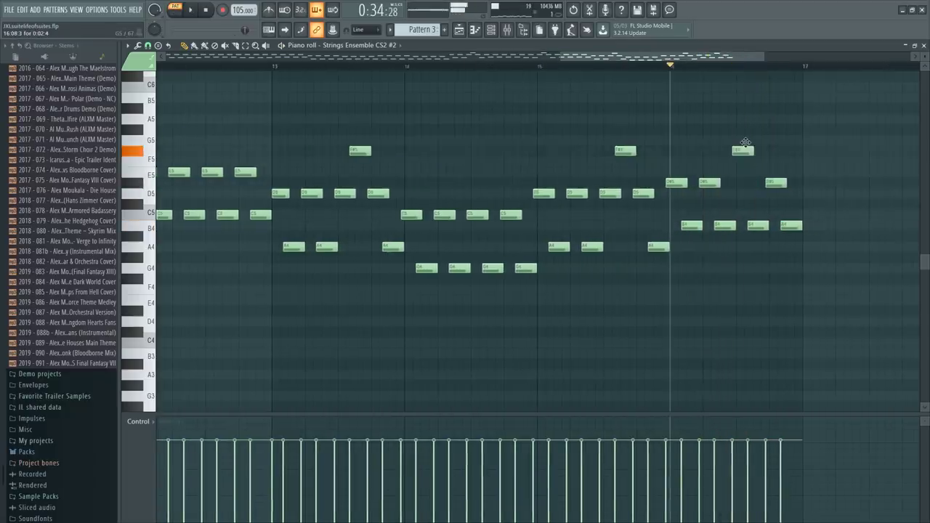
Raise the last three notes of bar 16 to G5, A5 and B5 as a rising run
{"action": "left_click_drag", "start_coordinate": [759, 225], "coordinate": [761, 175]}
{"action": "left_click", "coordinate": [776, 182]}
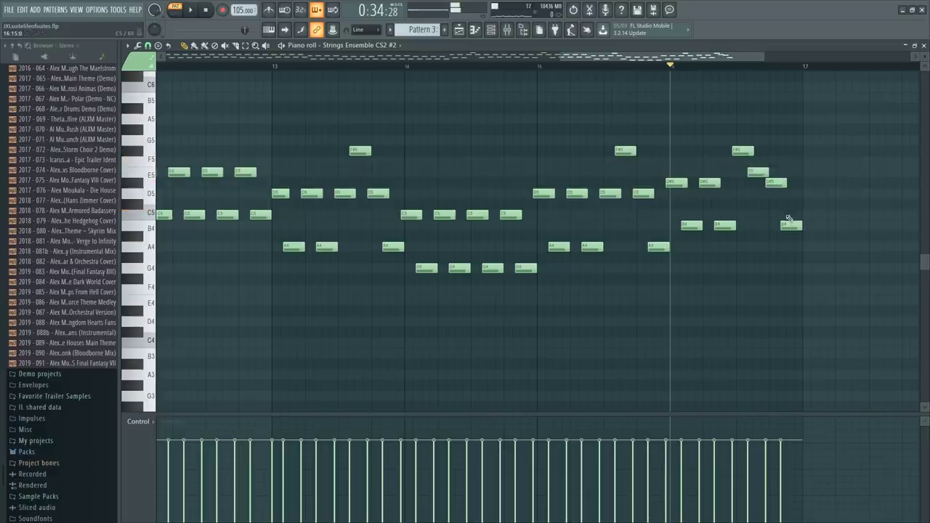
{"action": "left_click_drag", "start_coordinate": [758, 173], "coordinate": [769, 117]}
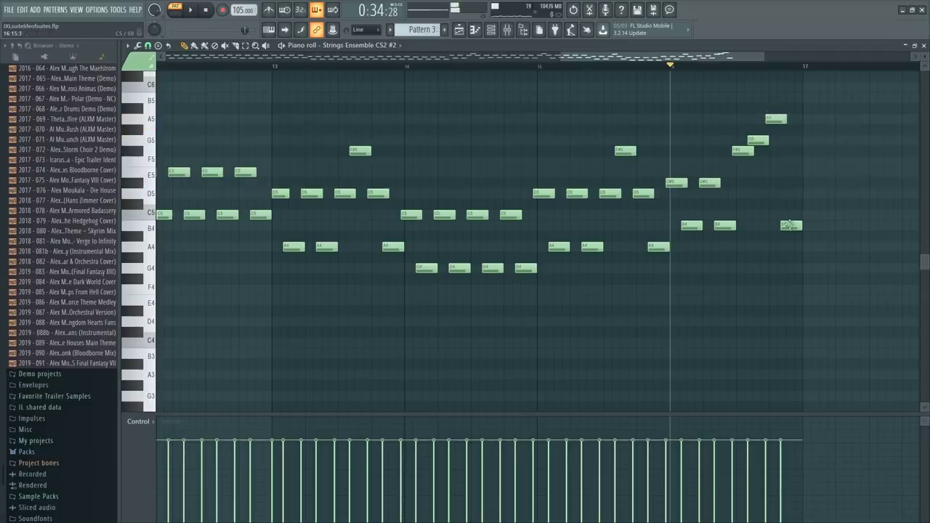
{"action": "left_click_drag", "start_coordinate": [791, 225], "coordinate": [777, 102]}
Return the play position to the start of the pattern and open the French Horns a9 ARK #1 piano roll
{"action": "right_click", "coordinate": [699, 119], "text": "ctrl"}
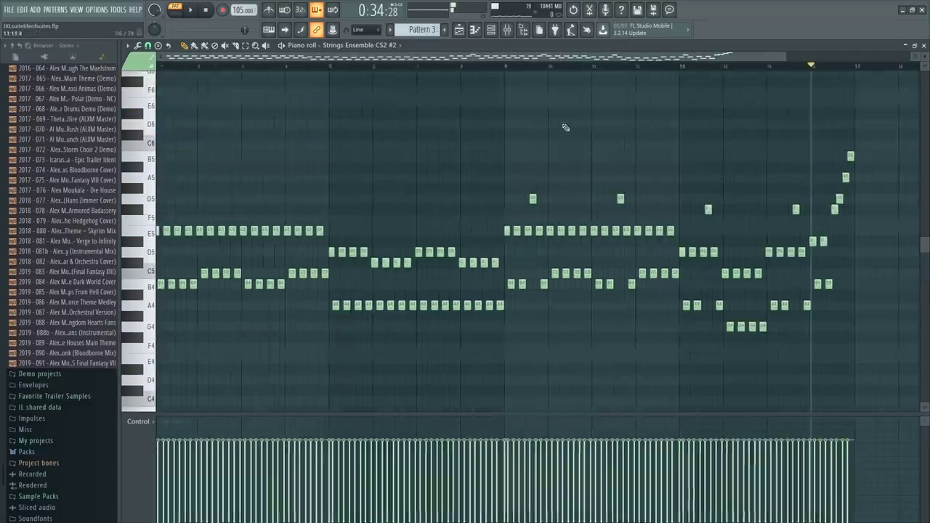
{"action": "left_click_drag", "start_coordinate": [259, 67], "coordinate": [4, 103]}
{"action": "scroll", "coordinate": [266, 273], "scroll_direction": "down", "scroll_amount": 2}
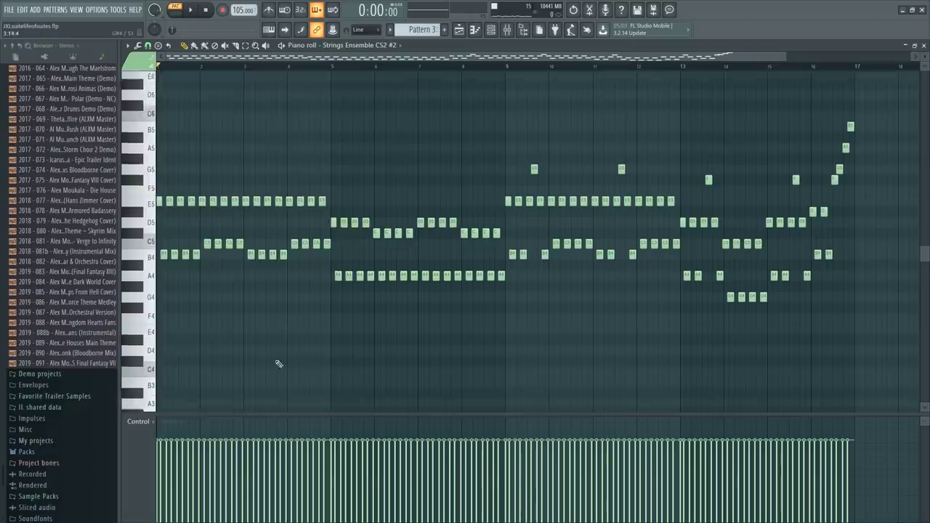
{"action": "key", "text": "F6"}
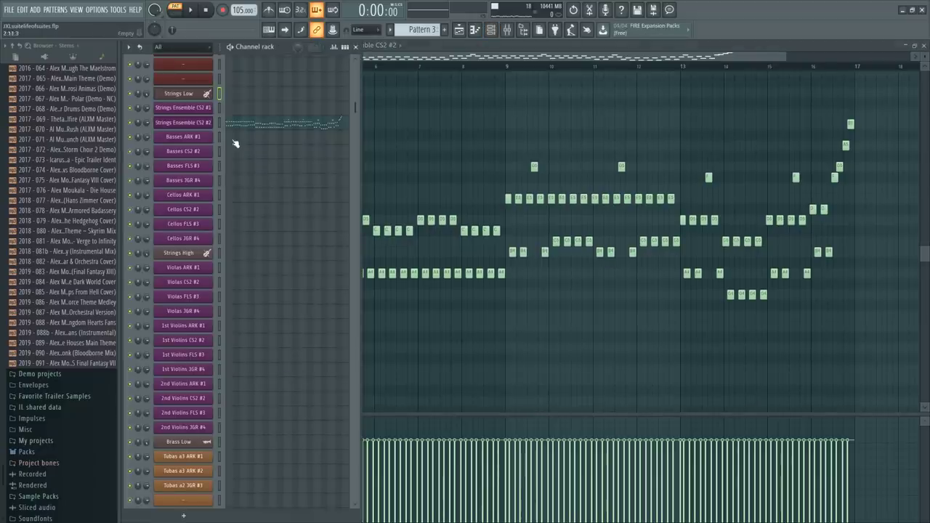
{"action": "scroll", "coordinate": [266, 351], "scroll_direction": "down", "scroll_amount": 9}
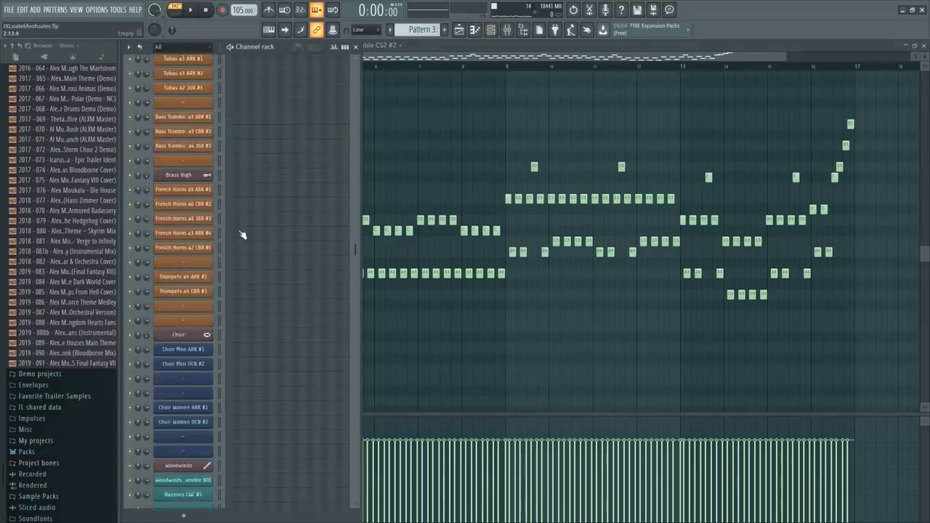
{"action": "scroll", "coordinate": [243, 235], "scroll_direction": "up", "scroll_amount": 3}
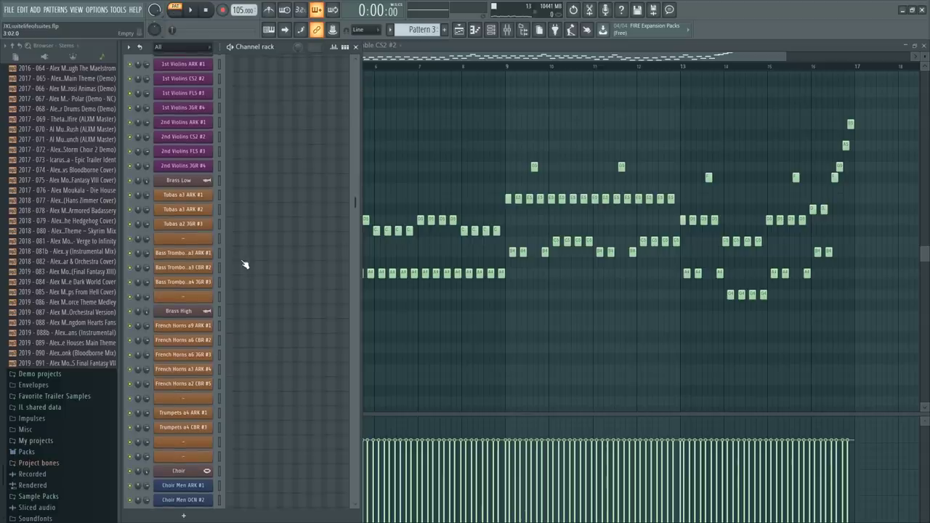
{"action": "left_click", "coordinate": [256, 324]}
{"action": "scroll", "coordinate": [205, 189], "scroll_direction": "down", "scroll_amount": 4}
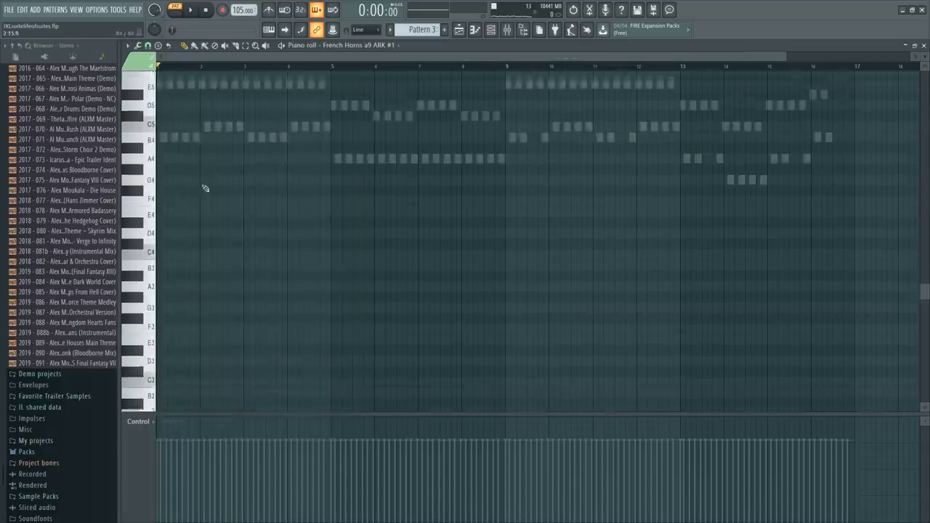
{"action": "left_click", "coordinate": [144, 63]}
{"action": "left_click", "coordinate": [136, 83]}
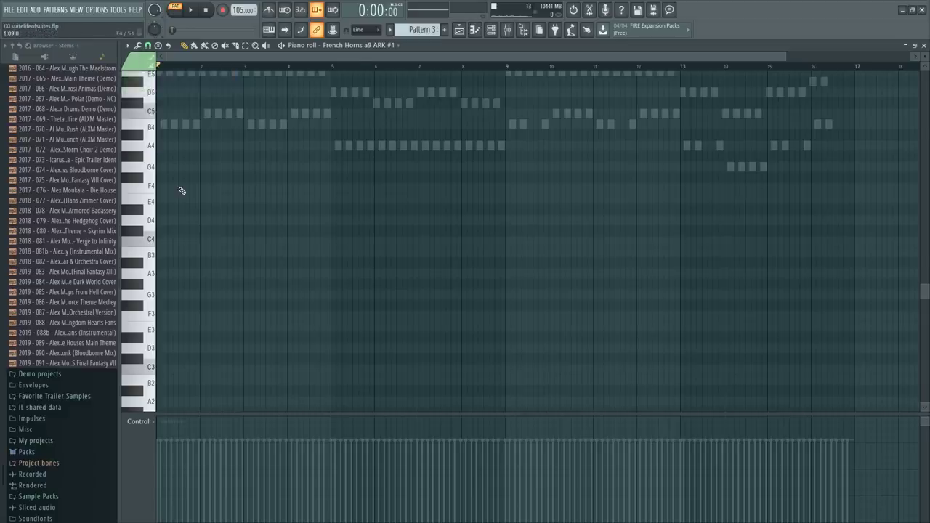
Open the piano roll of French Horns a3 ARK #4 at the start of the pattern
{"action": "key", "text": "F6"}
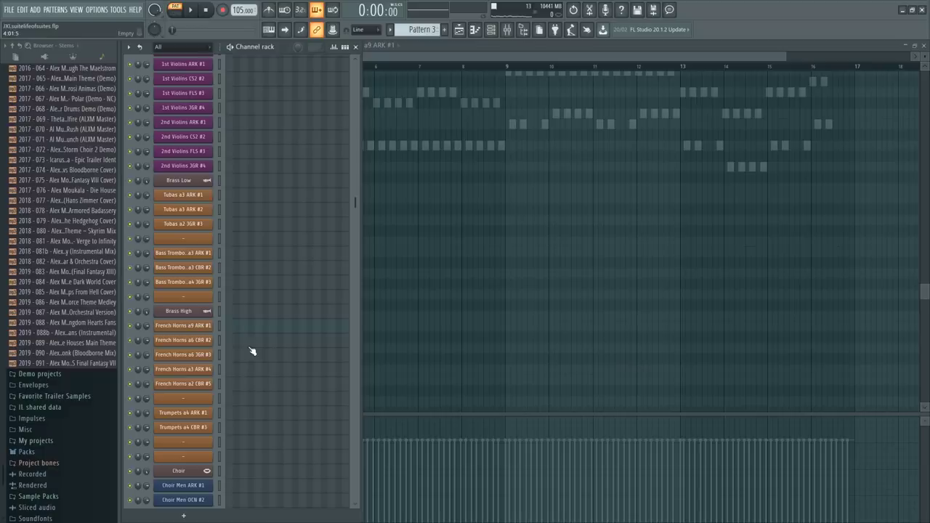
{"action": "left_click", "coordinate": [240, 376]}
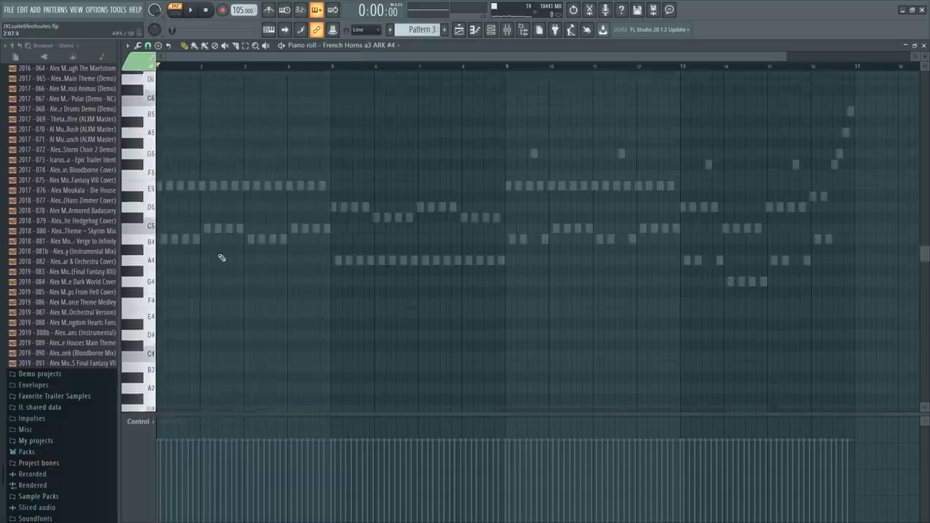
{"action": "scroll", "coordinate": [218, 257], "scroll_direction": "down", "scroll_amount": 3}
{"action": "scroll", "coordinate": [174, 124], "scroll_direction": "up", "scroll_amount": 4}
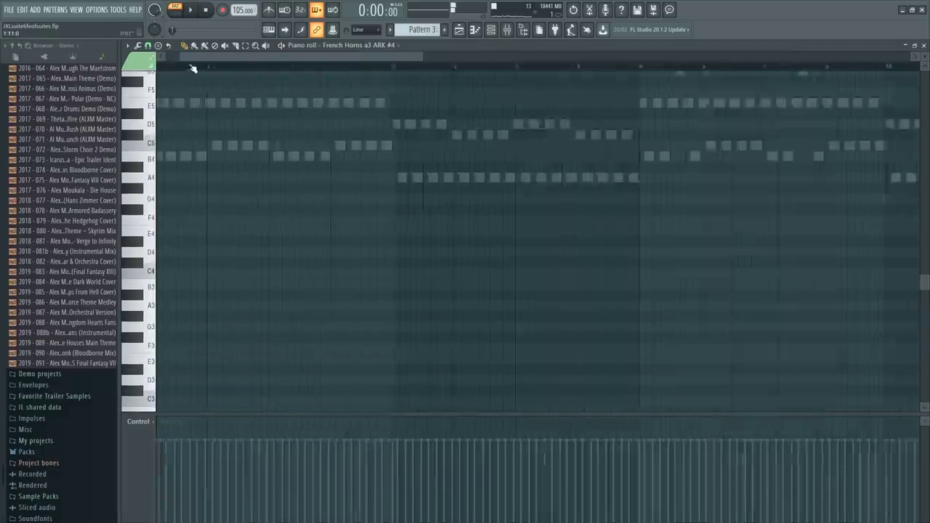
{"action": "scroll", "coordinate": [209, 183], "scroll_direction": "down", "scroll_amount": 4}
Place long E3 and G4 notes from the start of bar 1 and delete the stray F#4 note
{"action": "left_click", "coordinate": [125, 178]}
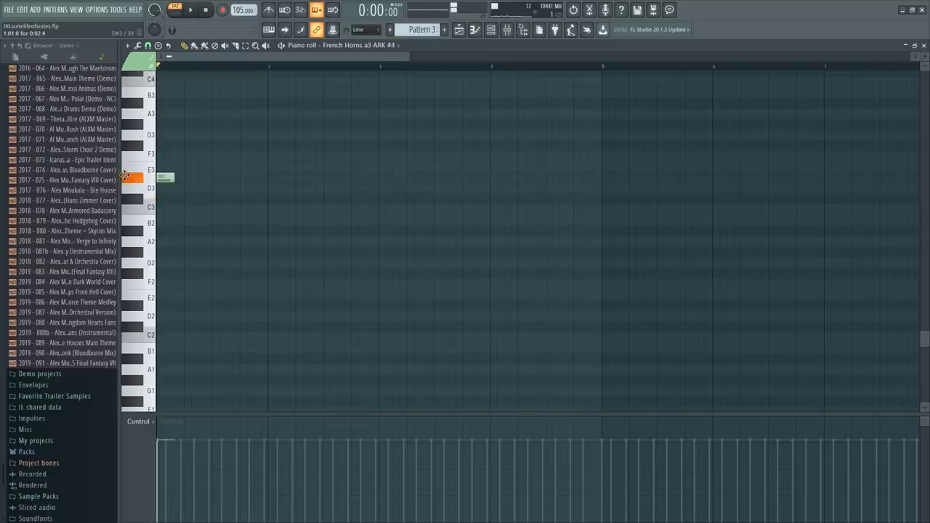
{"action": "left_click_drag", "start_coordinate": [130, 165], "coordinate": [300, 167]}
{"action": "scroll", "coordinate": [229, 256], "scroll_direction": "up", "scroll_amount": 2}
{"action": "scroll", "coordinate": [229, 256], "scroll_direction": "up", "scroll_amount": 2}
{"action": "left_click_drag", "start_coordinate": [193, 166], "coordinate": [129, 127]}
{"action": "left_click", "coordinate": [177, 147]}
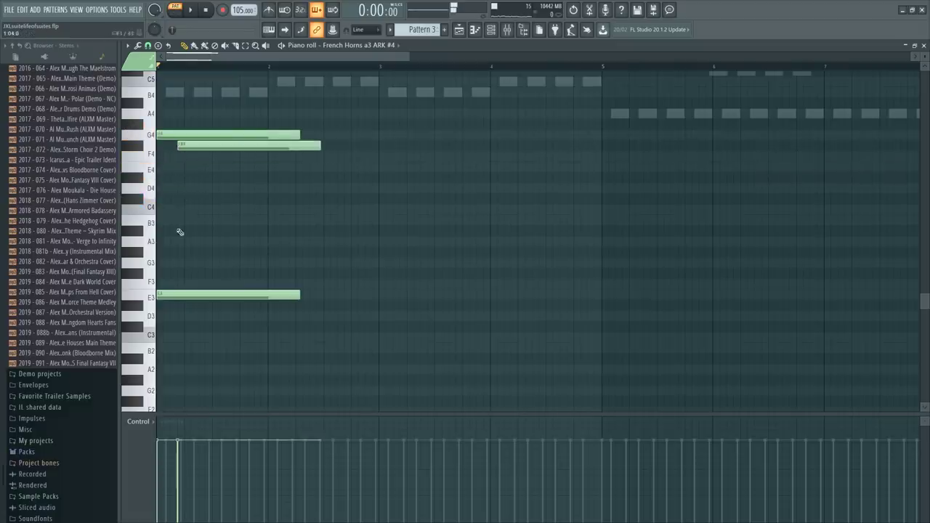
{"action": "right_click", "coordinate": [206, 153]}
Add a B3 note in the second half of bar 1 and trim the E3 note to the first half
{"action": "mouse_move", "coordinate": [211, 255]}
{"action": "left_mouse_down"}
{"action": "mouse_move", "coordinate": [210, 212]}
{"action": "mouse_move", "coordinate": [214, 225]}
{"action": "left_mouse_up"}
{"action": "key", "text": "c"}
{"action": "left_click_drag", "start_coordinate": [213, 285], "coordinate": [213, 309]}
{"action": "right_click", "coordinate": [240, 295]}
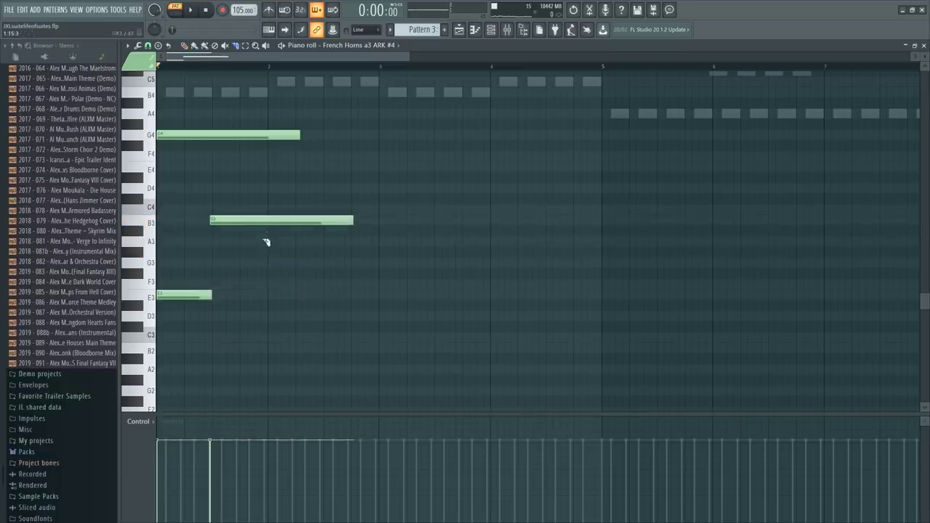
{"action": "right_click", "coordinate": [270, 223]}
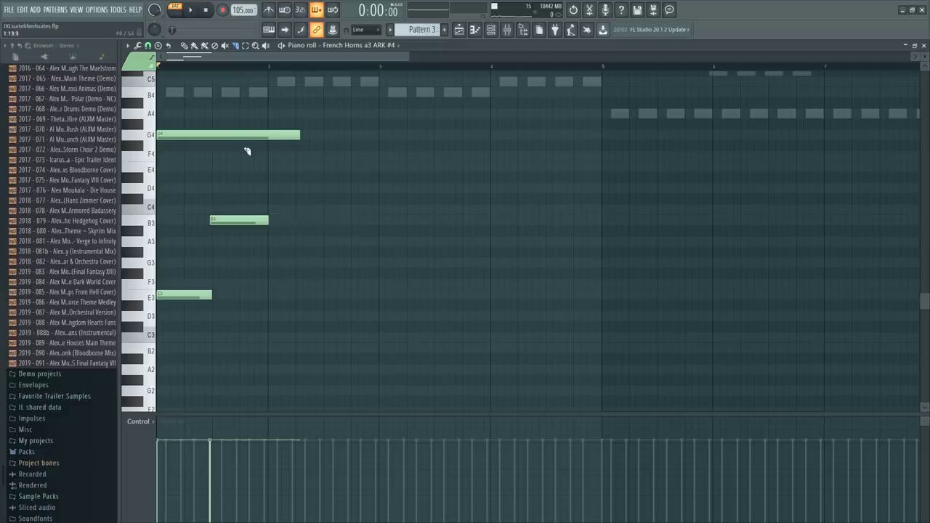
Add E4 in the first half of bar 1 and D#4 in the second half, trimming all notes at bar 2
{"action": "left_click_drag", "start_coordinate": [226, 167], "coordinate": [150, 169]}
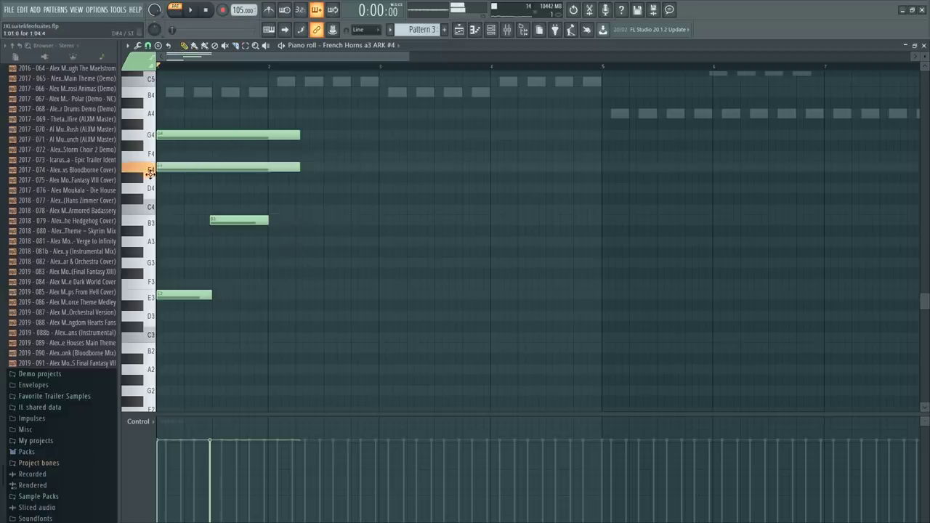
{"action": "scroll", "coordinate": [198, 75], "scroll_direction": "up", "scroll_amount": 3, "text": "ctrl"}
{"action": "left_click_drag", "start_coordinate": [241, 180], "coordinate": [218, 178]}
{"action": "right_click", "coordinate": [223, 168], "text": "shift"}
{"action": "right_click", "coordinate": [230, 169]}
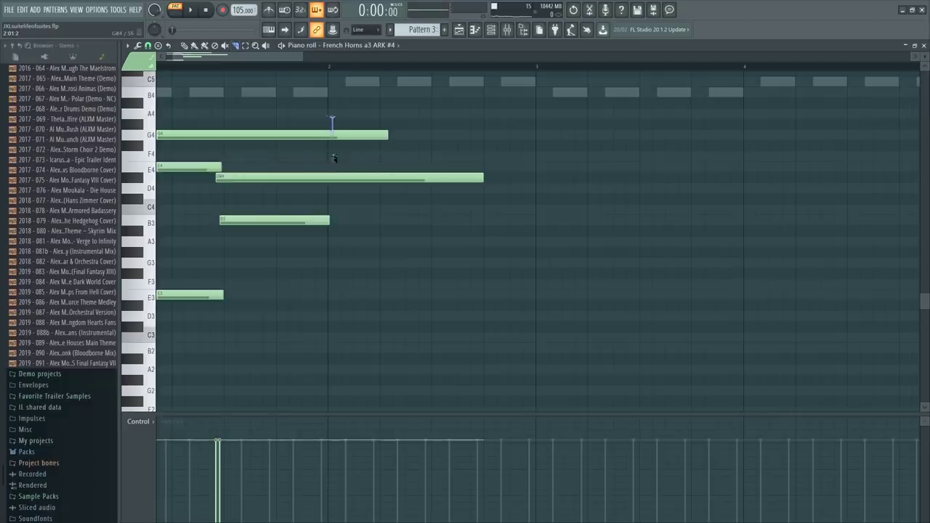
{"action": "left_click_drag", "start_coordinate": [333, 158], "coordinate": [332, 205]}
{"action": "right_click", "coordinate": [353, 181]}
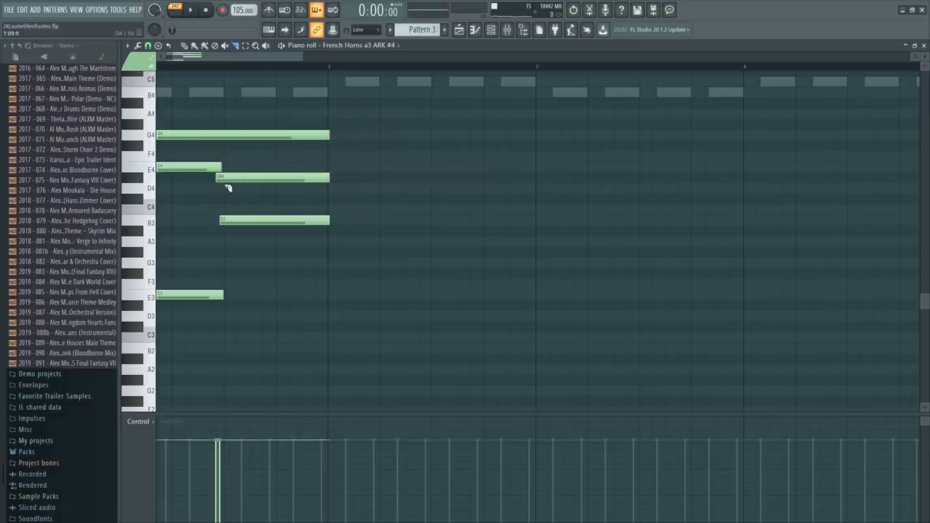
{"action": "scroll", "coordinate": [263, 63], "scroll_direction": "left", "scroll_amount": 2}
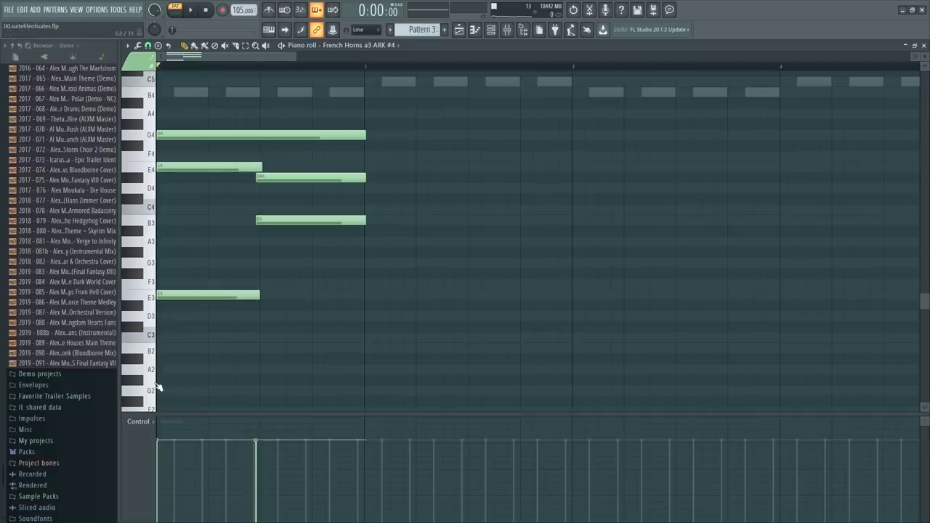
Check the French Horns a3 ARK #4 instrument controls and return to its piano roll
{"action": "key", "text": "F6"}
{"action": "left_click", "coordinate": [180, 369]}
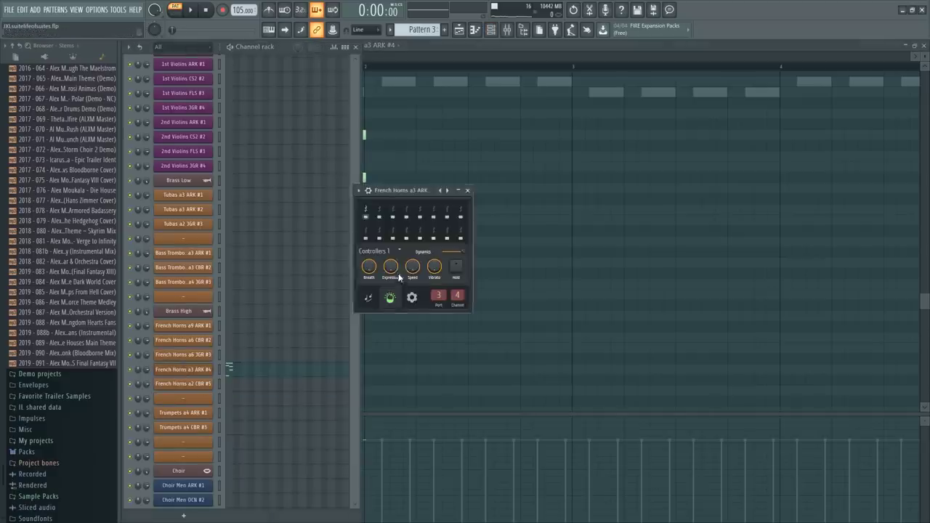
{"action": "left_click", "coordinate": [322, 368]}
{"action": "left_click", "coordinate": [218, 307]}
{"action": "right_click", "coordinate": [218, 305]}
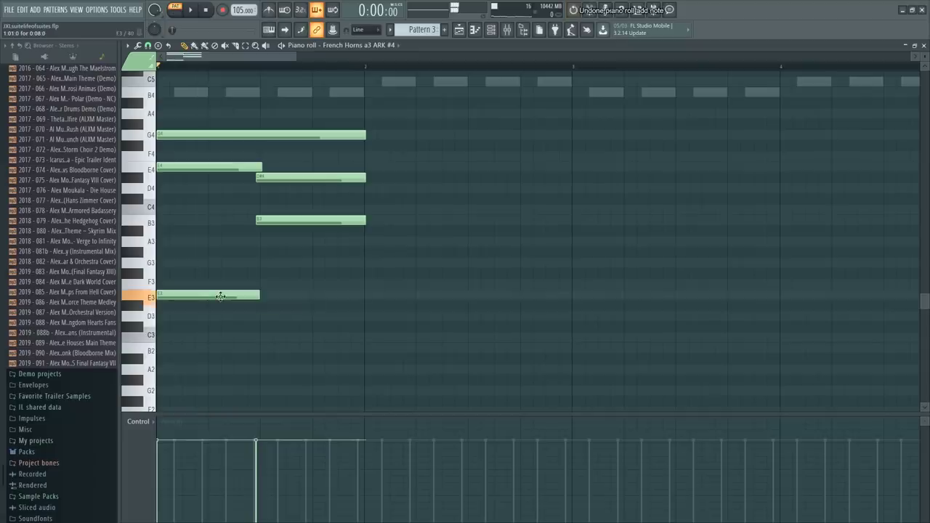
Try lowering the B3 note in the second half of bar 1 to C3, and undo the change
{"action": "left_click_drag", "start_coordinate": [290, 218], "coordinate": [271, 327]}
{"action": "left_click_drag", "start_coordinate": [432, 363], "coordinate": [145, 80]}
{"action": "left_click", "coordinate": [369, 242], "text": "ctrl"}
{"action": "scroll", "coordinate": [363, 251], "scroll_direction": "up", "scroll_amount": 3}
{"action": "scroll", "coordinate": [349, 269], "scroll_direction": "down", "scroll_amount": 3}
{"action": "key", "text": "ctrl+a"}
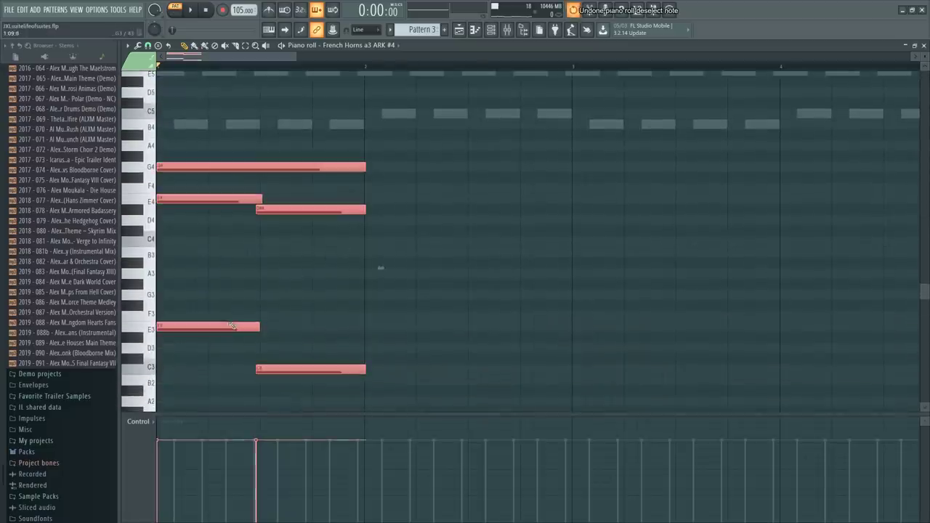
{"action": "key", "text": "ctrl+alt+z"}
{"action": "key", "text": "ctrl+alt+z"}
Audition the E3 and B3 notes and add a C3 note spanning about one bar from the start of bar 2
{"action": "left_click", "coordinate": [221, 327]}
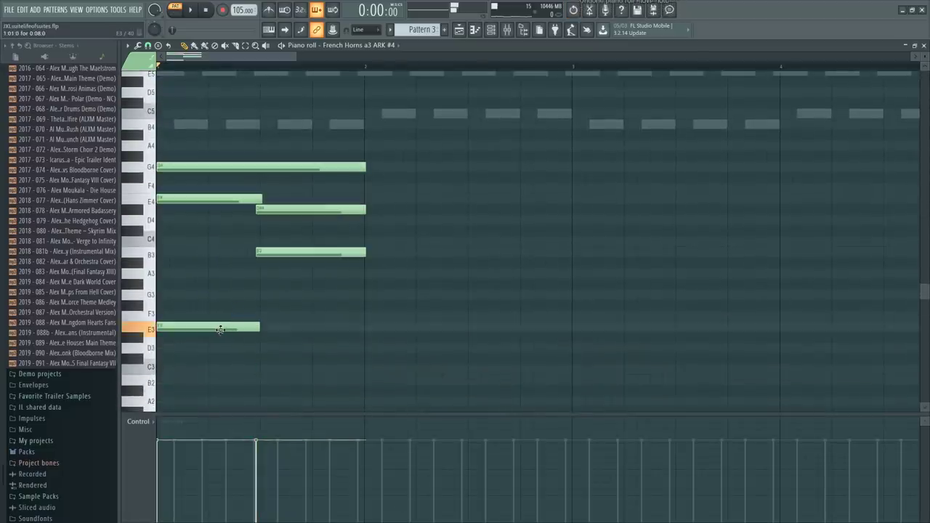
{"action": "left_click", "coordinate": [292, 251]}
{"action": "left_click", "coordinate": [371, 368]}
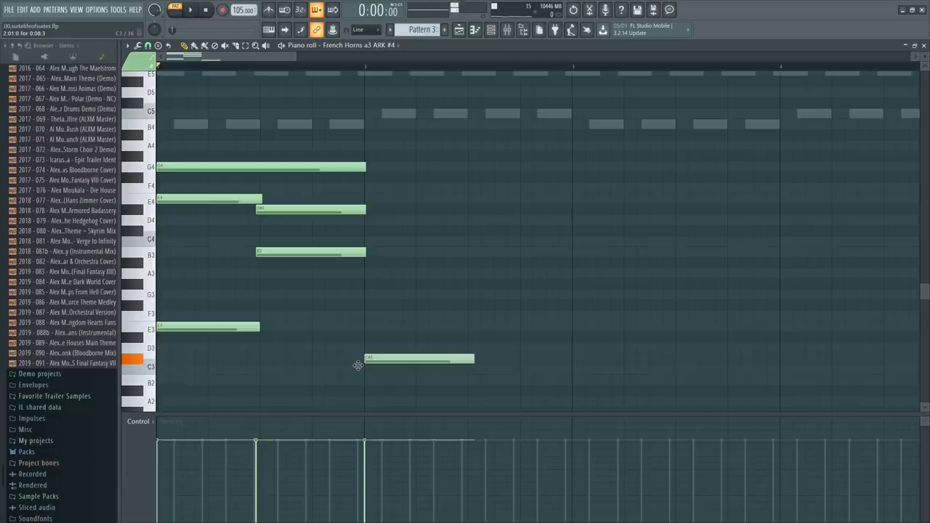
{"action": "left_click_drag", "start_coordinate": [360, 385], "coordinate": [364, 369]}
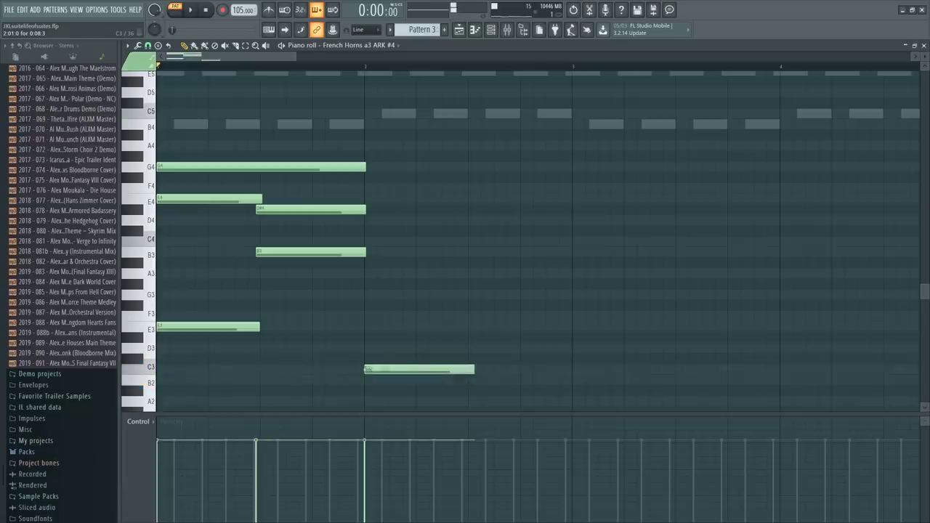
{"action": "left_click_drag", "start_coordinate": [467, 369], "coordinate": [575, 354]}
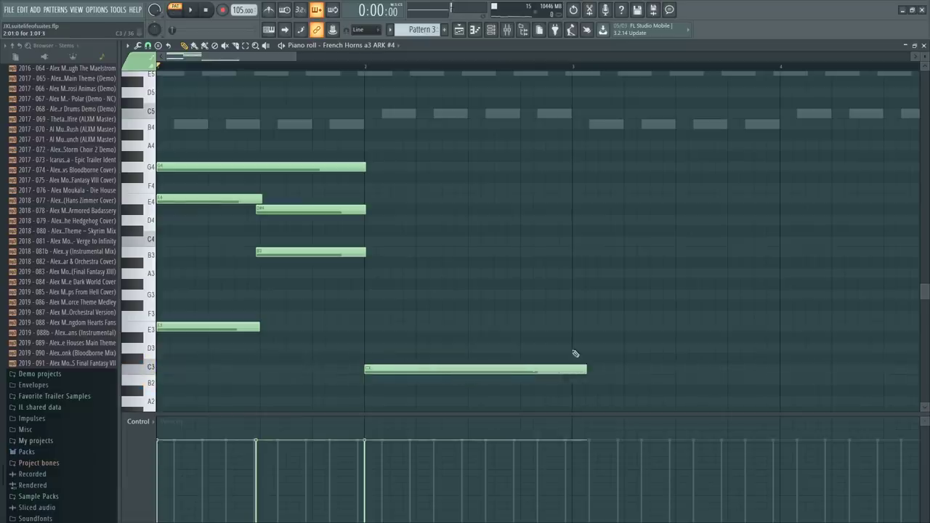
Extend the E4 note across bar 1 and move the D#4 note to fill bar 2
{"action": "left_click", "coordinate": [309, 167]}
{"action": "left_click", "coordinate": [208, 200]}
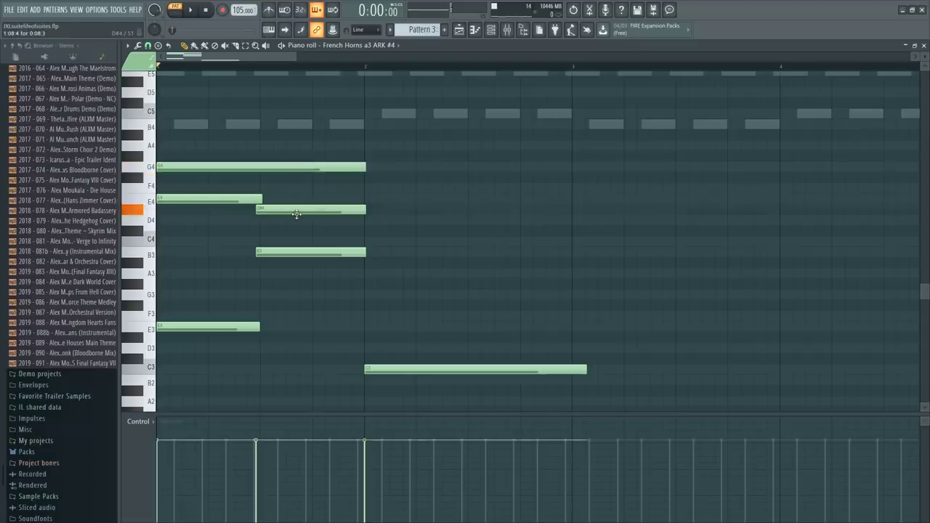
{"action": "left_click_drag", "start_coordinate": [265, 211], "coordinate": [413, 220]}
{"action": "key", "text": "ctrl+z"}
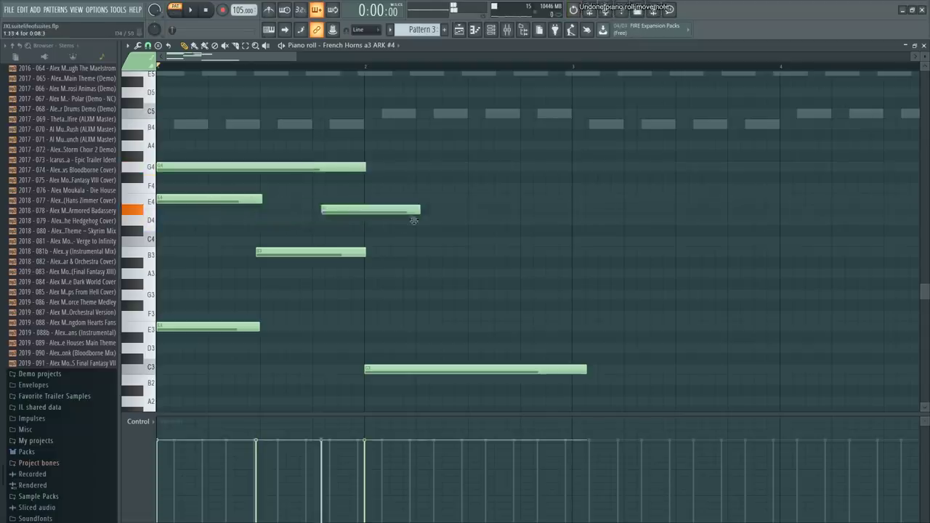
{"action": "key", "text": "ctrl+z"}
{"action": "left_click_drag", "start_coordinate": [262, 199], "coordinate": [367, 200]}
{"action": "left_click_drag", "start_coordinate": [470, 209], "coordinate": [574, 209]}
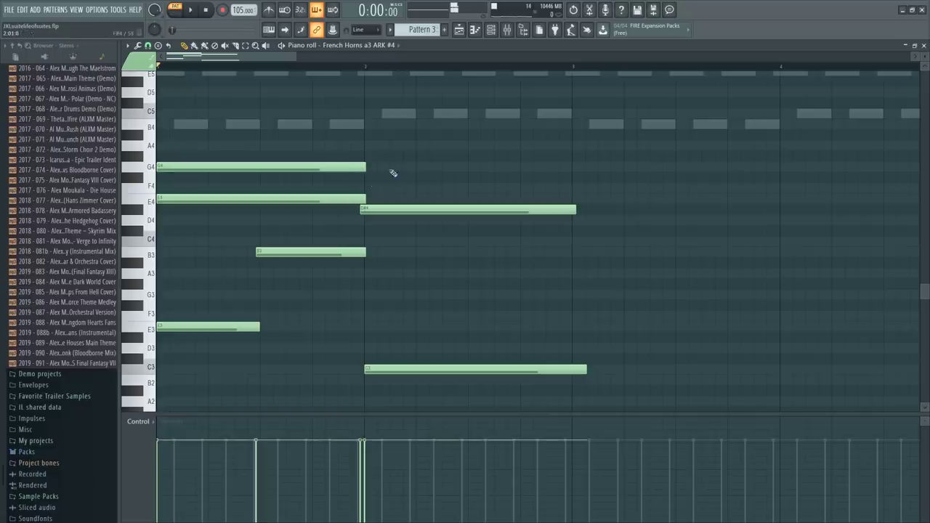
Extend the G4 note through bar 2 and shorten the phrase's final notes to leave a gap before bar 3
{"action": "left_click_drag", "start_coordinate": [366, 171], "coordinate": [575, 200]}
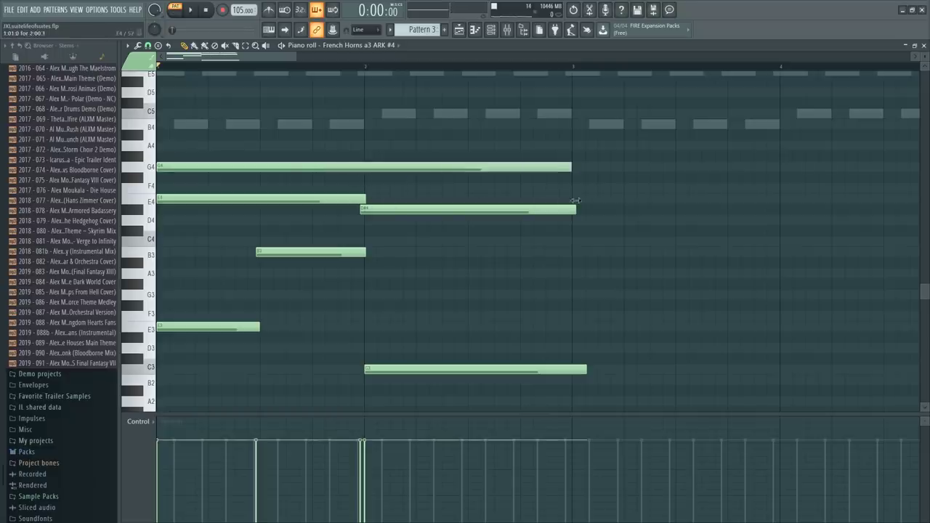
{"action": "scroll", "coordinate": [527, 128], "scroll_direction": "down", "scroll_amount": 3}
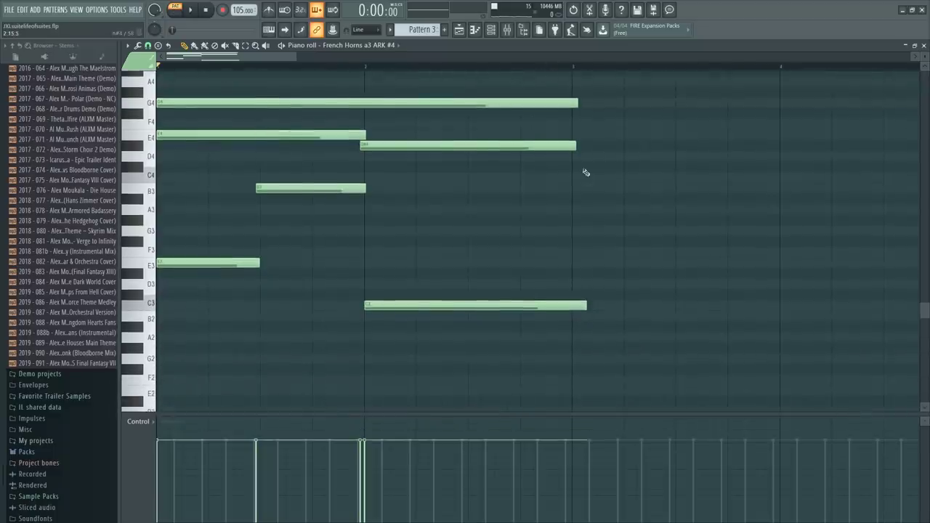
{"action": "left_click_drag", "start_coordinate": [582, 303], "coordinate": [516, 207]}
Duplicate the two-bar horn phrase and move the copy to the start of bar 3
{"action": "scroll", "coordinate": [536, 302], "scroll_direction": "up", "scroll_amount": 3}
{"action": "left_click", "coordinate": [567, 226], "text": "ctrl"}
{"action": "left_click_drag", "start_coordinate": [586, 130], "coordinate": [154, 411]}
{"action": "key", "text": "ctrl+b"}
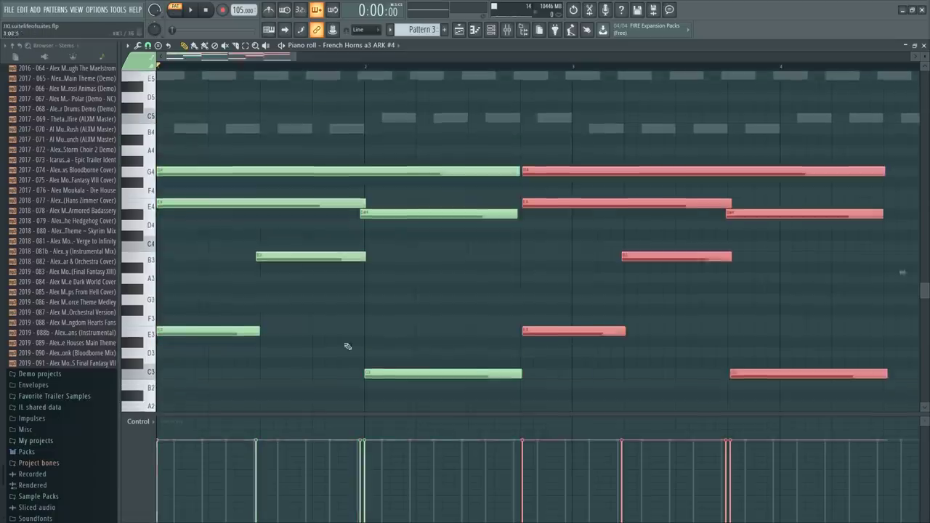
{"action": "left_click_drag", "start_coordinate": [533, 331], "coordinate": [581, 331]}
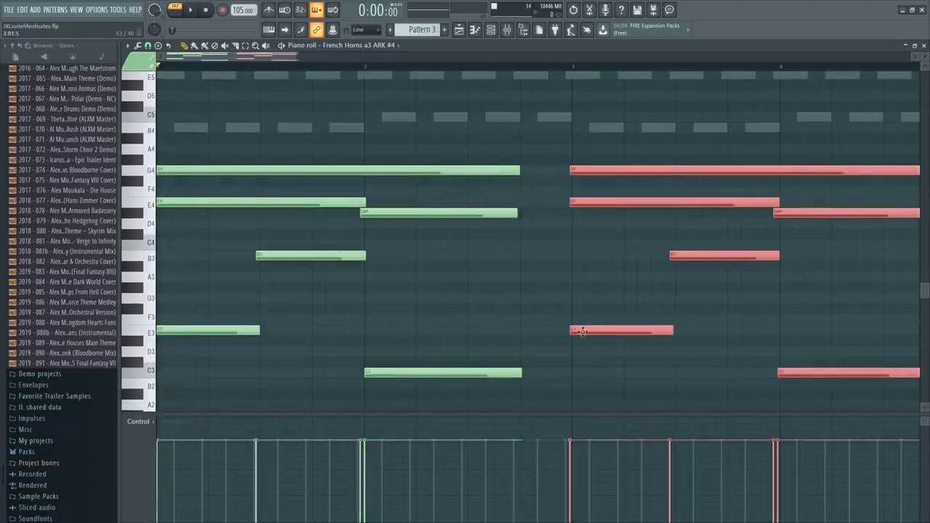
{"action": "left_click", "coordinate": [607, 272]}
Try the copied phrase with a B4 top note and a half-bar E4, and move the top note back to G4
{"action": "left_click_drag", "start_coordinate": [593, 170], "coordinate": [594, 123]}
{"action": "left_click_drag", "start_coordinate": [296, 56], "coordinate": [395, 57]}
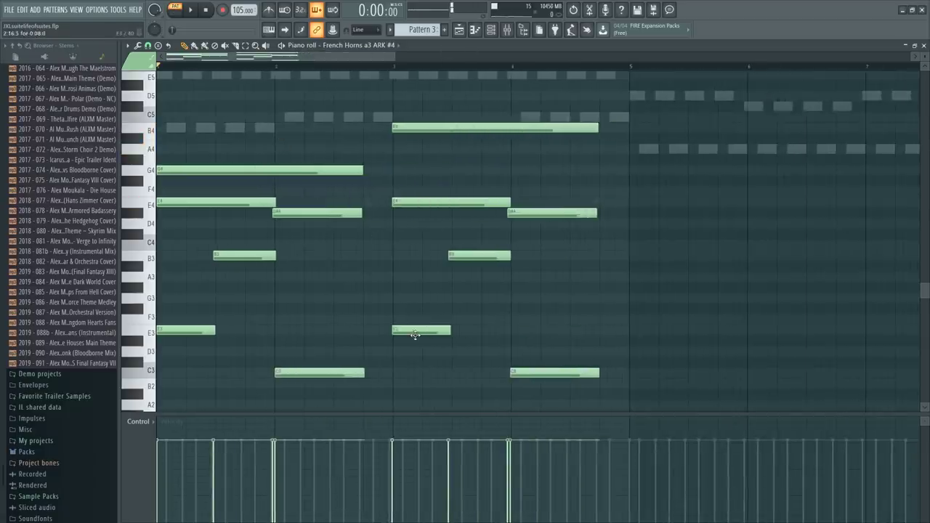
{"action": "left_click", "coordinate": [456, 209]}
{"action": "key", "text": "Delete"}
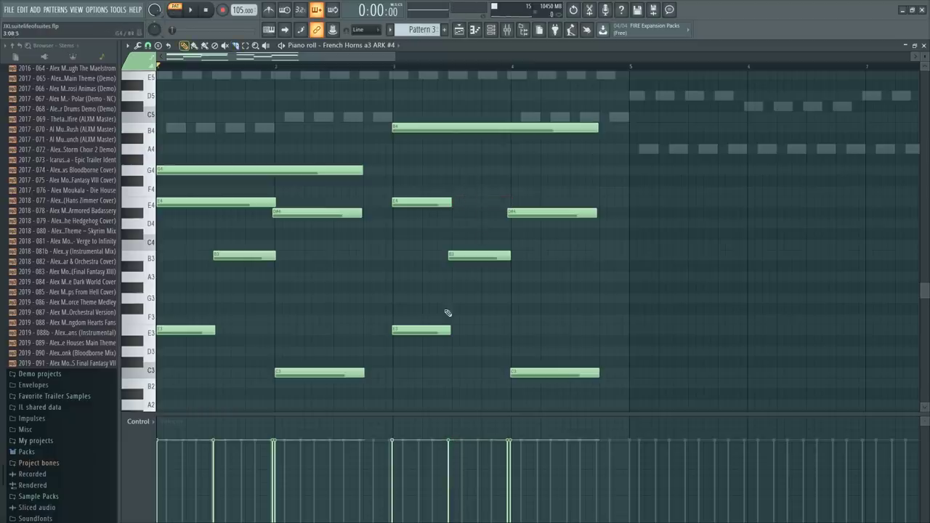
{"action": "left_click", "coordinate": [435, 204]}
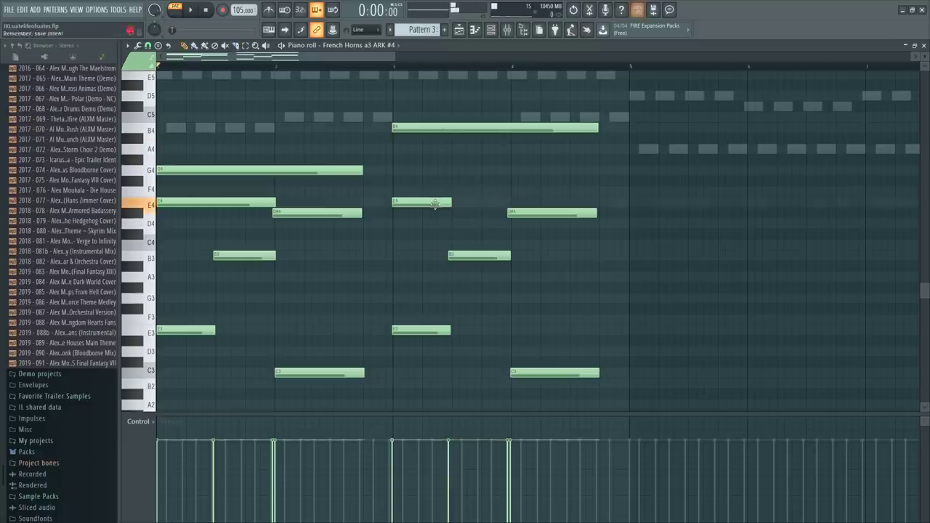
{"action": "left_click", "coordinate": [397, 171]}
{"action": "right_click", "coordinate": [399, 171]}
{"action": "left_click_drag", "start_coordinate": [428, 133], "coordinate": [424, 176]}
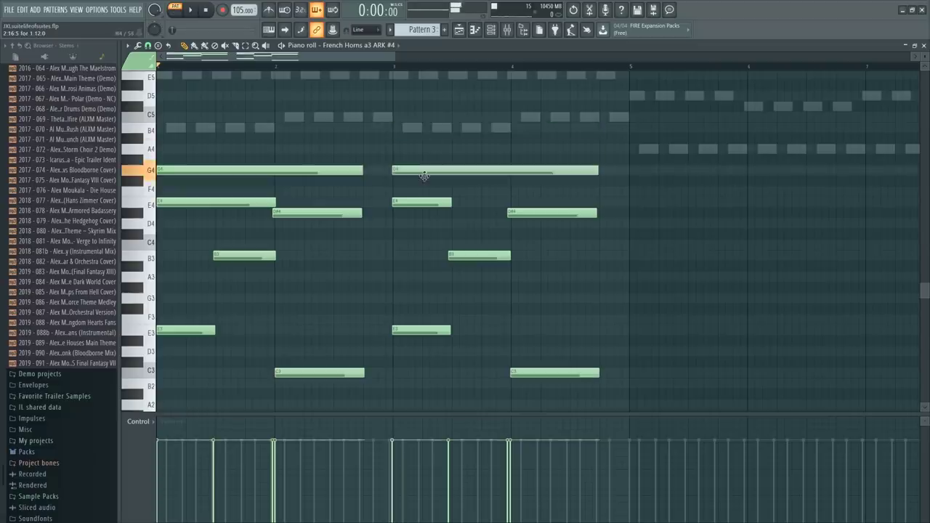
Lengthen the E4 note in bar 3, and cut it and the G4 note at bar 4, deleting the remainders
{"action": "mouse_move", "coordinate": [448, 222]}
{"action": "left_mouse_down"}
{"action": "mouse_move", "coordinate": [450, 181]}
{"action": "mouse_move", "coordinate": [449, 203]}
{"action": "mouse_move", "coordinate": [450, 192]}
{"action": "mouse_move", "coordinate": [432, 214]}
{"action": "left_mouse_up"}
{"action": "key", "text": "ctrl+g"}
{"action": "key", "text": "ctrl+d"}
{"action": "left_click", "coordinate": [509, 173]}
{"action": "right_click", "coordinate": [519, 170]}
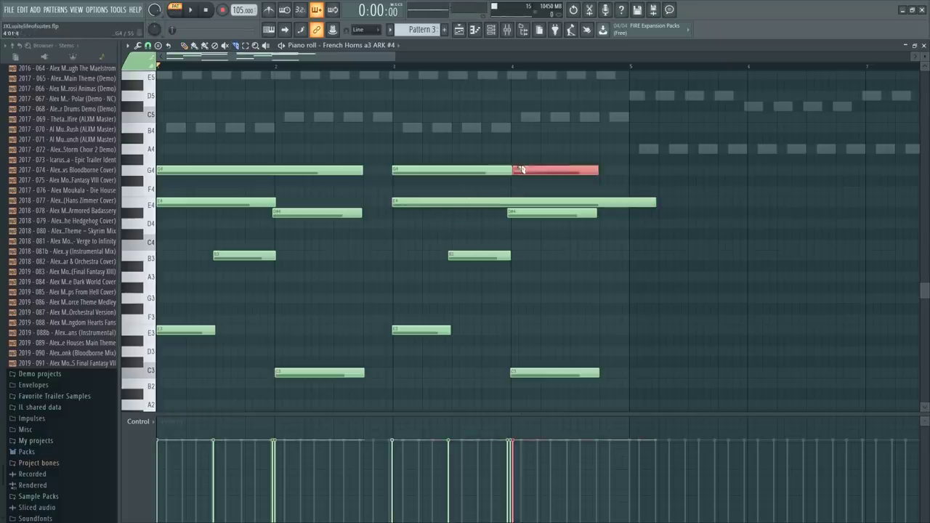
{"action": "left_click", "coordinate": [513, 204]}
{"action": "right_click", "coordinate": [535, 202]}
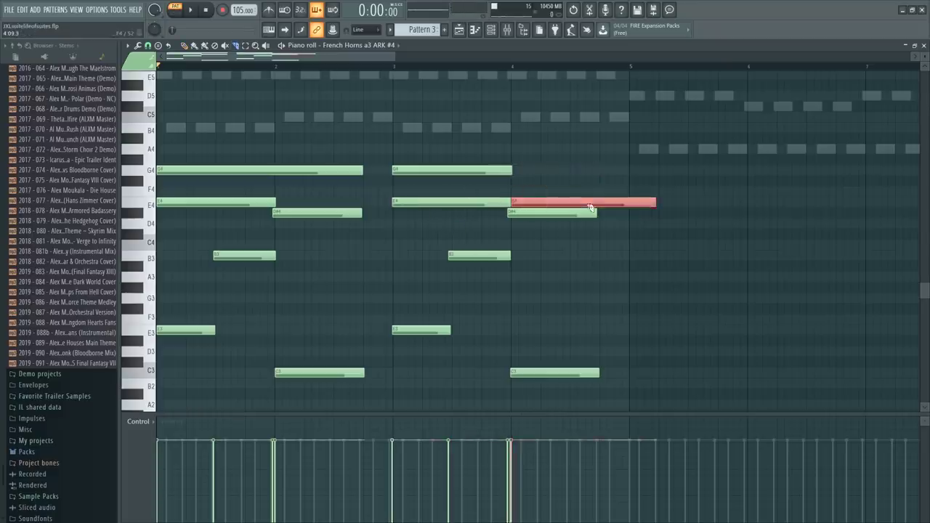
Add an F#4 note in bar 4 aligned with the D#4 note, and audition the lower notes of bars 3 and 4
{"action": "left_click", "coordinate": [531, 184]}
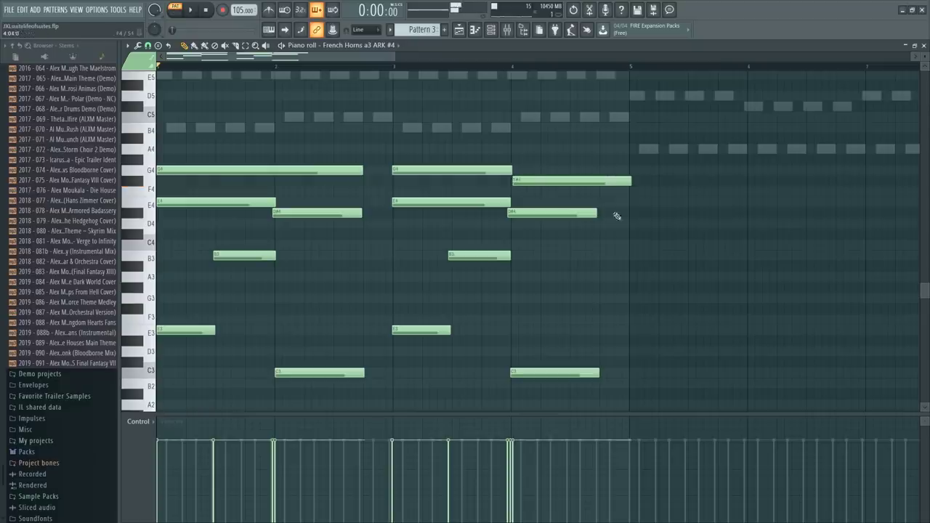
{"action": "mouse_move", "coordinate": [603, 185]}
{"action": "left_mouse_down"}
{"action": "mouse_move", "coordinate": [589, 181]}
{"action": "mouse_move", "coordinate": [600, 181]}
{"action": "left_mouse_up"}
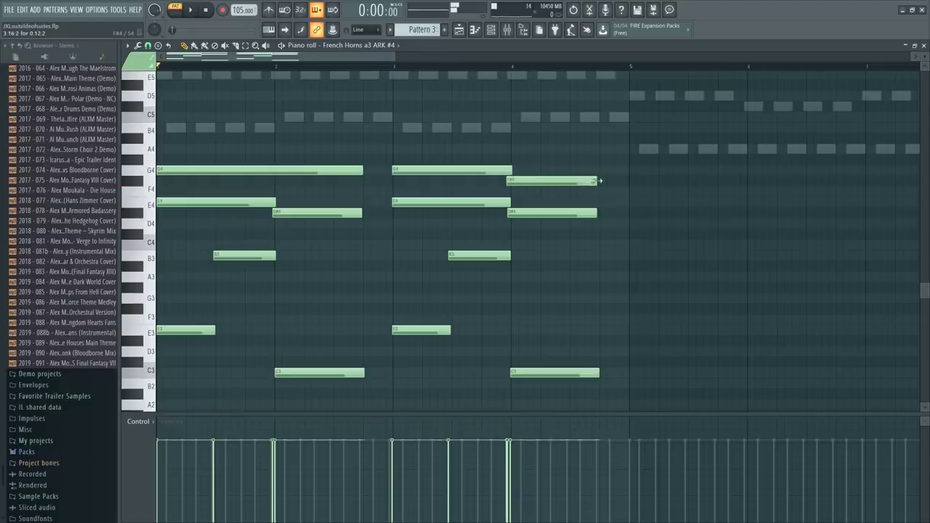
{"action": "left_click", "coordinate": [520, 213]}
{"action": "left_click", "coordinate": [417, 330]}
{"action": "left_click", "coordinate": [481, 252]}
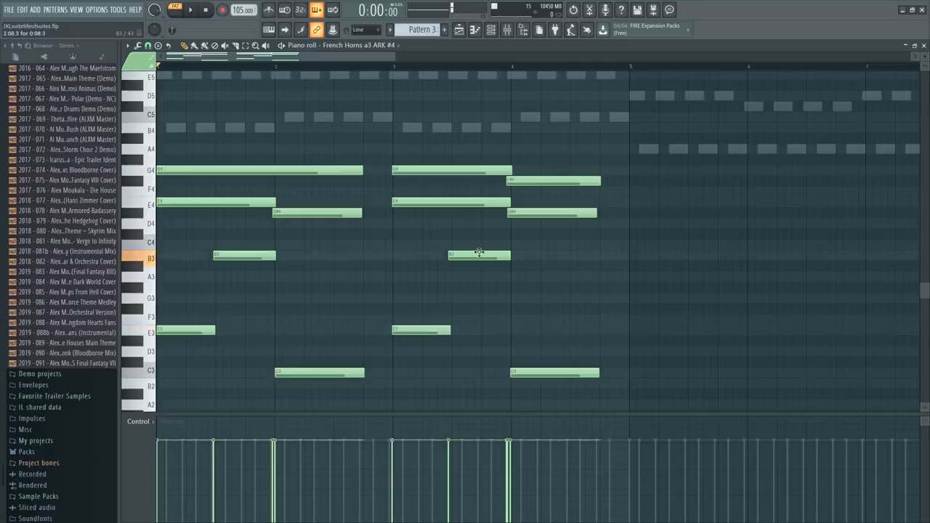
{"action": "left_click", "coordinate": [533, 371]}
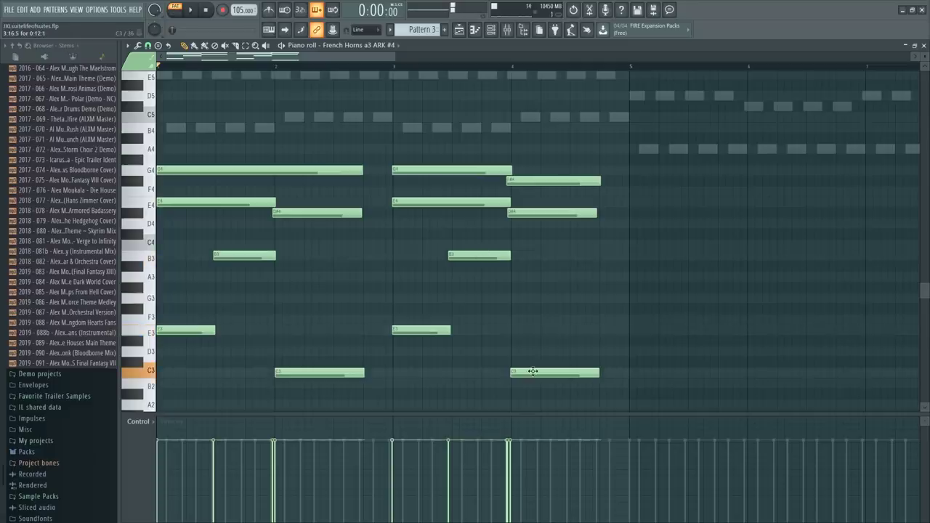
Lengthen the E3 note in bar 1 to about a full bar, delete the B3 note there, and audition the lower notes of bars 3 and 4
{"action": "left_click", "coordinate": [183, 329]}
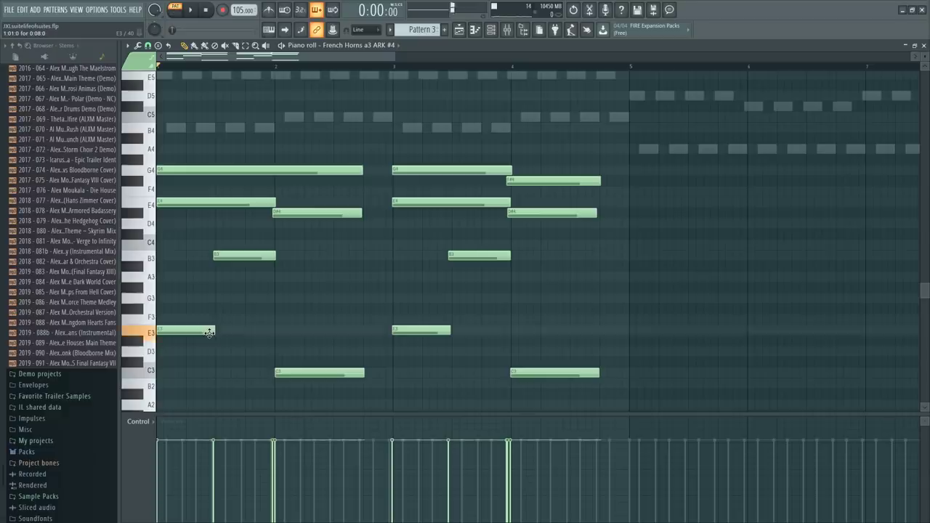
{"action": "left_click_drag", "start_coordinate": [206, 334], "coordinate": [272, 332]}
{"action": "right_click", "coordinate": [221, 255]}
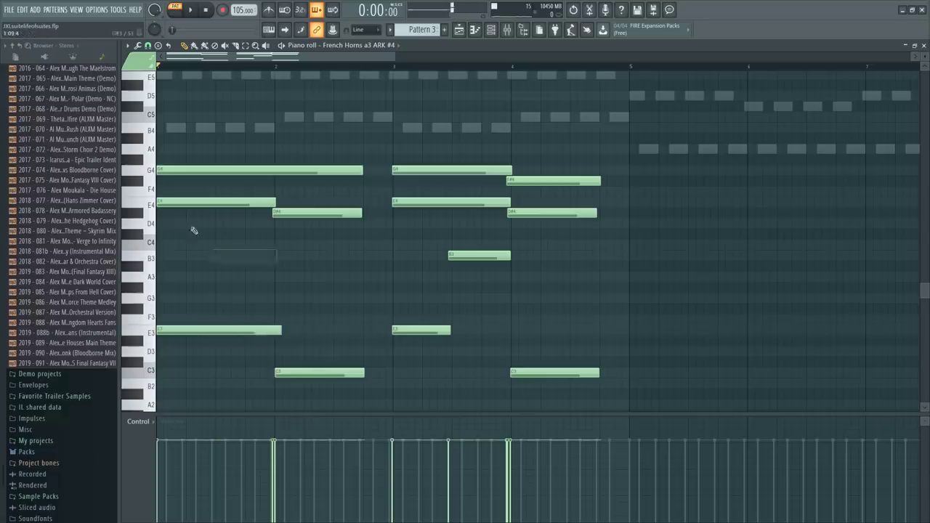
{"action": "left_click", "coordinate": [414, 332]}
{"action": "left_click", "coordinate": [556, 372]}
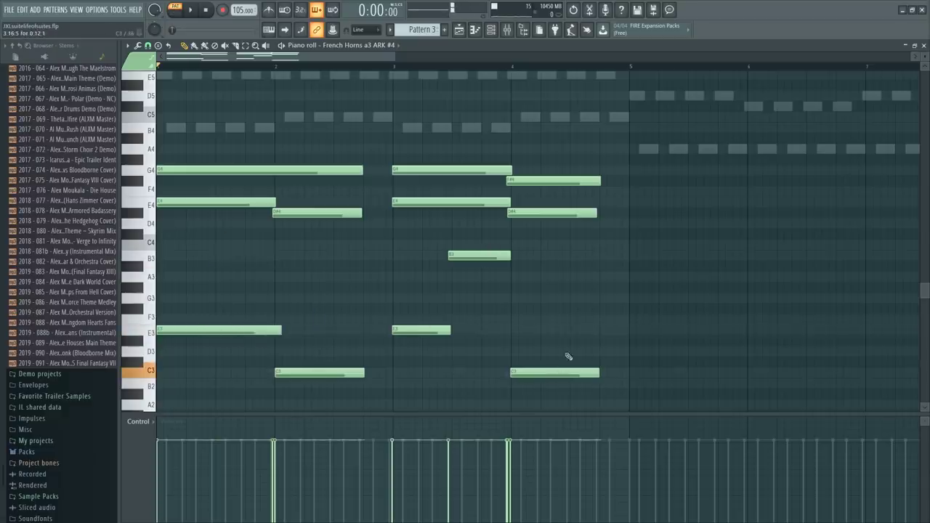
Try a copy of the horn notes from bars 3 and 4 at the start of bar 5
{"action": "left_click_drag", "start_coordinate": [405, 109], "coordinate": [779, 380]}
{"action": "key", "text": "ctrl+b"}
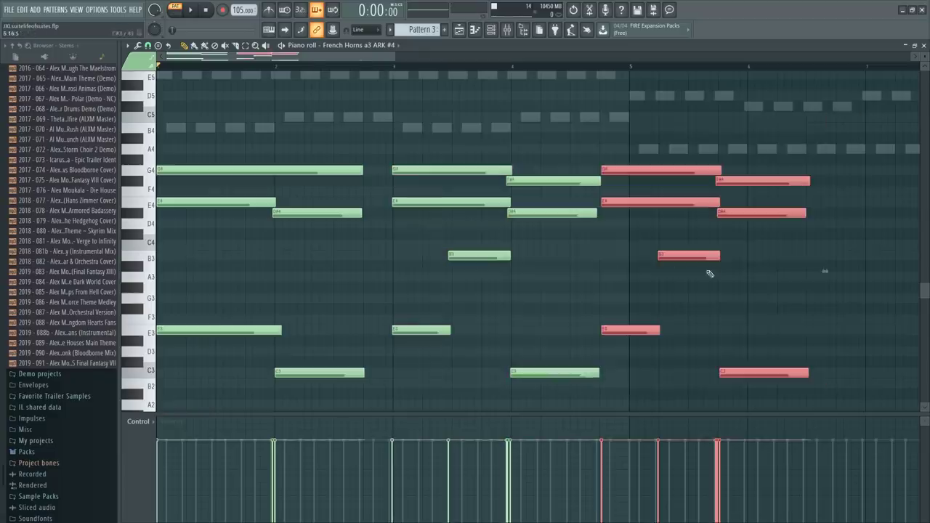
{"action": "left_click_drag", "start_coordinate": [619, 322], "coordinate": [659, 332]}
{"action": "key", "text": "ctrl+z"}
{"action": "left_click", "coordinate": [583, 113], "text": "ctrl"}
{"action": "left_click_drag", "start_coordinate": [650, 146], "coordinate": [785, 407]}
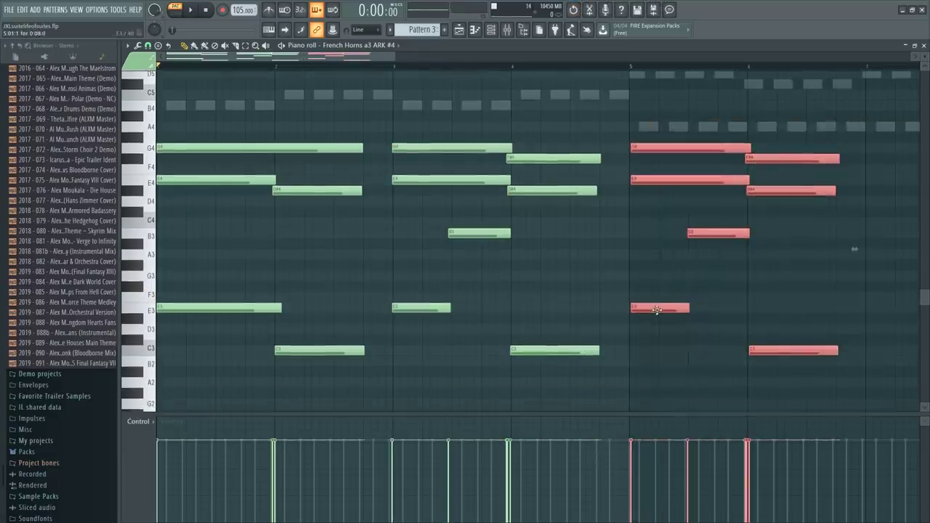
{"action": "left_click_drag", "start_coordinate": [656, 309], "coordinate": [653, 310]}
{"action": "key", "text": "ctrl+d"}
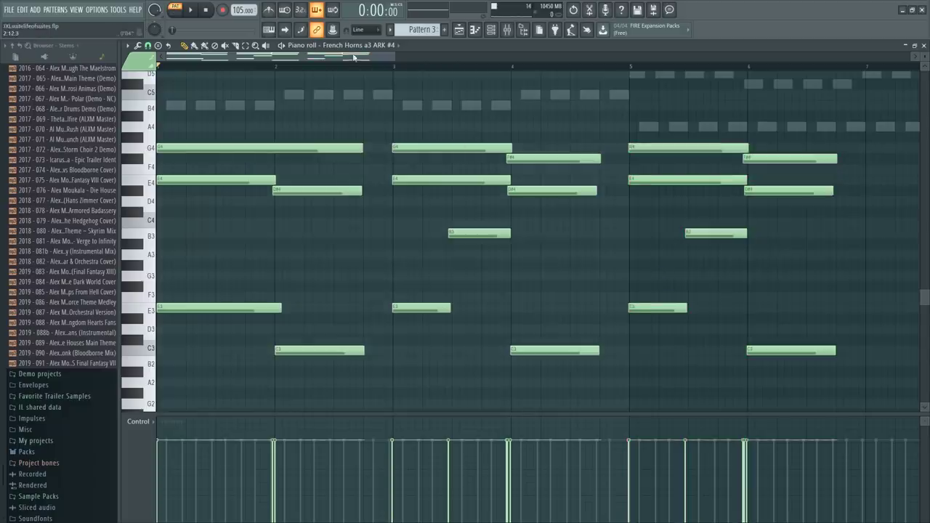
Try D3 as the low note in bar 5, and delete the copied notes from bars 5 and 6
{"action": "left_click_drag", "start_coordinate": [355, 58], "coordinate": [417, 57]}
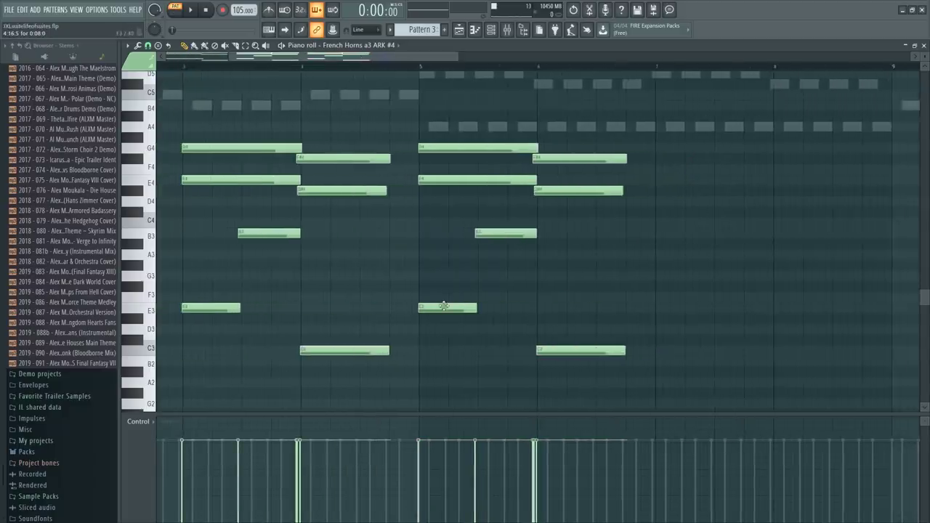
{"action": "left_click_drag", "start_coordinate": [444, 305], "coordinate": [431, 330]}
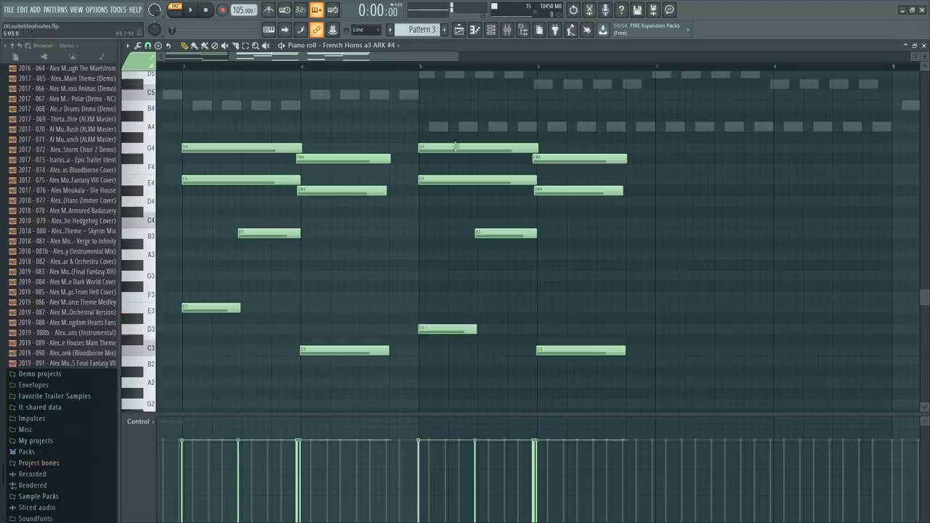
{"action": "right_click", "coordinate": [457, 147]}
{"action": "right_click", "coordinate": [486, 179]}
{"action": "right_click", "coordinate": [573, 190]}
{"action": "right_click", "coordinate": [585, 158]}
{"action": "scroll", "coordinate": [465, 258], "scroll_direction": "down", "scroll_amount": 3}
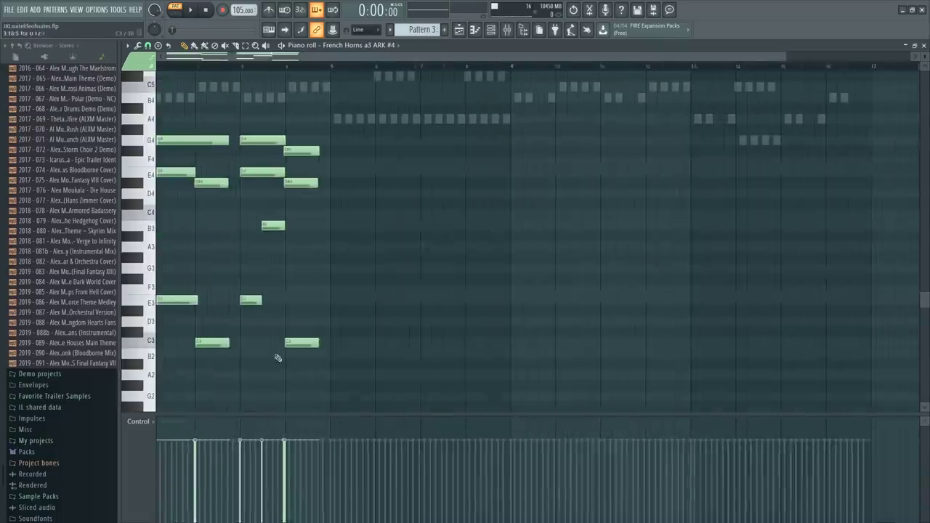
Show the Dynamics controller of the French Horns a3 ARK #4 channel as editable events beneath its piano roll notes
{"action": "key", "text": "F6"}
{"action": "left_click", "coordinate": [183, 369]}
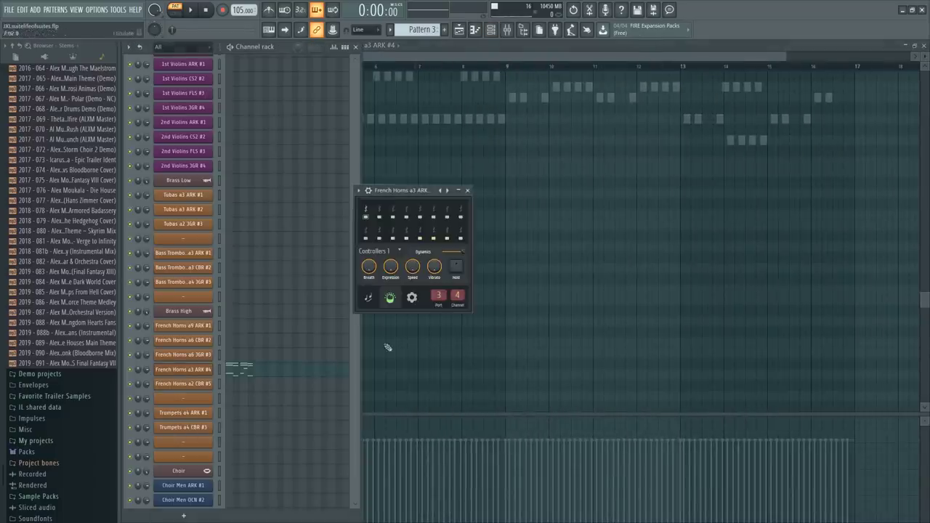
{"action": "right_click", "coordinate": [440, 254]}
{"action": "left_click", "coordinate": [494, 307]}
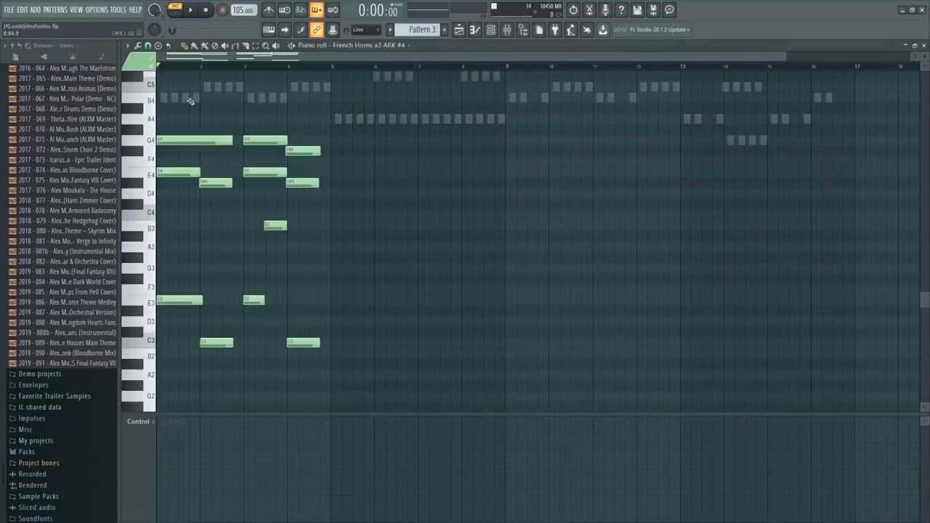
{"action": "scroll", "coordinate": [213, 73], "scroll_direction": "up", "scroll_amount": 3}
{"action": "left_click_drag", "start_coordinate": [247, 58], "coordinate": [75, 110]}
{"action": "key", "text": "Tab"}
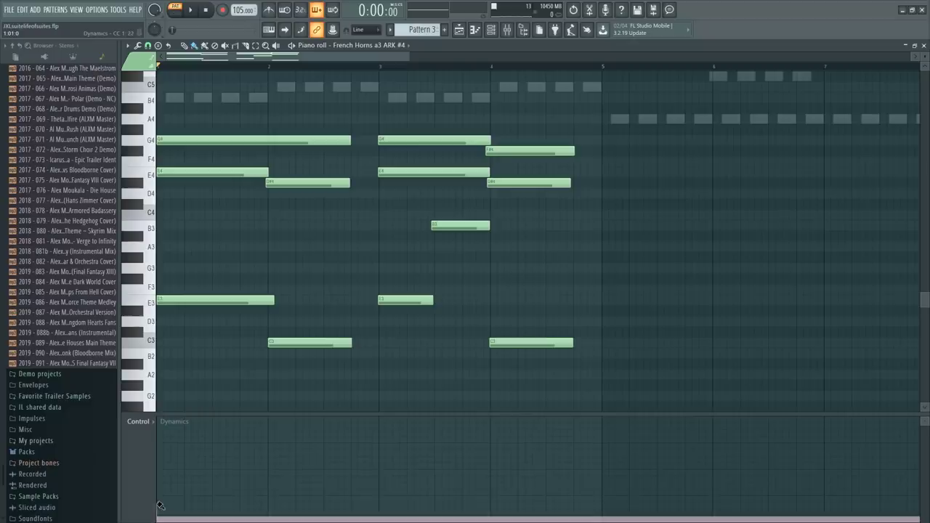
Draw a Dynamics curve rising to peaks at bars 2 and 4, dipping low at bar 3 and falling to zero at bar 5
{"action": "left_click_drag", "start_coordinate": [160, 505], "coordinate": [231, 465]}
{"action": "mouse_move", "coordinate": [262, 458]}
{"action": "left_mouse_down"}
{"action": "mouse_move", "coordinate": [267, 414]}
{"action": "mouse_move", "coordinate": [371, 503]}
{"action": "mouse_move", "coordinate": [383, 470]}
{"action": "mouse_move", "coordinate": [354, 463]}
{"action": "left_mouse_up"}
{"action": "left_click_drag", "start_coordinate": [375, 497], "coordinate": [383, 504]}
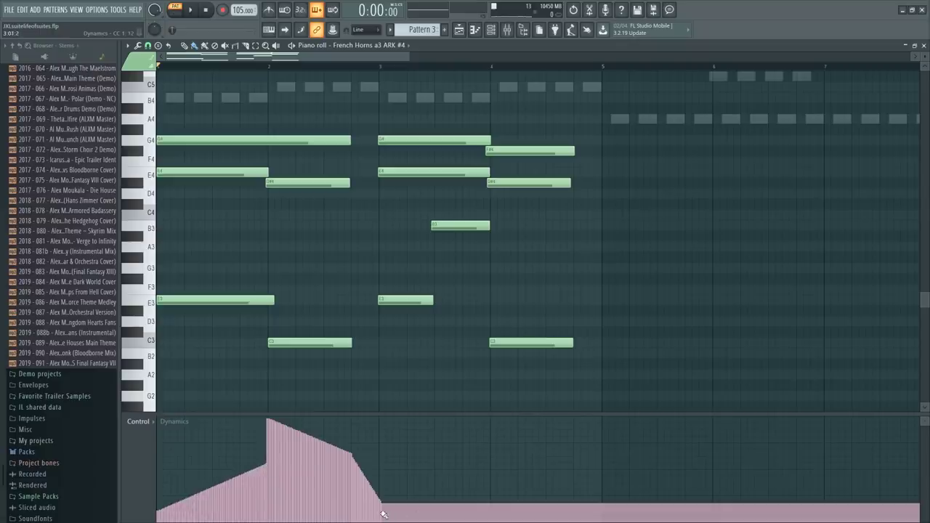
{"action": "mouse_move", "coordinate": [380, 514]}
{"action": "left_mouse_down"}
{"action": "mouse_move", "coordinate": [432, 482]}
{"action": "mouse_move", "coordinate": [474, 430]}
{"action": "mouse_move", "coordinate": [493, 426]}
{"action": "mouse_move", "coordinate": [492, 417]}
{"action": "mouse_move", "coordinate": [553, 485]}
{"action": "mouse_move", "coordinate": [581, 500]}
{"action": "mouse_move", "coordinate": [581, 471]}
{"action": "mouse_move", "coordinate": [600, 520]}
{"action": "left_mouse_up"}
Duplicate the four-bar horn phrase into bars 5 to 8 and play the pattern
{"action": "scroll", "coordinate": [451, 268], "scroll_direction": "down", "scroll_amount": 4}
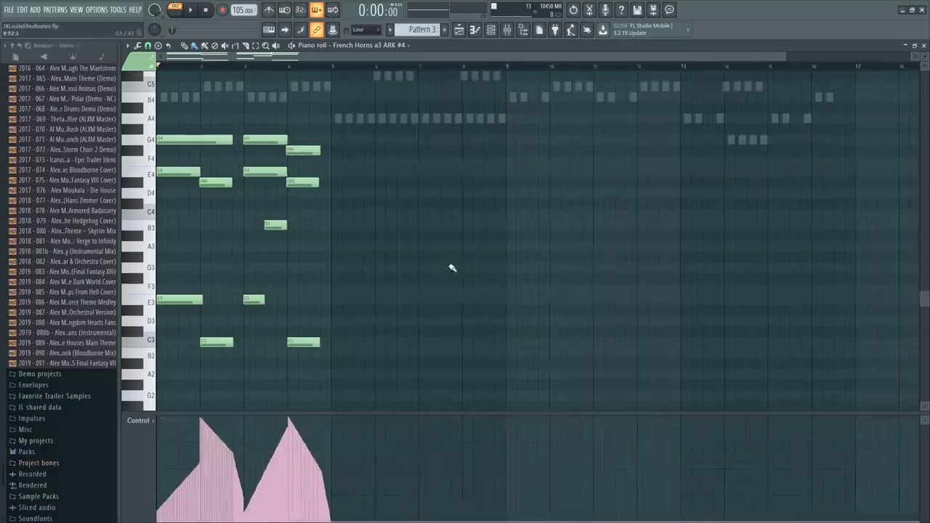
{"action": "scroll", "coordinate": [286, 270], "scroll_direction": "up", "scroll_amount": 5}
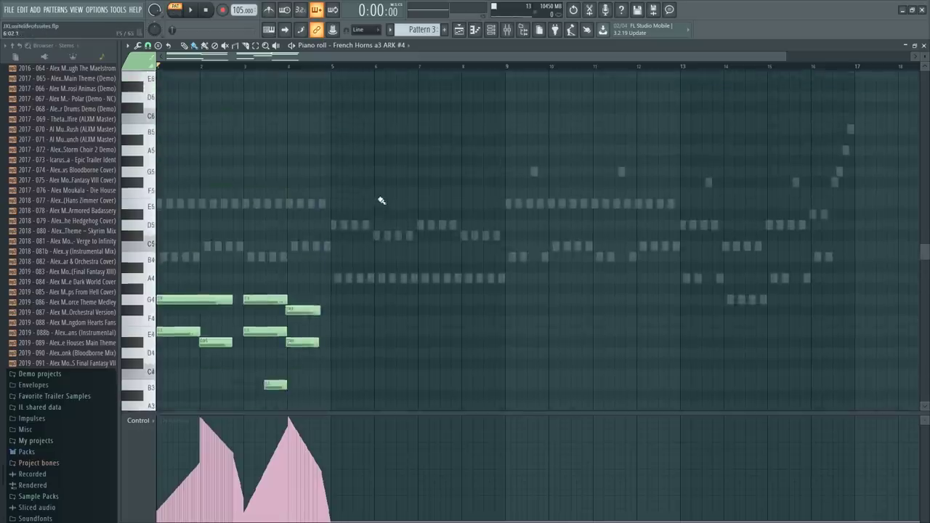
{"action": "scroll", "coordinate": [380, 201], "scroll_direction": "down", "scroll_amount": 5}
{"action": "key", "text": "ctrl+b"}
{"action": "scroll", "coordinate": [354, 74], "scroll_direction": "up", "scroll_amount": 4}
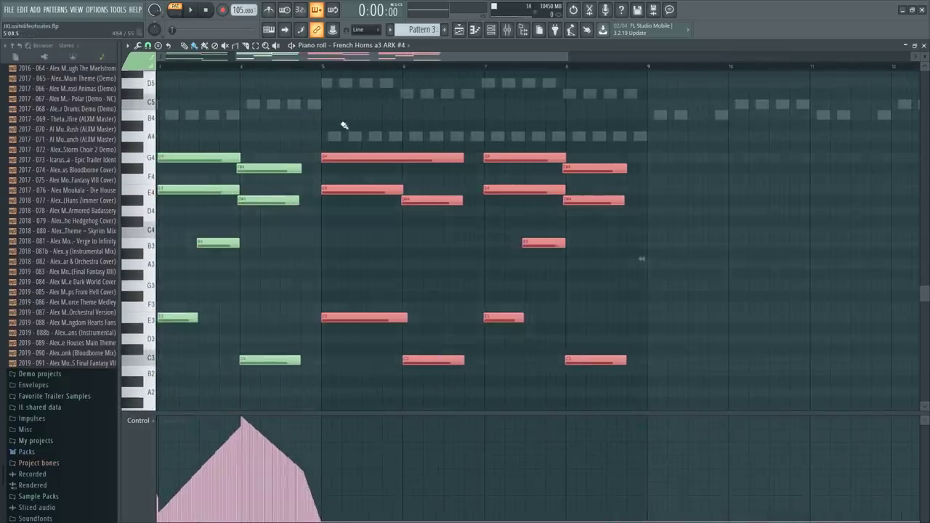
{"action": "scroll", "coordinate": [259, 76], "scroll_direction": "down", "scroll_amount": 4}
{"action": "key", "text": "space"}
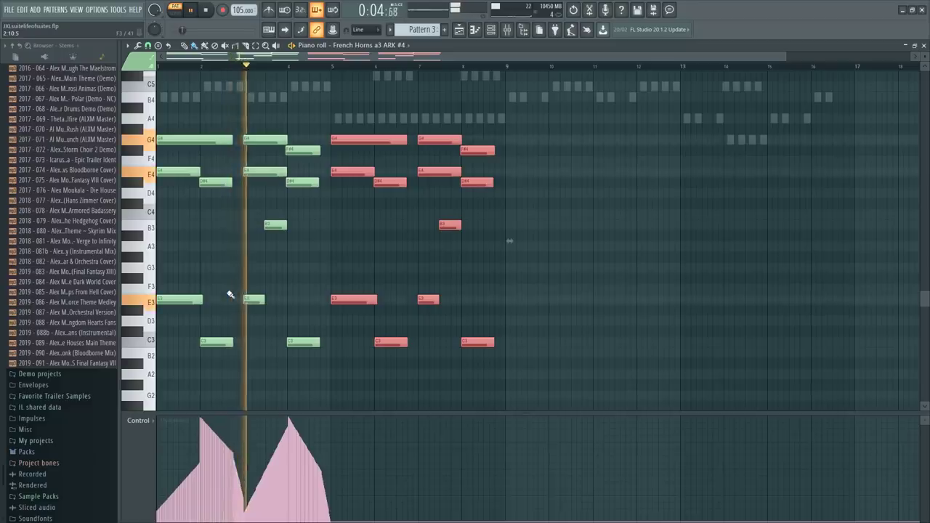
Solo the French Horns a3 ARK #4 channel and play it while checking its level in the mixer
{"action": "key", "text": "F6"}
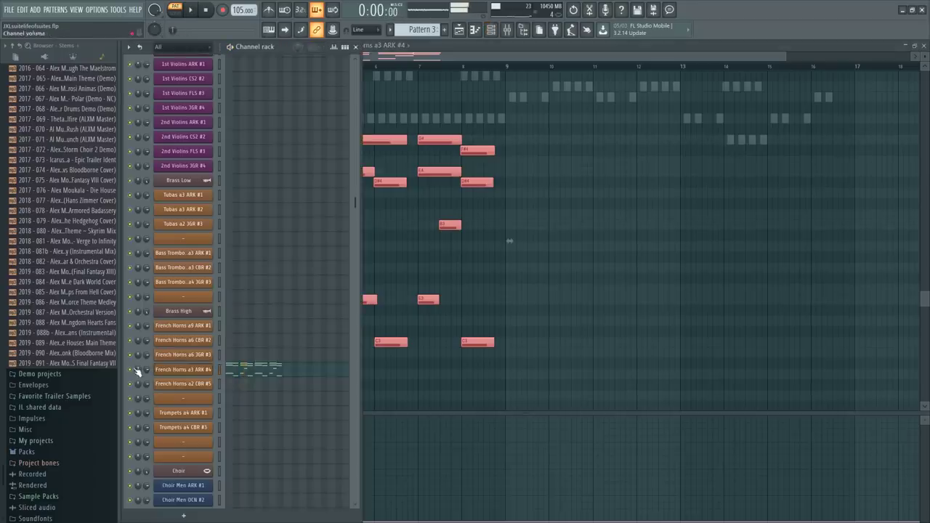
{"action": "key", "text": "F6"}
{"action": "key", "text": "space"}
{"action": "key", "text": "F9"}
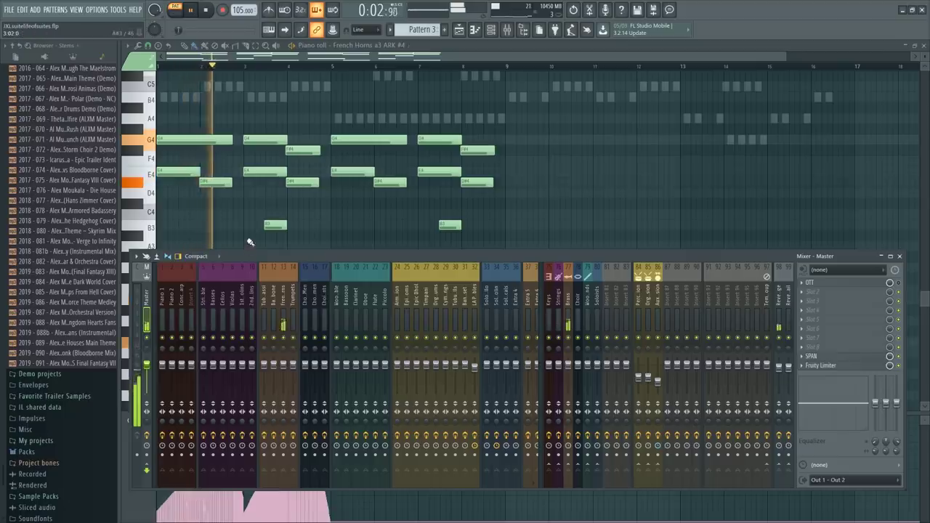
{"action": "key", "text": "F9"}
{"action": "key", "text": "space"}
Inspect the 07. Rotdorn Horns a3 Multi instrument in the Brass High Kontakt during playback, and try higher Dynamics at the start of bar 1
{"action": "key", "text": "F6"}
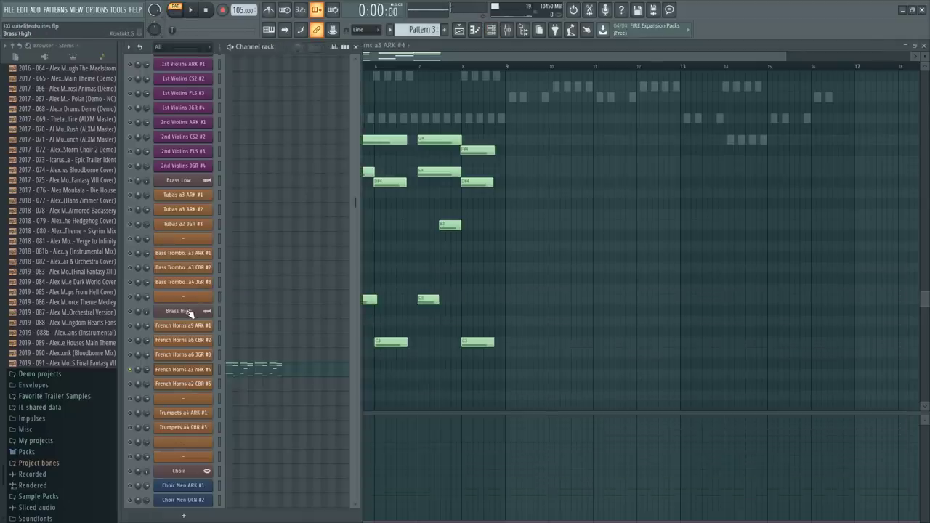
{"action": "left_click", "coordinate": [187, 311]}
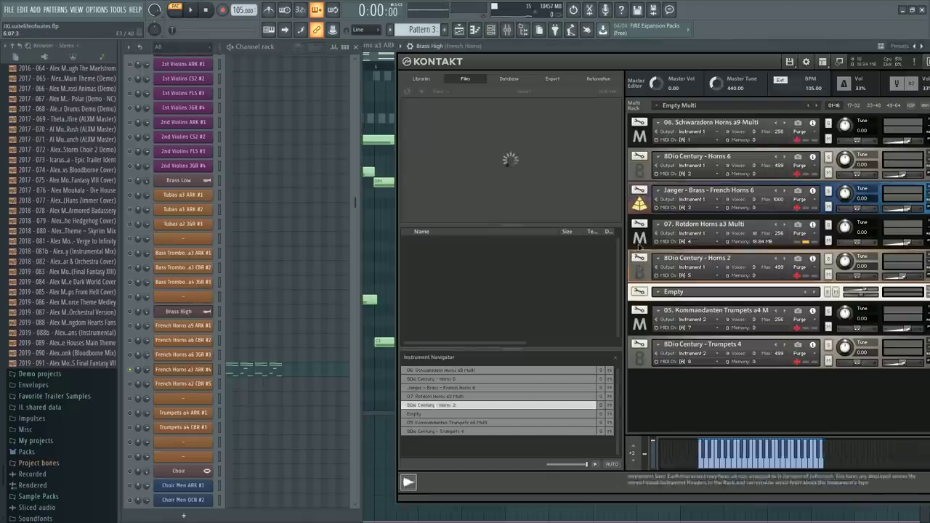
{"action": "left_click", "coordinate": [640, 238]}
{"action": "key", "text": "space"}
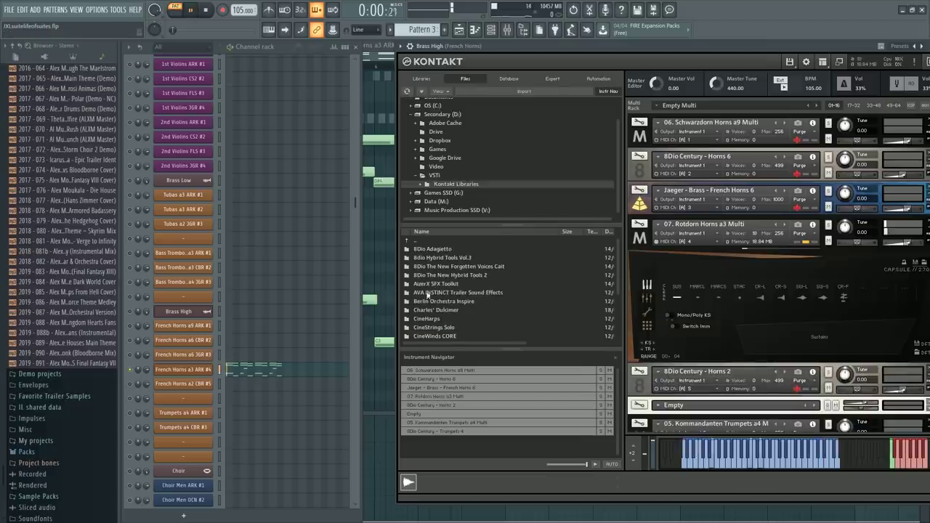
{"action": "left_click", "coordinate": [366, 272]}
{"action": "key", "text": "space"}
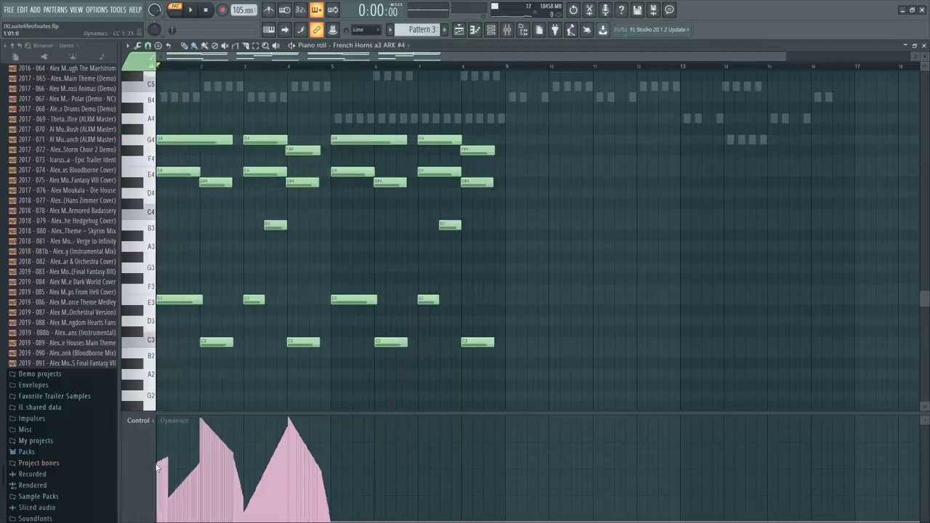
{"action": "key", "text": "space"}
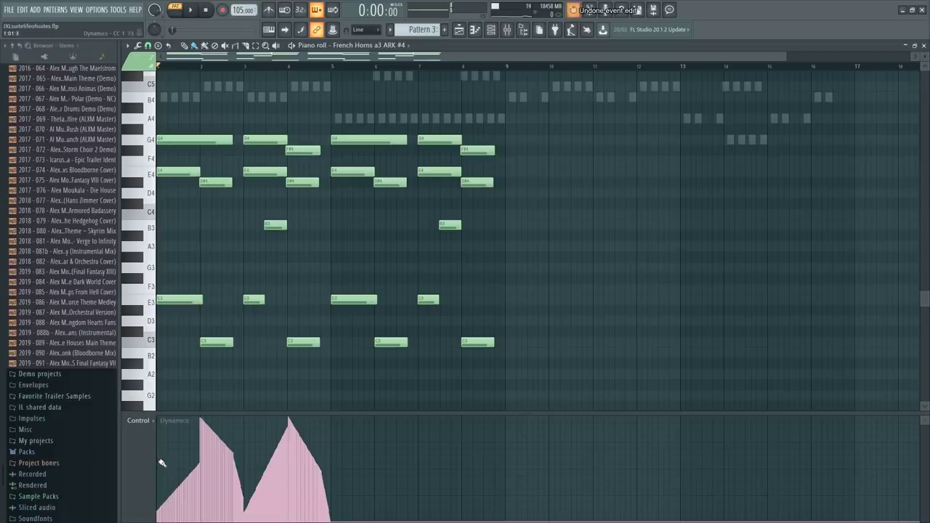
Rescale the Dynamics events with a reduced multiplier and a 25% offset, and play the horn part
{"action": "key", "text": "alt+x"}
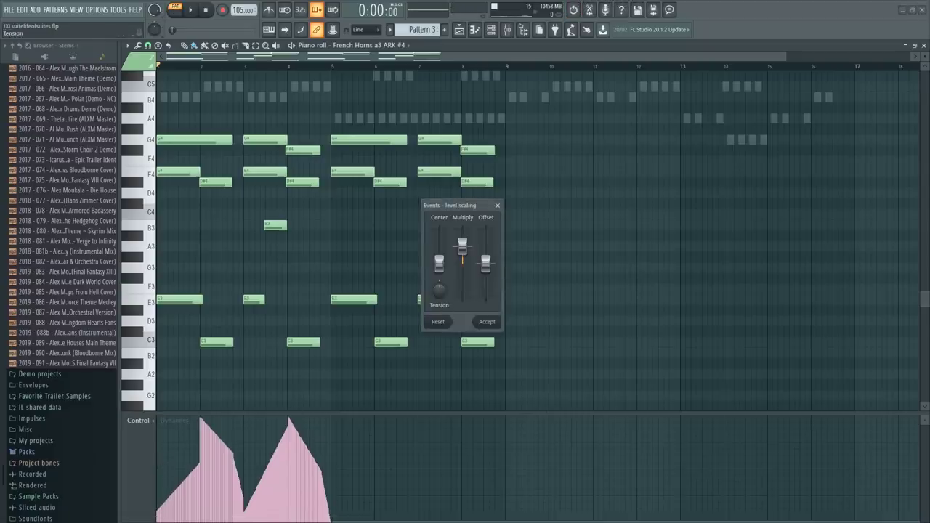
{"action": "left_click_drag", "start_coordinate": [438, 291], "coordinate": [439, 285]}
{"action": "left_click_drag", "start_coordinate": [461, 248], "coordinate": [486, 254]}
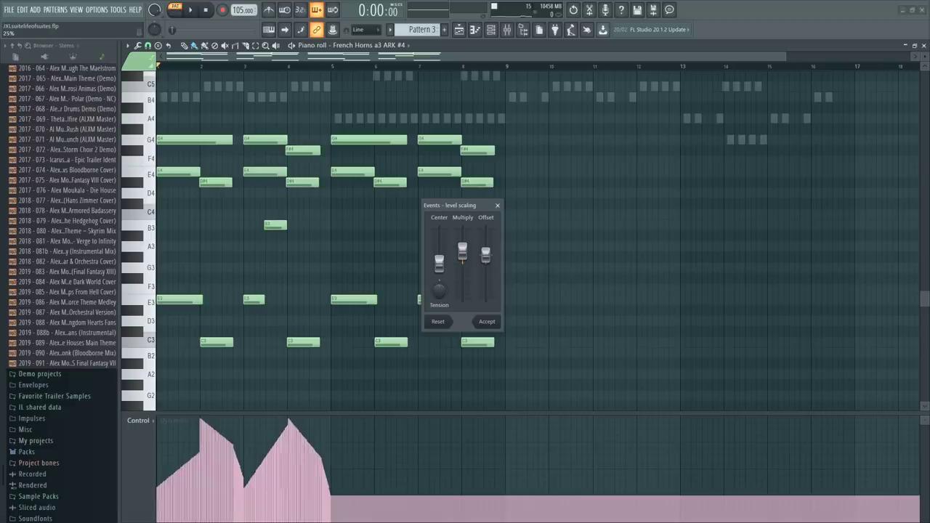
{"action": "left_click", "coordinate": [486, 322]}
{"action": "key", "text": "space"}
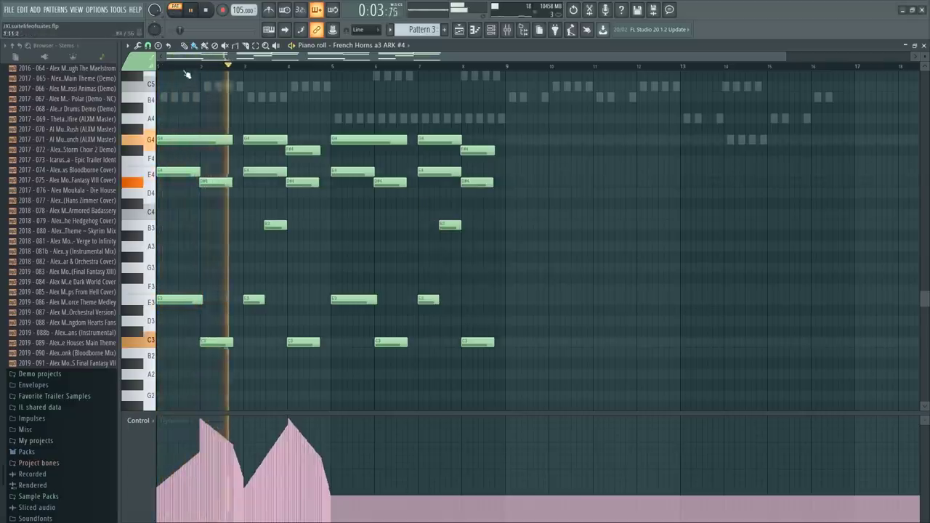
{"action": "scroll", "coordinate": [198, 66], "scroll_direction": "up", "scroll_amount": 3}
{"action": "left_click_drag", "start_coordinate": [249, 58], "coordinate": [116, 63]}
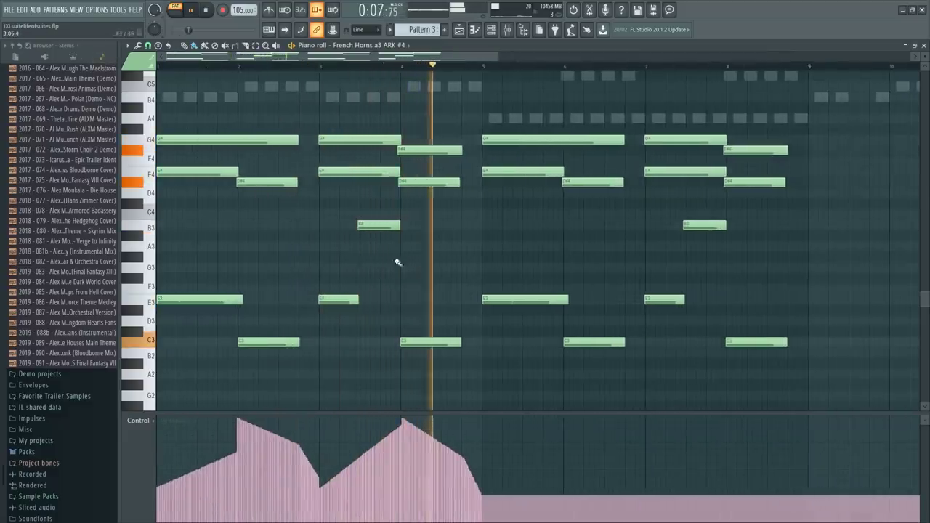
{"action": "key", "text": "space"}
Replace the F#4 note in bar 4 with an A4 starting on the barline and ending with the C3 note, and play the pattern
{"action": "left_click_drag", "start_coordinate": [413, 151], "coordinate": [418, 135]}
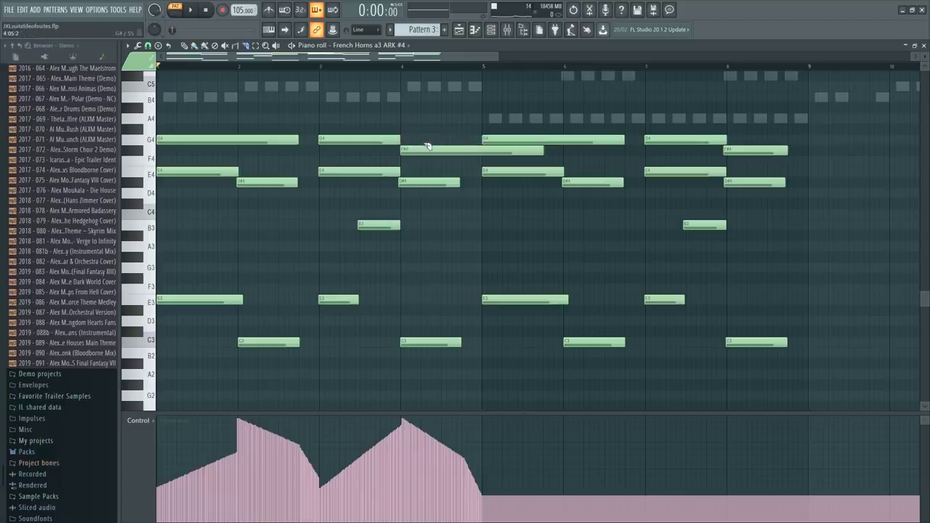
{"action": "left_click_drag", "start_coordinate": [422, 151], "coordinate": [437, 122]}
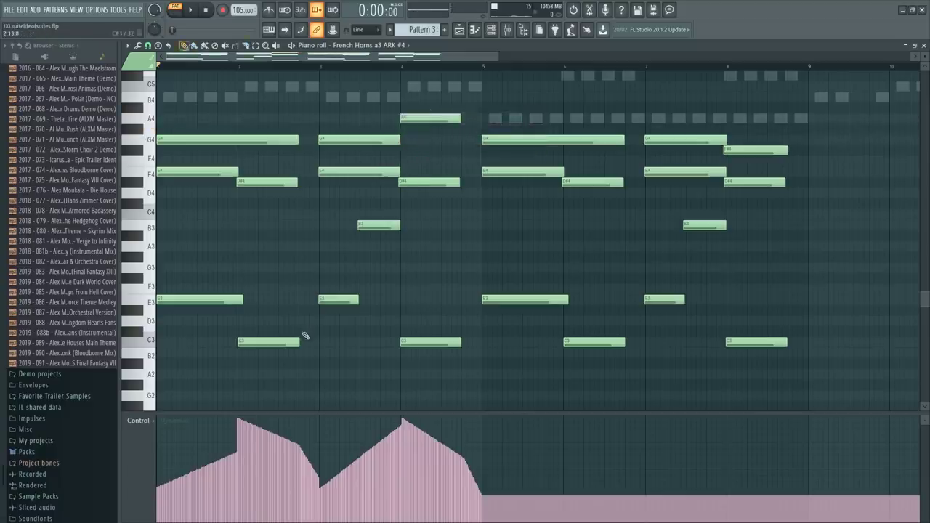
{"action": "key", "text": "space"}
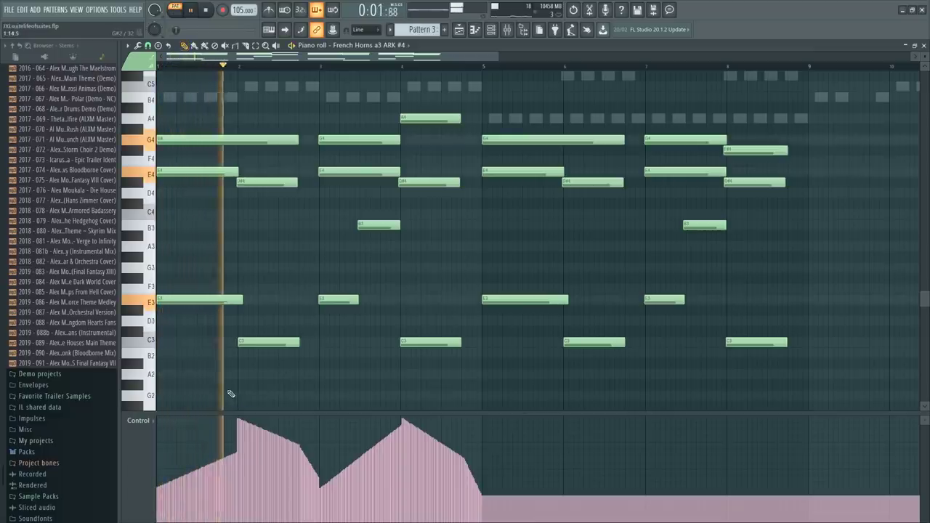
{"action": "key", "text": "F6"}
{"action": "key", "text": "F6"}
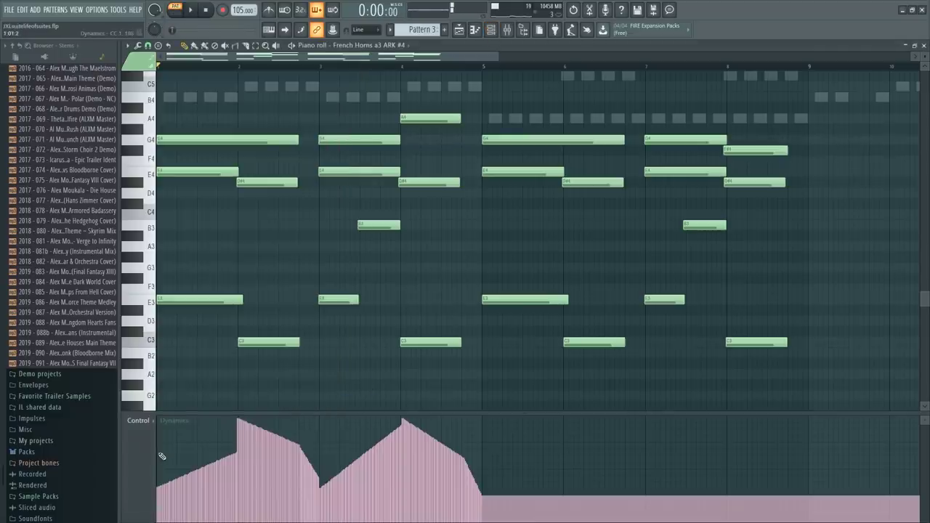
Try a flat, louder Dynamics level across bar 1 and play it
{"action": "left_click_drag", "start_coordinate": [157, 436], "coordinate": [238, 436]}
{"action": "key", "text": "space"}
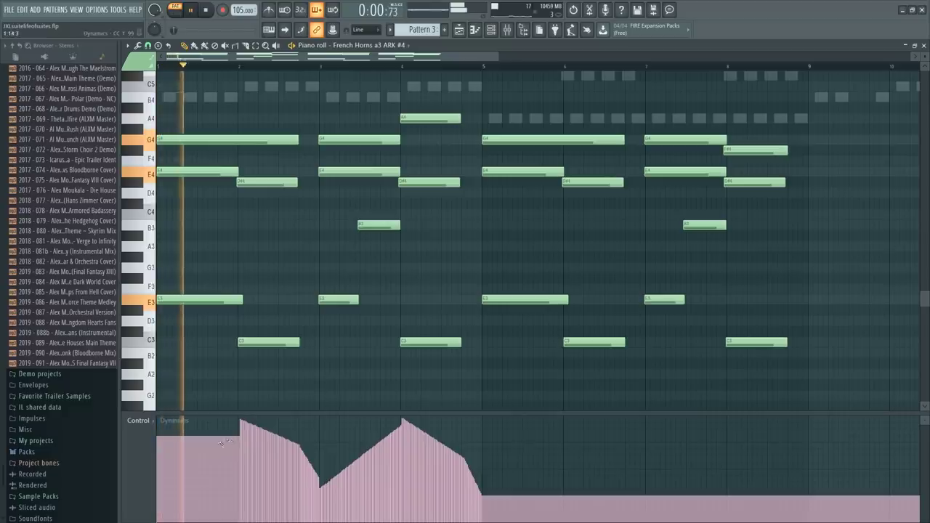
{"action": "key", "text": "space"}
{"action": "key", "text": "ctrl+z"}
Raise the velocity of the G4, E4 and E3 notes starting in bar 1 slightly, and show the note velocities
{"action": "left_click_drag", "start_coordinate": [222, 347], "coordinate": [208, 139]}
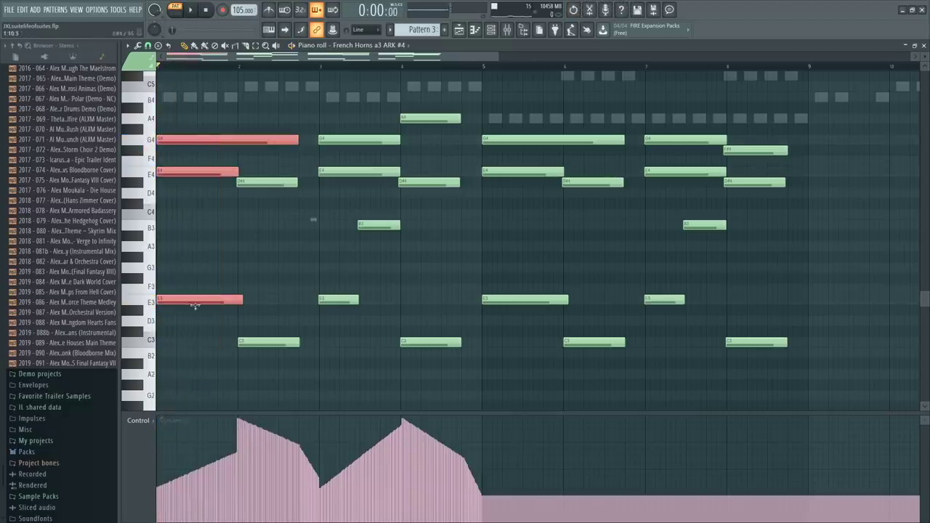
{"action": "left_click_drag", "start_coordinate": [149, 378], "coordinate": [188, 71]}
{"action": "scroll", "coordinate": [235, 366], "scroll_direction": "up", "scroll_amount": 1, "text": "alt"}
{"action": "left_click", "coordinate": [150, 422]}
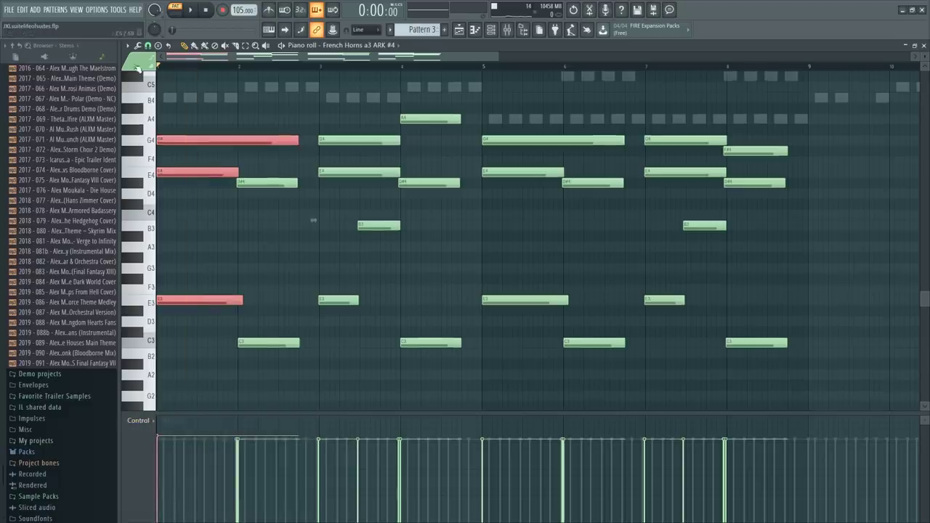
Try the Cresc F articulation on the selected G4, E4 and E3 notes starting in bar 1 and play them
{"action": "left_click", "coordinate": [136, 66]}
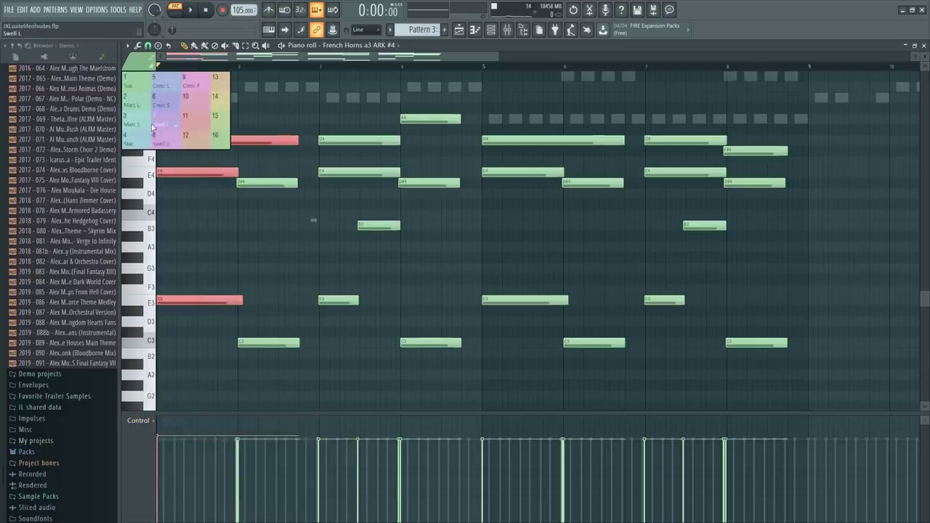
{"action": "left_click", "coordinate": [194, 87]}
{"action": "key", "text": "space"}
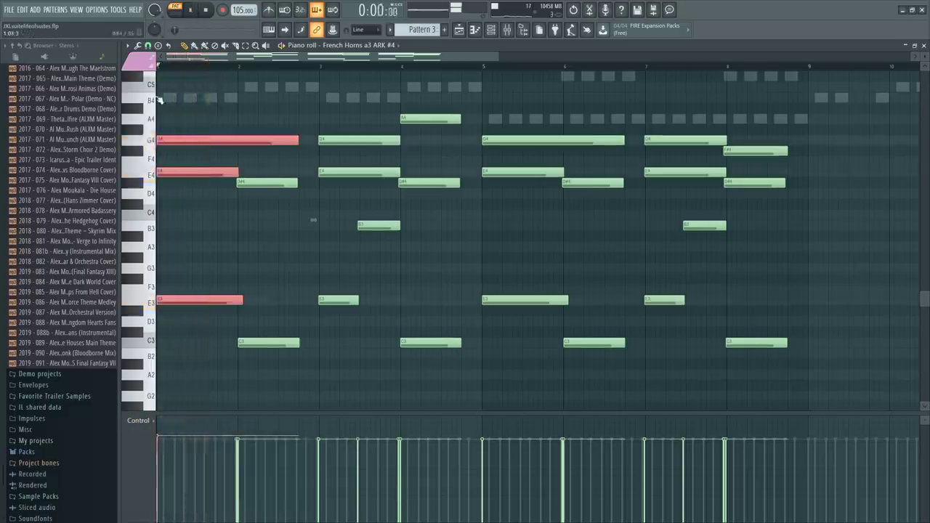
{"action": "key", "text": "space"}
Assign the Cresc L articulation to the selected G4, E4 and E3 notes starting in bar 1 and play them
{"action": "left_click", "coordinate": [138, 63]}
{"action": "left_click", "coordinate": [171, 103]}
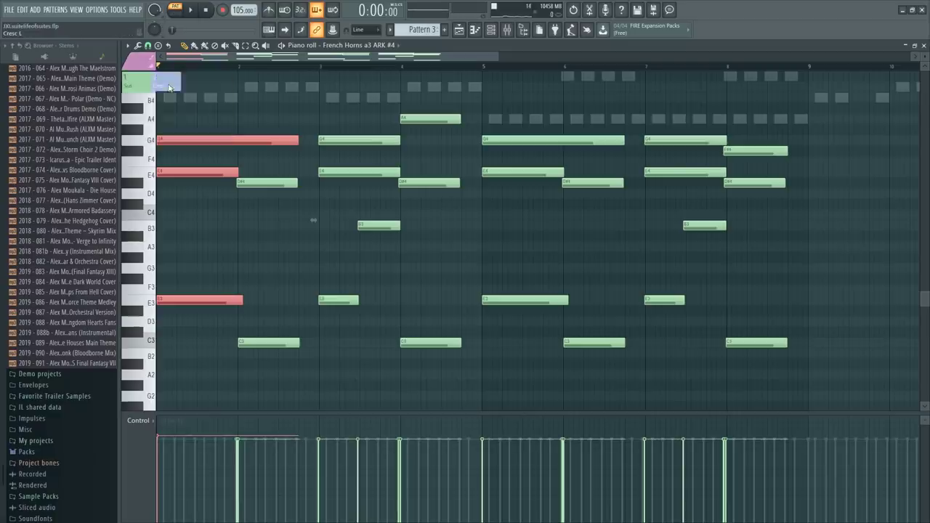
{"action": "key", "text": "space"}
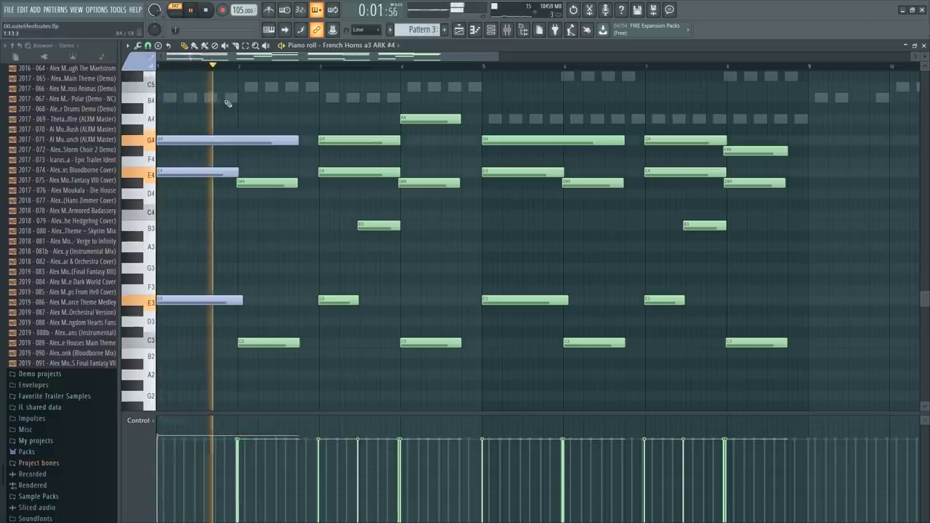
{"action": "key", "text": "space"}
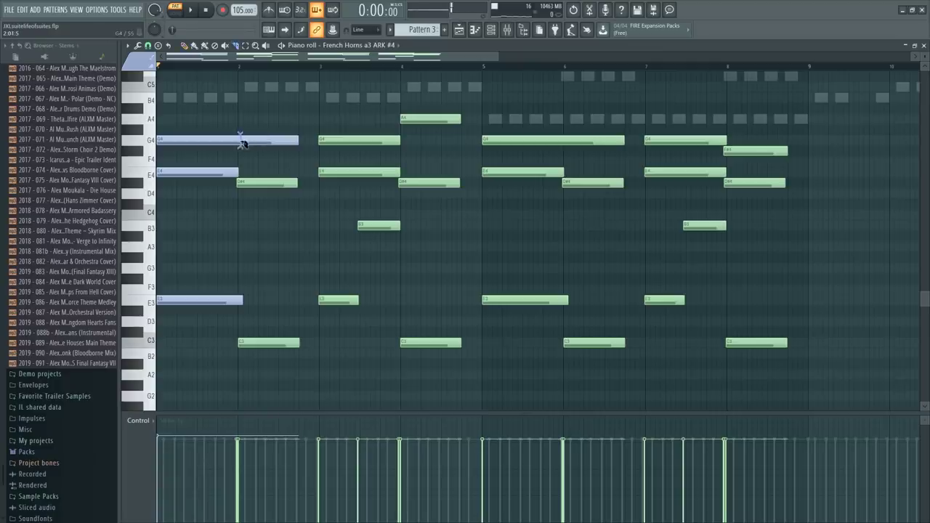
Split the long G4 at bar 2, give the bar 2 G4, D#4 and C3 notes the Marc S articulation, and play the transition
{"action": "left_click", "coordinate": [138, 63]}
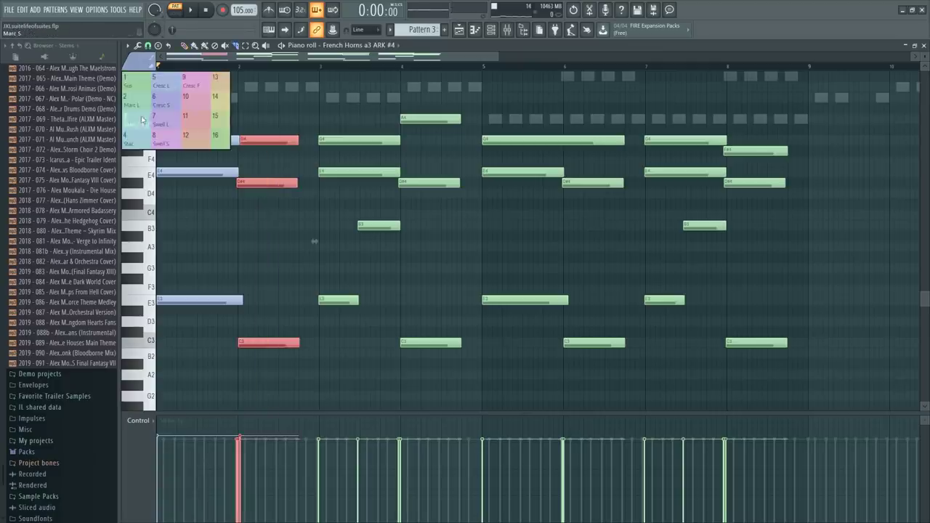
{"action": "left_click", "coordinate": [148, 124]}
{"action": "key", "text": "space"}
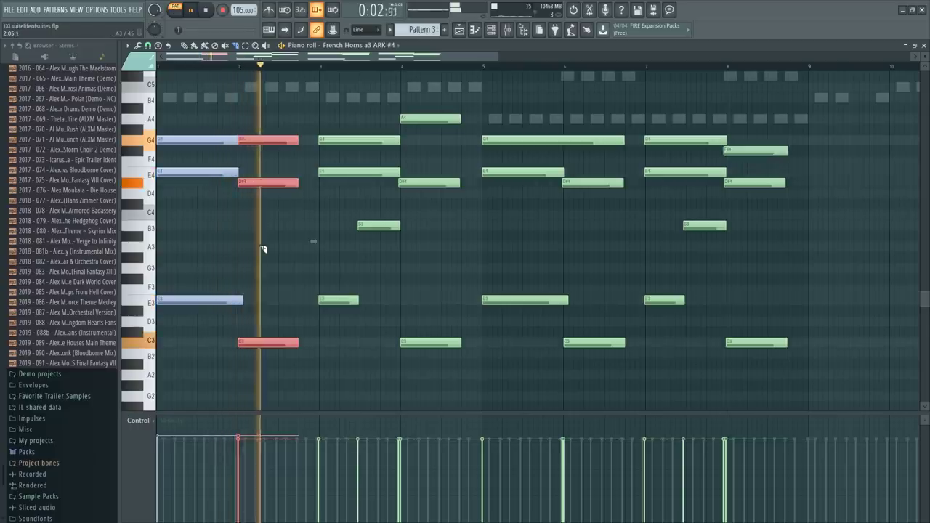
{"action": "key", "text": "alt+c"}
{"action": "key", "text": "space"}
{"action": "key", "text": "p"}
{"action": "left_click", "coordinate": [233, 66]}
{"action": "key", "text": "space"}
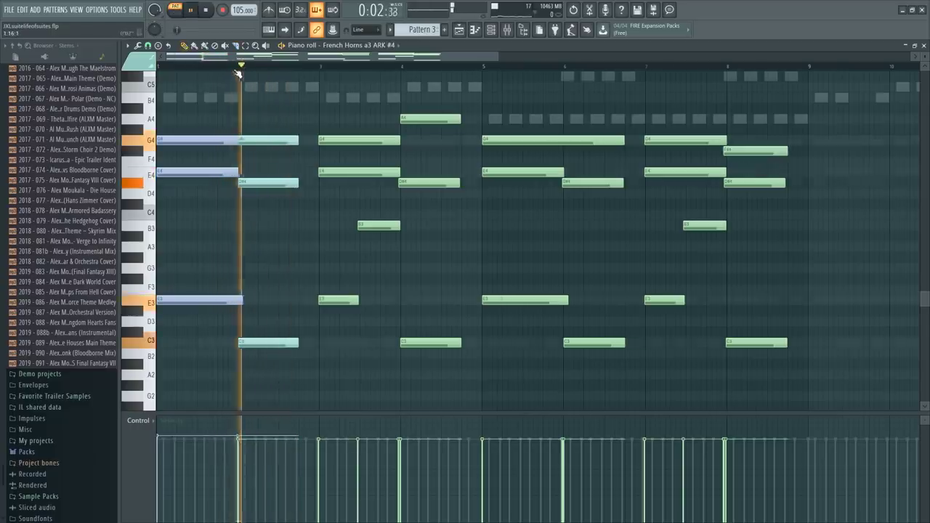
{"action": "key", "text": "space"}
Shorten the first E3 note so that it ends on the bar 2 barline, and play the chord change
{"action": "scroll", "coordinate": [234, 66], "scroll_direction": "up", "scroll_amount": 2}
{"action": "left_click_drag", "start_coordinate": [226, 104], "coordinate": [197, 380], "text": "ctrl"}
{"action": "key", "text": "space"}
{"action": "key", "text": "ctrl+d"}
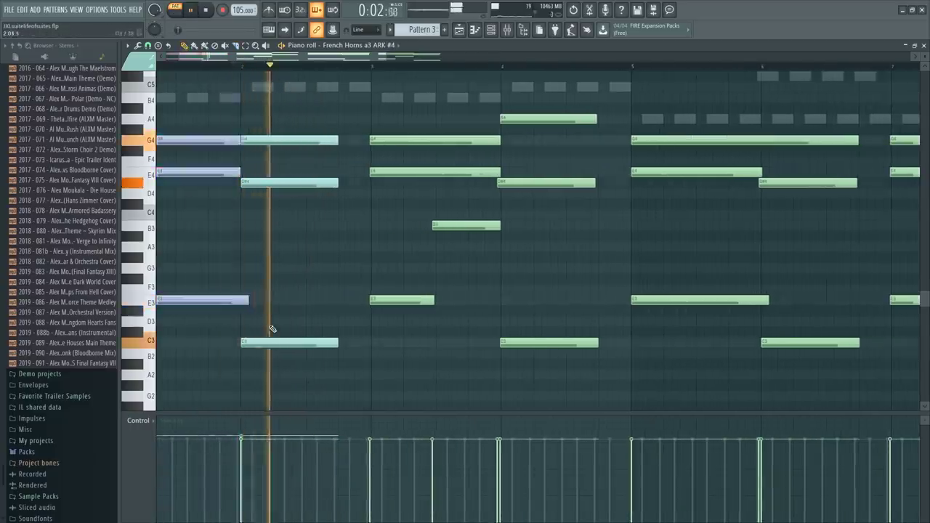
{"action": "left_click_drag", "start_coordinate": [248, 301], "coordinate": [240, 302]}
{"action": "key", "text": "space"}
{"action": "key", "text": "space"}
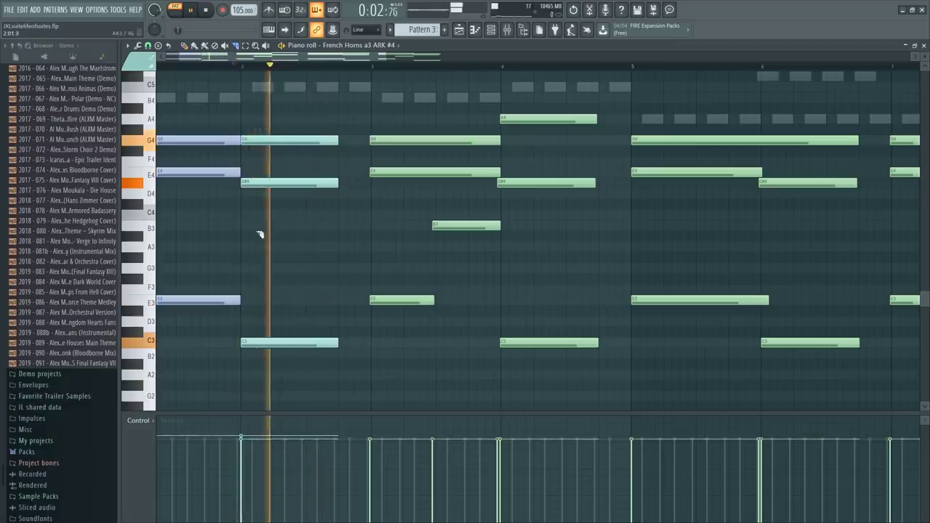
Assign the Marc L articulation to the G4, D#4 and C3 notes in bar 2 and play them
{"action": "left_click_drag", "start_coordinate": [319, 113], "coordinate": [286, 359], "text": "ctrl"}
{"action": "key", "text": "space"}
{"action": "left_click", "coordinate": [138, 59]}
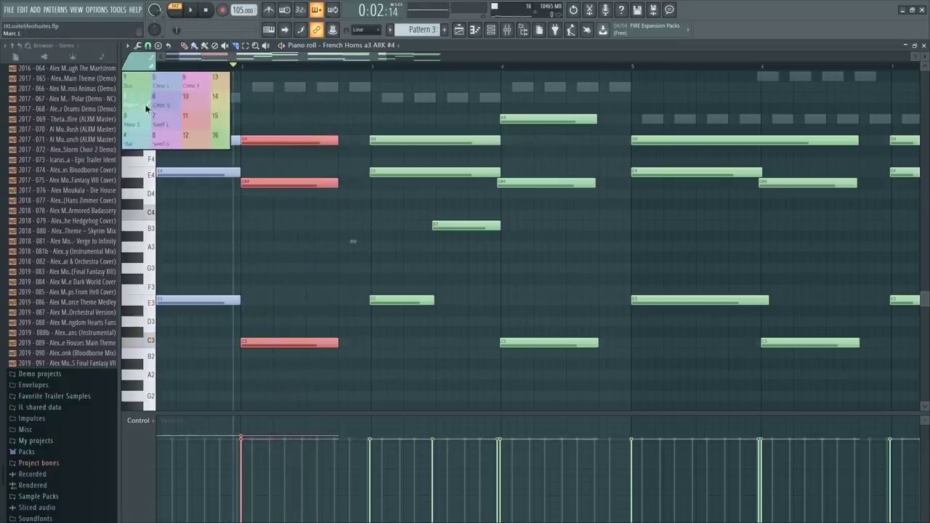
{"action": "left_click", "coordinate": [145, 106]}
{"action": "key", "text": "alt+c"}
{"action": "key", "text": "ctrl+d"}
{"action": "key", "text": "space"}
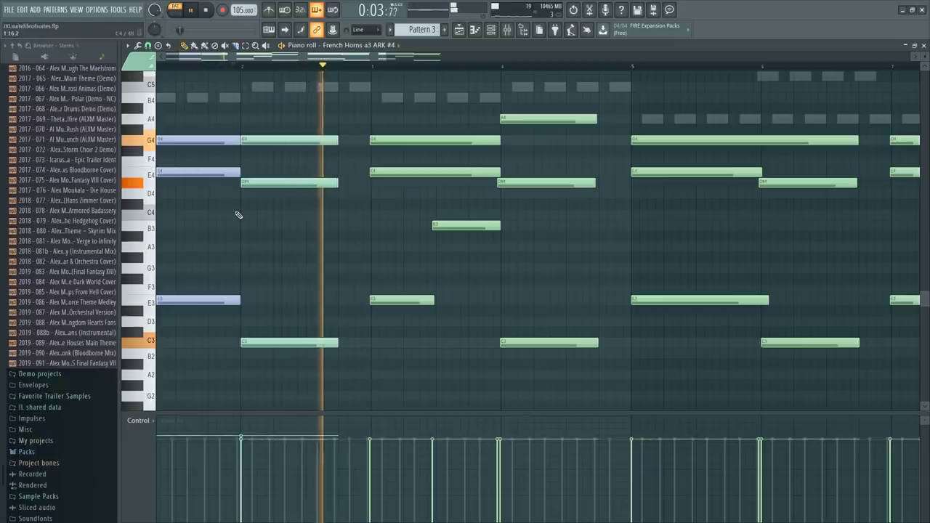
{"action": "key", "text": "space"}
Lengthen the three bar 2 notes to end just before bar 3, and play the part from the beginning
{"action": "left_click_drag", "start_coordinate": [333, 367], "coordinate": [302, 138]}
{"action": "left_click_drag", "start_coordinate": [355, 186], "coordinate": [378, 187]}
{"action": "key", "text": "space"}
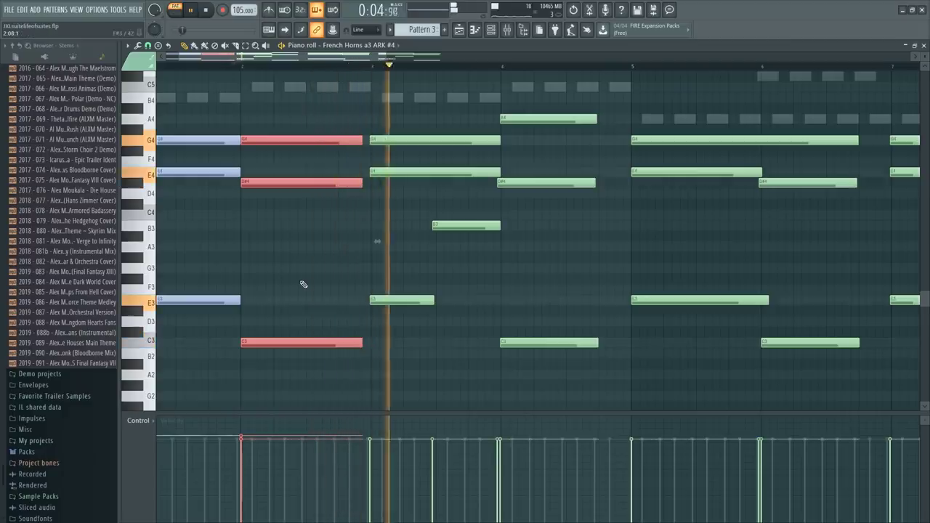
{"action": "key", "text": "space"}
{"action": "scroll", "coordinate": [427, 248], "scroll_direction": "down", "scroll_amount": 3}
{"action": "scroll", "coordinate": [349, 271], "scroll_direction": "up", "scroll_amount": 3}
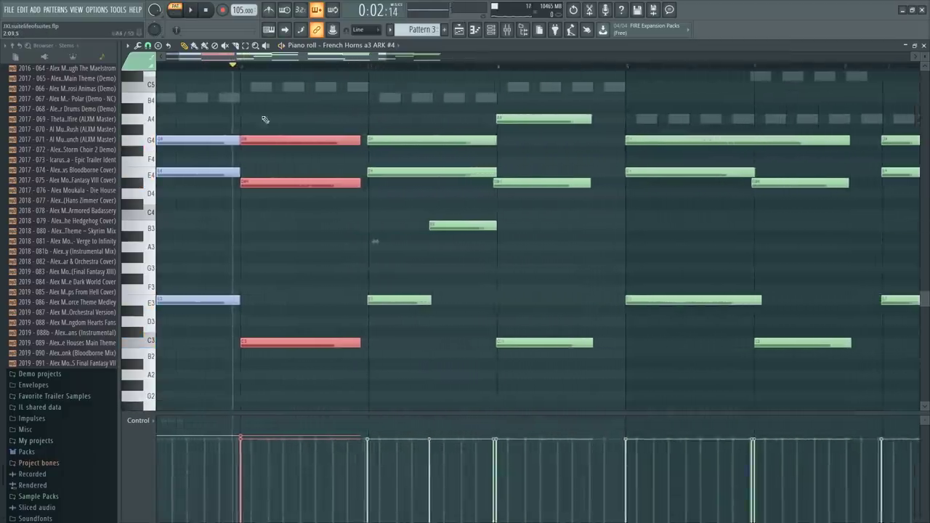
{"action": "left_click_drag", "start_coordinate": [235, 66], "coordinate": [3, 111]}
{"action": "left_click", "coordinate": [268, 137]}
{"action": "key", "text": "shift+c"}
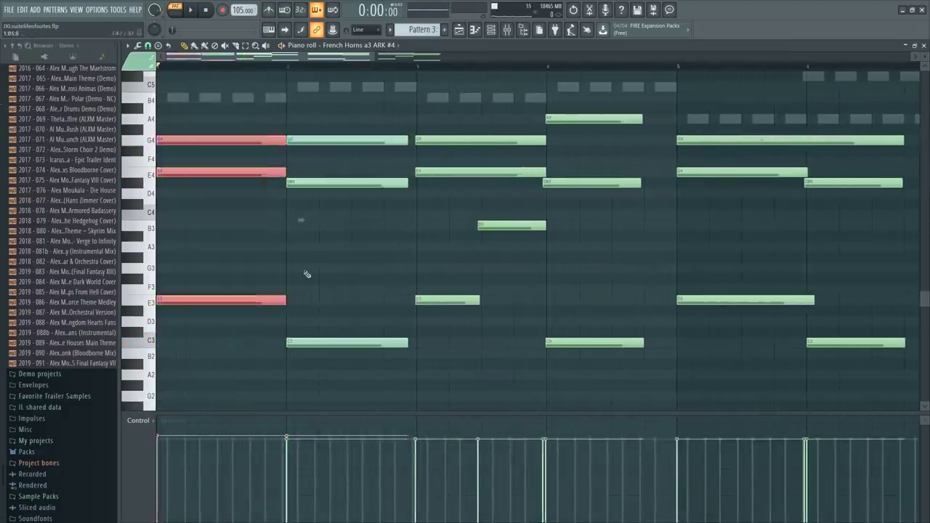
{"action": "key", "text": "space"}
Quantize the notes in bar 3 and assign the Cresc L articulation to its G4, E4 and E3 notes
{"action": "left_click_drag", "start_coordinate": [472, 100], "coordinate": [541, 378]}
{"action": "key", "text": "ctrl+q"}
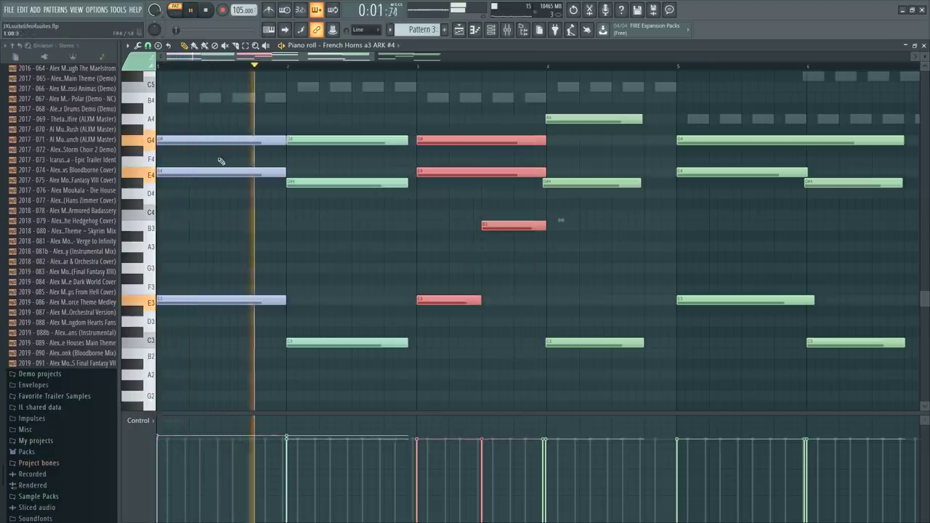
{"action": "key", "text": "ctrl+d"}
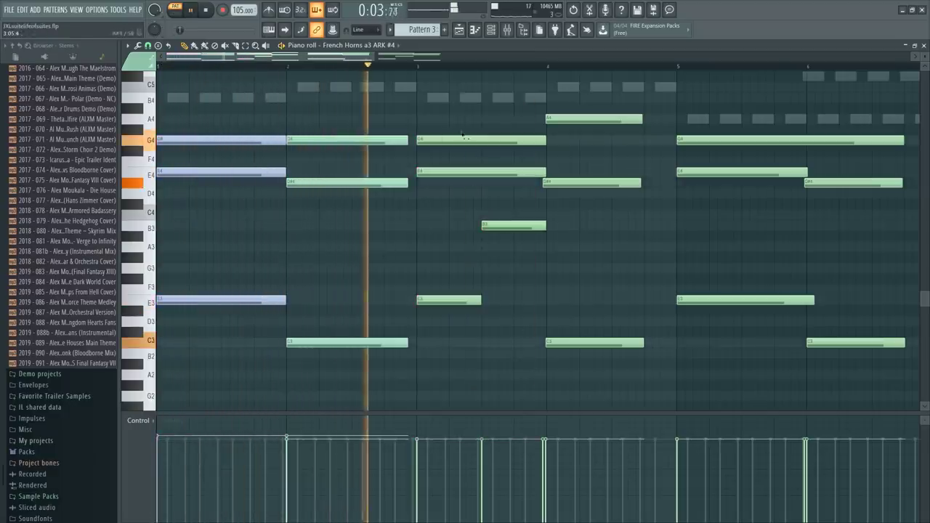
{"action": "left_click_drag", "start_coordinate": [456, 93], "coordinate": [469, 385]}
{"action": "left_click", "coordinate": [142, 62]}
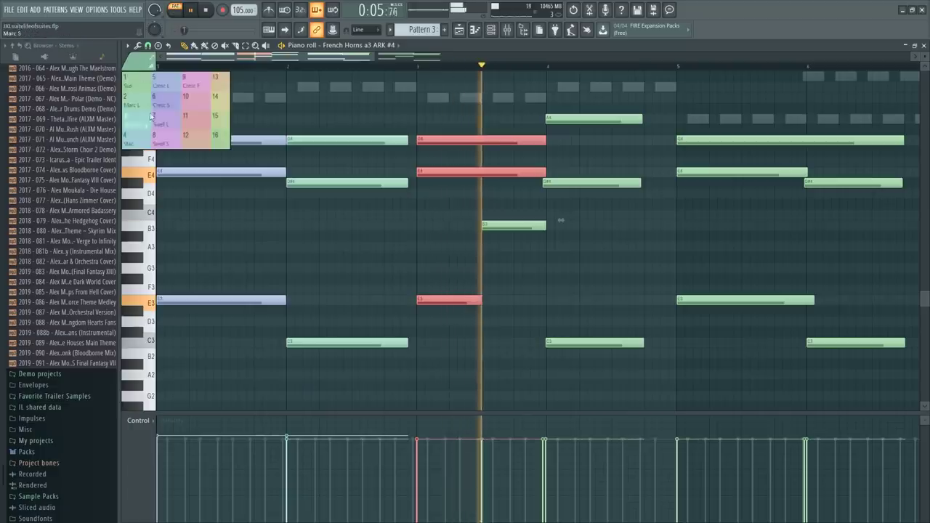
{"action": "left_click", "coordinate": [167, 85]}
Start the B3 note in bar 3 slightly earlier, assign it the Cresc S articulation, and play the move into bar 4
{"action": "left_click_drag", "start_coordinate": [493, 278], "coordinate": [494, 231]}
{"action": "key", "text": "space"}
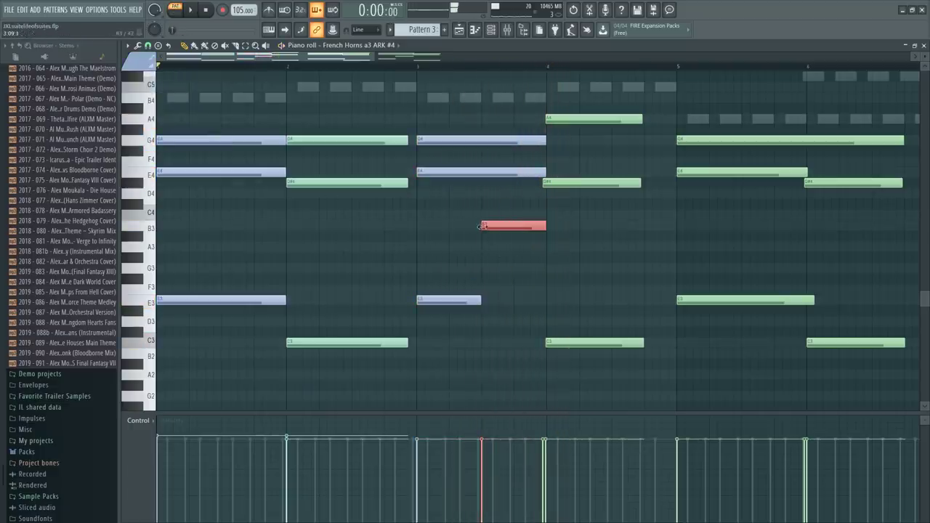
{"action": "left_click", "coordinate": [135, 65]}
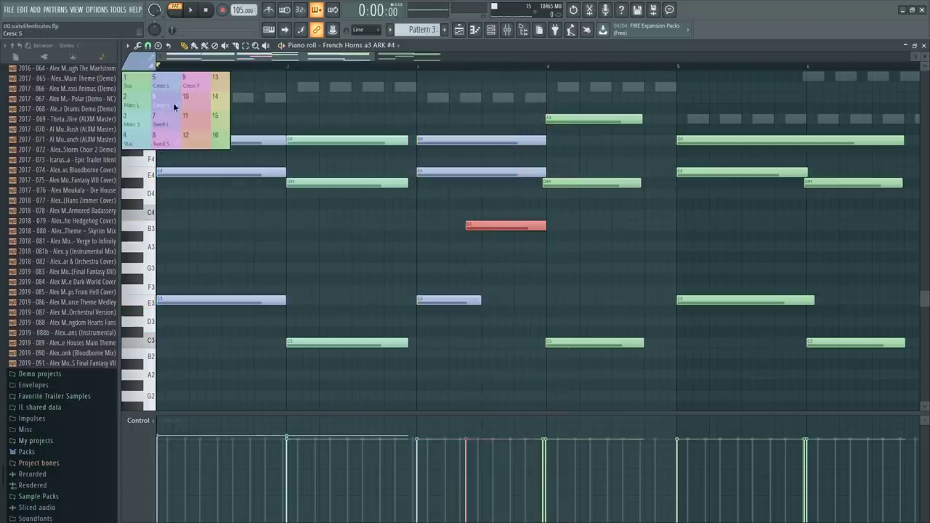
{"action": "left_click", "coordinate": [174, 107]}
{"action": "left_click", "coordinate": [402, 67]}
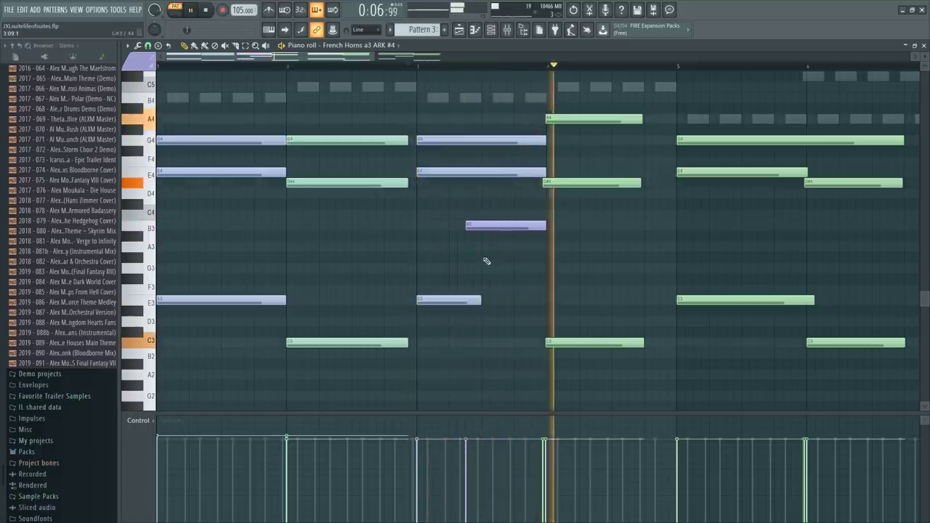
{"action": "key", "text": "space"}
Align the A4, D#4 and C3 notes to the bar 4 barline and assign them the Marc L articulation
{"action": "left_click", "coordinate": [600, 341], "text": "ctrl"}
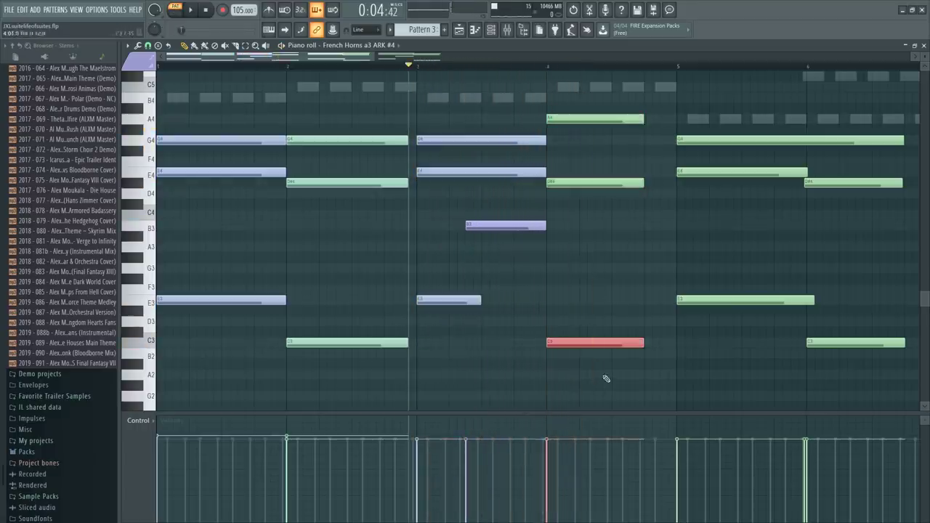
{"action": "left_click_drag", "start_coordinate": [626, 368], "coordinate": [553, 116]}
{"action": "left_click", "coordinate": [138, 62]}
{"action": "left_click", "coordinate": [147, 125]}
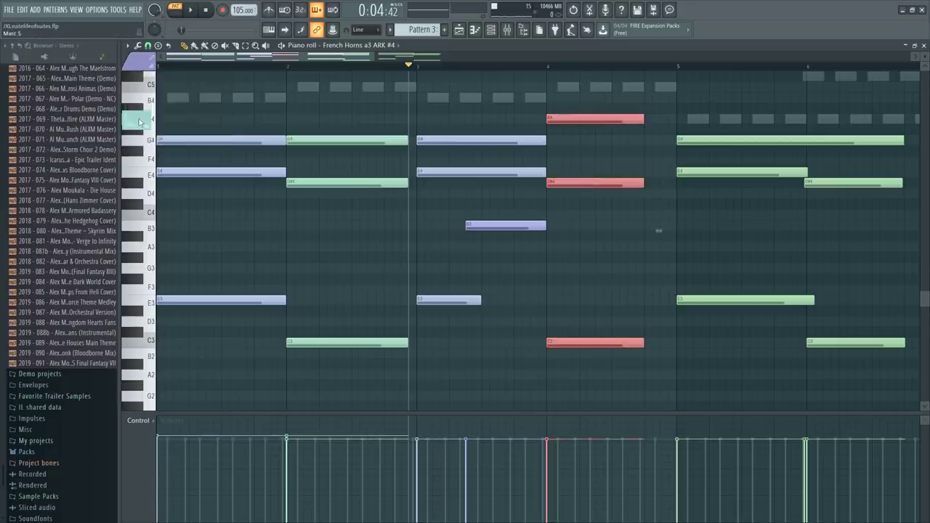
{"action": "left_click", "coordinate": [137, 64]}
{"action": "left_click", "coordinate": [139, 104]}
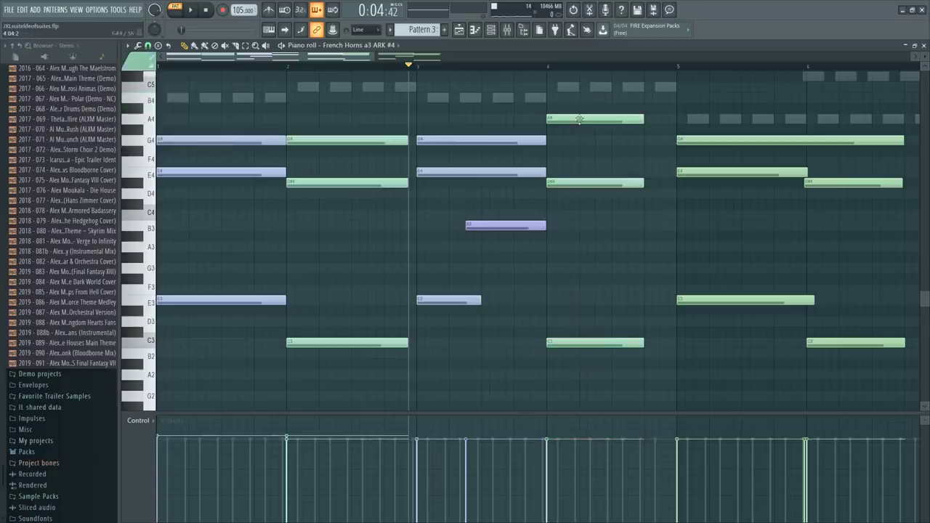
Move the A4 note in bar 4 down to F#4 and play the chord
{"action": "left_click_drag", "start_coordinate": [579, 118], "coordinate": [580, 150]}
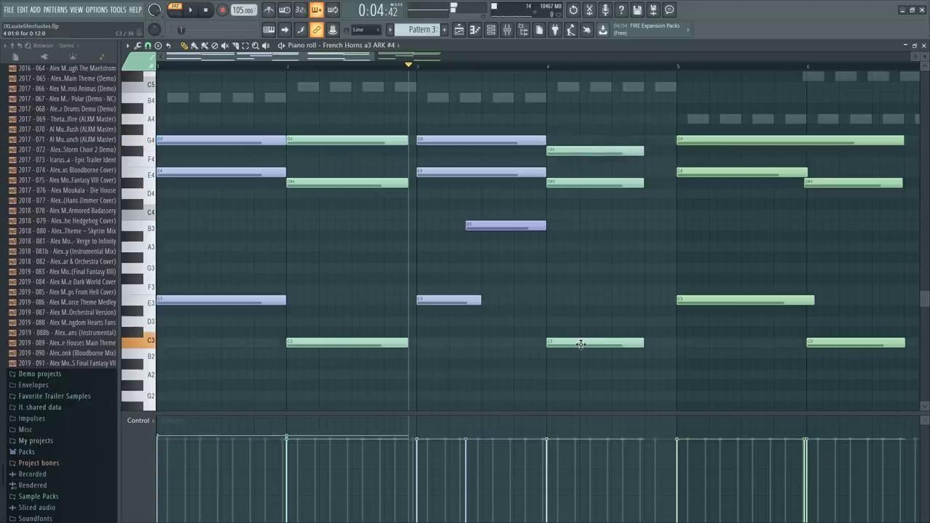
{"action": "left_click", "coordinate": [538, 67]}
{"action": "key", "text": "space"}
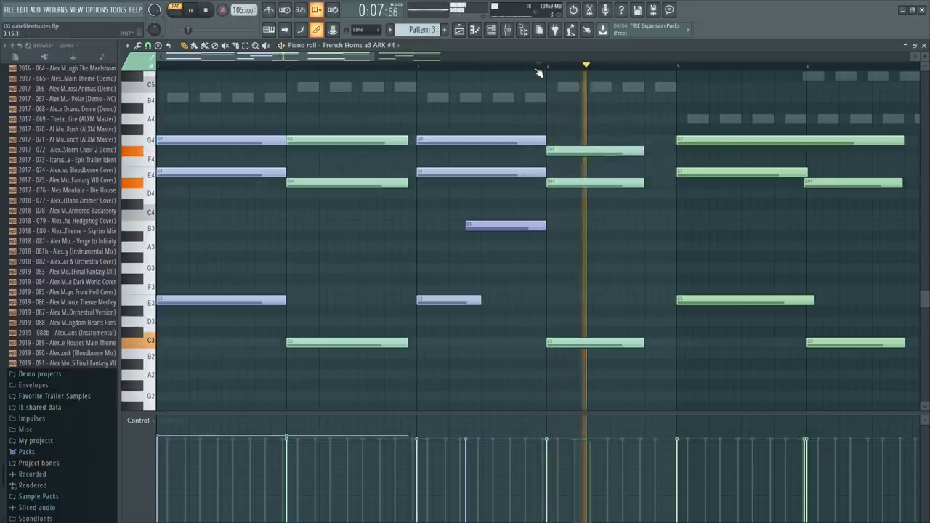
{"action": "key", "text": "space"}
{"action": "key", "text": "space"}
Try moving the bar 4 C3 up to E3 and the D#4 down to C#4, undoing each change
{"action": "left_click_drag", "start_coordinate": [566, 343], "coordinate": [569, 299]}
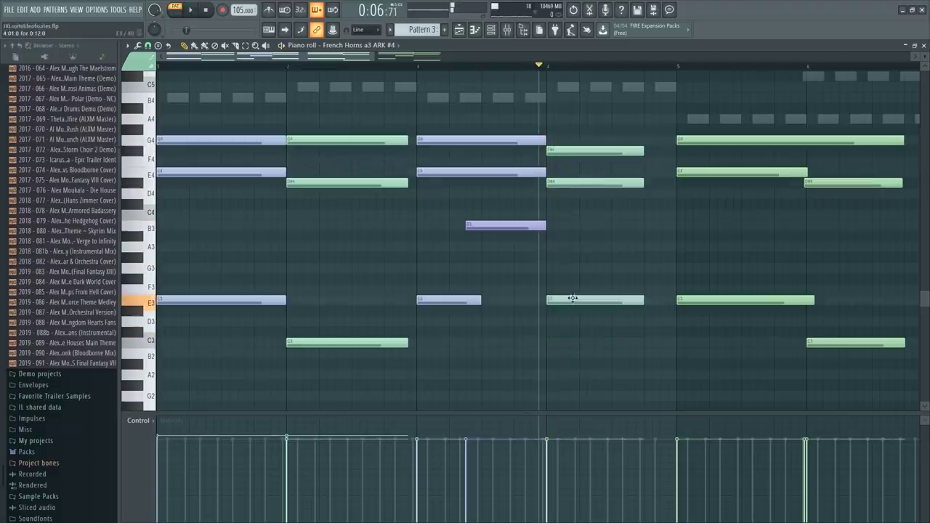
{"action": "key", "text": "ctrl+z"}
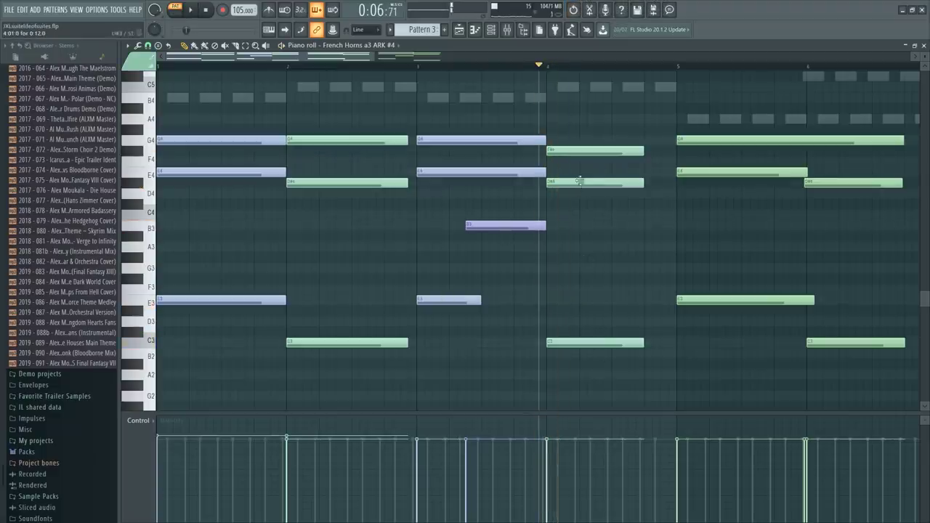
{"action": "left_click_drag", "start_coordinate": [581, 194], "coordinate": [580, 212]}
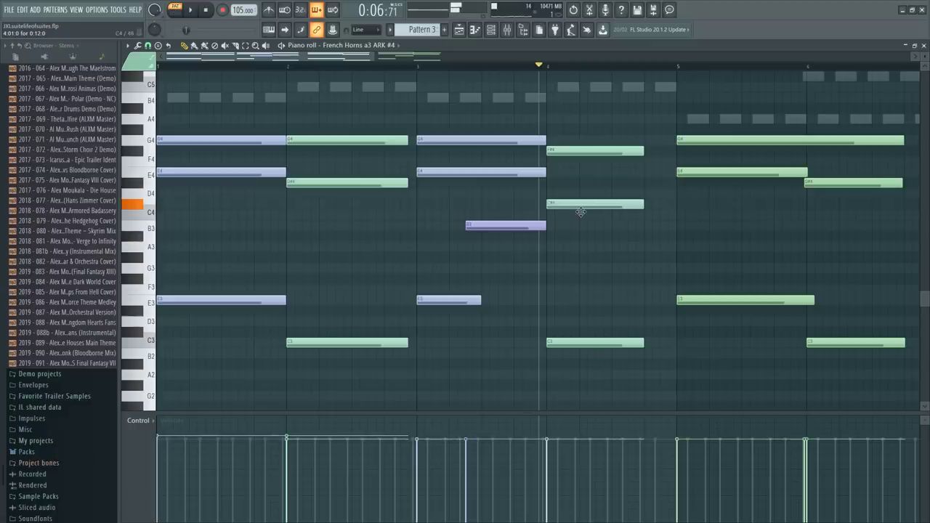
{"action": "key", "text": "ctrl+z"}
{"action": "left_click", "coordinate": [564, 195]}
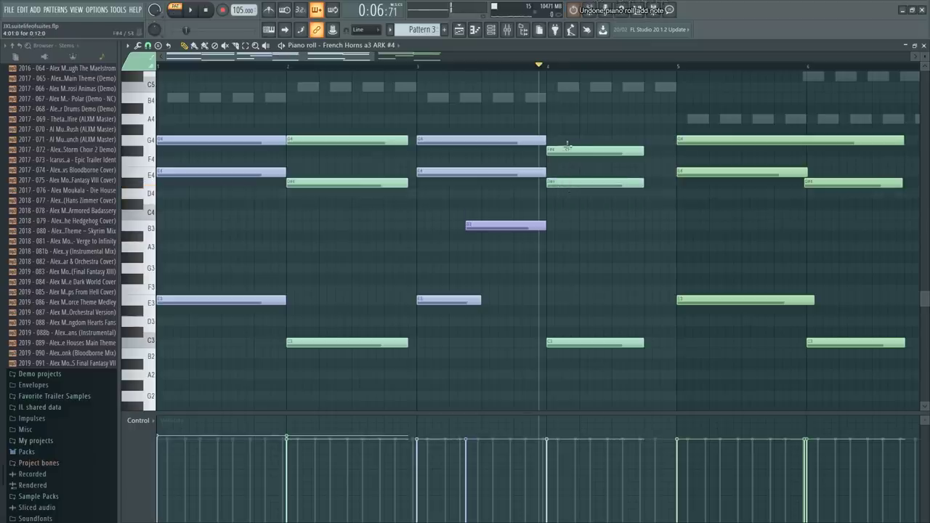
Add an A4 above the F#4 in bar 4, remove the D#4 from the chord, and play it
{"action": "left_click_drag", "start_coordinate": [567, 145], "coordinate": [568, 103]}
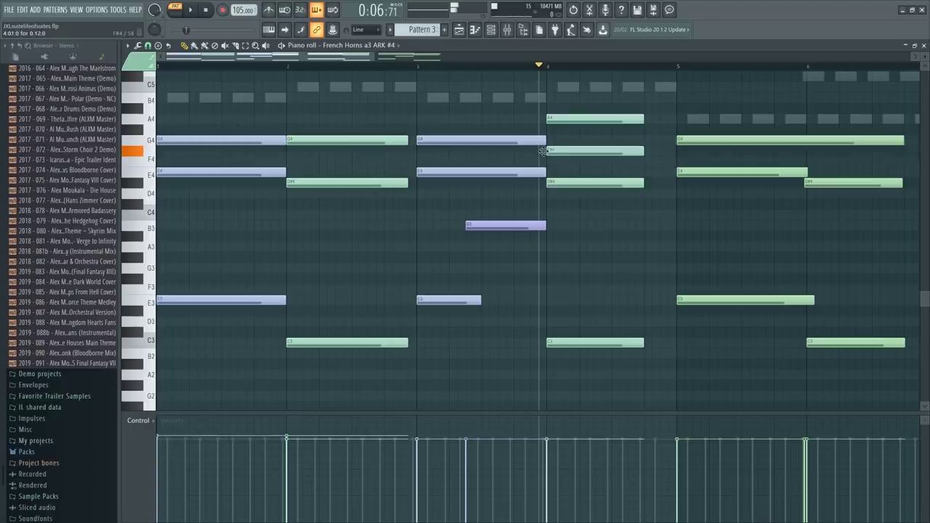
{"action": "key", "text": "space"}
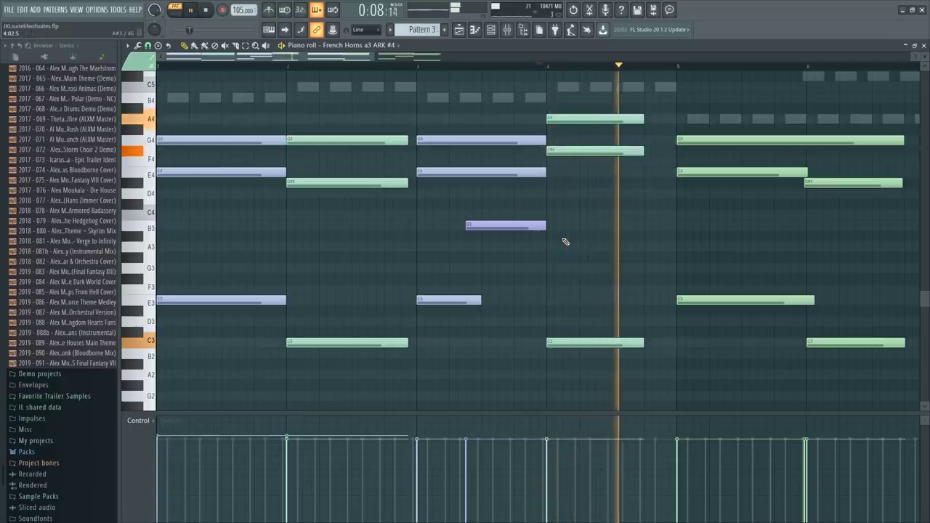
{"action": "key", "text": "space"}
Assign the Sus articulation to the A4, F#4 and C3 notes in bar 4, play them, and reselect the chord
{"action": "left_click_drag", "start_coordinate": [600, 249], "coordinate": [585, 101]}
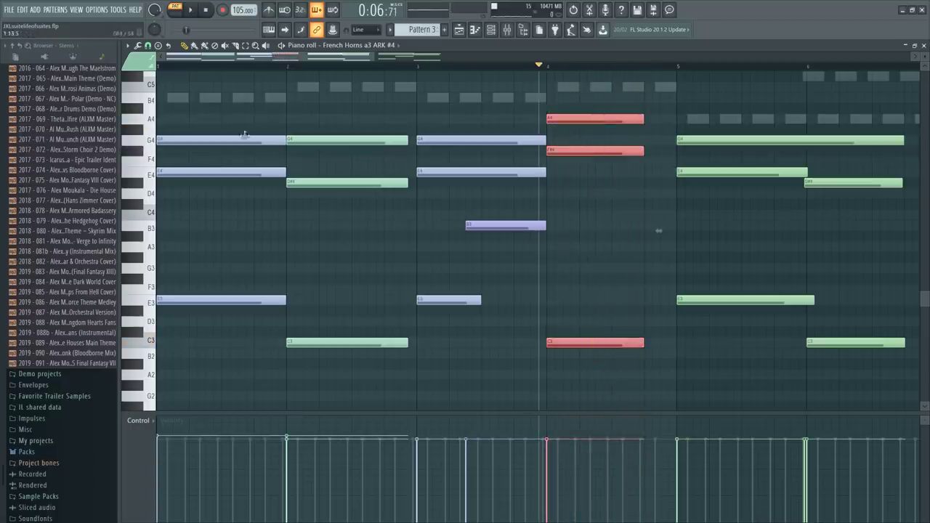
{"action": "left_click", "coordinate": [132, 65]}
{"action": "left_click", "coordinate": [145, 78]}
{"action": "key", "text": "alt+c"}
{"action": "key", "text": "space"}
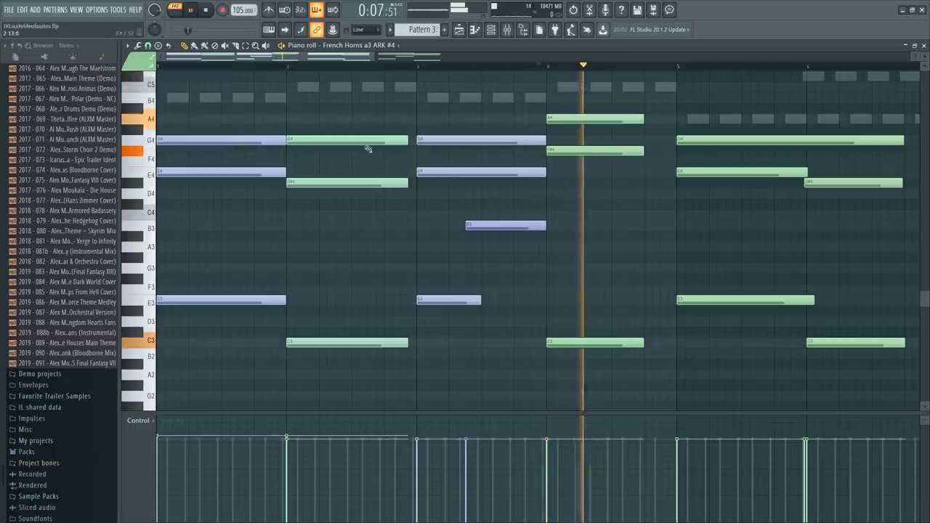
{"action": "left_click_drag", "start_coordinate": [357, 125], "coordinate": [345, 381]}
{"action": "left_click_drag", "start_coordinate": [581, 94], "coordinate": [590, 392]}
{"action": "key", "text": "space"}
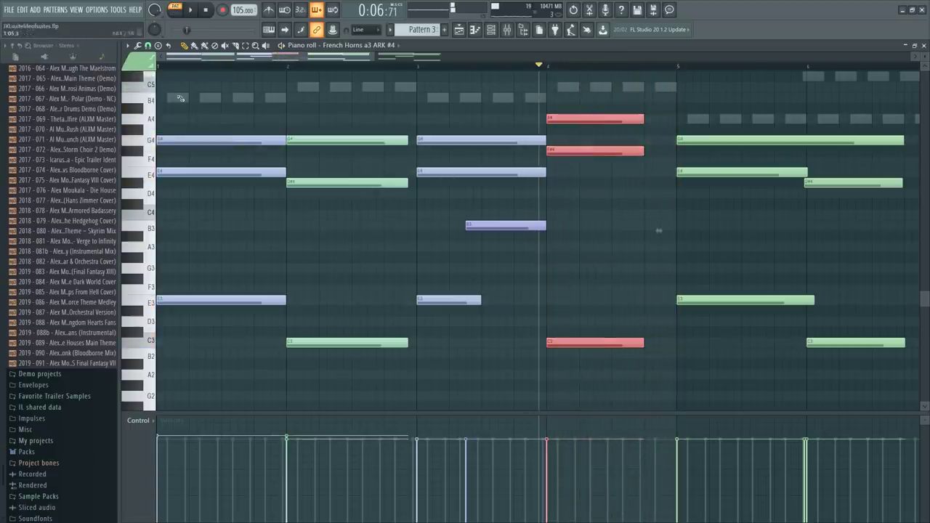
Assign the Marc L articulation to the bar 4 horn chord and inspect the articulation slots of the Rotdorn Horns a3 multi in Kontakt
{"action": "left_click", "coordinate": [132, 66]}
{"action": "left_click", "coordinate": [140, 105]}
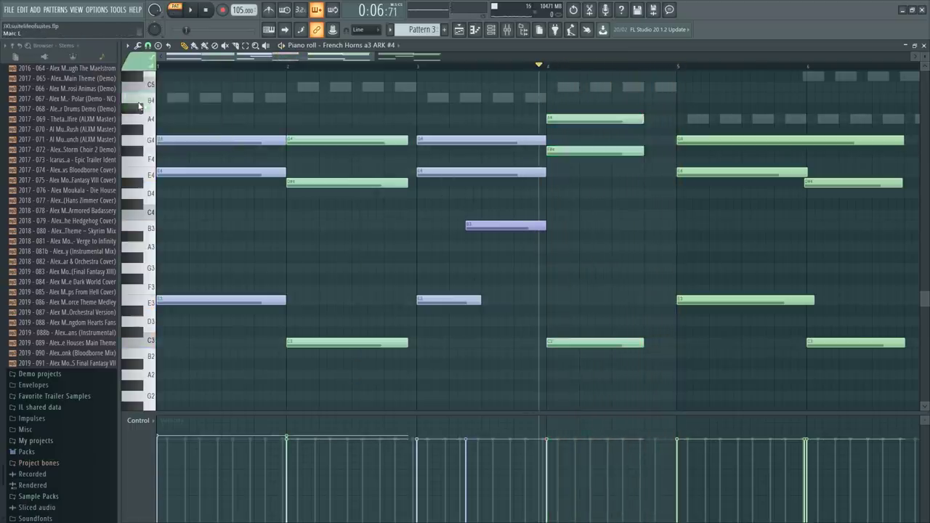
{"action": "key", "text": "F6"}
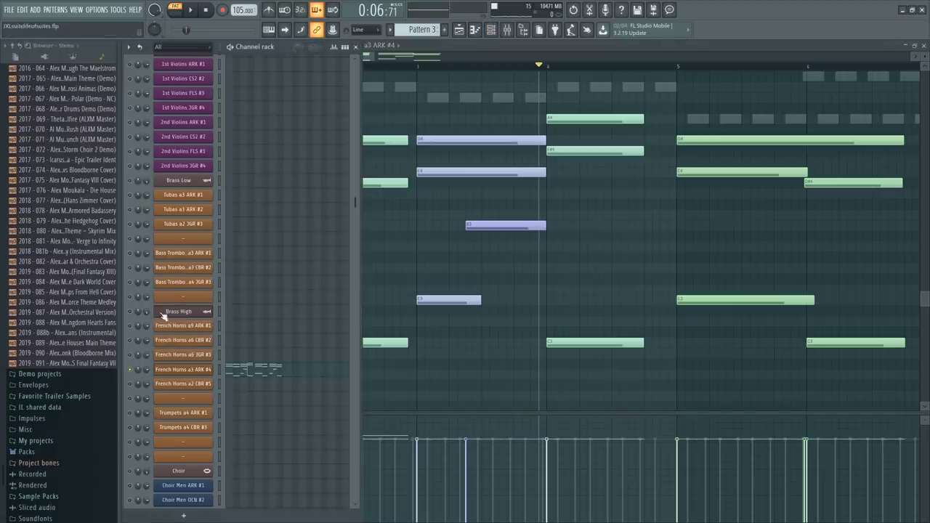
{"action": "left_click", "coordinate": [204, 315]}
{"action": "left_click_drag", "start_coordinate": [667, 57], "coordinate": [559, 71]}
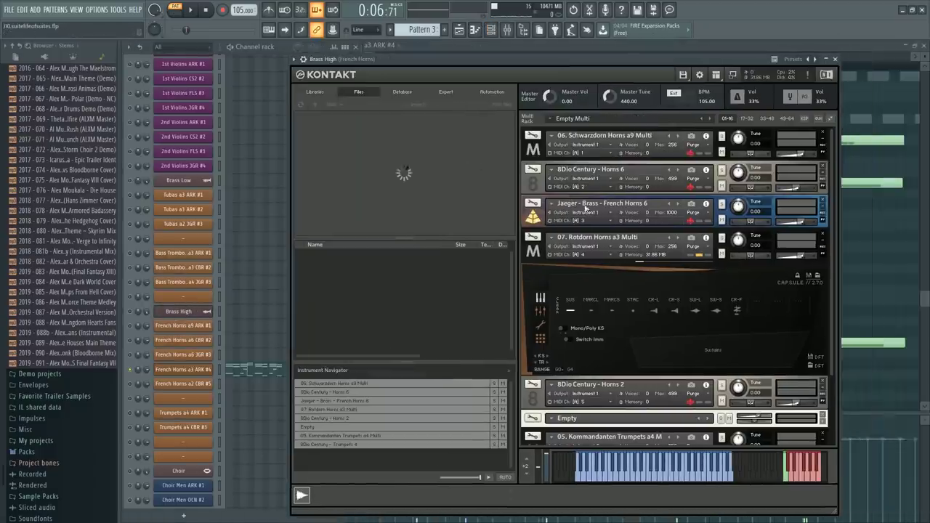
{"action": "left_click", "coordinate": [751, 306]}
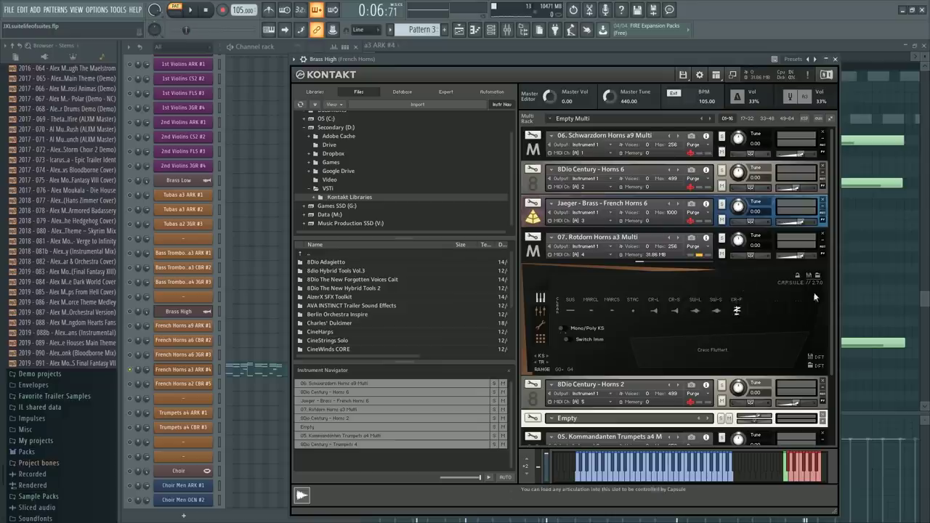
{"action": "key", "text": "F7"}
Move the notes from French Horns a3 ARK #4 to French Horns a9 ARK #1 and open them in the piano roll
{"action": "key", "text": "F6"}
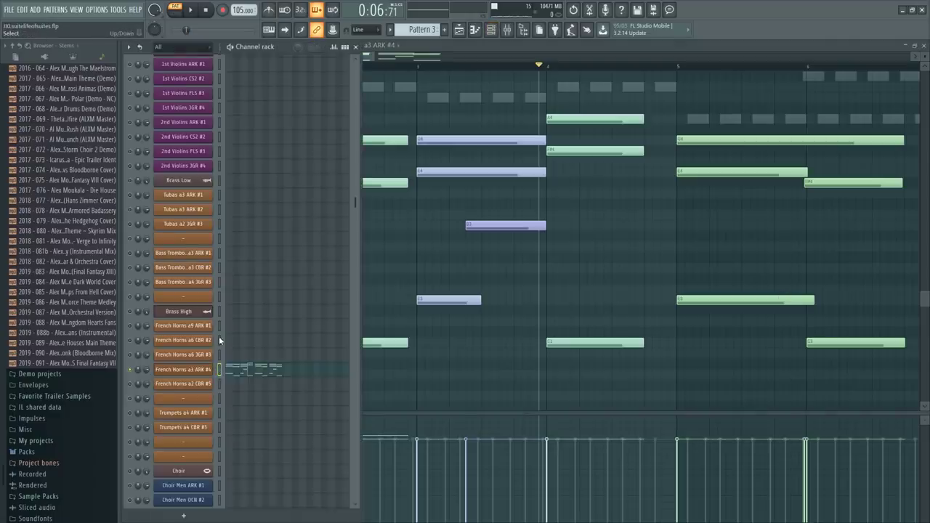
{"action": "key", "text": "ctrl+x"}
{"action": "key", "text": "ctrl+v"}
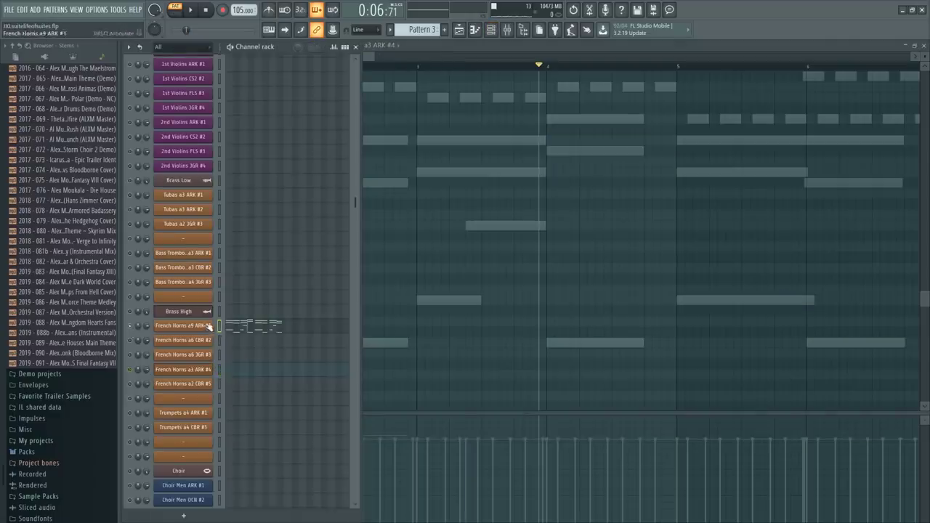
{"action": "left_click", "coordinate": [243, 327]}
{"action": "right_click", "coordinate": [197, 131], "text": "ctrl"}
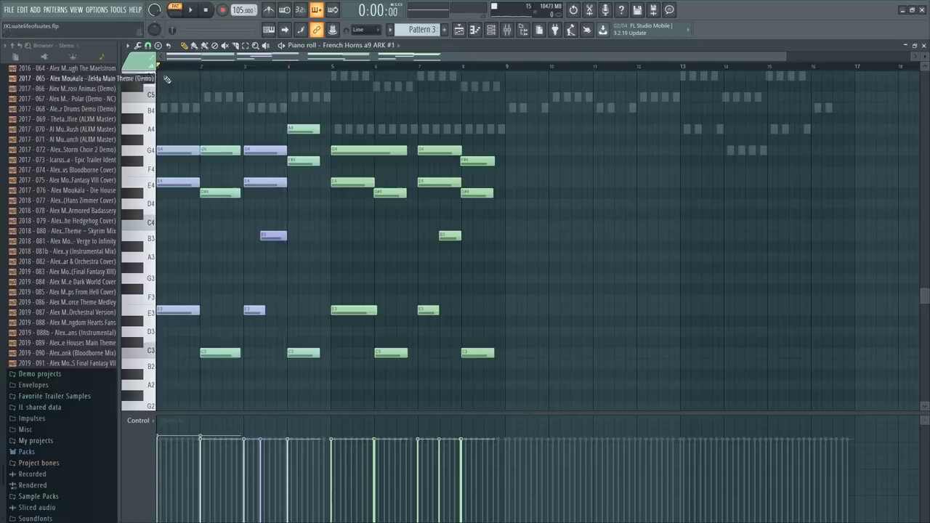
{"action": "scroll", "coordinate": [246, 179], "scroll_direction": "up", "scroll_amount": 5}
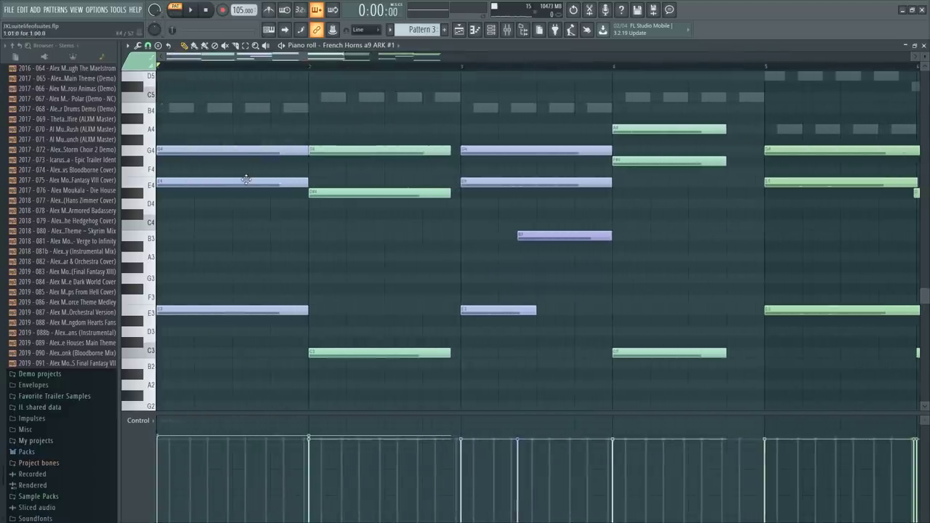
Assign the Cresc L articulation to the horn chords in bars 1 and 3 and play them
{"action": "key", "text": "space"}
{"action": "key", "text": "space"}
{"action": "left_click_drag", "start_coordinate": [264, 127], "coordinate": [212, 343]}
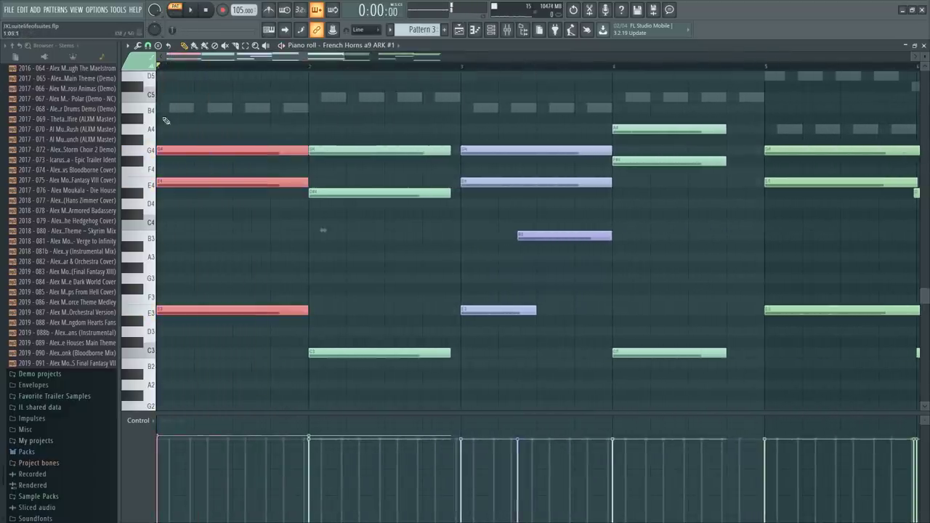
{"action": "left_click", "coordinate": [137, 72]}
{"action": "left_click", "coordinate": [289, 89]}
{"action": "left_click", "coordinate": [262, 150]}
{"action": "key", "text": "shift+c"}
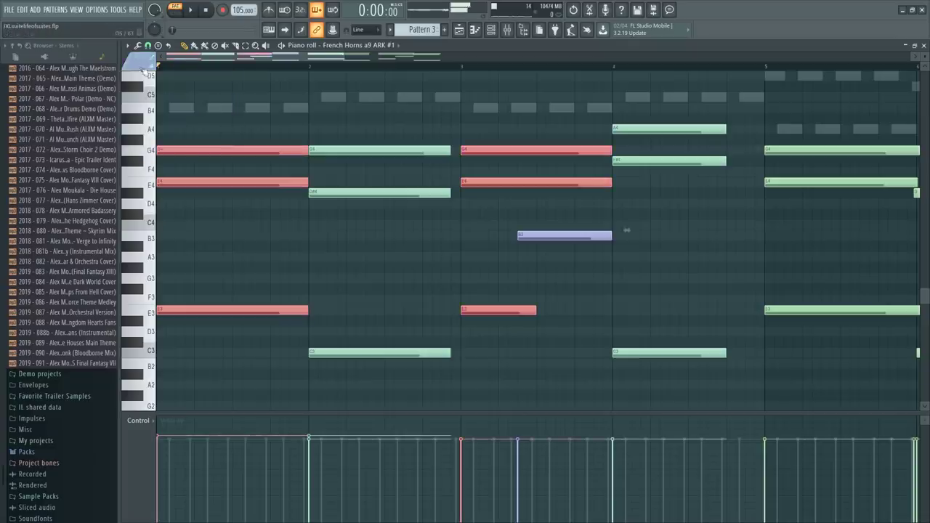
{"action": "left_click", "coordinate": [137, 62]}
{"action": "left_click", "coordinate": [170, 101]}
{"action": "key", "text": "space"}
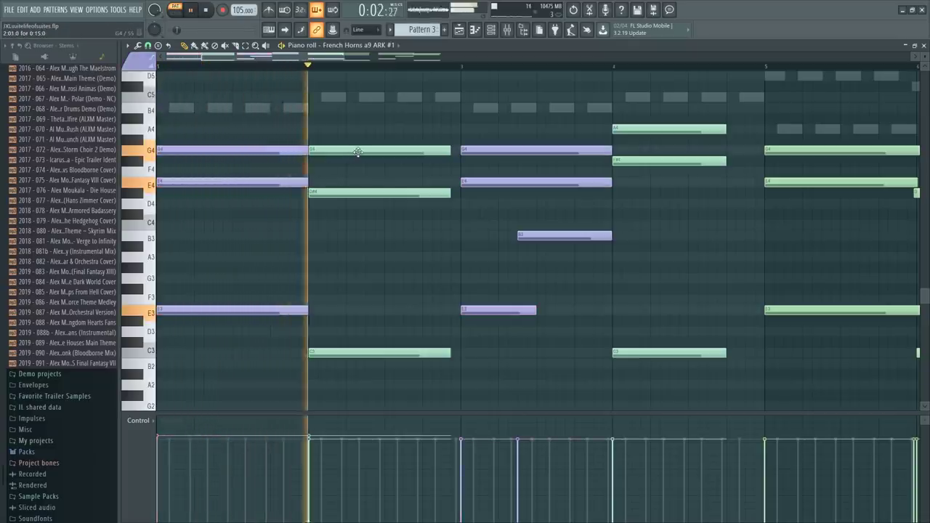
{"action": "key", "text": "space"}
Assign the Marc L articulation to the horn chords in bars 2 and 4 and start playback from the beginning
{"action": "key", "text": "shift+c"}
{"action": "left_click", "coordinate": [143, 64]}
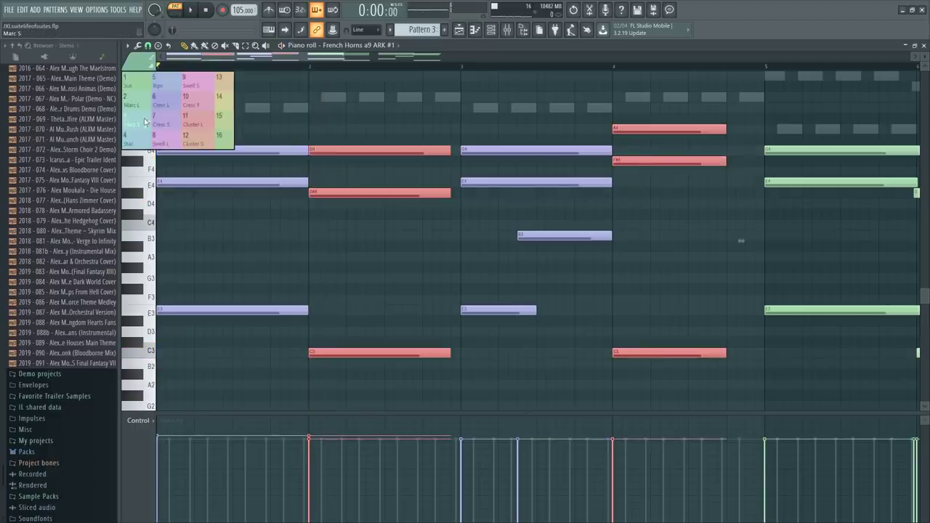
{"action": "left_click", "coordinate": [146, 107]}
{"action": "scroll", "coordinate": [361, 291], "scroll_direction": "down", "scroll_amount": 5}
{"action": "key", "text": "space"}
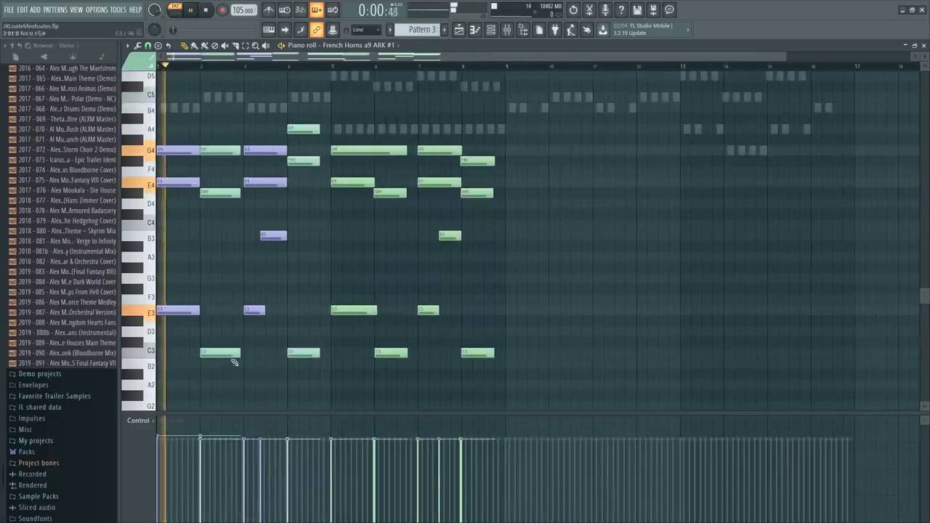
Raise the velocity of the horn chords in bars 2 and 4 to near maximum while listening through bar 4
{"action": "key", "text": "shift+c"}
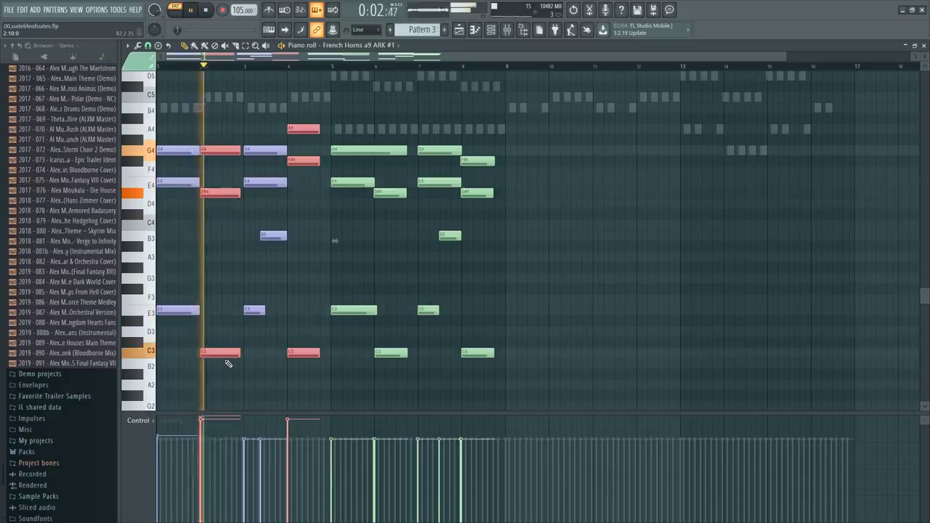
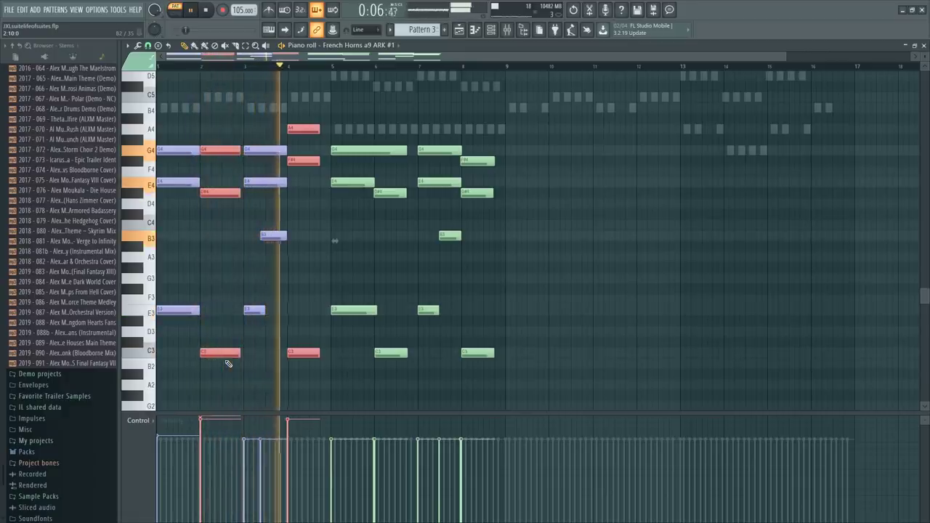
{"action": "left_click", "coordinate": [321, 257], "text": "ctrl"}
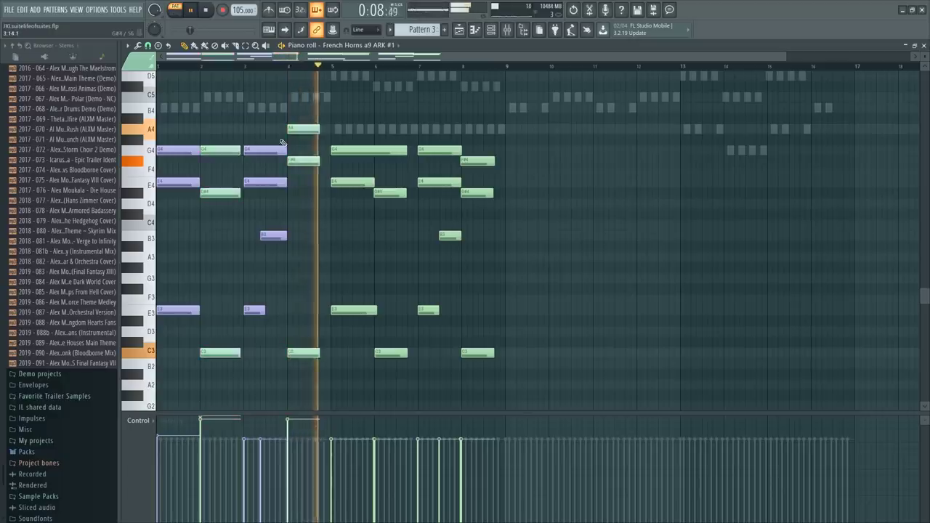
{"action": "key", "text": "space"}
Revoice the bar 4 horn chord as G4, D#4 and C3, removing the F#4, and play it
{"action": "scroll", "coordinate": [269, 72], "scroll_direction": "up", "scroll_amount": 4}
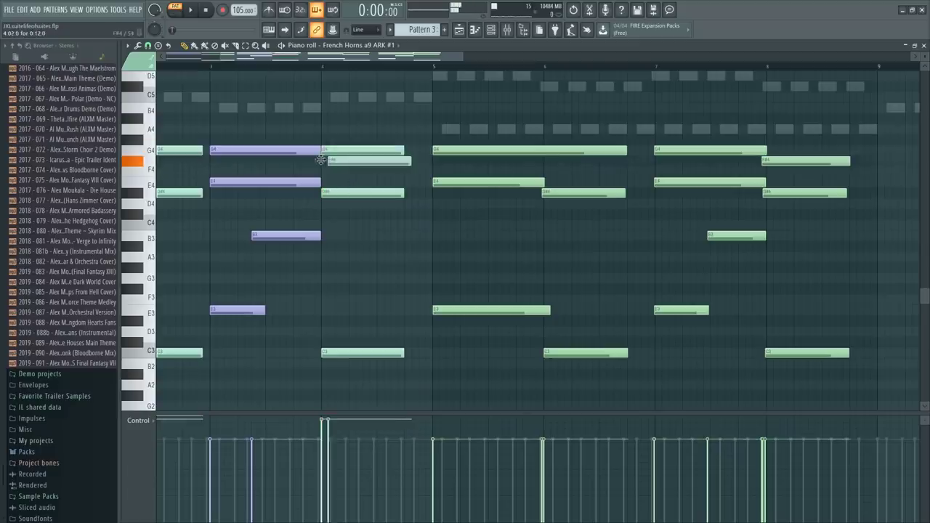
{"action": "key", "text": "space"}
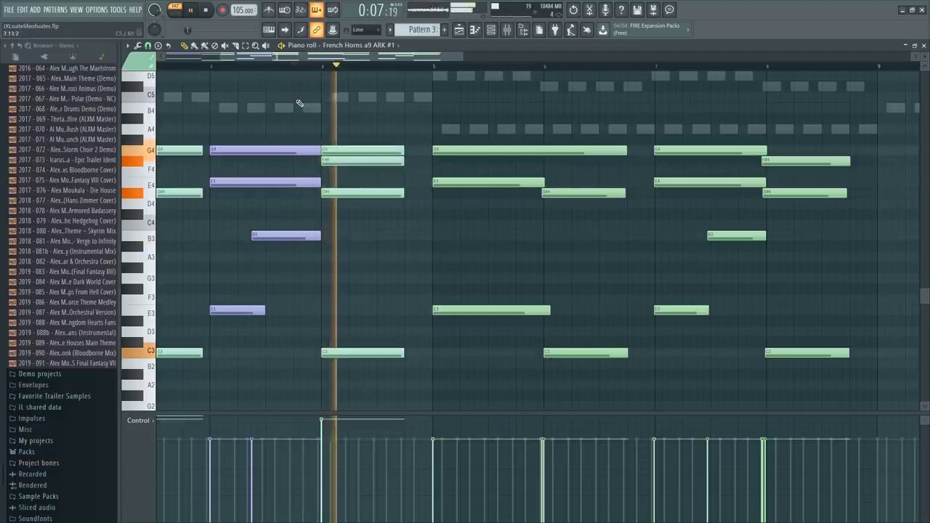
{"action": "key", "text": "space"}
{"action": "right_click", "coordinate": [358, 163]}
{"action": "key", "text": "space"}
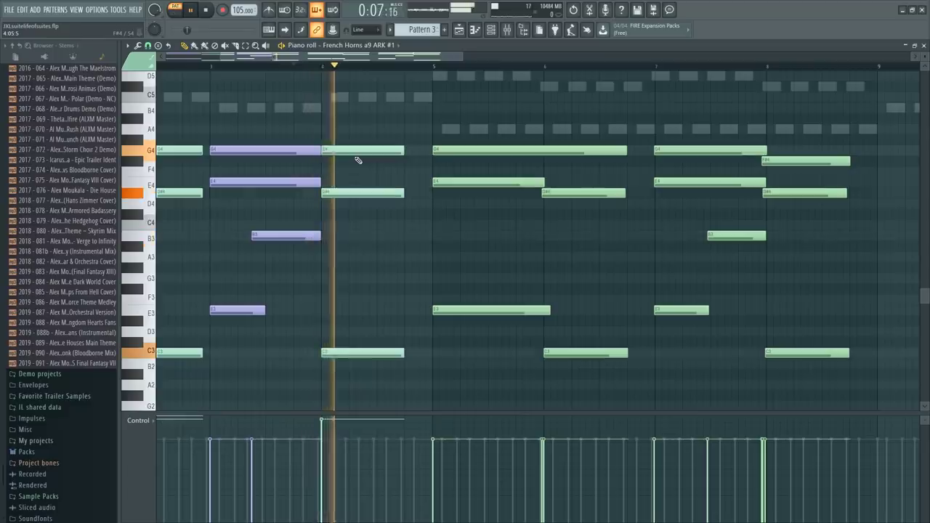
{"action": "key", "text": "space"}
Try F#4 in place of G4 in the bar 4 horn chord, play it, and undo the change
{"action": "left_click_drag", "start_coordinate": [358, 151], "coordinate": [357, 160]}
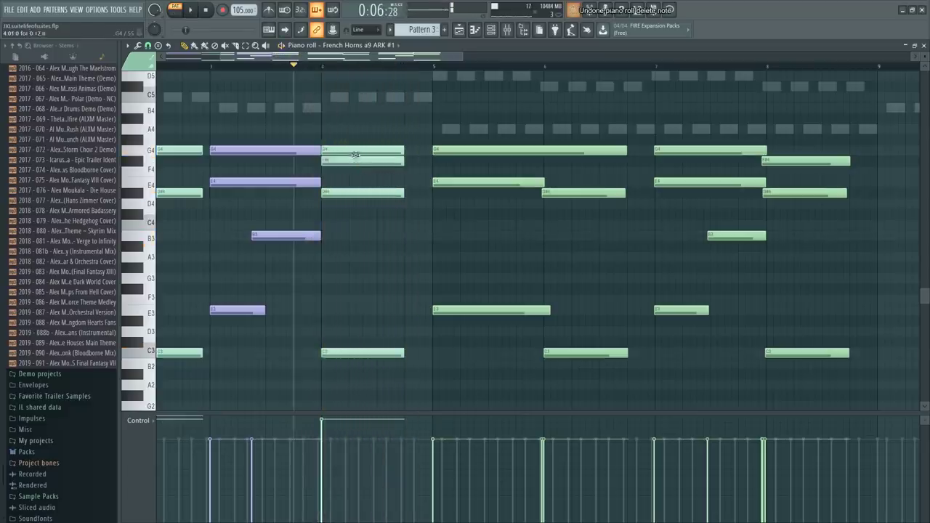
{"action": "key", "text": "space"}
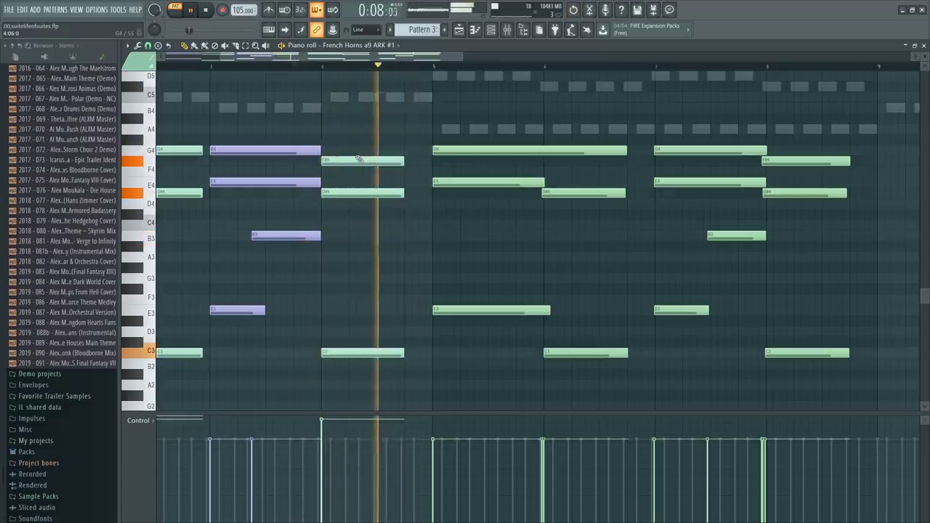
{"action": "key", "text": "space"}
{"action": "left_click_drag", "start_coordinate": [370, 124], "coordinate": [383, 360]}
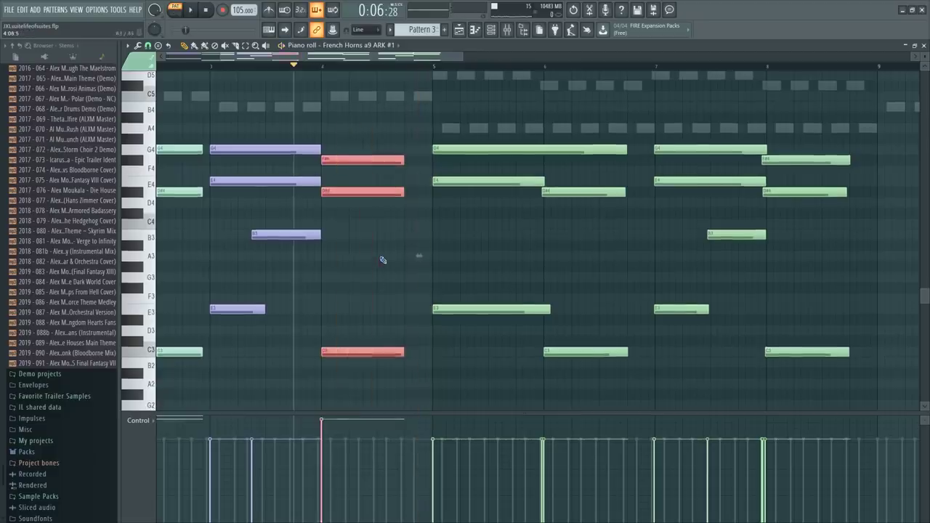
{"action": "key", "text": "ctrl+d"}
{"action": "key", "text": "ctrl+alt+z"}
{"action": "key", "text": "ctrl+alt+z"}
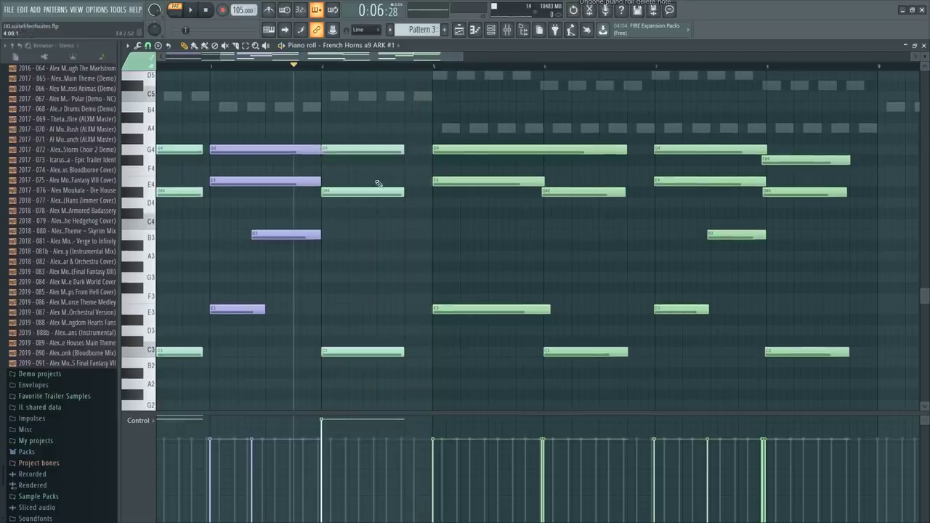
Play the horn part from bar 5, and replay it from the beginning together with the strings
{"action": "left_click", "coordinate": [425, 67]}
{"action": "key", "text": "space"}
{"action": "scroll", "coordinate": [353, 181], "scroll_direction": "down", "scroll_amount": 2}
{"action": "key", "text": "F6"}
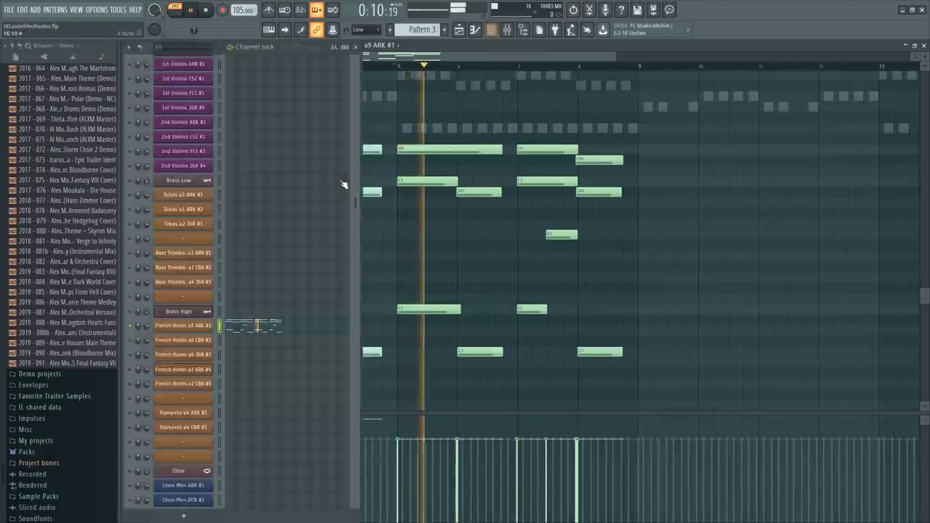
{"action": "key", "text": "space"}
{"action": "scroll", "coordinate": [149, 160], "scroll_direction": "up", "scroll_amount": 6}
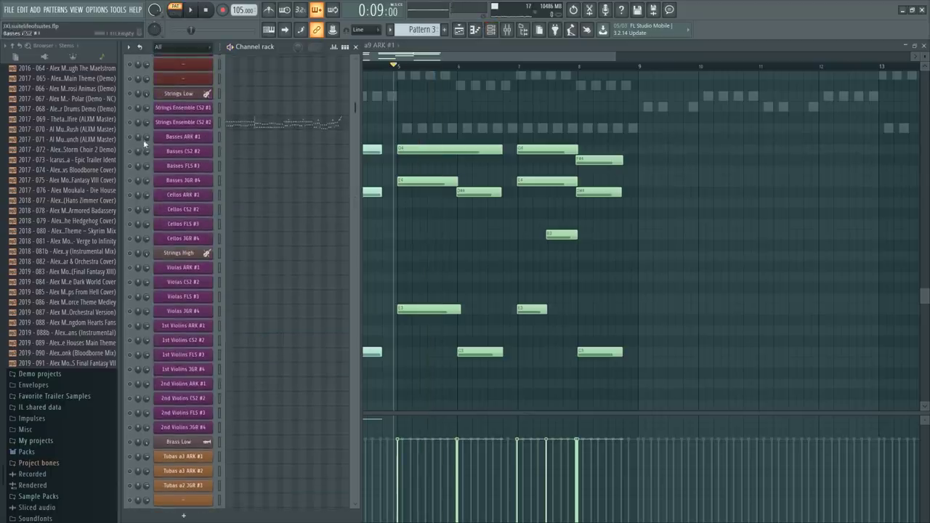
{"action": "key", "text": "F6"}
{"action": "key", "text": "space"}
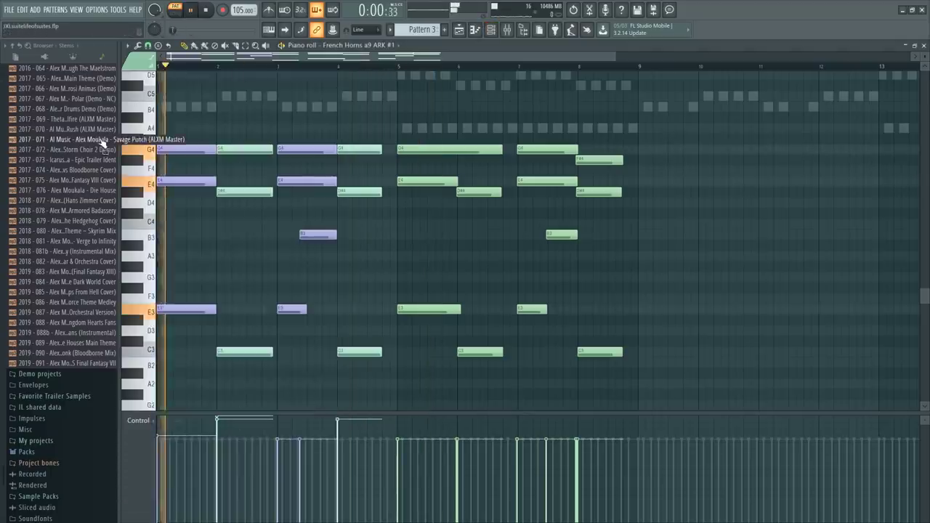
Open the Strings Ensemble CS2 #2 notes in the piano roll, play them against the horns, and audition a trial note in bar 2
{"action": "key", "text": "F6"}
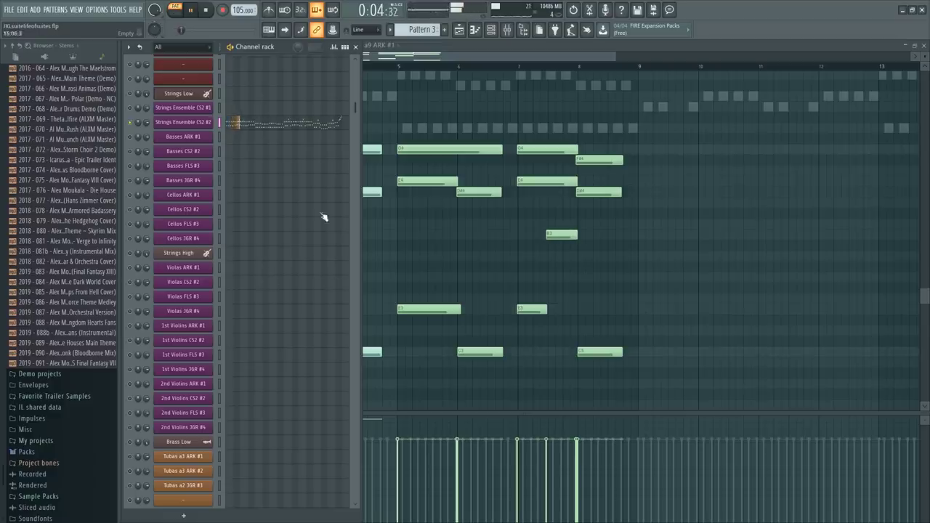
{"action": "left_click", "coordinate": [240, 124]}
{"action": "key", "text": "space"}
{"action": "scroll", "coordinate": [203, 145], "scroll_direction": "up", "scroll_amount": 4}
{"action": "key", "text": "space"}
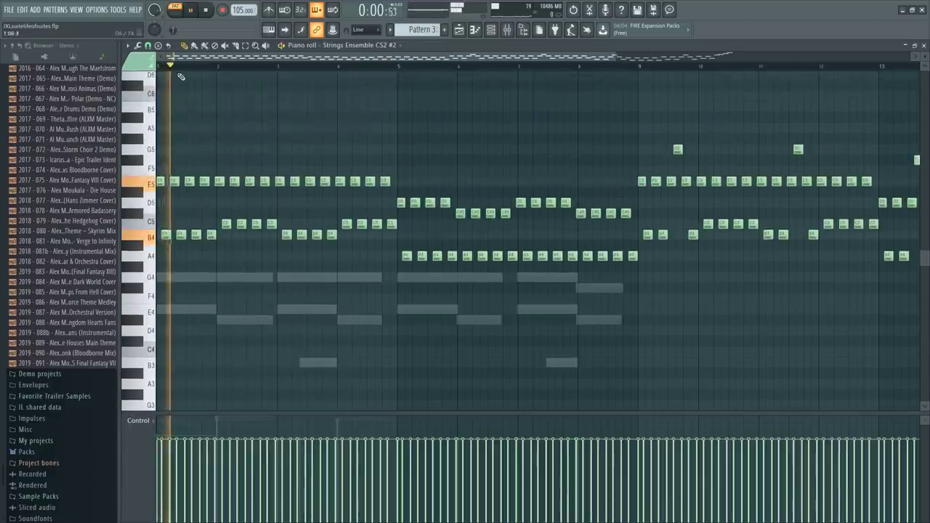
{"action": "scroll", "coordinate": [183, 66], "scroll_direction": "up", "scroll_amount": 3}
{"action": "scroll", "coordinate": [300, 285], "scroll_direction": "up", "scroll_amount": 2}
{"action": "scroll", "coordinate": [305, 294], "scroll_direction": "down", "scroll_amount": 1}
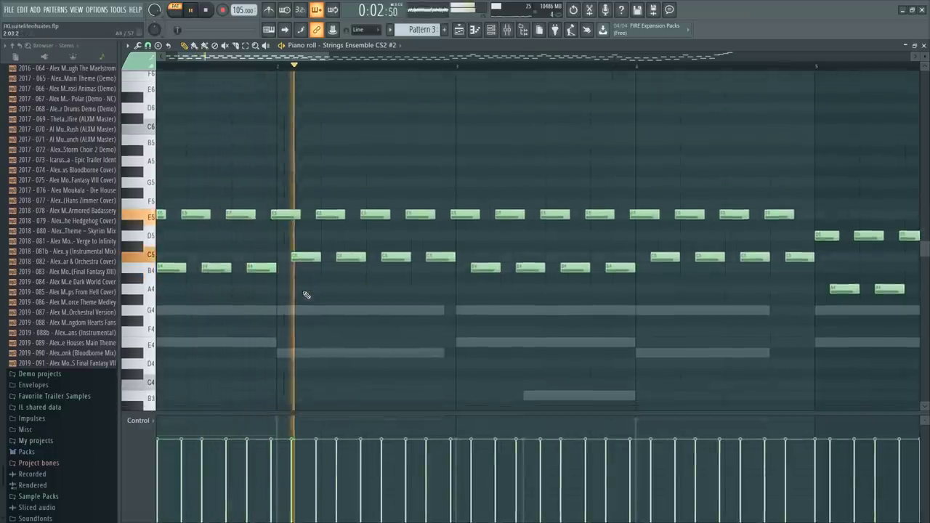
{"action": "scroll", "coordinate": [294, 218], "scroll_direction": "down", "scroll_amount": 5}
{"action": "key", "text": "space"}
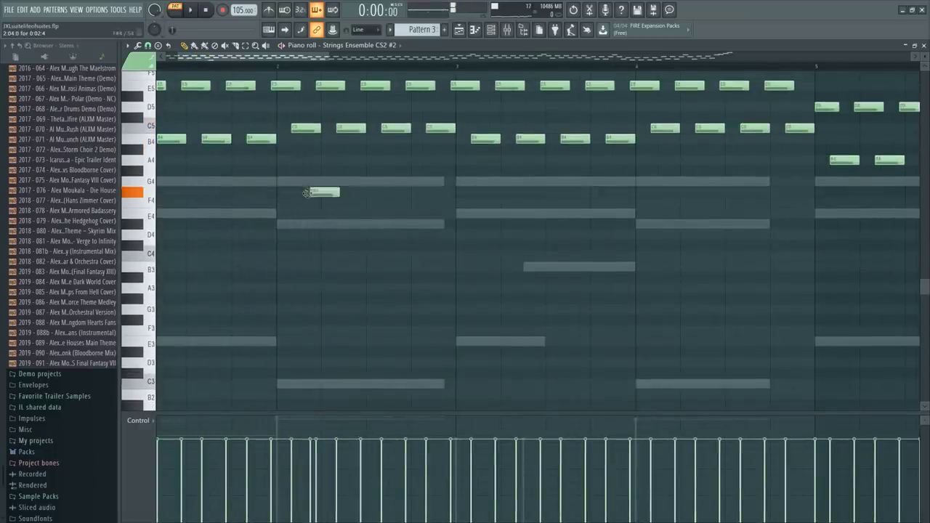
{"action": "left_click_drag", "start_coordinate": [306, 193], "coordinate": [305, 231]}
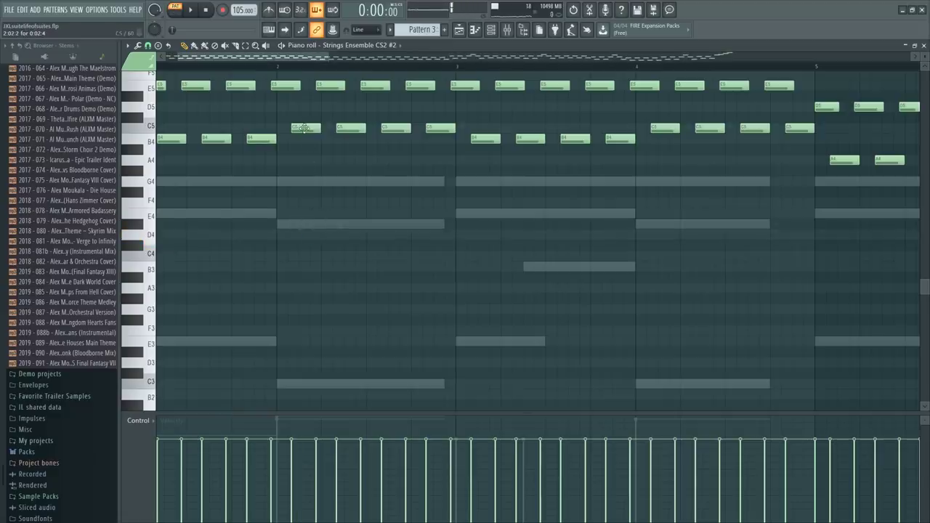
Lower the four E5 ostinato notes in bar 2 to D#5 and play the passage
{"action": "left_click", "coordinate": [282, 69]}
{"action": "key", "text": "space"}
{"action": "scroll", "coordinate": [281, 69], "scroll_direction": "down", "scroll_amount": 2}
{"action": "key", "text": "space"}
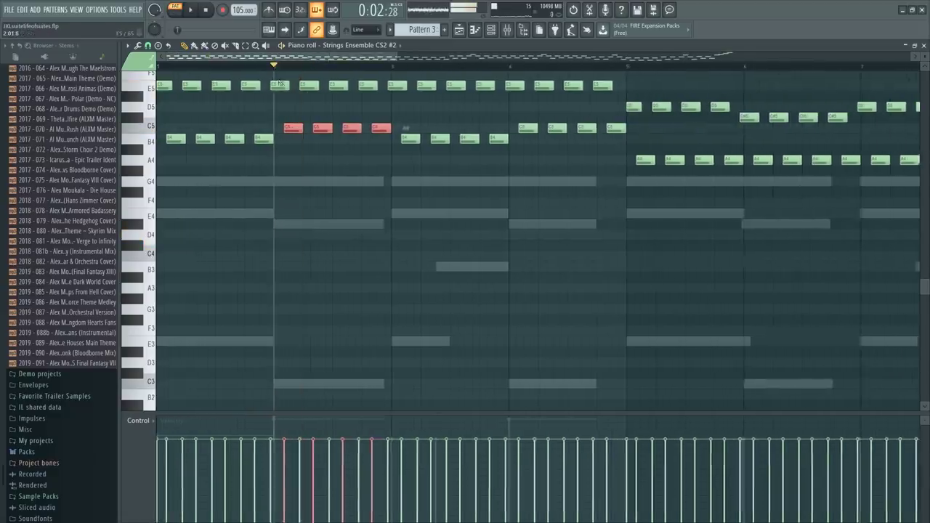
{"action": "left_click_drag", "start_coordinate": [280, 73], "coordinate": [363, 89]}
{"action": "key", "text": "space"}
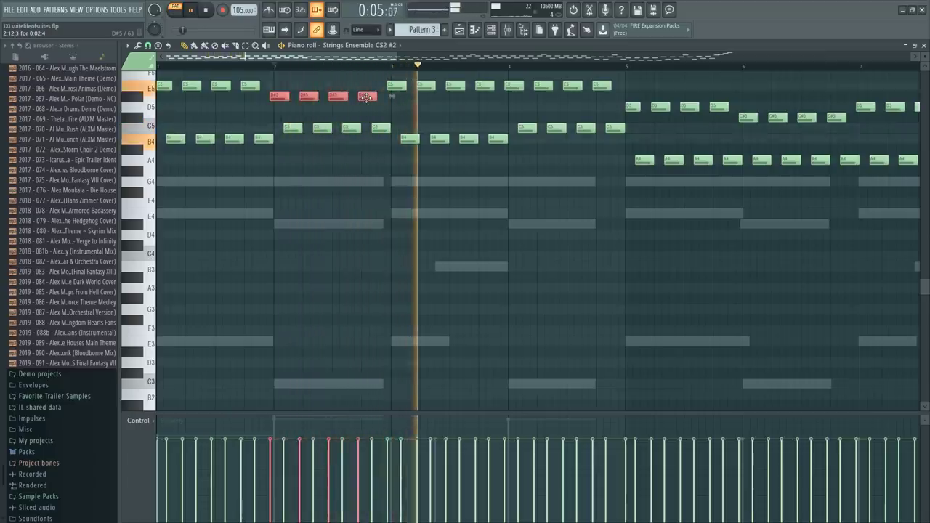
Lower the four E5 ostinato notes in bar 4 to D#5 and replay from just before bar 4
{"action": "key", "text": "ctrl+d"}
{"action": "scroll", "coordinate": [485, 116], "scroll_direction": "up", "scroll_amount": 4}
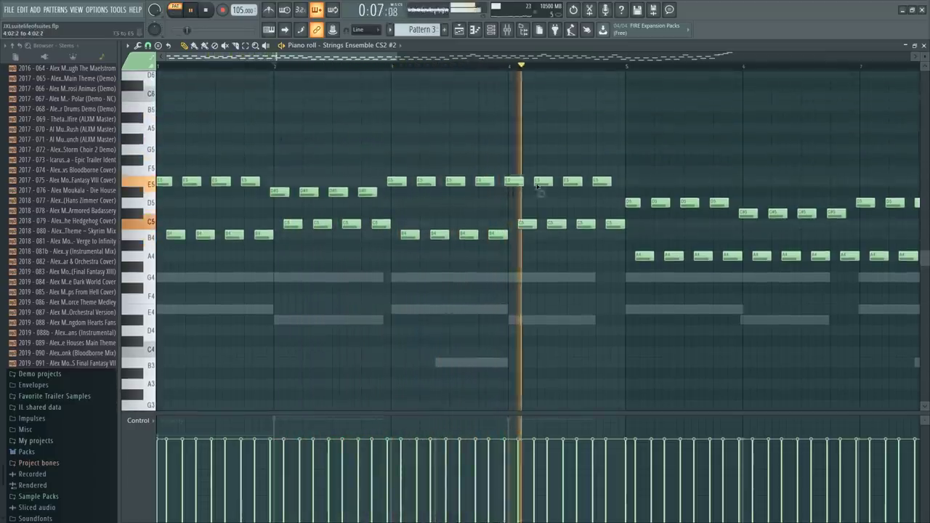
{"action": "left_click_drag", "start_coordinate": [500, 186], "coordinate": [603, 198]}
{"action": "key", "text": "space"}
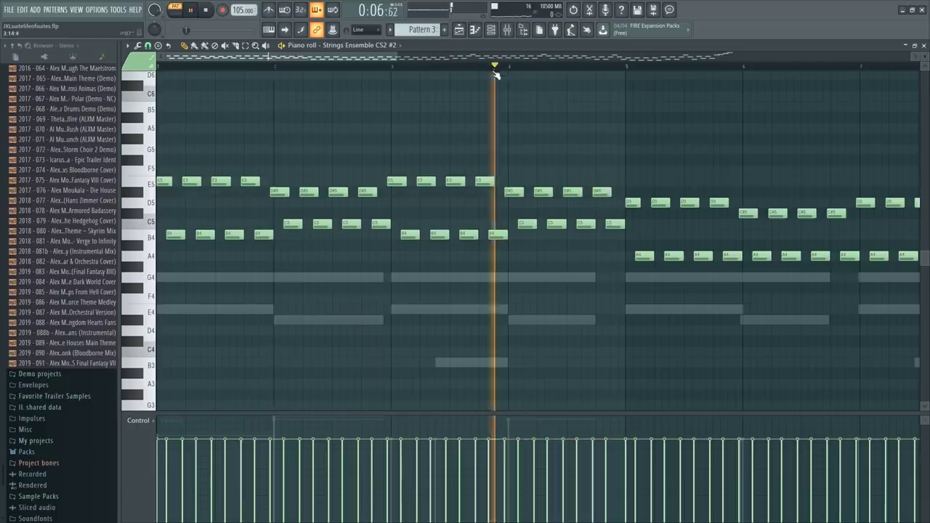
Open the French Horns a9 ARK #1 notes in the piano roll and play them from bar 2
{"action": "scroll", "coordinate": [467, 129], "scroll_direction": "down", "scroll_amount": 2, "text": "ctrl"}
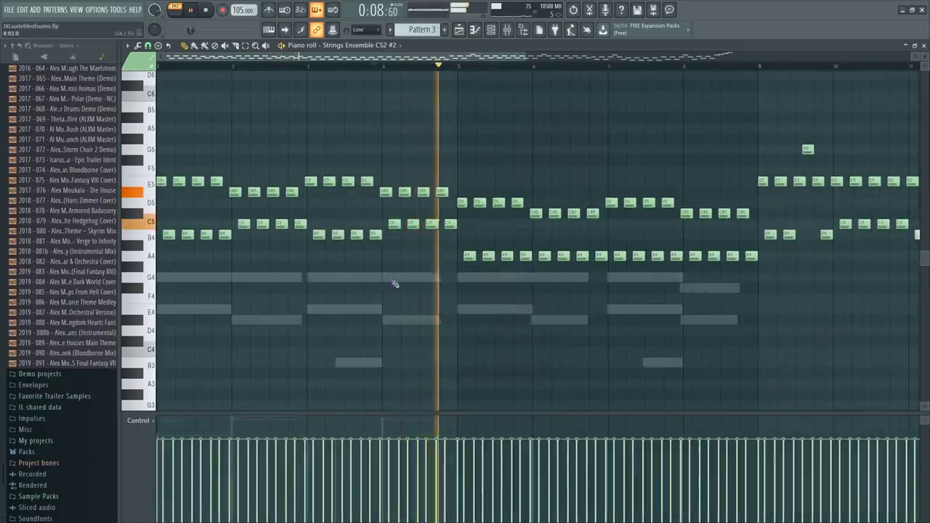
{"action": "right_click", "coordinate": [356, 306]}
{"action": "right_click", "coordinate": [356, 307]}
{"action": "key", "text": "space"}
{"action": "scroll", "coordinate": [343, 310], "scroll_direction": "down", "scroll_amount": 2}
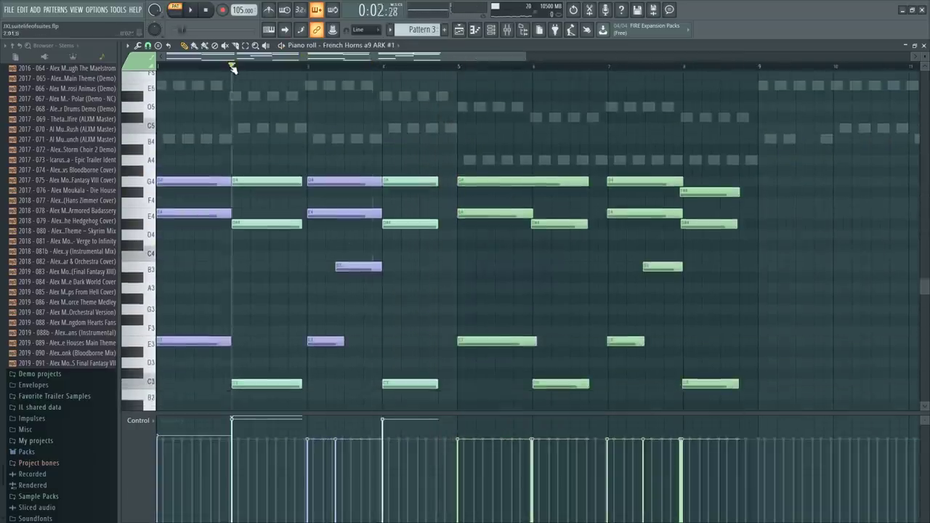
{"action": "key", "text": "space"}
{"action": "scroll", "coordinate": [234, 68], "scroll_direction": "up", "scroll_amount": 3, "text": "ctrl"}
Reopen the Strings Ensemble CS2 #2 notes, raise the four D#5 ostinato notes in bar 2 to E5, and play the passage
{"action": "right_click", "coordinate": [243, 98]}
{"action": "right_click", "coordinate": [243, 97]}
{"action": "key", "text": "space"}
{"action": "left_click_drag", "start_coordinate": [228, 83], "coordinate": [380, 113], "text": "ctrl"}
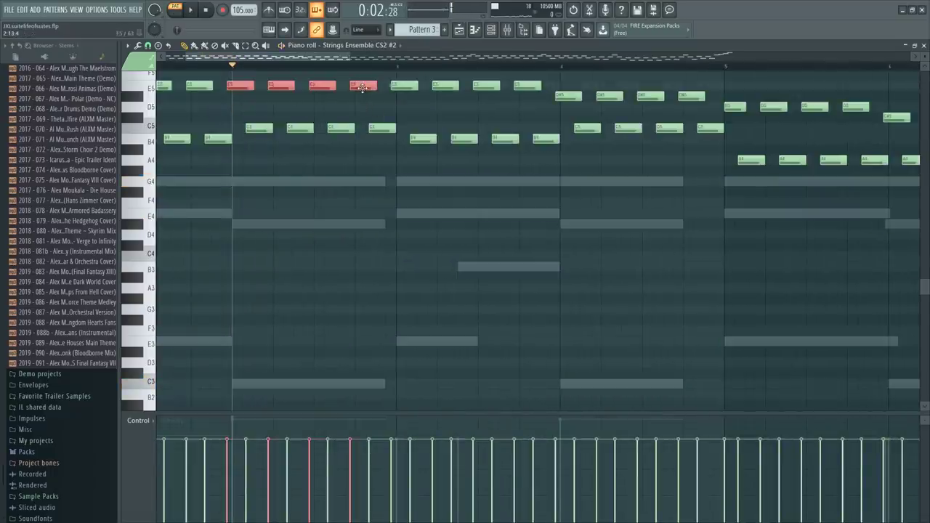
{"action": "key", "text": "space"}
{"action": "key", "text": "space"}
Try the four selected bar 2 ostinato notes at D#5 during playback, and undo the change
{"action": "left_click_drag", "start_coordinate": [247, 86], "coordinate": [241, 102]}
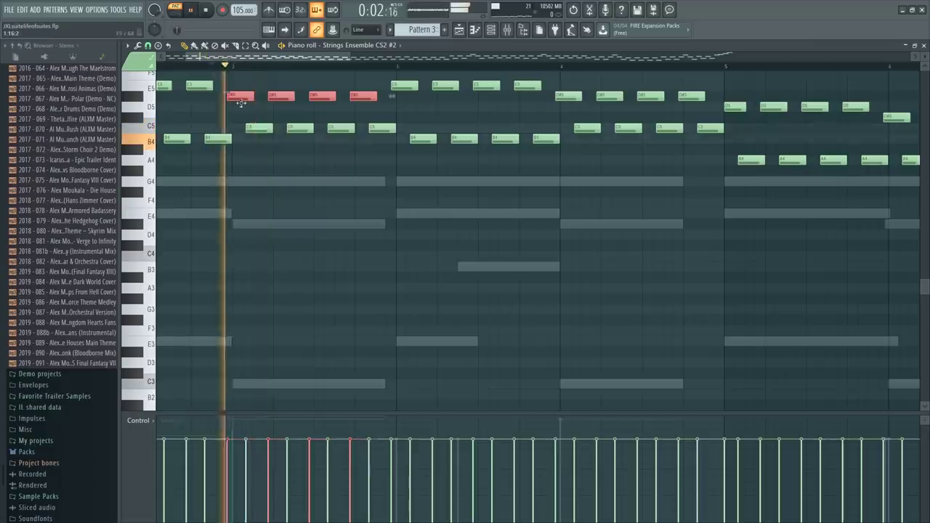
{"action": "key", "text": "space"}
{"action": "scroll", "coordinate": [254, 68], "scroll_direction": "down", "scroll_amount": 3}
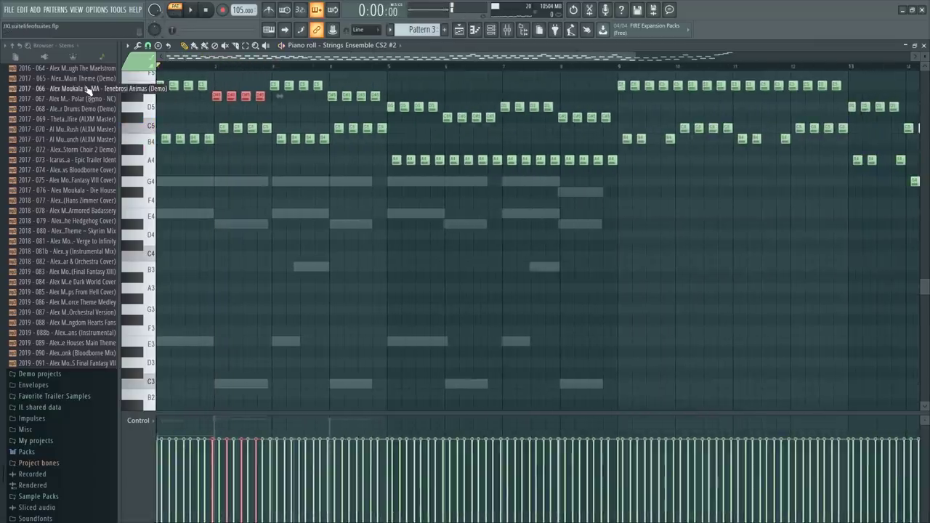
{"action": "key", "text": "ctrl+z"}
Play the strings and horns from the beginning into bar 5, checking the ostinato notes in bars 2 and 4
{"action": "key", "text": "space"}
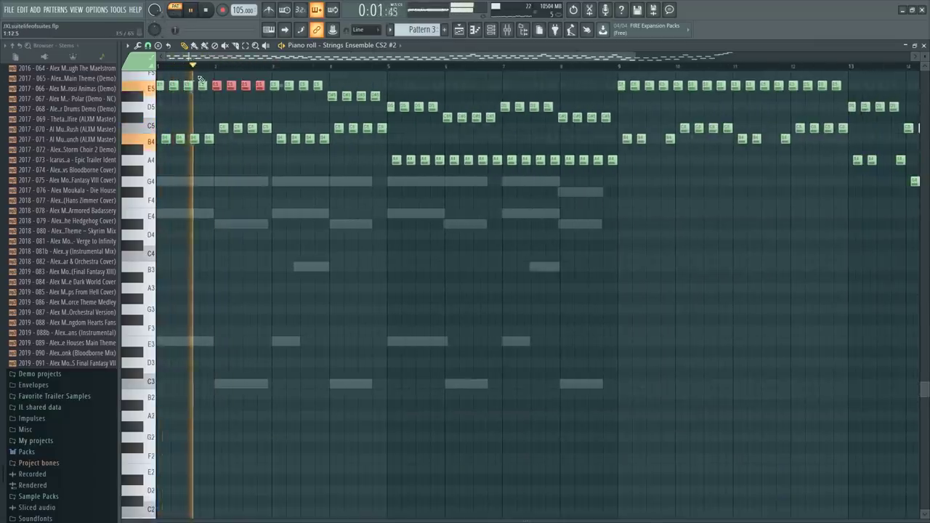
{"action": "scroll", "coordinate": [201, 75], "scroll_direction": "up", "scroll_amount": 6}
{"action": "scroll", "coordinate": [202, 76], "scroll_direction": "up", "scroll_amount": 5, "text": "ctrl"}
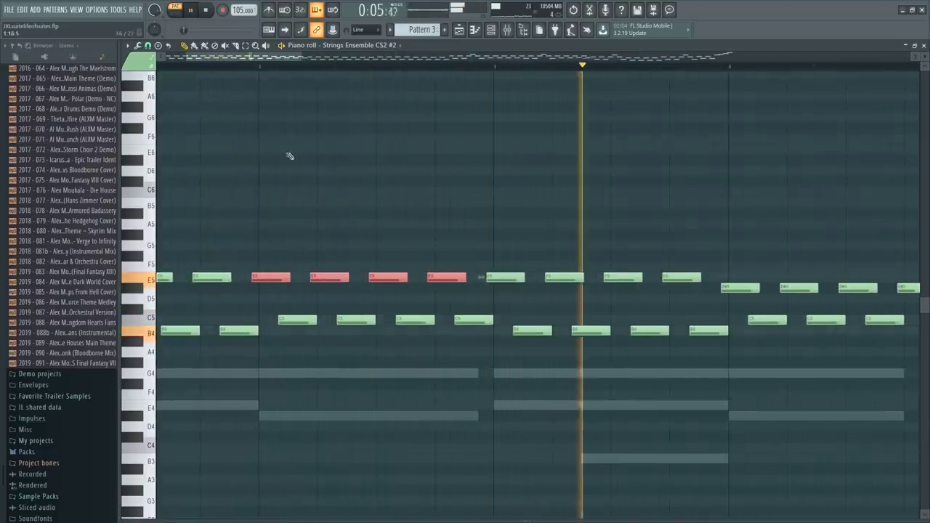
{"action": "key", "text": "ctrl+d"}
{"action": "scroll", "coordinate": [433, 275], "scroll_direction": "down", "scroll_amount": 4, "text": "ctrl"}
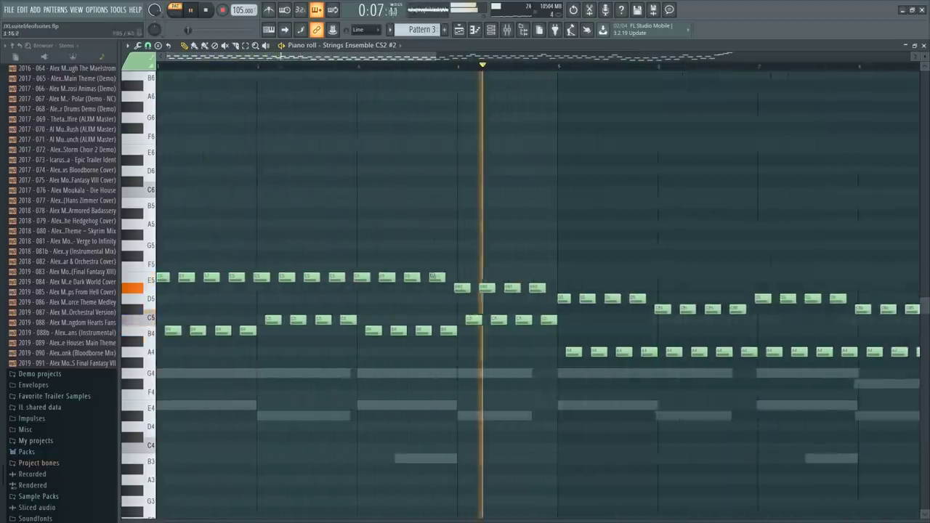
{"action": "left_click_drag", "start_coordinate": [463, 281], "coordinate": [533, 292], "text": "ctrl"}
{"action": "key", "text": "ctrl+d"}
{"action": "scroll", "coordinate": [581, 254], "scroll_direction": "down", "scroll_amount": 4}
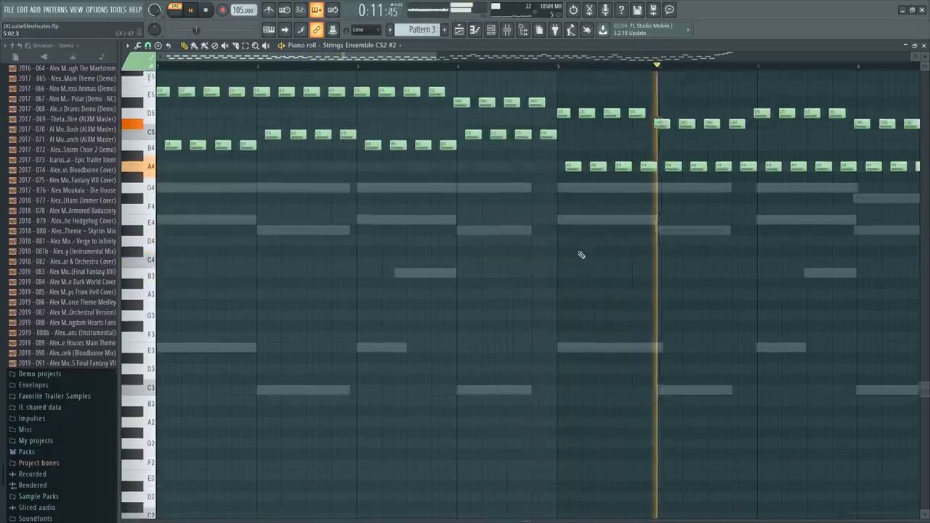
Replace the French Horns notes in bars 5 to 8 with a duplicate of bars 1 to 4
{"action": "right_click", "coordinate": [603, 184]}
{"action": "right_click", "coordinate": [603, 185]}
{"action": "key", "text": "space"}
{"action": "scroll", "coordinate": [452, 249], "scroll_direction": "down", "scroll_amount": 4}
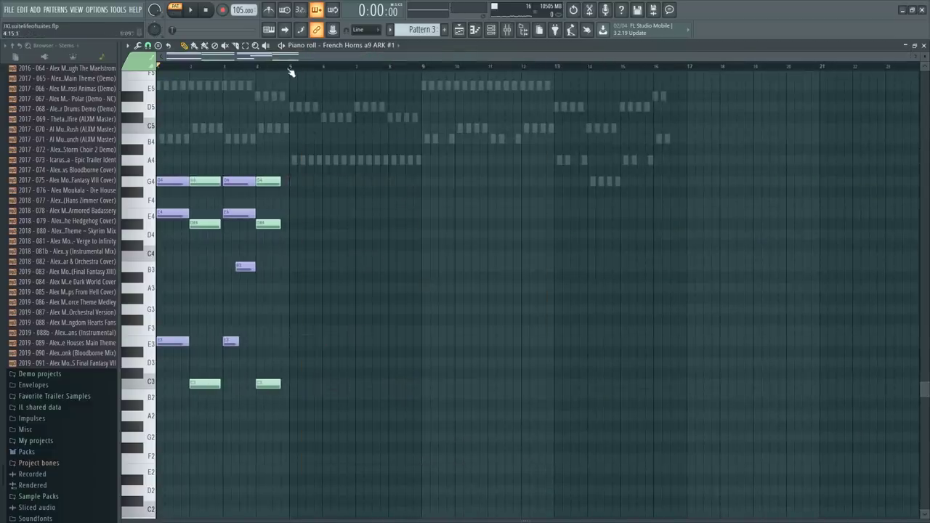
{"action": "left_click_drag", "start_coordinate": [290, 71], "coordinate": [70, 117]}
{"action": "key", "text": "ctrl+b"}
{"action": "left_click", "coordinate": [291, 68]}
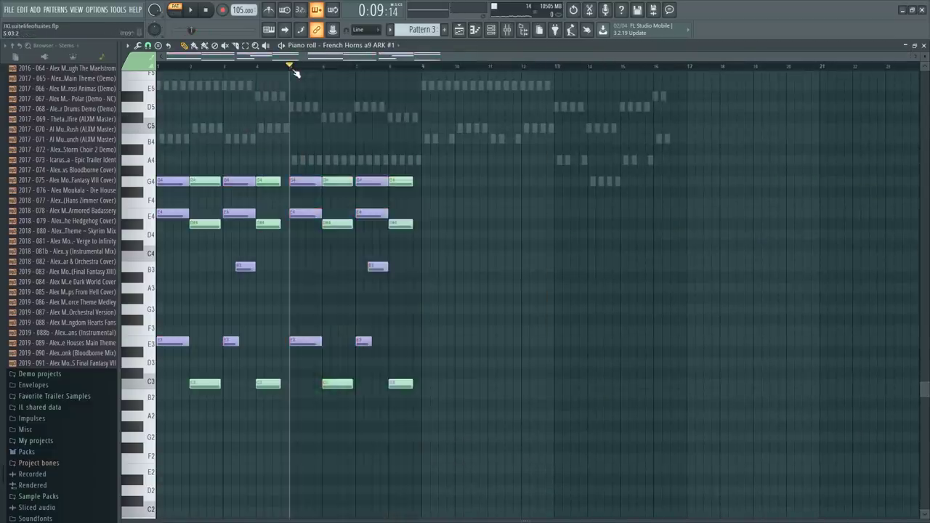
Examine the French Horns channels in the channel rack and the horn notes across bars 1 to 8
{"action": "scroll", "coordinate": [298, 69], "scroll_direction": "up", "scroll_amount": 5}
{"action": "scroll", "coordinate": [301, 68], "scroll_direction": "down", "scroll_amount": 5}
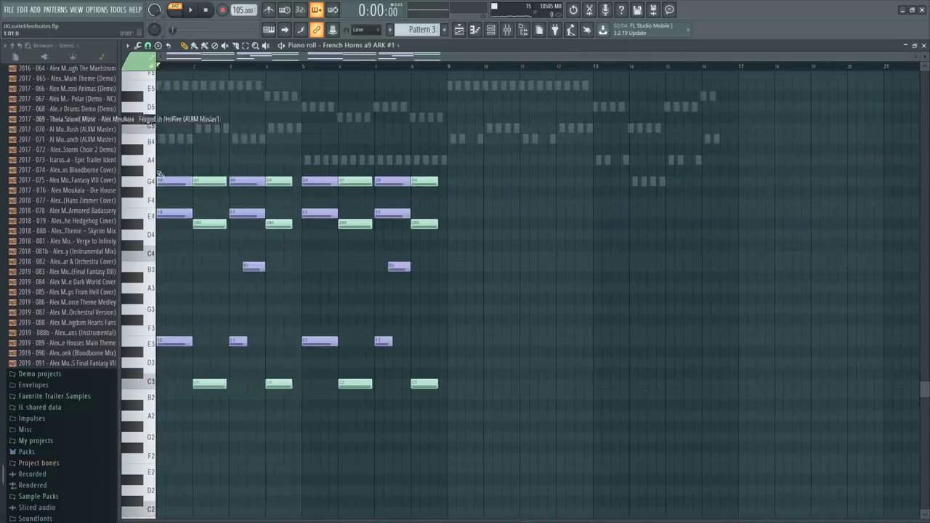
{"action": "key", "text": "F6"}
{"action": "scroll", "coordinate": [253, 266], "scroll_direction": "down", "scroll_amount": 5}
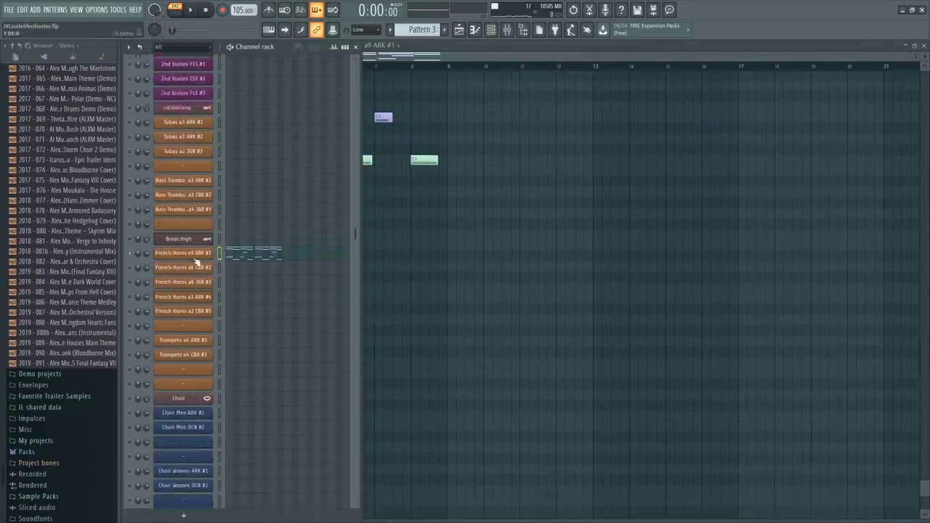
{"action": "key", "text": "F6"}
{"action": "scroll", "coordinate": [179, 146], "scroll_direction": "up", "scroll_amount": 4}
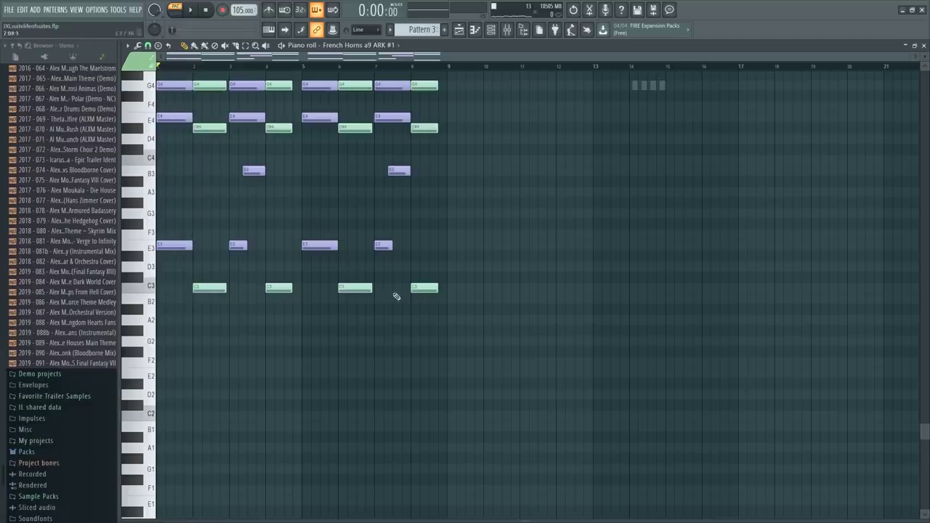
{"action": "scroll", "coordinate": [368, 340], "scroll_direction": "up", "scroll_amount": 2}
{"action": "scroll", "coordinate": [305, 331], "scroll_direction": "up", "scroll_amount": 2}
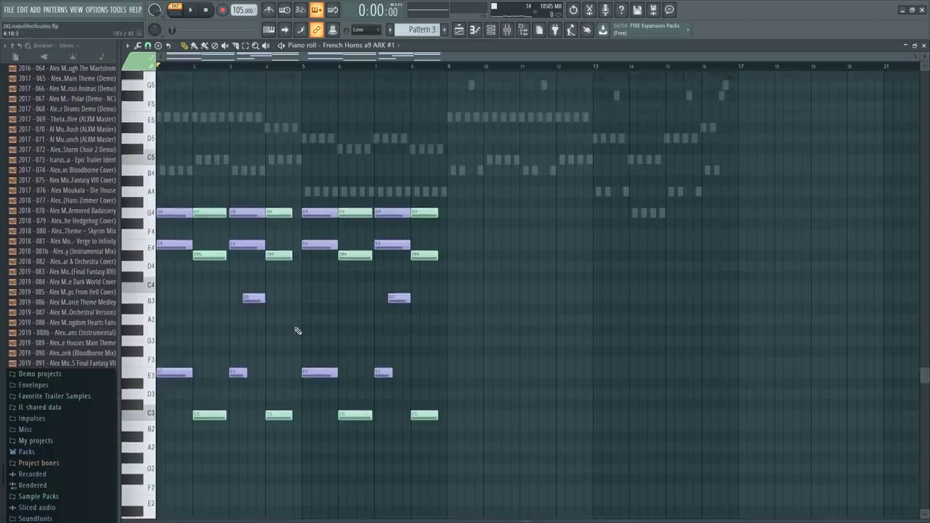
{"action": "scroll", "coordinate": [284, 325], "scroll_direction": "down", "scroll_amount": 2}
{"action": "scroll", "coordinate": [275, 322], "scroll_direction": "down", "scroll_amount": 2}
{"action": "scroll", "coordinate": [193, 67], "scroll_direction": "up", "scroll_amount": 3}
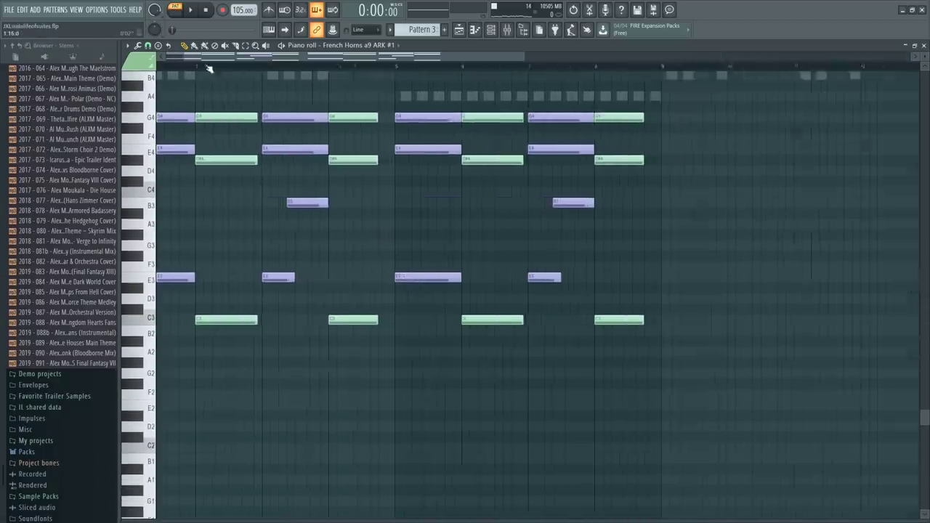
Play the horn part from the start of bar 2 through bar 4 together with the strings
{"action": "left_click_drag", "start_coordinate": [266, 59], "coordinate": [199, 59]}
{"action": "scroll", "coordinate": [218, 64], "scroll_direction": "down", "scroll_amount": 1}
{"action": "scroll", "coordinate": [196, 65], "scroll_direction": "down", "scroll_amount": 2}
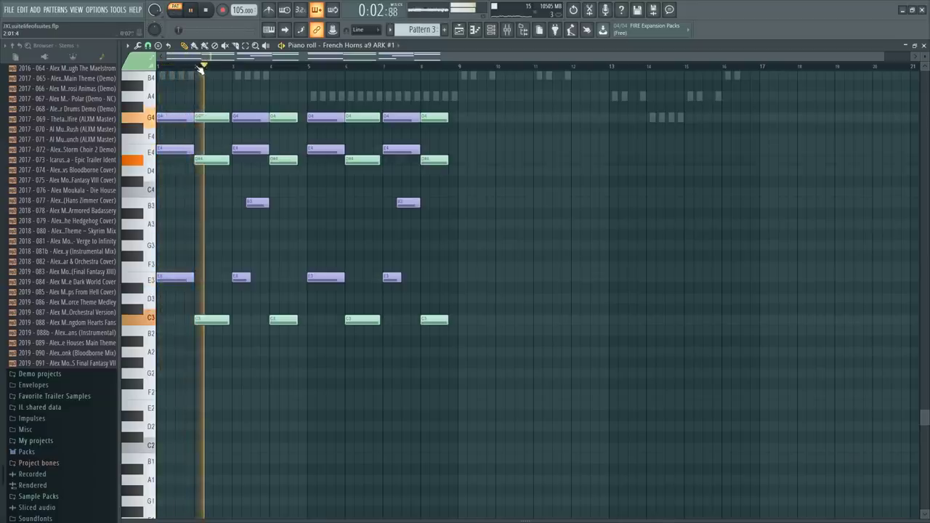
{"action": "scroll", "coordinate": [199, 67], "scroll_direction": "up", "scroll_amount": 3}
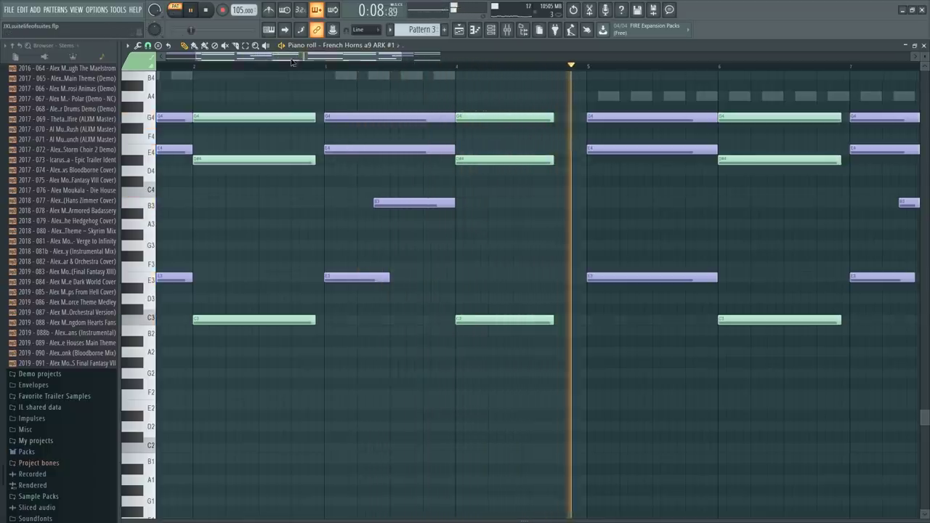
{"action": "left_click_drag", "start_coordinate": [287, 56], "coordinate": [298, 57]}
{"action": "key", "text": "space"}
Change the bar 5 horn chord to F#4, D4 and D3, and play it from just before bar 5
{"action": "scroll", "coordinate": [475, 203], "scroll_direction": "up", "scroll_amount": 3}
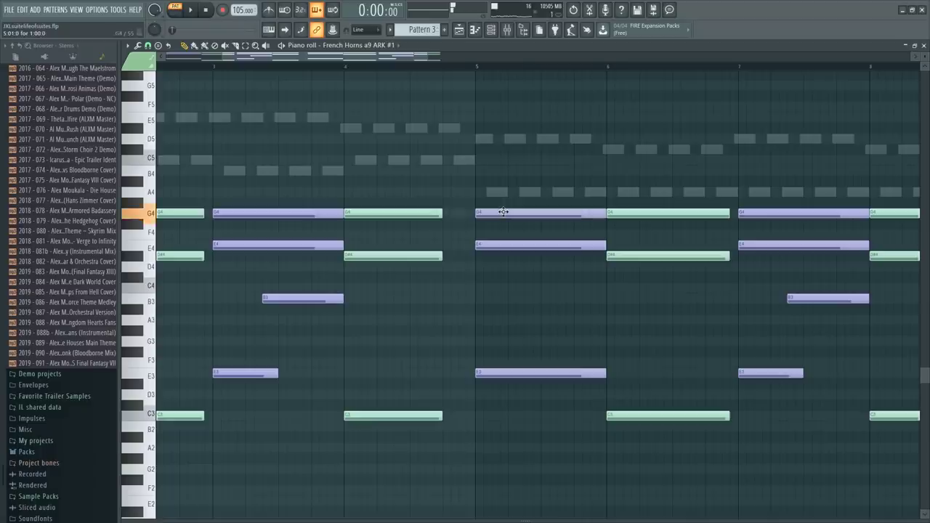
{"action": "left_click_drag", "start_coordinate": [503, 212], "coordinate": [499, 263]}
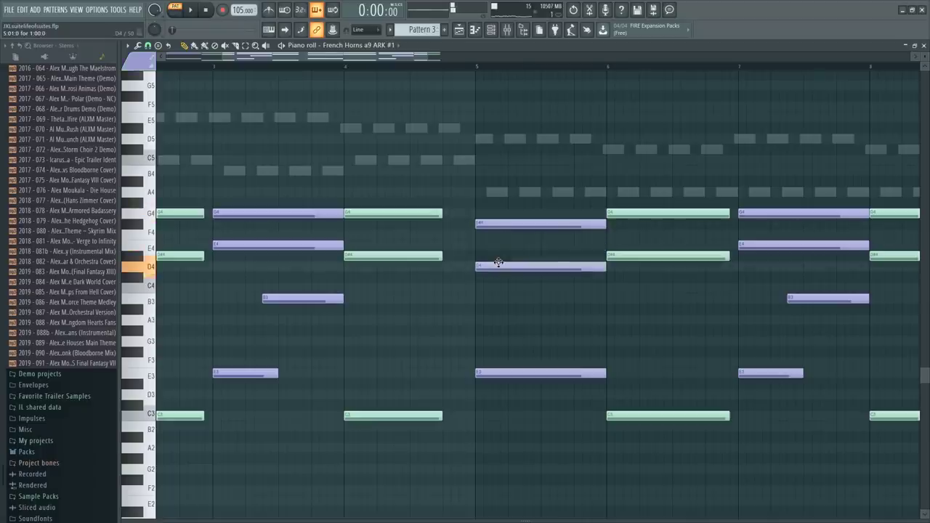
{"action": "left_click_drag", "start_coordinate": [504, 372], "coordinate": [502, 401]}
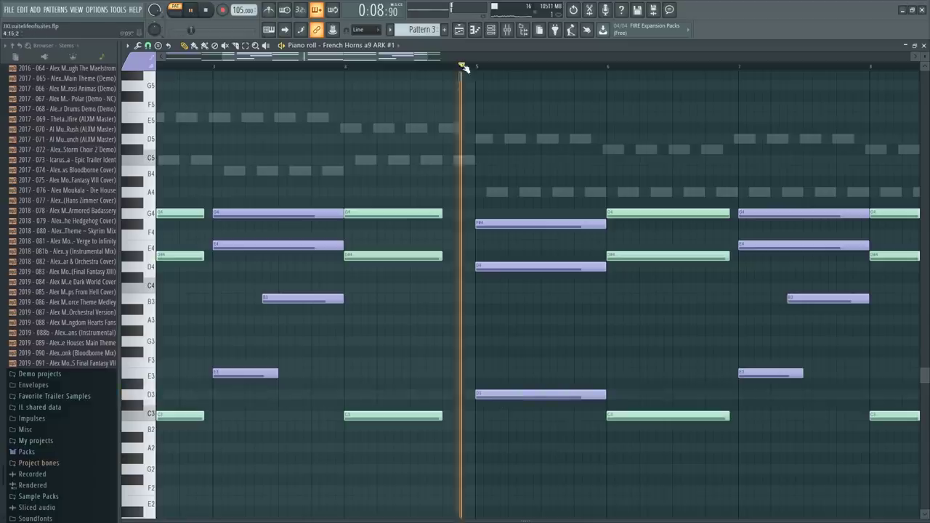
{"action": "key", "text": "space"}
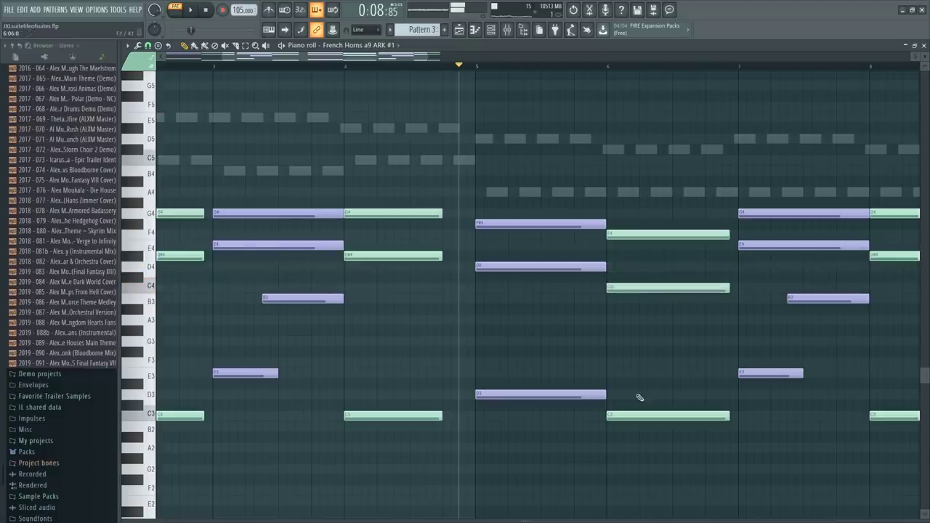
Change the bar 6 horn chord to F4, C4 and A2, and play it from the middle of bar 5
{"action": "mouse_move", "coordinate": [628, 414]}
{"action": "left_mouse_down"}
{"action": "mouse_move", "coordinate": [629, 355]}
{"action": "mouse_move", "coordinate": [621, 398]}
{"action": "left_mouse_up"}
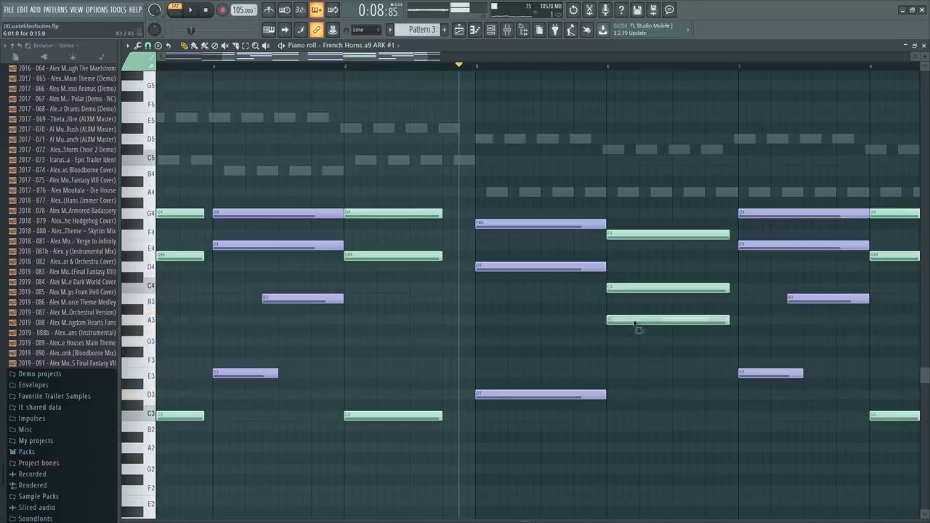
{"action": "key", "text": "ctrl+Down"}
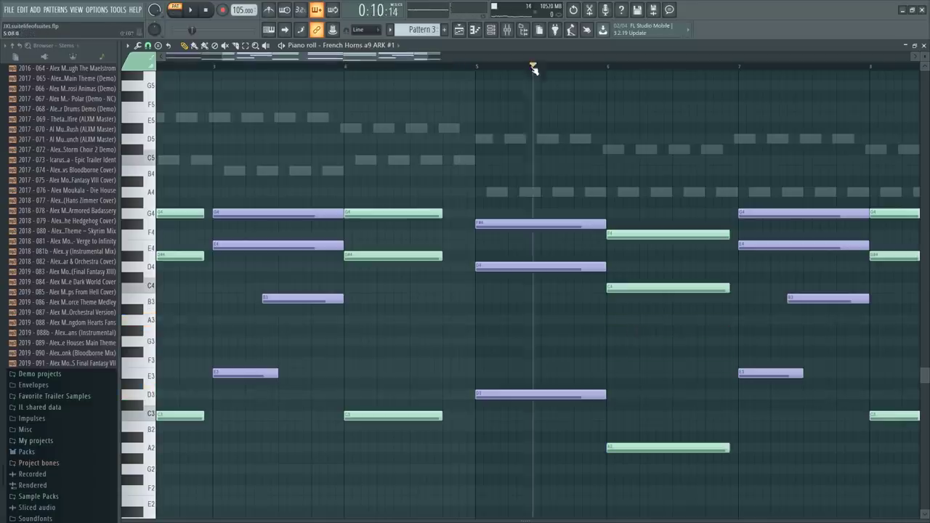
{"action": "key", "text": "space"}
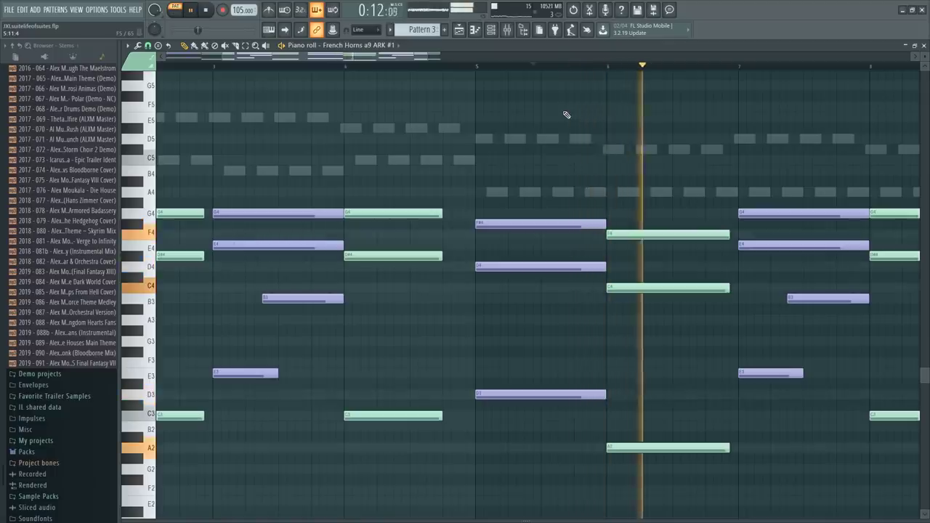
{"action": "scroll", "coordinate": [633, 152], "scroll_direction": "up", "scroll_amount": 2}
{"action": "key", "text": "space"}
Try C3, C#3 and D#3 as the bass note of the bar 6 horn chord, replaying from bar 5
{"action": "left_click_drag", "start_coordinate": [658, 479], "coordinate": [660, 442]}
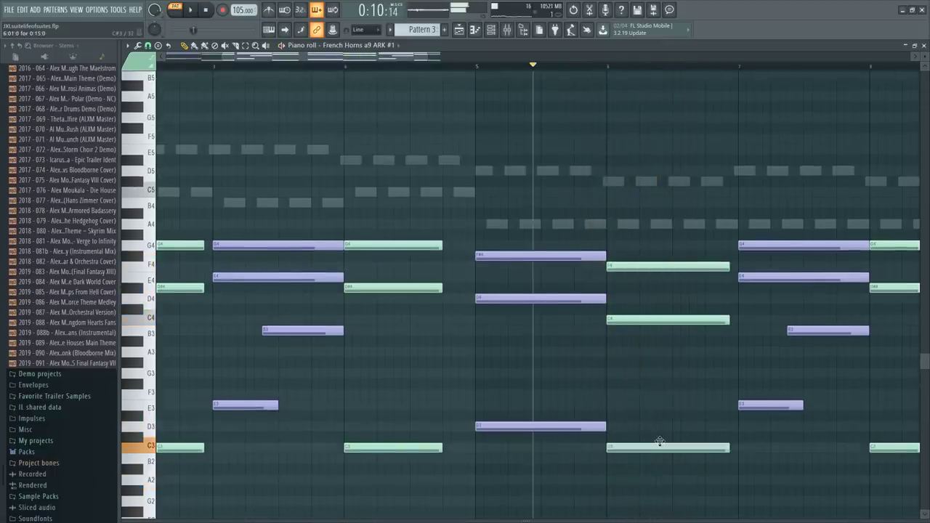
{"action": "key", "text": "space"}
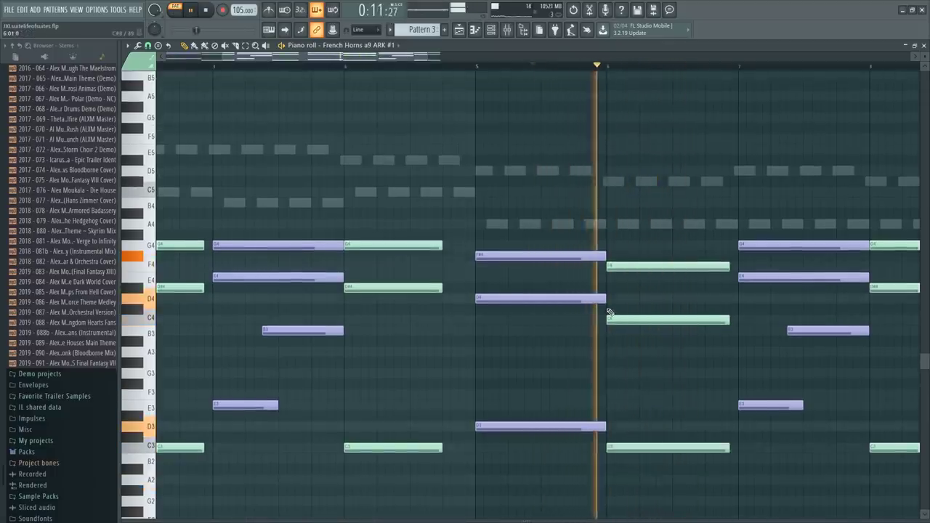
{"action": "key", "text": "space"}
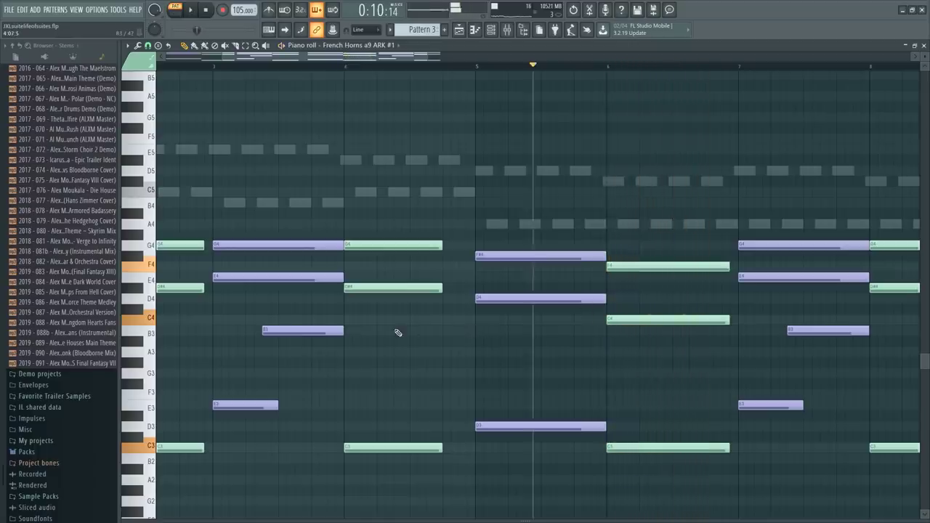
{"action": "scroll", "coordinate": [398, 332], "scroll_direction": "down", "scroll_amount": 3}
{"action": "scroll", "coordinate": [395, 333], "scroll_direction": "up", "scroll_amount": 3}
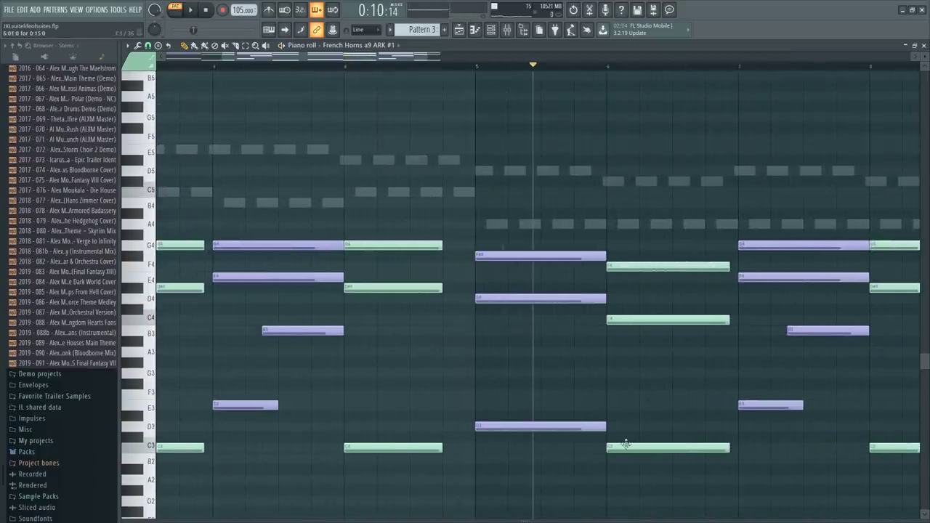
{"action": "left_click_drag", "start_coordinate": [627, 469], "coordinate": [628, 448]}
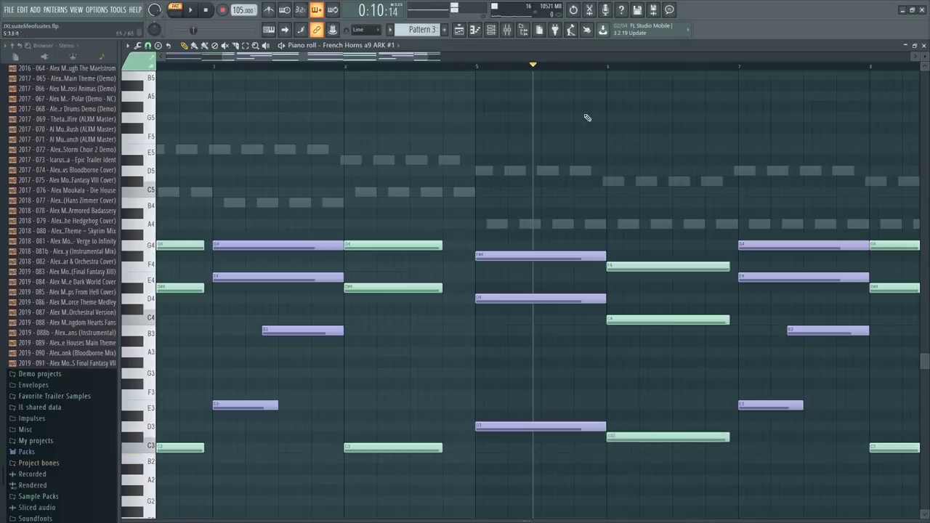
{"action": "scroll", "coordinate": [423, 314], "scroll_direction": "down", "scroll_amount": 1}
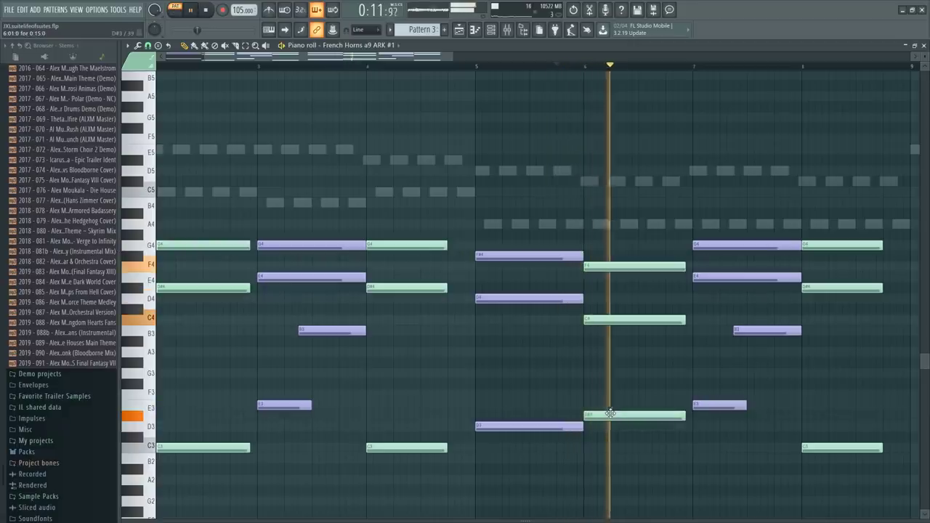
{"action": "key", "text": "space"}
Audition A#2 and set the bar 6 horn bass note to B2, and add a C4 note to the bar 4 chord
{"action": "left_click_drag", "start_coordinate": [610, 413], "coordinate": [612, 440]}
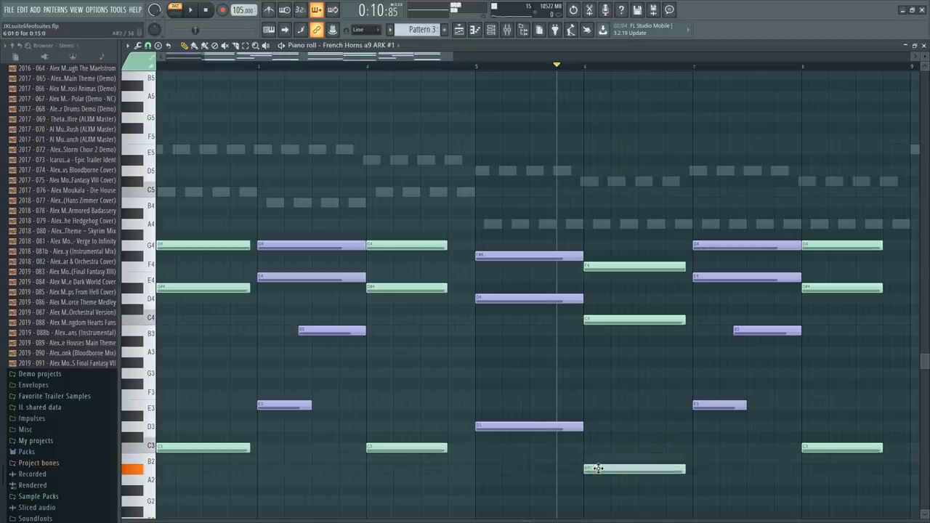
{"action": "key", "text": "space"}
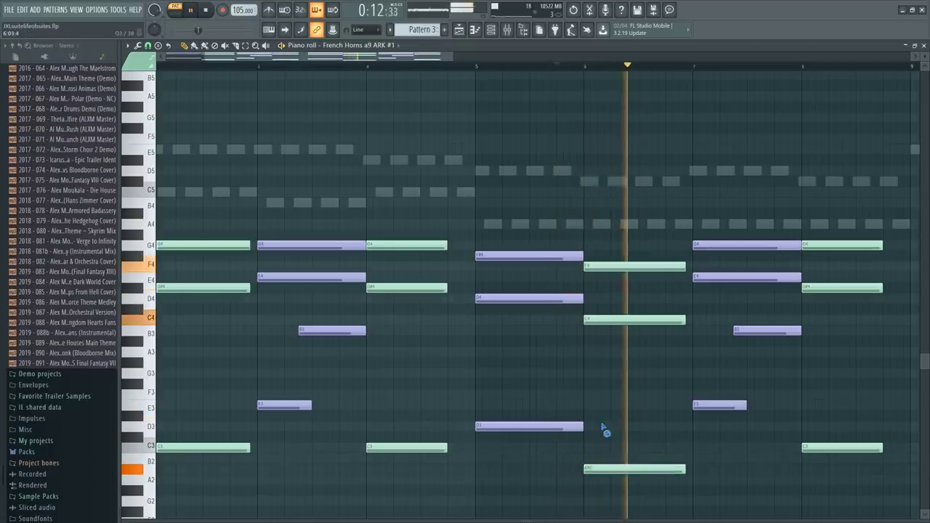
{"action": "key", "text": "space"}
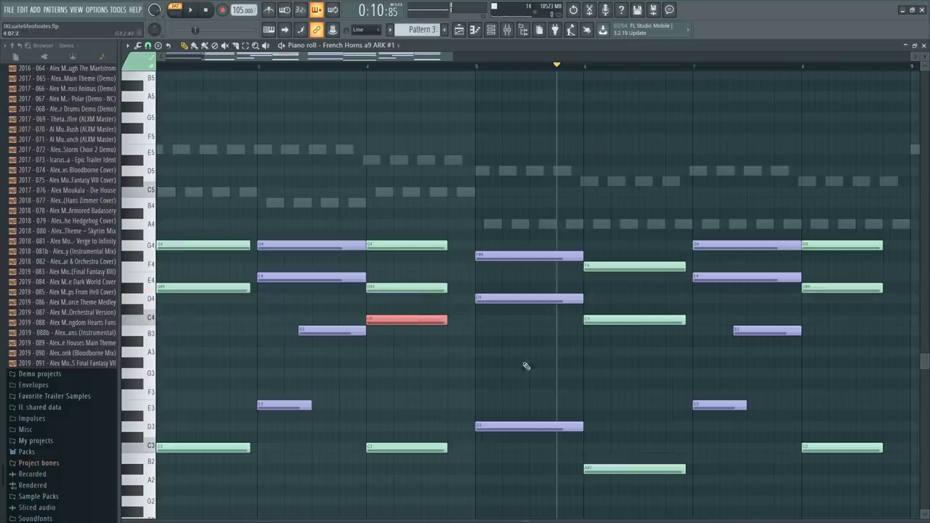
{"action": "left_click_drag", "start_coordinate": [620, 438], "coordinate": [615, 459]}
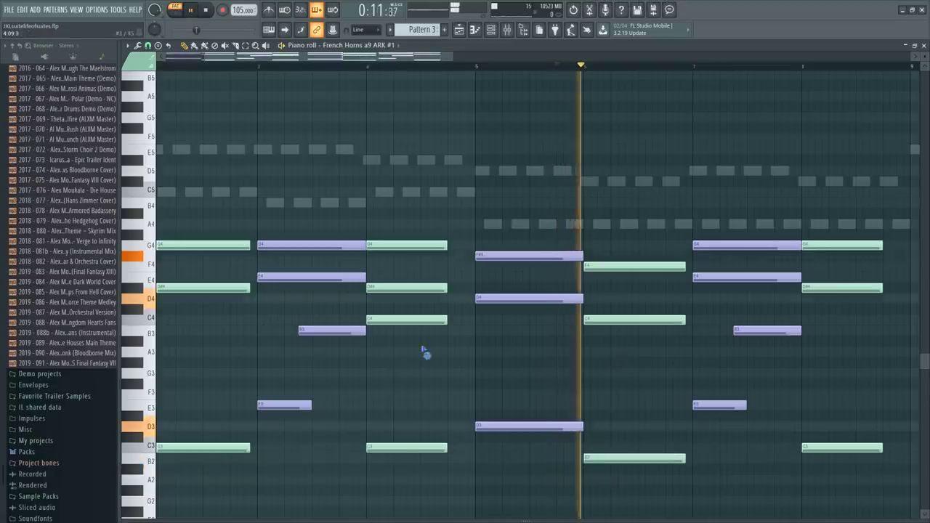
Try E3 as the bass note of the bar 6 horn chord, remove the chord's A3 note, and replay it from late in bar 5
{"action": "key", "text": "space"}
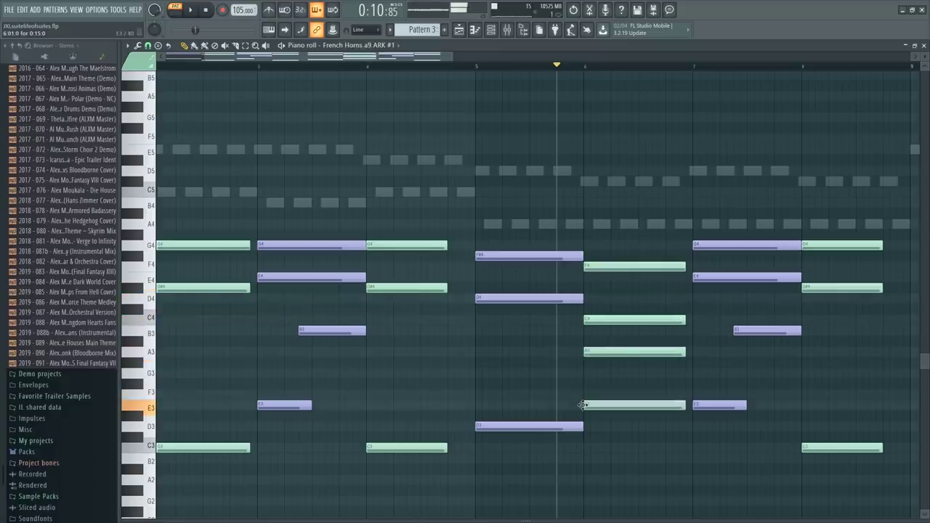
{"action": "right_click", "coordinate": [613, 364]}
{"action": "key", "text": "space"}
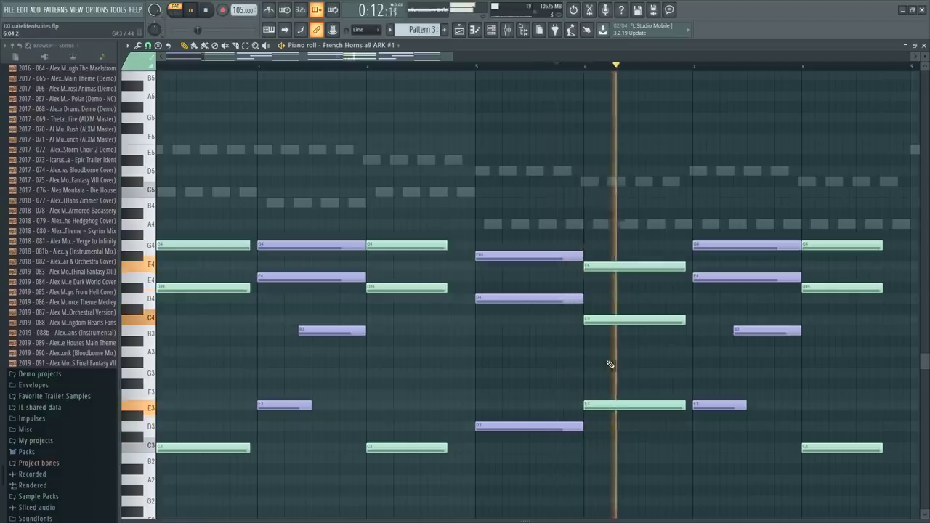
{"action": "key", "text": "space"}
{"action": "key", "text": "space"}
Audition C#3 and set the bar 6 horn bass note to C3, replaying the passage from the start of bar 5
{"action": "left_click_drag", "start_coordinate": [612, 423], "coordinate": [607, 438]}
{"action": "key", "text": "space"}
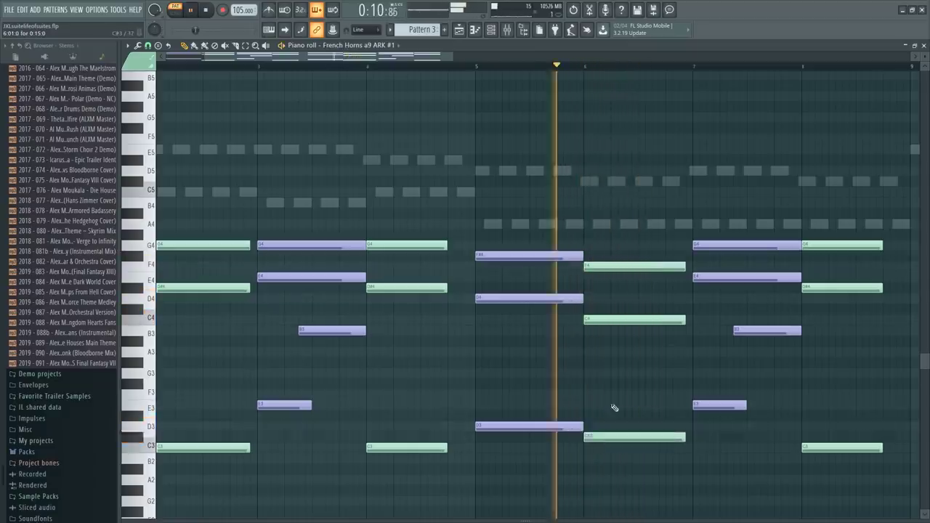
{"action": "key", "text": "space"}
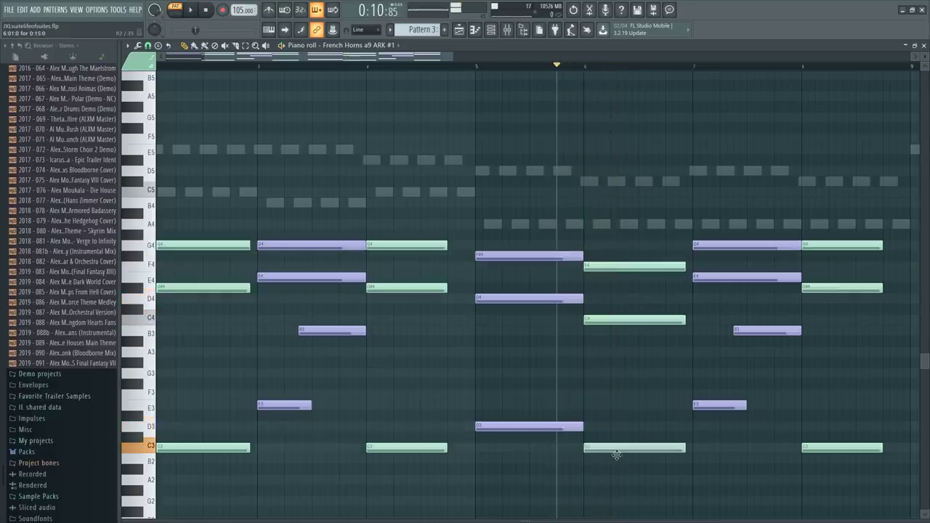
{"action": "scroll", "coordinate": [617, 401], "scroll_direction": "down", "scroll_amount": 2}
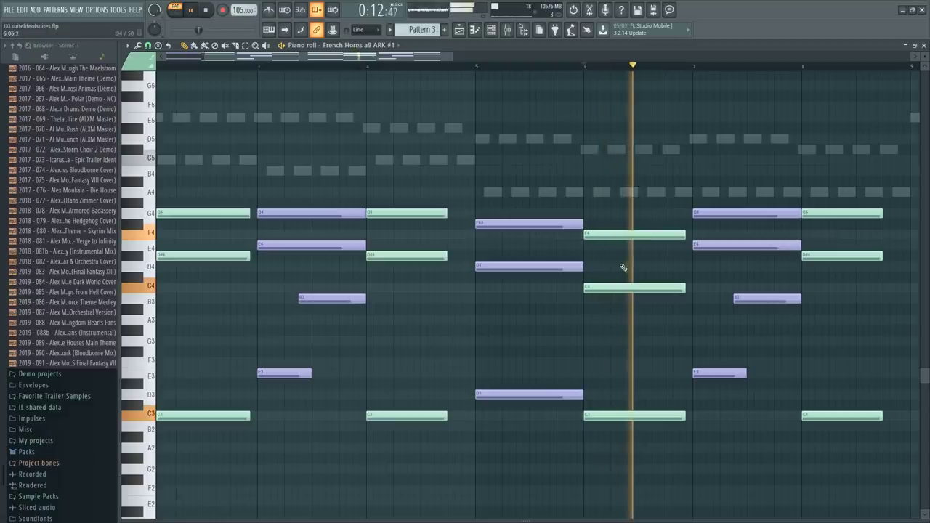
{"action": "key", "text": "space"}
{"action": "left_click", "coordinate": [478, 68]}
{"action": "key", "text": "space"}
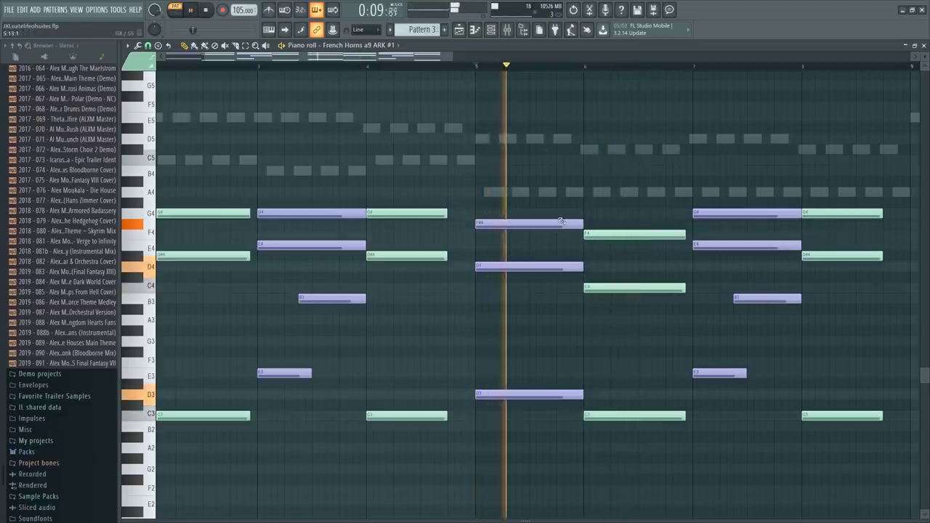
{"action": "key", "text": "space"}
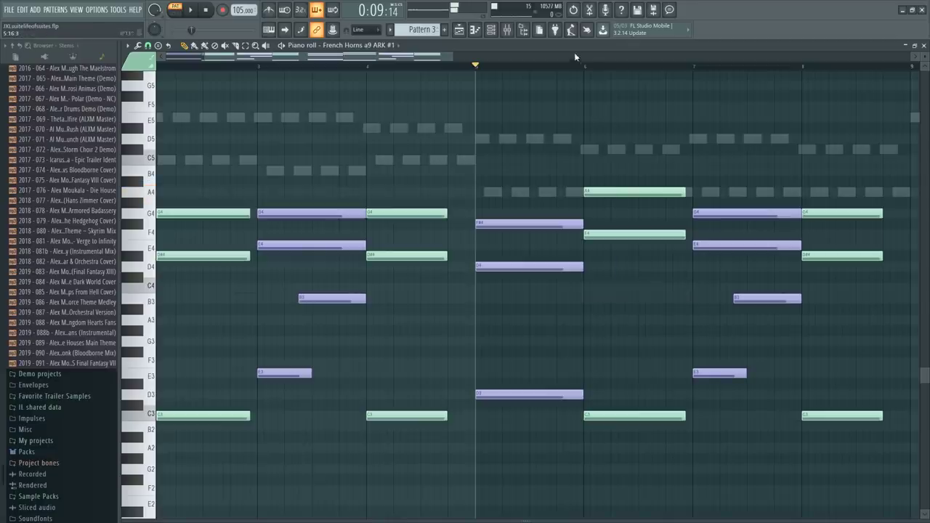
Try A4 in place of C4 in the bar 6 horn chord, play it, and undo the change
{"action": "key", "text": "space"}
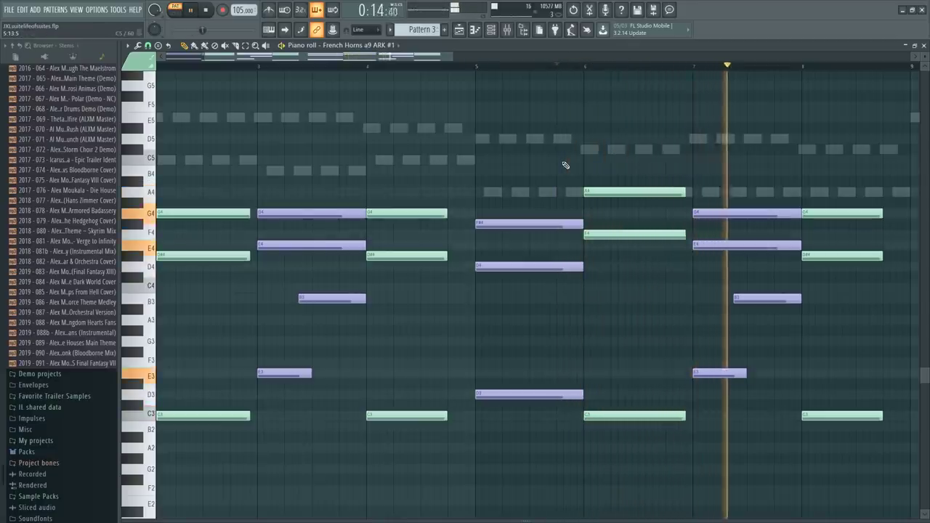
{"action": "key", "text": "space"}
{"action": "key", "text": "ctrl+z"}
{"action": "left_click", "coordinate": [616, 191]}
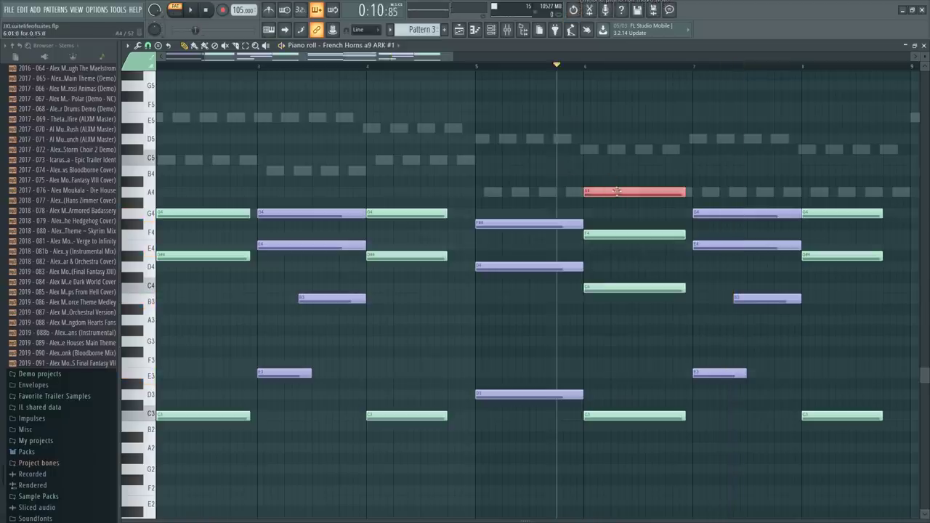
{"action": "key", "text": "Delete"}
{"action": "left_click", "coordinate": [476, 74]}
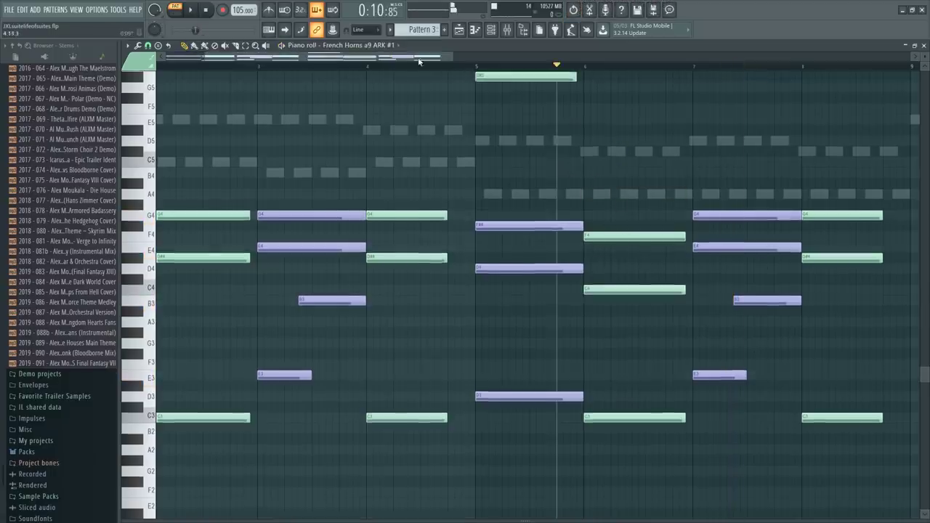
{"action": "key", "text": "ctrl+z"}
Play the horn chords and ostinato from the start of bar 5 through bar 6
{"action": "left_click", "coordinate": [469, 67]}
{"action": "scroll", "coordinate": [481, 213], "scroll_direction": "right", "scroll_amount": 2}
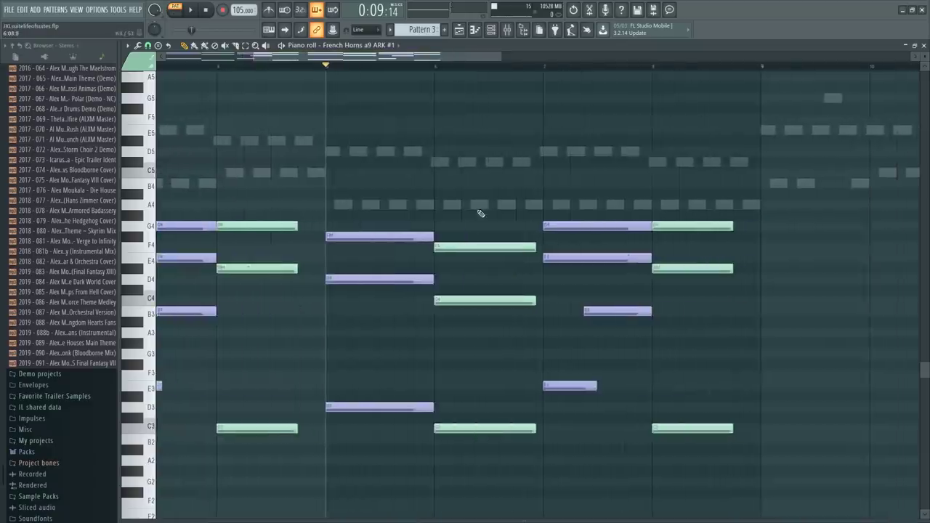
{"action": "scroll", "coordinate": [450, 259], "scroll_direction": "down", "scroll_amount": 3}
{"action": "scroll", "coordinate": [450, 170], "scroll_direction": "up", "scroll_amount": 3}
{"action": "scroll", "coordinate": [423, 147], "scroll_direction": "down", "scroll_amount": 2}
{"action": "scroll", "coordinate": [423, 146], "scroll_direction": "down", "scroll_amount": 1}
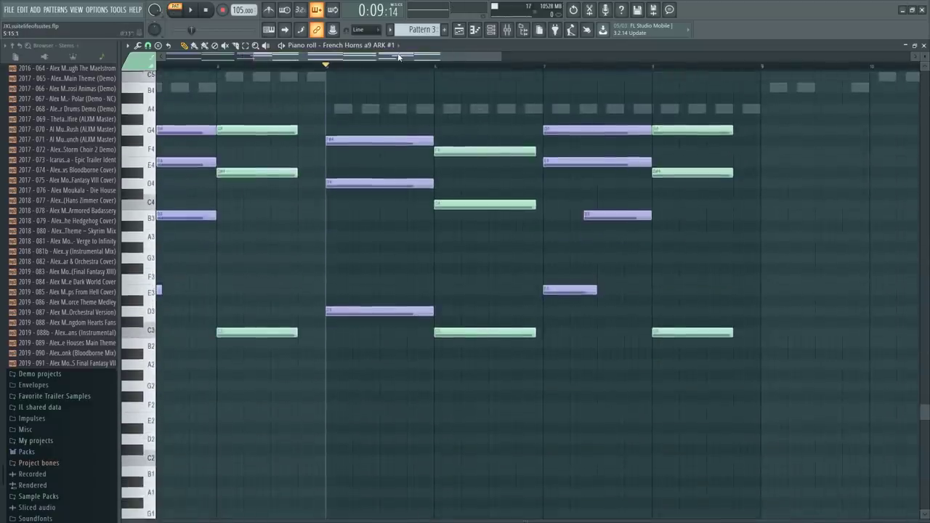
{"action": "scroll", "coordinate": [378, 95], "scroll_direction": "right", "scroll_amount": 3}
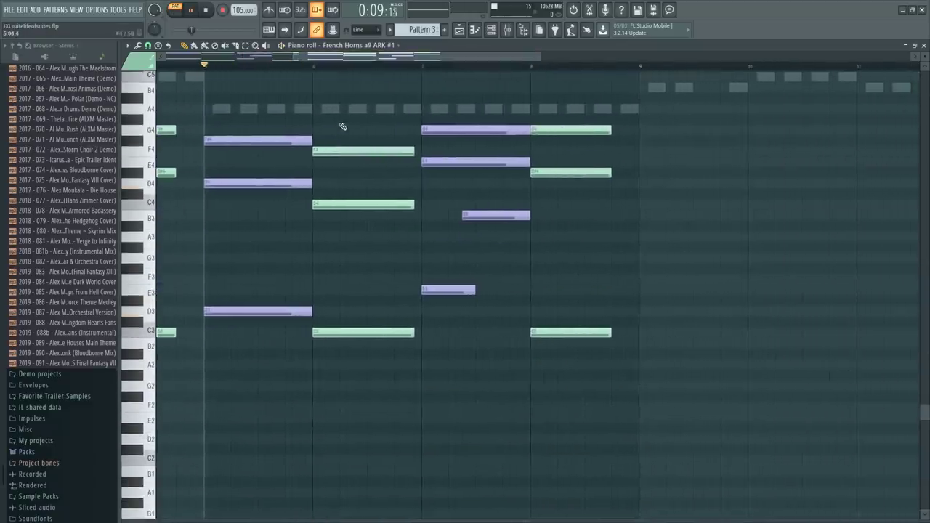
{"action": "key", "text": "space"}
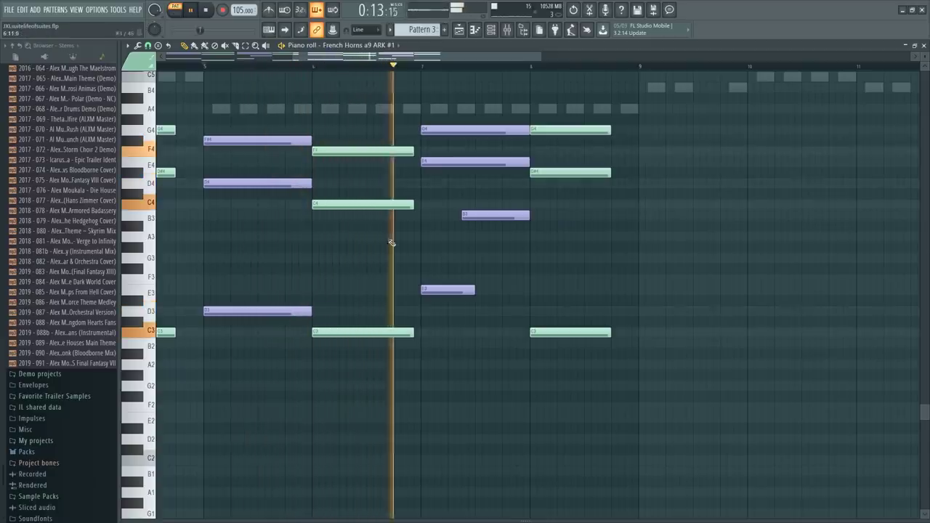
{"action": "key", "text": "space"}
Try a different pitch for the top note of the bar 6 horn chord, undo the move, and replay from bar 5
{"action": "scroll", "coordinate": [309, 69], "scroll_direction": "up", "scroll_amount": 2}
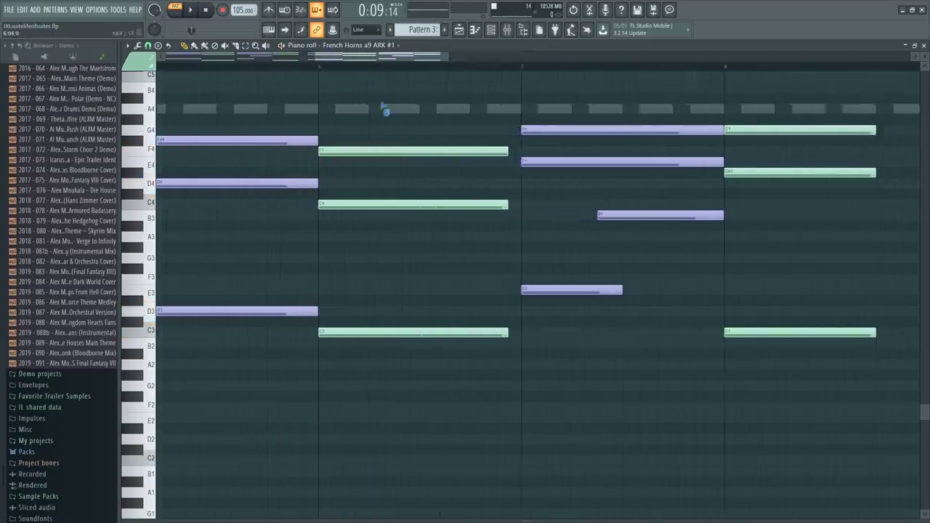
{"action": "scroll", "coordinate": [313, 195], "scroll_direction": "up", "scroll_amount": 1}
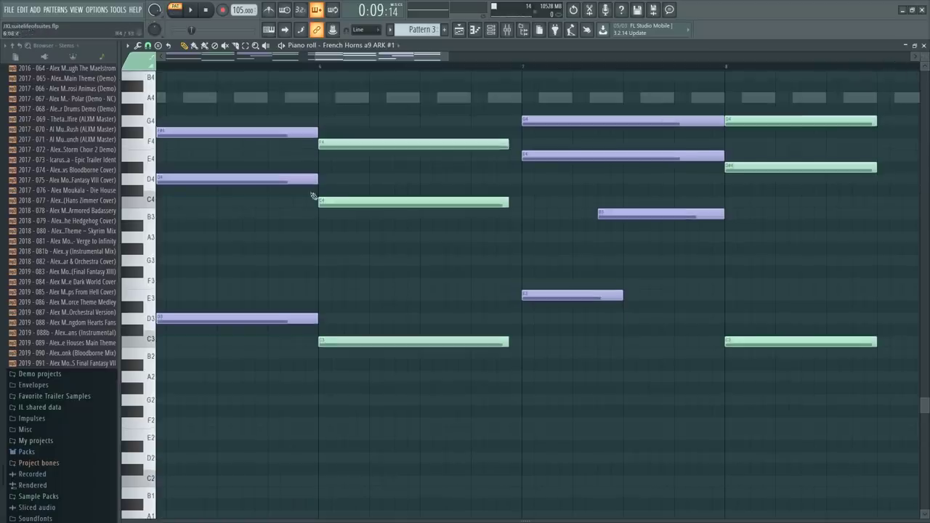
{"action": "scroll", "coordinate": [361, 69], "scroll_direction": "down", "scroll_amount": 2}
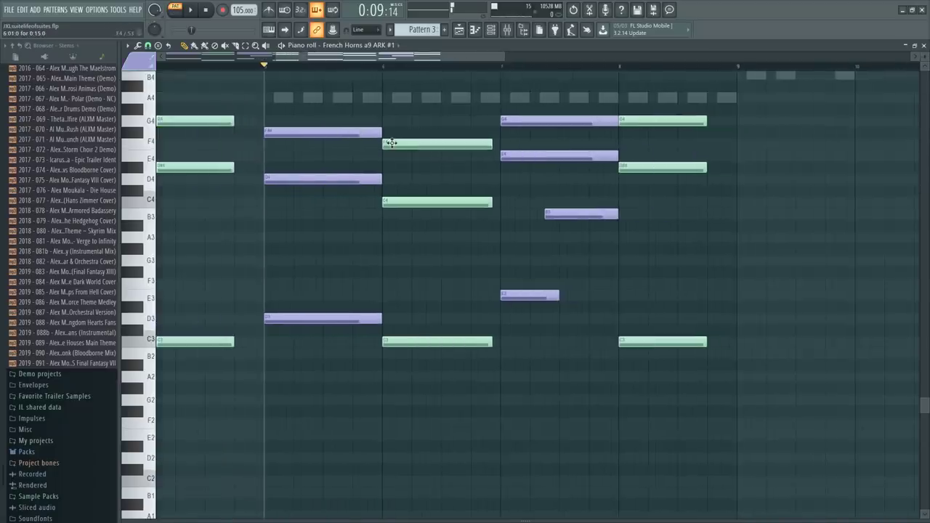
{"action": "left_click_drag", "start_coordinate": [397, 111], "coordinate": [386, 120]}
{"action": "key", "text": "ctrl+z"}
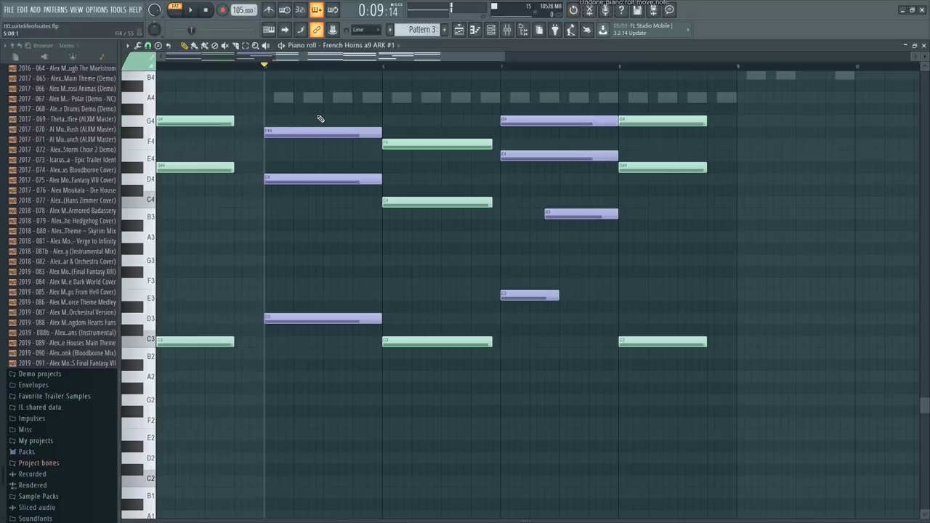
{"action": "key", "text": "space"}
{"action": "key", "text": "space"}
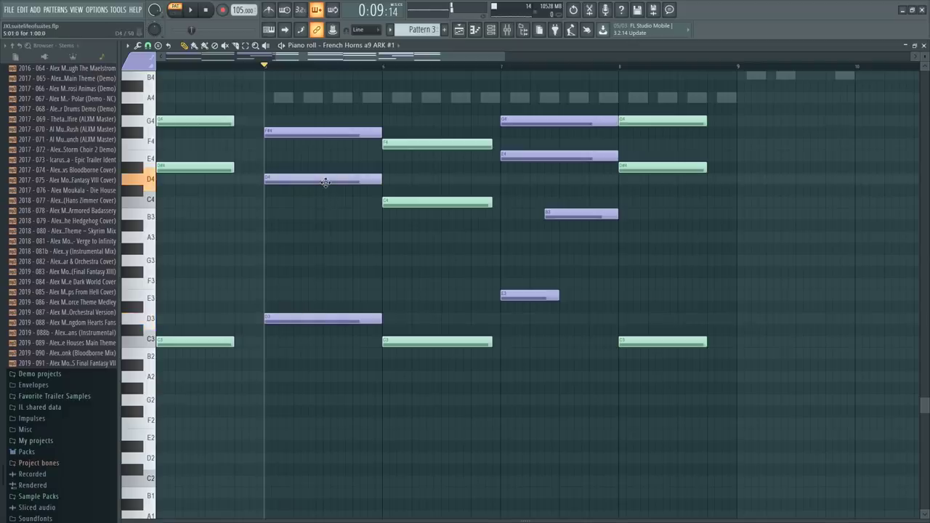
Play the horn part from the start of bar 4 towards bar 5
{"action": "scroll", "coordinate": [292, 175], "scroll_direction": "up", "scroll_amount": 2}
{"action": "scroll", "coordinate": [293, 175], "scroll_direction": "down", "scroll_amount": 3}
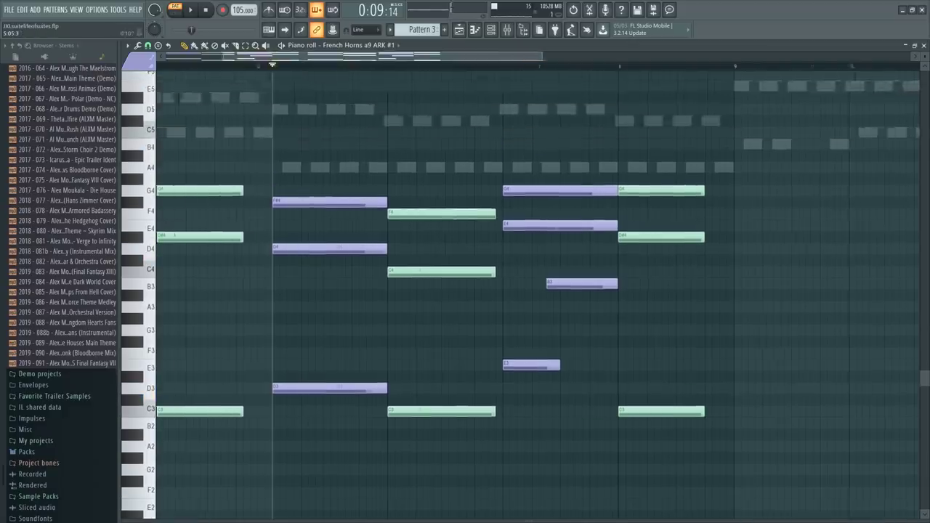
{"action": "left_click_drag", "start_coordinate": [320, 66], "coordinate": [158, 65]}
{"action": "key", "text": "space"}
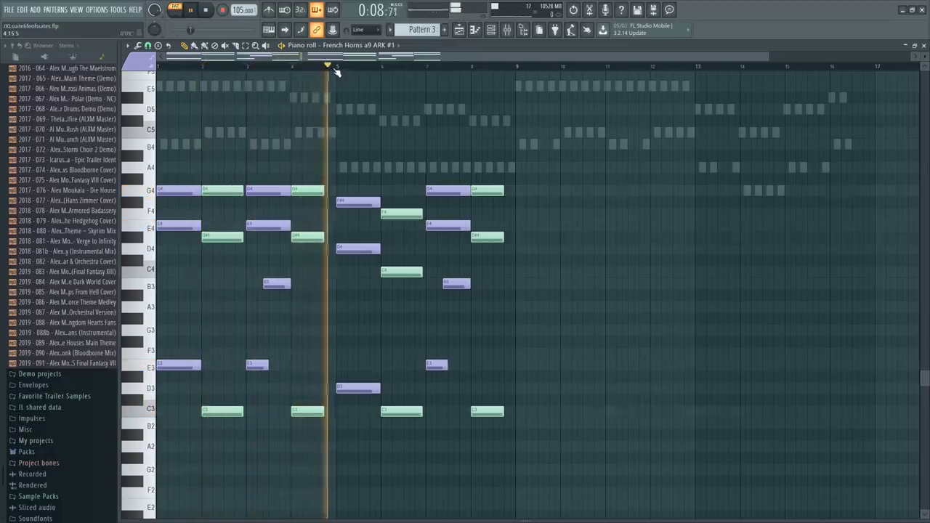
{"action": "scroll", "coordinate": [332, 66], "scroll_direction": "up", "scroll_amount": 3}
{"action": "key", "text": "space"}
Change the bar 5 horn chord to B4, F#4 and D3, removing its D4 note, and play it from just before bar 5
{"action": "left_click_drag", "start_coordinate": [354, 200], "coordinate": [351, 138]}
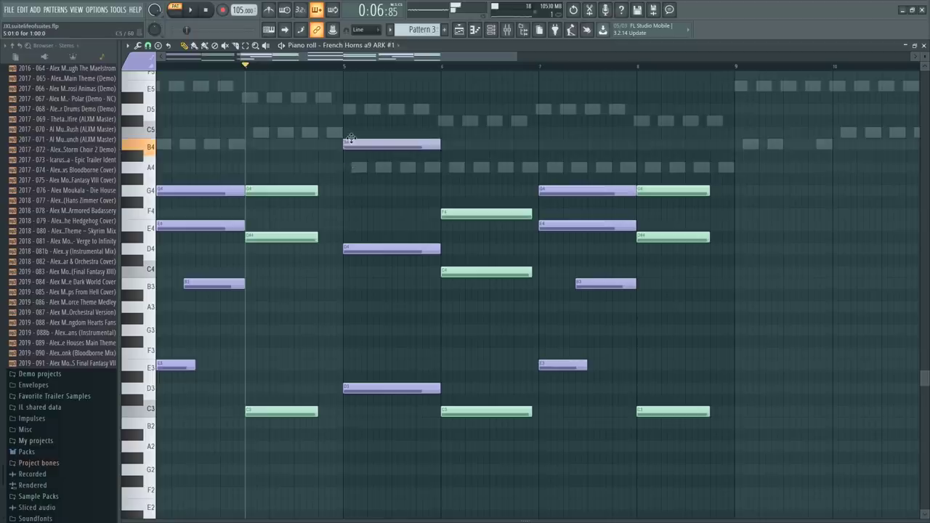
{"action": "left_click_drag", "start_coordinate": [349, 178], "coordinate": [342, 208]}
{"action": "right_click", "coordinate": [359, 249]}
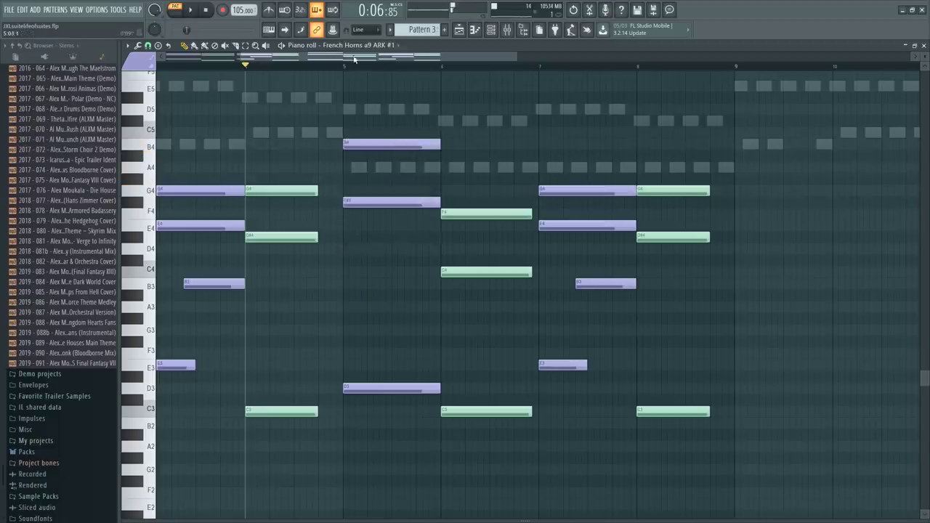
{"action": "left_click", "coordinate": [338, 67]}
{"action": "key", "text": "space"}
{"action": "key", "text": "space"}
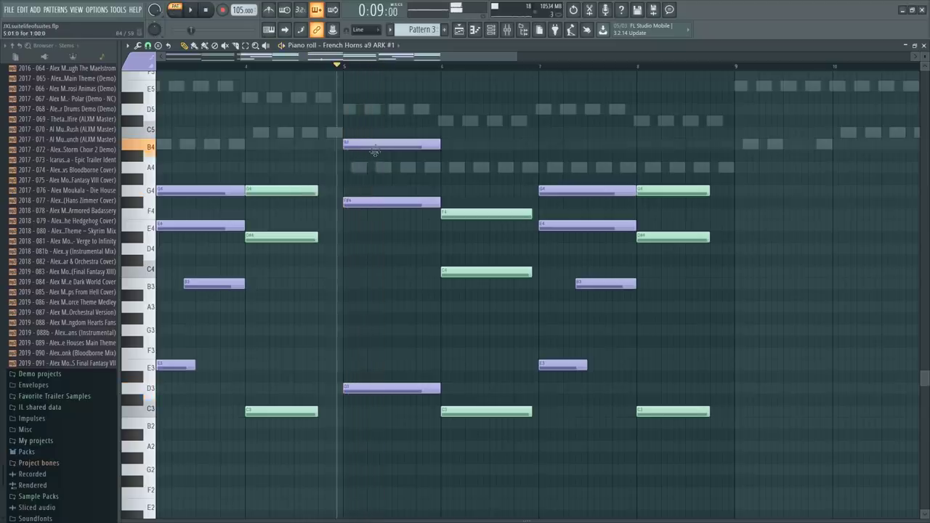
Lower the upper notes of the bar 5 horn chord to A4 and F4, and replay it from just before bar 5
{"action": "left_click_drag", "start_coordinate": [363, 144], "coordinate": [383, 212]}
{"action": "key", "text": "space"}
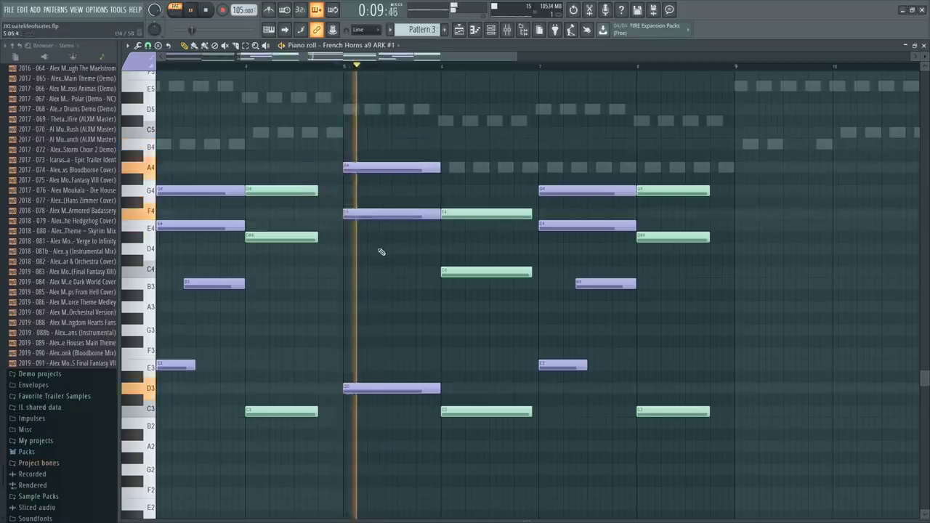
{"action": "key", "text": "space"}
{"action": "right_click", "coordinate": [452, 271]}
{"action": "right_click", "coordinate": [460, 213]}
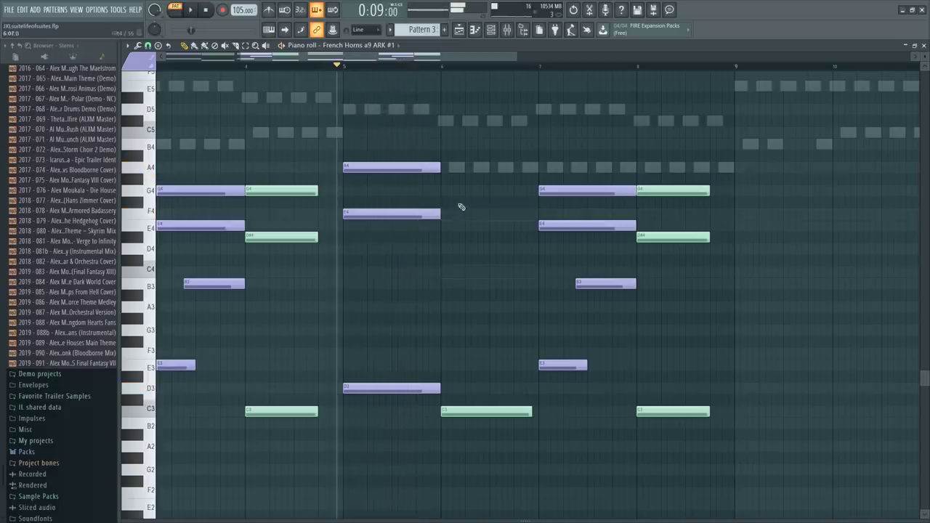
{"action": "key", "text": "ctrl+z"}
{"action": "key", "text": "ctrl+z"}
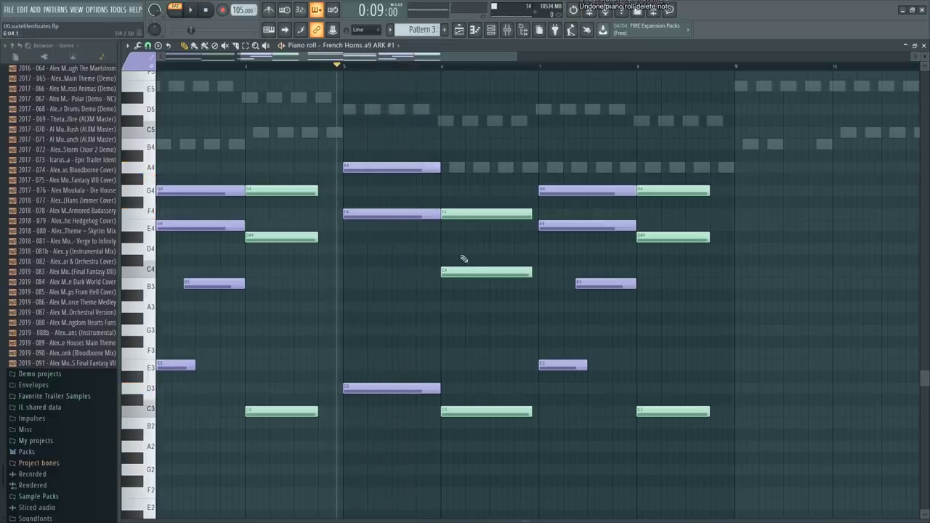
Change the bar 6 horn chord to C5, E4 and C3, and play it from just before bar 5
{"action": "left_click_drag", "start_coordinate": [460, 271], "coordinate": [470, 138]}
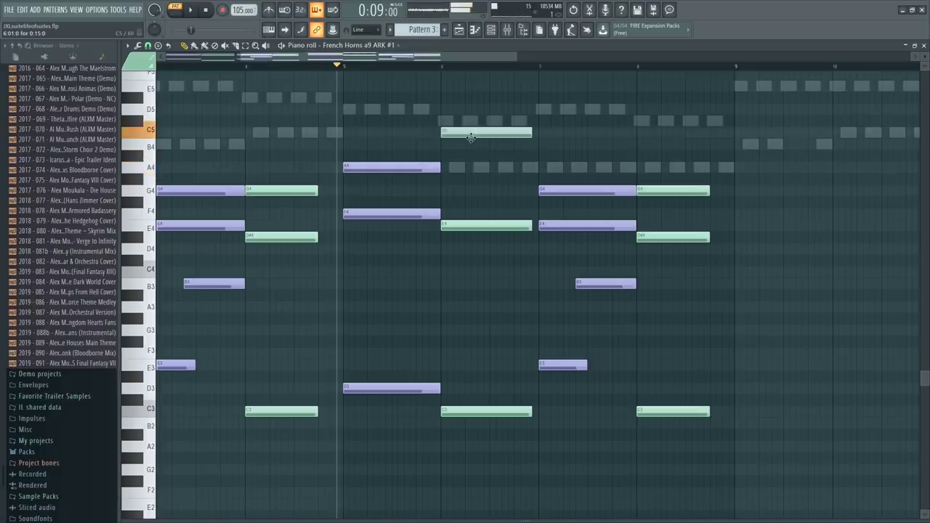
{"action": "left_click", "coordinate": [424, 378]}
{"action": "left_click", "coordinate": [417, 388]}
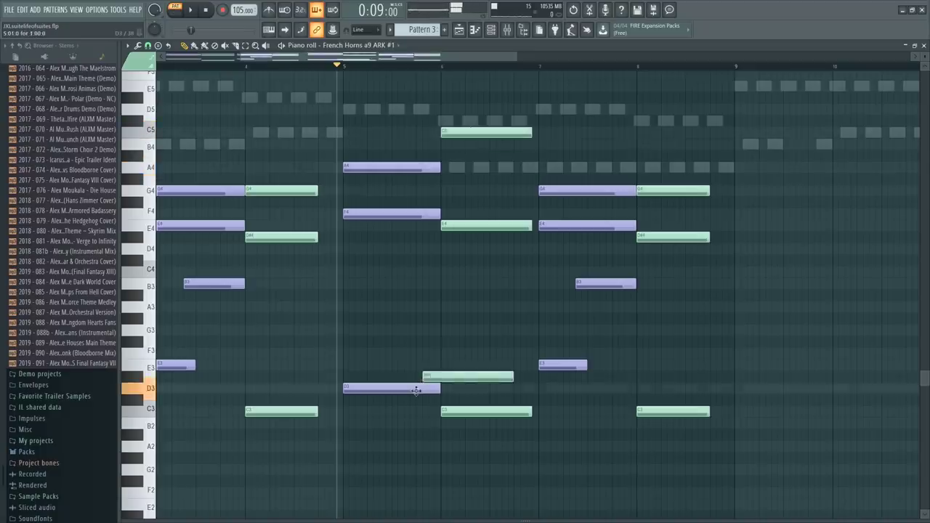
{"action": "right_click", "coordinate": [468, 376]}
{"action": "mouse_move", "coordinate": [464, 409]}
{"action": "left_mouse_down"}
{"action": "mouse_move", "coordinate": [464, 366]}
{"action": "mouse_move", "coordinate": [460, 409]}
{"action": "left_mouse_up"}
{"action": "key", "text": "space"}
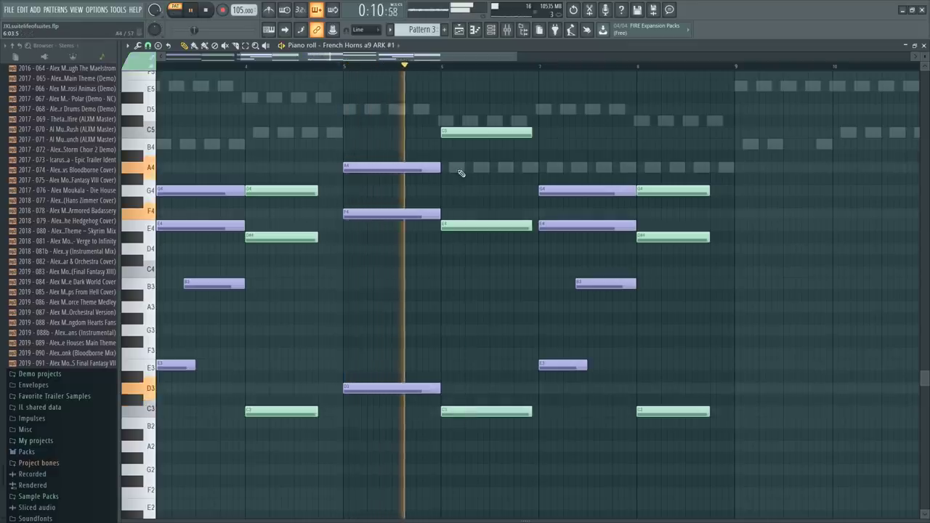
{"action": "key", "text": "space"}
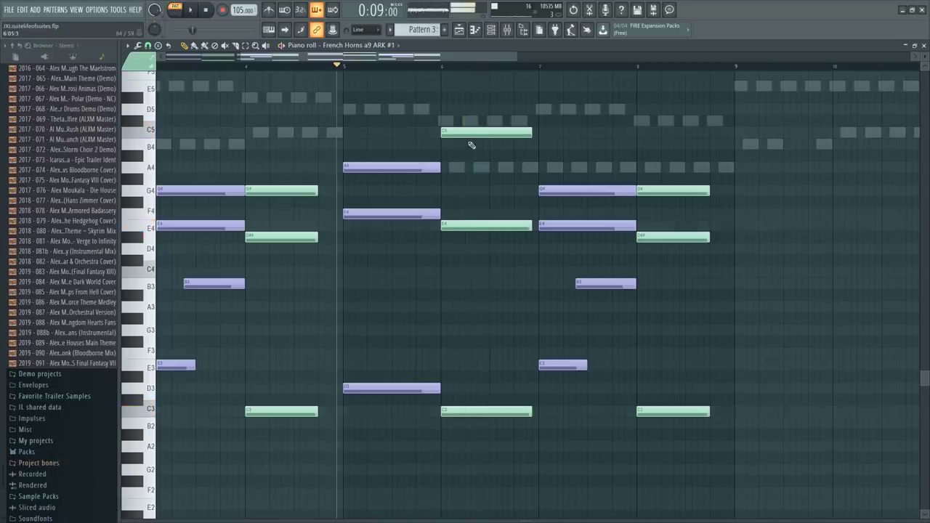
Play the bar 6 horn chord from just before bar 6, move its C5 note down to C4, and replay it
{"action": "left_click", "coordinate": [435, 67]}
{"action": "key", "text": "space"}
{"action": "scroll", "coordinate": [435, 80], "scroll_direction": "up", "scroll_amount": 2}
{"action": "key", "text": "space"}
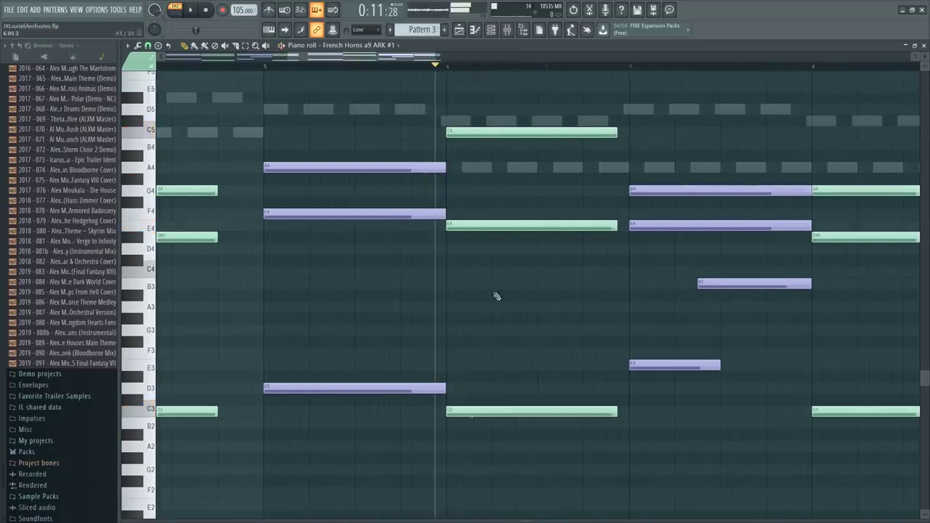
{"action": "left_click_drag", "start_coordinate": [485, 138], "coordinate": [494, 278]}
{"action": "key", "text": "space"}
{"action": "key", "text": "space"}
{"action": "key", "text": "space"}
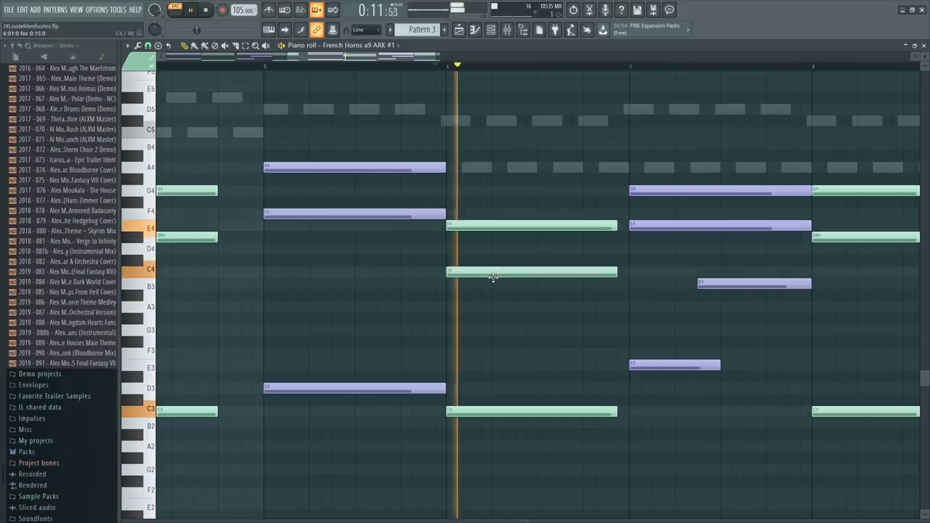
{"action": "key", "text": "space"}
Play the reworked horn chords in bars 5 and 6 with the strings, starting just before bar 5
{"action": "right_click", "coordinate": [486, 284], "text": "ctrl"}
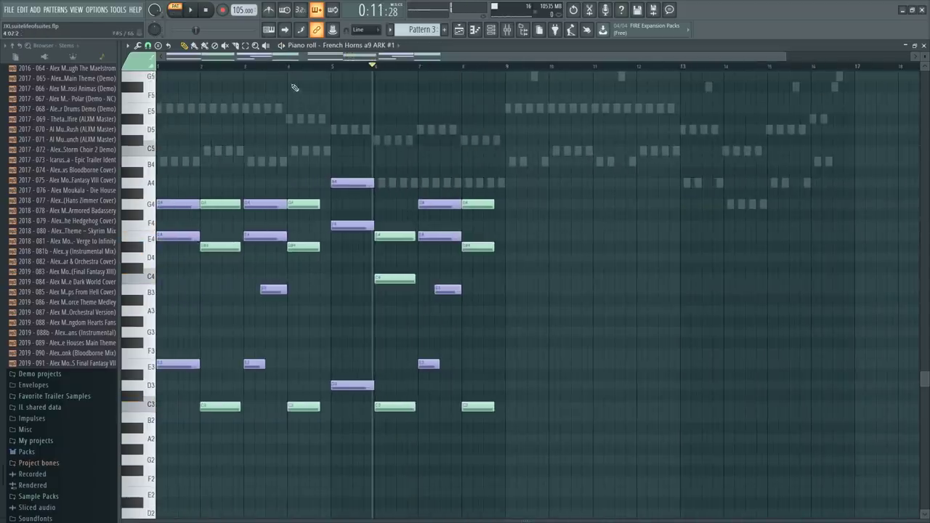
{"action": "left_click", "coordinate": [284, 67]}
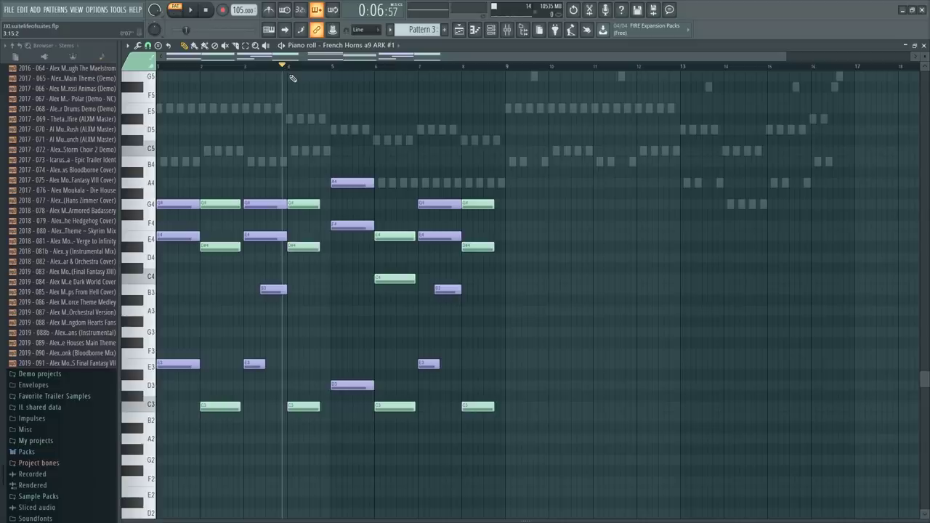
{"action": "scroll", "coordinate": [296, 68], "scroll_direction": "up", "scroll_amount": 4}
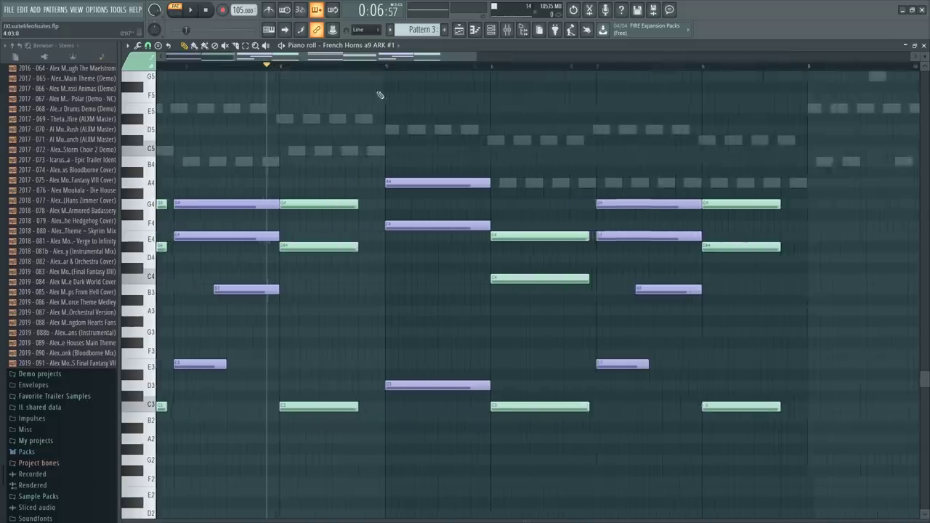
{"action": "left_click", "coordinate": [372, 64]}
{"action": "scroll", "coordinate": [369, 131], "scroll_direction": "down", "scroll_amount": 2}
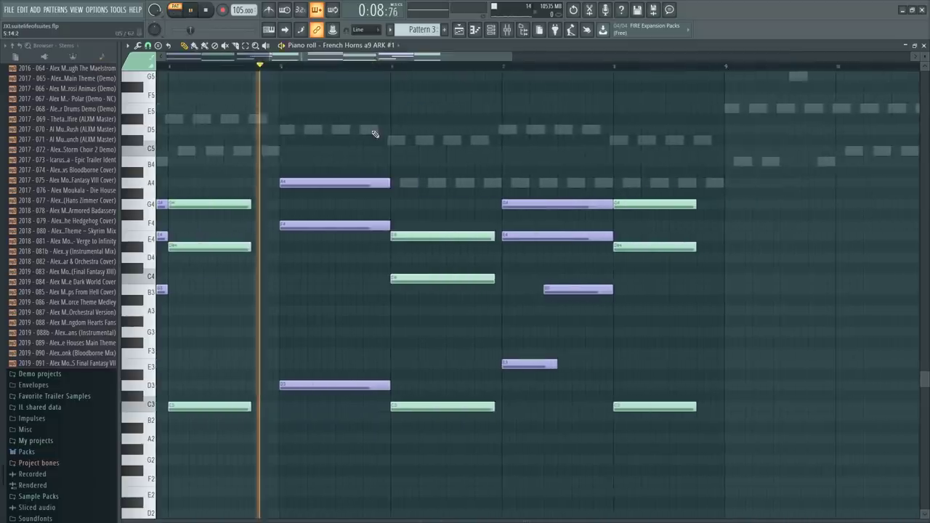
{"action": "key", "text": "space"}
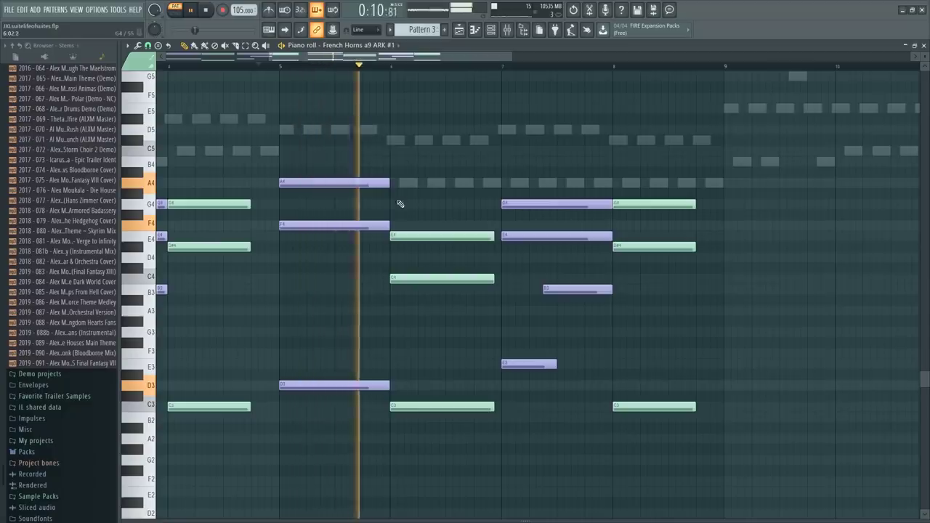
{"action": "key", "text": "space"}
Look through the string channels in the channel rack, and replay the passage from just before bar 5
{"action": "key", "text": "F6"}
{"action": "scroll", "coordinate": [281, 168], "scroll_direction": "up", "scroll_amount": 8}
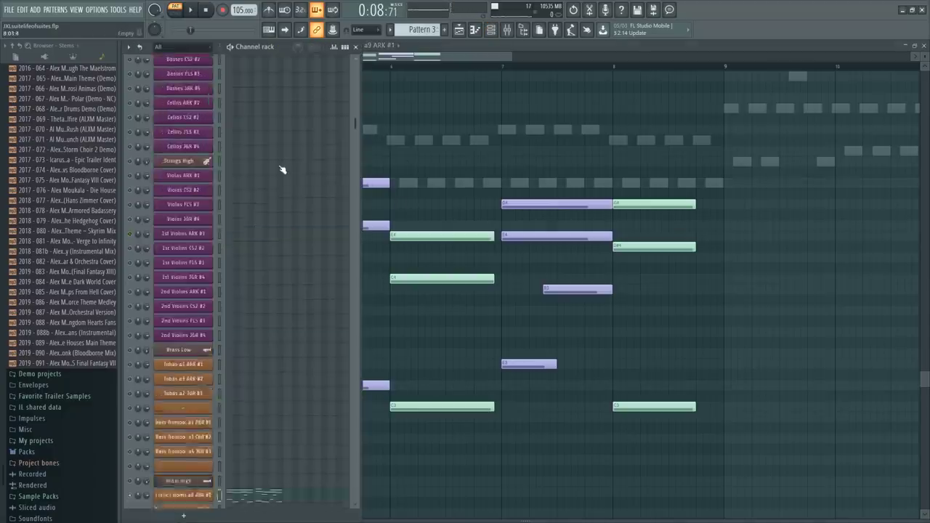
{"action": "key", "text": "F6"}
{"action": "key", "text": "space"}
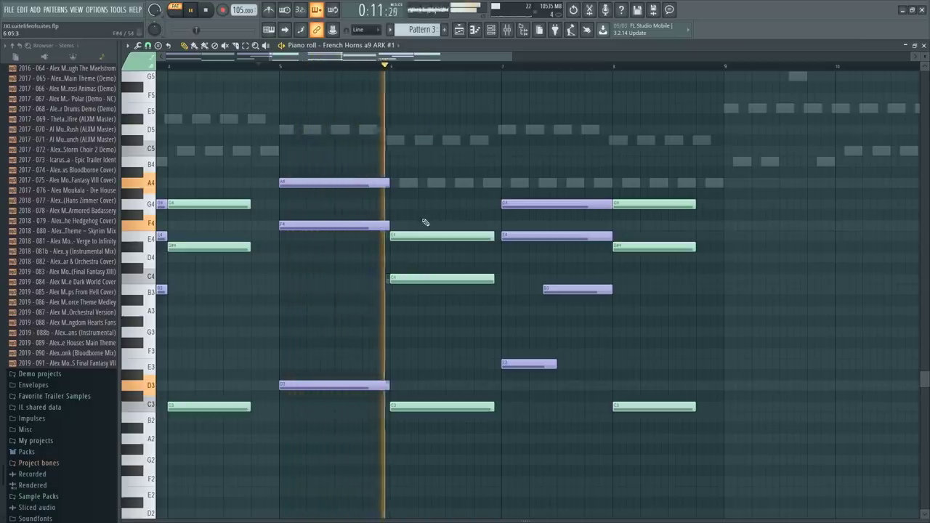
{"action": "key", "text": "space"}
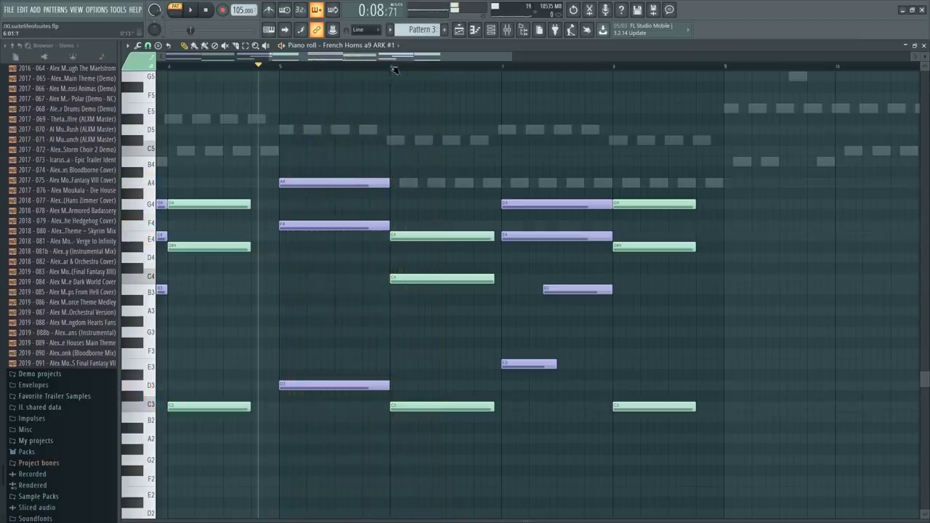
Play from bar 6, switch to the Strings Ensemble CS2 #2 notes, and lower the four upper ostinato notes of bar 6 to C5
{"action": "left_click", "coordinate": [393, 67]}
{"action": "key", "text": "space"}
{"action": "scroll", "coordinate": [393, 67], "scroll_direction": "up", "scroll_amount": 3}
{"action": "key", "text": "space"}
{"action": "right_click", "coordinate": [411, 141]}
{"action": "right_click", "coordinate": [409, 140]}
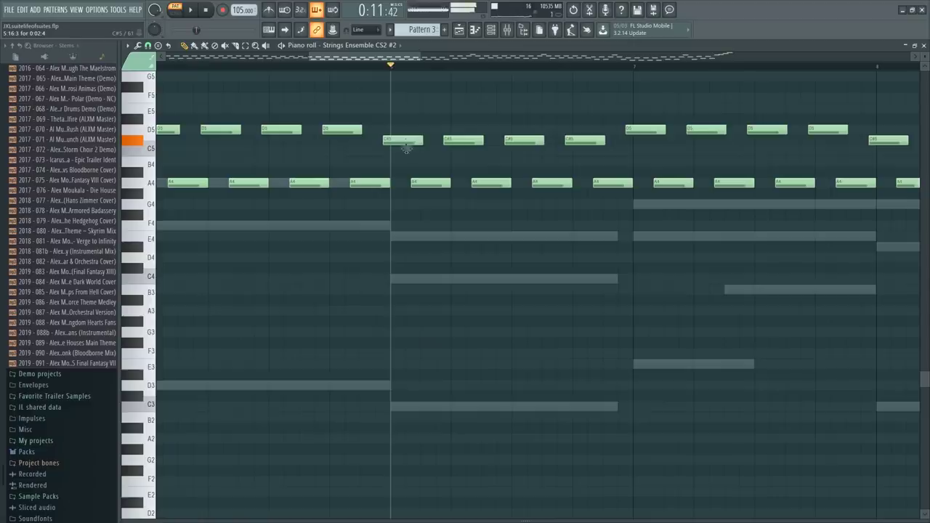
{"action": "left_click_drag", "start_coordinate": [406, 148], "coordinate": [587, 151]}
{"action": "key", "text": "space"}
{"action": "key", "text": "space"}
Lower the four lower string ostinato notes of bar 6 to G4, and play them from just before bar 6
{"action": "left_click", "coordinate": [452, 184]}
{"action": "left_click_drag", "start_coordinate": [441, 186], "coordinate": [427, 205]}
{"action": "left_click_drag", "start_coordinate": [451, 178], "coordinate": [491, 205], "text": "ctrl"}
{"action": "left_click", "coordinate": [606, 185], "text": "ctrl"}
{"action": "key", "text": "space"}
{"action": "key", "text": "ctrl+d"}
{"action": "left_click_drag", "start_coordinate": [394, 66], "coordinate": [378, 66]}
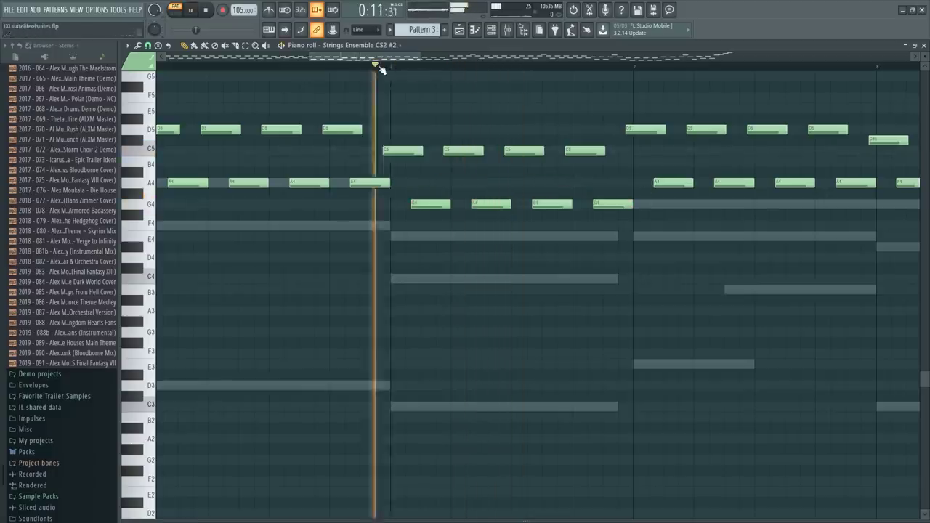
{"action": "key", "text": "space"}
Return to the French Horns a9 notes and add G3 to the bar 6 chord, trying its C4 note at C#4 and undoing that
{"action": "double_click", "coordinate": [412, 235]}
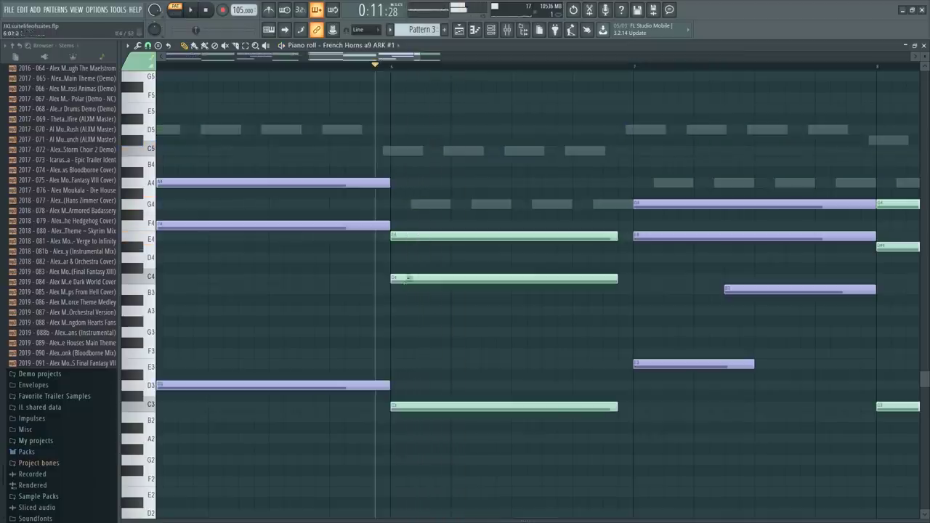
{"action": "mouse_move", "coordinate": [406, 282]}
{"action": "left_mouse_down"}
{"action": "mouse_move", "coordinate": [406, 302]}
{"action": "mouse_move", "coordinate": [411, 273]}
{"action": "left_mouse_up"}
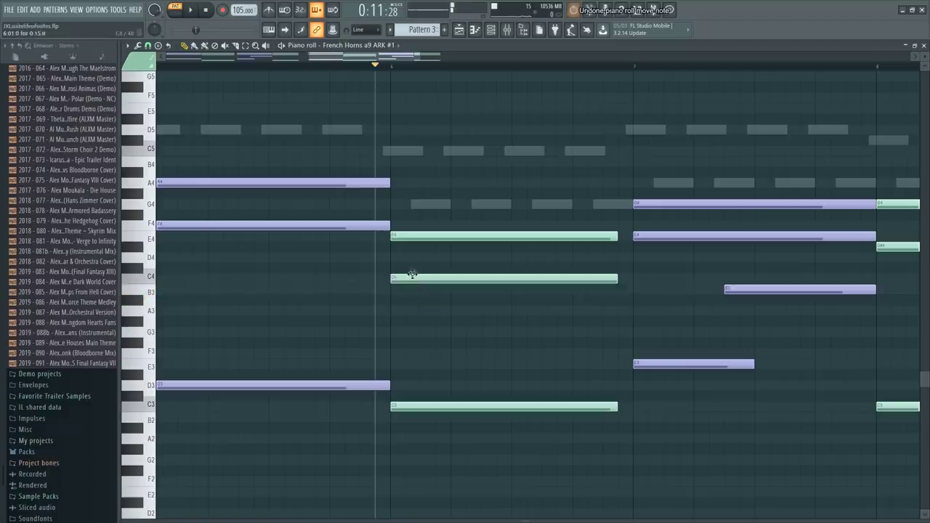
{"action": "mouse_move", "coordinate": [401, 406]}
{"action": "left_mouse_down"}
{"action": "mouse_move", "coordinate": [403, 351]}
{"action": "mouse_move", "coordinate": [398, 406]}
{"action": "left_mouse_up"}
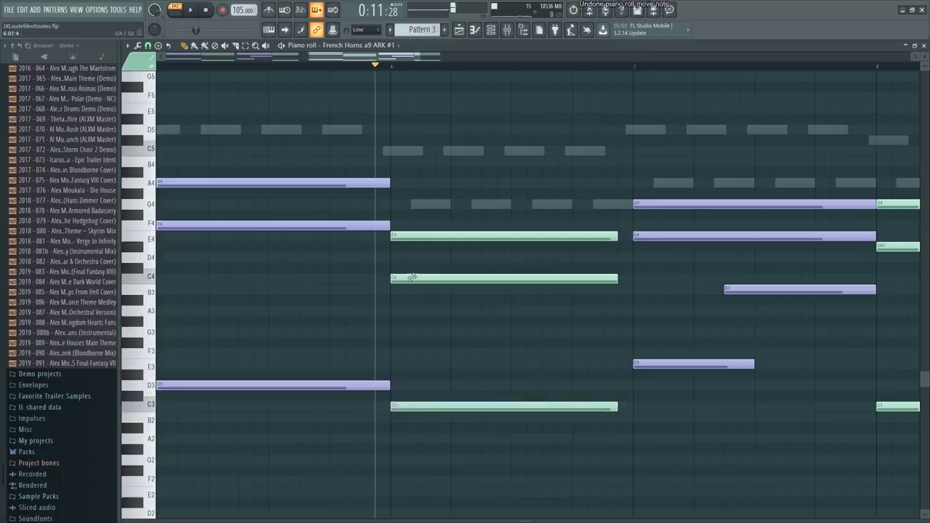
{"action": "left_click_drag", "start_coordinate": [390, 320], "coordinate": [391, 332]}
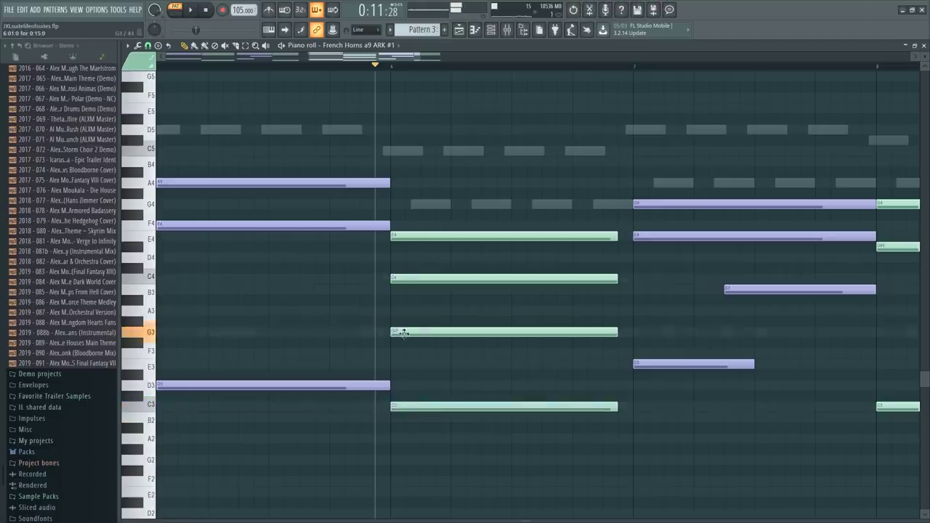
{"action": "left_click", "coordinate": [406, 288]}
{"action": "key", "text": "ctrl+z"}
{"action": "mouse_move", "coordinate": [412, 276]}
{"action": "left_mouse_down"}
{"action": "mouse_move", "coordinate": [415, 252]}
{"action": "mouse_move", "coordinate": [414, 274]}
{"action": "mouse_move", "coordinate": [412, 266]}
{"action": "left_mouse_up"}
{"action": "key", "text": "ctrl+z"}
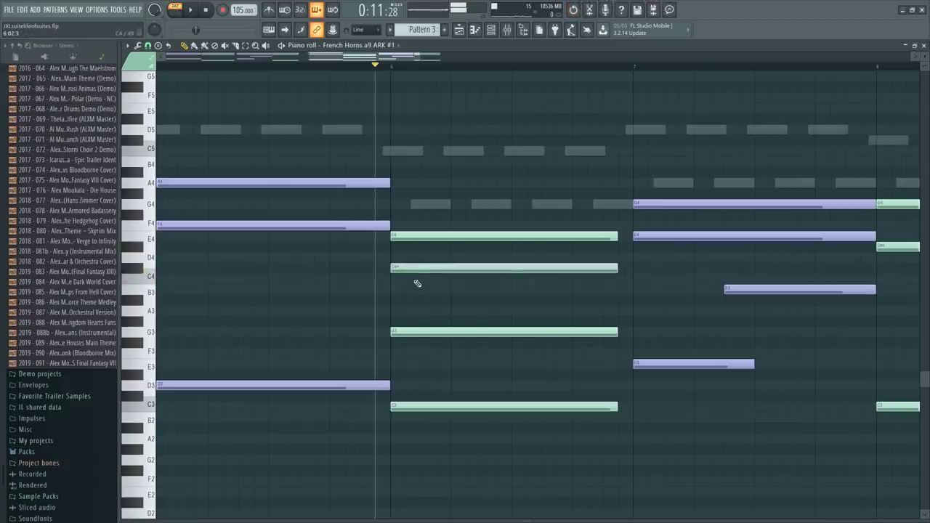
{"action": "key", "text": "ctrl+z"}
Move the bar 6 horn note G3 up an octave to G4, and lower the chord's E4 note to D#4
{"action": "left_click", "coordinate": [400, 329]}
{"action": "left_click", "coordinate": [408, 336], "text": "ctrl"}
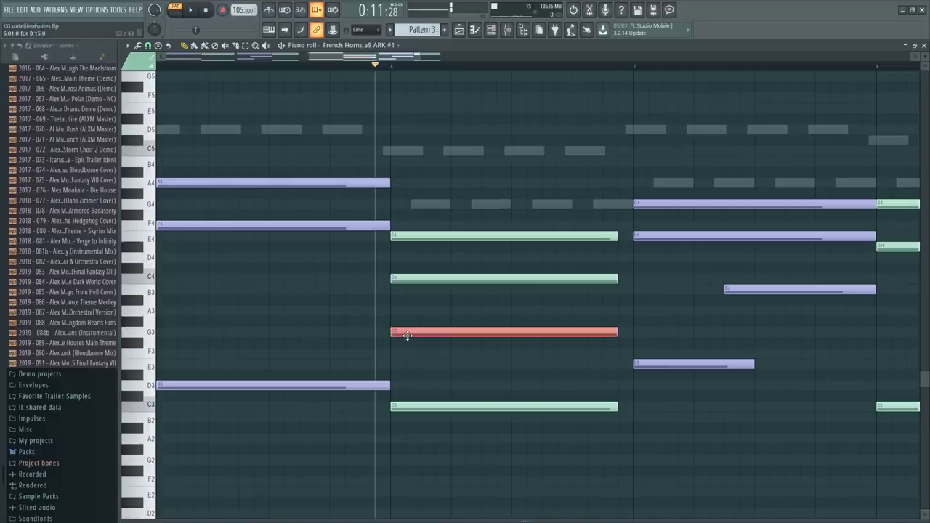
{"action": "key", "text": "ctrl+Up"}
{"action": "key", "text": "ctrl+d"}
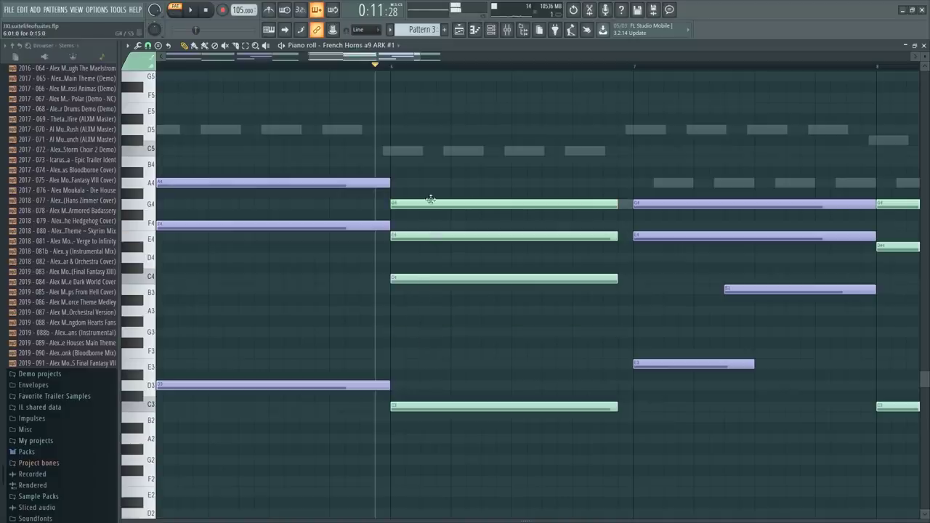
{"action": "left_click_drag", "start_coordinate": [415, 236], "coordinate": [415, 248]}
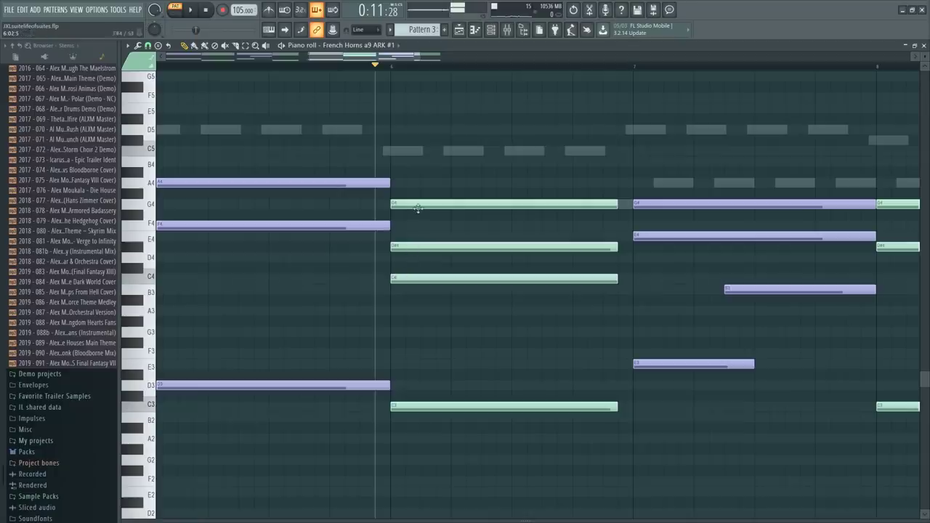
Move the bar 6 horn note G4 down to G3, remove C4, and play the chord from just before bar 6
{"action": "left_click", "coordinate": [430, 204], "text": "ctrl"}
{"action": "key", "text": "ctrl+Down"}
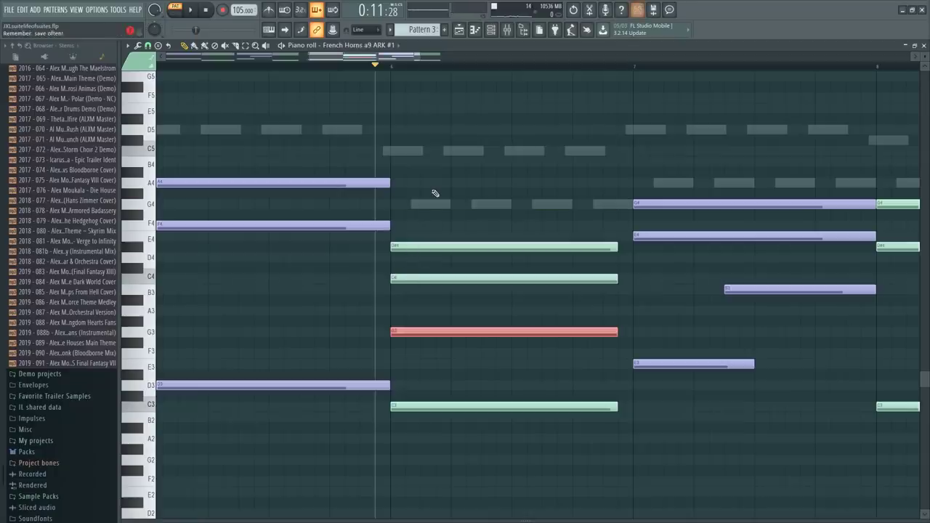
{"action": "key", "text": "ctrl+d"}
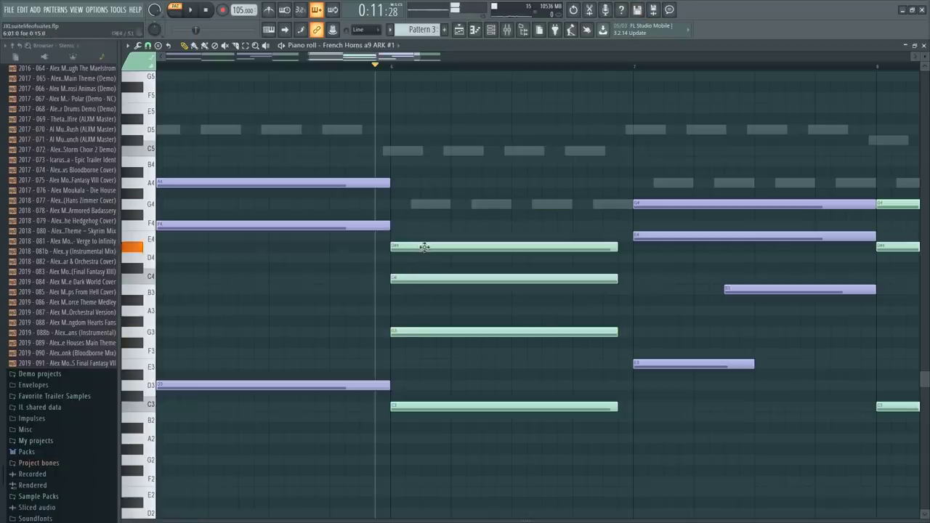
{"action": "right_click", "coordinate": [425, 279]}
{"action": "key", "text": "space"}
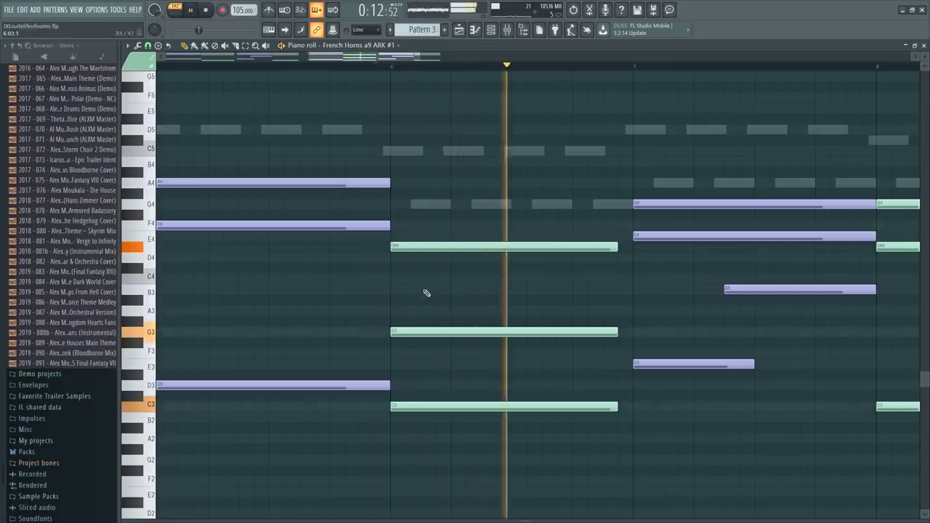
Restore C4 in the bar 6 horn chord, remove its G3 note, and replay it from just before bar 6
{"action": "key", "text": "ctrl+z"}
{"action": "right_click", "coordinate": [425, 334]}
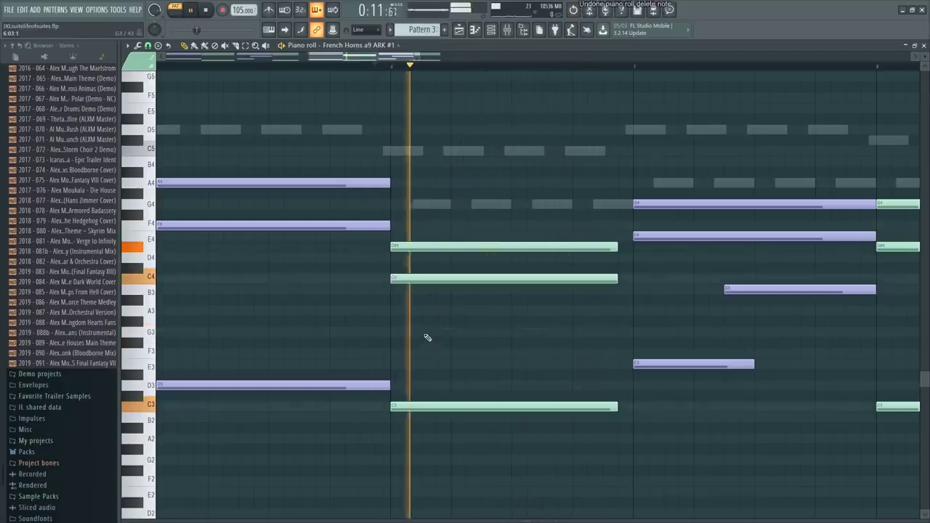
{"action": "key", "text": "space"}
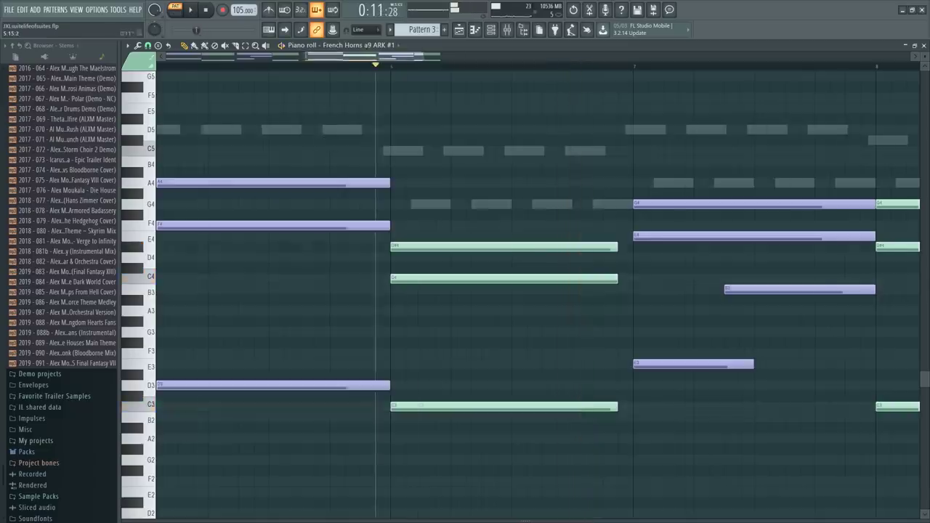
Play from the start of bar 5, comparing the bar 6 string ostinato notes with the horn chord
{"action": "left_click_drag", "start_coordinate": [378, 57], "coordinate": [391, 82]}
{"action": "left_click", "coordinate": [420, 67]}
{"action": "key", "text": "space"}
{"action": "right_click", "coordinate": [550, 205]}
{"action": "right_click", "coordinate": [550, 205]}
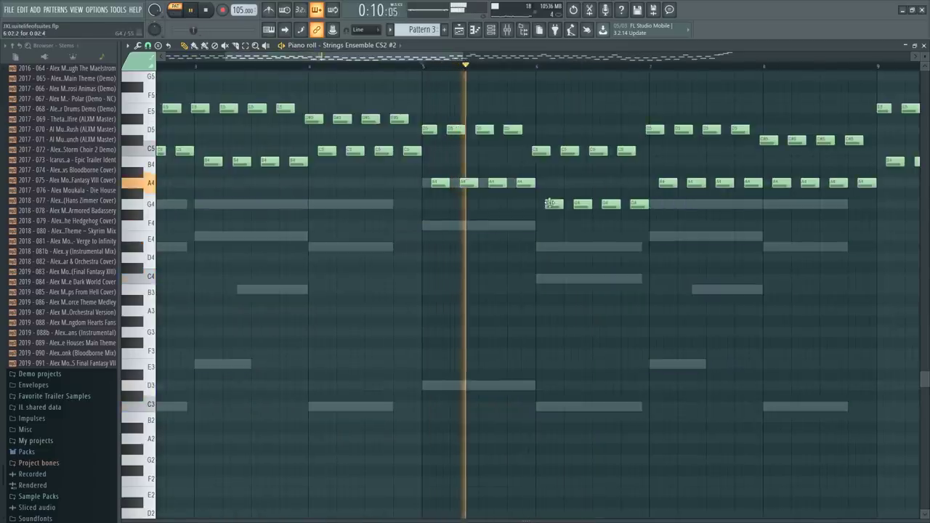
{"action": "double_click", "coordinate": [553, 247]}
{"action": "key", "text": "space"}
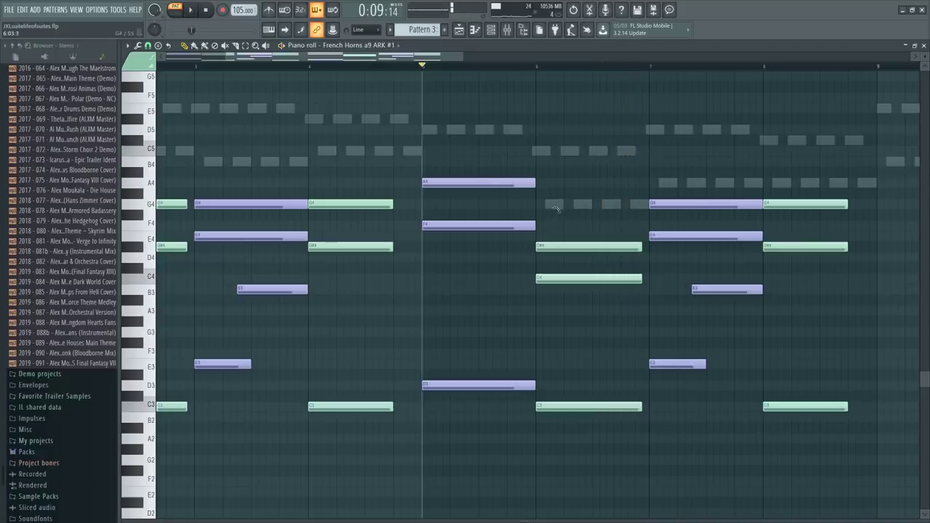
Try the first upper string note of bar 6 at C#5, undo it, and return to the French Horns notes
{"action": "double_click", "coordinate": [555, 207]}
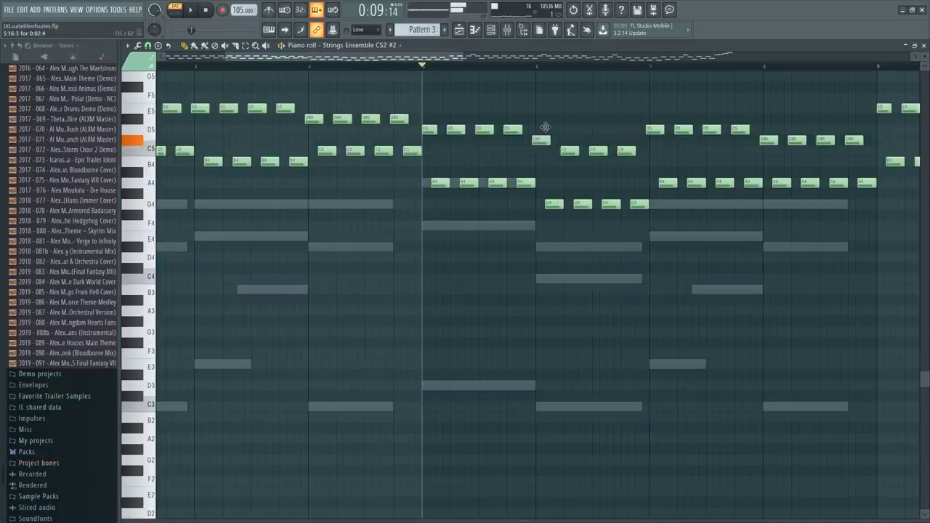
{"action": "left_click_drag", "start_coordinate": [545, 127], "coordinate": [546, 129]}
{"action": "key", "text": "ctrl+z"}
{"action": "left_click_drag", "start_coordinate": [545, 201], "coordinate": [643, 225]}
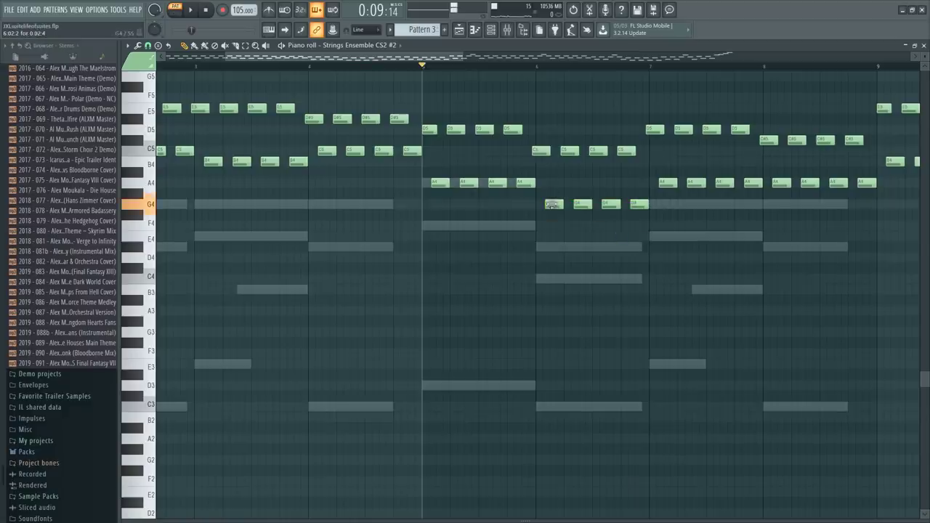
{"action": "double_click", "coordinate": [563, 250]}
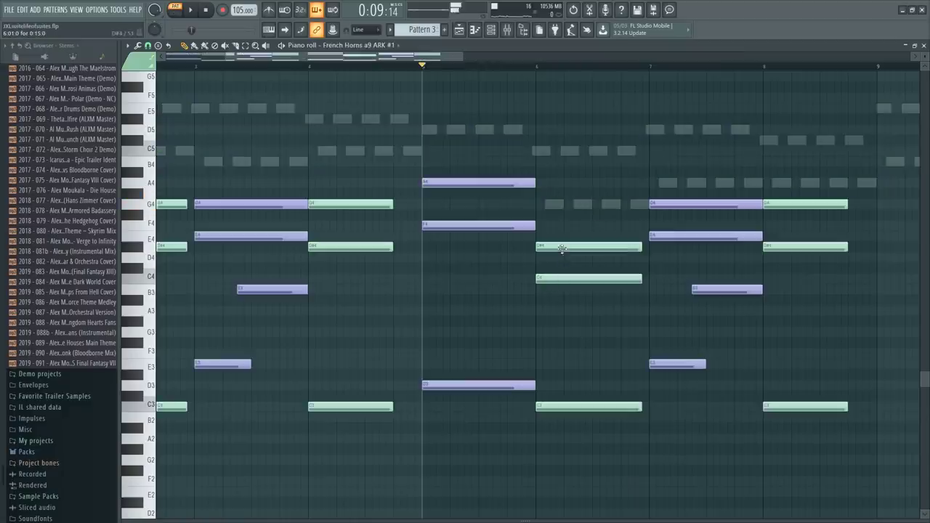
Add G4 to the bar 6 horn chord and play it from just before bar 6 into bar 7
{"action": "left_click_drag", "start_coordinate": [544, 215], "coordinate": [539, 195]}
{"action": "left_click", "coordinate": [529, 67]}
{"action": "key", "text": "space"}
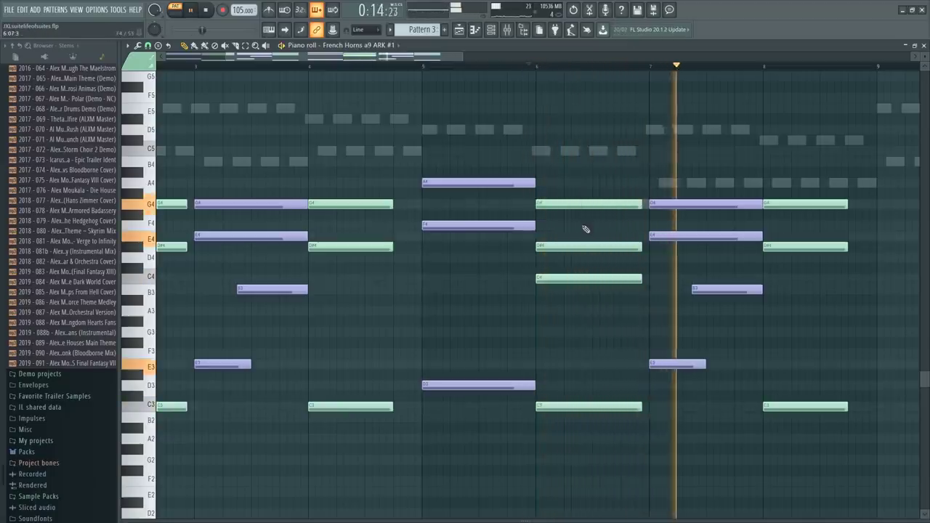
{"action": "key", "text": "space"}
Change the bar 7 horn notes to A4, F4 and D3, and lower the bar's late-entering B3 note to A3
{"action": "mouse_move", "coordinate": [672, 197]}
{"action": "left_mouse_down"}
{"action": "mouse_move", "coordinate": [665, 157]}
{"action": "mouse_move", "coordinate": [663, 189]}
{"action": "left_mouse_up"}
{"action": "left_click_drag", "start_coordinate": [667, 236], "coordinate": [666, 226]}
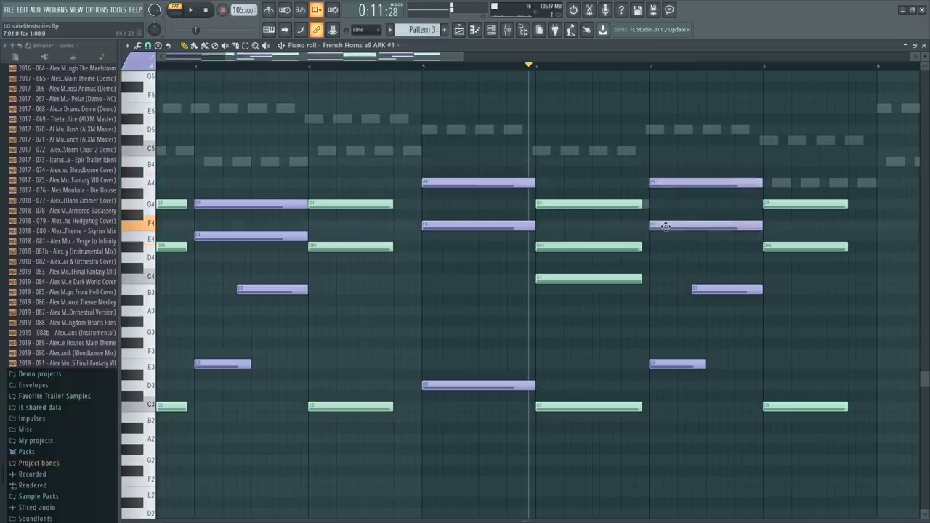
{"action": "scroll", "coordinate": [671, 244], "scroll_direction": "down", "scroll_amount": 3}
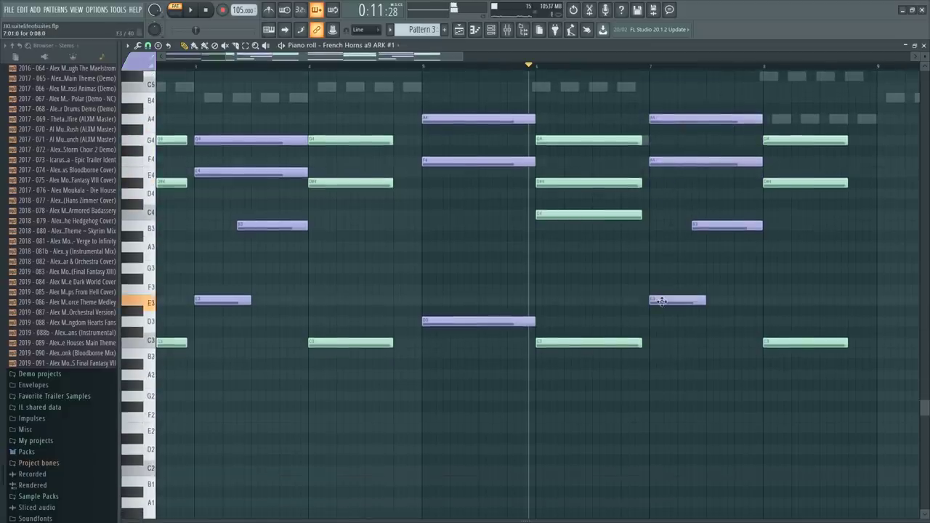
{"action": "left_click_drag", "start_coordinate": [661, 302], "coordinate": [659, 326]}
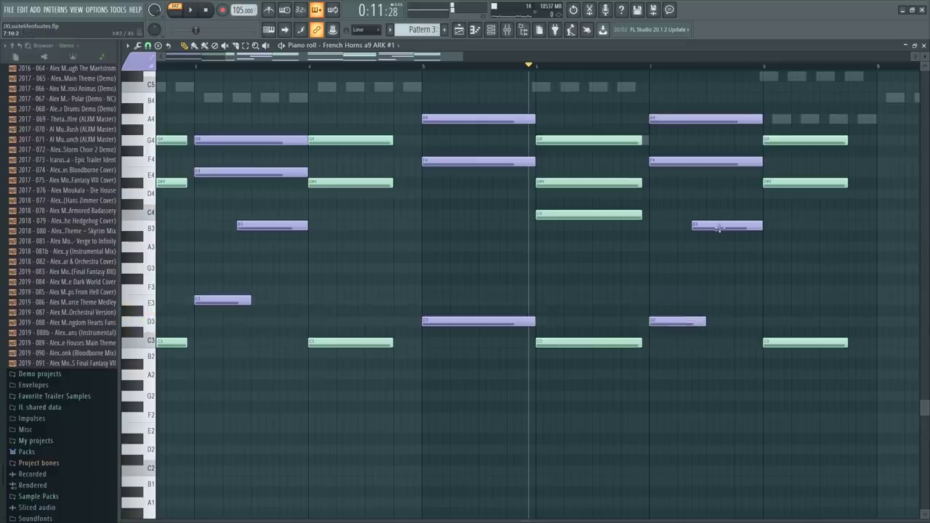
{"action": "left_click_drag", "start_coordinate": [720, 227], "coordinate": [721, 255]}
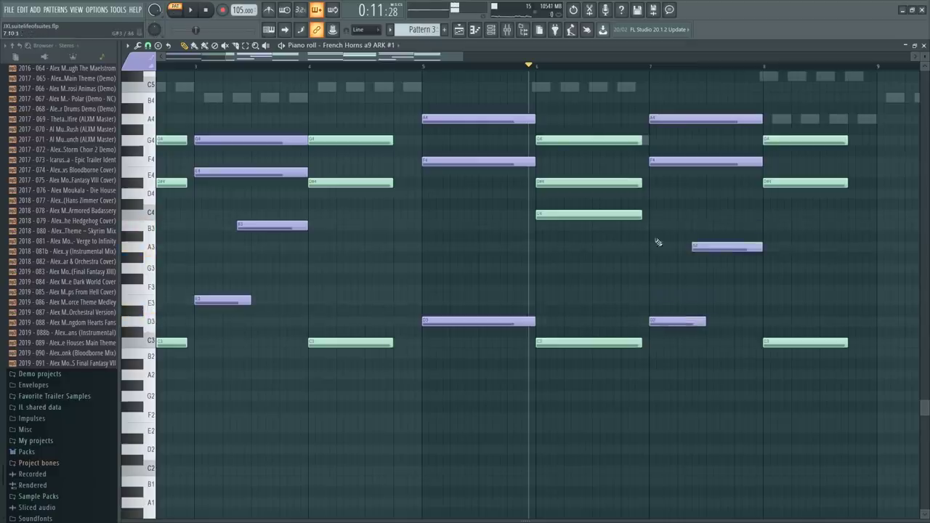
Remove C4 from the bar 6 horn chord, and play bars 6 and 7 from just before bar 6
{"action": "right_click", "coordinate": [591, 214]}
{"action": "key", "text": "space"}
{"action": "scroll", "coordinate": [594, 213], "scroll_direction": "down", "scroll_amount": 2}
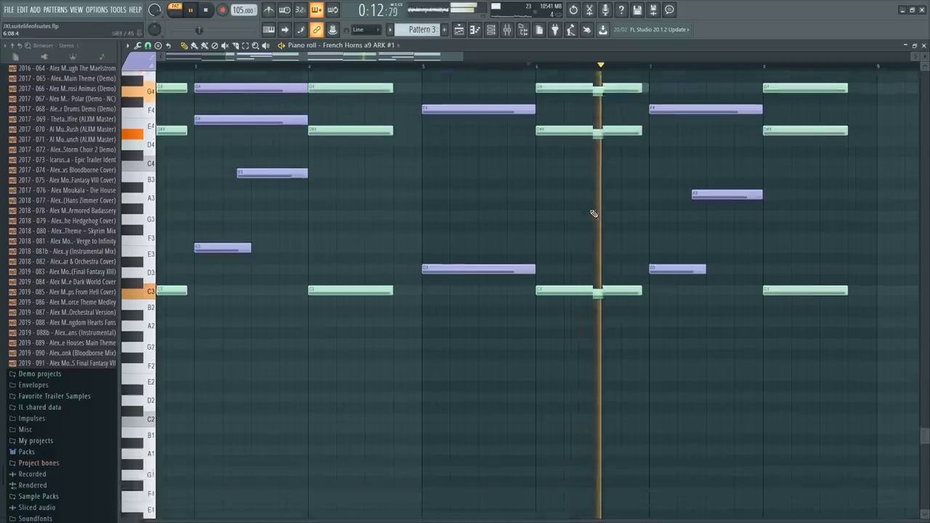
{"action": "scroll", "coordinate": [591, 212], "scroll_direction": "up", "scroll_amount": 3}
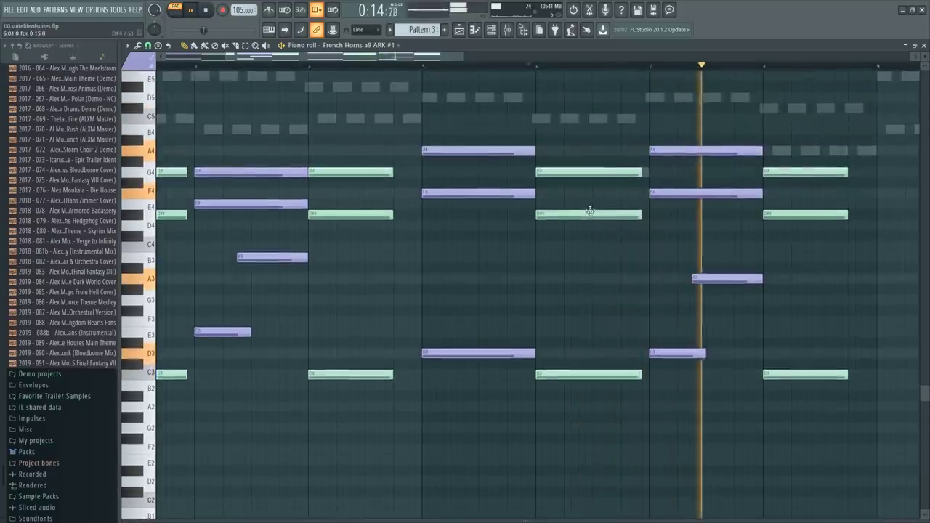
Replace the bar 8 horn chord with a copy of the bar 6 chord
{"action": "key", "text": "space"}
{"action": "left_click_drag", "start_coordinate": [829, 156], "coordinate": [824, 395]}
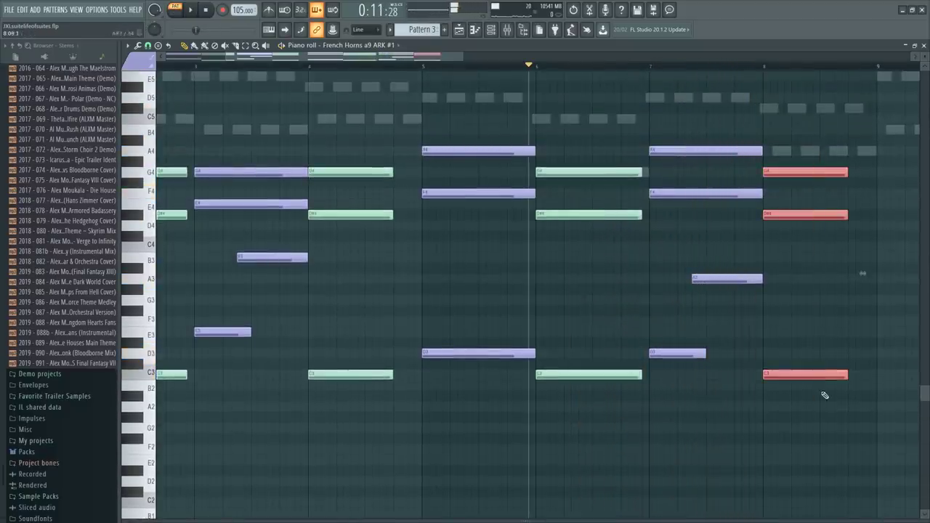
{"action": "key", "text": "Delete"}
{"action": "scroll", "coordinate": [686, 67], "scroll_direction": "down", "scroll_amount": 2}
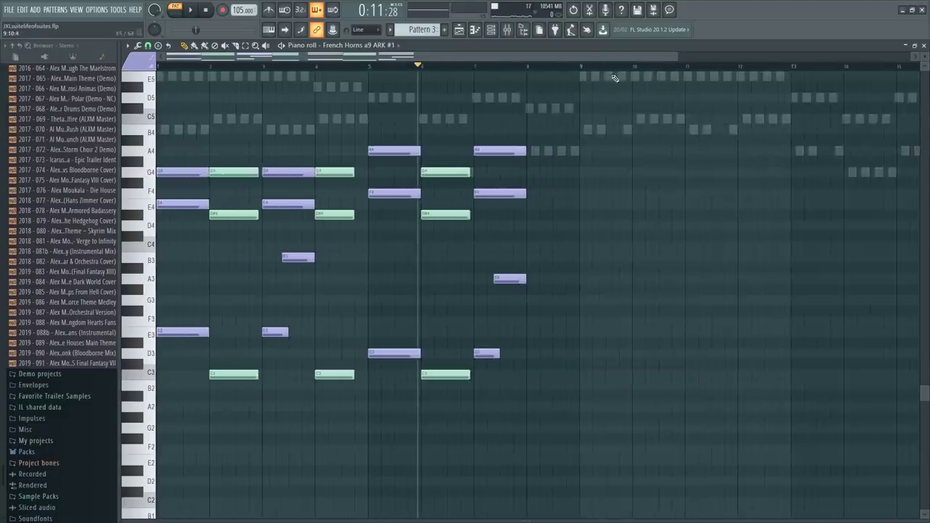
{"action": "scroll", "coordinate": [616, 77], "scroll_direction": "up", "scroll_amount": 1}
{"action": "left_click_drag", "start_coordinate": [327, 125], "coordinate": [302, 367]}
{"action": "key", "text": "ctrl+b"}
{"action": "key", "text": "ctrl+z"}
{"action": "left_click_drag", "start_coordinate": [363, 157], "coordinate": [343, 395]}
{"action": "key", "text": "ctrl+b"}
{"action": "left_click_drag", "start_coordinate": [405, 212], "coordinate": [509, 212]}
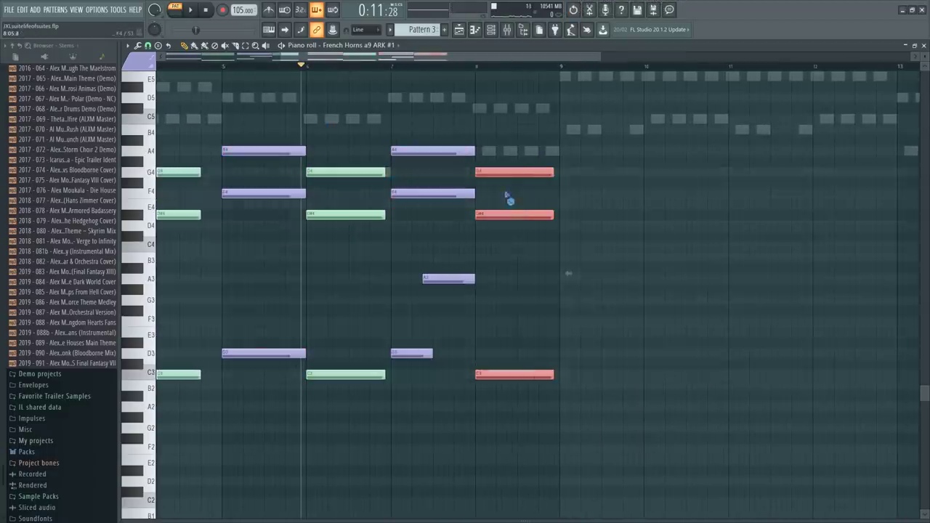
Try adding a C5 on top of the bar 8 horn chord, matching the chord's length
{"action": "left_click", "coordinate": [507, 199], "text": "ctrl"}
{"action": "mouse_move", "coordinate": [482, 129]}
{"action": "left_mouse_down"}
{"action": "mouse_move", "coordinate": [475, 136]}
{"action": "mouse_move", "coordinate": [490, 132]}
{"action": "left_mouse_up"}
{"action": "left_click_drag", "start_coordinate": [489, 172], "coordinate": [473, 129]}
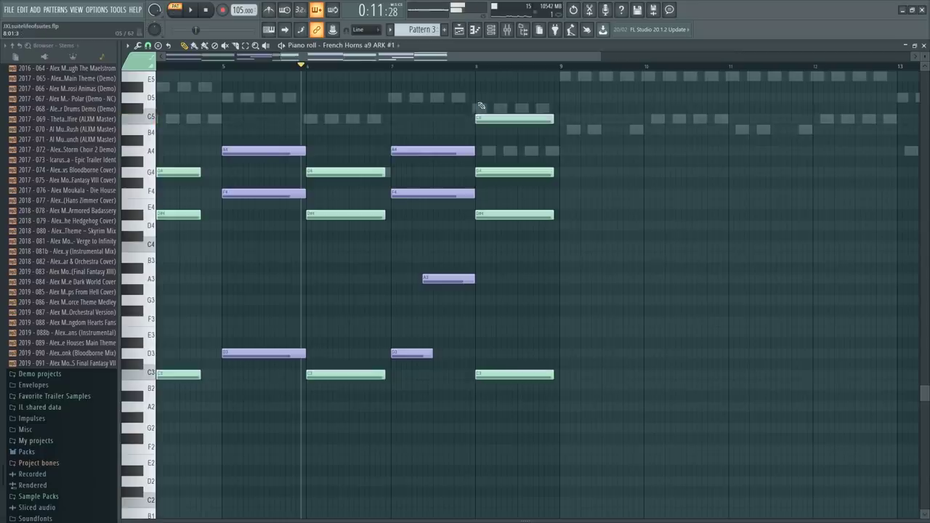
Lower the four upper string notes of bar 8 to C5, and return to the French Horns notes
{"action": "double_click", "coordinate": [479, 108]}
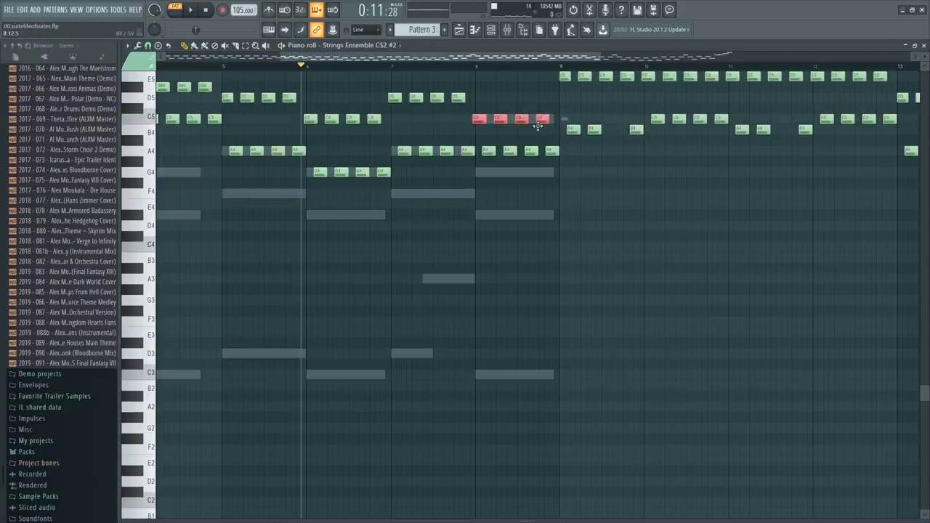
{"action": "double_click", "coordinate": [514, 120]}
{"action": "scroll", "coordinate": [482, 145], "scroll_direction": "down", "scroll_amount": 3}
{"action": "scroll", "coordinate": [494, 218], "scroll_direction": "up", "scroll_amount": 1}
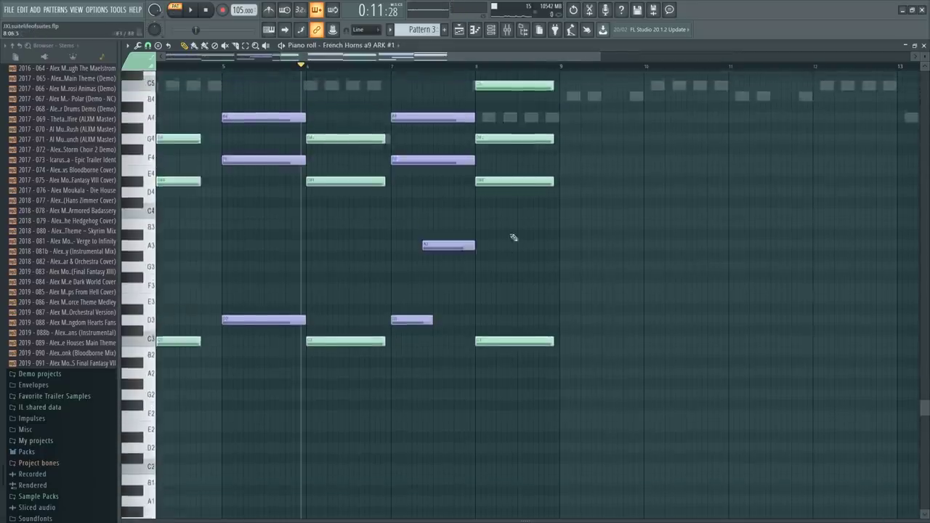
{"action": "scroll", "coordinate": [517, 372], "scroll_direction": "up", "scroll_amount": 3}
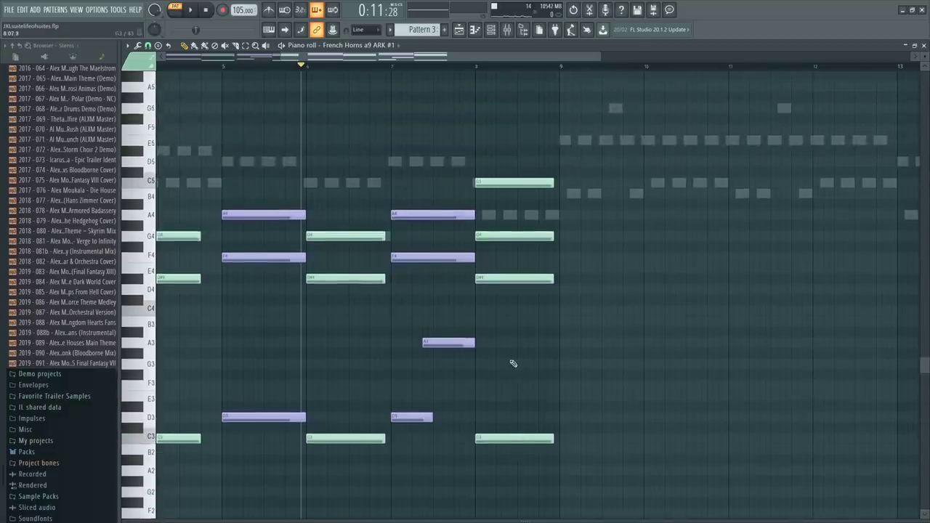
{"action": "scroll", "coordinate": [482, 339], "scroll_direction": "down", "scroll_amount": 1}
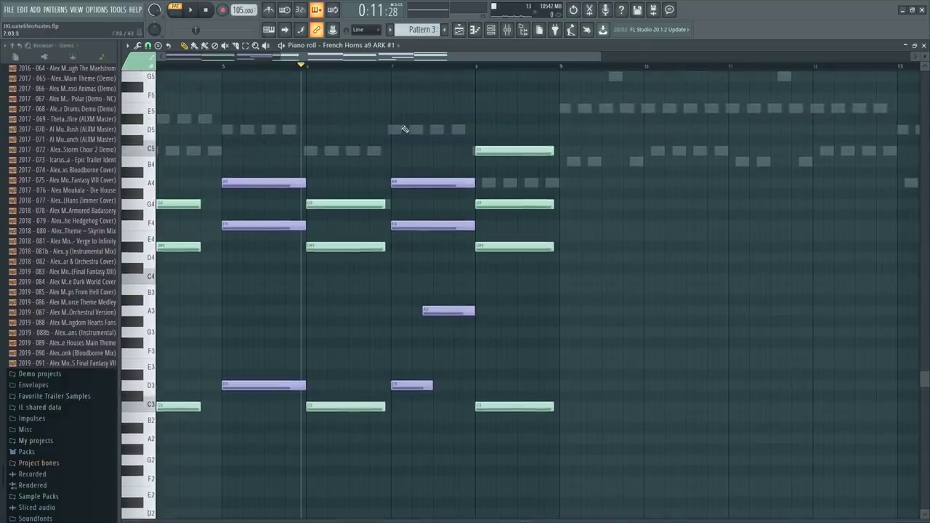
Play from the start of bar 7, try the bar 8 horn chord without its D#4, and undo the removal
{"action": "left_click", "coordinate": [393, 69]}
{"action": "key", "text": "space"}
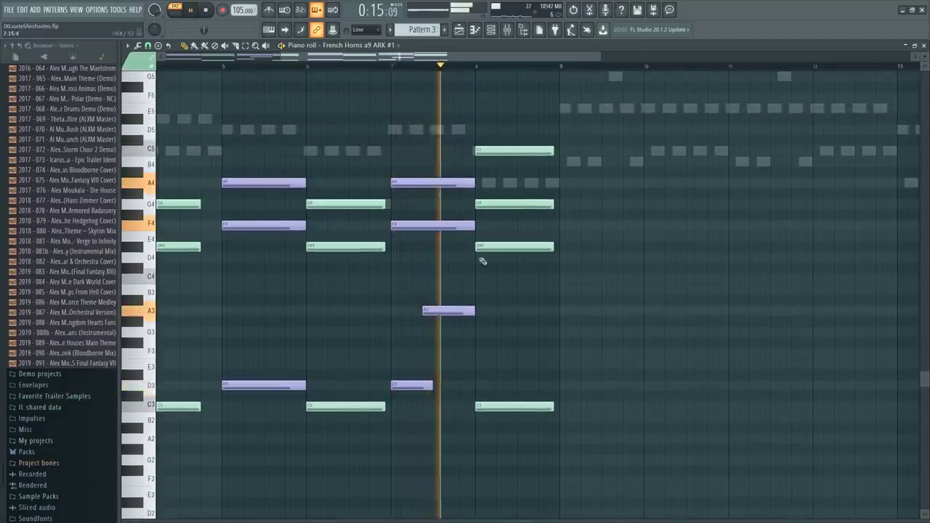
{"action": "right_click", "coordinate": [515, 247]}
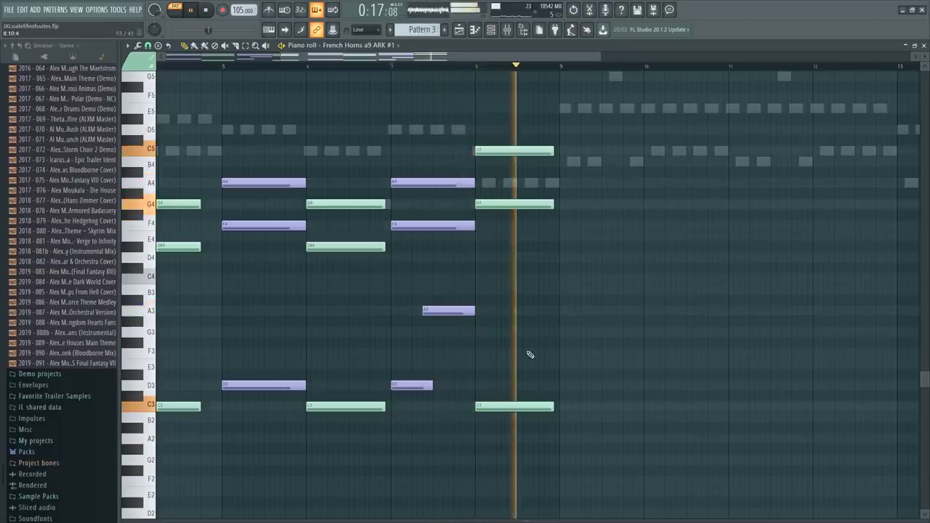
{"action": "key", "text": "space"}
{"action": "key", "text": "ctrl+z"}
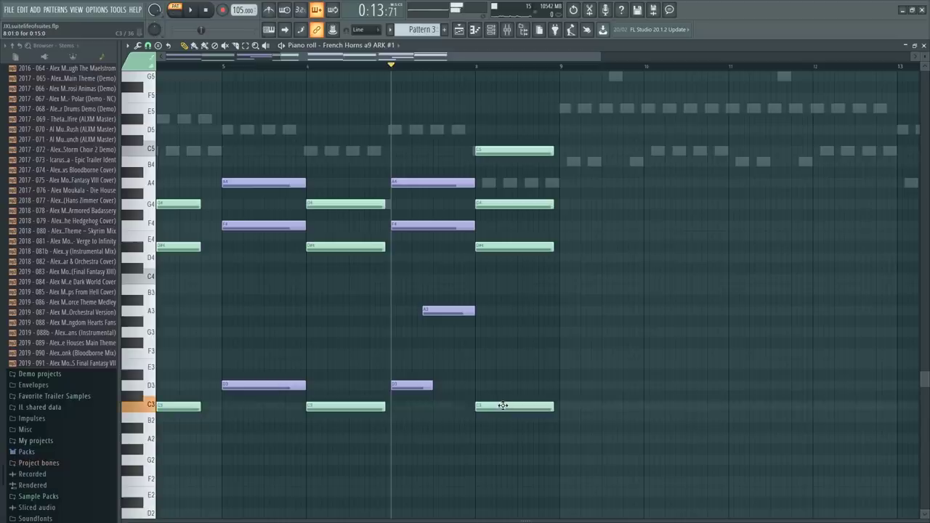
Play from bar 7 again and remove the C5 from the bar 8 horn chord
{"action": "mouse_move", "coordinate": [503, 405]}
{"action": "left_mouse_down"}
{"action": "mouse_move", "coordinate": [514, 333]}
{"action": "mouse_move", "coordinate": [497, 413]}
{"action": "left_mouse_up"}
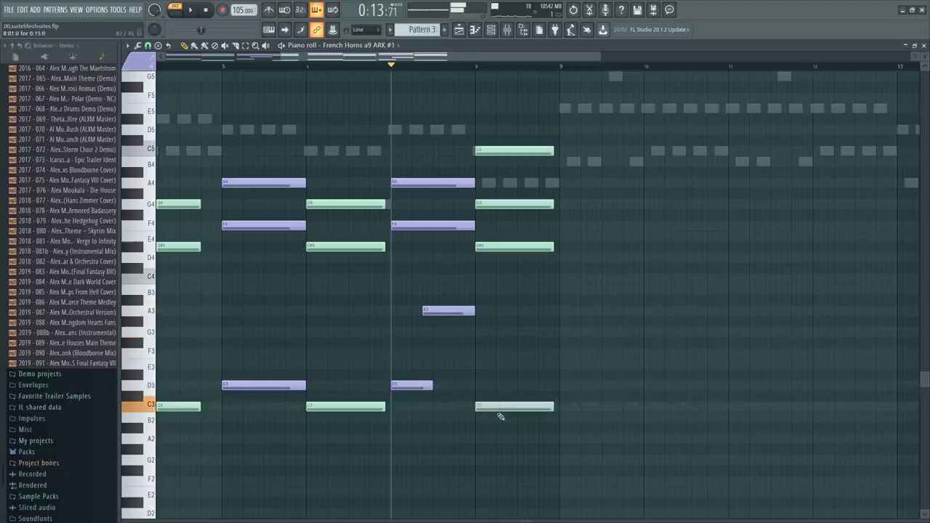
{"action": "key", "text": "space"}
{"action": "right_click", "coordinate": [499, 152]}
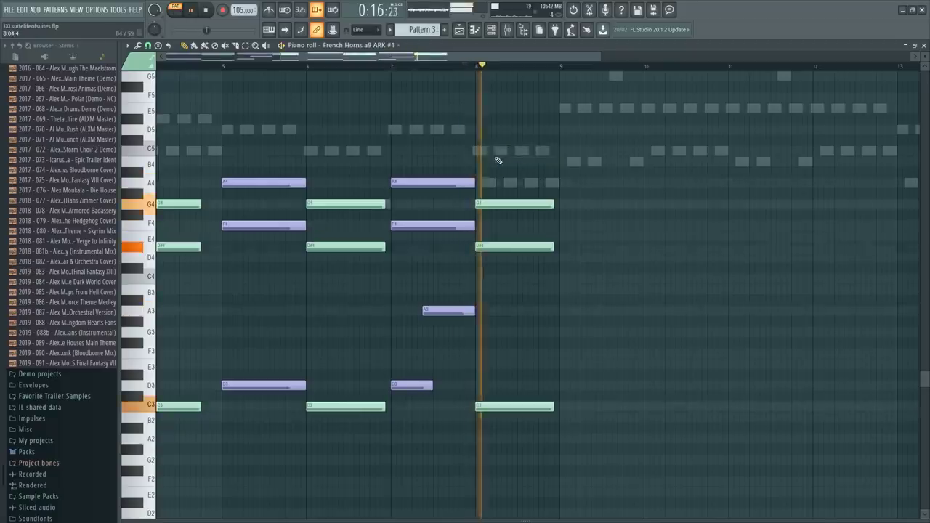
Move the four A4 string notes in bar 8 down to G4 and play the passage
{"action": "key", "text": "space"}
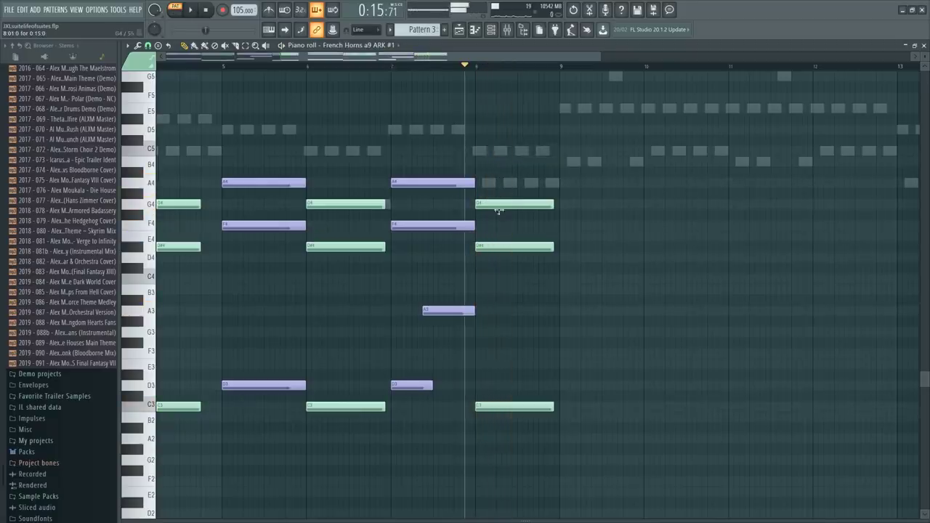
{"action": "mouse_move", "coordinate": [496, 246]}
{"action": "left_mouse_down"}
{"action": "mouse_move", "coordinate": [497, 268]}
{"action": "mouse_move", "coordinate": [497, 245]}
{"action": "left_mouse_up"}
{"action": "double_click", "coordinate": [490, 182]}
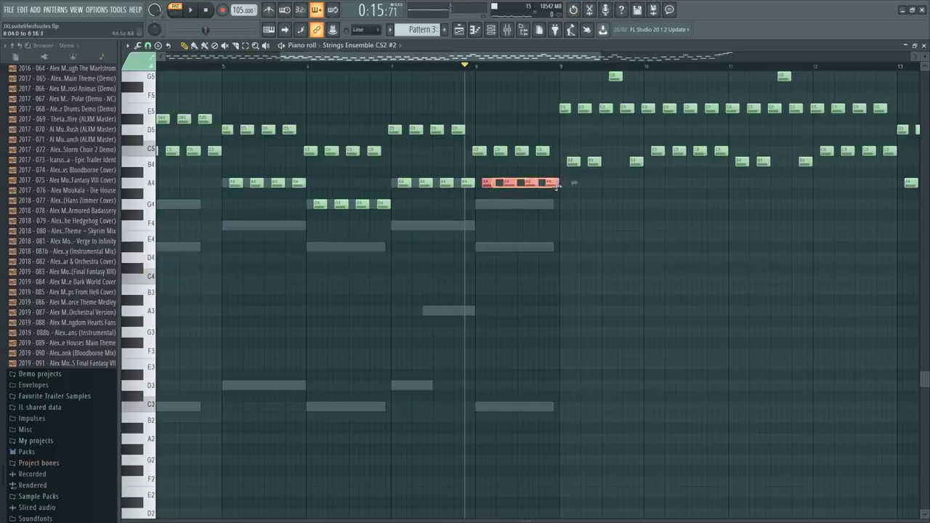
{"action": "left_click_drag", "start_coordinate": [552, 210], "coordinate": [552, 207]}
{"action": "key", "text": "space"}
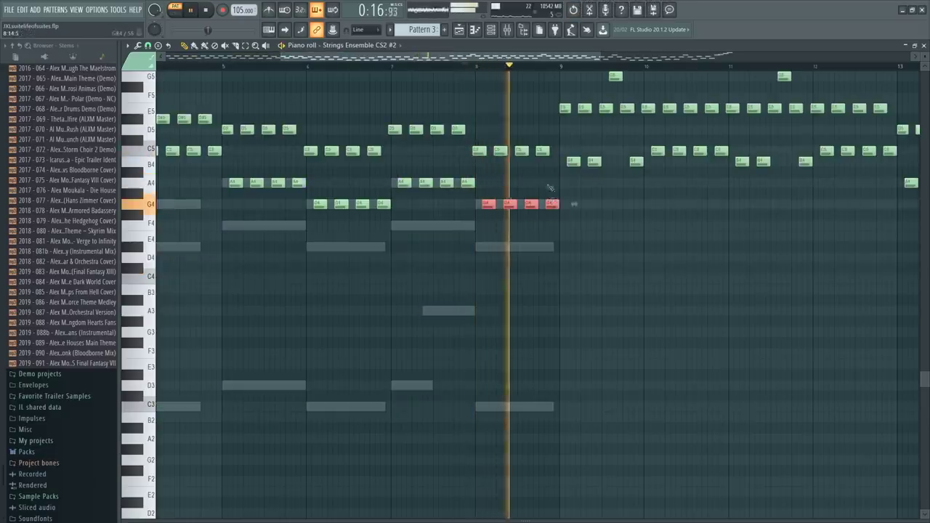
Undo the last pitch move of the bar 8 string notes and play the pattern from bar 6
{"action": "key", "text": "ctrl+d"}
{"action": "key", "text": "ctrl+alt+z"}
{"action": "key", "text": "ctrl+alt+z"}
{"action": "left_click", "coordinate": [310, 66]}
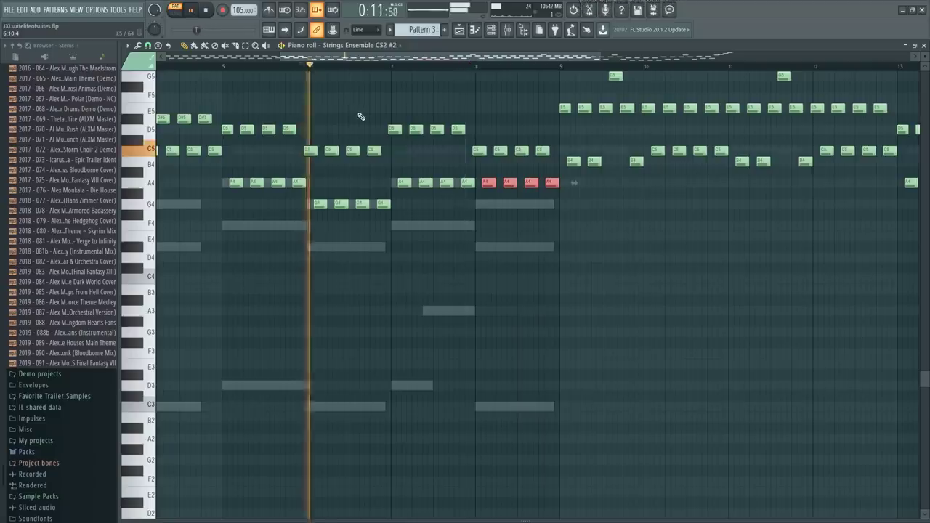
{"action": "key", "text": "ctrl+d"}
Stop playback and raise the four C5 string notes in bar 8 to C#5
{"action": "scroll", "coordinate": [465, 88], "scroll_direction": "up", "scroll_amount": 1}
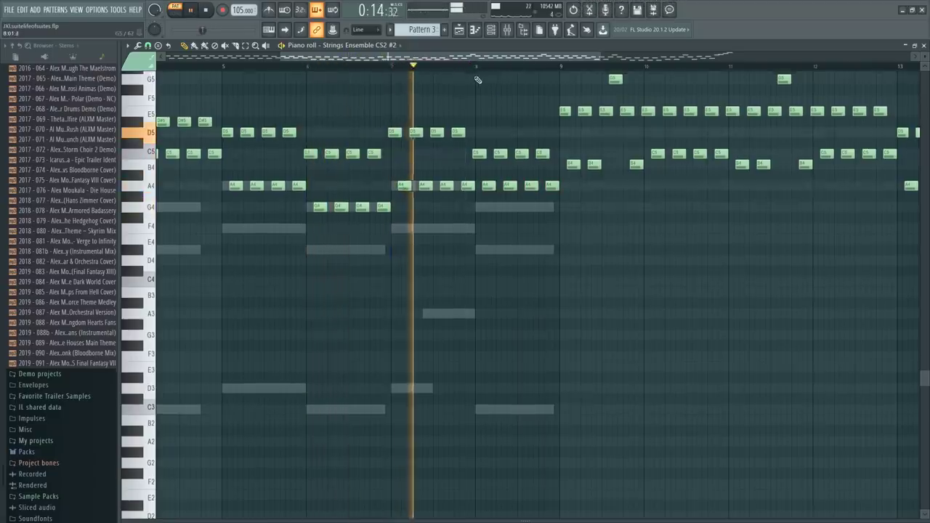
{"action": "scroll", "coordinate": [469, 73], "scroll_direction": "up", "scroll_amount": 3}
{"action": "key", "text": "space"}
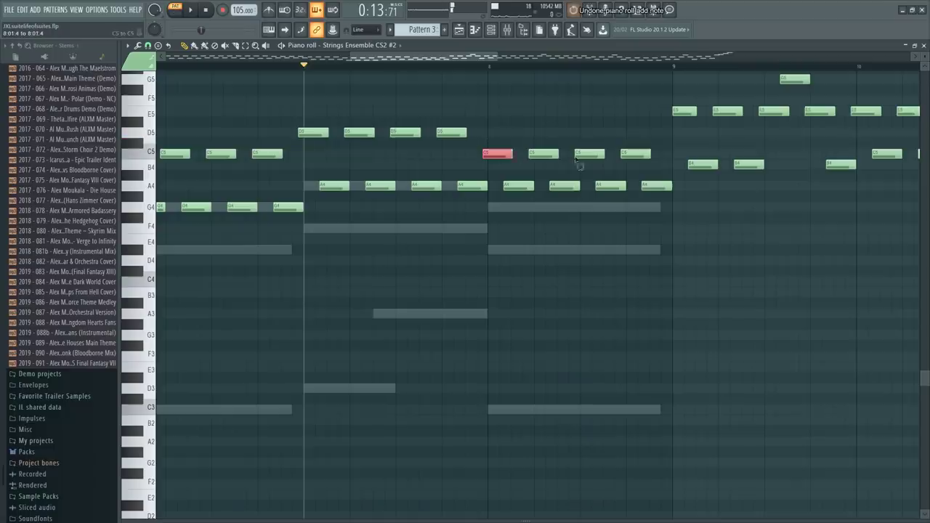
{"action": "left_click_drag", "start_coordinate": [496, 168], "coordinate": [626, 142], "text": "ctrl"}
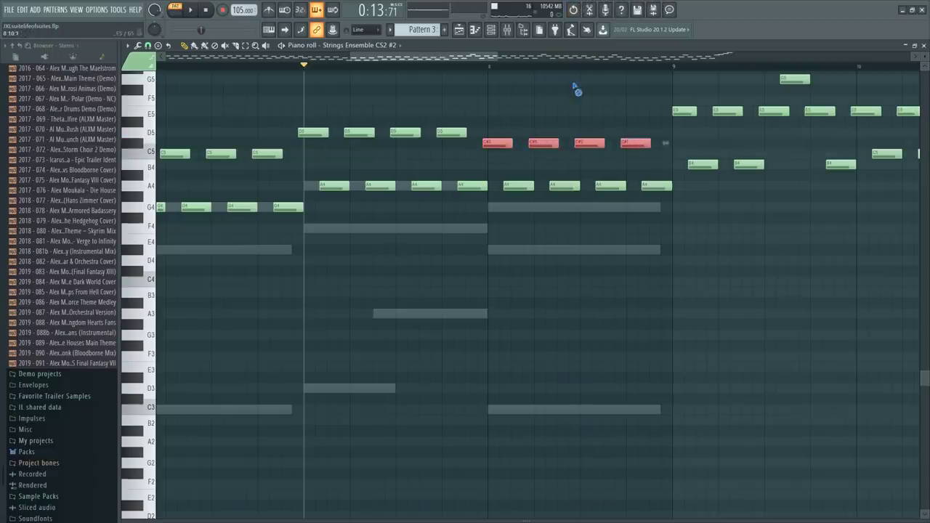
In the French Horns part, change the upper notes of the bar 8 chord to A4, E4 and C#4
{"action": "double_click", "coordinate": [510, 208]}
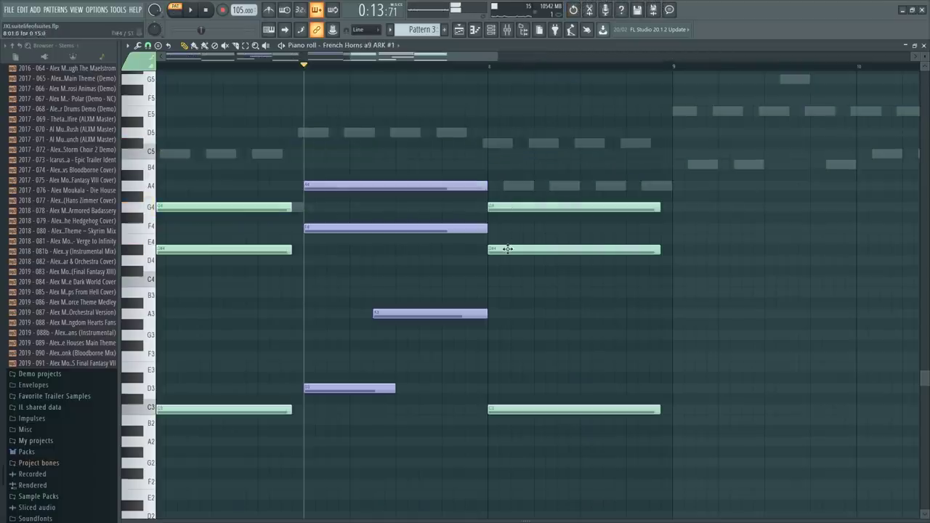
{"action": "left_click", "coordinate": [481, 65]}
{"action": "scroll", "coordinate": [478, 64], "scroll_direction": "down", "scroll_amount": 2}
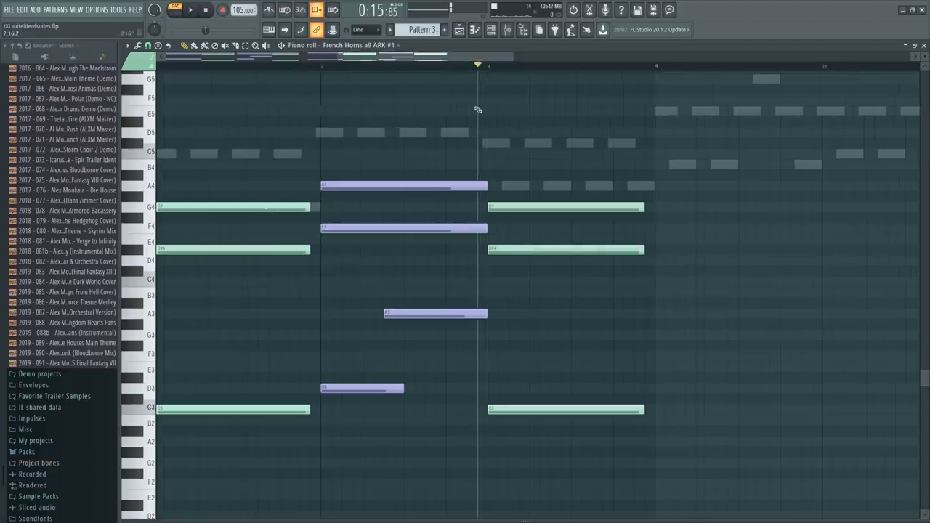
{"action": "left_click", "coordinate": [496, 146]}
{"action": "left_click", "coordinate": [491, 187]}
{"action": "left_click_drag", "start_coordinate": [502, 207], "coordinate": [497, 276]}
{"action": "right_click", "coordinate": [518, 143]}
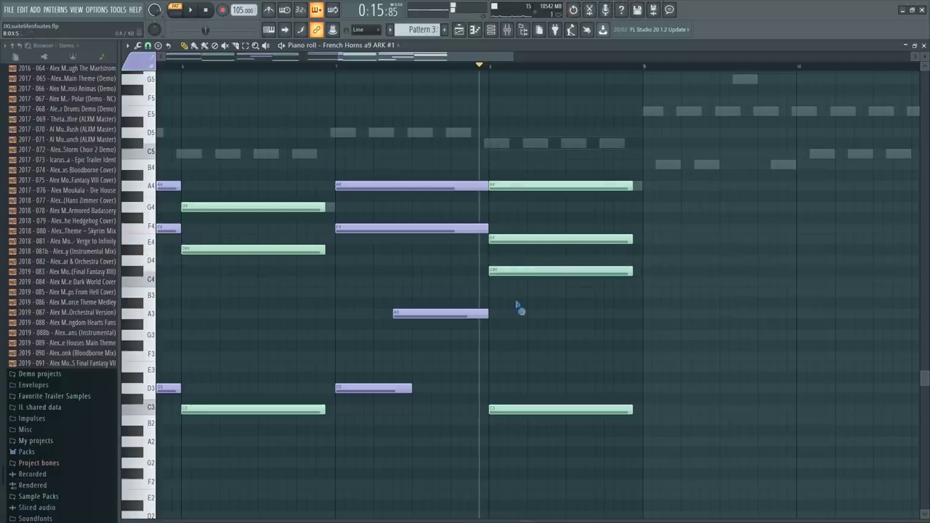
Delete the C#4 horn note in bar 8, raise the C3 bass note to C#3, and play the passage
{"action": "right_click", "coordinate": [517, 271]}
{"action": "key", "text": "space"}
{"action": "key", "text": "space"}
{"action": "mouse_move", "coordinate": [520, 406]}
{"action": "left_mouse_down"}
{"action": "mouse_move", "coordinate": [517, 375]}
{"action": "mouse_move", "coordinate": [516, 398]}
{"action": "left_mouse_up"}
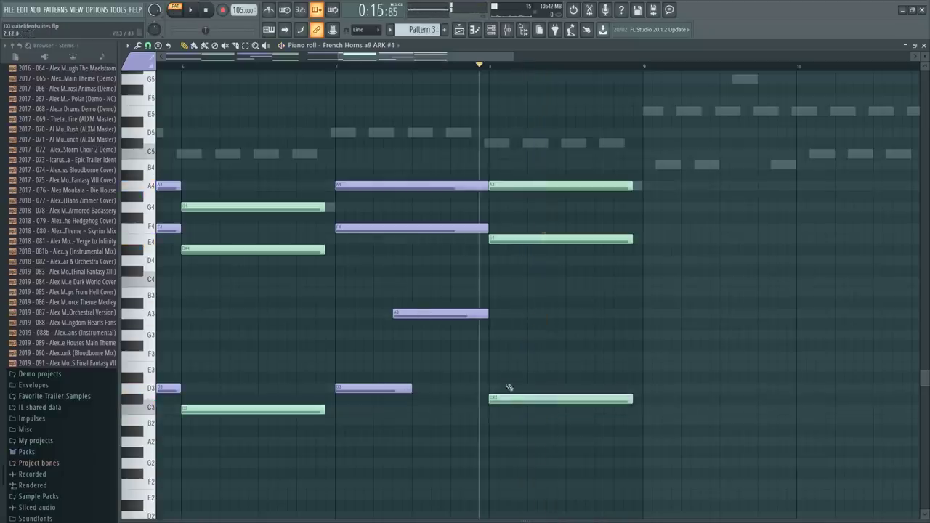
{"action": "key", "text": "space"}
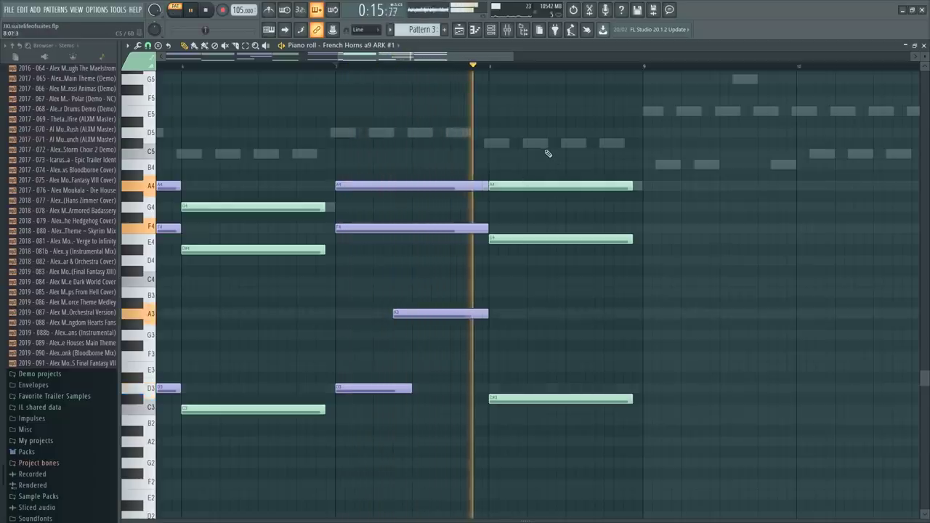
Shorten the C#3 horn note in bar 8, add an E3 note after it, and give the E3 the pink colour group
{"action": "key", "text": "space"}
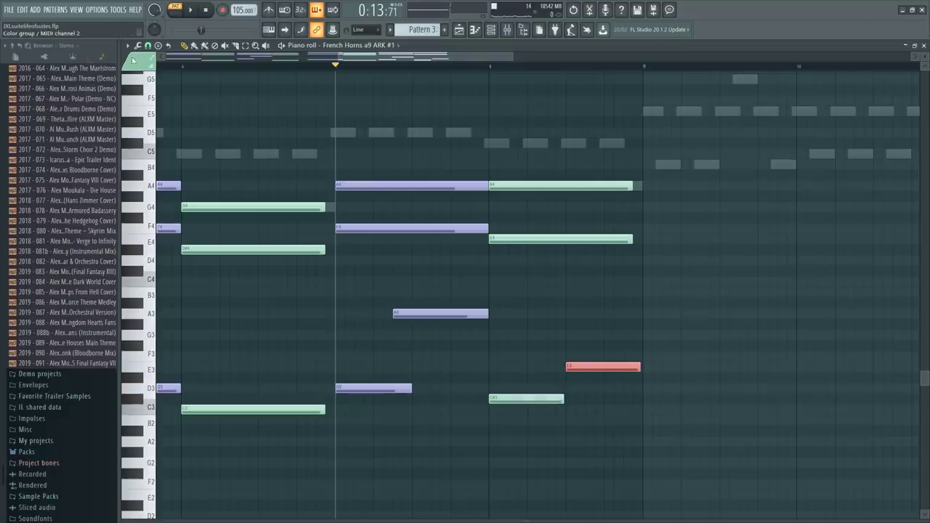
{"action": "left_click", "coordinate": [133, 61]}
{"action": "left_click", "coordinate": [165, 120]}
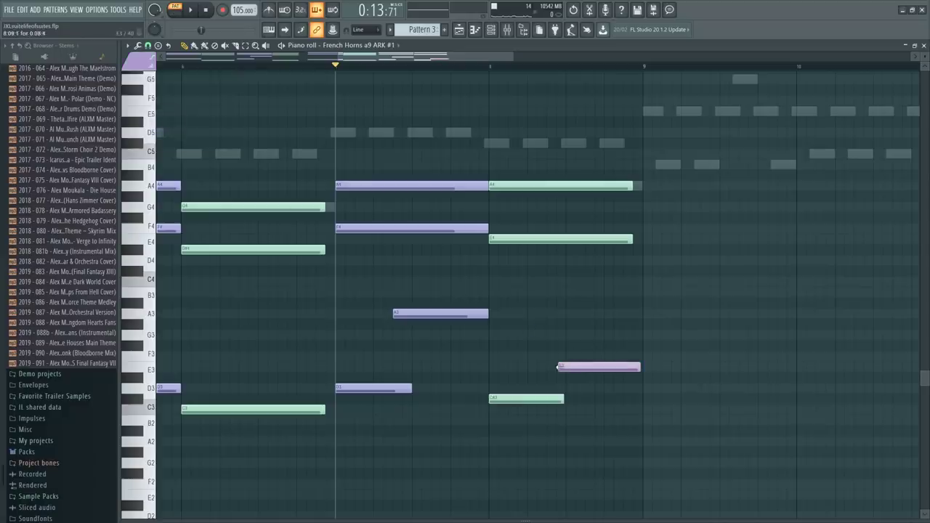
In the Strings Ensemble part, lower the last two C#5 notes of bar 8 to C5 and play the passage
{"action": "right_click", "coordinate": [641, 191]}
{"action": "left_click_drag", "start_coordinate": [604, 187], "coordinate": [611, 144]}
{"action": "key", "text": "space"}
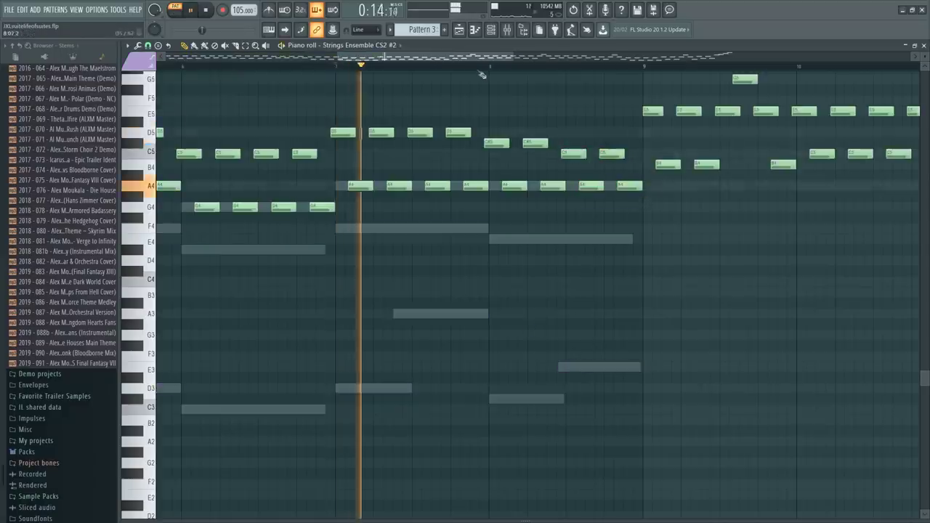
Lower the last two A4 string notes in bar 8 to G4 and play the end of the bar
{"action": "left_click_drag", "start_coordinate": [574, 183], "coordinate": [626, 208]}
{"action": "left_click", "coordinate": [654, 220], "text": "ctrl"}
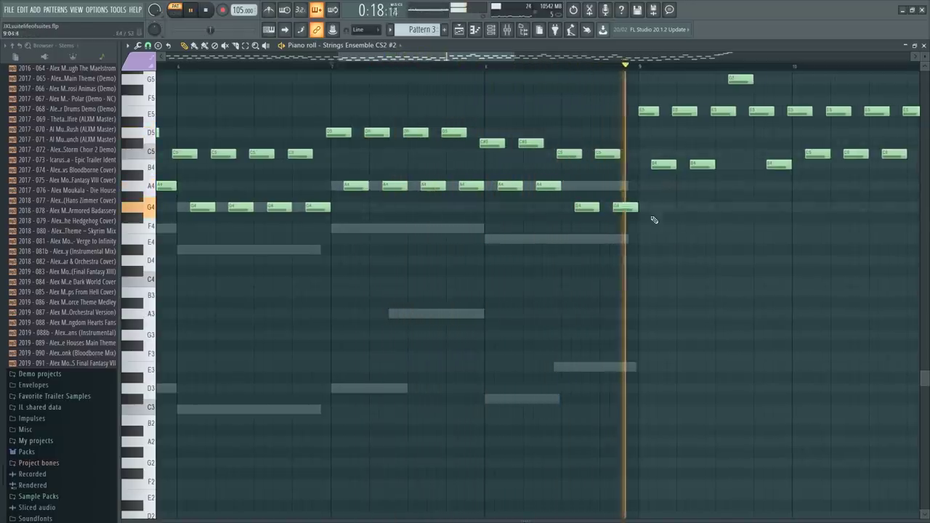
{"action": "key", "text": "space"}
{"action": "left_click", "coordinate": [554, 66]}
{"action": "key", "text": "space"}
{"action": "key", "text": "space"}
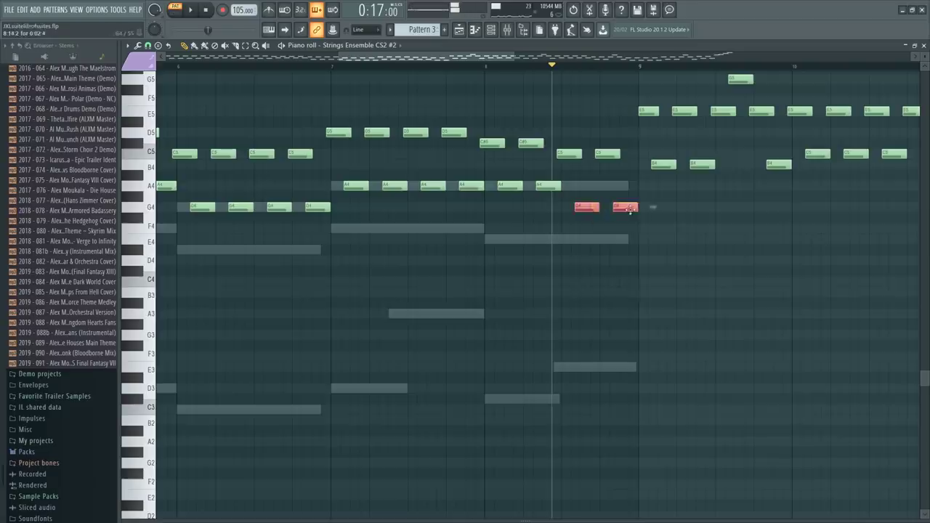
Return the last two lower string notes of bar 8 to A4 and play from the end of bar 7
{"action": "left_click", "coordinate": [468, 66]}
{"action": "key", "text": "space"}
{"action": "left_click", "coordinate": [571, 124], "text": "ctrl"}
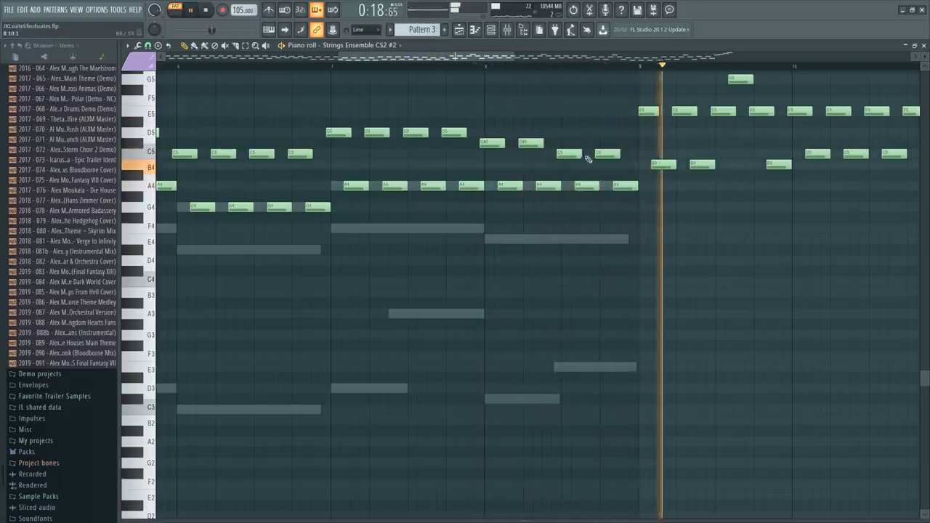
Change the last two string notes of bar 8 to C#5 and E5, and play bar 8
{"action": "key", "text": "space"}
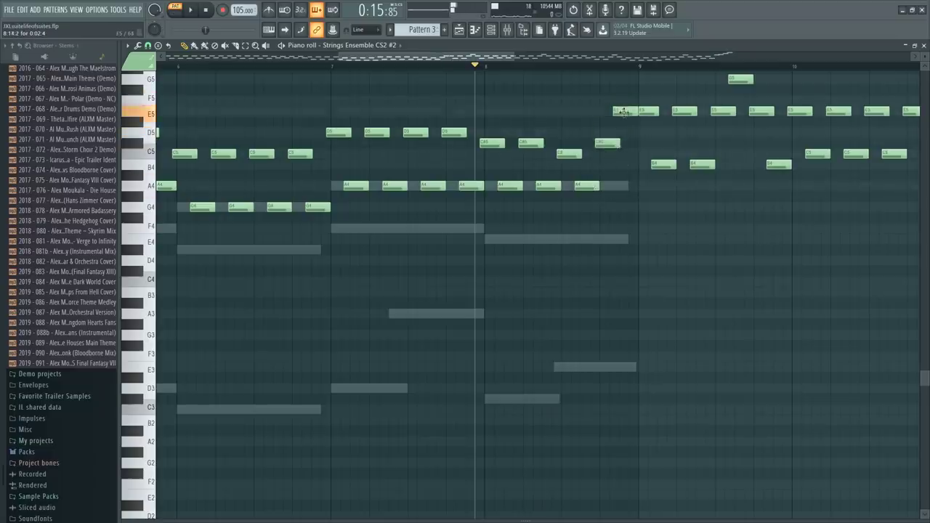
{"action": "scroll", "coordinate": [639, 161], "scroll_direction": "up", "scroll_amount": 3}
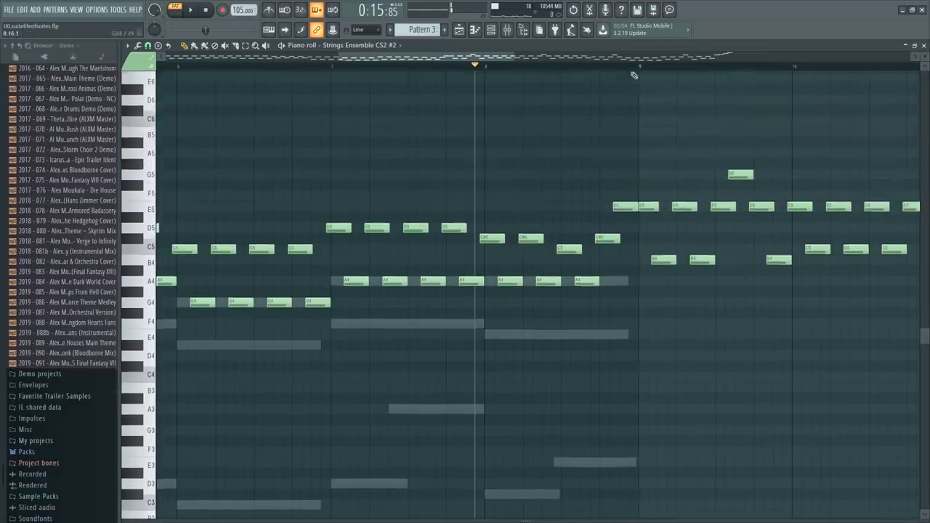
{"action": "left_click", "coordinate": [638, 66]}
{"action": "key", "text": "space"}
{"action": "key", "text": "Page_Down"}
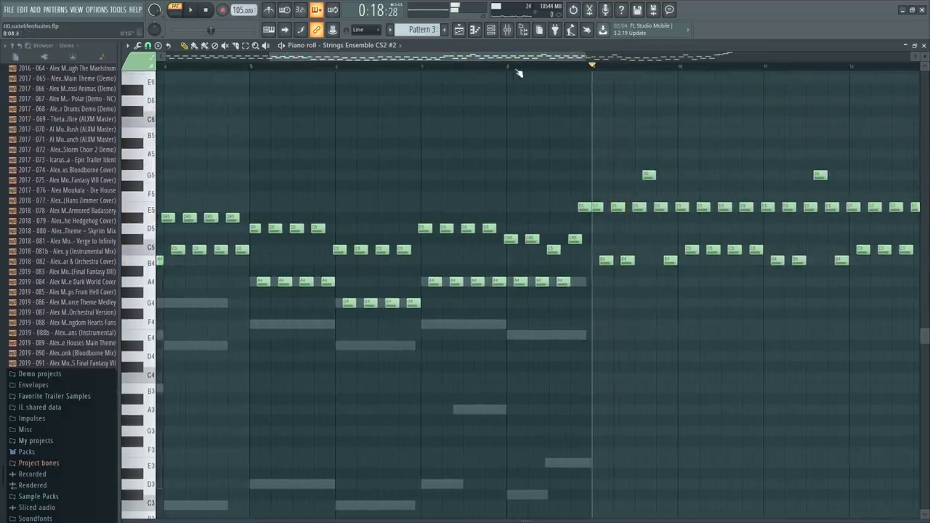
{"action": "left_click", "coordinate": [507, 67]}
{"action": "key", "text": "space"}
Undo the last string note changes at the end of bar 8 and play the French Horns part from bar 6
{"action": "key", "text": "ctrl+z"}
{"action": "key", "text": "ctrl+z"}
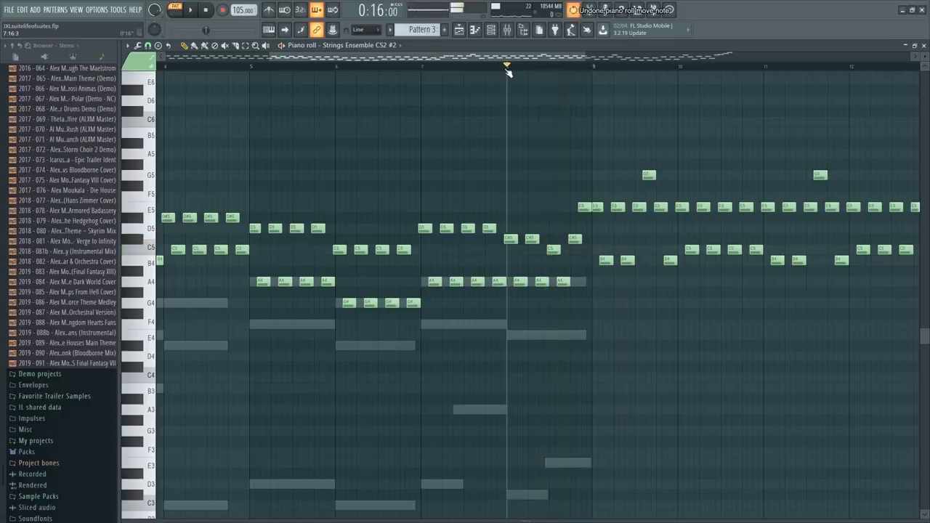
{"action": "double_click", "coordinate": [511, 336]}
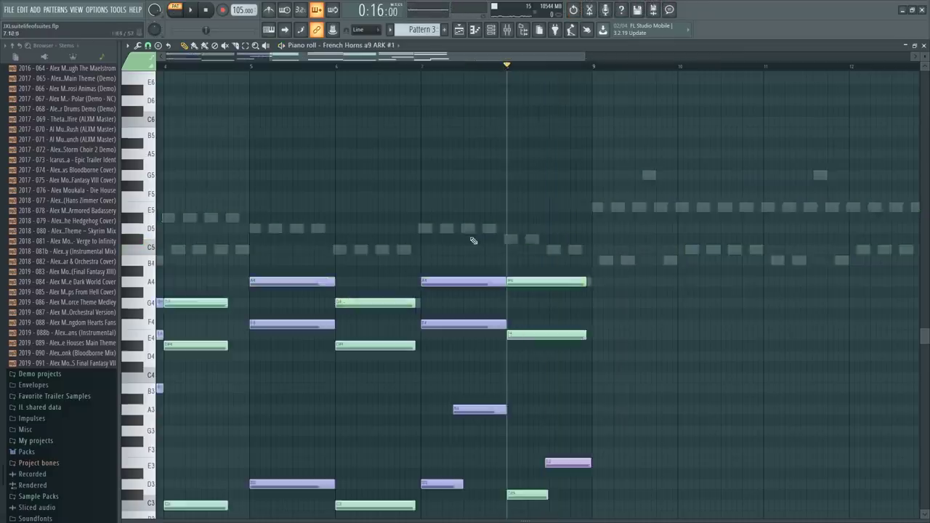
{"action": "scroll", "coordinate": [436, 182], "scroll_direction": "down", "scroll_amount": 3}
{"action": "left_click", "coordinate": [336, 68]}
{"action": "key", "text": "space"}
Replace the Strings Ensemble notes in bar 8 with a duplicate of the bar 6 string notes
{"action": "double_click", "coordinate": [361, 123]}
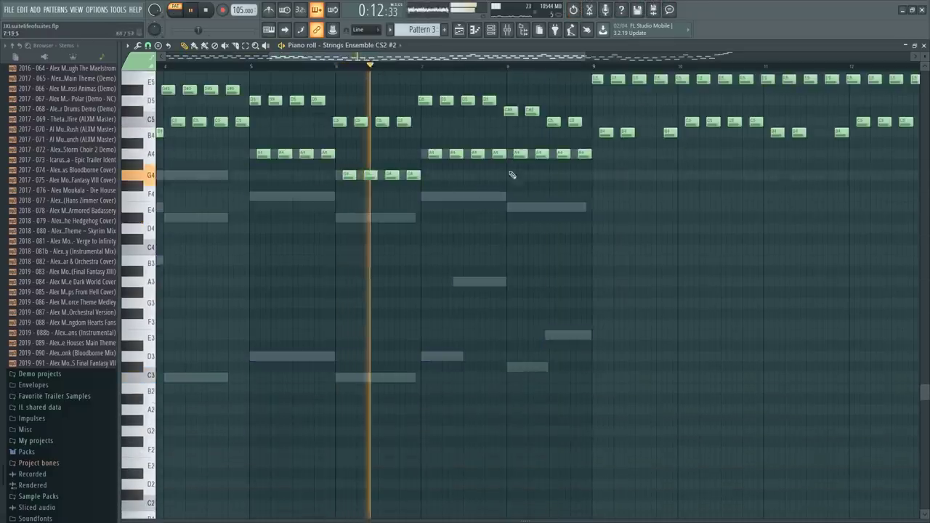
{"action": "left_click_drag", "start_coordinate": [507, 93], "coordinate": [586, 191]}
{"action": "key", "text": "Delete"}
{"action": "left_click_drag", "start_coordinate": [342, 108], "coordinate": [412, 187]}
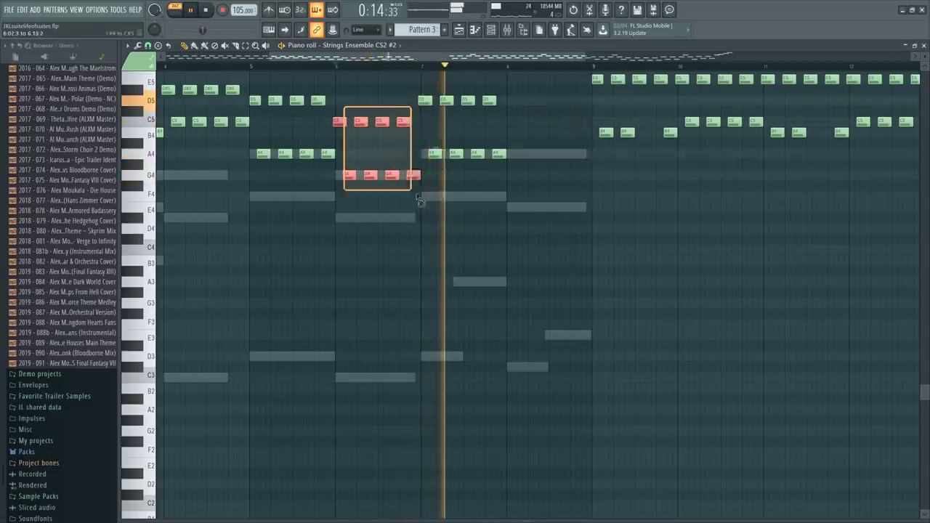
{"action": "key", "text": "ctrl+b"}
{"action": "key", "text": "space"}
{"action": "left_click_drag", "start_coordinate": [479, 177], "coordinate": [522, 180]}
Replace the French Horns notes in bar 8 with a duplicate of the bar 6 chord (G4, D#4, C3)
{"action": "double_click", "coordinate": [509, 208]}
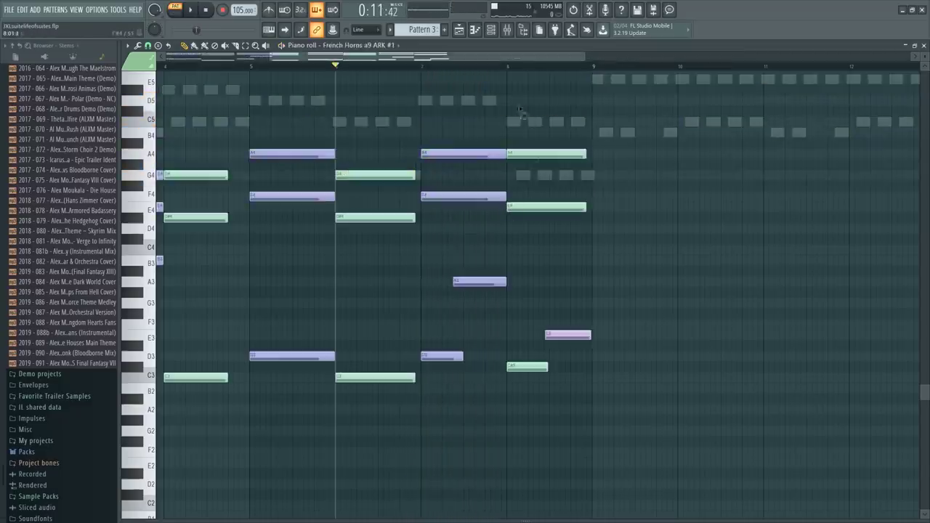
{"action": "left_click_drag", "start_coordinate": [520, 109], "coordinate": [636, 376]}
{"action": "key", "text": "Delete"}
{"action": "left_click_drag", "start_coordinate": [382, 158], "coordinate": [396, 382]}
{"action": "key", "text": "ctrl+b"}
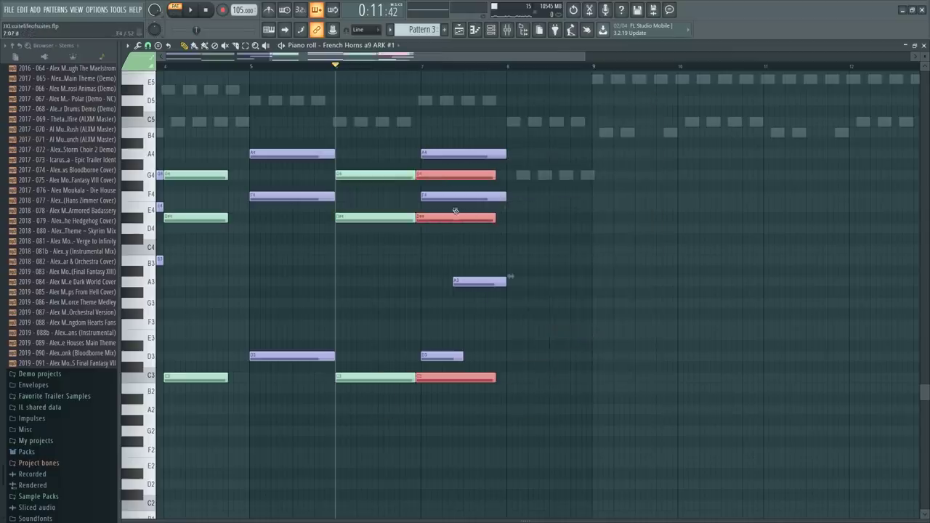
{"action": "left_click_drag", "start_coordinate": [455, 211], "coordinate": [529, 217]}
Play the passage from the end of bar 5 through bar 8 to check the replaced chords
{"action": "scroll", "coordinate": [636, 217], "scroll_direction": "down", "scroll_amount": 3}
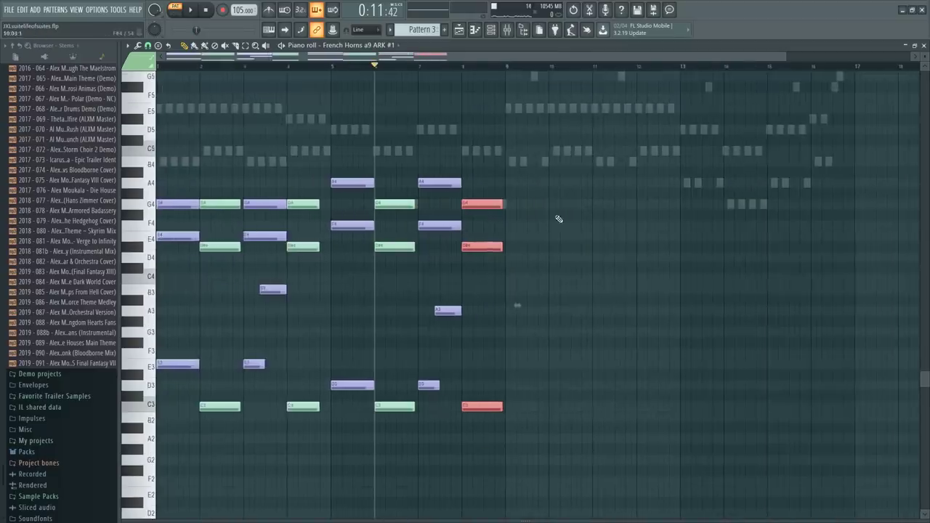
{"action": "left_click_drag", "start_coordinate": [304, 67], "coordinate": [232, 80]}
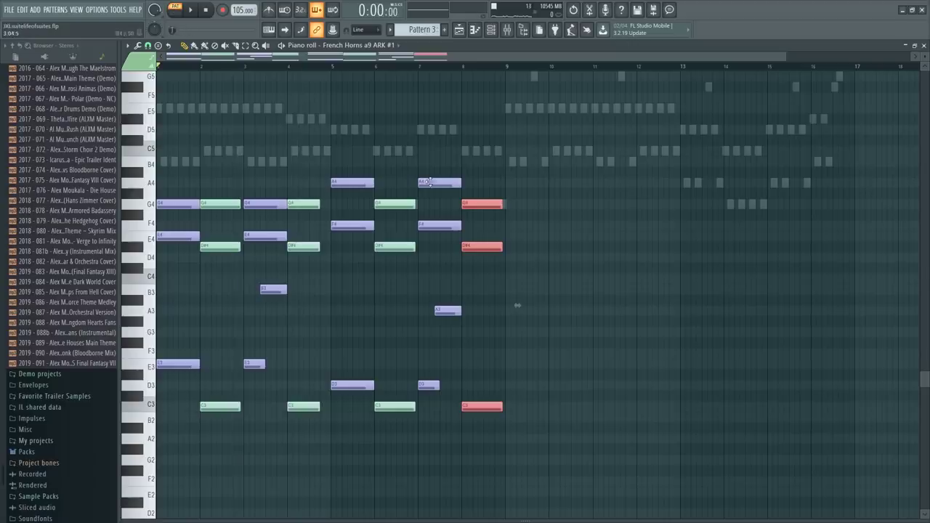
{"action": "scroll", "coordinate": [371, 67], "scroll_direction": "up", "scroll_amount": 3, "text": "ctrl"}
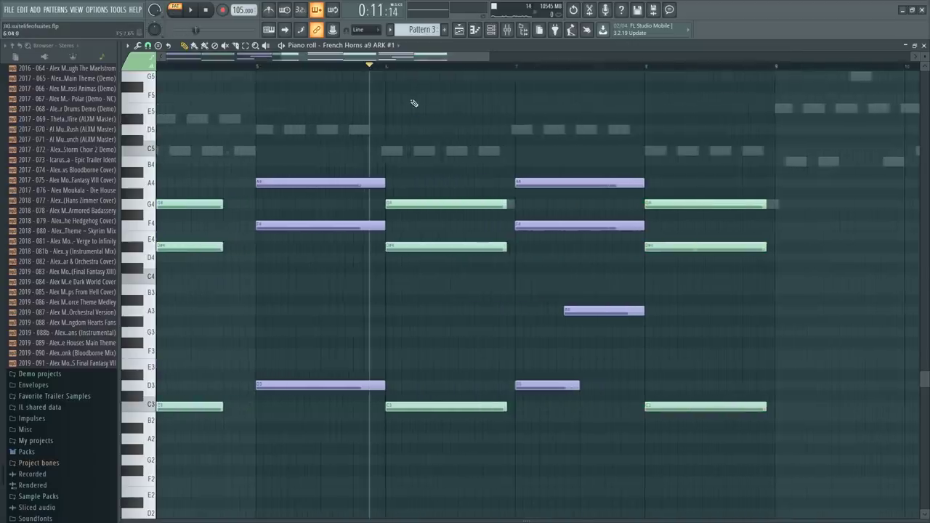
{"action": "key", "text": "space"}
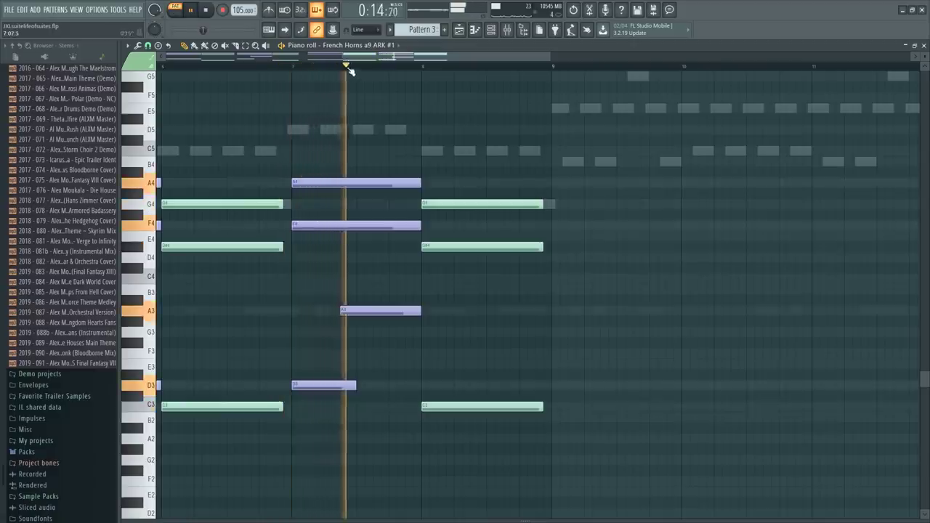
{"action": "scroll", "coordinate": [348, 68], "scroll_direction": "up", "scroll_amount": 2}
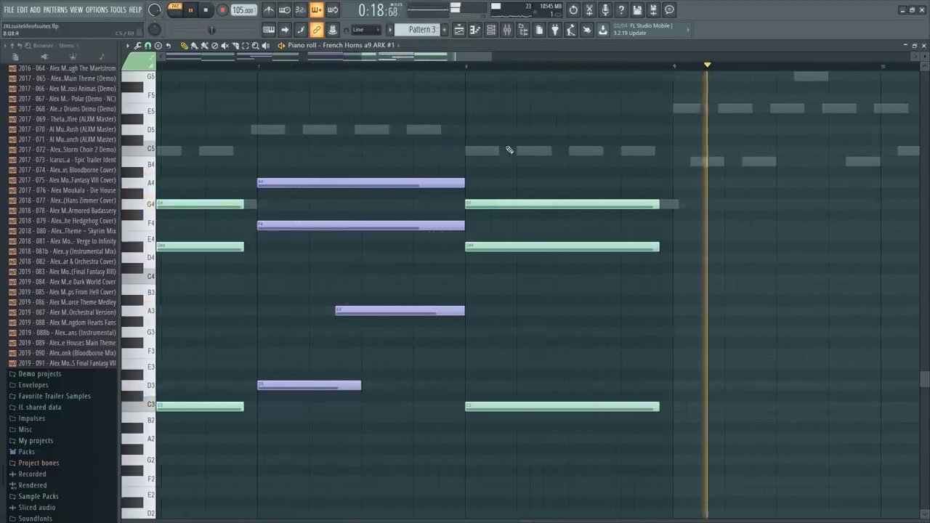
{"action": "scroll", "coordinate": [484, 153], "scroll_direction": "down", "scroll_amount": 5}
{"action": "key", "text": "space"}
Duplicate all French Horns notes of bars 1 to 8 into bars 9 to 16 and play from bar 9
{"action": "key", "text": "ctrl+a"}
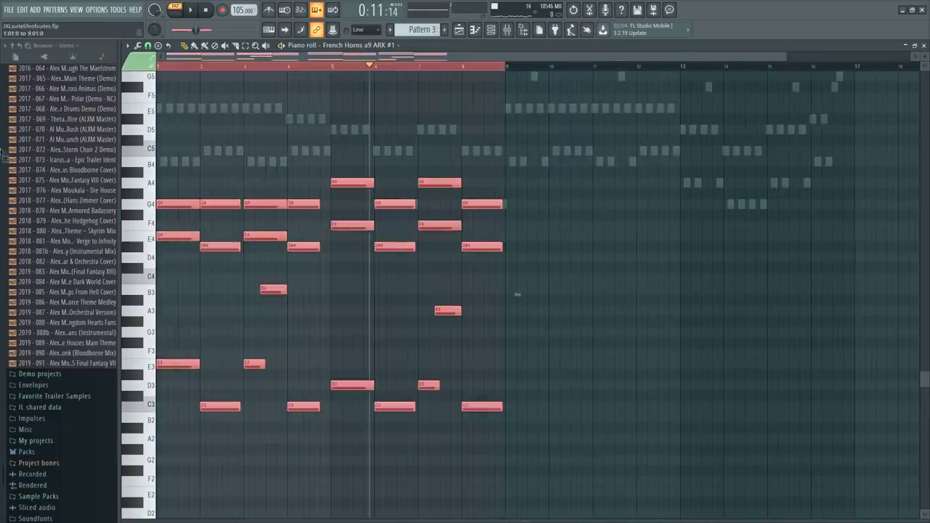
{"action": "key", "text": "ctrl+b"}
{"action": "key", "text": "ctrl+d"}
{"action": "scroll", "coordinate": [461, 146], "scroll_direction": "down", "scroll_amount": 2}
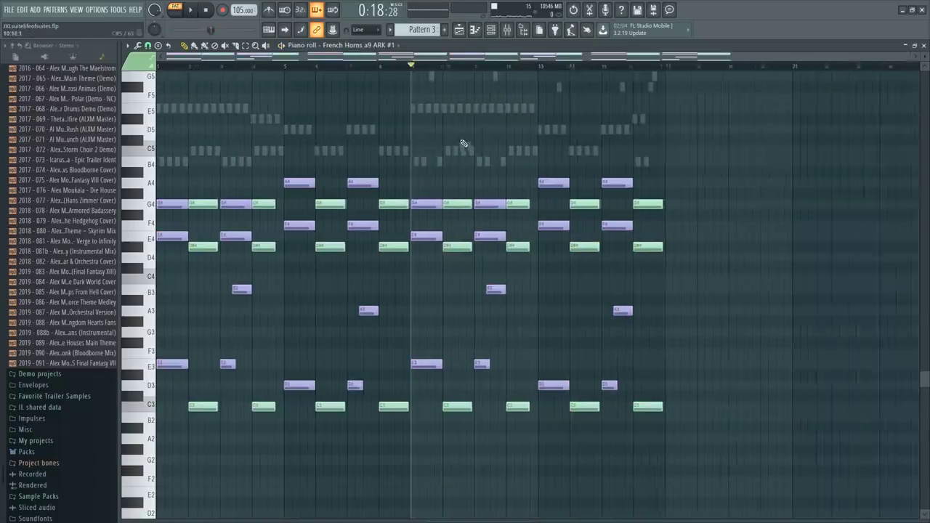
{"action": "key", "text": "space"}
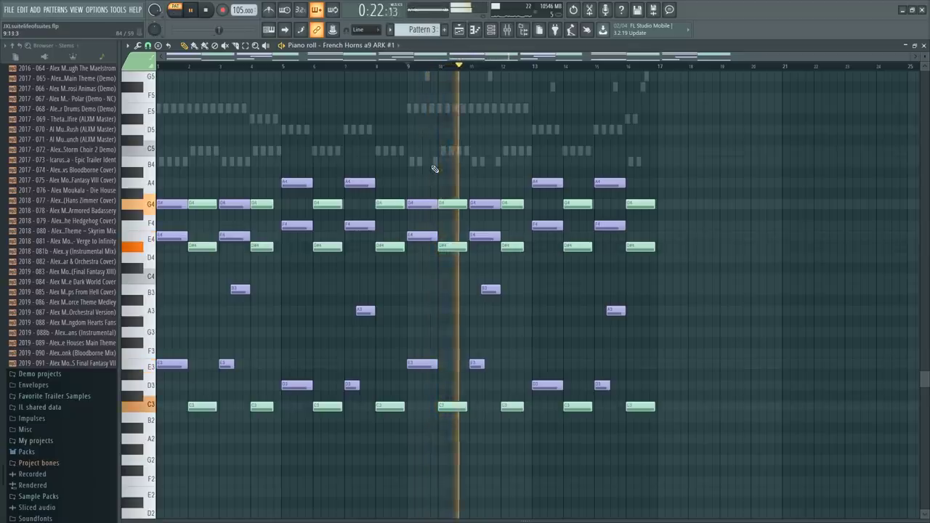
Try lowering the upper French Horns notes in bar 10 to E4 and C4, playing the result from bar 9
{"action": "double_click", "coordinate": [441, 153]}
{"action": "scroll", "coordinate": [441, 154], "scroll_direction": "up", "scroll_amount": 2}
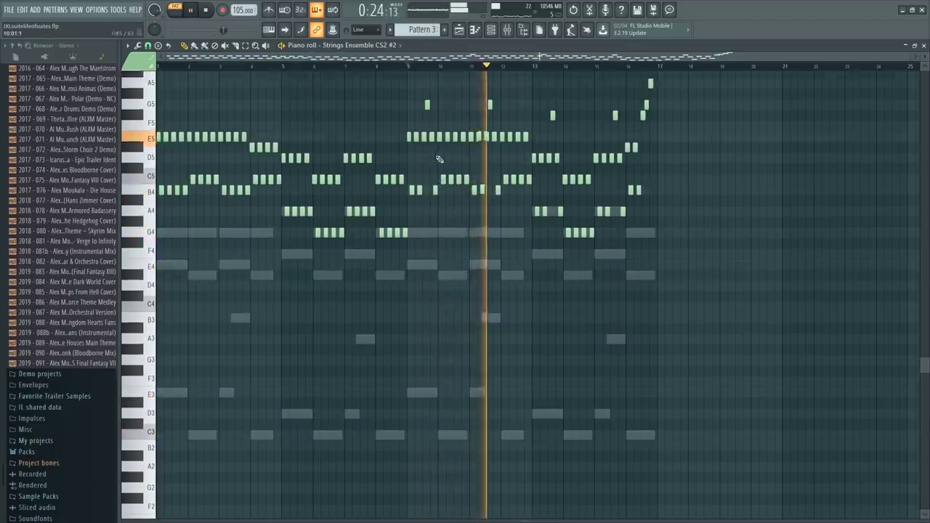
{"action": "key", "text": "space"}
{"action": "scroll", "coordinate": [428, 167], "scroll_direction": "up", "scroll_amount": 3}
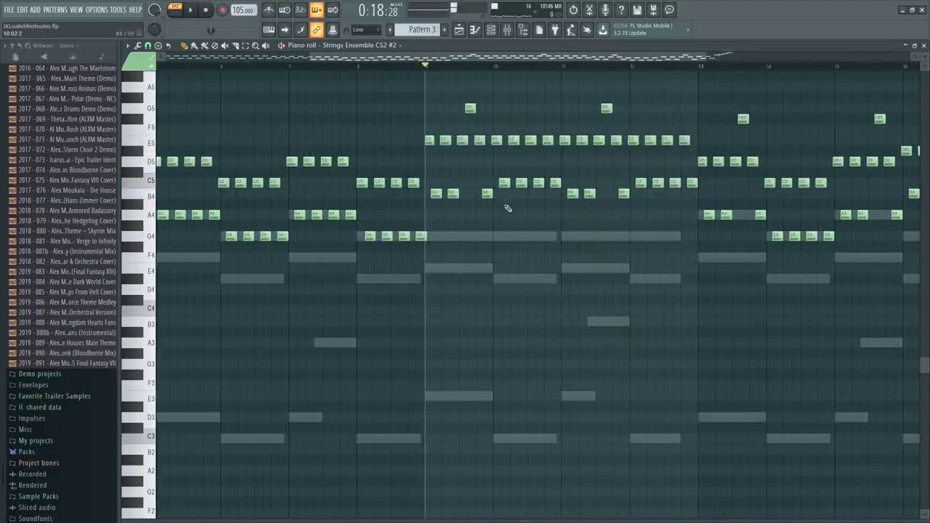
{"action": "double_click", "coordinate": [511, 237]}
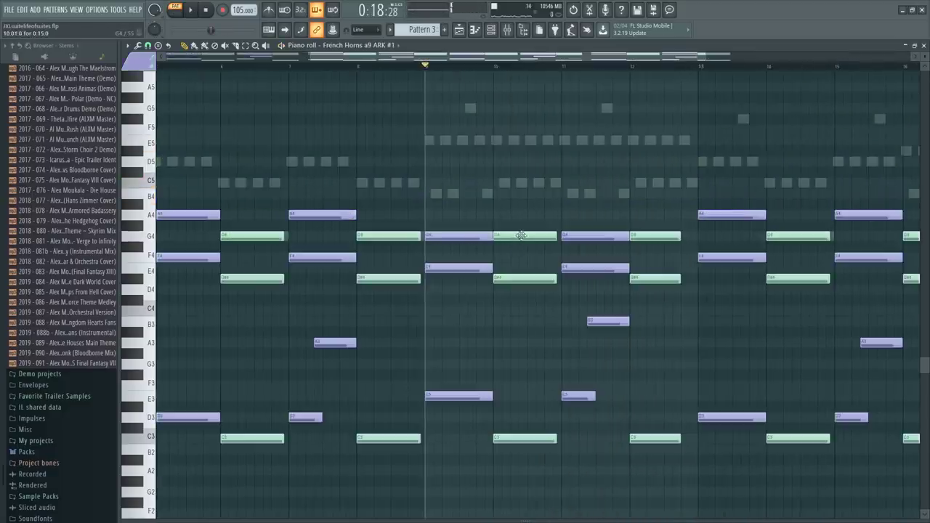
{"action": "left_click_drag", "start_coordinate": [521, 235], "coordinate": [508, 317]}
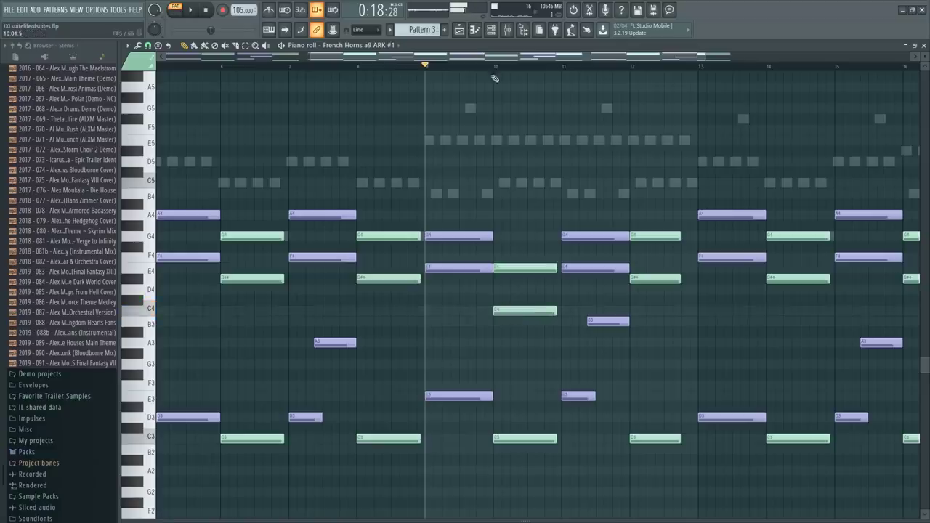
{"action": "key", "text": "space"}
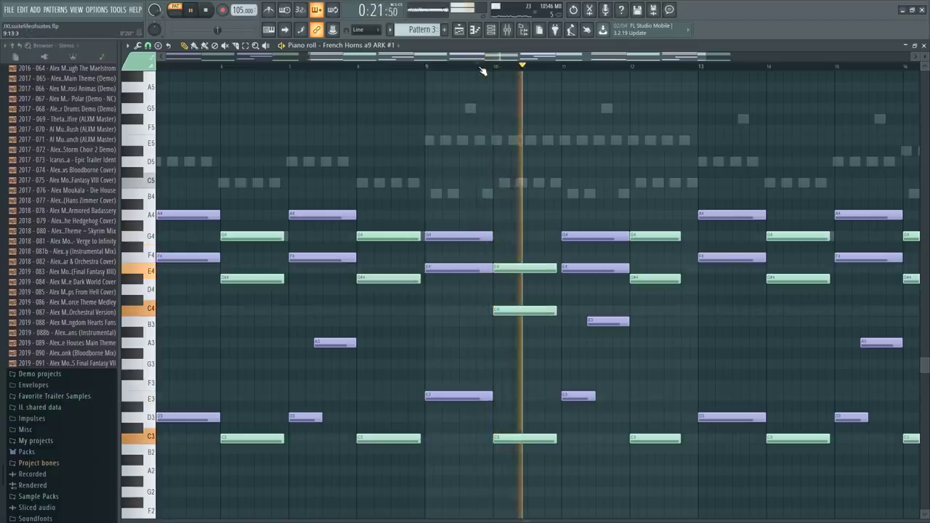
{"action": "key", "text": "space"}
{"action": "key", "text": "ctrl+alt+z"}
{"action": "key", "text": "ctrl+alt+z"}
Try adding E5 and C5 French Horns notes in bar 10 and raising its D#4 note to E4, playing the result
{"action": "left_click_drag", "start_coordinate": [498, 140], "coordinate": [507, 141]}
{"action": "left_click_drag", "start_coordinate": [498, 181], "coordinate": [497, 183]}
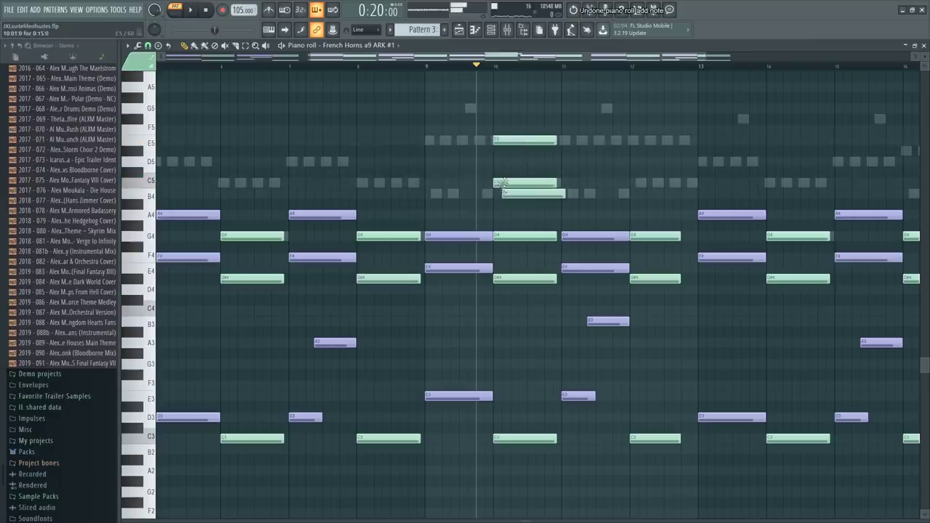
{"action": "left_click_drag", "start_coordinate": [504, 183], "coordinate": [491, 238]}
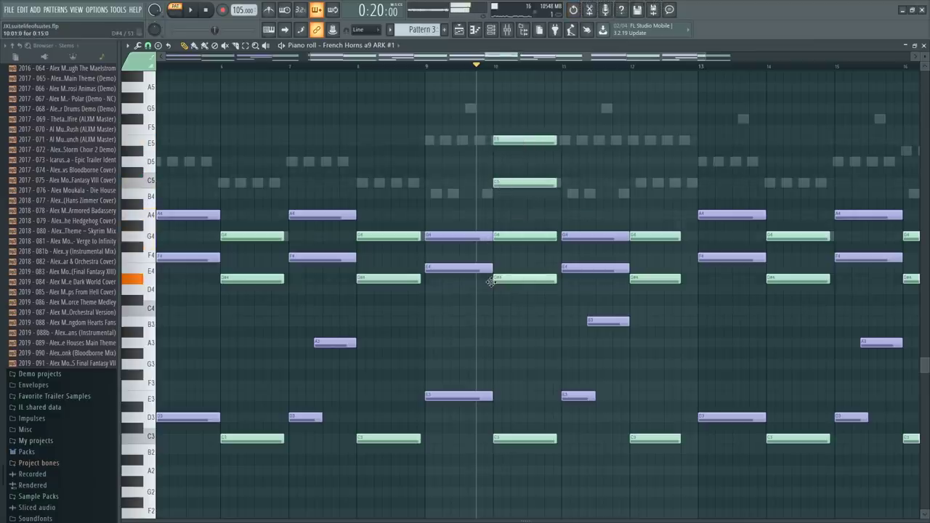
{"action": "left_click_drag", "start_coordinate": [492, 282], "coordinate": [515, 261]}
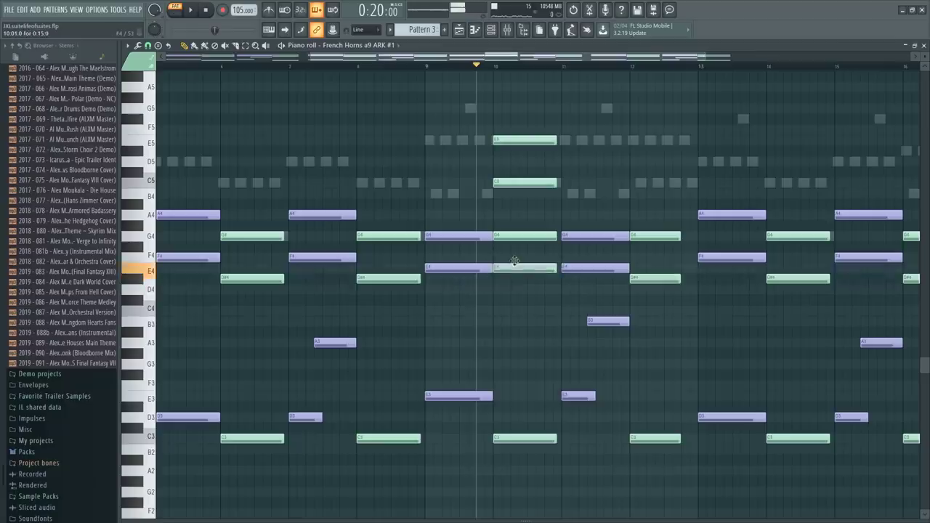
{"action": "key", "text": "ctrl+z"}
{"action": "key", "text": "space"}
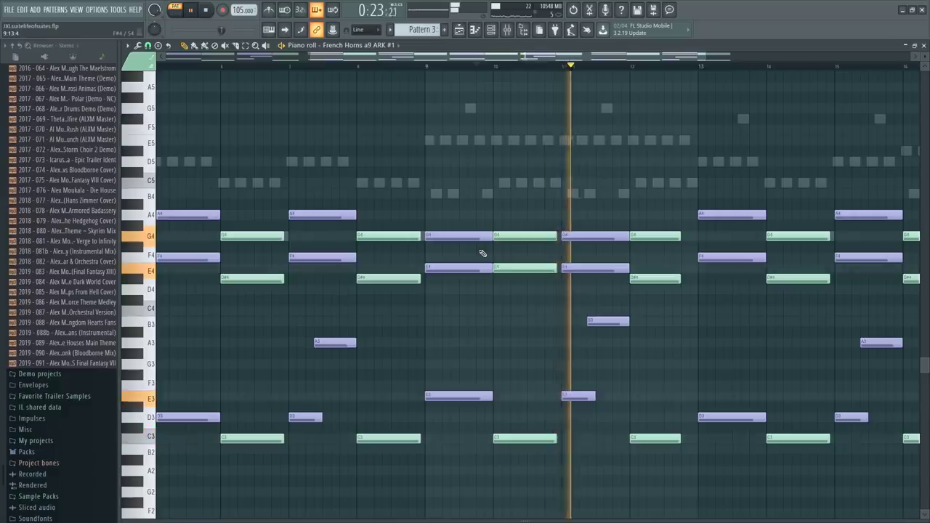
{"action": "key", "text": "ctrl+z"}
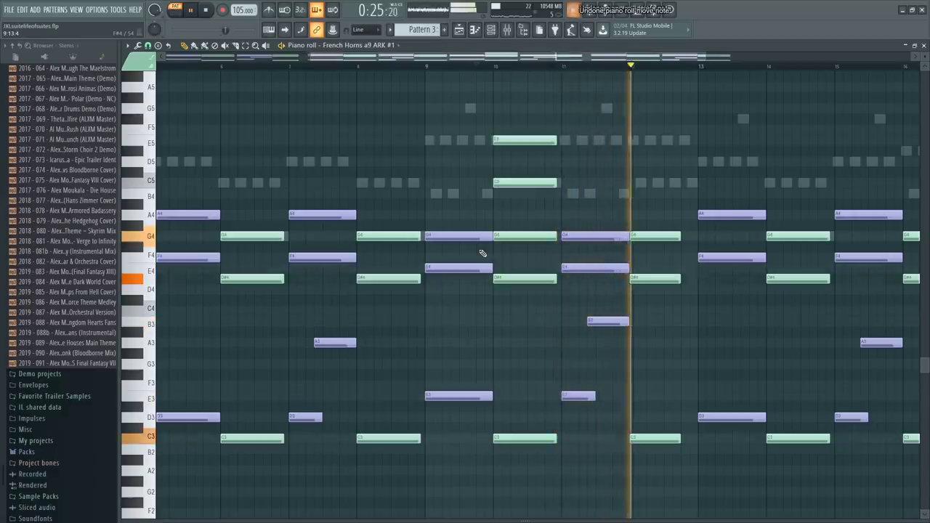
{"action": "key", "text": "space"}
{"action": "left_click_drag", "start_coordinate": [516, 197], "coordinate": [522, 109]}
{"action": "key", "text": "Delete"}
Lower the four Strings Ensemble E5 notes in bar 10 to D#5 and play the passage
{"action": "right_click", "coordinate": [505, 184]}
{"action": "right_click", "coordinate": [506, 184]}
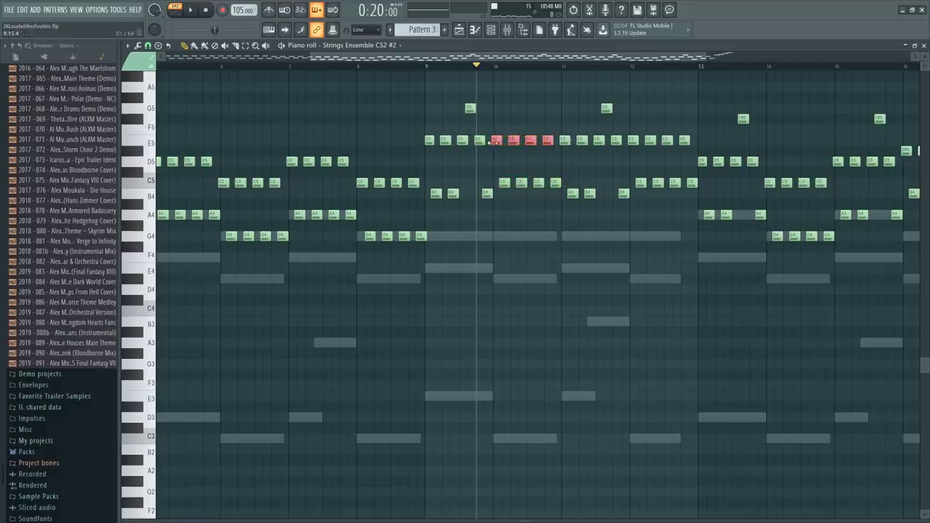
{"action": "key", "text": "Down"}
{"action": "key", "text": "space"}
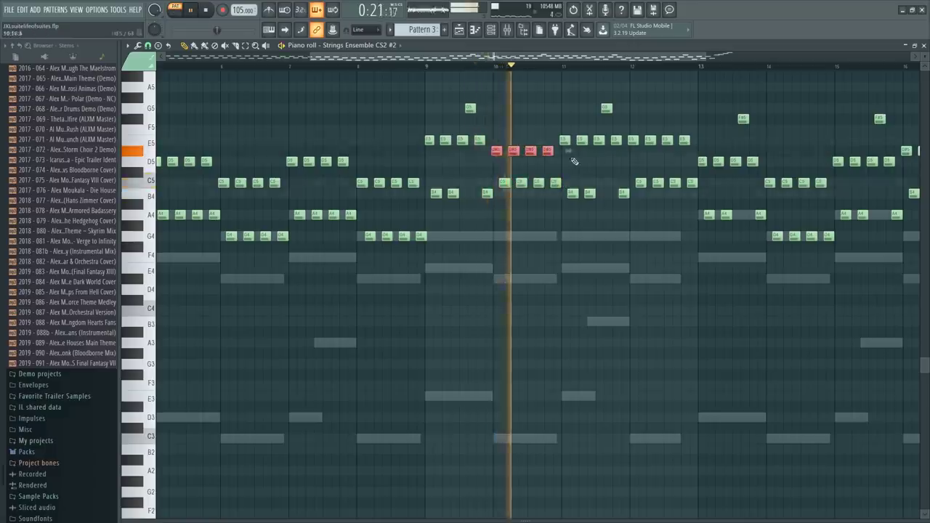
Lower the four Strings Ensemble E5 notes in bar 12 and the four in bar 2 to D#5
{"action": "left_click_drag", "start_coordinate": [625, 133], "coordinate": [689, 154]}
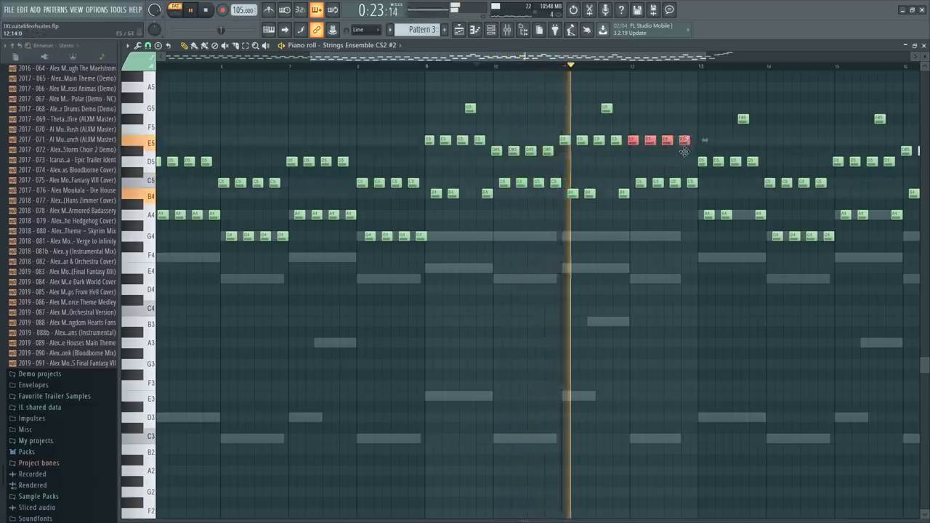
{"action": "key", "text": "Down"}
{"action": "right_click", "coordinate": [671, 131], "text": "ctrl"}
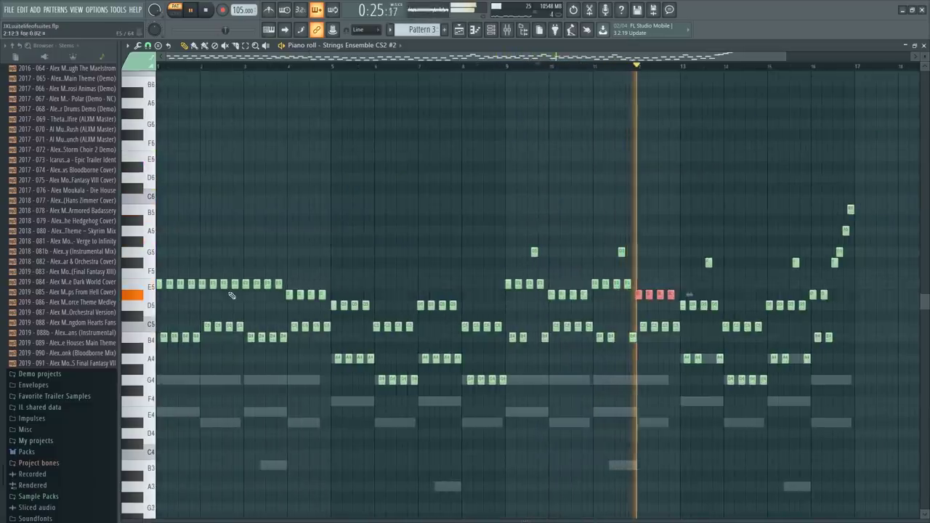
{"action": "left_click_drag", "start_coordinate": [199, 278], "coordinate": [237, 296]}
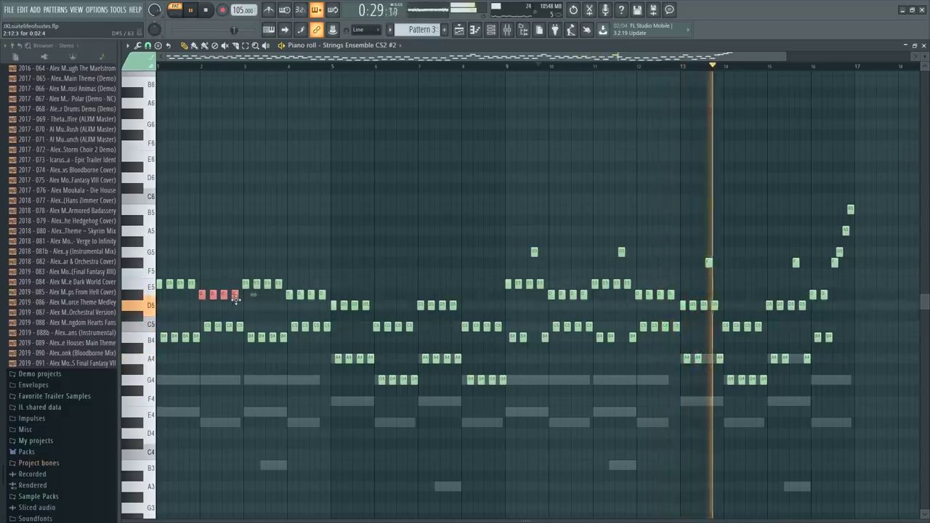
Stop playback and move the Strings Ensemble's F#5 note in bar 13 down to A4
{"action": "scroll", "coordinate": [695, 216], "scroll_direction": "down", "scroll_amount": 3}
{"action": "left_click", "coordinate": [675, 66]}
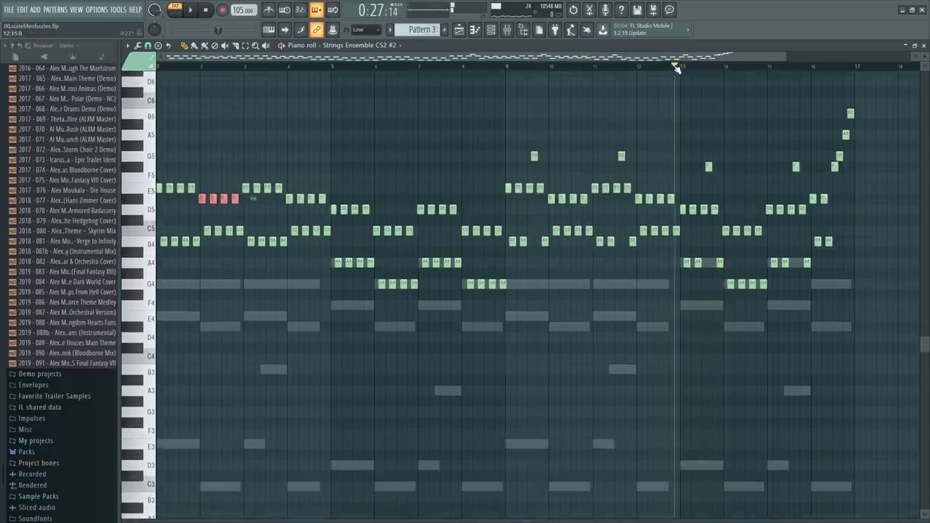
{"action": "scroll", "coordinate": [732, 204], "scroll_direction": "up", "scroll_amount": 2, "text": "ctrl"}
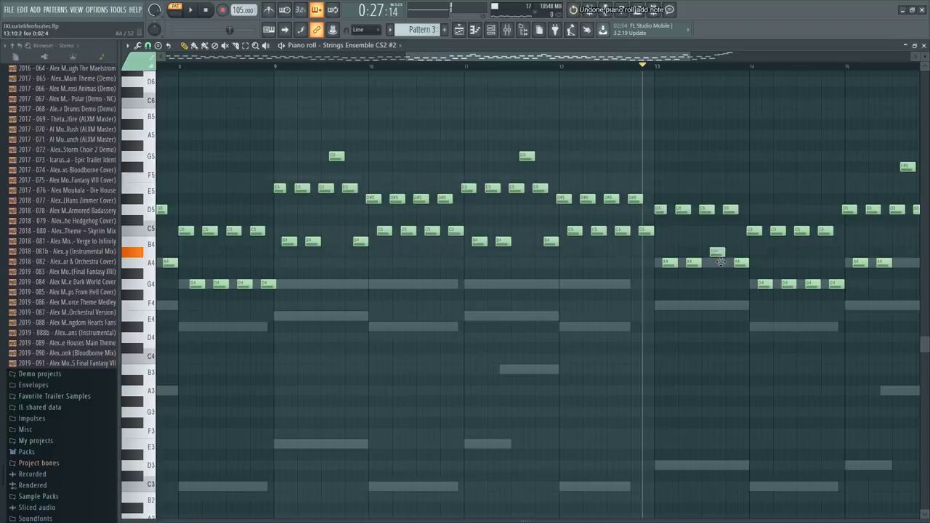
{"action": "left_click_drag", "start_coordinate": [720, 261], "coordinate": [720, 269]}
{"action": "scroll", "coordinate": [574, 153], "scroll_direction": "down", "scroll_amount": 3, "text": "ctrl"}
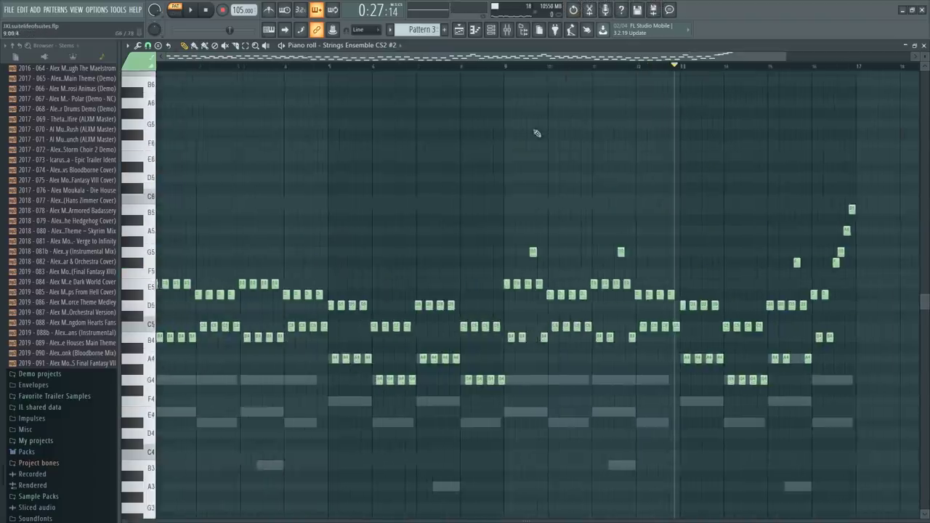
Examine the French Horns chords against the ghosted string notes, especially from bar 9 onward
{"action": "left_click", "coordinate": [502, 66]}
{"action": "scroll", "coordinate": [509, 212], "scroll_direction": "down", "scroll_amount": 3}
{"action": "right_click", "coordinate": [526, 222]}
{"action": "right_click", "coordinate": [526, 223]}
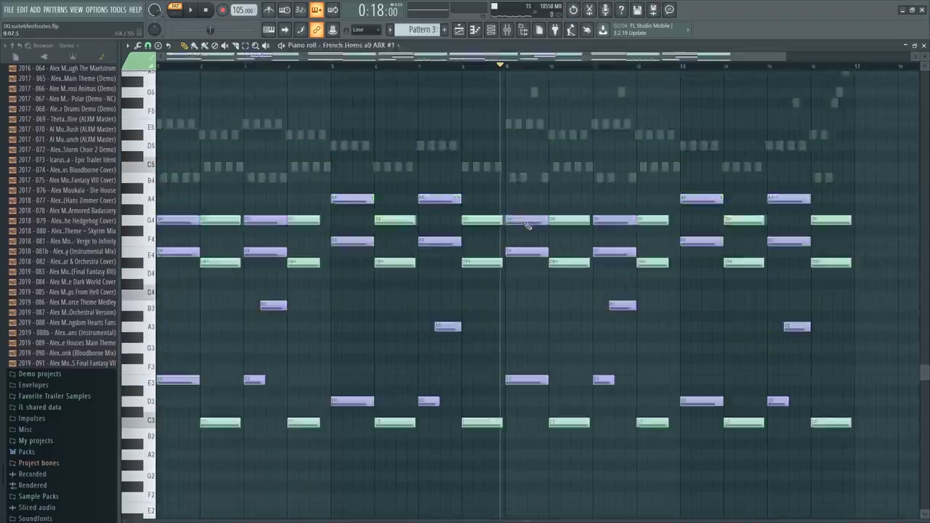
{"action": "scroll", "coordinate": [524, 223], "scroll_direction": "up", "scroll_amount": 3}
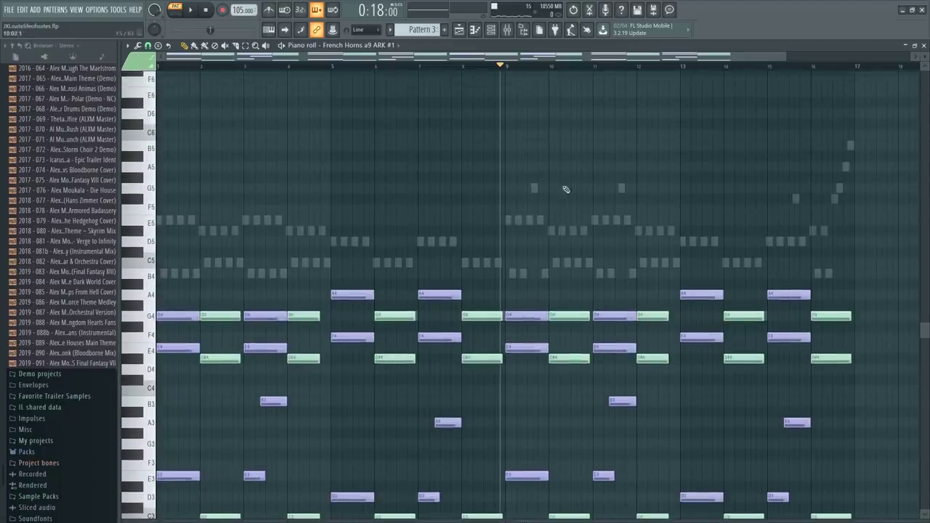
{"action": "scroll", "coordinate": [724, 73], "scroll_direction": "down", "scroll_amount": 2, "text": "ctrl"}
{"action": "scroll", "coordinate": [577, 158], "scroll_direction": "down", "scroll_amount": 4}
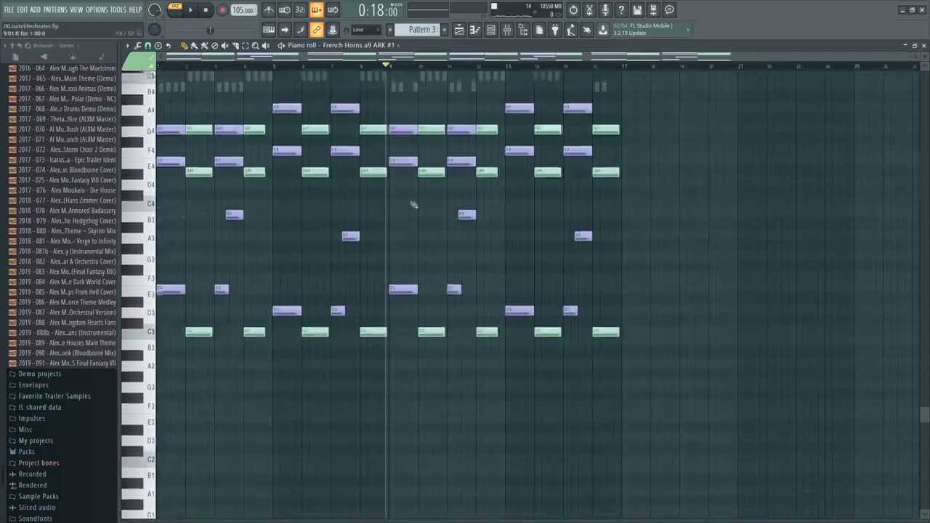
{"action": "scroll", "coordinate": [515, 206], "scroll_direction": "up", "scroll_amount": 2}
{"action": "scroll", "coordinate": [384, 201], "scroll_direction": "down", "scroll_amount": 2}
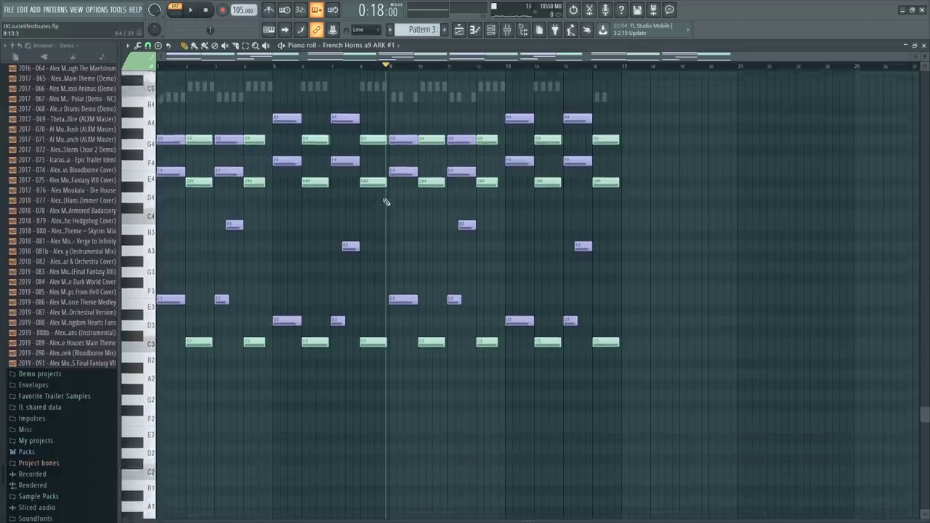
{"action": "scroll", "coordinate": [408, 197], "scroll_direction": "down", "scroll_amount": 1}
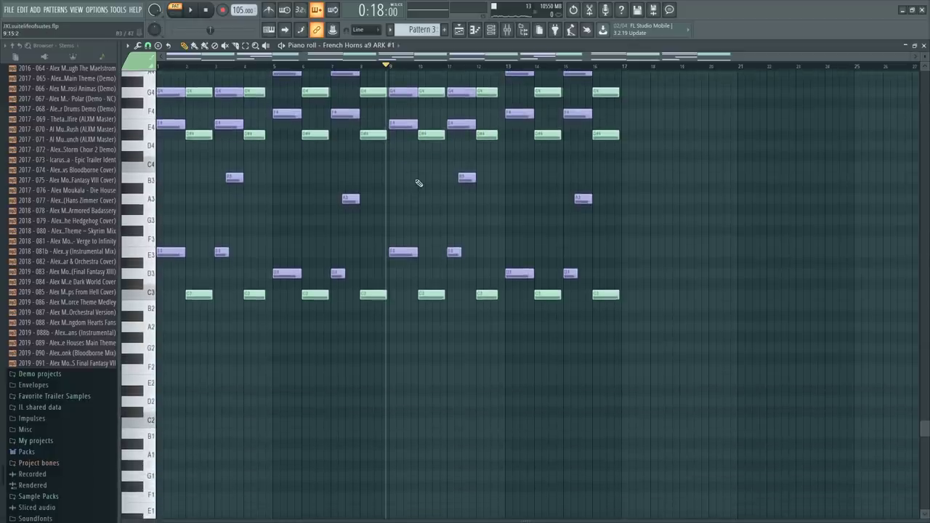
{"action": "scroll", "coordinate": [408, 228], "scroll_direction": "up", "scroll_amount": 5}
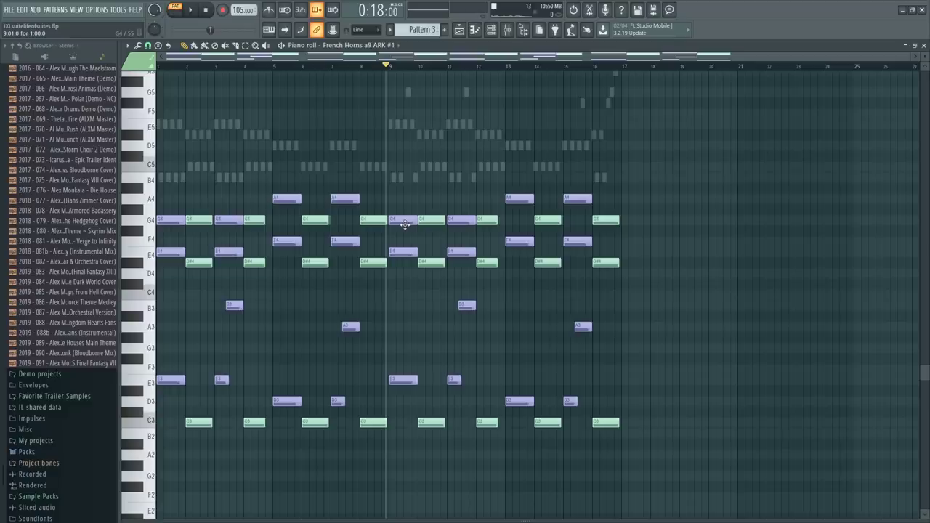
{"action": "scroll", "coordinate": [418, 231], "scroll_direction": "down", "scroll_amount": 4}
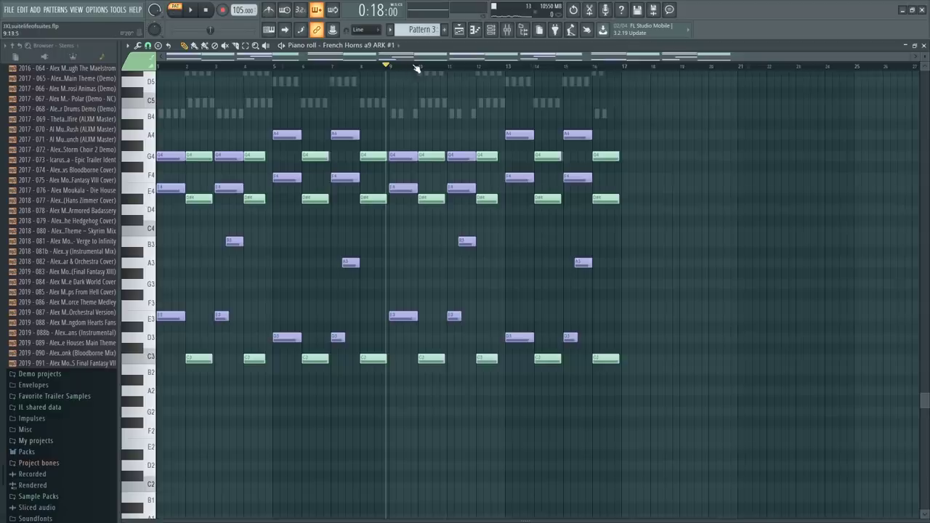
{"action": "scroll", "coordinate": [416, 69], "scroll_direction": "up", "scroll_amount": 2}
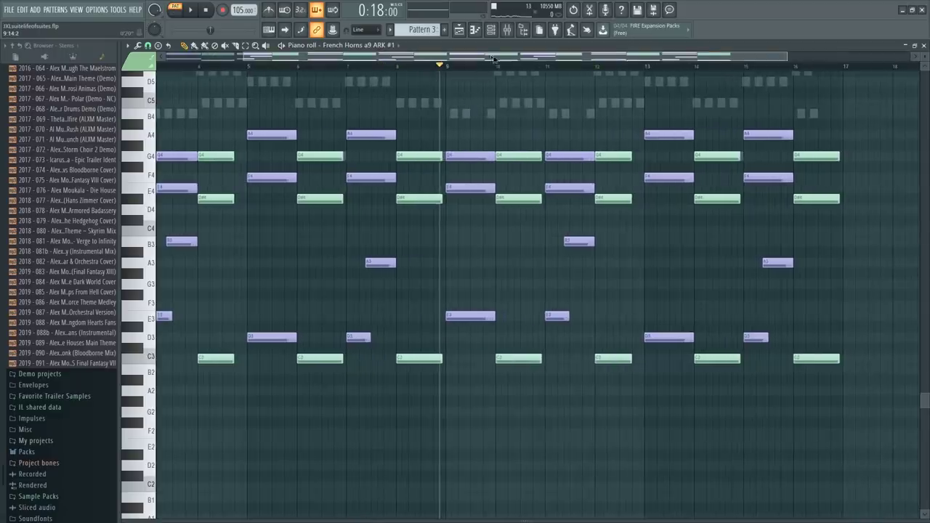
{"action": "left_click_drag", "start_coordinate": [493, 59], "coordinate": [569, 76]}
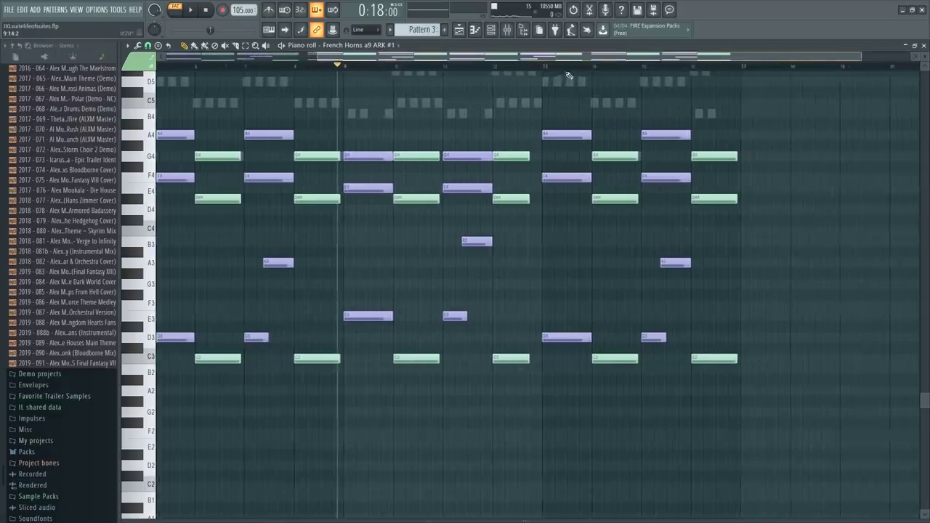
{"action": "scroll", "coordinate": [354, 190], "scroll_direction": "up", "scroll_amount": 10}
{"action": "scroll", "coordinate": [354, 193], "scroll_direction": "down", "scroll_amount": 6}
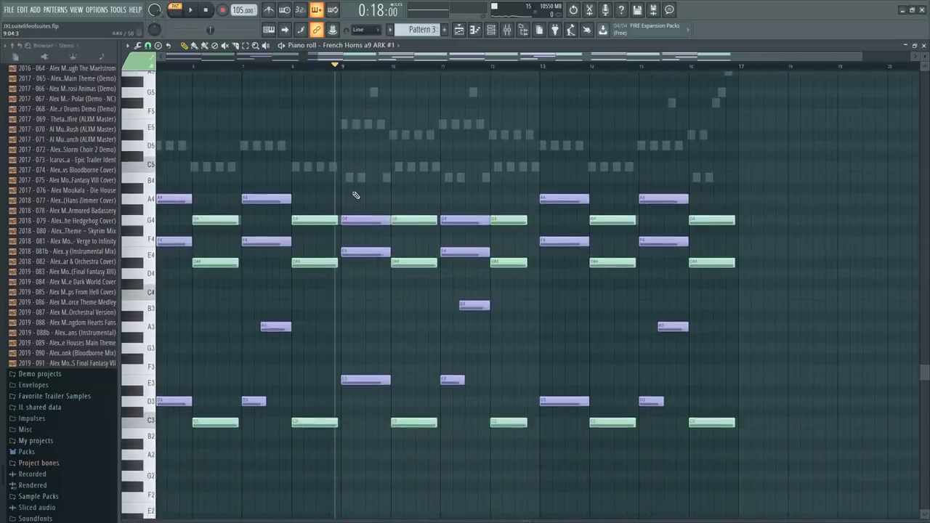
{"action": "scroll", "coordinate": [370, 183], "scroll_direction": "down", "scroll_amount": 6}
{"action": "scroll", "coordinate": [363, 145], "scroll_direction": "up", "scroll_amount": 4}
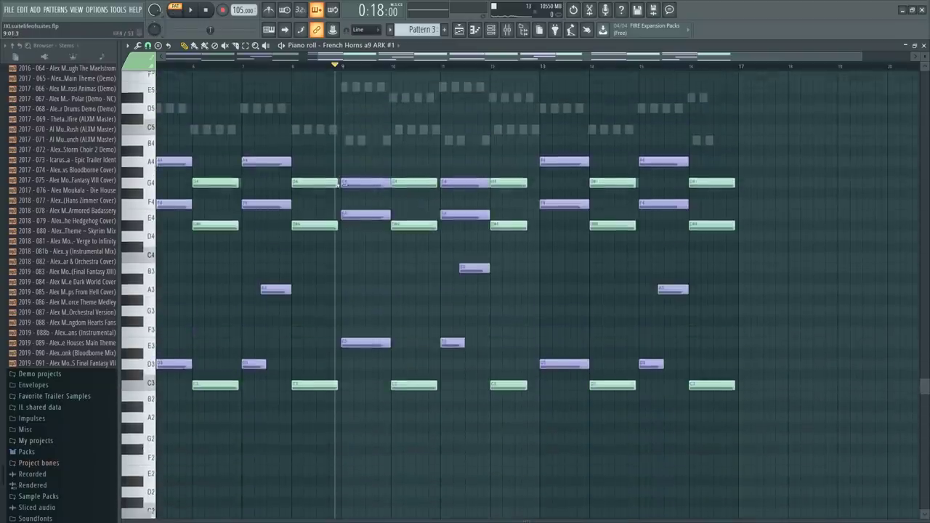
Play from the start of bar 9 into bar 11 to check the horns with the adjusted strings
{"action": "scroll", "coordinate": [341, 69], "scroll_direction": "up", "scroll_amount": 4}
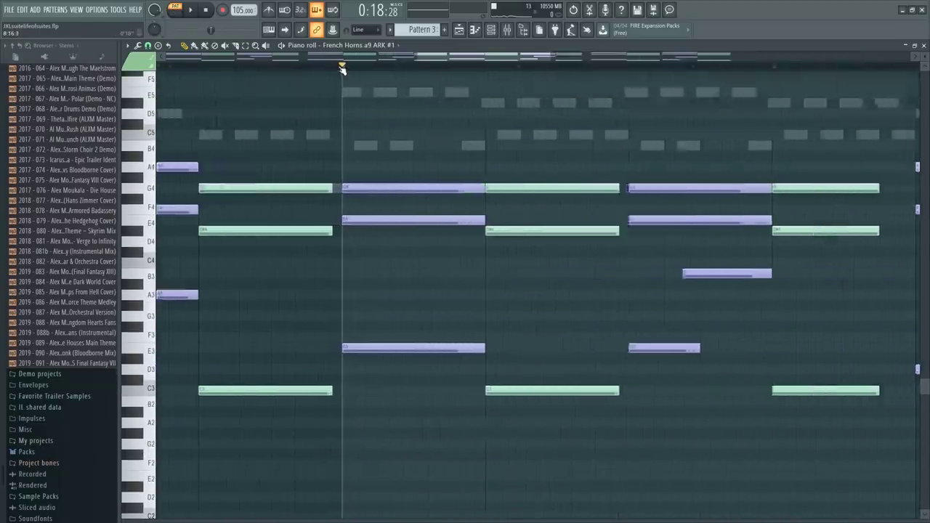
{"action": "scroll", "coordinate": [341, 69], "scroll_direction": "down", "scroll_amount": 4}
{"action": "scroll", "coordinate": [363, 67], "scroll_direction": "down", "scroll_amount": 3}
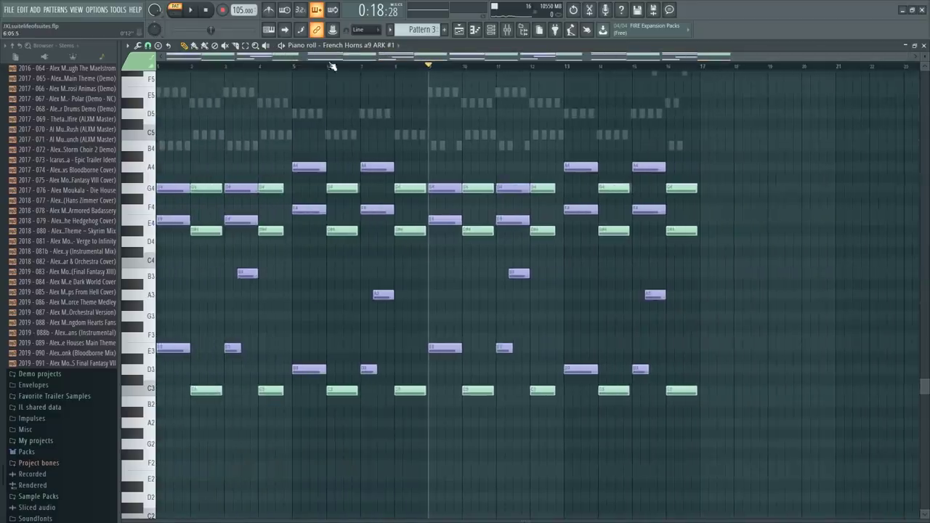
{"action": "key", "text": "space"}
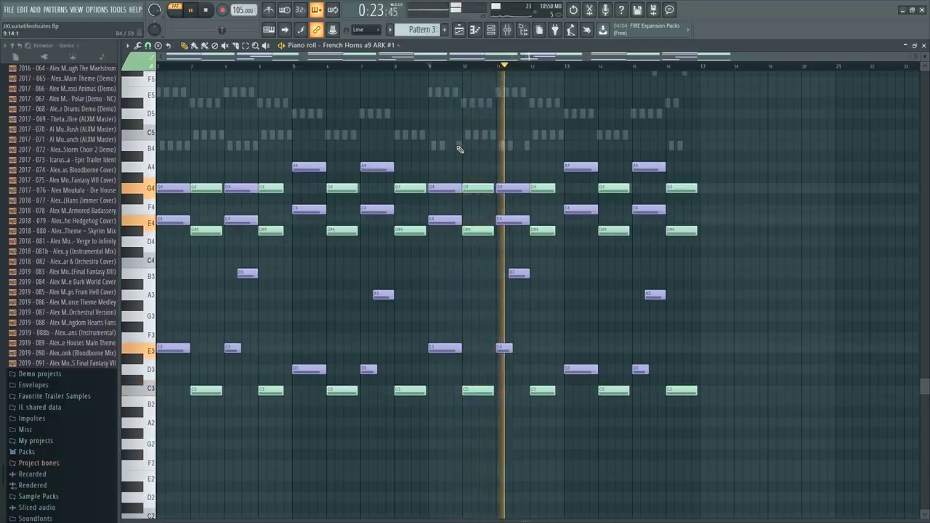
{"action": "key", "text": "space"}
Try raising the first D#5 and C5 of bar 12 in the Strings Ensemble to F#5 and D5
{"action": "scroll", "coordinate": [545, 124], "scroll_direction": "up", "scroll_amount": 5, "text": "ctrl"}
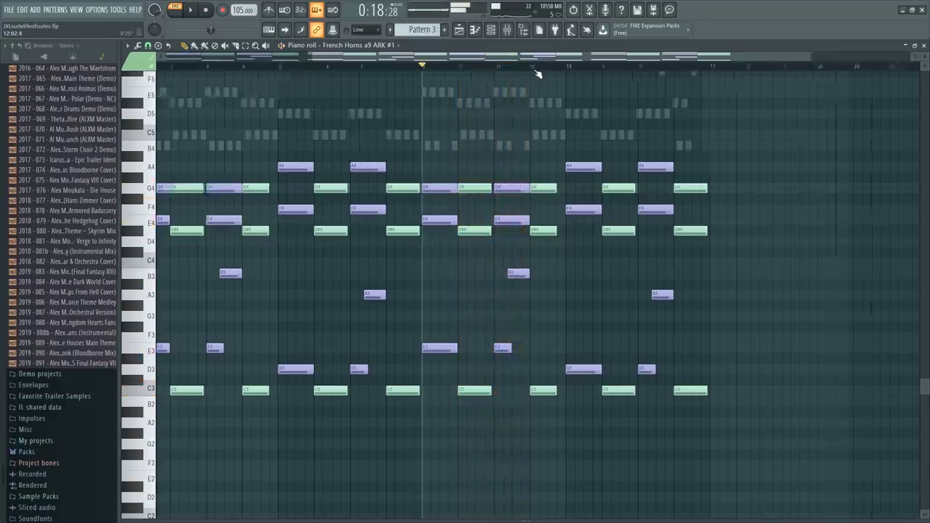
{"action": "double_click", "coordinate": [544, 139]}
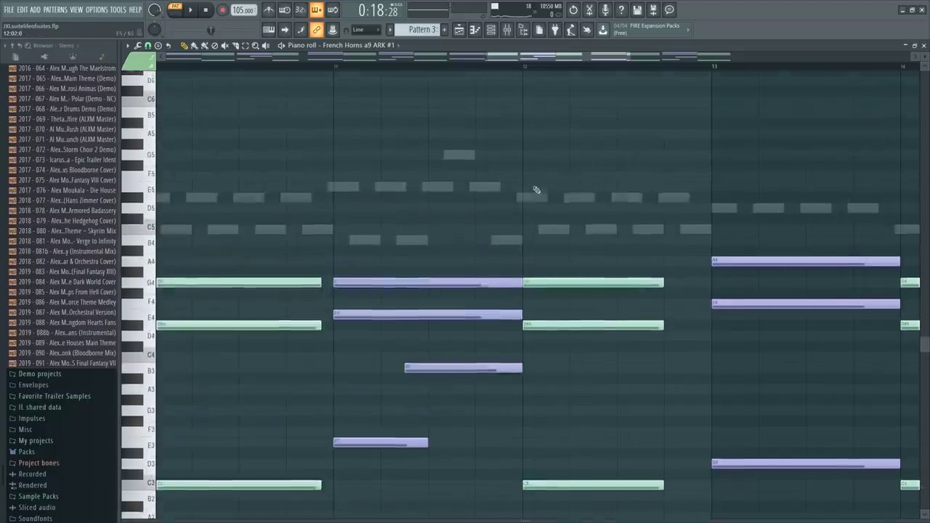
{"action": "left_click_drag", "start_coordinate": [531, 160], "coordinate": [532, 145]}
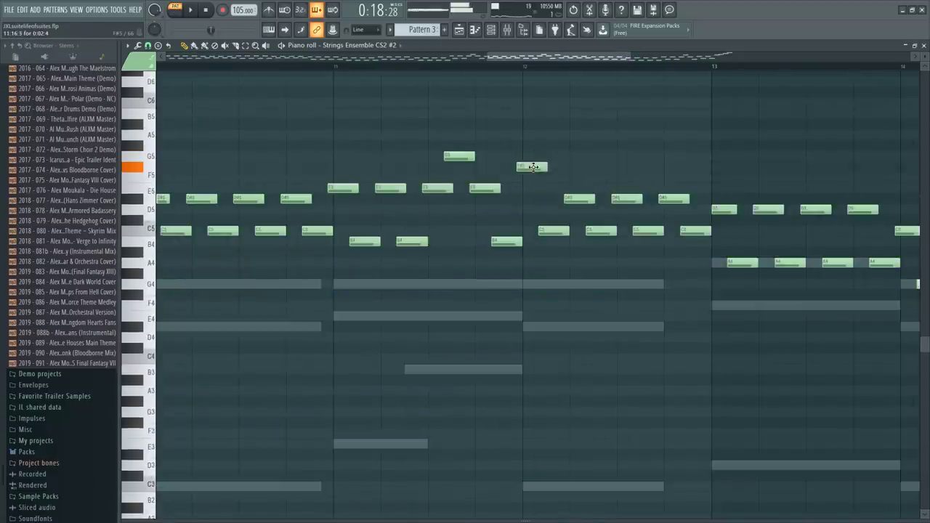
{"action": "left_click_drag", "start_coordinate": [544, 229], "coordinate": [539, 199]}
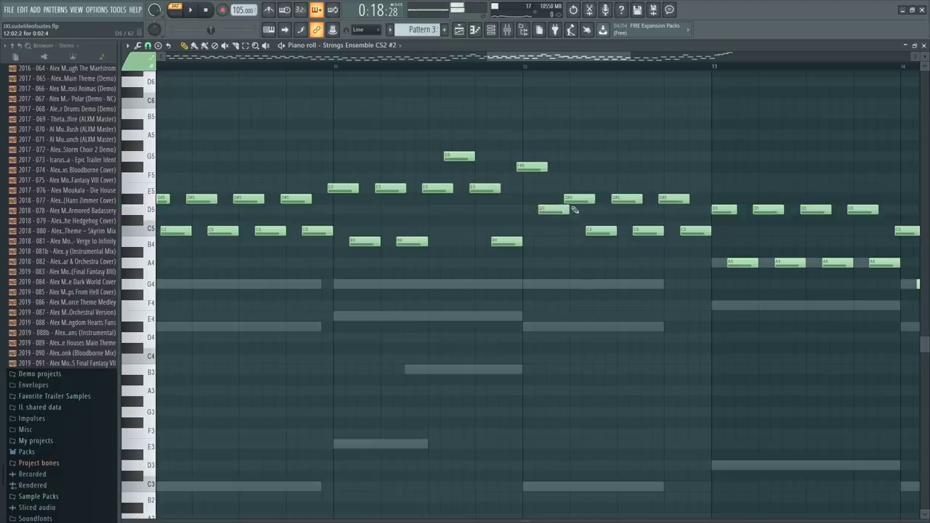
{"action": "right_click", "coordinate": [553, 147], "text": "ctrl"}
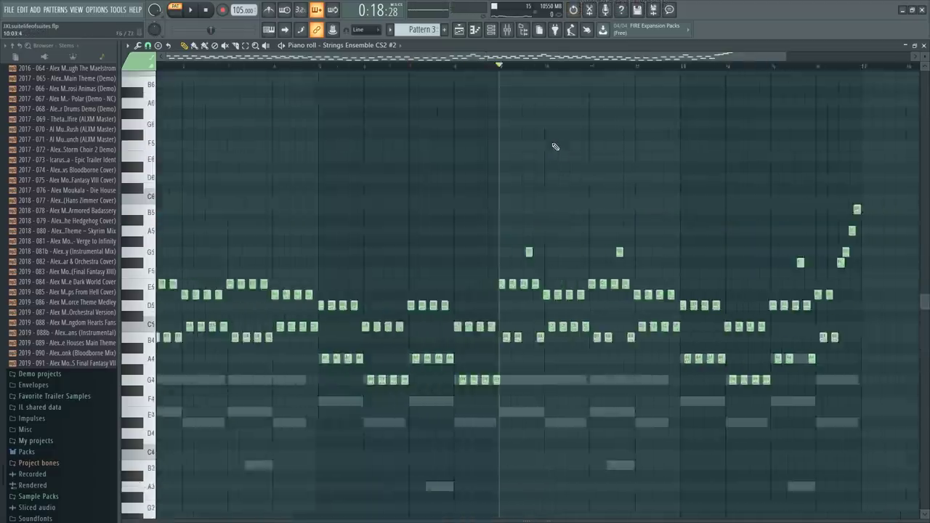
{"action": "right_click", "coordinate": [553, 148], "text": "ctrl"}
{"action": "right_click", "coordinate": [554, 148], "text": "ctrl"}
Examine the Strings Ensemble notes across all 16 bars against the ghosted French Horns chords
{"action": "scroll", "coordinate": [582, 249], "scroll_direction": "down", "scroll_amount": 3}
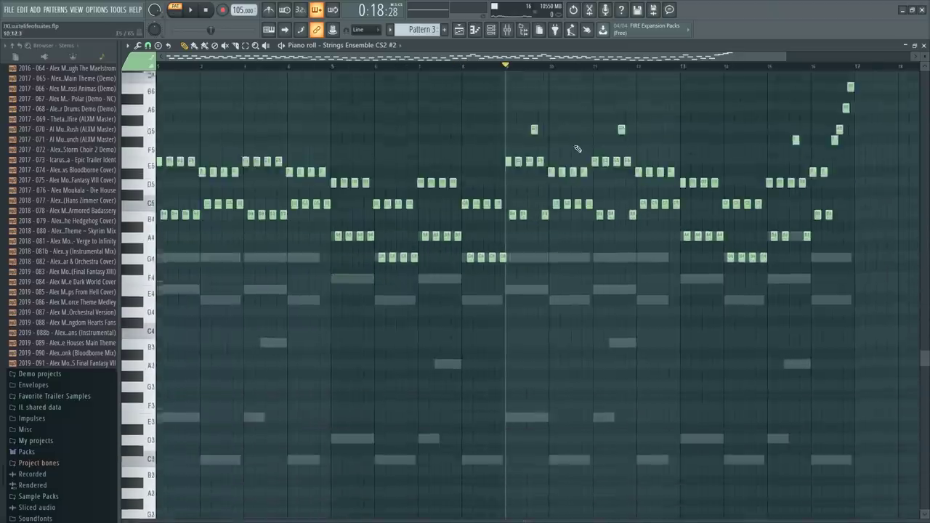
{"action": "scroll", "coordinate": [669, 179], "scroll_direction": "down", "scroll_amount": 2}
{"action": "scroll", "coordinate": [697, 128], "scroll_direction": "up", "scroll_amount": 2}
{"action": "scroll", "coordinate": [729, 73], "scroll_direction": "up", "scroll_amount": 1}
{"action": "scroll", "coordinate": [768, 151], "scroll_direction": "up", "scroll_amount": 1}
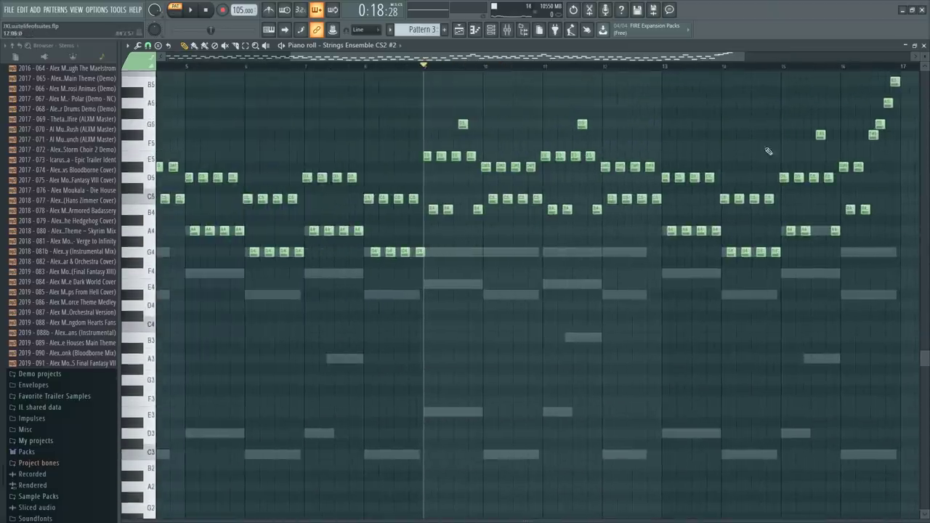
{"action": "scroll", "coordinate": [758, 75], "scroll_direction": "down", "scroll_amount": 2}
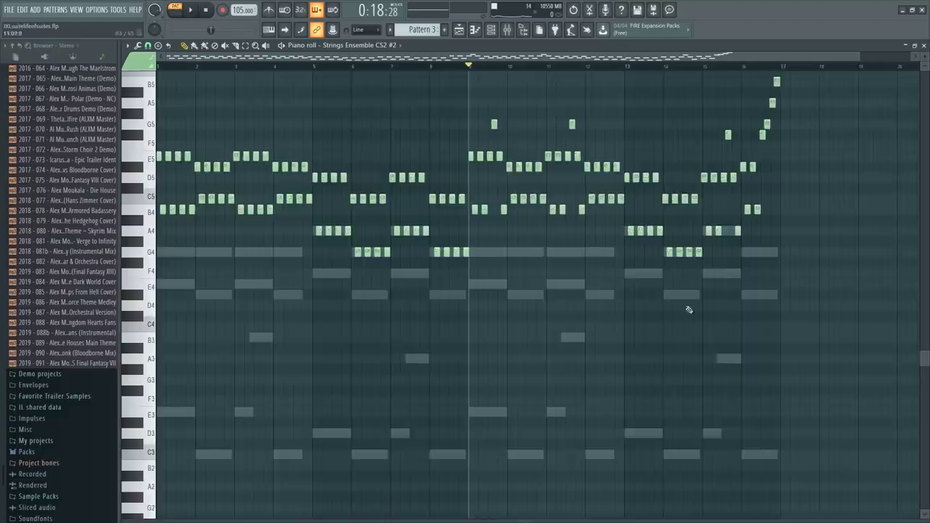
{"action": "scroll", "coordinate": [690, 310], "scroll_direction": "up", "scroll_amount": 3}
{"action": "left_click_drag", "start_coordinate": [817, 194], "coordinate": [58, 418]}
{"action": "key", "text": "ctrl+a"}
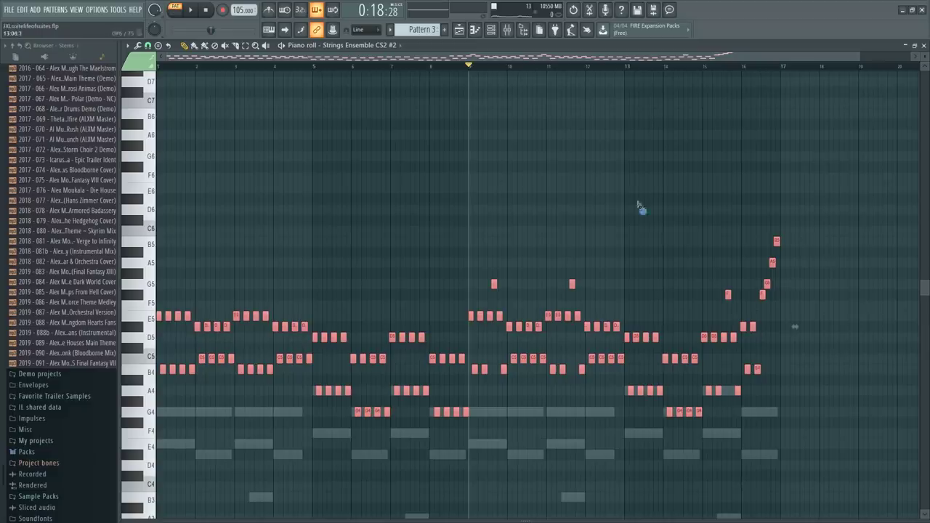
{"action": "key", "text": "ctrl+d"}
{"action": "scroll", "coordinate": [581, 189], "scroll_direction": "down", "scroll_amount": 5}
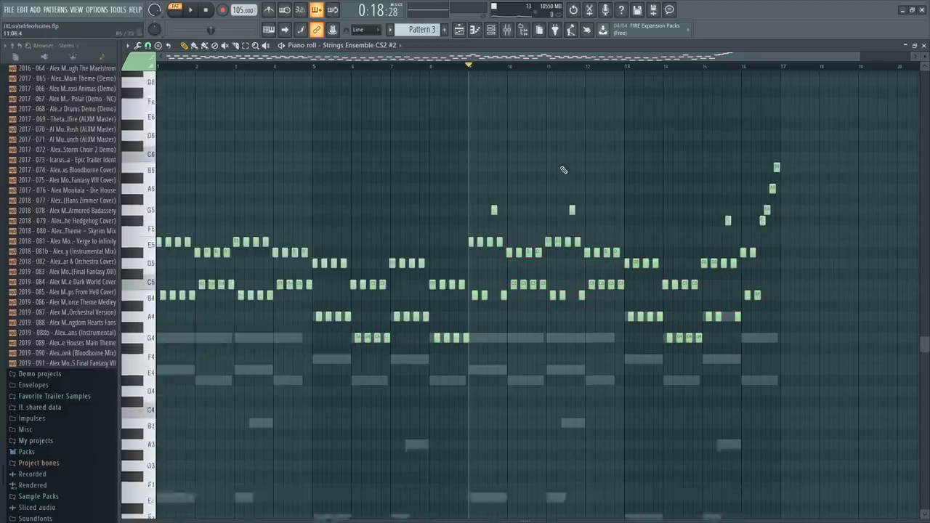
Save the project as a new incremented version
{"action": "scroll", "coordinate": [644, 72], "scroll_direction": "up", "scroll_amount": 3, "text": "ctrl"}
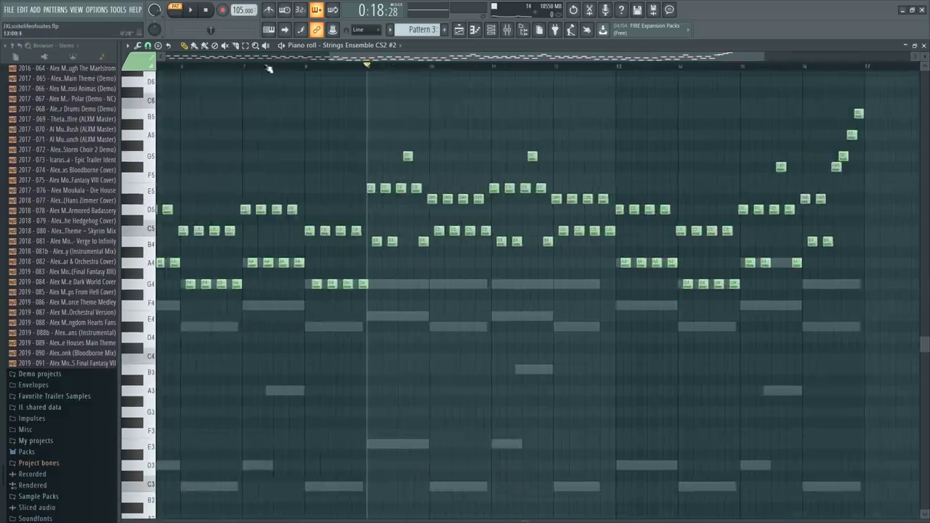
{"action": "left_click", "coordinate": [10, 12]}
{"action": "left_click", "coordinate": [44, 73]}
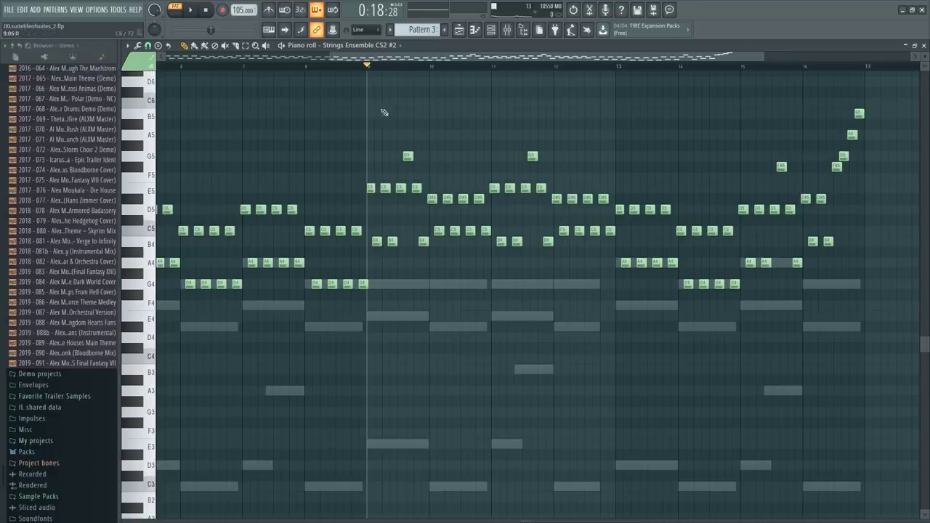
Play from the start of bar 9 into bar 11, switching the piano roll to the French Horns
{"action": "key", "text": "space"}
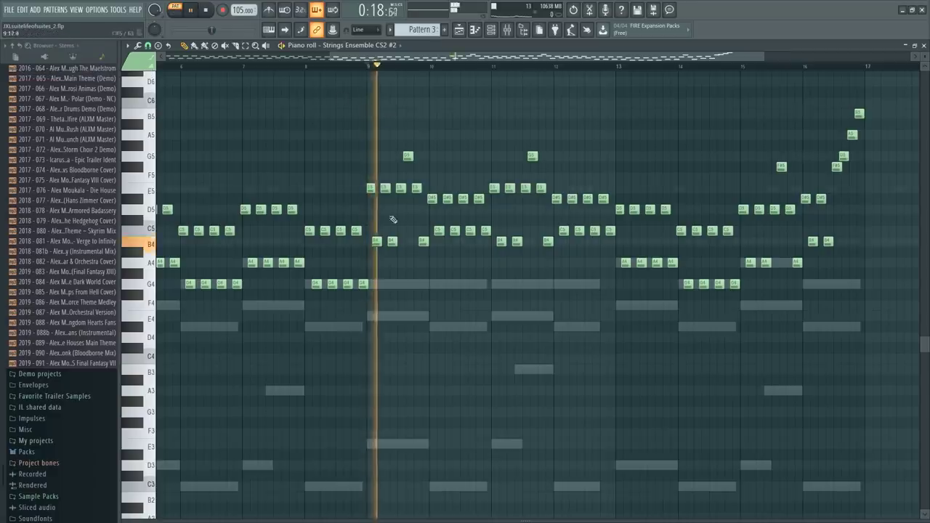
{"action": "double_click", "coordinate": [457, 287]}
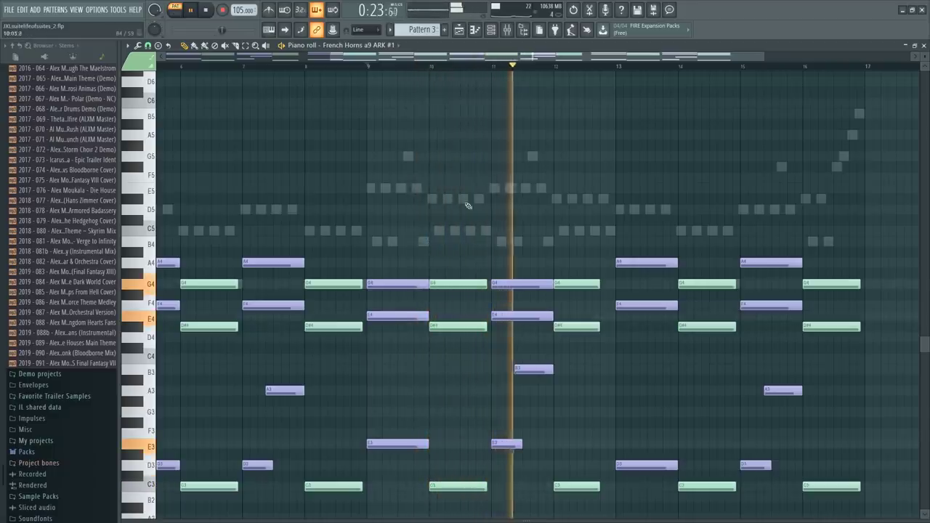
{"action": "key", "text": "space"}
Raise the French Horns' G4 in bar 11 to B4, shorten it, and follow it with a G4 lasting to the bar's end
{"action": "scroll", "coordinate": [529, 74], "scroll_direction": "up", "scroll_amount": 3}
{"action": "left_click_drag", "start_coordinate": [502, 284], "coordinate": [495, 240]}
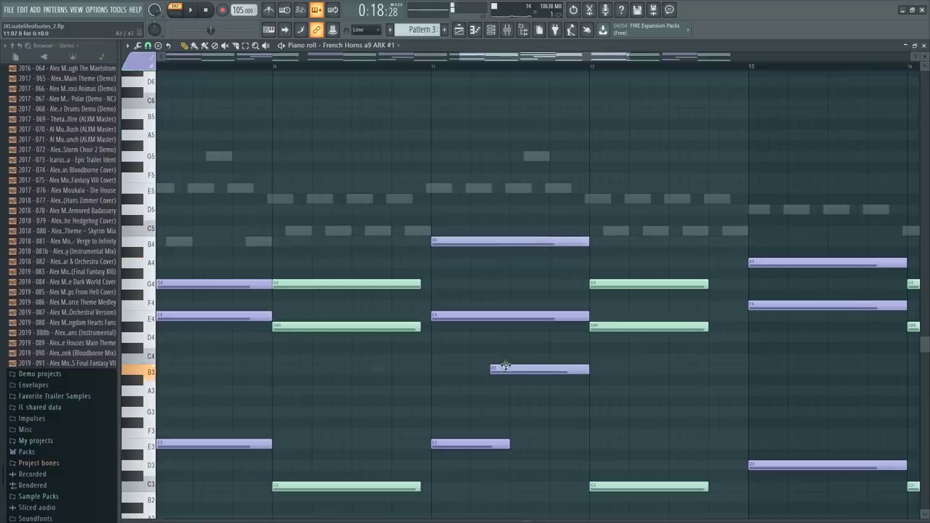
{"action": "left_click", "coordinate": [486, 261]}
{"action": "left_click_drag", "start_coordinate": [486, 261], "coordinate": [486, 285]}
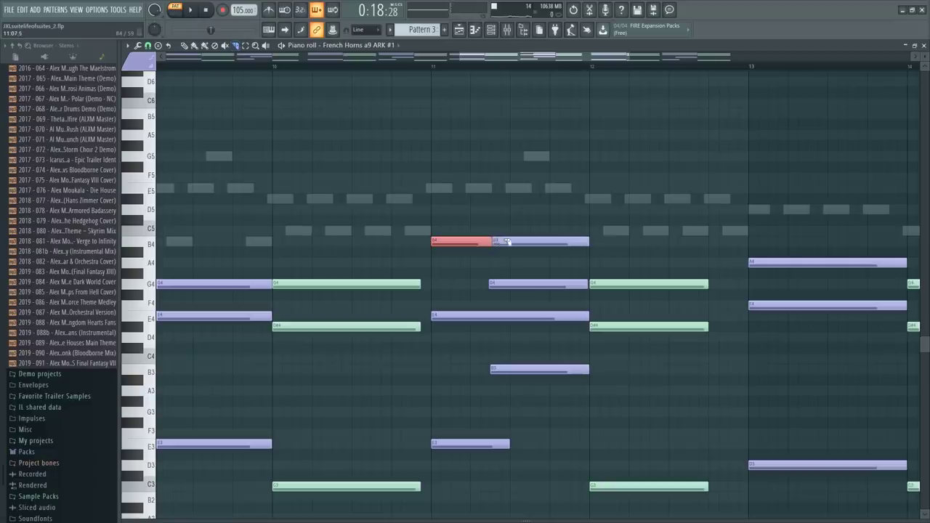
{"action": "left_click_drag", "start_coordinate": [448, 194], "coordinate": [533, 226]}
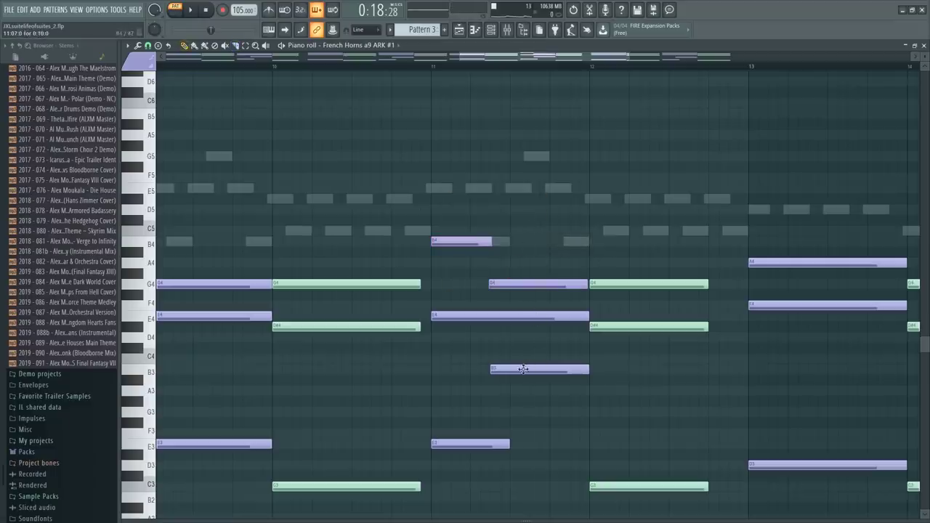
{"action": "left_click_drag", "start_coordinate": [525, 312], "coordinate": [440, 205]}
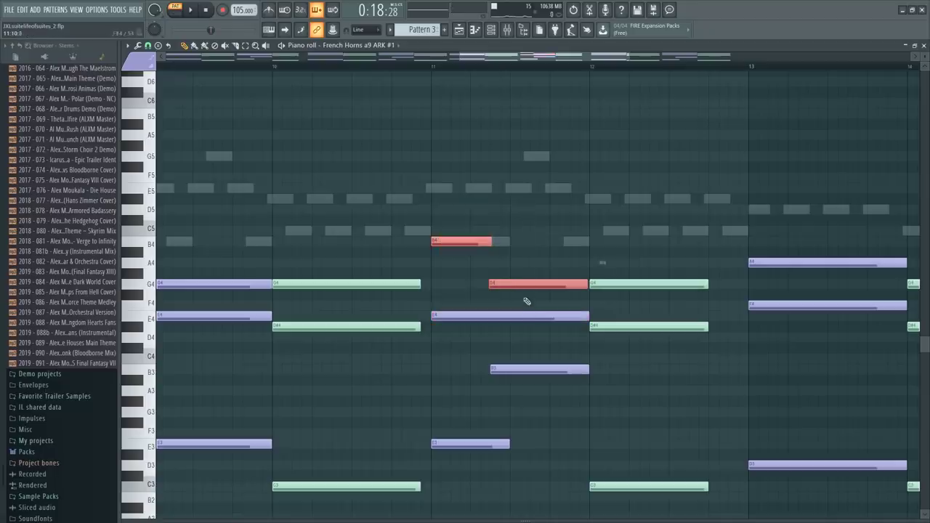
{"action": "left_click", "coordinate": [432, 67]}
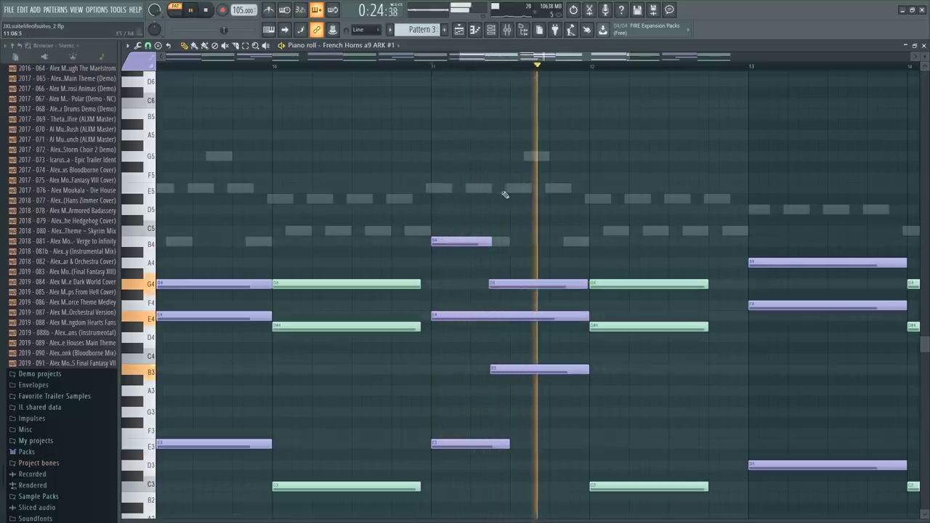
{"action": "key", "text": "space"}
Add a C5 to the French Horns' bar 12 chord and raise its D#4 to E4
{"action": "scroll", "coordinate": [596, 216], "scroll_direction": "down", "scroll_amount": 5}
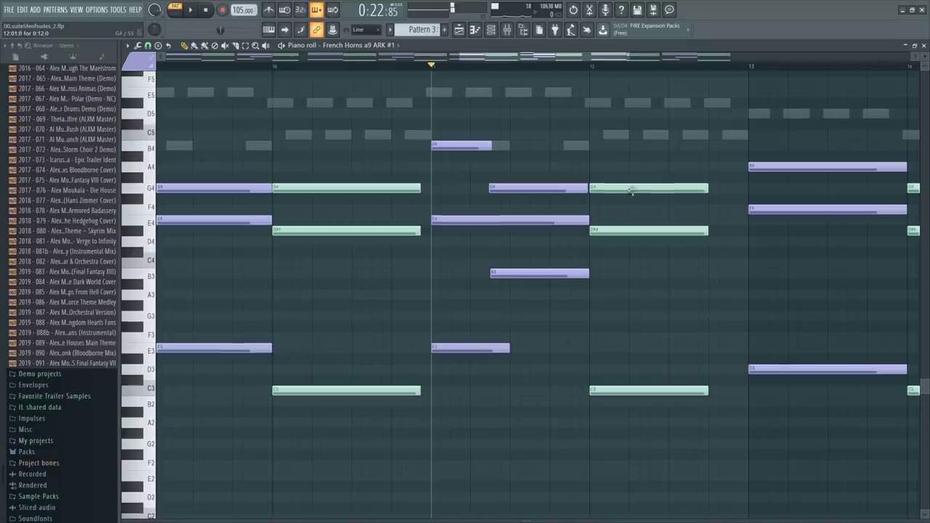
{"action": "left_click_drag", "start_coordinate": [591, 140], "coordinate": [590, 132]}
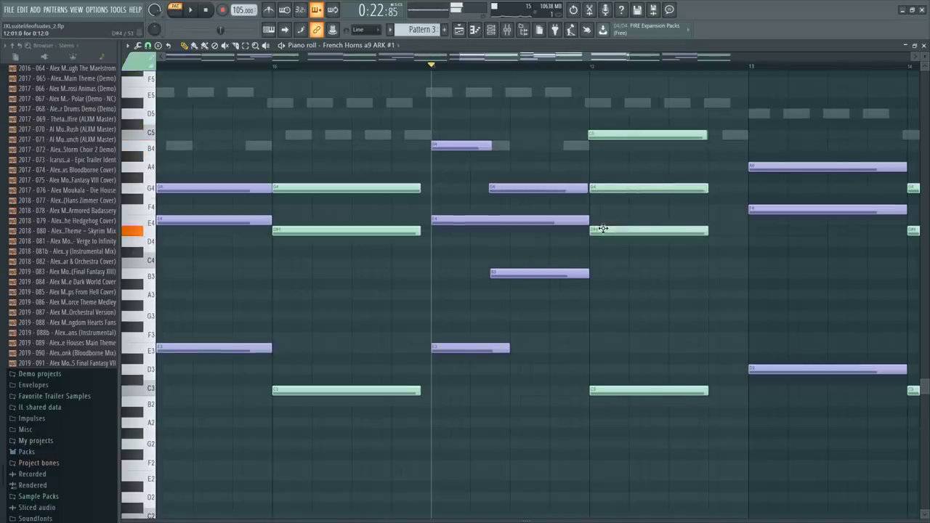
{"action": "left_click_drag", "start_coordinate": [602, 228], "coordinate": [603, 213]}
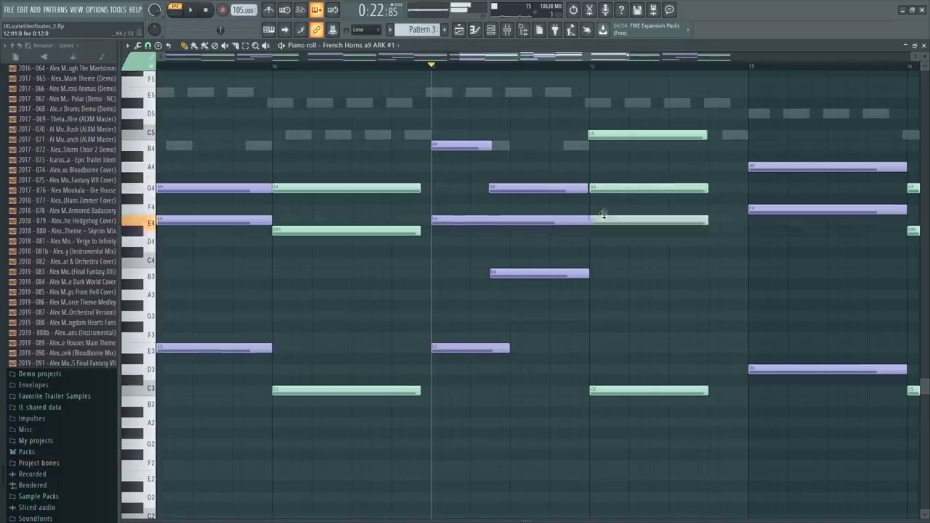
Play bars 11 and 12 repeatedly to check the changed horn chords, glancing at the channel list
{"action": "left_click", "coordinate": [567, 67]}
{"action": "key", "text": "space"}
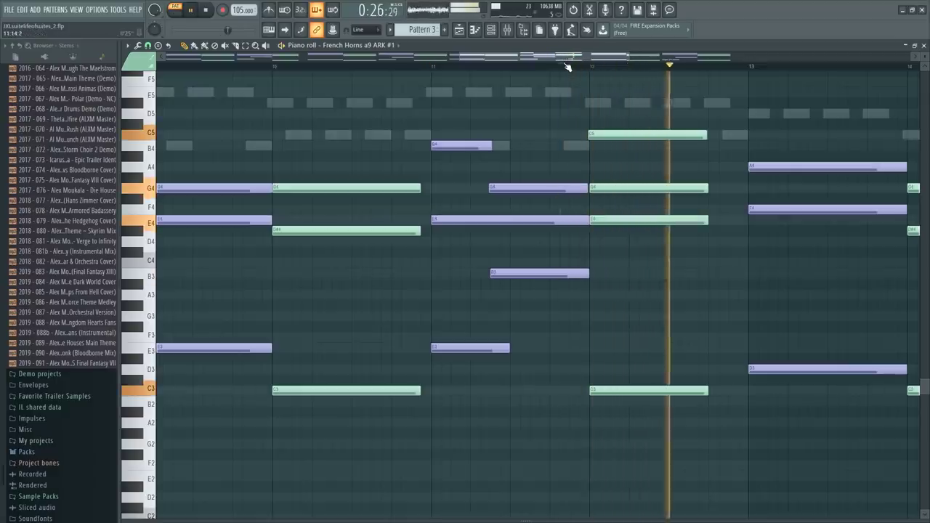
{"action": "key", "text": "space"}
{"action": "scroll", "coordinate": [446, 75], "scroll_direction": "up", "scroll_amount": 3}
{"action": "key", "text": "space"}
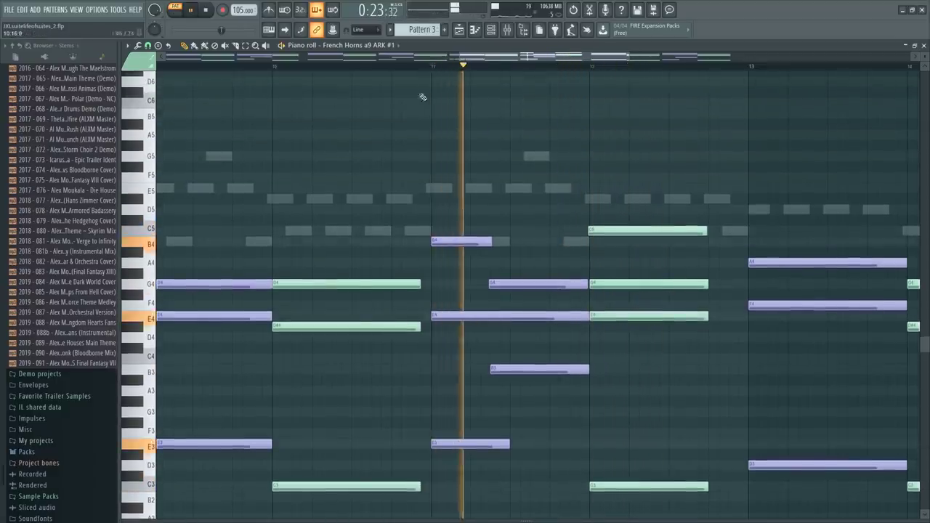
{"action": "key", "text": "F6"}
{"action": "key", "text": "space"}
{"action": "key", "text": "space"}
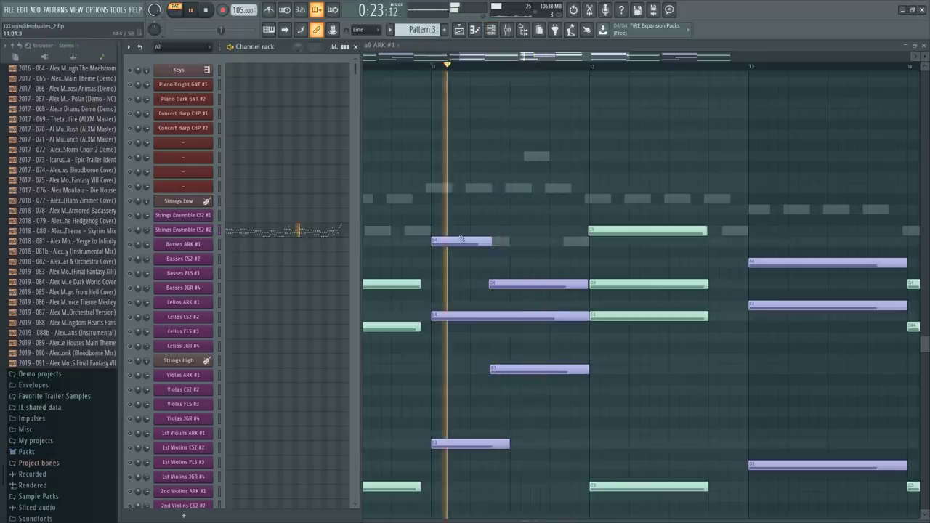
{"action": "key", "text": "F6"}
{"action": "scroll", "coordinate": [505, 192], "scroll_direction": "down", "scroll_amount": 5}
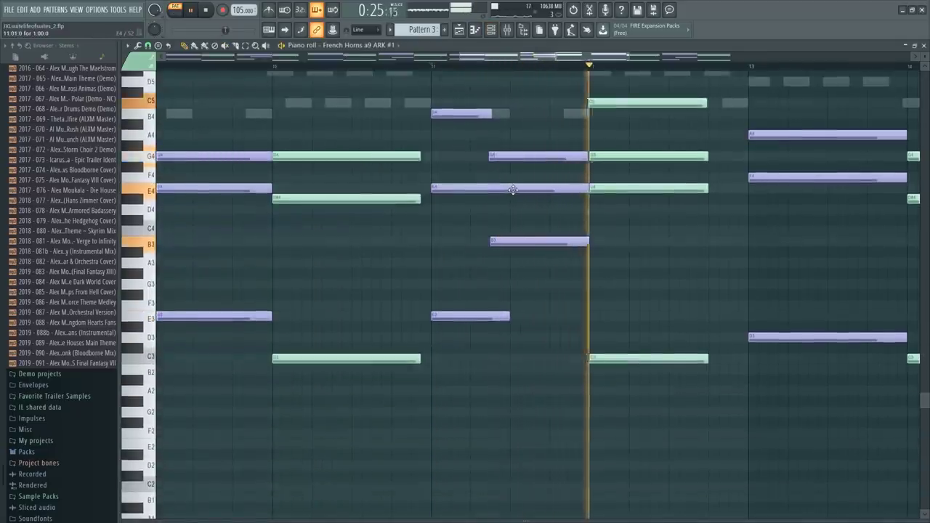
{"action": "key", "text": "space"}
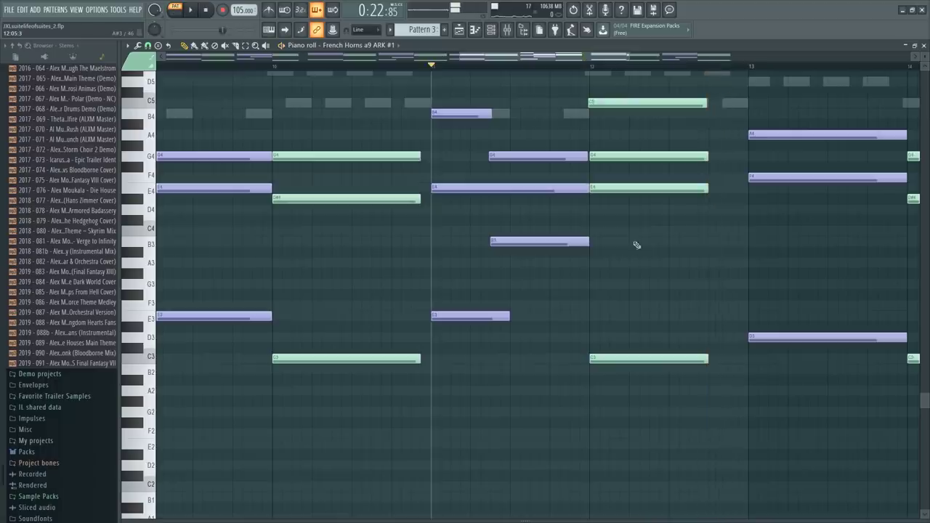
Lengthen the French Horns' bar 12 chord to end shortly before bar 13 and start playing from late bar 11
{"action": "left_click_drag", "start_coordinate": [611, 88], "coordinate": [735, 359]}
{"action": "left_click", "coordinate": [661, 256]}
{"action": "left_click", "coordinate": [577, 66]}
{"action": "key", "text": "space"}
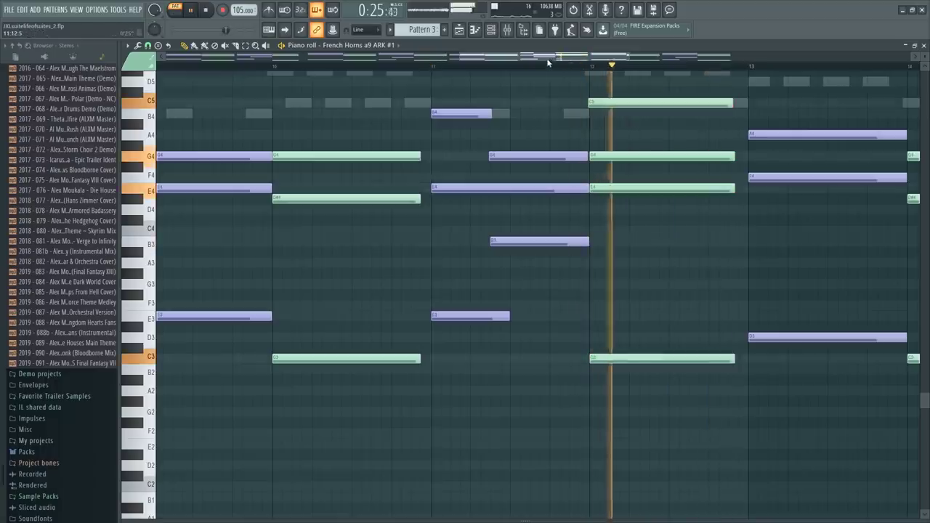
Delete the E4 from the French Horns' bar 12 chord, keeping the G4, and play the change back
{"action": "left_click_drag", "start_coordinate": [548, 58], "coordinate": [573, 58]}
{"action": "key", "text": "space"}
{"action": "key", "text": "space"}
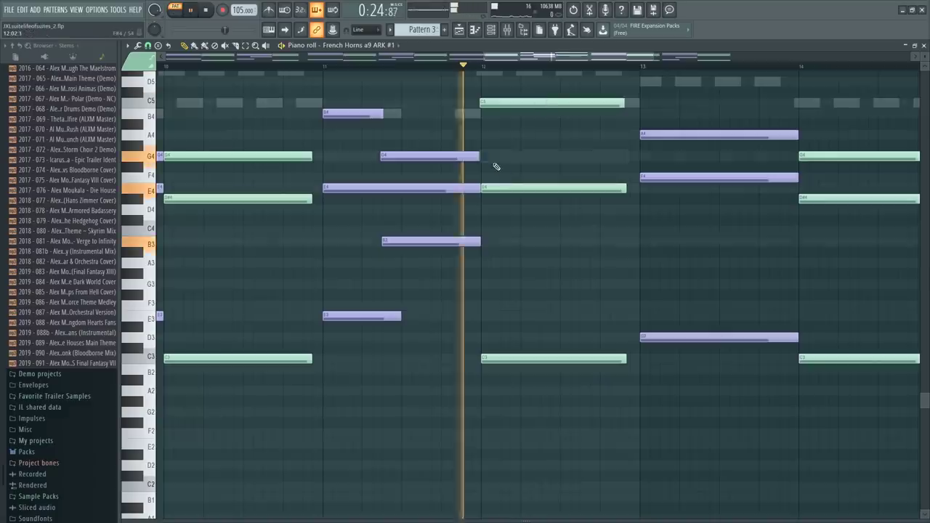
{"action": "key", "text": "space"}
{"action": "right_click", "coordinate": [502, 189]}
{"action": "key", "text": "space"}
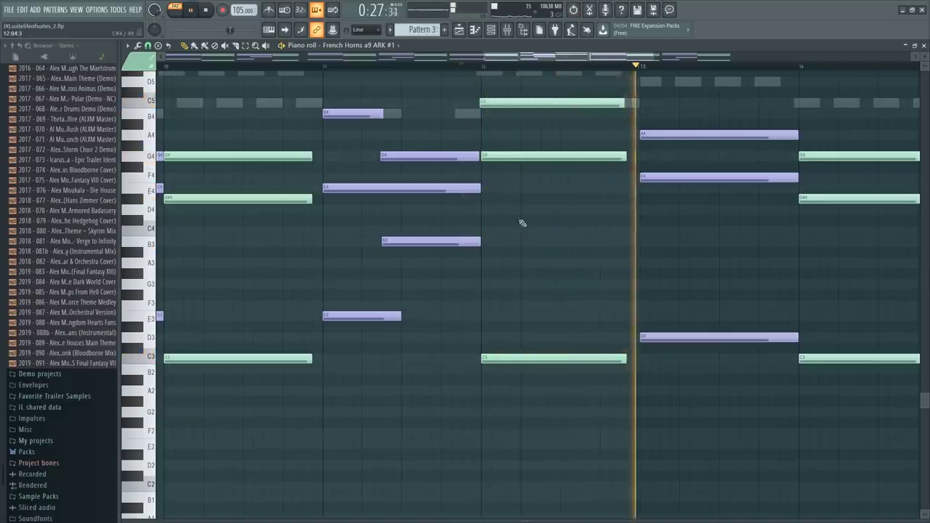
{"action": "key", "text": "space"}
Play from the start of bar 9 and move the E4 of that bar's horn chord up to B4
{"action": "scroll", "coordinate": [347, 75], "scroll_direction": "down", "scroll_amount": 3}
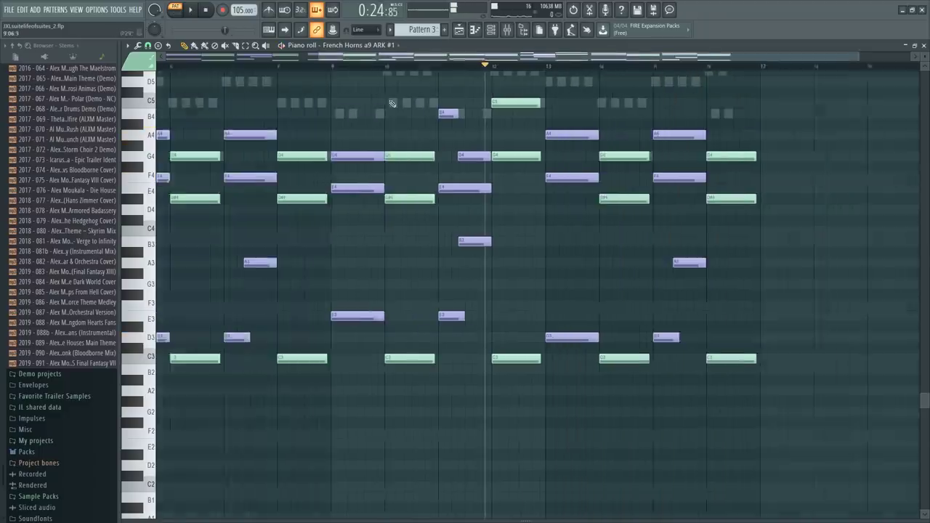
{"action": "left_click", "coordinate": [324, 68]}
{"action": "key", "text": "space"}
{"action": "scroll", "coordinate": [358, 125], "scroll_direction": "down", "scroll_amount": 2}
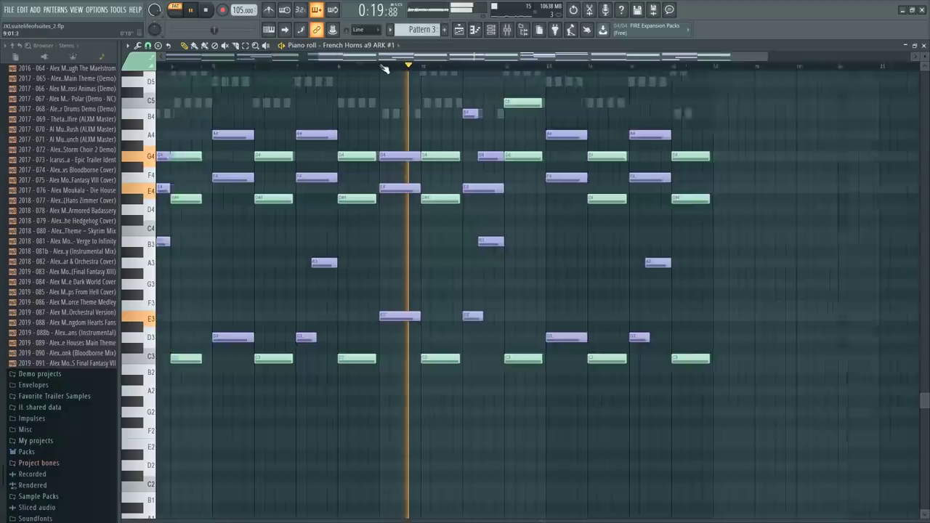
{"action": "scroll", "coordinate": [380, 109], "scroll_direction": "up", "scroll_amount": 2}
{"action": "key", "text": "space"}
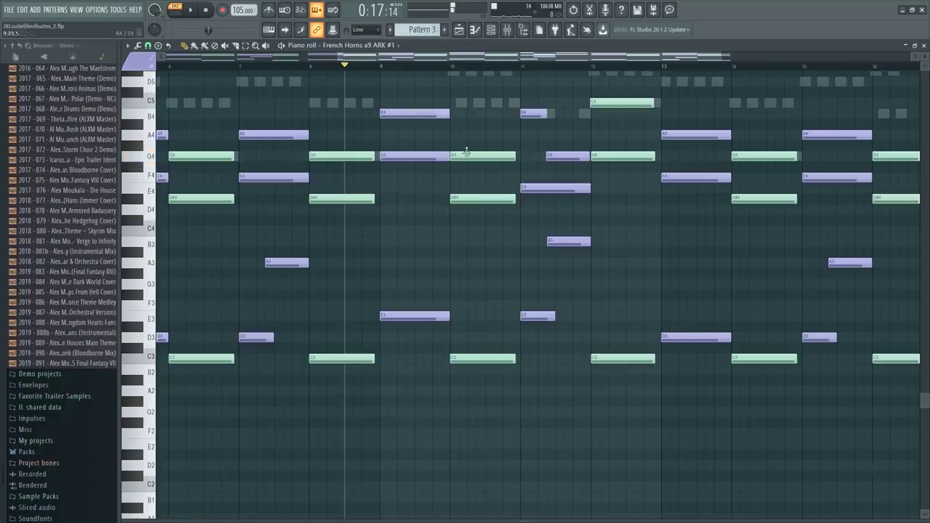
Raise the D#4 in the French Horns' bar 10 chord to A#4 and play the passage back
{"action": "left_click_drag", "start_coordinate": [475, 198], "coordinate": [466, 132]}
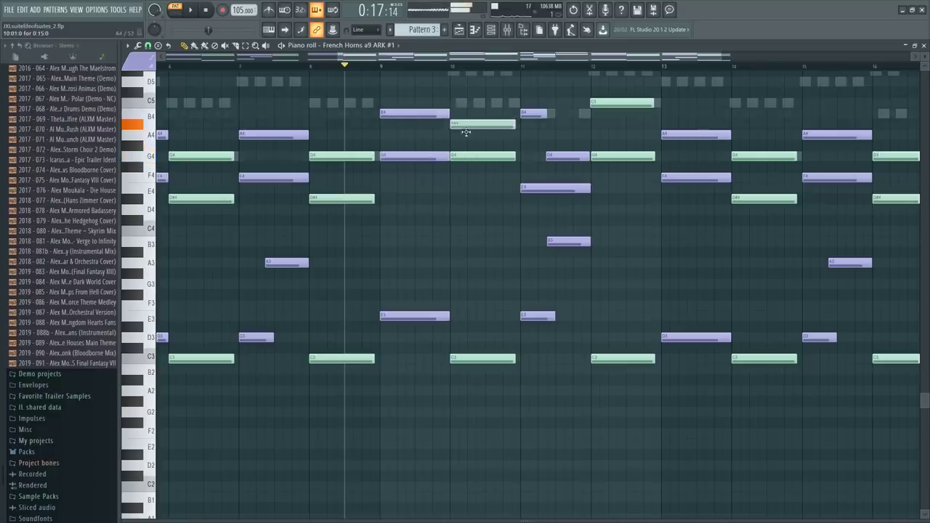
{"action": "key", "text": "space"}
{"action": "scroll", "coordinate": [465, 232], "scroll_direction": "up", "scroll_amount": 3}
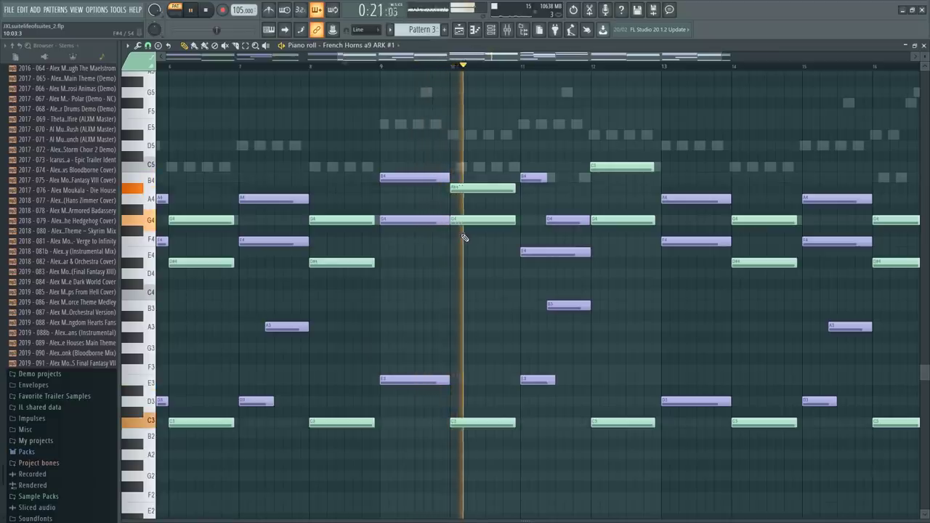
{"action": "key", "text": "space"}
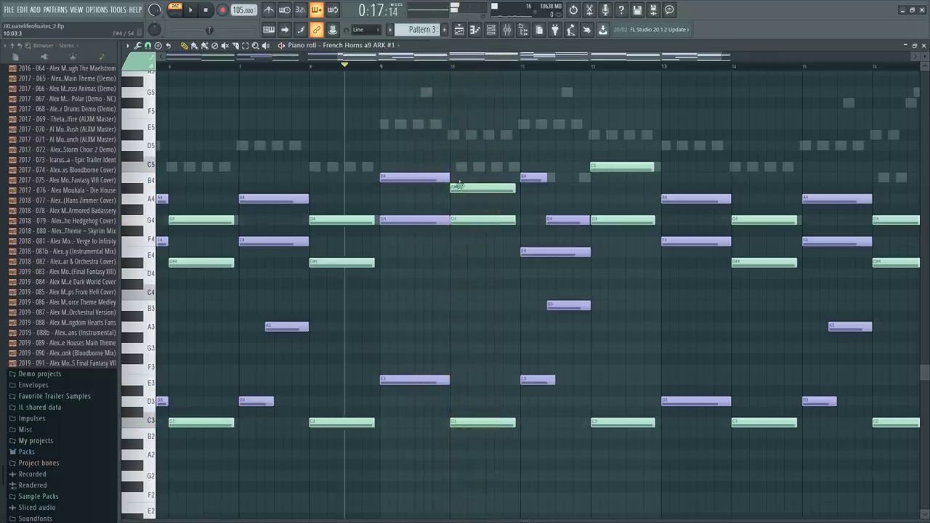
{"action": "left_click", "coordinate": [442, 66]}
{"action": "scroll", "coordinate": [442, 67], "scroll_direction": "up", "scroll_amount": 3}
{"action": "left_click", "coordinate": [480, 180]}
{"action": "key", "text": "ctrl+z"}
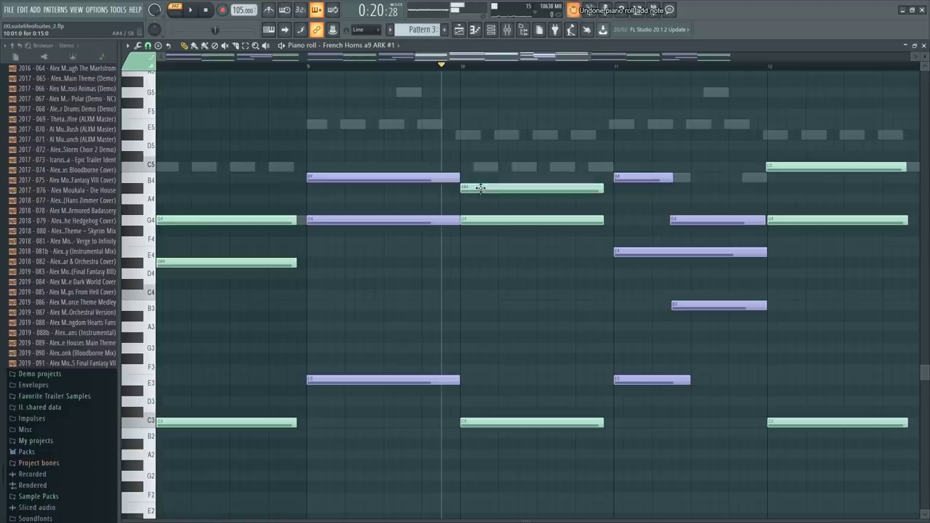
{"action": "left_click_drag", "start_coordinate": [483, 223], "coordinate": [480, 248]}
{"action": "key", "text": "ctrl+z"}
{"action": "key", "text": "ctrl+z"}
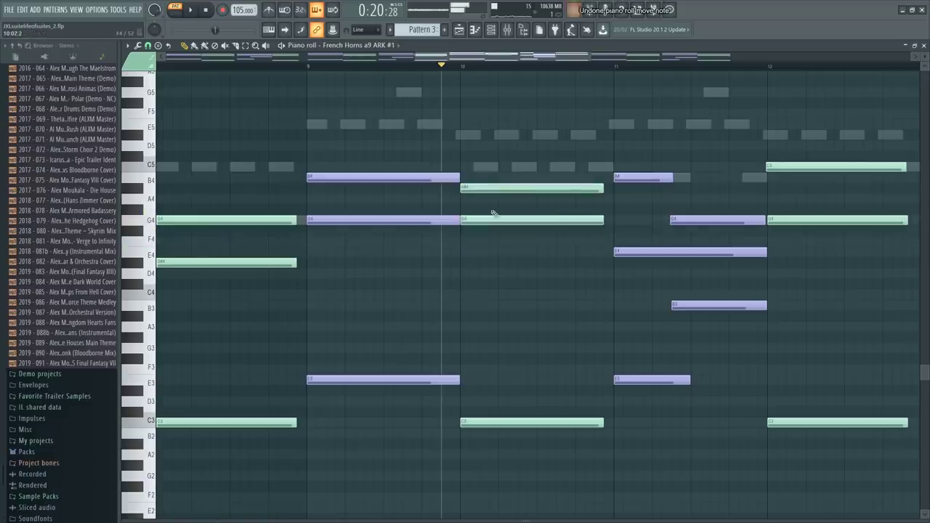
{"action": "left_click", "coordinate": [463, 261]}
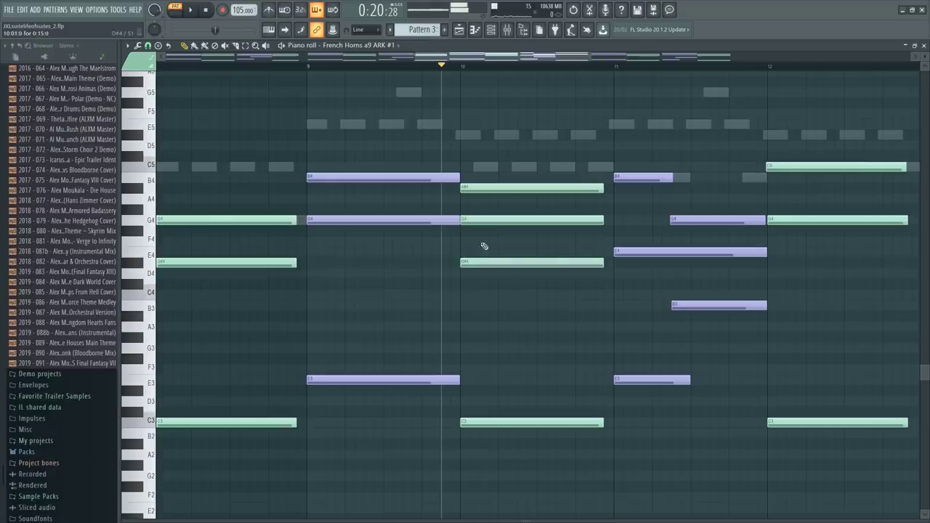
Raise the C3 in the French Horns' bar 10 chord to D#3 and play the change back
{"action": "scroll", "coordinate": [488, 312], "scroll_direction": "down", "scroll_amount": 3}
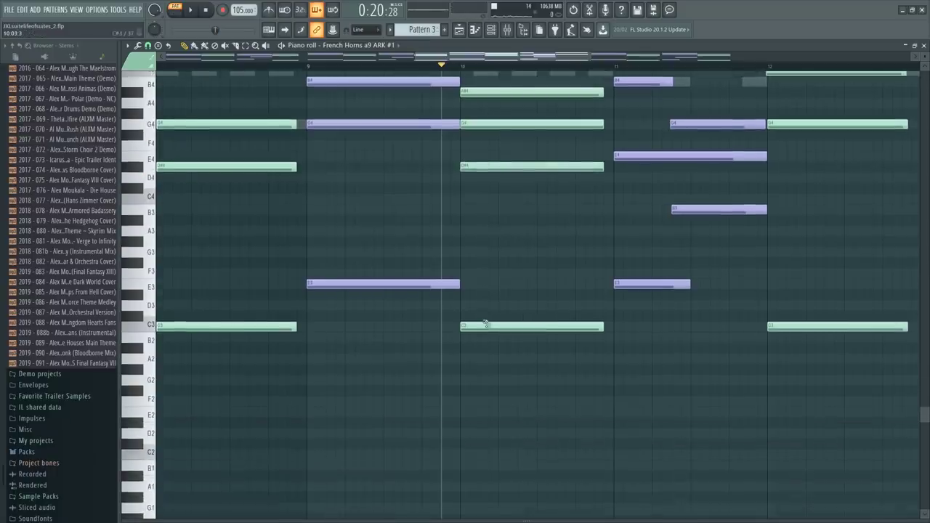
{"action": "left_click_drag", "start_coordinate": [481, 323], "coordinate": [483, 291]}
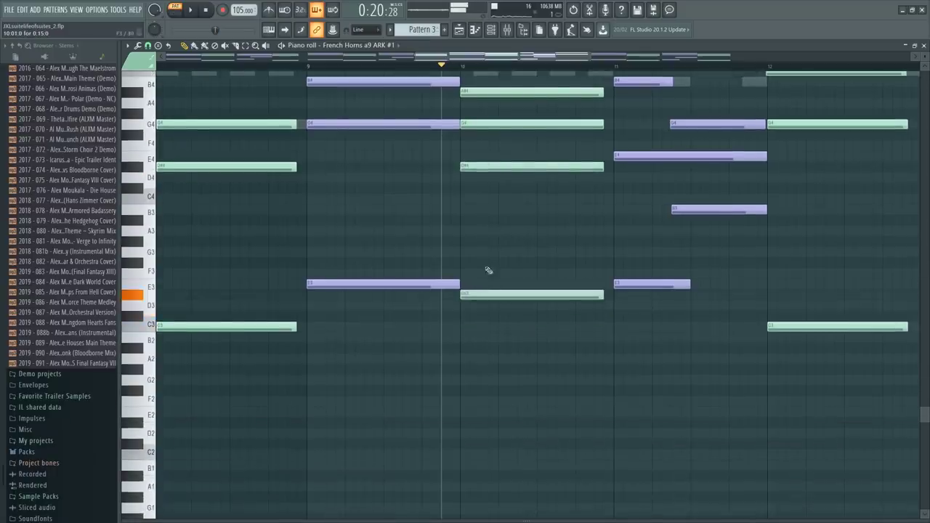
{"action": "scroll", "coordinate": [494, 246], "scroll_direction": "up", "scroll_amount": 2}
{"action": "scroll", "coordinate": [494, 246], "scroll_direction": "up", "scroll_amount": 1}
{"action": "key", "text": "space"}
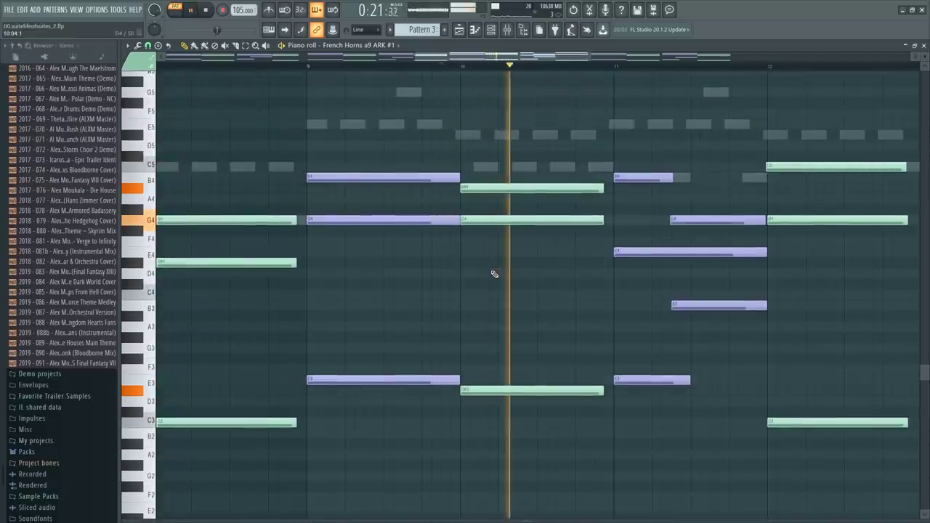
{"action": "key", "text": "space"}
Play the horn passage from the end of bar 8 into bar 14 and stop
{"action": "scroll", "coordinate": [305, 67], "scroll_direction": "left", "scroll_amount": 1}
{"action": "left_click", "coordinate": [299, 66]}
{"action": "key", "text": "space"}
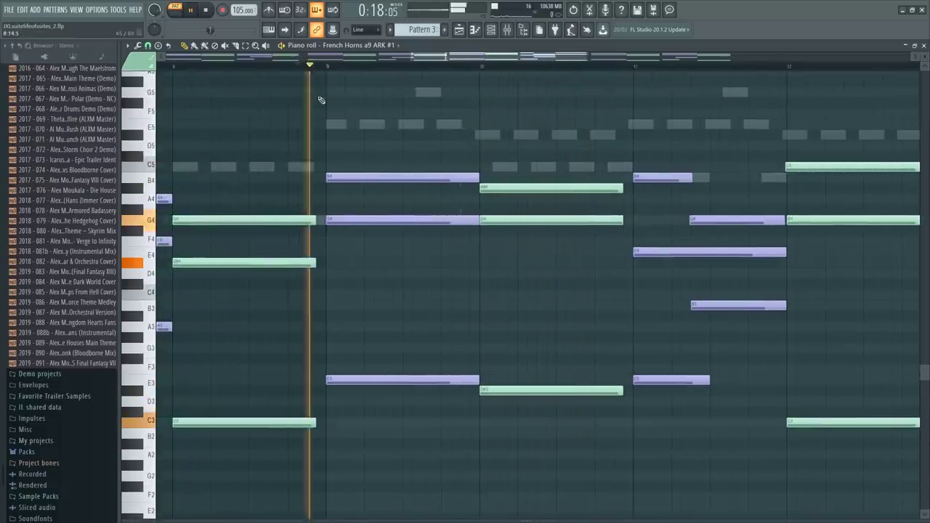
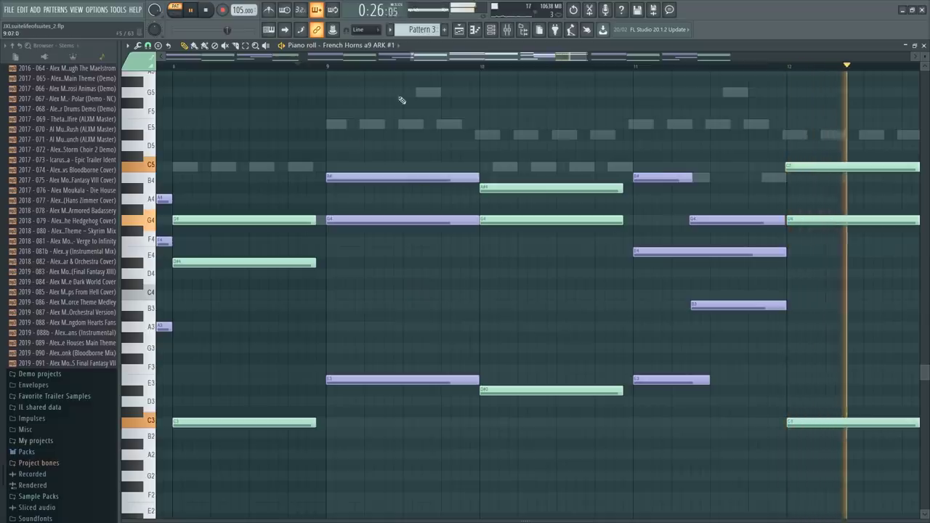
{"action": "scroll", "coordinate": [411, 69], "scroll_direction": "down", "scroll_amount": 4}
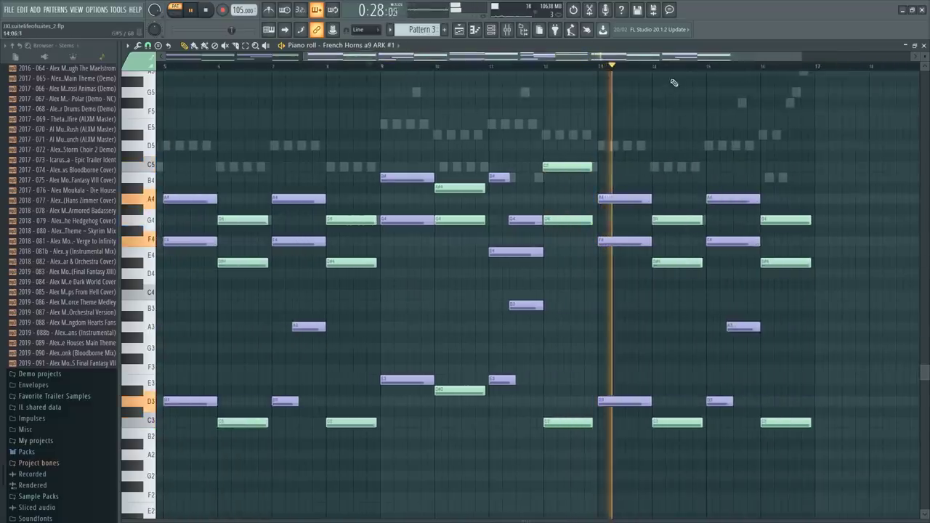
{"action": "scroll", "coordinate": [684, 71], "scroll_direction": "up", "scroll_amount": 2}
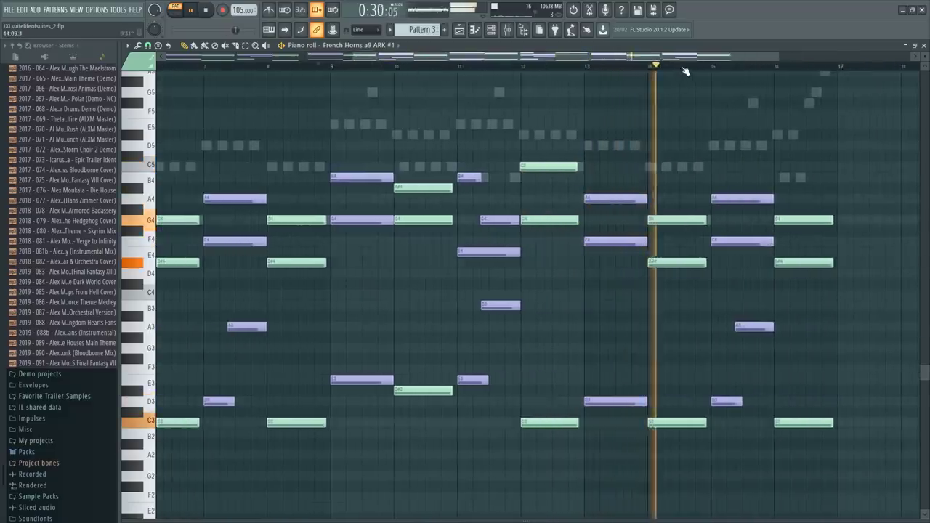
{"action": "key", "text": "space"}
Raise the G4 in the French Horns' bar 14 chord to C#5 and add an A4 beneath it
{"action": "scroll", "coordinate": [685, 70], "scroll_direction": "up", "scroll_amount": 2}
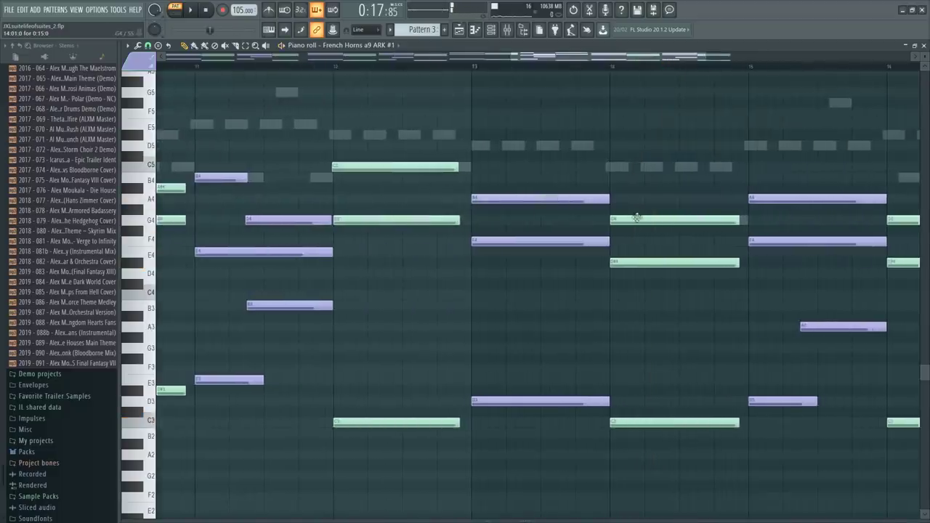
{"action": "left_click_drag", "start_coordinate": [637, 218], "coordinate": [634, 151]}
{"action": "left_click", "coordinate": [612, 211]}
{"action": "left_click_drag", "start_coordinate": [611, 210], "coordinate": [614, 193]}
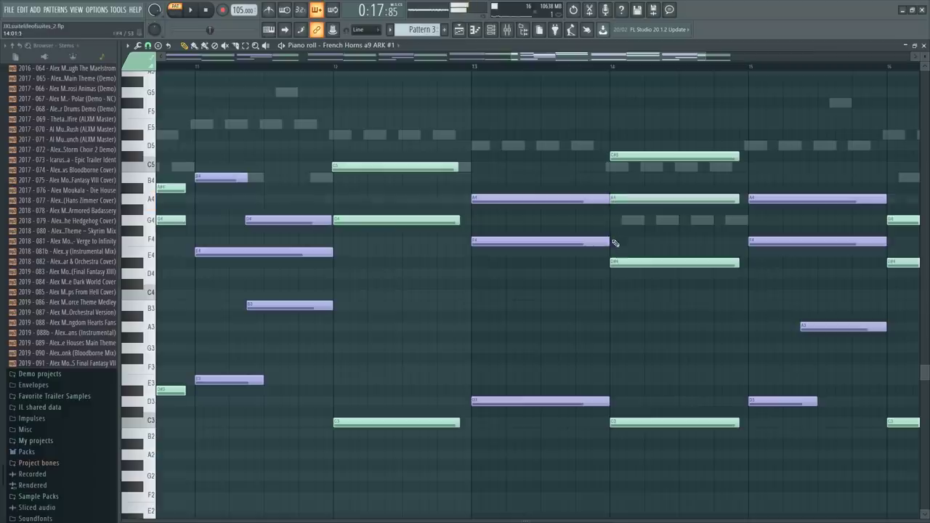
Replace the D#4 and C3 of the French Horns' bar 14 chord with a single E3 and play it back from around bar 13
{"action": "mouse_move", "coordinate": [624, 259]}
{"action": "left_mouse_down"}
{"action": "mouse_move", "coordinate": [630, 222]}
{"action": "mouse_move", "coordinate": [626, 255]}
{"action": "left_mouse_up"}
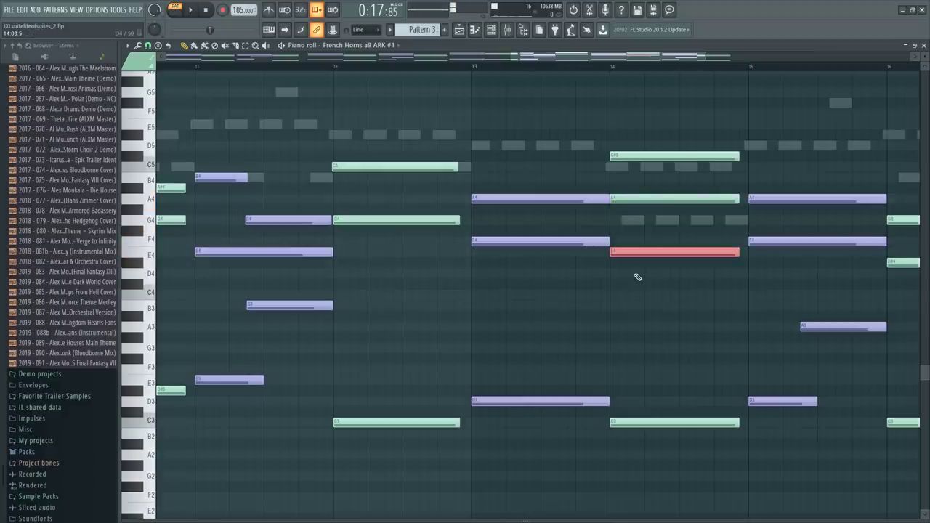
{"action": "key", "text": "ctrl+Down"}
{"action": "right_click", "coordinate": [646, 420]}
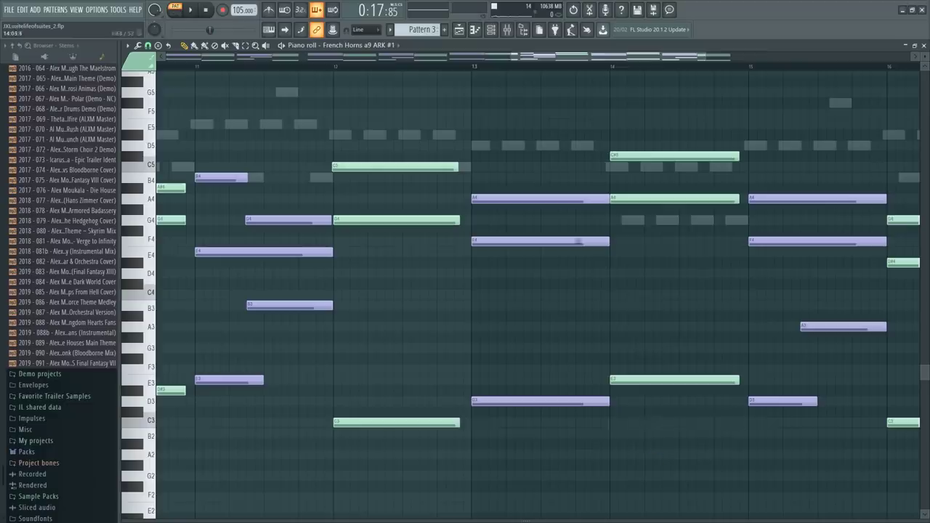
{"action": "key", "text": "space"}
{"action": "left_click", "coordinate": [472, 67]}
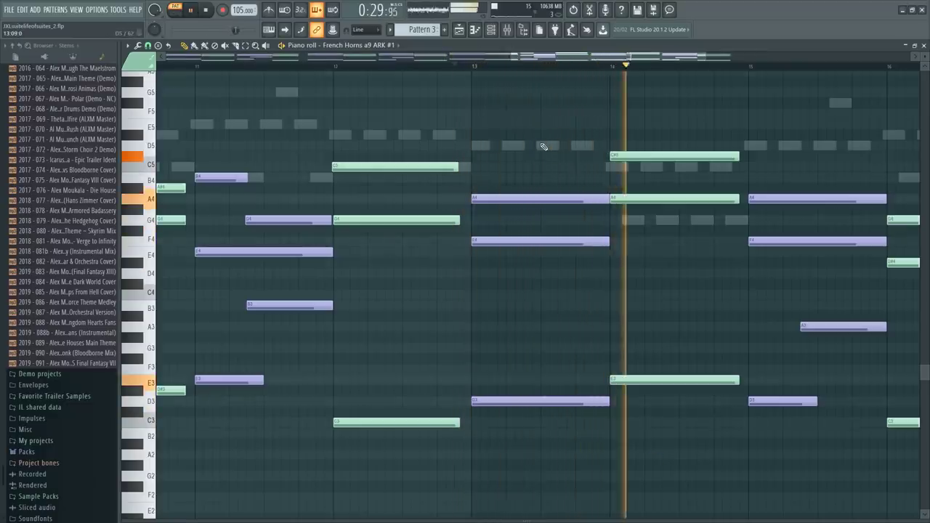
{"action": "key", "text": "space"}
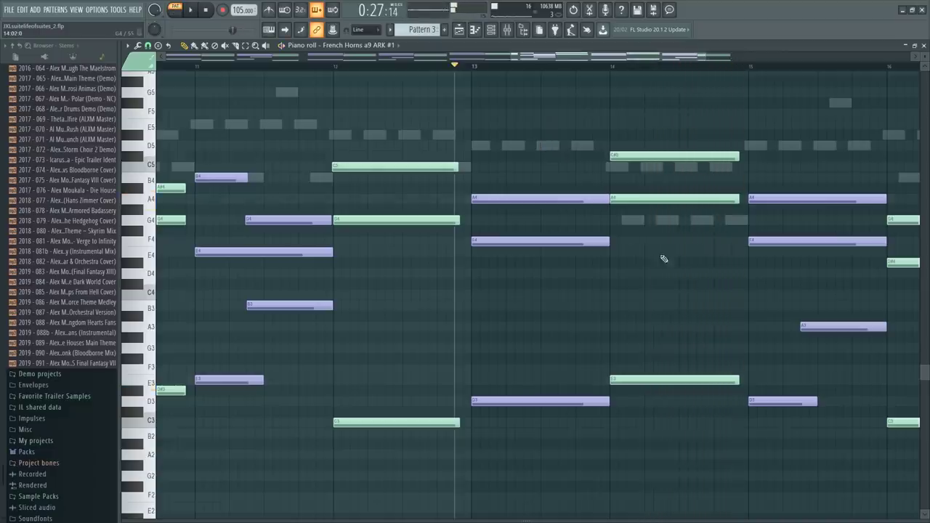
Try a fuller bar 14 horn chord by moving the E3 to C3 and adding E4 and C4, and play it back
{"action": "scroll", "coordinate": [627, 197], "scroll_direction": "down", "scroll_amount": 4}
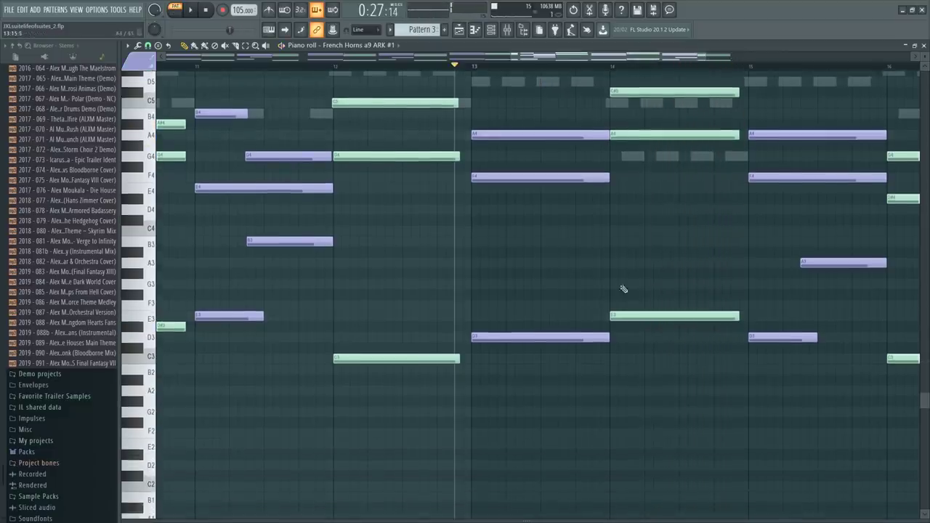
{"action": "left_click_drag", "start_coordinate": [629, 356], "coordinate": [629, 359]}
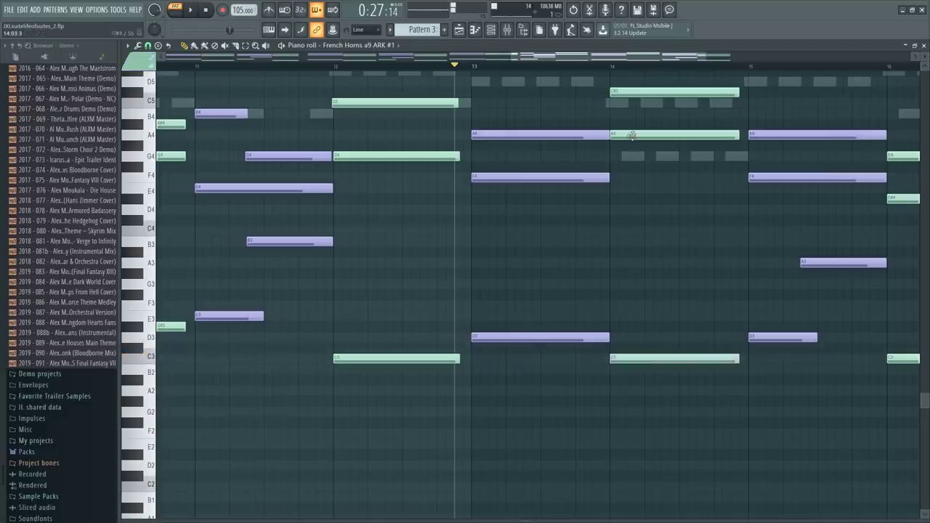
{"action": "left_click_drag", "start_coordinate": [618, 188], "coordinate": [612, 173]}
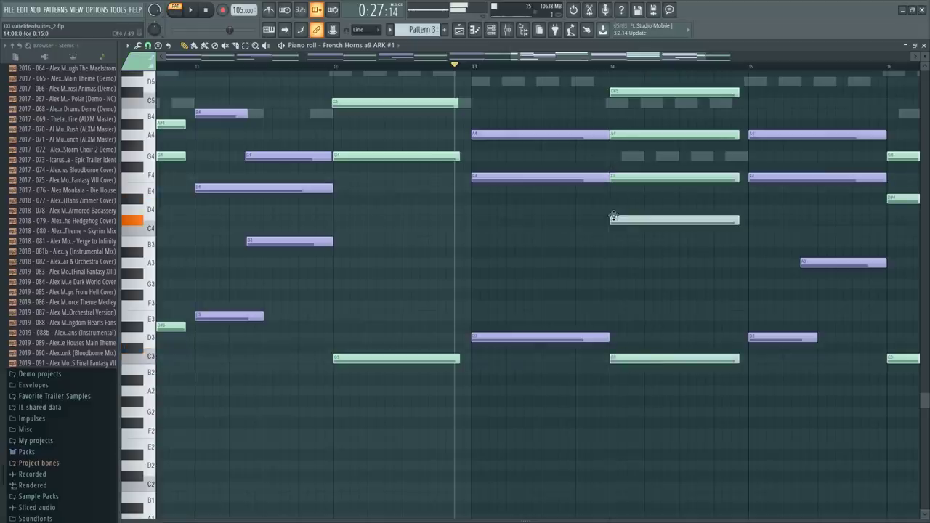
{"action": "left_click_drag", "start_coordinate": [623, 177], "coordinate": [623, 189]}
{"action": "left_click", "coordinate": [628, 229]}
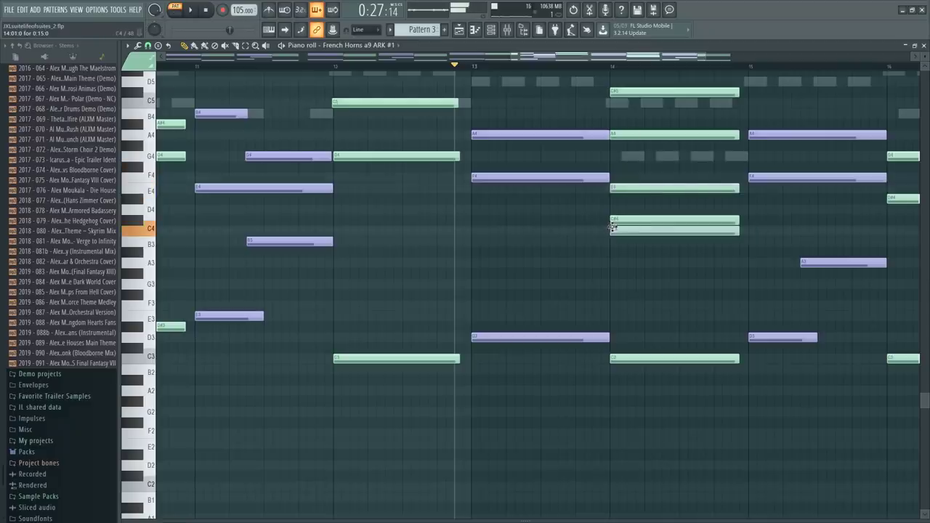
{"action": "right_click", "coordinate": [619, 221]}
{"action": "left_click", "coordinate": [603, 67]}
{"action": "key", "text": "space"}
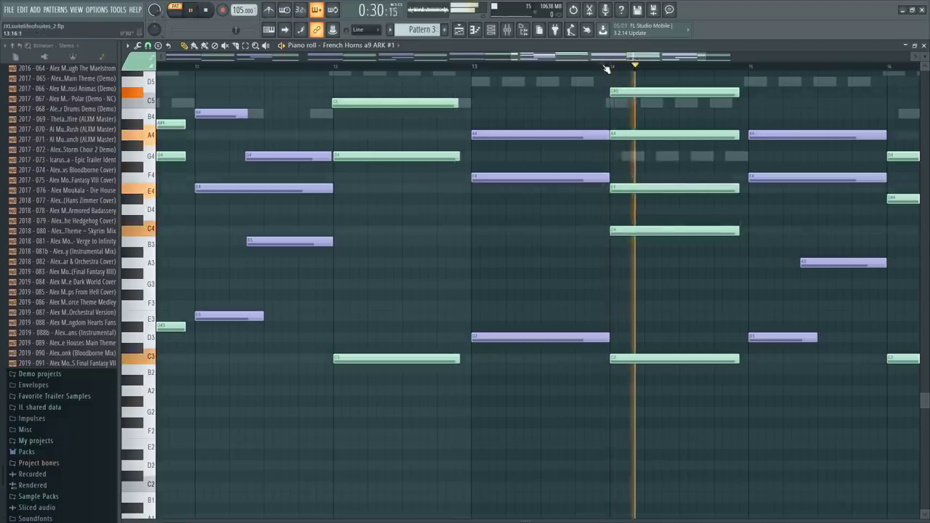
{"action": "key", "text": "space"}
Undo the recent edits to the bar 14 horn chord back past the deletion of its C3
{"action": "scroll", "coordinate": [609, 103], "scroll_direction": "down", "scroll_amount": 2}
{"action": "key", "text": "ctrl+alt+z"}
{"action": "key", "text": "ctrl+alt+z"}
{"action": "key", "text": "ctrl+alt+z"}
{"action": "key", "text": "ctrl+alt+z"}
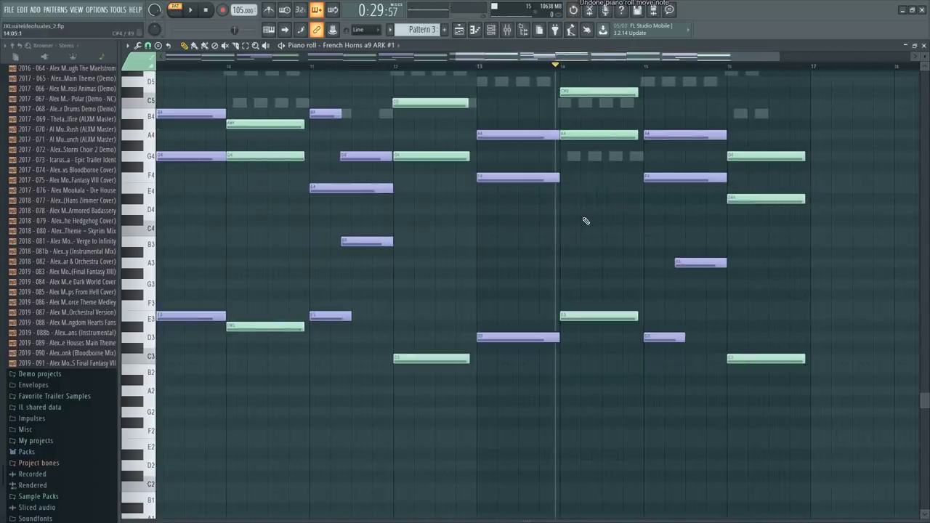
{"action": "key", "text": "ctrl+alt+z"}
{"action": "key", "text": "ctrl+alt+z"}
Delete the E3 from the bar 14 horn chord, raise its C3 to C#3, and play the change back
{"action": "right_click", "coordinate": [583, 316]}
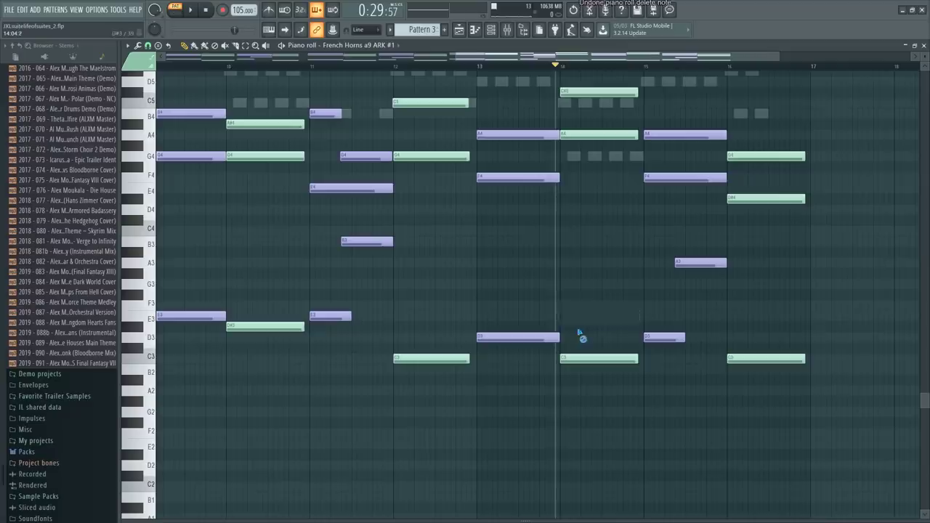
{"action": "key", "text": "space"}
{"action": "key", "text": "space"}
{"action": "left_click_drag", "start_coordinate": [578, 357], "coordinate": [578, 346]}
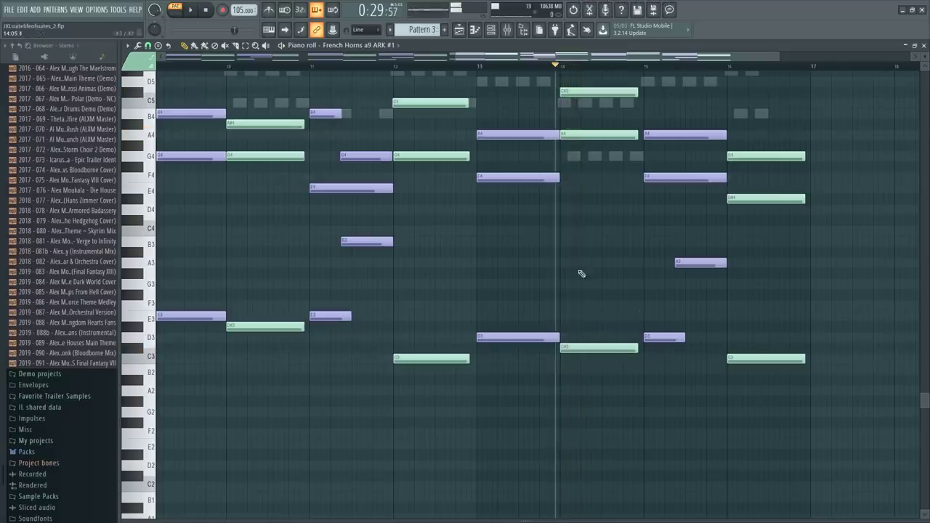
{"action": "key", "text": "space"}
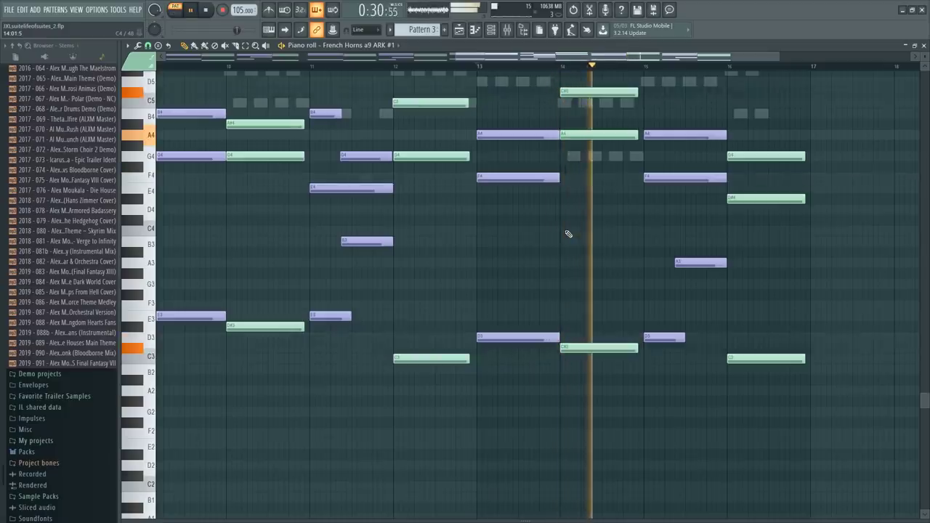
{"action": "scroll", "coordinate": [599, 237], "scroll_direction": "up", "scroll_amount": 3}
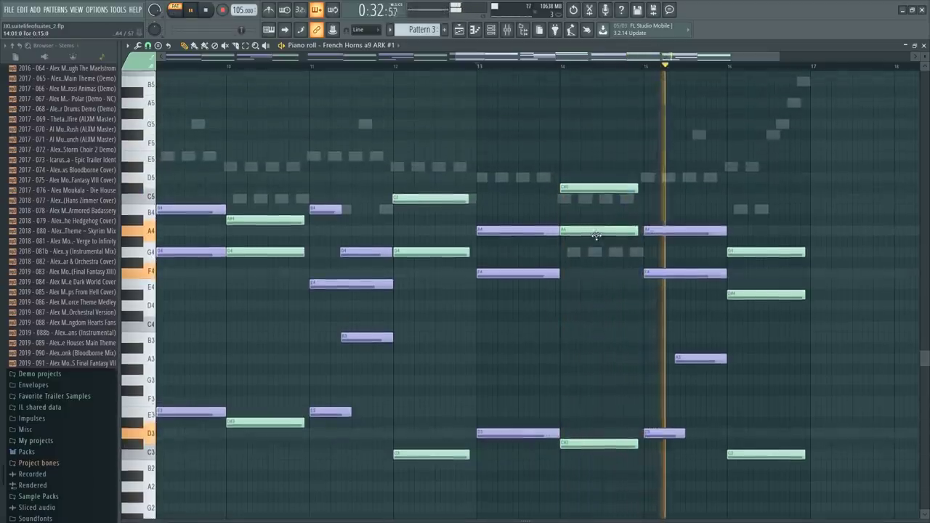
{"action": "key", "text": "space"}
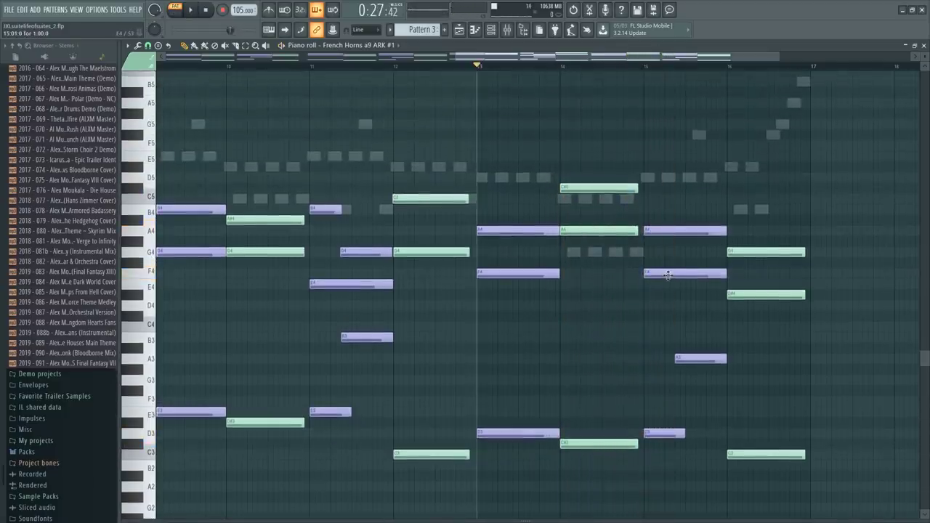
Raise the F4 in the French Horns' bar 15 chord to D5 and play from the start of that bar
{"action": "left_click_drag", "start_coordinate": [668, 275], "coordinate": [661, 177]}
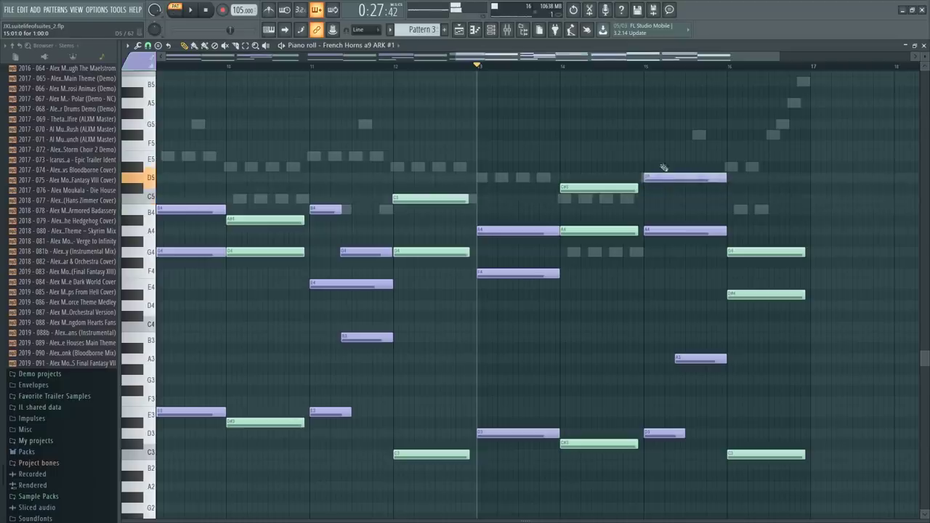
{"action": "left_click", "coordinate": [646, 67]}
{"action": "key", "text": "space"}
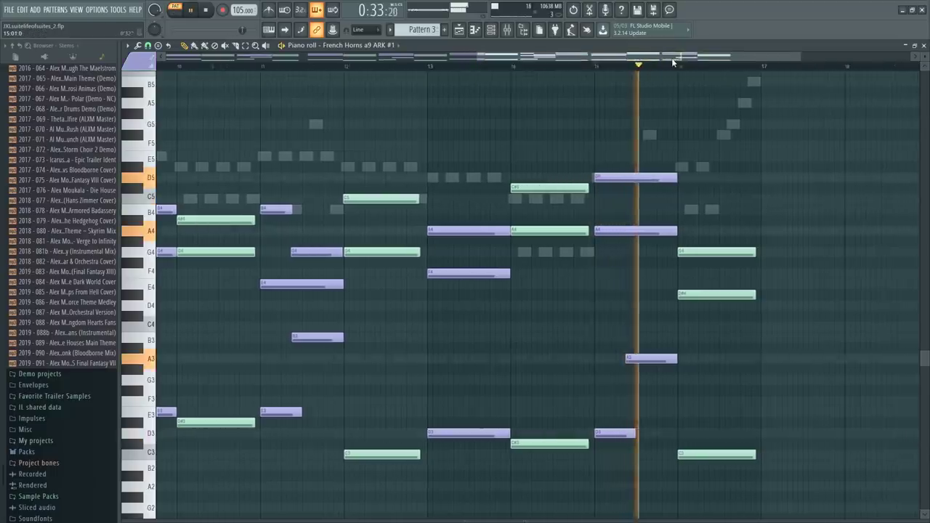
{"action": "key", "text": "space"}
Raise the G4 in the French Horns' bar 16 chord to F#5 and shorten it to about half a bar
{"action": "scroll", "coordinate": [679, 68], "scroll_direction": "up", "scroll_amount": 5}
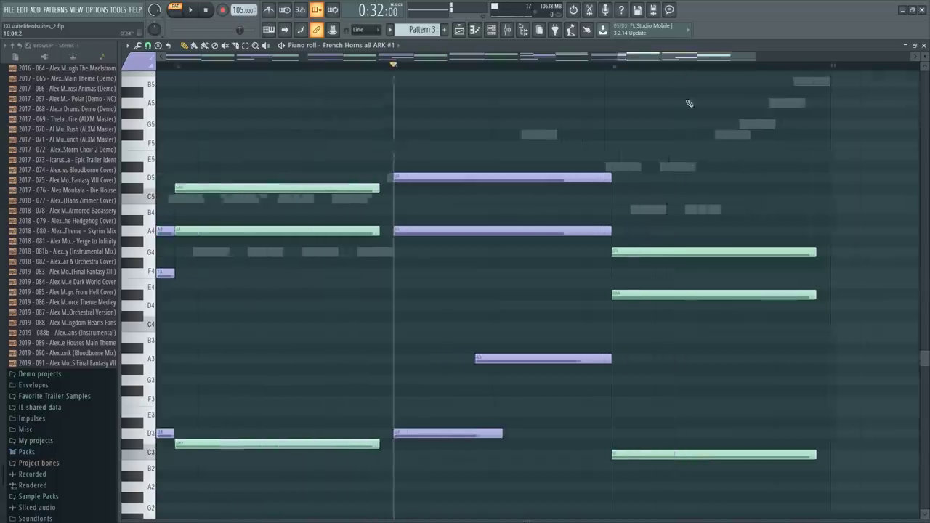
{"action": "left_click_drag", "start_coordinate": [622, 249], "coordinate": [613, 128]}
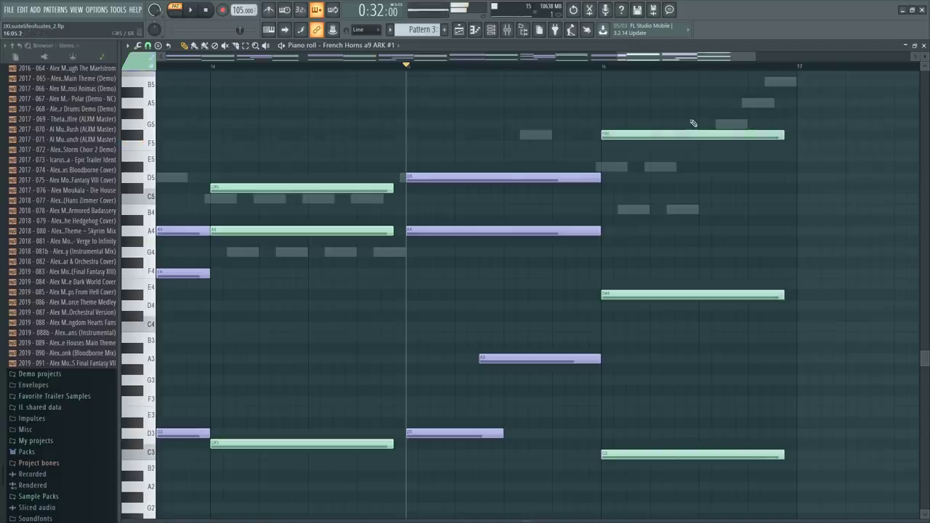
{"action": "scroll", "coordinate": [694, 196], "scroll_direction": "up", "scroll_amount": 3}
{"action": "left_click", "coordinate": [787, 232]}
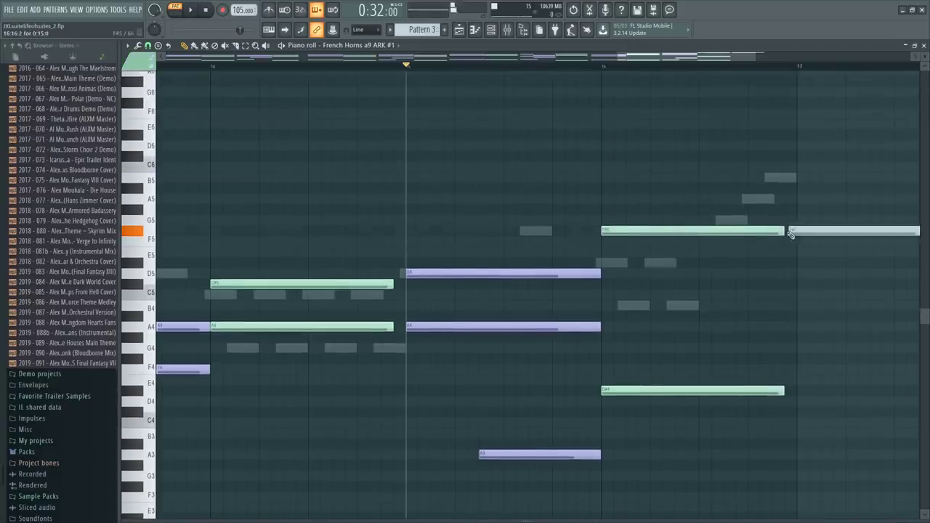
{"action": "key", "text": "ctrl+z"}
{"action": "left_click_drag", "start_coordinate": [784, 231], "coordinate": [699, 245]}
Set the note color to 11, Cluster L, and add an A5 in the second half of bar 16
{"action": "left_click", "coordinate": [145, 65]}
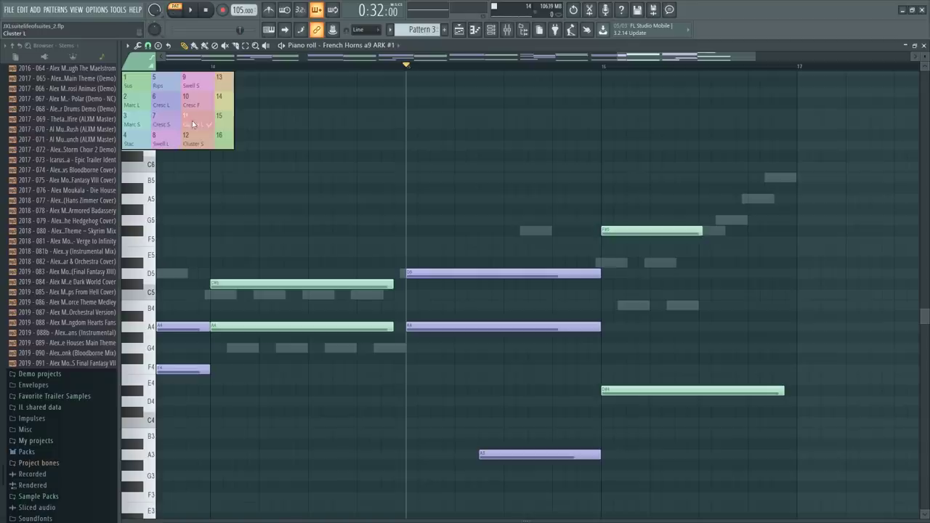
{"action": "left_click", "coordinate": [193, 124]}
{"action": "left_click", "coordinate": [690, 199]}
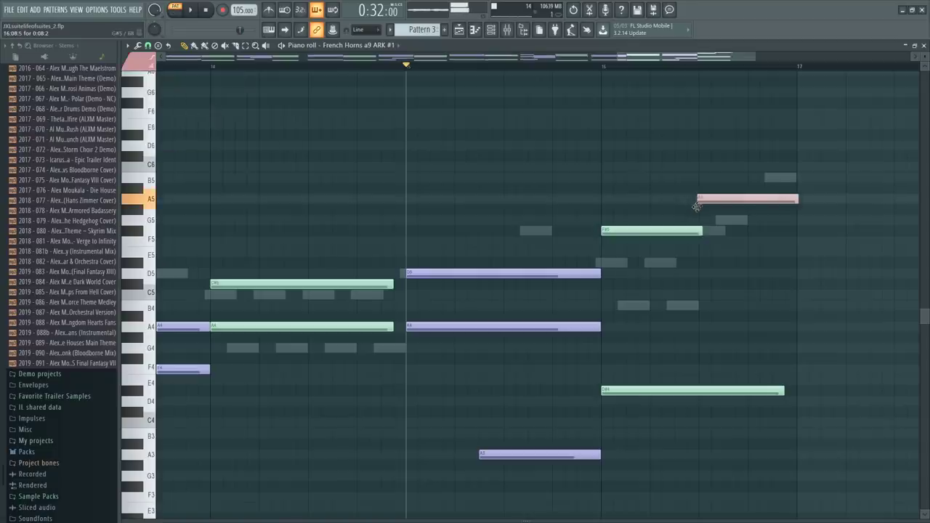
Lower the cluster note in the second half of bar 16 to G5 and set its color to 12, Cluster S
{"action": "left_click_drag", "start_coordinate": [696, 206], "coordinate": [698, 227]}
{"action": "left_click", "coordinate": [739, 241]}
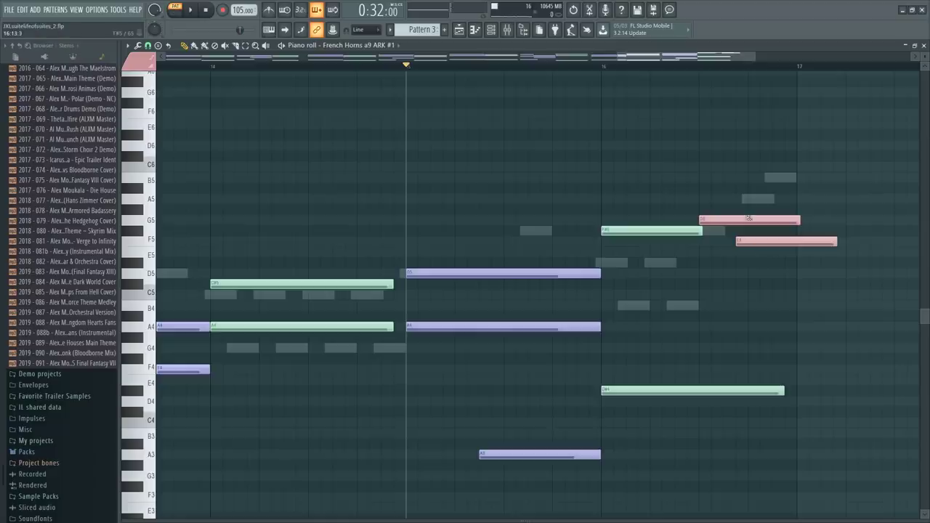
{"action": "right_click", "coordinate": [750, 240]}
{"action": "left_click", "coordinate": [136, 64]}
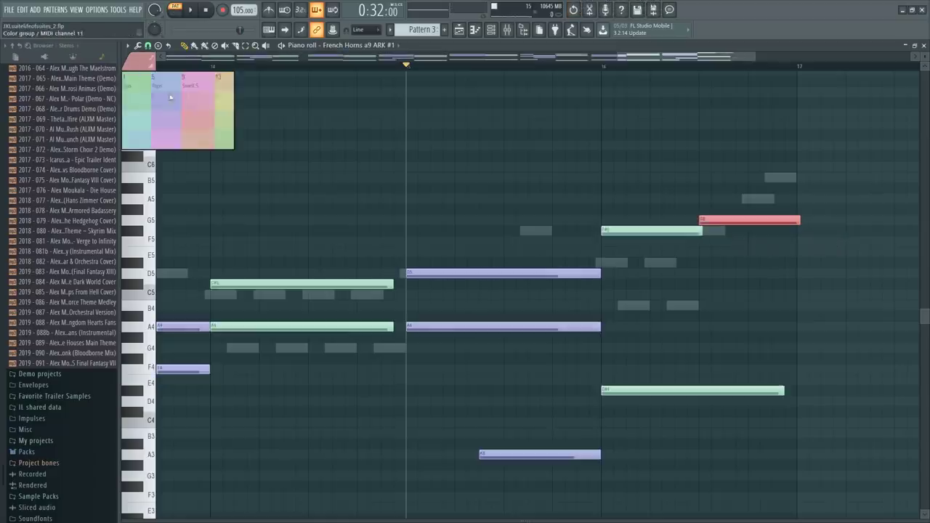
{"action": "left_click", "coordinate": [195, 140]}
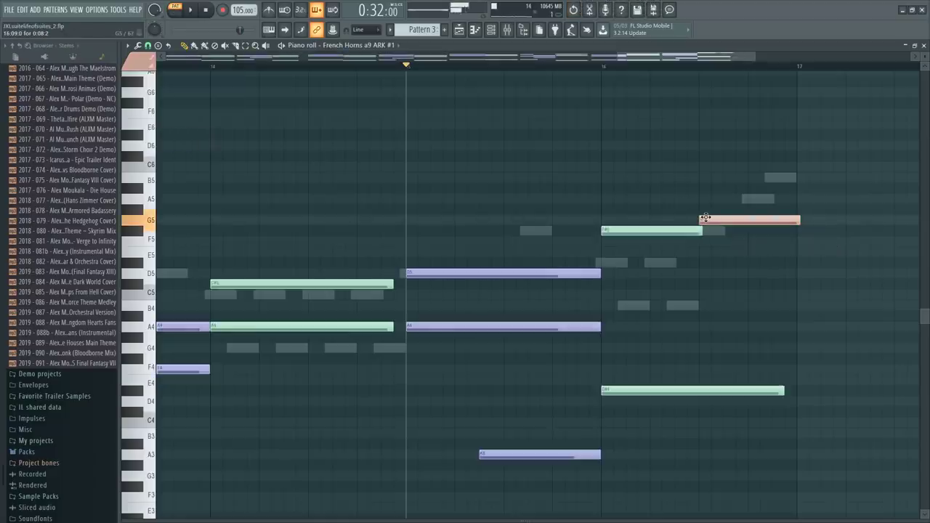
Raise the bar 16 cluster note to B5 with an earlier start, and set its color to 11, Cluster L
{"action": "mouse_move", "coordinate": [703, 199]}
{"action": "left_mouse_down"}
{"action": "mouse_move", "coordinate": [699, 213]}
{"action": "mouse_move", "coordinate": [716, 178]}
{"action": "mouse_move", "coordinate": [653, 176]}
{"action": "left_mouse_up"}
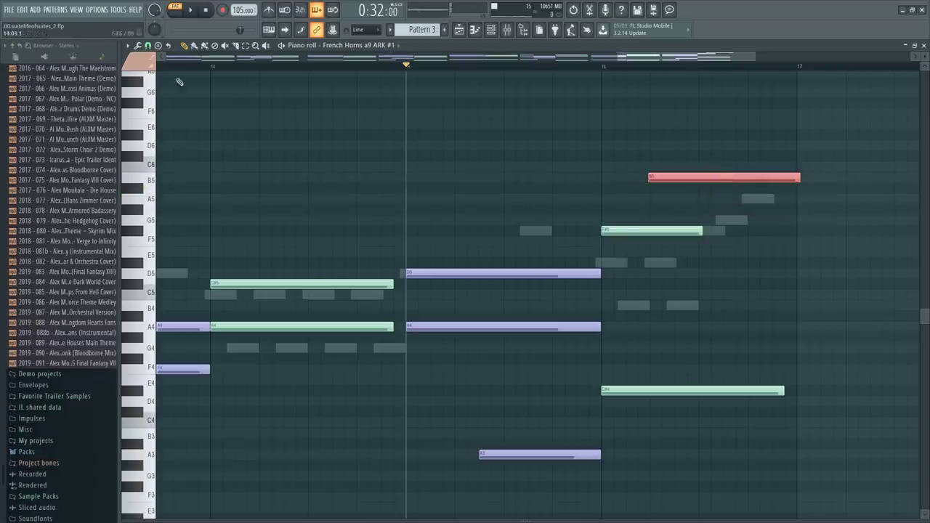
{"action": "left_click", "coordinate": [140, 61]}
{"action": "left_click", "coordinate": [201, 129]}
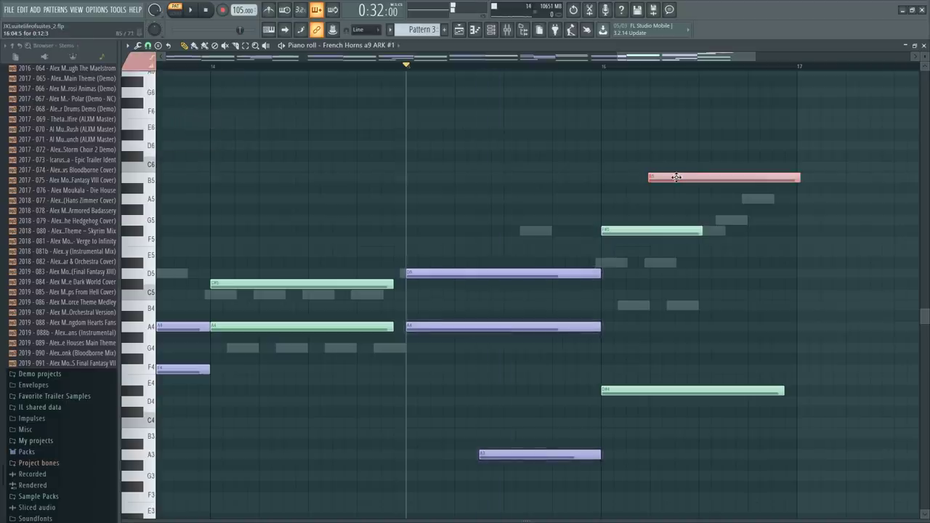
Lower the bar 16 cluster note to G#5 and set its color to 12, Cluster S
{"action": "left_click_drag", "start_coordinate": [674, 178], "coordinate": [674, 200]}
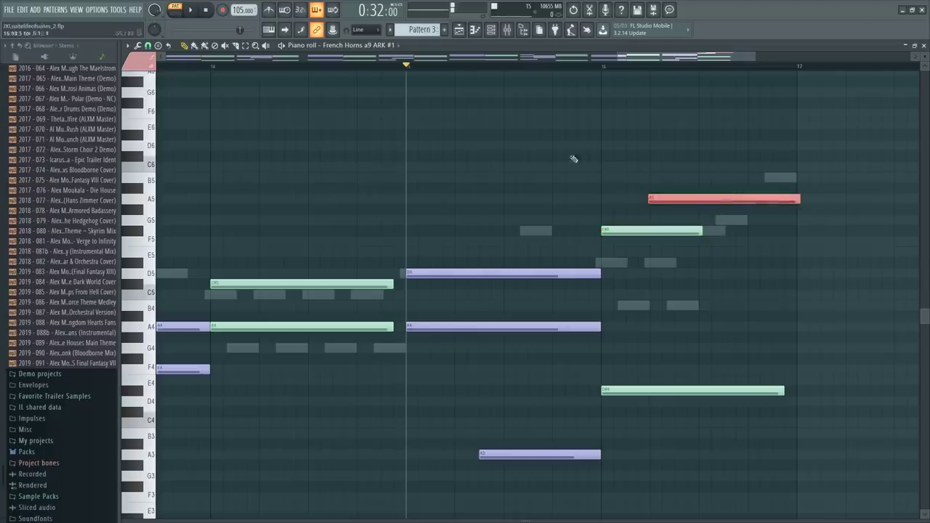
{"action": "left_click", "coordinate": [137, 71]}
{"action": "left_click", "coordinate": [192, 140]}
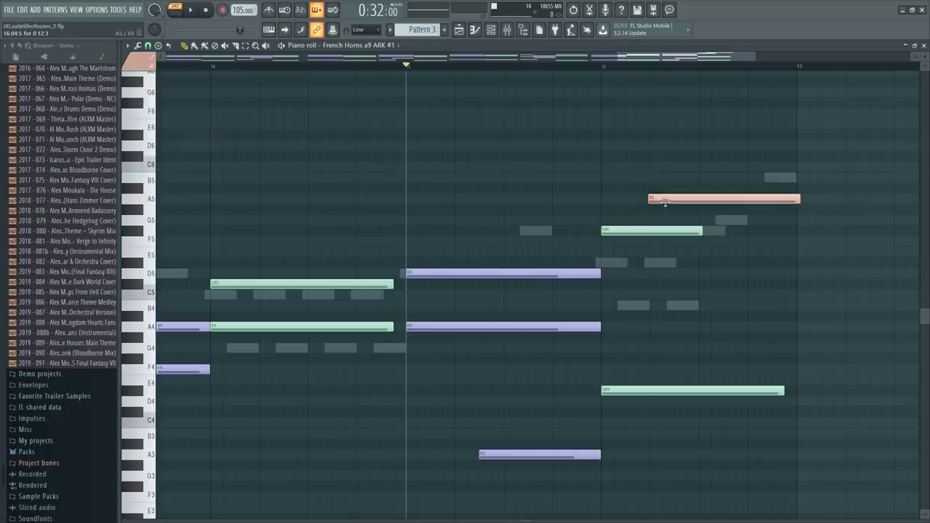
{"action": "mouse_move", "coordinate": [655, 198]}
{"action": "left_mouse_down"}
{"action": "mouse_move", "coordinate": [659, 212]}
{"action": "mouse_move", "coordinate": [661, 190]}
{"action": "mouse_move", "coordinate": [666, 210]}
{"action": "left_mouse_up"}
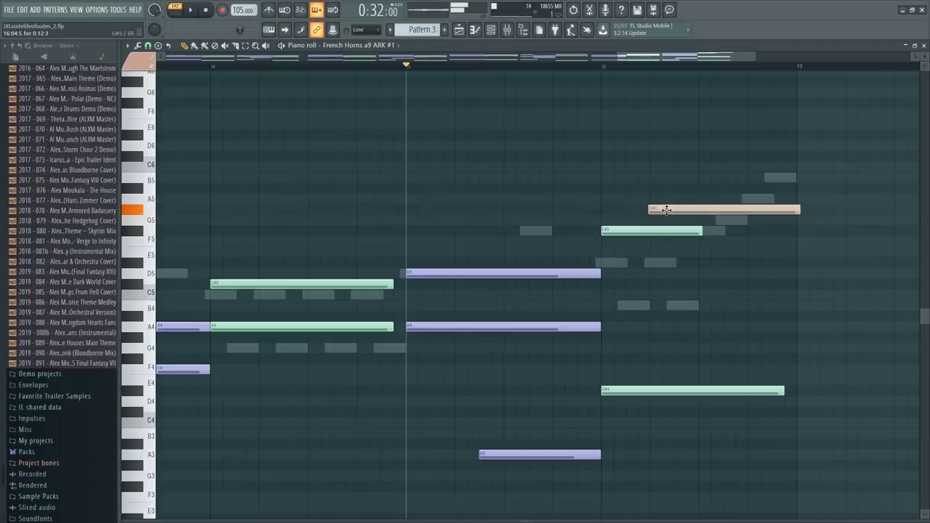
Play back the French Horns' ending from the start of bar 16 and from the start of bar 15
{"action": "left_click", "coordinate": [602, 66]}
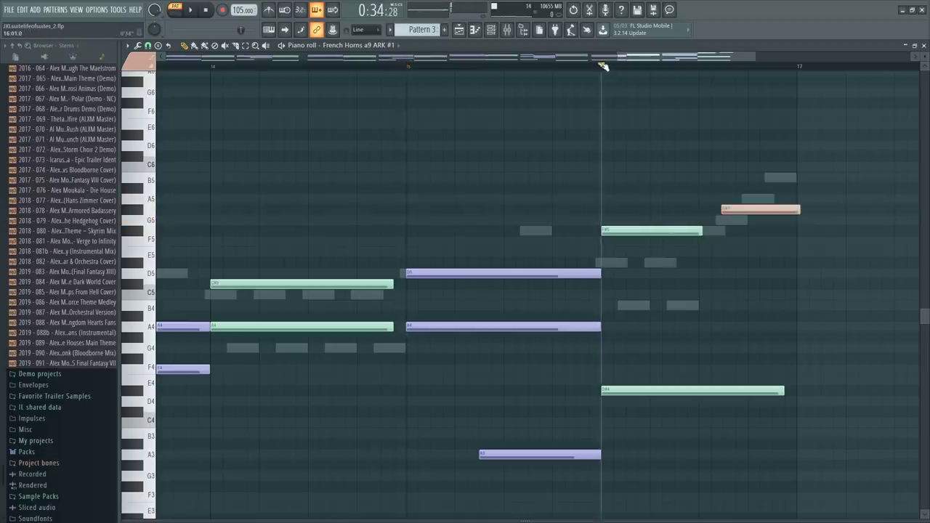
{"action": "key", "text": "space"}
{"action": "scroll", "coordinate": [628, 209], "scroll_direction": "down", "scroll_amount": 1}
{"action": "scroll", "coordinate": [628, 208], "scroll_direction": "down", "scroll_amount": 3}
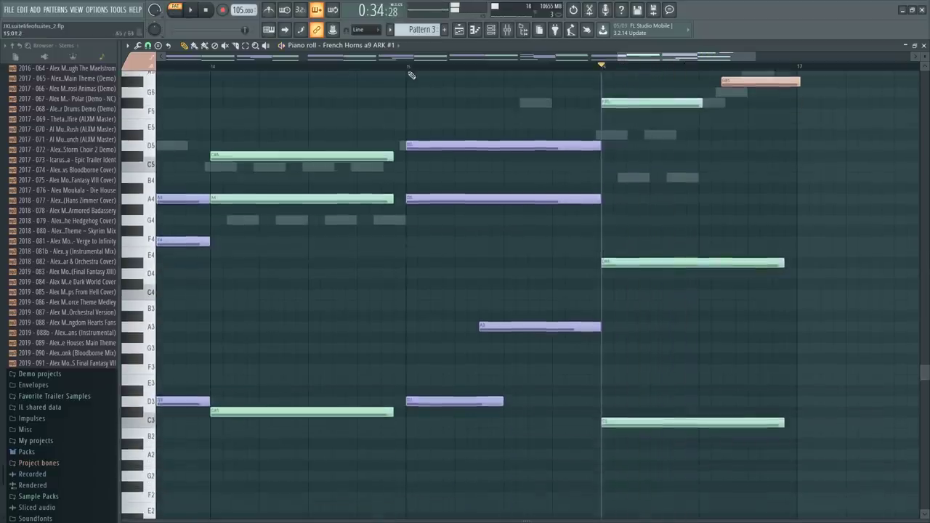
{"action": "key", "text": "space"}
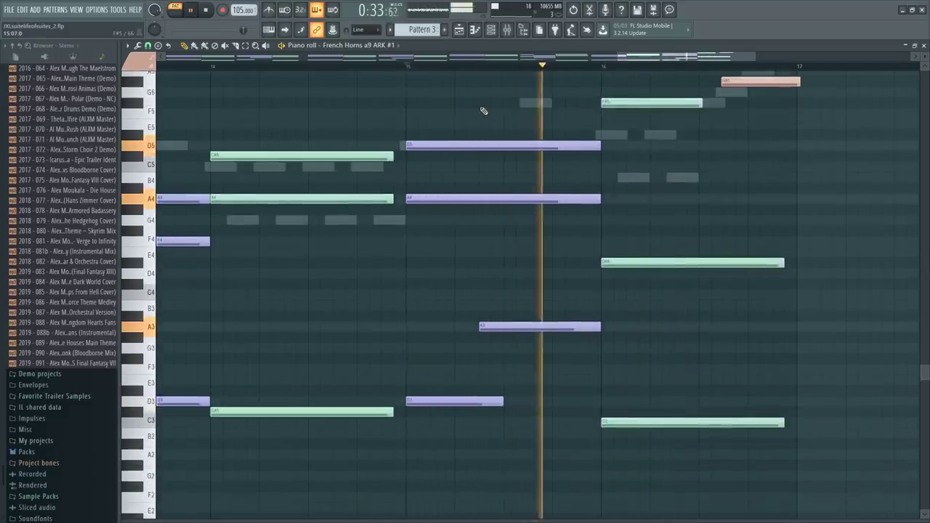
{"action": "key", "text": "space"}
Lower the F#5 at the start of bar 16 to C#5, add an A4 under it, and delete the D#4
{"action": "scroll", "coordinate": [639, 214], "scroll_direction": "up", "scroll_amount": 2}
{"action": "left_click", "coordinate": [654, 167]}
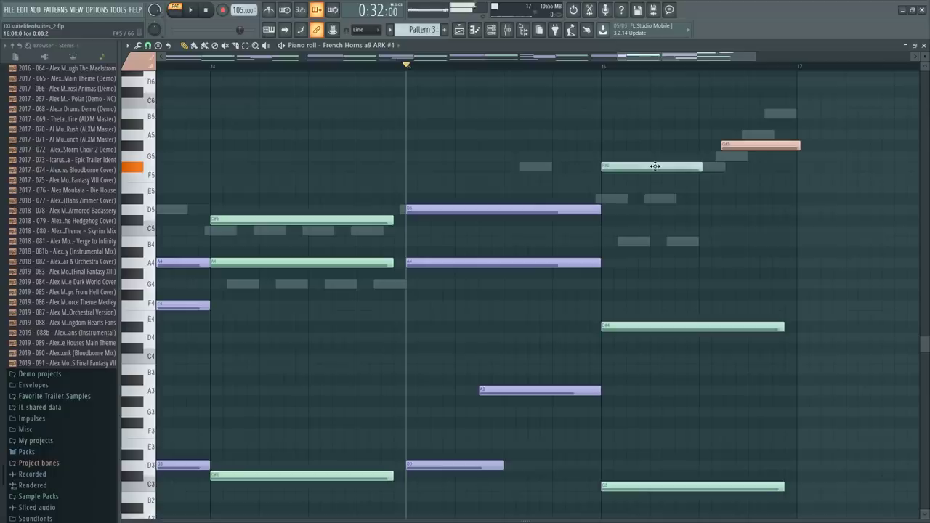
{"action": "left_click_drag", "start_coordinate": [654, 167], "coordinate": [648, 210]}
{"action": "left_click_drag", "start_coordinate": [611, 286], "coordinate": [604, 260]}
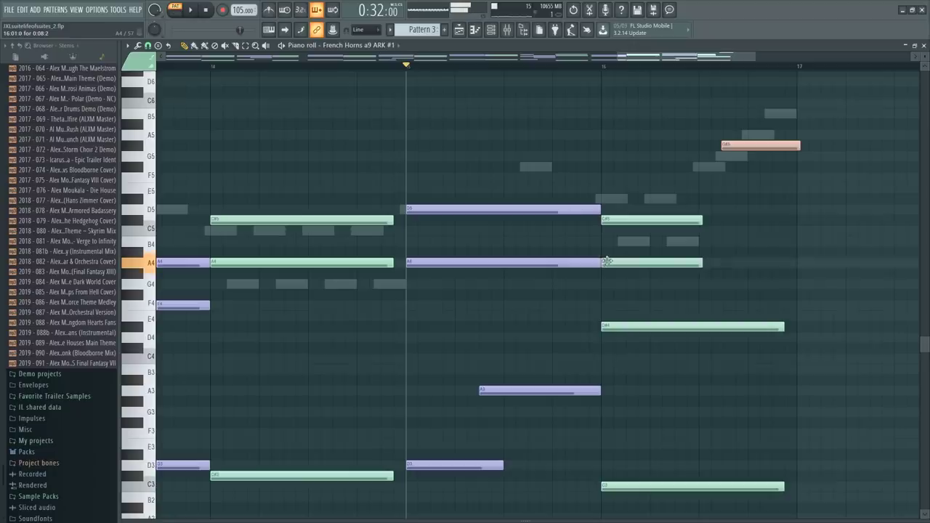
{"action": "right_click", "coordinate": [640, 325]}
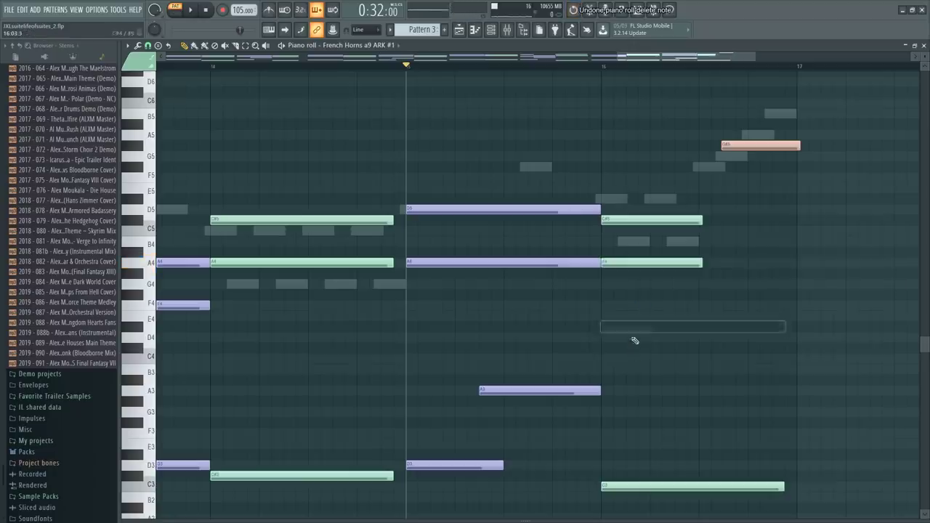
Raise the low C3 in bar 16 to C#3 and slice it at the middle of the bar
{"action": "scroll", "coordinate": [581, 290], "scroll_direction": "down", "scroll_amount": 3}
{"action": "left_click", "coordinate": [616, 357]}
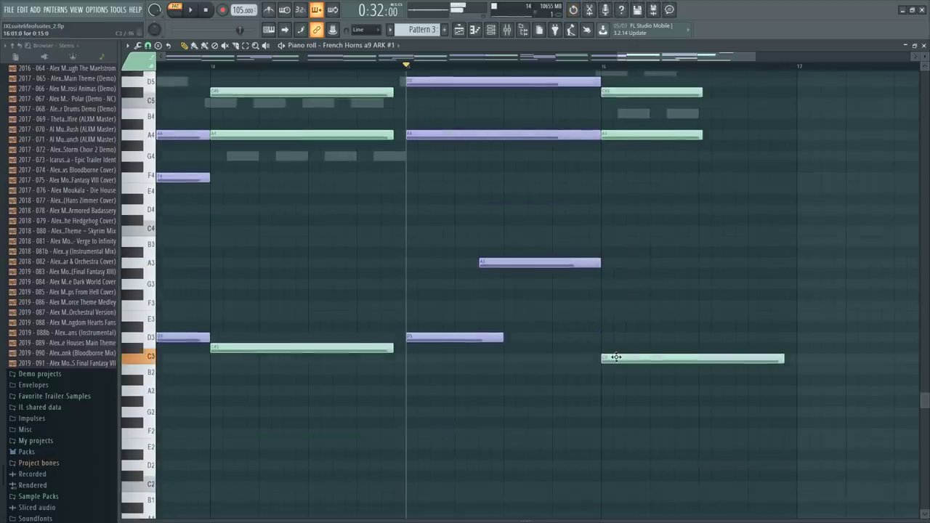
{"action": "left_click_drag", "start_coordinate": [616, 357], "coordinate": [618, 321]}
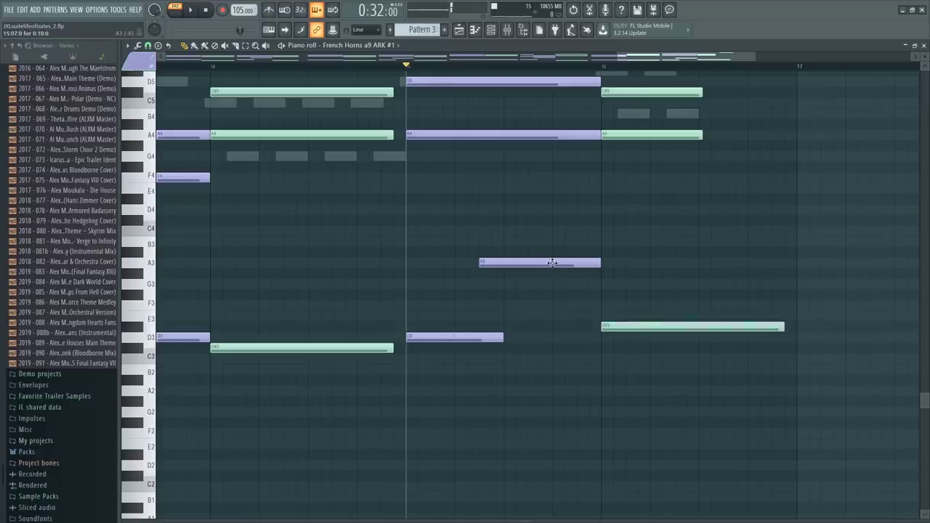
{"action": "left_click_drag", "start_coordinate": [630, 338], "coordinate": [623, 351]}
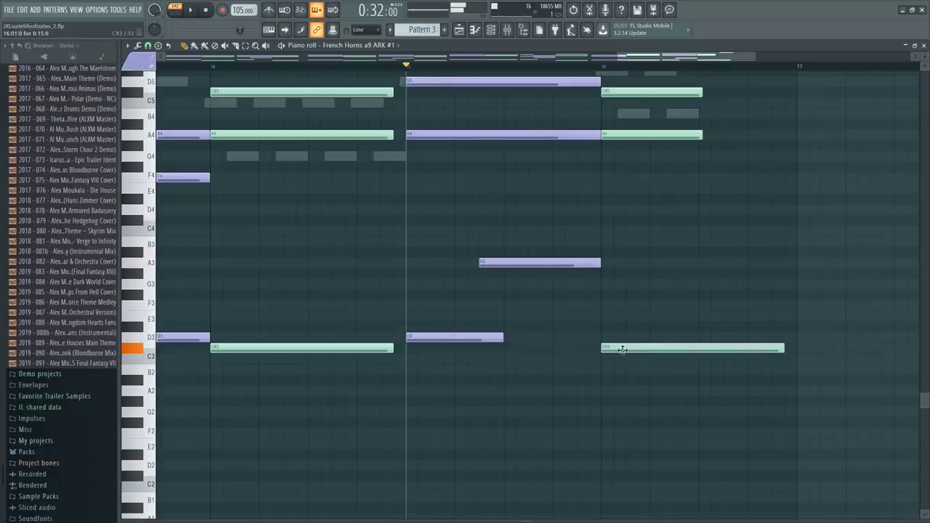
{"action": "left_click", "coordinate": [688, 345], "text": "ctrl"}
{"action": "left_click_drag", "start_coordinate": [704, 354], "coordinate": [705, 367]}
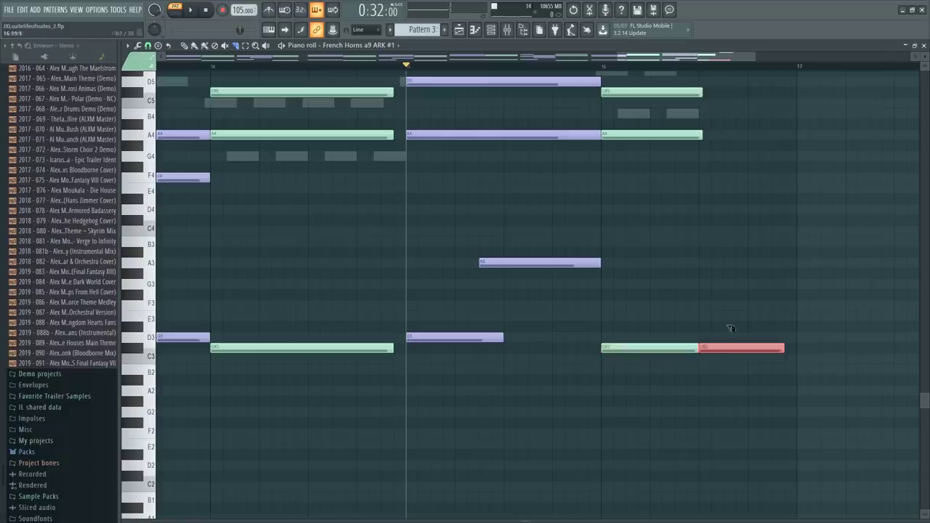
Set the sliced-off second half to color 10, Cresc F, and move it up to C#4, stretched to the end of bar 16
{"action": "left_click", "coordinate": [134, 69]}
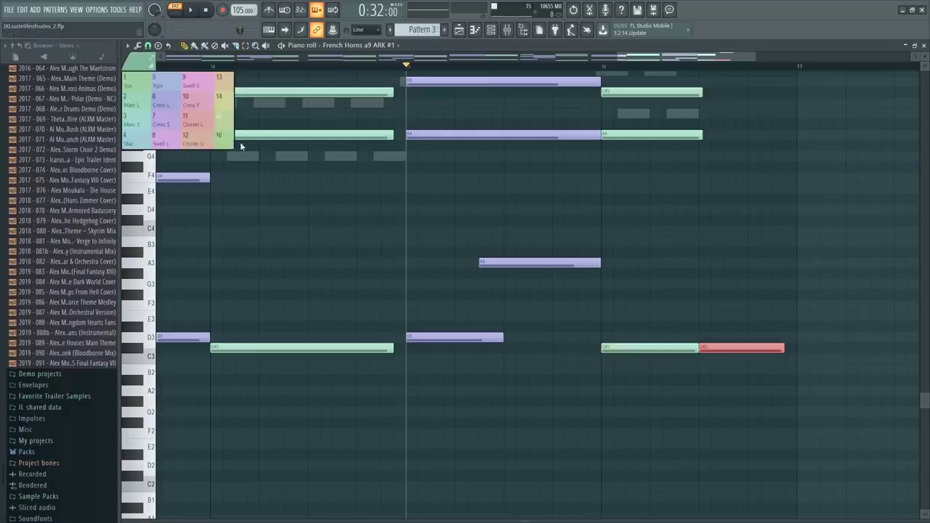
{"action": "left_click", "coordinate": [198, 111]}
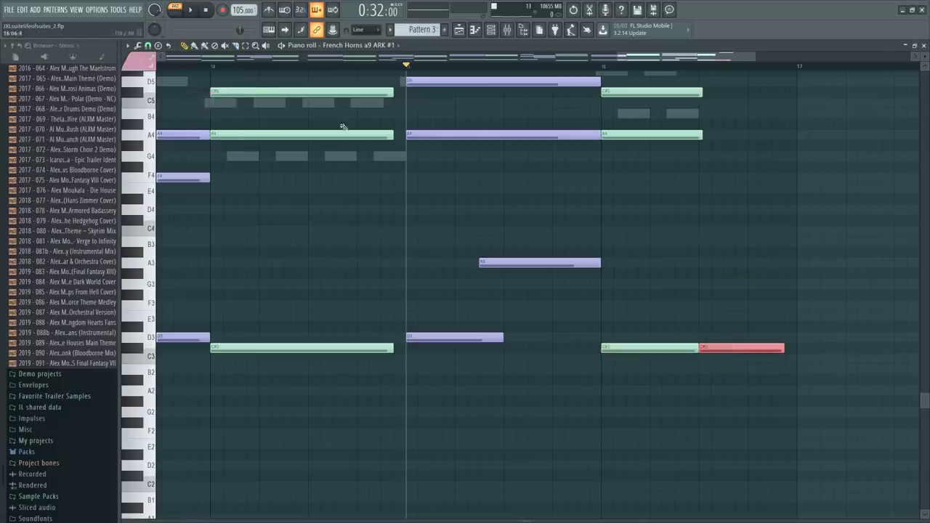
{"action": "left_click", "coordinate": [137, 67]}
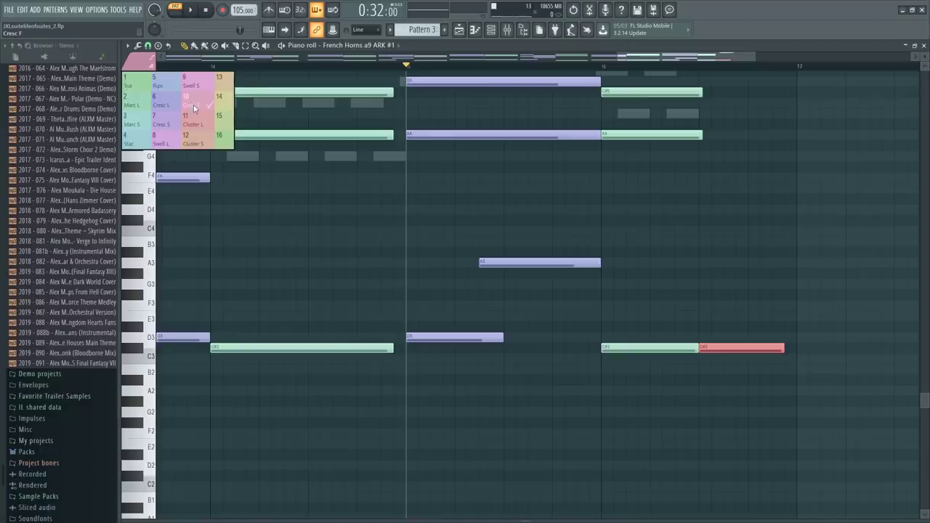
{"action": "left_click", "coordinate": [194, 108]}
{"action": "left_click_drag", "start_coordinate": [725, 353], "coordinate": [721, 221]}
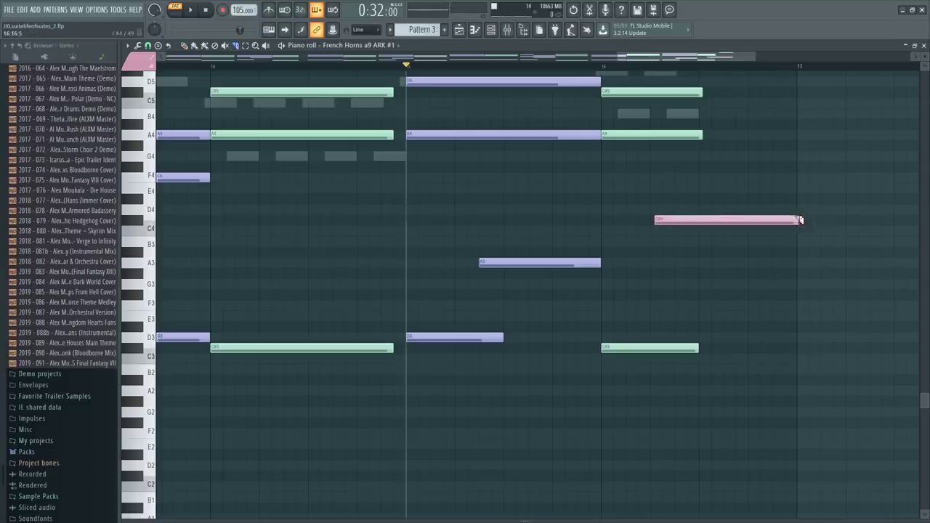
Add an E5 in the second half of bar 16, set its color to 10, Cresc F, and start it slightly earlier
{"action": "scroll", "coordinate": [752, 209], "scroll_direction": "up", "scroll_amount": 6}
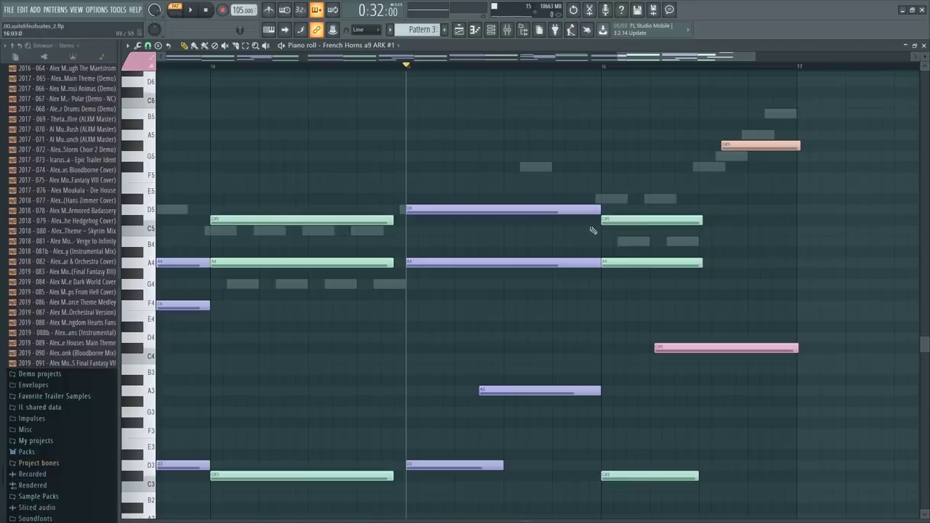
{"action": "left_click", "coordinate": [698, 188]}
{"action": "left_click", "coordinate": [701, 209]}
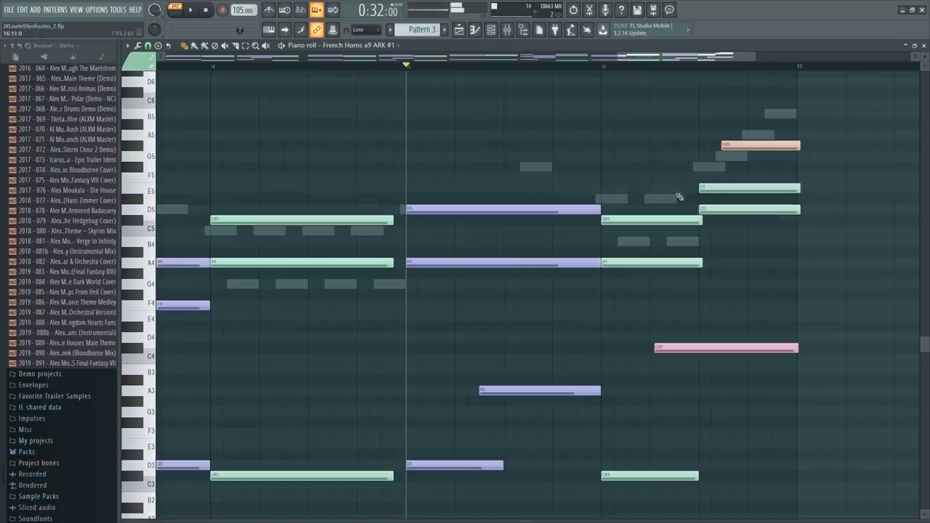
{"action": "right_click", "coordinate": [720, 210]}
{"action": "left_click", "coordinate": [138, 61]}
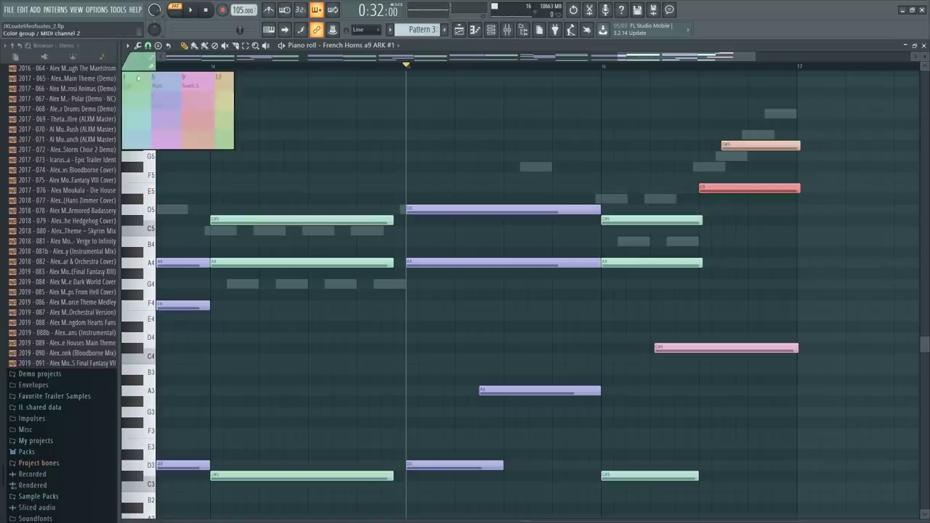
{"action": "left_click", "coordinate": [187, 98]}
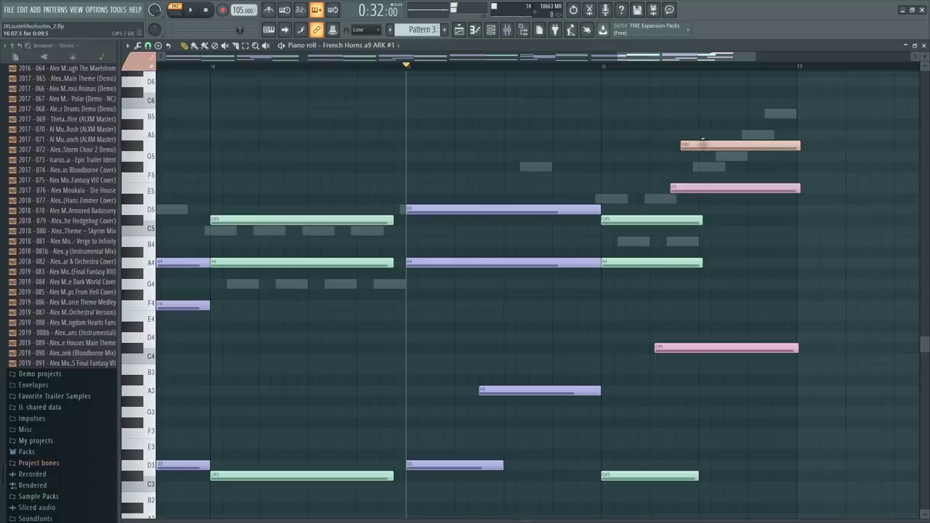
Set the bar 16 G#5 to color 11, Cluster L, and extend its start back to near the beginning of the bar
{"action": "left_click", "coordinate": [702, 145]}
{"action": "left_click", "coordinate": [138, 61]}
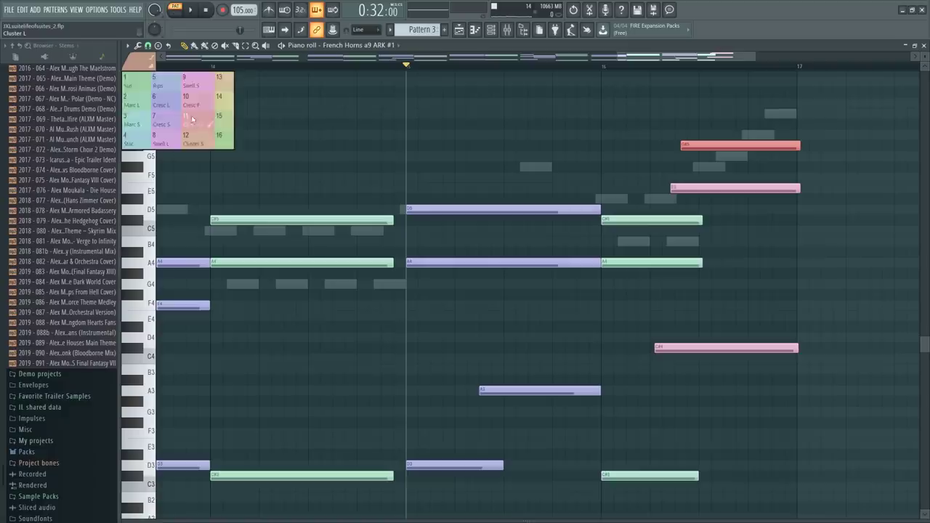
{"action": "left_click", "coordinate": [193, 119]}
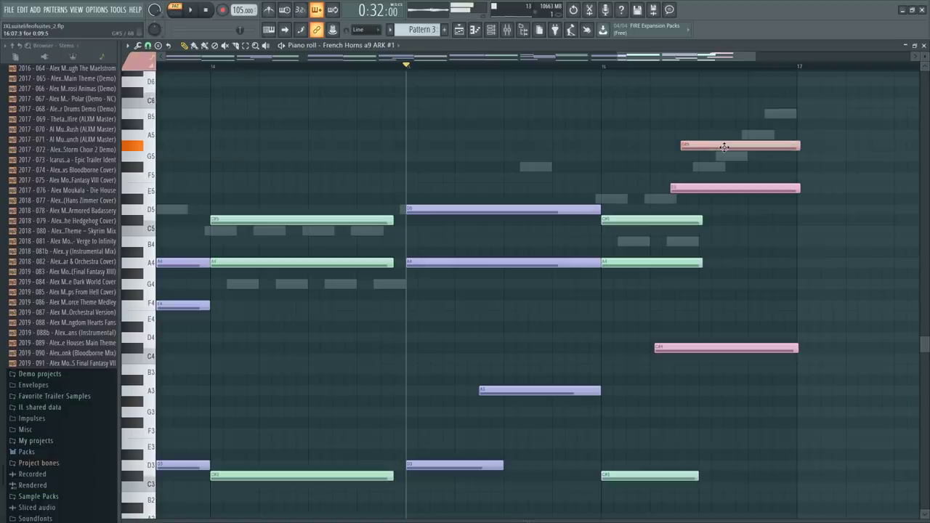
{"action": "left_click", "coordinate": [689, 148]}
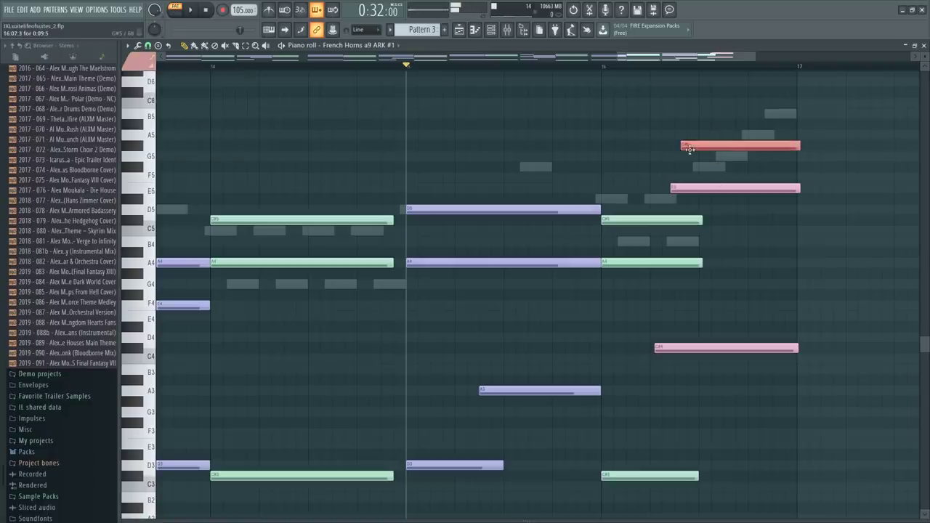
{"action": "left_click_drag", "start_coordinate": [617, 163], "coordinate": [607, 164]}
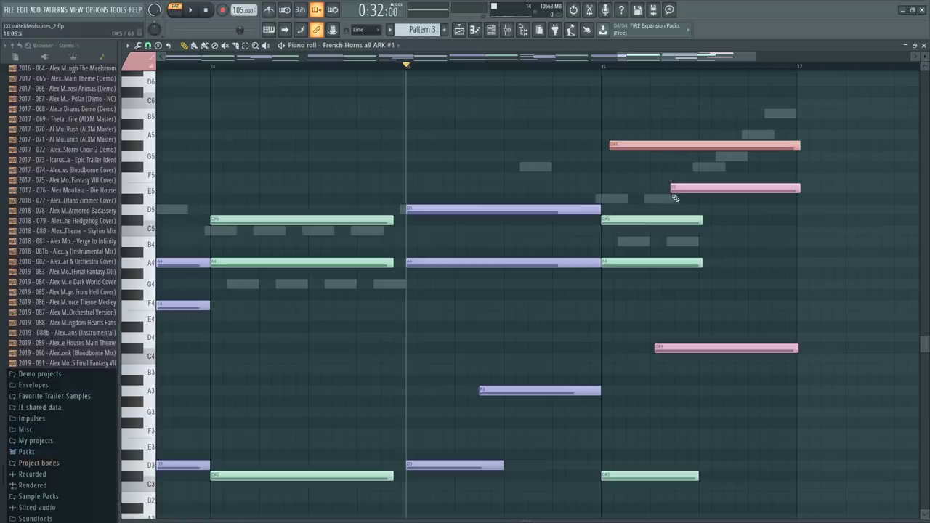
Adjust the bar 16 chord notes C#5, A4 and C#3 to about half a bar, playing from bar 15 to check
{"action": "left_click_drag", "start_coordinate": [637, 195], "coordinate": [648, 477]}
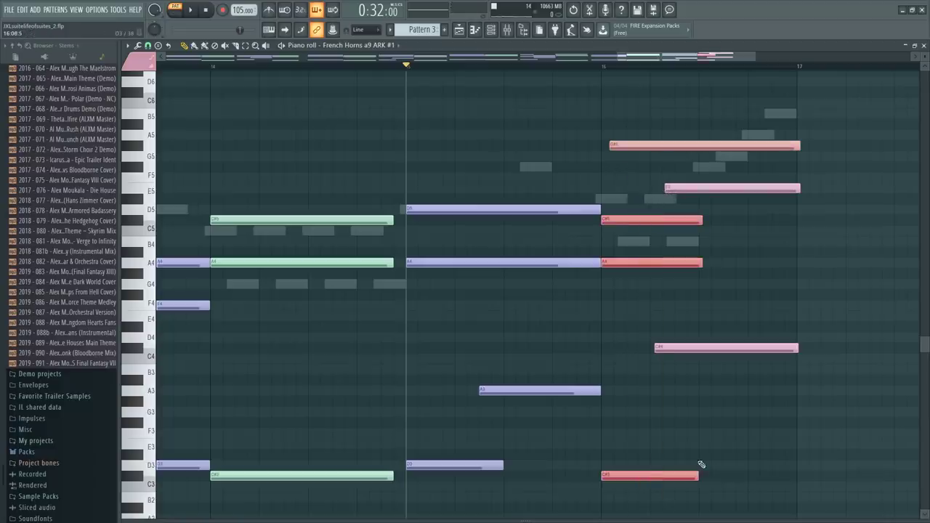
{"action": "key", "text": "space"}
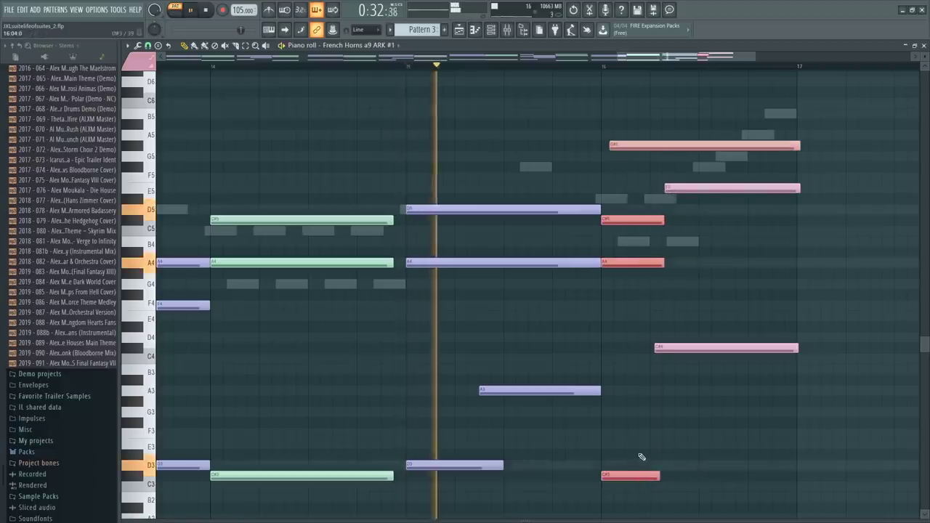
{"action": "key", "text": "F6"}
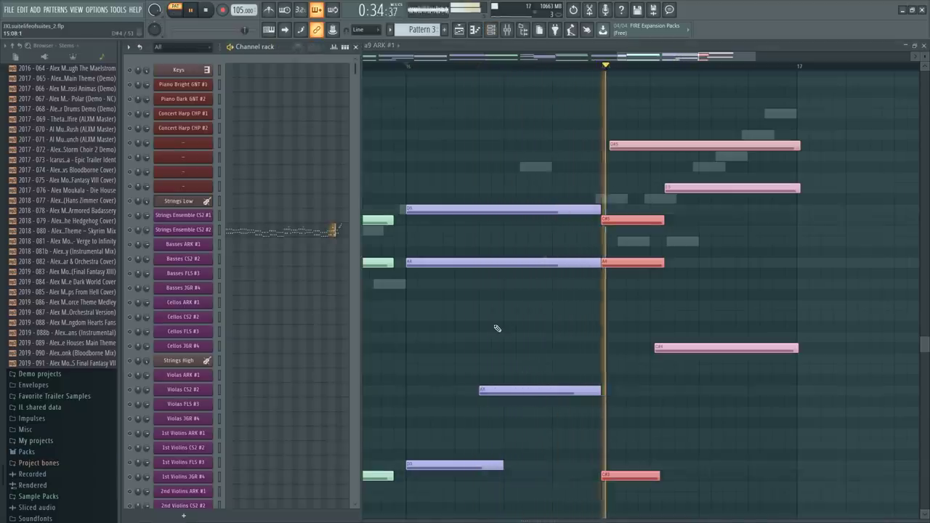
{"action": "key", "text": "F6"}
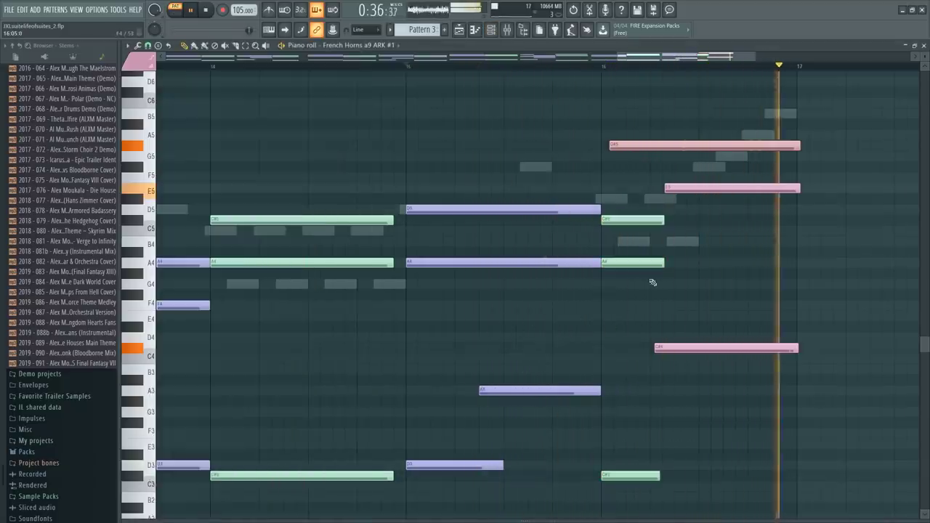
{"action": "key", "text": "space"}
{"action": "left_click_drag", "start_coordinate": [660, 475], "coordinate": [689, 474]}
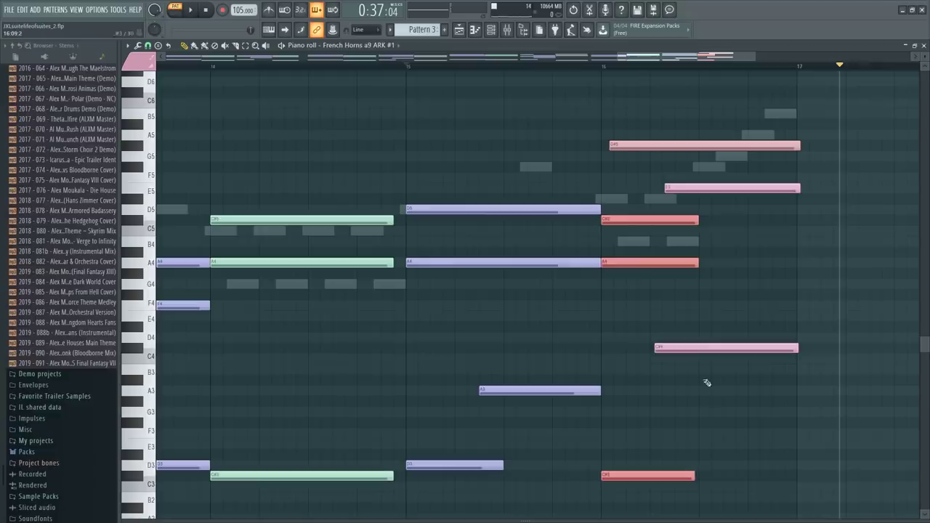
Shorten the bar 16 C#4, E5 and G#5 from the front so they start just before the bar's middle, and play from bar 16
{"action": "left_click", "coordinate": [670, 349]}
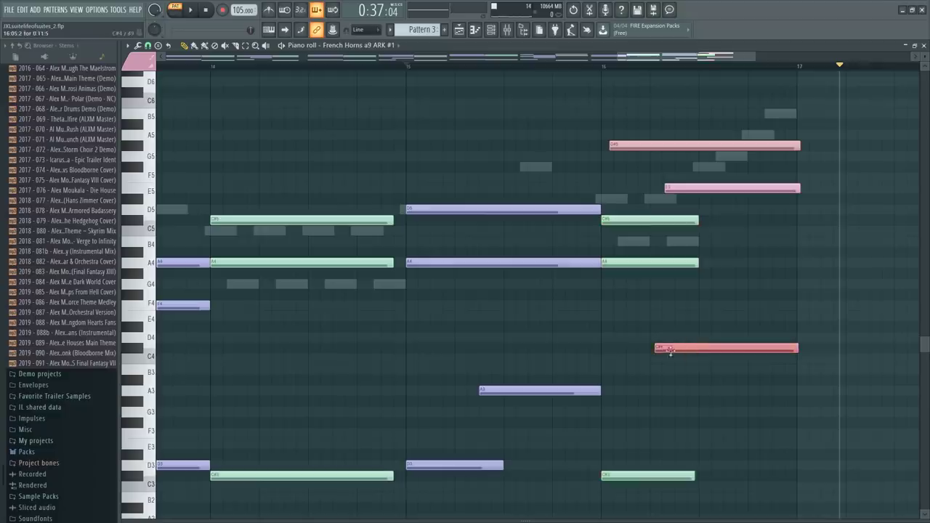
{"action": "left_click", "coordinate": [664, 188]}
{"action": "left_click", "coordinate": [600, 65]}
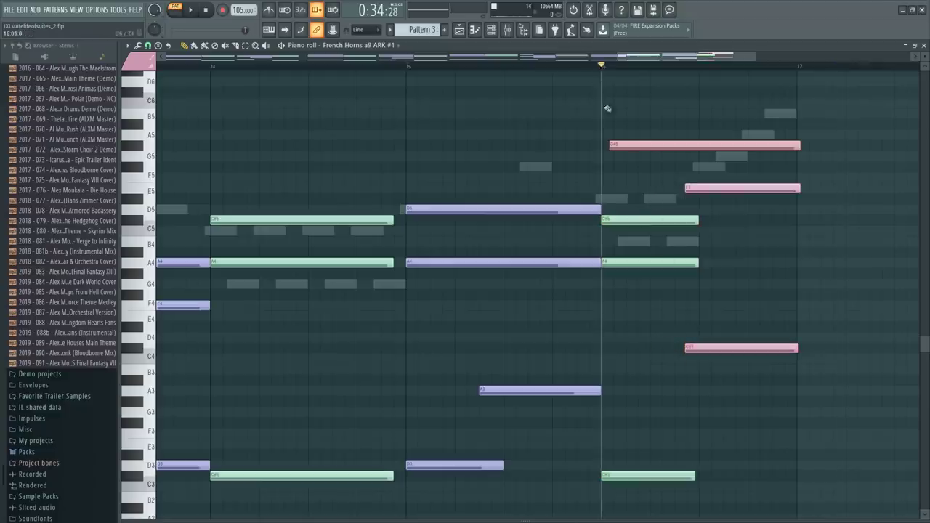
{"action": "left_click_drag", "start_coordinate": [680, 165], "coordinate": [687, 167]}
{"action": "key", "text": "space"}
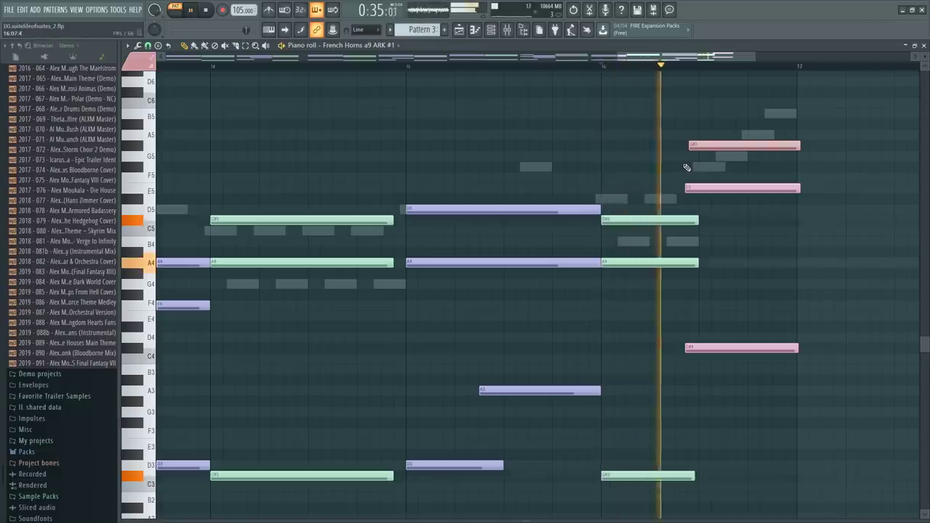
{"action": "key", "text": "space"}
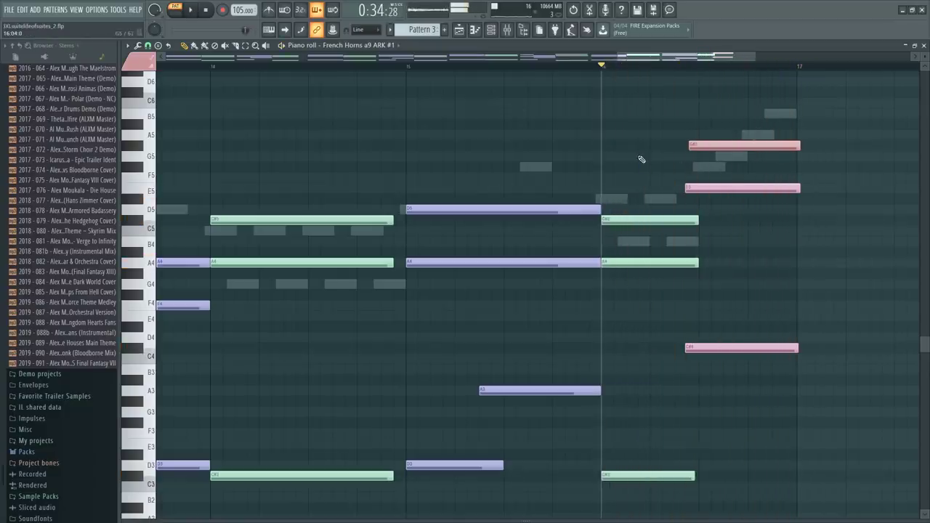
Set the bar 16 G#5 to color 10, Cresc F, play from bar 16, and extend its start slightly earlier
{"action": "left_click", "coordinate": [703, 145]}
{"action": "left_click", "coordinate": [148, 67]}
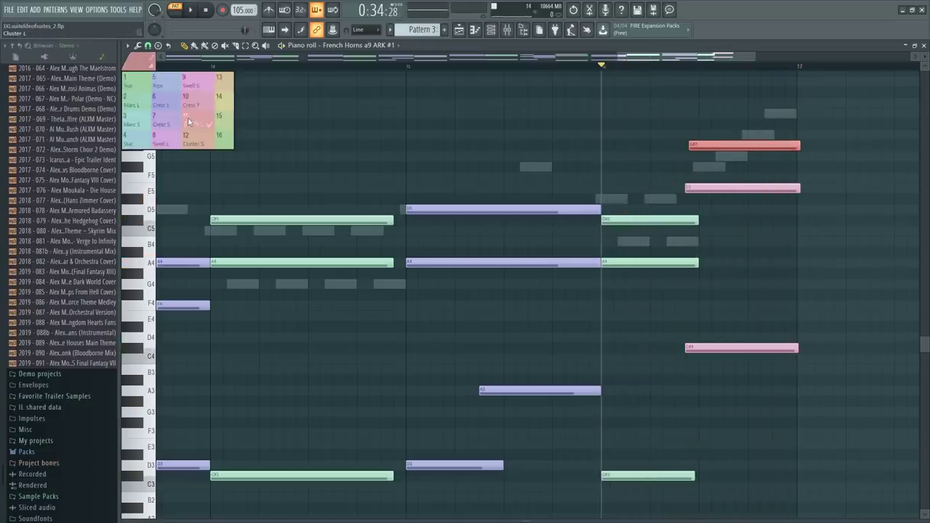
{"action": "left_click", "coordinate": [190, 105]}
{"action": "key", "text": "alt+c"}
{"action": "key", "text": "space"}
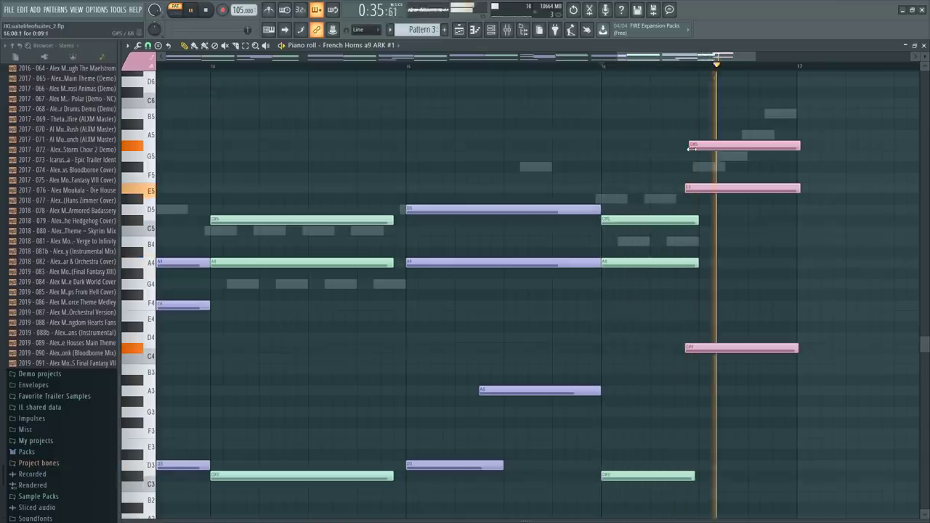
{"action": "left_click_drag", "start_coordinate": [684, 146], "coordinate": [681, 146]}
{"action": "key", "text": "space"}
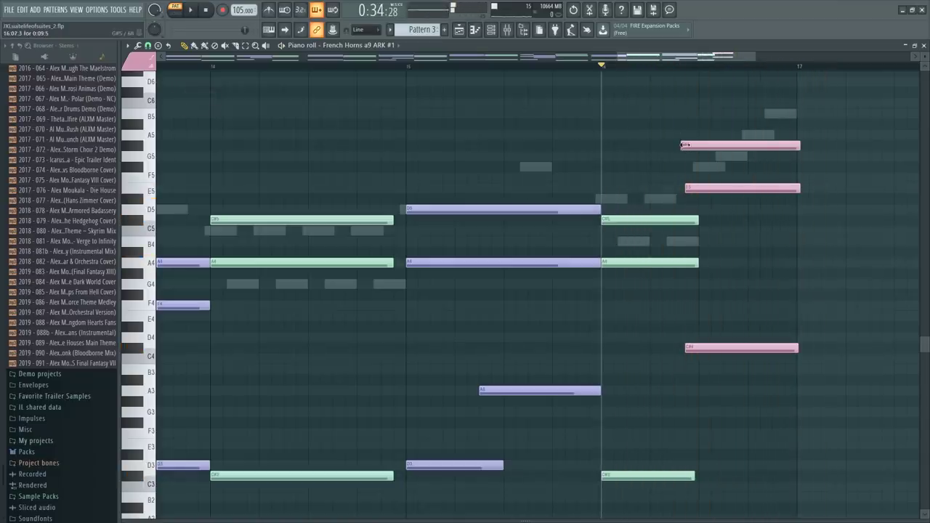
Play the whole pattern from the start and open the Strings Ensemble CS2 #2 part in the piano roll
{"action": "right_click", "coordinate": [617, 135], "text": "ctrl"}
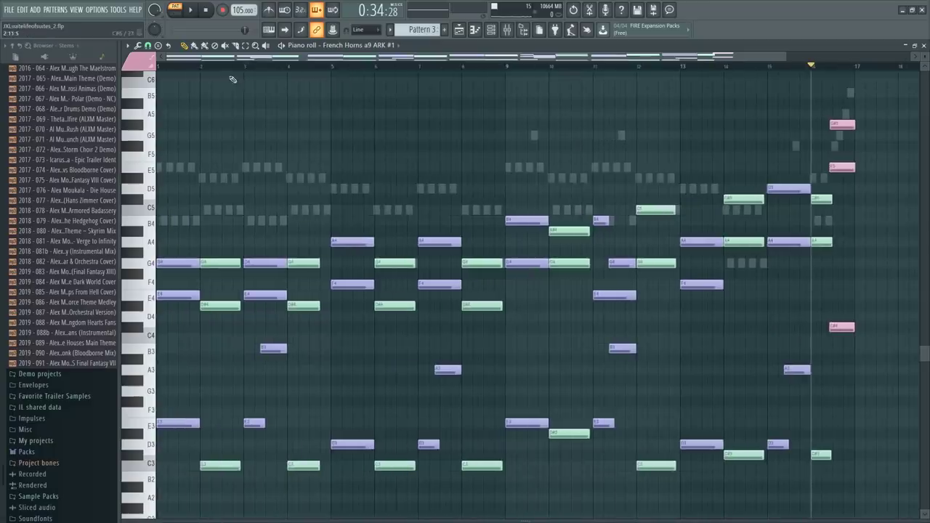
{"action": "key", "text": "space"}
{"action": "key", "text": "F6"}
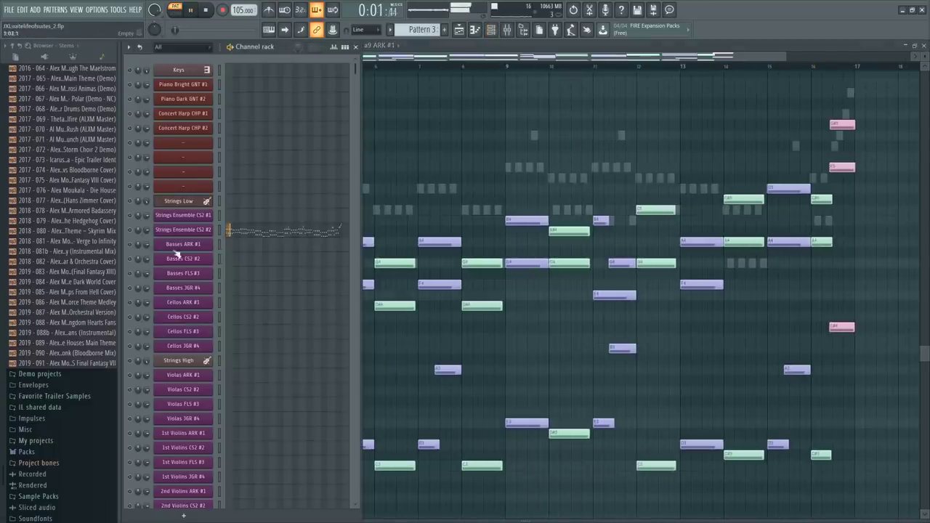
{"action": "left_click", "coordinate": [291, 237]}
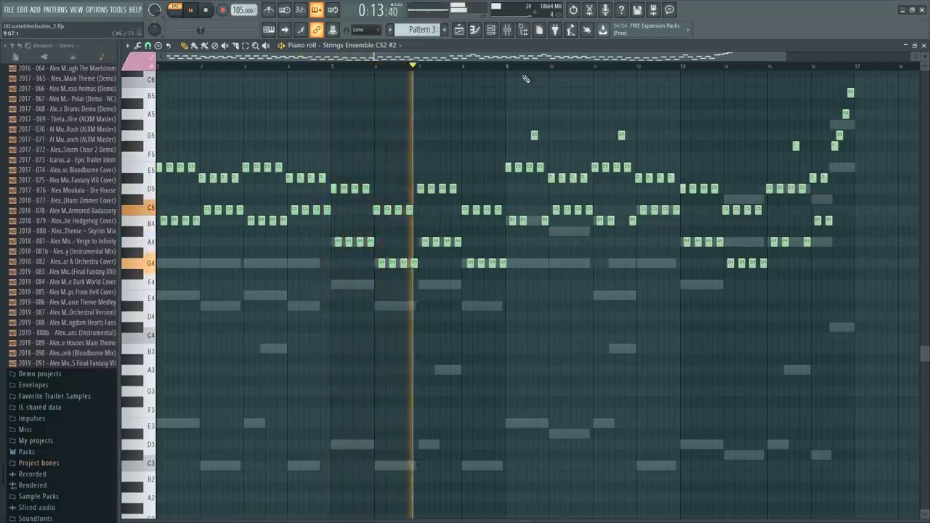
{"action": "scroll", "coordinate": [534, 73], "scroll_direction": "up", "scroll_amount": 3}
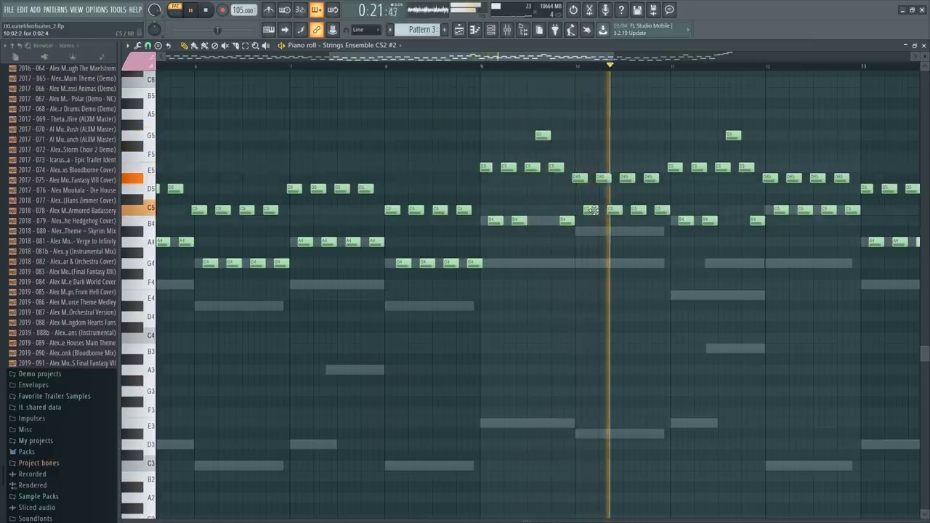
Lower the four C5 string notes in bar 10 to A#4 and play from bar 10 to check
{"action": "key", "text": "space"}
{"action": "left_click", "coordinate": [575, 68]}
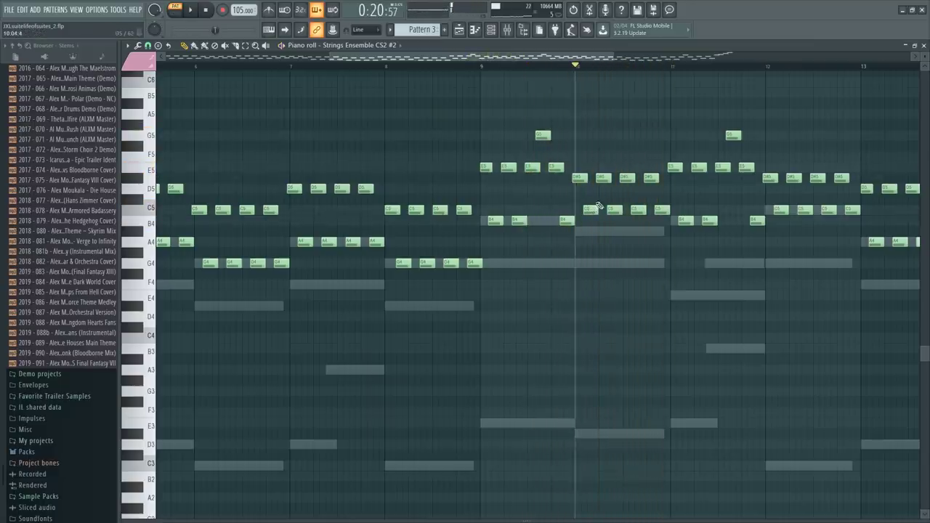
{"action": "left_click_drag", "start_coordinate": [586, 205], "coordinate": [668, 225]}
{"action": "key", "text": "shift+Down"}
{"action": "key", "text": "shift+Down"}
{"action": "key", "text": "space"}
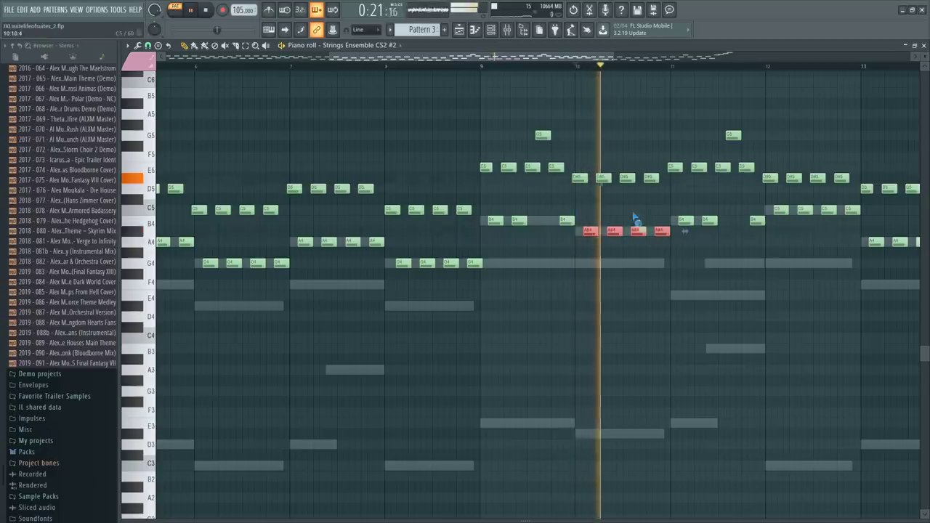
{"action": "left_click", "coordinate": [636, 215]}
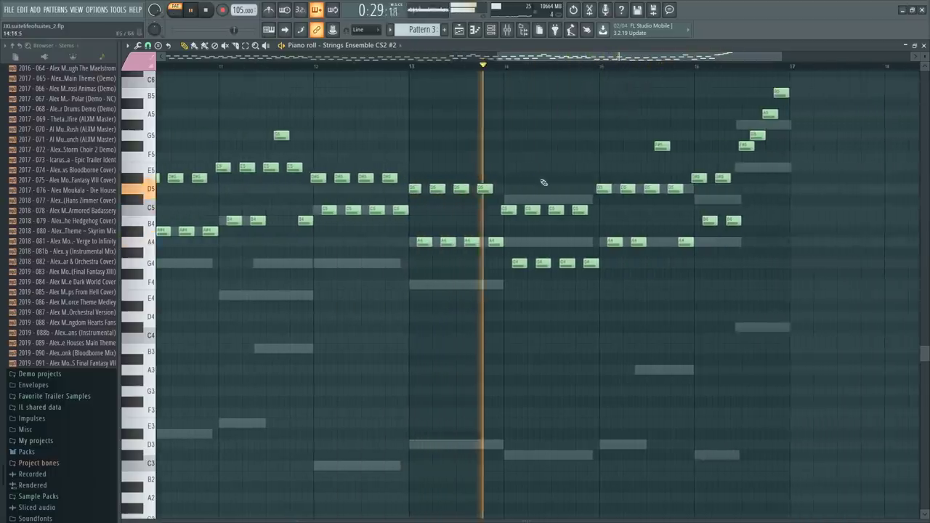
Raise the bar 14 string notes from C5 to C#5 and from G4 to A4, and play from just before bar 14
{"action": "key", "text": "space"}
{"action": "mouse_move", "coordinate": [502, 207]}
{"action": "left_mouse_down"}
{"action": "mouse_move", "coordinate": [632, 224]}
{"action": "mouse_move", "coordinate": [603, 210]}
{"action": "mouse_move", "coordinate": [509, 199]}
{"action": "left_mouse_up"}
{"action": "left_click", "coordinate": [512, 170], "text": "ctrl"}
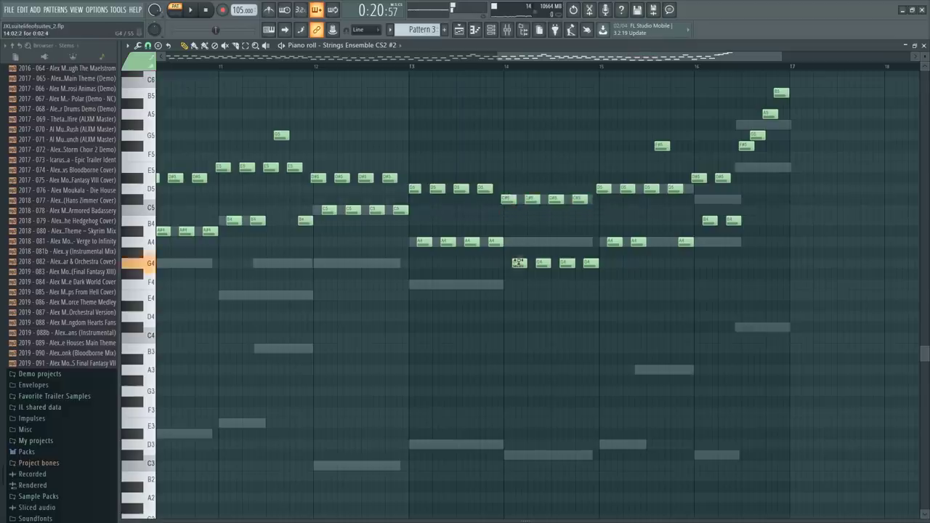
{"action": "left_click_drag", "start_coordinate": [518, 263], "coordinate": [590, 242]}
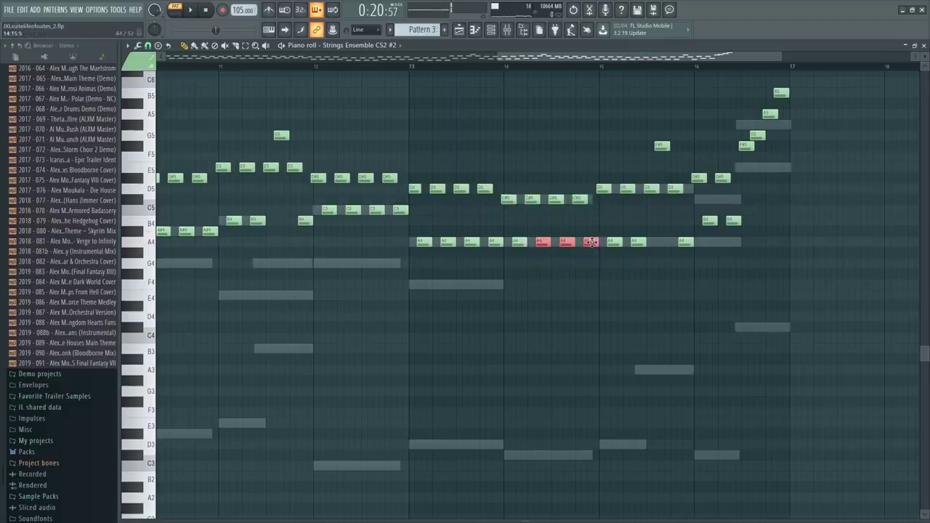
{"action": "left_click", "coordinate": [499, 66]}
{"action": "key", "text": "space"}
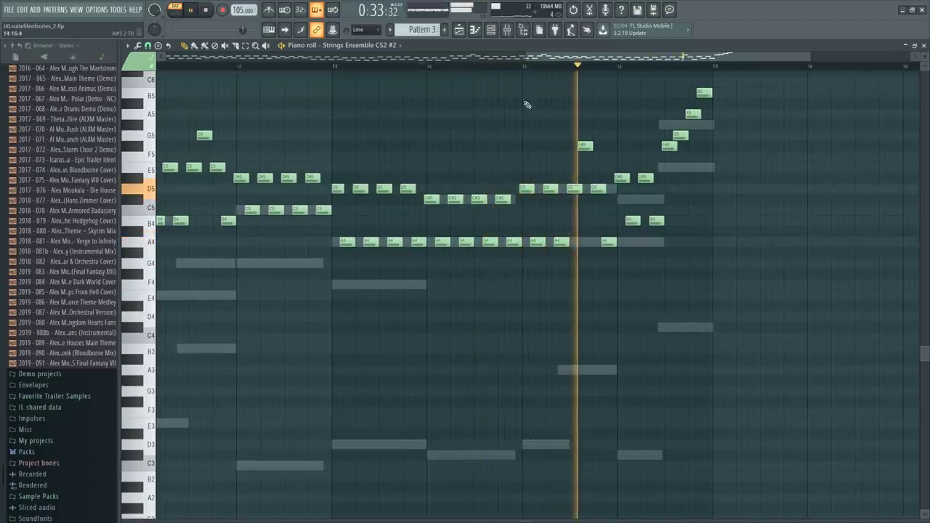
Lower the high F#5 string note in bar 15 to F5 and play from bar 15 to check
{"action": "key", "text": "space"}
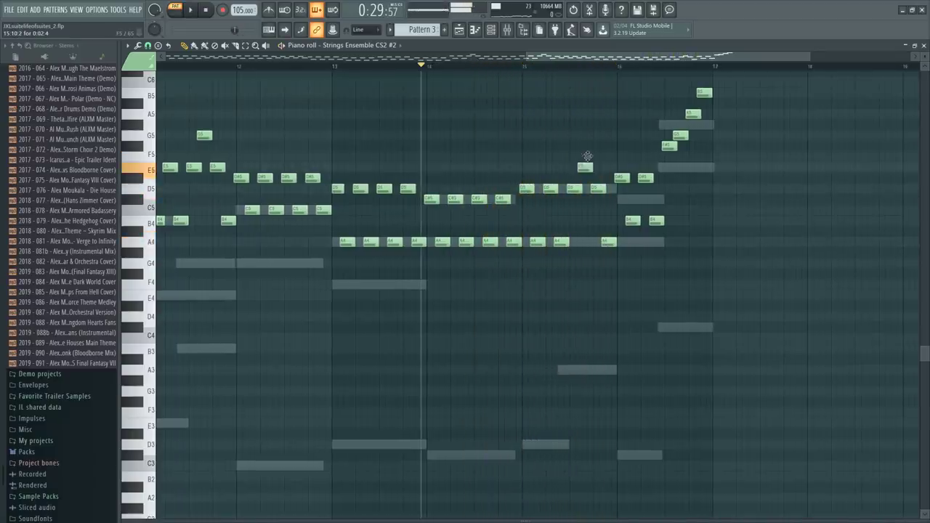
{"action": "left_click_drag", "start_coordinate": [587, 157], "coordinate": [589, 154]}
{"action": "left_click", "coordinate": [520, 66]}
{"action": "key", "text": "space"}
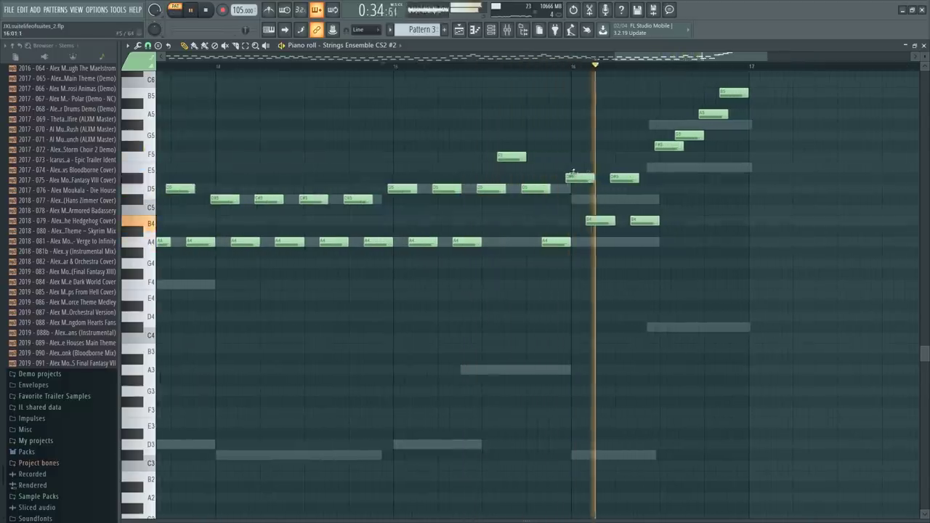
Lower the repeated string notes in the first half of bar 16 to C#5 and A4, and play from just before bar 16
{"action": "key", "text": "space"}
{"action": "left_click_drag", "start_coordinate": [656, 231], "coordinate": [647, 242]}
{"action": "left_click", "coordinate": [564, 66]}
{"action": "key", "text": "space"}
{"action": "left_click", "coordinate": [623, 88], "text": "ctrl"}
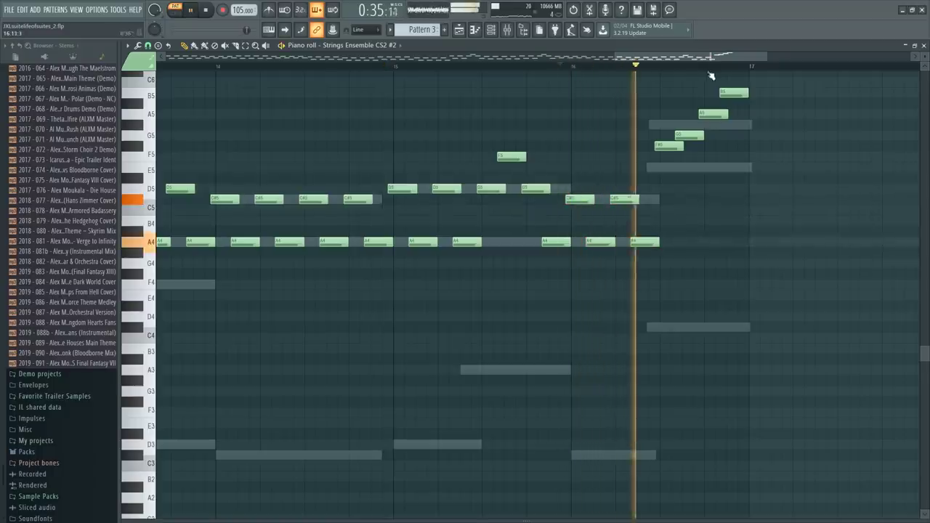
Lower the four-note ascending string run ending bar 16 to E5, F5, G5 and G#5, and play it back
{"action": "key", "text": "space"}
{"action": "left_click", "coordinate": [664, 167]}
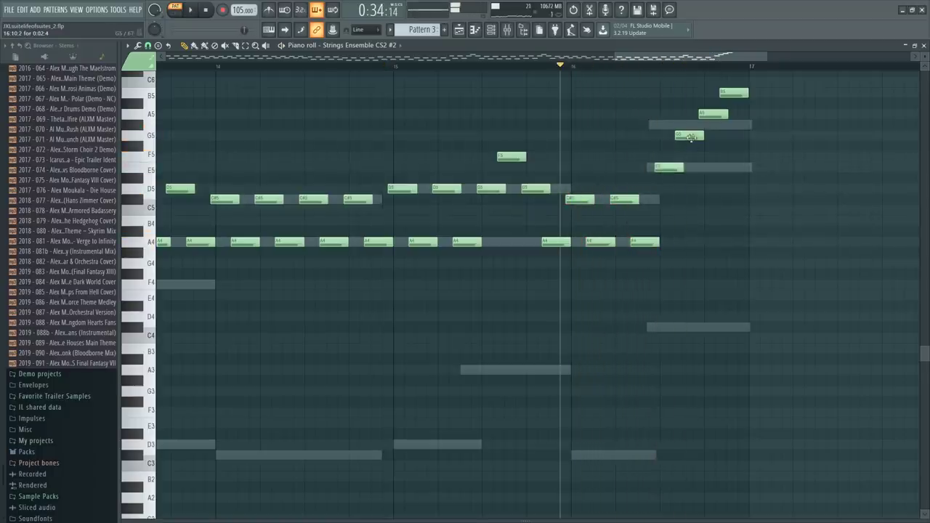
{"action": "left_click_drag", "start_coordinate": [692, 136], "coordinate": [692, 167]}
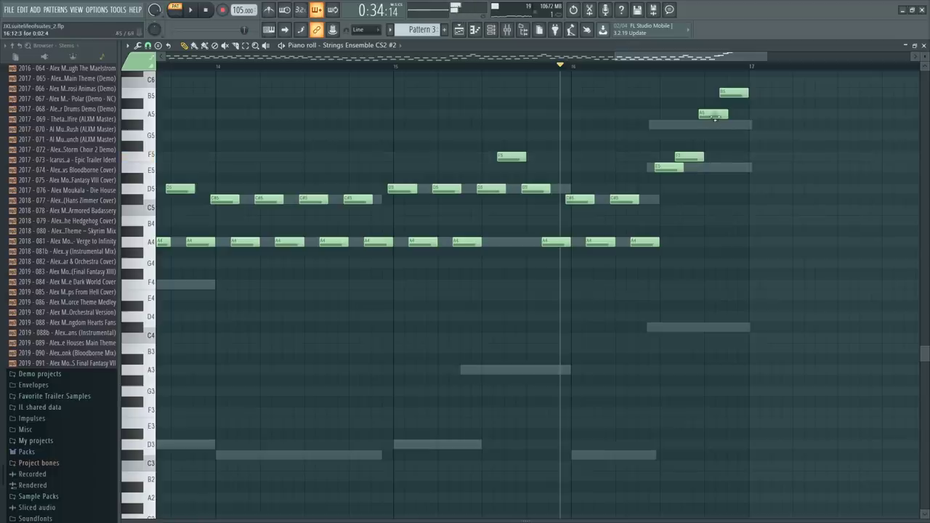
{"action": "left_click_drag", "start_coordinate": [713, 115], "coordinate": [713, 143]}
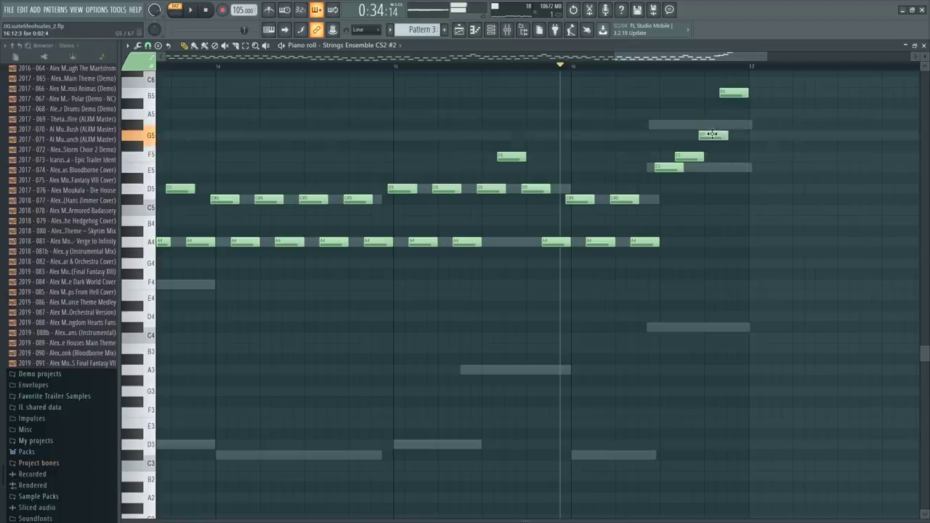
{"action": "left_click_drag", "start_coordinate": [733, 93], "coordinate": [734, 124]}
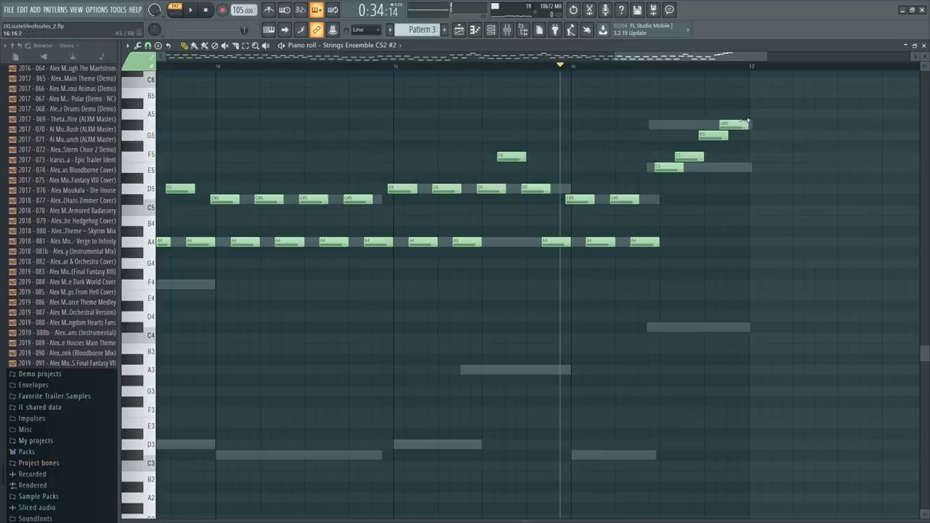
{"action": "key", "text": "space"}
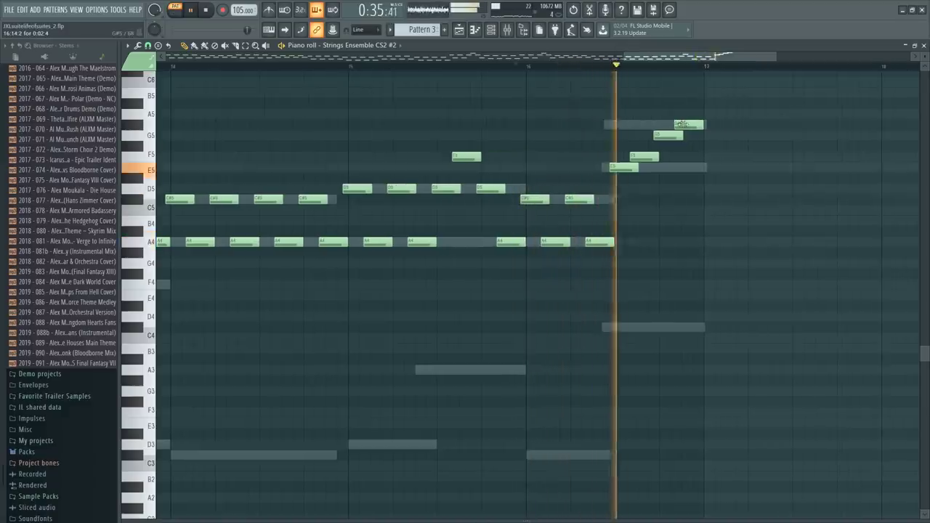
Replace the ending string run with a single A5 stretched over the second half of bar 16, deleting the other run notes
{"action": "key", "text": "space"}
{"action": "left_click_drag", "start_coordinate": [684, 124], "coordinate": [613, 125]}
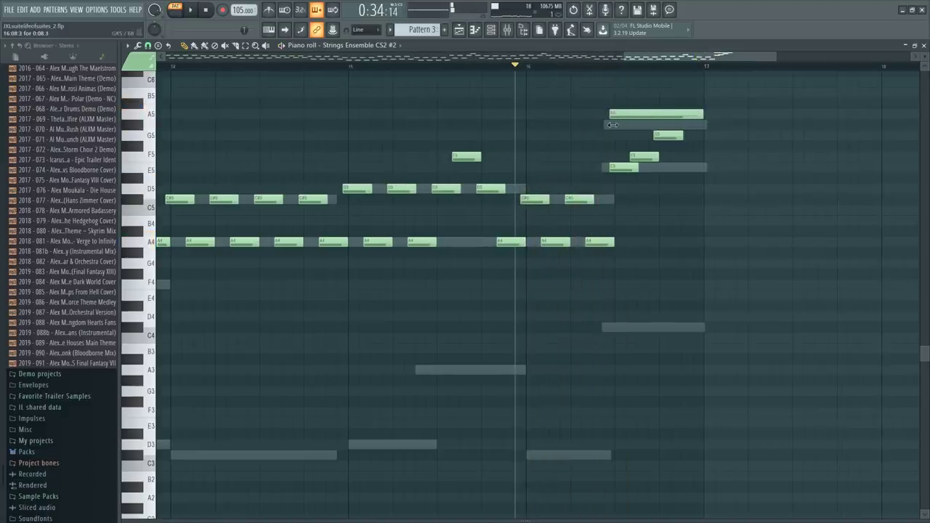
{"action": "right_click", "coordinate": [644, 156]}
{"action": "right_click", "coordinate": [629, 166]}
{"action": "right_click", "coordinate": [667, 136]}
{"action": "left_click_drag", "start_coordinate": [619, 166], "coordinate": [627, 111]}
{"action": "right_click", "coordinate": [627, 168]}
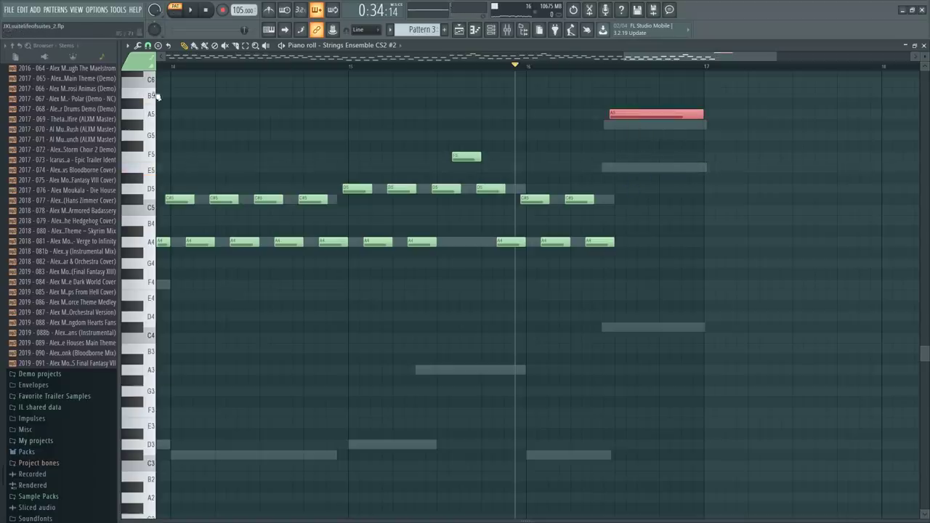
Set the long A5 string note in bar 16 to color 3 and lower it to G#5, playing the ending to check
{"action": "left_click", "coordinate": [136, 61]}
{"action": "left_click", "coordinate": [159, 122]}
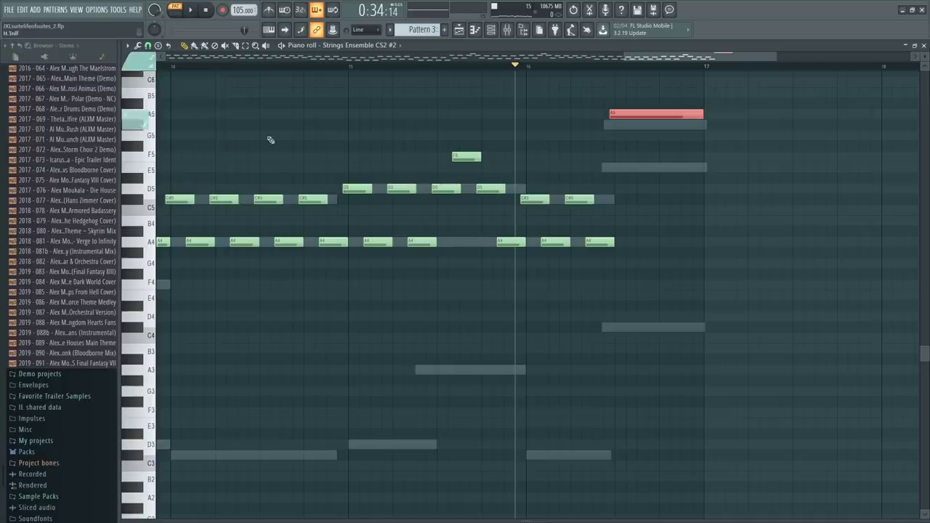
{"action": "left_click", "coordinate": [620, 117]}
{"action": "key", "text": "space"}
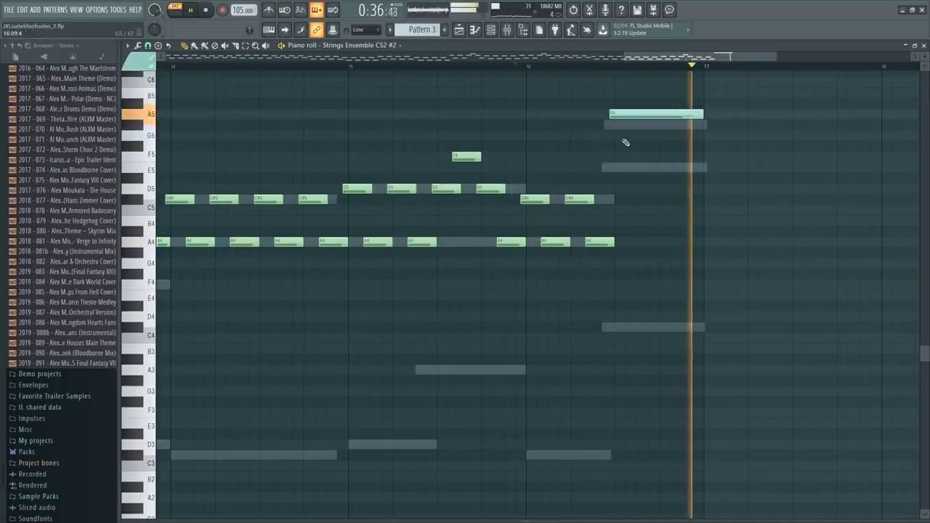
{"action": "key", "text": "space"}
{"action": "left_click_drag", "start_coordinate": [641, 115], "coordinate": [644, 125]}
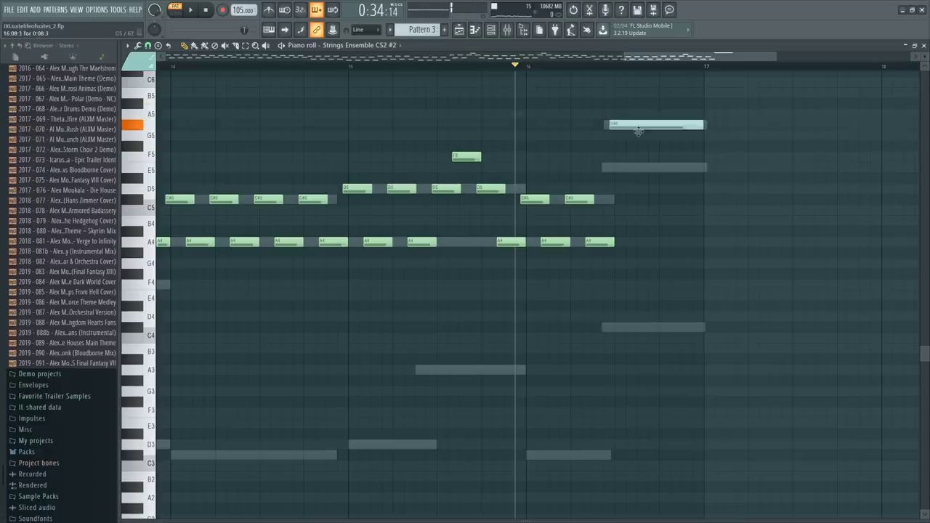
{"action": "key", "text": "space"}
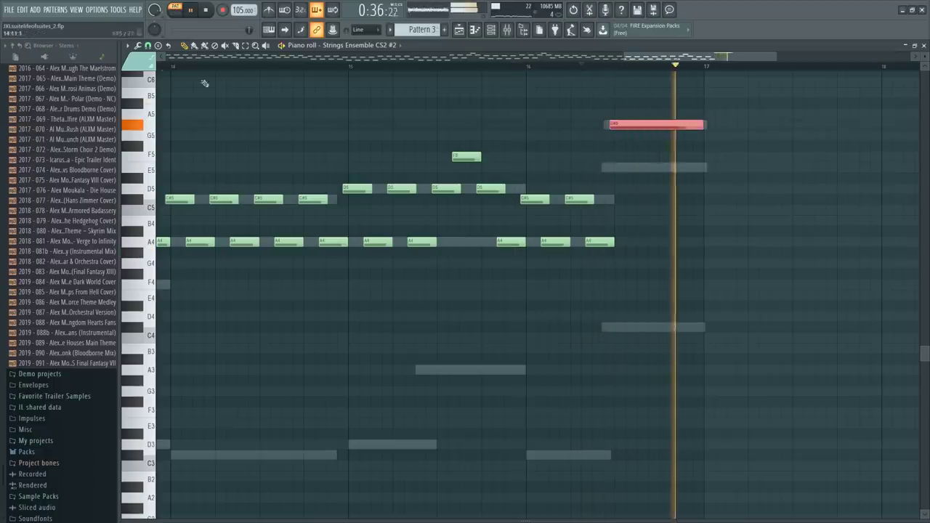
Try color 4 on the long G#5 string note in bar 16 and play the ending
{"action": "key", "text": "space"}
{"action": "left_click", "coordinate": [138, 62]}
{"action": "left_click", "coordinate": [141, 139]}
{"action": "key", "text": "space"}
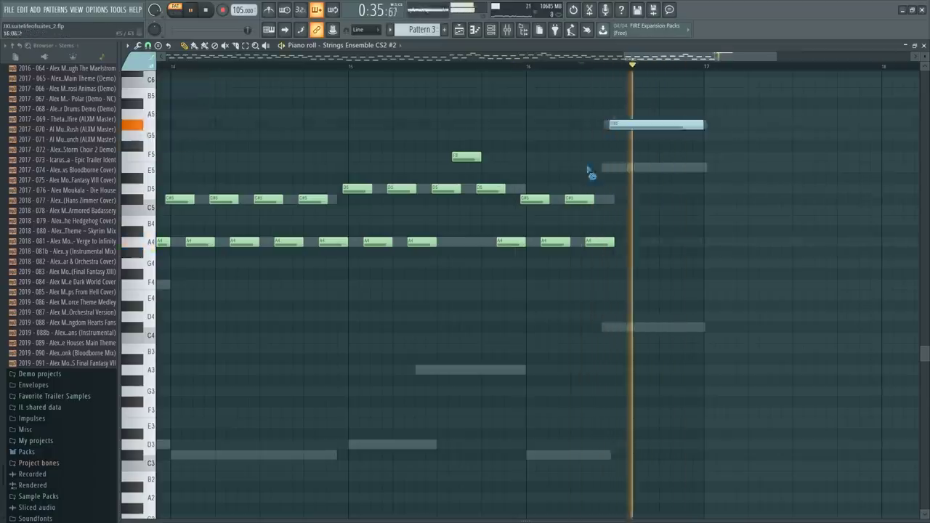
{"action": "key", "text": "space"}
Set the long G#5 string note in bar 16 back to color 3 and play the ending
{"action": "mouse_move", "coordinate": [645, 135]}
{"action": "left_mouse_down"}
{"action": "mouse_move", "coordinate": [646, 157]}
{"action": "mouse_move", "coordinate": [646, 122]}
{"action": "left_mouse_up"}
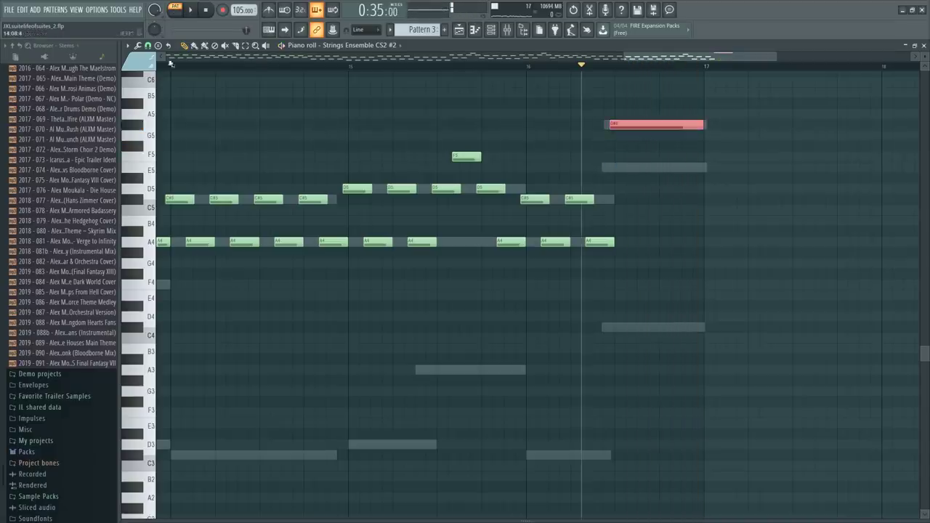
{"action": "left_click", "coordinate": [138, 59]}
{"action": "left_click", "coordinate": [140, 116]}
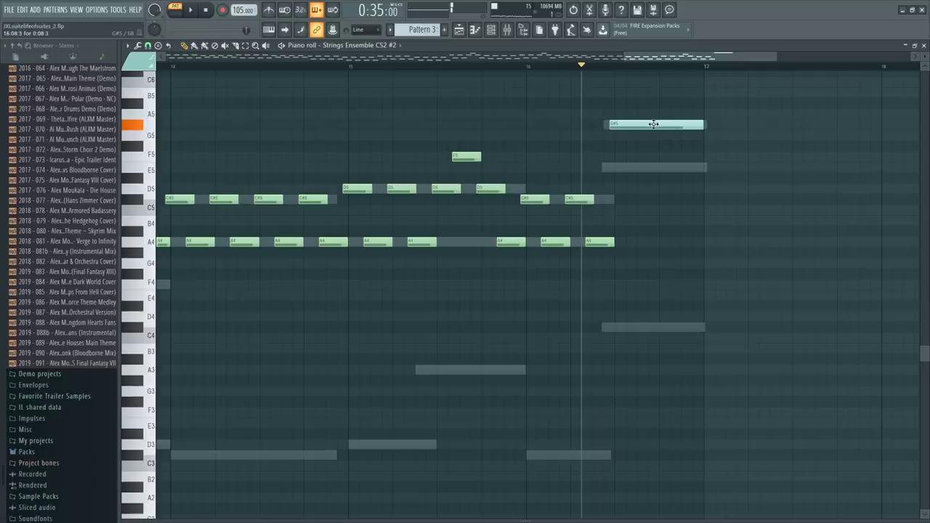
{"action": "key", "text": "space"}
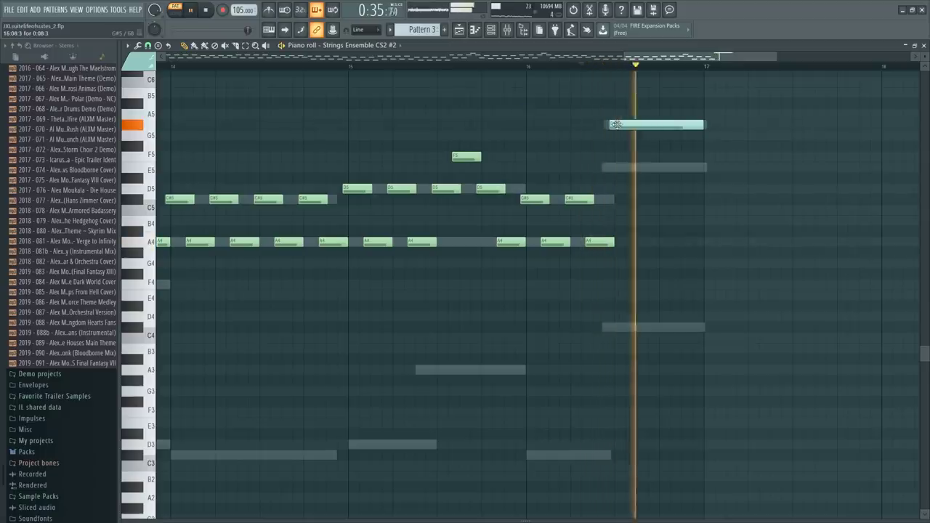
Raise the long string note in the second half of bar 16 to A5 and play the ending
{"action": "left_click_drag", "start_coordinate": [608, 124], "coordinate": [639, 108]}
{"action": "key", "text": "space"}
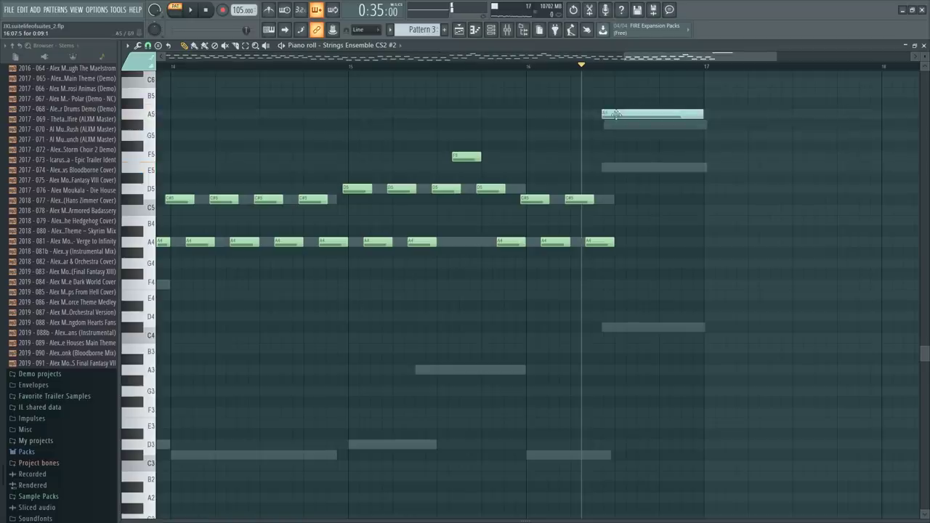
{"action": "key", "text": "space"}
Switch to the French horn part, raise its top note in the second half of bar 16 to A5 and play the ending
{"action": "right_click", "coordinate": [614, 126]}
{"action": "right_click", "coordinate": [614, 126]}
{"action": "key", "text": "space"}
{"action": "left_click", "coordinate": [614, 125]}
{"action": "left_click_drag", "start_coordinate": [613, 125], "coordinate": [614, 106]}
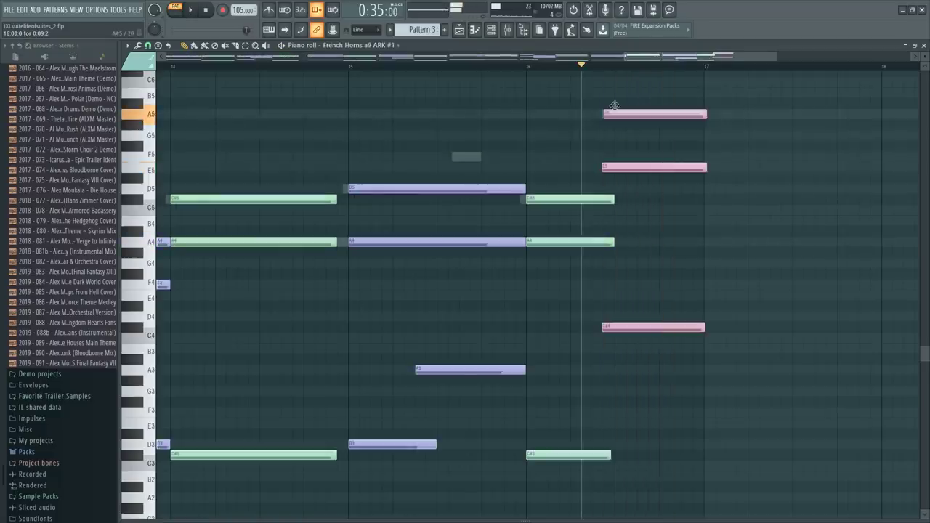
{"action": "key", "text": "space"}
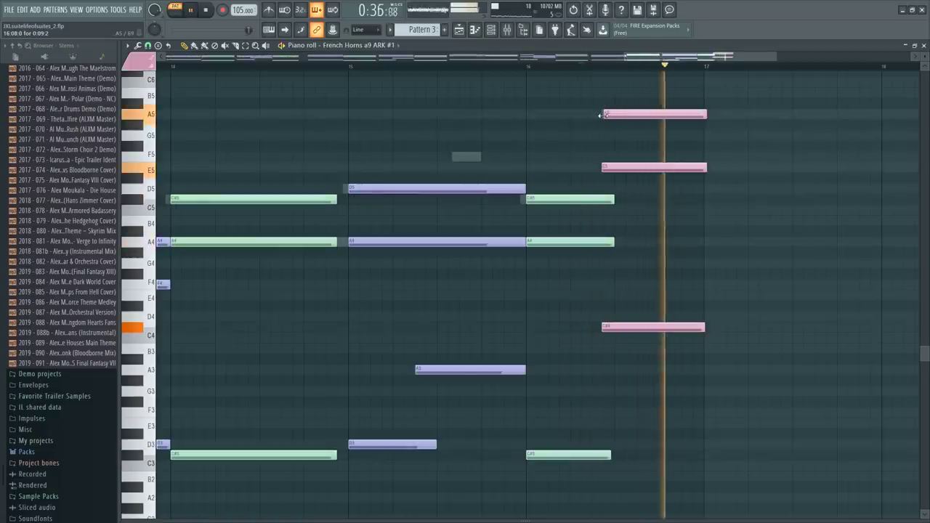
Return to the string part and try other note colors on the long A5 note in bar 16
{"action": "double_click", "coordinate": [601, 115]}
{"action": "key", "text": "space"}
{"action": "left_click", "coordinate": [583, 118], "text": "ctrl"}
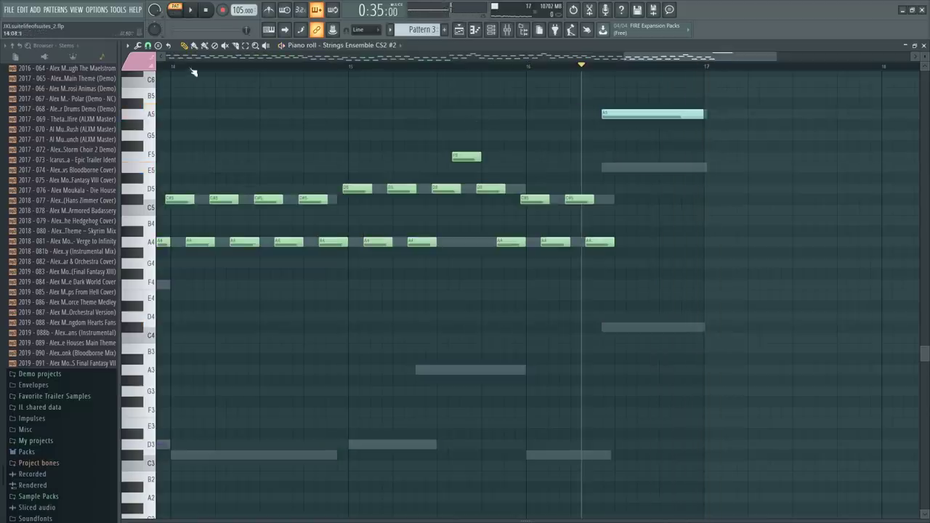
{"action": "left_click", "coordinate": [141, 65]}
{"action": "left_click", "coordinate": [141, 135]}
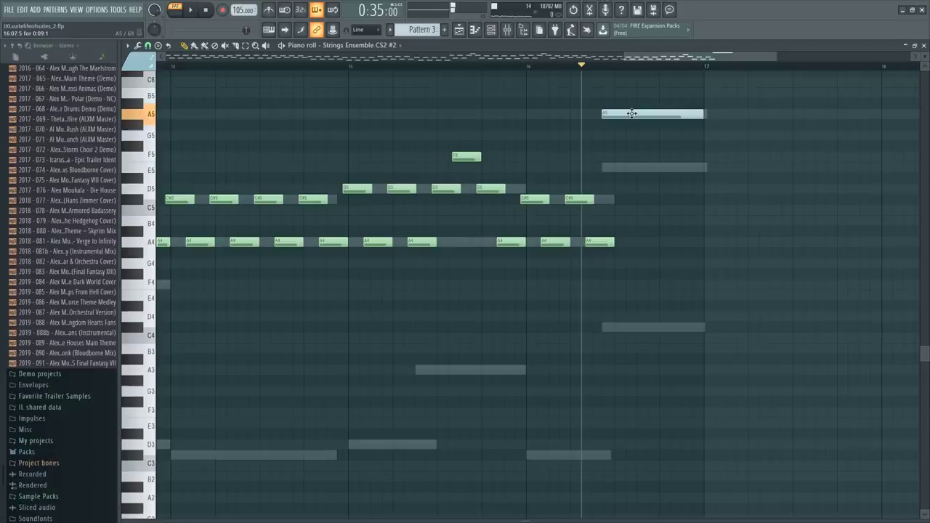
{"action": "left_click_drag", "start_coordinate": [636, 97], "coordinate": [636, 152]}
{"action": "left_click", "coordinate": [137, 67]}
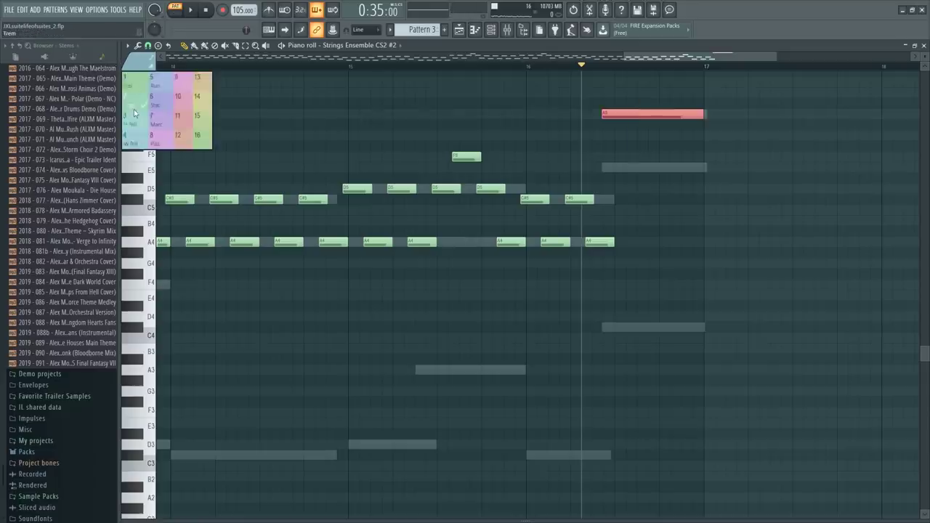
{"action": "left_click", "coordinate": [134, 117]}
{"action": "right_click", "coordinate": [616, 116], "text": "ctrl"}
{"action": "right_click", "coordinate": [617, 109], "text": "ctrl"}
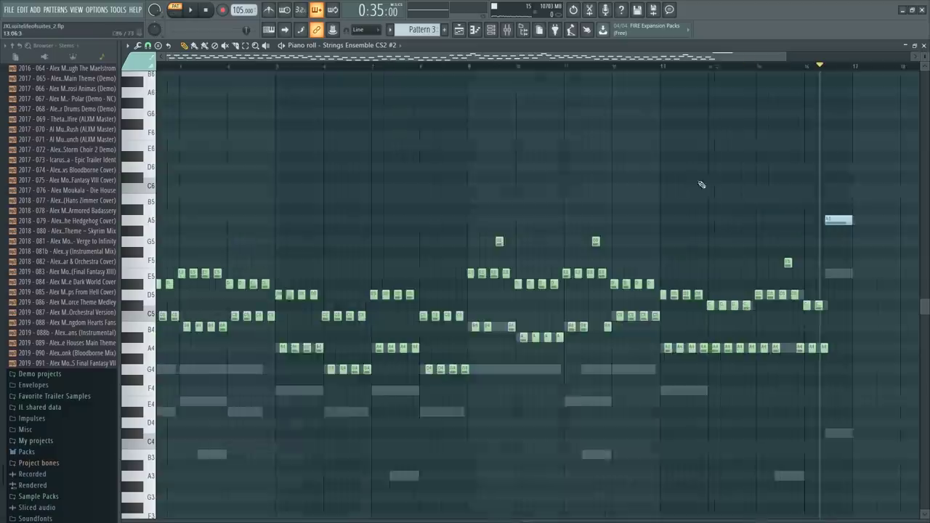
Replace the long A5 string note by duplicating the C#5 and A4 notes of bar 16 into its second half, and play it
{"action": "left_click_drag", "start_coordinate": [821, 204], "coordinate": [872, 229]}
{"action": "key", "text": "Delete"}
{"action": "scroll", "coordinate": [880, 71], "scroll_direction": "up", "scroll_amount": 4}
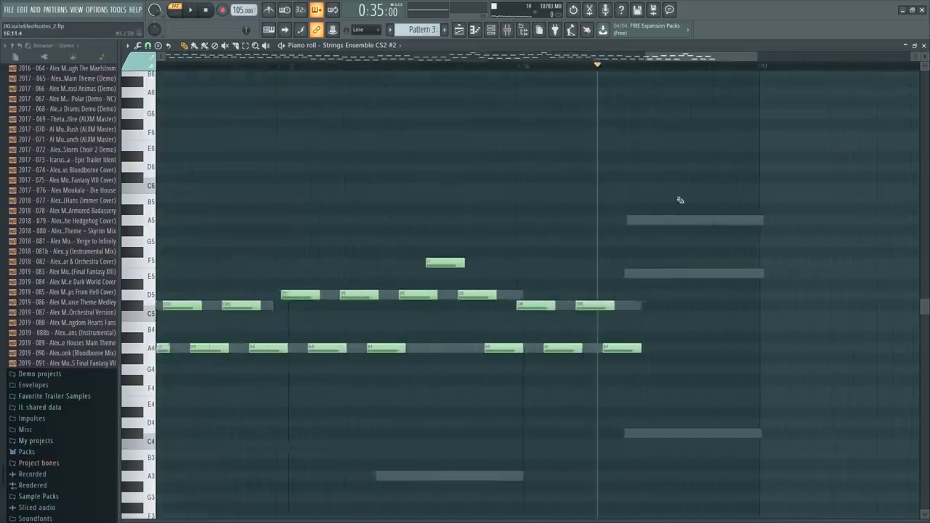
{"action": "left_click_drag", "start_coordinate": [514, 260], "coordinate": [702, 398]}
{"action": "key", "text": "ctrl+b"}
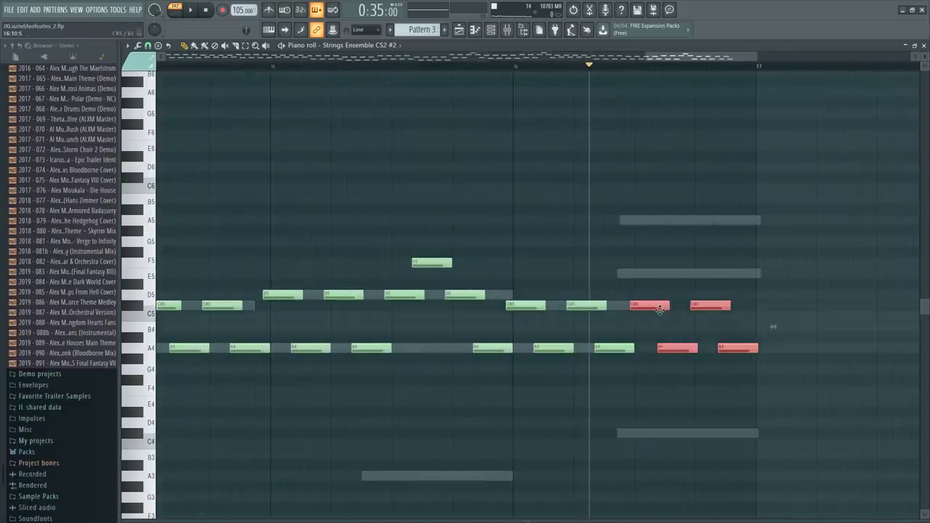
{"action": "key", "text": "ctrl+d"}
{"action": "left_click", "coordinate": [319, 62]}
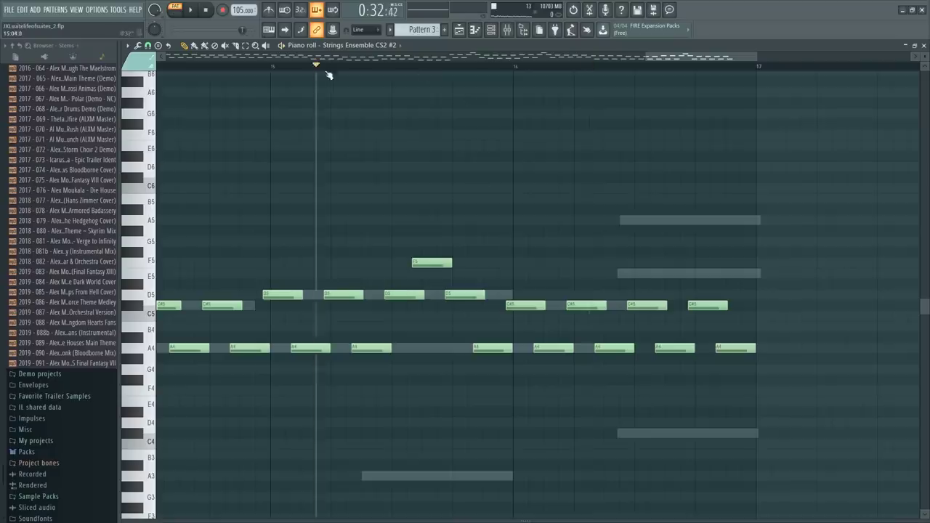
{"action": "key", "text": "space"}
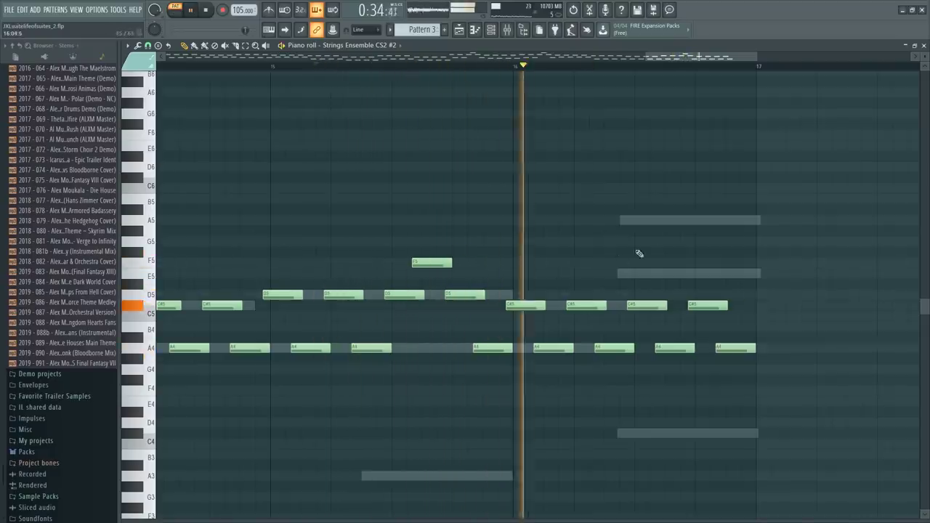
{"action": "key", "text": "space"}
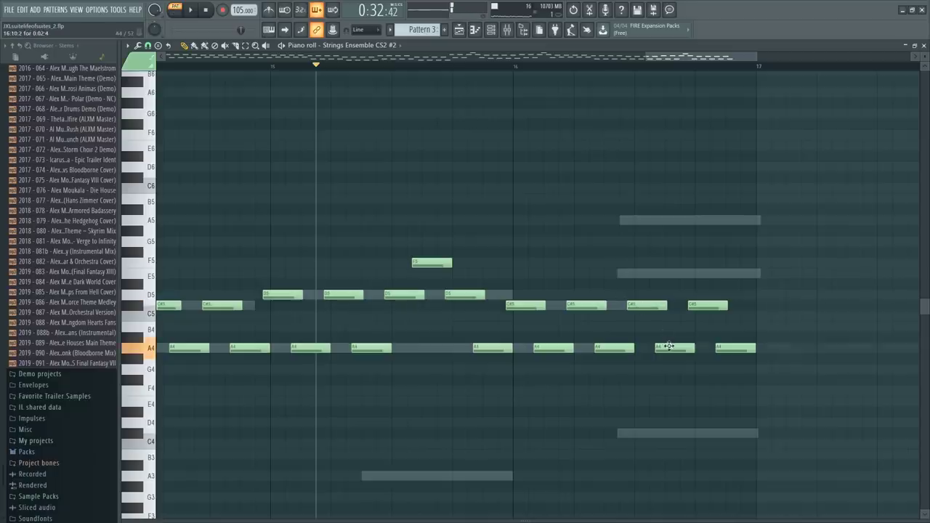
Reshape the last four string notes of bar 16 into E5, C#5, G5 and A5, and play the ending
{"action": "key", "text": "ctrl+z"}
{"action": "left_click_drag", "start_coordinate": [641, 302], "coordinate": [639, 270]}
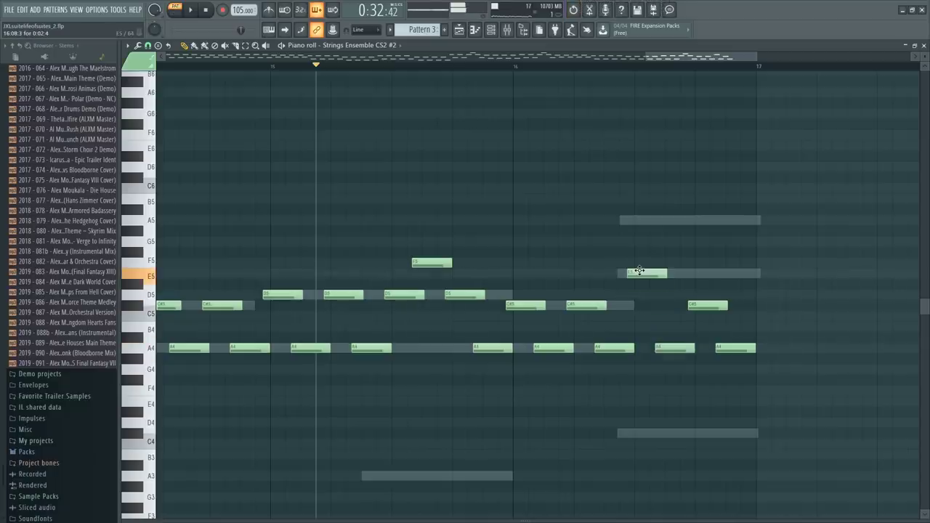
{"action": "left_click_drag", "start_coordinate": [674, 348], "coordinate": [696, 247]}
{"action": "left_click_drag", "start_coordinate": [736, 347], "coordinate": [737, 219]}
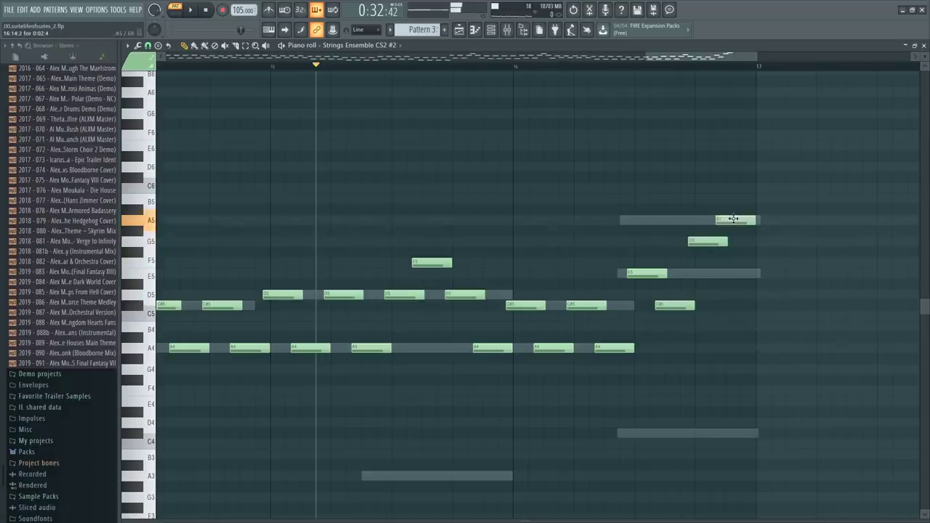
{"action": "key", "text": "space"}
{"action": "scroll", "coordinate": [548, 204], "scroll_direction": "down", "scroll_amount": 5}
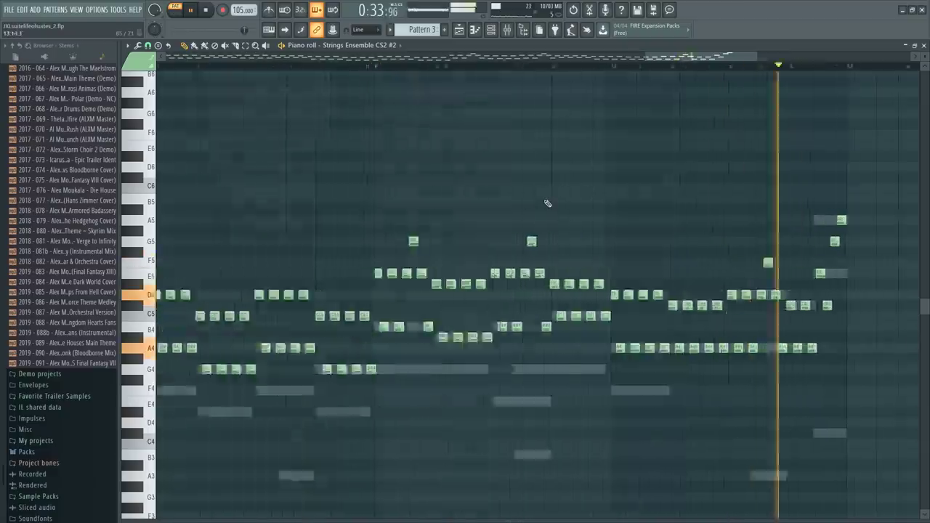
{"action": "scroll", "coordinate": [547, 203], "scroll_direction": "up", "scroll_amount": 5}
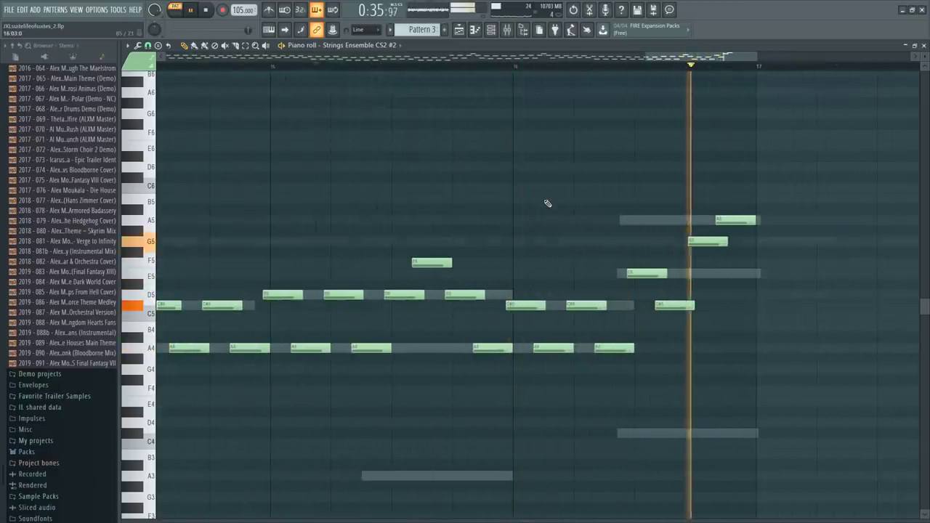
{"action": "key", "text": "space"}
Return the playhead to the start of the pattern and open the French Horns a9 ARK #1 notes
{"action": "scroll", "coordinate": [547, 203], "scroll_direction": "down", "scroll_amount": 5}
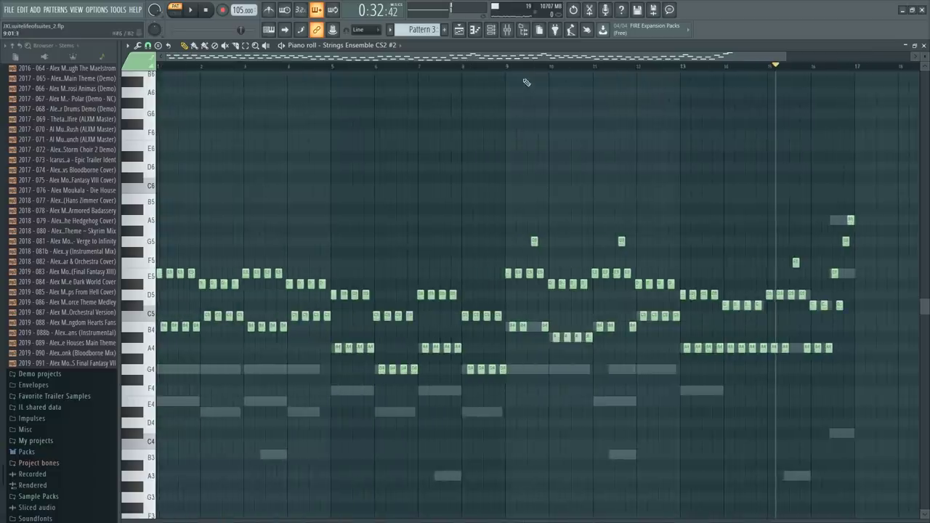
{"action": "scroll", "coordinate": [533, 72], "scroll_direction": "down", "scroll_amount": 1}
{"action": "scroll", "coordinate": [533, 70], "scroll_direction": "down", "scroll_amount": 2}
{"action": "left_click_drag", "start_coordinate": [534, 68], "coordinate": [156, 124]}
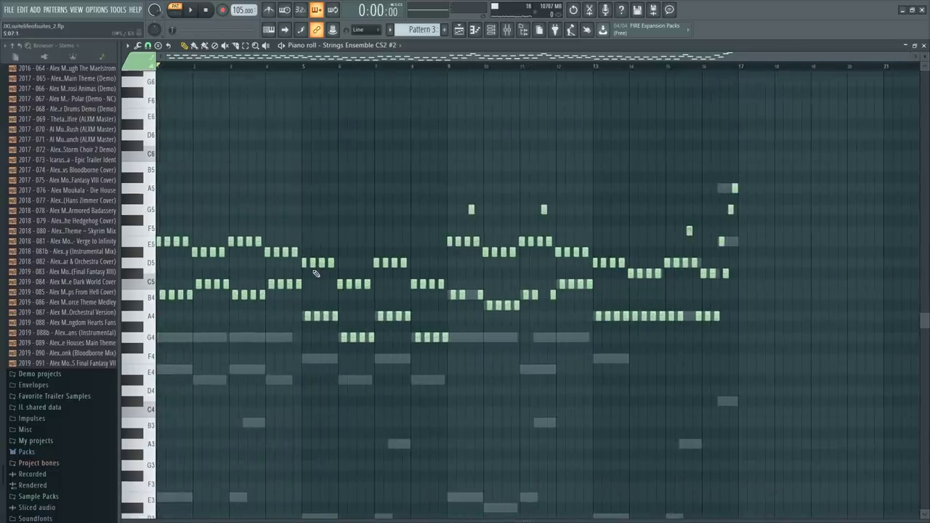
{"action": "key", "text": "F6"}
{"action": "scroll", "coordinate": [303, 290], "scroll_direction": "down", "scroll_amount": 9}
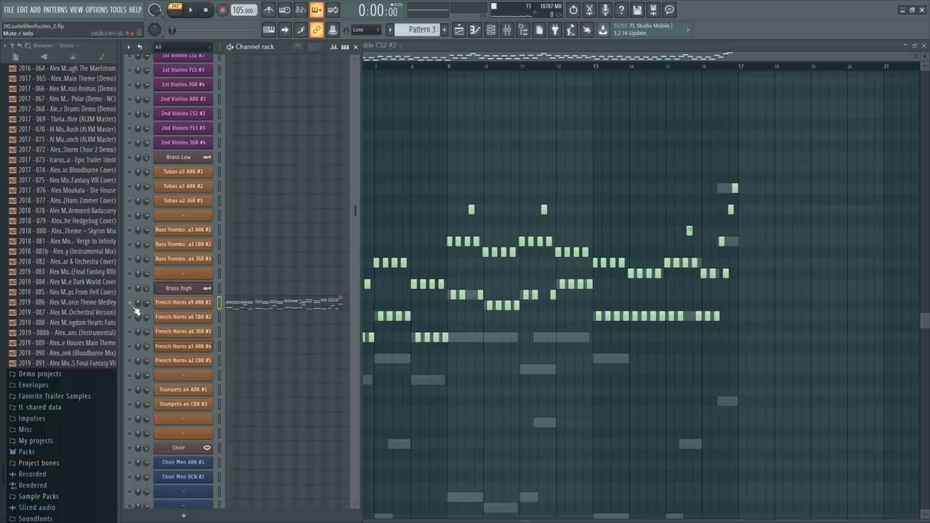
{"action": "left_click", "coordinate": [284, 308]}
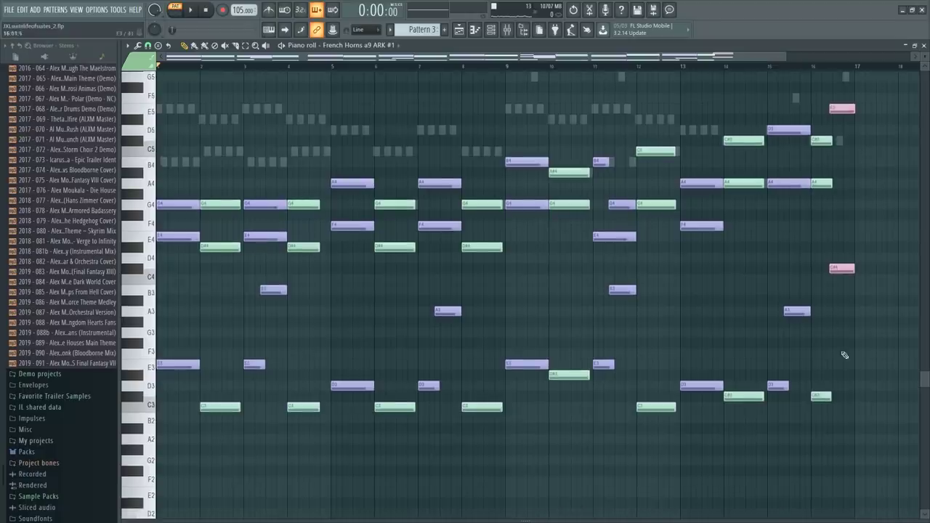
Select the French horns' low notes across the pattern plus the A3 and C#4 notes in bars 15 and 16
{"action": "left_click_drag", "start_coordinate": [865, 338], "coordinate": [160, 436]}
{"action": "left_click_drag", "start_coordinate": [837, 295], "coordinate": [786, 337]}
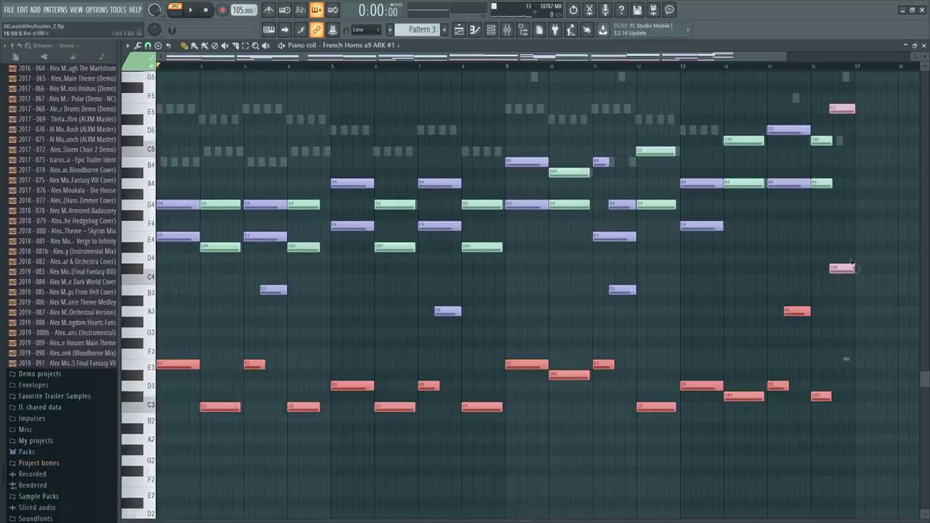
{"action": "left_click_drag", "start_coordinate": [859, 255], "coordinate": [830, 317]}
Look through the strings, brass, choir and woodwind channels for an instrument that could carry the low horn line
{"action": "key", "text": "F6"}
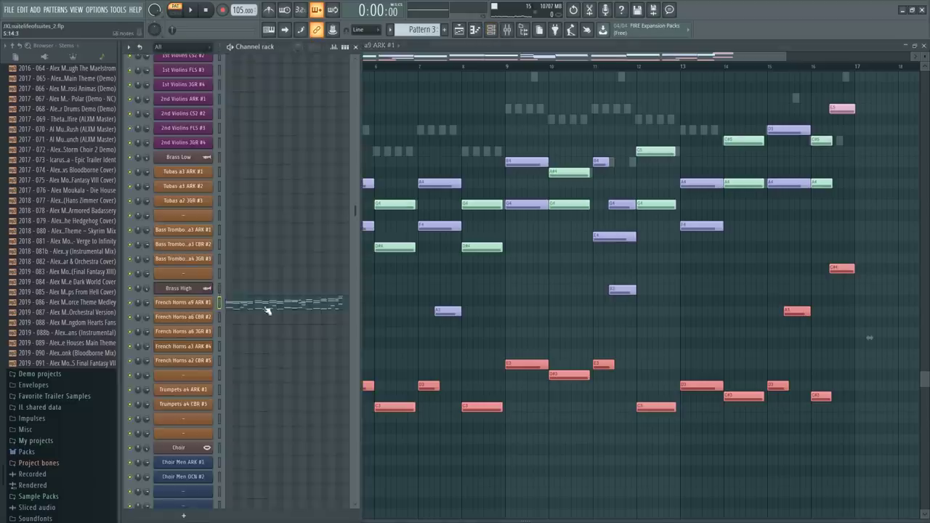
{"action": "scroll", "coordinate": [268, 310], "scroll_direction": "down", "scroll_amount": 5}
{"action": "scroll", "coordinate": [287, 327], "scroll_direction": "down", "scroll_amount": 1}
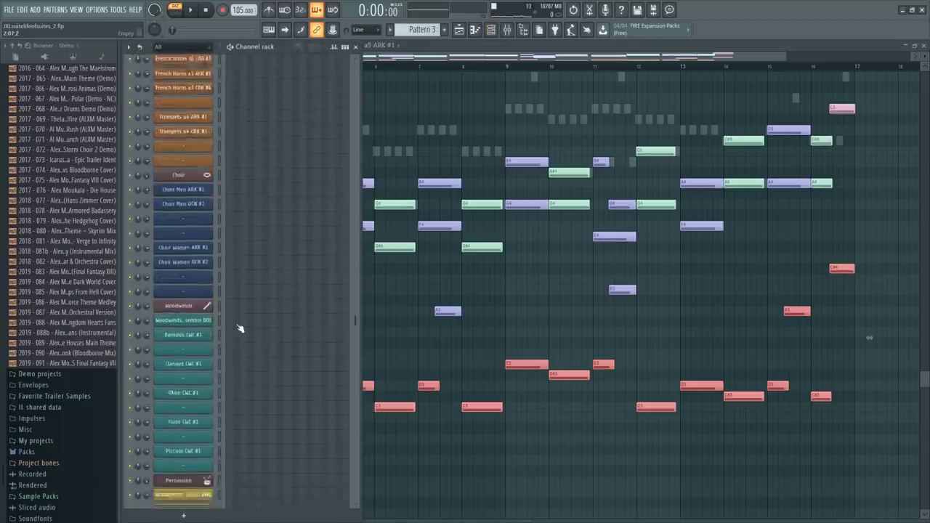
{"action": "scroll", "coordinate": [287, 327], "scroll_direction": "up", "scroll_amount": 7}
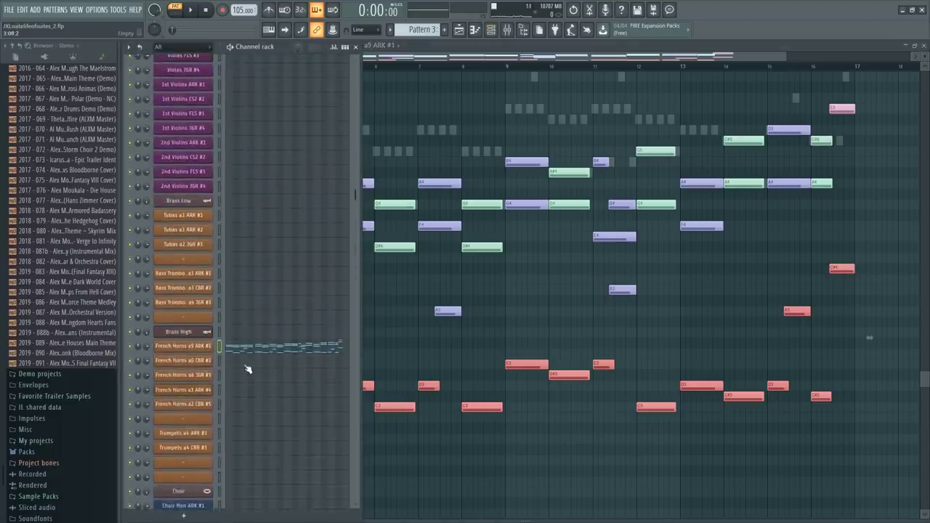
{"action": "scroll", "coordinate": [247, 370], "scroll_direction": "up", "scroll_amount": 8}
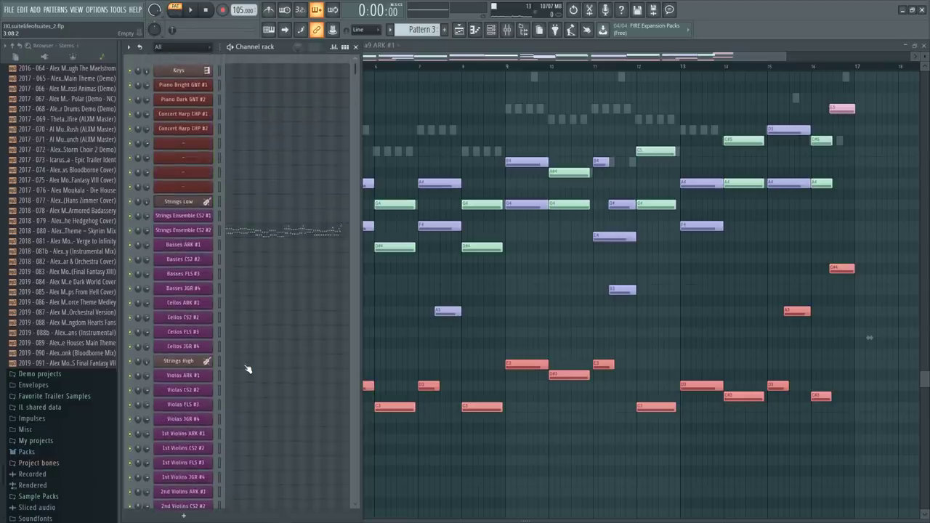
{"action": "scroll", "coordinate": [251, 371], "scroll_direction": "down", "scroll_amount": 7}
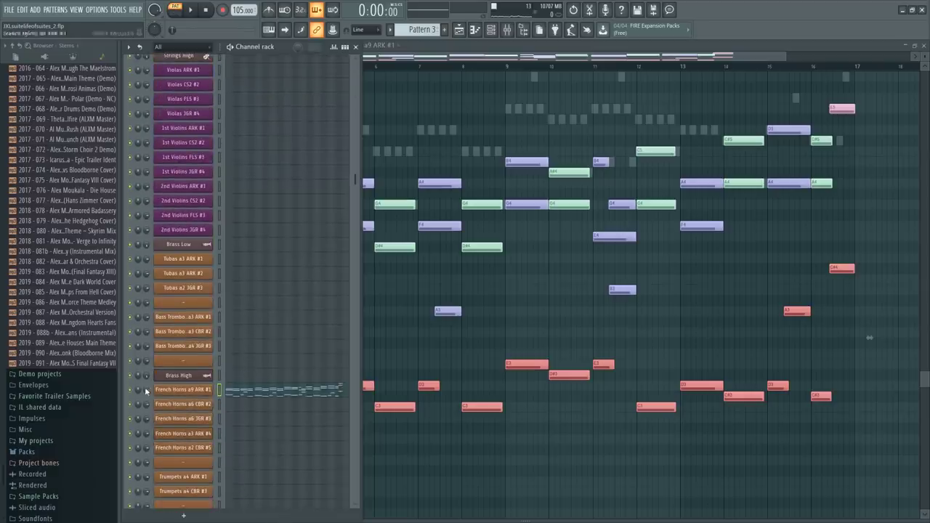
{"action": "scroll", "coordinate": [303, 367], "scroll_direction": "down", "scroll_amount": 3}
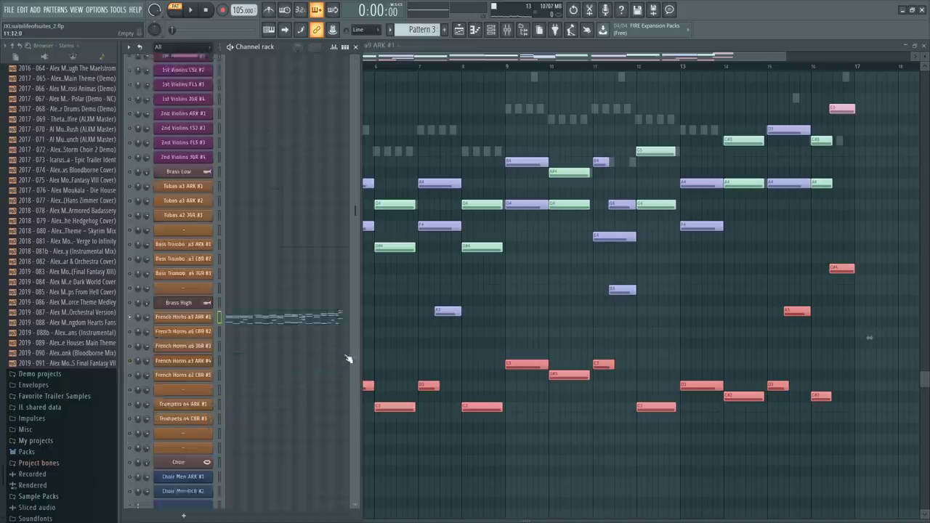
Select the whole low line of the French horns across the pattern, including the B3, A3 and C#4 notes
{"action": "right_click", "coordinate": [576, 350]}
{"action": "left_click_drag", "start_coordinate": [861, 342], "coordinate": [158, 450]}
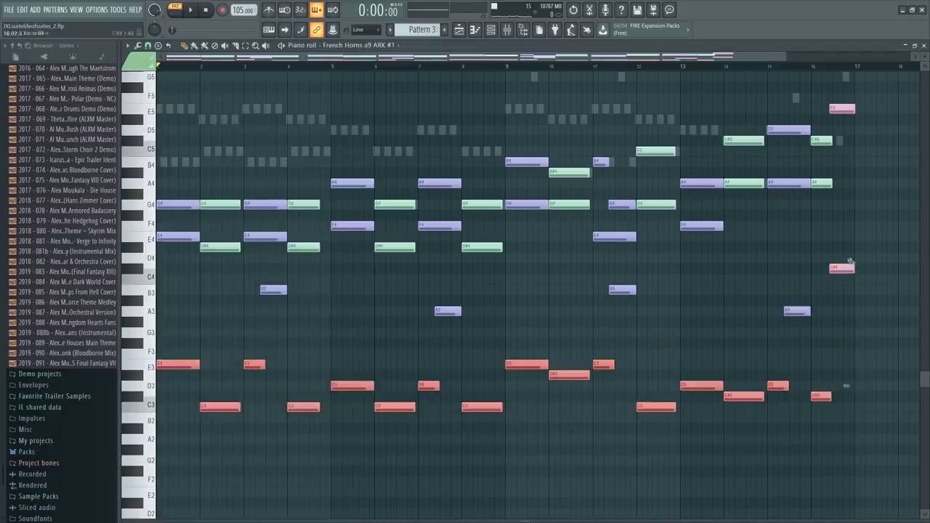
{"action": "left_click_drag", "start_coordinate": [853, 254], "coordinate": [781, 327]}
{"action": "left_click_drag", "start_coordinate": [663, 292], "coordinate": [247, 351]}
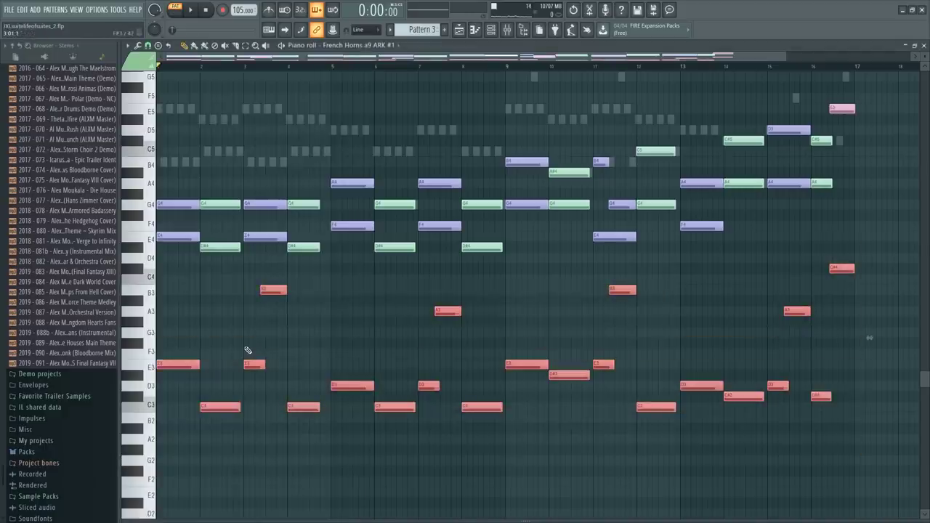
{"action": "key", "text": "space"}
{"action": "key", "text": "space"}
Open the Woodwinds Ensemble channel's Kontakt instance and move its window so that it is fully in view
{"action": "key", "text": "F6"}
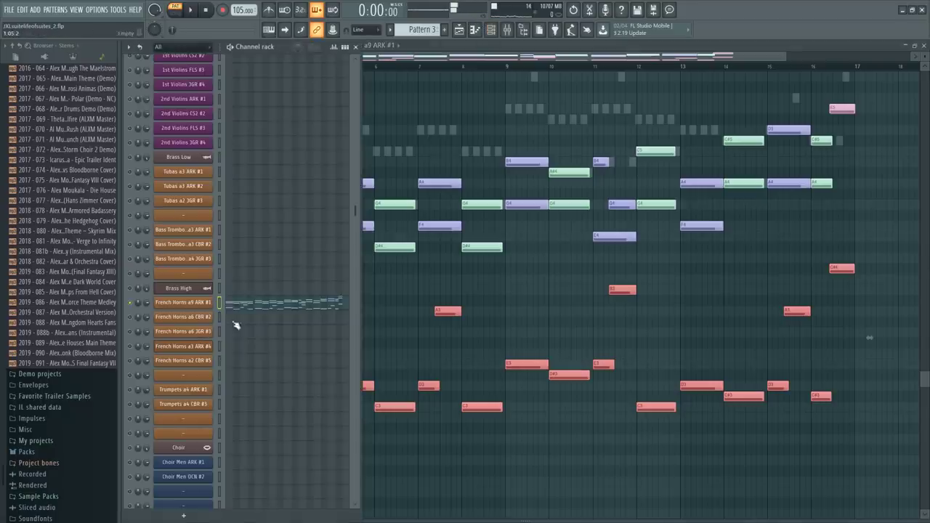
{"action": "scroll", "coordinate": [232, 334], "scroll_direction": "down", "scroll_amount": 15}
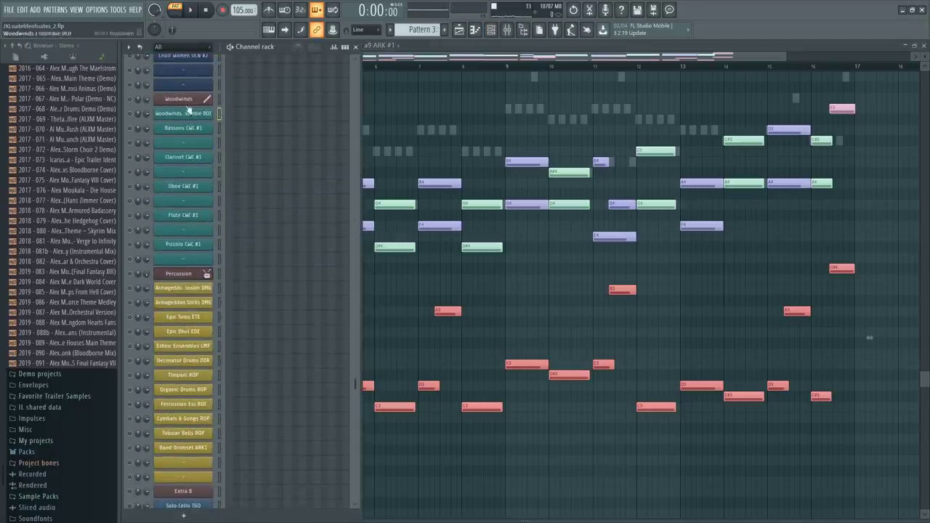
{"action": "left_click", "coordinate": [202, 135]}
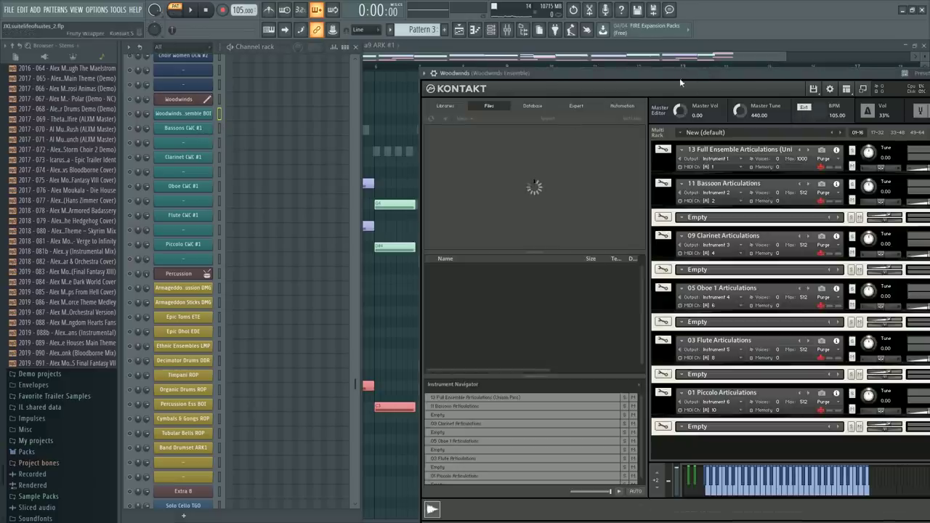
{"action": "left_click_drag", "start_coordinate": [661, 75], "coordinate": [543, 66]}
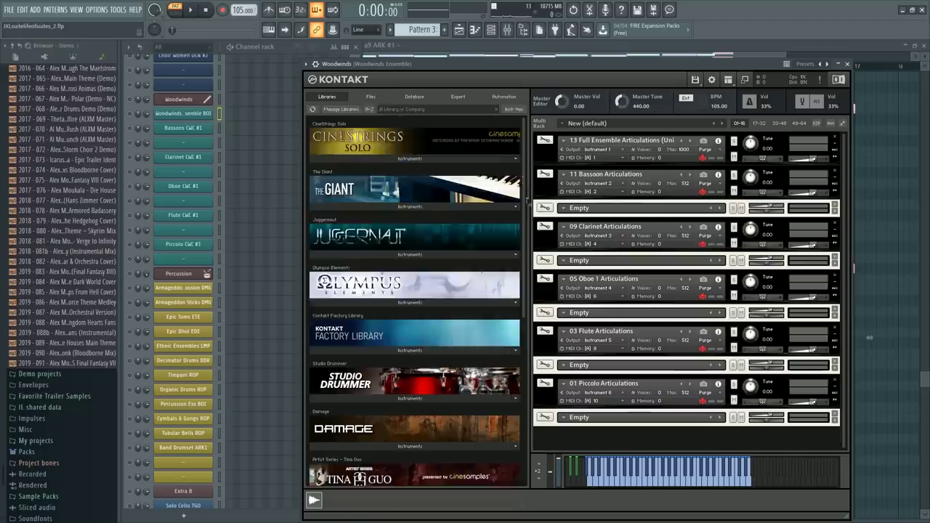
Expand the instrument list of the Metropolis Ark 1 library in Kontakt
{"action": "scroll", "coordinate": [511, 339], "scroll_direction": "down", "scroll_amount": 5}
{"action": "scroll", "coordinate": [511, 339], "scroll_direction": "down", "scroll_amount": 2}
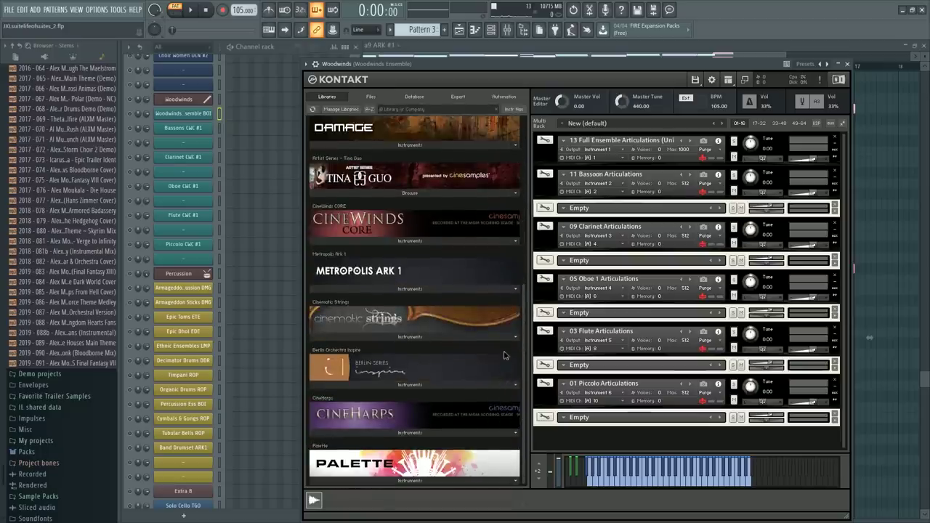
{"action": "scroll", "coordinate": [507, 356], "scroll_direction": "up", "scroll_amount": 2}
{"action": "left_click", "coordinate": [374, 368]}
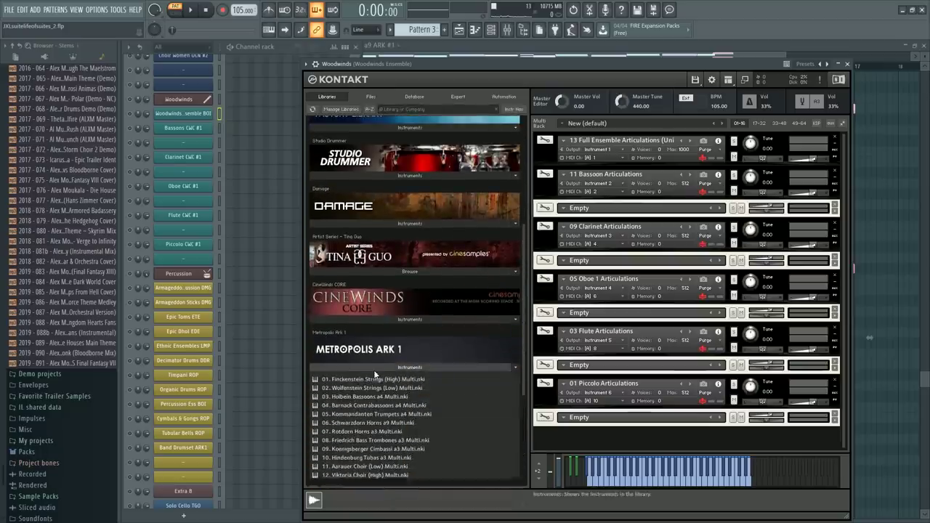
Look through the Metropolis Ark 1 multi patches and its Original Patches folder for a low woodwind instrument
{"action": "scroll", "coordinate": [373, 370], "scroll_direction": "down", "scroll_amount": 2}
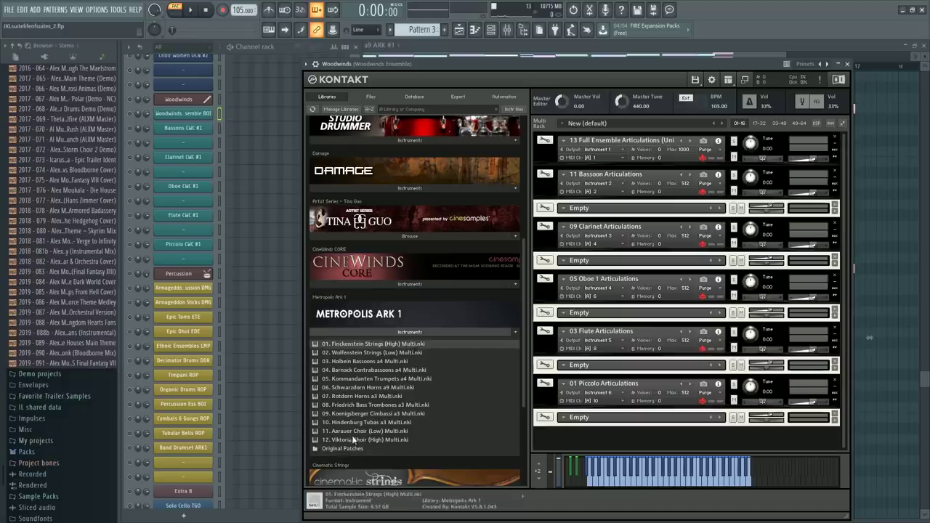
{"action": "scroll", "coordinate": [389, 379], "scroll_direction": "up", "scroll_amount": 1}
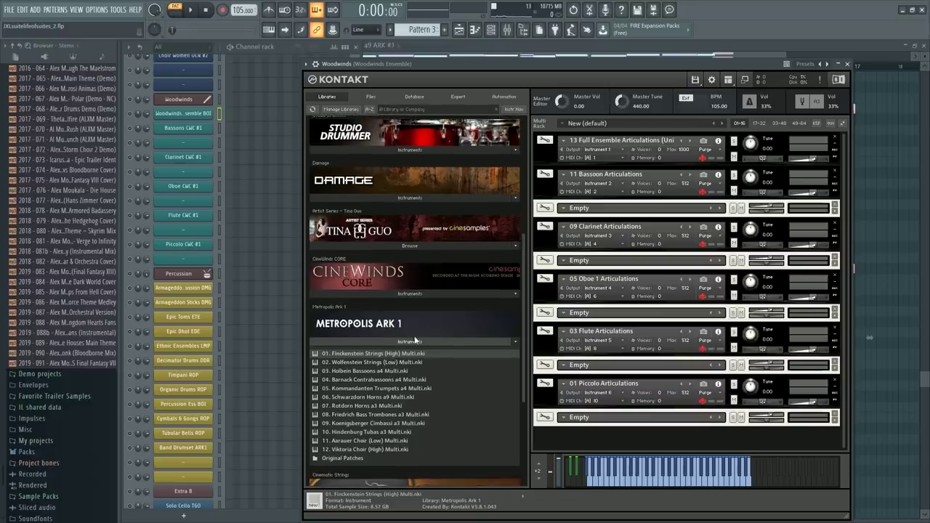
{"action": "left_click", "coordinate": [516, 342]}
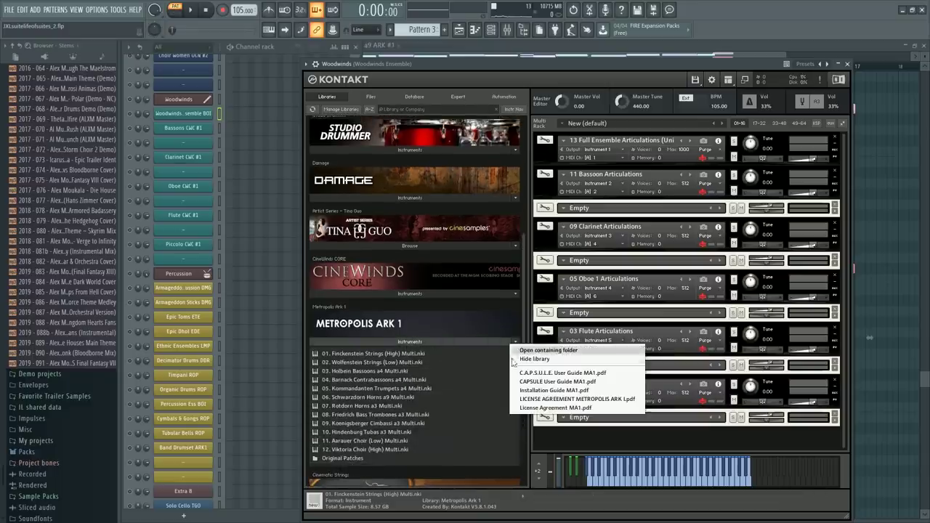
{"action": "left_click", "coordinate": [336, 456]}
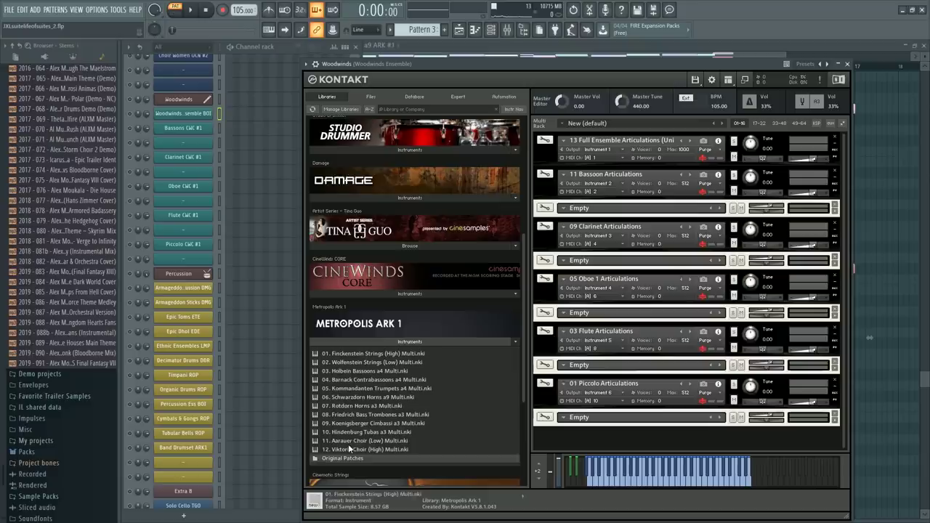
{"action": "left_click", "coordinate": [363, 406]}
{"action": "left_click", "coordinate": [344, 457]}
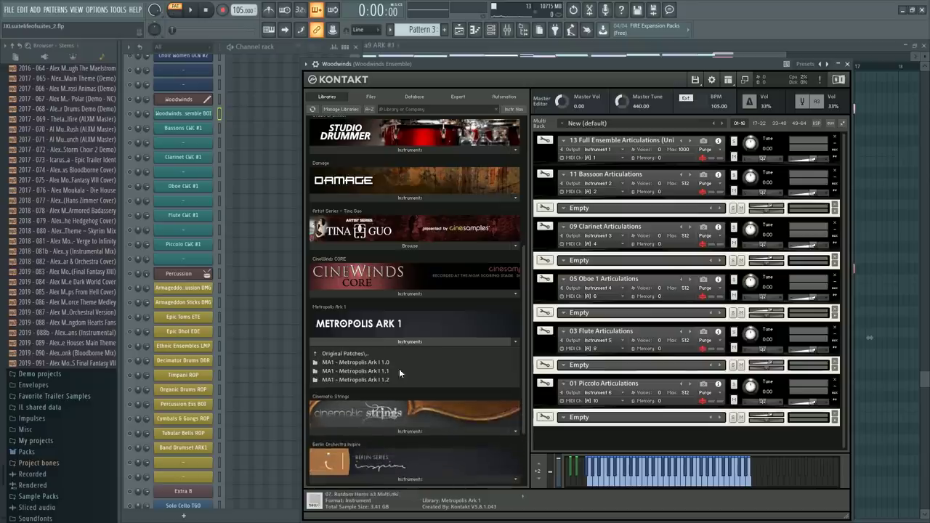
{"action": "left_click", "coordinate": [380, 356]}
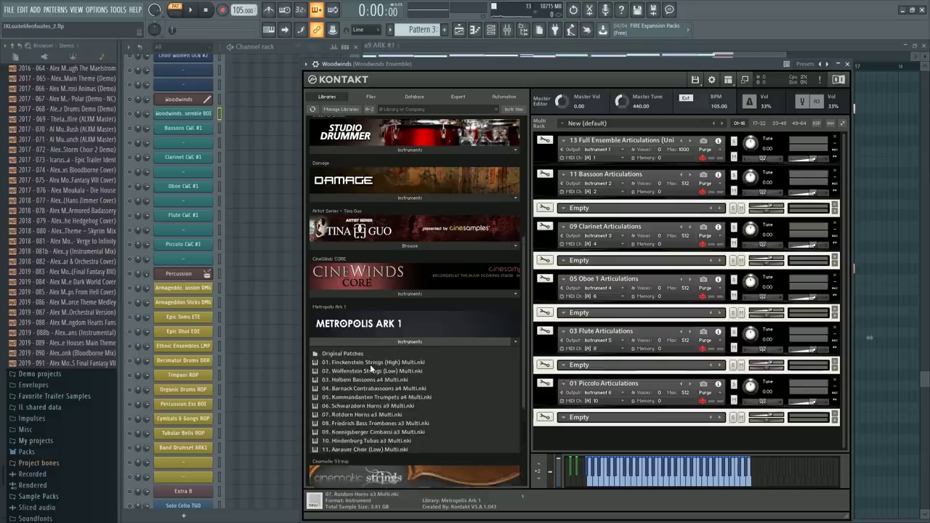
{"action": "left_click", "coordinate": [363, 449]}
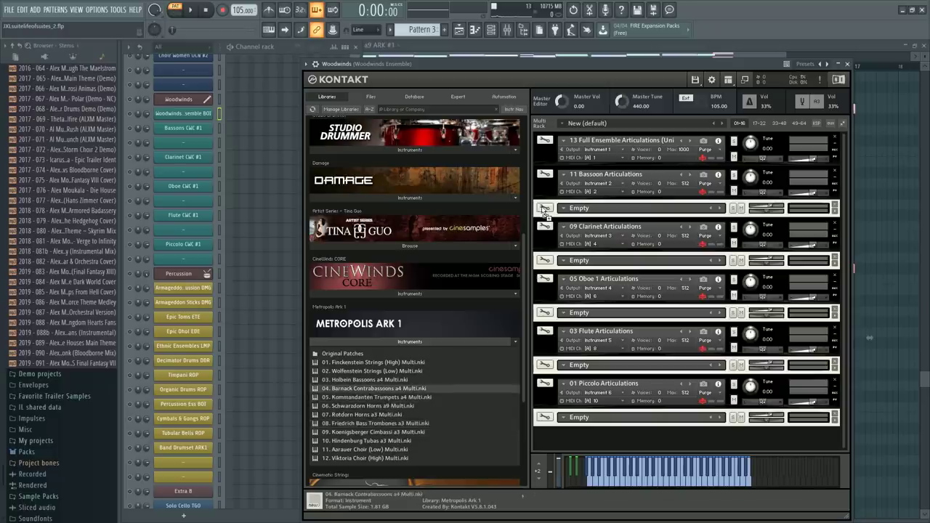
Load 04. Barnack Contrabassoons a4 Multi into the empty slot below 11 Bassoon Articulations, expand its articulation view and audition its low notes
{"action": "left_click_drag", "start_coordinate": [542, 208], "coordinate": [542, 208]}
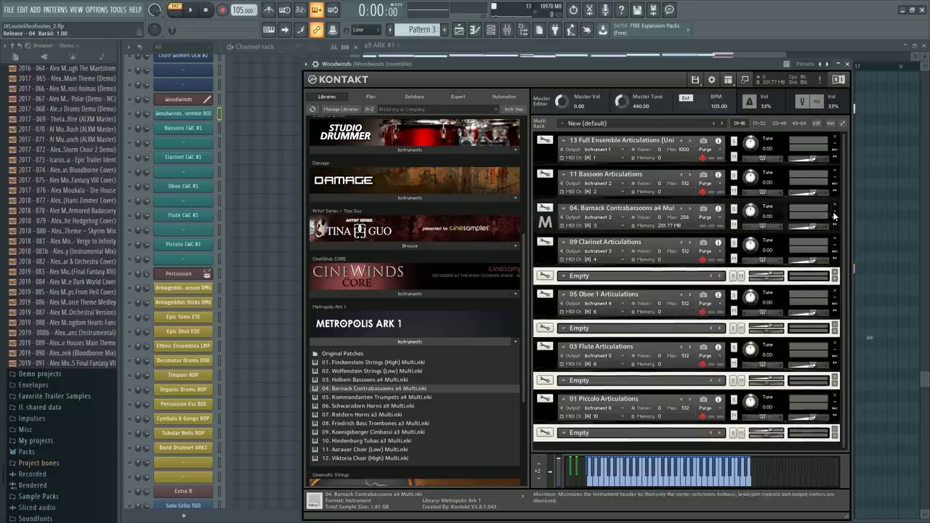
{"action": "left_click", "coordinate": [547, 221]}
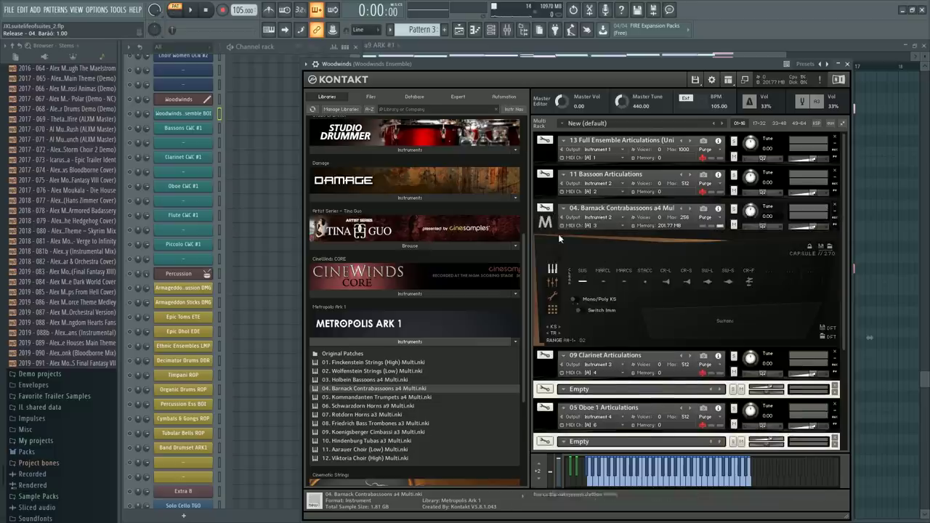
{"action": "left_click", "coordinate": [591, 231]}
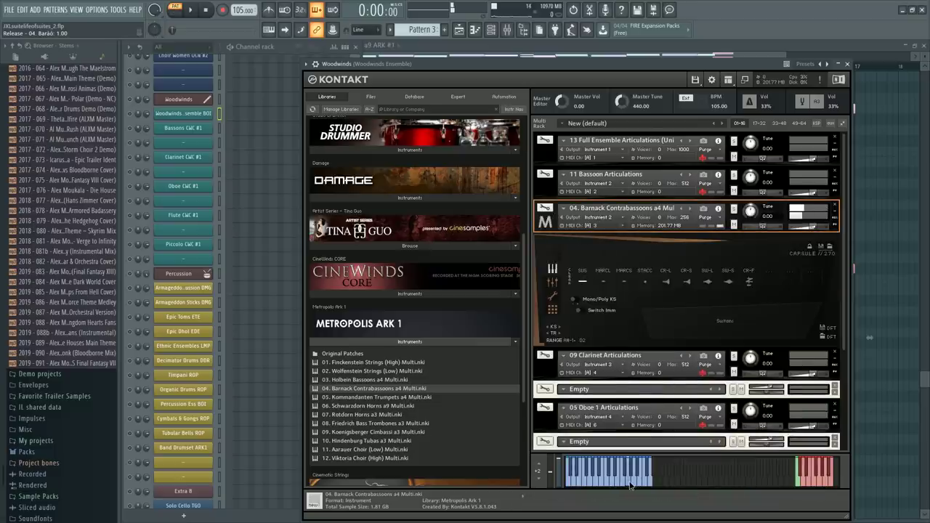
{"action": "left_click", "coordinate": [608, 481]}
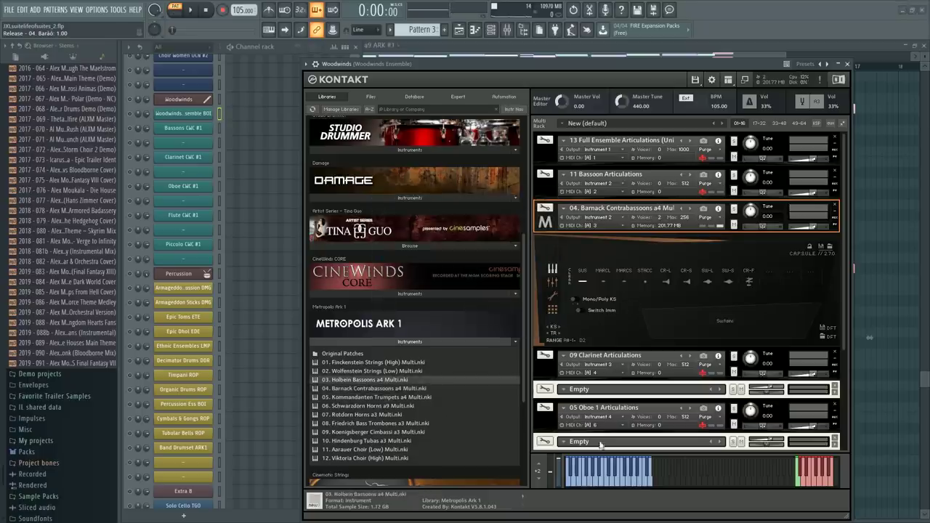
Audition 03. Holbein Bassoons a4 Multi in the same slot for comparison and reload 04. Barnack Contrabassoons a4 Multi
{"action": "left_click", "coordinate": [608, 483]}
{"action": "left_click", "coordinate": [619, 484]}
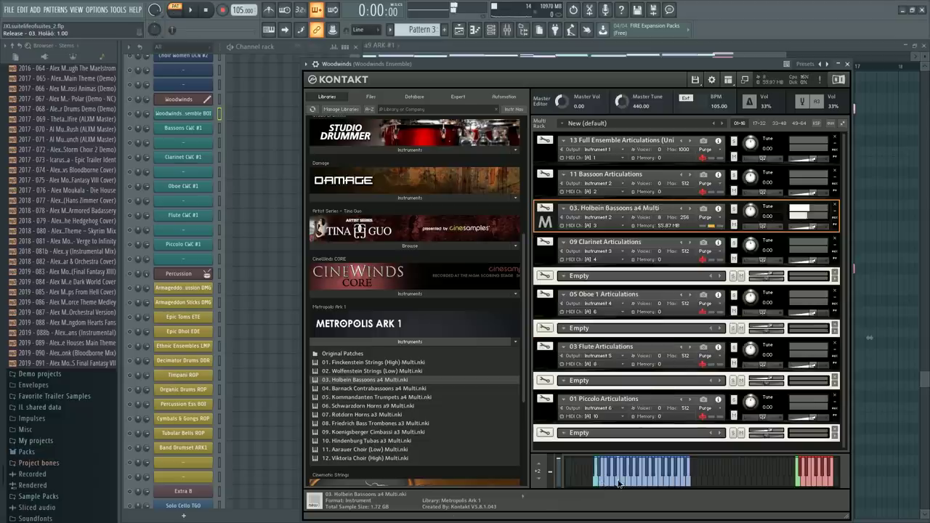
{"action": "left_click", "coordinate": [353, 390]}
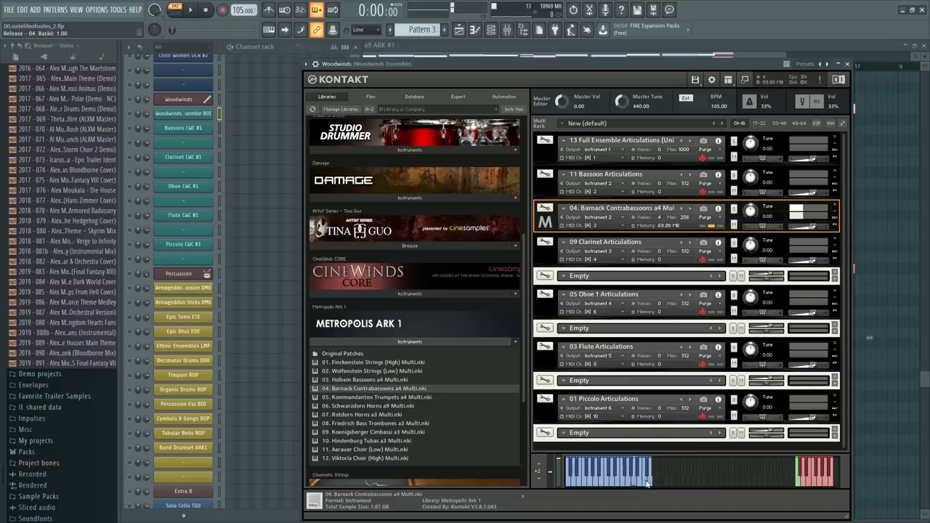
Check the French horn notes, reopen the woodwinds Kontakt instance and expand the Barnack Contrabassoons patch
{"action": "left_click", "coordinate": [896, 300]}
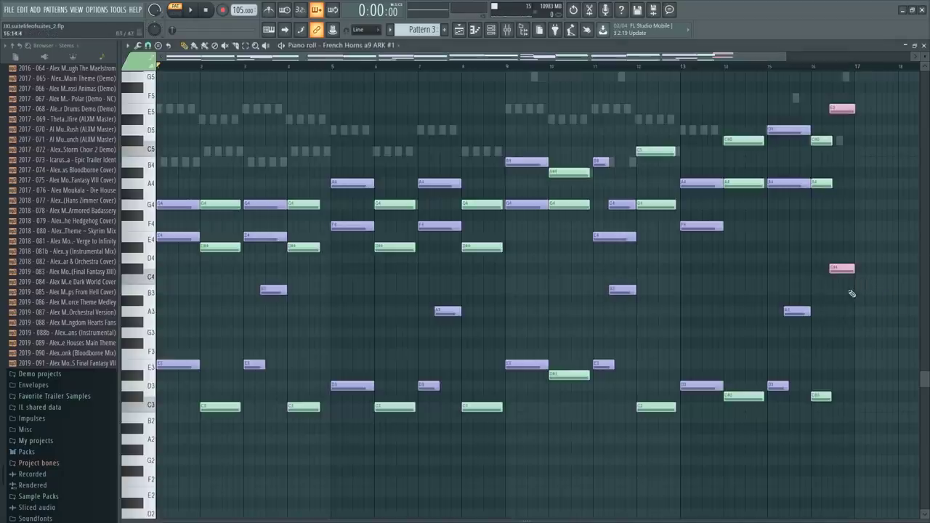
{"action": "key", "text": "F6"}
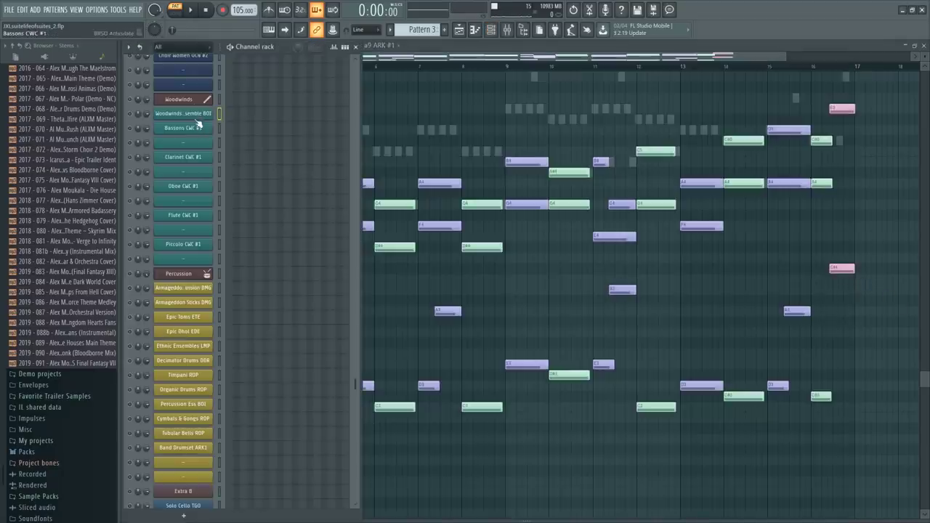
{"action": "left_click", "coordinate": [182, 99]}
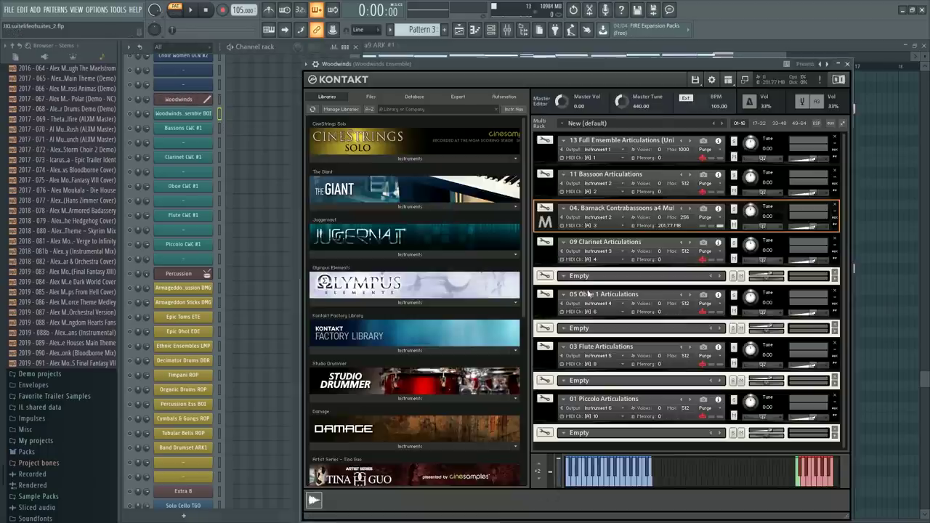
{"action": "left_click", "coordinate": [545, 221]}
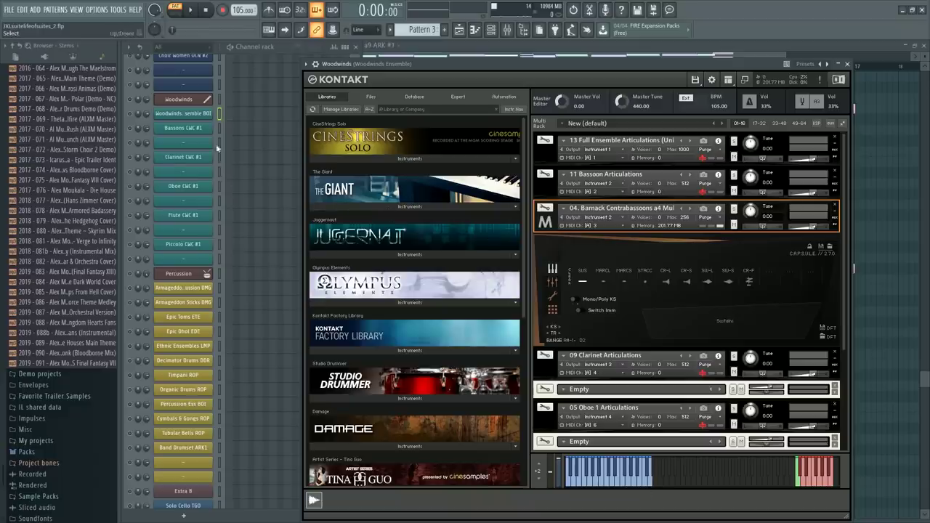
Name the unused channel below Bassons CWC #1 "Bassoons CWC ARK" and check the output options of the contrabassoon patch
{"action": "middle_click", "coordinate": [172, 145]}
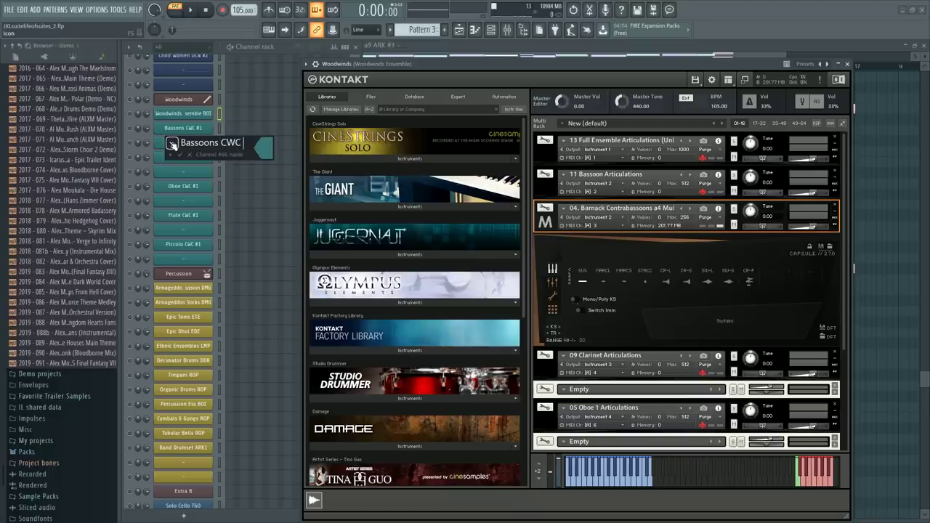
{"action": "type", "text": "Bassoons CWC ARI"}
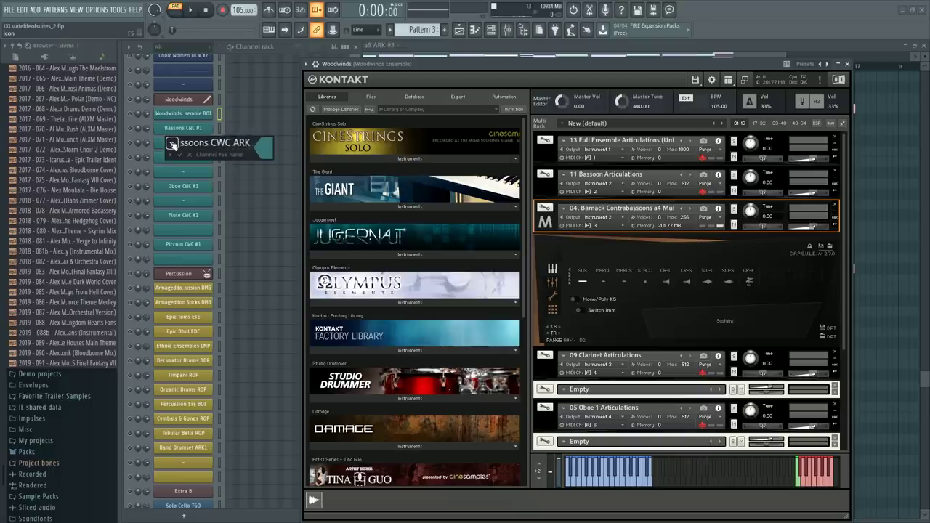
{"action": "key", "text": "Return"}
{"action": "left_click", "coordinate": [131, 142]}
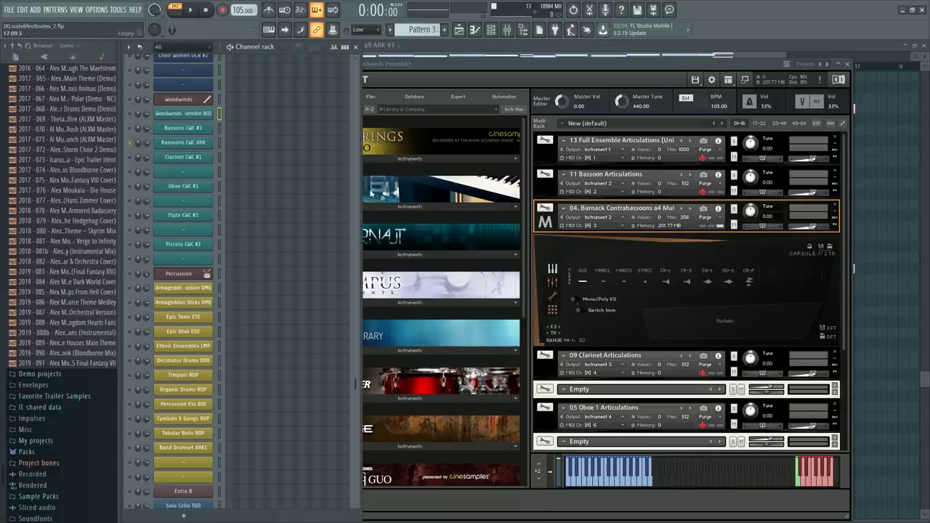
{"action": "left_click", "coordinate": [598, 218]}
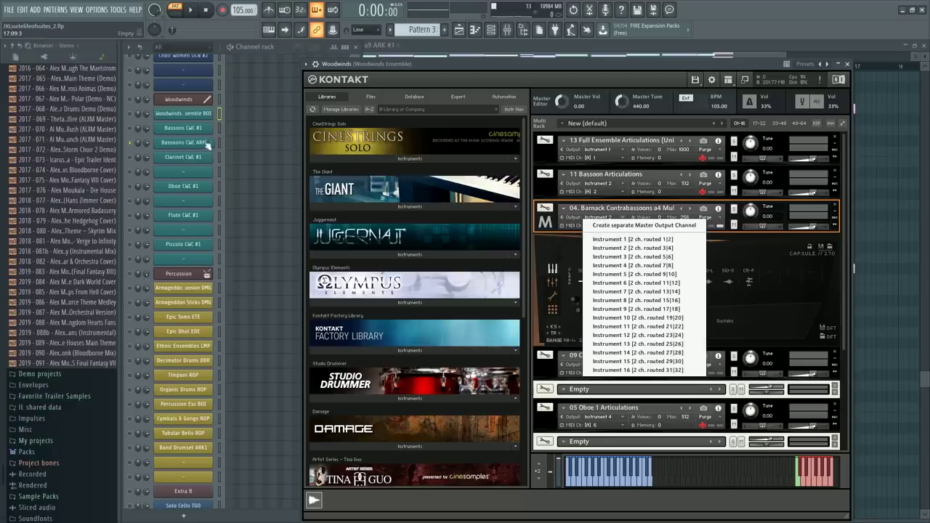
Select the whole low line in the French Horns a9 ARK #1 piano roll, including the high B3, A3 and C#4 notes of bars 11 to 16
{"action": "left_click", "coordinate": [238, 145]}
{"action": "key", "text": "F6"}
{"action": "scroll", "coordinate": [237, 172], "scroll_direction": "up", "scroll_amount": 8}
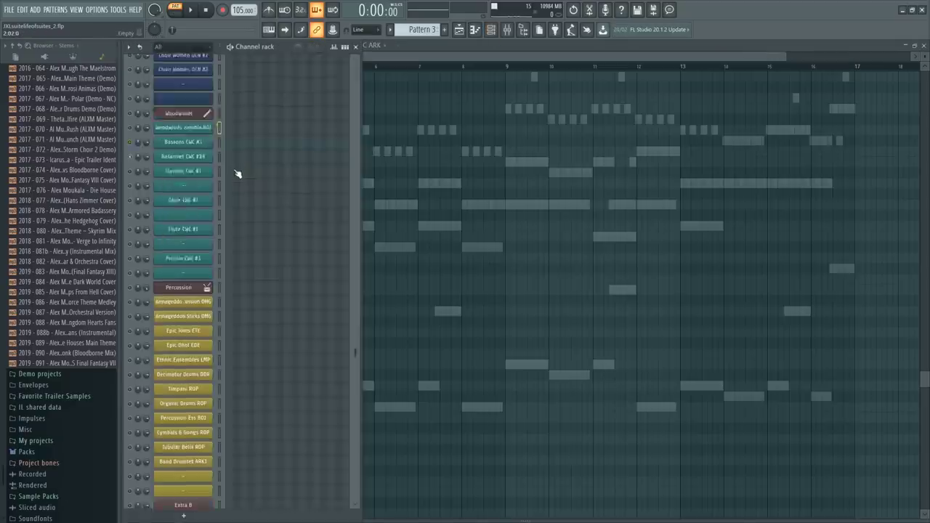
{"action": "left_click", "coordinate": [239, 219]}
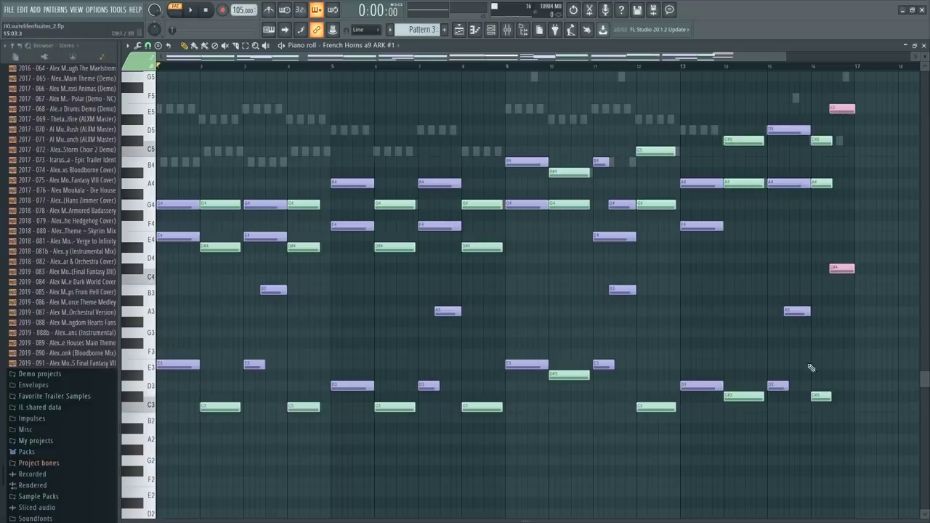
{"action": "left_click_drag", "start_coordinate": [851, 338], "coordinate": [155, 468]}
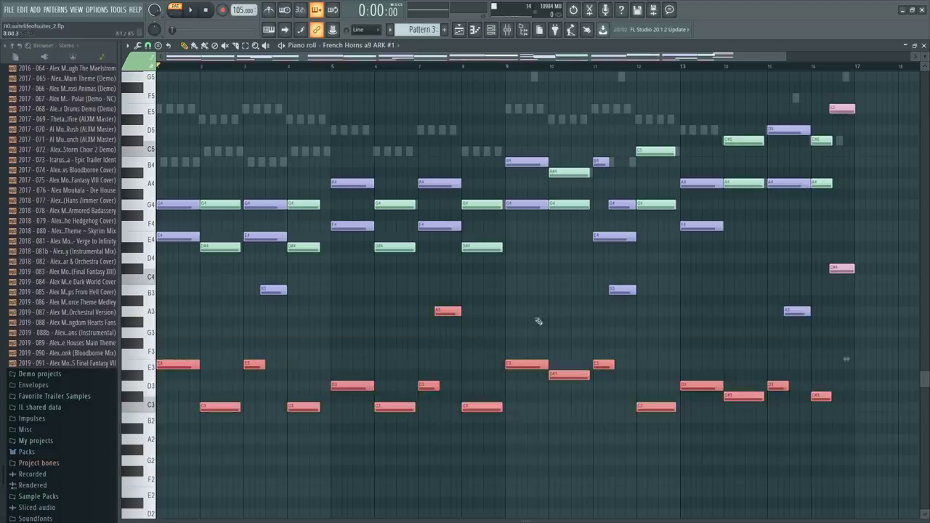
{"action": "left_click_drag", "start_coordinate": [636, 281], "coordinate": [628, 316]}
{"action": "left_click_drag", "start_coordinate": [798, 307], "coordinate": [803, 344]}
{"action": "left_click_drag", "start_coordinate": [841, 254], "coordinate": [841, 305]}
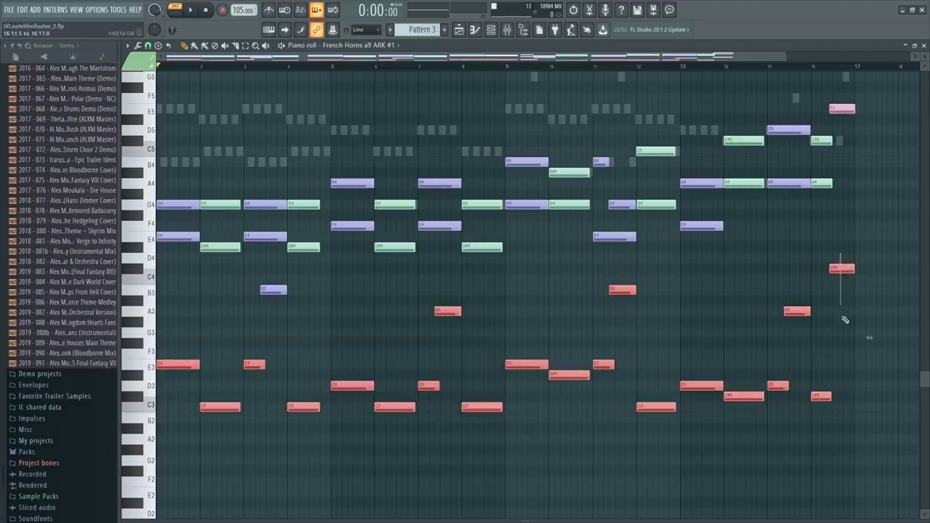
Paste the copied low horn line into the Bassoons CWC ARK channel's piano roll and audition its E3 key
{"action": "key", "text": "F6"}
{"action": "scroll", "coordinate": [223, 361], "scroll_direction": "down", "scroll_amount": 6}
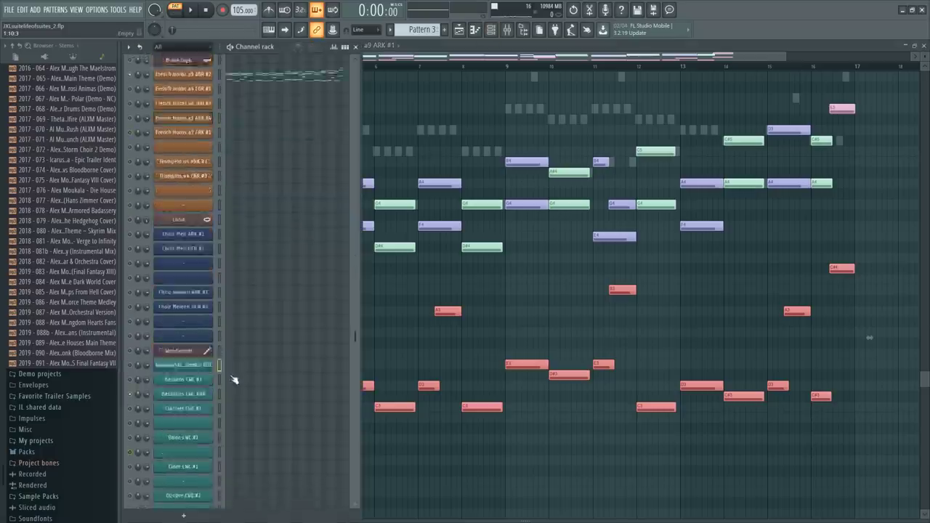
{"action": "left_click", "coordinate": [245, 272]}
{"action": "key", "text": "ctrl+v"}
{"action": "left_click", "coordinate": [153, 367]}
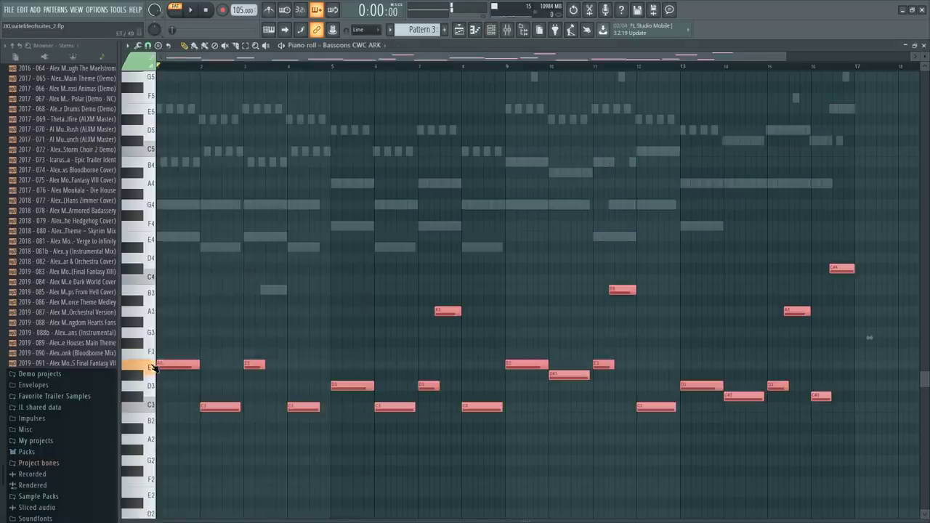
Choose note color group 1, deselect the pasted bassoon notes and enlarge the note property lane below them
{"action": "left_click", "coordinate": [141, 64]}
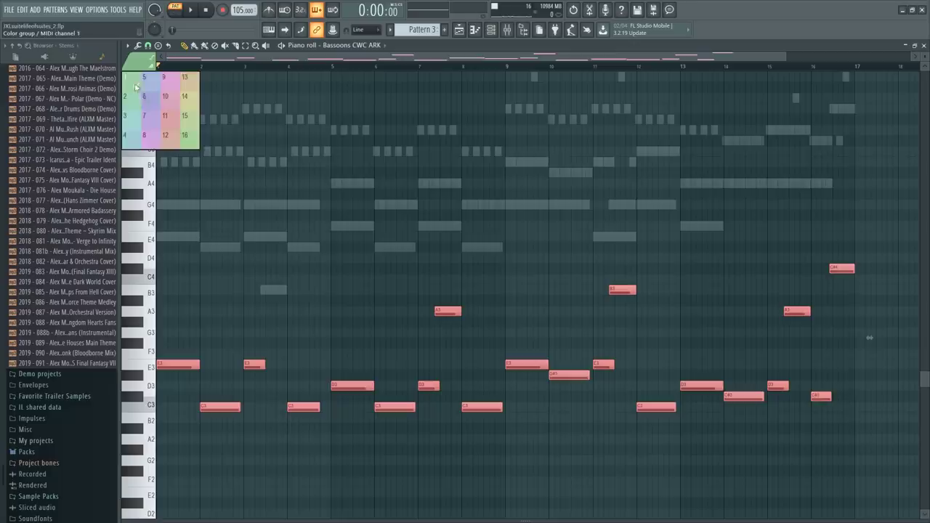
{"action": "left_click", "coordinate": [132, 80]}
{"action": "key", "text": "ctrl+d"}
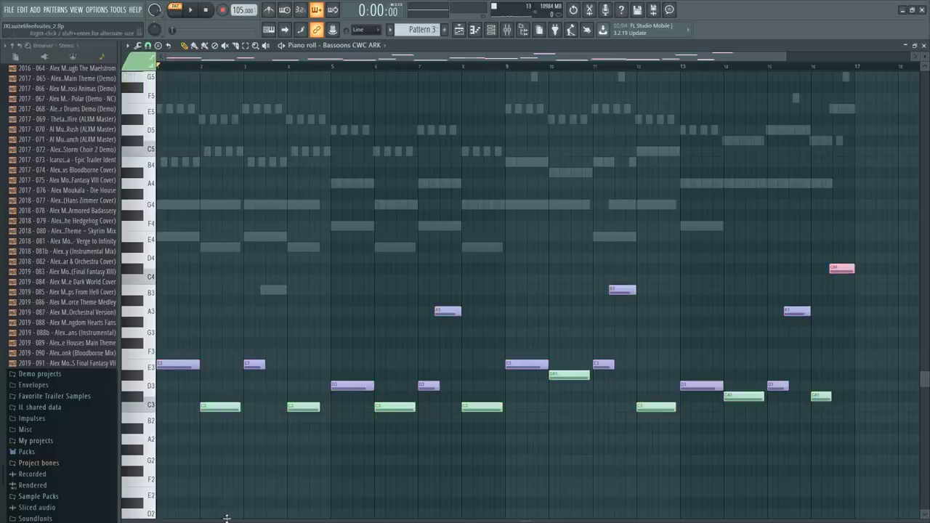
{"action": "left_click_drag", "start_coordinate": [226, 517], "coordinate": [227, 435]}
Load the Cimbassi ARK1 preset from the Metropolis Ark 1 group into the Bassoons CWC ARK channel's articulation plugin
{"action": "key", "text": "F6"}
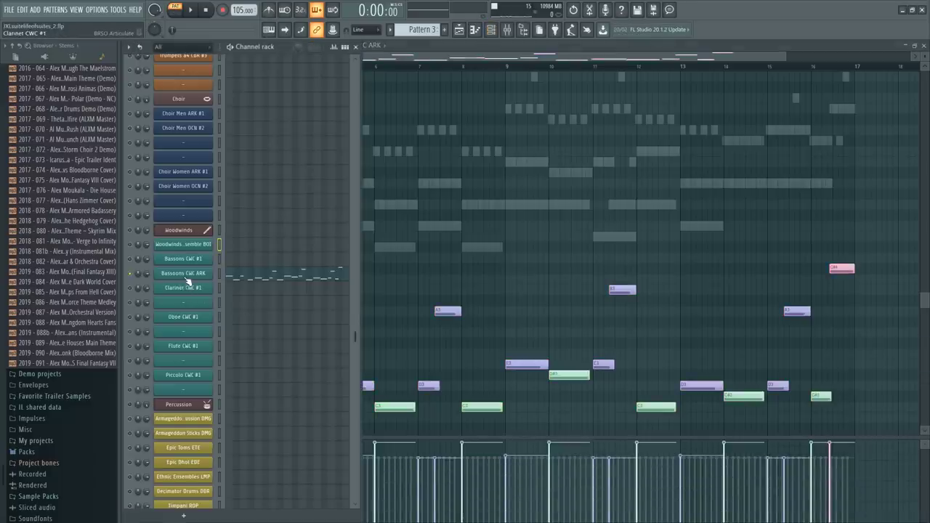
{"action": "left_click", "coordinate": [186, 275]}
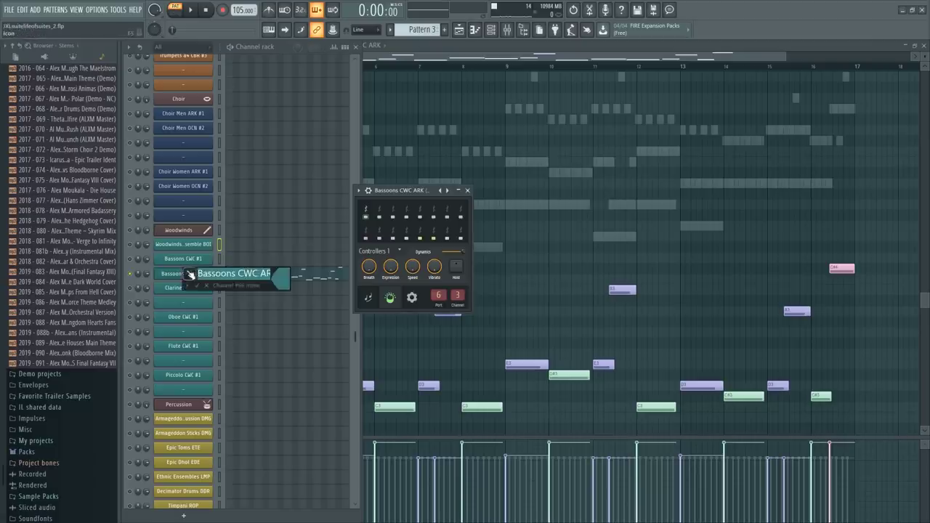
{"action": "left_click", "coordinate": [361, 191]}
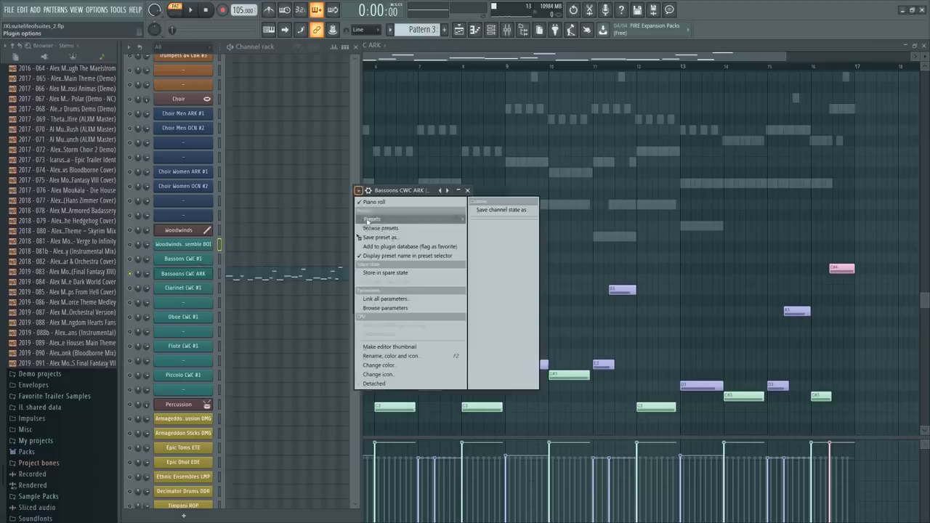
{"action": "mouse_move", "coordinate": [436, 219]}
{"action": "mouse_move", "coordinate": [525, 270]}
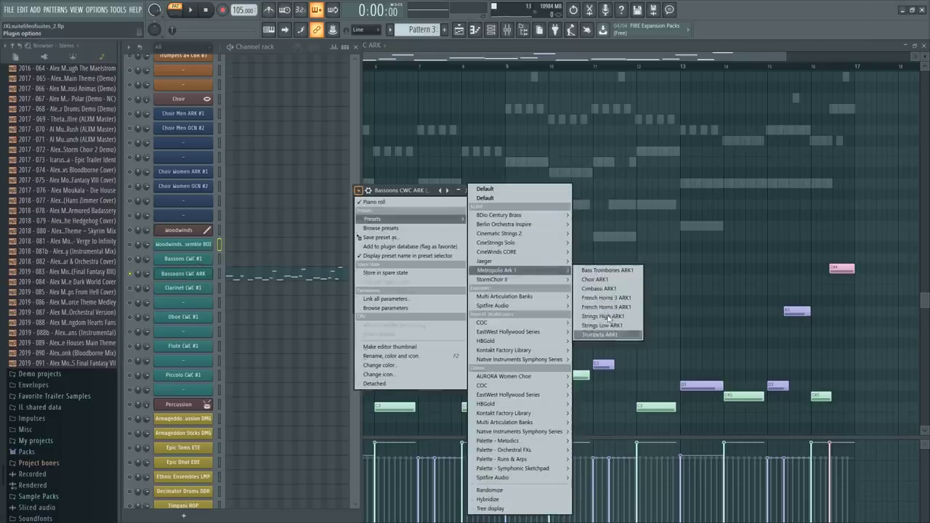
{"action": "left_click", "coordinate": [608, 270]}
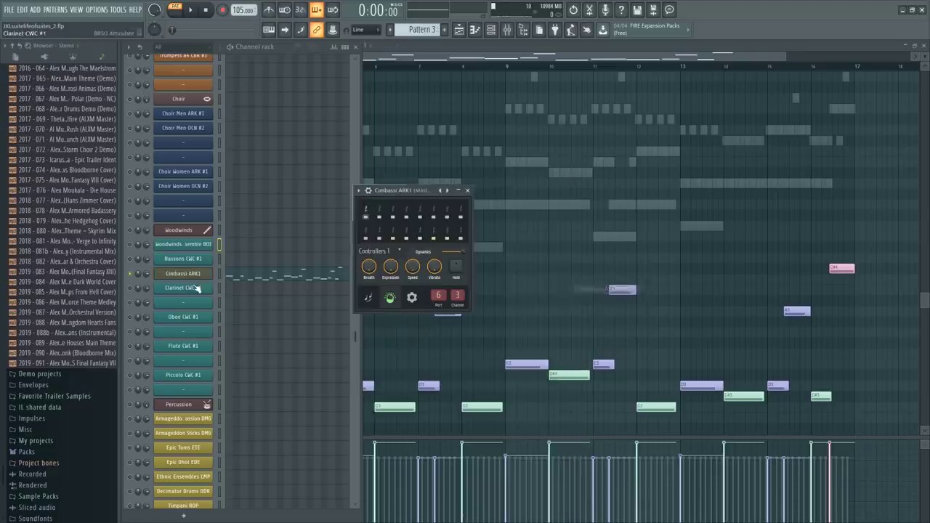
Rename the Cimbassi ARK1 channel as Bassoons CWC ARK, color it teal like the other woodwinds, and open its piano roll
{"action": "middle_click", "coordinate": [196, 275]}
{"action": "type", "text": "Bassoons CWC ARK"}
{"action": "left_click", "coordinate": [288, 285]}
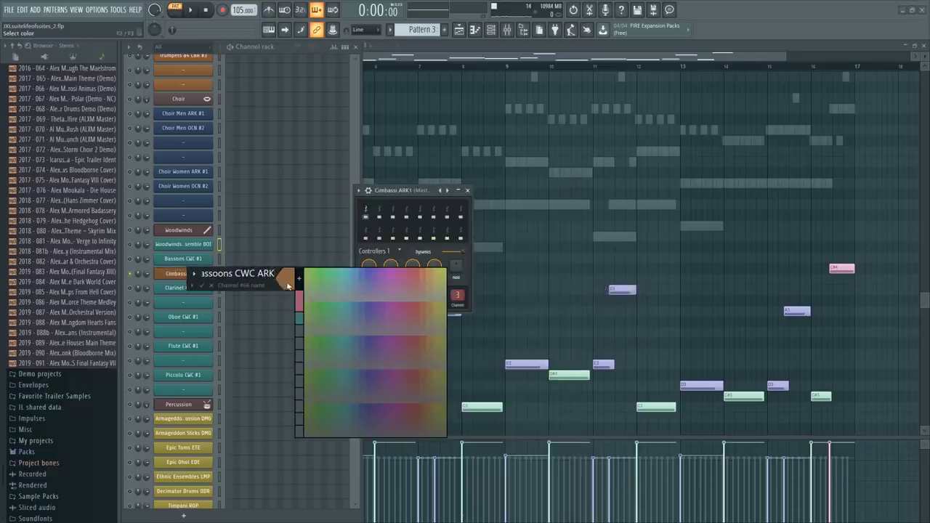
{"action": "left_click", "coordinate": [194, 282]}
{"action": "left_click", "coordinate": [202, 297]}
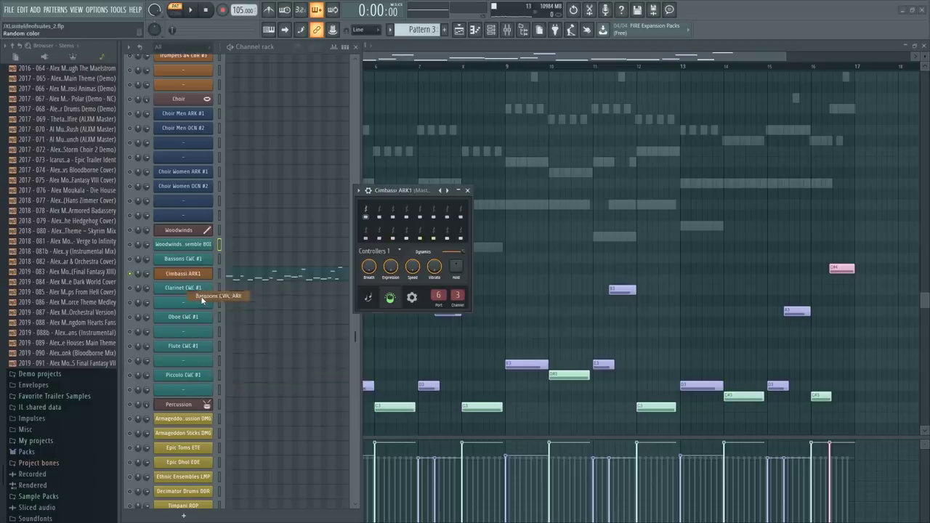
{"action": "left_click", "coordinate": [232, 280]}
{"action": "left_click", "coordinate": [277, 274]}
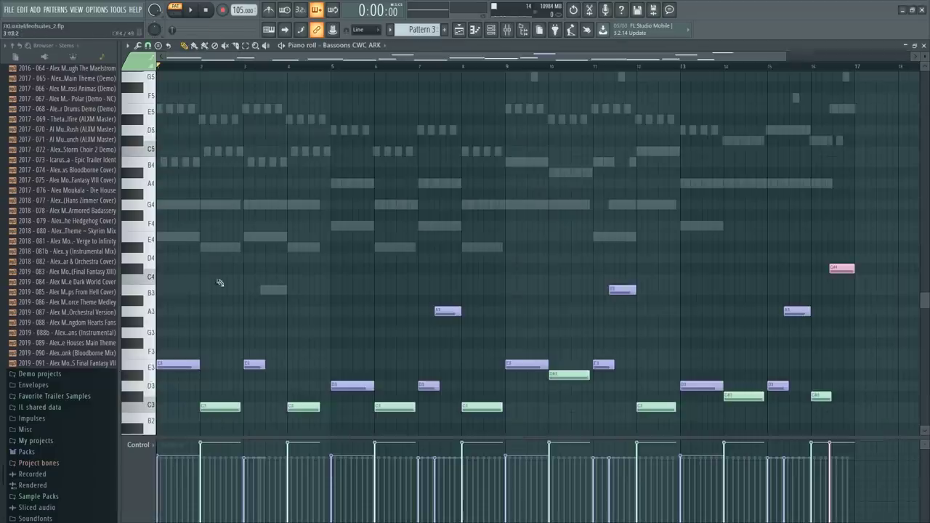
Choose note color group 6 (Cresc S) in the Bassoons CWC ARK piano roll and audition its B3 key
{"action": "left_click", "coordinate": [142, 271]}
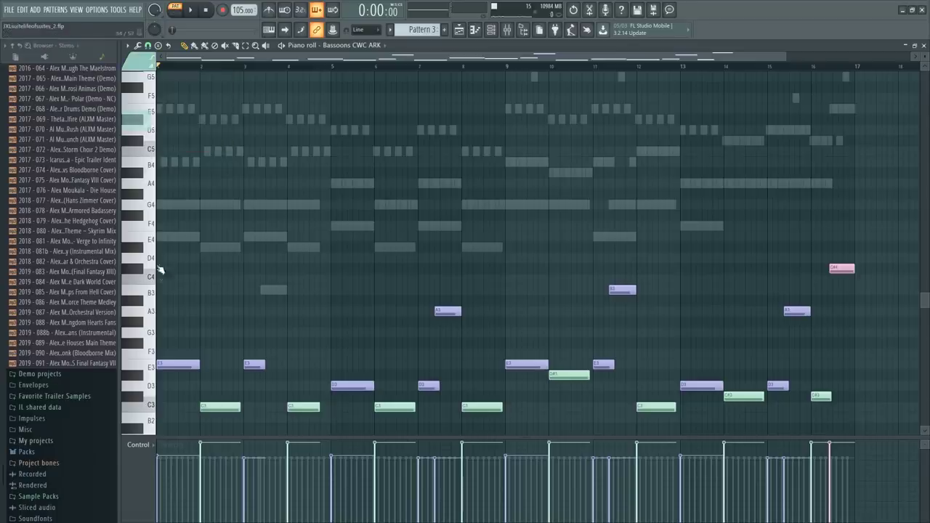
{"action": "left_click", "coordinate": [142, 277]}
{"action": "left_click", "coordinate": [137, 57]}
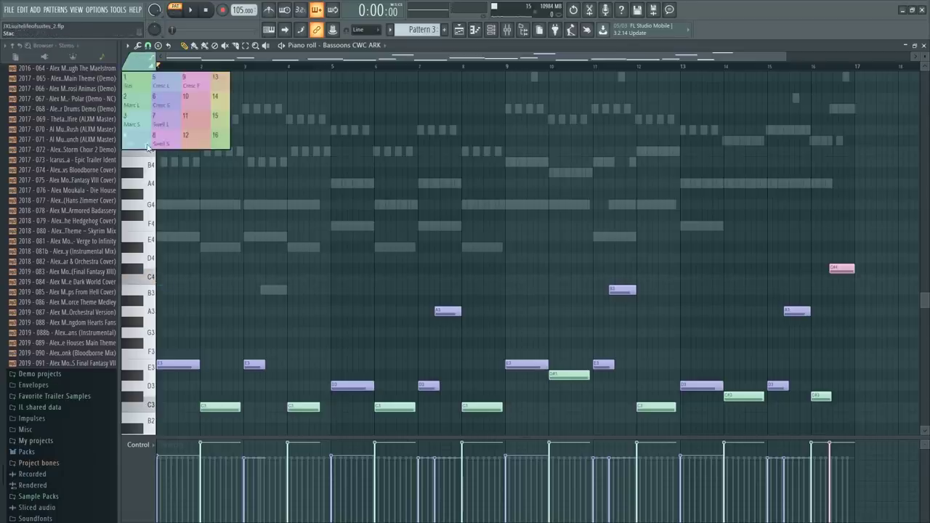
{"action": "left_click", "coordinate": [168, 106]}
{"action": "left_click", "coordinate": [149, 294]}
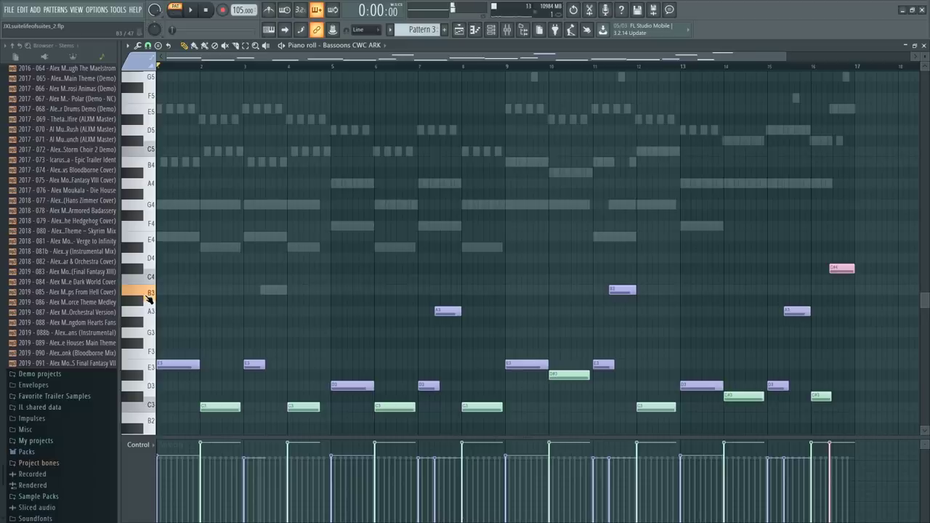
Play Pattern 3 from the start and compare the bassoon notes with the ghost notes of the horns
{"action": "scroll", "coordinate": [149, 298], "scroll_direction": "down", "scroll_amount": 6}
{"action": "key", "text": "space"}
{"action": "key", "text": "F6"}
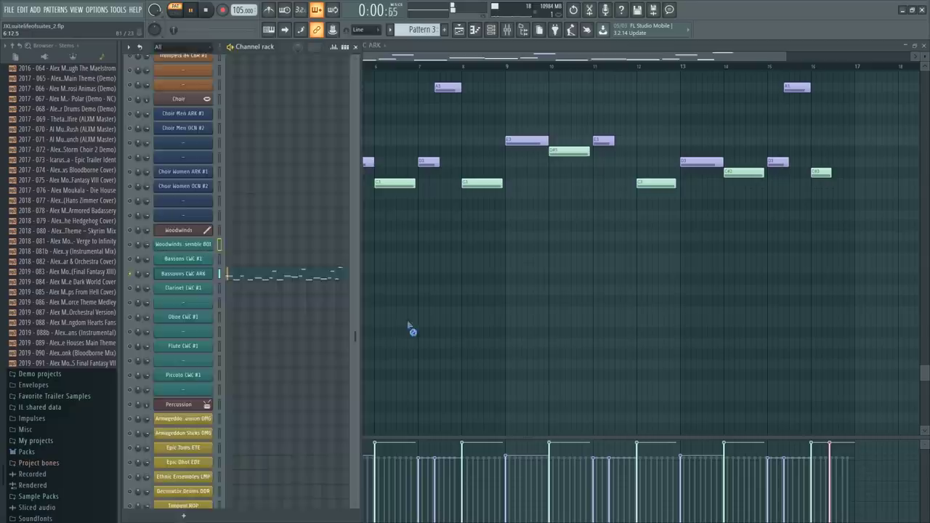
{"action": "key", "text": "F6"}
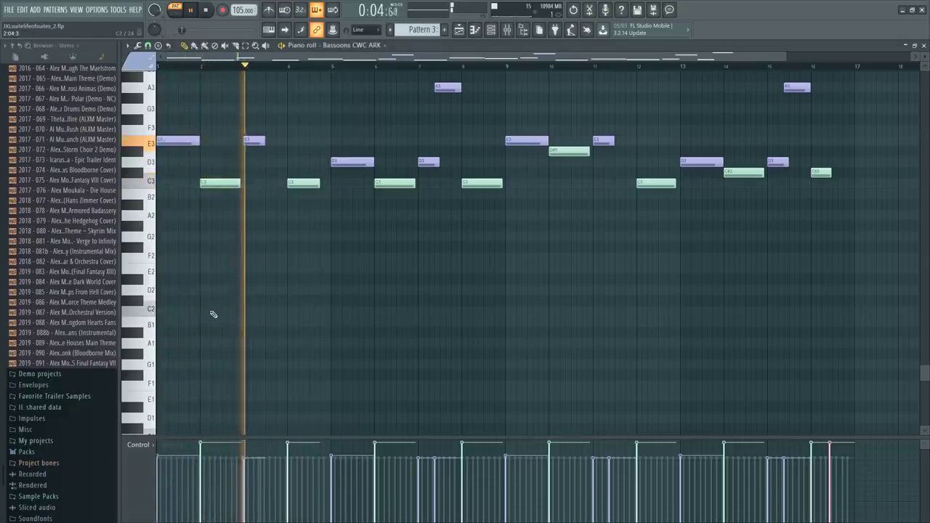
{"action": "scroll", "coordinate": [218, 318], "scroll_direction": "up", "scroll_amount": 5}
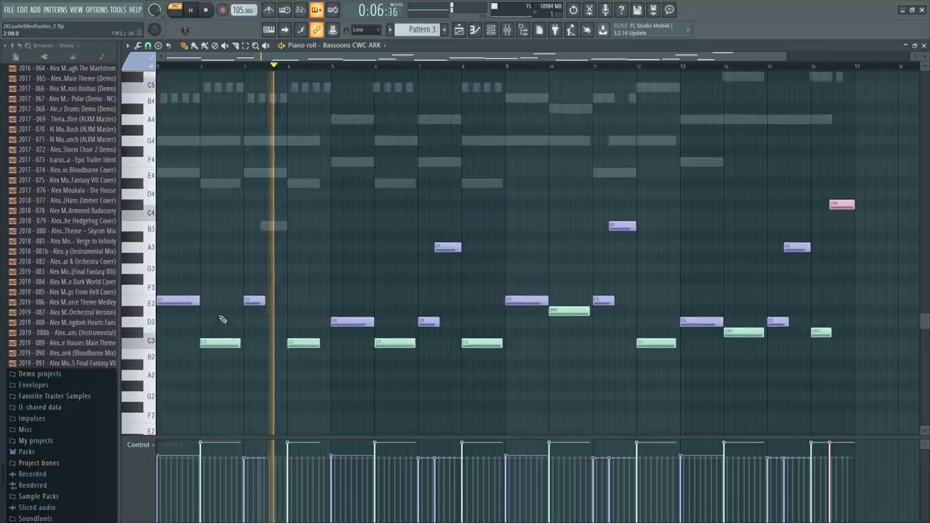
Copy the missing B3 note of bar 3 from French Horns a9 ARK #1 into the Bassoons CWC ARK line at the same position
{"action": "double_click", "coordinate": [270, 227]}
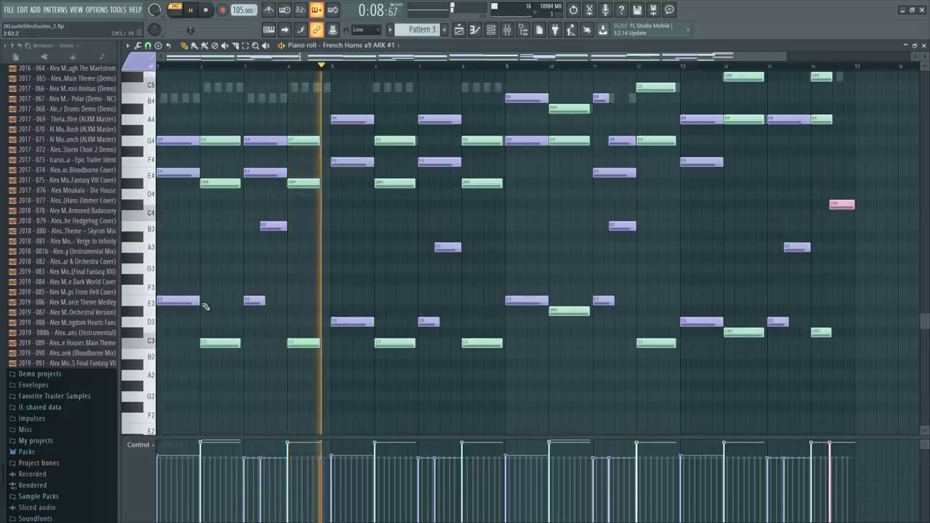
{"action": "key", "text": "F6"}
{"action": "left_click", "coordinate": [239, 277]}
{"action": "key", "text": "ctrl+a"}
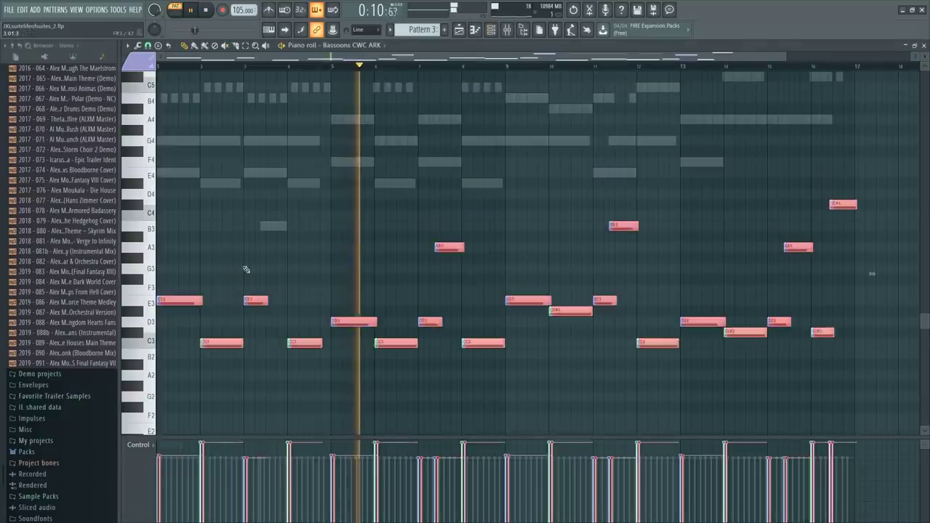
{"action": "key", "text": "space"}
{"action": "key", "text": "ctrl+c"}
{"action": "double_click", "coordinate": [273, 226]}
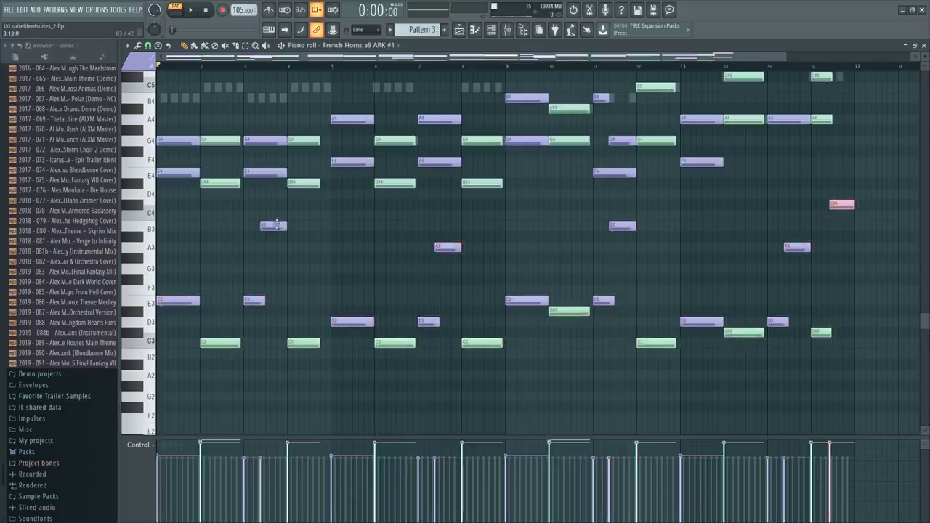
{"action": "key", "text": "F6"}
{"action": "left_click", "coordinate": [270, 280]}
{"action": "key", "text": "ctrl+v"}
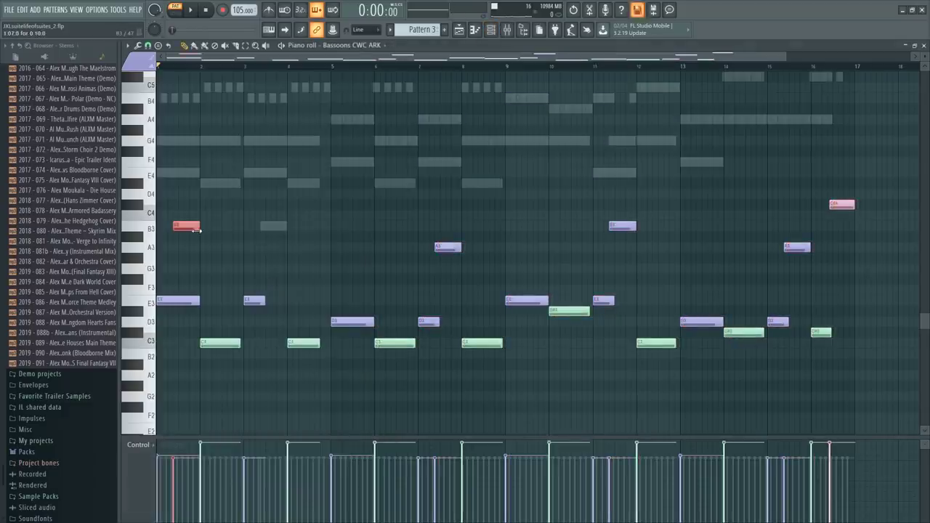
{"action": "left_click_drag", "start_coordinate": [198, 226], "coordinate": [285, 225]}
Transpose the whole Bassoons CWC ARK line down one octave, deselect it and play it back from the start
{"action": "key", "text": "ctrl+a"}
{"action": "key", "text": "ctrl+Down"}
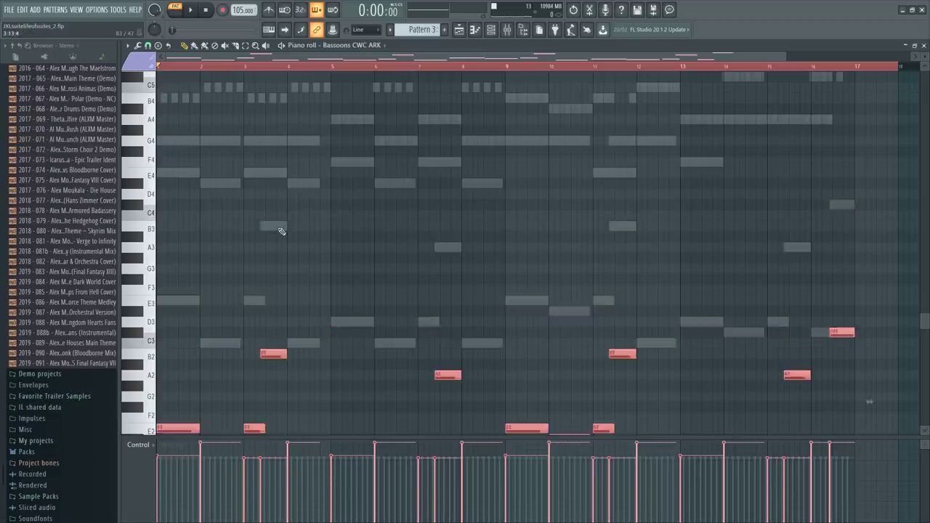
{"action": "scroll", "coordinate": [181, 304], "scroll_direction": "down", "scroll_amount": 3}
{"action": "left_click", "coordinate": [150, 304]}
{"action": "key", "text": "space"}
{"action": "key", "text": "ctrl+d"}
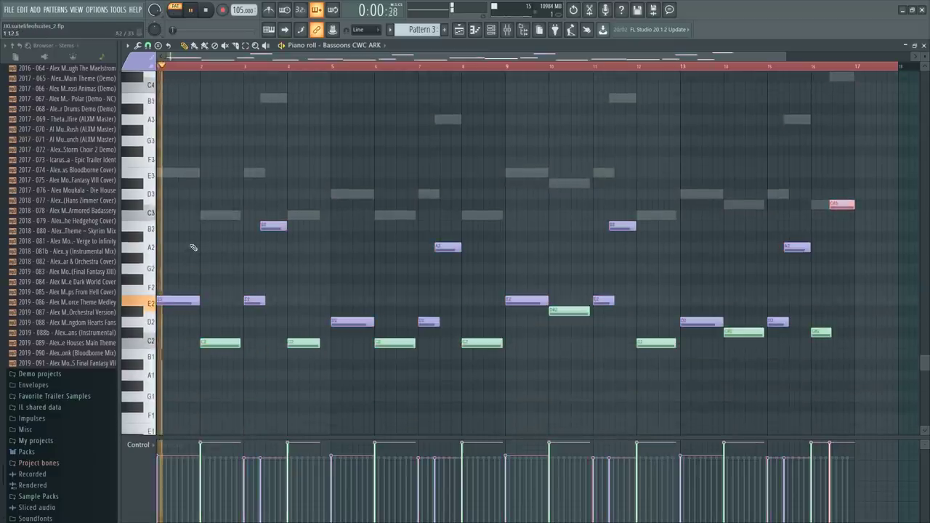
{"action": "left_click", "coordinate": [208, 67], "text": "ctrl"}
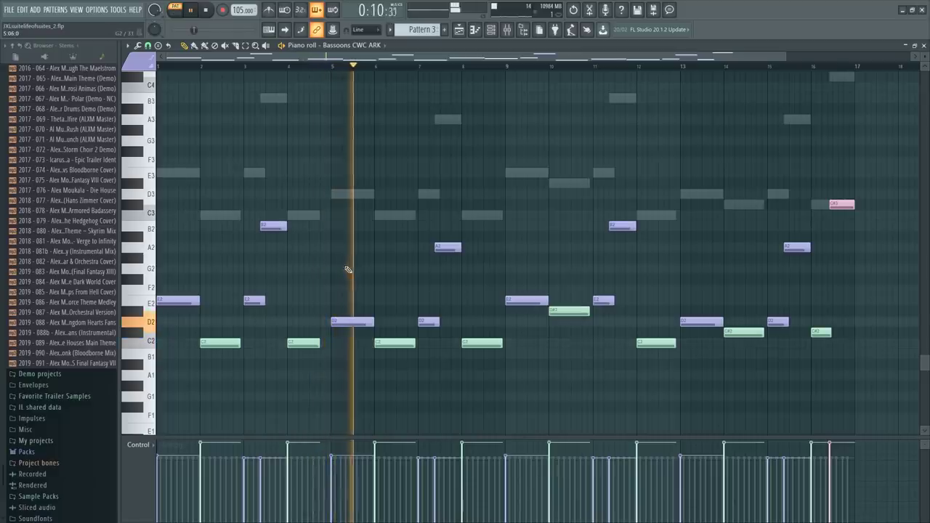
{"action": "key", "text": "space"}
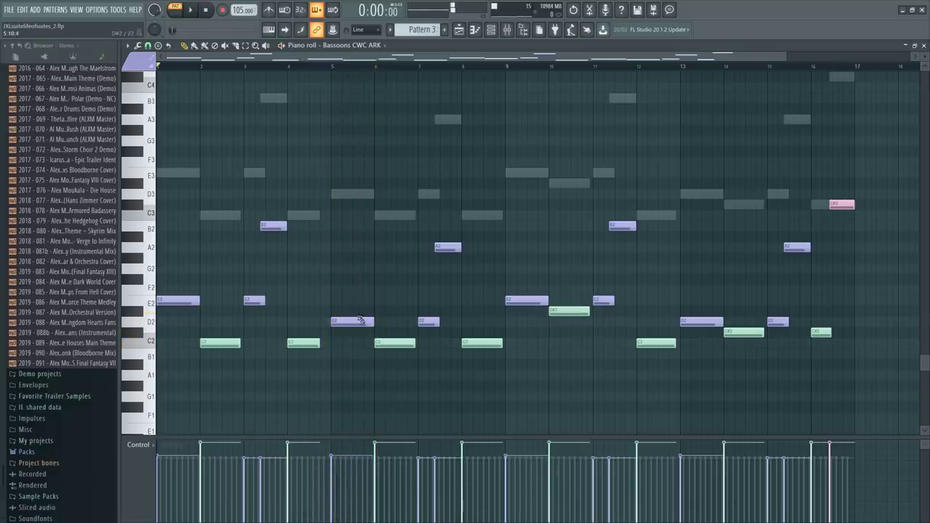
Select all purple notes of the bassoon line and assign them color group 5 (Cresc L)
{"action": "left_click", "coordinate": [360, 312]}
{"action": "right_click", "coordinate": [360, 312]}
{"action": "key", "text": "shift+c"}
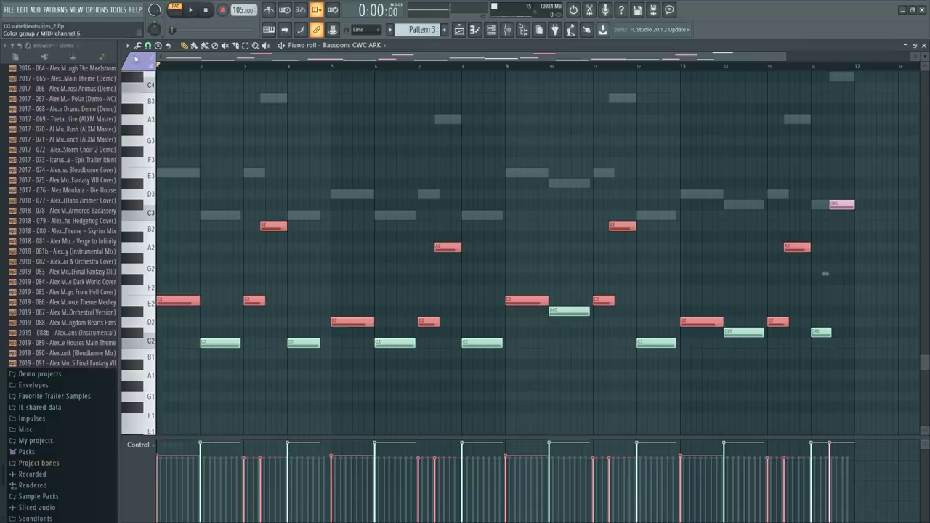
{"action": "left_click", "coordinate": [135, 58]}
{"action": "left_click", "coordinate": [166, 91]}
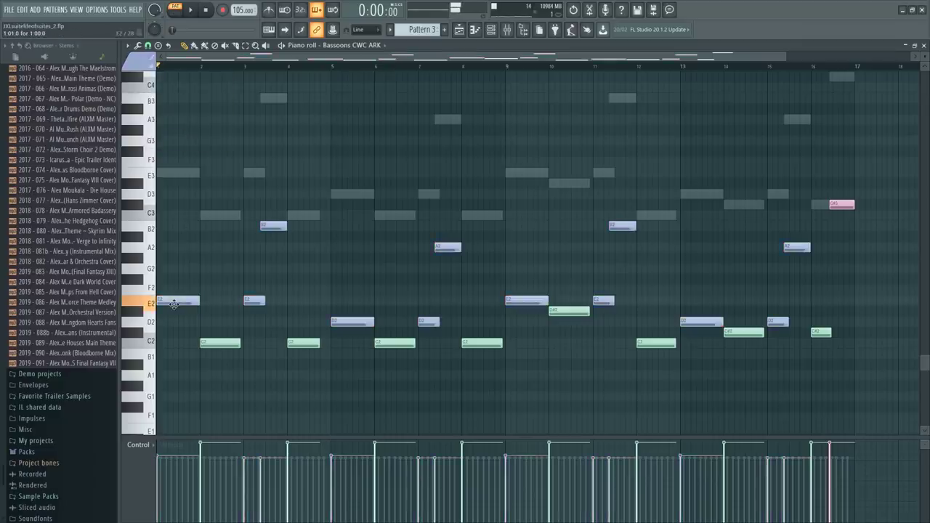
{"action": "left_click", "coordinate": [209, 342]}
{"action": "key", "text": "shift+c"}
{"action": "left_click", "coordinate": [135, 58]}
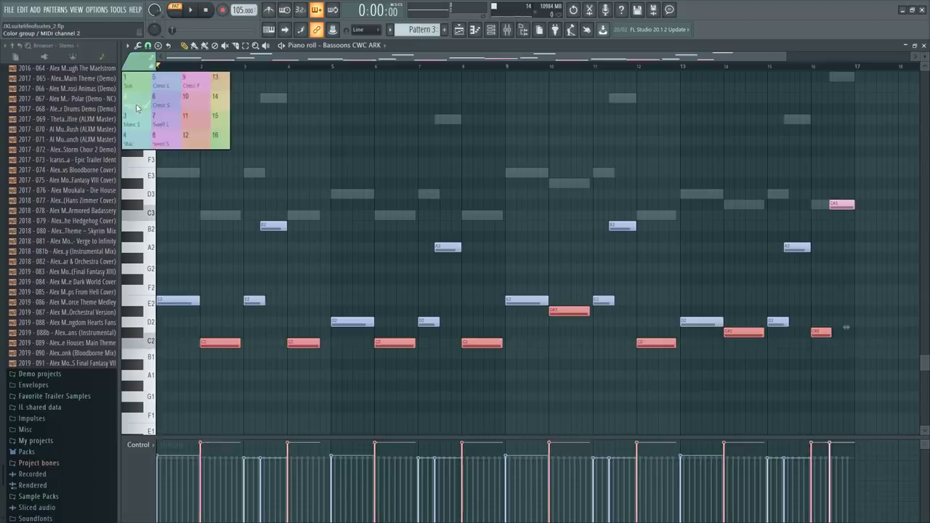
{"action": "left_click", "coordinate": [138, 110]}
Play the pattern and check the Barnack Contrabassoons articulation switching in the Woodwinds Kontakt instance
{"action": "key", "text": "space"}
{"action": "key", "text": "F6"}
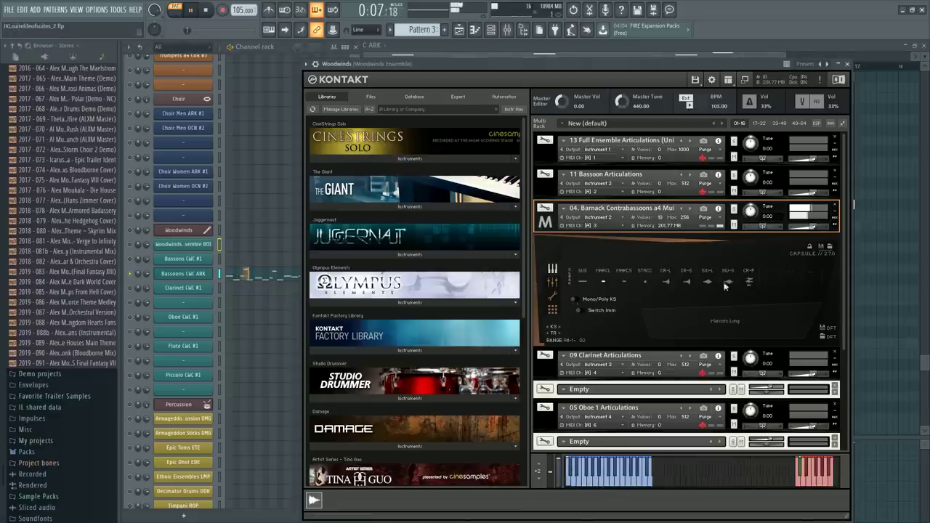
{"action": "left_click", "coordinate": [874, 277]}
Assign color group 6 (Cresc S) to the short B2 and A2 notes in bars 3, 7, 11 and 15
{"action": "left_click_drag", "start_coordinate": [256, 213], "coordinate": [295, 239]}
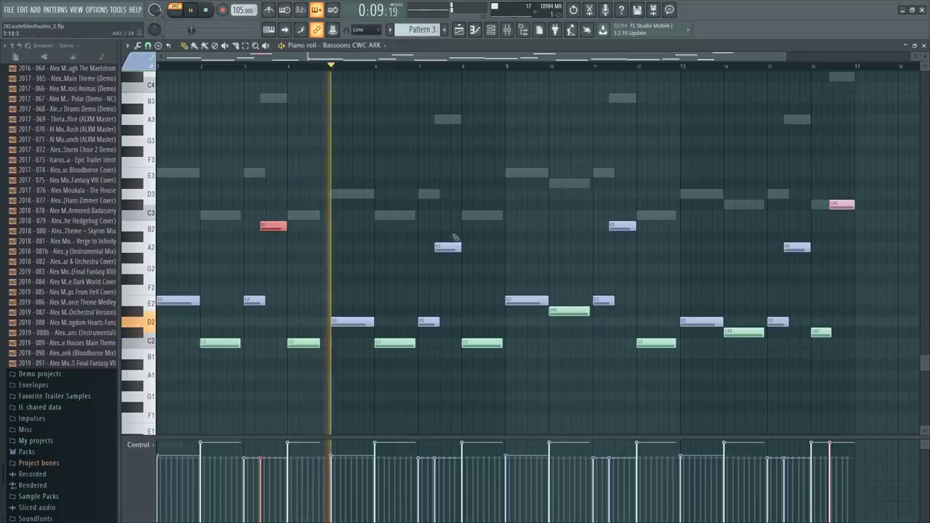
{"action": "left_click_drag", "start_coordinate": [430, 232], "coordinate": [478, 264]}
{"action": "left_click_drag", "start_coordinate": [595, 211], "coordinate": [644, 251]}
{"action": "left_click_drag", "start_coordinate": [779, 231], "coordinate": [819, 266]}
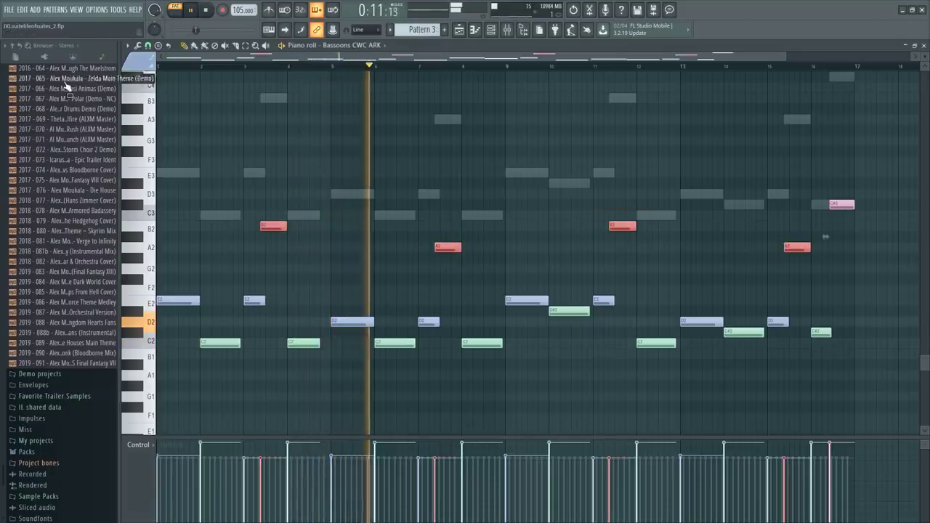
{"action": "left_click", "coordinate": [142, 62]}
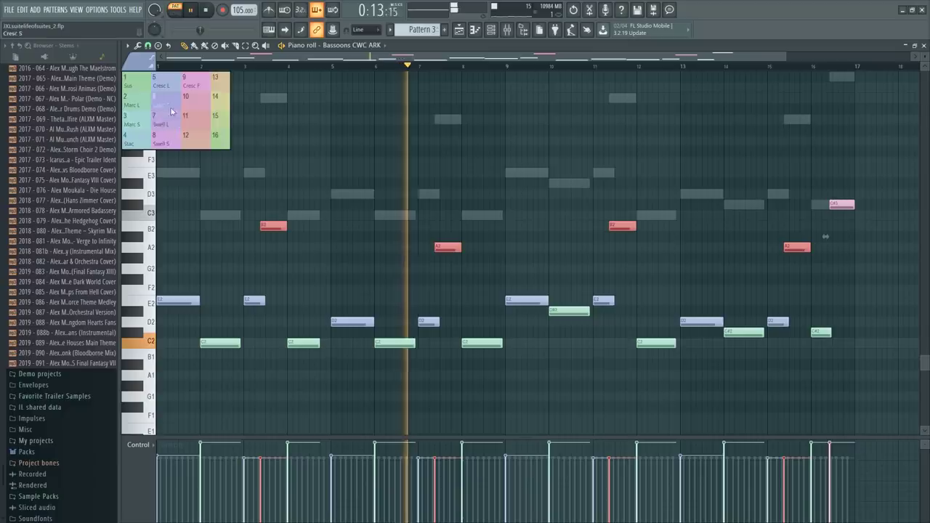
{"action": "left_click", "coordinate": [182, 135]}
{"action": "key", "text": "space"}
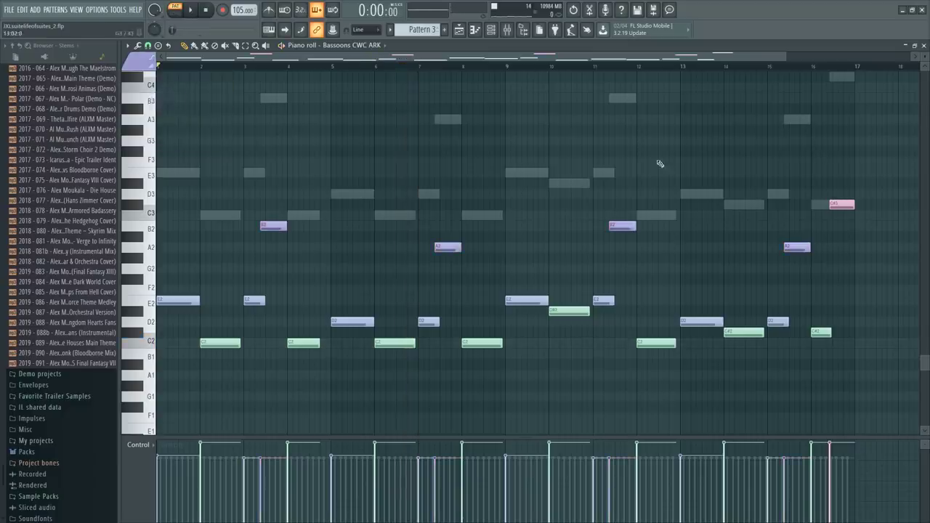
Play the pattern together with the horns and set the Bassoon mixer track's volume to about -2.8 dB
{"action": "key", "text": "F6"}
{"action": "scroll", "coordinate": [138, 227], "scroll_direction": "down", "scroll_amount": 5}
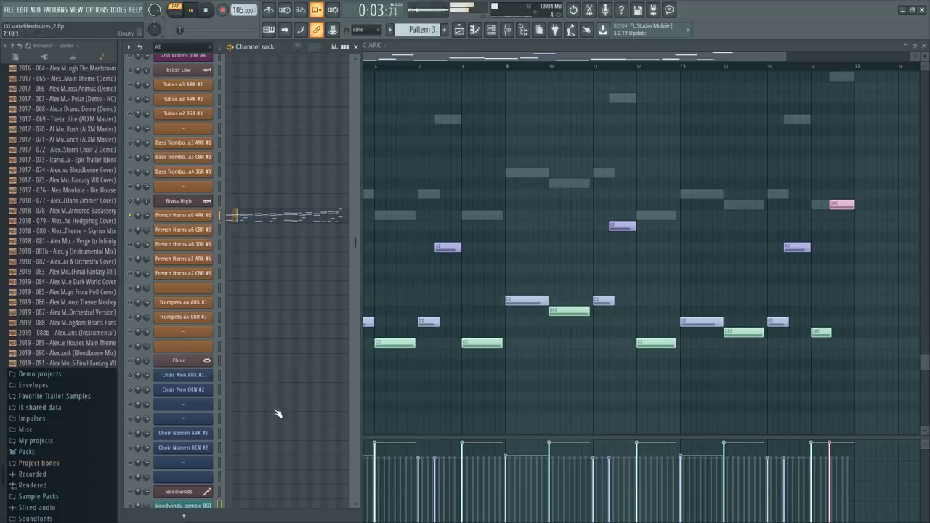
{"action": "key", "text": "F9"}
{"action": "left_click", "coordinate": [346, 302]}
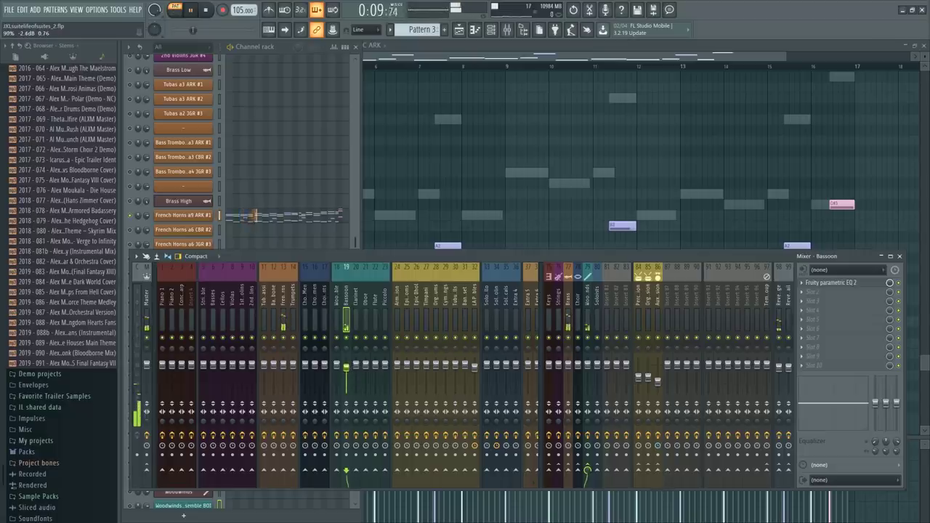
Shorten all green Marc L notes of the Bassoons CWC ARK line by about one beat and stop playback
{"action": "key", "text": "F7"}
{"action": "scroll", "coordinate": [367, 220], "scroll_direction": "down", "scroll_amount": 3}
{"action": "left_click", "coordinate": [224, 247]}
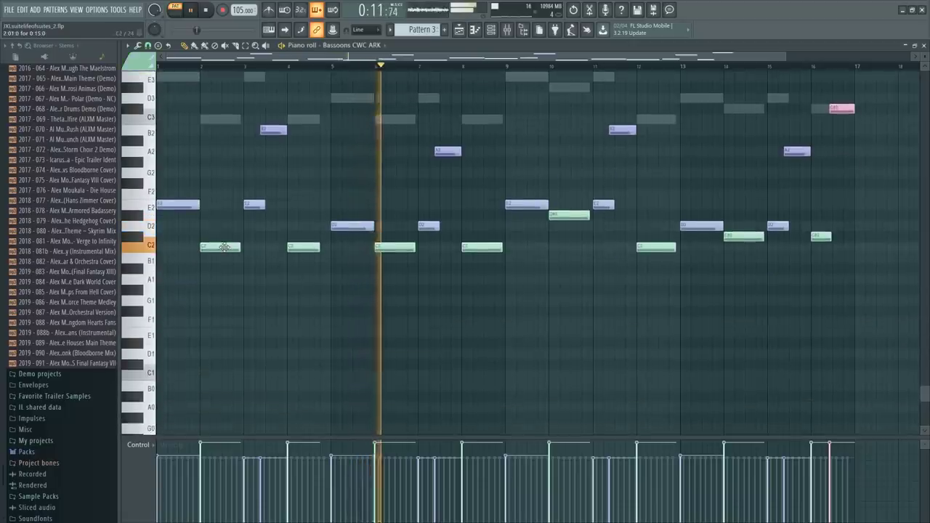
{"action": "key", "text": "shift+c"}
{"action": "mouse_move", "coordinate": [239, 248]}
{"action": "left_mouse_down"}
{"action": "mouse_move", "coordinate": [226, 249]}
{"action": "mouse_move", "coordinate": [229, 256]}
{"action": "left_mouse_up"}
{"action": "left_click", "coordinate": [442, 324]}
{"action": "key", "text": "space"}
{"action": "scroll", "coordinate": [693, 229], "scroll_direction": "up", "scroll_amount": 3}
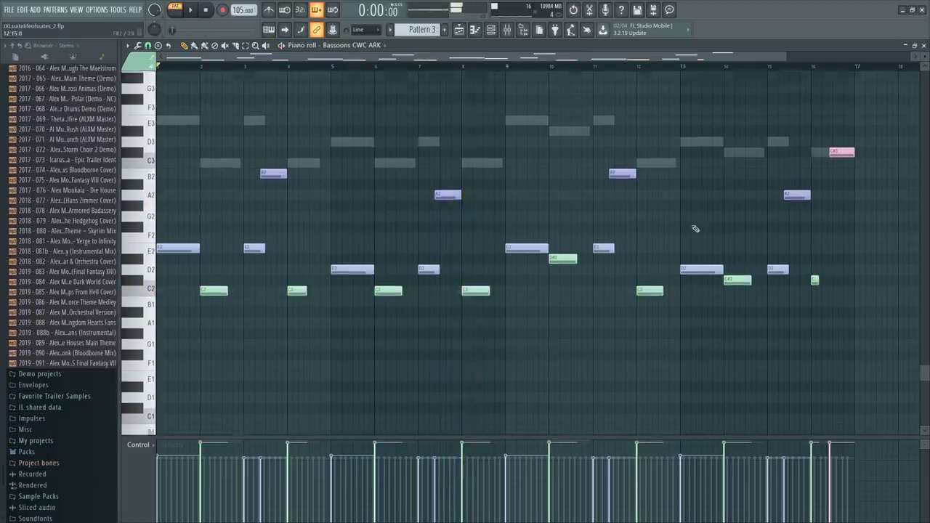
Select and copy the whole Bassoons CWC ARK line and open the Tubas a3 ARK #1 piano roll
{"action": "key", "text": "ctrl+a"}
{"action": "key", "text": "F6"}
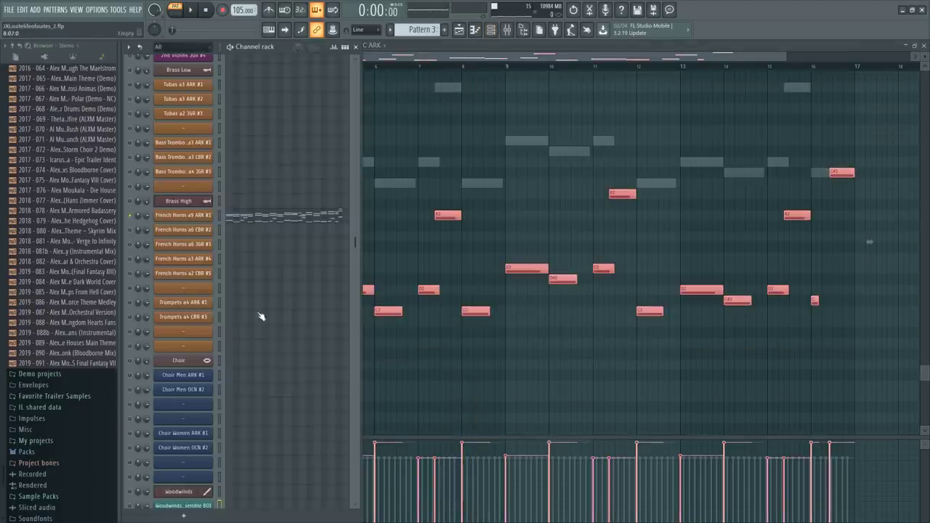
{"action": "scroll", "coordinate": [220, 327], "scroll_direction": "up", "scroll_amount": 3}
{"action": "scroll", "coordinate": [220, 326], "scroll_direction": "up", "scroll_amount": 1}
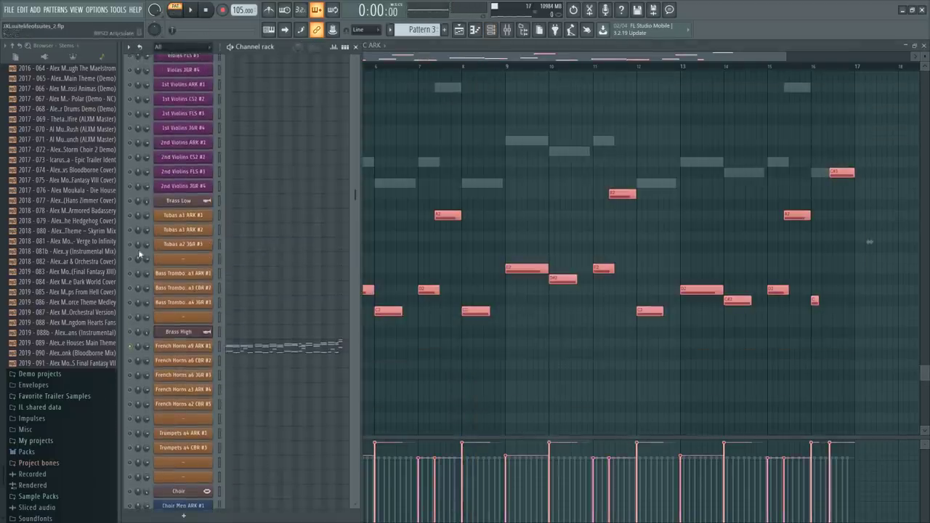
{"action": "left_click", "coordinate": [255, 219]}
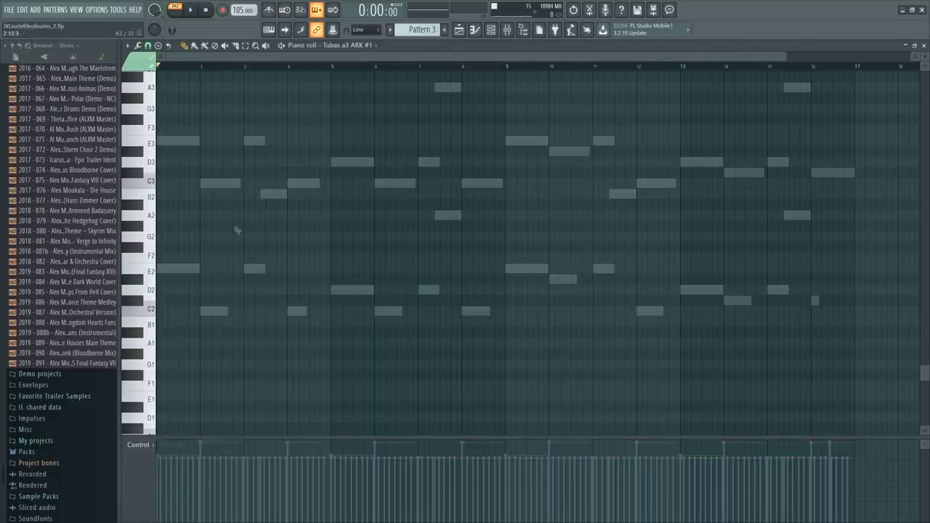
Paste the copied bassoon line into the Tubas a3 ARK #1 channel and play the pattern
{"action": "key", "text": "F6"}
{"action": "scroll", "coordinate": [222, 436], "scroll_direction": "down", "scroll_amount": 5}
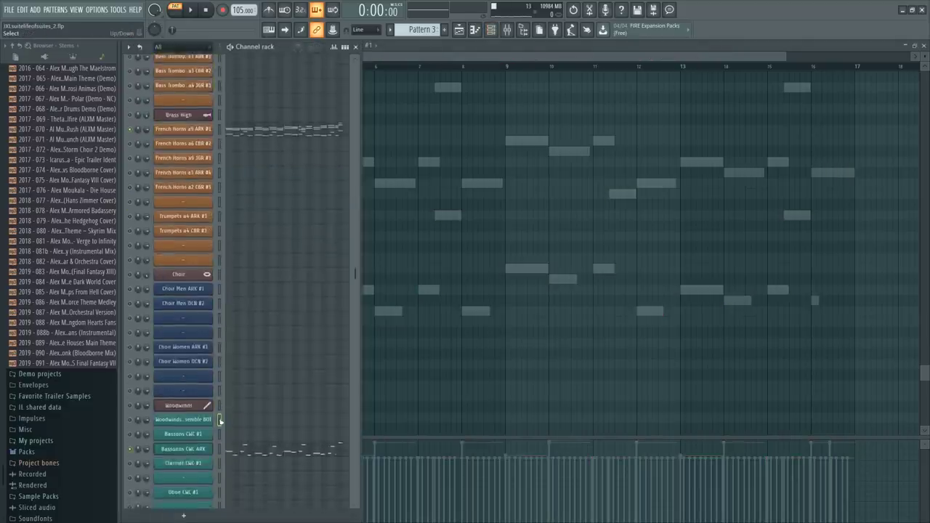
{"action": "scroll", "coordinate": [228, 240], "scroll_direction": "up", "scroll_amount": 6}
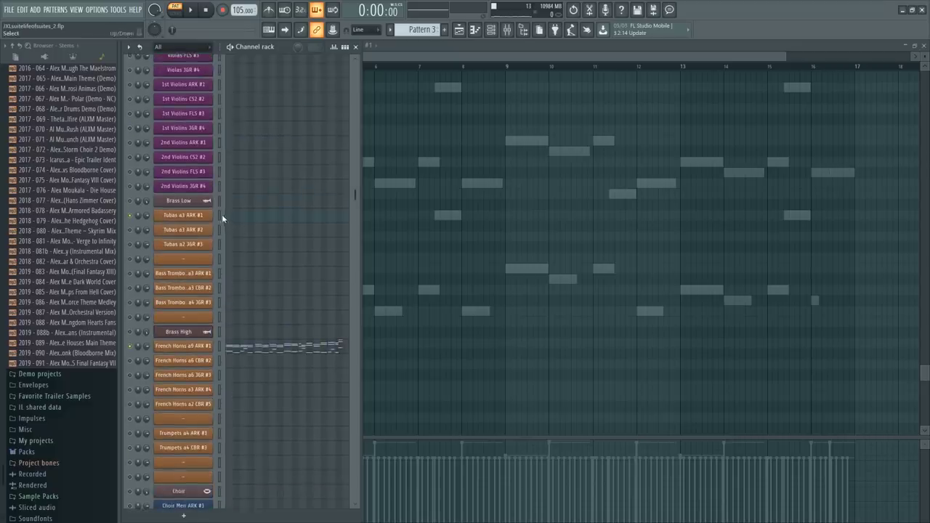
{"action": "left_click", "coordinate": [149, 215]}
{"action": "left_click", "coordinate": [258, 220]}
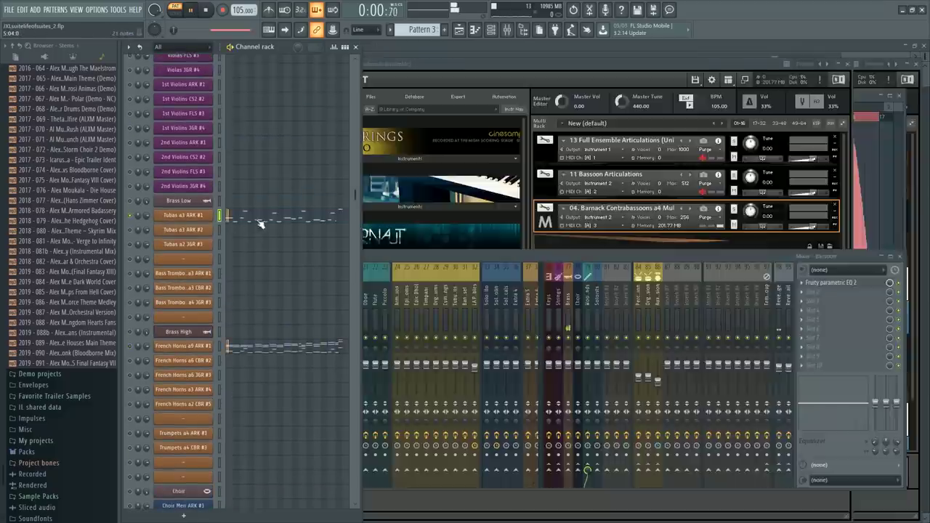
Transpose the entire Tubas a3 ARK #1 line up one octave, deselect the notes and play the pattern
{"action": "left_click", "coordinate": [258, 221]}
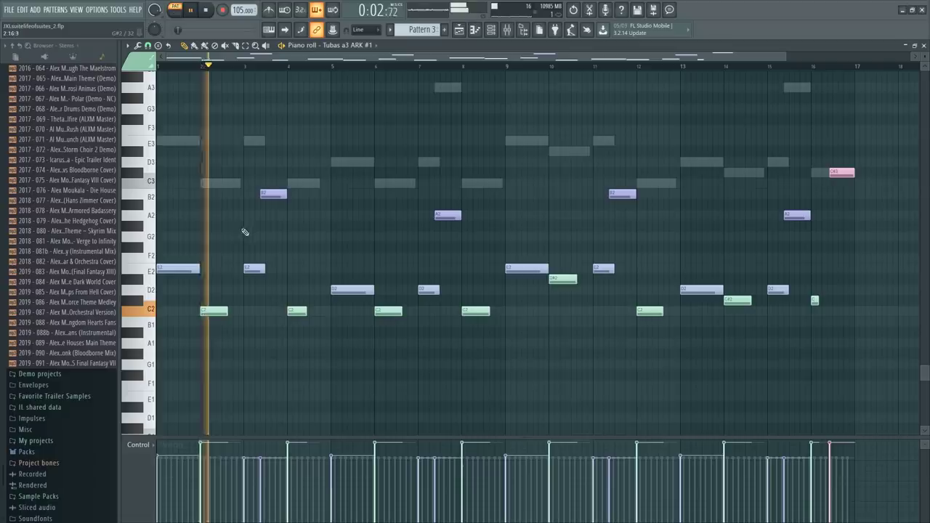
{"action": "key", "text": "space"}
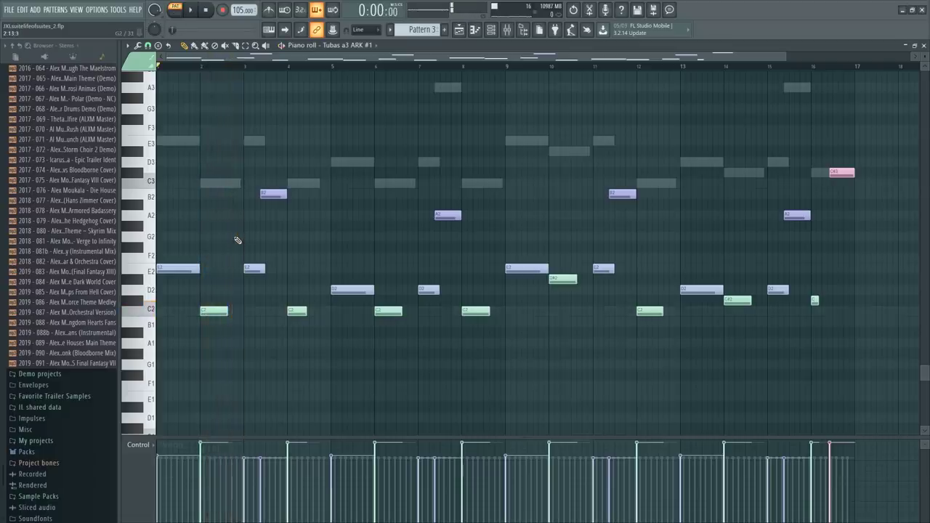
{"action": "key", "text": "ctrl+a"}
{"action": "key", "text": "ctrl+Up"}
{"action": "key", "text": "space"}
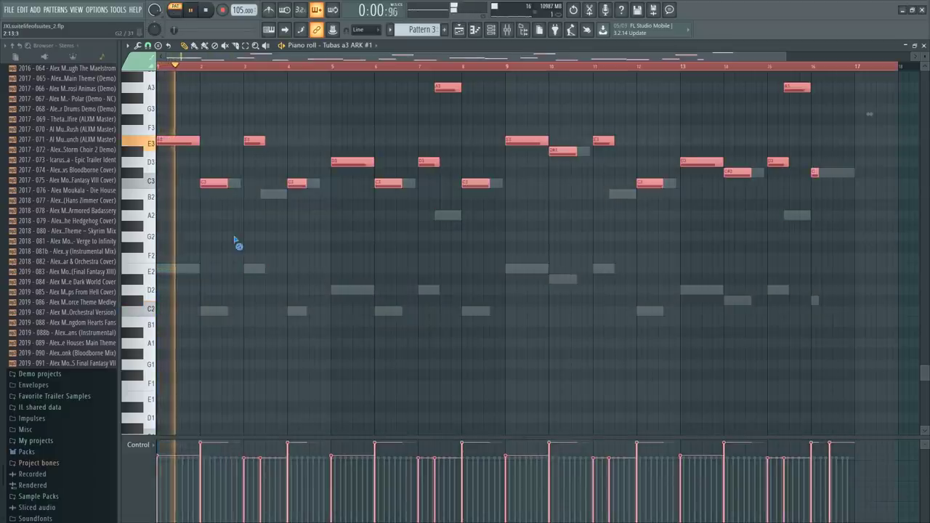
{"action": "key", "text": "ctrl+d"}
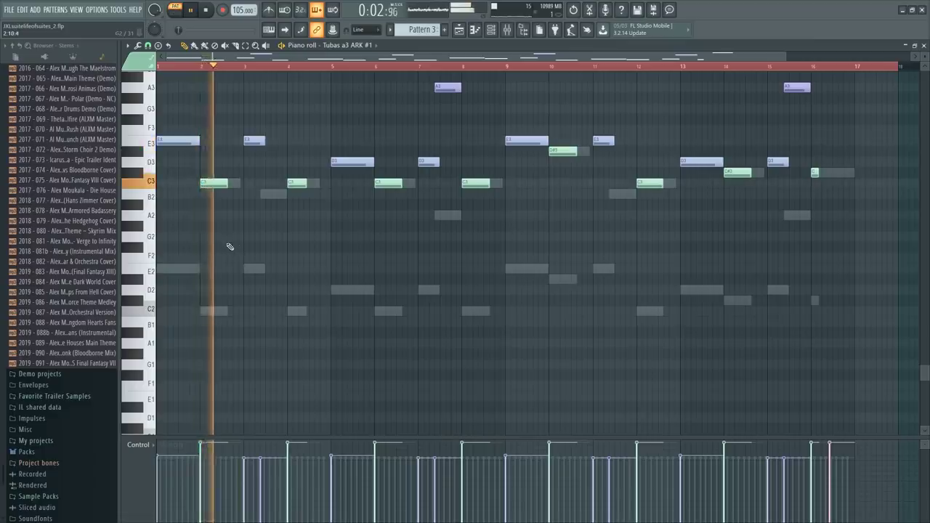
Listen to the tubas with the other channels of Pattern 3, close the tuba piano roll and stop playback
{"action": "key", "text": "F6"}
{"action": "scroll", "coordinate": [240, 349], "scroll_direction": "down", "scroll_amount": 5}
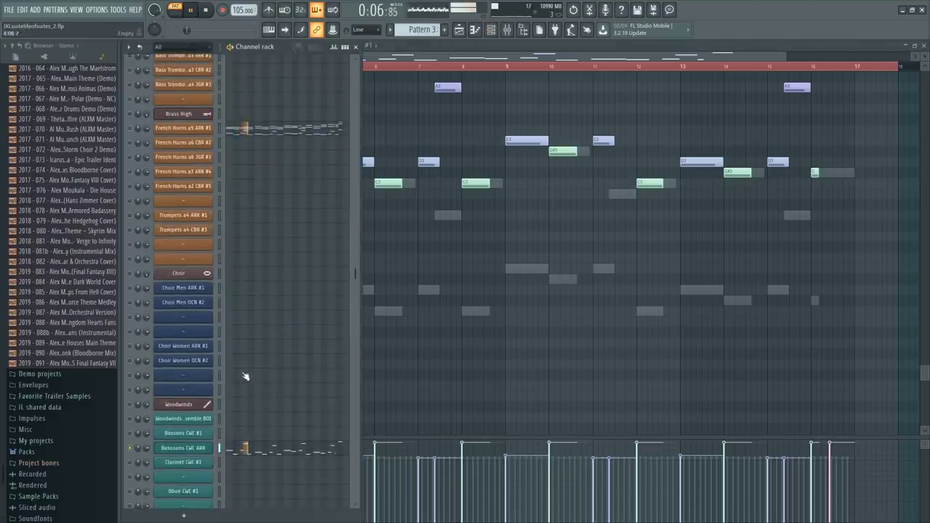
{"action": "scroll", "coordinate": [286, 270], "scroll_direction": "up", "scroll_amount": 5}
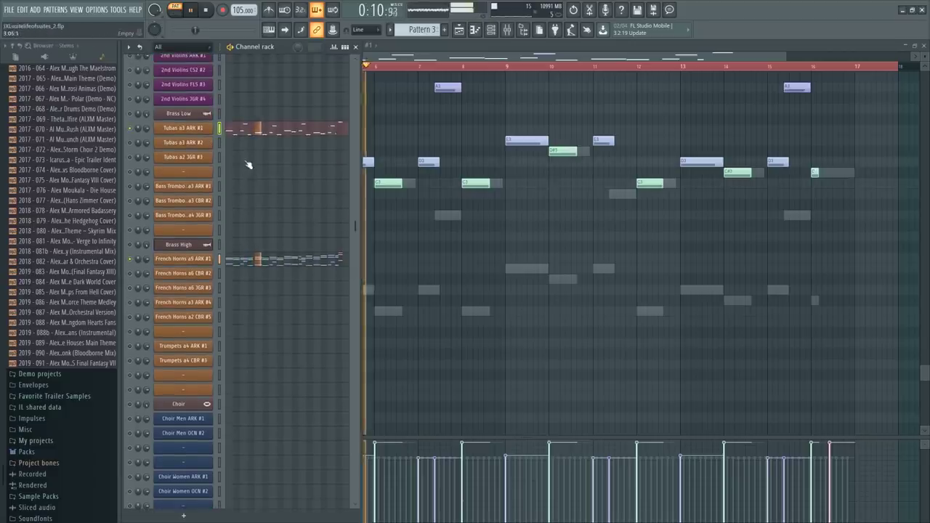
{"action": "left_click", "coordinate": [265, 137]}
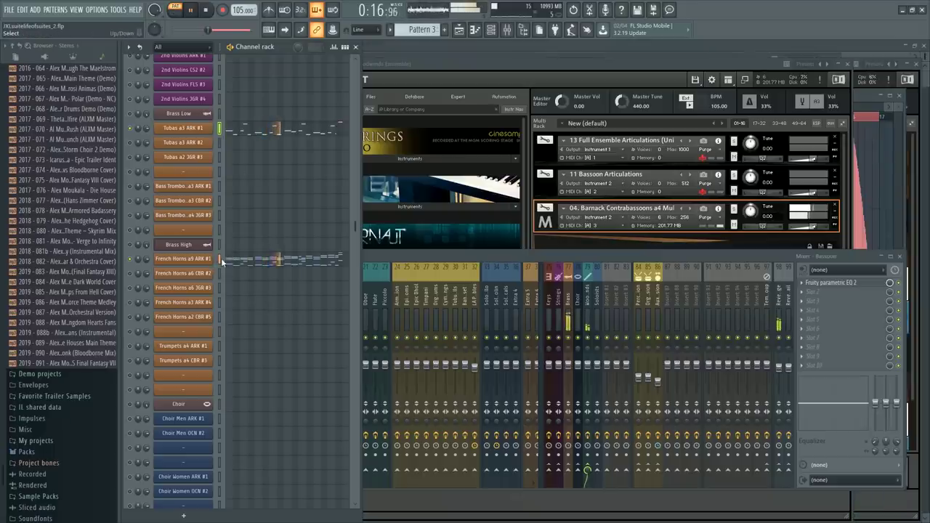
{"action": "key", "text": "space"}
{"action": "scroll", "coordinate": [218, 195], "scroll_direction": "up", "scroll_amount": 4}
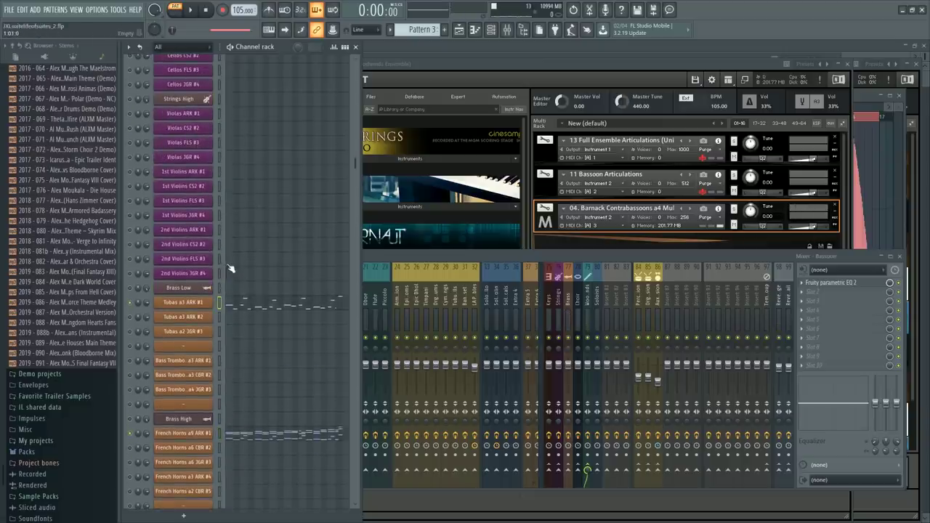
Paste the copied bass line into the Basses CS2 #2 channel and transpose it up one octave
{"action": "scroll", "coordinate": [232, 284], "scroll_direction": "down", "scroll_amount": 8}
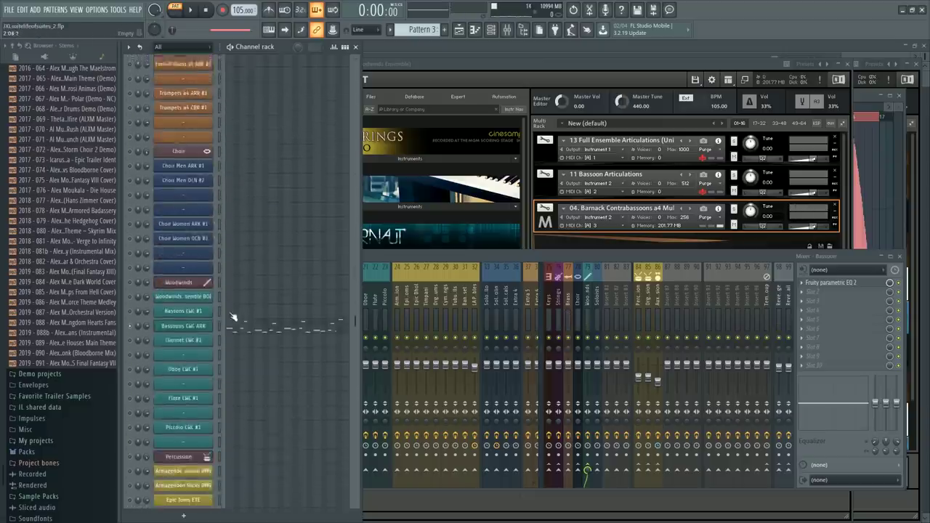
{"action": "scroll", "coordinate": [302, 283], "scroll_direction": "up", "scroll_amount": 10}
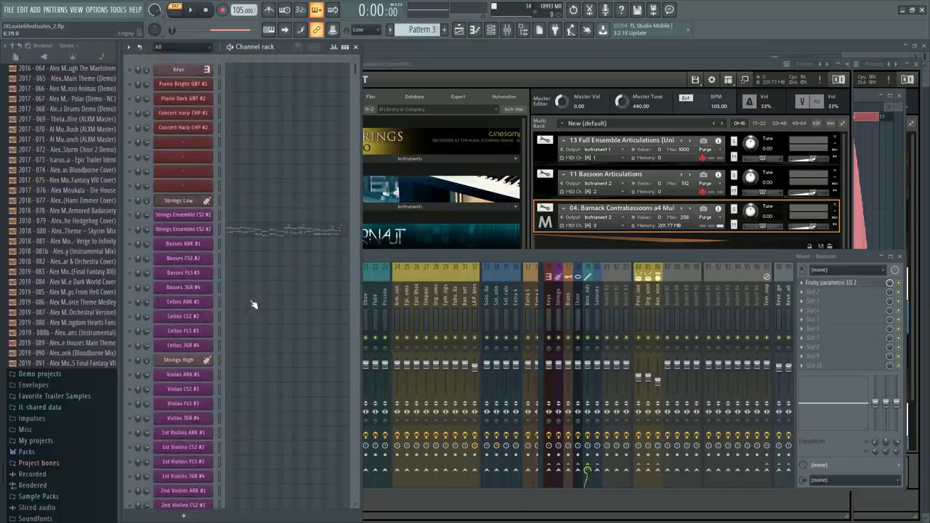
{"action": "left_click", "coordinate": [221, 263]}
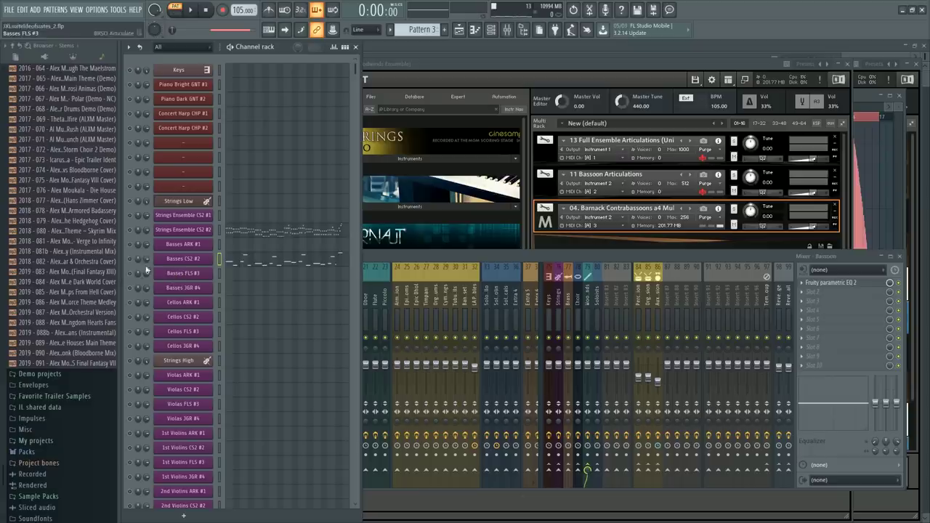
{"action": "left_click", "coordinate": [254, 265]}
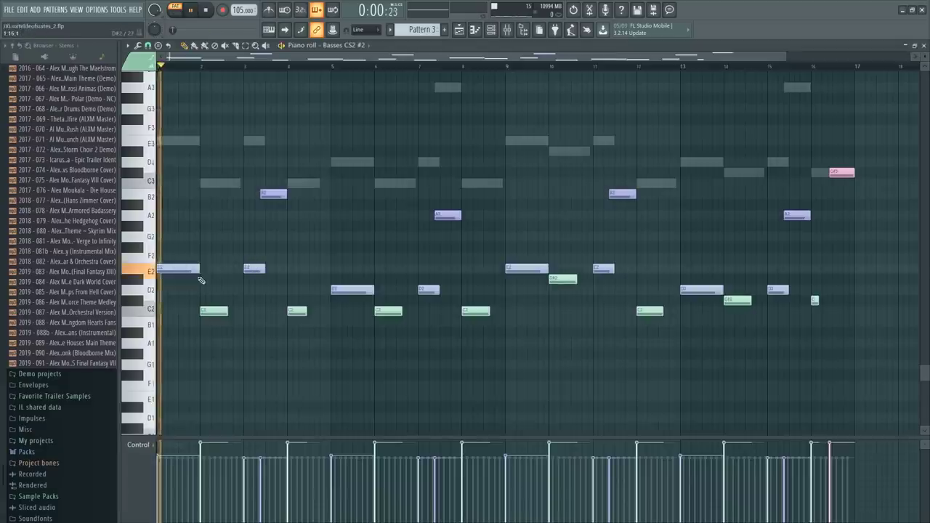
{"action": "key", "text": "ctrl+Up"}
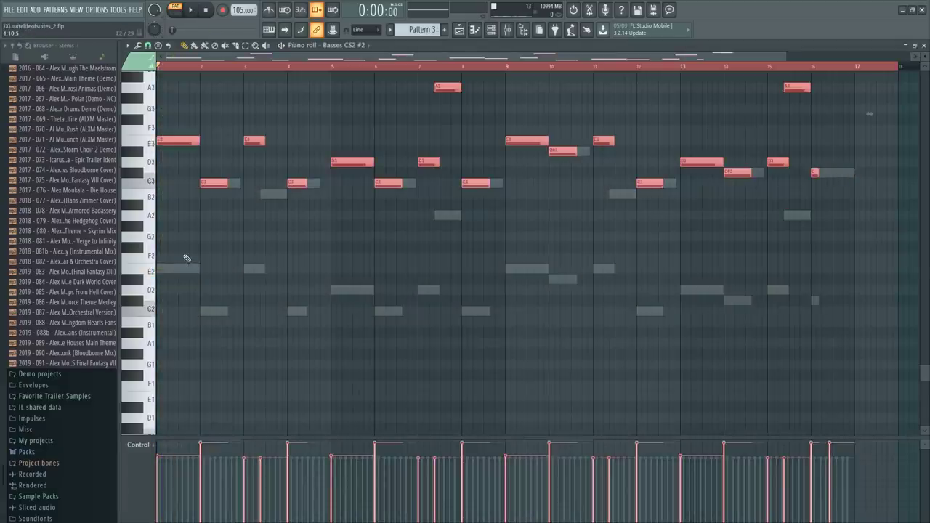
{"action": "left_click", "coordinate": [142, 62]}
{"action": "left_click", "coordinate": [209, 142]}
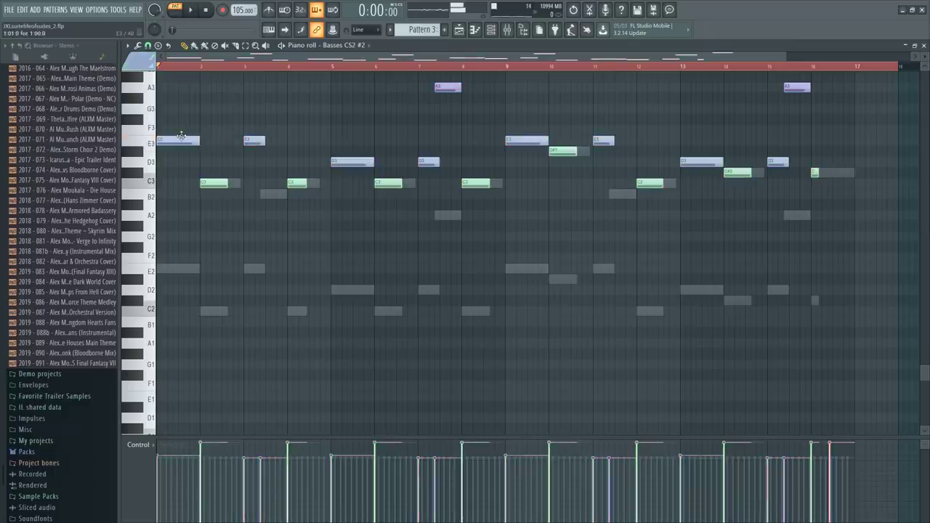
{"action": "key", "text": "shift+c"}
{"action": "left_click", "coordinate": [140, 62]}
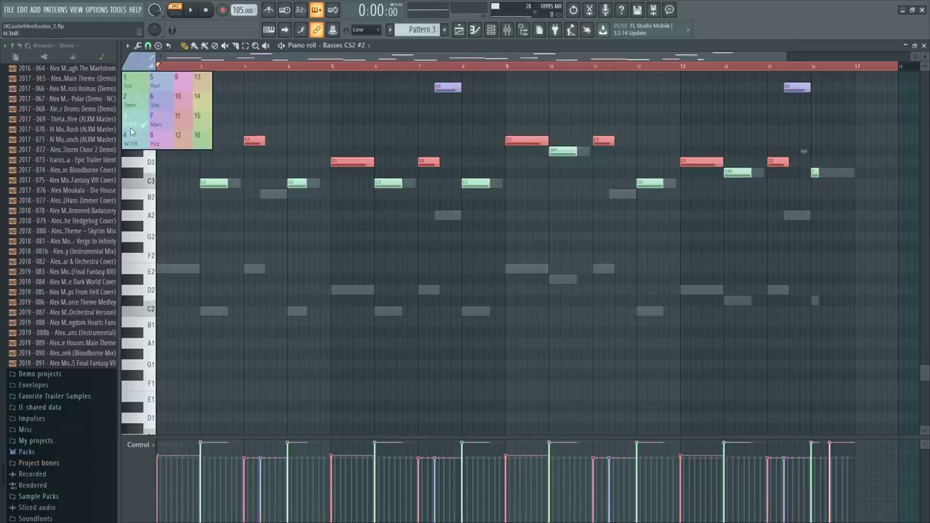
{"action": "left_click", "coordinate": [270, 121]}
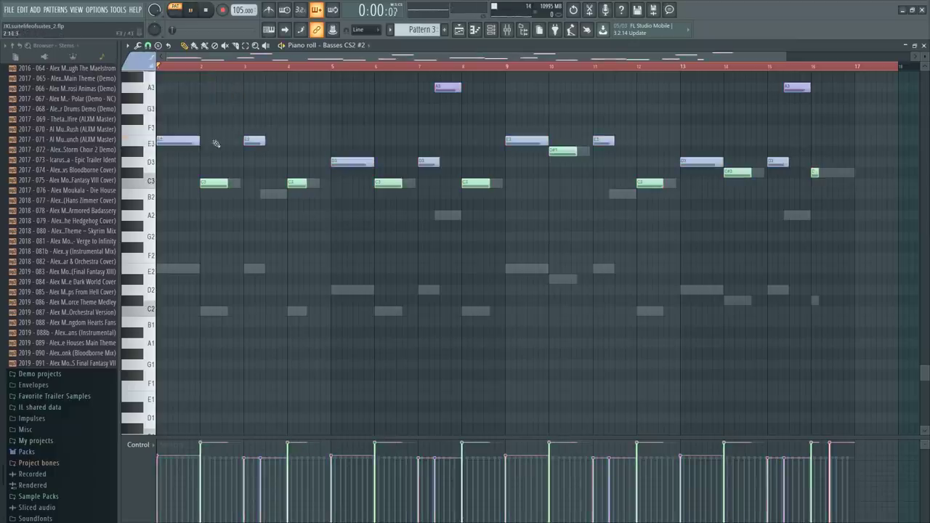
Recolour all Basses CS2 #2 notes to the green Sus. articulation and play the pattern
{"action": "key", "text": "shift+c"}
{"action": "left_click", "coordinate": [140, 61]}
{"action": "left_click", "coordinate": [136, 80]}
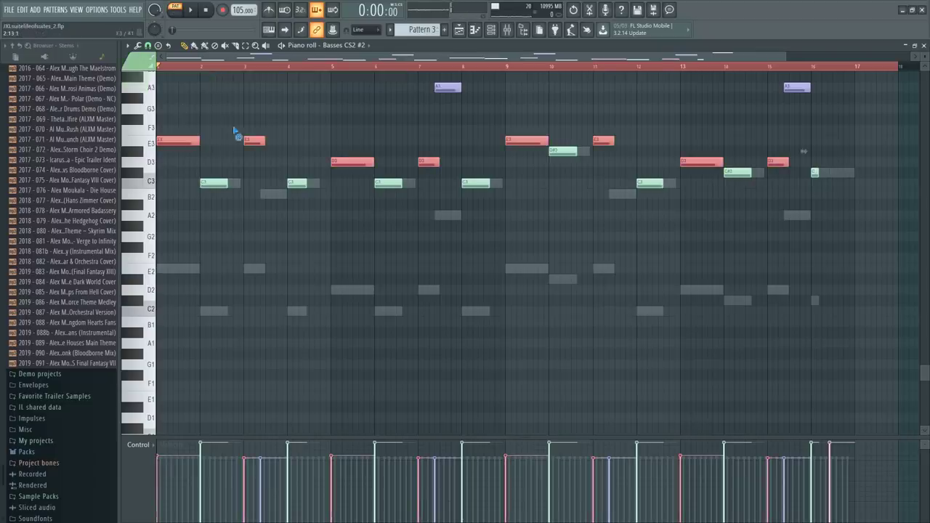
{"action": "key", "text": "alt+c"}
{"action": "key", "text": "ctrl+a"}
{"action": "key", "text": "alt+c"}
{"action": "key", "text": "space"}
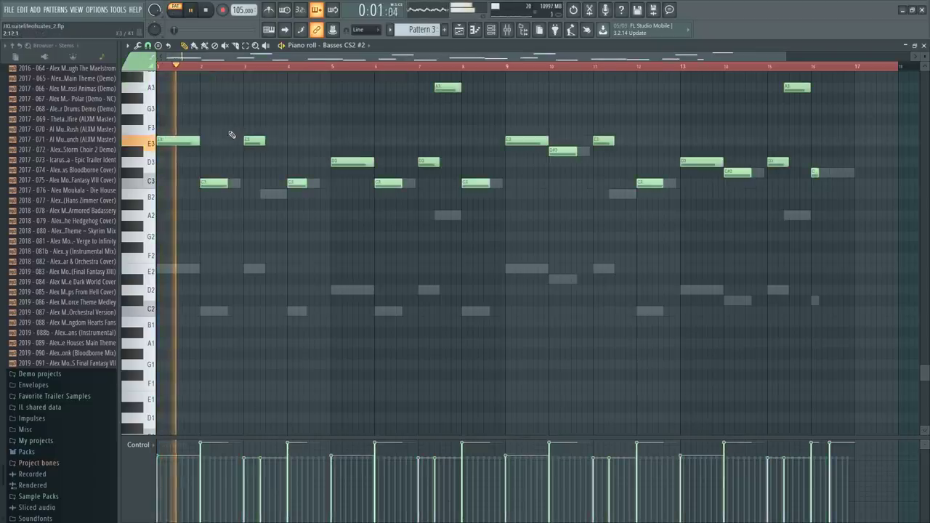
Stop playback and lengthen the bar 2 C3 note of the basses to fill the bar, starting slightly early
{"action": "key", "text": "F6"}
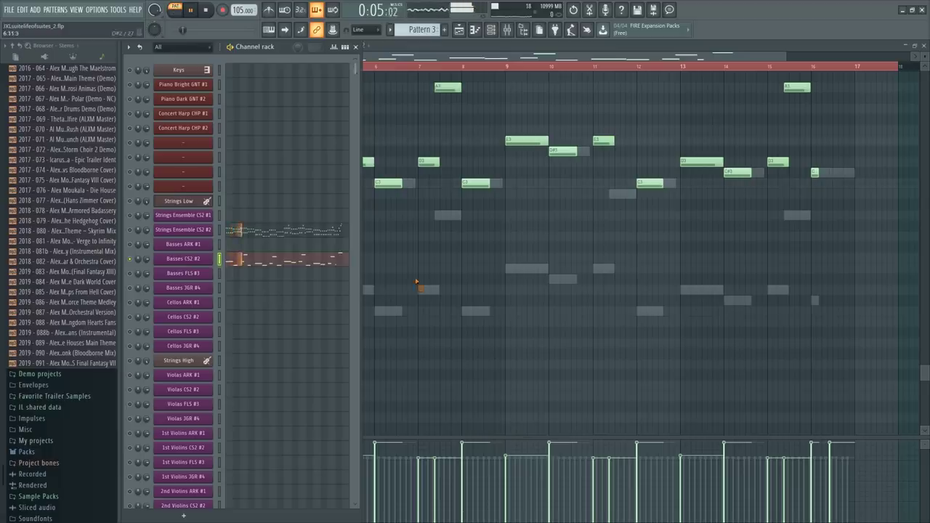
{"action": "key", "text": "F6"}
{"action": "left_click", "coordinate": [214, 182], "text": "ctrl"}
{"action": "scroll", "coordinate": [266, 230], "scroll_direction": "up", "scroll_amount": 3}
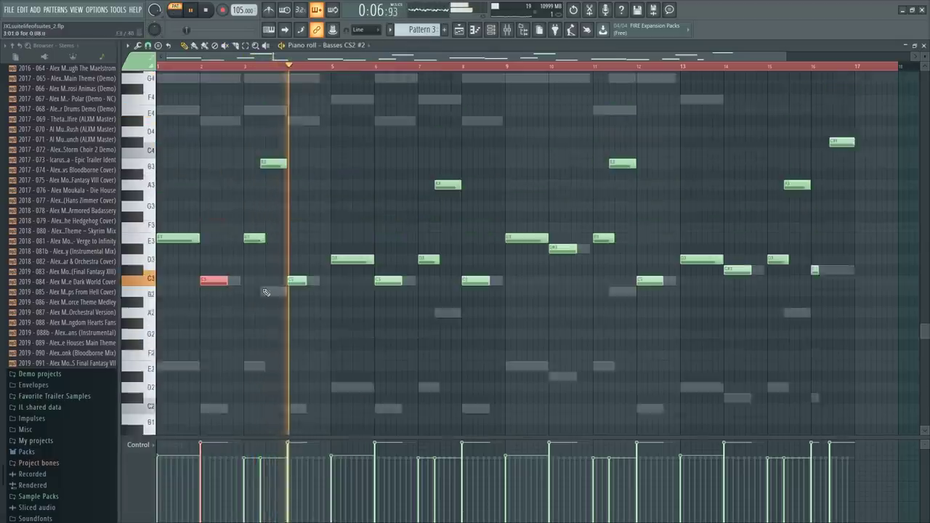
{"action": "key", "text": "space"}
{"action": "scroll", "coordinate": [247, 58], "scroll_direction": "up", "scroll_amount": 3}
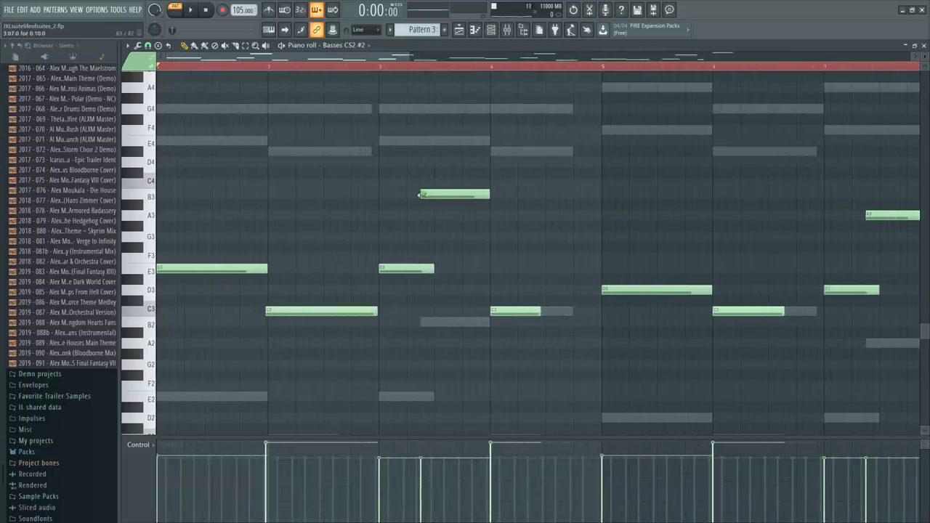
Trim the start of the B3 note in bar 3 and stretch the bar 4 C3 note from slightly before the bar to its end
{"action": "left_click_drag", "start_coordinate": [420, 195], "coordinate": [432, 195]}
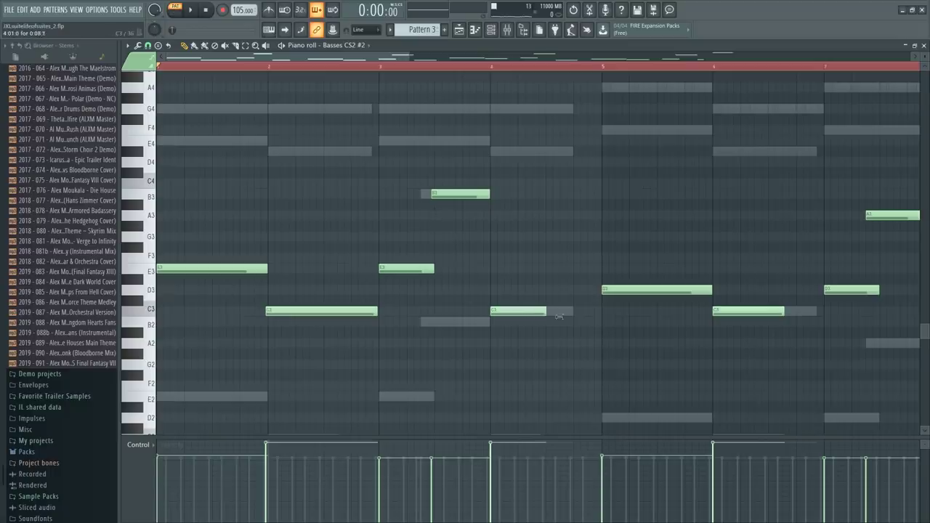
{"action": "left_click_drag", "start_coordinate": [558, 316], "coordinate": [597, 320]}
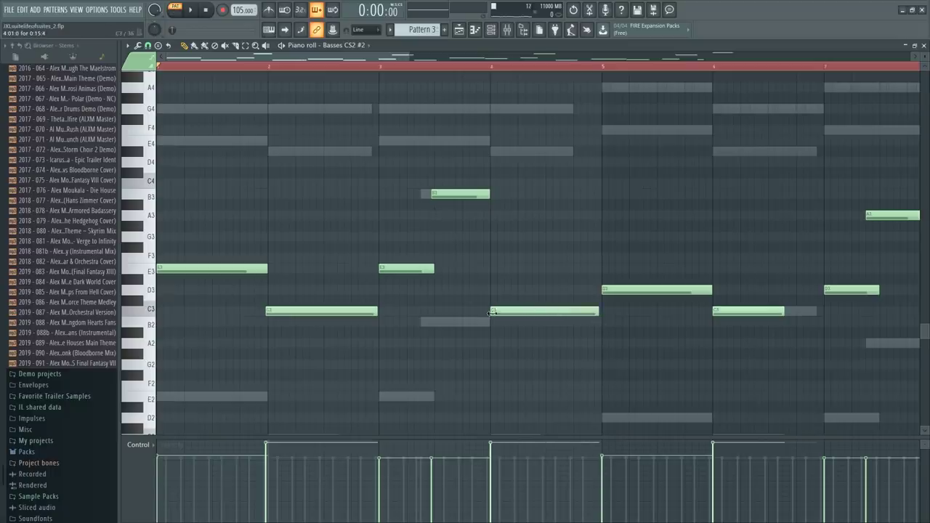
{"action": "left_click_drag", "start_coordinate": [491, 313], "coordinate": [485, 312]}
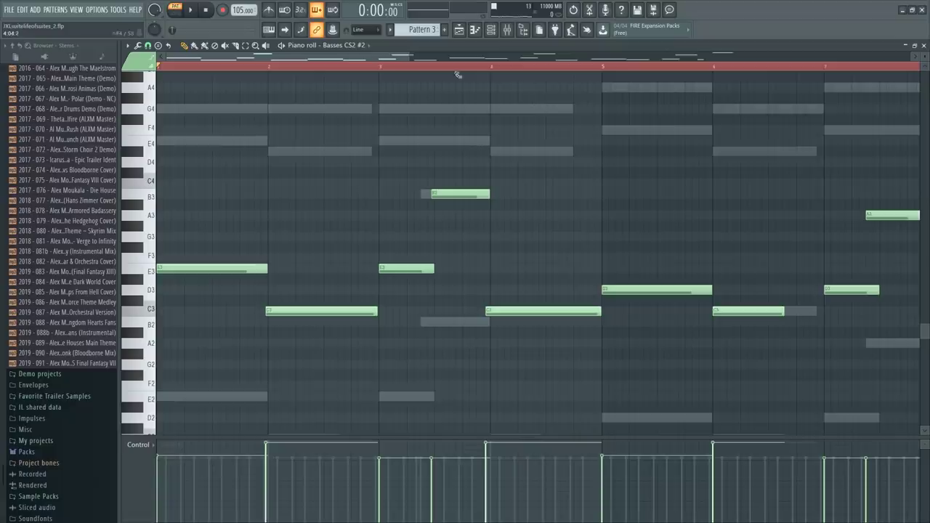
Extend the D3 note slightly past bar 5 and the C3 note across bar 6, and trim the start of bar 7's A3 note
{"action": "left_click_drag", "start_coordinate": [367, 58], "coordinate": [391, 59]}
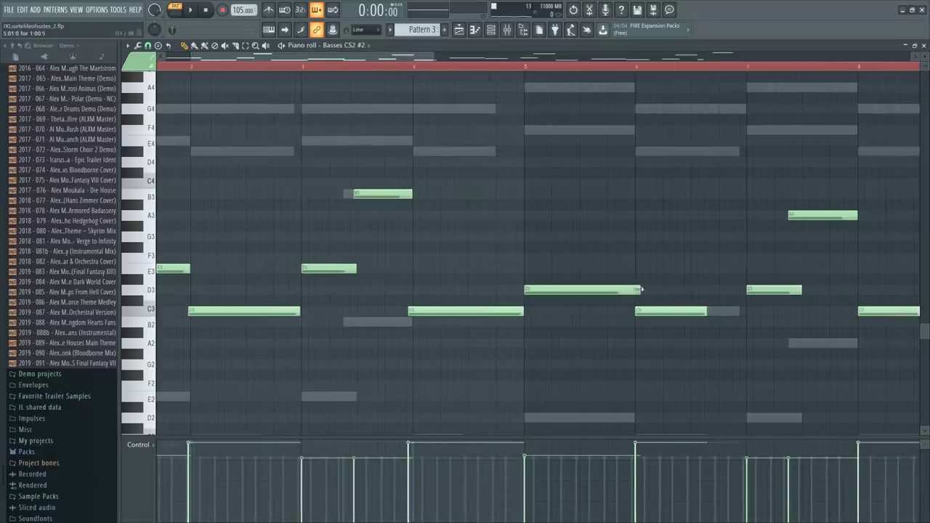
{"action": "left_click_drag", "start_coordinate": [706, 313], "coordinate": [745, 314]}
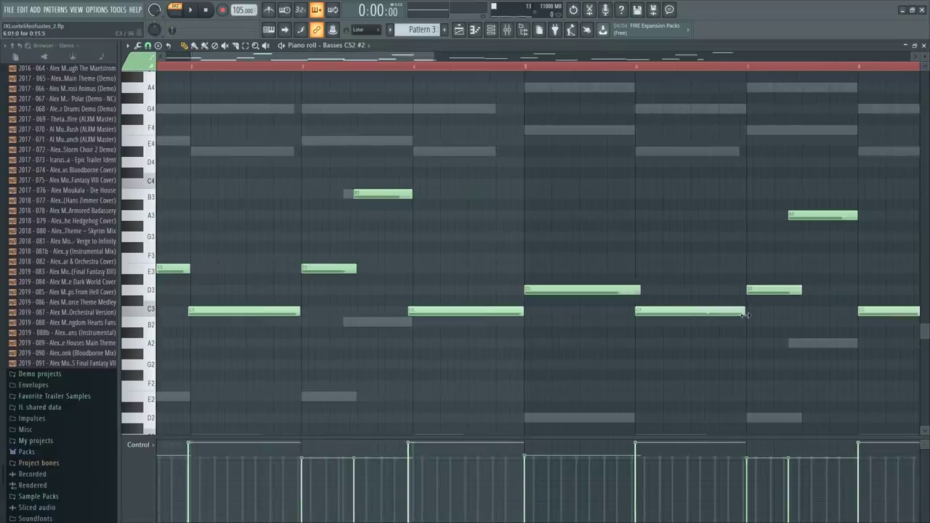
{"action": "scroll", "coordinate": [533, 218], "scroll_direction": "right", "scroll_amount": 7}
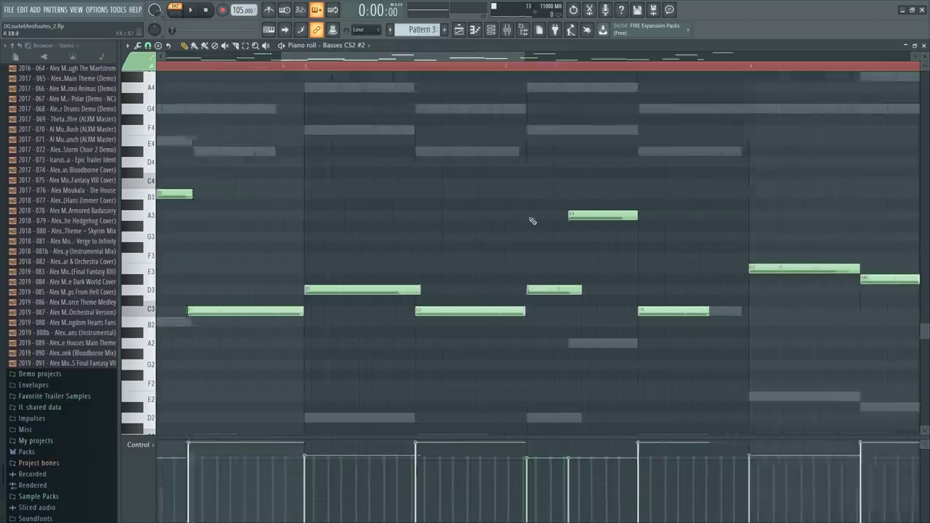
{"action": "left_click_drag", "start_coordinate": [506, 215], "coordinate": [518, 215]}
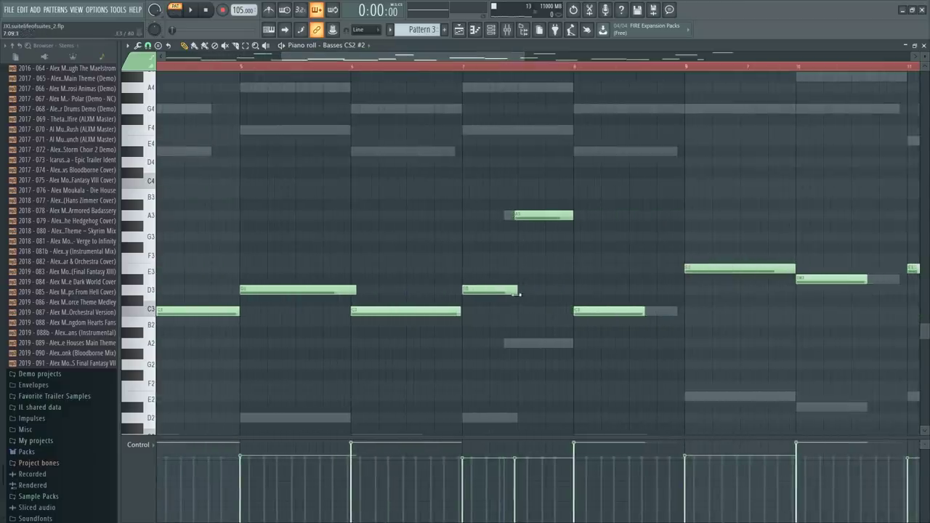
Extend the C3 note in bar 8 of the basses to the end of the bar
{"action": "scroll", "coordinate": [281, 135], "scroll_direction": "down", "scroll_amount": 3}
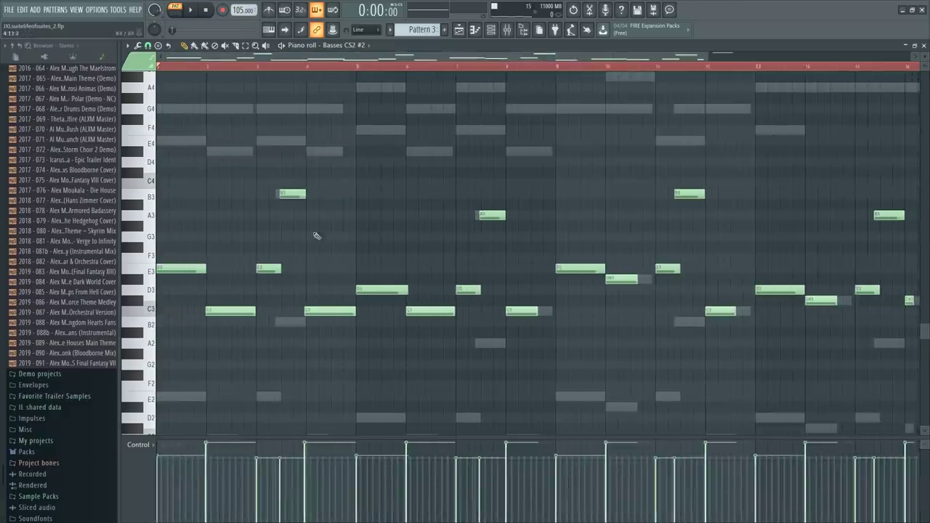
{"action": "scroll", "coordinate": [530, 73], "scroll_direction": "up", "scroll_amount": 3}
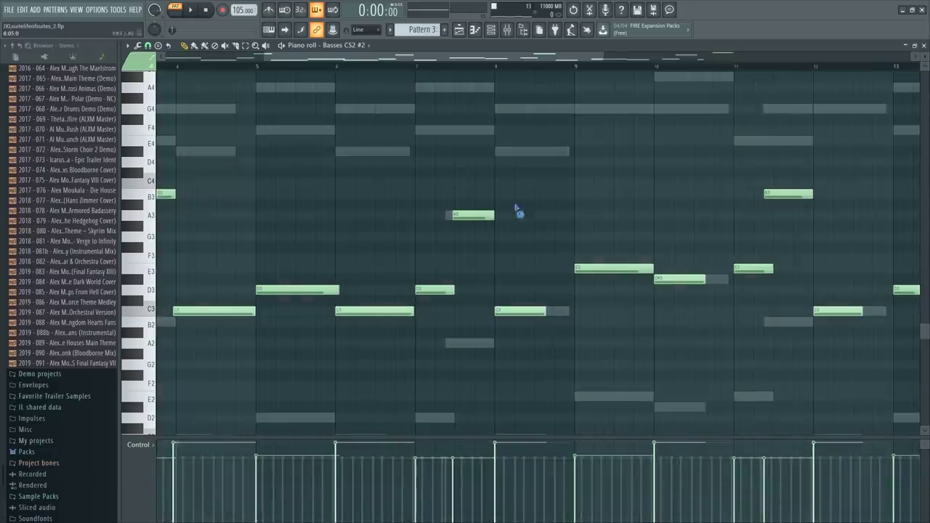
{"action": "left_click_drag", "start_coordinate": [549, 313], "coordinate": [580, 314]}
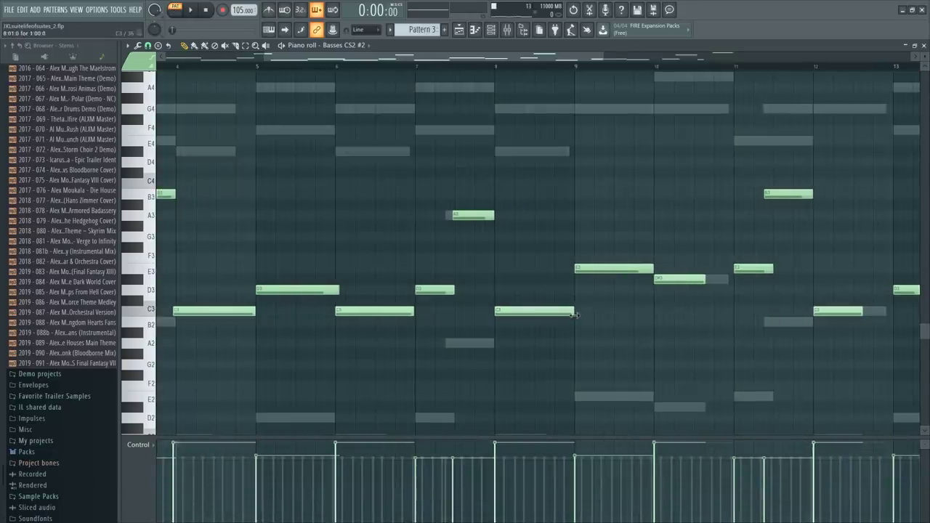
Extend the D#3 note in bar 10 almost to the end of the bar and trim the start of bar 11's B3 note
{"action": "scroll", "coordinate": [424, 139], "scroll_direction": "down", "scroll_amount": 2}
{"action": "scroll", "coordinate": [460, 67], "scroll_direction": "down", "scroll_amount": 3}
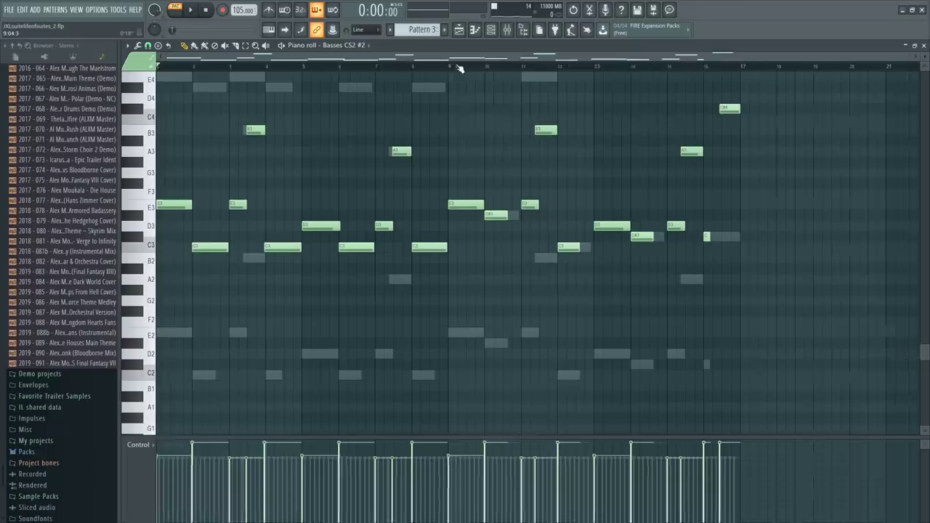
{"action": "scroll", "coordinate": [201, 67], "scroll_direction": "up", "scroll_amount": 3}
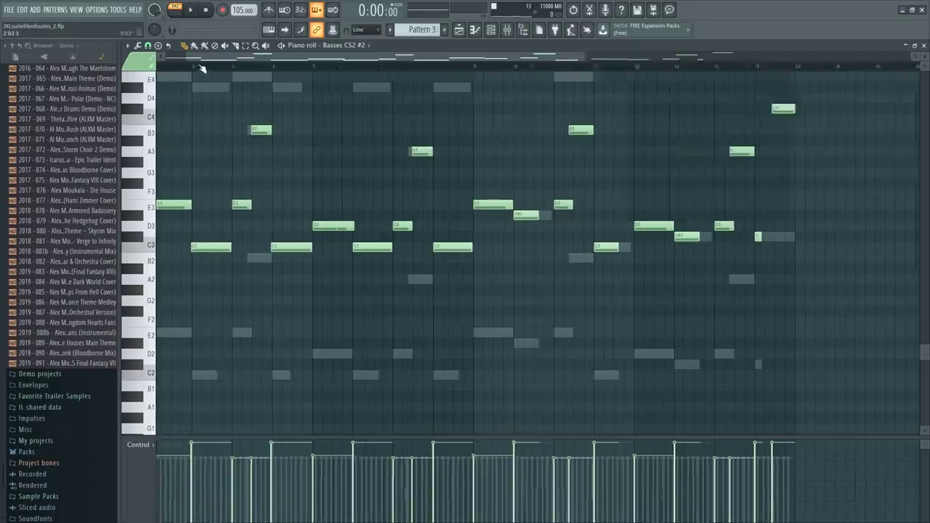
{"action": "left_click_drag", "start_coordinate": [284, 60], "coordinate": [473, 91]}
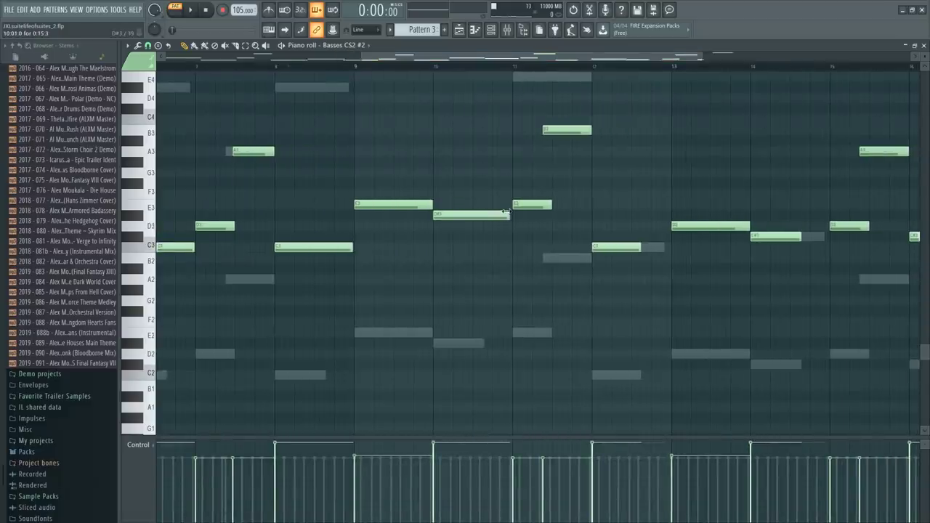
{"action": "left_click_drag", "start_coordinate": [543, 133], "coordinate": [551, 131]}
{"action": "scroll", "coordinate": [634, 68], "scroll_direction": "up", "scroll_amount": 4}
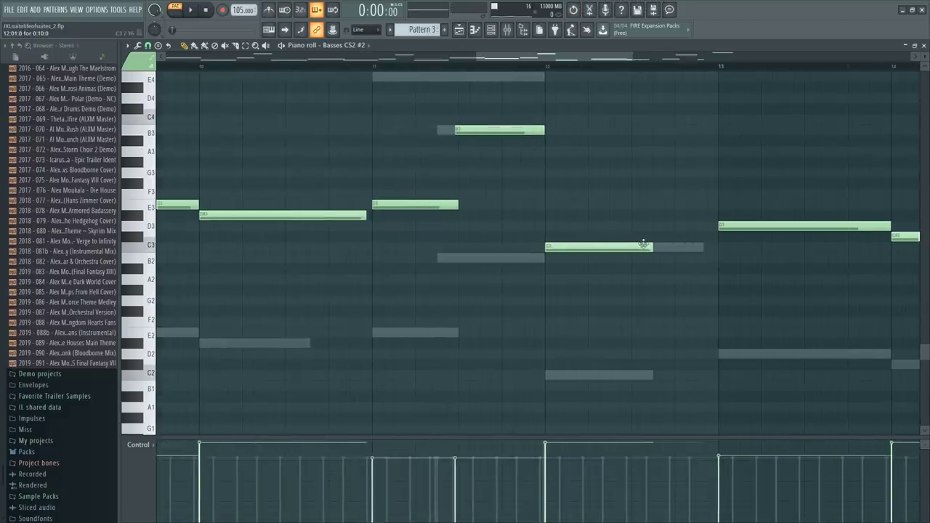
Extend the bar 12 C3 and bar 14 C#3 bass notes almost to their bars' ends and trim the start of bar 15's A3
{"action": "left_click_drag", "start_coordinate": [654, 247], "coordinate": [714, 253]}
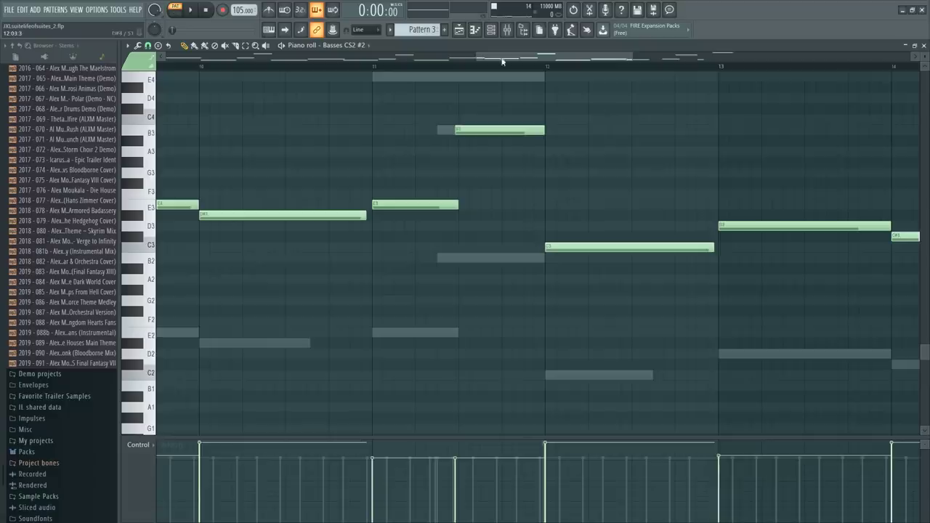
{"action": "left_click_drag", "start_coordinate": [502, 62], "coordinate": [582, 62]}
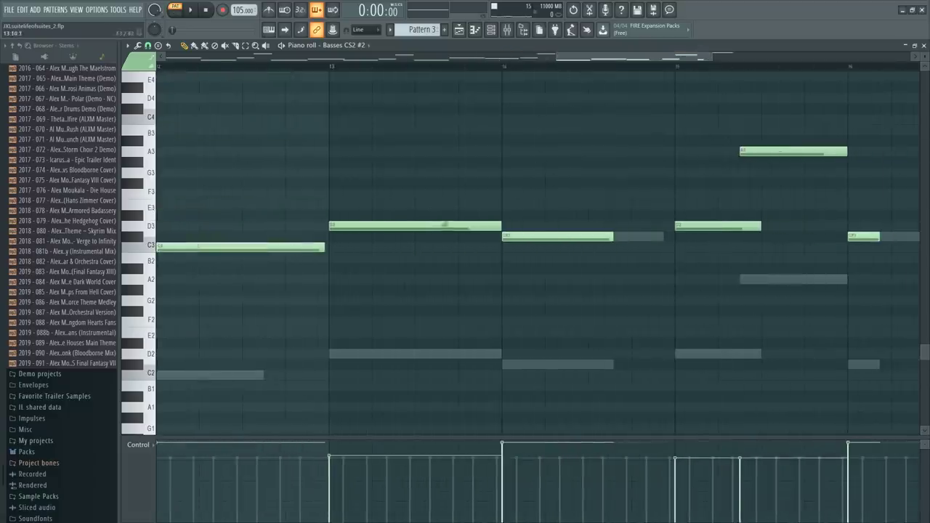
{"action": "left_click_drag", "start_coordinate": [615, 237], "coordinate": [663, 237]}
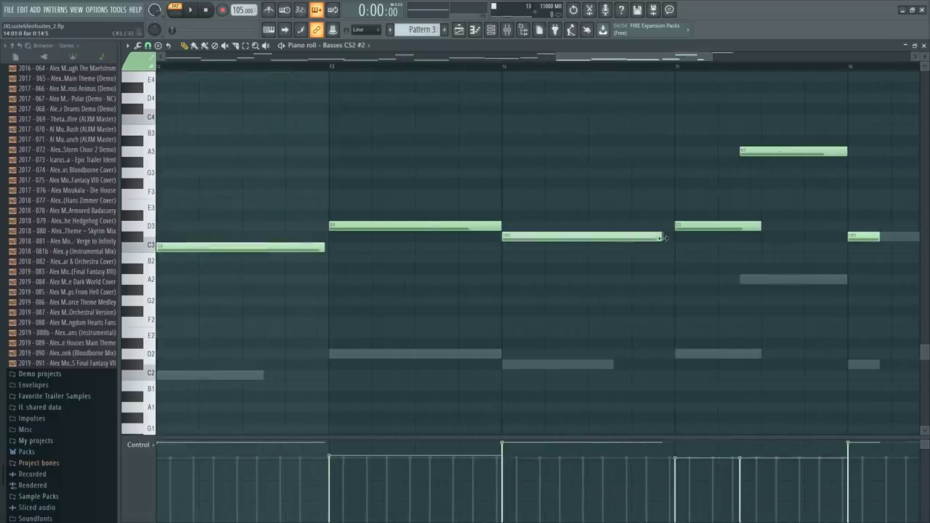
{"action": "left_click_drag", "start_coordinate": [741, 151], "coordinate": [760, 150]}
Extend bar 16's C#3 note to just past mid-bar and trim the start of the C#4 note that follows it
{"action": "left_click_drag", "start_coordinate": [662, 62], "coordinate": [739, 62]}
{"action": "scroll", "coordinate": [531, 261], "scroll_direction": "up", "scroll_amount": 1}
{"action": "left_click_drag", "start_coordinate": [500, 271], "coordinate": [560, 270]}
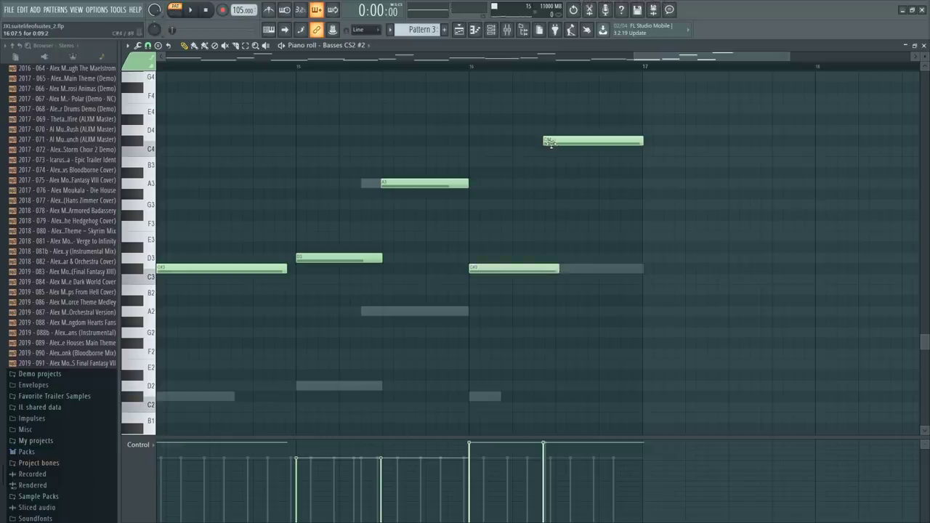
{"action": "left_click_drag", "start_coordinate": [546, 140], "coordinate": [556, 140]}
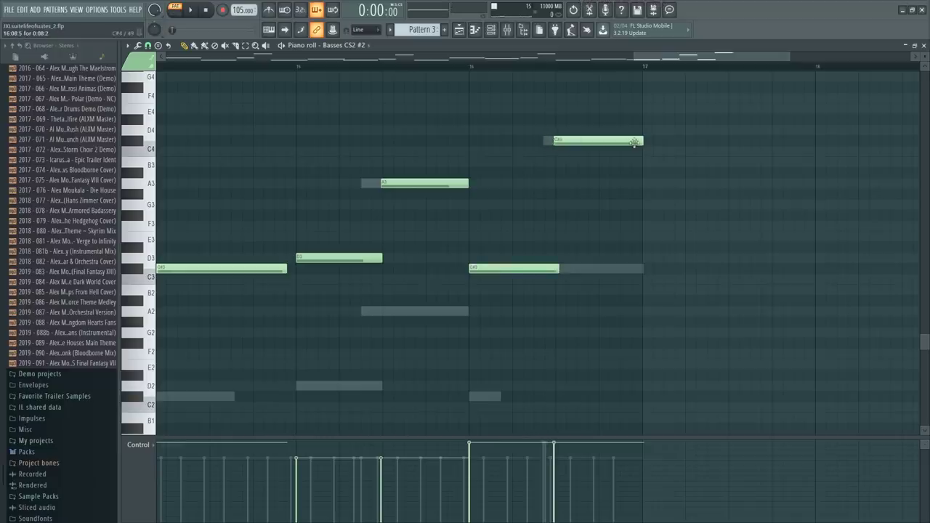
{"action": "right_click", "coordinate": [624, 181], "text": "ctrl"}
Open the Dynamics controller events of Basses CS2 #2 for editing in the piano roll
{"action": "key", "text": "F6"}
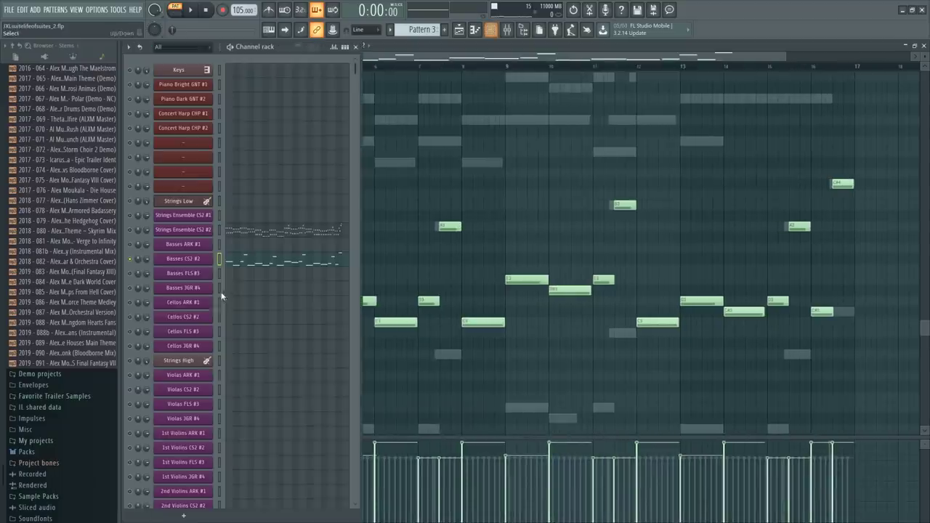
{"action": "left_click", "coordinate": [183, 258]}
{"action": "right_click", "coordinate": [459, 250]}
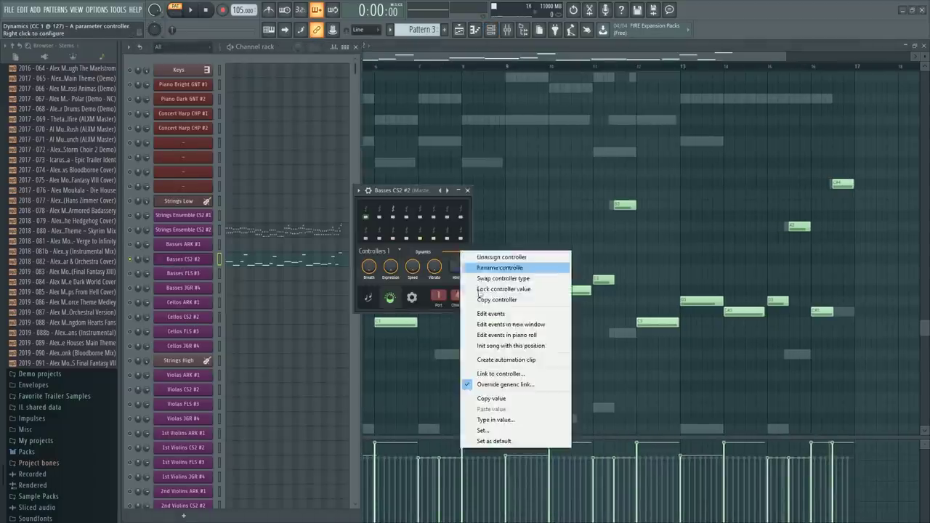
{"action": "left_click", "coordinate": [501, 336]}
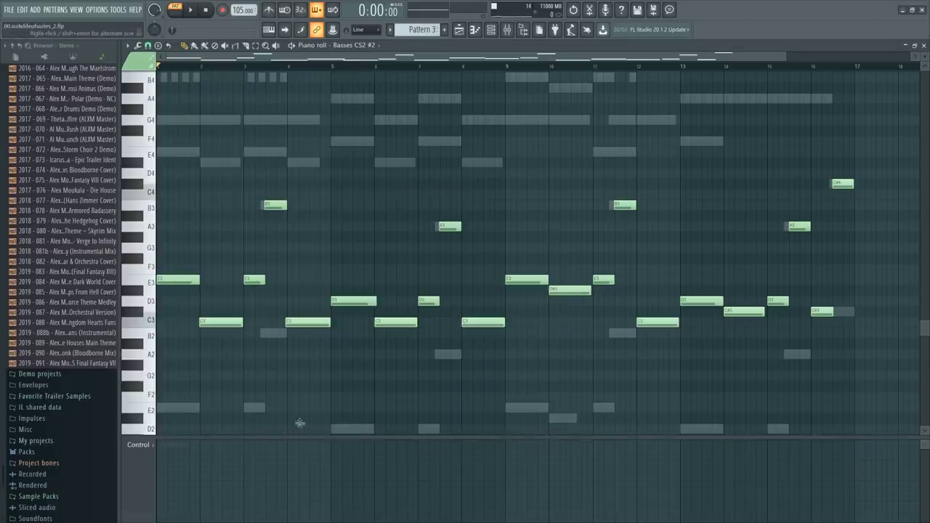
Draw dynamics ramps rising over bar 1, falling over bar 2 and rising over bar 3 to near maximum, and audition them
{"action": "scroll", "coordinate": [235, 72], "scroll_direction": "up", "scroll_amount": 5}
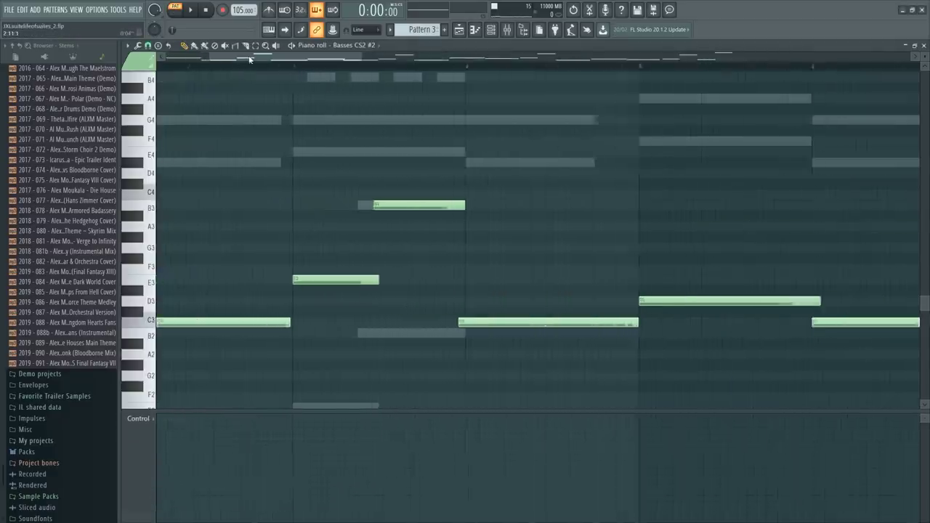
{"action": "left_click", "coordinate": [162, 514]}
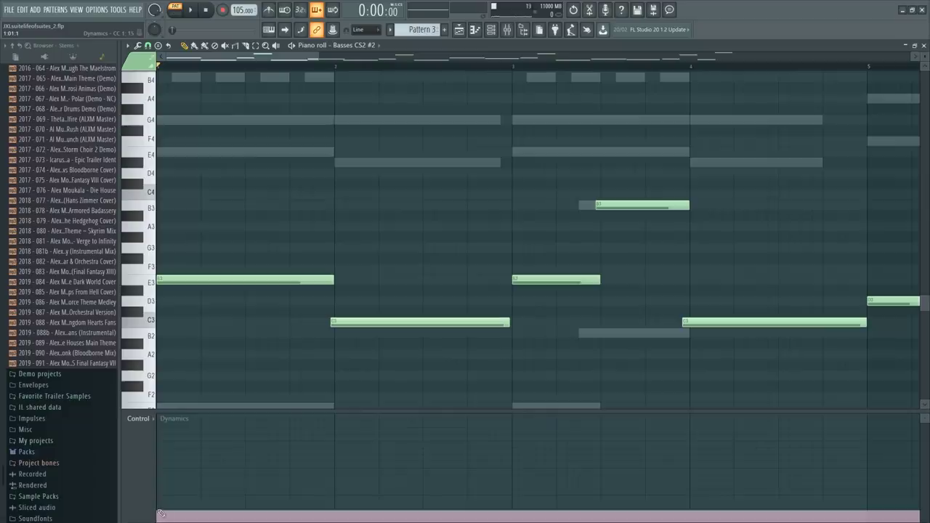
{"action": "mouse_move", "coordinate": [161, 514]}
{"action": "left_mouse_down"}
{"action": "mouse_move", "coordinate": [303, 452]}
{"action": "mouse_move", "coordinate": [336, 415]}
{"action": "mouse_move", "coordinate": [514, 518]}
{"action": "mouse_move", "coordinate": [692, 412]}
{"action": "left_mouse_up"}
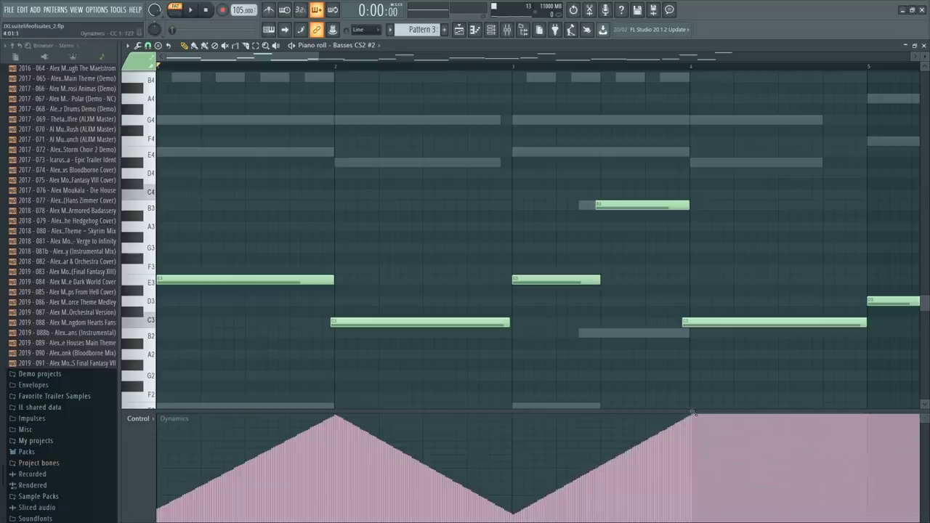
{"action": "key", "text": "space"}
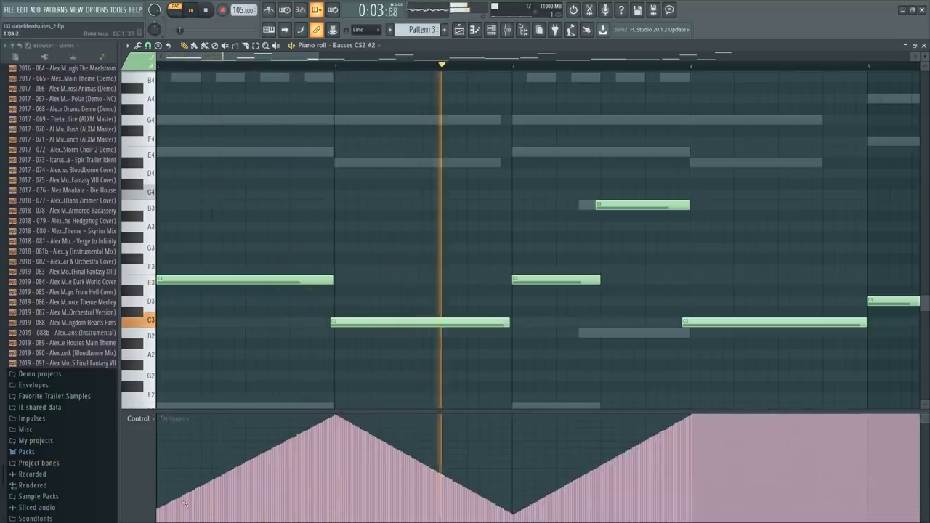
{"action": "key", "text": "space"}
Redraw the dynamics from bar 1 to bar 6 as two-bar swells peaking slightly lower at the starts of bars 2, 4 and 6
{"action": "mouse_move", "coordinate": [159, 517]}
{"action": "left_mouse_down"}
{"action": "mouse_move", "coordinate": [337, 425]}
{"action": "mouse_move", "coordinate": [512, 519]}
{"action": "mouse_move", "coordinate": [632, 484]}
{"action": "mouse_move", "coordinate": [683, 456]}
{"action": "mouse_move", "coordinate": [686, 420]}
{"action": "left_mouse_up"}
{"action": "scroll", "coordinate": [388, 124], "scroll_direction": "down", "scroll_amount": 3}
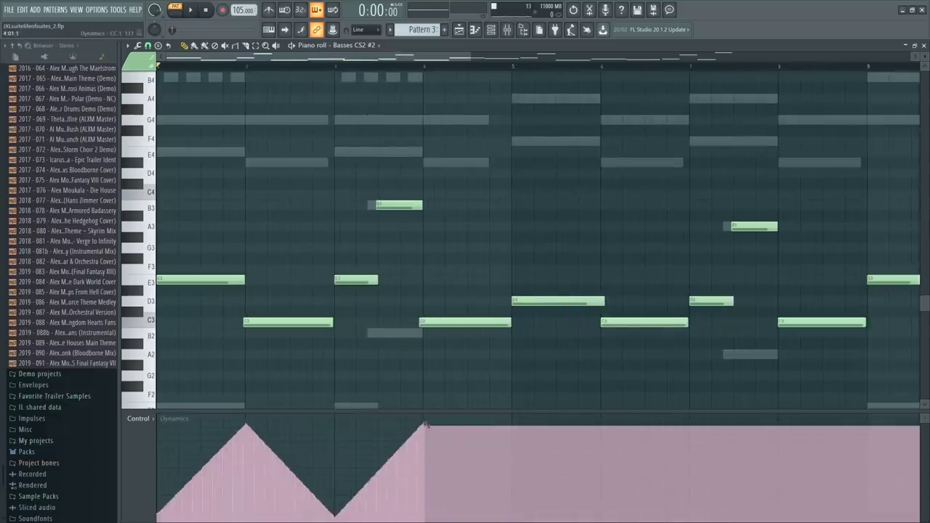
{"action": "mouse_move", "coordinate": [426, 425]}
{"action": "left_mouse_down"}
{"action": "mouse_move", "coordinate": [510, 487]}
{"action": "mouse_move", "coordinate": [514, 518]}
{"action": "mouse_move", "coordinate": [605, 424]}
{"action": "mouse_move", "coordinate": [652, 457]}
{"action": "mouse_move", "coordinate": [690, 519]}
{"action": "left_mouse_up"}
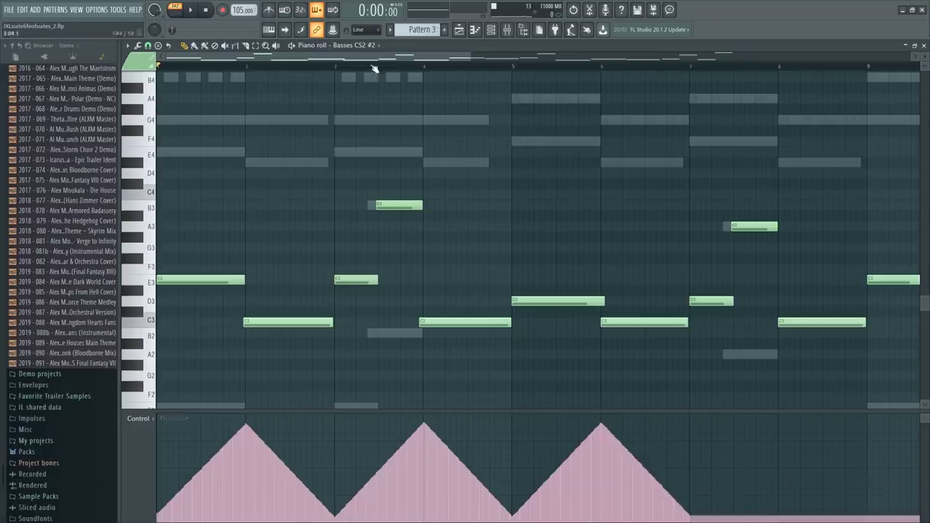
Continue the two-bar dynamics swells through bars 7 to 12, peaking at the starts of bars 8, 10 and 12
{"action": "left_click_drag", "start_coordinate": [391, 60], "coordinate": [531, 67]}
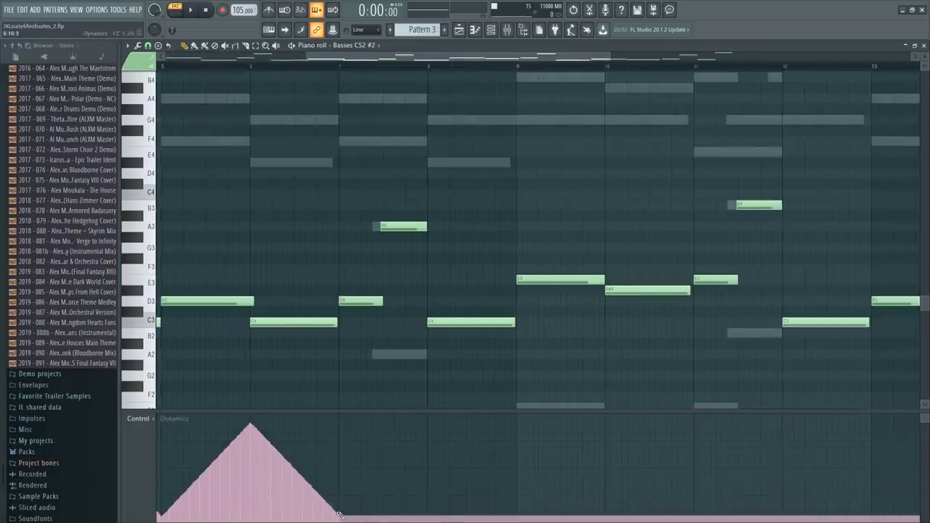
{"action": "mouse_move", "coordinate": [340, 517]}
{"action": "left_mouse_down"}
{"action": "mouse_move", "coordinate": [429, 426]}
{"action": "mouse_move", "coordinate": [519, 517]}
{"action": "left_mouse_up"}
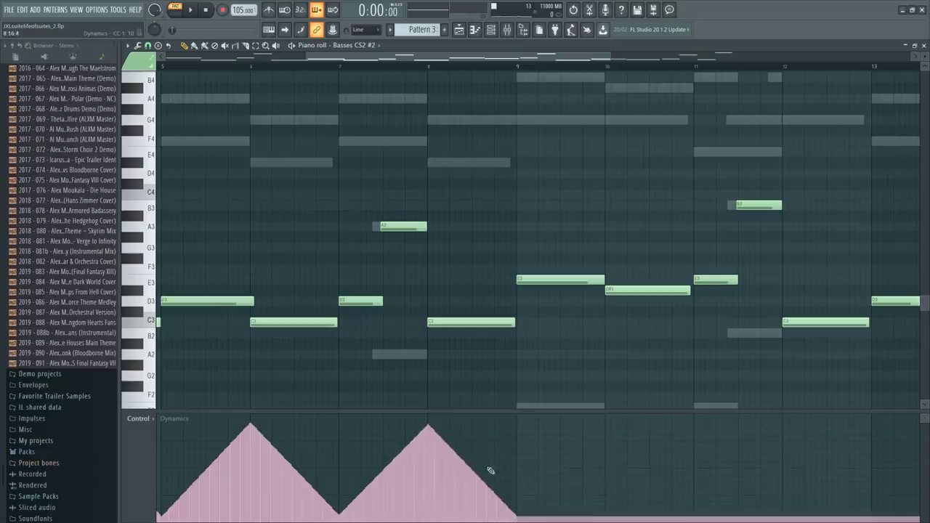
{"action": "right_click", "coordinate": [509, 390], "text": "ctrl"}
{"action": "right_click", "coordinate": [548, 313], "text": "ctrl"}
{"action": "mouse_move", "coordinate": [518, 519]}
{"action": "left_mouse_down"}
{"action": "mouse_move", "coordinate": [607, 430]}
{"action": "mouse_move", "coordinate": [696, 518]}
{"action": "mouse_move", "coordinate": [805, 441]}
{"action": "mouse_move", "coordinate": [783, 433]}
{"action": "mouse_move", "coordinate": [784, 423]}
{"action": "mouse_move", "coordinate": [839, 498]}
{"action": "mouse_move", "coordinate": [875, 519]}
{"action": "left_mouse_up"}
Draw the basses' dynamics rising over bar 13, falling over bar 14 and rising over bar 15
{"action": "left_click_drag", "start_coordinate": [552, 56], "coordinate": [756, 57]}
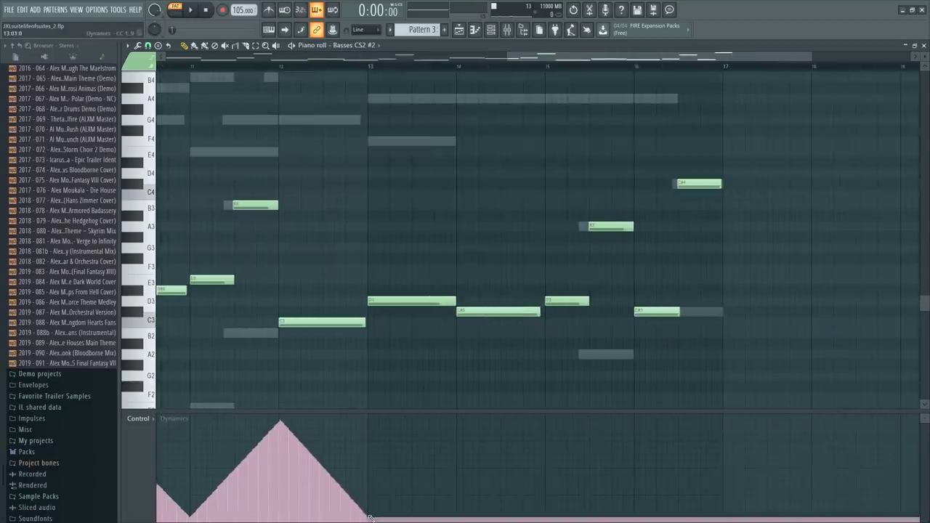
{"action": "mouse_move", "coordinate": [369, 518]}
{"action": "left_mouse_down"}
{"action": "mouse_move", "coordinate": [372, 500]}
{"action": "mouse_move", "coordinate": [458, 425]}
{"action": "left_mouse_up"}
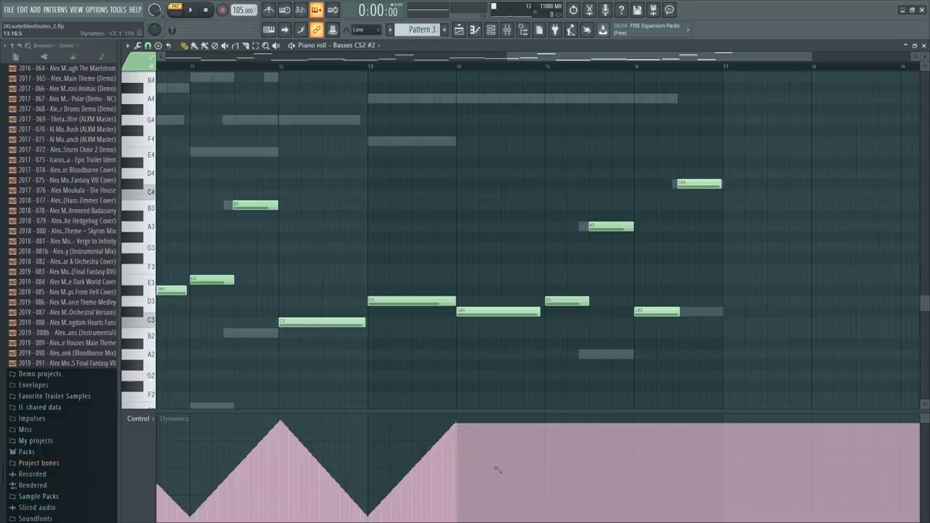
{"action": "mouse_move", "coordinate": [497, 469]}
{"action": "left_mouse_down"}
{"action": "mouse_move", "coordinate": [541, 500]}
{"action": "mouse_move", "coordinate": [547, 518]}
{"action": "mouse_move", "coordinate": [629, 426]}
{"action": "left_mouse_up"}
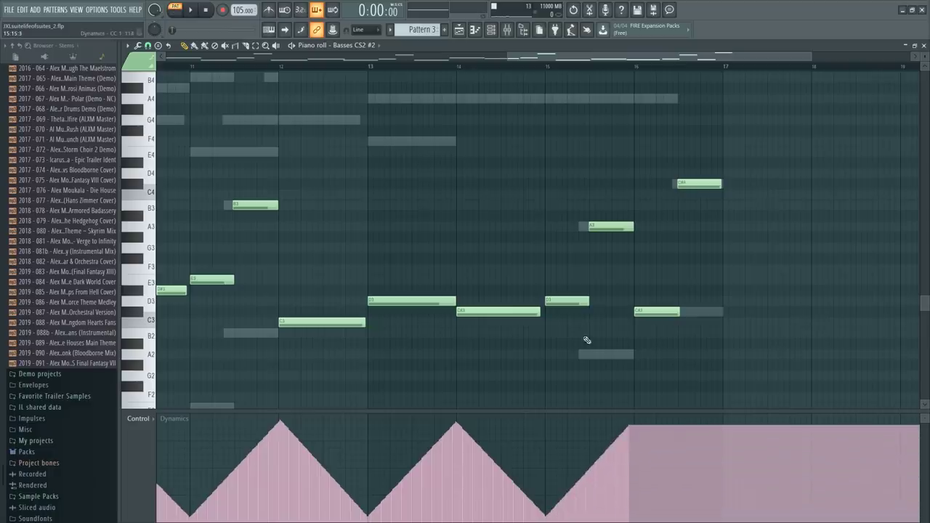
Audition the basses from bar 15 and redraw the bars 15-16 dynamics as a swell peaking at the start of bar 16
{"action": "left_click", "coordinate": [546, 66]}
{"action": "scroll", "coordinate": [547, 67], "scroll_direction": "up", "scroll_amount": 3}
{"action": "key", "text": "space"}
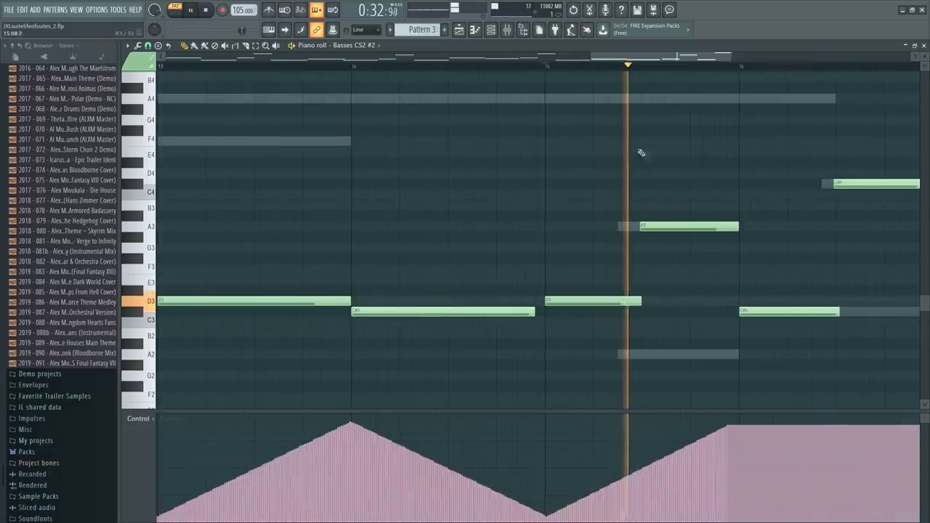
{"action": "key", "text": "space"}
{"action": "scroll", "coordinate": [670, 191], "scroll_direction": "down", "scroll_amount": 1}
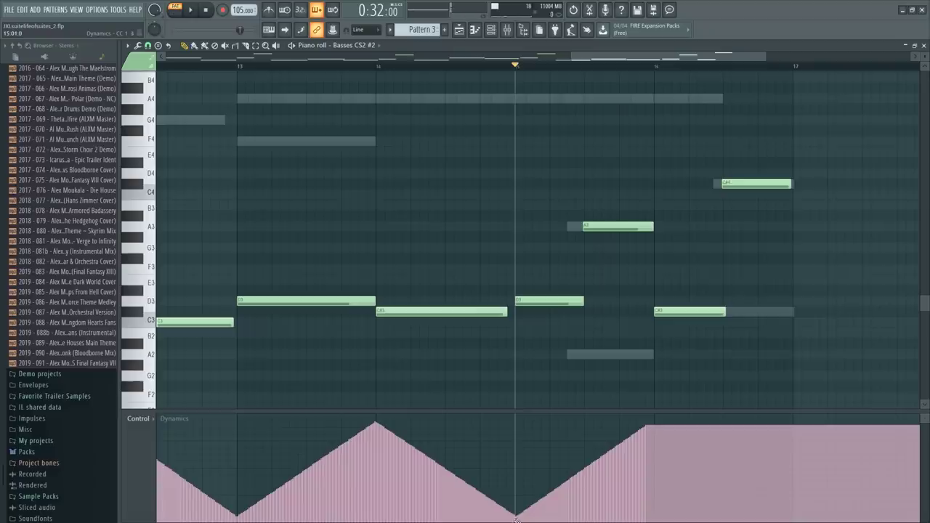
{"action": "mouse_move", "coordinate": [515, 517]}
{"action": "left_mouse_down"}
{"action": "mouse_move", "coordinate": [655, 429]}
{"action": "mouse_move", "coordinate": [794, 518]}
{"action": "left_mouse_up"}
{"action": "scroll", "coordinate": [691, 363], "scroll_direction": "down", "scroll_amount": 3}
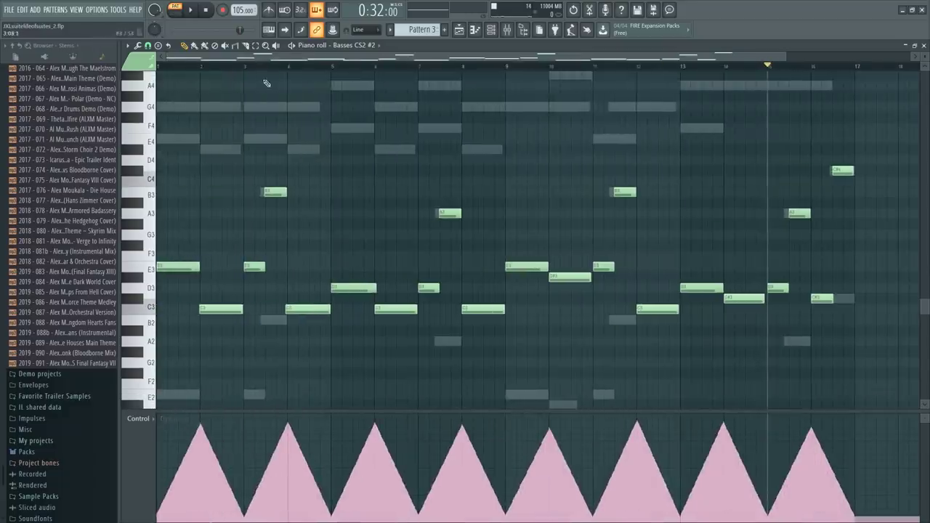
Play the soloed basses from the start of the pattern to check the dynamics swells
{"action": "left_click", "coordinate": [255, 66]}
{"action": "key", "text": "space"}
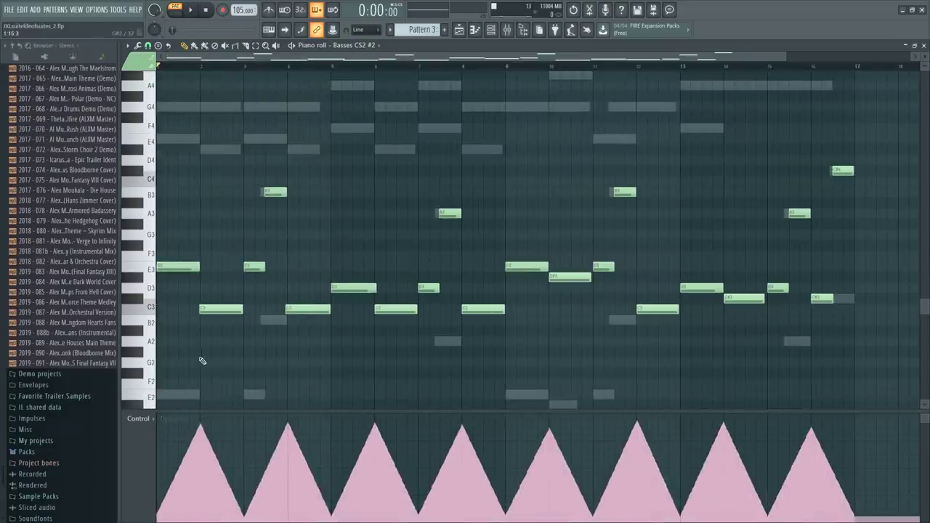
{"action": "key", "text": "space"}
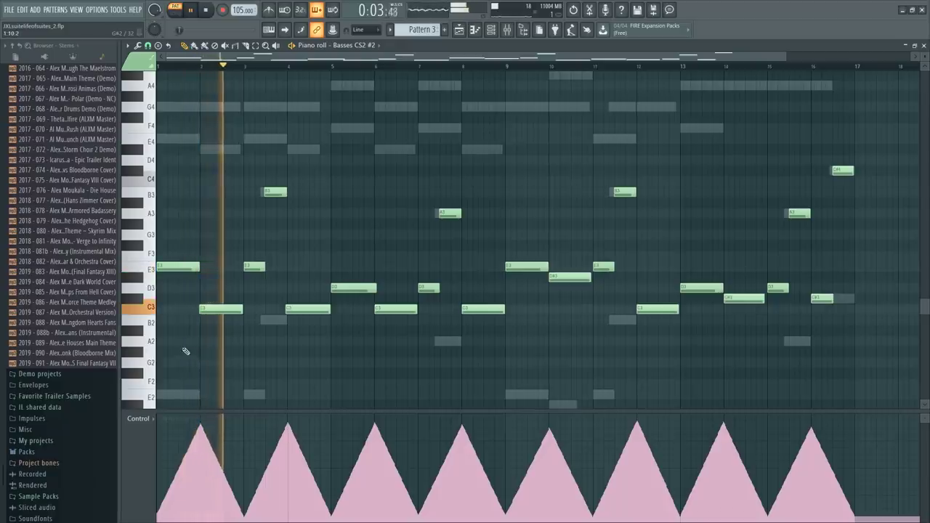
{"action": "key", "text": "F6"}
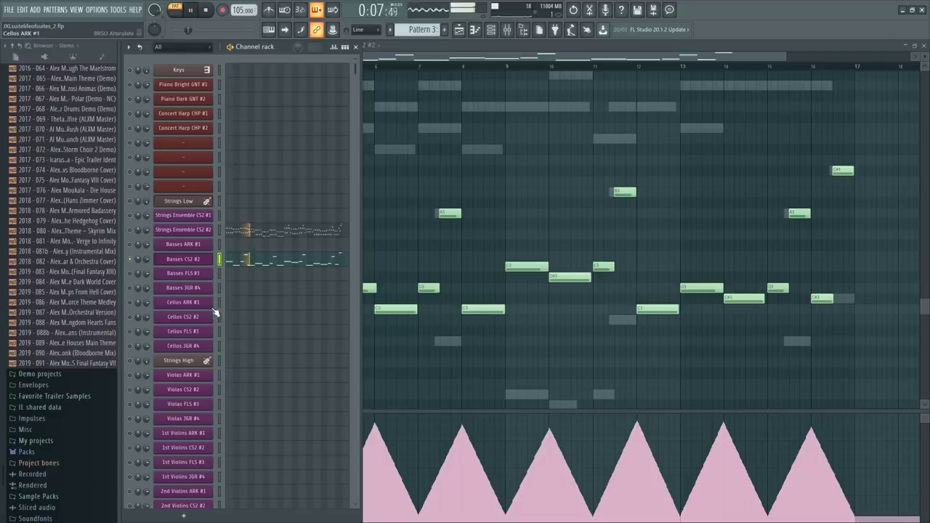
{"action": "key", "text": "space"}
Turn off the basses' solo so all channels sound, and mute Strings Ensemble CS2 #2
{"action": "scroll", "coordinate": [297, 315], "scroll_direction": "down", "scroll_amount": 10}
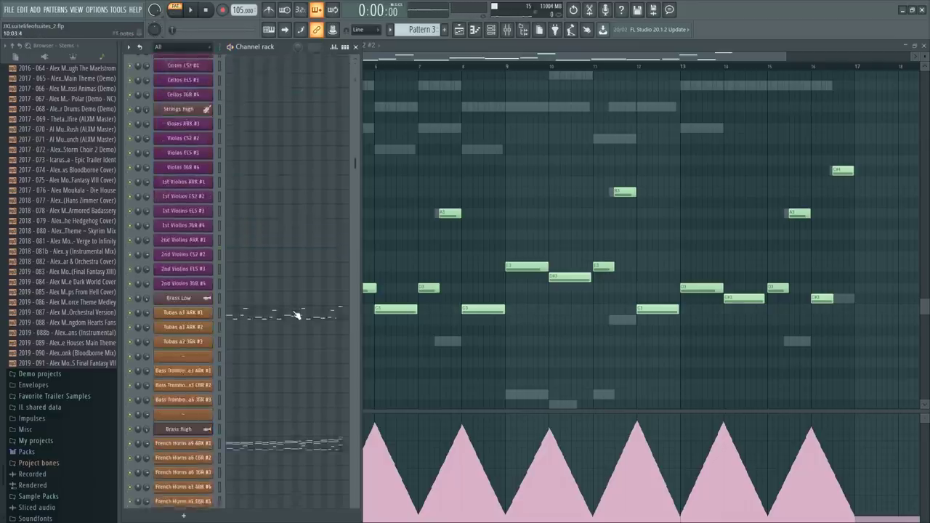
{"action": "scroll", "coordinate": [290, 313], "scroll_direction": "down", "scroll_amount": 3}
{"action": "scroll", "coordinate": [258, 314], "scroll_direction": "up", "scroll_amount": 13}
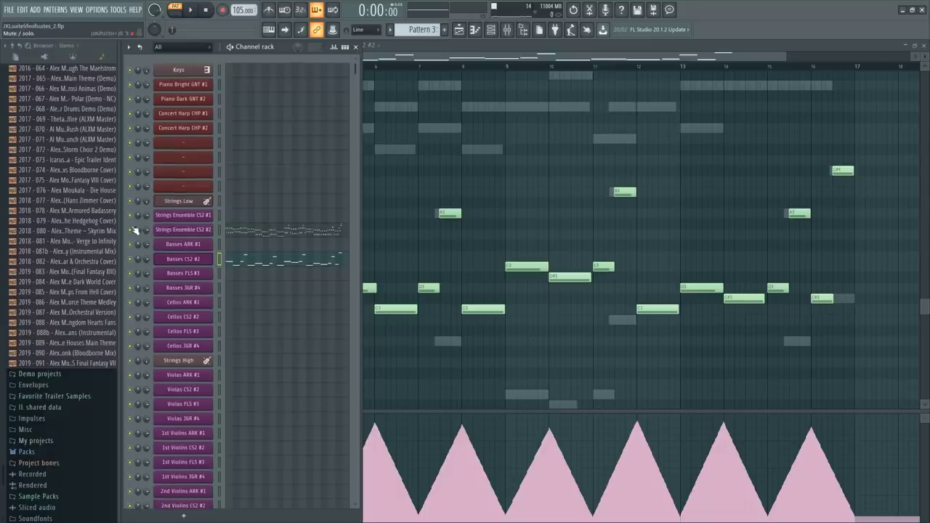
{"action": "scroll", "coordinate": [225, 284], "scroll_direction": "down", "scroll_amount": 6}
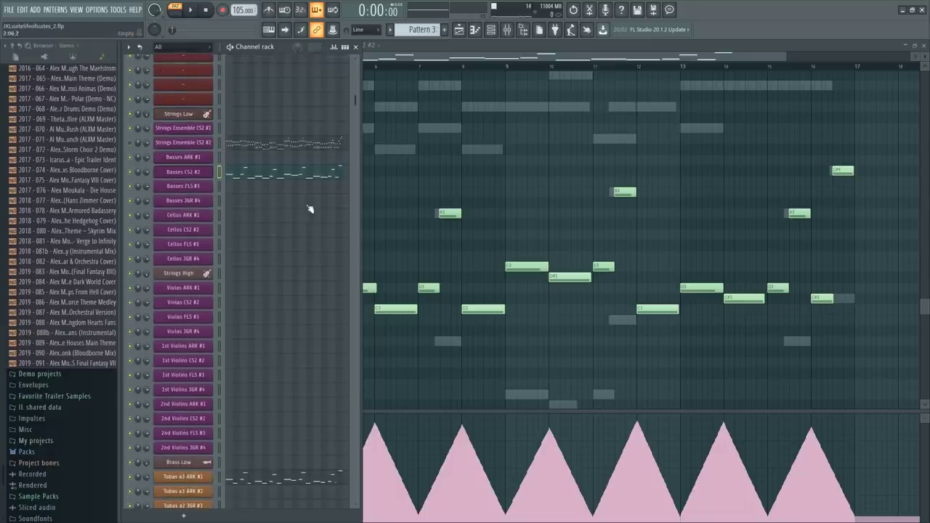
Play Pattern 3 from the start to hear the basses together with the other instruments
{"action": "right_click", "coordinate": [562, 150]}
{"action": "left_click_drag", "start_coordinate": [888, 118], "coordinate": [55, 359]}
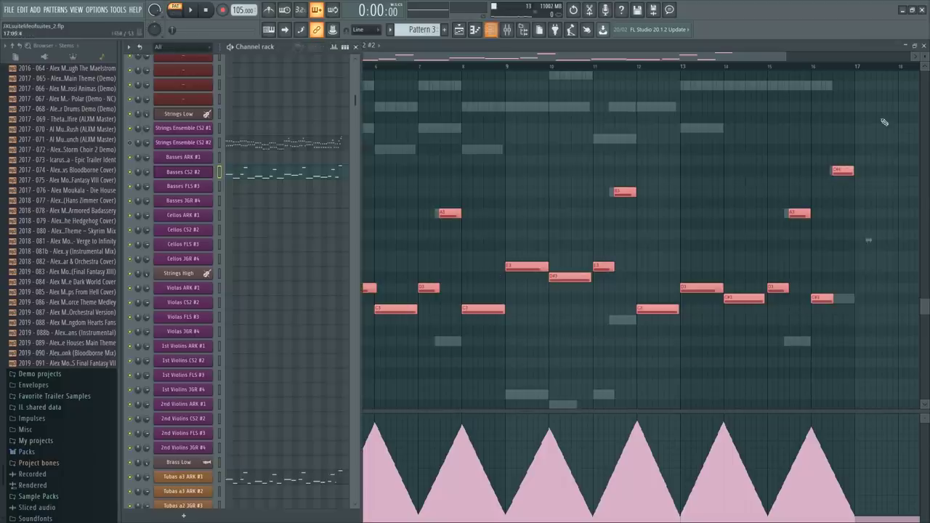
{"action": "key", "text": "F6"}
{"action": "key", "text": "space"}
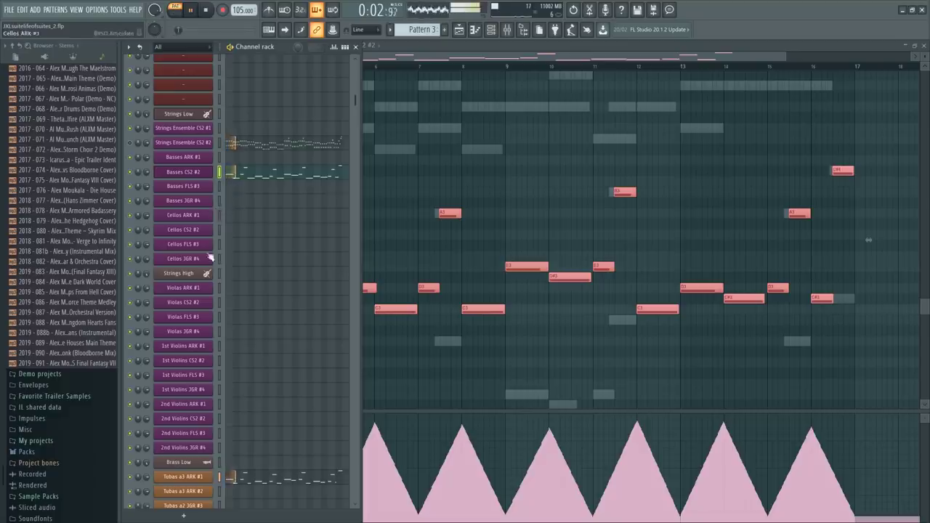
{"action": "key", "text": "space"}
Scale the levels of the basses' dynamics events with a 75% multiplier
{"action": "key", "text": "F6"}
{"action": "key", "text": "ctrl+d"}
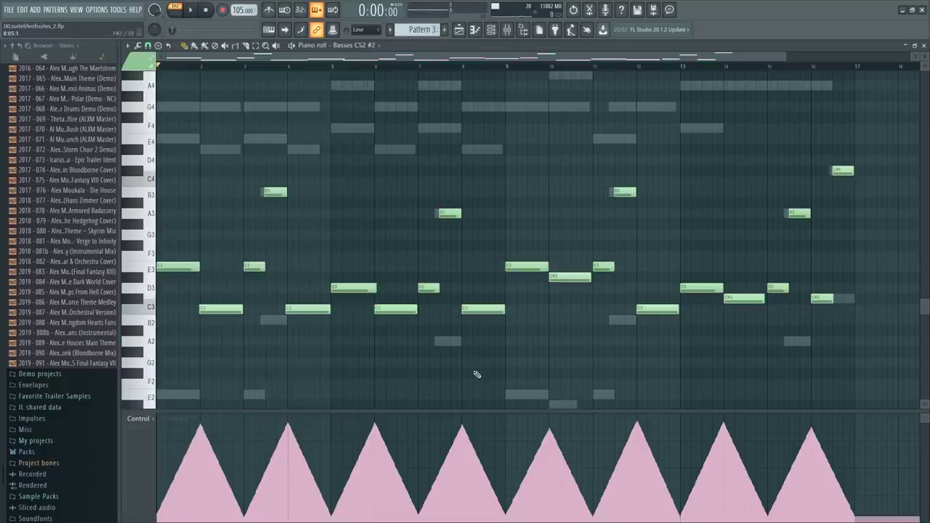
{"action": "key", "text": "alt+x"}
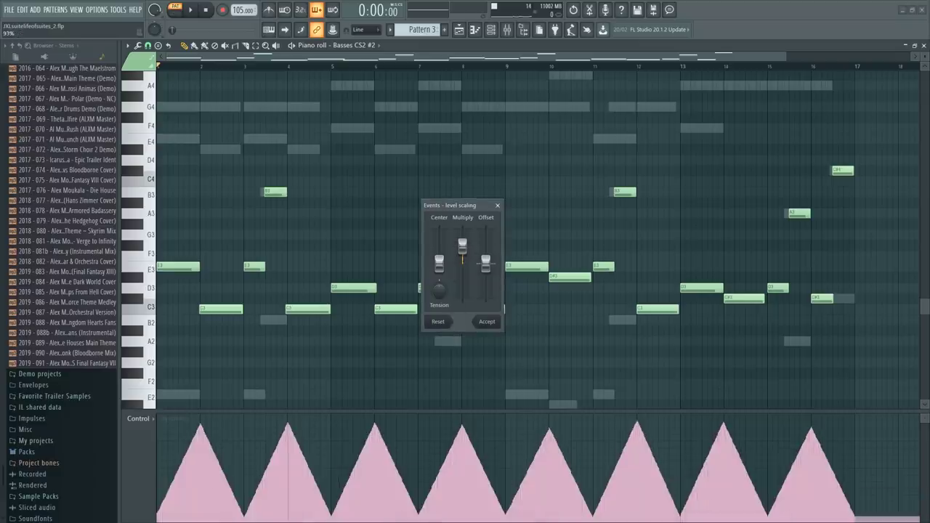
{"action": "left_click_drag", "start_coordinate": [462, 245], "coordinate": [462, 252]}
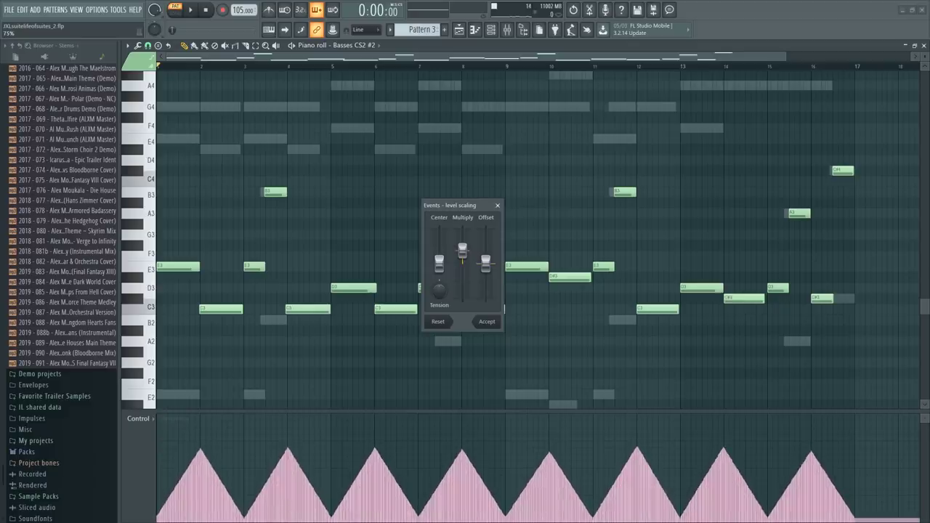
{"action": "left_click", "coordinate": [482, 322]}
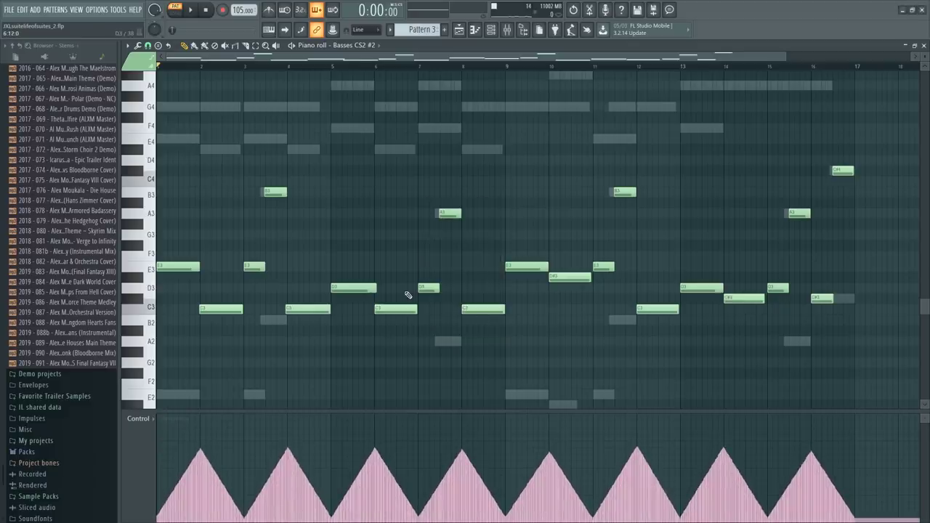
{"action": "key", "text": "F6"}
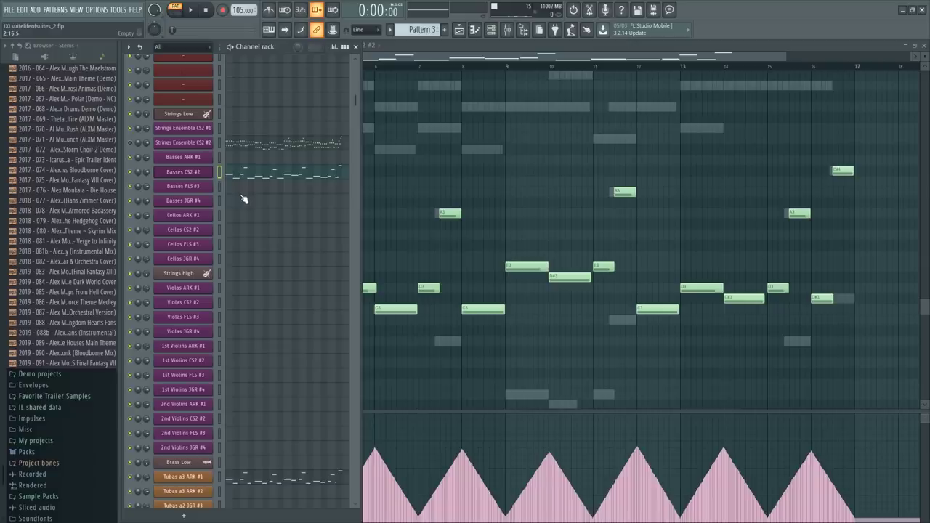
Copy all notes of French Horns a9 ARK #1 into the French Horns a6 CBR #2 channel
{"action": "scroll", "coordinate": [260, 262], "scroll_direction": "down", "scroll_amount": 8}
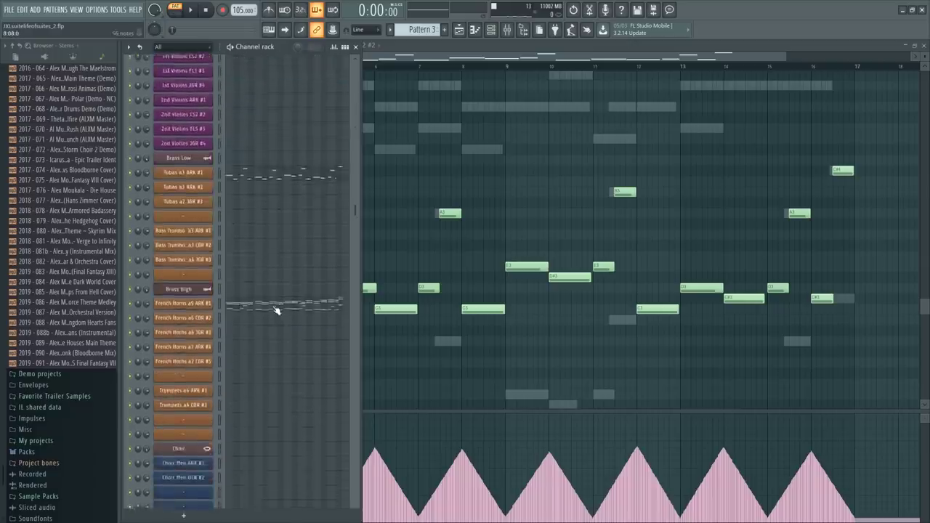
{"action": "scroll", "coordinate": [276, 311], "scroll_direction": "up", "scroll_amount": 3}
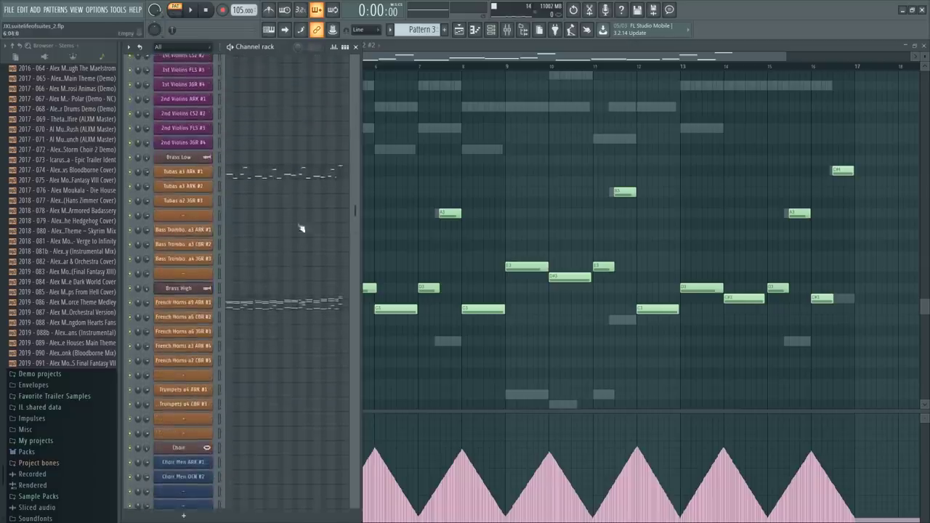
{"action": "scroll", "coordinate": [286, 180], "scroll_direction": "up", "scroll_amount": 4}
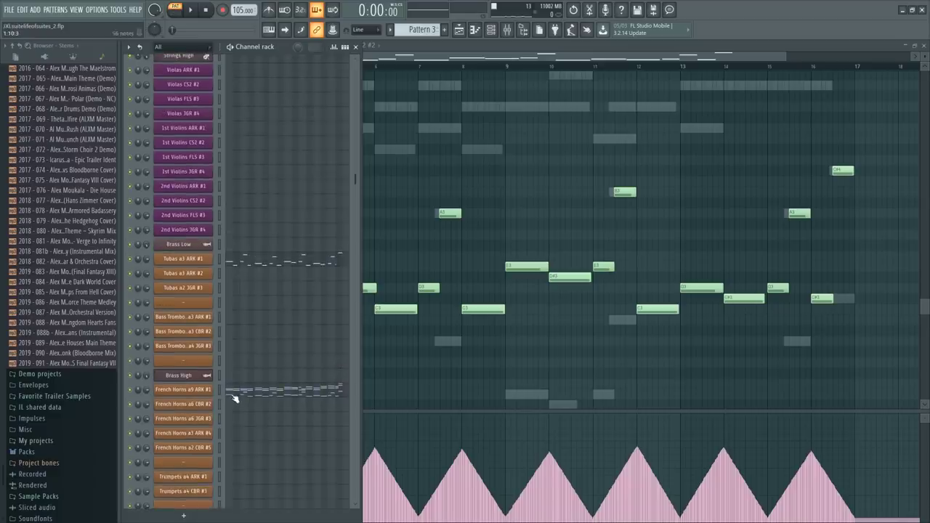
{"action": "left_click", "coordinate": [236, 392]}
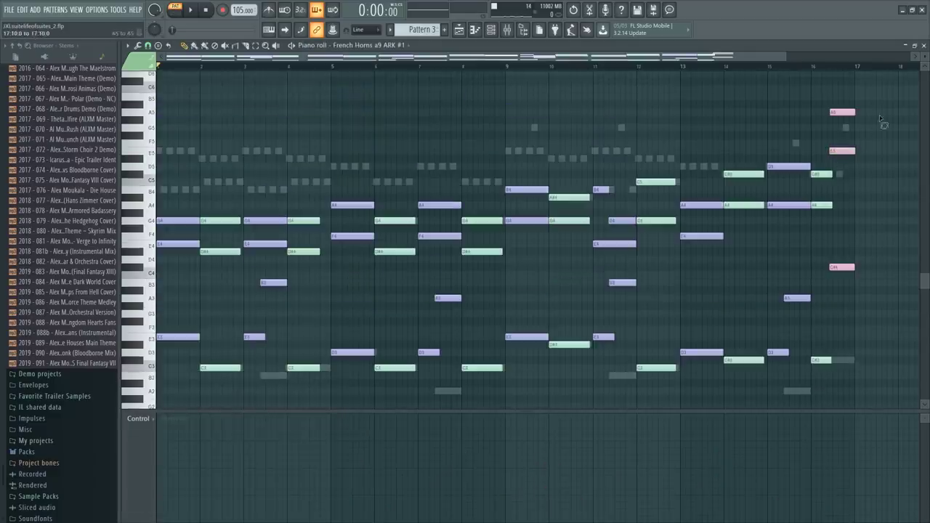
{"action": "key", "text": "ctrl+a"}
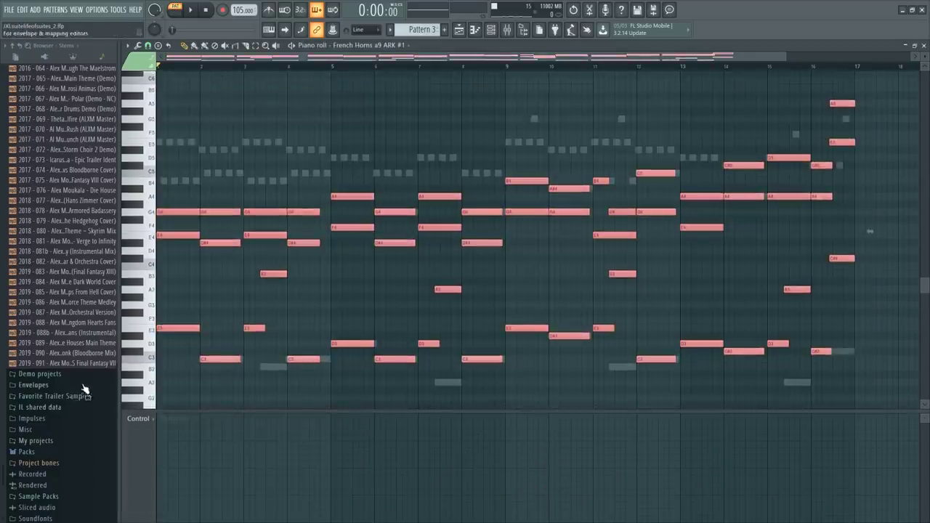
{"action": "key", "text": "F6"}
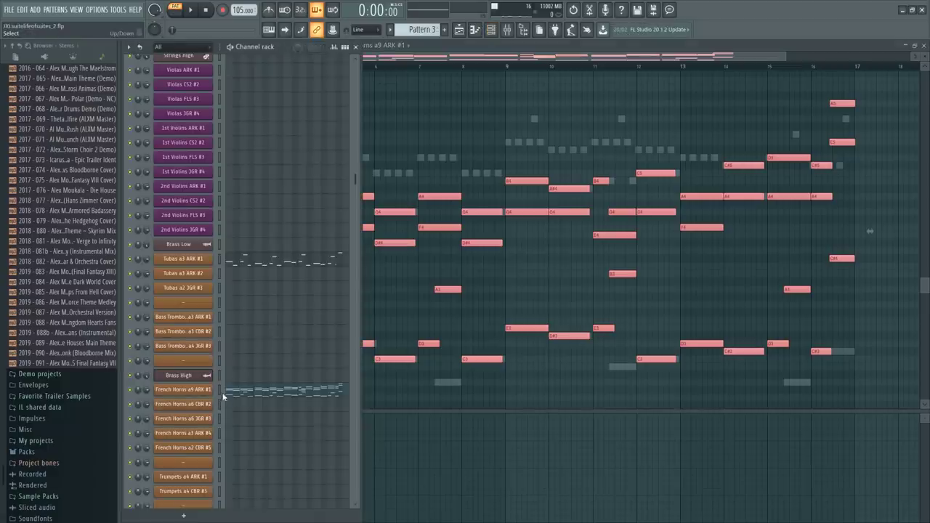
{"action": "left_click", "coordinate": [222, 394]}
{"action": "left_click", "coordinate": [235, 405]}
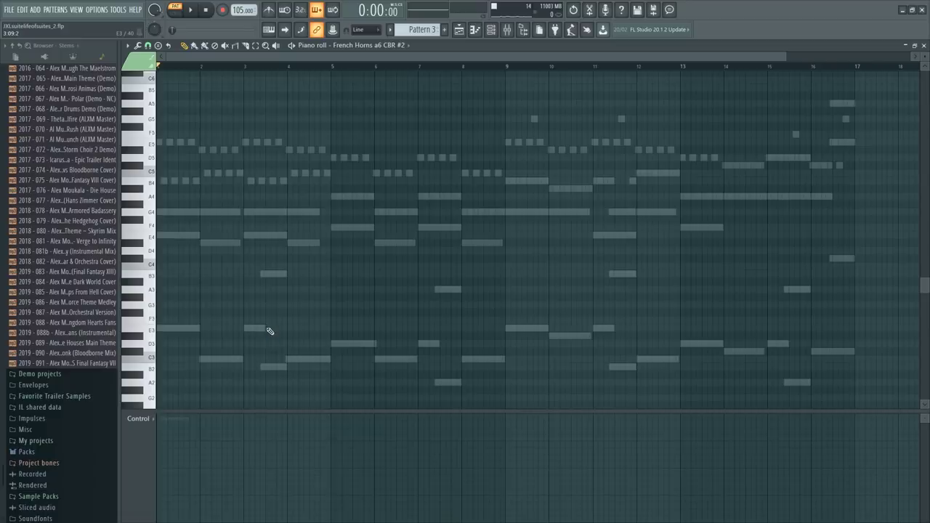
{"action": "key", "text": "F6"}
{"action": "left_click", "coordinate": [219, 406]}
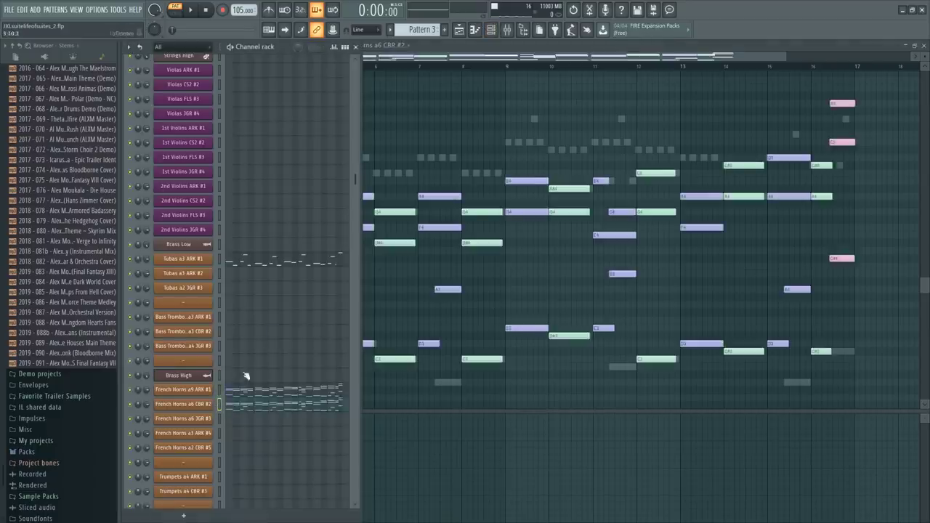
Change all notes of French Horns a6 CBR #2 to the same green note colour
{"action": "left_click", "coordinate": [276, 409]}
{"action": "left_click", "coordinate": [278, 404]}
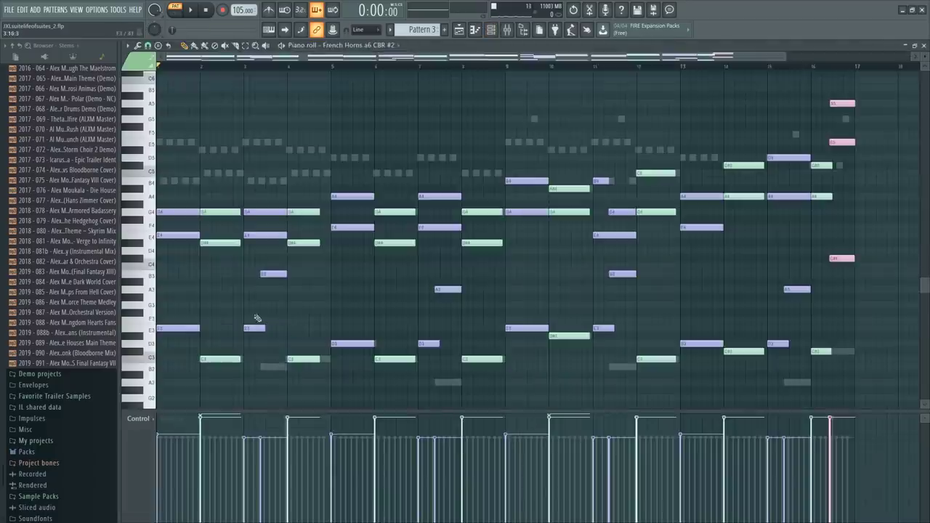
{"action": "key", "text": "ctrl+a"}
{"action": "left_click", "coordinate": [143, 62]}
{"action": "left_click", "coordinate": [136, 81]}
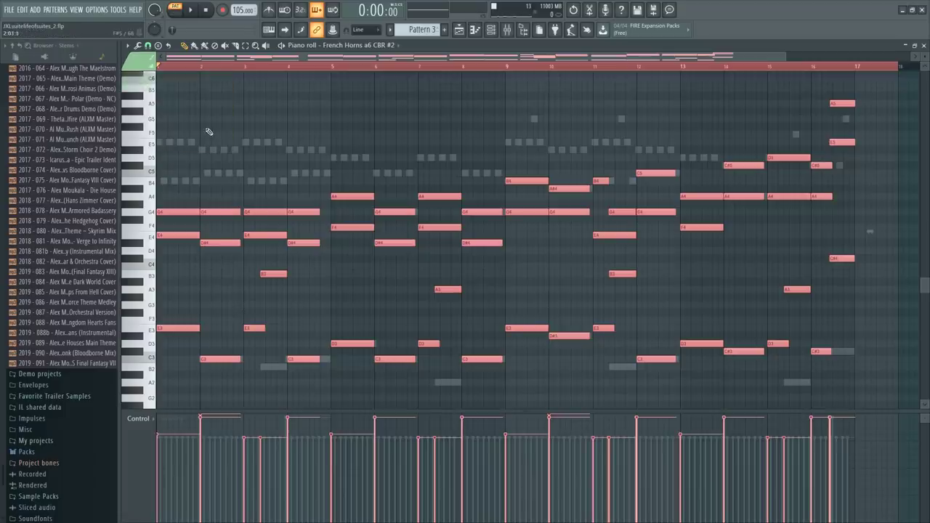
{"action": "key", "text": "alt+c"}
{"action": "left_click", "coordinate": [147, 65]}
{"action": "key", "text": "ctrl+a"}
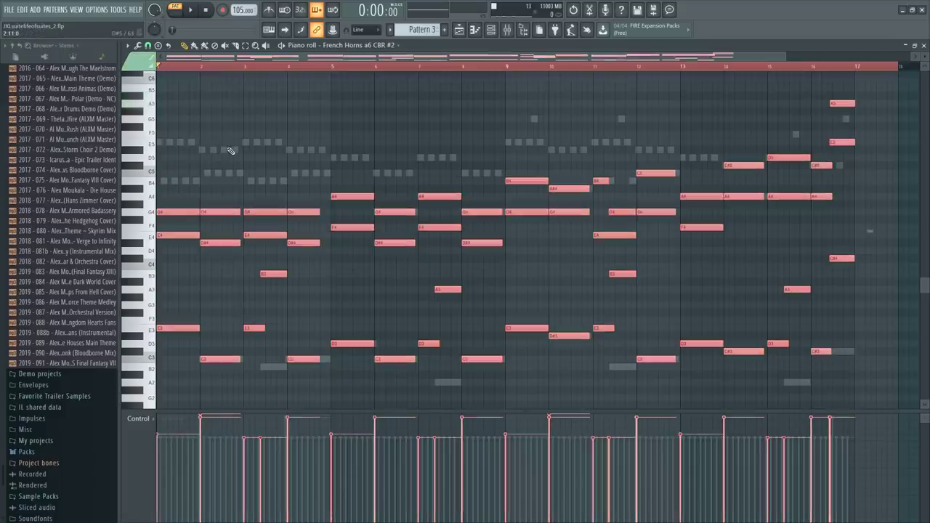
{"action": "key", "text": "ctrl+d"}
Solo French Horns a6 CBR #2 and play the pattern from the start to hear the copied part
{"action": "key", "text": "F6"}
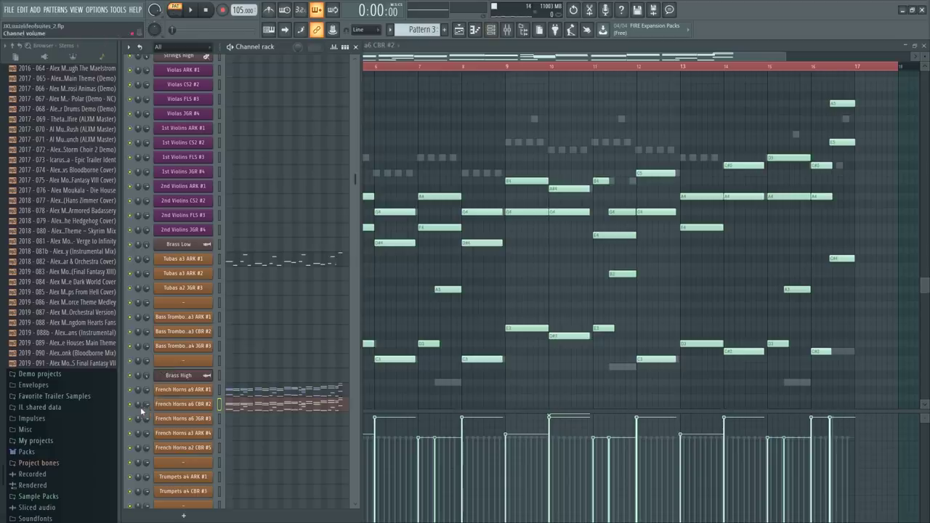
{"action": "key", "text": "F6"}
{"action": "key", "text": "space"}
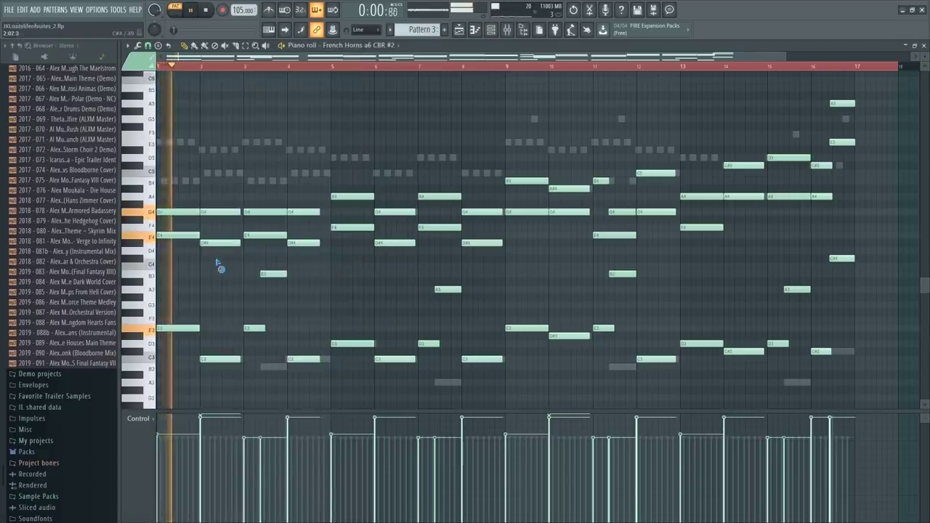
{"action": "key", "text": "F6"}
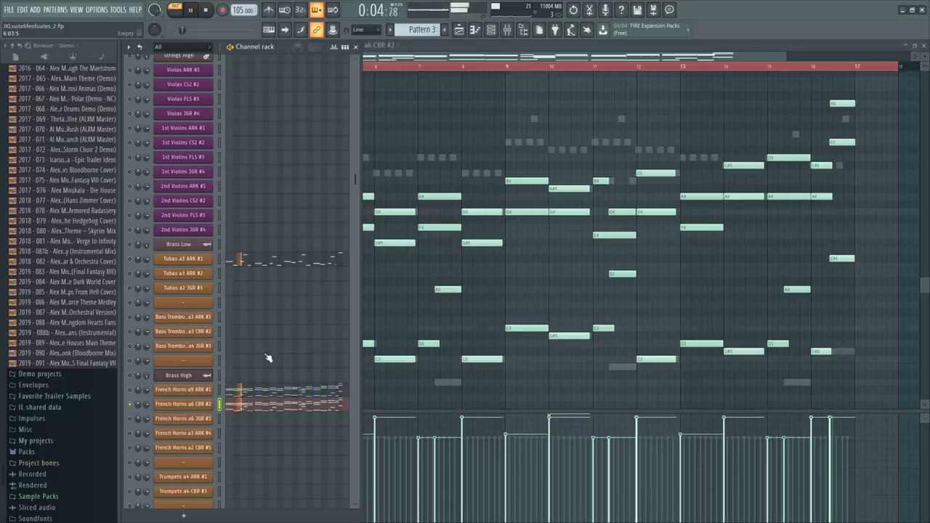
{"action": "key", "text": "F6"}
{"action": "key", "text": "space"}
Open the choice of control events for the French Horns a6 CBR #2 part
{"action": "left_click", "coordinate": [151, 420]}
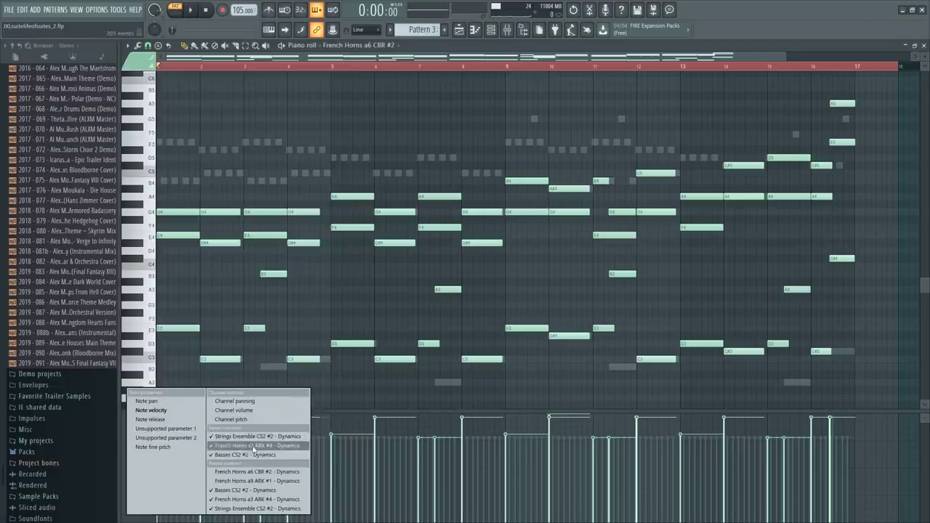
Show the French Horns a6 CBR #2 Dynamics events and draw a rising ramp across bar 1, redoing the first attempt
{"action": "left_click", "coordinate": [229, 481]}
{"action": "scroll", "coordinate": [197, 63], "scroll_direction": "up", "scroll_amount": 5}
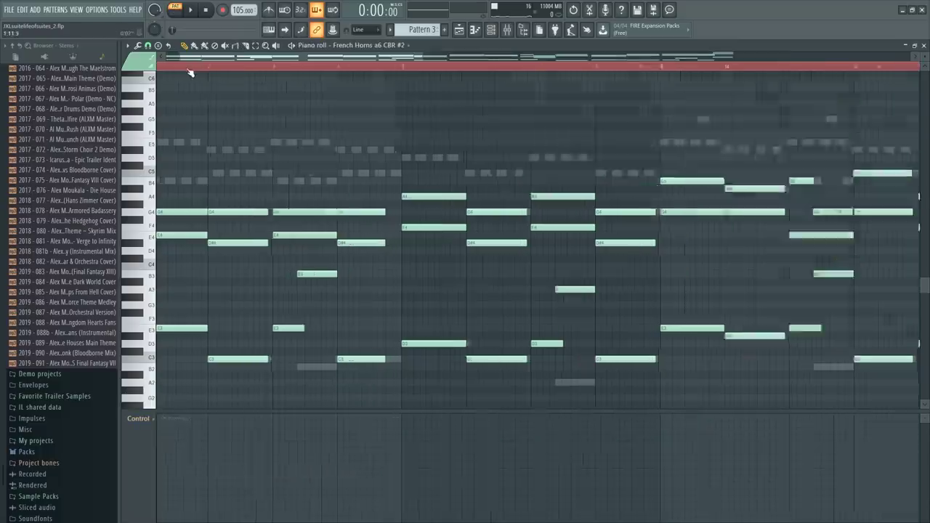
{"action": "mouse_move", "coordinate": [161, 498]}
{"action": "left_mouse_down"}
{"action": "mouse_move", "coordinate": [276, 420]}
{"action": "mouse_move", "coordinate": [314, 415]}
{"action": "left_mouse_up"}
{"action": "key", "text": "space"}
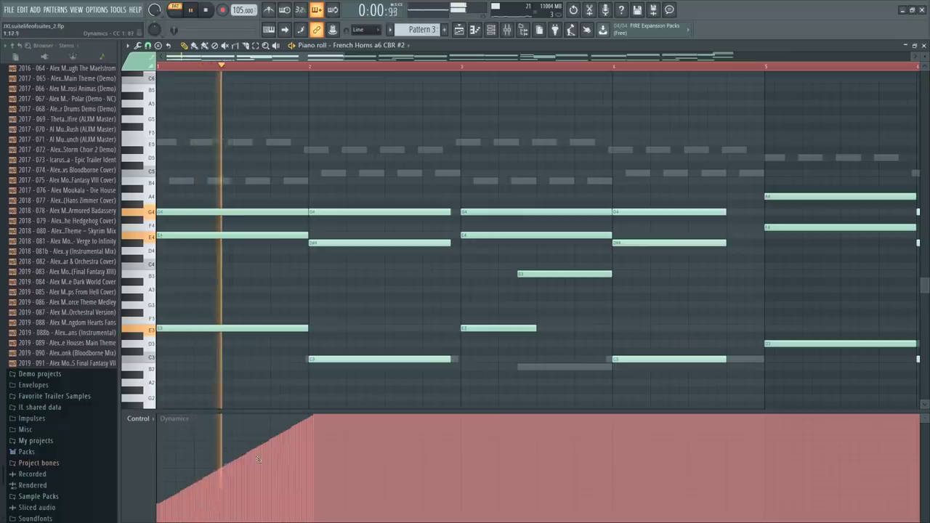
{"action": "key", "text": "space"}
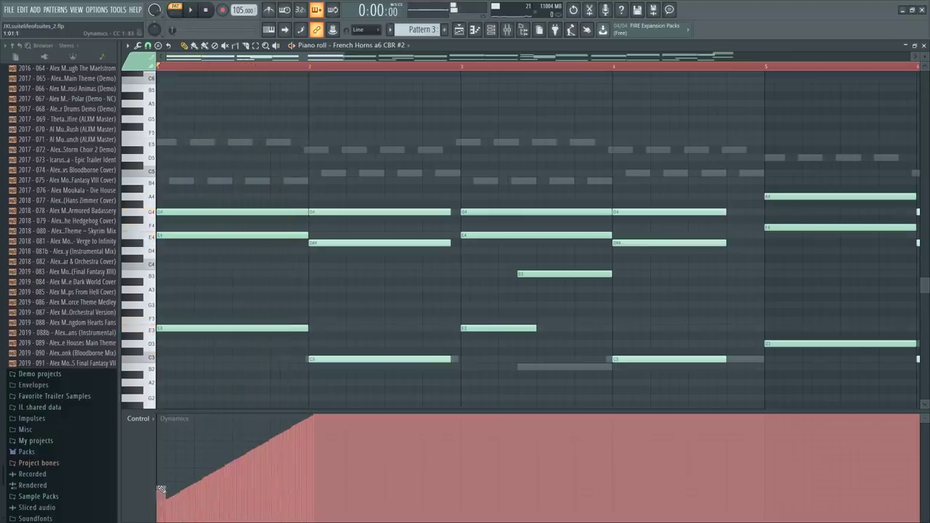
{"action": "key", "text": "ctrl+z"}
{"action": "mouse_move", "coordinate": [157, 501]}
{"action": "left_mouse_down"}
{"action": "mouse_move", "coordinate": [306, 441]}
{"action": "mouse_move", "coordinate": [308, 414]}
{"action": "left_mouse_up"}
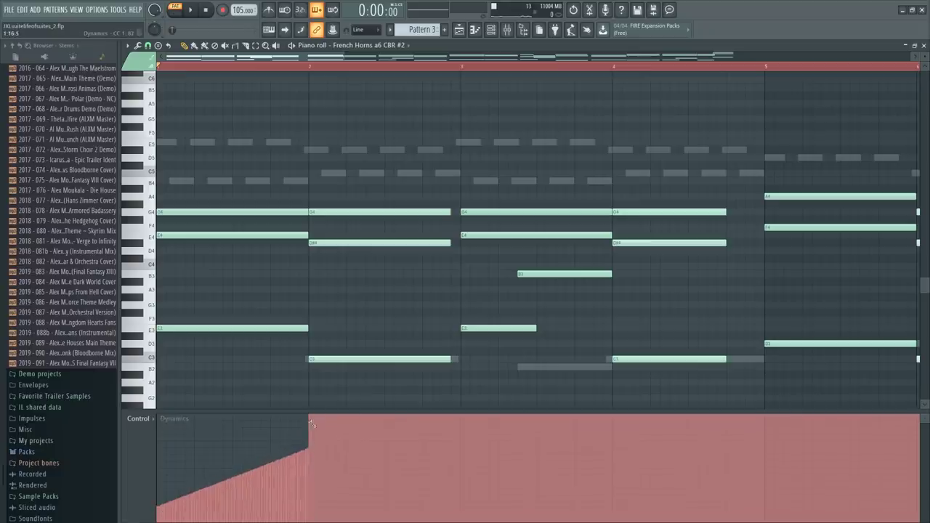
Draw a straight dynamics decline across bar 2 from the maximum down to a low level and play it back
{"action": "mouse_move", "coordinate": [310, 413]}
{"action": "left_mouse_down"}
{"action": "mouse_move", "coordinate": [385, 438]}
{"action": "mouse_move", "coordinate": [449, 476]}
{"action": "mouse_move", "coordinate": [463, 500]}
{"action": "left_mouse_up"}
{"action": "key", "text": "space"}
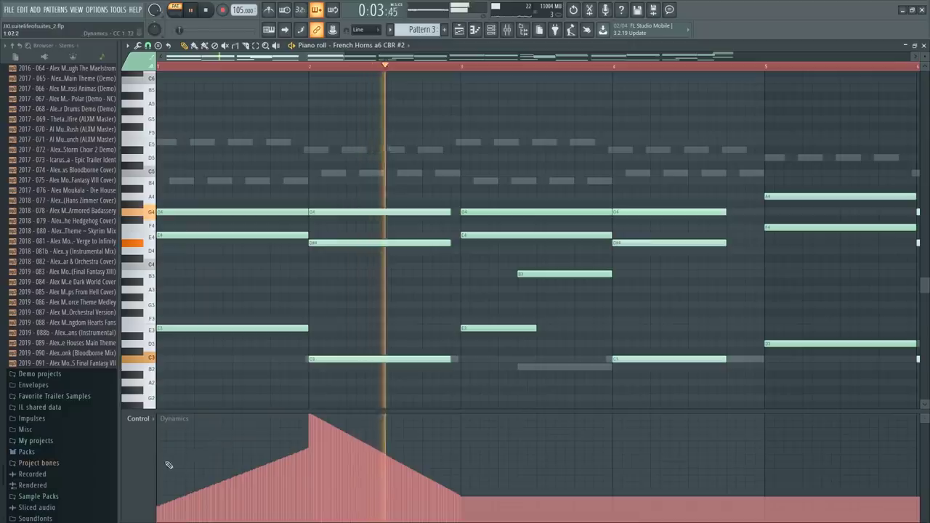
{"action": "key", "text": "space"}
Redraw the horns' bar 1 dynamics ramp at different levels with playback checks, settling on a steady rise from a low start
{"action": "left_click_drag", "start_coordinate": [162, 461], "coordinate": [309, 431]}
{"action": "key", "text": "space"}
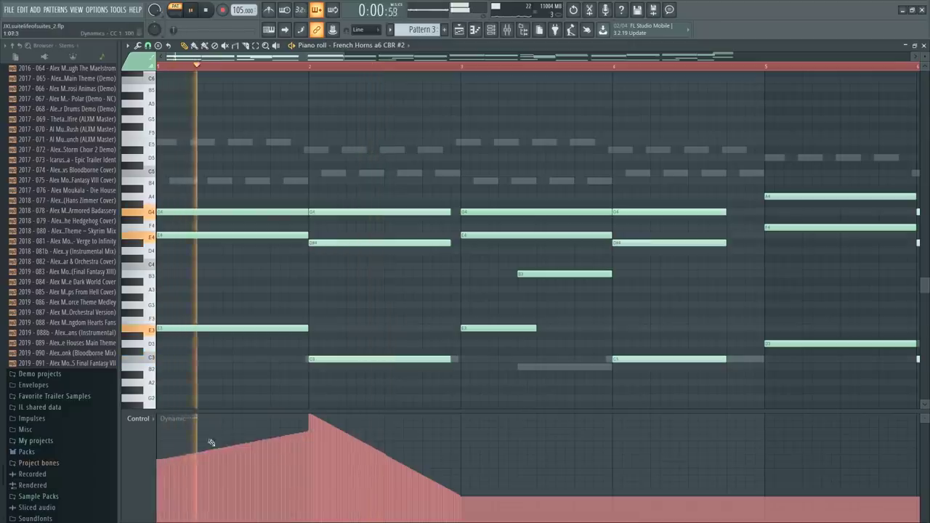
{"action": "key", "text": "space"}
{"action": "left_click_drag", "start_coordinate": [169, 476], "coordinate": [301, 444]}
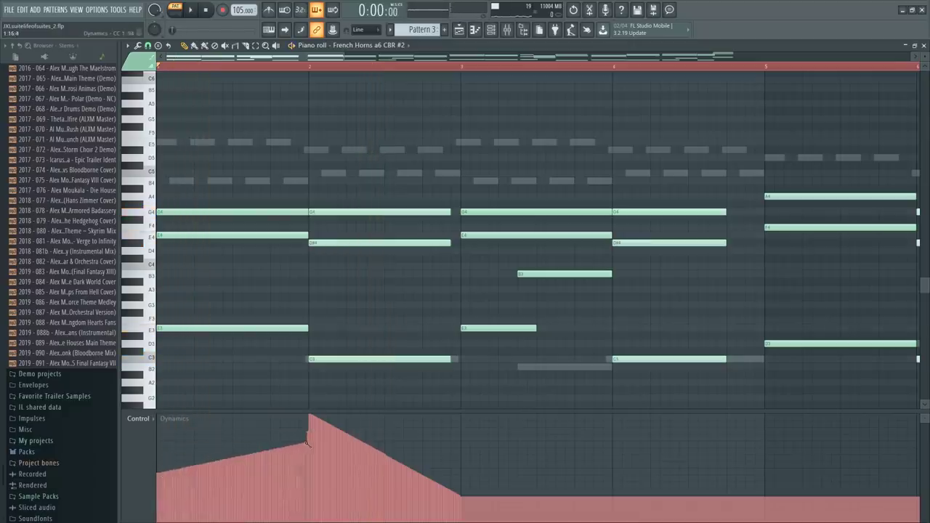
{"action": "key", "text": "space"}
{"action": "key", "text": "space"}
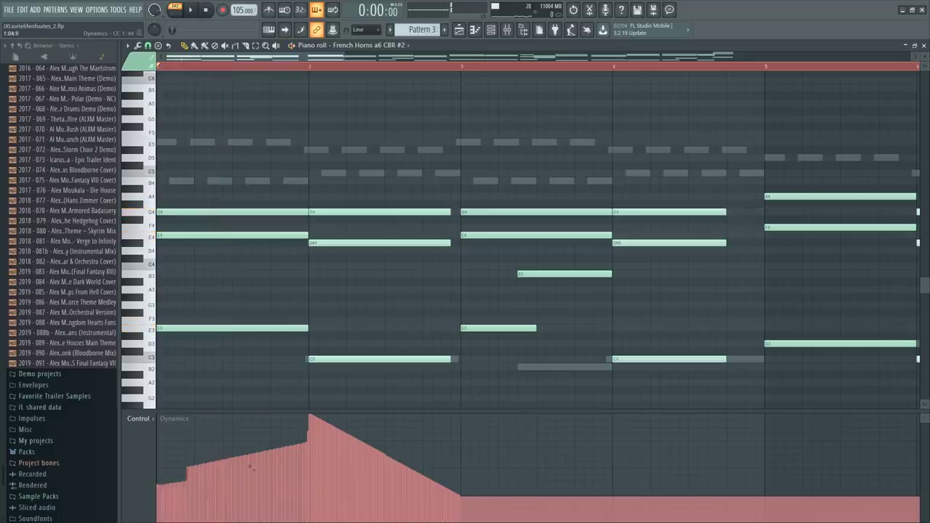
{"action": "left_click_drag", "start_coordinate": [161, 485], "coordinate": [307, 448]}
{"action": "key", "text": "space"}
{"action": "key", "text": "space"}
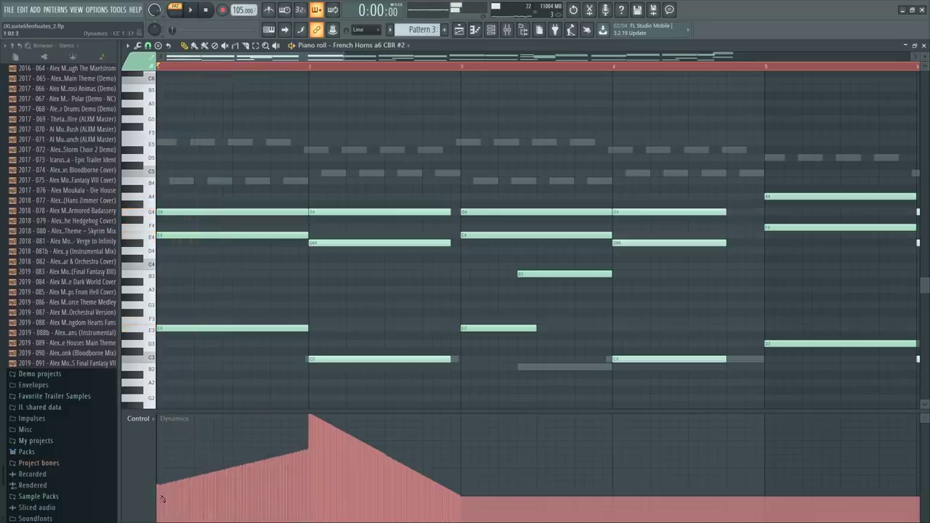
{"action": "key", "text": "space"}
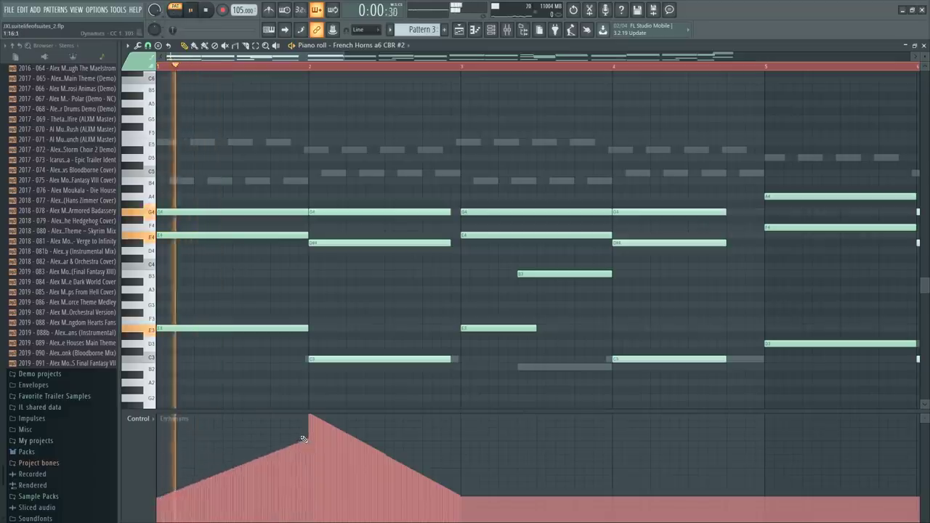
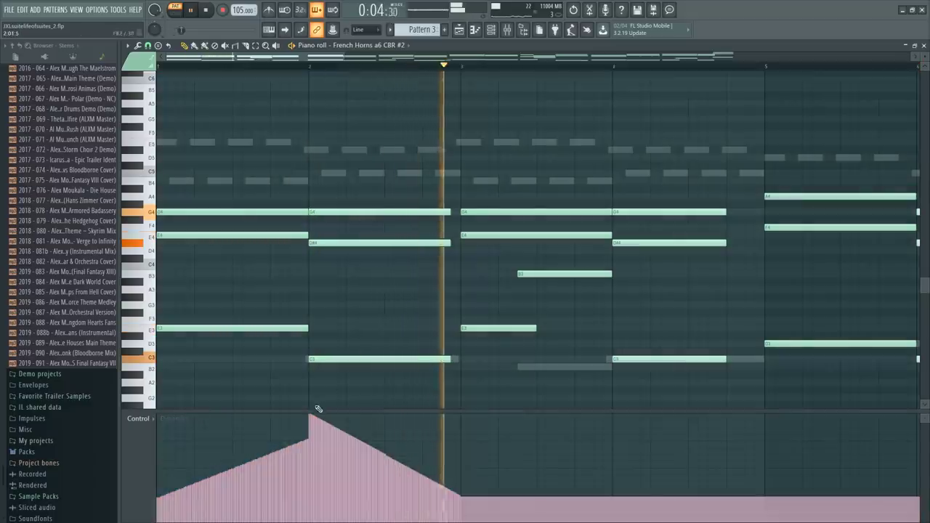
Redraw the bar 2 dynamics as a gentle fall from the maximum that drops steeply near the bar's end
{"action": "key", "text": "space"}
{"action": "left_click_drag", "start_coordinate": [311, 415], "coordinate": [462, 453]}
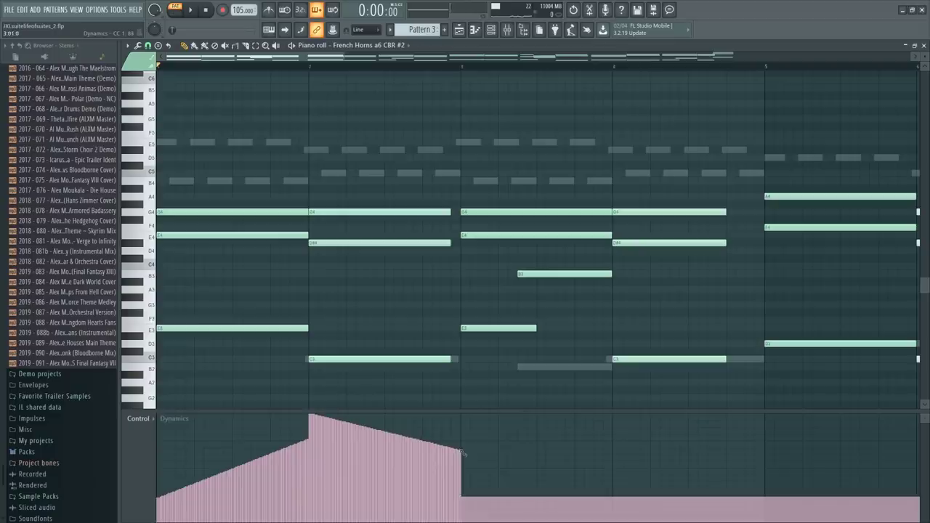
{"action": "key", "text": "space"}
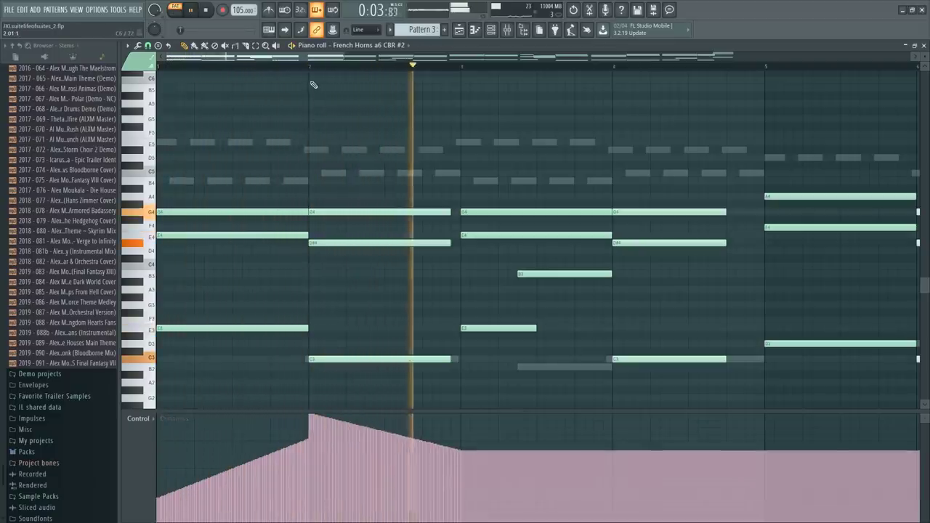
{"action": "key", "text": "space"}
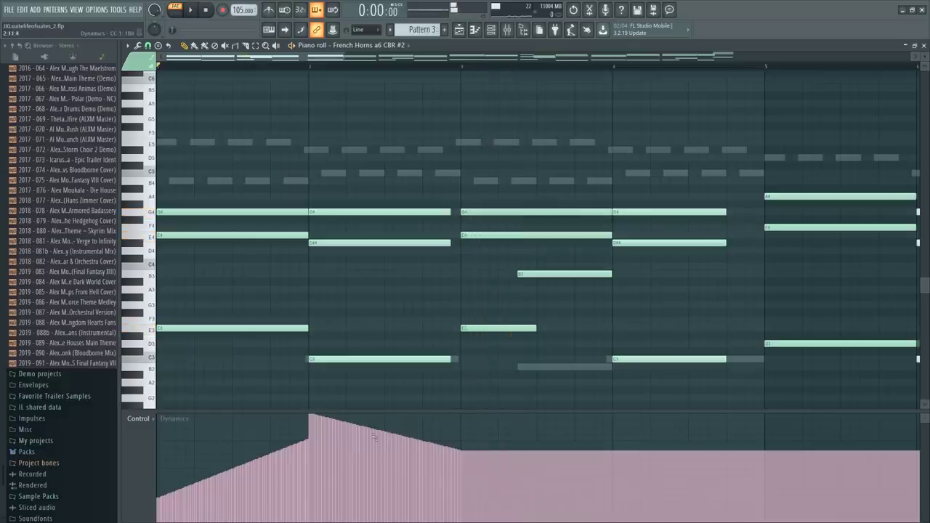
{"action": "mouse_move", "coordinate": [317, 418]}
{"action": "left_mouse_down"}
{"action": "mouse_move", "coordinate": [425, 451]}
{"action": "mouse_move", "coordinate": [463, 500]}
{"action": "left_mouse_up"}
{"action": "key", "text": "space"}
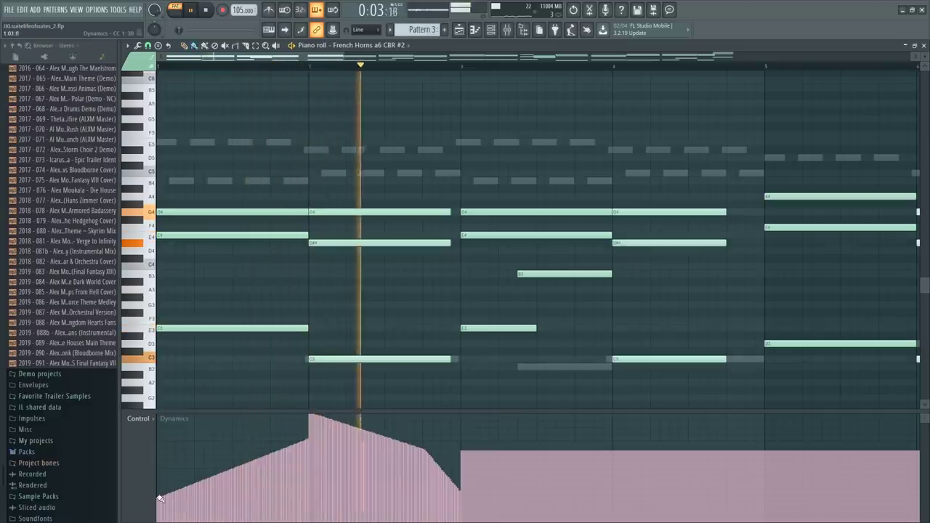
Reshape the bar 1 dynamics into an accelerating upward curve and trim the start of the B3 note in bar 3
{"action": "mouse_move", "coordinate": [160, 498]}
{"action": "left_mouse_down"}
{"action": "mouse_move", "coordinate": [234, 483]}
{"action": "mouse_move", "coordinate": [157, 500]}
{"action": "mouse_move", "coordinate": [246, 475]}
{"action": "mouse_move", "coordinate": [309, 428]}
{"action": "left_mouse_up"}
{"action": "key", "text": "space"}
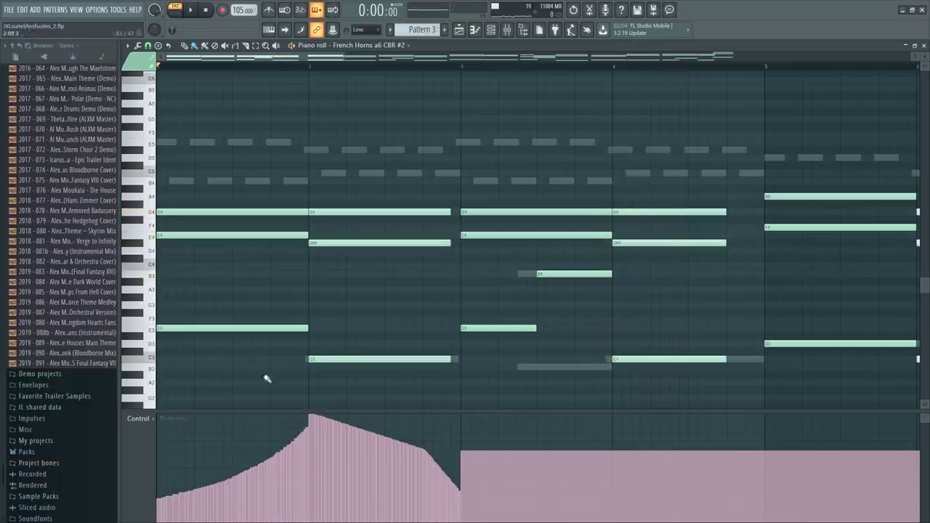
{"action": "key", "text": "space"}
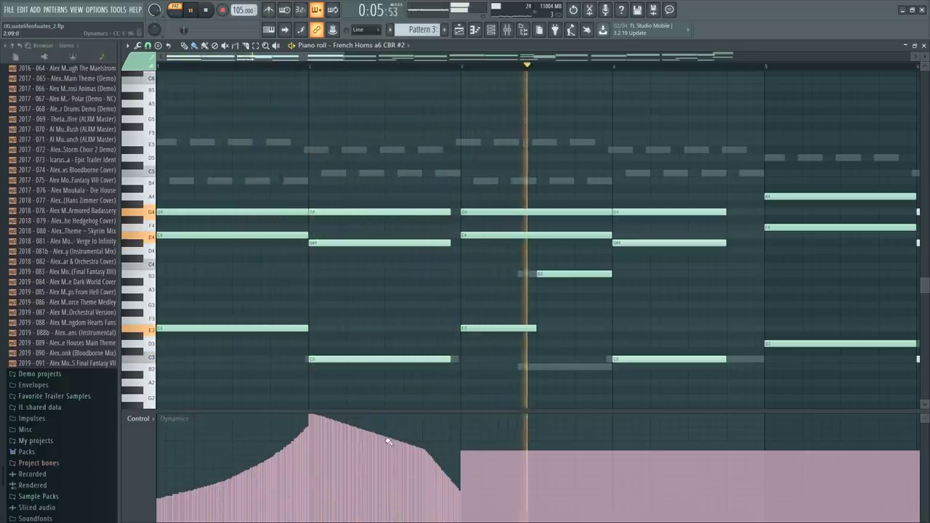
Round the bar 2 dynamics decline into a smooth downward curve and play it back
{"action": "key", "text": "space"}
{"action": "key", "text": "ctrl+z"}
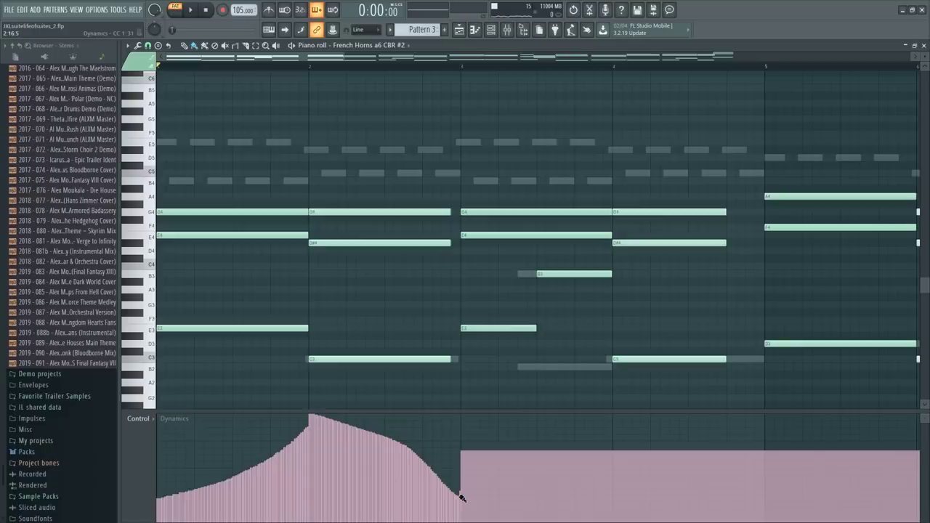
{"action": "left_click", "coordinate": [351, 67]}
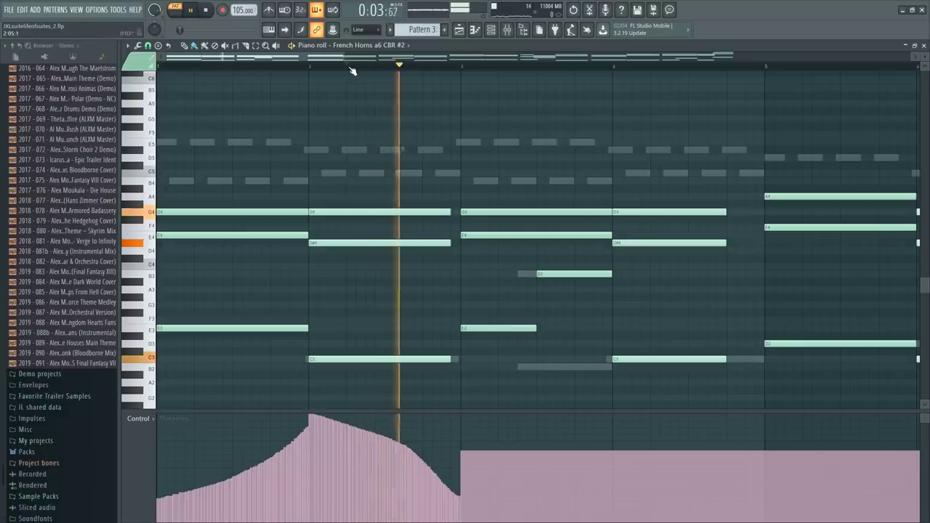
{"action": "scroll", "coordinate": [351, 72], "scroll_direction": "down", "scroll_amount": 3}
{"action": "key", "text": "space"}
Open the French Horns a6 CBR #2 channel from the channel rack and edit its Dynamics control's events
{"action": "key", "text": "F6"}
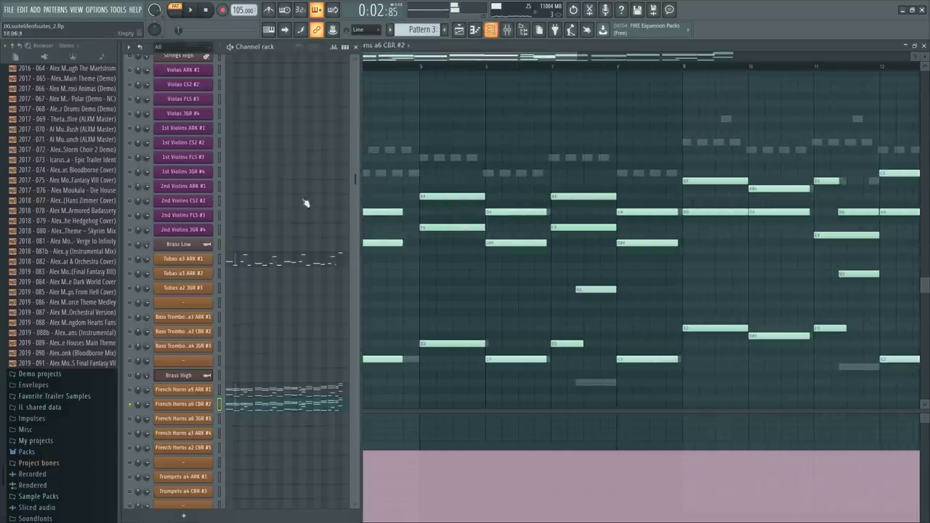
{"action": "left_click", "coordinate": [194, 409]}
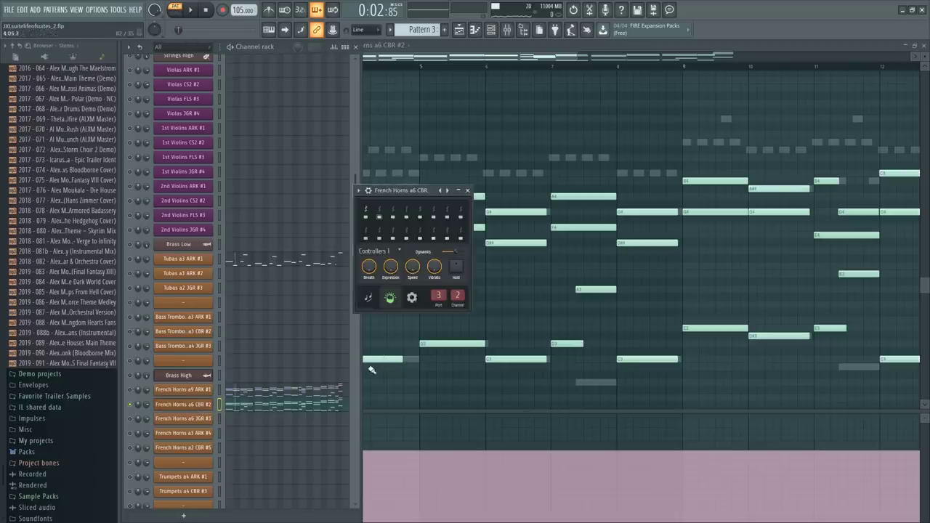
{"action": "right_click", "coordinate": [435, 249]}
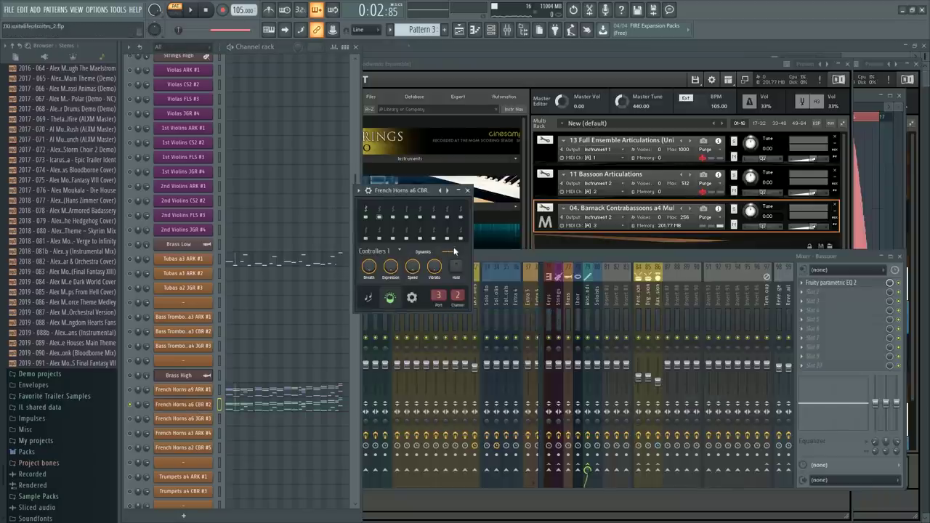
{"action": "right_click", "coordinate": [453, 249]}
{"action": "left_click", "coordinate": [476, 316]}
{"action": "scroll", "coordinate": [473, 138], "scroll_direction": "up", "scroll_amount": 1}
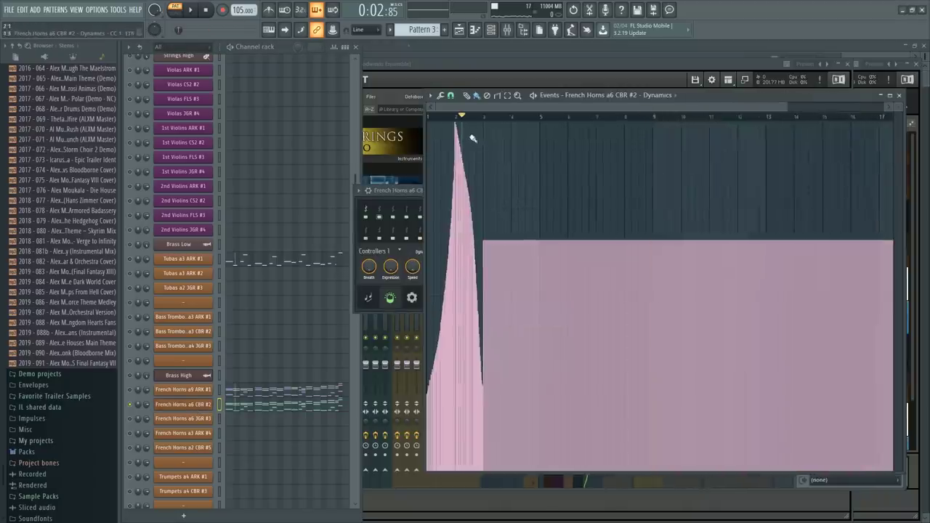
Select the dynamics curve in bars 1–2 and duplicate it repeatedly through bar 18
{"action": "left_click_drag", "start_coordinate": [483, 121], "coordinate": [313, 137]}
{"action": "key", "text": "ctrl+b"}
{"action": "key", "text": "ctrl+b"}
{"action": "key", "text": "ctrl+b"}
{"action": "key", "text": "ctrl+b"}
{"action": "key", "text": "ctrl+b"}
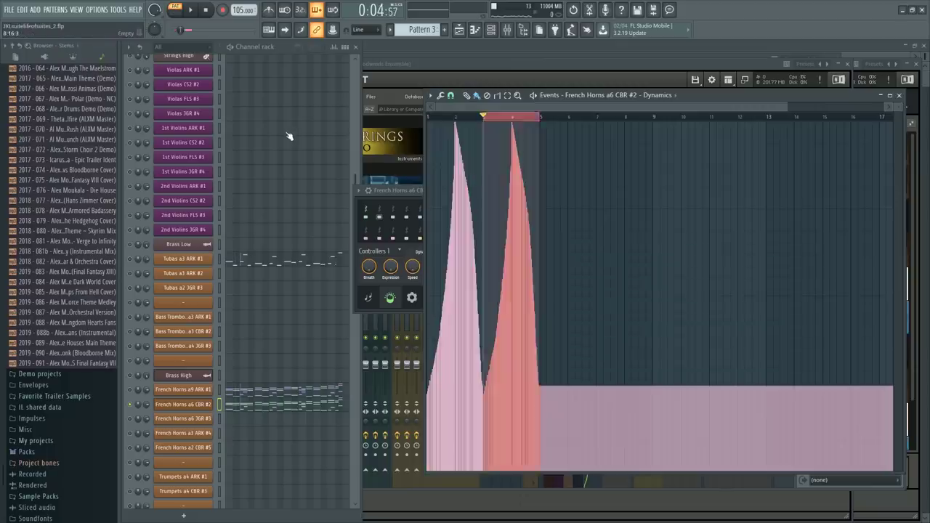
{"action": "scroll", "coordinate": [533, 123], "scroll_direction": "down", "scroll_amount": 2}
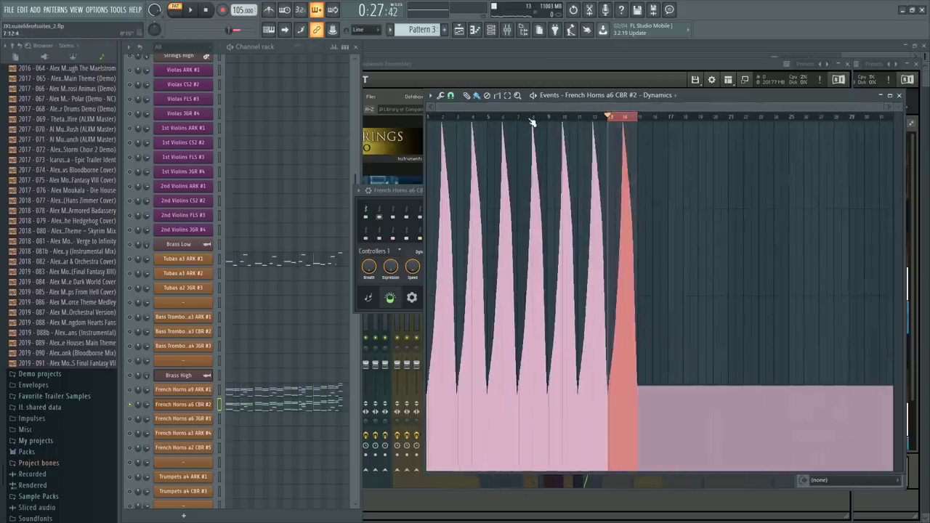
{"action": "key", "text": "ctrl+b"}
{"action": "key", "text": "ctrl+b"}
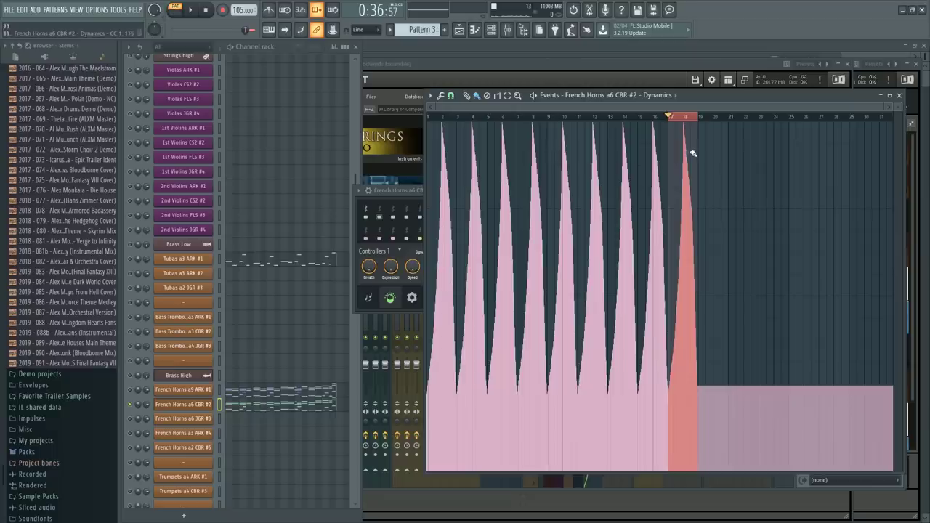
Delete the surplus French Horns dynamics events from bar 17 onward
{"action": "left_click_drag", "start_coordinate": [670, 118], "coordinate": [903, 123]}
{"action": "key", "text": "Delete"}
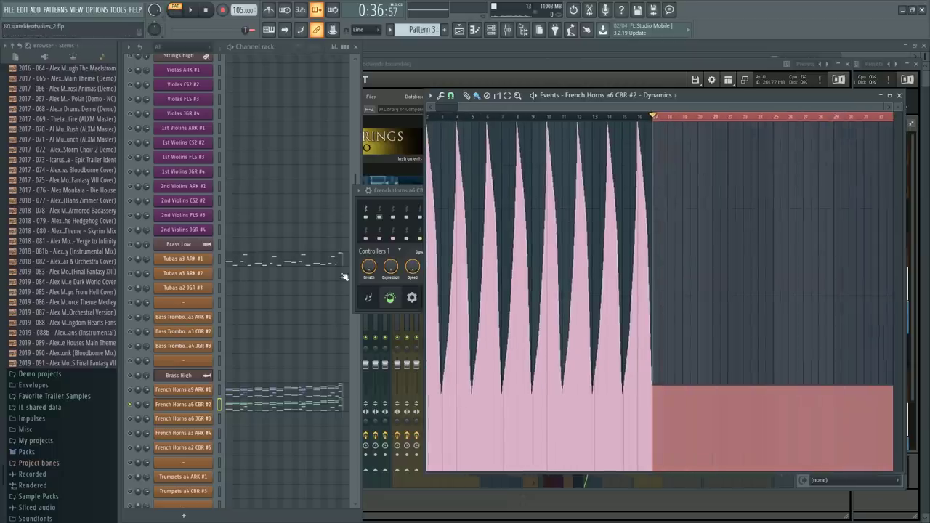
{"action": "key", "text": "ctrl+z"}
{"action": "key", "text": "ctrl+z"}
Clear the time selection, look over the repeated dynamics curves and close the events editor
{"action": "left_click", "coordinate": [586, 118], "text": "ctrl"}
{"action": "left_click_drag", "start_coordinate": [585, 118], "coordinate": [135, 143]}
{"action": "scroll", "coordinate": [503, 122], "scroll_direction": "up", "scroll_amount": 4}
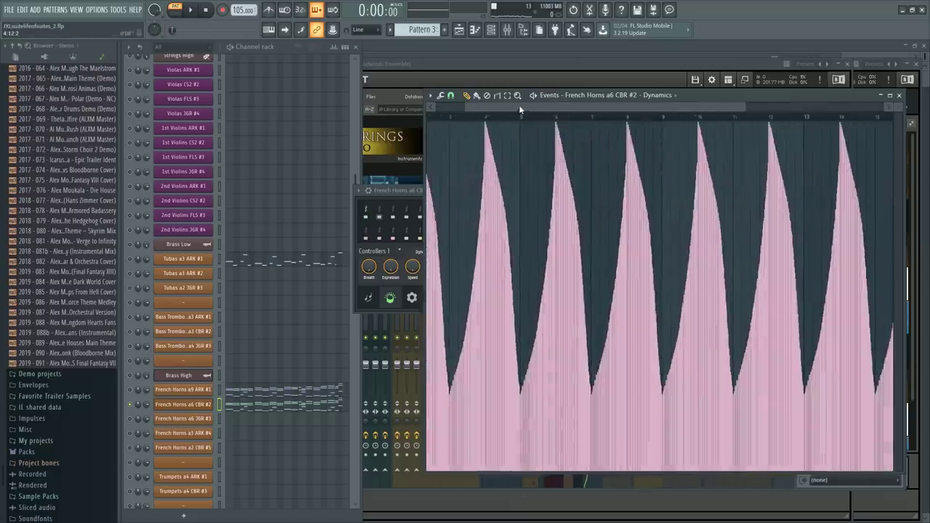
{"action": "left_click_drag", "start_coordinate": [519, 107], "coordinate": [480, 106]}
{"action": "left_click", "coordinate": [898, 97]}
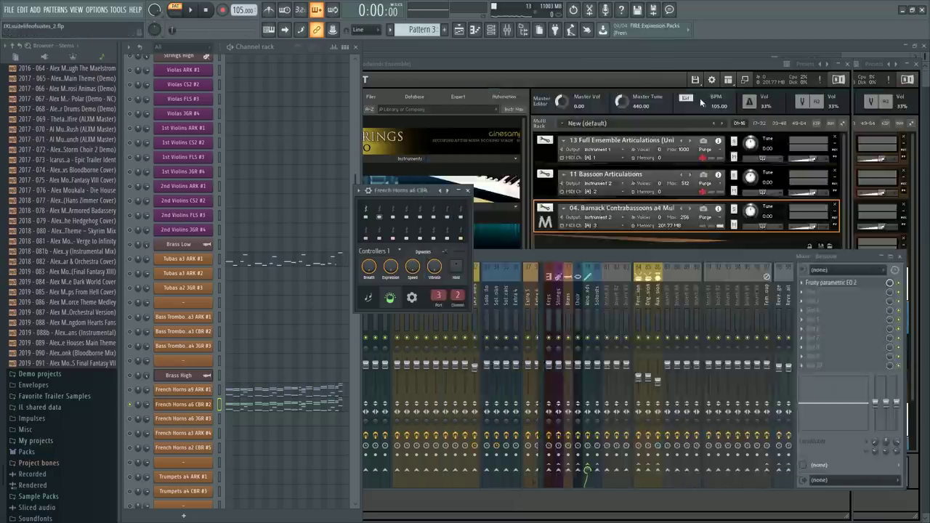
Unsolo French Horns a6 CBR #2, play the full pattern with all instruments and open the horns' piano roll
{"action": "right_click", "coordinate": [131, 404]}
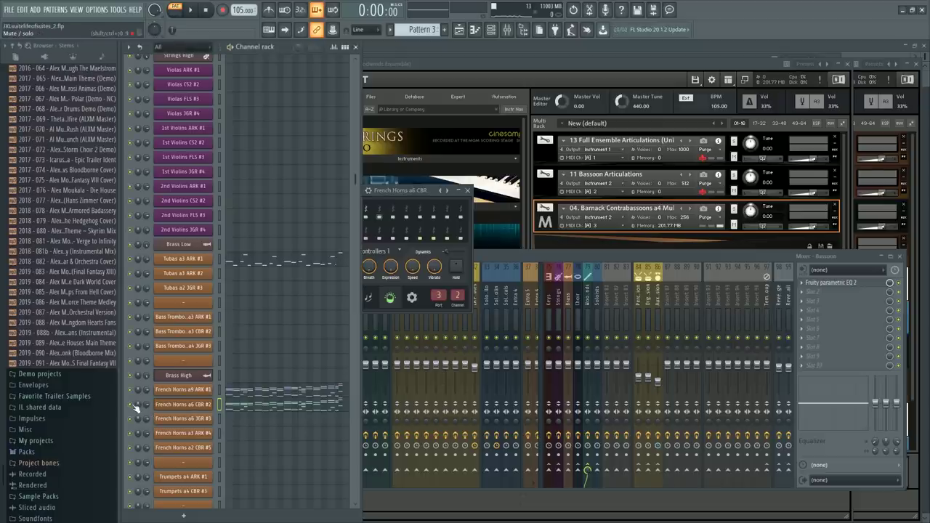
{"action": "left_click", "coordinate": [195, 411]}
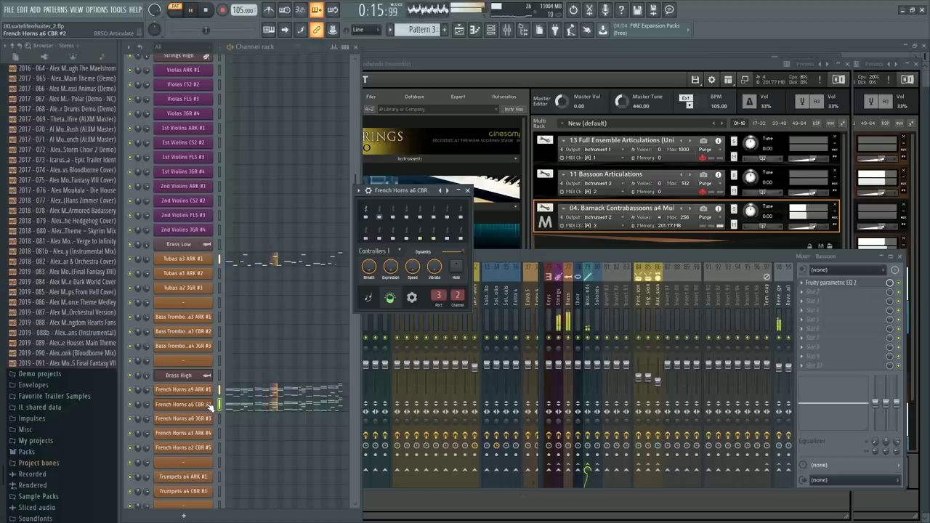
{"action": "left_click", "coordinate": [266, 404]}
{"action": "key", "text": "space"}
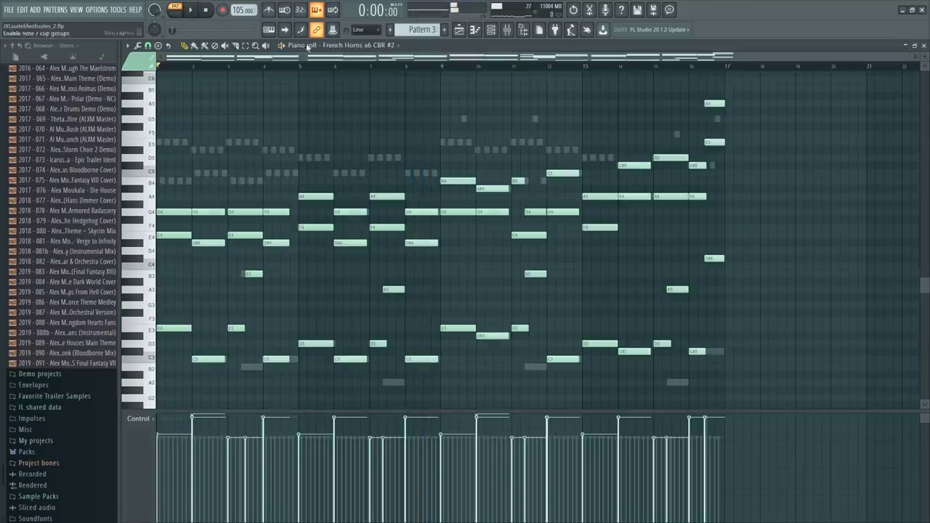
Play the pattern from bar 5 to check the horn harmony against the other parts
{"action": "left_click", "coordinate": [263, 67]}
{"action": "scroll", "coordinate": [264, 67], "scroll_direction": "up", "scroll_amount": 5}
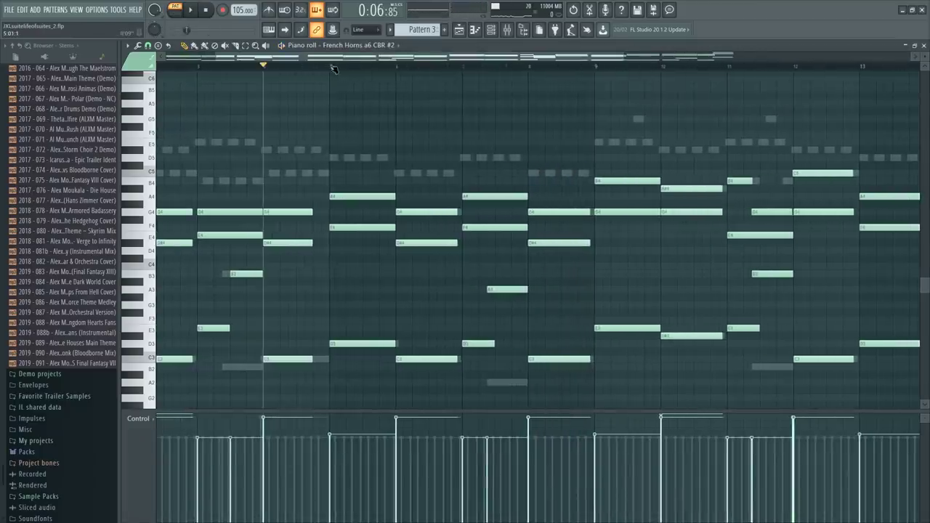
{"action": "left_click", "coordinate": [331, 67]}
{"action": "key", "text": "space"}
{"action": "scroll", "coordinate": [413, 70], "scroll_direction": "up", "scroll_amount": 1}
{"action": "scroll", "coordinate": [413, 70], "scroll_direction": "up", "scroll_amount": 2}
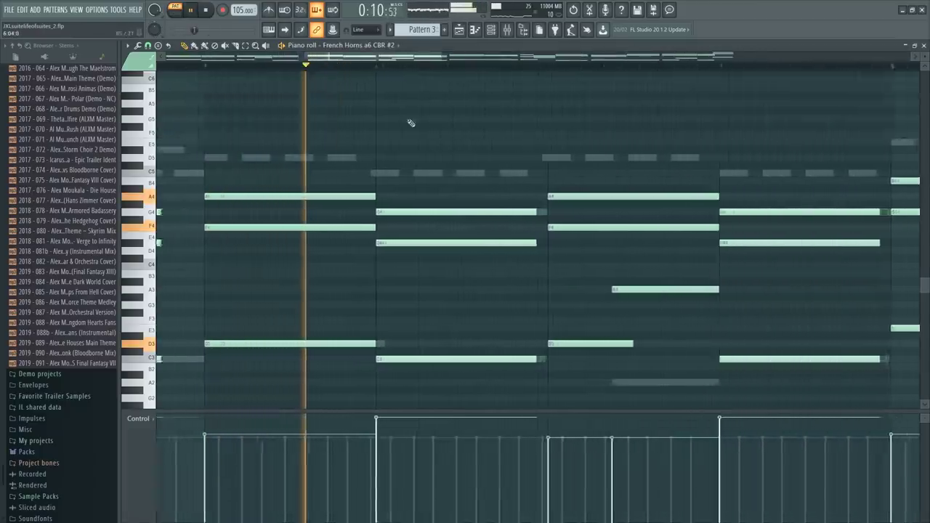
Raise the horns' G4 note in bar 6 to G#4 and switch to the Strings Ensemble CS2 #2 notes
{"action": "key", "text": "space"}
{"action": "mouse_move", "coordinate": [405, 212]}
{"action": "left_mouse_down"}
{"action": "mouse_move", "coordinate": [405, 188]}
{"action": "mouse_move", "coordinate": [397, 210]}
{"action": "mouse_move", "coordinate": [400, 199]}
{"action": "left_mouse_up"}
{"action": "right_click", "coordinate": [396, 211]}
{"action": "right_click", "coordinate": [397, 211]}
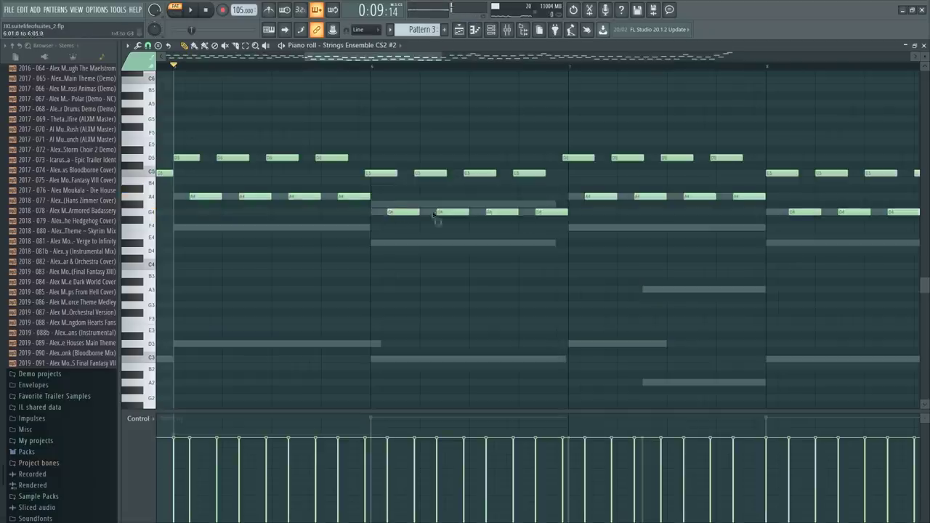
Raise the bar 6 G4 notes to G#4 in Strings Ensemble CS2 #2 and French Horns a9 ARK #1
{"action": "left_click_drag", "start_coordinate": [379, 235], "coordinate": [549, 203]}
{"action": "right_click", "coordinate": [539, 214]}
{"action": "right_click", "coordinate": [538, 214]}
{"action": "left_click", "coordinate": [460, 213]}
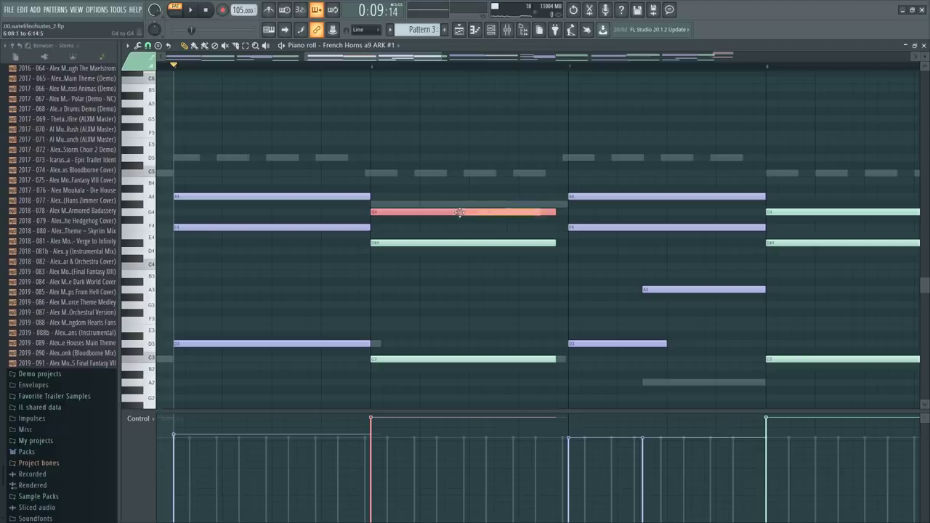
{"action": "scroll", "coordinate": [441, 218], "scroll_direction": "down", "scroll_amount": 5}
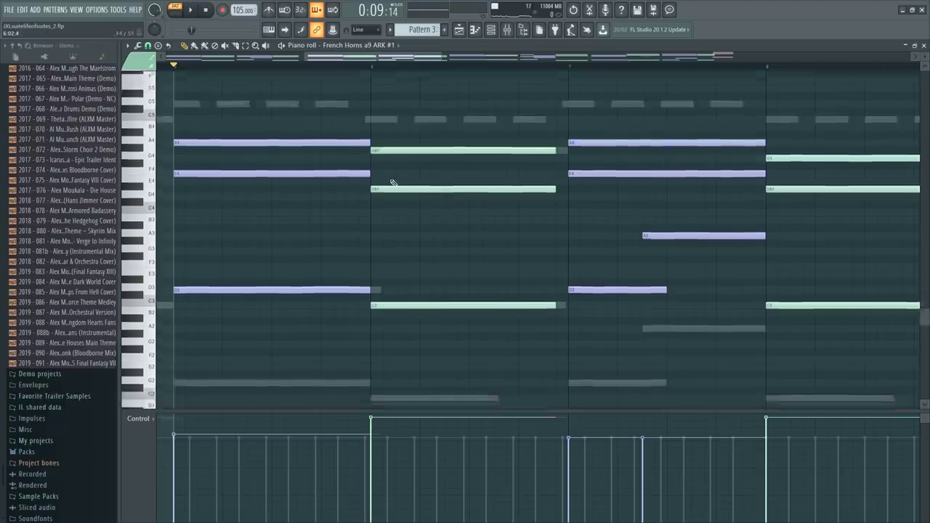
Play bars 5 to 8 and replay from bar 6 to check the horn and string harmony
{"action": "key", "text": "space"}
{"action": "scroll", "coordinate": [393, 183], "scroll_direction": "up", "scroll_amount": 3}
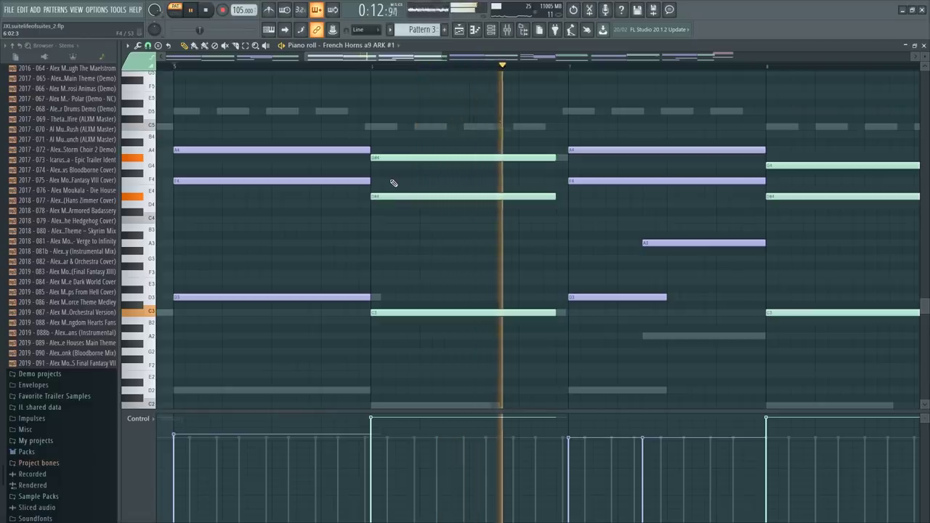
{"action": "scroll", "coordinate": [392, 182], "scroll_direction": "up", "scroll_amount": 1}
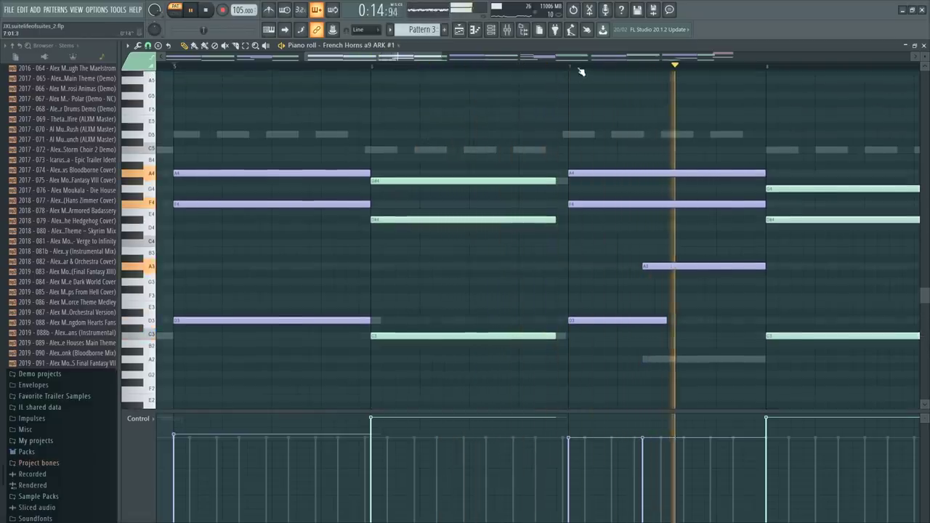
{"action": "scroll", "coordinate": [580, 67], "scroll_direction": "down", "scroll_amount": 3}
{"action": "scroll", "coordinate": [583, 73], "scroll_direction": "down", "scroll_amount": 2}
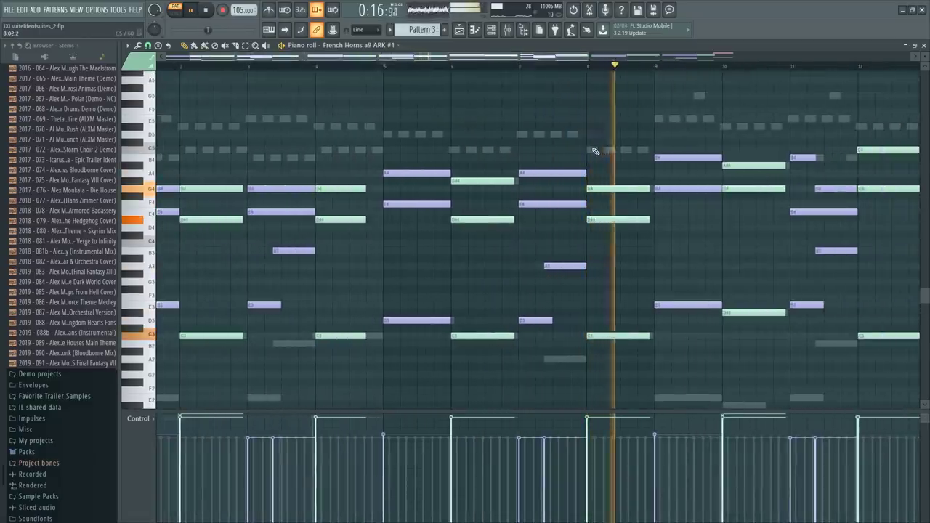
{"action": "left_click", "coordinate": [482, 67]}
{"action": "left_click", "coordinate": [453, 65]}
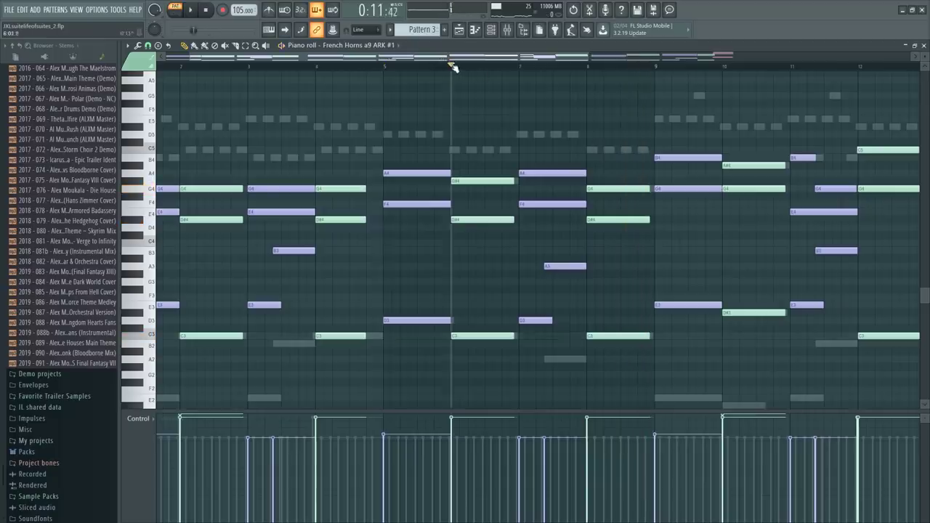
{"action": "scroll", "coordinate": [586, 68], "scroll_direction": "up", "scroll_amount": 2}
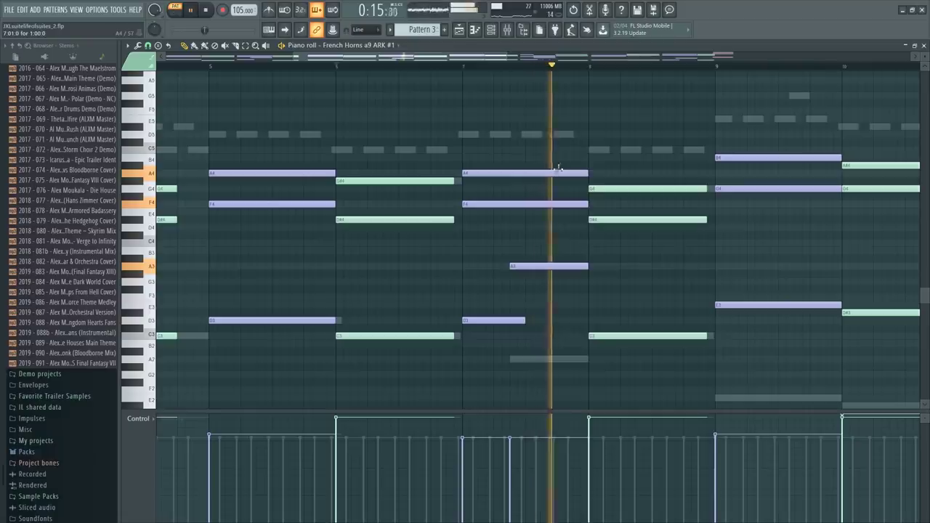
{"action": "key", "text": "space"}
Try raising the French Horns a9 ARK #1 G4 note in bar 8 to A4 and play from bar 7
{"action": "left_click_drag", "start_coordinate": [605, 189], "coordinate": [604, 171]}
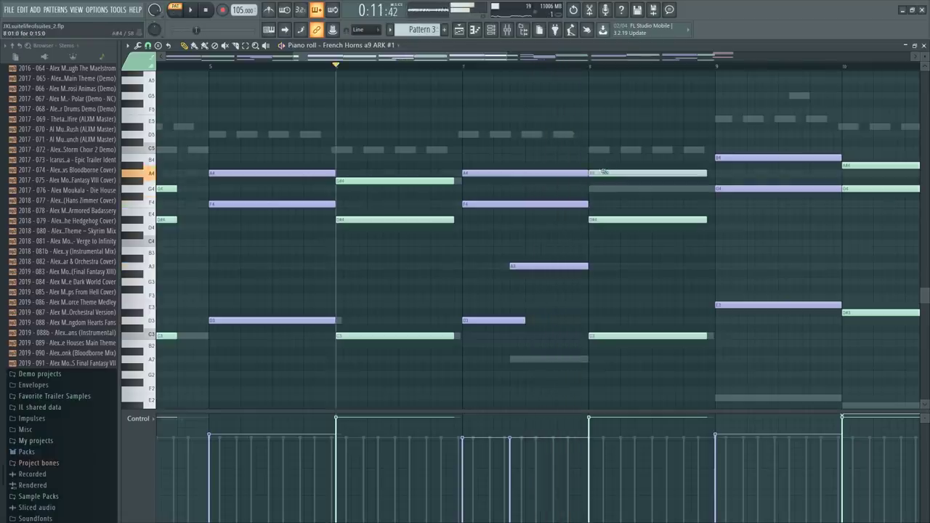
{"action": "left_click", "coordinate": [463, 65]}
{"action": "scroll", "coordinate": [675, 67], "scroll_direction": "up", "scroll_amount": 3}
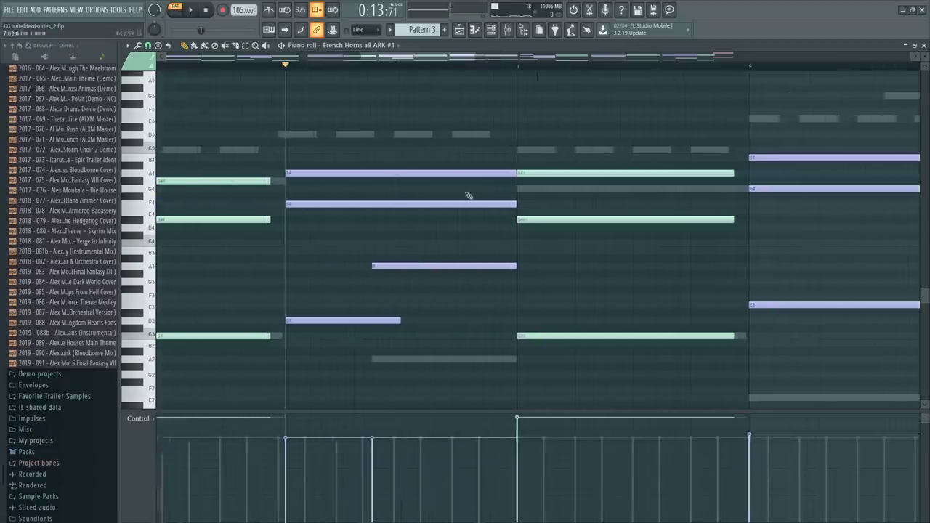
{"action": "key", "text": "space"}
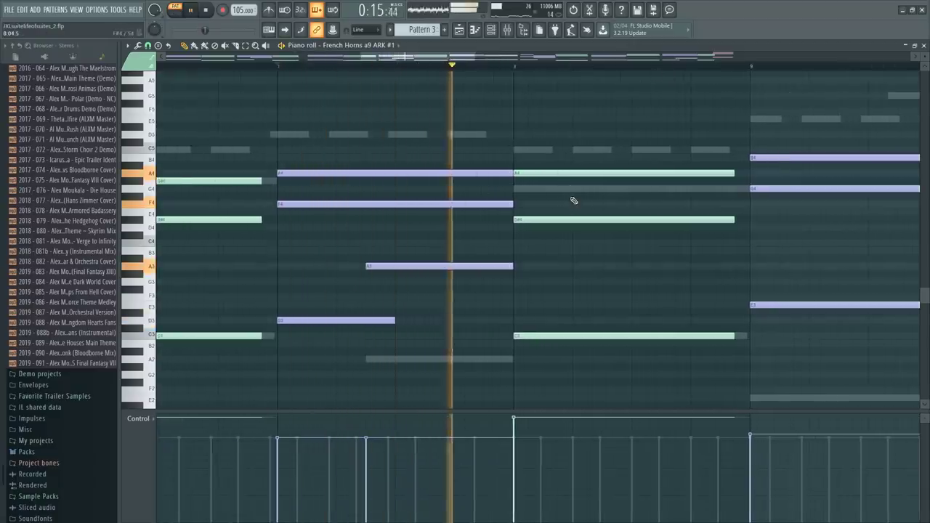
{"action": "key", "text": "space"}
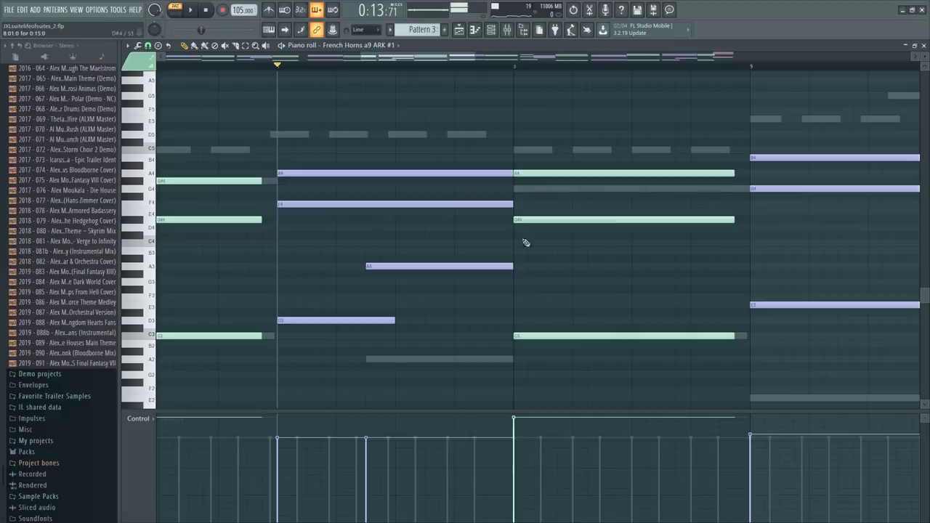
Raise the bar 8 G4 notes to A4 in French Horns a6 CBR #2 and Strings Ensemble CS2 #2, and play the result
{"action": "left_click_drag", "start_coordinate": [526, 188], "coordinate": [639, 170]}
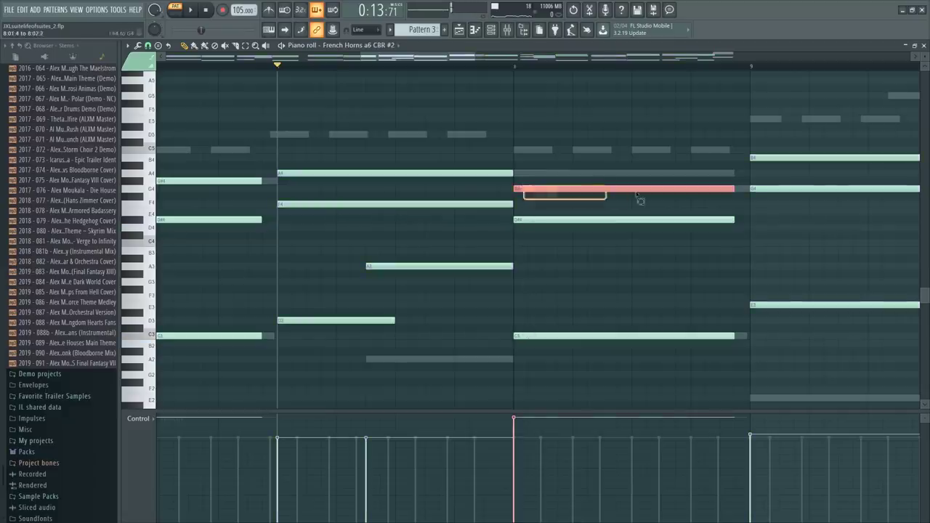
{"action": "right_click", "coordinate": [573, 189]}
{"action": "right_click", "coordinate": [573, 189]}
{"action": "left_click_drag", "start_coordinate": [567, 185], "coordinate": [740, 171]}
{"action": "key", "text": "space"}
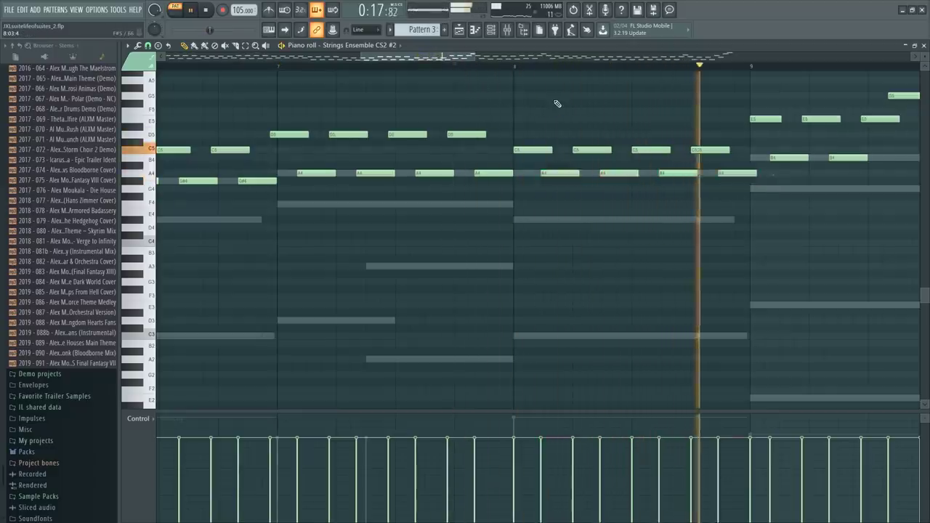
{"action": "key", "text": "space"}
Undo the strings' bar 8 pitch change and raise only the first two G4 notes of that bar to A4
{"action": "key", "text": "ctrl+z"}
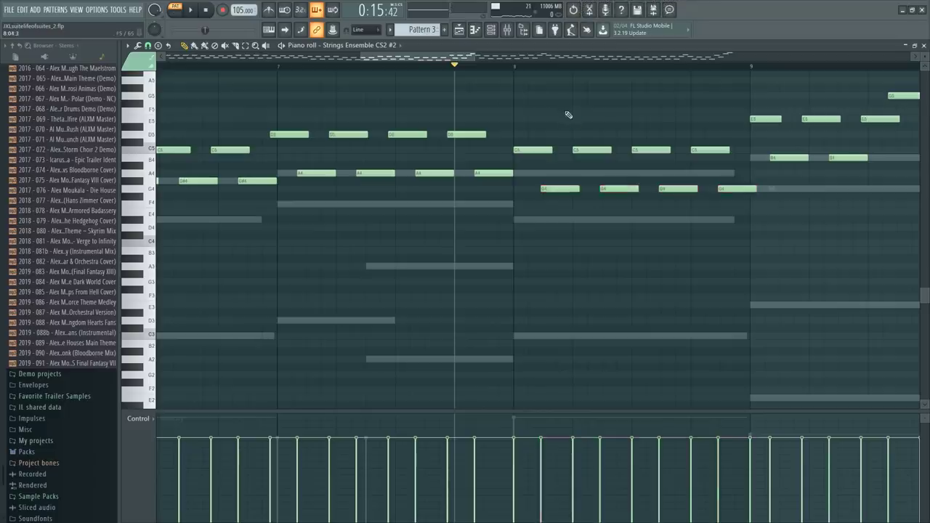
{"action": "left_click_drag", "start_coordinate": [563, 186], "coordinate": [655, 176]}
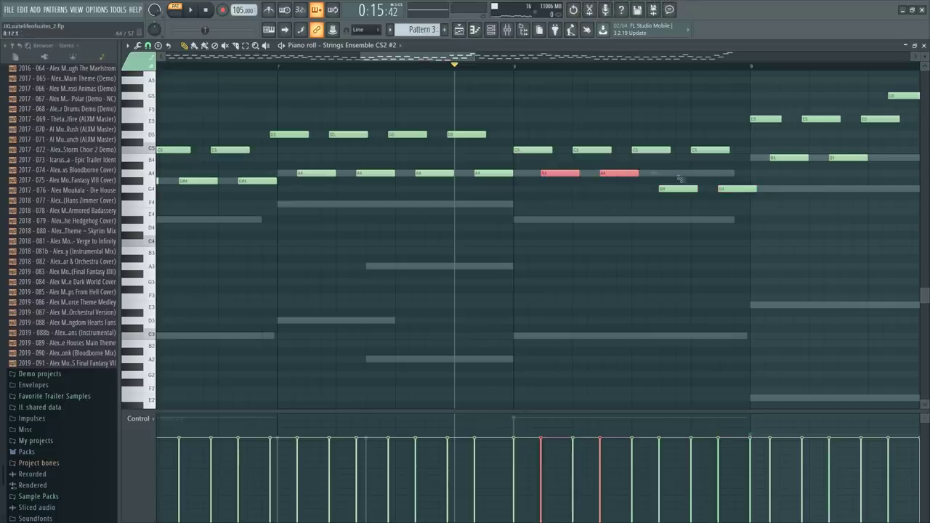
{"action": "double_click", "coordinate": [668, 173]}
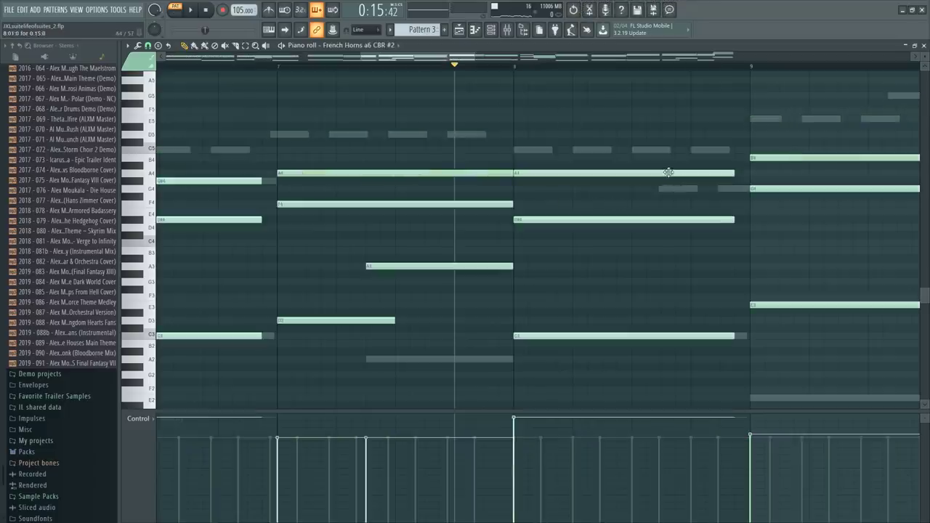
In French Horns a6 CBR #2, end the bar 8 A4 note halfway and add a G4 note filling the bar's second half
{"action": "left_click", "coordinate": [611, 189]}
{"action": "left_click_drag", "start_coordinate": [608, 187], "coordinate": [604, 191]}
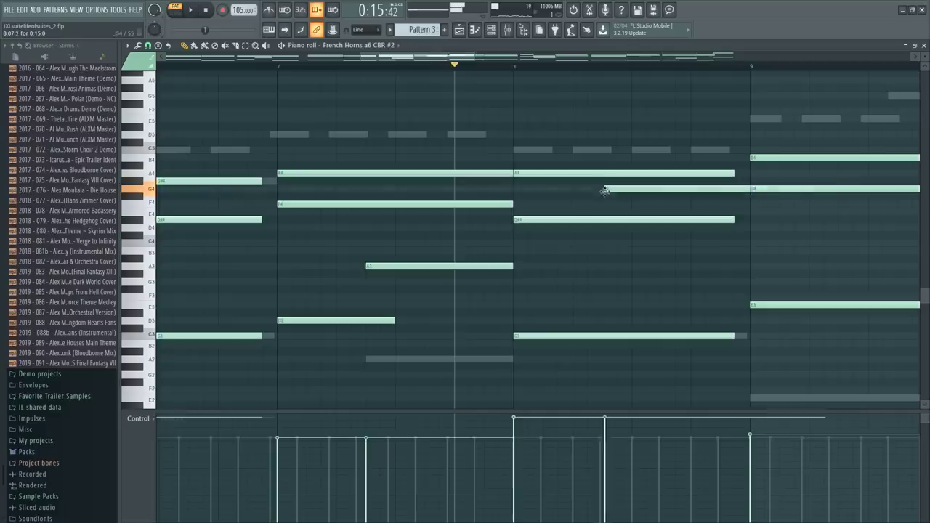
{"action": "key", "text": "space"}
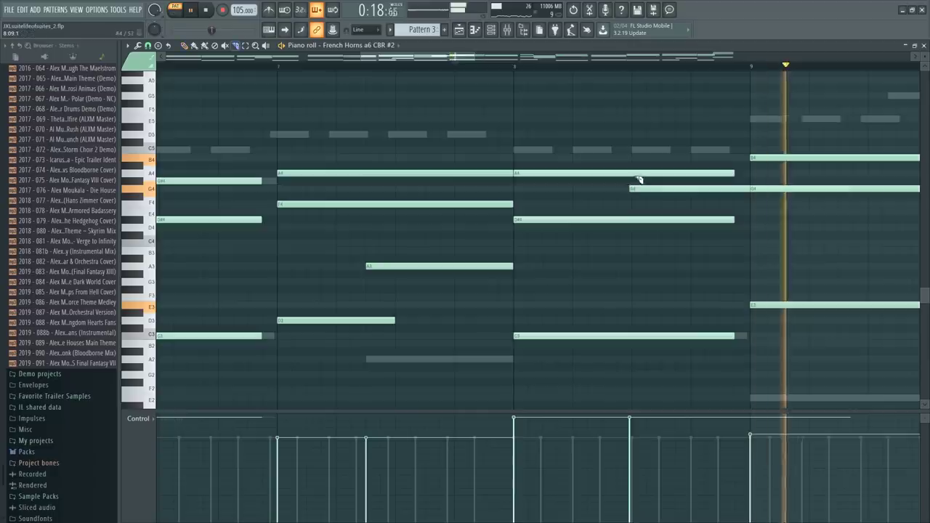
{"action": "left_click_drag", "start_coordinate": [634, 176], "coordinate": [635, 181]}
{"action": "key", "text": "Delete"}
{"action": "left_click", "coordinate": [736, 188], "text": "ctrl"}
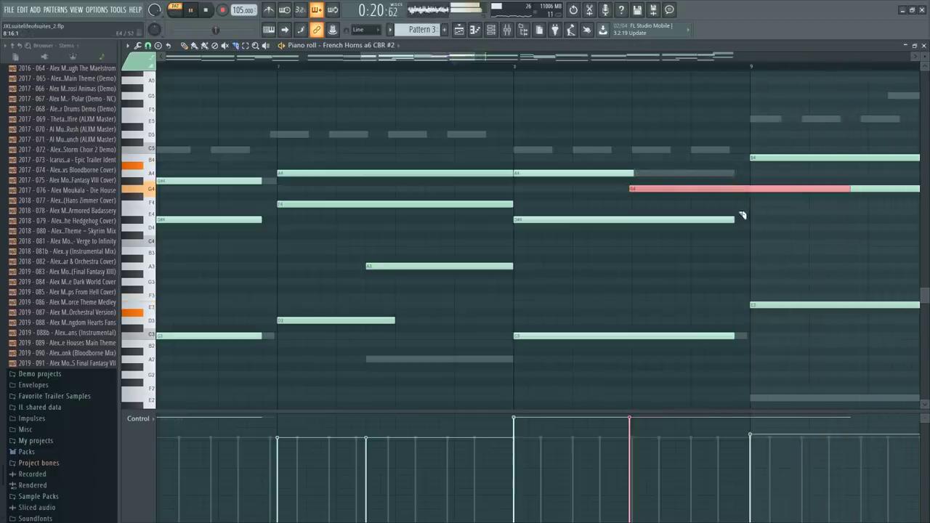
{"action": "key", "text": "space"}
{"action": "left_click_drag", "start_coordinate": [799, 189], "coordinate": [741, 190]}
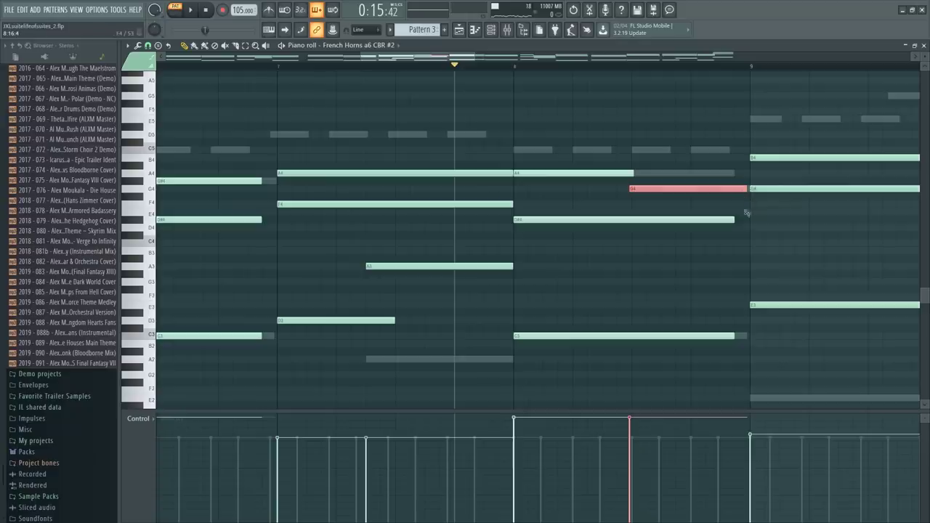
Slice the French Horns a9 ARK #1 A4 note in bar 8 halfway and lower its second half to G4
{"action": "double_click", "coordinate": [654, 174]}
{"action": "left_click", "coordinate": [633, 174]}
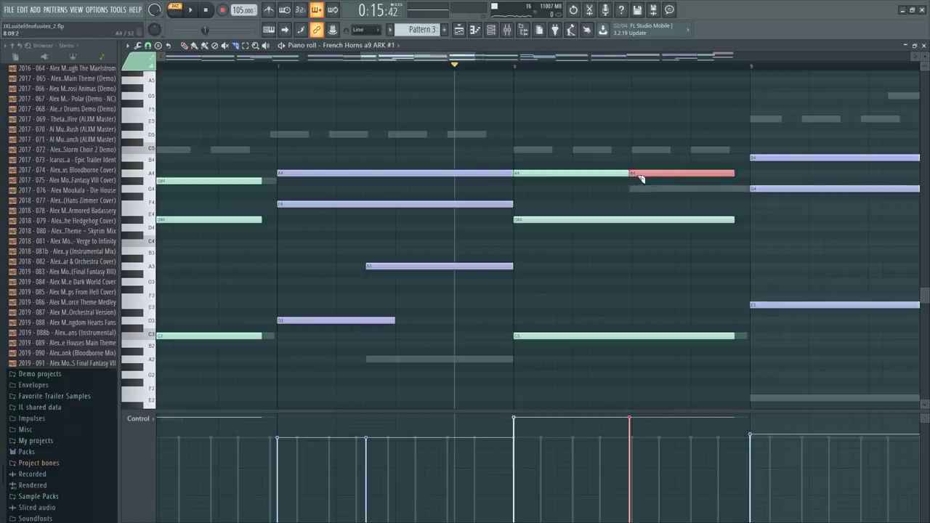
{"action": "left_click_drag", "start_coordinate": [659, 186], "coordinate": [659, 188]}
{"action": "left_click", "coordinate": [748, 210], "text": "ctrl"}
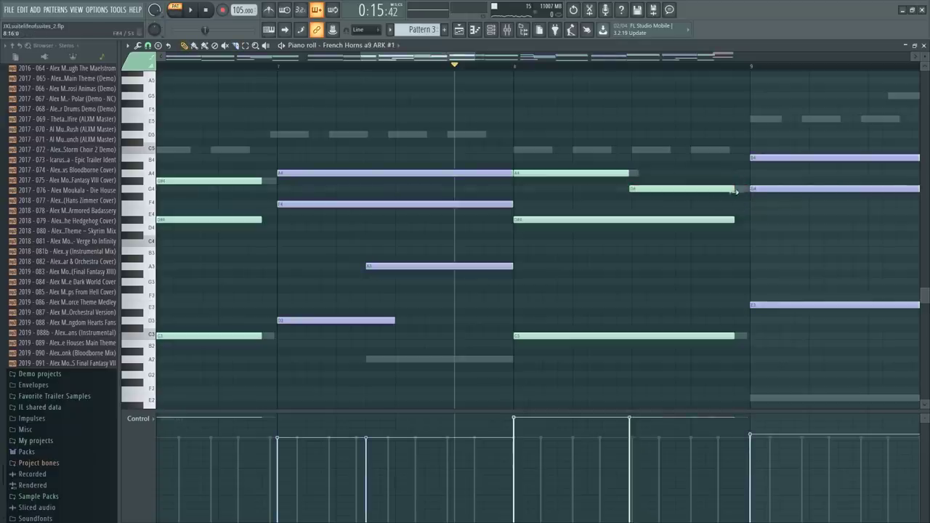
Lengthen the ends of the French Horns a9 ARK #1 notes in bar 8 towards bar 9 and play the passage
{"action": "key", "text": "space"}
{"action": "left_click_drag", "start_coordinate": [734, 171], "coordinate": [742, 351]}
{"action": "left_click_drag", "start_coordinate": [733, 335], "coordinate": [741, 336]}
{"action": "key", "text": "ctrl+d"}
{"action": "key", "text": "space"}
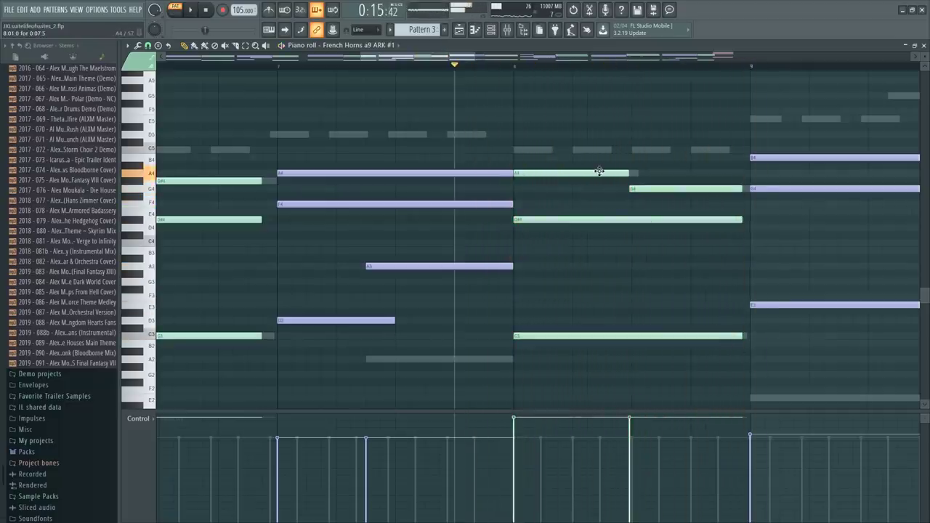
Try raising the short A4 note starting bar 8 in French Horns a9 ARK #1 to A#4 and play it
{"action": "mouse_move", "coordinate": [600, 171]}
{"action": "left_mouse_down"}
{"action": "mouse_move", "coordinate": [600, 149]}
{"action": "mouse_move", "coordinate": [600, 166]}
{"action": "left_mouse_up"}
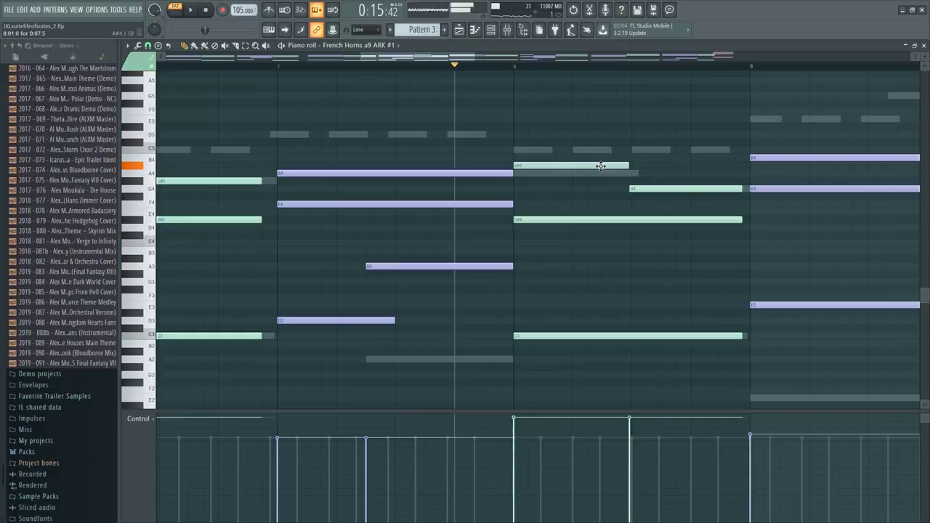
{"action": "key", "text": "space"}
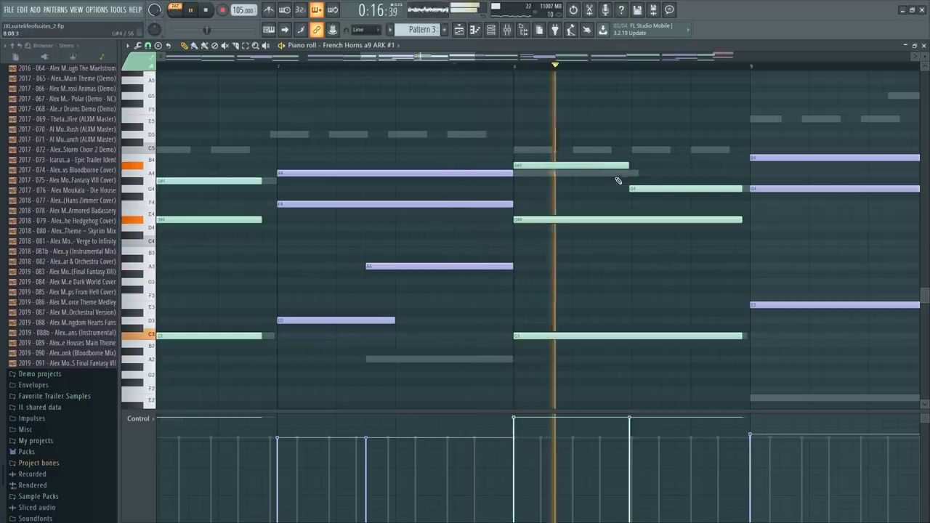
{"action": "key", "text": "space"}
Raise the first two Strings Ensemble CS2 #2 A4 notes in bar 8 to A#4 and play them with the horns
{"action": "right_click", "coordinate": [591, 173]}
{"action": "right_click", "coordinate": [591, 173]}
{"action": "left_click", "coordinate": [591, 173]}
{"action": "left_click_drag", "start_coordinate": [591, 173], "coordinate": [621, 165]}
{"action": "right_click", "coordinate": [571, 174]}
{"action": "right_click", "coordinate": [572, 175]}
{"action": "key", "text": "space"}
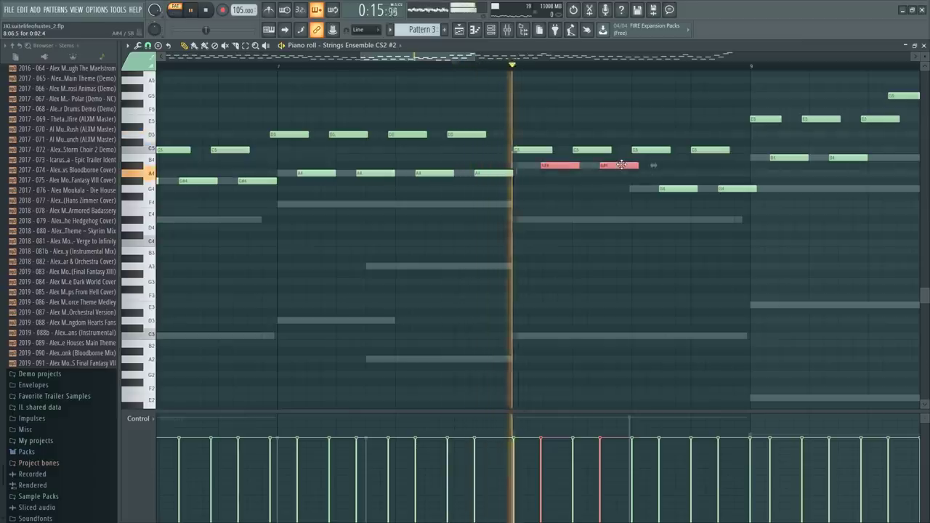
{"action": "key", "text": "space"}
Undo the A#4 changes in bar 8, return to French Horns a9 ARK #1 and play the pattern through
{"action": "key", "text": "ctrl+z"}
{"action": "key", "text": "ctrl+z"}
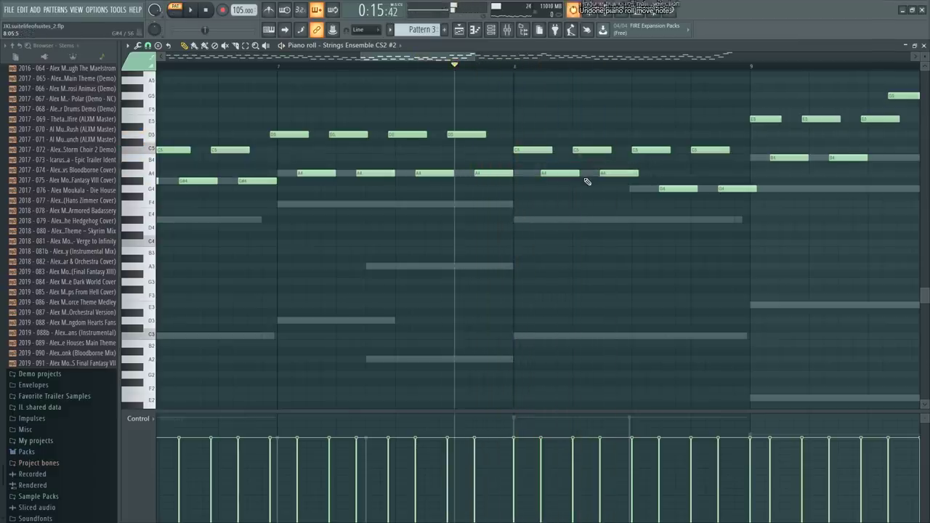
{"action": "key", "text": "space"}
{"action": "double_click", "coordinate": [591, 172]}
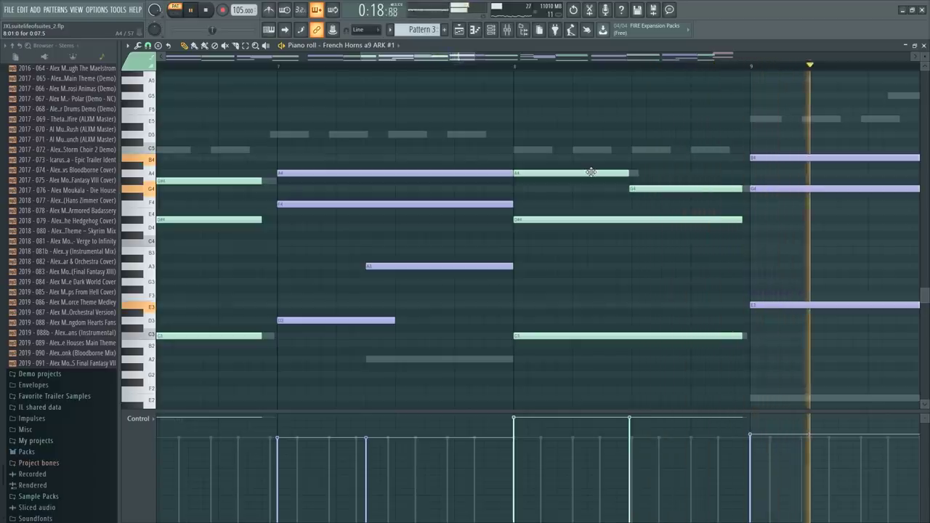
{"action": "key", "text": "F6"}
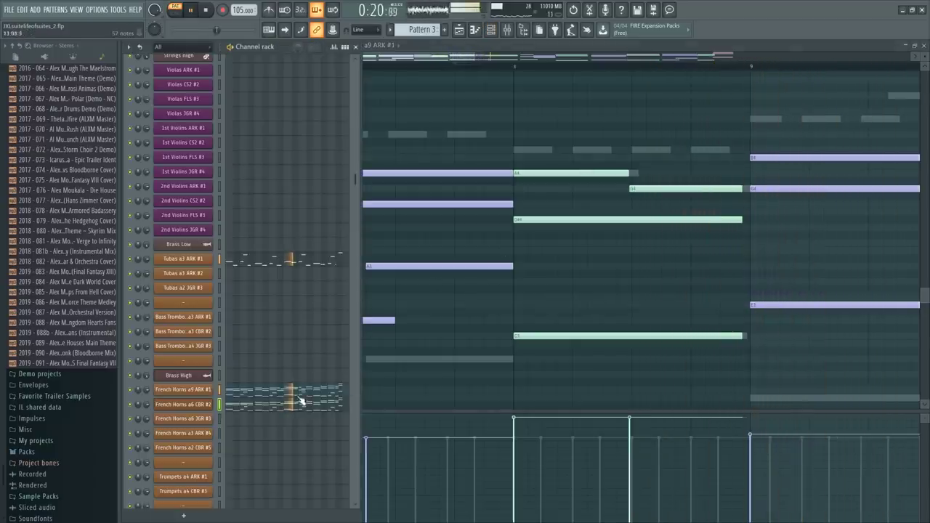
{"action": "key", "text": "F6"}
{"action": "right_click", "coordinate": [586, 196], "text": "ctrl"}
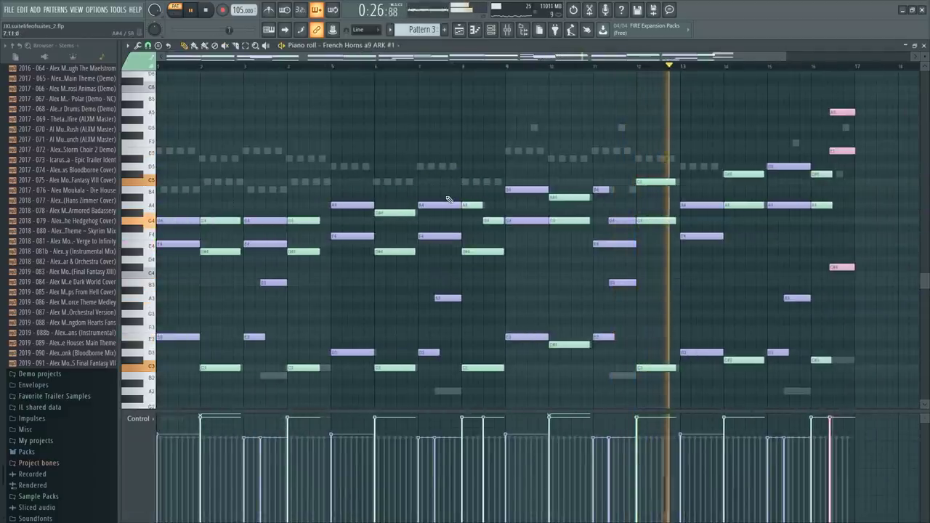
{"action": "key", "text": "space"}
Undo the remaining bar 8 edits in the horns and strings back to the sustained G4 harmony
{"action": "key", "text": "ctrl+alt+z"}
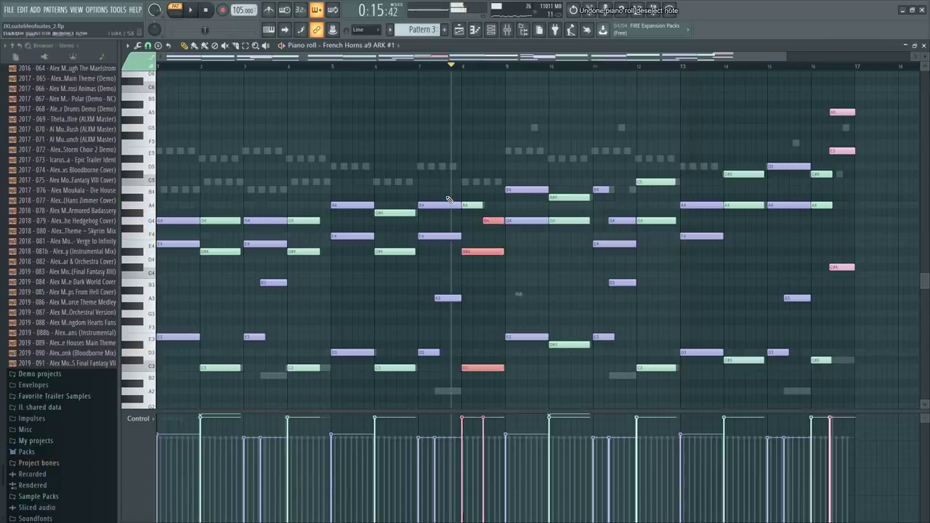
{"action": "key", "text": "ctrl+alt+z"}
{"action": "key", "text": "ctrl+z"}
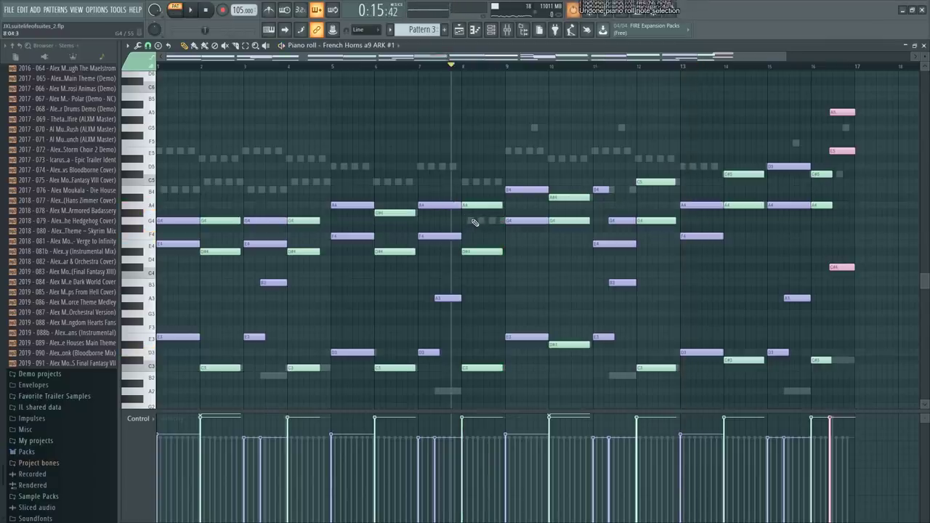
{"action": "key", "text": "ctrl+z"}
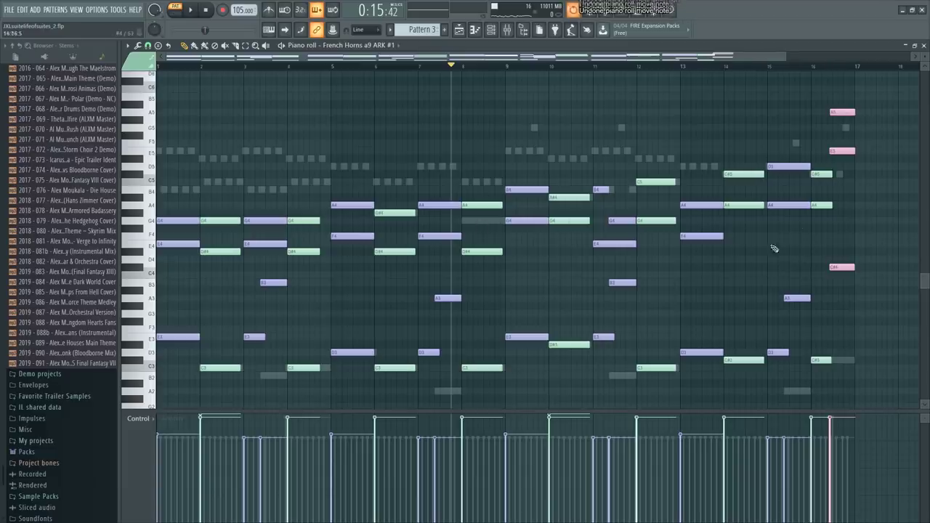
{"action": "key", "text": "ctrl+z"}
{"action": "key", "text": "ctrl+z"}
Play from the end of bar 7 to check the bar 8 harmony
{"action": "key", "text": "space"}
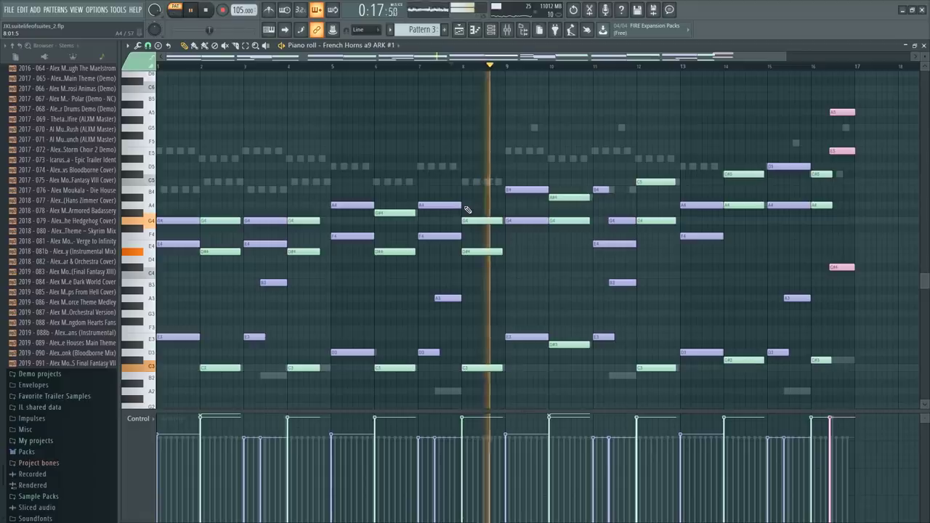
{"action": "scroll", "coordinate": [467, 210], "scroll_direction": "down", "scroll_amount": 1}
{"action": "key", "text": "space"}
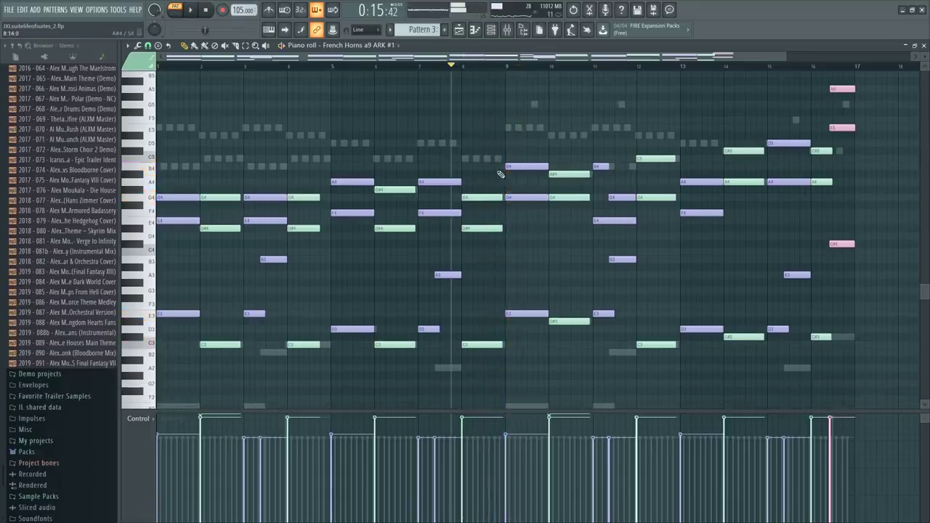
Copy the Strings Ensemble CS2 #2 notes into the 1st Violins CS2 #2 channel
{"action": "key", "text": "F6"}
{"action": "scroll", "coordinate": [280, 338], "scroll_direction": "down", "scroll_amount": 4}
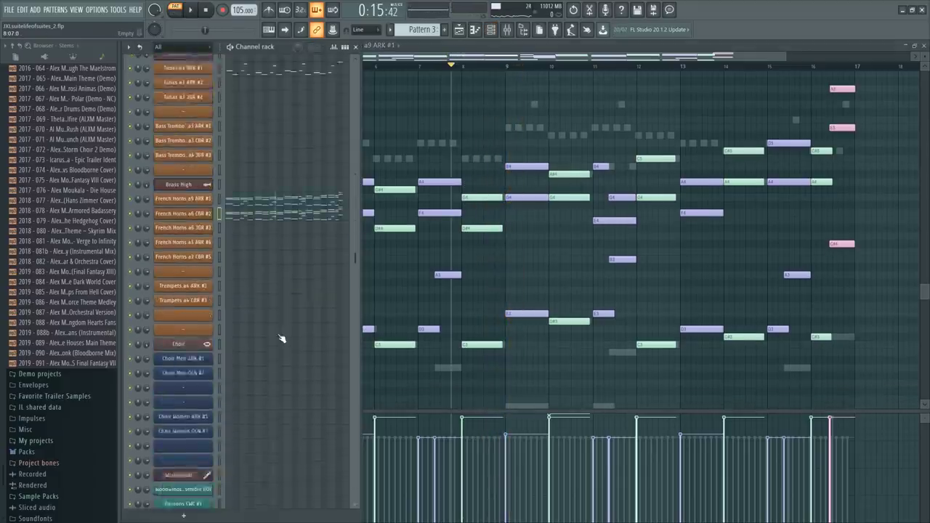
{"action": "scroll", "coordinate": [282, 339], "scroll_direction": "up", "scroll_amount": 10}
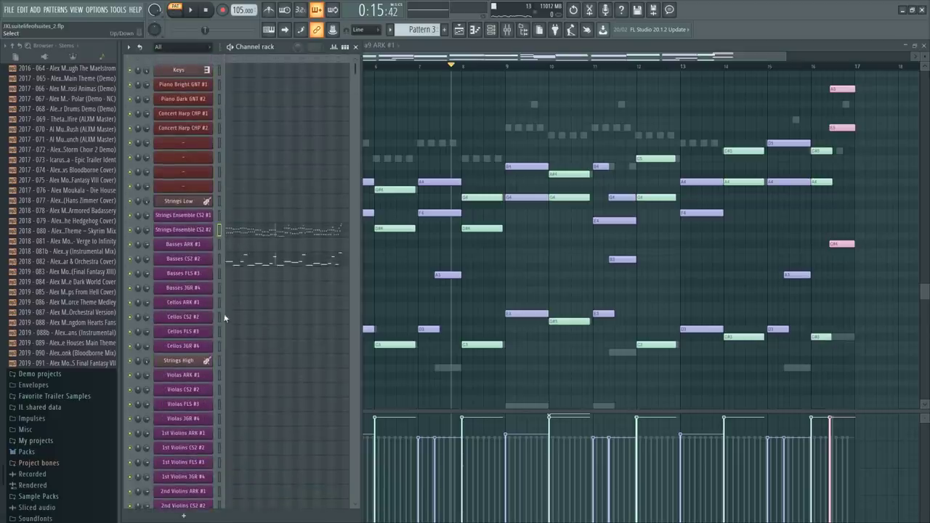
{"action": "scroll", "coordinate": [222, 312], "scroll_direction": "down", "scroll_amount": 5}
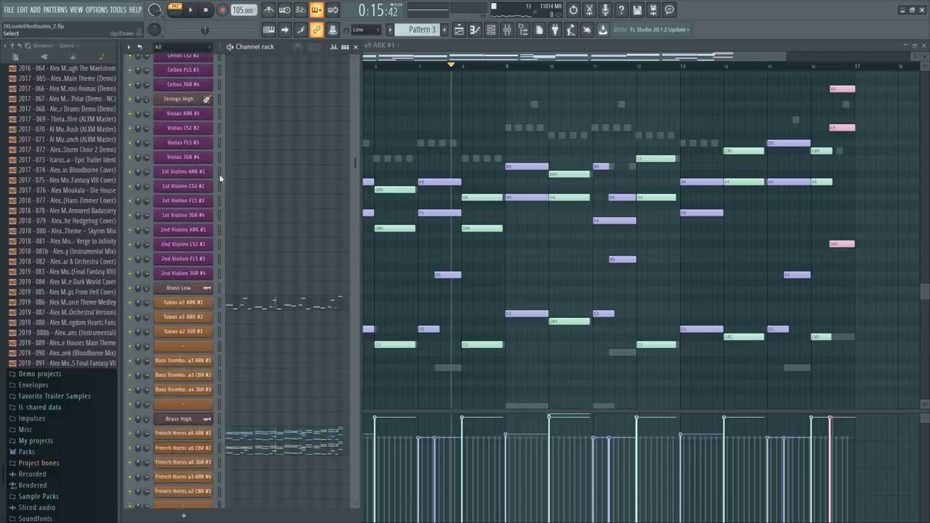
{"action": "scroll", "coordinate": [219, 184], "scroll_direction": "up", "scroll_amount": 5}
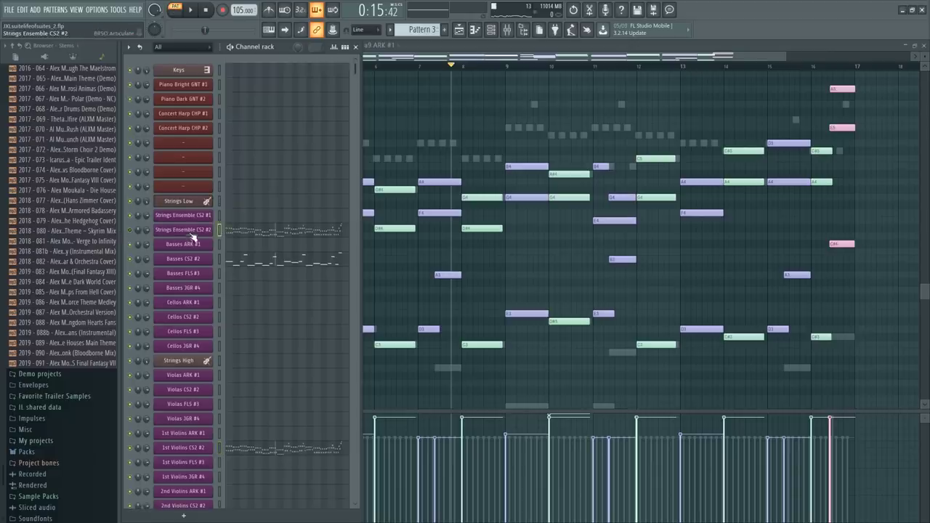
Copy the Dynamics automation events from Strings Ensemble CS2 #2 into 1st Violins CS2 #2
{"action": "left_click", "coordinate": [194, 234]}
{"action": "right_click", "coordinate": [446, 251]}
{"action": "left_click", "coordinate": [483, 315]}
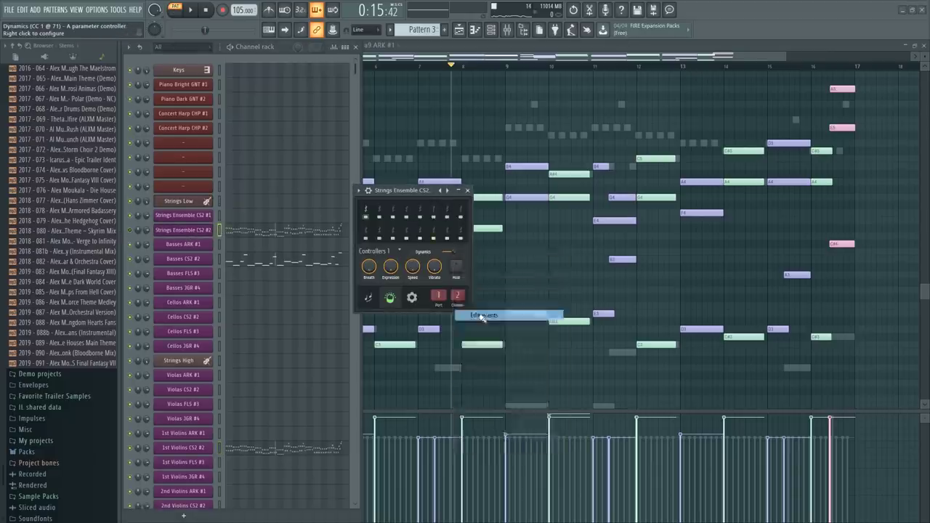
{"action": "left_click", "coordinate": [204, 450]}
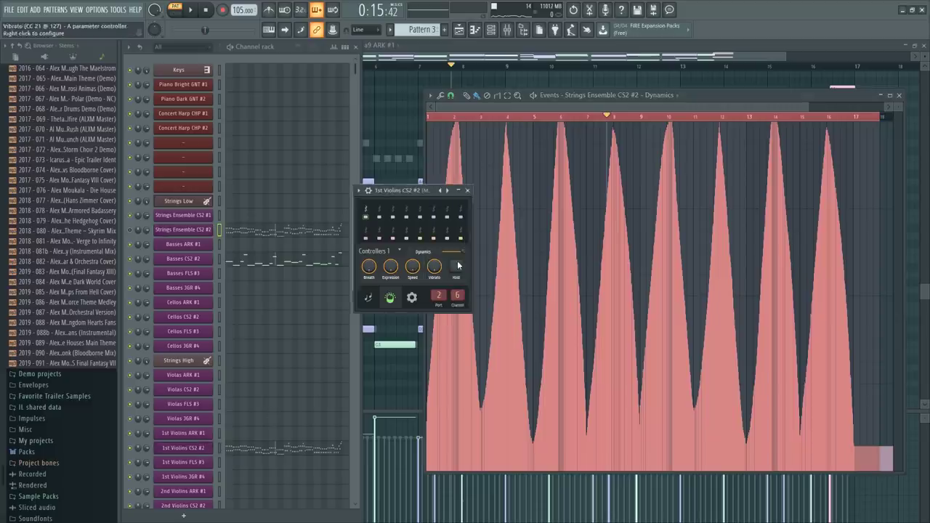
{"action": "right_click", "coordinate": [457, 255]}
{"action": "left_click", "coordinate": [487, 316]}
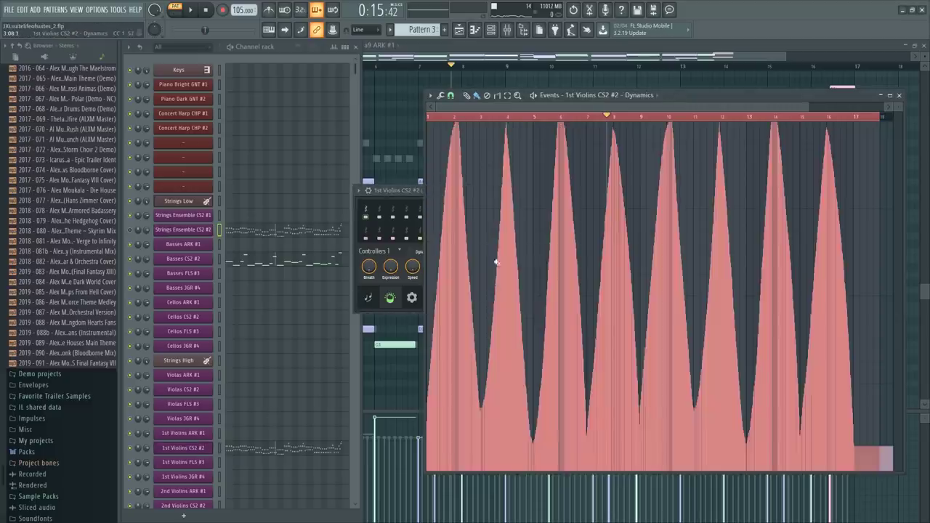
{"action": "left_click", "coordinate": [563, 120]}
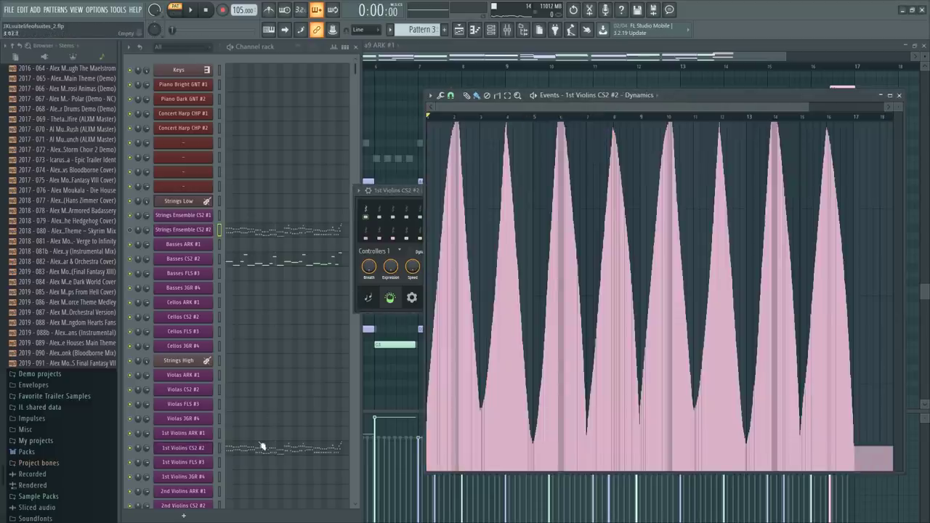
Isolate 1st Violins CS2 #2 together with Strings Ensemble CS2 #2 and play the doubled parts
{"action": "right_click", "coordinate": [130, 448]}
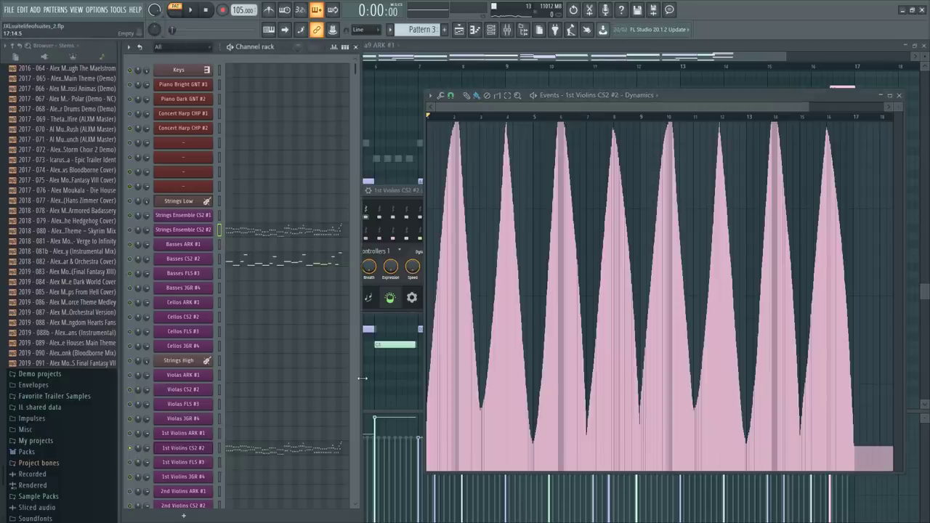
{"action": "key", "text": "space"}
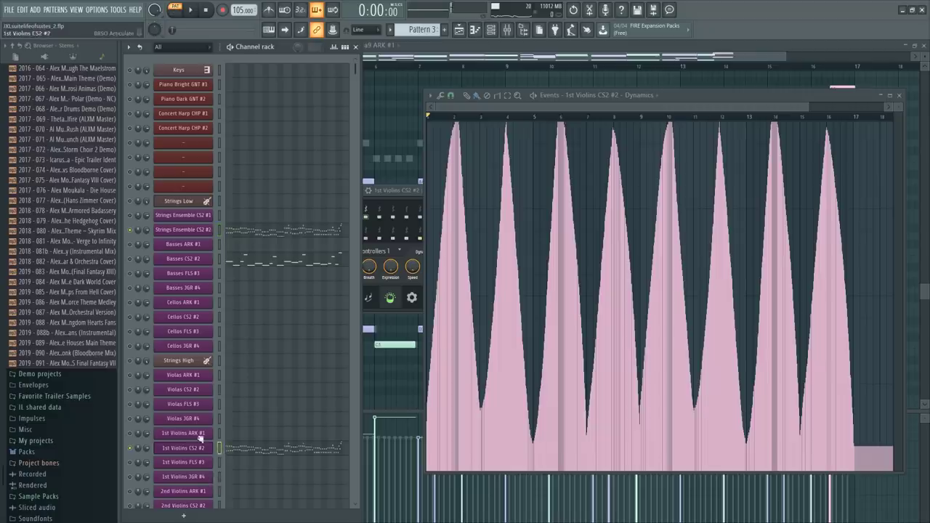
{"action": "key", "text": "space"}
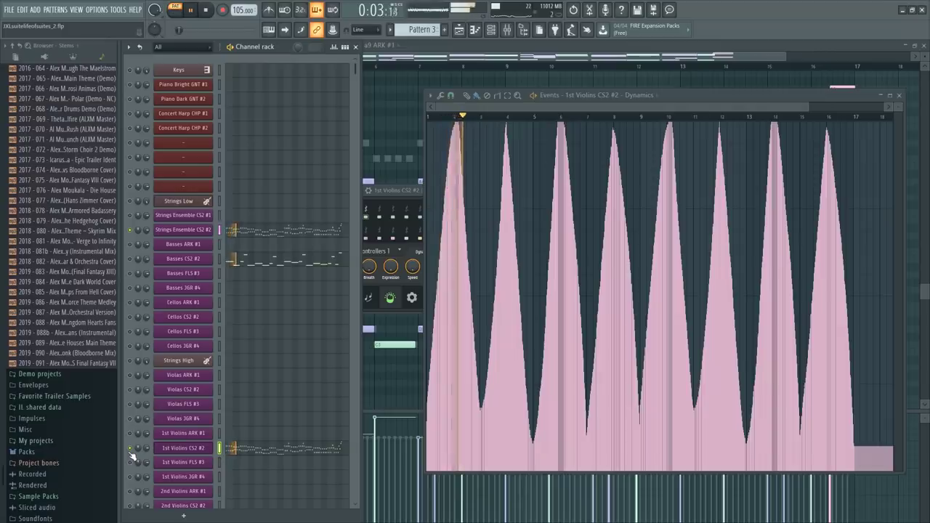
{"action": "key", "text": "space"}
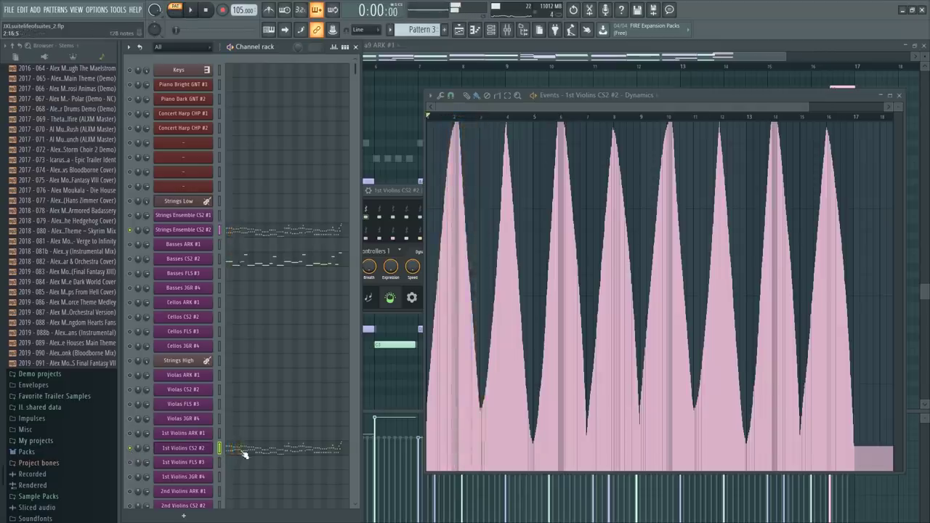
Recolour all the 1st Violins CS2 #2 notes in the piano roll and play the pattern from the start
{"action": "left_click", "coordinate": [244, 454]}
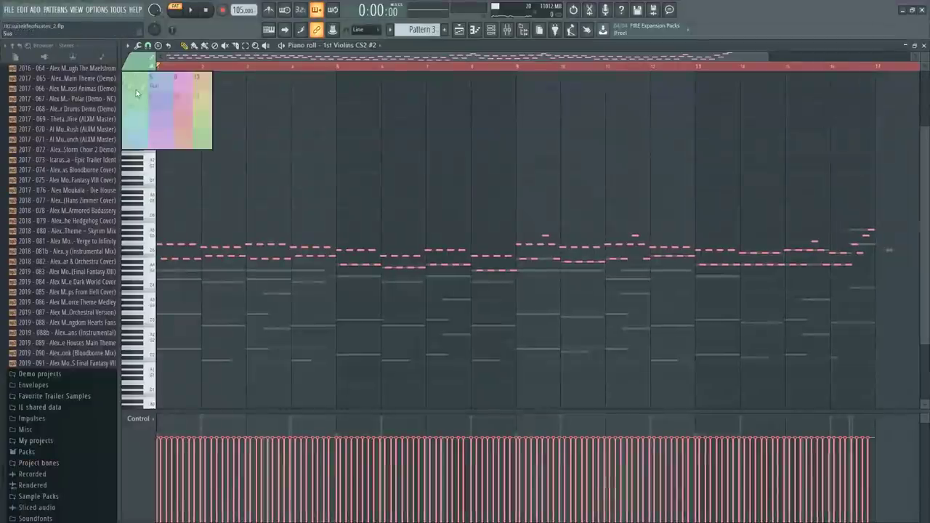
{"action": "left_click", "coordinate": [225, 161]}
{"action": "key", "text": "space"}
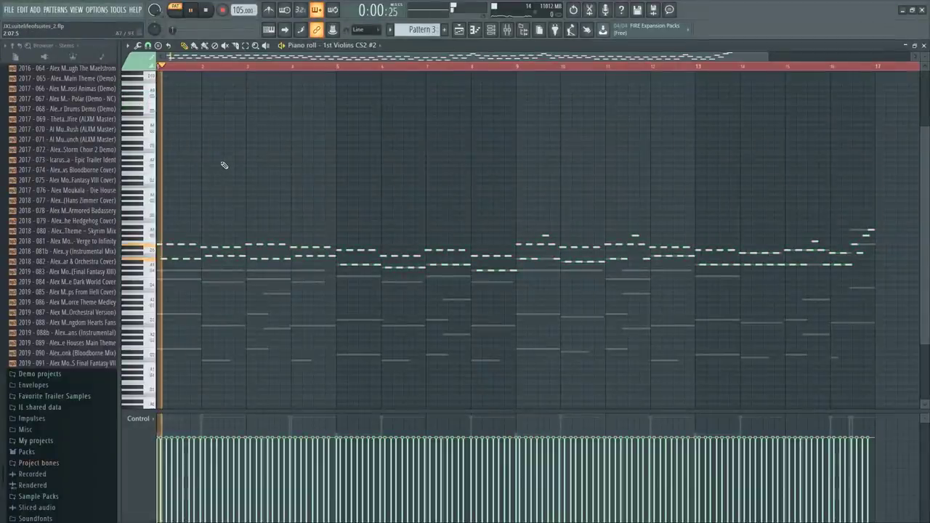
{"action": "scroll", "coordinate": [175, 77], "scroll_direction": "up", "scroll_amount": 5}
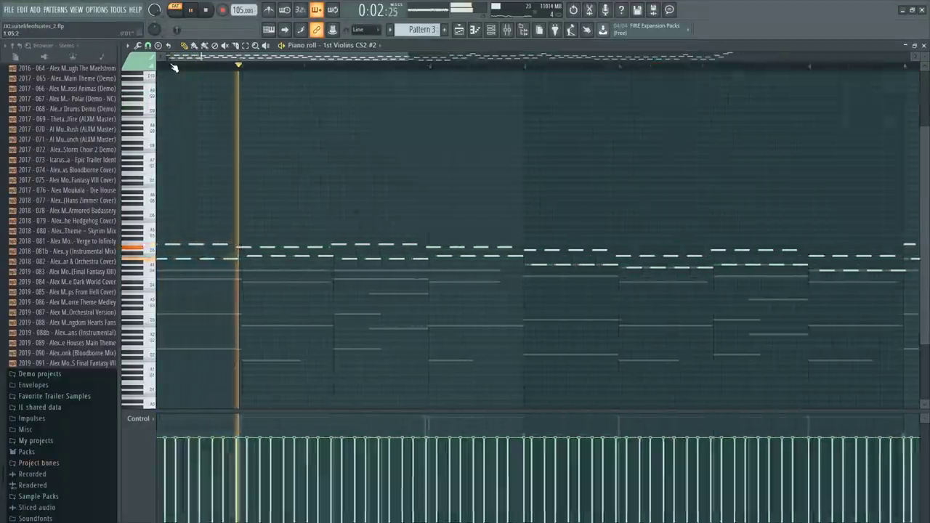
{"action": "right_click", "coordinate": [290, 160], "text": "ctrl"}
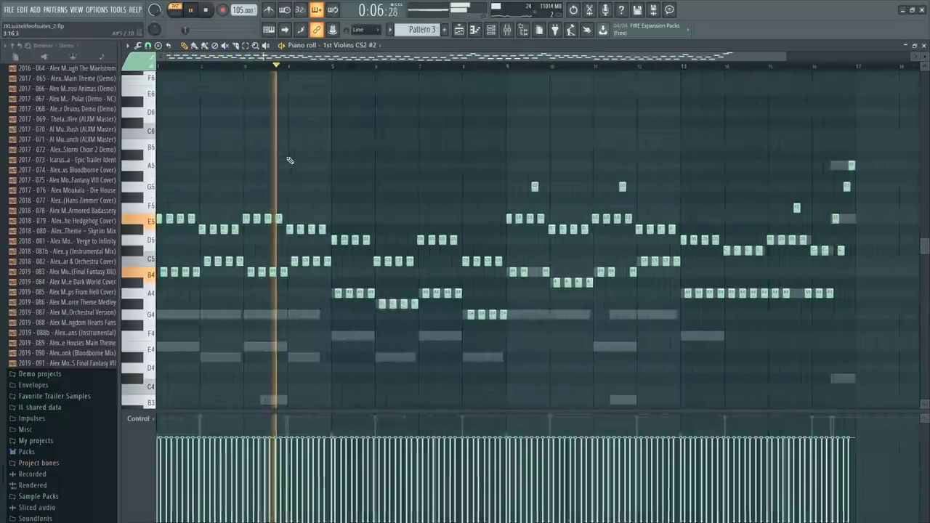
{"action": "key", "text": "space"}
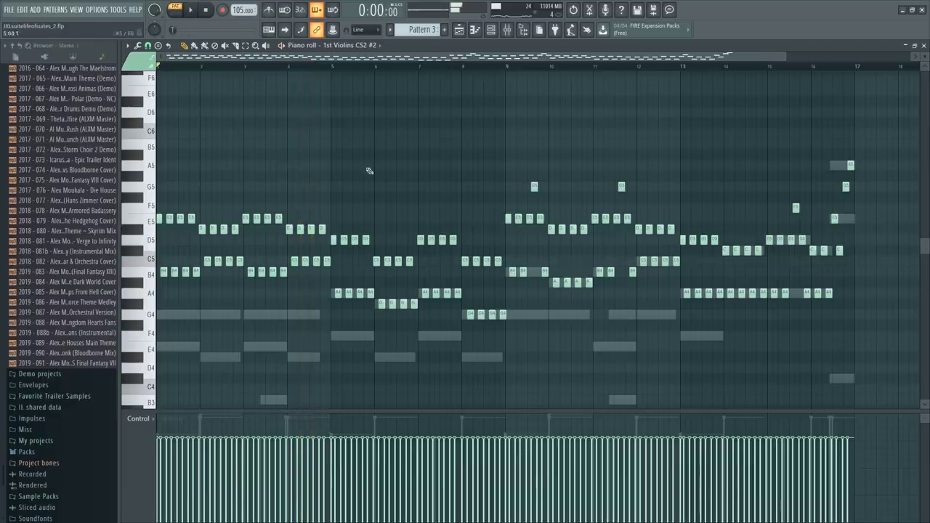
Delete all the notes in 1st Violins CS2 #2 and play the start of the pattern without them
{"action": "key", "text": "ctrl+a"}
{"action": "key", "text": "Delete"}
{"action": "key", "text": "space"}
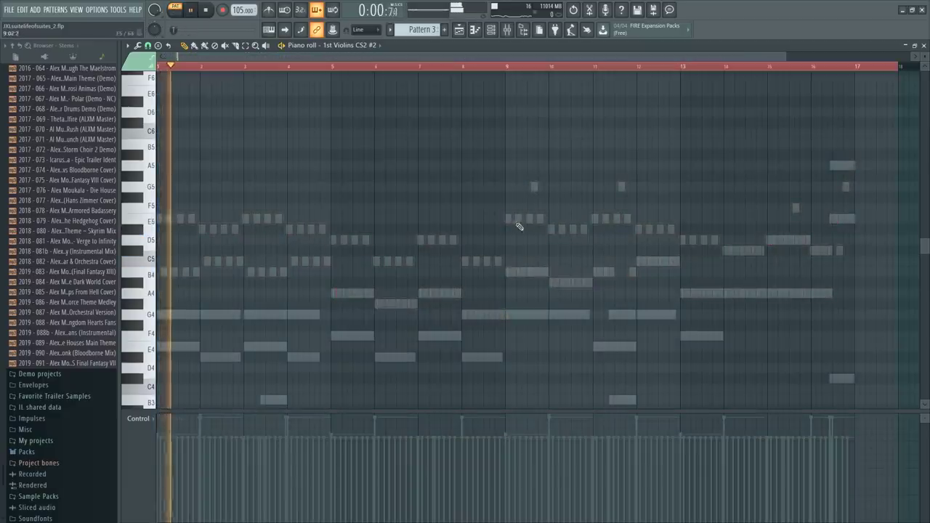
{"action": "key", "text": "space"}
Look through the string channels, checking the 2nd Violins CS2 #2 and Strings Ensemble CS2 #2 piano rolls
{"action": "key", "text": "F6"}
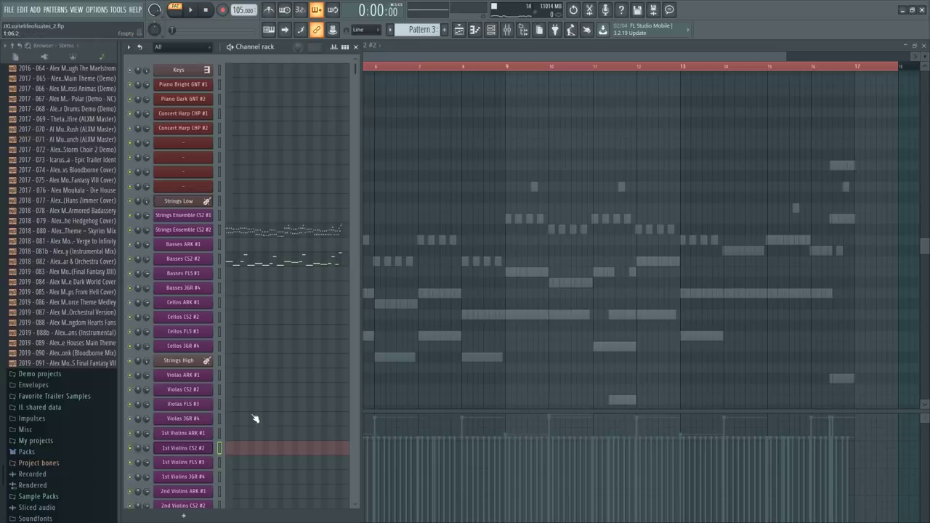
{"action": "scroll", "coordinate": [255, 419], "scroll_direction": "down", "scroll_amount": 4}
{"action": "left_click", "coordinate": [238, 334]}
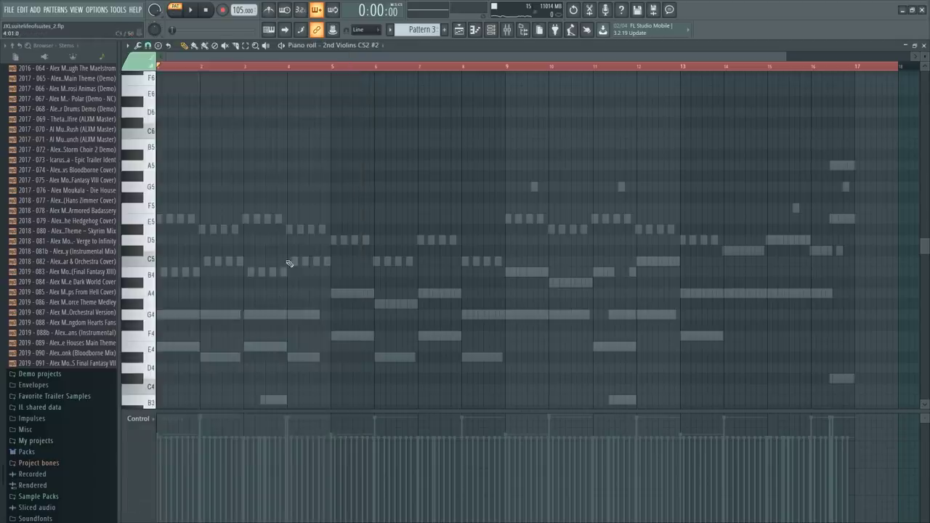
{"action": "key", "text": "F6"}
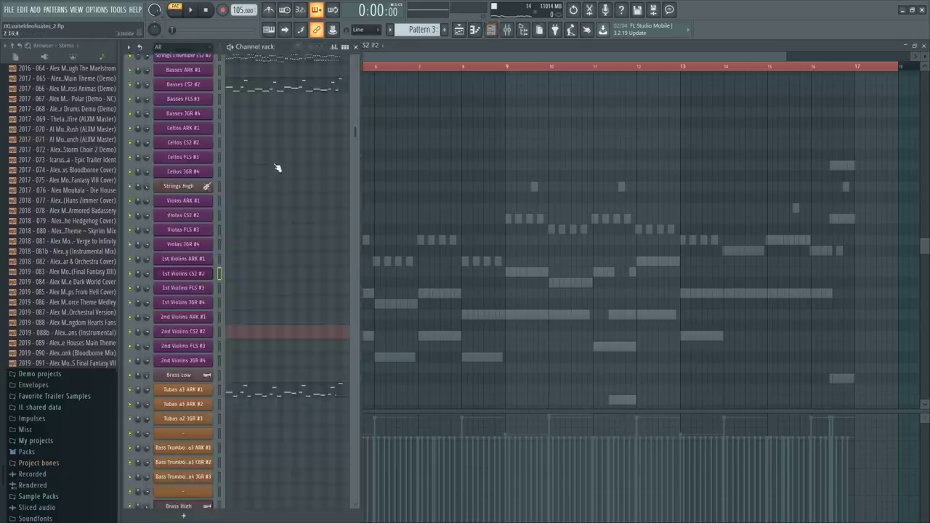
{"action": "scroll", "coordinate": [276, 170], "scroll_direction": "up", "scroll_amount": 4}
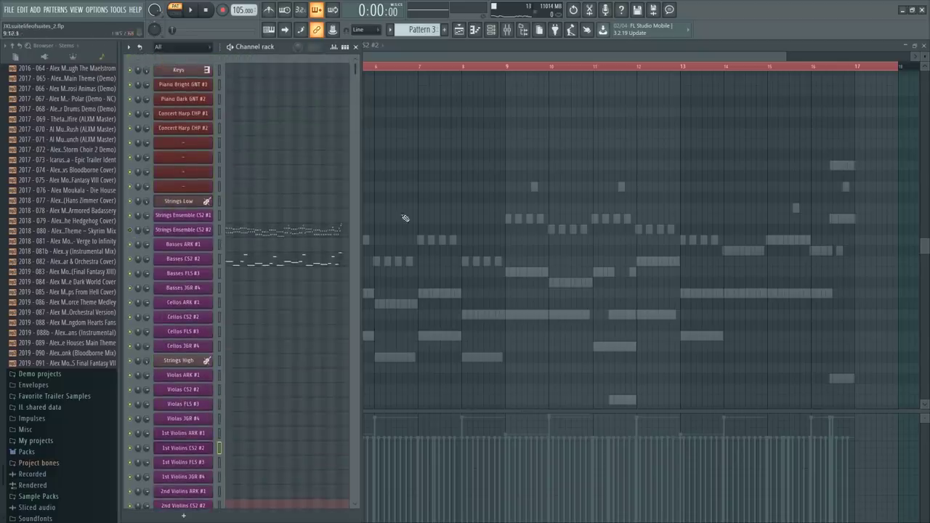
{"action": "scroll", "coordinate": [249, 245], "scroll_direction": "down", "scroll_amount": 8}
{"action": "scroll", "coordinate": [266, 159], "scroll_direction": "up", "scroll_amount": 6}
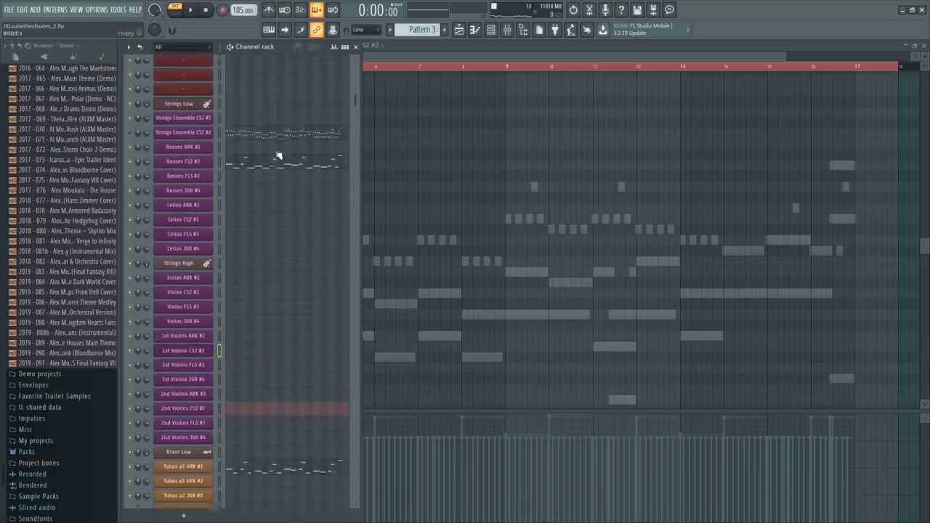
{"action": "scroll", "coordinate": [273, 152], "scroll_direction": "up", "scroll_amount": 1}
{"action": "left_click", "coordinate": [277, 144]}
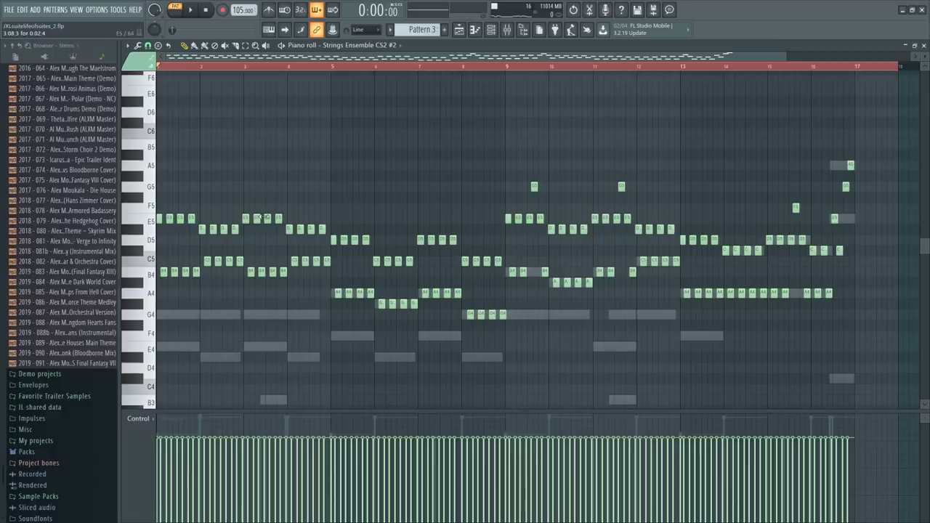
{"action": "key", "text": "F6"}
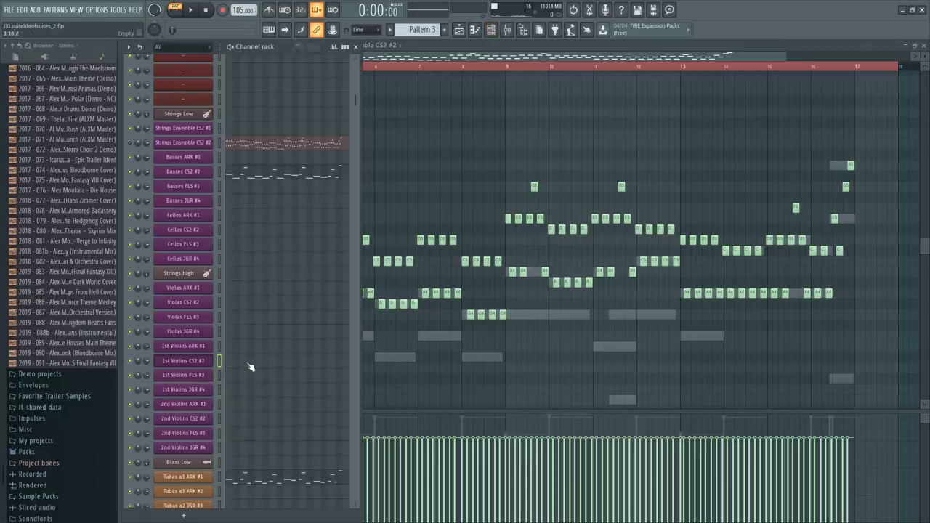
Set the note colour to light green in the 1st Violins CS2 #2 piano roll and remove the F#5 trial note
{"action": "left_click", "coordinate": [248, 363]}
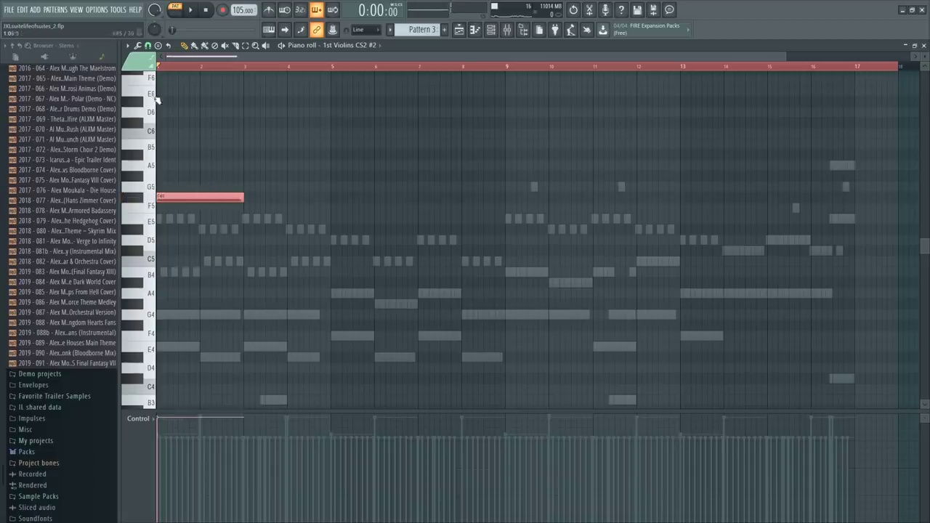
{"action": "left_click", "coordinate": [137, 63]}
{"action": "left_click", "coordinate": [133, 102]}
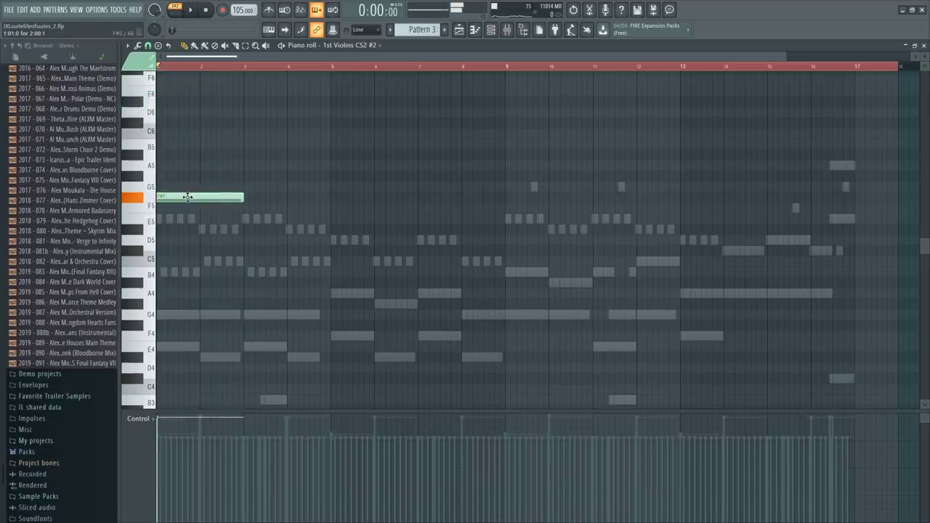
{"action": "left_click_drag", "start_coordinate": [187, 197], "coordinate": [176, 102]}
{"action": "right_click", "coordinate": [178, 111]}
Place a sustained B4 note from bar 1 in 1st Violins CS2 #2, end it just before bar 3 and play it
{"action": "scroll", "coordinate": [200, 149], "scroll_direction": "up", "scroll_amount": 3}
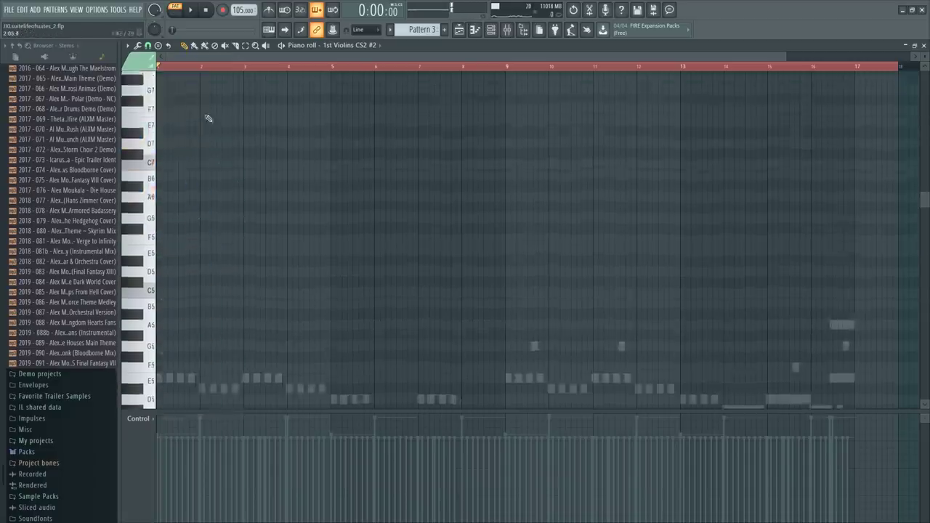
{"action": "scroll", "coordinate": [211, 258], "scroll_direction": "down", "scroll_amount": 4}
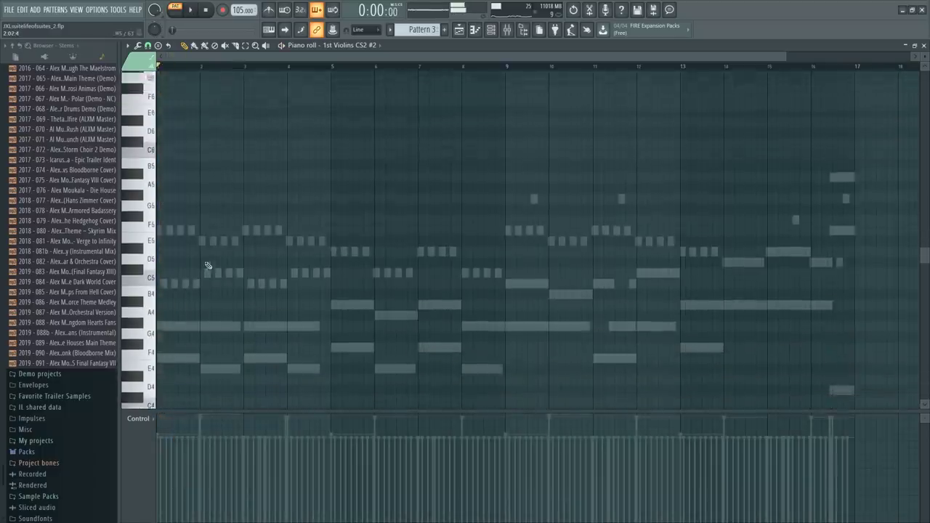
{"action": "scroll", "coordinate": [208, 266], "scroll_direction": "down", "scroll_amount": 1}
{"action": "left_click_drag", "start_coordinate": [183, 241], "coordinate": [167, 241]}
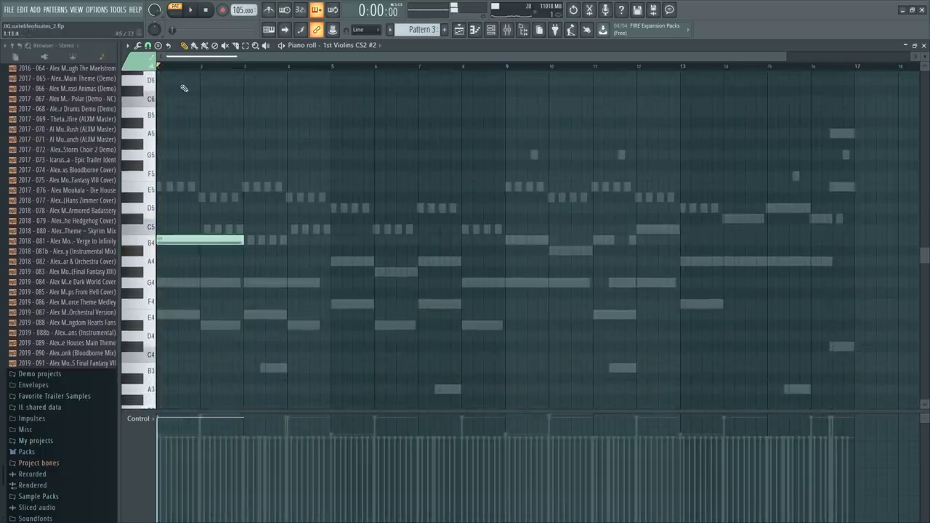
{"action": "scroll", "coordinate": [185, 79], "scroll_direction": "up", "scroll_amount": 5, "text": "ctrl"}
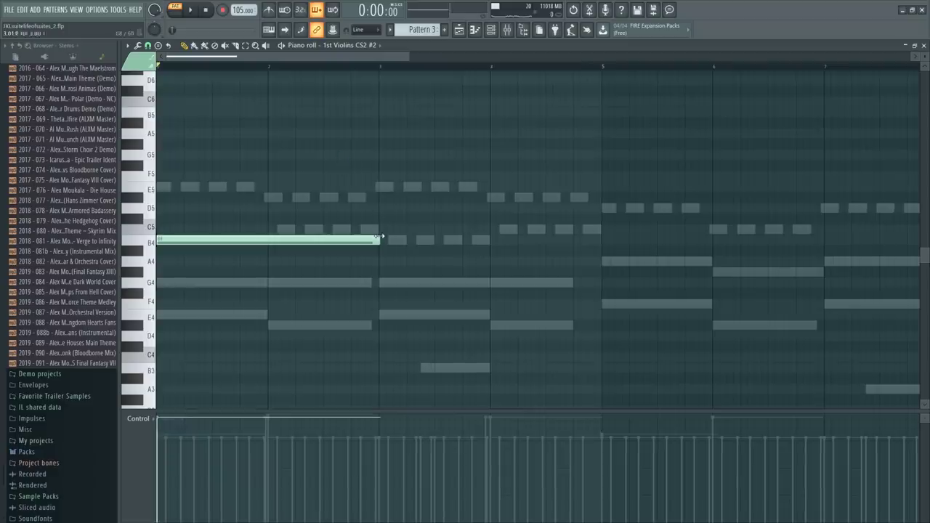
{"action": "key", "text": "space"}
{"action": "left_click_drag", "start_coordinate": [380, 237], "coordinate": [372, 237]}
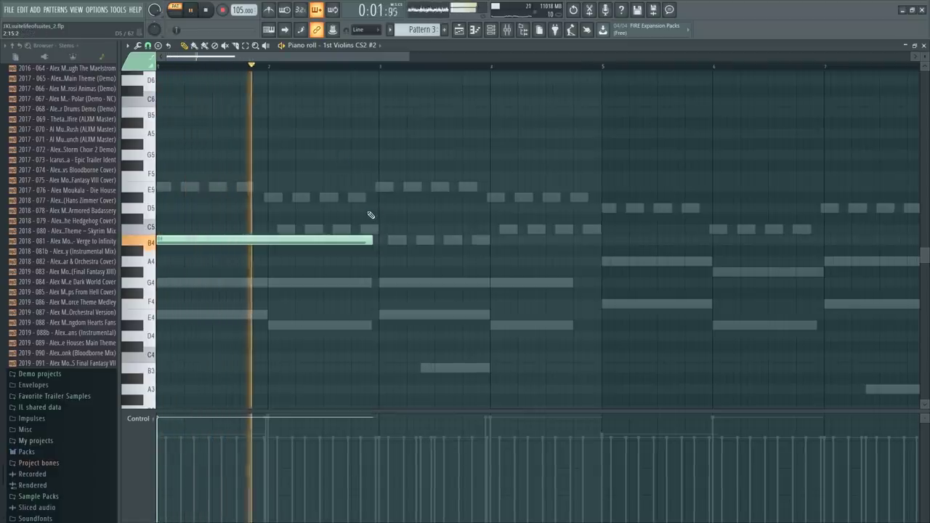
{"action": "key", "text": "space"}
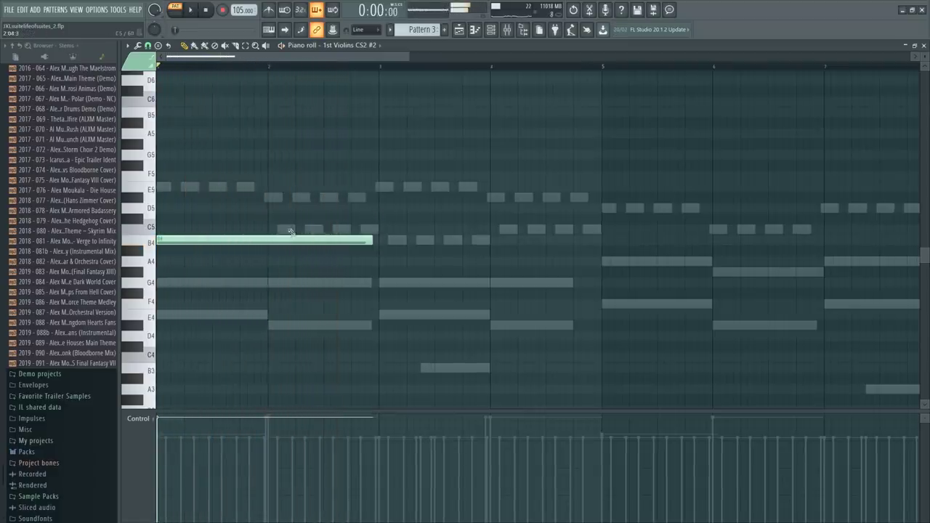
Add a C5 note at bar 2, cutting the B4 off at the start of bar 2 and the C5 just before bar 3
{"action": "left_click", "coordinate": [265, 230]}
{"action": "left_click_drag", "start_coordinate": [269, 237], "coordinate": [270, 249]}
{"action": "key", "text": "Delete"}
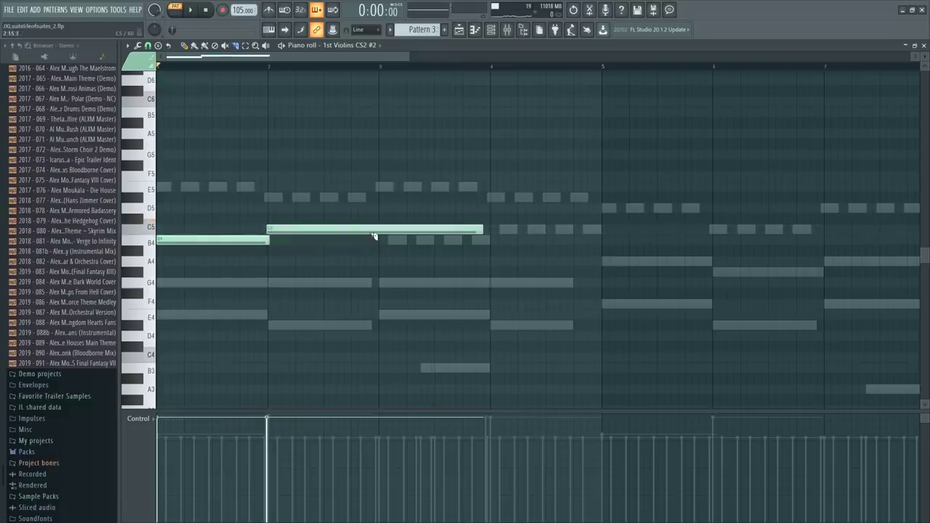
{"action": "left_click_drag", "start_coordinate": [375, 225], "coordinate": [377, 242]}
{"action": "key", "text": "Delete"}
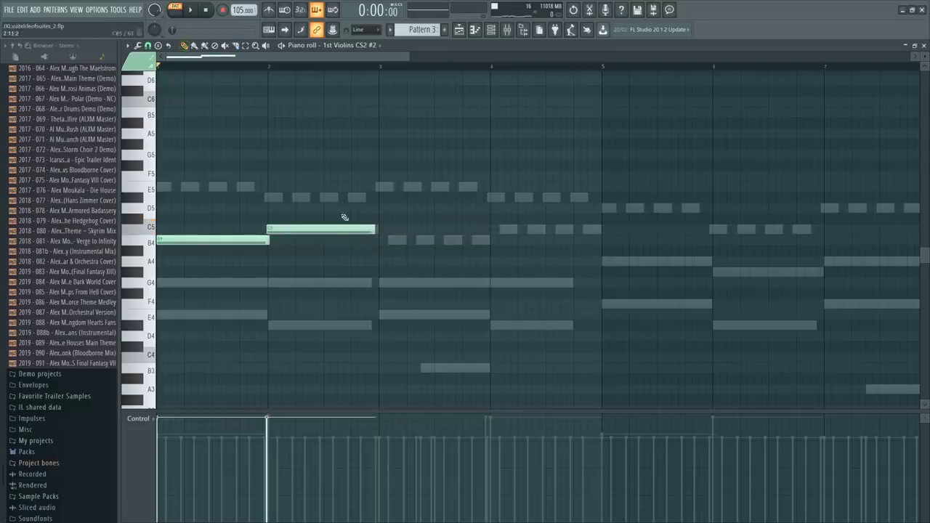
Duplicate the B4 and C5 notes into bars 3 and 4 and compare them with the French Horns a9 ARK #1 part
{"action": "key", "text": "ctrl+b"}
{"action": "left_click_drag", "start_coordinate": [388, 244], "coordinate": [389, 243]}
{"action": "left_click", "coordinate": [363, 270]}
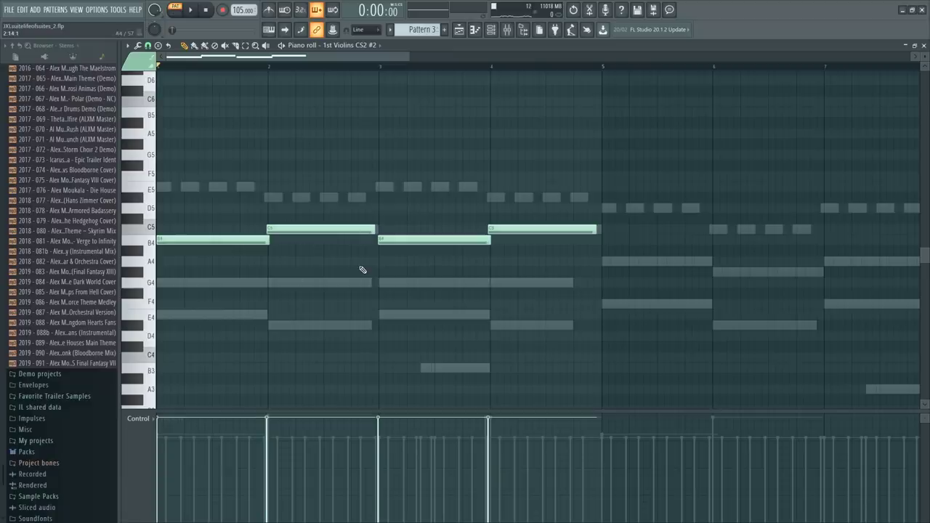
{"action": "scroll", "coordinate": [351, 267], "scroll_direction": "down", "scroll_amount": 3}
{"action": "double_click", "coordinate": [202, 153]}
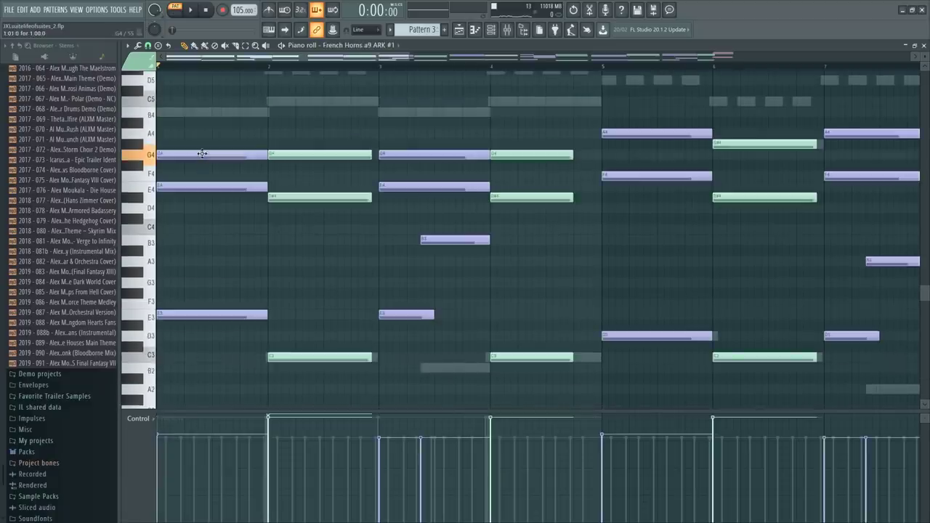
{"action": "double_click", "coordinate": [187, 113]}
{"action": "scroll", "coordinate": [187, 218], "scroll_direction": "up", "scroll_amount": 3}
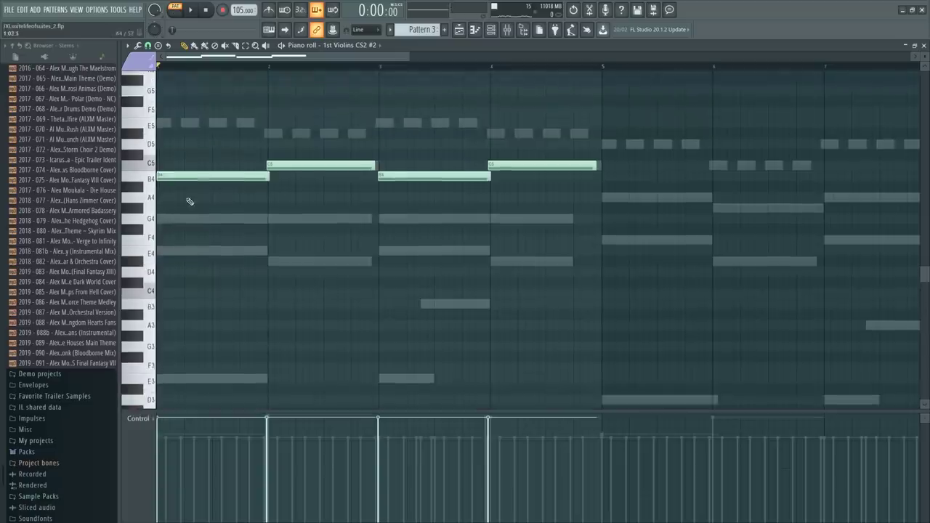
Try the bar 1 note at G5, play it and undo the move
{"action": "left_click_drag", "start_coordinate": [166, 205], "coordinate": [154, 109]}
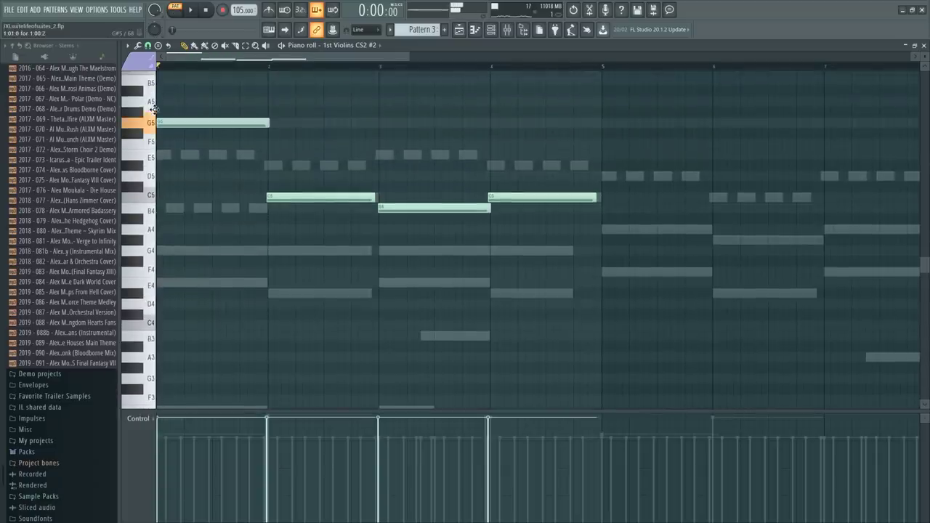
{"action": "key", "text": "space"}
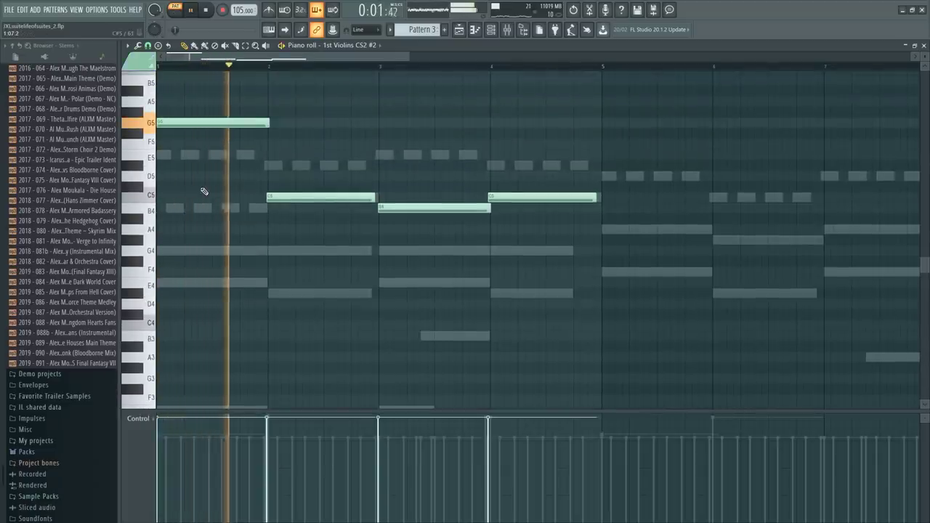
{"action": "key", "text": "space"}
{"action": "key", "text": "ctrl+z"}
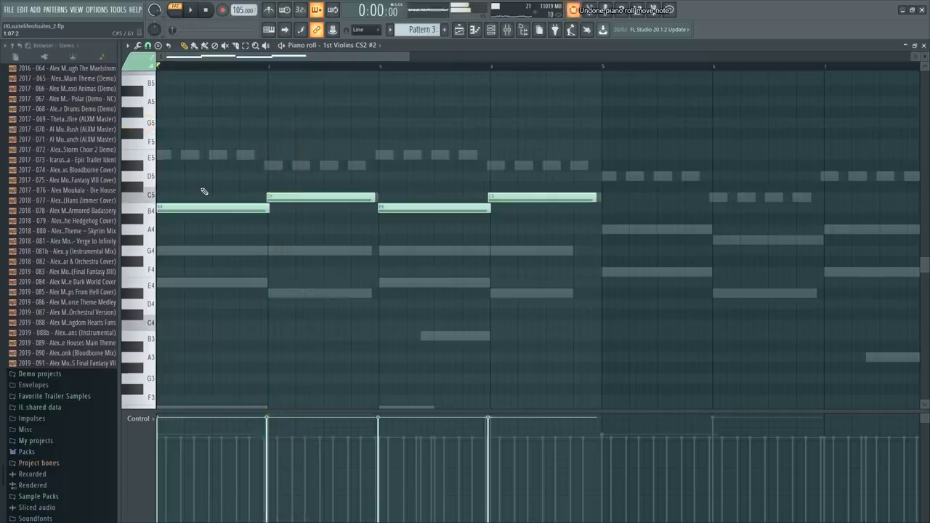
Try lowering the bar 1 note to G4 and deleting the notes in bars 2 to 4, undoing each change
{"action": "scroll", "coordinate": [203, 253], "scroll_direction": "down", "scroll_amount": 3}
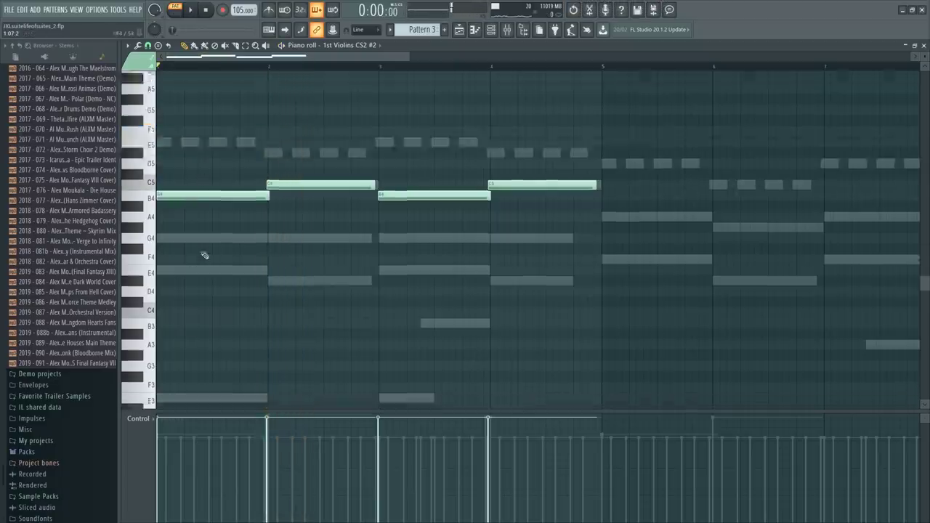
{"action": "scroll", "coordinate": [203, 253], "scroll_direction": "up", "scroll_amount": 4}
{"action": "scroll", "coordinate": [193, 236], "scroll_direction": "up", "scroll_amount": 1}
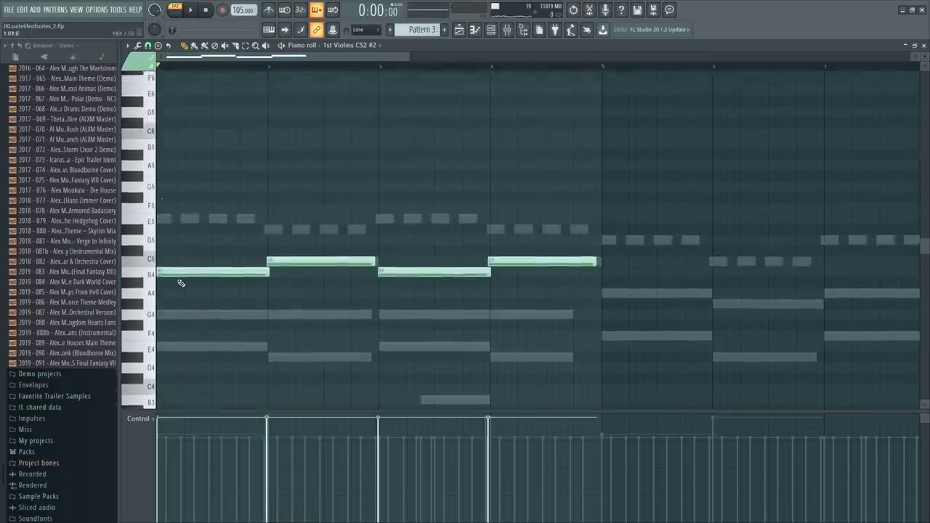
{"action": "left_click_drag", "start_coordinate": [166, 272], "coordinate": [166, 316]}
{"action": "key", "text": "ctrl+z"}
{"action": "key", "text": "space"}
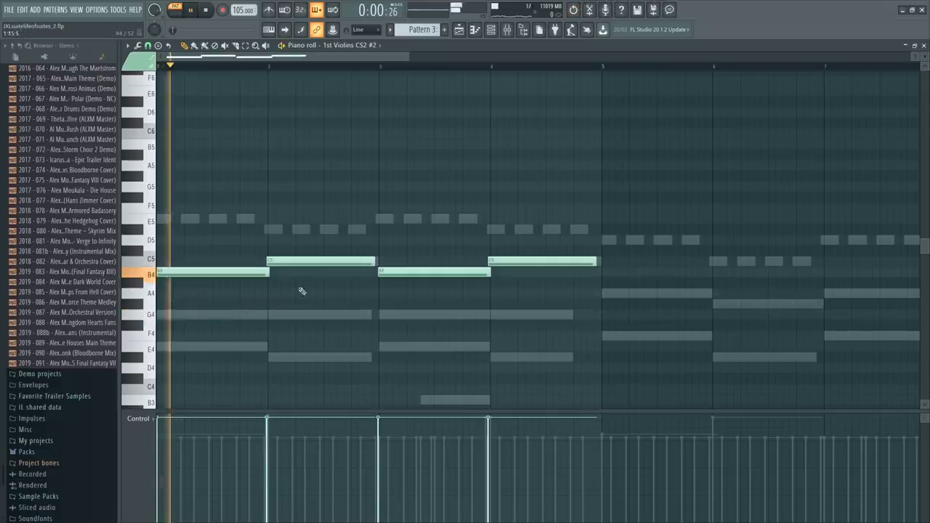
{"action": "key", "text": "space"}
{"action": "right_click", "coordinate": [352, 261]}
{"action": "key", "text": "ctrl+z"}
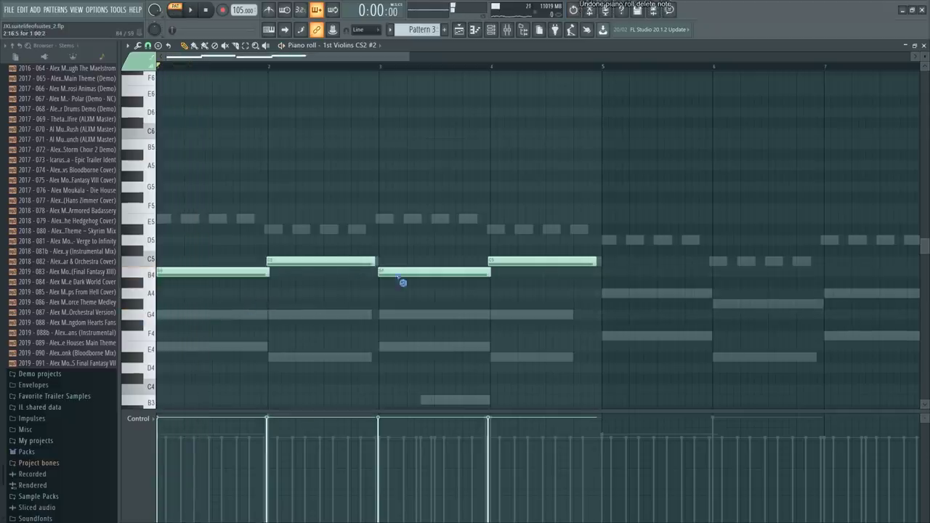
{"action": "right_click", "coordinate": [407, 273]}
{"action": "key", "text": "ctrl+z"}
{"action": "right_click", "coordinate": [503, 262]}
{"action": "key", "text": "ctrl+z"}
Duplicate the four-bar line into bars 5 to 8, transpose the copy down two semitones and play the pattern
{"action": "key", "text": "ctrl+a"}
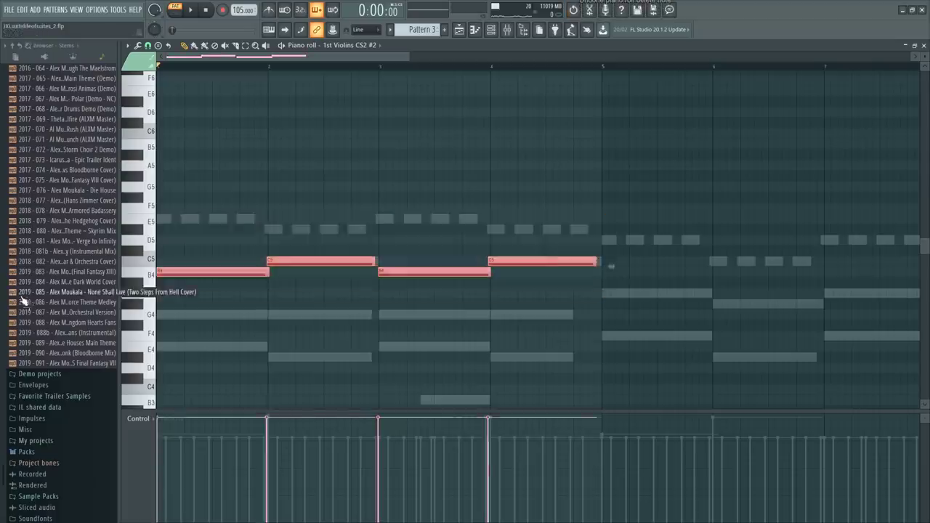
{"action": "key", "text": "ctrl+b"}
{"action": "key", "text": "shift+Down"}
{"action": "key", "text": "shift+Down"}
{"action": "key", "text": "space"}
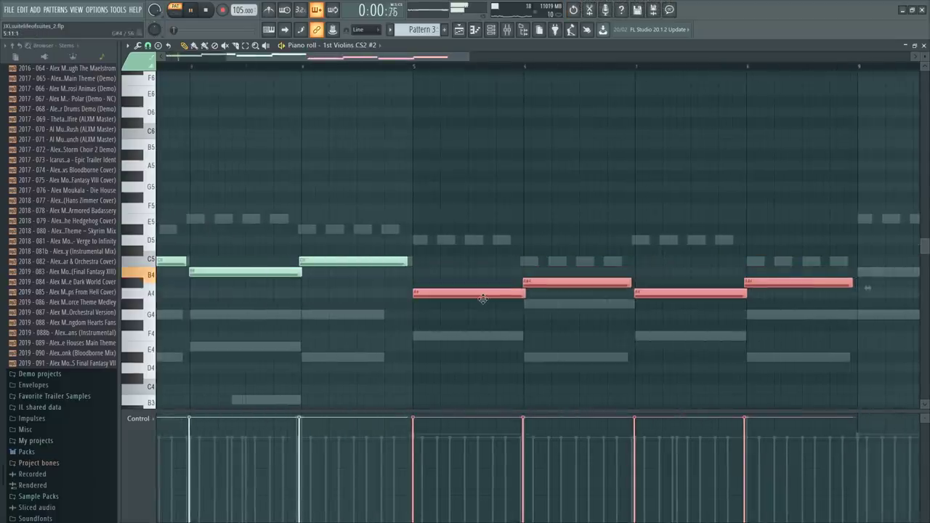
{"action": "key", "text": "ctrl+d"}
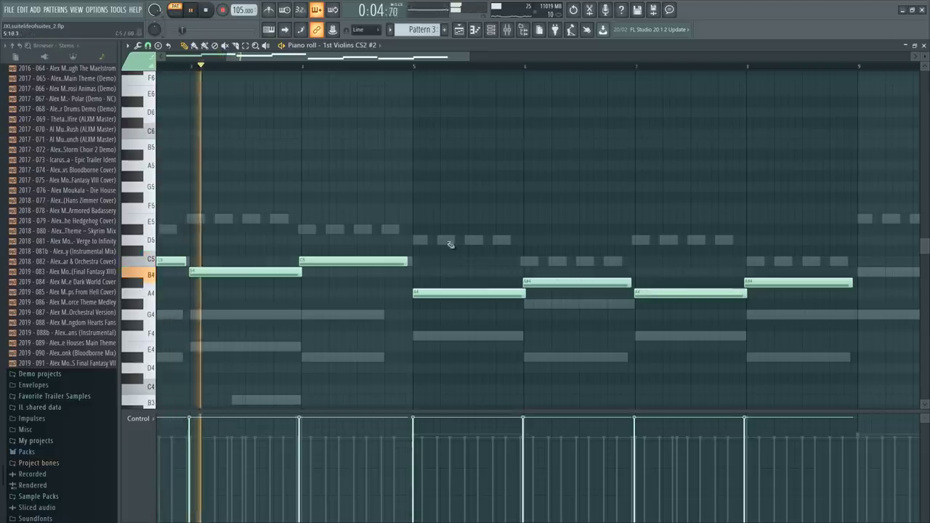
{"action": "key", "text": "space"}
Raise the bar 3 note to E5 and the bar 4 note to D#5, then play the line
{"action": "left_click_drag", "start_coordinate": [207, 279], "coordinate": [206, 223]}
{"action": "left_click_drag", "start_coordinate": [341, 263], "coordinate": [342, 232]}
{"action": "key", "text": "space"}
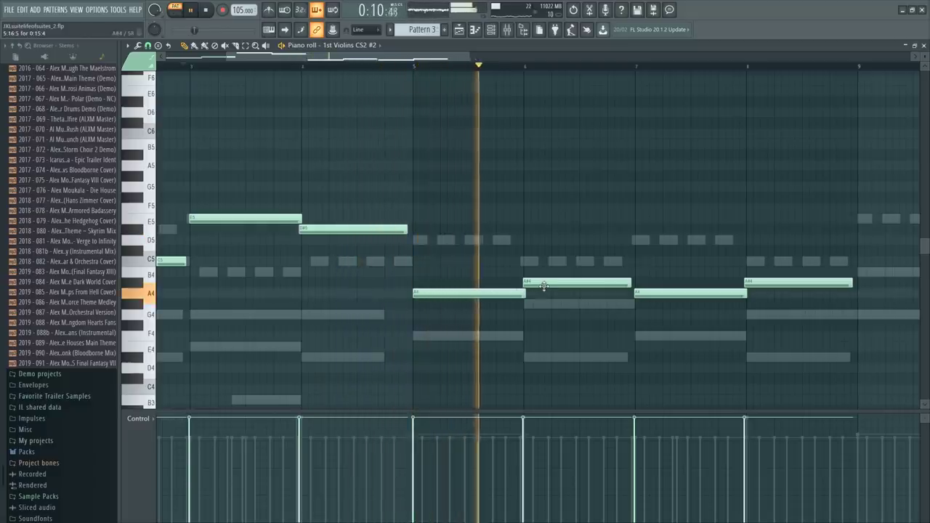
{"action": "key", "text": "space"}
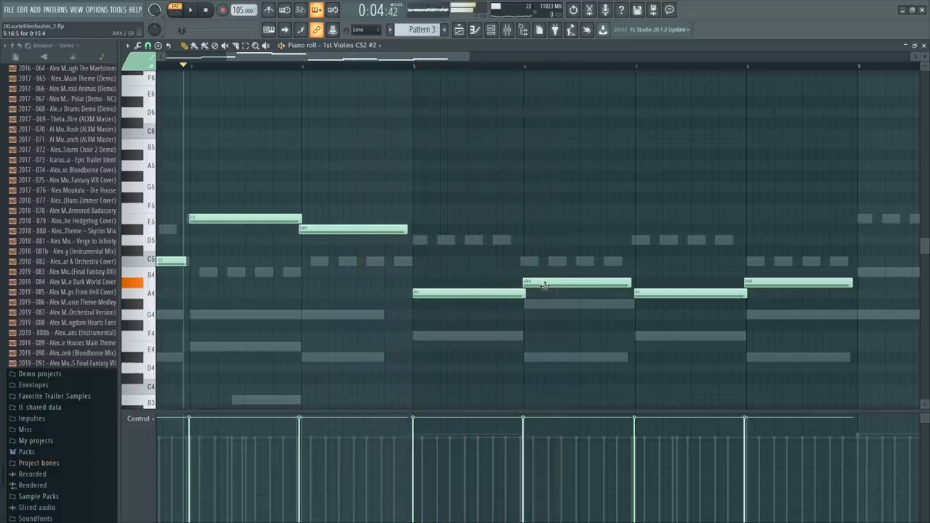
Raise the bar 6 note to C5, the bar 7 note to D5 and the bar 8 note to C5
{"action": "left_click_drag", "start_coordinate": [545, 285], "coordinate": [545, 255]}
{"action": "left_click_drag", "start_coordinate": [653, 290], "coordinate": [650, 229]}
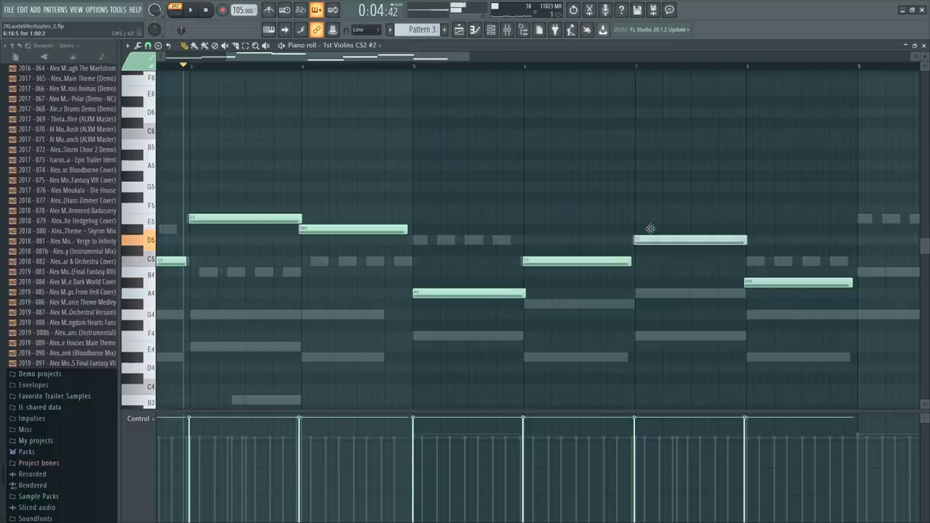
{"action": "left_click_drag", "start_coordinate": [761, 284], "coordinate": [761, 256]}
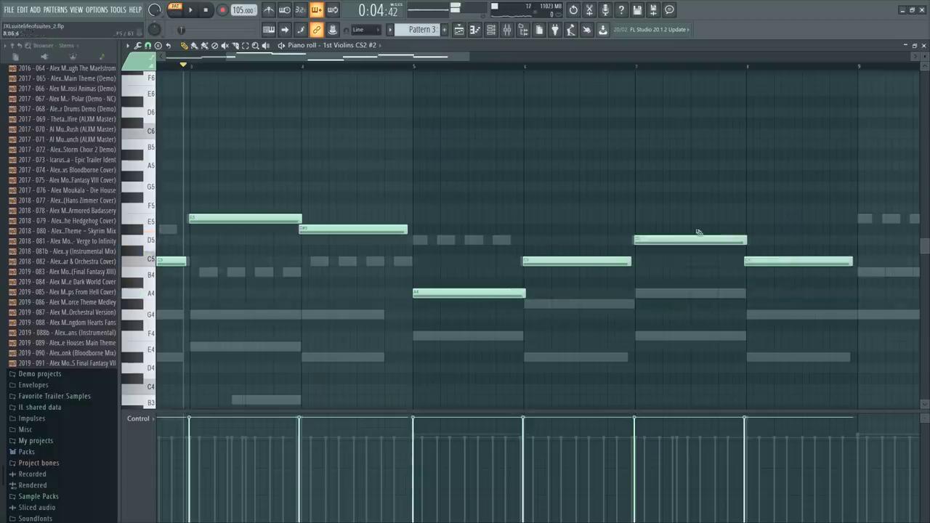
{"action": "scroll", "coordinate": [305, 140], "scroll_direction": "down", "scroll_amount": 4}
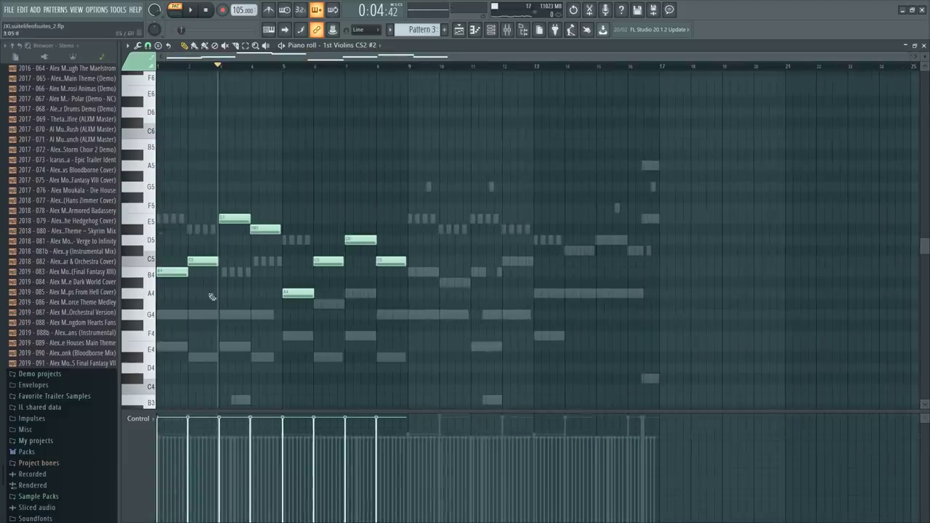
{"action": "key", "text": "F6"}
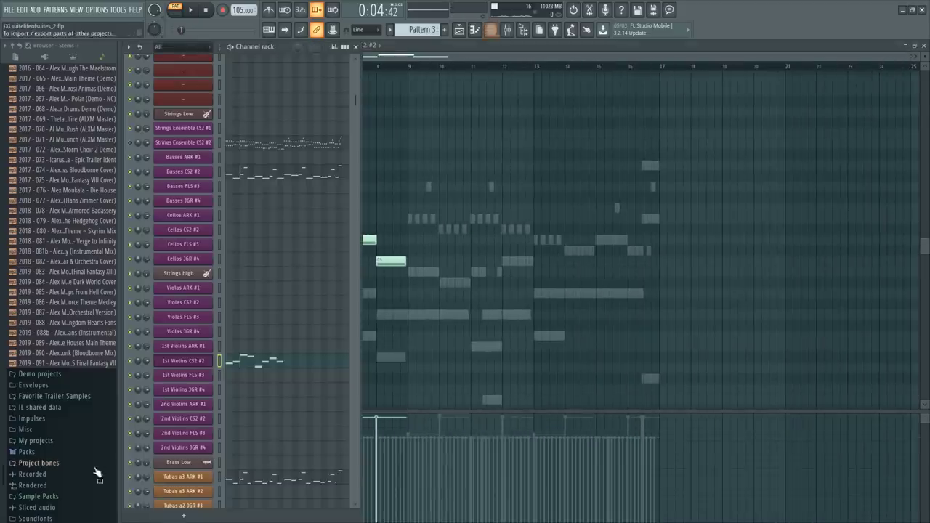
{"action": "left_click", "coordinate": [172, 366]}
{"action": "right_click", "coordinate": [453, 253]}
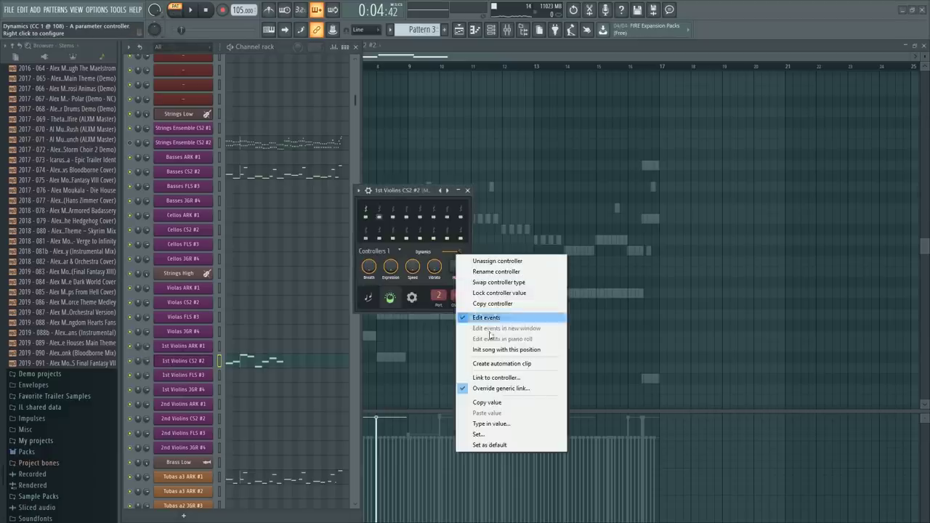
{"action": "left_click", "coordinate": [667, 273]}
{"action": "left_click", "coordinate": [152, 419]}
{"action": "left_click", "coordinate": [441, 363]}
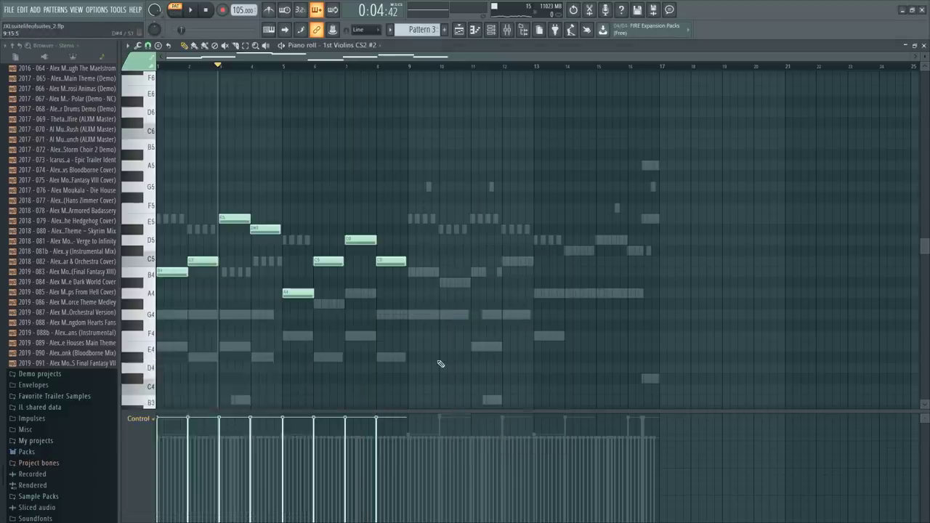
{"action": "key", "text": "F6"}
{"action": "left_click", "coordinate": [192, 364]}
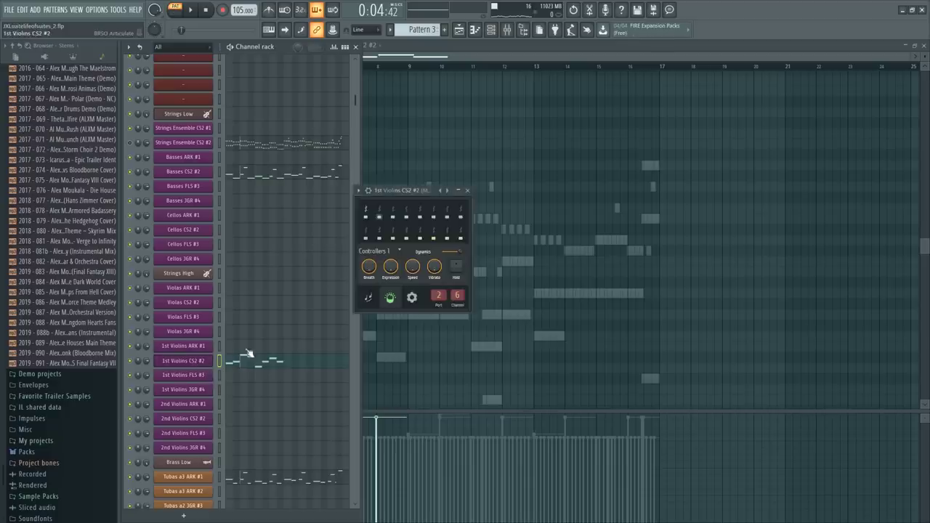
{"action": "right_click", "coordinate": [457, 253]}
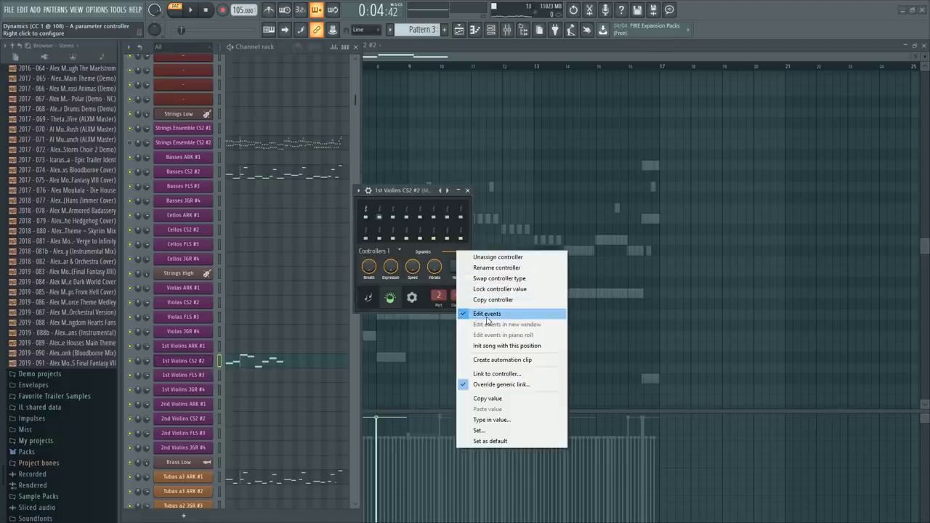
{"action": "left_click", "coordinate": [487, 314]}
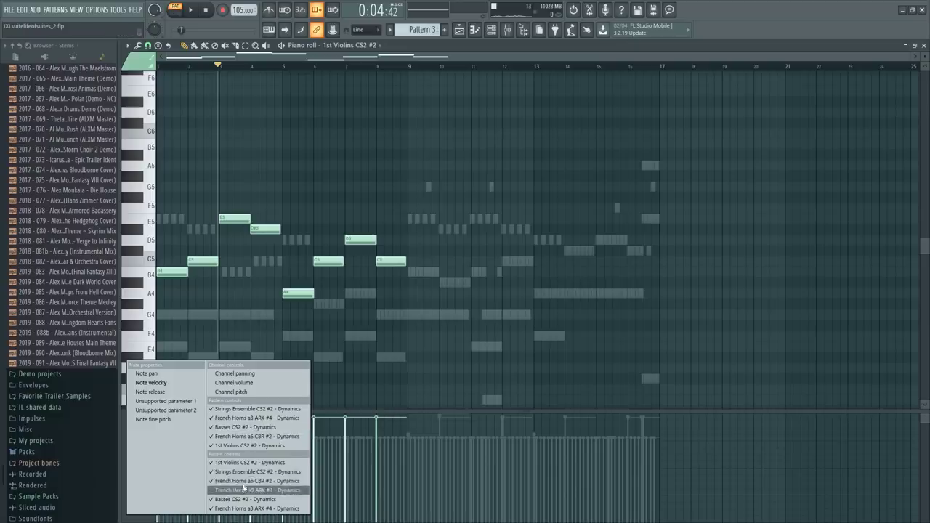
{"action": "left_click", "coordinate": [399, 370]}
Show the 1st Violins CS2 #2 Dynamics events for editing in the piano roll
{"action": "key", "text": "F6"}
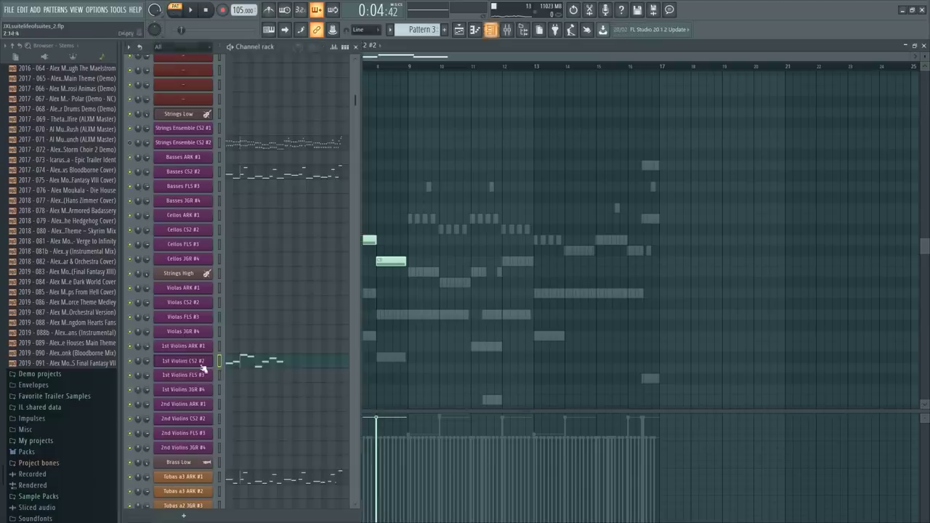
{"action": "left_click", "coordinate": [230, 357]}
{"action": "right_click", "coordinate": [452, 250]}
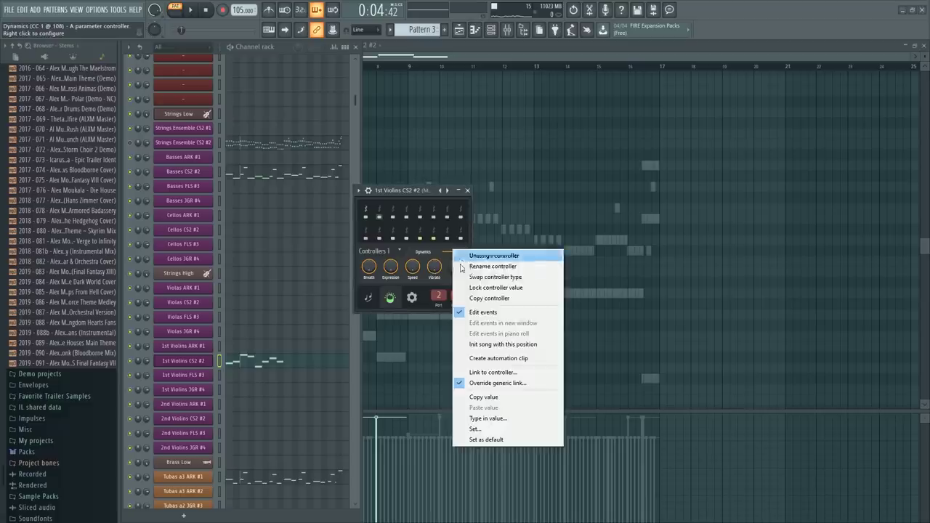
{"action": "left_click", "coordinate": [471, 312]}
{"action": "right_click", "coordinate": [452, 250]}
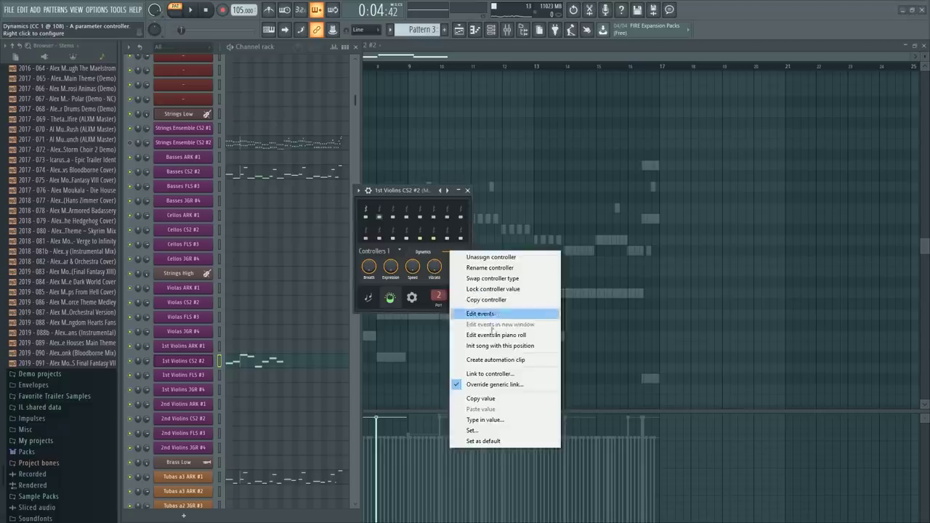
{"action": "left_click", "coordinate": [494, 334]}
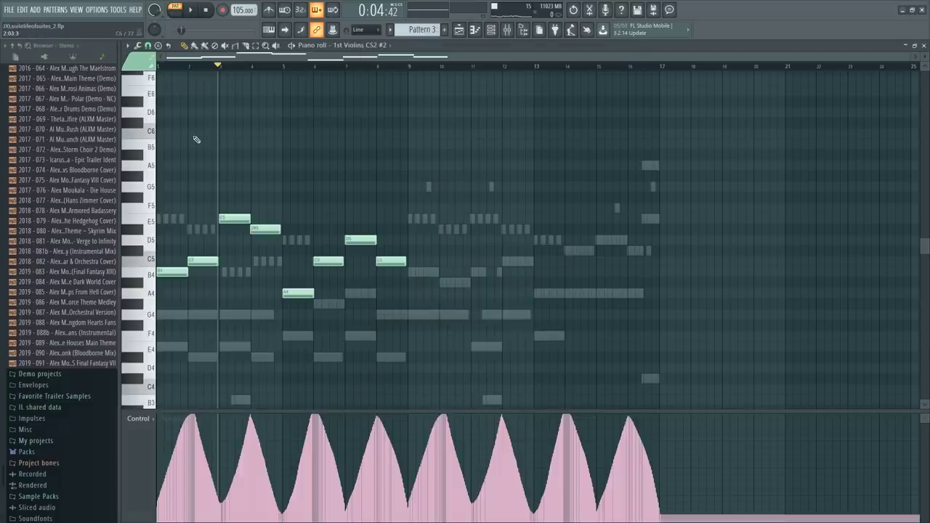
{"action": "key", "text": "F6"}
{"action": "left_click", "coordinate": [223, 360]}
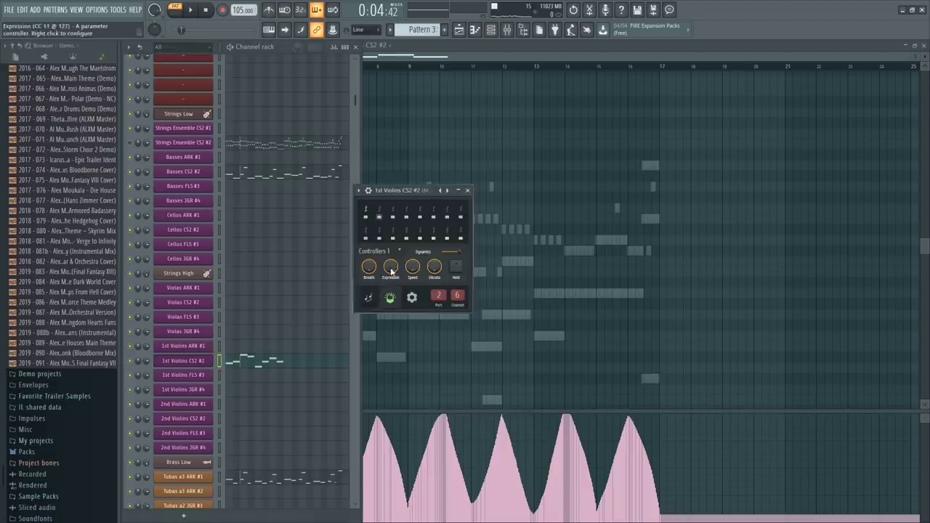
{"action": "right_click", "coordinate": [452, 255]}
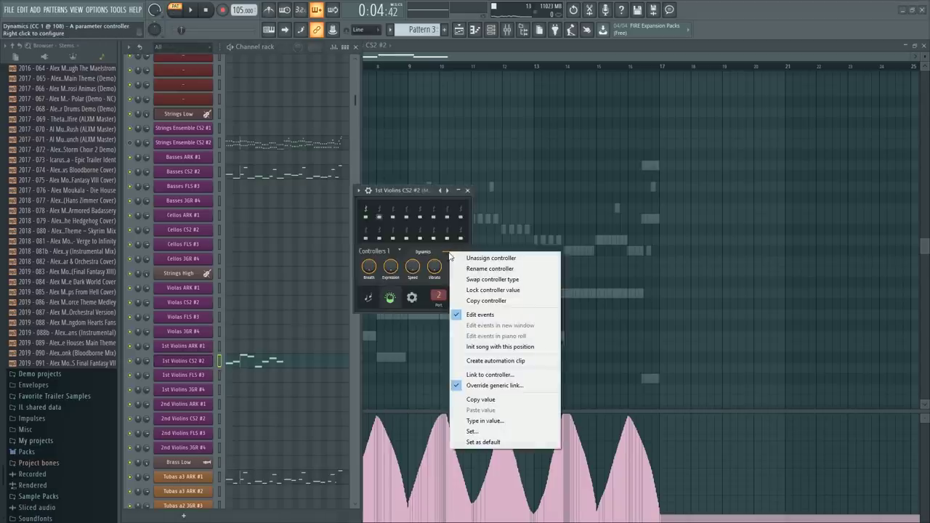
{"action": "left_click", "coordinate": [391, 358]}
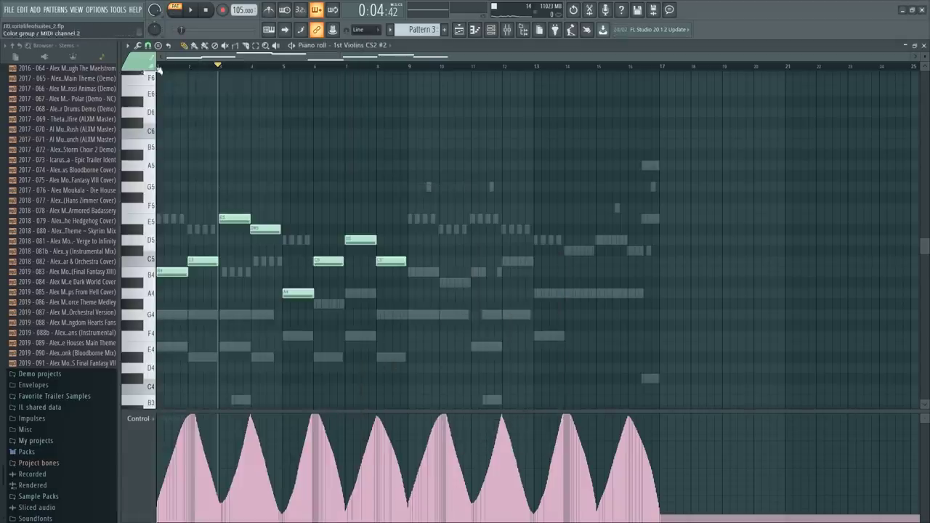
Play the pattern and check the 1st Violins CS2 #2 line against its Dynamics curve
{"action": "key", "text": "space"}
{"action": "key", "text": "F6"}
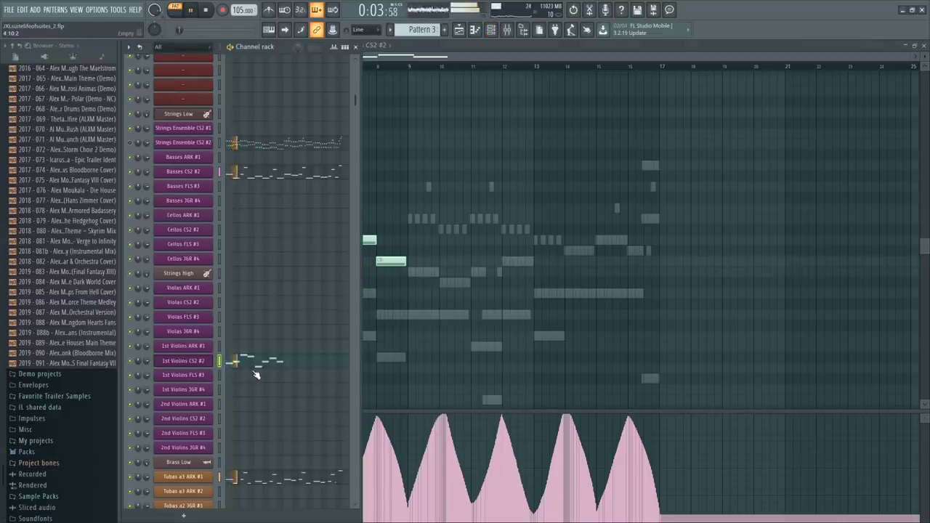
{"action": "key", "text": "F6"}
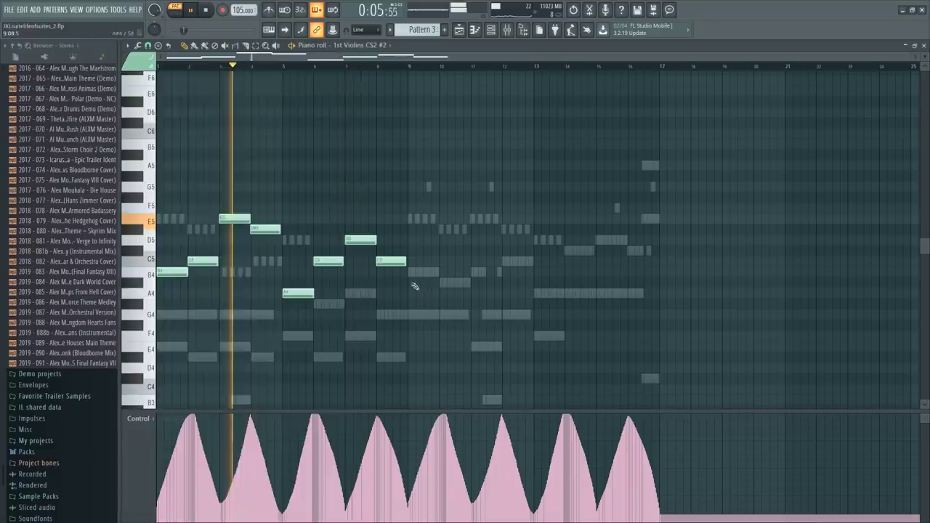
{"action": "scroll", "coordinate": [206, 73], "scroll_direction": "up", "scroll_amount": 4}
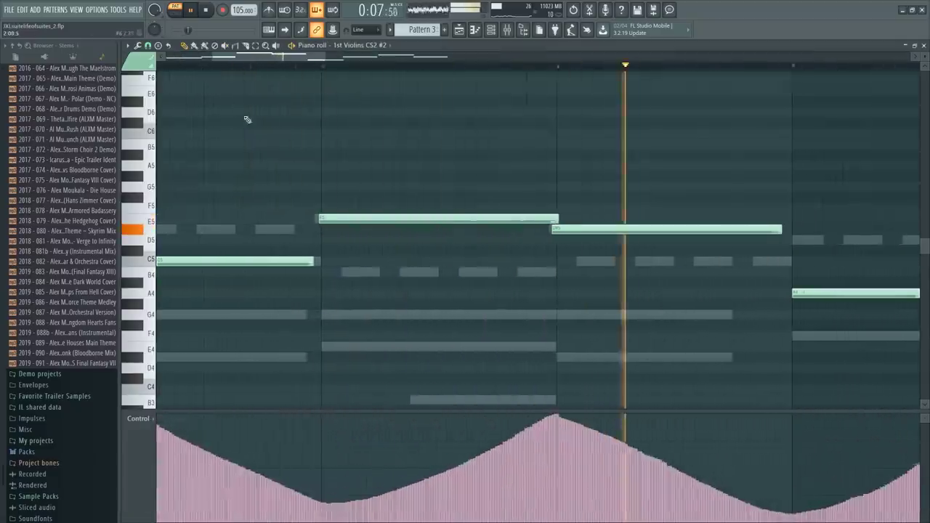
{"action": "key", "text": "space"}
{"action": "scroll", "coordinate": [409, 94], "scroll_direction": "down", "scroll_amount": 3}
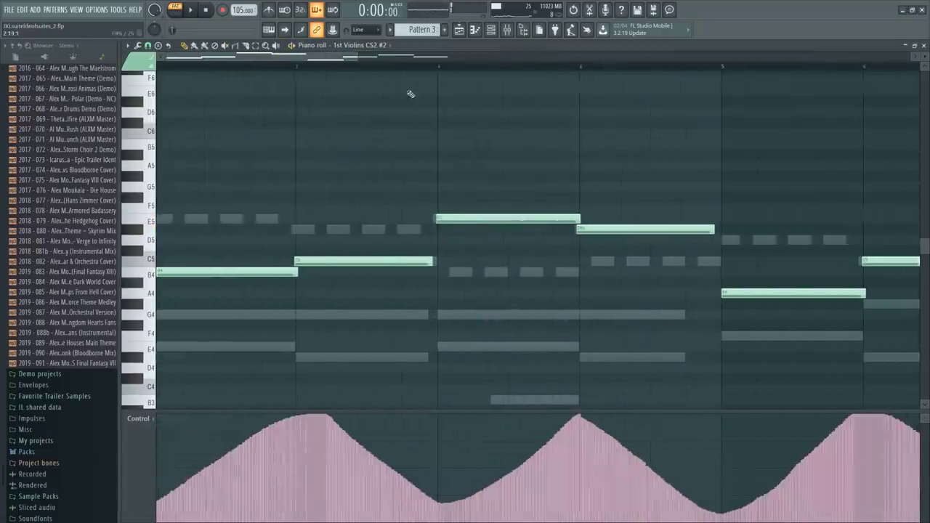
Shorten the bar 3 E5 note to half a bar, add a B4 in the second half, and play into bar 5
{"action": "left_click", "coordinate": [519, 209]}
{"action": "left_click", "coordinate": [507, 271]}
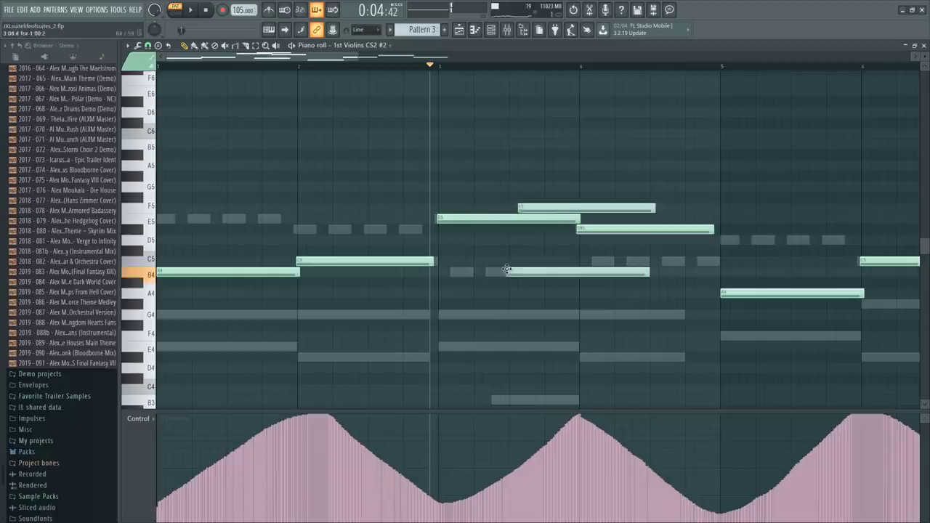
{"action": "right_click", "coordinate": [545, 210]}
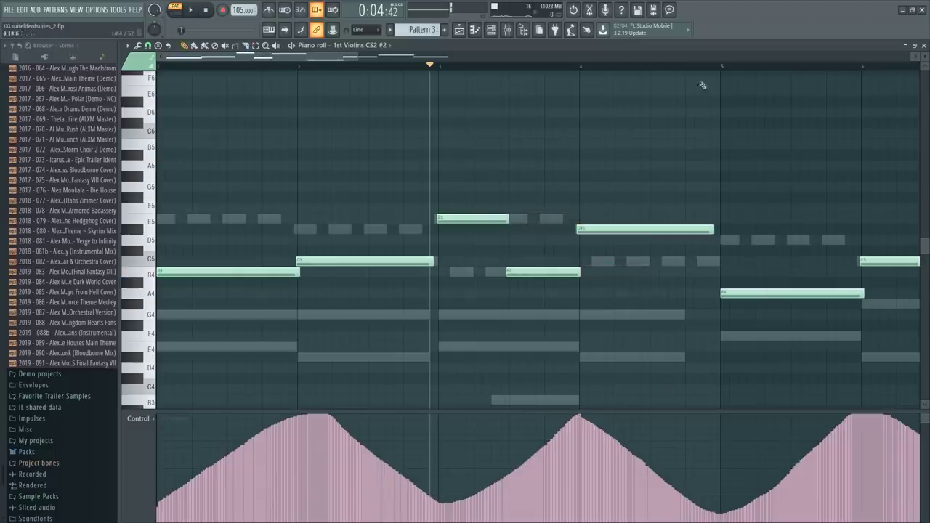
{"action": "key", "text": "space"}
{"action": "left_click", "coordinate": [701, 68]}
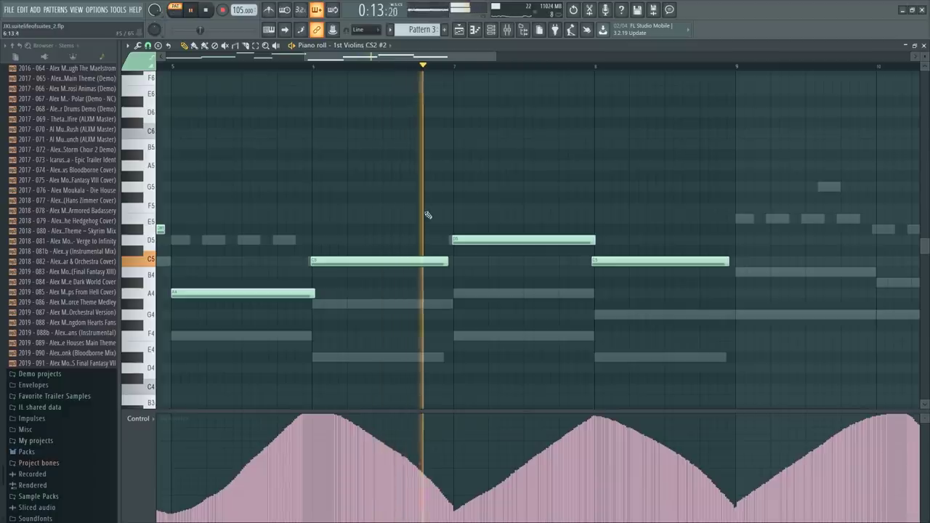
{"action": "key", "text": "space"}
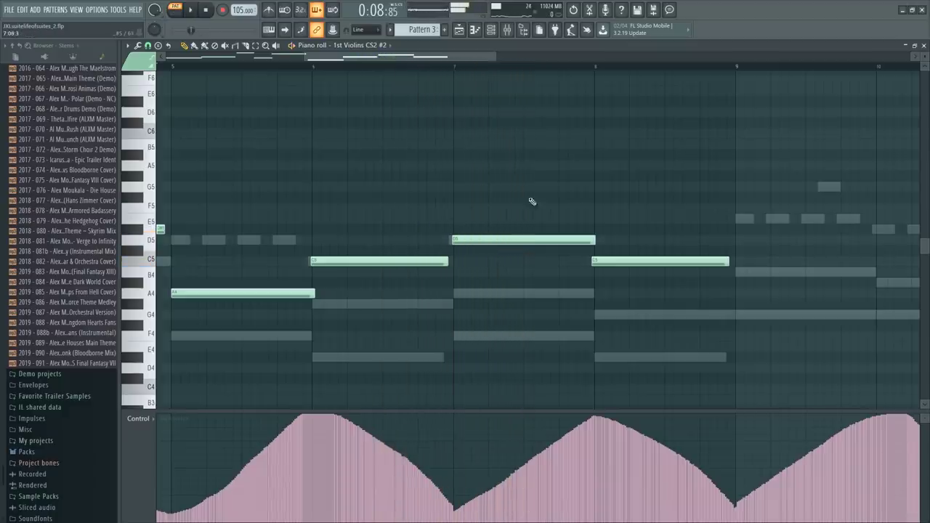
Shorten the bar 7 D5 note to half a bar and add an A4 in the second half
{"action": "left_click", "coordinate": [525, 187]}
{"action": "right_click", "coordinate": [526, 188]}
{"action": "left_click", "coordinate": [529, 293]}
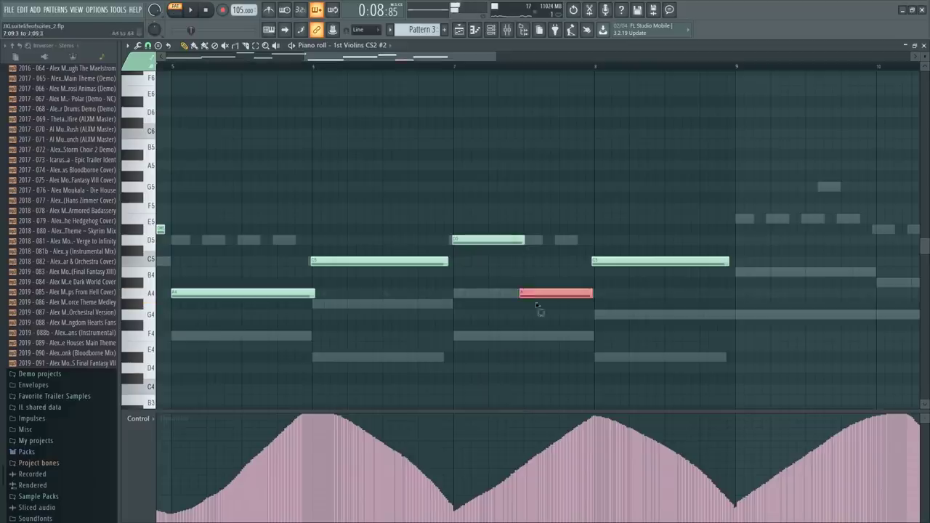
Try the second bar 7 note an octave higher at A5, play it, and move it back down an octave
{"action": "key", "text": "ctrl+Up"}
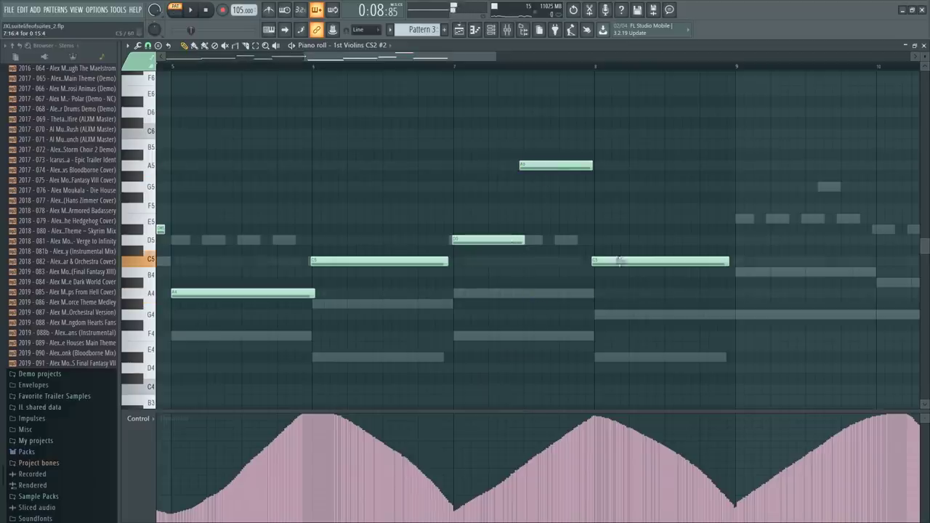
{"action": "left_click", "coordinate": [463, 67]}
{"action": "key", "text": "space"}
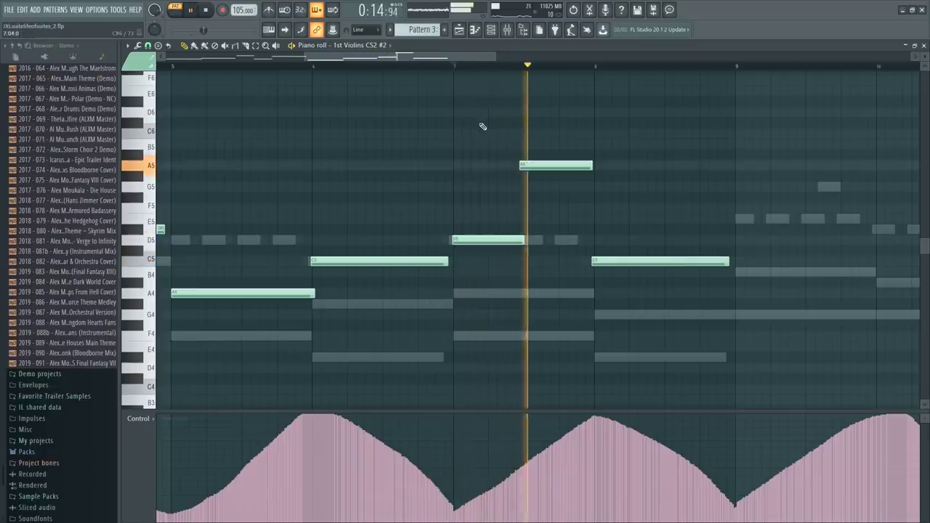
{"action": "key", "text": "space"}
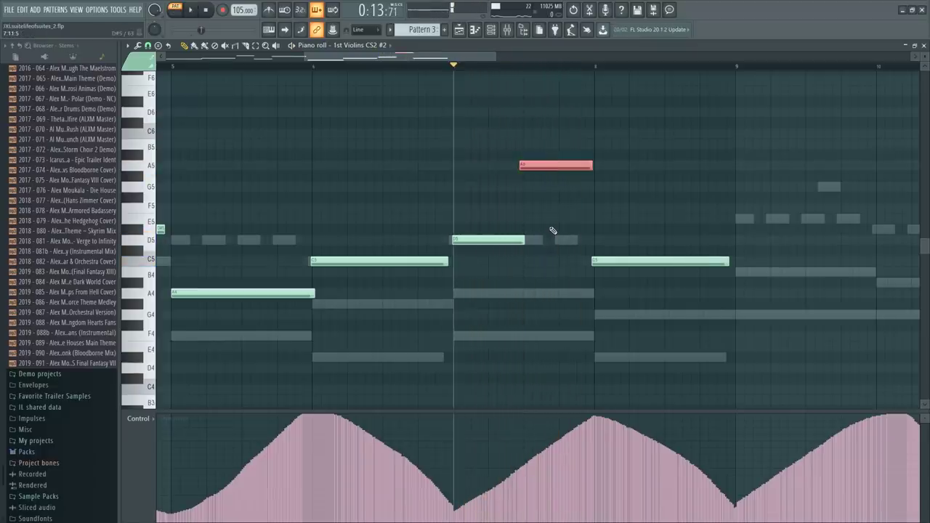
{"action": "key", "text": "ctrl+Down"}
Play the line from bar 7 through bar 8, then duplicate the eight-bar violin line into bars 9 to 16
{"action": "key", "text": "space"}
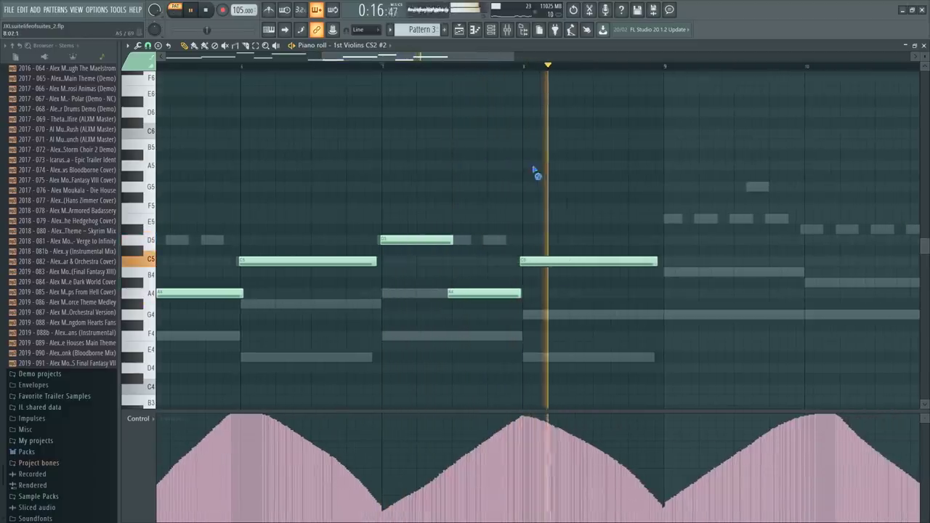
{"action": "scroll", "coordinate": [597, 73], "scroll_direction": "up", "scroll_amount": 1}
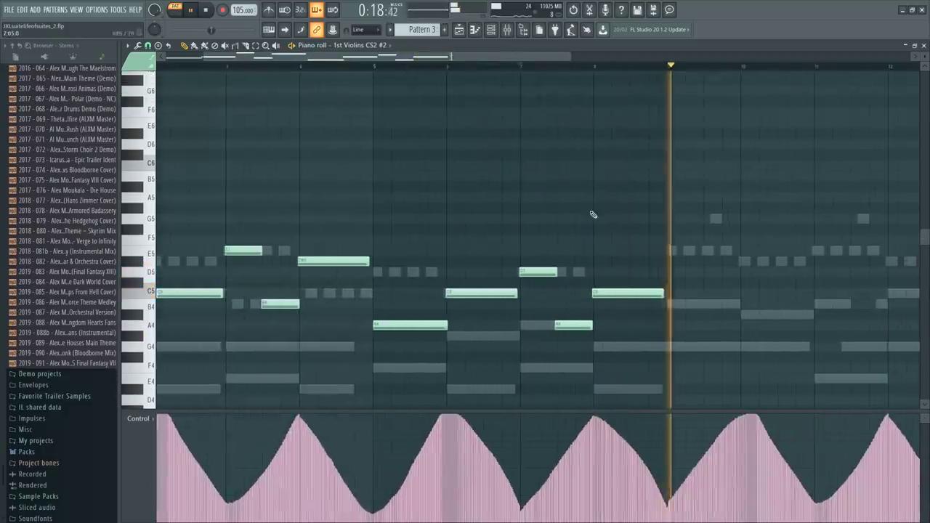
{"action": "key", "text": "space"}
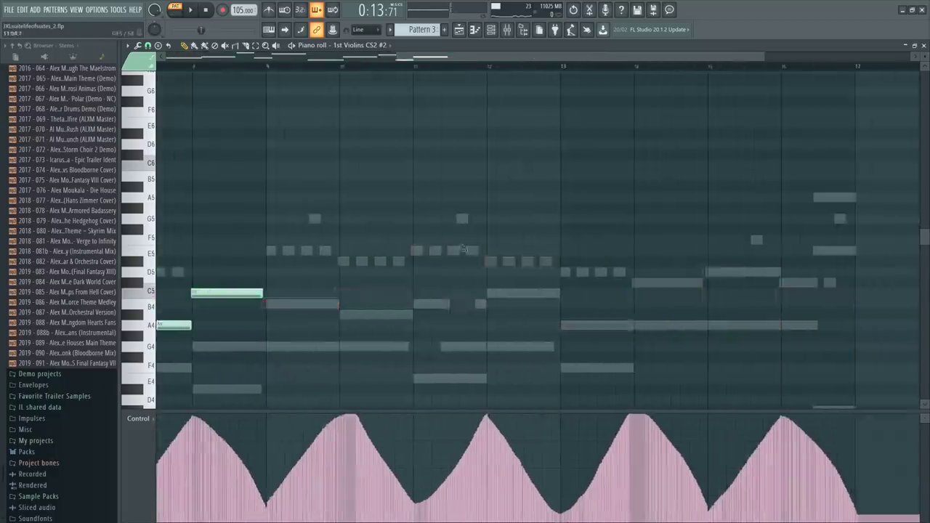
{"action": "key", "text": "ctrl+b"}
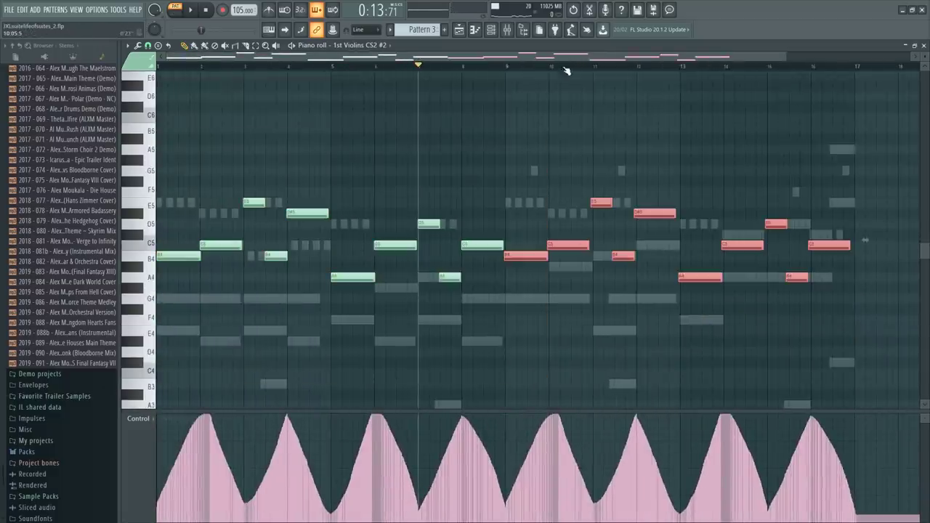
Nudge the duplicated notes to start exactly on bar 9 and lower the bar 10 note to A#4
{"action": "scroll", "coordinate": [595, 68], "scroll_direction": "up", "scroll_amount": 3}
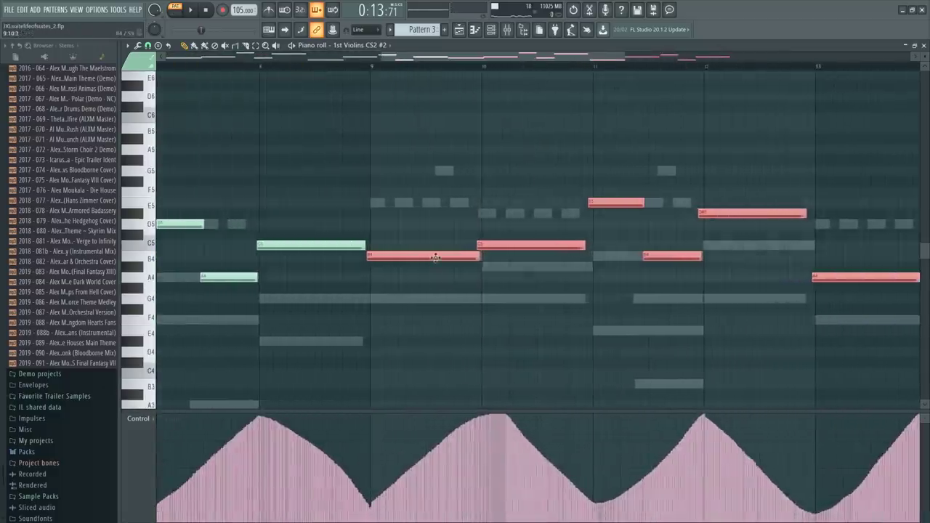
{"action": "left_click_drag", "start_coordinate": [435, 257], "coordinate": [442, 256]}
{"action": "left_click_drag", "start_coordinate": [526, 247], "coordinate": [526, 268]}
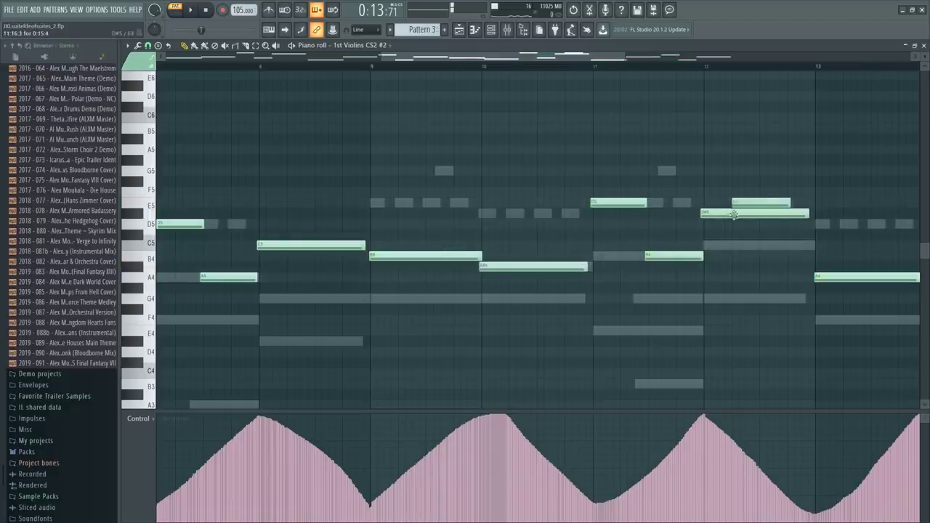
Remove the stray E5 note in bar 12 and play the line from bar 11 into bar 12
{"action": "right_click", "coordinate": [735, 204]}
{"action": "left_click_drag", "start_coordinate": [735, 213], "coordinate": [744, 163]}
{"action": "left_click", "coordinate": [595, 65]}
{"action": "key", "text": "space"}
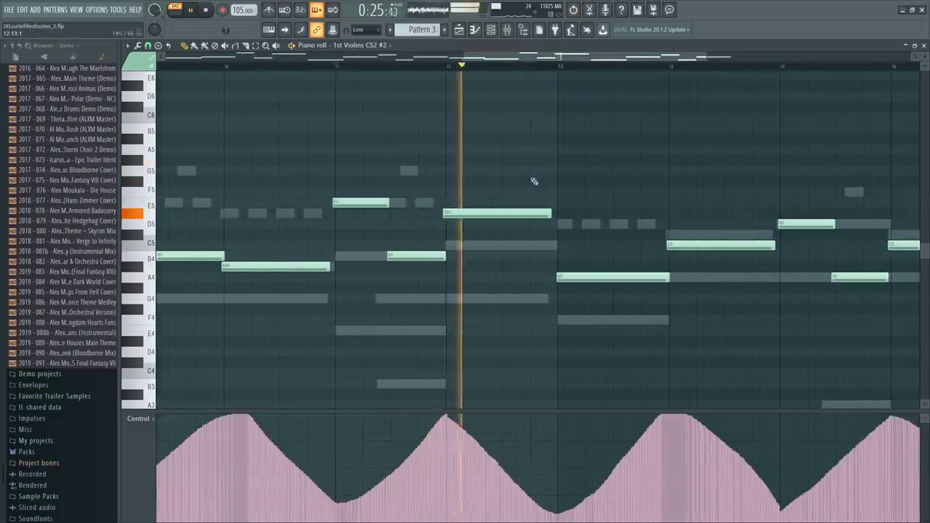
{"action": "key", "text": "space"}
Try G5 in bar 12 for both the 1st Violins note and the upper Strings Ensemble CS2 #2 notes, then play it
{"action": "left_click_drag", "start_coordinate": [514, 216], "coordinate": [512, 164]}
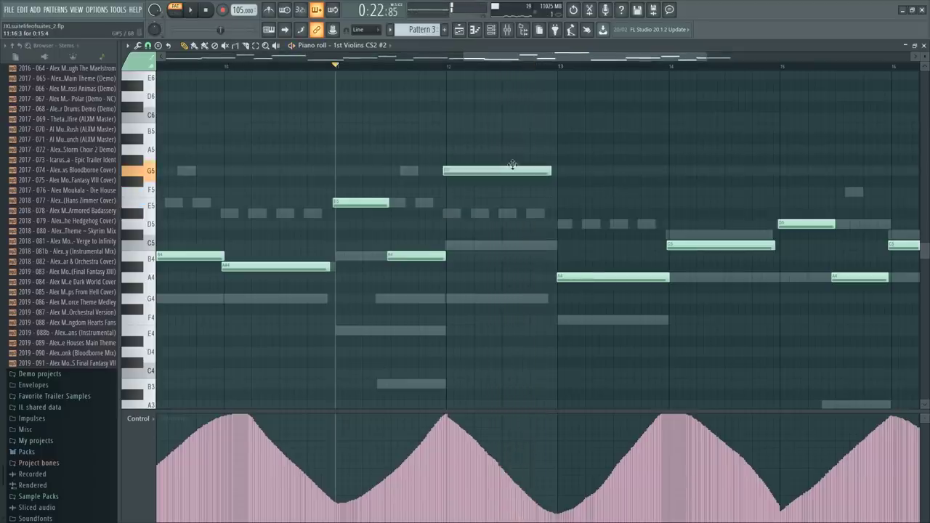
{"action": "double_click", "coordinate": [451, 214]}
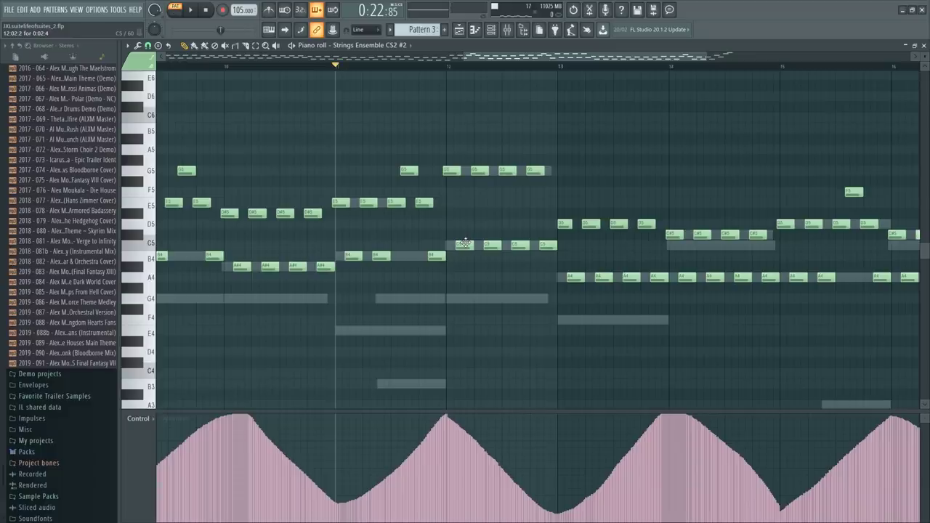
{"action": "key", "text": "F6"}
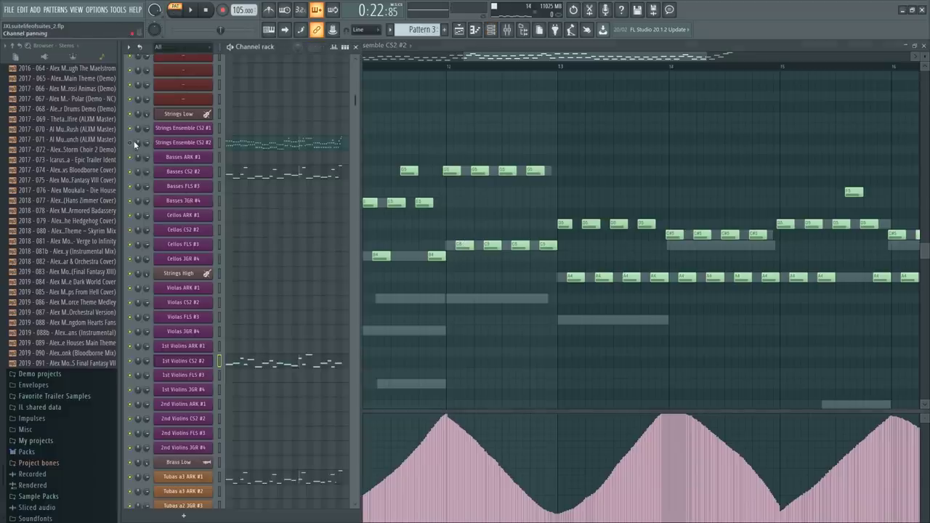
{"action": "key", "text": "F6"}
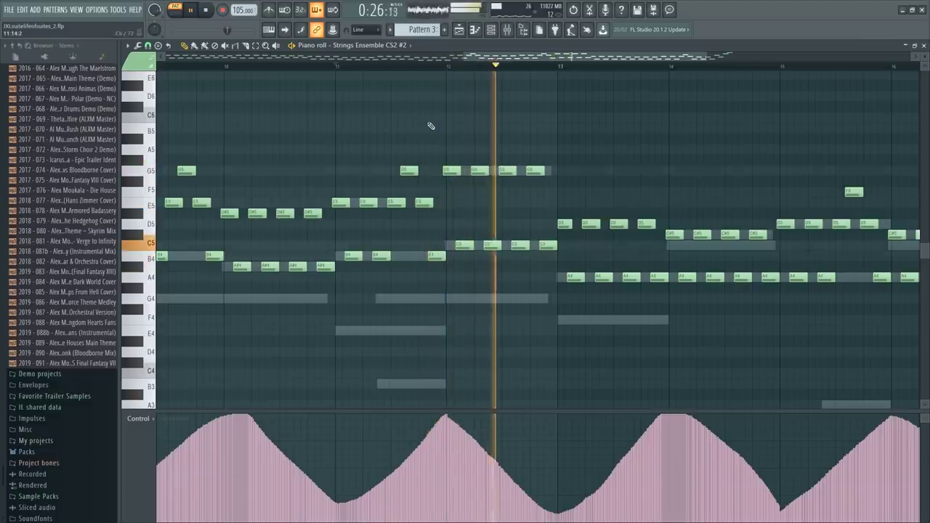
{"action": "key", "text": "space"}
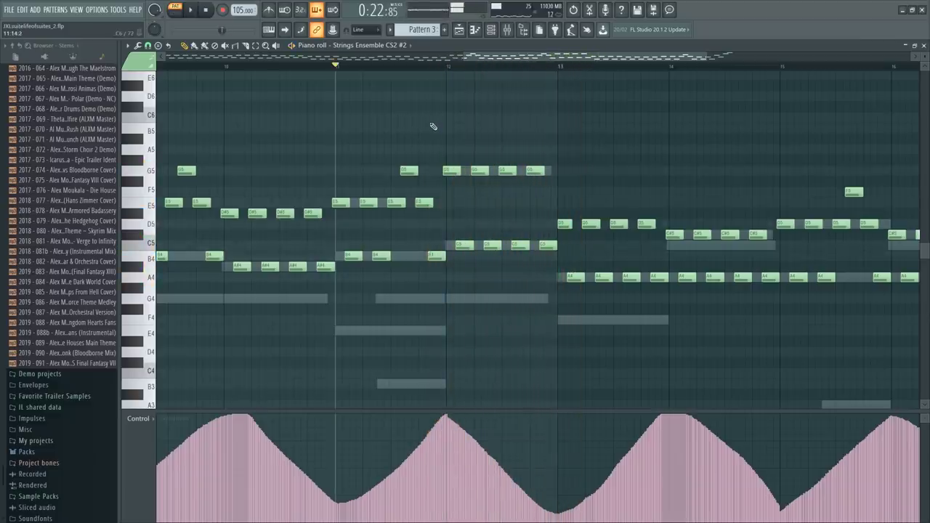
Undo the bar 12 Strings Ensemble CS2 #2 note moves and return the 1st Violins CS2 #2 note to D#5
{"action": "key", "text": "ctrl+alt+z"}
{"action": "key", "text": "ctrl+alt+z"}
{"action": "key", "text": "ctrl+alt+z"}
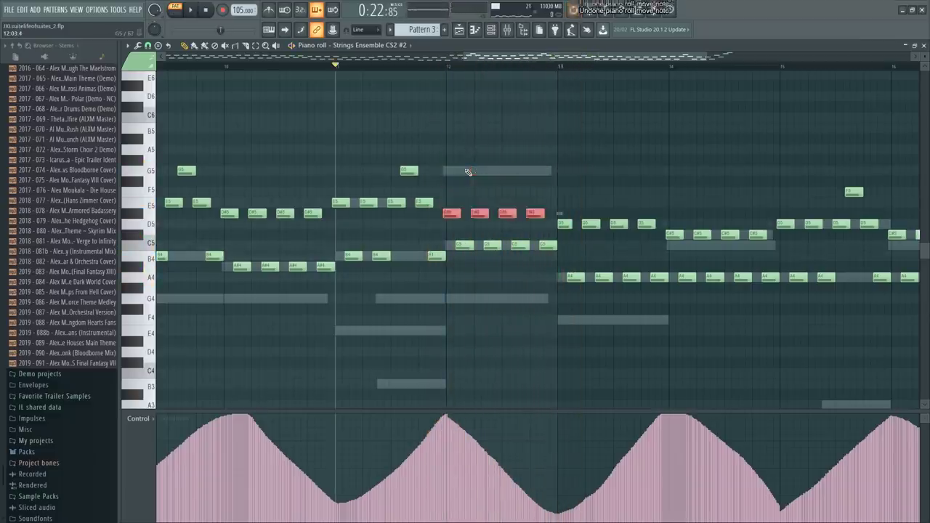
{"action": "right_click", "coordinate": [467, 170]}
{"action": "right_click", "coordinate": [468, 169]}
{"action": "left_click_drag", "start_coordinate": [462, 169], "coordinate": [468, 211]}
Play bars 11 and 12, lower the 1st Violins bar 12 note to C5, and play the change
{"action": "key", "text": "space"}
{"action": "key", "text": "F6"}
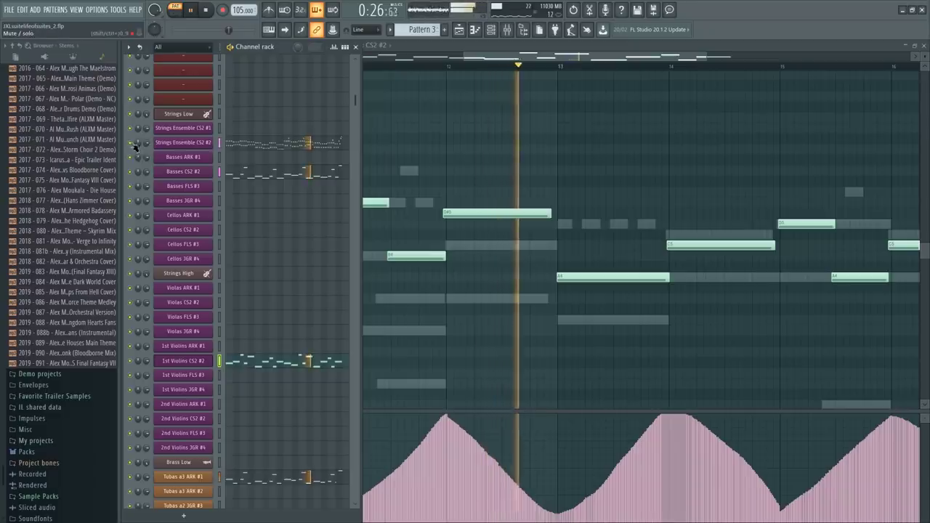
{"action": "key", "text": "F6"}
{"action": "left_click", "coordinate": [431, 71]}
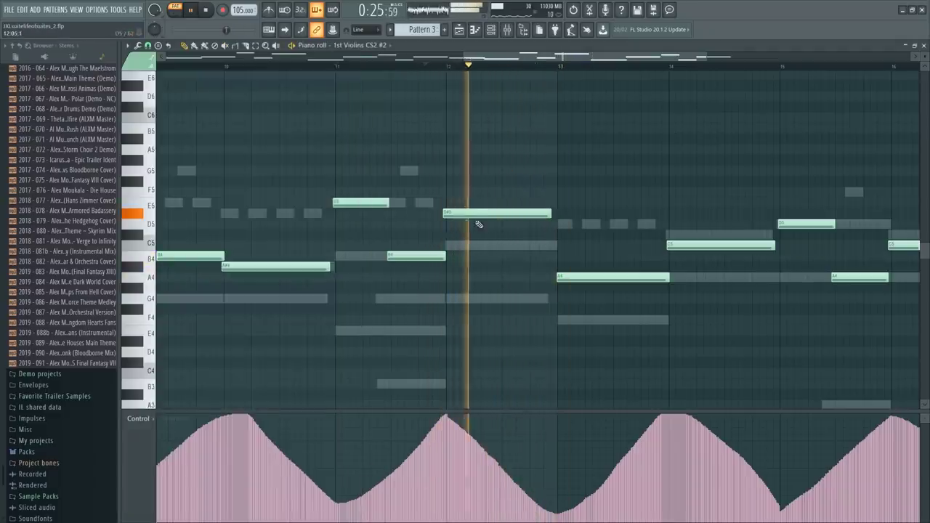
{"action": "key", "text": "space"}
{"action": "left_click_drag", "start_coordinate": [479, 214], "coordinate": [478, 239]}
{"action": "key", "text": "space"}
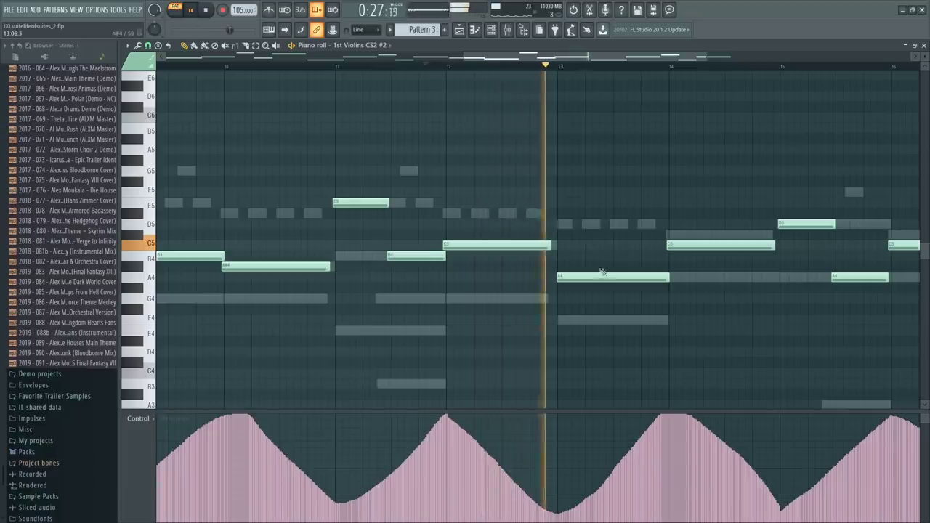
{"action": "key", "text": "space"}
Raise the bar 13 note to D5 and play the line from bar 13
{"action": "left_click_drag", "start_coordinate": [595, 277], "coordinate": [594, 223]}
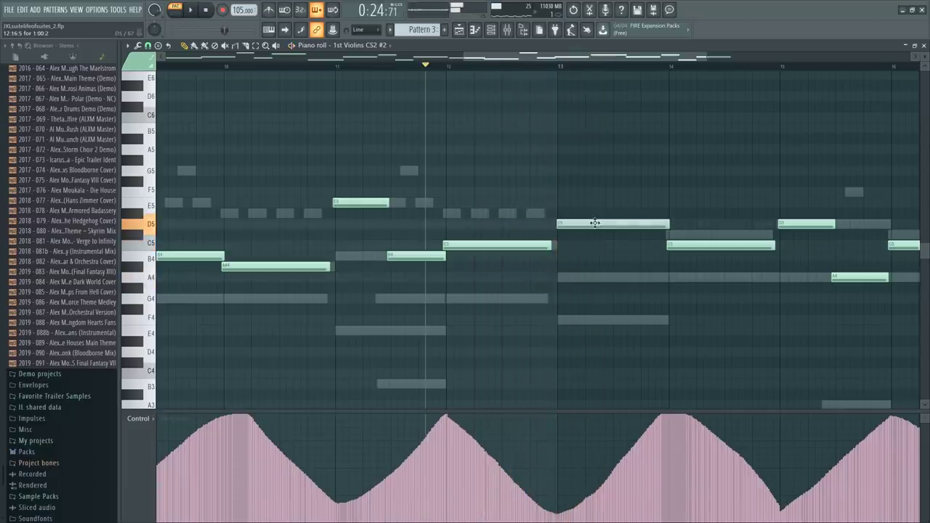
{"action": "left_click", "coordinate": [558, 67]}
{"action": "key", "text": "space"}
{"action": "left_click_drag", "start_coordinate": [575, 57], "coordinate": [663, 67]}
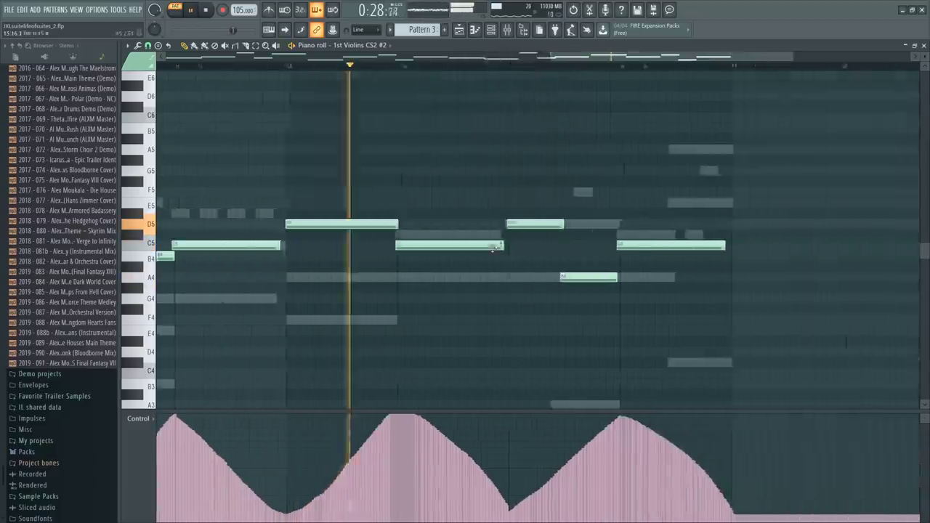
{"action": "left_click_drag", "start_coordinate": [481, 244], "coordinate": [450, 249]}
{"action": "key", "text": "space"}
{"action": "key", "text": "space"}
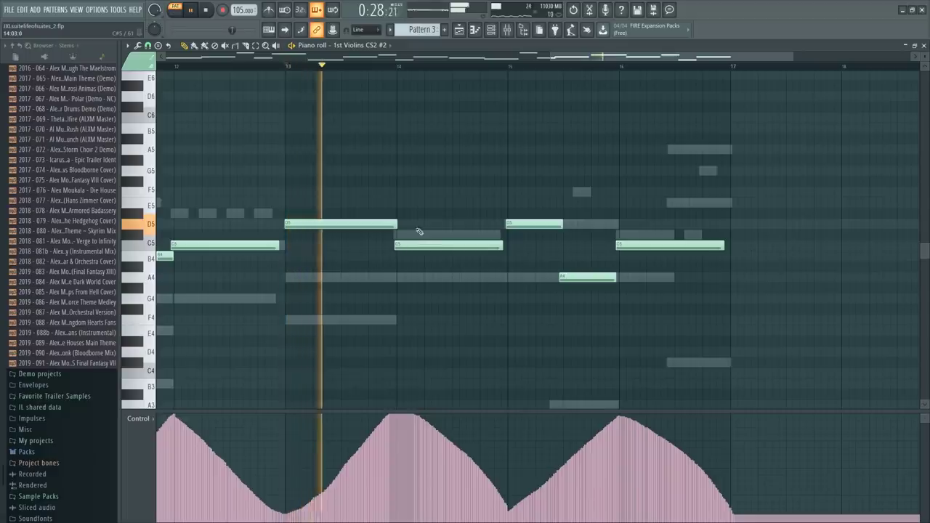
Lower the bar 14 note to A4 and play from bar 13 into bar 15
{"action": "scroll", "coordinate": [421, 226], "scroll_direction": "down", "scroll_amount": 3}
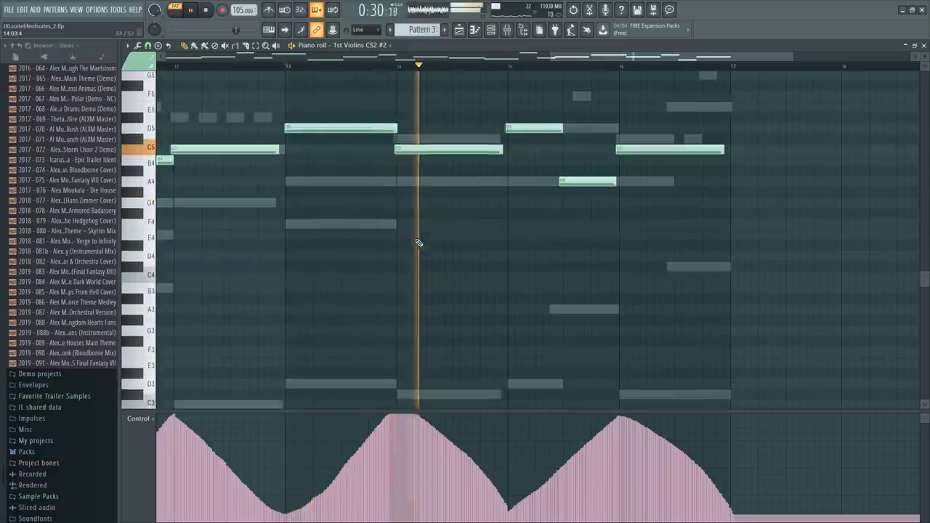
{"action": "scroll", "coordinate": [415, 226], "scroll_direction": "up", "scroll_amount": 2}
{"action": "key", "text": "space"}
{"action": "left_click_drag", "start_coordinate": [413, 216], "coordinate": [409, 255]}
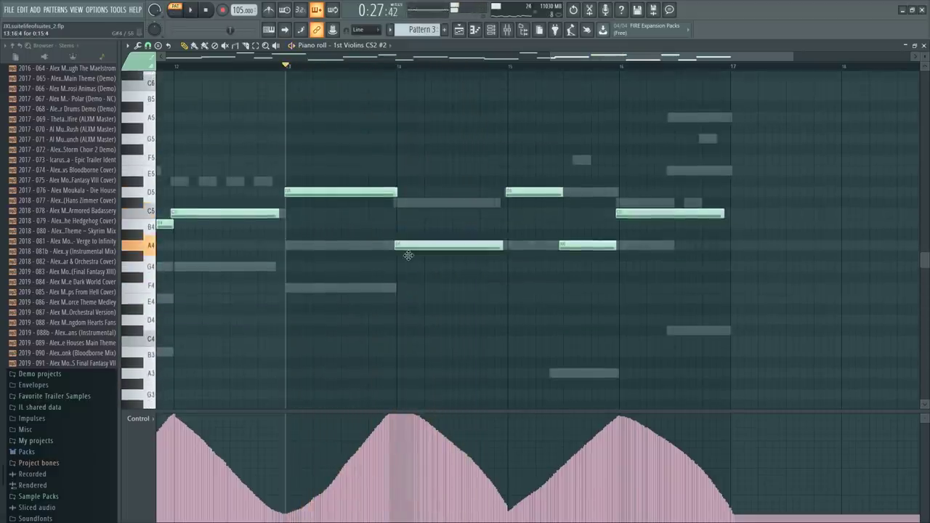
{"action": "key", "text": "space"}
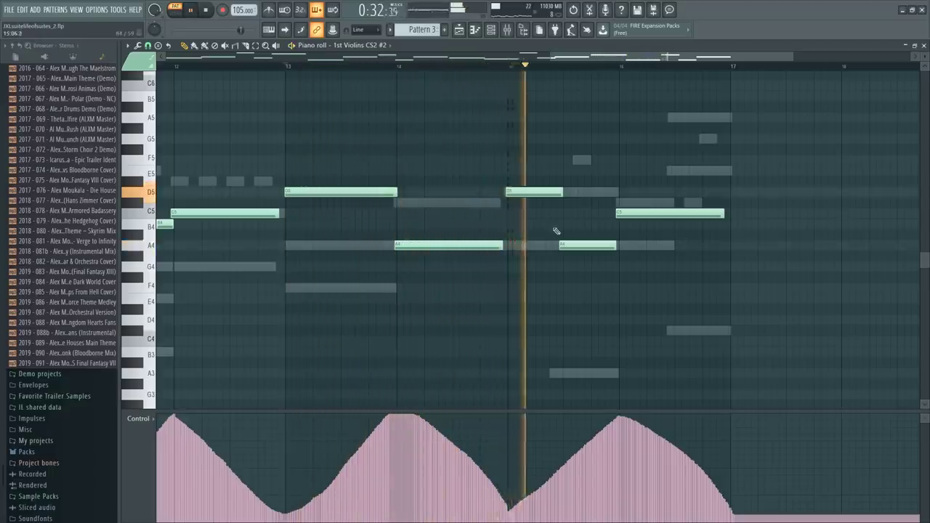
{"action": "key", "text": "space"}
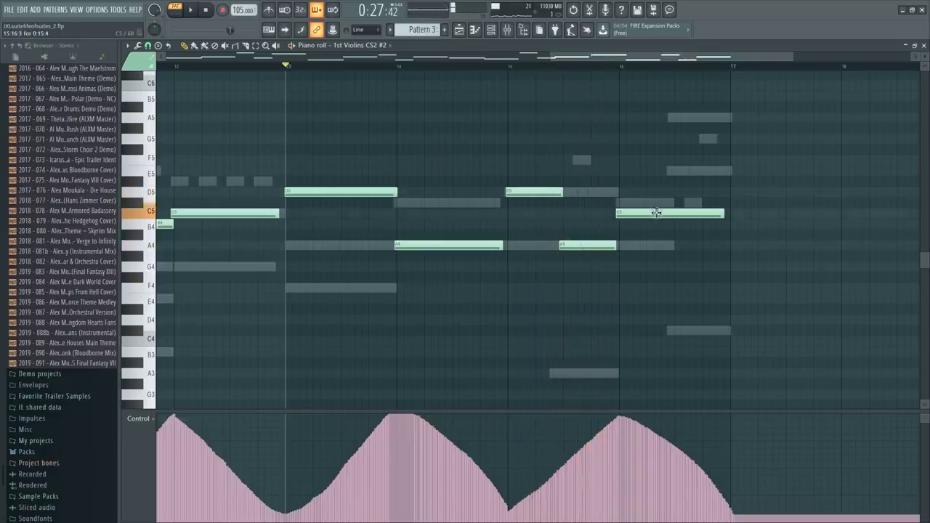
Make the bar 16 note a half-bar C#5 and add a G5 in the second half, extended to the bar's end
{"action": "left_click_drag", "start_coordinate": [656, 212], "coordinate": [656, 198]}
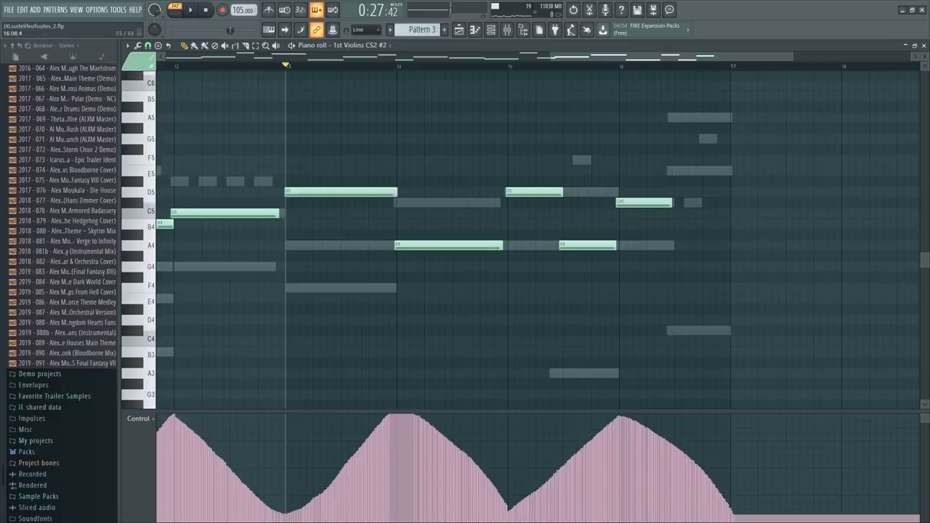
{"action": "left_click_drag", "start_coordinate": [698, 170], "coordinate": [701, 139]}
{"action": "key", "text": "space"}
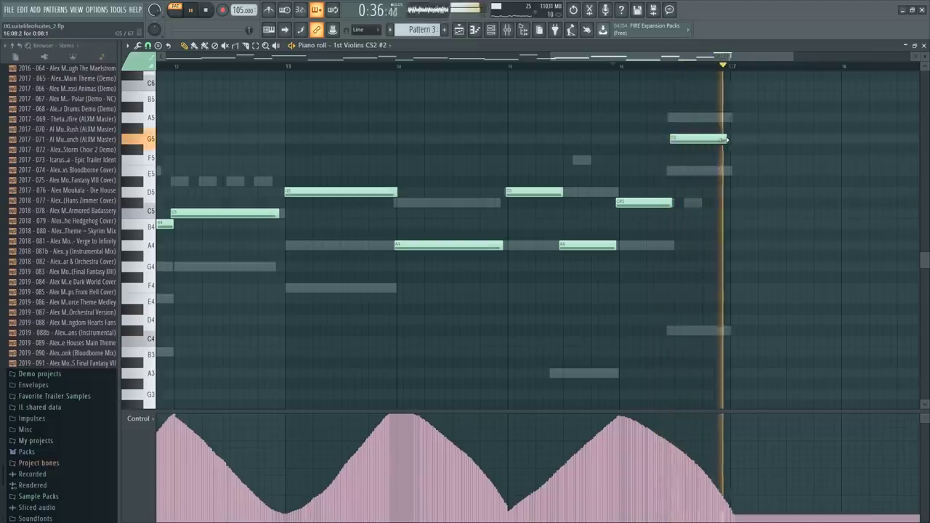
{"action": "left_click_drag", "start_coordinate": [721, 140], "coordinate": [733, 140]}
Redraw the 1st Violins' bar 16 Dynamics curve to dip at mid-bar and rise to maximum by bar 17
{"action": "key", "text": "space"}
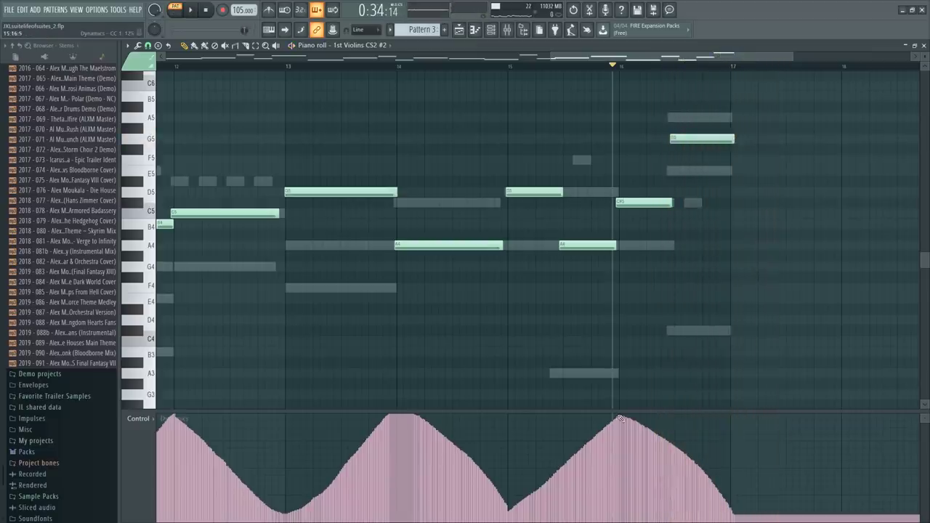
{"action": "key", "text": "ctrl+z"}
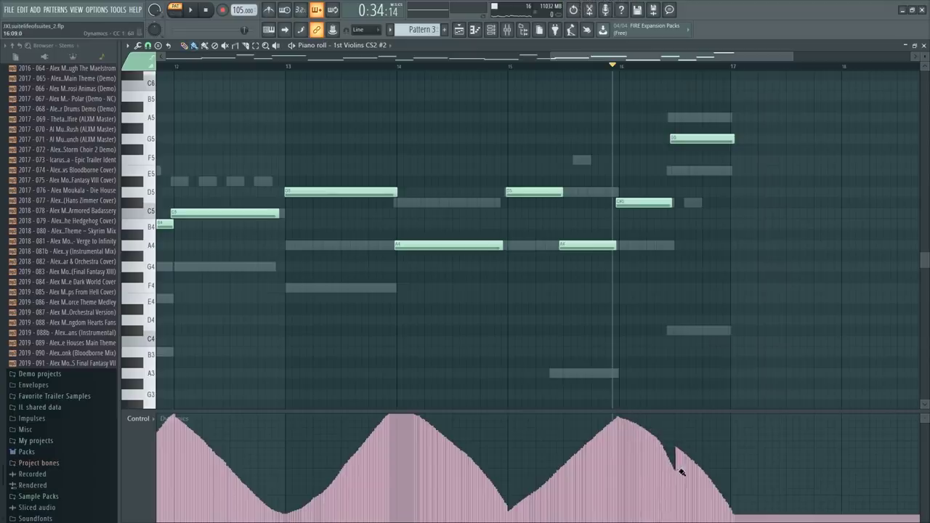
{"action": "left_click", "coordinate": [734, 417]}
{"action": "right_click", "coordinate": [690, 307], "text": "ctrl"}
{"action": "right_click", "coordinate": [683, 305], "text": "ctrl"}
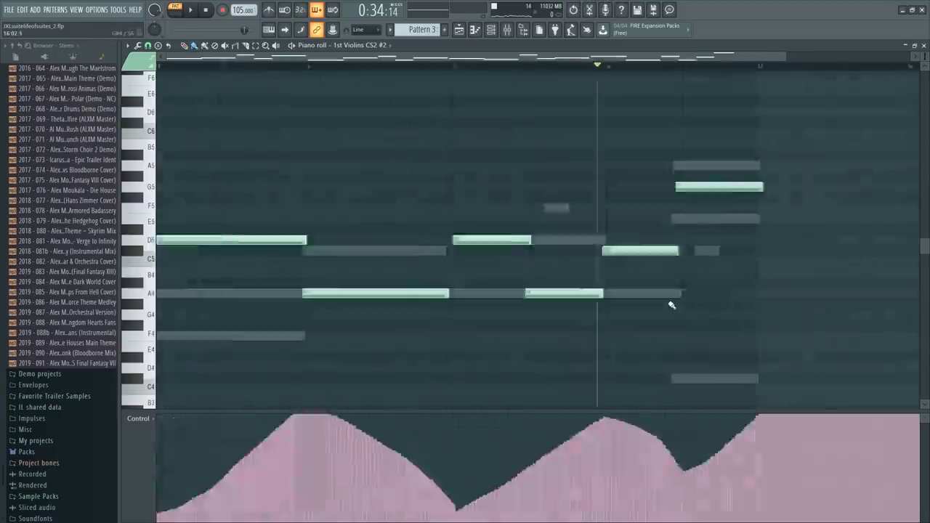
Play bar 16 with the reshaped Dynamics, and select the 1st Violins notes from bar 8 to the end
{"action": "key", "text": "space"}
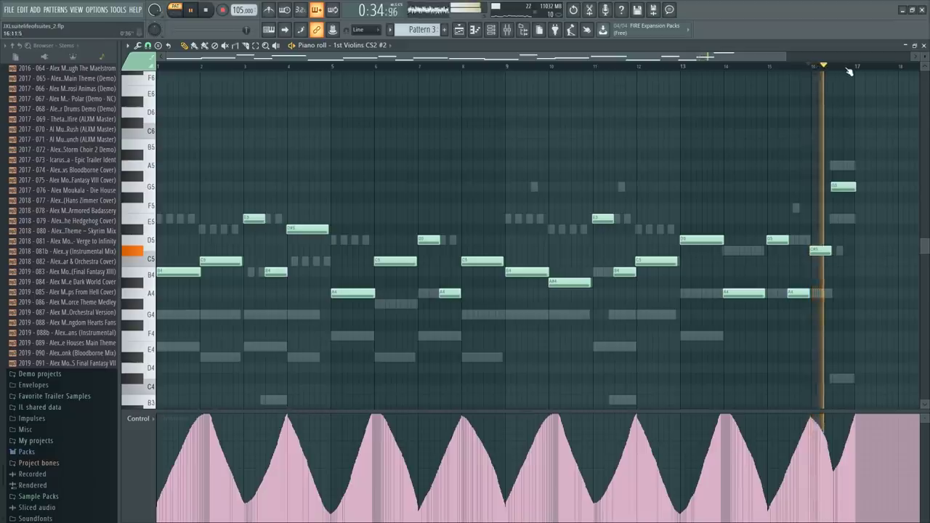
{"action": "scroll", "coordinate": [848, 71], "scroll_direction": "up", "scroll_amount": 4}
{"action": "scroll", "coordinate": [849, 72], "scroll_direction": "up", "scroll_amount": 2}
{"action": "key", "text": "space"}
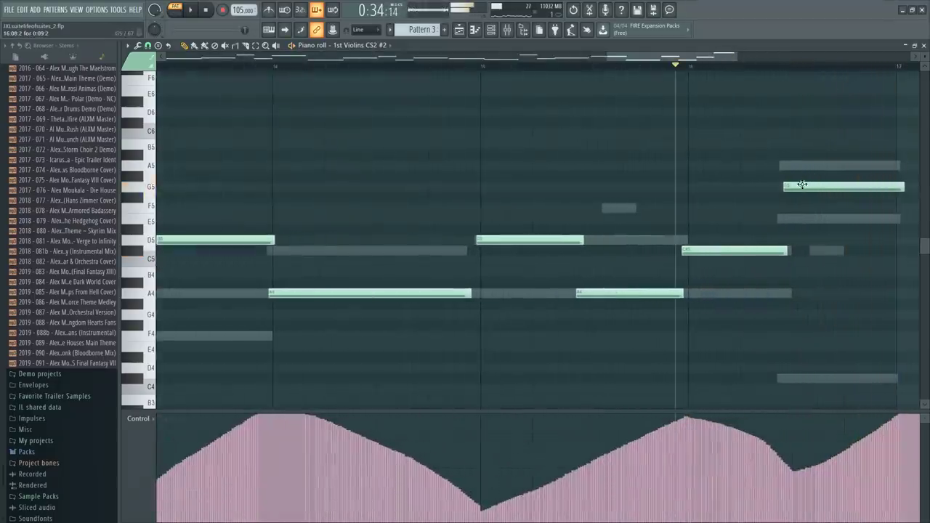
{"action": "scroll", "coordinate": [761, 195], "scroll_direction": "down", "scroll_amount": 5}
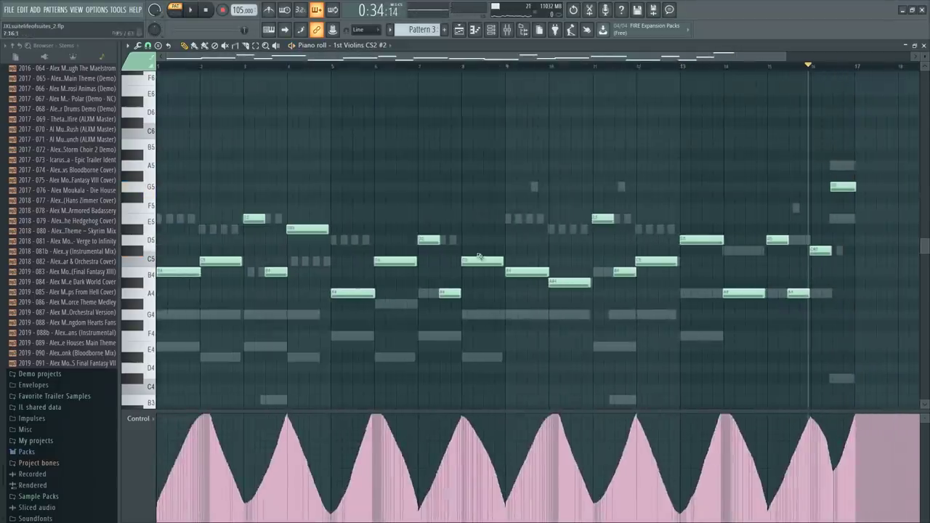
{"action": "left_click_drag", "start_coordinate": [884, 172], "coordinate": [490, 342]}
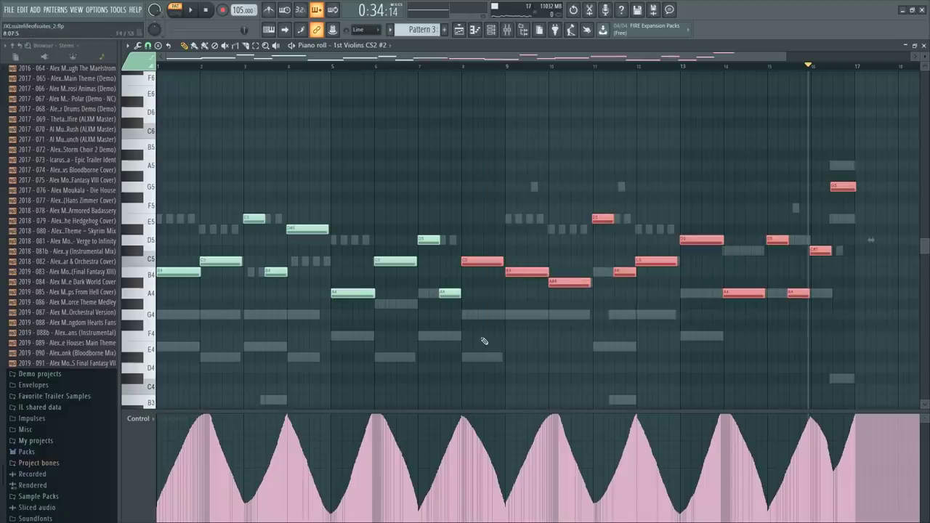
Open the Strings High Kontakt instance and collapse the Violas, second Finckenstein Strings and 1st Violins instrument panels
{"action": "key", "text": "F6"}
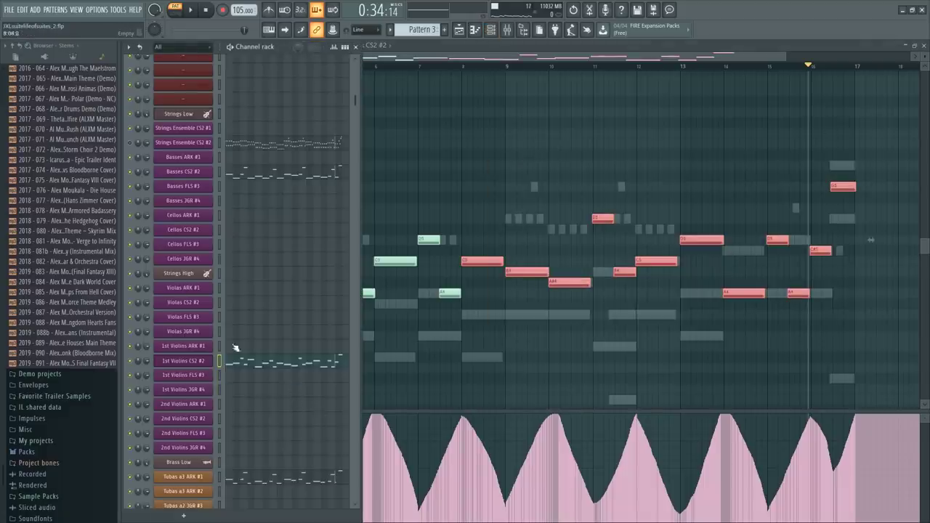
{"action": "left_click", "coordinate": [179, 273]}
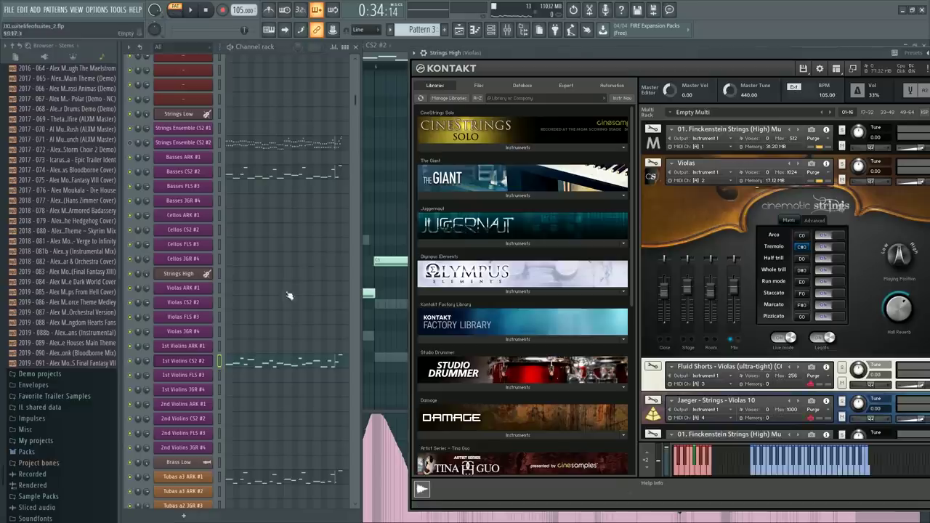
{"action": "left_click", "coordinate": [652, 163]}
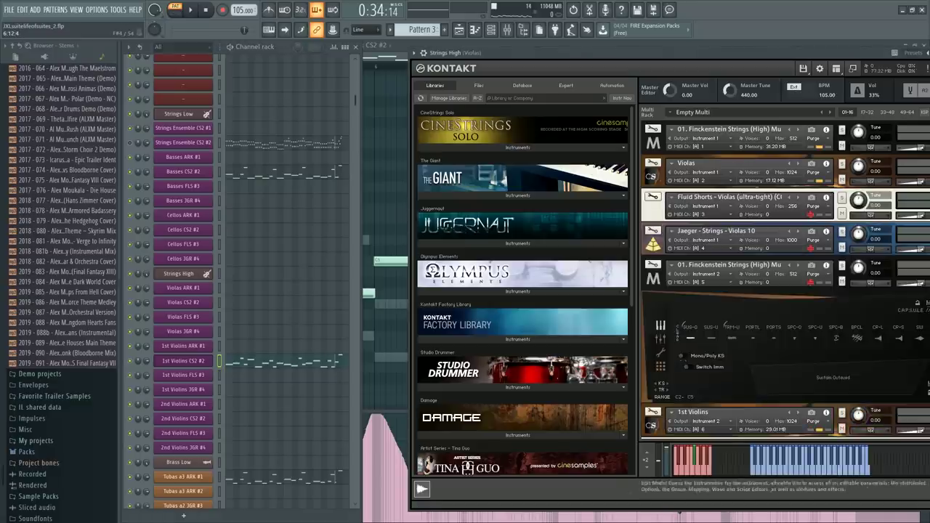
{"action": "left_click", "coordinate": [651, 279]}
{"action": "left_click", "coordinate": [648, 317]}
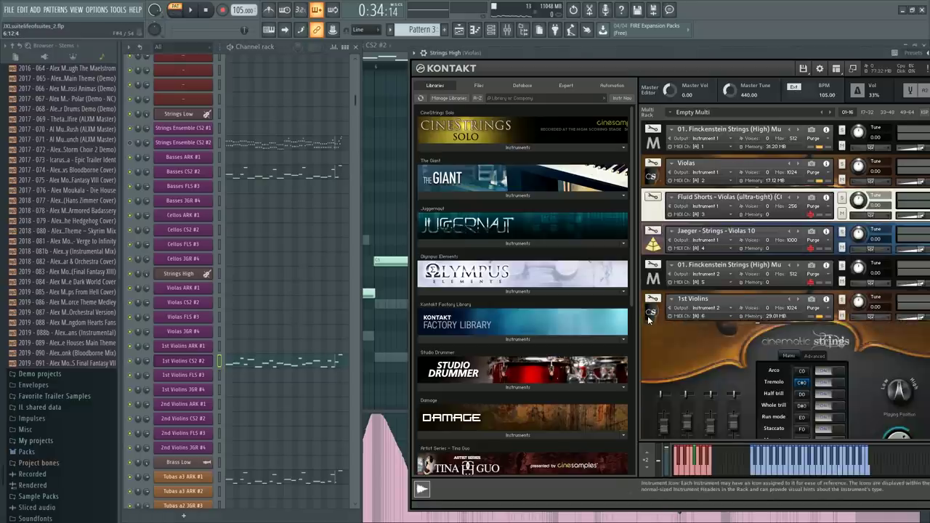
{"action": "left_click", "coordinate": [648, 315]}
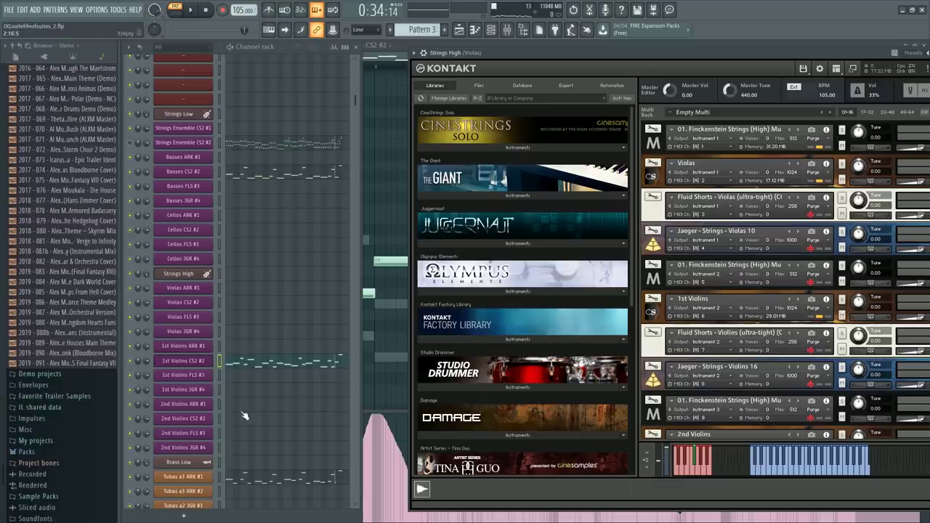
Show the 2nd Violins CS2 #2 piano roll, and play the pattern around bar 9 while reviewing the channel rack tracks
{"action": "left_click", "coordinate": [237, 418]}
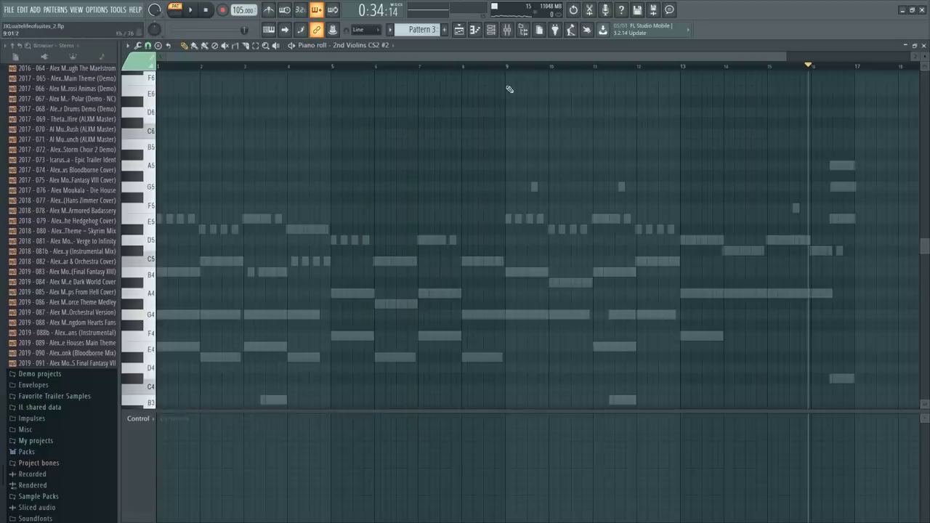
{"action": "key", "text": "space"}
{"action": "key", "text": "F6"}
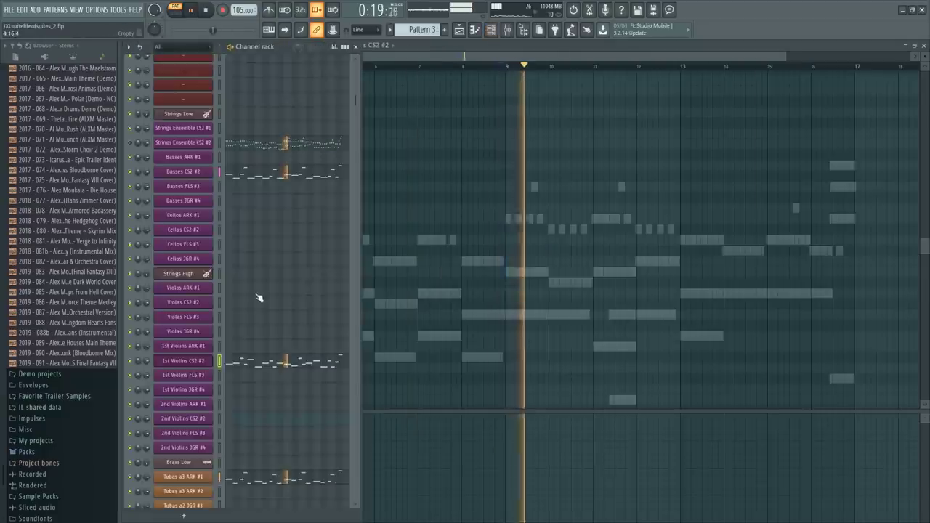
{"action": "key", "text": "space"}
{"action": "scroll", "coordinate": [276, 378], "scroll_direction": "down", "scroll_amount": 9}
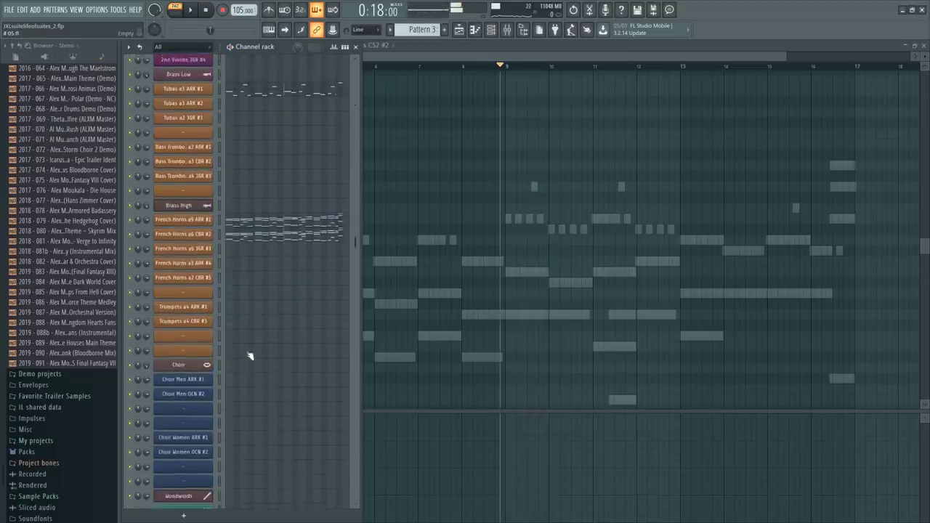
{"action": "scroll", "coordinate": [298, 258], "scroll_direction": "up", "scroll_amount": 9}
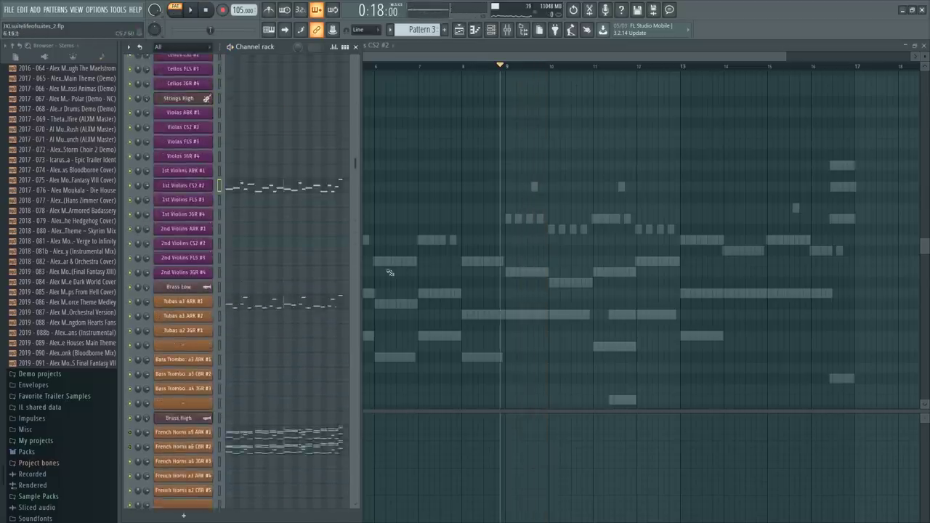
{"action": "key", "text": "space"}
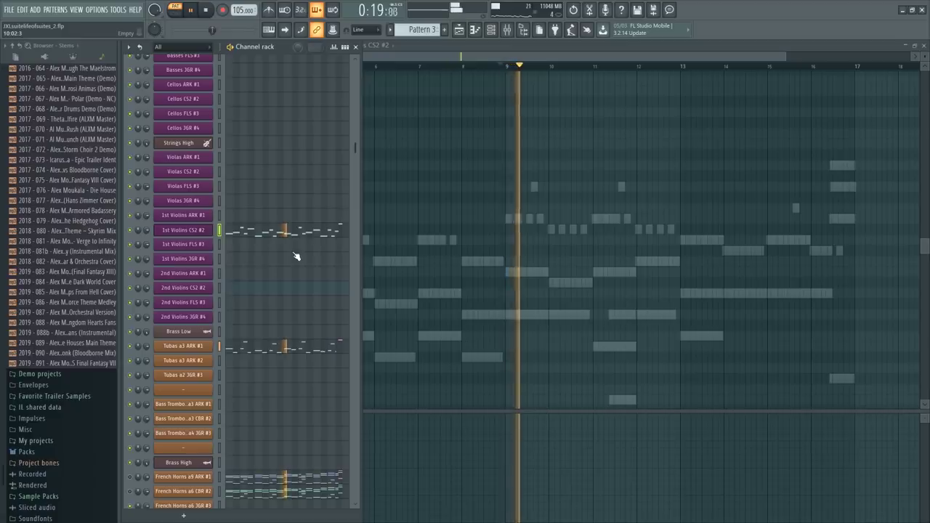
{"action": "key", "text": "space"}
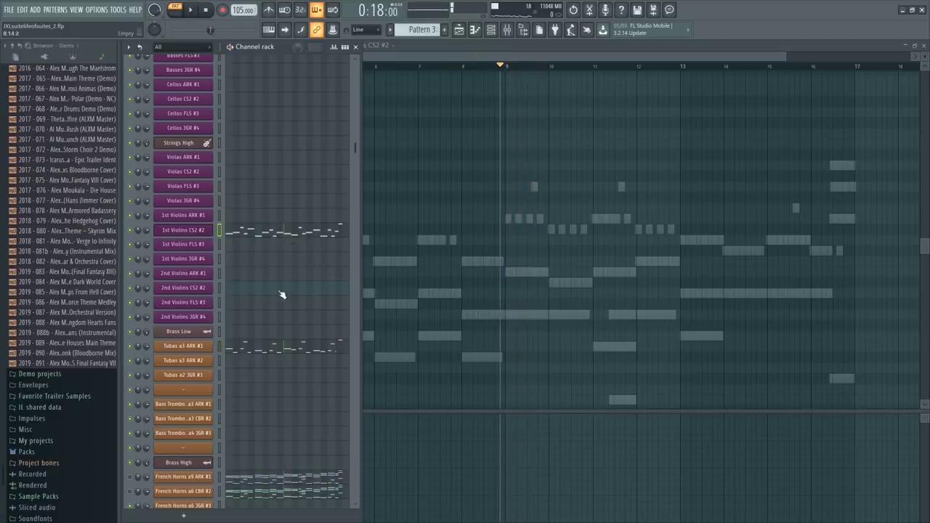
Add a sustained E7 note to 2nd Violins CS2 #2 from bar 9 to about the middle of bar 16
{"action": "left_click", "coordinate": [280, 292]}
{"action": "scroll", "coordinate": [525, 234], "scroll_direction": "down", "scroll_amount": 1}
{"action": "scroll", "coordinate": [514, 154], "scroll_direction": "up", "scroll_amount": 1}
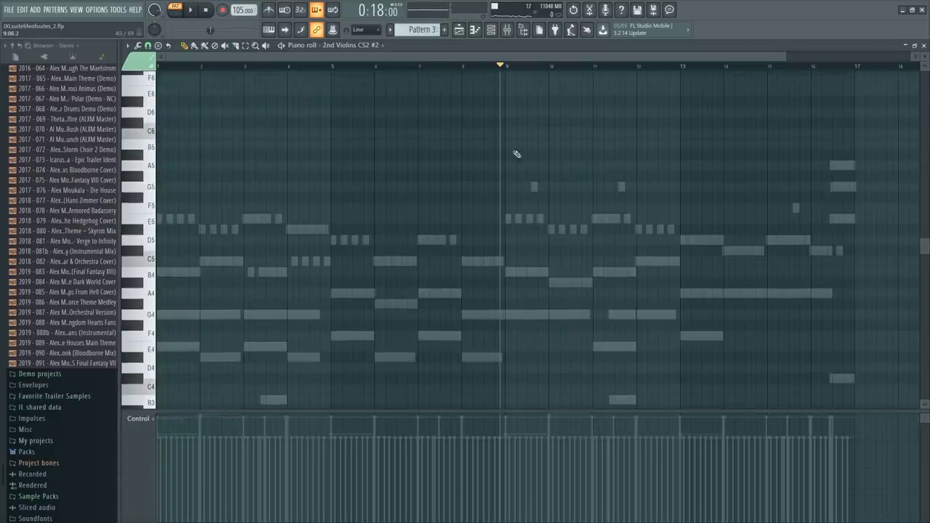
{"action": "scroll", "coordinate": [145, 89], "scroll_direction": "up", "scroll_amount": 5}
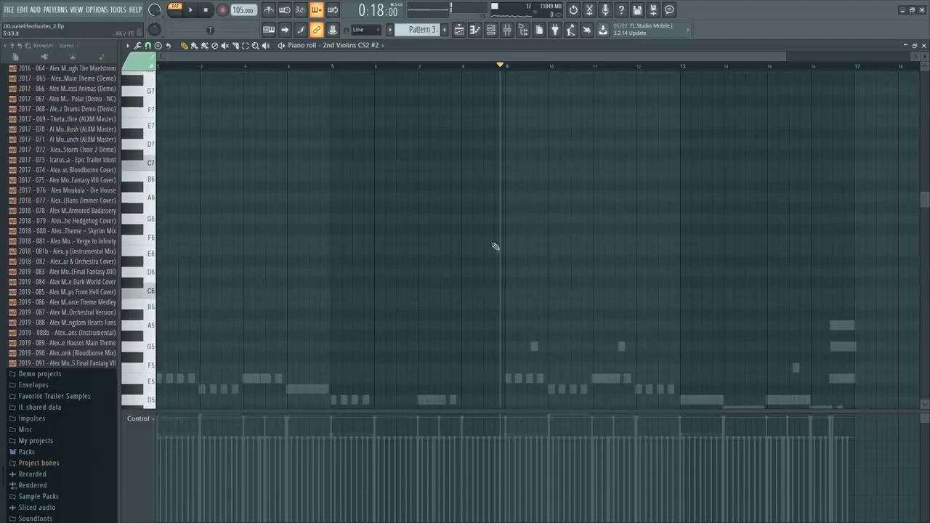
{"action": "left_click_drag", "start_coordinate": [493, 201], "coordinate": [821, 269]}
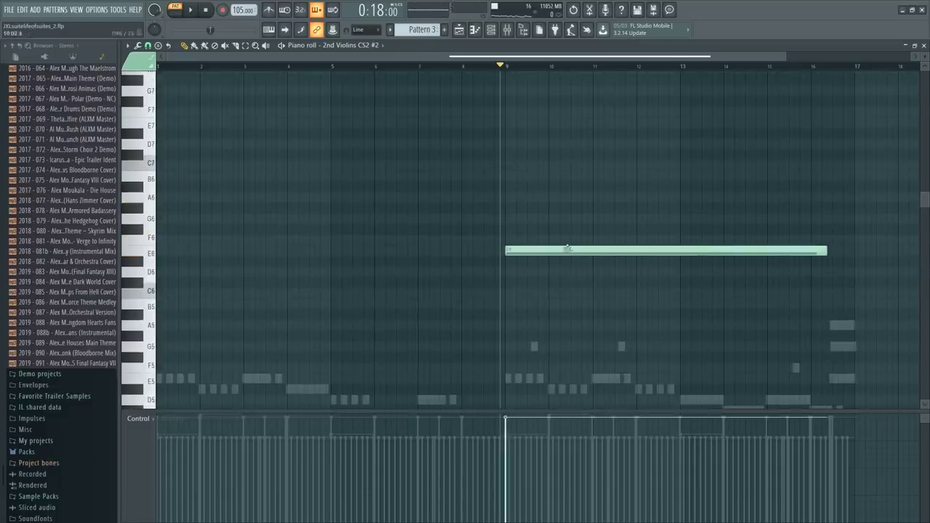
{"action": "scroll", "coordinate": [545, 228], "scroll_direction": "up", "scroll_amount": 4}
{"action": "left_click_drag", "start_coordinate": [505, 187], "coordinate": [502, 224]}
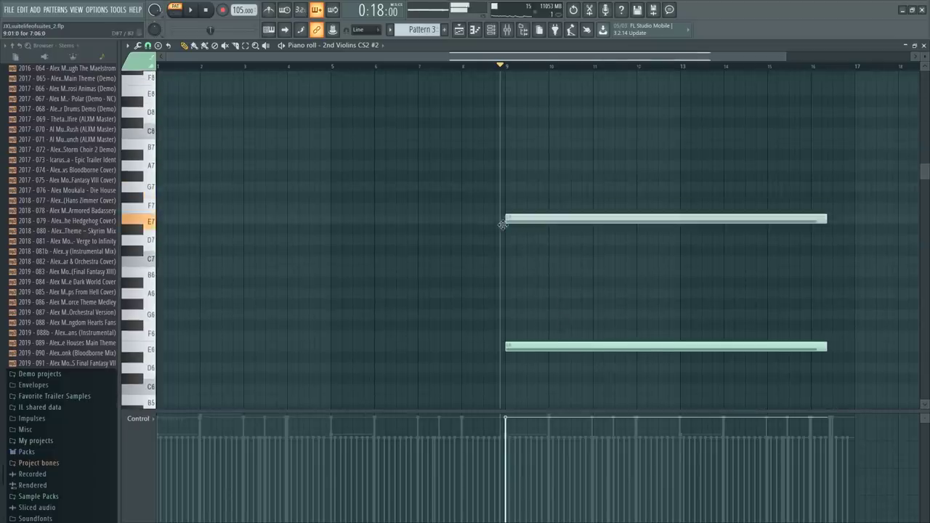
{"action": "scroll", "coordinate": [520, 308], "scroll_direction": "down", "scroll_amount": 3}
{"action": "right_click", "coordinate": [522, 284]}
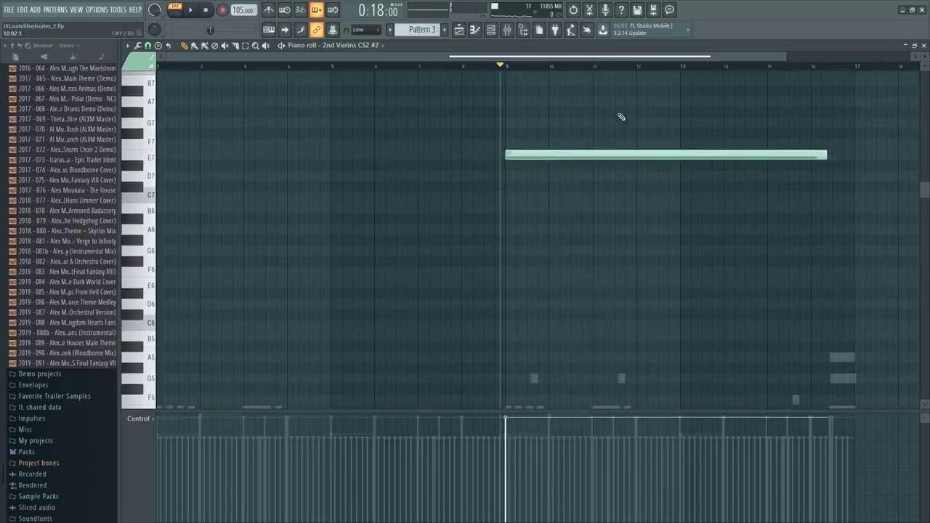
Show the Dynamics controller events of 2nd Violins CS2 #2 in the piano roll
{"action": "key", "text": "F6"}
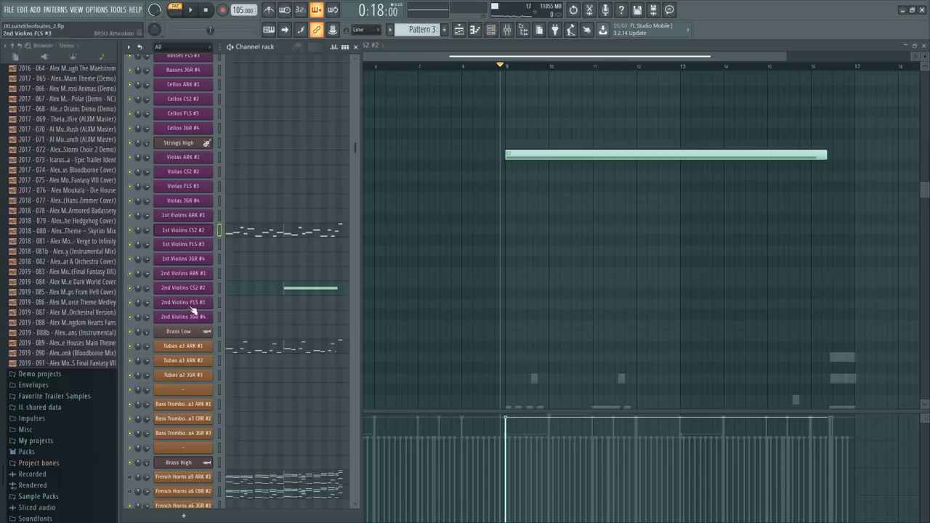
{"action": "left_click", "coordinate": [187, 289]}
{"action": "right_click", "coordinate": [429, 255]}
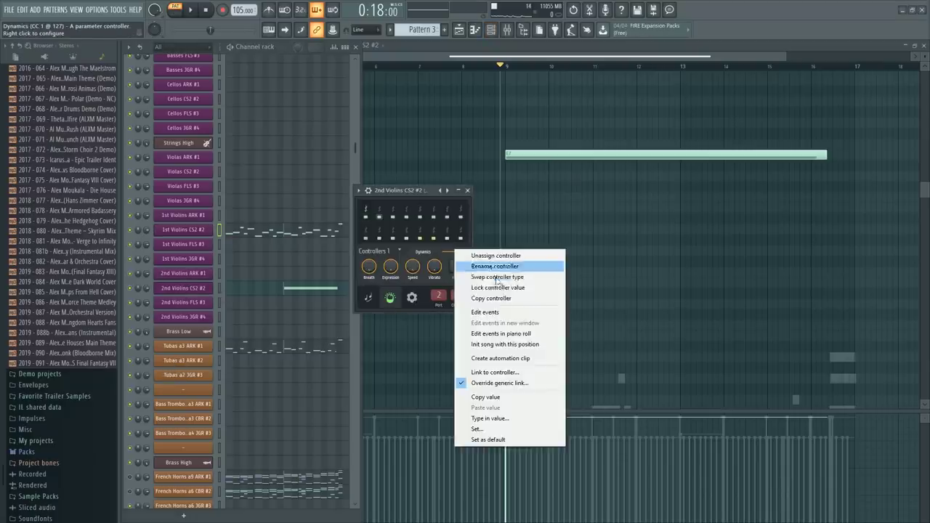
{"action": "left_click", "coordinate": [484, 298]}
Lower the 2nd Violins' Dynamics to a soft, flat level from bar 9, playing the sustained E7 to judge it
{"action": "key", "text": "space"}
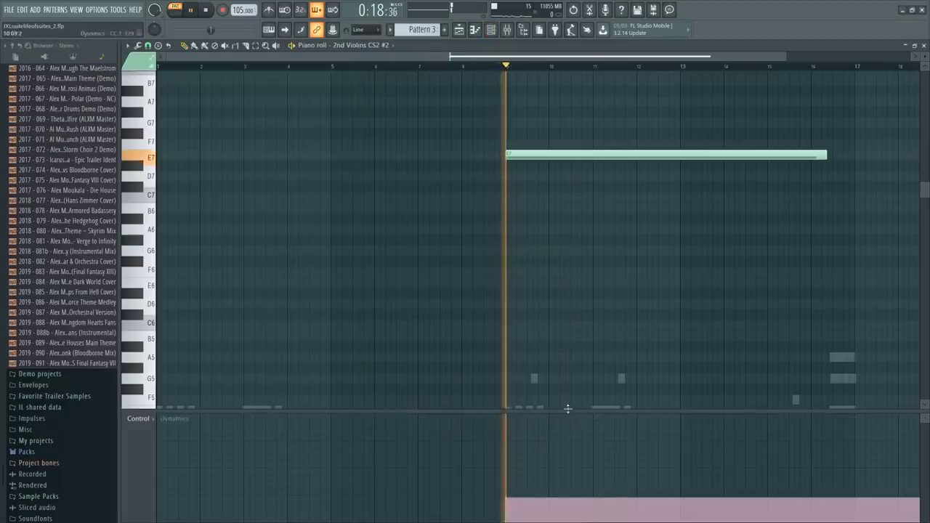
{"action": "key", "text": "space"}
{"action": "scroll", "coordinate": [540, 67], "scroll_direction": "up", "scroll_amount": 2}
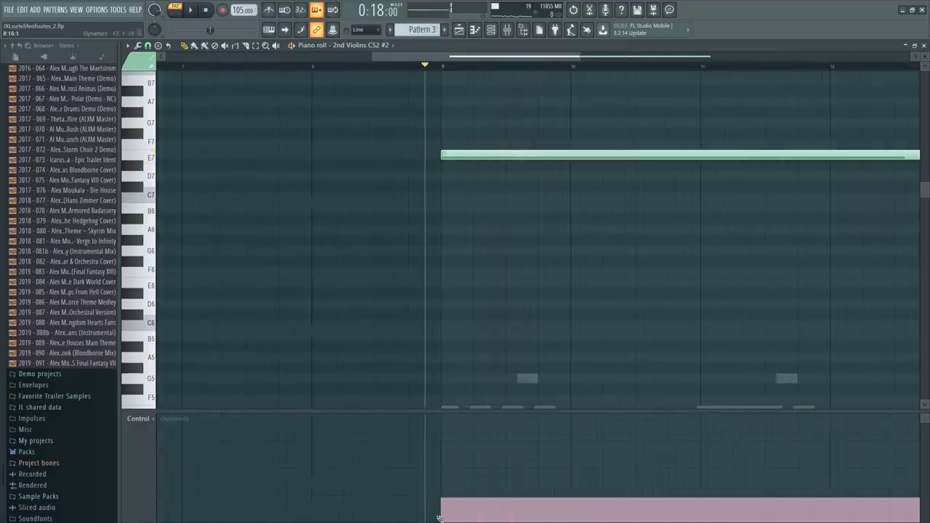
{"action": "left_click", "coordinate": [444, 519]}
{"action": "key", "text": "space"}
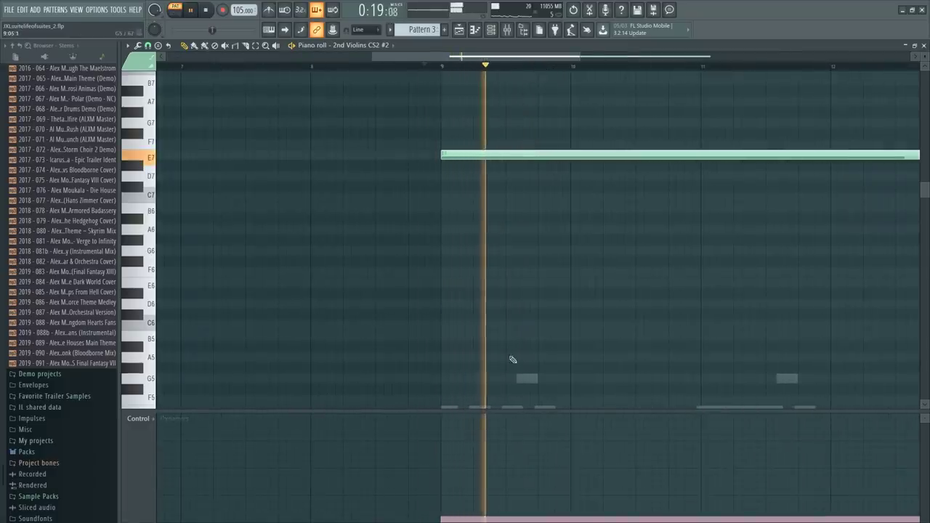
{"action": "key", "text": "space"}
{"action": "left_click", "coordinate": [447, 506]}
{"action": "key", "text": "space"}
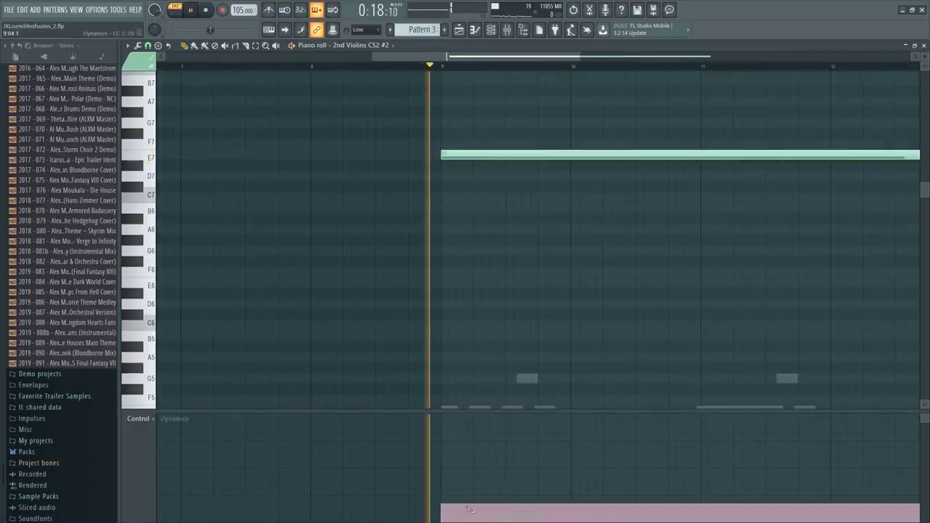
{"action": "key", "text": "space"}
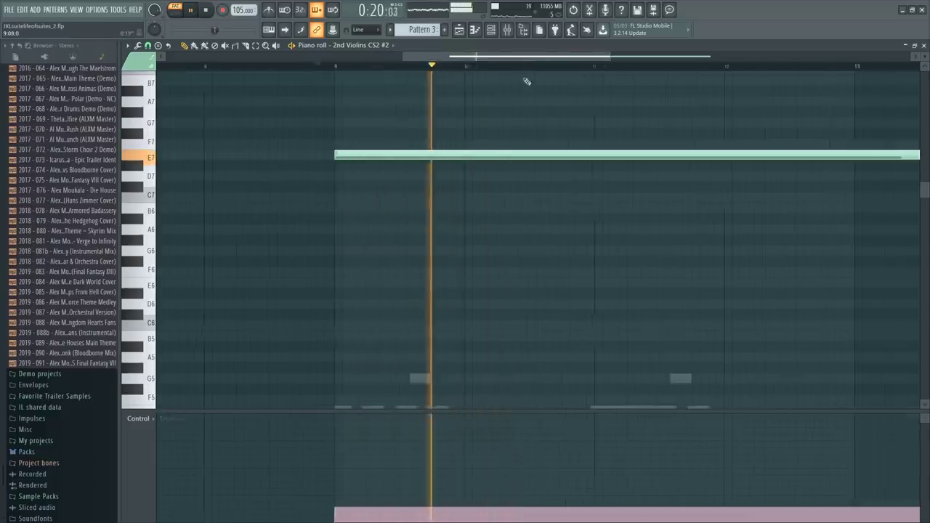
{"action": "key", "text": "space"}
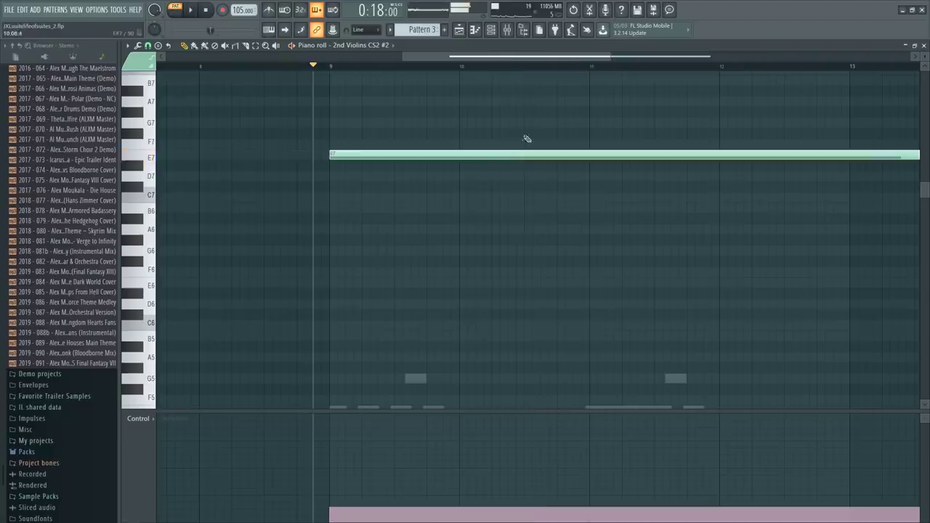
Shorten the E7 to mid-bar 10, continue with F#7 up to bar 11 and a long G7 from there, and play the line
{"action": "left_click", "coordinate": [522, 132]}
{"action": "right_click", "coordinate": [531, 157]}
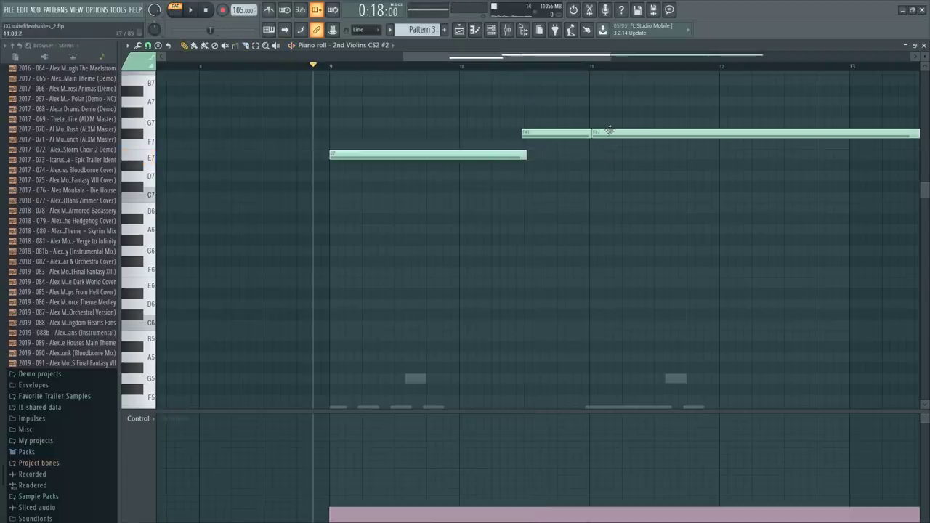
{"action": "mouse_move", "coordinate": [610, 130]}
{"action": "left_mouse_down"}
{"action": "mouse_move", "coordinate": [608, 99]}
{"action": "mouse_move", "coordinate": [604, 120]}
{"action": "left_mouse_up"}
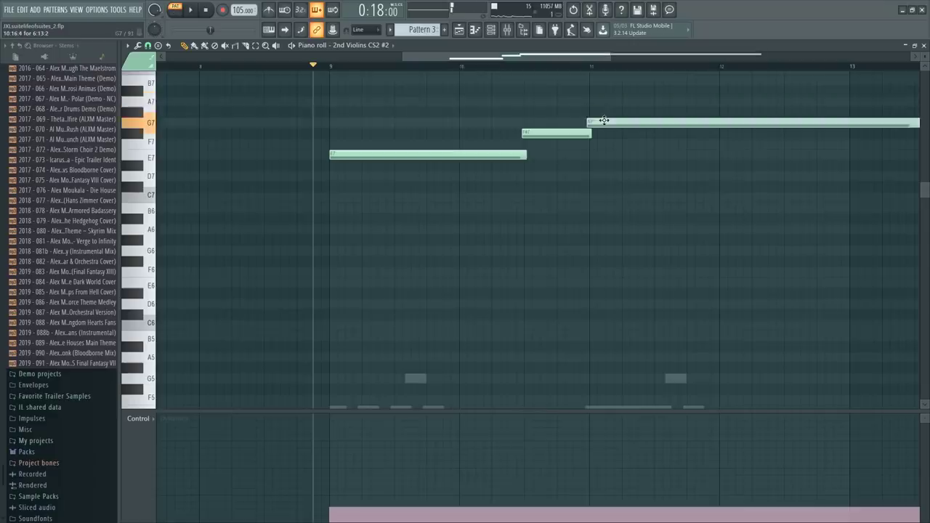
{"action": "key", "text": "space"}
{"action": "left_click", "coordinate": [554, 68]}
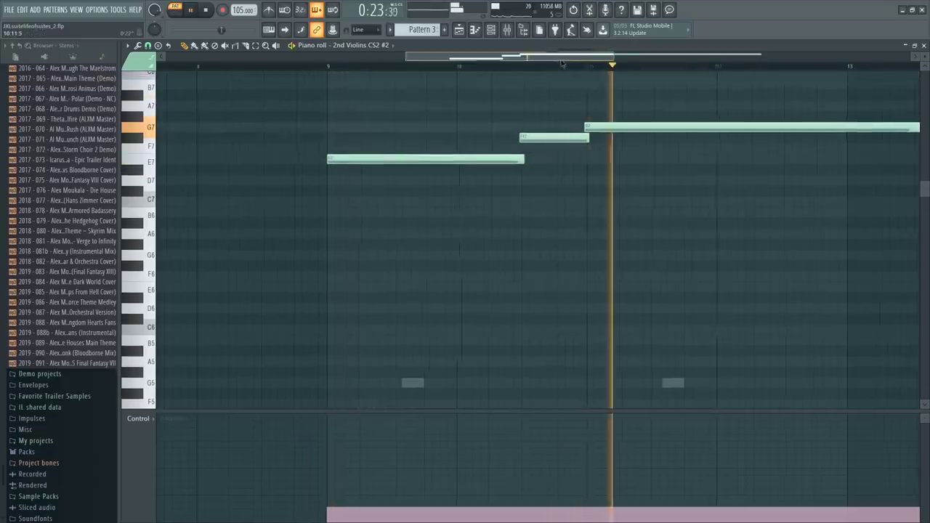
{"action": "left_click_drag", "start_coordinate": [561, 60], "coordinate": [589, 59]}
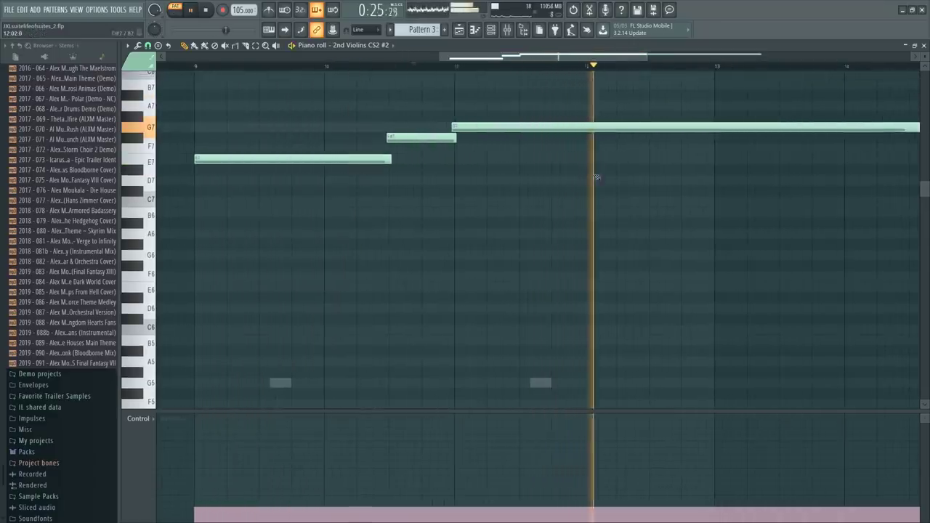
Add a sustained A7 from the middle of bar 12, shorten the F#7 in bar 10, and play the line
{"action": "left_click", "coordinate": [644, 113]}
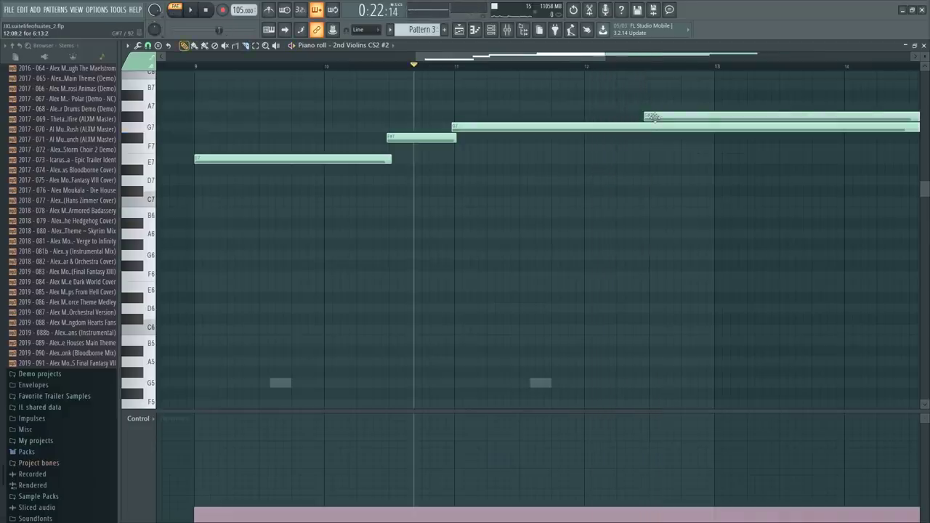
{"action": "left_click_drag", "start_coordinate": [653, 117], "coordinate": [658, 105]}
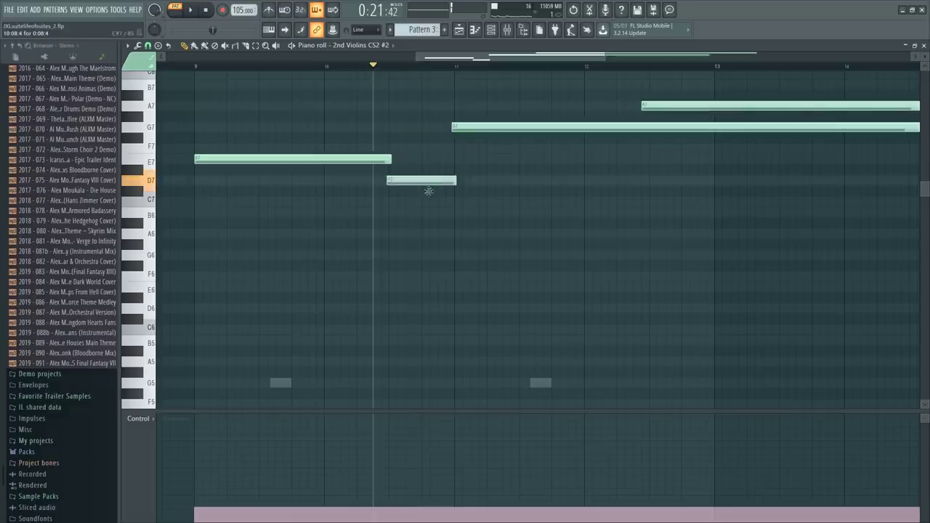
{"action": "left_click_drag", "start_coordinate": [434, 203], "coordinate": [426, 140]}
{"action": "key", "text": "space"}
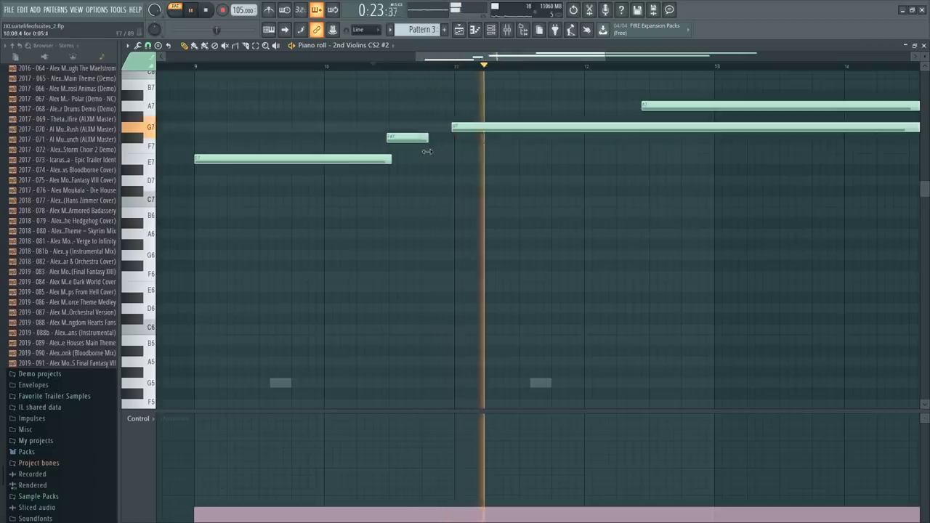
{"action": "key", "text": "space"}
Lower the long G7 starting at bar 11 to E7 and play the line from just before bar 11
{"action": "left_click_drag", "start_coordinate": [481, 128], "coordinate": [481, 150]}
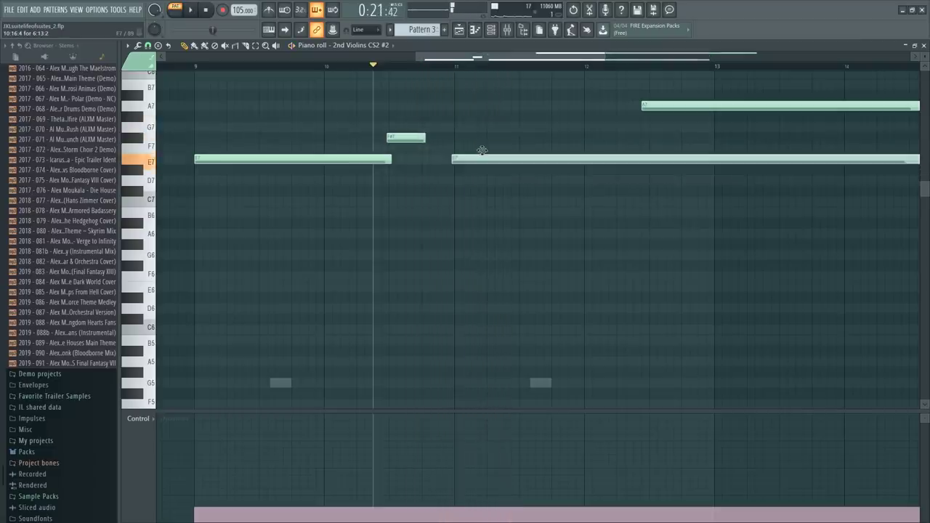
{"action": "left_click", "coordinate": [441, 66]}
{"action": "key", "text": "space"}
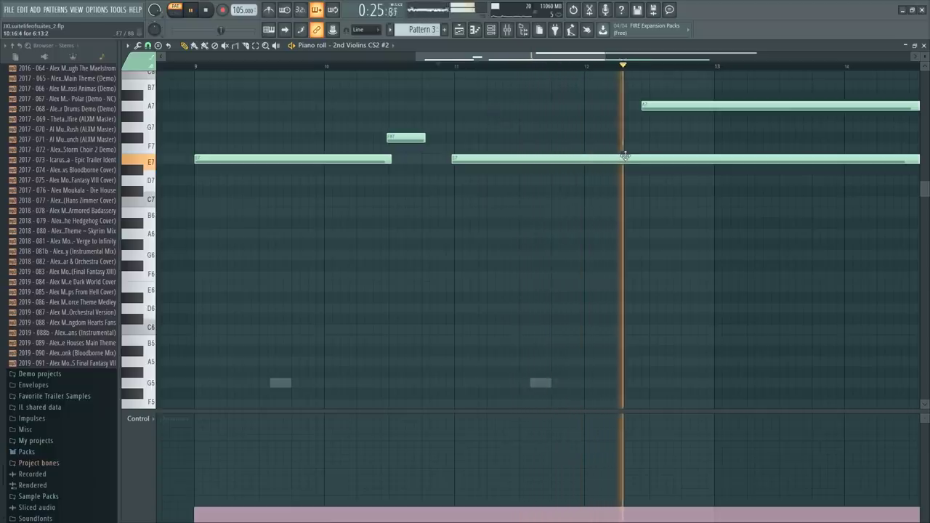
{"action": "key", "text": "space"}
Make the A7 in bar 12 a short F#7, end the E7 at mid-bar 12, and place a short D8 at bar 13
{"action": "left_click_drag", "start_coordinate": [651, 106], "coordinate": [689, 171]}
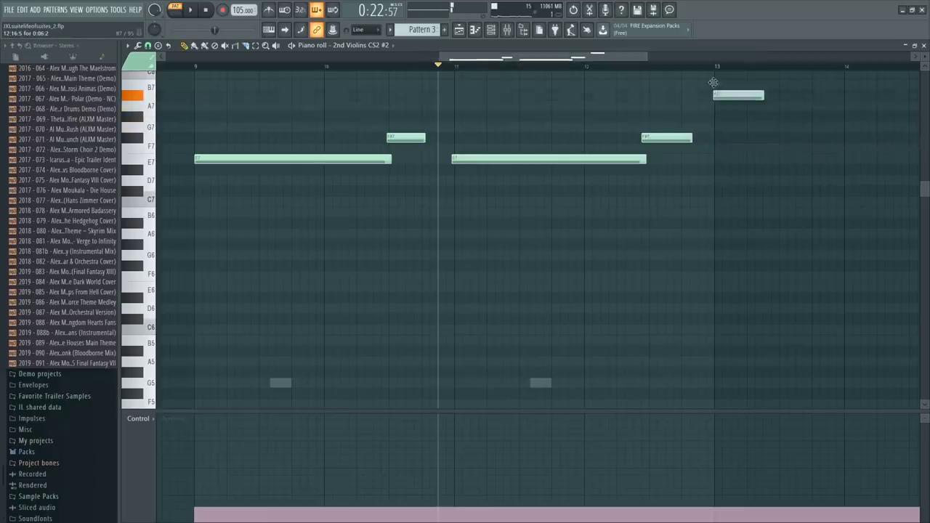
{"action": "scroll", "coordinate": [714, 82], "scroll_direction": "up", "scroll_amount": 2}
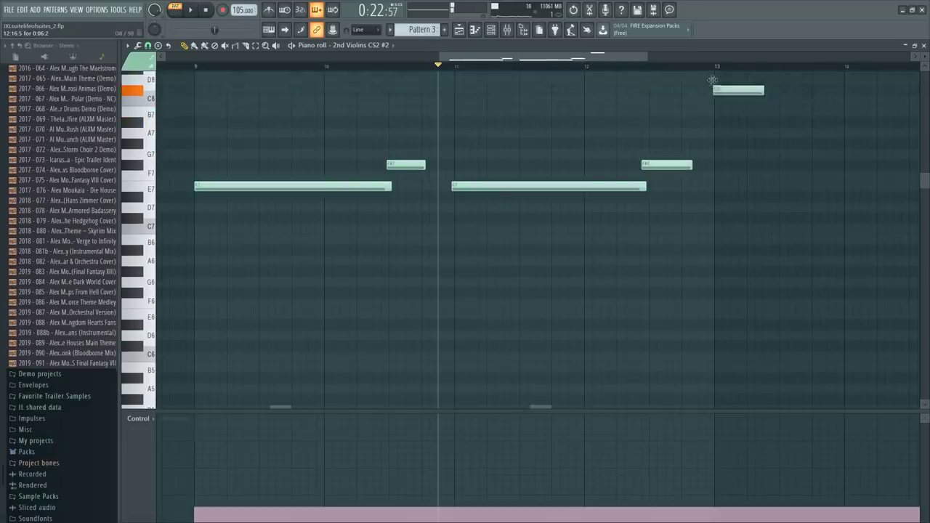
{"action": "key", "text": "space"}
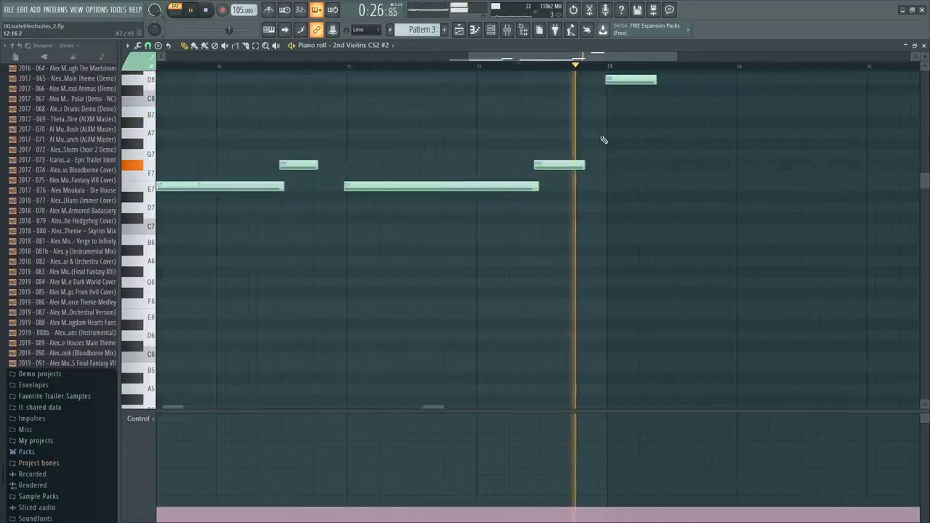
{"action": "scroll", "coordinate": [619, 157], "scroll_direction": "up", "scroll_amount": 2}
{"action": "key", "text": "space"}
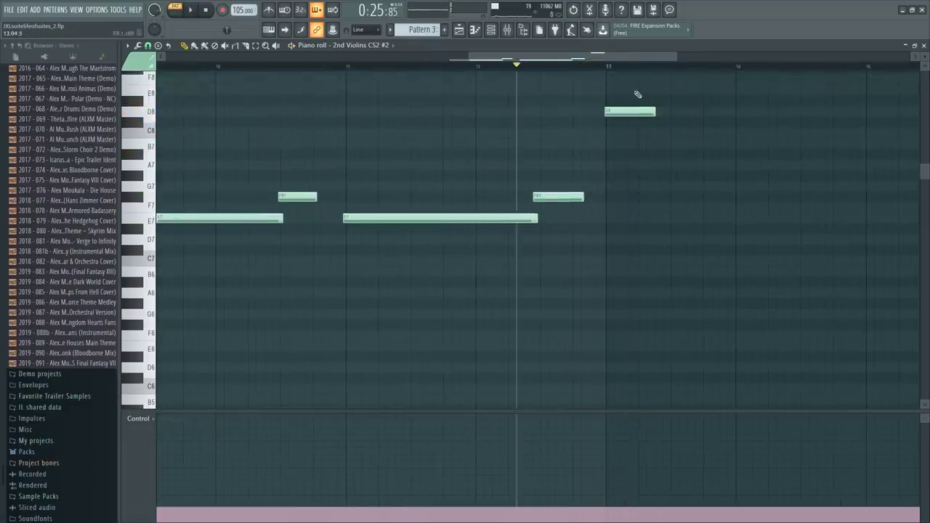
{"action": "key", "text": "space"}
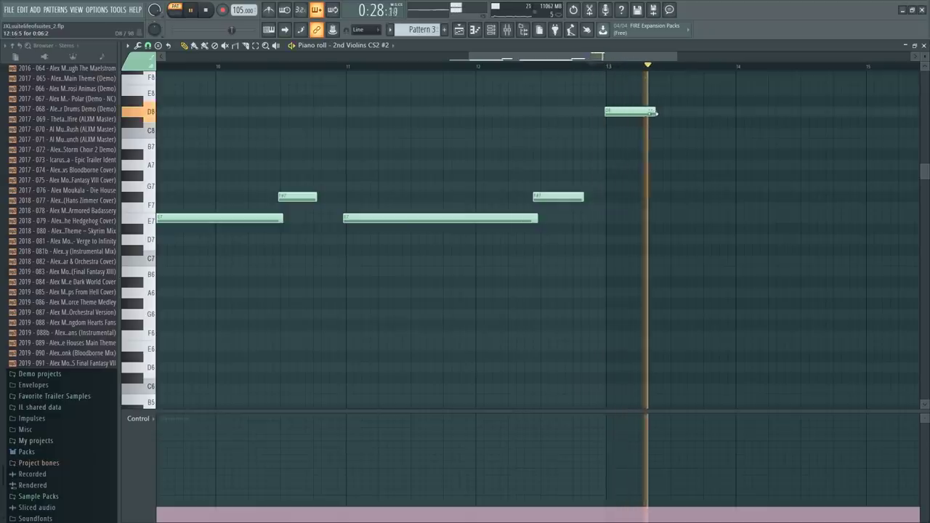
Lengthen the D8 at bar 13 to the start of bar 15, playing the passage to judge it
{"action": "left_click_drag", "start_coordinate": [655, 112], "coordinate": [741, 112]}
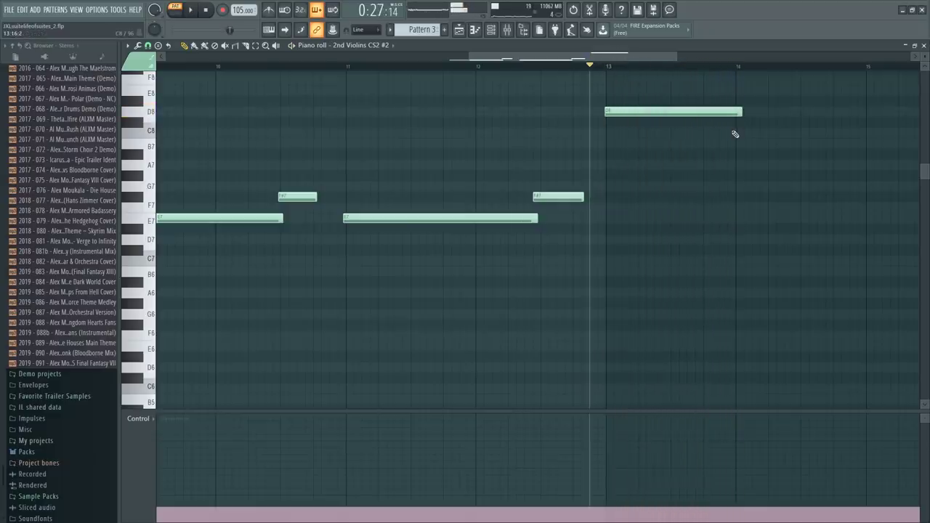
{"action": "left_click_drag", "start_coordinate": [631, 55], "coordinate": [685, 73]}
{"action": "key", "text": "space"}
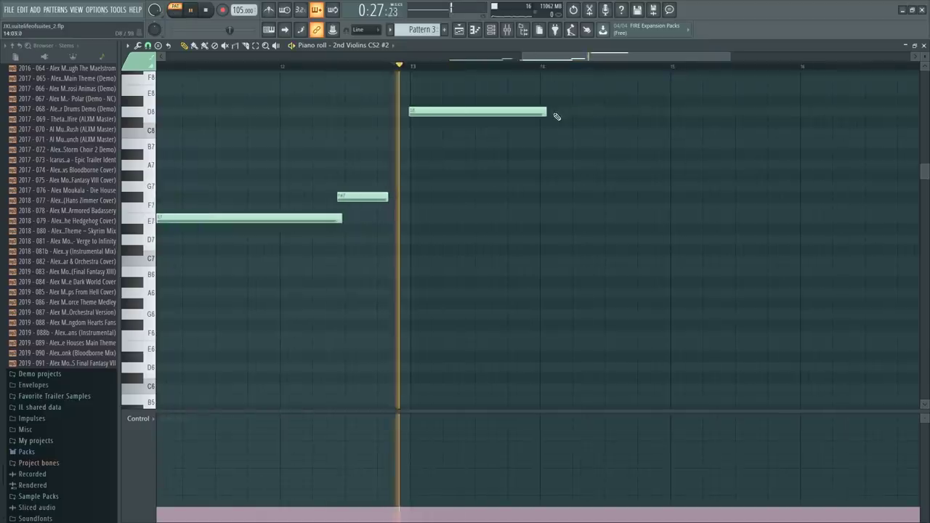
{"action": "left_click_drag", "start_coordinate": [550, 111], "coordinate": [672, 118]}
{"action": "key", "text": "space"}
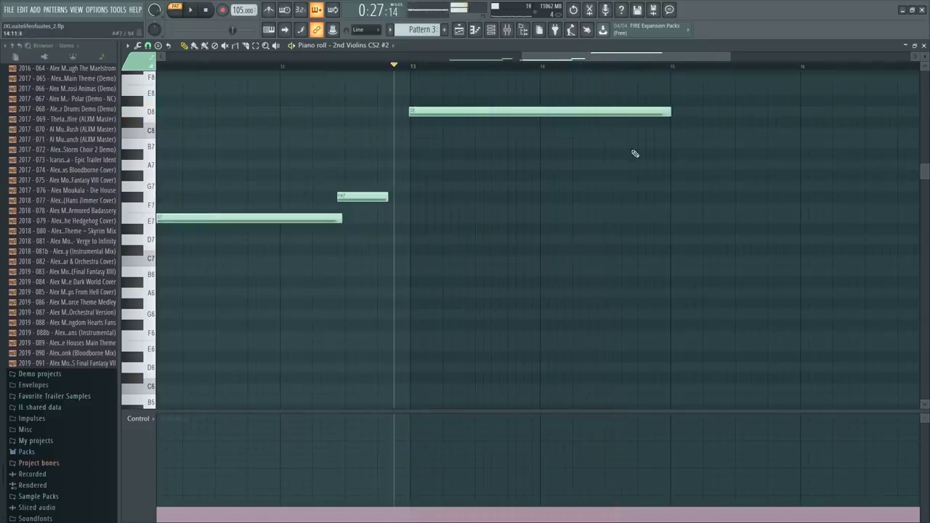
Shorten the D8 to fill bar 13, follow it with a one-bar A7 in bar 14, and play the passage
{"action": "left_click_drag", "start_coordinate": [577, 136], "coordinate": [568, 169]}
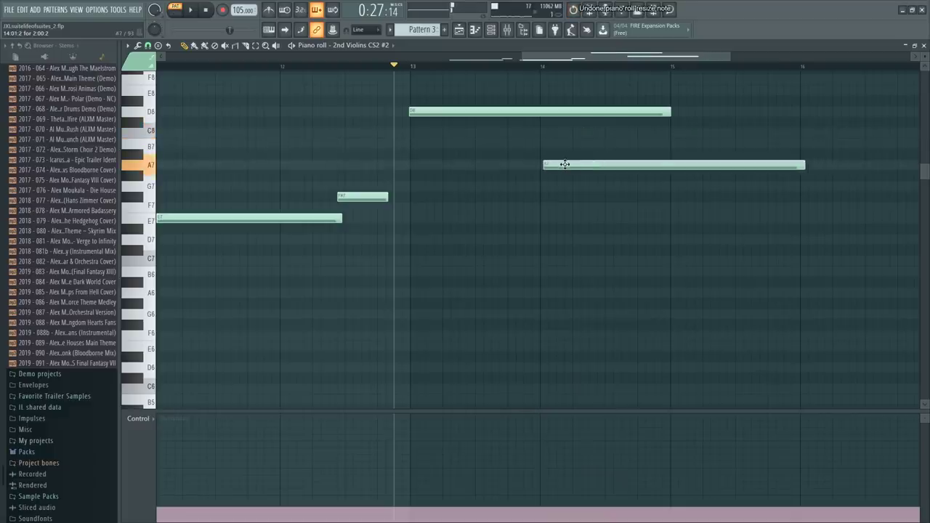
{"action": "right_click", "coordinate": [687, 167]}
{"action": "key", "text": "space"}
Duplicate the D8 and A7 pair into bars 15 and 16, and make the first A7 start at mid-bar 14
{"action": "left_click_drag", "start_coordinate": [465, 94], "coordinate": [748, 216]}
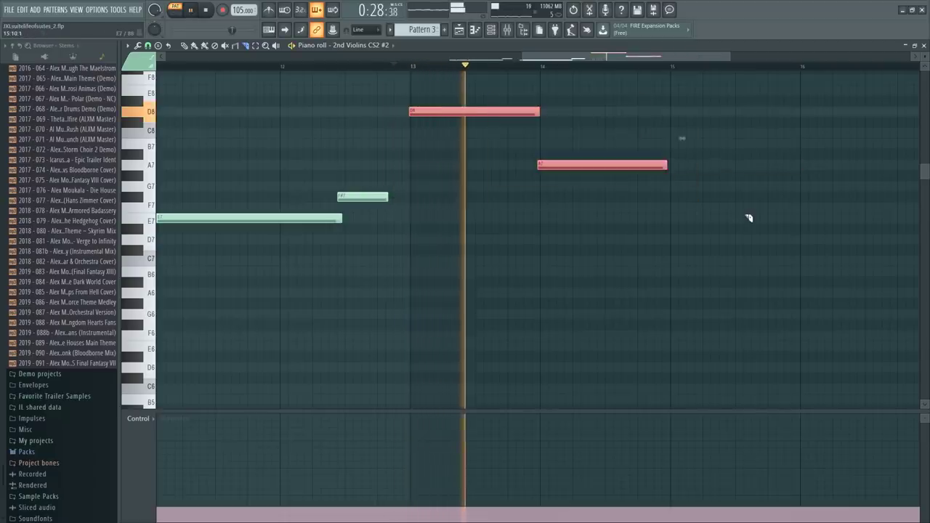
{"action": "key", "text": "ctrl+b"}
{"action": "left_click_drag", "start_coordinate": [602, 112], "coordinate": [609, 112]}
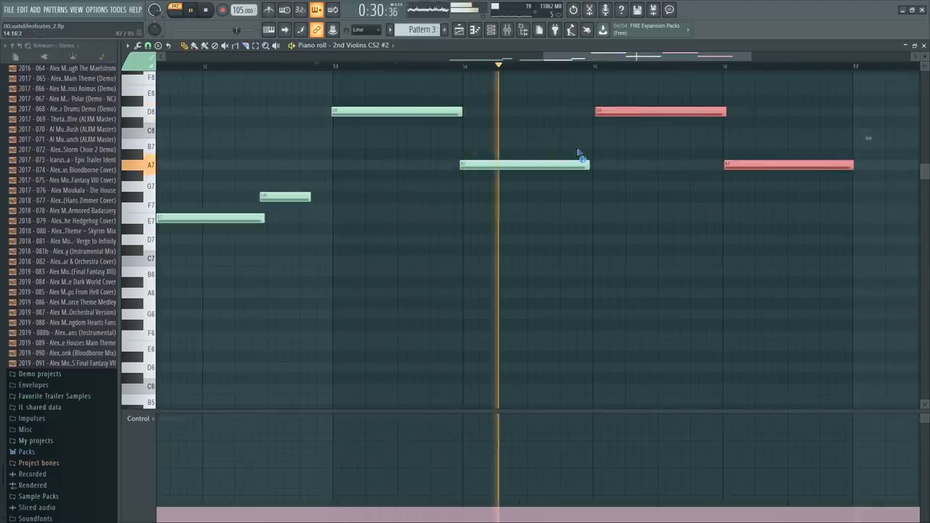
{"action": "key", "text": "ctrl+d"}
{"action": "key", "text": "space"}
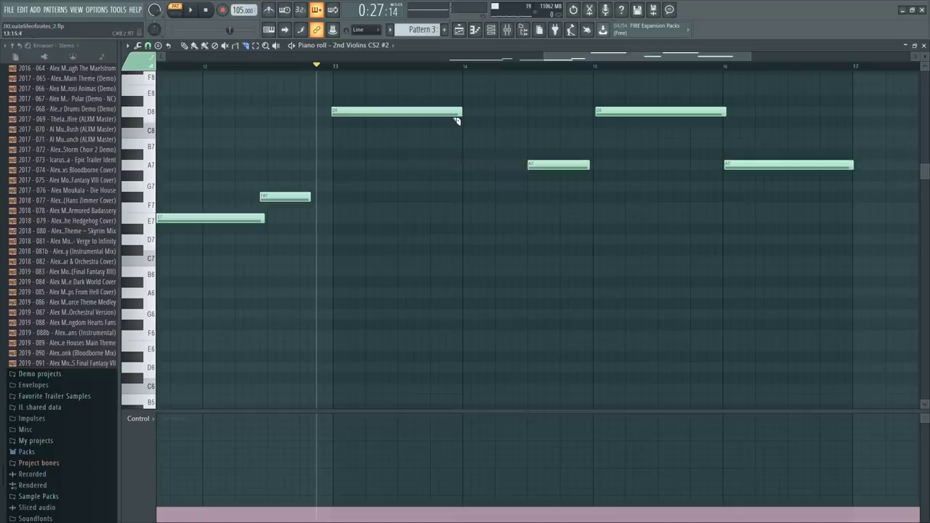
Extend the D8 at bar 13 to mid-bar 14, align the second D8 with bar 15, and play from there
{"action": "left_click", "coordinate": [594, 67]}
{"action": "key", "text": "space"}
{"action": "left_click_drag", "start_coordinate": [597, 112], "coordinate": [591, 112]}
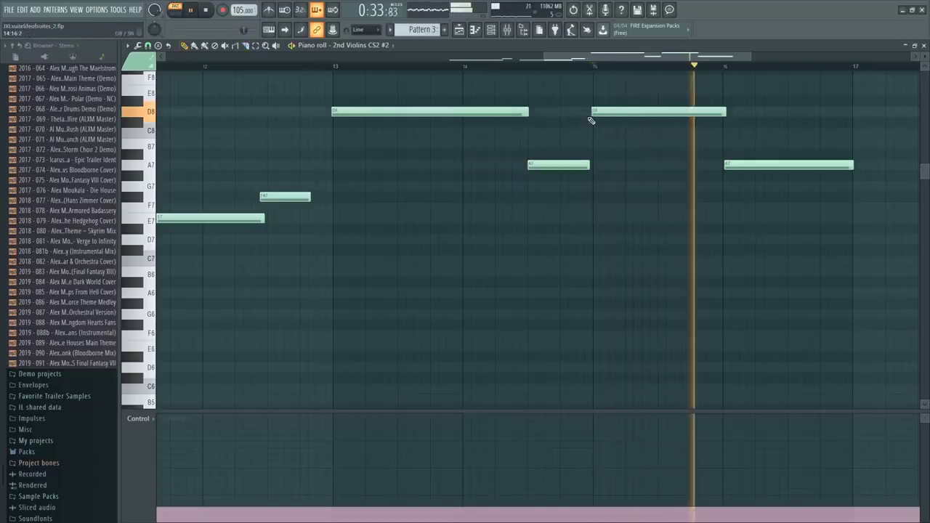
{"action": "key", "text": "space"}
{"action": "scroll", "coordinate": [749, 208], "scroll_direction": "up", "scroll_amount": 1}
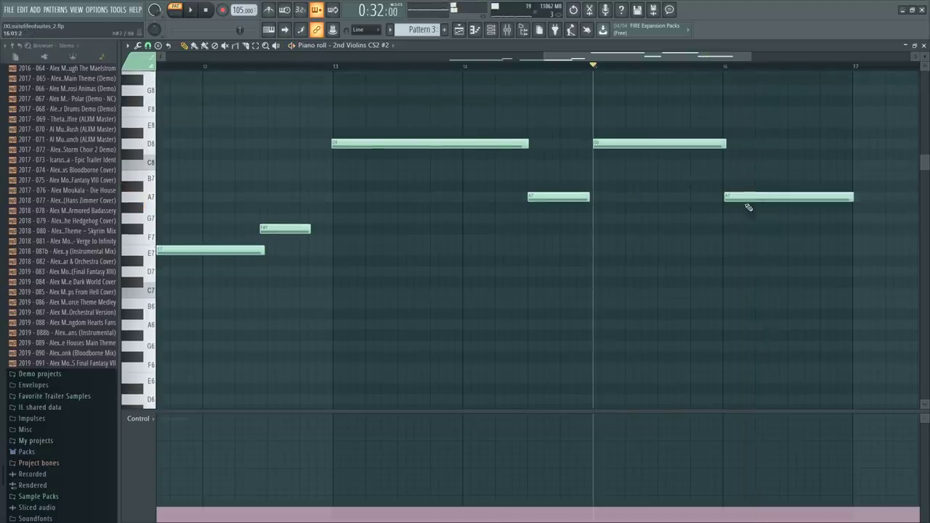
Try the A7 in bar 16 at F#7 and play the ending from bar 15
{"action": "left_click_drag", "start_coordinate": [749, 198], "coordinate": [745, 233]}
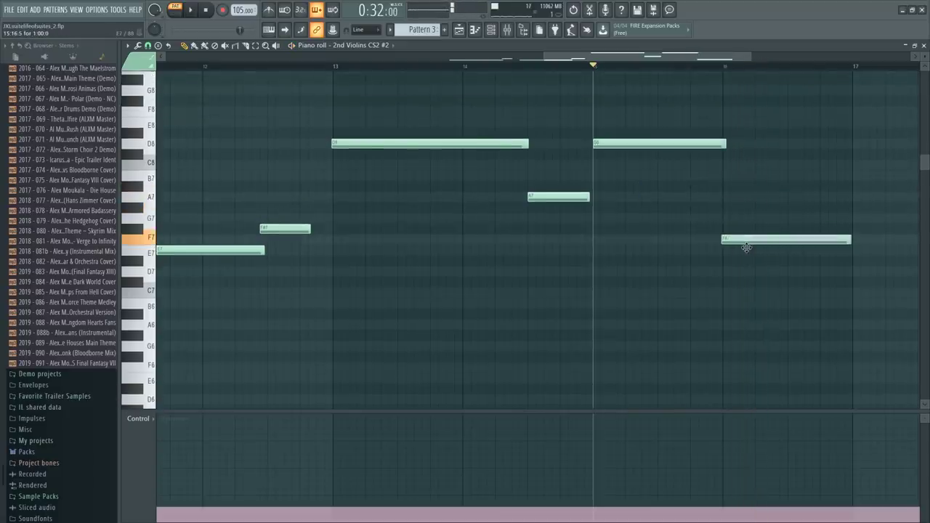
{"action": "key", "text": "space"}
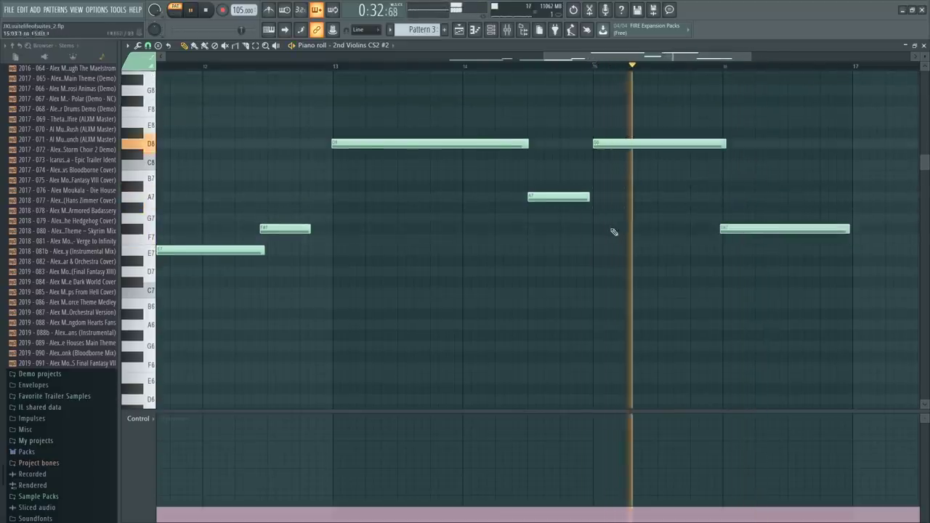
{"action": "scroll", "coordinate": [613, 233], "scroll_direction": "down", "scroll_amount": 3}
{"action": "scroll", "coordinate": [781, 351], "scroll_direction": "up", "scroll_amount": 3}
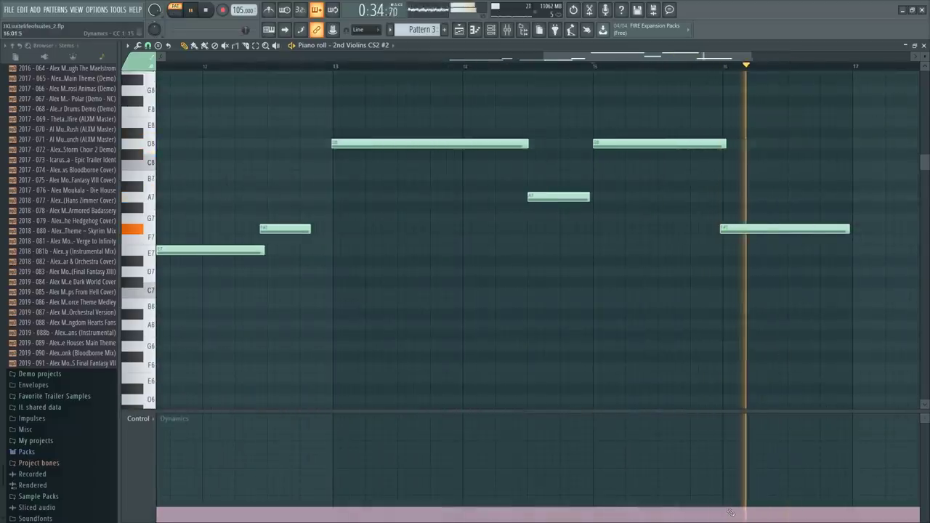
Audition B7 and A#7 in the first half of bar 16, keeping only an A7 in its second half
{"action": "key", "text": "space"}
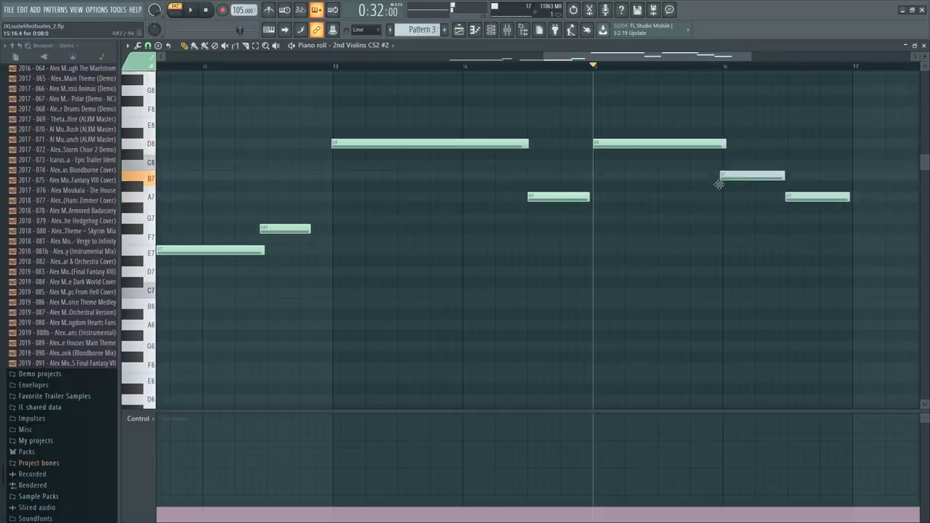
{"action": "key", "text": "space"}
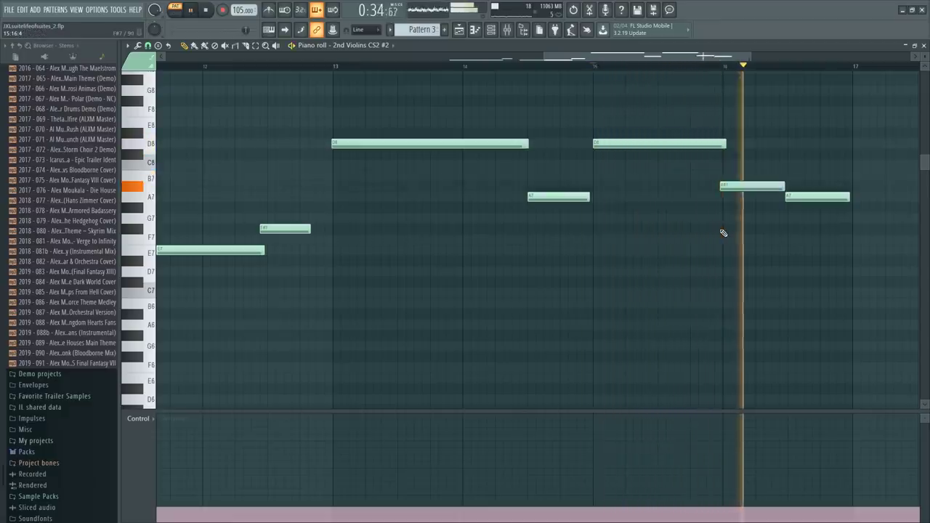
{"action": "key", "text": "space"}
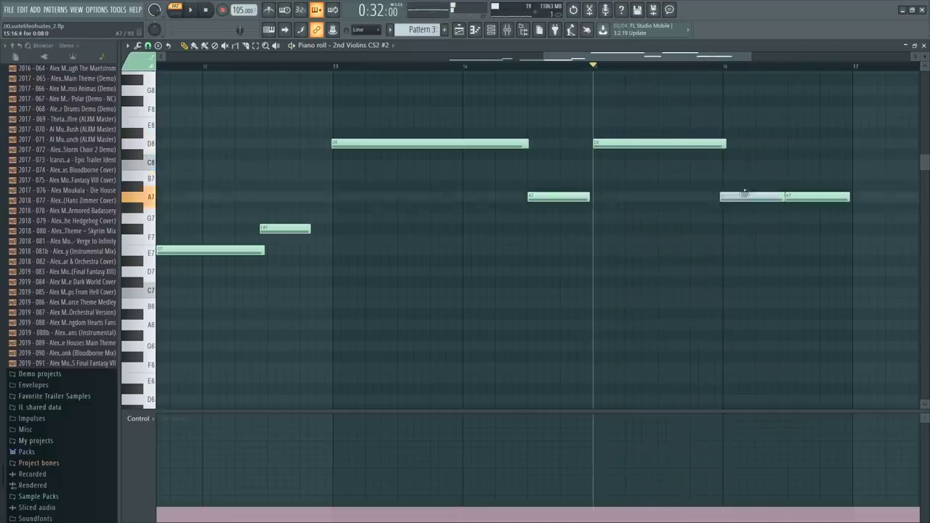
{"action": "scroll", "coordinate": [722, 280], "scroll_direction": "down", "scroll_amount": 3}
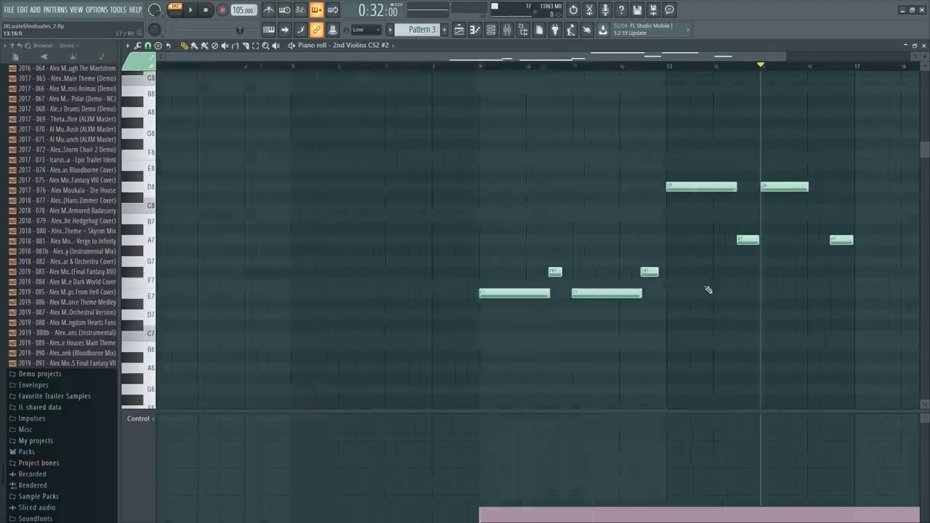
Draw a Dynamics swell rising from near zero at bar 9 to mid-bar 10, playing the line from bar 9
{"action": "key", "text": "space"}
{"action": "left_click", "coordinate": [506, 66]}
{"action": "scroll", "coordinate": [507, 79], "scroll_direction": "up", "scroll_amount": 3}
{"action": "key", "text": "space"}
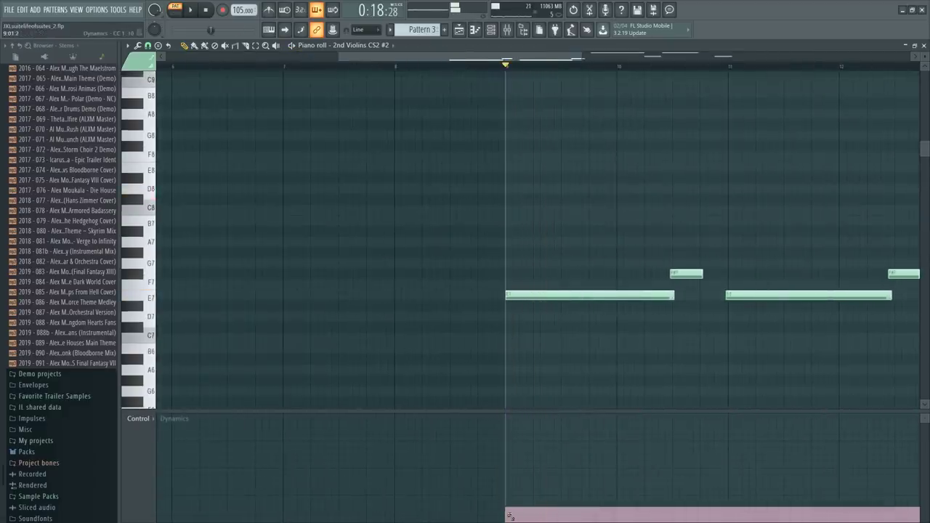
{"action": "left_click_drag", "start_coordinate": [508, 514], "coordinate": [507, 520]}
{"action": "left_click_drag", "start_coordinate": [590, 507], "coordinate": [617, 495]}
{"action": "key", "text": "space"}
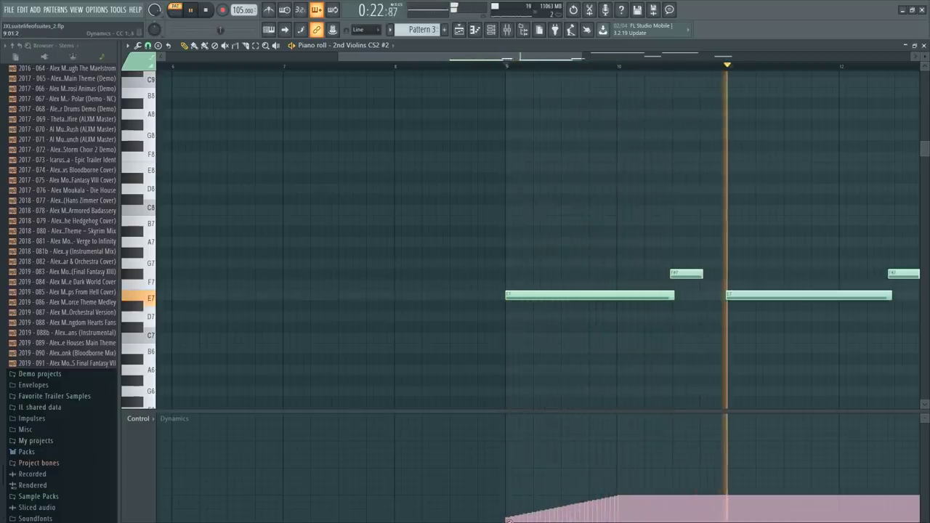
{"action": "mouse_move", "coordinate": [507, 521]}
{"action": "left_mouse_down"}
{"action": "mouse_move", "coordinate": [673, 511]}
{"action": "mouse_move", "coordinate": [674, 499]}
{"action": "mouse_move", "coordinate": [664, 497]}
{"action": "left_mouse_up"}
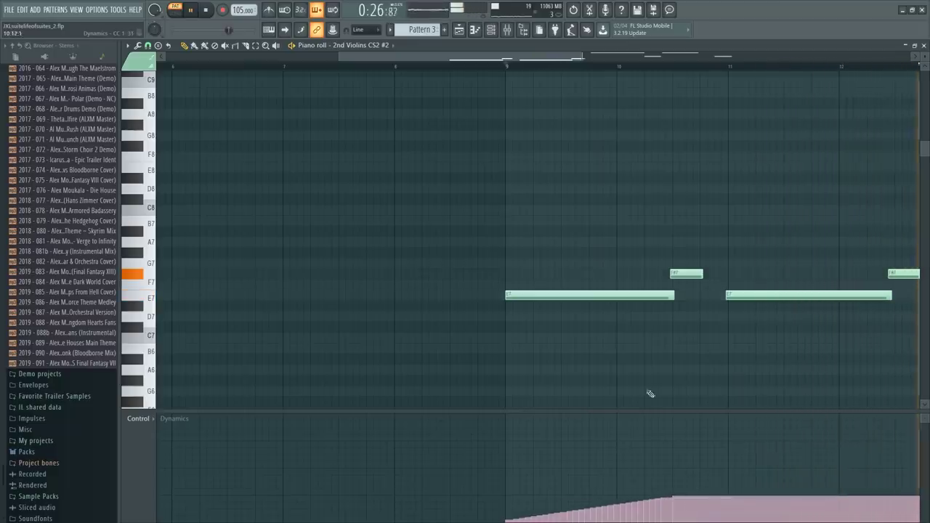
Drop the Dynamics to near zero at bar 11 and ramp them up to about mid-bar 12
{"action": "left_click", "coordinate": [708, 67]}
{"action": "left_click_drag", "start_coordinate": [567, 58], "coordinate": [624, 58]}
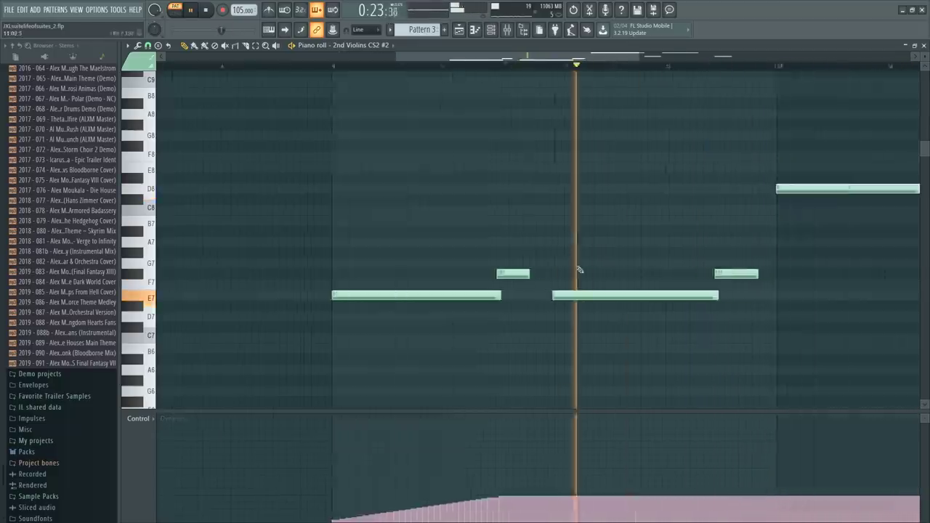
{"action": "key", "text": "space"}
{"action": "left_click", "coordinate": [547, 518]}
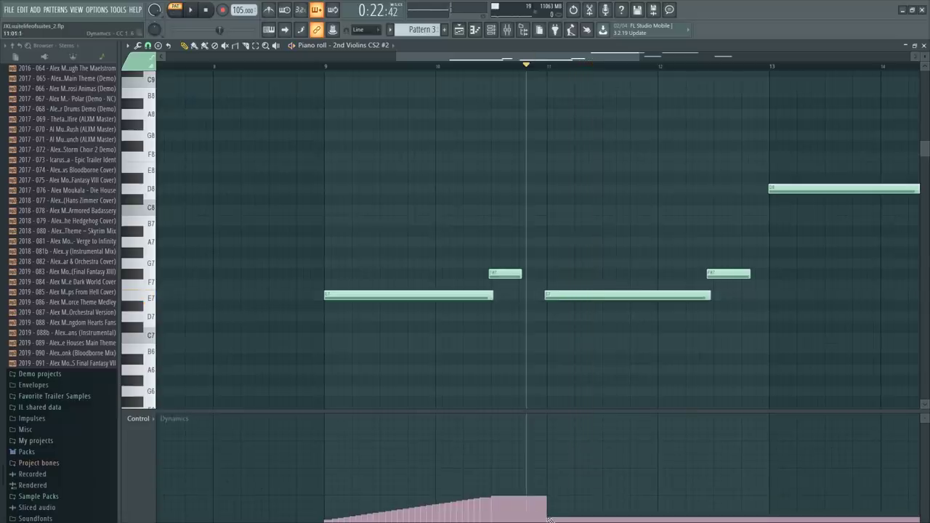
{"action": "left_click_drag", "start_coordinate": [550, 521], "coordinate": [616, 505]}
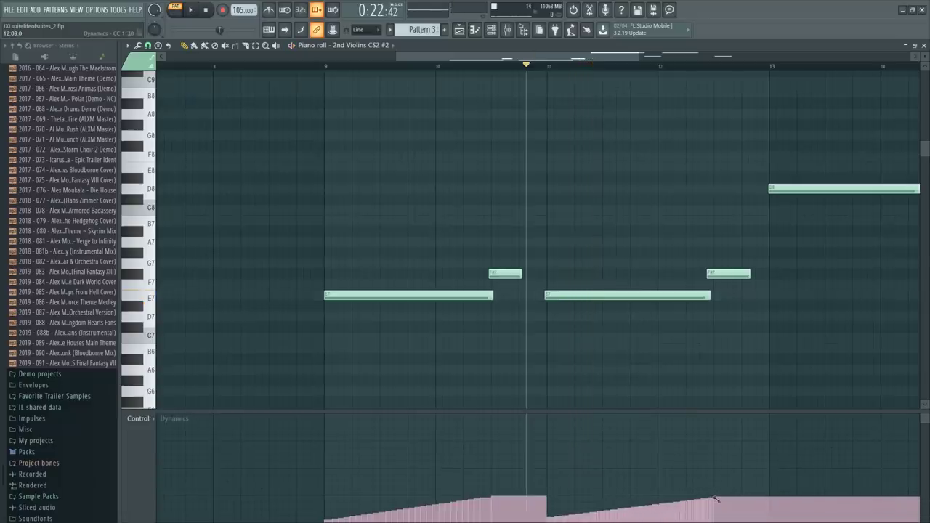
Start the F#7 in bar 12 slightly later and lengthen its end, fading the Dynamics after both swells while playing
{"action": "key", "text": "space"}
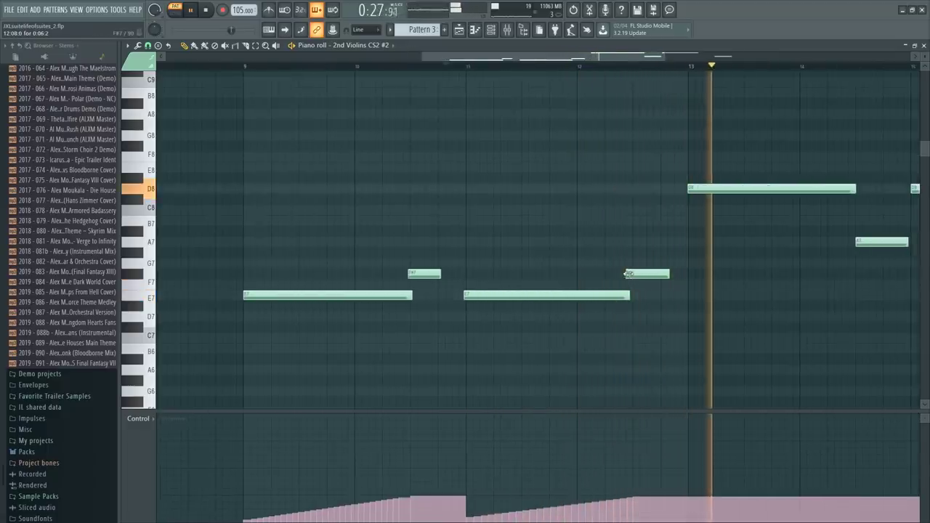
{"action": "left_click_drag", "start_coordinate": [628, 274], "coordinate": [637, 274]}
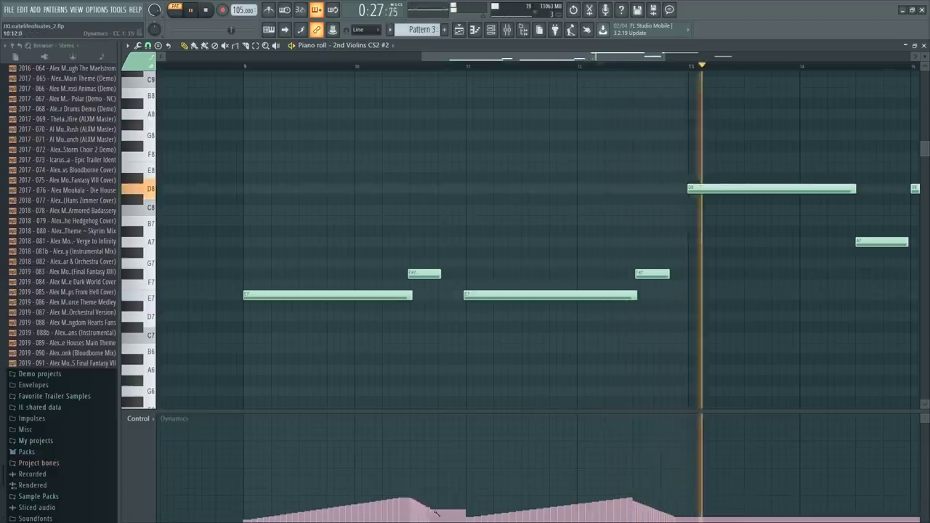
{"action": "left_click_drag", "start_coordinate": [668, 274], "coordinate": [676, 274]}
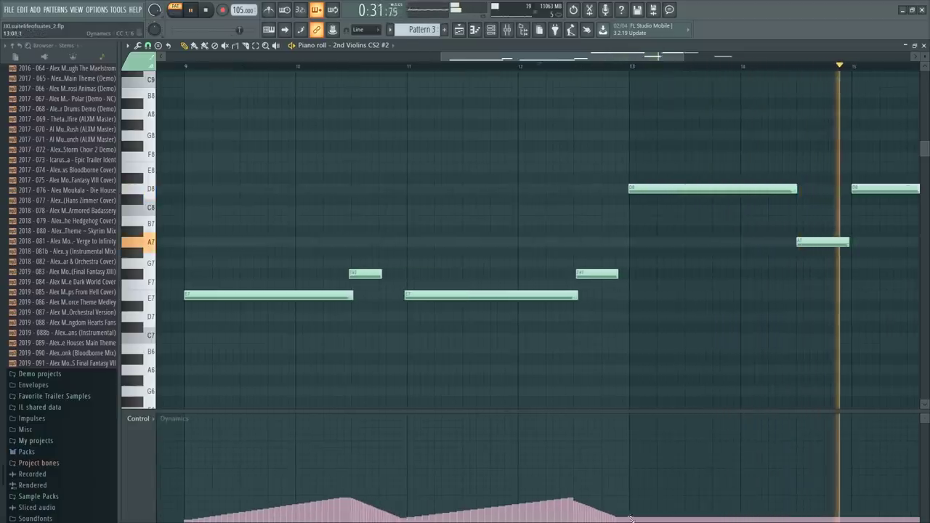
Draw a Dynamics swell rising from near zero at bar 13 to mid-bar 14, fading by bar 15, and play it from bar 13
{"action": "left_click_drag", "start_coordinate": [630, 518], "coordinate": [763, 507]}
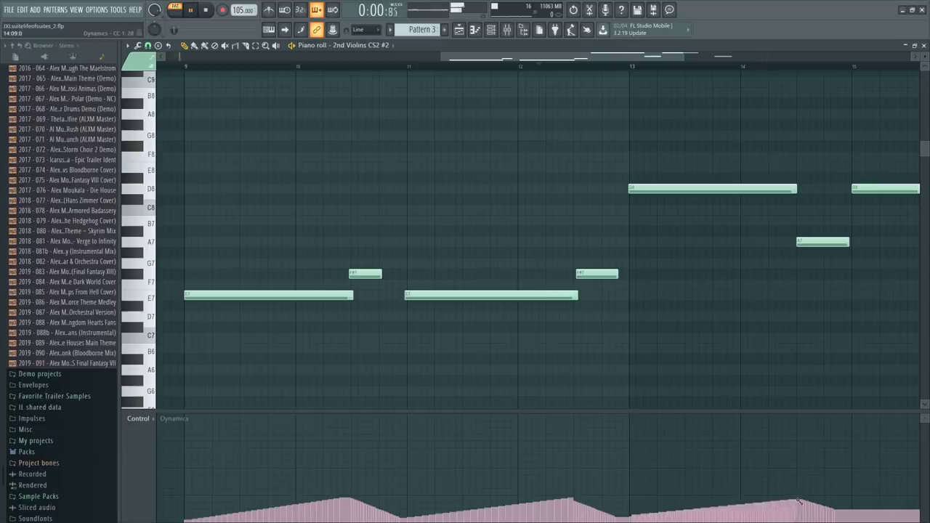
{"action": "left_click", "coordinate": [629, 70]}
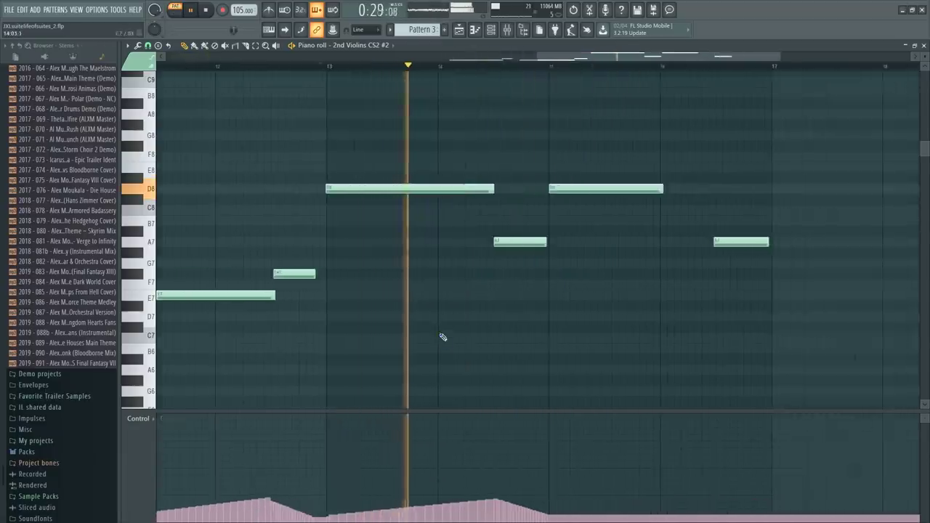
{"action": "key", "text": "space"}
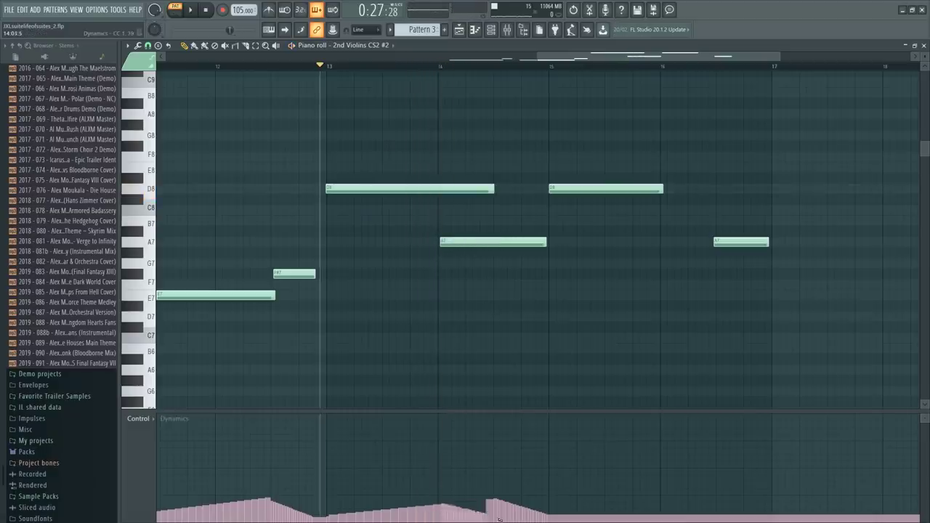
Try extending the A7 in bar 14 back to the start of the bar with an earlier Dynamics peak, then undo both changes
{"action": "key", "text": "space"}
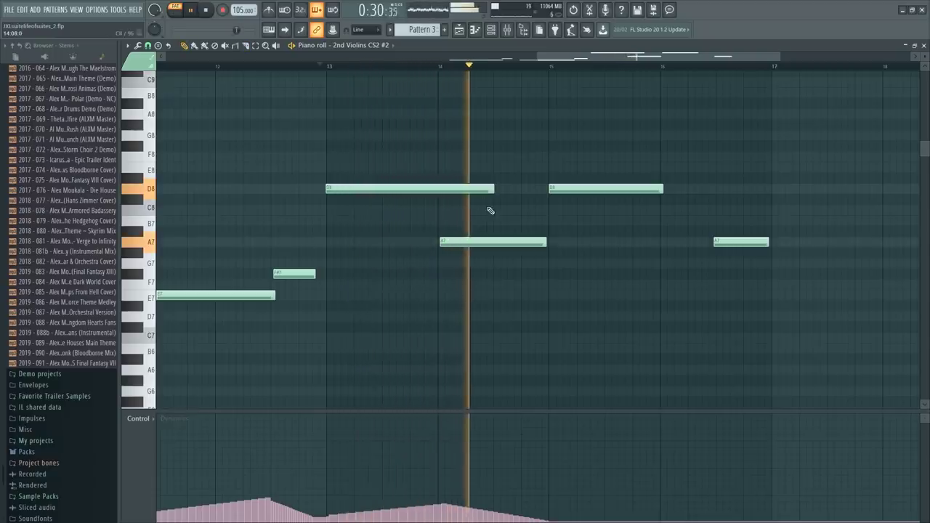
{"action": "key", "text": "ctrl+z"}
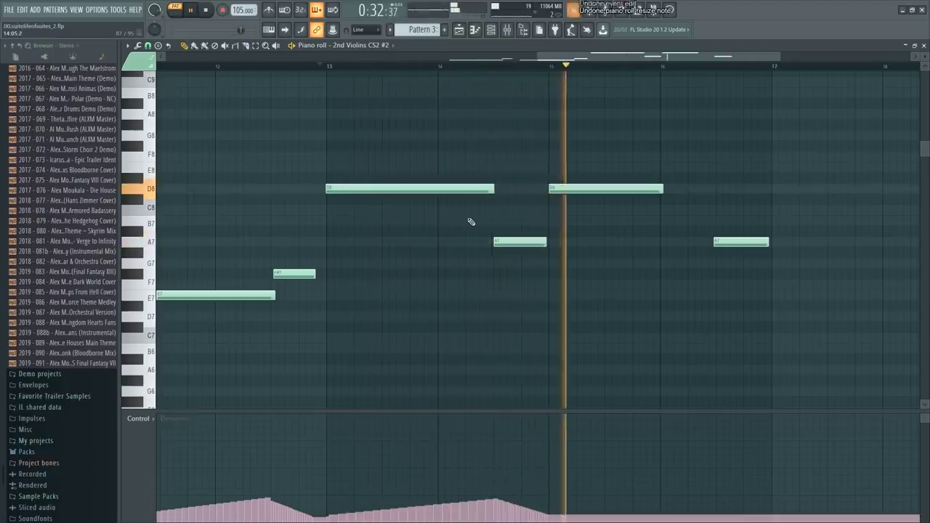
{"action": "key", "text": "space"}
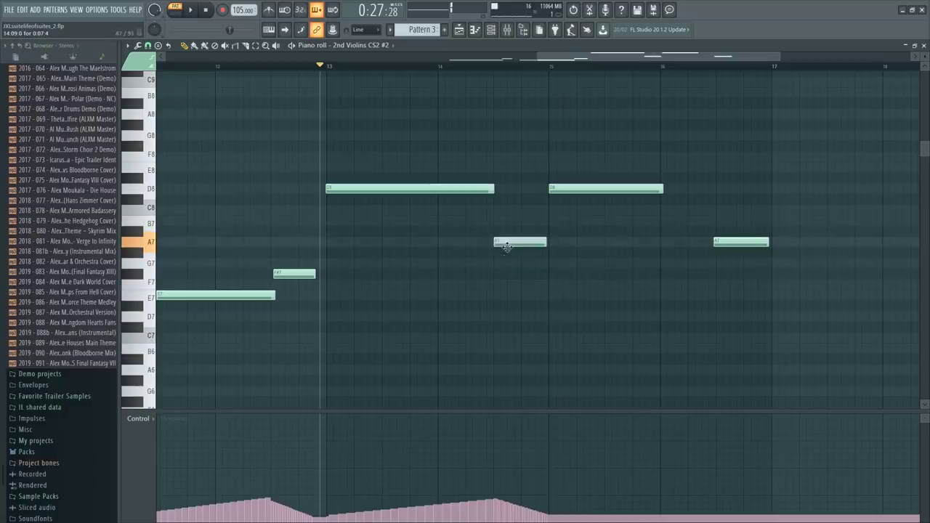
Soften the Dynamics swell over bars 13 and 14 and draw low swells peaking at bar 16 and at the end of bar 16
{"action": "key", "text": "space"}
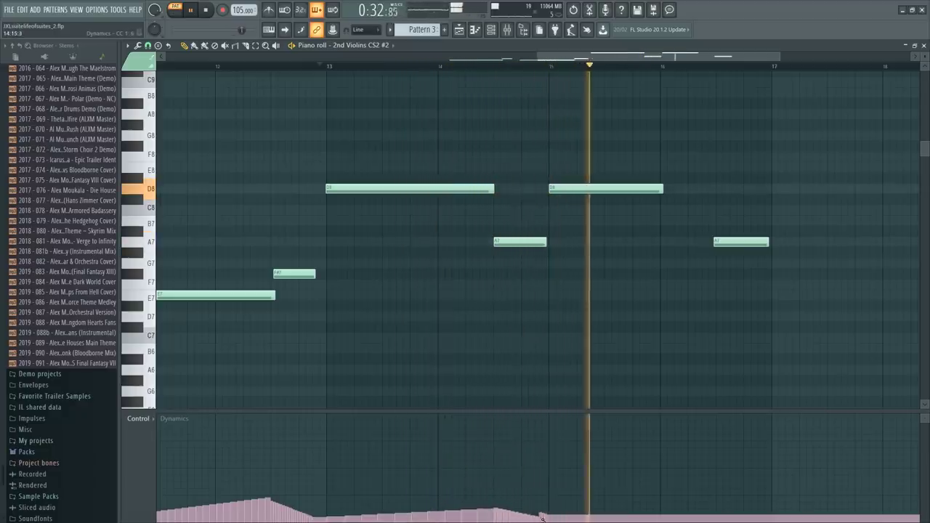
{"action": "mouse_move", "coordinate": [550, 521]}
{"action": "left_mouse_down"}
{"action": "mouse_move", "coordinate": [661, 504]}
{"action": "mouse_move", "coordinate": [712, 521]}
{"action": "mouse_move", "coordinate": [768, 513]}
{"action": "left_mouse_up"}
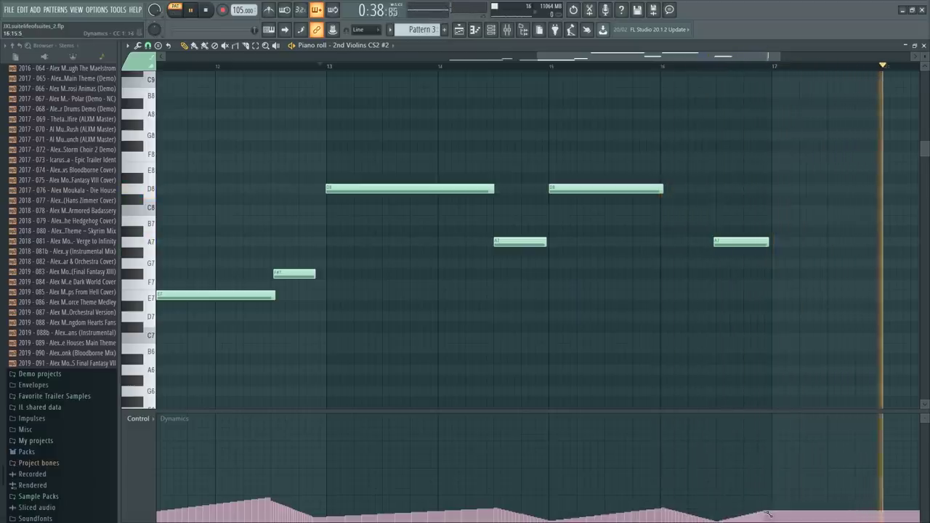
{"action": "scroll", "coordinate": [504, 283], "scroll_direction": "down", "scroll_amount": 3}
{"action": "key", "text": "space"}
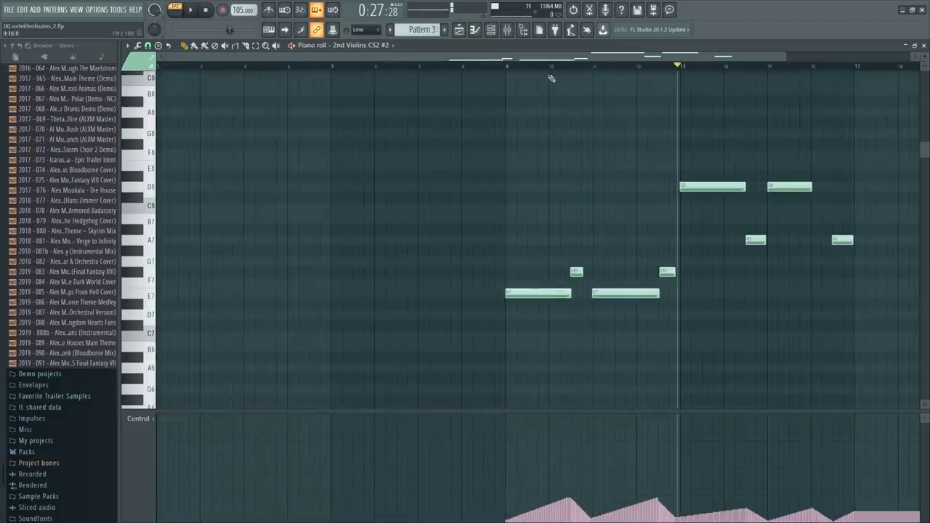
Try a long G6 harmony note beneath the first E7 in bar 9 and play both together
{"action": "scroll", "coordinate": [610, 72], "scroll_direction": "down", "scroll_amount": 3}
{"action": "scroll", "coordinate": [665, 67], "scroll_direction": "up", "scroll_amount": 3}
{"action": "scroll", "coordinate": [428, 240], "scroll_direction": "down", "scroll_amount": 5}
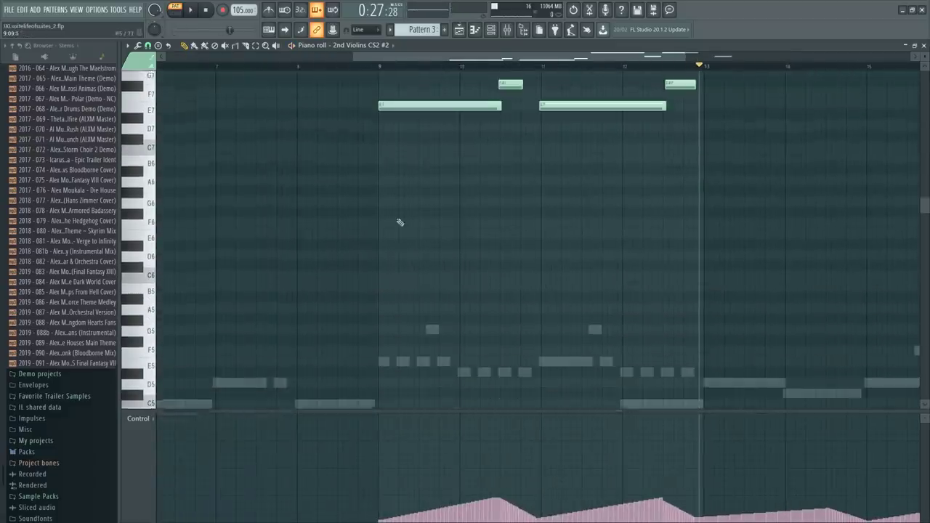
{"action": "left_click", "coordinate": [378, 154]}
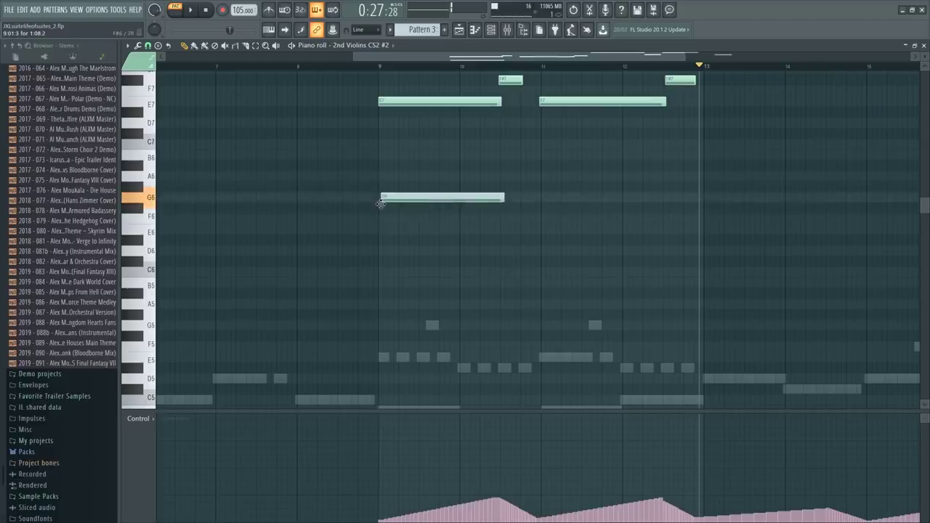
{"action": "left_click", "coordinate": [377, 68]}
{"action": "key", "text": "space"}
{"action": "scroll", "coordinate": [376, 68], "scroll_direction": "up", "scroll_amount": 4}
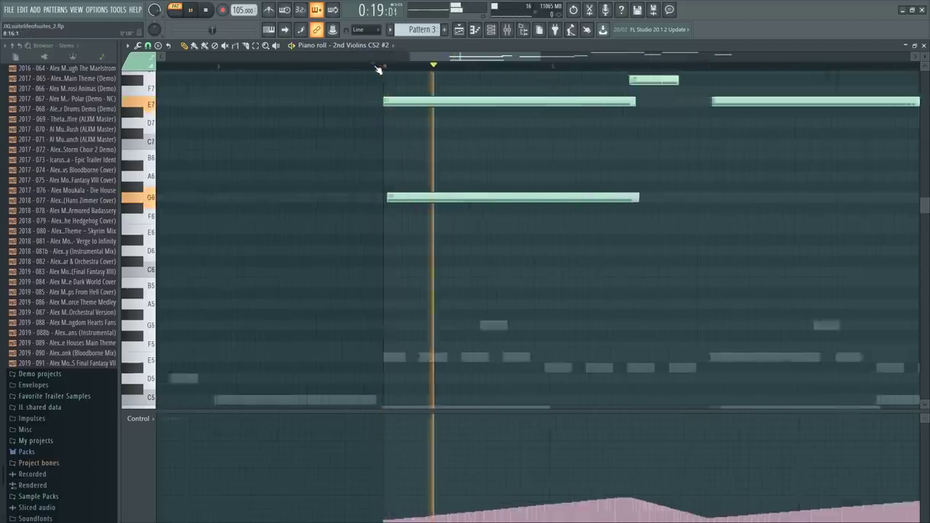
{"action": "key", "text": "space"}
Delete the trial harmony note beneath the E7 in bar 9
{"action": "left_click_drag", "start_coordinate": [468, 156], "coordinate": [448, 170]}
{"action": "scroll", "coordinate": [441, 206], "scroll_direction": "down", "scroll_amount": 3}
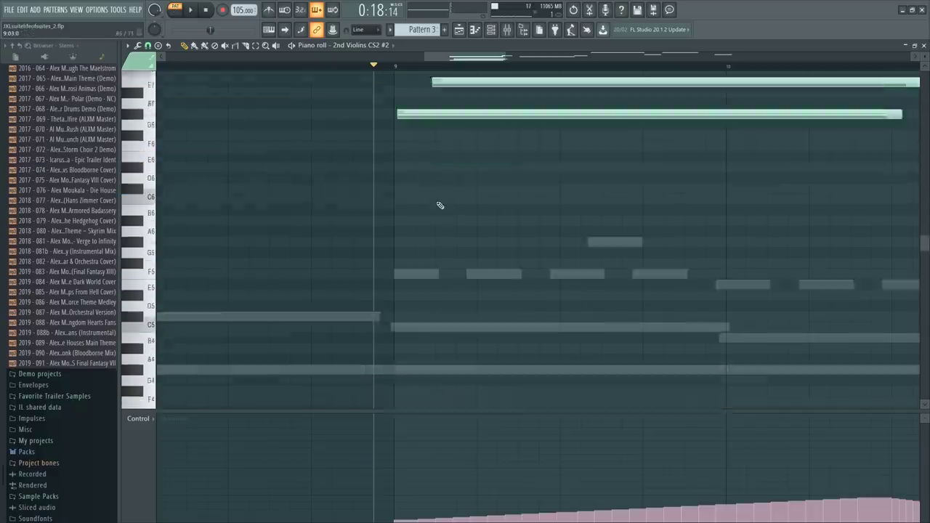
{"action": "scroll", "coordinate": [439, 208], "scroll_direction": "up", "scroll_amount": 2}
{"action": "right_click", "coordinate": [452, 167]}
{"action": "left_click_drag", "start_coordinate": [375, 118], "coordinate": [465, 182]}
{"action": "key", "text": "Delete"}
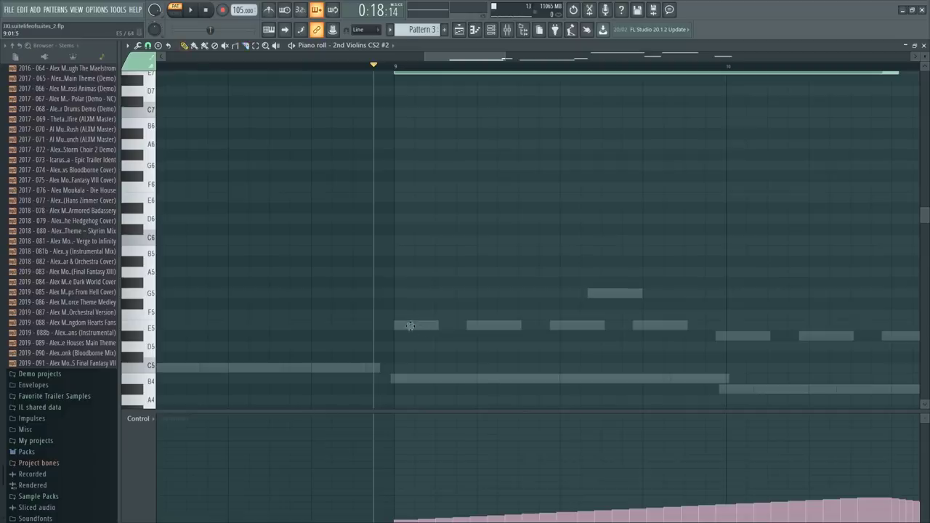
Copy the short notes of bars 9 to 12 from Strings Ensemble CS2 #2 and paste them into 2nd Violins CS2 #2
{"action": "double_click", "coordinate": [411, 325]}
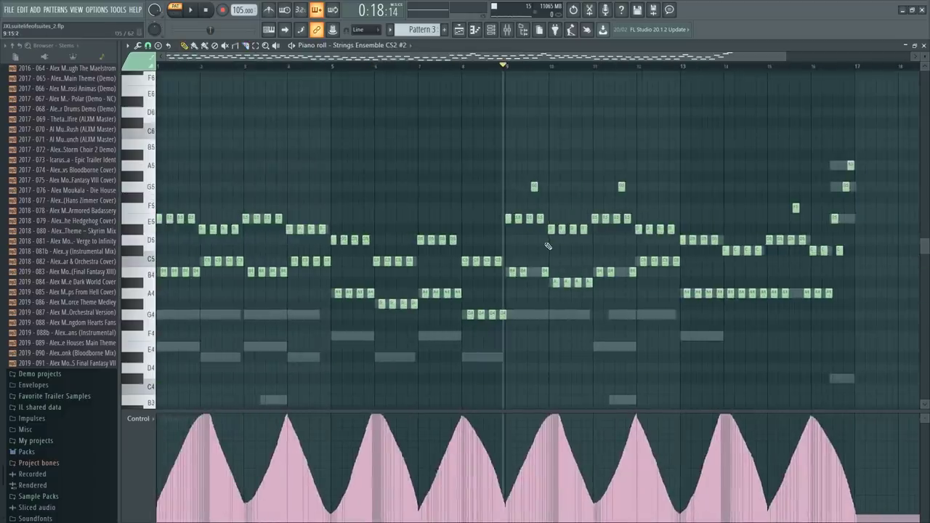
{"action": "left_click_drag", "start_coordinate": [579, 244], "coordinate": [602, 302]}
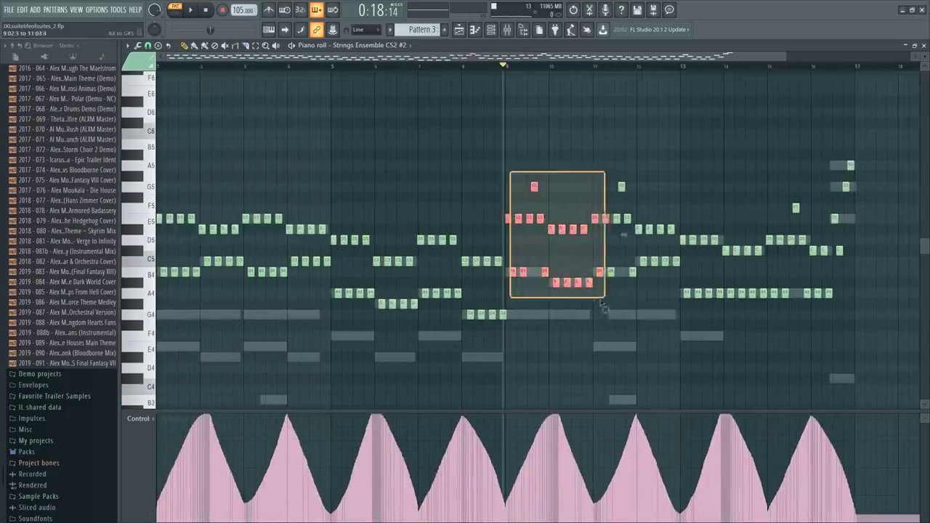
{"action": "left_click_drag", "start_coordinate": [675, 317], "coordinate": [675, 311]}
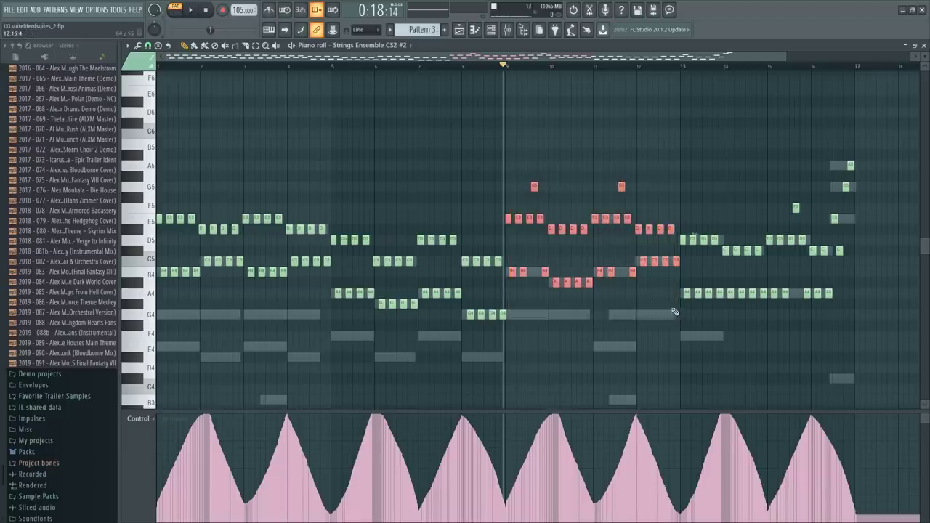
{"action": "scroll", "coordinate": [536, 169], "scroll_direction": "up", "scroll_amount": 6}
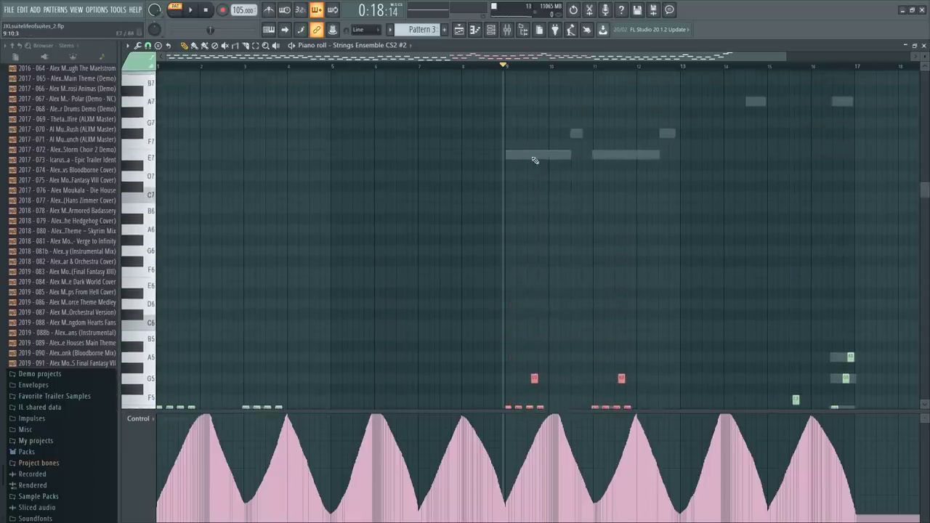
{"action": "right_click", "coordinate": [532, 157]}
{"action": "right_click", "coordinate": [531, 157]}
{"action": "key", "text": "ctrl+v"}
{"action": "scroll", "coordinate": [213, 338], "scroll_direction": "down", "scroll_amount": 2}
{"action": "left_click_drag", "start_coordinate": [246, 351], "coordinate": [579, 356]}
{"action": "scroll", "coordinate": [530, 114], "scroll_direction": "down", "scroll_amount": 5}
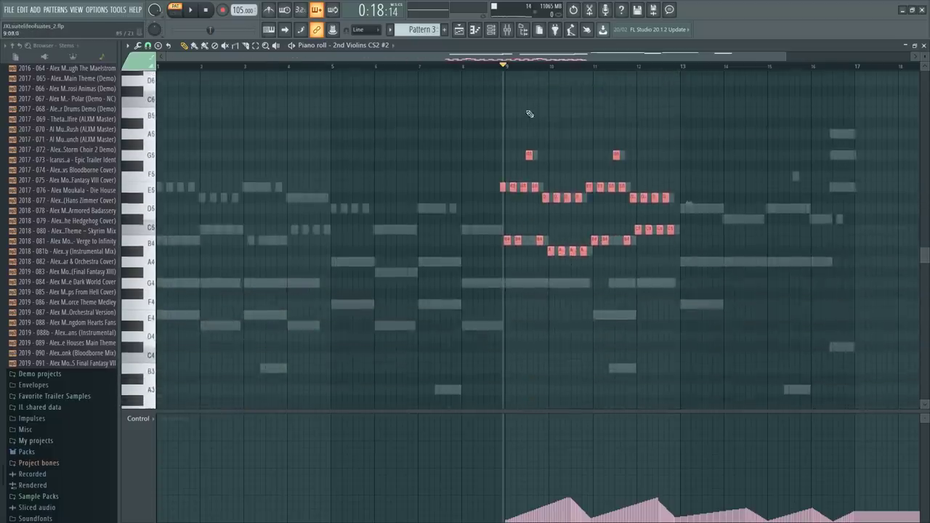
Align the pasted short notes with the start of bar 9 and move the two G5 notes down to B4
{"action": "scroll", "coordinate": [613, 74], "scroll_direction": "up", "scroll_amount": 4}
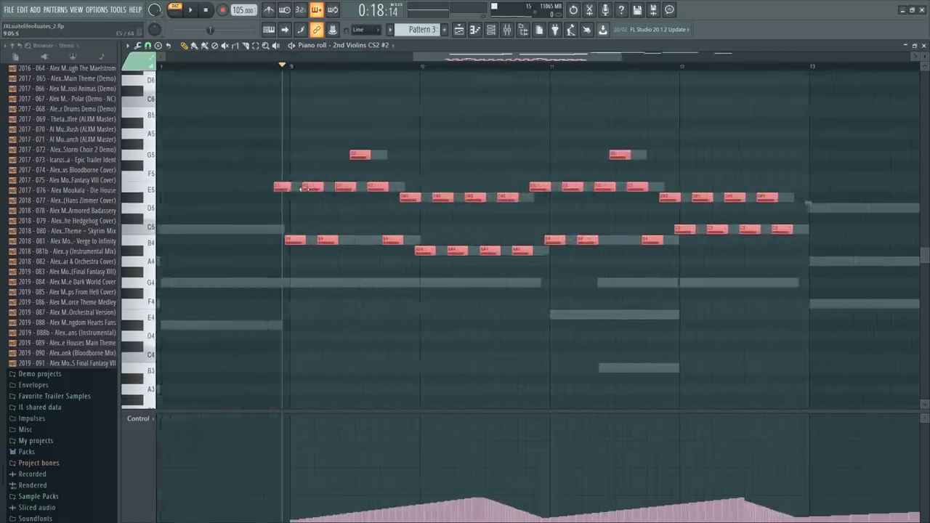
{"action": "left_click_drag", "start_coordinate": [281, 186], "coordinate": [393, 158]}
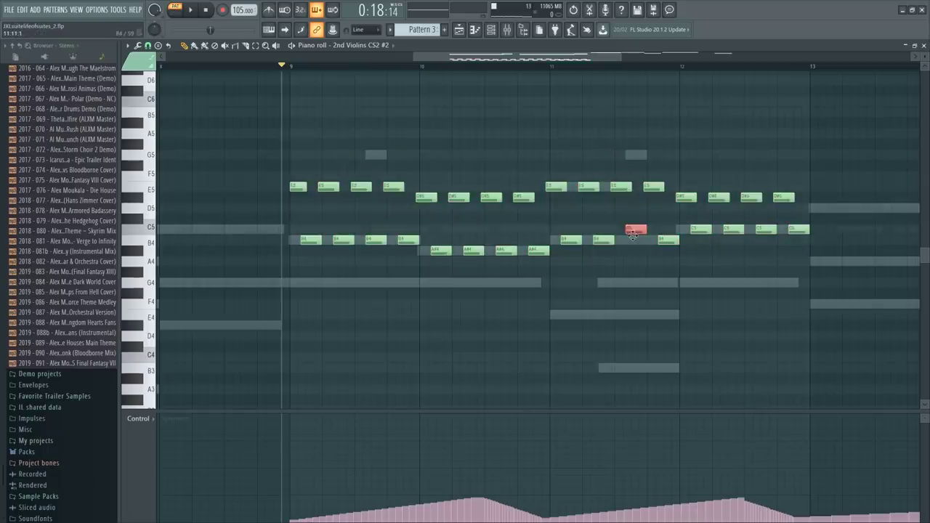
{"action": "scroll", "coordinate": [452, 277], "scroll_direction": "up", "scroll_amount": 3}
Transpose all pasted short notes in bars 9 to 12 up one octave
{"action": "left_click_drag", "start_coordinate": [303, 234], "coordinate": [847, 395]}
{"action": "scroll", "coordinate": [348, 323], "scroll_direction": "up", "scroll_amount": 2}
{"action": "scroll", "coordinate": [346, 327], "scroll_direction": "up", "scroll_amount": 3}
{"action": "key", "text": "ctrl+Up"}
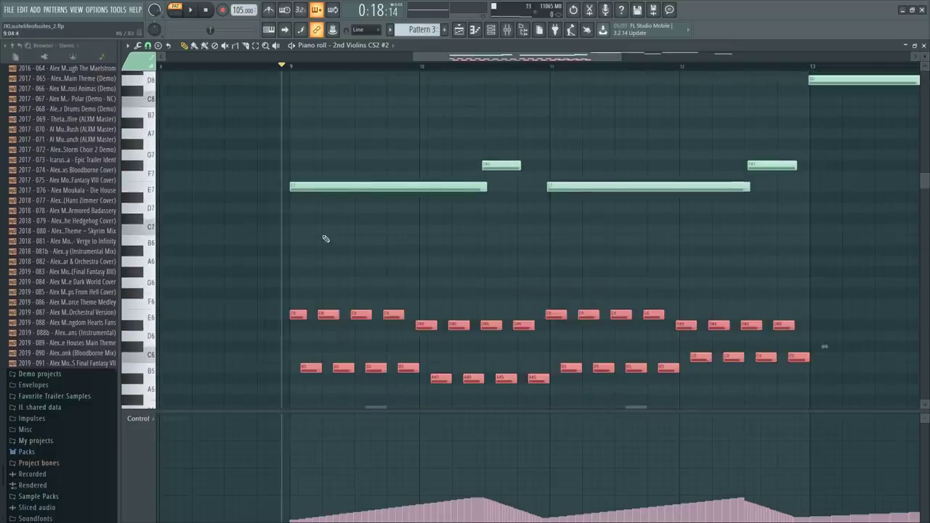
{"action": "key", "text": "ctrl+d"}
{"action": "scroll", "coordinate": [317, 245], "scroll_direction": "down", "scroll_amount": 1}
Raise the first four short notes of bar 9 to an alternating G6 and B6 pattern
{"action": "left_click", "coordinate": [298, 282]}
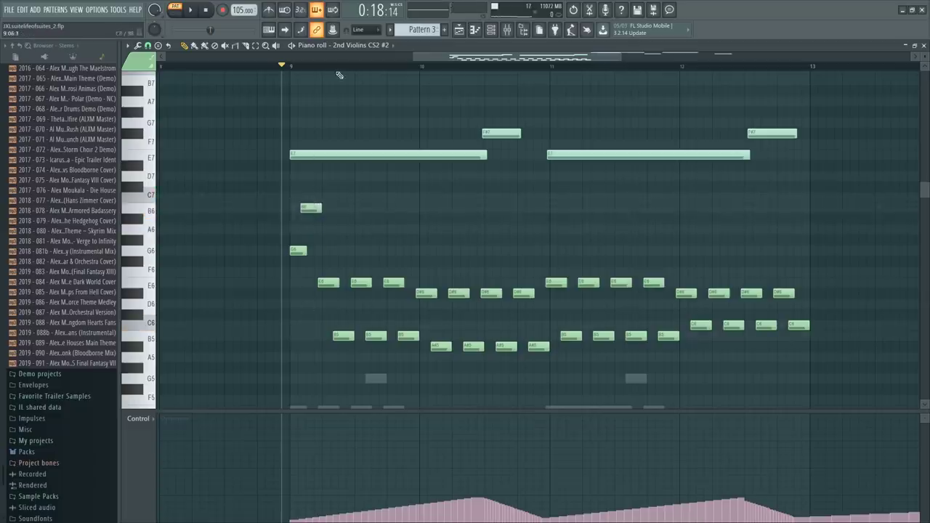
{"action": "scroll", "coordinate": [339, 74], "scroll_direction": "up", "scroll_amount": 2}
{"action": "left_click_drag", "start_coordinate": [327, 282], "coordinate": [327, 236]}
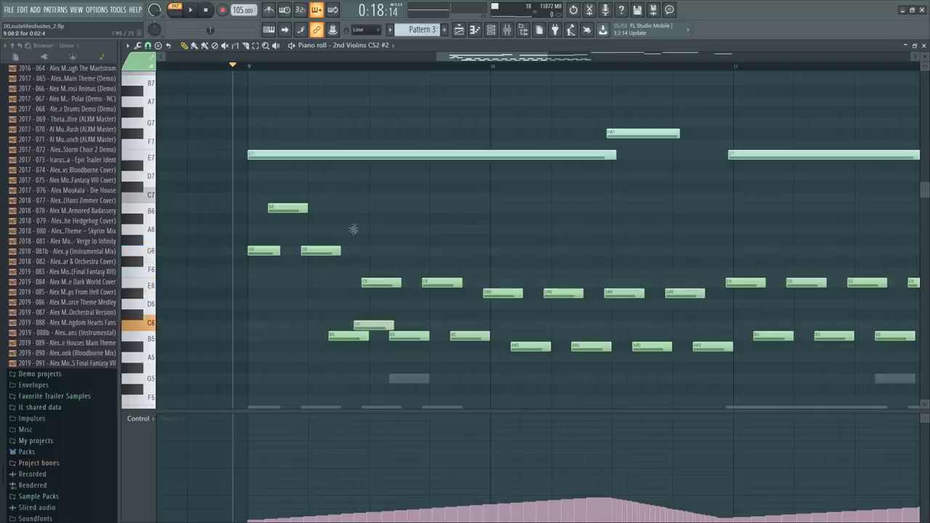
{"action": "left_click_drag", "start_coordinate": [345, 336], "coordinate": [329, 188]}
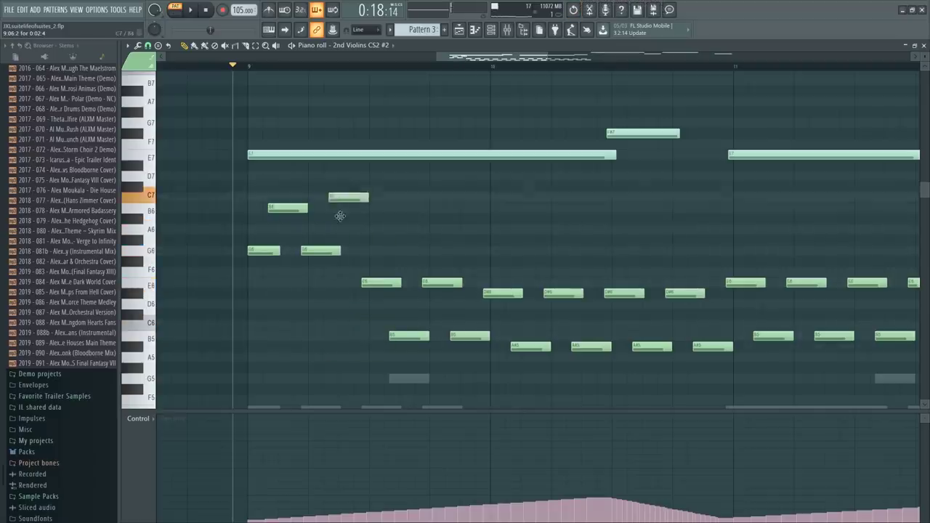
Recolour the short notes in bar 9 to match the sustained E7 and play from bar 9
{"action": "left_click_drag", "start_coordinate": [253, 192], "coordinate": [374, 261]}
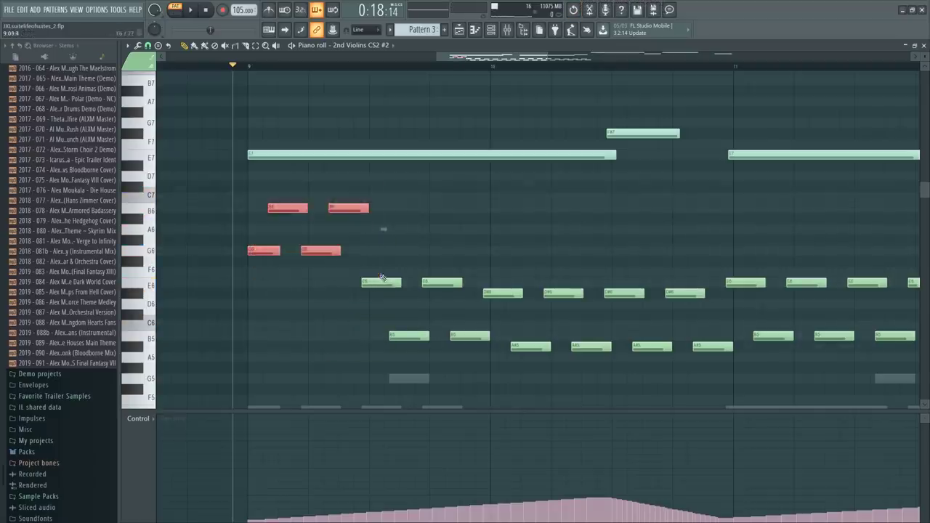
{"action": "left_click", "coordinate": [137, 76]}
{"action": "left_click", "coordinate": [138, 111]}
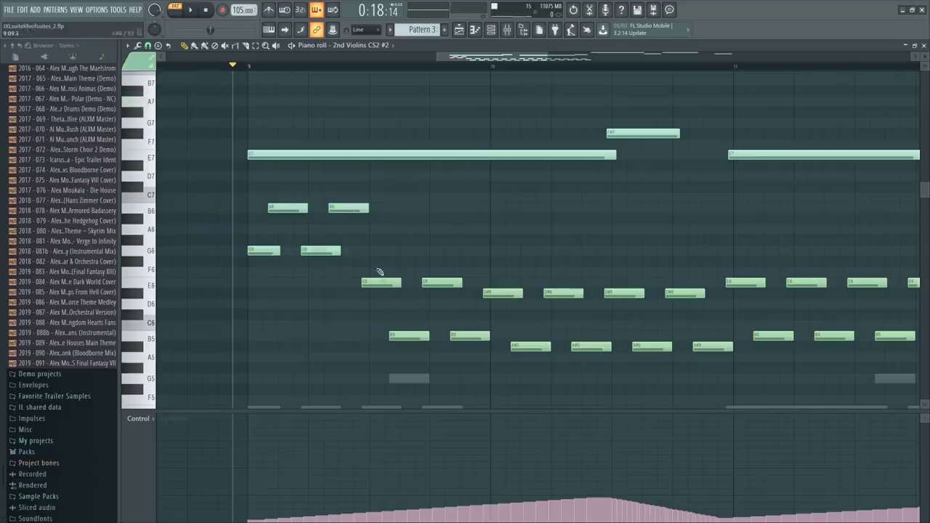
{"action": "left_click_drag", "start_coordinate": [377, 268], "coordinate": [496, 355]}
{"action": "key", "text": "alt+c"}
{"action": "key", "text": "space"}
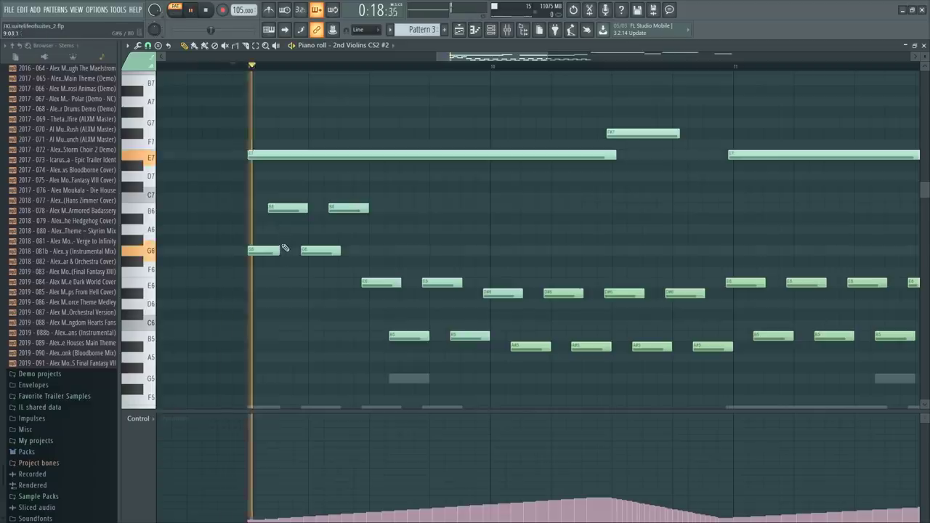
{"action": "key", "text": "space"}
Solo the 2nd Violins CS2 #2 channel and play its short-note pattern from bar 9
{"action": "key", "text": "F6"}
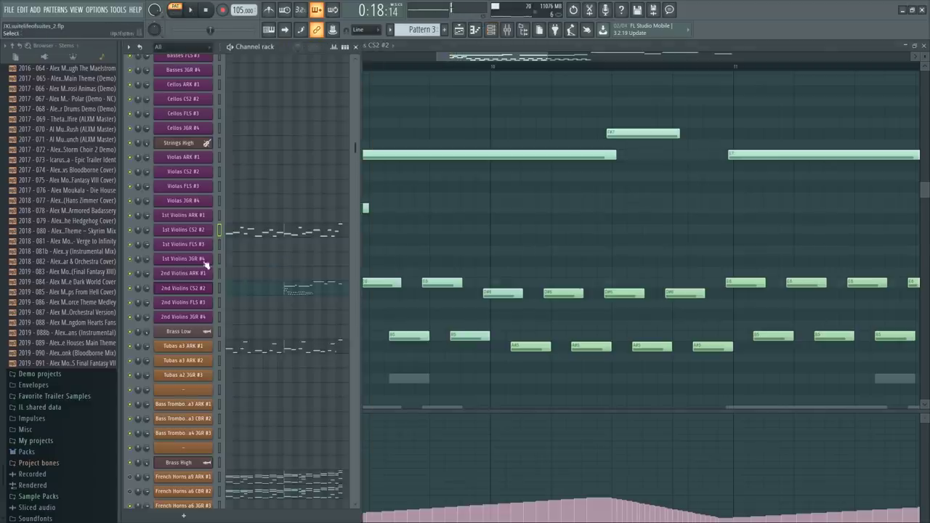
{"action": "key", "text": "F6"}
{"action": "key", "text": "space"}
Try removing the second G6 in bar 9, then undo the deletion and replay the pattern
{"action": "right_click", "coordinate": [327, 253]}
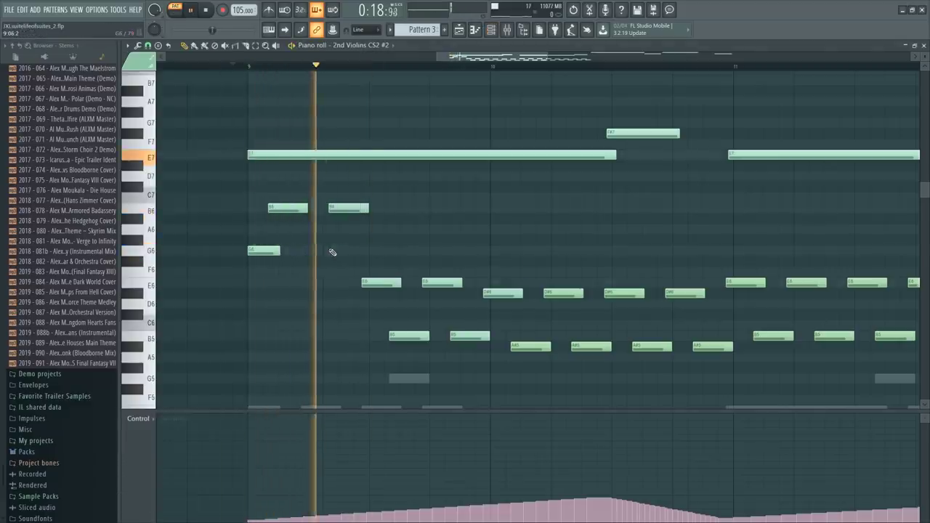
{"action": "key", "text": "ctrl+z"}
{"action": "key", "text": "space"}
{"action": "key", "text": "space"}
{"action": "key", "text": "space"}
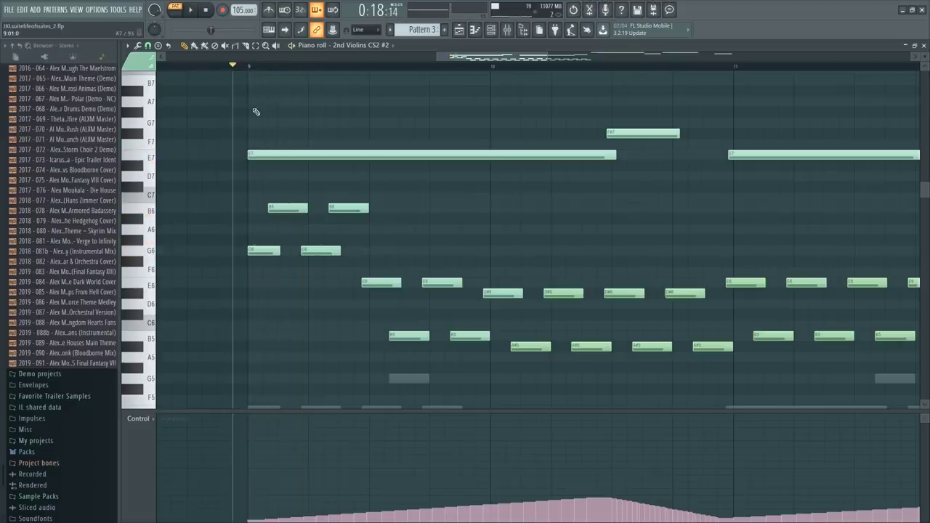
Examine the articulation settings of the 2nd Violins patch in the Strings High Kontakt instrument
{"action": "key", "text": "Up"}
{"action": "key", "text": "F6"}
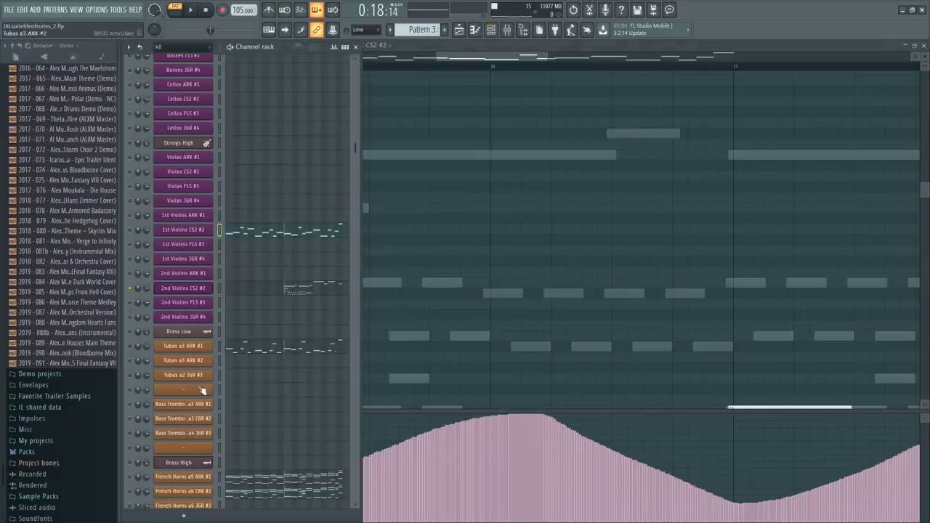
{"action": "scroll", "coordinate": [203, 391], "scroll_direction": "down", "scroll_amount": 6}
{"action": "scroll", "coordinate": [268, 357], "scroll_direction": "up", "scroll_amount": 10}
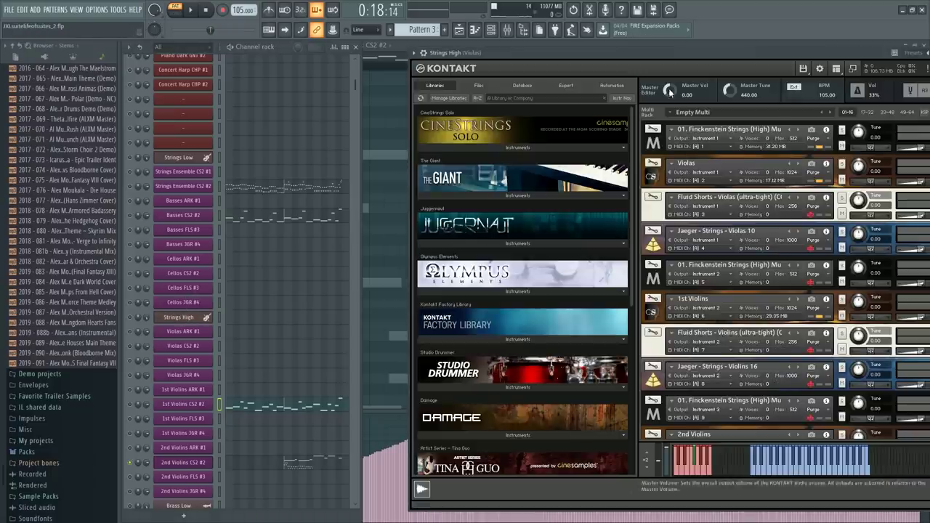
{"action": "left_click_drag", "start_coordinate": [668, 51], "coordinate": [549, 46]}
{"action": "scroll", "coordinate": [554, 327], "scroll_direction": "down", "scroll_amount": 2}
{"action": "left_click", "coordinate": [540, 376]}
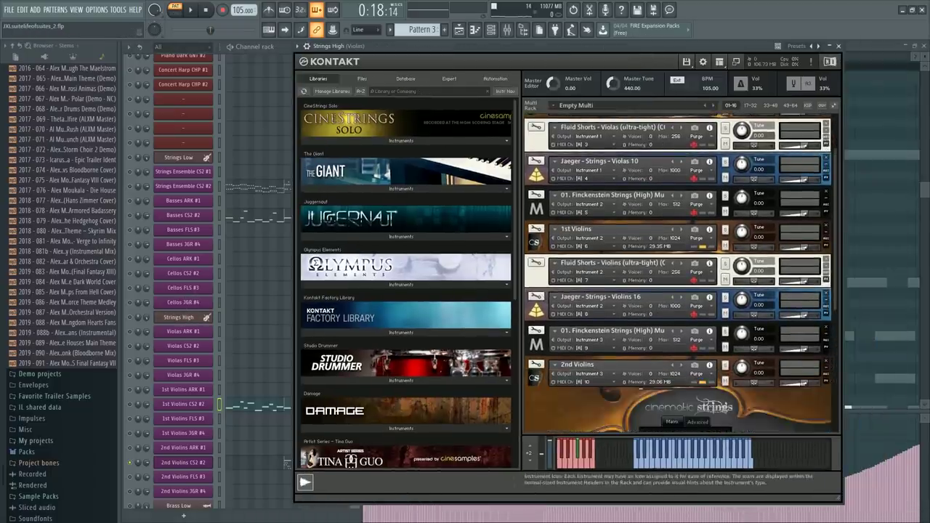
{"action": "scroll", "coordinate": [539, 376], "scroll_direction": "down", "scroll_amount": 3}
{"action": "scroll", "coordinate": [628, 326], "scroll_direction": "down", "scroll_amount": 2}
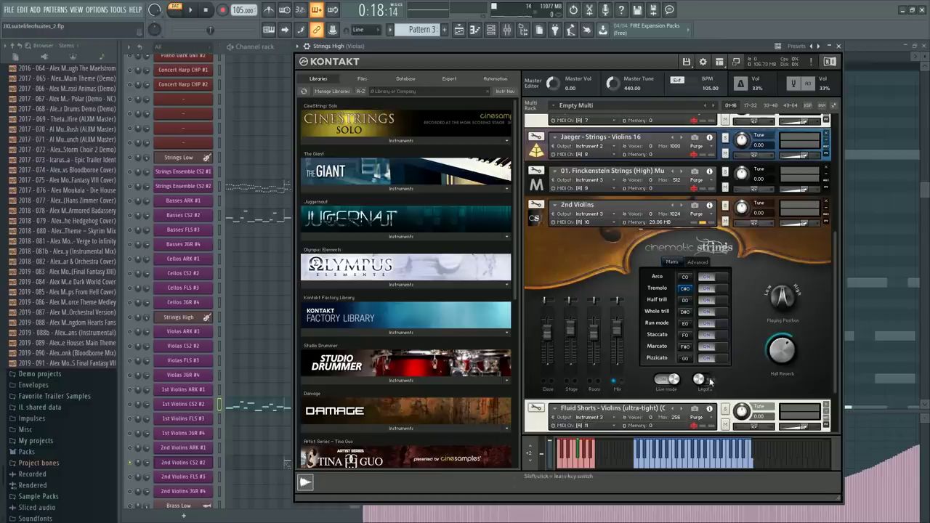
Close the Kontakt window and save the project
{"action": "left_click", "coordinate": [866, 233]}
{"action": "left_click", "coordinate": [11, 9]}
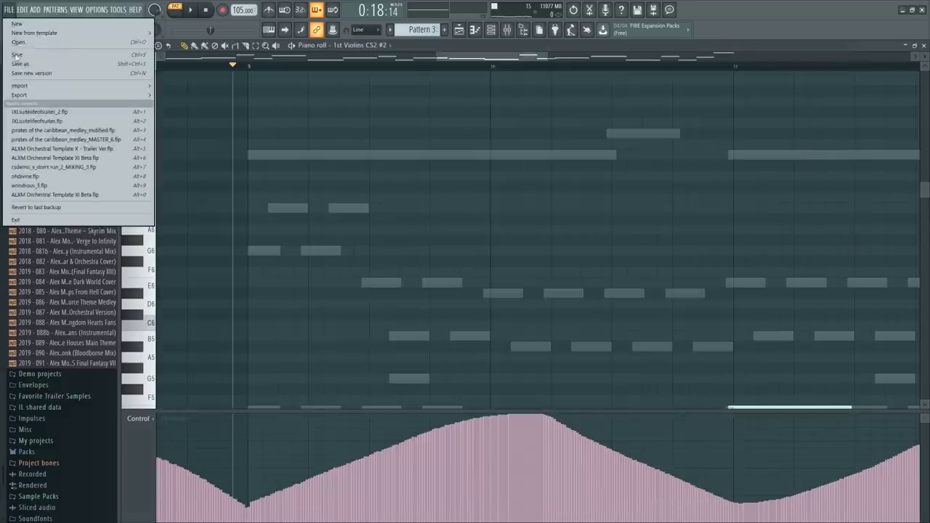
{"action": "left_click", "coordinate": [16, 55]}
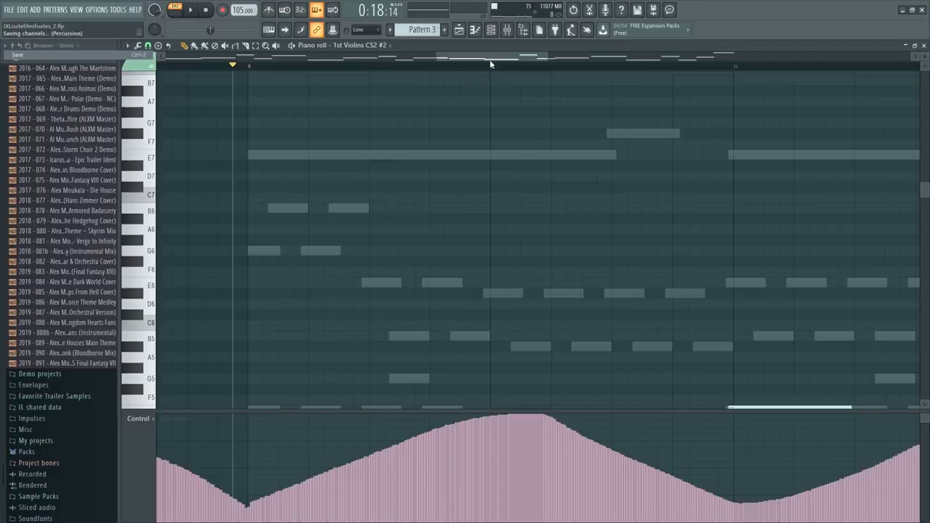
Play the passage from bar 9 while viewing the lower notes of the 1st Violins CS2 #2 line
{"action": "scroll", "coordinate": [491, 67], "scroll_direction": "down", "scroll_amount": 3}
{"action": "key", "text": "space"}
{"action": "scroll", "coordinate": [543, 242], "scroll_direction": "down", "scroll_amount": 5}
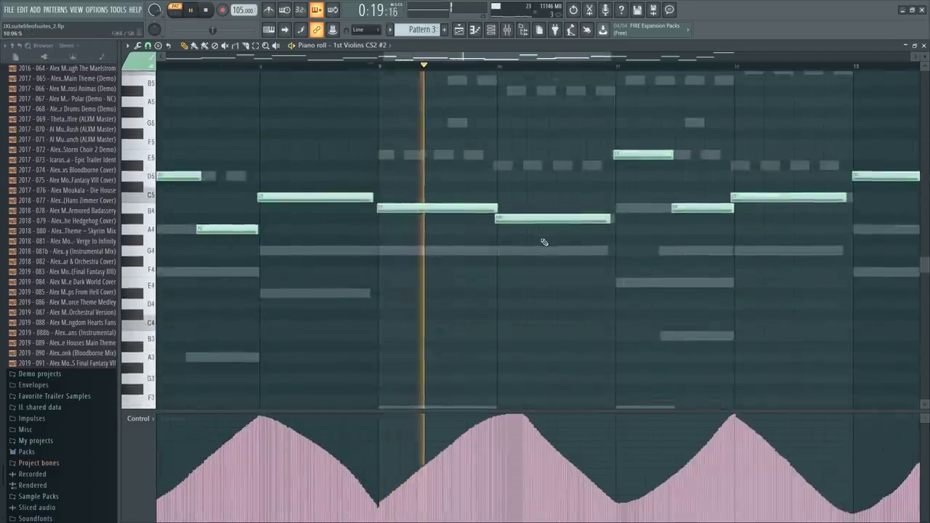
{"action": "scroll", "coordinate": [474, 262], "scroll_direction": "up", "scroll_amount": 2}
{"action": "key", "text": "space"}
Bring up the Strings Ensemble CS2 #2 notes, return to 2nd Violins CS2 #2 and play from bar 9
{"action": "double_click", "coordinate": [385, 252]}
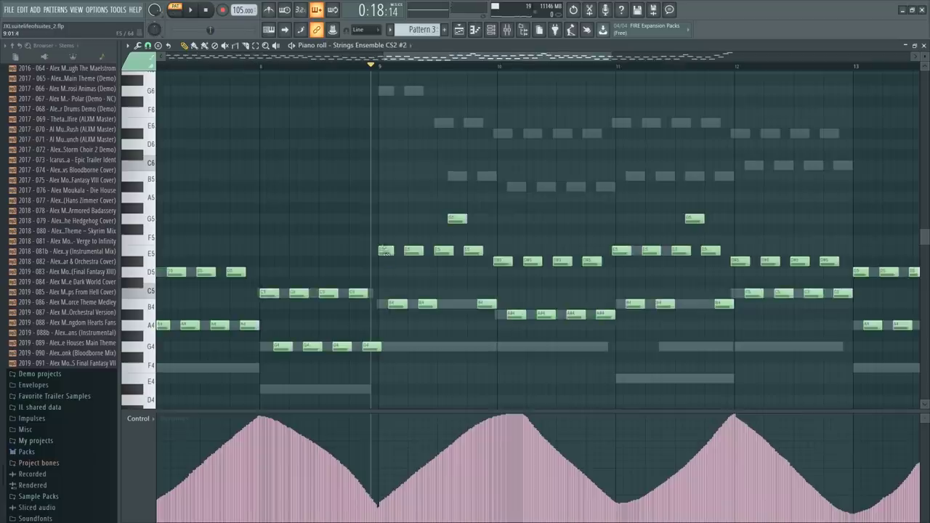
{"action": "scroll", "coordinate": [402, 207], "scroll_direction": "up", "scroll_amount": 4}
{"action": "double_click", "coordinate": [385, 187]}
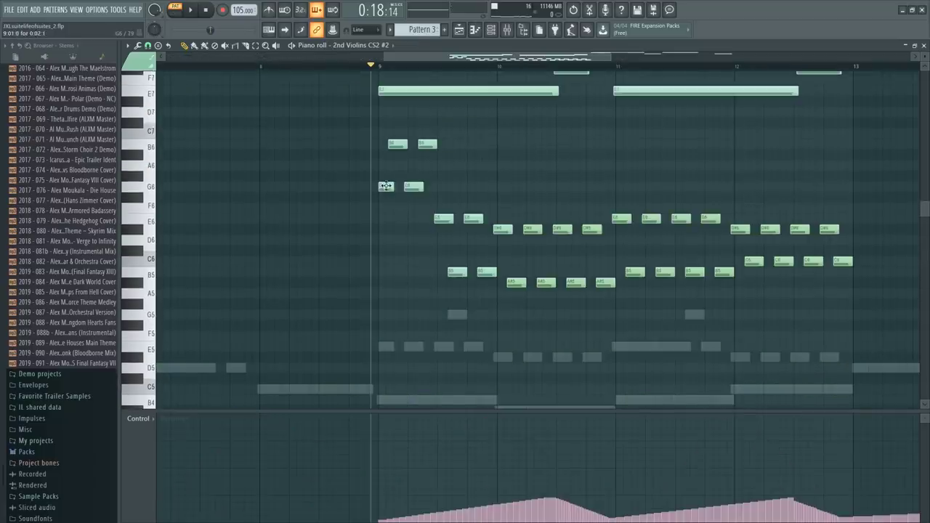
{"action": "key", "text": "space"}
{"action": "scroll", "coordinate": [426, 186], "scroll_direction": "up", "scroll_amount": 2}
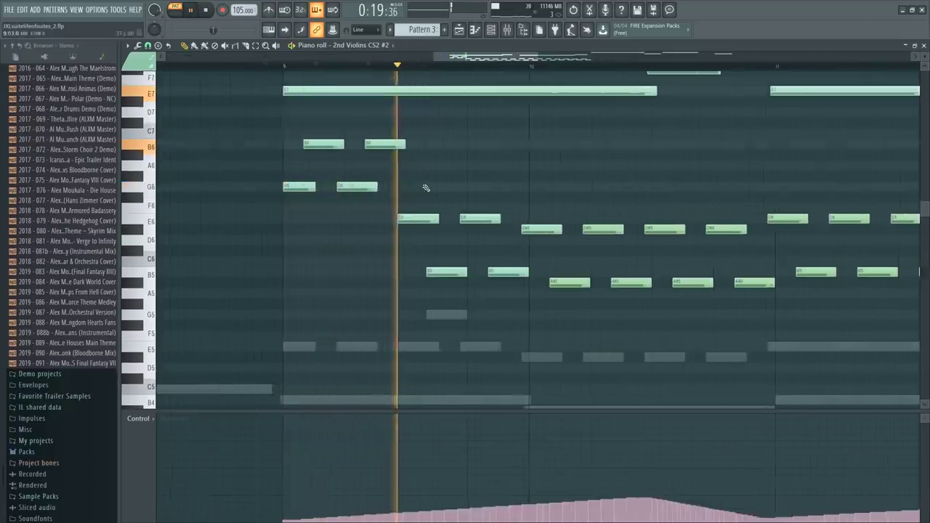
{"action": "key", "text": "space"}
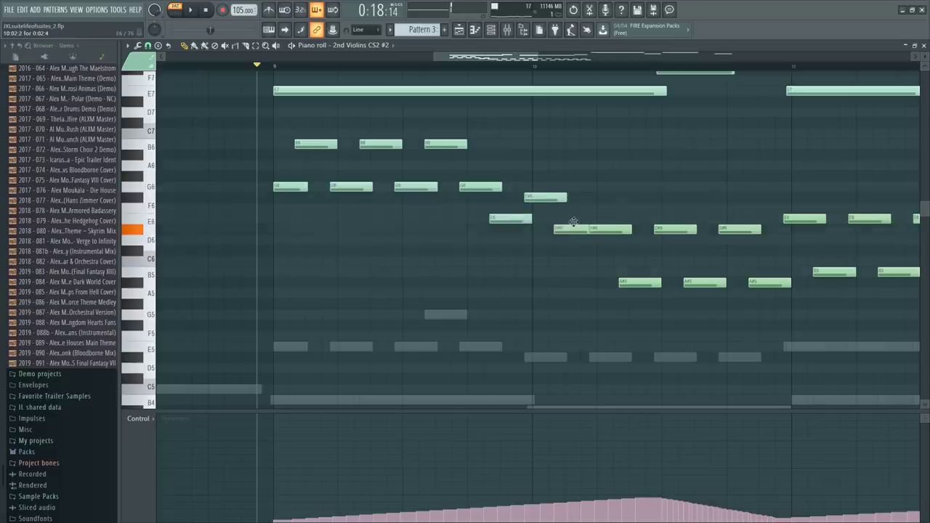
Raise the short notes in bar 10 to an alternating F#6 and D#6 pattern, matching the notes at its start
{"action": "left_click_drag", "start_coordinate": [629, 216], "coordinate": [791, 320]}
{"action": "left_click_drag", "start_coordinate": [742, 216], "coordinate": [622, 320]}
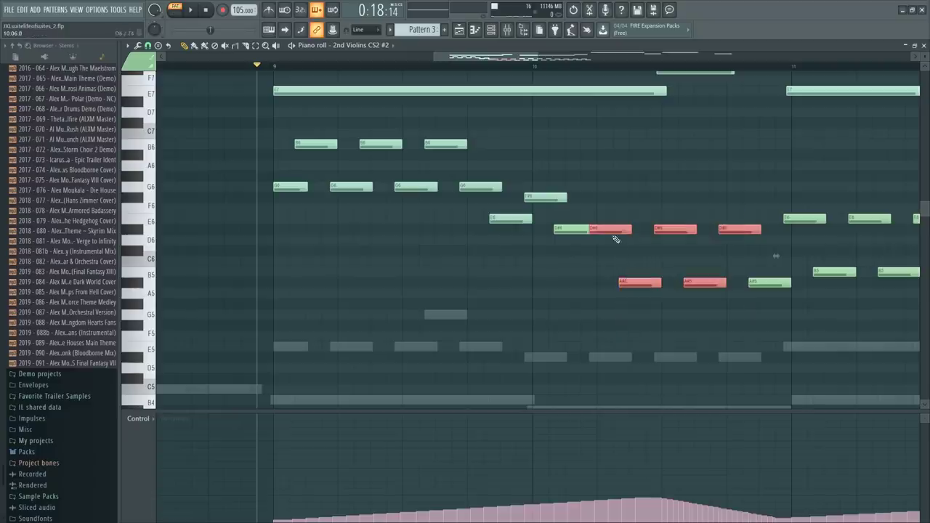
{"action": "left_click", "coordinate": [613, 237]}
{"action": "key", "text": "ctrl+z"}
{"action": "left_click_drag", "start_coordinate": [610, 229], "coordinate": [610, 195]}
{"action": "left_click_drag", "start_coordinate": [622, 247], "coordinate": [718, 262]}
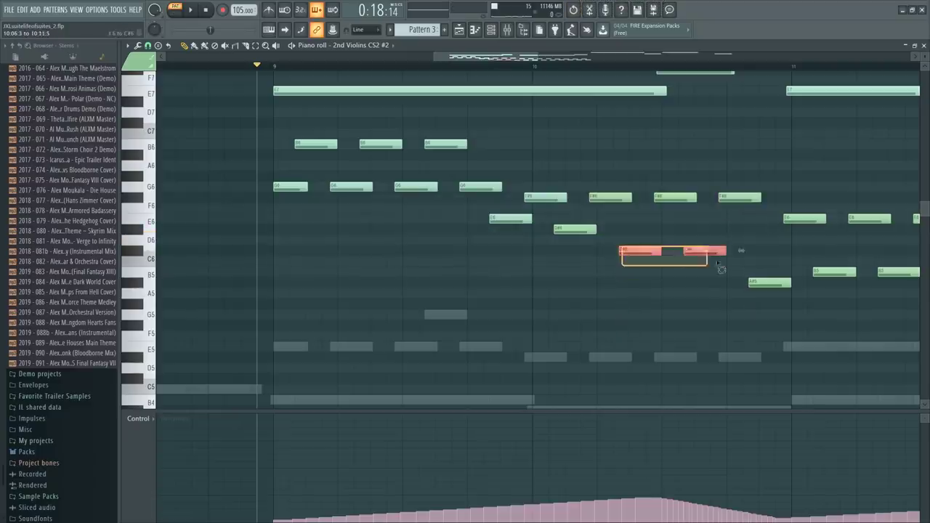
{"action": "key", "text": "ctrl+z"}
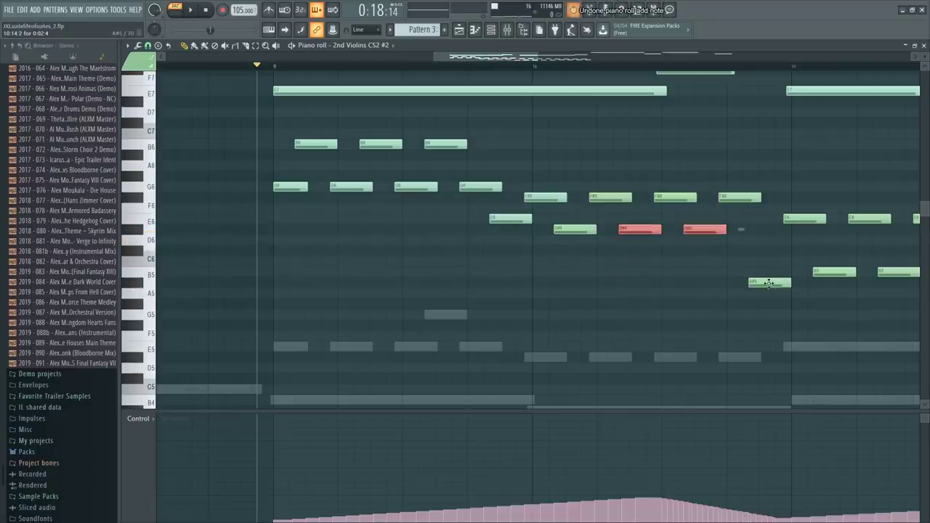
Assign the Trem note colour to the short notes in bar 10 and play the pattern from bar 9
{"action": "left_click_drag", "start_coordinate": [763, 178], "coordinate": [593, 263]}
{"action": "left_click", "coordinate": [144, 66]}
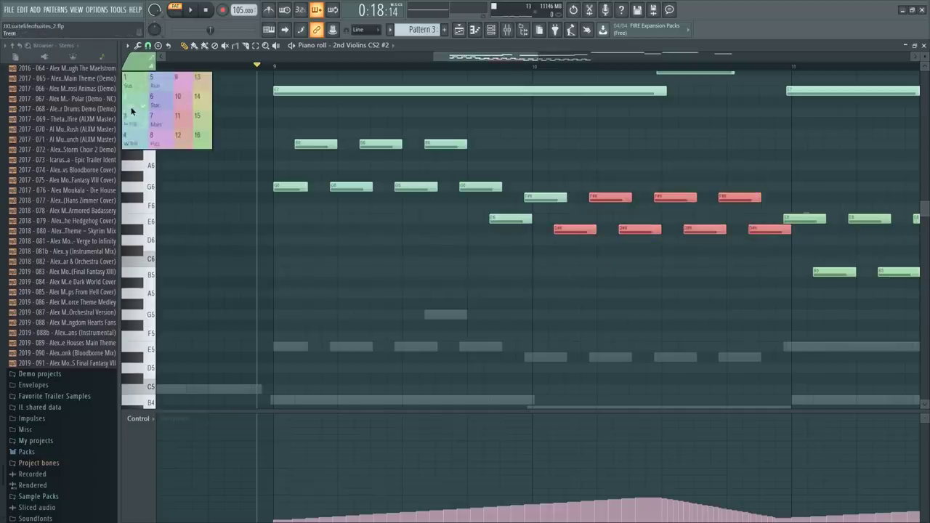
{"action": "left_click", "coordinate": [132, 111]}
{"action": "key", "text": "space"}
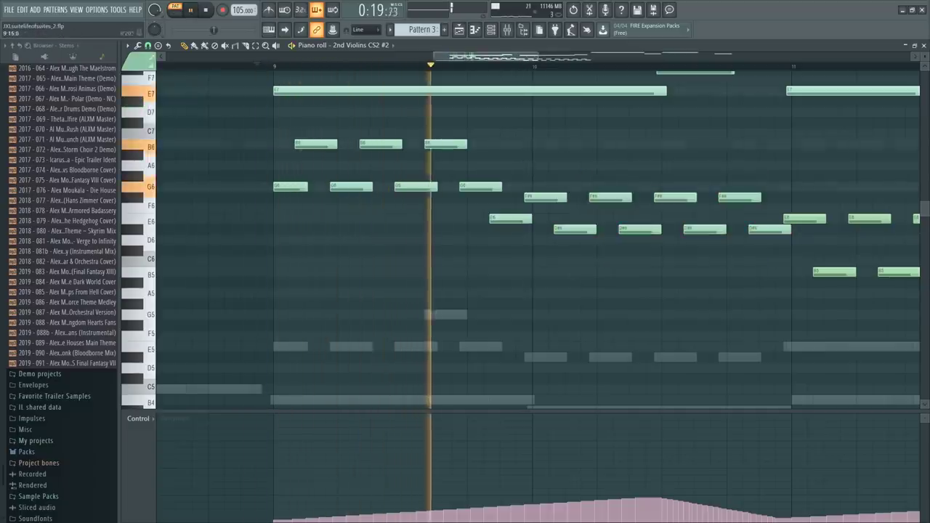
{"action": "scroll", "coordinate": [503, 65], "scroll_direction": "down", "scroll_amount": 3}
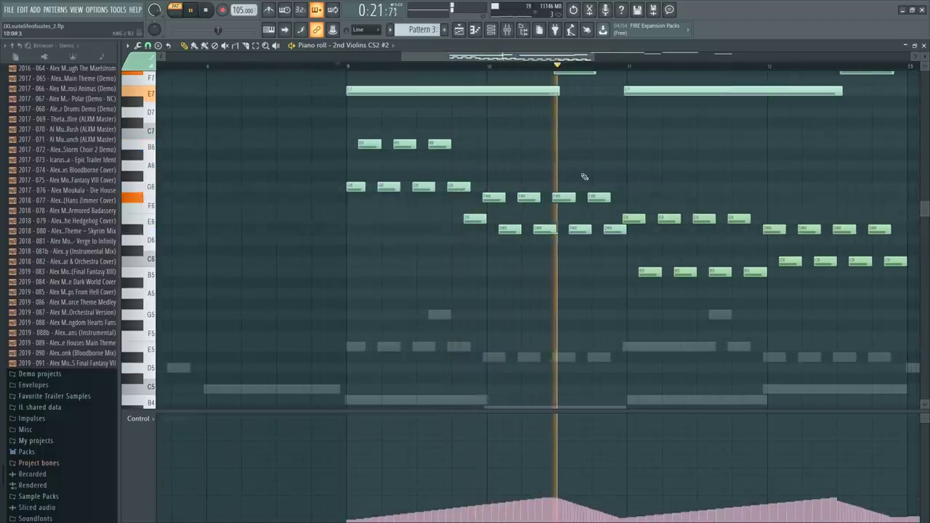
{"action": "key", "text": "space"}
Replace the short notes in bars 11 and 12 with a copy of the pattern from bars 9 and 10
{"action": "left_click_drag", "start_coordinate": [641, 201], "coordinate": [872, 279]}
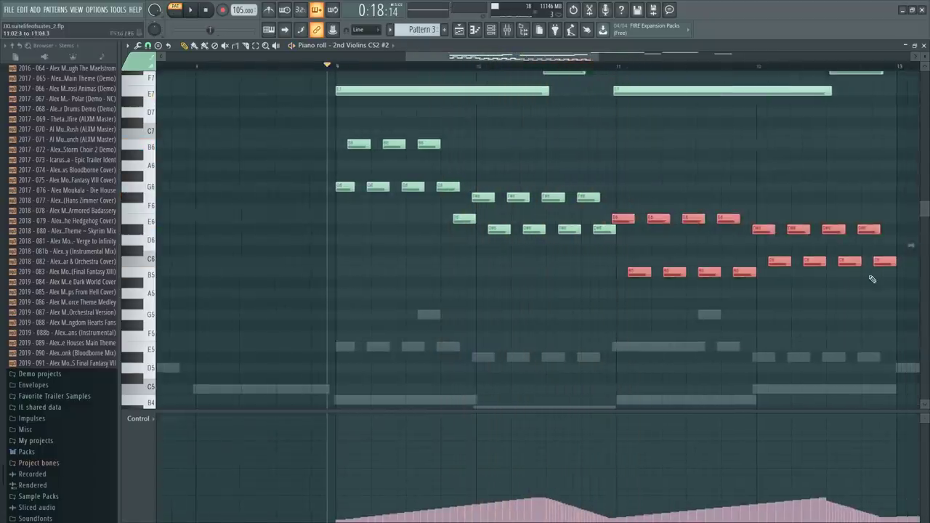
{"action": "scroll", "coordinate": [649, 59], "scroll_direction": "down", "scroll_amount": 3}
{"action": "key", "text": "Delete"}
{"action": "left_click_drag", "start_coordinate": [390, 118], "coordinate": [694, 289]}
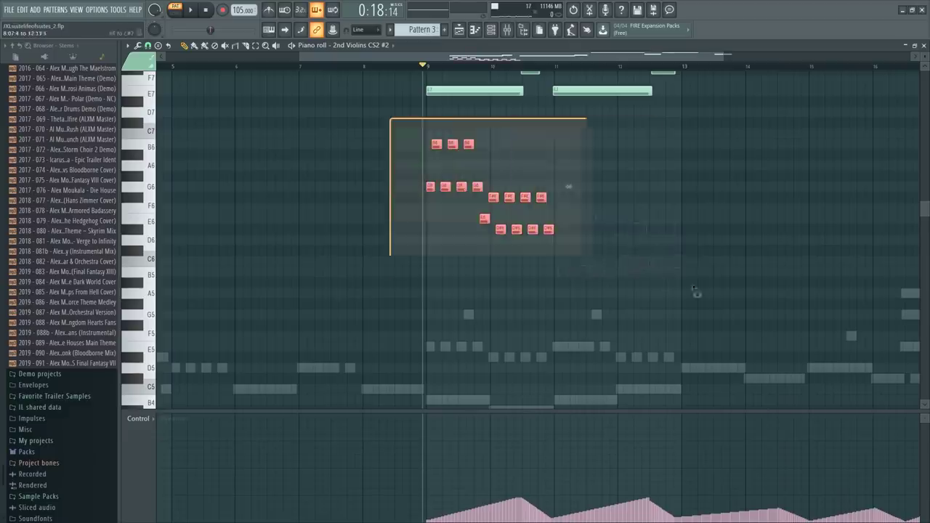
{"action": "key", "text": "ctrl+b"}
Play the short-note pattern from bar 9, deselect the copied notes and replay from bar 11
{"action": "key", "text": "space"}
{"action": "scroll", "coordinate": [554, 69], "scroll_direction": "up", "scroll_amount": 3}
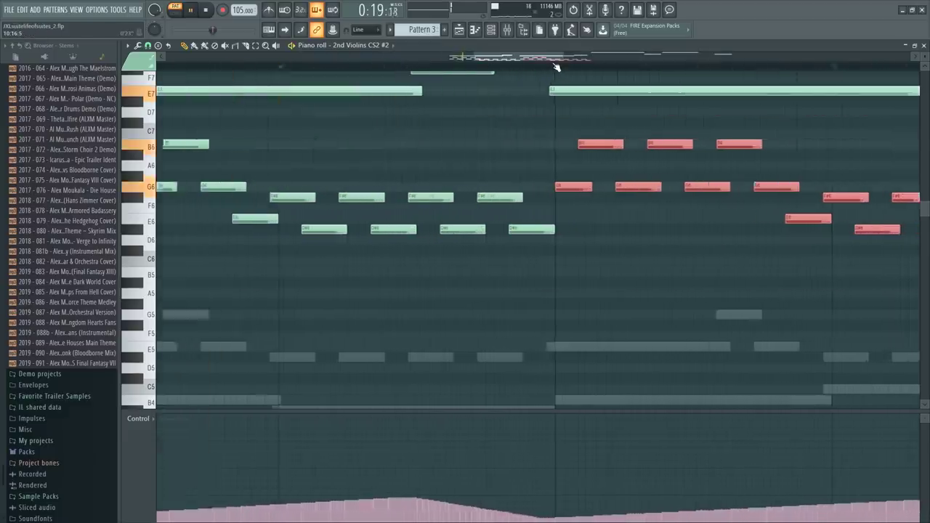
{"action": "scroll", "coordinate": [540, 175], "scroll_direction": "down", "scroll_amount": 2}
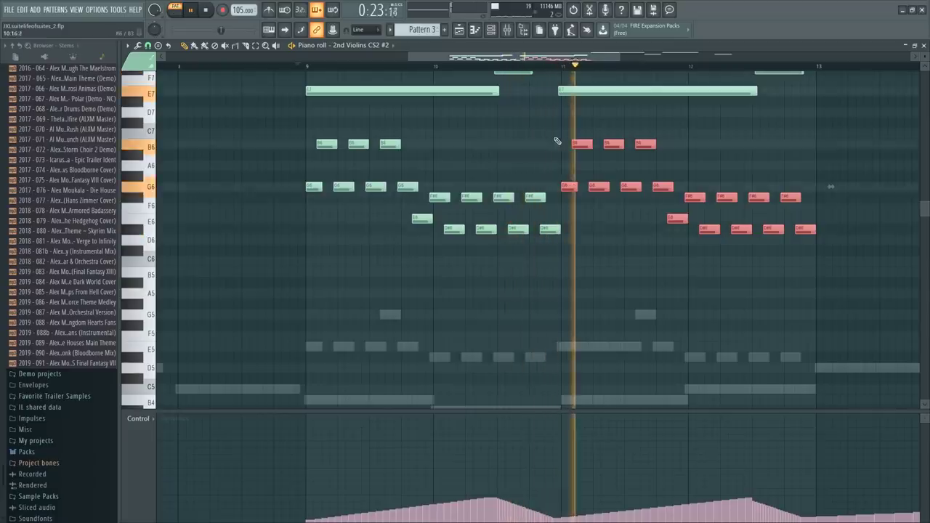
{"action": "key", "text": "ctrl+d"}
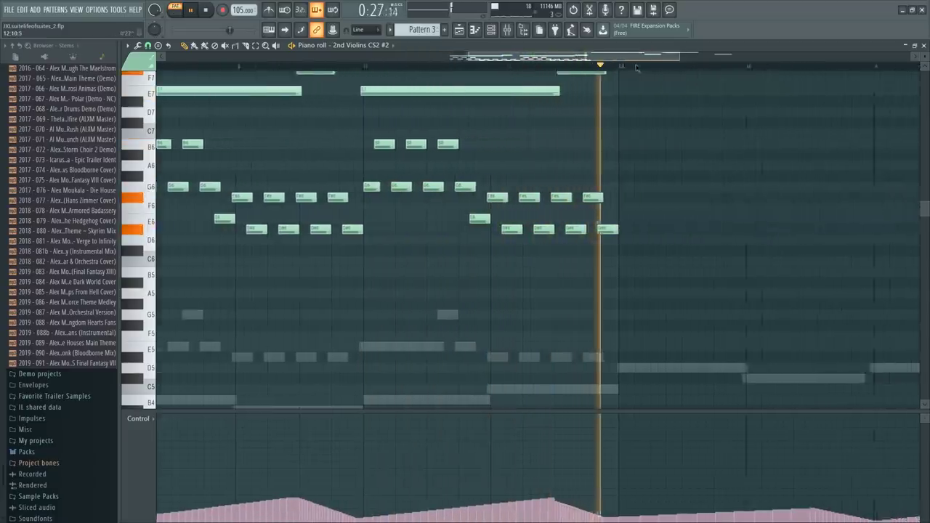
{"action": "left_click", "coordinate": [331, 67]}
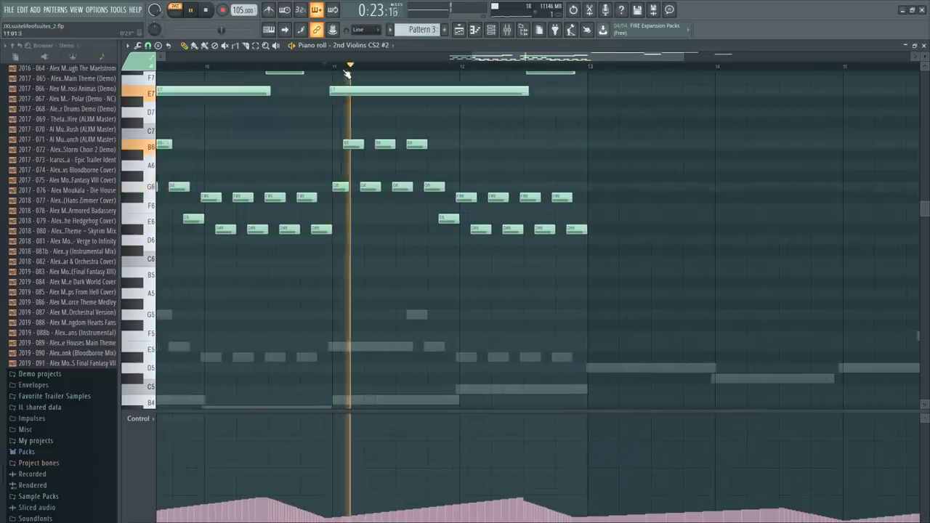
{"action": "scroll", "coordinate": [405, 129], "scroll_direction": "up", "scroll_amount": 3}
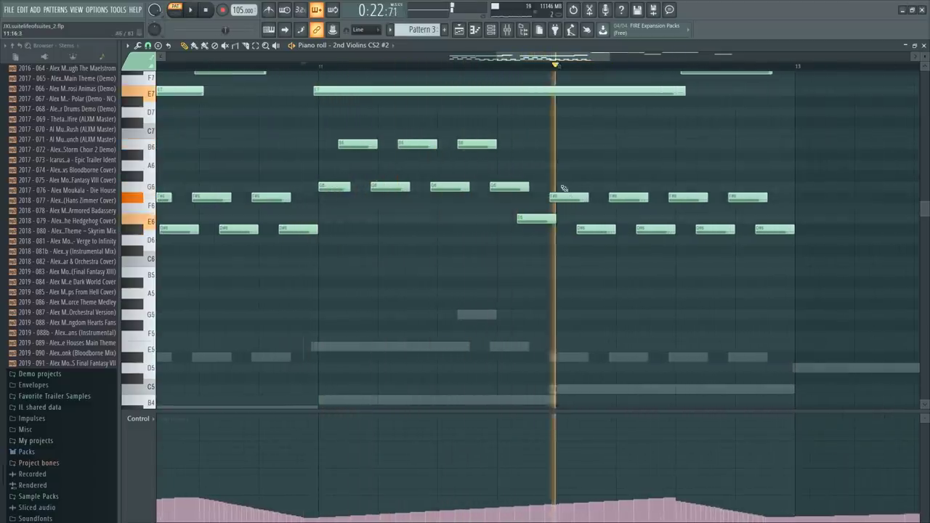
{"action": "key", "text": "space"}
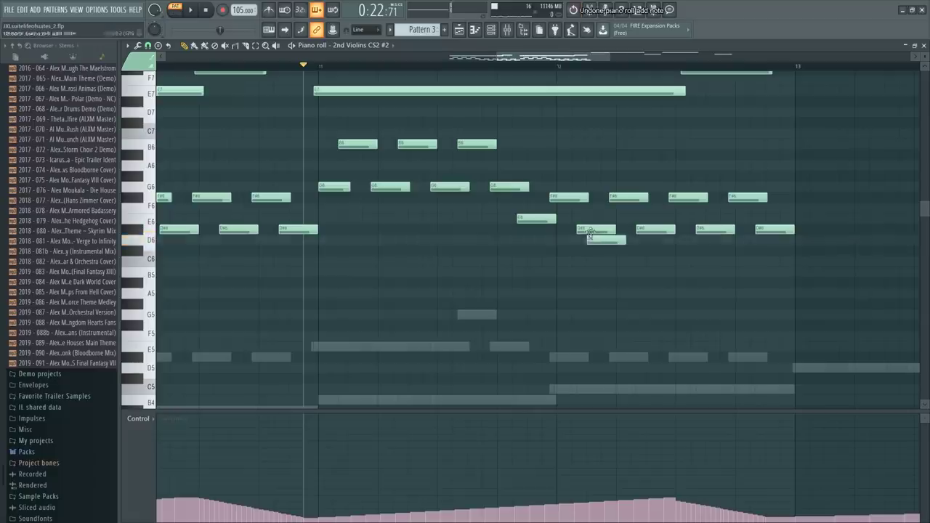
Lower the four D#6 short notes in bar 12 to B5
{"action": "left_click_drag", "start_coordinate": [587, 250], "coordinate": [584, 269]}
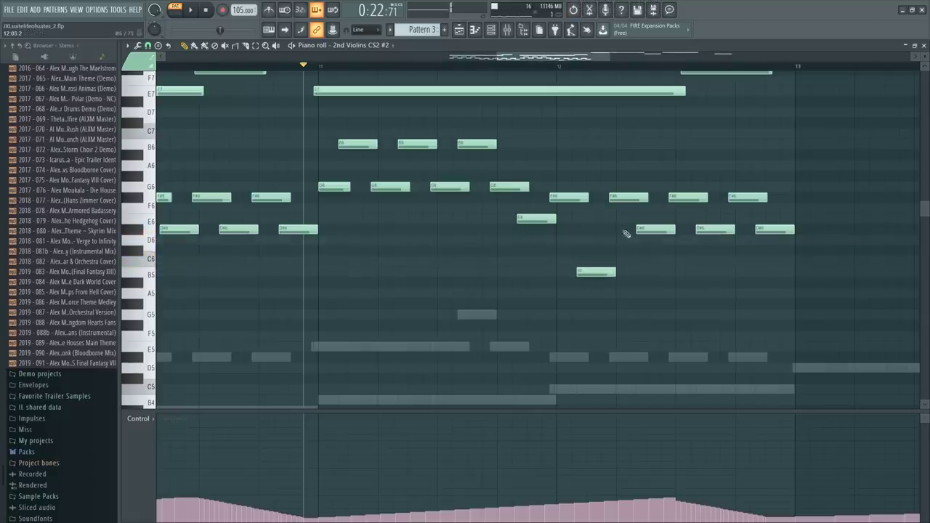
{"action": "left_click_drag", "start_coordinate": [626, 234], "coordinate": [783, 293]}
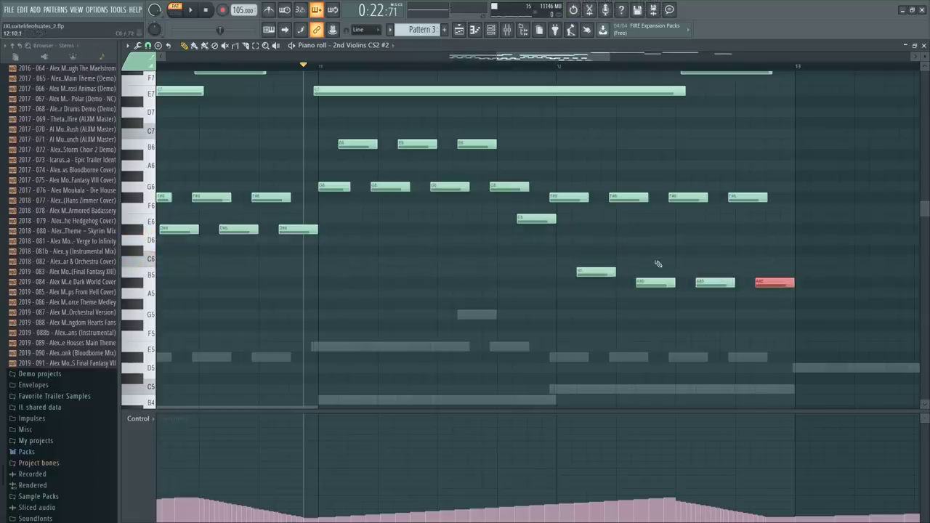
{"action": "left_click_drag", "start_coordinate": [657, 263], "coordinate": [795, 301]}
{"action": "left_click_drag", "start_coordinate": [779, 269], "coordinate": [778, 265]}
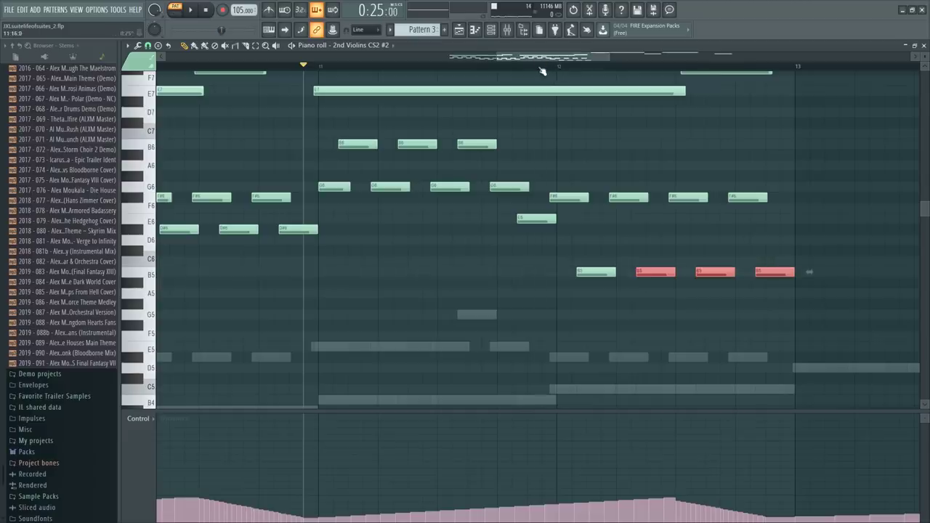
Play the altered short notes from the start of bar 12
{"action": "left_click", "coordinate": [541, 67]}
{"action": "key", "text": "space"}
{"action": "scroll", "coordinate": [541, 77], "scroll_direction": "down", "scroll_amount": 2}
{"action": "key", "text": "ctrl+d"}
{"action": "scroll", "coordinate": [523, 161], "scroll_direction": "down", "scroll_amount": 3}
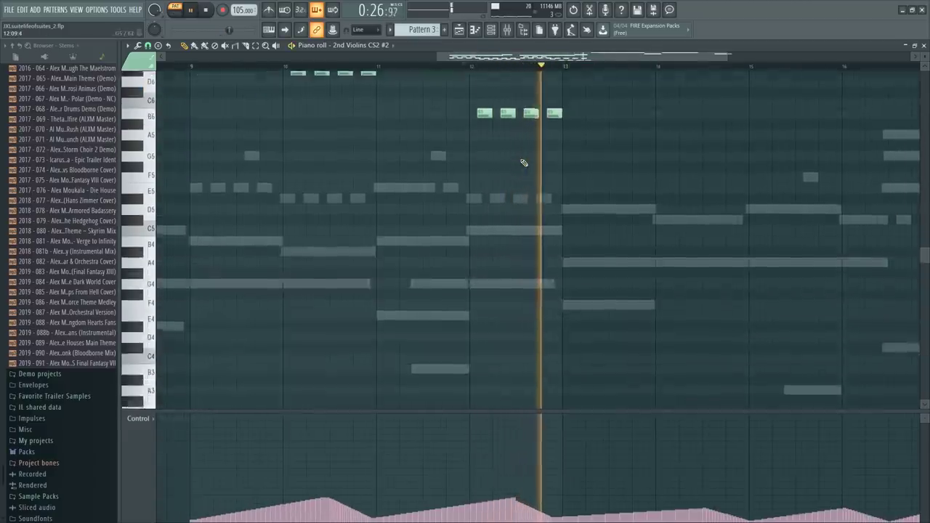
{"action": "scroll", "coordinate": [523, 163], "scroll_direction": "up", "scroll_amount": 5}
{"action": "key", "text": "space"}
Move the short-note pattern of bars 9 to 12 from 2nd Violins CS2 #2 to Violas CS2 #2
{"action": "left_click_drag", "start_coordinate": [185, 141], "coordinate": [679, 324]}
{"action": "left_click_drag", "start_coordinate": [627, 107], "coordinate": [177, 303]}
{"action": "key", "text": "Delete"}
{"action": "key", "text": "Delete"}
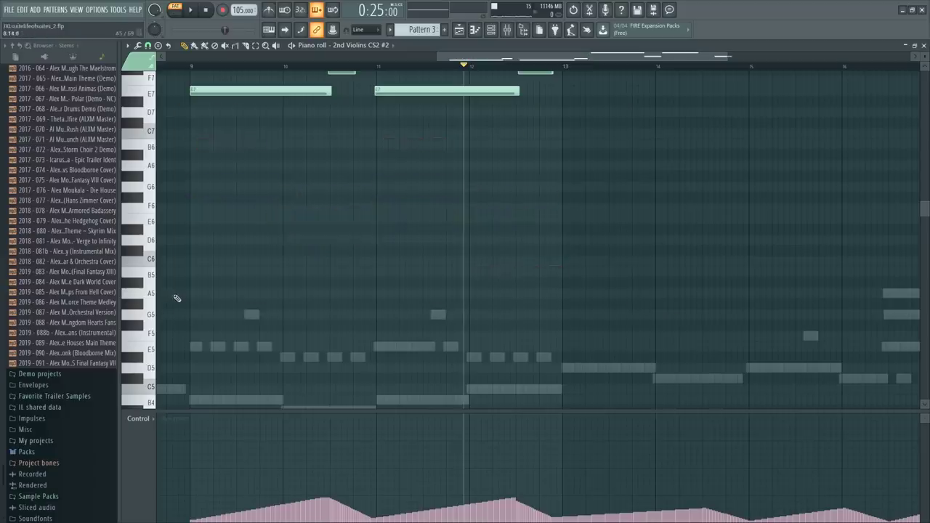
{"action": "key", "text": "F6"}
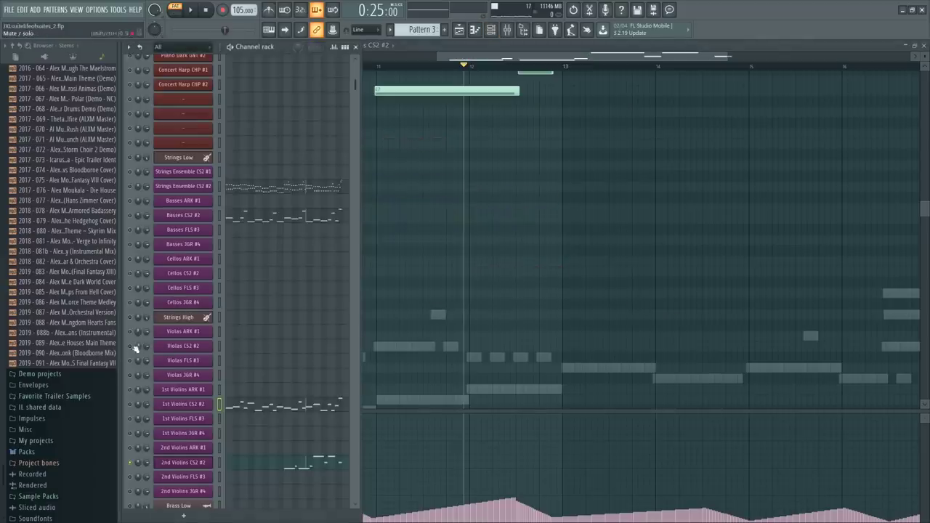
{"action": "left_click", "coordinate": [248, 348]}
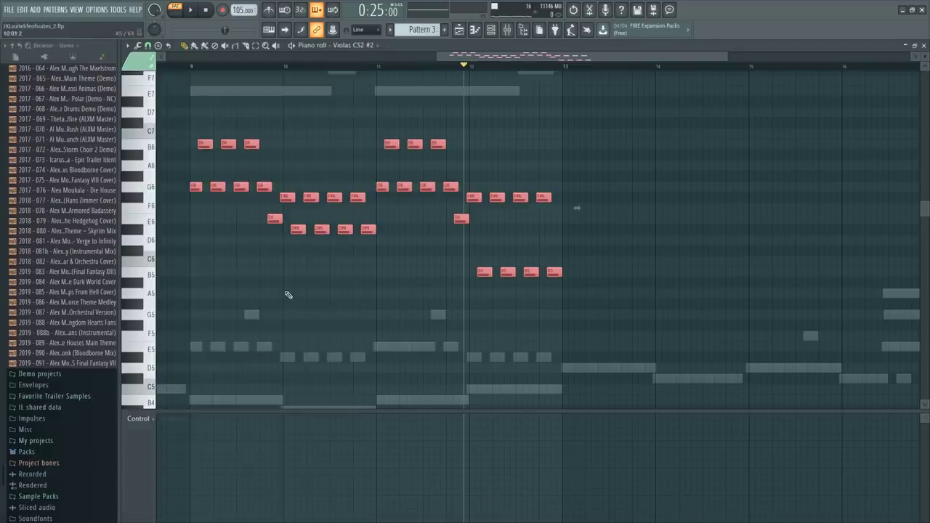
Copy the Dynamics event curve from Strings Ensemble CS2 #2 into the Violas CS2 #2 Dynamics events
{"action": "key", "text": "F6"}
{"action": "left_click", "coordinate": [173, 190]}
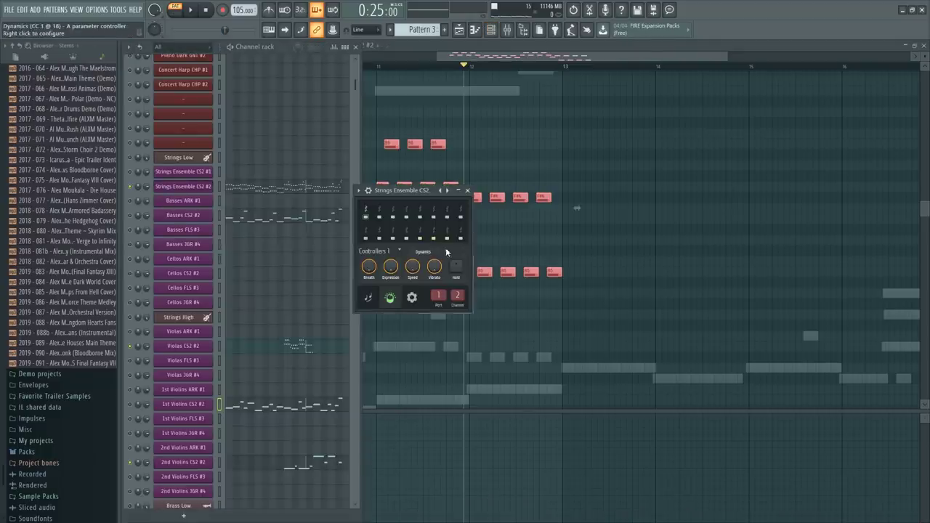
{"action": "right_click", "coordinate": [446, 251]}
{"action": "left_click", "coordinate": [483, 287]}
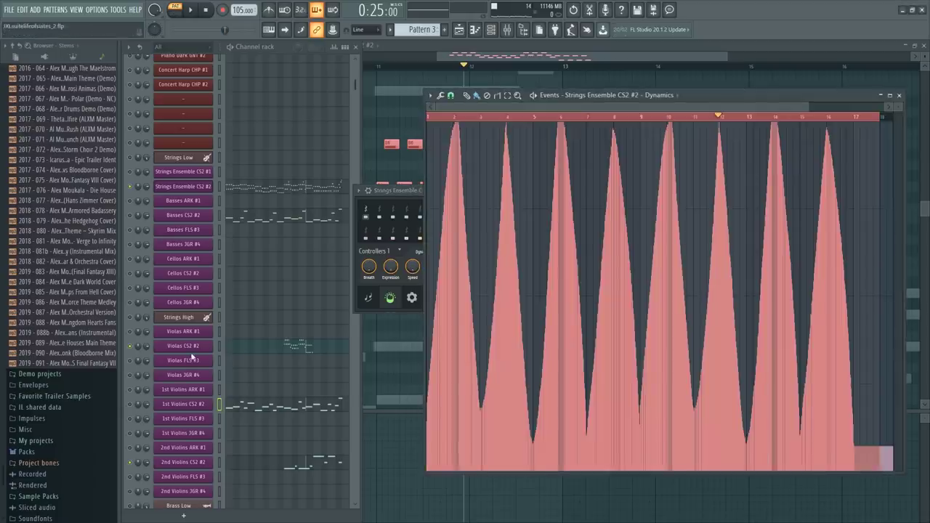
{"action": "right_click", "coordinate": [452, 253]}
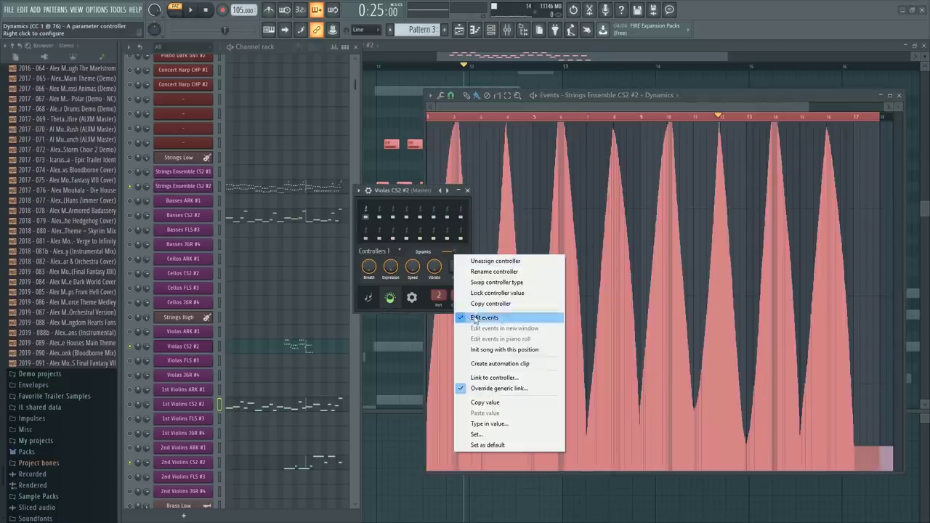
{"action": "left_click", "coordinate": [477, 316]}
{"action": "right_click", "coordinate": [452, 260]}
{"action": "left_click", "coordinate": [477, 318]}
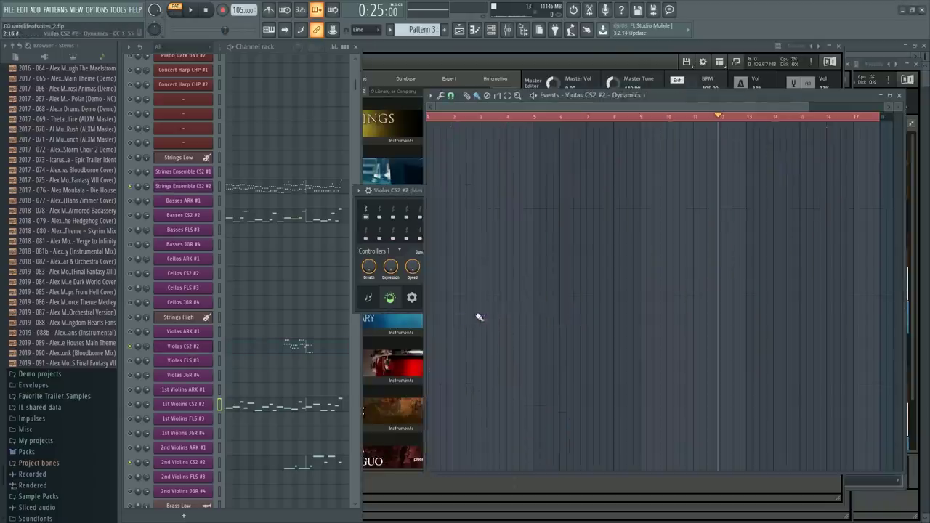
Scale down the Violas CS2 #2 Dynamics swells with the level scaling multiplier and play the result
{"action": "key", "text": "alt+x"}
{"action": "left_click", "coordinate": [439, 320]}
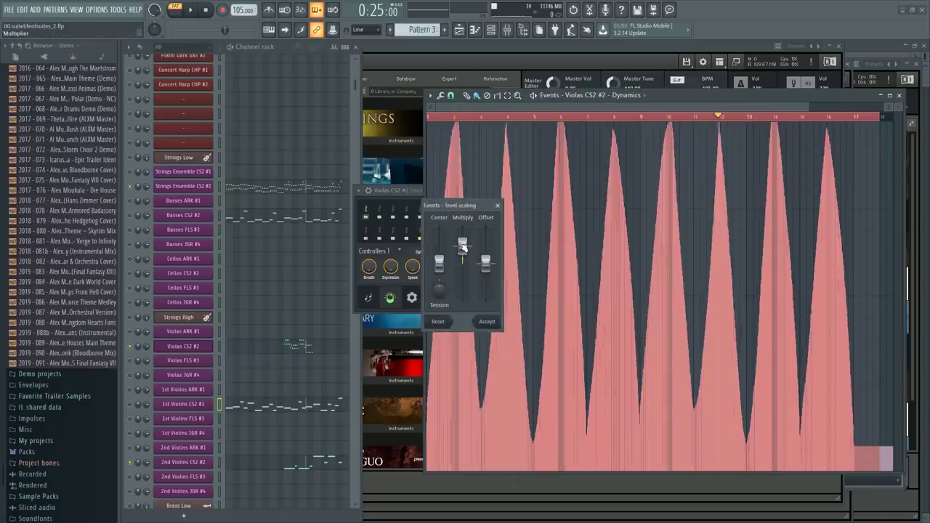
{"action": "left_click_drag", "start_coordinate": [463, 242], "coordinate": [462, 250]}
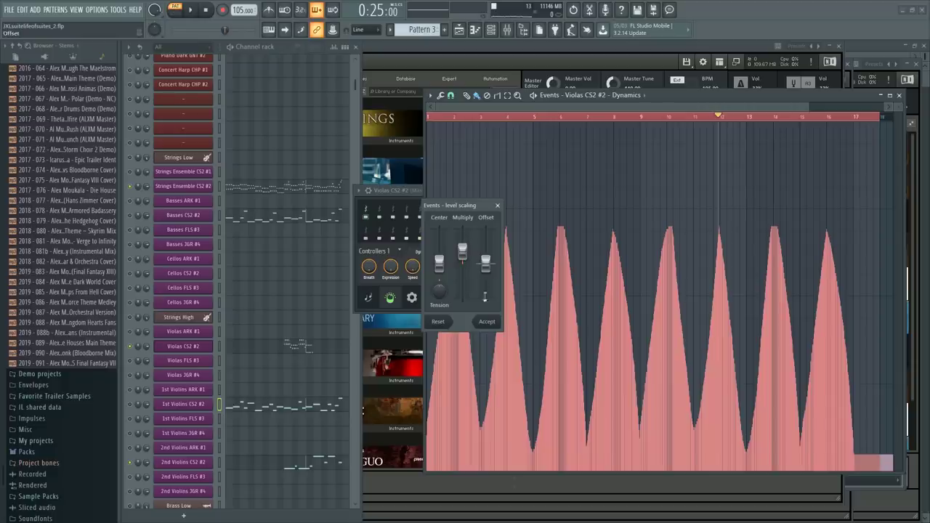
{"action": "left_click", "coordinate": [487, 321]}
{"action": "key", "text": "space"}
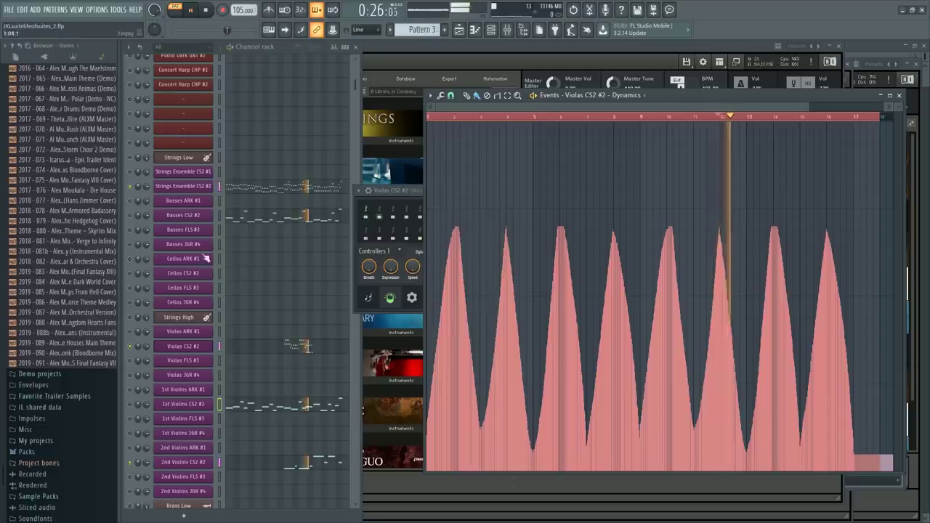
{"action": "key", "text": "space"}
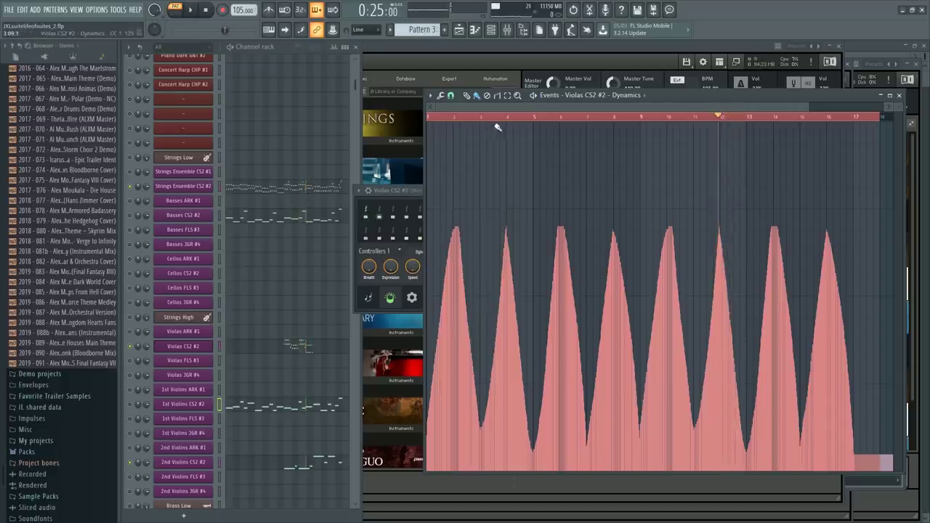
Scale the Violas CS2 #2 Dynamics swells down a second time and start playback
{"action": "key", "text": "alt+x"}
{"action": "left_click", "coordinate": [485, 321]}
{"action": "key", "text": "space"}
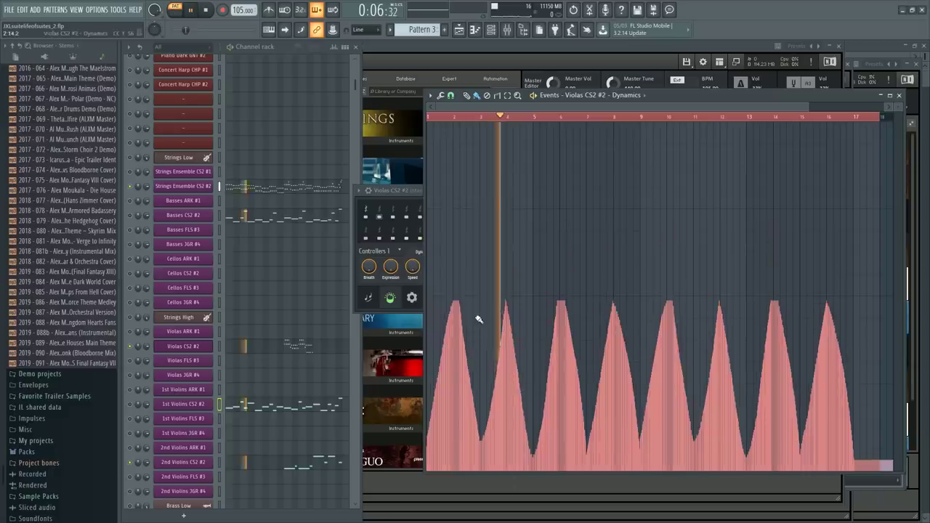
Open the Violas CS2 #2 notes in the piano roll and play the pattern from just before bar 9
{"action": "left_click", "coordinate": [291, 346]}
{"action": "left_click", "coordinate": [365, 66]}
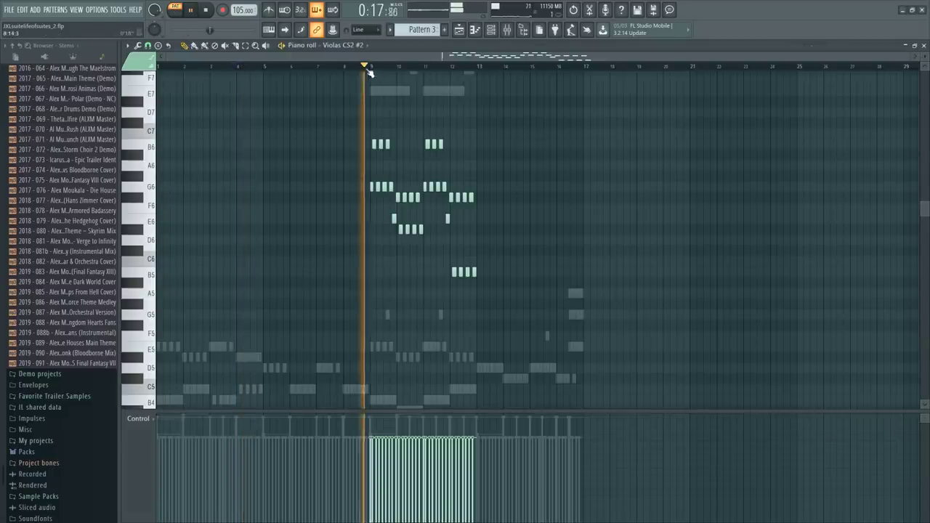
{"action": "scroll", "coordinate": [369, 67], "scroll_direction": "up", "scroll_amount": 3}
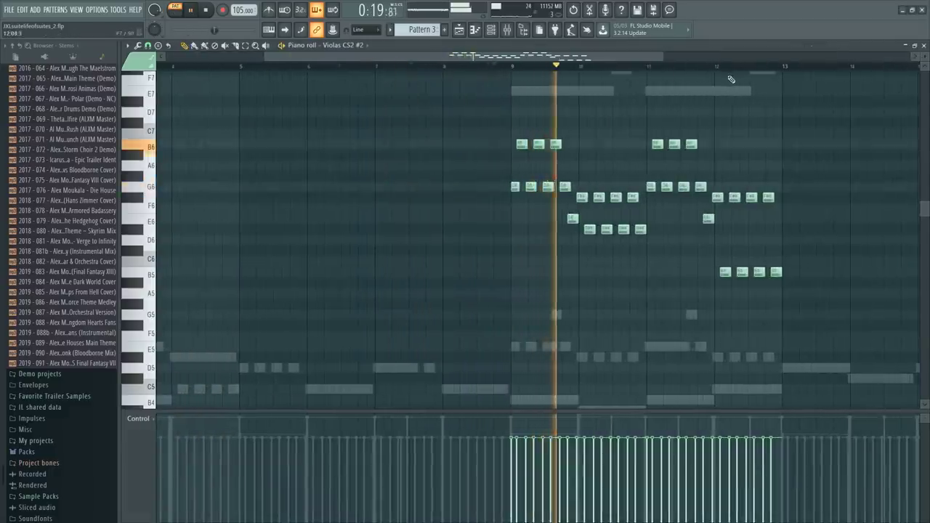
{"action": "scroll", "coordinate": [738, 75], "scroll_direction": "up", "scroll_amount": 3}
{"action": "key", "text": "space"}
Lower the whole Violas pattern of bars 9 to 12 by one octave, so its highest notes sit on B5, and play it
{"action": "left_click_drag", "start_coordinate": [301, 127], "coordinate": [922, 410]}
{"action": "key", "text": "ctrl+Down"}
{"action": "key", "text": "space"}
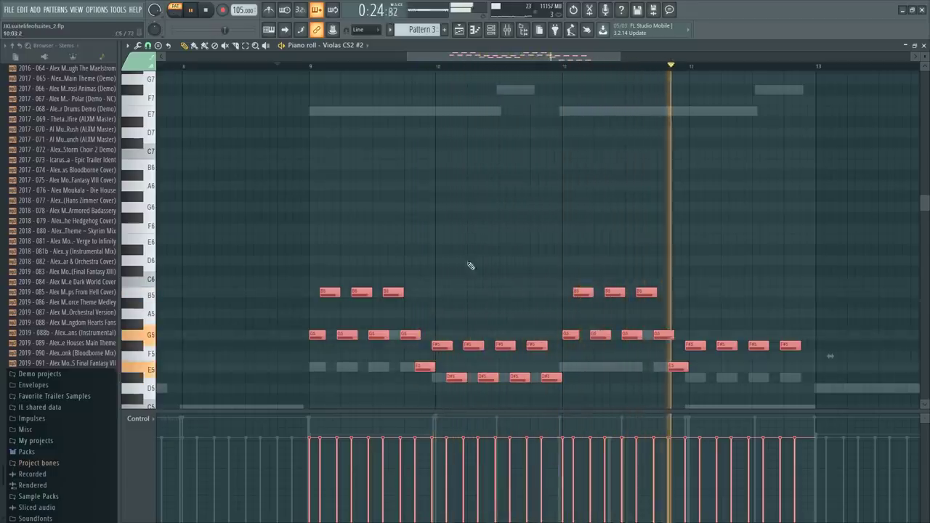
{"action": "key", "text": "ctrl+d"}
{"action": "scroll", "coordinate": [517, 290], "scroll_direction": "down", "scroll_amount": 2}
{"action": "scroll", "coordinate": [538, 298], "scroll_direction": "down", "scroll_amount": 2}
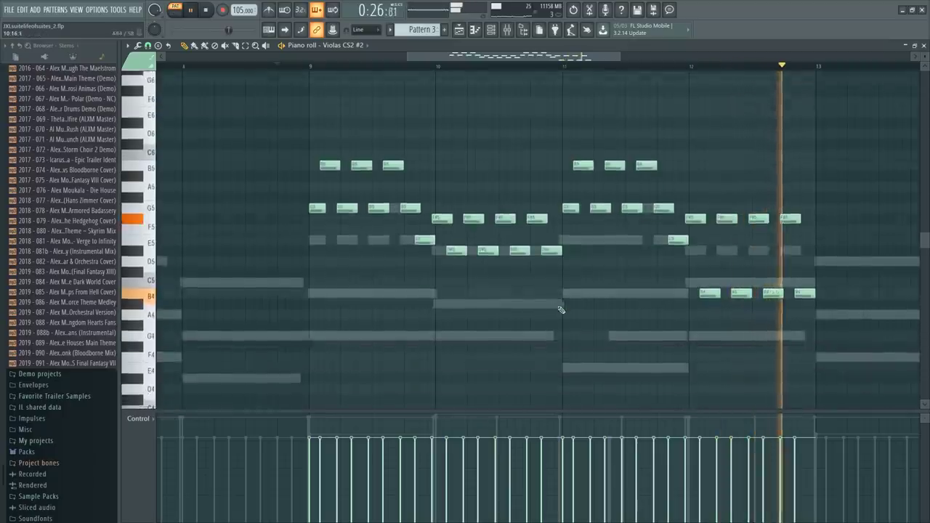
{"action": "key", "text": "space"}
Lower all Violas short notes by another octave, so the highest notes sit on B4, and start playback
{"action": "scroll", "coordinate": [365, 328], "scroll_direction": "up", "scroll_amount": 2}
{"action": "scroll", "coordinate": [341, 305], "scroll_direction": "down", "scroll_amount": 2}
{"action": "left_click_drag", "start_coordinate": [270, 285], "coordinate": [594, 160]}
{"action": "key", "text": "ctrl+a"}
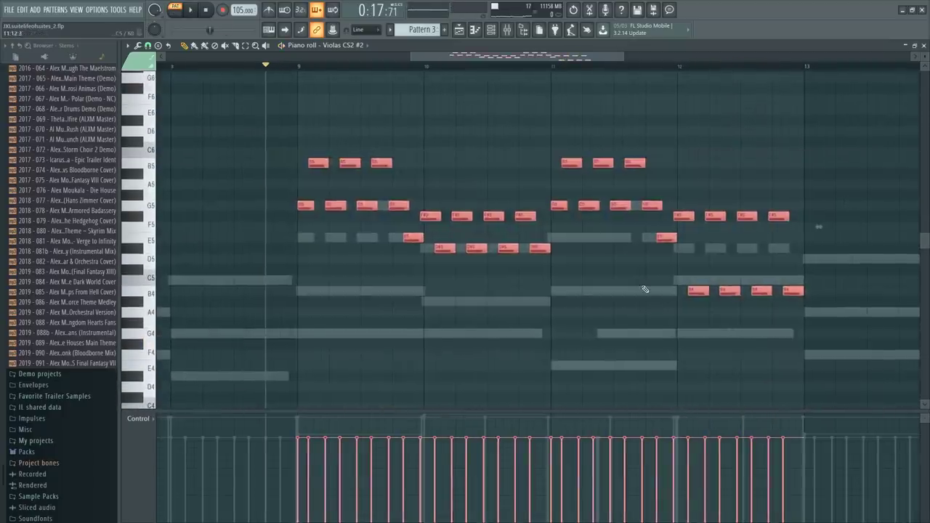
{"action": "key", "text": "ctrl+Down"}
{"action": "key", "text": "space"}
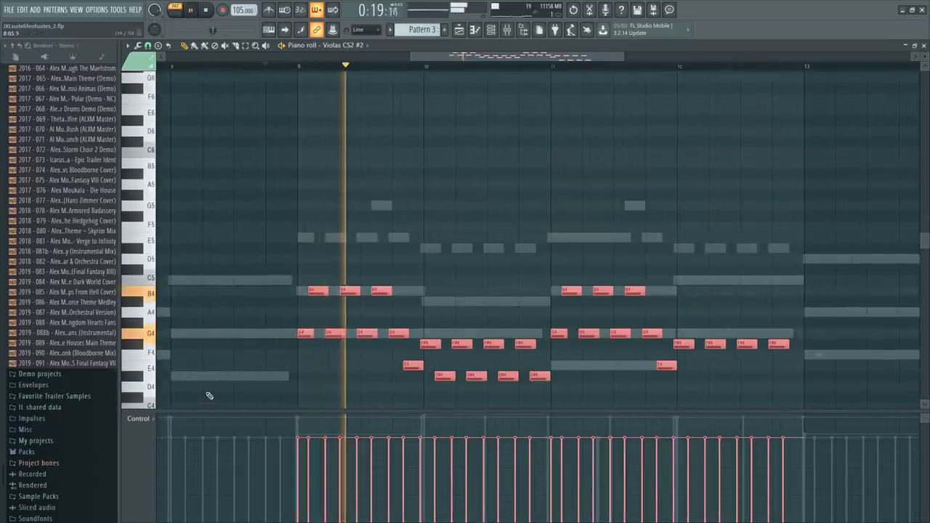
Show the Violas CS2 #2 Dynamics events in the piano roll's control lane
{"action": "key", "text": "F6"}
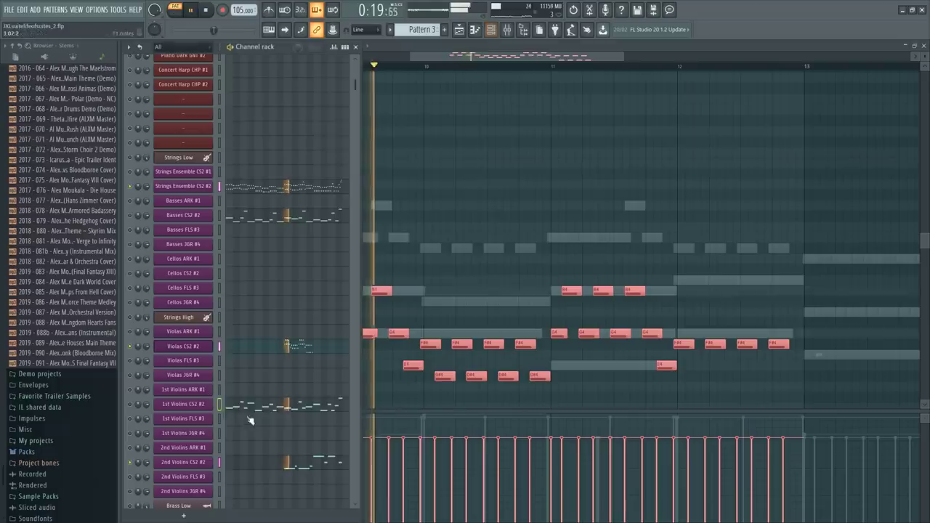
{"action": "left_click", "coordinate": [193, 349]}
{"action": "right_click", "coordinate": [450, 249]}
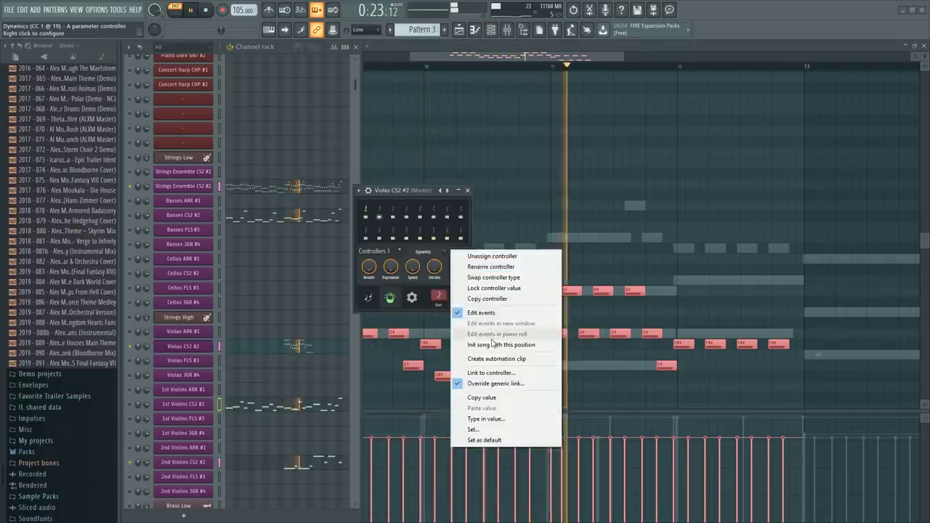
{"action": "left_click", "coordinate": [484, 334]}
{"action": "key", "text": "space"}
{"action": "left_click", "coordinate": [139, 436]}
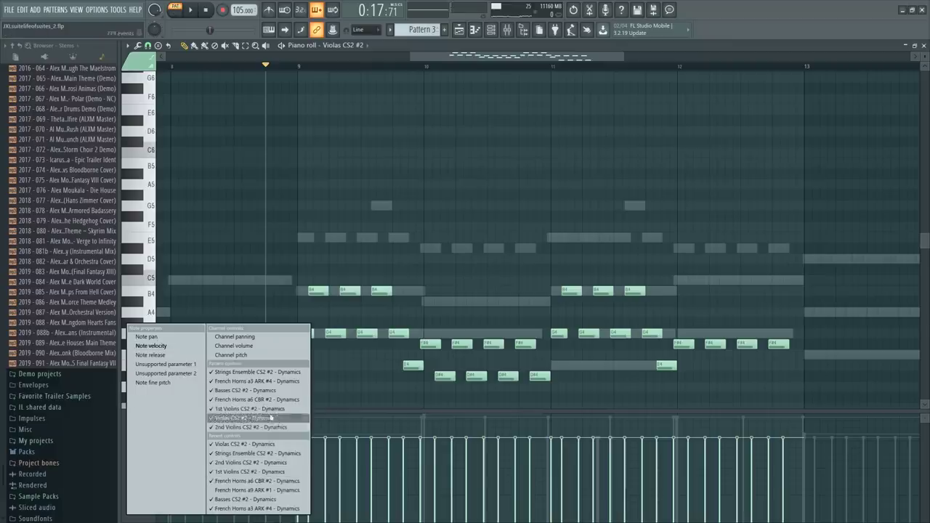
{"action": "left_click", "coordinate": [261, 418]}
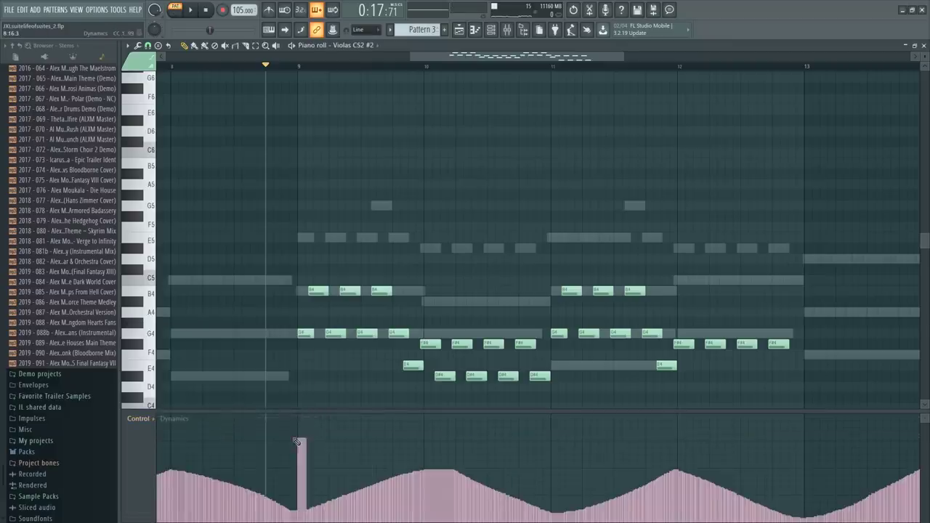
Draw a flat, high Violas Dynamics level from bar 9 onward and play the pattern
{"action": "left_click_drag", "start_coordinate": [297, 441], "coordinate": [920, 439]}
{"action": "key", "text": "space"}
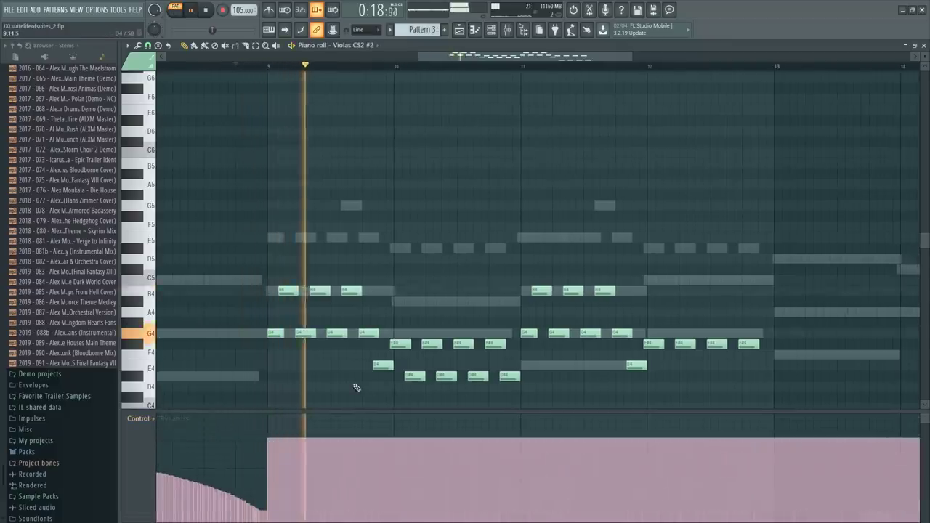
{"action": "key", "text": "space"}
Audition the low Violas pattern and raise all its notes by one octave, so the highest notes sit on B5
{"action": "key", "text": "ctrl+a"}
{"action": "scroll", "coordinate": [446, 266], "scroll_direction": "down", "scroll_amount": 2}
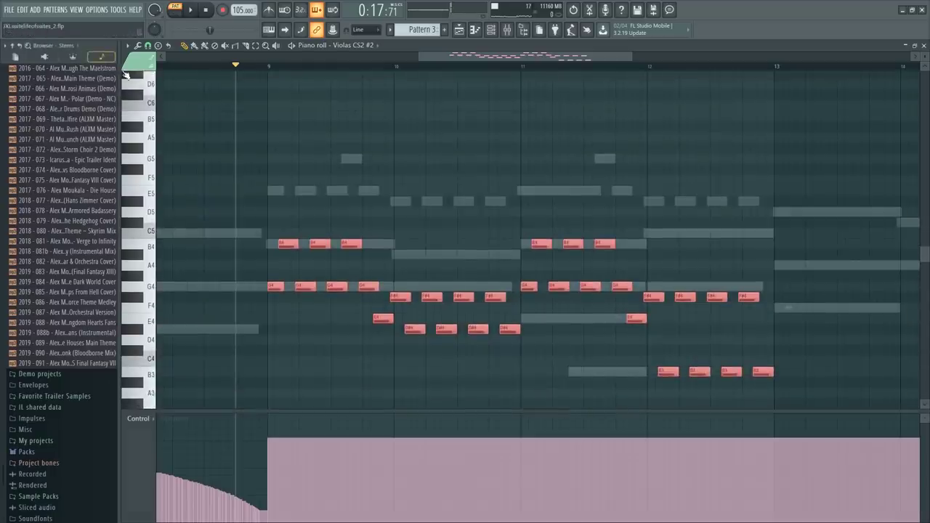
{"action": "left_click", "coordinate": [132, 66]}
{"action": "left_click", "coordinate": [133, 90]}
{"action": "key", "text": "ctrl+d"}
{"action": "key", "text": "space"}
{"action": "left_click_drag", "start_coordinate": [209, 208], "coordinate": [921, 416]}
{"action": "key", "text": "space"}
{"action": "key", "text": "ctrl+Up"}
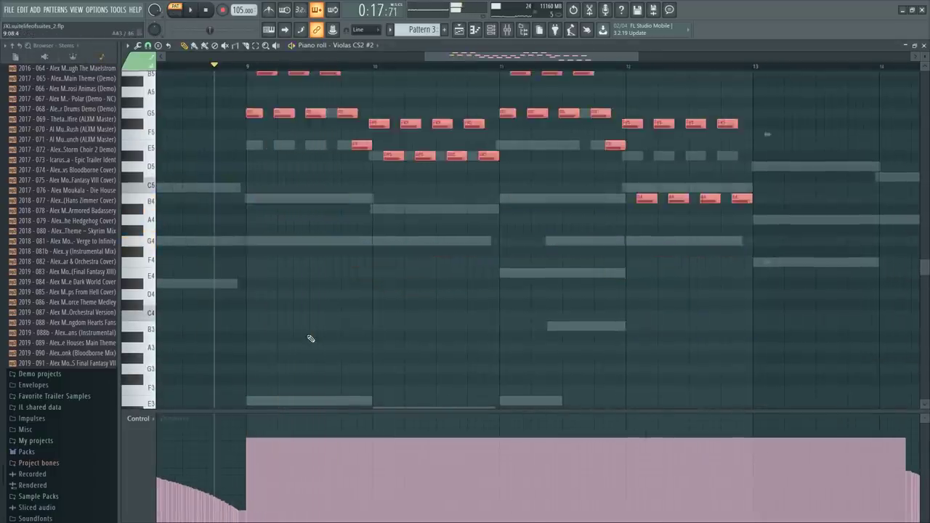
Lower the flat Violas Dynamics level from bar 9 onward to about half, play it and deselect the notes
{"action": "left_click", "coordinate": [253, 472]}
{"action": "key", "text": "space"}
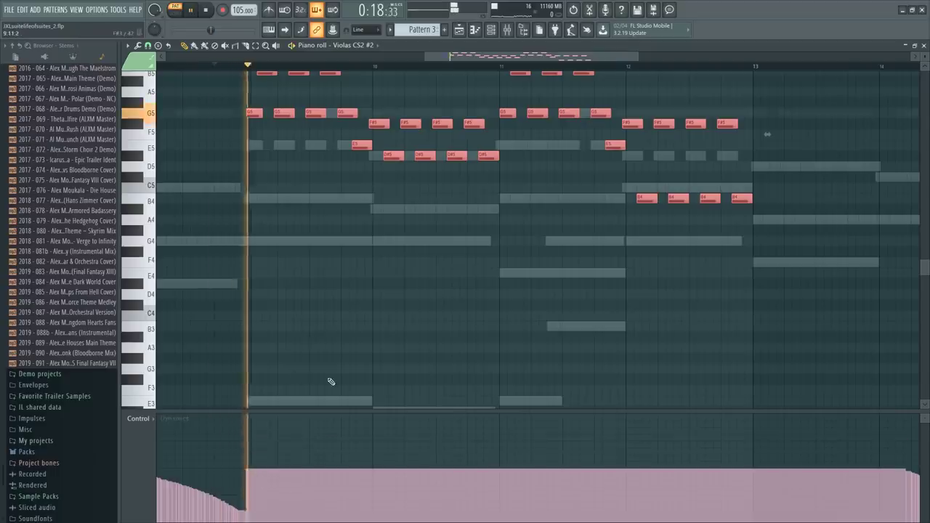
{"action": "key", "text": "space"}
{"action": "key", "text": "ctrl+d"}
{"action": "scroll", "coordinate": [305, 345], "scroll_direction": "up", "scroll_amount": 4}
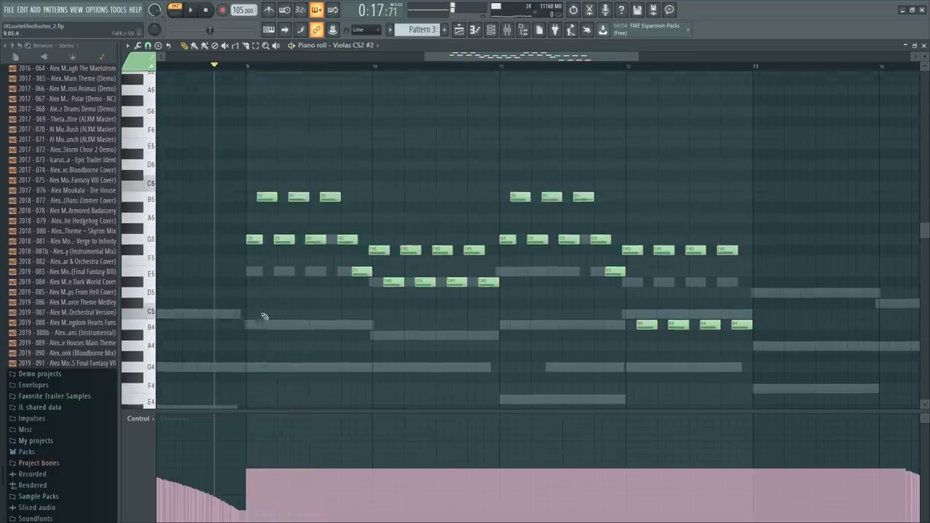
Lower the three B5 short notes in bar 9 to E5 and play the altered pattern
{"action": "left_click", "coordinate": [255, 297]}
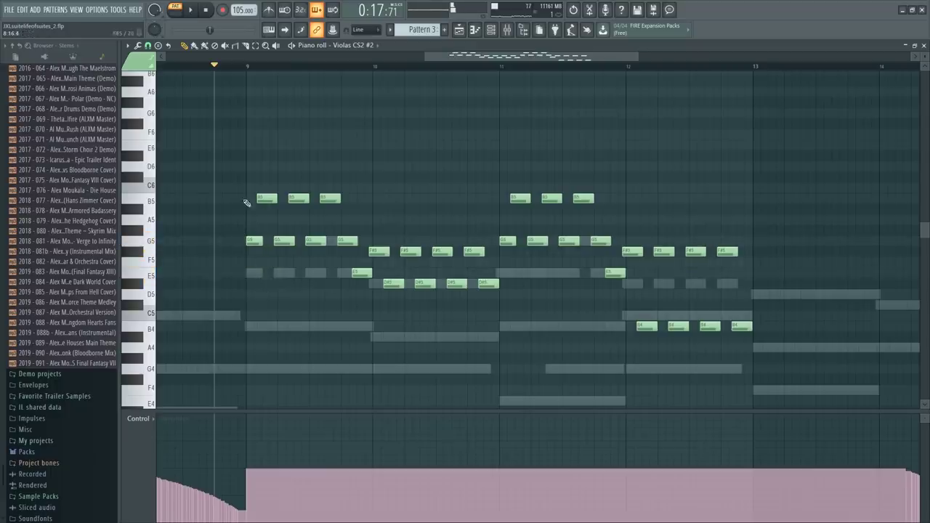
{"action": "left_click_drag", "start_coordinate": [247, 202], "coordinate": [356, 192]}
{"action": "key", "text": "space"}
{"action": "left_click", "coordinate": [300, 325]}
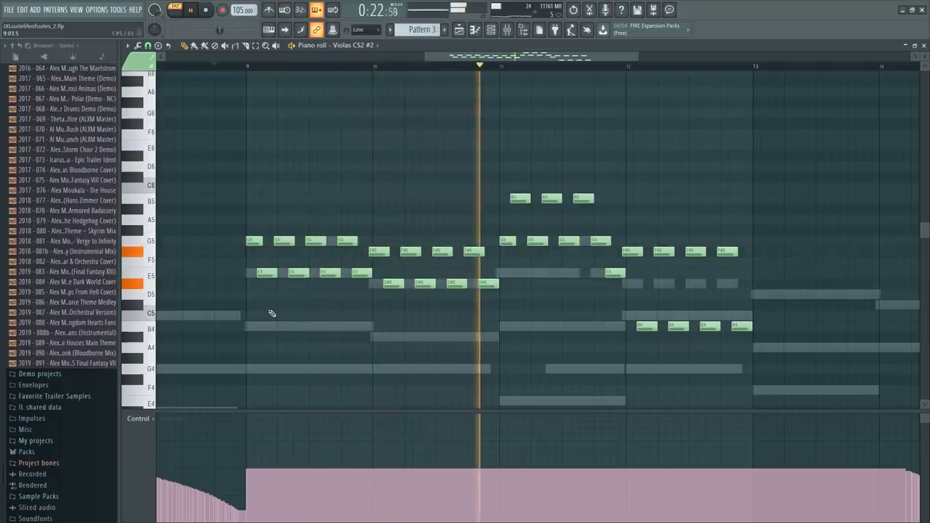
{"action": "key", "text": "space"}
Delete all Violas CS2 #2 notes in bars 9 to 12
{"action": "middle_click", "coordinate": [572, 363]}
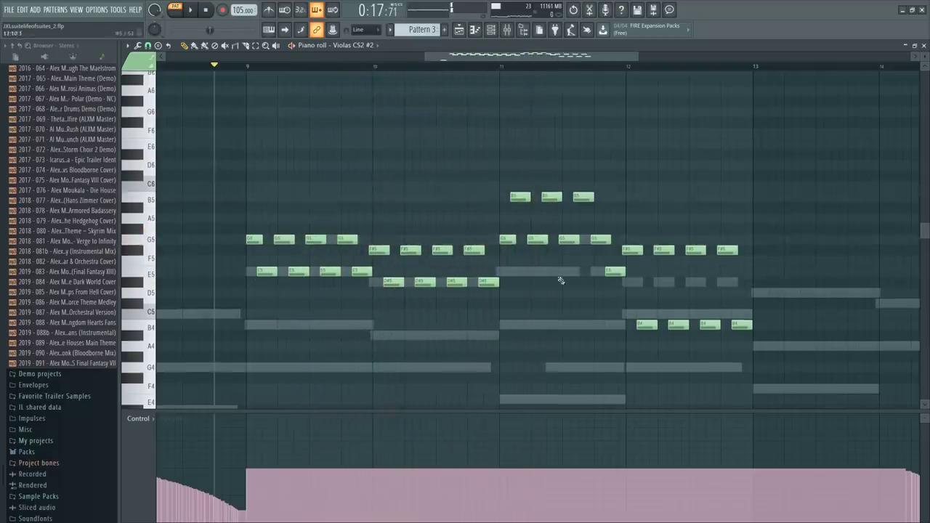
{"action": "key", "text": "ctrl+alt+z"}
{"action": "scroll", "coordinate": [351, 284], "scroll_direction": "down", "scroll_amount": 4}
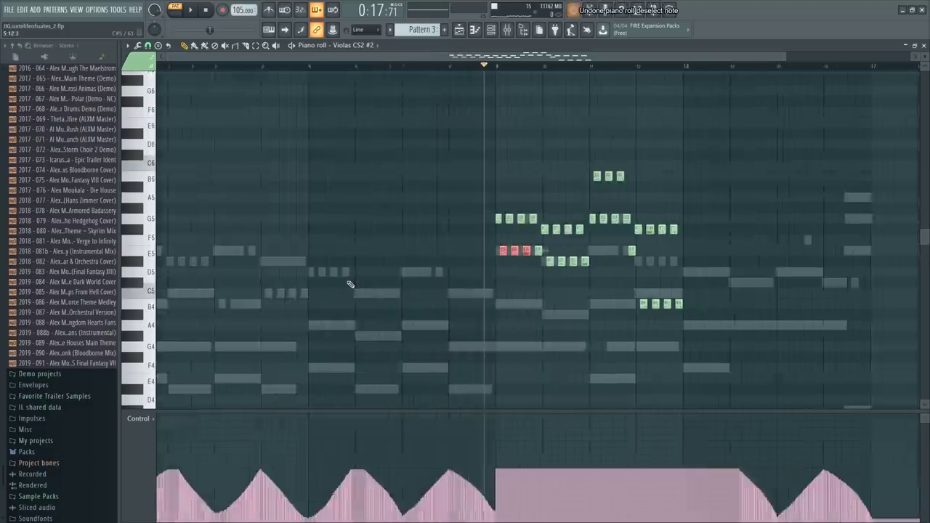
{"action": "key", "text": "ctrl+a"}
{"action": "key", "text": "Delete"}
Open the Violas CS2 #2 Dynamics events and clear the whole curve
{"action": "key", "text": "F6"}
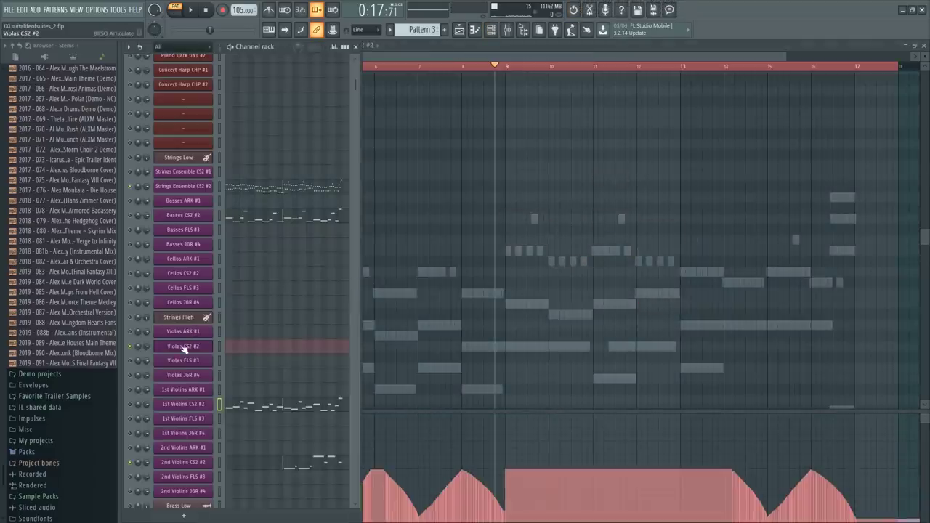
{"action": "left_click", "coordinate": [184, 347]}
{"action": "right_click", "coordinate": [447, 254]}
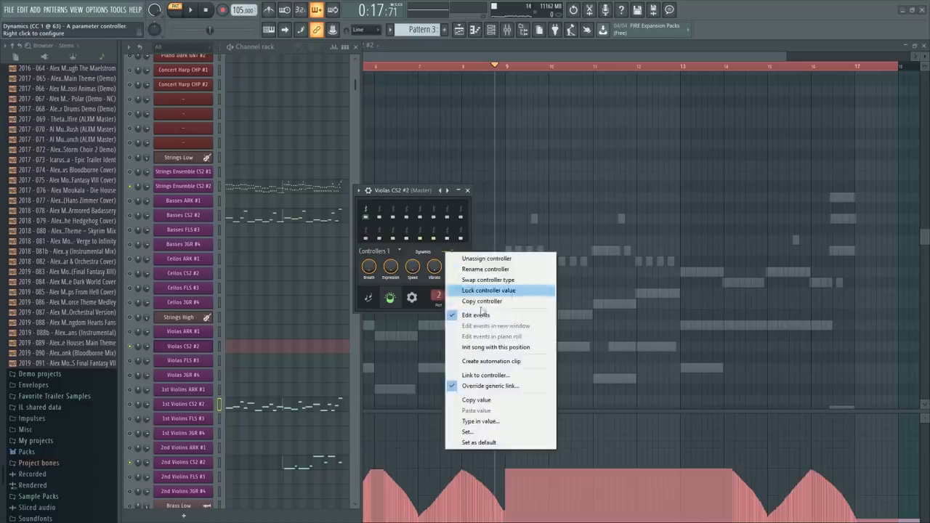
{"action": "left_click", "coordinate": [475, 312]}
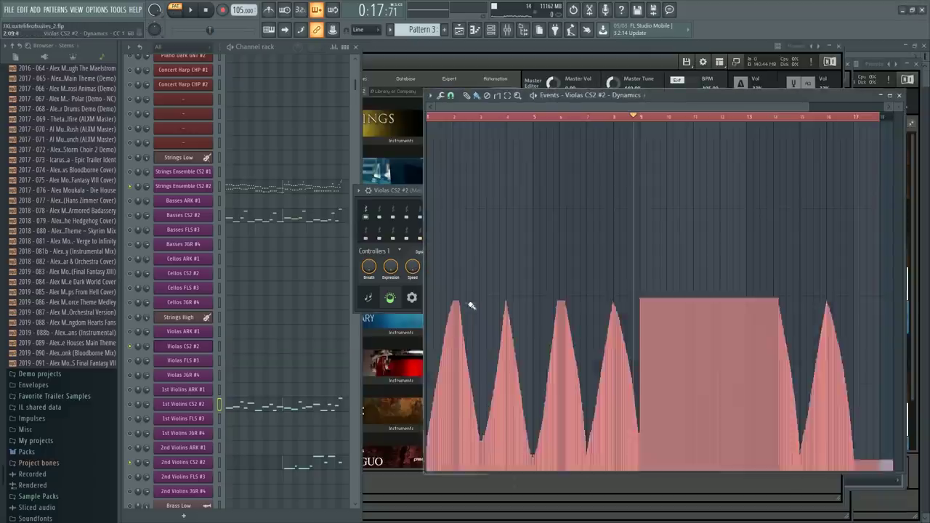
Open the 2nd Violins CS2 #2 notes, add a B6 note below the long E7 note in bar 9, and play it
{"action": "scroll", "coordinate": [235, 332], "scroll_direction": "down", "scroll_amount": 7}
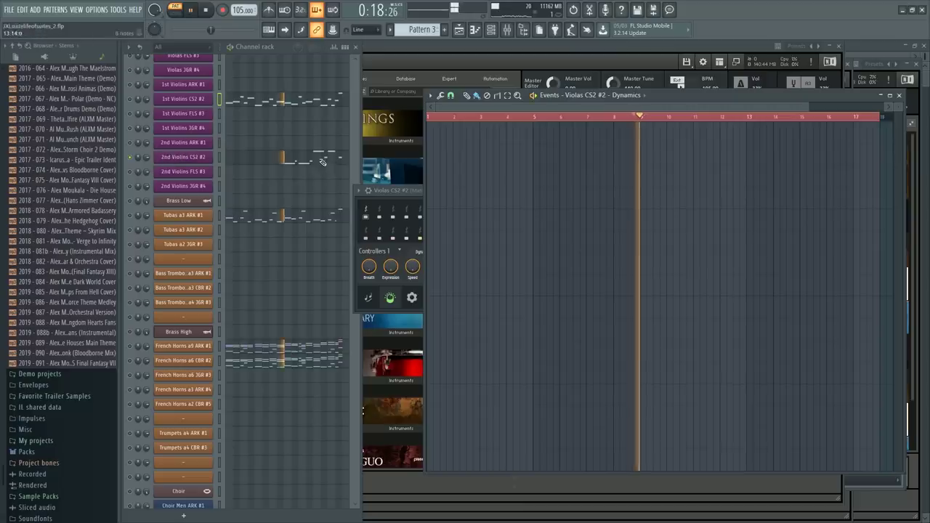
{"action": "left_click", "coordinate": [321, 159]}
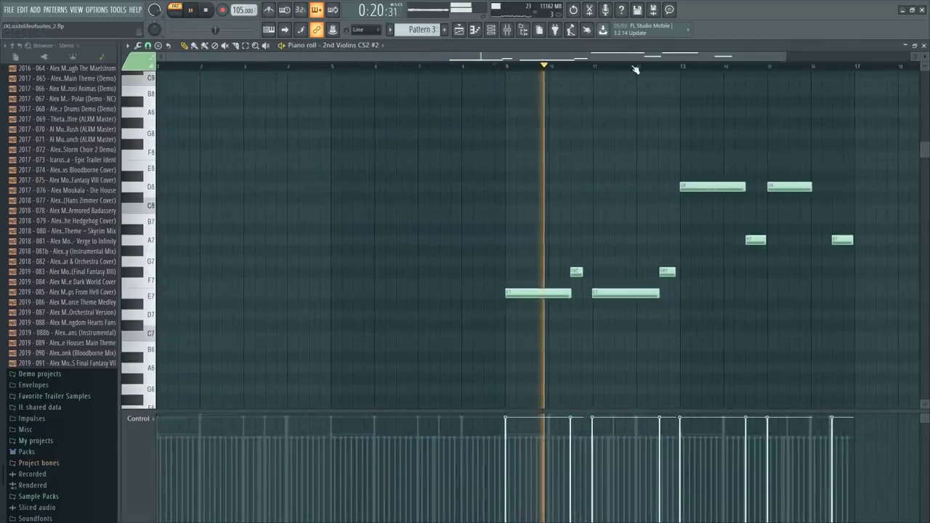
{"action": "scroll", "coordinate": [581, 100], "scroll_direction": "up", "scroll_amount": 3}
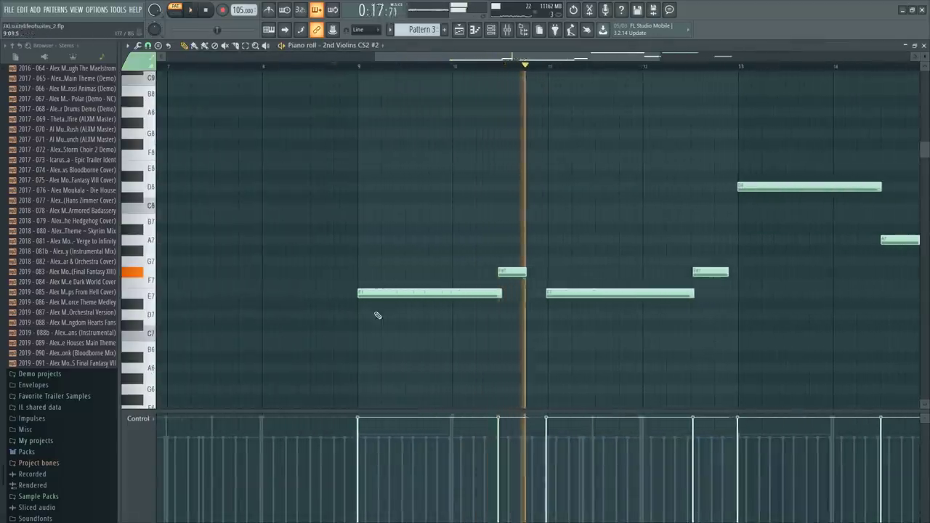
{"action": "key", "text": "space"}
{"action": "scroll", "coordinate": [373, 291], "scroll_direction": "down", "scroll_amount": 3}
{"action": "mouse_move", "coordinate": [365, 235]}
{"action": "left_mouse_down"}
{"action": "mouse_move", "coordinate": [361, 195]}
{"action": "mouse_move", "coordinate": [363, 215]}
{"action": "left_mouse_up"}
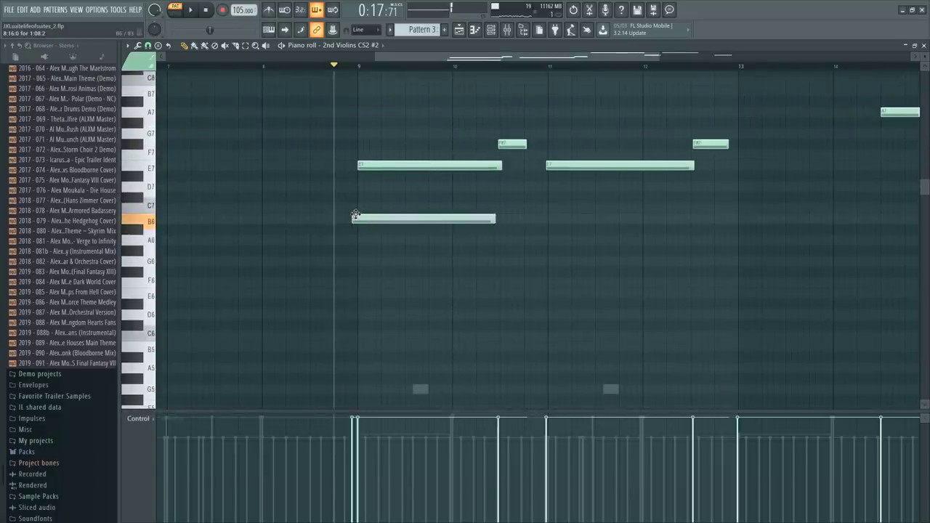
{"action": "key", "text": "space"}
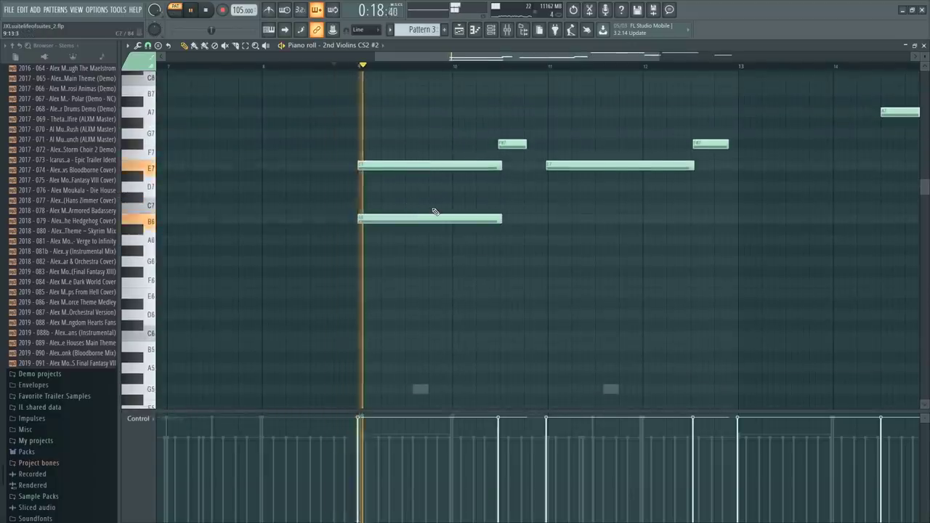
Listen to the bar 9 harmony of 2nd Violins CS2 #2 together with Basses CS2 #2
{"action": "key", "text": "F6"}
{"action": "key", "text": "space"}
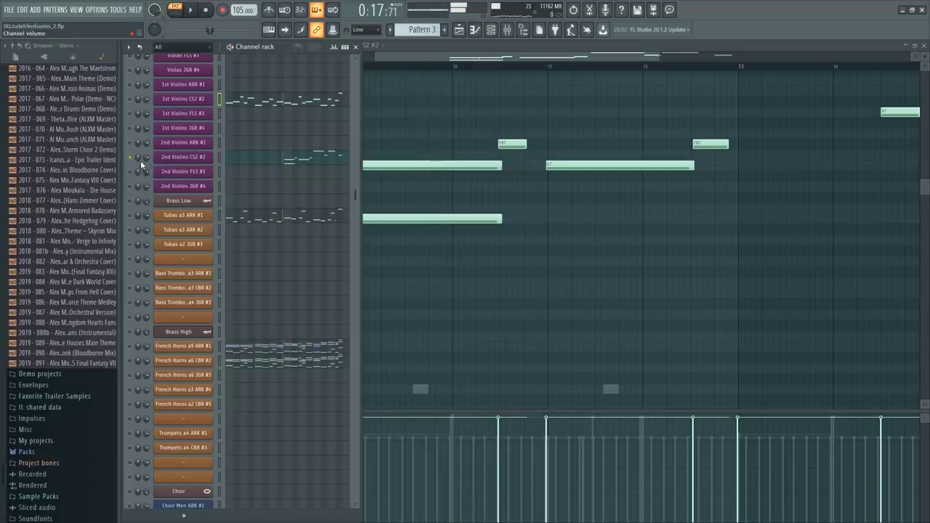
{"action": "scroll", "coordinate": [134, 318], "scroll_direction": "up", "scroll_amount": 7}
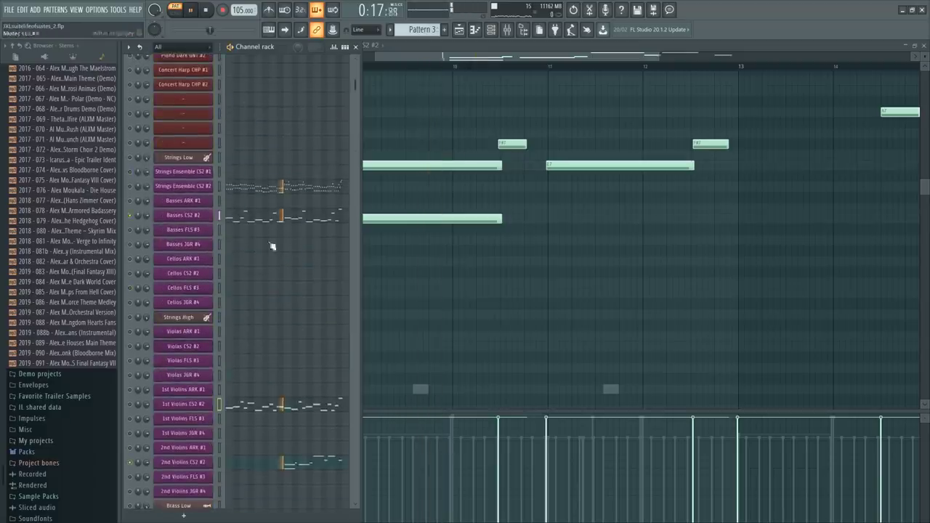
{"action": "key", "text": "F6"}
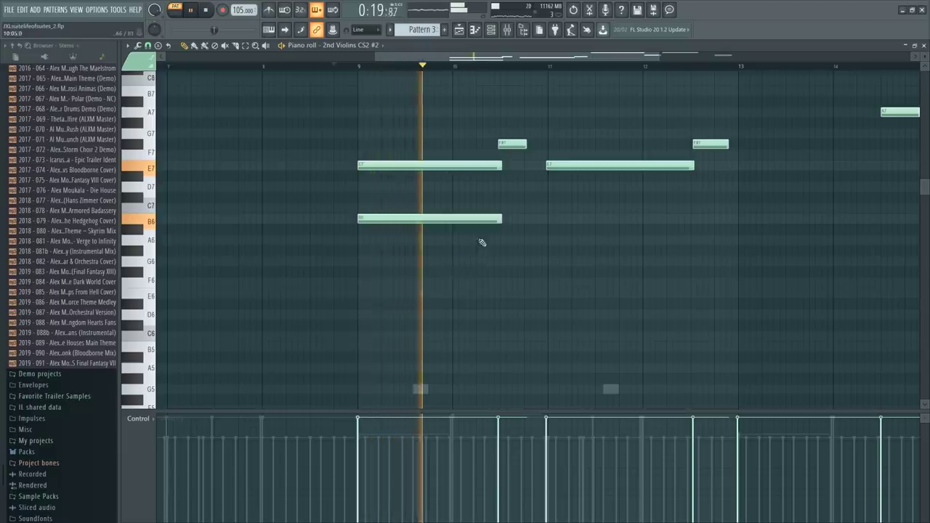
{"action": "key", "text": "space"}
Shorten the B6 note to bar 9, follow it with an A#6 note in bar 10, and duplicate the pair into bars 11 and 12
{"action": "left_click", "coordinate": [452, 238]}
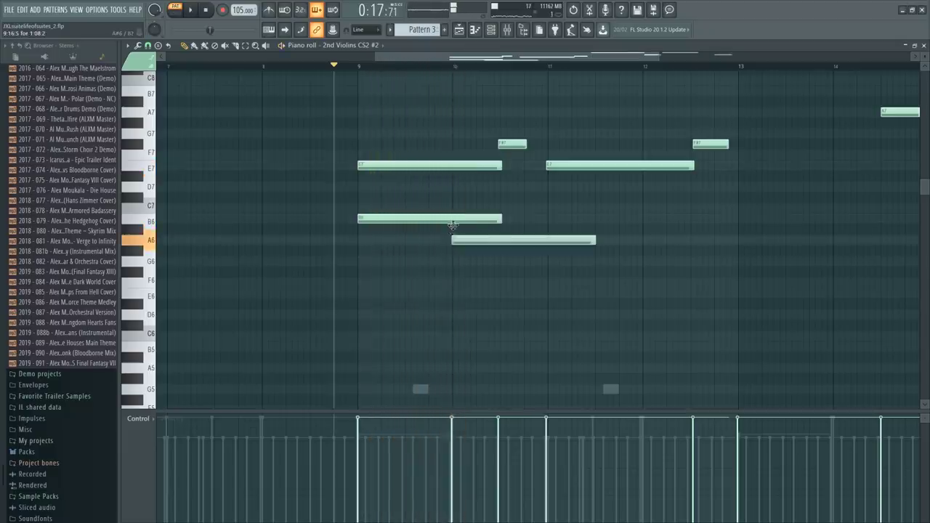
{"action": "left_click_drag", "start_coordinate": [452, 224], "coordinate": [458, 228]}
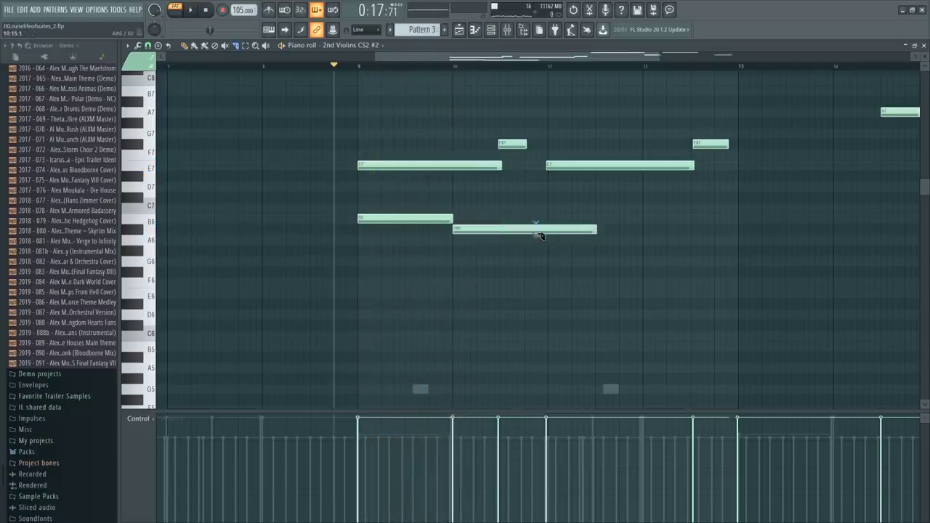
{"action": "key", "text": "Delete"}
{"action": "left_click_drag", "start_coordinate": [390, 218], "coordinate": [455, 245]}
{"action": "key", "text": "ctrl+b"}
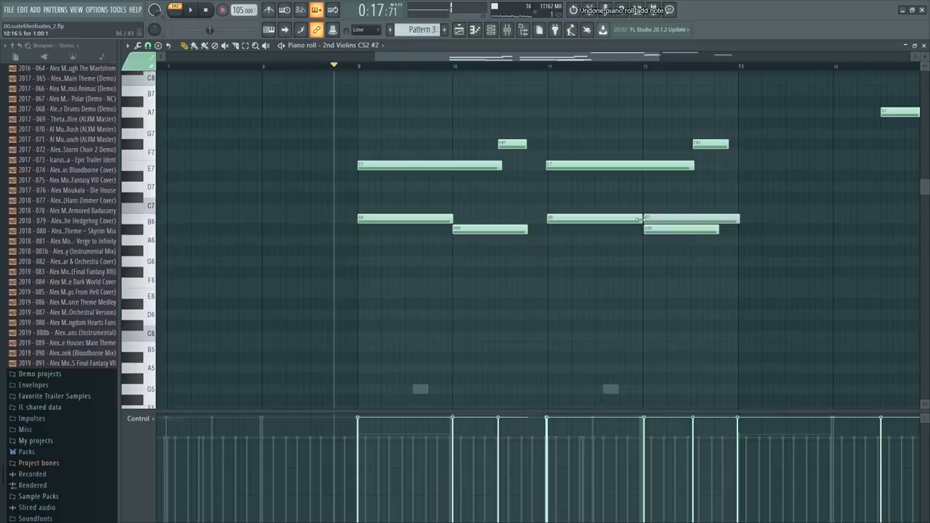
Try splitting the bar 11 B6 note and lowering its second half to G6, playing the passage from bar 11
{"action": "left_click", "coordinate": [549, 66]}
{"action": "key", "text": "space"}
{"action": "scroll", "coordinate": [690, 71], "scroll_direction": "up", "scroll_amount": 3}
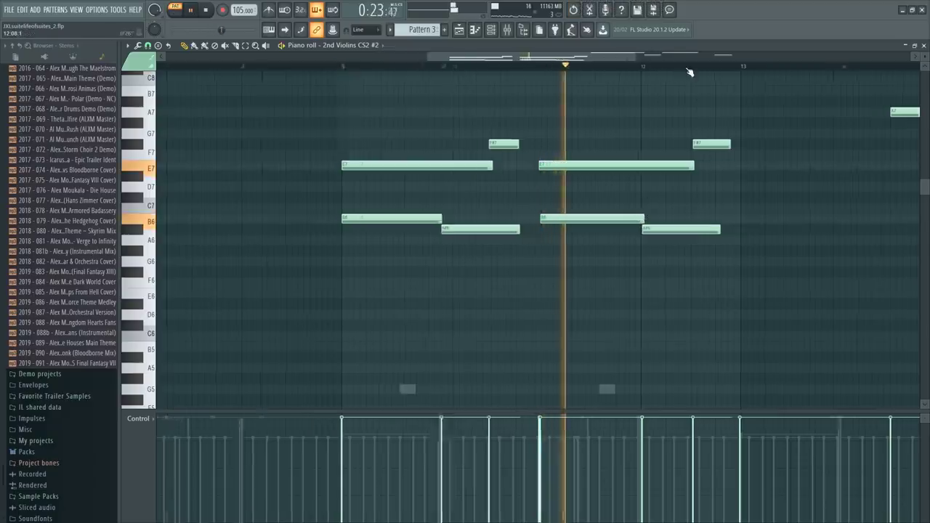
{"action": "key", "text": "space"}
{"action": "left_click_drag", "start_coordinate": [522, 253], "coordinate": [517, 270]}
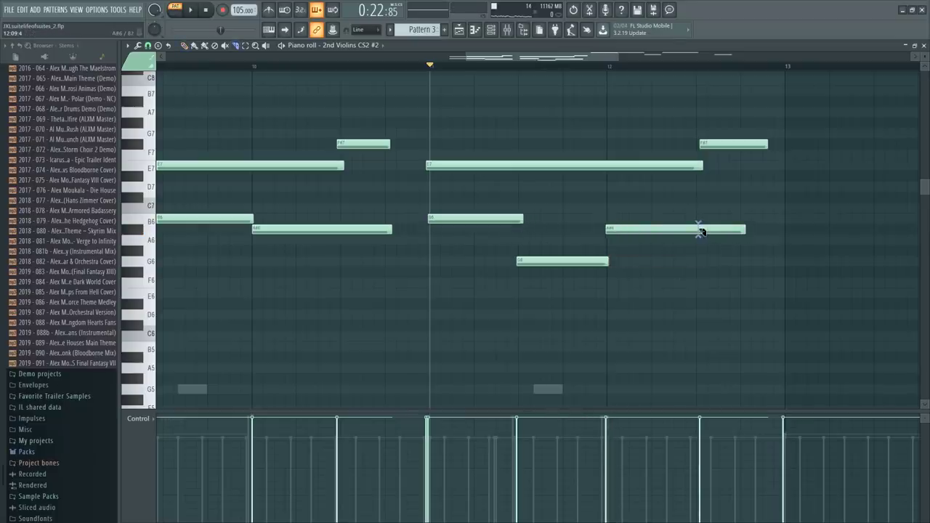
{"action": "key", "text": "space"}
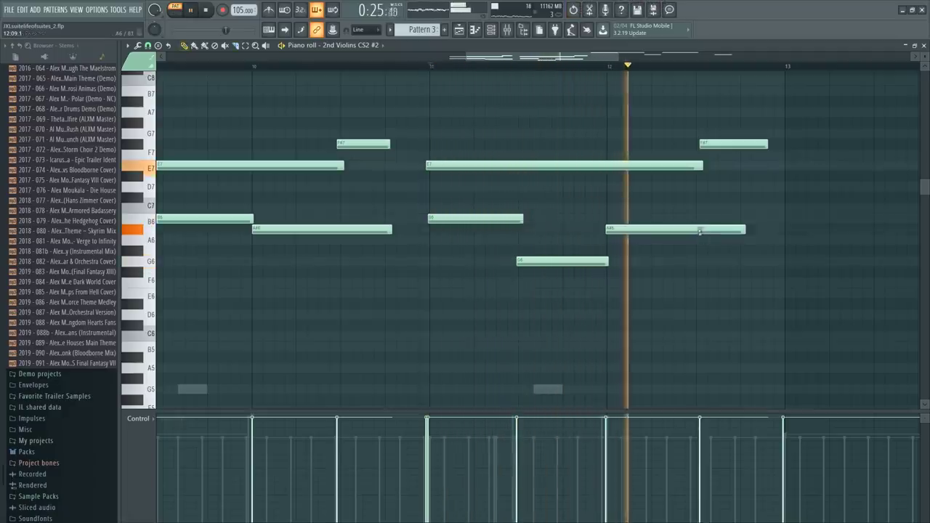
Lengthen the A#6 note in bar 12 to end with the F#7 note above it, and replay from bar 11
{"action": "left_click_drag", "start_coordinate": [745, 230], "coordinate": [768, 230]}
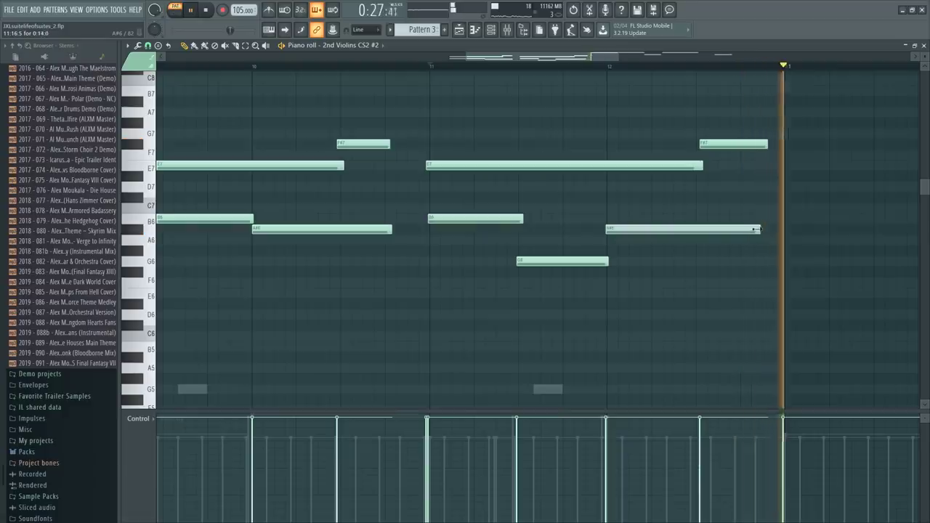
{"action": "key", "text": "space"}
{"action": "scroll", "coordinate": [531, 57], "scroll_direction": "down", "scroll_amount": 2}
{"action": "key", "text": "space"}
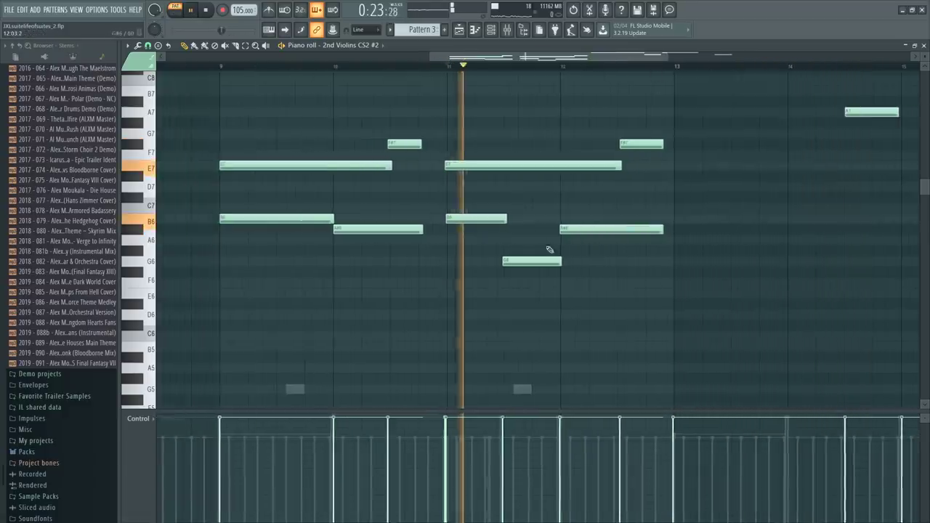
{"action": "key", "text": "space"}
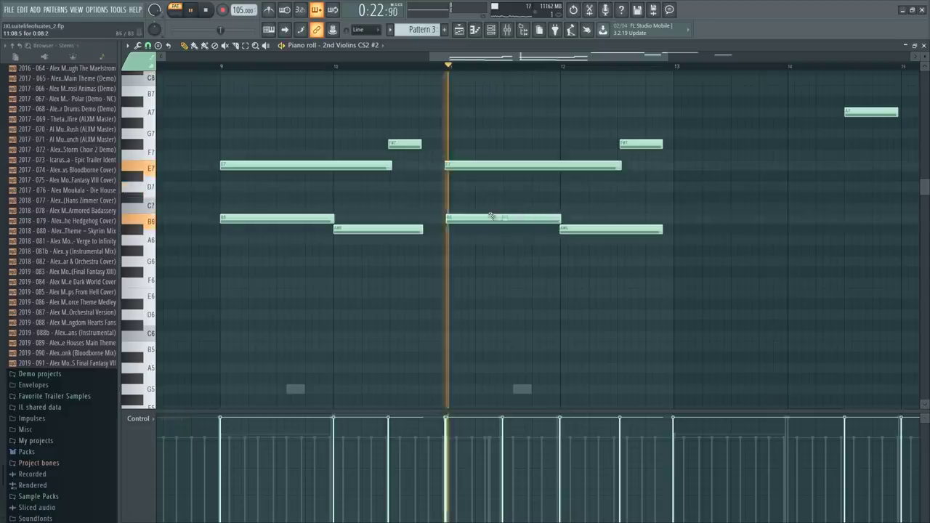
Merge the two halves of the bar 11 harmony back into one B6 note and play it
{"action": "left_click_drag", "start_coordinate": [492, 216], "coordinate": [544, 232]}
{"action": "key", "text": "ctrl+g"}
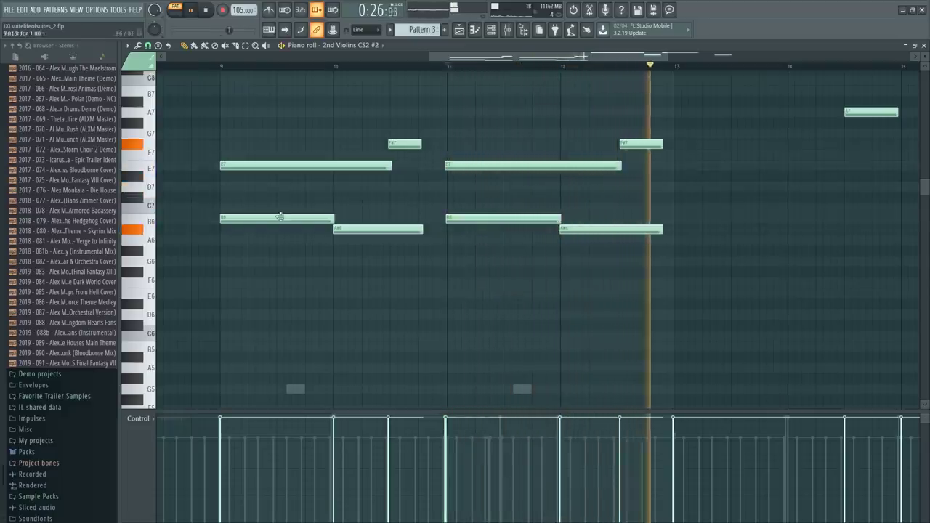
{"action": "left_click_drag", "start_coordinate": [274, 218], "coordinate": [638, 289]}
{"action": "key", "text": "ctrl+d"}
{"action": "key", "text": "space"}
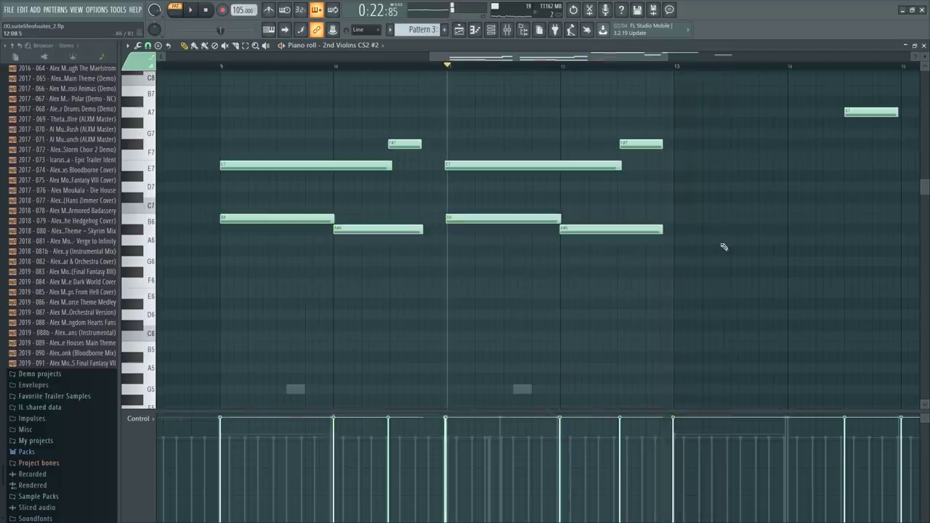
Add an A6 note below the D8 note at bar 13 and stretch it across bars 13 and 14
{"action": "scroll", "coordinate": [748, 236], "scroll_direction": "up", "scroll_amount": 2}
{"action": "left_click", "coordinate": [683, 283]}
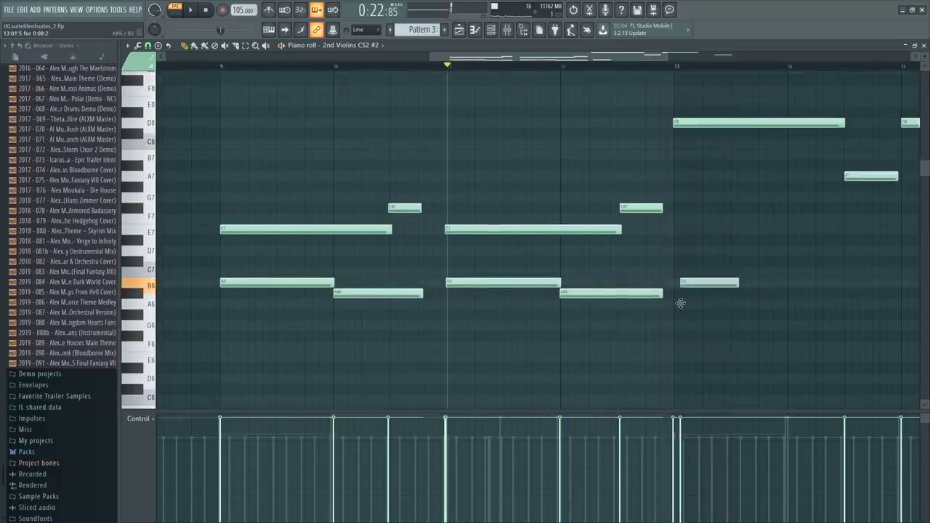
{"action": "left_click_drag", "start_coordinate": [681, 304], "coordinate": [676, 317]}
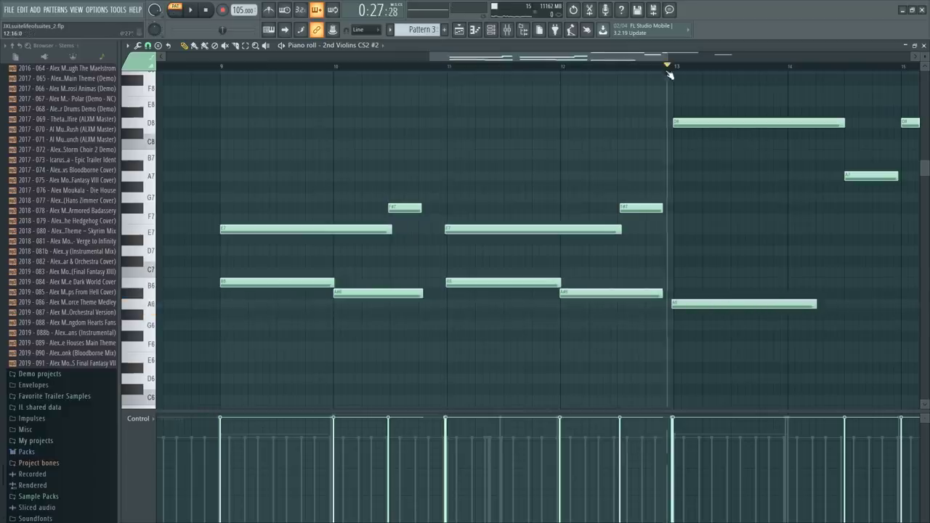
{"action": "key", "text": "space"}
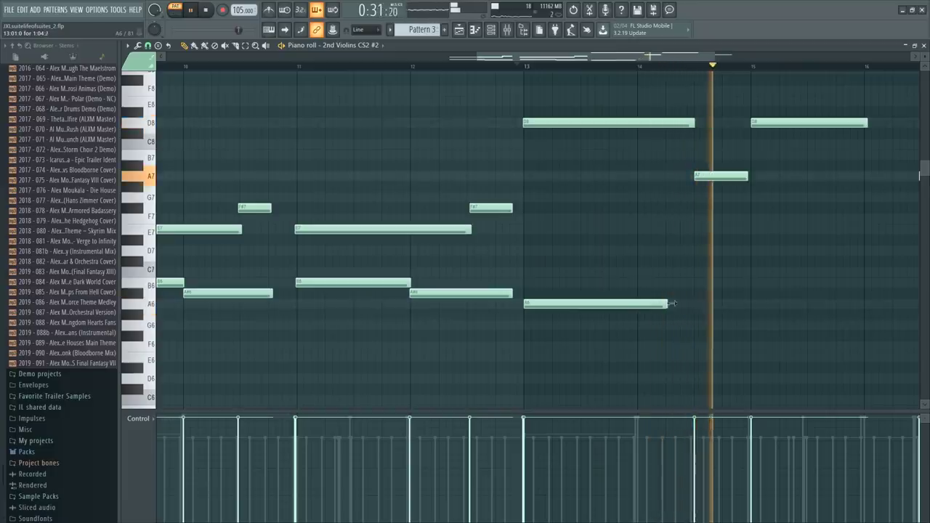
{"action": "left_click_drag", "start_coordinate": [673, 303], "coordinate": [749, 277]}
{"action": "key", "text": "space"}
Repeat the two-bar A6 note across bars 15 and 16 and play it from just before bar 15
{"action": "left_click_drag", "start_coordinate": [709, 57], "coordinate": [738, 57]}
{"action": "left_click_drag", "start_coordinate": [661, 295], "coordinate": [671, 306]}
{"action": "left_click", "coordinate": [661, 72]}
{"action": "key", "text": "space"}
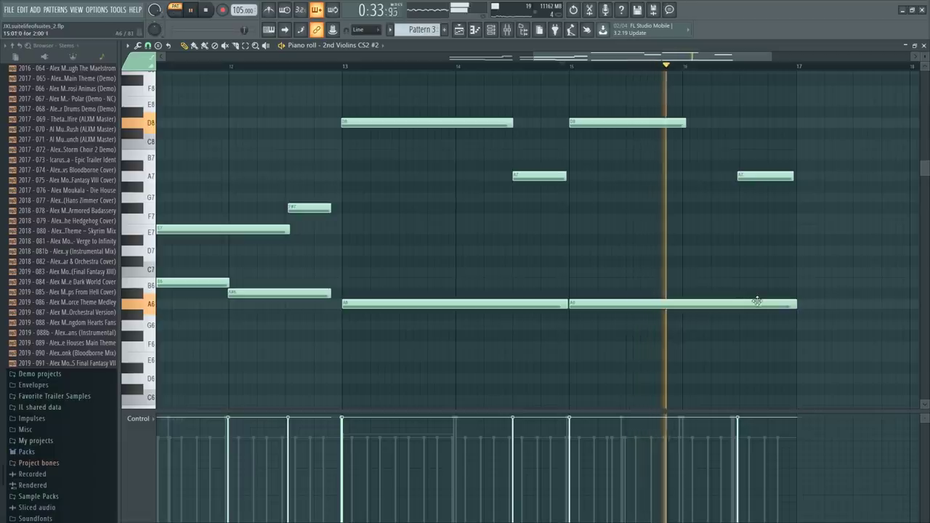
End the second A6 note at bar 16, and fill bar 16 with a C#7 note followed by an E7 note under the final A7
{"action": "key", "text": "space"}
{"action": "left_click_drag", "start_coordinate": [684, 240], "coordinate": [684, 276]}
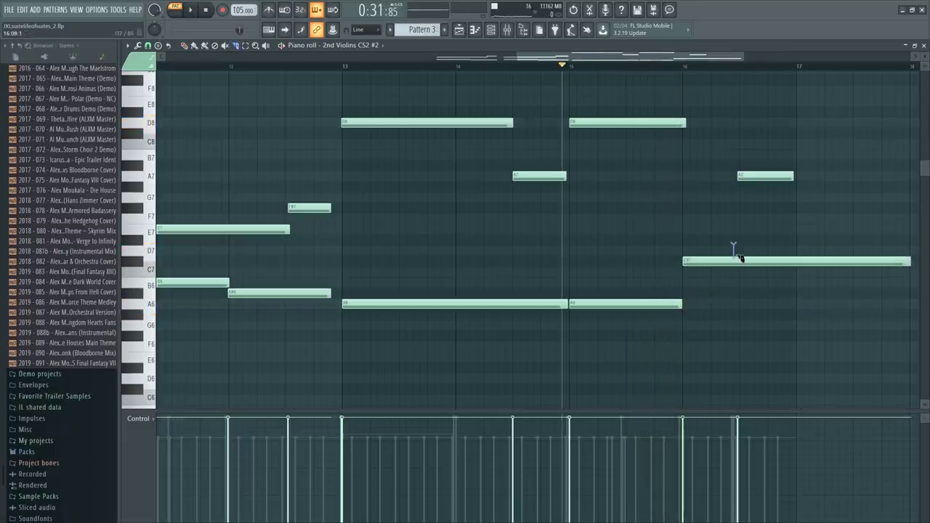
{"action": "left_click_drag", "start_coordinate": [759, 263], "coordinate": [811, 255]}
{"action": "key", "text": "space"}
{"action": "key", "text": "c"}
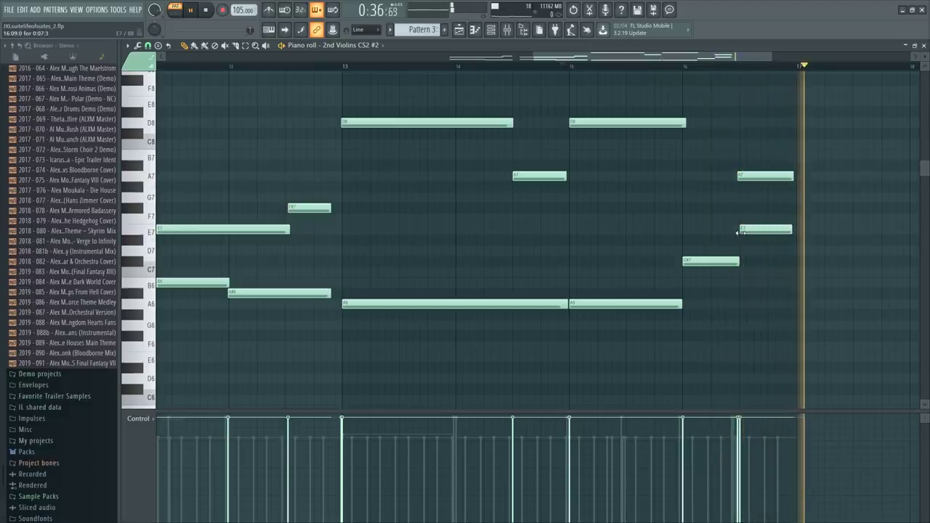
{"action": "key", "text": "space"}
{"action": "right_click", "coordinate": [757, 218], "text": "ctrl"}
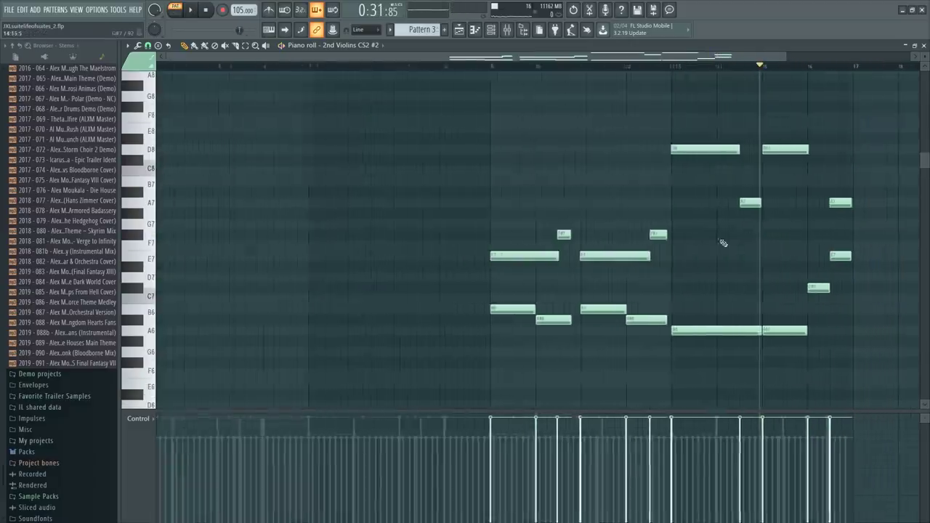
Show the 2nd Violins CS2 #2 Dynamics curve and raise its final ramp at the end of bar 16
{"action": "left_click", "coordinate": [149, 419]}
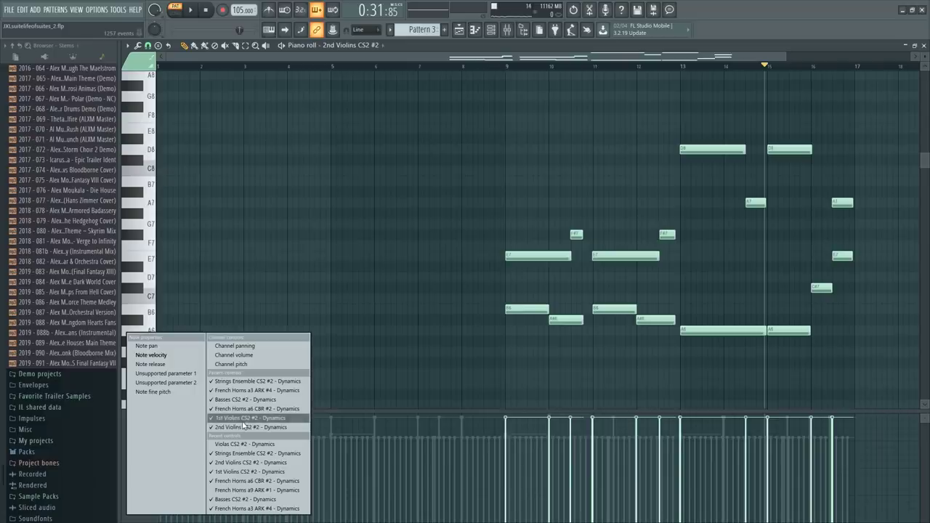
{"action": "left_click", "coordinate": [242, 428]}
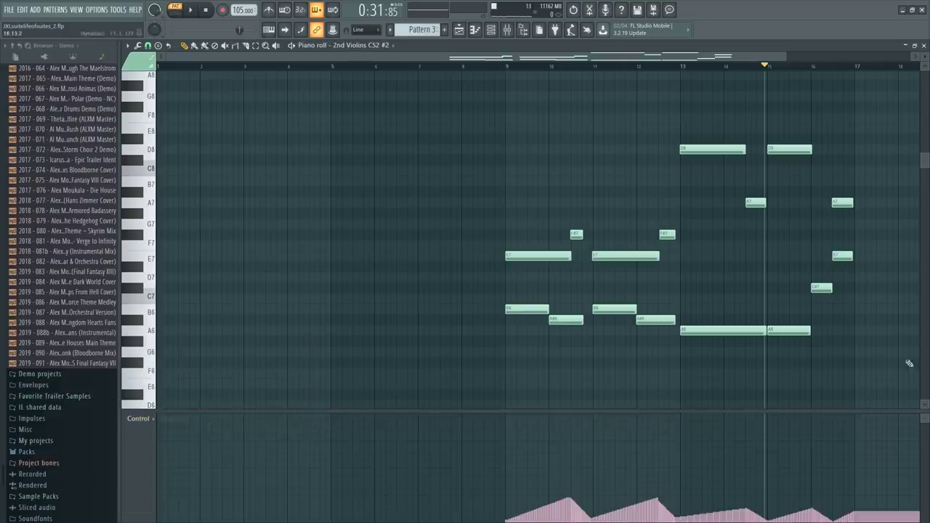
{"action": "scroll", "coordinate": [872, 72], "scroll_direction": "up", "scroll_amount": 4}
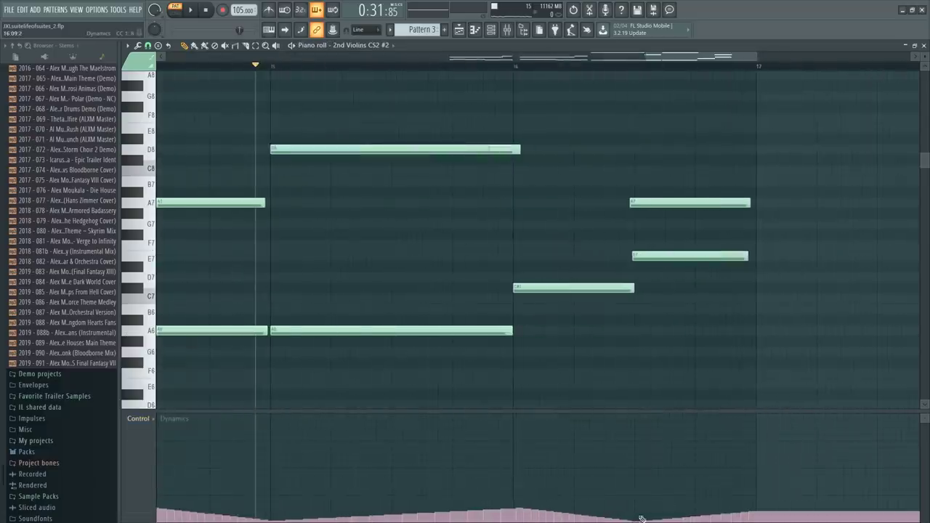
{"action": "left_click_drag", "start_coordinate": [748, 494], "coordinate": [754, 497]}
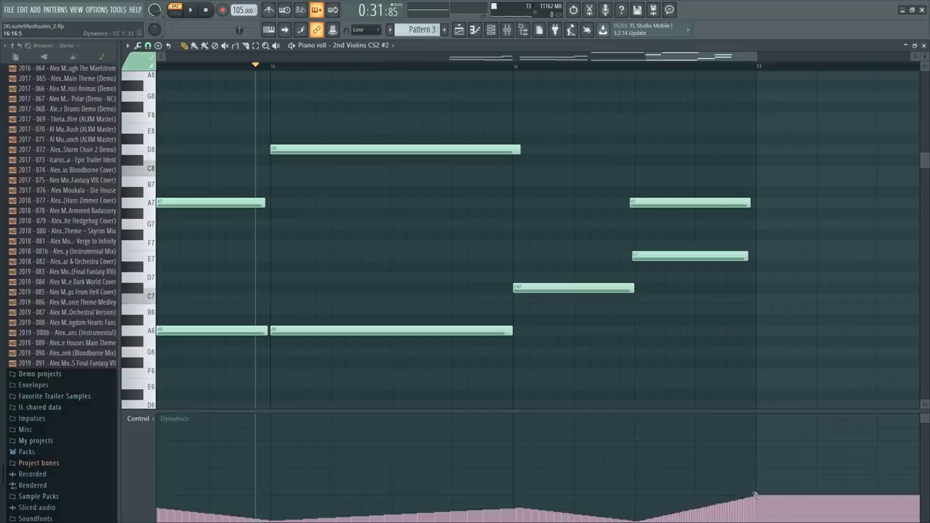
Scale the whole 2nd Violins CS2 #2 Dynamics curve with Multiply at 125%
{"action": "scroll", "coordinate": [728, 363], "scroll_direction": "down", "scroll_amount": 5}
{"action": "key", "text": "alt+x"}
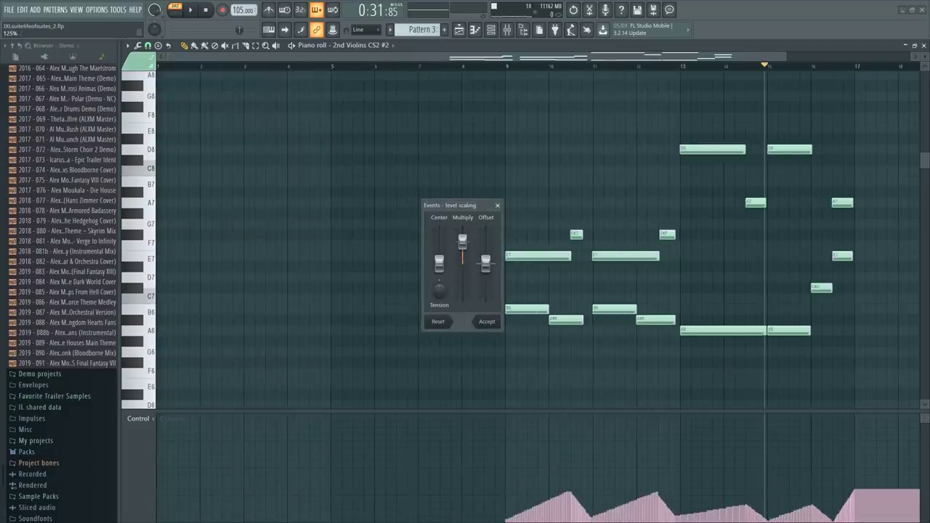
{"action": "key", "text": "Escape"}
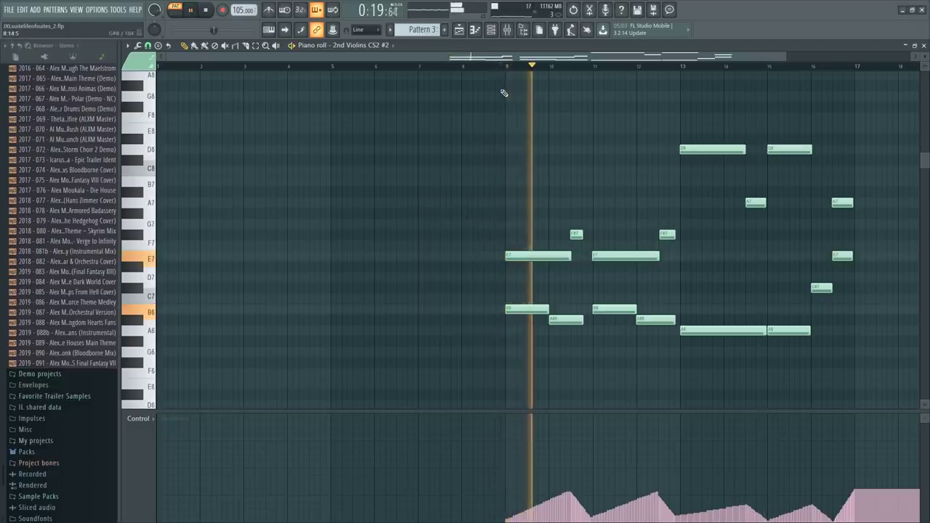
Check the channel mutes in the channel rack and play the enriched 2nd Violins CS2 #2 line from bar 9
{"action": "key", "text": "F6"}
{"action": "key", "text": "space"}
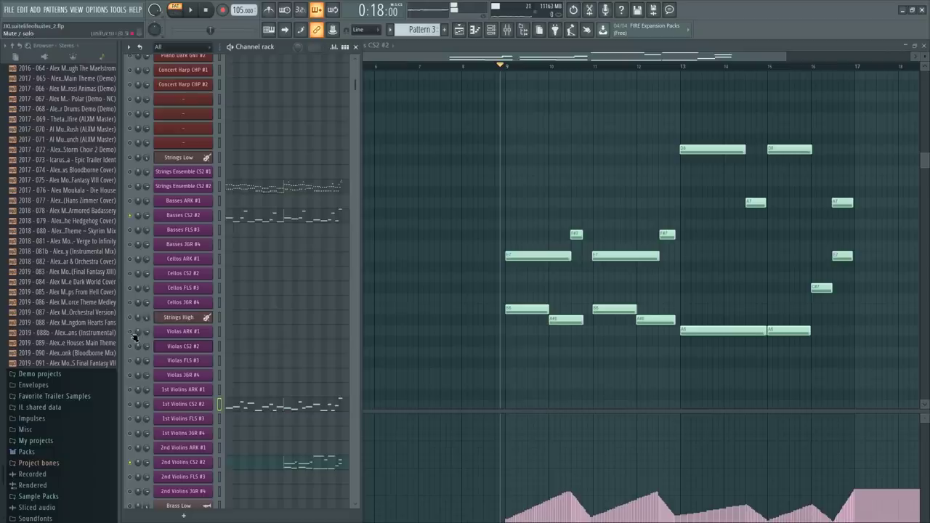
{"action": "key", "text": "F6"}
{"action": "key", "text": "space"}
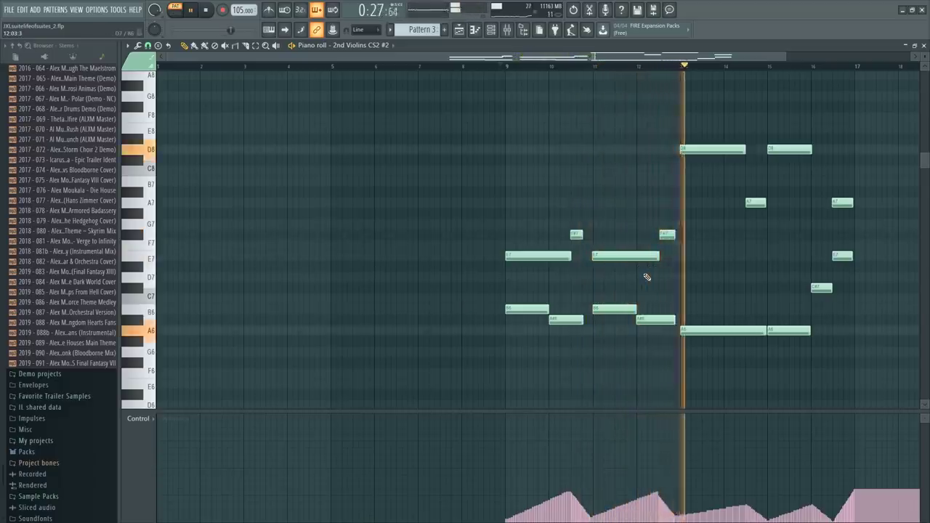
Shorten the F#7 and A#6 notes at the end of their phrase in bar 10 slightly, and stop playback
{"action": "left_click_drag", "start_coordinate": [572, 208], "coordinate": [585, 323]}
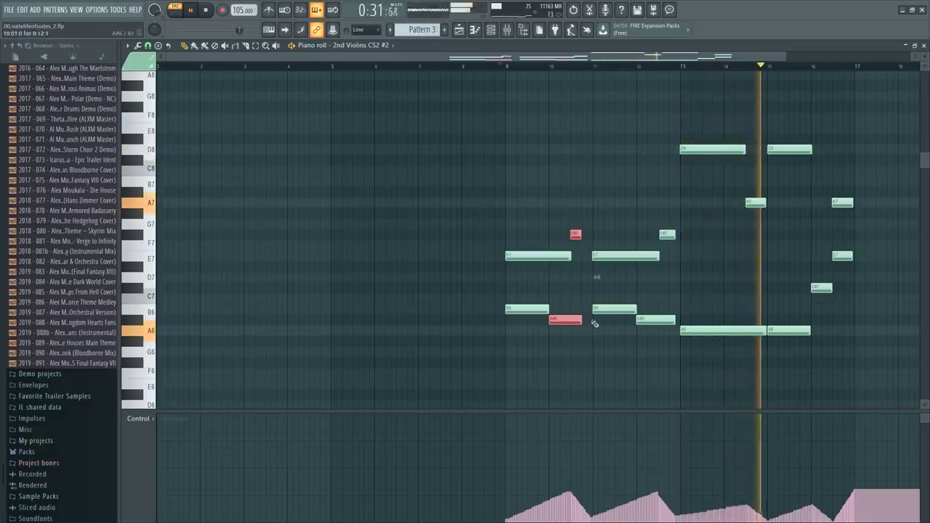
{"action": "key", "text": "ctrl+d"}
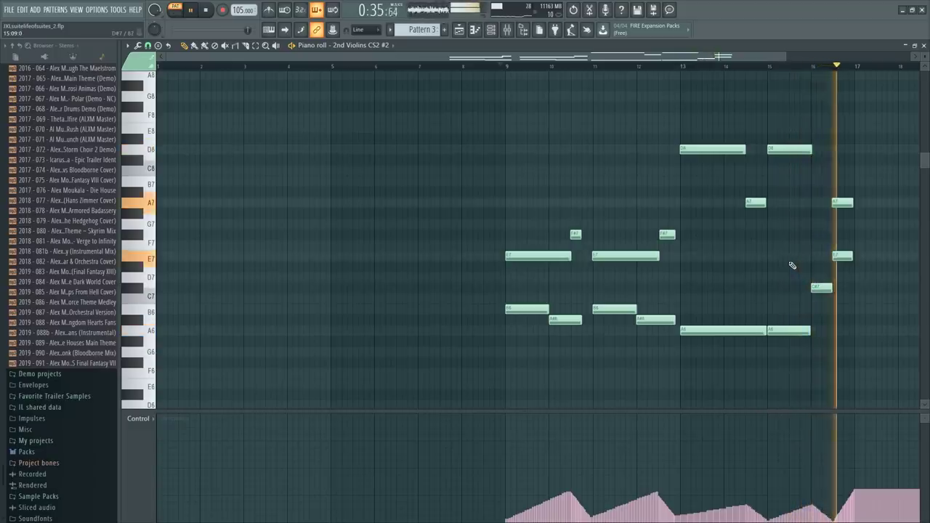
{"action": "key", "text": "space"}
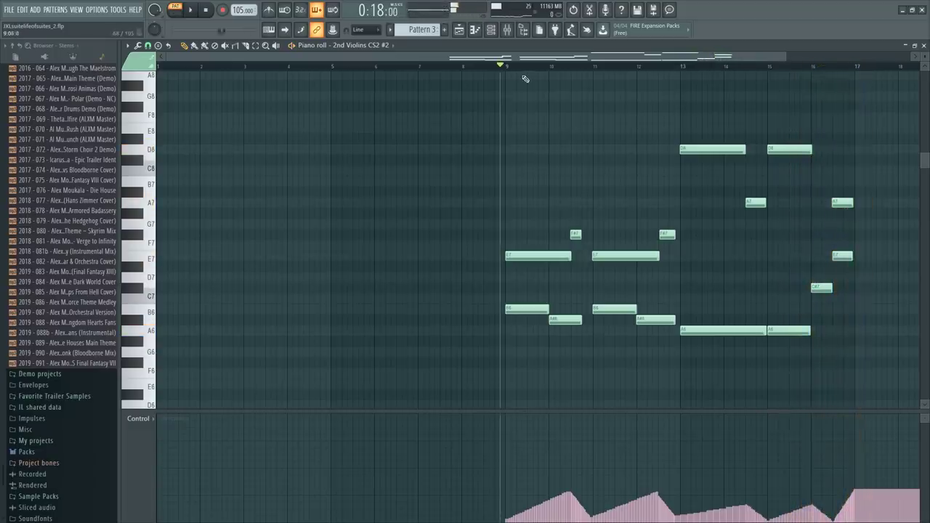
Look through the channel rack for another instrument and place the playhead in bar 8, just before bar 9
{"action": "key", "text": "F6"}
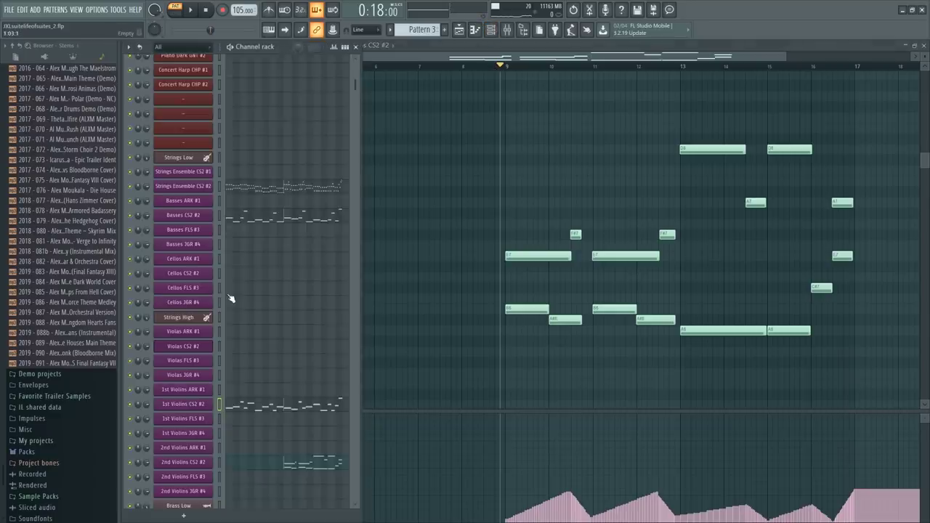
{"action": "scroll", "coordinate": [247, 298], "scroll_direction": "down", "scroll_amount": 15}
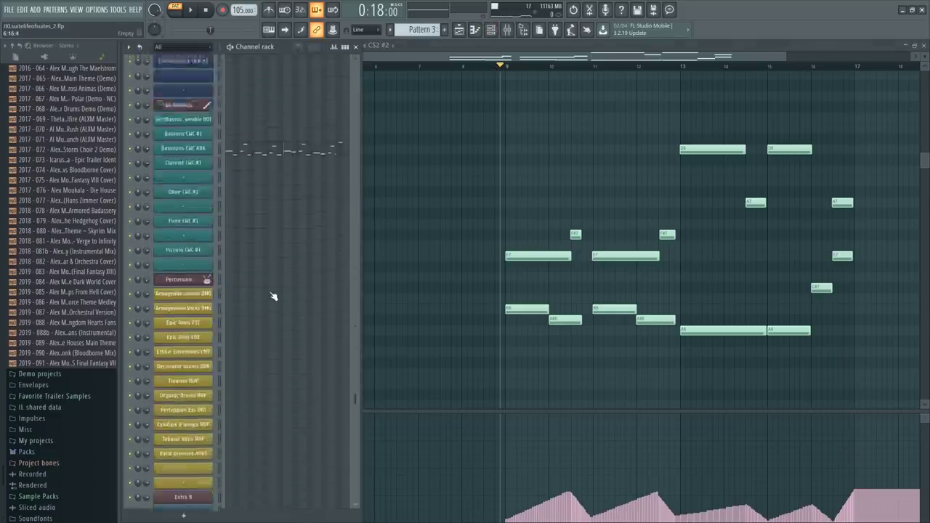
{"action": "scroll", "coordinate": [273, 296], "scroll_direction": "down", "scroll_amount": 2}
{"action": "key", "text": "F6"}
{"action": "scroll", "coordinate": [523, 67], "scroll_direction": "down", "scroll_amount": 2}
{"action": "left_click_drag", "start_coordinate": [501, 67], "coordinate": [480, 71]}
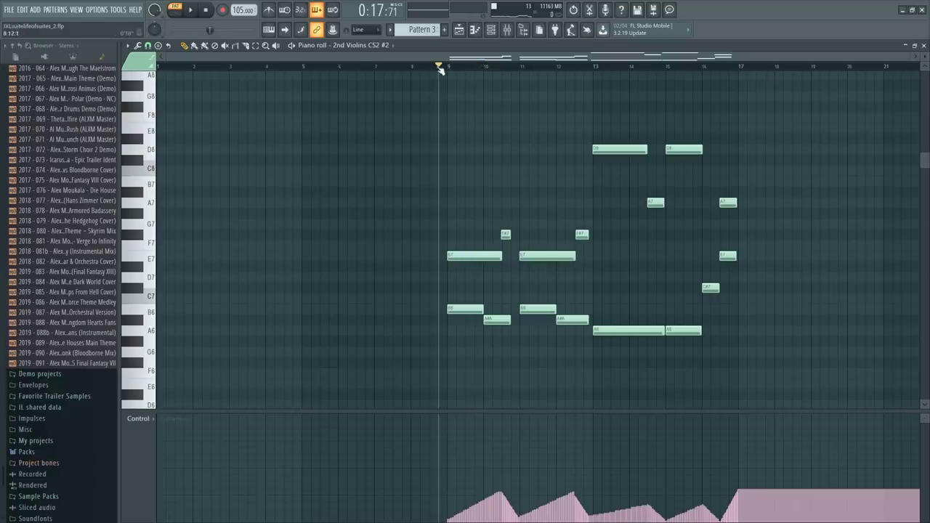
Open the piano roll of the Merethe Vocals JGR channel and bring the ghost notes from bar 9 into view
{"action": "key", "text": "F6"}
{"action": "scroll", "coordinate": [240, 272], "scroll_direction": "down", "scroll_amount": 8}
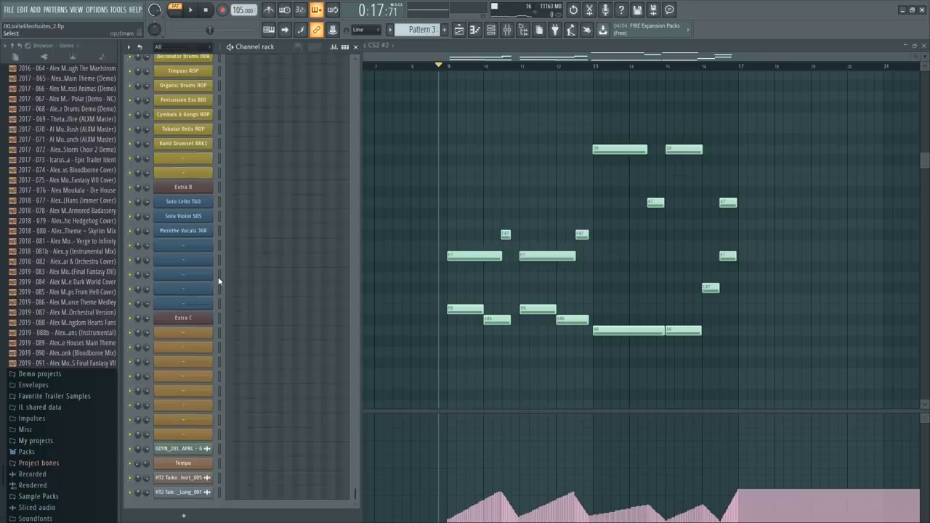
{"action": "left_click", "coordinate": [218, 231]}
{"action": "left_click", "coordinate": [247, 232]}
{"action": "scroll", "coordinate": [252, 232], "scroll_direction": "down", "scroll_amount": 5}
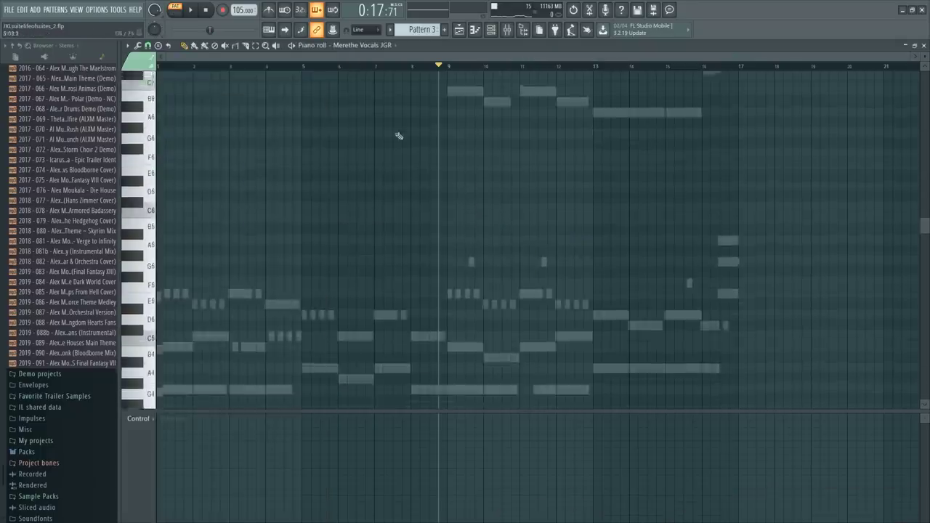
{"action": "scroll", "coordinate": [332, 145], "scroll_direction": "down", "scroll_amount": 3, "text": "ctrl"}
{"action": "scroll", "coordinate": [336, 225], "scroll_direction": "down", "scroll_amount": 1}
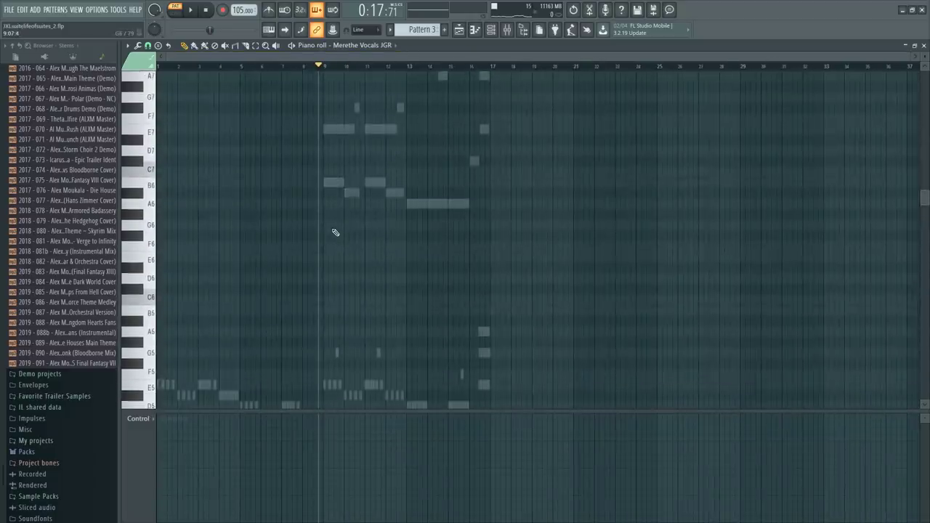
Check the Merethe Vocals JGR channel and briefly play the passage from just before bar 9
{"action": "key", "text": "F6"}
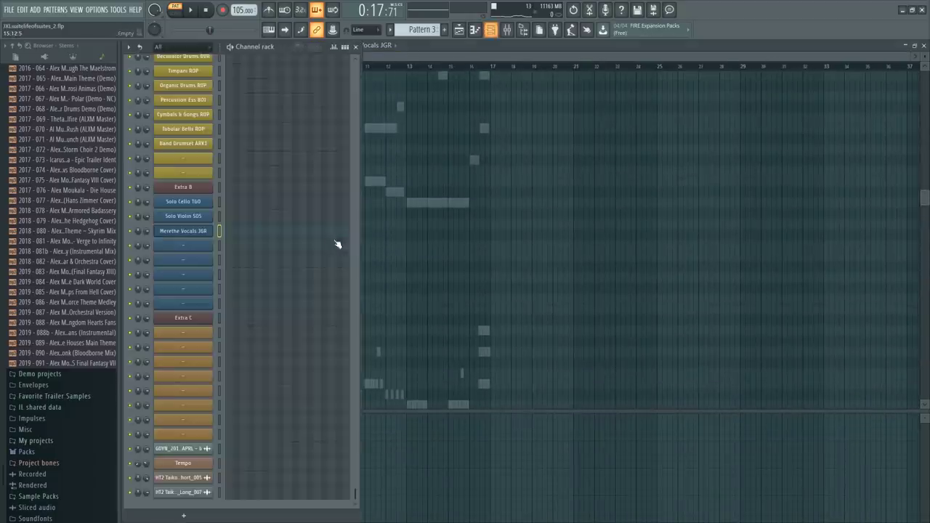
{"action": "key", "text": "F6"}
{"action": "key", "text": "space"}
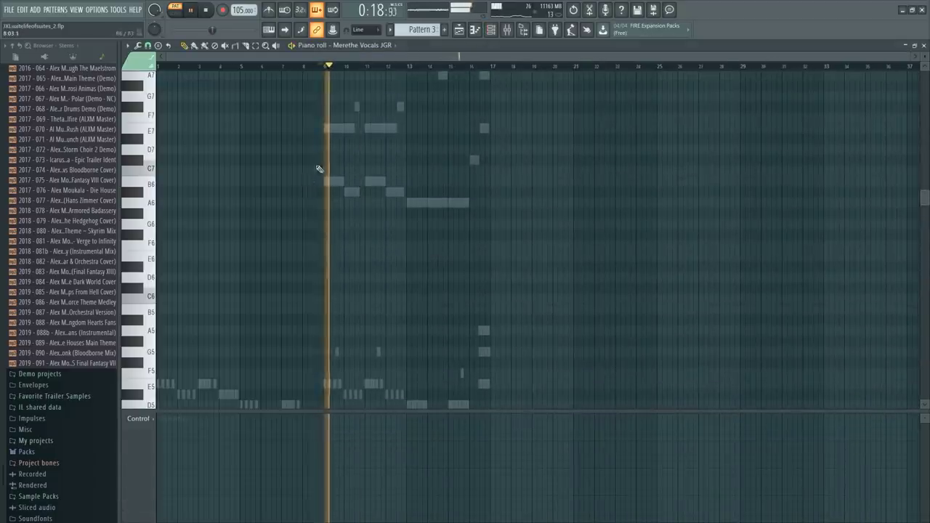
{"action": "key", "text": "space"}
{"action": "scroll", "coordinate": [345, 69], "scroll_direction": "up", "scroll_amount": 3}
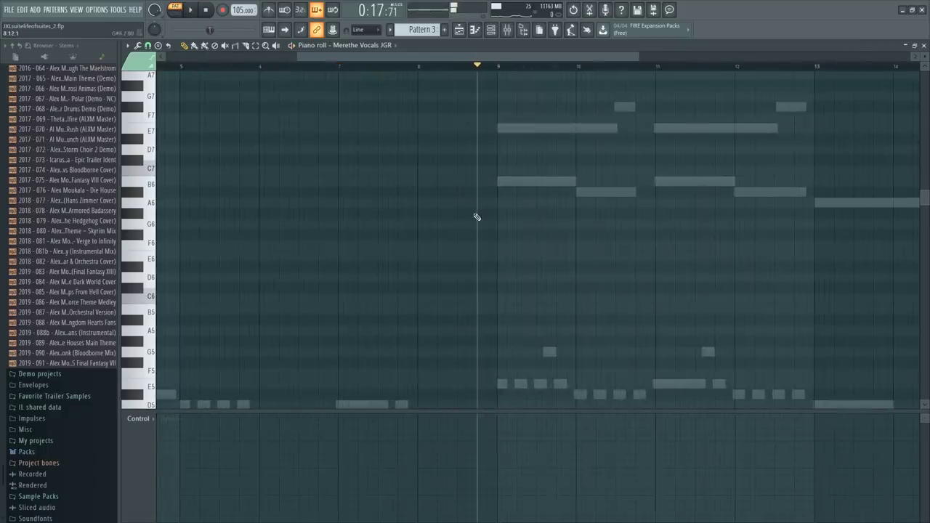
{"action": "scroll", "coordinate": [477, 216], "scroll_direction": "up", "scroll_amount": 2}
{"action": "scroll", "coordinate": [550, 72], "scroll_direction": "down", "scroll_amount": 3}
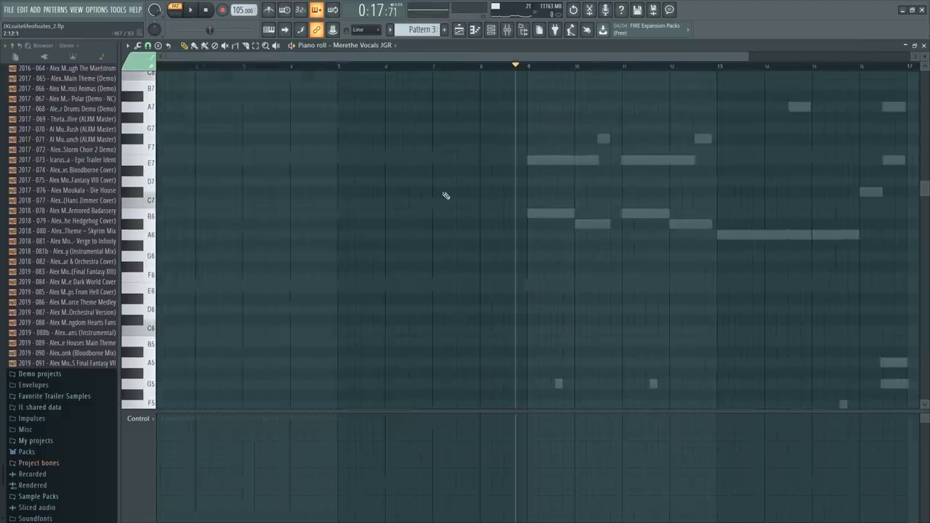
Open the Kontakt instance of the Keys channel and look through its instrument libraries
{"action": "key", "text": "F6"}
{"action": "scroll", "coordinate": [289, 229], "scroll_direction": "up", "scroll_amount": 15}
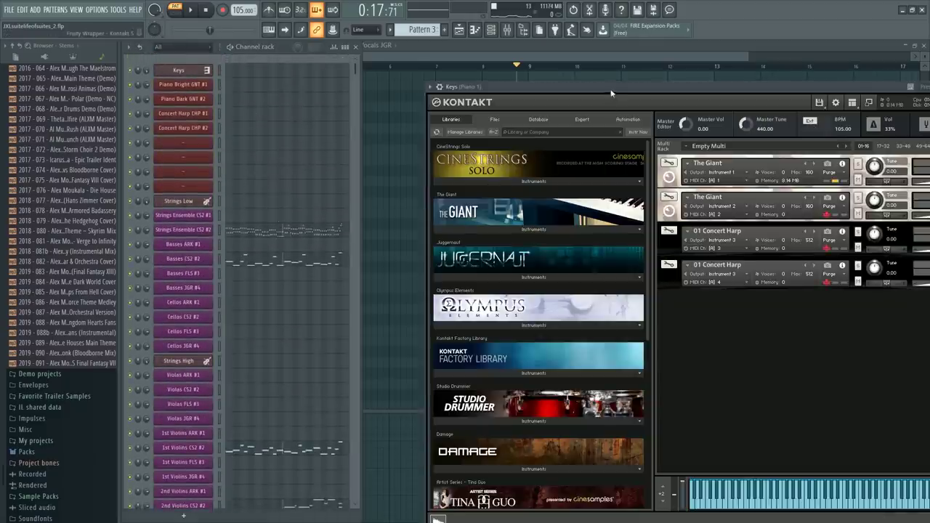
{"action": "left_click_drag", "start_coordinate": [611, 93], "coordinate": [467, 63]}
{"action": "scroll", "coordinate": [396, 291], "scroll_direction": "down", "scroll_amount": 5}
{"action": "scroll", "coordinate": [470, 391], "scroll_direction": "down", "scroll_amount": 1}
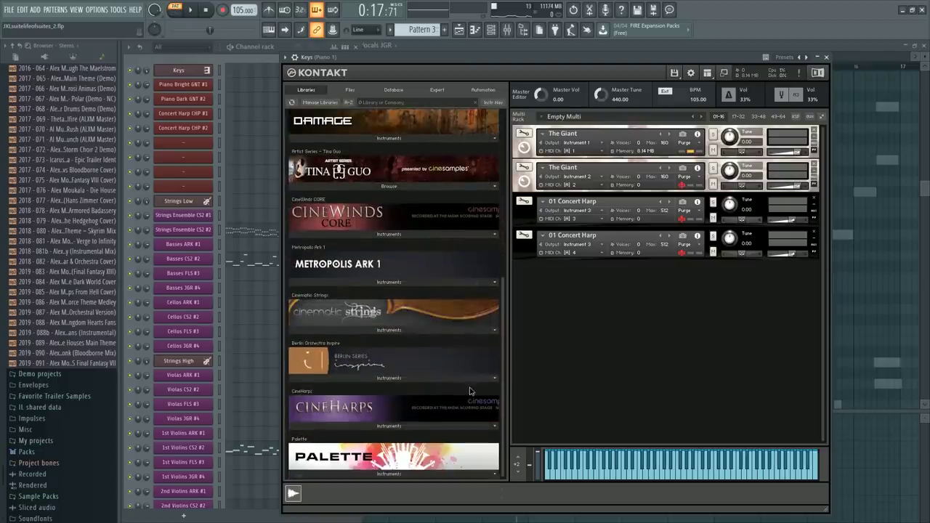
Browse the Kontakt Libraries folder under VSTi Libraries in Kontakt's file browser
{"action": "left_click", "coordinate": [336, 89]}
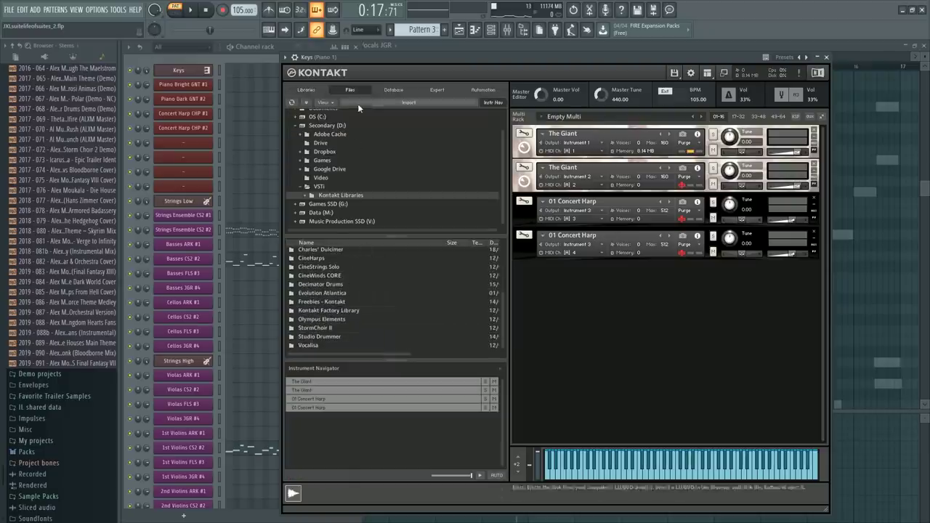
{"action": "left_click", "coordinate": [330, 103]}
{"action": "left_click", "coordinate": [347, 194]}
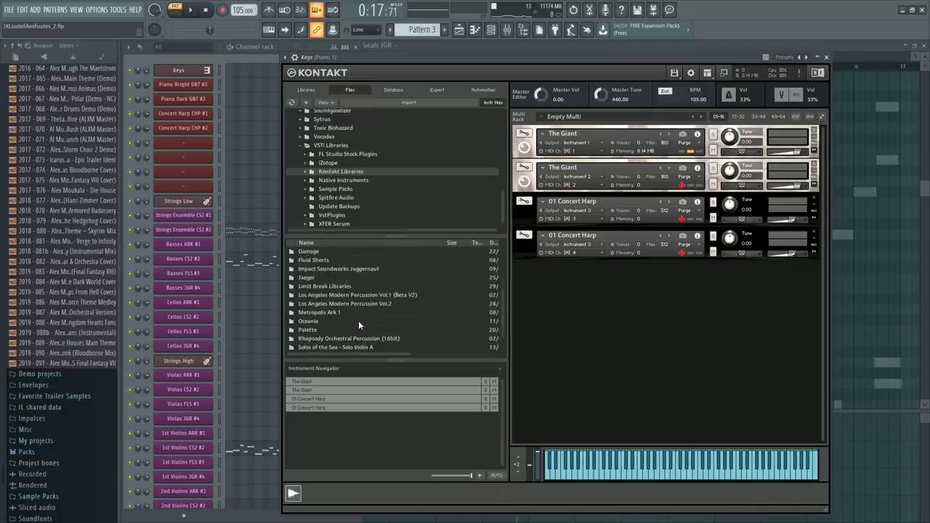
{"action": "scroll", "coordinate": [358, 321], "scroll_direction": "down", "scroll_amount": 2}
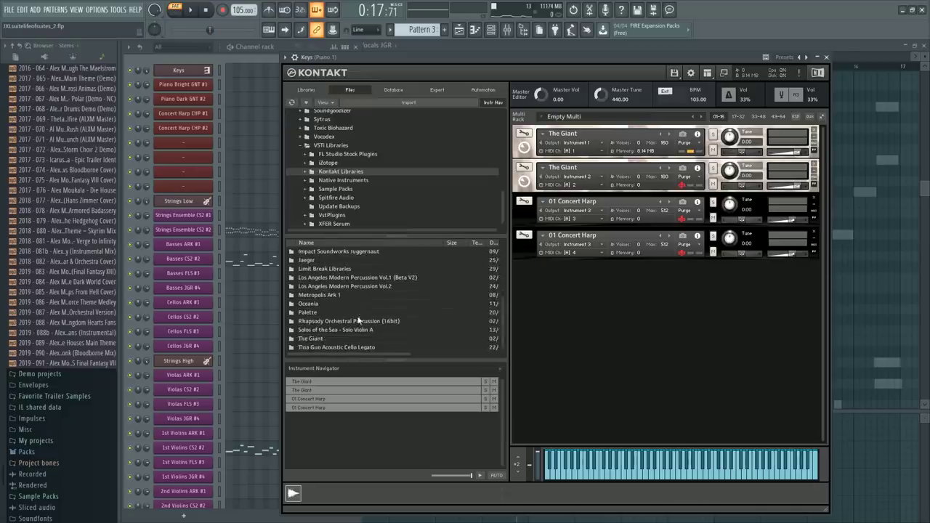
Load Celesta.nki from the Kontakt Factory Library's VSL Percussion instruments into the Keys rack and set its output to Instrument 4
{"action": "left_click", "coordinate": [306, 90]}
{"action": "scroll", "coordinate": [387, 311], "scroll_direction": "up", "scroll_amount": 2}
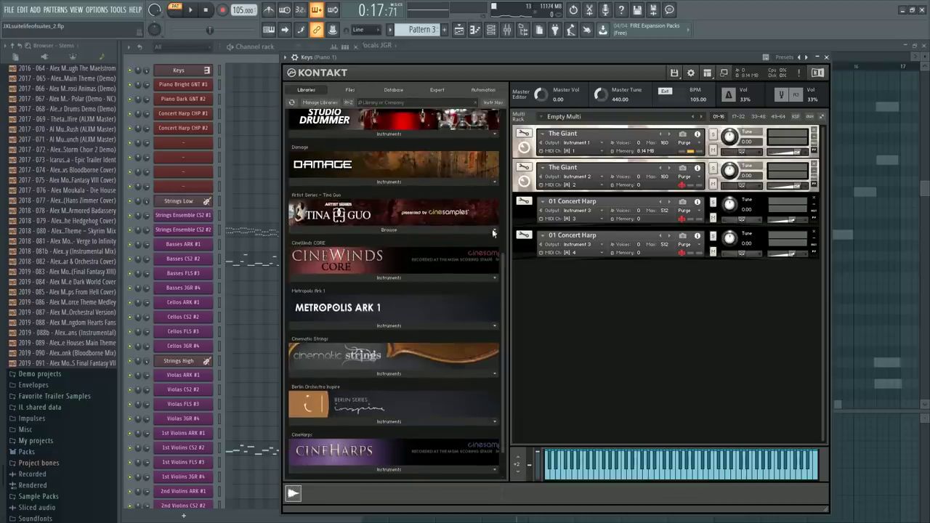
{"action": "scroll", "coordinate": [416, 229], "scroll_direction": "up", "scroll_amount": 10}
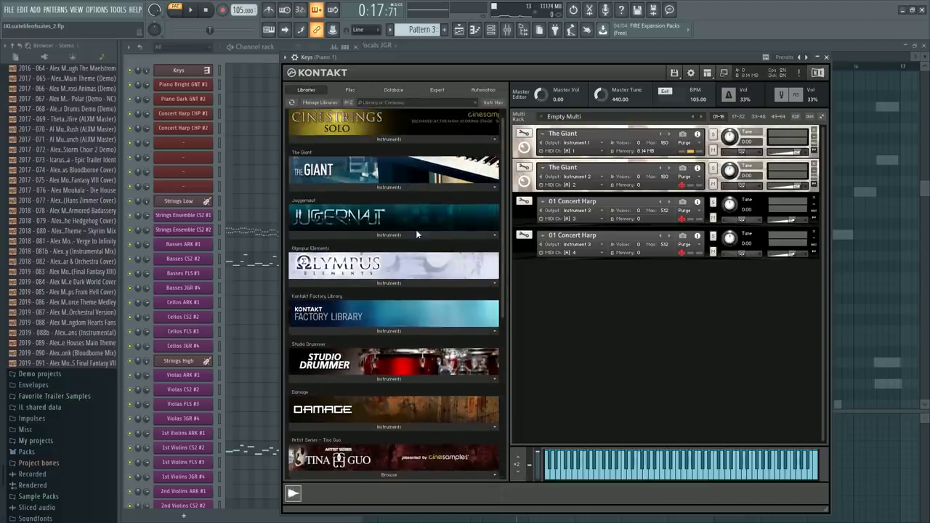
{"action": "scroll", "coordinate": [420, 361], "scroll_direction": "down", "scroll_amount": 5}
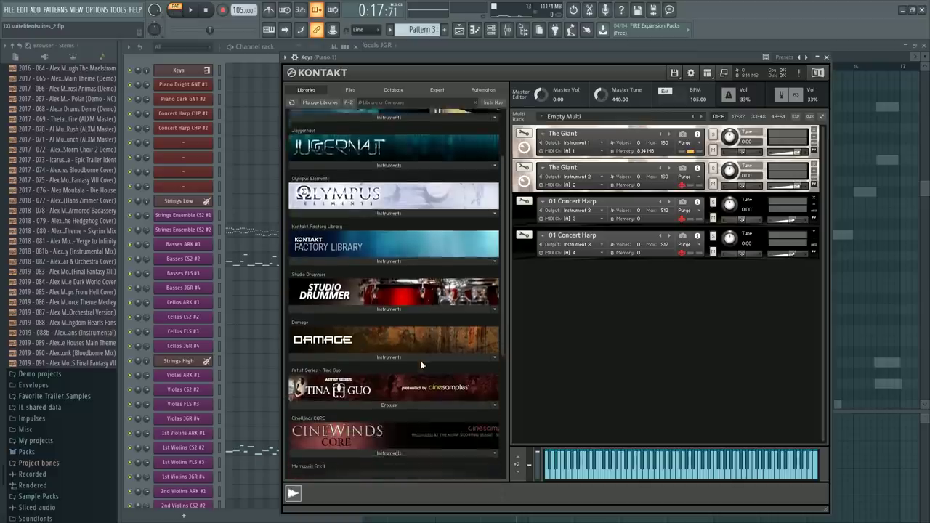
{"action": "scroll", "coordinate": [420, 411], "scroll_direction": "down", "scroll_amount": 3}
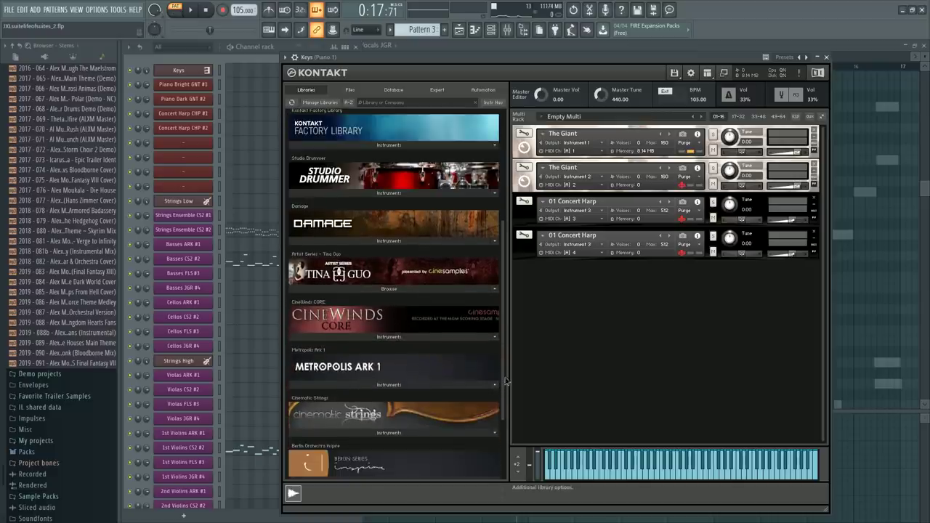
{"action": "scroll", "coordinate": [501, 335], "scroll_direction": "up", "scroll_amount": 6}
{"action": "left_click", "coordinate": [393, 294]}
{"action": "double_click", "coordinate": [349, 327]}
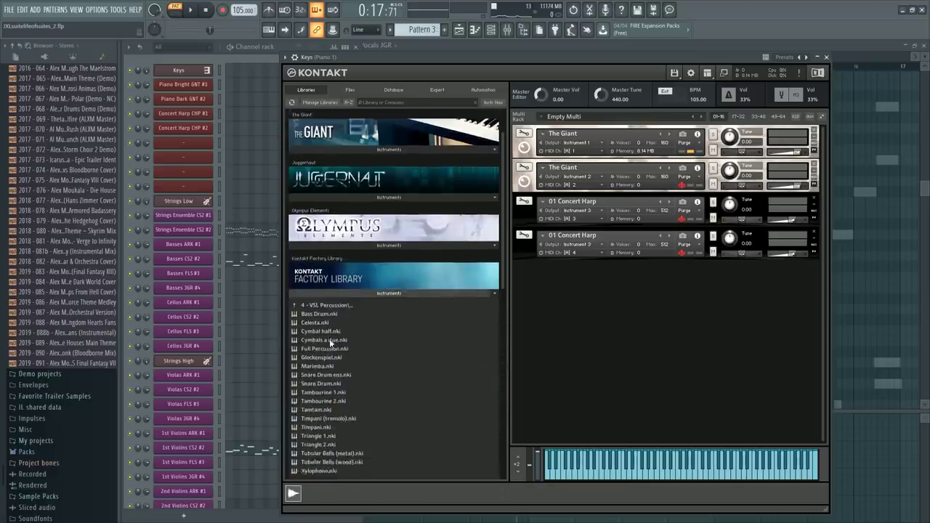
{"action": "left_click_drag", "start_coordinate": [334, 324], "coordinate": [573, 276]}
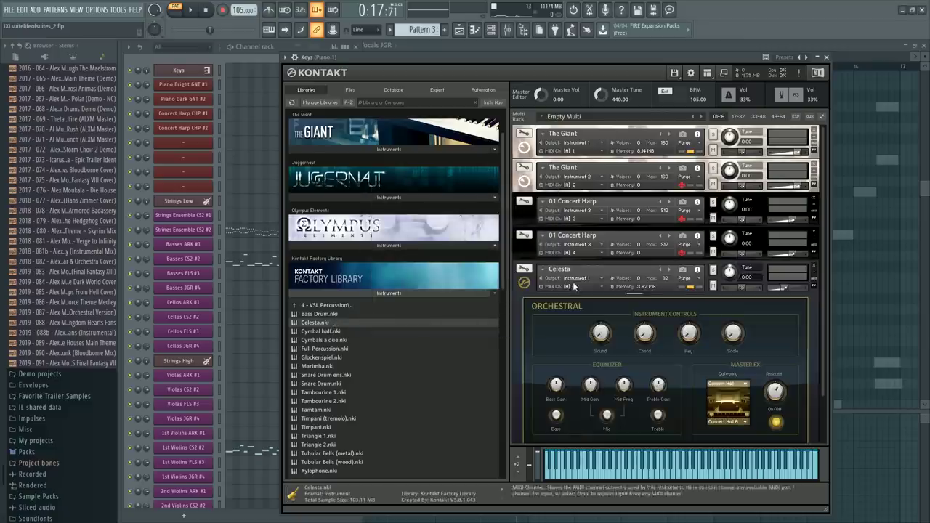
{"action": "left_click", "coordinate": [582, 278]}
{"action": "left_click", "coordinate": [591, 327]}
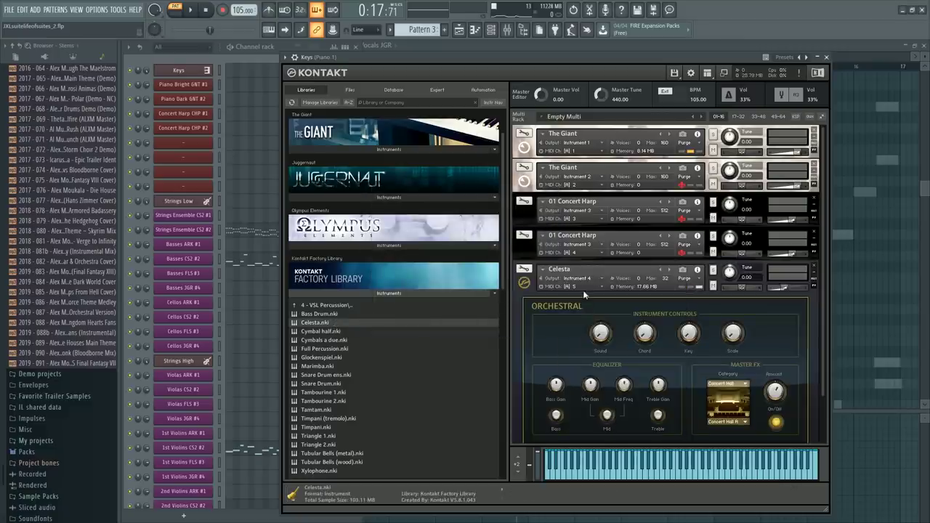
Rename mixer insert 4 as Celesta
{"action": "left_click", "coordinate": [582, 287]}
{"action": "key", "text": "F9"}
{"action": "key", "text": "F9"}
{"action": "key", "text": "F9"}
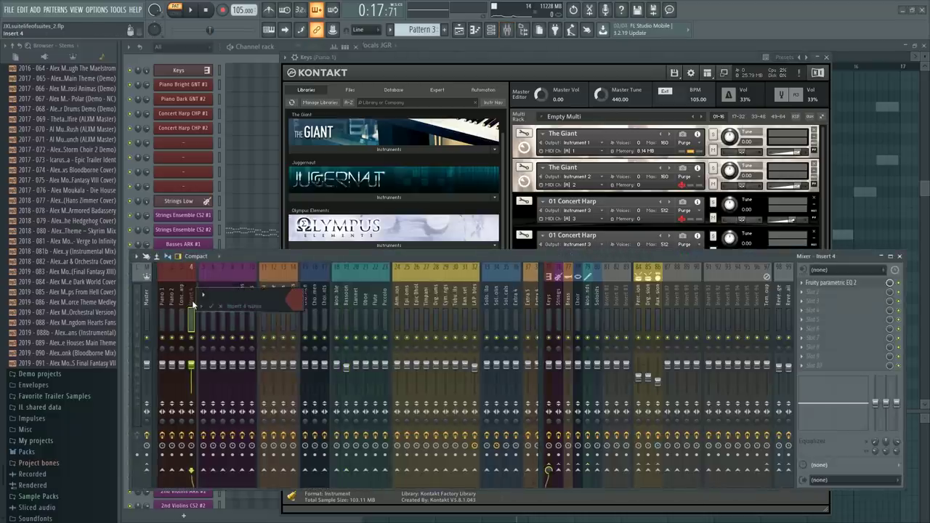
{"action": "key", "text": "F2"}
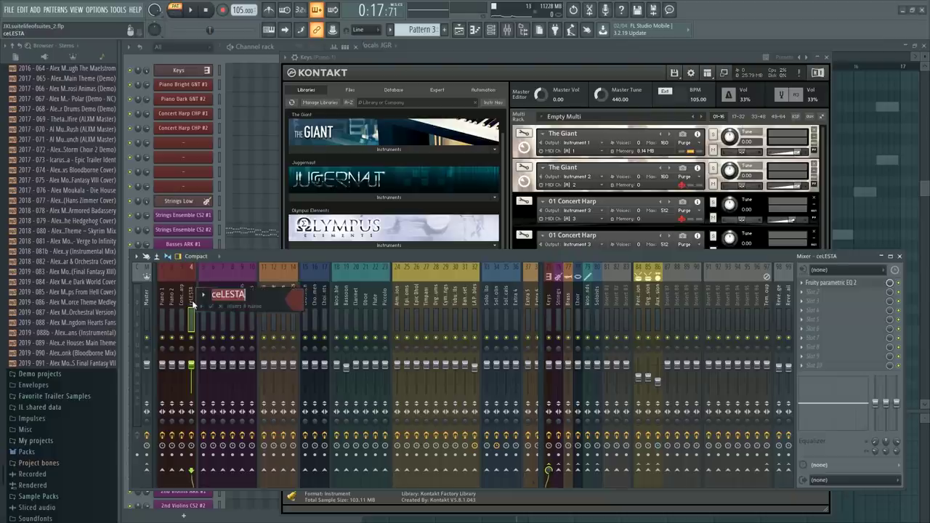
{"action": "type", "text": "cELESTA"}
{"action": "key", "text": "shift+Left"}
{"action": "key", "text": "shift+Left"}
{"action": "key", "text": "shift+Left"}
{"action": "key", "text": "shift+Left"}
{"action": "key", "text": "shift+Left"}
{"action": "key", "text": "BackSpace"}
{"action": "type", "text": "Celesta"}
{"action": "key", "text": "Return"}
Return to Kontakt and switch off the Celesta instrument's master reverb effect
{"action": "left_click", "coordinate": [589, 68]}
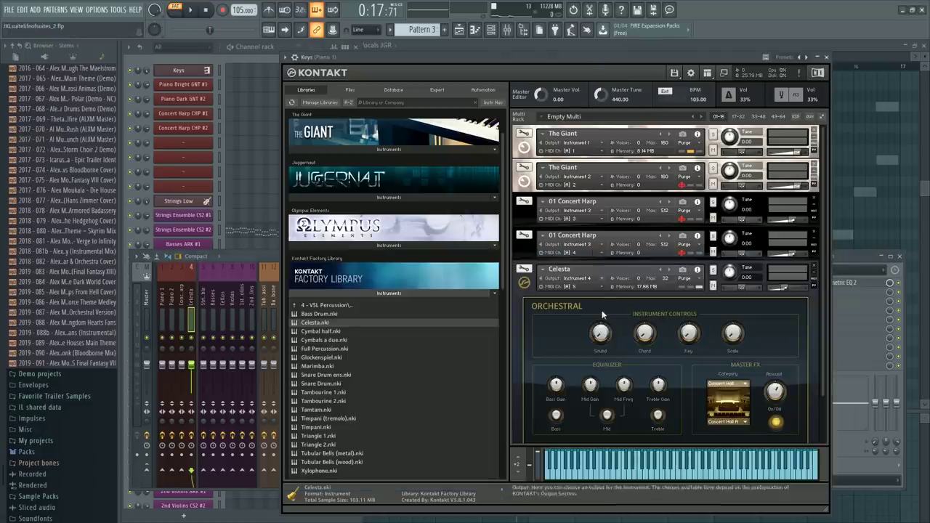
{"action": "scroll", "coordinate": [582, 353], "scroll_direction": "down", "scroll_amount": 2}
{"action": "left_click", "coordinate": [776, 369]}
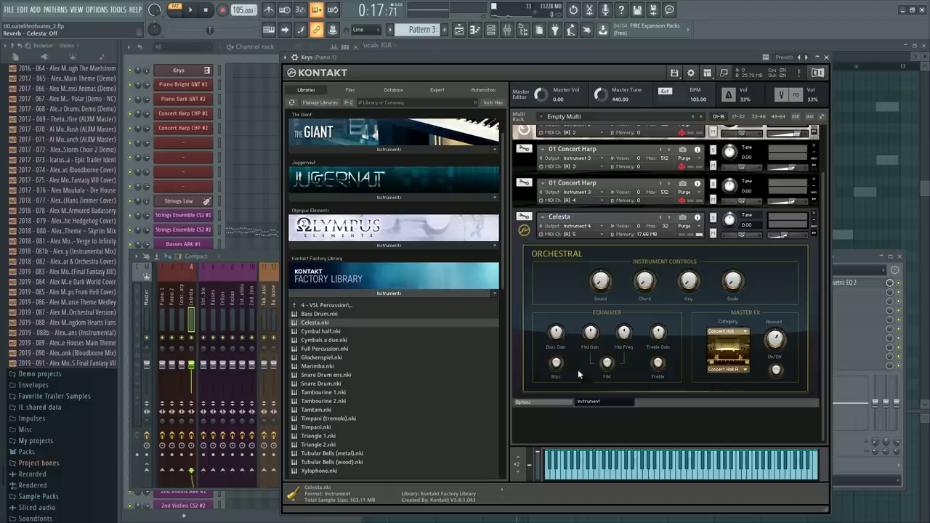
Try other velocity curves in the Celesta's options, audition a few notes, and return to the linear curve
{"action": "left_click", "coordinate": [542, 402]}
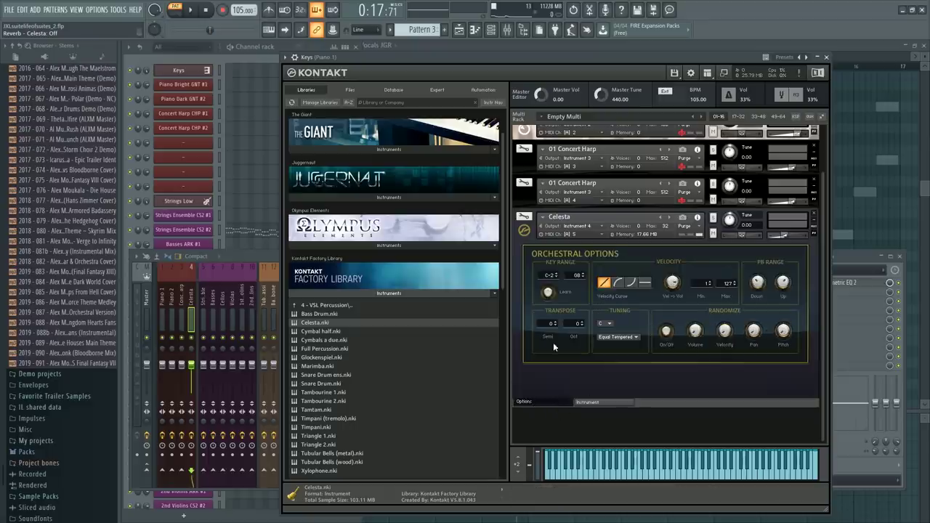
{"action": "left_click", "coordinate": [628, 285]}
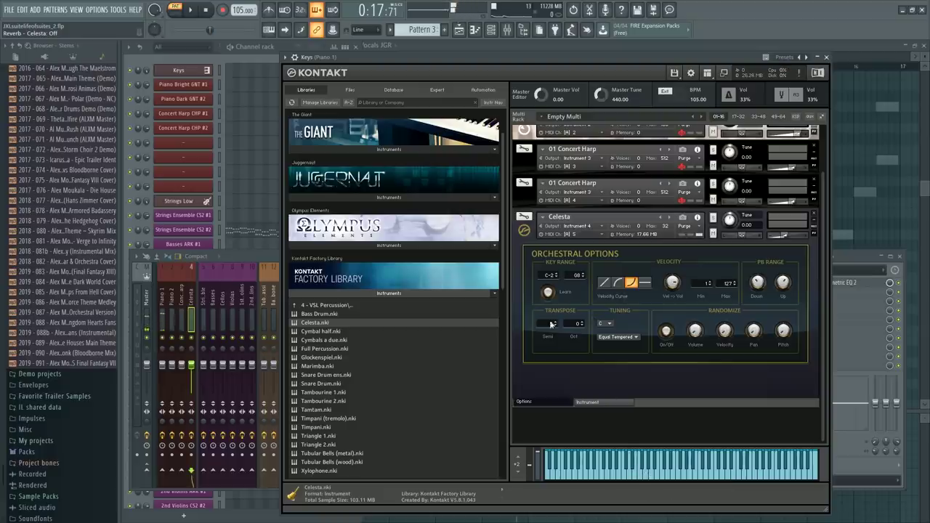
{"action": "left_click", "coordinate": [585, 239]}
{"action": "left_click", "coordinate": [666, 473]}
{"action": "left_click", "coordinate": [737, 474]}
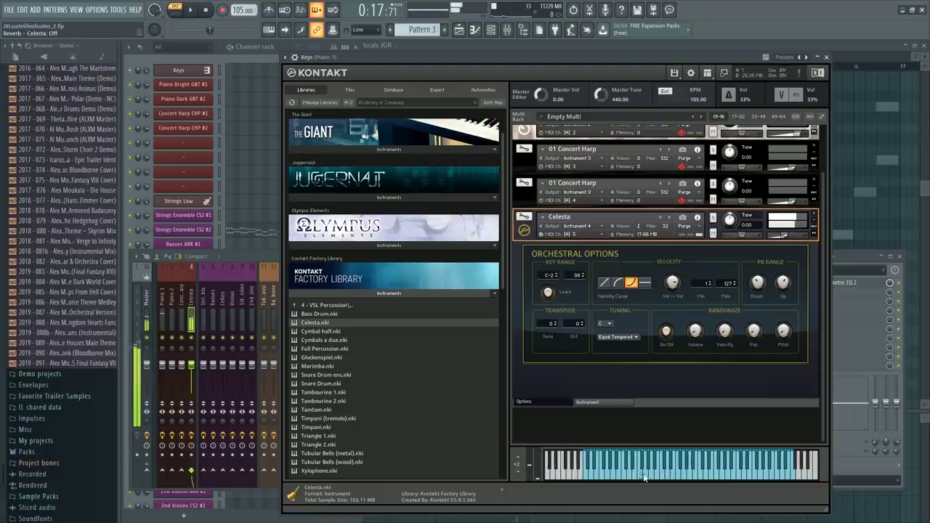
{"action": "left_click", "coordinate": [618, 283]}
{"action": "left_click", "coordinate": [603, 286]}
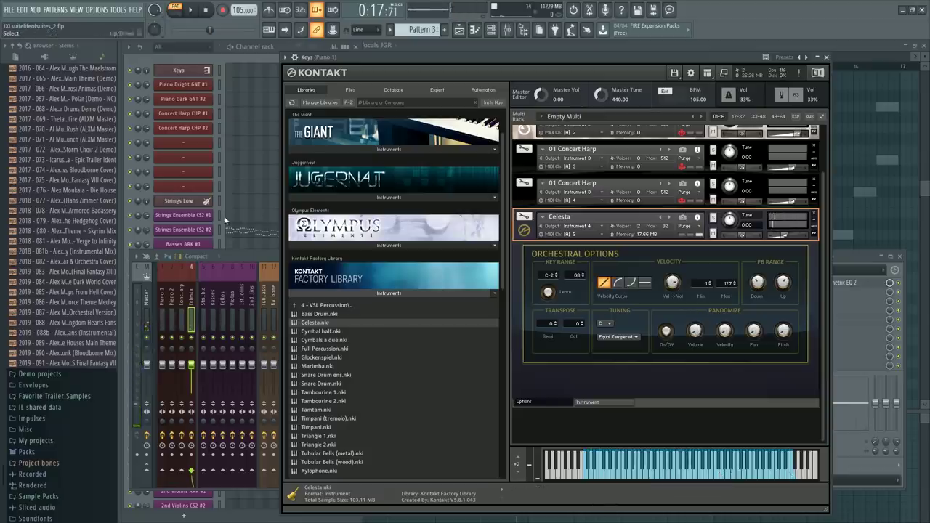
Rename the first empty channel below Concert Harp CHP #2 as Celesta KFL #1
{"action": "scroll", "coordinate": [202, 179], "scroll_direction": "down", "scroll_amount": 3}
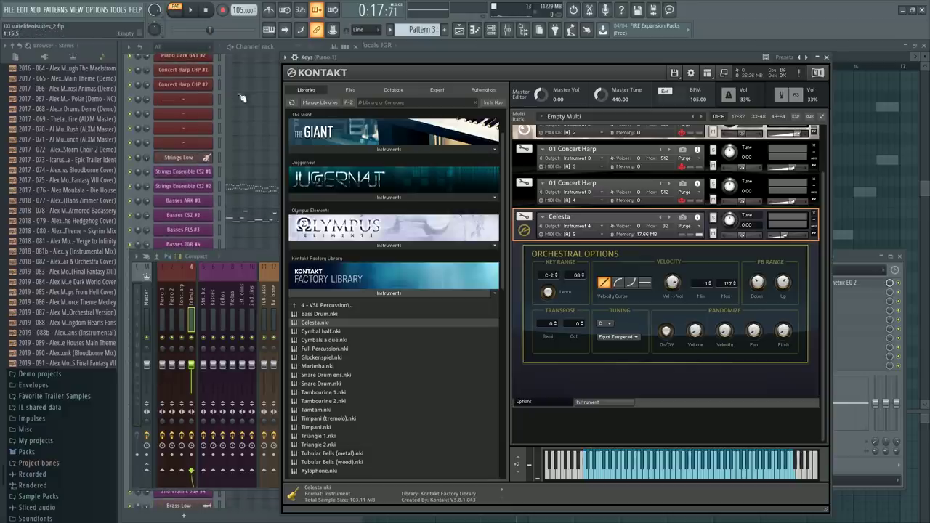
{"action": "middle_click", "coordinate": [193, 104]}
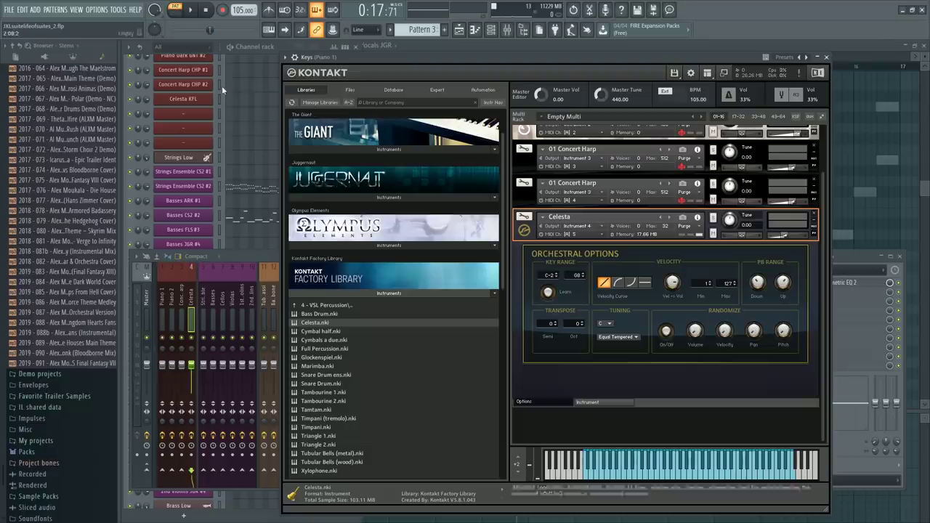
{"action": "left_click", "coordinate": [213, 106]}
{"action": "left_click", "coordinate": [191, 102]}
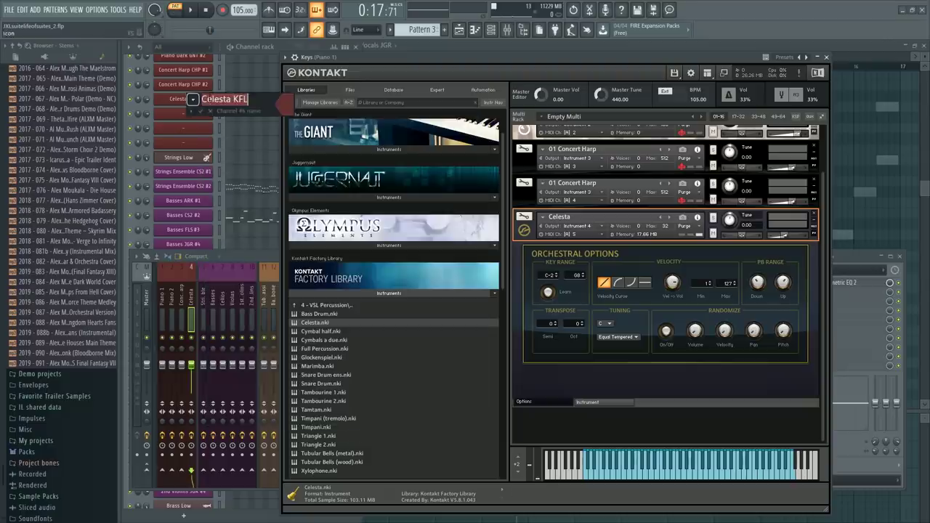
{"action": "left_click", "coordinate": [256, 100]}
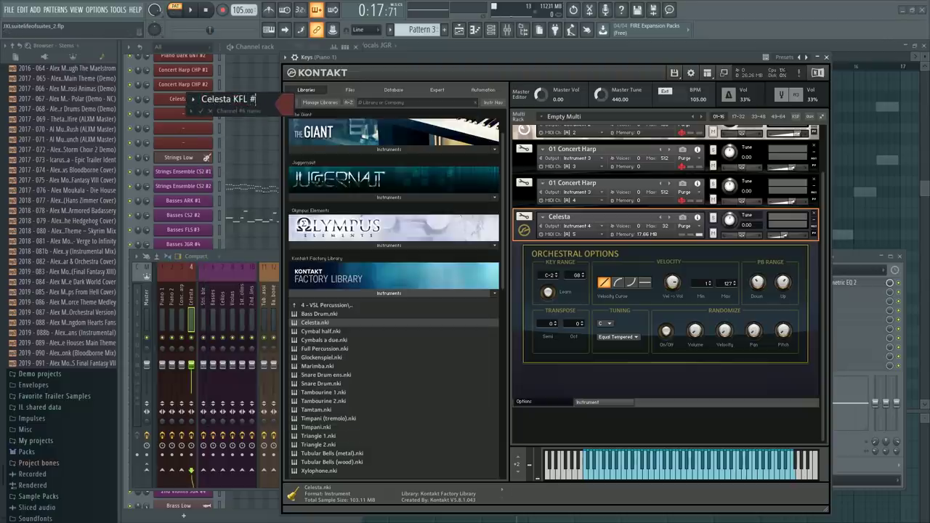
{"action": "type", "text": "1"}
{"action": "key", "text": "Return"}
Remove the #1 suffix so the celesta channel is named Celesta KFL
{"action": "middle_click", "coordinate": [191, 103]}
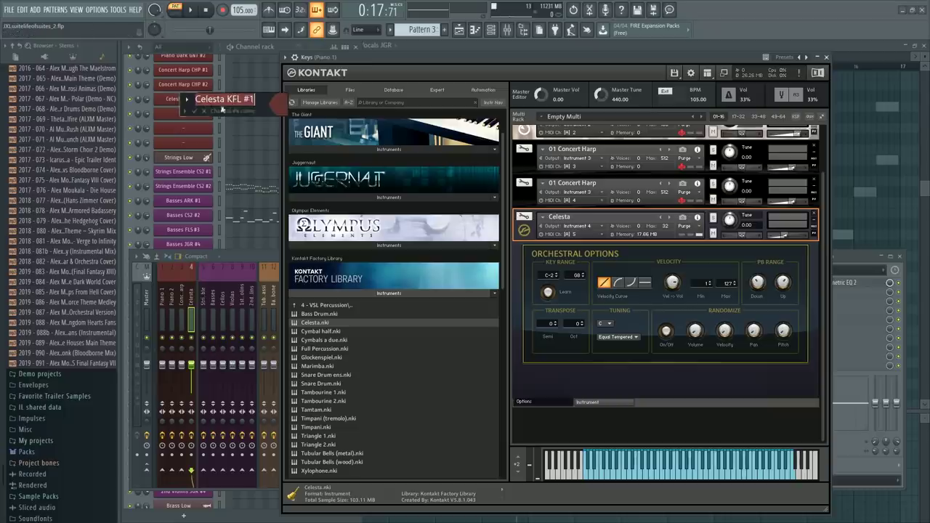
{"action": "left_click_drag", "start_coordinate": [243, 101], "coordinate": [300, 105]}
{"action": "key", "text": "BackSpace"}
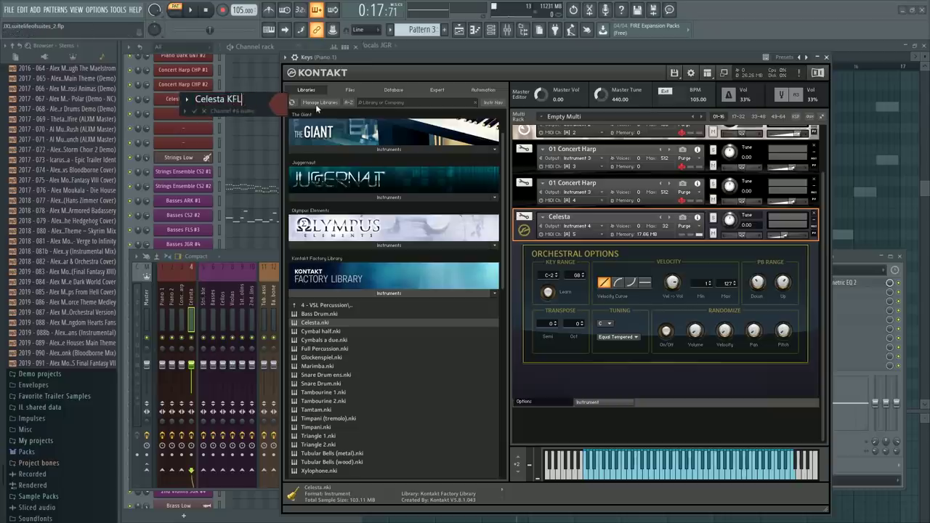
{"action": "key", "text": "Return"}
Open the Celesta KFL channel's piano roll and play the existing pattern briefly from just before bar 9
{"action": "left_click", "coordinate": [238, 102]}
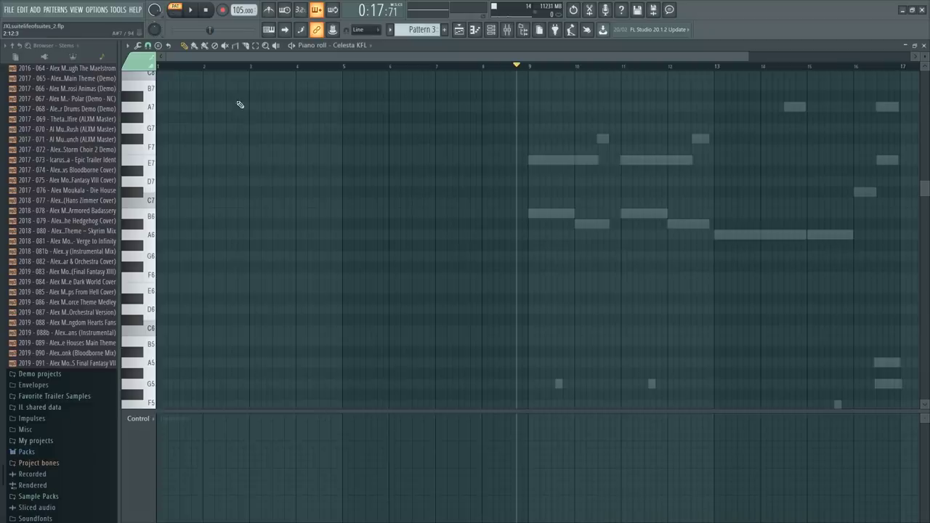
{"action": "key", "text": "space"}
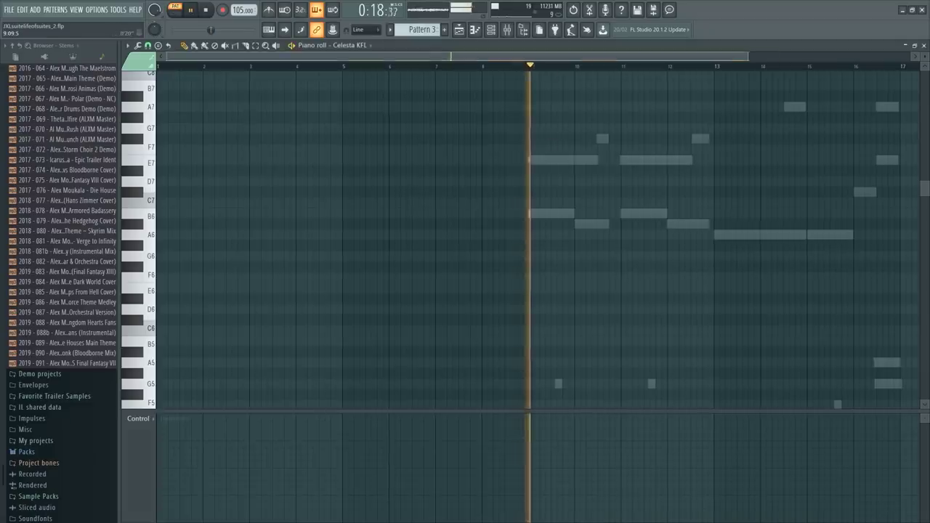
{"action": "scroll", "coordinate": [554, 58], "scroll_direction": "down", "scroll_amount": 2}
{"action": "key", "text": "space"}
{"action": "scroll", "coordinate": [506, 69], "scroll_direction": "up", "scroll_amount": 3}
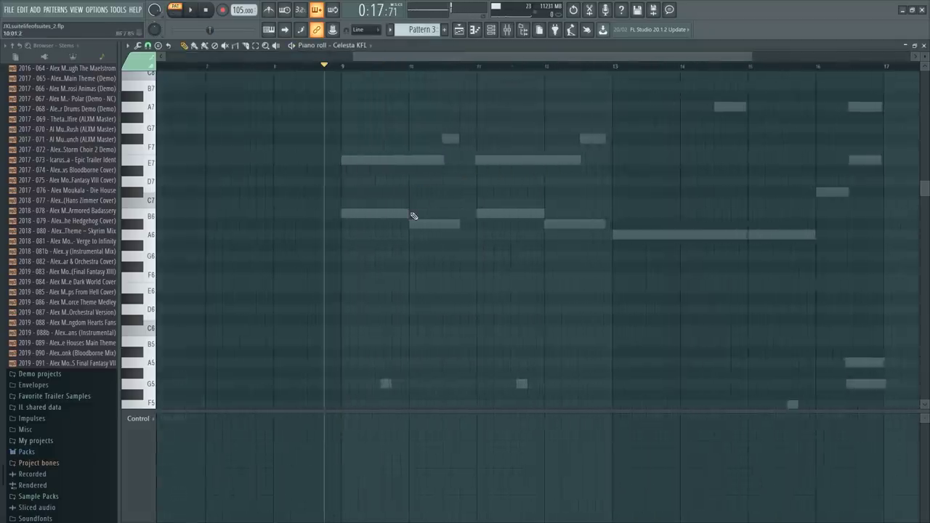
{"action": "scroll", "coordinate": [411, 215], "scroll_direction": "down", "scroll_amount": 3}
{"action": "scroll", "coordinate": [411, 216], "scroll_direction": "up", "scroll_amount": 2}
{"action": "left_click", "coordinate": [351, 203]}
{"action": "scroll", "coordinate": [366, 245], "scroll_direction": "down", "scroll_amount": 5}
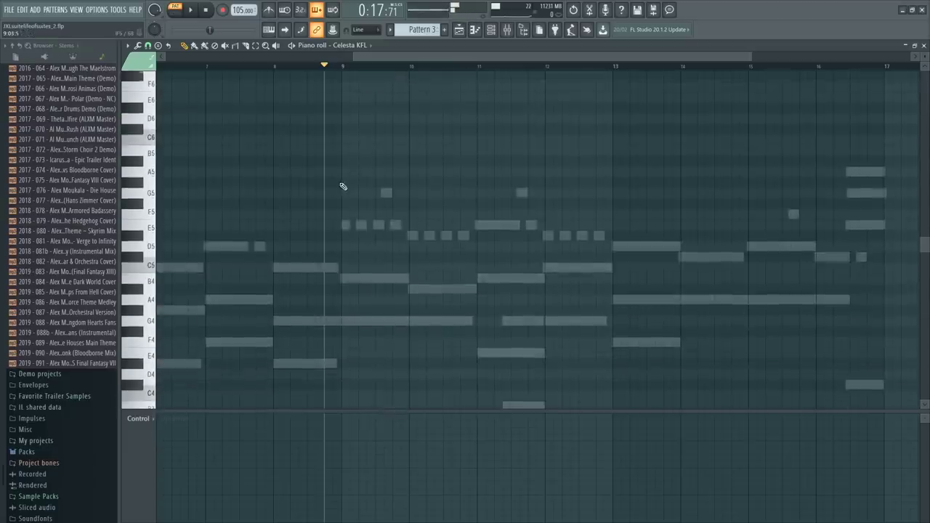
{"action": "left_click", "coordinate": [341, 130]}
{"action": "left_click", "coordinate": [350, 108]}
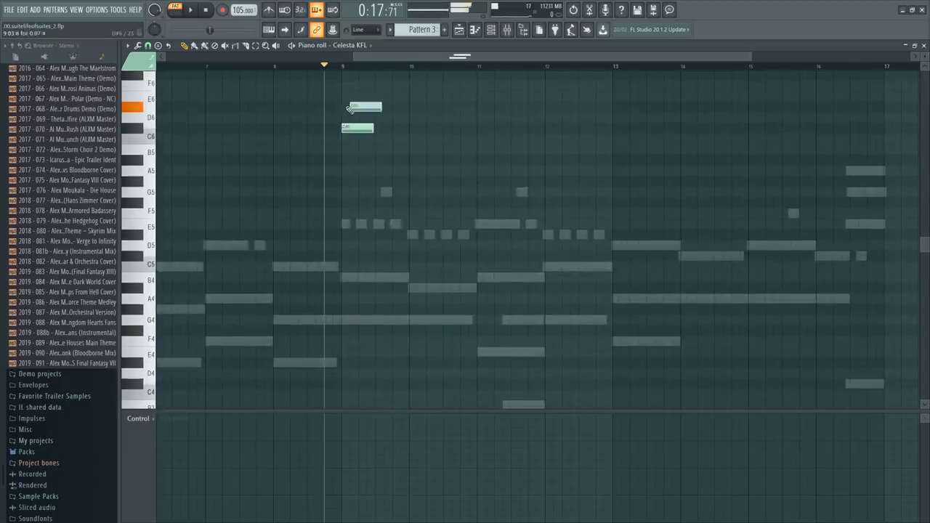
{"action": "right_click", "coordinate": [362, 108]}
{"action": "right_click", "coordinate": [357, 130]}
{"action": "key", "text": "F6"}
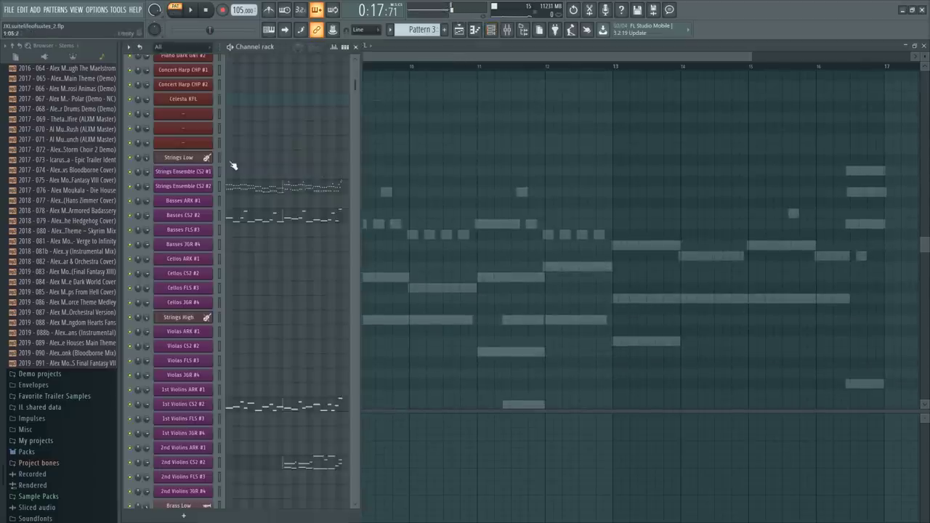
{"action": "key", "text": "F9"}
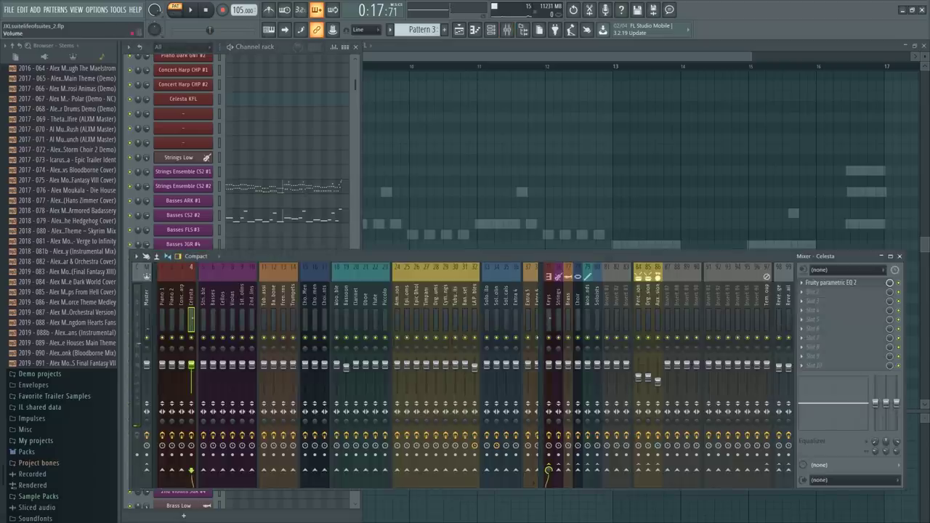
{"action": "key", "text": "F7"}
{"action": "key", "text": "F6"}
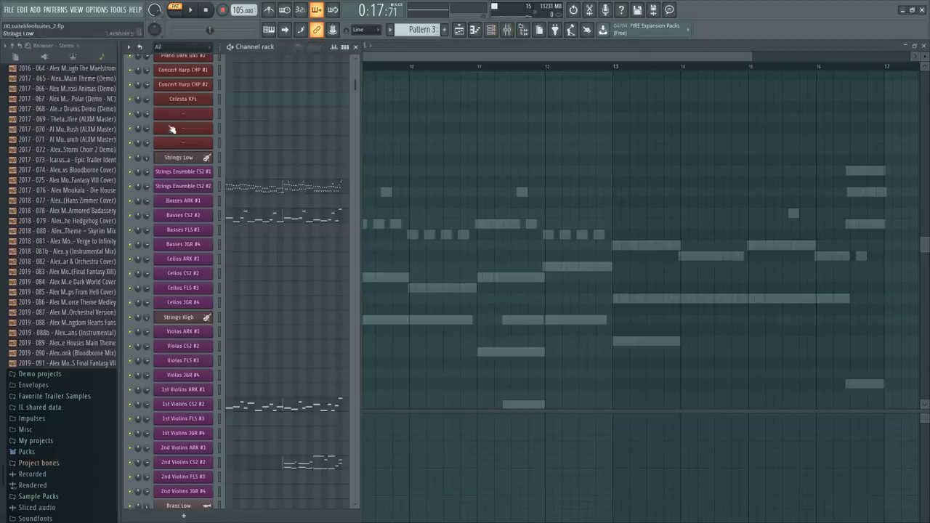
{"action": "key", "text": "F7"}
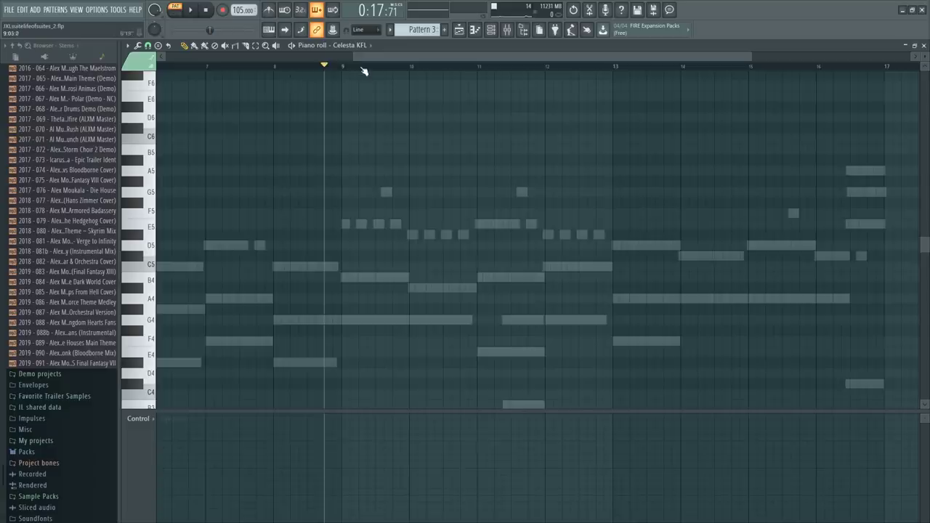
Place an E6 note at the start of bar 9, add a B5 note after it, and audition from bar 9
{"action": "scroll", "coordinate": [363, 70], "scroll_direction": "up", "scroll_amount": 3}
{"action": "scroll", "coordinate": [342, 141], "scroll_direction": "up", "scroll_amount": 4}
{"action": "left_click", "coordinate": [317, 223]}
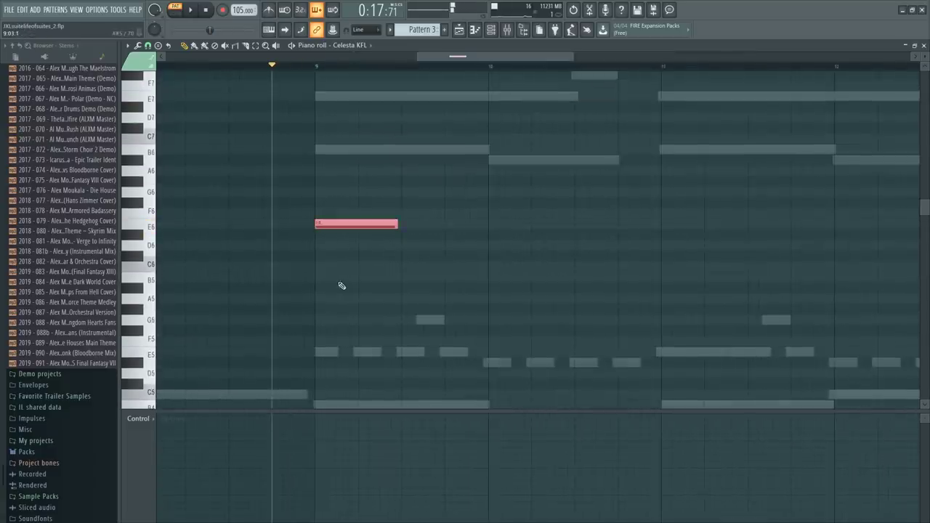
{"action": "scroll", "coordinate": [320, 78], "scroll_direction": "up", "scroll_amount": 3}
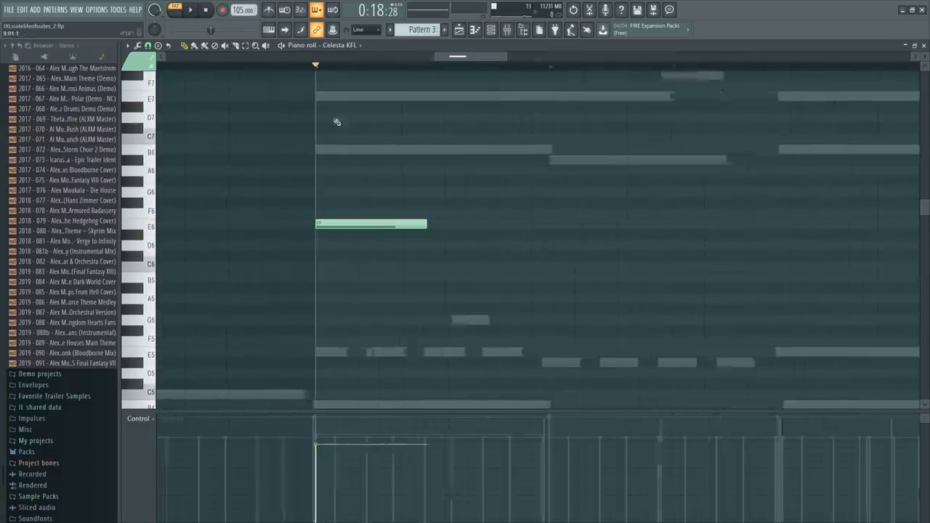
{"action": "left_click_drag", "start_coordinate": [359, 254], "coordinate": [361, 276]}
{"action": "key", "text": "space"}
{"action": "key", "text": "space"}
Slice the E6 and B5 notes down to two steps each and delete the leftover pieces
{"action": "key", "text": "c"}
{"action": "mouse_move", "coordinate": [373, 239]}
{"action": "left_mouse_down"}
{"action": "mouse_move", "coordinate": [380, 218]}
{"action": "mouse_move", "coordinate": [390, 240]}
{"action": "mouse_move", "coordinate": [361, 226]}
{"action": "left_mouse_up"}
{"action": "right_click", "coordinate": [374, 225]}
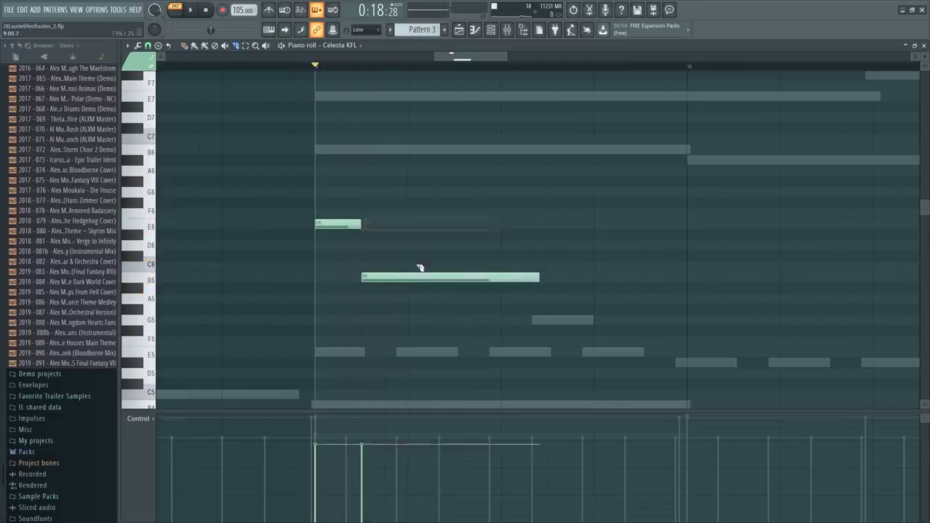
{"action": "left_click_drag", "start_coordinate": [420, 268], "coordinate": [412, 284]}
{"action": "left_click", "coordinate": [469, 278]}
{"action": "key", "text": "Delete"}
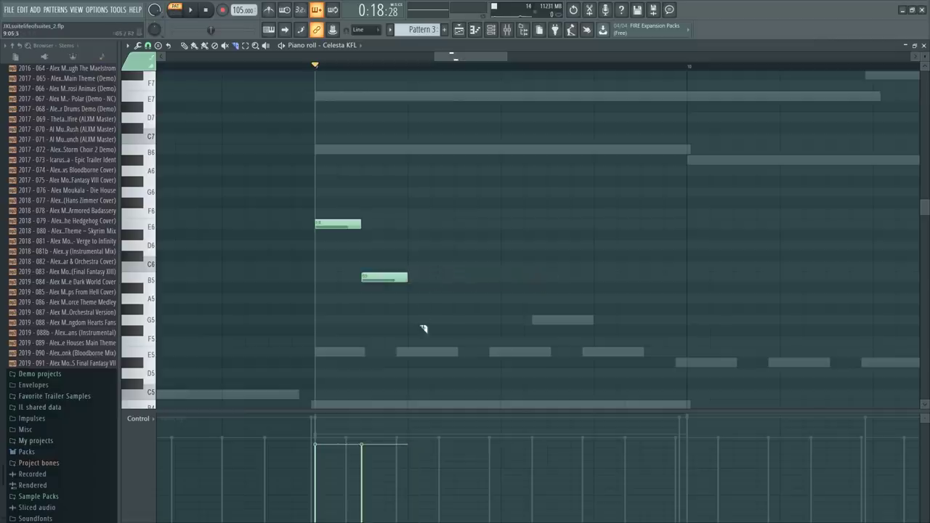
Replace the B5 note with a softer two-step B5 directly after the opening E6
{"action": "right_click", "coordinate": [369, 278]}
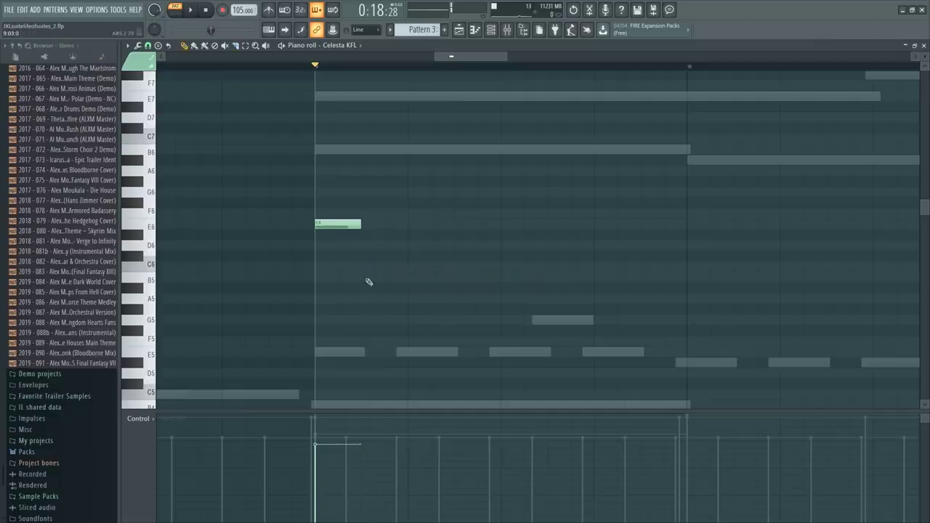
{"action": "left_click", "coordinate": [367, 278]}
{"action": "left_click_drag", "start_coordinate": [372, 279], "coordinate": [367, 278]}
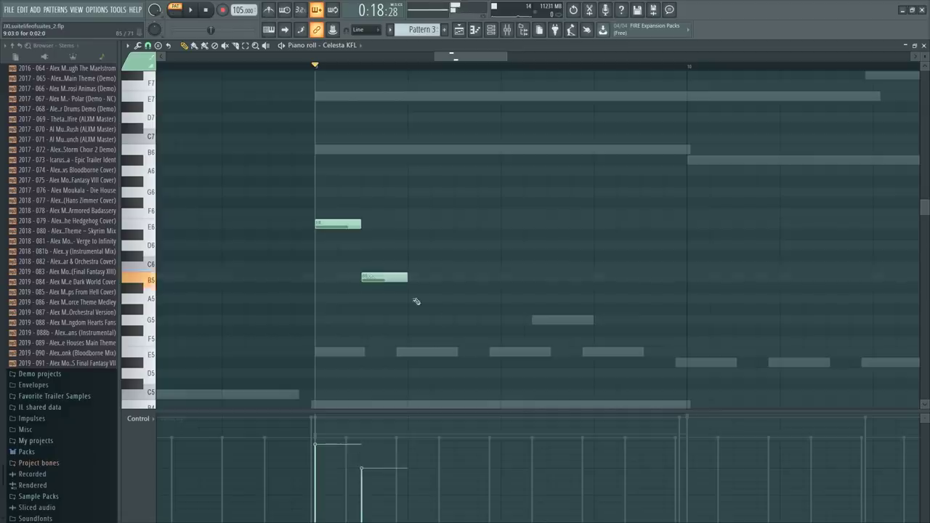
Continue the celesta arpeggio in bar 9 with two-step notes on G5, B5, E6 and G6, and play it back
{"action": "scroll", "coordinate": [389, 280], "scroll_direction": "up", "scroll_amount": 2}
{"action": "scroll", "coordinate": [407, 284], "scroll_direction": "down", "scroll_amount": 4}
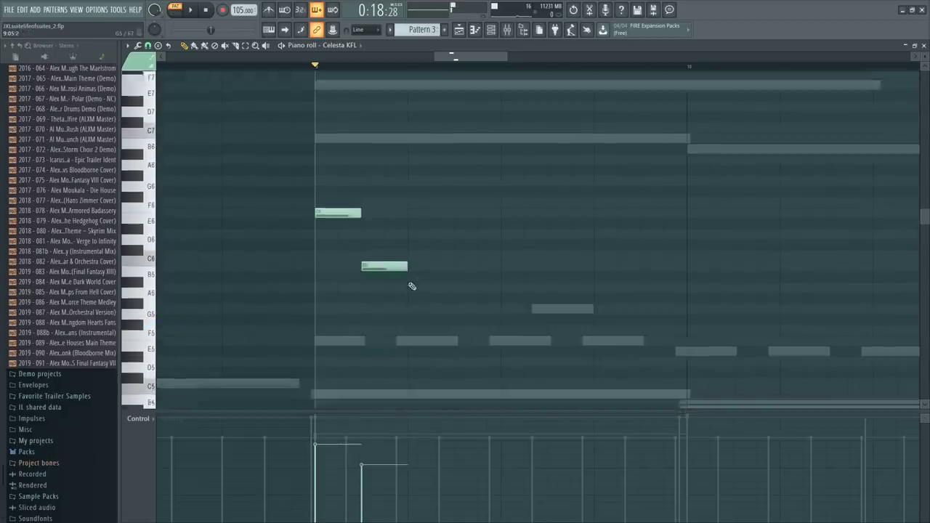
{"action": "left_click", "coordinate": [409, 288]}
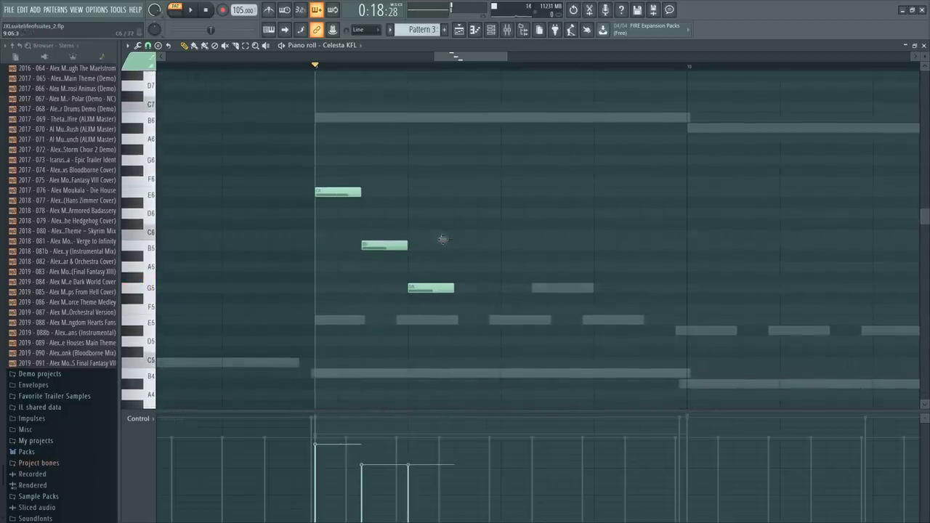
{"action": "mouse_move", "coordinate": [455, 245]}
{"action": "left_mouse_down"}
{"action": "mouse_move", "coordinate": [454, 233]}
{"action": "mouse_move", "coordinate": [455, 245]}
{"action": "left_mouse_up"}
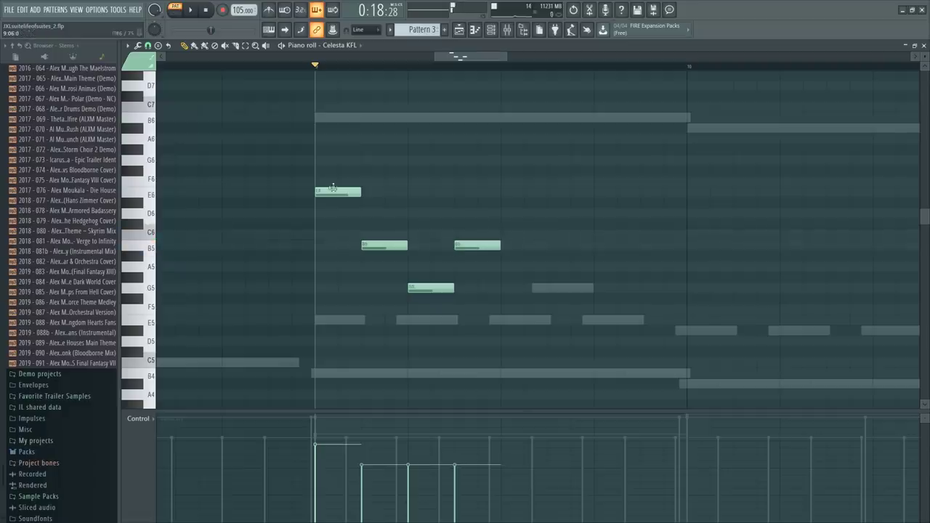
{"action": "left_click", "coordinate": [503, 192]}
{"action": "left_click", "coordinate": [548, 170]}
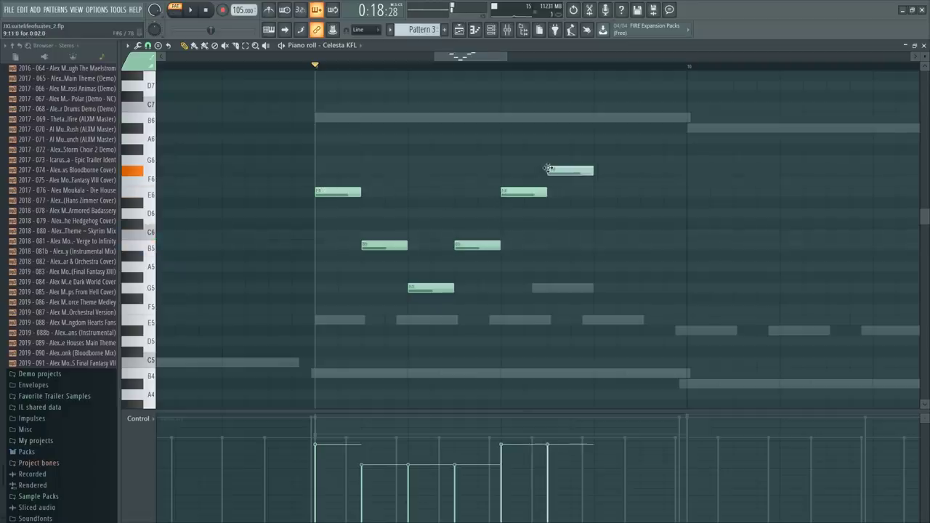
{"action": "left_click_drag", "start_coordinate": [549, 159], "coordinate": [550, 160]}
{"action": "key", "text": "space"}
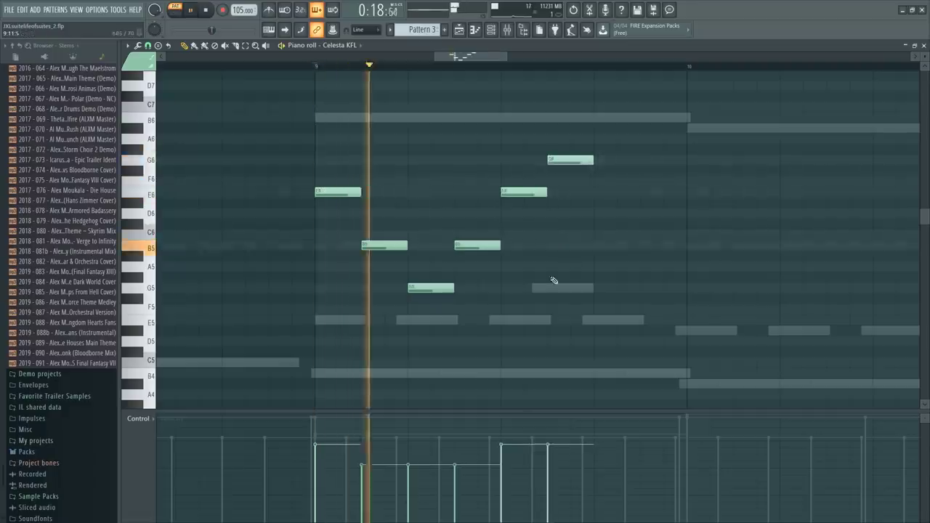
{"action": "key", "text": "space"}
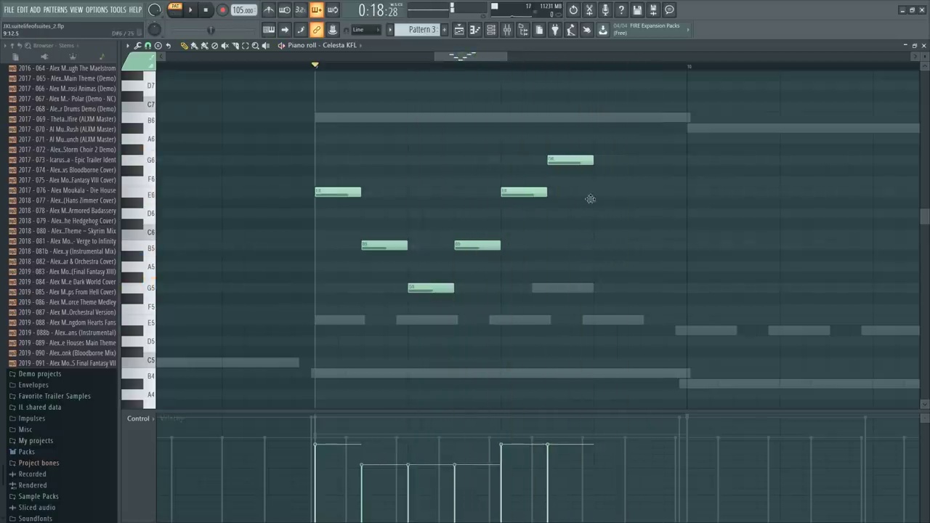
Finish bar 9 of the celesta arpeggio with two-step notes on E6 and B5
{"action": "left_click", "coordinate": [596, 202]}
{"action": "left_click_drag", "start_coordinate": [596, 197], "coordinate": [596, 187]}
{"action": "left_click", "coordinate": [644, 233]}
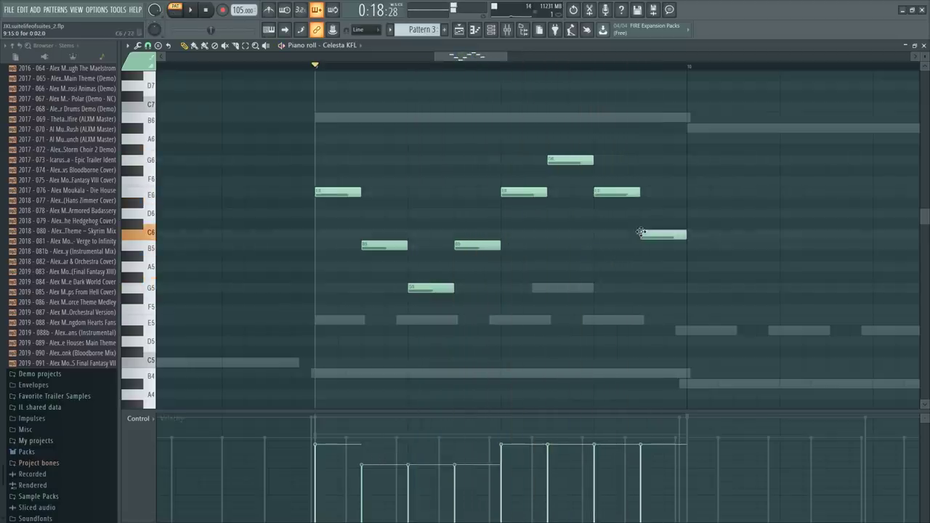
{"action": "left_click_drag", "start_coordinate": [644, 233], "coordinate": [645, 245]}
Start bar 10 with two-step notes on C6 and G5, and duplicate the pair three times to fill the bar
{"action": "left_click", "coordinate": [689, 224]}
{"action": "left_click_drag", "start_coordinate": [688, 224], "coordinate": [690, 234]}
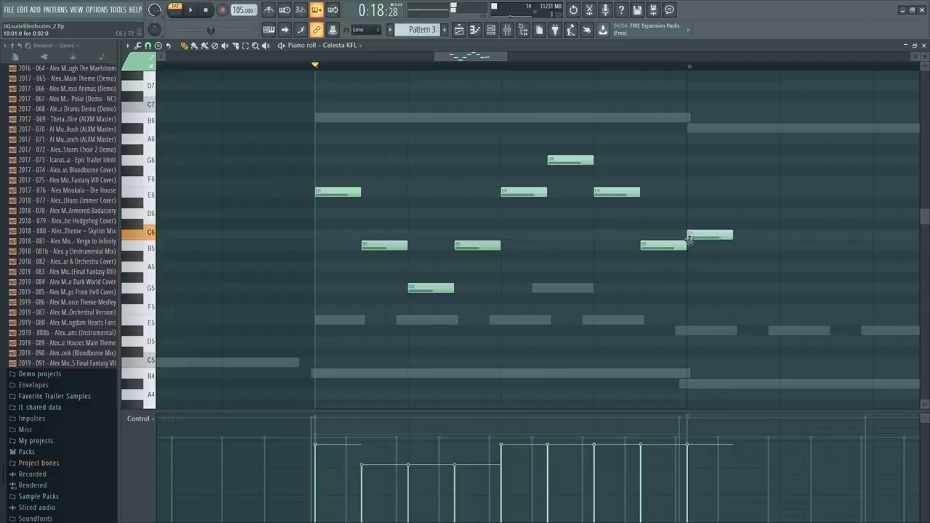
{"action": "left_click", "coordinate": [739, 278]}
{"action": "left_click_drag", "start_coordinate": [735, 276], "coordinate": [735, 287]}
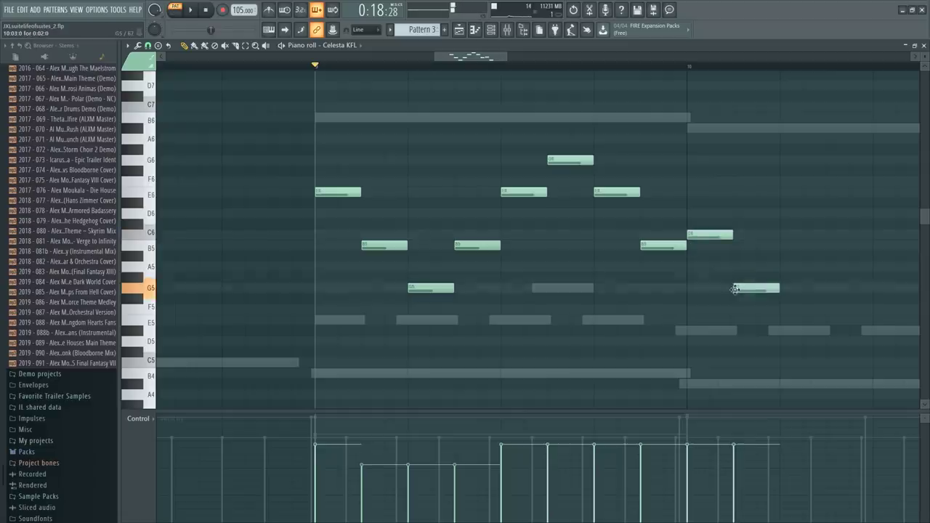
{"action": "left_click_drag", "start_coordinate": [686, 218], "coordinate": [781, 326]}
{"action": "key", "text": "ctrl+b"}
{"action": "key", "text": "ctrl+b"}
{"action": "key", "text": "ctrl+b"}
Lower the velocities of bar 10's G5 notes, and reduce those of its C6 notes slightly less
{"action": "left_click_drag", "start_coordinate": [552, 272], "coordinate": [835, 307]}
{"action": "scroll", "coordinate": [658, 296], "scroll_direction": "down", "scroll_amount": 3}
{"action": "scroll", "coordinate": [479, 66], "scroll_direction": "down", "scroll_amount": 1}
{"action": "scroll", "coordinate": [587, 197], "scroll_direction": "down", "scroll_amount": 3}
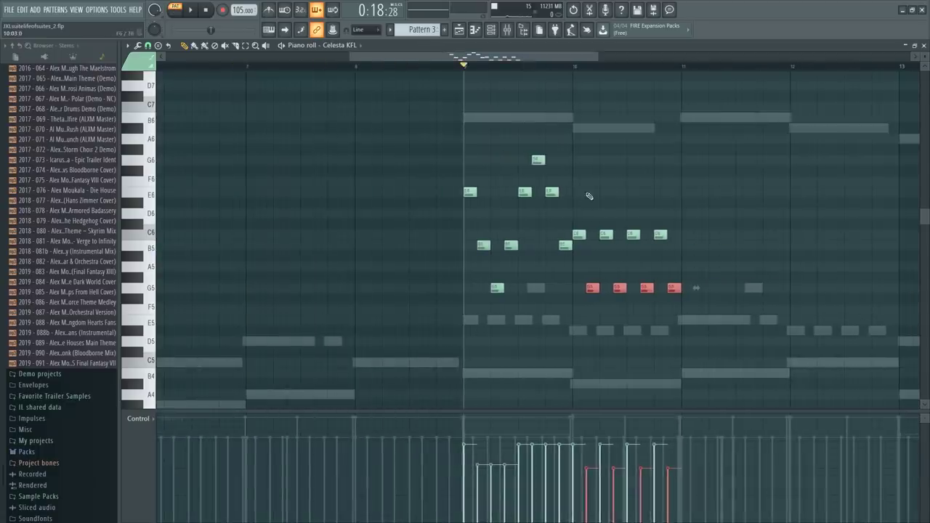
{"action": "left_click_drag", "start_coordinate": [574, 207], "coordinate": [694, 272]}
{"action": "key", "text": "ctrl+d"}
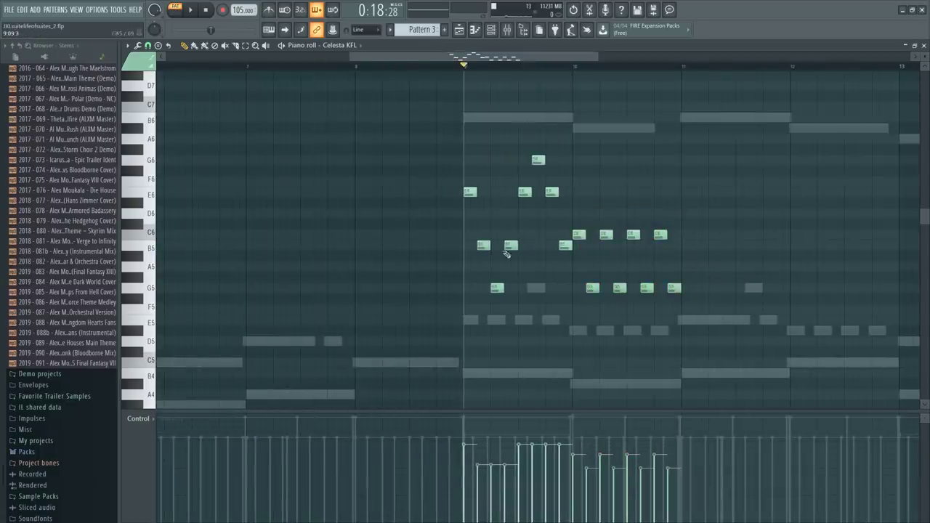
Vary the velocities of the last four notes in bar 9, peaking on G6, and audition the phrase
{"action": "mouse_move", "coordinate": [518, 147]}
{"action": "left_mouse_down"}
{"action": "mouse_move", "coordinate": [556, 261]}
{"action": "mouse_move", "coordinate": [566, 259]}
{"action": "mouse_move", "coordinate": [518, 148]}
{"action": "left_mouse_up"}
{"action": "key", "text": "space"}
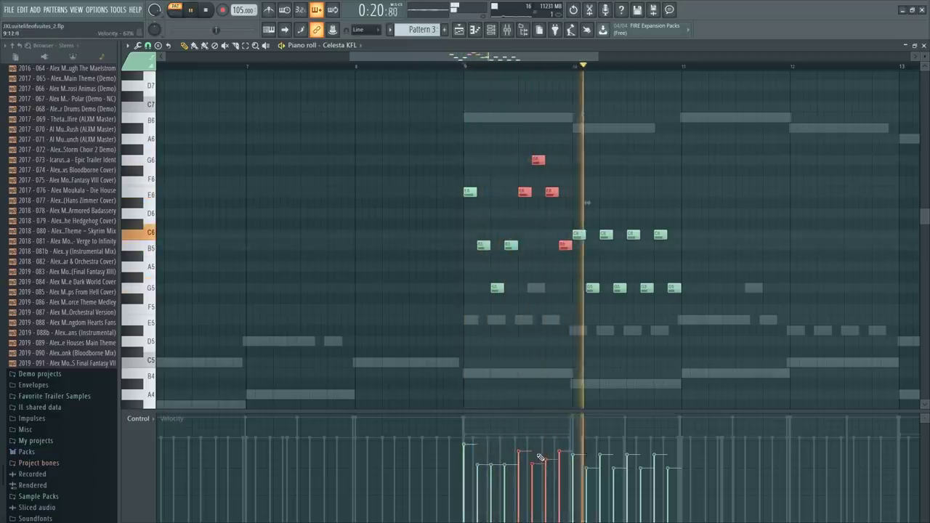
{"action": "key", "text": "space"}
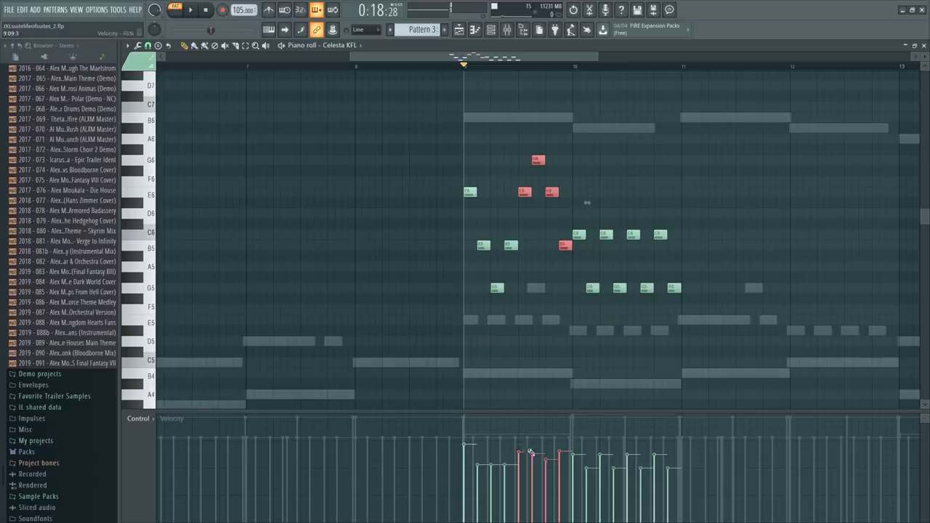
{"action": "key", "text": "space"}
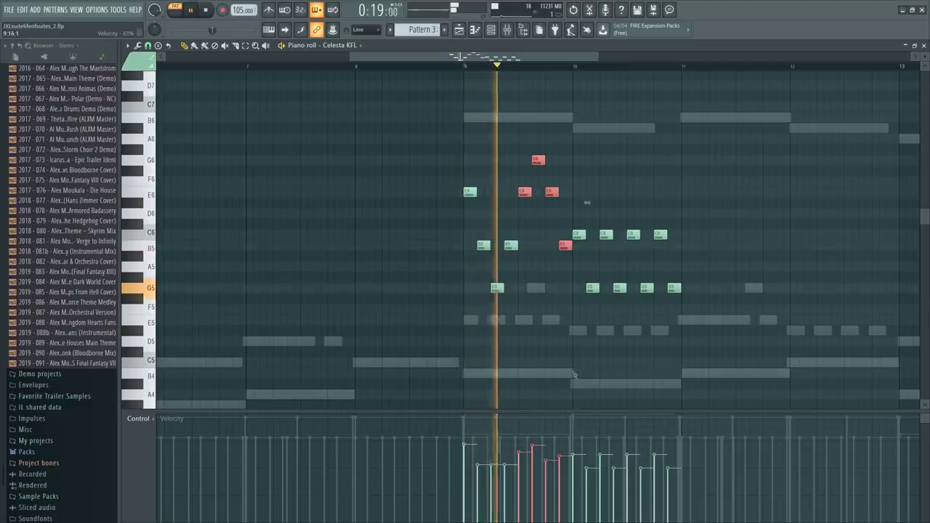
{"action": "key", "text": "ctrl+d"}
Shape descending velocity ramps across bar 10's C6 notes and G5 notes, and play the phrase from bar 9
{"action": "left_click_drag", "start_coordinate": [582, 219], "coordinate": [683, 251]}
{"action": "key", "text": "space"}
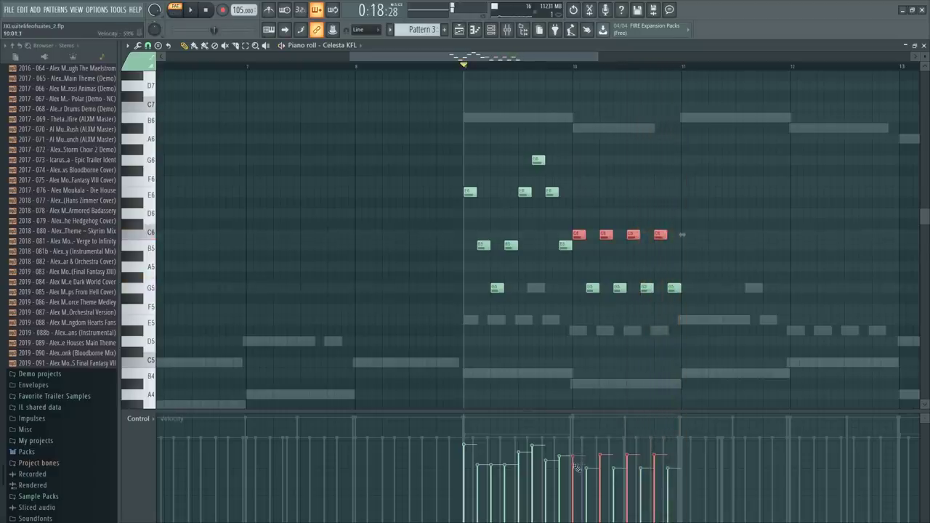
{"action": "left_click_drag", "start_coordinate": [573, 465], "coordinate": [676, 504]}
{"action": "left_click_drag", "start_coordinate": [587, 272], "coordinate": [718, 325]}
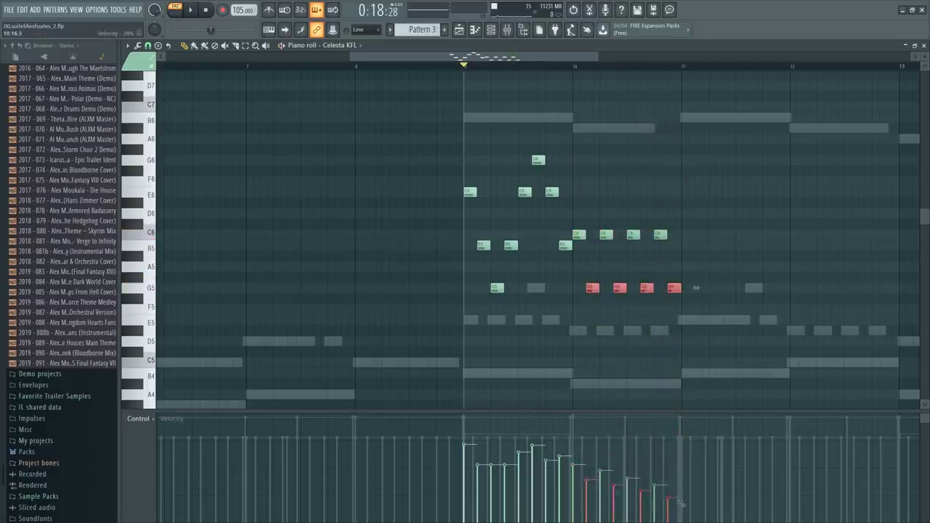
{"action": "left_click_drag", "start_coordinate": [681, 502], "coordinate": [683, 517]}
{"action": "left_click", "coordinate": [698, 346]}
{"action": "key", "text": "space"}
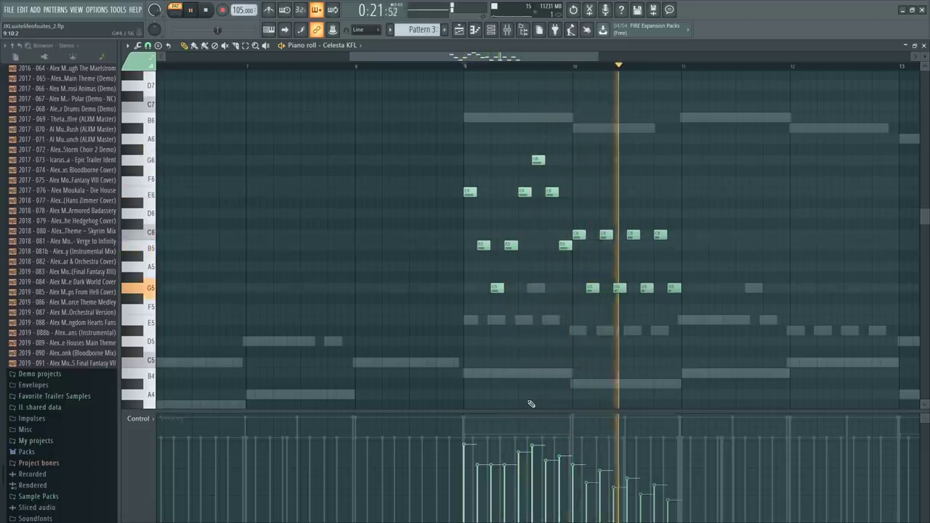
{"action": "key", "text": "space"}
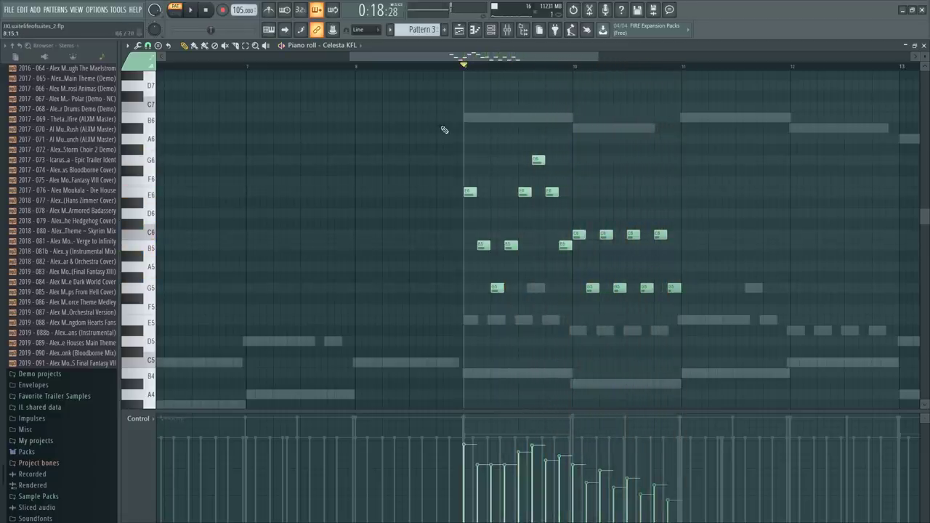
Duplicate the whole two-bar arpeggio into bars 11 and 12, and audition the copy from just before bar 11
{"action": "key", "text": "ctrl+a"}
{"action": "key", "text": "ctrl+b"}
{"action": "left_click", "coordinate": [624, 69]}
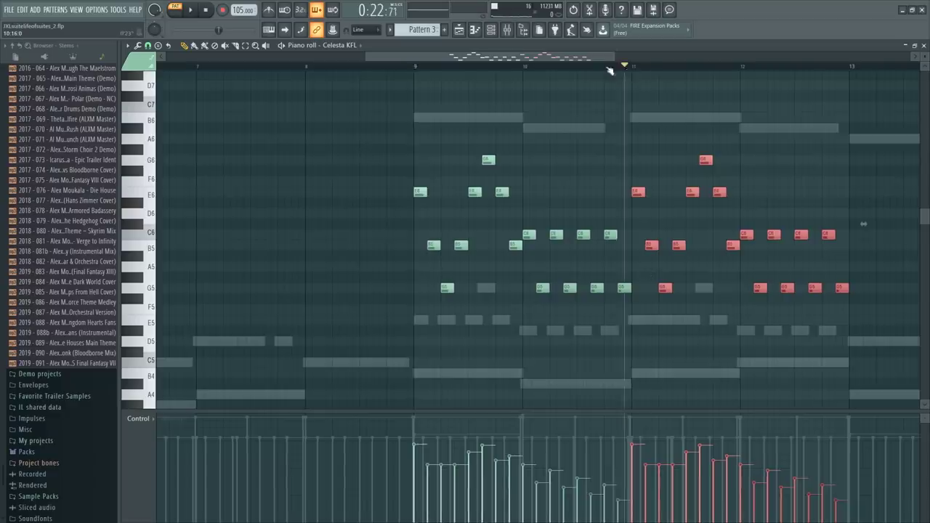
{"action": "key", "text": "space"}
{"action": "key", "text": "ctrl+d"}
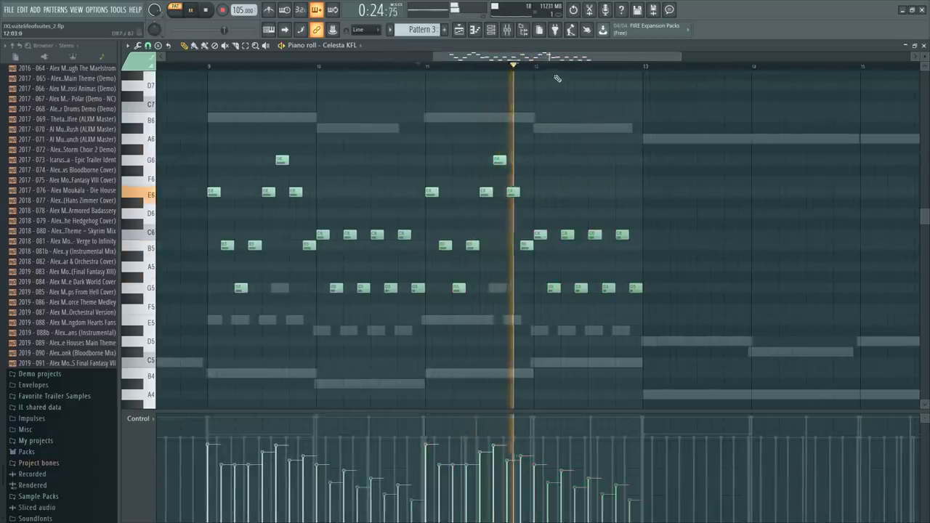
{"action": "key", "text": "space"}
Raise bar 12's C6 notes to E6 and its G5 notes to C6
{"action": "scroll", "coordinate": [563, 71], "scroll_direction": "up", "scroll_amount": 3}
{"action": "left_click_drag", "start_coordinate": [520, 234], "coordinate": [523, 192]}
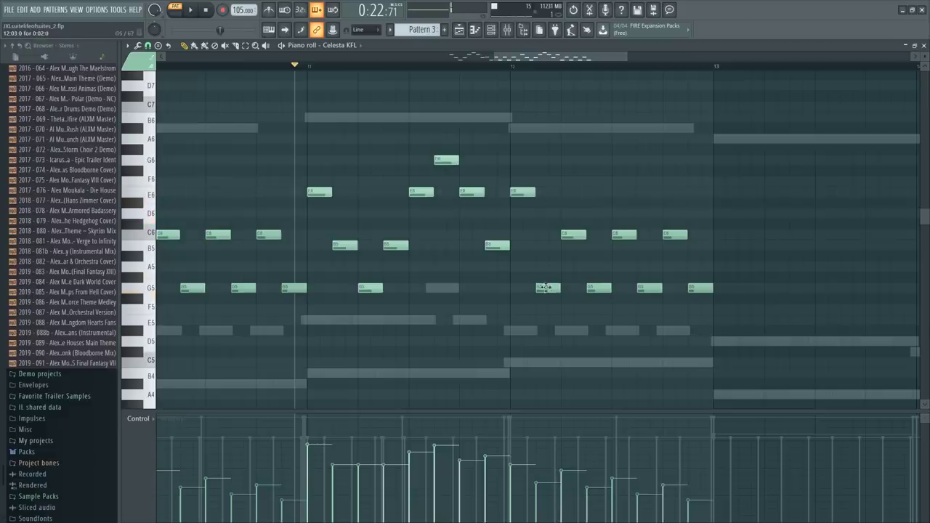
{"action": "mouse_move", "coordinate": [546, 288]}
{"action": "left_mouse_down"}
{"action": "mouse_move", "coordinate": [550, 233]}
{"action": "mouse_move", "coordinate": [769, 324]}
{"action": "left_mouse_up"}
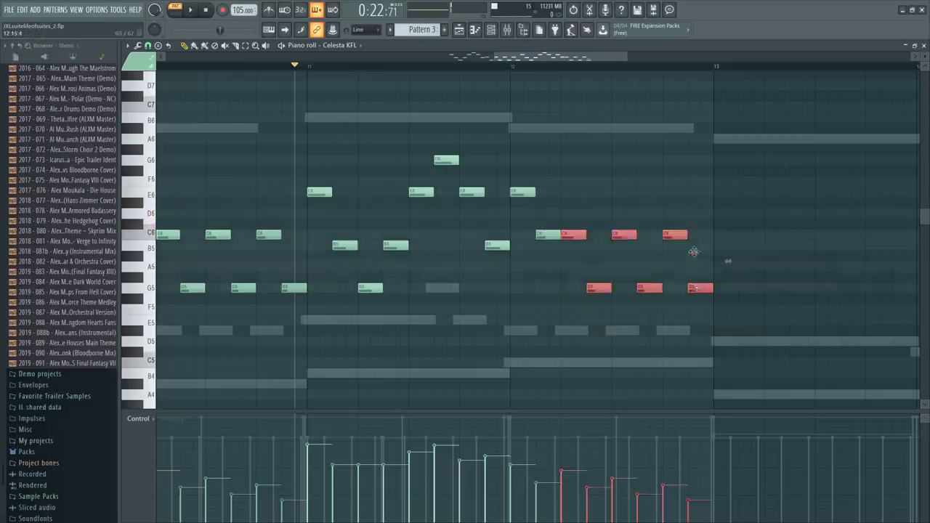
{"action": "left_click_drag", "start_coordinate": [695, 288], "coordinate": [691, 245]}
{"action": "left_click_drag", "start_coordinate": [585, 231], "coordinate": [701, 234]}
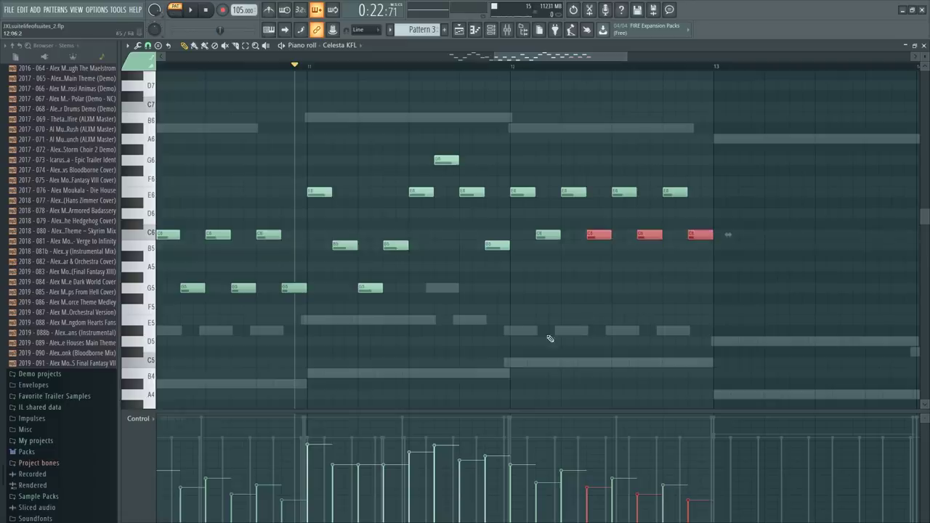
Play the four-bar celesta arpeggio from just before bar 9
{"action": "key", "text": "F6"}
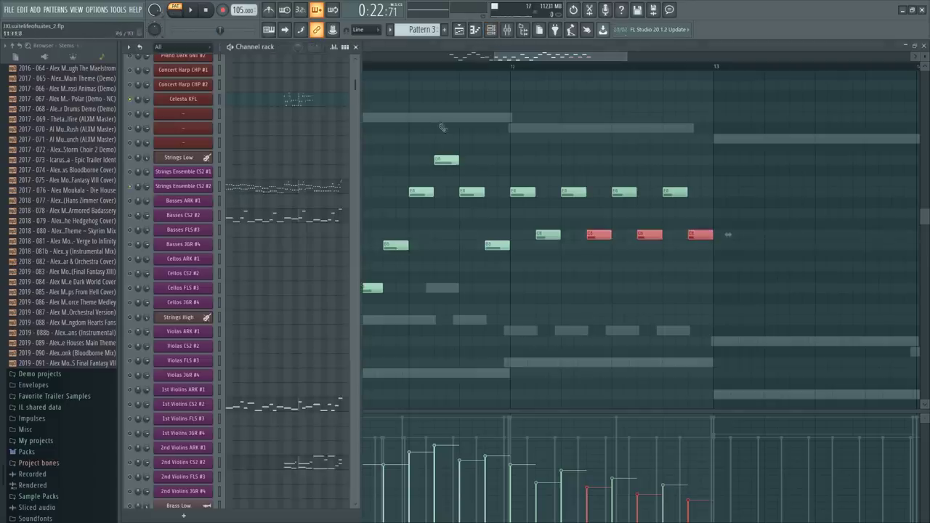
{"action": "right_click", "coordinate": [442, 127], "text": "ctrl"}
{"action": "left_click", "coordinate": [500, 67]}
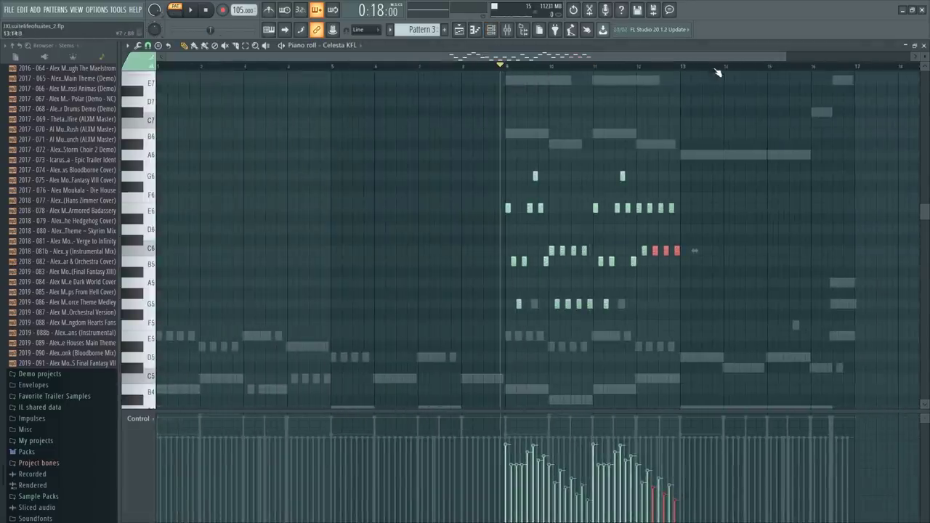
{"action": "scroll", "coordinate": [715, 69], "scroll_direction": "up", "scroll_amount": 3}
{"action": "key", "text": "ctrl+d"}
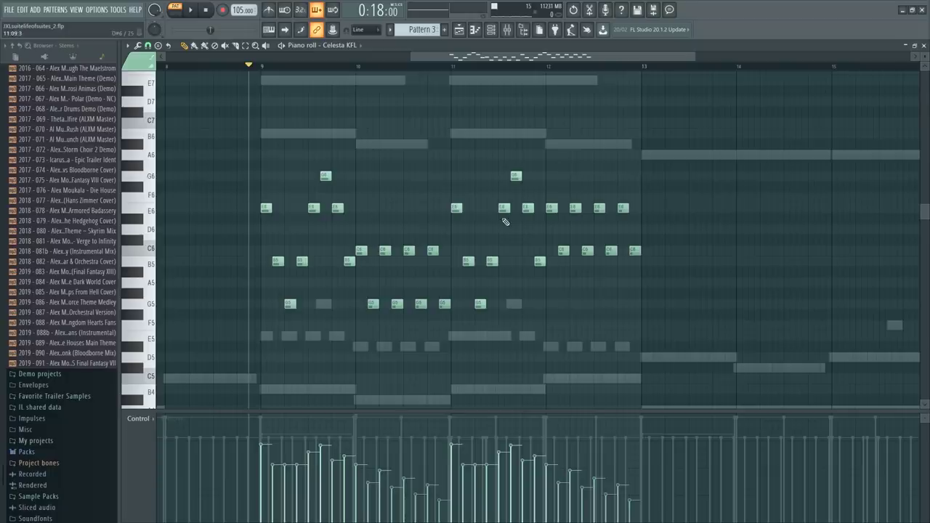
{"action": "key", "text": "space"}
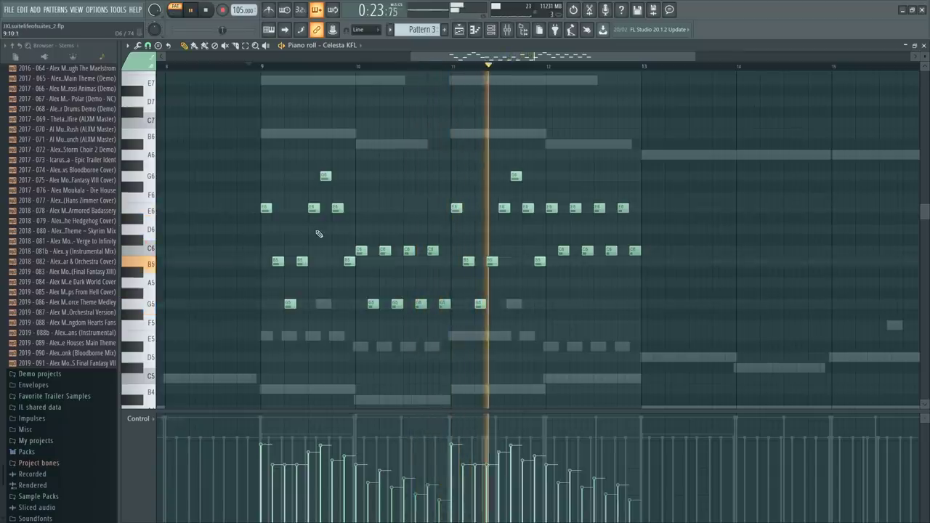
{"action": "key", "text": "space"}
Audition the transition from late bar 11 into bar 12, and replay the start of bar 12
{"action": "scroll", "coordinate": [633, 71], "scroll_direction": "up", "scroll_amount": 2}
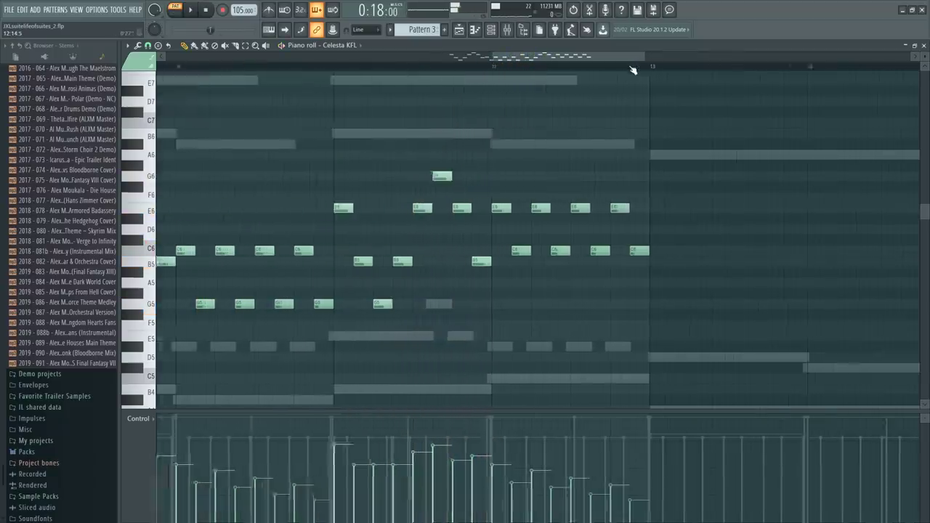
{"action": "left_click", "coordinate": [407, 66]}
{"action": "key", "text": "space"}
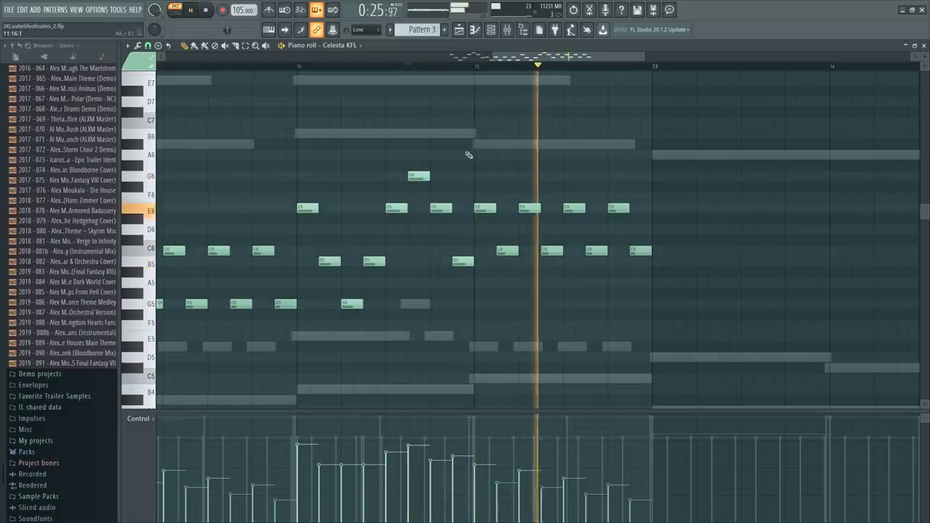
{"action": "key", "text": "space"}
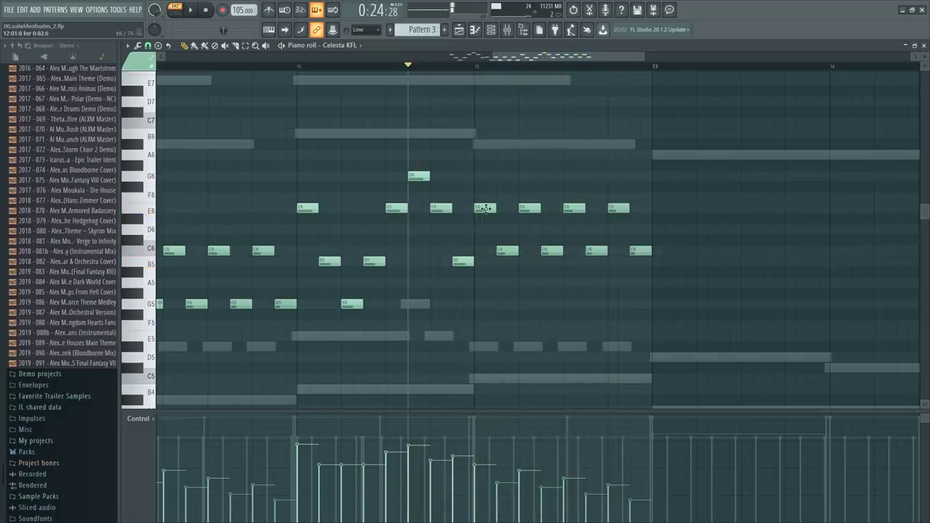
{"action": "left_click", "coordinate": [507, 252]}
{"action": "left_click", "coordinate": [473, 67]}
{"action": "key", "text": "space"}
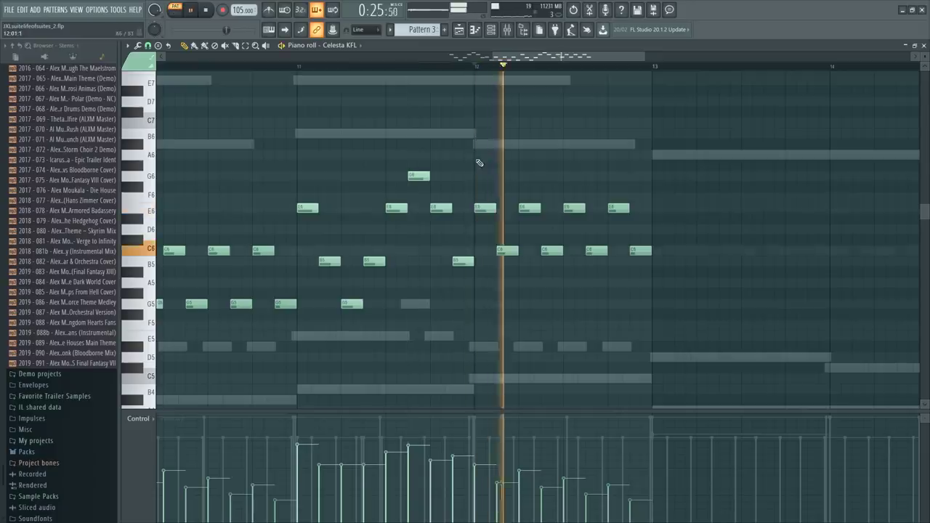
{"action": "key", "text": "space"}
Lower the four E6 notes in bar 12 to D#6 and play the bar back
{"action": "scroll", "coordinate": [483, 290], "scroll_direction": "down", "scroll_amount": 2}
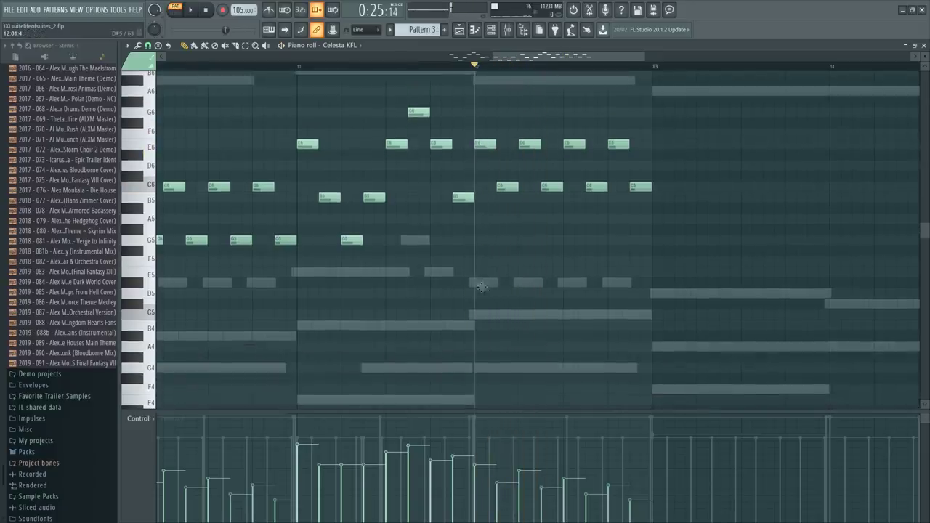
{"action": "right_click", "coordinate": [480, 284]}
{"action": "right_click", "coordinate": [480, 284]}
{"action": "left_click", "coordinate": [500, 315]}
{"action": "key", "text": "Up"}
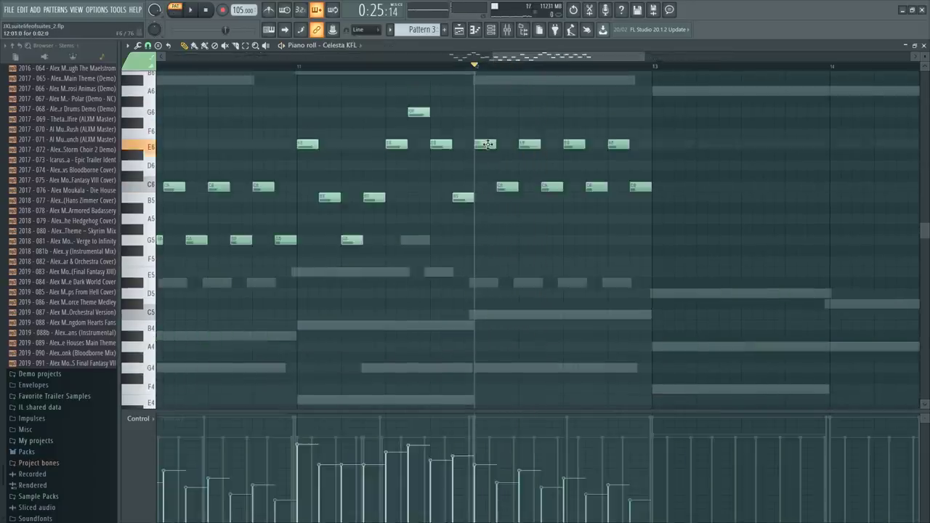
{"action": "left_click_drag", "start_coordinate": [487, 144], "coordinate": [622, 141]}
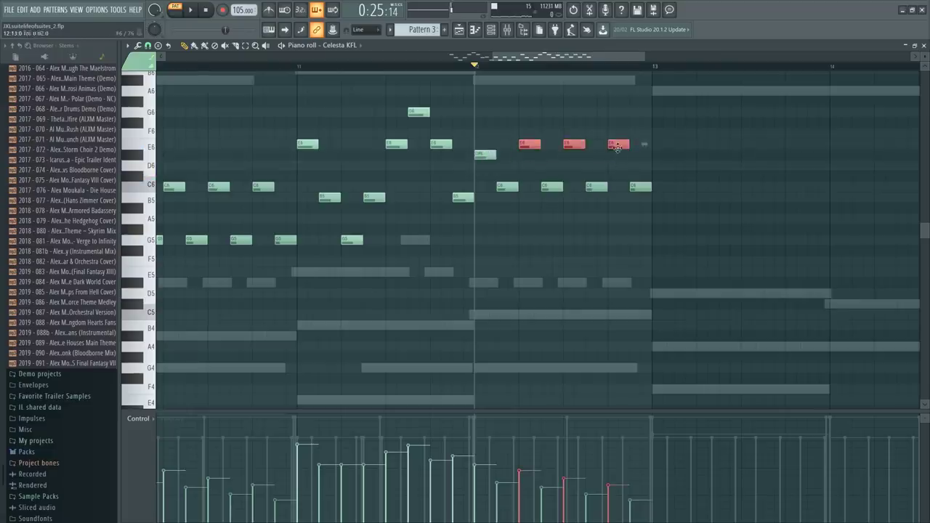
{"action": "key", "text": "shift+Down"}
{"action": "key", "text": "space"}
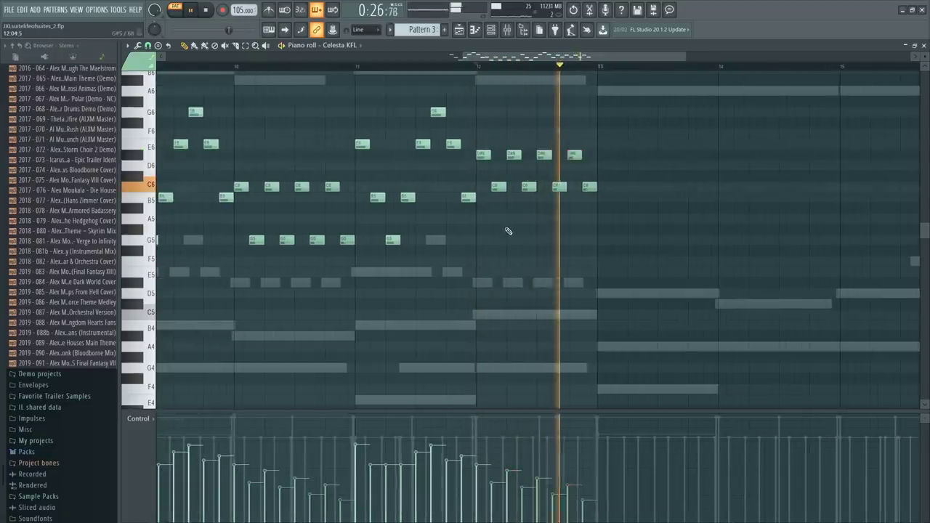
{"action": "key", "text": "space"}
Play the arpeggio from the start of bar 9 into bar 10 to check its harmony
{"action": "scroll", "coordinate": [377, 77], "scroll_direction": "down", "scroll_amount": 3}
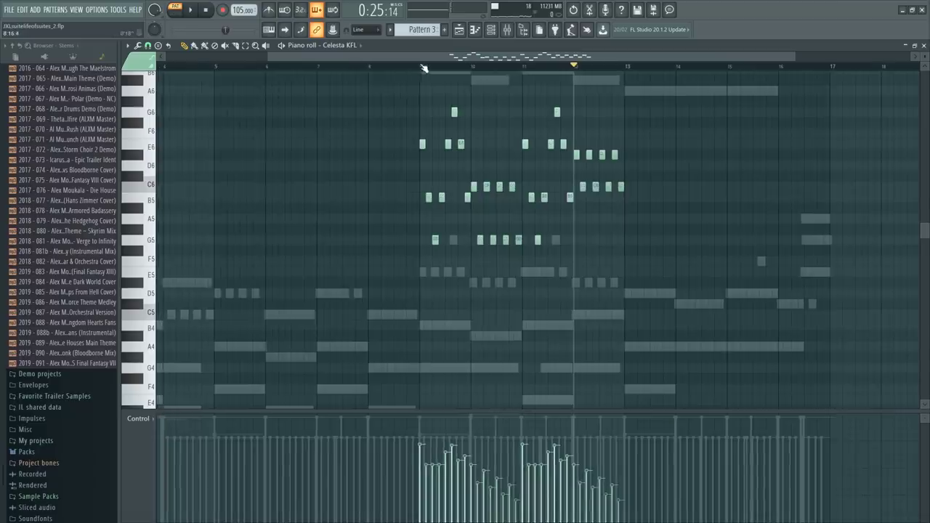
{"action": "left_click", "coordinate": [423, 66]}
{"action": "key", "text": "space"}
{"action": "scroll", "coordinate": [443, 74], "scroll_direction": "up", "scroll_amount": 4}
{"action": "scroll", "coordinate": [436, 72], "scroll_direction": "down", "scroll_amount": 3}
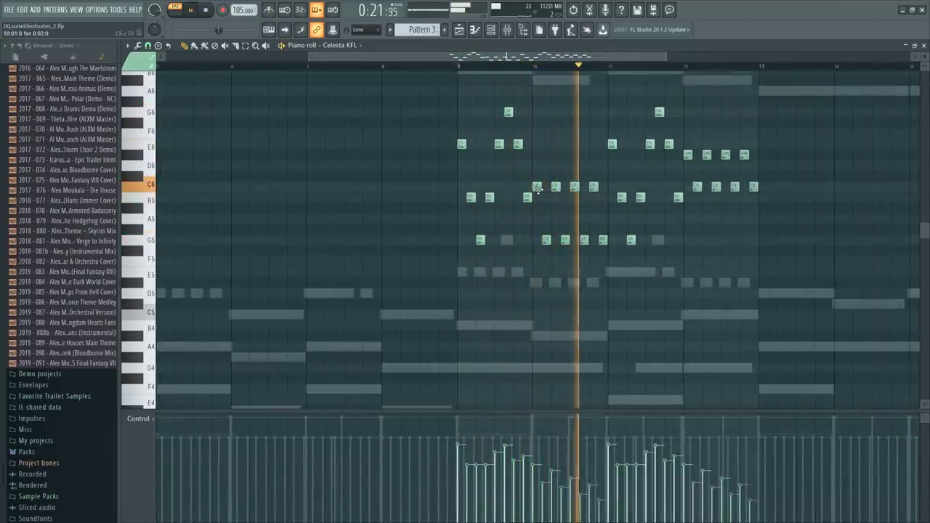
{"action": "key", "text": "space"}
Compare the string ensemble's notes in bar 10 with the celesta's notes in the same bar
{"action": "double_click", "coordinate": [538, 283]}
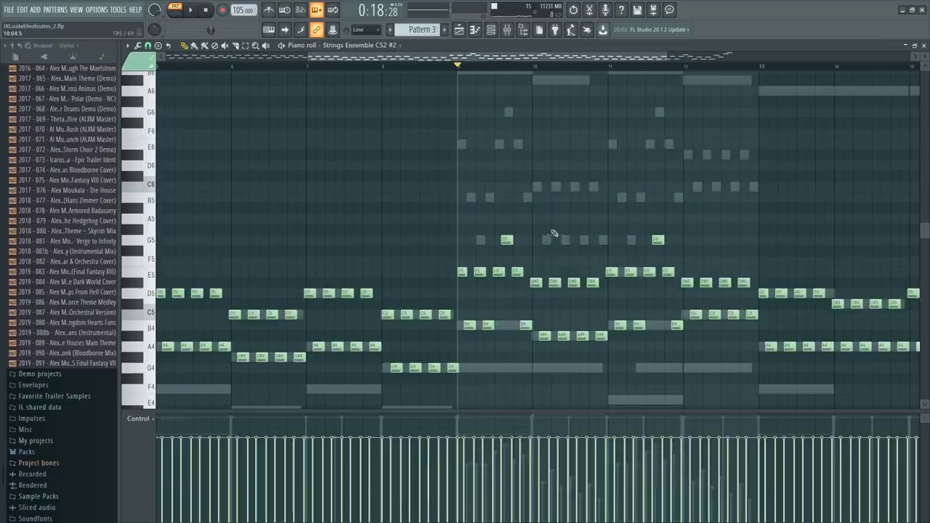
{"action": "double_click", "coordinate": [536, 187]}
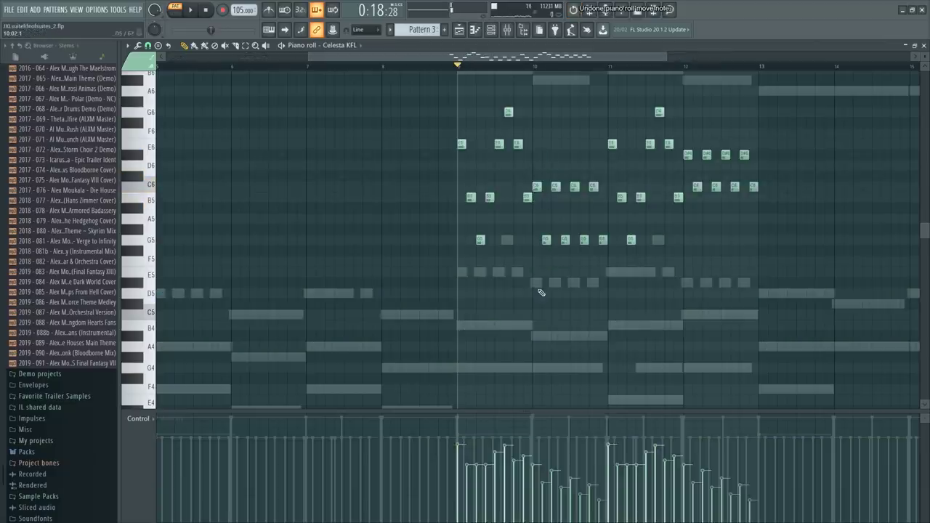
{"action": "double_click", "coordinate": [536, 282]}
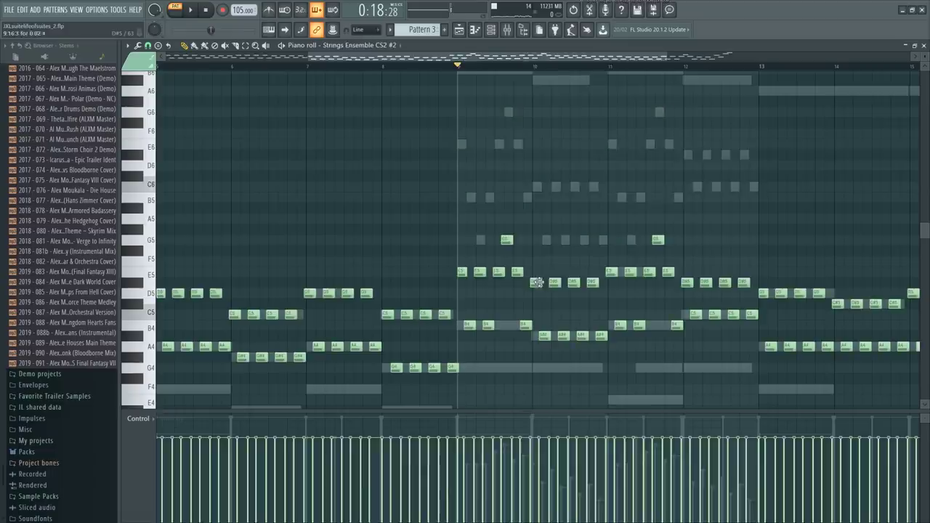
{"action": "double_click", "coordinate": [546, 241]}
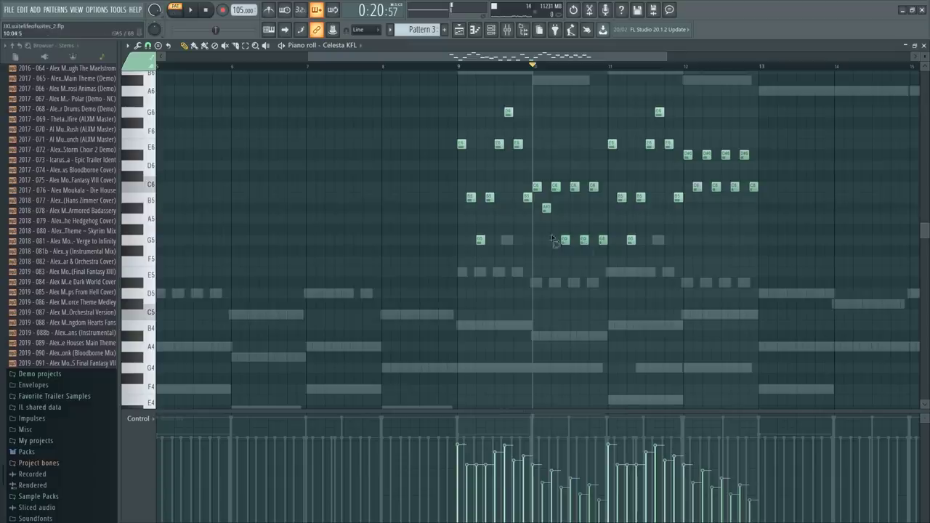
Try raising the four G5 celesta notes in bar 10 to A#5, and play the bar
{"action": "left_click_drag", "start_coordinate": [553, 239], "coordinate": [602, 240]}
{"action": "left_click_drag", "start_coordinate": [608, 209], "coordinate": [607, 206]}
{"action": "key", "text": "space"}
{"action": "left_click", "coordinate": [583, 239], "text": "ctrl"}
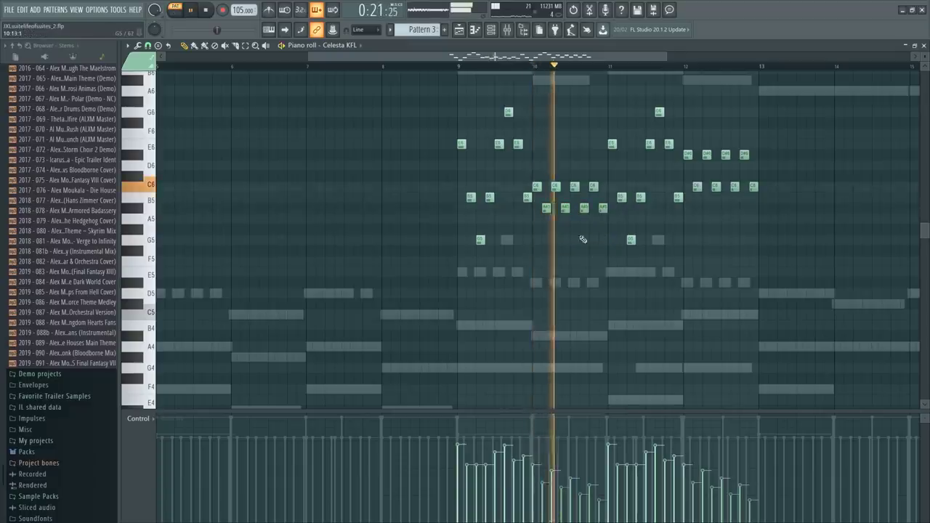
{"action": "key", "text": "space"}
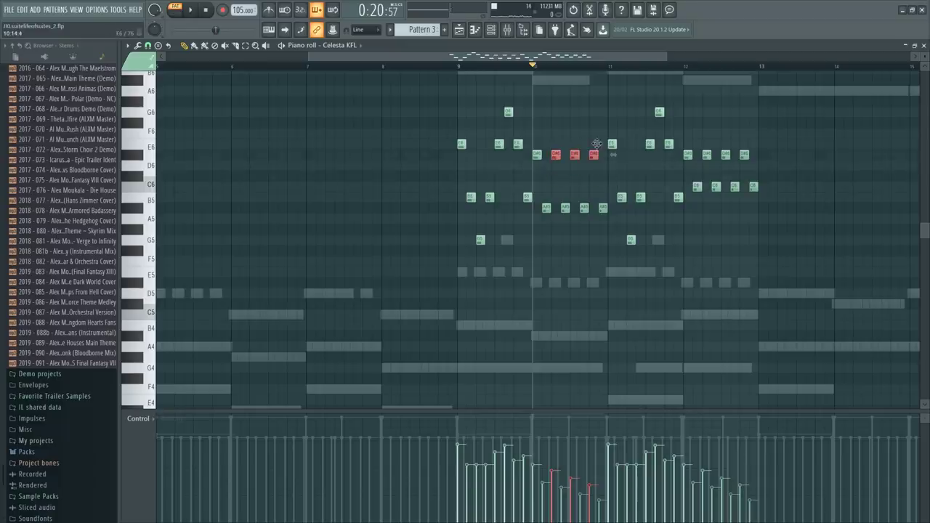
Try bar 10's four C6 notes at D#6, play the bar, and undo the pitch changes back to C6 and G5
{"action": "key", "text": "space"}
{"action": "key", "text": "space"}
{"action": "key", "text": "ctrl+z"}
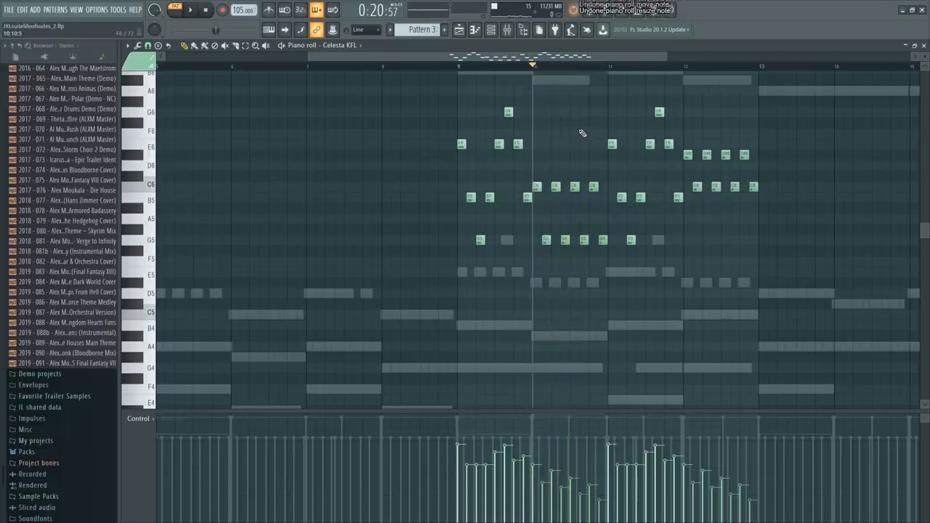
Play the celesta line from bar 10, check the instruments in the channel rack, and replay it from bar 9
{"action": "key", "text": "space"}
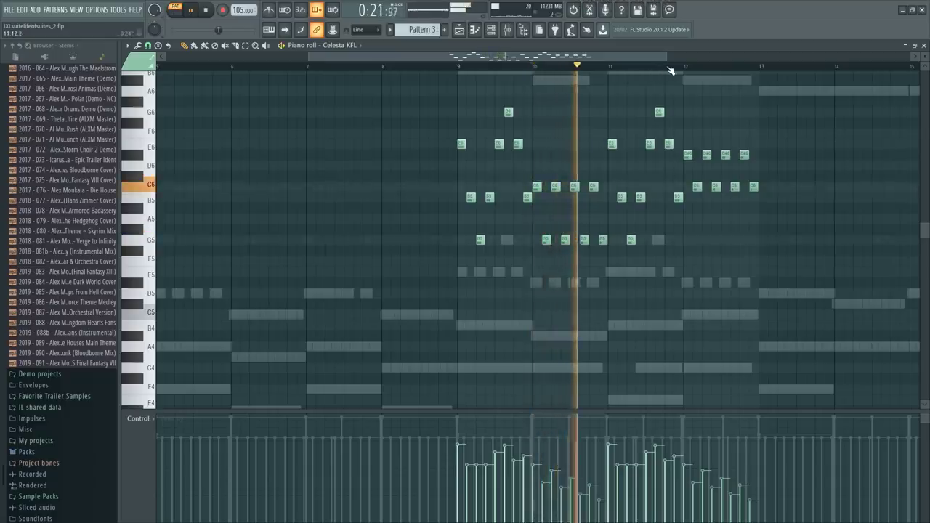
{"action": "scroll", "coordinate": [671, 71], "scroll_direction": "up", "scroll_amount": 2}
{"action": "key", "text": "F6"}
{"action": "key", "text": "space"}
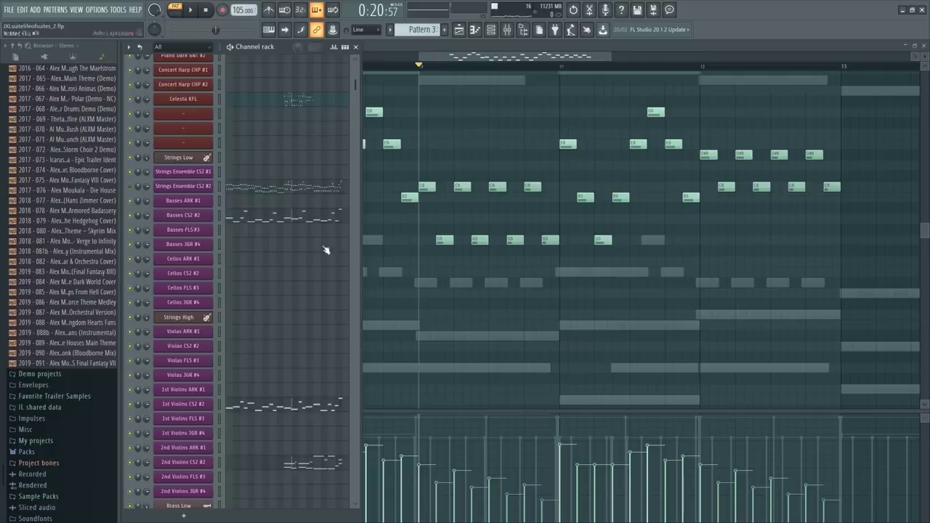
{"action": "key", "text": "F6"}
{"action": "key", "text": "space"}
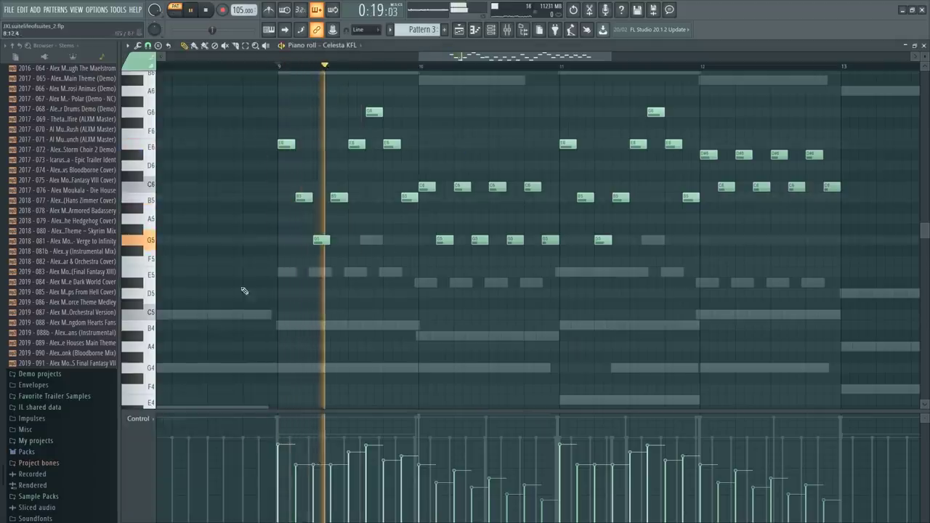
Check the Celesta track's volume in the mixer while the arpeggio plays, and stop playback
{"action": "left_click_drag", "start_coordinate": [203, 318], "coordinate": [867, 75]}
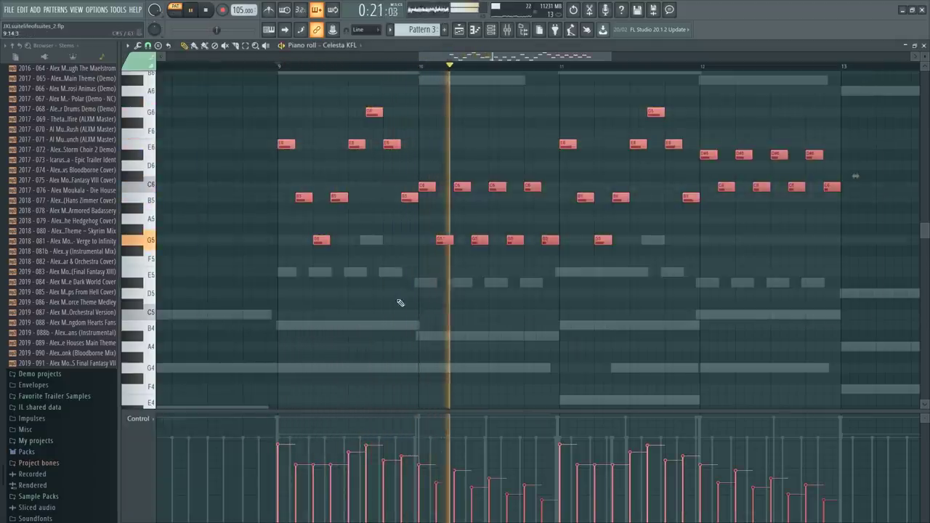
{"action": "key", "text": "F9"}
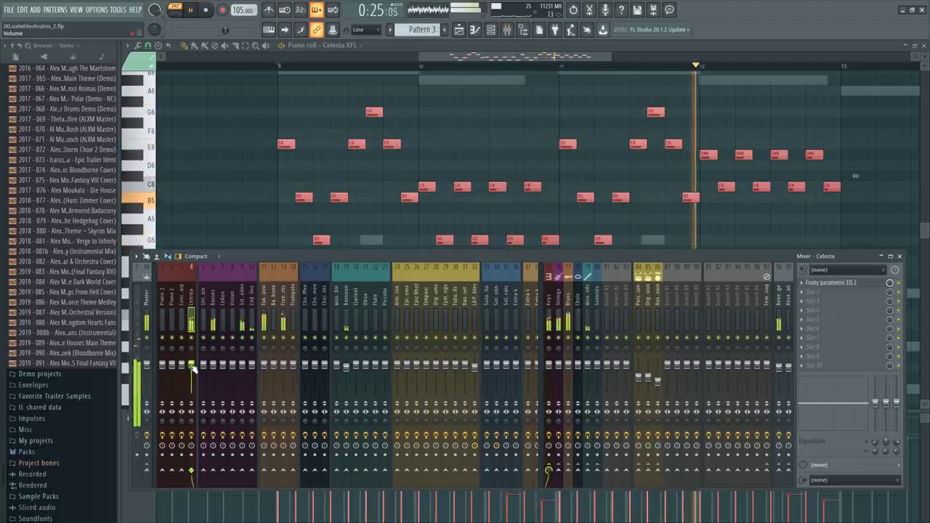
{"action": "left_click", "coordinate": [535, 160], "text": "ctrl"}
{"action": "key", "text": "space"}
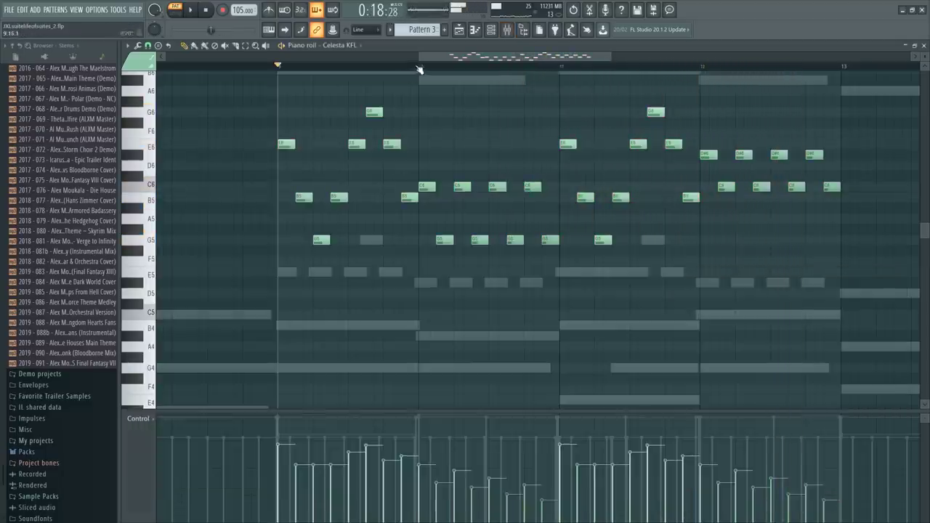
Try lowering bar 10's C6 notes to A#5 and its G5 notes to F#5, auditioning the bar
{"action": "left_click", "coordinate": [419, 67]}
{"action": "key", "text": "space"}
{"action": "key", "text": "space"}
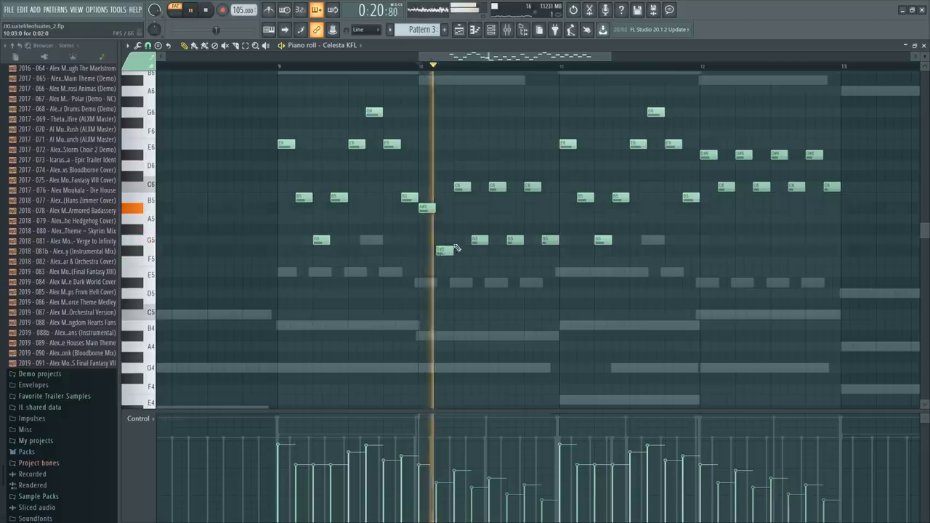
{"action": "left_click_drag", "start_coordinate": [460, 160], "coordinate": [549, 249]}
{"action": "key", "text": "space"}
{"action": "key", "text": "space"}
{"action": "key", "text": "space"}
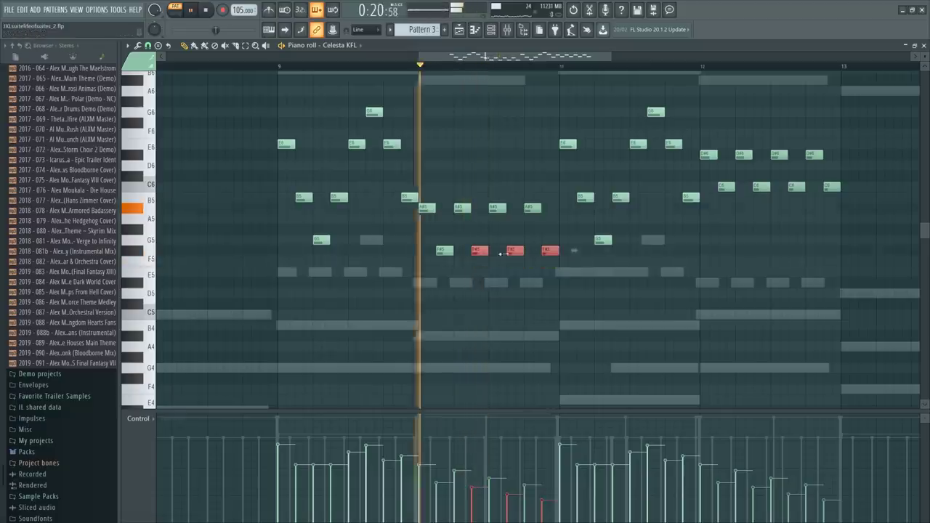
{"action": "key", "text": "ctrl+d"}
{"action": "key", "text": "space"}
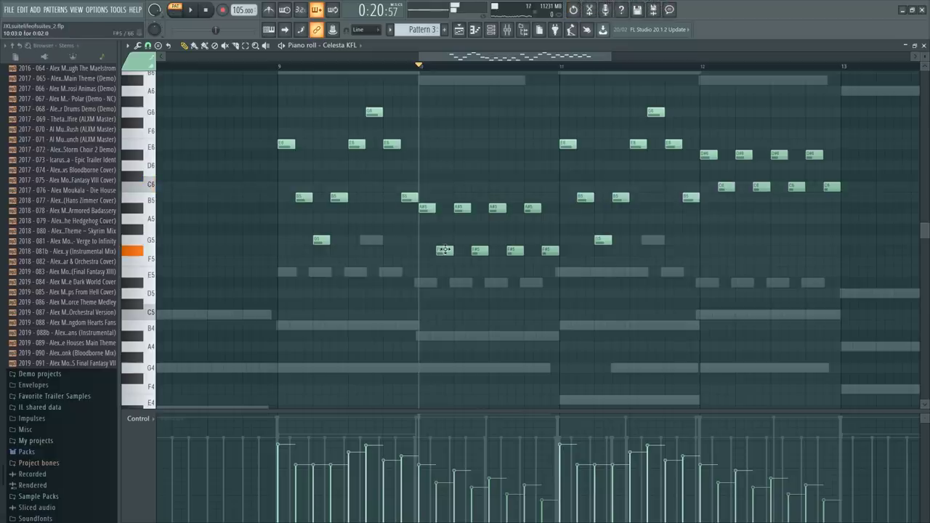
Try raising the velocities of all eight celesta notes in bar 10, play the bar, and undo the increase
{"action": "left_click_drag", "start_coordinate": [439, 195], "coordinate": [548, 297]}
{"action": "left_click_drag", "start_coordinate": [432, 234], "coordinate": [429, 209]}
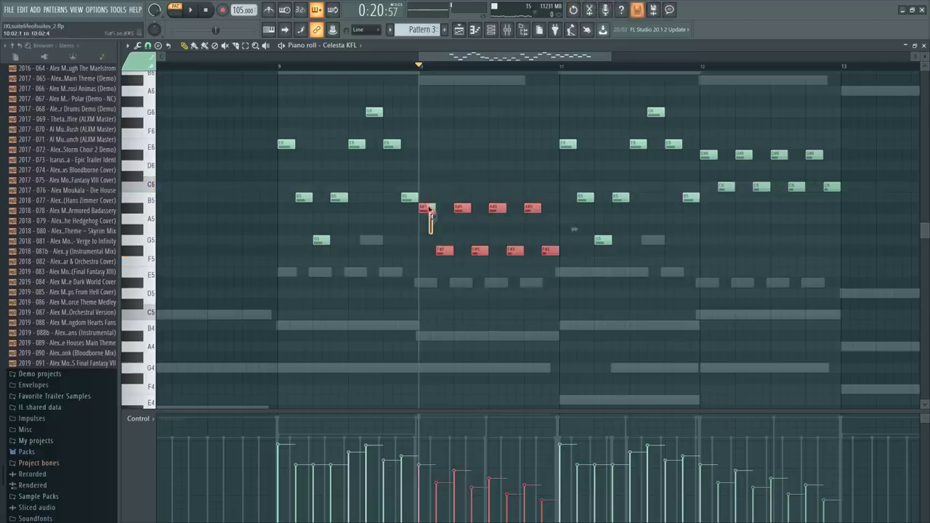
{"action": "key", "text": "space"}
{"action": "key", "text": "ctrl+z"}
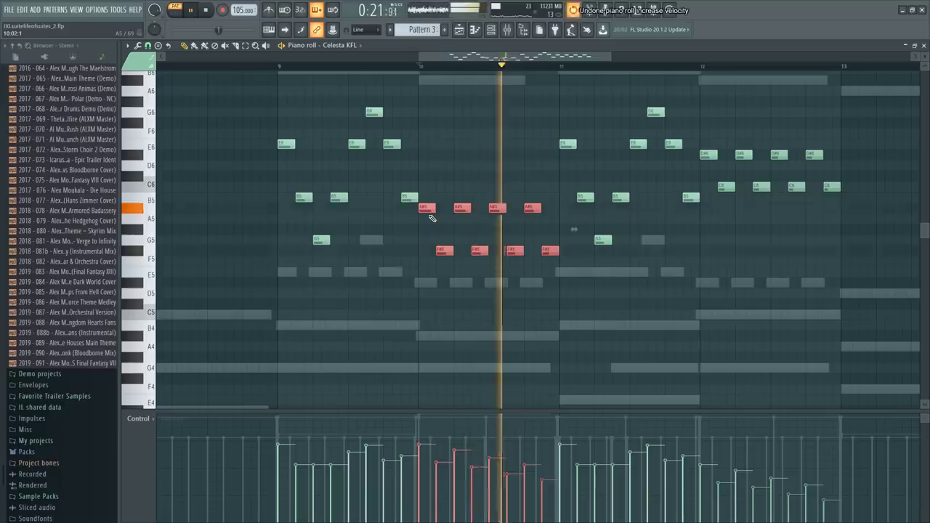
Undo the pitch changes in bar 10 to restore its C6 and G5 notes, and stop playback
{"action": "key", "text": "ctrl+z"}
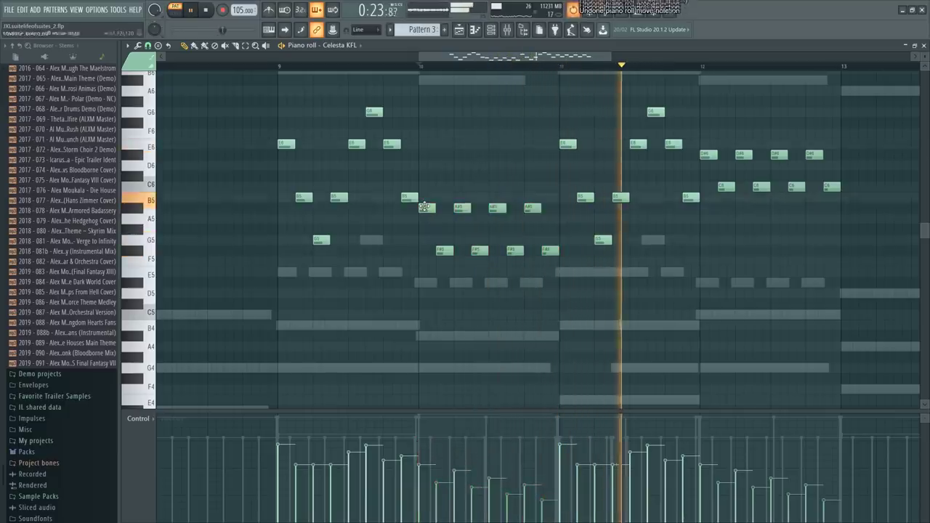
{"action": "key", "text": "ctrl+z"}
{"action": "key", "text": "ctrl+z"}
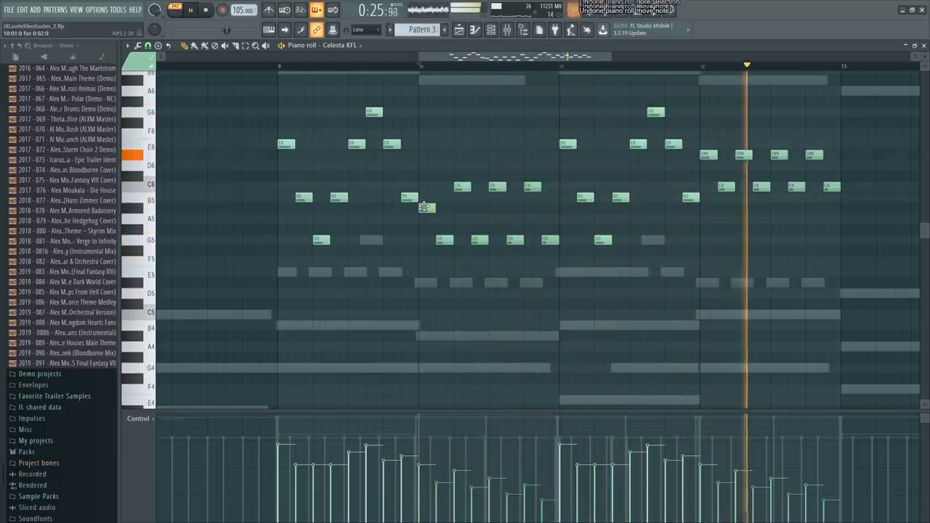
{"action": "key", "text": "space"}
Play the arpeggio from bar 9 into bar 12 to check how its harmony fits the strings
{"action": "key", "text": "space"}
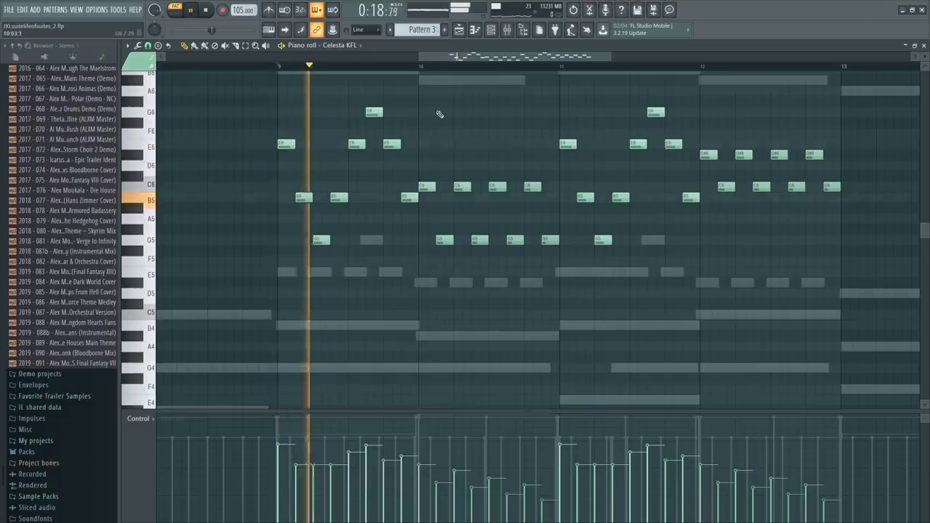
{"action": "left_click_drag", "start_coordinate": [426, 172], "coordinate": [535, 252]}
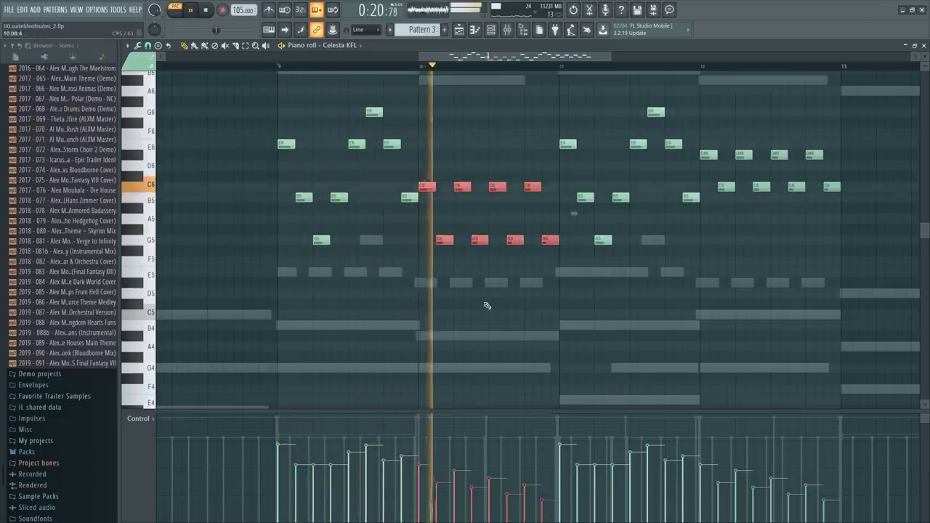
{"action": "key", "text": "ctrl+d"}
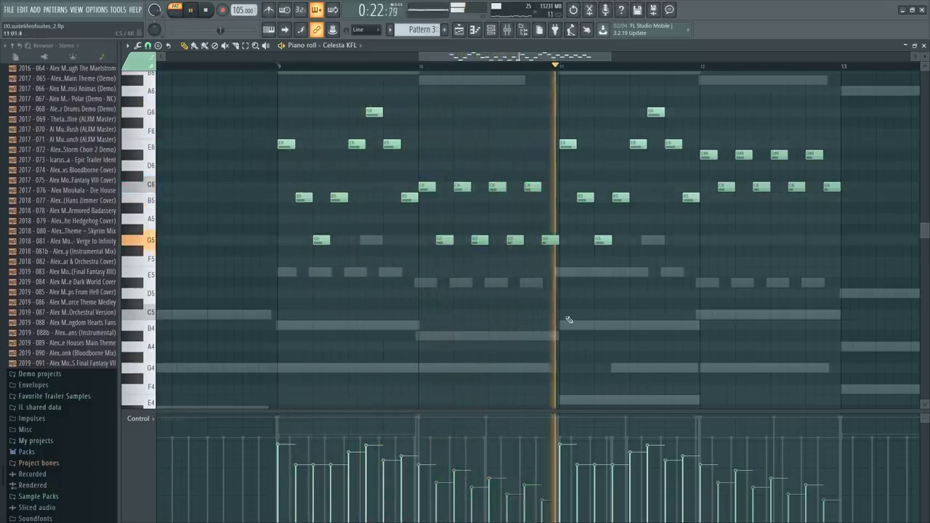
{"action": "scroll", "coordinate": [553, 286], "scroll_direction": "up", "scroll_amount": 4}
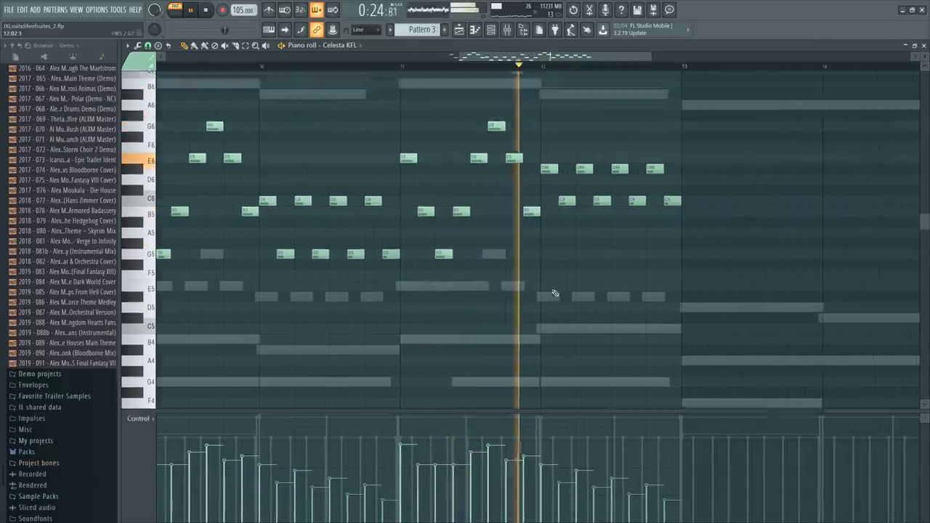
{"action": "key", "text": "space"}
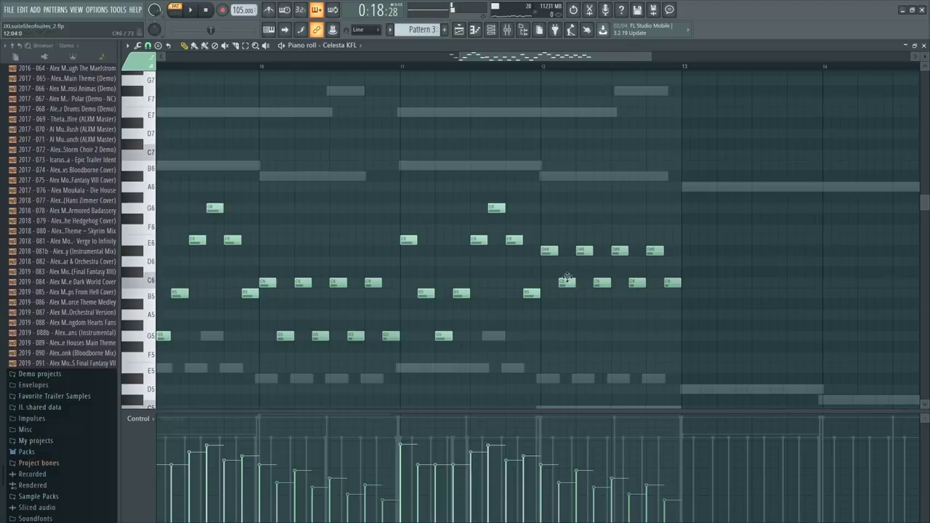
Lower the four C6 notes in bar 12 to A#5 and play the bar back
{"action": "scroll", "coordinate": [546, 75], "scroll_direction": "down", "scroll_amount": 3}
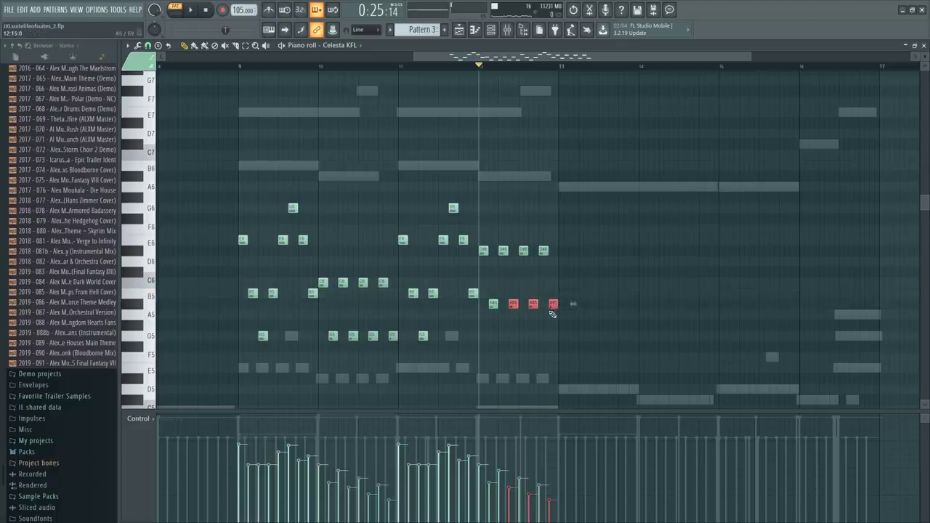
{"action": "key", "text": "space"}
{"action": "left_click", "coordinate": [542, 284]}
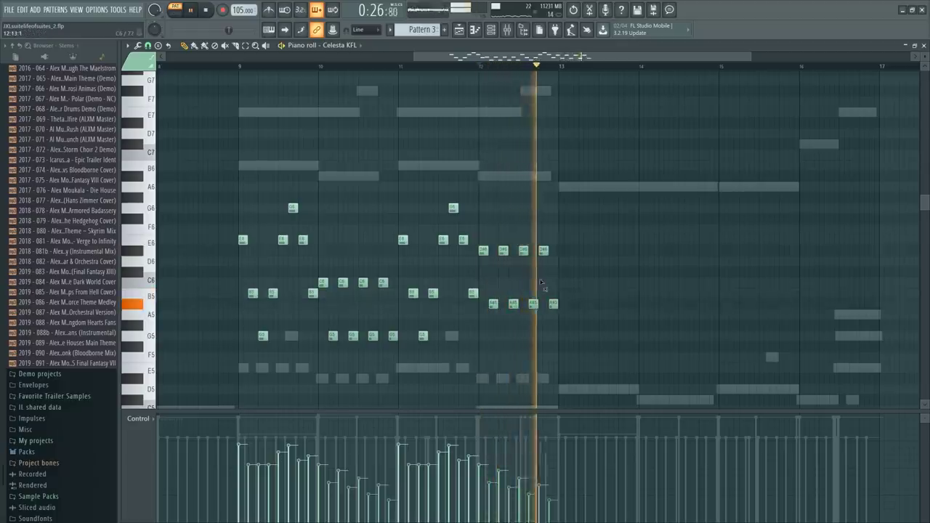
{"action": "key", "text": "space"}
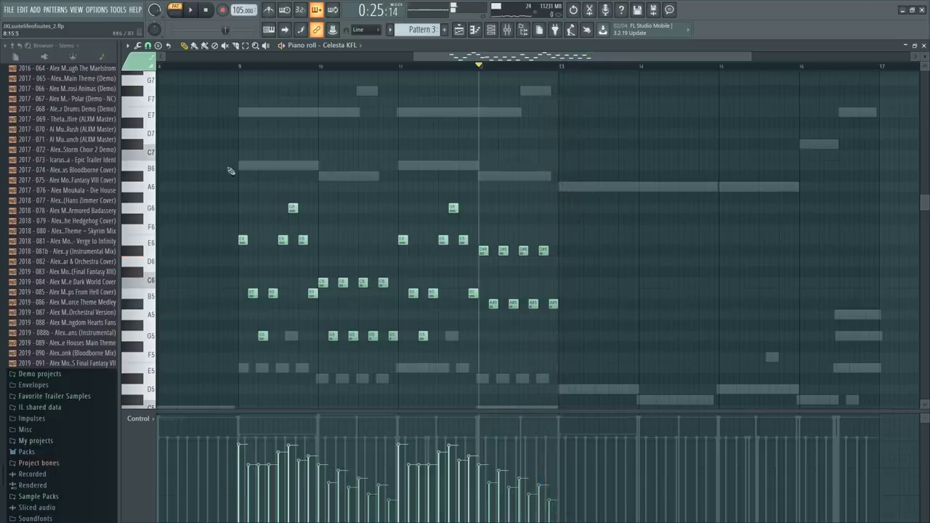
Duplicate the celesta notes of bars 9 and 10 and place the copy at bars 13 and 14
{"action": "left_click_drag", "start_coordinate": [228, 164], "coordinate": [398, 371]}
{"action": "key", "text": "ctrl+b"}
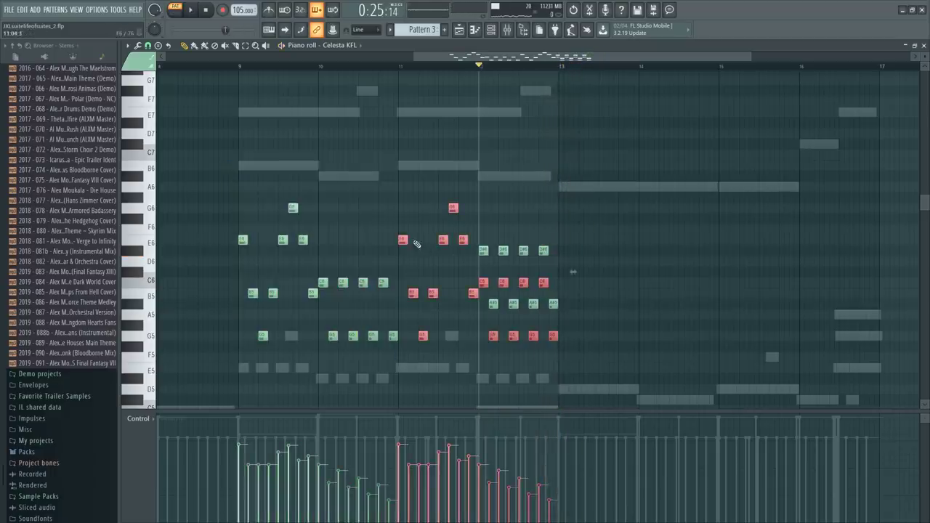
{"action": "left_click_drag", "start_coordinate": [403, 240], "coordinate": [564, 248]}
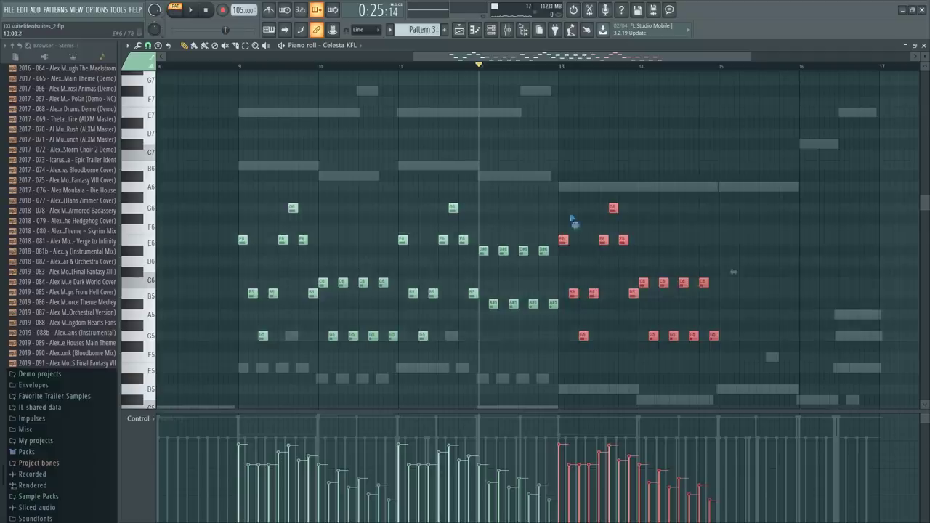
Transpose all the copied celesta notes in bars 13 and 14 down two semitones
{"action": "key", "text": "ctrl+d"}
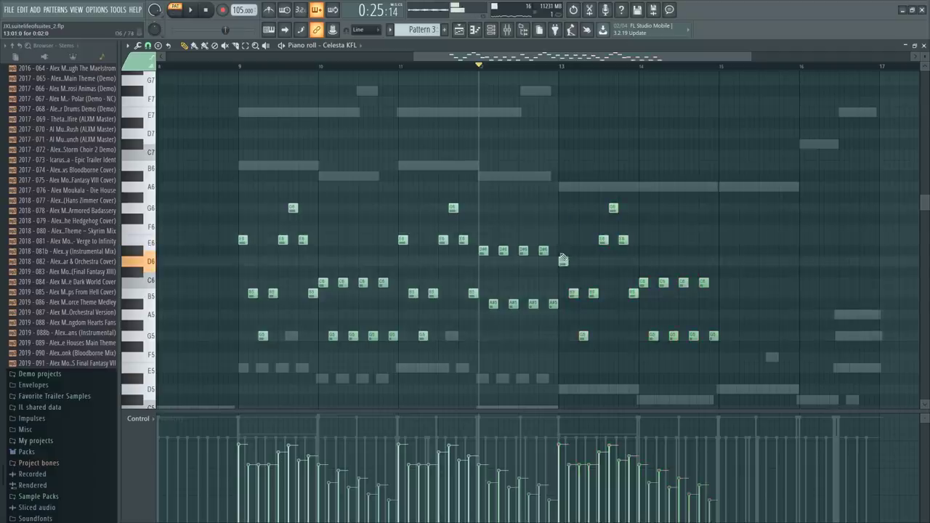
{"action": "key", "text": "ctrl+z"}
{"action": "scroll", "coordinate": [574, 247], "scroll_direction": "down", "scroll_amount": 1}
{"action": "left_click_drag", "start_coordinate": [564, 219], "coordinate": [565, 240]}
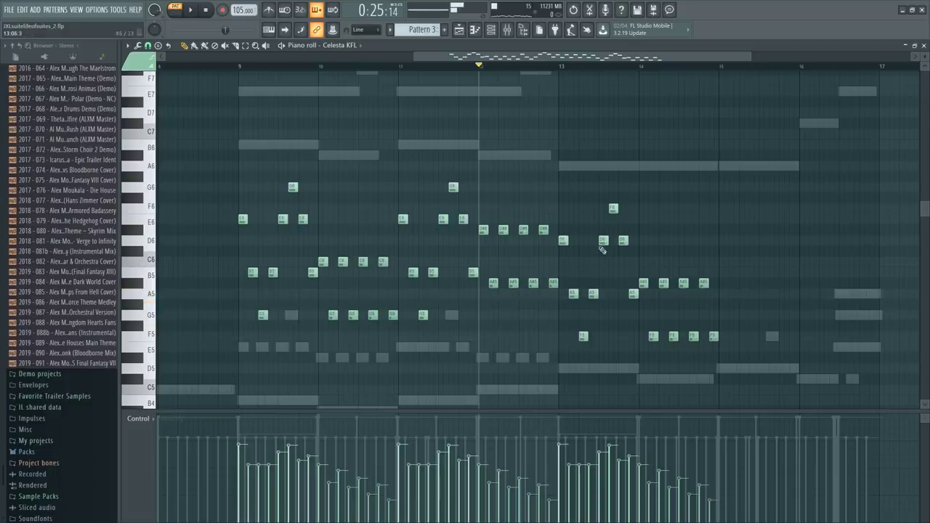
Play the celesta part from bar 12 into bar 14 to check the transposed copy against the strings
{"action": "key", "text": "space"}
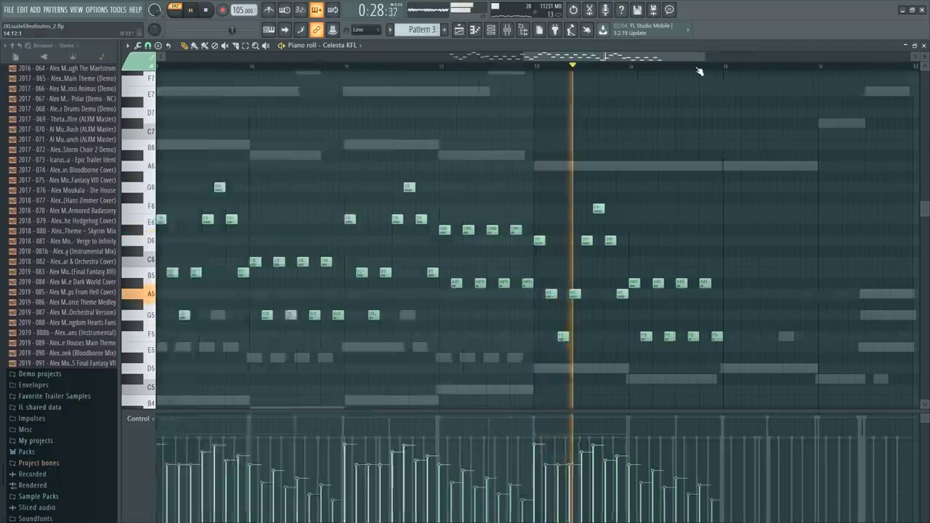
{"action": "scroll", "coordinate": [545, 191], "scroll_direction": "up", "scroll_amount": 4}
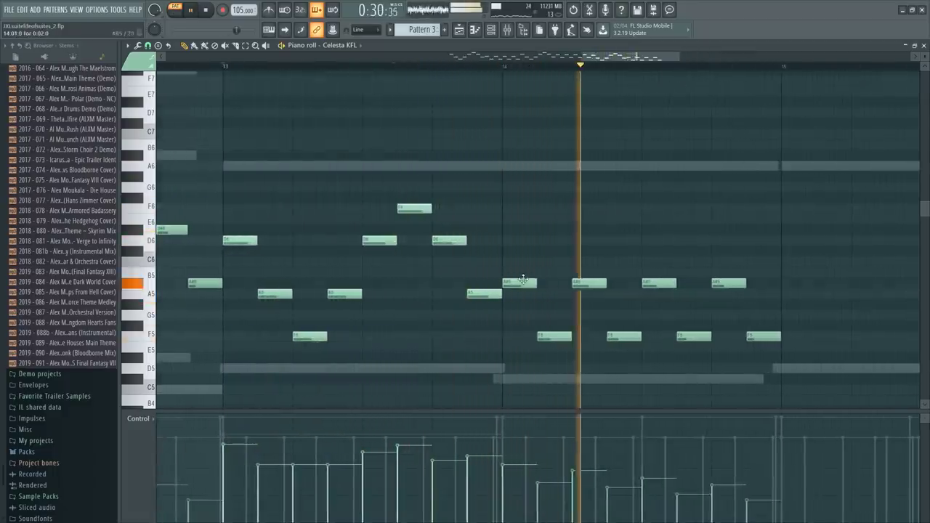
{"action": "key", "text": "space"}
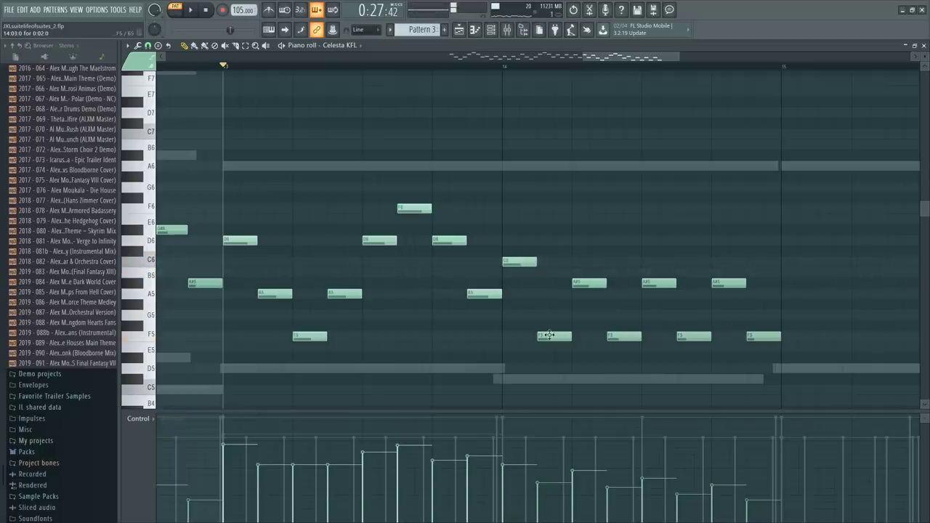
Raise the celesta notes of bar 14 to alternating C6 and G5 and play them from bar 14
{"action": "left_click_drag", "start_coordinate": [587, 271], "coordinate": [767, 314]}
{"action": "left_click", "coordinate": [500, 68]}
{"action": "key", "text": "space"}
{"action": "scroll", "coordinate": [500, 102], "scroll_direction": "down", "scroll_amount": 4}
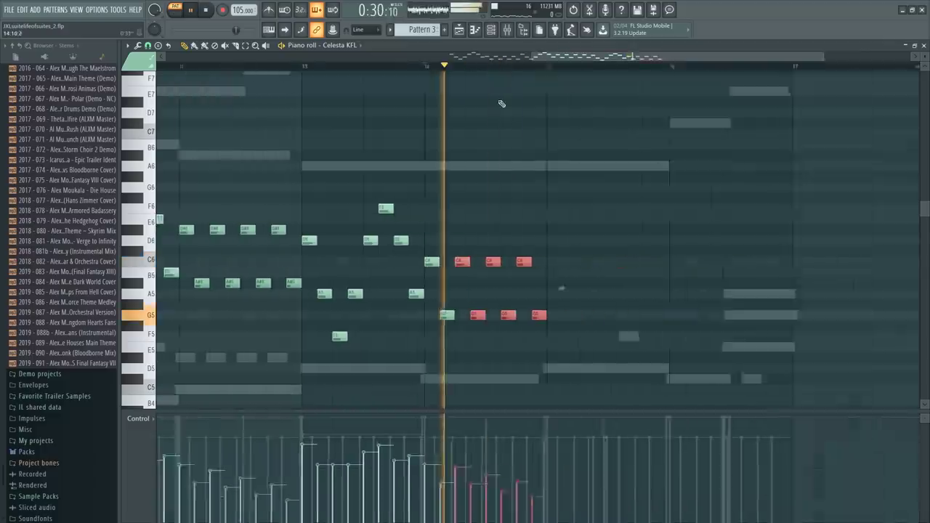
{"action": "left_click", "coordinate": [465, 197], "text": "ctrl"}
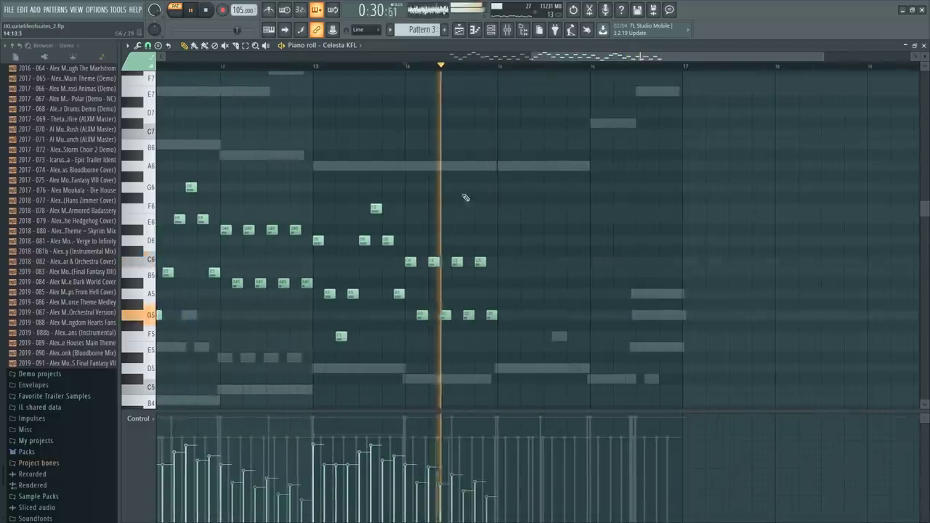
{"action": "scroll", "coordinate": [414, 280], "scroll_direction": "down", "scroll_amount": 3}
{"action": "key", "text": "space"}
Compare with the French Horns a6 chord in bar 14, set the celesta notes there to alternating C#6 and A5, and play them
{"action": "right_click", "coordinate": [409, 252]}
{"action": "right_click", "coordinate": [409, 252]}
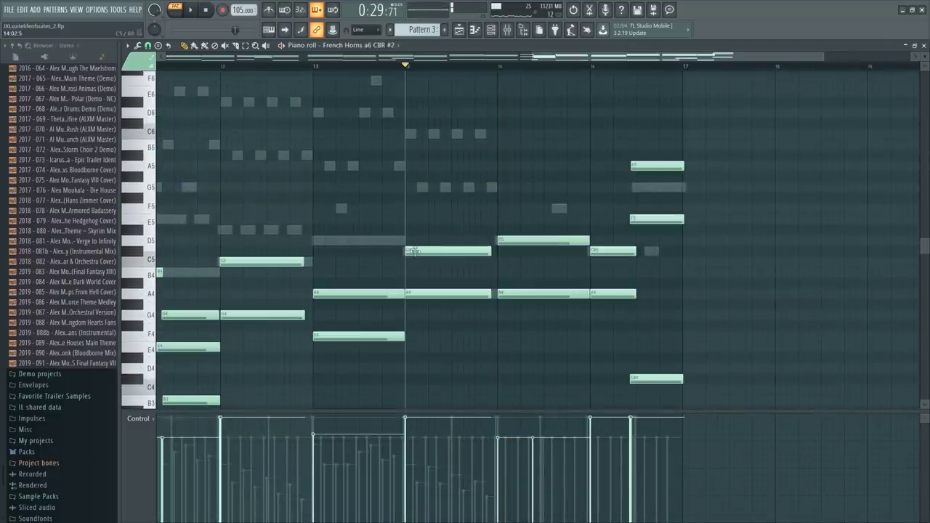
{"action": "double_click", "coordinate": [412, 134]}
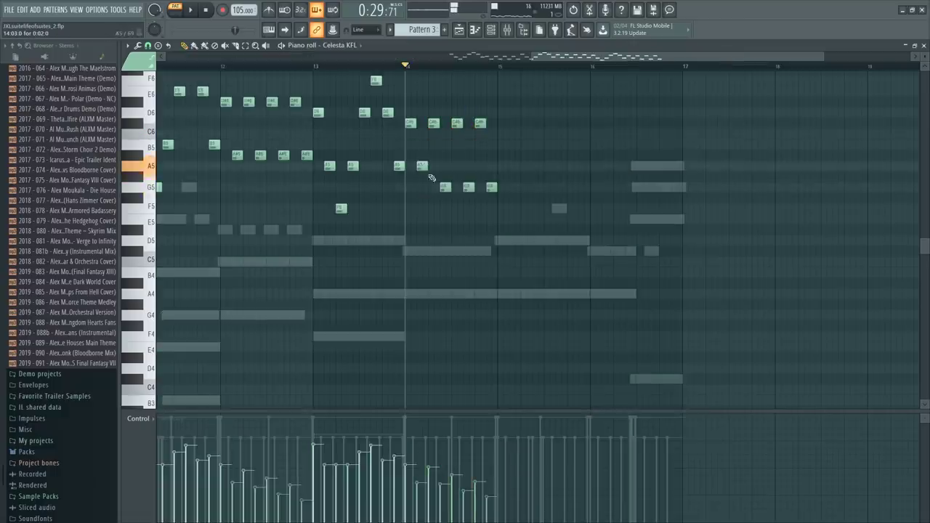
{"action": "key", "text": "space"}
{"action": "left_click_drag", "start_coordinate": [432, 178], "coordinate": [491, 165]}
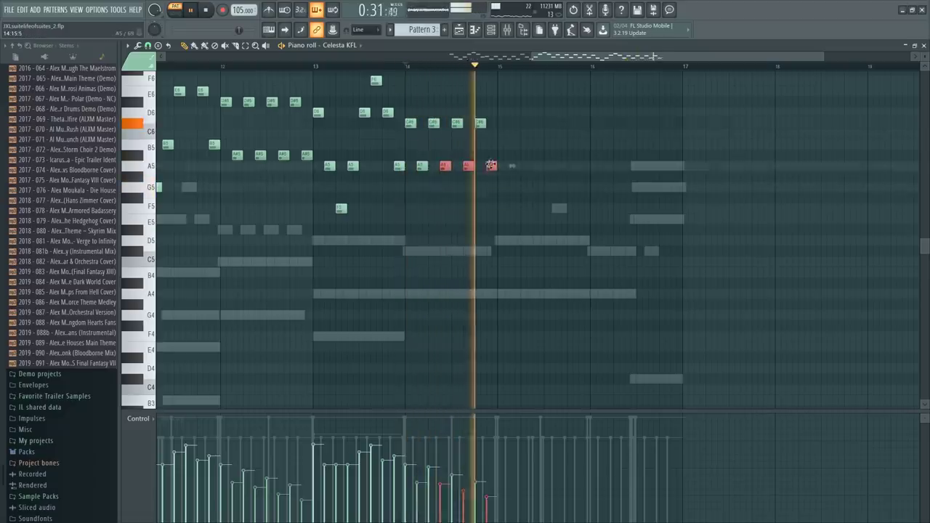
{"action": "scroll", "coordinate": [484, 165], "scroll_direction": "down", "scroll_amount": 2}
{"action": "scroll", "coordinate": [407, 170], "scroll_direction": "up", "scroll_amount": 3}
{"action": "key", "text": "space"}
Duplicate the celesta notes of bars 13 and 14 into bars 15 and 16 and play the copy
{"action": "left_click_drag", "start_coordinate": [372, 152], "coordinate": [553, 337]}
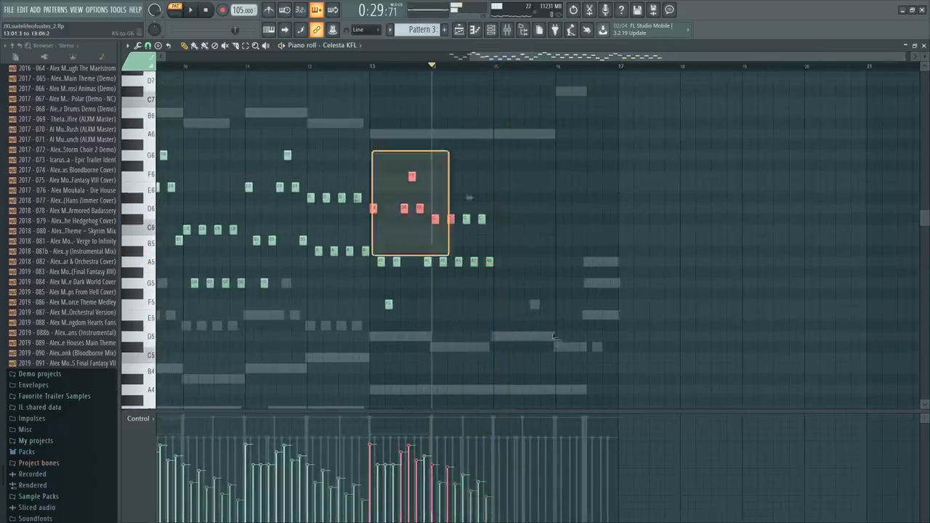
{"action": "key", "text": "ctrl+b"}
{"action": "key", "text": "space"}
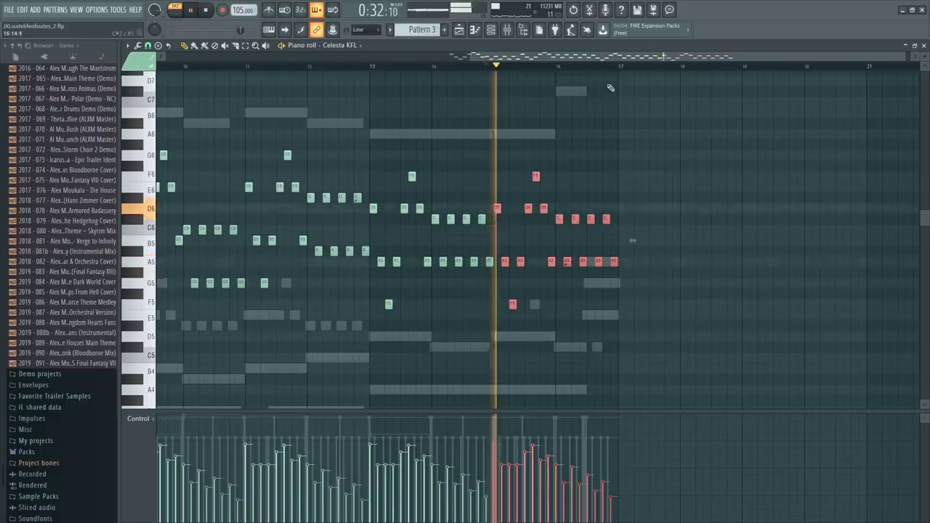
{"action": "scroll", "coordinate": [614, 77], "scroll_direction": "up", "scroll_amount": 3}
{"action": "left_click", "coordinate": [390, 123], "text": "ctrl"}
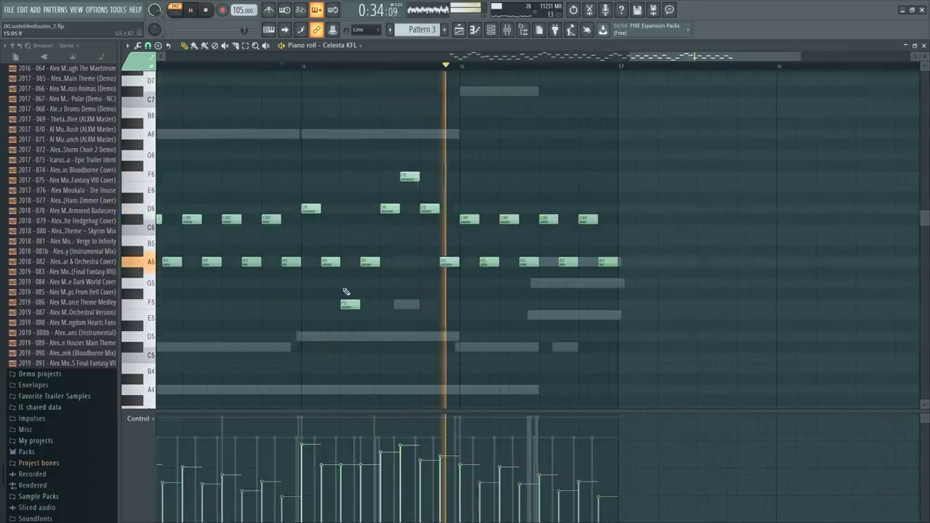
{"action": "key", "text": "space"}
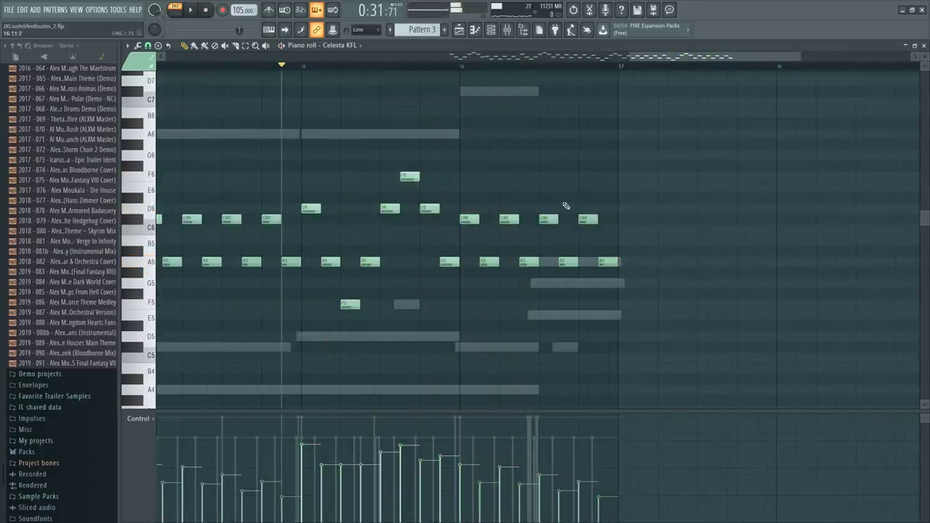
Delete the last two C#6 and last two A5 celesta notes at the end of bar 16
{"action": "left_click_drag", "start_coordinate": [614, 270], "coordinate": [638, 291]}
{"action": "left_click_drag", "start_coordinate": [595, 253], "coordinate": [670, 312]}
{"action": "key", "text": "Delete"}
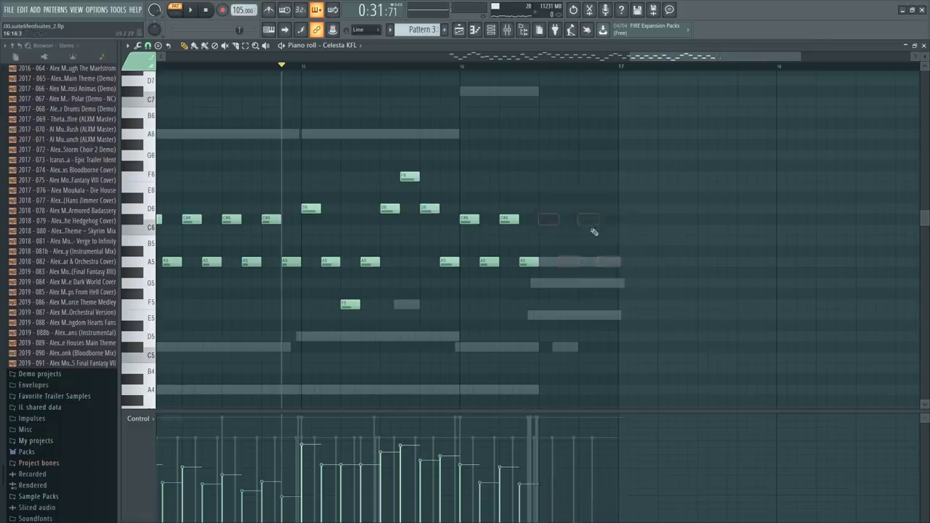
{"action": "scroll", "coordinate": [455, 301], "scroll_direction": "down", "scroll_amount": 3}
Set the playback position to the middle of bar 8 and open the Merethe Vocals JGR channel's piano roll
{"action": "key", "text": "F6"}
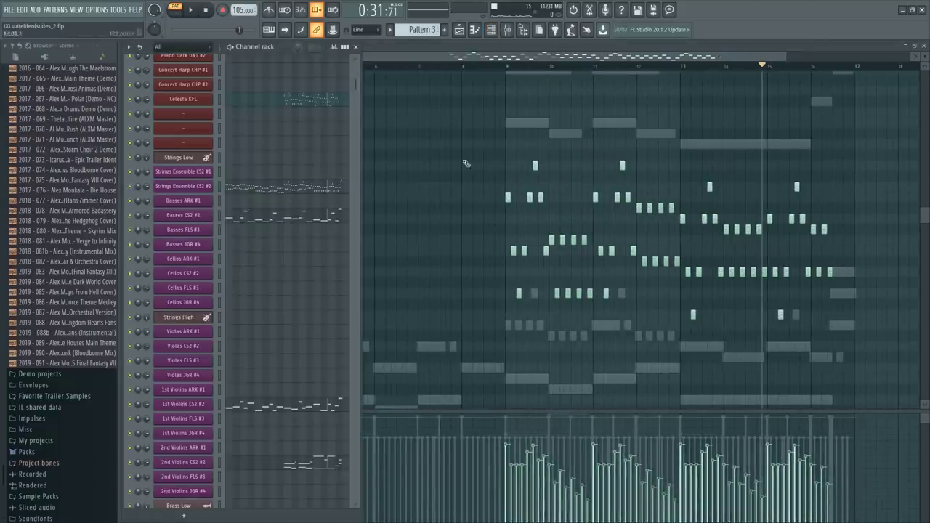
{"action": "left_click", "coordinate": [484, 66]}
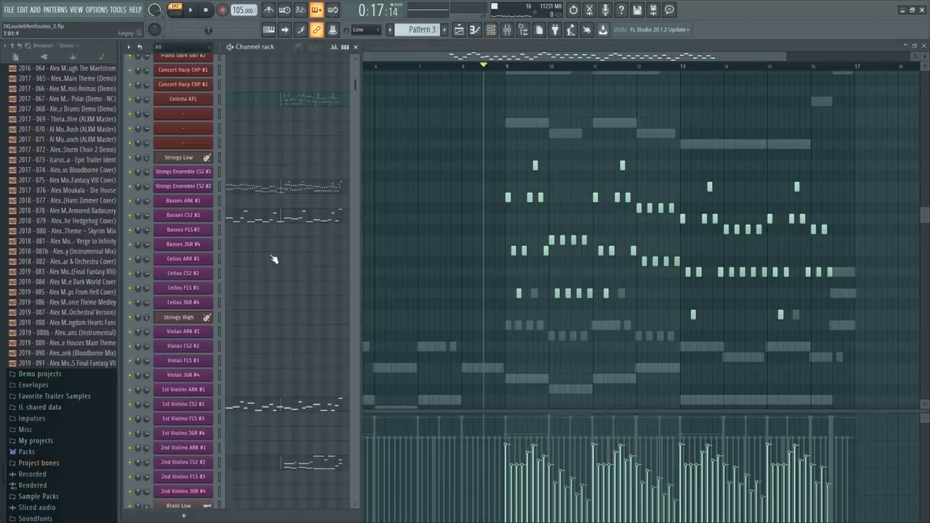
{"action": "scroll", "coordinate": [274, 259], "scroll_direction": "down", "scroll_amount": 10}
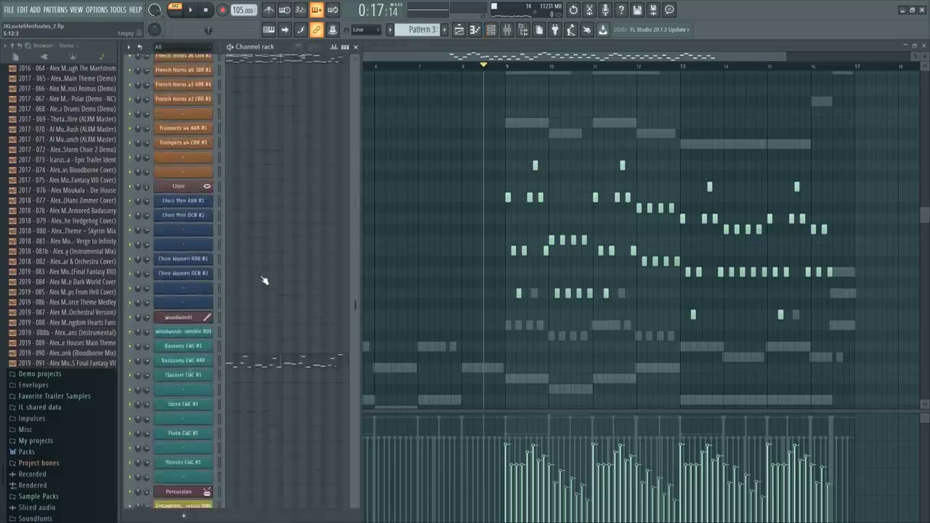
{"action": "scroll", "coordinate": [264, 281], "scroll_direction": "up", "scroll_amount": 8}
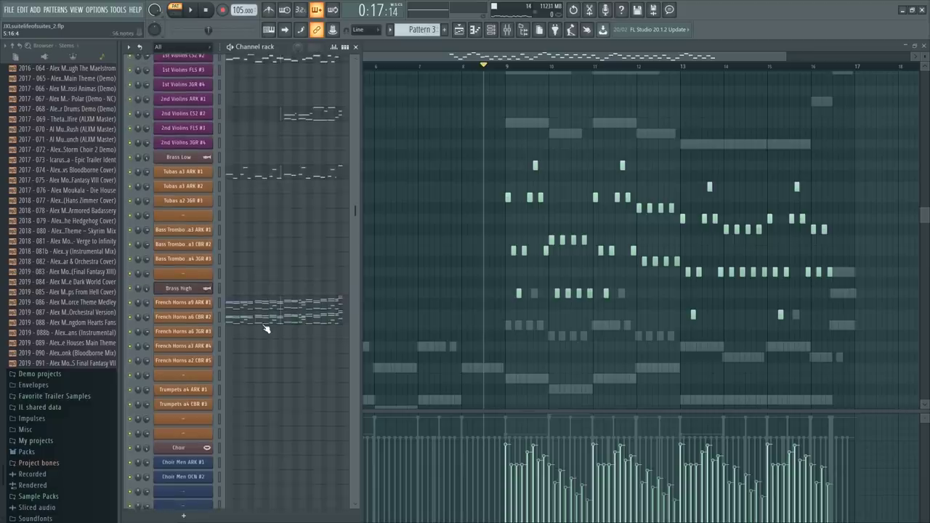
{"action": "scroll", "coordinate": [266, 327], "scroll_direction": "up", "scroll_amount": 10}
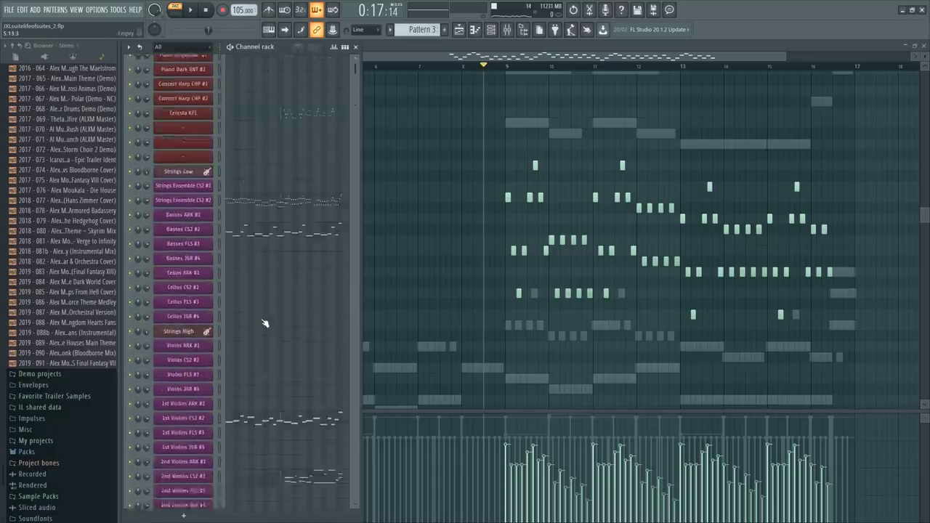
{"action": "scroll", "coordinate": [264, 324], "scroll_direction": "down", "scroll_amount": 10}
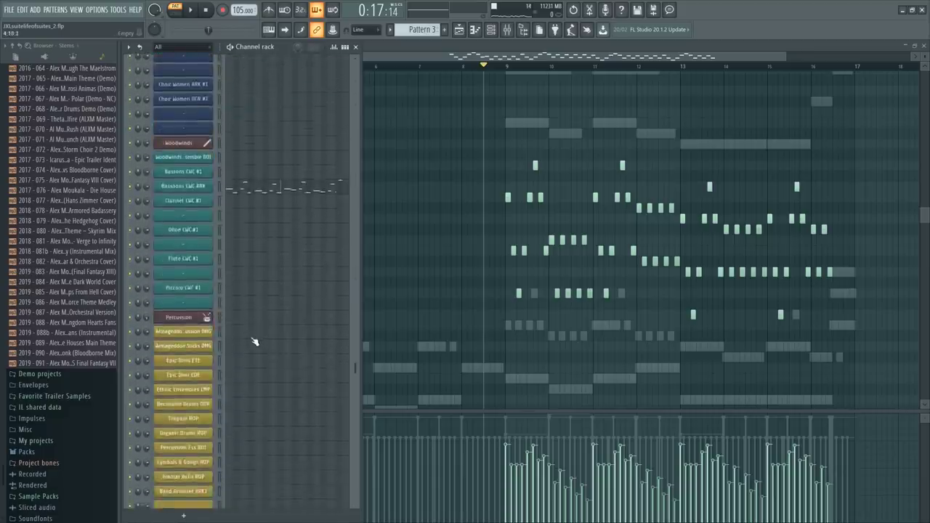
{"action": "scroll", "coordinate": [249, 354], "scroll_direction": "down", "scroll_amount": 4}
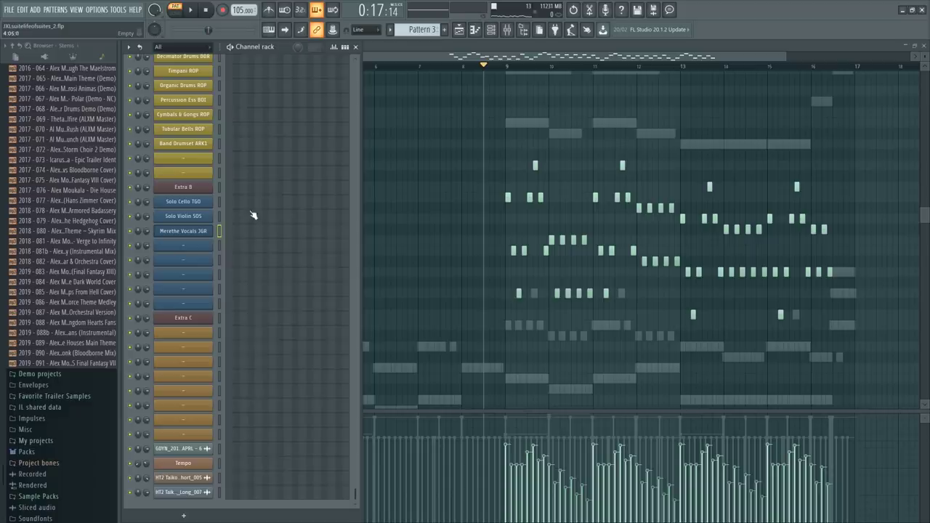
{"action": "left_click", "coordinate": [265, 231]}
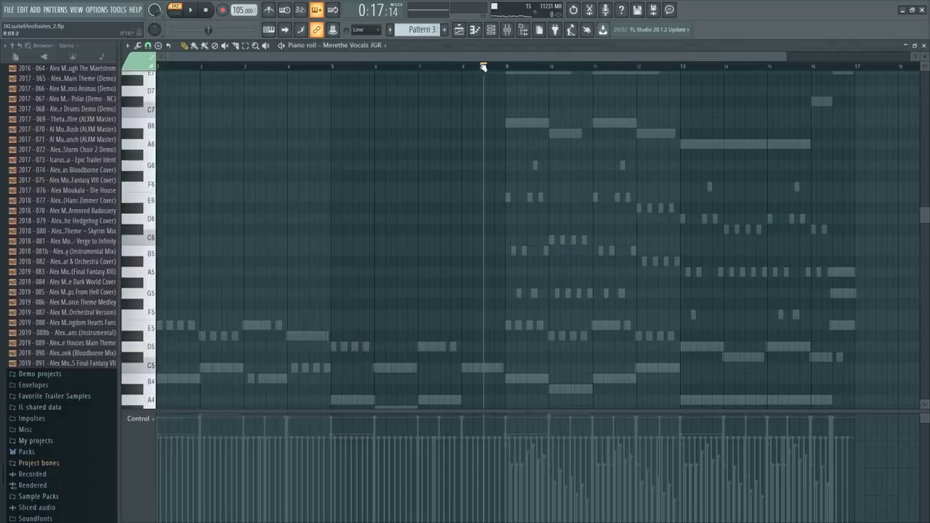
Audition single notes around bars 9 and 10 on the Solo Cello TGO and Merethe Vocals JGR channels
{"action": "key", "text": "F6"}
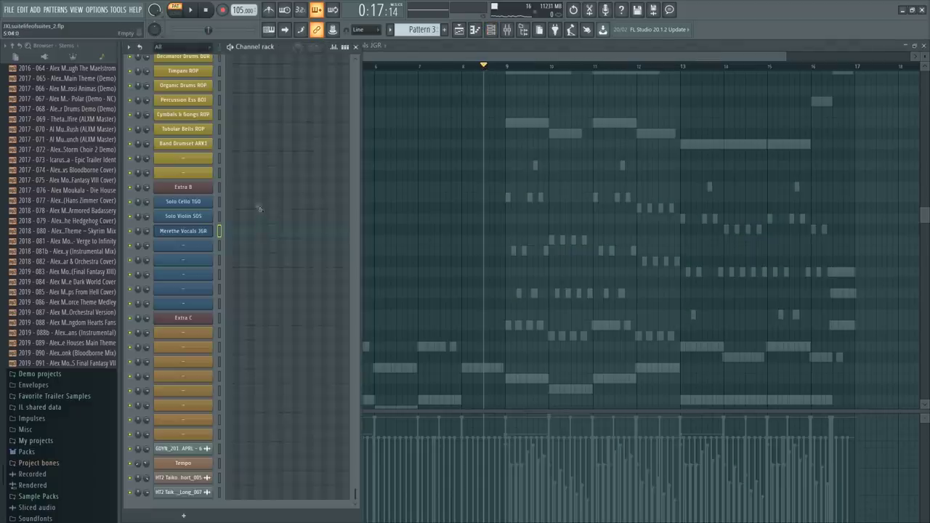
{"action": "left_click", "coordinate": [258, 208]}
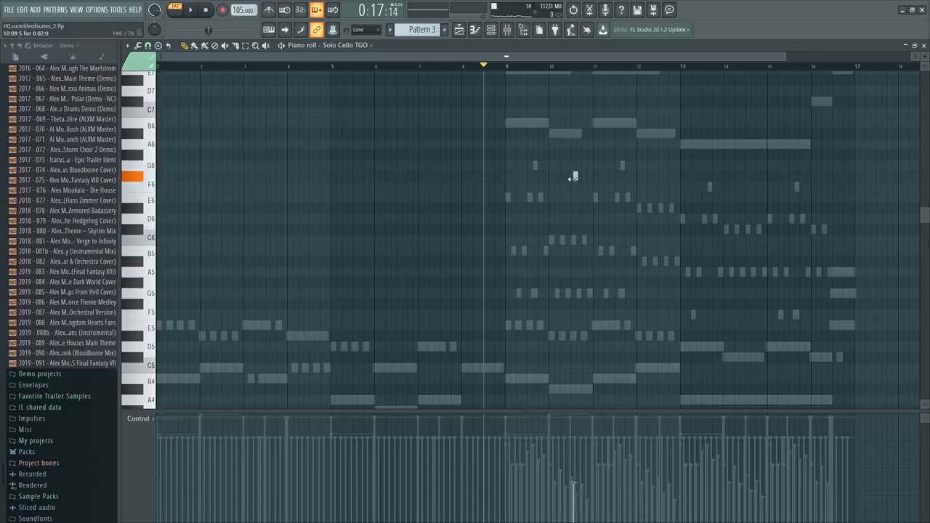
{"action": "key", "text": "F6"}
{"action": "left_click", "coordinate": [258, 231]}
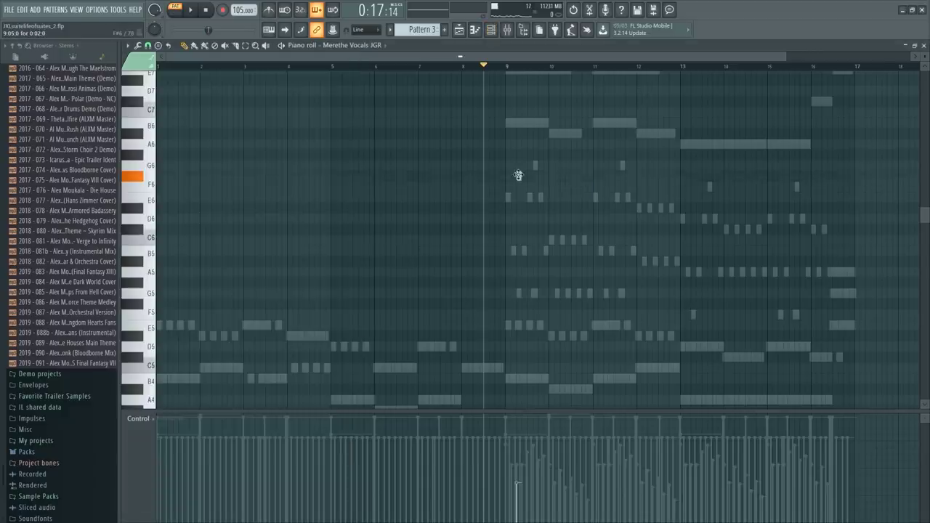
{"action": "scroll", "coordinate": [508, 150], "scroll_direction": "down", "scroll_amount": 5}
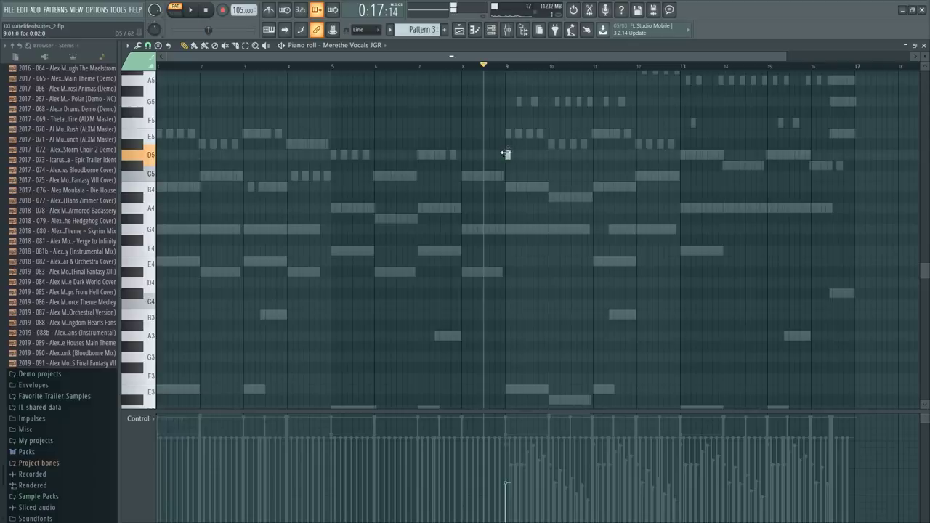
Look through the instrument channels and play from the middle of bar 8 to consider which instrument to add
{"action": "key", "text": "F6"}
{"action": "scroll", "coordinate": [272, 239], "scroll_direction": "up", "scroll_amount": 10}
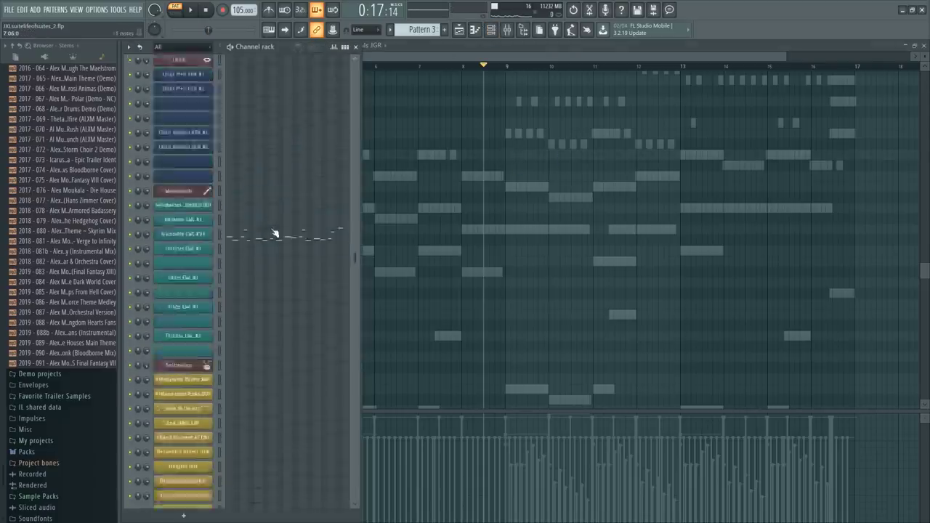
{"action": "scroll", "coordinate": [274, 243], "scroll_direction": "up", "scroll_amount": 1}
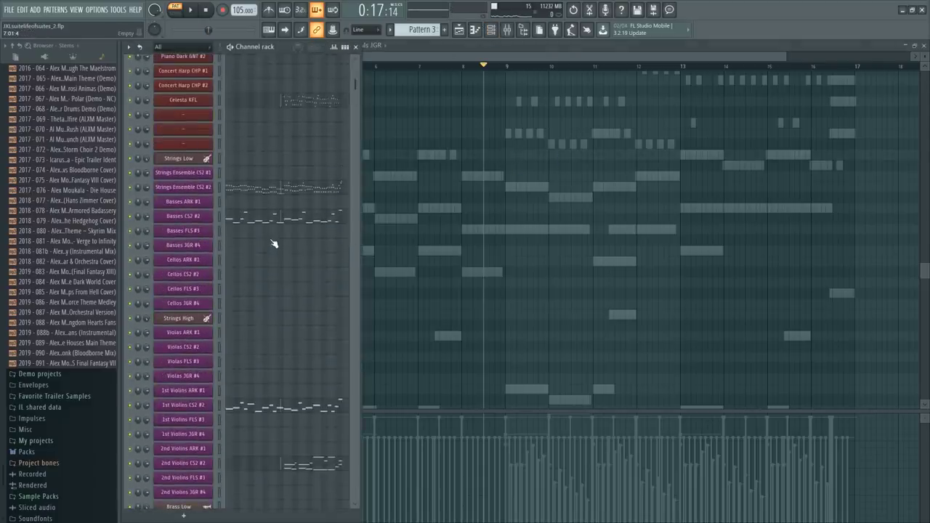
{"action": "scroll", "coordinate": [307, 222], "scroll_direction": "down", "scroll_amount": 15}
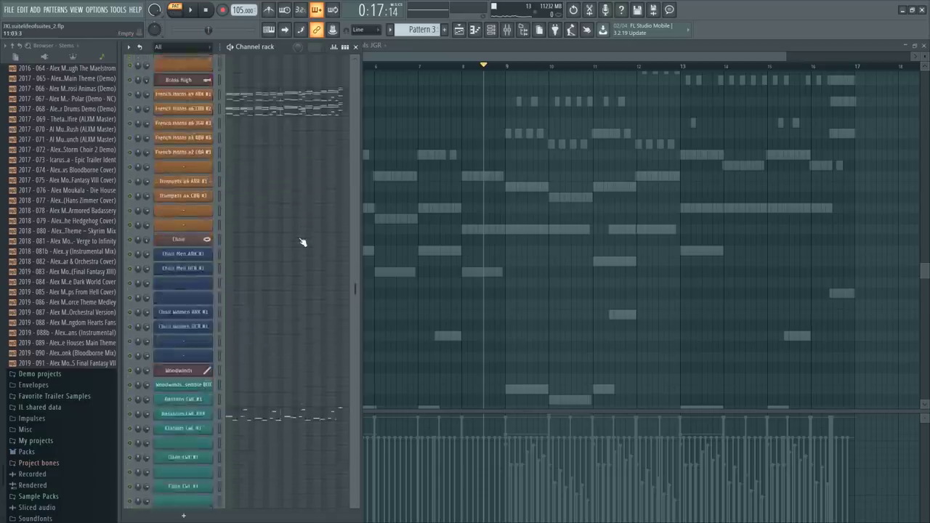
{"action": "scroll", "coordinate": [300, 242], "scroll_direction": "up", "scroll_amount": 12}
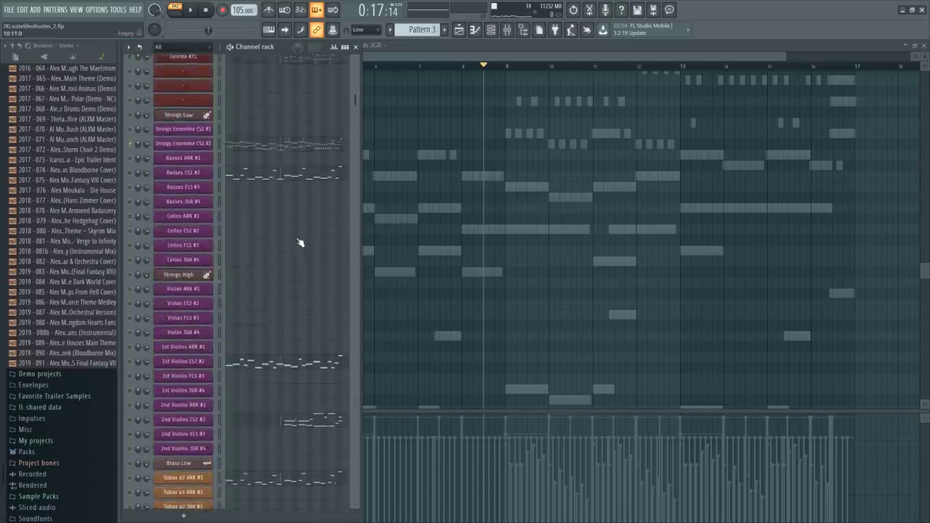
{"action": "key", "text": "space"}
{"action": "scroll", "coordinate": [287, 270], "scroll_direction": "down", "scroll_amount": 12}
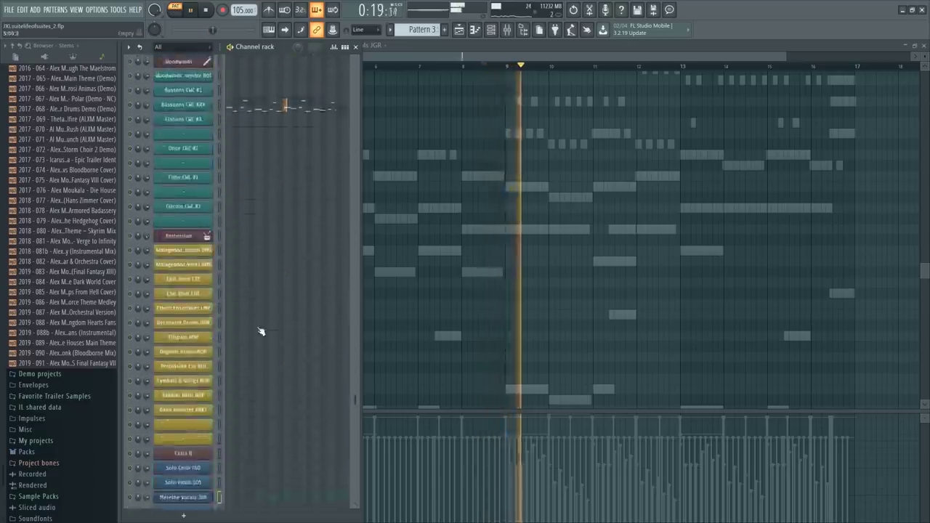
{"action": "key", "text": "space"}
{"action": "scroll", "coordinate": [168, 339], "scroll_direction": "down", "scroll_amount": 3}
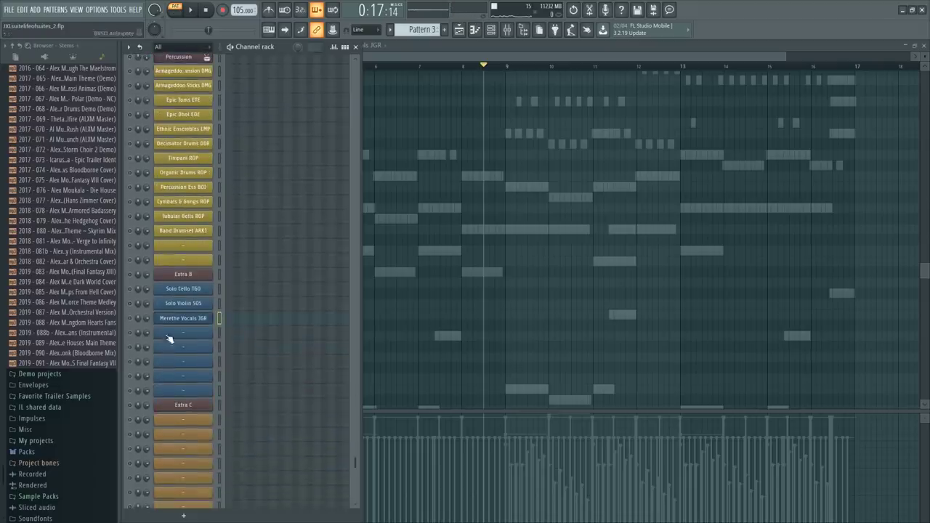
Draw an E5 note 9 steps long from the middle of bar 9 in Merethe Vocals JGR and play it back
{"action": "key", "text": "space"}
{"action": "key", "text": "F7"}
{"action": "key", "text": "F7"}
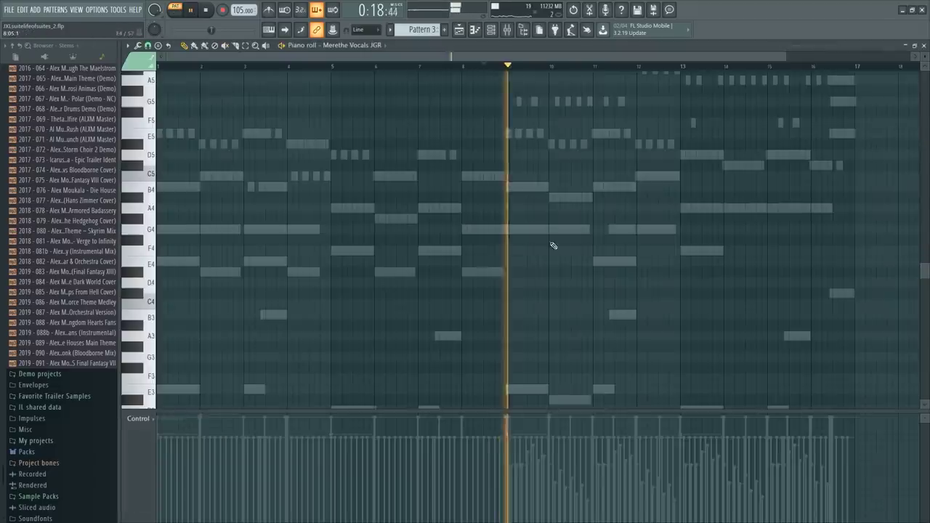
{"action": "key", "text": "space"}
{"action": "scroll", "coordinate": [434, 190], "scroll_direction": "up", "scroll_amount": 5}
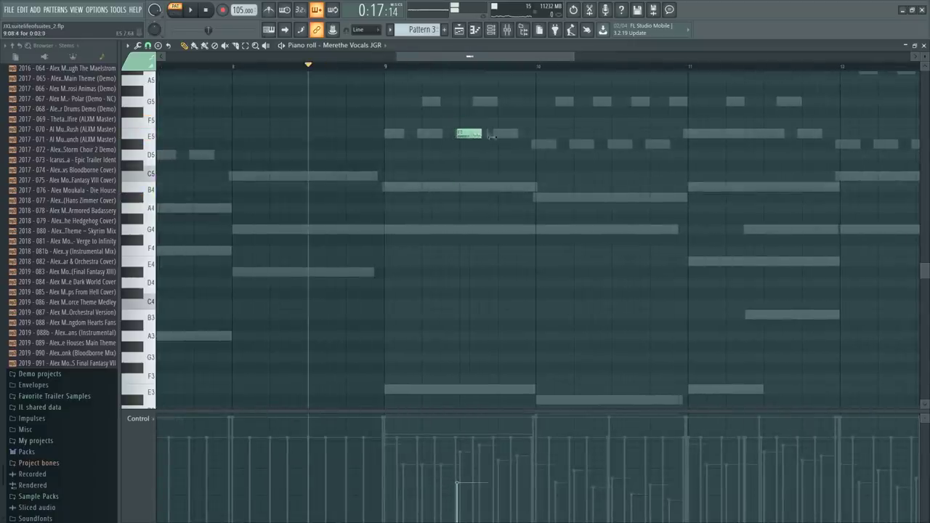
{"action": "key", "text": "space"}
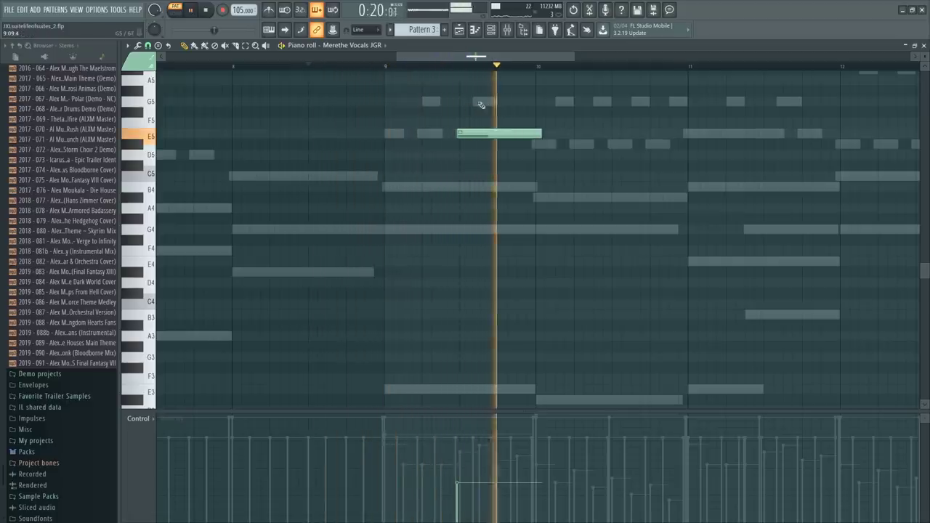
{"action": "key", "text": "space"}
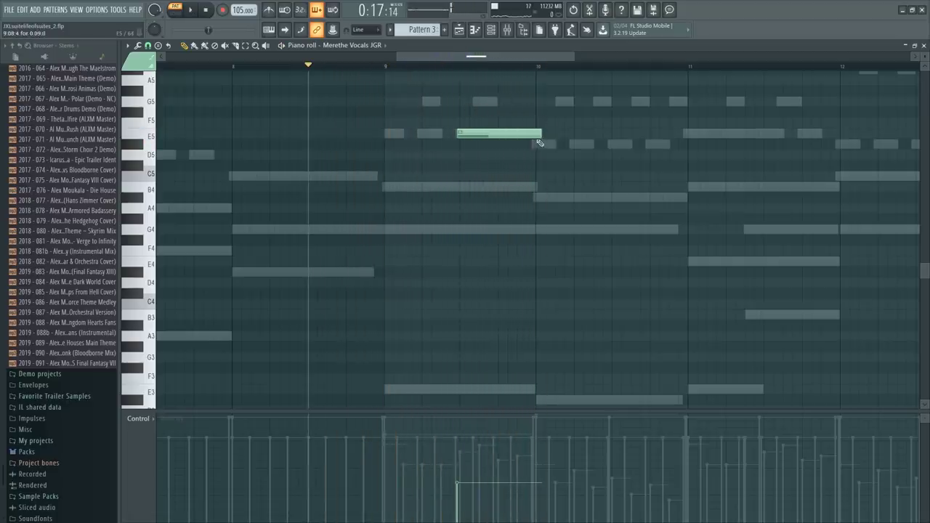
Draw a D#5 note from the start of bar 10 and a C5 note from its middle, and play the phrase back
{"action": "left_click", "coordinate": [536, 142]}
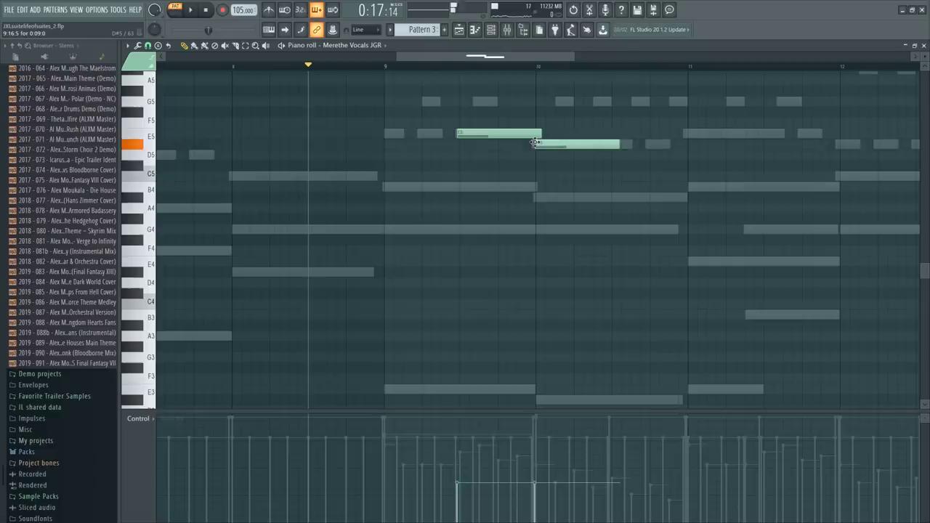
{"action": "left_click", "coordinate": [611, 186]}
{"action": "left_click_drag", "start_coordinate": [609, 175], "coordinate": [610, 175]}
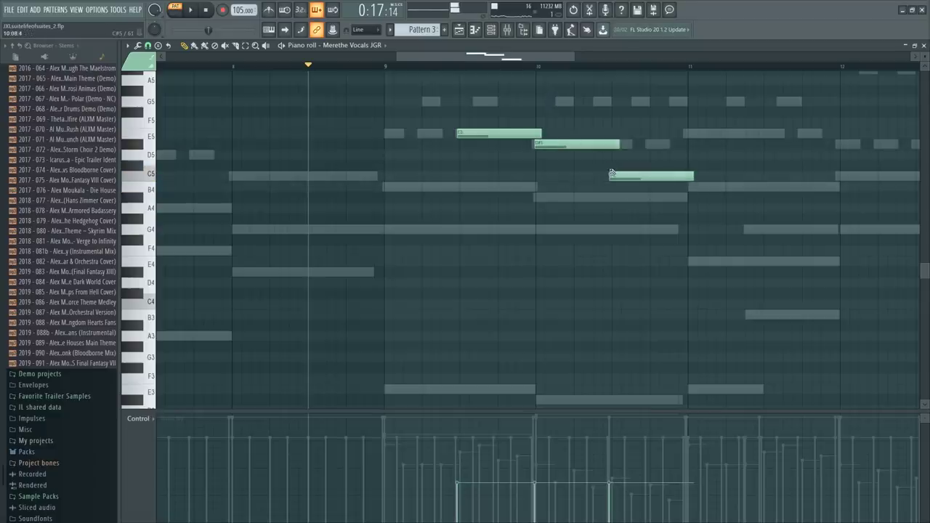
{"action": "key", "text": "space"}
{"action": "left_click_drag", "start_coordinate": [479, 57], "coordinate": [508, 59]}
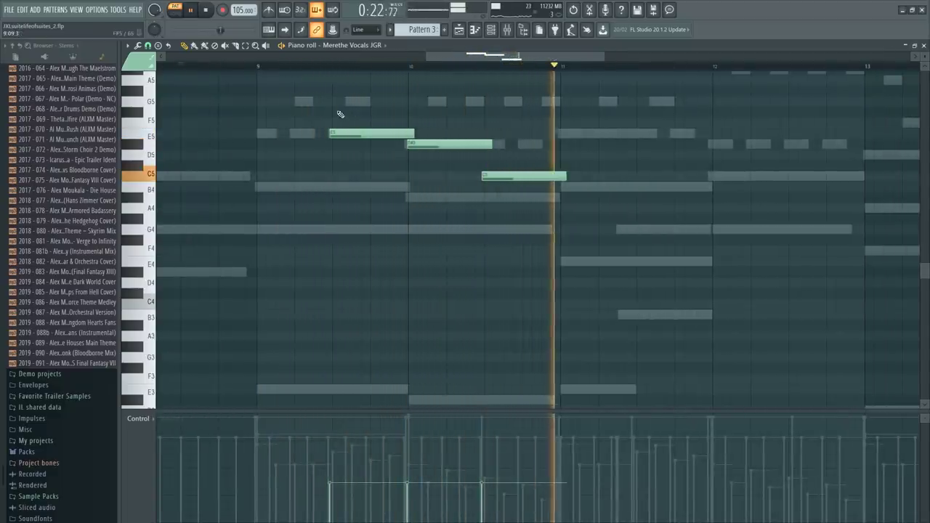
{"action": "key", "text": "space"}
Solo the Merethe Vocals JGR channel and play its phrase from the middle of bar 8
{"action": "key", "text": "ctrl+a"}
{"action": "left_click", "coordinate": [138, 64]}
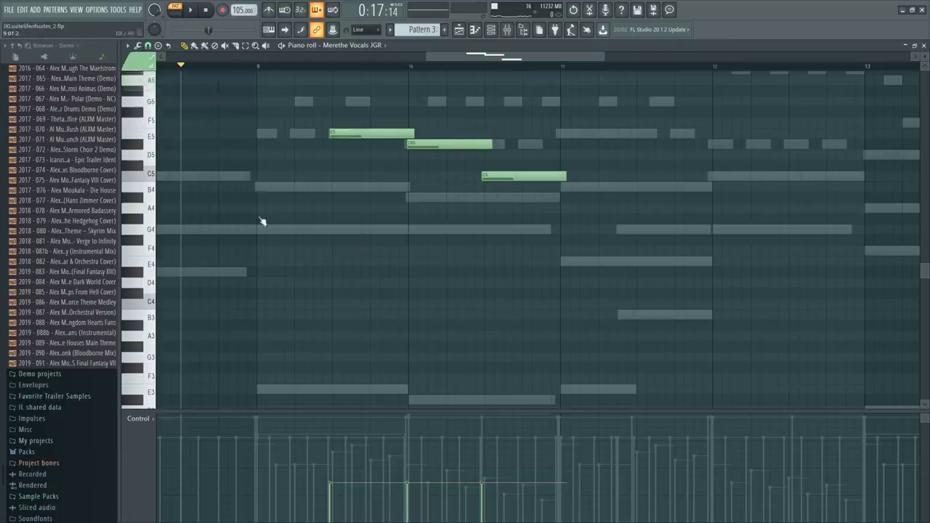
{"action": "key", "text": "F6"}
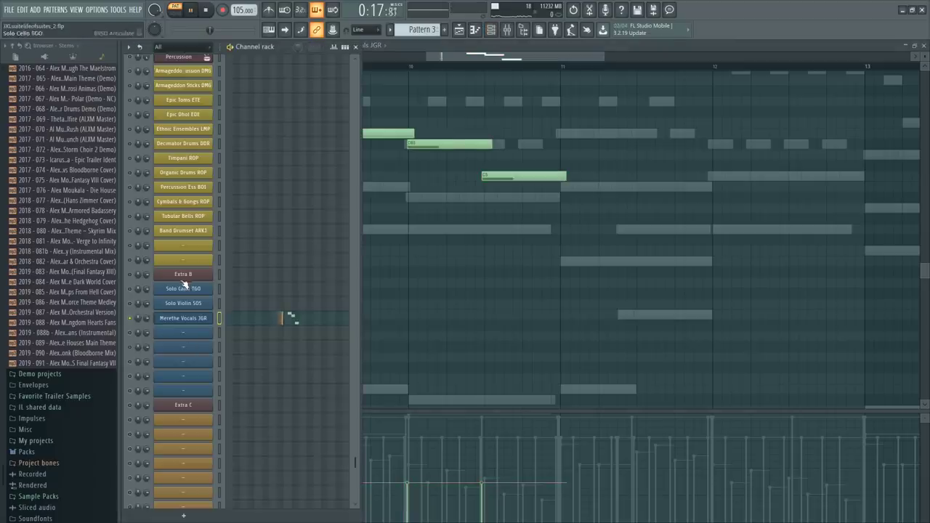
{"action": "left_click", "coordinate": [185, 276]}
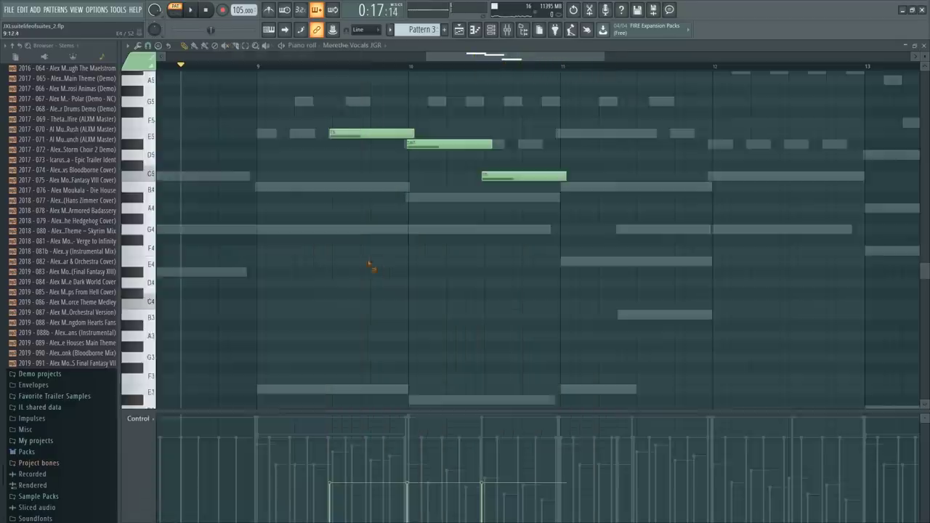
Replace the two bar 10 notes with a single G5 lasting the whole bar, listening to the phrase
{"action": "scroll", "coordinate": [370, 266], "scroll_direction": "up", "scroll_amount": 3}
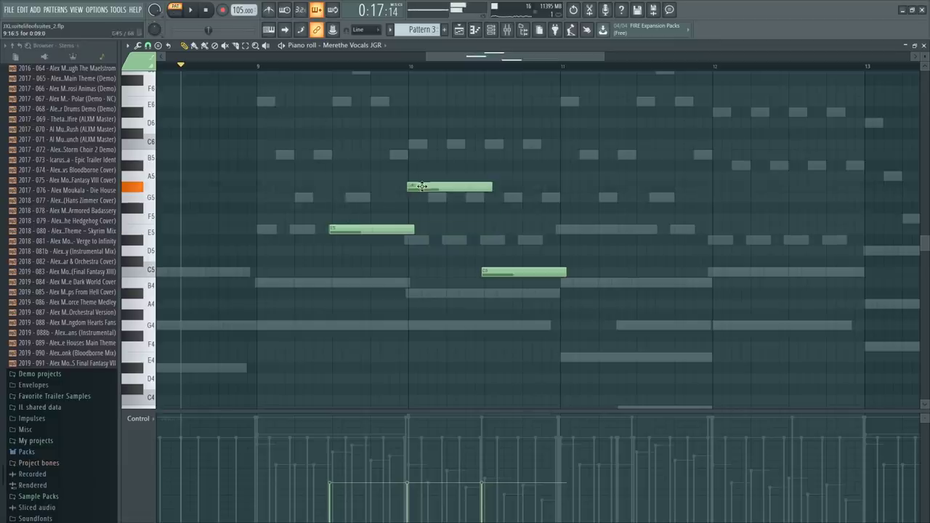
{"action": "key", "text": "space"}
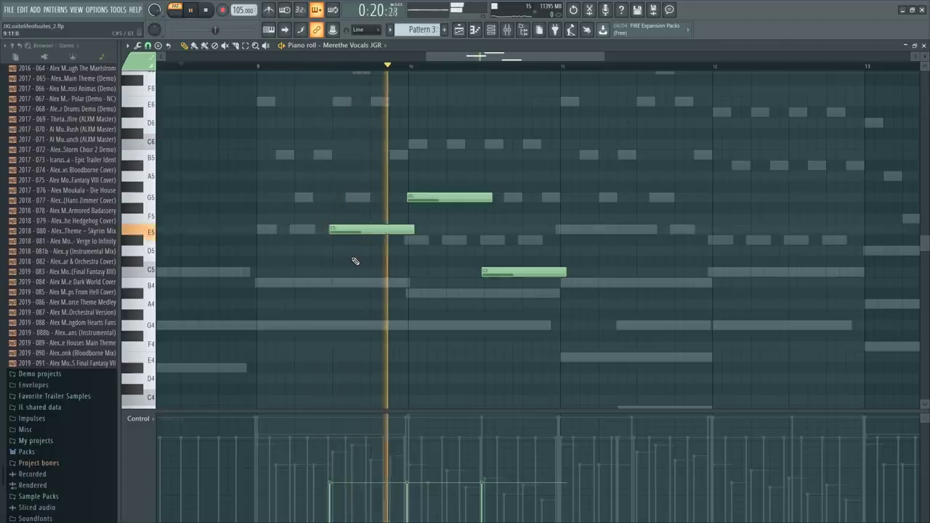
{"action": "key", "text": "space"}
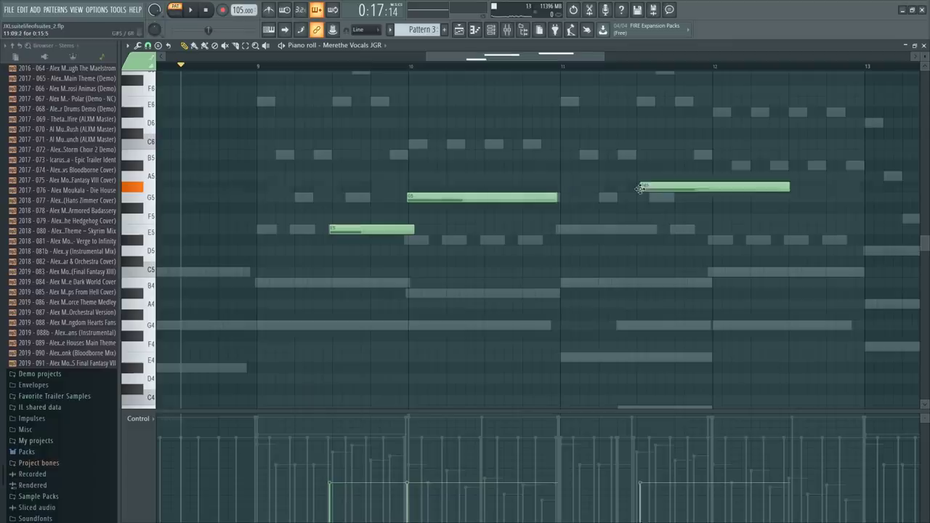
Place a bar-long B5 note just before the middle of bar 11 and play it back
{"action": "left_click_drag", "start_coordinate": [638, 161], "coordinate": [635, 151]}
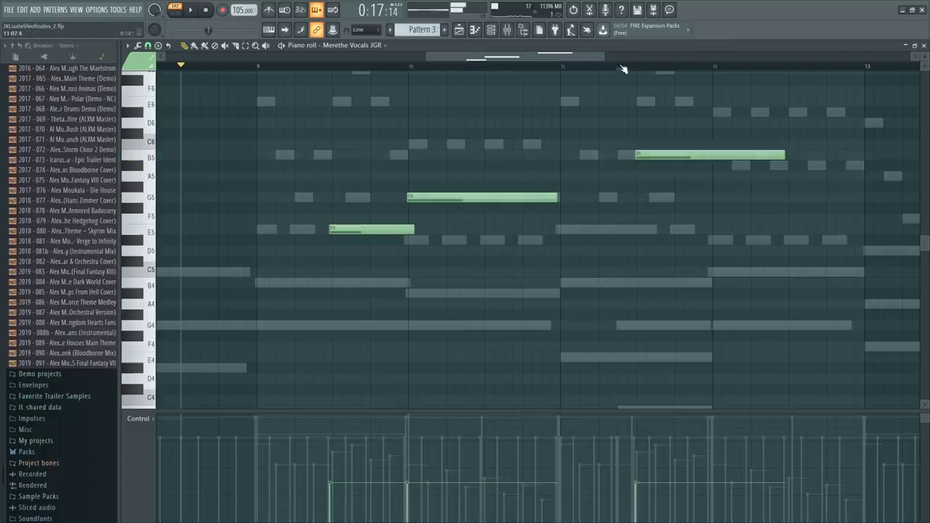
{"action": "left_click", "coordinate": [623, 66]}
{"action": "key", "text": "space"}
{"action": "key", "text": "space"}
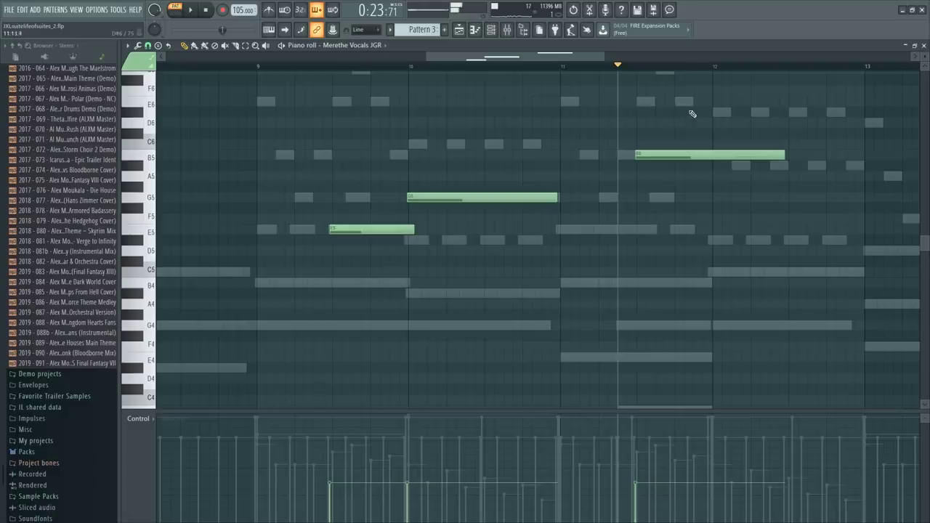
Draw a bar-long D#6 note from the start of bar 12 and shorten the B5 note to the end of bar 11
{"action": "mouse_move", "coordinate": [711, 111]}
{"action": "left_mouse_down"}
{"action": "mouse_move", "coordinate": [709, 97]}
{"action": "mouse_move", "coordinate": [724, 117]}
{"action": "left_mouse_up"}
{"action": "scroll", "coordinate": [556, 155], "scroll_direction": "down", "scroll_amount": 2}
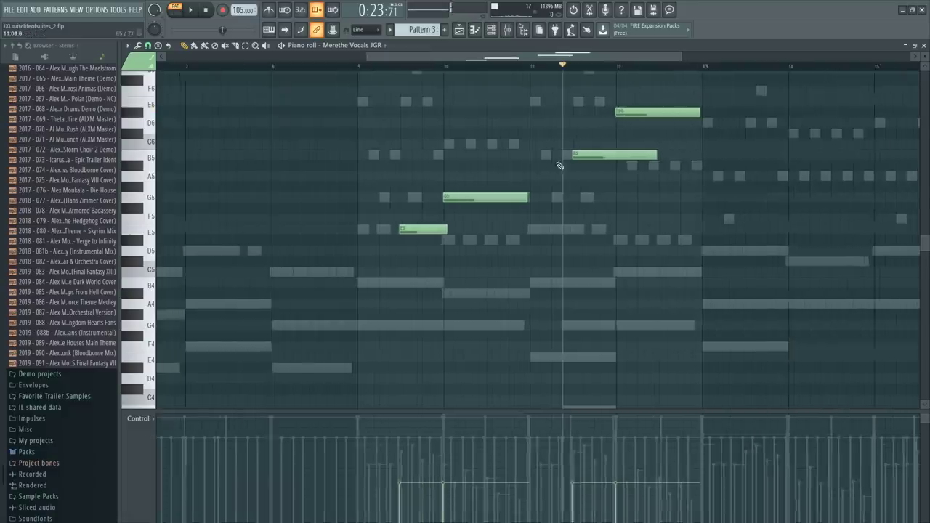
{"action": "key", "text": "space"}
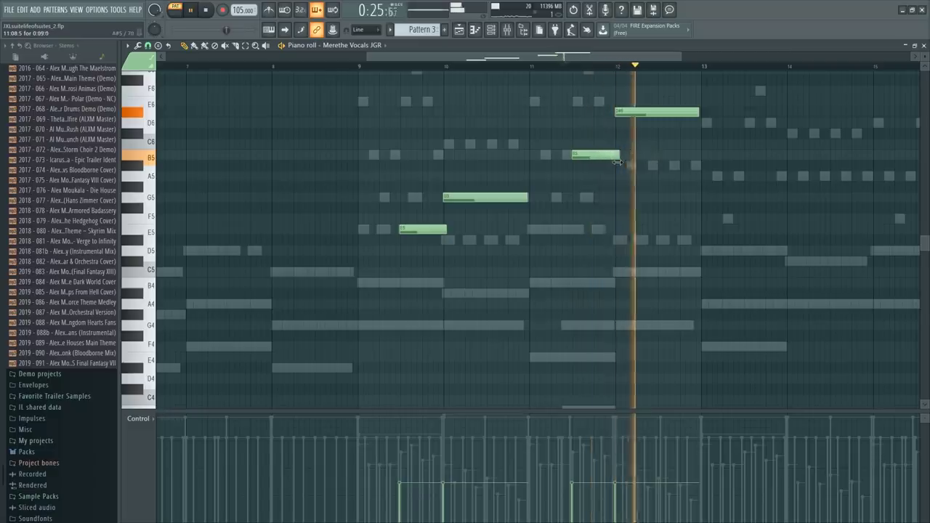
{"action": "key", "text": "space"}
Bring the other channels back in and play the vocal line with the full orchestra from early in bar 9
{"action": "key", "text": "F6"}
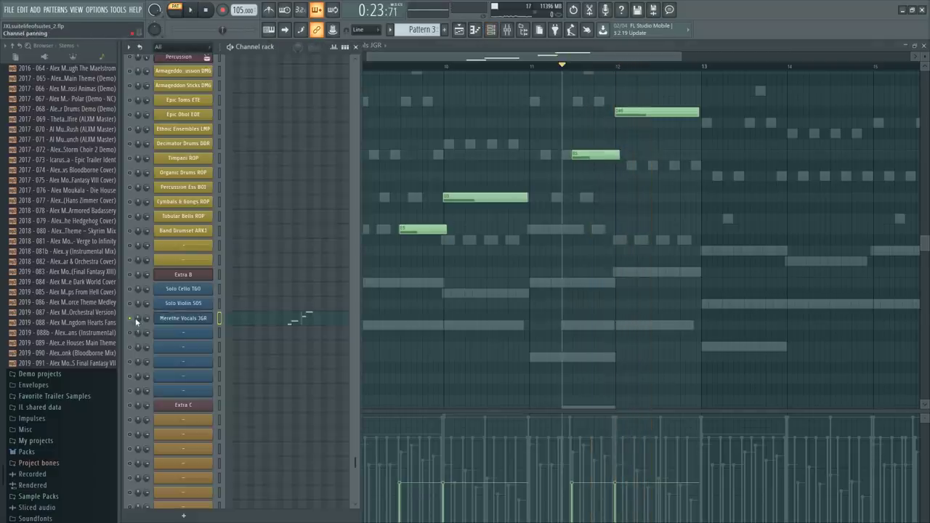
{"action": "key", "text": "F6"}
{"action": "left_click", "coordinate": [385, 67]}
{"action": "key", "text": "space"}
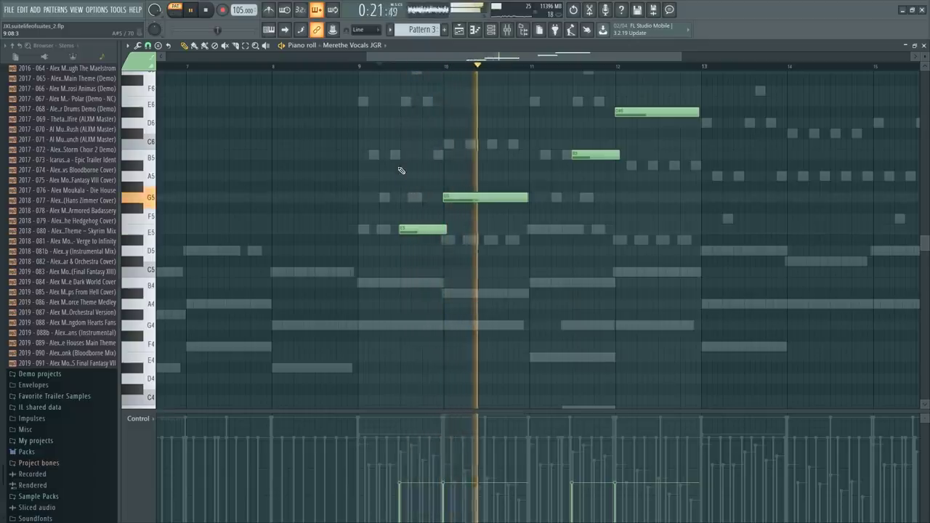
{"action": "key", "text": "space"}
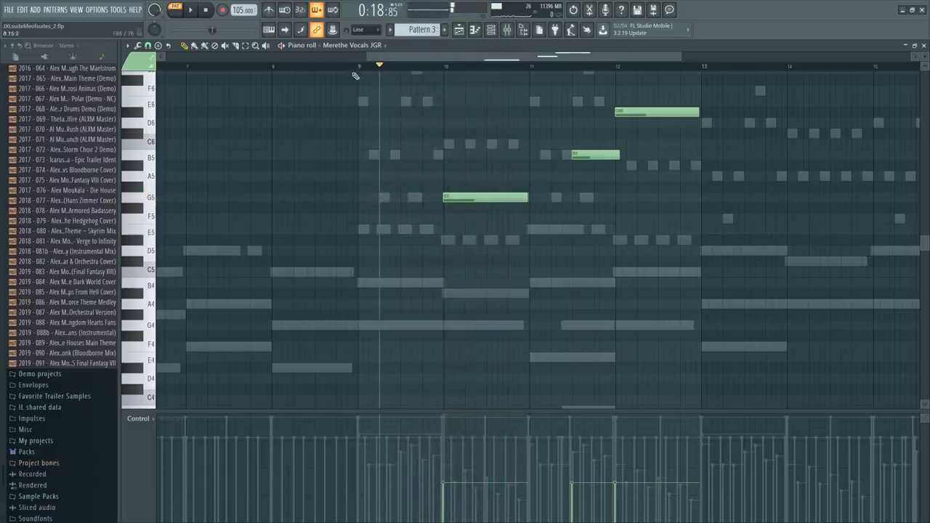
Remove the E5 and G5 vocal notes from bars 9 and 10 and listen to the passage without them
{"action": "left_click", "coordinate": [353, 73]}
{"action": "key", "text": "space"}
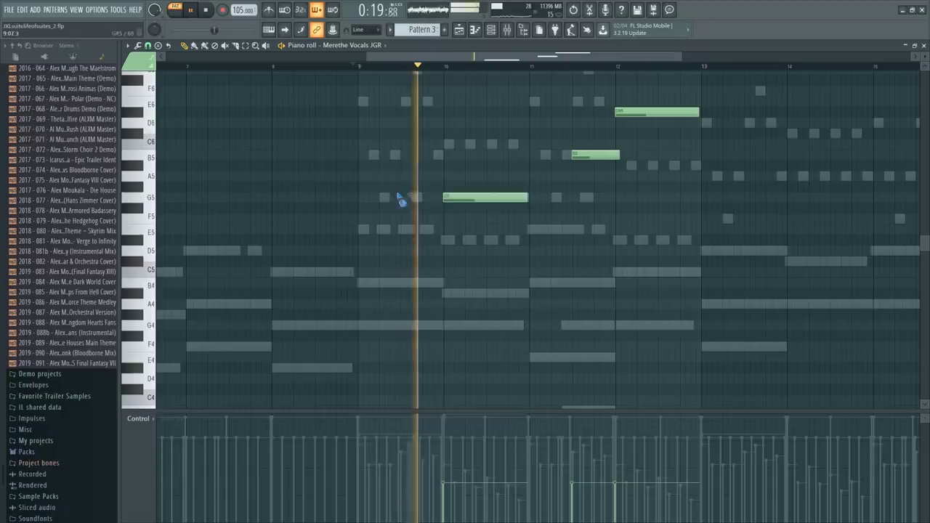
{"action": "right_click", "coordinate": [495, 197]}
{"action": "key", "text": "space"}
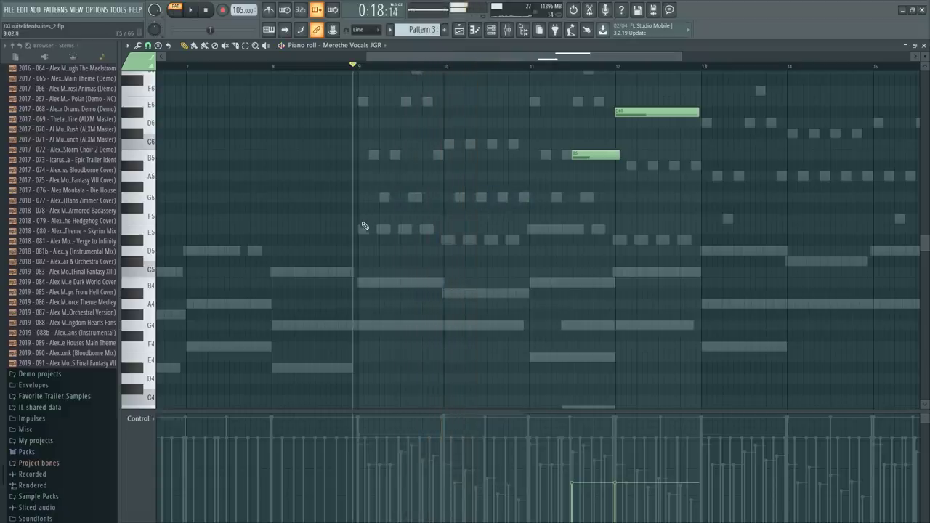
Draw a bar-long E5 from the start of bar 9 and a bar-long G5 in bar 10, and play them back
{"action": "left_click", "coordinate": [261, 68]}
{"action": "key", "text": "space"}
{"action": "key", "text": "ctrl+z"}
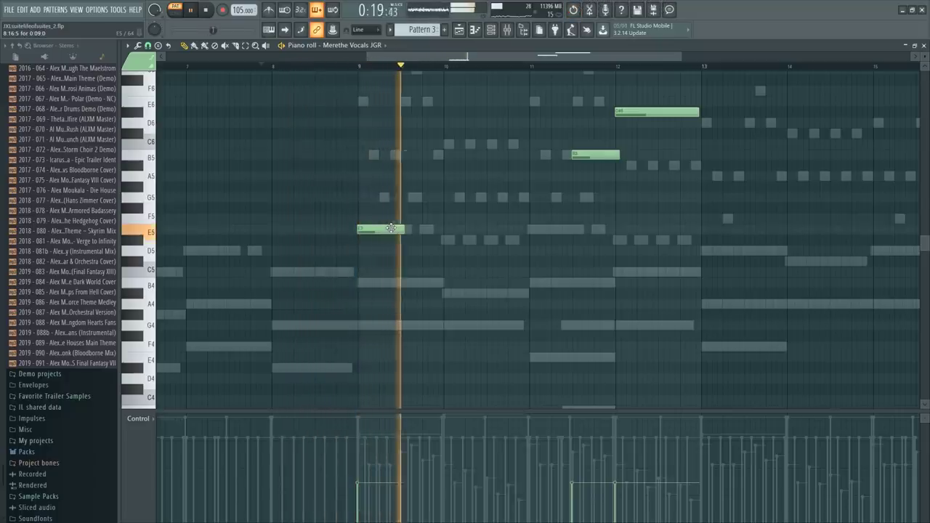
{"action": "key", "text": "space"}
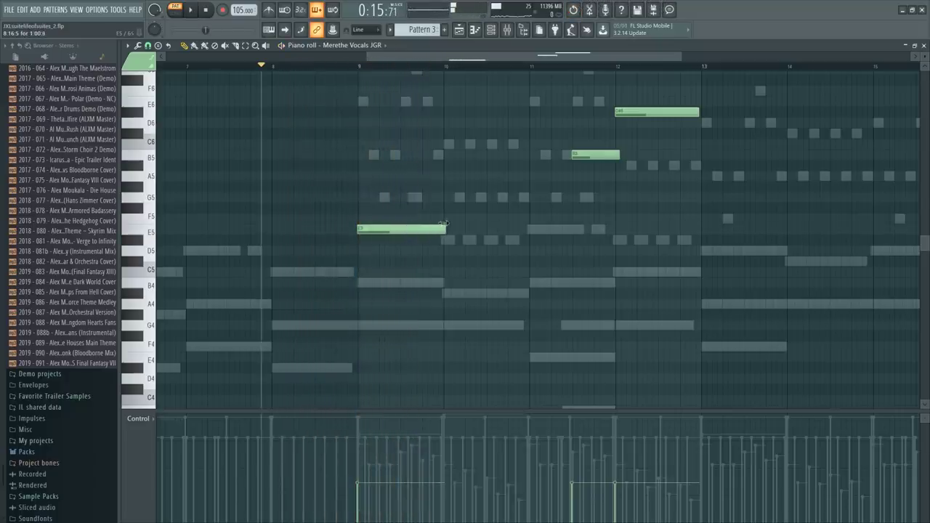
{"action": "left_click", "coordinate": [383, 66]}
{"action": "key", "text": "space"}
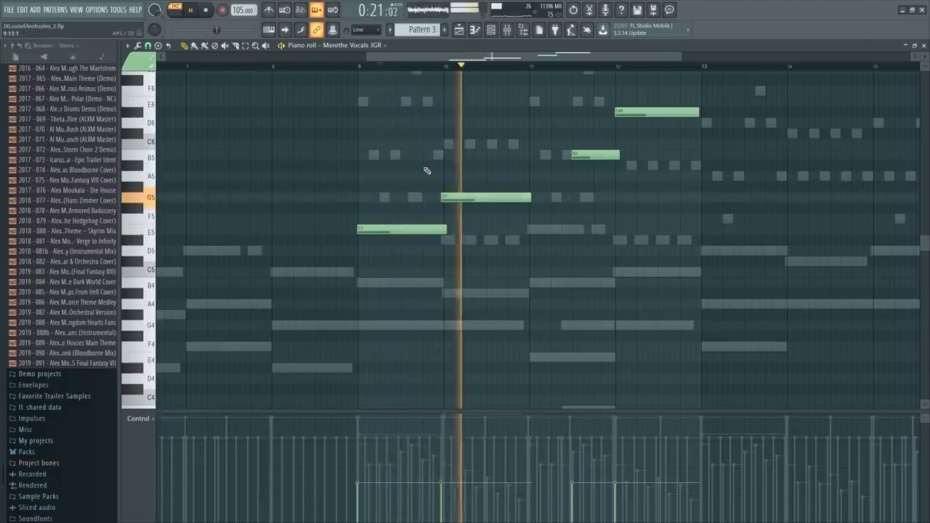
Make the E5 note start in the middle of bar 9 and shorten the G5 note to end before bar 11
{"action": "key", "text": "space"}
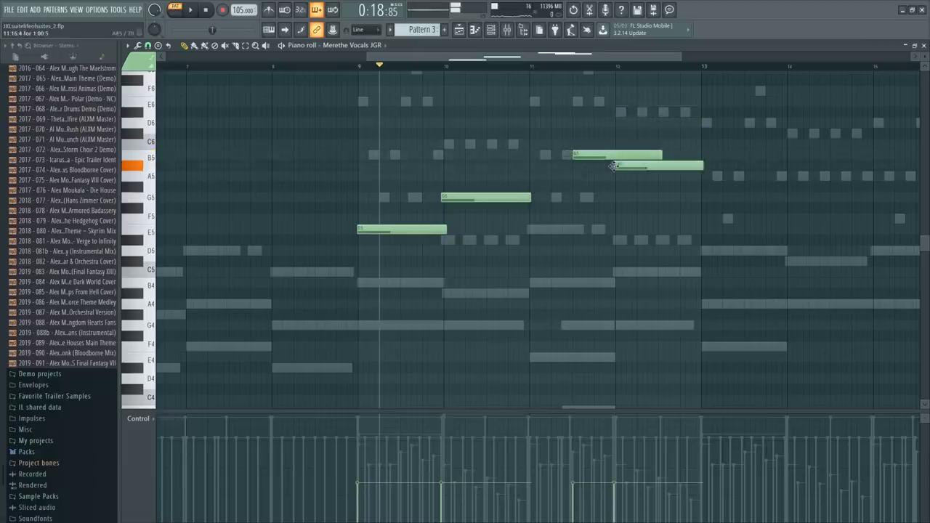
{"action": "key", "text": "space"}
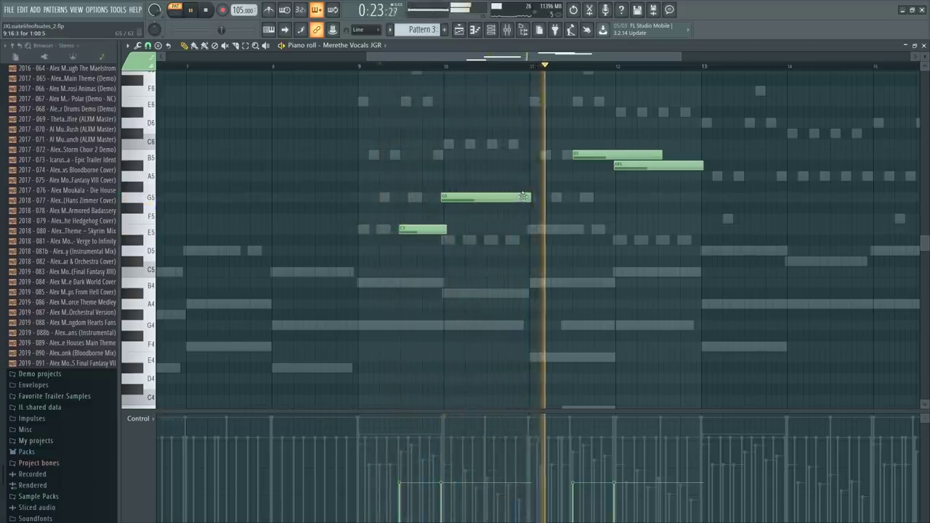
{"action": "left_click_drag", "start_coordinate": [520, 198], "coordinate": [513, 197]}
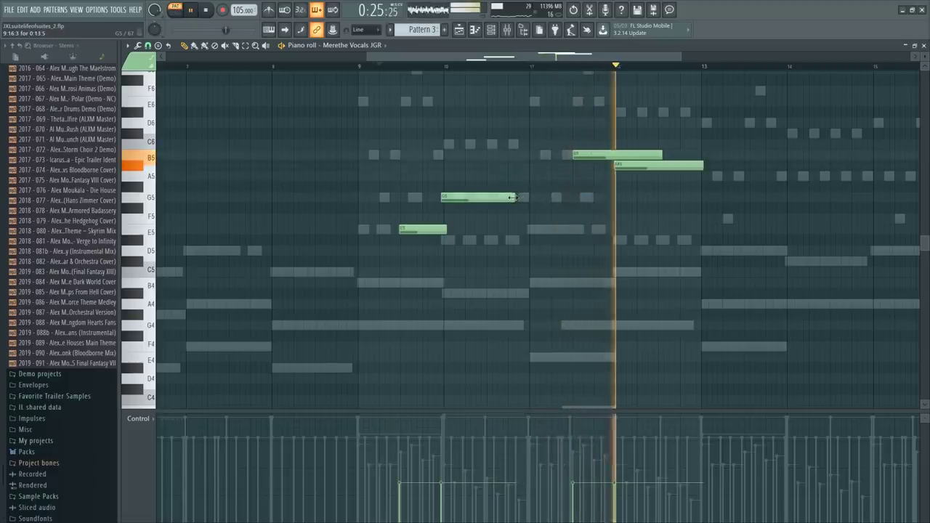
Set the bar 12 note to a shorter C6, end the B5 at bar 12, and play from the middle of bar 11
{"action": "key", "text": "space"}
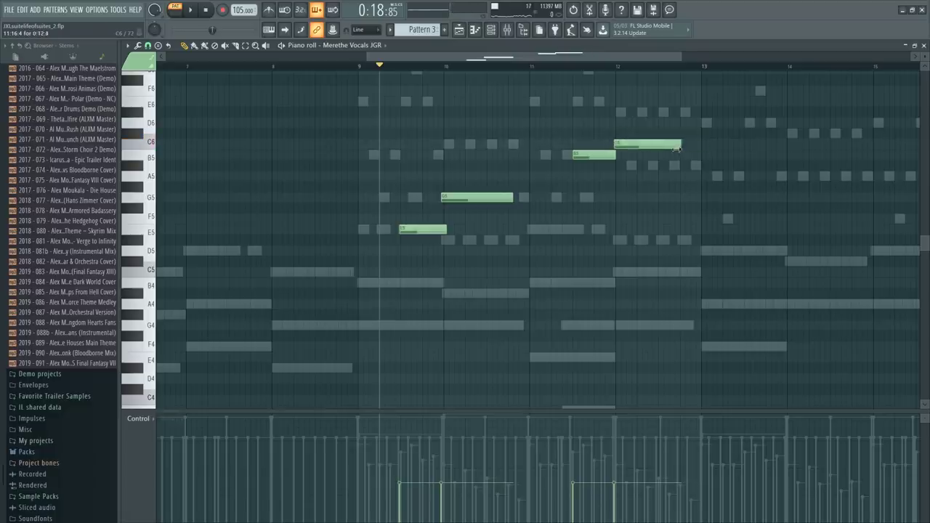
{"action": "left_click", "coordinate": [567, 67]}
{"action": "key", "text": "space"}
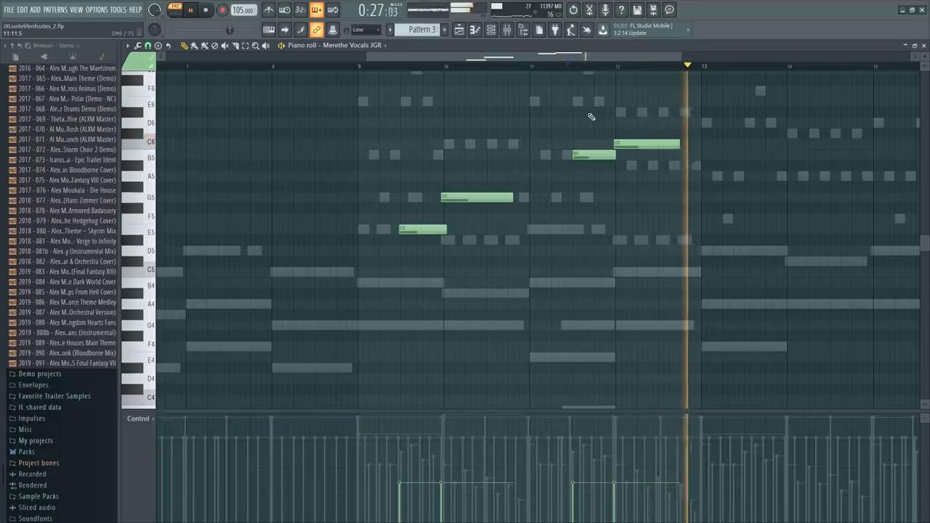
{"action": "key", "text": "space"}
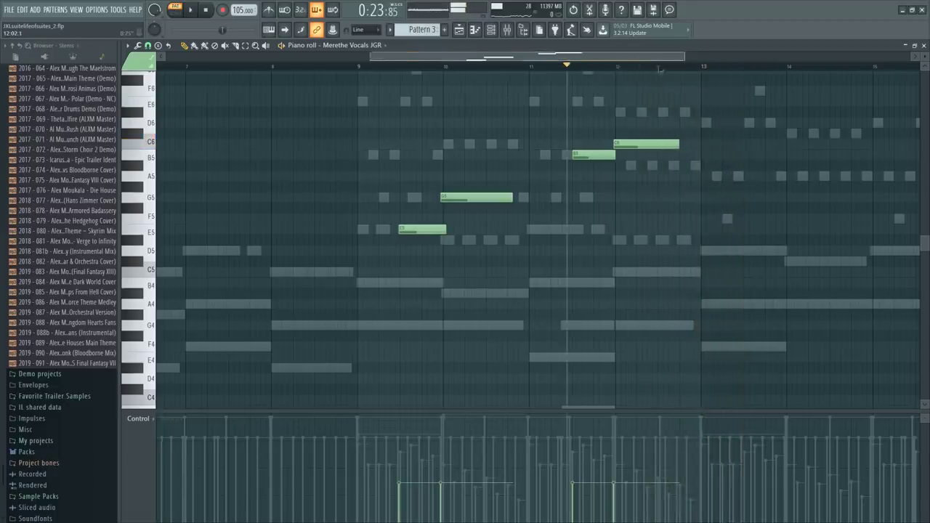
Draw half-bar A5 and C#6 notes from the middle of bar 13 and the start of bar 14, and play them back
{"action": "scroll", "coordinate": [614, 174], "scroll_direction": "down", "scroll_amount": 2}
{"action": "left_click", "coordinate": [580, 167]}
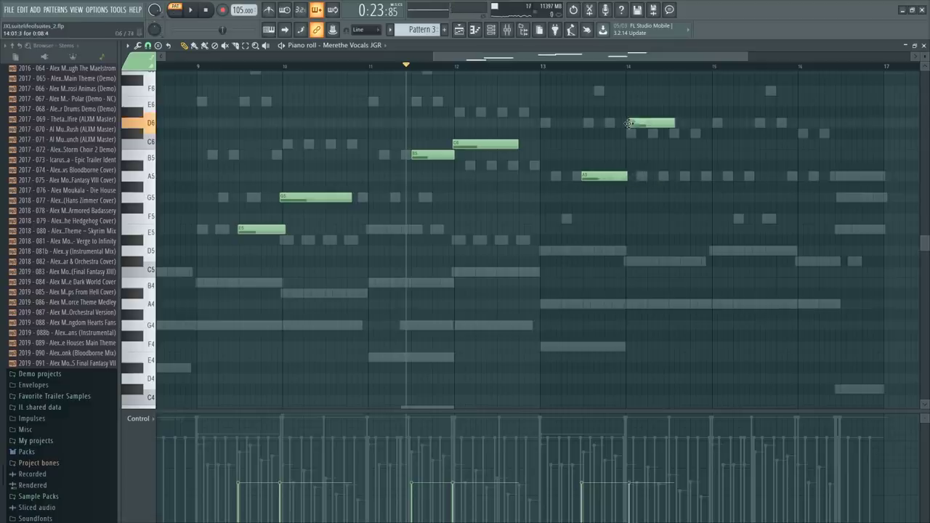
{"action": "left_click", "coordinate": [582, 70]}
{"action": "key", "text": "space"}
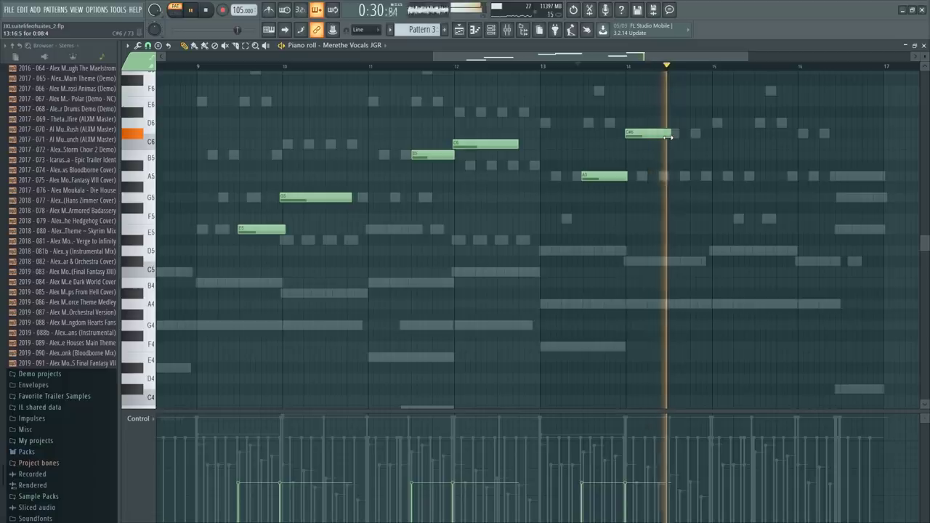
{"action": "key", "text": "space"}
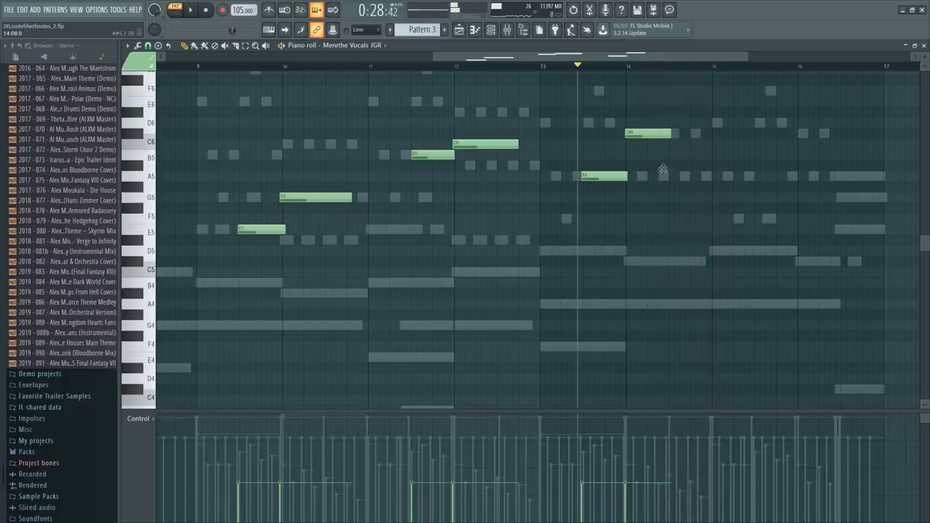
Draw a shorter A5 note from the middle of bar 14 and listen to it with the orchestra
{"action": "key", "text": "space"}
{"action": "left_click_drag", "start_coordinate": [711, 176], "coordinate": [699, 177]}
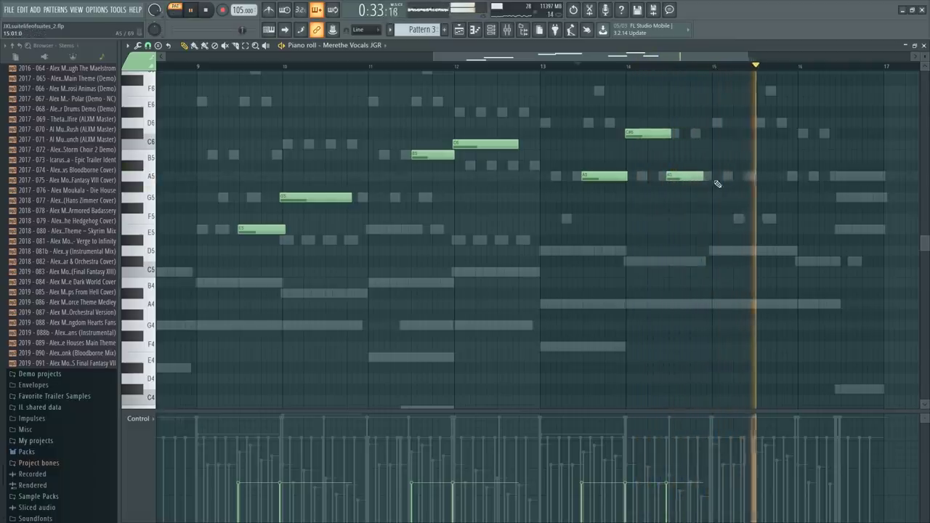
{"action": "key", "text": "space"}
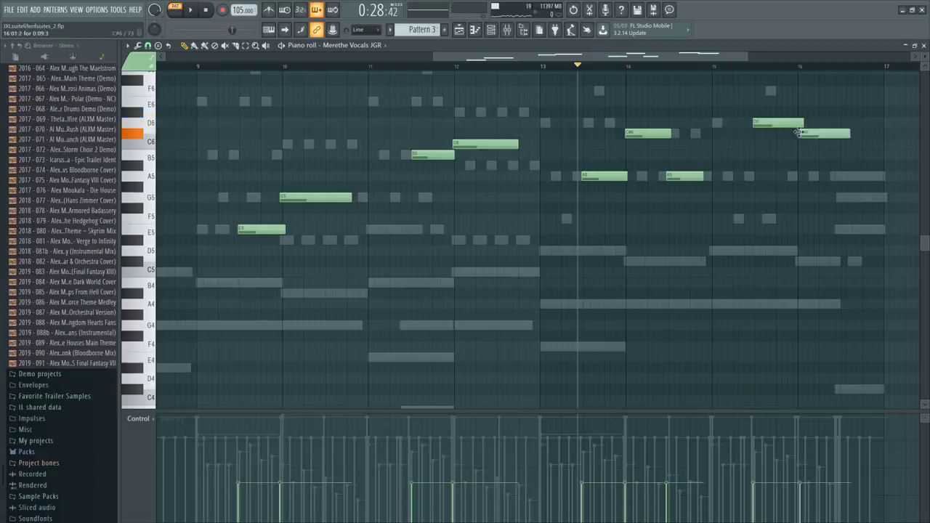
Add D6 from the middle of bar 15 and C#6 from bar 16, trying higher closing notes such as F6 after them
{"action": "scroll", "coordinate": [862, 172], "scroll_direction": "up", "scroll_amount": 3}
{"action": "left_click", "coordinate": [840, 154]}
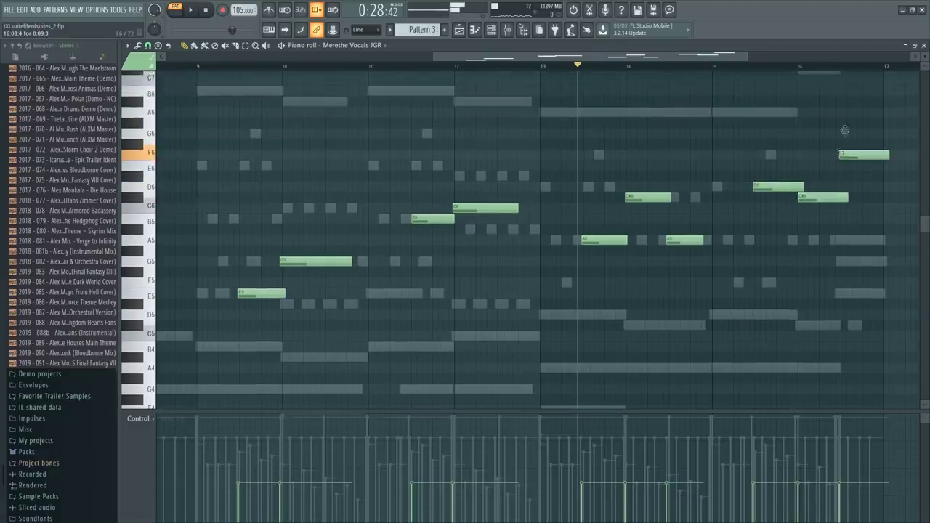
{"action": "left_click_drag", "start_coordinate": [844, 130], "coordinate": [839, 112]}
{"action": "left_click_drag", "start_coordinate": [838, 169], "coordinate": [851, 183]}
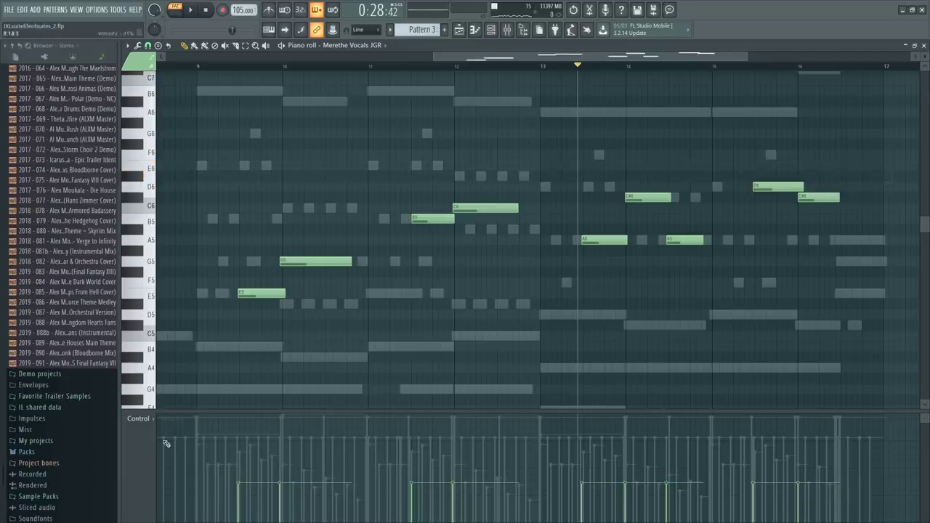
Play the vocal line from the middle of bar 13 and try an A6 closing note in the middle of bar 16
{"action": "key", "text": "F6"}
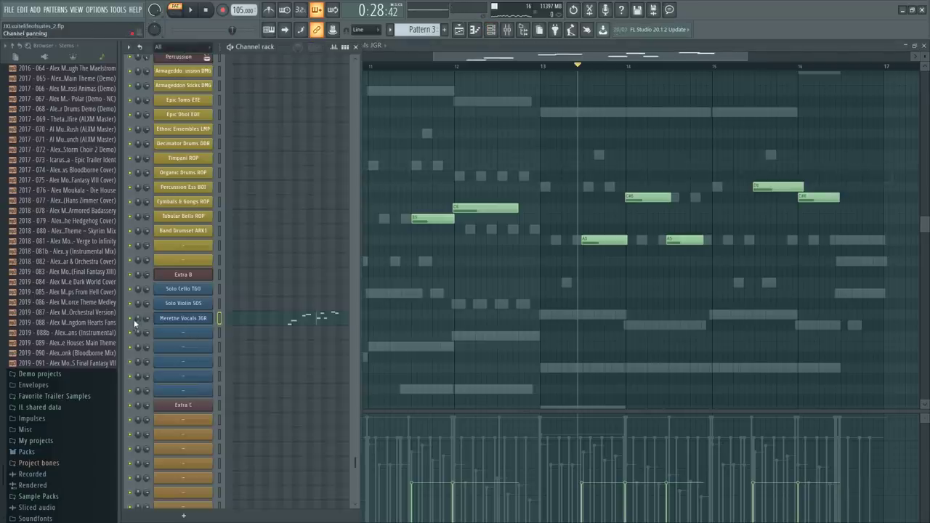
{"action": "key", "text": "F6"}
{"action": "key", "text": "space"}
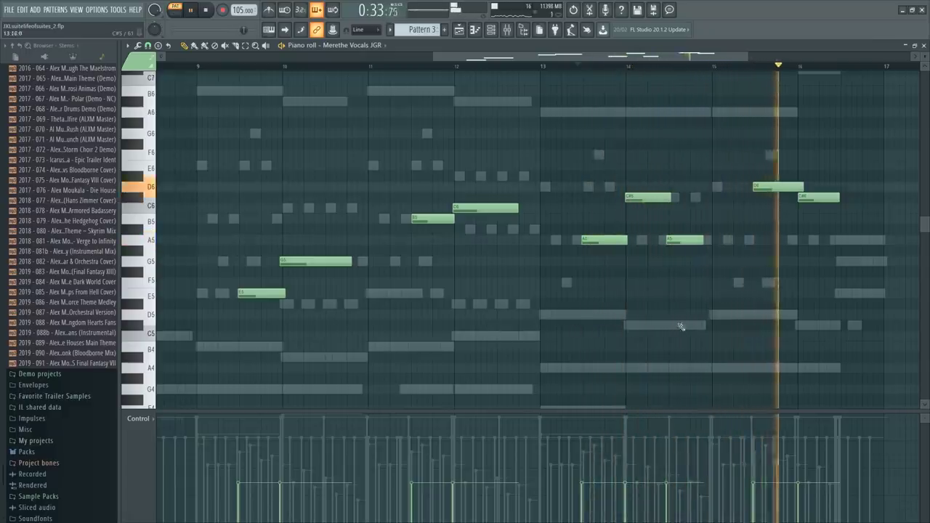
{"action": "key", "text": "space"}
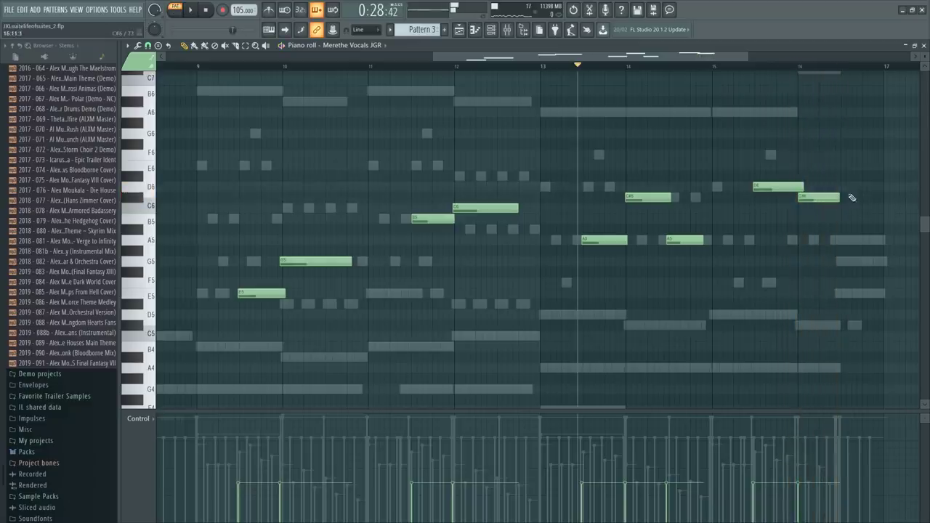
{"action": "scroll", "coordinate": [827, 228], "scroll_direction": "up", "scroll_amount": 4}
{"action": "left_click", "coordinate": [841, 209]}
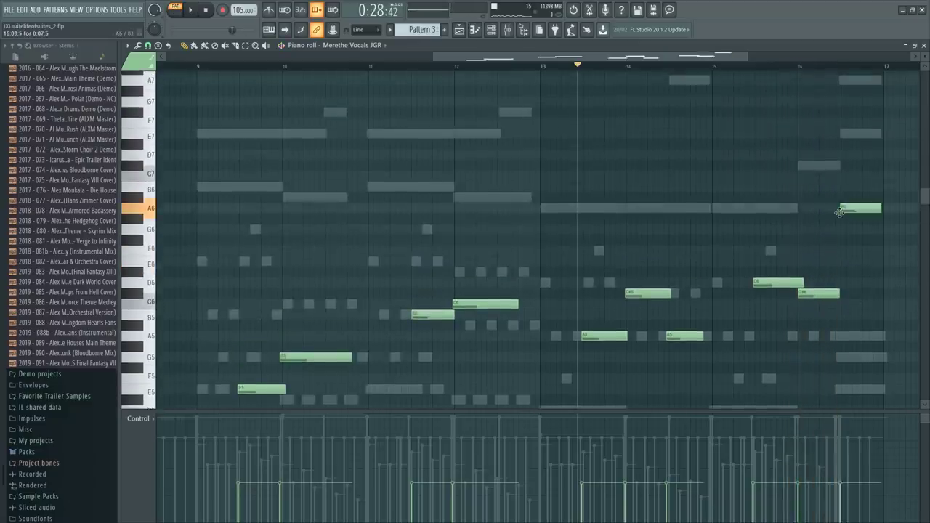
Open the Solo Cello TGO channel in the piano roll and play the pattern from just before bar 9
{"action": "key", "text": "F6"}
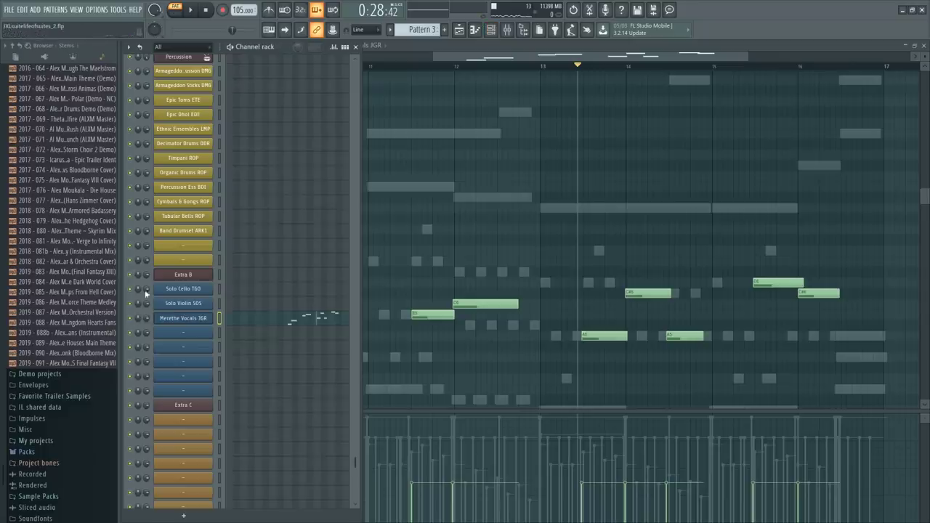
{"action": "left_click", "coordinate": [260, 295]}
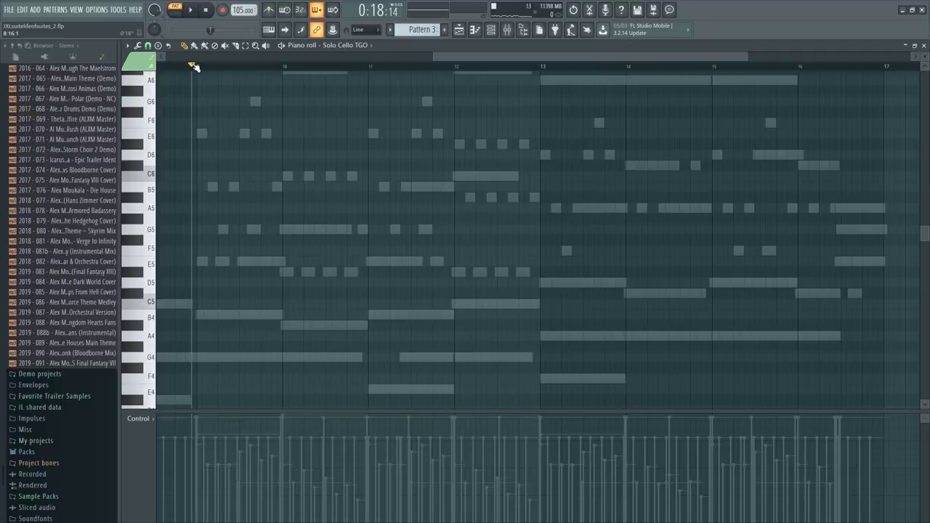
{"action": "key", "text": "F6"}
{"action": "scroll", "coordinate": [266, 206], "scroll_direction": "down", "scroll_amount": 5}
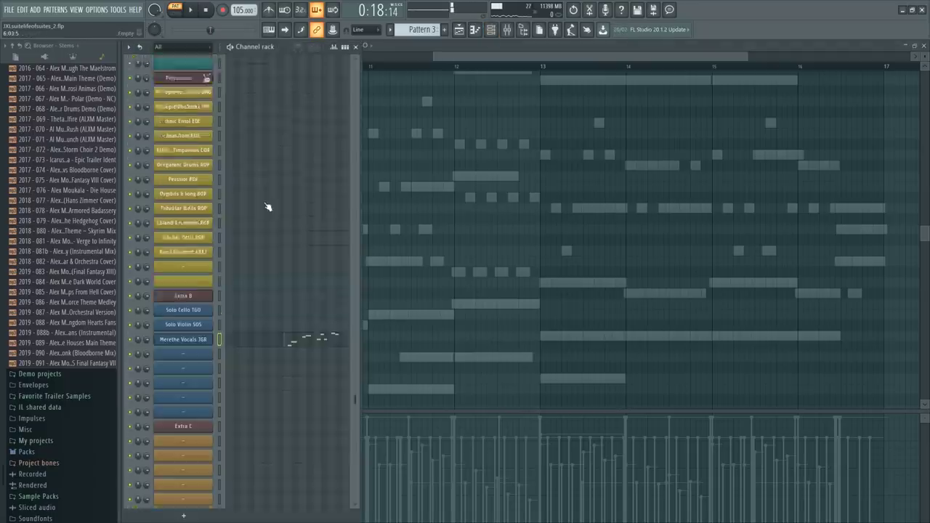
{"action": "scroll", "coordinate": [295, 236], "scroll_direction": "up", "scroll_amount": 10}
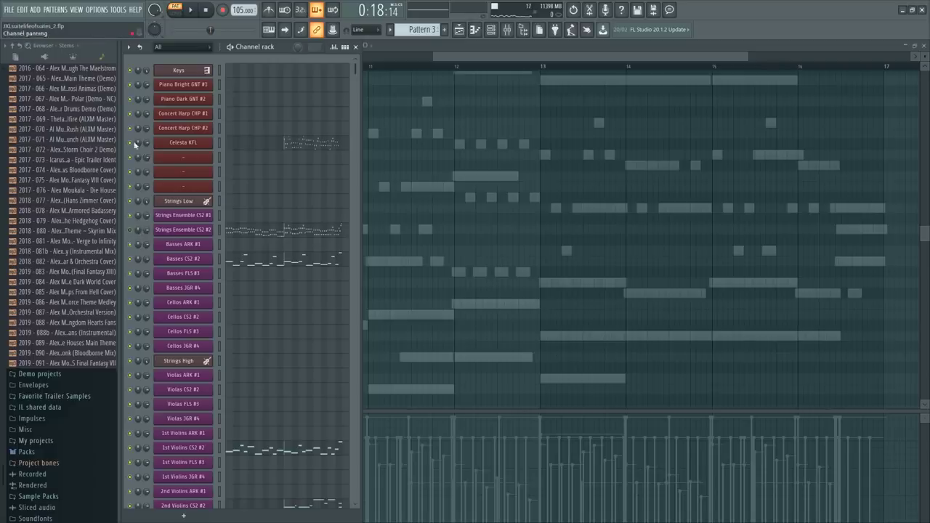
{"action": "key", "text": "F6"}
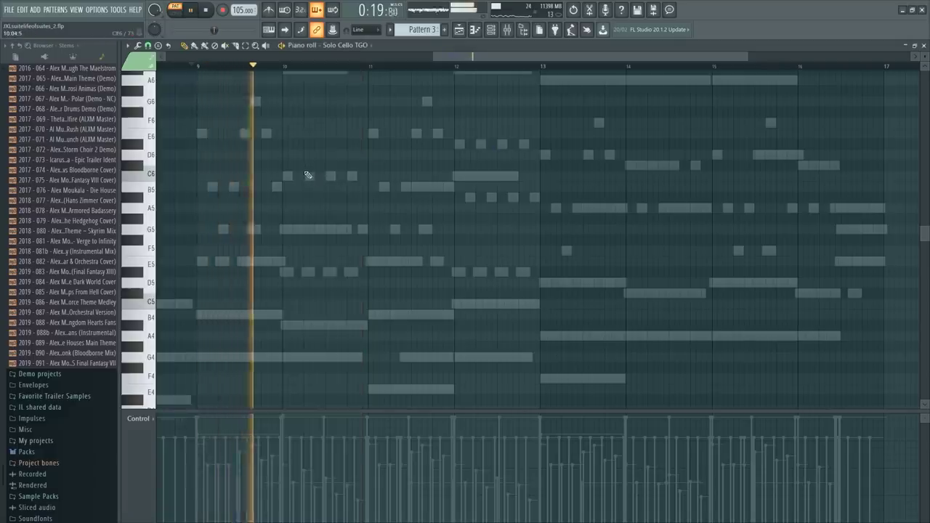
Examine the mixer track levels and the note patterns of all instrument channels while the pattern plays
{"action": "key", "text": "F6"}
{"action": "scroll", "coordinate": [209, 289], "scroll_direction": "down", "scroll_amount": 8}
{"action": "key", "text": "F9"}
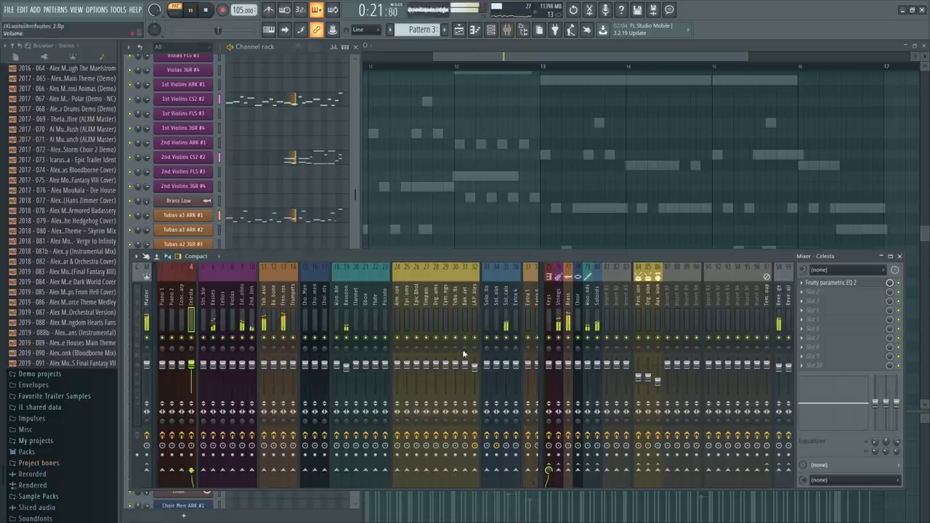
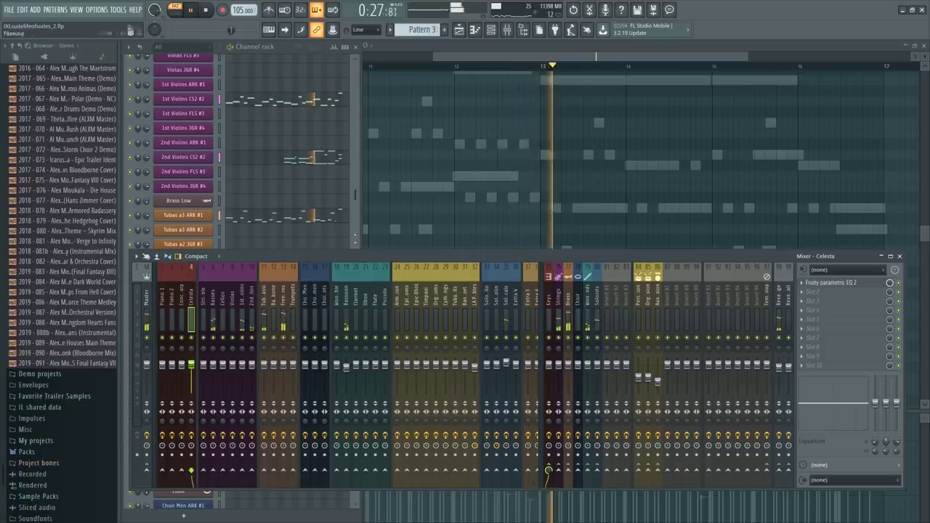
{"action": "left_click", "coordinate": [274, 73]}
{"action": "scroll", "coordinate": [287, 334], "scroll_direction": "down", "scroll_amount": 8}
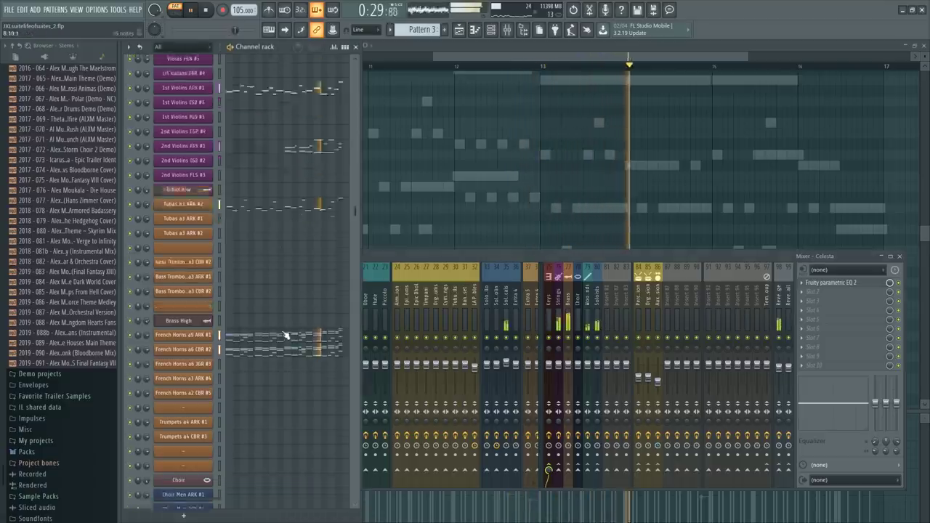
{"action": "scroll", "coordinate": [279, 334], "scroll_direction": "down", "scroll_amount": 5}
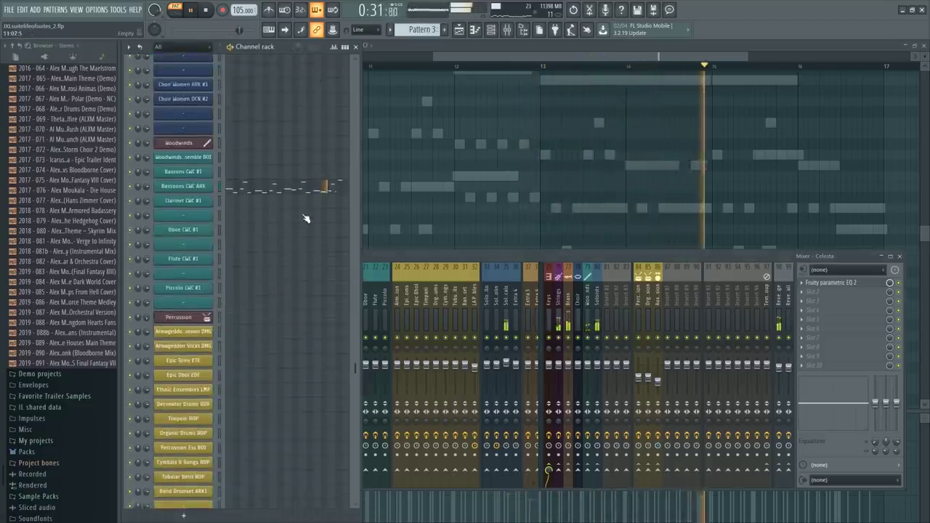
{"action": "scroll", "coordinate": [319, 335], "scroll_direction": "down", "scroll_amount": 6}
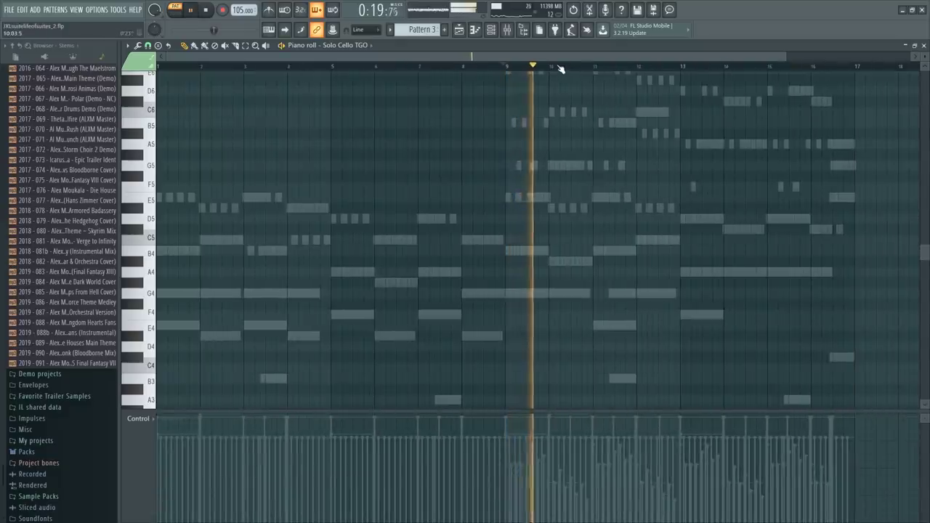
Stop playback and draw a half-bar A3 note for the solo cello at the start of bar 13
{"action": "scroll", "coordinate": [561, 68], "scroll_direction": "up", "scroll_amount": 2}
{"action": "scroll", "coordinate": [561, 69], "scroll_direction": "up", "scroll_amount": 2}
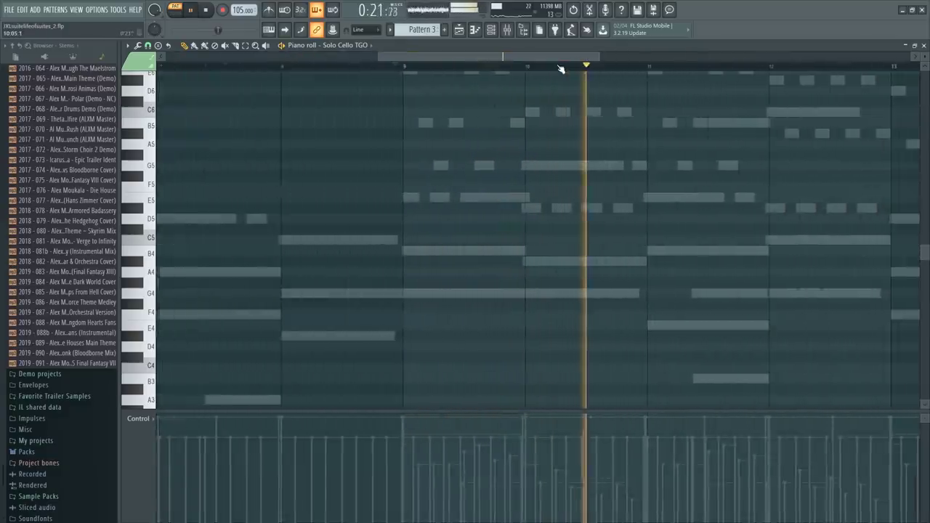
{"action": "scroll", "coordinate": [561, 68], "scroll_direction": "down", "scroll_amount": 2}
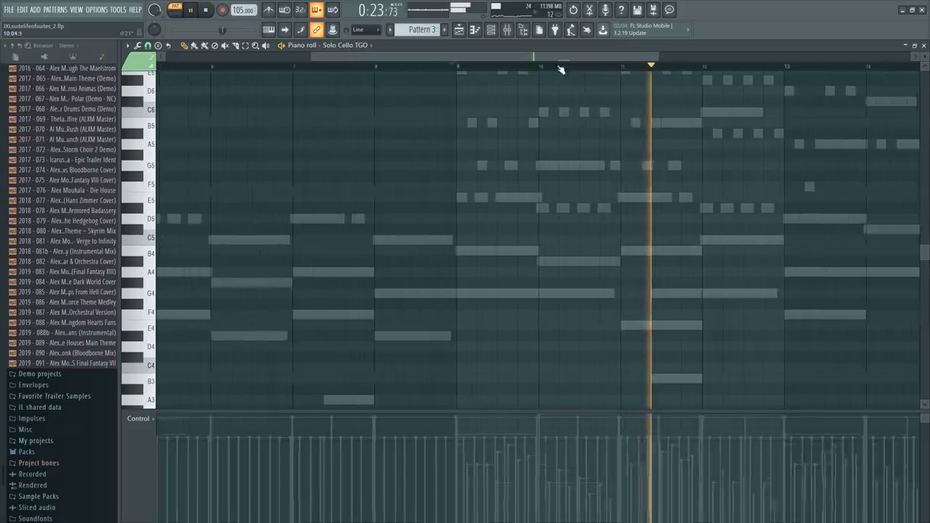
{"action": "left_click_drag", "start_coordinate": [593, 56], "coordinate": [644, 57]}
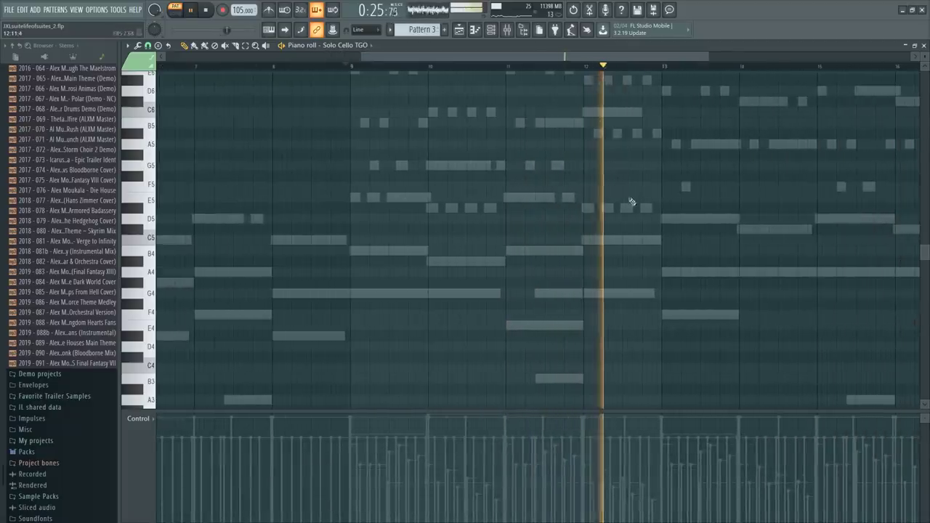
{"action": "scroll", "coordinate": [617, 181], "scroll_direction": "right", "scroll_amount": 1}
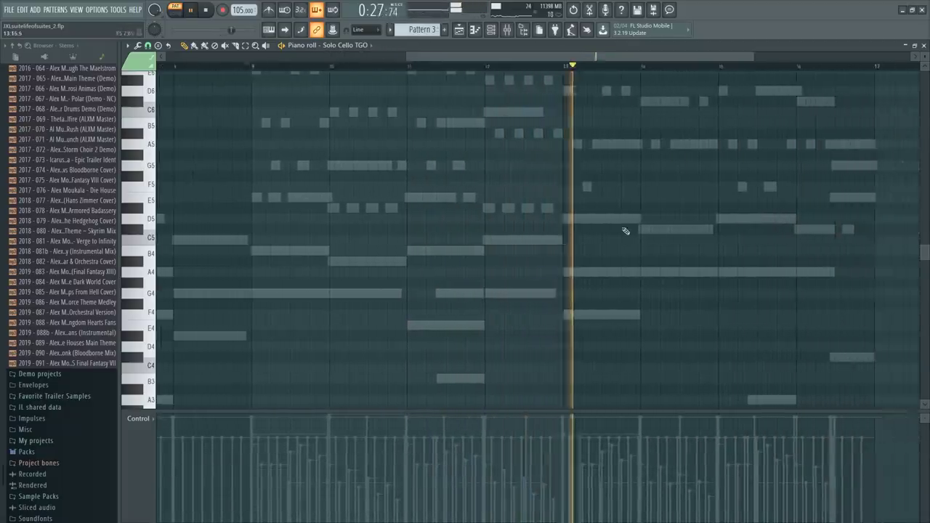
{"action": "key", "text": "space"}
{"action": "left_click", "coordinate": [581, 284]}
{"action": "scroll", "coordinate": [595, 309], "scroll_direction": "down", "scroll_amount": 4}
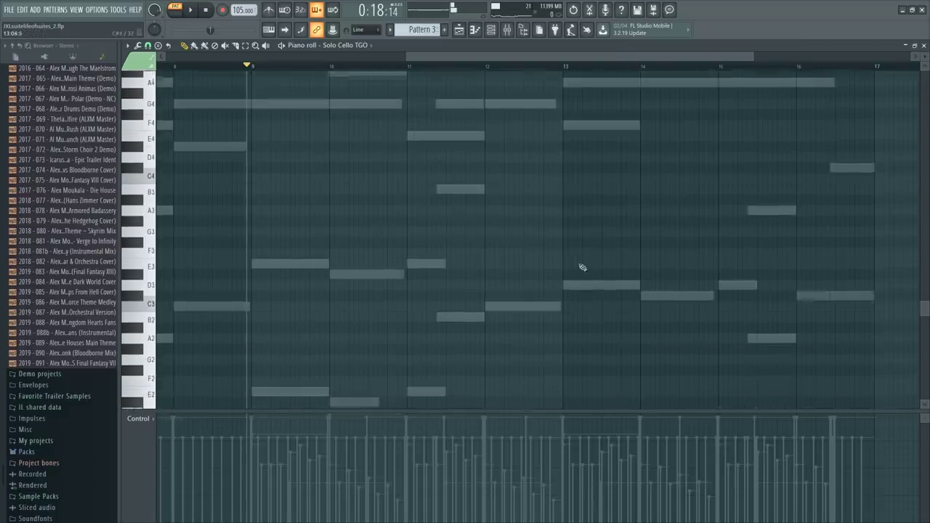
{"action": "left_click", "coordinate": [566, 211]}
Play back from late in bar 12 to listen to the cello's A3 note entering at bar 13
{"action": "scroll", "coordinate": [500, 157], "scroll_direction": "down", "scroll_amount": 3, "text": "ctrl"}
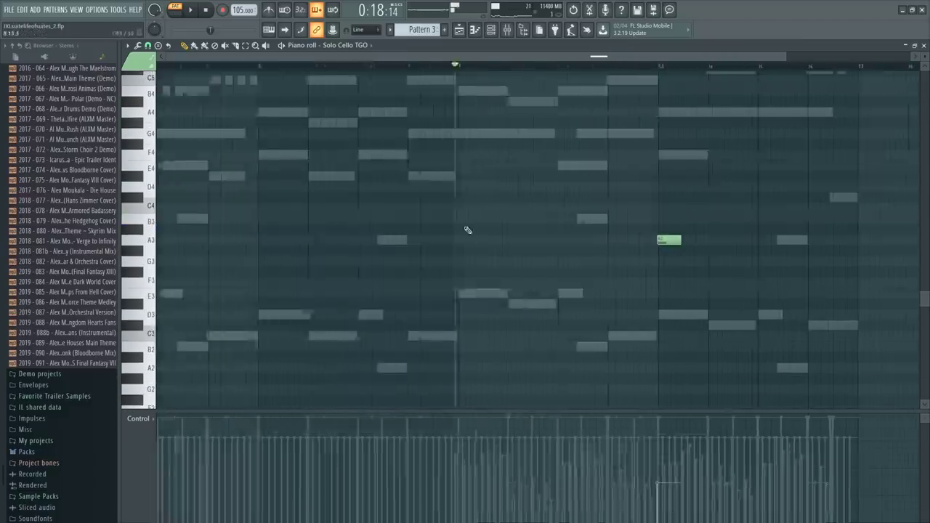
{"action": "scroll", "coordinate": [659, 299], "scroll_direction": "down", "scroll_amount": 7}
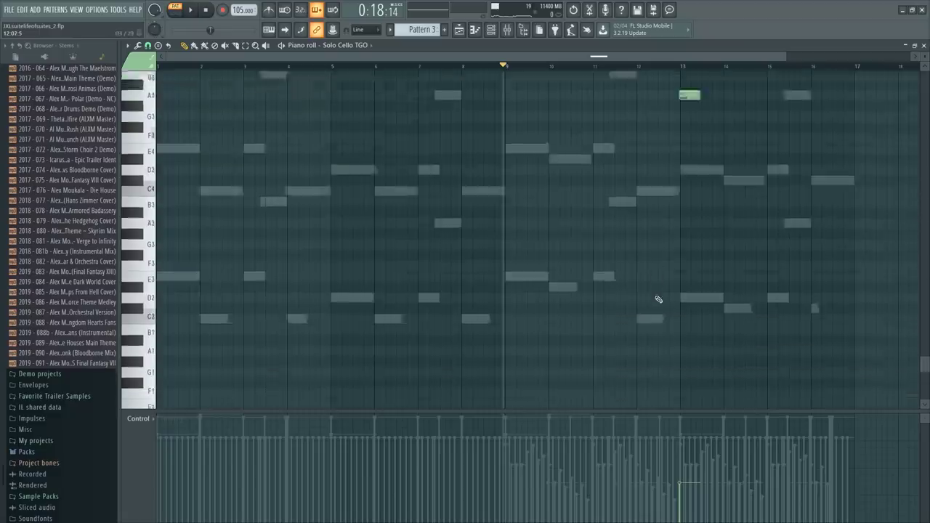
{"action": "scroll", "coordinate": [531, 271], "scroll_direction": "up", "scroll_amount": 6}
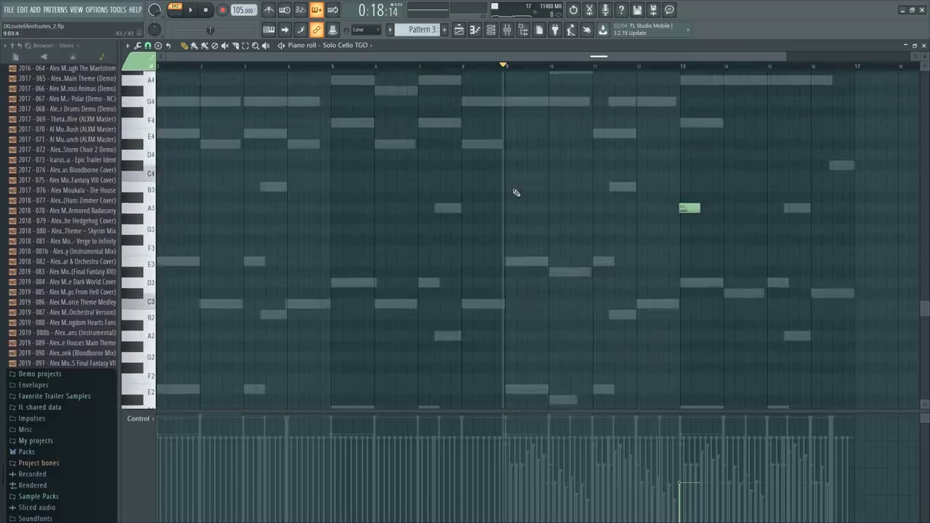
{"action": "left_click", "coordinate": [672, 68]}
{"action": "key", "text": "space"}
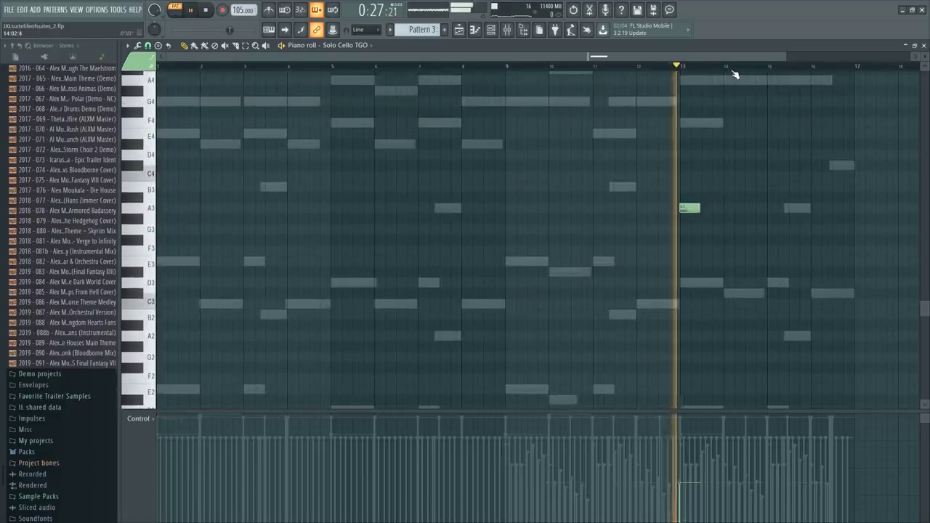
{"action": "scroll", "coordinate": [732, 73], "scroll_direction": "up", "scroll_amount": 6, "text": "ctrl"}
{"action": "key", "text": "space"}
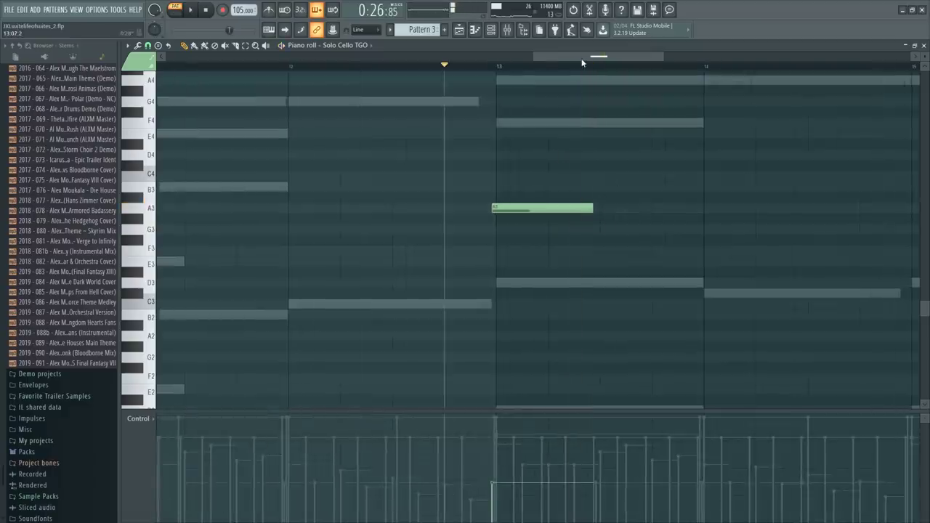
Listen to the passage leading towards bar 9, starting playback from late in bar 7
{"action": "scroll", "coordinate": [582, 60], "scroll_direction": "down", "scroll_amount": 3}
{"action": "scroll", "coordinate": [581, 64], "scroll_direction": "down", "scroll_amount": 5}
{"action": "scroll", "coordinate": [399, 69], "scroll_direction": "up", "scroll_amount": 4}
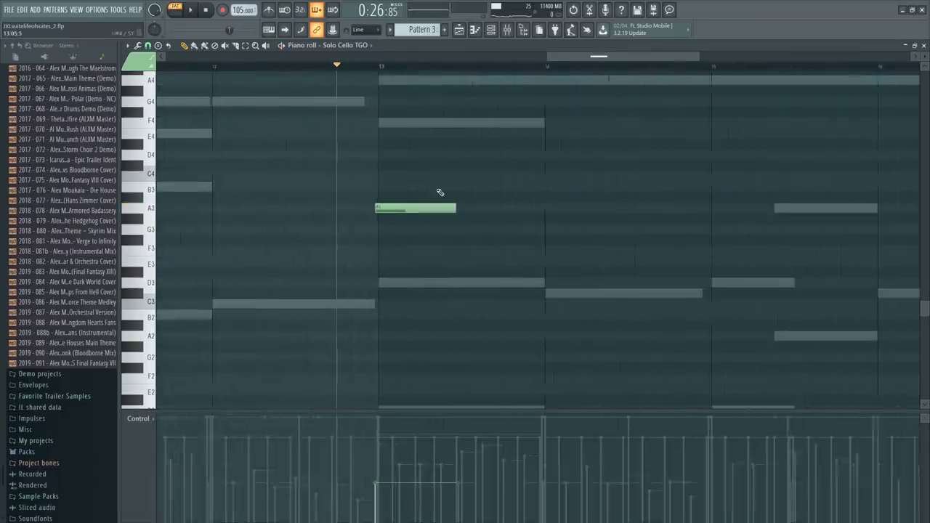
{"action": "scroll", "coordinate": [440, 193], "scroll_direction": "up", "scroll_amount": 1, "text": "ctrl"}
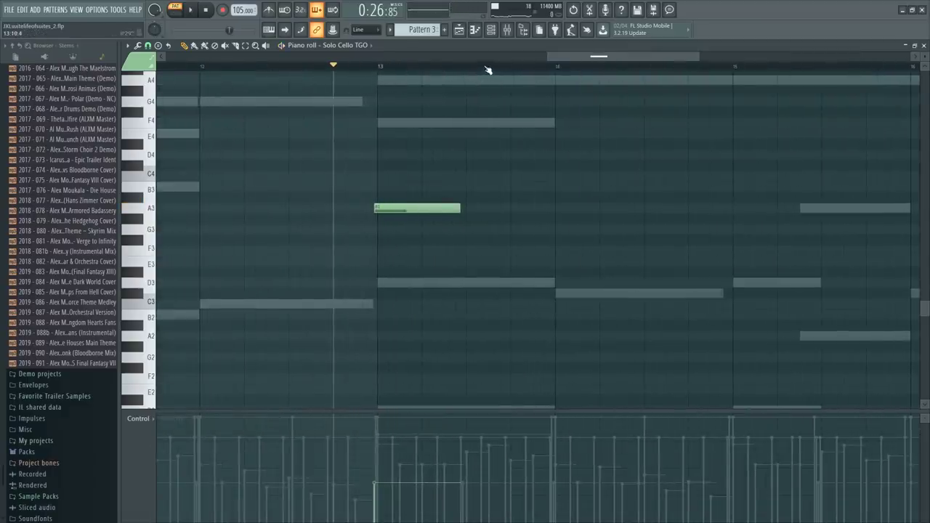
{"action": "scroll", "coordinate": [488, 70], "scroll_direction": "down", "scroll_amount": 4, "text": "ctrl"}
{"action": "scroll", "coordinate": [351, 67], "scroll_direction": "up", "scroll_amount": 1, "text": "ctrl"}
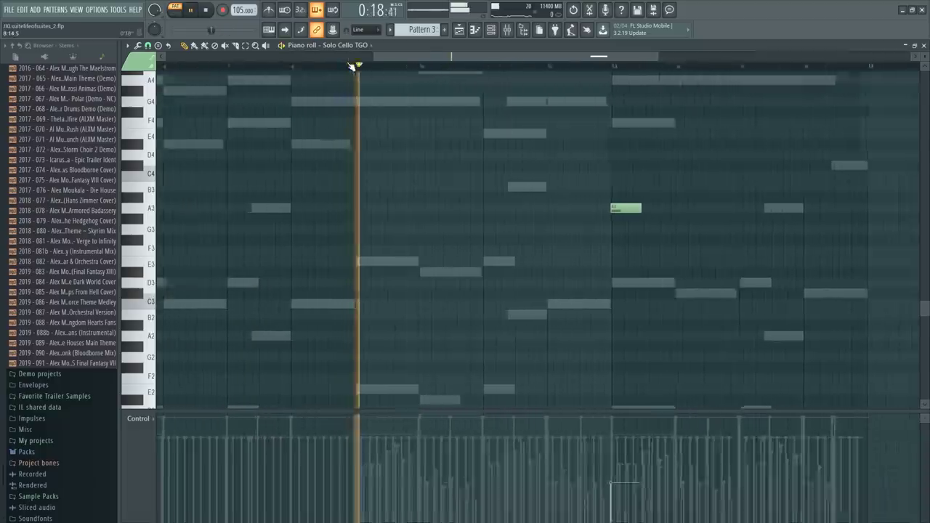
{"action": "scroll", "coordinate": [276, 69], "scroll_direction": "up", "scroll_amount": 2, "text": "ctrl"}
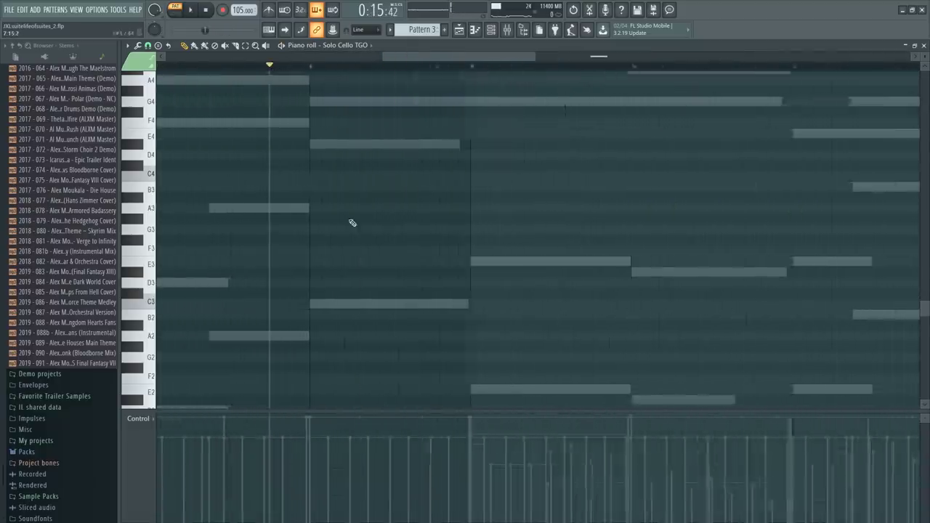
{"action": "key", "text": "space"}
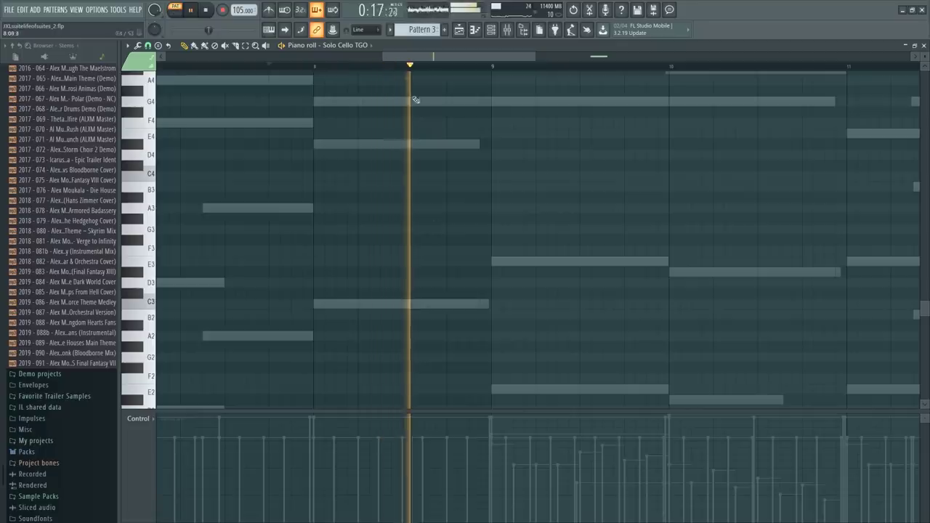
{"action": "key", "text": "space"}
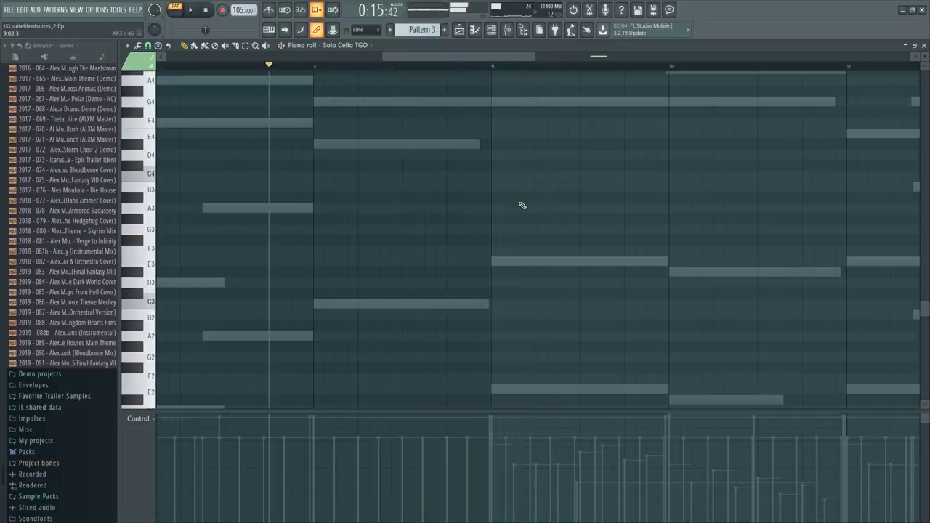
Draw a half-bar B3 cello note about a third into bar 9 and play it back from just before it
{"action": "left_click_drag", "start_coordinate": [546, 204], "coordinate": [545, 181]}
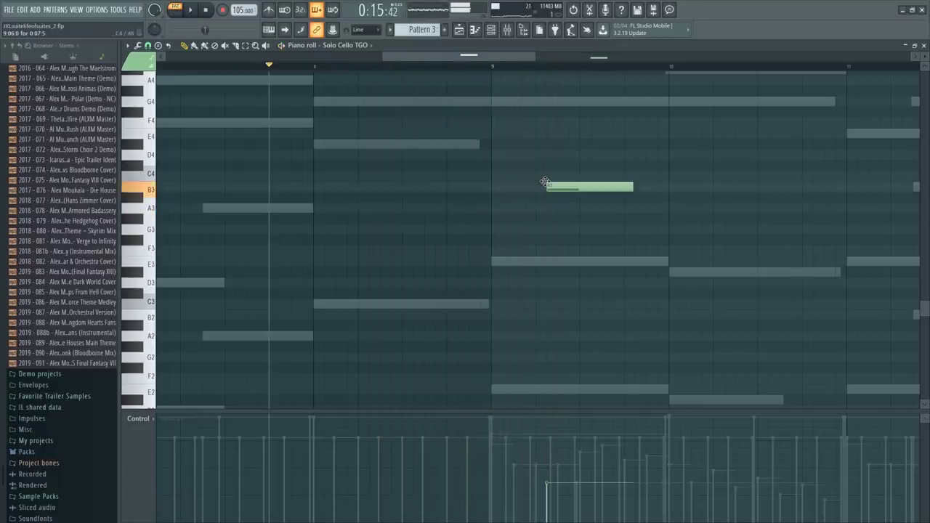
{"action": "left_click", "coordinate": [524, 66]}
{"action": "key", "text": "space"}
{"action": "key", "text": "space"}
Add half-bar A3 and B3 cello notes, starting in the second half and at the end of bar 9, and play them back
{"action": "left_click", "coordinate": [585, 207]}
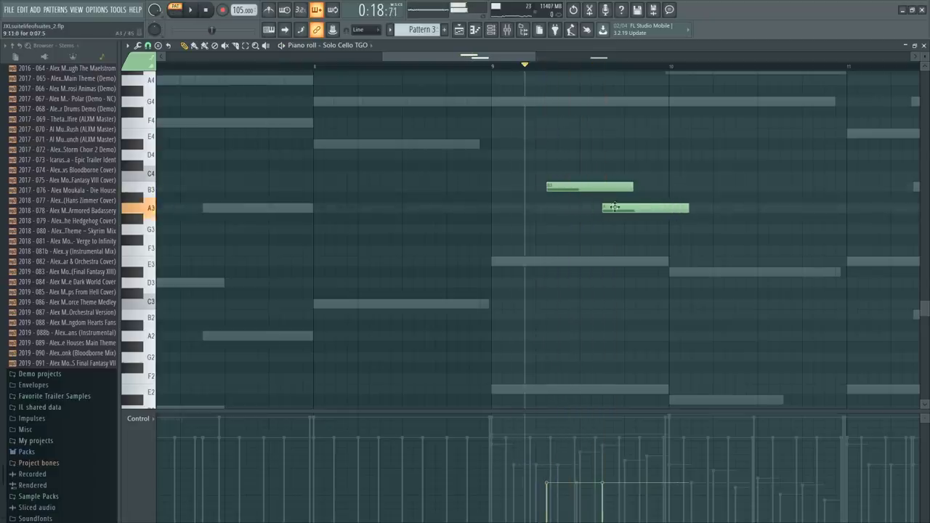
{"action": "key", "text": "space"}
{"action": "key", "text": "space"}
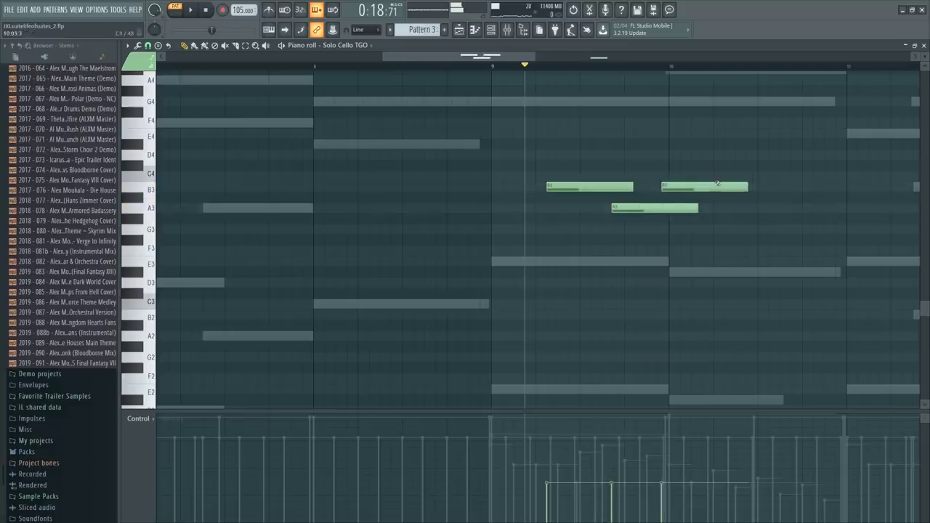
Select all the cello notes, shorten them slightly, play them back from early in bar 9 and clear the selection
{"action": "key", "text": "ctrl+a"}
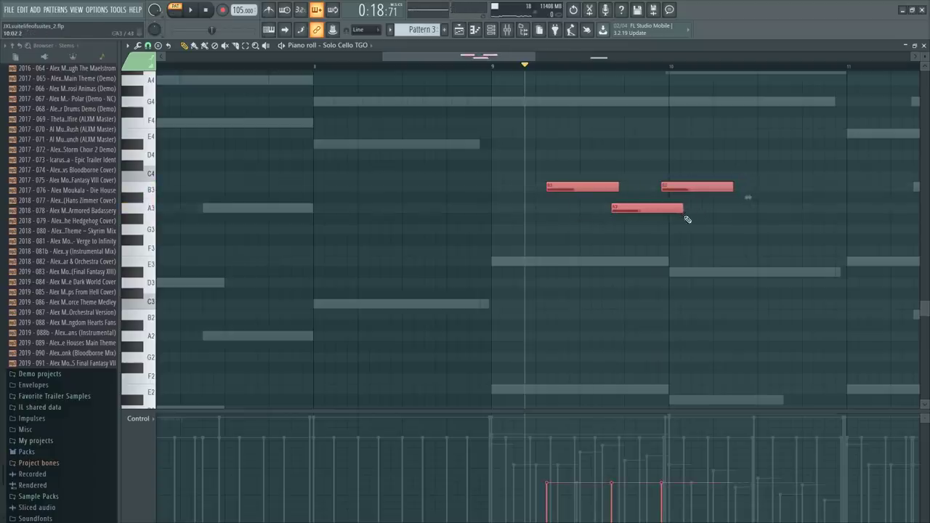
{"action": "key", "text": "space"}
{"action": "key", "text": "ctrl+d"}
{"action": "left_click_drag", "start_coordinate": [500, 58], "coordinate": [529, 67]}
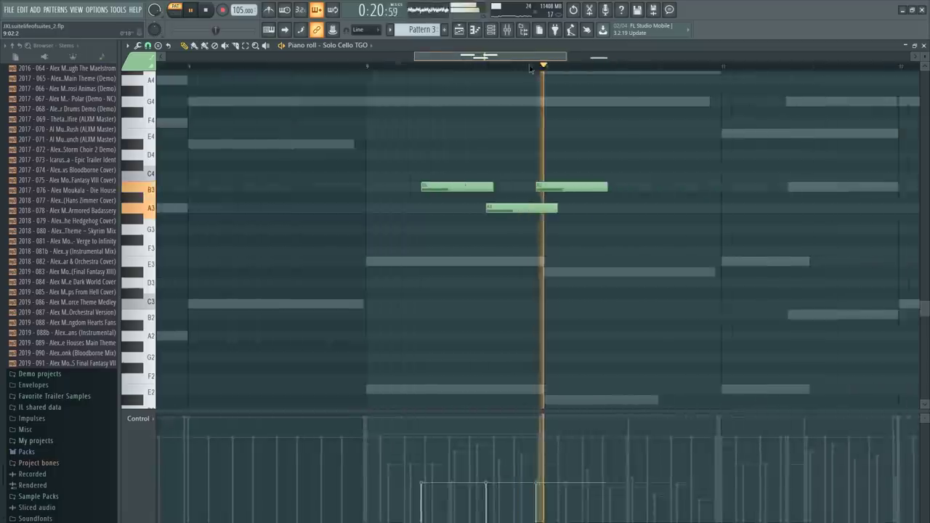
Move the A3 cello note in bar 9 earlier so it overlaps the end of the first B3, and play it back
{"action": "key", "text": "space"}
{"action": "left_click_drag", "start_coordinate": [513, 160], "coordinate": [405, 216]}
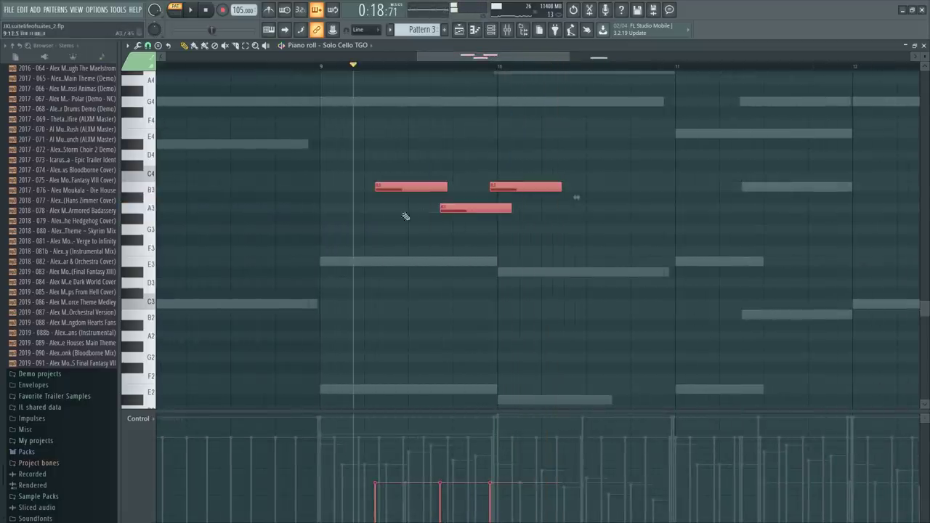
{"action": "key", "text": "F6"}
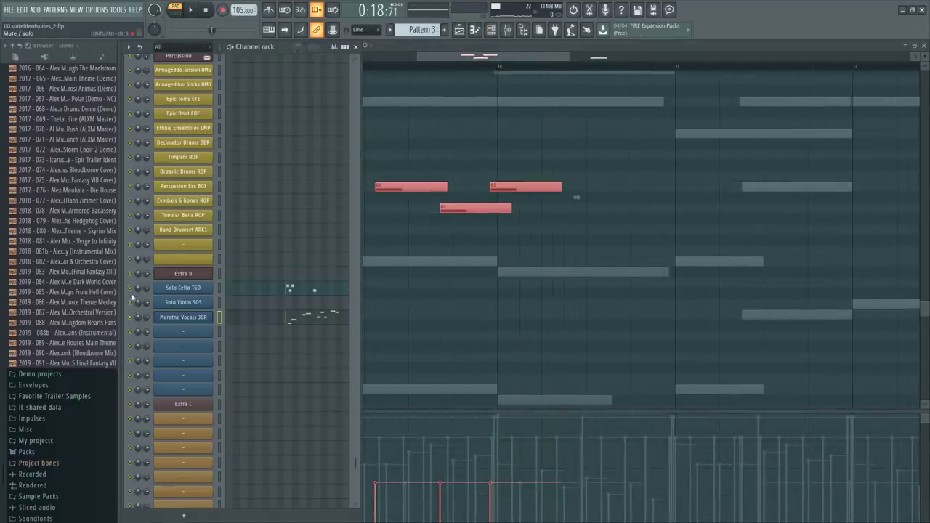
{"action": "left_click", "coordinate": [368, 312]}
{"action": "key", "text": "space"}
{"action": "key", "text": "space"}
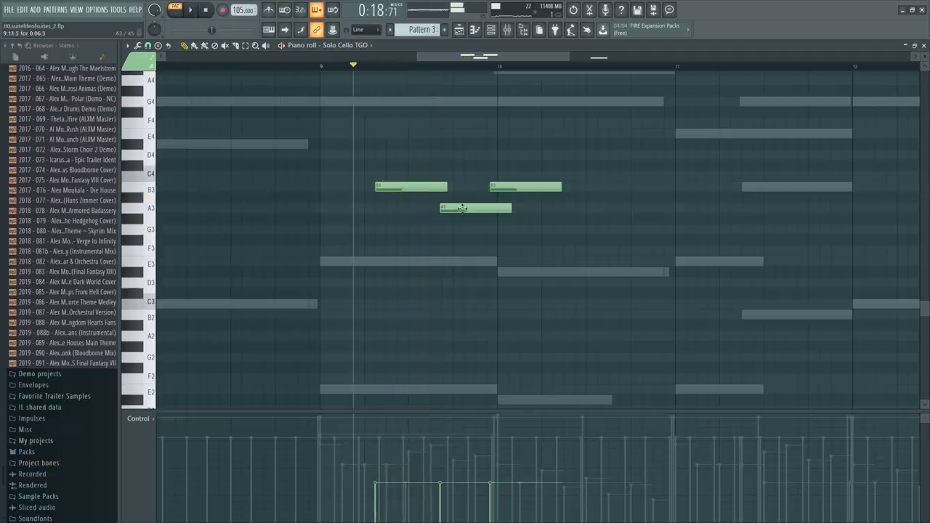
{"action": "key", "text": "space"}
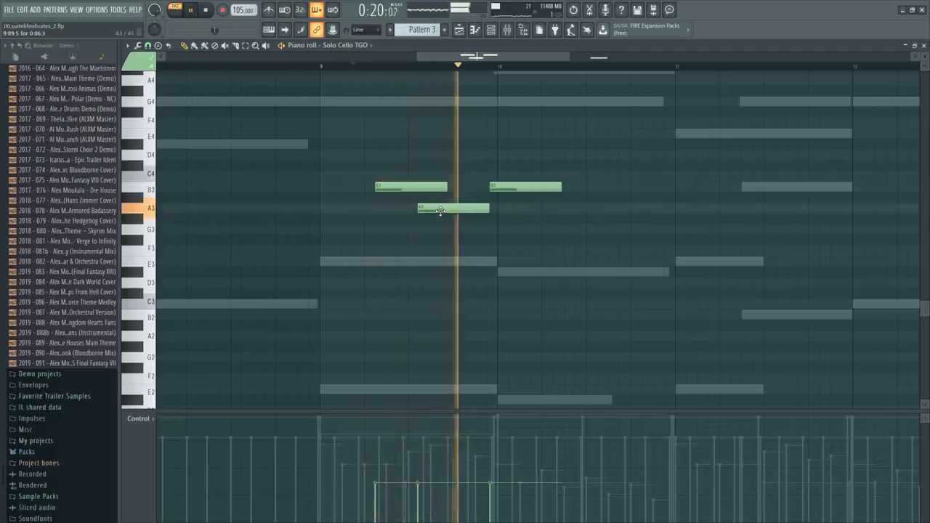
{"action": "key", "text": "space"}
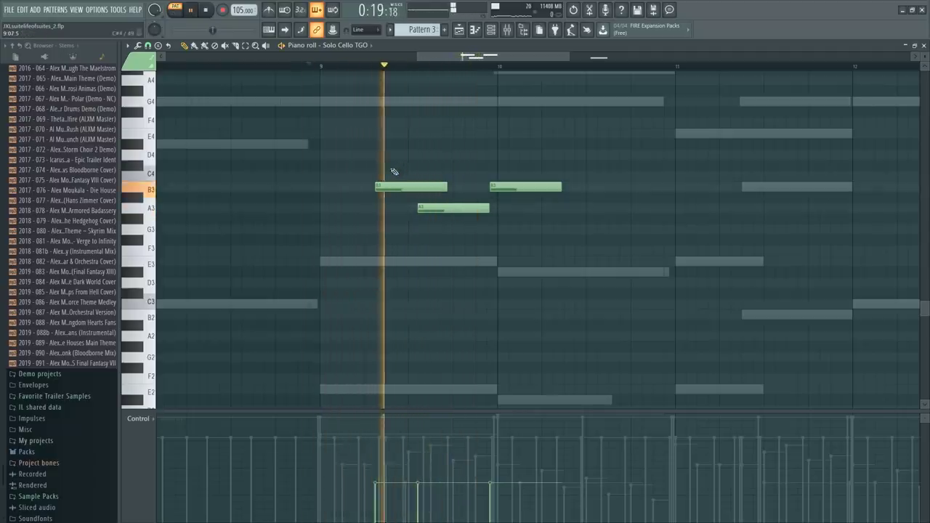
{"action": "key", "text": "space"}
Set the Solo Cello mixer track's delay to 100 ms and play the cello notes back from just before bar 9
{"action": "key", "text": "F9"}
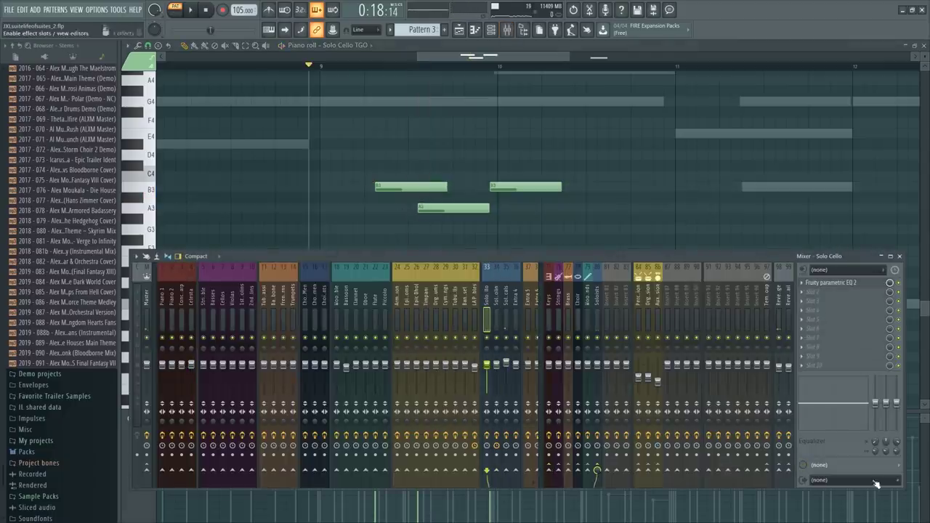
{"action": "left_click", "coordinate": [843, 481]}
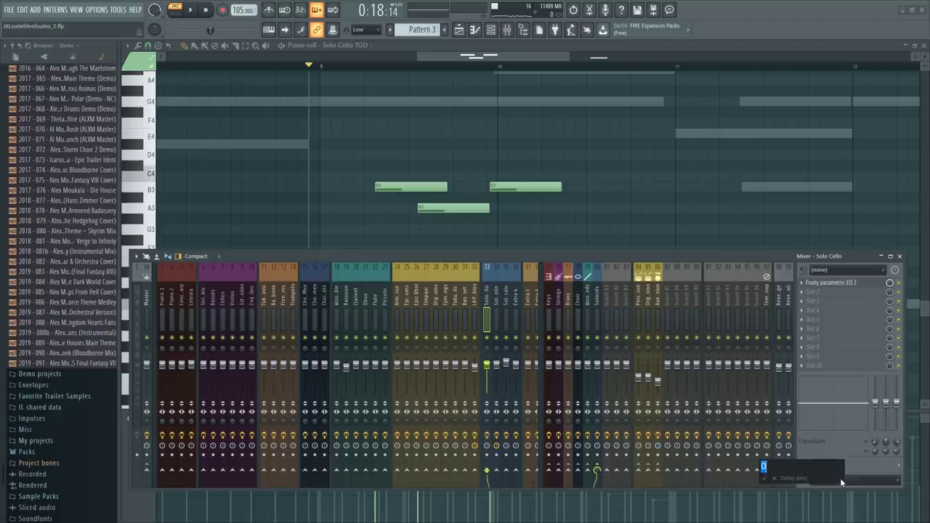
{"action": "key", "text": "F9"}
{"action": "key", "text": "space"}
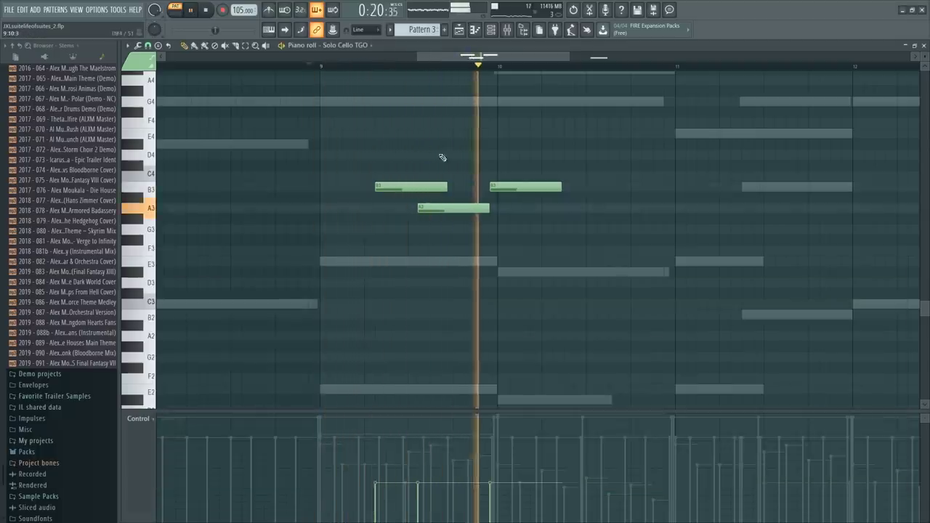
{"action": "key", "text": "space"}
Enter another delay in milliseconds for the Solo Cello mixer track and play the passage from just before bar 9
{"action": "key", "text": "F9"}
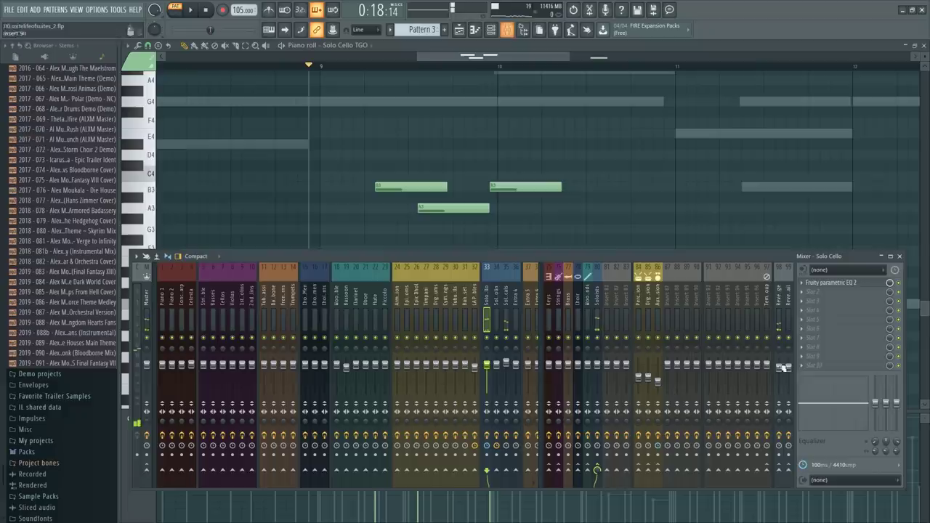
{"action": "left_click", "coordinate": [834, 481]}
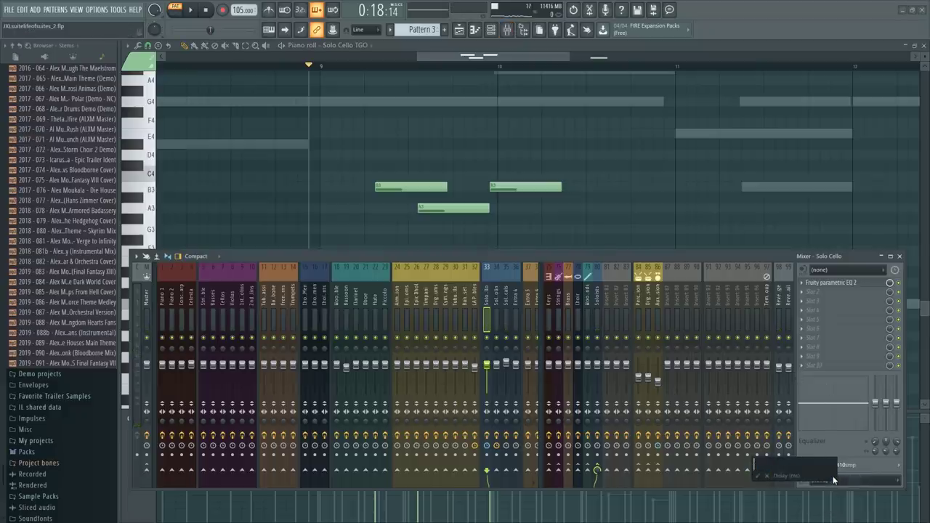
{"action": "key", "text": "F9"}
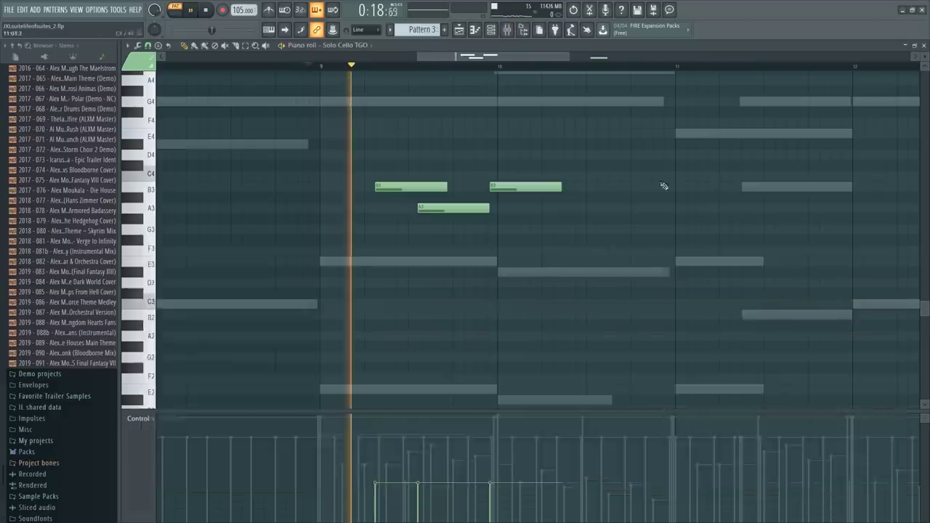
With the metronome on, shorten the bar 9 cello notes, start the A3 and second B3 earlier, and add a short E4 at bar 10
{"action": "key", "text": "space"}
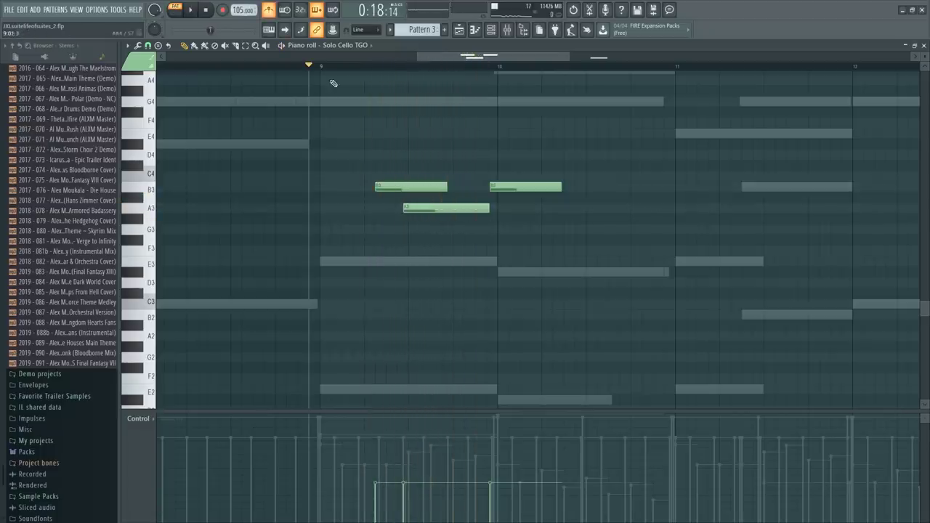
{"action": "key", "text": "space"}
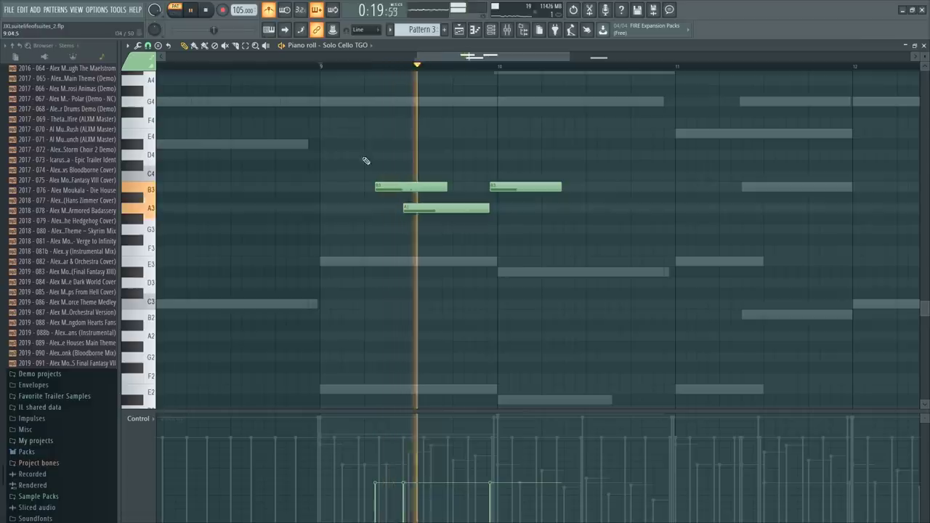
{"action": "key", "text": "space"}
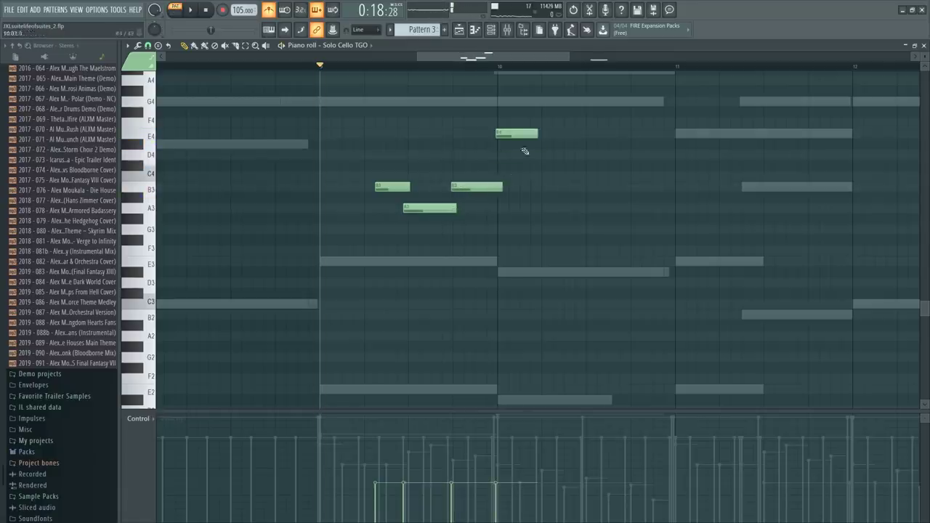
Lengthen the E4 cello note until it nearly fills bar 10, playing back from the start of bar 9
{"action": "key", "text": "space"}
{"action": "left_click_drag", "start_coordinate": [537, 133], "coordinate": [610, 136]}
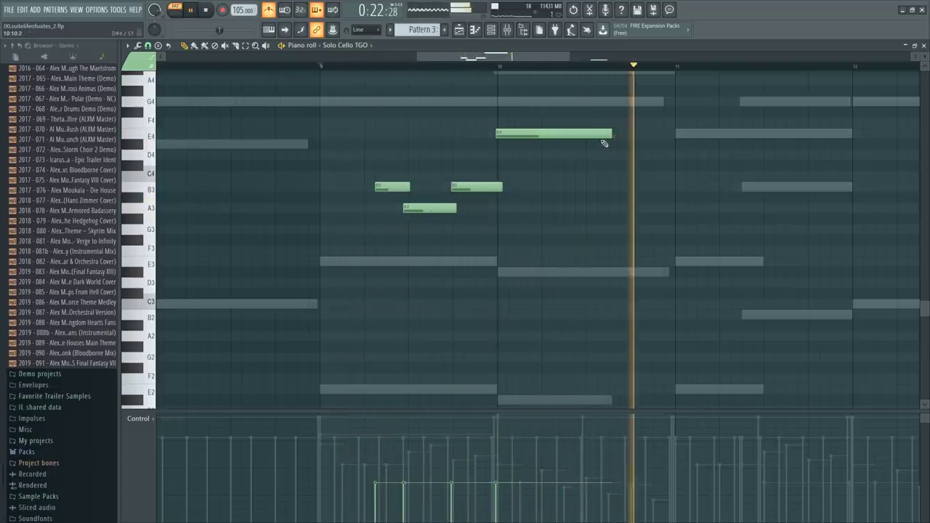
{"action": "left_click_drag", "start_coordinate": [611, 135], "coordinate": [669, 134]}
{"action": "key", "text": "space"}
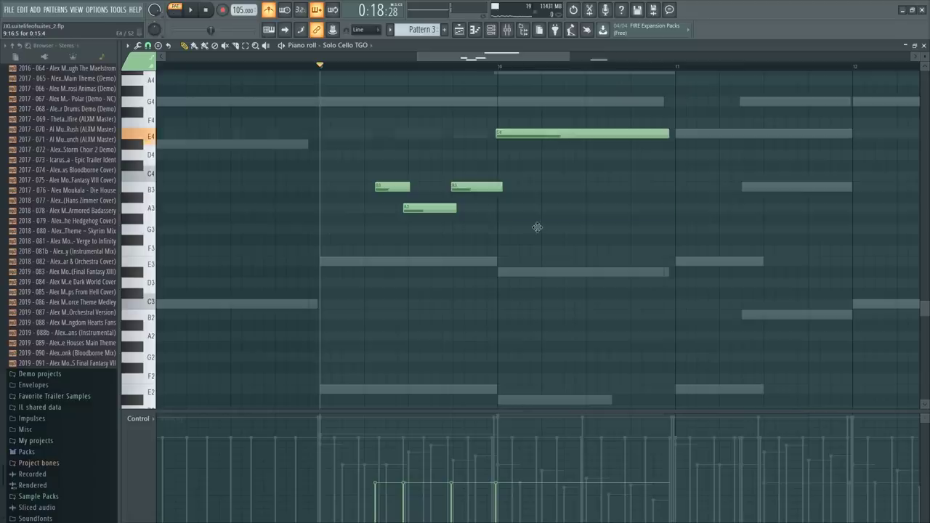
Lower the long cello note in bar 10 from E4 to D#3 and play the phrase back from bar 9
{"action": "left_click_drag", "start_coordinate": [537, 228], "coordinate": [534, 275]}
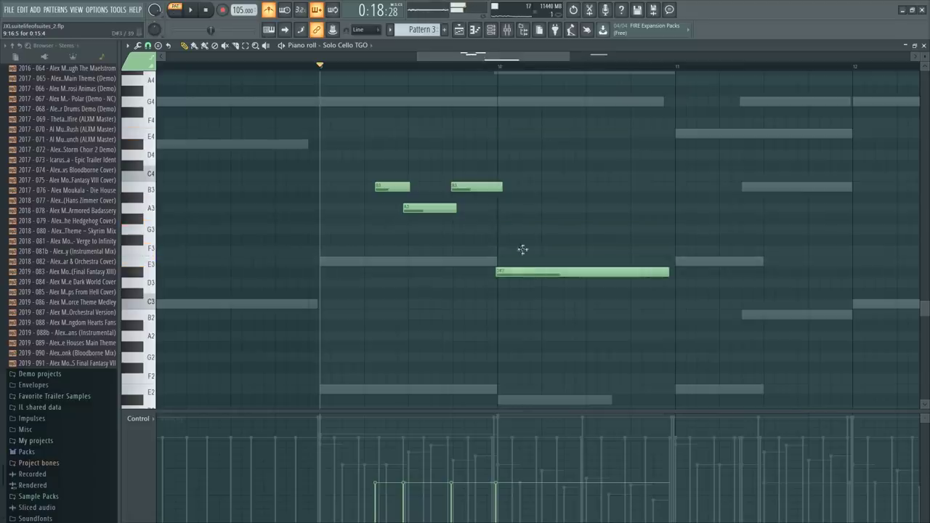
{"action": "key", "text": "space"}
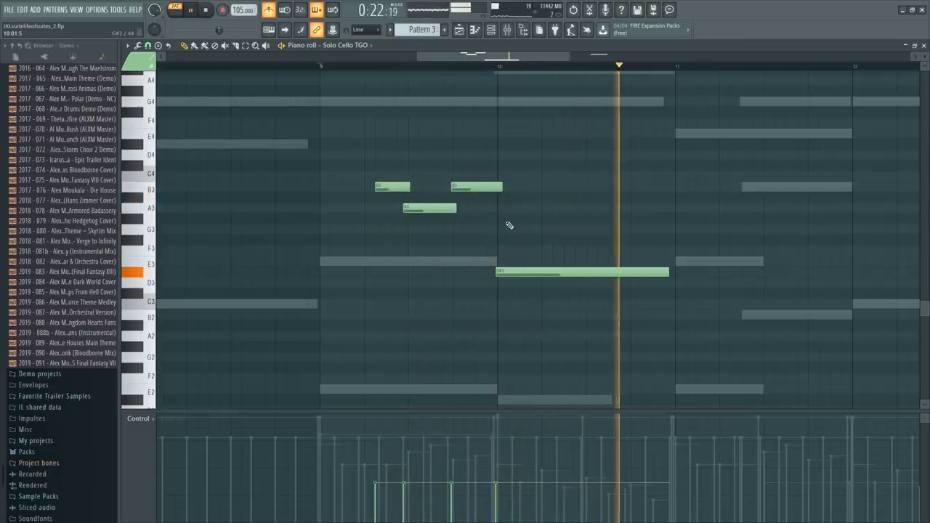
{"action": "key", "text": "space"}
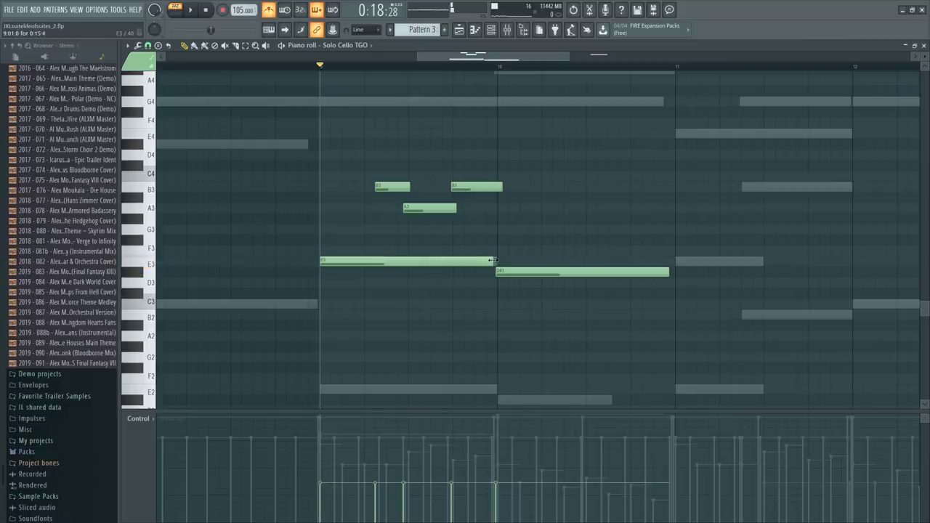
Add an E3 cello note at the start of bar 9, about a third of a bar long, and start the first B3 slightly earlier
{"action": "key", "text": "space"}
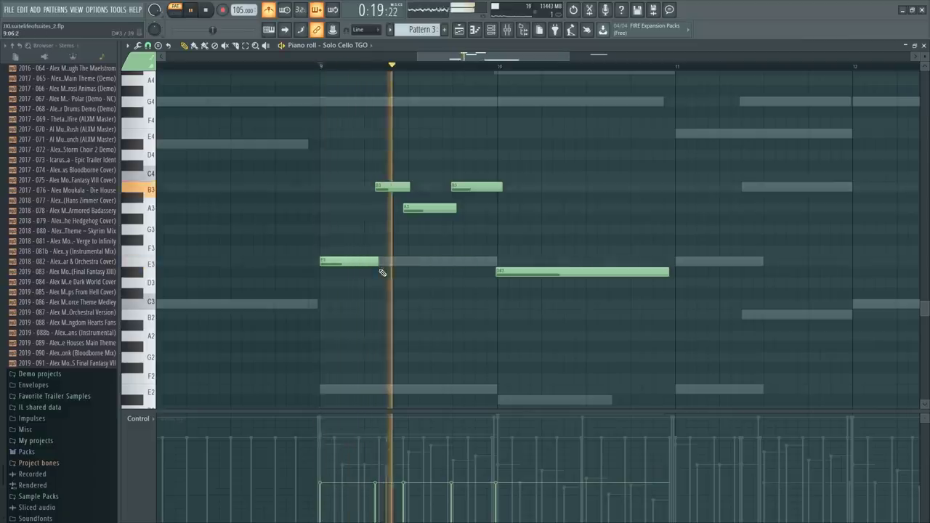
{"action": "left_click_drag", "start_coordinate": [378, 260], "coordinate": [376, 257]}
{"action": "key", "text": "space"}
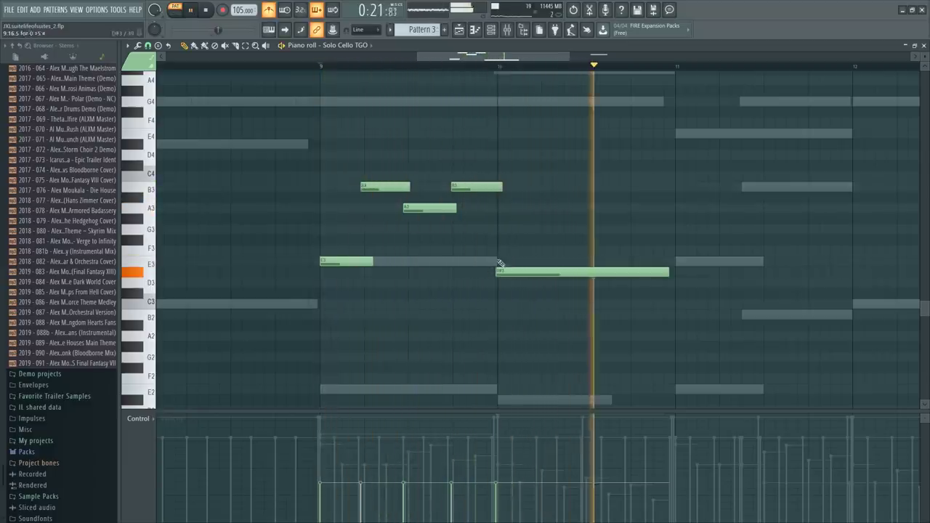
Select the four cello notes after the E3, extend their starts slightly earlier, play them back and clear the selection
{"action": "left_click_drag", "start_coordinate": [516, 161], "coordinate": [432, 266]}
{"action": "left_click", "coordinate": [364, 186], "text": "shift"}
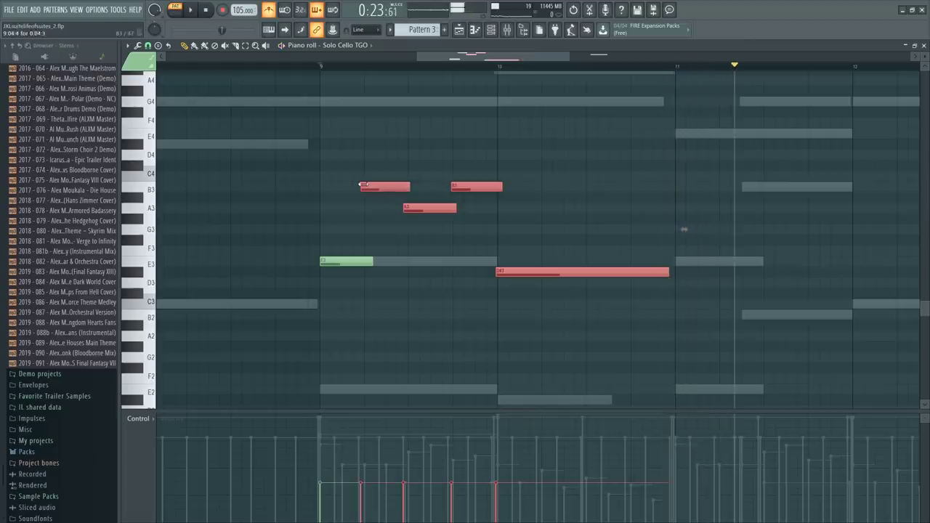
{"action": "key", "text": "space"}
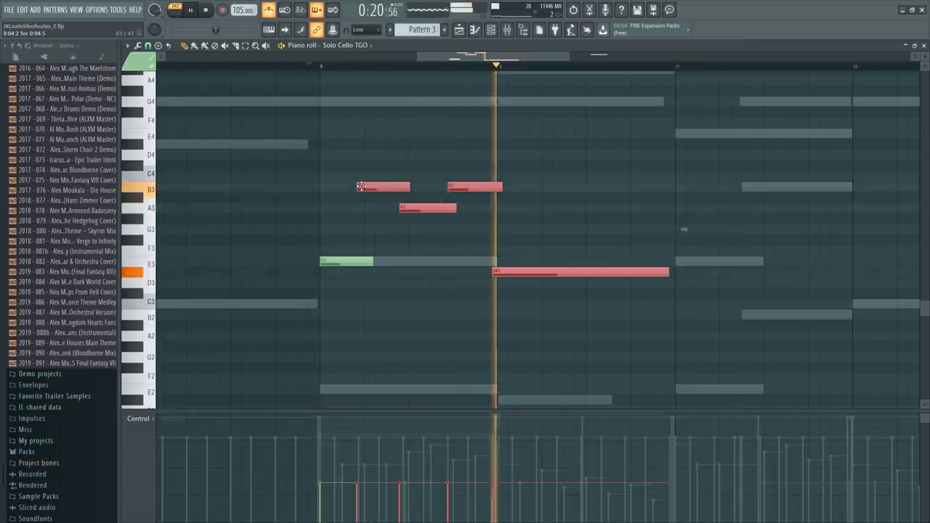
{"action": "key", "text": "ctrl+d"}
{"action": "key", "text": "space"}
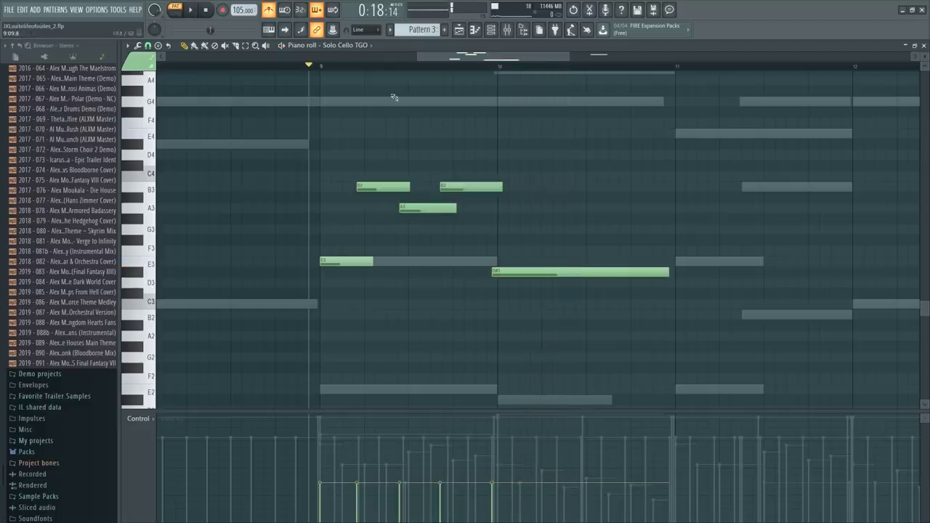
Extend the D#3 cello note's start slightly earlier and shorten its end within bar 10, checking it by playback
{"action": "key", "text": "space"}
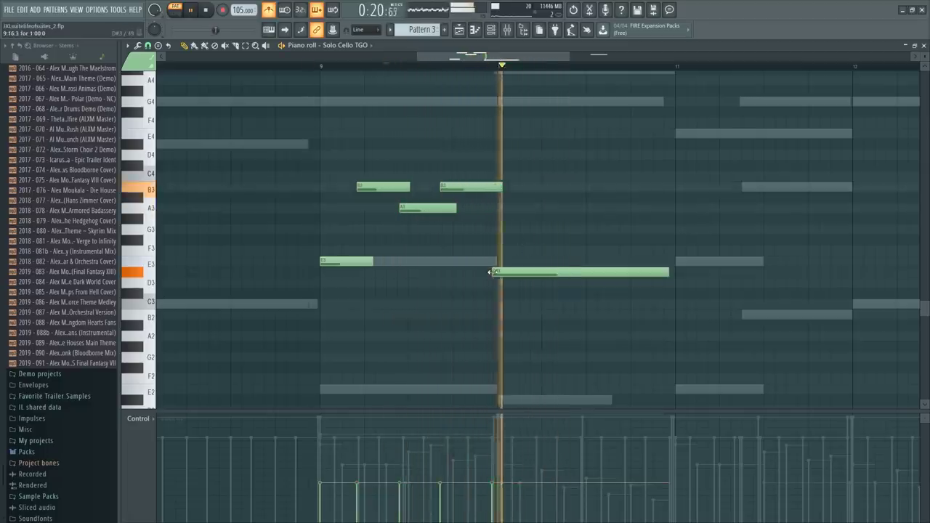
{"action": "key", "text": "space"}
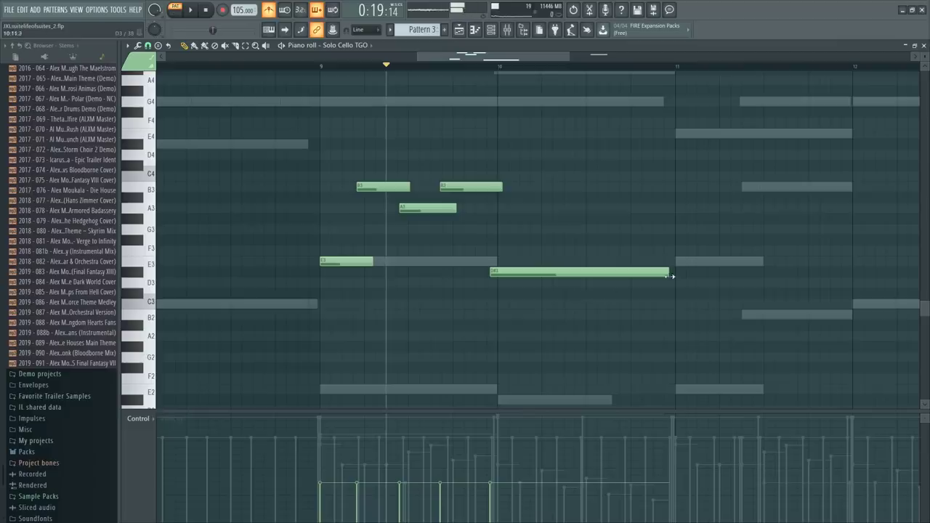
{"action": "left_click", "coordinate": [476, 66]}
{"action": "key", "text": "space"}
{"action": "scroll", "coordinate": [431, 290], "scroll_direction": "down", "scroll_amount": 2}
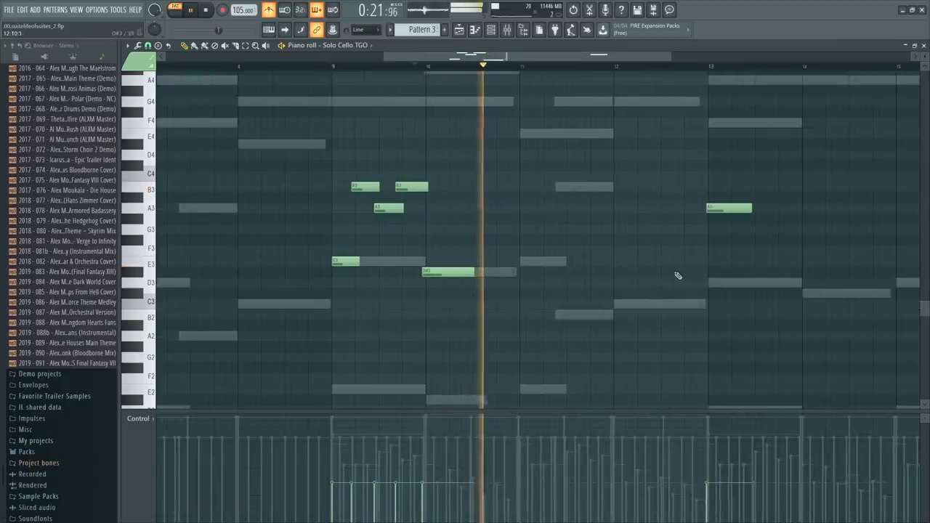
Duplicate the five-note cello phrase of bars 9 and 10, align the copy to bar 11, play it back and clear the selection
{"action": "left_click_drag", "start_coordinate": [475, 272], "coordinate": [322, 131]}
{"action": "key", "text": "space"}
{"action": "key", "text": "ctrl+b"}
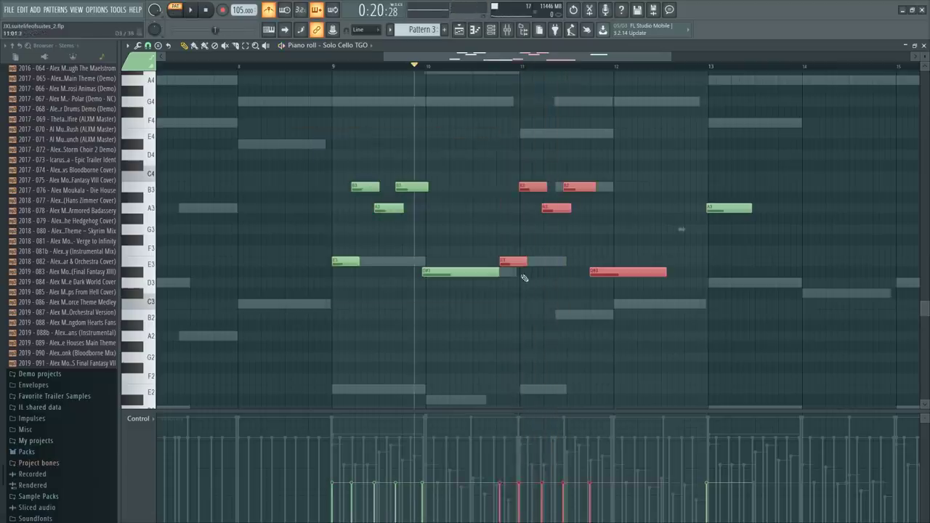
{"action": "left_click", "coordinate": [520, 66]}
{"action": "key", "text": "space"}
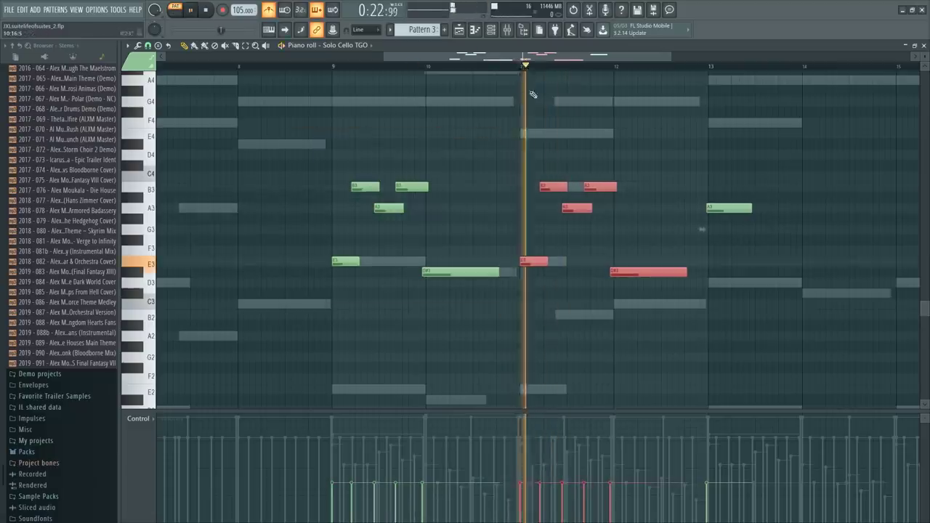
{"action": "key", "text": "ctrl+d"}
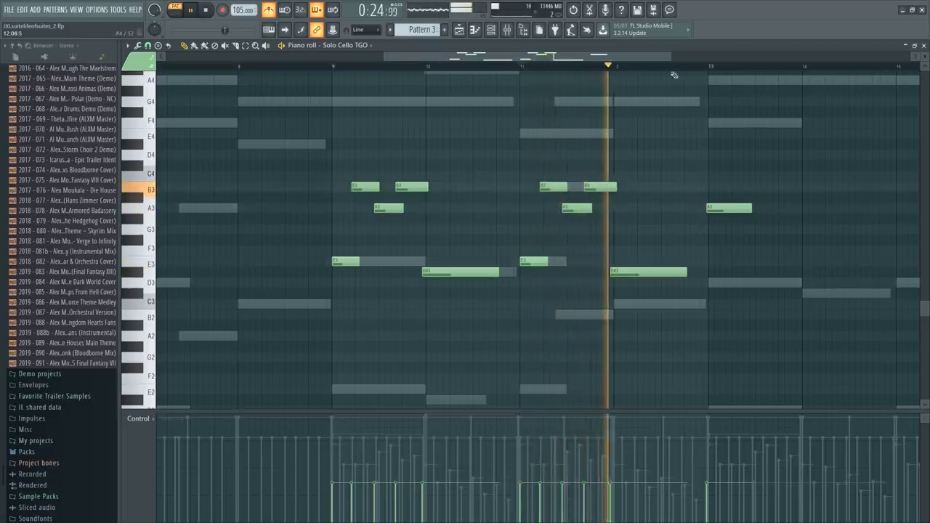
Raise the copied phrase's final D#3 cello note at bar 12 to D#4 and play it back from the middle of bar 11
{"action": "scroll", "coordinate": [678, 68], "scroll_direction": "up", "scroll_amount": 3}
{"action": "key", "text": "space"}
{"action": "left_click_drag", "start_coordinate": [582, 270], "coordinate": [581, 133]}
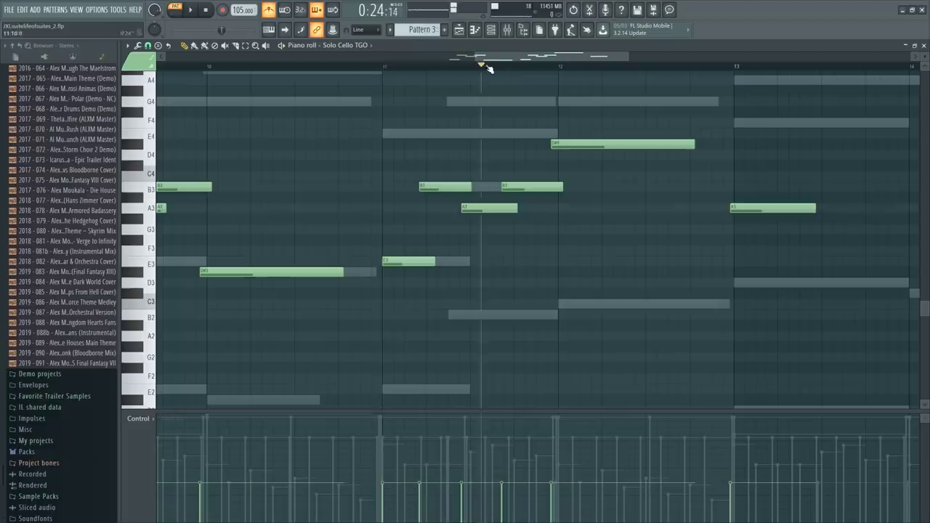
{"action": "key", "text": "space"}
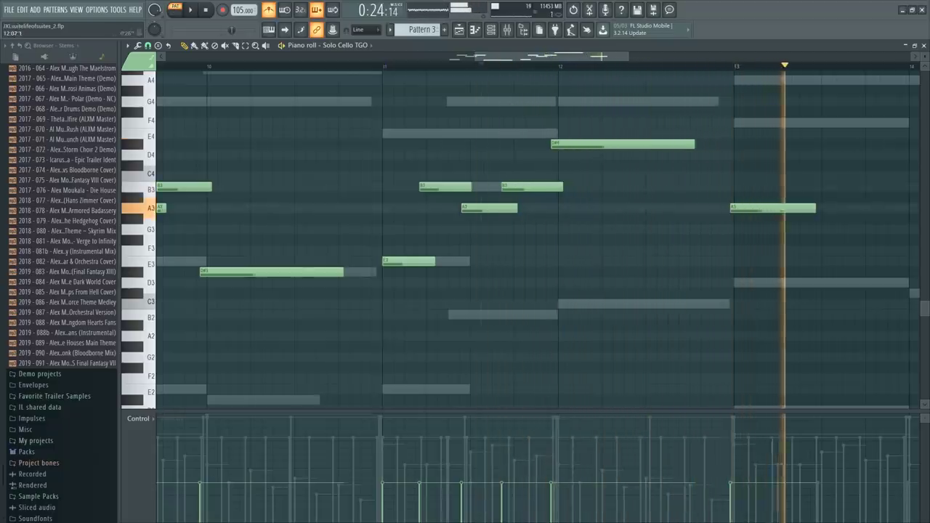
{"action": "key", "text": "space"}
Delete the leftover A3 cello note at bar 13 and duplicate the cello notes of bars 9 to 12 into bars 13 to 16
{"action": "scroll", "coordinate": [455, 263], "scroll_direction": "down", "scroll_amount": 2}
{"action": "right_click", "coordinate": [636, 208]}
{"action": "left_click_drag", "start_coordinate": [616, 66], "coordinate": [228, 116]}
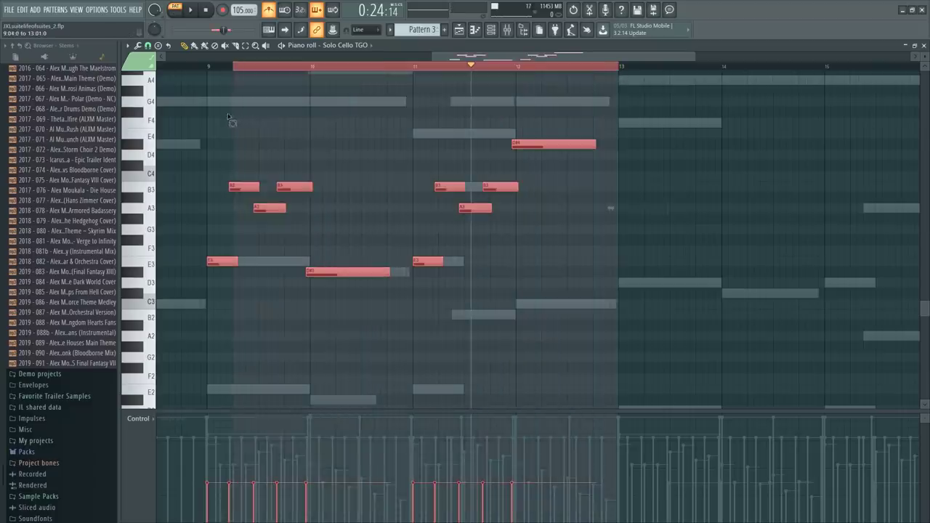
{"action": "key", "text": "ctrl+b"}
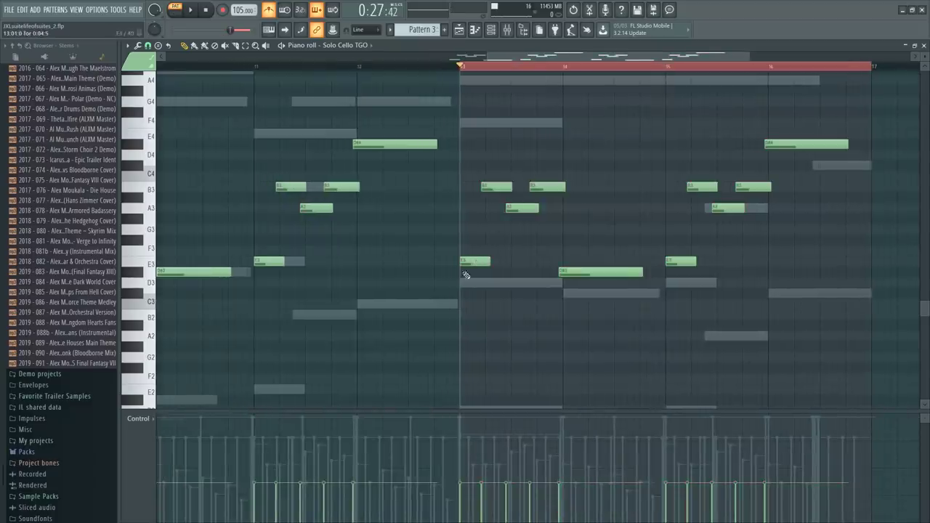
Transpose the cello notes in bars 13 to 16 down two semitones, play them back and clear the selection
{"action": "left_click_drag", "start_coordinate": [467, 275], "coordinate": [723, 129]}
{"action": "left_click_drag", "start_coordinate": [788, 129], "coordinate": [460, 312]}
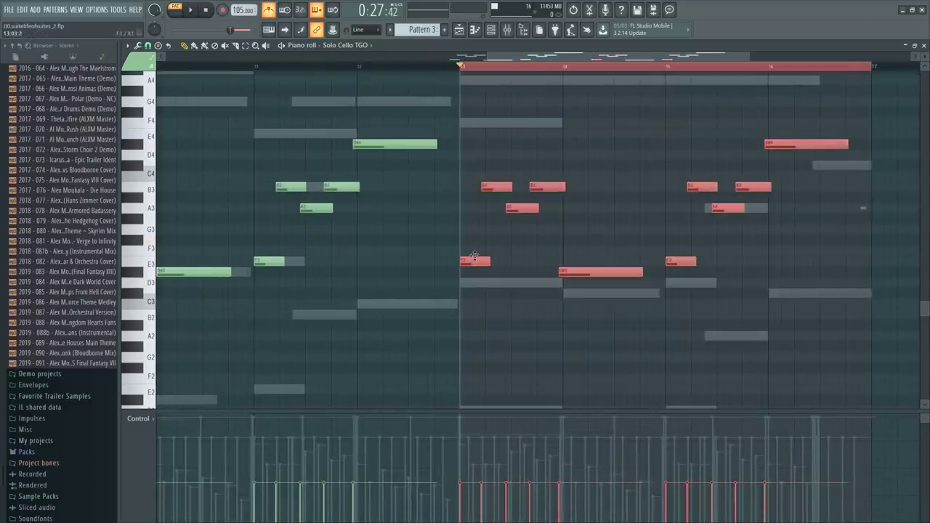
{"action": "left_click", "coordinate": [474, 254]}
{"action": "key", "text": "ctrl+z"}
{"action": "left_click_drag", "start_coordinate": [474, 263], "coordinate": [470, 286]}
{"action": "key", "text": "space"}
{"action": "key", "text": "ctrl+d"}
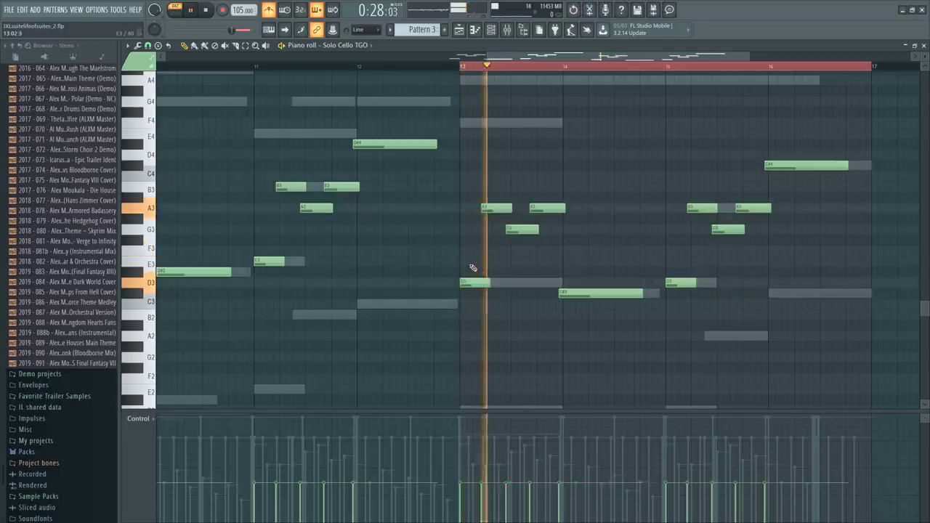
{"action": "left_click", "coordinate": [575, 67], "text": "ctrl"}
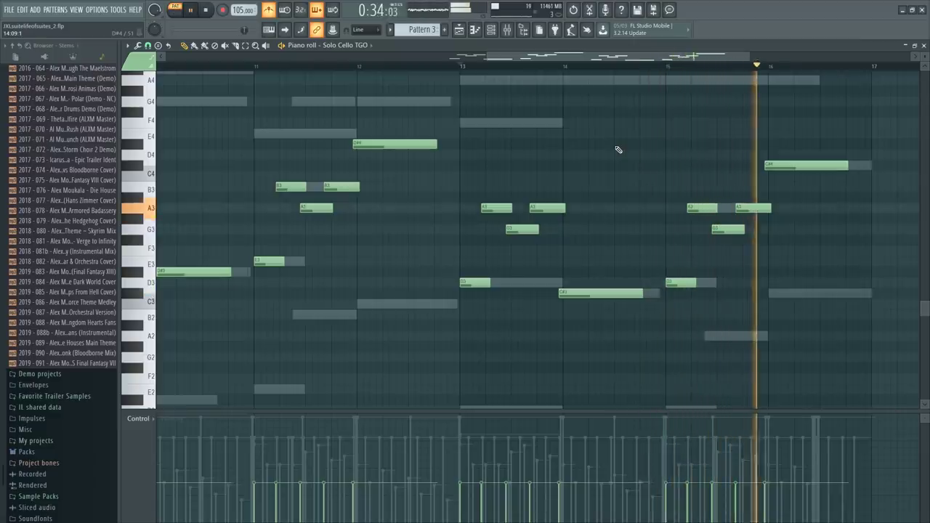
Shorten the C#4 cello note at bar 16, add an E4 note in that bar's second half and play it back
{"action": "key", "text": "space"}
{"action": "scroll", "coordinate": [800, 247], "scroll_direction": "up", "scroll_amount": 3}
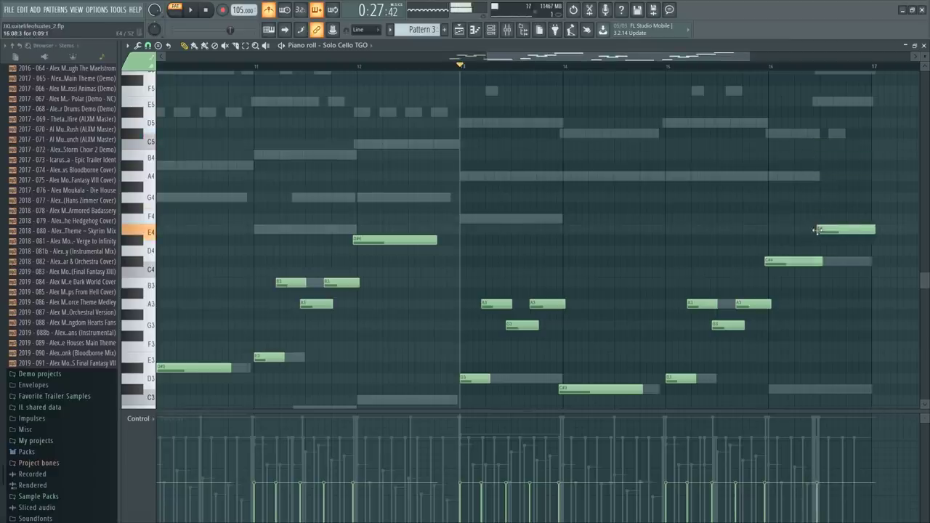
{"action": "left_click", "coordinate": [775, 68]}
{"action": "key", "text": "space"}
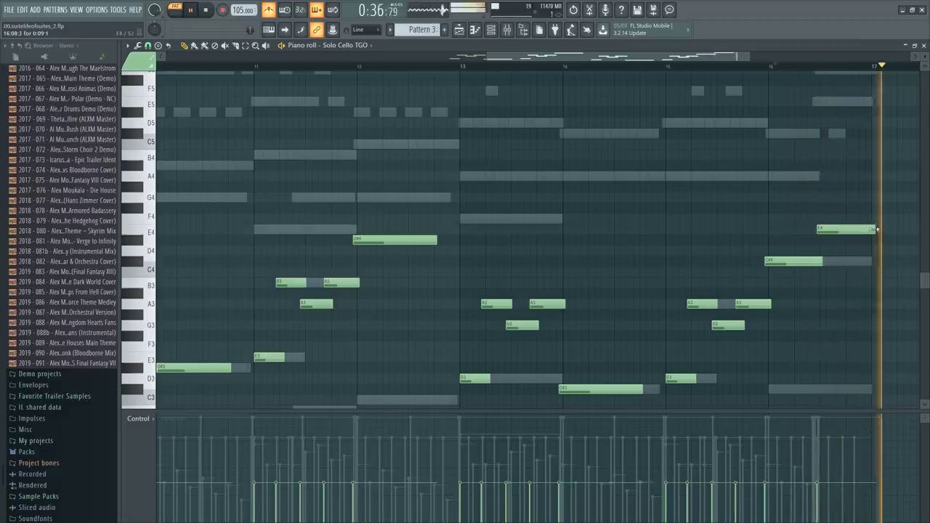
{"action": "key", "text": "space"}
{"action": "scroll", "coordinate": [413, 78], "scroll_direction": "down", "scroll_amount": 3}
{"action": "scroll", "coordinate": [414, 76], "scroll_direction": "down", "scroll_amount": 2}
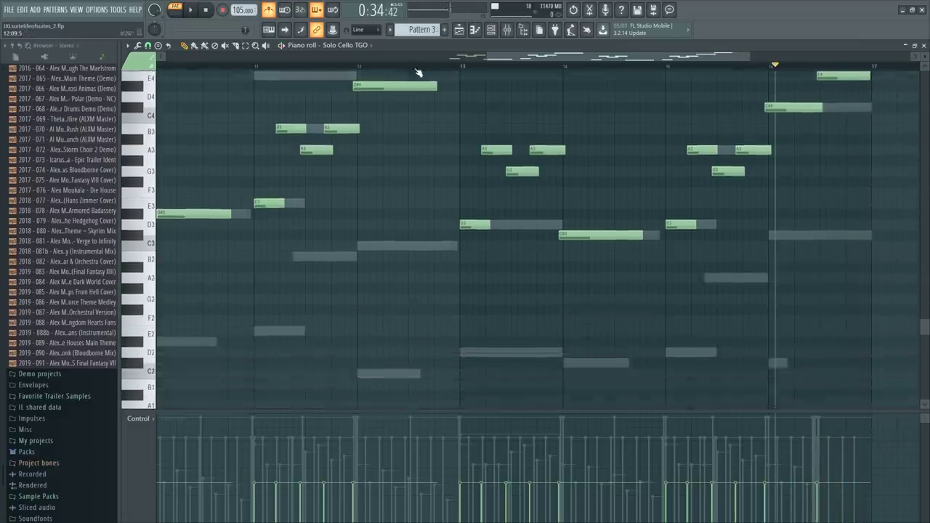
Open the Dynamics controller events of the Solo Cello TGO channel for editing beneath its piano roll notes
{"action": "scroll", "coordinate": [395, 78], "scroll_direction": "down", "scroll_amount": 4, "text": "ctrl"}
{"action": "key", "text": "F6"}
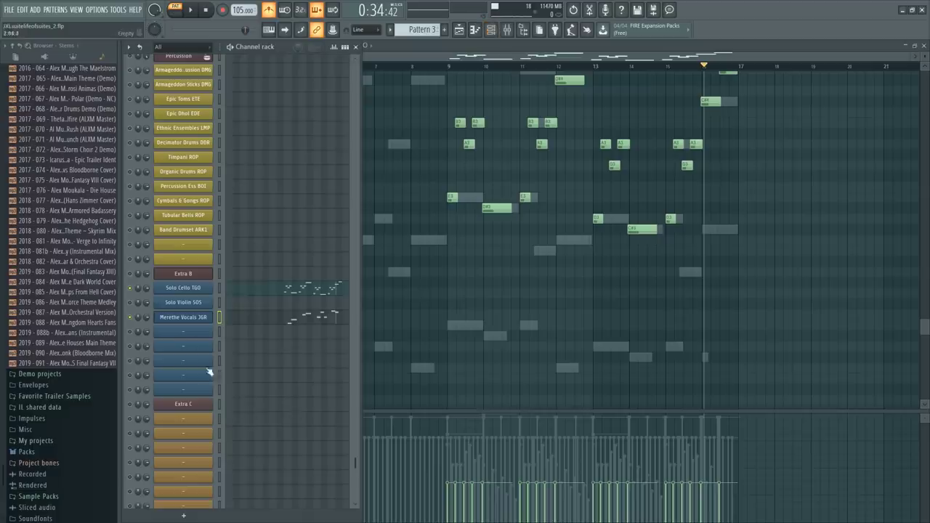
{"action": "left_click", "coordinate": [213, 293]}
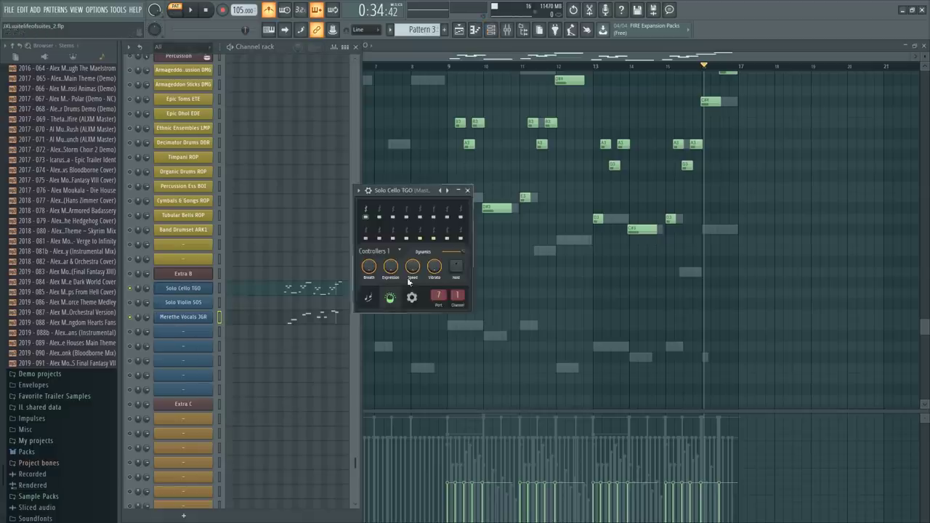
{"action": "right_click", "coordinate": [447, 252]}
{"action": "left_click", "coordinate": [479, 338]}
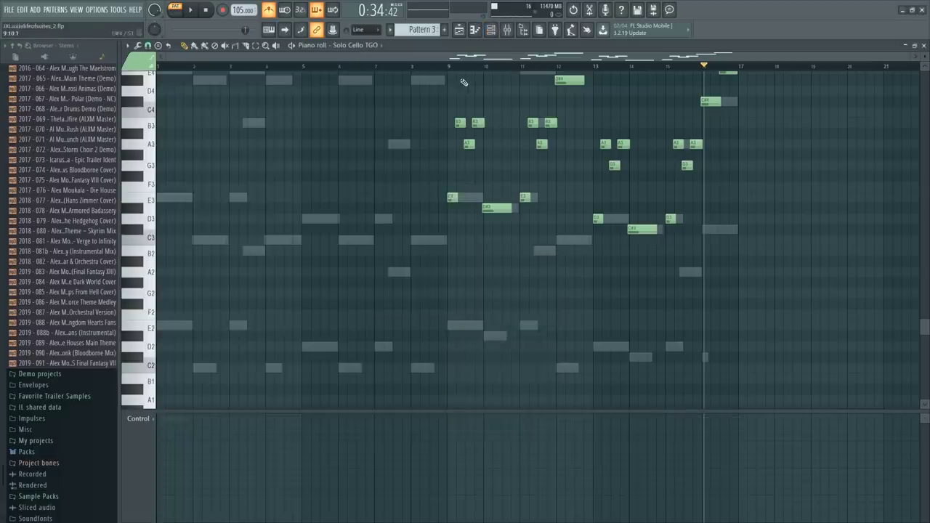
Draw a cello Dynamics curve rising through bar 9 to its peak around bar 10 and falling toward bar 11, and play it
{"action": "scroll", "coordinate": [457, 69], "scroll_direction": "up", "scroll_amount": 6}
{"action": "left_click", "coordinate": [425, 67]}
{"action": "key", "text": "space"}
{"action": "key", "text": "space"}
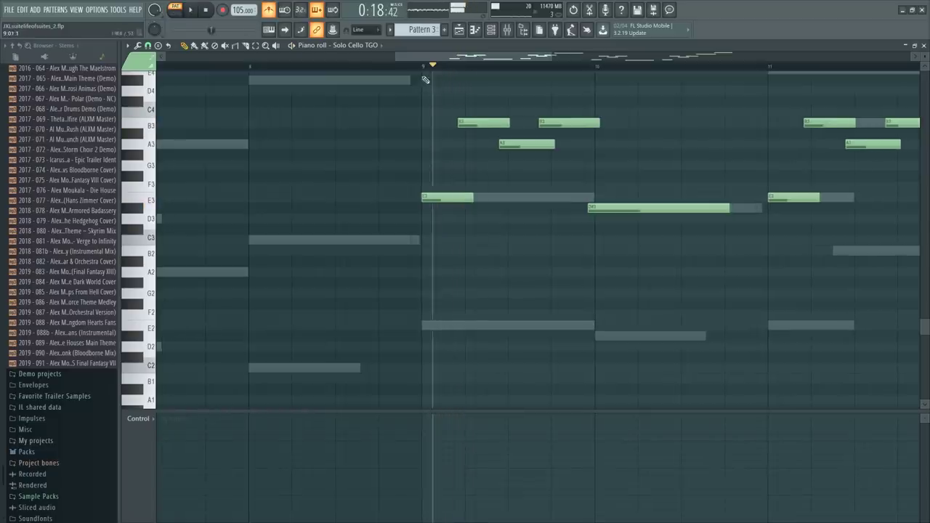
{"action": "mouse_move", "coordinate": [426, 489]}
{"action": "left_mouse_down"}
{"action": "mouse_move", "coordinate": [550, 436]}
{"action": "mouse_move", "coordinate": [438, 473]}
{"action": "left_mouse_up"}
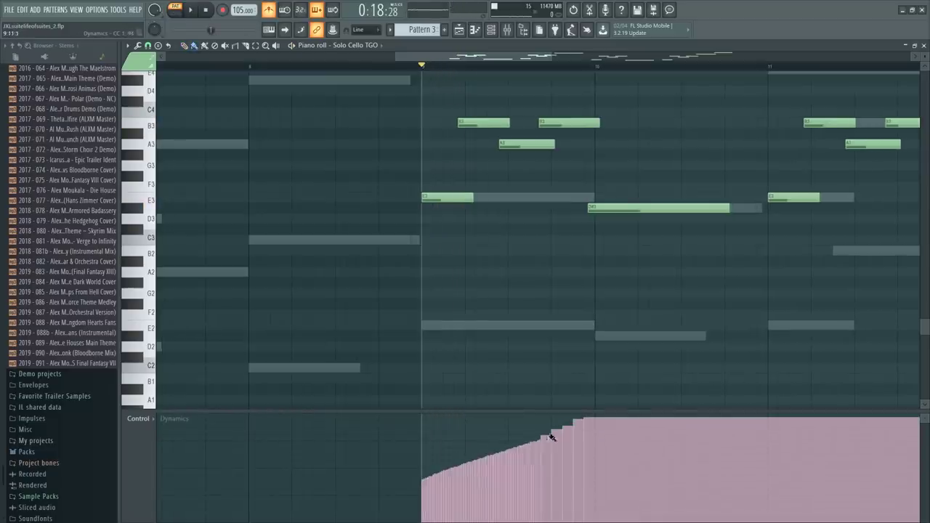
{"action": "mouse_move", "coordinate": [551, 436]}
{"action": "left_mouse_down"}
{"action": "mouse_move", "coordinate": [604, 408]}
{"action": "mouse_move", "coordinate": [625, 409]}
{"action": "mouse_move", "coordinate": [735, 451]}
{"action": "left_mouse_up"}
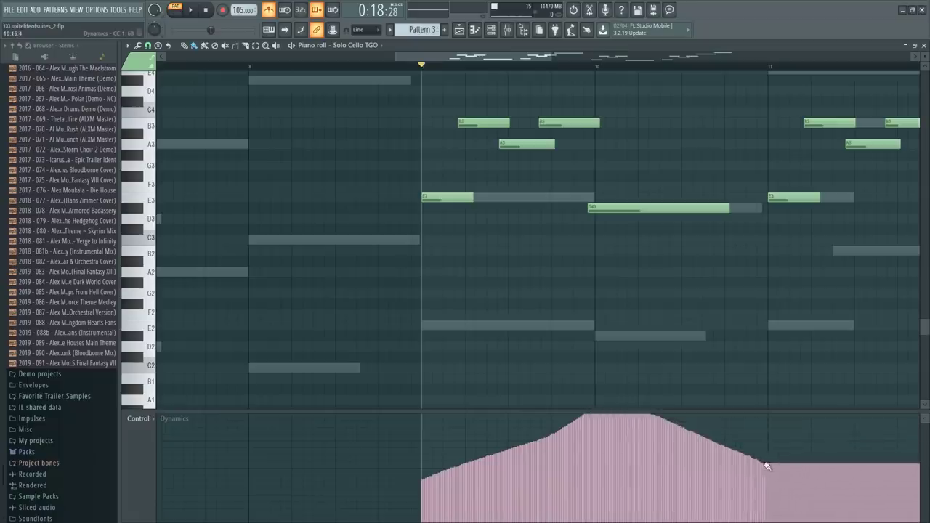
{"action": "key", "text": "space"}
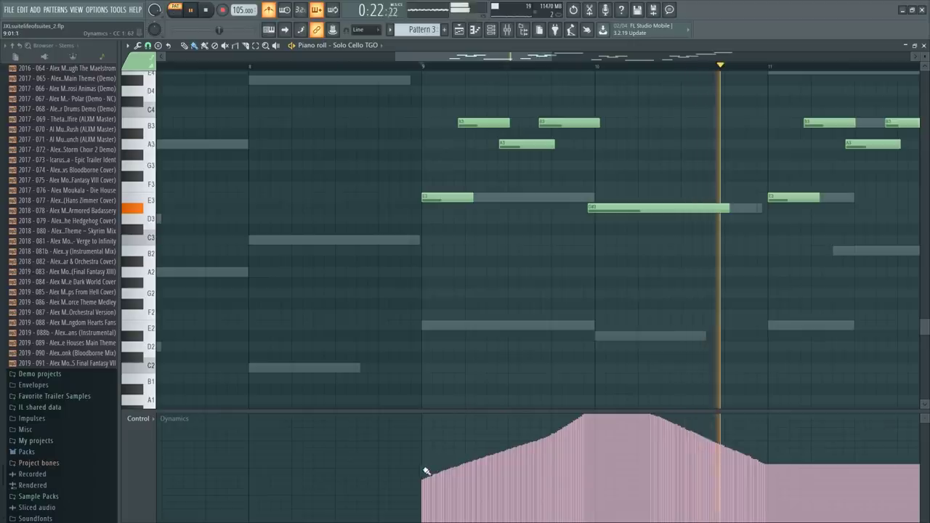
Reshape the cello Dynamics curve to peak at bar 10 and fall by the end of the D#3 note, checking it by playback
{"action": "left_click_drag", "start_coordinate": [426, 470], "coordinate": [595, 425]}
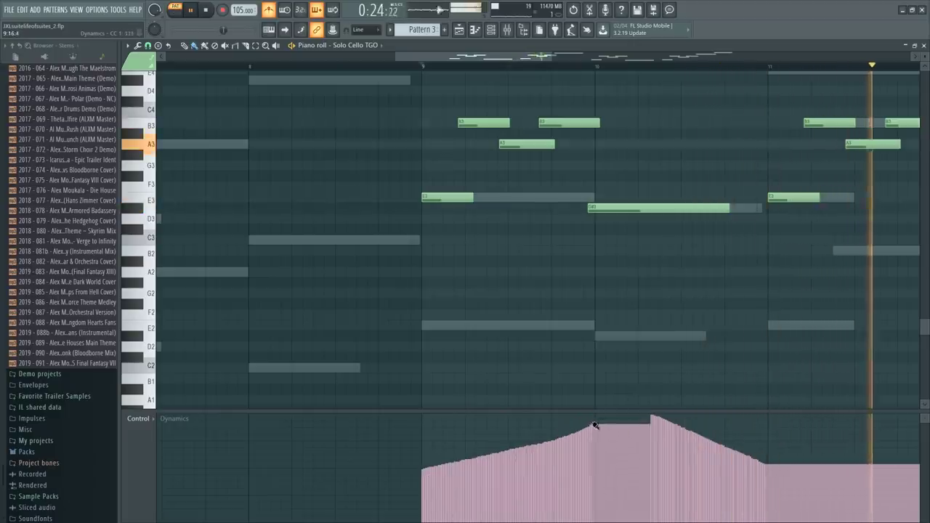
{"action": "key", "text": "ctrl+z"}
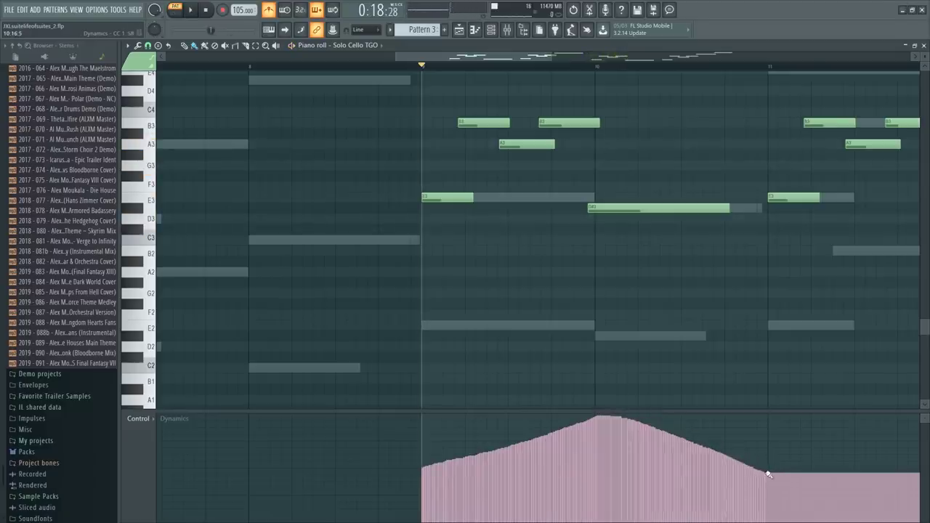
{"action": "key", "text": "space"}
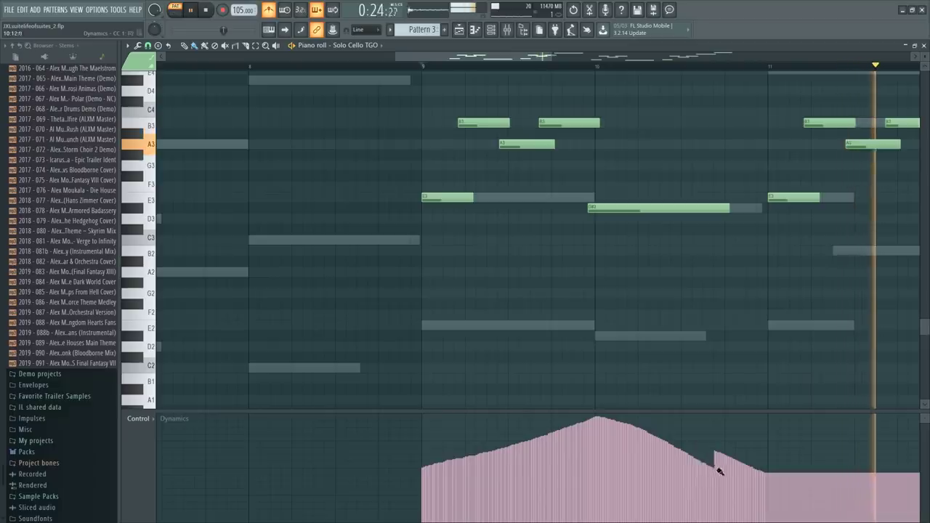
{"action": "left_click_drag", "start_coordinate": [717, 469], "coordinate": [766, 475]}
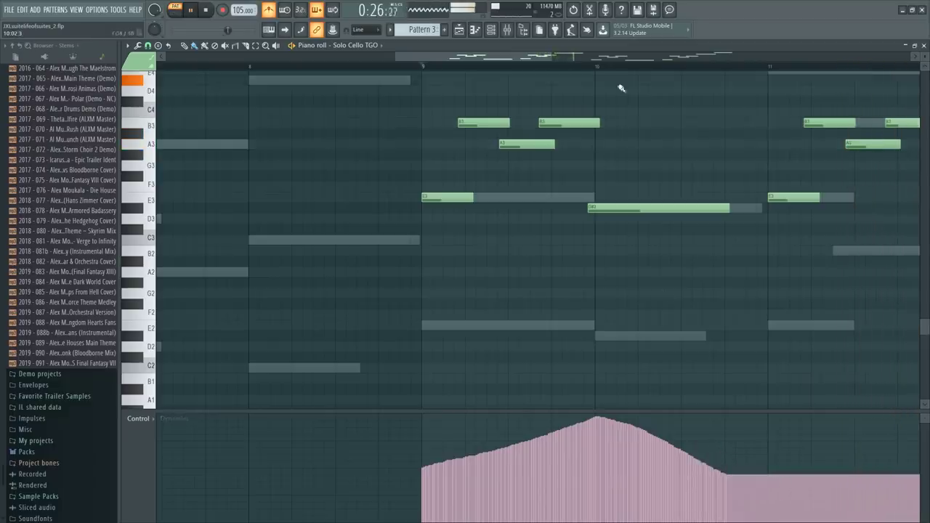
{"action": "scroll", "coordinate": [645, 69], "scroll_direction": "down", "scroll_amount": 3}
{"action": "scroll", "coordinate": [791, 75], "scroll_direction": "up", "scroll_amount": 2}
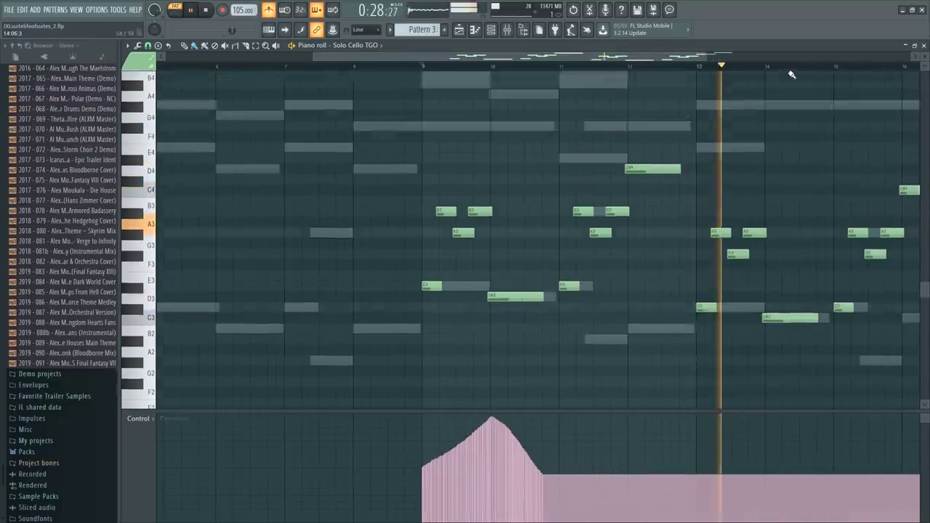
{"action": "scroll", "coordinate": [787, 72], "scroll_direction": "up", "scroll_amount": 2}
{"action": "scroll", "coordinate": [518, 261], "scroll_direction": "down", "scroll_amount": 3}
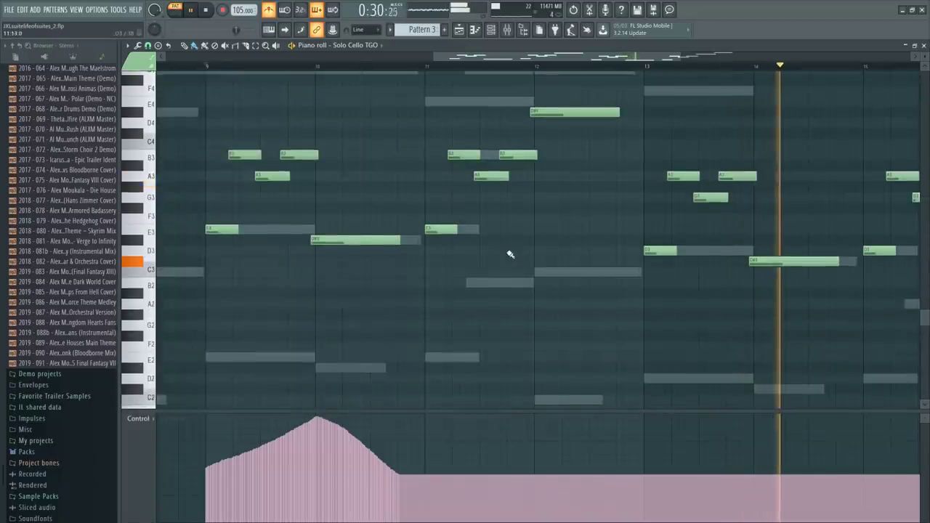
{"action": "key", "text": "F6"}
{"action": "key", "text": "space"}
{"action": "key", "text": "F9"}
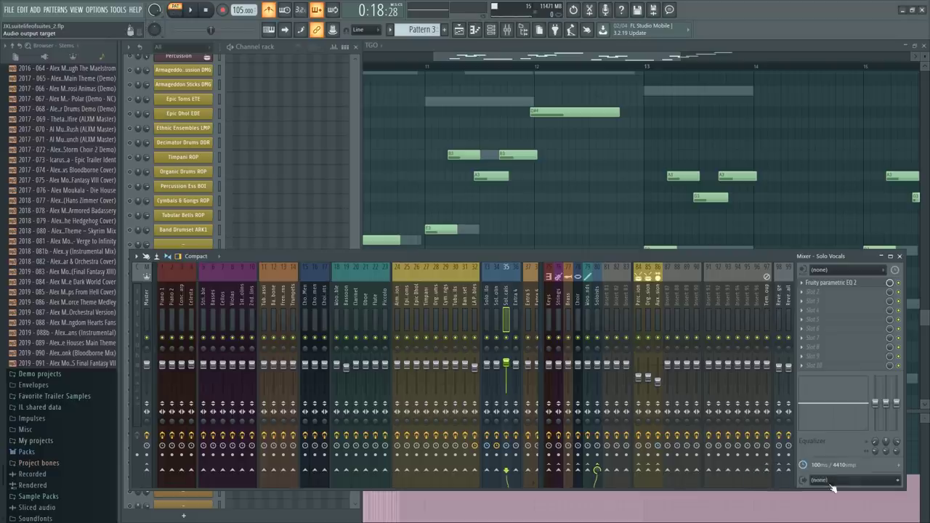
{"action": "left_click", "coordinate": [372, 172]}
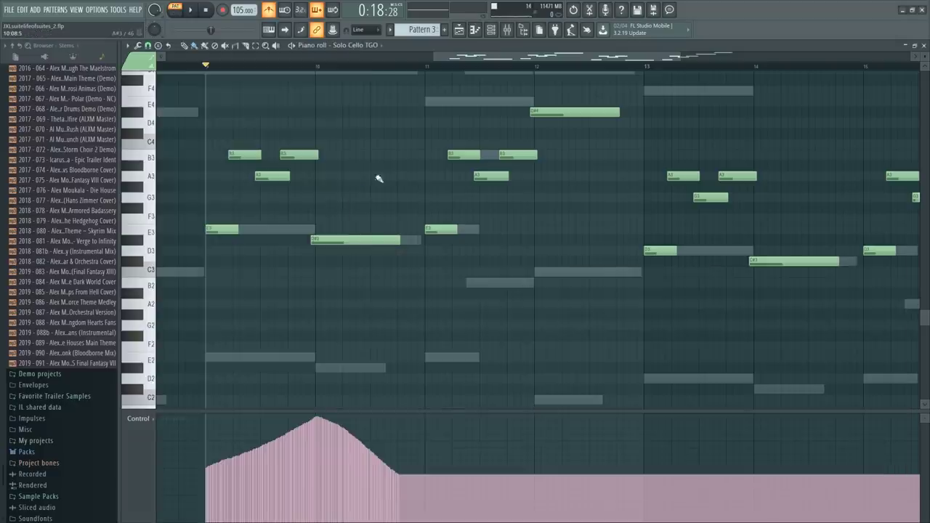
{"action": "right_click", "coordinate": [440, 354], "text": "ctrl"}
{"action": "left_click_drag", "start_coordinate": [441, 353], "coordinate": [921, 101]}
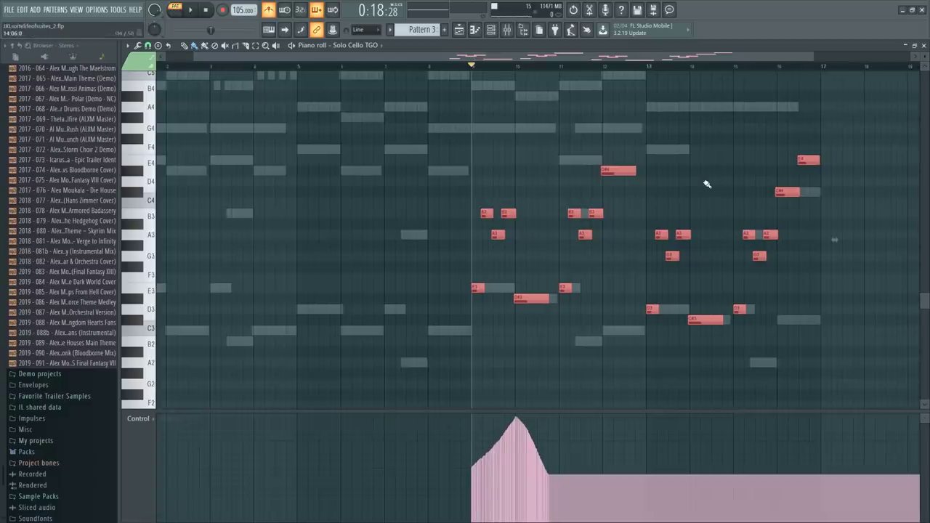
Open the Solo Cello TGO channel's Dynamics events in the separate event editor
{"action": "key", "text": "F6"}
{"action": "left_click", "coordinate": [183, 318]}
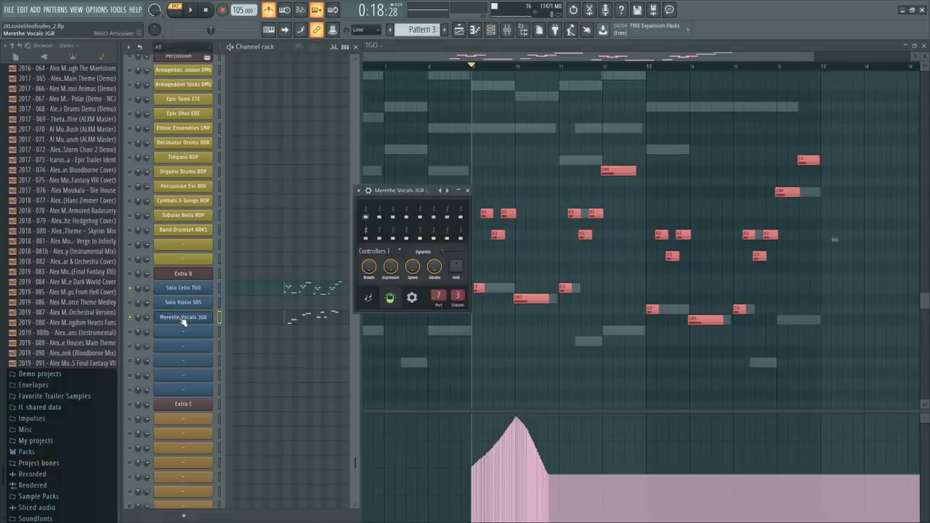
{"action": "right_click", "coordinate": [443, 249]}
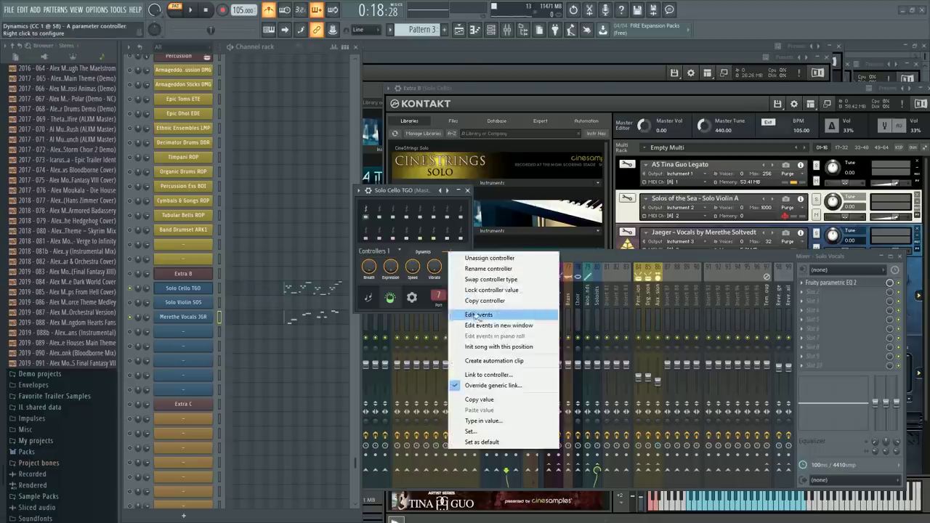
{"action": "left_click", "coordinate": [478, 315]}
Duplicate the Dynamics curve of bars 9 and 10 across bars 11 to 16, delete the extra copy after them and clear the selection
{"action": "scroll", "coordinate": [755, 120], "scroll_direction": "up", "scroll_amount": 4}
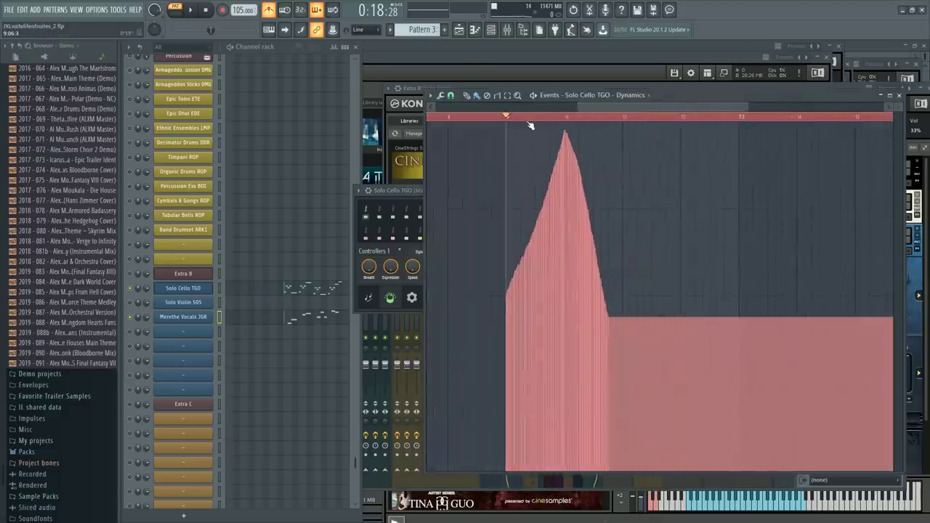
{"action": "scroll", "coordinate": [530, 123], "scroll_direction": "up", "scroll_amount": 4}
{"action": "left_click_drag", "start_coordinate": [485, 125], "coordinate": [730, 129]}
{"action": "key", "text": "ctrl+b"}
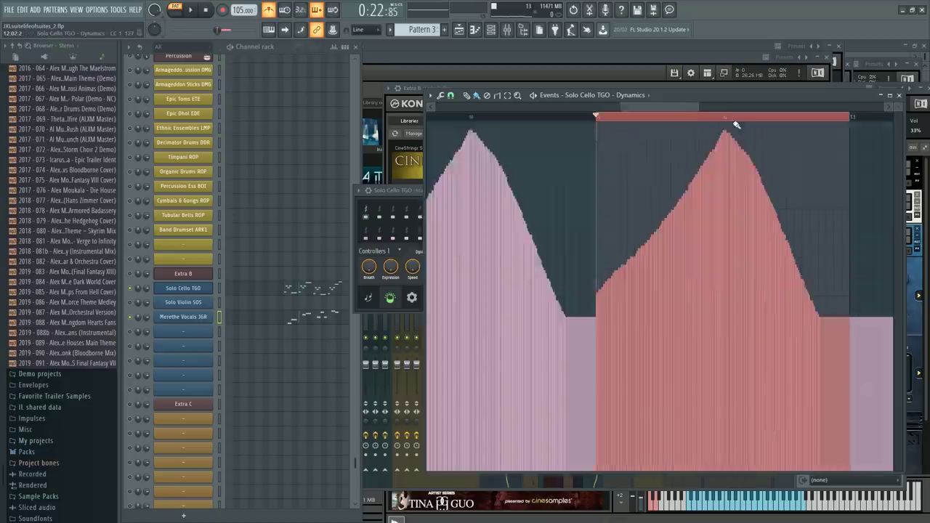
{"action": "key", "text": "ctrl+b"}
{"action": "key", "text": "ctrl+b"}
{"action": "scroll", "coordinate": [639, 122], "scroll_direction": "down", "scroll_amount": 2}
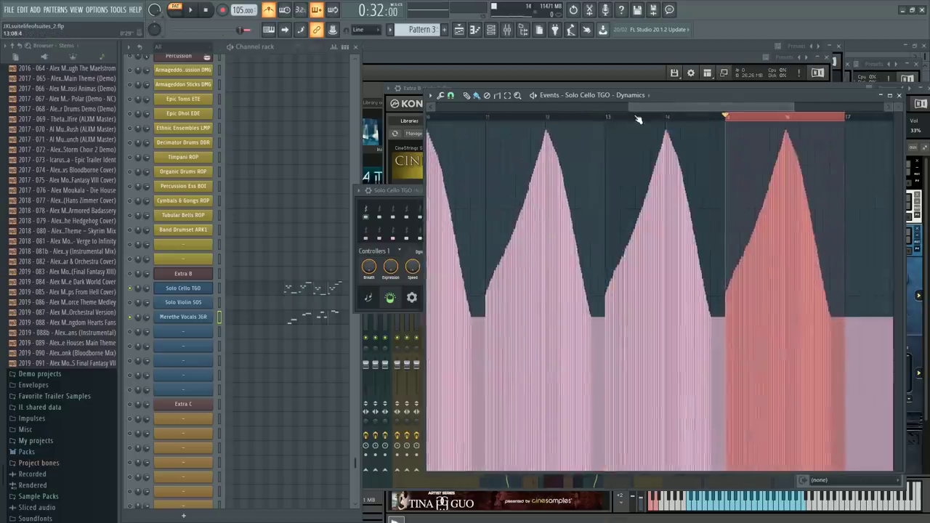
{"action": "key", "text": "ctrl+b"}
{"action": "key", "text": "Delete"}
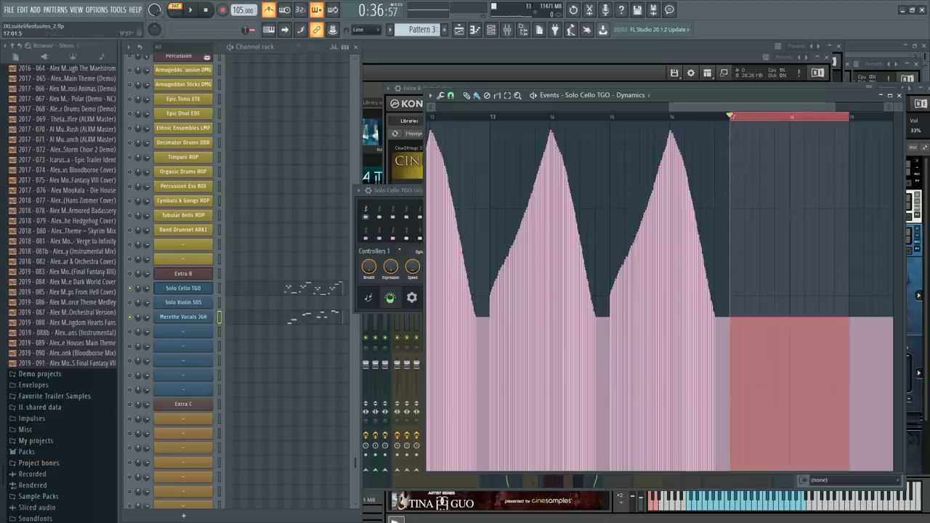
{"action": "scroll", "coordinate": [683, 120], "scroll_direction": "down", "scroll_amount": 1}
{"action": "key", "text": "ctrl+d"}
{"action": "scroll", "coordinate": [474, 120], "scroll_direction": "down", "scroll_amount": 2}
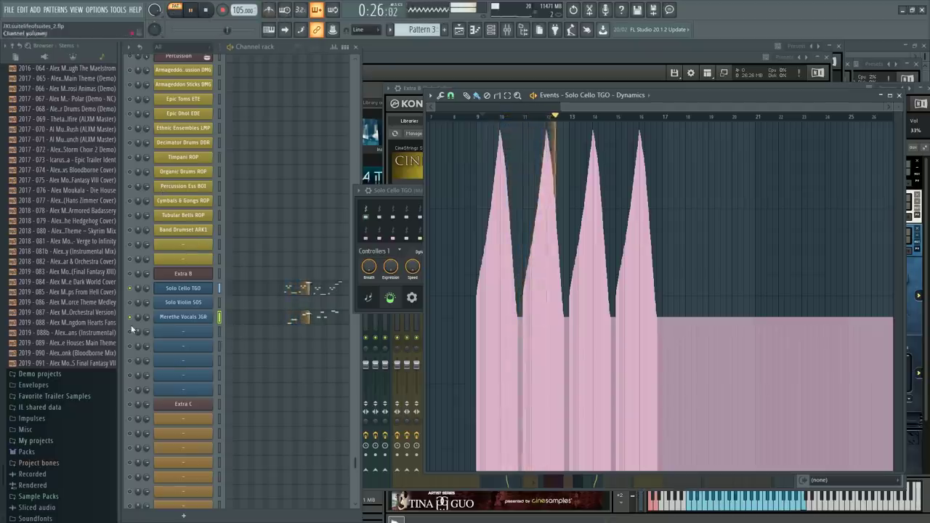
Cut the low shelf band in the Solo Cello track's Fruity parametric EQ 2 and lower the track's fader to about -2.3 dB
{"action": "key", "text": "F9"}
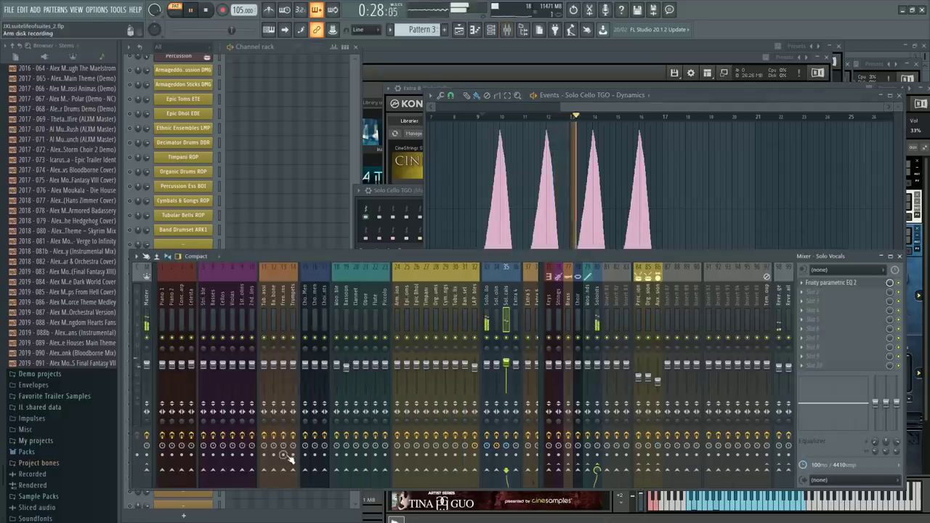
{"action": "left_click", "coordinate": [496, 309]}
{"action": "left_click", "coordinate": [487, 305]}
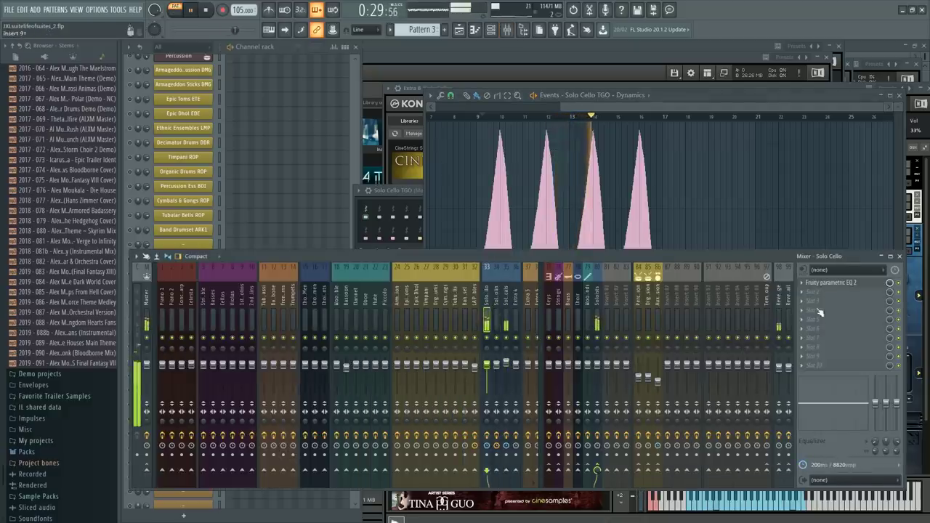
{"action": "left_click", "coordinate": [856, 284]}
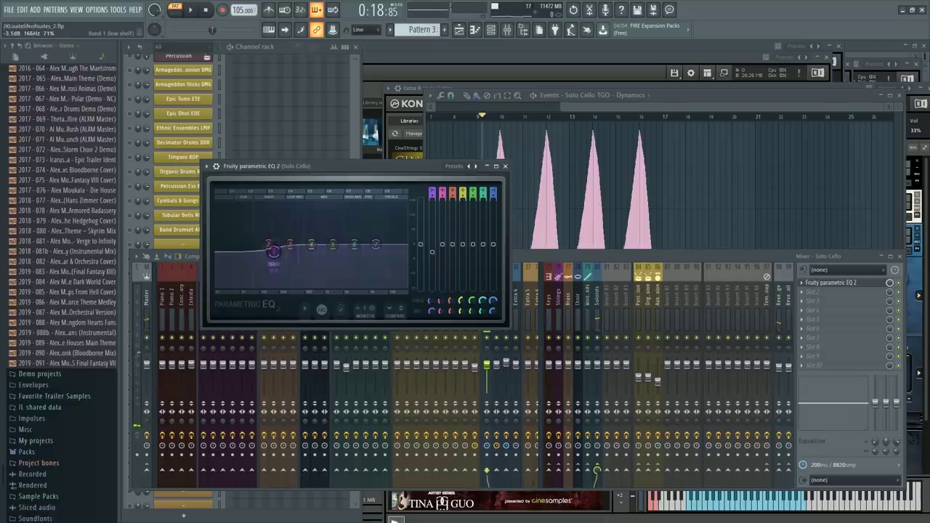
{"action": "left_click_drag", "start_coordinate": [278, 254], "coordinate": [276, 253]}
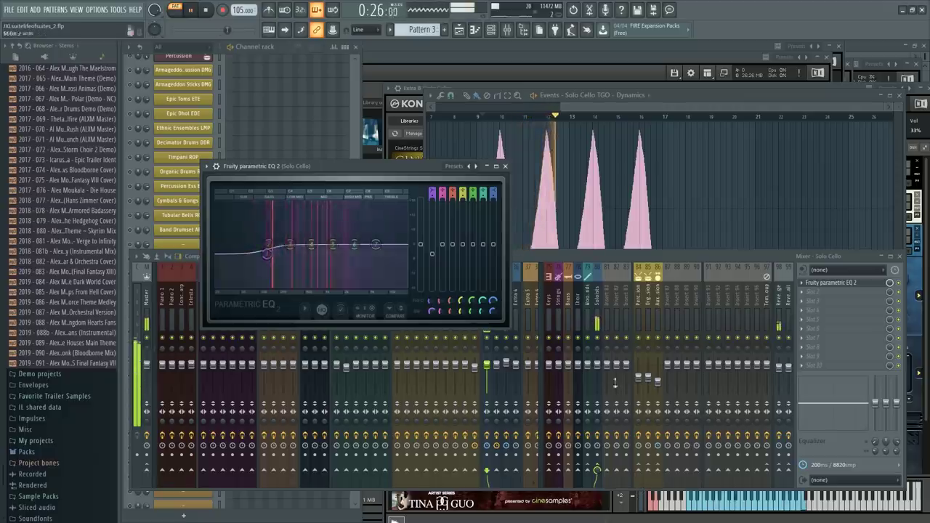
{"action": "left_click", "coordinate": [571, 309]}
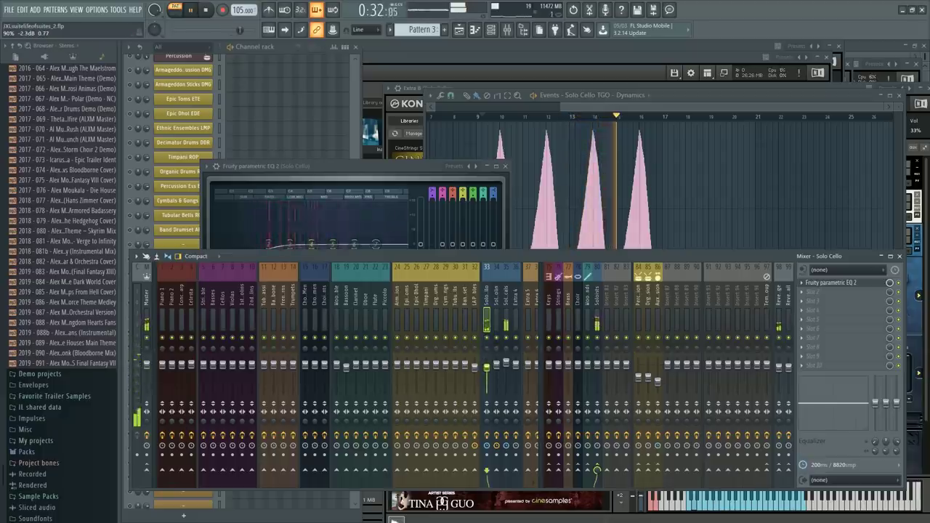
{"action": "left_click", "coordinate": [505, 167]}
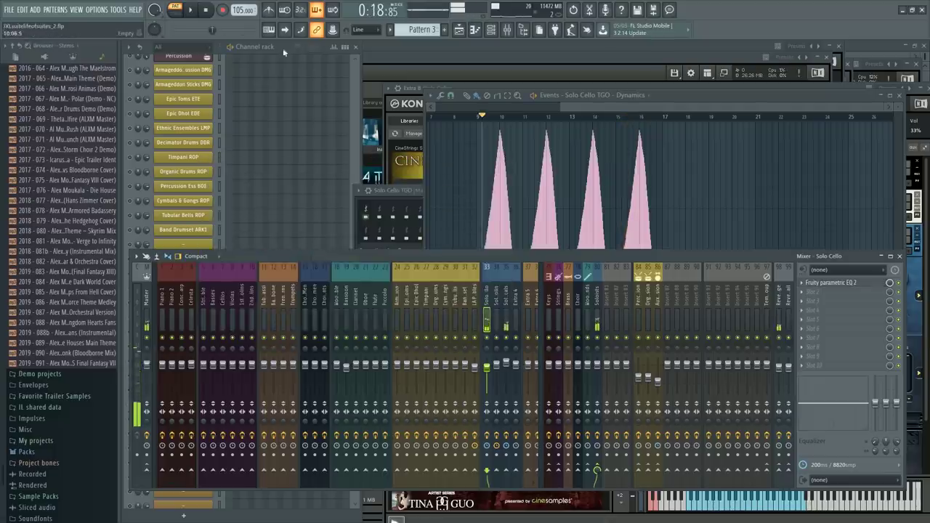
Play the Solo Cello TGO and Merethe Vocals JGR lines together from bar 9
{"action": "left_click", "coordinate": [283, 48]}
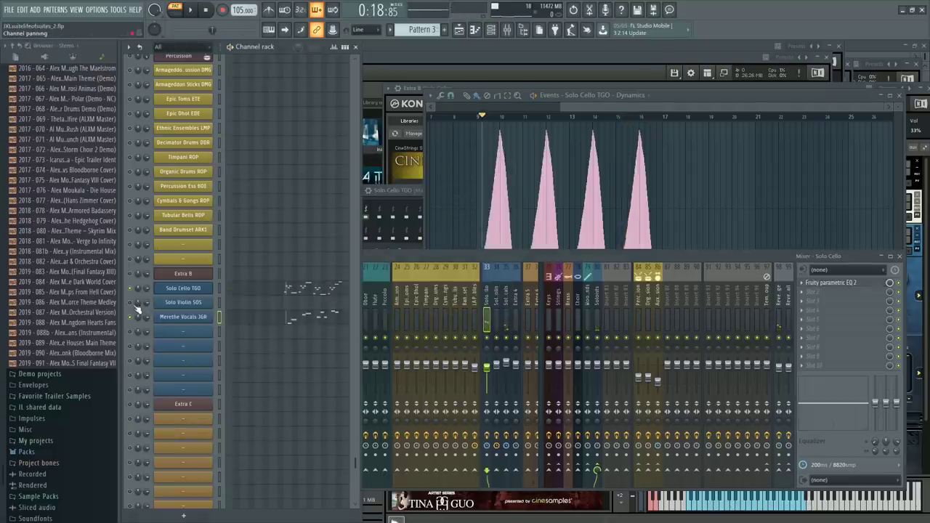
{"action": "left_click", "coordinate": [276, 303]}
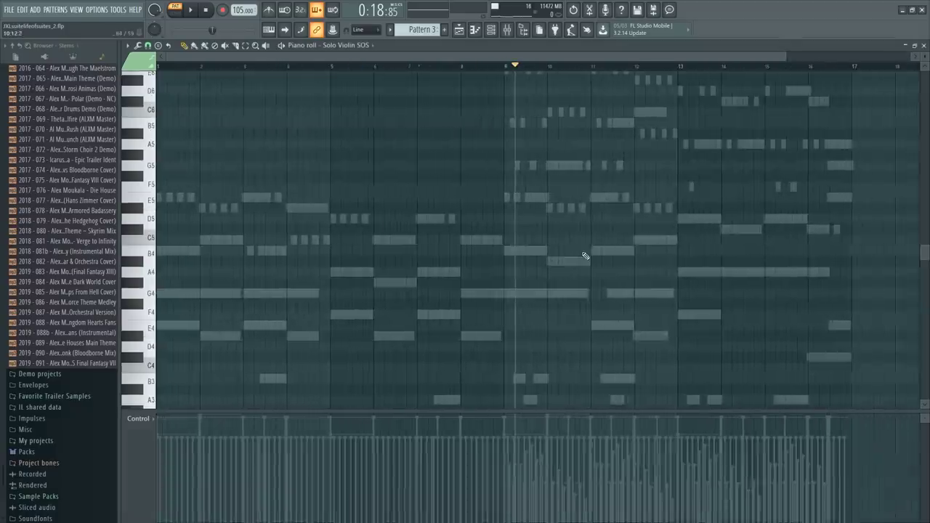
{"action": "key", "text": "F6"}
{"action": "key", "text": "space"}
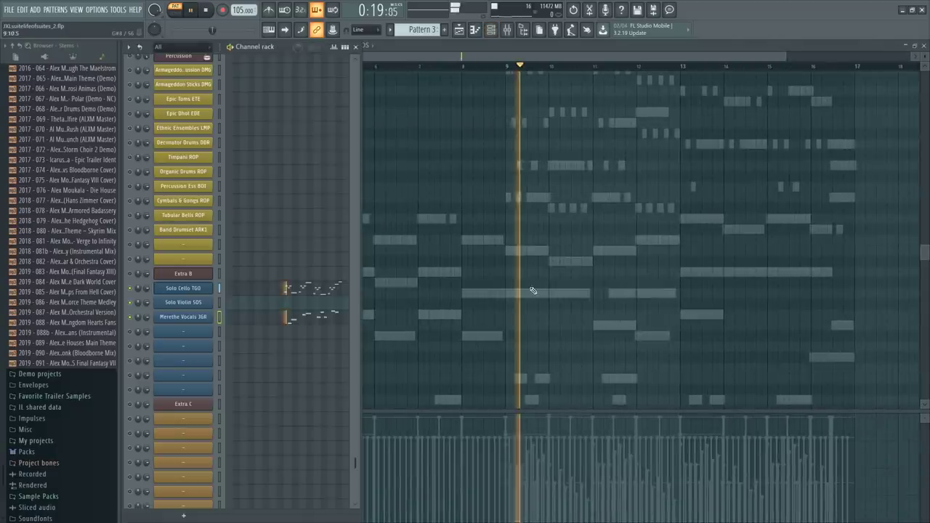
{"action": "key", "text": "space"}
{"action": "scroll", "coordinate": [305, 221], "scroll_direction": "up", "scroll_amount": 15}
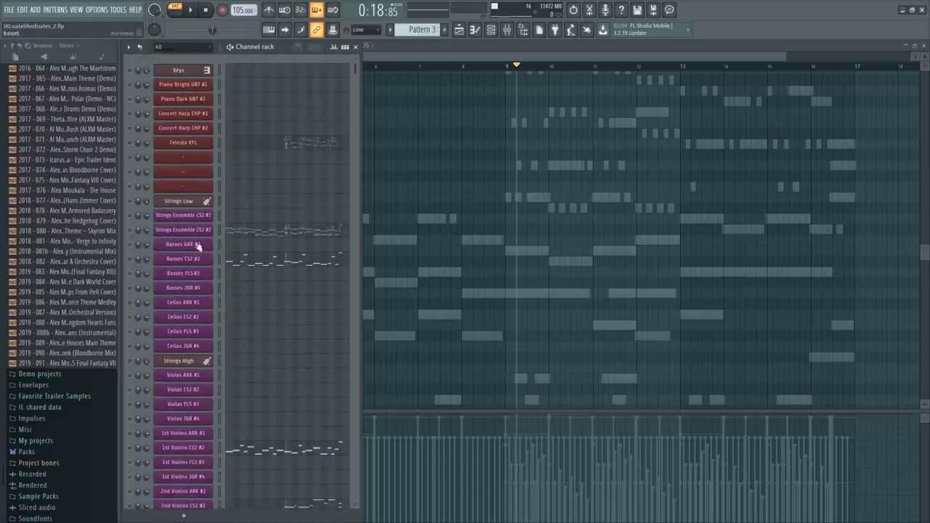
Unmute the Celesta KFL and the other silenced channels, and play the full arrangement from bar 9
{"action": "left_click", "coordinate": [132, 143]}
{"action": "key", "text": "space"}
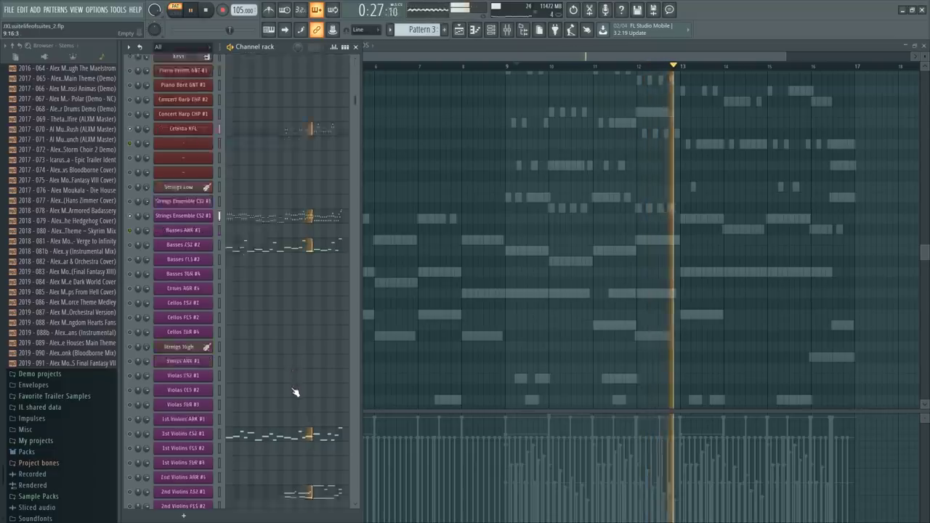
{"action": "scroll", "coordinate": [294, 390], "scroll_direction": "down", "scroll_amount": 10}
{"action": "scroll", "coordinate": [294, 392], "scroll_direction": "down", "scroll_amount": 15}
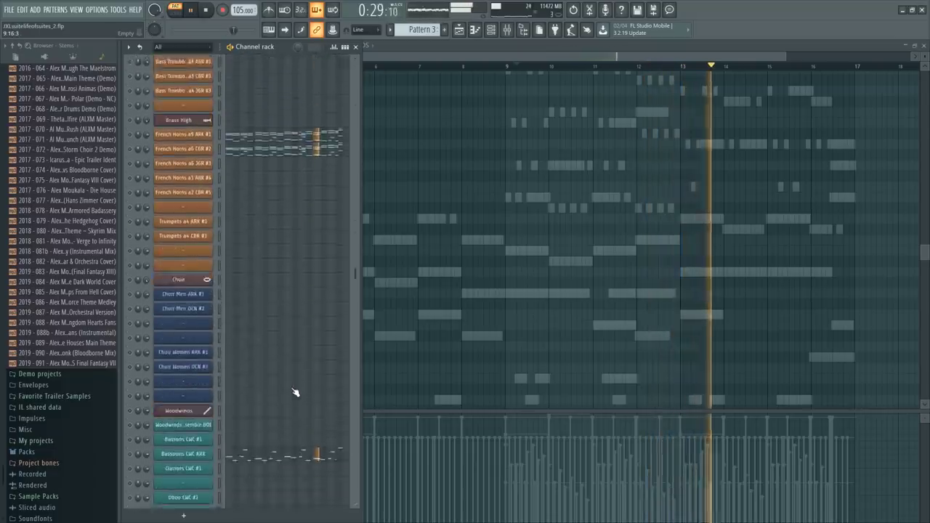
{"action": "scroll", "coordinate": [295, 393], "scroll_direction": "down", "scroll_amount": 18}
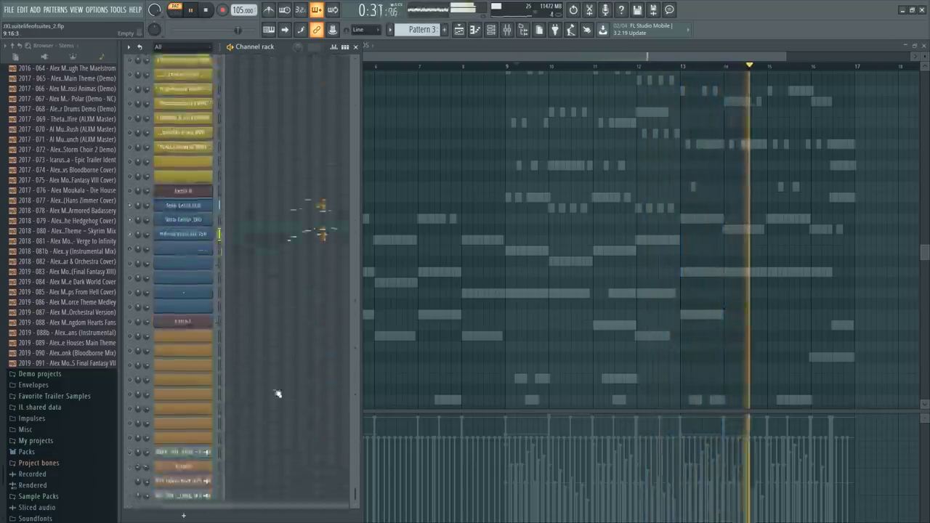
Play Pattern 3 from its beginning and look over the channels' note previews
{"action": "left_click", "coordinate": [313, 215]}
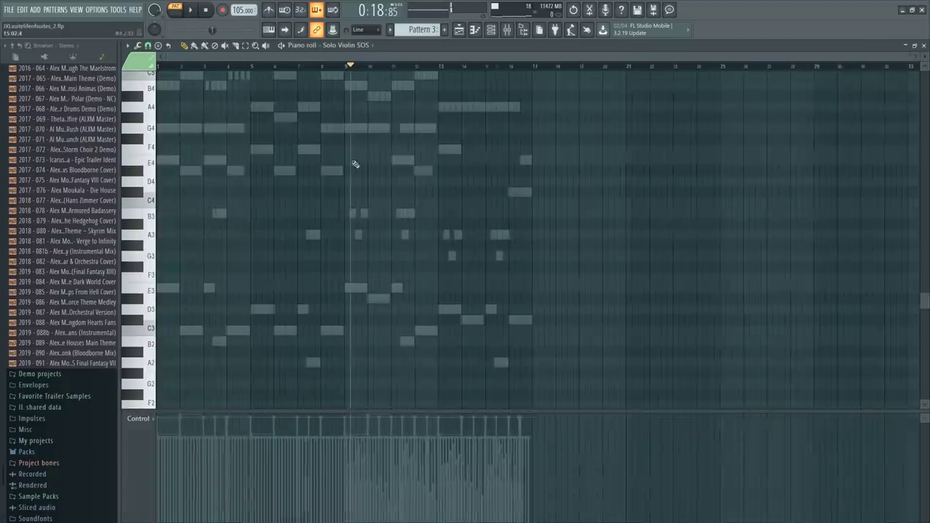
{"action": "scroll", "coordinate": [349, 249], "scroll_direction": "up", "scroll_amount": 5}
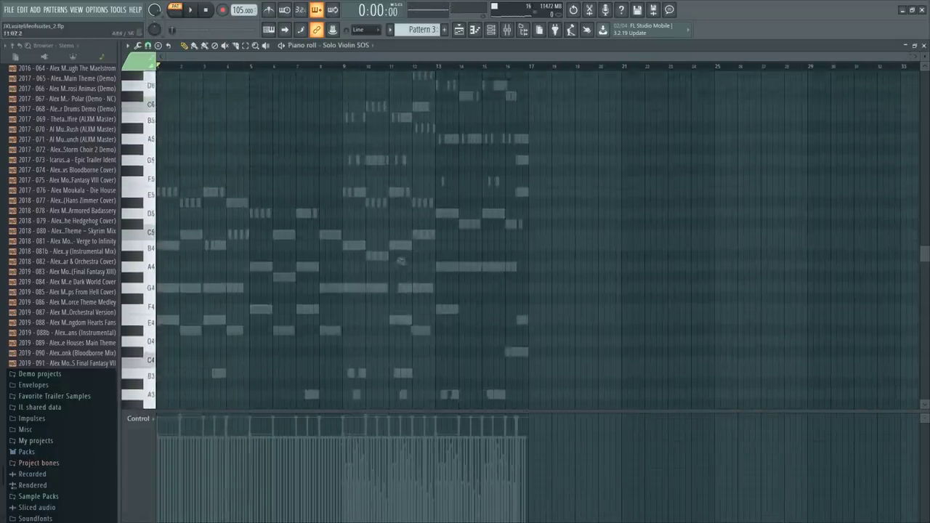
{"action": "scroll", "coordinate": [402, 264], "scroll_direction": "up", "scroll_amount": 3}
{"action": "key", "text": "space"}
{"action": "key", "text": "F6"}
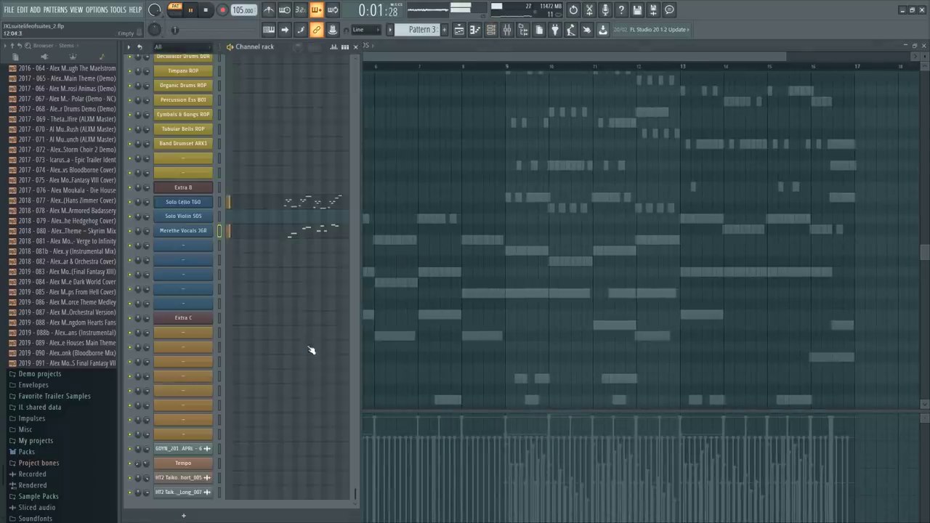
{"action": "scroll", "coordinate": [311, 351], "scroll_direction": "up", "scroll_amount": 20}
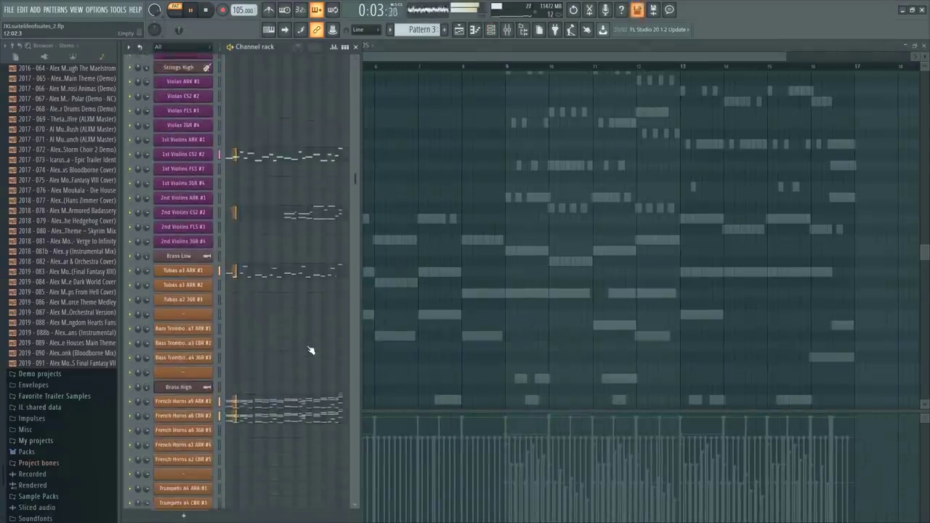
Open the SPAN analyzer on the Master track and examine the full mix's spectrum during playback
{"action": "scroll", "coordinate": [311, 351], "scroll_direction": "down", "scroll_amount": 1}
{"action": "key", "text": "F9"}
{"action": "left_click", "coordinate": [151, 318]}
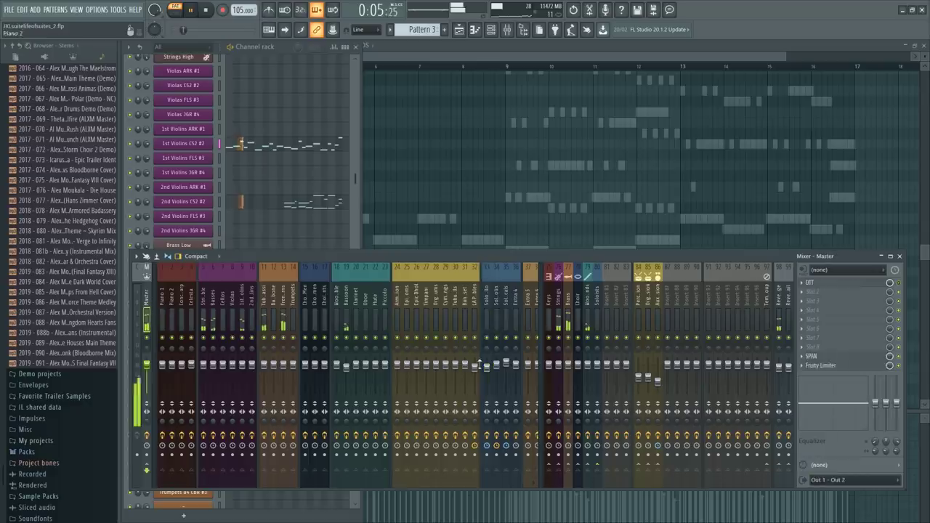
{"action": "left_click", "coordinate": [855, 350]}
{"action": "key", "text": "Escape"}
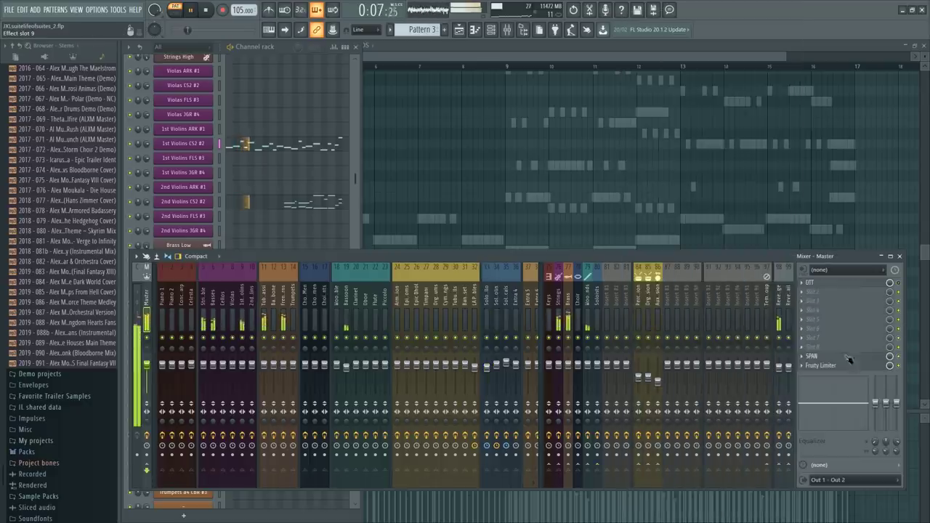
{"action": "left_click", "coordinate": [847, 357]}
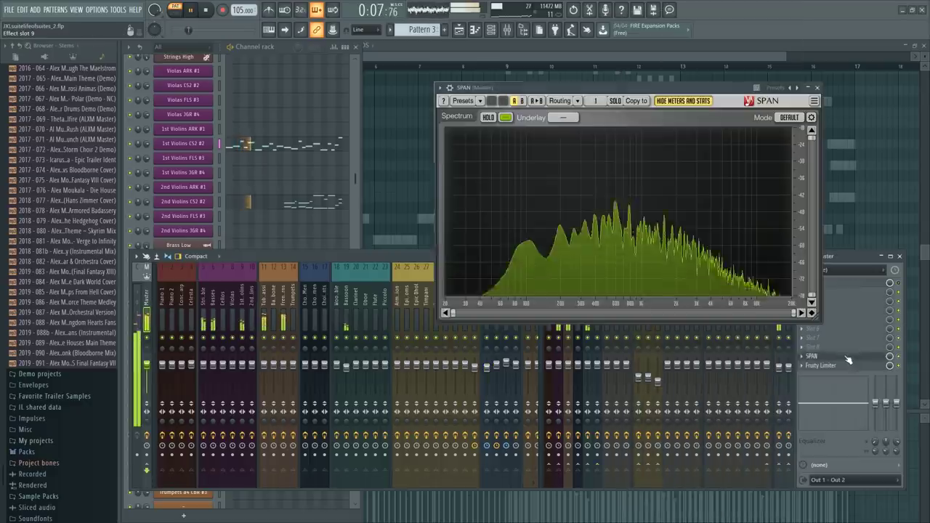
{"action": "left_click", "coordinate": [900, 257]}
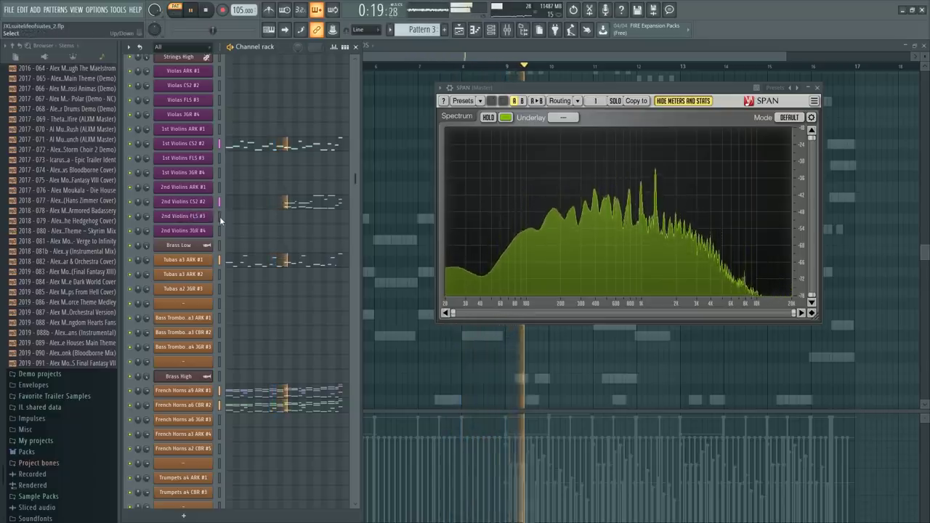
Lower the Celesta mixer track's fader to about -6.2 dB
{"action": "key", "text": "F9"}
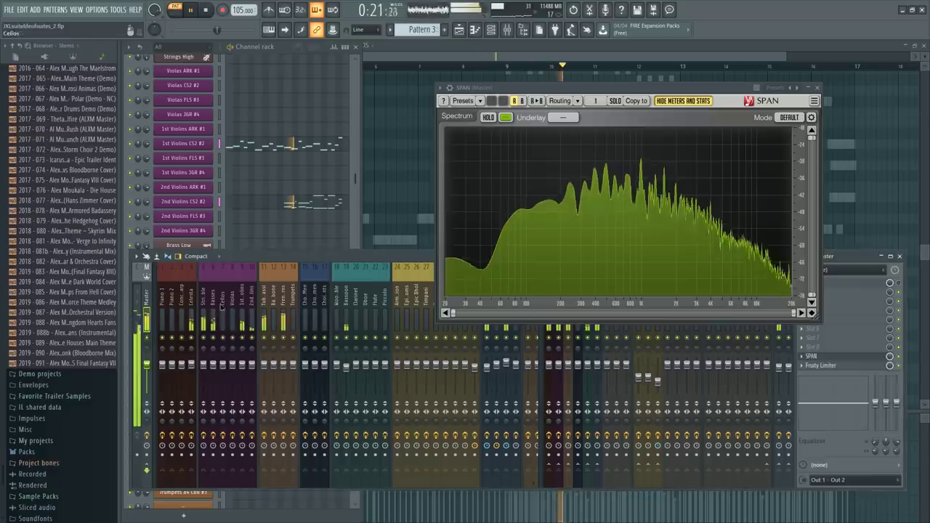
{"action": "left_click", "coordinate": [193, 307]}
{"action": "left_click_drag", "start_coordinate": [191, 364], "coordinate": [194, 368]}
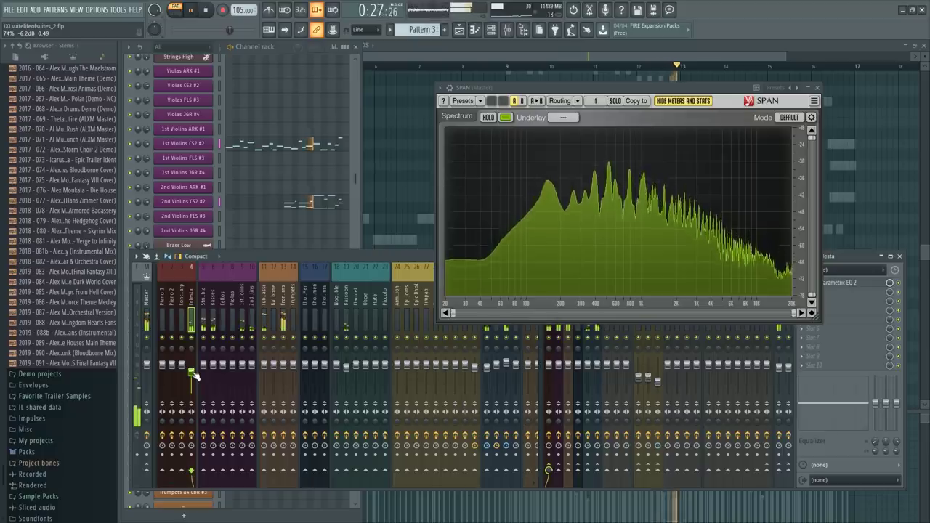
Set the Solo Cello mixer track's delay to 100 ms and close the SPAN analyzer
{"action": "left_click", "coordinate": [274, 46]}
{"action": "scroll", "coordinate": [320, 315], "scroll_direction": "down", "scroll_amount": 5}
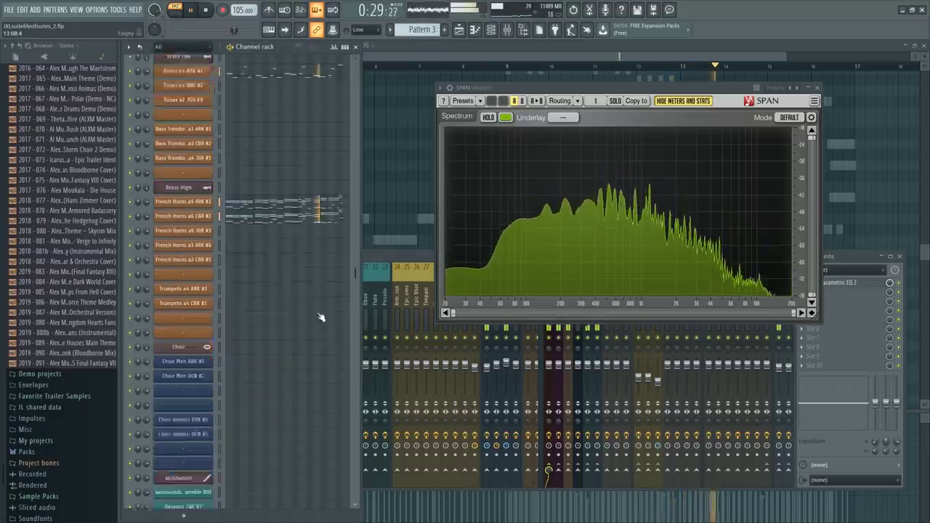
{"action": "left_click", "coordinate": [417, 293]}
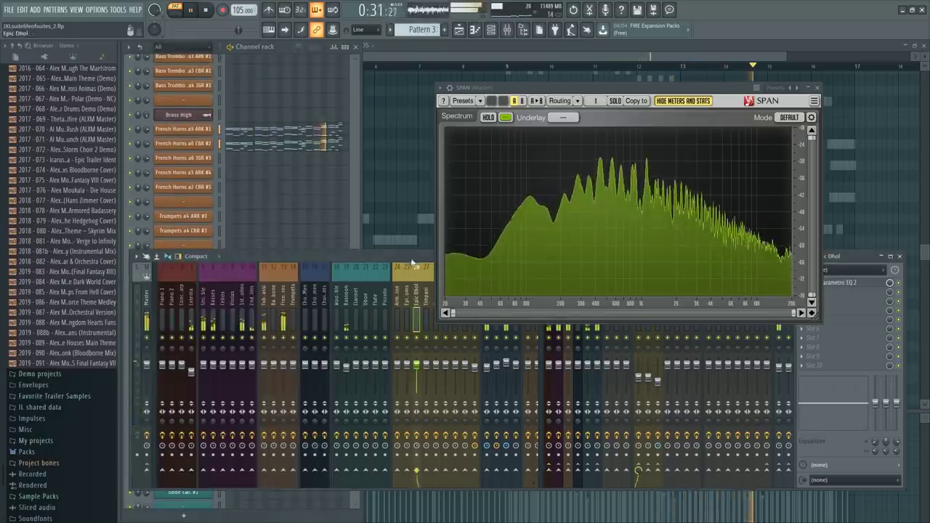
{"action": "left_click_drag", "start_coordinate": [406, 257], "coordinate": [398, 275]}
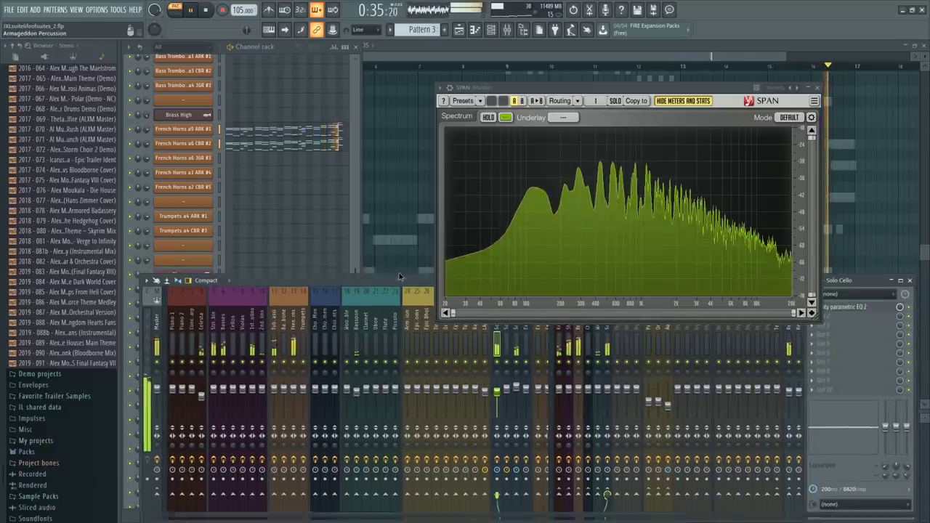
{"action": "right_click", "coordinate": [823, 469]}
{"action": "left_click", "coordinate": [840, 481]}
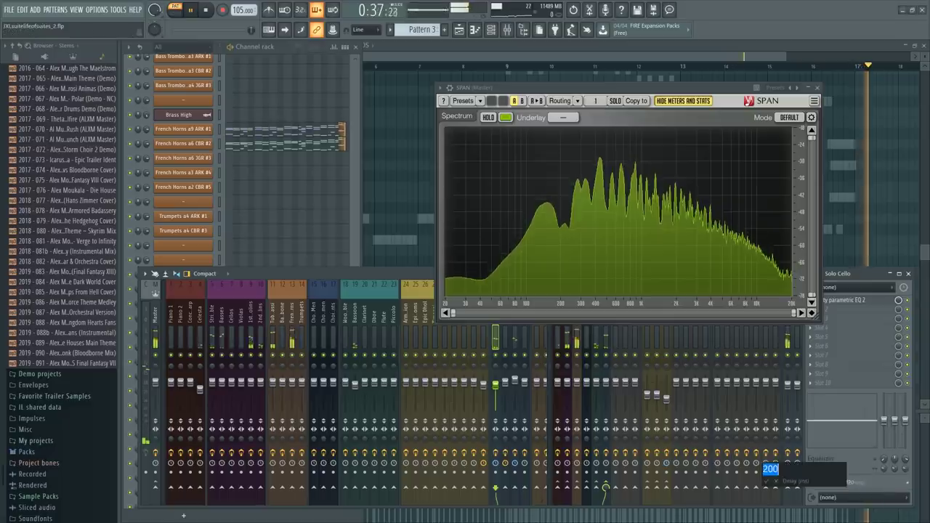
{"action": "type", "text": "100"}
{"action": "key", "text": "Return"}
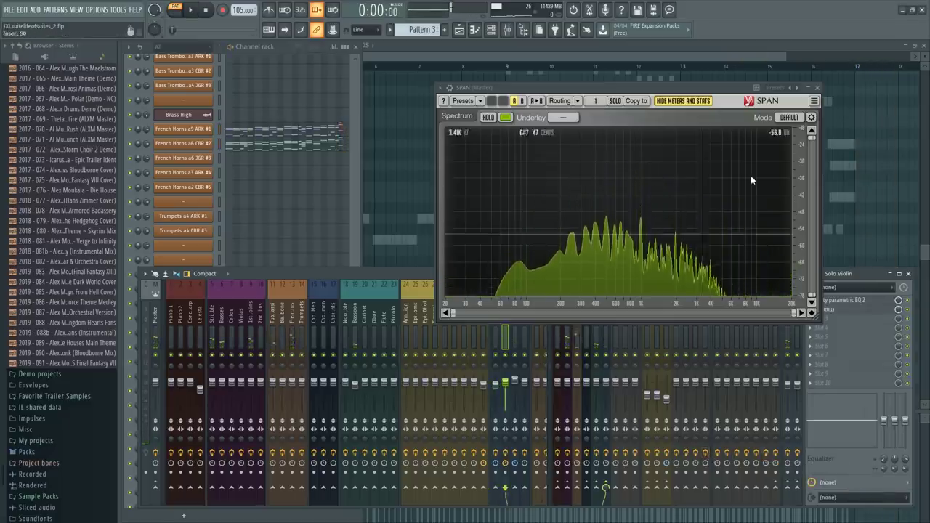
{"action": "left_click", "coordinate": [816, 88]}
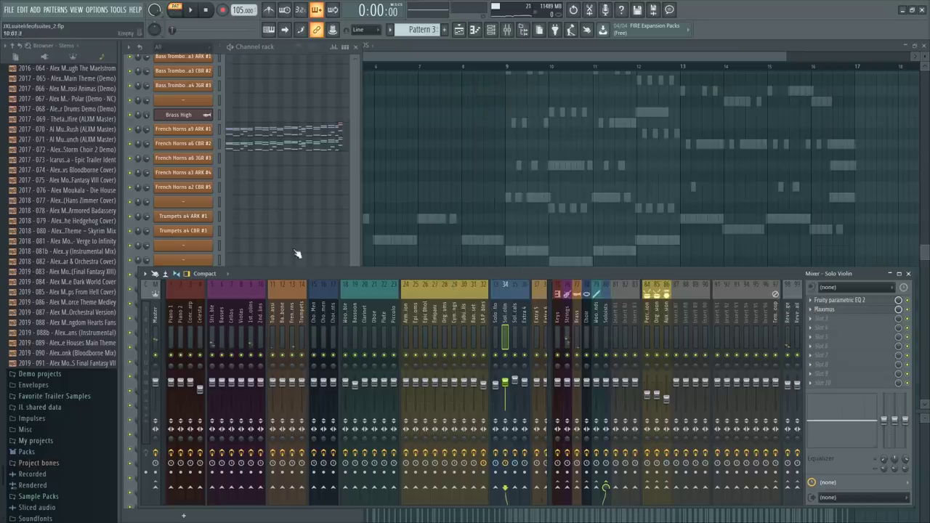
Play the arrangement from bar 9 and check the balance of channels and mixer tracks
{"action": "left_click", "coordinate": [511, 68]}
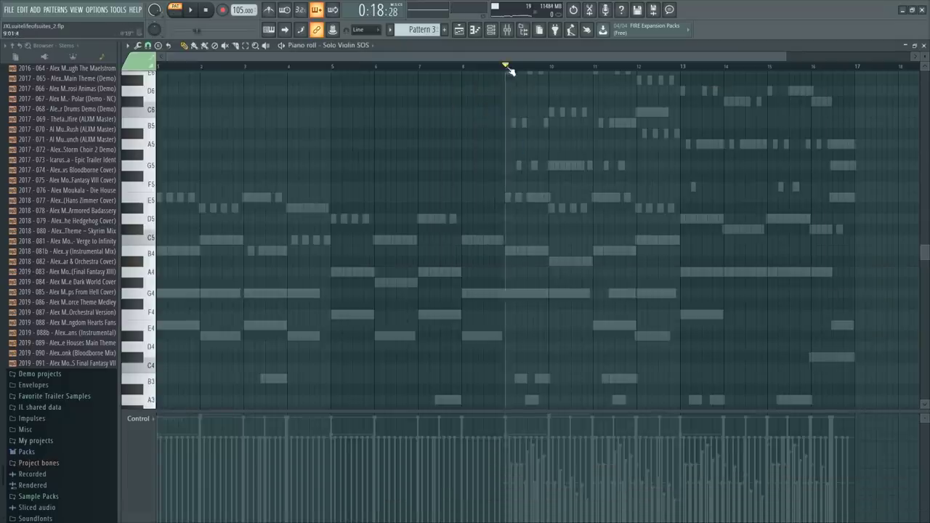
{"action": "key", "text": "space"}
{"action": "key", "text": "F6"}
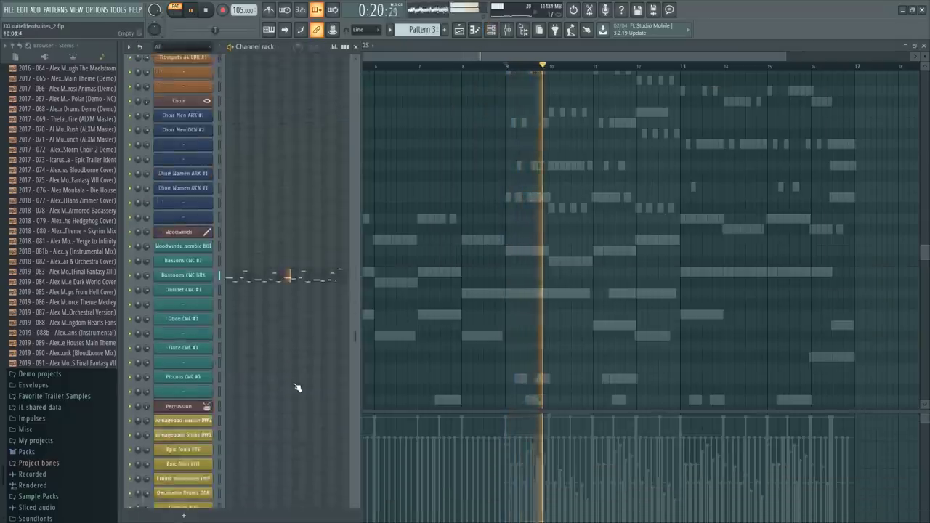
{"action": "scroll", "coordinate": [297, 388], "scroll_direction": "down", "scroll_amount": 7}
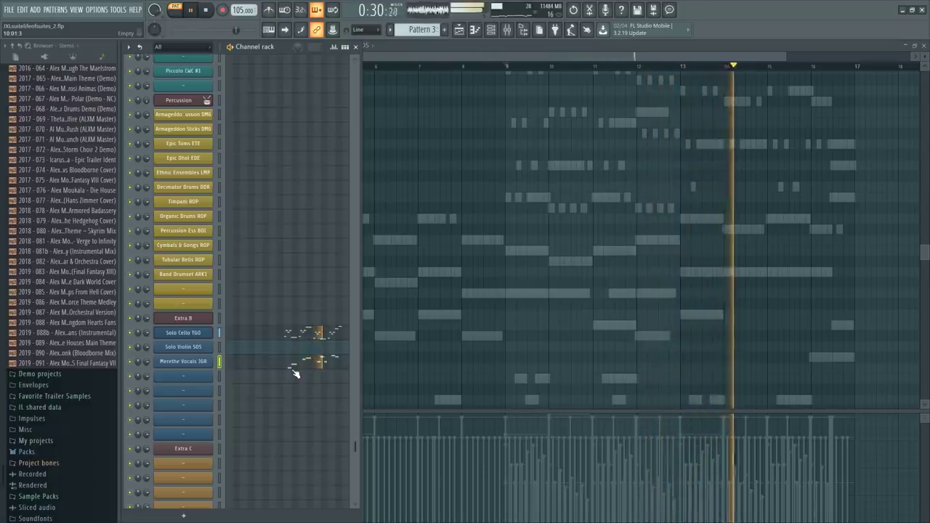
{"action": "key", "text": "F9"}
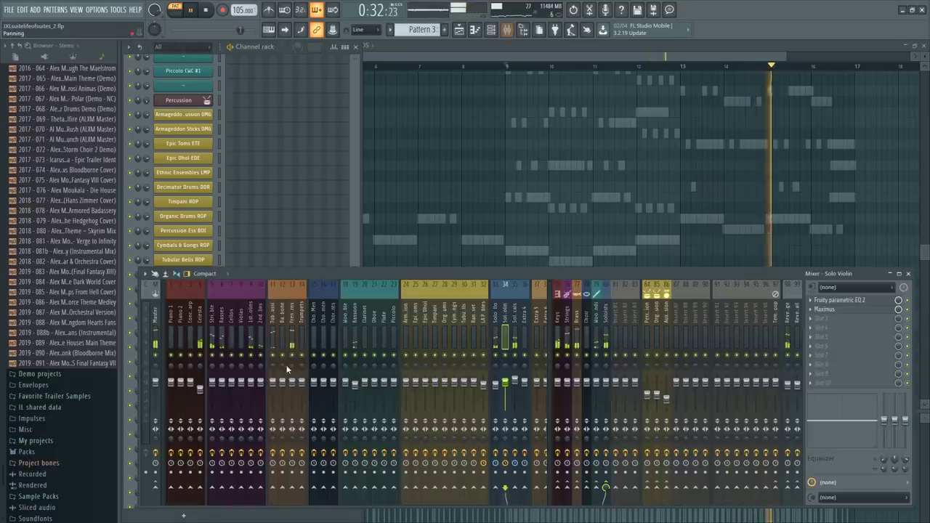
{"action": "left_click", "coordinate": [259, 50]}
{"action": "scroll", "coordinate": [267, 218], "scroll_direction": "up", "scroll_amount": 6}
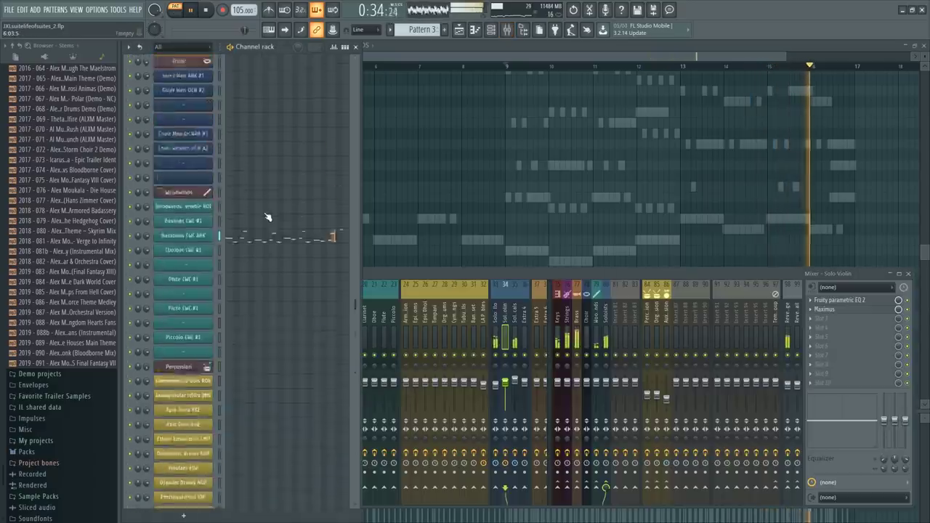
{"action": "scroll", "coordinate": [268, 217], "scroll_direction": "down", "scroll_amount": 10}
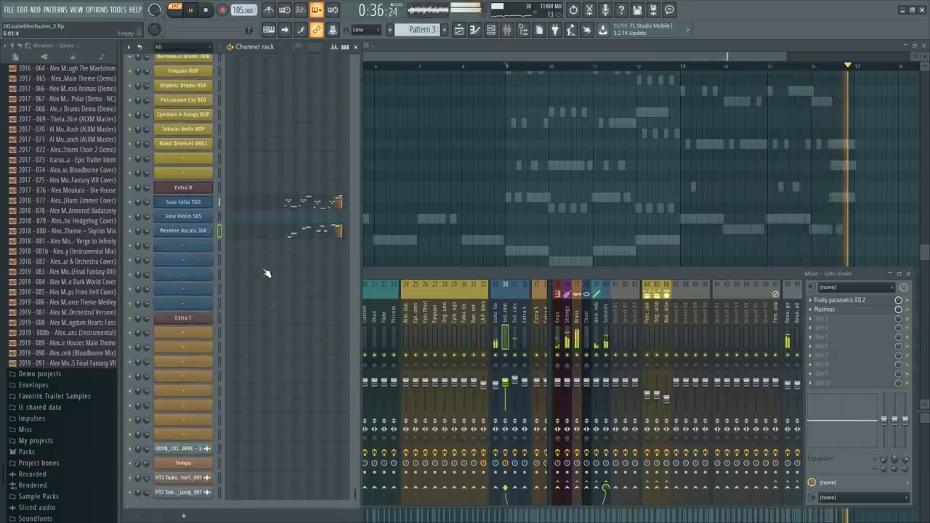
{"action": "scroll", "coordinate": [267, 273], "scroll_direction": "up", "scroll_amount": 10}
{"action": "key", "text": "space"}
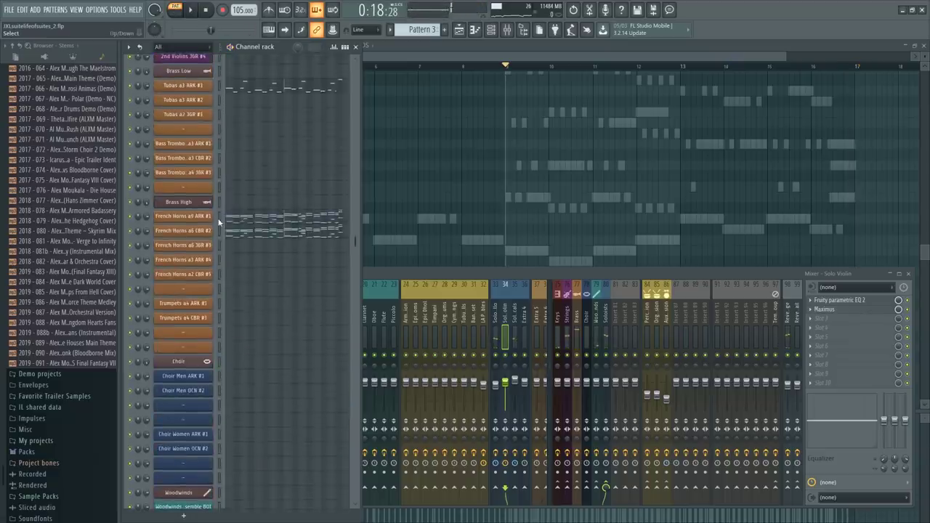
Open the Basses CS2 #2 channel's Dynamics events in the event editor and select the whole curve
{"action": "scroll", "coordinate": [225, 218], "scroll_direction": "up", "scroll_amount": 8}
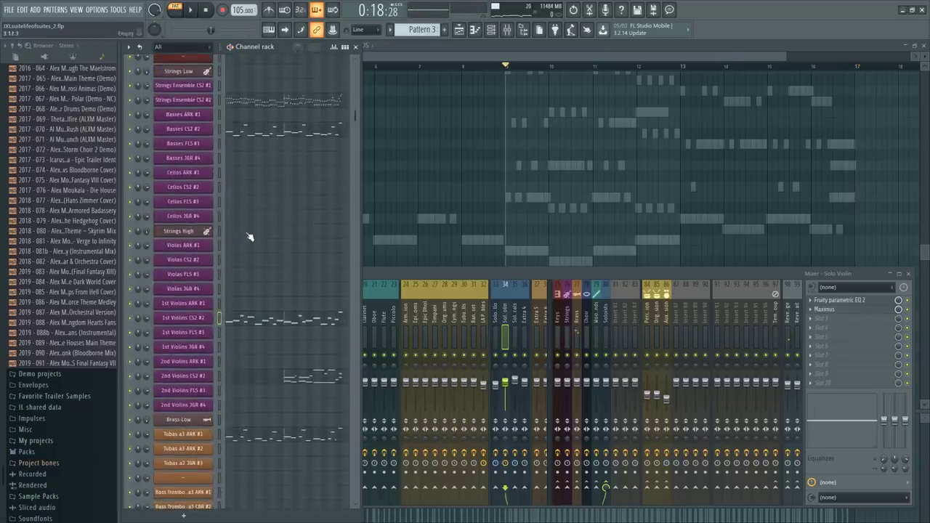
{"action": "scroll", "coordinate": [246, 241], "scroll_direction": "up", "scroll_amount": 3}
{"action": "left_click", "coordinate": [204, 260]}
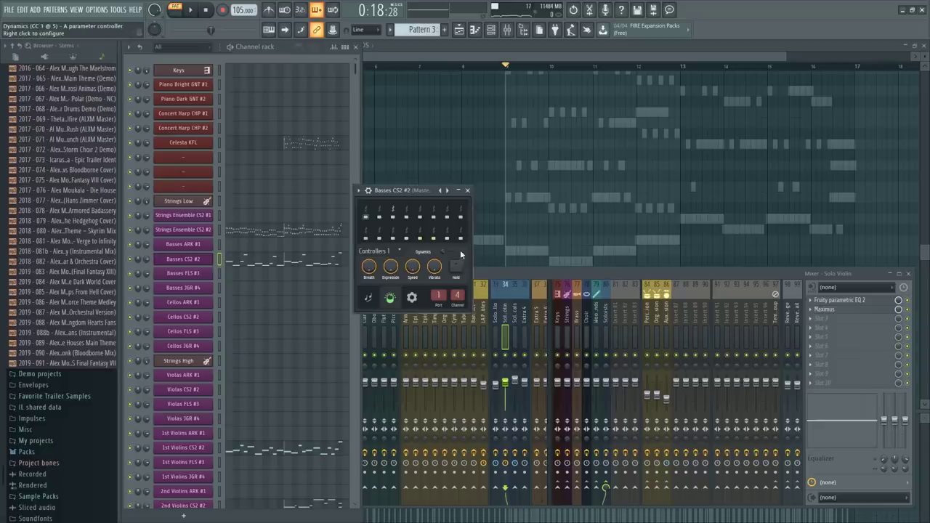
{"action": "right_click", "coordinate": [461, 253]}
{"action": "left_click", "coordinate": [483, 316]}
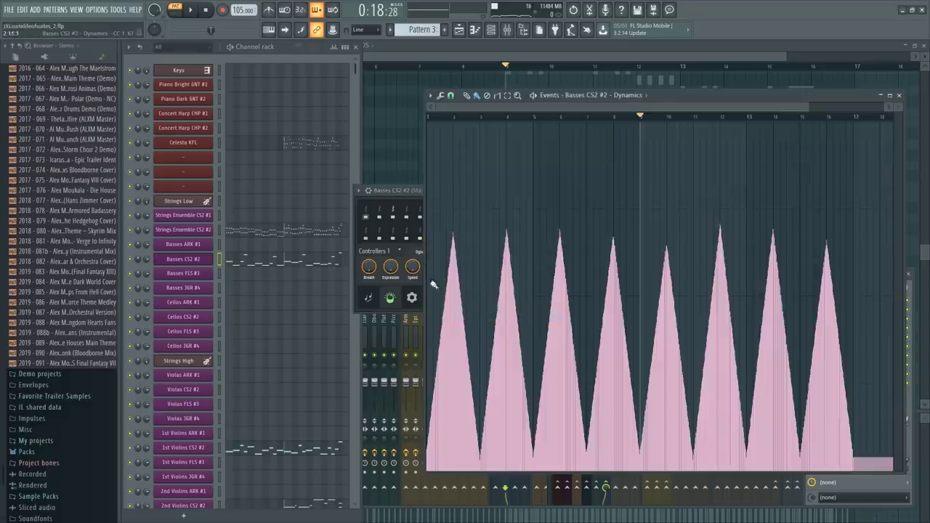
{"action": "key", "text": "ctrl+a"}
Paste the copied dynamics curve into the Cellos CS2 #2 Dynamics events and flatten it to a low constant level in bars 1 to 8
{"action": "left_click", "coordinate": [201, 305]}
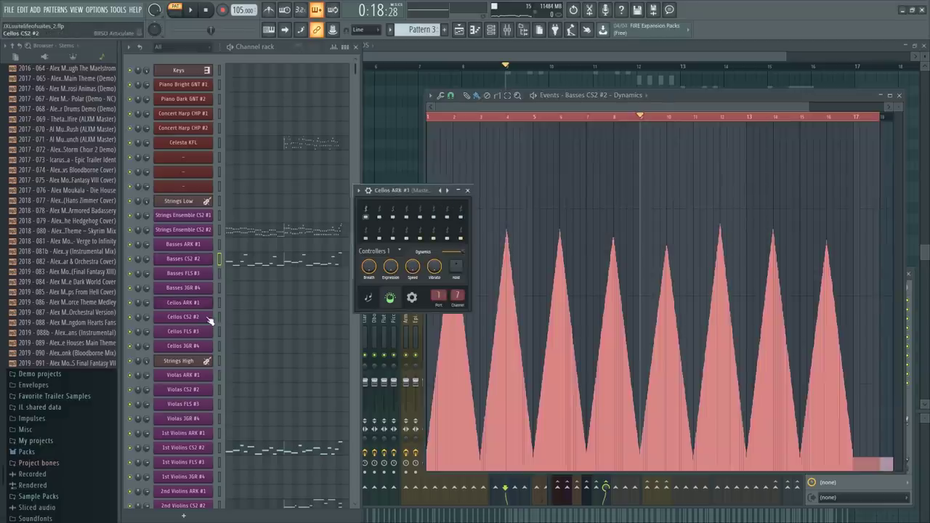
{"action": "right_click", "coordinate": [449, 253]}
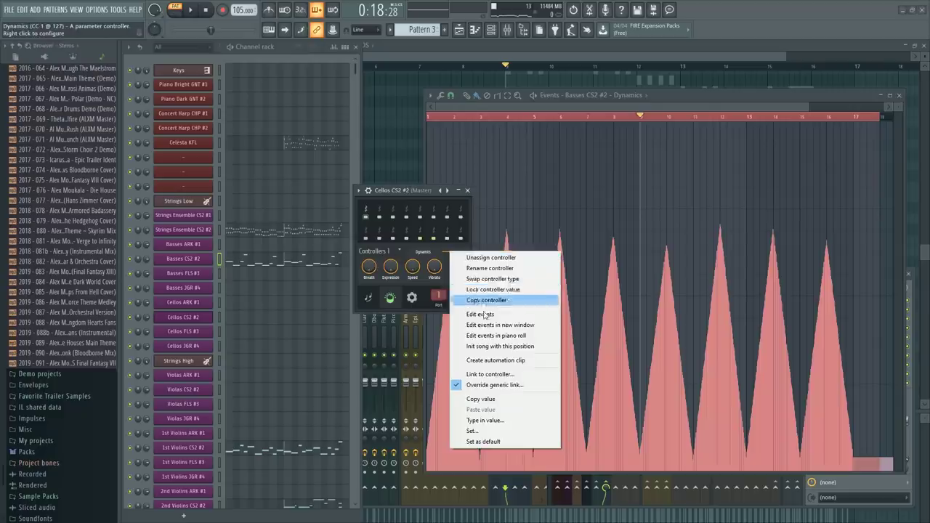
{"action": "left_click", "coordinate": [484, 312]}
{"action": "left_click", "coordinate": [485, 121]}
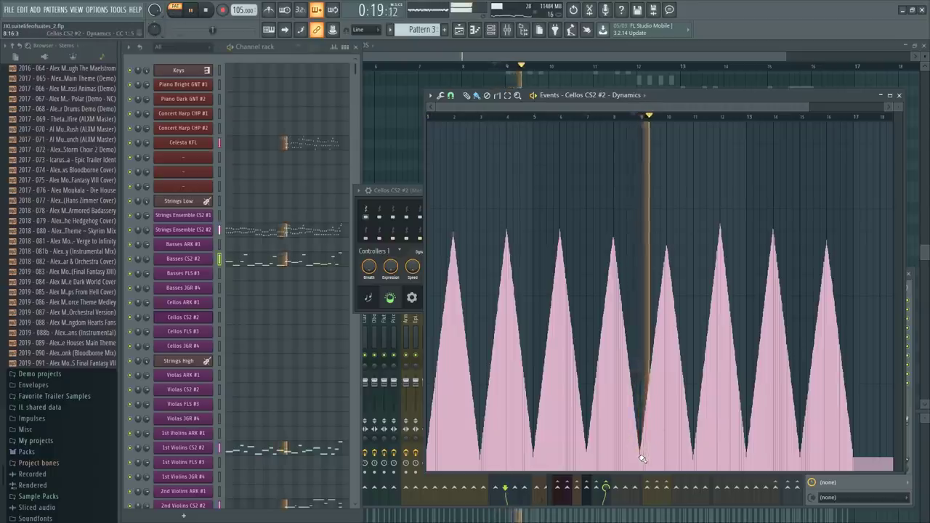
{"action": "left_click_drag", "start_coordinate": [641, 457], "coordinate": [427, 456]}
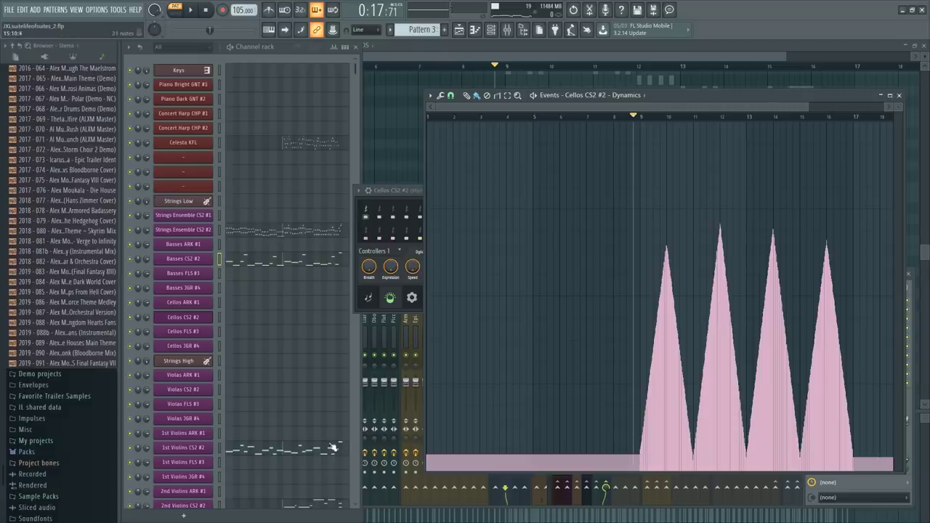
Open the French Horns a9 ARK #1 notes and copy the lower inner voice across bars 1 to 16
{"action": "scroll", "coordinate": [205, 400], "scroll_direction": "down", "scroll_amount": 8}
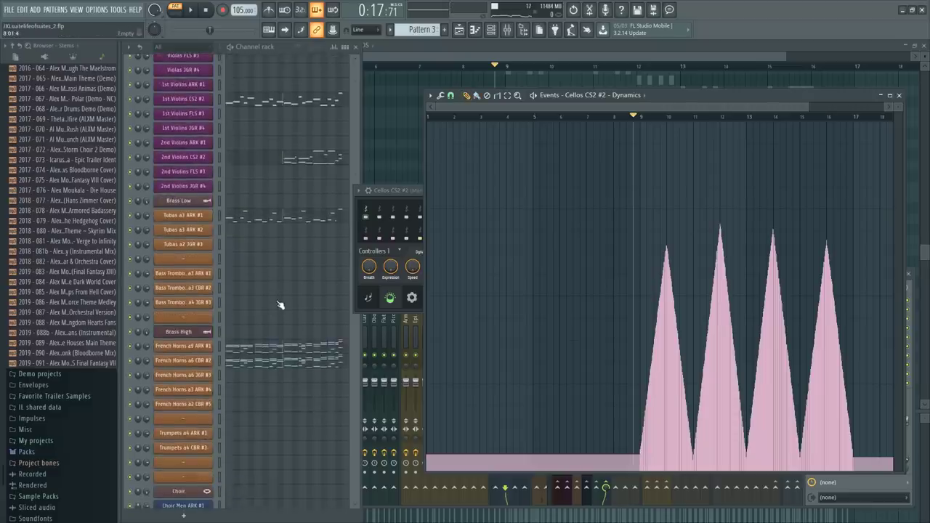
{"action": "scroll", "coordinate": [301, 326], "scroll_direction": "down", "scroll_amount": 4}
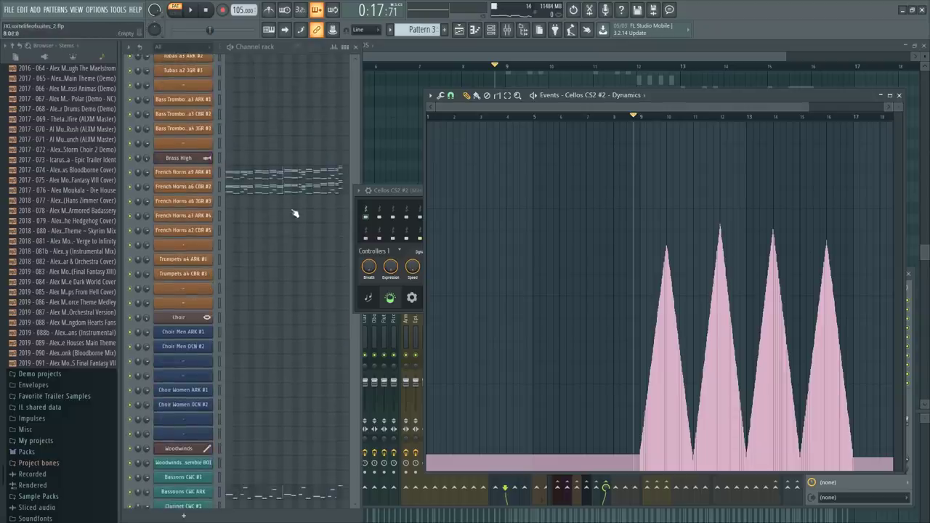
{"action": "left_click", "coordinate": [294, 175]}
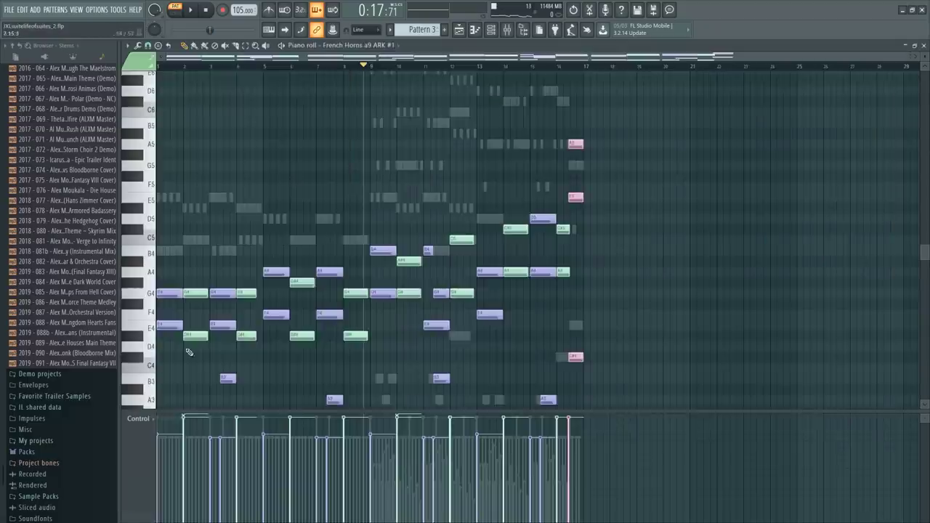
{"action": "scroll", "coordinate": [222, 316], "scroll_direction": "up", "scroll_amount": 3}
{"action": "left_click_drag", "start_coordinate": [162, 197], "coordinate": [313, 285]}
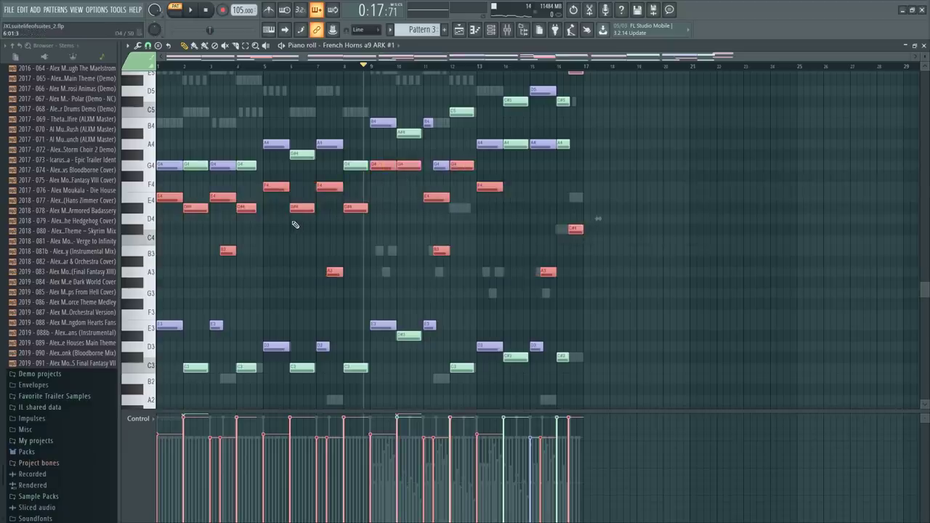
Paste the copied horn voice into the Cellos CS2 #2 channel at bar 1 and clear the selection
{"action": "key", "text": "F6"}
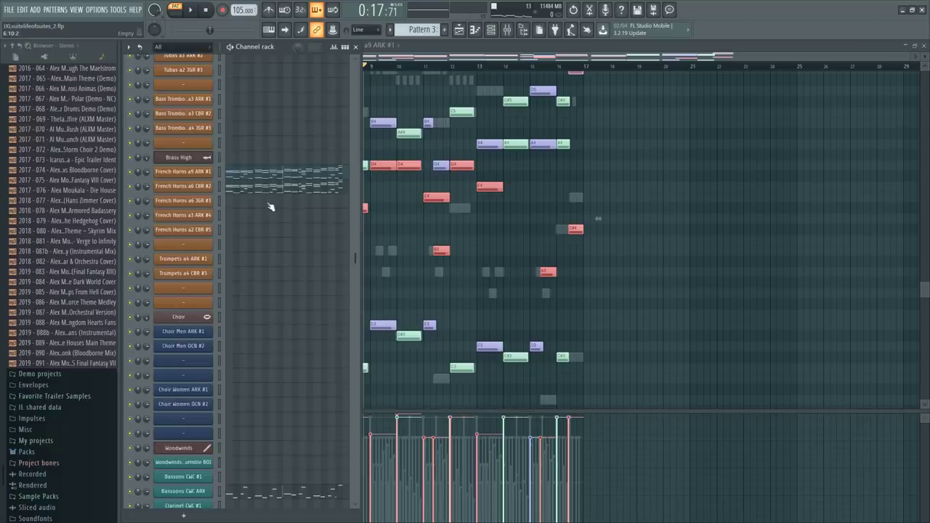
{"action": "scroll", "coordinate": [272, 218], "scroll_direction": "up", "scroll_amount": 10}
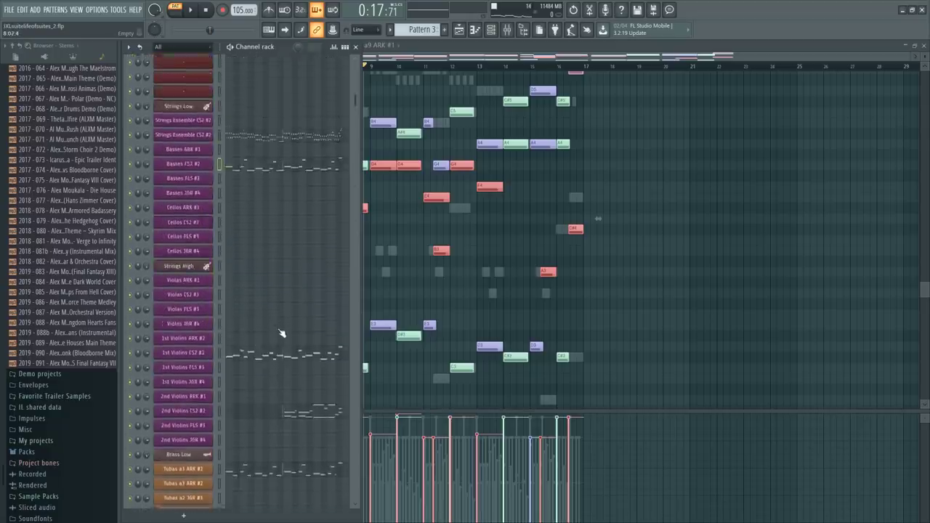
{"action": "scroll", "coordinate": [282, 334], "scroll_direction": "up", "scroll_amount": 4}
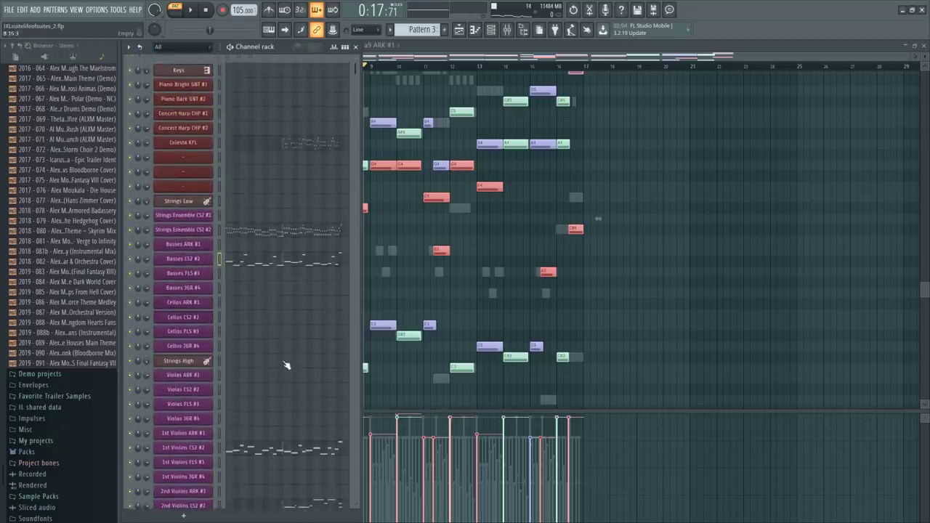
{"action": "left_click", "coordinate": [270, 321]}
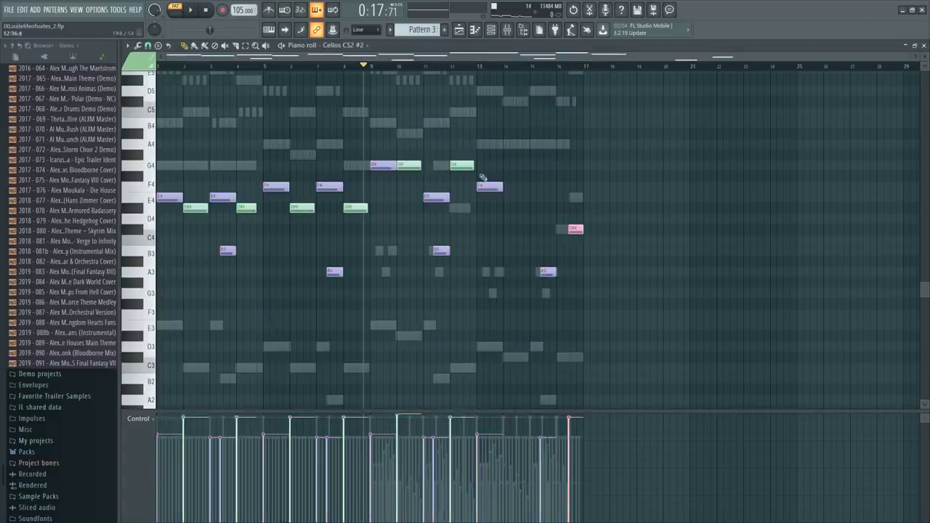
{"action": "key", "text": "ctrl+a"}
{"action": "key", "text": "ctrl+d"}
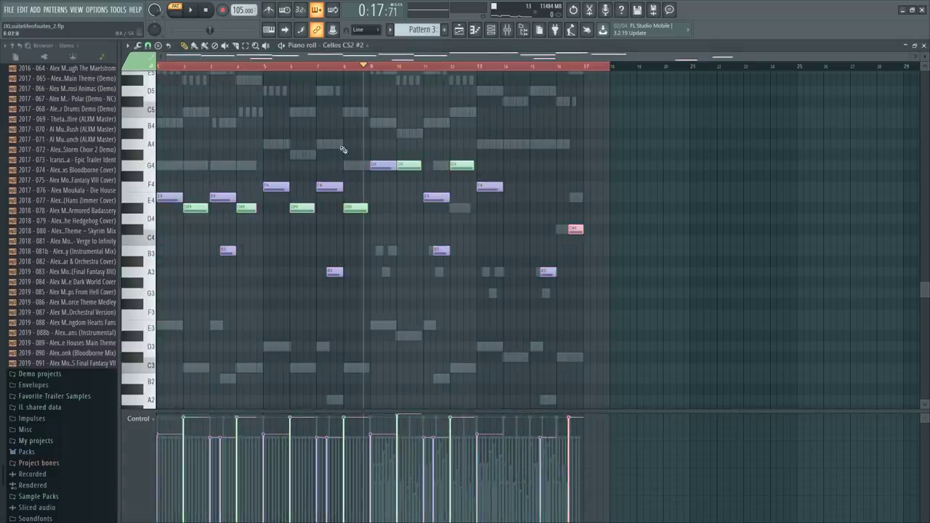
Give all notes of the Cellos CS2 #2 part the same green note colour
{"action": "left_click", "coordinate": [145, 63]}
{"action": "left_click", "coordinate": [138, 81]}
{"action": "left_click_drag", "start_coordinate": [609, 128], "coordinate": [152, 359]}
{"action": "key", "text": "alt+c"}
{"action": "key", "text": "ctrl+d"}
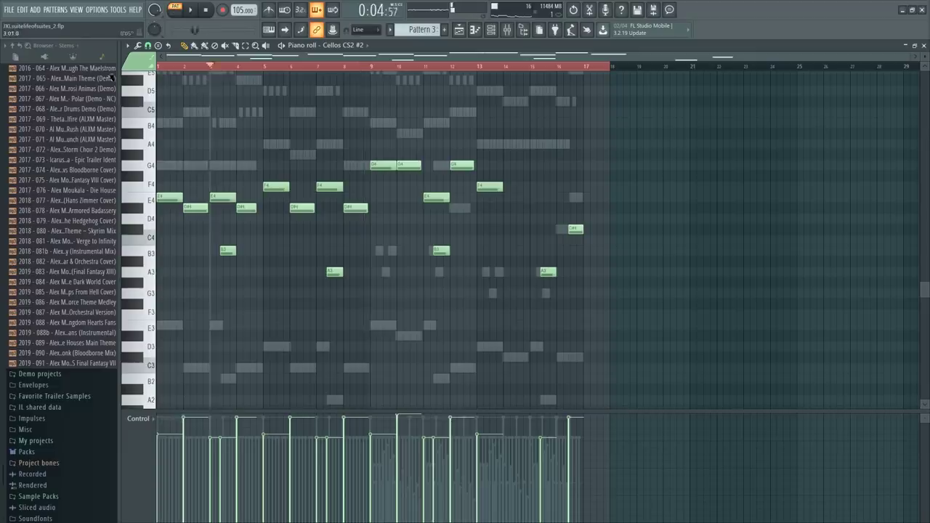
Delete the Cellos CS2 #2 notes in bars 1 to 8 and play the part from bar 9
{"action": "left_click_drag", "start_coordinate": [355, 183], "coordinate": [3, 357]}
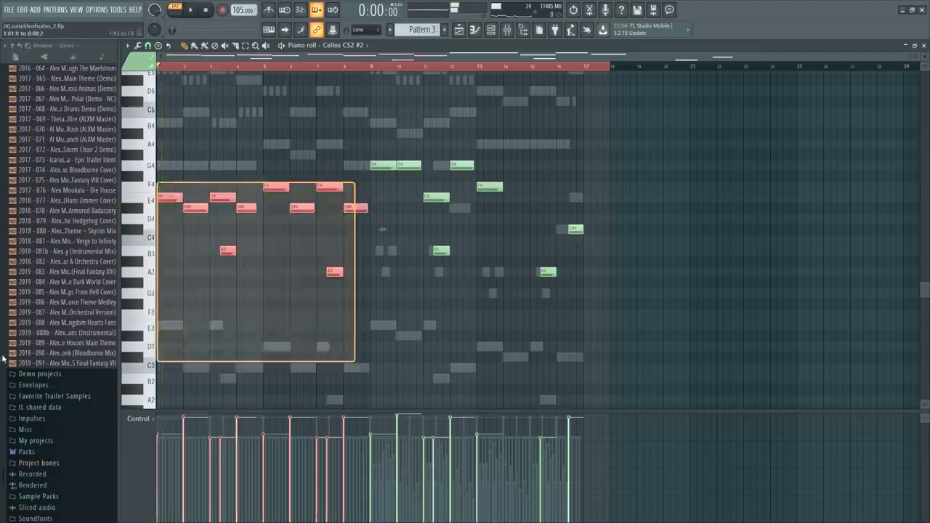
{"action": "key", "text": "Delete"}
{"action": "key", "text": "space"}
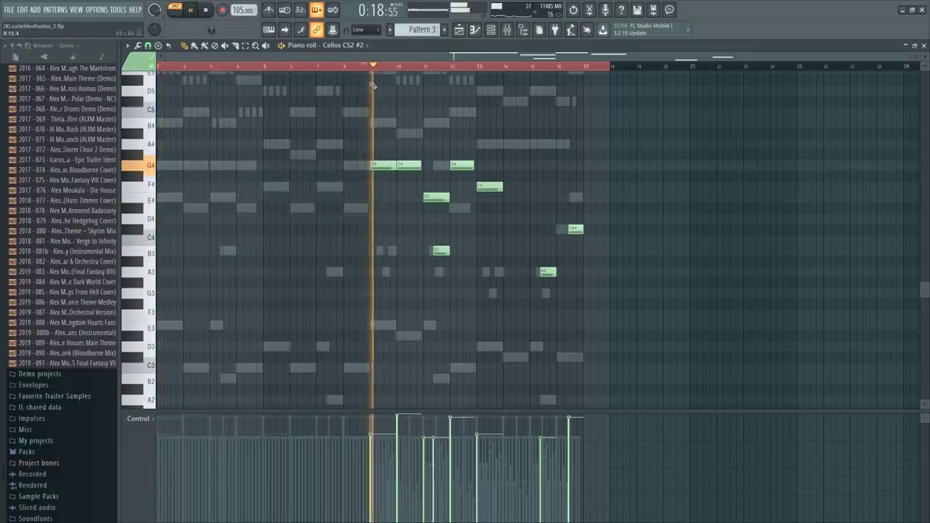
Merge the two G4 cello notes in bars 9 and 10, and shorten the bar 11 E4 to end where the B3 starts
{"action": "left_click_drag", "start_coordinate": [391, 151], "coordinate": [426, 185]}
{"action": "key", "text": "ctrl+g"}
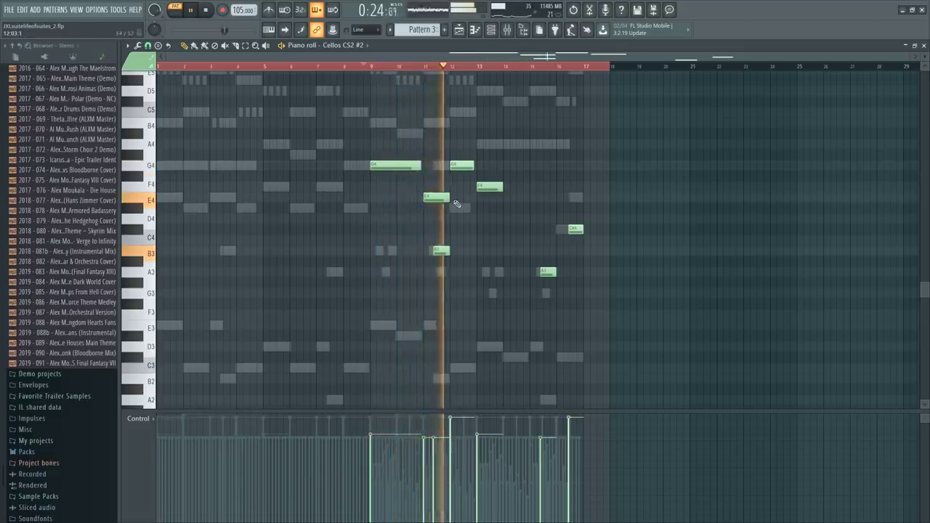
{"action": "left_click_drag", "start_coordinate": [449, 197], "coordinate": [437, 267]}
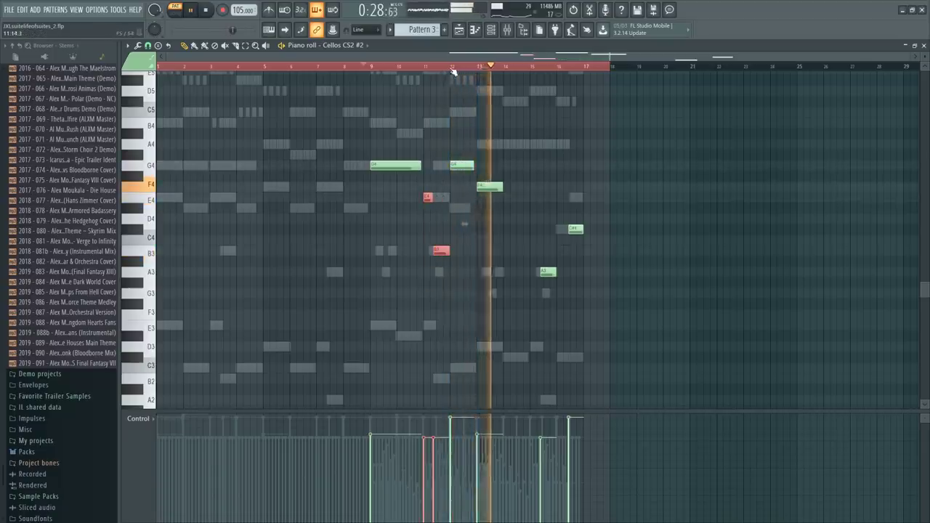
{"action": "scroll", "coordinate": [455, 71], "scroll_direction": "up", "scroll_amount": 3}
{"action": "key", "text": "ctrl+d"}
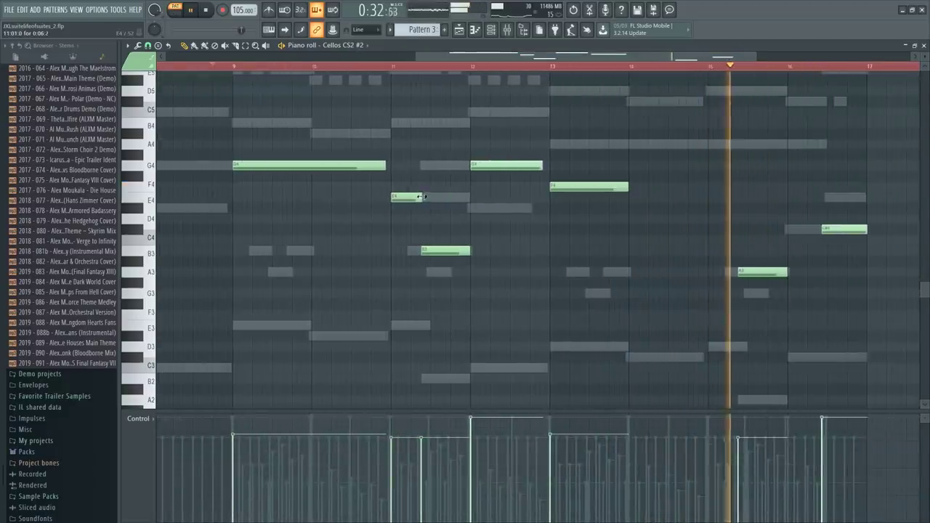
{"action": "key", "text": "space"}
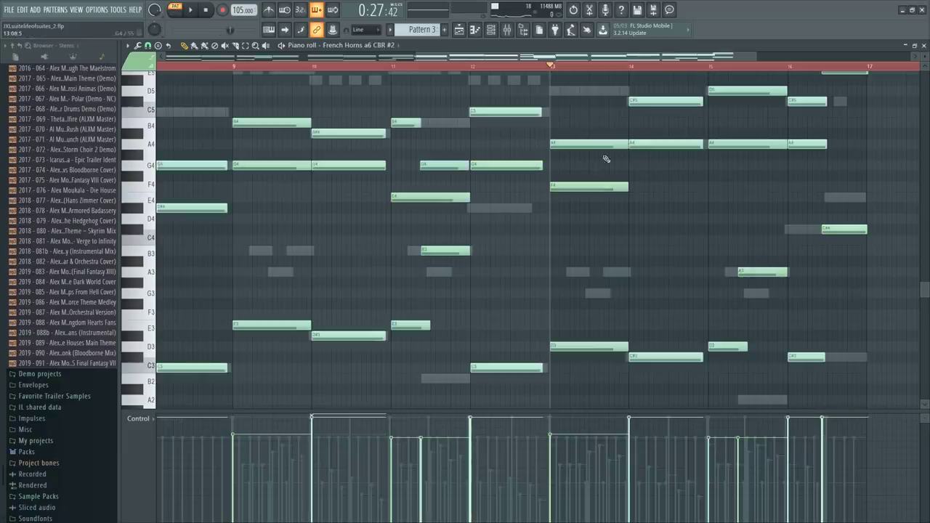
Add a one-bar A4 note at bar 14 in Cellos CS2 #2 and play the passage from bar 13
{"action": "key", "text": "F6"}
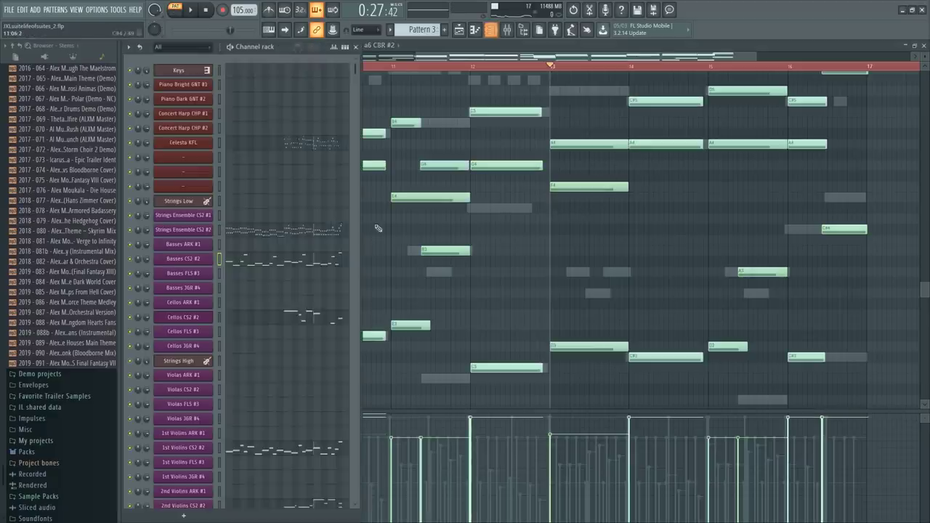
{"action": "left_click", "coordinate": [303, 318]}
{"action": "left_click", "coordinate": [642, 144]}
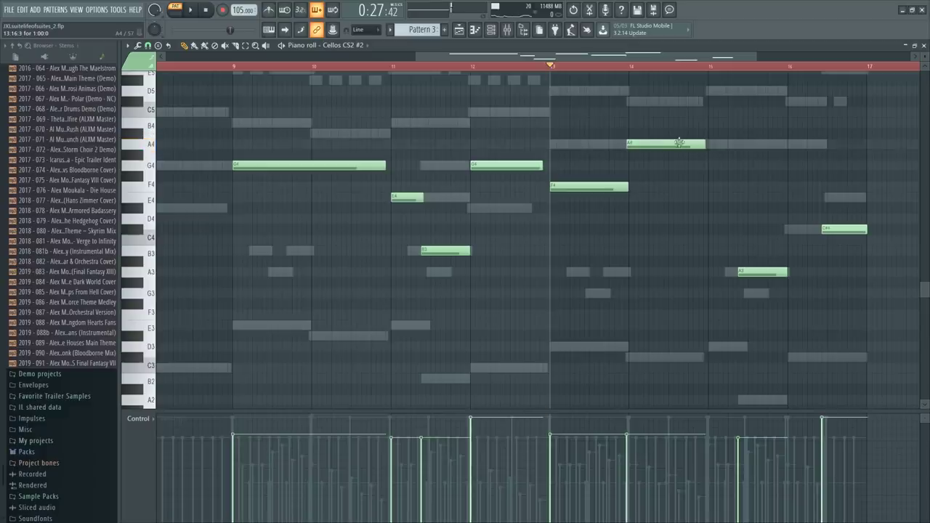
{"action": "key", "text": "space"}
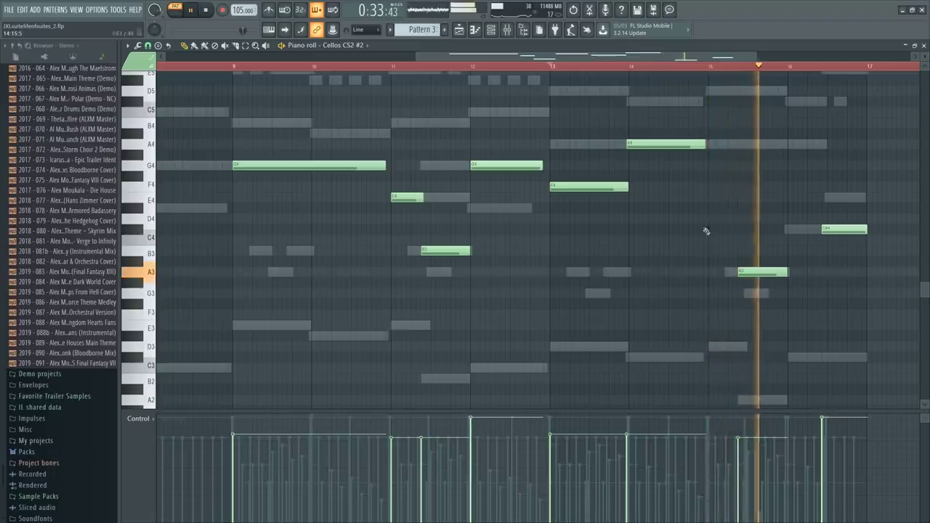
{"action": "key", "text": "space"}
{"action": "left_click_drag", "start_coordinate": [713, 149], "coordinate": [696, 284]}
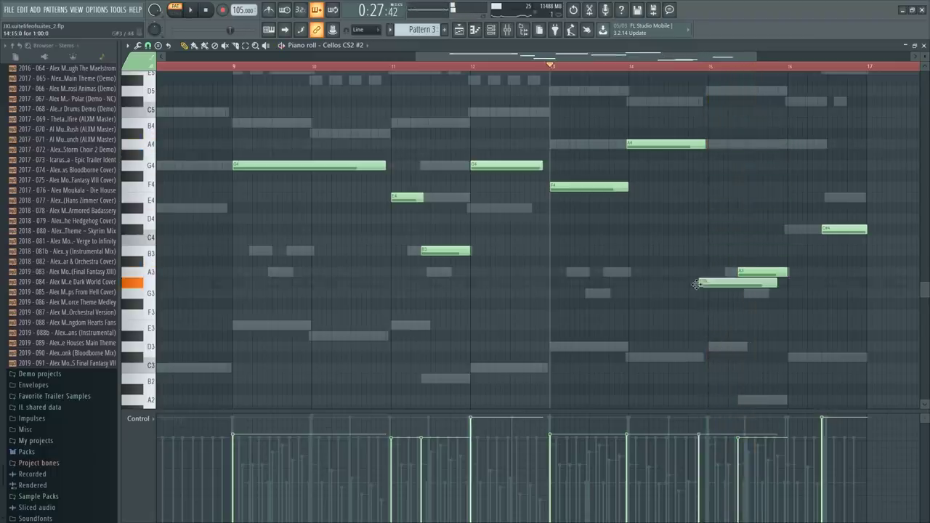
{"action": "double_click", "coordinate": [727, 274]}
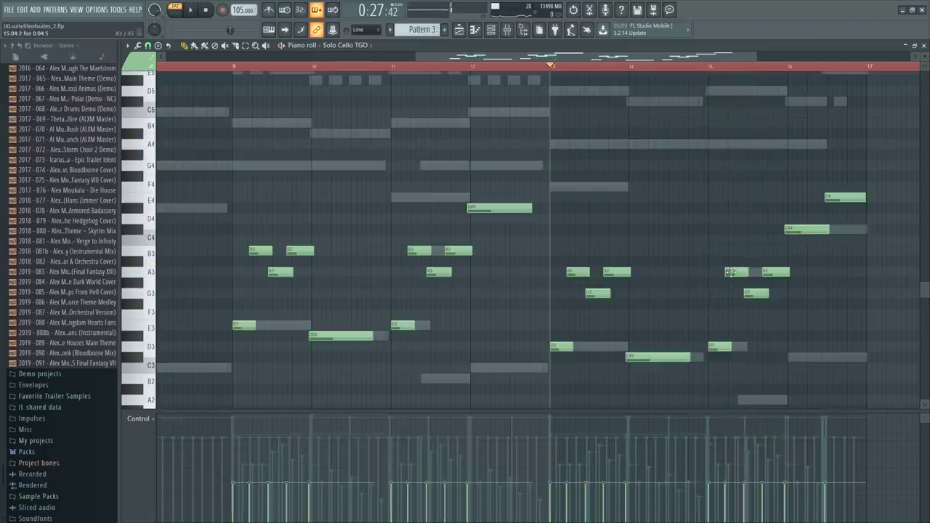
{"action": "double_click", "coordinate": [716, 145]}
{"action": "scroll", "coordinate": [708, 189], "scroll_direction": "up", "scroll_amount": 4}
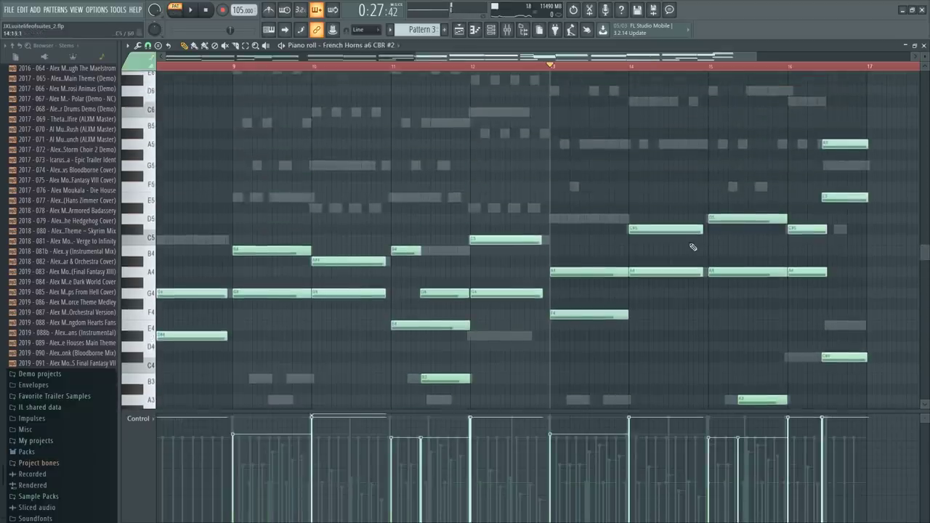
{"action": "key", "text": "F6"}
{"action": "left_click", "coordinate": [311, 314]}
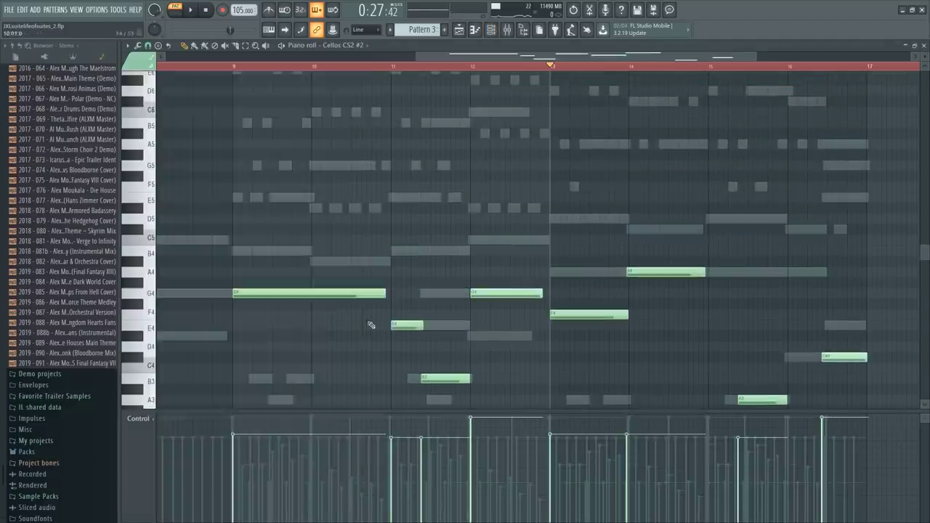
Add a one-bar A4 cello note at bar 15 and play the ending of the phrase
{"action": "scroll", "coordinate": [706, 315], "scroll_direction": "down", "scroll_amount": 2}
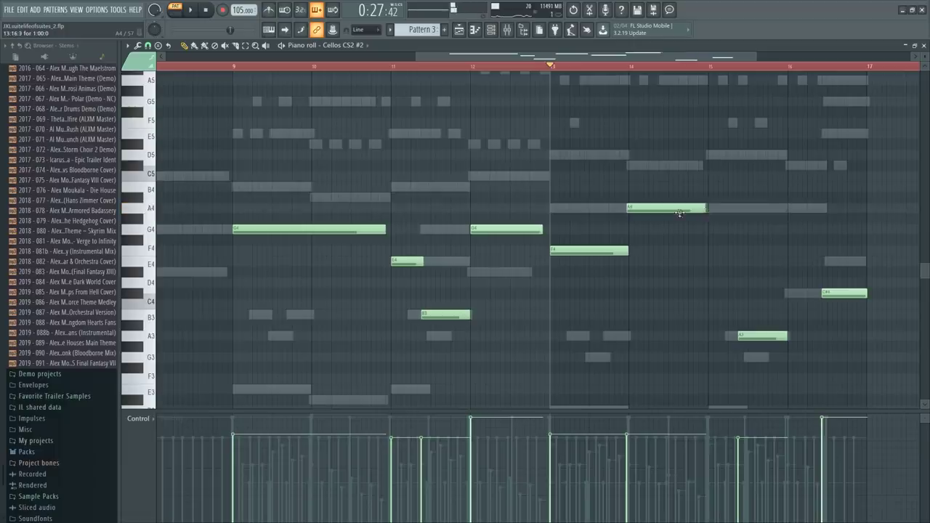
{"action": "right_click", "coordinate": [679, 211]}
{"action": "key", "text": "ctrl+z"}
{"action": "left_click", "coordinate": [708, 208]}
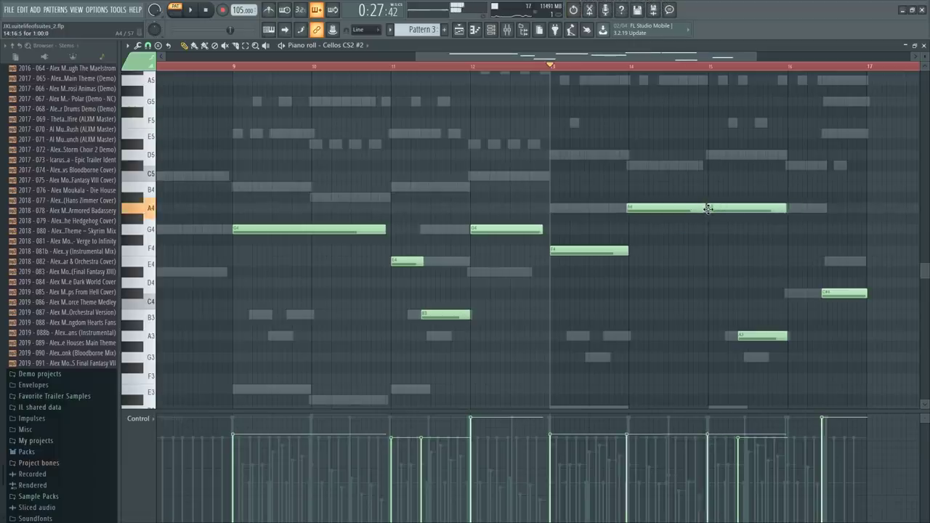
{"action": "left_click", "coordinate": [707, 73]}
{"action": "key", "text": "space"}
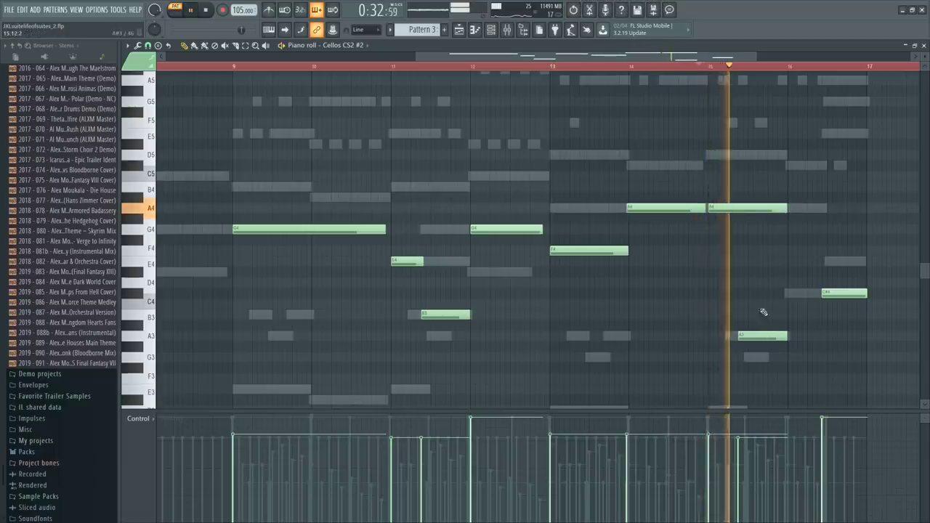
{"action": "scroll", "coordinate": [758, 291], "scroll_direction": "down", "scroll_amount": 4}
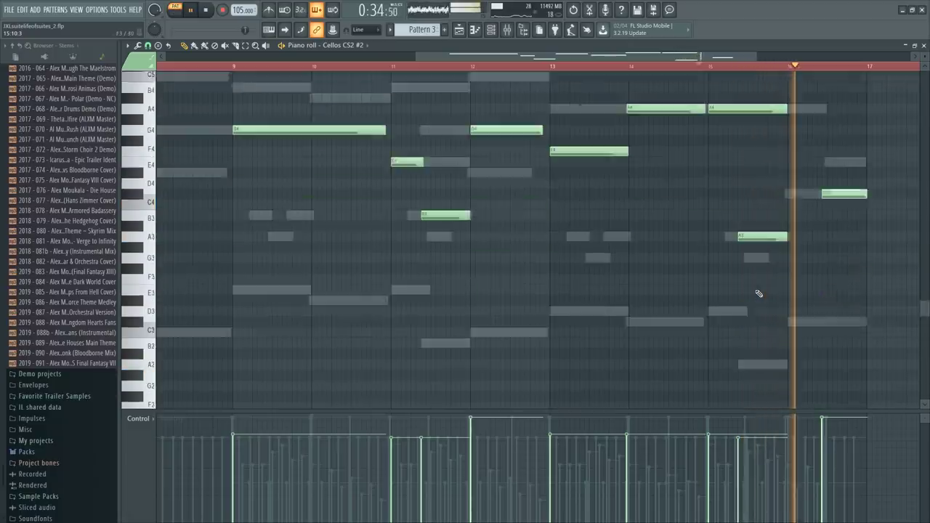
Replace the bar 15 A3 by extending the A4 to the middle of bar 16, and replace the closing C#4 with an E5
{"action": "scroll", "coordinate": [756, 285], "scroll_direction": "up", "scroll_amount": 2}
{"action": "scroll", "coordinate": [757, 286], "scroll_direction": "up", "scroll_amount": 4}
{"action": "key", "text": "space"}
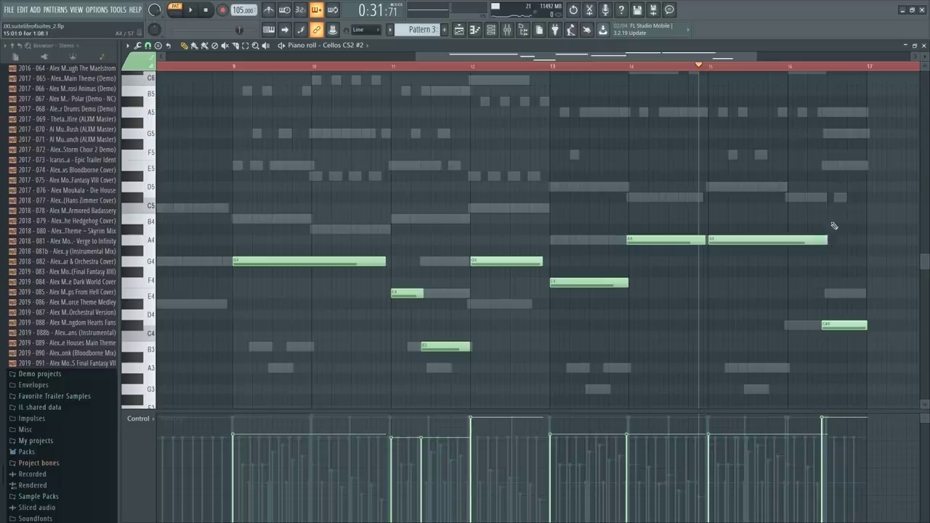
{"action": "left_click", "coordinate": [823, 165]}
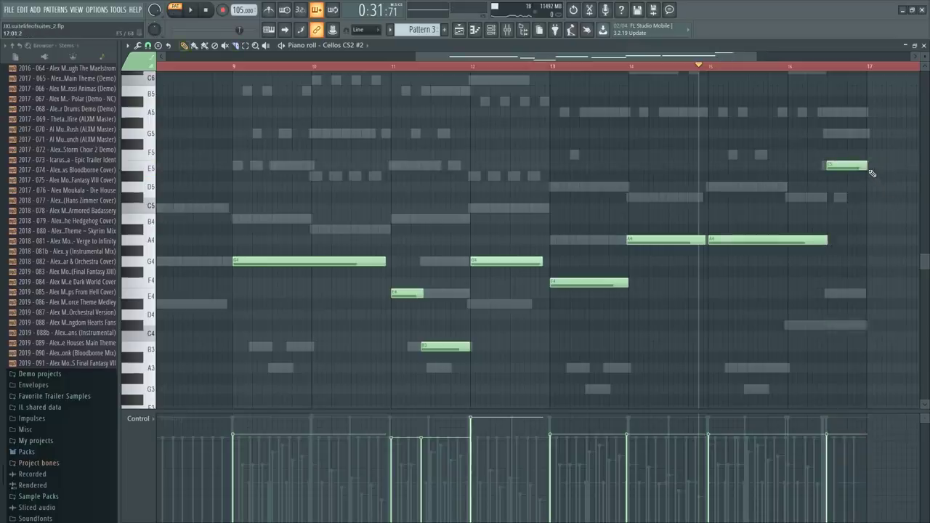
Select all the cello notes from bar 9 to 16 and apply one green note colour to them
{"action": "left_click_drag", "start_coordinate": [871, 148], "coordinate": [201, 351], "text": "ctrl"}
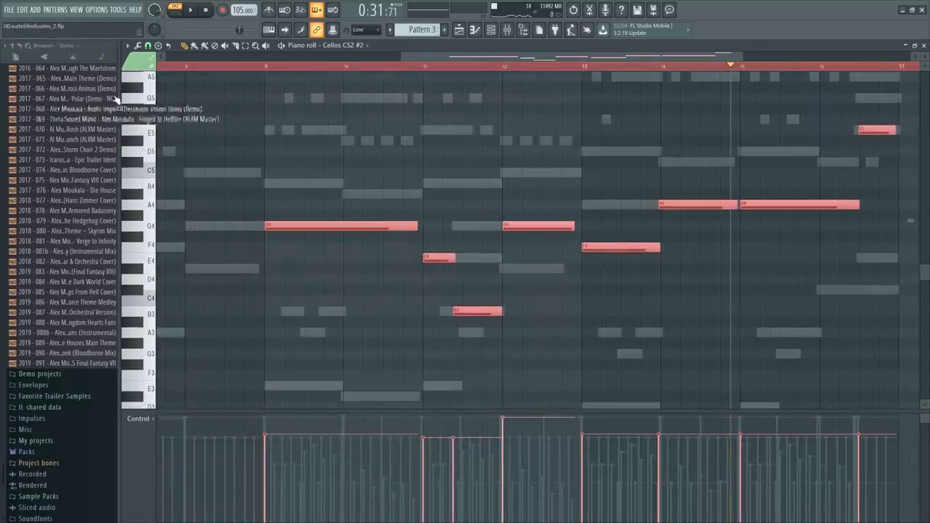
{"action": "left_click", "coordinate": [136, 66]}
{"action": "left_click", "coordinate": [136, 89]}
{"action": "scroll", "coordinate": [284, 133], "scroll_direction": "up", "scroll_amount": 1}
{"action": "scroll", "coordinate": [284, 133], "scroll_direction": "down", "scroll_amount": 3}
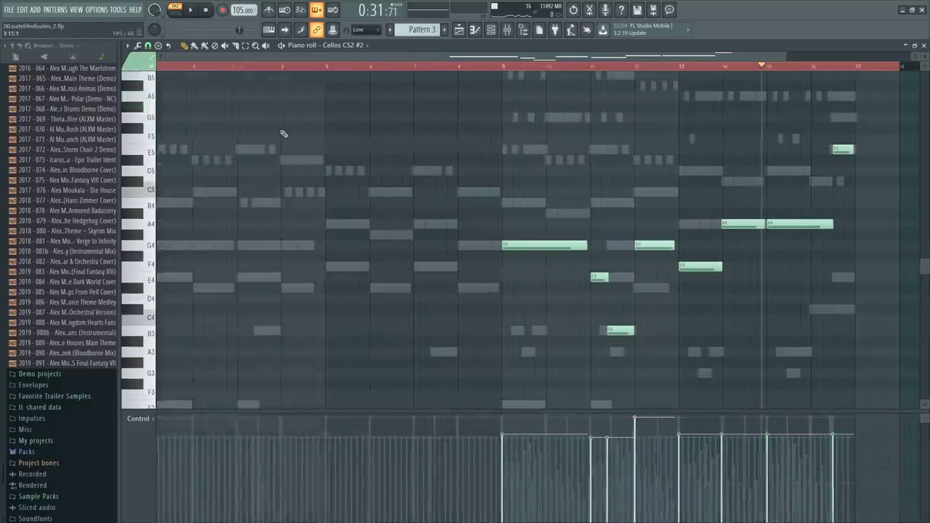
Unmute the Cellos CS2 #2 channel and play its line together with the basses from bar 9
{"action": "key", "text": "F6"}
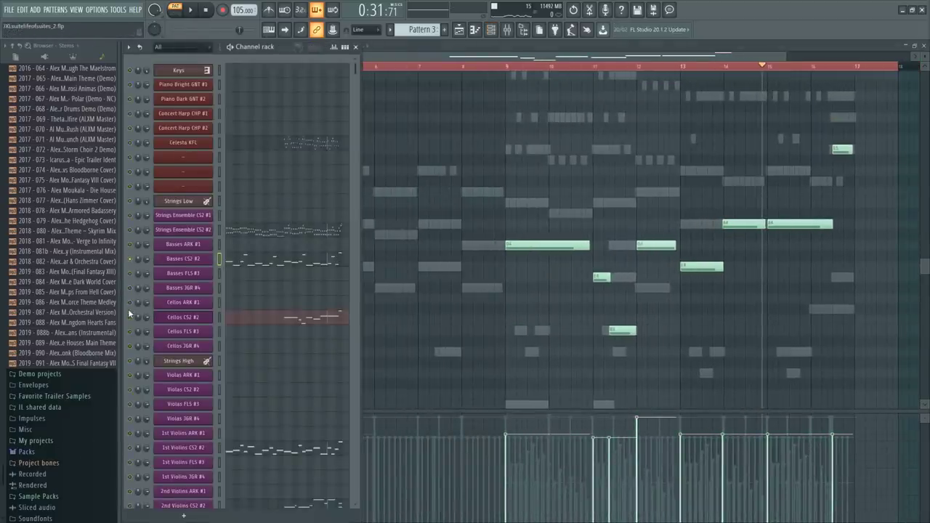
{"action": "key", "text": "F6"}
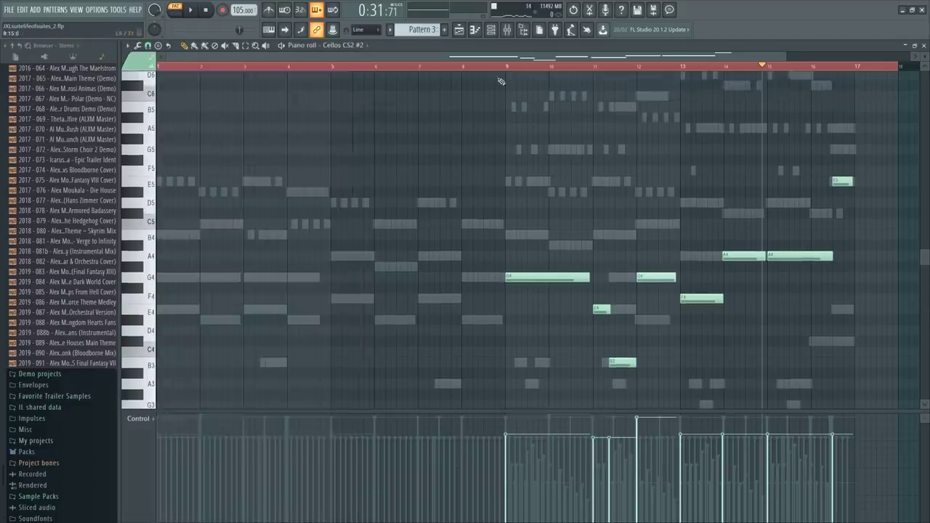
{"action": "key", "text": "space"}
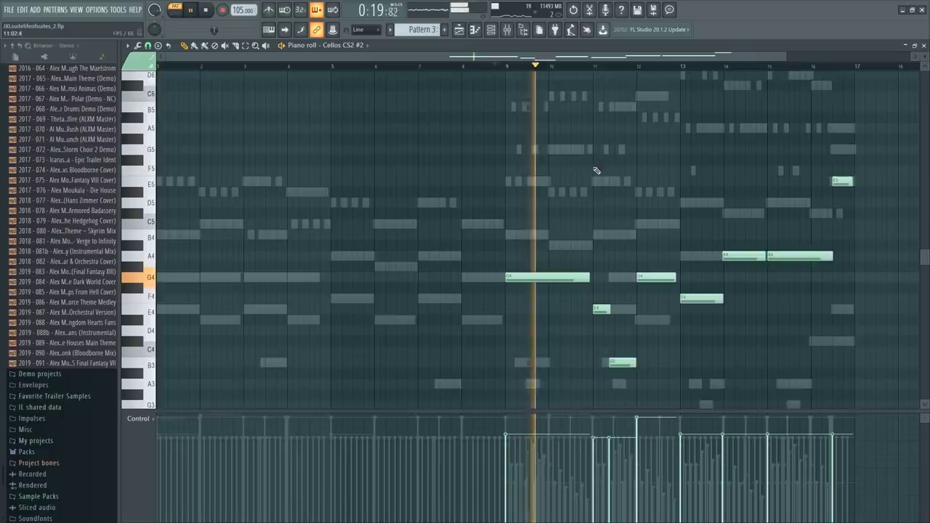
{"action": "scroll", "coordinate": [596, 150], "scroll_direction": "down", "scroll_amount": 4}
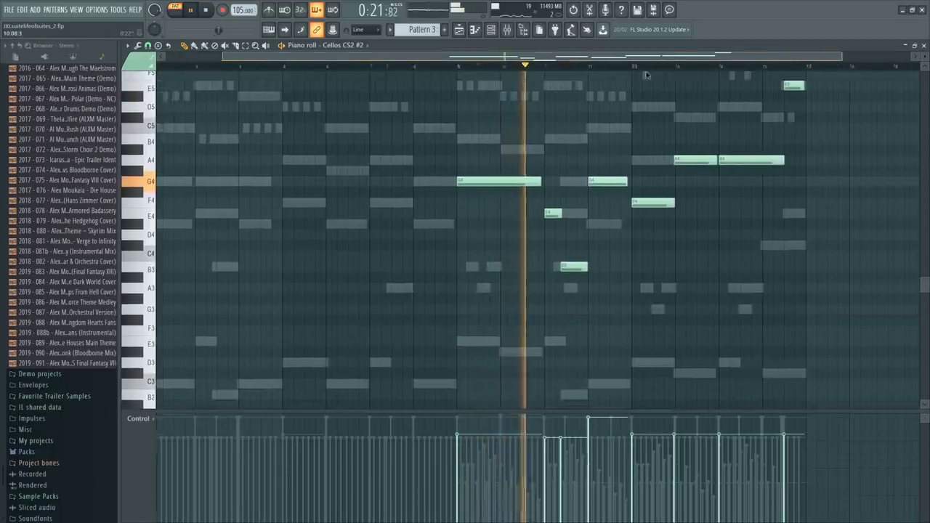
{"action": "scroll", "coordinate": [465, 186], "scroll_direction": "up", "scroll_amount": 3}
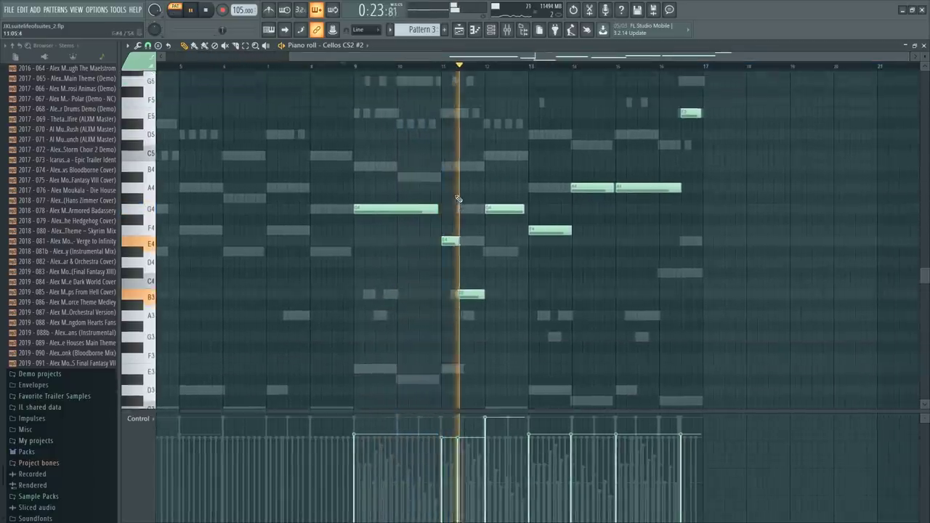
{"action": "scroll", "coordinate": [457, 188], "scroll_direction": "down", "scroll_amount": 2}
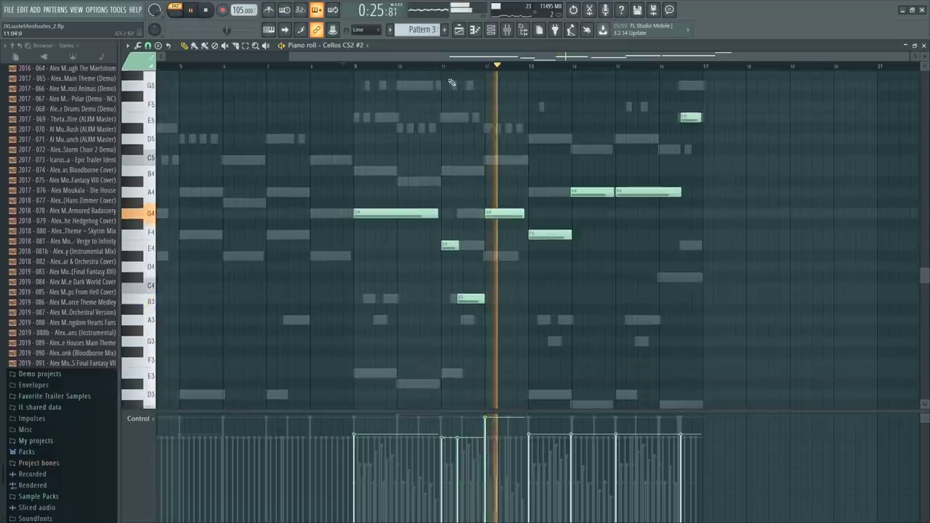
Extend the bar 11 E4 to about mid-bar, start the following B3 slightly later, and play the rest of the line
{"action": "key", "text": "space"}
{"action": "scroll", "coordinate": [458, 190], "scroll_direction": "up", "scroll_amount": 4, "text": "ctrl"}
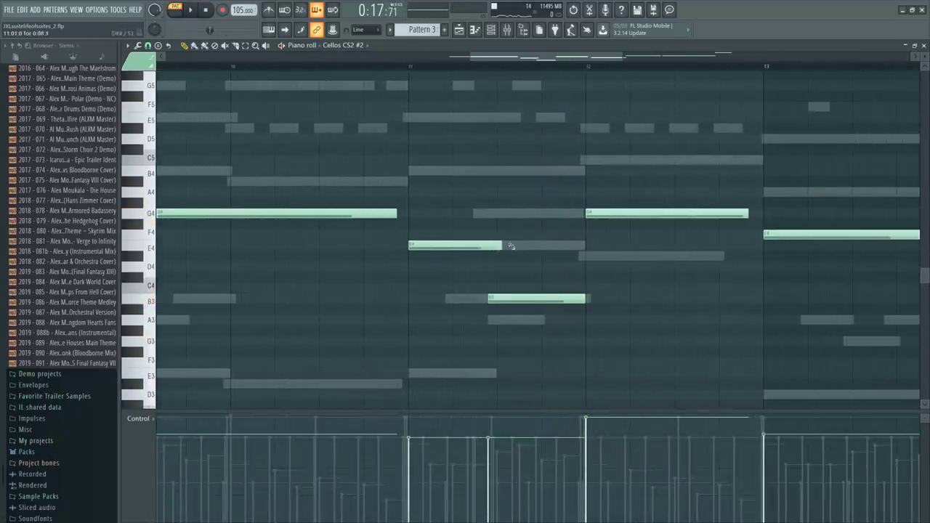
{"action": "key", "text": "space"}
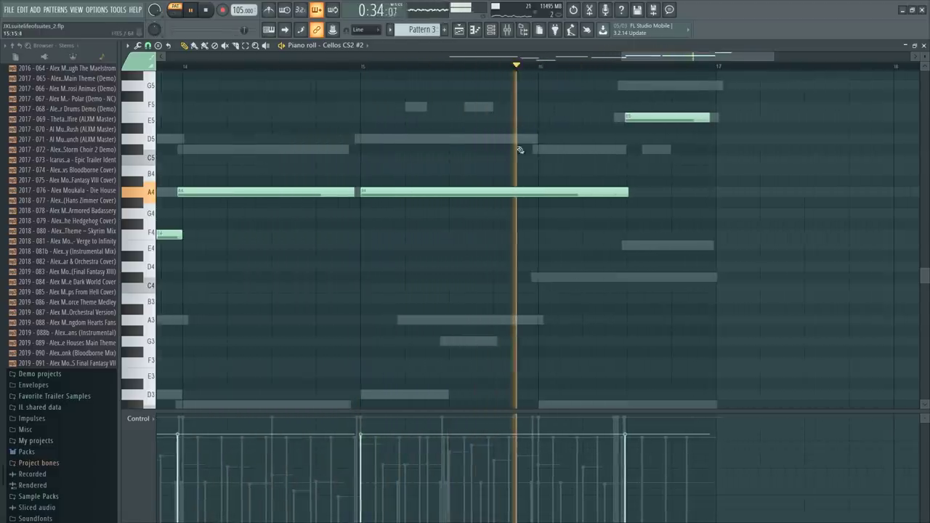
Add a C#5 on the first half of bar 16, end the preceding A4 at the bar line, and play the ending
{"action": "key", "text": "space"}
{"action": "left_click", "coordinate": [534, 150]}
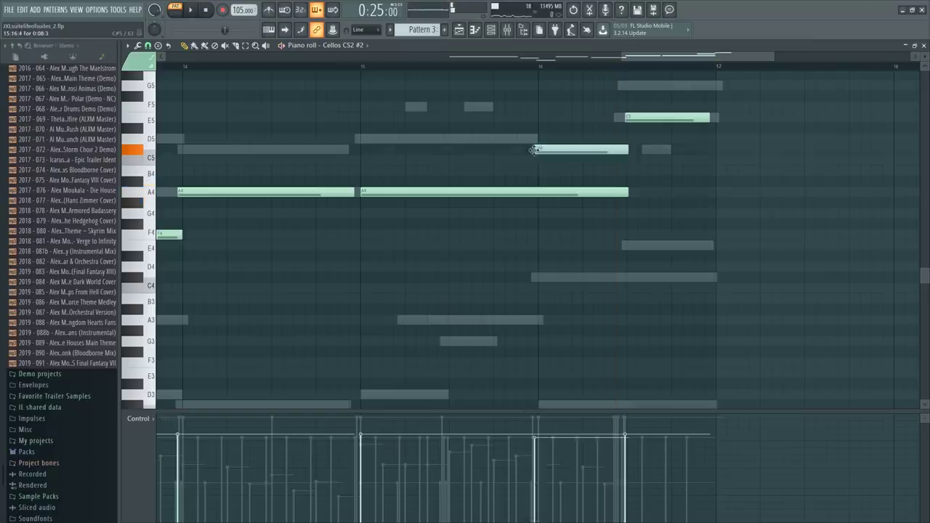
{"action": "left_click_drag", "start_coordinate": [543, 197], "coordinate": [581, 203]}
{"action": "key", "text": "space"}
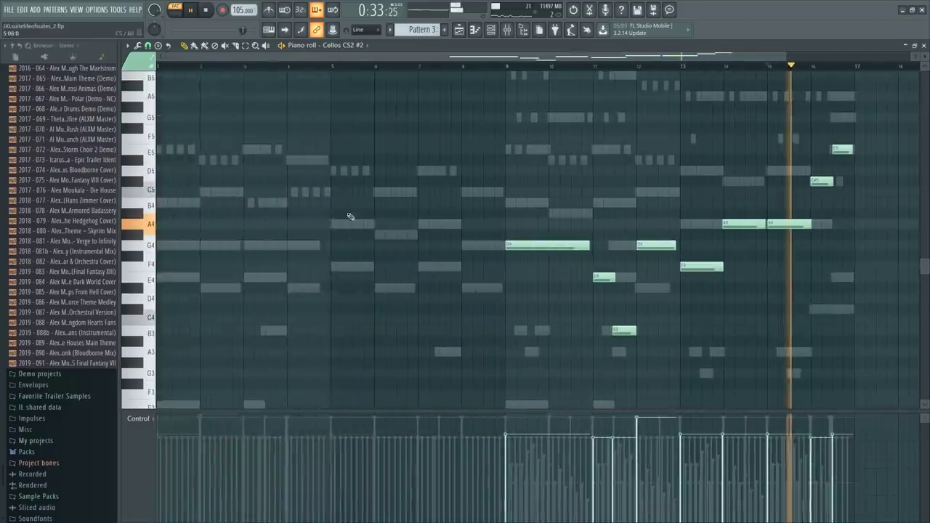
Open the Solo Cello TGO notes and select the whole phrase from bar 9 to 16 for copying
{"action": "key", "text": "F6"}
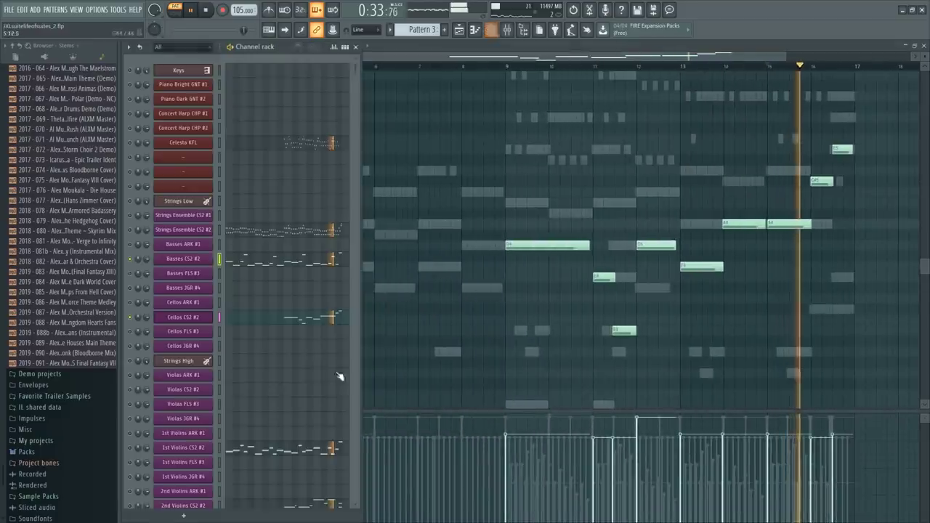
{"action": "scroll", "coordinate": [291, 385], "scroll_direction": "down", "scroll_amount": 10}
{"action": "key", "text": "space"}
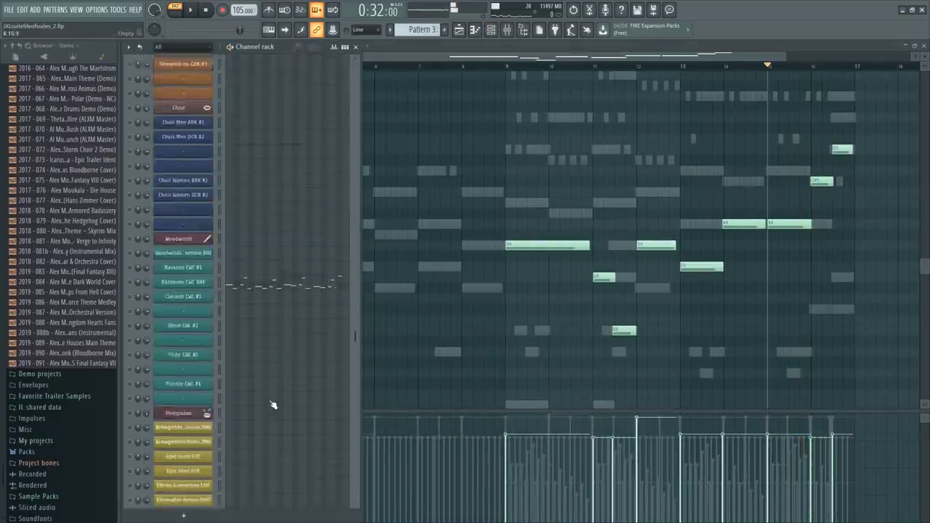
{"action": "scroll", "coordinate": [273, 405], "scroll_direction": "down", "scroll_amount": 10}
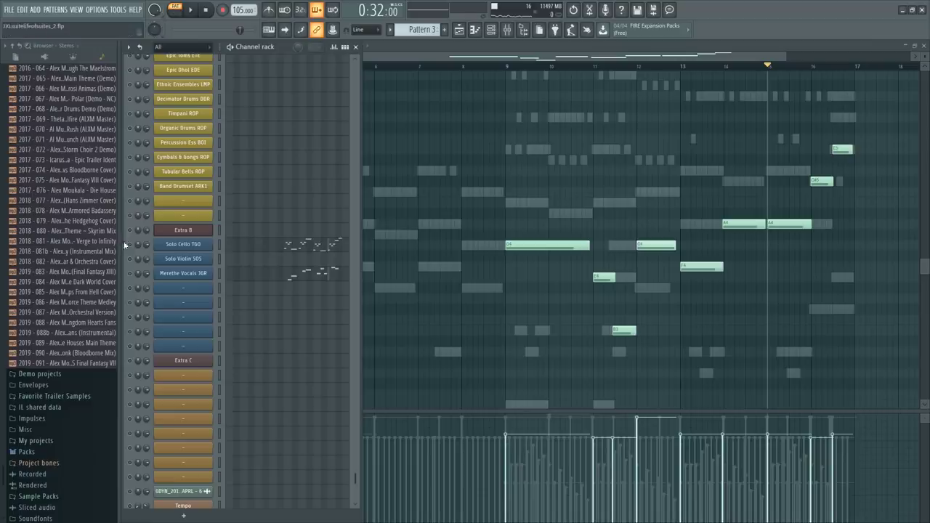
{"action": "left_click", "coordinate": [303, 250]}
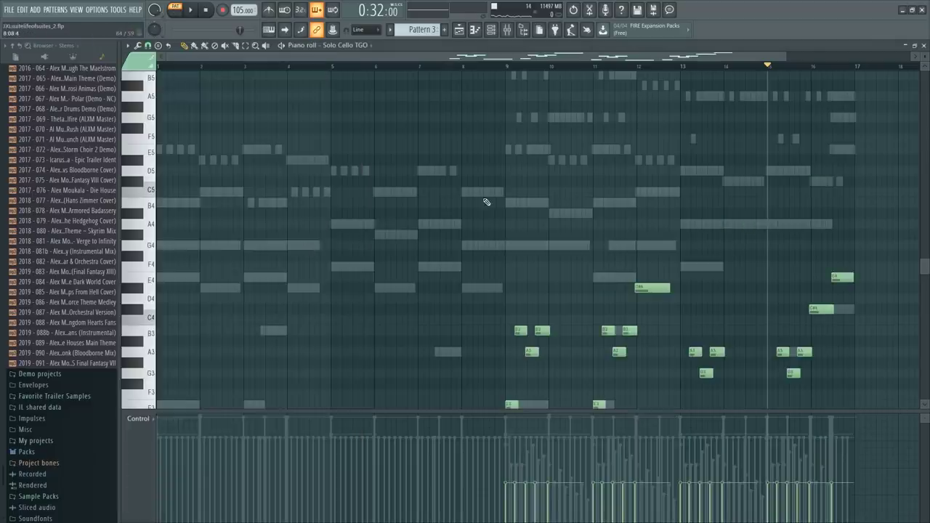
{"action": "scroll", "coordinate": [465, 202], "scroll_direction": "down", "scroll_amount": 3}
{"action": "left_click_drag", "start_coordinate": [436, 104], "coordinate": [919, 394]}
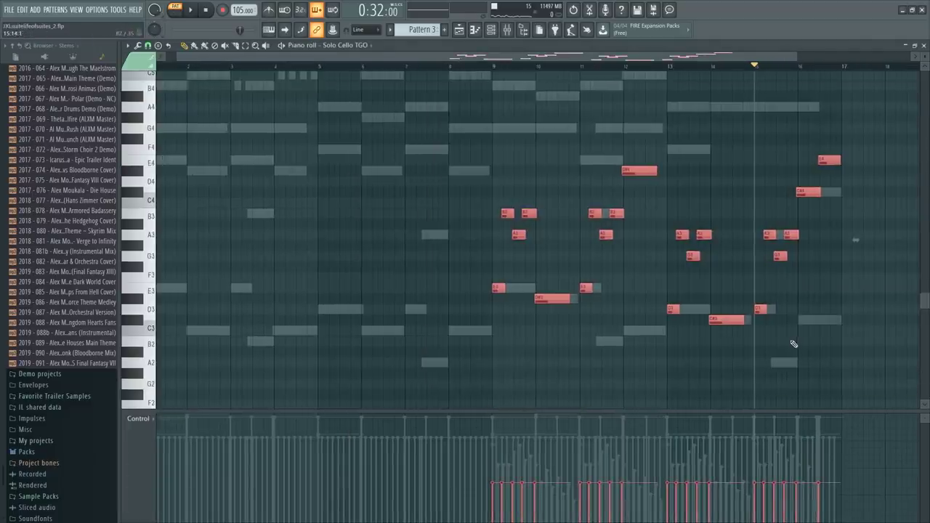
Paste the solo cello phrase into Celesta KFL and transpose it up one octave
{"action": "key", "text": "F6"}
{"action": "scroll", "coordinate": [301, 224], "scroll_direction": "up", "scroll_amount": 15}
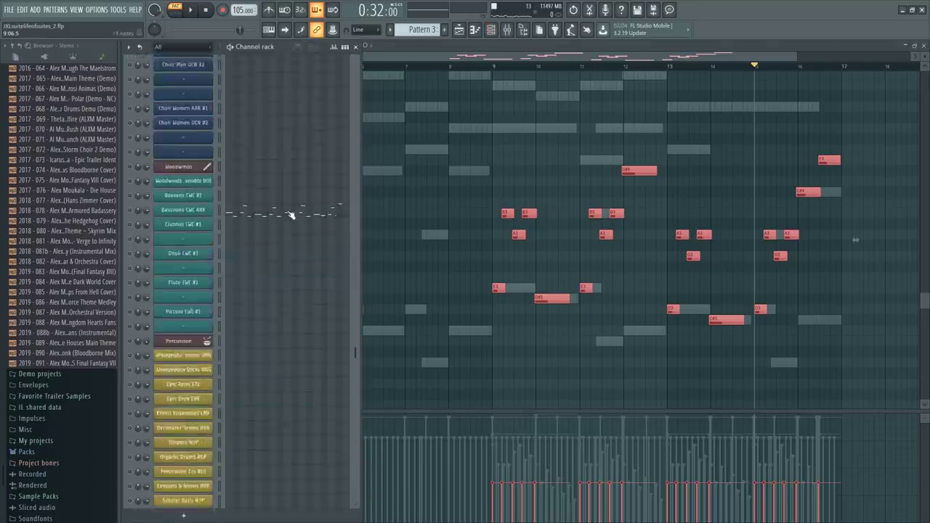
{"action": "scroll", "coordinate": [285, 237], "scroll_direction": "up", "scroll_amount": 1}
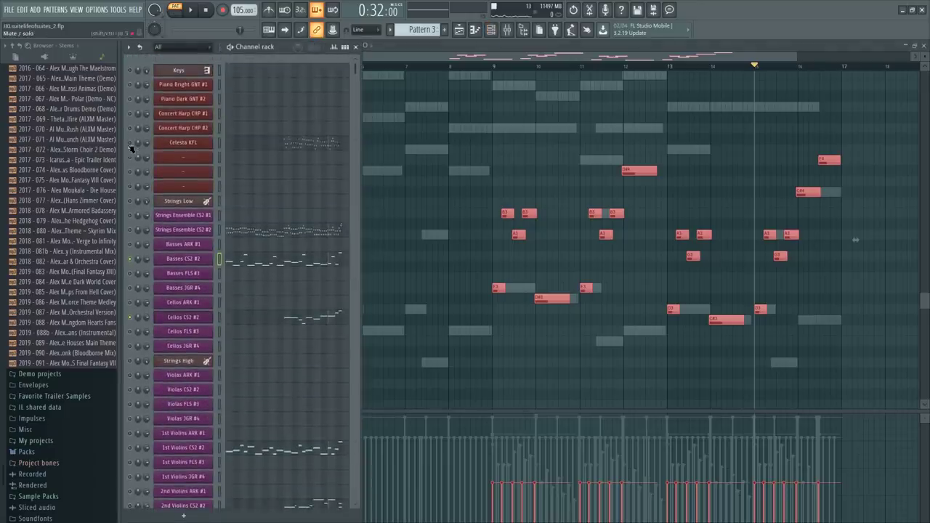
{"action": "left_click", "coordinate": [292, 141]}
{"action": "key", "text": "ctrl+v"}
{"action": "left_click_drag", "start_coordinate": [209, 300], "coordinate": [559, 297]}
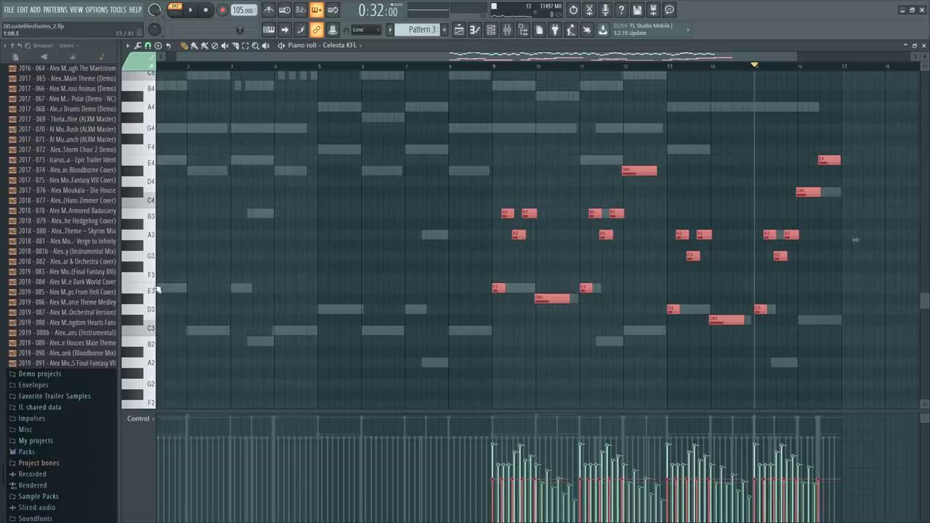
{"action": "scroll", "coordinate": [145, 298], "scroll_direction": "up", "scroll_amount": 5}
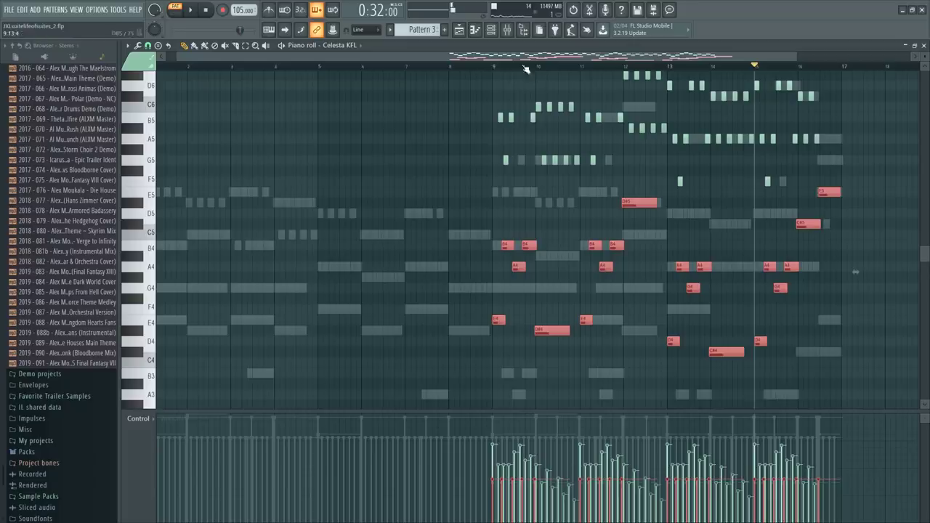
Play the Celesta passage from bar 9 and try a quick quantize on the pasted notes
{"action": "left_click", "coordinate": [490, 65]}
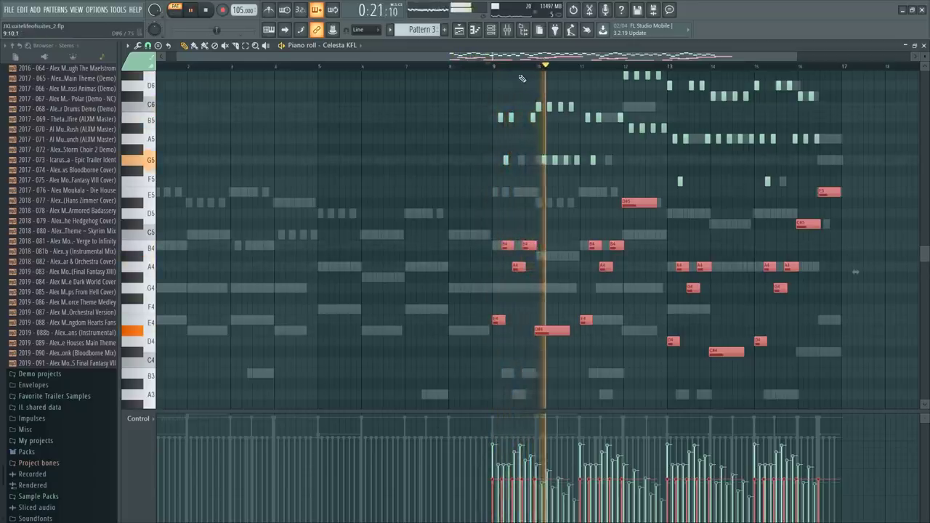
{"action": "scroll", "coordinate": [525, 76], "scroll_direction": "up", "scroll_amount": 4}
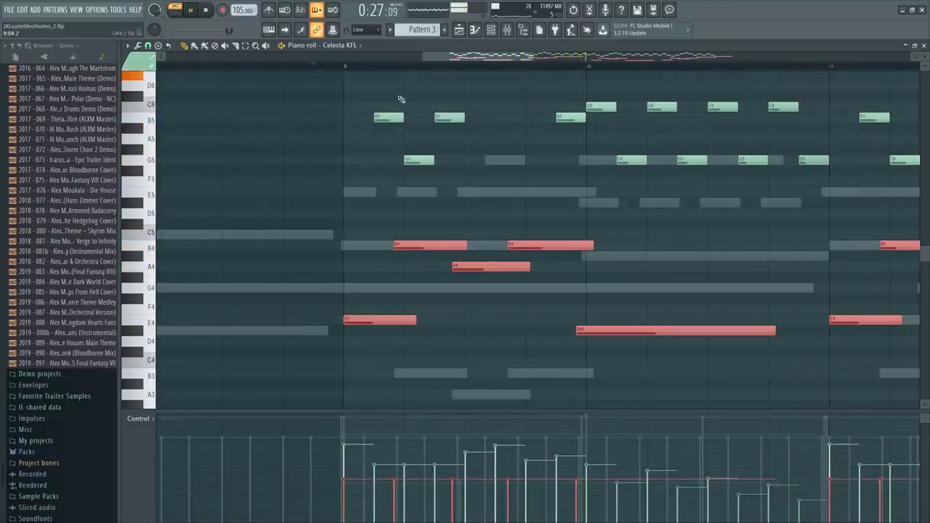
{"action": "scroll", "coordinate": [404, 209], "scroll_direction": "down", "scroll_amount": 2}
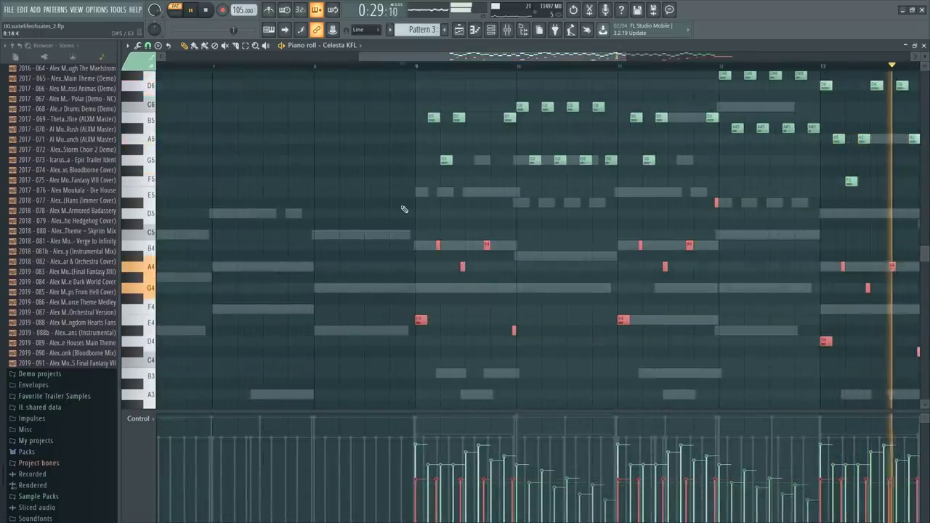
Undo the quick quantize, stop playback and delete the pasted solo cello notes from Celesta KFL
{"action": "key", "text": "ctrl+z"}
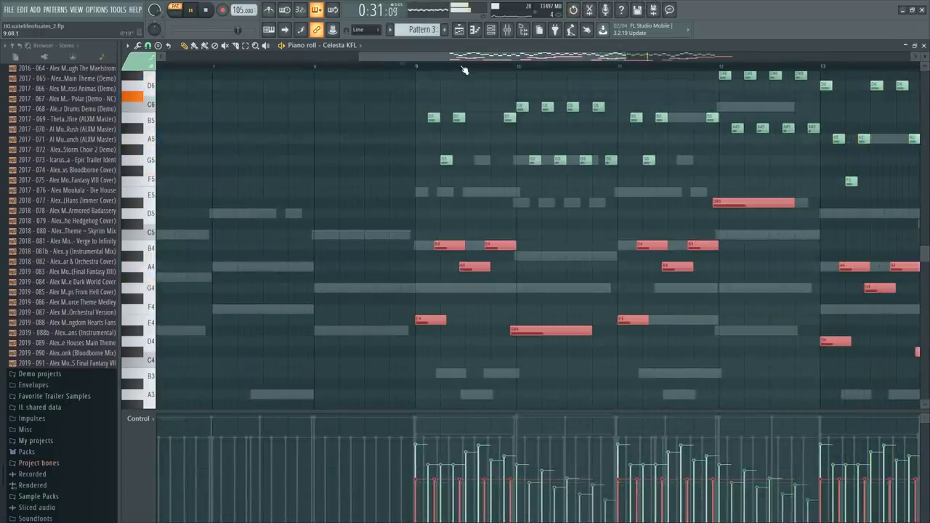
{"action": "key", "text": "space"}
{"action": "scroll", "coordinate": [422, 77], "scroll_direction": "down", "scroll_amount": 2}
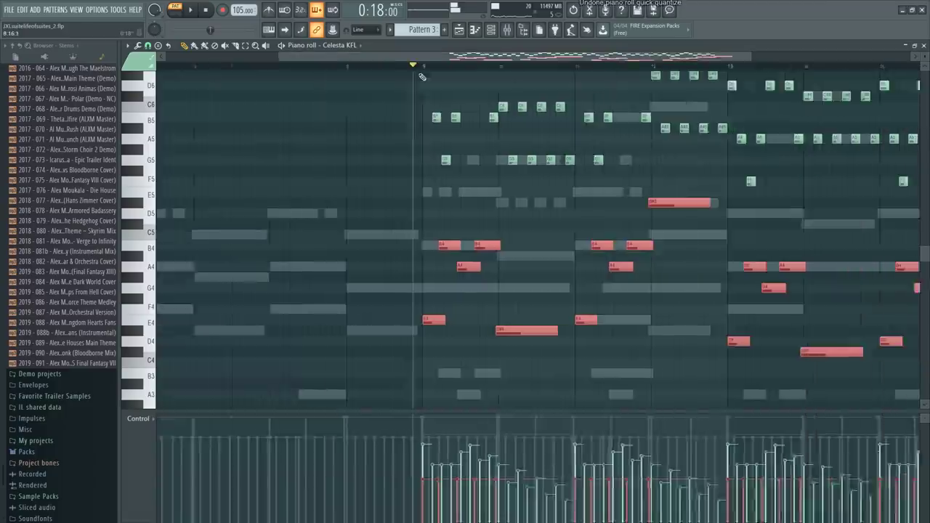
{"action": "key", "text": "Delete"}
{"action": "scroll", "coordinate": [430, 258], "scroll_direction": "down", "scroll_amount": 3}
{"action": "scroll", "coordinate": [433, 257], "scroll_direction": "down", "scroll_amount": 1}
Show the mixer alongside the channel rack and unmute the Merethe Vocals JGR channel in Extra B
{"action": "key", "text": "F6"}
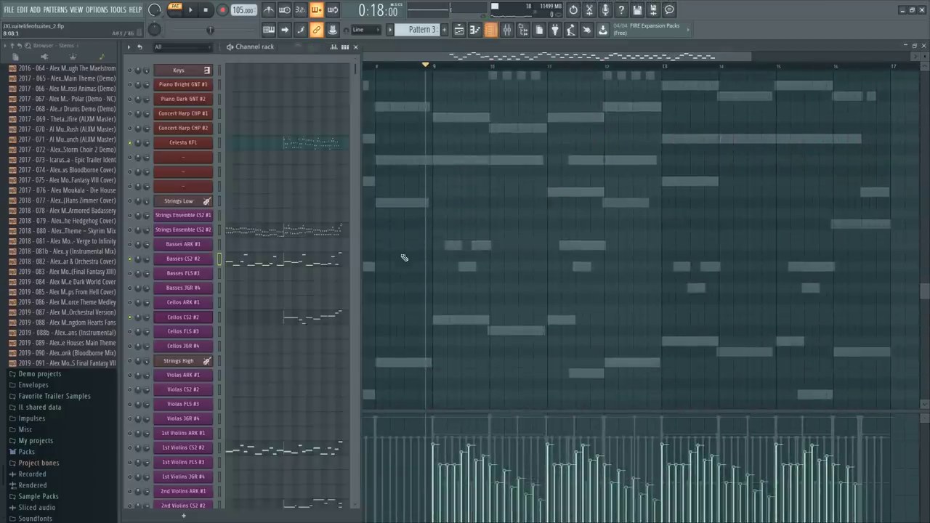
{"action": "scroll", "coordinate": [260, 310], "scroll_direction": "down", "scroll_amount": 15}
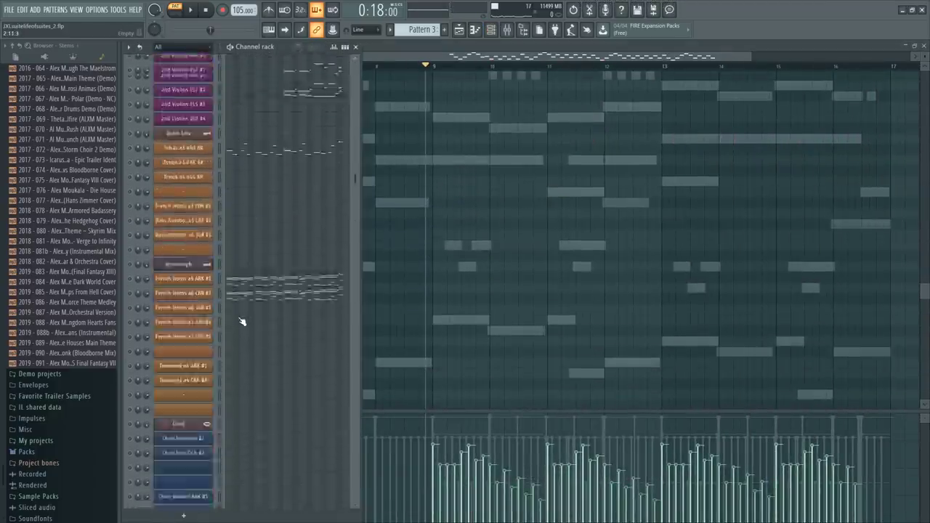
{"action": "scroll", "coordinate": [242, 322], "scroll_direction": "down", "scroll_amount": 10}
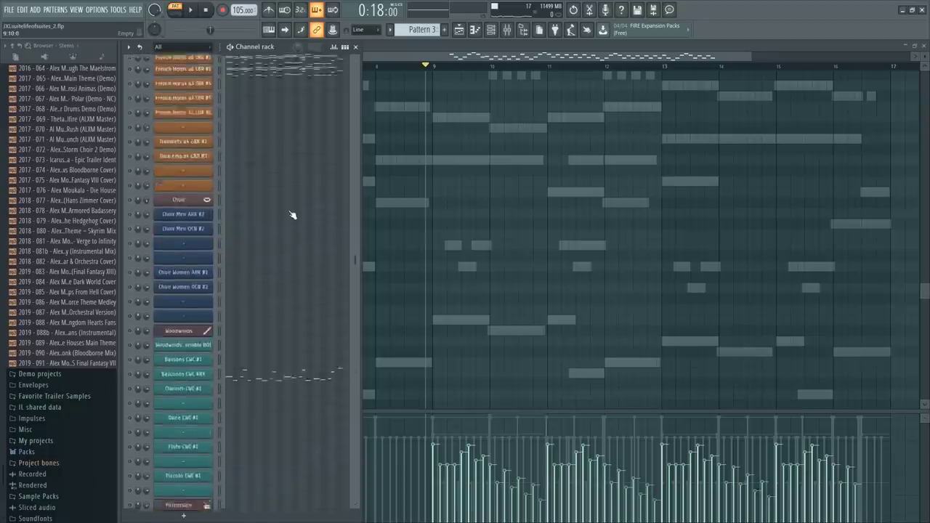
{"action": "scroll", "coordinate": [338, 206], "scroll_direction": "up", "scroll_amount": 3}
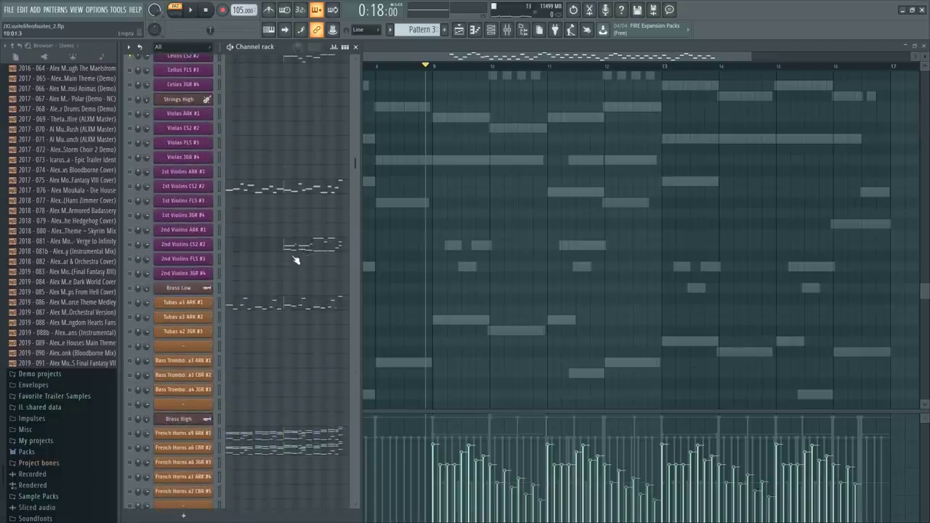
{"action": "key", "text": "F9"}
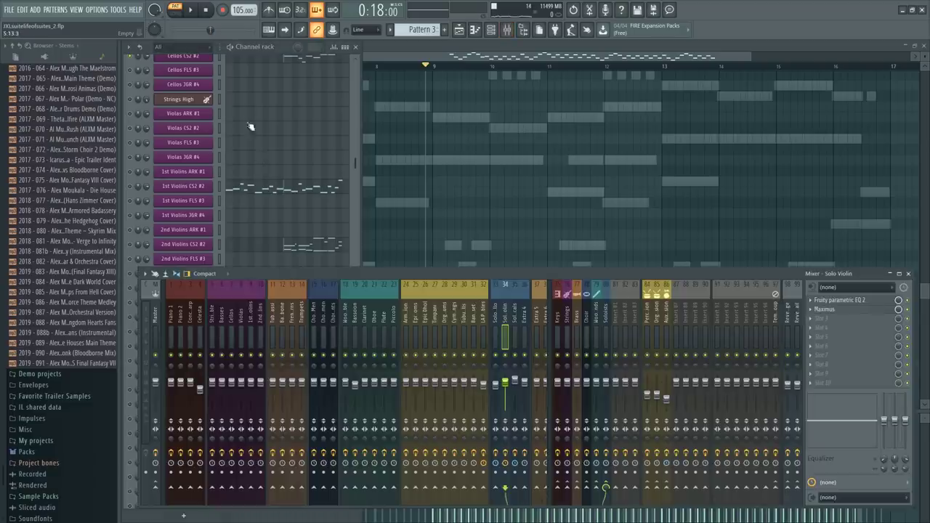
{"action": "left_click", "coordinate": [254, 52]}
{"action": "scroll", "coordinate": [266, 281], "scroll_direction": "down", "scroll_amount": 10}
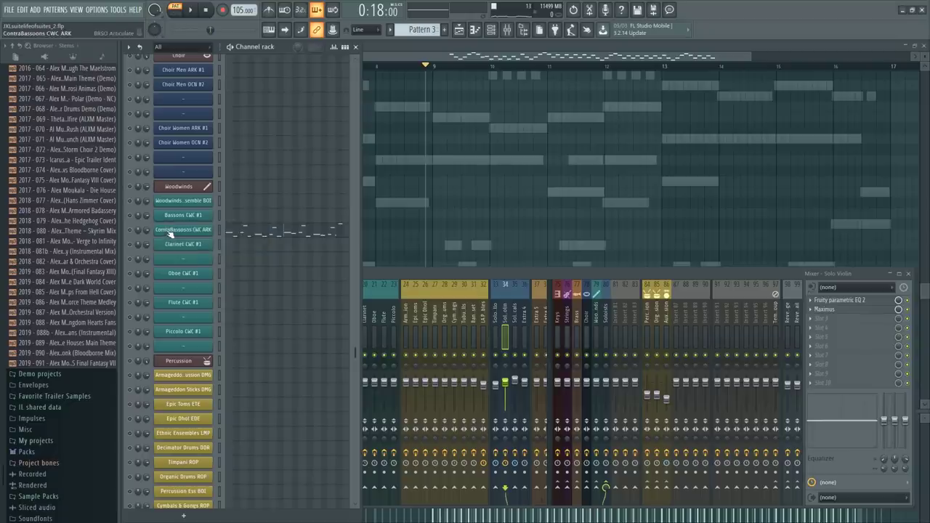
{"action": "scroll", "coordinate": [263, 272], "scroll_direction": "down", "scroll_amount": 8}
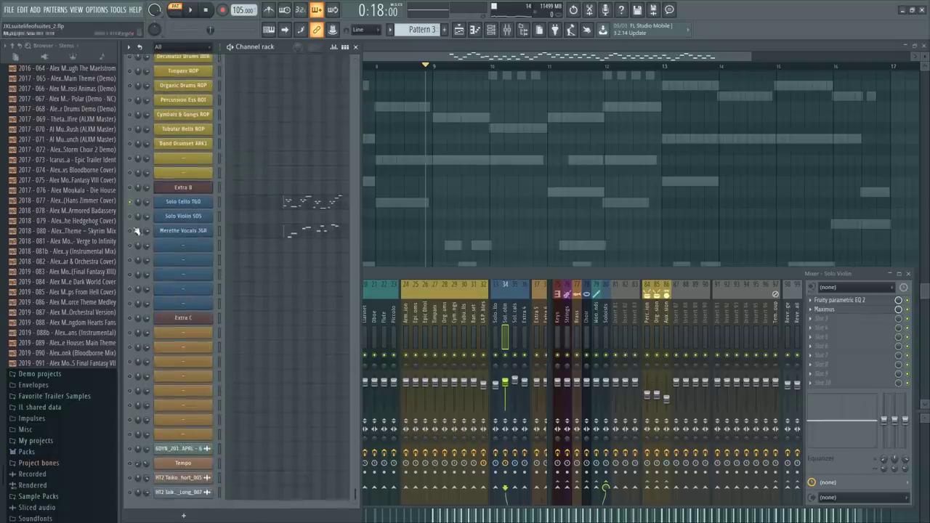
Unmute Strings Ensemble CS2 #2, play the arrangement from bar 9, and open that channel's notes in the piano roll
{"action": "scroll", "coordinate": [290, 211], "scroll_direction": "up", "scroll_amount": 15}
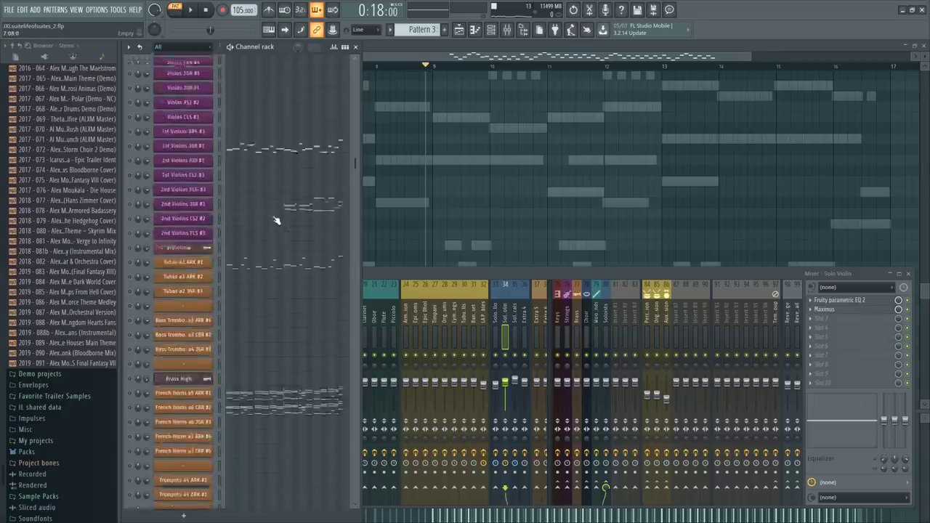
{"action": "scroll", "coordinate": [265, 235], "scroll_direction": "up", "scroll_amount": 1}
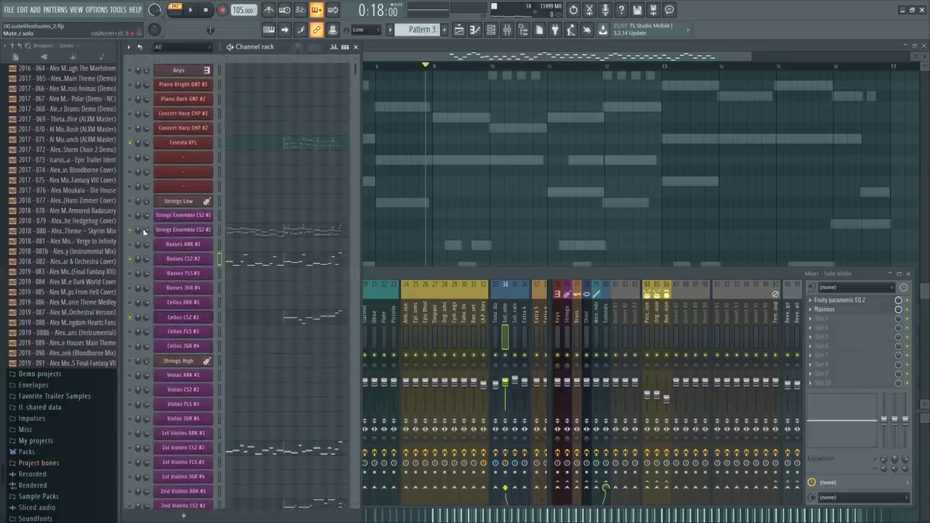
{"action": "key", "text": "space"}
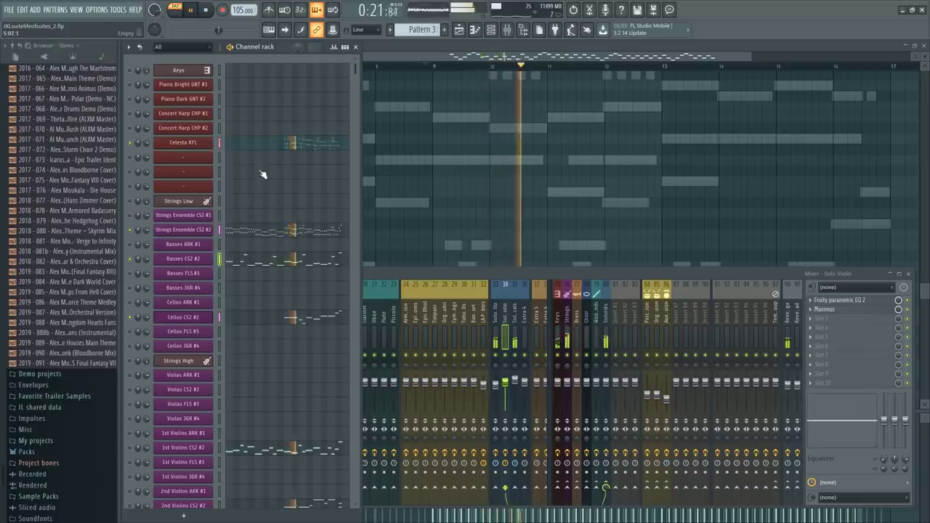
{"action": "left_click", "coordinate": [291, 229]}
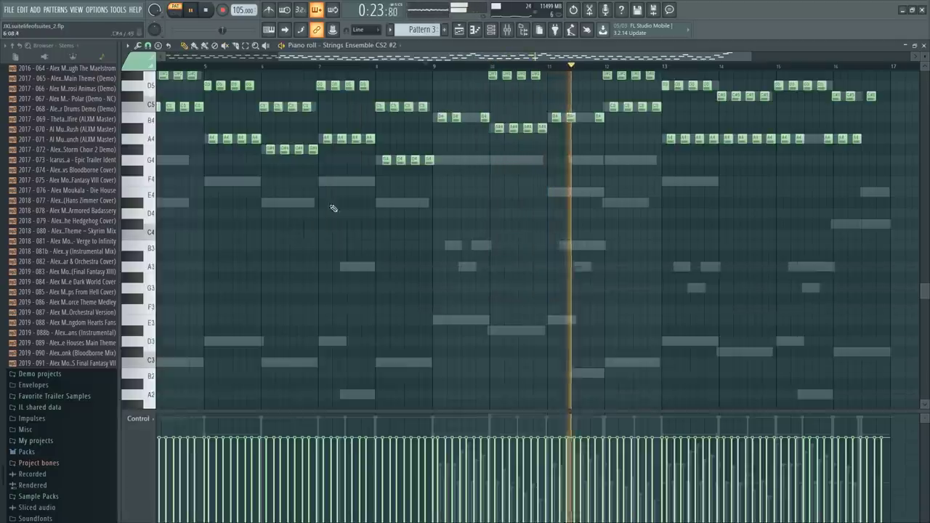
Stop playback and select all Strings Ensemble CS2 #2 notes from bar 9 to the end of bar 16
{"action": "key", "text": "space"}
{"action": "scroll", "coordinate": [523, 208], "scroll_direction": "up", "scroll_amount": 6}
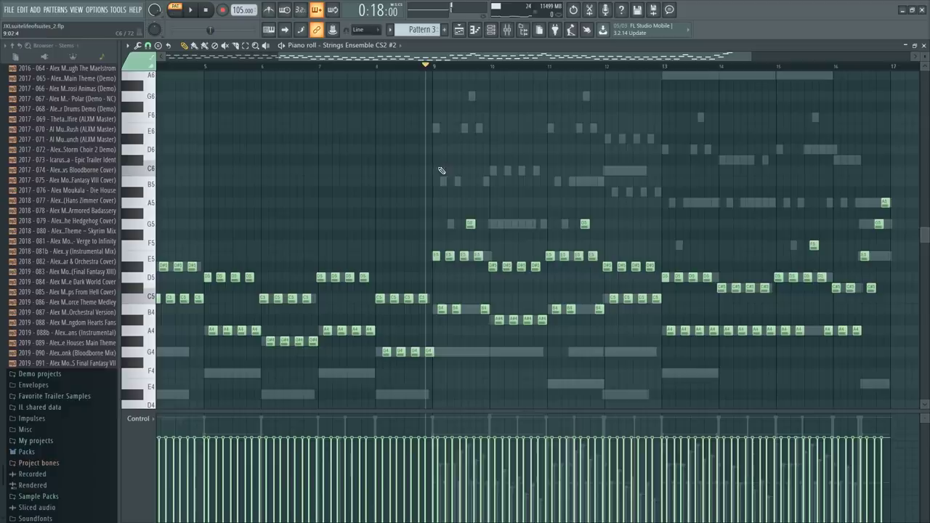
{"action": "left_click_drag", "start_coordinate": [438, 167], "coordinate": [907, 394]}
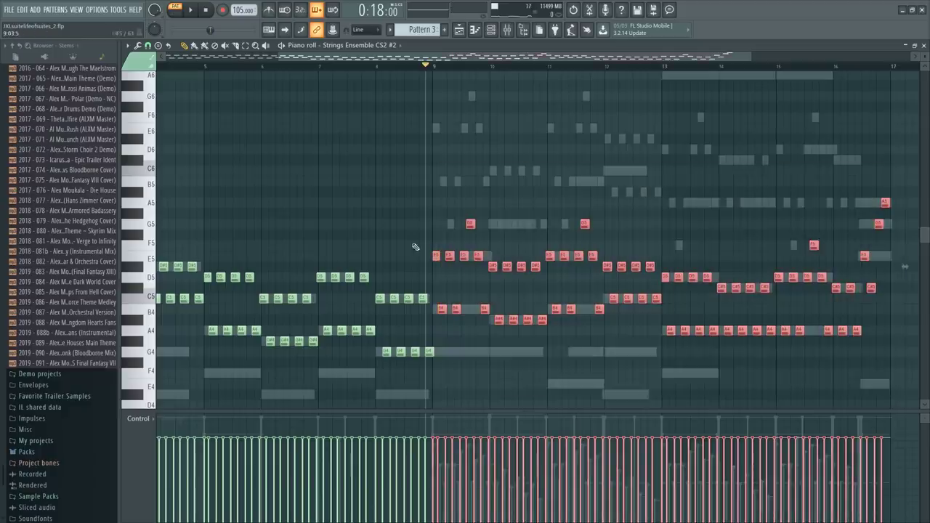
Look through the string, brass and choir channels in the channel rack and examine the 1st Violins CS2 #2 notes
{"action": "key", "text": "F6"}
{"action": "scroll", "coordinate": [295, 320], "scroll_direction": "down", "scroll_amount": 3}
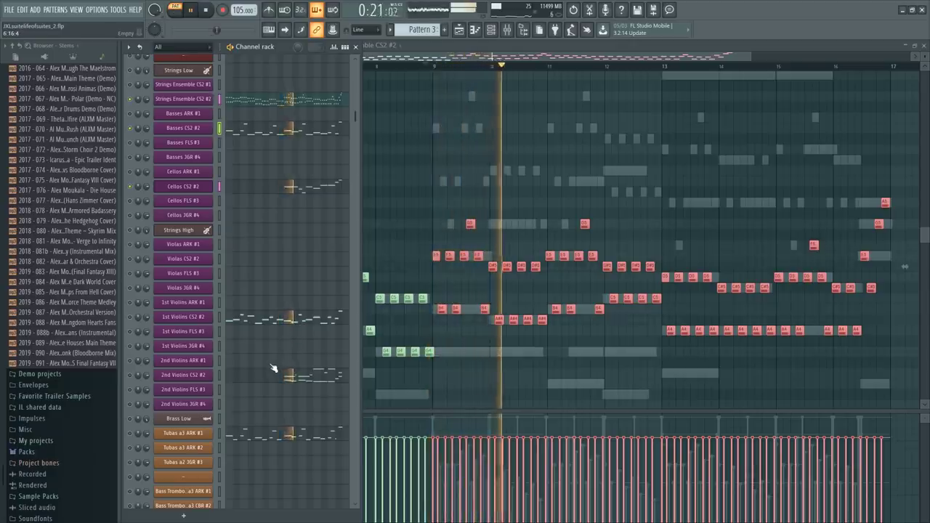
{"action": "key", "text": "space"}
{"action": "scroll", "coordinate": [276, 367], "scroll_direction": "down", "scroll_amount": 5}
{"action": "scroll", "coordinate": [276, 361], "scroll_direction": "down", "scroll_amount": 15}
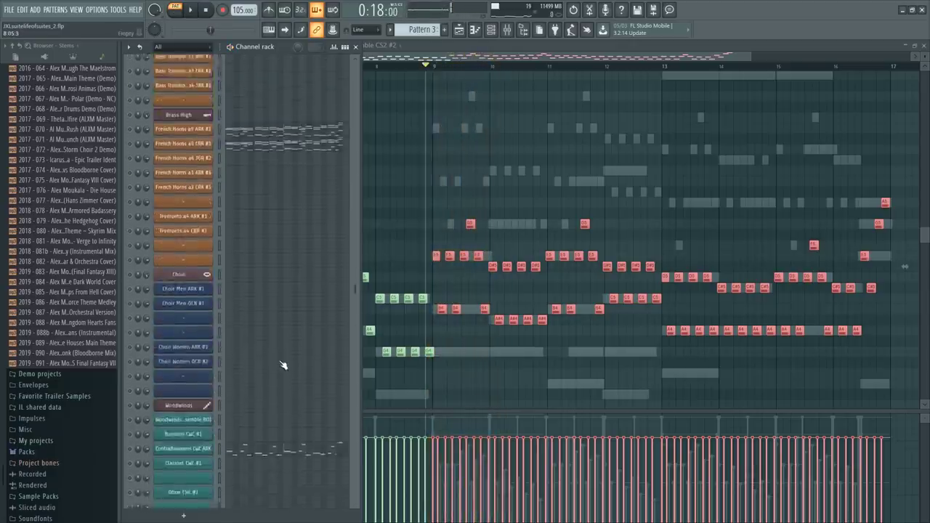
{"action": "scroll", "coordinate": [283, 378], "scroll_direction": "up", "scroll_amount": 12}
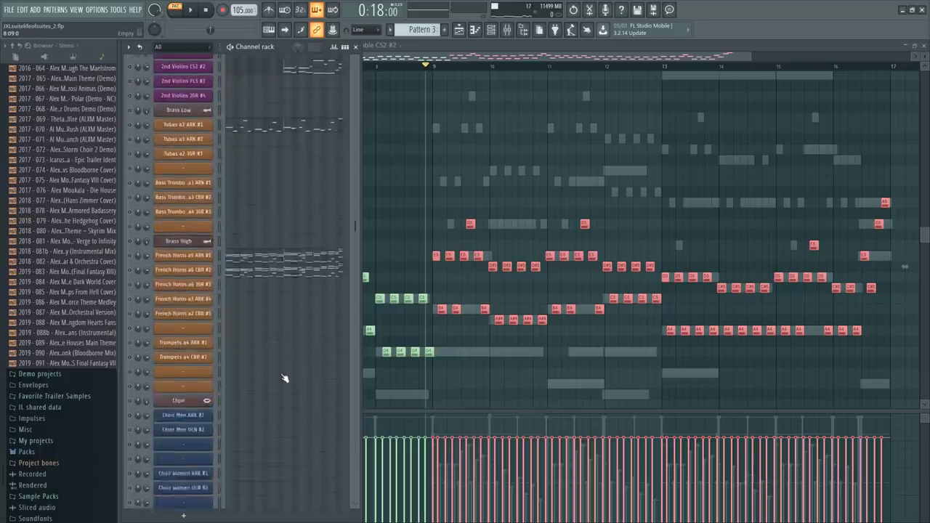
{"action": "scroll", "coordinate": [284, 379], "scroll_direction": "up", "scroll_amount": 1}
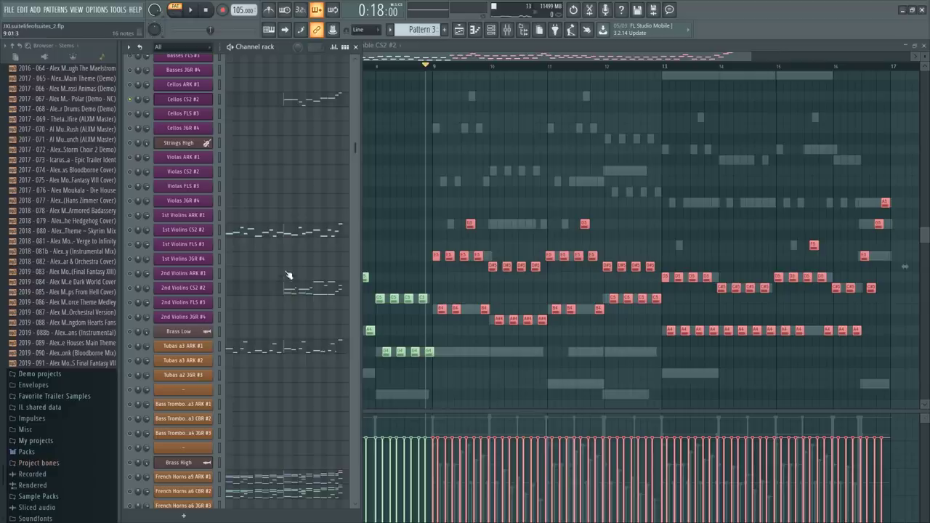
{"action": "left_click", "coordinate": [294, 235]}
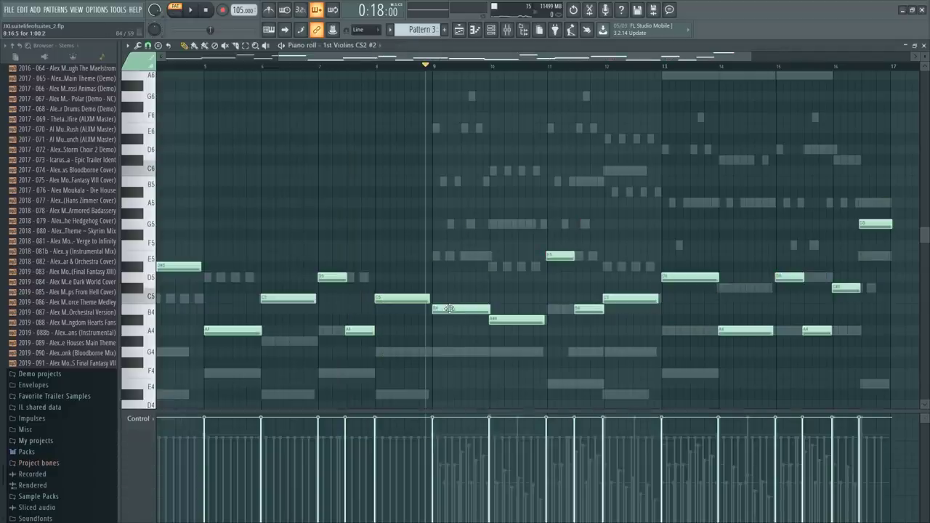
{"action": "key", "text": "F6"}
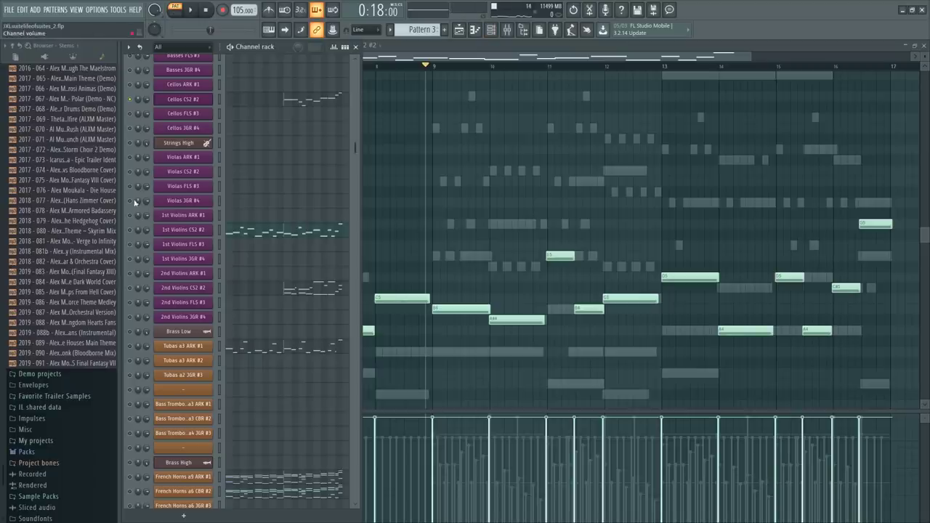
Open Violas CS2 #2 in the piano roll and paste the Strings Ensemble notes at bars 9 to 16
{"action": "left_click", "coordinate": [322, 177]}
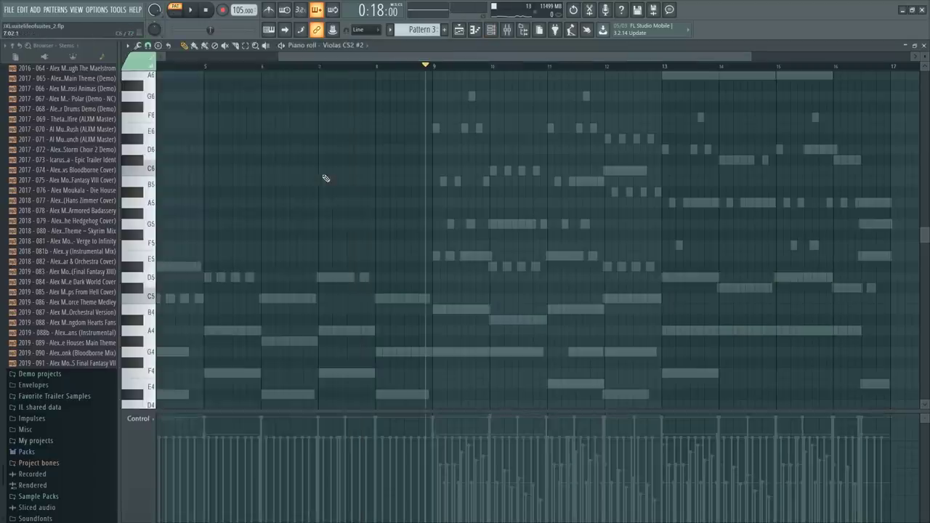
{"action": "key", "text": "ctrl+v"}
{"action": "left_click_drag", "start_coordinate": [191, 256], "coordinate": [477, 273]}
{"action": "left_click", "coordinate": [219, 254]}
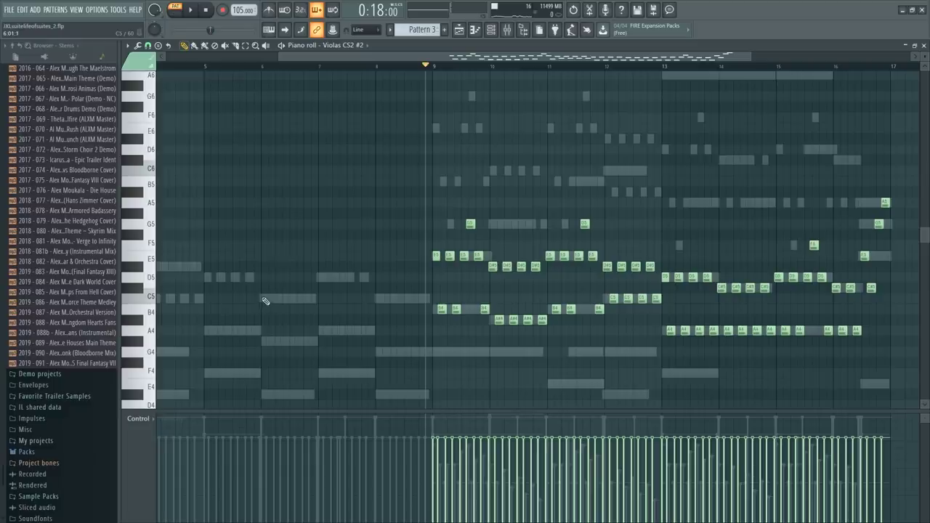
Transpose the whole pasted viola passage up seven semitones so that it starts on B5, and clear the selection
{"action": "left_click", "coordinate": [137, 60]}
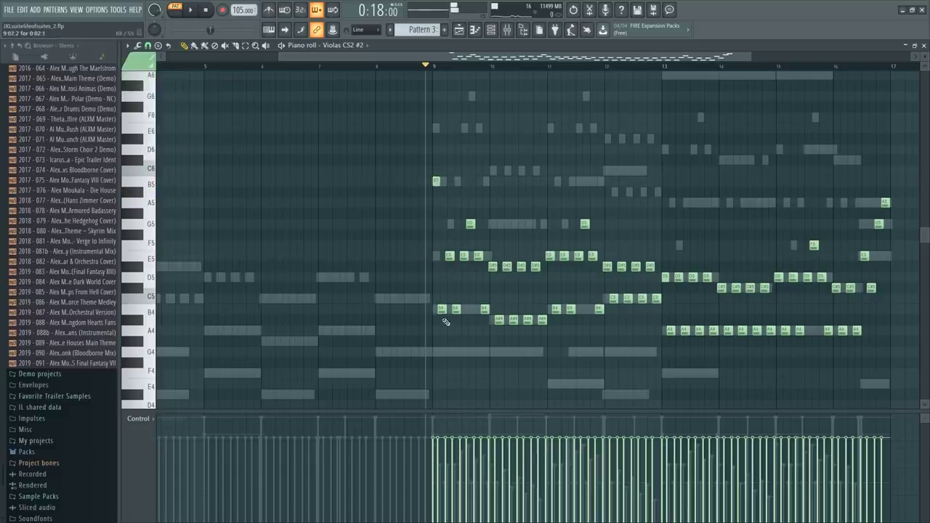
{"action": "left_click_drag", "start_coordinate": [442, 325], "coordinate": [888, 190]}
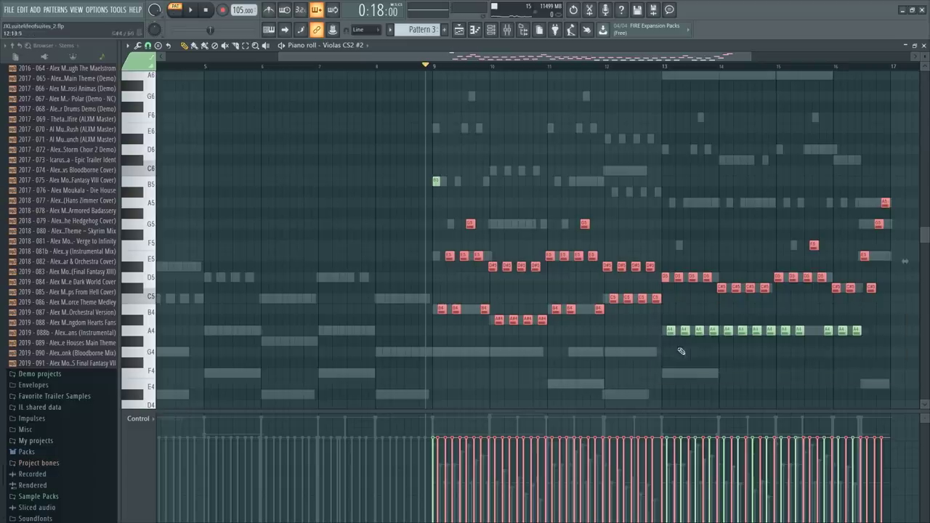
{"action": "left_click_drag", "start_coordinate": [654, 358], "coordinate": [898, 326]}
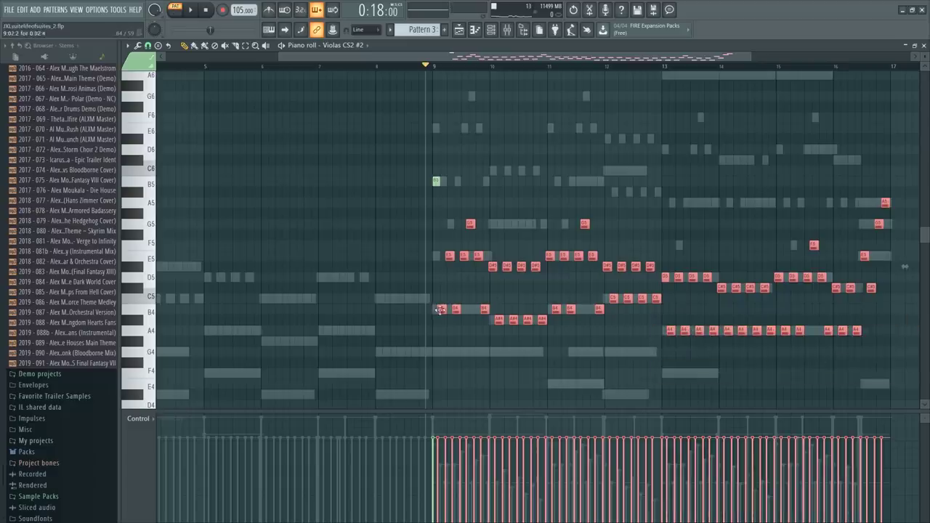
{"action": "left_click_drag", "start_coordinate": [440, 309], "coordinate": [439, 234]}
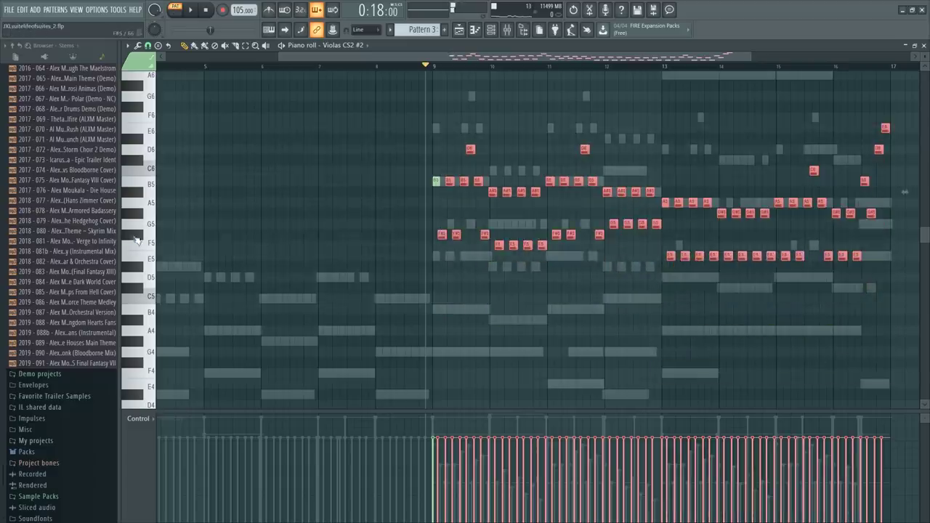
{"action": "key", "text": "ctrl+d"}
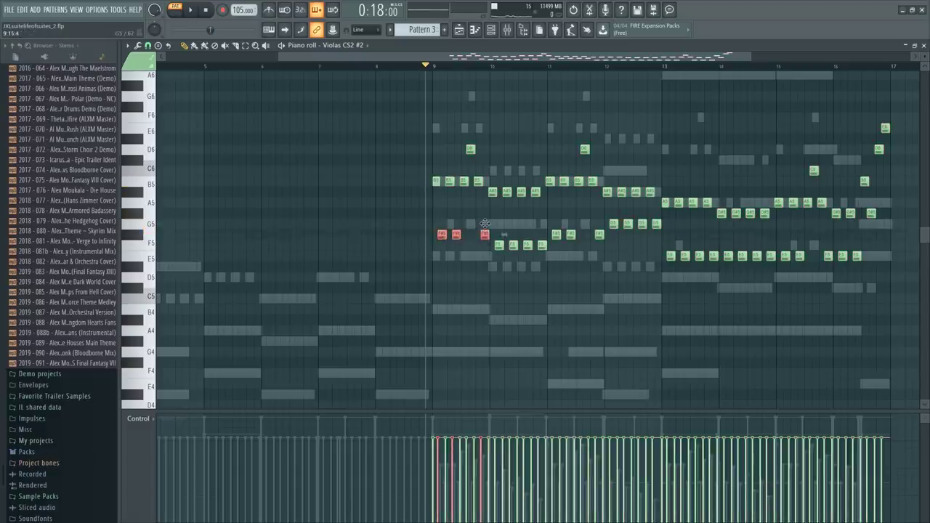
Set all lower viola notes in bar 9 to G5, including the high D6 note, and play the bar to check it
{"action": "left_click_drag", "start_coordinate": [485, 223], "coordinate": [483, 222]}
{"action": "key", "text": "space"}
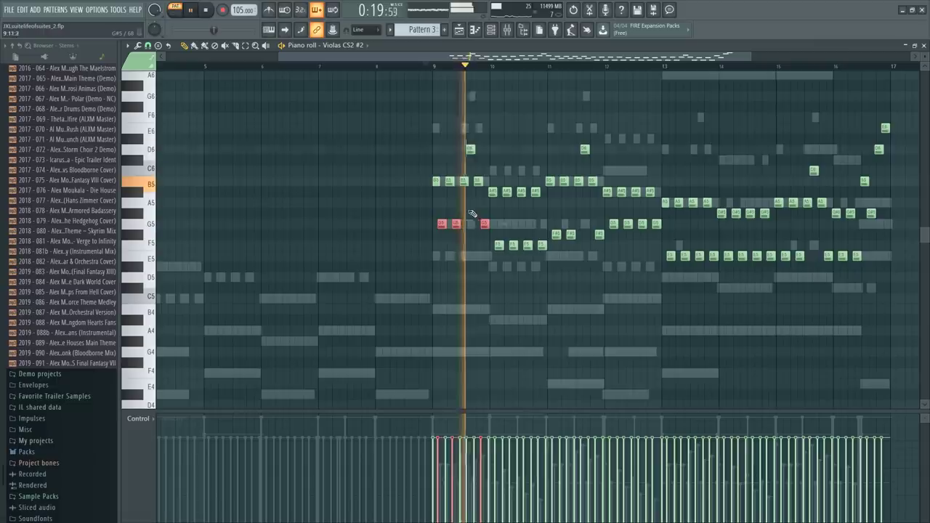
{"action": "key", "text": "space"}
{"action": "key", "text": "ctrl+d"}
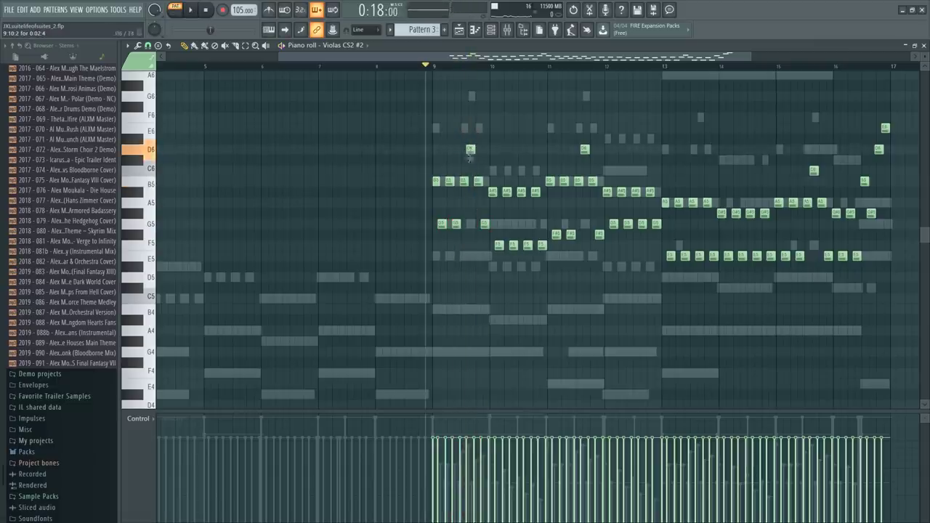
{"action": "key", "text": "space"}
Raise the lower viola notes in bar 10 to G5 and play the passage from the start of that bar
{"action": "key", "text": "F6"}
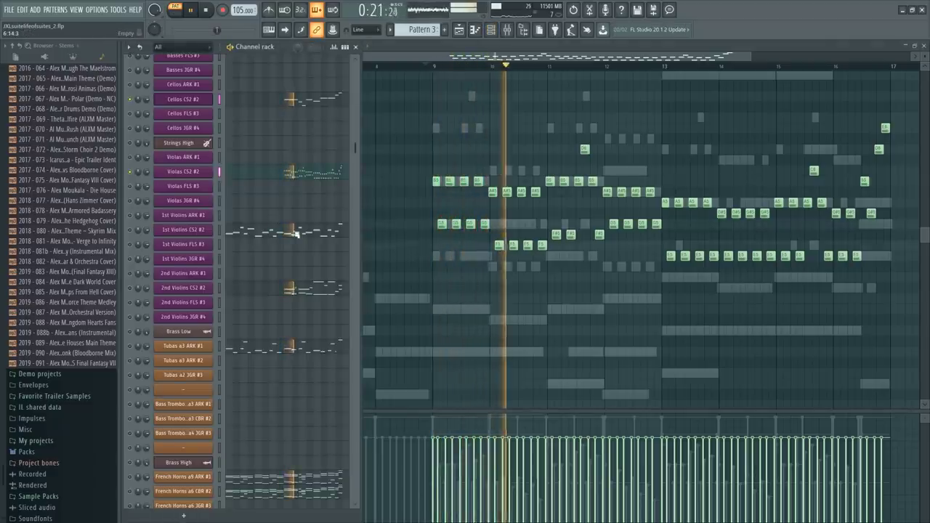
{"action": "key", "text": "F6"}
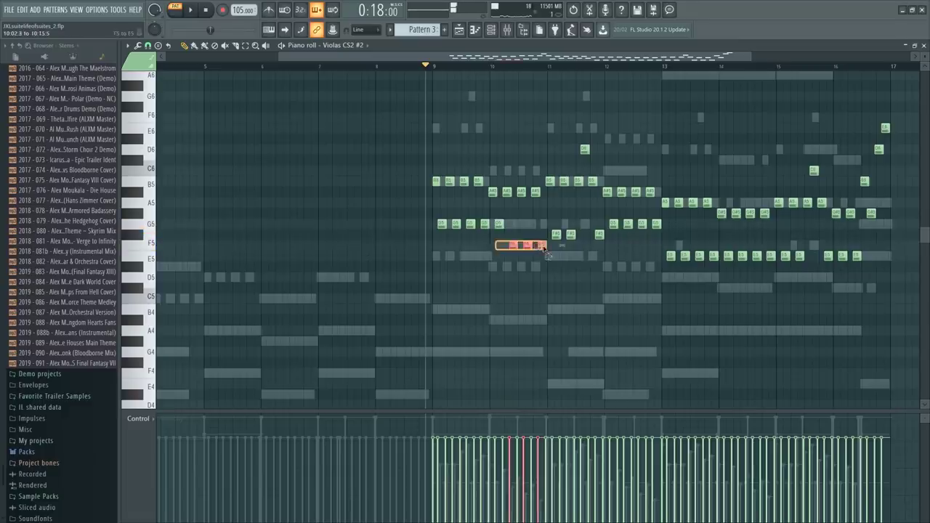
{"action": "left_click", "coordinate": [497, 67]}
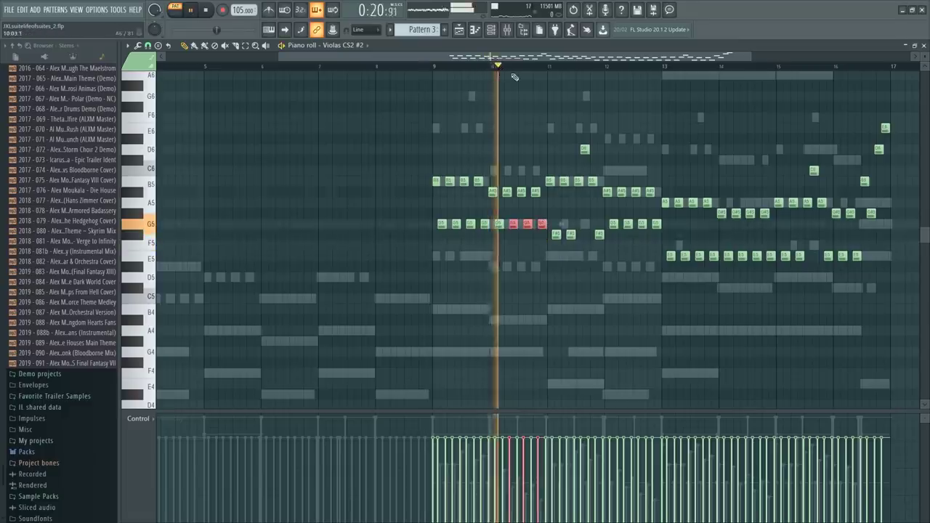
{"action": "scroll", "coordinate": [511, 137], "scroll_direction": "up", "scroll_amount": 2}
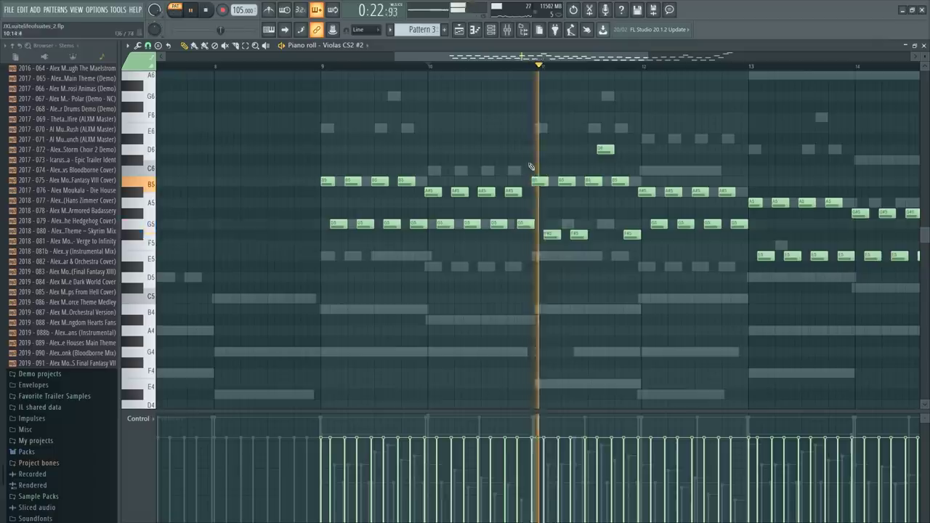
Raise the three F#5 viola notes in bar 11 to G5 and replace the stray D6 note there with a G5
{"action": "key", "text": "space"}
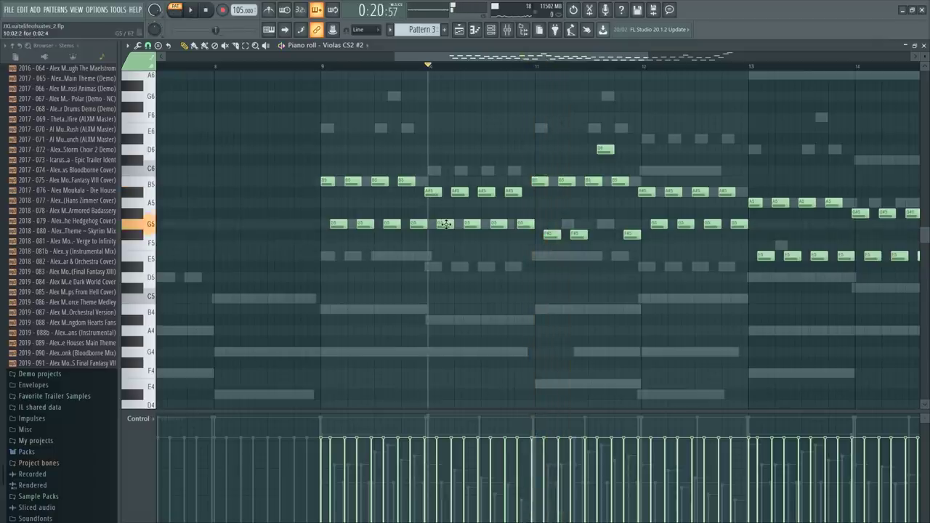
{"action": "left_click_drag", "start_coordinate": [449, 260], "coordinate": [451, 272]}
{"action": "key", "text": "space"}
{"action": "key", "text": "space"}
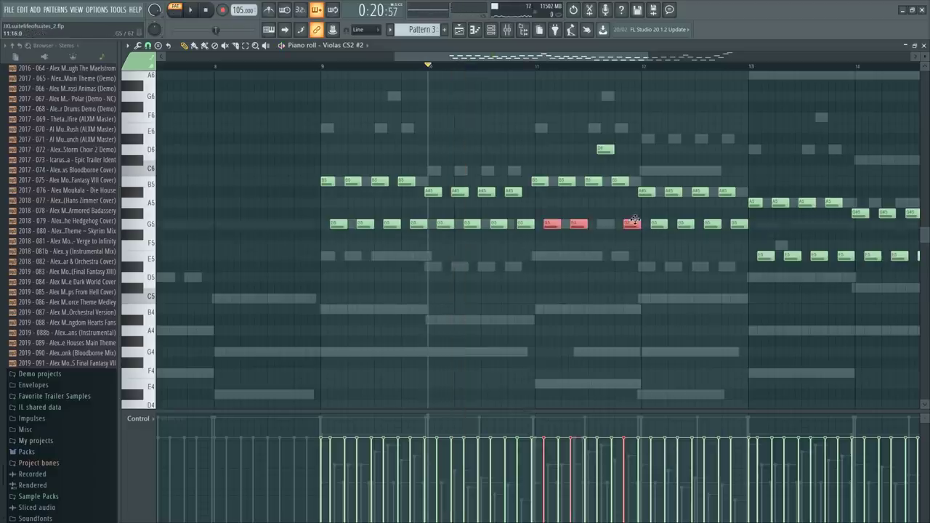
{"action": "left_click", "coordinate": [520, 64]}
{"action": "key", "text": "space"}
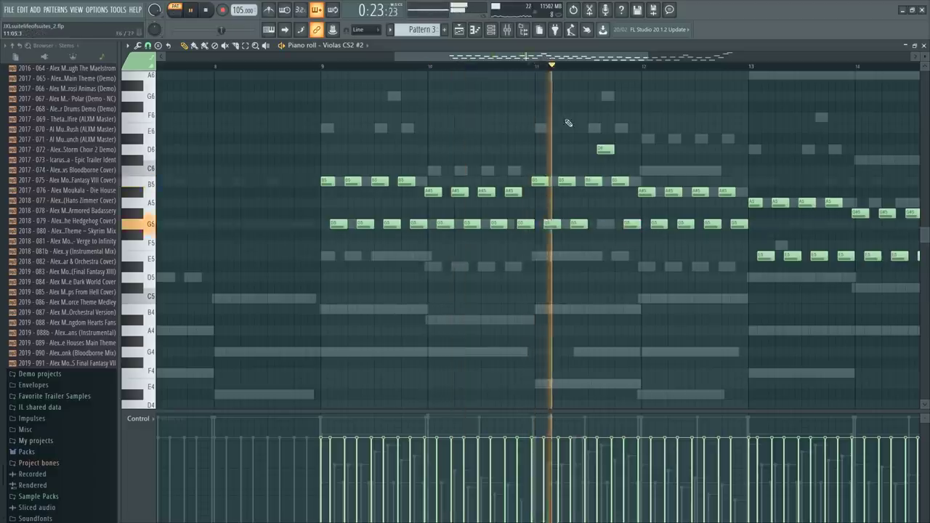
{"action": "right_click", "coordinate": [601, 152]}
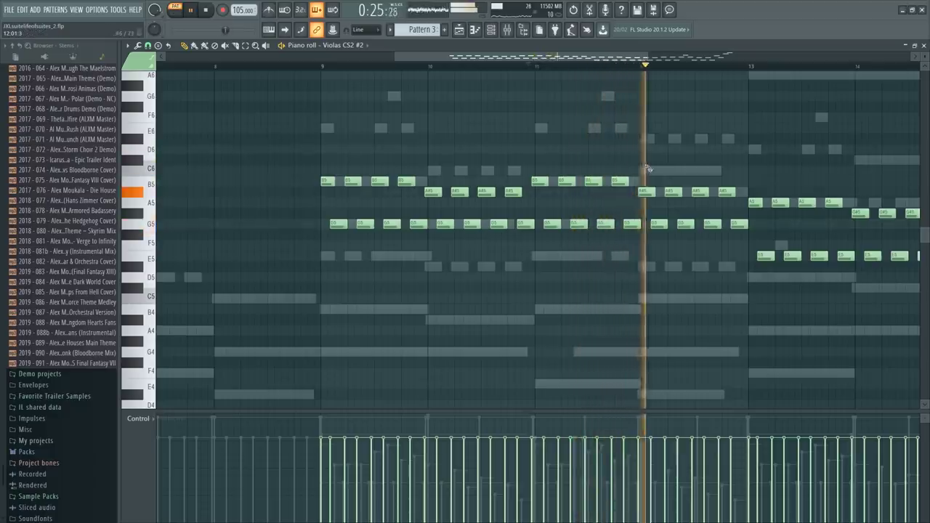
Lower the four G5 viola notes in bar 12 to F#5 and play the bar back
{"action": "key", "text": "space"}
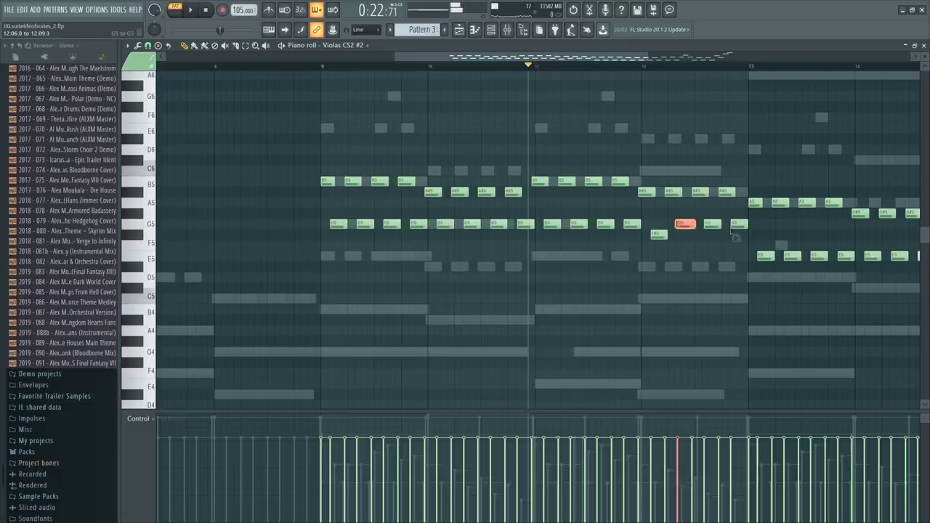
{"action": "left_click", "coordinate": [643, 67]}
{"action": "key", "text": "space"}
{"action": "key", "text": "space"}
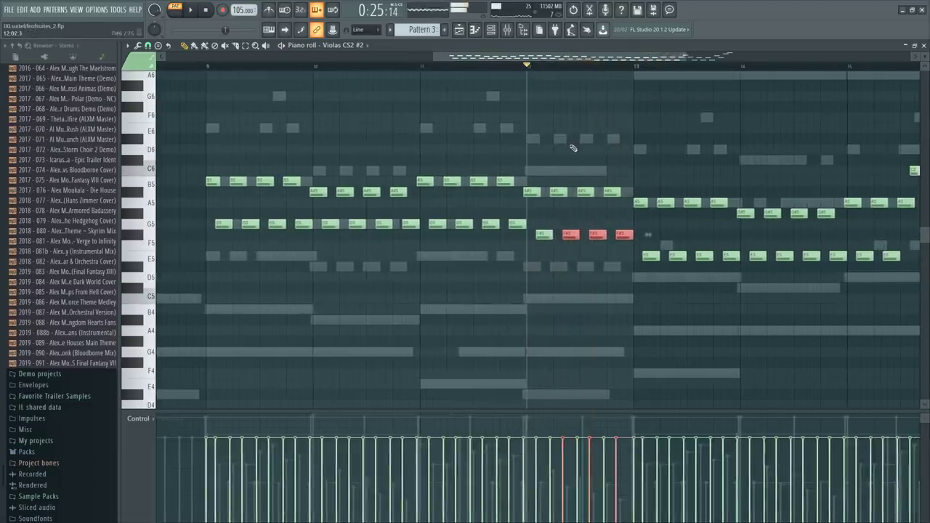
Look through the string channels in Pattern 3 and open the Strings Ensemble CS2 #2 notes in the piano roll
{"action": "key", "text": "F6"}
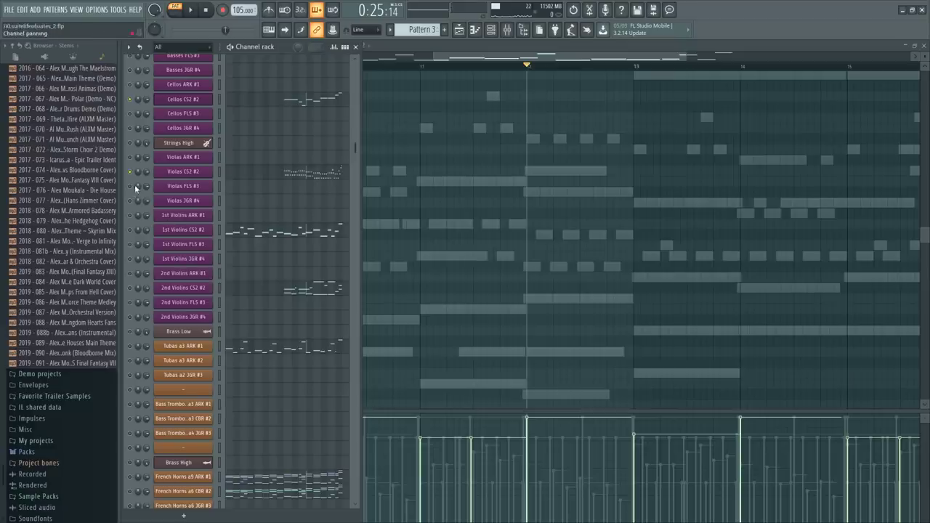
{"action": "scroll", "coordinate": [291, 214], "scroll_direction": "up", "scroll_amount": 6}
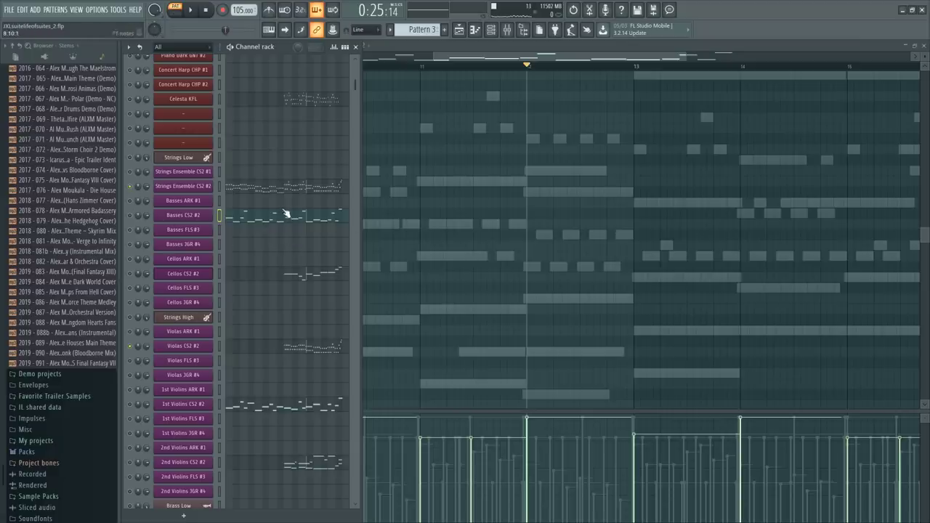
{"action": "scroll", "coordinate": [301, 336], "scroll_direction": "down", "scroll_amount": 15}
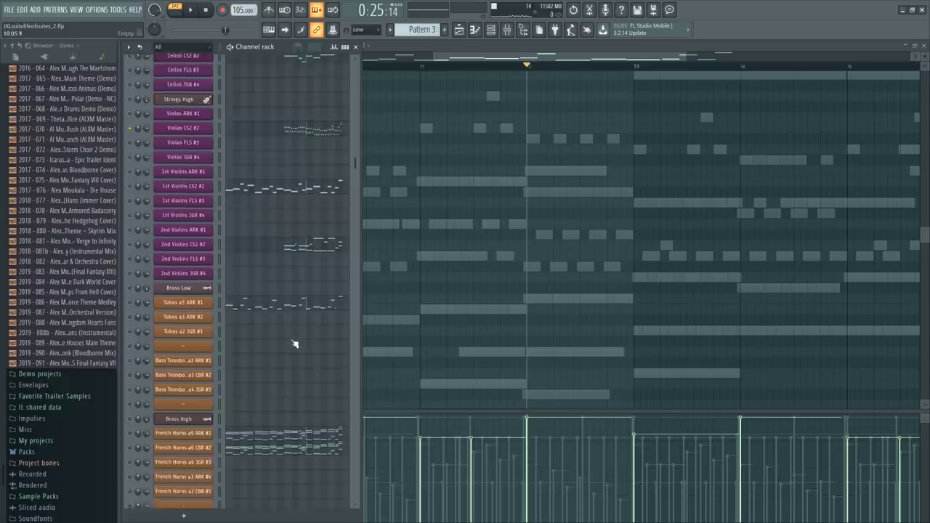
{"action": "scroll", "coordinate": [322, 364], "scroll_direction": "up", "scroll_amount": 20}
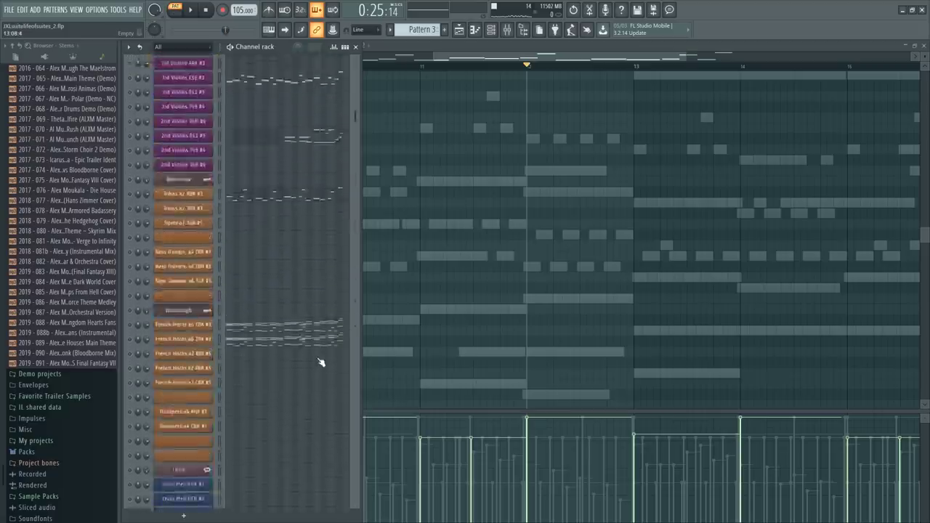
{"action": "left_click", "coordinate": [294, 231]}
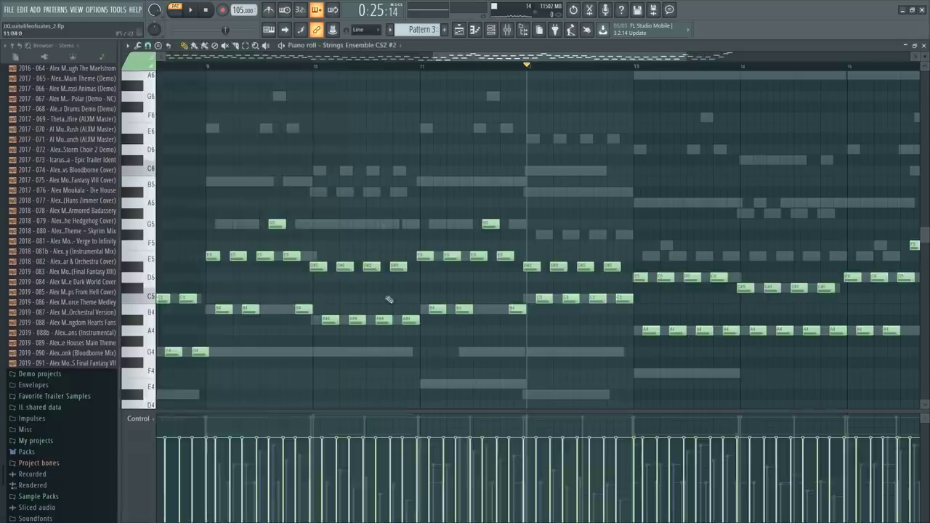
Select the ensemble notes from bar 11 into bar 15 for comparison, and return to the Violas CS2 #2 notes
{"action": "key", "text": "F6"}
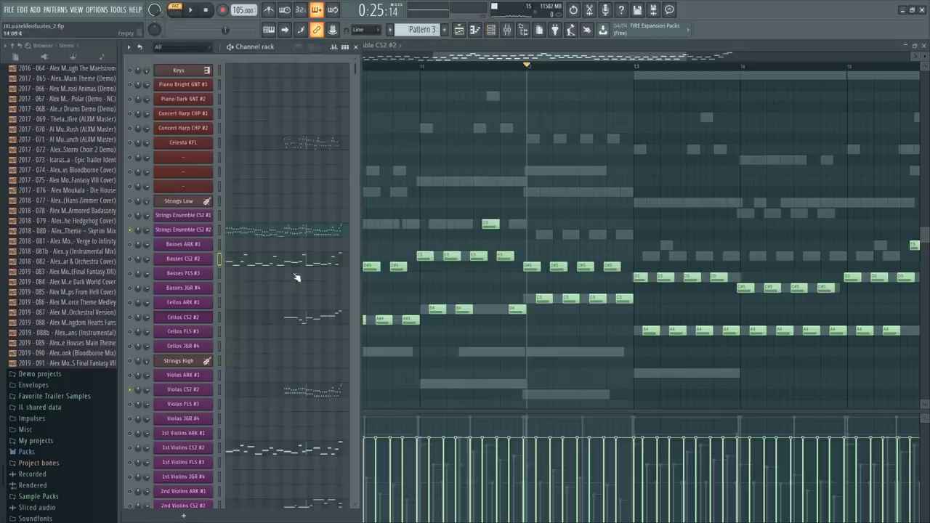
{"action": "key", "text": "F6"}
{"action": "left_click_drag", "start_coordinate": [870, 382], "coordinate": [428, 164]}
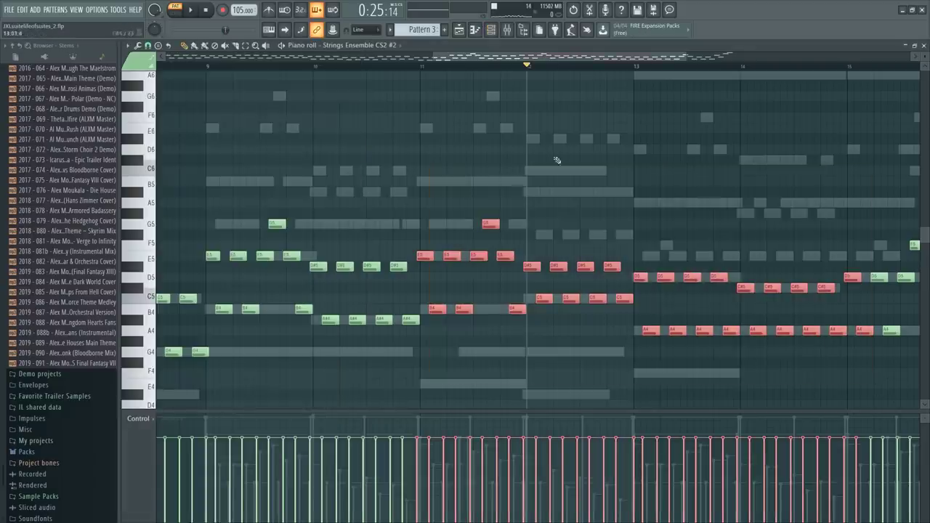
{"action": "key", "text": "F6"}
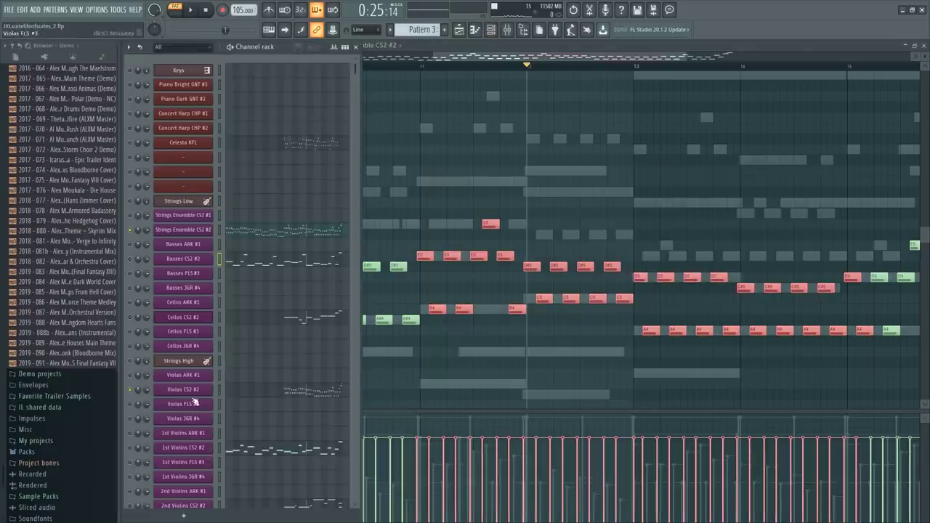
{"action": "left_click", "coordinate": [294, 387]}
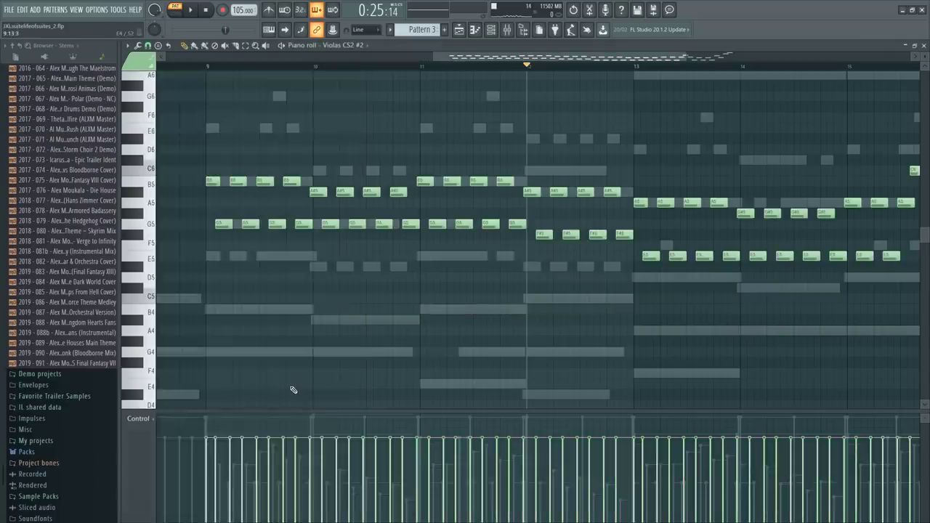
Play back the viola part from just before bar 9 to check its harmony
{"action": "scroll", "coordinate": [475, 312], "scroll_direction": "down", "scroll_amount": 3, "text": "ctrl"}
{"action": "key", "text": "F6"}
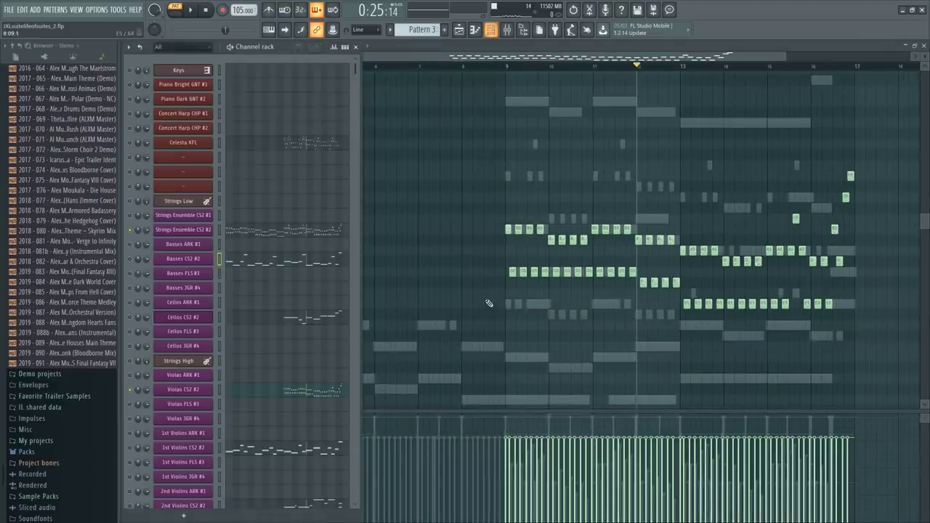
{"action": "key", "text": "F6"}
{"action": "left_click", "coordinate": [503, 70]}
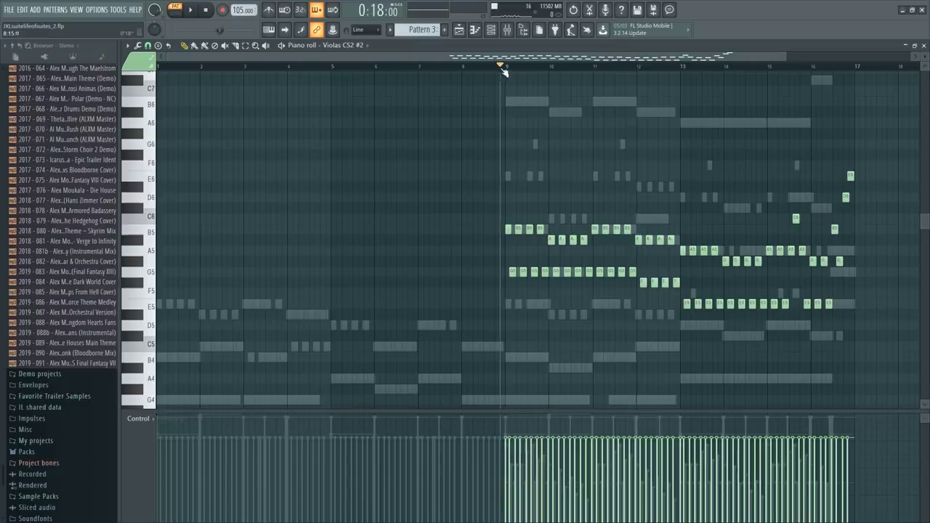
{"action": "key", "text": "space"}
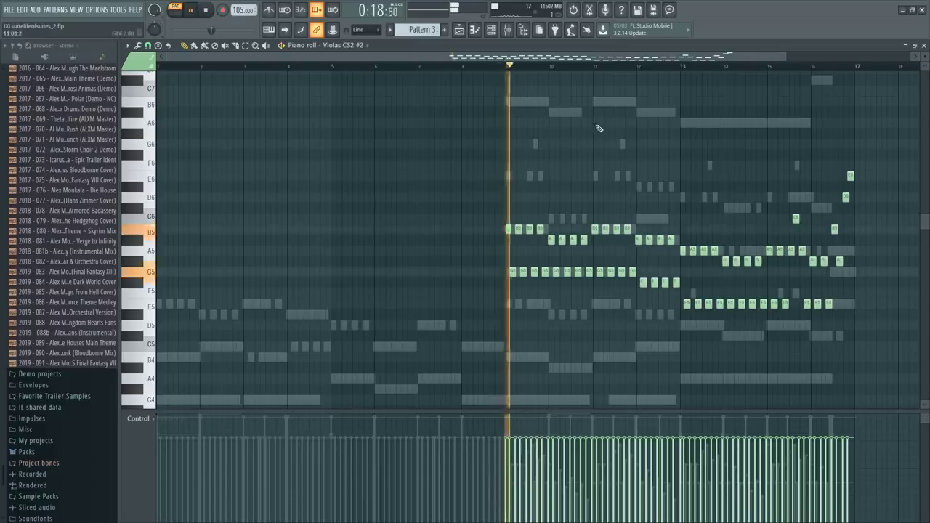
{"action": "scroll", "coordinate": [589, 80], "scroll_direction": "up", "scroll_amount": 3, "text": "ctrl"}
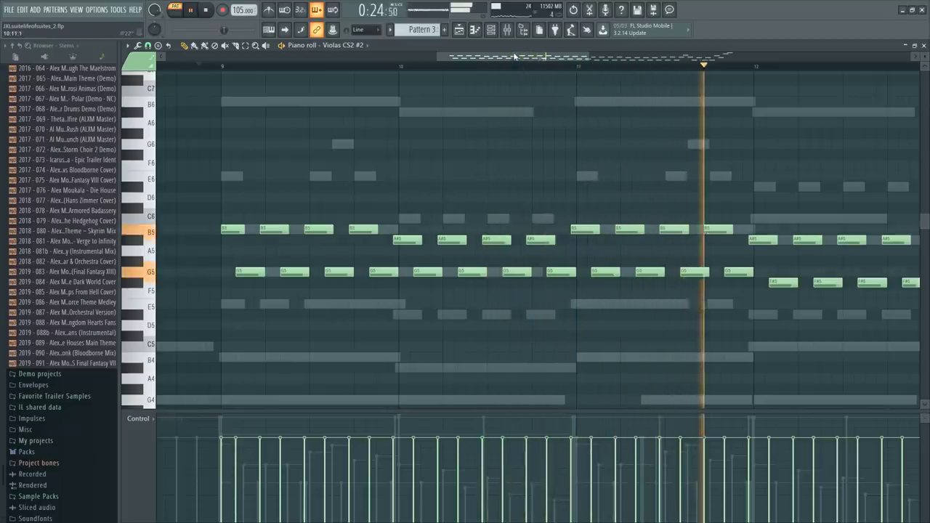
{"action": "key", "text": "space"}
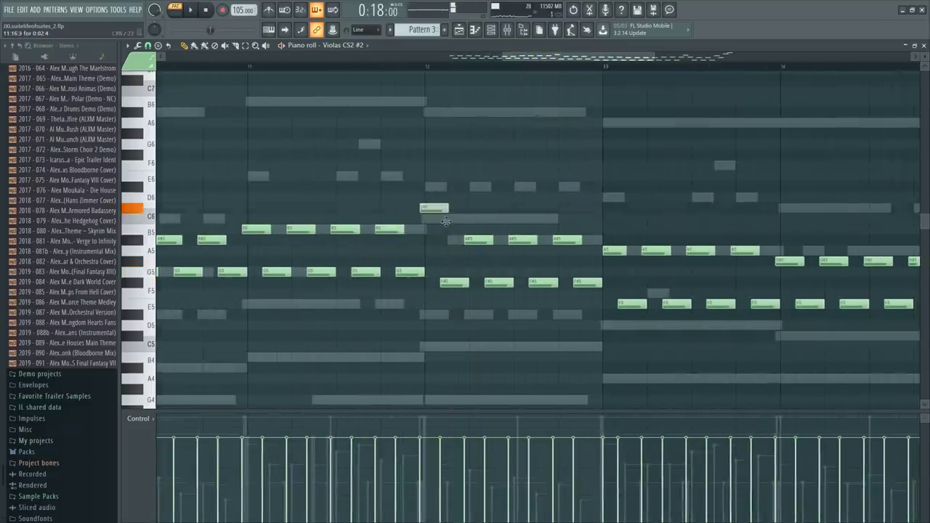
Raise the four upper A#5 viola notes in bar 12 to C6 and clear the selection
{"action": "left_click_drag", "start_coordinate": [577, 243], "coordinate": [579, 240]}
{"action": "key", "text": "shift+Up"}
{"action": "key", "text": "shift+Up"}
{"action": "key", "text": "ctrl+d"}
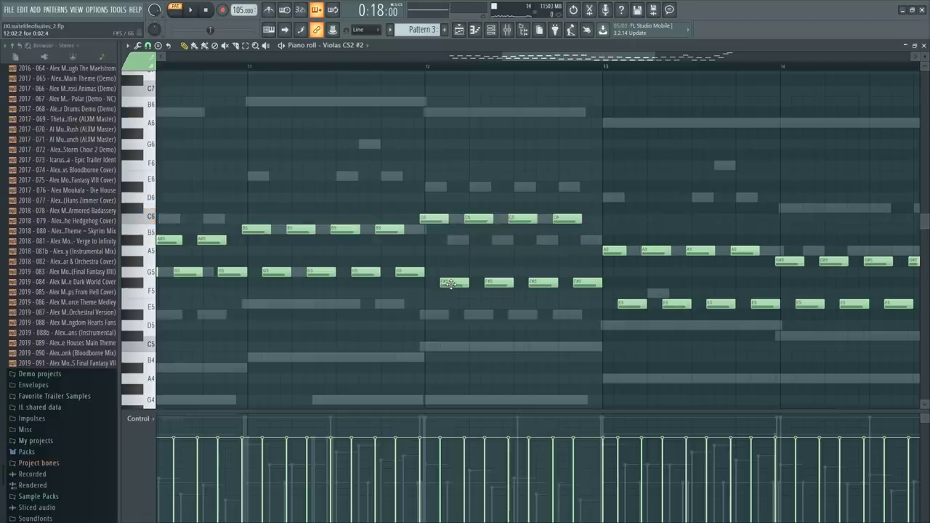
Raise the four lower F#5 viola notes in bar 12 to G5 and play the passage from just before that bar
{"action": "left_click_drag", "start_coordinate": [483, 290], "coordinate": [588, 279]}
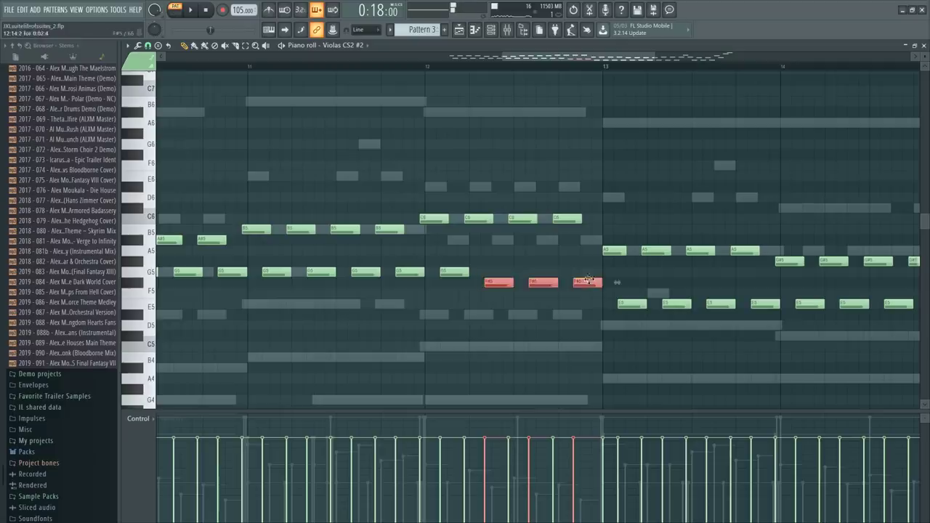
{"action": "key", "text": "shift+Up"}
{"action": "left_click", "coordinate": [415, 68]}
{"action": "scroll", "coordinate": [494, 189], "scroll_direction": "down", "scroll_amount": 2}
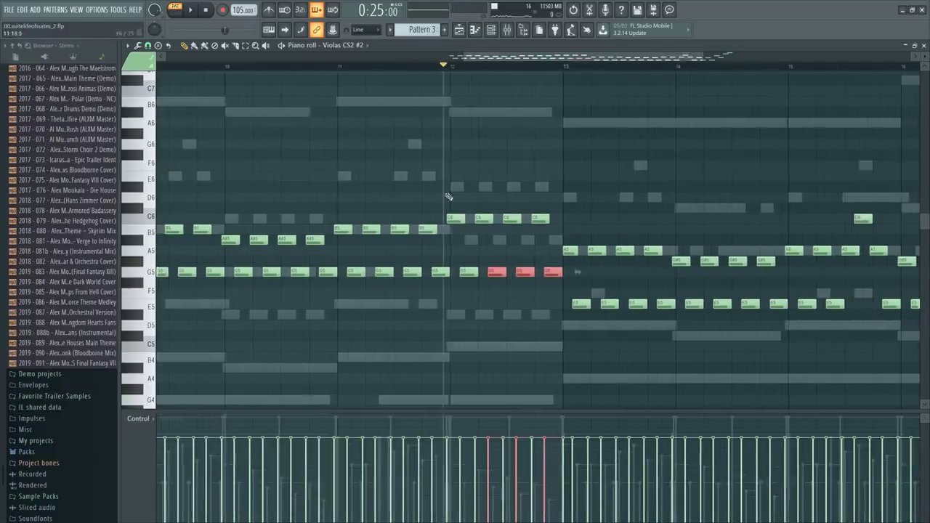
{"action": "key", "text": "space"}
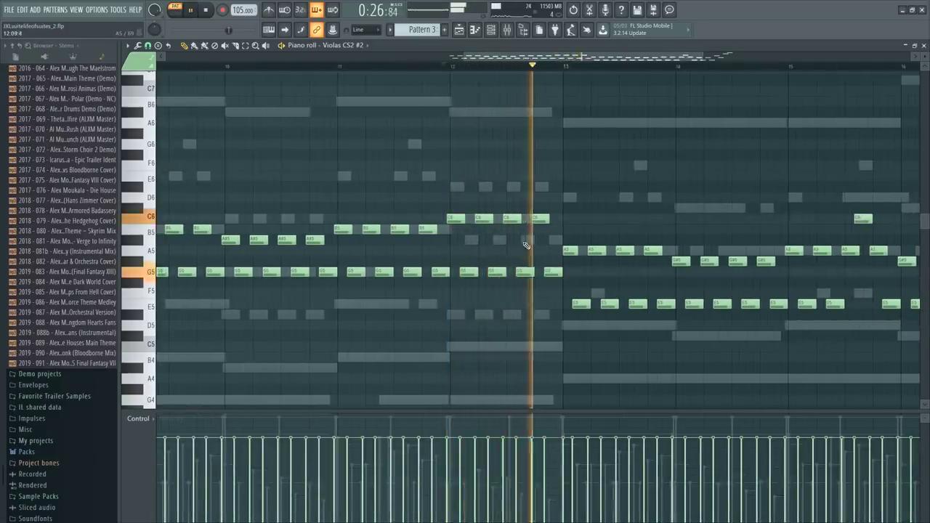
{"action": "double_click", "coordinate": [522, 240]}
{"action": "double_click", "coordinate": [569, 251]}
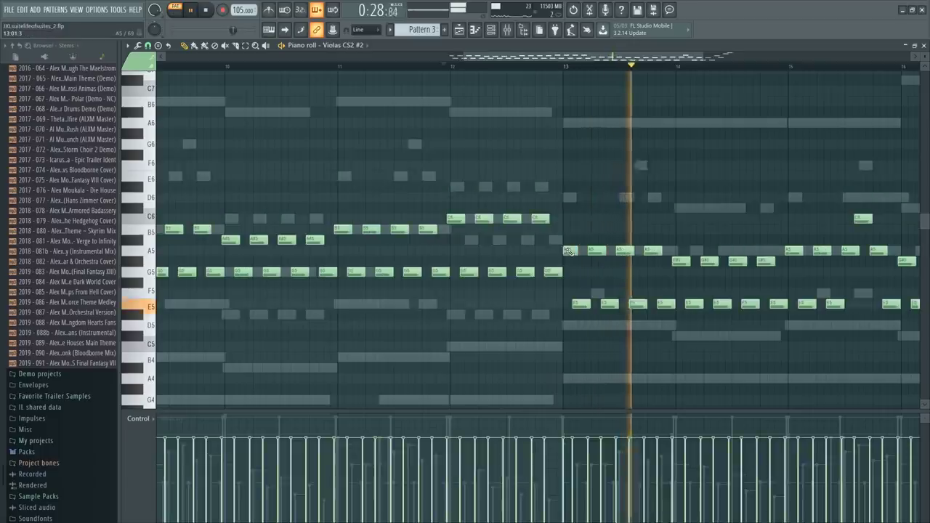
{"action": "key", "text": "space"}
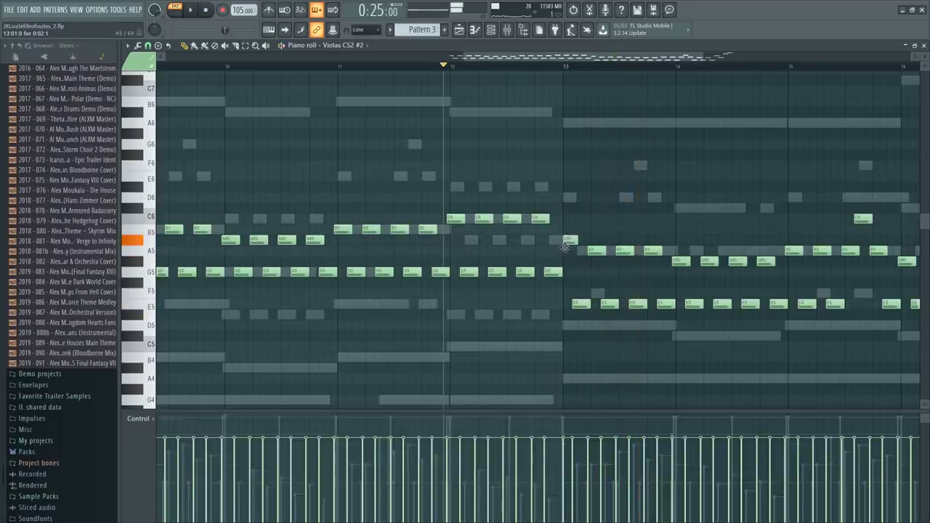
Lower the four E5 viola notes in bar 13 to D5 and play the passage from just before that bar
{"action": "left_click_drag", "start_coordinate": [582, 304], "coordinate": [669, 305]}
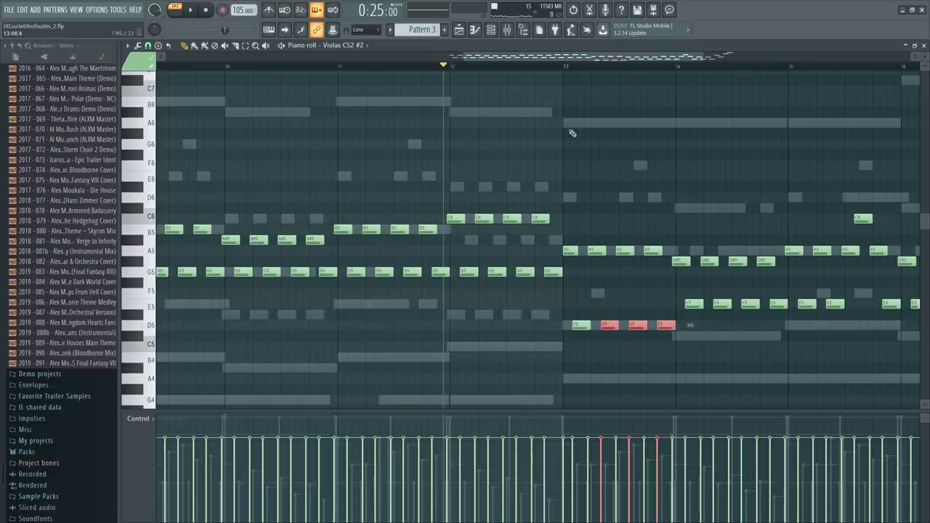
{"action": "left_click", "coordinate": [545, 69]}
{"action": "key", "text": "space"}
{"action": "scroll", "coordinate": [542, 72], "scroll_direction": "down", "scroll_amount": 2}
{"action": "key", "text": "ctrl+d"}
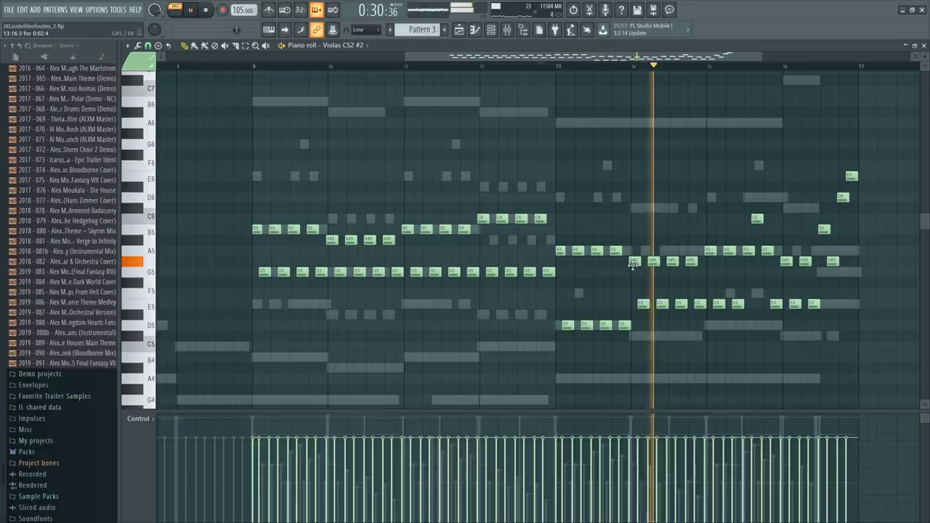
{"action": "key", "text": "space"}
In bar 14, raise the upper G#5 viola notes to A5, lower the E5 notes to C#5, and play the result
{"action": "left_click_drag", "start_coordinate": [631, 256], "coordinate": [693, 275]}
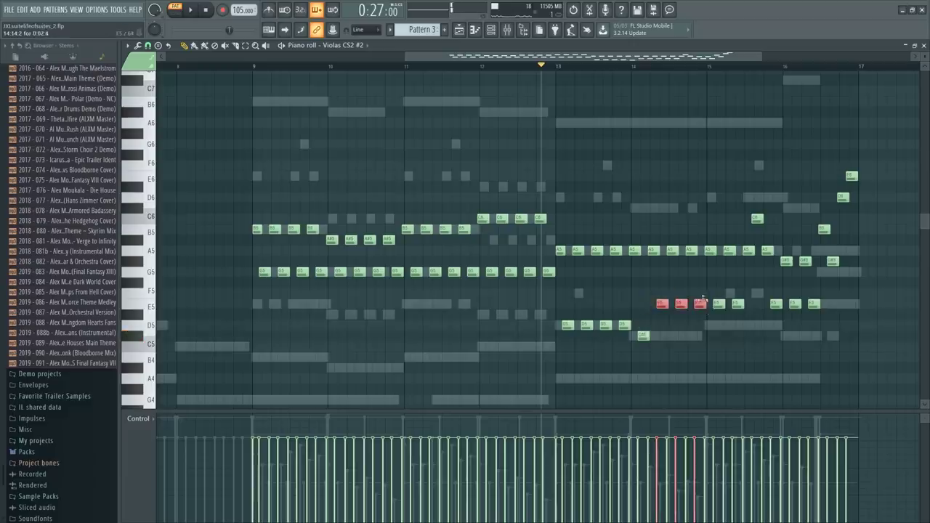
{"action": "left_click_drag", "start_coordinate": [699, 334], "coordinate": [700, 338]}
{"action": "key", "text": "space"}
{"action": "key", "text": "ctrl+d"}
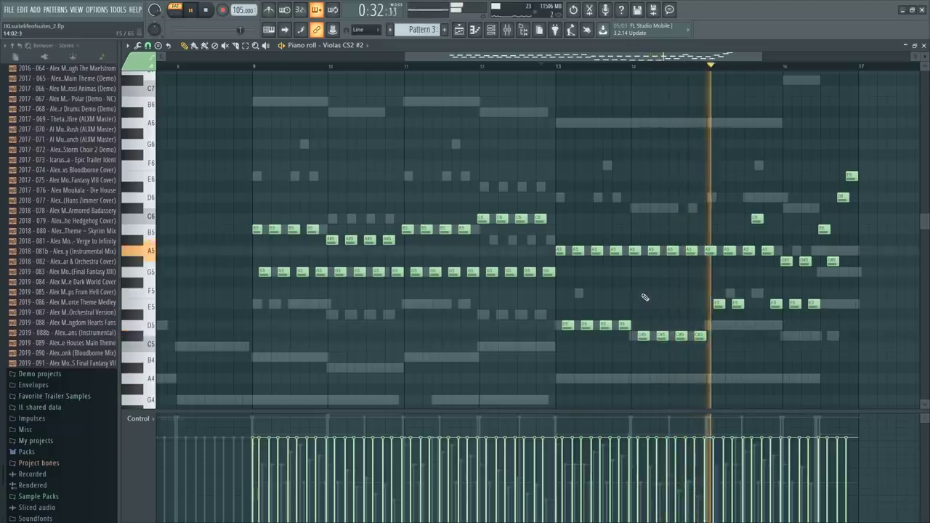
Move the lower E5 viola notes and the stray C6 note in bar 15 to D5
{"action": "left_click_drag", "start_coordinate": [706, 292], "coordinate": [738, 326]}
{"action": "left_click_drag", "start_coordinate": [757, 219], "coordinate": [775, 325]}
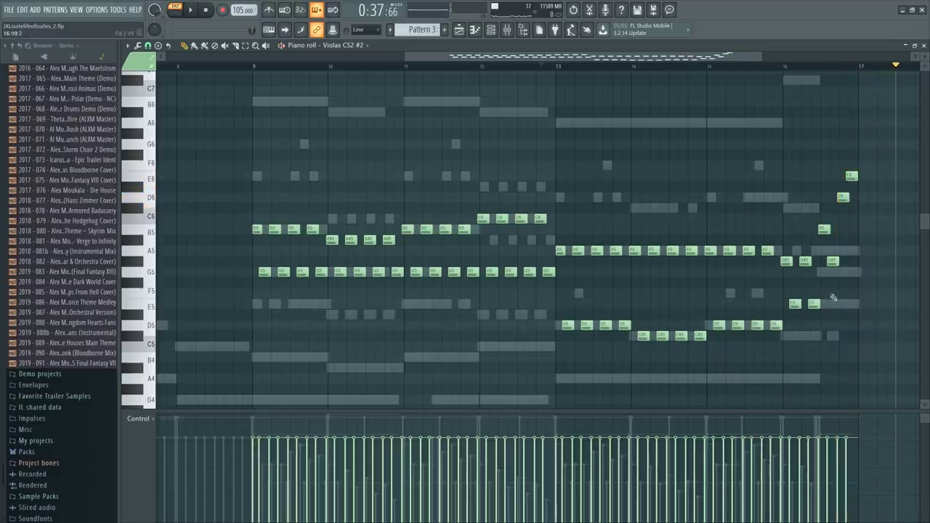
{"action": "scroll", "coordinate": [883, 58], "scroll_direction": "left", "scroll_amount": 3}
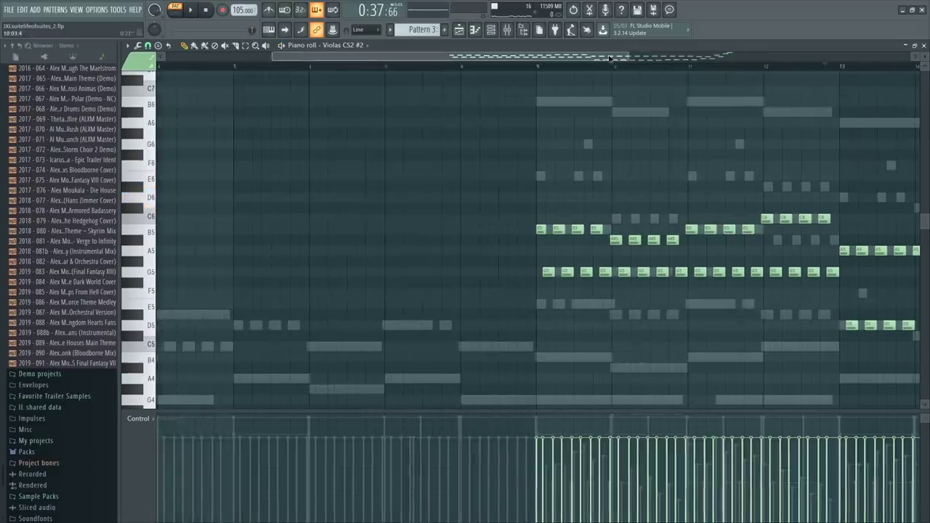
Play back the end of the viola part and raise the first two G#5 notes in bar 16 to A5
{"action": "left_click_drag", "start_coordinate": [611, 58], "coordinate": [802, 59]}
{"action": "key", "text": "space"}
{"action": "scroll", "coordinate": [702, 74], "scroll_direction": "up", "scroll_amount": 1}
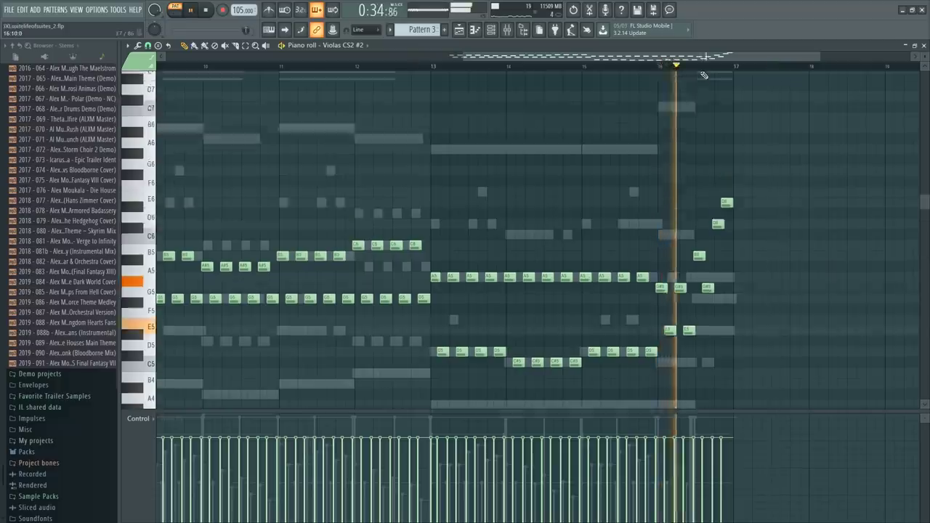
{"action": "scroll", "coordinate": [709, 73], "scroll_direction": "up", "scroll_amount": 3}
{"action": "scroll", "coordinate": [715, 70], "scroll_direction": "up", "scroll_amount": 3}
{"action": "scroll", "coordinate": [708, 266], "scroll_direction": "down", "scroll_amount": 4}
{"action": "key", "text": "space"}
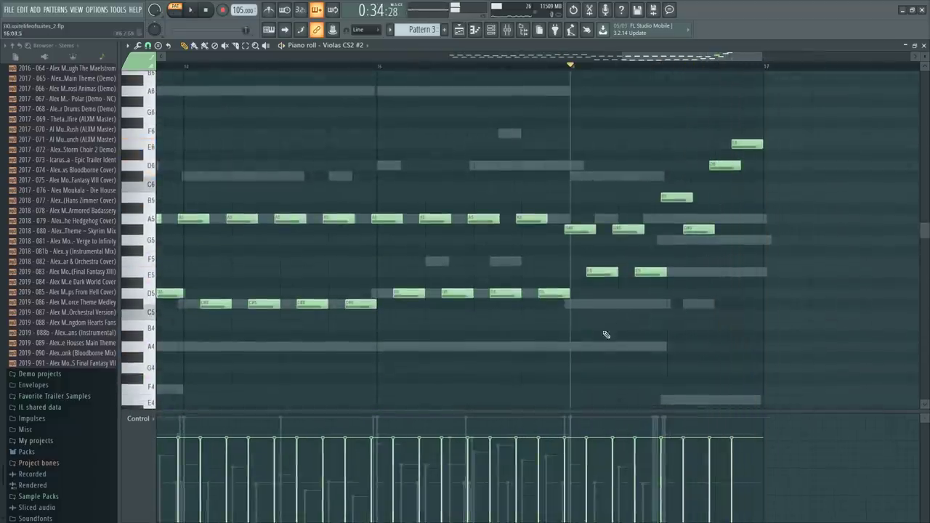
{"action": "key", "text": "space"}
{"action": "key", "text": "space"}
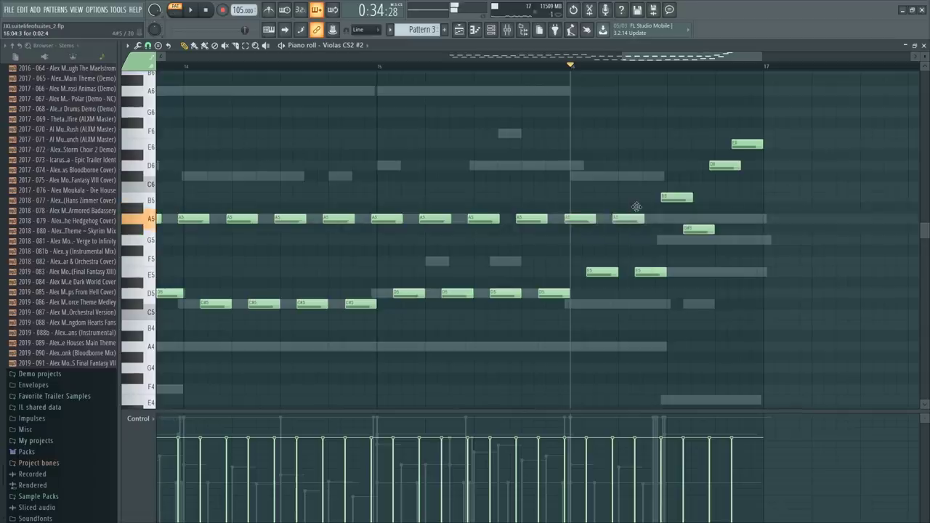
Lower the remaining viola notes in bar 16 to C#5, A5, E5 and C#6 and play the ending
{"action": "left_click_drag", "start_coordinate": [605, 275], "coordinate": [639, 304]}
{"action": "key", "text": "space"}
{"action": "key", "text": "space"}
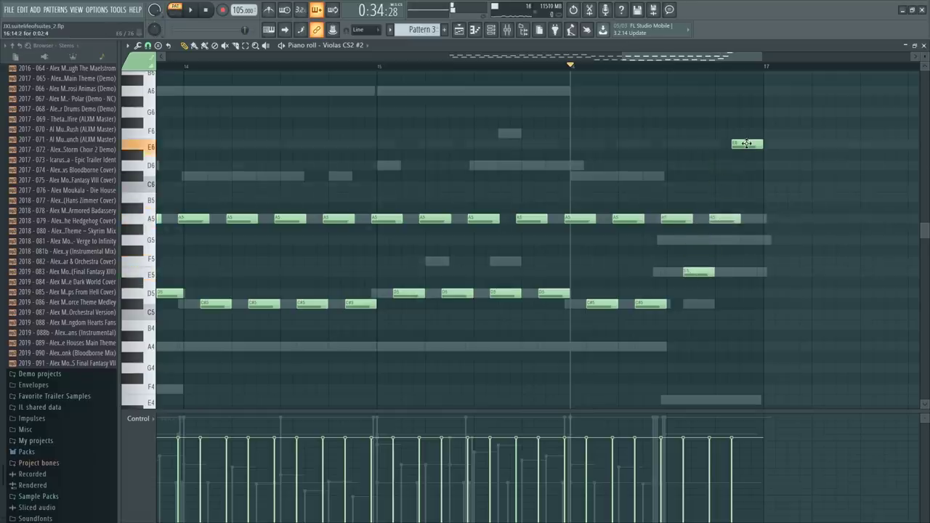
{"action": "left_click_drag", "start_coordinate": [747, 143], "coordinate": [748, 176]}
{"action": "key", "text": "space"}
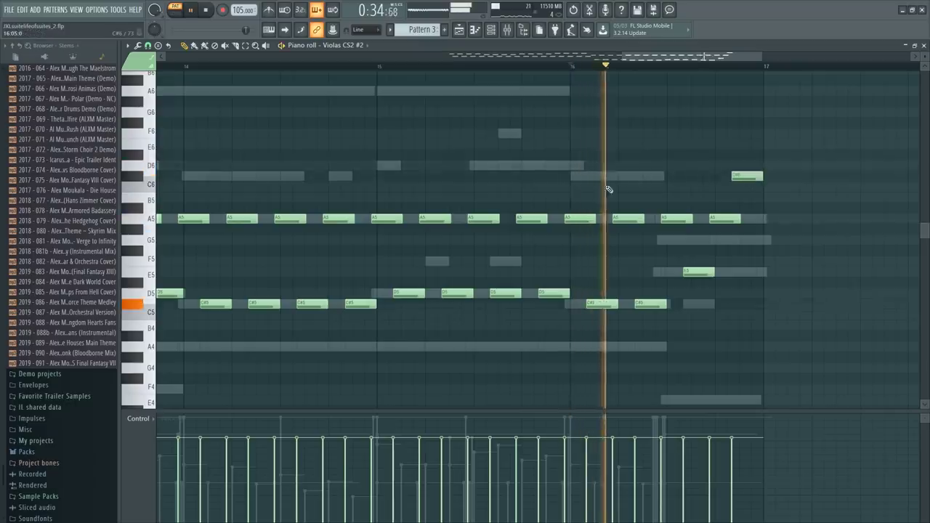
{"action": "scroll", "coordinate": [623, 173], "scroll_direction": "down", "scroll_amount": 4}
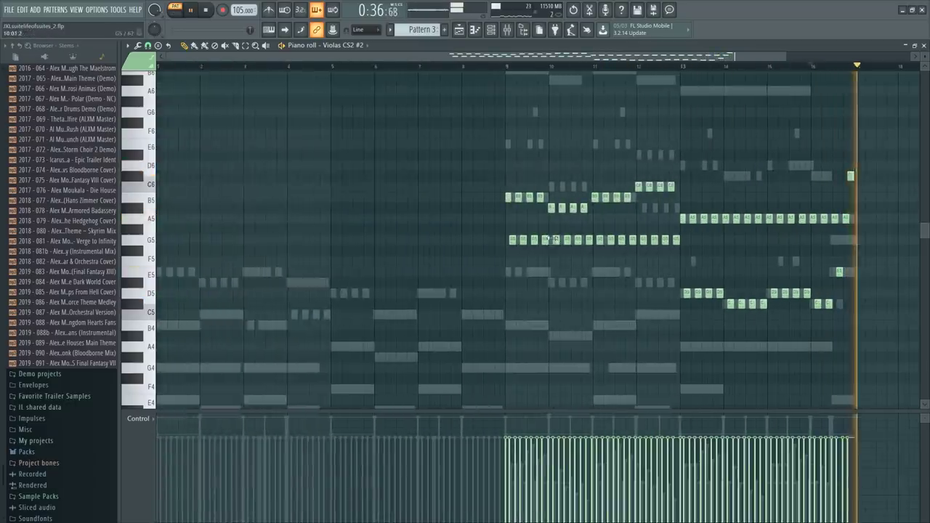
Copy the Dynamics automation of Strings Ensemble CS2 #2 into the Dynamics events of Violas CS2 #2
{"action": "key", "text": "F6"}
{"action": "key", "text": "space"}
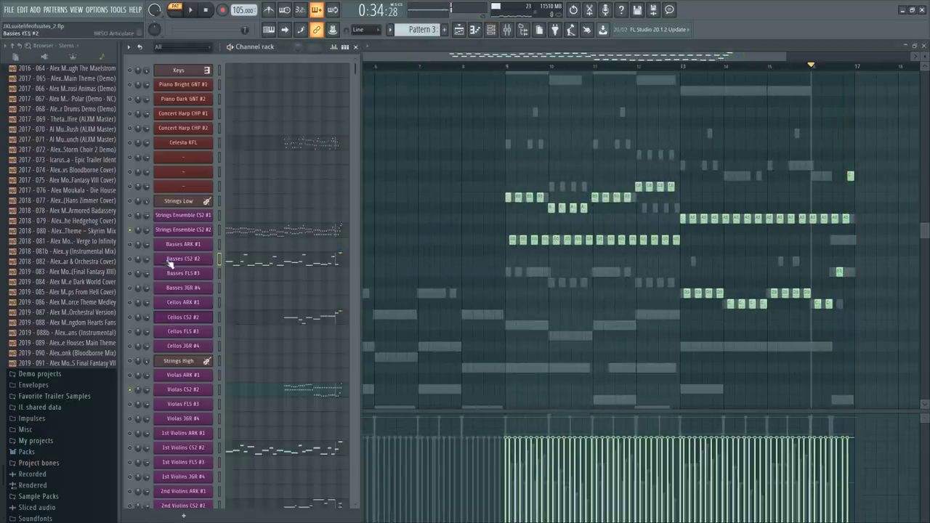
{"action": "left_click", "coordinate": [188, 391]}
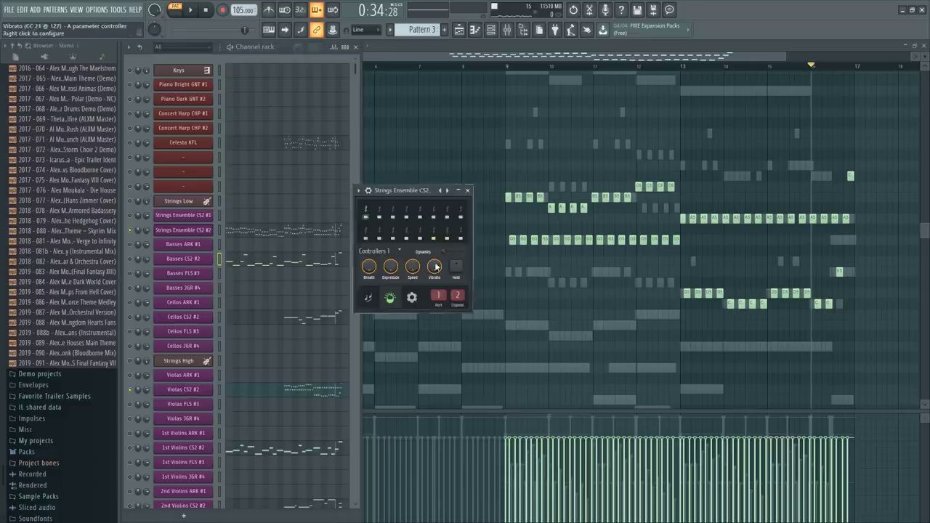
{"action": "right_click", "coordinate": [436, 268]}
{"action": "left_click", "coordinate": [494, 314]}
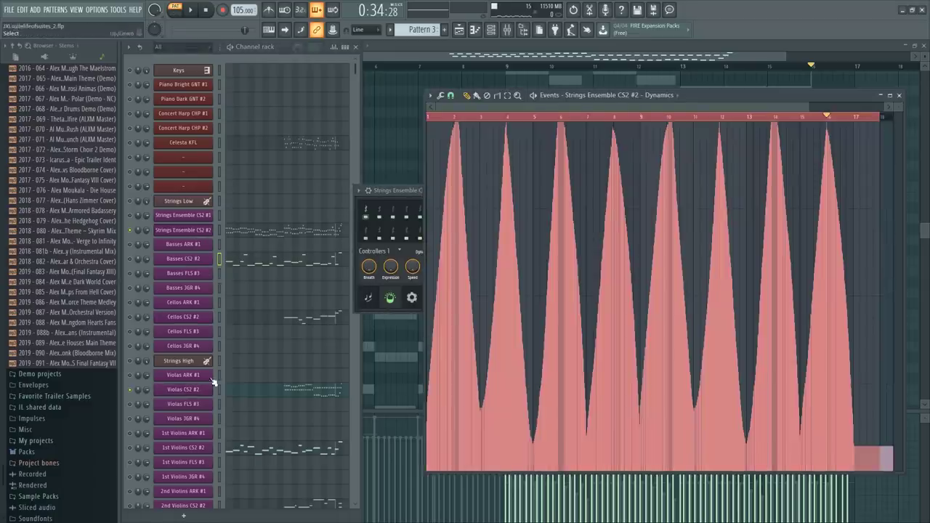
{"action": "left_click", "coordinate": [403, 258]}
{"action": "right_click", "coordinate": [461, 252]}
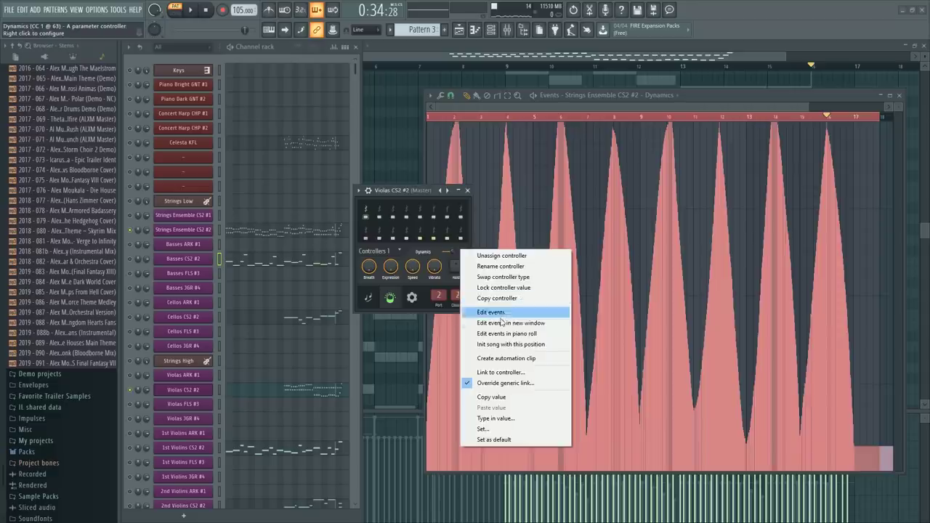
{"action": "left_click", "coordinate": [498, 308]}
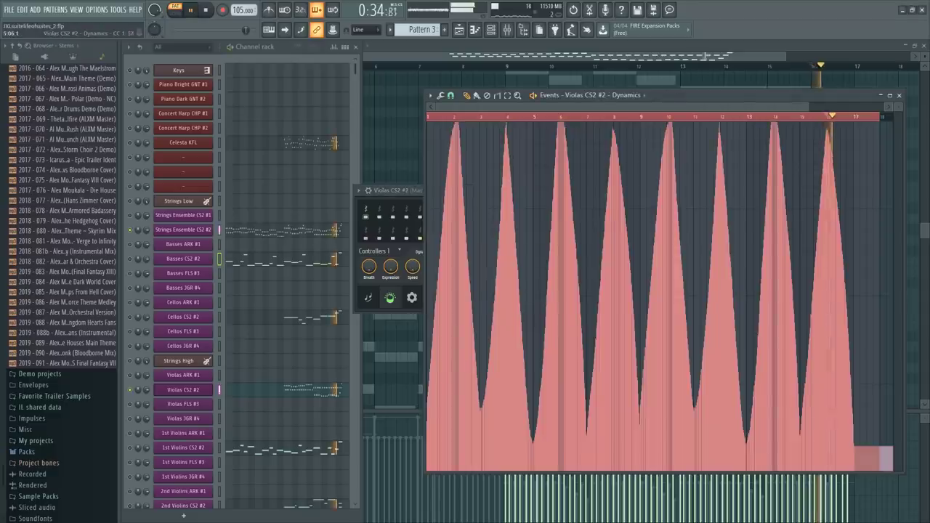
Clear the time selection in the viola Dynamics events and audition the strings from bar 5 and bar 8
{"action": "right_click", "coordinate": [802, 117]}
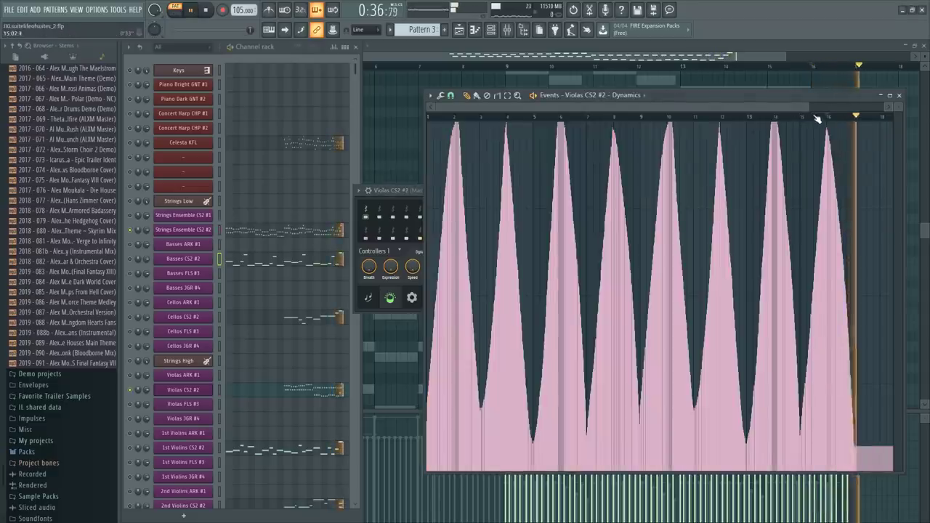
{"action": "left_click", "coordinate": [533, 127]}
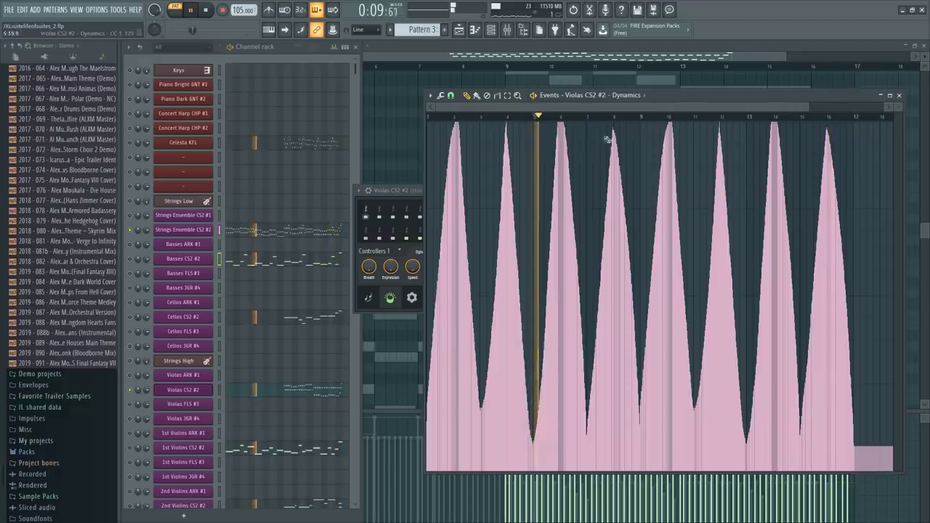
{"action": "left_click", "coordinate": [625, 121]}
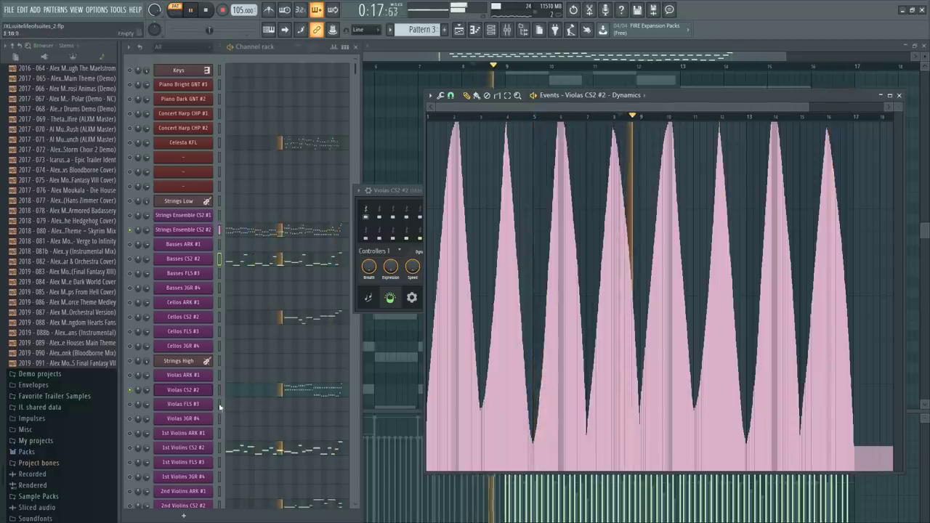
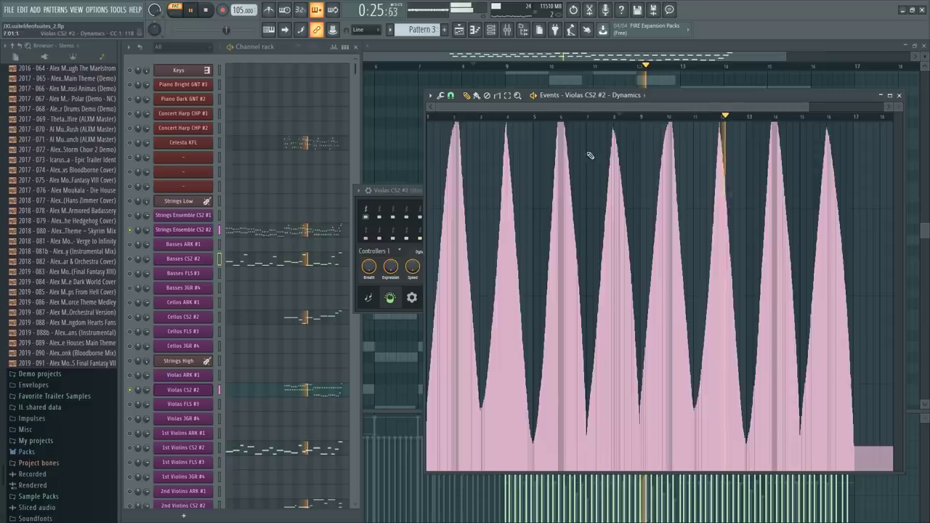
Scale the Violas CS2 #2 Dynamics levels with a multiplier of about 94% and stop playback
{"action": "key", "text": "alt+x"}
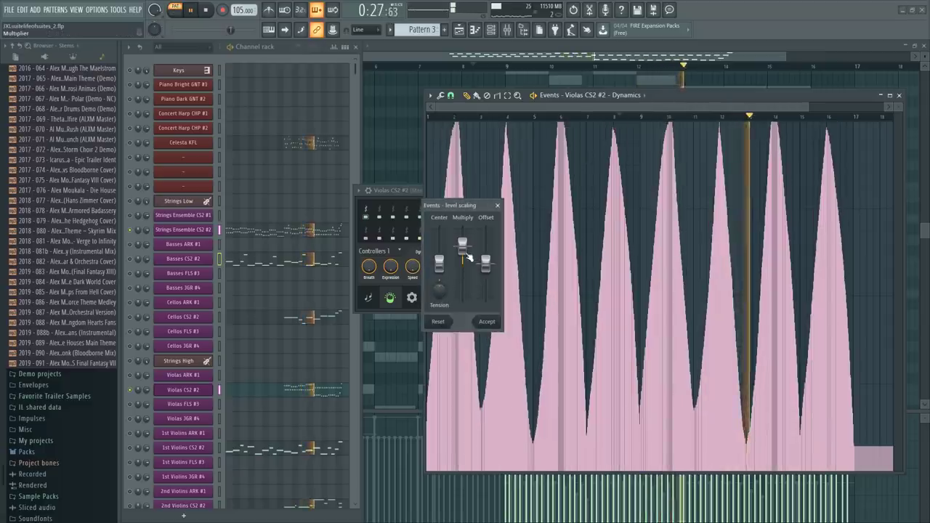
{"action": "left_click_drag", "start_coordinate": [465, 254], "coordinate": [465, 256]}
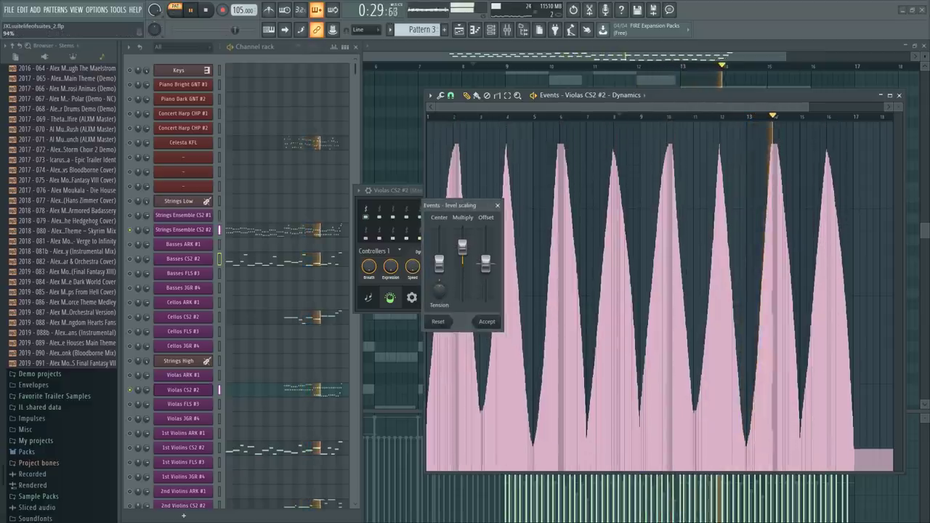
{"action": "left_click", "coordinate": [485, 321]}
{"action": "key", "text": "space"}
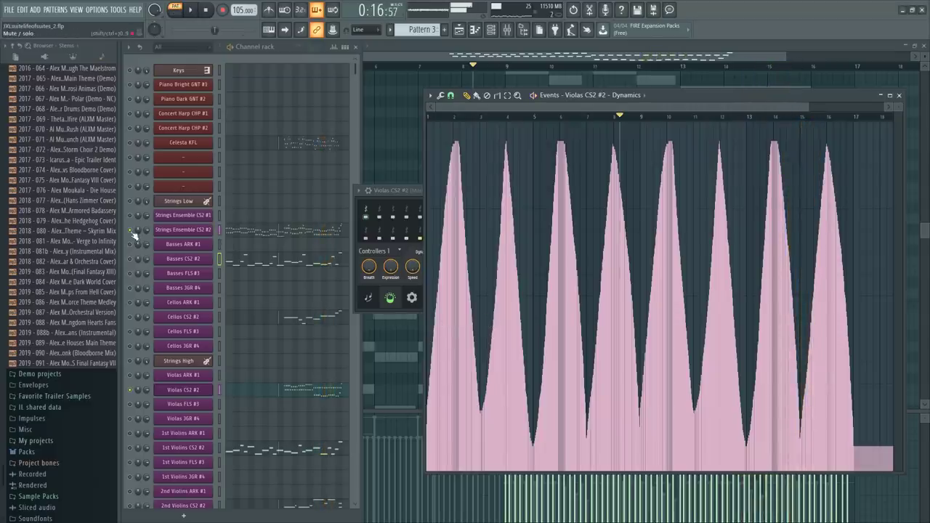
Restore all muted channels and select the Strings Ensemble CS2 #2 notes from bar 9 to the end
{"action": "left_click", "coordinate": [294, 232]}
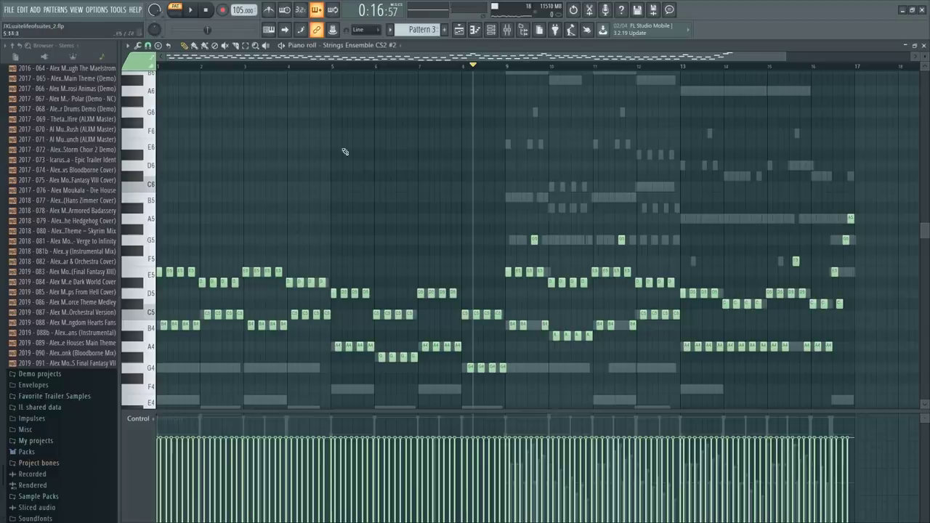
{"action": "left_click_drag", "start_coordinate": [886, 194], "coordinate": [511, 394]}
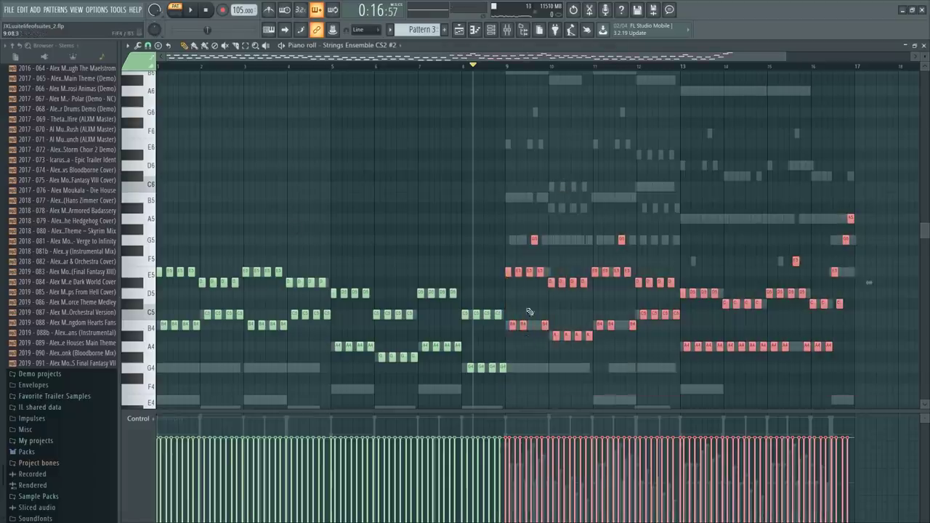
{"action": "key", "text": "F6"}
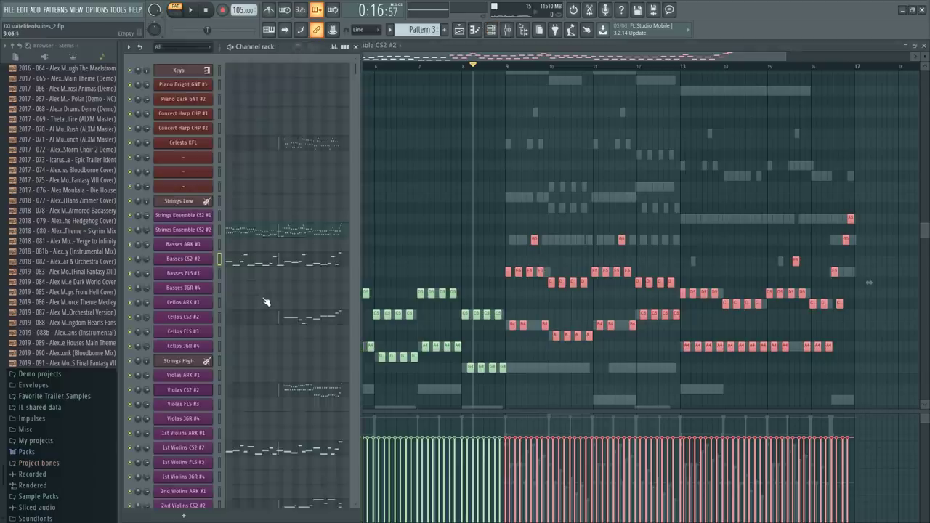
Open the Piccolo CWC #1 channel in the piano roll and play the full arrangement from bar 8
{"action": "scroll", "coordinate": [266, 302], "scroll_direction": "down", "scroll_amount": 15}
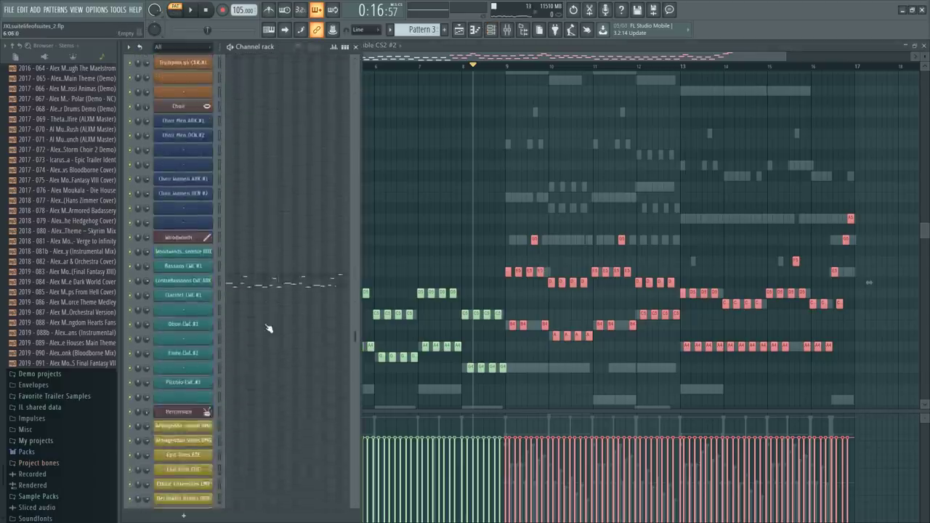
{"action": "scroll", "coordinate": [266, 330], "scroll_direction": "down", "scroll_amount": 20}
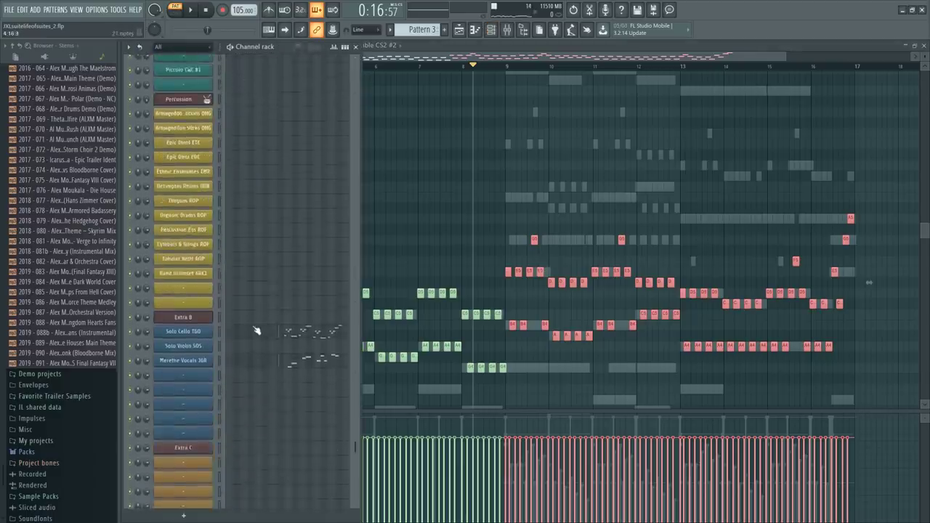
{"action": "scroll", "coordinate": [248, 270], "scroll_direction": "up", "scroll_amount": 20}
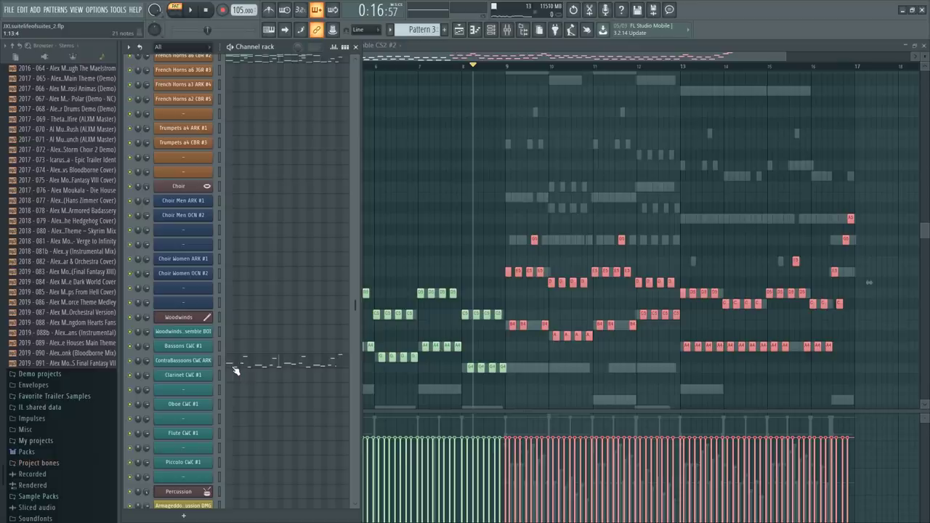
{"action": "scroll", "coordinate": [235, 371], "scroll_direction": "down", "scroll_amount": 20}
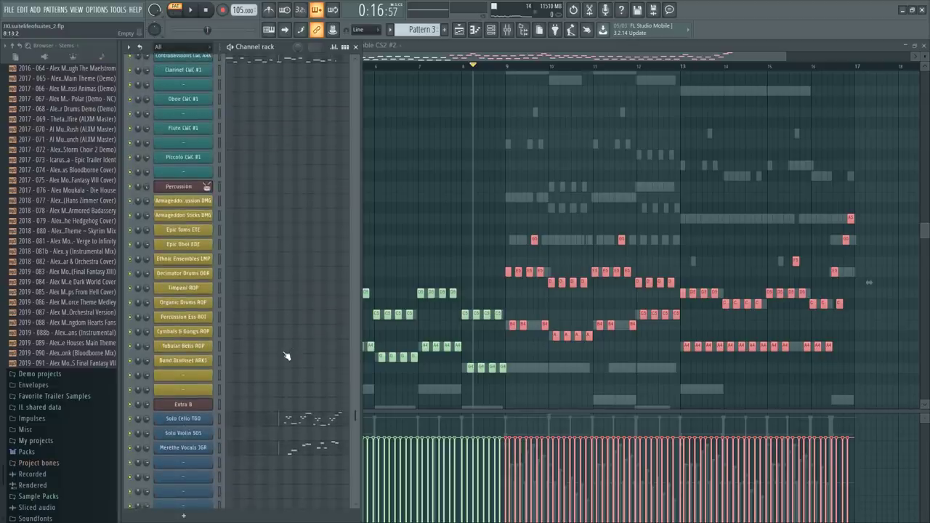
{"action": "scroll", "coordinate": [284, 354], "scroll_direction": "down", "scroll_amount": 15}
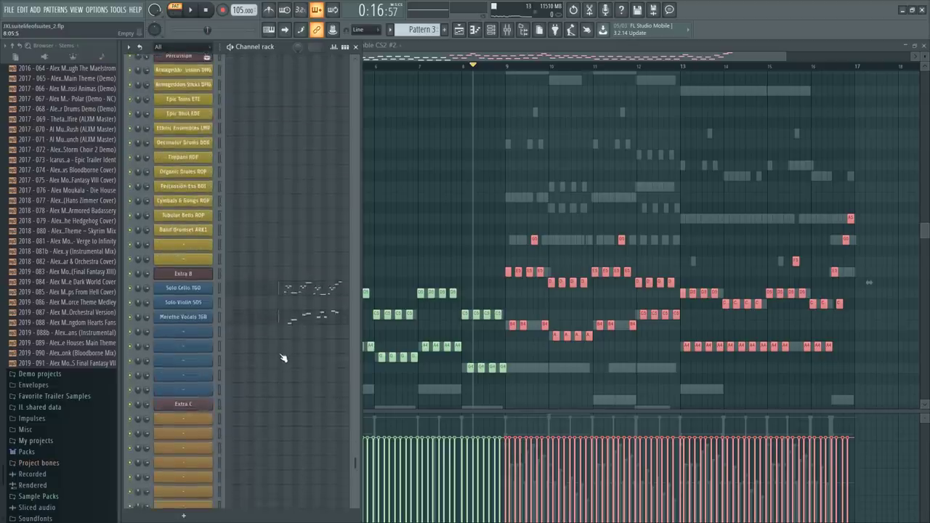
{"action": "scroll", "coordinate": [281, 354], "scroll_direction": "up", "scroll_amount": 19}
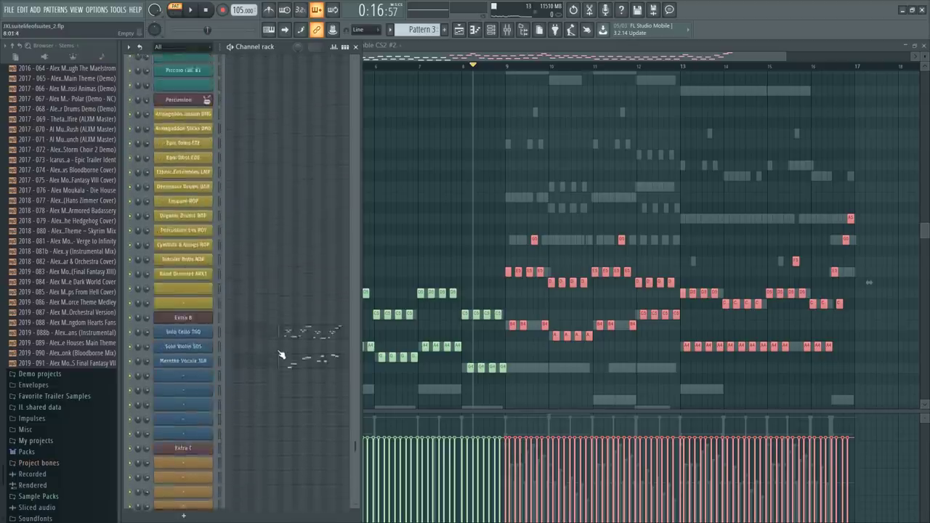
{"action": "scroll", "coordinate": [280, 357], "scroll_direction": "up", "scroll_amount": 5}
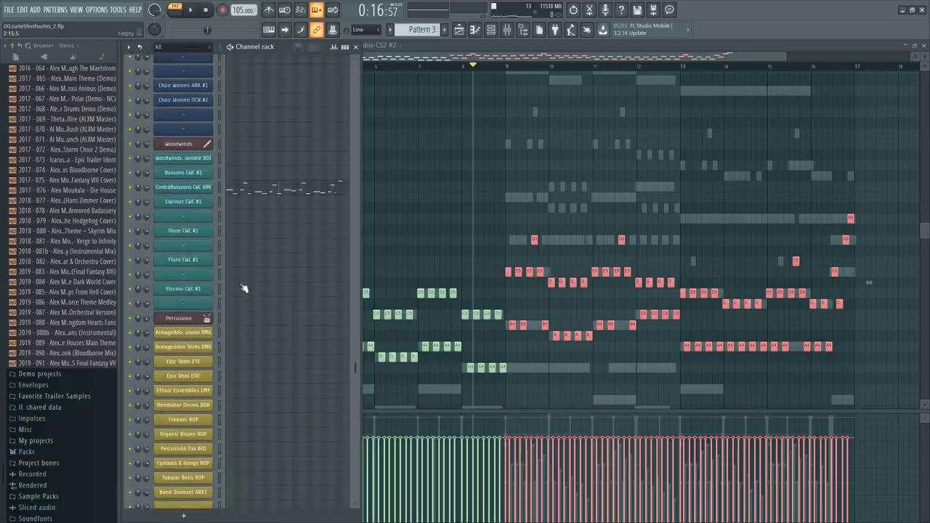
{"action": "left_click", "coordinate": [244, 288]}
{"action": "key", "text": "space"}
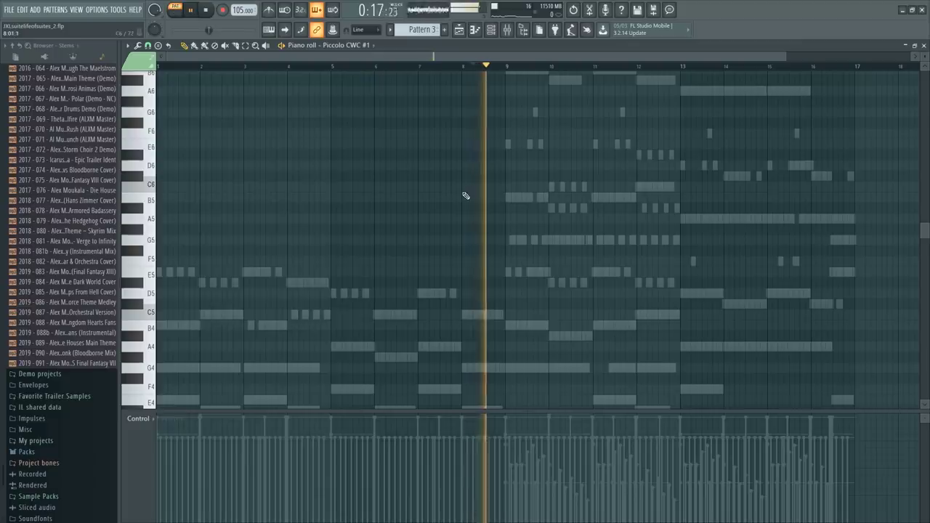
Look through the brass, woodwind, percussion and solo channels while the arrangement plays to its end
{"action": "key", "text": "F6"}
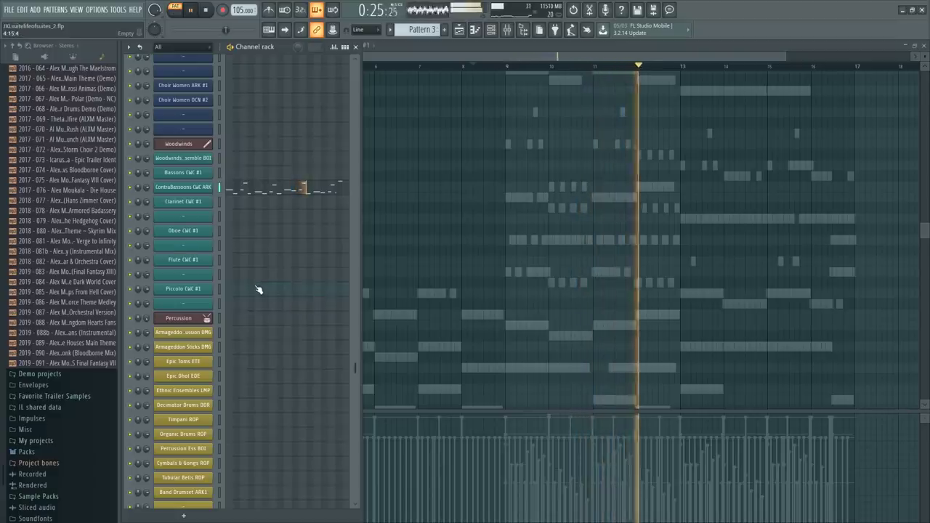
{"action": "scroll", "coordinate": [262, 301], "scroll_direction": "up", "scroll_amount": 2}
{"action": "scroll", "coordinate": [262, 302], "scroll_direction": "up", "scroll_amount": 7}
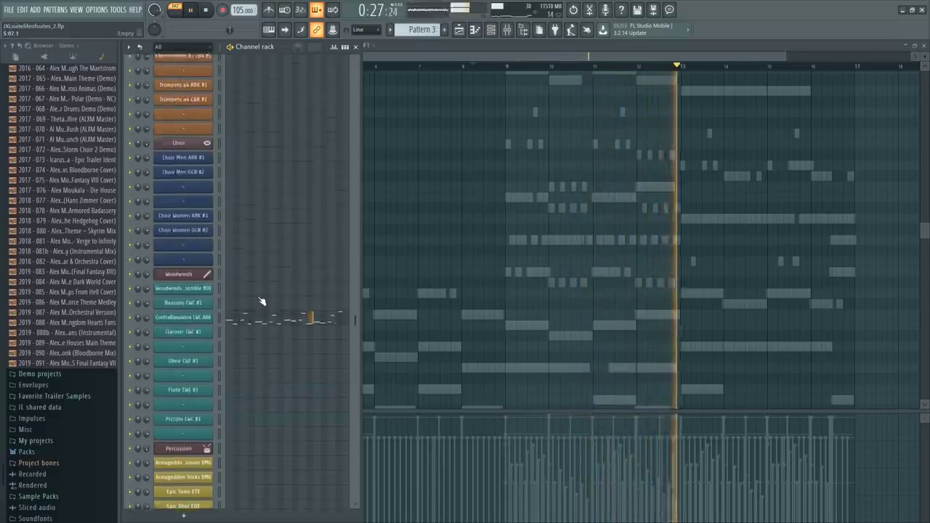
{"action": "scroll", "coordinate": [262, 301], "scroll_direction": "down", "scroll_amount": 1}
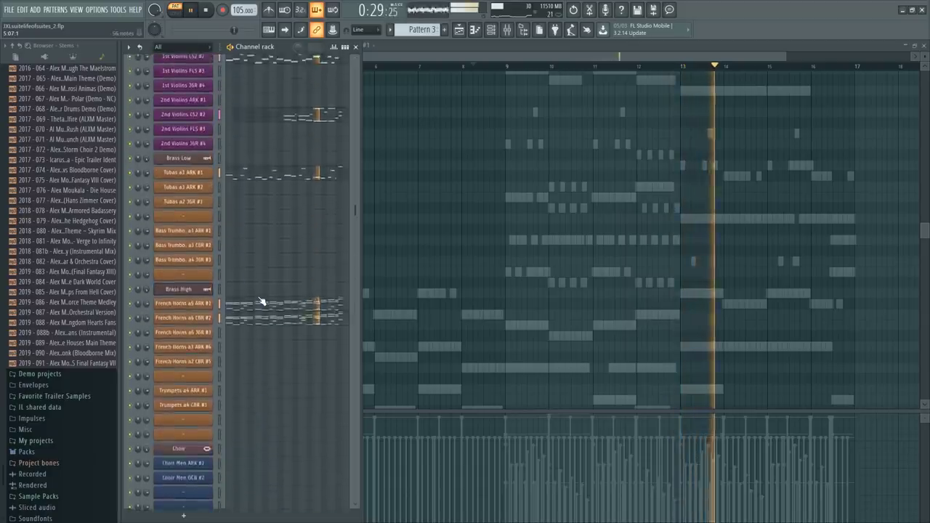
{"action": "scroll", "coordinate": [262, 301], "scroll_direction": "up", "scroll_amount": 2}
{"action": "scroll", "coordinate": [261, 301], "scroll_direction": "down", "scroll_amount": 3}
{"action": "scroll", "coordinate": [261, 301], "scroll_direction": "down", "scroll_amount": 10}
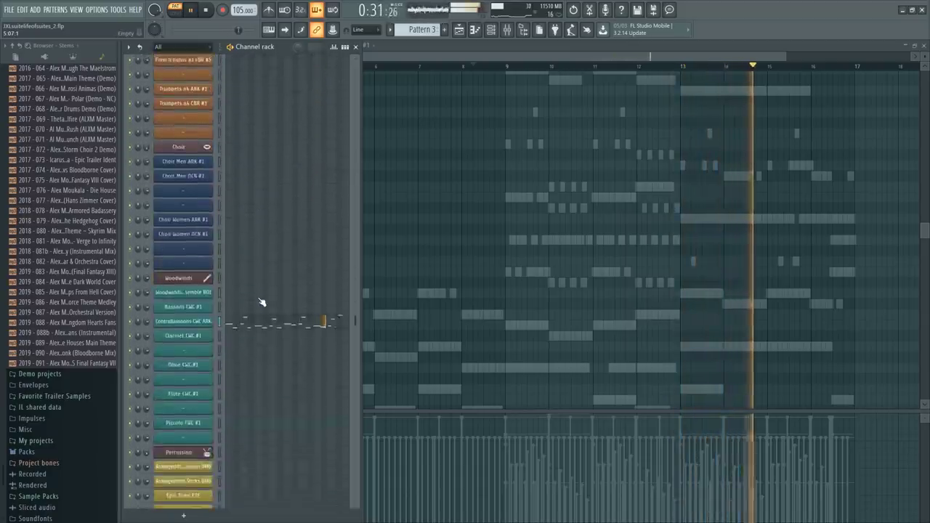
{"action": "scroll", "coordinate": [263, 304], "scroll_direction": "down", "scroll_amount": 5}
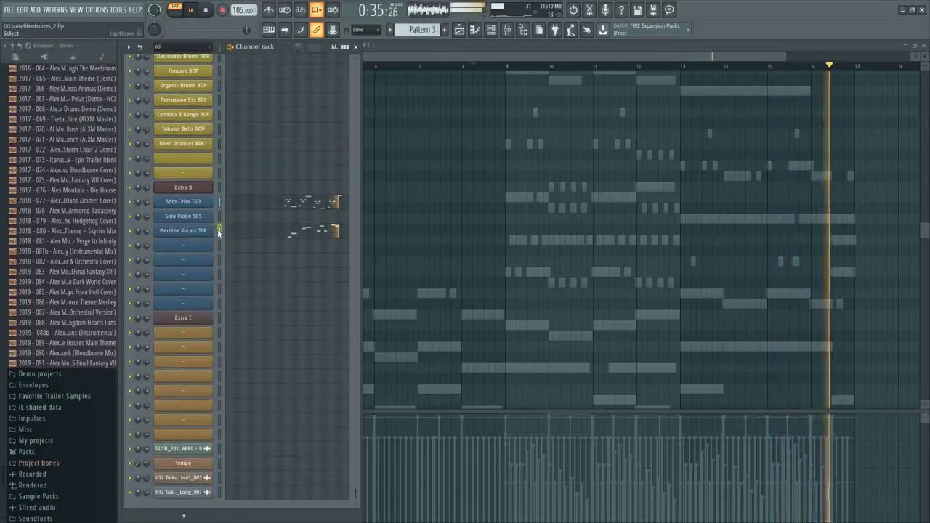
{"action": "key", "text": "space"}
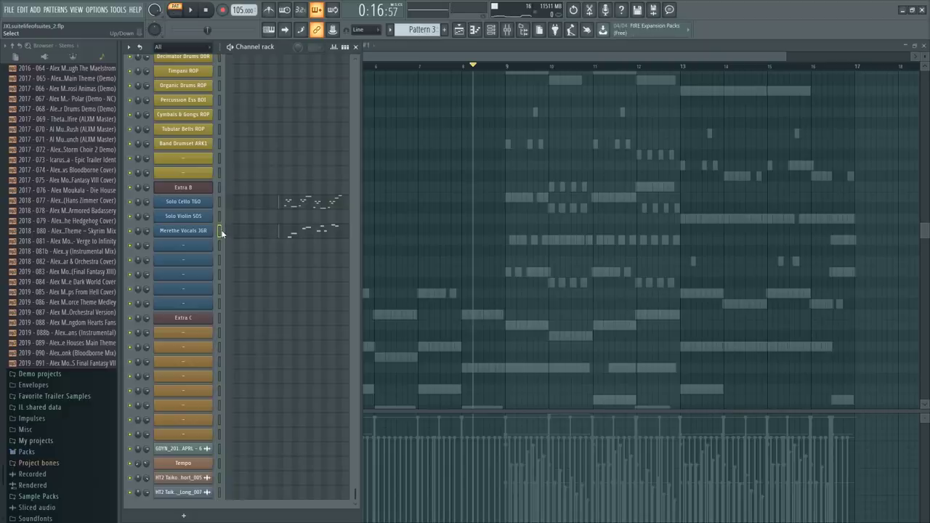
{"action": "scroll", "coordinate": [221, 233], "scroll_direction": "up", "scroll_amount": 8}
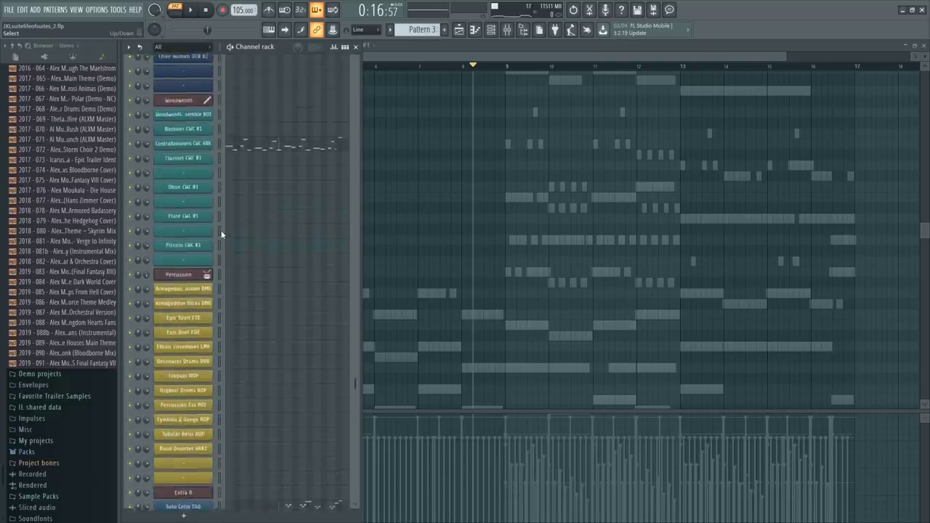
{"action": "scroll", "coordinate": [221, 234], "scroll_direction": "down", "scroll_amount": 7}
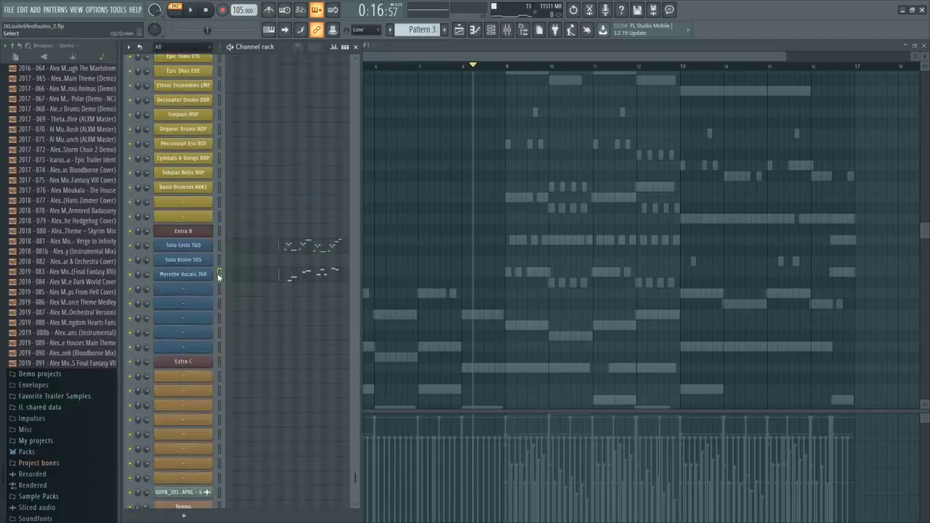
{"action": "scroll", "coordinate": [247, 281], "scroll_direction": "up", "scroll_amount": 7}
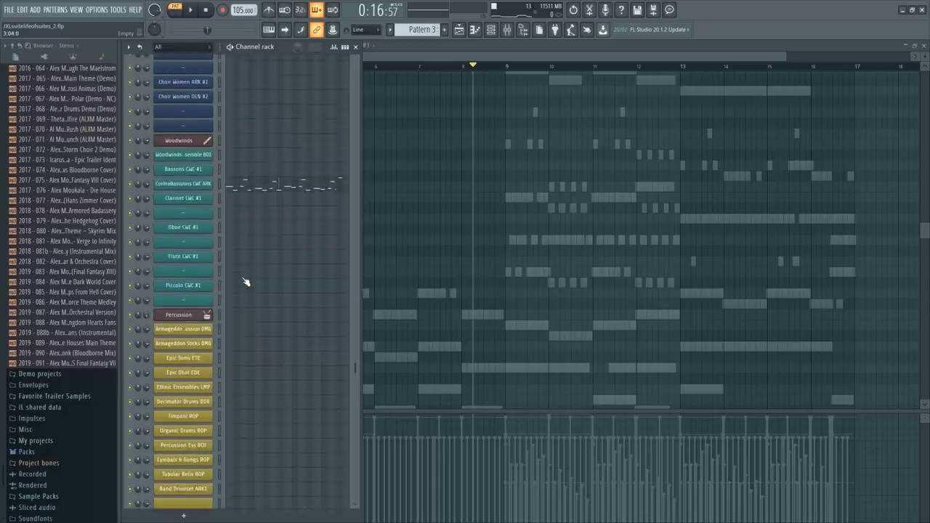
Play the Piccolo CWC #1 notes from bar 9 and transpose all of them up one octave
{"action": "left_click", "coordinate": [219, 289]}
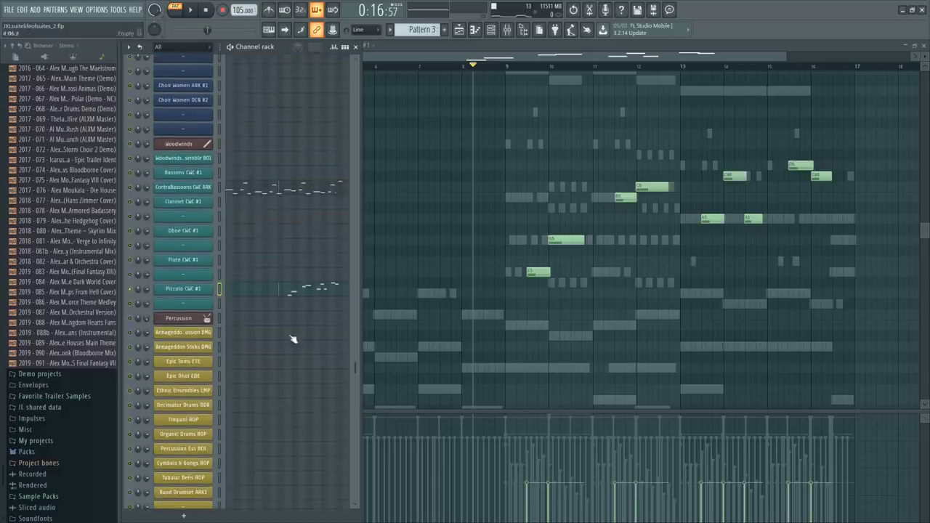
{"action": "left_click", "coordinate": [519, 67]}
{"action": "key", "text": "space"}
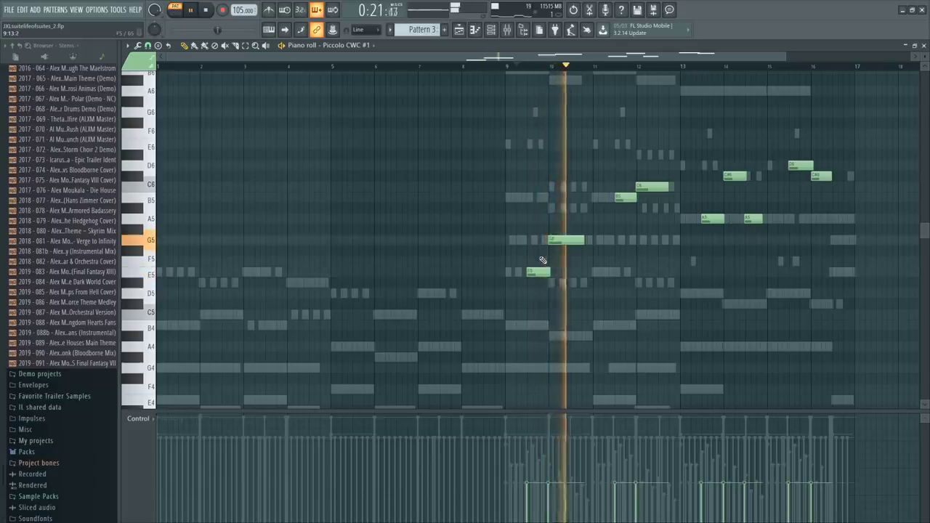
{"action": "key", "text": "space"}
{"action": "left_click_drag", "start_coordinate": [454, 305], "coordinate": [922, 80]}
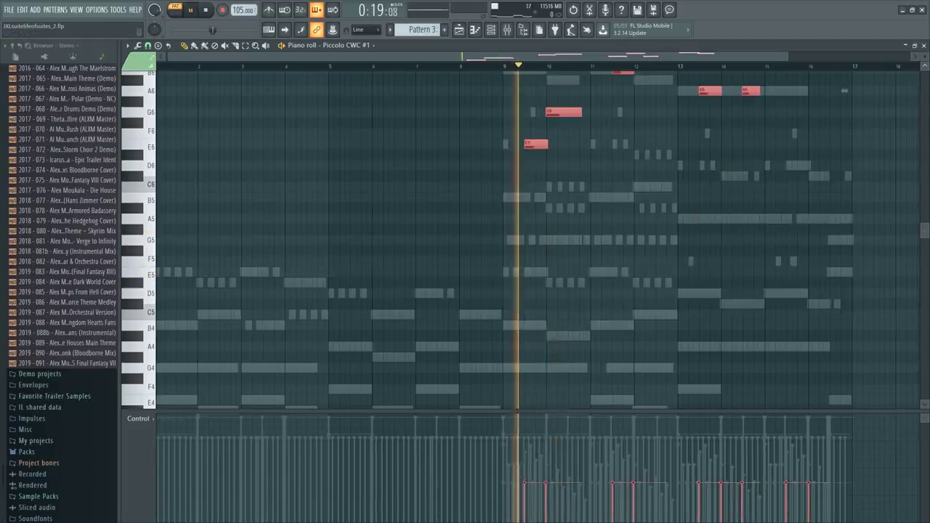
{"action": "left_click", "coordinate": [565, 188]}
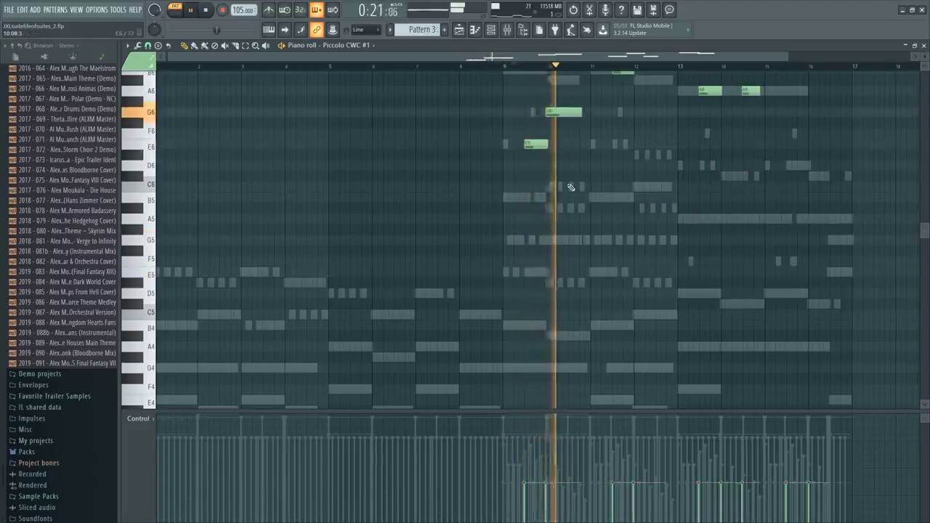
Open the Piccolo CWC #1 Dynamics events in the piano roll and set a medium level from bar 9 onward
{"action": "key", "text": "F6"}
{"action": "key", "text": "space"}
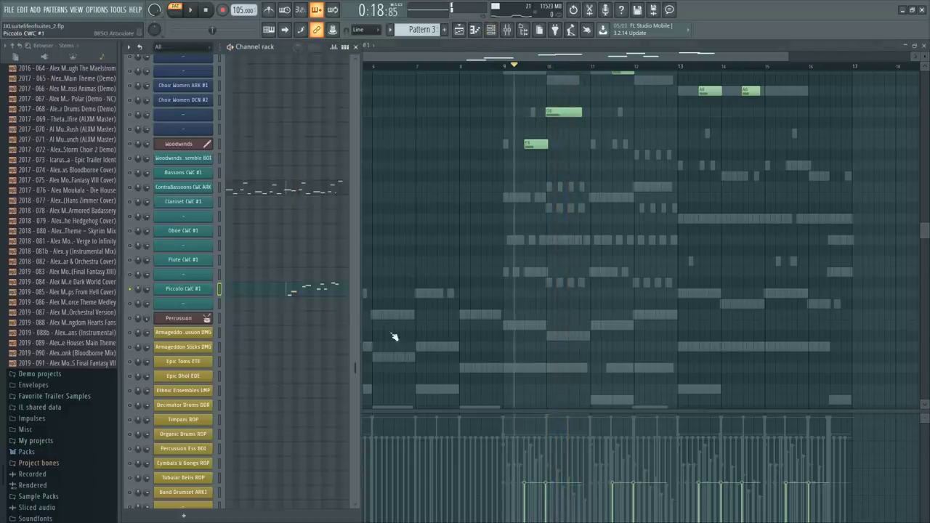
{"action": "left_click", "coordinate": [183, 288]}
{"action": "right_click", "coordinate": [445, 259]}
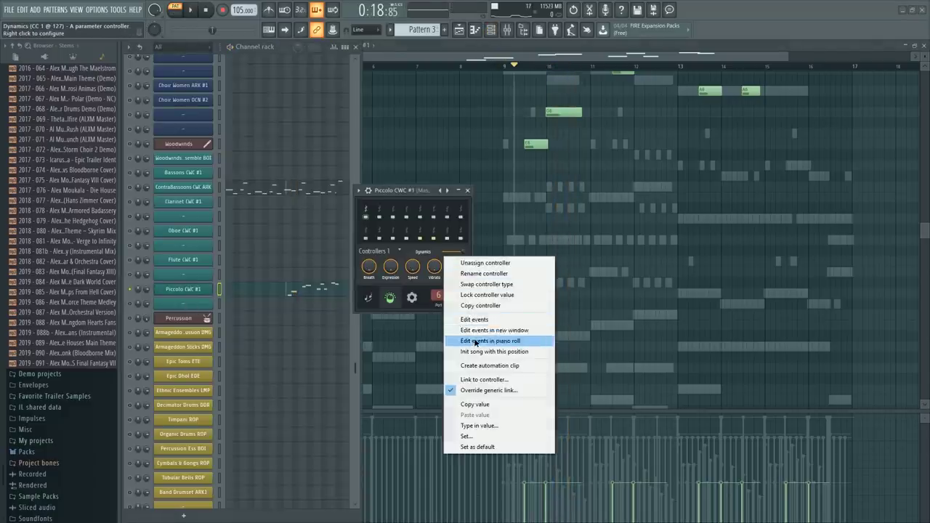
{"action": "left_click", "coordinate": [476, 342]}
{"action": "key", "text": "space"}
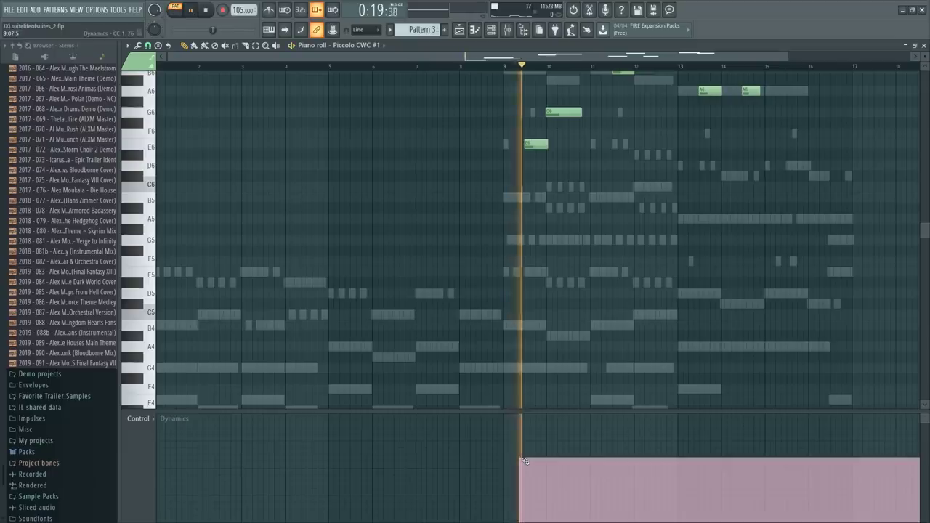
{"action": "key", "text": "space"}
{"action": "left_click", "coordinate": [521, 470]}
Lower the Piccolo Dynamics from bar 9 onward to a very low level while auditioning the line with the solo parts
{"action": "key", "text": "F6"}
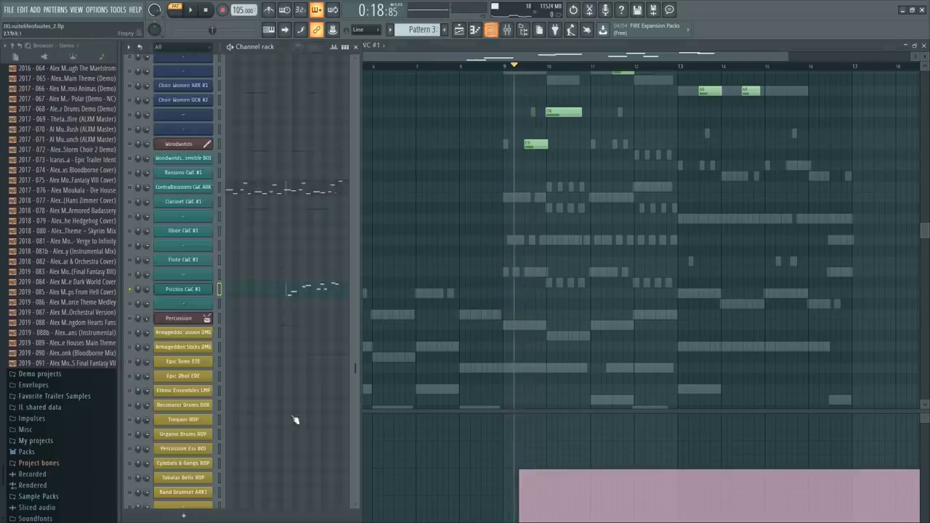
{"action": "scroll", "coordinate": [295, 421], "scroll_direction": "down", "scroll_amount": 5}
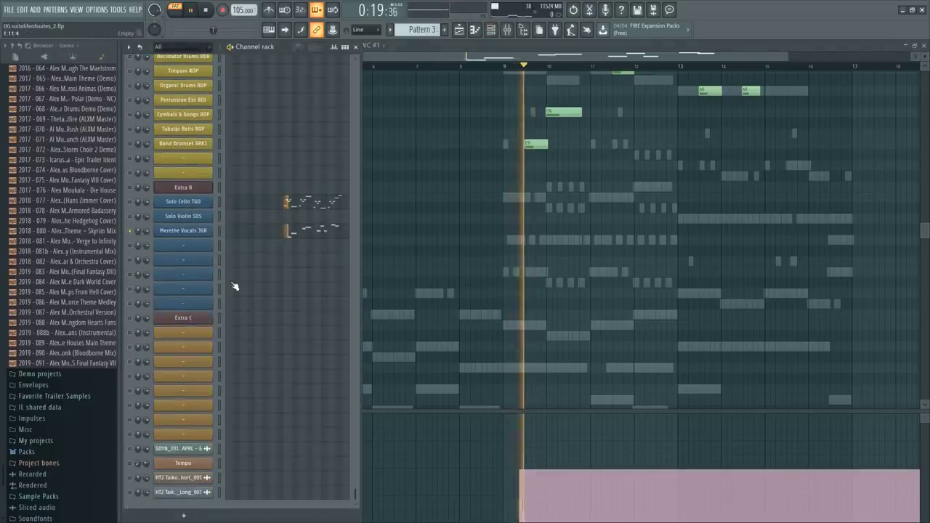
{"action": "key", "text": "F6"}
{"action": "scroll", "coordinate": [602, 276], "scroll_direction": "up", "scroll_amount": 4}
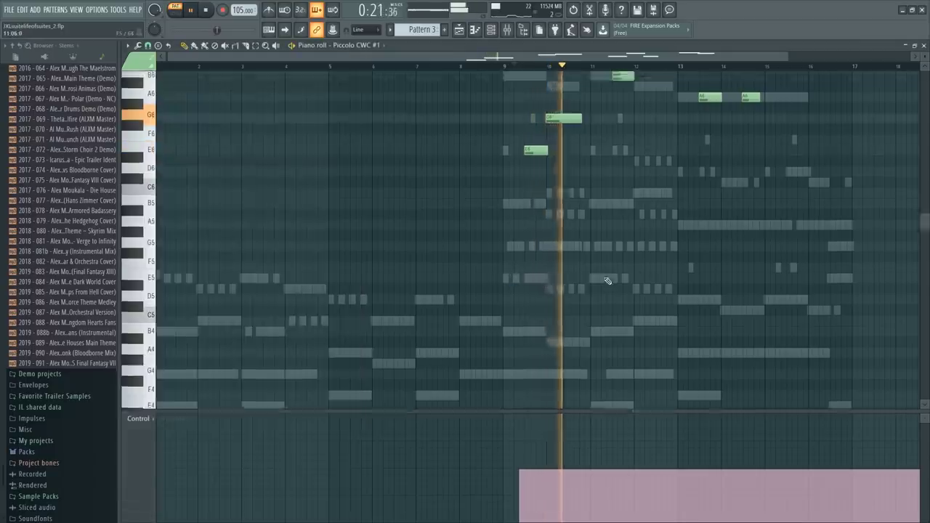
{"action": "left_click", "coordinate": [525, 500]}
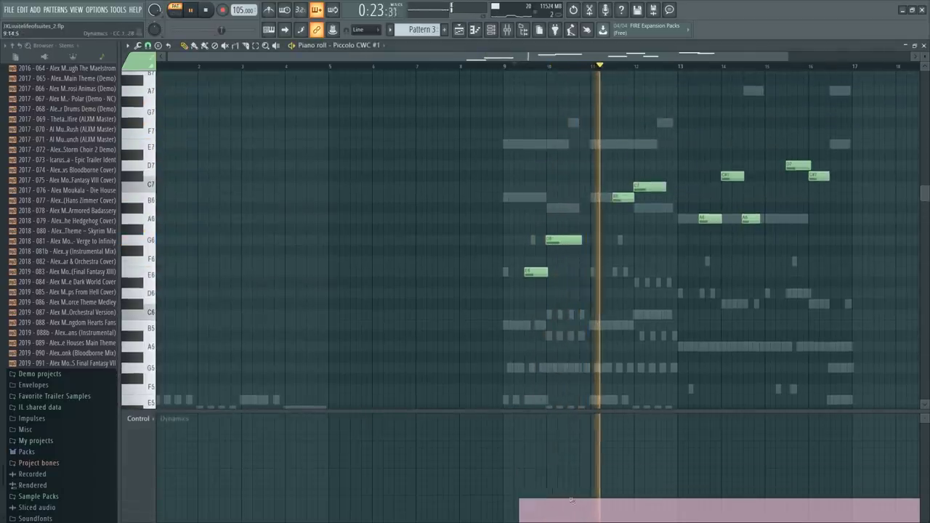
{"action": "left_click", "coordinate": [132, 69]}
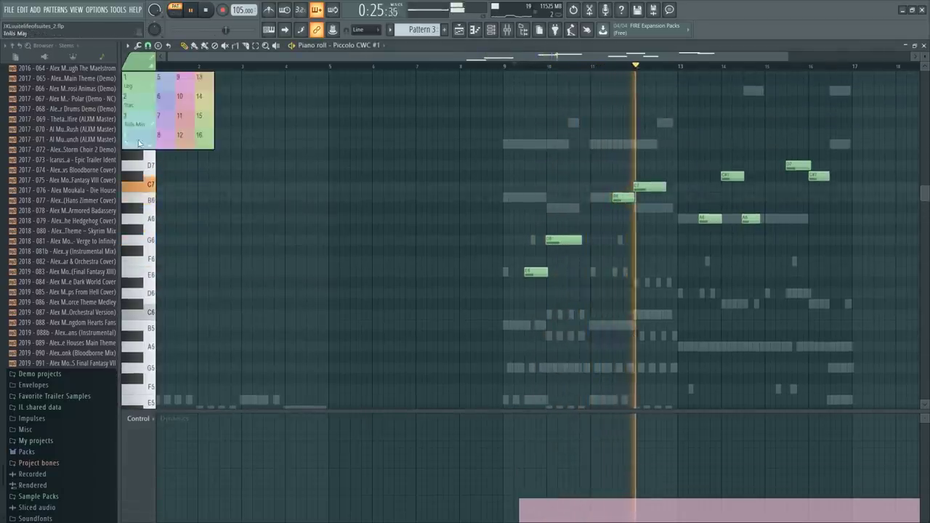
{"action": "key", "text": "space"}
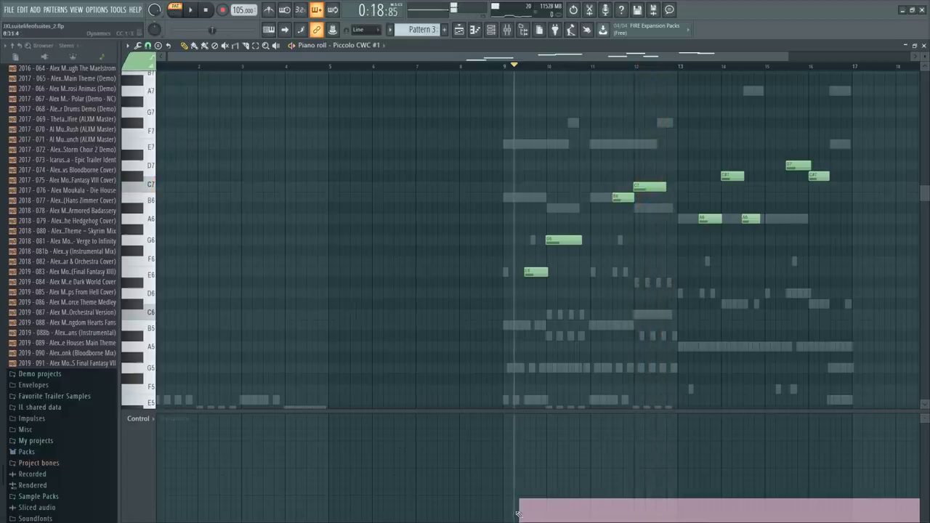
{"action": "left_click", "coordinate": [523, 516]}
{"action": "key", "text": "space"}
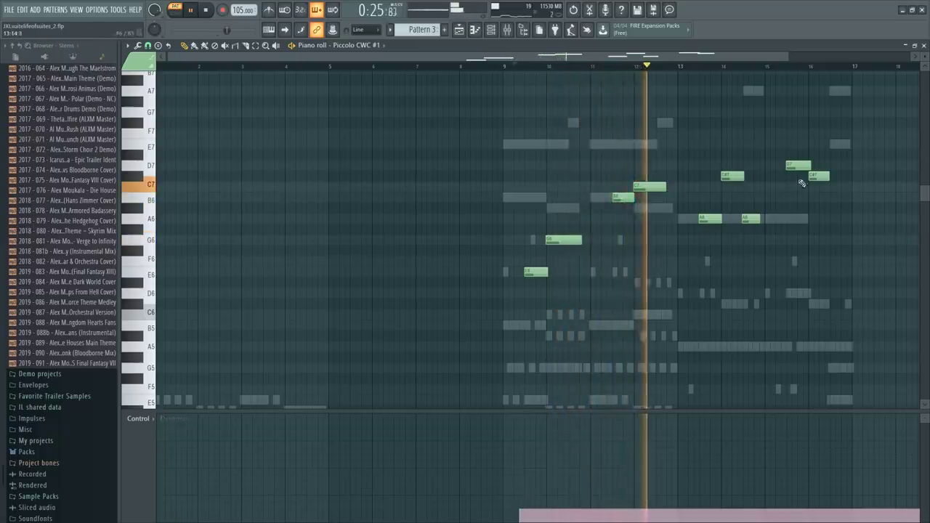
Select all the Piccolo melody notes from bar 9 to bar 16
{"action": "left_click_drag", "start_coordinate": [638, 265], "coordinate": [847, 119]}
{"action": "left_click_drag", "start_coordinate": [492, 326], "coordinate": [489, 329]}
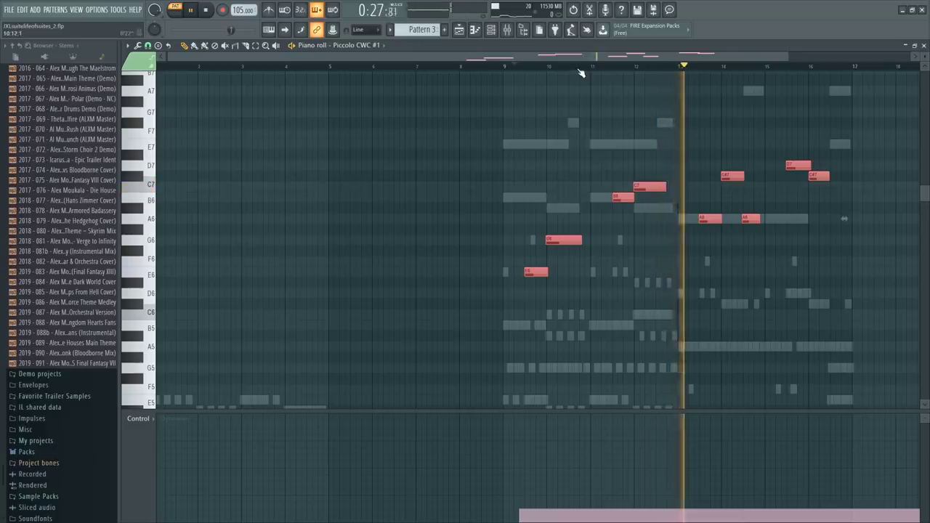
{"action": "scroll", "coordinate": [582, 71], "scroll_direction": "up", "scroll_amount": 3}
{"action": "scroll", "coordinate": [535, 106], "scroll_direction": "up", "scroll_amount": 1}
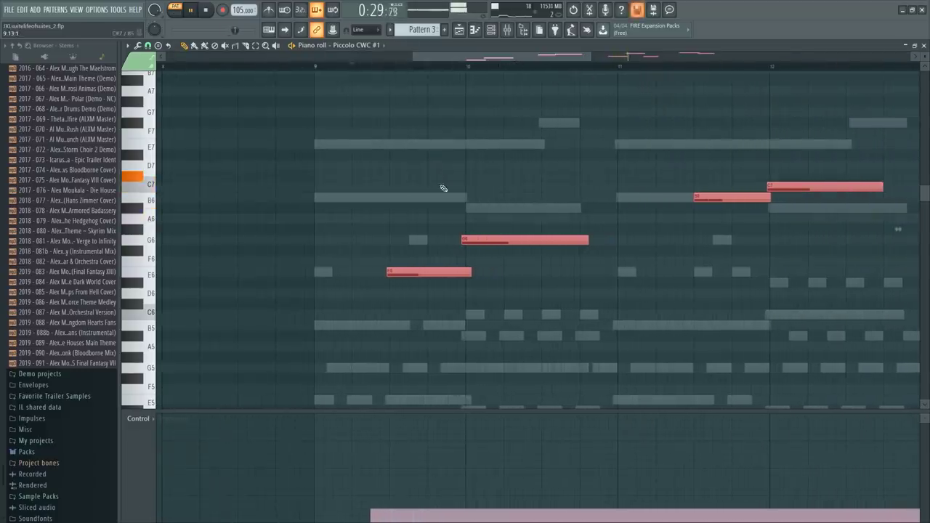
Open the SPAN analyzer on the Master track, place it beside the Piccolo notes and stop playback
{"action": "key", "text": "F9"}
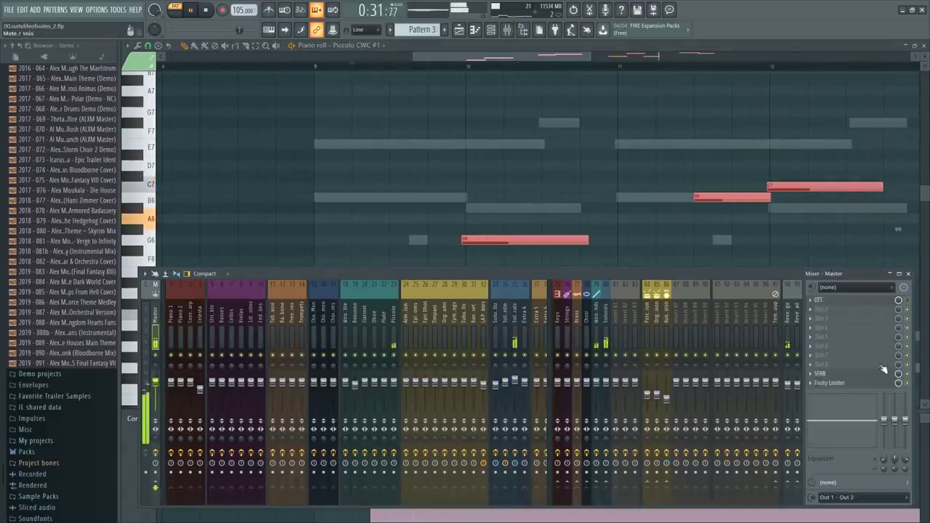
{"action": "left_click", "coordinate": [847, 376]}
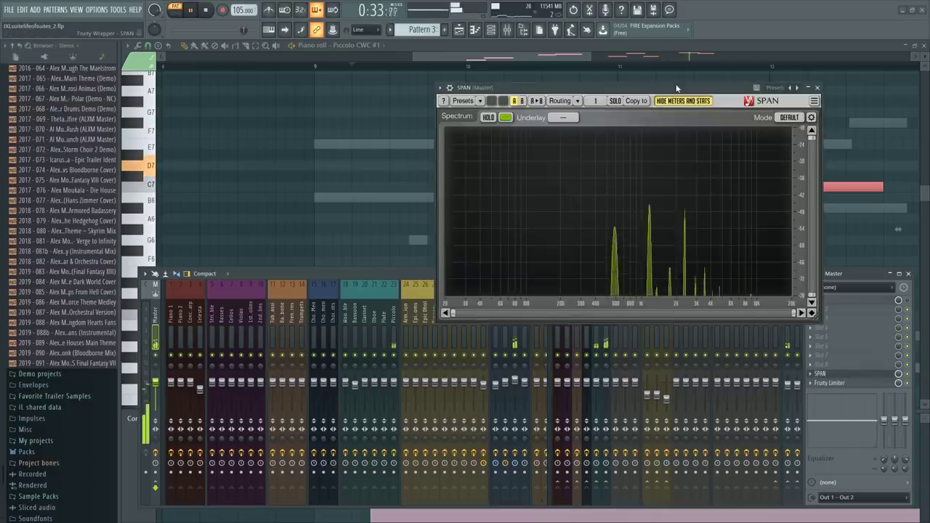
{"action": "left_click_drag", "start_coordinate": [676, 88], "coordinate": [357, 95]}
{"action": "key", "text": "F9"}
{"action": "scroll", "coordinate": [567, 110], "scroll_direction": "down", "scroll_amount": 5}
{"action": "key", "text": "space"}
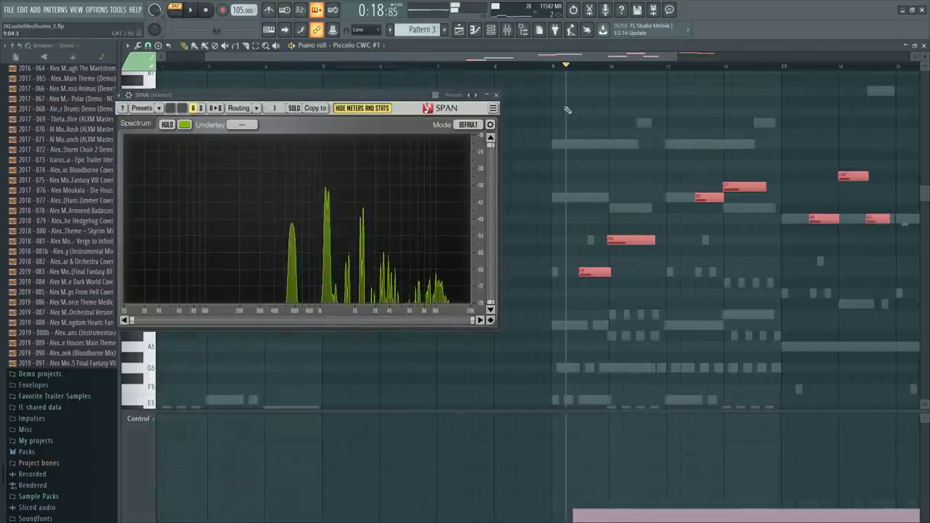
Try the Piccolo melody one octave lower with a raised Dynamics level and play it from bar 9
{"action": "key", "text": "space"}
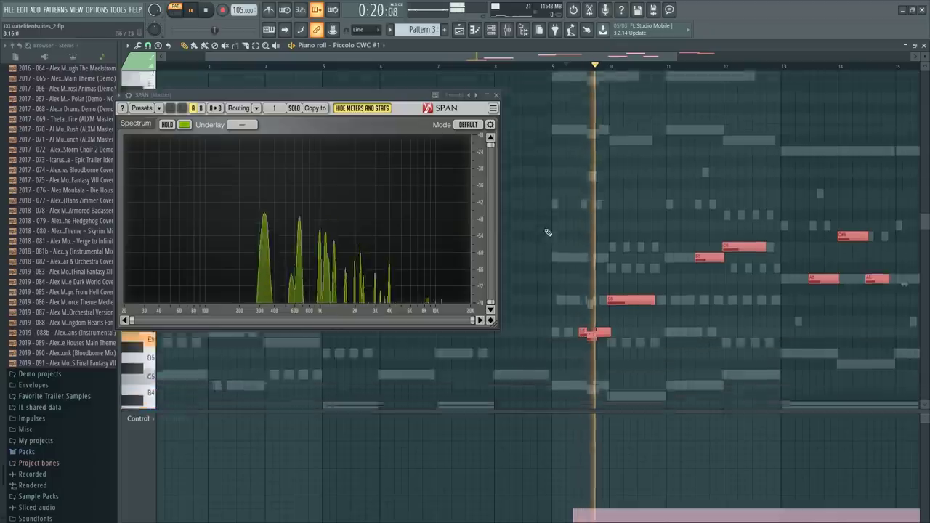
{"action": "left_click", "coordinate": [576, 481]}
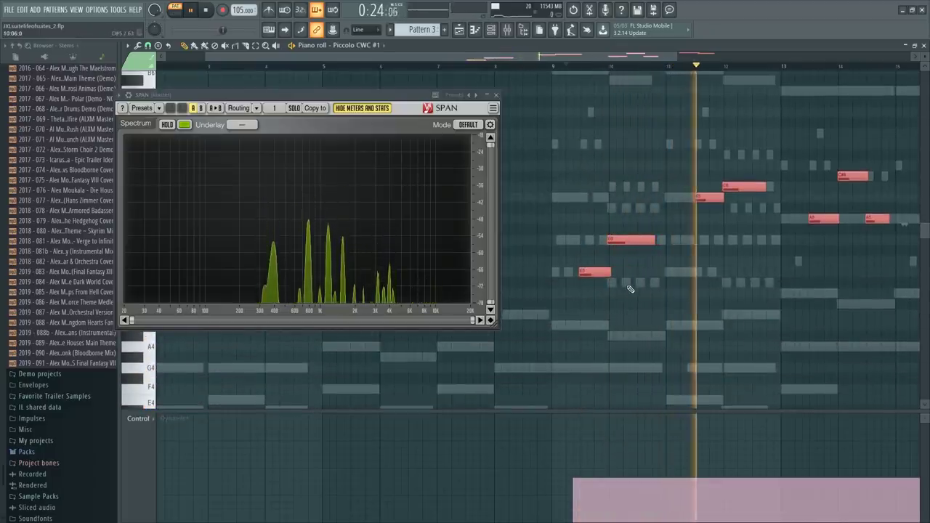
{"action": "left_click", "coordinate": [574, 67]}
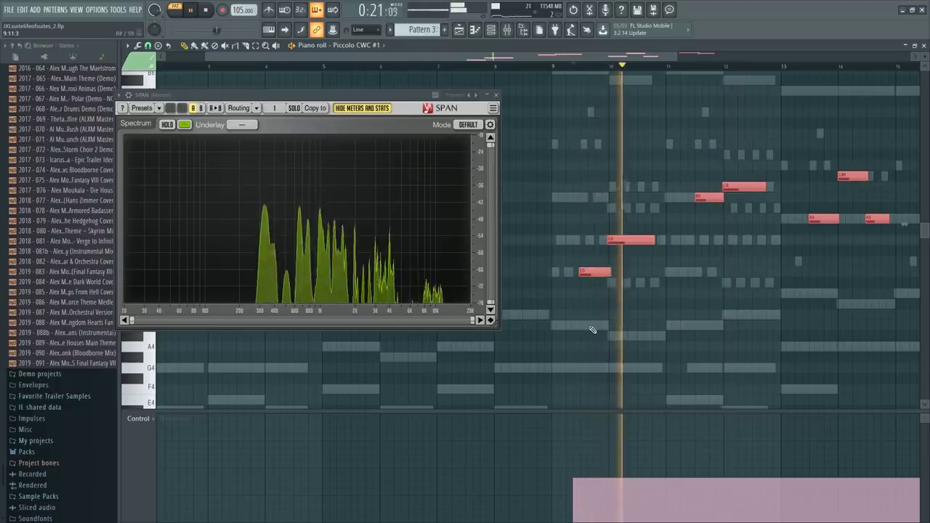
{"action": "key", "text": "space"}
Try the raised Dynamics level on the higher octave, undo these edits and transpose the Piccolo notes up one octave
{"action": "key", "text": "ctrl+Up"}
{"action": "key", "text": "space"}
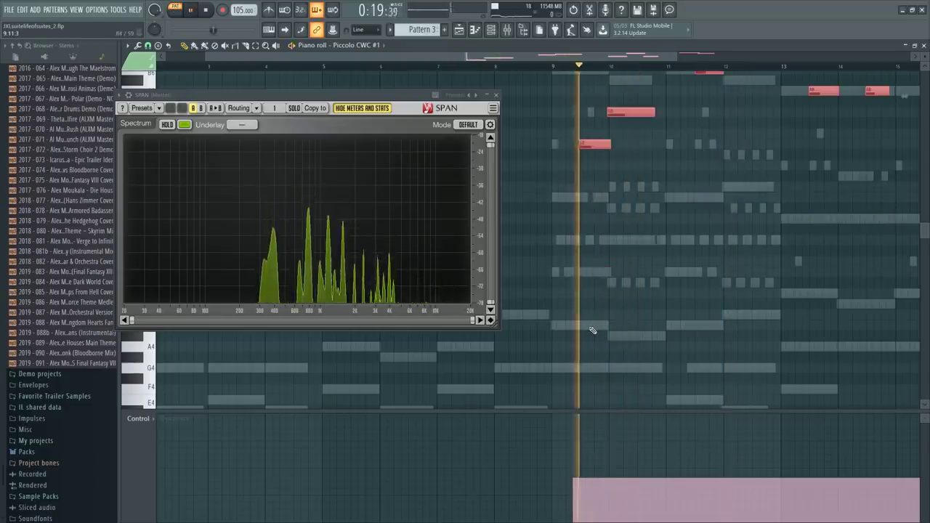
{"action": "key", "text": "space"}
{"action": "key", "text": "ctrl+alt+z"}
{"action": "key", "text": "ctrl+alt+z"}
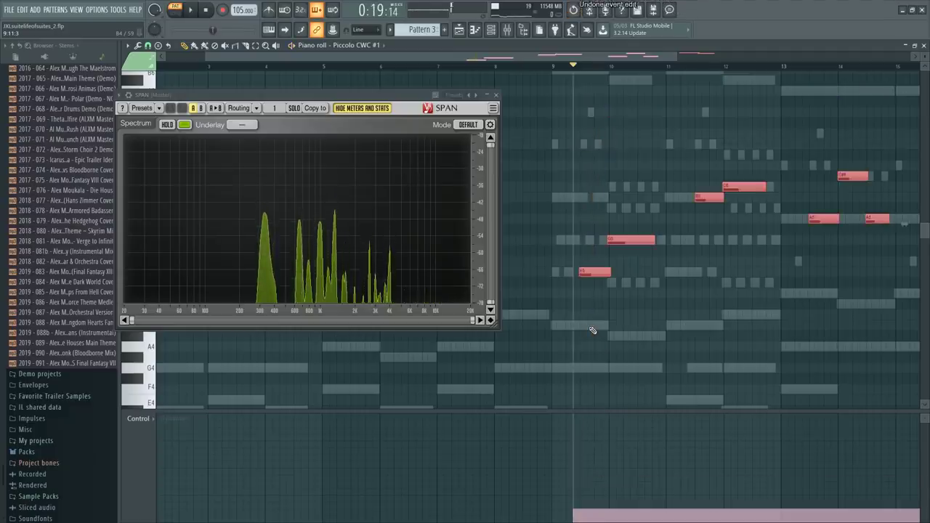
{"action": "key", "text": "ctrl+Up"}
Play the Piccolo line, view its articulation colour groups and deselect the notes
{"action": "scroll", "coordinate": [581, 76], "scroll_direction": "up", "scroll_amount": 5}
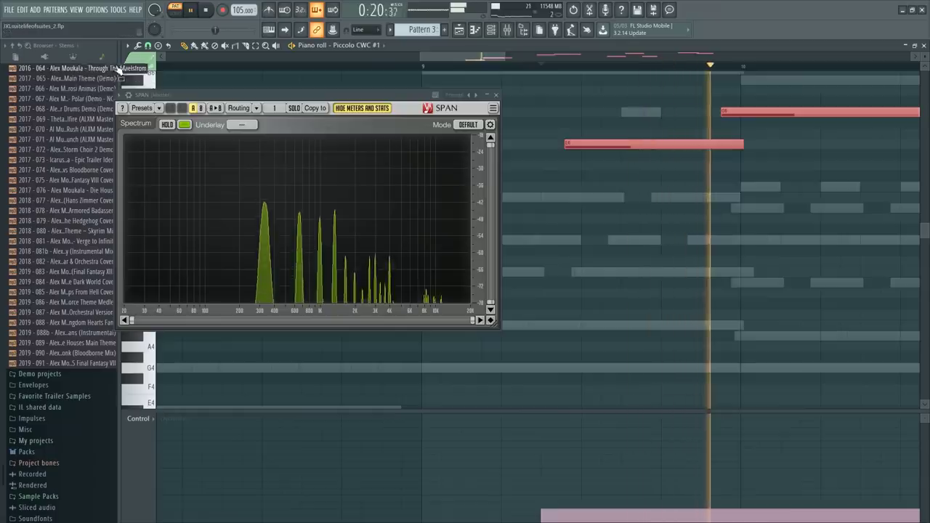
{"action": "left_click", "coordinate": [134, 64]}
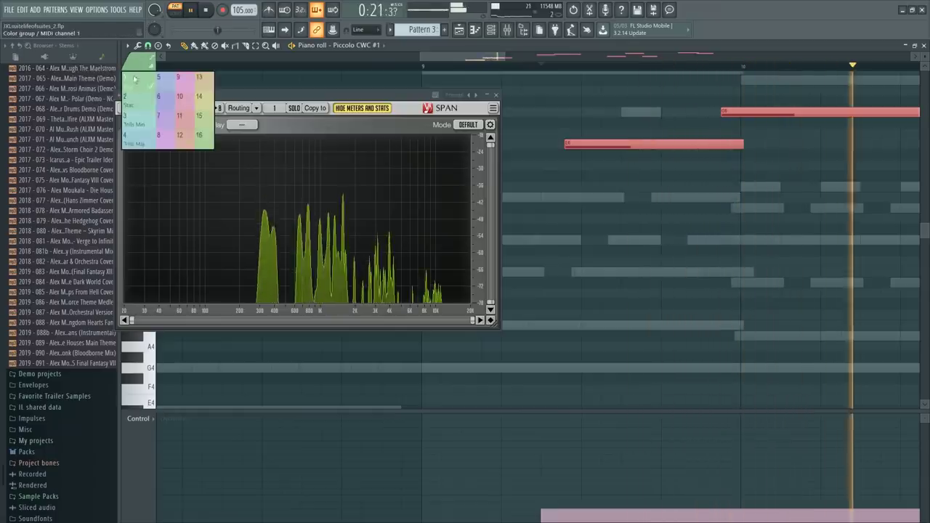
{"action": "left_click", "coordinate": [547, 106]}
{"action": "key", "text": "ctrl+d"}
{"action": "right_click", "coordinate": [549, 109], "text": "ctrl"}
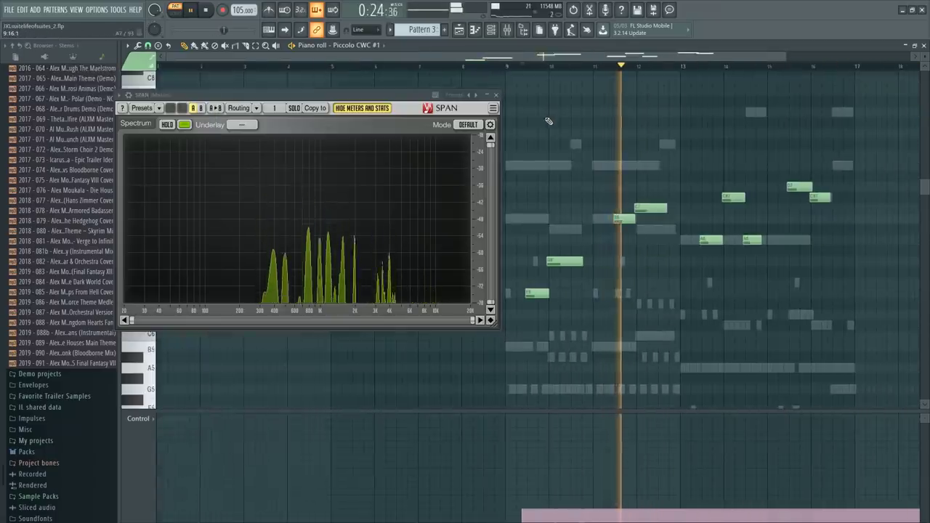
Try the Piccolo melody on the Flute CWC #1 channel and play it with SPAN in view
{"action": "key", "text": "F6"}
{"action": "left_click_drag", "start_coordinate": [324, 95], "coordinate": [516, 182]}
{"action": "scroll", "coordinate": [228, 222], "scroll_direction": "up", "scroll_amount": 6}
{"action": "key", "text": "space"}
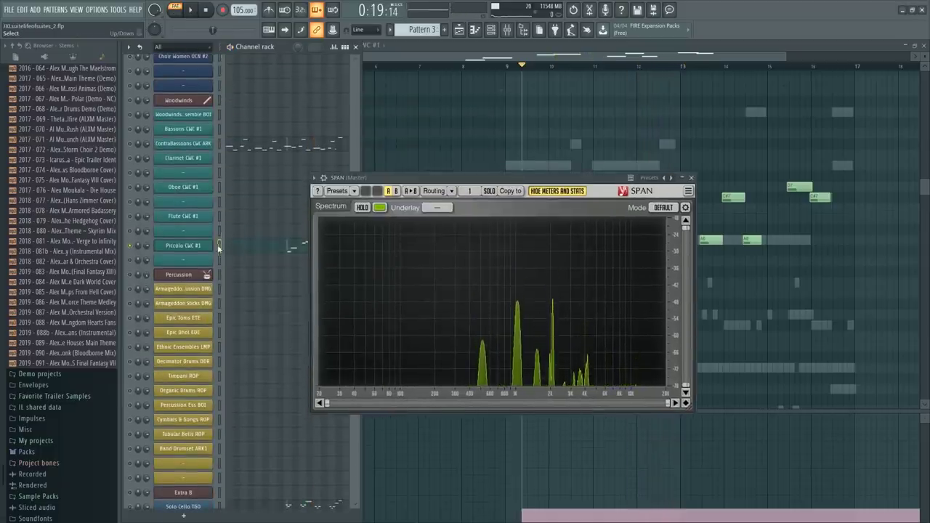
{"action": "key", "text": "space"}
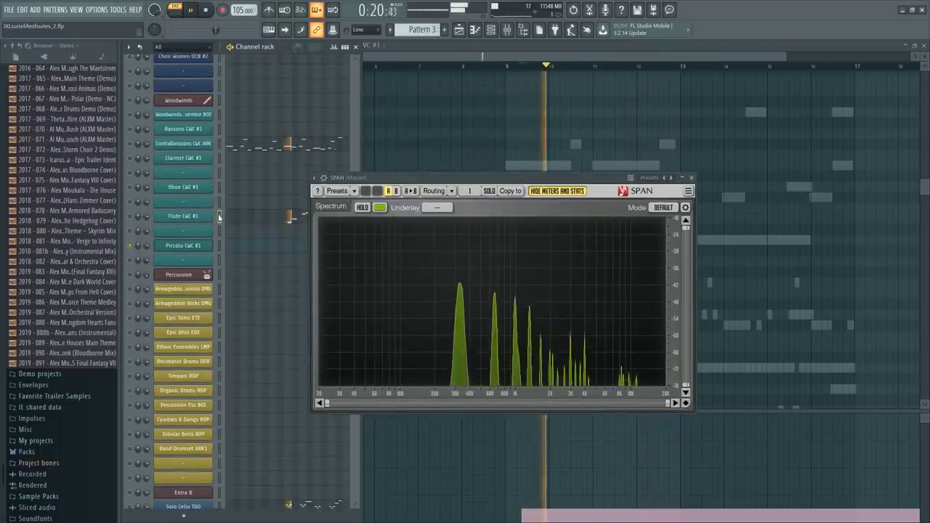
{"action": "left_click", "coordinate": [219, 216]}
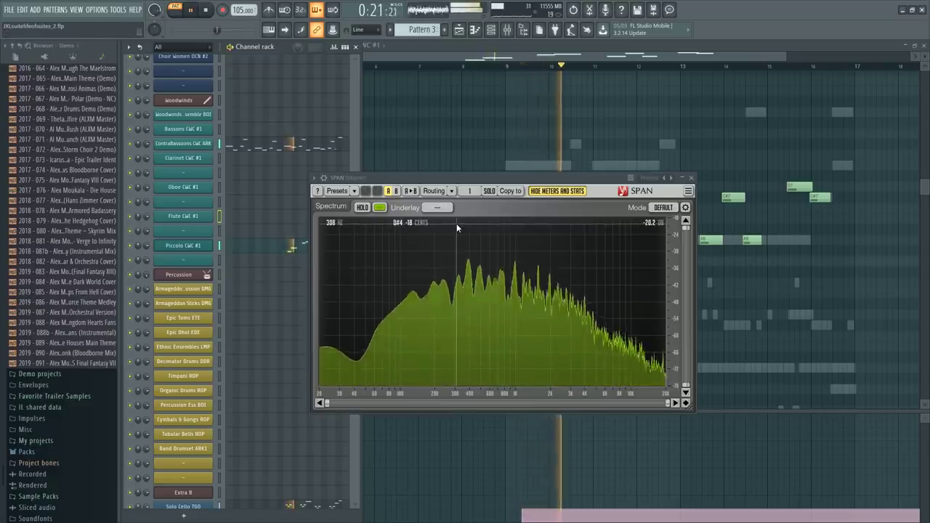
Play the full arrangement to bar 16 while examining its spectrum in SPAN
{"action": "left_click_drag", "start_coordinate": [604, 180], "coordinate": [447, 172]}
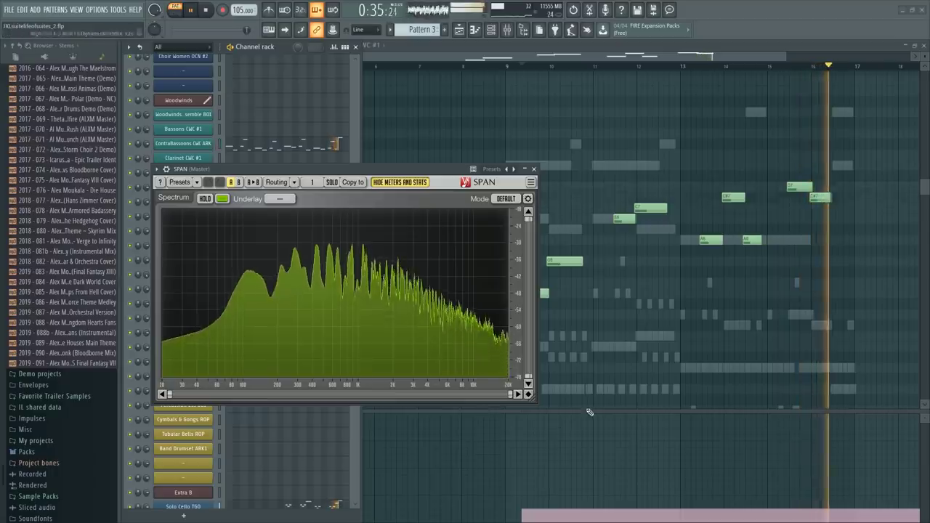
{"action": "key", "text": "F6"}
{"action": "key", "text": "space"}
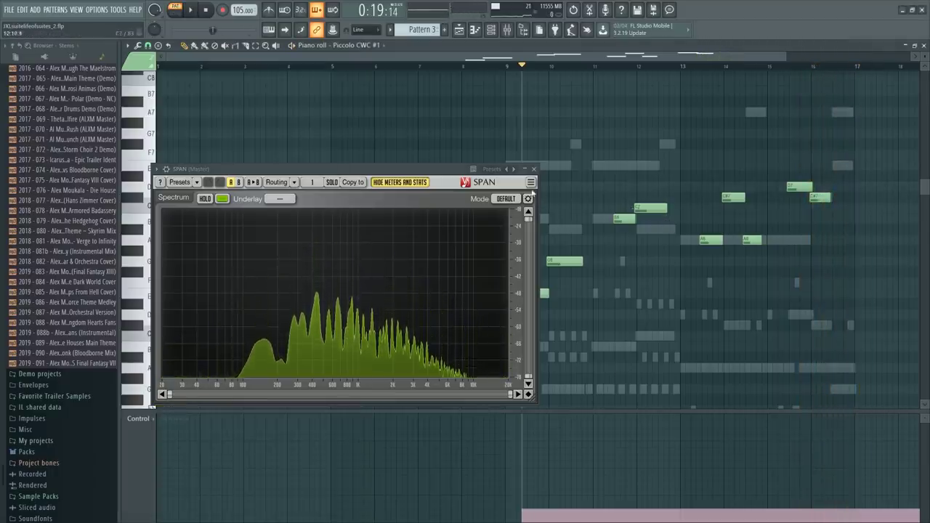
Close SPAN and lower the Piccolo mixer track's volume to 80% (-4.2 dB)
{"action": "left_click", "coordinate": [535, 169]}
{"action": "key", "text": "F9"}
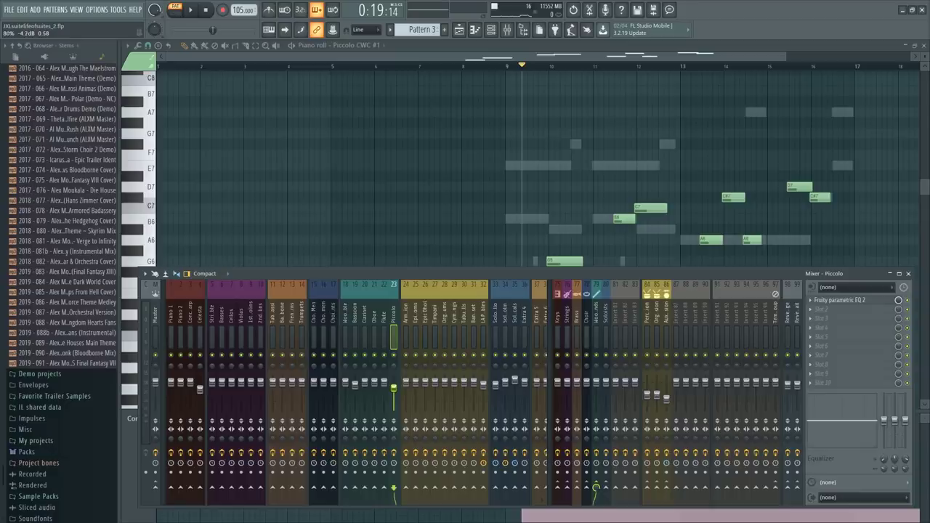
{"action": "key", "text": "F9"}
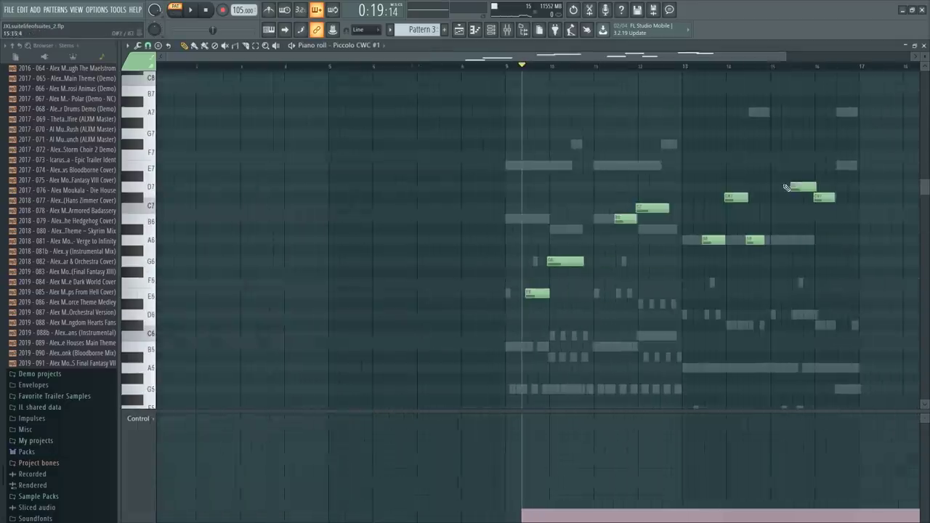
{"action": "key", "text": "F6"}
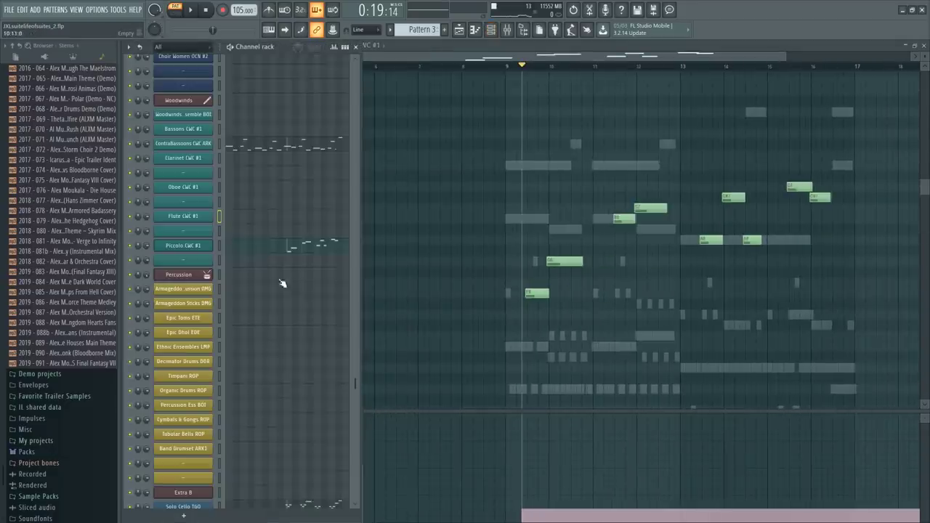
{"action": "scroll", "coordinate": [283, 283], "scroll_direction": "down", "scroll_amount": 6}
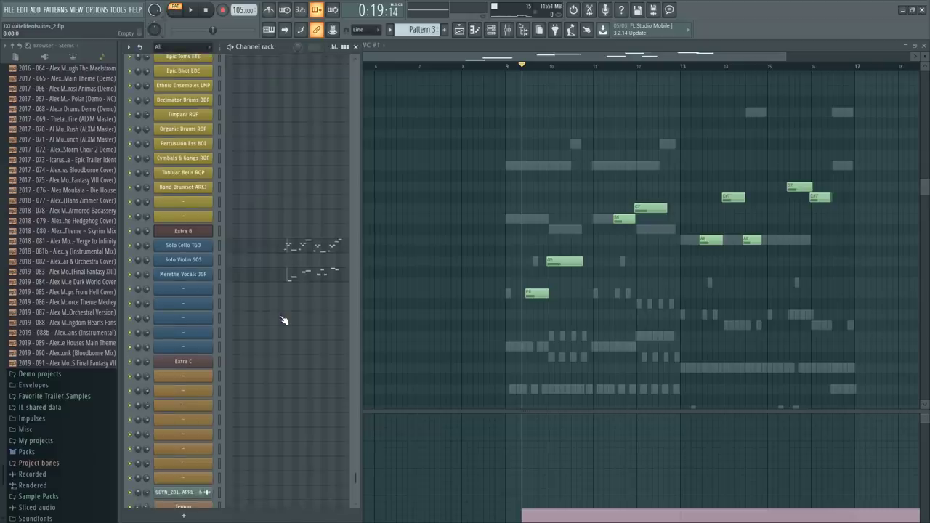
{"action": "scroll", "coordinate": [284, 320], "scroll_direction": "up", "scroll_amount": 6}
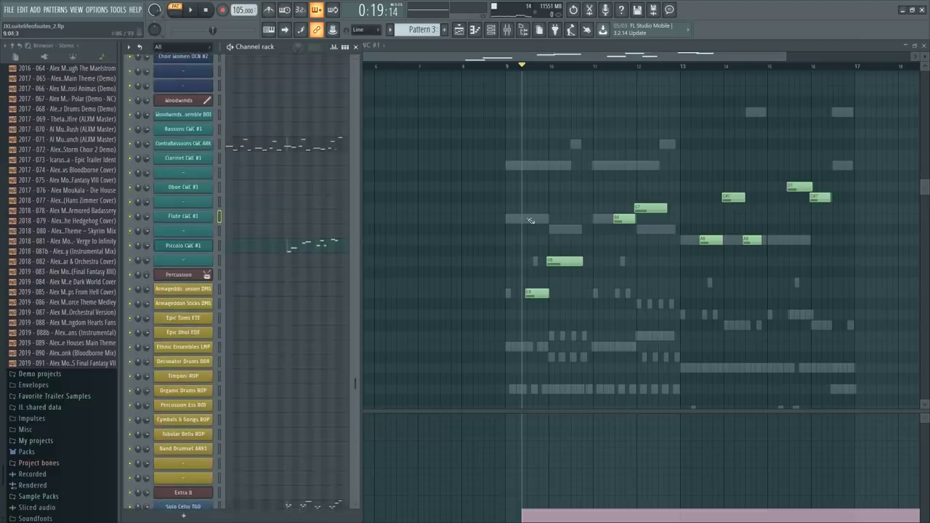
{"action": "key", "text": "F6"}
{"action": "left_click_drag", "start_coordinate": [430, 148], "coordinate": [910, 385]}
{"action": "left_click_drag", "start_coordinate": [856, 140], "coordinate": [409, 349]}
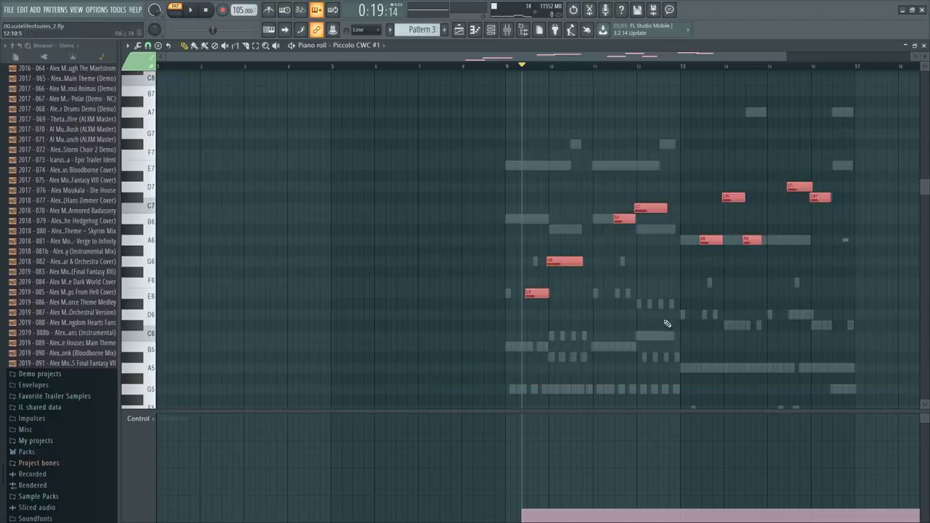
{"action": "key", "text": "3"}
{"action": "key", "text": "4"}
{"action": "key", "text": "F6"}
{"action": "left_click", "coordinate": [429, 118]}
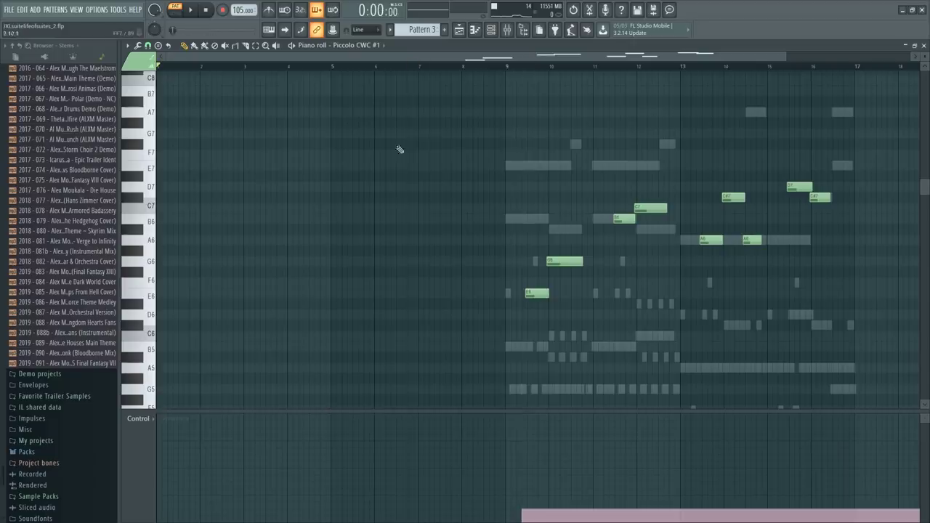
View the playlist, the Celesta KFL notes and the channel rack's woodwind, percussion and extra instrument groups
{"action": "key", "text": "F5"}
{"action": "left_click_drag", "start_coordinate": [415, 155], "coordinate": [106, 158]}
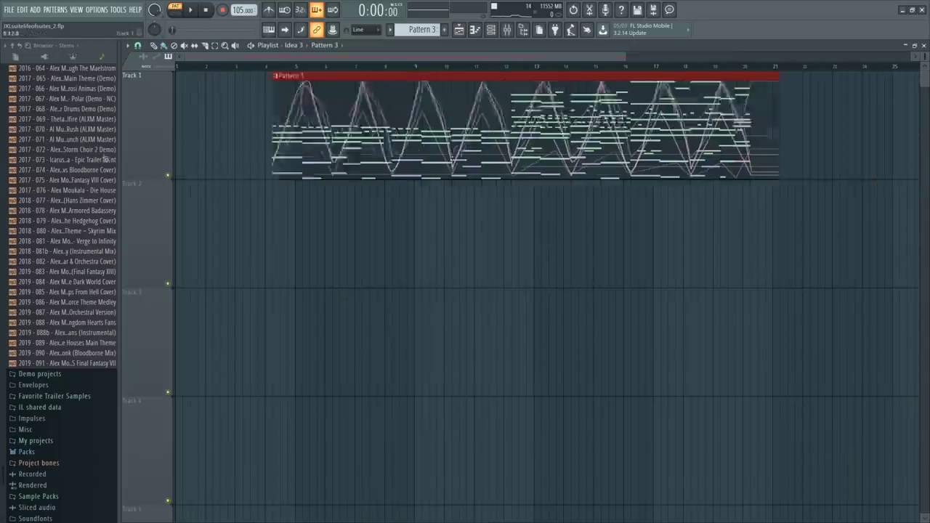
{"action": "right_click", "coordinate": [494, 222], "text": "ctrl"}
{"action": "key", "text": "F7"}
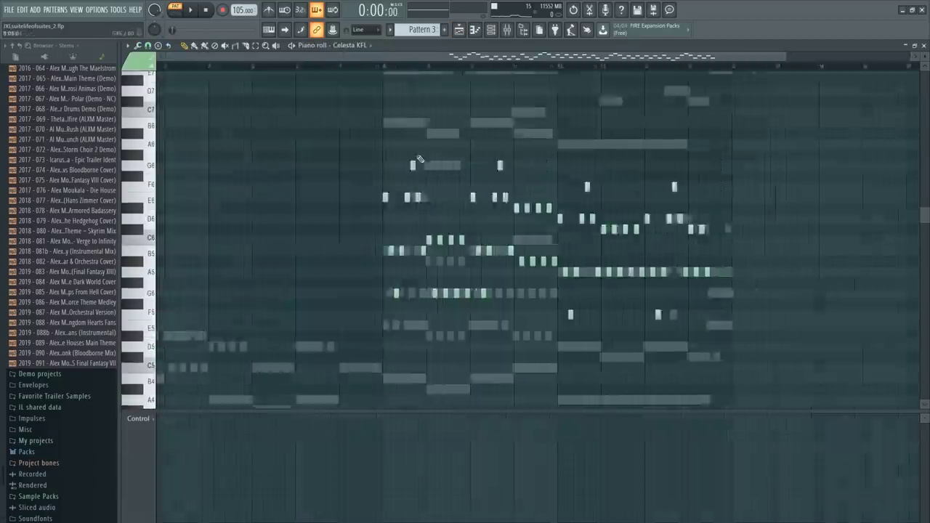
{"action": "key", "text": "F6"}
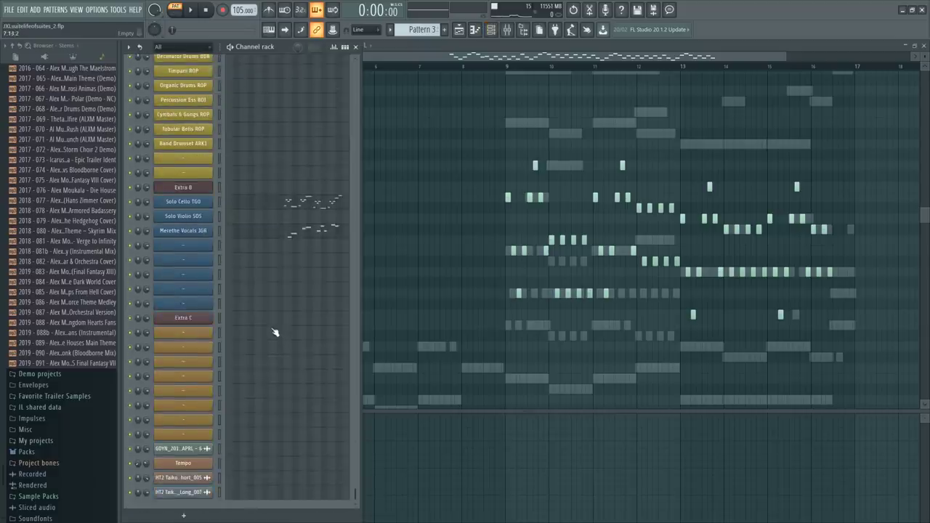
{"action": "scroll", "coordinate": [254, 327], "scroll_direction": "up", "scroll_amount": 7}
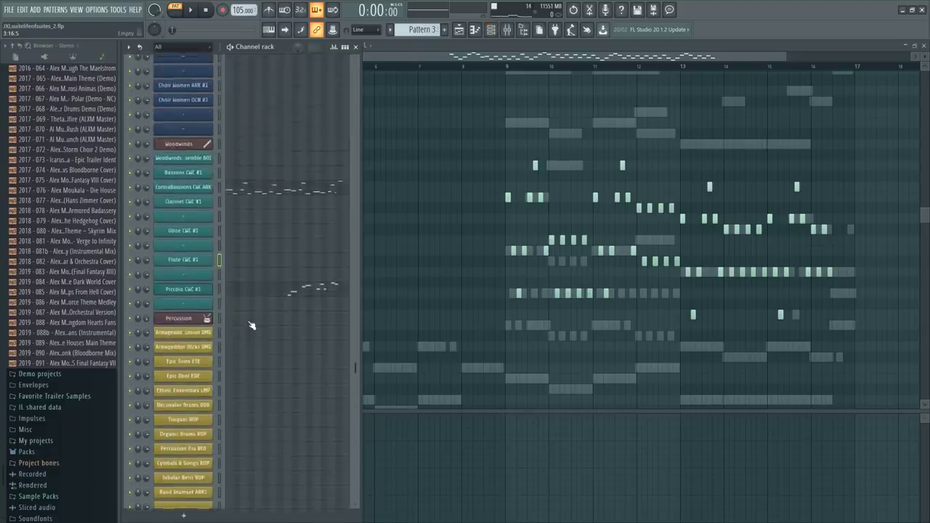
{"action": "scroll", "coordinate": [251, 326], "scroll_direction": "down", "scroll_amount": 2}
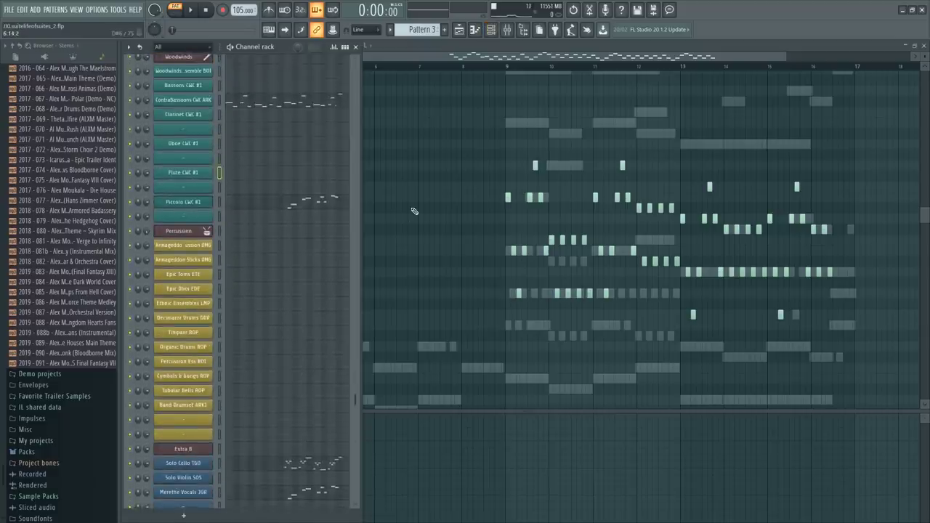
{"action": "key", "text": "F6"}
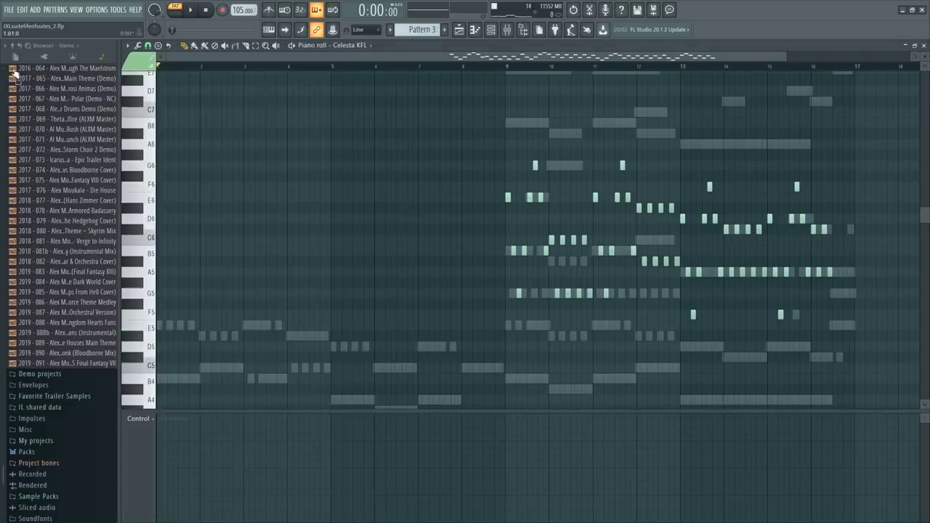
Load ASTR Designed Hits #1 LP from Favorite Trailer Samples, 1 - TRAILER HITS, Trailer Hits - Booms into a new channel
{"action": "scroll", "coordinate": [82, 315], "scroll_direction": "up", "scroll_amount": 10}
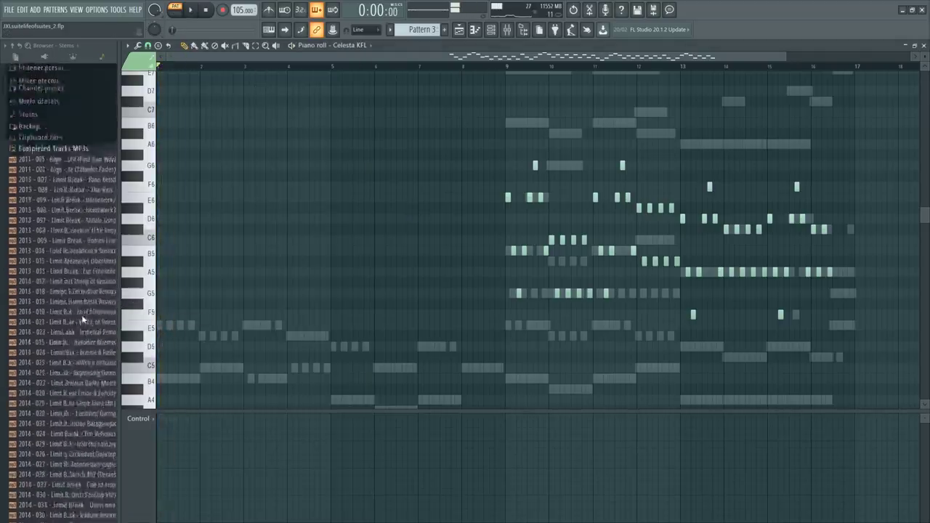
{"action": "left_click", "coordinate": [69, 239]}
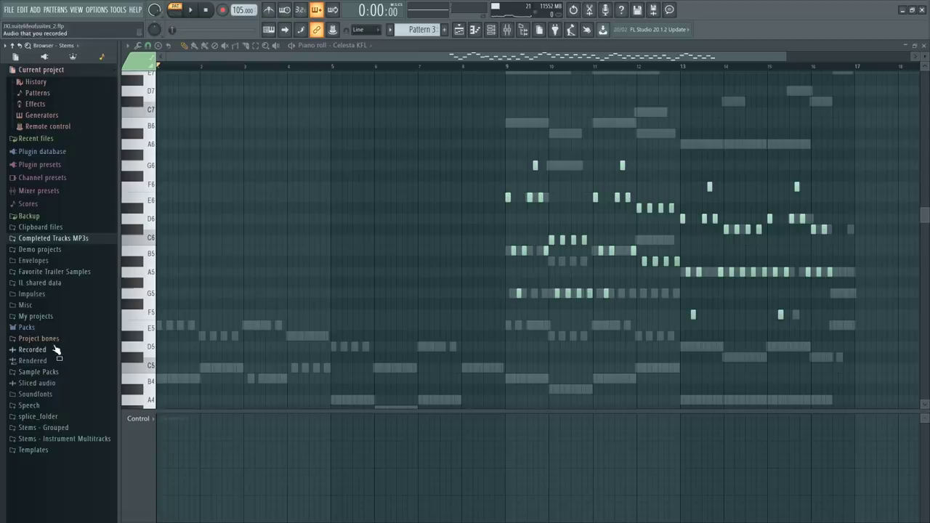
{"action": "left_click", "coordinate": [65, 275]}
{"action": "left_click", "coordinate": [79, 220]}
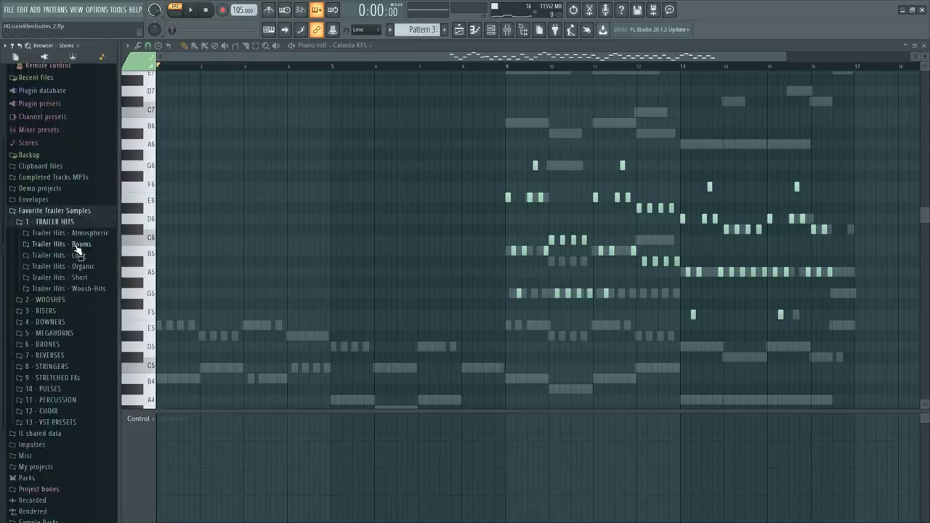
{"action": "left_click", "coordinate": [76, 242]}
{"action": "right_click", "coordinate": [96, 280]}
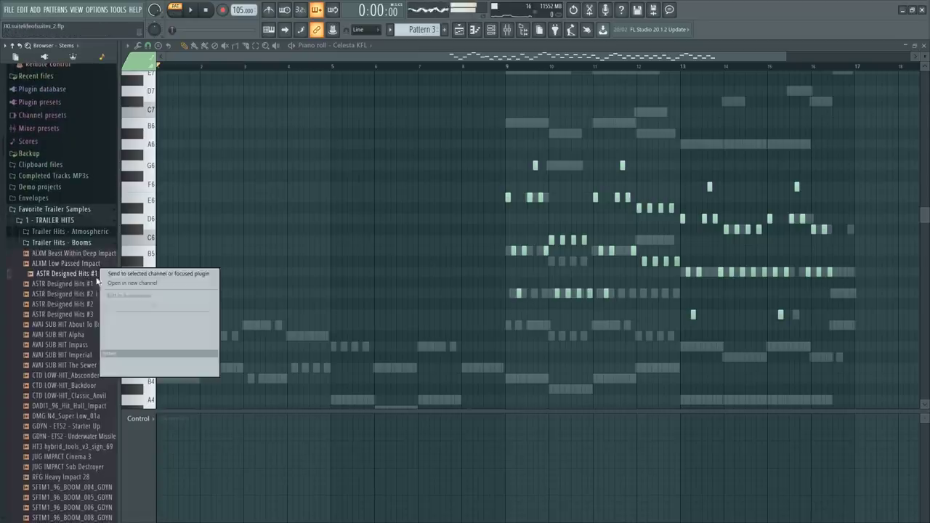
{"action": "left_click", "coordinate": [126, 285]}
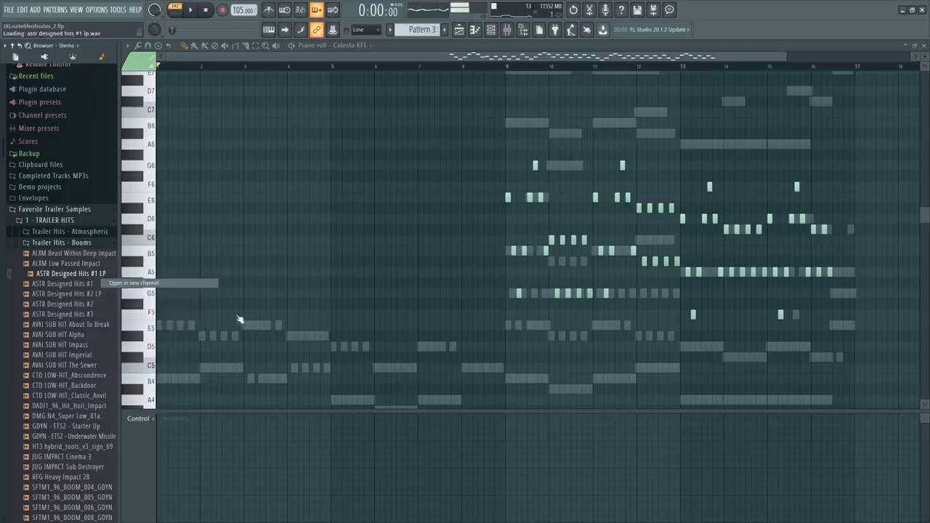
Open the piano roll of the new ASTR Designed Hits channel and return to its sampler settings
{"action": "key", "text": "F6"}
{"action": "scroll", "coordinate": [240, 441], "scroll_direction": "down", "scroll_amount": 6}
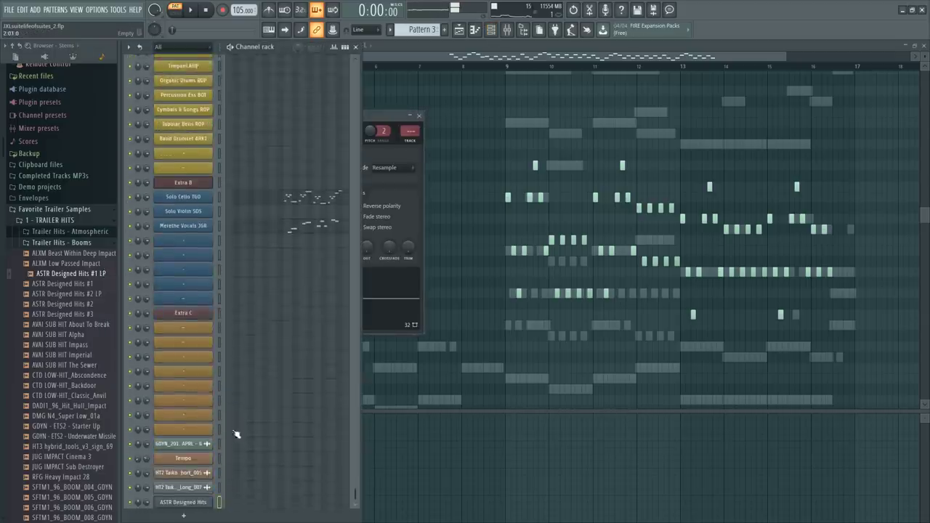
{"action": "left_click", "coordinate": [253, 496]}
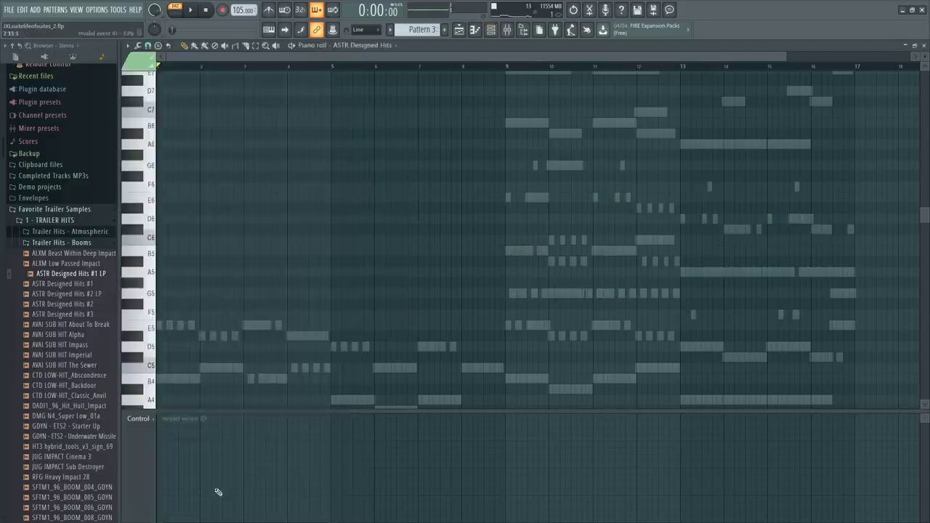
{"action": "key", "text": "F6"}
{"action": "left_click", "coordinate": [187, 492]}
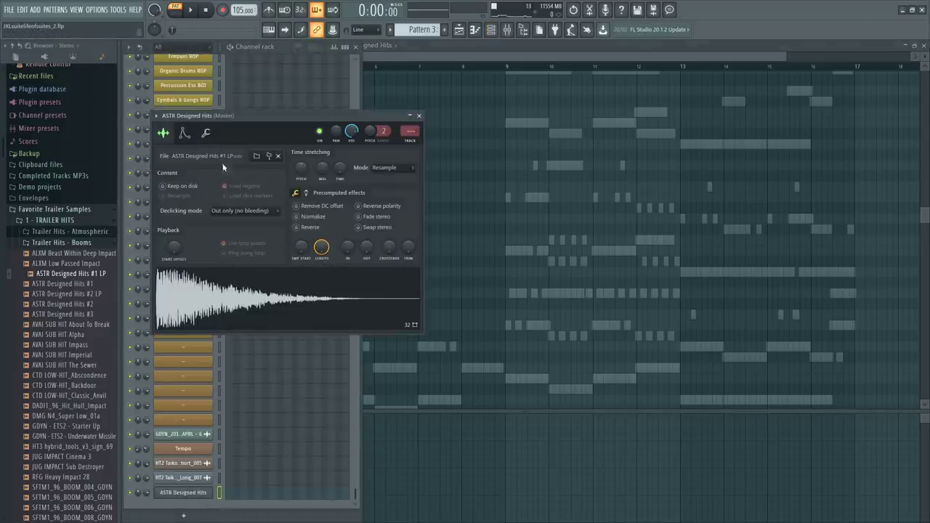
Examine the ASTR Designed Hits sampler's envelope, miscellaneous and sample settings pages
{"action": "left_click", "coordinate": [185, 133]}
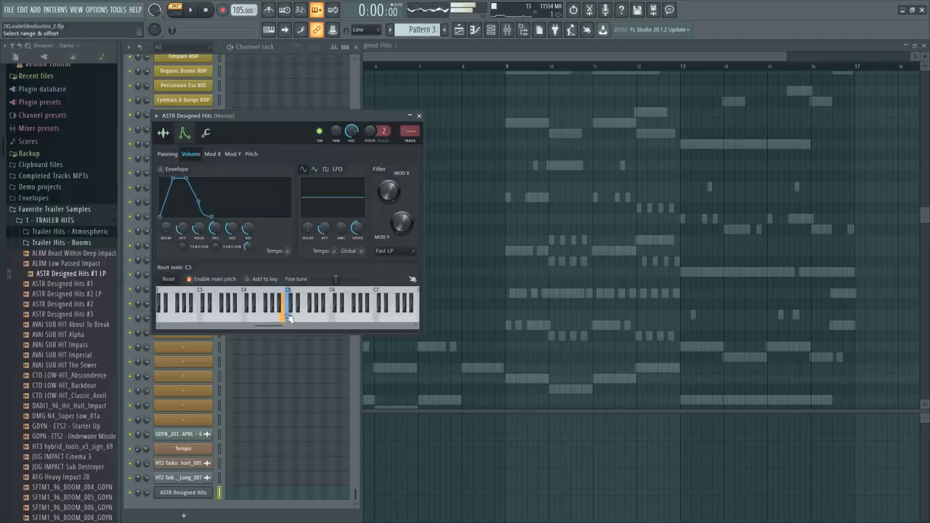
{"action": "left_click", "coordinate": [205, 133]}
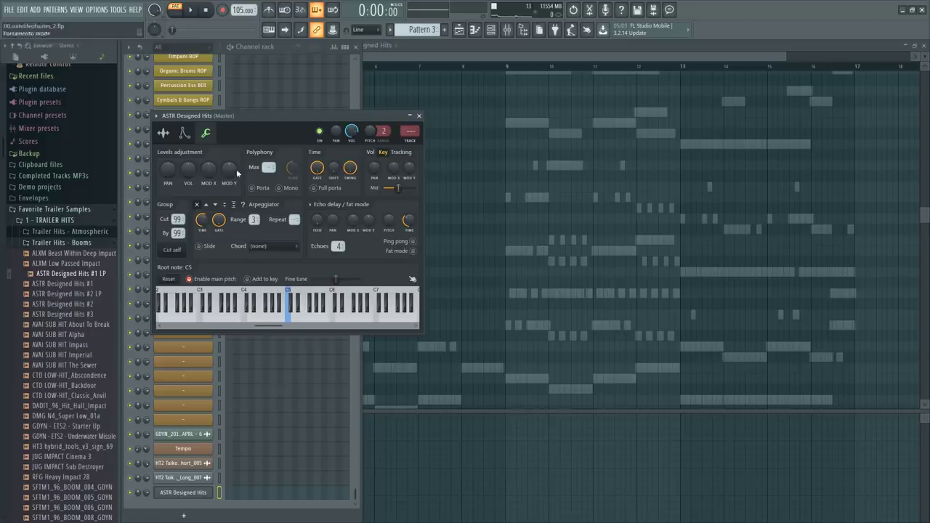
{"action": "left_click", "coordinate": [165, 135]}
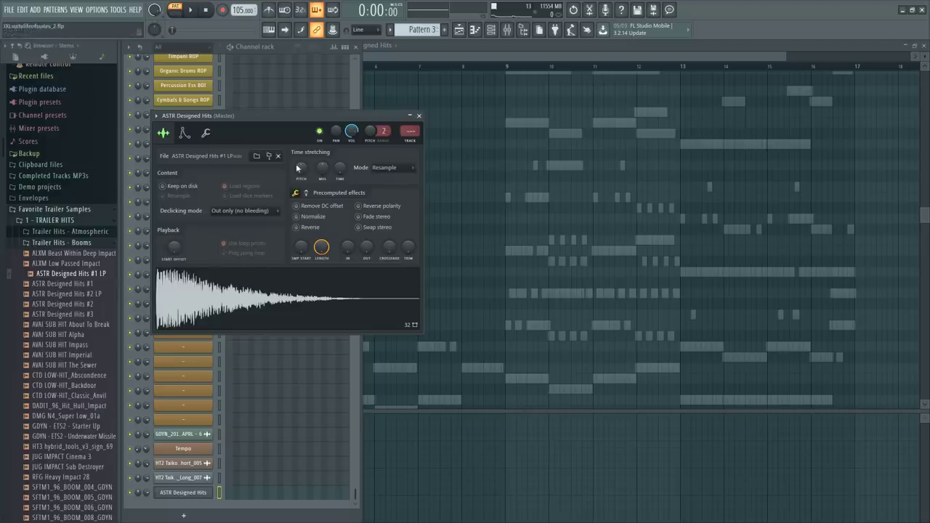
{"action": "left_click", "coordinate": [185, 133]}
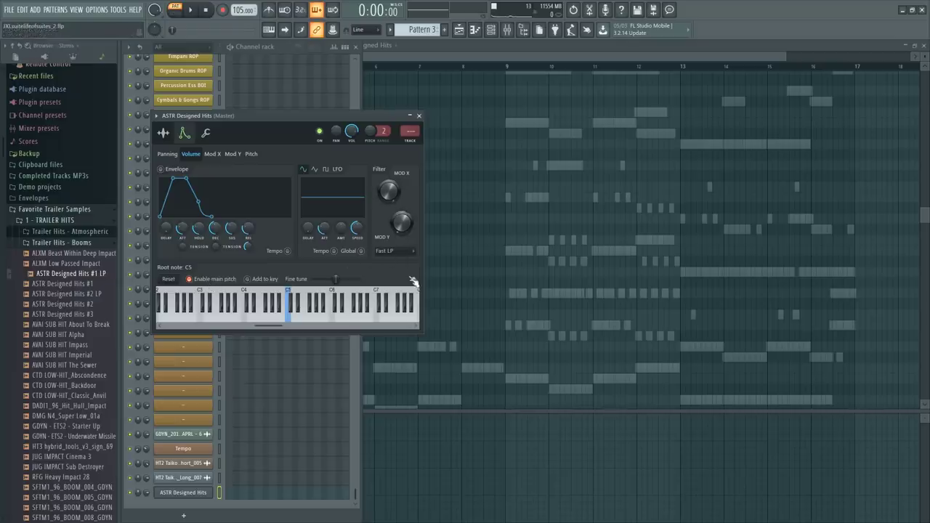
{"action": "left_click", "coordinate": [207, 134]}
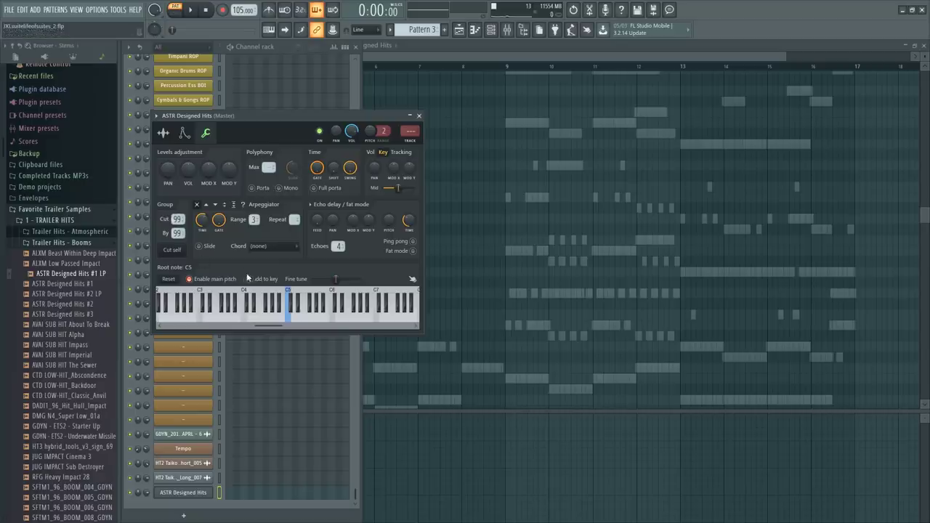
{"action": "left_click", "coordinate": [164, 132]}
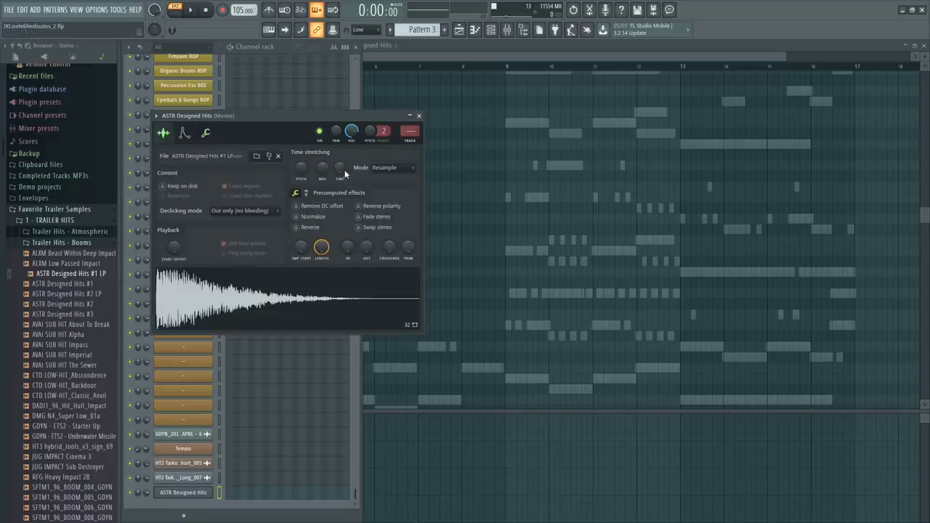
View the time-stretching modes, try the Reverse effect with the sample length reset, and turn Reverse off again
{"action": "left_click", "coordinate": [389, 168]}
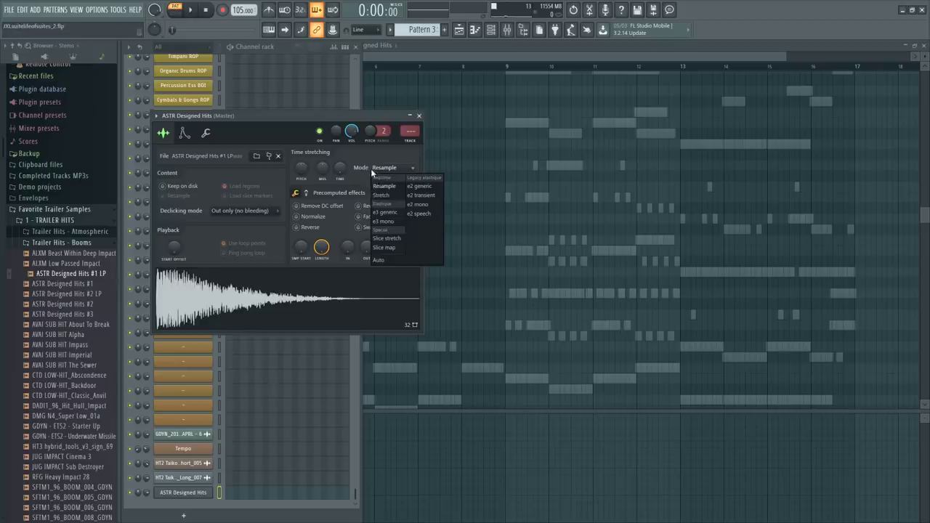
{"action": "left_click", "coordinate": [334, 227]}
{"action": "right_click", "coordinate": [324, 248]}
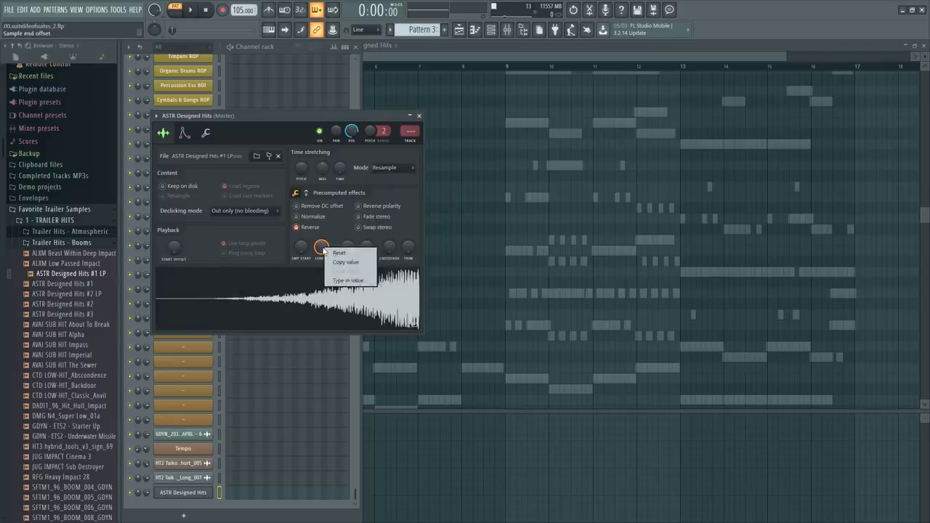
{"action": "left_click", "coordinate": [334, 252]}
{"action": "mouse_move", "coordinate": [321, 248]}
{"action": "left_mouse_down"}
{"action": "mouse_move", "coordinate": [321, 269]}
{"action": "mouse_move", "coordinate": [320, 247]}
{"action": "left_mouse_up"}
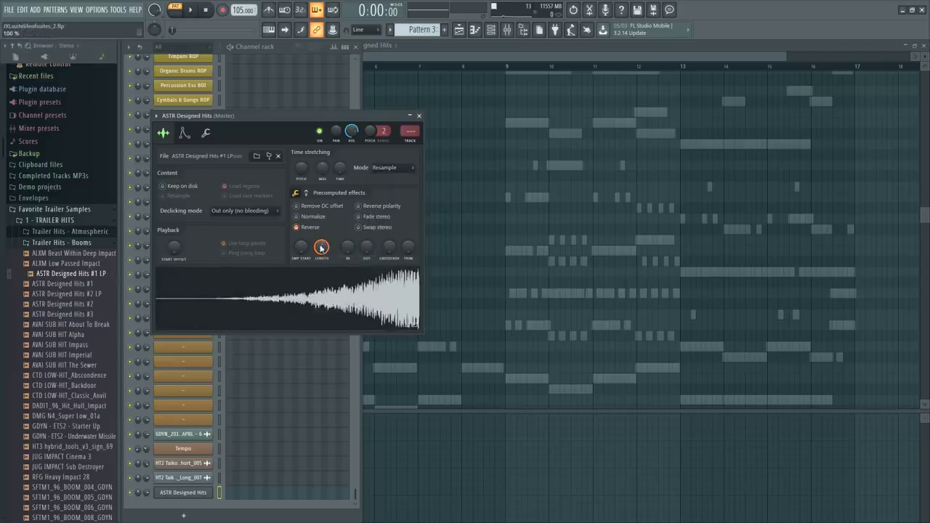
{"action": "left_click", "coordinate": [310, 227]}
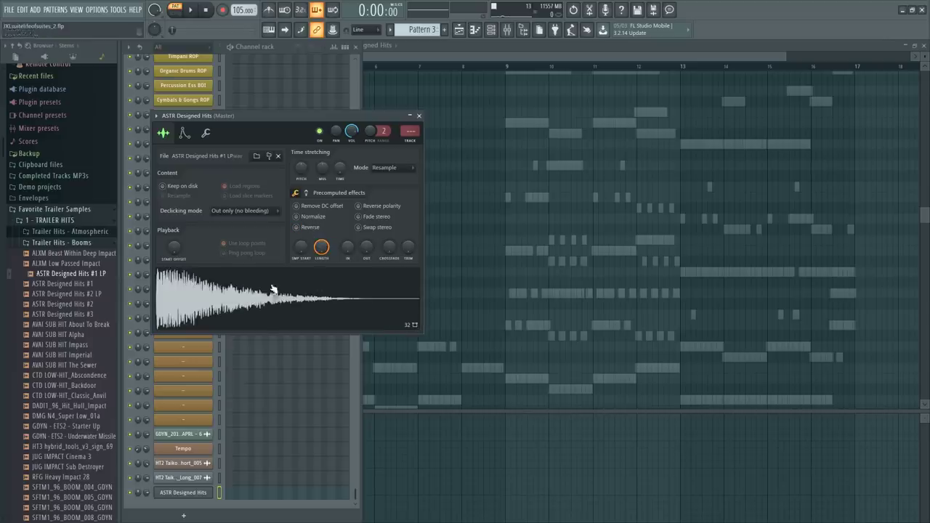
Set the sample's declicking mode to Transient (no bleeding) and audition the hit in the piano roll
{"action": "left_click", "coordinate": [247, 211]}
{"action": "left_click", "coordinate": [240, 231]}
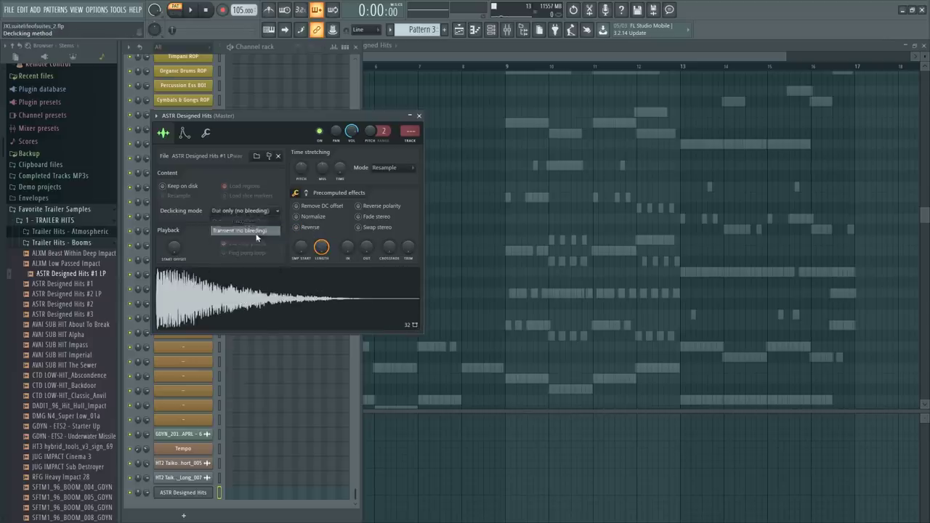
{"action": "left_click", "coordinate": [249, 498]}
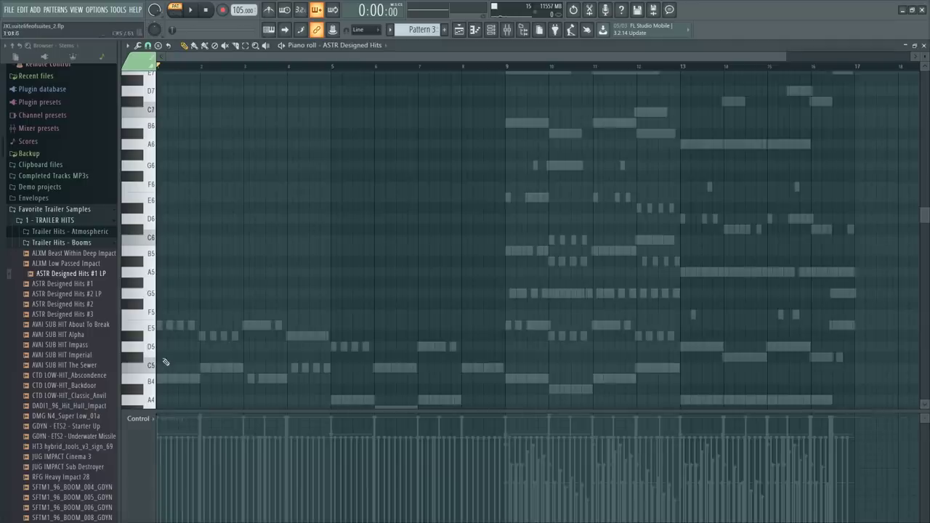
{"action": "left_click", "coordinate": [142, 361]}
{"action": "key", "text": "F6"}
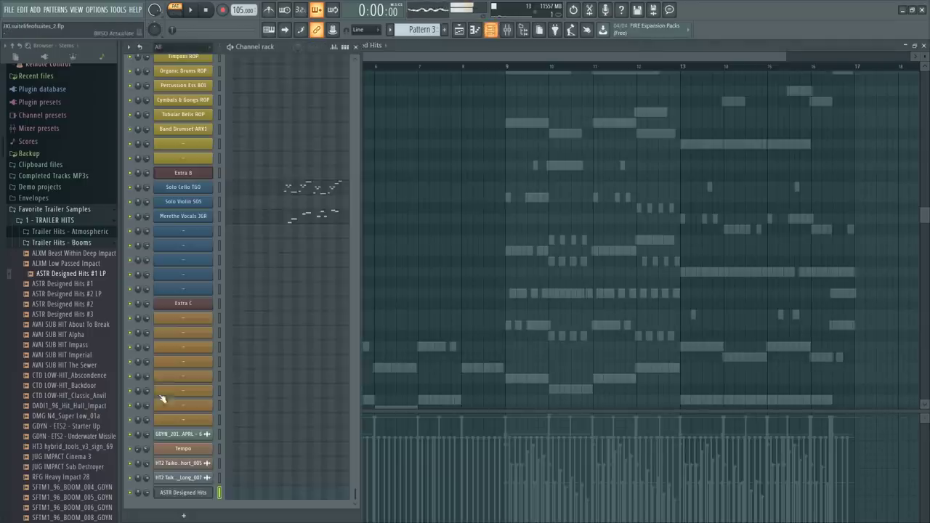
Set the sample's declicking mode to Generic (bleeding), audition the hit in the piano roll and reopen the sampler settings
{"action": "left_click", "coordinate": [173, 494]}
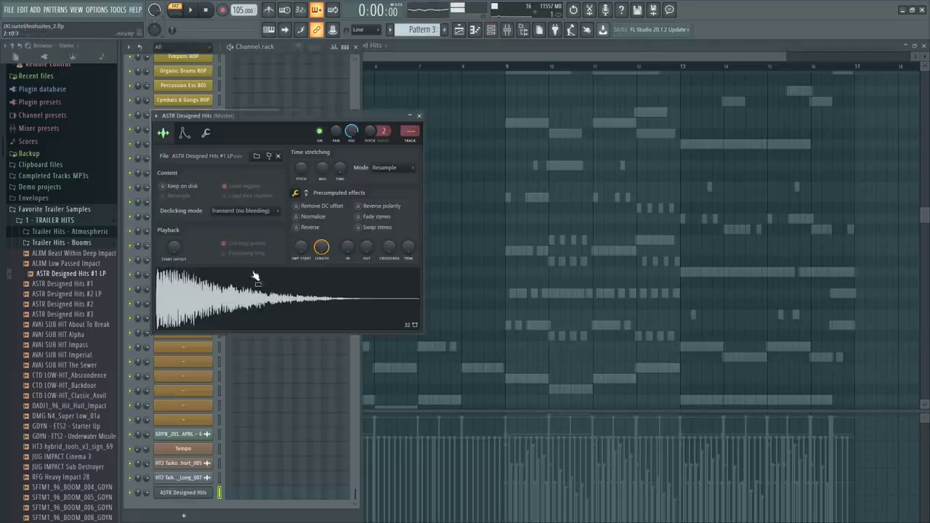
{"action": "left_click", "coordinate": [245, 211]}
{"action": "left_click", "coordinate": [254, 250]}
{"action": "key", "text": "F7"}
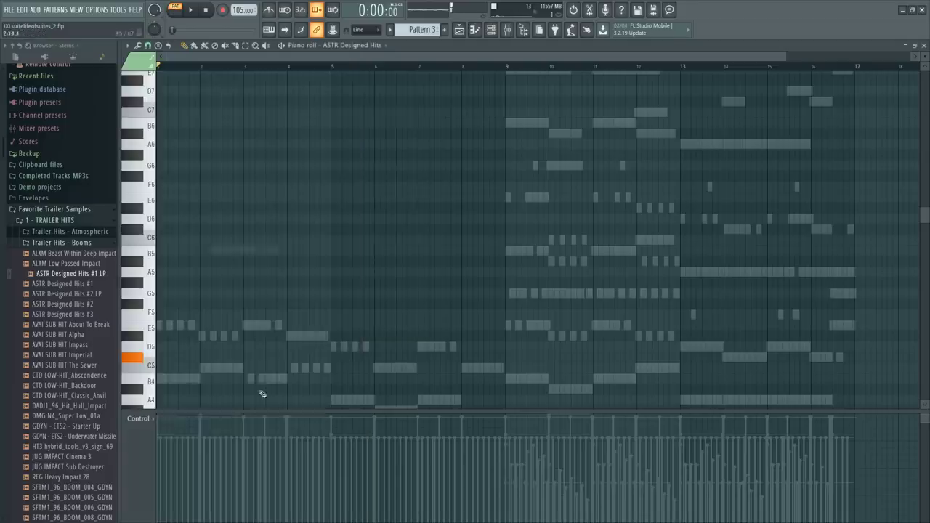
{"action": "key", "text": "F6"}
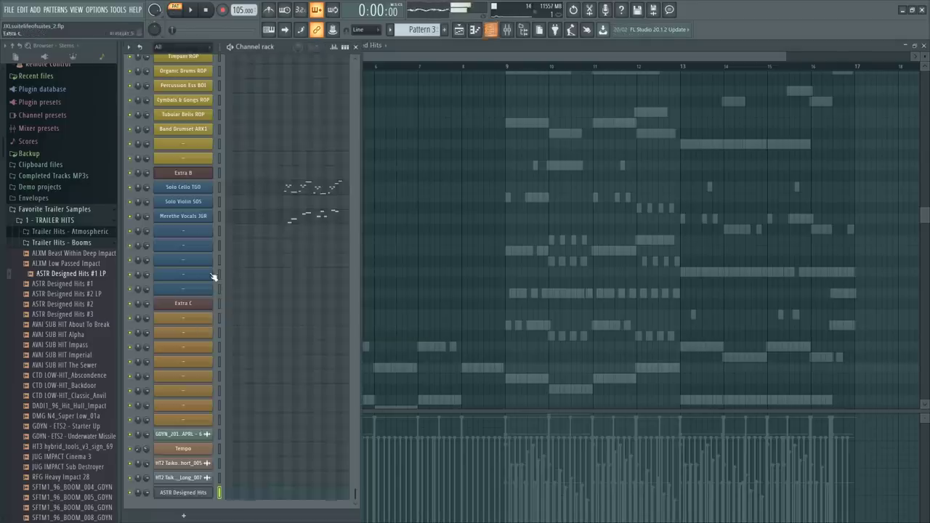
{"action": "left_click", "coordinate": [183, 492]}
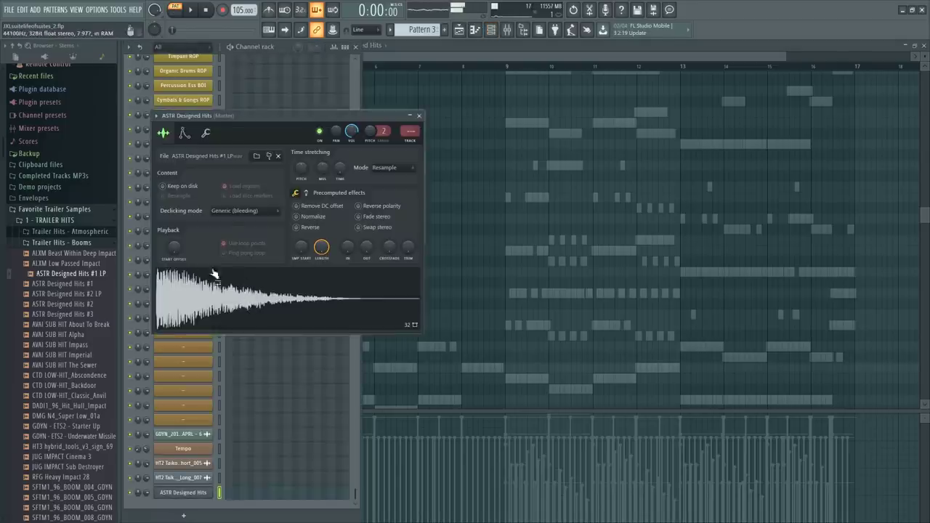
Set the ASTR Designed Hits declicking mode to Out only (no bleeding) and return to the piano roll
{"action": "left_click", "coordinate": [245, 211]}
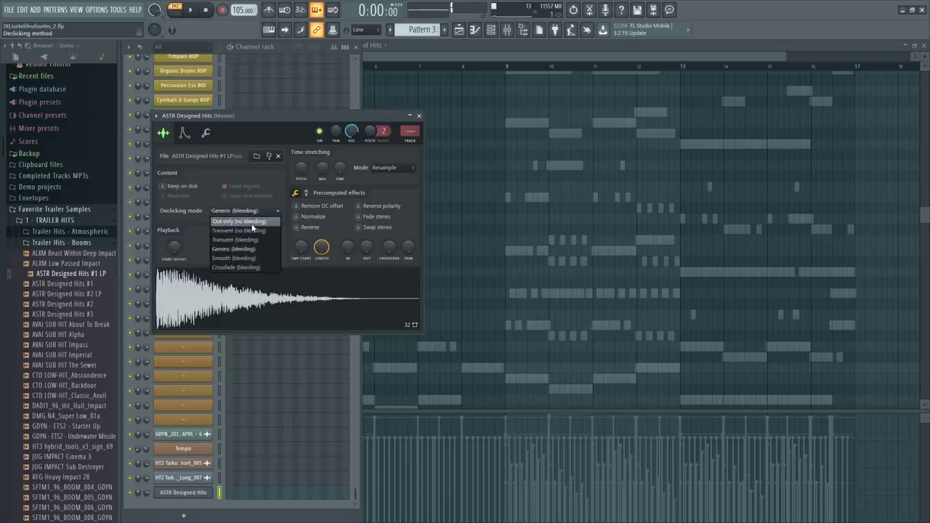
{"action": "left_click", "coordinate": [239, 220]}
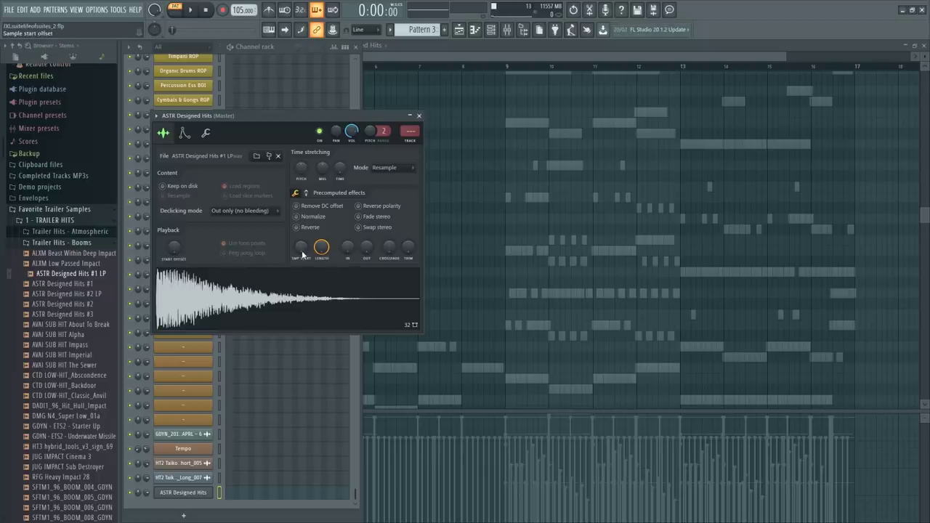
{"action": "mouse_move", "coordinate": [301, 247]}
{"action": "left_mouse_down"}
{"action": "mouse_move", "coordinate": [301, 237]}
{"action": "mouse_move", "coordinate": [300, 249]}
{"action": "left_mouse_up"}
{"action": "left_click", "coordinate": [436, 318]}
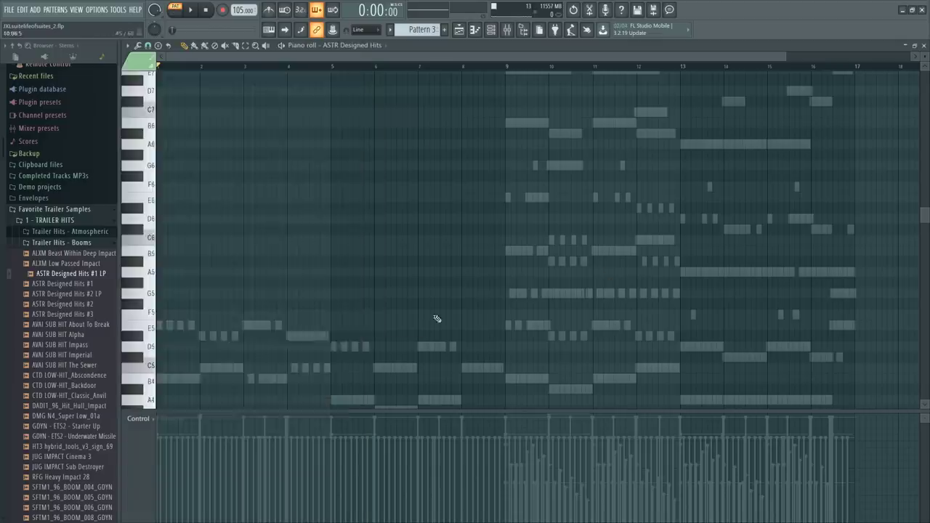
Place a C5 hit at bar 1, recheck the sampler settings and stretch the note across two bars
{"action": "scroll", "coordinate": [240, 339], "scroll_direction": "down", "scroll_amount": 7}
{"action": "scroll", "coordinate": [167, 184], "scroll_direction": "up", "scroll_amount": 2}
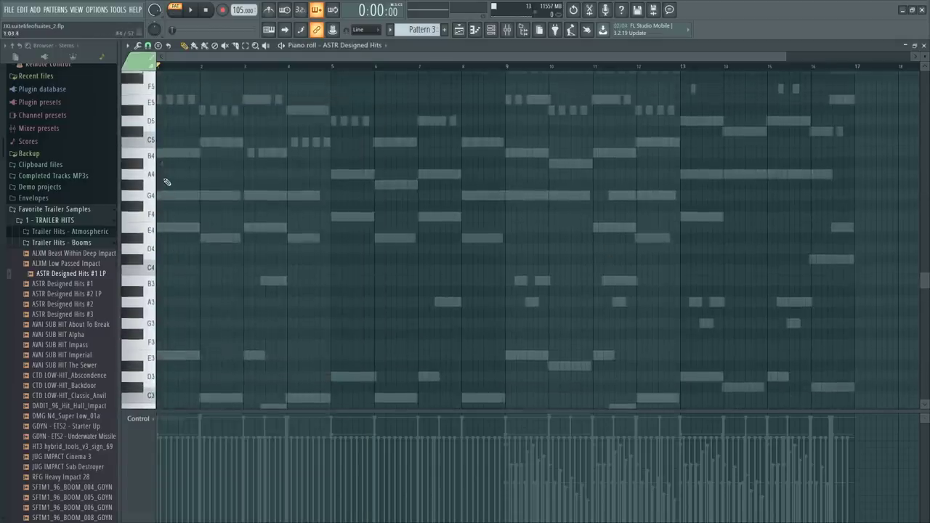
{"action": "left_click", "coordinate": [161, 144]}
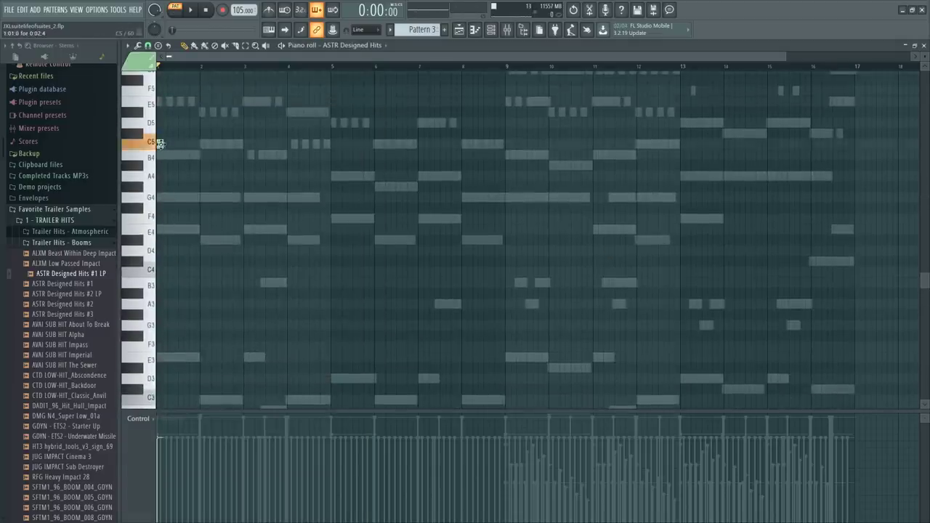
{"action": "key", "text": "F6"}
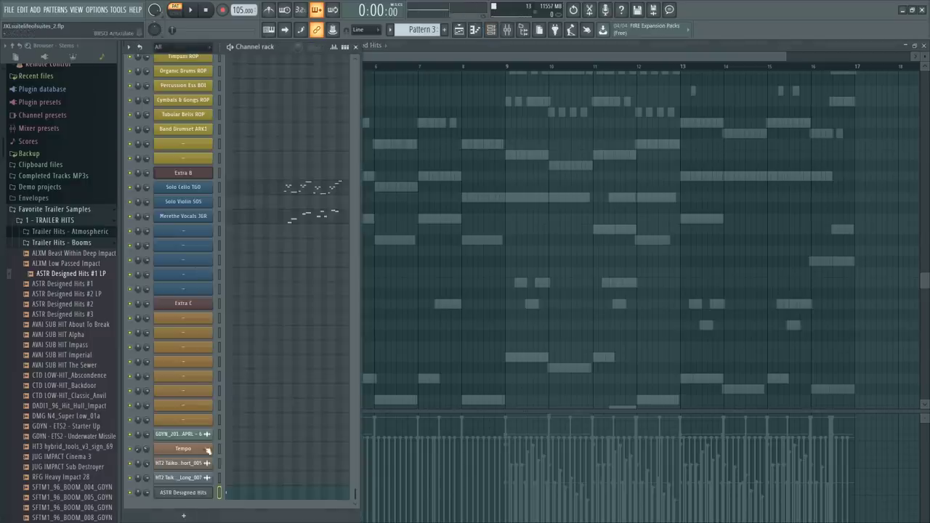
{"action": "left_click", "coordinate": [195, 494]}
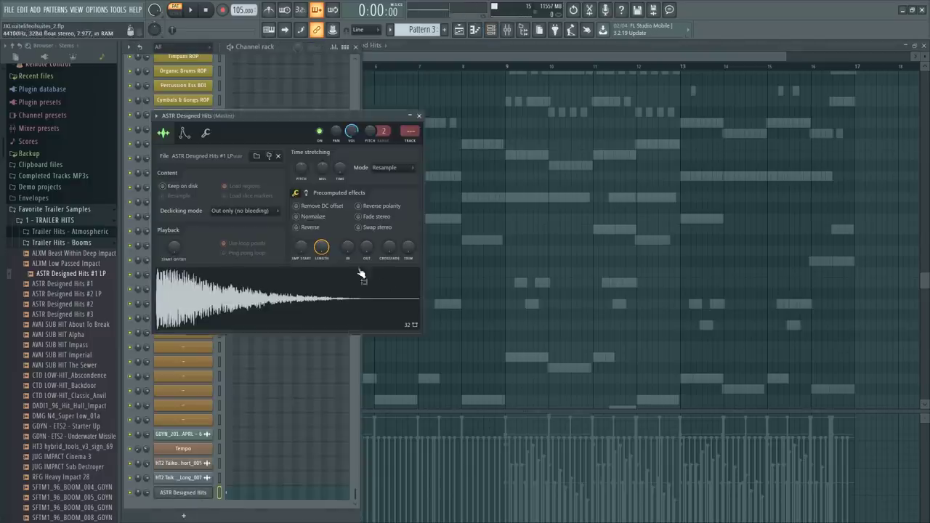
{"action": "left_click", "coordinate": [551, 226]}
{"action": "left_click_drag", "start_coordinate": [164, 145], "coordinate": [244, 145]}
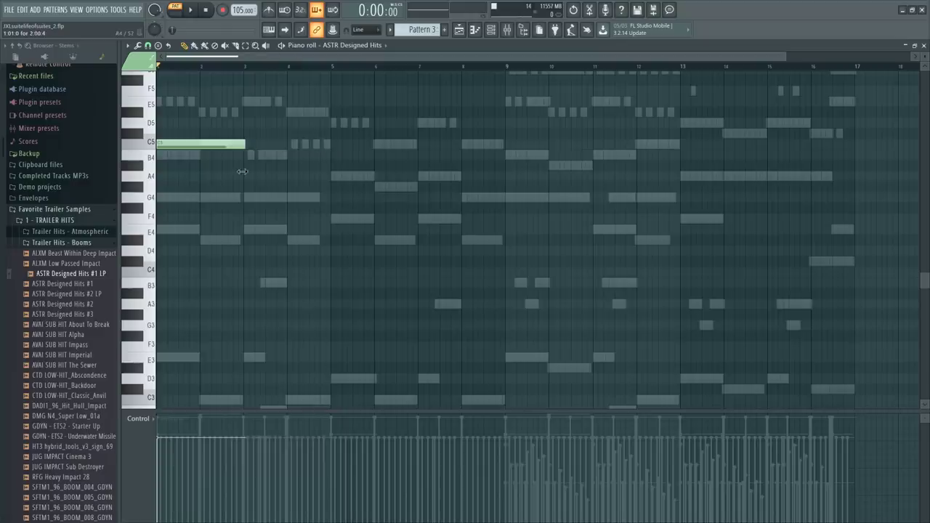
Shorten the first C5 hit to leave a gap before bar 3 and add a matching hit at bar 3 during playback
{"action": "key", "text": "space"}
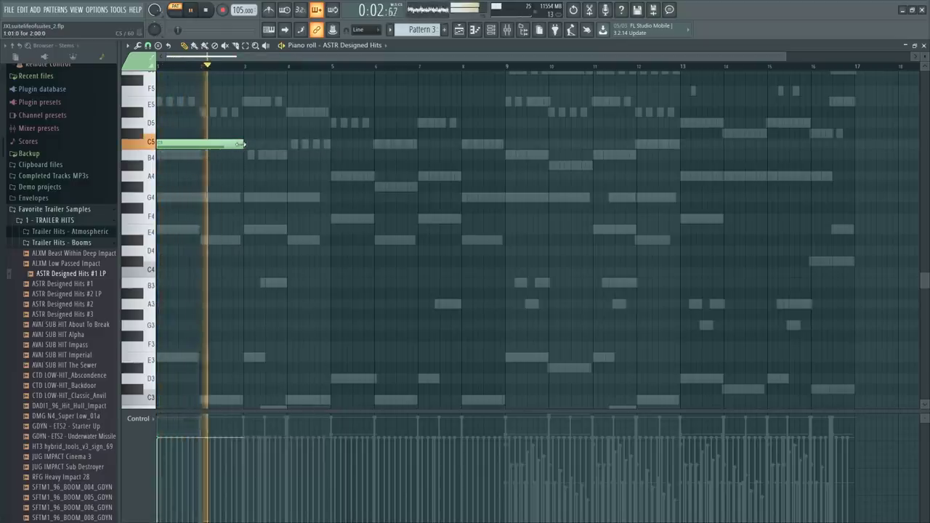
{"action": "left_click_drag", "start_coordinate": [242, 145], "coordinate": [231, 147]}
{"action": "left_click", "coordinate": [244, 145]}
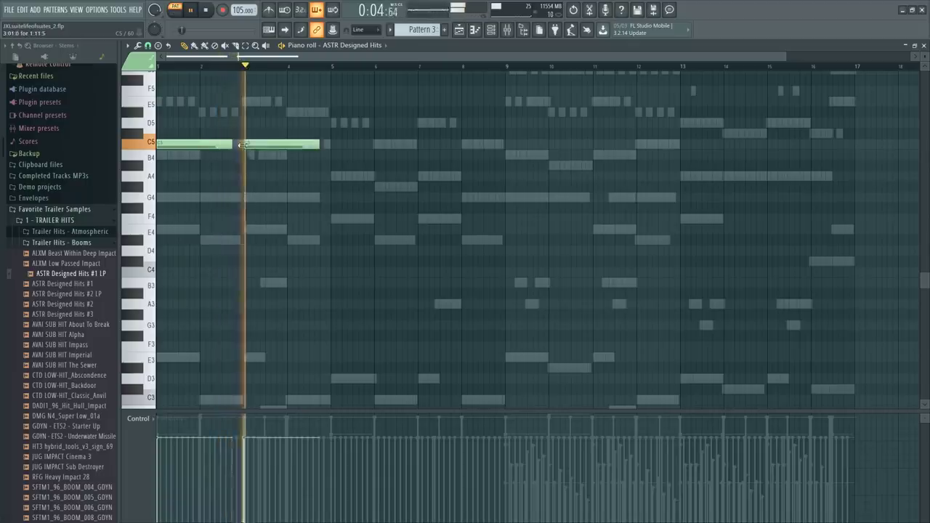
{"action": "key", "text": "space"}
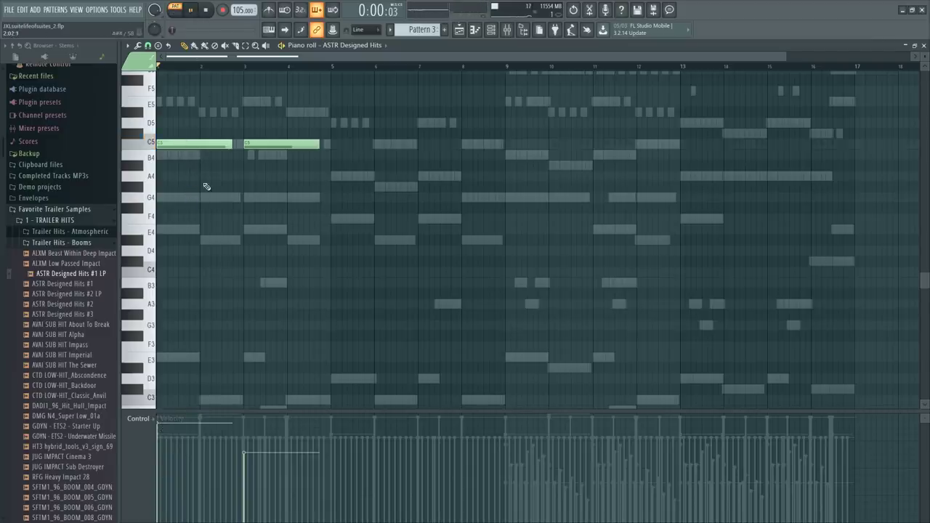
Replay the pattern and adjust the velocities of the two C5 hits to the same level
{"action": "key", "text": "space"}
{"action": "key", "text": "space"}
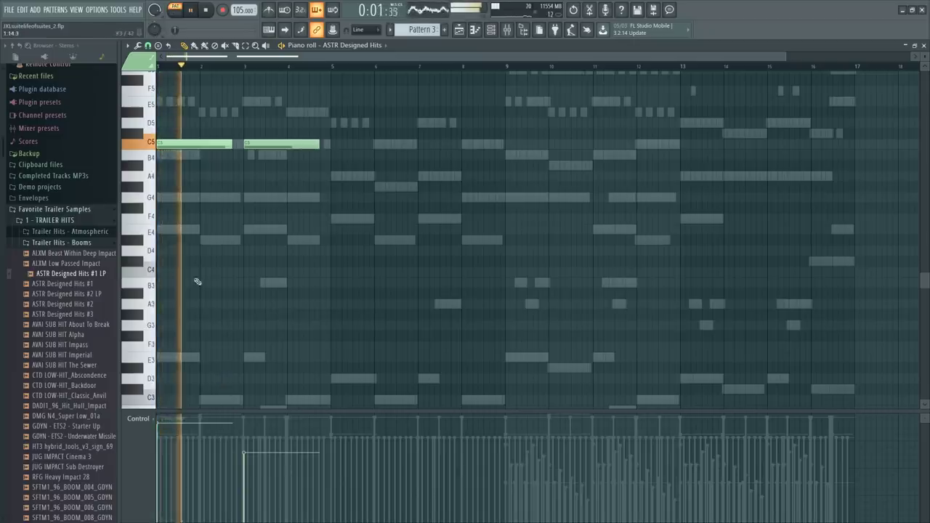
{"action": "left_click_drag", "start_coordinate": [159, 423], "coordinate": [158, 429]}
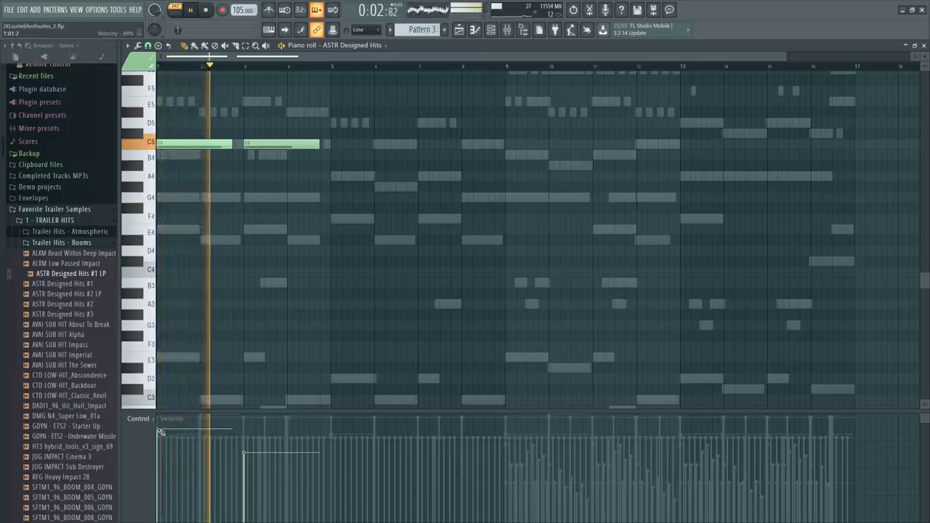
{"action": "left_click", "coordinate": [243, 454]}
{"action": "left_click_drag", "start_coordinate": [244, 457], "coordinate": [245, 441]}
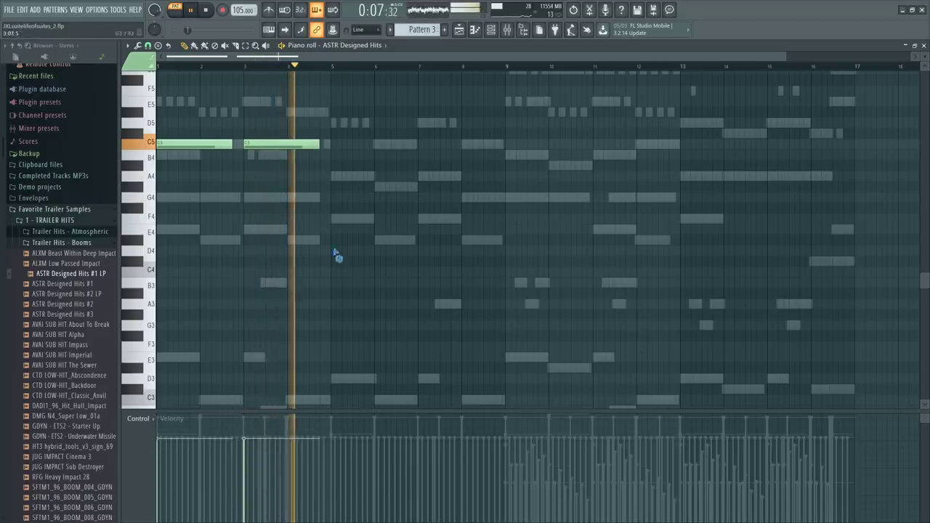
Duplicate the C5 hits repeatedly until they fill the pattern through bar 16, with one every two bars
{"action": "key", "text": "ctrl+b"}
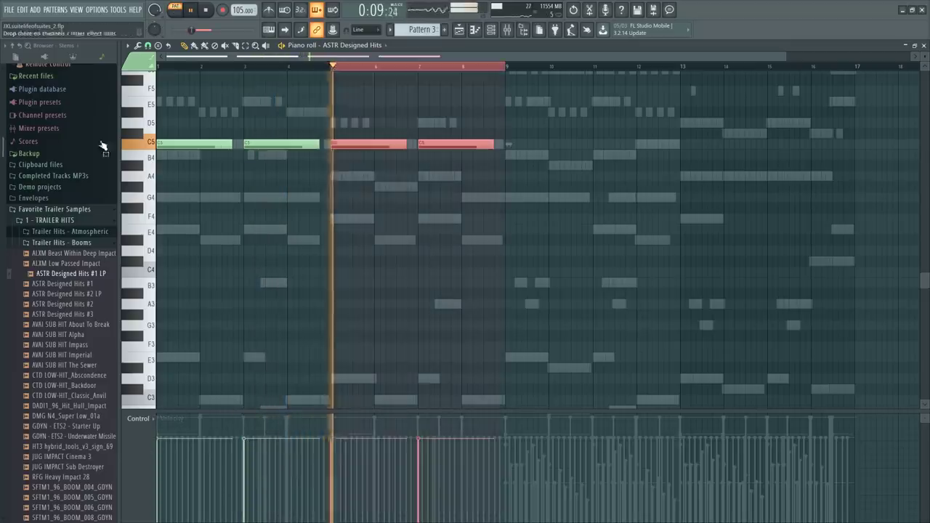
{"action": "key", "text": "ctrl+d"}
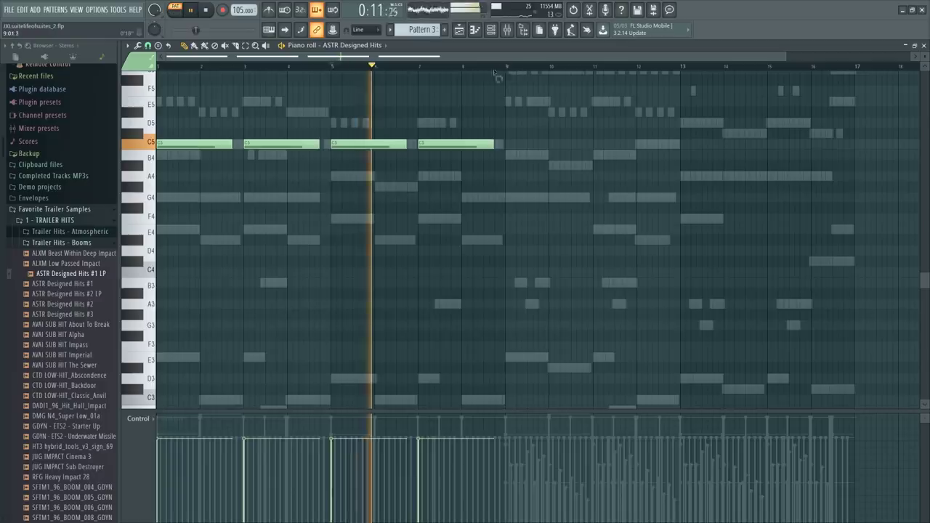
{"action": "key", "text": "ctrl+a"}
{"action": "key", "text": "ctrl+b"}
{"action": "key", "text": "ctrl+d"}
{"action": "scroll", "coordinate": [364, 103], "scroll_direction": "down", "scroll_amount": 3}
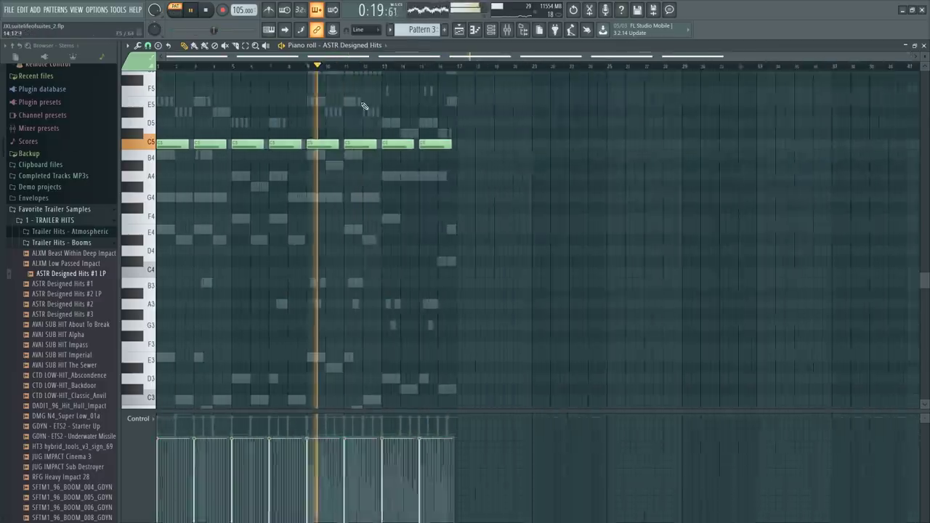
Select the C5 hits at bars 3, 7, 11 and 15 and lower their velocity slightly
{"action": "left_click", "coordinate": [208, 144], "text": "ctrl"}
{"action": "left_click", "coordinate": [279, 143], "text": "ctrl+shift"}
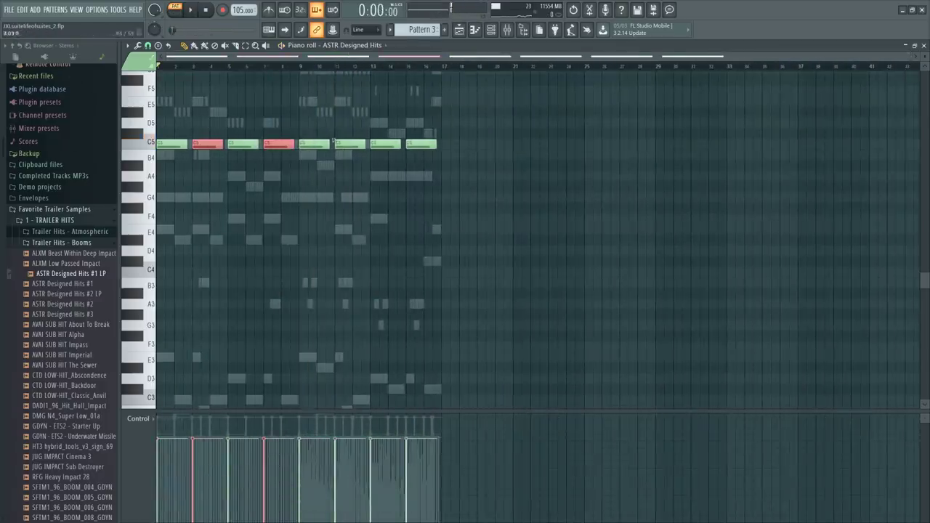
{"action": "left_click", "coordinate": [351, 144], "text": "ctrl+shift"}
{"action": "left_click", "coordinate": [426, 144], "text": "ctrl+shift"}
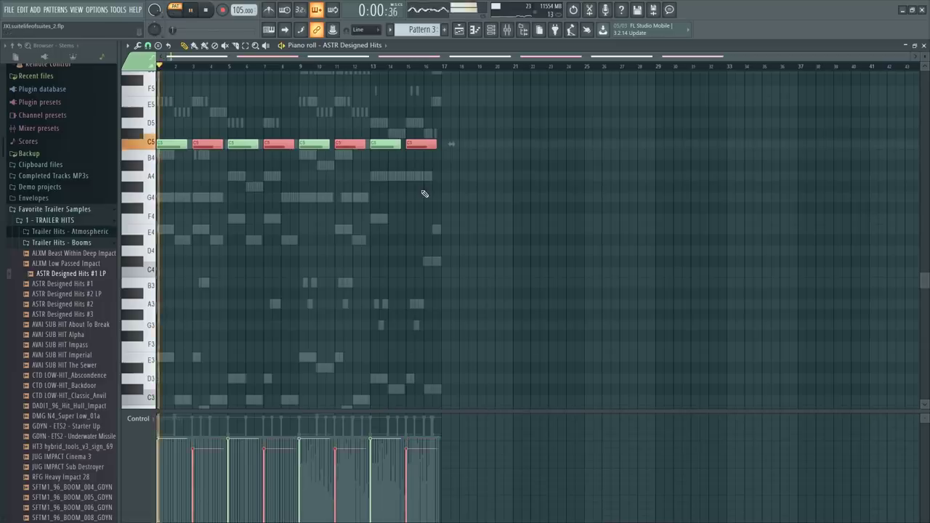
Assign the ASTR Designed Hits channel to mixer track 42
{"action": "key", "text": "F6"}
{"action": "left_click", "coordinate": [190, 492]}
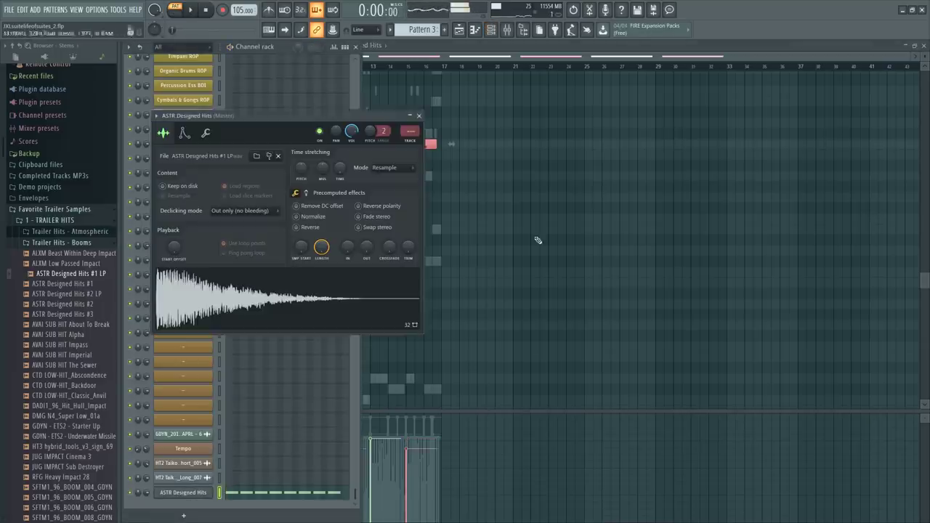
{"action": "key", "text": "ctrl+l"}
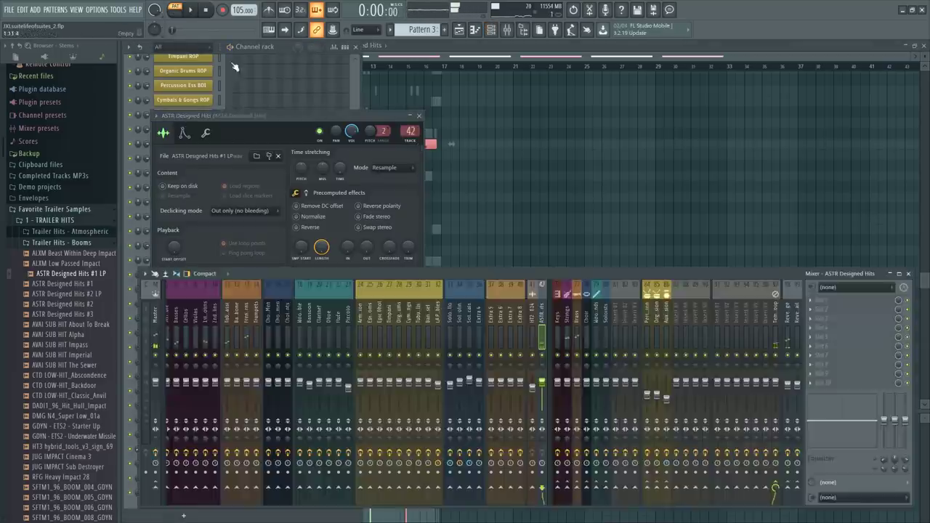
{"action": "scroll", "coordinate": [530, 323], "scroll_direction": "down", "scroll_amount": 3}
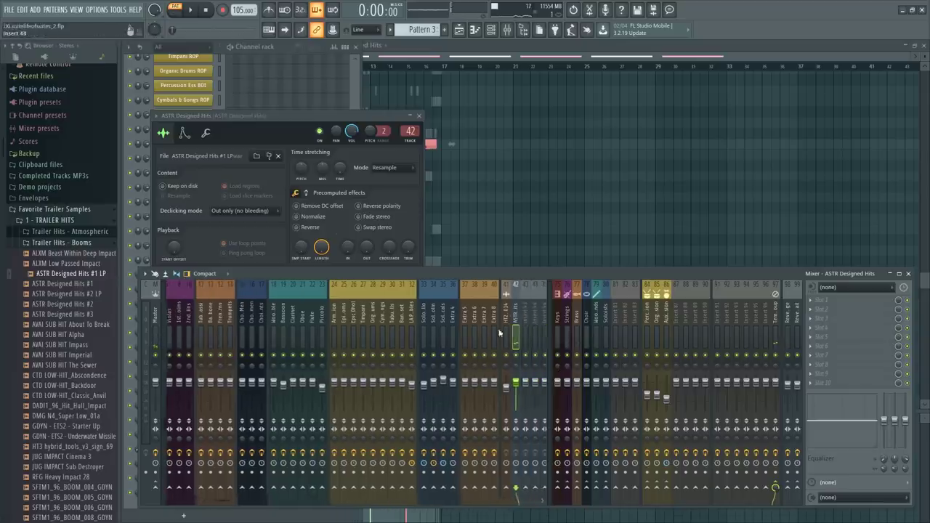
Route the ASTR Designed Hits mixer track exclusively to Insert 87, beside the percussion buses
{"action": "left_click", "coordinate": [521, 317]}
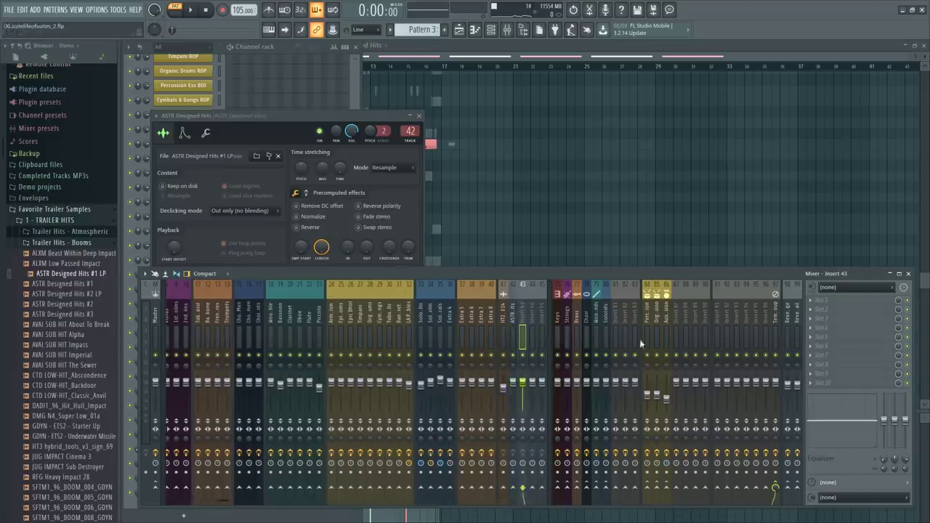
{"action": "right_click", "coordinate": [643, 492]}
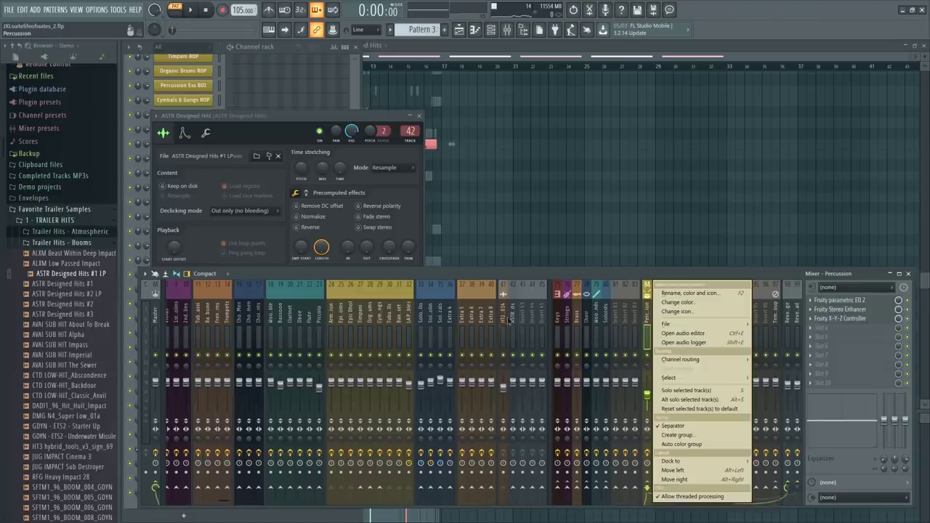
{"action": "left_click", "coordinate": [511, 320]}
{"action": "right_click", "coordinate": [675, 485]}
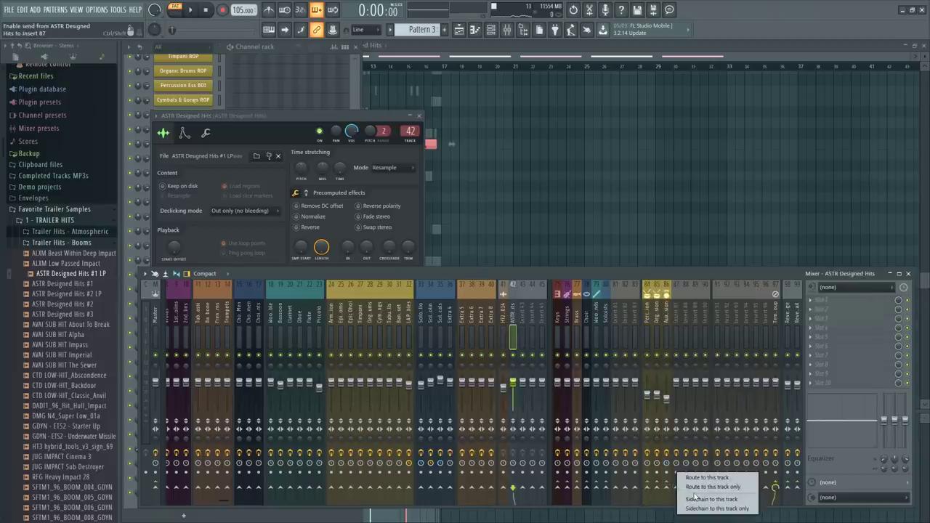
{"action": "left_click", "coordinate": [693, 486]}
Rename mixer Insert 87 as Trailer SFX
{"action": "double_click", "coordinate": [678, 314]}
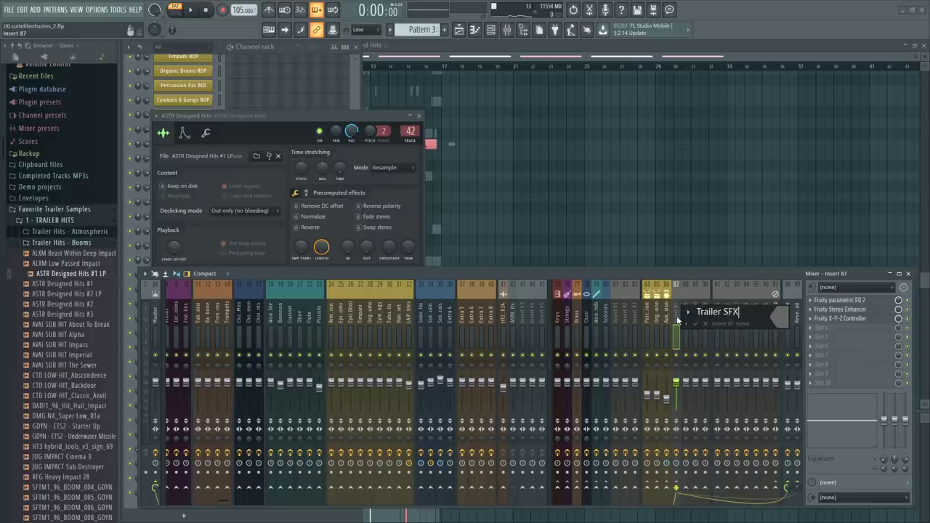
{"action": "type", "text": "Trailer SFX"}
{"action": "key", "text": "Return"}
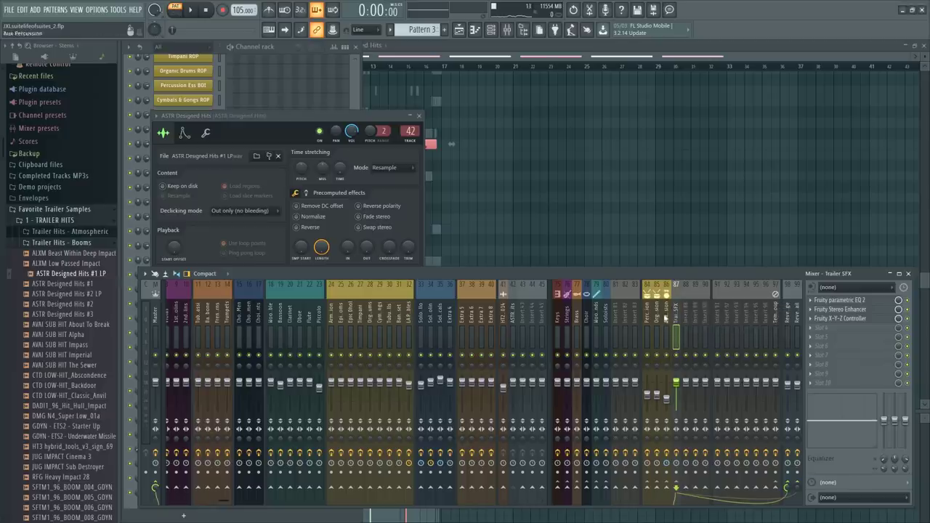
Open the Trailer SFX track's Fruity X-Y-Z Controller during playback, then close it and return to the piano roll
{"action": "left_click", "coordinate": [840, 319]}
{"action": "key", "text": "space"}
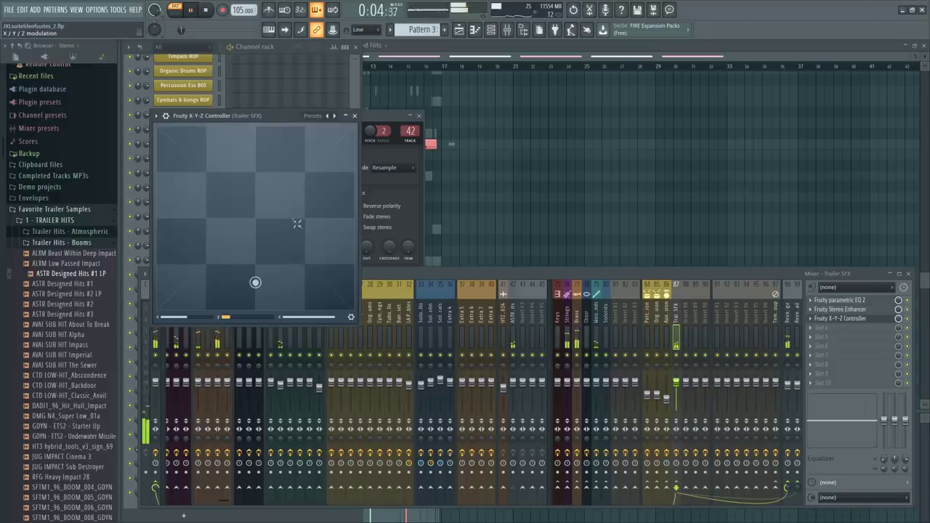
{"action": "left_click", "coordinate": [355, 116]}
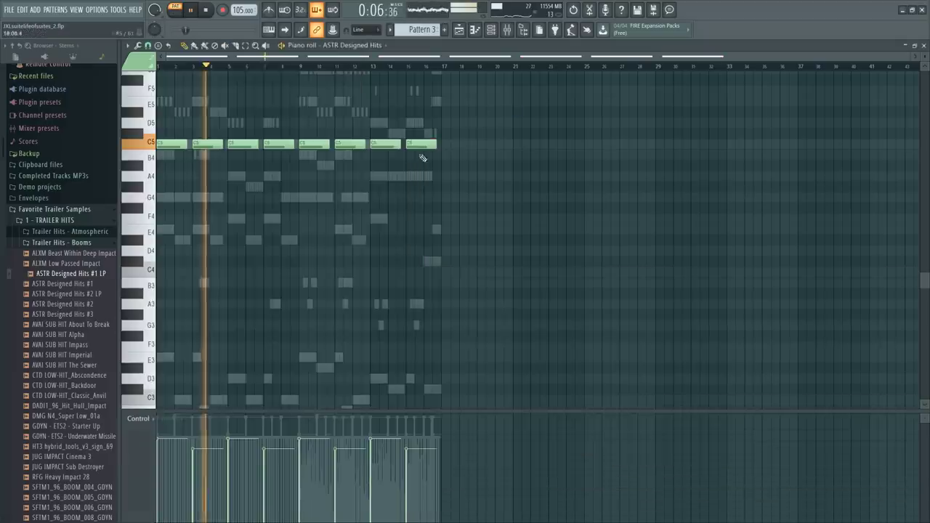
Select every second C5 hit again and raise its velocity slightly
{"action": "left_click", "coordinate": [279, 144], "text": "ctrl+shift"}
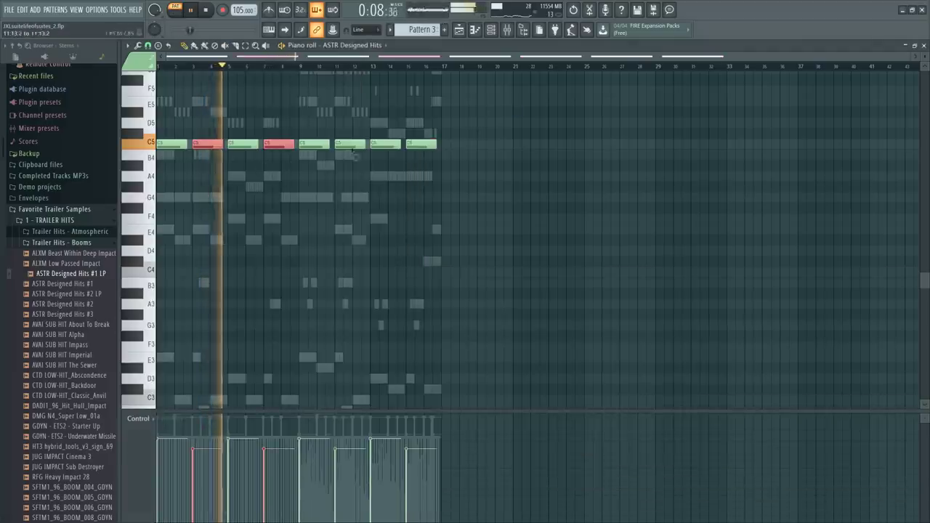
{"action": "left_click", "coordinate": [349, 144], "text": "ctrl+shift"}
{"action": "left_click", "coordinate": [421, 144], "text": "ctrl+shift"}
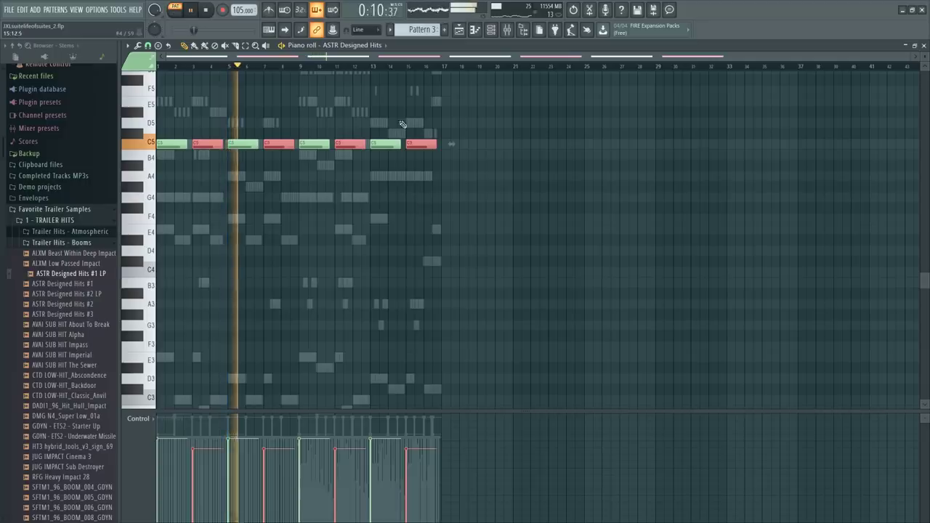
{"action": "scroll", "coordinate": [332, 193], "scroll_direction": "down", "scroll_amount": 2}
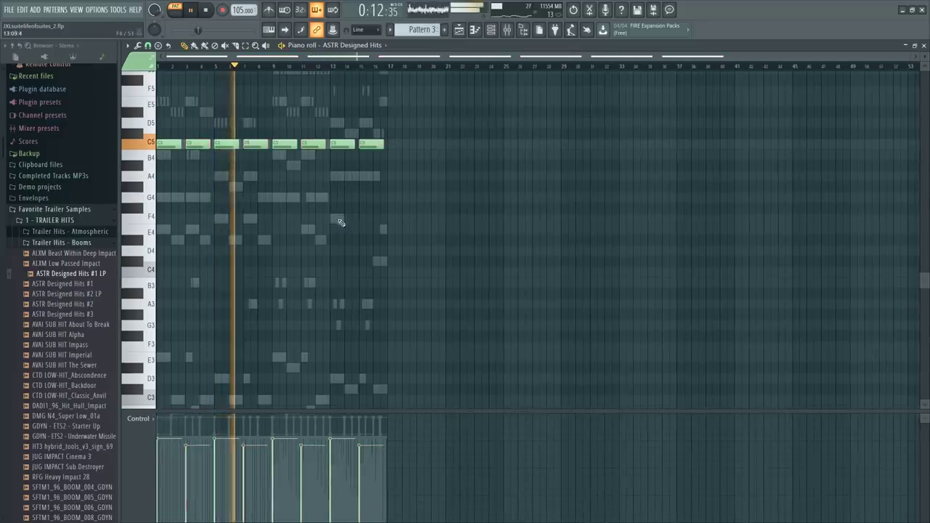
Select all the C5 hits, raise their velocities together and deselect them
{"action": "key", "text": "ctrl+a"}
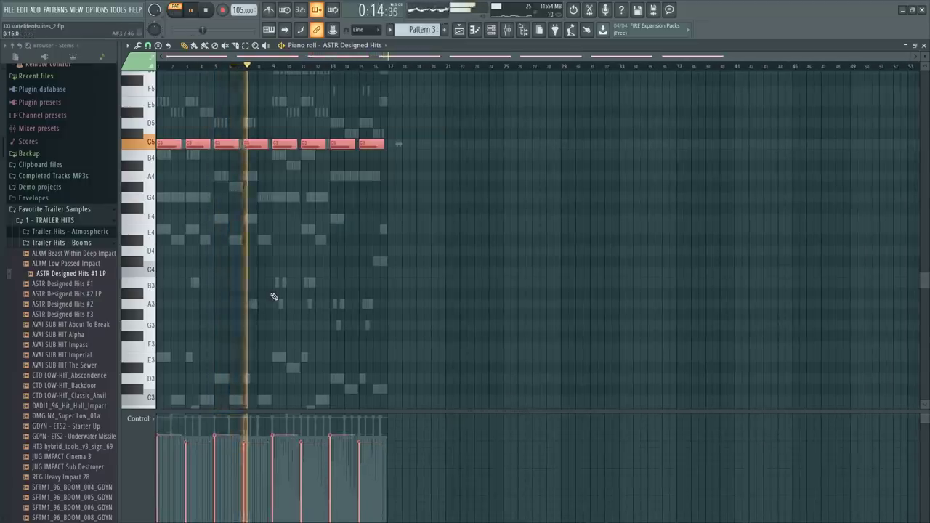
{"action": "key", "text": "ctrl+d"}
{"action": "left_click_drag", "start_coordinate": [419, 142], "coordinate": [128, 222]}
{"action": "scroll", "coordinate": [336, 263], "scroll_direction": "up", "scroll_amount": 1}
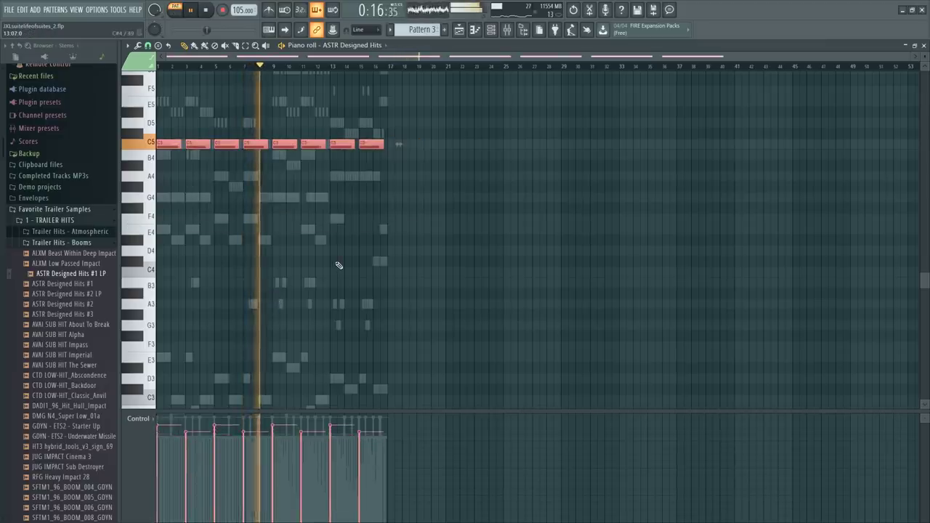
{"action": "key", "text": "ctrl+d"}
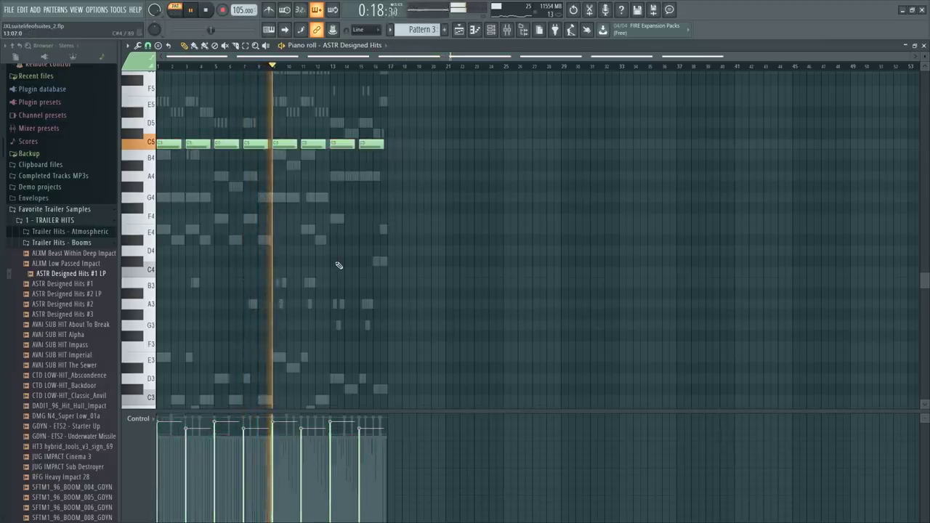
Open the mixer during playback and lower the Celesta track's volume to 65% (-8.4 dB)
{"action": "key", "text": "shift+4"}
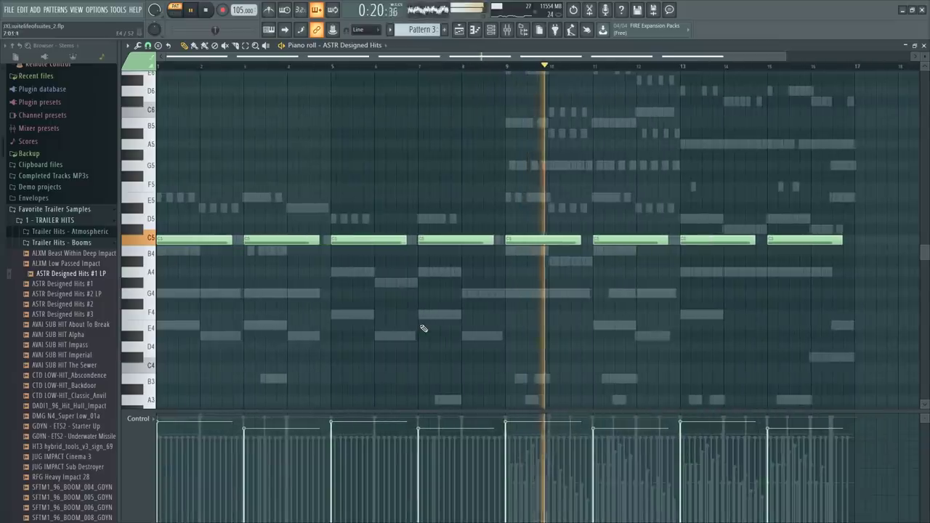
{"action": "key", "text": "F6"}
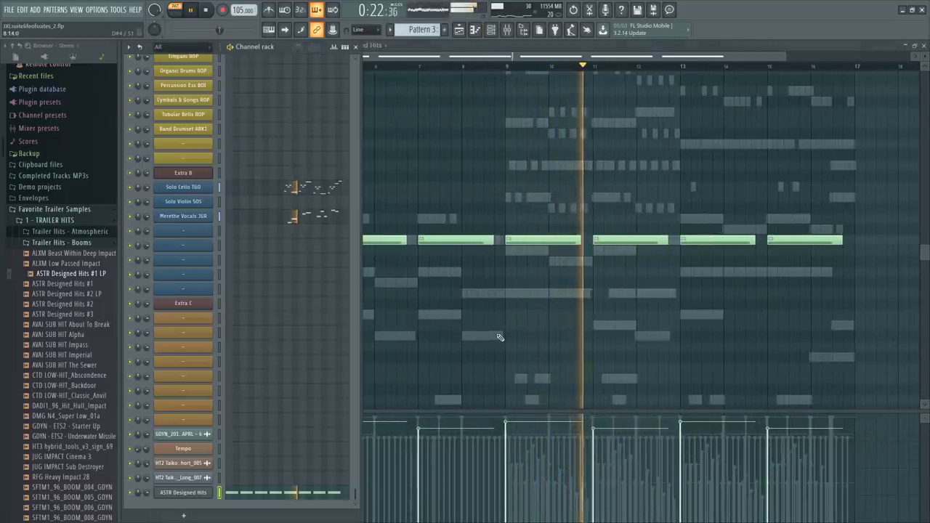
{"action": "key", "text": "F6"}
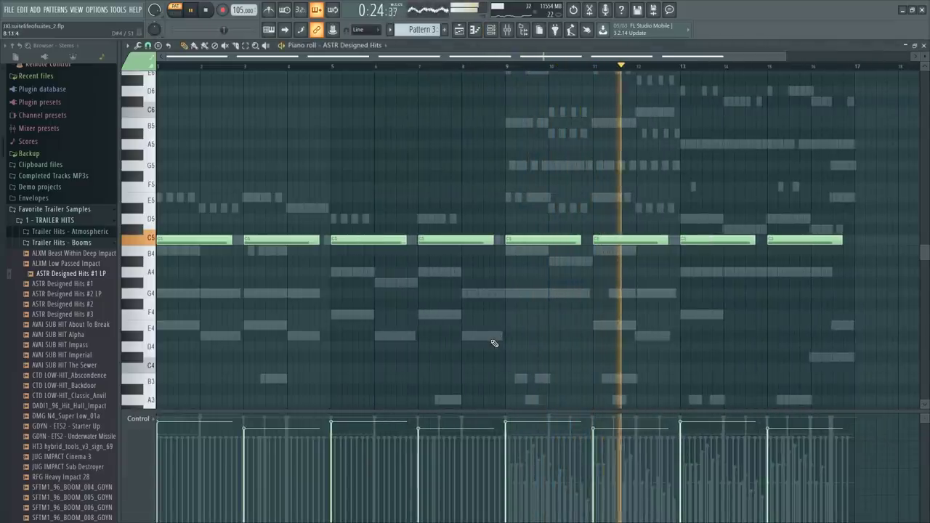
{"action": "key", "text": "F6"}
{"action": "key", "text": "F9"}
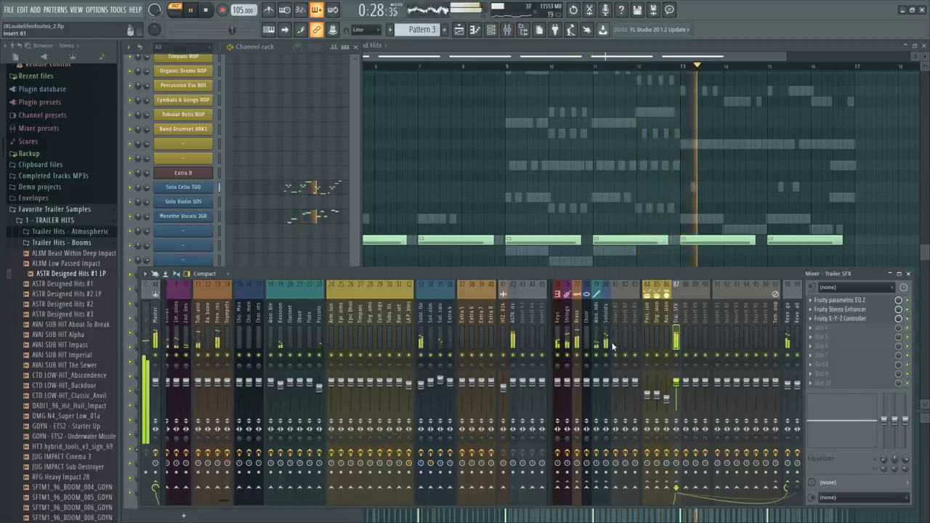
{"action": "left_click", "coordinate": [198, 322]}
{"action": "scroll", "coordinate": [197, 323], "scroll_direction": "left", "scroll_amount": 7}
{"action": "left_click", "coordinate": [198, 323]}
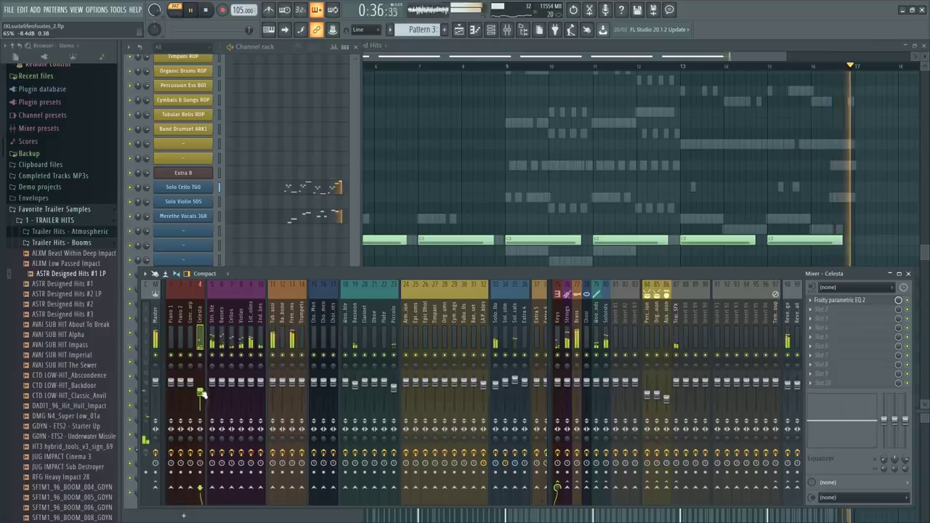
Stop playback, find the Celesta KFL channel among the instruments and open its Pattern 3 notes in the piano roll
{"action": "key", "text": "space"}
{"action": "left_click", "coordinate": [617, 179]}
{"action": "scroll", "coordinate": [657, 203], "scroll_direction": "up", "scroll_amount": 3}
{"action": "key", "text": "F6"}
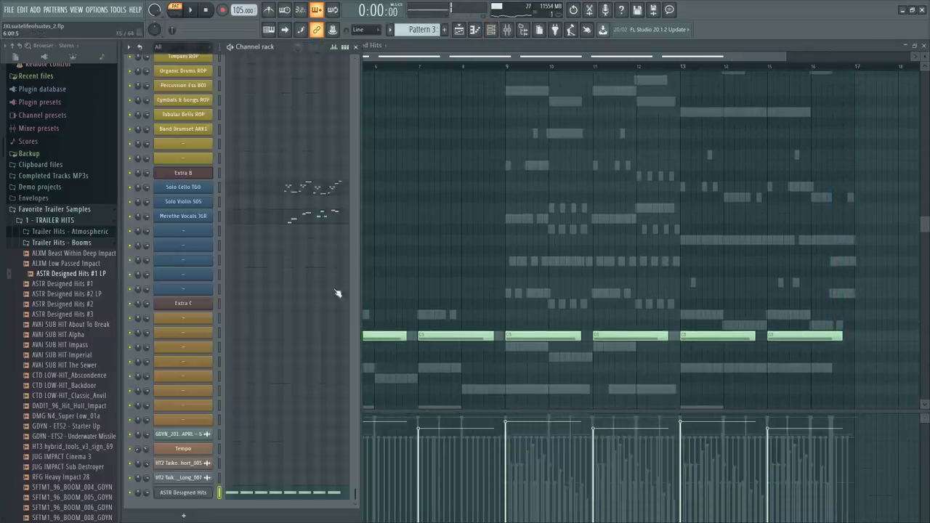
{"action": "scroll", "coordinate": [313, 313], "scroll_direction": "down", "scroll_amount": 10}
{"action": "scroll", "coordinate": [287, 352], "scroll_direction": "down", "scroll_amount": 4}
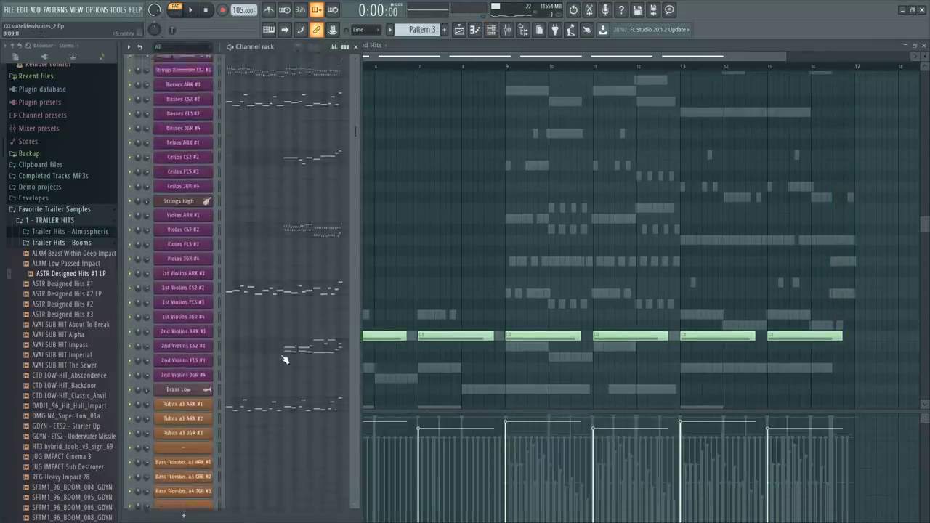
{"action": "scroll", "coordinate": [294, 357], "scroll_direction": "up", "scroll_amount": 6}
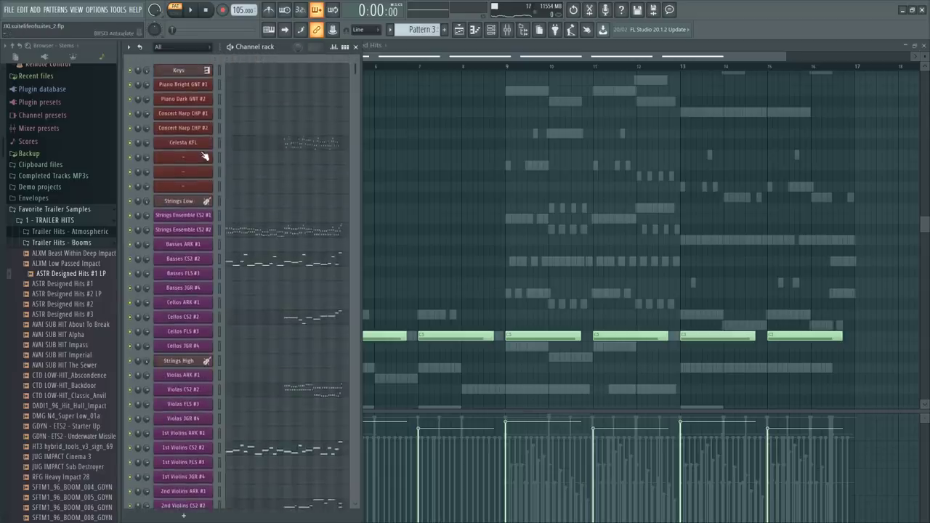
{"action": "scroll", "coordinate": [307, 334], "scroll_direction": "up", "scroll_amount": 6}
{"action": "scroll", "coordinate": [306, 335], "scroll_direction": "up", "scroll_amount": 8}
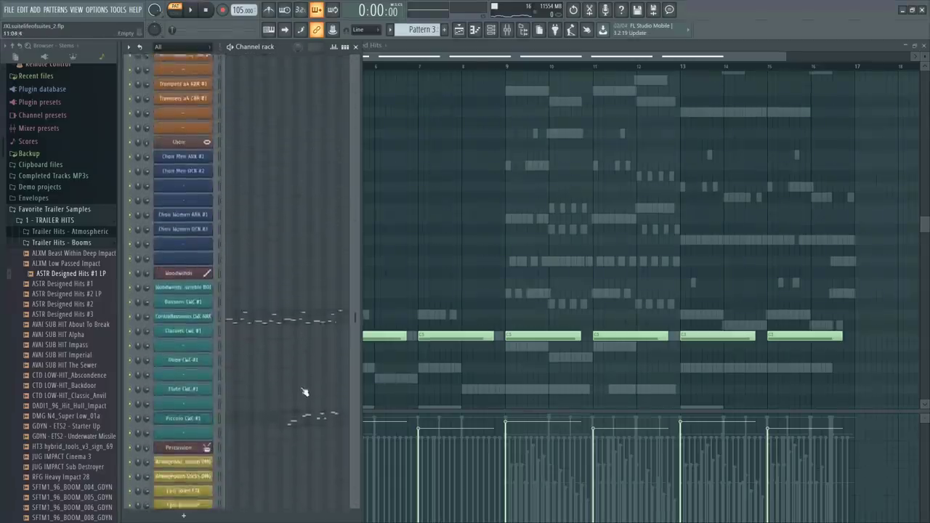
{"action": "scroll", "coordinate": [305, 349], "scroll_direction": "down", "scroll_amount": 10}
{"action": "scroll", "coordinate": [313, 240], "scroll_direction": "up", "scroll_amount": 3}
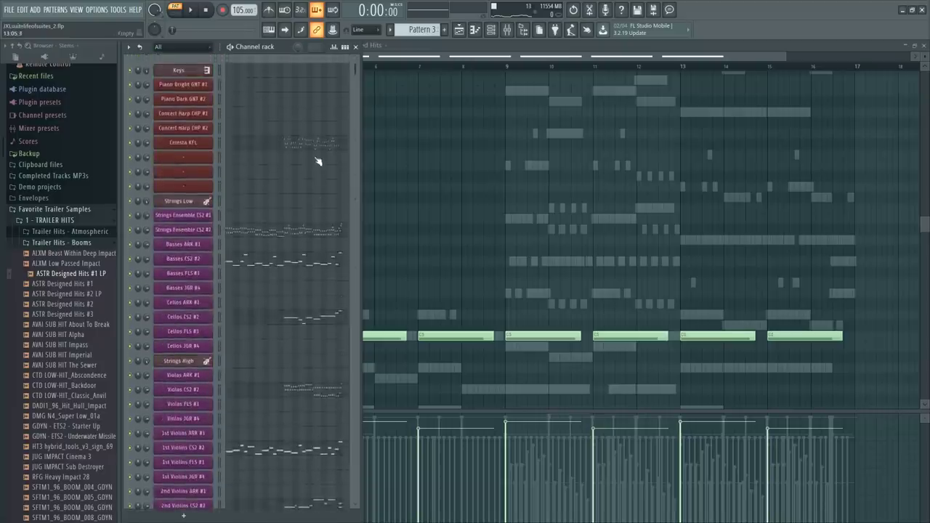
{"action": "left_click", "coordinate": [317, 145]}
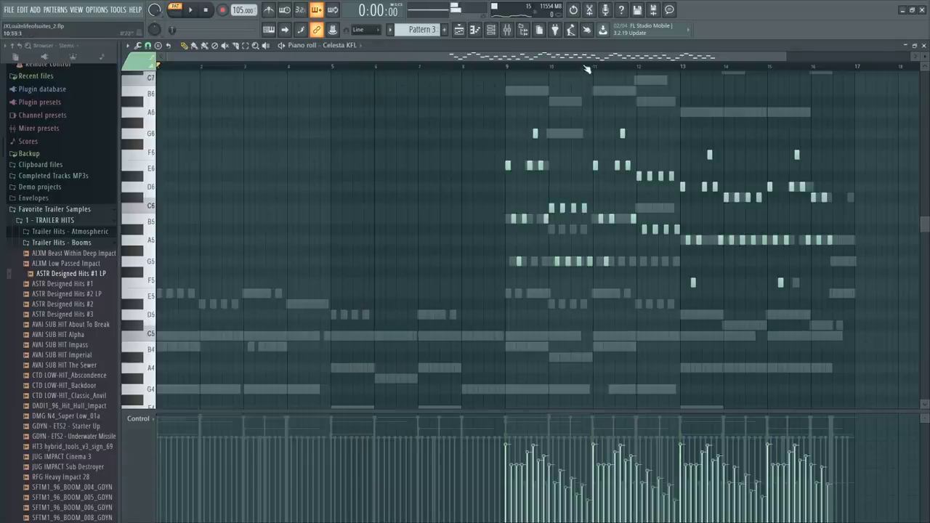
Add short Celesta notes E3, B3, A3 and B3 across bar 9 and D#3 at bar 10, and transpose them up one octave
{"action": "scroll", "coordinate": [587, 69], "scroll_direction": "up", "scroll_amount": 5}
{"action": "scroll", "coordinate": [239, 234], "scroll_direction": "down", "scroll_amount": 8}
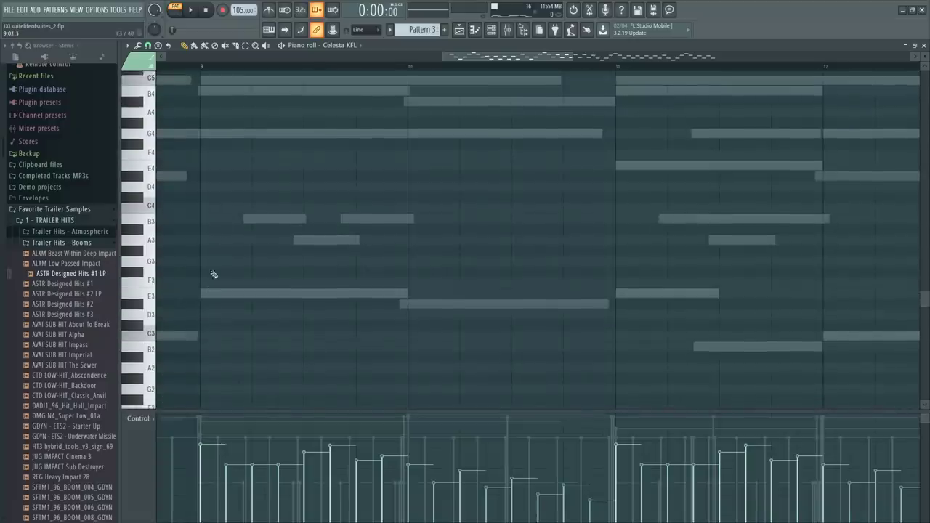
{"action": "left_click", "coordinate": [214, 294]}
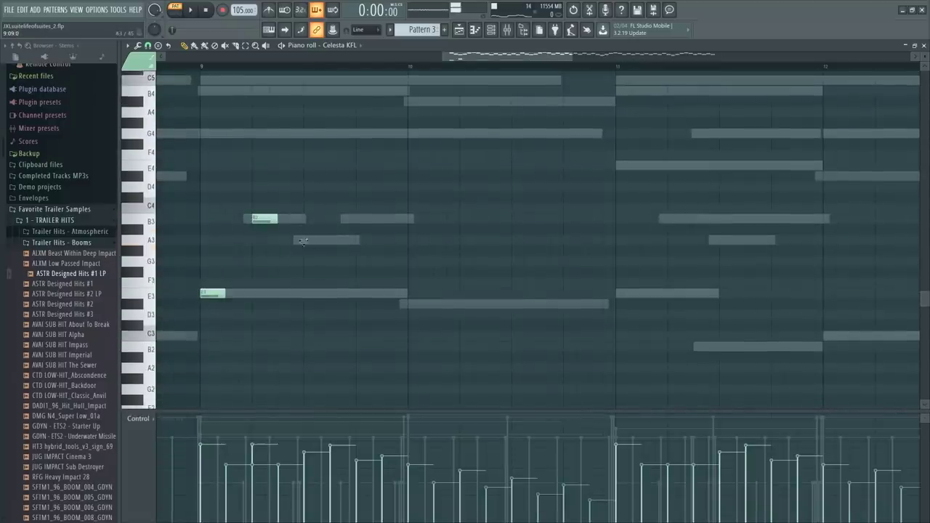
{"action": "left_click", "coordinate": [404, 305]}
{"action": "left_click_drag", "start_coordinate": [201, 172], "coordinate": [419, 341]}
{"action": "key", "text": "ctrl+Up"}
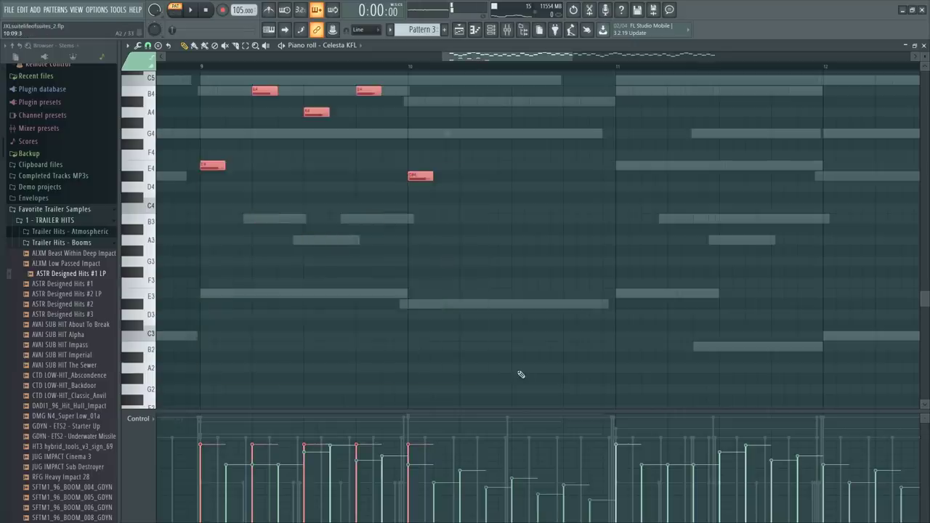
Lengthen the new E4, B4, A4 and B4 notes in bar 9 so each runs up to the start of the following one
{"action": "scroll", "coordinate": [414, 363], "scroll_direction": "up", "scroll_amount": 6}
{"action": "left_click_drag", "start_coordinate": [205, 257], "coordinate": [378, 412]}
{"action": "left_click", "coordinate": [392, 273]}
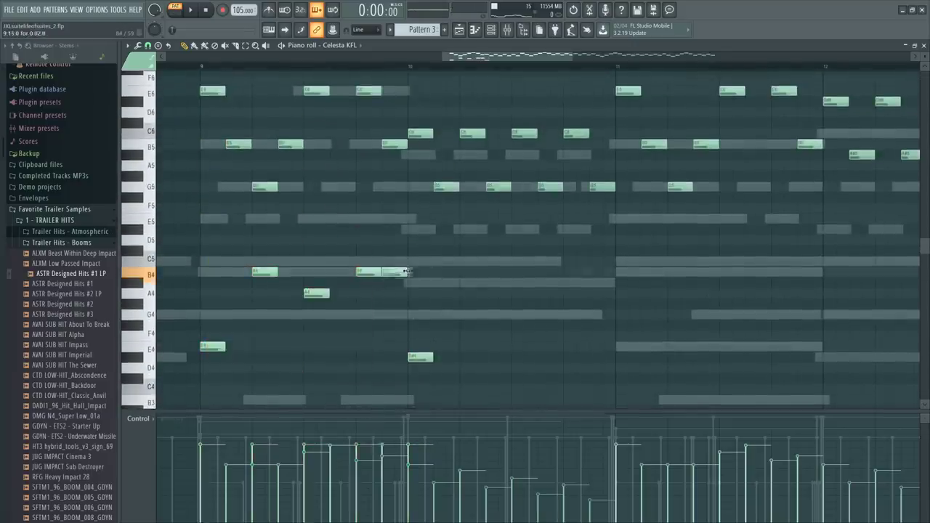
{"action": "mouse_move", "coordinate": [408, 271]}
{"action": "left_mouse_down"}
{"action": "mouse_move", "coordinate": [425, 272]}
{"action": "mouse_move", "coordinate": [407, 271]}
{"action": "left_mouse_up"}
{"action": "key", "text": "ctrl+z"}
{"action": "scroll", "coordinate": [327, 255], "scroll_direction": "down", "scroll_amount": 1}
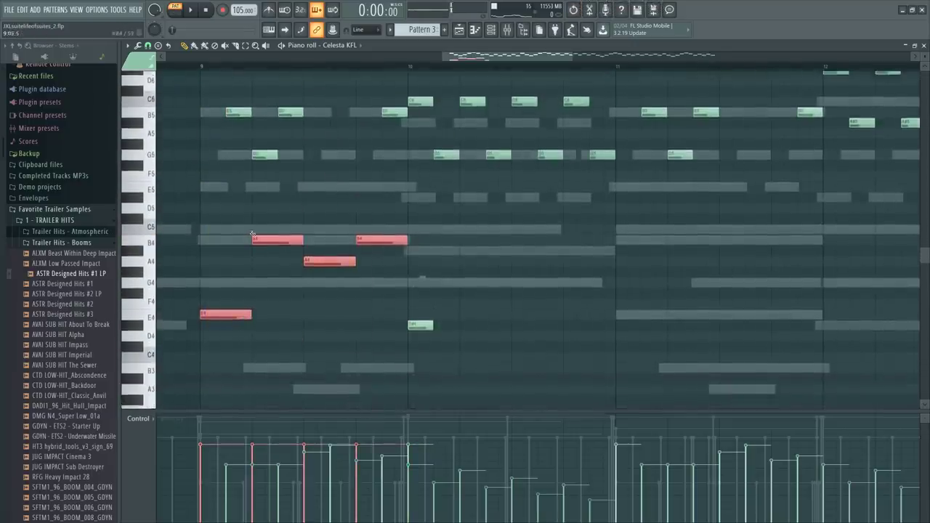
Select the five new low Celesta notes and lower their velocities individually while playing from bar 9
{"action": "left_click_drag", "start_coordinate": [211, 216], "coordinate": [522, 388]}
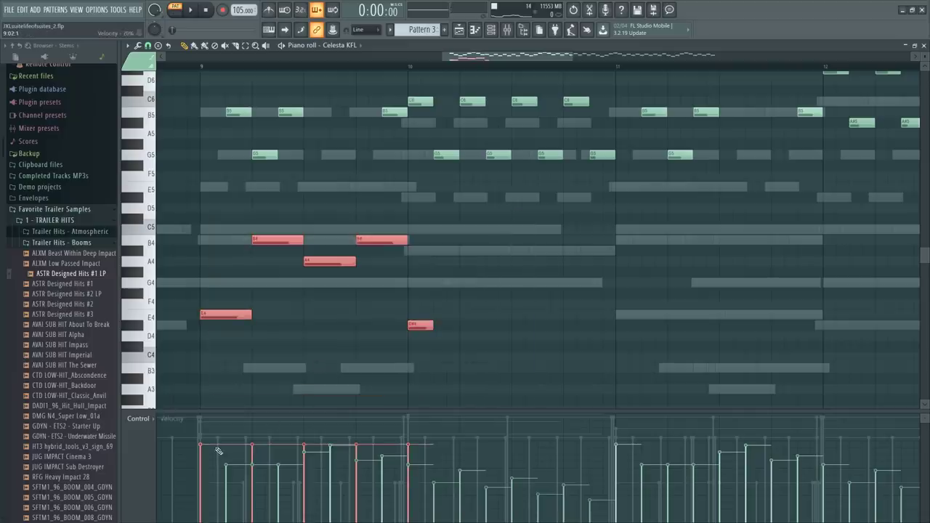
{"action": "key", "text": "space"}
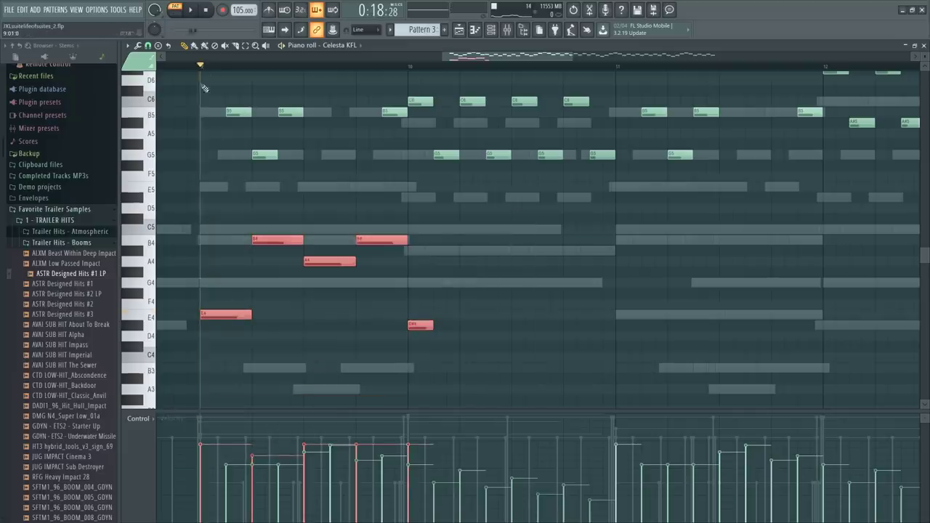
{"action": "left_click", "coordinate": [248, 479]}
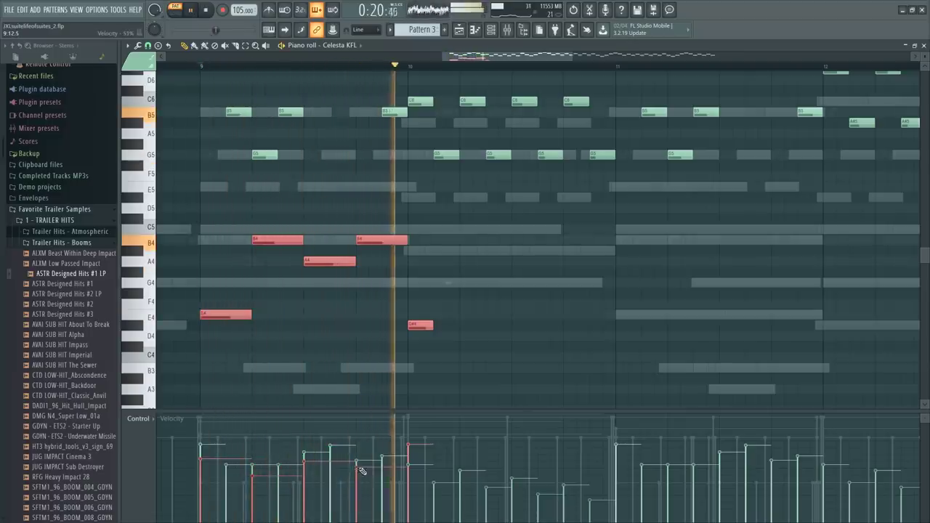
{"action": "left_click", "coordinate": [413, 462]}
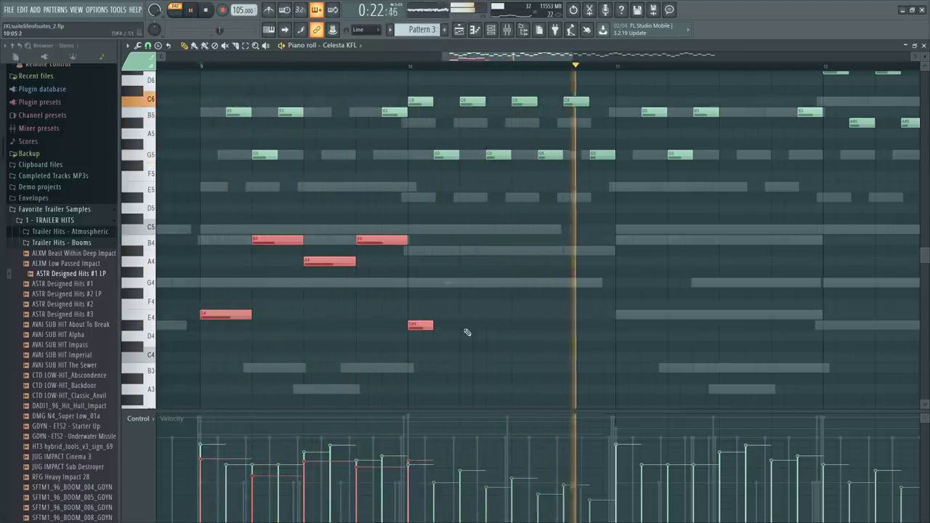
Stop playback, deselect the notes and extend the D#4 note across the whole of bar 10
{"action": "key", "text": "space"}
{"action": "key", "text": "ctrl+d"}
{"action": "left_click", "coordinate": [438, 327]}
{"action": "key", "text": "ctrl+z"}
{"action": "left_click_drag", "start_coordinate": [432, 325], "coordinate": [609, 352]}
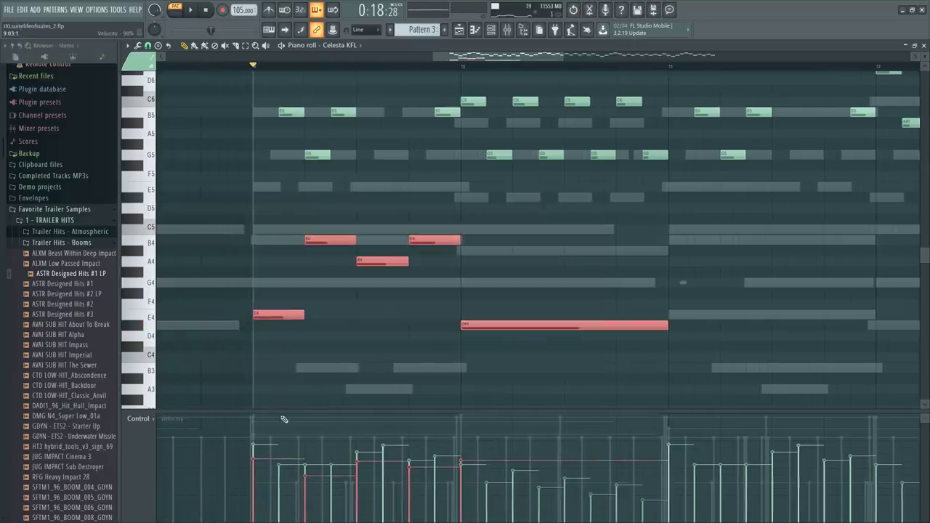
Raise the velocities of the five low Celesta notes together, play them back from bar 9 and deselect them
{"action": "scroll", "coordinate": [283, 417], "scroll_direction": "up", "scroll_amount": 3}
{"action": "scroll", "coordinate": [287, 411], "scroll_direction": "down", "scroll_amount": 3}
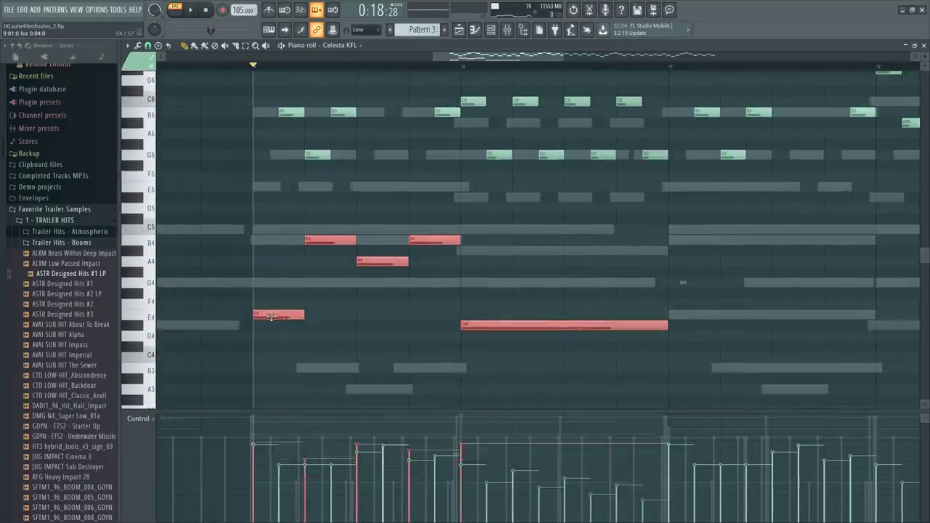
{"action": "left_click", "coordinate": [270, 317]}
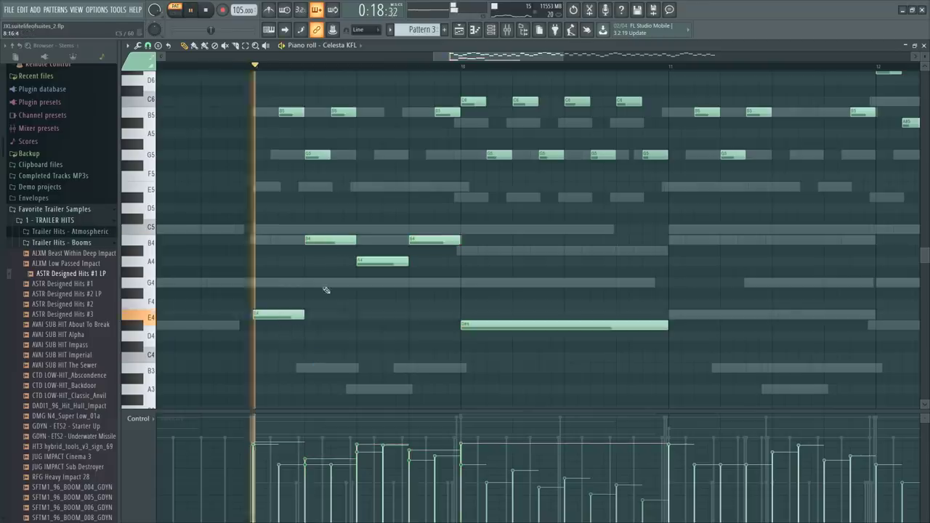
{"action": "left_click_drag", "start_coordinate": [254, 235], "coordinate": [587, 382]}
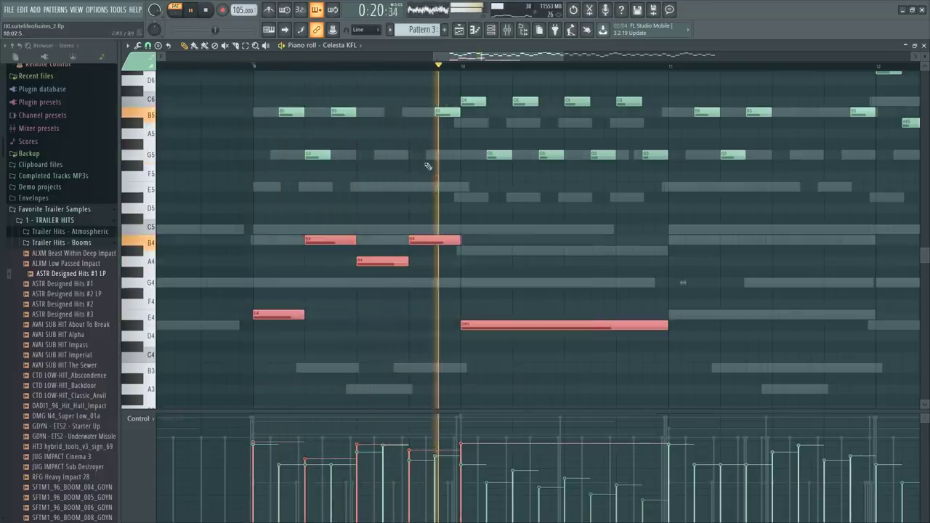
{"action": "scroll", "coordinate": [518, 295], "scroll_direction": "down", "scroll_amount": 3}
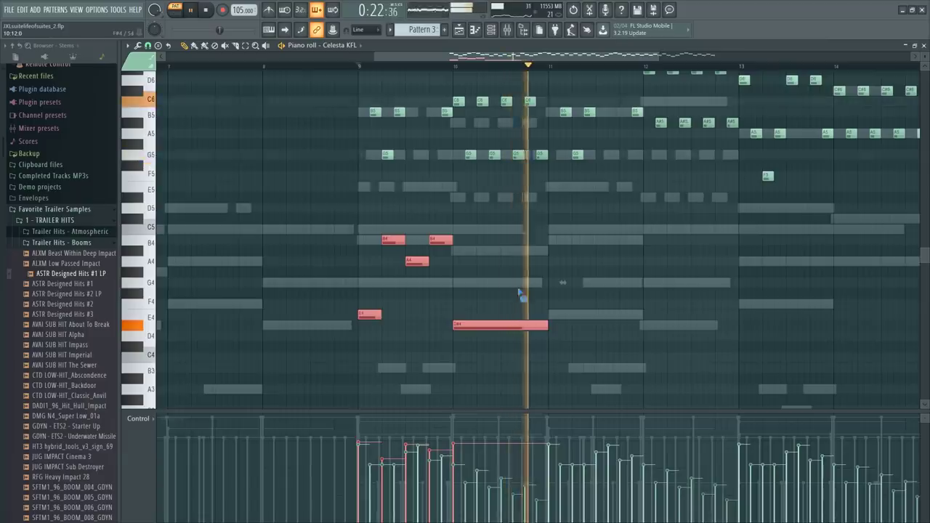
{"action": "left_click", "coordinate": [520, 293], "text": "ctrl"}
Stop playback and open the Piccolo CWC #1 channel's notes in the piano roll
{"action": "key", "text": "space"}
{"action": "key", "text": "F6"}
{"action": "scroll", "coordinate": [281, 372], "scroll_direction": "down", "scroll_amount": 8}
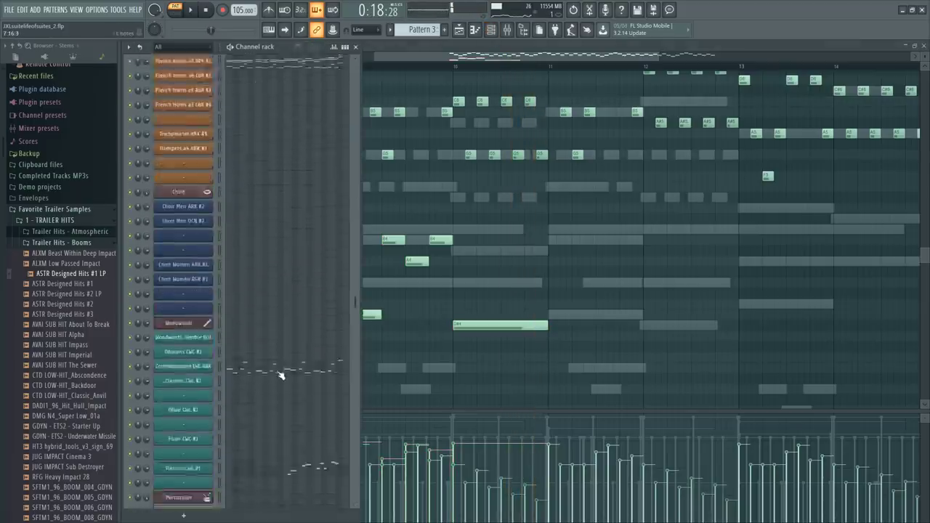
{"action": "scroll", "coordinate": [283, 348], "scroll_direction": "down", "scroll_amount": 6}
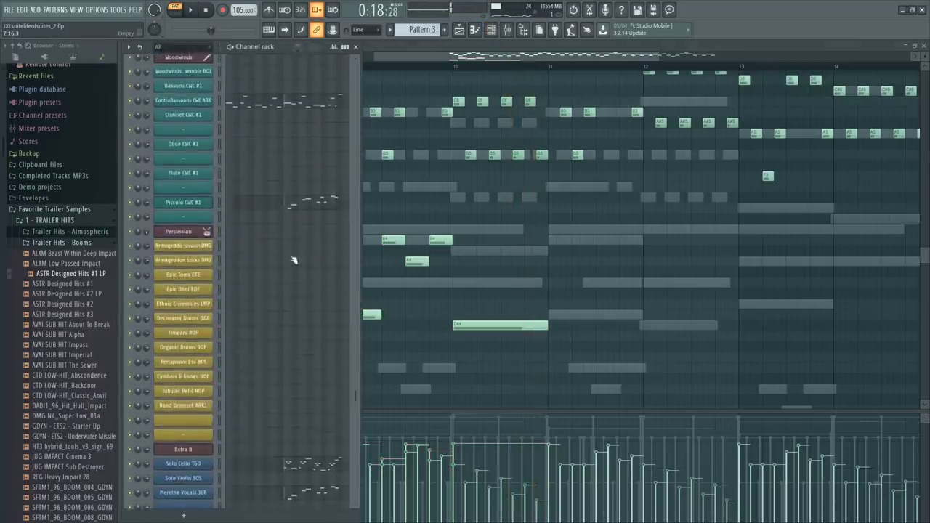
{"action": "left_click", "coordinate": [301, 206]}
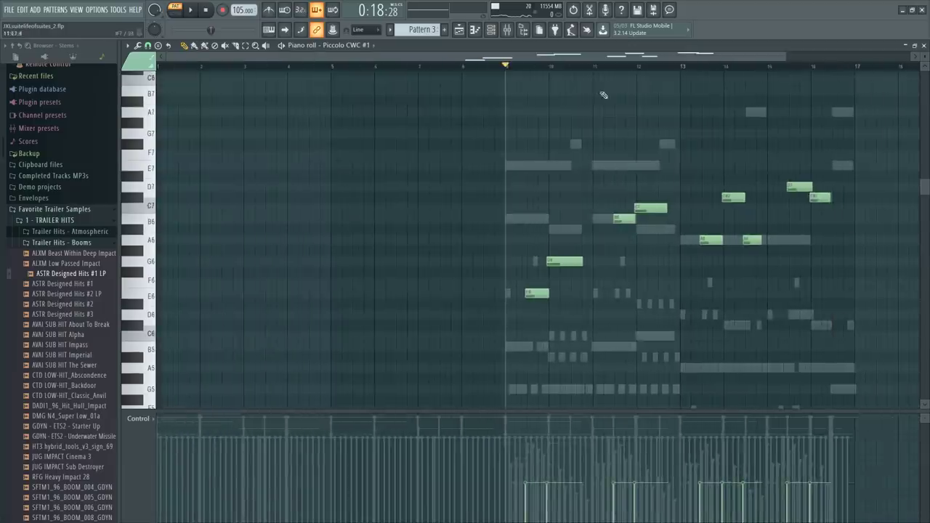
Try a B6 note at the start of bar 9 in the Piccolo part during playback
{"action": "scroll", "coordinate": [590, 67], "scroll_direction": "up", "scroll_amount": 4}
{"action": "left_click", "coordinate": [393, 229]}
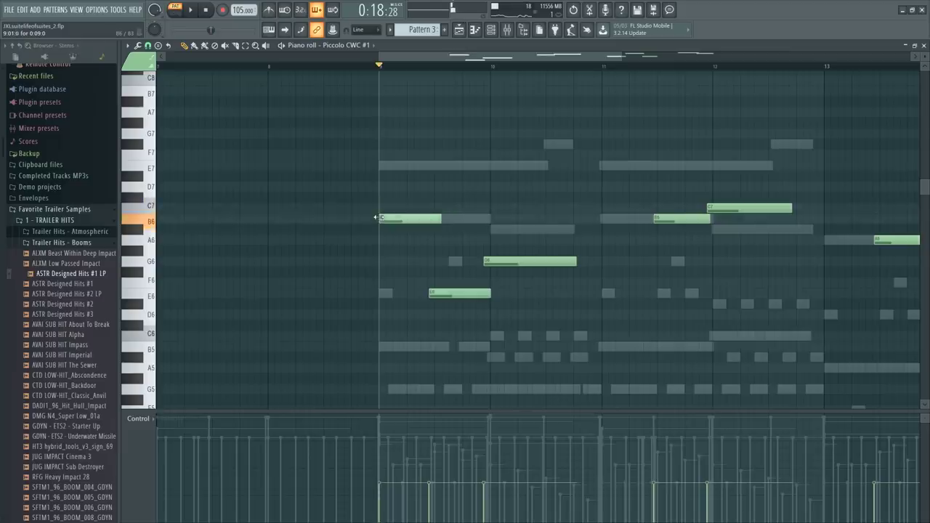
{"action": "key", "text": "space"}
{"action": "scroll", "coordinate": [391, 70], "scroll_direction": "up", "scroll_amount": 3}
{"action": "left_click", "coordinate": [394, 208]}
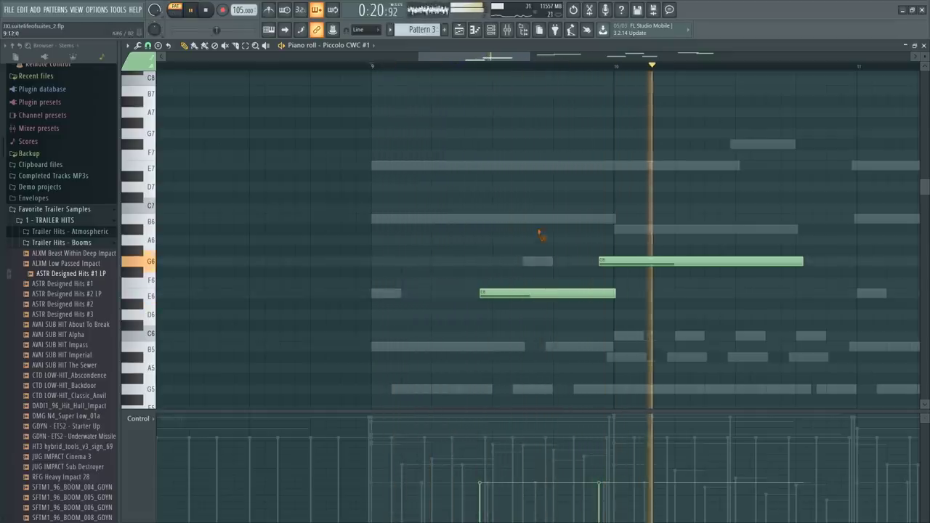
Add a short C7 note just before bar 11 and a B6 note at the start of bar 11 in the Piccolo part
{"action": "scroll", "coordinate": [690, 67], "scroll_direction": "down", "scroll_amount": 2}
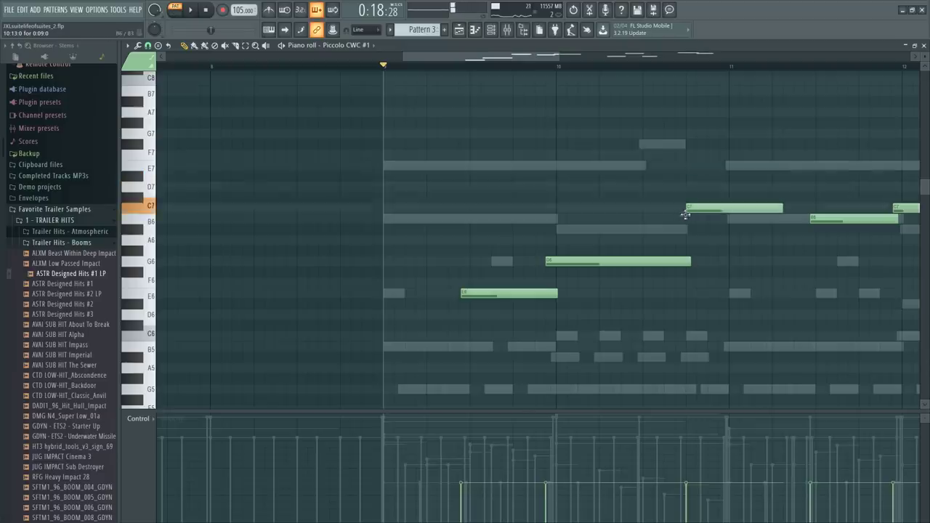
{"action": "left_click", "coordinate": [686, 69]}
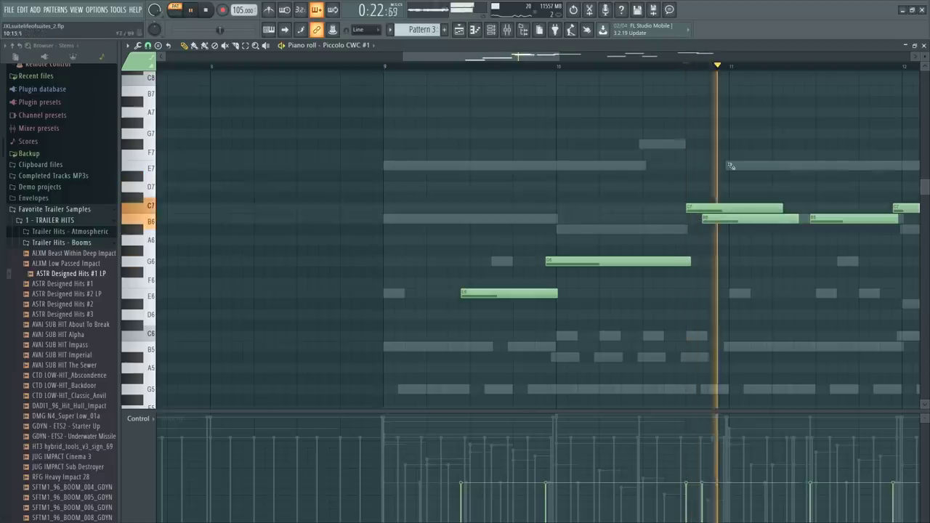
{"action": "key", "text": "space"}
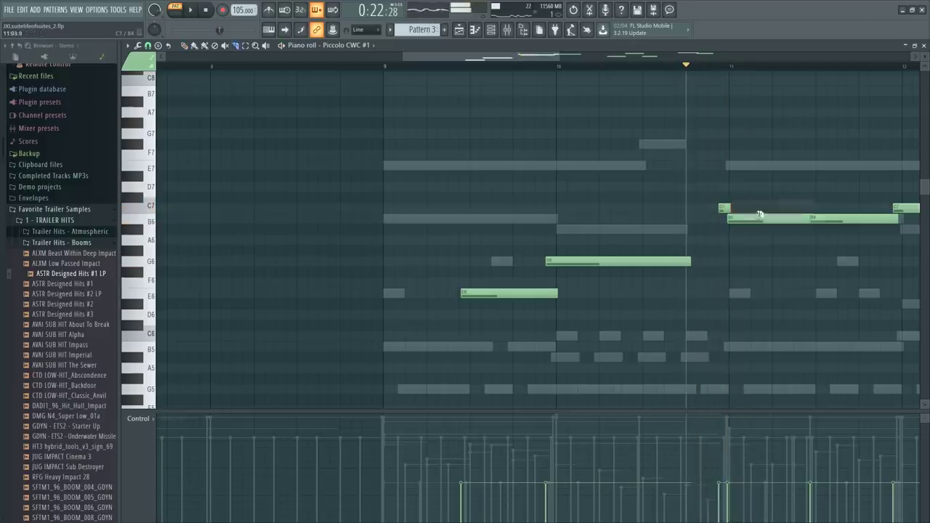
Select the two adjoining B6 notes in bar 11 and glue them into one long note
{"action": "left_click_drag", "start_coordinate": [771, 216], "coordinate": [834, 240]}
{"action": "scroll", "coordinate": [694, 116], "scroll_direction": "down", "scroll_amount": 4}
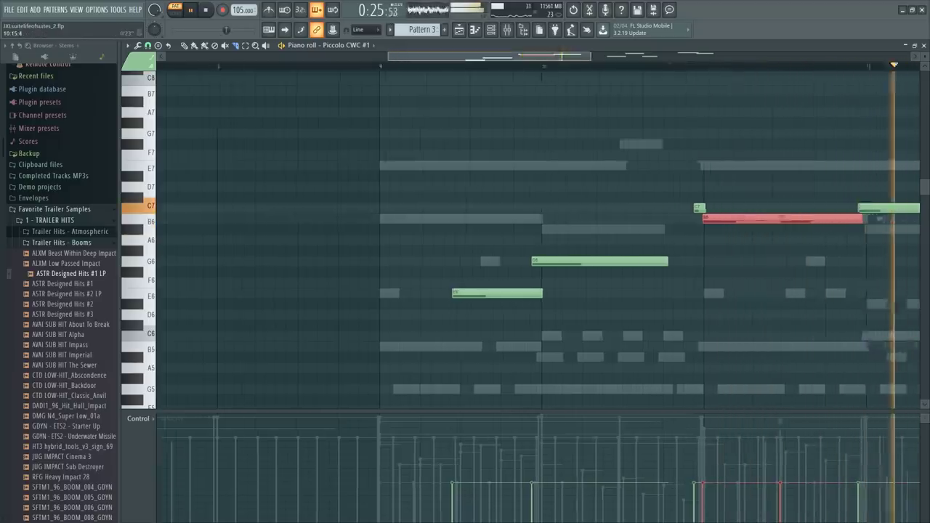
{"action": "key", "text": "ctrl+g"}
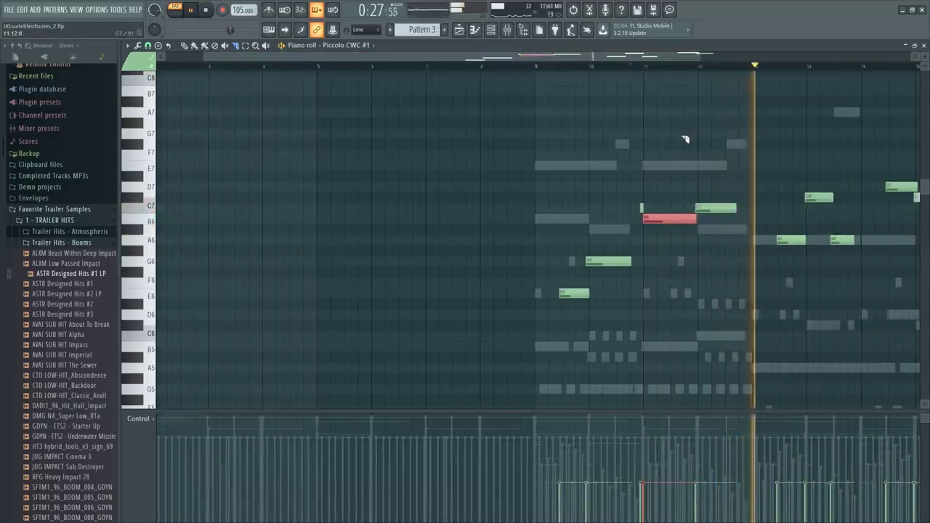
Add a B6 note at the start of bar 9 in the Piccolo part and shorten it to about half a bar
{"action": "key", "text": "space"}
{"action": "key", "text": "ctrl+d"}
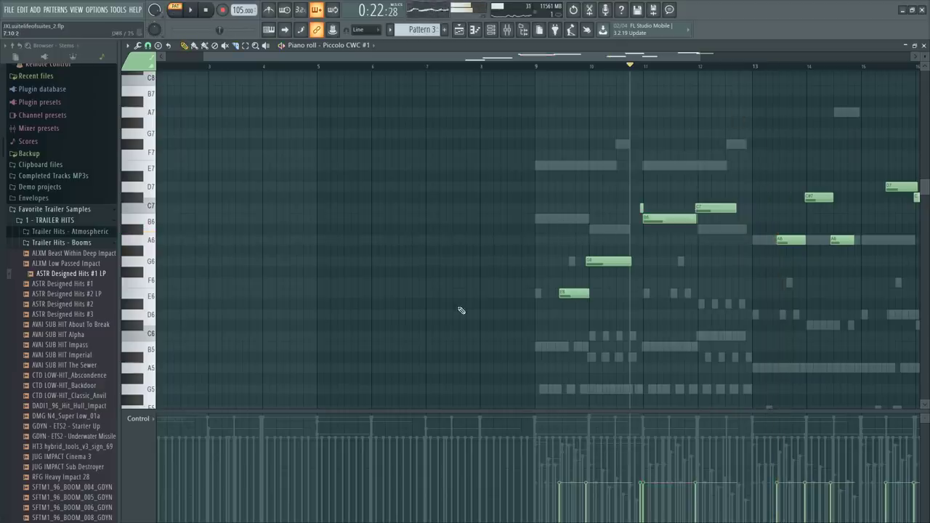
{"action": "key", "text": "F6"}
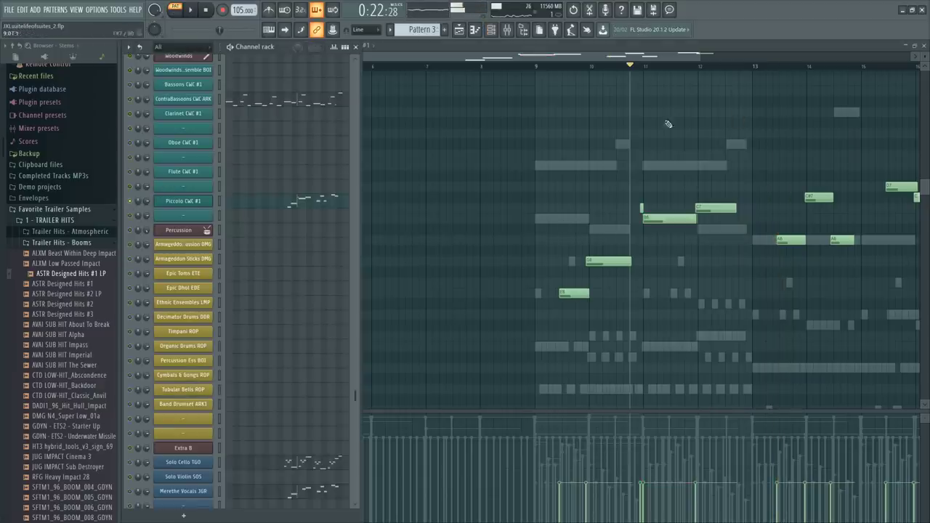
{"action": "left_click", "coordinate": [537, 67]}
{"action": "key", "text": "space"}
{"action": "scroll", "coordinate": [538, 67], "scroll_direction": "up", "scroll_amount": 2}
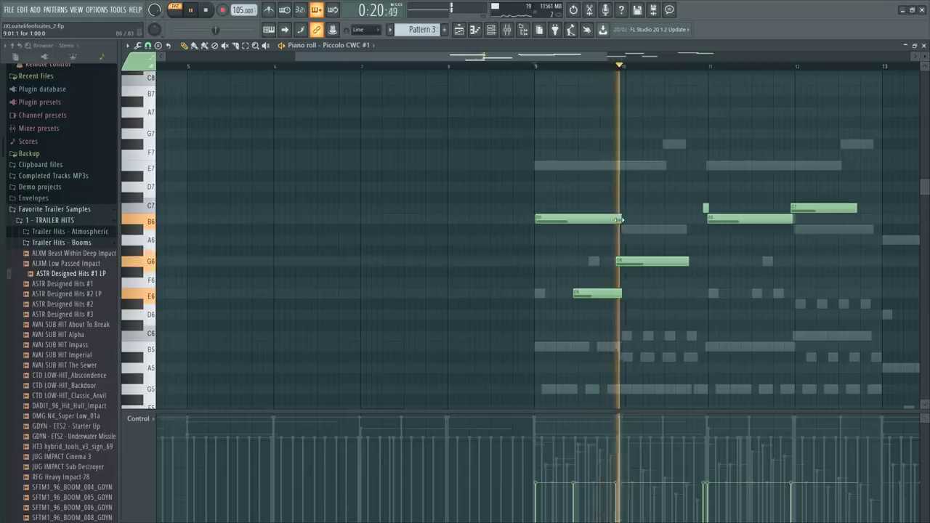
{"action": "left_click_drag", "start_coordinate": [621, 219], "coordinate": [581, 237]}
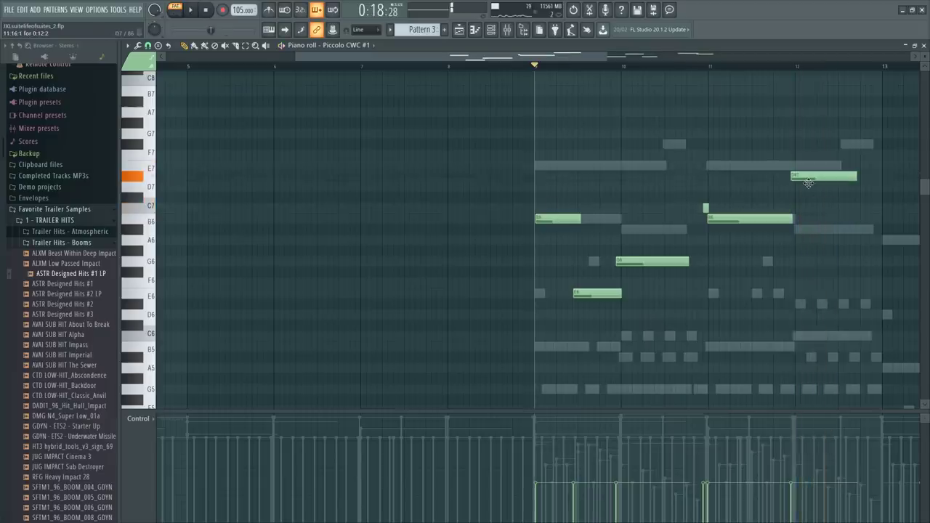
Raise the Piccolo note at bar 12 to D#7 and play from just before bar 11, removing the stray high note
{"action": "left_click", "coordinate": [696, 72]}
{"action": "key", "text": "space"}
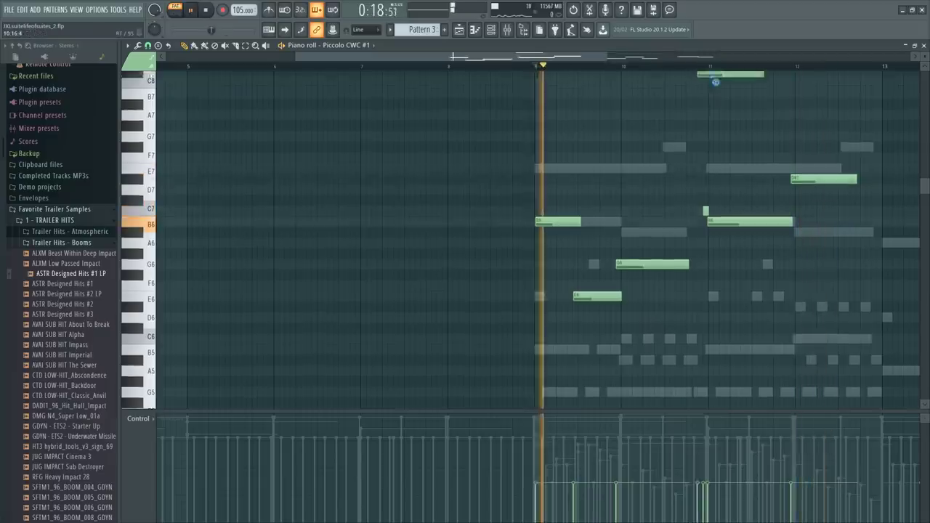
{"action": "right_click", "coordinate": [714, 75]}
{"action": "left_click", "coordinate": [693, 66]}
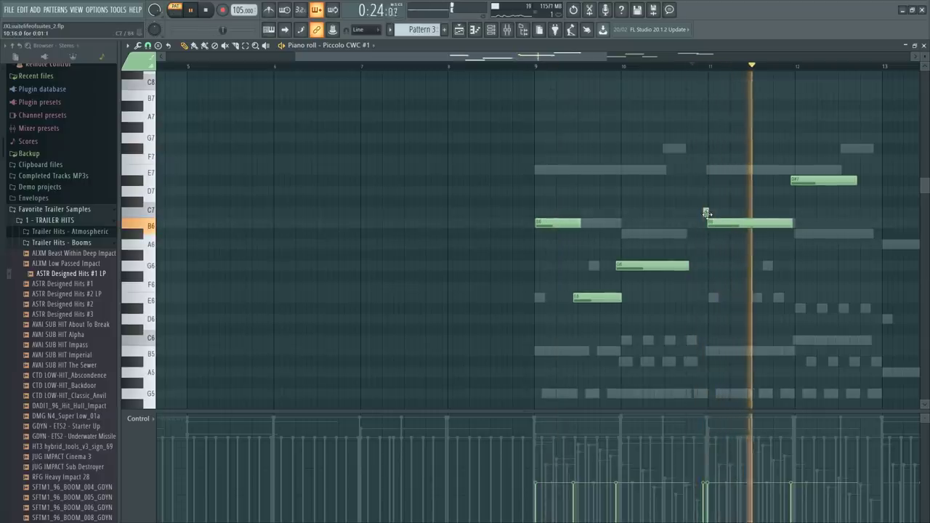
Add a G6 note in the second half of bar 11 and shorten the preceding B6 note to half a bar
{"action": "key", "text": "space"}
{"action": "scroll", "coordinate": [823, 71], "scroll_direction": "up", "scroll_amount": 2}
{"action": "scroll", "coordinate": [823, 71], "scroll_direction": "up", "scroll_amount": 2}
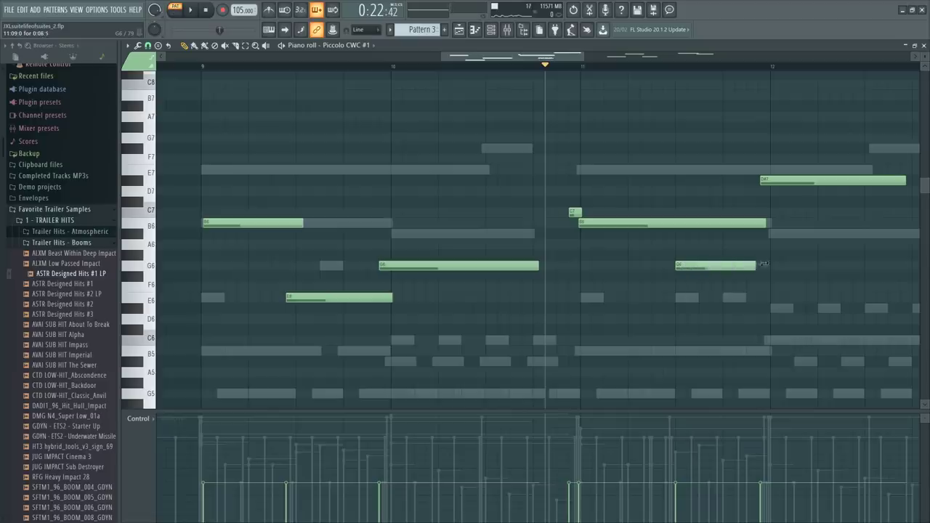
{"action": "key", "text": "space"}
{"action": "left_click_drag", "start_coordinate": [769, 231], "coordinate": [676, 225]}
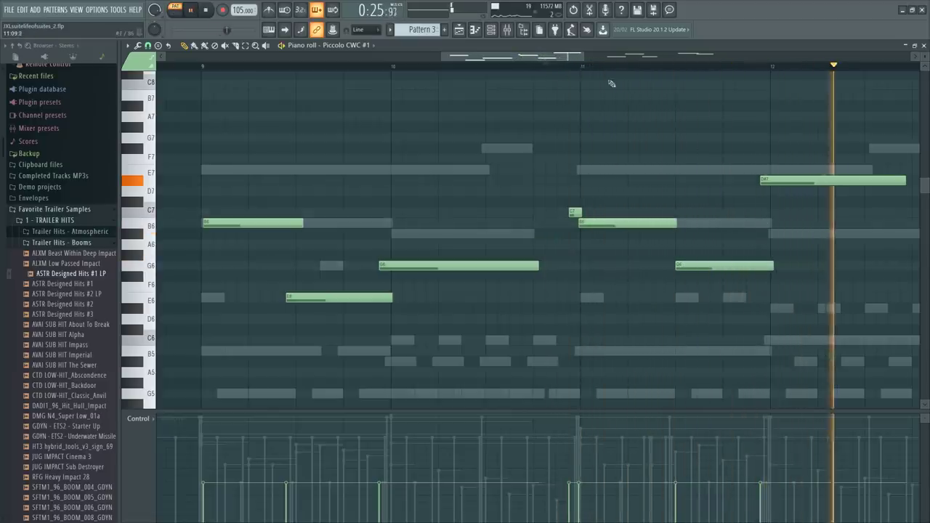
Extend the A6 note in bar 13 back to the bar's start and replay the part from just before bar 9
{"action": "scroll", "coordinate": [551, 58], "scroll_direction": "down", "scroll_amount": 3}
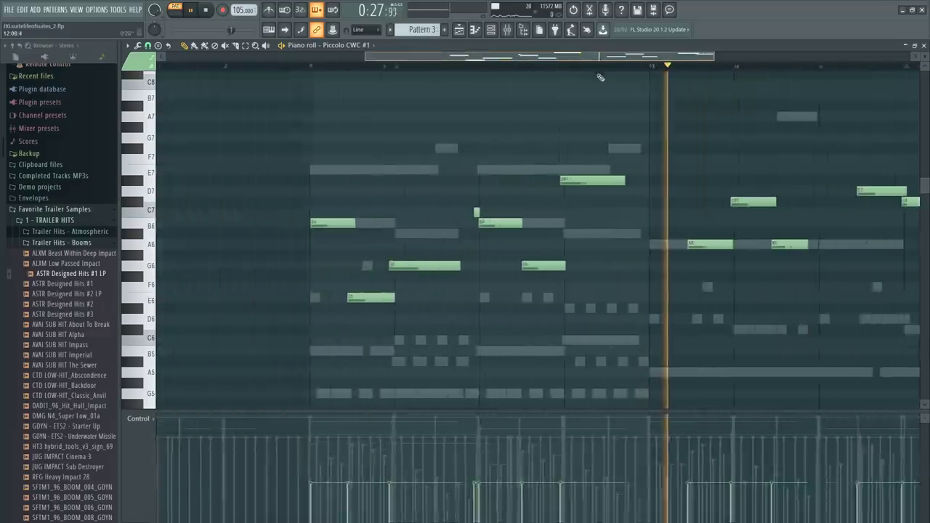
{"action": "left_click_drag", "start_coordinate": [685, 245], "coordinate": [649, 245]}
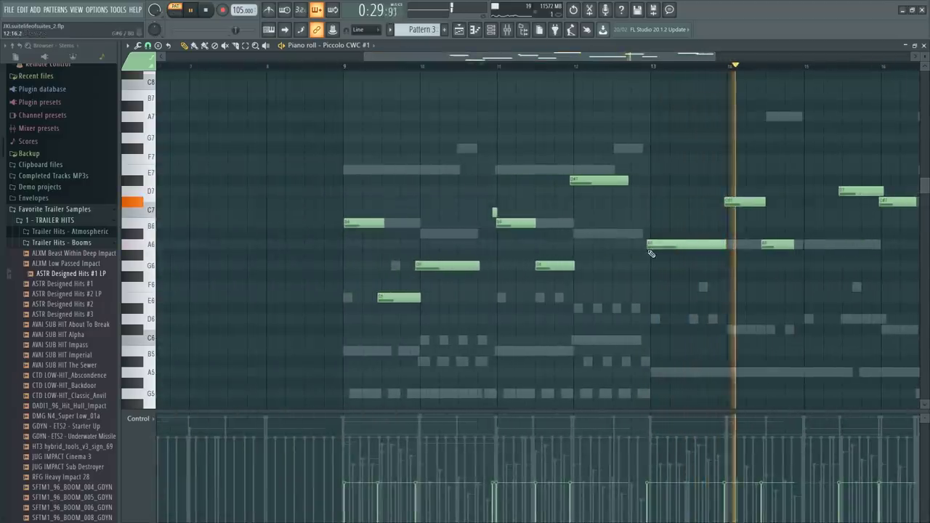
{"action": "key", "text": "space"}
{"action": "scroll", "coordinate": [332, 64], "scroll_direction": "left", "scroll_amount": 1}
{"action": "left_click", "coordinate": [335, 65]}
{"action": "key", "text": "space"}
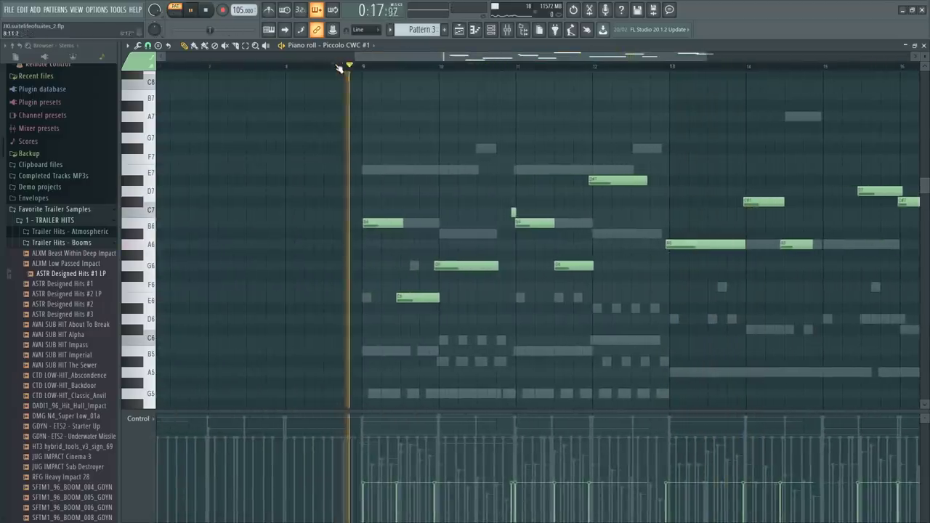
Listen to the section from bar 9 with the Solo Cello TGO and Merethe Vocals JGR channels in view, then return to the Piccolo notes
{"action": "key", "text": "F6"}
{"action": "key", "text": "space"}
{"action": "scroll", "coordinate": [204, 356], "scroll_direction": "down", "scroll_amount": 4}
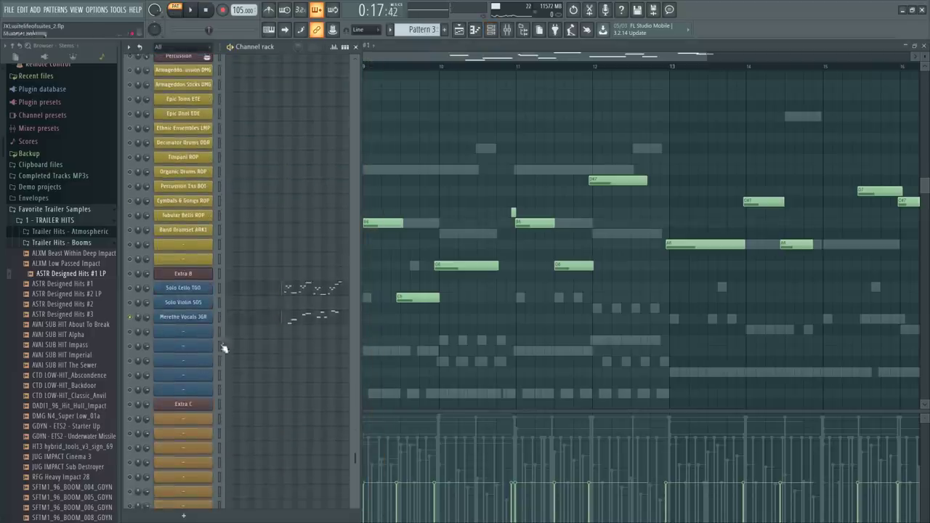
{"action": "key", "text": "space"}
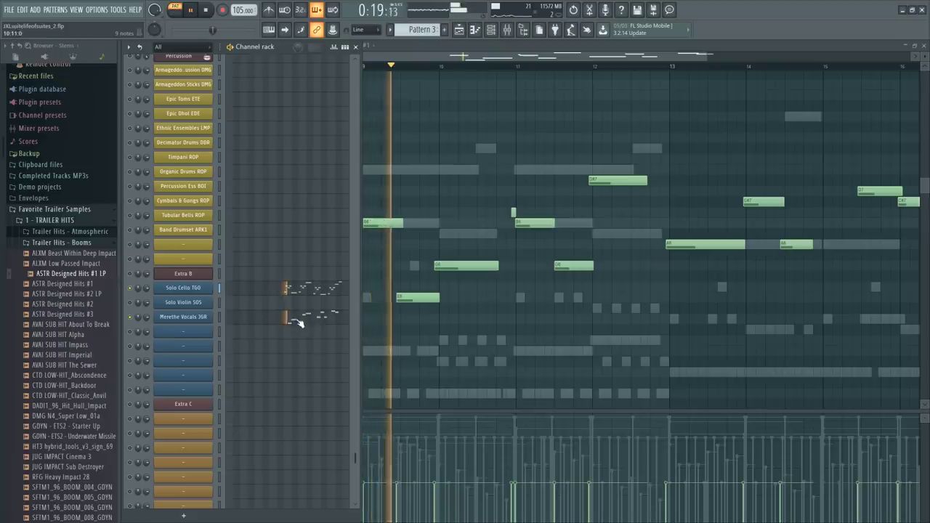
{"action": "key", "text": "F6"}
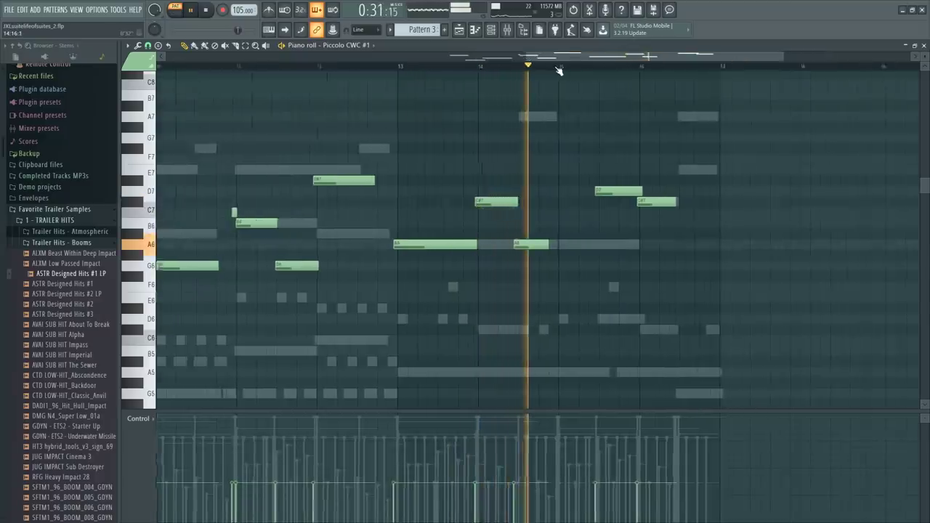
Add a short A#6 grace note just before bar 15 and an A6 note filling bar 15
{"action": "scroll", "coordinate": [506, 259], "scroll_direction": "up", "scroll_amount": 2}
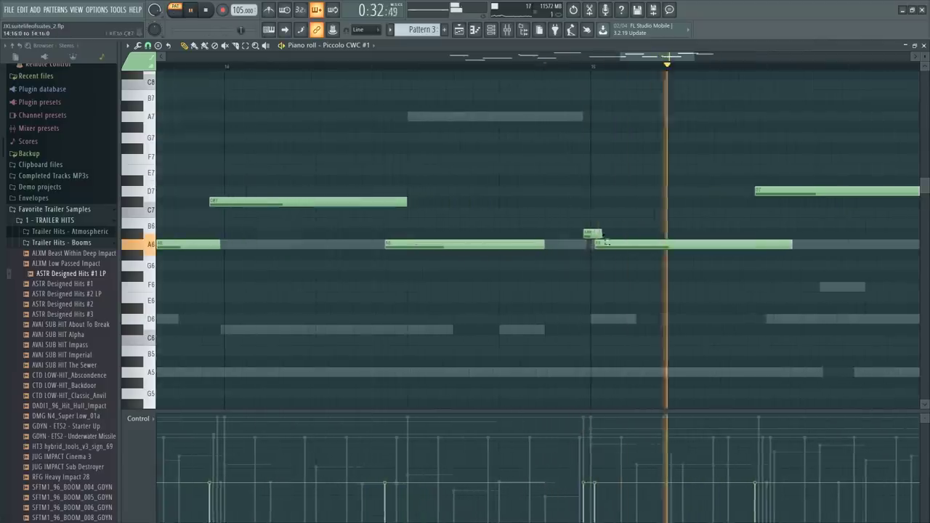
{"action": "left_click", "coordinate": [629, 248]}
{"action": "left_click", "coordinate": [656, 209]}
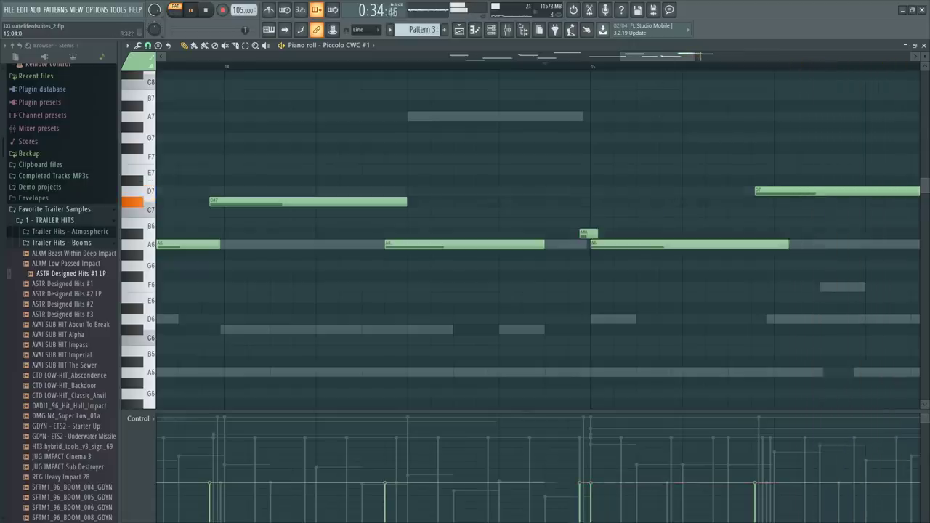
{"action": "scroll", "coordinate": [633, 141], "scroll_direction": "down", "scroll_amount": 3}
{"action": "key", "text": "space"}
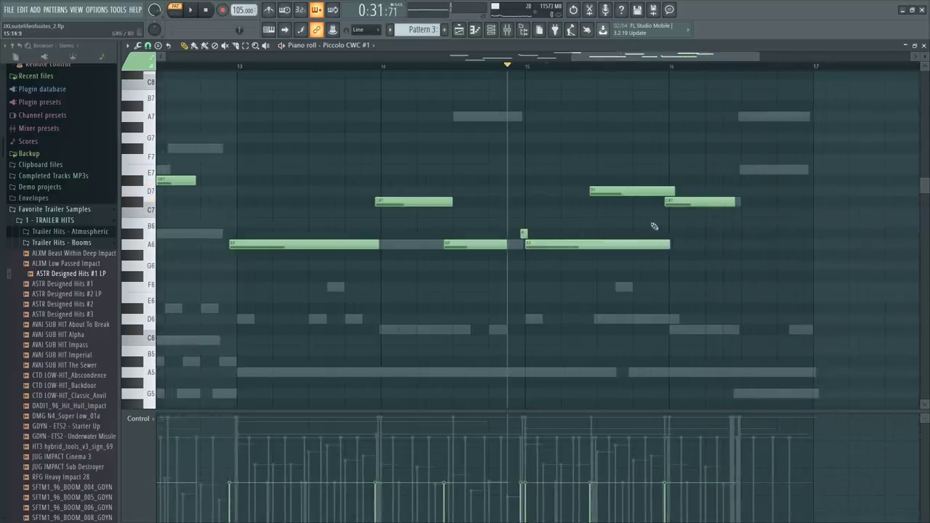
Delete the D7 note in bar 15 of the Piccolo part and check the passage by playback
{"action": "right_click", "coordinate": [609, 191]}
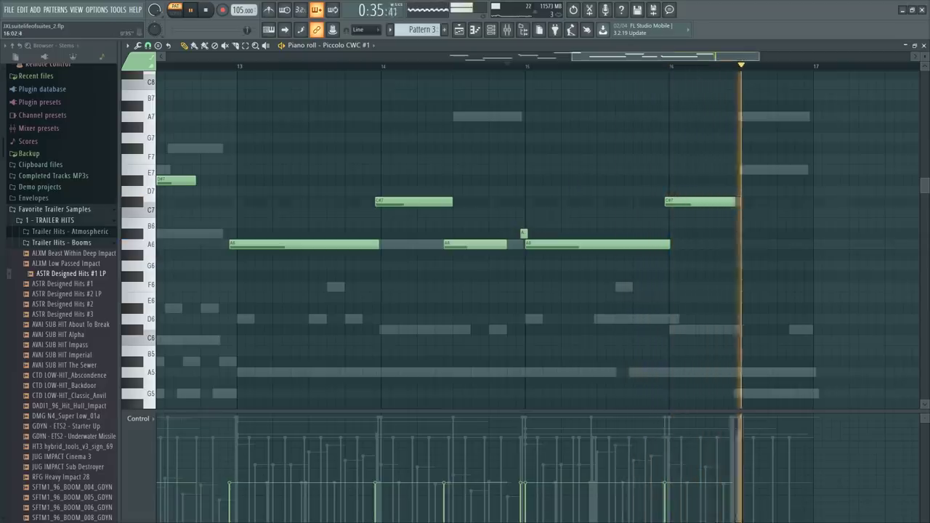
{"action": "scroll", "coordinate": [681, 72], "scroll_direction": "down", "scroll_amount": 3}
{"action": "key", "text": "space"}
Add an E7 note in the second half of bar 16 and try note colour groups 3 and 4 (Trills Min)
{"action": "scroll", "coordinate": [739, 68], "scroll_direction": "up", "scroll_amount": 5}
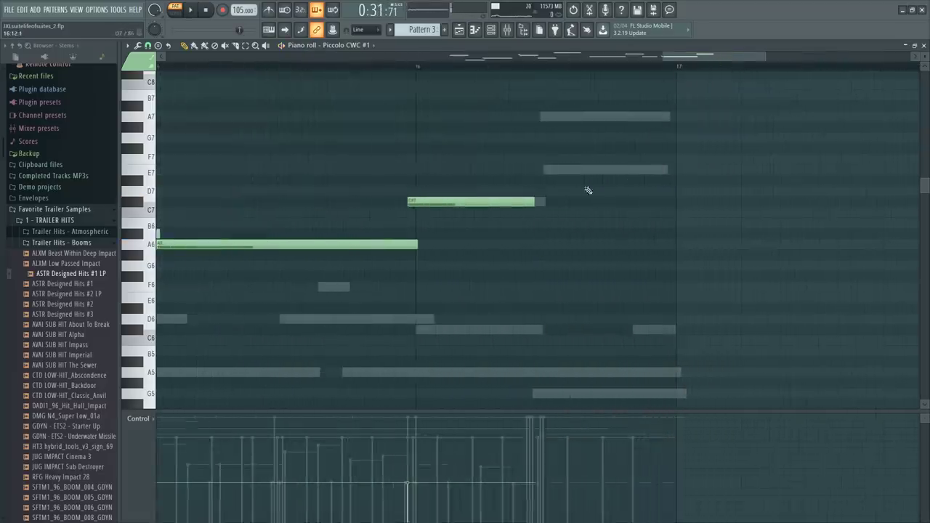
{"action": "left_click", "coordinate": [536, 169]}
{"action": "left_click", "coordinate": [134, 66]}
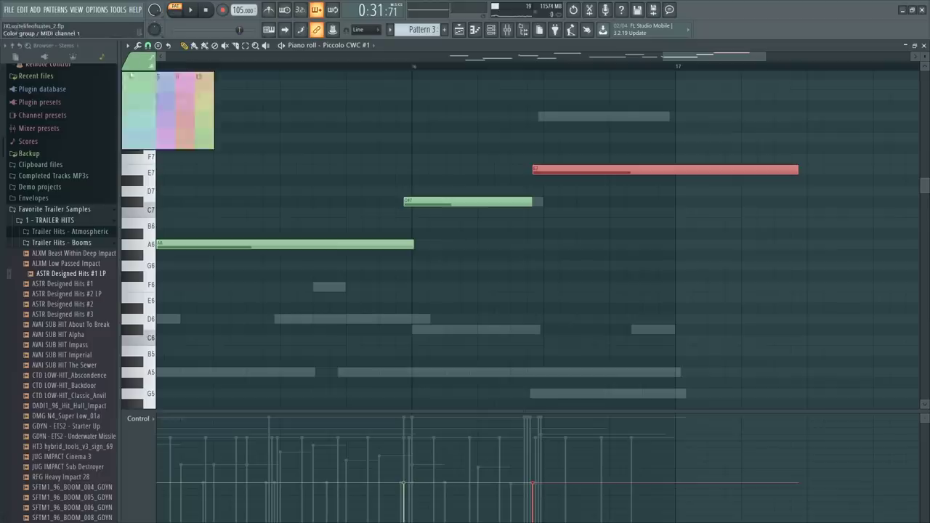
{"action": "left_click", "coordinate": [138, 119]}
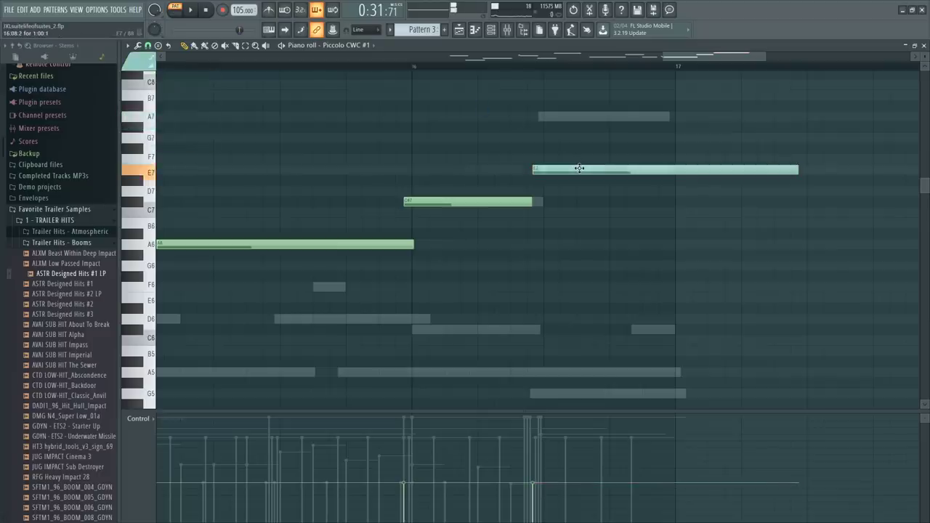
{"action": "left_click", "coordinate": [135, 67]}
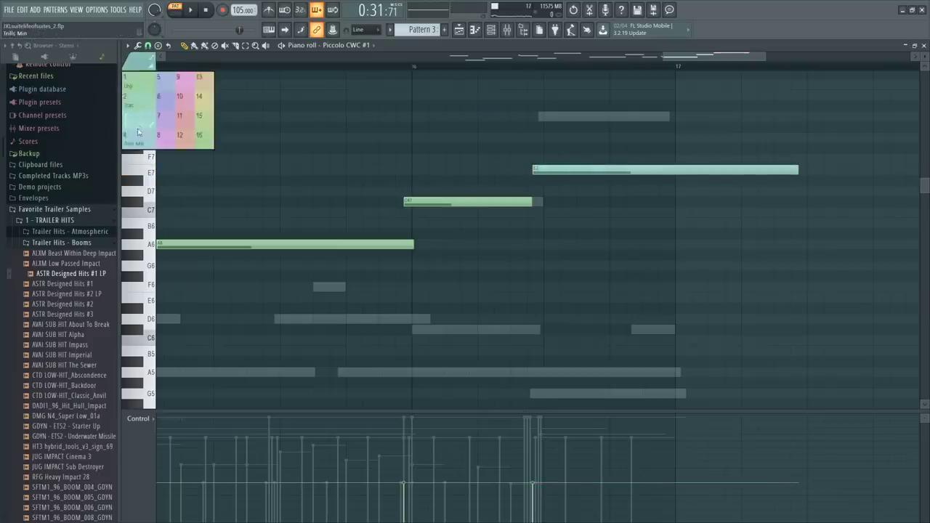
{"action": "left_click", "coordinate": [136, 144]}
Lower the last Piccolo note to A6 in colour group 3 and trim it to end at bar 17
{"action": "left_click_drag", "start_coordinate": [576, 164], "coordinate": [582, 235]}
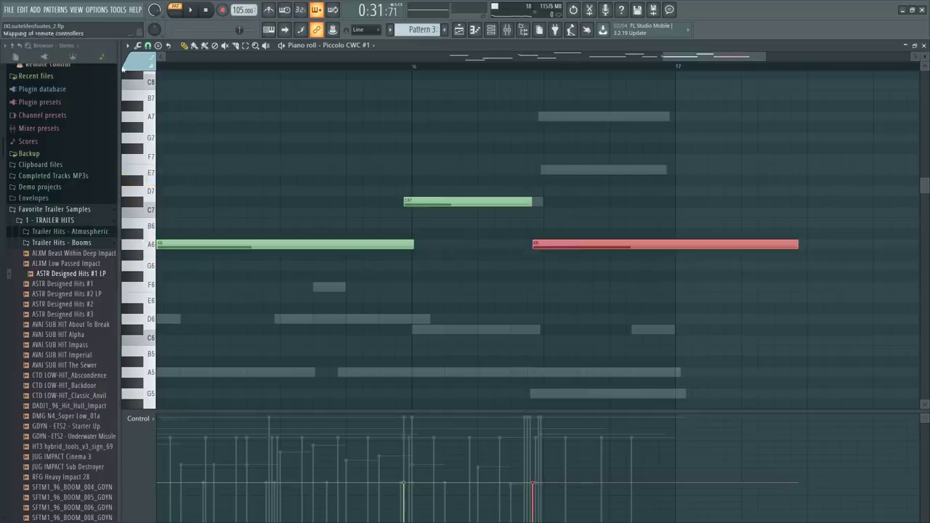
{"action": "left_click", "coordinate": [134, 63]}
{"action": "left_click", "coordinate": [137, 117]}
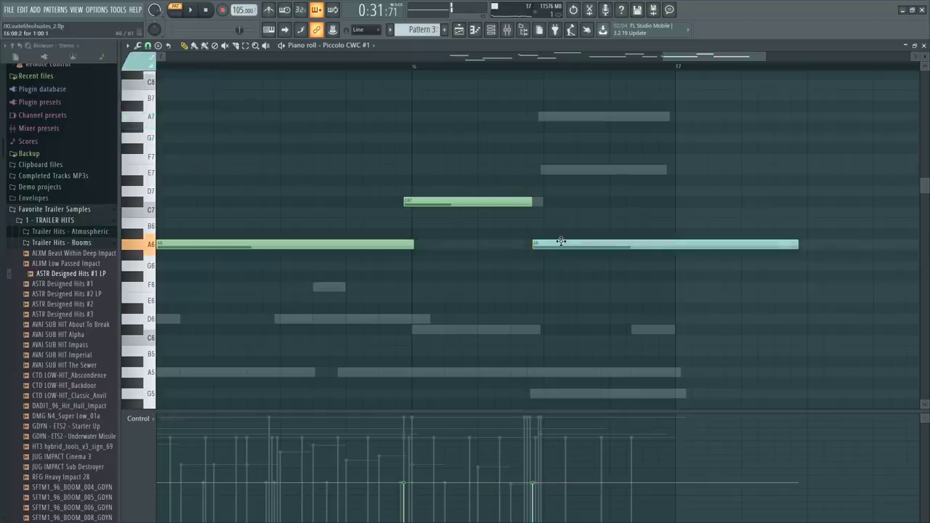
{"action": "left_click_drag", "start_coordinate": [674, 249], "coordinate": [675, 283]}
{"action": "right_click", "coordinate": [675, 261], "text": "ctrl"}
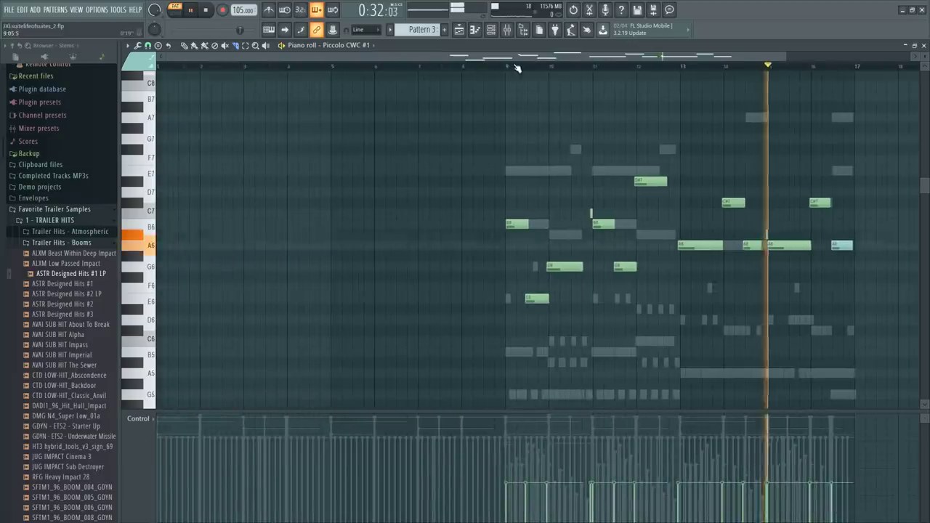
Add a short C7 note near the start of bar 9 above the B6 note, which begins slightly before the bar
{"action": "left_click", "coordinate": [502, 66]}
{"action": "scroll", "coordinate": [502, 66], "scroll_direction": "up", "scroll_amount": 4, "text": "ctrl"}
{"action": "key", "text": "space"}
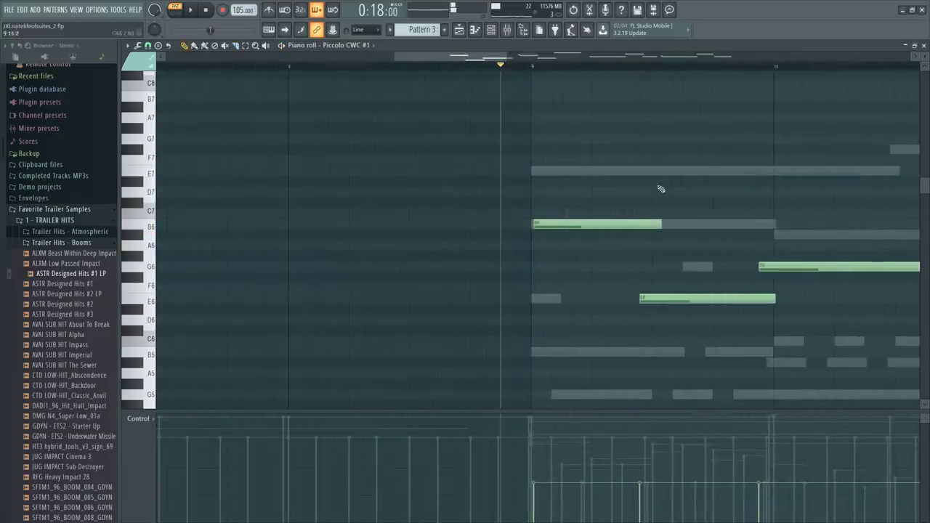
{"action": "scroll", "coordinate": [746, 245], "scroll_direction": "down", "scroll_amount": 2, "text": "ctrl"}
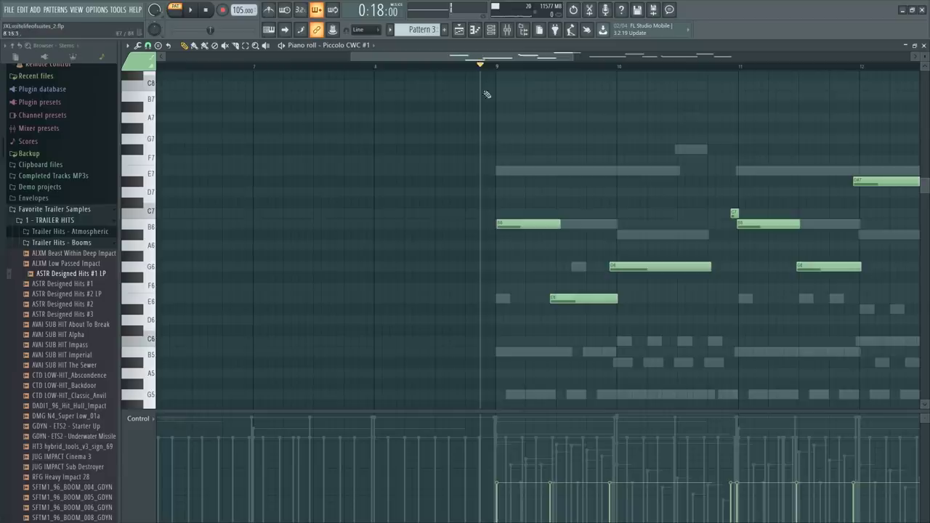
{"action": "scroll", "coordinate": [512, 182], "scroll_direction": "up", "scroll_amount": 3, "text": "ctrl"}
{"action": "key", "text": "space"}
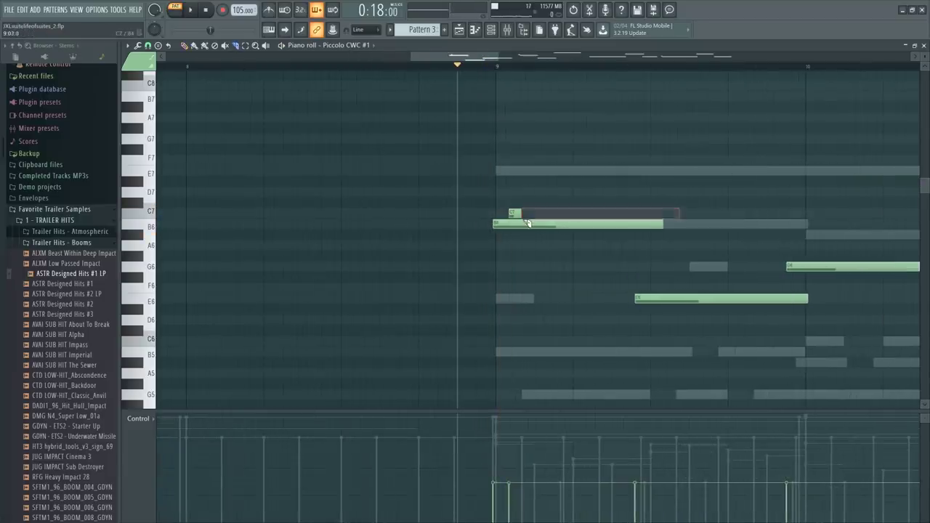
{"action": "key", "text": "space"}
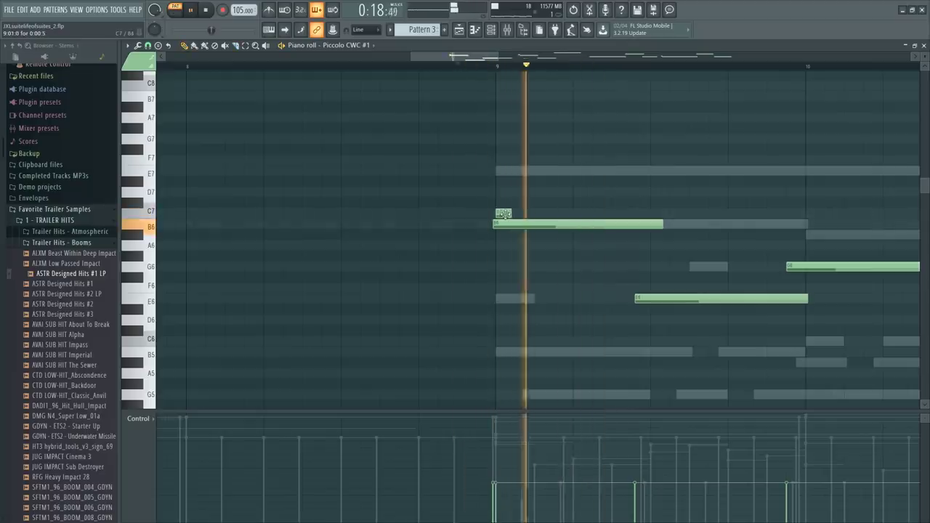
Slice the B6 note in bar 9 beneath the short C7 note and delete the middle piece
{"action": "key", "text": "c"}
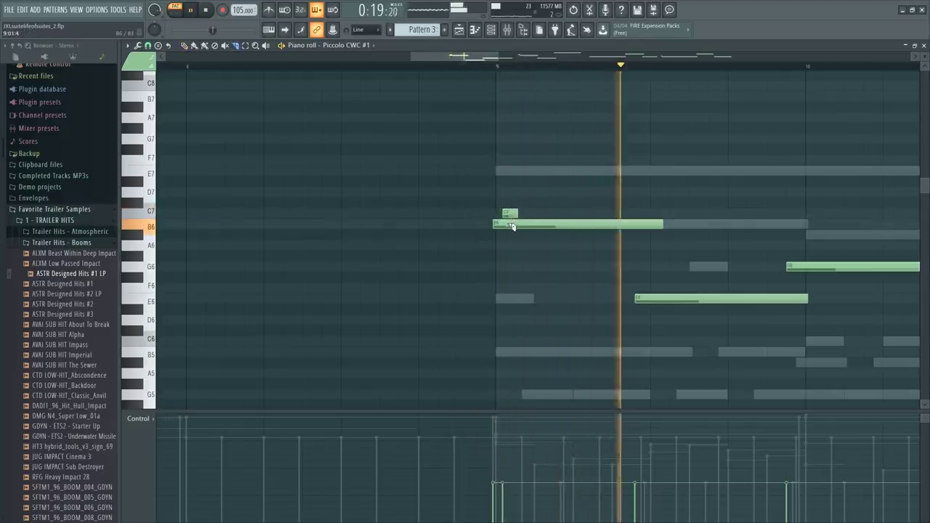
{"action": "left_click_drag", "start_coordinate": [506, 219], "coordinate": [515, 230]}
{"action": "right_click", "coordinate": [512, 224]}
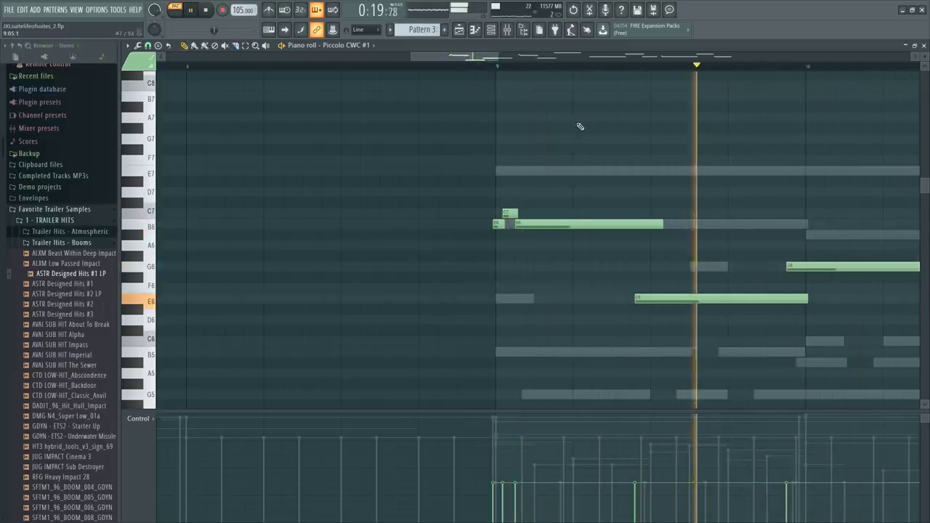
Delete the E6 note in bar 9 and extend the long B6 note to about the end of the bar, checking by playback
{"action": "key", "text": "space"}
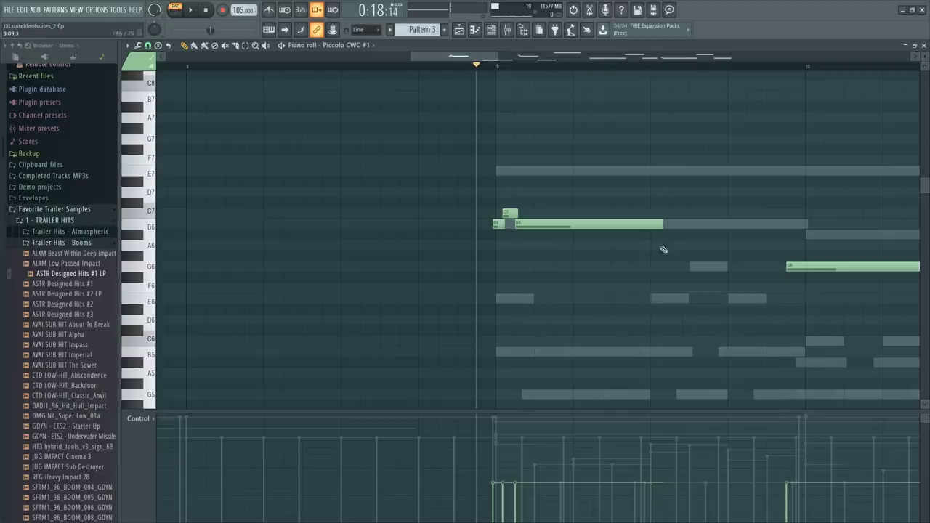
{"action": "key", "text": "space"}
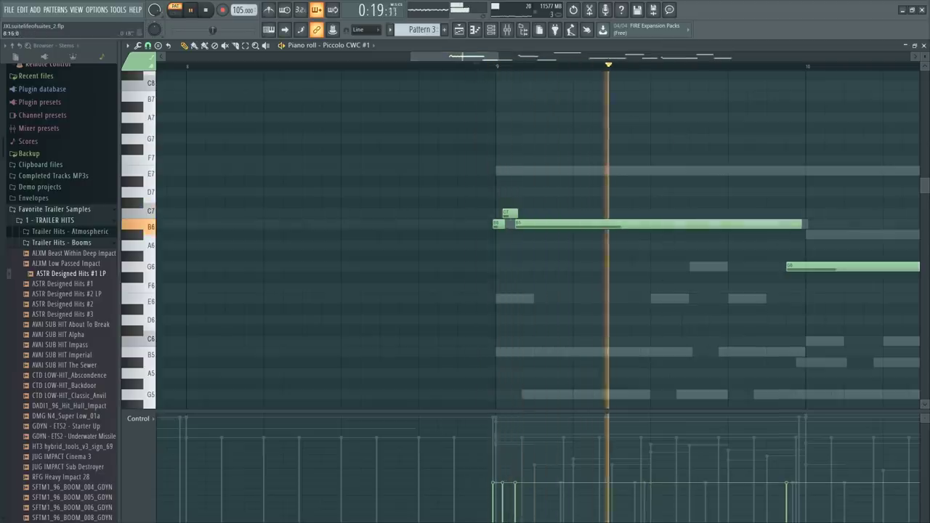
{"action": "scroll", "coordinate": [605, 120], "scroll_direction": "down", "scroll_amount": 3}
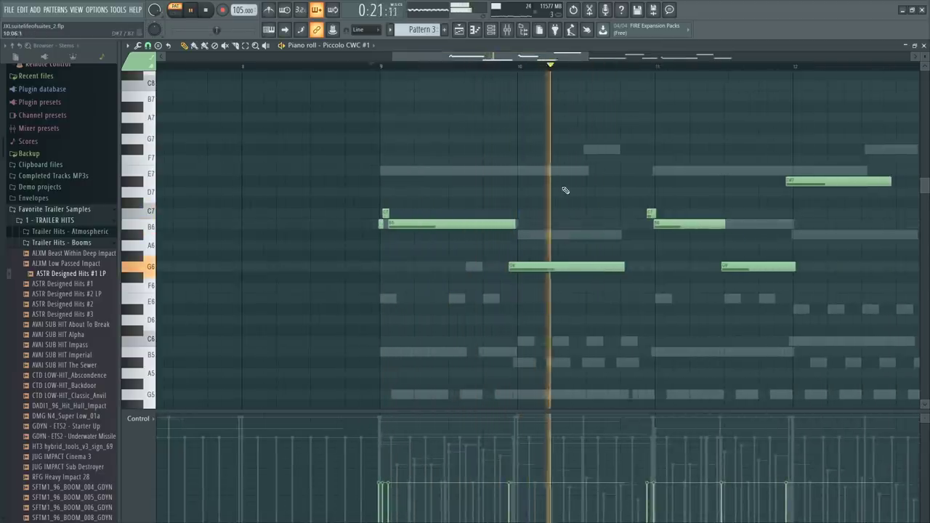
{"action": "key", "text": "space"}
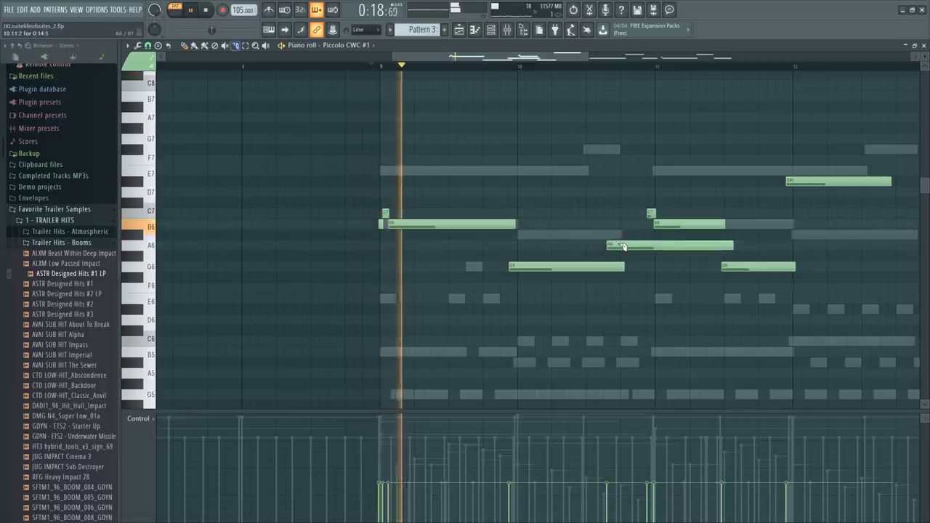
Shorten the G6 note to about mid-bar 10 and fit the A6 note after it, ending about three quarters through the bar
{"action": "left_click", "coordinate": [623, 247]}
{"action": "right_click", "coordinate": [644, 247]}
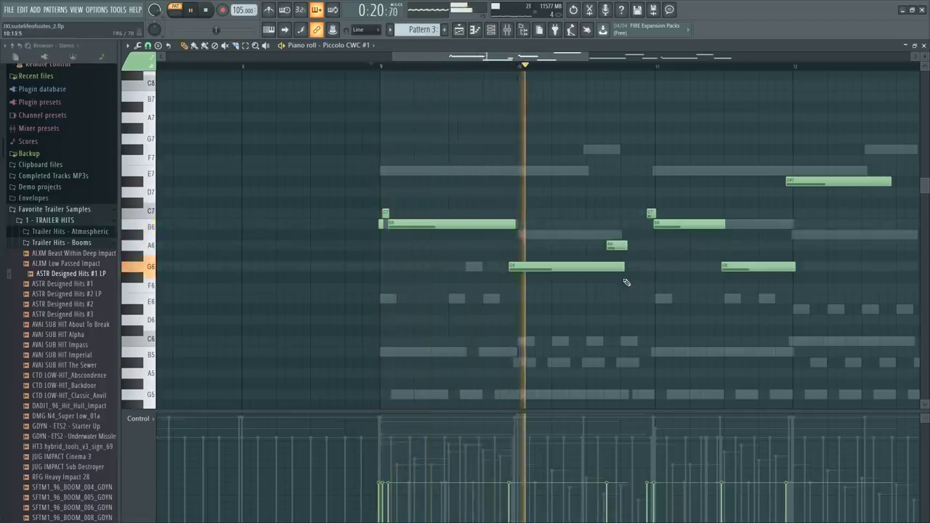
{"action": "left_click_drag", "start_coordinate": [624, 267], "coordinate": [616, 267]}
{"action": "right_click", "coordinate": [623, 298]}
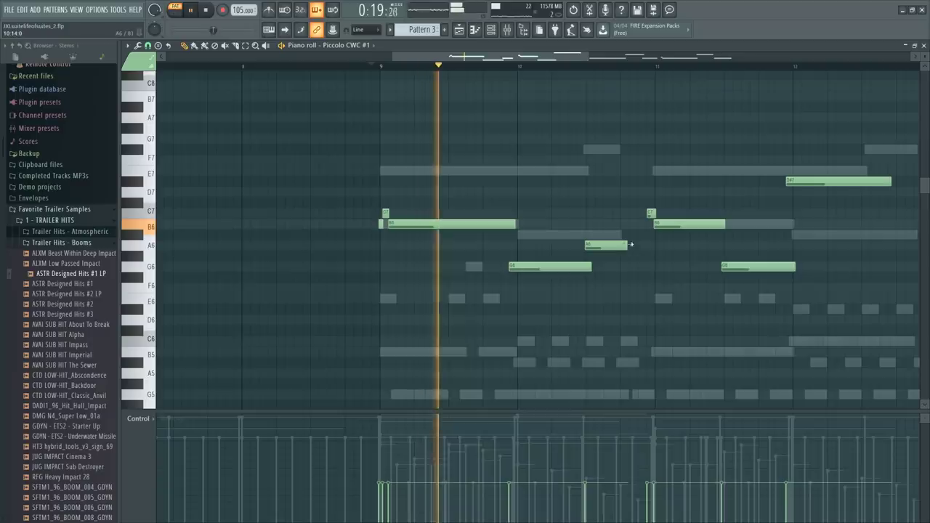
{"action": "left_click_drag", "start_coordinate": [627, 245], "coordinate": [621, 248]}
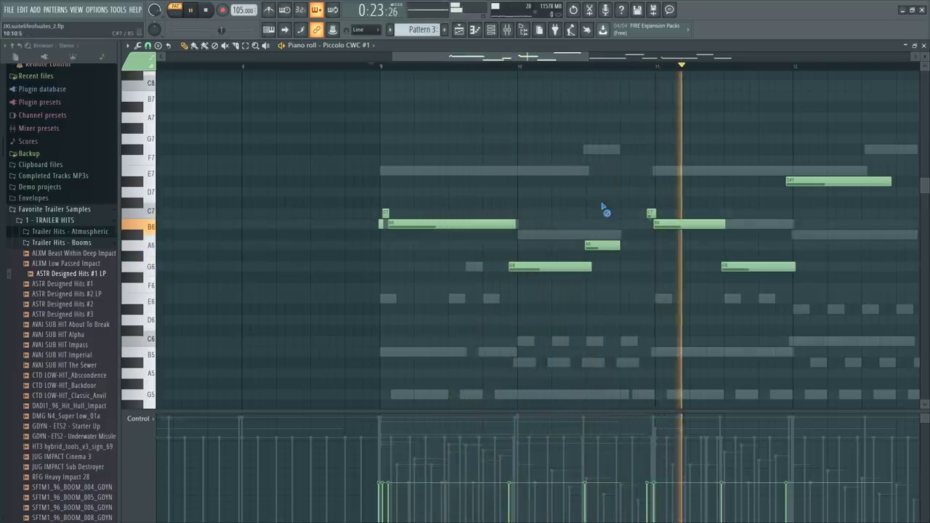
Split the A6 note at the start of bar 13 and add a short A#6 grace note over the gap, checking by playback
{"action": "left_click_drag", "start_coordinate": [552, 59], "coordinate": [618, 59]}
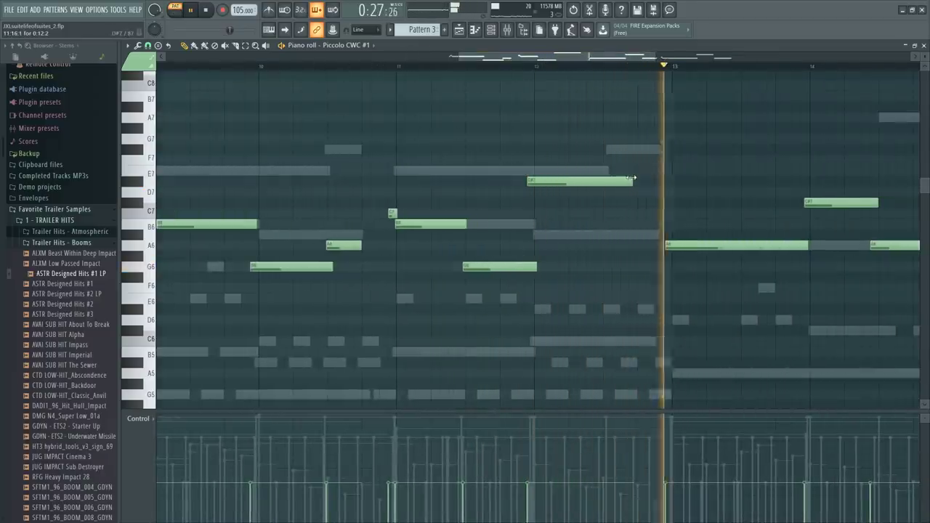
{"action": "key", "text": "space"}
{"action": "scroll", "coordinate": [667, 63], "scroll_direction": "up", "scroll_amount": 3}
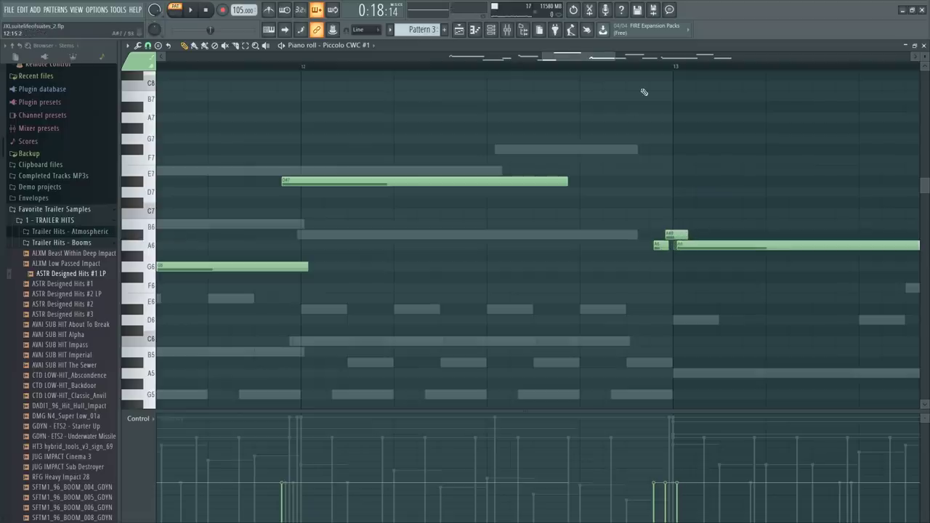
{"action": "key", "text": "space"}
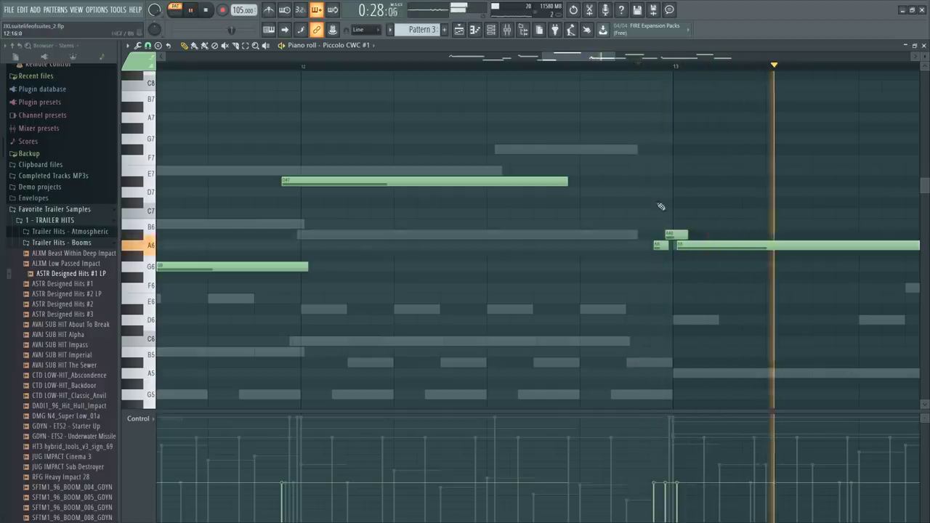
{"action": "key", "text": "space"}
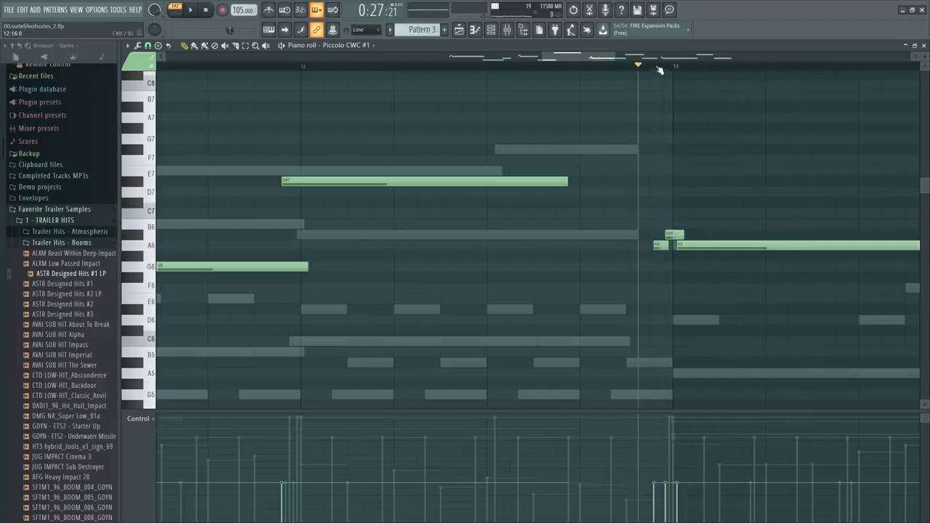
Play back bars 13 to 16 and add a D7 note from the middle of bar 15 to about bar 16
{"action": "scroll", "coordinate": [660, 70], "scroll_direction": "down", "scroll_amount": 5}
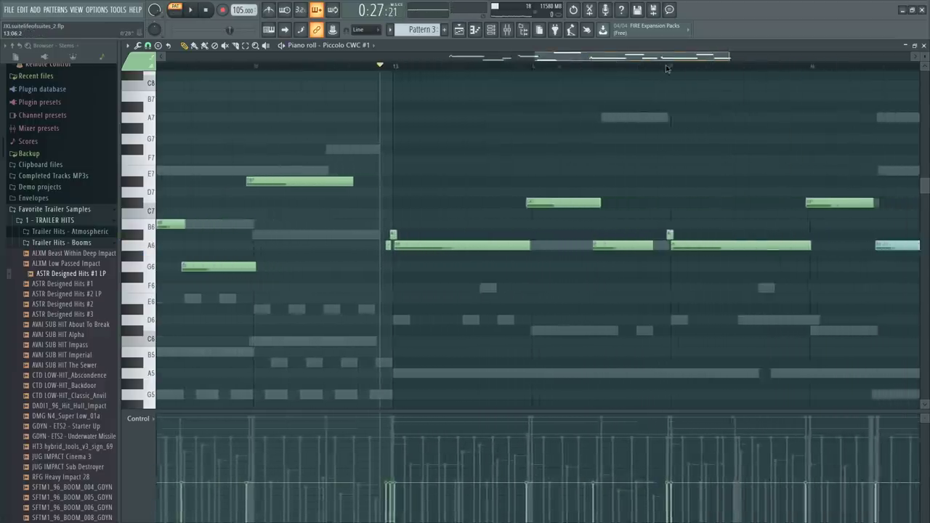
{"action": "scroll", "coordinate": [667, 68], "scroll_direction": "right", "scroll_amount": 2}
{"action": "key", "text": "space"}
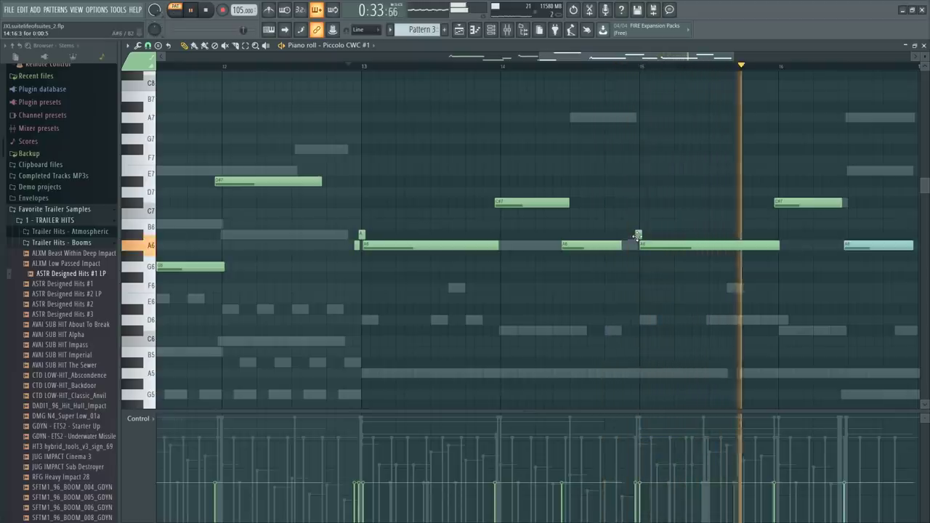
{"action": "key", "text": "space"}
{"action": "scroll", "coordinate": [790, 128], "scroll_direction": "left", "scroll_amount": 3}
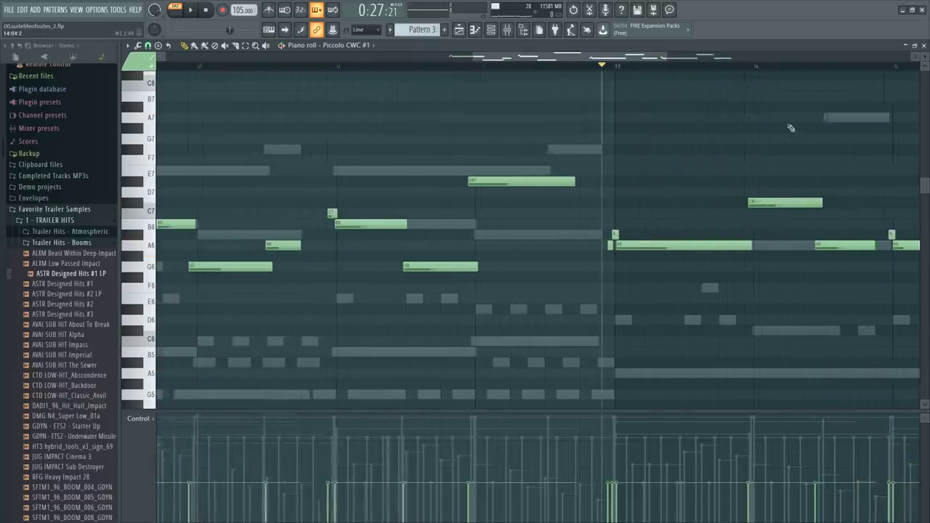
{"action": "left_click_drag", "start_coordinate": [610, 57], "coordinate": [726, 75]}
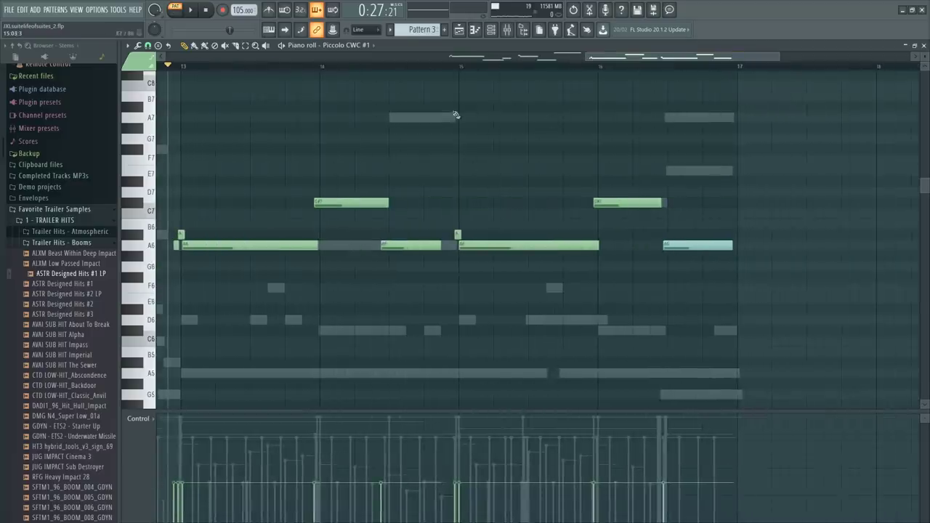
{"action": "key", "text": "space"}
{"action": "key", "text": "space"}
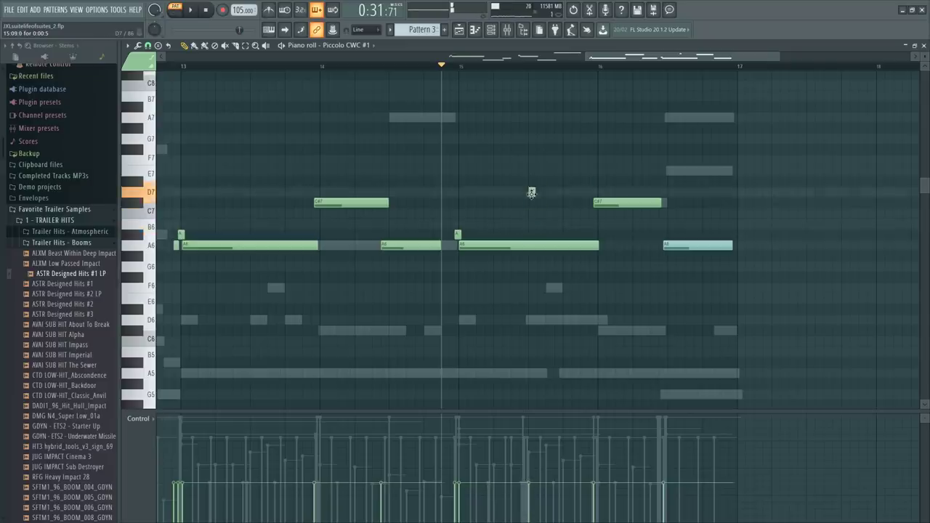
{"action": "key", "text": "space"}
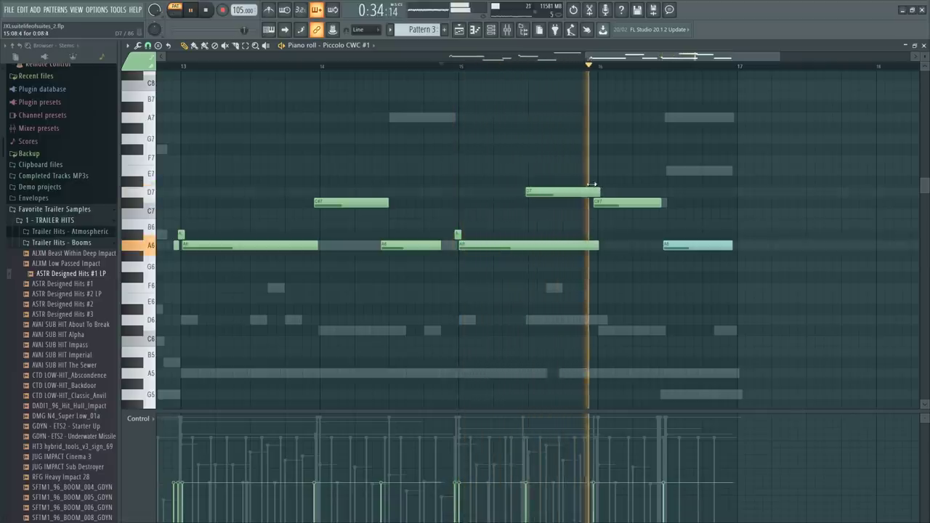
Shorten the D7 note in bar 15 and follow it with short E7 and D7 ornament notes leading into bar 16
{"action": "key", "text": "space"}
{"action": "left_click", "coordinate": [579, 181]}
{"action": "left_click_drag", "start_coordinate": [579, 180], "coordinate": [580, 159]}
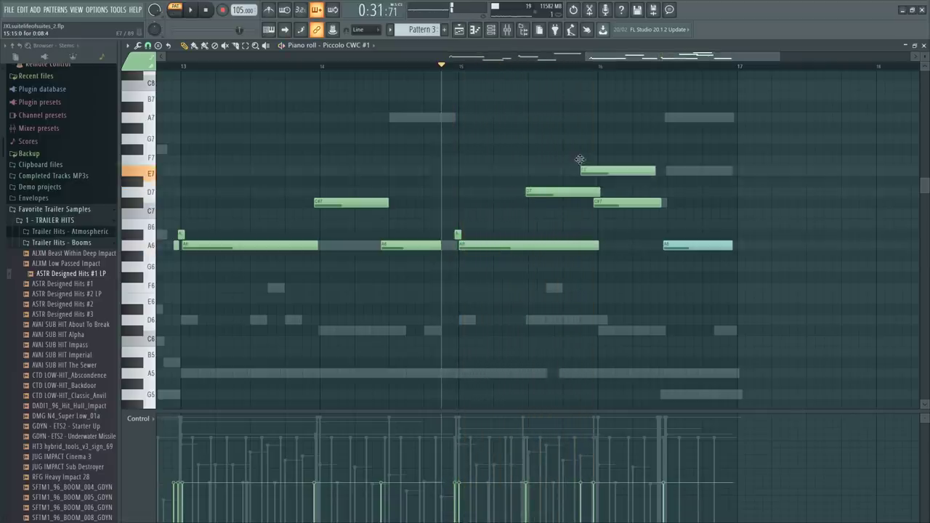
{"action": "left_click_drag", "start_coordinate": [589, 197], "coordinate": [594, 191]}
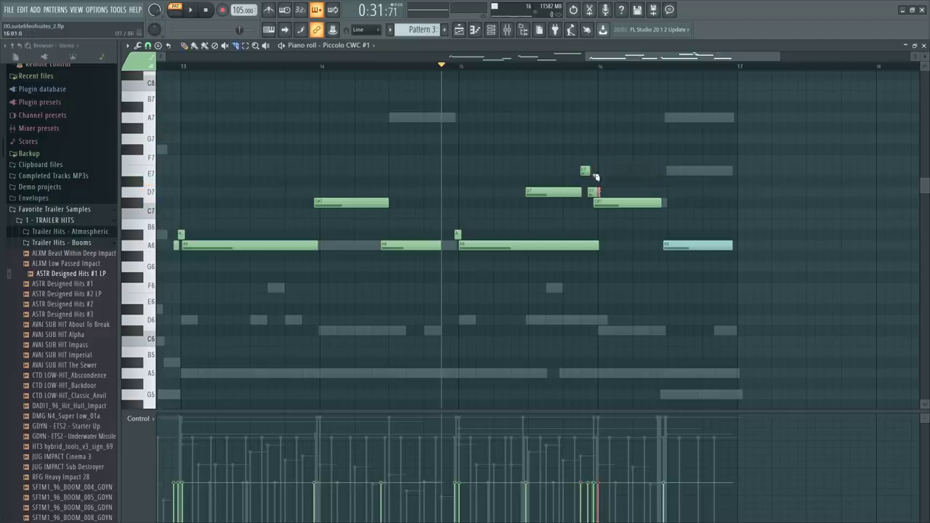
Trim the A6 note in bar 15 to end where the D7 note begins, checking by playback
{"action": "key", "text": "space"}
{"action": "mouse_move", "coordinate": [527, 229]}
{"action": "left_mouse_down"}
{"action": "mouse_move", "coordinate": [529, 255]}
{"action": "mouse_move", "coordinate": [529, 241]}
{"action": "left_mouse_up"}
{"action": "right_click", "coordinate": [569, 247]}
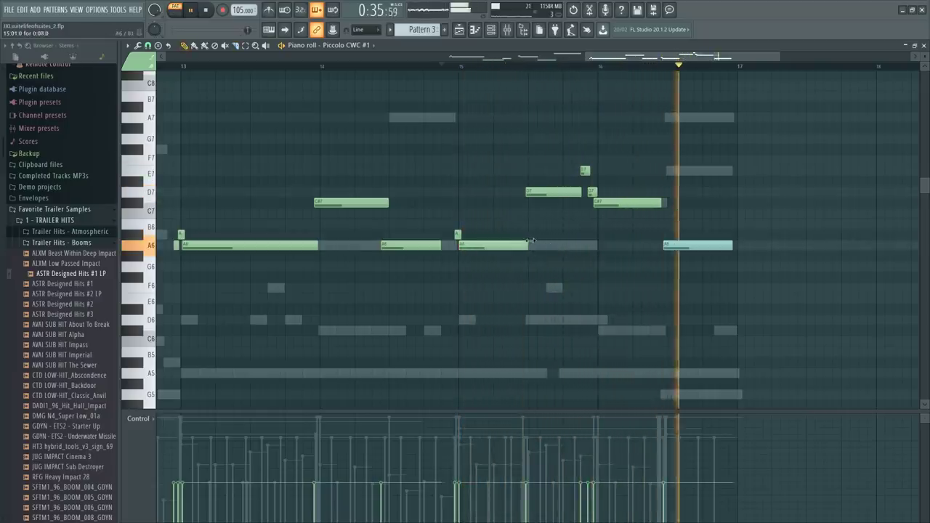
{"action": "key", "text": "space"}
Show the Piccolo CWC #1 Dynamics control beneath the whole pattern's notes
{"action": "right_click", "coordinate": [591, 278], "text": "ctrl"}
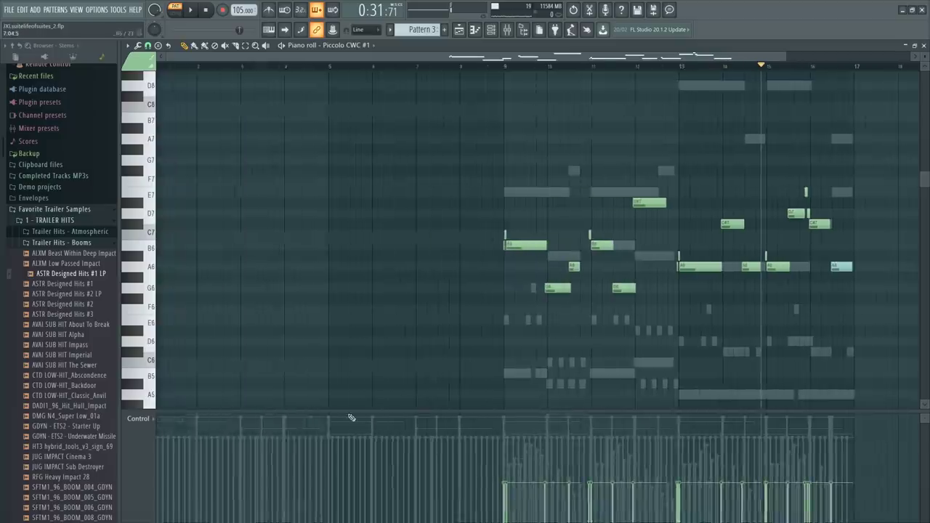
{"action": "key", "text": "F6"}
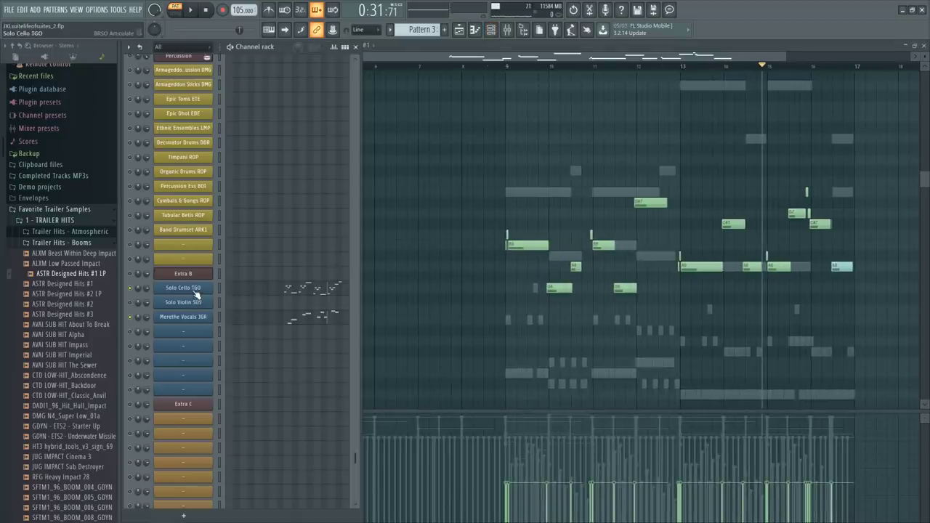
{"action": "scroll", "coordinate": [303, 238], "scroll_direction": "up", "scroll_amount": 1}
{"action": "key", "text": "F6"}
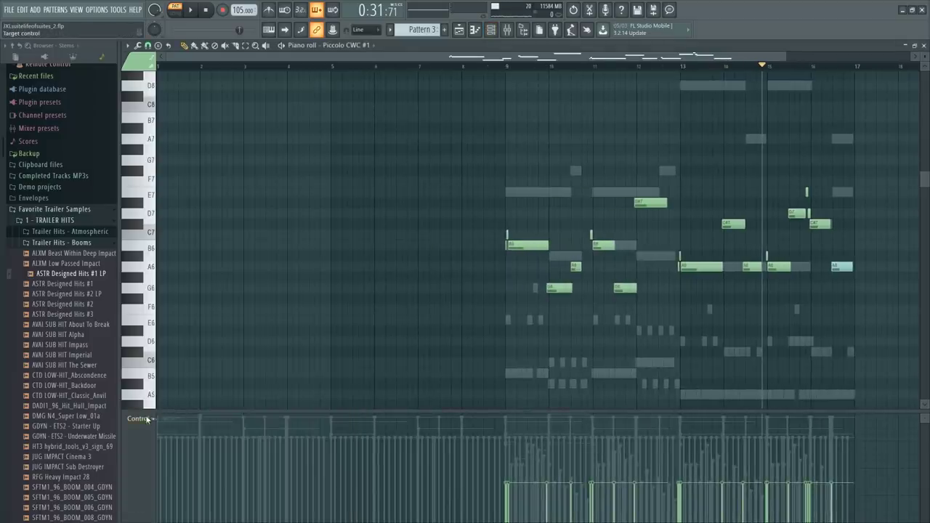
{"action": "left_click", "coordinate": [148, 420]}
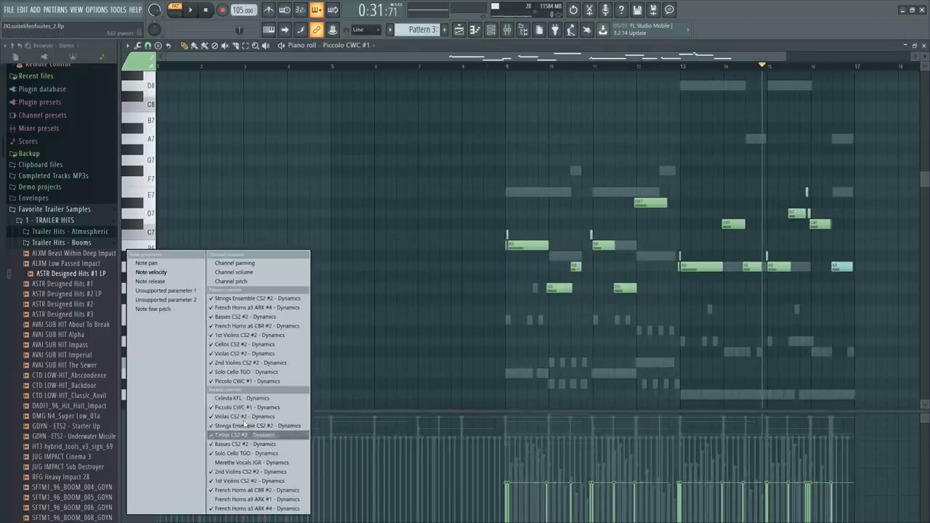
{"action": "left_click", "coordinate": [256, 381]}
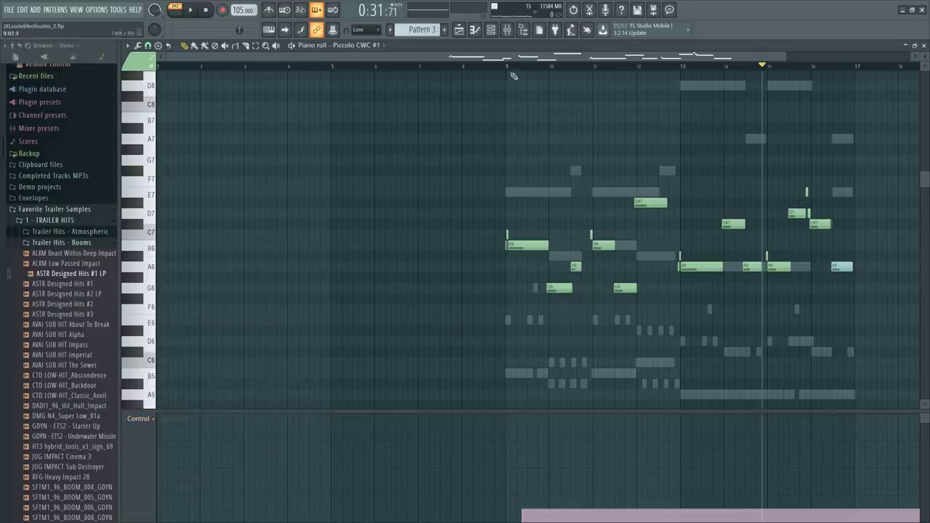
Set the Piccolo Dynamics to about a quarter of full height from just before bar 9, checking by playback
{"action": "scroll", "coordinate": [513, 75], "scroll_direction": "up", "scroll_amount": 4}
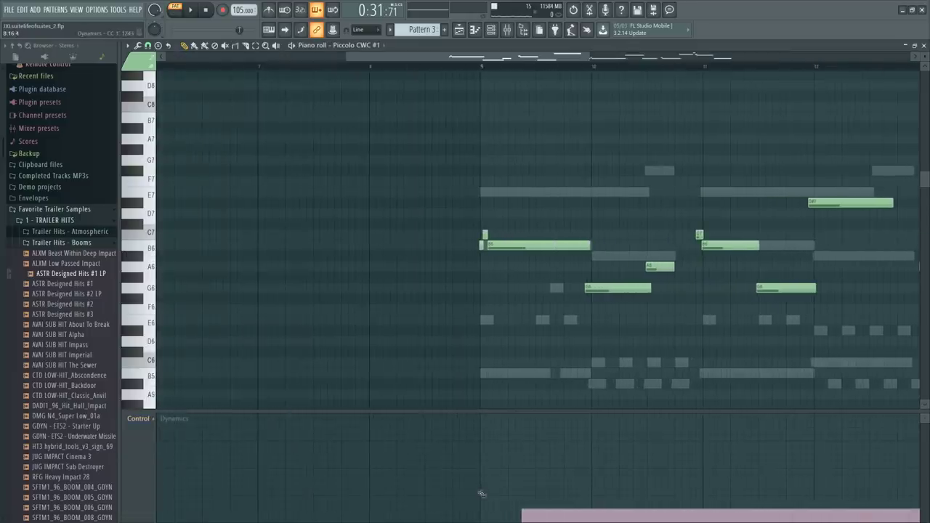
{"action": "left_click_drag", "start_coordinate": [481, 494], "coordinate": [550, 497]}
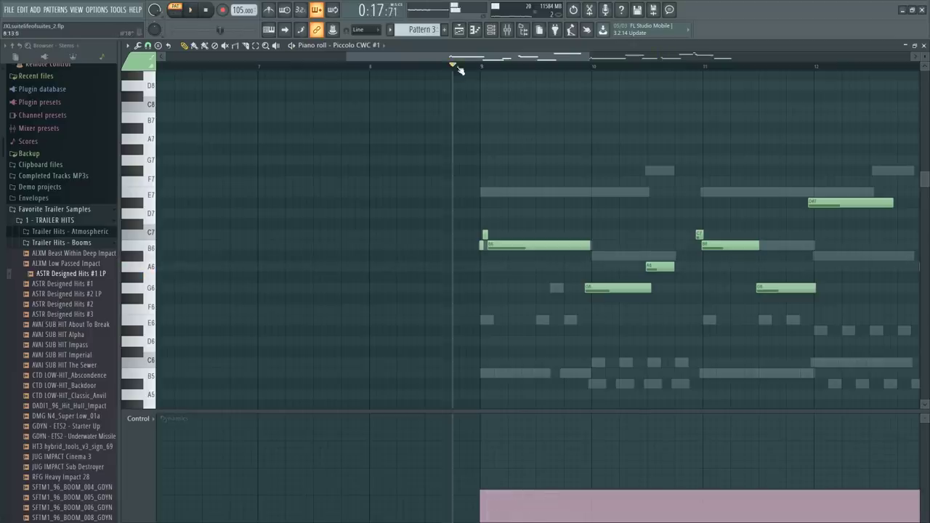
{"action": "key", "text": "space"}
{"action": "key", "text": "space"}
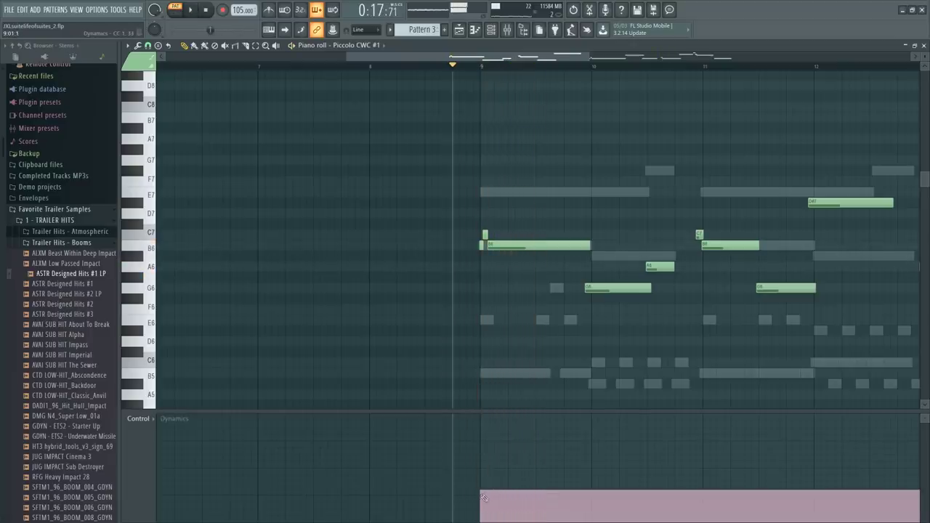
{"action": "left_click_drag", "start_coordinate": [482, 496], "coordinate": [482, 498]}
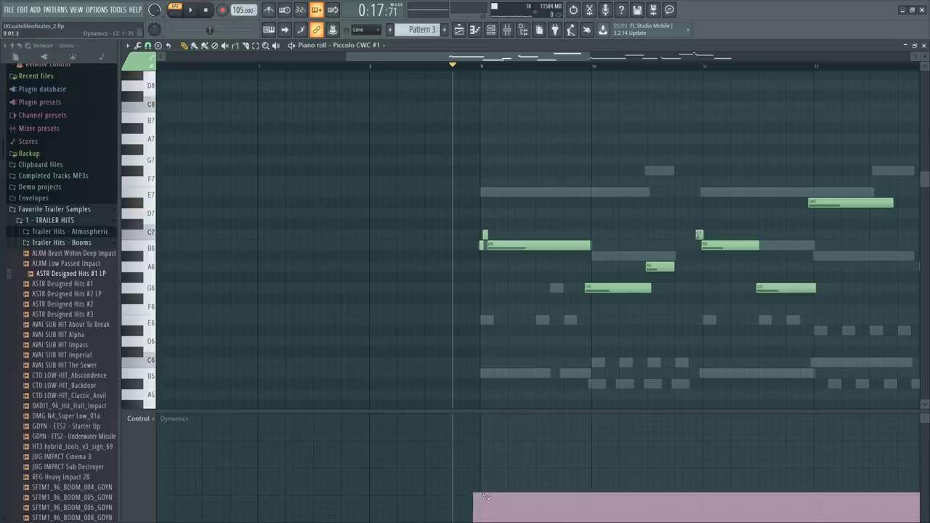
{"action": "key", "text": "space"}
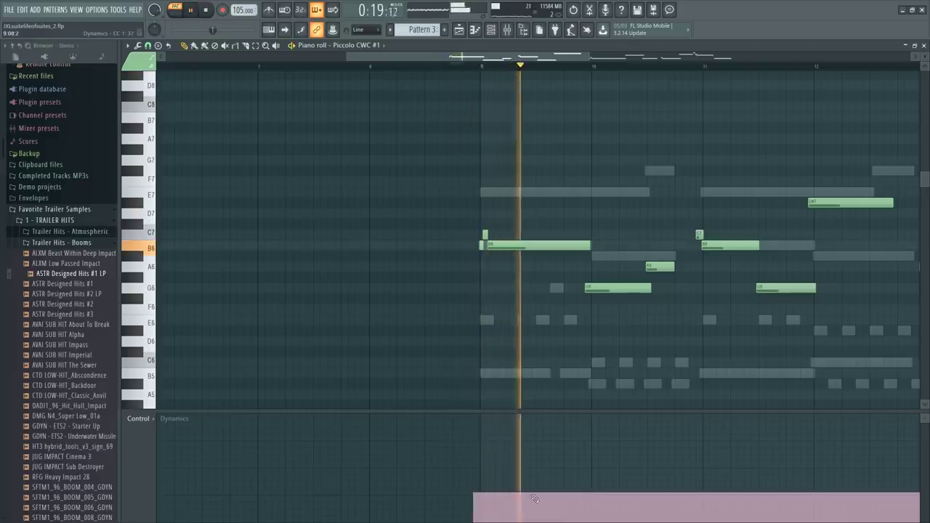
{"action": "key", "text": "space"}
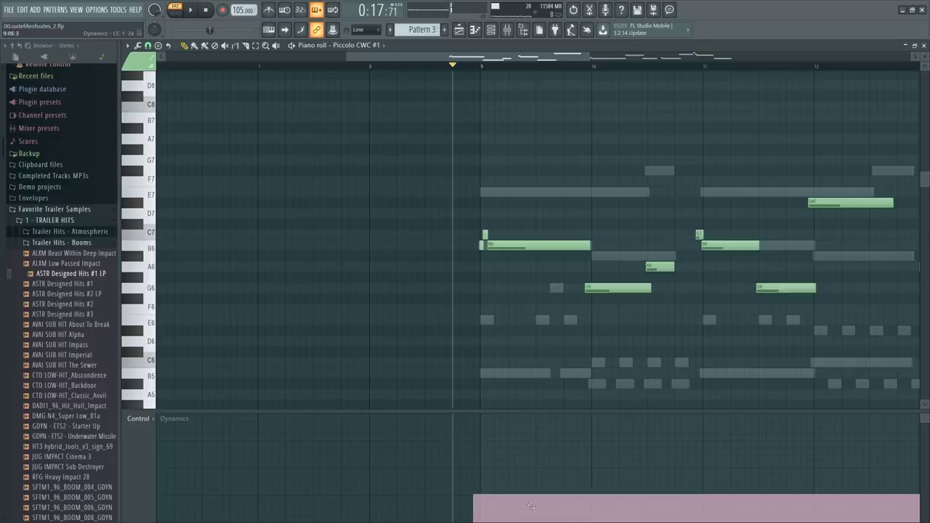
Draw Dynamics falls through the second halves of bars 9 and 11 and rises leading into bars 11 and 13, checking by playback
{"action": "mouse_move", "coordinate": [536, 499]}
{"action": "left_mouse_down"}
{"action": "mouse_move", "coordinate": [541, 519]}
{"action": "mouse_move", "coordinate": [594, 516]}
{"action": "left_mouse_up"}
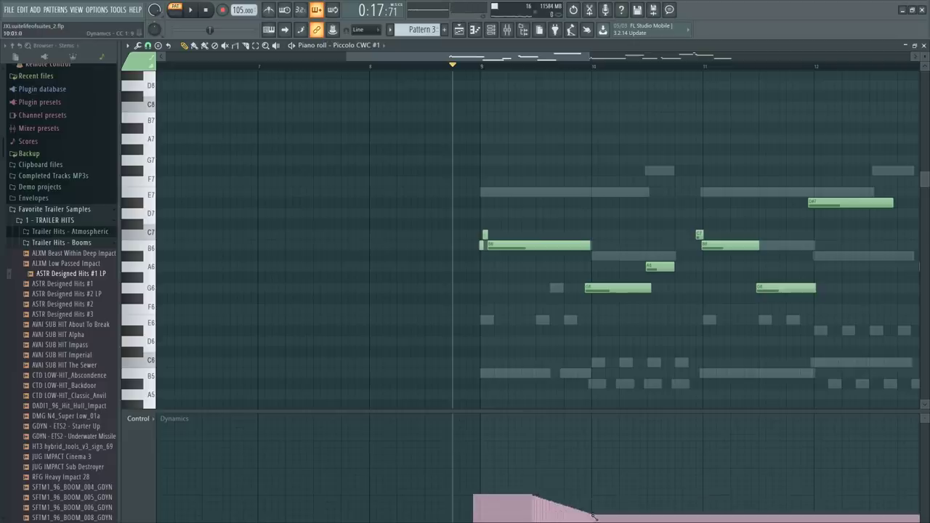
{"action": "key", "text": "space"}
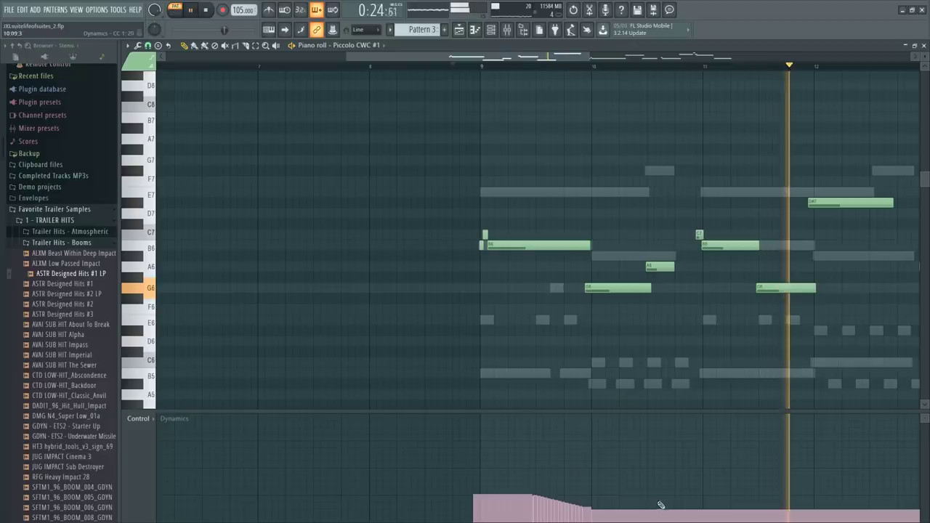
{"action": "key", "text": "space"}
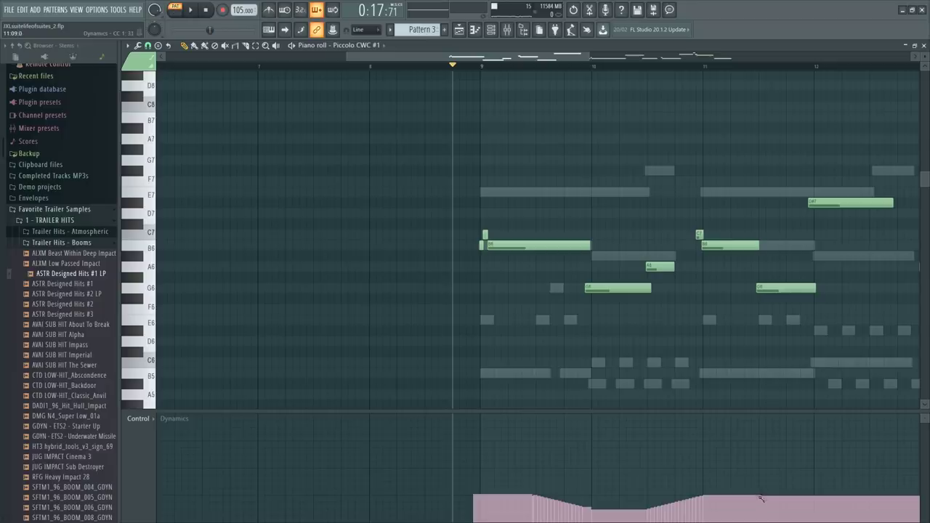
{"action": "key", "text": "space"}
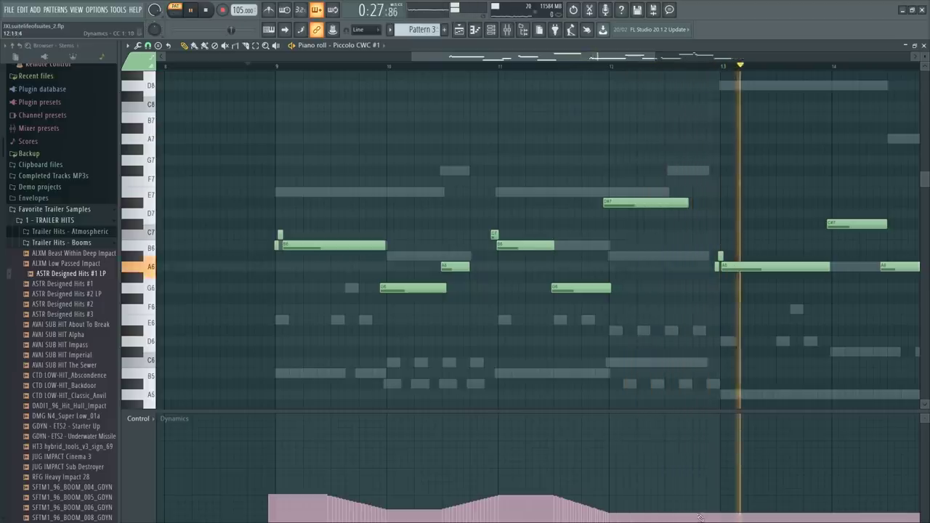
{"action": "key", "text": "space"}
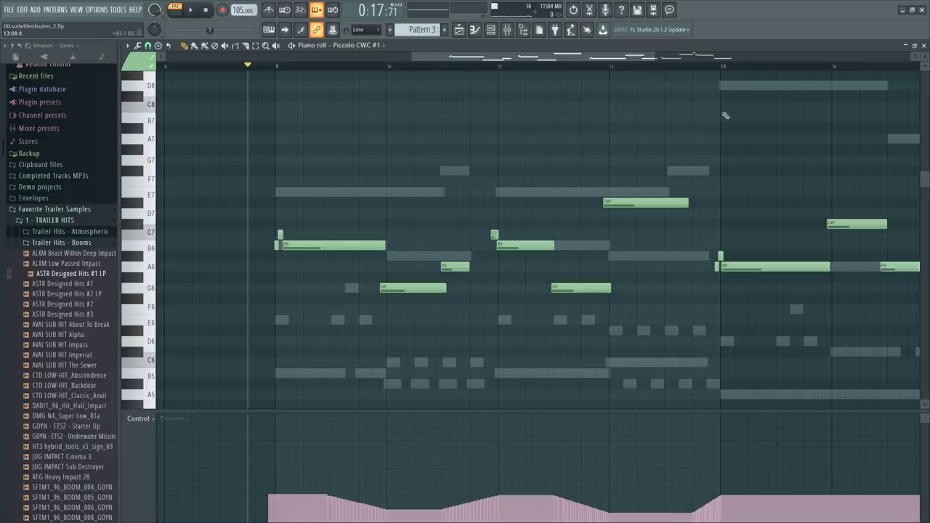
Draw a Dynamics fall from mid-bar 13 to bar 14 and a rise from mid-bar 14 to bar 15
{"action": "left_click_drag", "start_coordinate": [624, 56], "coordinate": [720, 56]}
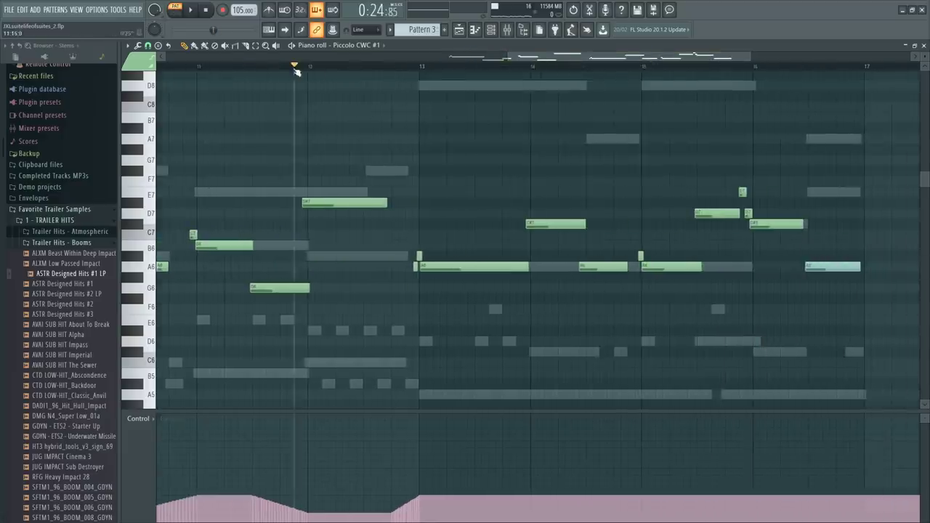
{"action": "key", "text": "space"}
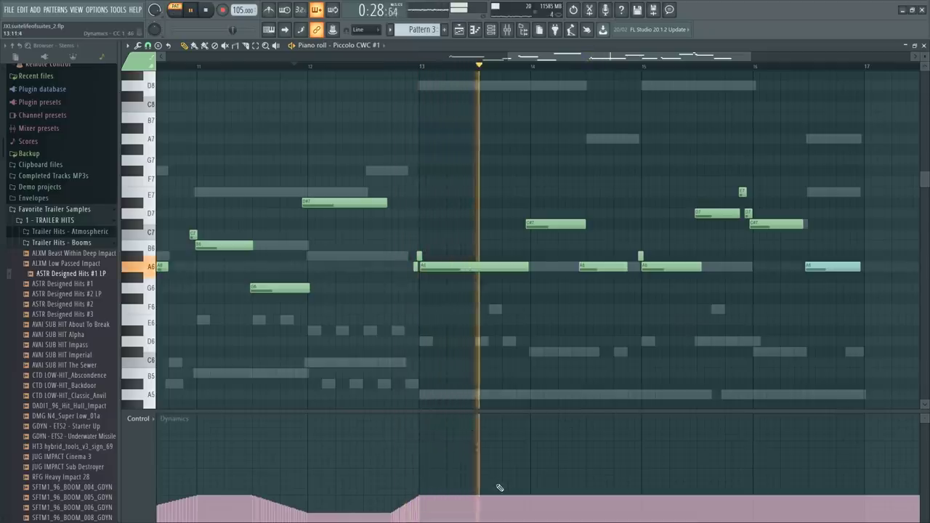
{"action": "mouse_move", "coordinate": [475, 496]}
{"action": "left_mouse_down"}
{"action": "mouse_move", "coordinate": [530, 517]}
{"action": "mouse_move", "coordinate": [620, 502]}
{"action": "left_mouse_up"}
{"action": "key", "text": "space"}
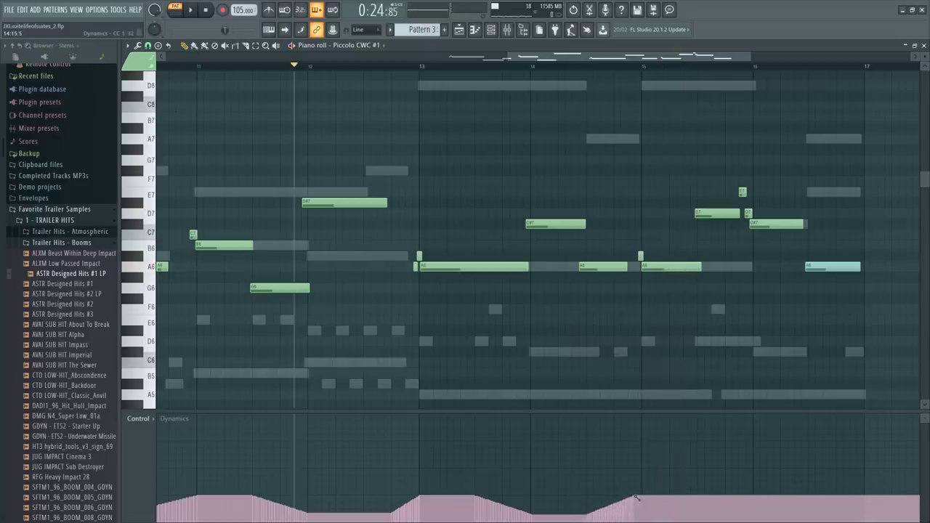
Draw a Piccolo Dynamics fall from mid-bar 15 and a short rise into bar 16, checking by playback
{"action": "left_click", "coordinate": [568, 68]}
{"action": "key", "text": "space"}
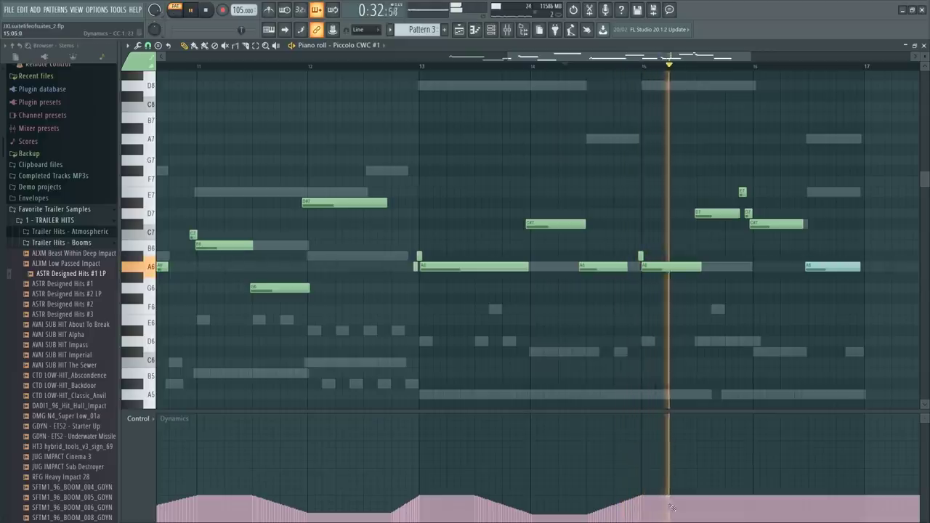
{"action": "key", "text": "space"}
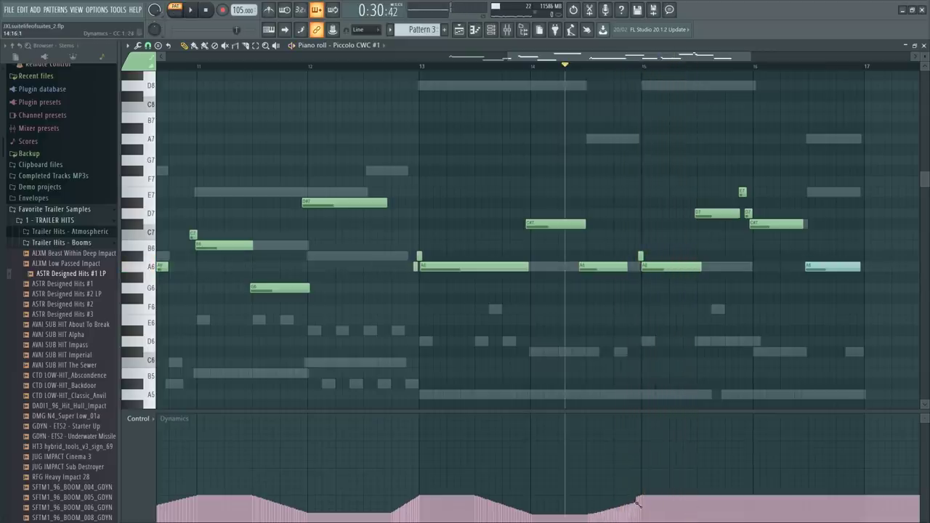
{"action": "key", "text": "space"}
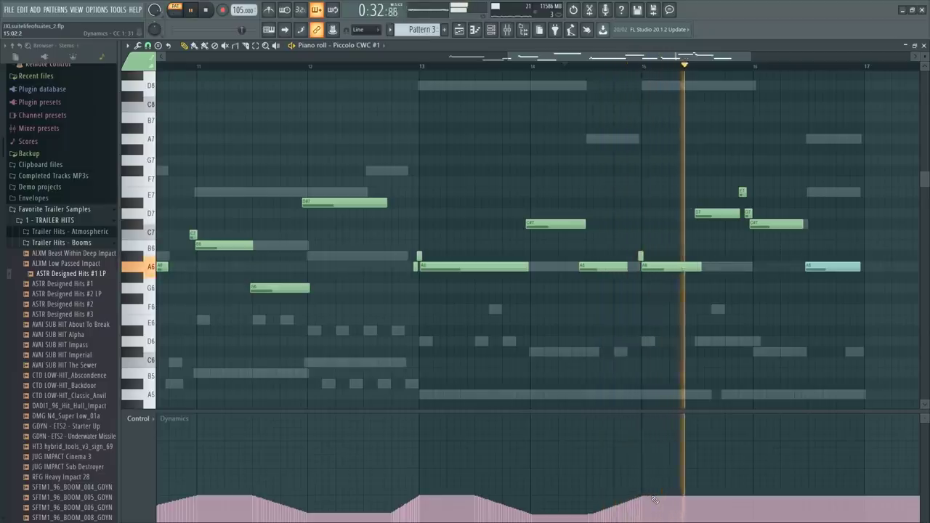
{"action": "key", "text": "space"}
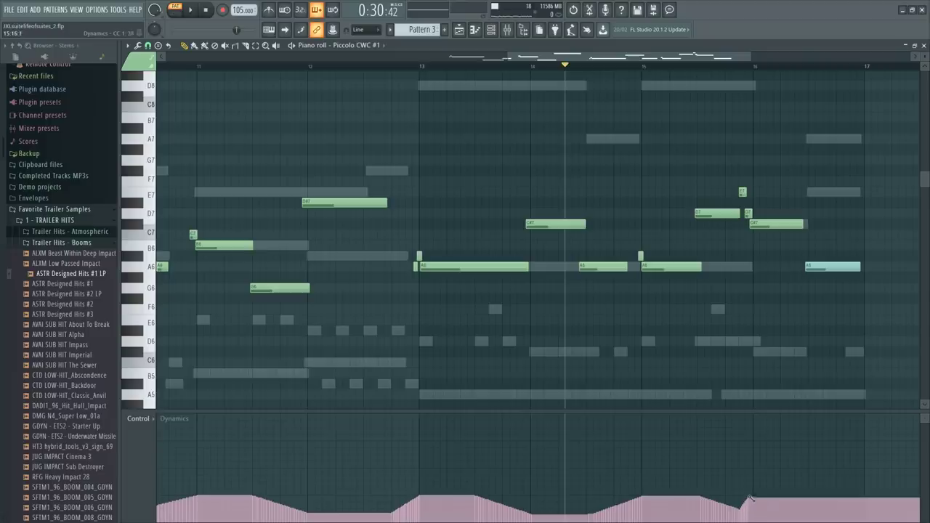
{"action": "key", "text": "space"}
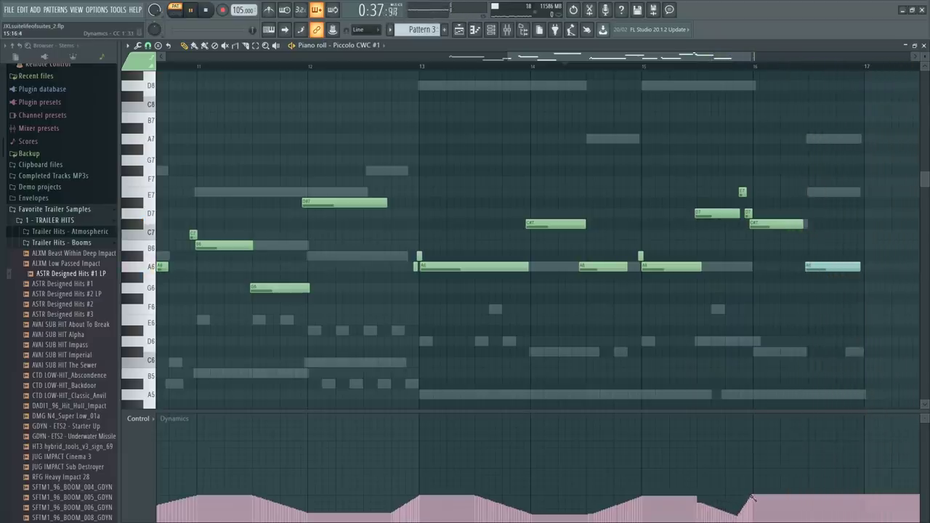
Draw a Dynamics fall through the first half of bar 16 and a steep rise to about 60% height at bar 17, checking by playback
{"action": "mouse_move", "coordinate": [753, 498]}
{"action": "left_mouse_down"}
{"action": "mouse_move", "coordinate": [810, 518]}
{"action": "mouse_move", "coordinate": [856, 471]}
{"action": "left_mouse_up"}
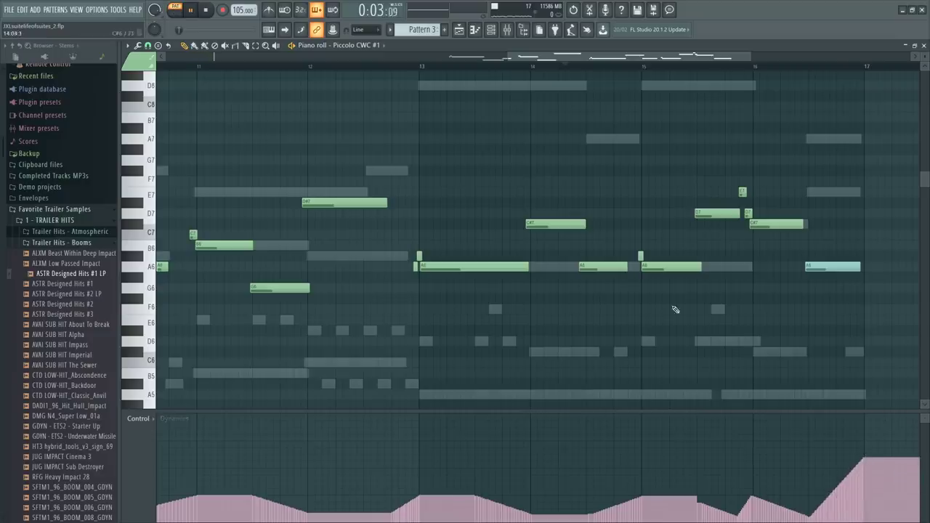
{"action": "left_click", "coordinate": [789, 67]}
{"action": "scroll", "coordinate": [560, 294], "scroll_direction": "down", "scroll_amount": 3}
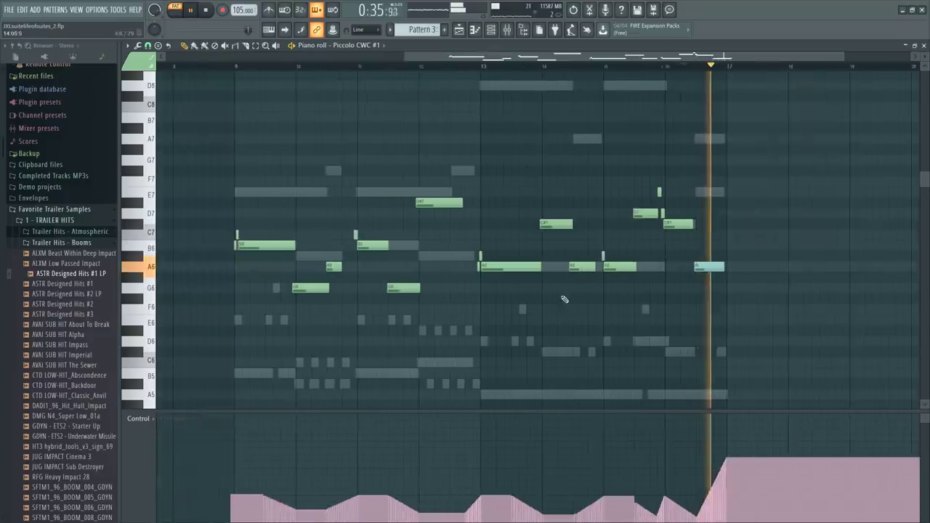
{"action": "left_click", "coordinate": [586, 66]}
{"action": "scroll", "coordinate": [593, 67], "scroll_direction": "up", "scroll_amount": 3}
{"action": "scroll", "coordinate": [592, 67], "scroll_direction": "down", "scroll_amount": 3}
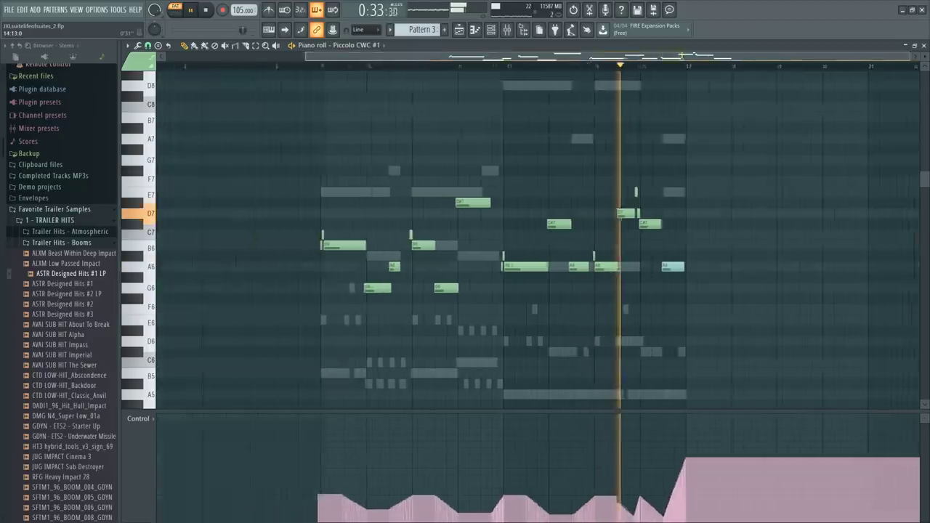
{"action": "key", "text": "space"}
{"action": "left_click", "coordinate": [356, 71]}
{"action": "key", "text": "space"}
Copy all the Piccolo notes into Concert Harp CHP #1, aligned to start at bar 9
{"action": "key", "text": "ctrl+a"}
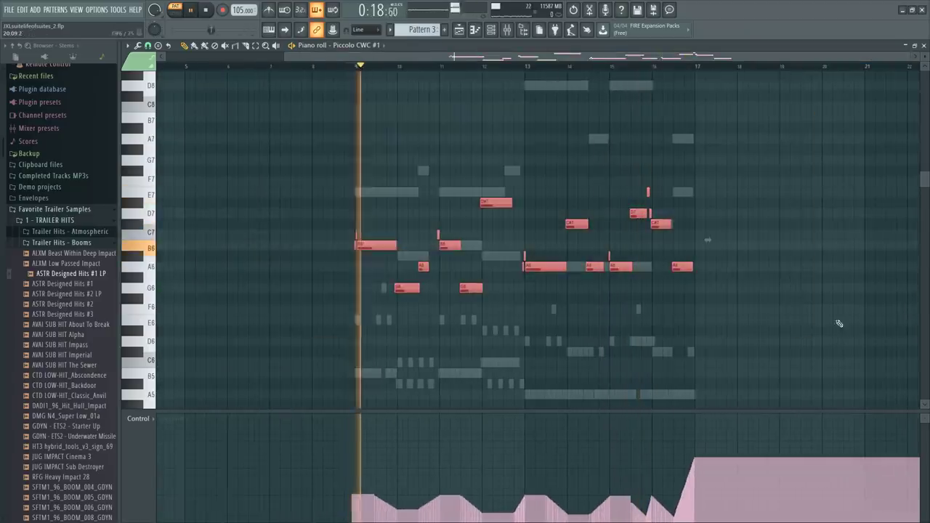
{"action": "key", "text": "F6"}
{"action": "key", "text": "space"}
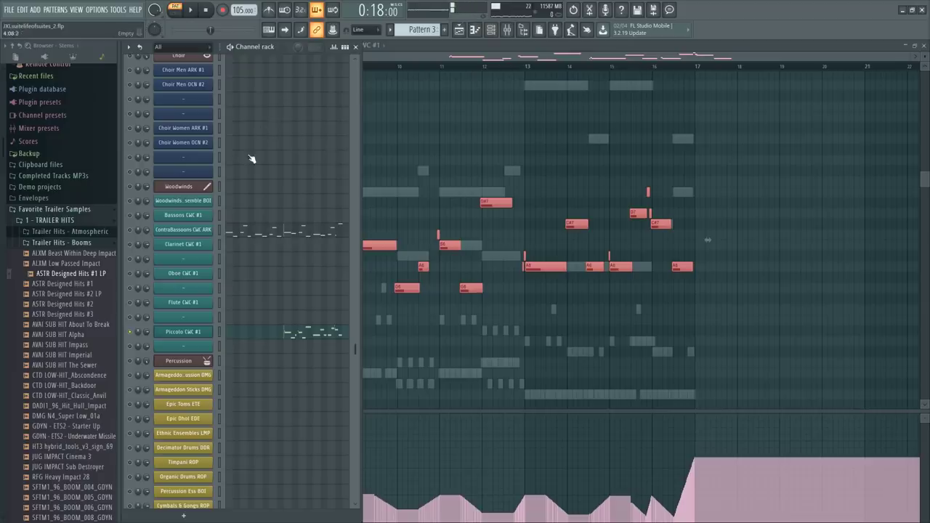
{"action": "scroll", "coordinate": [258, 158], "scroll_direction": "up", "scroll_amount": 10}
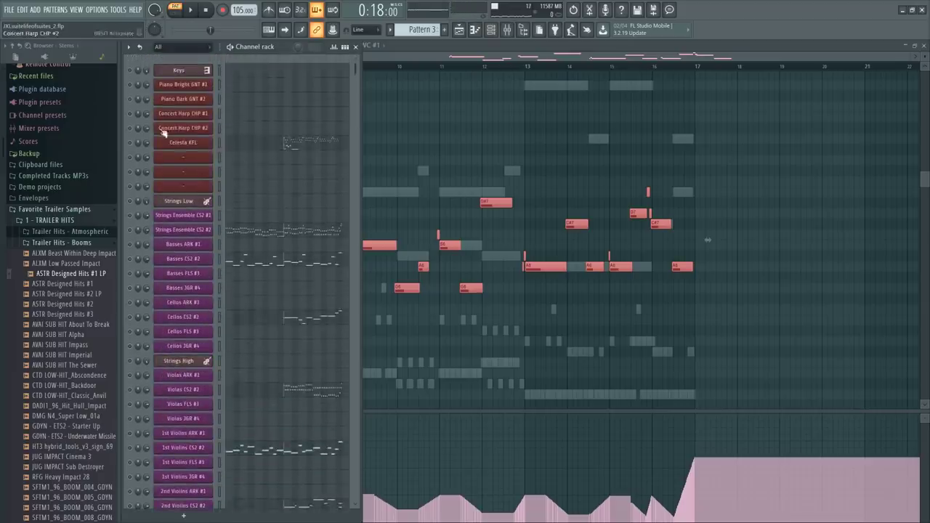
{"action": "left_click", "coordinate": [267, 119]}
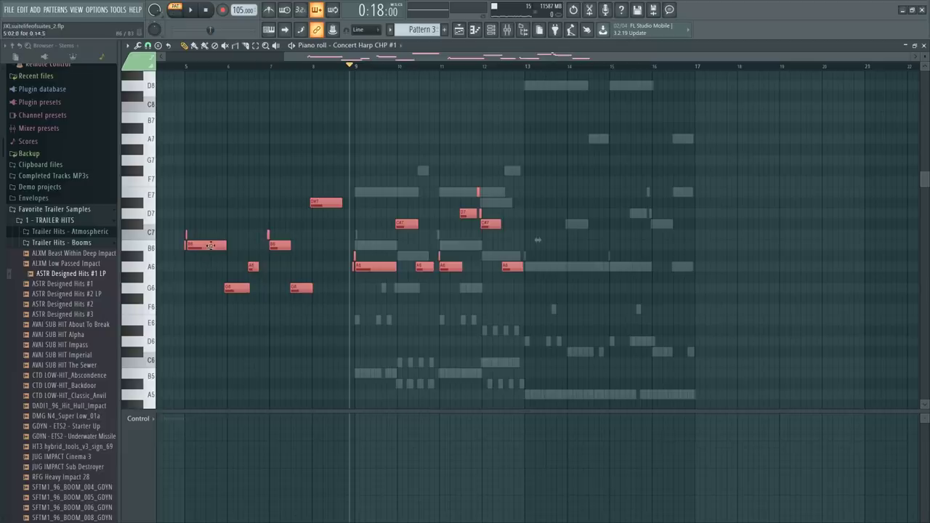
{"action": "left_click_drag", "start_coordinate": [209, 245], "coordinate": [379, 254]}
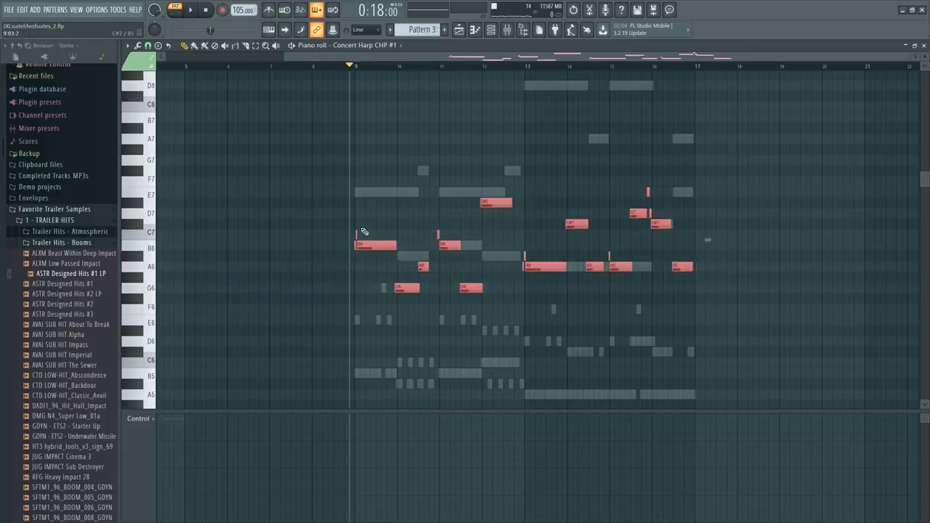
Transpose all the Concert Harp CHP #1 notes down an octave while listening from bar 9
{"action": "key", "text": "F6"}
{"action": "left_click", "coordinate": [450, 133], "text": "ctrl"}
{"action": "key", "text": "space"}
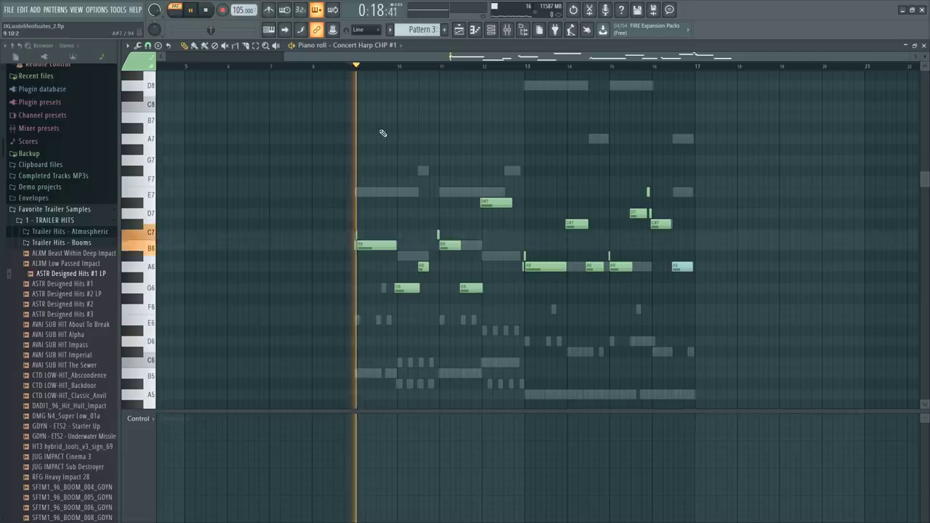
{"action": "left_click_drag", "start_coordinate": [295, 124], "coordinate": [831, 375]}
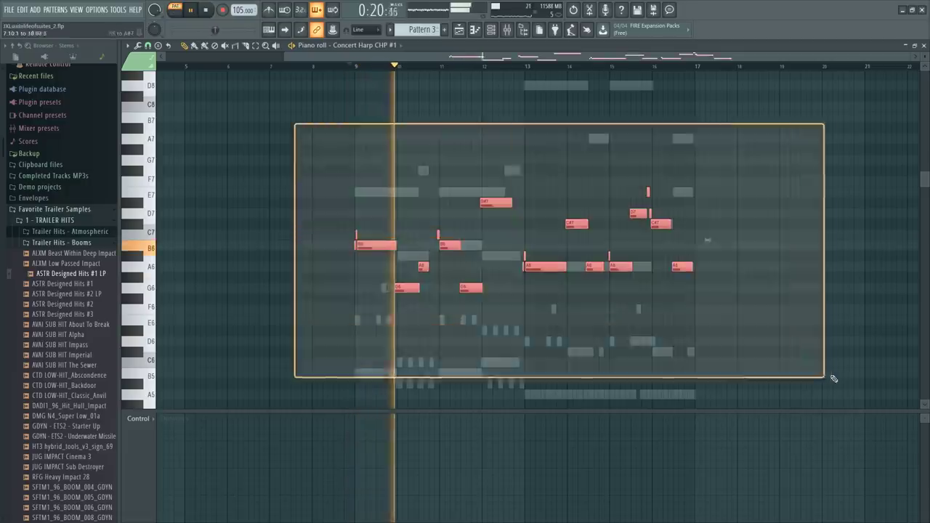
{"action": "scroll", "coordinate": [366, 175], "scroll_direction": "down", "scroll_amount": 2}
{"action": "key", "text": "ctrl+Down"}
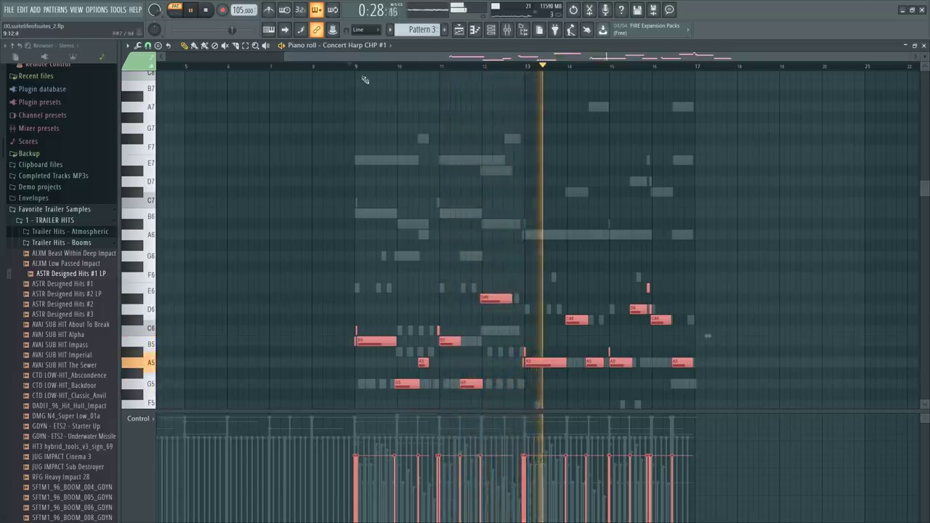
Transpose the Concert Harp CHP #1 melody down one more octave, starting on B4
{"action": "scroll", "coordinate": [359, 68], "scroll_direction": "up", "scroll_amount": 5}
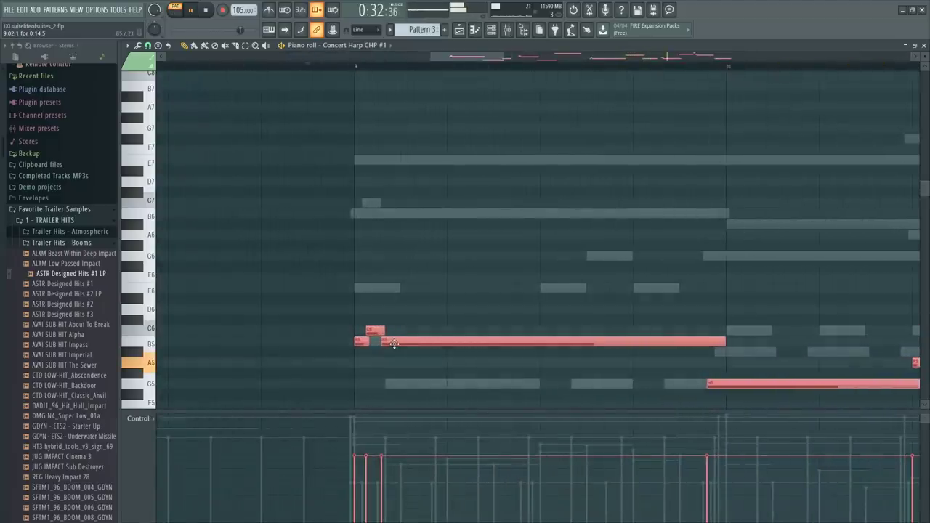
{"action": "mouse_move", "coordinate": [393, 343]}
{"action": "left_mouse_down"}
{"action": "mouse_move", "coordinate": [408, 341]}
{"action": "mouse_move", "coordinate": [393, 343]}
{"action": "left_mouse_up"}
{"action": "right_click", "coordinate": [420, 279], "text": "ctrl"}
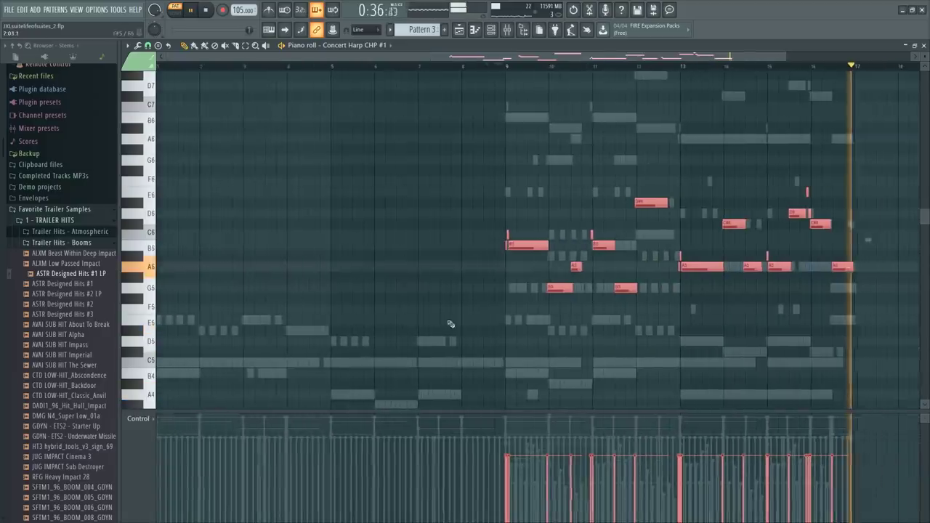
{"action": "key", "text": "ctrl+Down"}
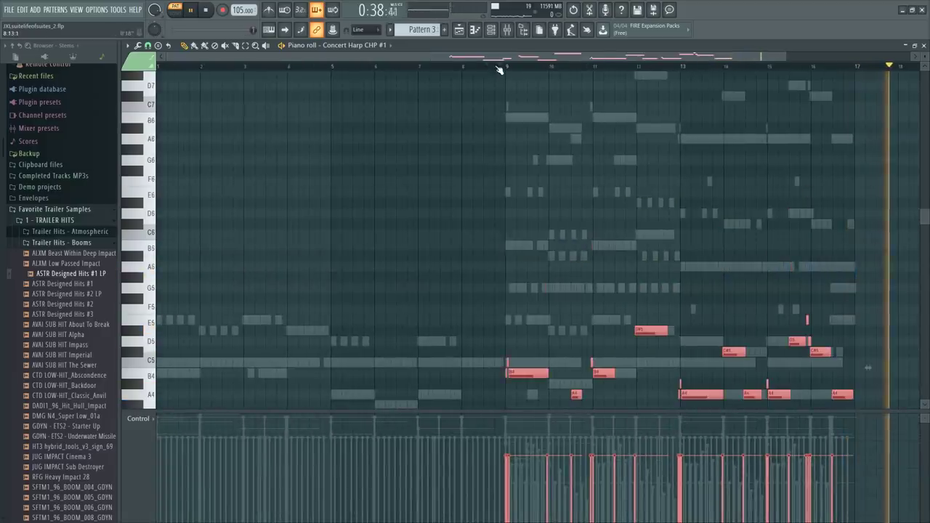
Audition the lowered harp melody from bar 9 and remove all its notes from Concert Harp CHP #1
{"action": "left_click", "coordinate": [500, 67]}
{"action": "scroll", "coordinate": [508, 154], "scroll_direction": "down", "scroll_amount": 3}
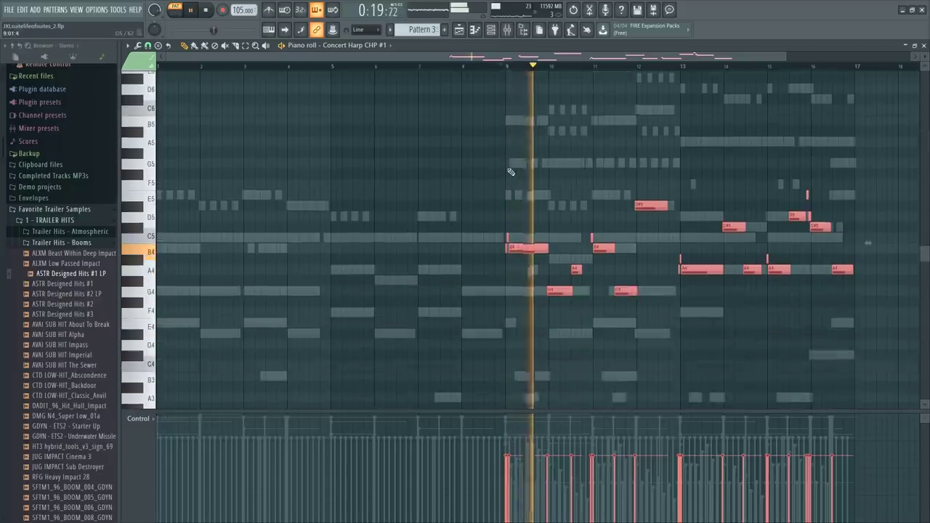
{"action": "key", "text": "space"}
{"action": "key", "text": "ctrl+x"}
Switch all channels back on and play the full arrangement from just before bar 9 with the mixer shown
{"action": "key", "text": "F6"}
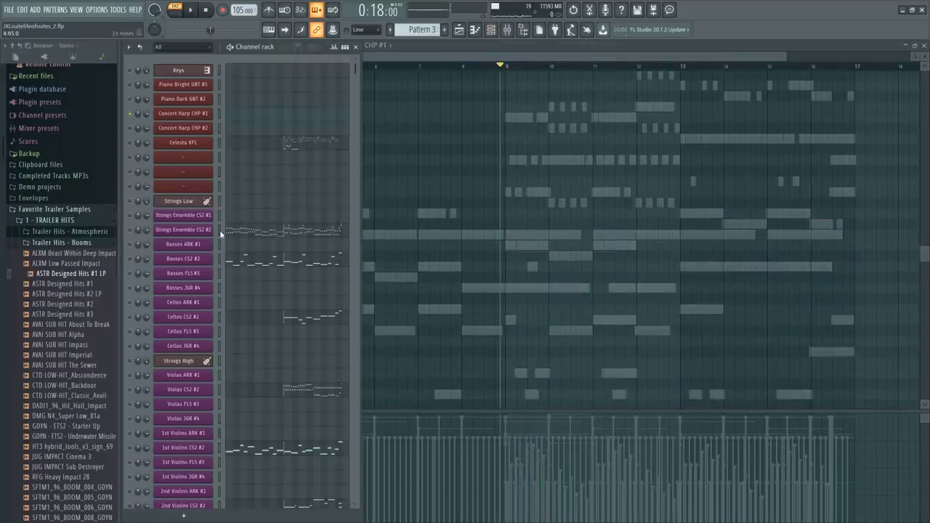
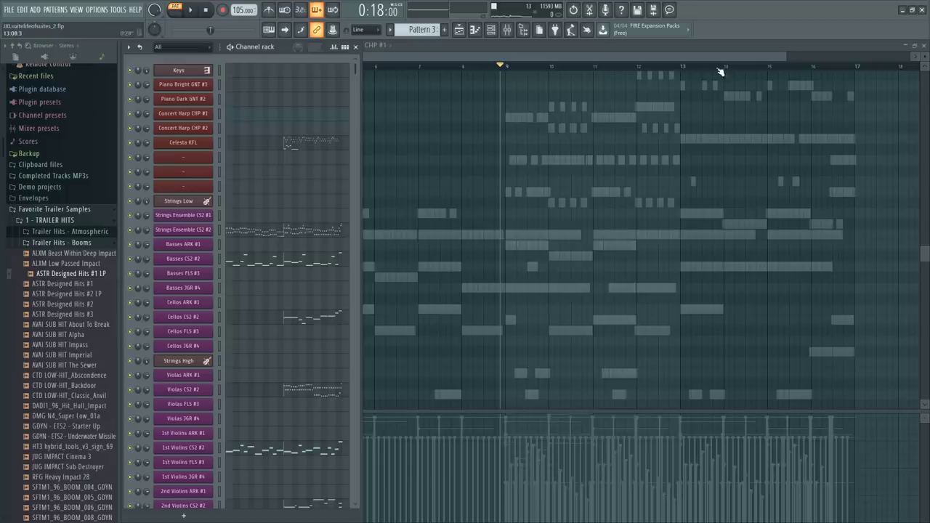
{"action": "scroll", "coordinate": [726, 71], "scroll_direction": "up", "scroll_amount": 2}
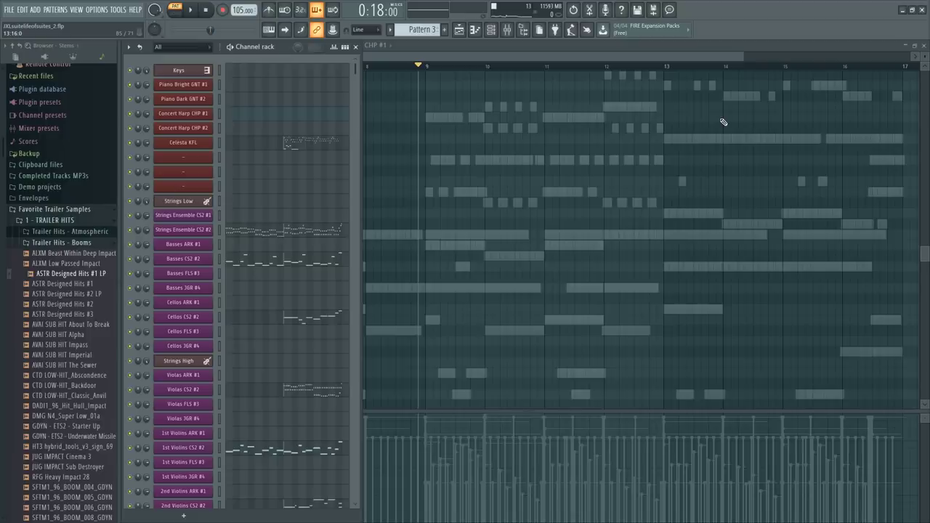
{"action": "scroll", "coordinate": [637, 68], "scroll_direction": "down", "scroll_amount": 2}
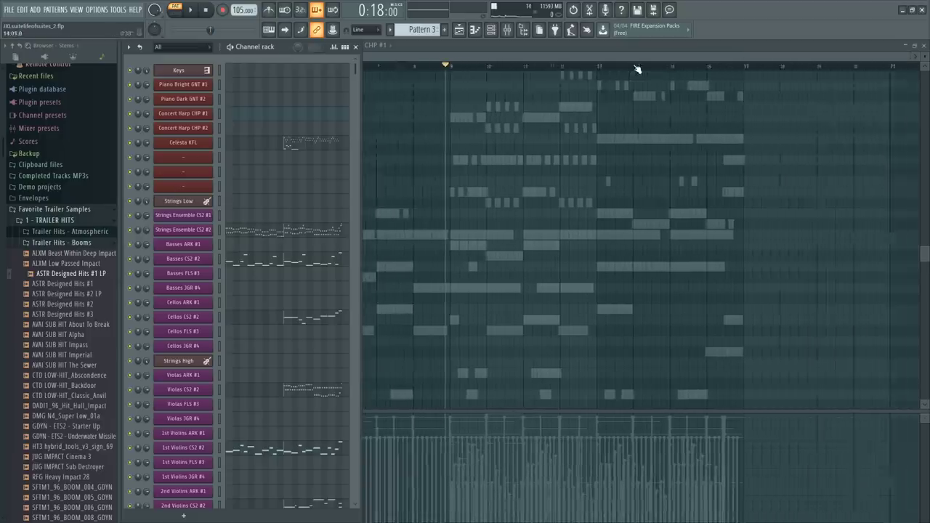
{"action": "left_click_drag", "start_coordinate": [637, 68], "coordinate": [544, 69]}
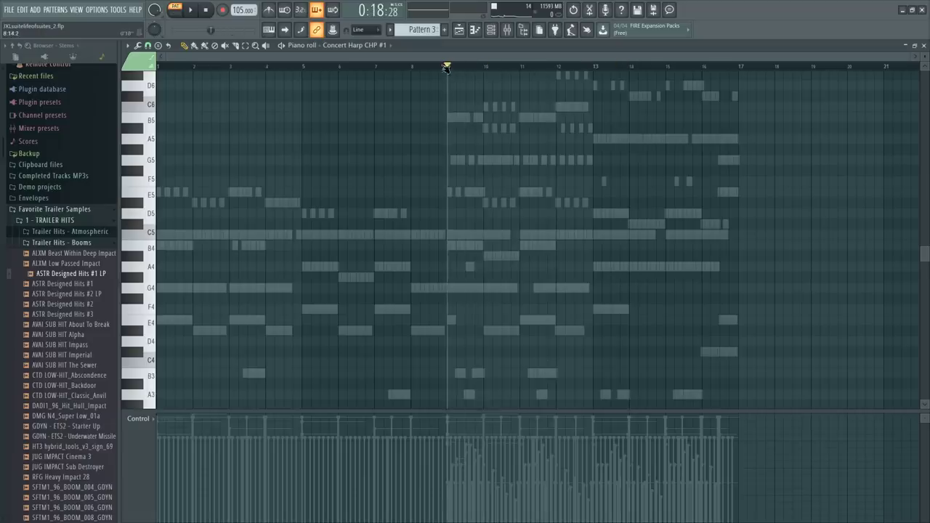
{"action": "key", "text": "F6"}
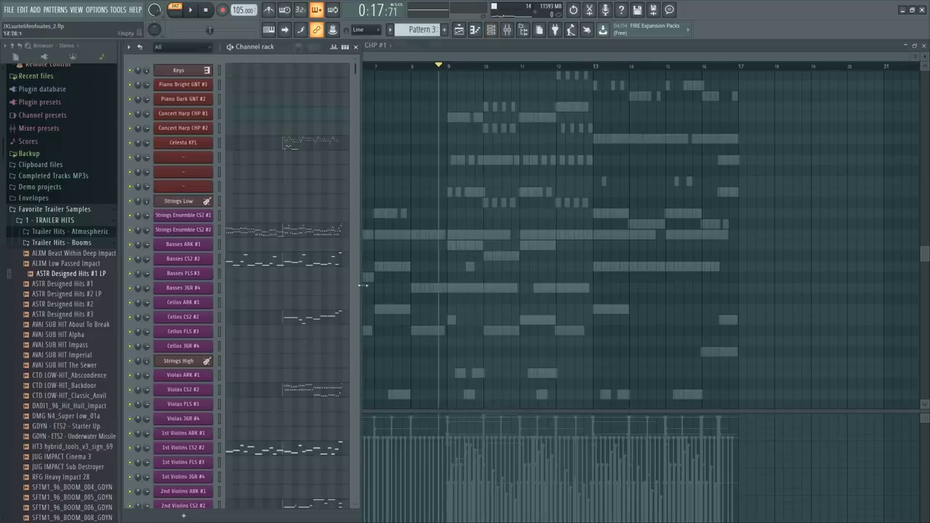
{"action": "scroll", "coordinate": [313, 283], "scroll_direction": "down", "scroll_amount": 15}
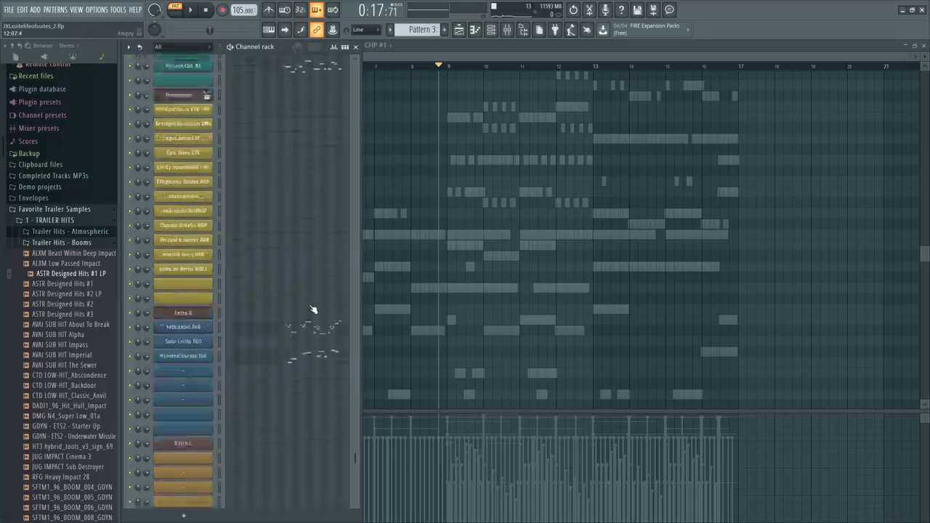
{"action": "key", "text": "space"}
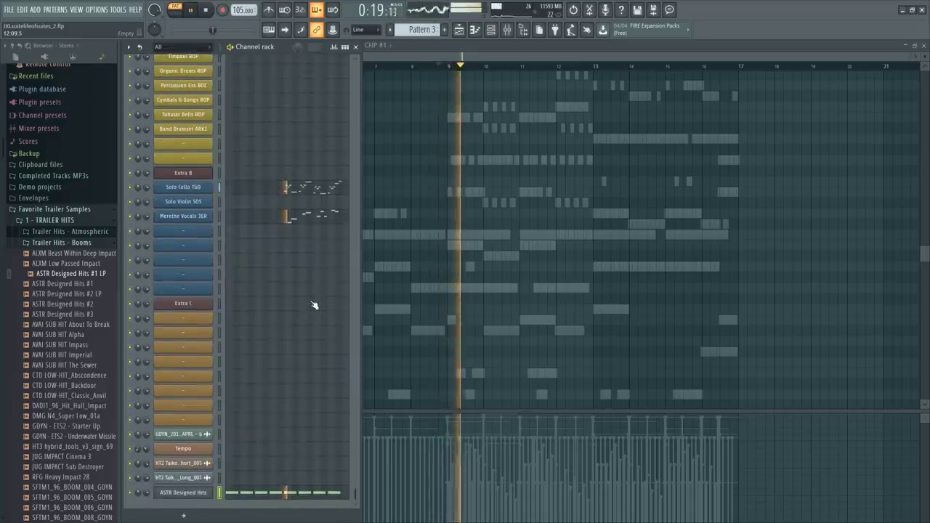
{"action": "key", "text": "F9"}
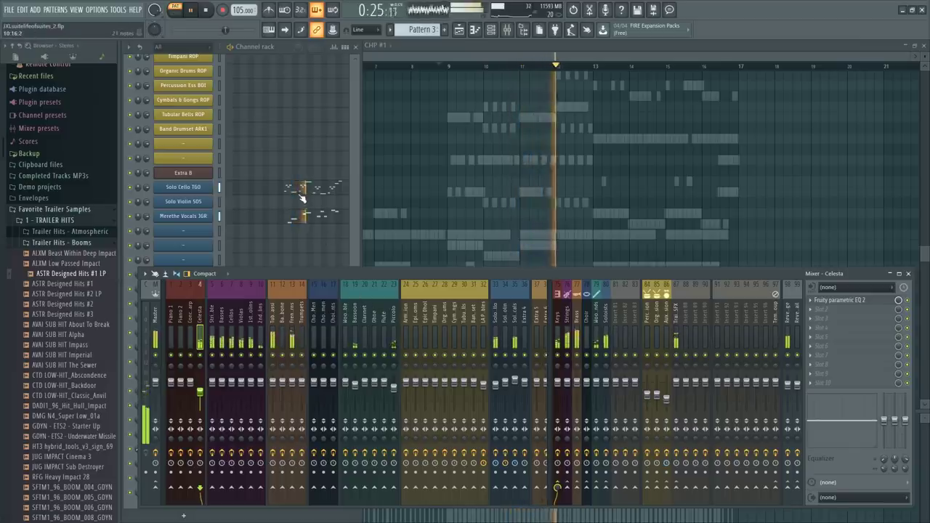
Isolate Piccolo CWC #1 with French Horns a9 ARK #1 and a6 CBR #2 for playback, and open the Piccolo's piano roll
{"action": "scroll", "coordinate": [285, 179], "scroll_direction": "up", "scroll_amount": 3}
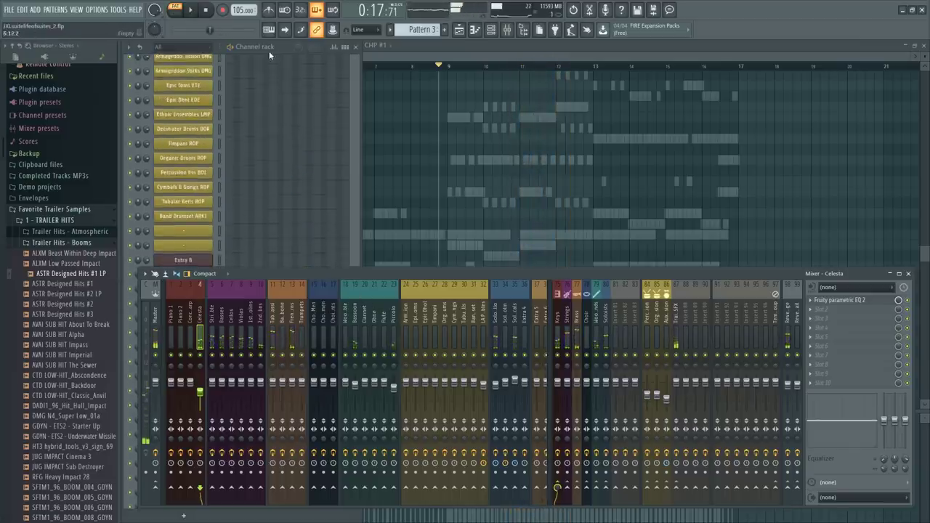
{"action": "left_click", "coordinate": [270, 50]}
{"action": "scroll", "coordinate": [276, 308], "scroll_direction": "up", "scroll_amount": 5}
{"action": "scroll", "coordinate": [277, 311], "scroll_direction": "up", "scroll_amount": 8}
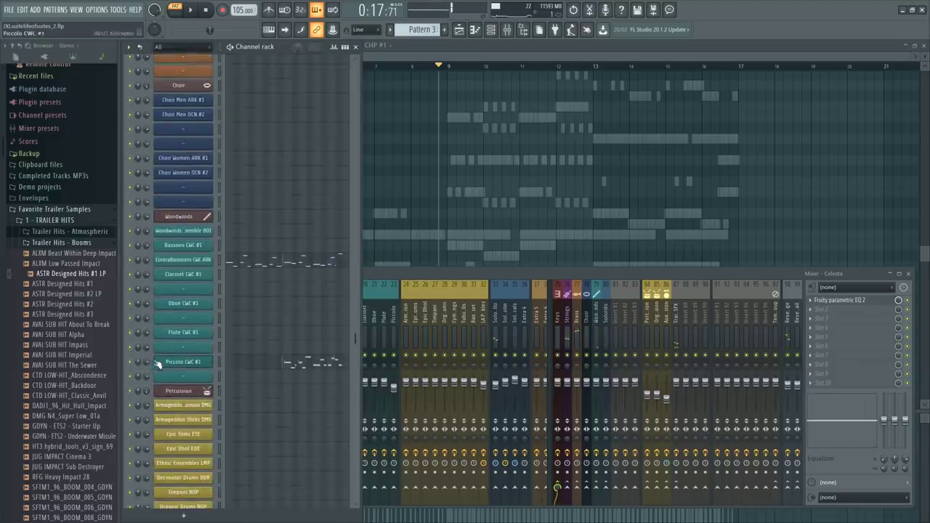
{"action": "scroll", "coordinate": [326, 327], "scroll_direction": "up", "scroll_amount": 20}
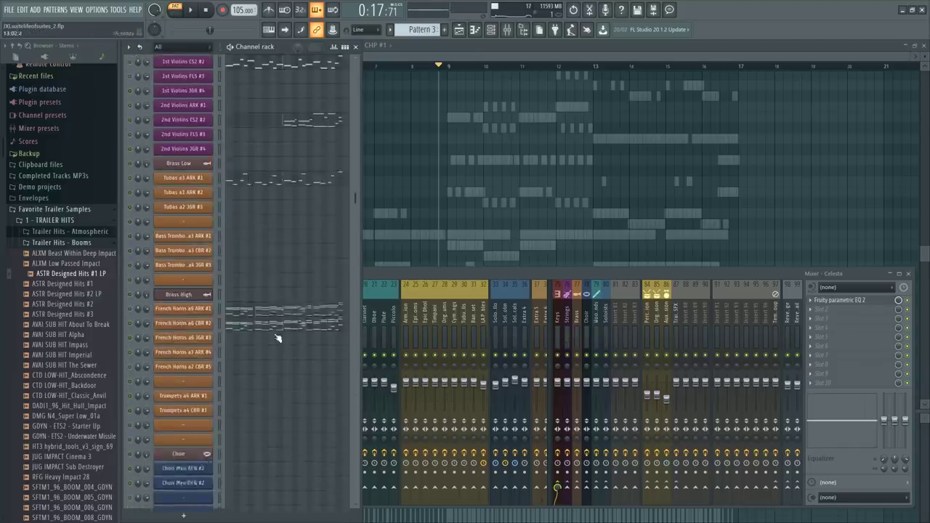
{"action": "key", "text": "space"}
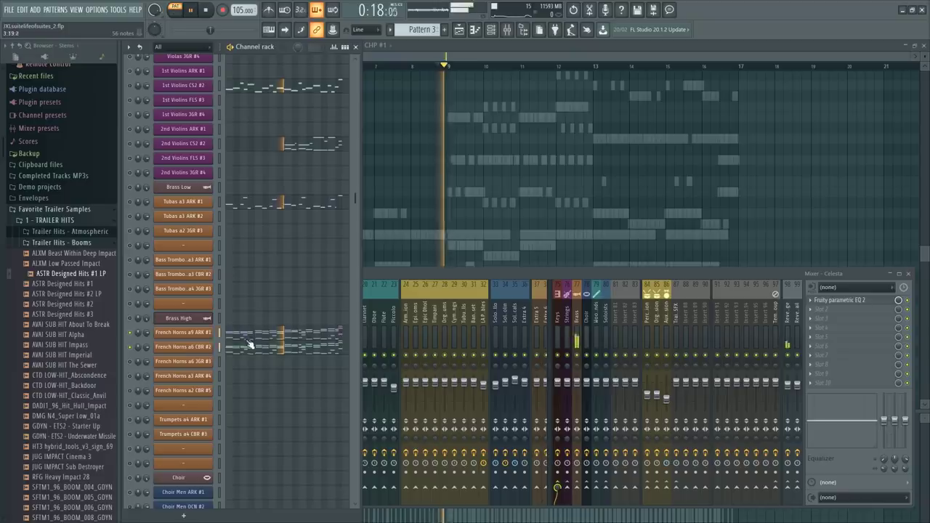
{"action": "scroll", "coordinate": [304, 349], "scroll_direction": "down", "scroll_amount": 15}
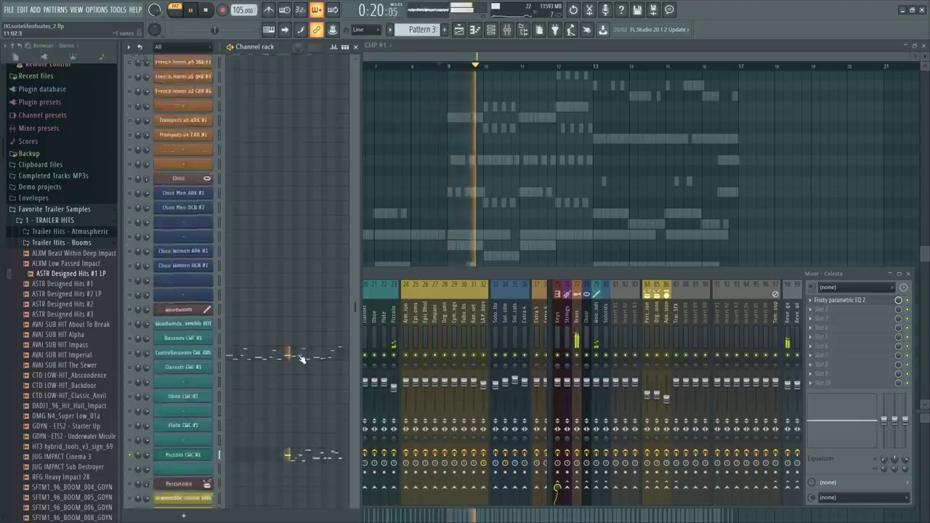
{"action": "left_click", "coordinate": [289, 233]}
{"action": "scroll", "coordinate": [439, 306], "scroll_direction": "down", "scroll_amount": 4}
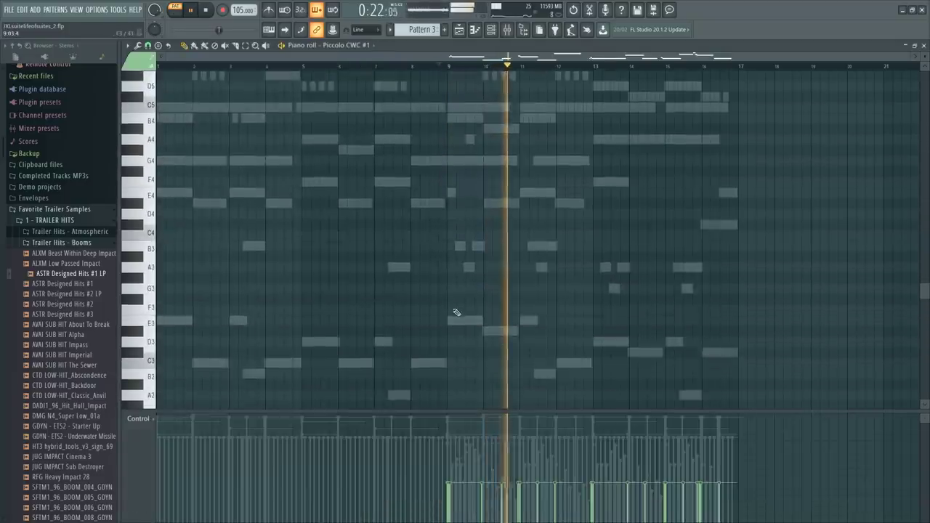
Show the Piccolo CWC #1 Dynamics automation below its notes and play from just after the start of bar 10
{"action": "left_click", "coordinate": [140, 418]}
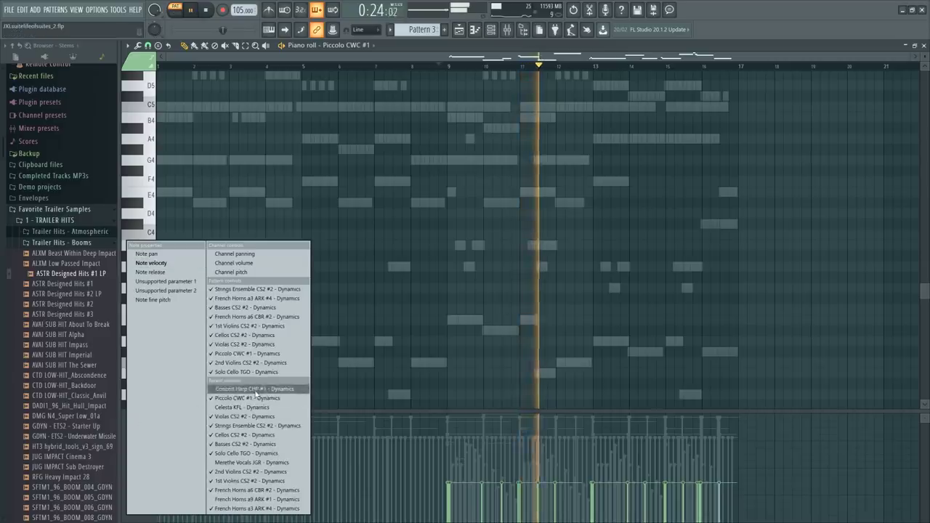
{"action": "left_click", "coordinate": [269, 390]}
{"action": "key", "text": "space"}
{"action": "left_click", "coordinate": [492, 67]}
{"action": "key", "text": "space"}
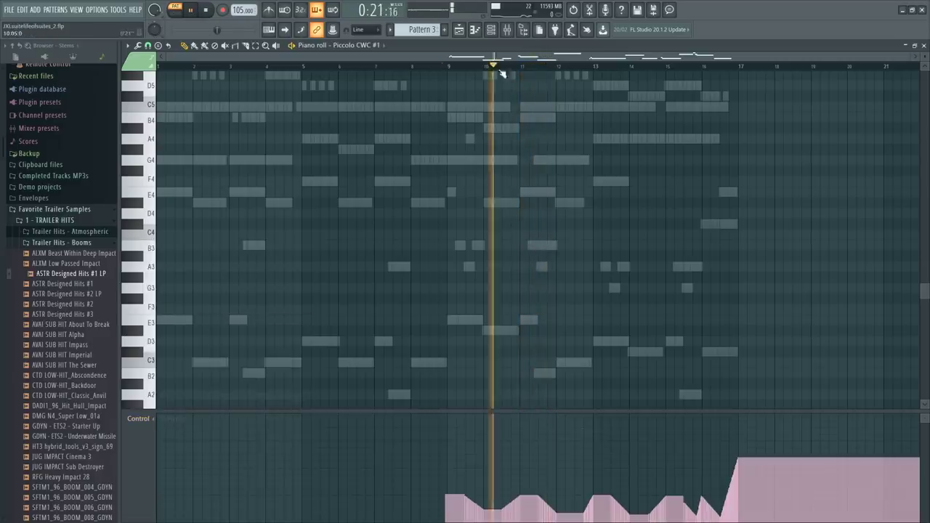
Raise the Piccolo's Dynamics to a flat, higher level across the second half of bar 10 and play the passage
{"action": "scroll", "coordinate": [512, 75], "scroll_direction": "up", "scroll_amount": 4}
{"action": "key", "text": "space"}
{"action": "key", "text": "space"}
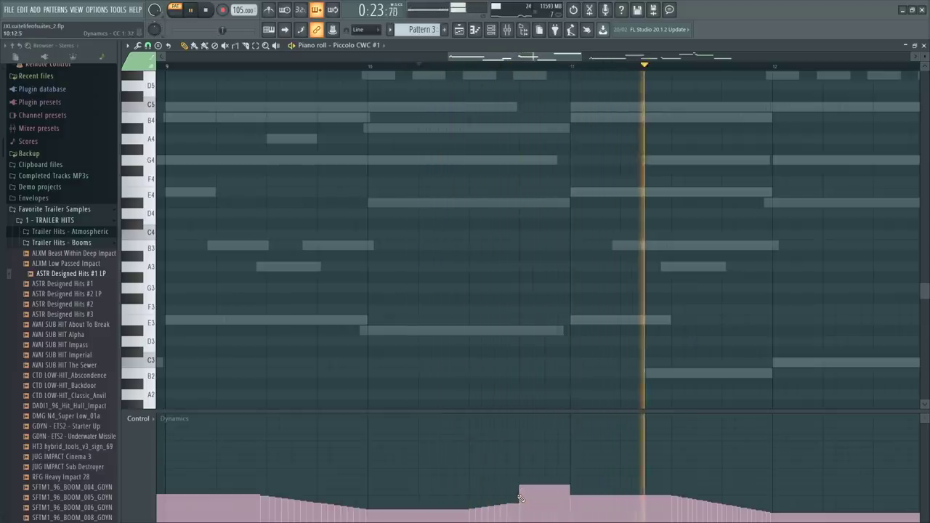
{"action": "scroll", "coordinate": [511, 259], "scroll_direction": "up", "scroll_amount": 5}
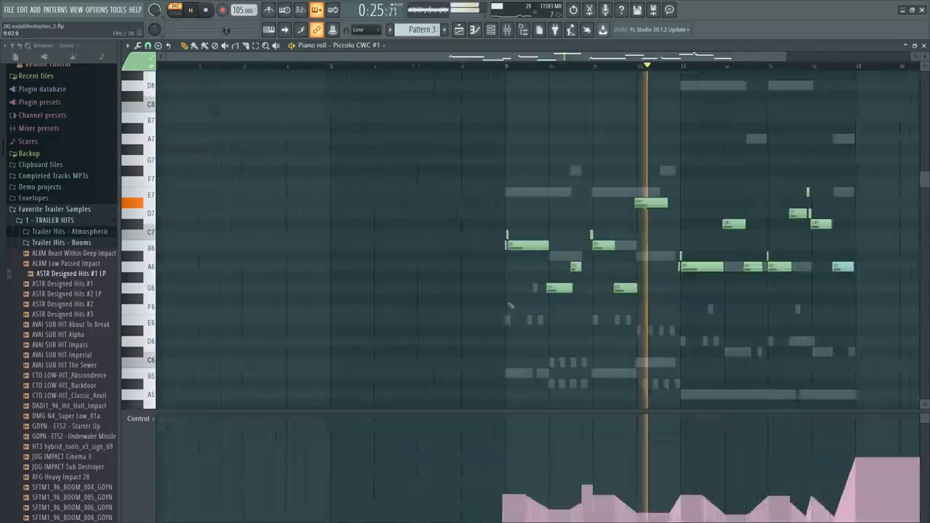
{"action": "key", "text": "space"}
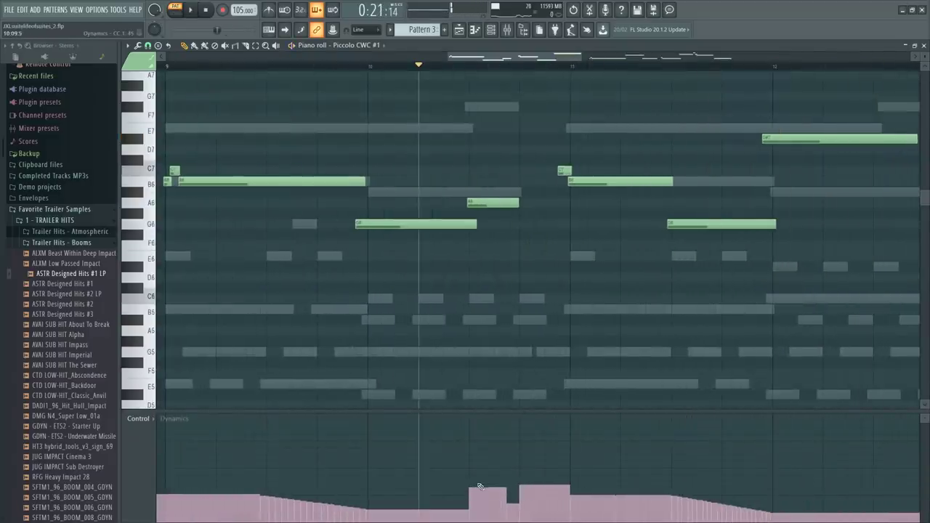
{"action": "key", "text": "space"}
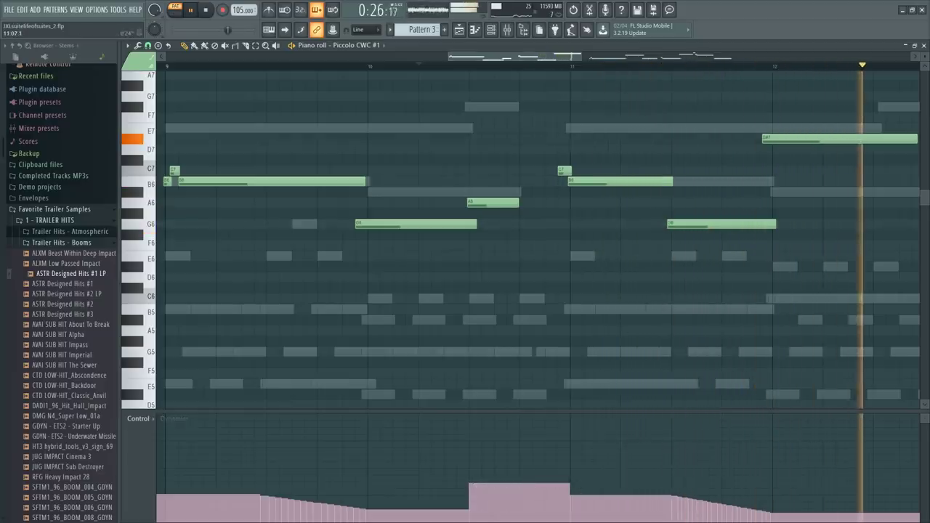
Add an A#6 note from about the middle of bar 12 in the Piccolo part and play from just before bar 12
{"action": "scroll", "coordinate": [634, 108], "scroll_direction": "down", "scroll_amount": 3}
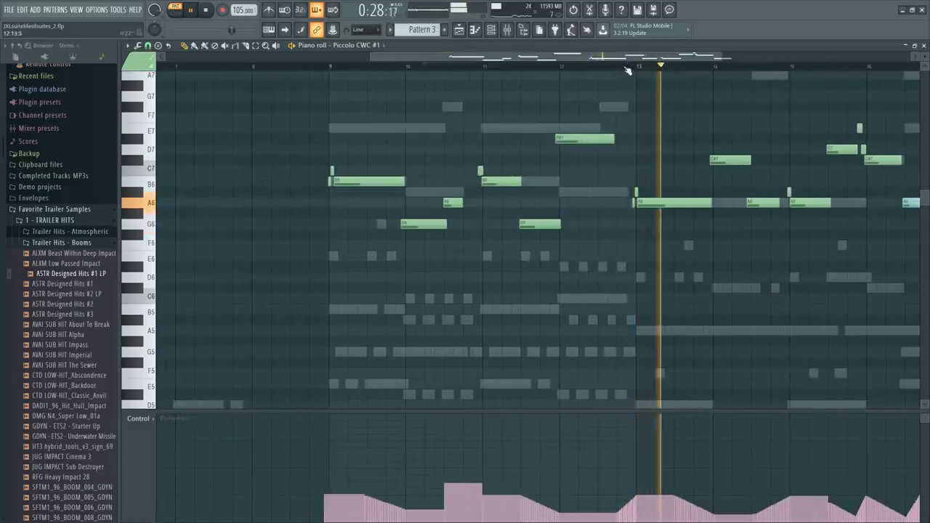
{"action": "scroll", "coordinate": [615, 123], "scroll_direction": "up", "scroll_amount": 3}
{"action": "scroll", "coordinate": [615, 122], "scroll_direction": "up", "scroll_amount": 2}
{"action": "left_click", "coordinate": [347, 69]}
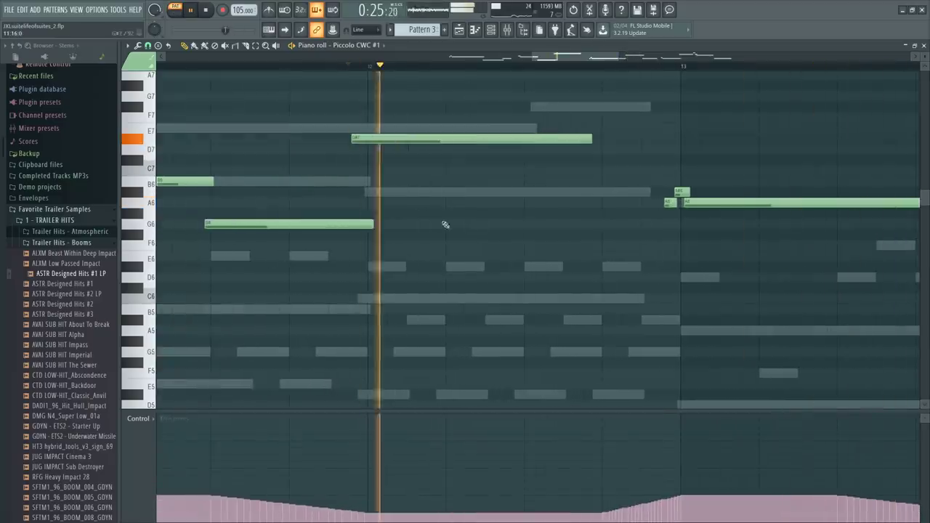
{"action": "key", "text": "space"}
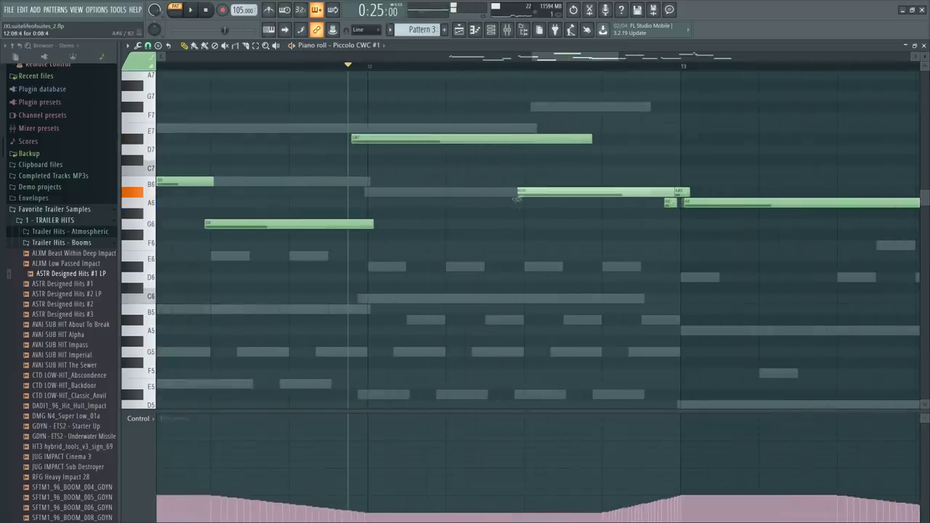
{"action": "mouse_move", "coordinate": [516, 197]}
{"action": "left_mouse_down"}
{"action": "mouse_move", "coordinate": [517, 209]}
{"action": "mouse_move", "coordinate": [516, 197]}
{"action": "left_mouse_up"}
{"action": "key", "text": "space"}
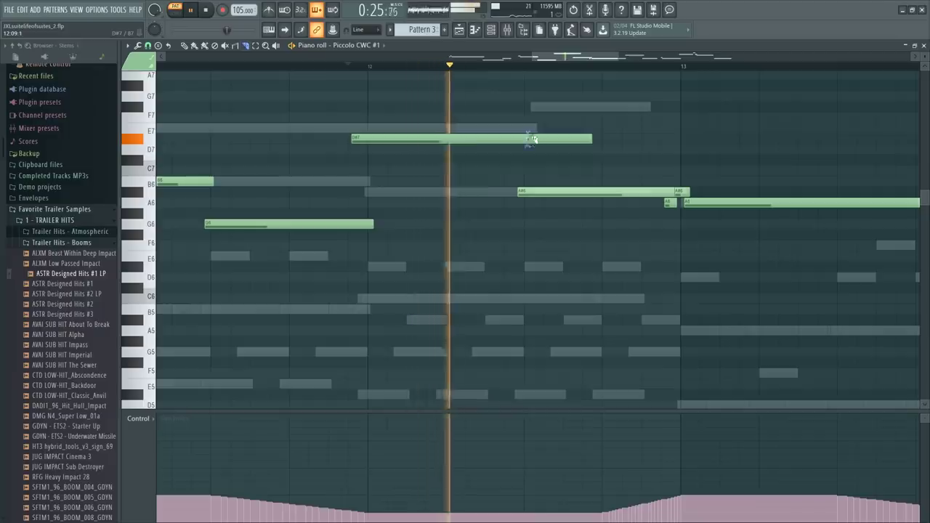
Trim the D#7 note to end mid-bar 12 and shorten the following A#6 note to about a quarter bar
{"action": "left_click", "coordinate": [531, 139]}
{"action": "right_click", "coordinate": [563, 138]}
{"action": "left_click", "coordinate": [605, 191]}
{"action": "right_click", "coordinate": [623, 191]}
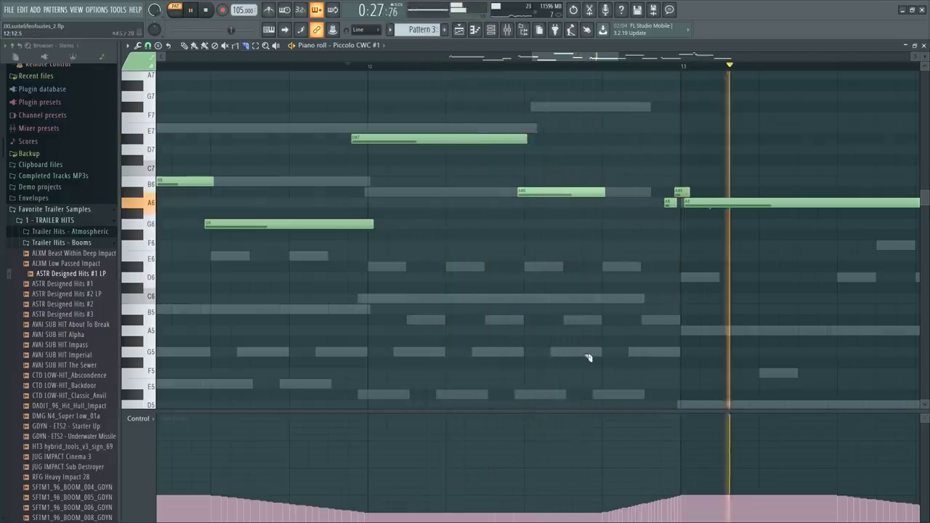
Replay the passage from just before bar 12 and move the shortened A#6 note down to D#6
{"action": "key", "text": "space"}
{"action": "key", "text": "space"}
{"action": "key", "text": "p"}
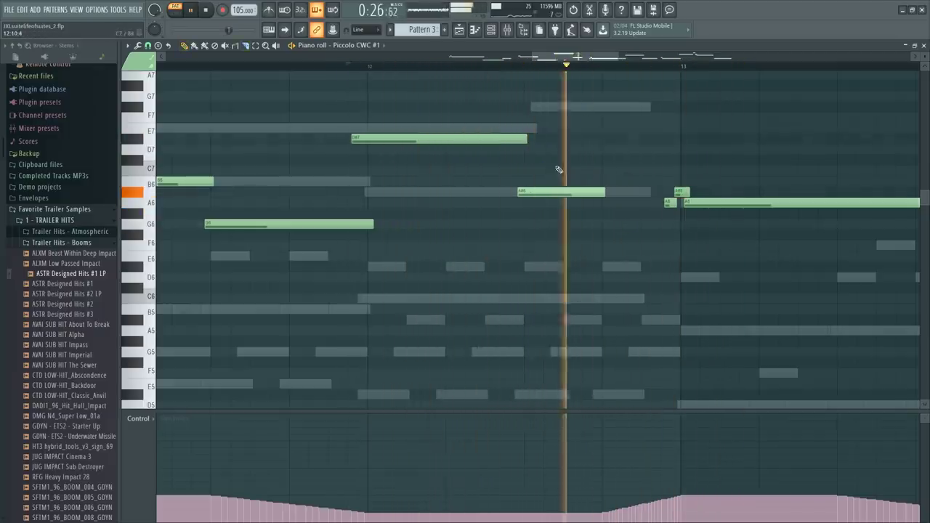
{"action": "key", "text": "space"}
{"action": "left_click_drag", "start_coordinate": [546, 192], "coordinate": [537, 272]}
Raise the Piccolo's Dynamics to a level plateau from the middle of bar 12 to the start of bar 13
{"action": "key", "text": "space"}
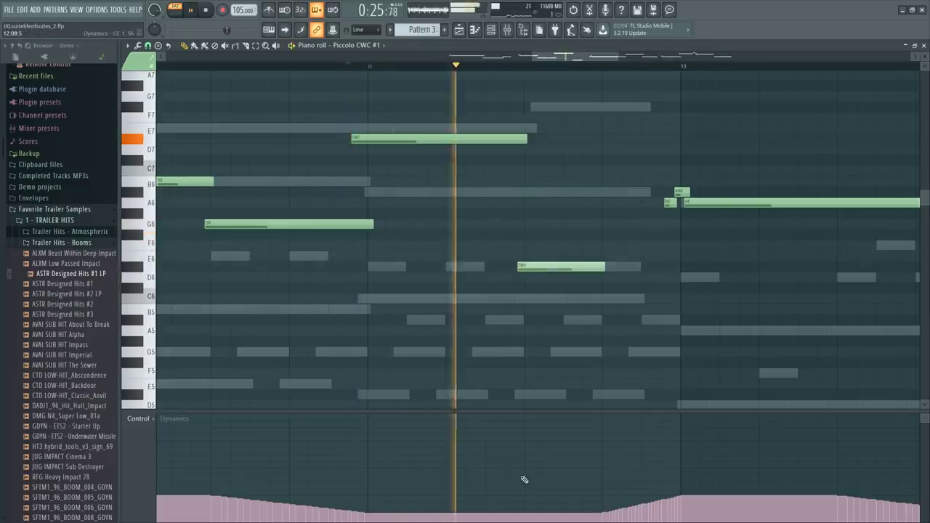
{"action": "left_click", "coordinate": [530, 499]}
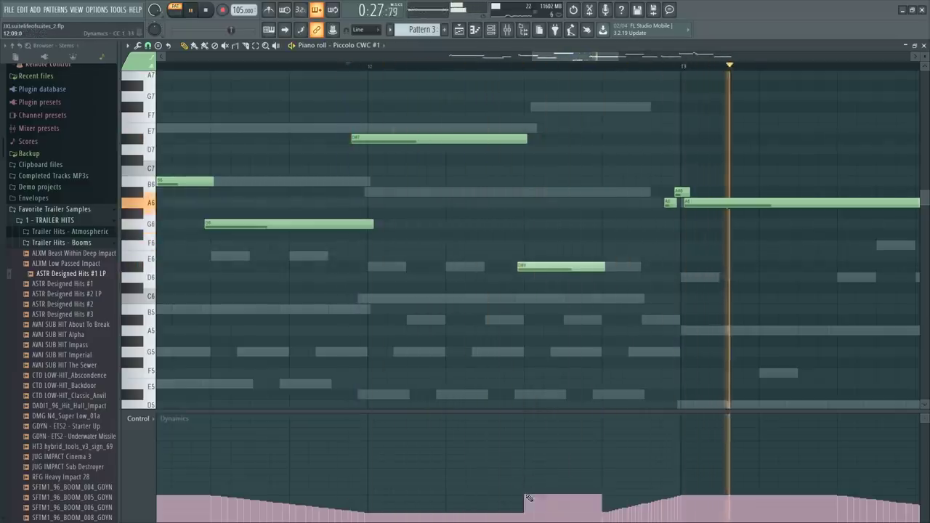
{"action": "left_click_drag", "start_coordinate": [644, 505], "coordinate": [659, 504]}
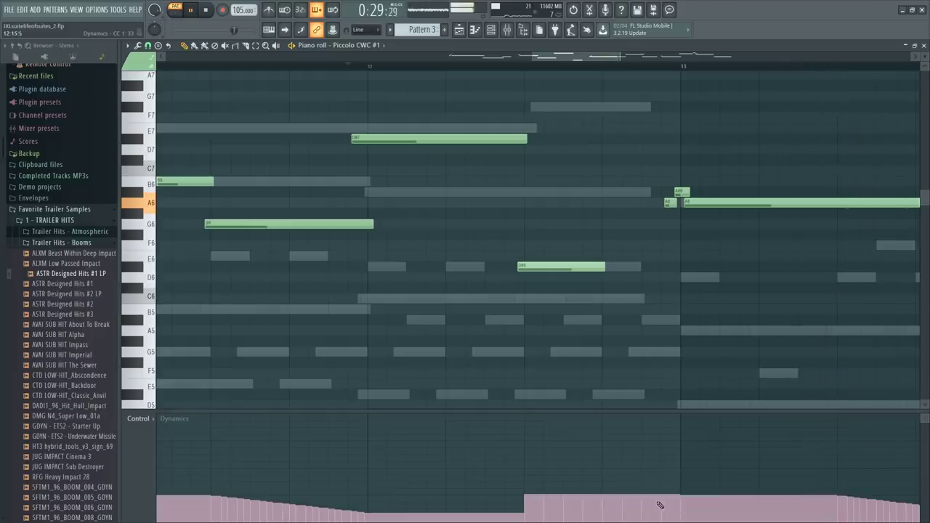
Raise the Piccolo's Dynamics over the second half of bar 14 and slightly shorten the C#7 note ending there
{"action": "right_click", "coordinate": [665, 343], "text": "ctrl"}
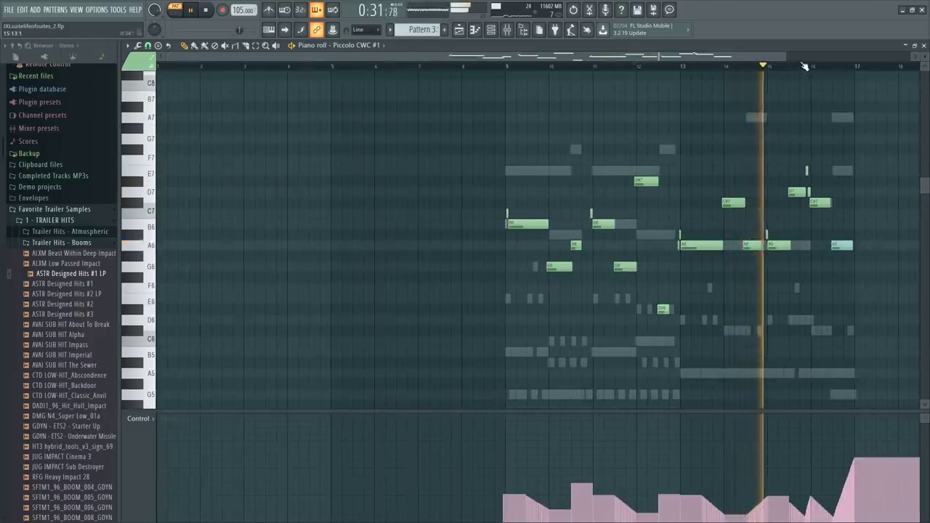
{"action": "scroll", "coordinate": [804, 66], "scroll_direction": "up", "scroll_amount": 5}
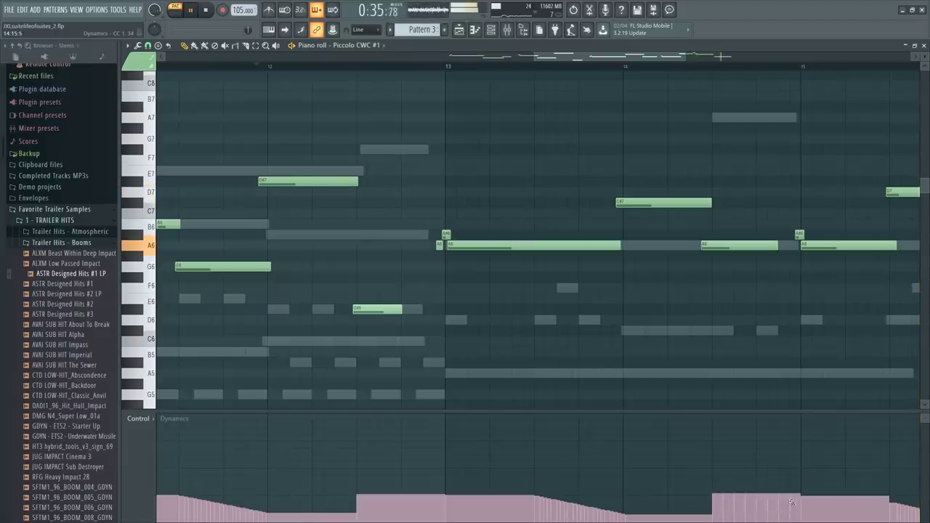
{"action": "key", "text": "space"}
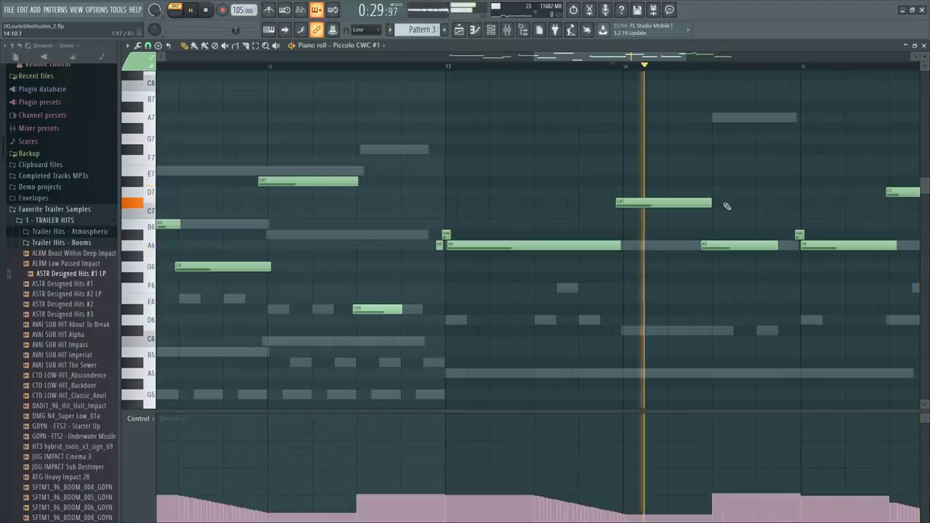
{"action": "left_click_drag", "start_coordinate": [710, 203], "coordinate": [702, 203]}
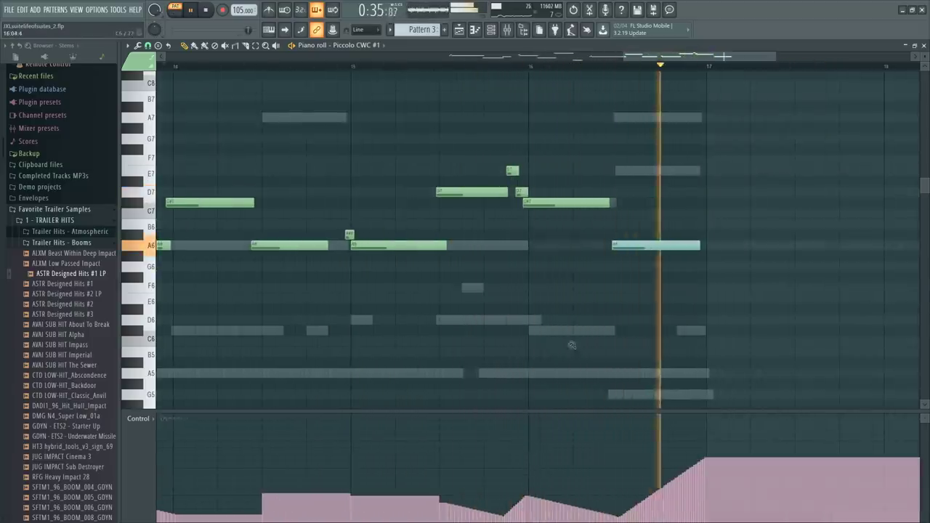
{"action": "key", "text": "space"}
Place the playback position near the middle of bar 16 and show note velocities in the Piccolo's control lane
{"action": "key", "text": "F6"}
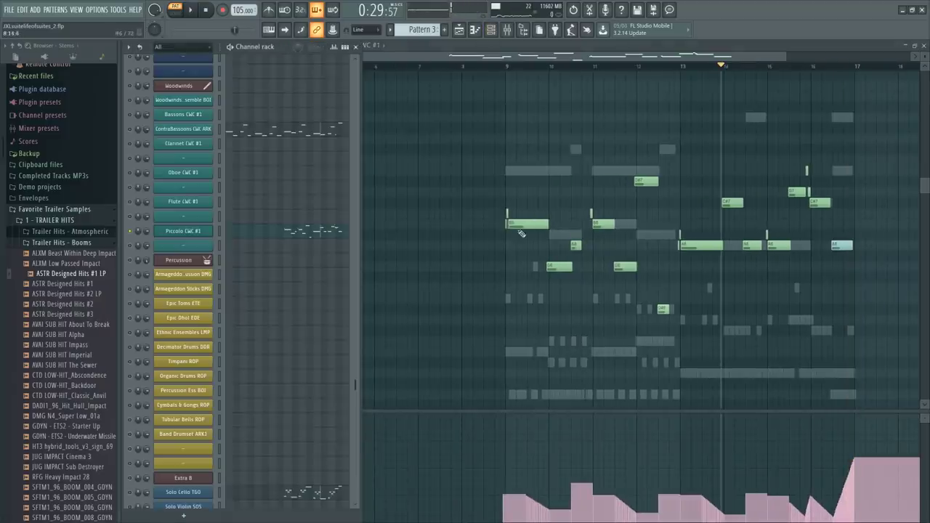
{"action": "scroll", "coordinate": [240, 352], "scroll_direction": "up", "scroll_amount": 15}
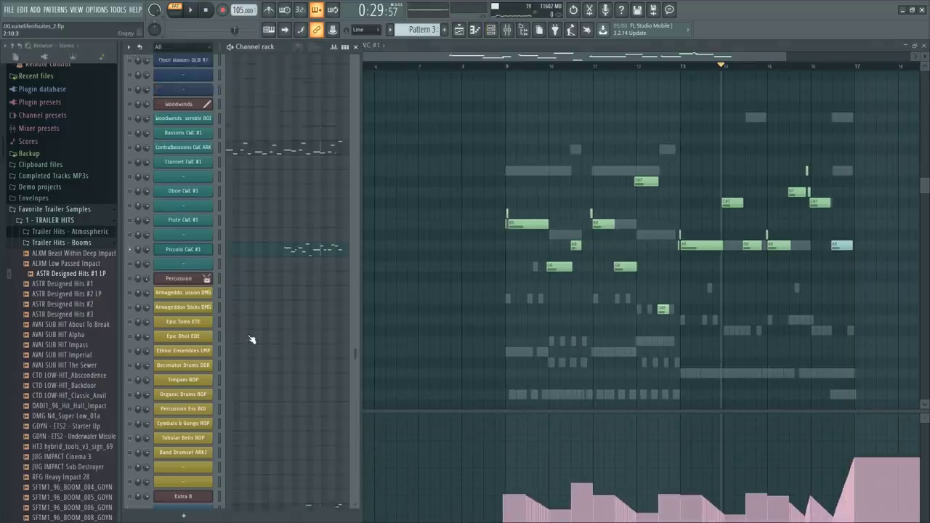
{"action": "left_click", "coordinate": [838, 67]}
{"action": "key", "text": "F6"}
{"action": "scroll", "coordinate": [801, 152], "scroll_direction": "up", "scroll_amount": 4}
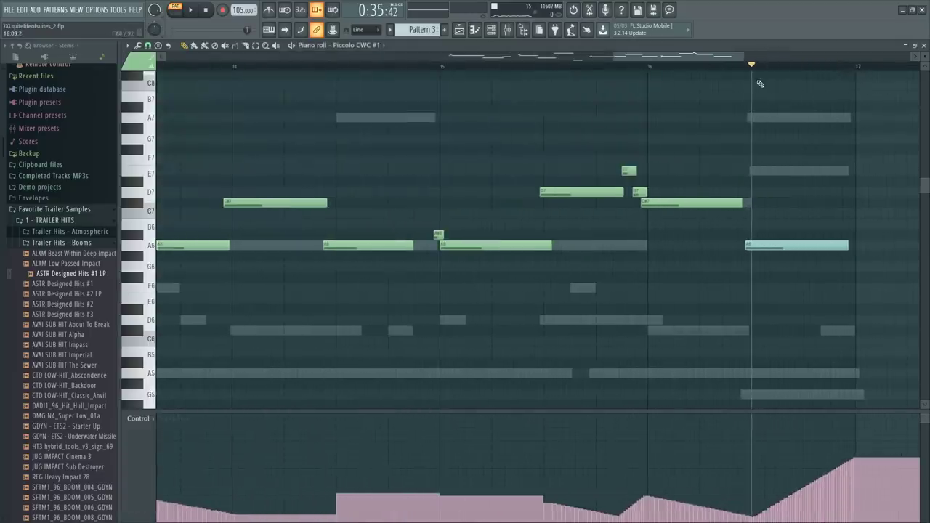
{"action": "scroll", "coordinate": [760, 83], "scroll_direction": "down", "scroll_amount": 1}
{"action": "scroll", "coordinate": [601, 239], "scroll_direction": "down", "scroll_amount": 4}
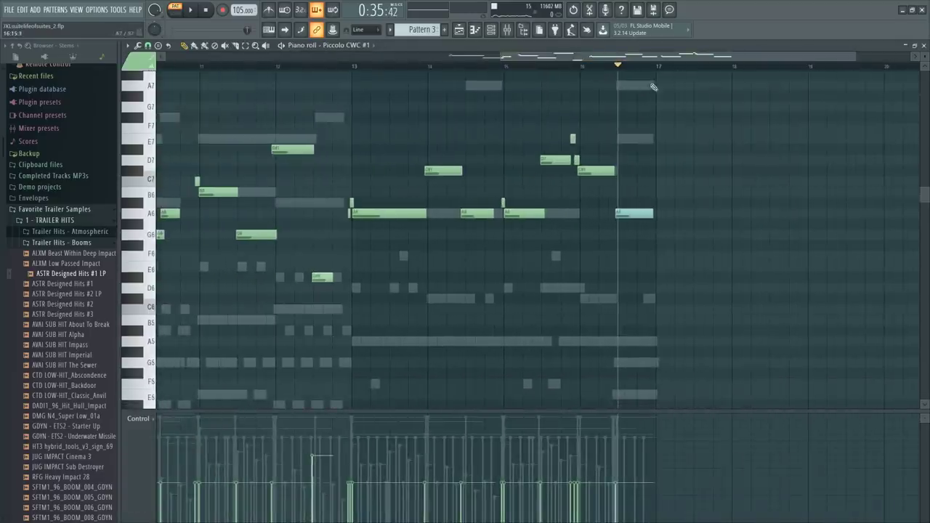
Switch all channels back on, check the mixer, and play the full arrangement from just before the last Piccolo note
{"action": "key", "text": "F6"}
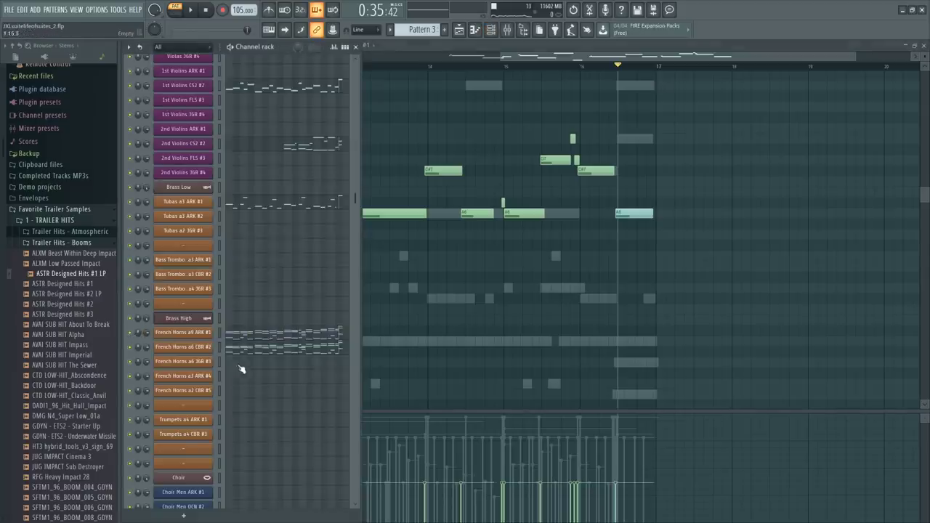
{"action": "key", "text": "F9"}
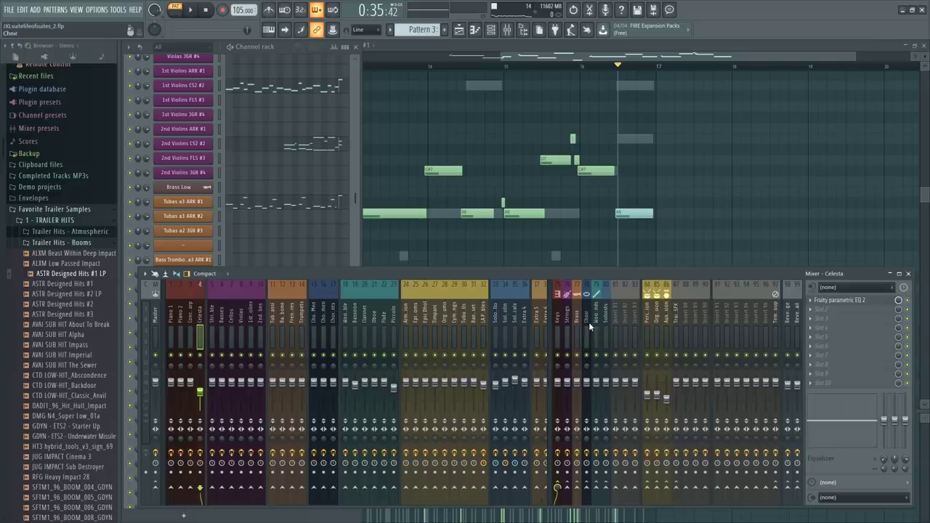
{"action": "left_click", "coordinate": [579, 320]}
{"action": "right_click", "coordinate": [793, 207]}
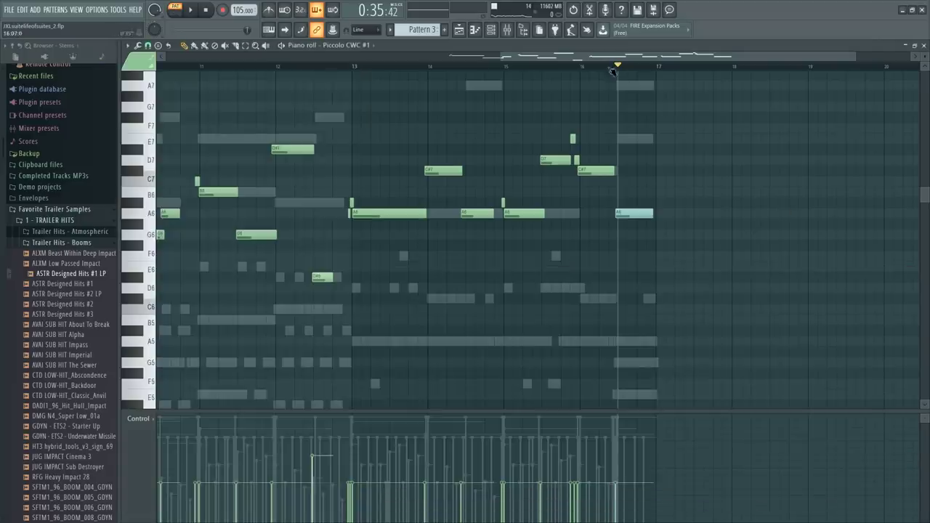
{"action": "key", "text": "space"}
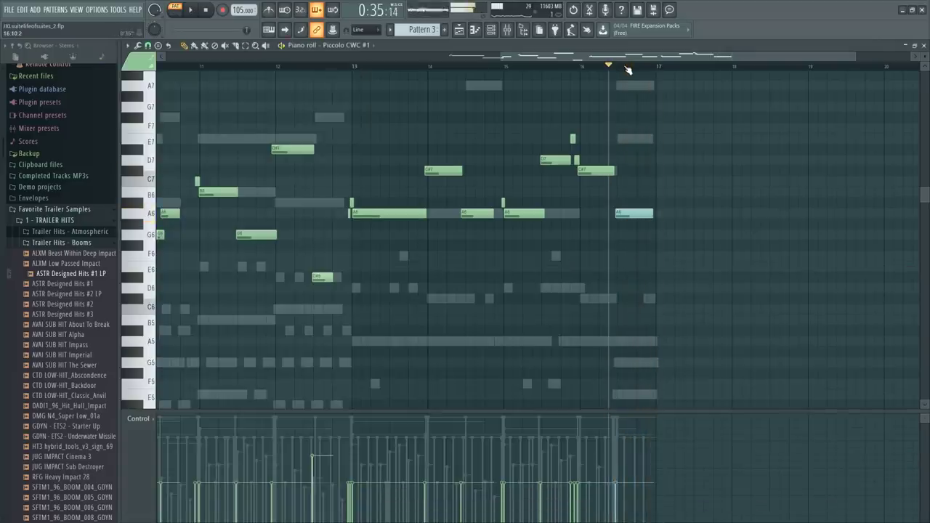
Open the Tubas a3 ARK #1 notes at bar 16 and check the articulation colour list for the closing C#4 note
{"action": "key", "text": "F6"}
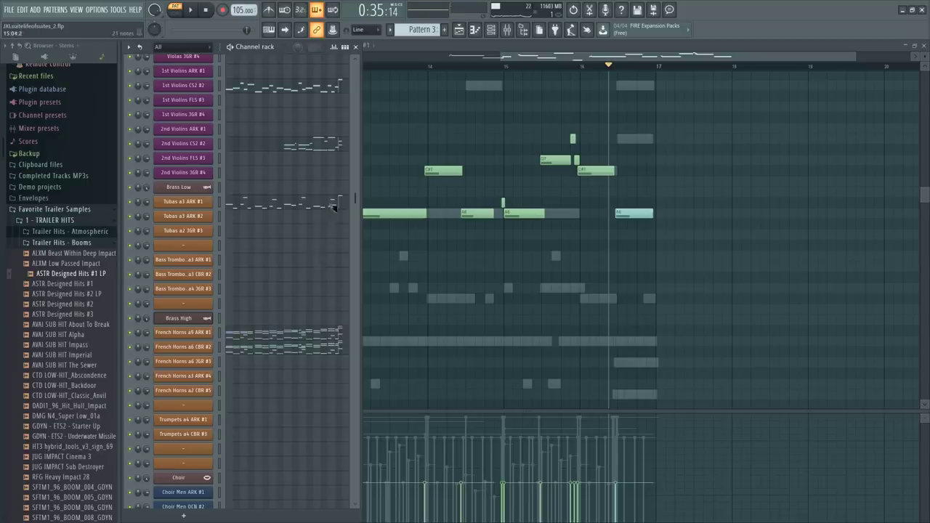
{"action": "left_click", "coordinate": [333, 207]}
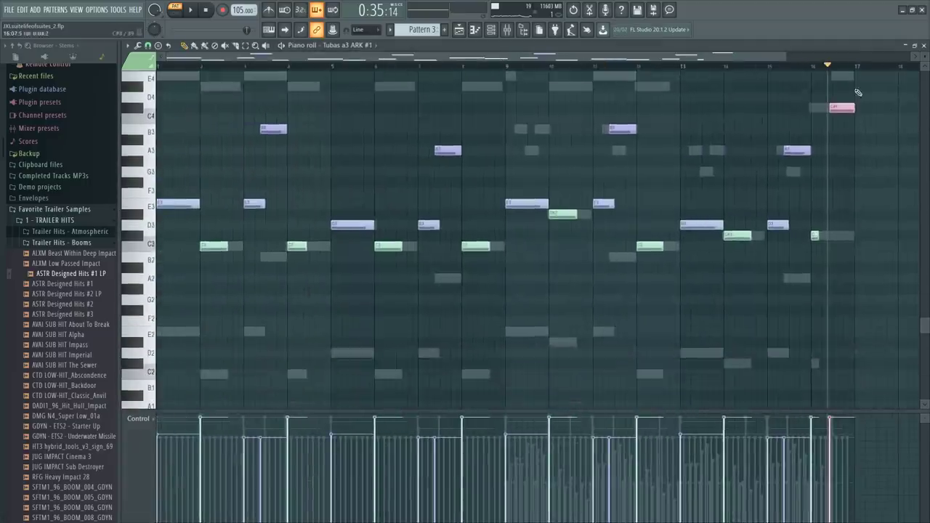
{"action": "scroll", "coordinate": [872, 73], "scroll_direction": "up", "scroll_amount": 8, "text": "ctrl"}
{"action": "scroll", "coordinate": [404, 174], "scroll_direction": "up", "scroll_amount": 2}
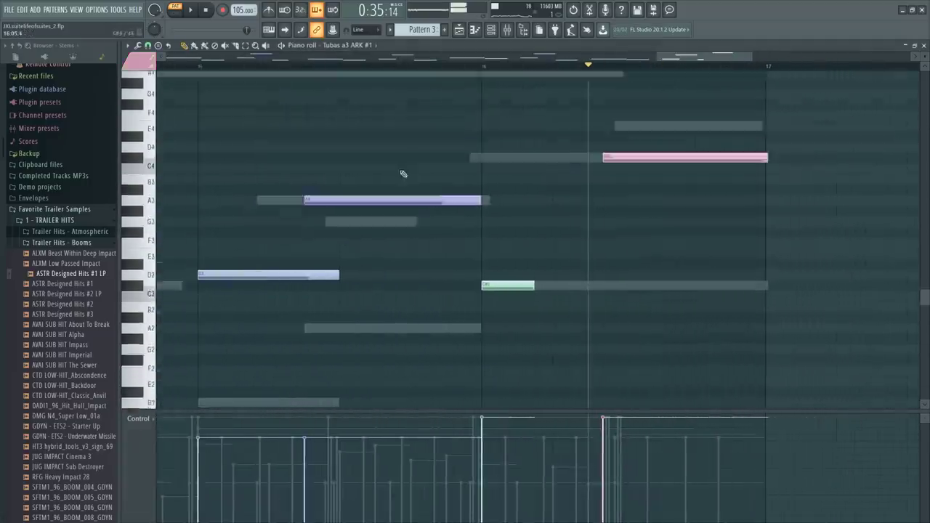
{"action": "scroll", "coordinate": [404, 173], "scroll_direction": "up", "scroll_amount": 2}
{"action": "left_click", "coordinate": [137, 61]}
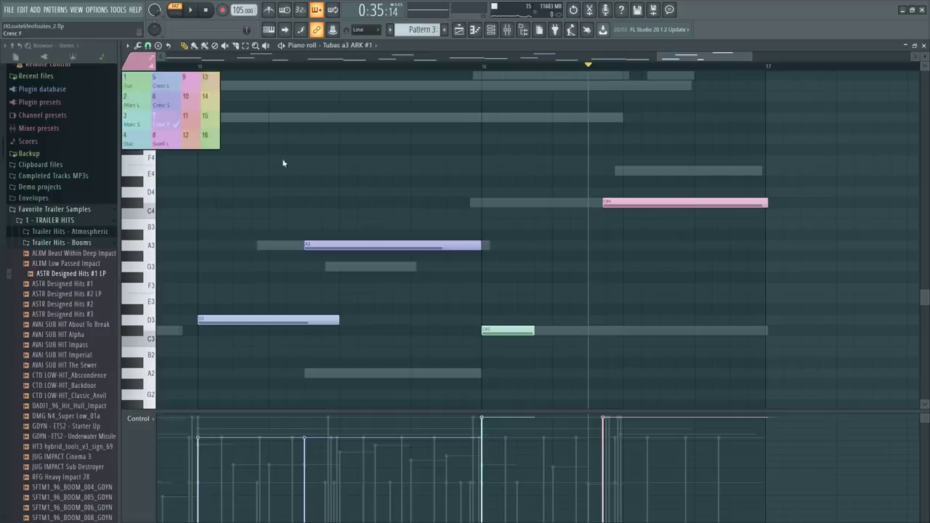
Open the French Horns a9 ARK #1 notes and check the articulation colour list for the closing notes in bar 16
{"action": "key", "text": "F6"}
{"action": "left_click", "coordinate": [304, 341]}
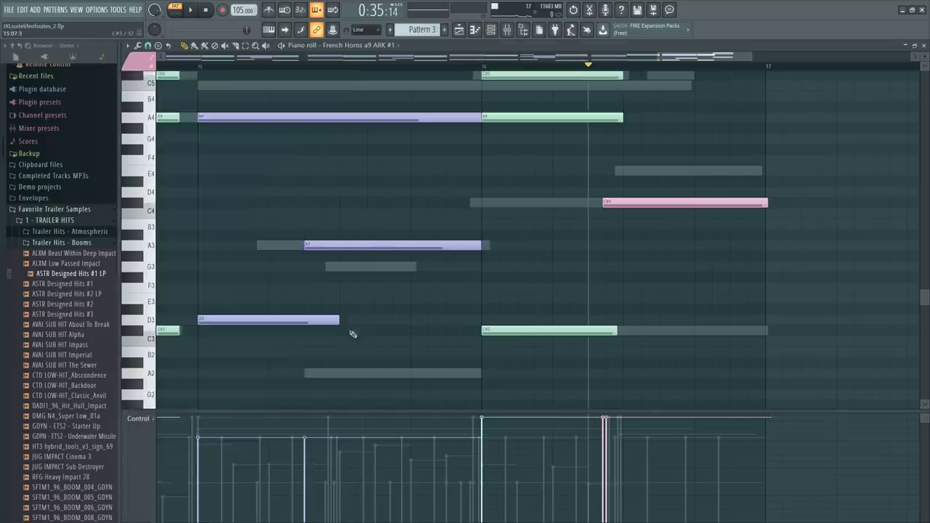
{"action": "scroll", "coordinate": [700, 250], "scroll_direction": "up", "scroll_amount": 4}
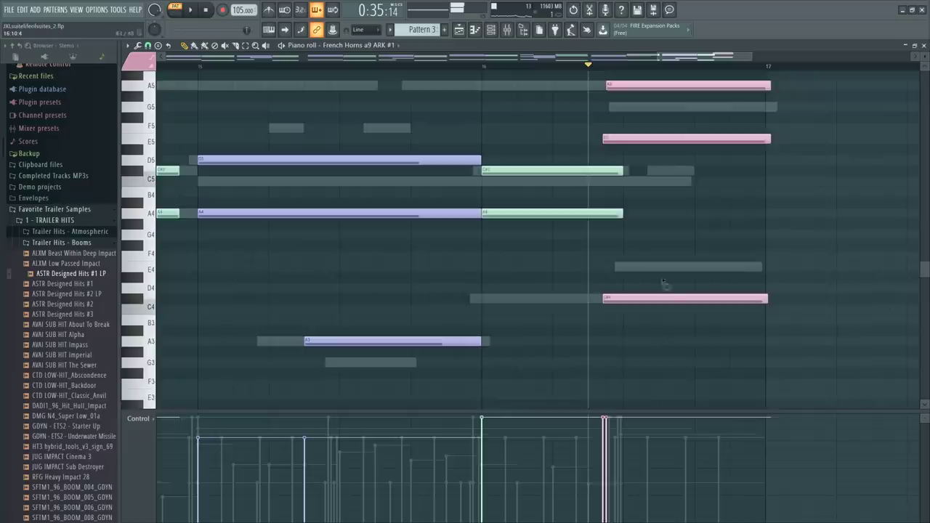
{"action": "scroll", "coordinate": [663, 283], "scroll_direction": "up", "scroll_amount": 3}
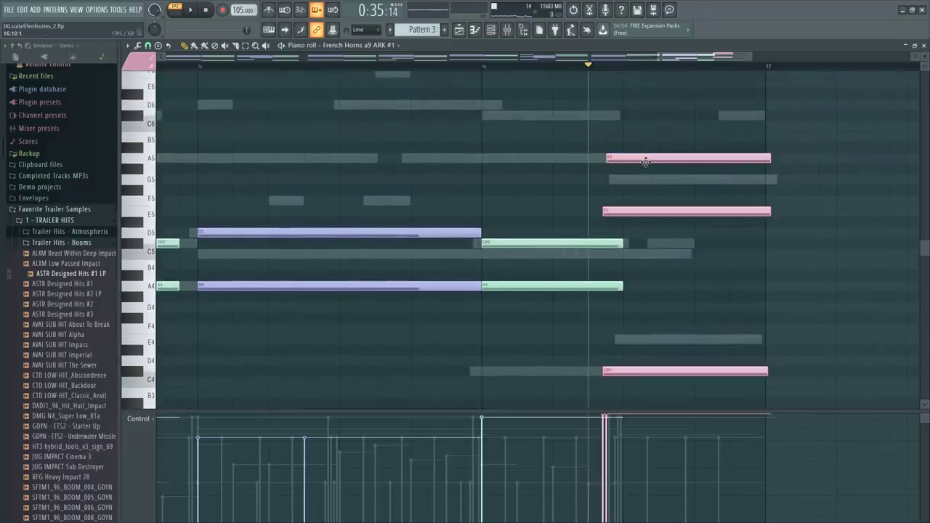
{"action": "scroll", "coordinate": [614, 231], "scroll_direction": "up", "scroll_amount": 4}
{"action": "left_click", "coordinate": [138, 61]}
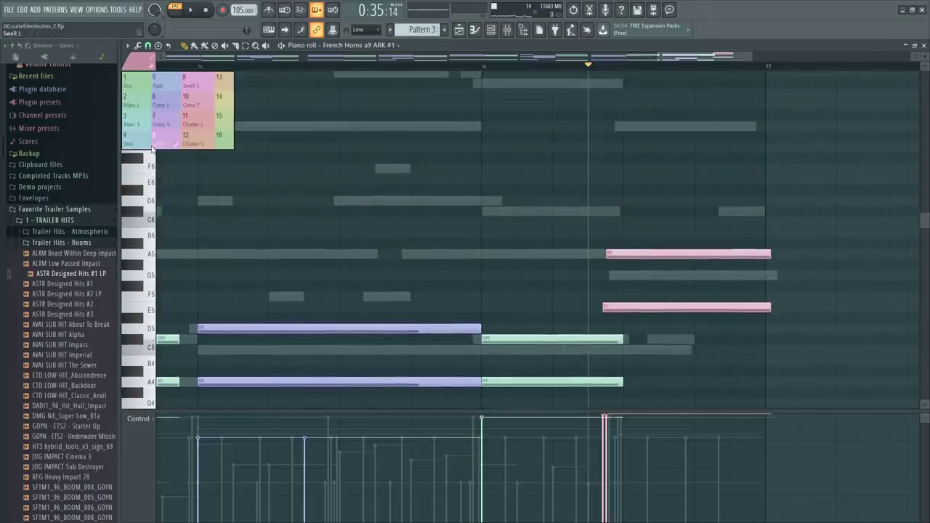
Check the mixer levels while playing the ending from the middle of bar 16
{"action": "key", "text": "F6"}
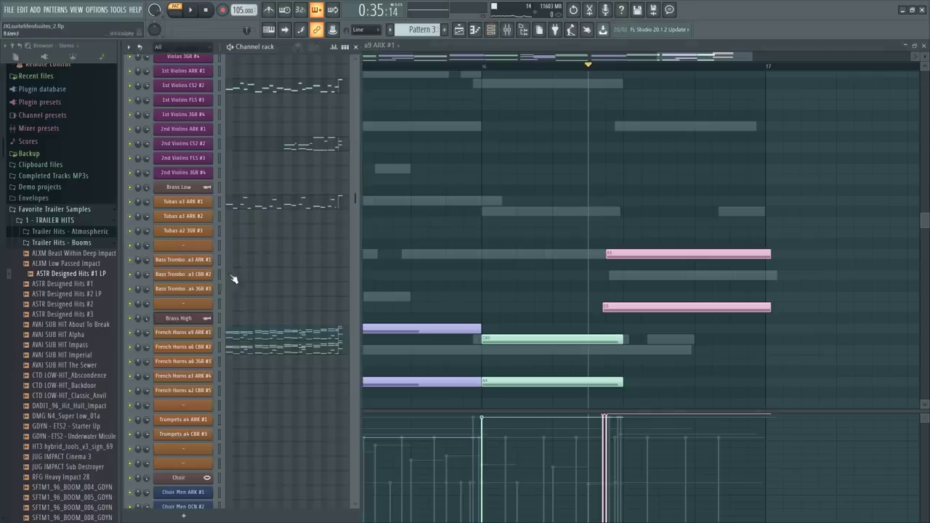
{"action": "key", "text": "F9"}
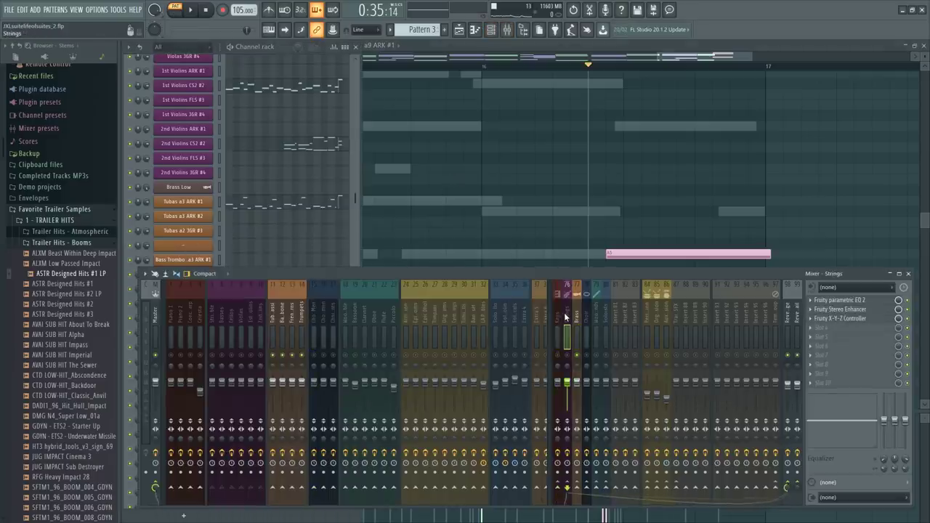
{"action": "key", "text": "space"}
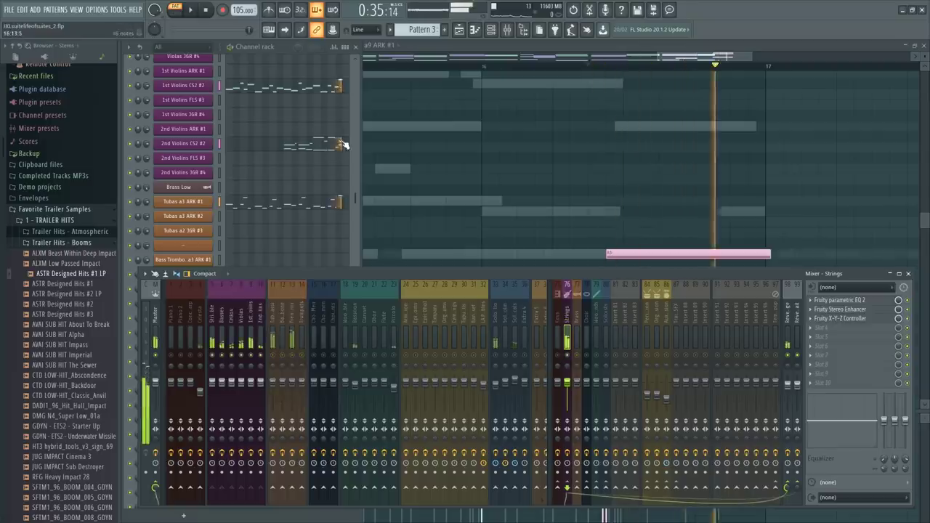
{"action": "key", "text": "space"}
Open the 2nd Violins CS2 #2 notes and give the closing A7 and E7 notes the same green articulation colour as the earlier notes
{"action": "left_click", "coordinate": [342, 143]}
{"action": "scroll", "coordinate": [727, 226], "scroll_direction": "up", "scroll_amount": 8}
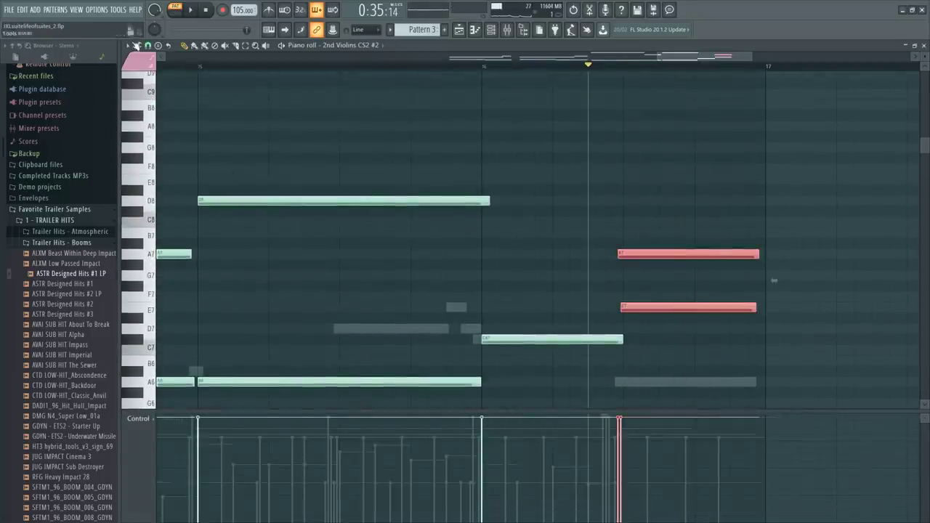
{"action": "left_click", "coordinate": [131, 63]}
{"action": "left_click", "coordinate": [134, 107]}
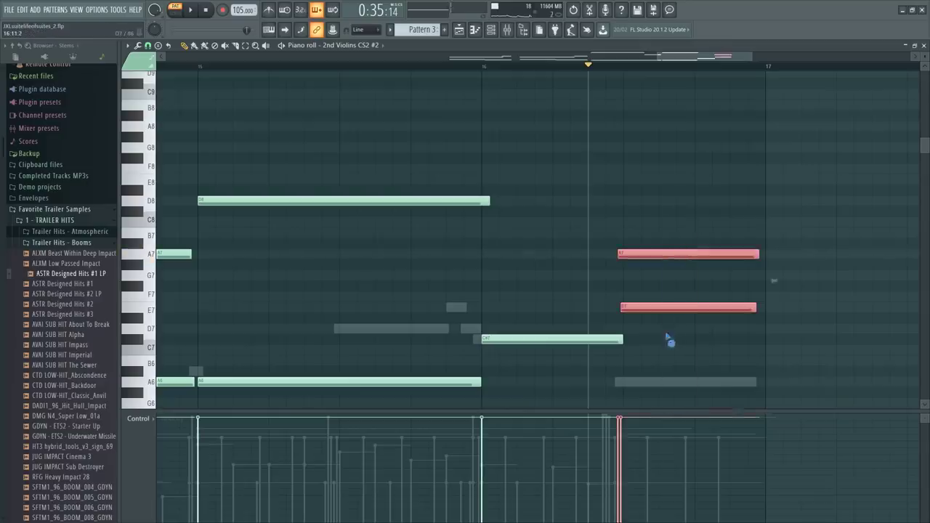
Show the 2nd Violins CS2 #2 Dynamics, draw a steeper rise through the second half of bar 16 into bar 17, and play the ending
{"action": "scroll", "coordinate": [523, 326], "scroll_direction": "down", "scroll_amount": 5}
{"action": "left_click", "coordinate": [149, 420]}
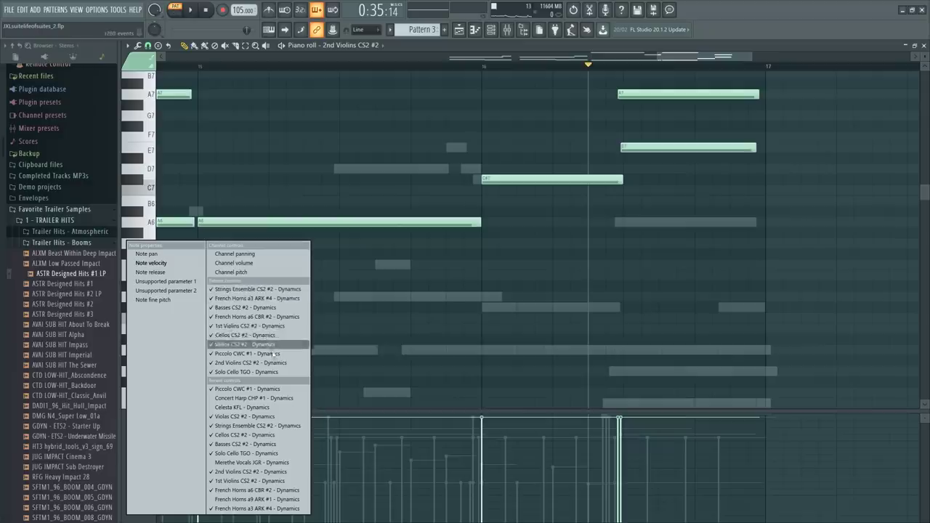
{"action": "left_click", "coordinate": [287, 364]}
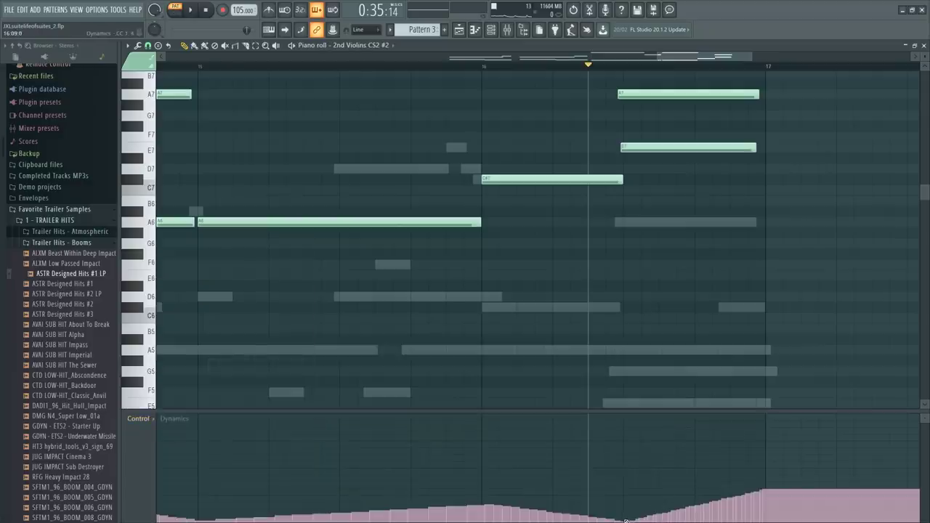
{"action": "left_click_drag", "start_coordinate": [761, 465], "coordinate": [916, 463]}
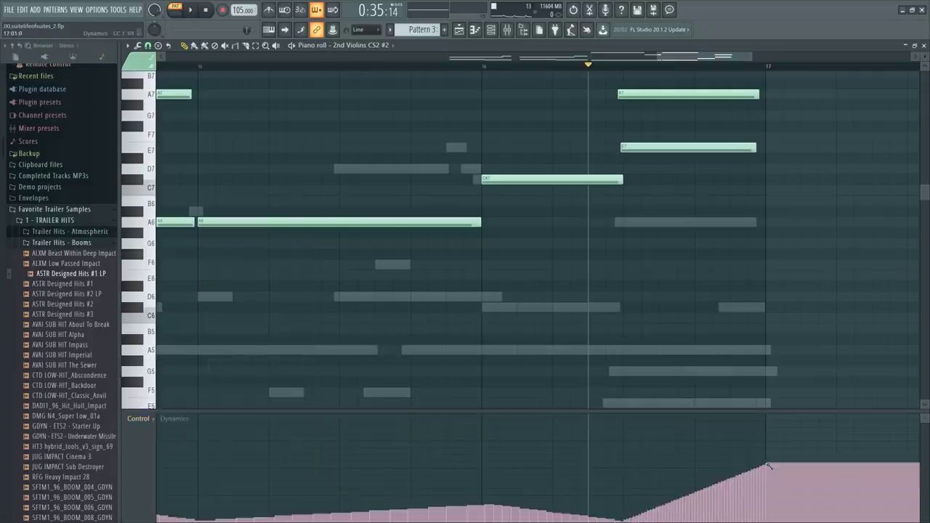
{"action": "key", "text": "space"}
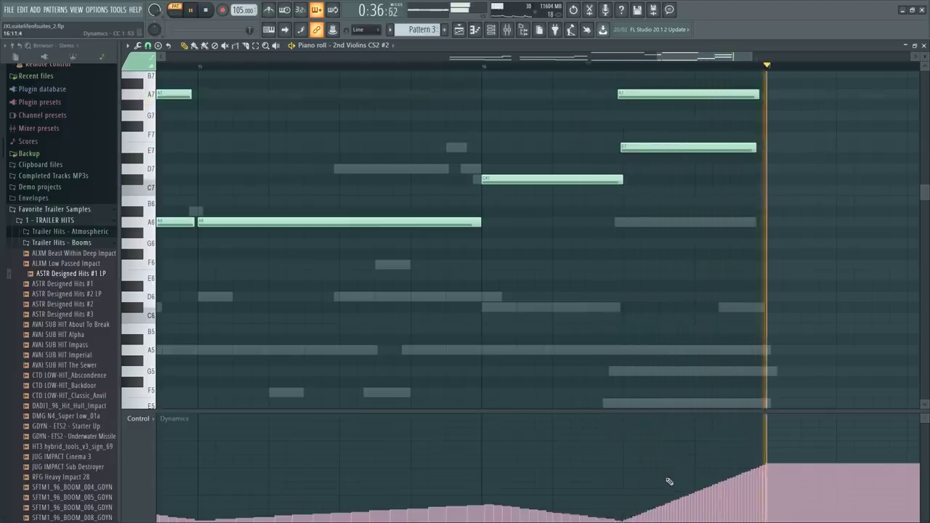
{"action": "key", "text": "space"}
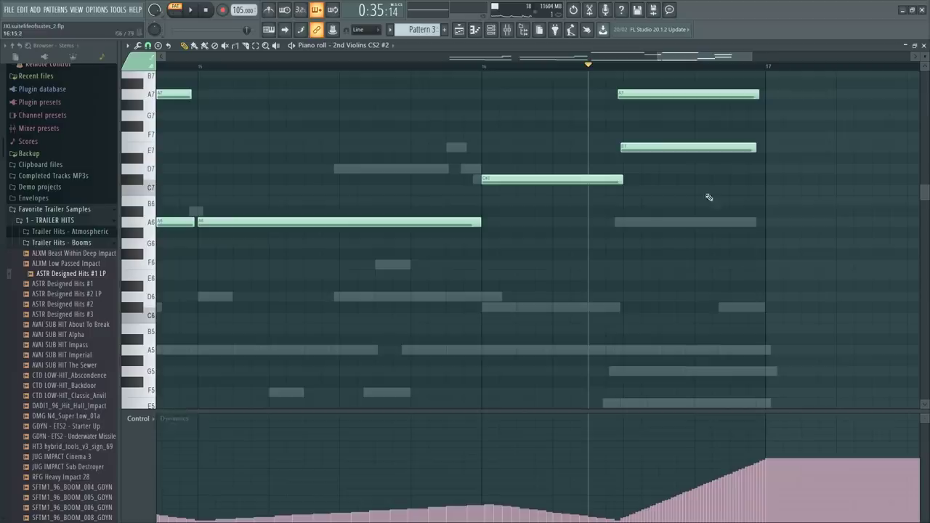
Move the 2nd Violins' closing E7 note down to C#7, shorten the preceding C#7 to meet its start, and play the ending
{"action": "scroll", "coordinate": [650, 110], "scroll_direction": "up", "scroll_amount": 4}
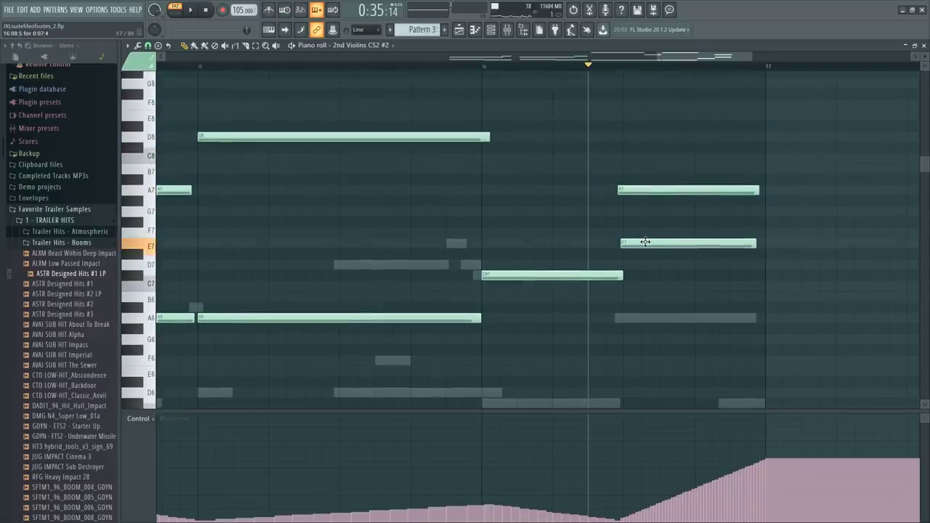
{"action": "left_click_drag", "start_coordinate": [645, 242], "coordinate": [642, 275]}
{"action": "key", "text": "space"}
{"action": "key", "text": "space"}
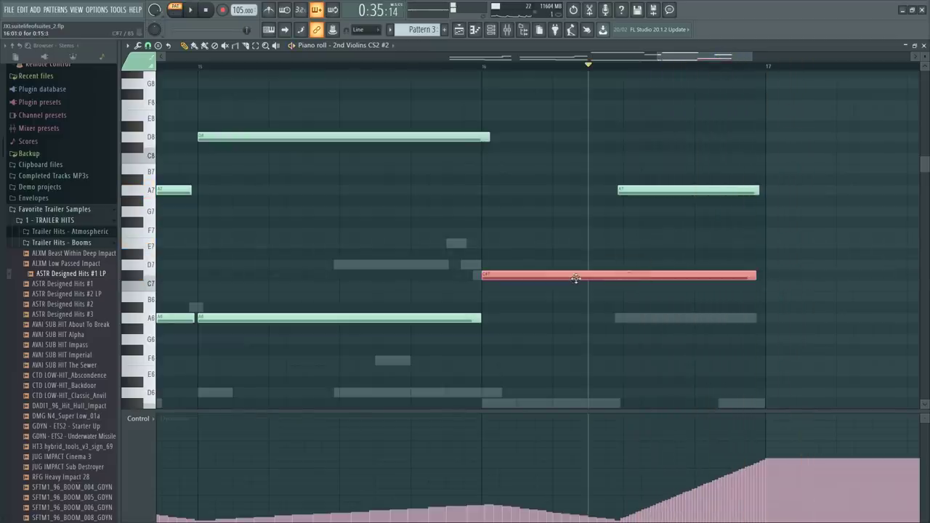
{"action": "key", "text": "space"}
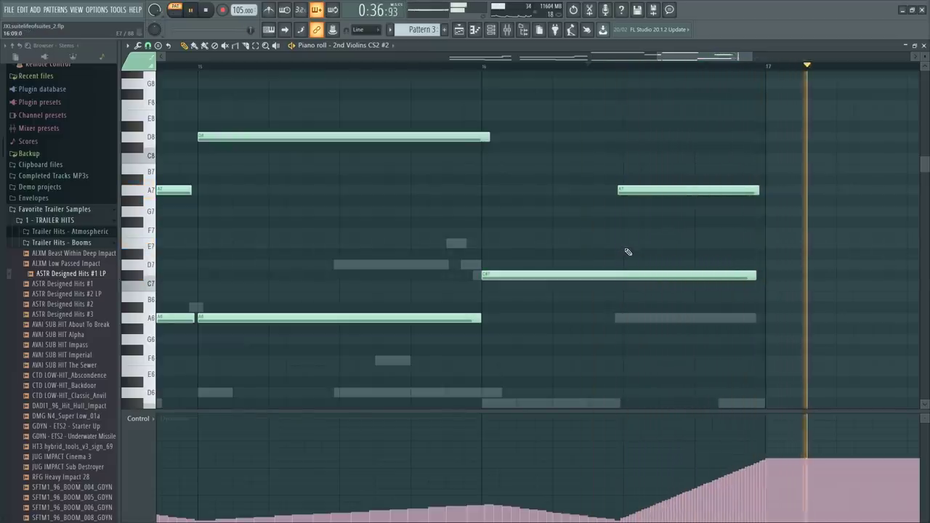
{"action": "key", "text": "space"}
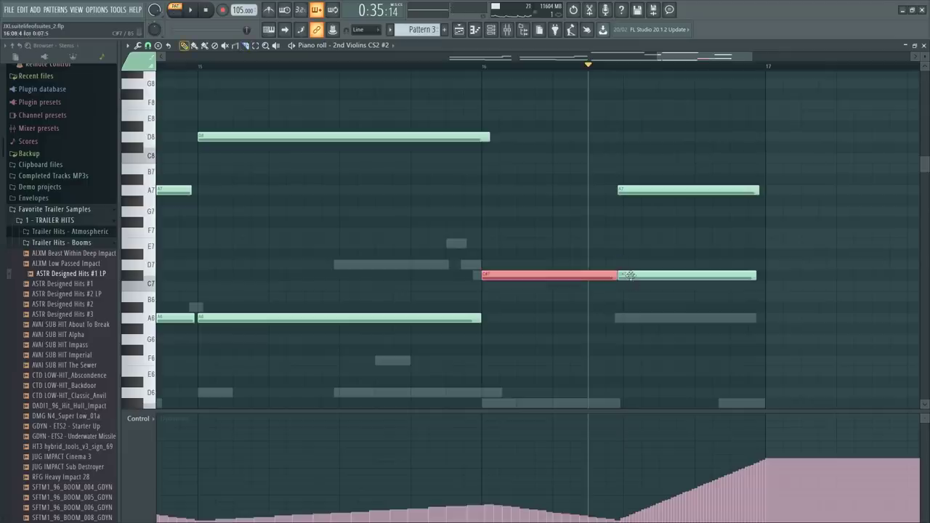
Check the Piccolo's closing notes and Dynamics, and open the Violas CS2 #2 notes at bar 16
{"action": "double_click", "coordinate": [652, 320]}
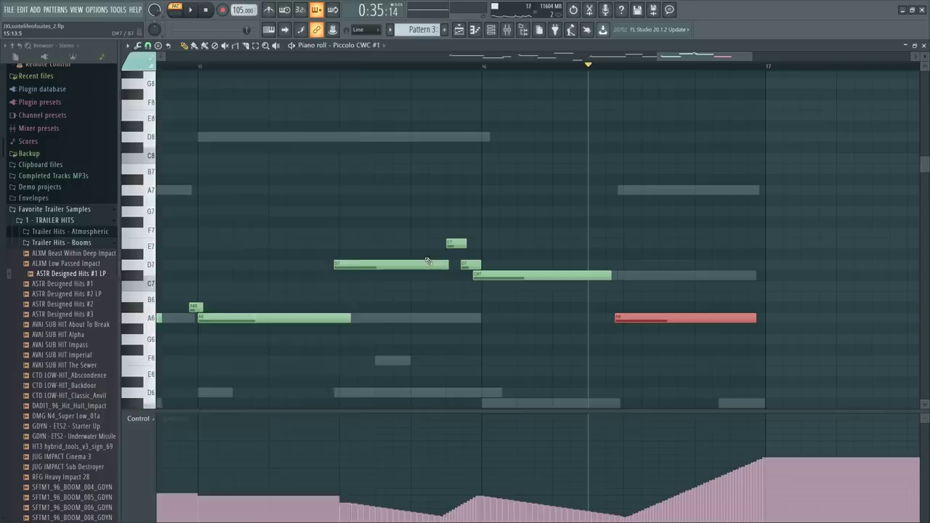
{"action": "key", "text": "F6"}
{"action": "scroll", "coordinate": [300, 233], "scroll_direction": "up", "scroll_amount": 6}
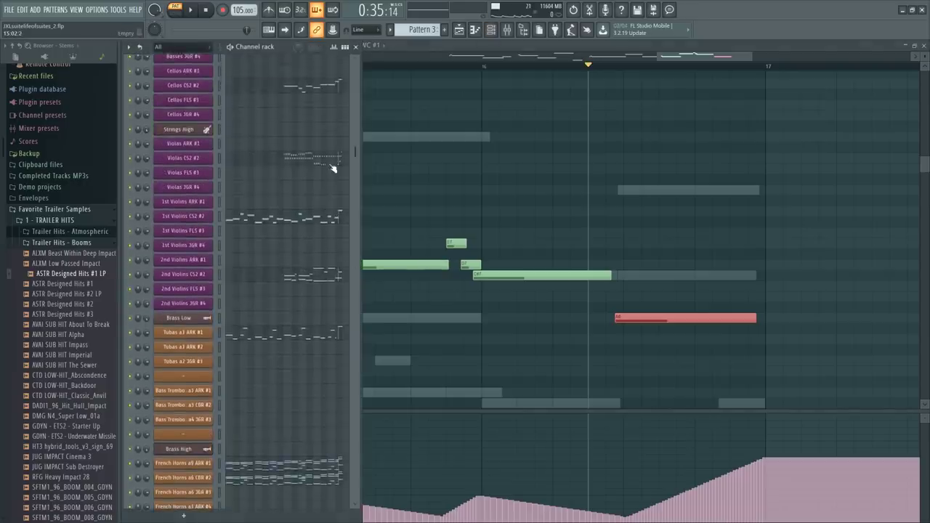
{"action": "left_click", "coordinate": [331, 165]}
{"action": "scroll", "coordinate": [686, 274], "scroll_direction": "up", "scroll_amount": 3}
{"action": "scroll", "coordinate": [645, 296], "scroll_direction": "down", "scroll_amount": 6}
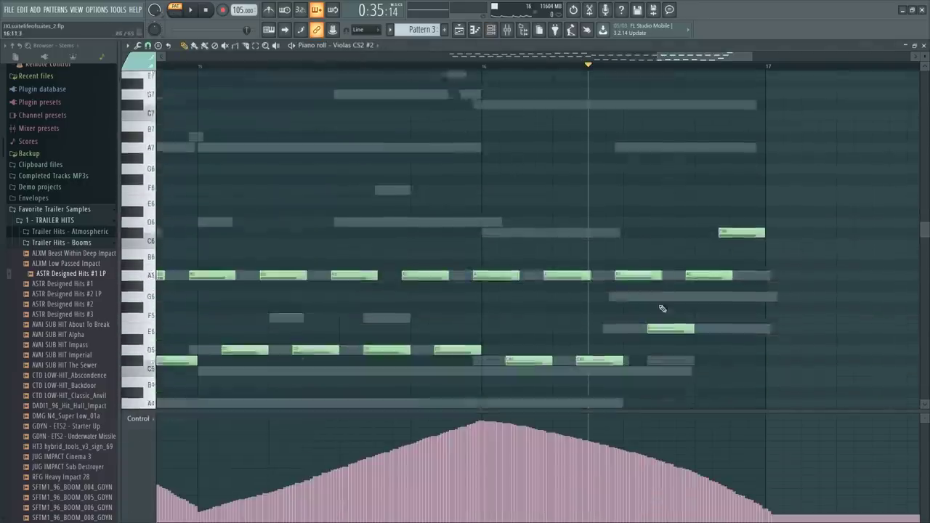
{"action": "scroll", "coordinate": [661, 308], "scroll_direction": "down", "scroll_amount": 2}
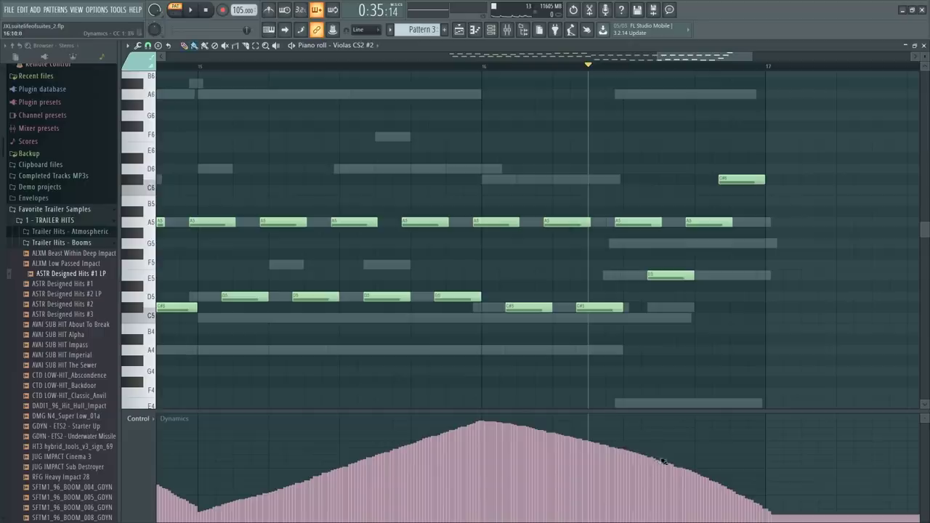
Redraw the Violas' Dynamics in the second half of bar 16 as a rise to near maximum at bar 17, and play the ending
{"action": "key", "text": "space"}
{"action": "left_click_drag", "start_coordinate": [773, 432], "coordinate": [768, 428]}
{"action": "key", "text": "space"}
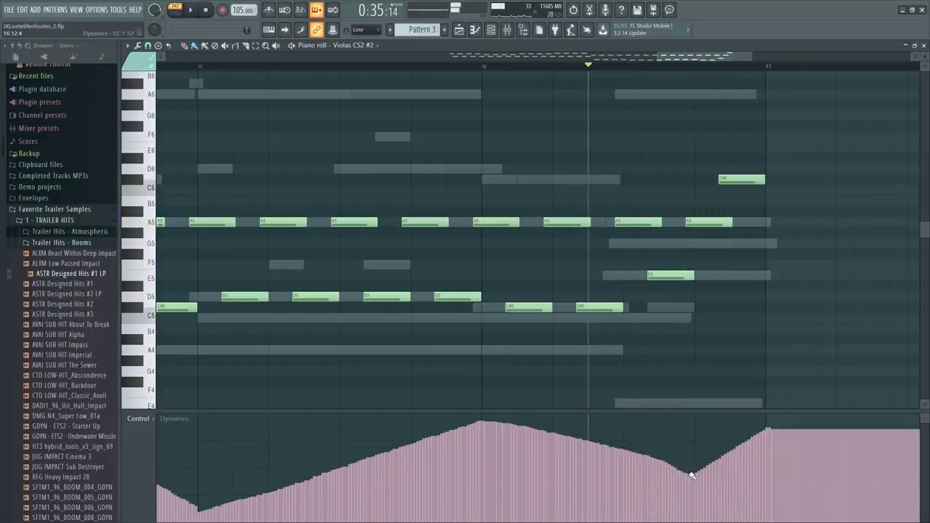
{"action": "key", "text": "space"}
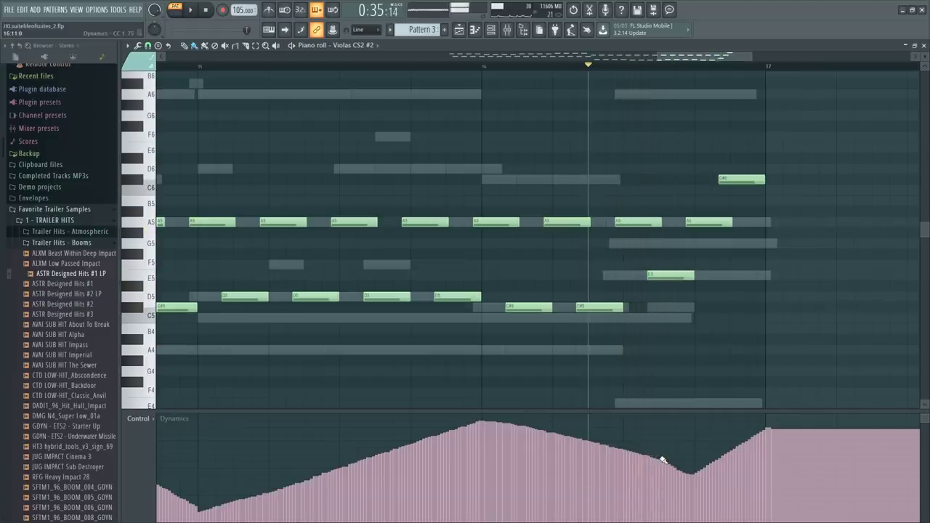
{"action": "left_click", "coordinate": [772, 417]}
{"action": "key", "text": "space"}
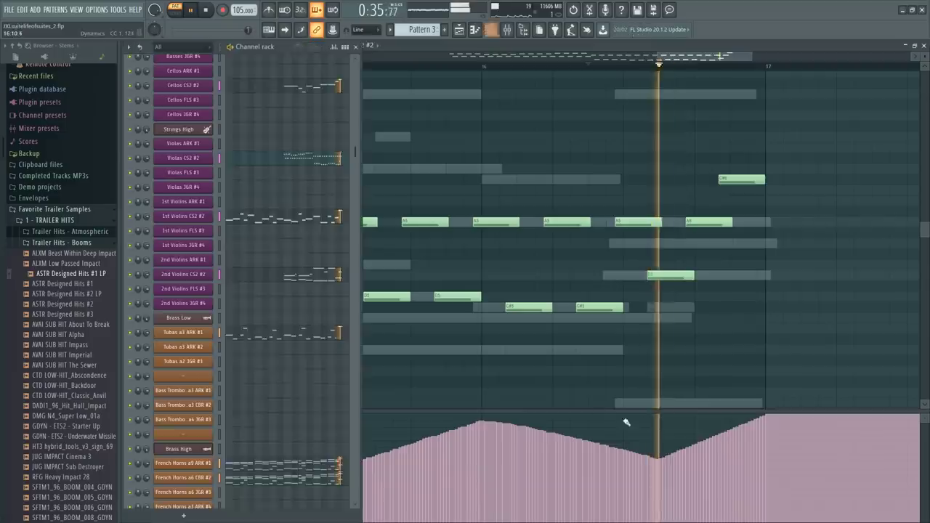
Open the Cellos CS2 #2 notes, draw the Dynamics rising through the second half of bar 16 to maximum at bar 17, and play the ending
{"action": "key", "text": "F6"}
{"action": "scroll", "coordinate": [297, 226], "scroll_direction": "up", "scroll_amount": 5}
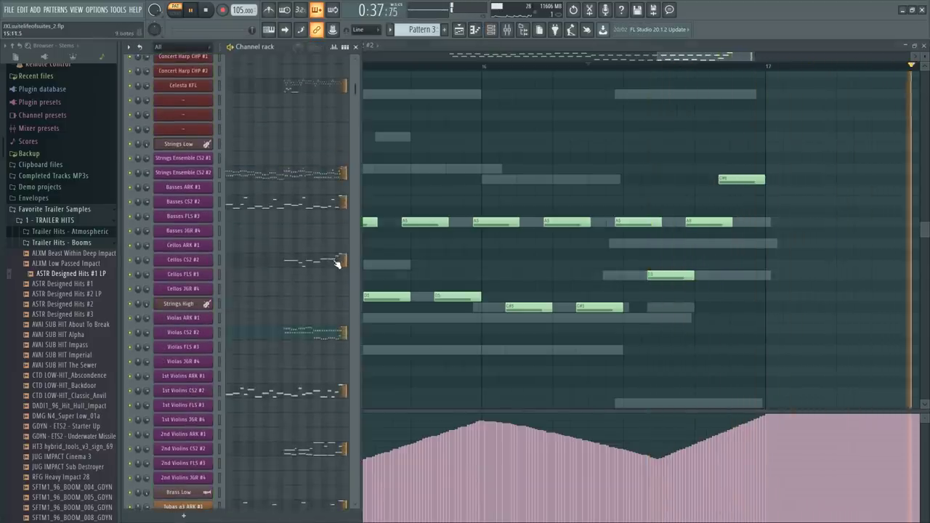
{"action": "left_click", "coordinate": [336, 265]}
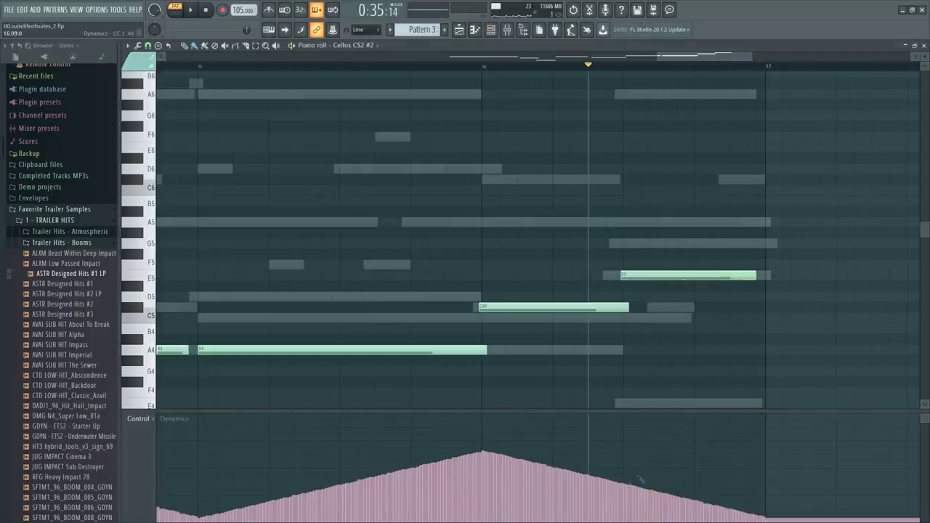
{"action": "left_click_drag", "start_coordinate": [640, 478], "coordinate": [771, 415]}
{"action": "key", "text": "space"}
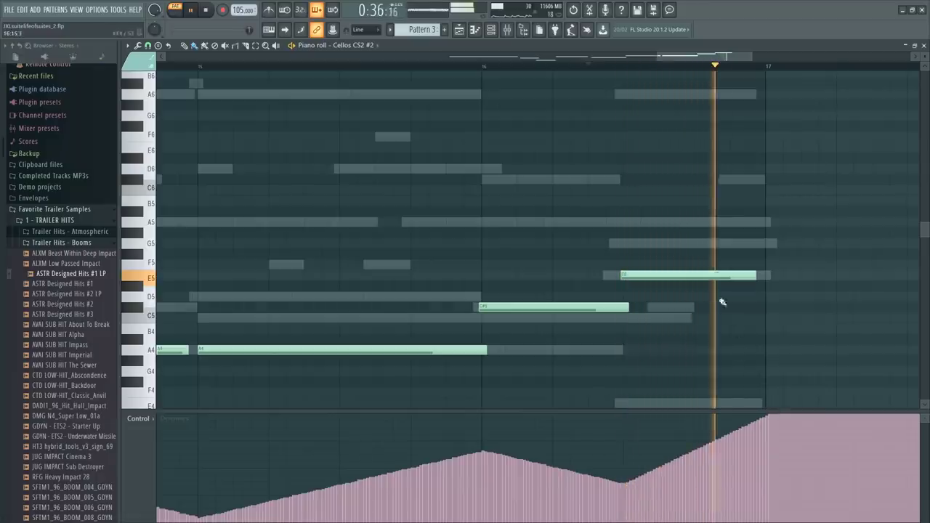
{"action": "key", "text": "space"}
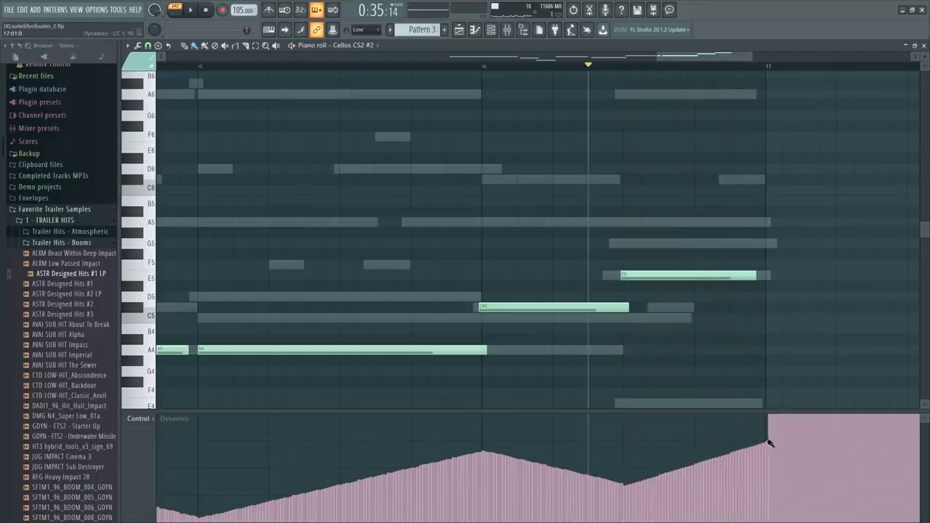
Lower the peak of the Cellos' Dynamics rise at bar 17 to about 95 and move the closing E5 note down to A4
{"action": "left_click", "coordinate": [770, 442]}
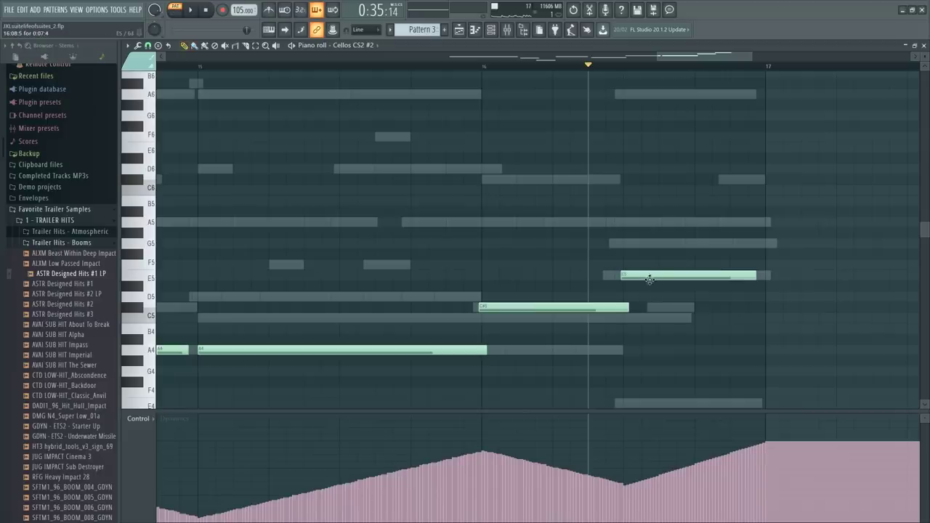
{"action": "left_click_drag", "start_coordinate": [655, 314], "coordinate": [652, 352]}
{"action": "key", "text": "space"}
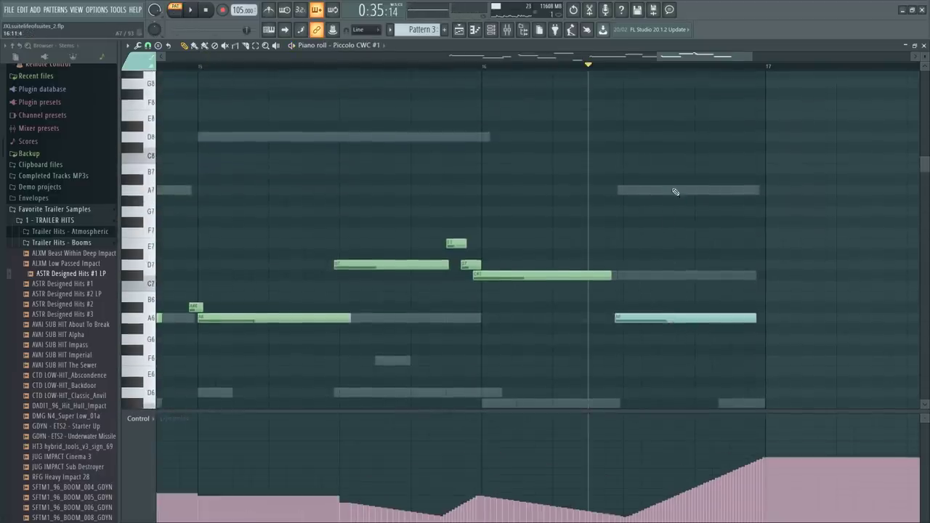
Open the 2nd Violins CS2 #2 notes, move the closing C#7 note down to A6, and play the ending
{"action": "right_click", "coordinate": [673, 189]}
{"action": "right_click", "coordinate": [673, 189]}
{"action": "left_click_drag", "start_coordinate": [673, 190], "coordinate": [672, 238]}
{"action": "key", "text": "ctrl+z"}
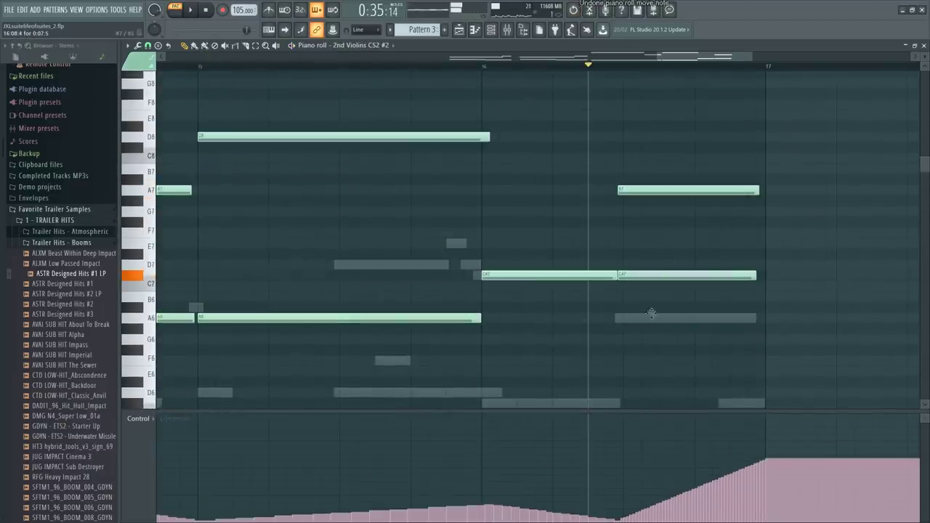
{"action": "left_click_drag", "start_coordinate": [651, 313], "coordinate": [652, 319]}
{"action": "key", "text": "space"}
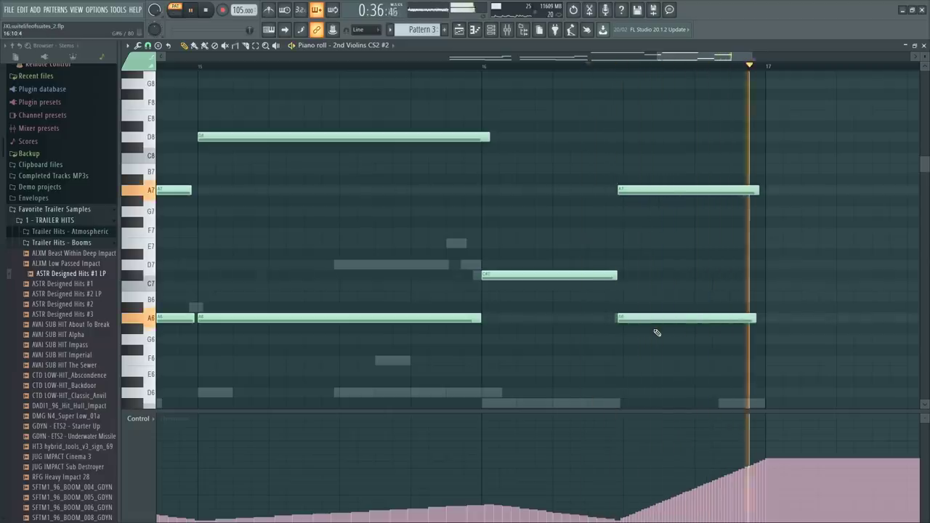
Stop playback and open the Basses CS2 #2 notes at bar 16
{"action": "key", "text": "F6"}
{"action": "key", "text": "space"}
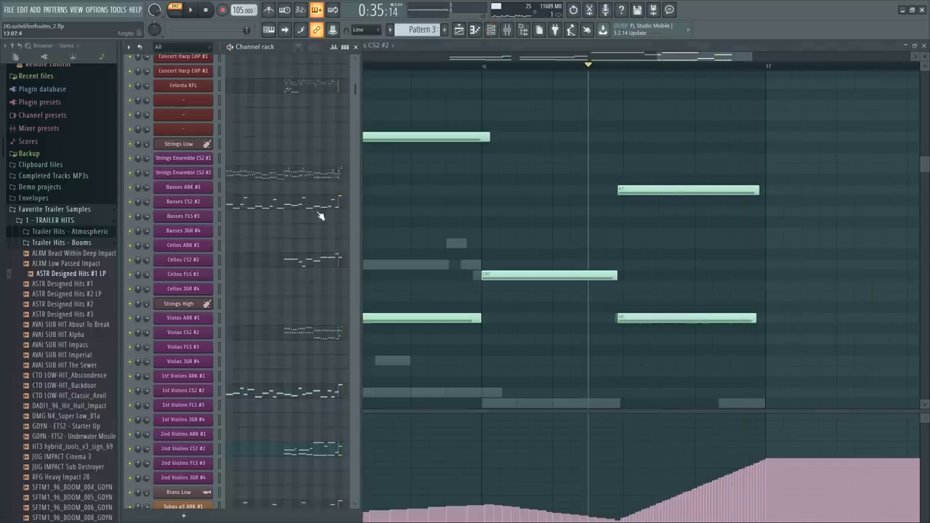
{"action": "scroll", "coordinate": [320, 216], "scroll_direction": "up", "scroll_amount": 4}
{"action": "scroll", "coordinate": [324, 242], "scroll_direction": "down", "scroll_amount": 3}
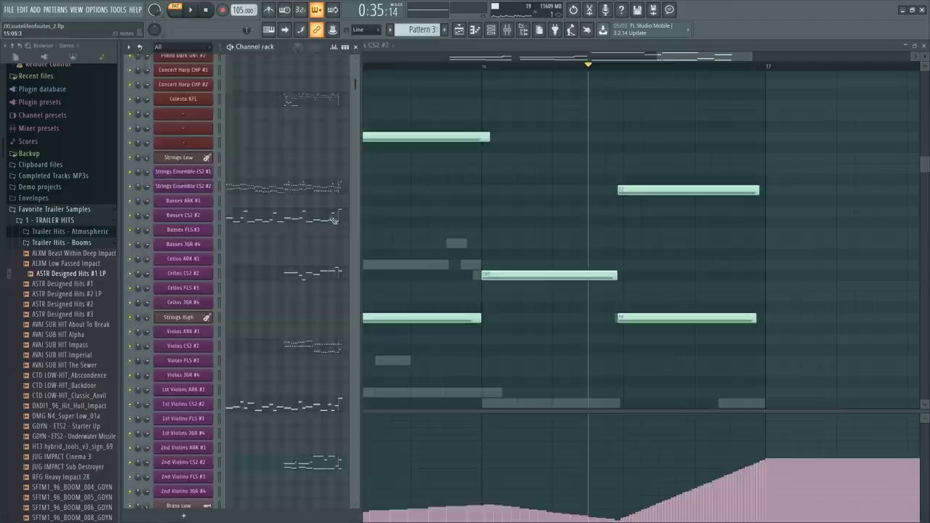
{"action": "left_click", "coordinate": [332, 217]}
{"action": "scroll", "coordinate": [657, 304], "scroll_direction": "down", "scroll_amount": 4}
{"action": "scroll", "coordinate": [657, 301], "scroll_direction": "down", "scroll_amount": 4}
Give the Basses' closing C#4 note the Trem articulation colour and draw the Dynamics rising from mid bar 16 to about 112 at bar 17
{"action": "left_click", "coordinate": [660, 275]}
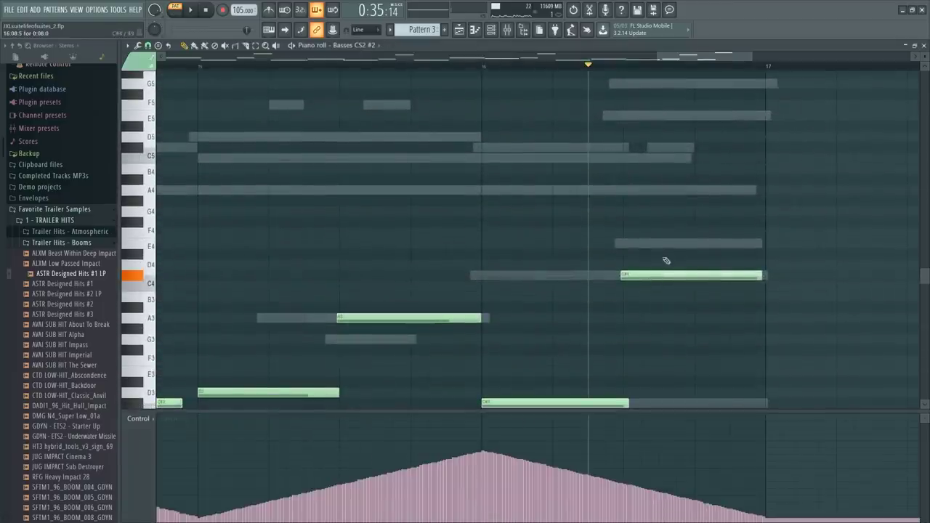
{"action": "left_click_drag", "start_coordinate": [674, 240], "coordinate": [687, 332]}
{"action": "left_click", "coordinate": [135, 65]}
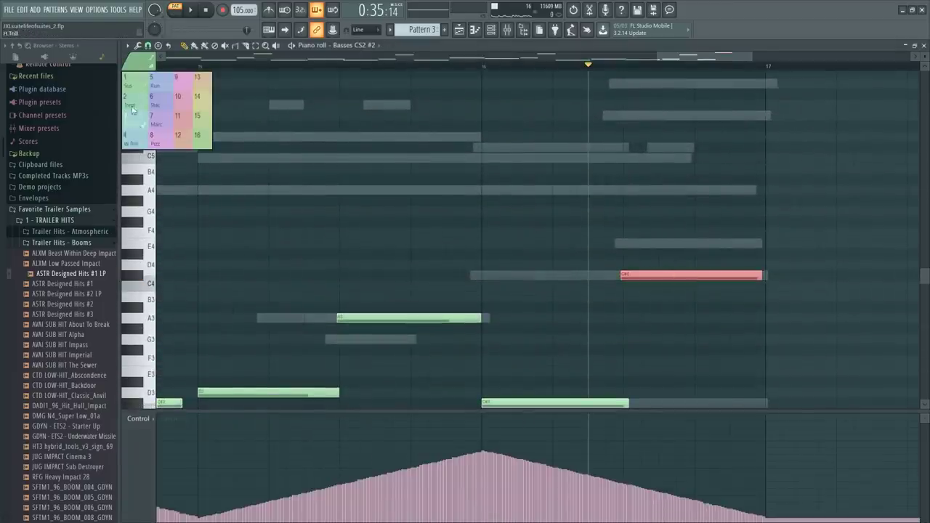
{"action": "left_click", "coordinate": [133, 109]}
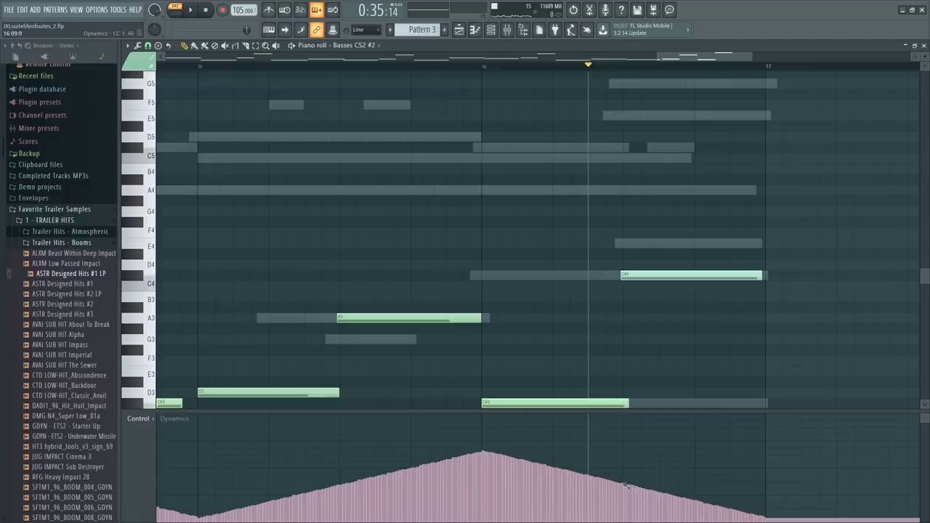
{"action": "left_click_drag", "start_coordinate": [627, 486], "coordinate": [769, 425]}
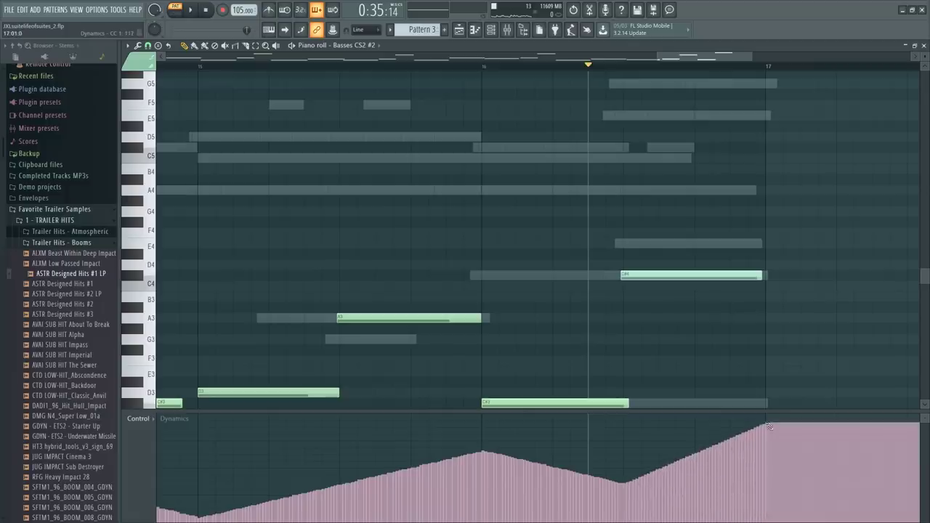
Try moving the Basses' closing C#4 note down to A3 and play the ending from about bar 16
{"action": "scroll", "coordinate": [659, 303], "scroll_direction": "down", "scroll_amount": 4}
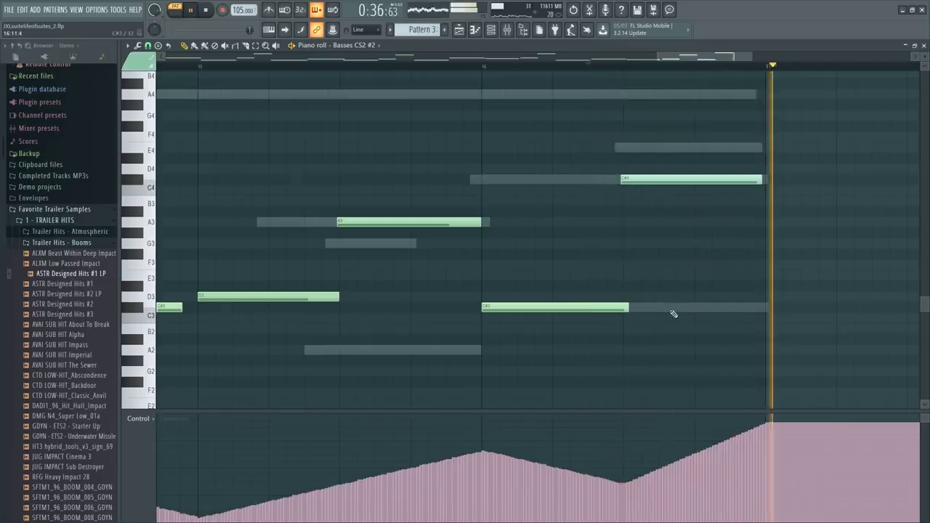
{"action": "key", "text": "space"}
{"action": "left_click_drag", "start_coordinate": [656, 178], "coordinate": [658, 228]}
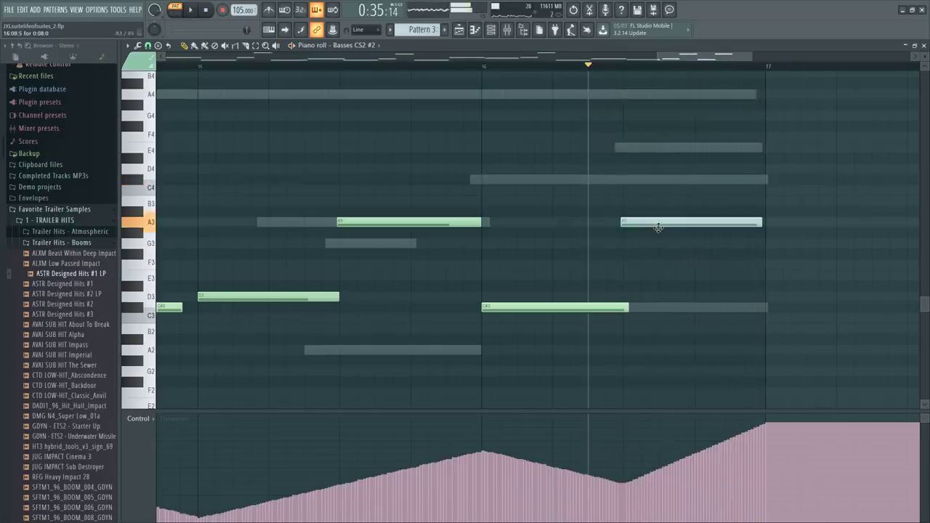
{"action": "key", "text": "space"}
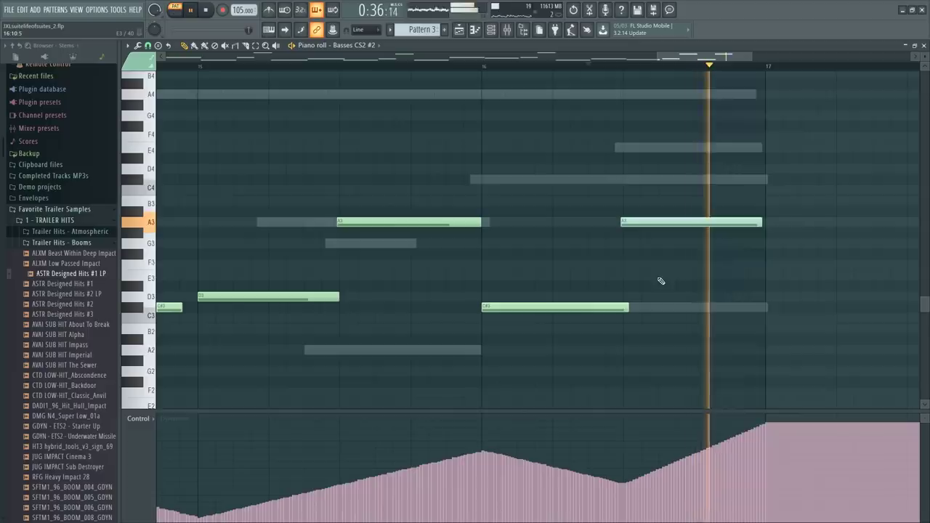
{"action": "left_click", "coordinate": [486, 67]}
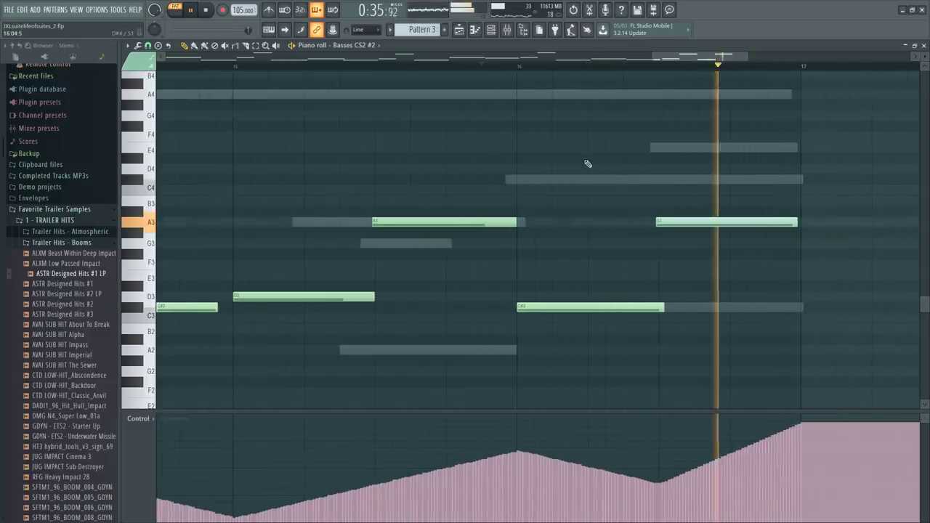
Stop playback, move the Basses' closing note up to E4, and play the ending again
{"action": "key", "text": "space"}
{"action": "left_click_drag", "start_coordinate": [687, 222], "coordinate": [685, 146]}
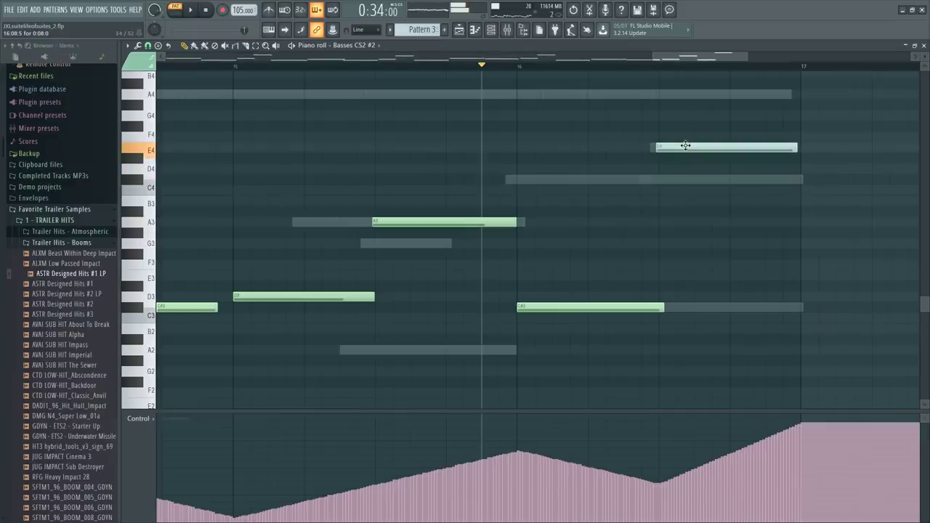
{"action": "key", "text": "space"}
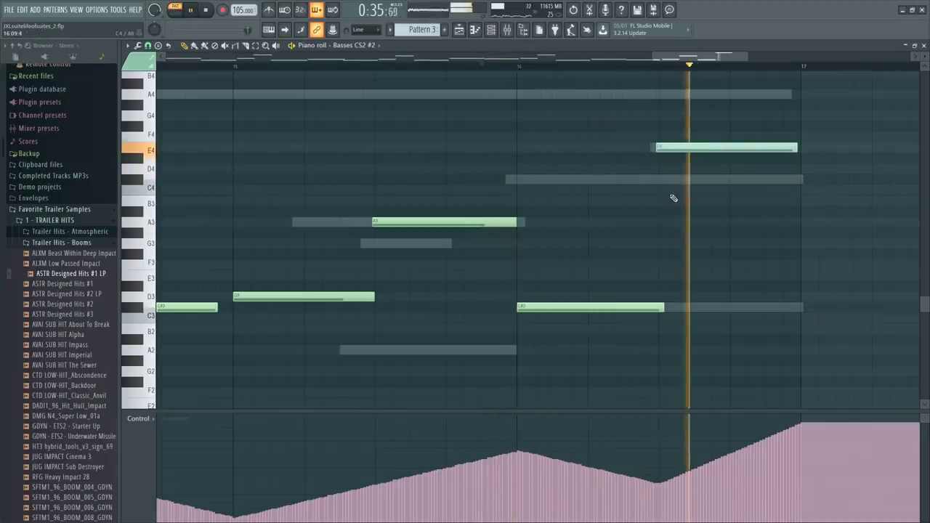
Stop playback, browse the channel rack down to the brass channels, and check the Brass Low notes
{"action": "key", "text": "F6"}
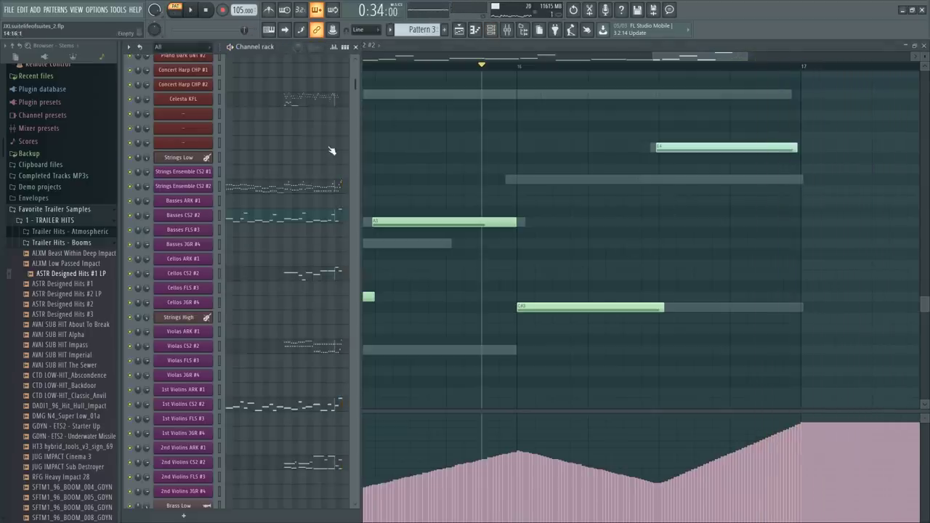
{"action": "scroll", "coordinate": [331, 151], "scroll_direction": "up", "scroll_amount": 3}
{"action": "scroll", "coordinate": [331, 320], "scroll_direction": "down", "scroll_amount": 18}
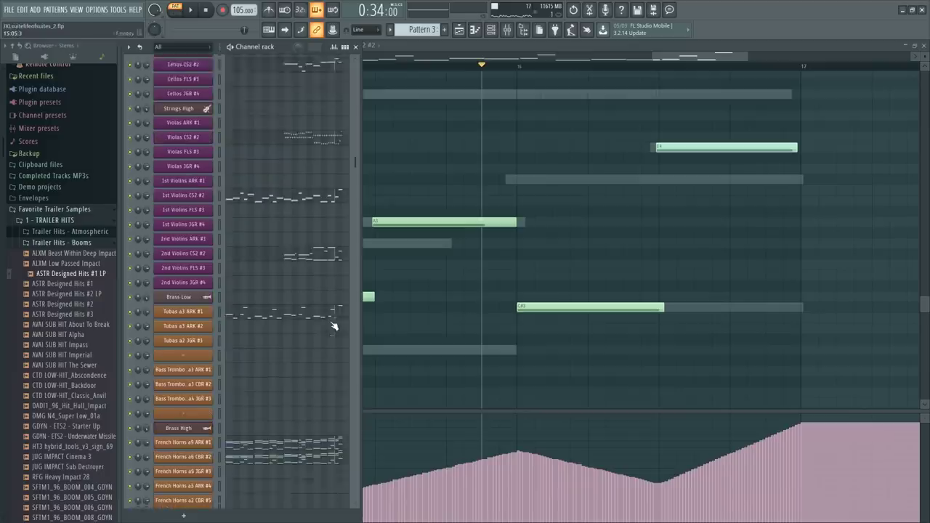
{"action": "key", "text": "F6"}
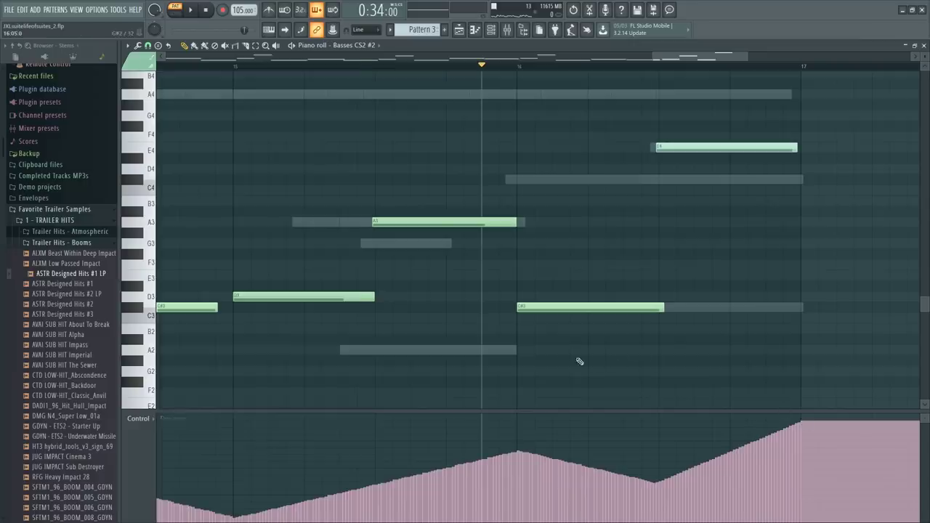
{"action": "key", "text": "F6"}
{"action": "left_click", "coordinate": [323, 302]}
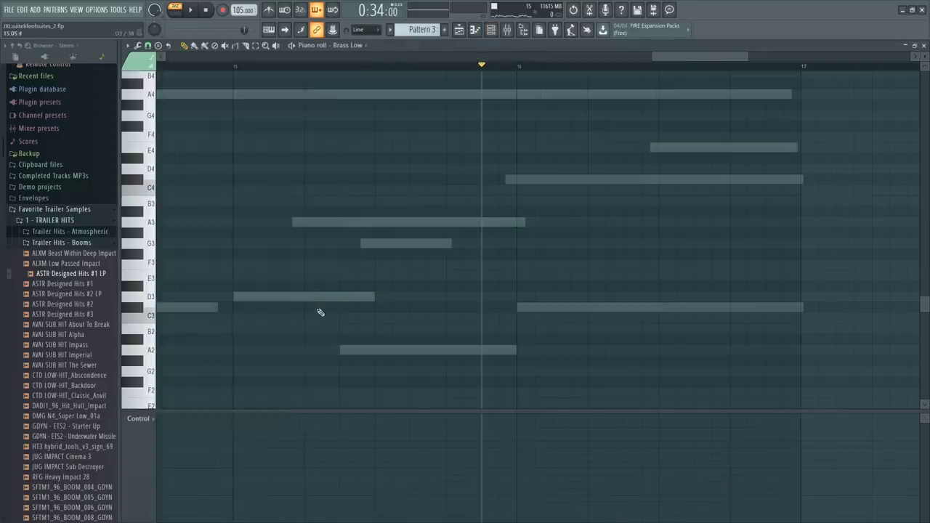
{"action": "key", "text": "F6"}
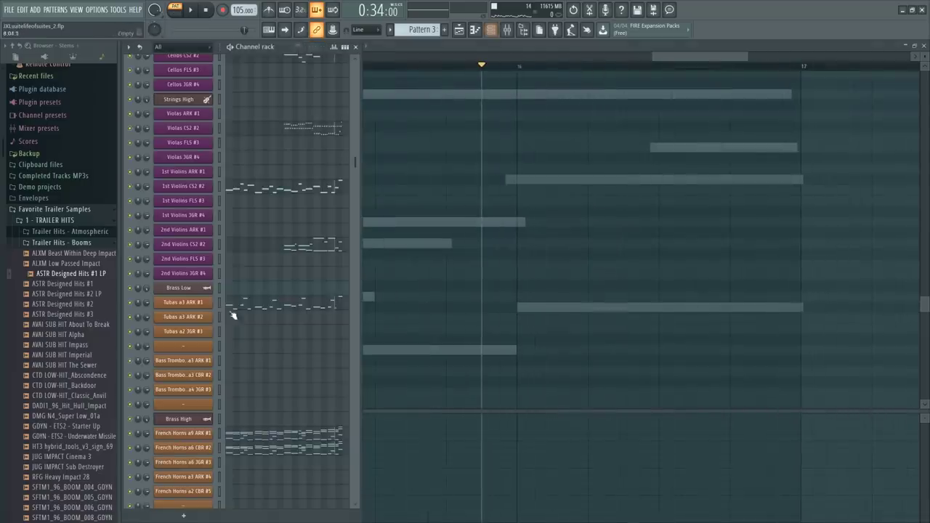
Play back the passage around bar 16 and look over the mixer
{"action": "key", "text": "space"}
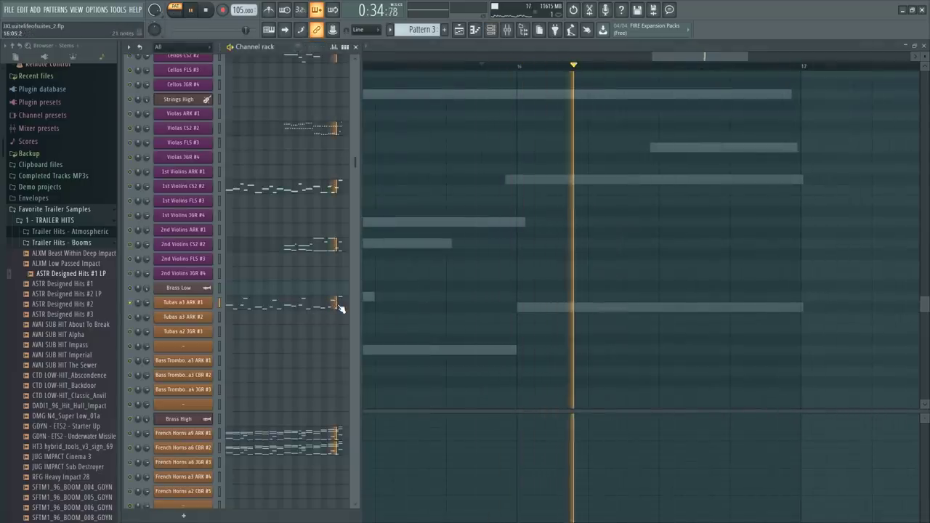
{"action": "key", "text": "F9"}
{"action": "key", "text": "space"}
{"action": "left_click", "coordinate": [338, 307]}
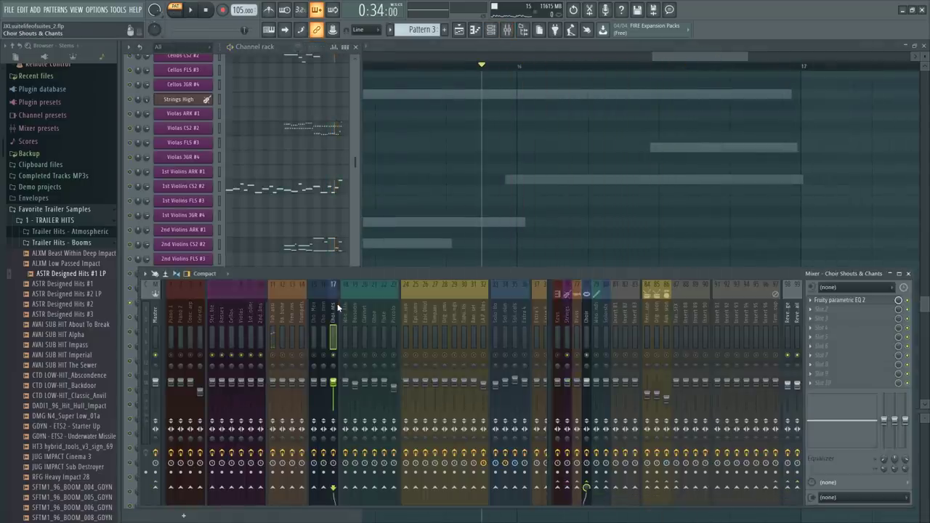
{"action": "key", "text": "space"}
{"action": "left_click", "coordinate": [262, 46]}
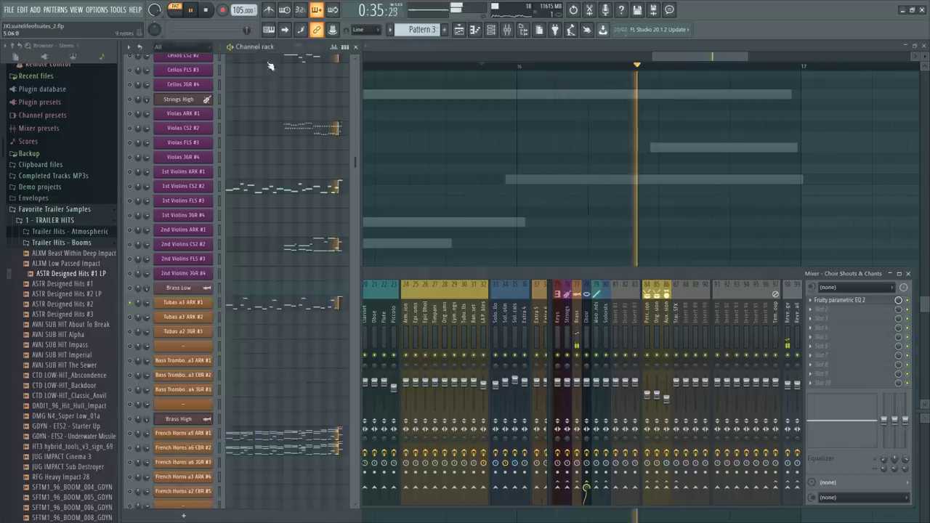
Open the Tubas a3 ARK #1 piano roll and listen to its notes from bar 14 to bar 16
{"action": "left_click", "coordinate": [337, 299]}
{"action": "key", "text": "space"}
{"action": "scroll", "coordinate": [692, 285], "scroll_direction": "up", "scroll_amount": 3}
{"action": "scroll", "coordinate": [543, 276], "scroll_direction": "down", "scroll_amount": 4}
{"action": "key", "text": "space"}
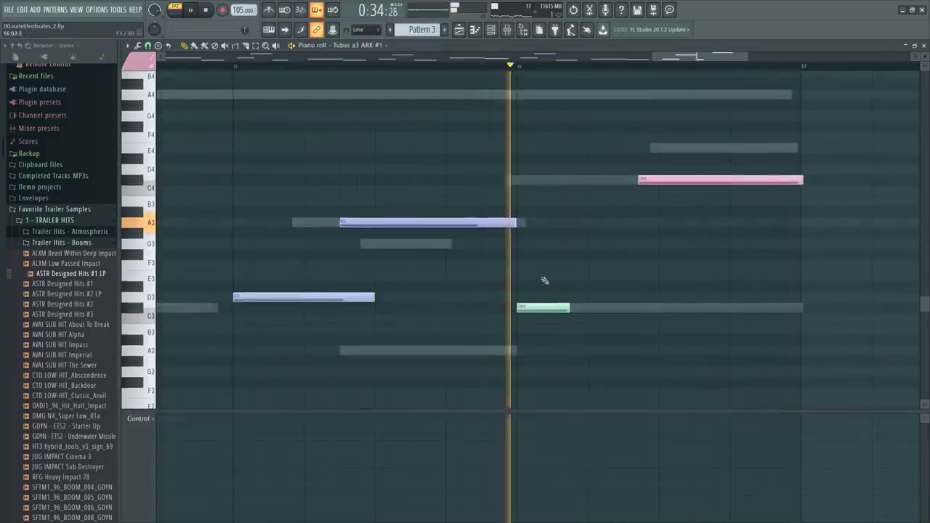
{"action": "key", "text": "space"}
{"action": "scroll", "coordinate": [489, 76], "scroll_direction": "down", "scroll_amount": 2}
{"action": "scroll", "coordinate": [489, 76], "scroll_direction": "down", "scroll_amount": 2}
{"action": "key", "text": "space"}
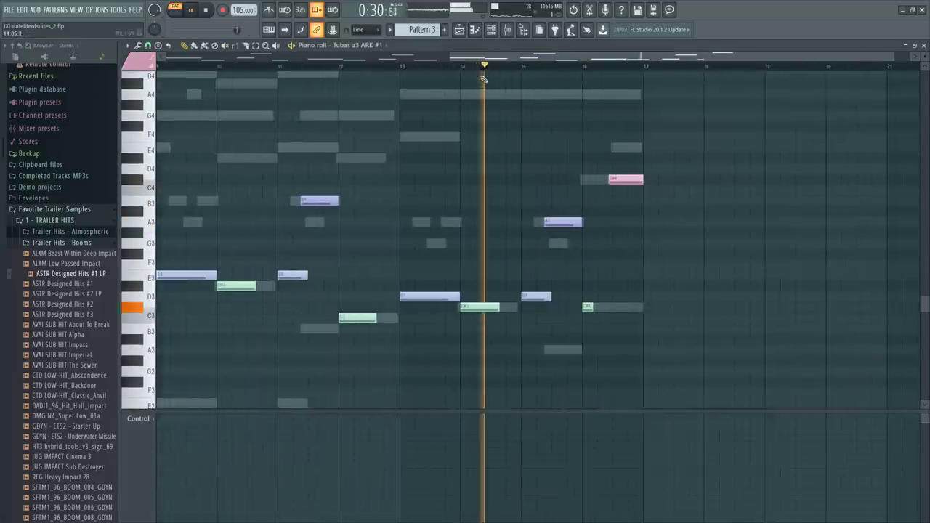
{"action": "scroll", "coordinate": [651, 73], "scroll_direction": "up", "scroll_amount": 3}
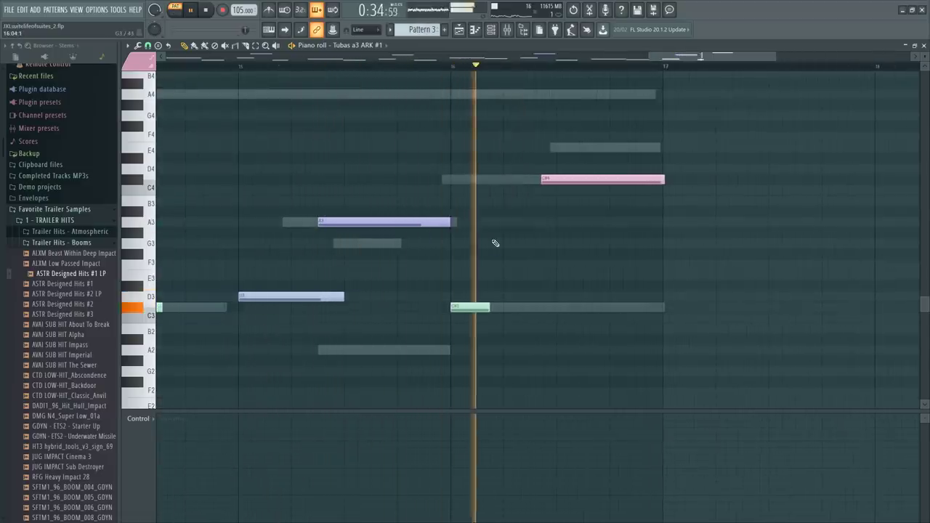
Start the tubas' C#4 note in bar 16 earlier, assign it the Cresc F articulation and audition it
{"action": "key", "text": "space"}
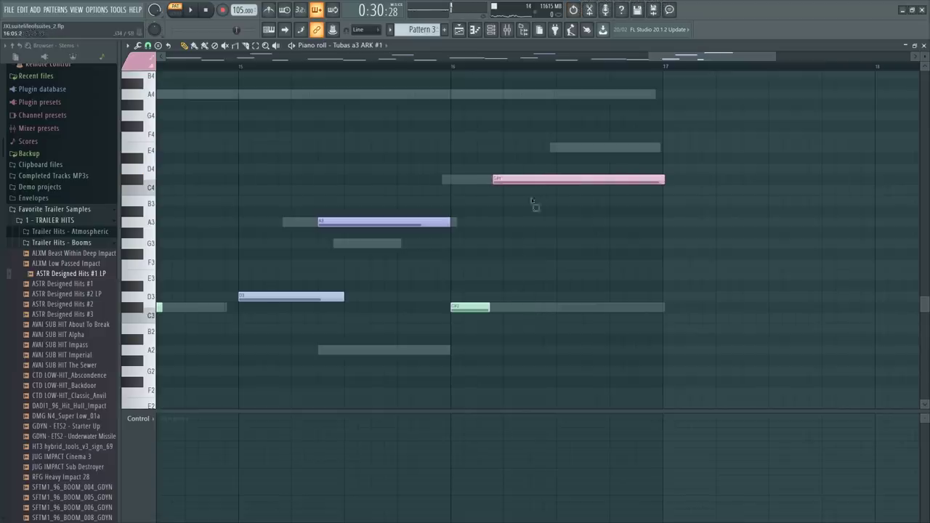
{"action": "left_click", "coordinate": [145, 64]}
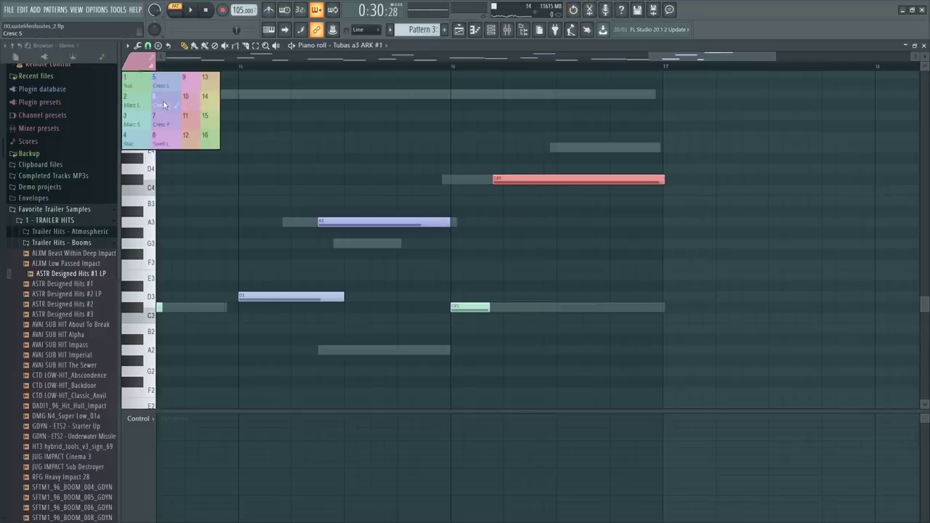
{"action": "left_click", "coordinate": [165, 114]}
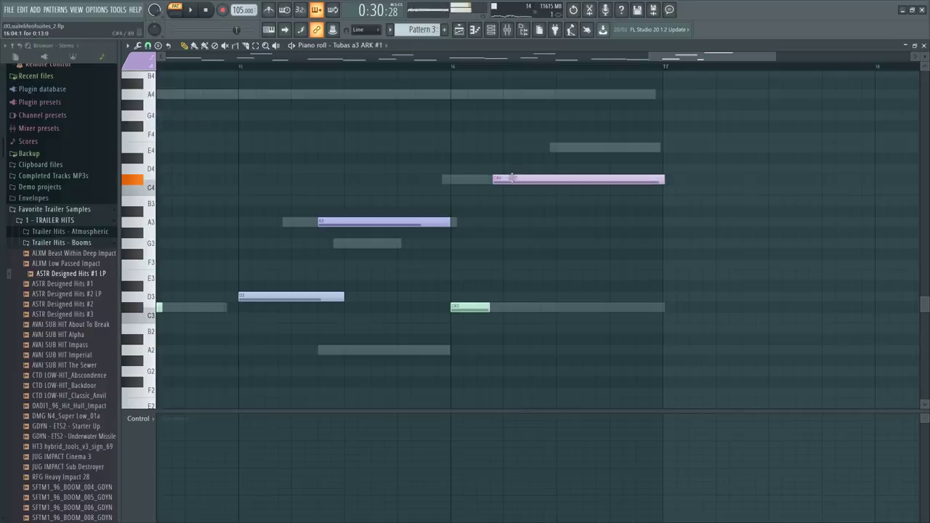
{"action": "left_click", "coordinate": [438, 66]}
{"action": "key", "text": "space"}
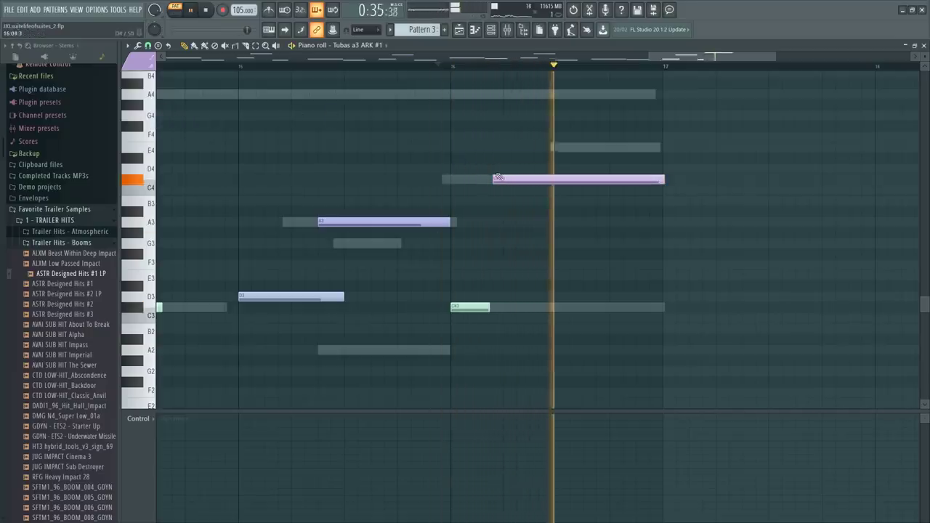
{"action": "key", "text": "space"}
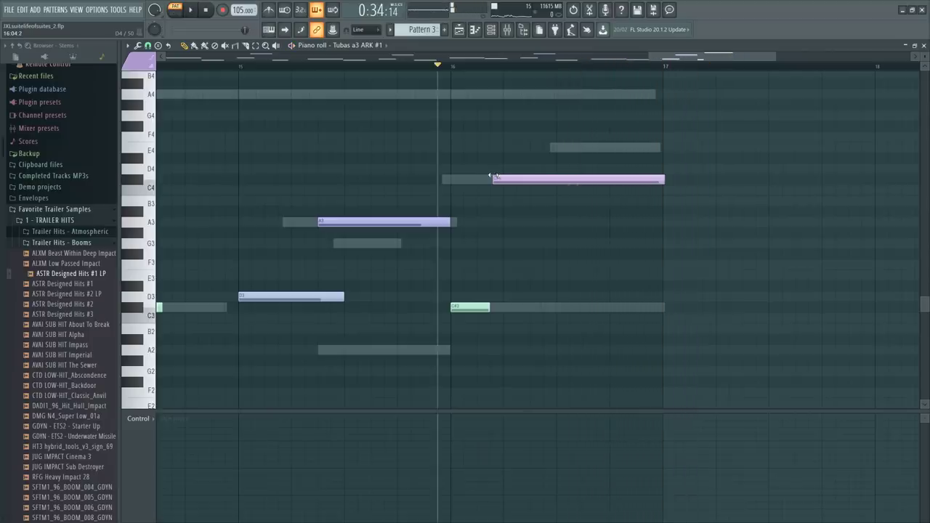
Compare the tubas' ending with the string channels, then raise the tubas' bar 16 C#4 note to E4
{"action": "key", "text": "F6"}
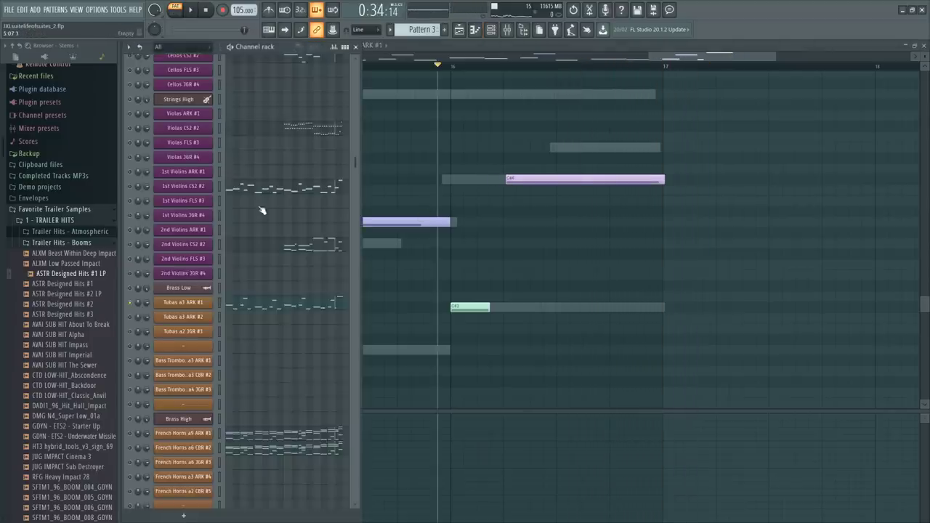
{"action": "scroll", "coordinate": [262, 210], "scroll_direction": "up", "scroll_amount": 5}
{"action": "key", "text": "space"}
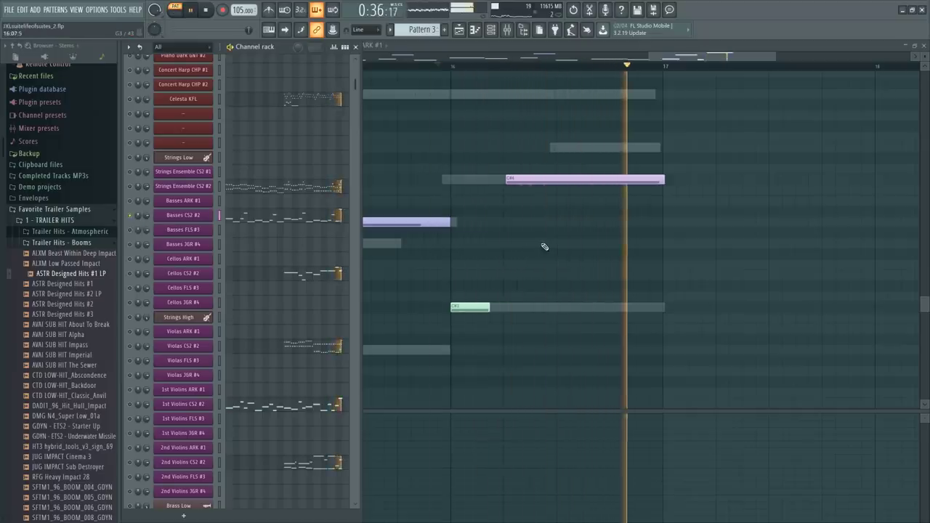
{"action": "key", "text": "space"}
{"action": "key", "text": "F6"}
{"action": "left_click_drag", "start_coordinate": [566, 177], "coordinate": [567, 145]}
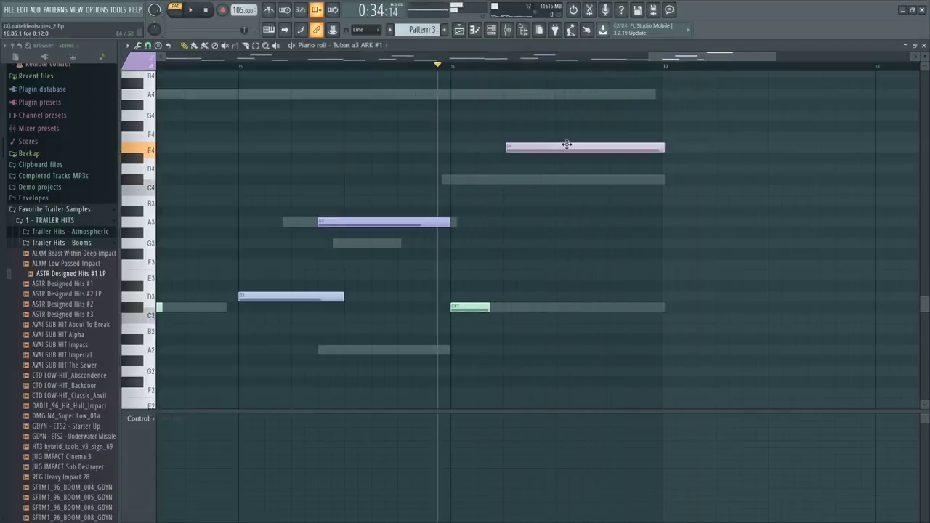
{"action": "key", "text": "space"}
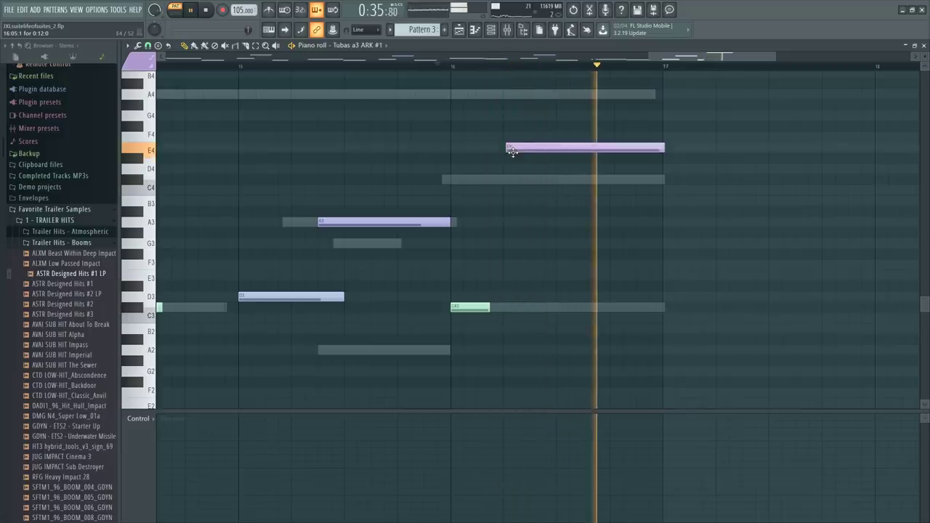
{"action": "key", "text": "space"}
Raise the last C#4 note of French Horns a6 CBR #2 in bar 16 to E4
{"action": "key", "text": "F6"}
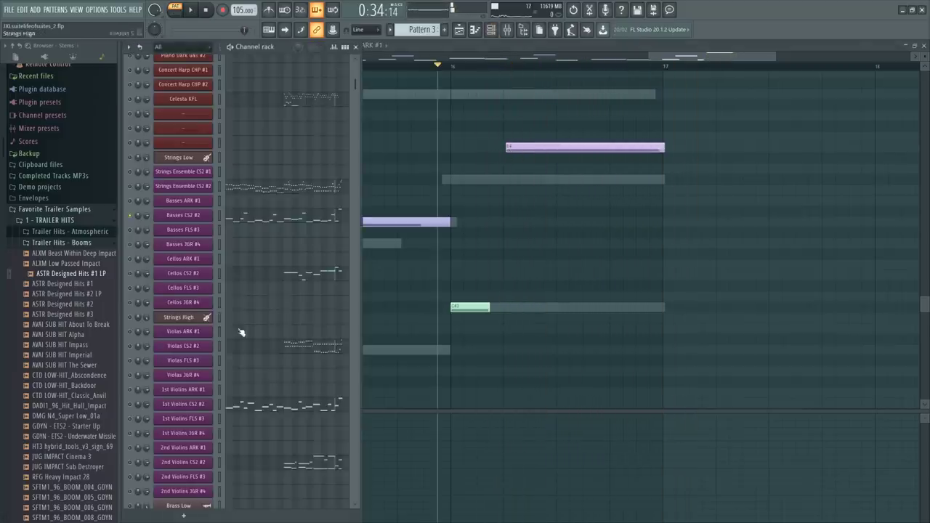
{"action": "scroll", "coordinate": [241, 333], "scroll_direction": "down", "scroll_amount": 7}
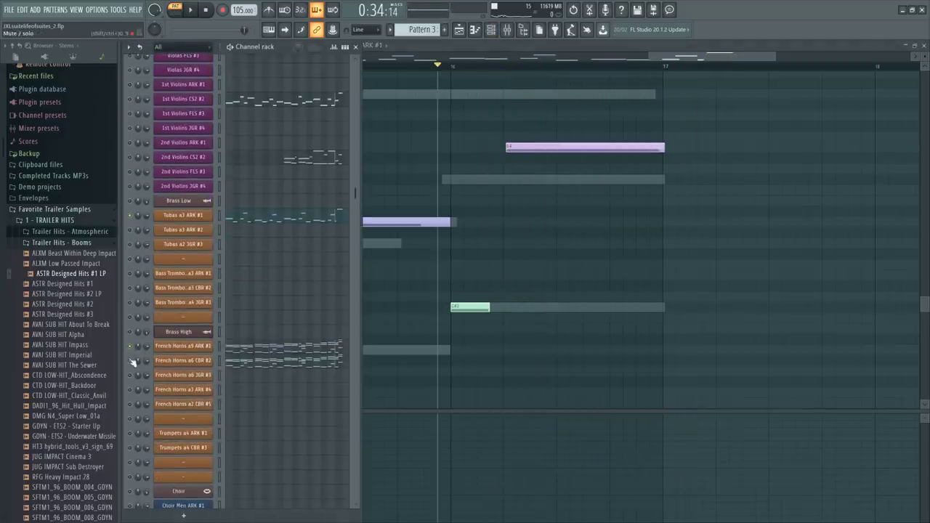
{"action": "key", "text": "space"}
{"action": "left_click", "coordinate": [338, 361]}
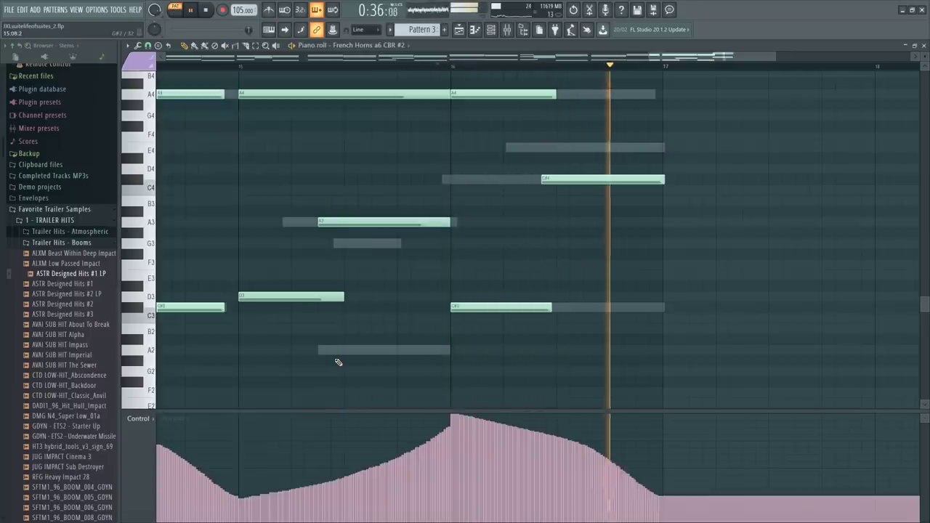
{"action": "key", "text": "space"}
{"action": "left_click_drag", "start_coordinate": [590, 180], "coordinate": [590, 140]}
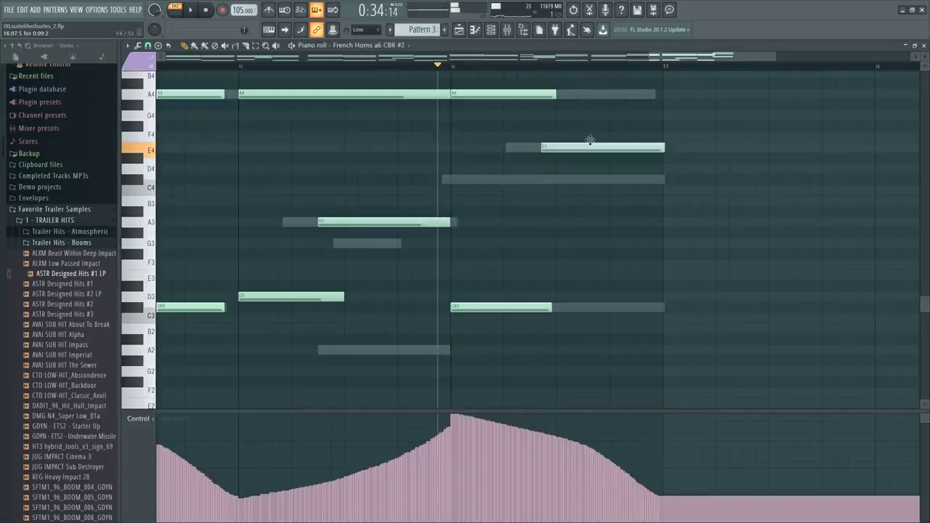
Raise the last C#4 note of French Horns a9 ARK #1 in bar 16 to E4 and audition it
{"action": "double_click", "coordinate": [568, 181]}
{"action": "left_click_drag", "start_coordinate": [566, 181], "coordinate": [565, 146]}
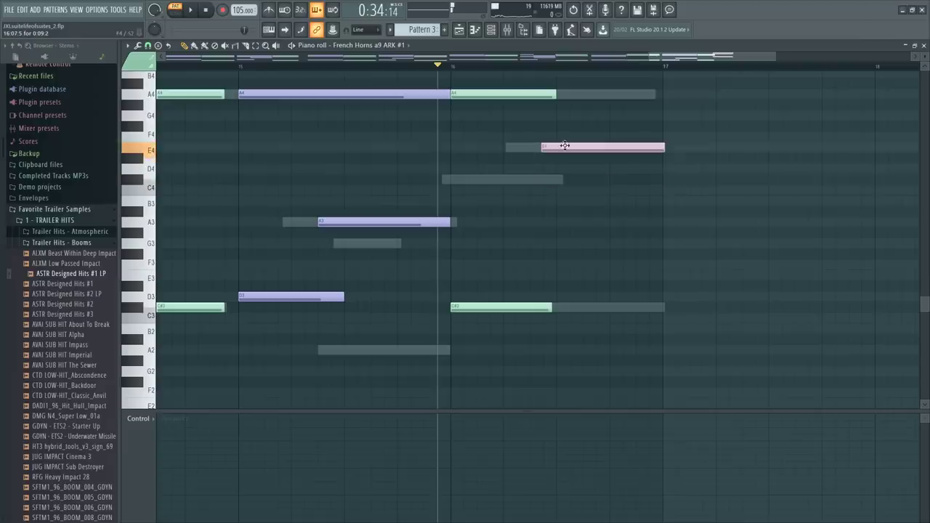
{"action": "key", "text": "space"}
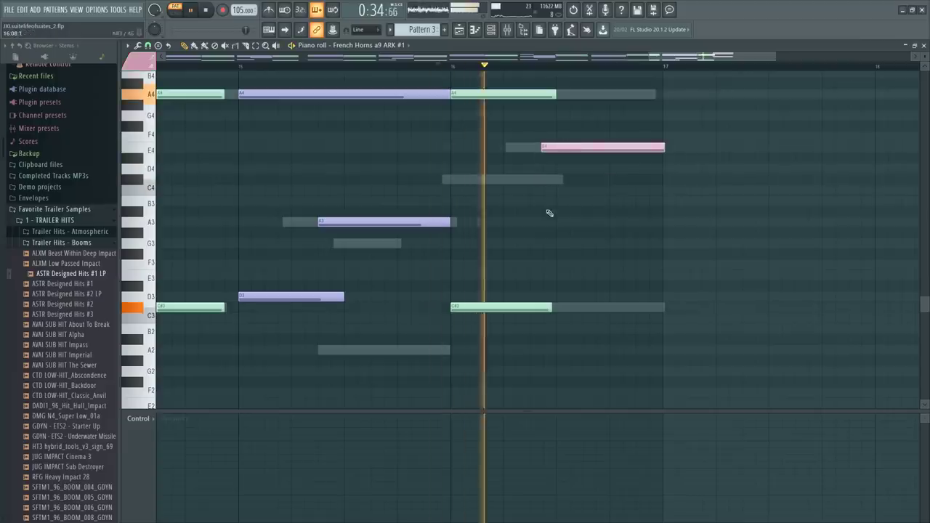
{"action": "key", "text": "space"}
Enable all channels again and return the playhead to the start of the pattern
{"action": "right_click", "coordinate": [567, 259], "text": "ctrl"}
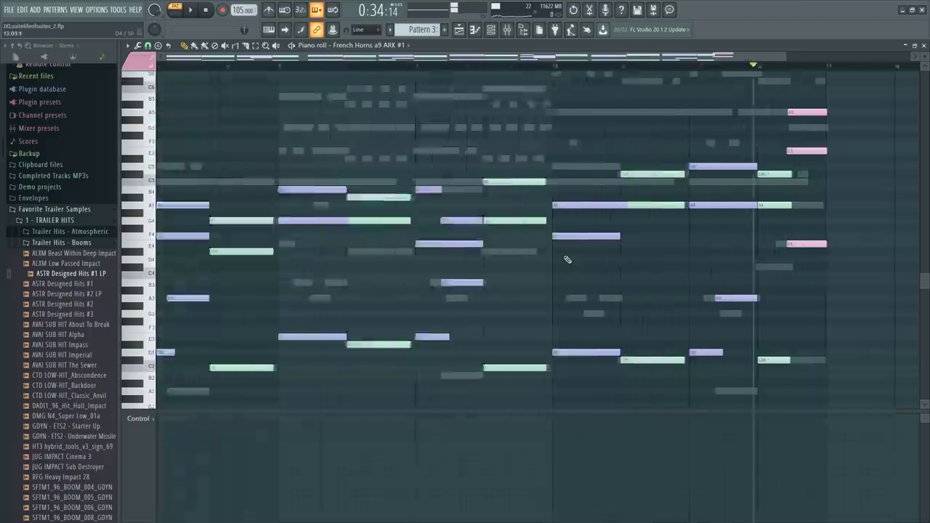
{"action": "key", "text": "F6"}
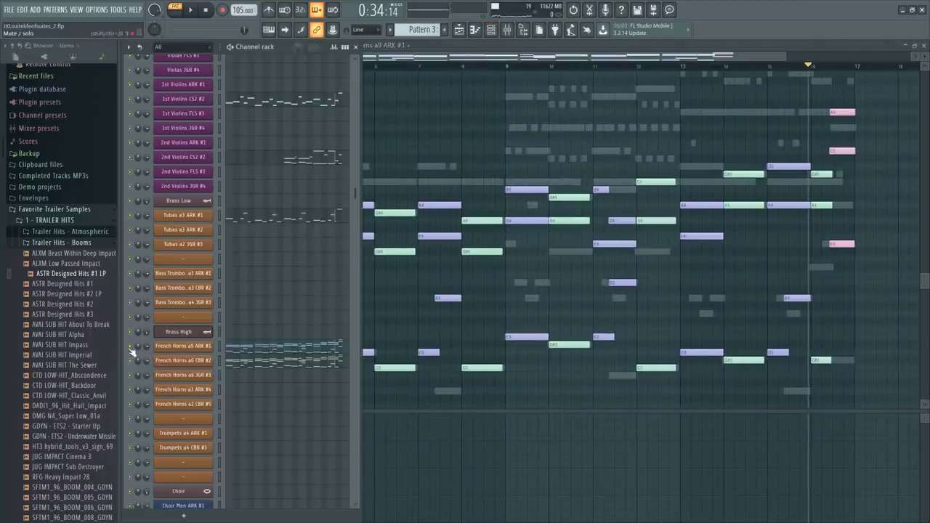
{"action": "key", "text": "F6"}
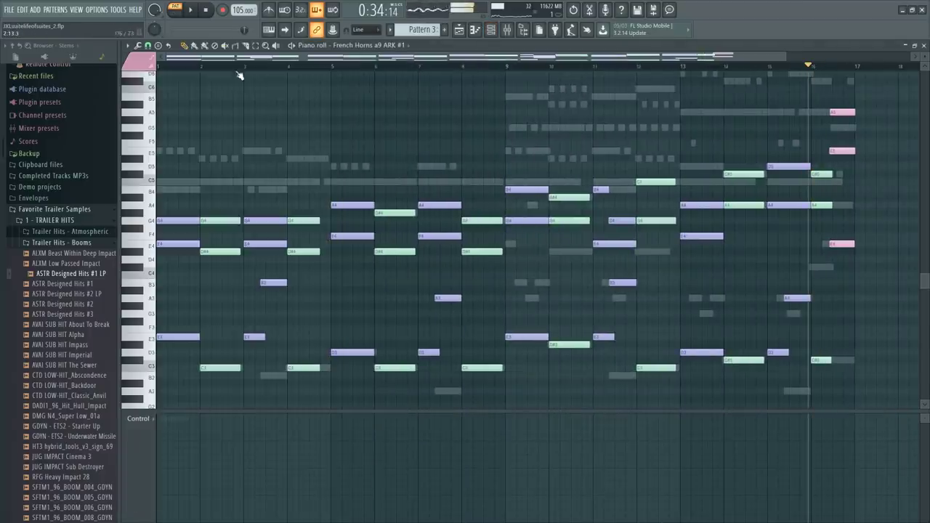
{"action": "key", "text": "Home"}
Open the Timpani ROP piano roll and add a low note at the start of bar 1
{"action": "key", "text": "F6"}
{"action": "scroll", "coordinate": [283, 378], "scroll_direction": "down", "scroll_amount": 10}
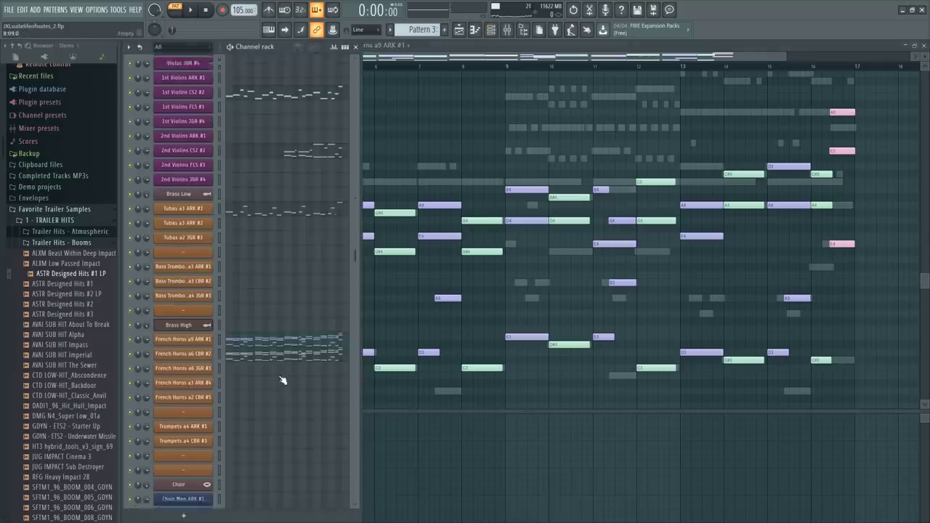
{"action": "scroll", "coordinate": [221, 309], "scroll_direction": "up", "scroll_amount": 5}
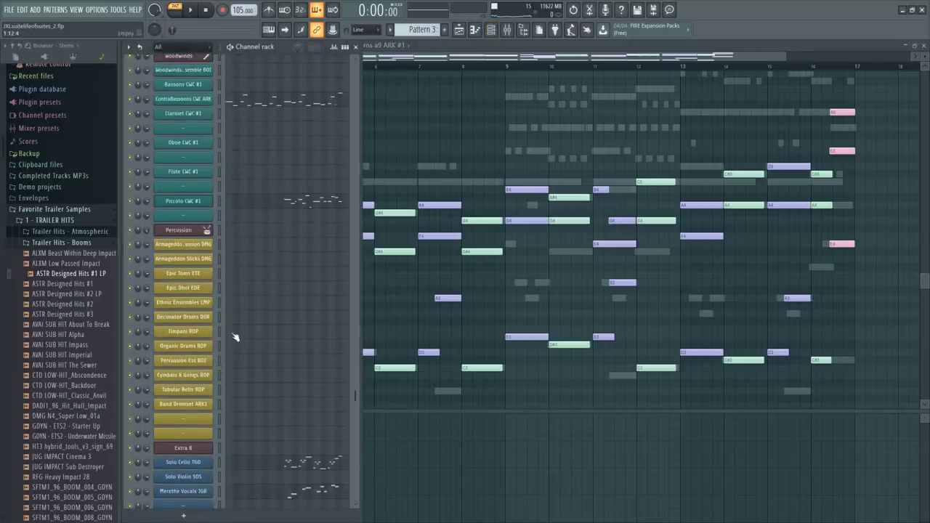
{"action": "left_click", "coordinate": [234, 338]}
{"action": "scroll", "coordinate": [183, 131], "scroll_direction": "down", "scroll_amount": 1}
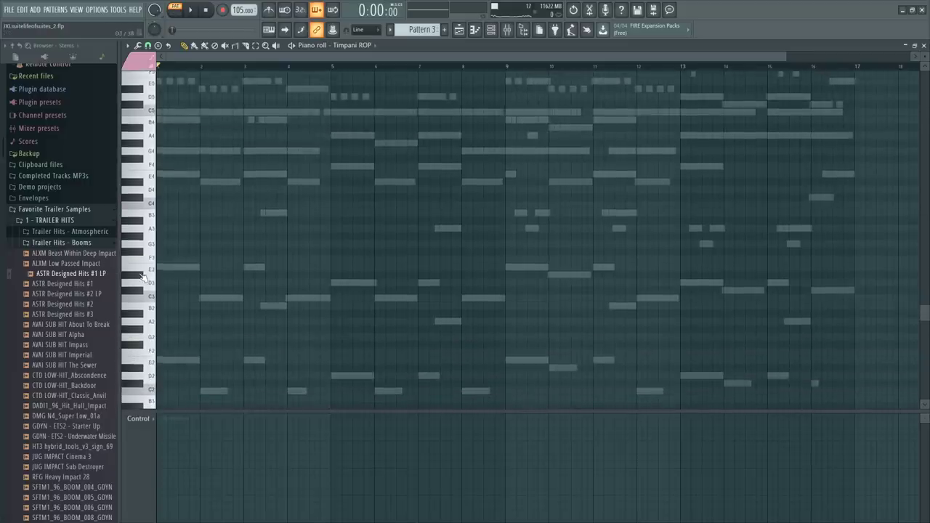
{"action": "scroll", "coordinate": [154, 280], "scroll_direction": "down", "scroll_amount": 3}
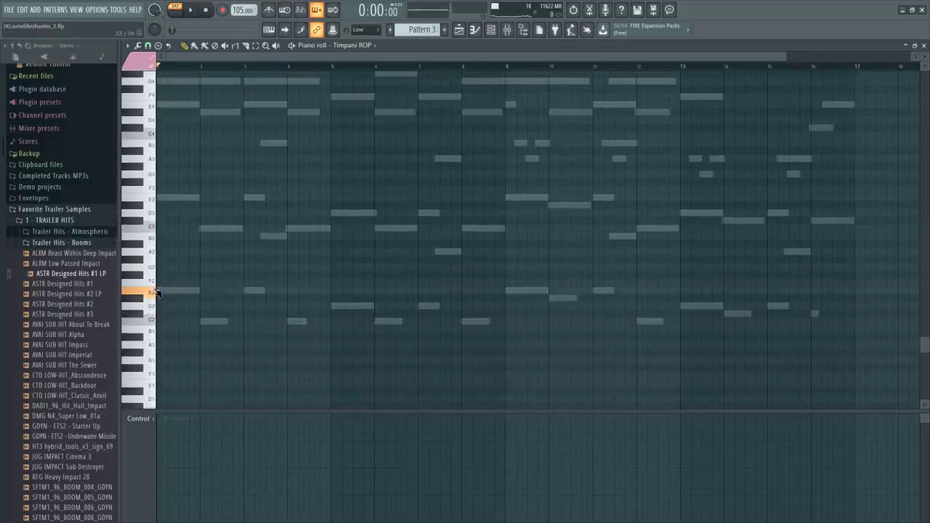
{"action": "scroll", "coordinate": [161, 283], "scroll_direction": "down", "scroll_amount": 4}
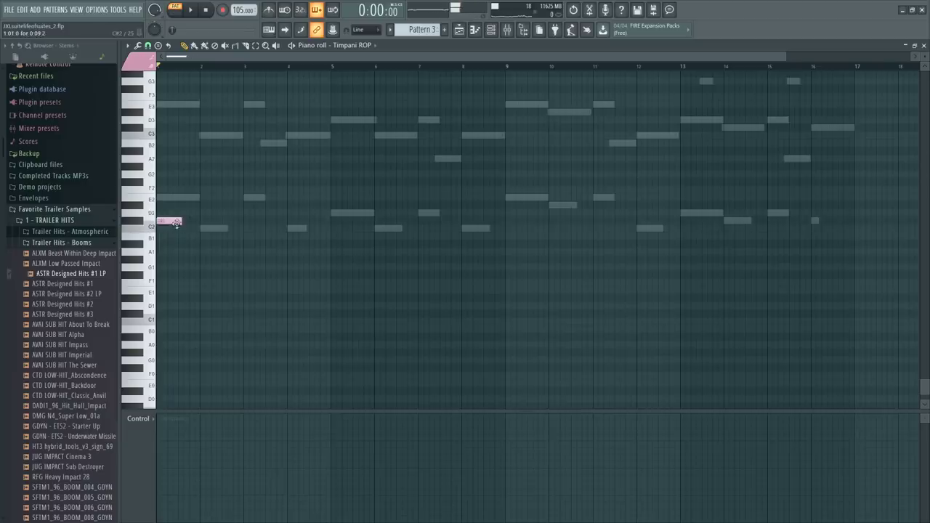
Lengthen the timpani note to about one and a half bars and audition pitches, placing it on E2
{"action": "key", "text": "space"}
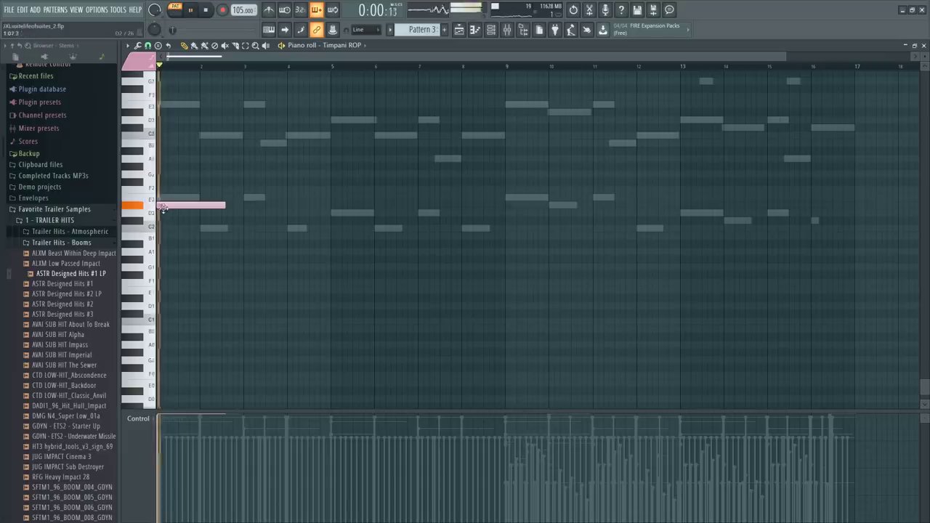
{"action": "key", "text": "space"}
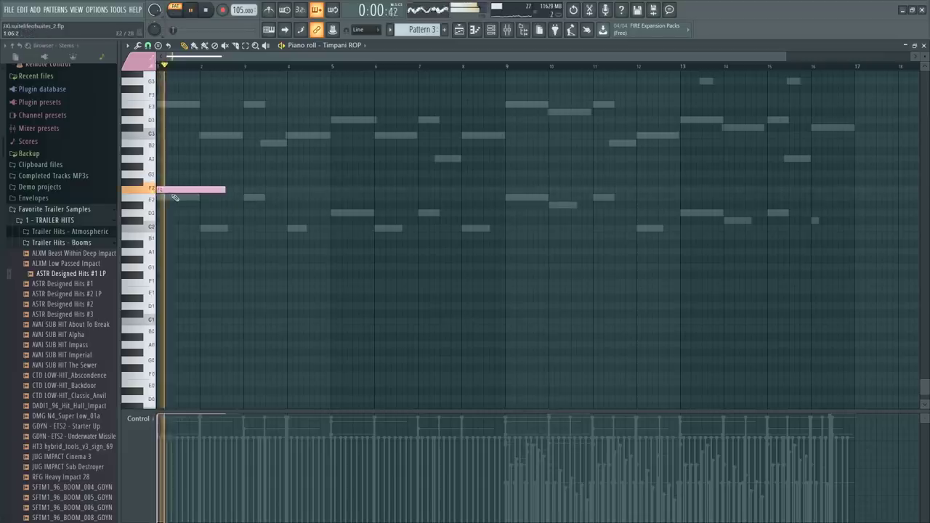
{"action": "key", "text": "space"}
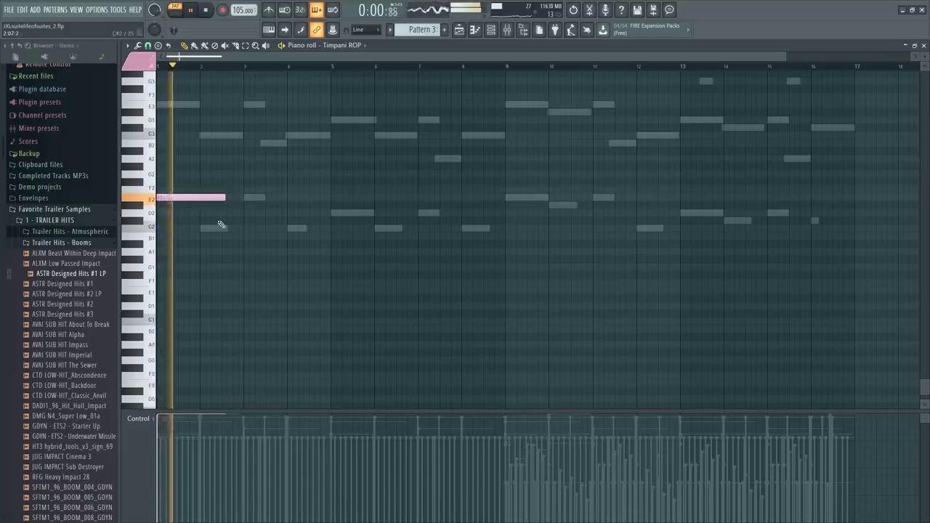
Add a D2 timpani note at the start of bar 2, trim the E2 note to end there, and play back
{"action": "left_click_drag", "start_coordinate": [206, 231], "coordinate": [203, 209]}
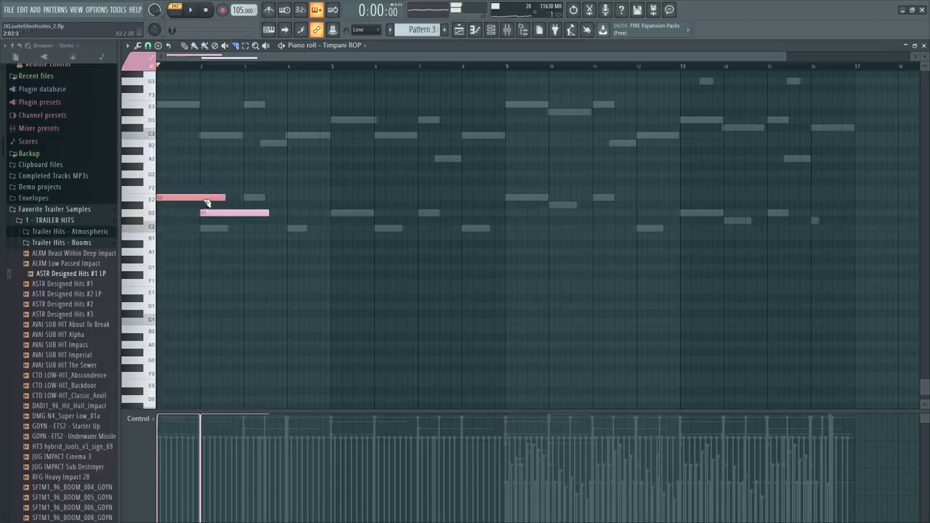
{"action": "right_click", "coordinate": [216, 201]}
{"action": "key", "text": "space"}
{"action": "scroll", "coordinate": [220, 217], "scroll_direction": "up", "scroll_amount": 5}
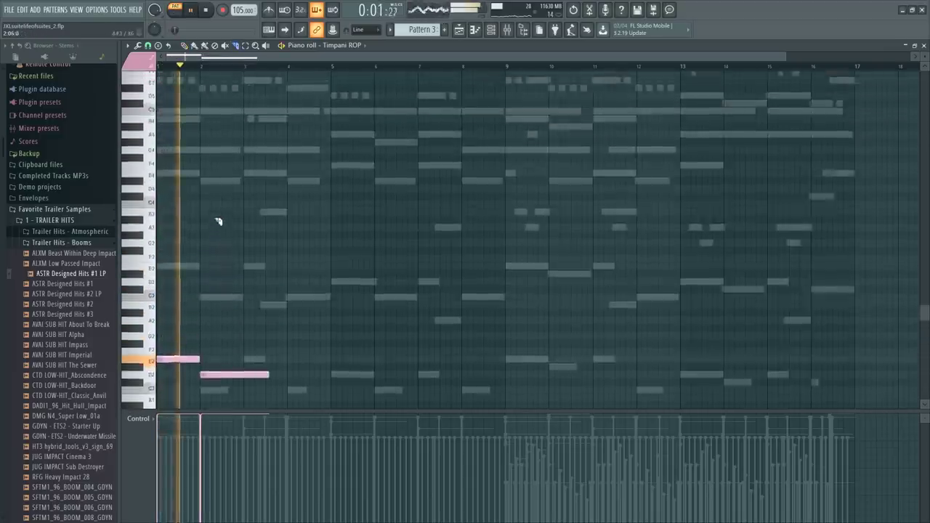
{"action": "scroll", "coordinate": [192, 191], "scroll_direction": "down", "scroll_amount": 1}
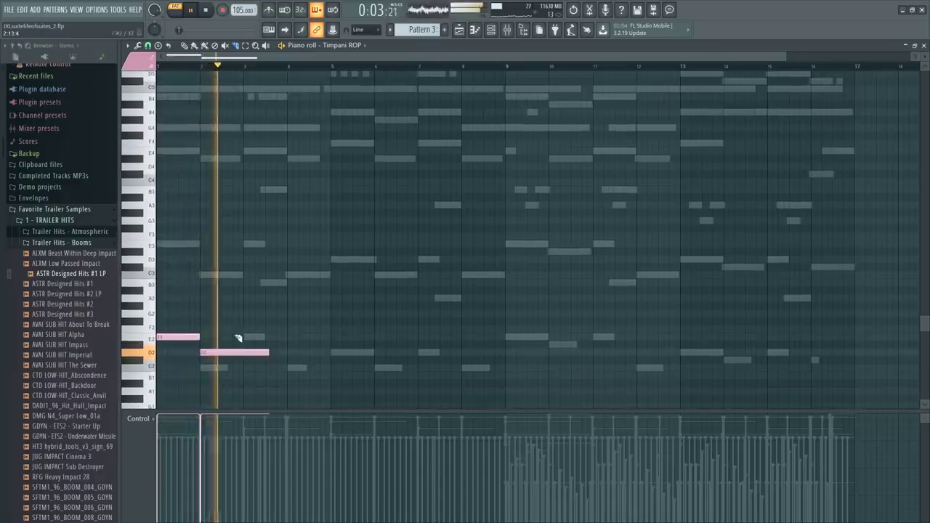
Raise the bar 2 timpani note to D#2, shorten it to one bar, and move both notes to bars 10 and 11
{"action": "left_click_drag", "start_coordinate": [228, 379], "coordinate": [246, 357]}
{"action": "key", "text": "shift+Up"}
{"action": "key", "text": "Delete"}
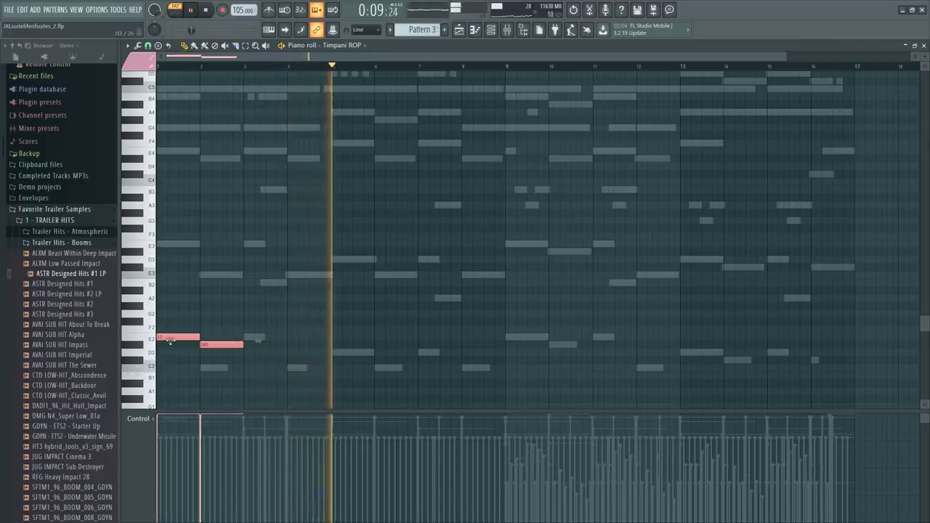
{"action": "left_click_drag", "start_coordinate": [179, 337], "coordinate": [573, 327]}
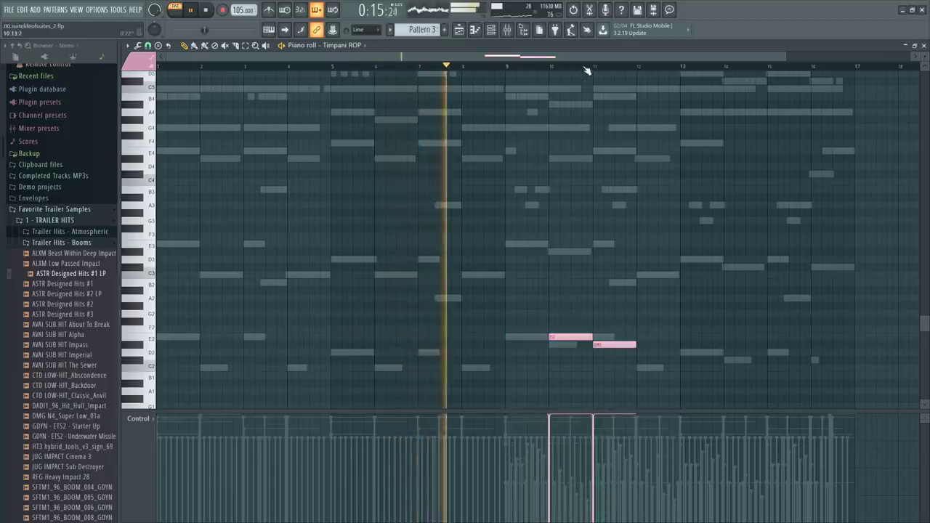
Move the E2 timpani note to the start of bar 8 and play back from the middle of bar 7
{"action": "scroll", "coordinate": [587, 72], "scroll_direction": "up", "scroll_amount": 3}
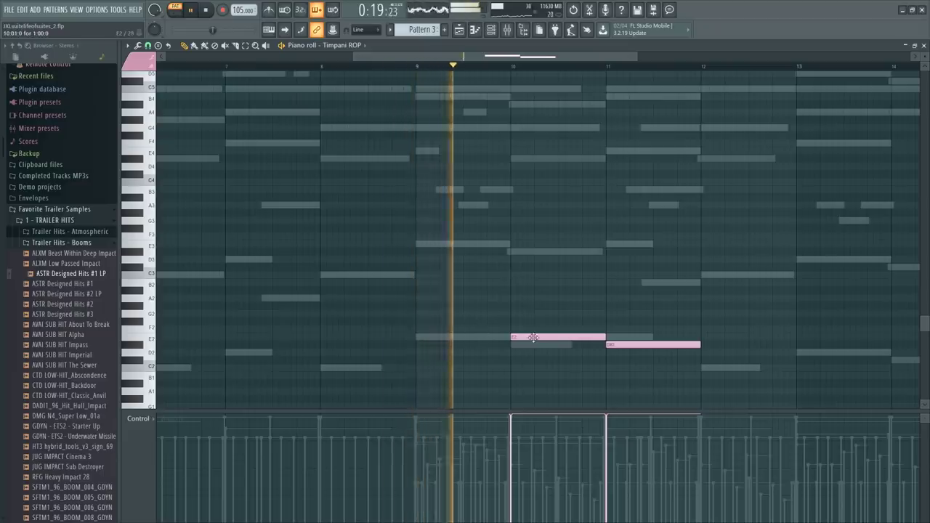
{"action": "key", "text": "space"}
{"action": "left_click_drag", "start_coordinate": [533, 337], "coordinate": [374, 336]}
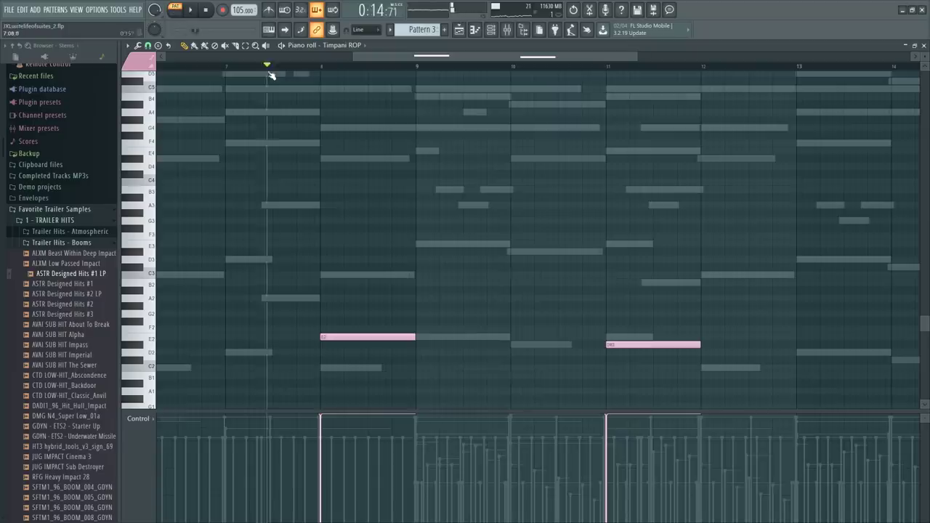
{"action": "key", "text": "space"}
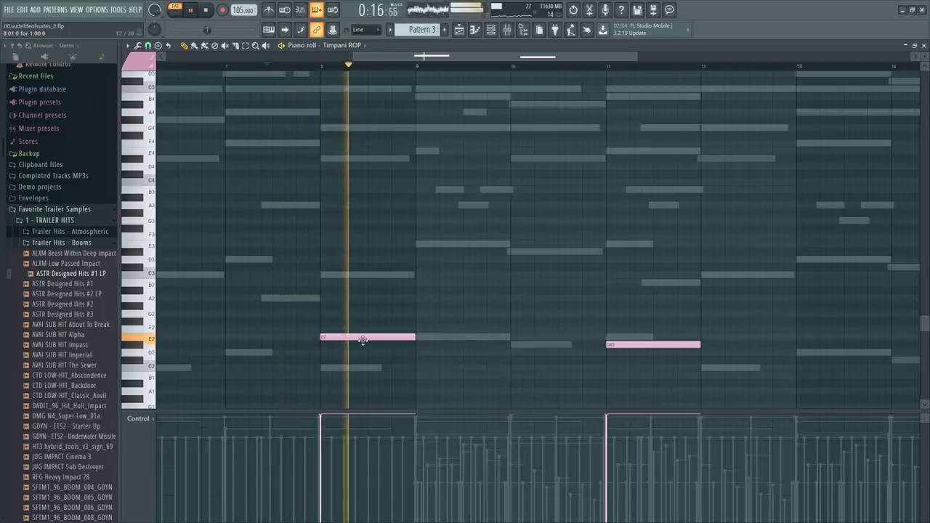
{"action": "key", "text": "space"}
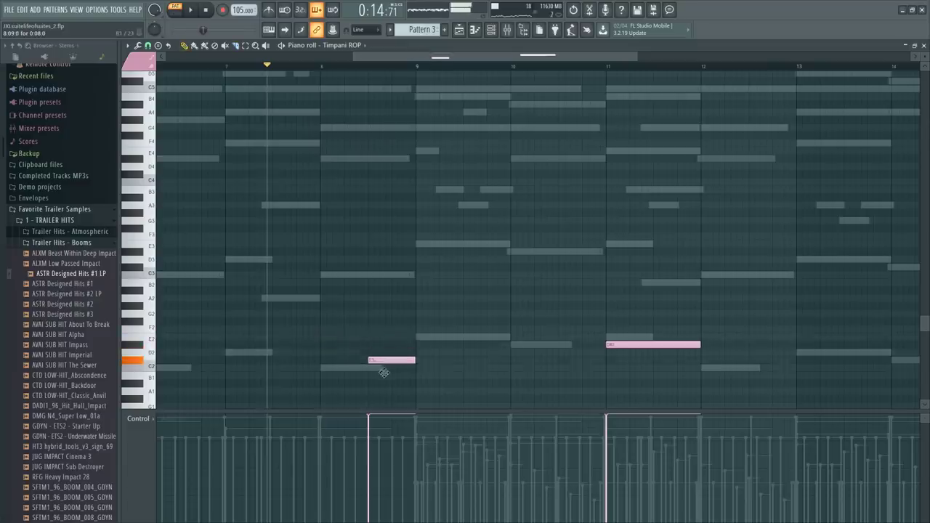
Start the bar 8 note halfway through the bar at half-bar length and audition pitches, placing it on A#6
{"action": "mouse_move", "coordinate": [384, 371]}
{"action": "left_mouse_down"}
{"action": "mouse_move", "coordinate": [384, 396]}
{"action": "mouse_move", "coordinate": [385, 377]}
{"action": "left_mouse_up"}
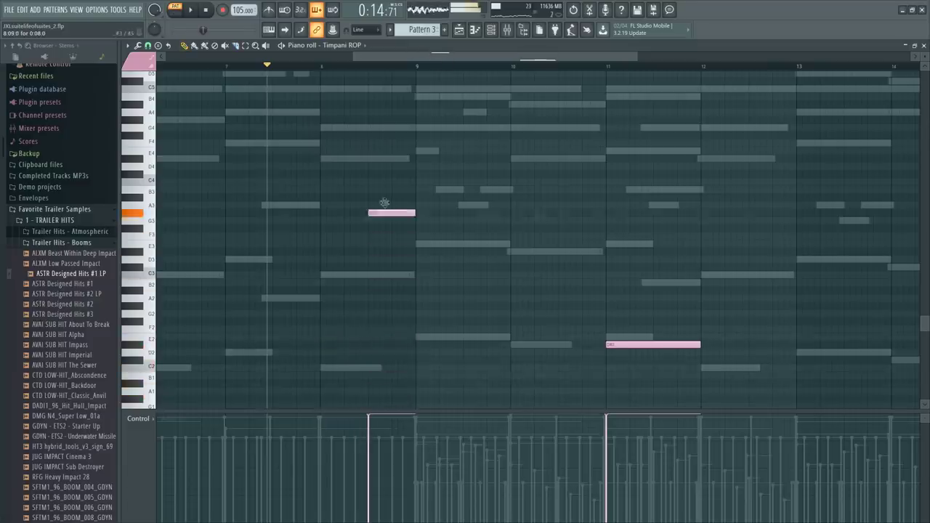
{"action": "left_click_drag", "start_coordinate": [384, 203], "coordinate": [380, 121]}
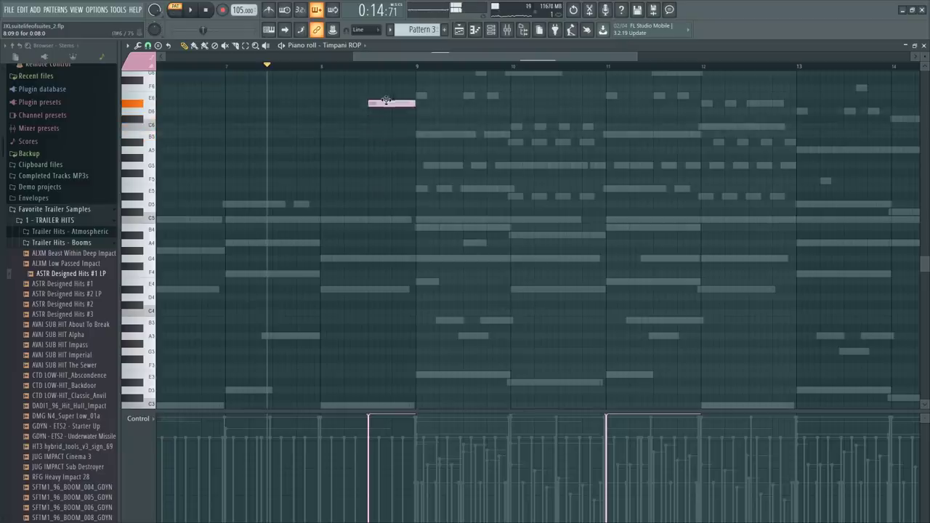
{"action": "mouse_move", "coordinate": [386, 99]}
{"action": "left_mouse_down"}
{"action": "mouse_move", "coordinate": [384, 81]}
{"action": "mouse_move", "coordinate": [384, 90]}
{"action": "left_mouse_up"}
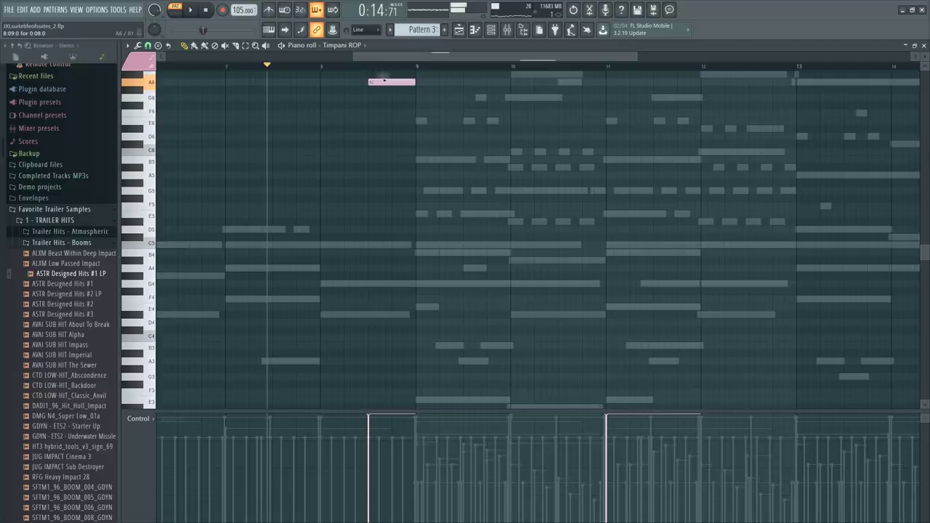
{"action": "left_click_drag", "start_coordinate": [383, 80], "coordinate": [382, 86]}
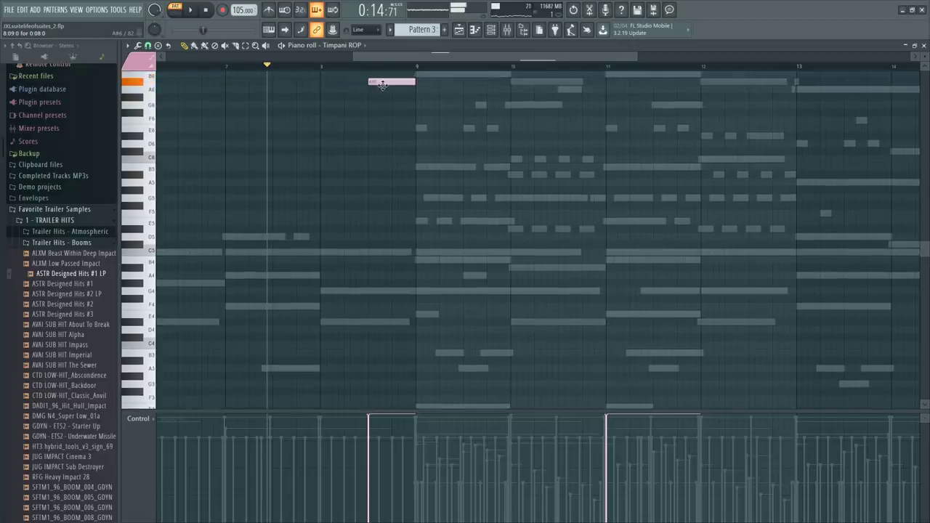
{"action": "scroll", "coordinate": [385, 151], "scroll_direction": "up", "scroll_amount": 3}
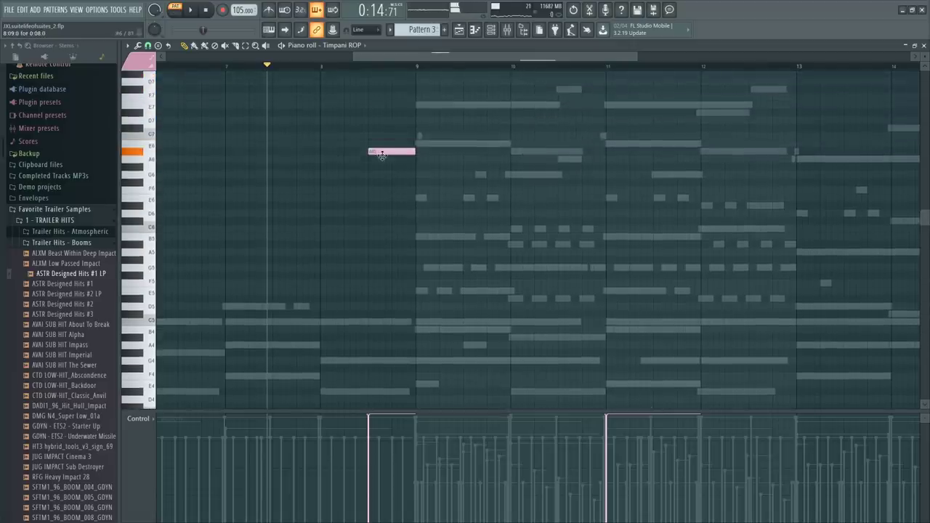
Play back the A#6 timpani note in context, starting from mid bar 7 and from just before bar 8
{"action": "key", "text": "space"}
{"action": "scroll", "coordinate": [351, 322], "scroll_direction": "down", "scroll_amount": 4}
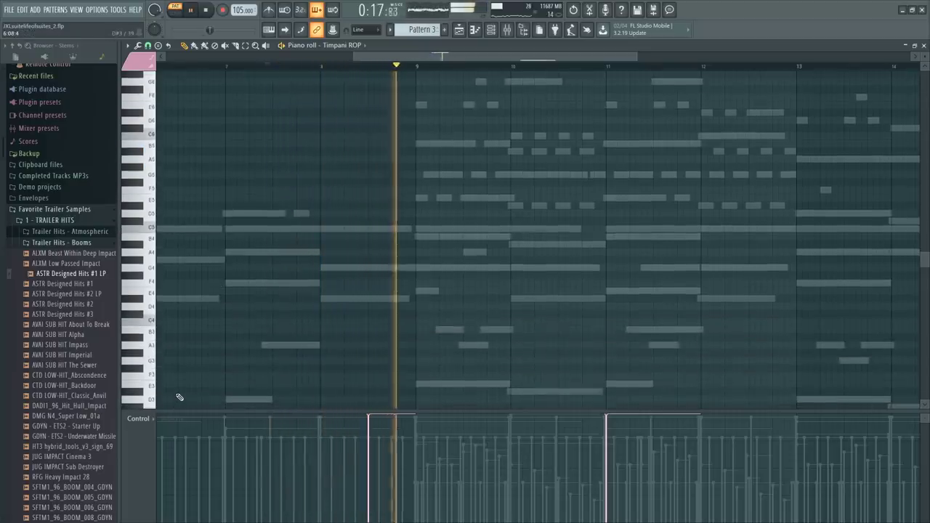
{"action": "scroll", "coordinate": [373, 249], "scroll_direction": "up", "scroll_amount": 4}
{"action": "key", "text": "space"}
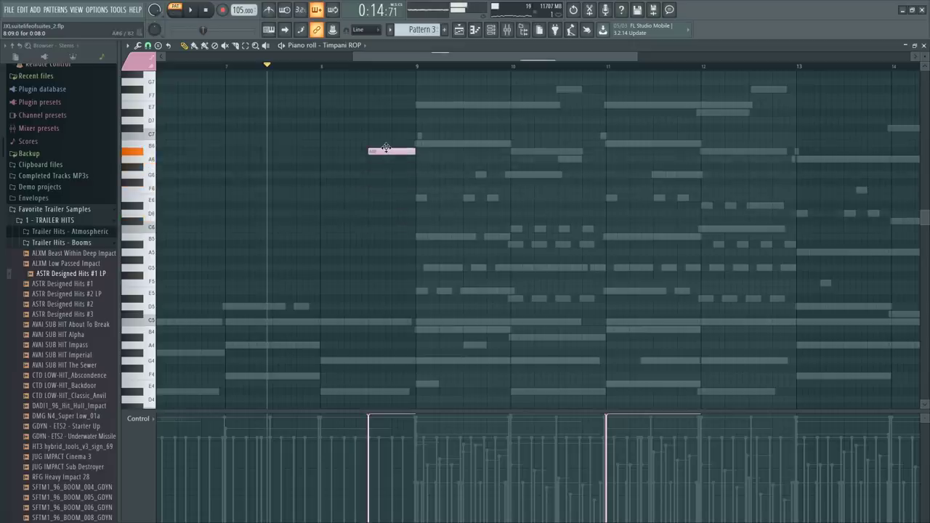
{"action": "key", "text": "space"}
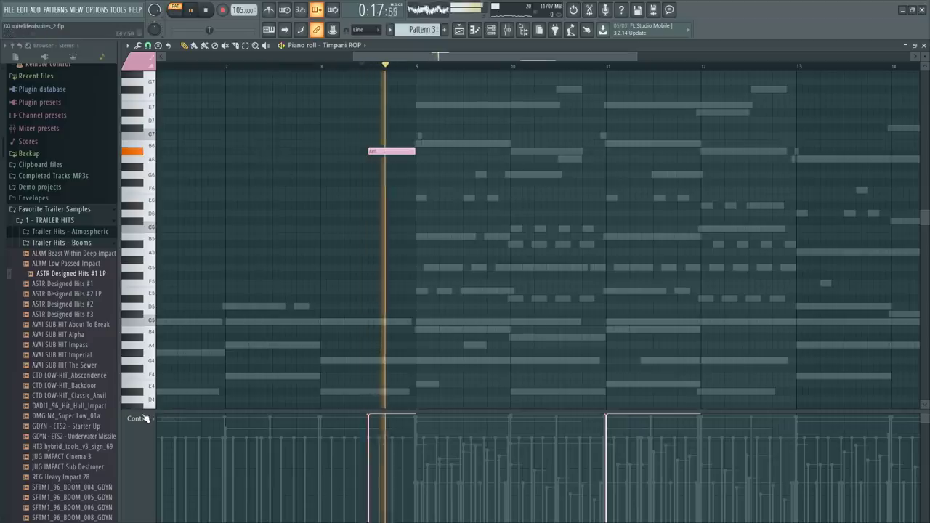
{"action": "scroll", "coordinate": [374, 178], "scroll_direction": "down", "scroll_amount": 2}
{"action": "key", "text": "space"}
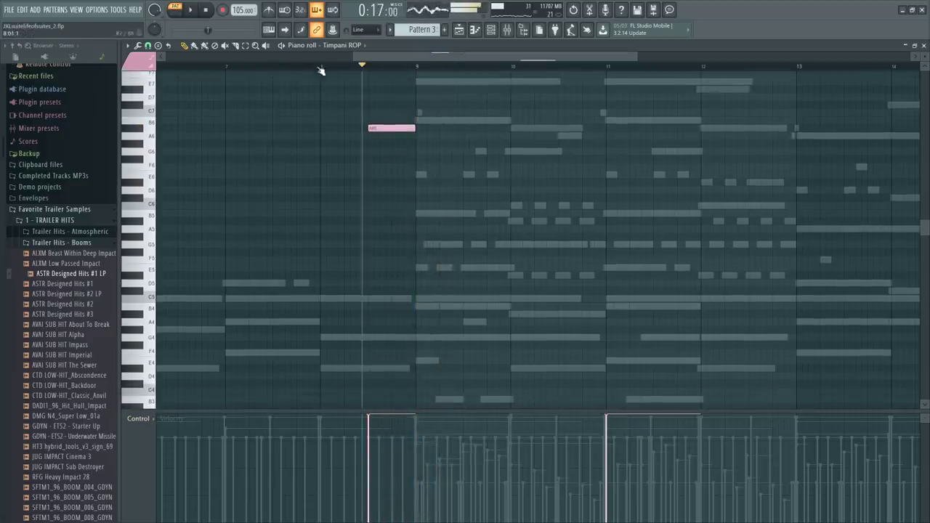
{"action": "left_click", "coordinate": [315, 66]}
{"action": "key", "text": "space"}
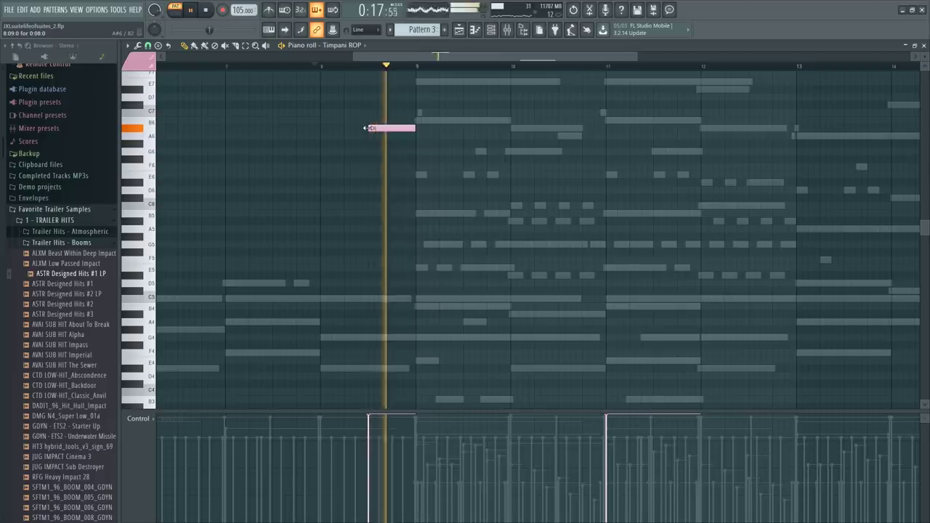
{"action": "key", "text": "space"}
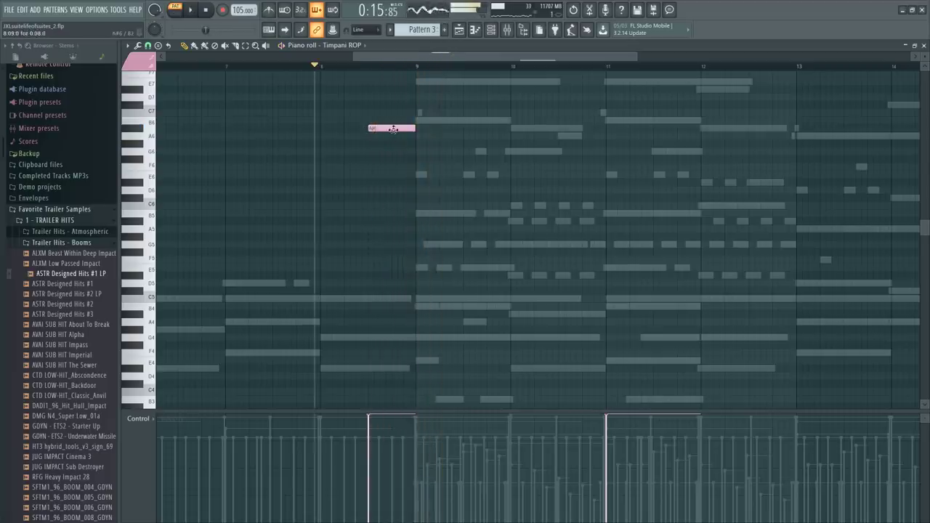
Add half-bar timpani notes alternating E4 and D#4 at the starts of bars 9 to 12 during playback
{"action": "scroll", "coordinate": [433, 256], "scroll_direction": "down", "scroll_amount": 4}
{"action": "left_click", "coordinate": [429, 252]}
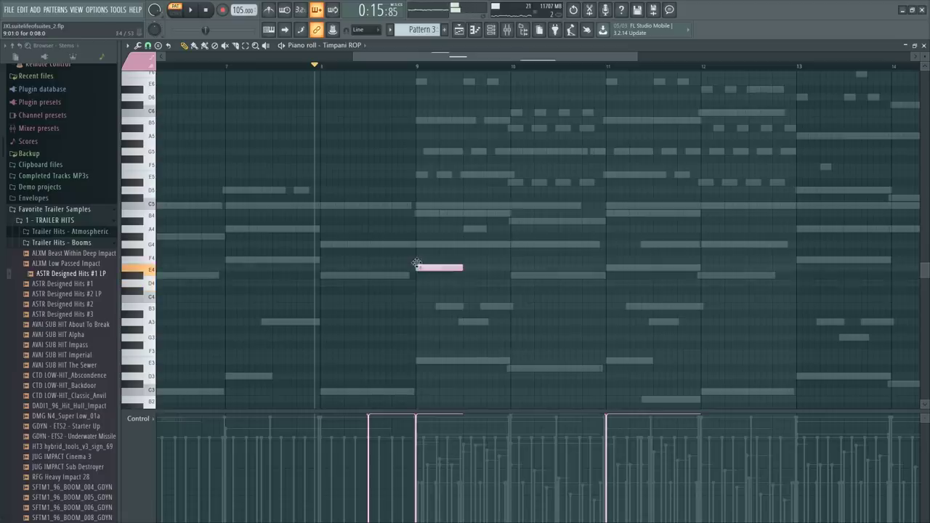
{"action": "key", "text": "space"}
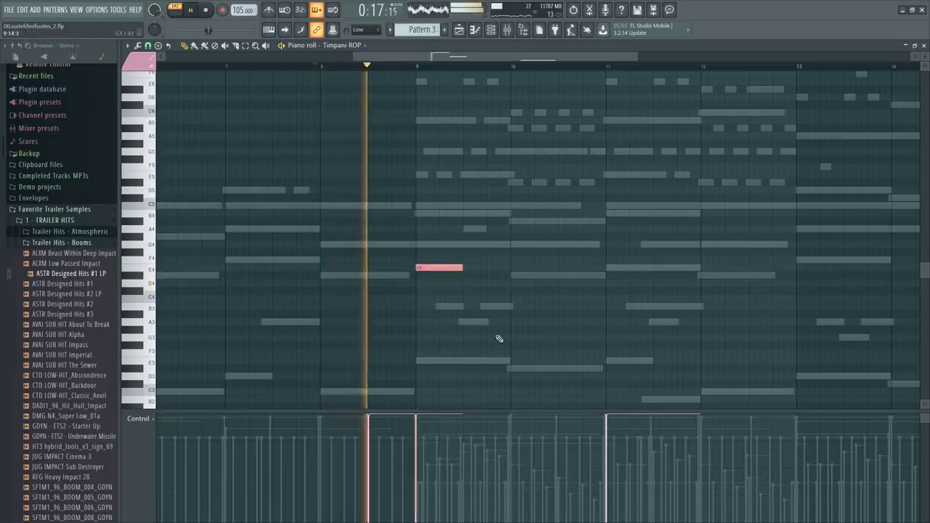
{"action": "scroll", "coordinate": [498, 339], "scroll_direction": "down", "scroll_amount": 2}
{"action": "scroll", "coordinate": [498, 338], "scroll_direction": "up", "scroll_amount": 2}
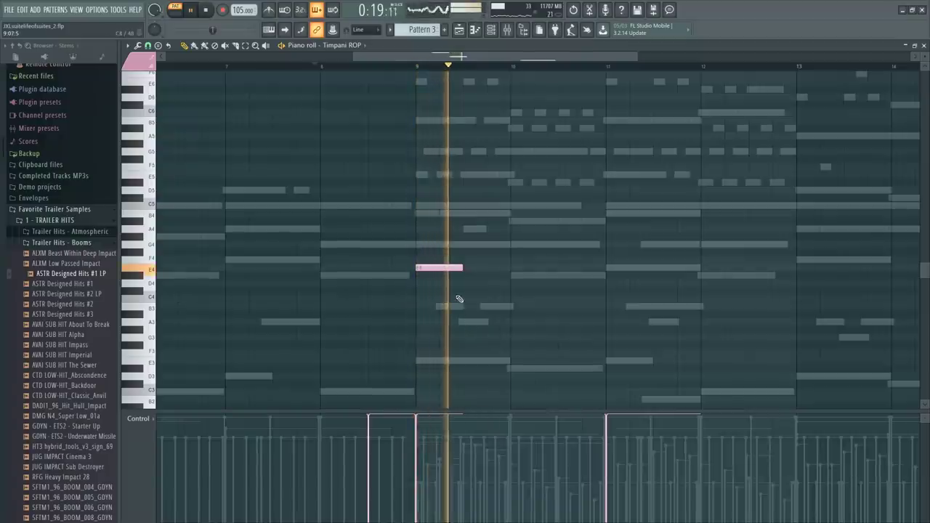
{"action": "left_click", "coordinate": [513, 275]}
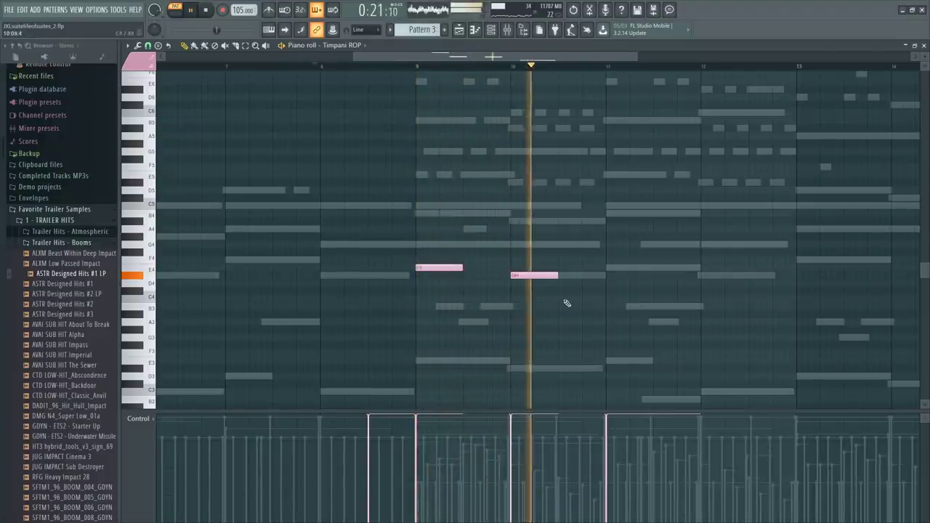
{"action": "left_click", "coordinate": [608, 268]}
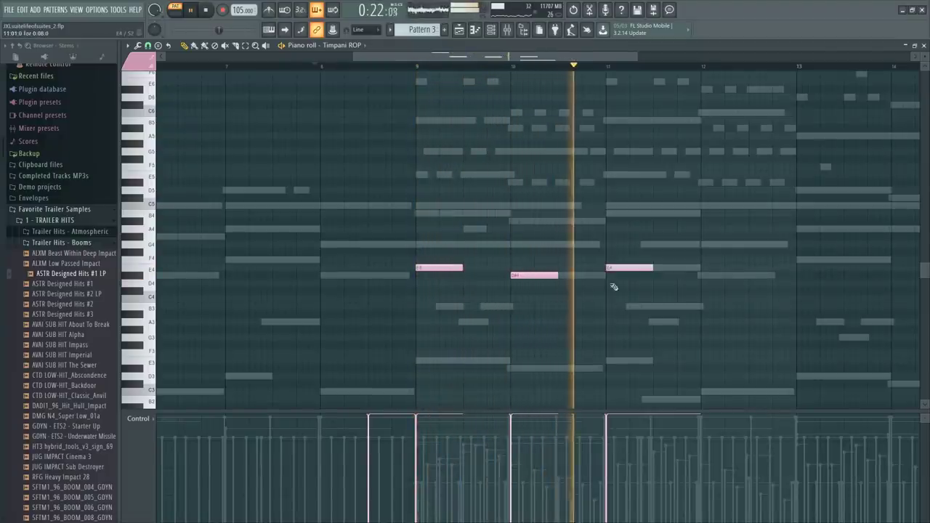
{"action": "left_click", "coordinate": [702, 275]}
Lower the velocity of the two D#4 notes slightly, and that of the two E4 notes a little less
{"action": "left_click_drag", "start_coordinate": [535, 271], "coordinate": [739, 287]}
{"action": "scroll", "coordinate": [650, 322], "scroll_direction": "down", "scroll_amount": 3}
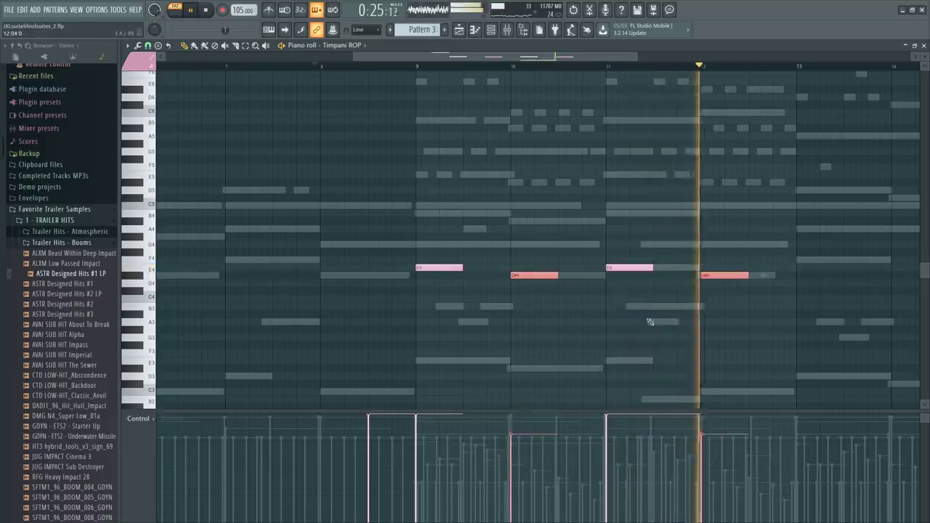
{"action": "key", "text": "ctrl+d"}
{"action": "left_click_drag", "start_coordinate": [430, 261], "coordinate": [657, 271]}
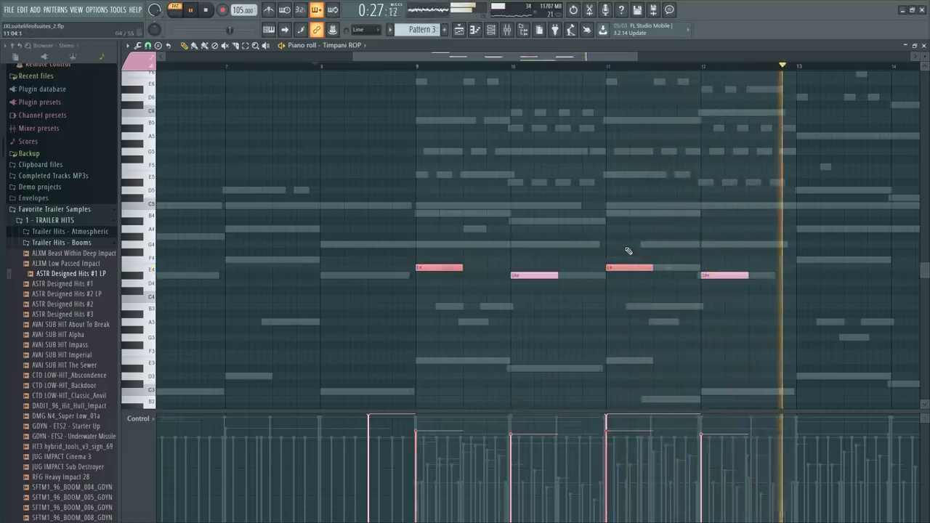
{"action": "scroll", "coordinate": [579, 272], "scroll_direction": "down", "scroll_amount": 3}
{"action": "scroll", "coordinate": [579, 272], "scroll_direction": "up", "scroll_amount": 5}
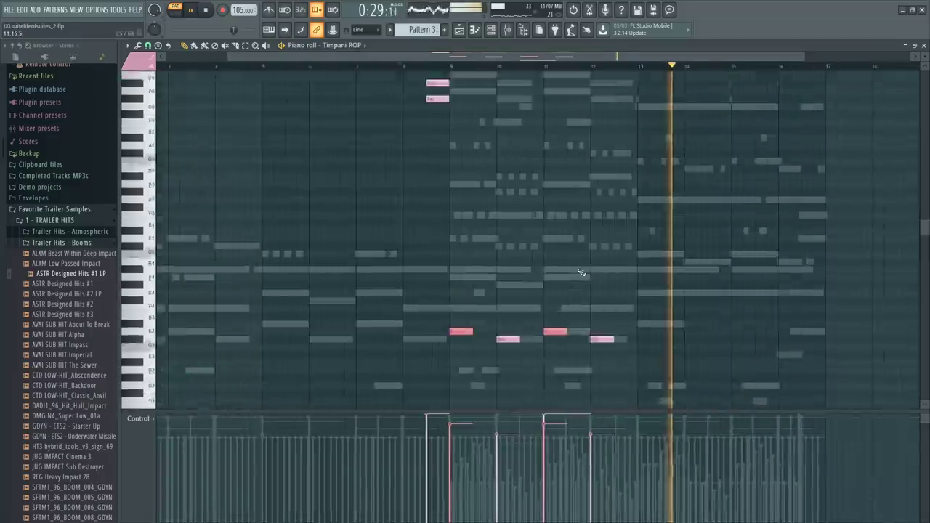
{"action": "key", "text": "ctrl+d"}
Remove the leftover one-bar D#2 timpani note from bar 11 while keeping the E4 note there
{"action": "scroll", "coordinate": [567, 277], "scroll_direction": "down", "scroll_amount": 4}
{"action": "right_click", "coordinate": [550, 223]}
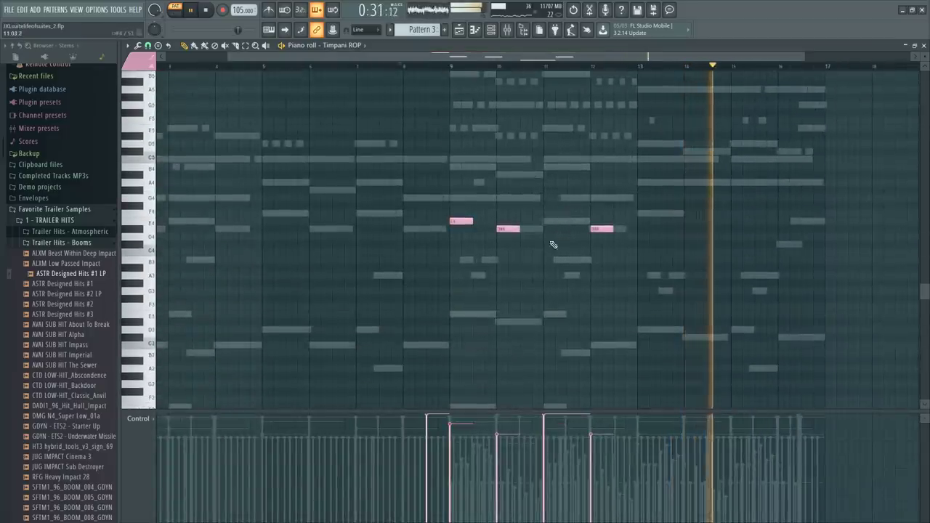
{"action": "key", "text": "ctrl+z"}
{"action": "scroll", "coordinate": [551, 265], "scroll_direction": "down", "scroll_amount": 2}
{"action": "scroll", "coordinate": [581, 312], "scroll_direction": "down", "scroll_amount": 2}
{"action": "scroll", "coordinate": [581, 284], "scroll_direction": "up", "scroll_amount": 6}
Duplicate the four timpani notes of bars 9 to 12 into bars 13 to 16 and stop playback
{"action": "left_click_drag", "start_coordinate": [427, 201], "coordinate": [582, 263]}
{"action": "key", "text": "ctrl+b"}
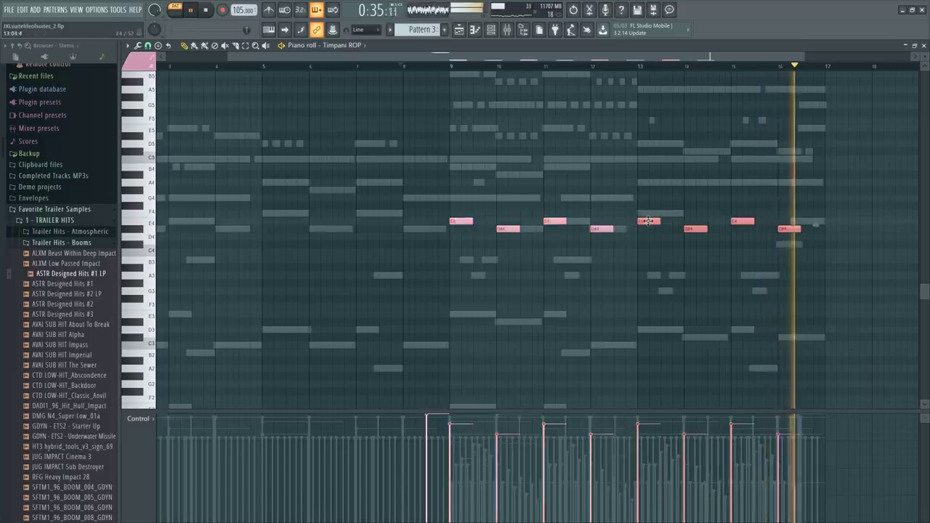
{"action": "key", "text": "space"}
{"action": "key", "text": "ctrl+d"}
Add timpani notes on C#7 and C6 at the start of bar 16 and extend both to a full bar
{"action": "scroll", "coordinate": [784, 234], "scroll_direction": "up", "scroll_amount": 2}
{"action": "left_click", "coordinate": [774, 181]}
{"action": "right_click", "coordinate": [775, 181]}
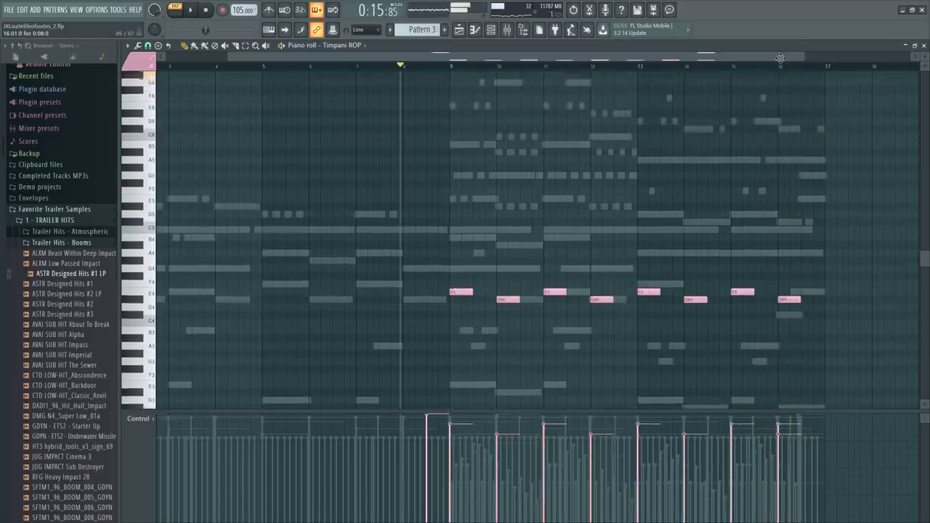
{"action": "scroll", "coordinate": [776, 160], "scroll_direction": "up", "scroll_amount": 1}
{"action": "left_click", "coordinate": [776, 114]}
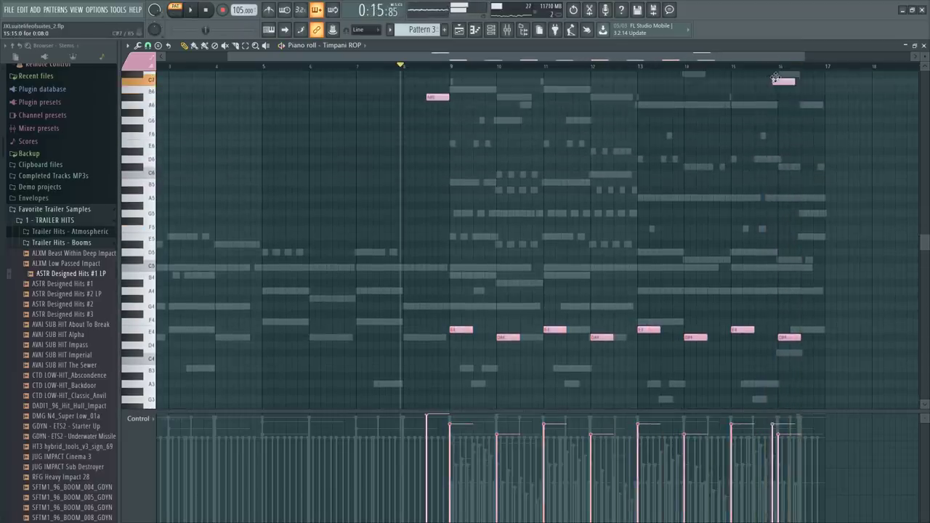
{"action": "left_click_drag", "start_coordinate": [776, 78], "coordinate": [780, 83]}
{"action": "scroll", "coordinate": [777, 78], "scroll_direction": "up", "scroll_amount": 1}
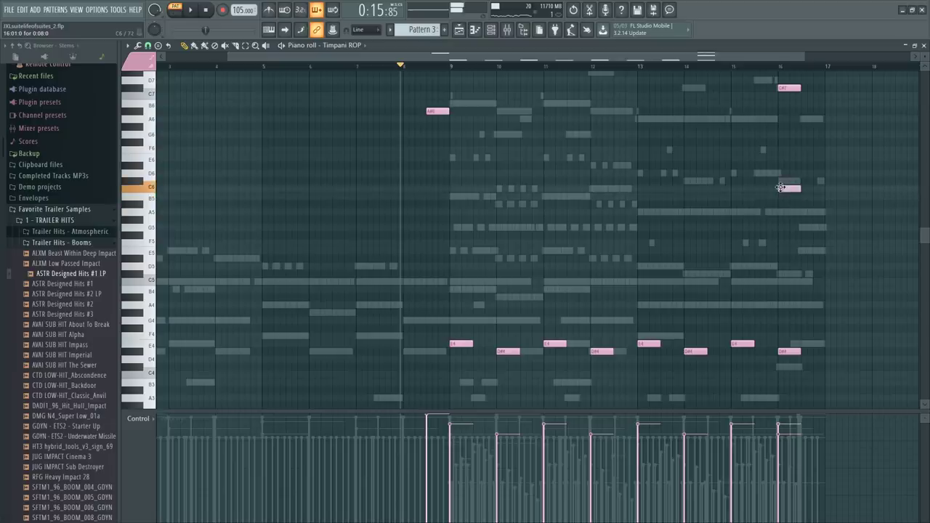
{"action": "scroll", "coordinate": [799, 167], "scroll_direction": "up", "scroll_amount": 3}
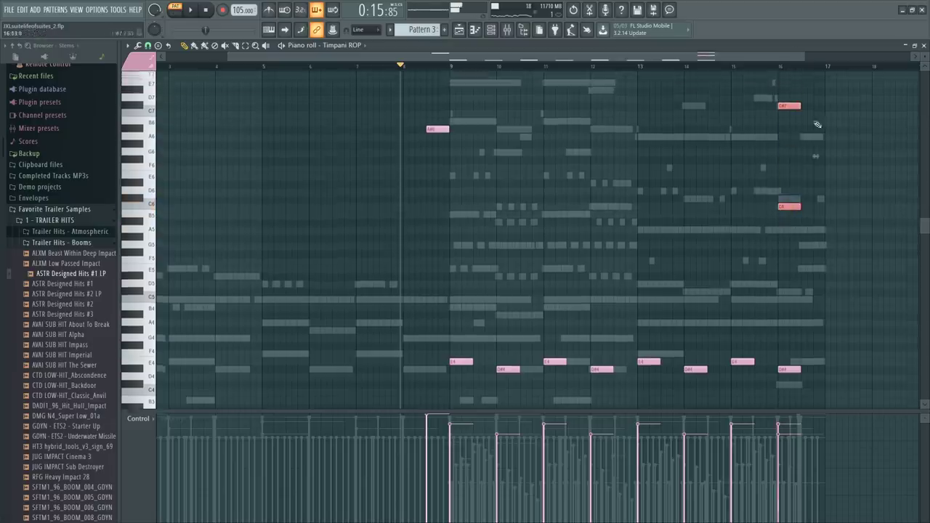
Show the Dynamics controller for the timpani and raise it to near maximum from the middle of bar 8 onward
{"action": "left_click", "coordinate": [138, 418]}
{"action": "left_click", "coordinate": [244, 371]}
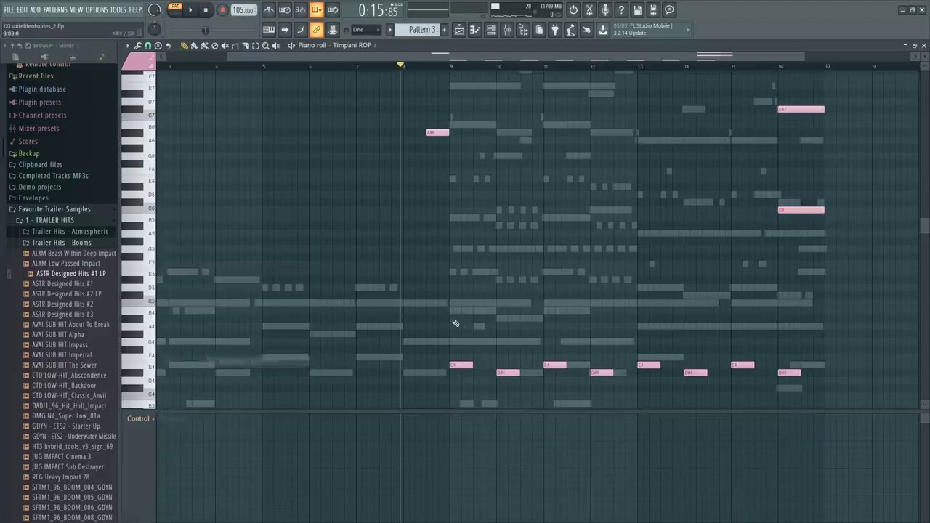
{"action": "left_click_drag", "start_coordinate": [433, 424], "coordinate": [437, 396]}
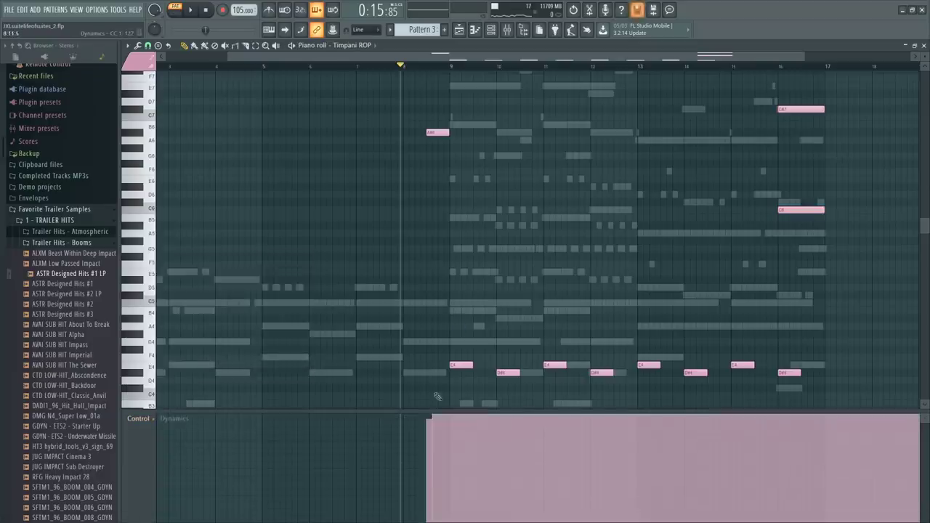
Draw a rising dynamics ramp across bar 16 up to maximum and play back from the middle of bar 15
{"action": "scroll", "coordinate": [856, 65], "scroll_direction": "up", "scroll_amount": 5}
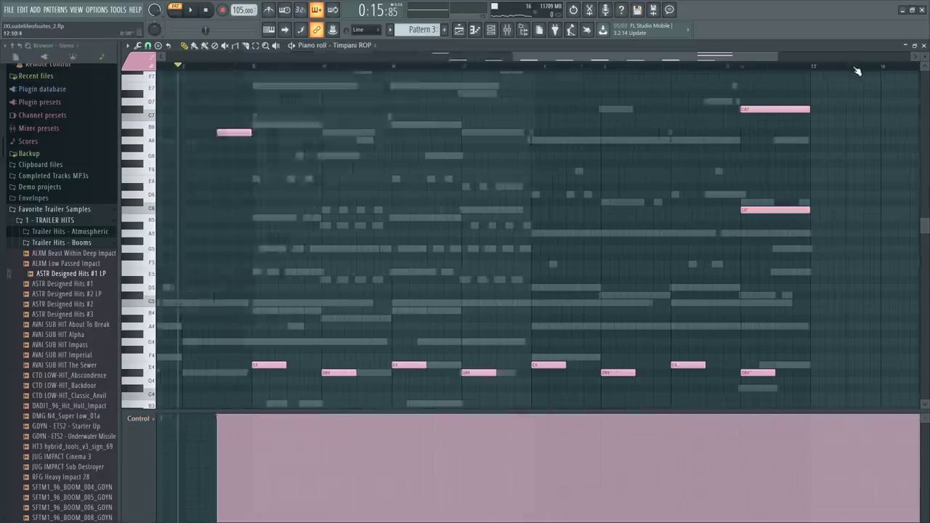
{"action": "left_click", "coordinate": [592, 481]}
{"action": "left_click_drag", "start_coordinate": [592, 481], "coordinate": [755, 406]}
{"action": "key", "text": "space"}
{"action": "left_click", "coordinate": [495, 64]}
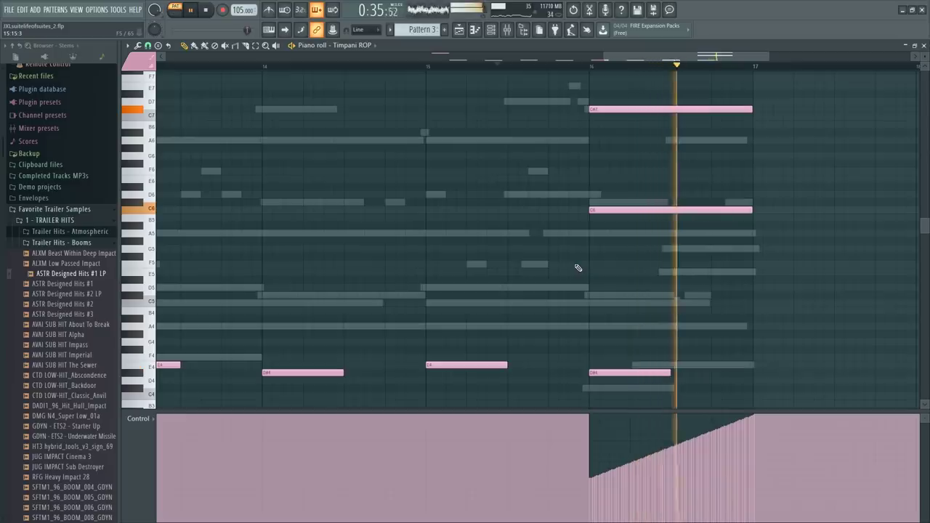
Stop playback, raise the Timpani mixer track to 109% (2.0 dB) and play back from the middle of bar 15 to check it
{"action": "key", "text": "space"}
{"action": "scroll", "coordinate": [629, 301], "scroll_direction": "down", "scroll_amount": 4}
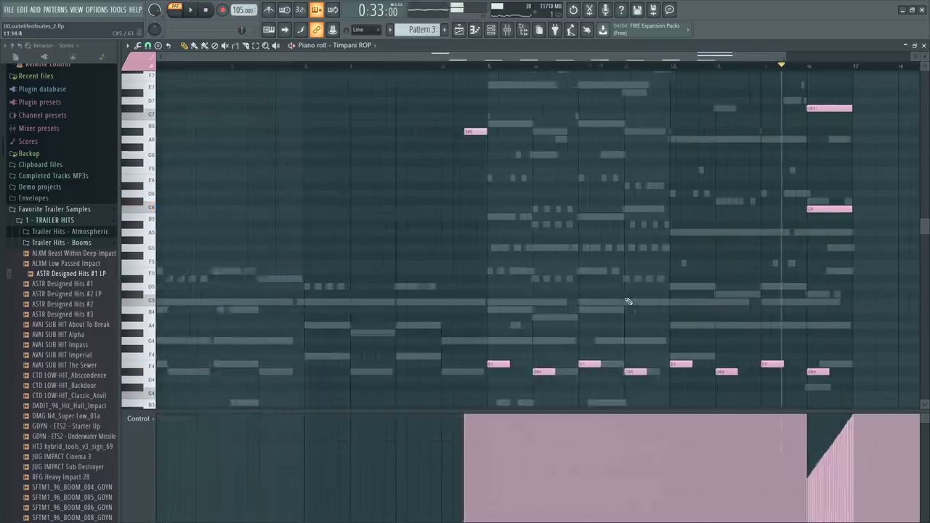
{"action": "key", "text": "F9"}
{"action": "left_click", "coordinate": [506, 327]}
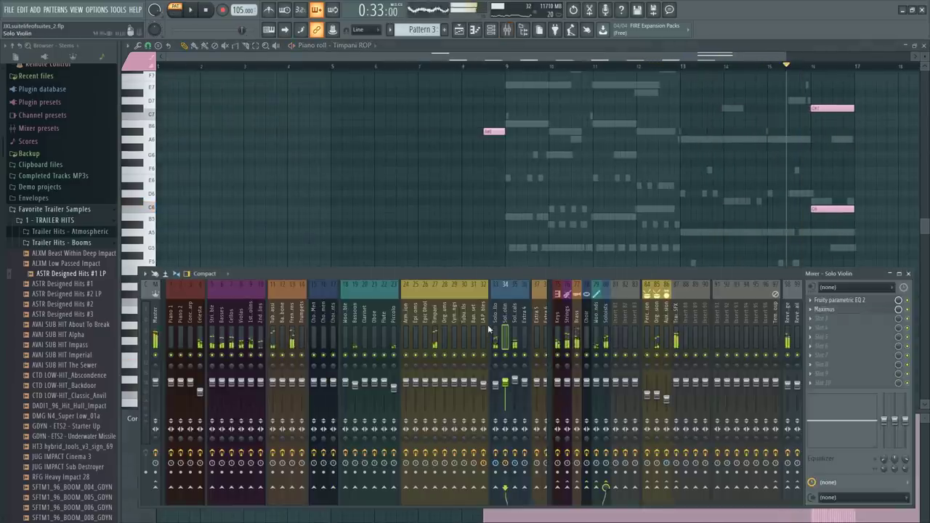
{"action": "scroll", "coordinate": [476, 325], "scroll_direction": "down", "scroll_amount": 6}
{"action": "scroll", "coordinate": [291, 324], "scroll_direction": "up", "scroll_amount": 1}
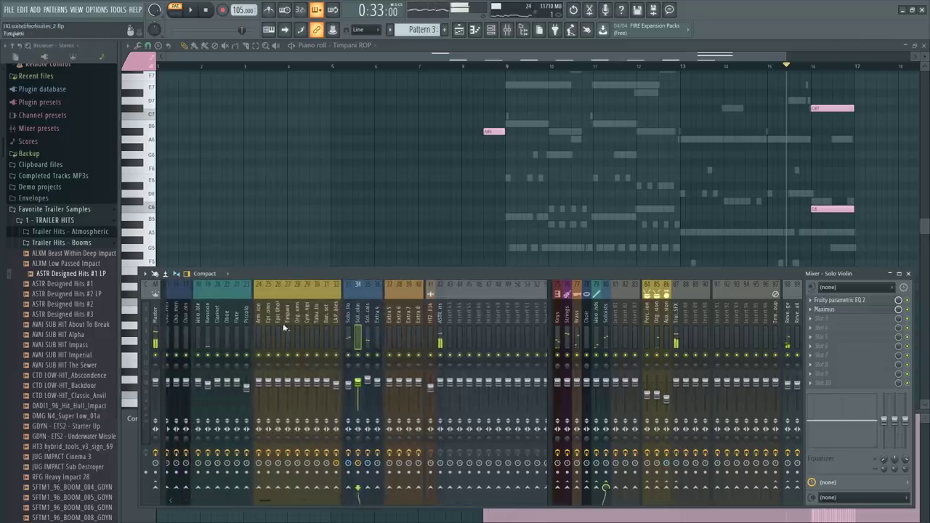
{"action": "left_click", "coordinate": [289, 331]}
{"action": "key", "text": "space"}
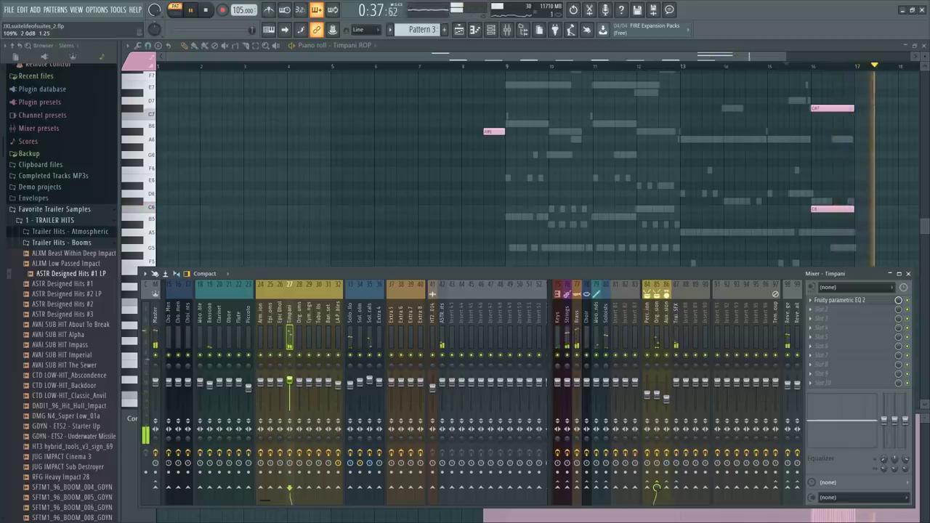
{"action": "key", "text": "space"}
{"action": "key", "text": "F9"}
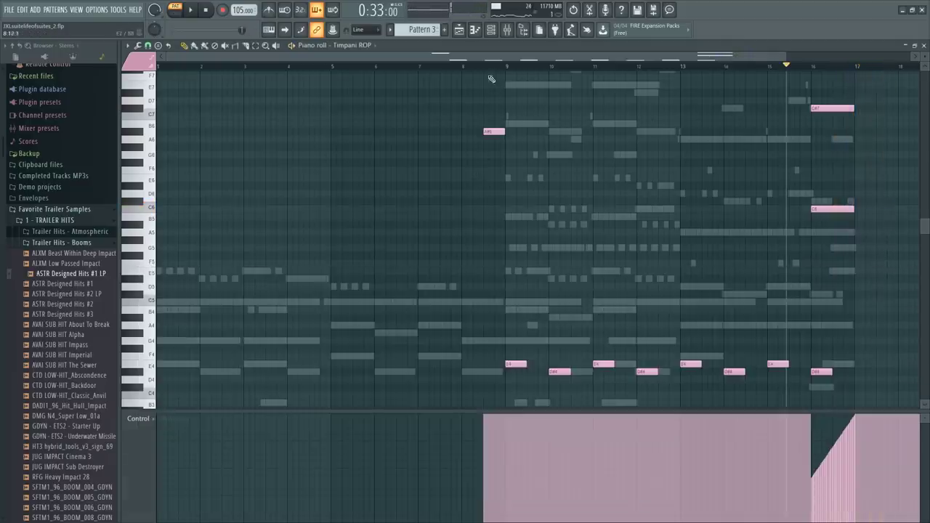
Open the Tubular Bells ROP channel in the piano roll and audition its low notes around C2
{"action": "key", "text": "F6"}
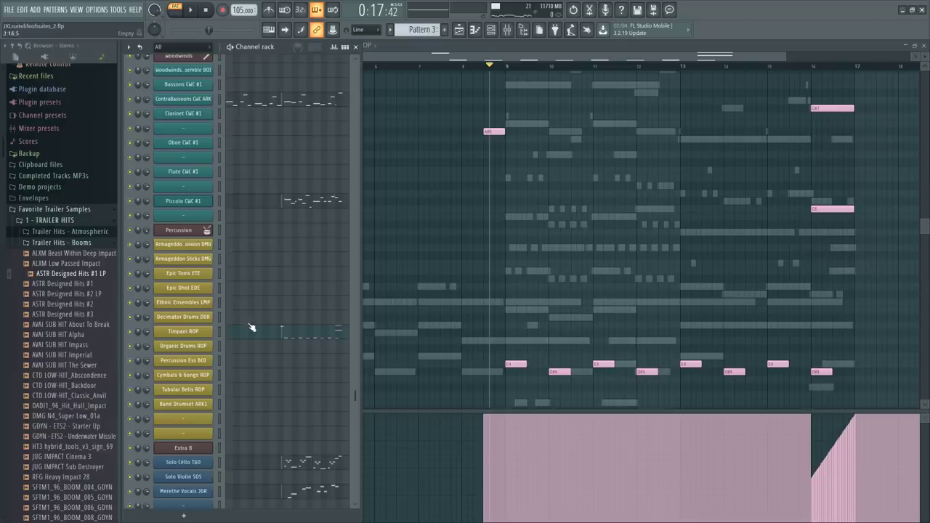
{"action": "left_click", "coordinate": [233, 392]}
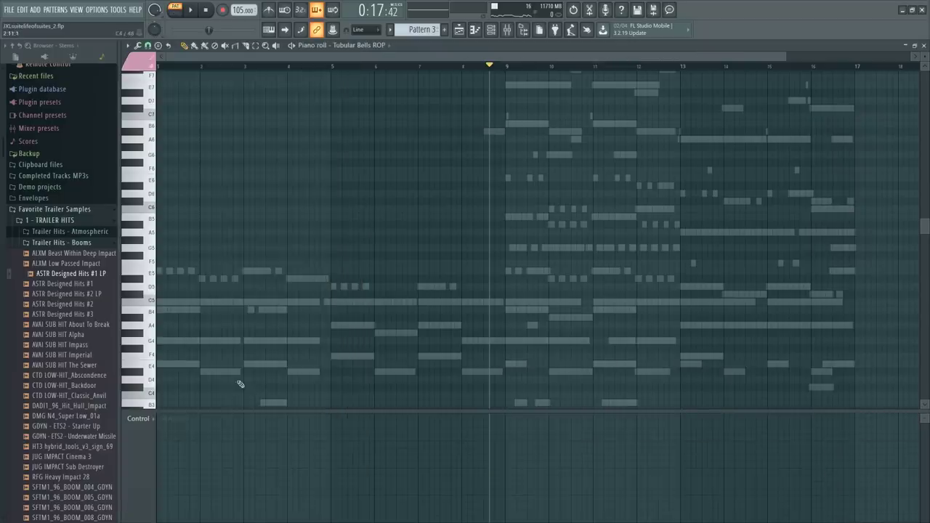
{"action": "scroll", "coordinate": [402, 276], "scroll_direction": "down", "scroll_amount": 4}
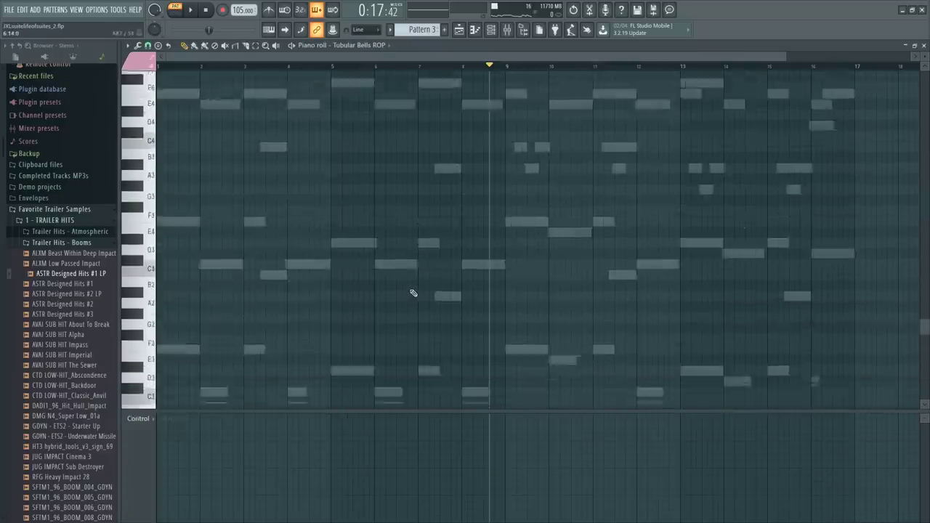
{"action": "scroll", "coordinate": [476, 178], "scroll_direction": "up", "scroll_amount": 3}
{"action": "scroll", "coordinate": [473, 254], "scroll_direction": "down", "scroll_amount": 5}
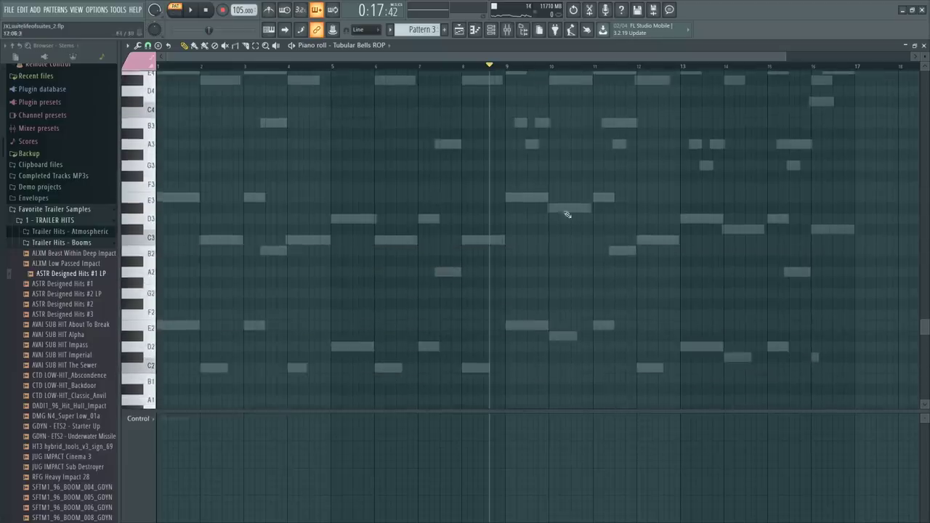
{"action": "key", "text": "F6"}
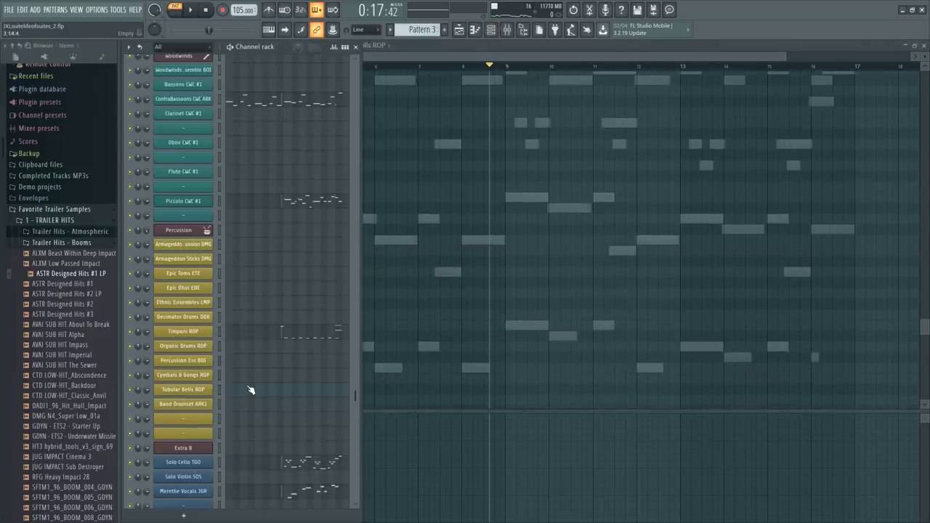
{"action": "key", "text": "F6"}
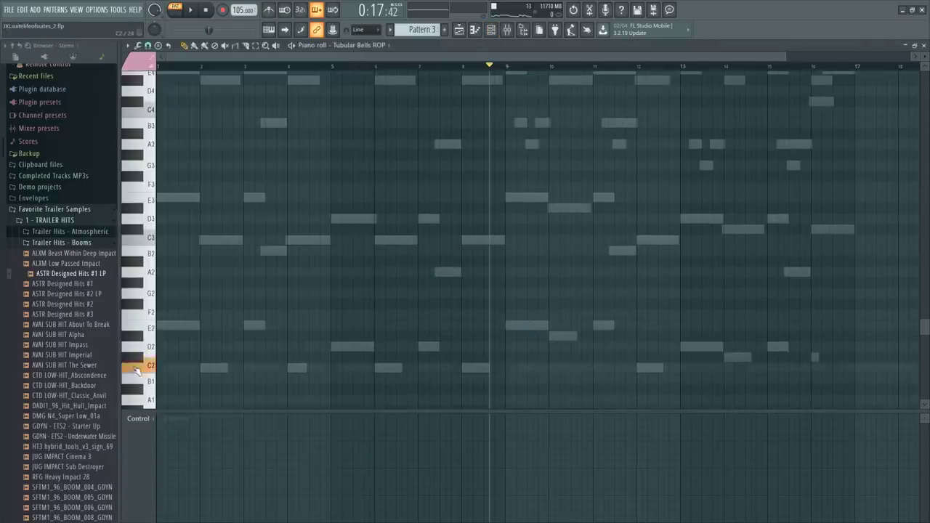
{"action": "scroll", "coordinate": [153, 315], "scroll_direction": "down", "scroll_amount": 3}
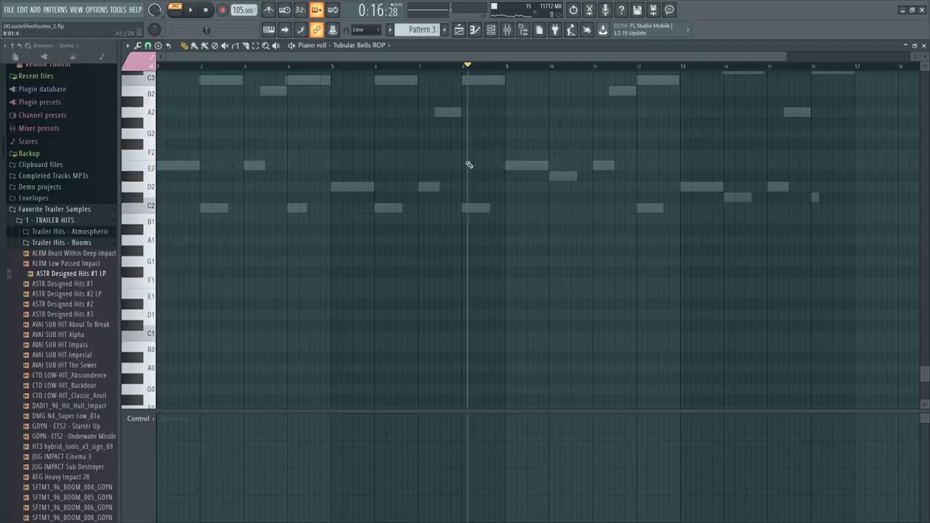
Try a full-bar E2 tubular bell note at bar 8, playing back from late in bar 7
{"action": "left_click", "coordinate": [452, 66]}
{"action": "key", "text": "space"}
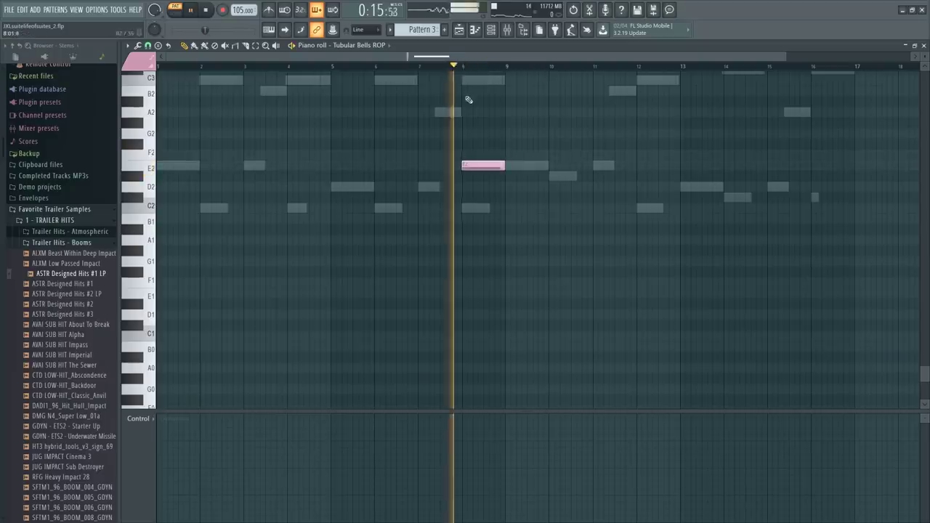
{"action": "key", "text": "space"}
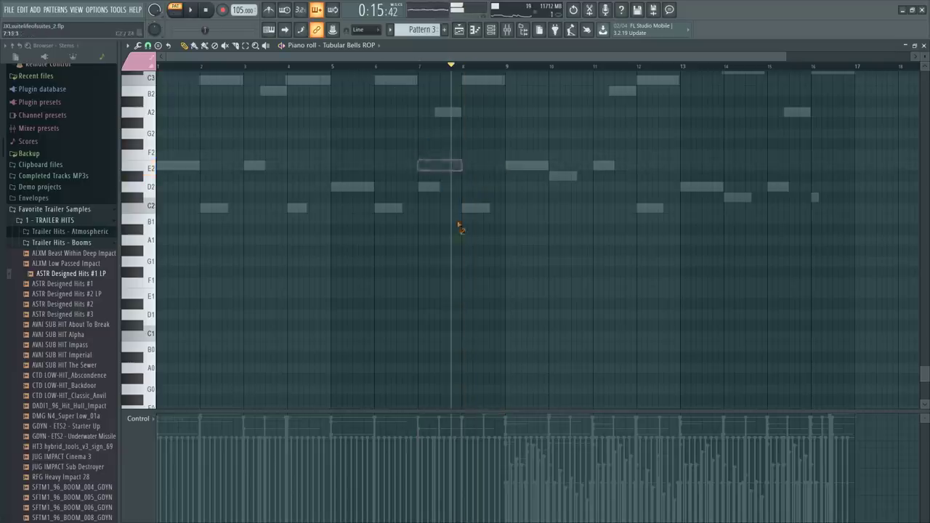
Play back from late in bar 8 and add full-bar tubular bell notes E2, D#2, E2 and D#2 in bars 9 to 12
{"action": "left_click", "coordinate": [499, 67]}
{"action": "key", "text": "space"}
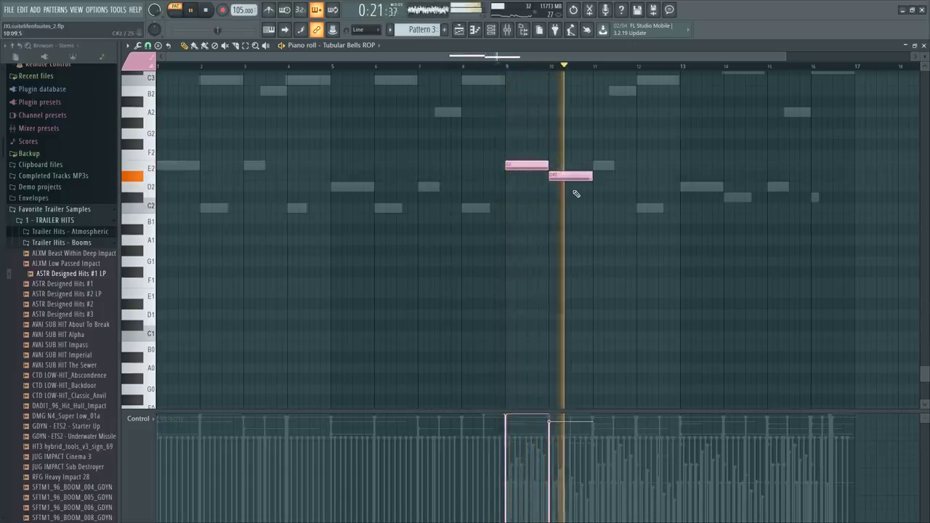
{"action": "left_click", "coordinate": [602, 165]}
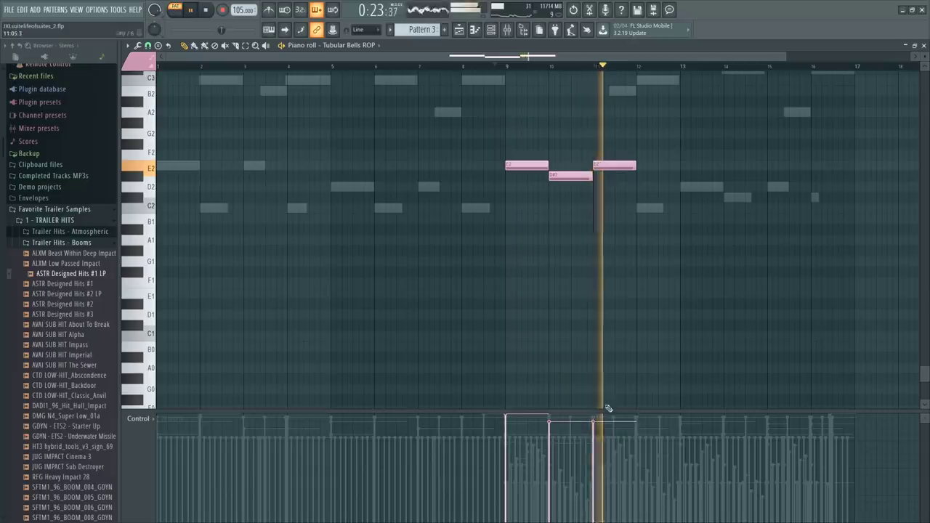
{"action": "left_click", "coordinate": [640, 176]}
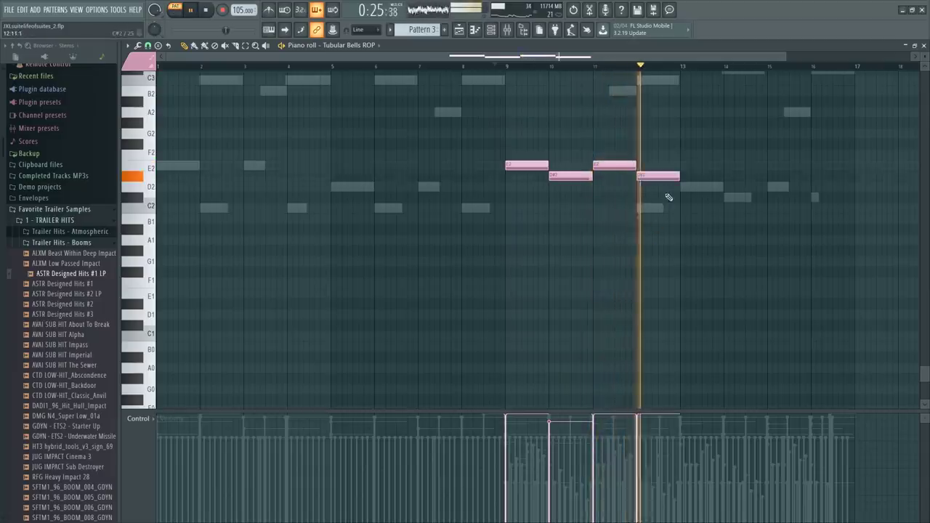
{"action": "key", "text": "space"}
Move the tubular bell note in bar 12 down to C2 and play back from the middle of bar 11
{"action": "left_click_drag", "start_coordinate": [659, 177], "coordinate": [651, 210]}
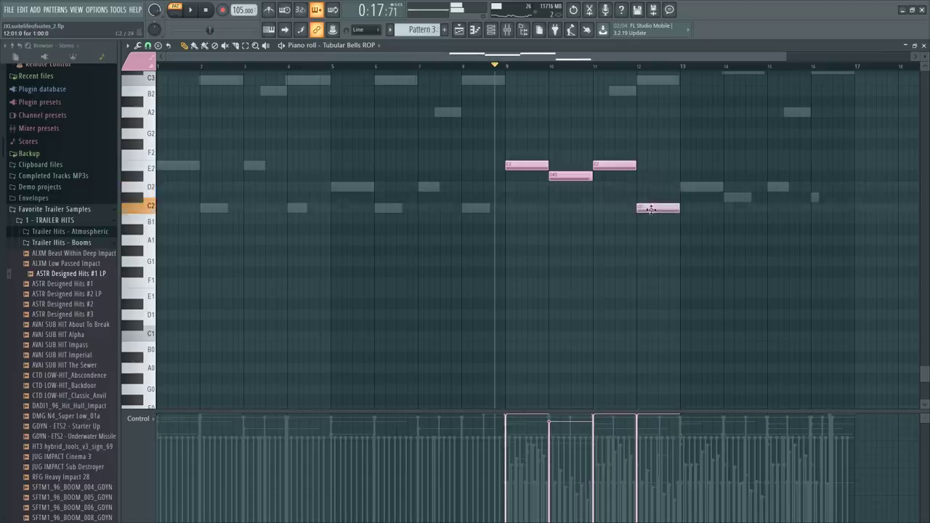
{"action": "left_click", "coordinate": [616, 66]}
{"action": "key", "text": "space"}
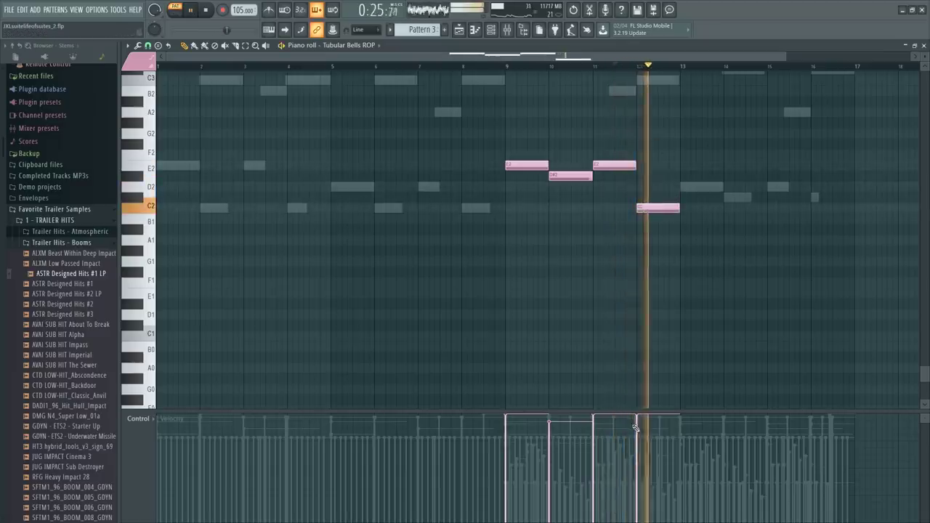
Add a full-bar tubular bell note at the start of bar 13 and move it up to A2
{"action": "left_click", "coordinate": [685, 187]}
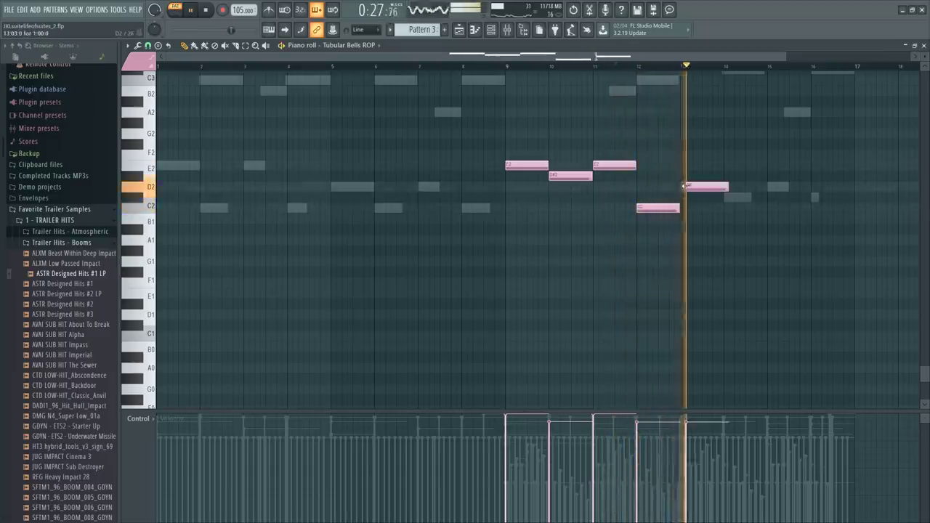
{"action": "key", "text": "space"}
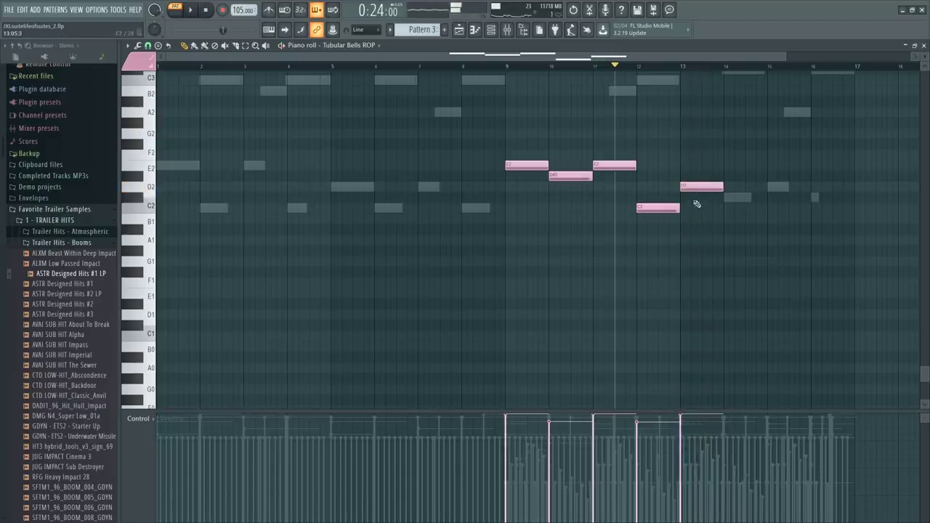
{"action": "left_click_drag", "start_coordinate": [694, 191], "coordinate": [694, 113]}
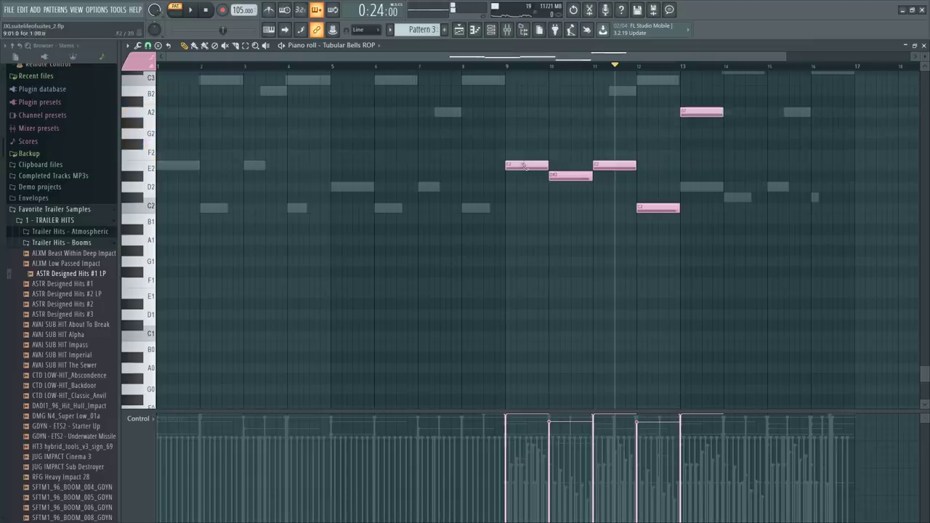
Try a full-bar B2 note above the E2 in bar 9 and play back from late in bar 8
{"action": "scroll", "coordinate": [517, 160], "scroll_direction": "up", "scroll_amount": 3}
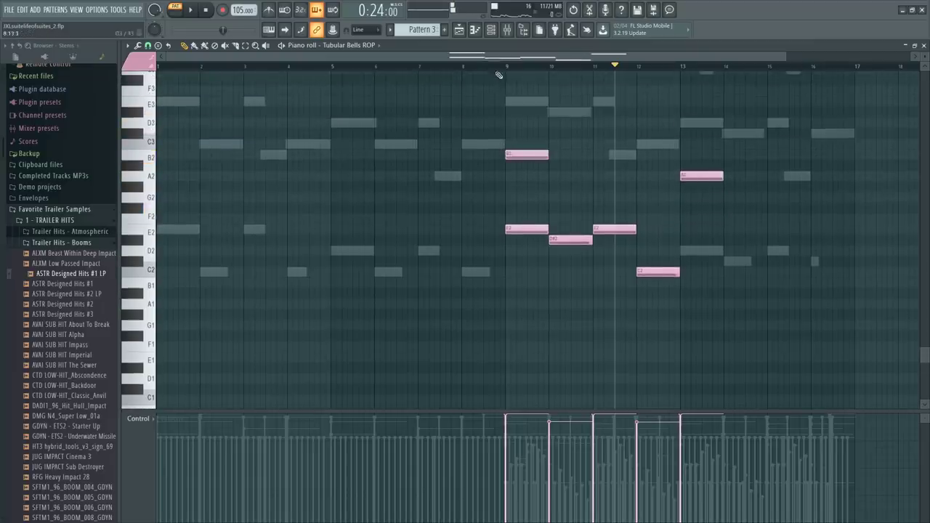
{"action": "left_click", "coordinate": [493, 66]}
{"action": "key", "text": "space"}
{"action": "scroll", "coordinate": [572, 68], "scroll_direction": "up", "scroll_amount": 4}
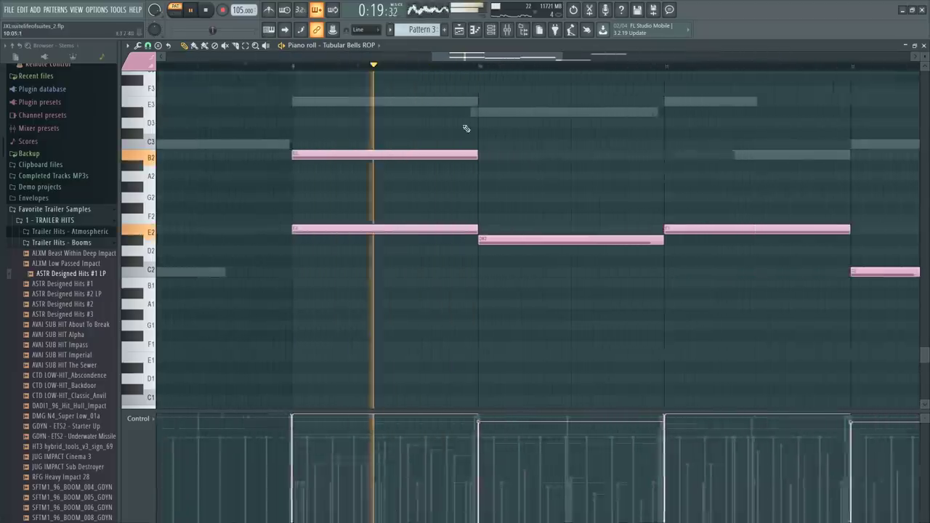
{"action": "scroll", "coordinate": [501, 174], "scroll_direction": "down", "scroll_amount": 3}
{"action": "key", "text": "space"}
{"action": "key", "text": "ctrl+z"}
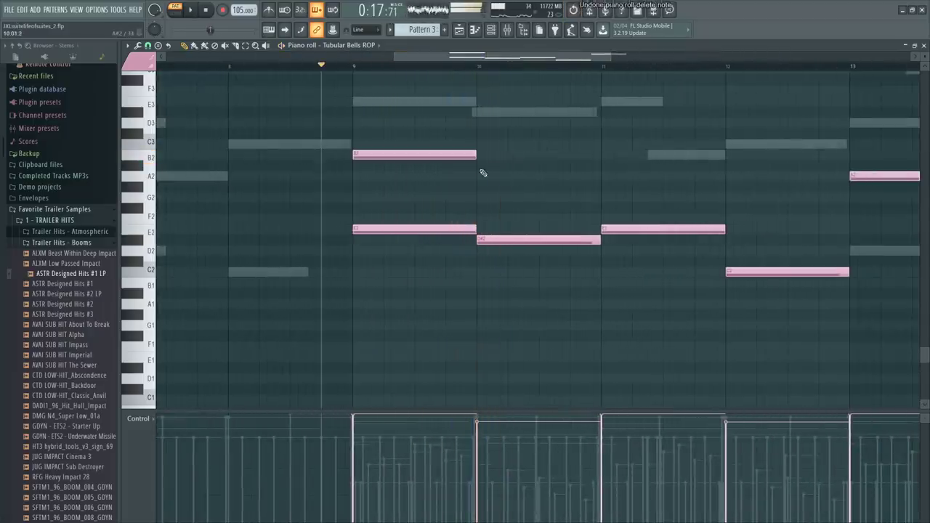
Try a full-bar A#2 note above the D#2 in bar 10 and play back the harmony from late in bar 8
{"action": "left_click", "coordinate": [481, 168]}
{"action": "key", "text": "space"}
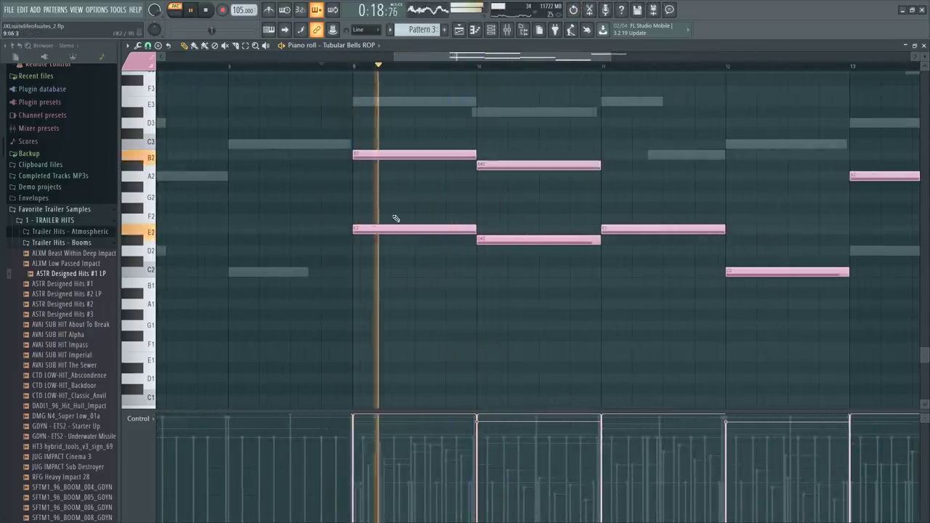
{"action": "key", "text": "space"}
{"action": "key", "text": "F6"}
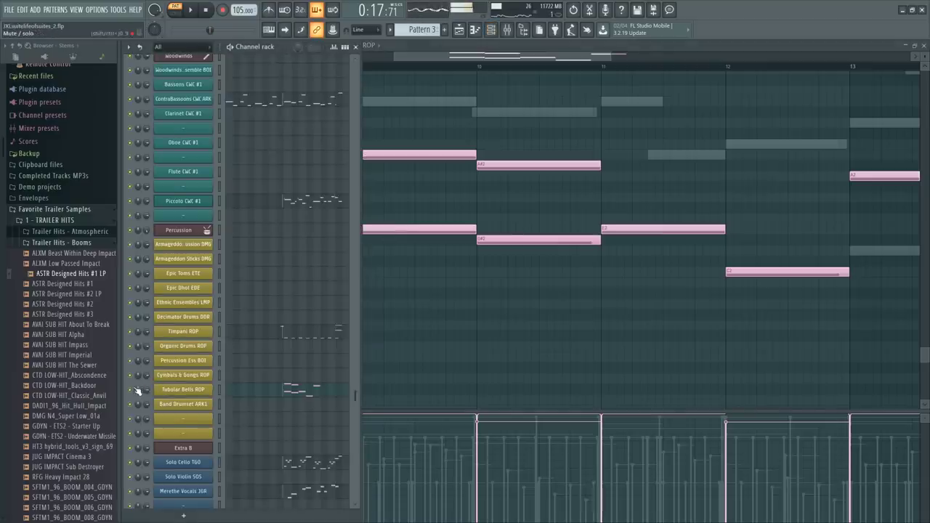
{"action": "key", "text": "F6"}
{"action": "key", "text": "space"}
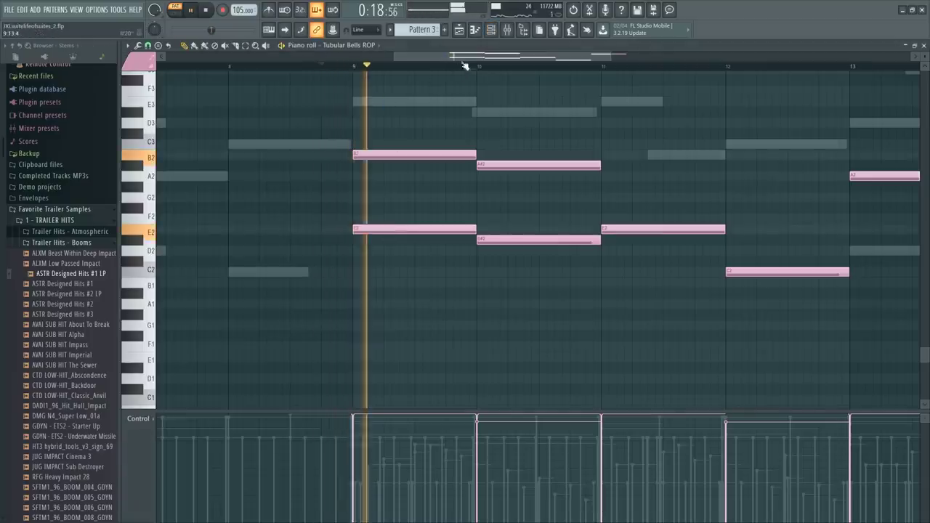
Delete the upper B2 and A#2 notes in bars 9 and 10, play back, and slightly lower the velocity of the bar 10 D#2
{"action": "key", "text": "space"}
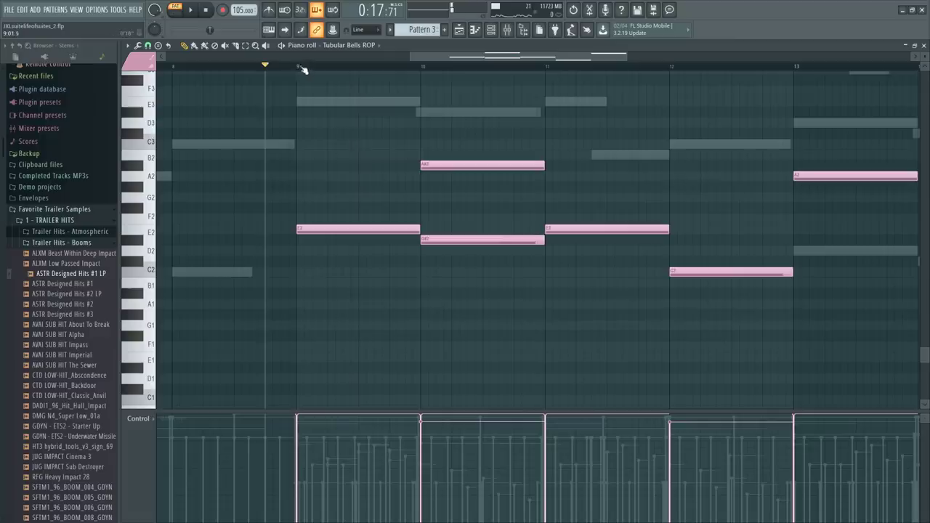
{"action": "key", "text": "space"}
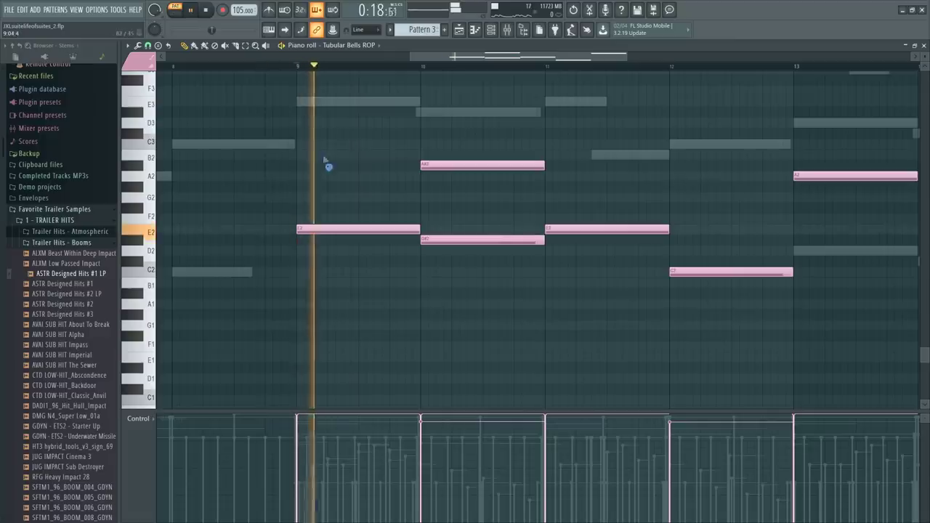
{"action": "right_click", "coordinate": [444, 165]}
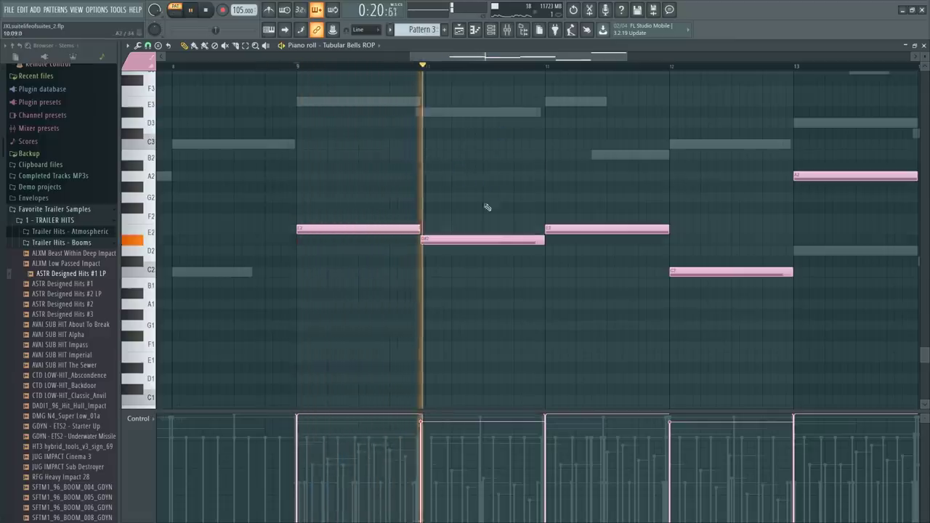
{"action": "key", "text": "space"}
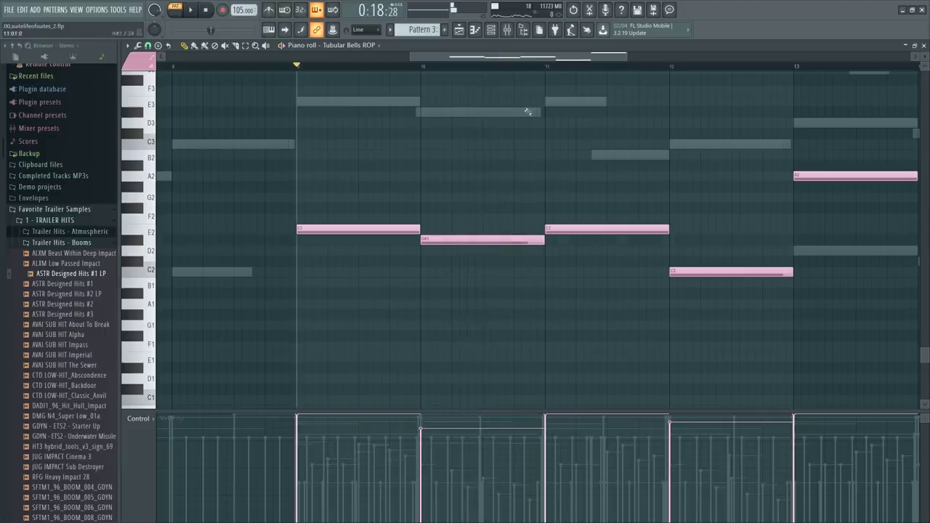
Play back from bar 11 and add a tubular bell note on G2 starting in the middle of bar 11
{"action": "left_click", "coordinate": [546, 63]}
{"action": "left_click_drag", "start_coordinate": [552, 57], "coordinate": [599, 58]}
{"action": "key", "text": "space"}
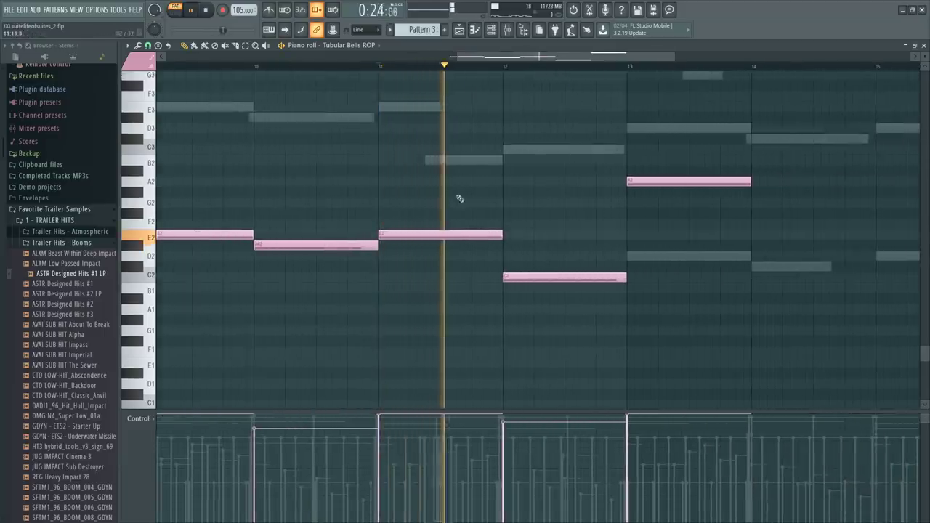
{"action": "key", "text": "space"}
{"action": "left_click_drag", "start_coordinate": [441, 150], "coordinate": [439, 207]}
{"action": "key", "text": "space"}
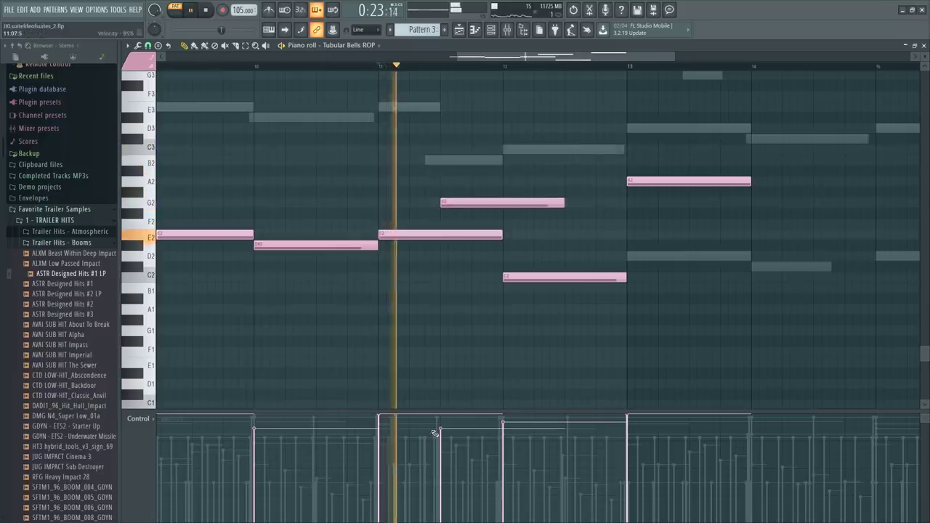
Trim the E2 and G2 notes in bar 11 to half a bar each, set the bar 12 note to D#2 and play back
{"action": "left_click_drag", "start_coordinate": [446, 189], "coordinate": [521, 244]}
{"action": "key", "text": "ctrl+l"}
{"action": "key", "text": "space"}
{"action": "key", "text": "ctrl+d"}
{"action": "key", "text": "space"}
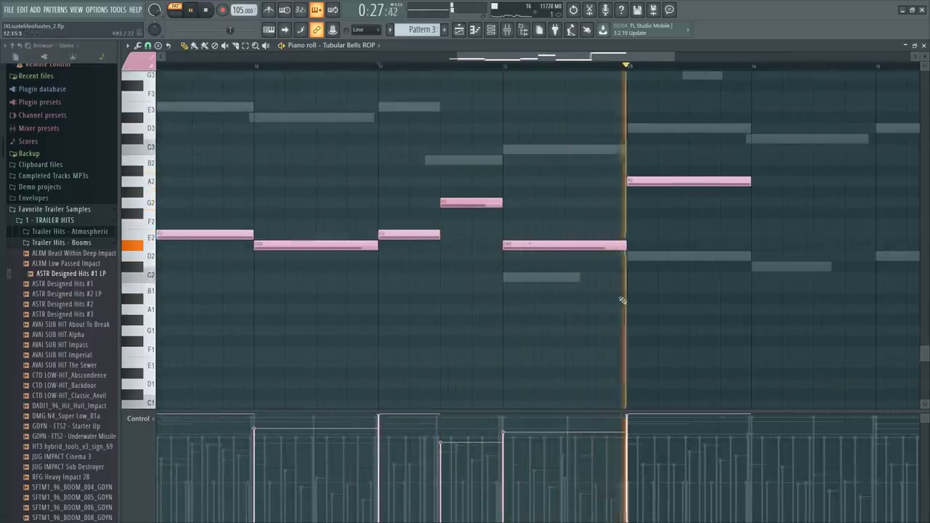
Stop playback and try tubular bell notes on D2 in bar 13 and C#2 in bar 14
{"action": "key", "text": "space"}
{"action": "left_click", "coordinate": [630, 256]}
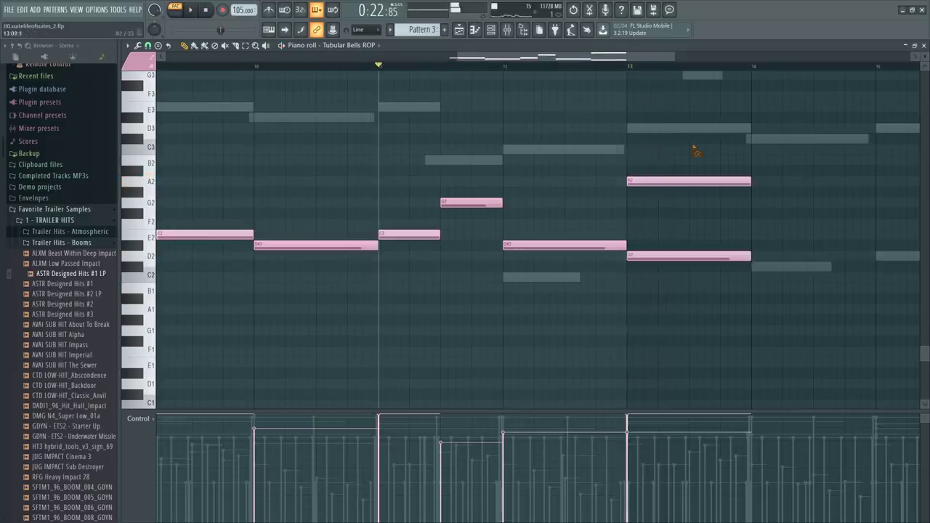
{"action": "left_click", "coordinate": [757, 266]}
Clear the trial notes from bar 13 onward and replace them with a copy of bars 9–12 transposed down two semitones
{"action": "left_click_drag", "start_coordinate": [700, 232], "coordinate": [837, 329]}
{"action": "key", "text": "Delete"}
{"action": "scroll", "coordinate": [706, 291], "scroll_direction": "down", "scroll_amount": 3}
{"action": "key", "text": "ctrl+a"}
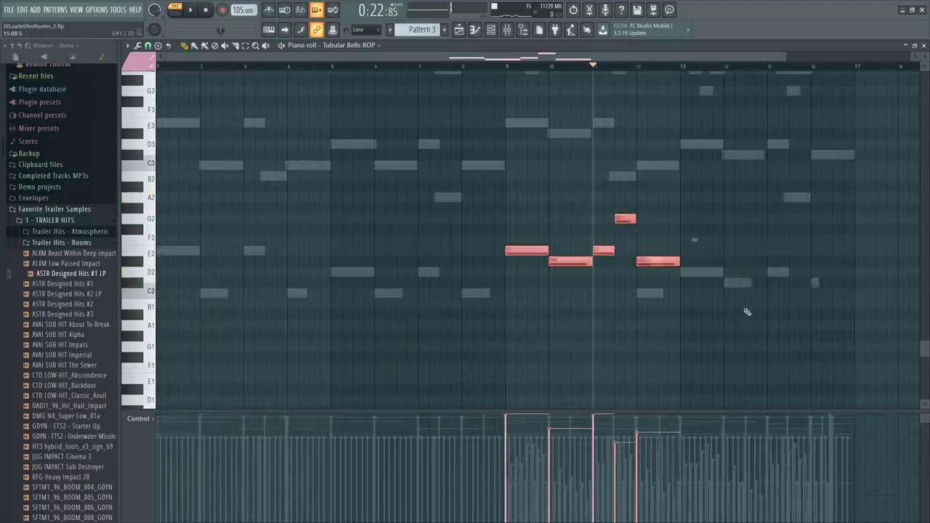
{"action": "key", "text": "ctrl+b"}
{"action": "left_click_drag", "start_coordinate": [697, 253], "coordinate": [699, 278]}
{"action": "left_click", "coordinate": [736, 234], "text": "ctrl"}
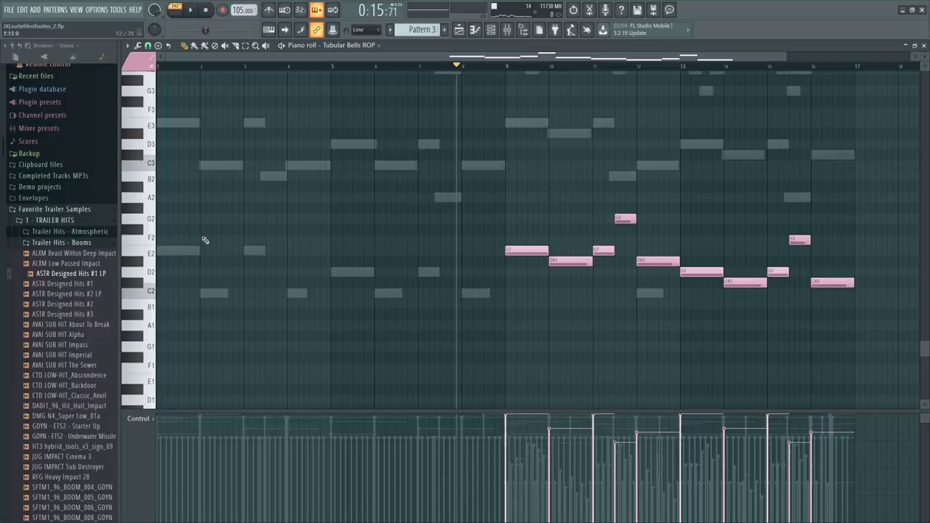
Open the Piccolo CWC #1 part in the piano roll
{"action": "key", "text": "F6"}
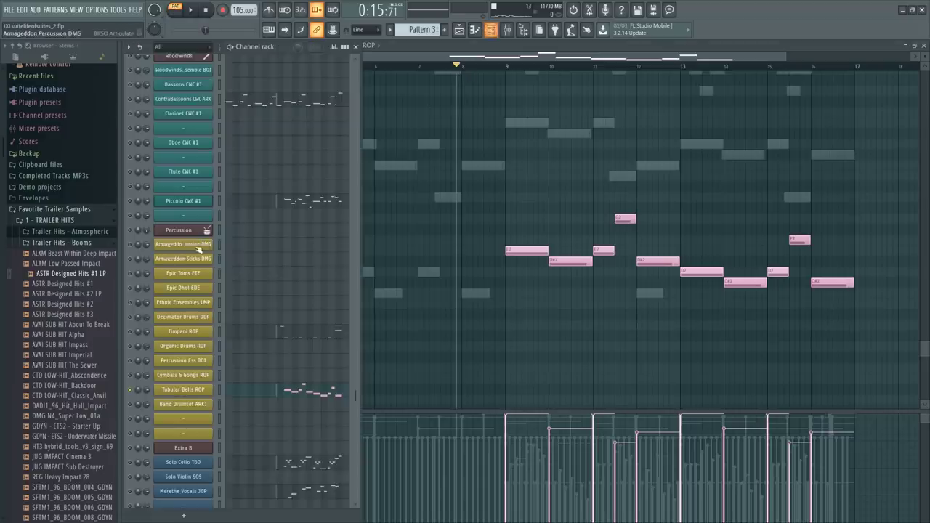
{"action": "key", "text": "F6"}
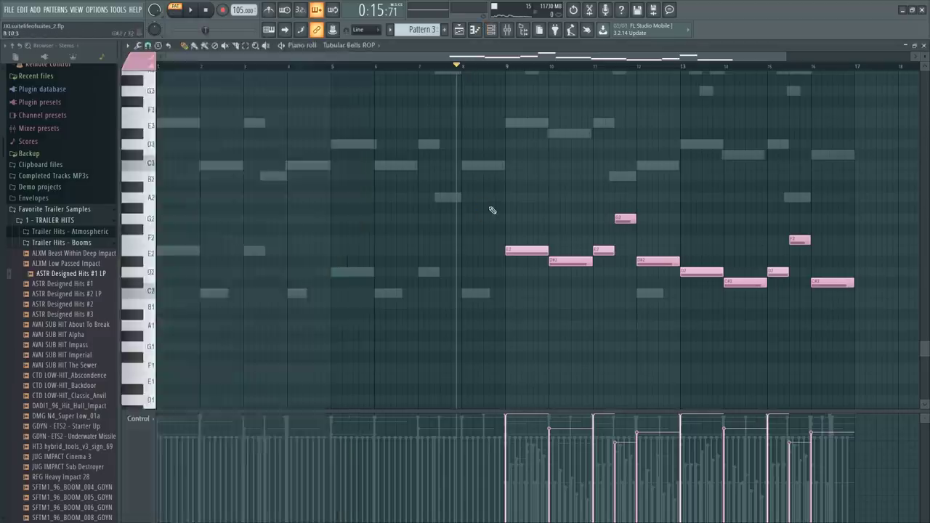
{"action": "scroll", "coordinate": [497, 197], "scroll_direction": "up", "scroll_amount": 5}
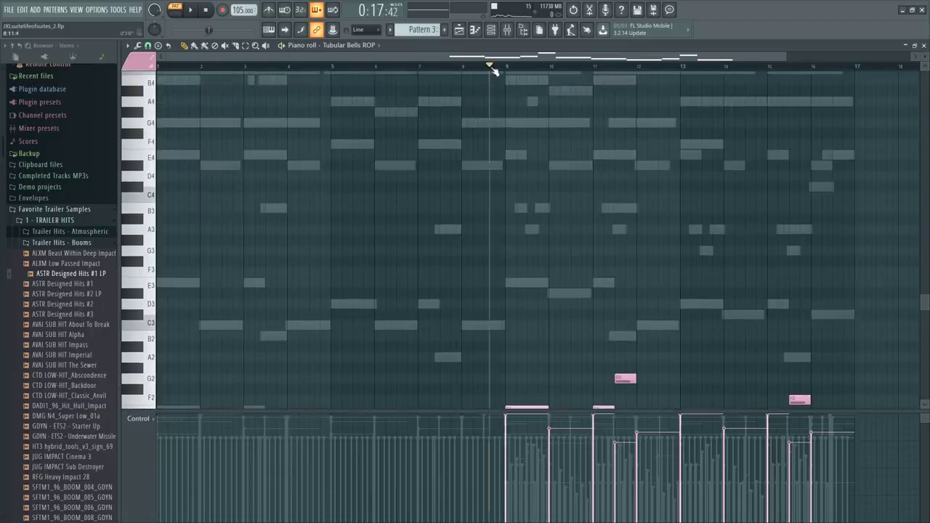
{"action": "scroll", "coordinate": [495, 68], "scroll_direction": "up", "scroll_amount": 3}
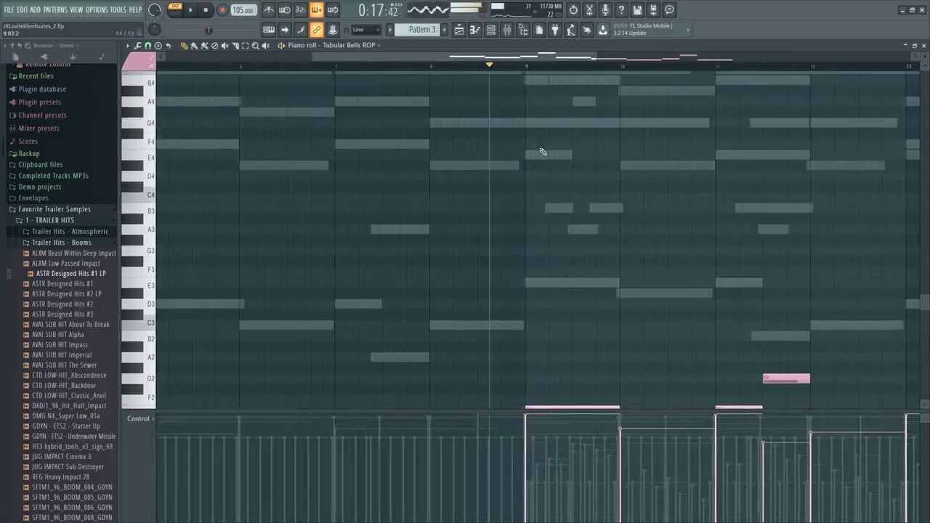
{"action": "key", "text": "F6"}
{"action": "scroll", "coordinate": [290, 353], "scroll_direction": "up", "scroll_amount": 5}
{"action": "scroll", "coordinate": [290, 317], "scroll_direction": "down", "scroll_amount": 1}
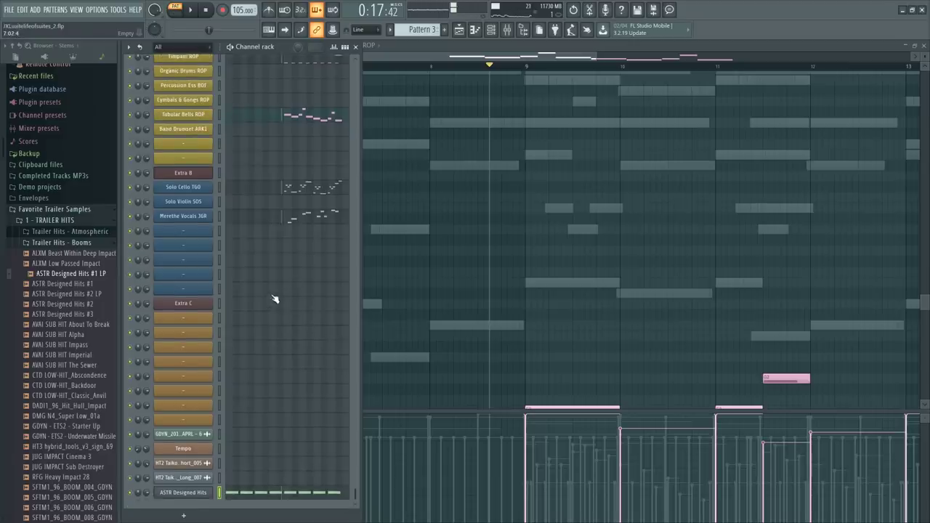
{"action": "scroll", "coordinate": [276, 305], "scroll_direction": "up", "scroll_amount": 20}
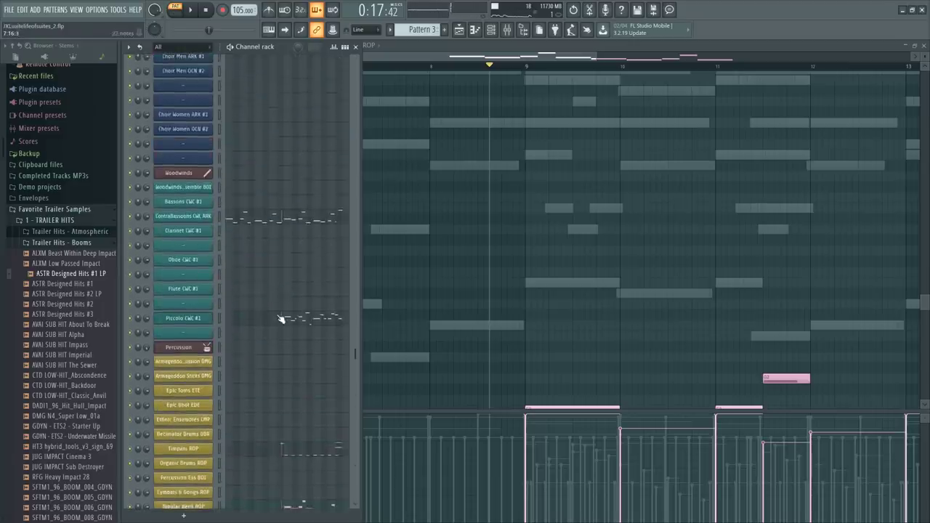
{"action": "left_click", "coordinate": [281, 318]}
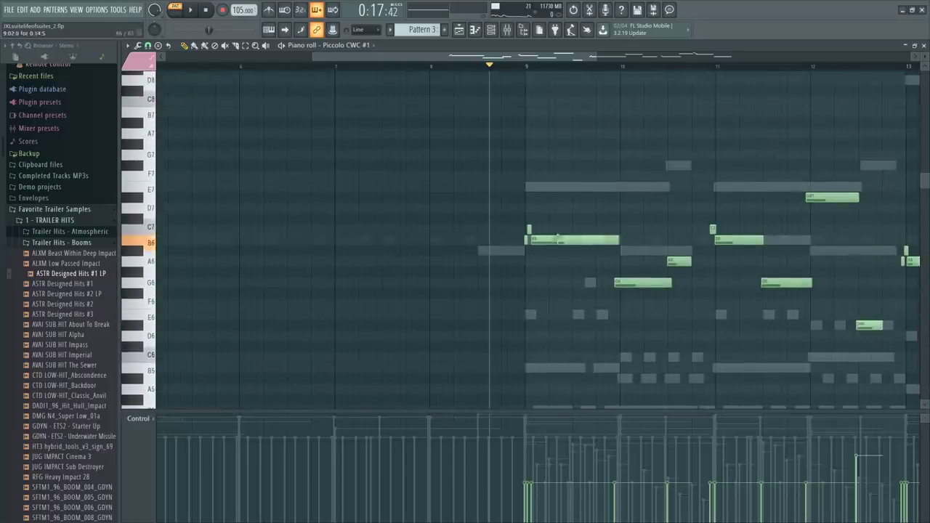
Add a half-bar piccolo D7 note in note colour 3 across the second half of bar 8 and play it back
{"action": "left_click", "coordinate": [135, 67]}
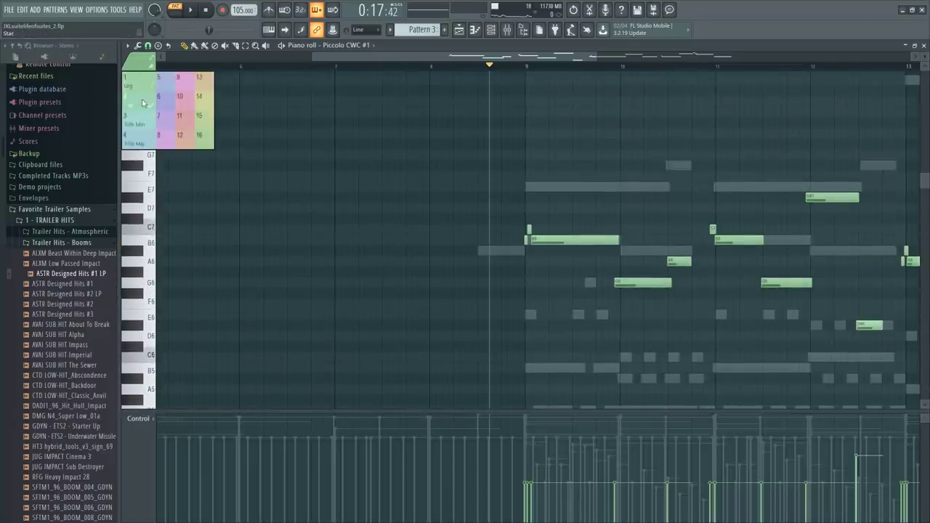
{"action": "left_click", "coordinate": [142, 120]}
{"action": "left_click", "coordinate": [478, 252]}
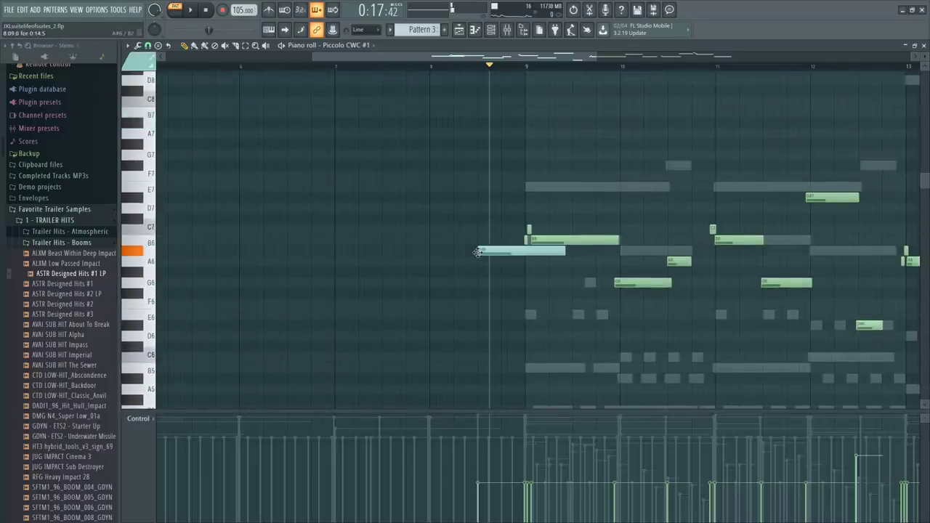
{"action": "left_click_drag", "start_coordinate": [477, 252], "coordinate": [476, 203]}
{"action": "left_click_drag", "start_coordinate": [532, 211], "coordinate": [531, 210]}
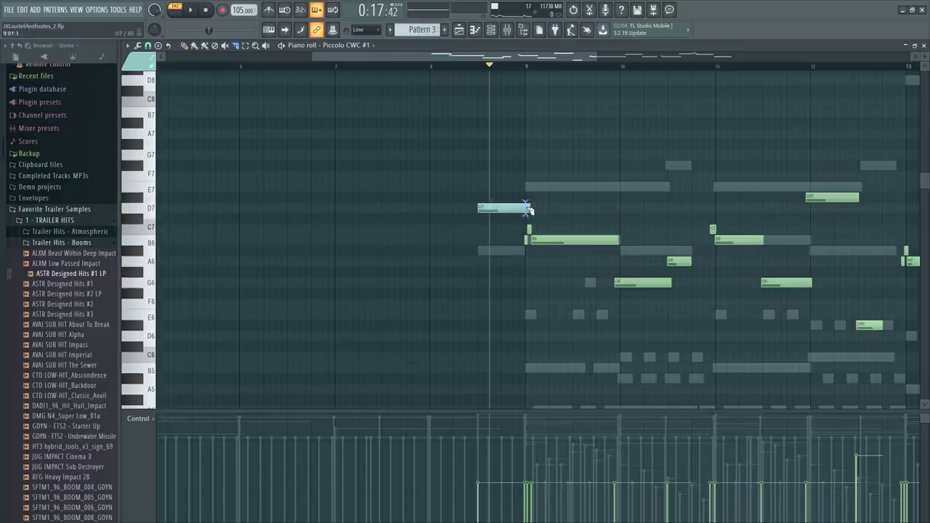
{"action": "left_click", "coordinate": [465, 65]}
{"action": "key", "text": "space"}
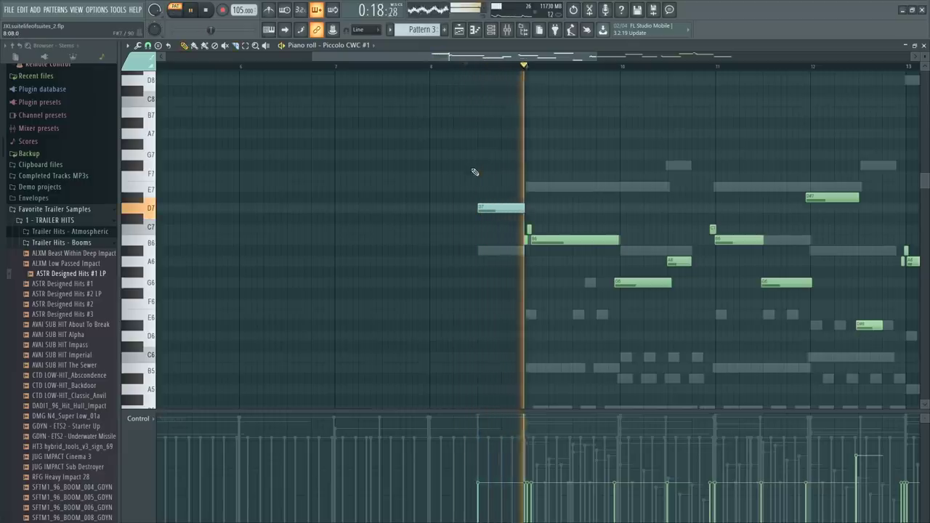
Lower the new piccolo note to F#6, try it in note colour 4 and return it to colour 3
{"action": "key", "text": "space"}
{"action": "left_click_drag", "start_coordinate": [504, 208], "coordinate": [503, 300]}
{"action": "left_click", "coordinate": [144, 69]}
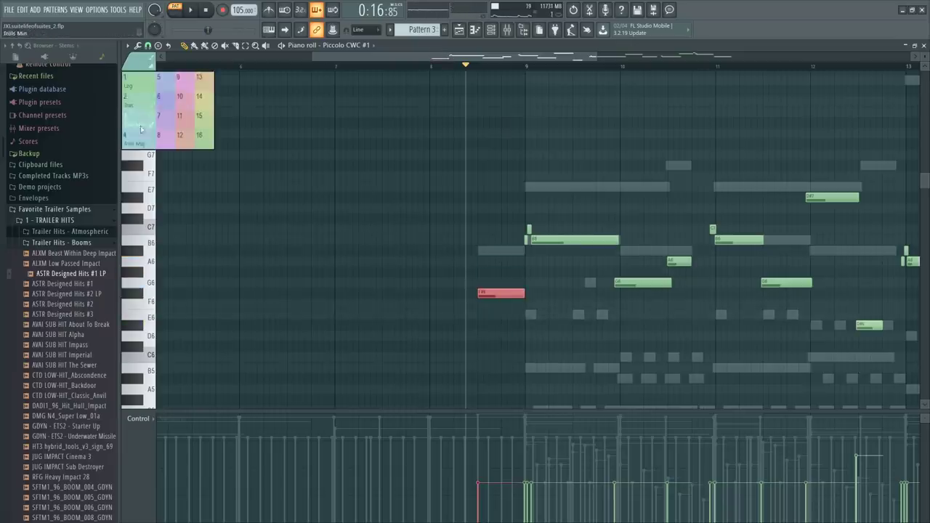
{"action": "left_click", "coordinate": [142, 128]}
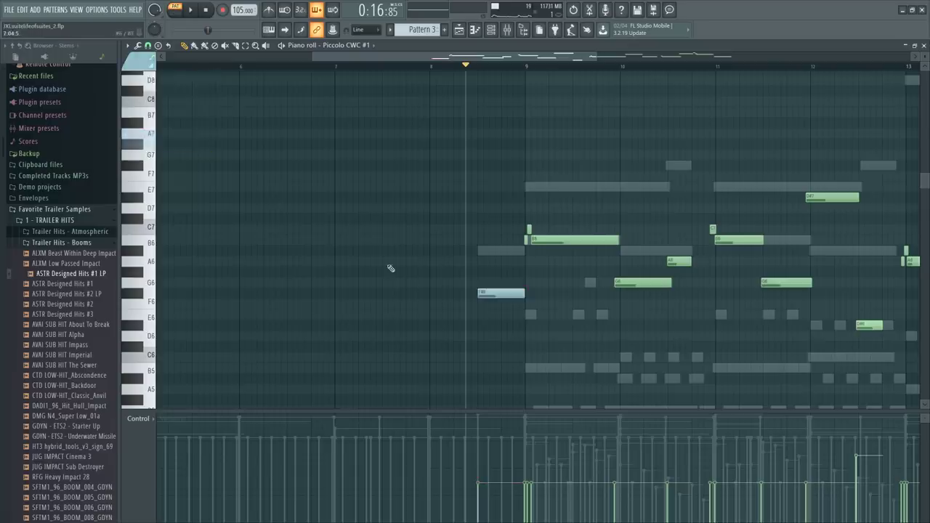
{"action": "left_click", "coordinate": [486, 294]}
{"action": "left_click", "coordinate": [130, 65]}
{"action": "left_click", "coordinate": [143, 121]}
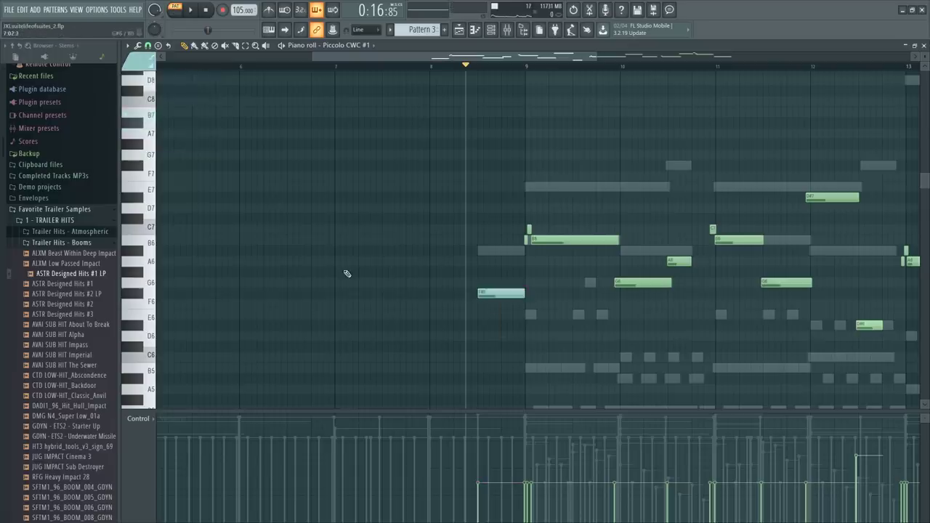
Show the Dynamics automation of Piccolo CWC #1 in the piano roll's control lane
{"action": "left_click", "coordinate": [157, 422]}
{"action": "left_click", "coordinate": [385, 349]}
{"action": "key", "text": "F6"}
{"action": "left_click", "coordinate": [183, 318]}
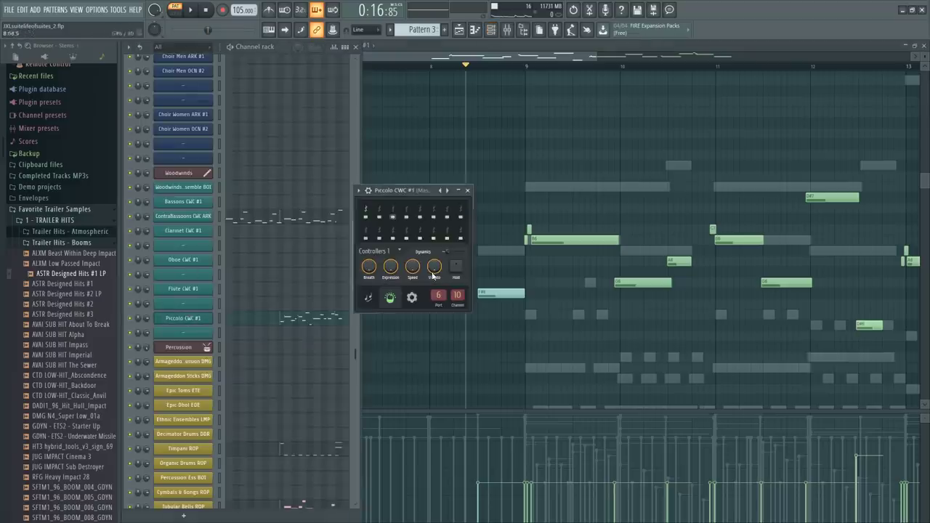
{"action": "right_click", "coordinate": [456, 255]}
{"action": "left_click", "coordinate": [485, 314]}
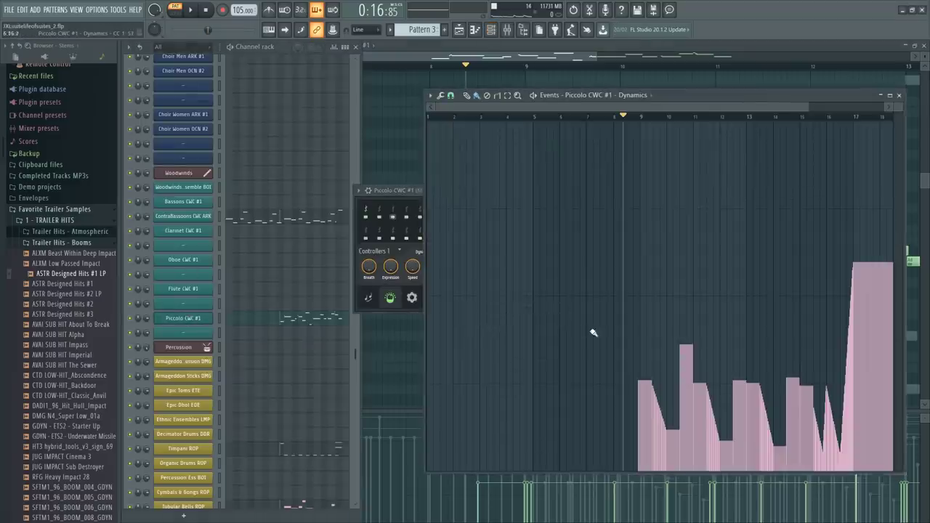
{"action": "left_click", "coordinate": [412, 253]}
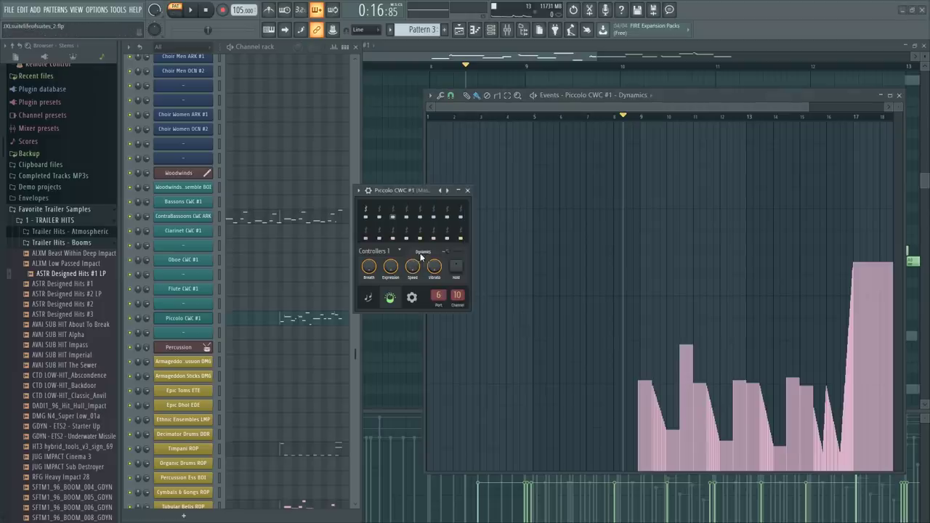
{"action": "right_click", "coordinate": [445, 249]}
{"action": "left_click", "coordinate": [465, 313]}
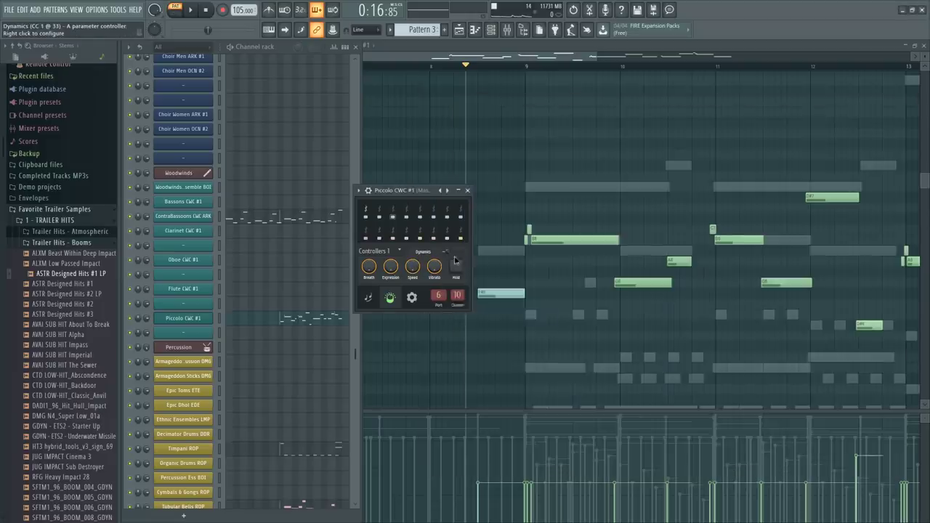
{"action": "right_click", "coordinate": [453, 255]}
{"action": "left_click", "coordinate": [485, 340]}
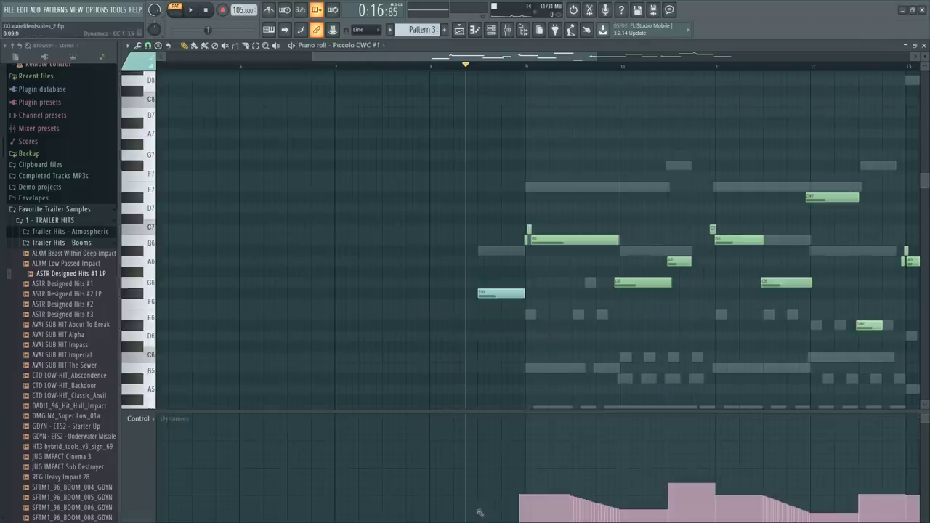
Extend the F#6 note back to the start of bar 8 and draw a rising dynamics ramp across the bar
{"action": "left_click_drag", "start_coordinate": [480, 512], "coordinate": [512, 501]}
{"action": "key", "text": "space"}
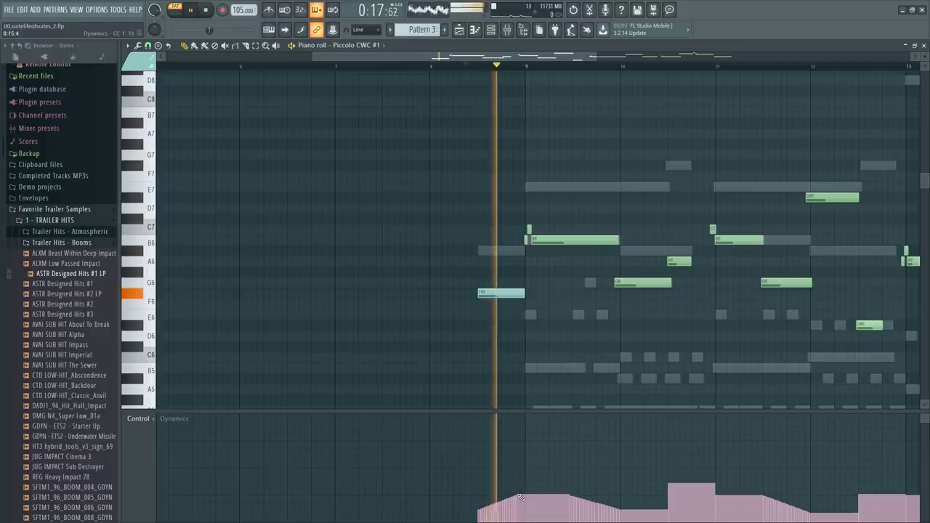
{"action": "key", "text": "space"}
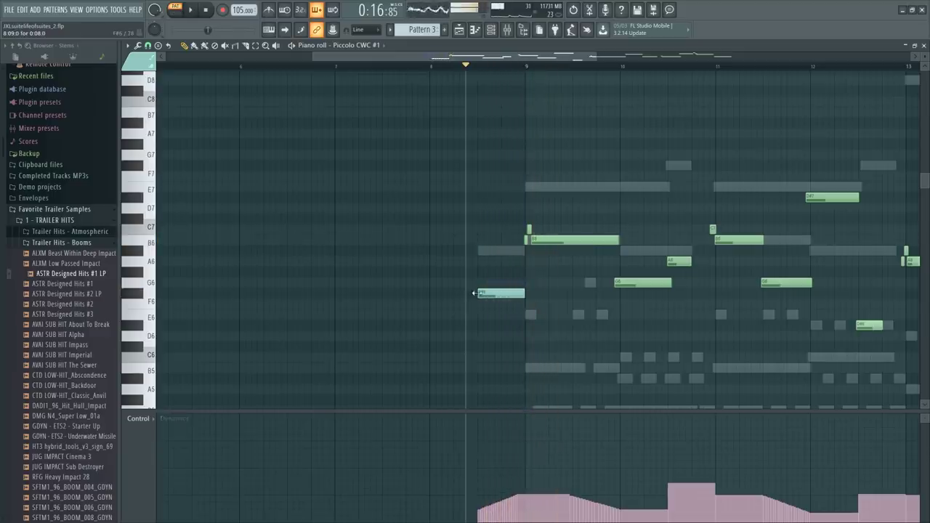
{"action": "left_click_drag", "start_coordinate": [478, 295], "coordinate": [433, 299]}
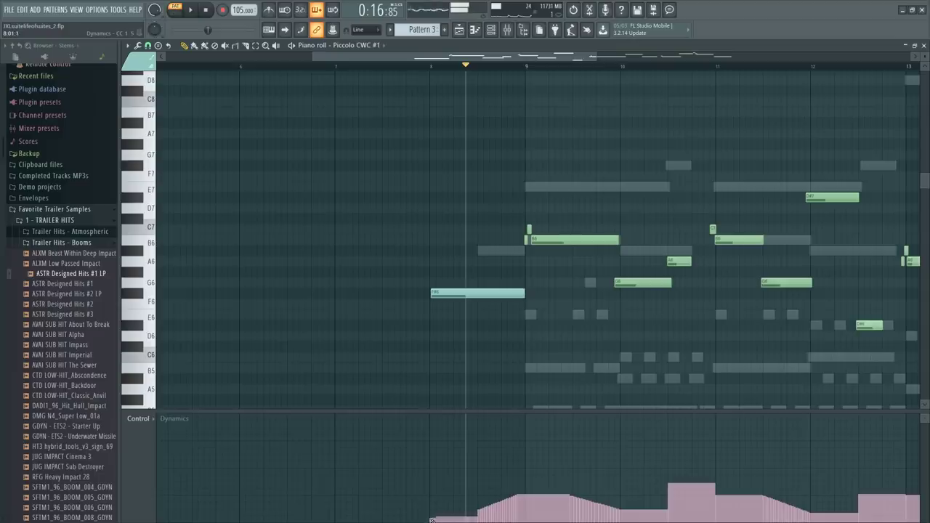
{"action": "left_click_drag", "start_coordinate": [432, 520], "coordinate": [512, 500]}
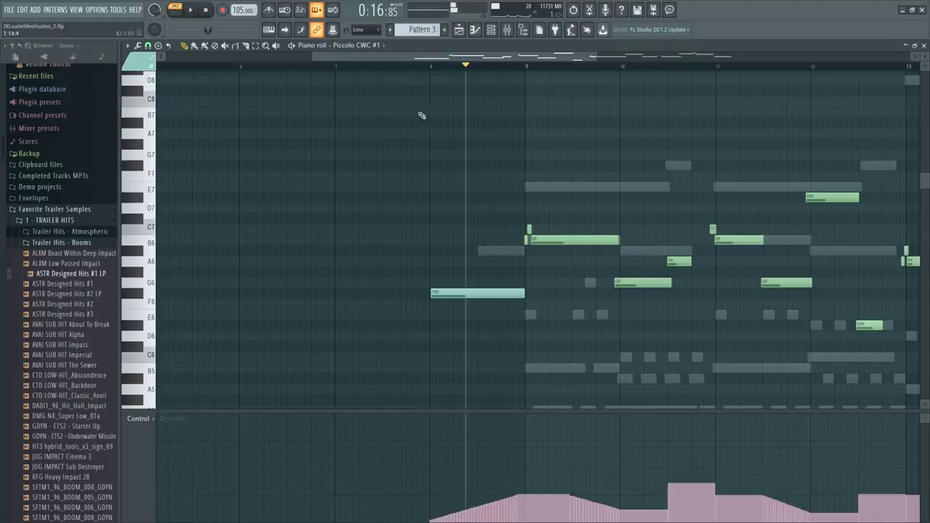
Play back from late in bar 7 and look through the channel rack's instruments while the pattern plays
{"action": "left_click", "coordinate": [417, 64]}
{"action": "key", "text": "space"}
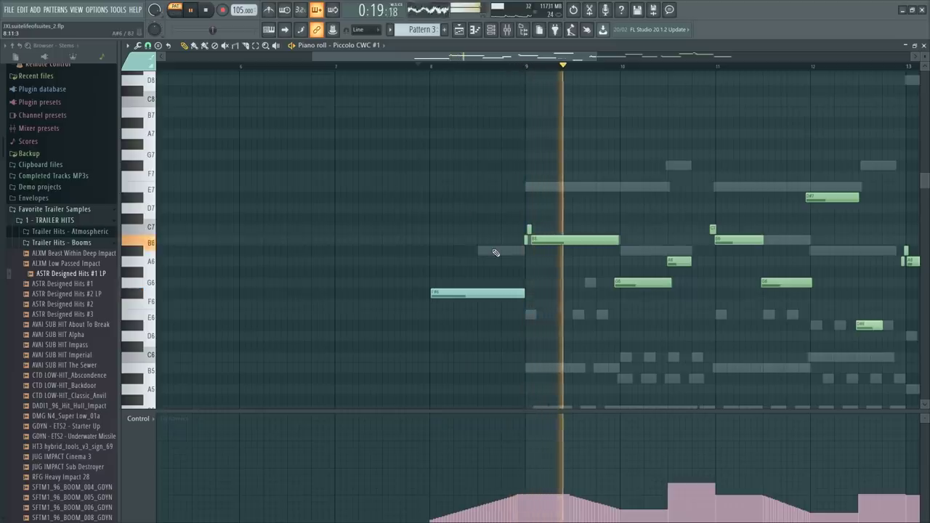
{"action": "key", "text": "F6"}
{"action": "scroll", "coordinate": [290, 314], "scroll_direction": "down", "scroll_amount": 3}
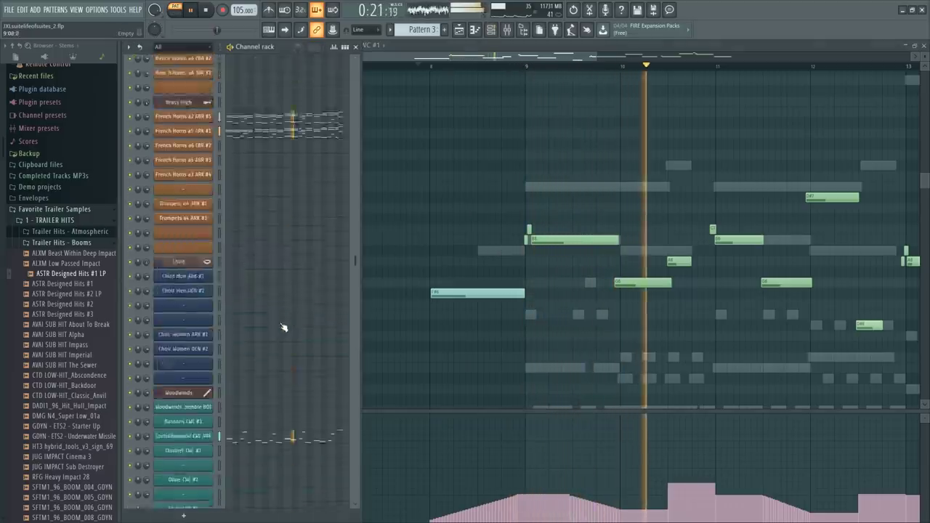
{"action": "scroll", "coordinate": [274, 340], "scroll_direction": "down", "scroll_amount": 6}
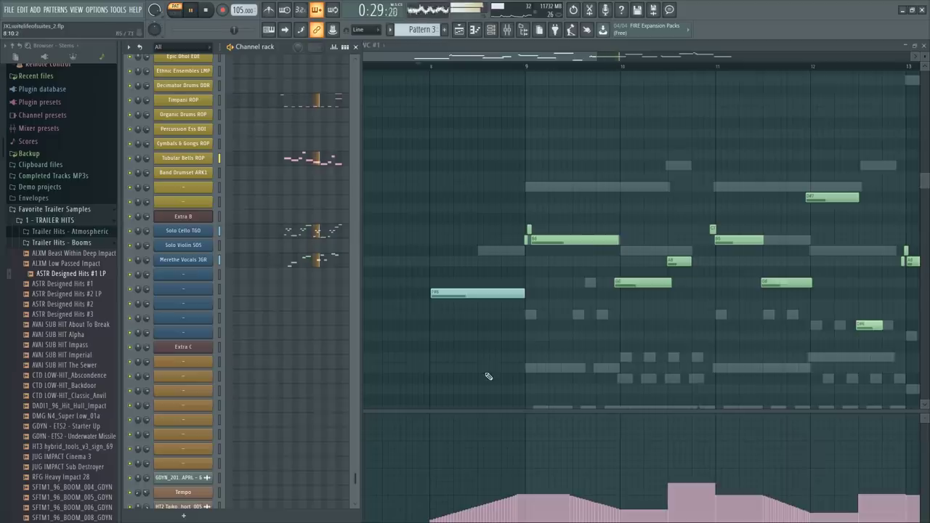
{"action": "key", "text": "space"}
Route the Tubular Bells mixer track to the Aux Percussion track
{"action": "key", "text": "F9"}
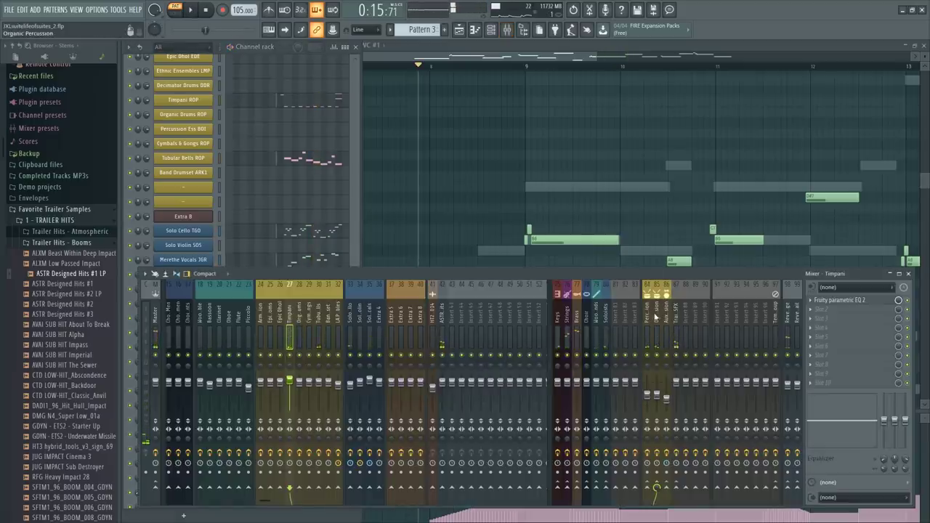
{"action": "left_click", "coordinate": [317, 316]}
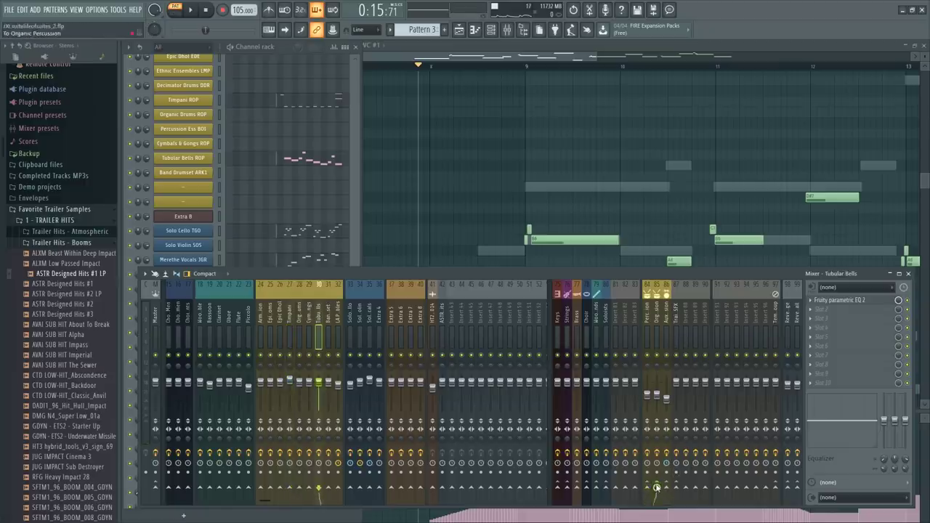
{"action": "left_click", "coordinate": [667, 488]}
Reset the track latency of the Aux Percussion mixer track and open its Fruity X-Y-Z Controller
{"action": "left_click", "coordinate": [669, 339]}
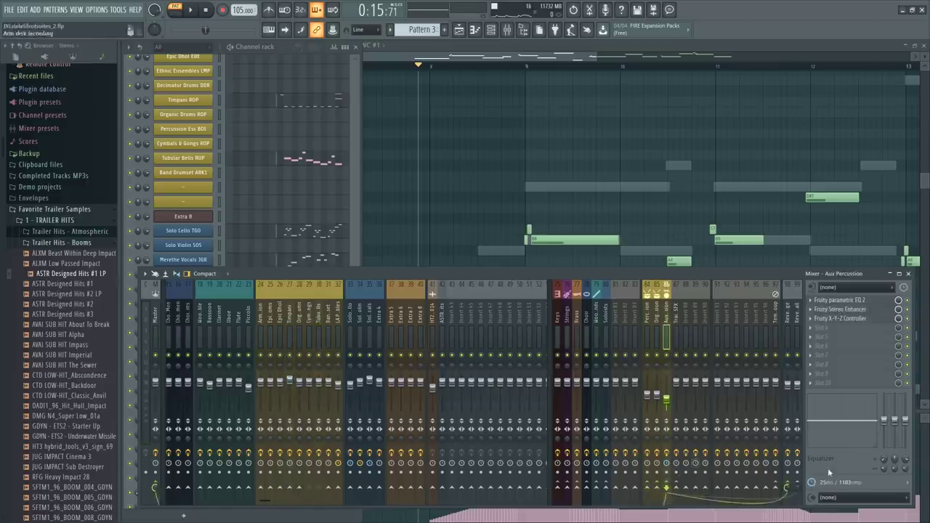
{"action": "left_click", "coordinate": [848, 482]}
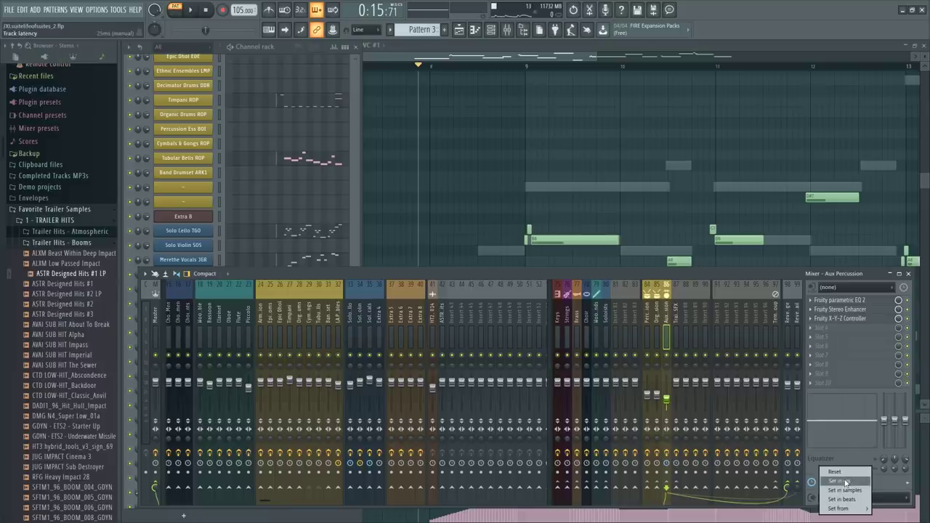
{"action": "left_click", "coordinate": [839, 472]}
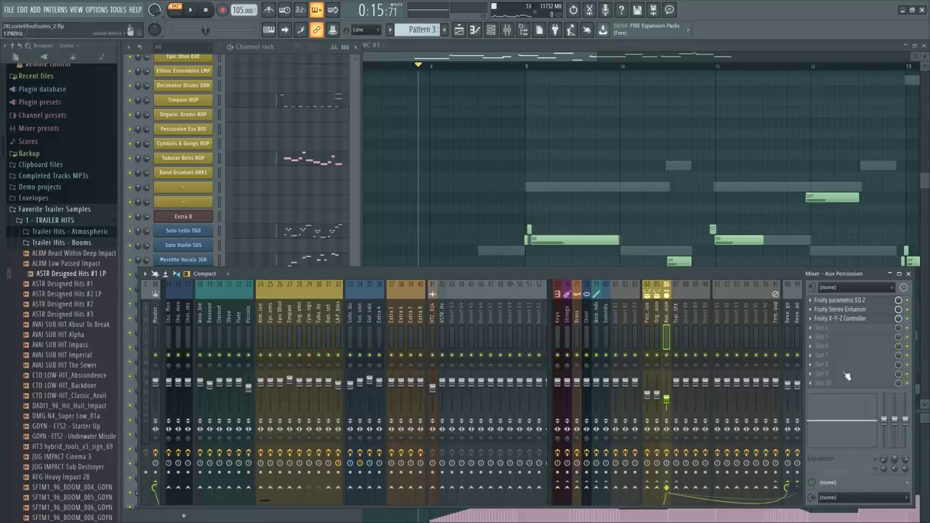
{"action": "left_click", "coordinate": [848, 324]}
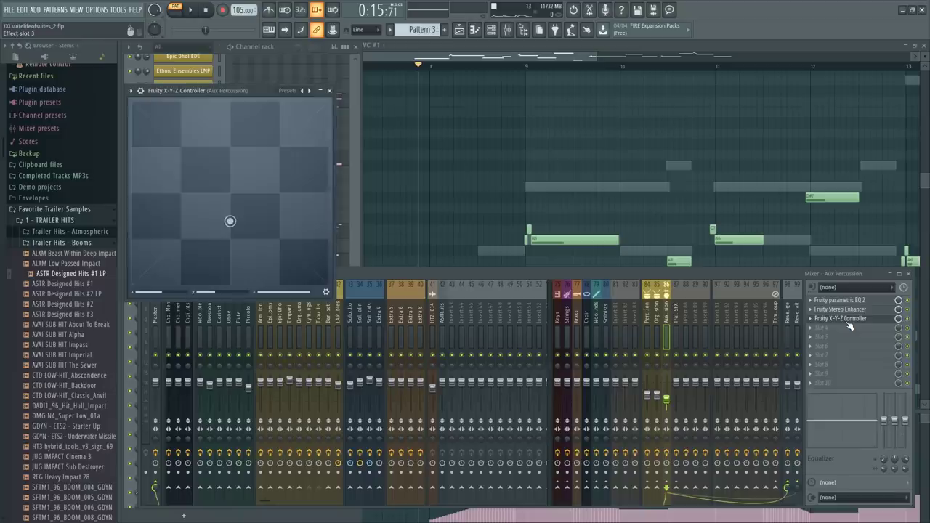
During playback, raise the Tubular Bells mixer track to 120% (4.4 dB) and open its Fruity Parametric EQ 2
{"action": "key", "text": "space"}
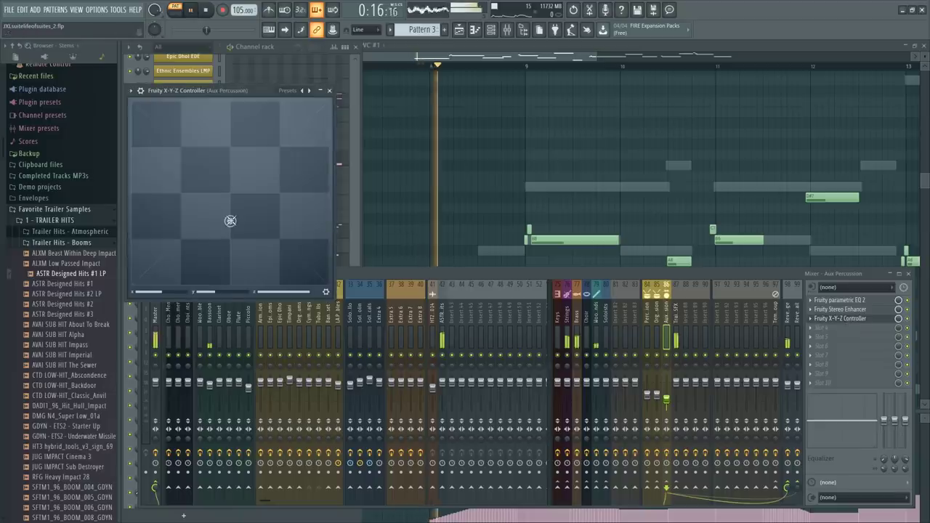
{"action": "left_click", "coordinate": [329, 90]}
{"action": "left_click", "coordinate": [318, 383]}
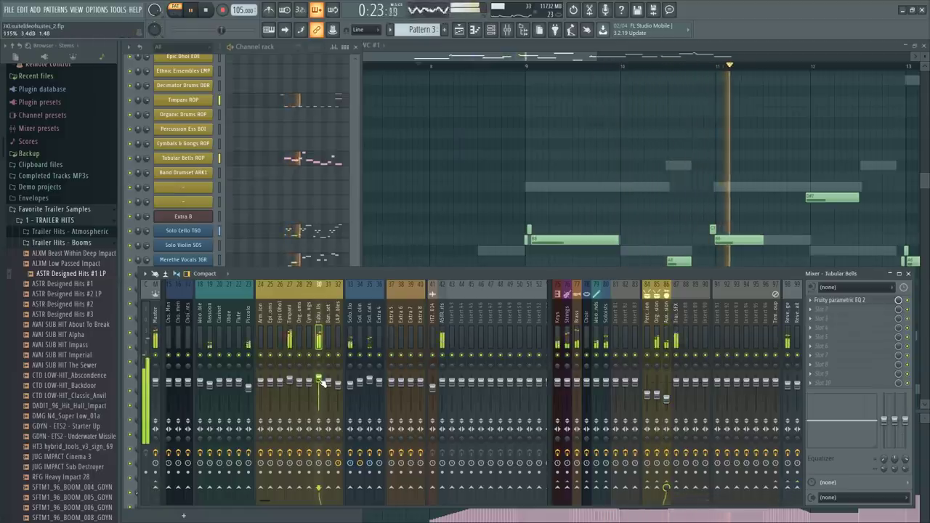
{"action": "left_click_drag", "start_coordinate": [318, 379], "coordinate": [319, 376]}
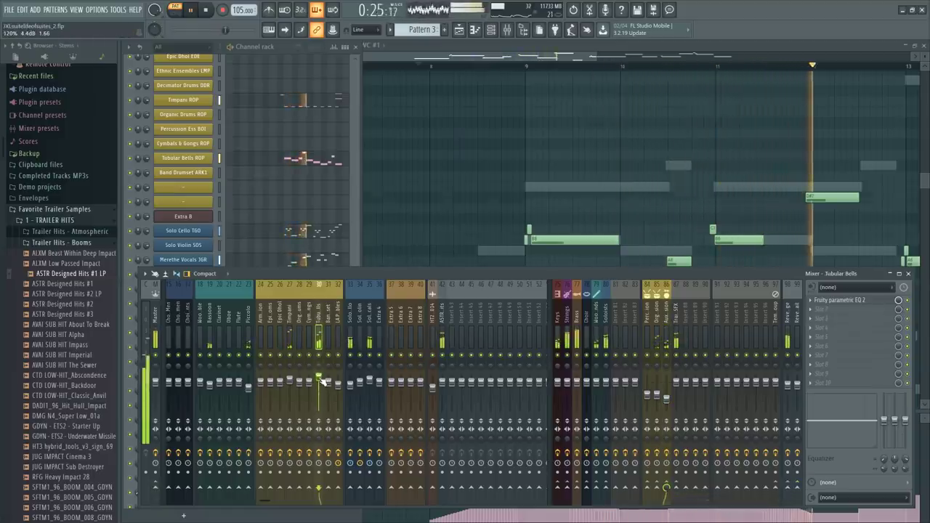
{"action": "left_click", "coordinate": [836, 300]}
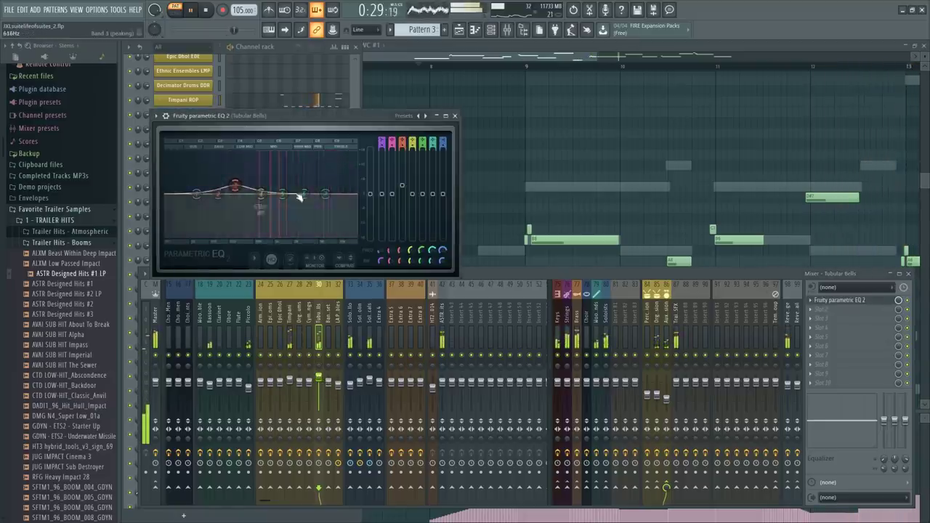
{"action": "left_click_drag", "start_coordinate": [303, 194], "coordinate": [325, 213]}
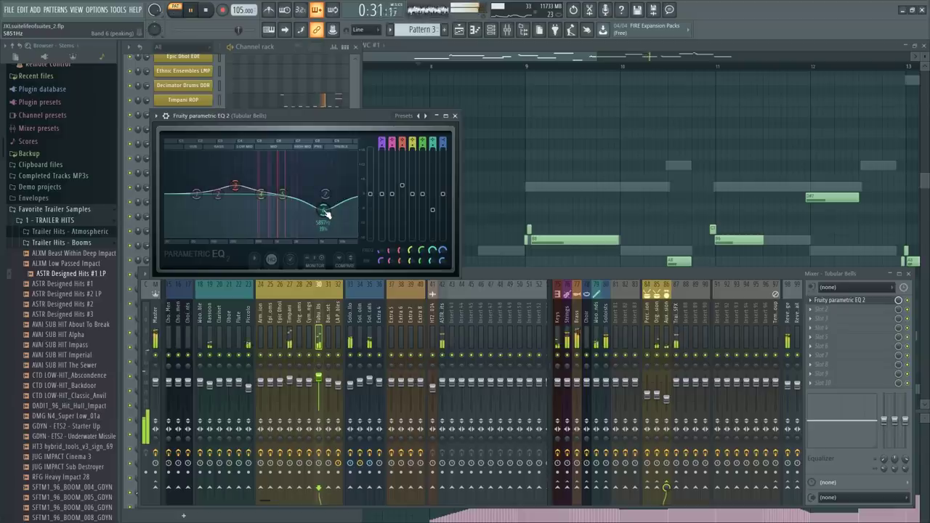
{"action": "right_click", "coordinate": [327, 212]}
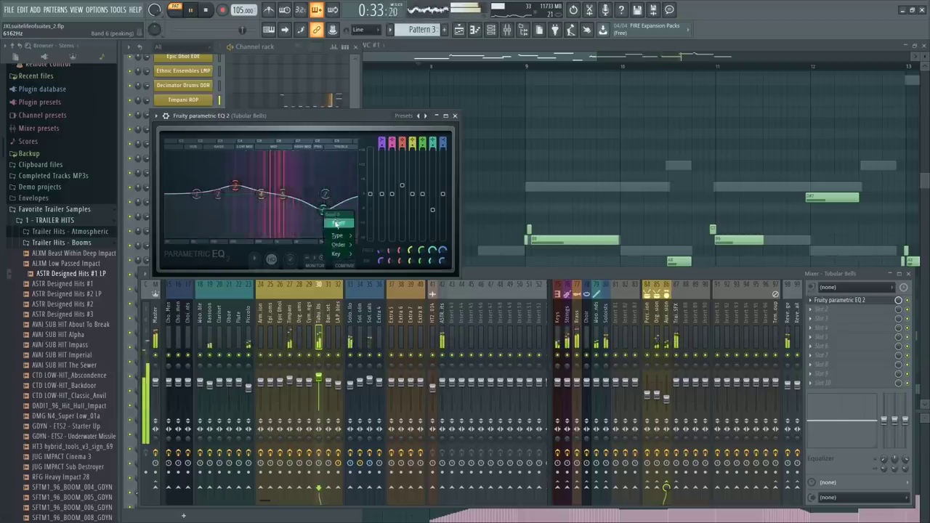
{"action": "left_click", "coordinate": [338, 222]}
Cut the treble of the Tubular Bells by lowering the EQ's highest band and shifting it to a slightly lower frequency
{"action": "left_click_drag", "start_coordinate": [325, 194], "coordinate": [312, 211]}
{"action": "key", "text": "space"}
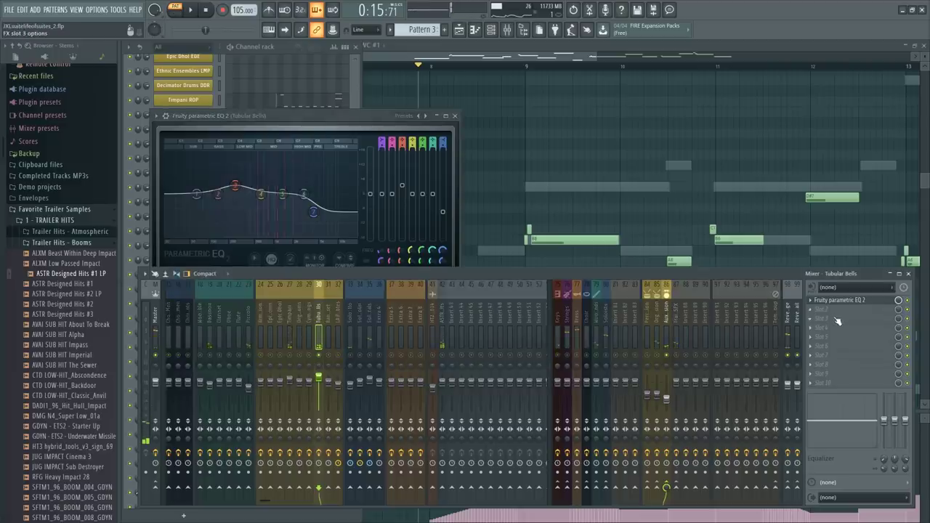
Add a Fruity Delay Bank to the Tubular Bells mixer track after the EQ
{"action": "key", "text": "F8"}
{"action": "type", "text": "dekayt"}
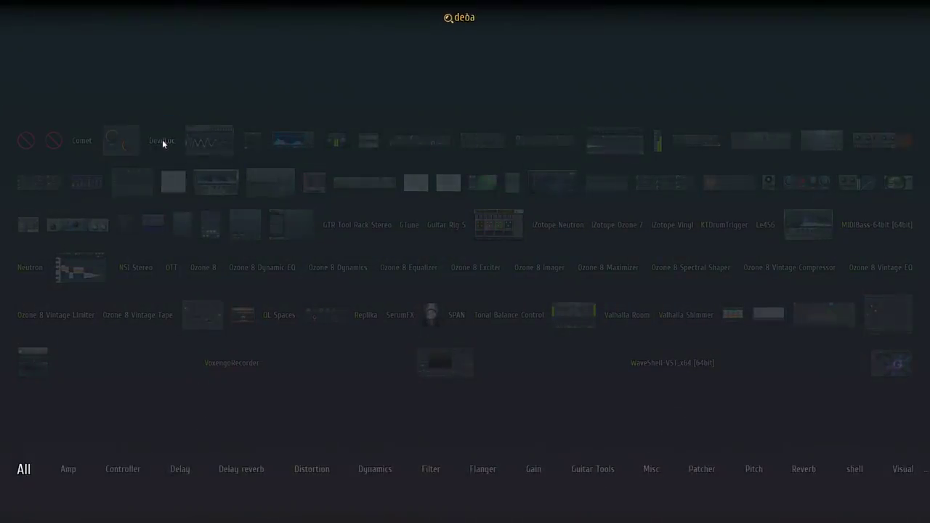
{"action": "type", "text": "lay"}
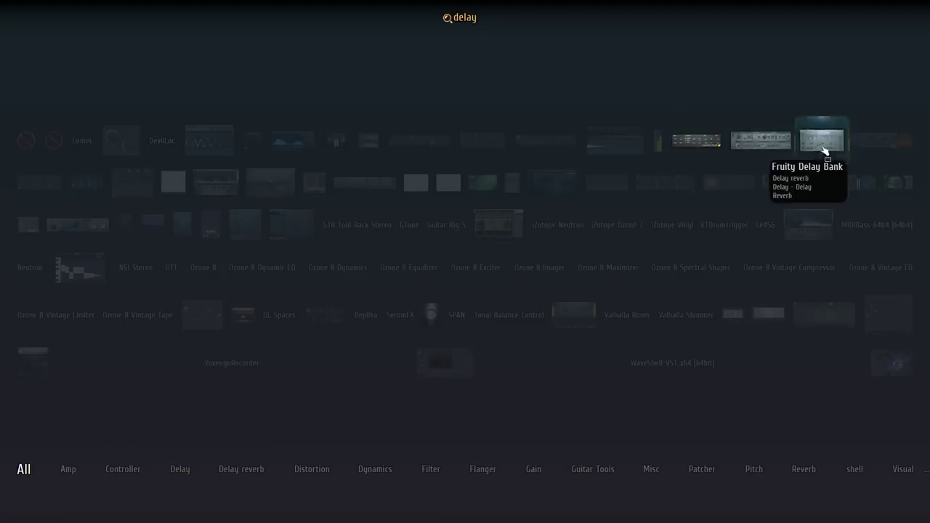
{"action": "key", "text": "Return"}
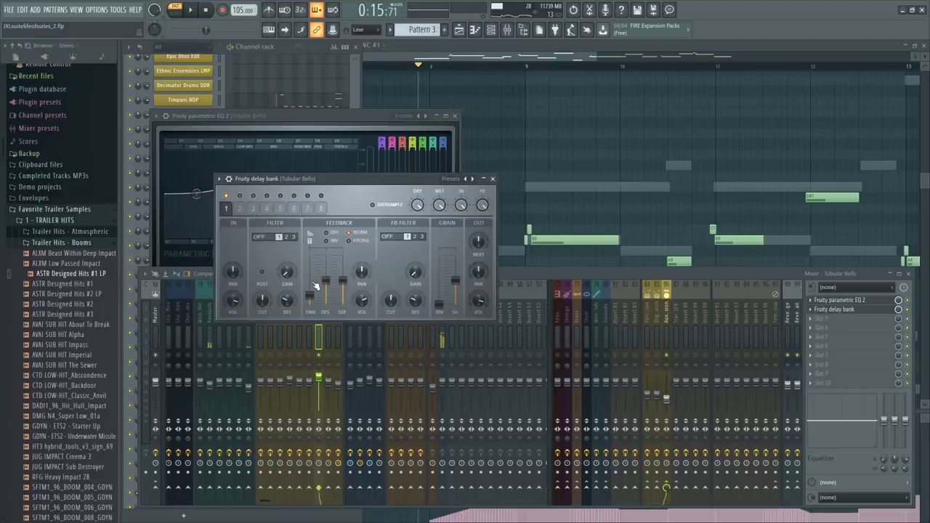
Move the playback start to bar 9 in the Piccolo's piano roll and return to the mixer
{"action": "left_click", "coordinate": [292, 58]}
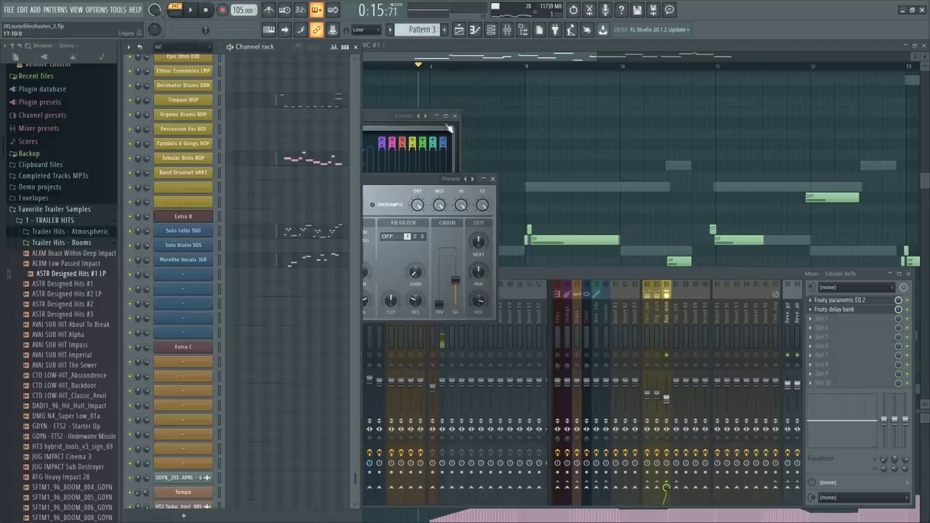
{"action": "left_click", "coordinate": [505, 187]}
{"action": "scroll", "coordinate": [541, 113], "scroll_direction": "down", "scroll_amount": 4}
{"action": "left_click", "coordinate": [529, 70]}
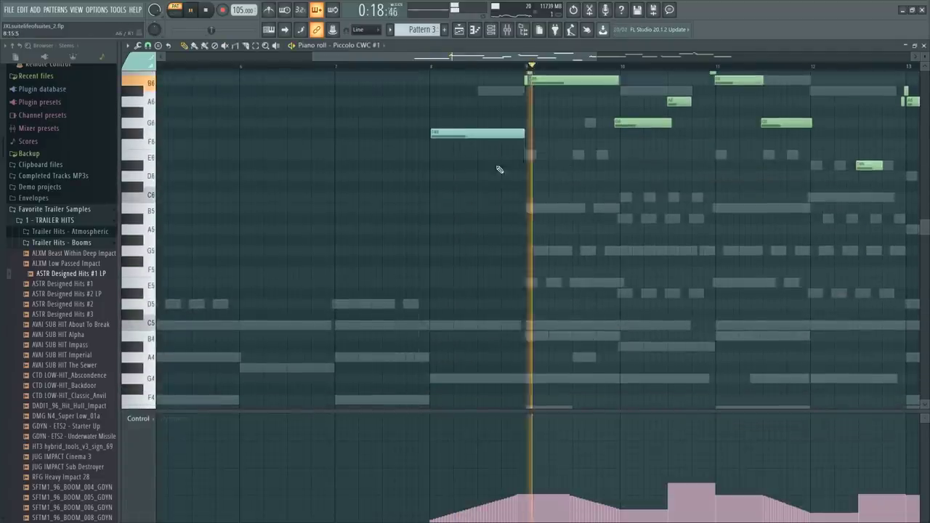
{"action": "key", "text": "F9"}
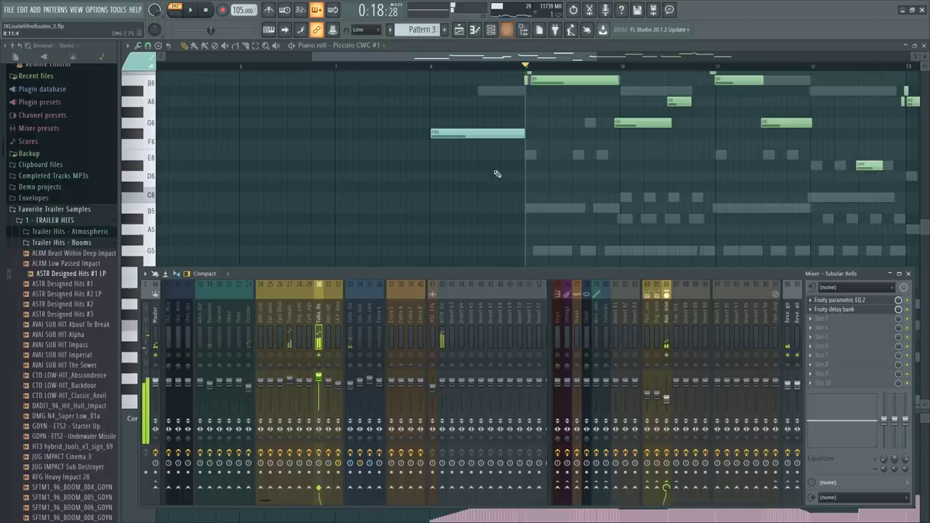
Set the feedback time of the Tubular Bells' Fruity Delay Bank to 8:00 while auditioning from bar 9
{"action": "left_click", "coordinate": [837, 310]}
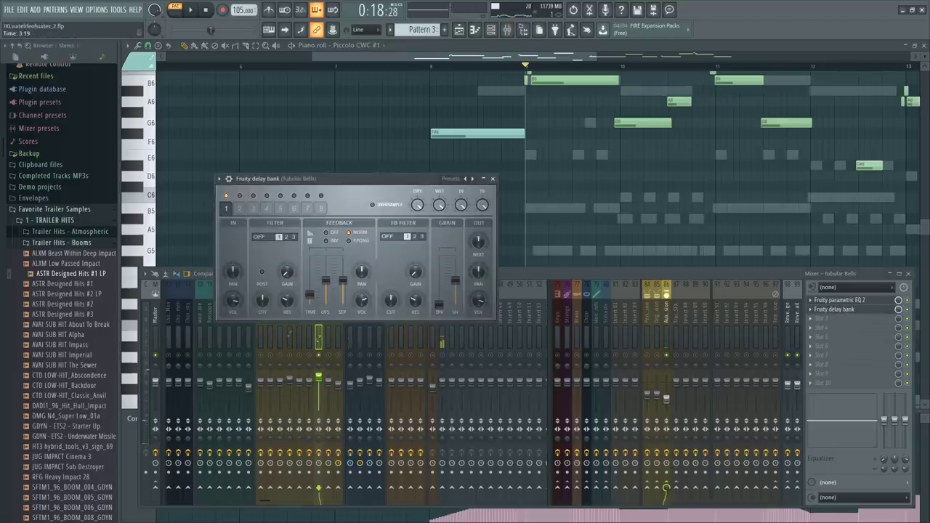
{"action": "key", "text": "space"}
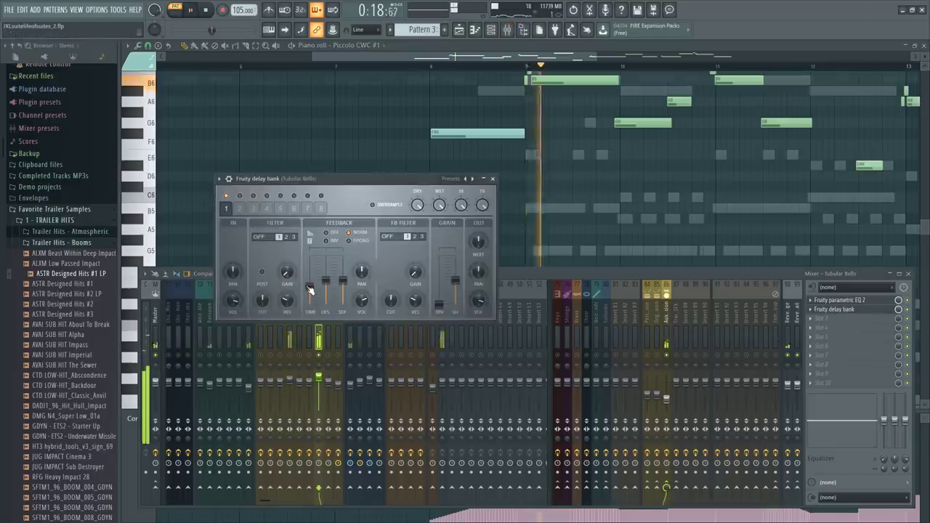
{"action": "key", "text": "space"}
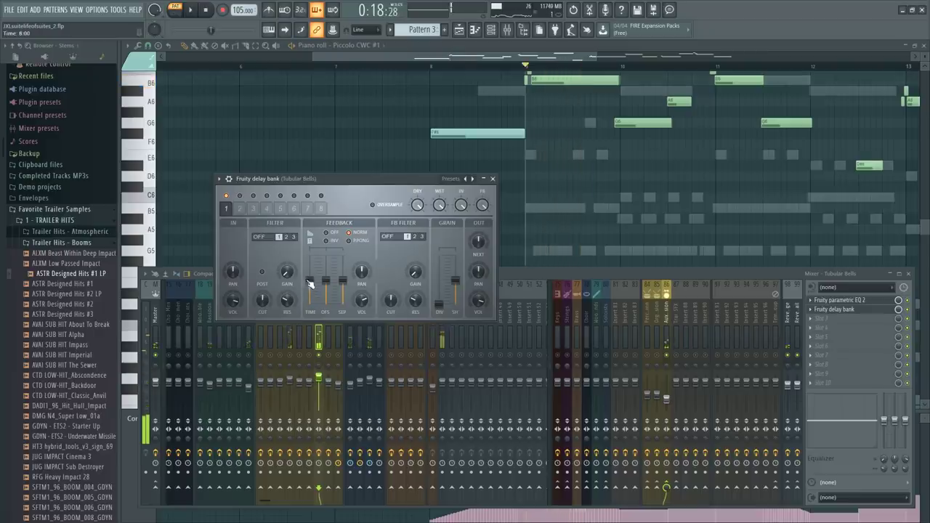
Reduce the delay bank's overall feedback to 59% while the pattern plays, and close the plugin after listening
{"action": "key", "text": "space"}
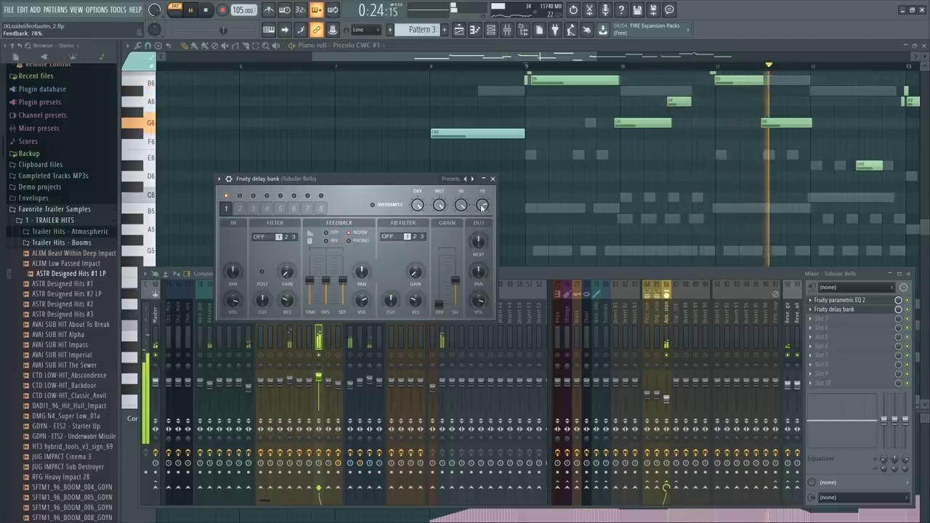
{"action": "scroll", "coordinate": [482, 205], "scroll_direction": "down", "scroll_amount": 10}
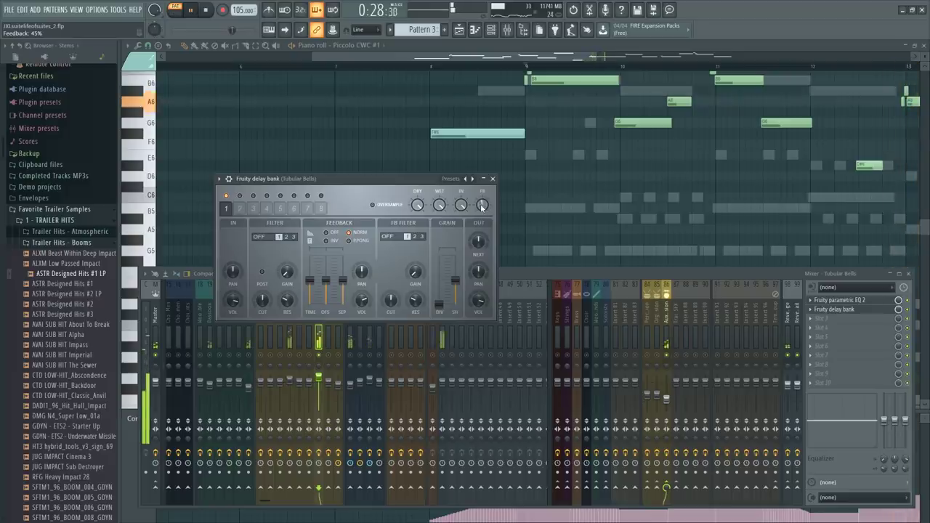
{"action": "scroll", "coordinate": [481, 207], "scroll_direction": "up", "scroll_amount": 3}
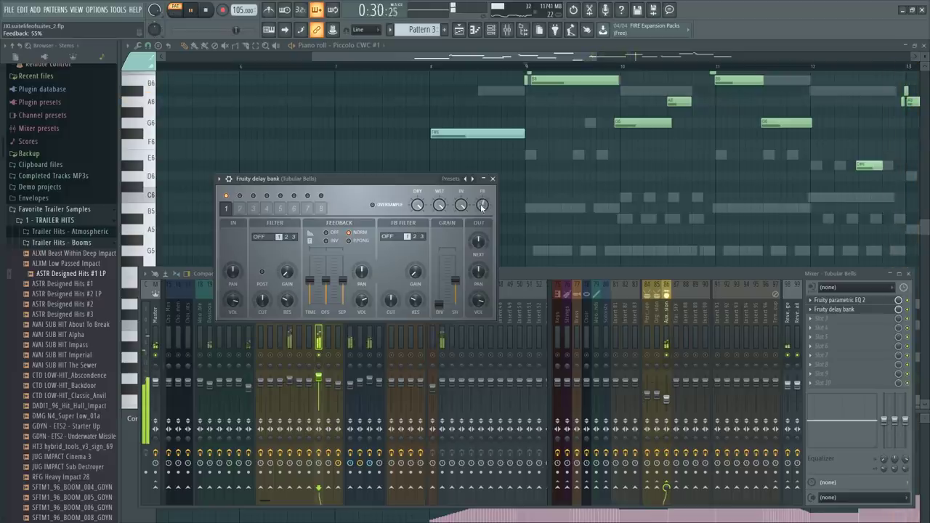
{"action": "scroll", "coordinate": [481, 207], "scroll_direction": "up", "scroll_amount": 1}
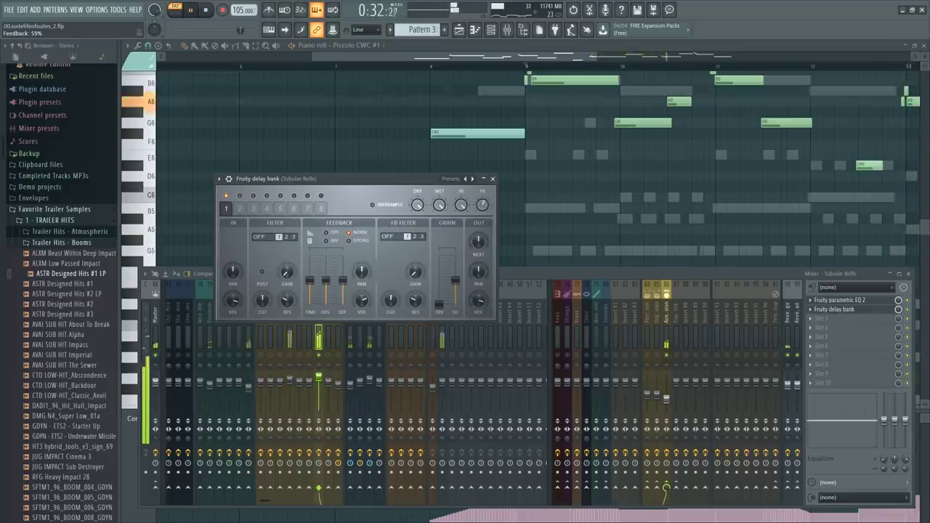
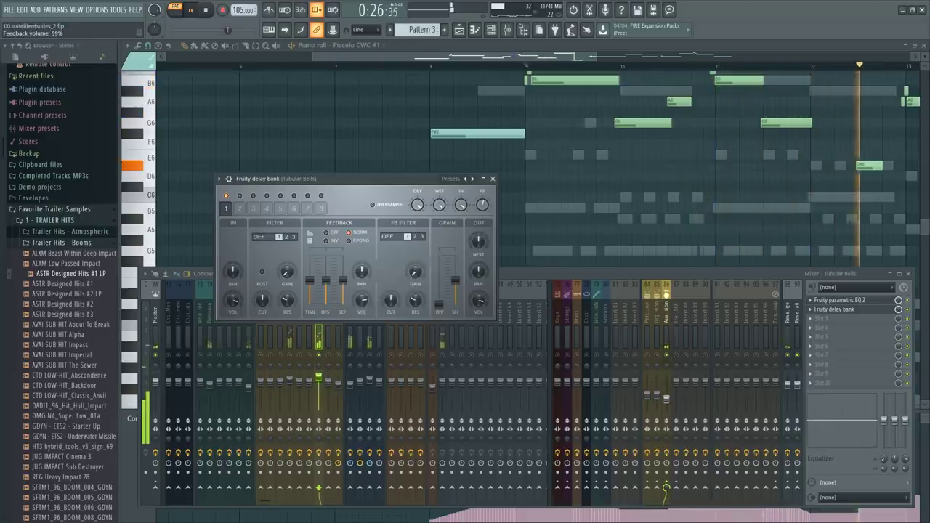
{"action": "key", "text": "space"}
{"action": "left_click", "coordinate": [493, 179]}
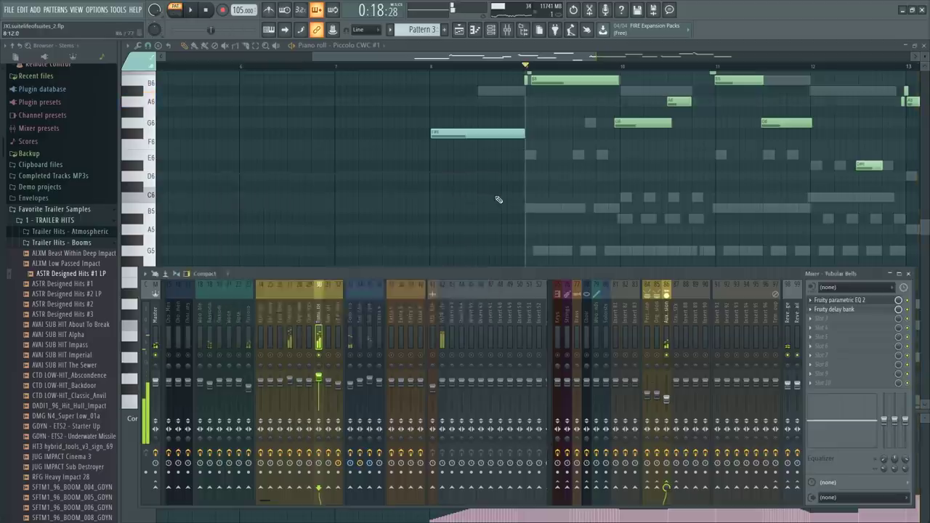
Open the Kontakt instance for the Extra C channels and list the instruments of its Palette library
{"action": "key", "text": "F7"}
{"action": "key", "text": "F9"}
{"action": "left_click", "coordinate": [379, 331]}
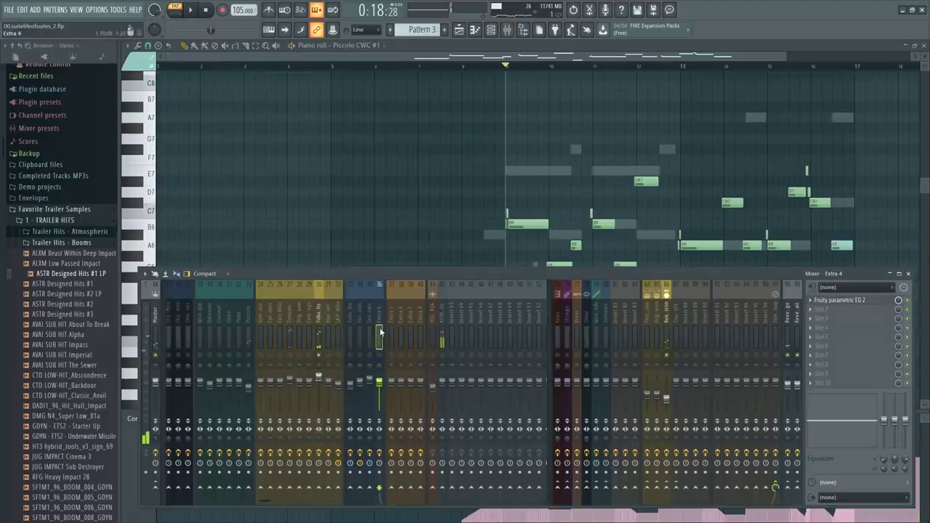
{"action": "key", "text": "F6"}
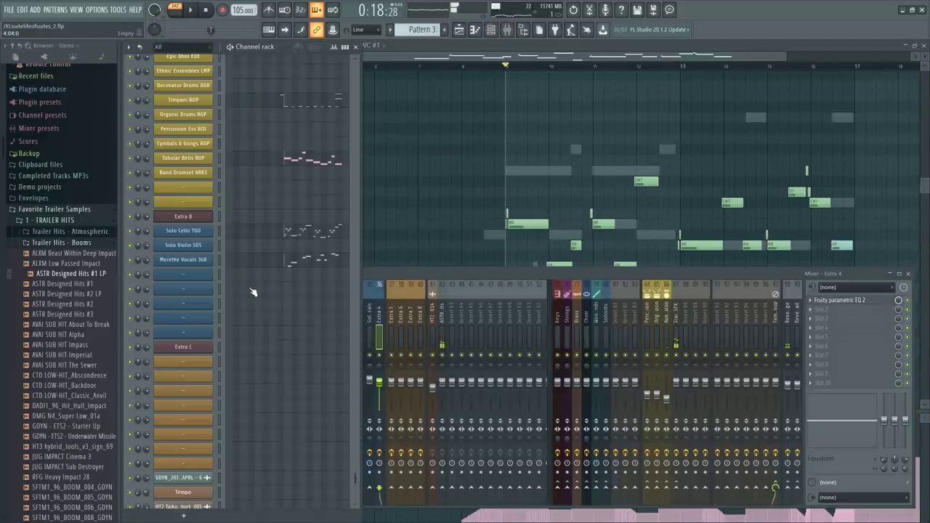
{"action": "scroll", "coordinate": [252, 292], "scroll_direction": "down", "scroll_amount": 3}
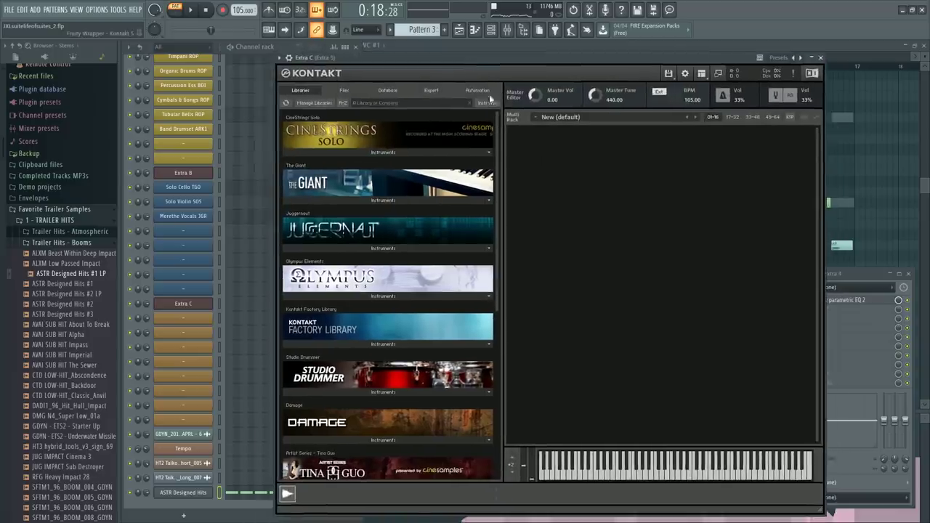
{"action": "scroll", "coordinate": [329, 406], "scroll_direction": "down", "scroll_amount": 6}
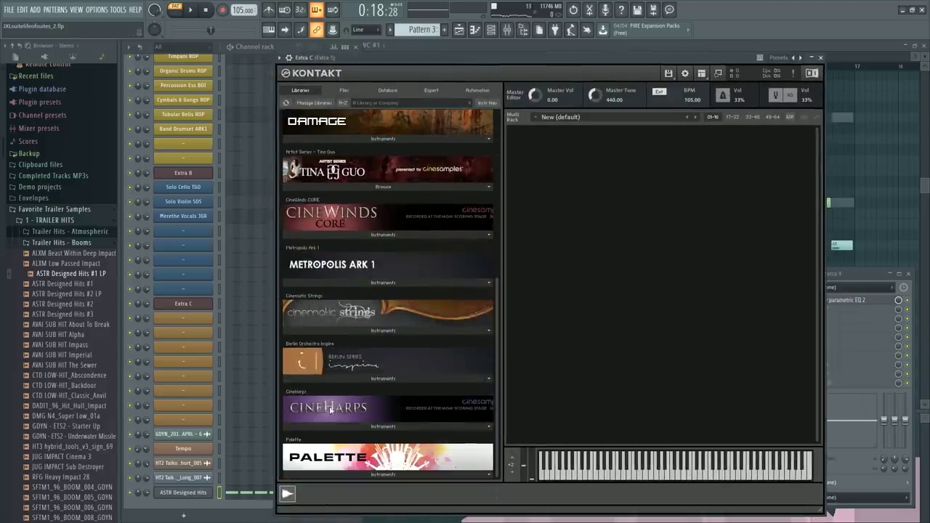
{"action": "left_click", "coordinate": [429, 466]}
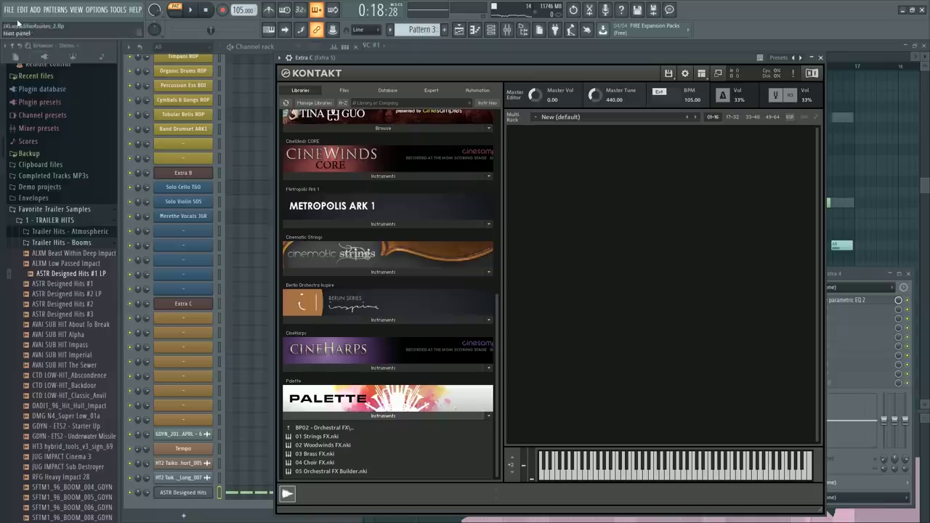
Save the project and load the 03 Brass FX instrument from the Palette library into Kontakt
{"action": "left_click", "coordinate": [9, 10]}
{"action": "left_click", "coordinate": [39, 54]}
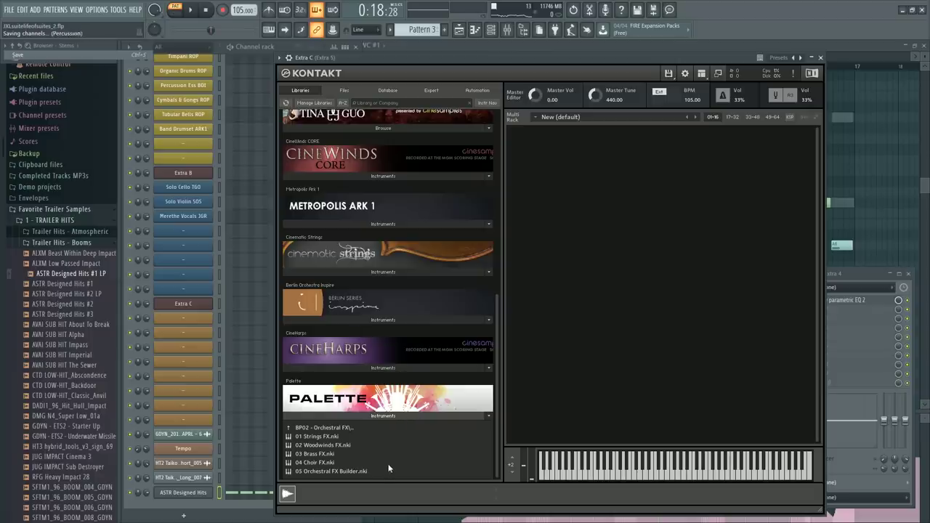
{"action": "left_click", "coordinate": [339, 447]}
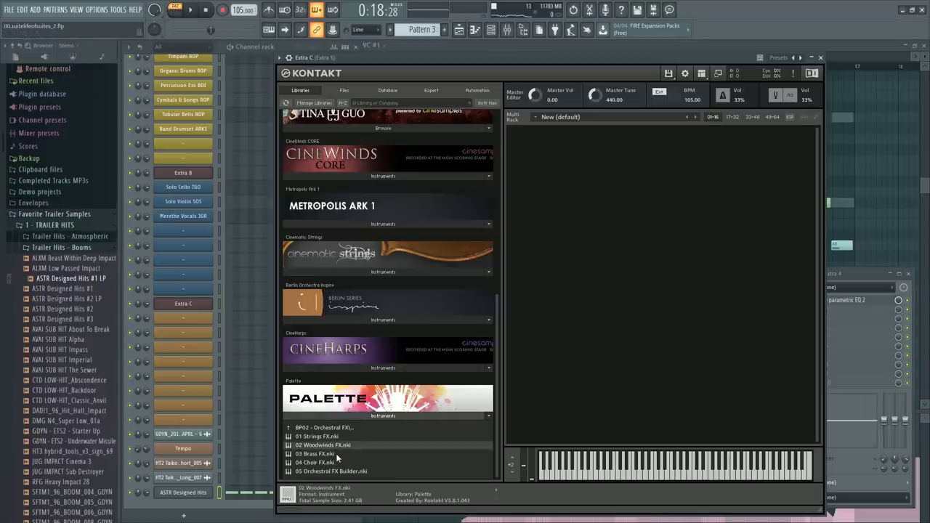
{"action": "double_click", "coordinate": [335, 453]}
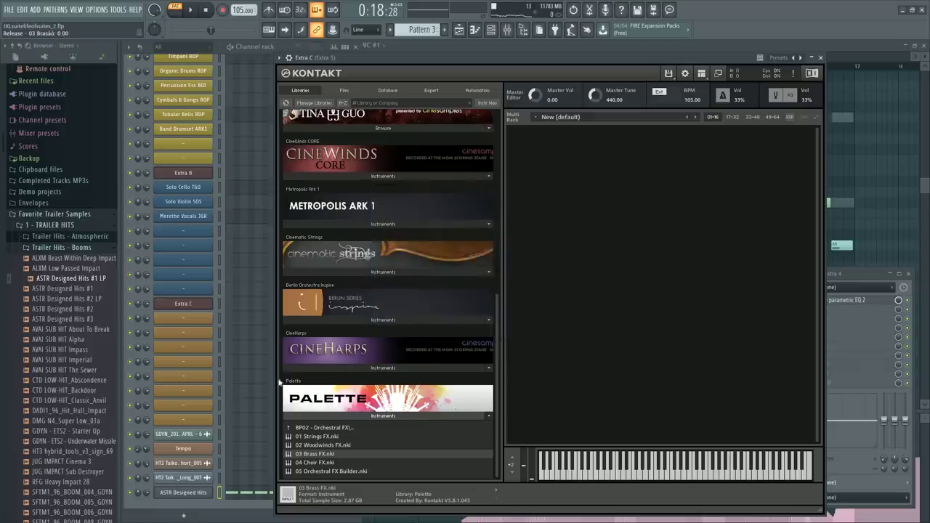
Rename the first empty channel under Extra C as Brass FXs
{"action": "middle_click", "coordinate": [172, 319]}
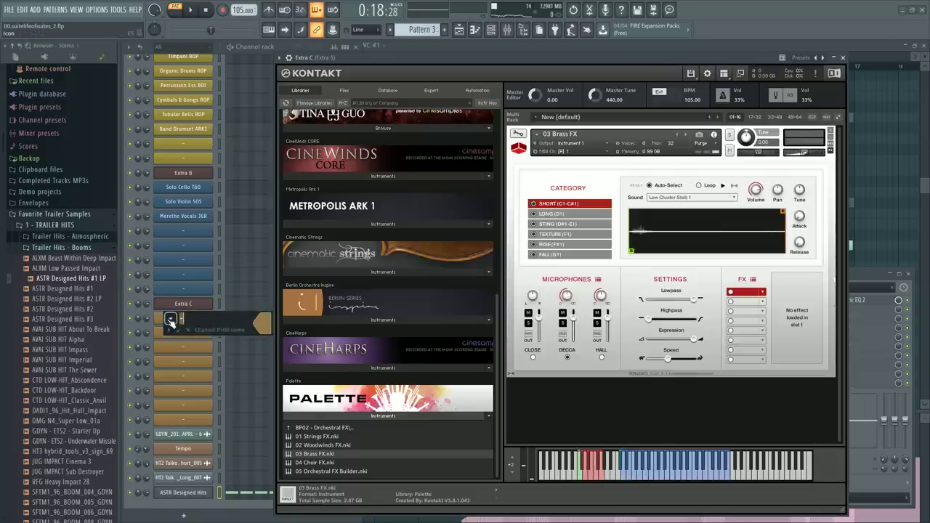
{"action": "type", "text": "Brass FXs"}
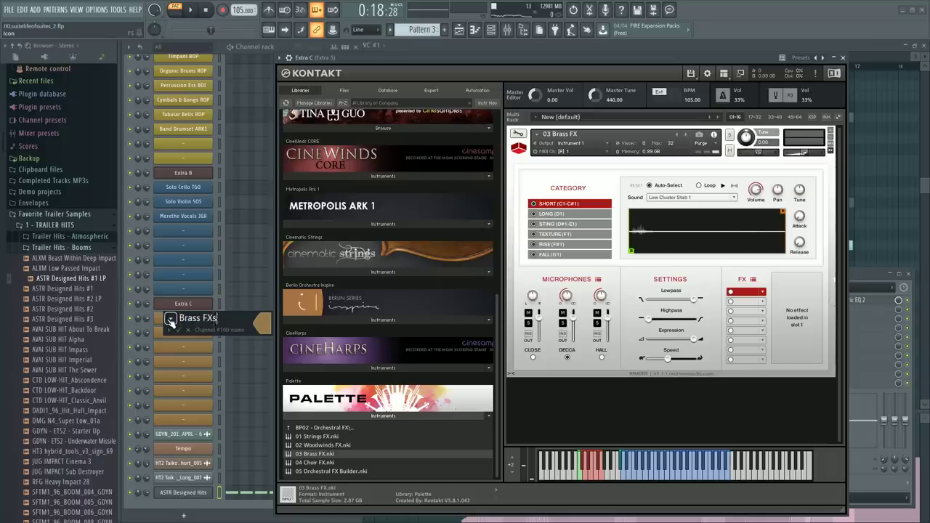
{"action": "key", "text": "Return"}
Load the 01 Strings FX instrument into the same Kontakt and rename the channel below Brass FXs as Strings FXs
{"action": "double_click", "coordinate": [307, 436]}
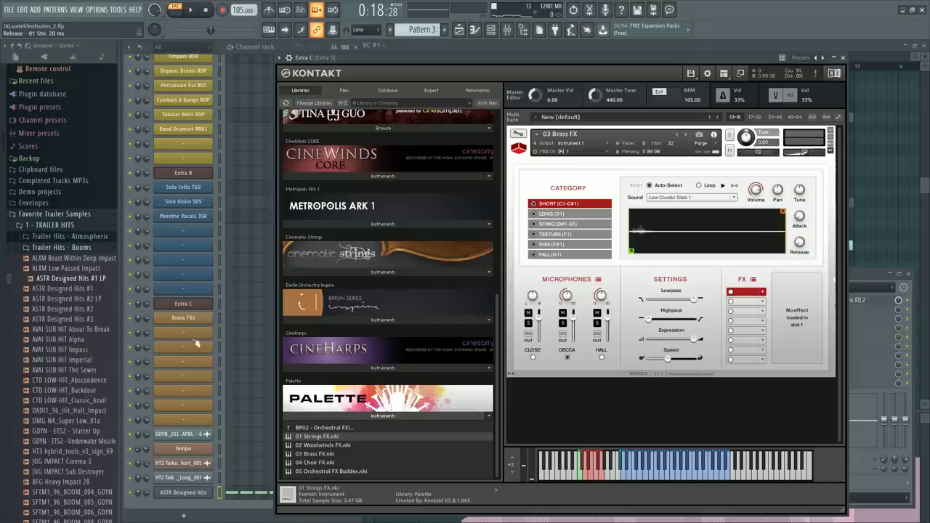
{"action": "middle_click", "coordinate": [191, 337]}
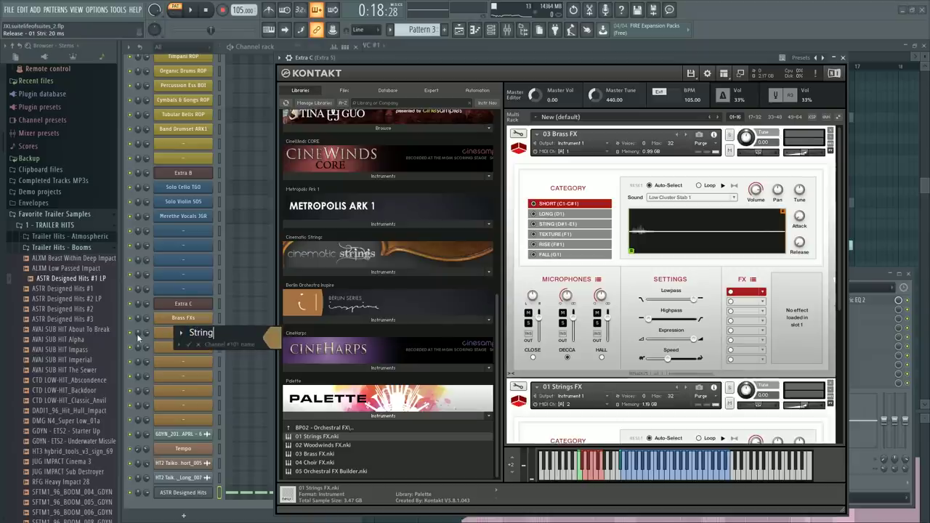
{"action": "key", "text": "Return"}
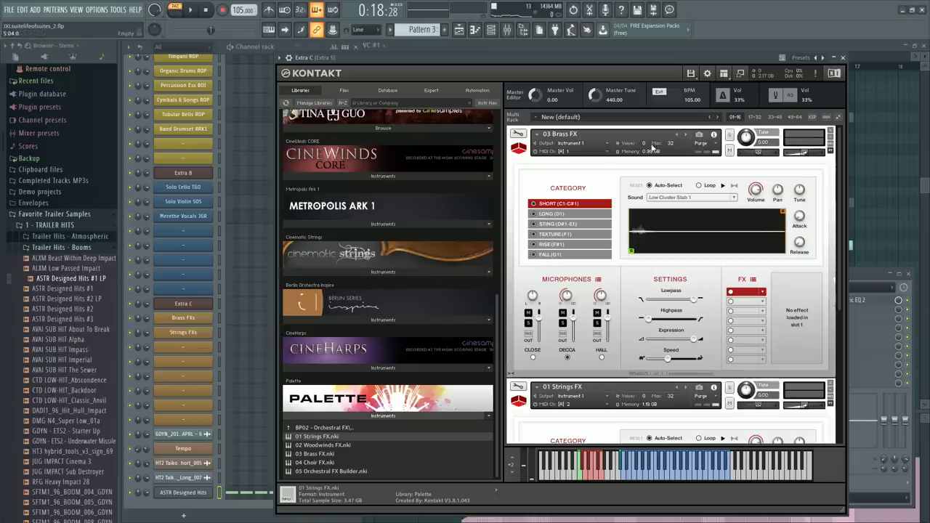
Purge all samples globally from the Kontakt instance holding the Brass FX and Strings FX instruments
{"action": "left_click", "coordinate": [691, 73]}
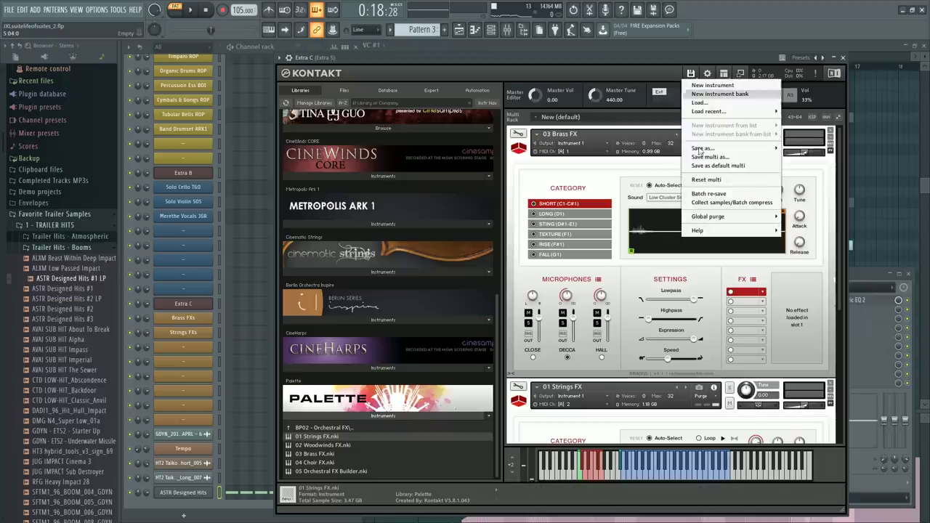
{"action": "mouse_move", "coordinate": [699, 218]}
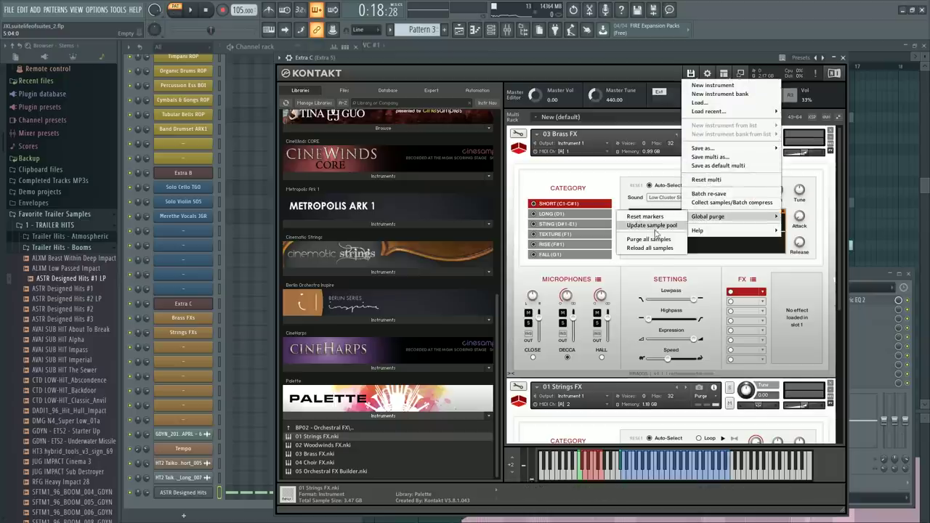
{"action": "left_click", "coordinate": [655, 239]}
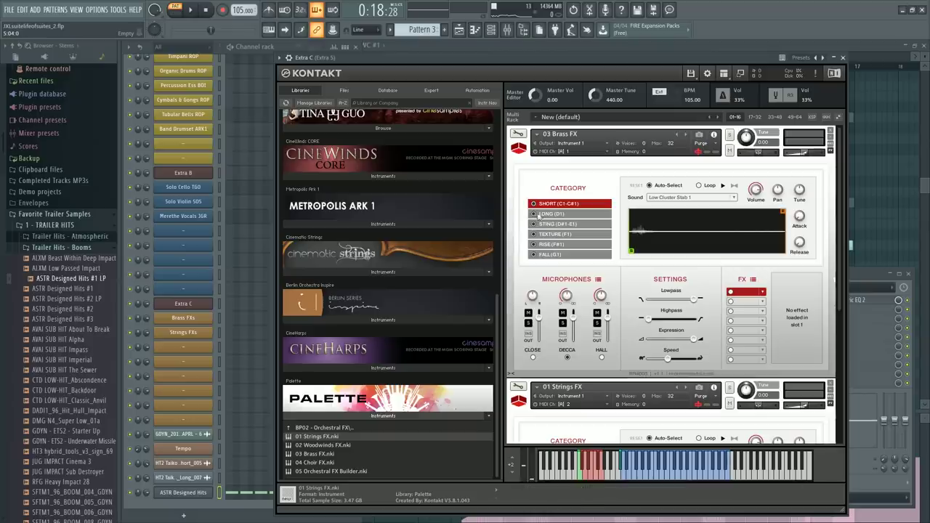
Play the pattern briefly from bar 16 in the Tubular Bells ROP piano roll, and open the Strings FXs piano roll
{"action": "left_click", "coordinate": [254, 56]}
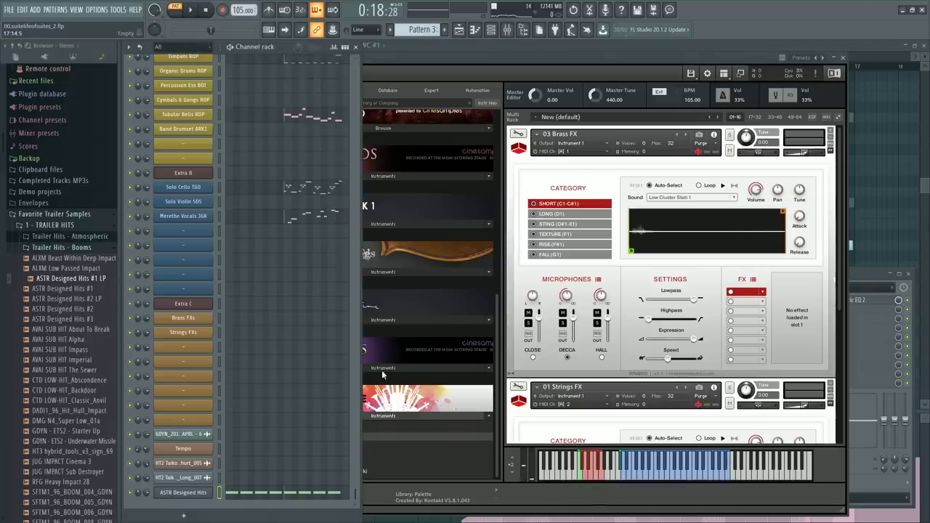
{"action": "key", "text": "F9"}
{"action": "left_click", "coordinate": [328, 116]}
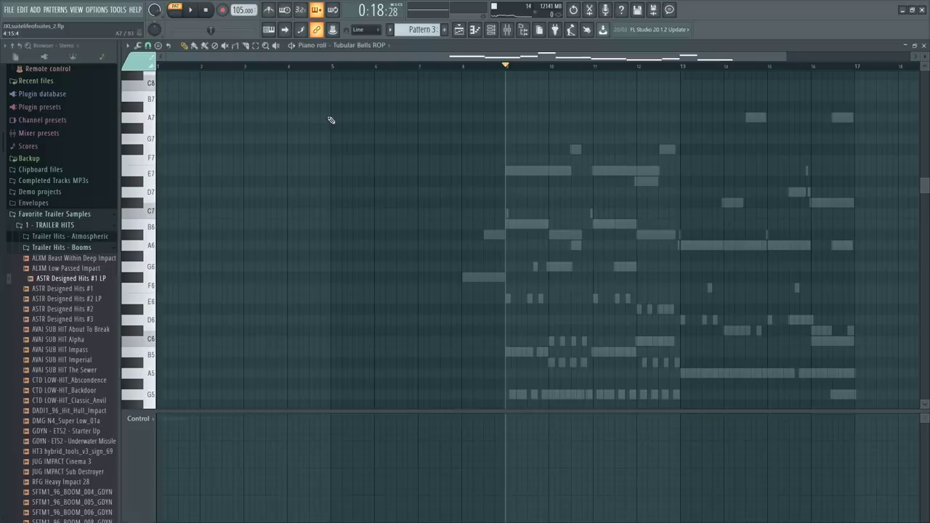
{"action": "left_click", "coordinate": [816, 66]}
{"action": "key", "text": "space"}
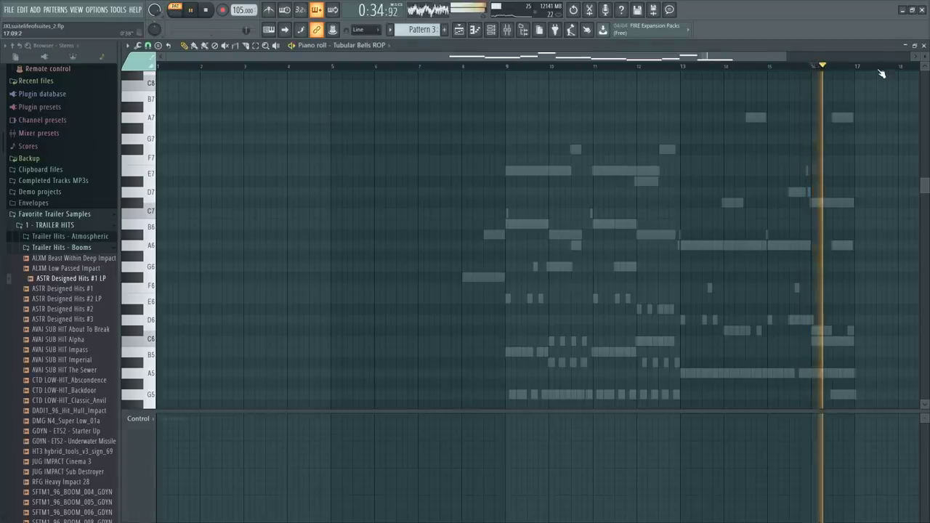
{"action": "key", "text": "space"}
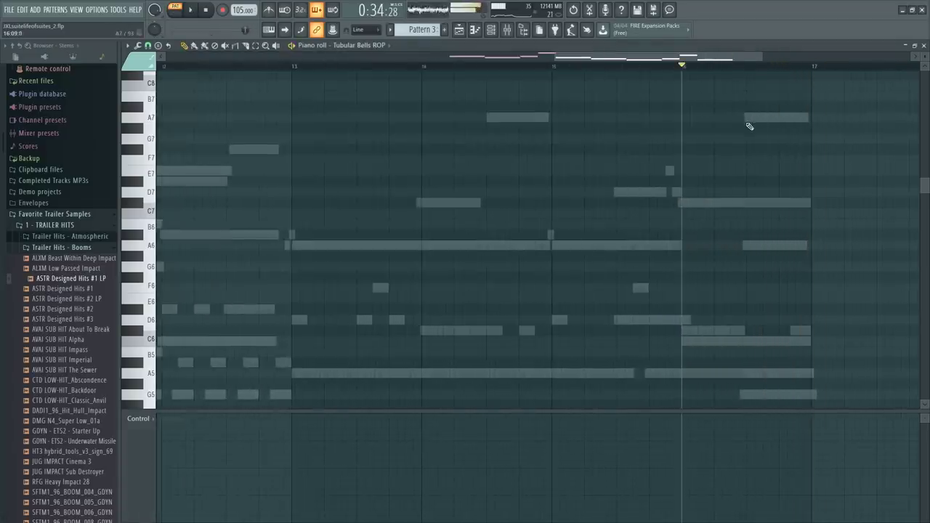
{"action": "key", "text": "F6"}
{"action": "left_click", "coordinate": [237, 334]}
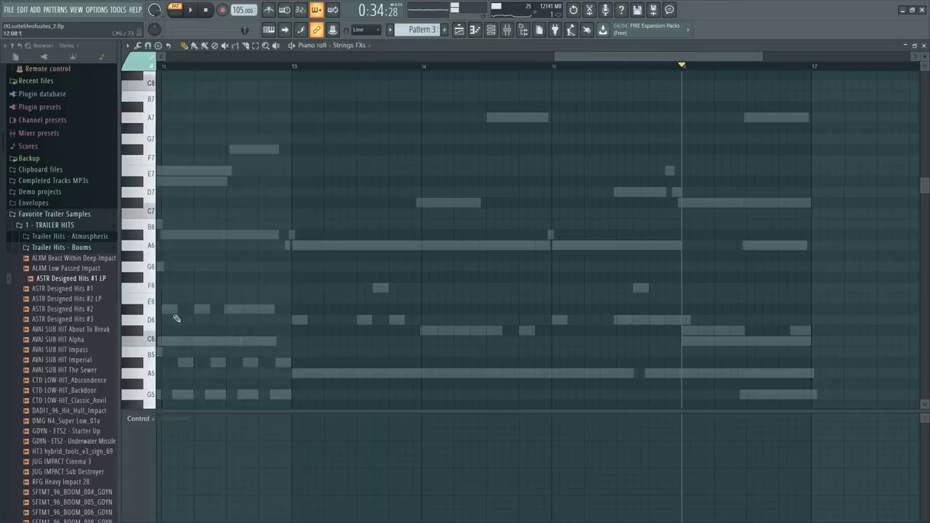
Load the Strings FXs PLT preset from the Palette - Orchestral FXs group into the Strings FXs channel
{"action": "key", "text": "F6"}
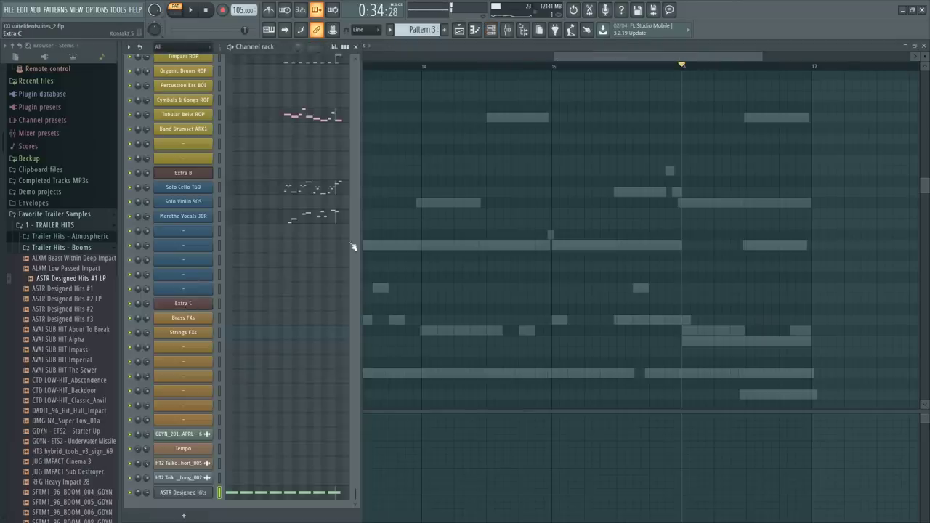
{"action": "left_click", "coordinate": [184, 305]}
{"action": "left_click", "coordinate": [185, 333]}
{"action": "left_click_drag", "start_coordinate": [185, 333], "coordinate": [187, 334]}
{"action": "key", "text": "Escape"}
{"action": "left_click", "coordinate": [368, 190]}
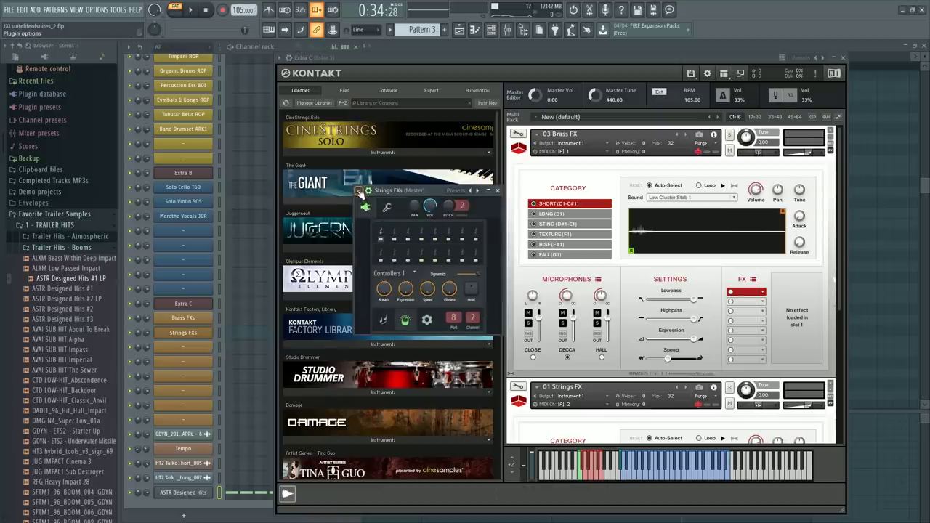
{"action": "left_click", "coordinate": [367, 191]}
{"action": "left_click", "coordinate": [359, 191]}
{"action": "mouse_move", "coordinate": [372, 218]}
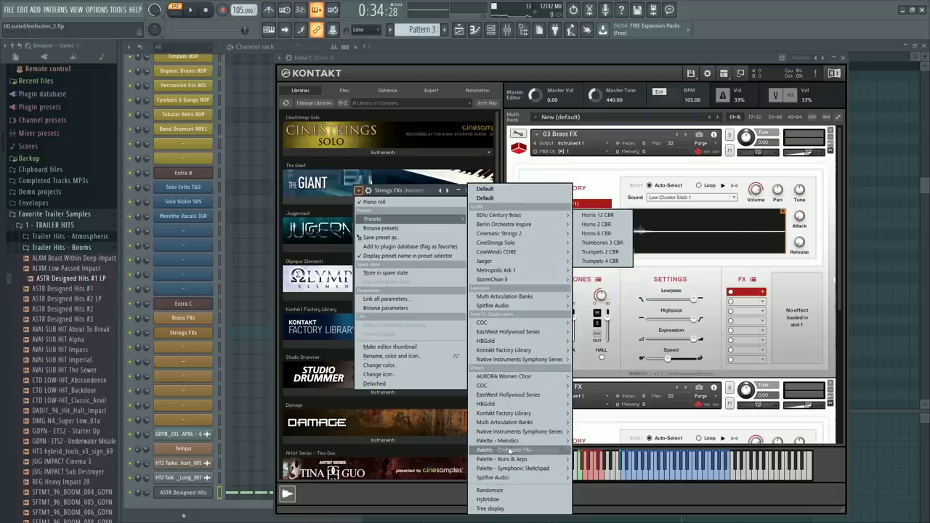
{"action": "mouse_move", "coordinate": [520, 442]}
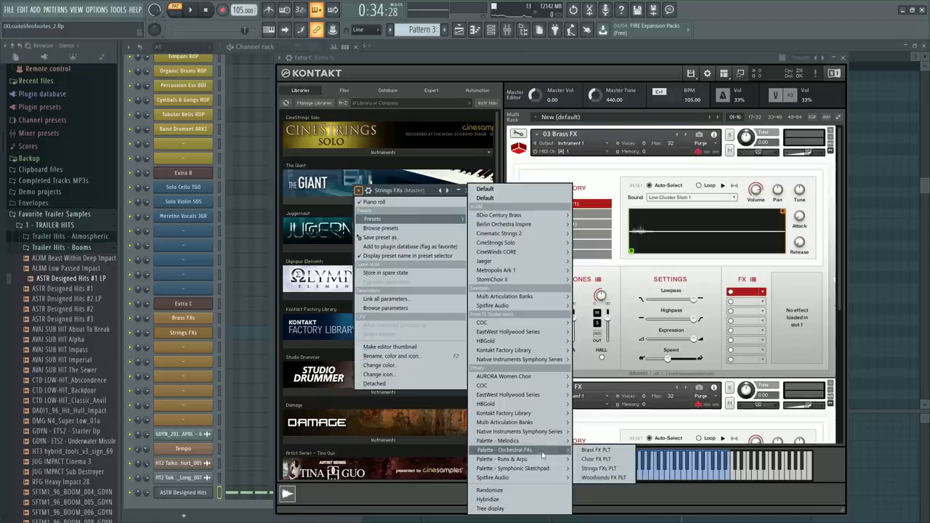
{"action": "left_click", "coordinate": [598, 470]}
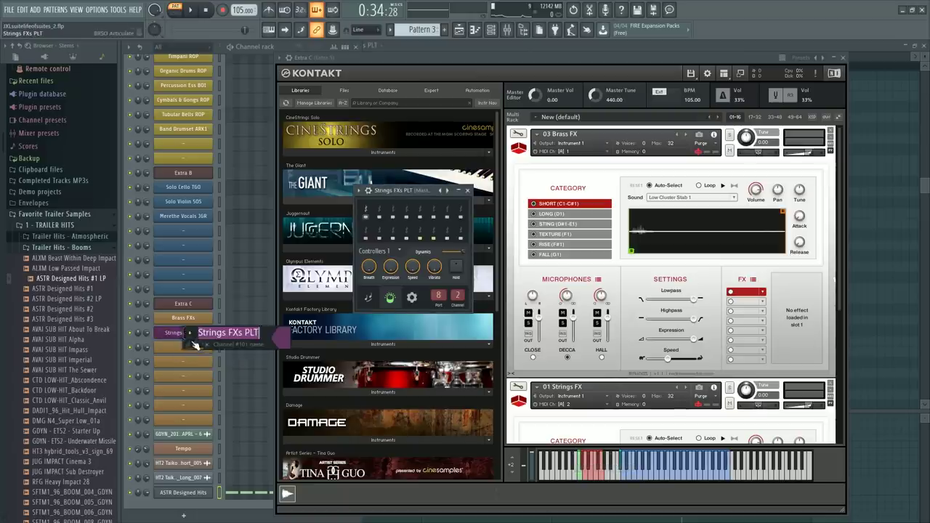
Rename the Strings FXs channel as Strings FXs PLT and give it the orange colour of the neighbouring channels
{"action": "left_click", "coordinate": [189, 344]}
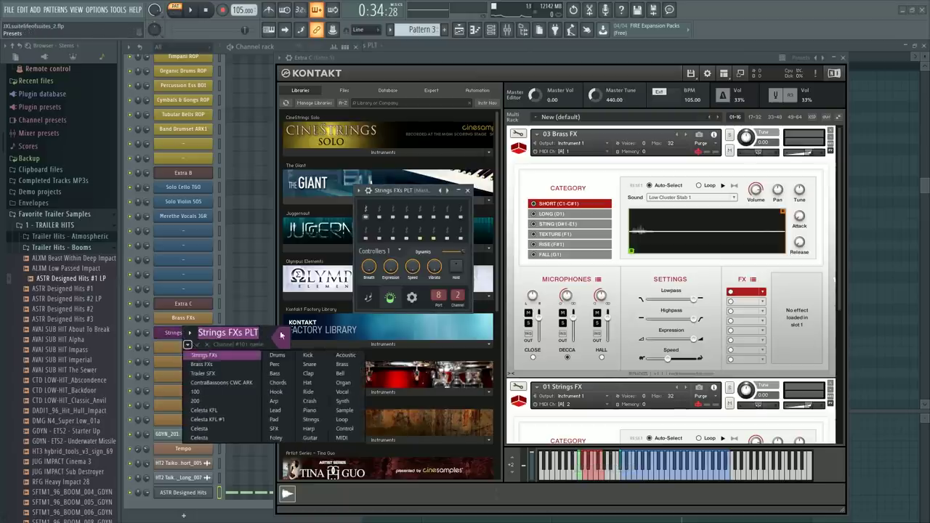
{"action": "left_click_drag", "start_coordinate": [281, 335], "coordinate": [210, 353]}
{"action": "key", "text": "Return"}
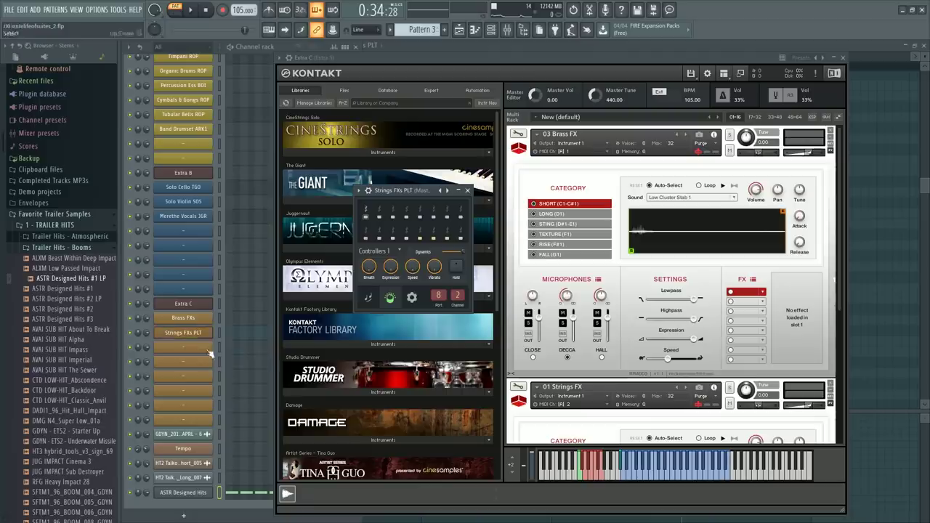
Load the Brass FX PLT preset from Palette - Orchestral FXs into the Brass FXs channel and rename the channel as Brass FX PLT
{"action": "left_click", "coordinate": [193, 321]}
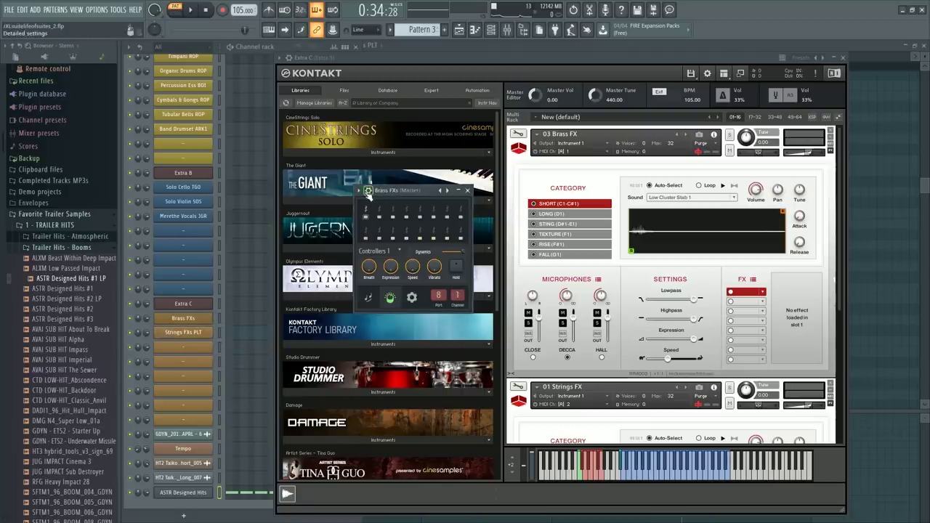
{"action": "left_click", "coordinate": [369, 191]}
{"action": "mouse_move", "coordinate": [407, 219]}
{"action": "mouse_move", "coordinate": [509, 423]}
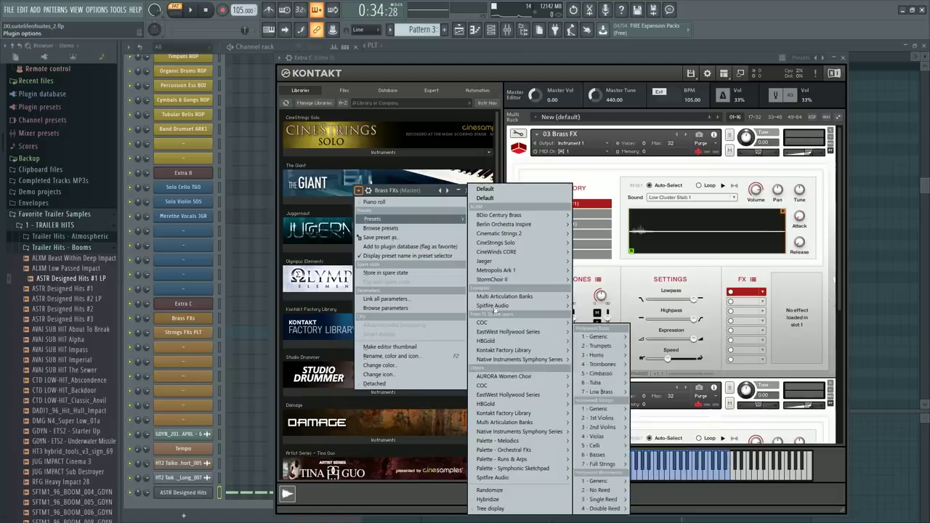
{"action": "mouse_move", "coordinate": [531, 450]}
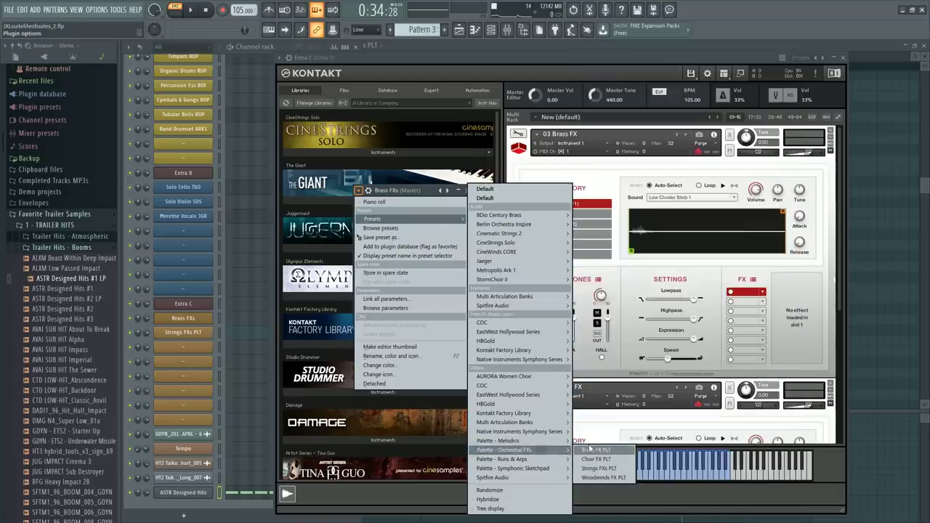
{"action": "left_click", "coordinate": [589, 450]}
{"action": "middle_click", "coordinate": [191, 322]}
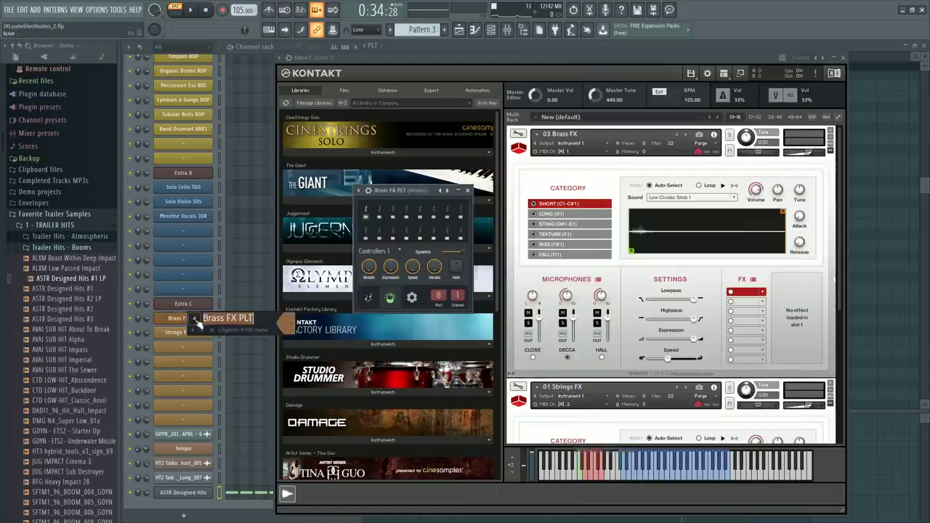
{"action": "left_click", "coordinate": [284, 324]}
{"action": "left_click", "coordinate": [302, 360]}
{"action": "key", "text": "Return"}
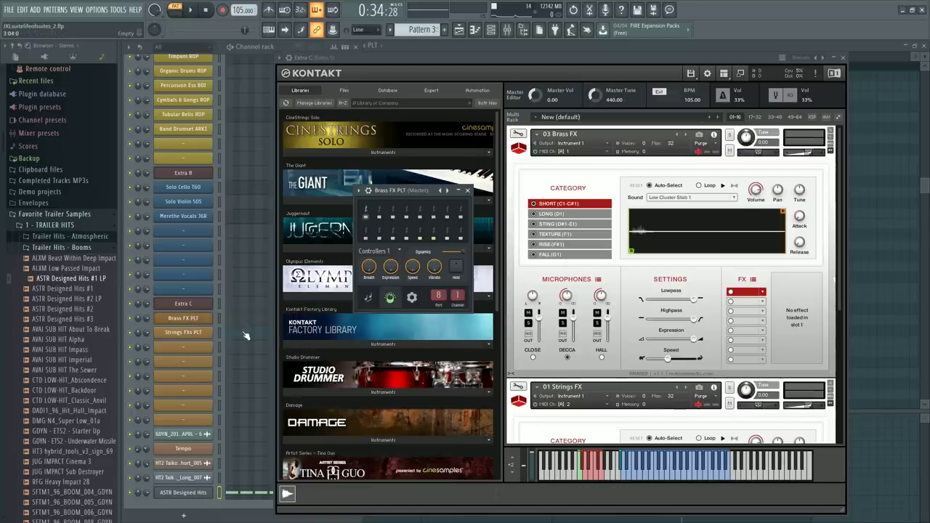
Collapse the 03 Brass FX instrument and audition a sound from the LONG category of 01 Strings FX
{"action": "left_click", "coordinate": [519, 148]}
{"action": "left_click", "coordinate": [545, 247]}
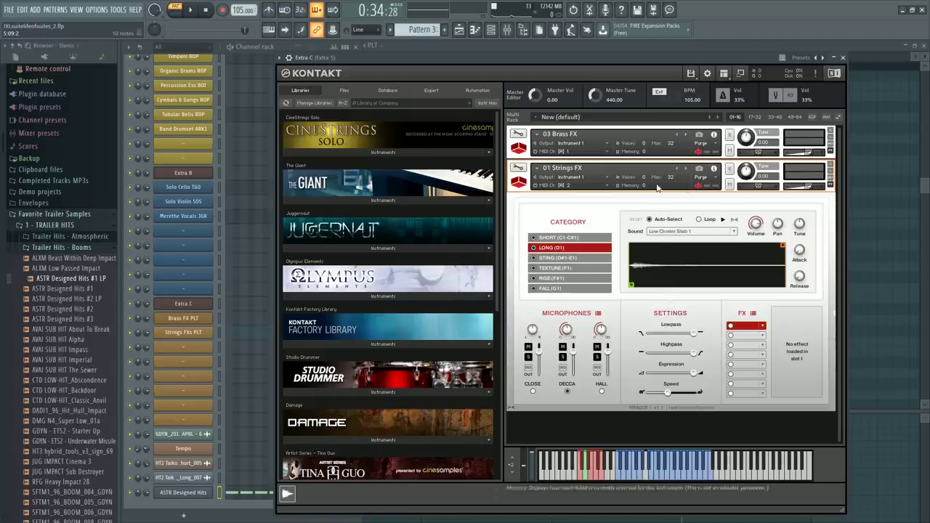
{"action": "left_click", "coordinate": [631, 475]}
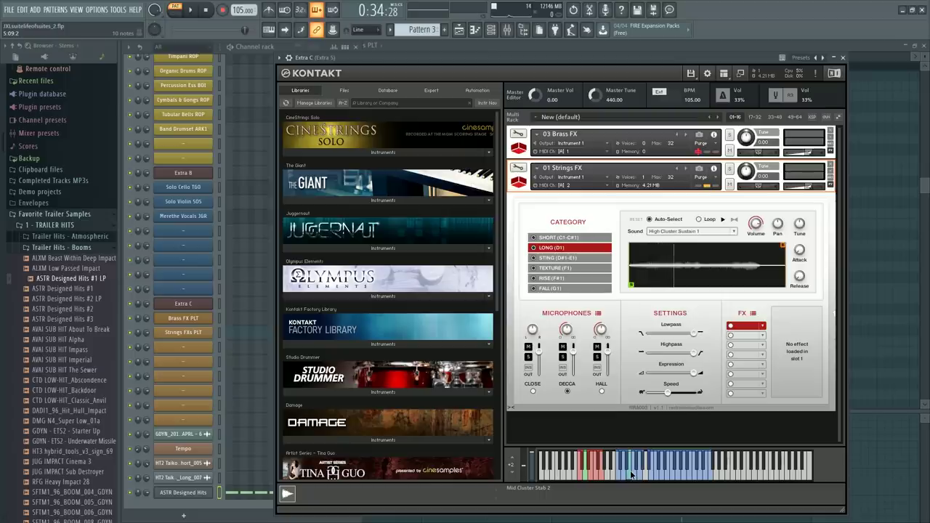
Lower the Dynamics controller of Strings FXs PLT to 0 and audition two LONG sounds of the Strings FX instrument
{"action": "left_click", "coordinate": [202, 336]}
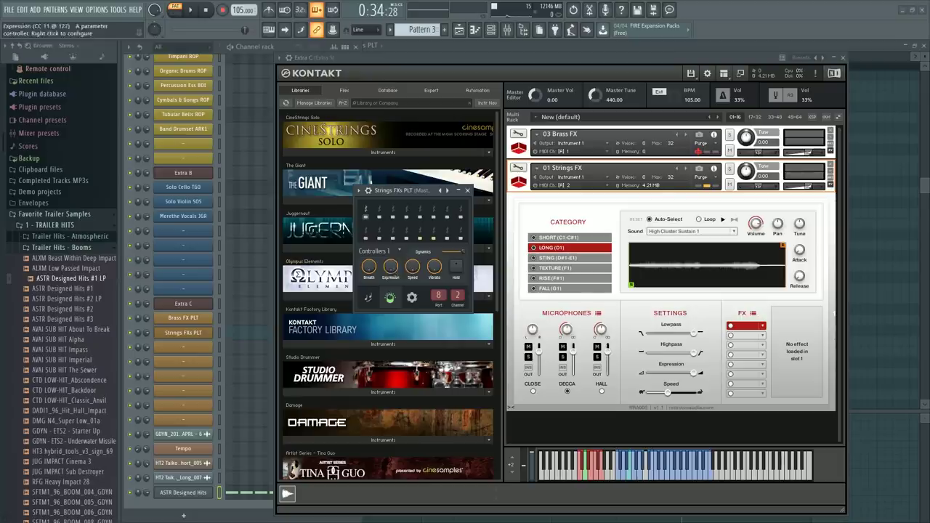
{"action": "left_click", "coordinate": [391, 266]}
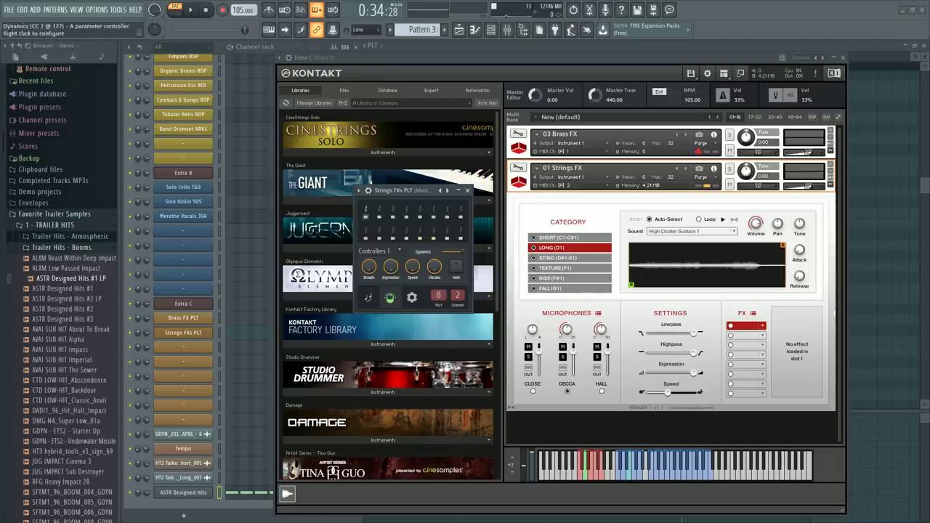
{"action": "left_click", "coordinate": [442, 252]}
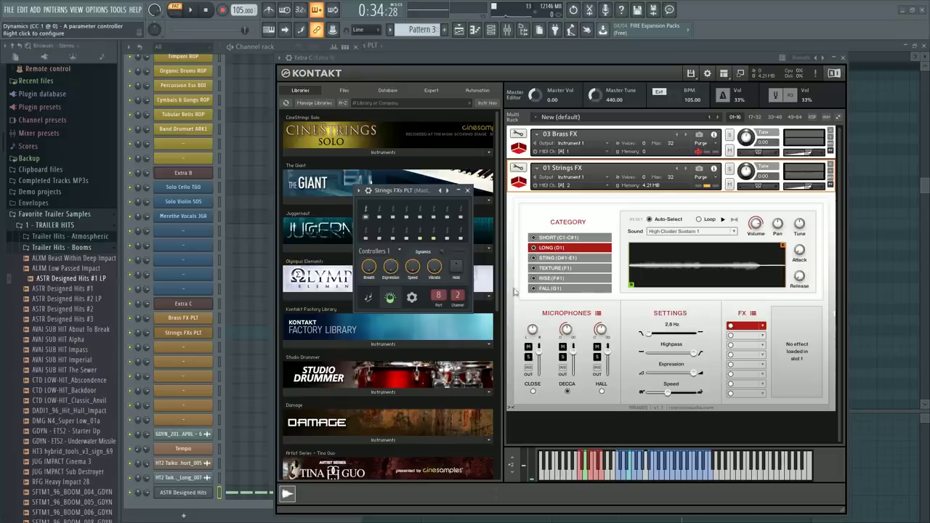
{"action": "left_click", "coordinate": [655, 476]}
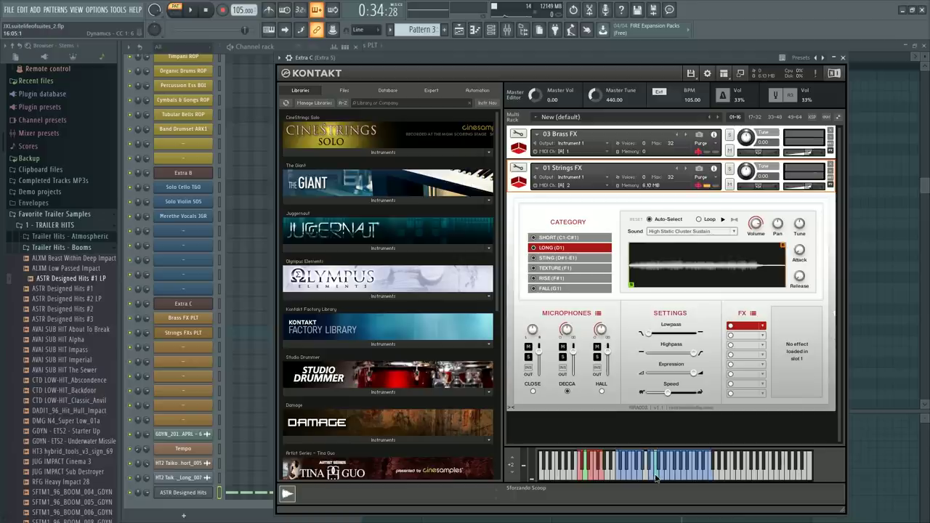
{"action": "left_click", "coordinate": [665, 474]}
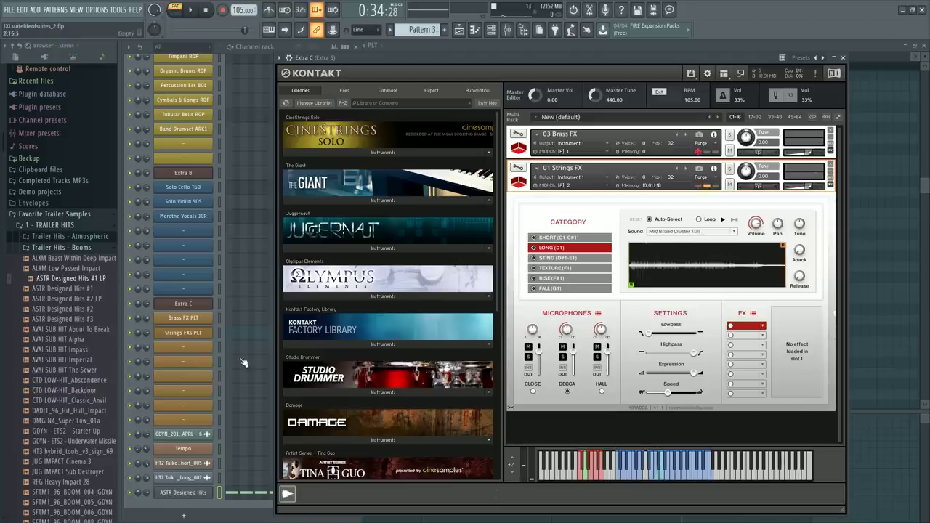
Set the Breath controller of Strings FXs PLT to 0 and Dynamics to maximum, and audition two more LONG sounds
{"action": "left_click", "coordinate": [183, 332]}
{"action": "left_click_drag", "start_coordinate": [369, 266], "coordinate": [370, 306]}
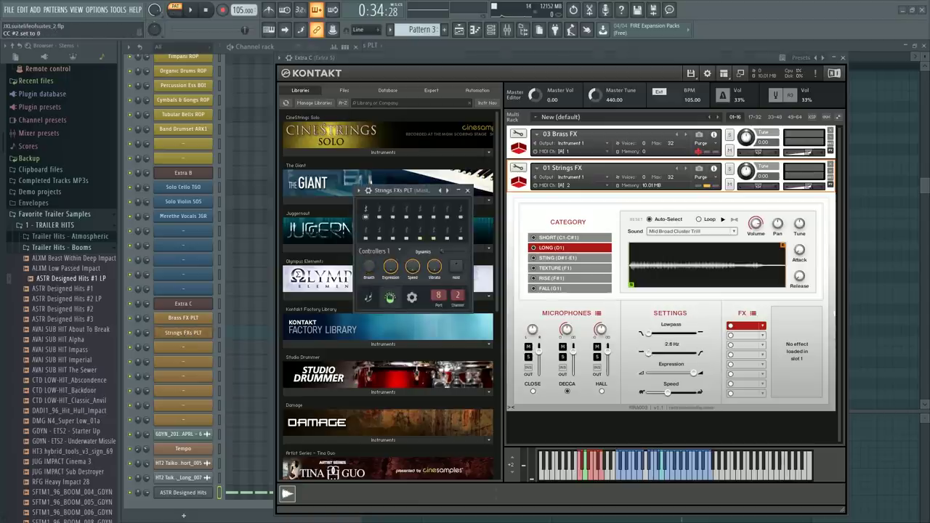
{"action": "left_click_drag", "start_coordinate": [441, 251], "coordinate": [462, 250]}
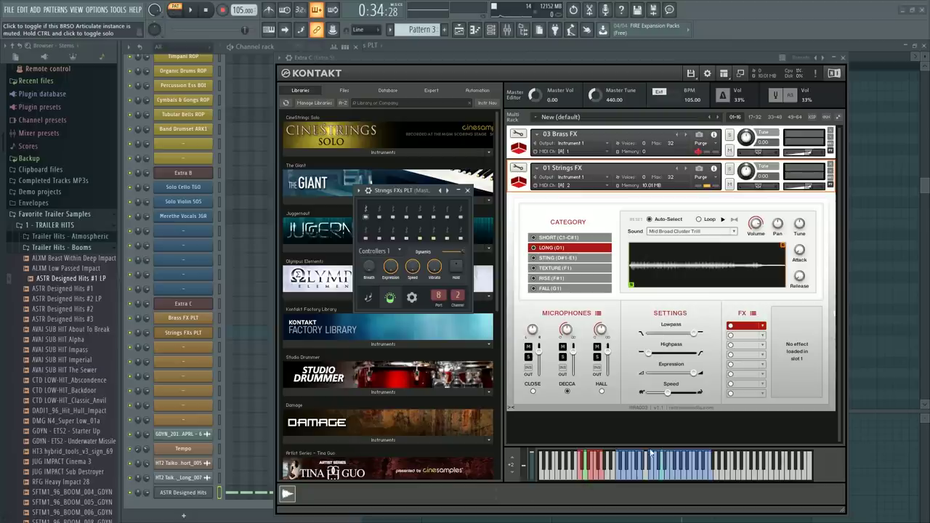
{"action": "left_click", "coordinate": [675, 473]}
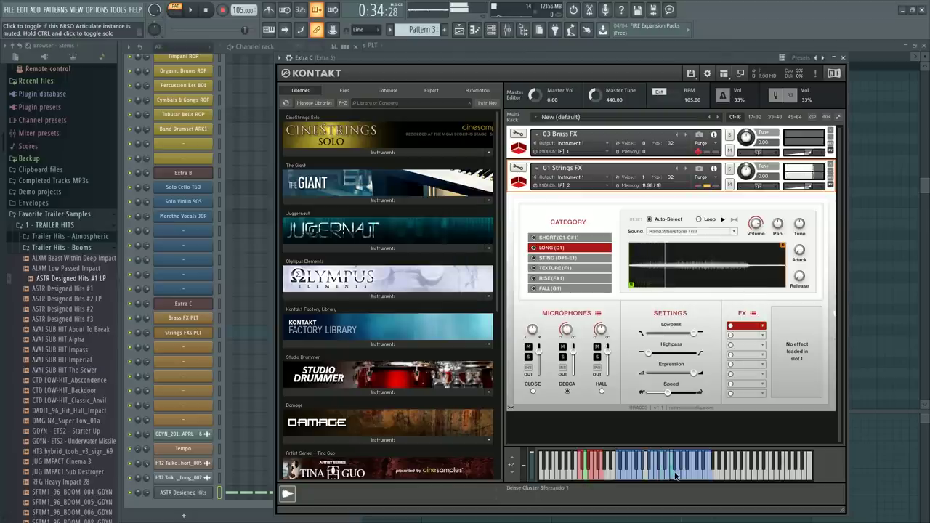
{"action": "left_click", "coordinate": [697, 473]}
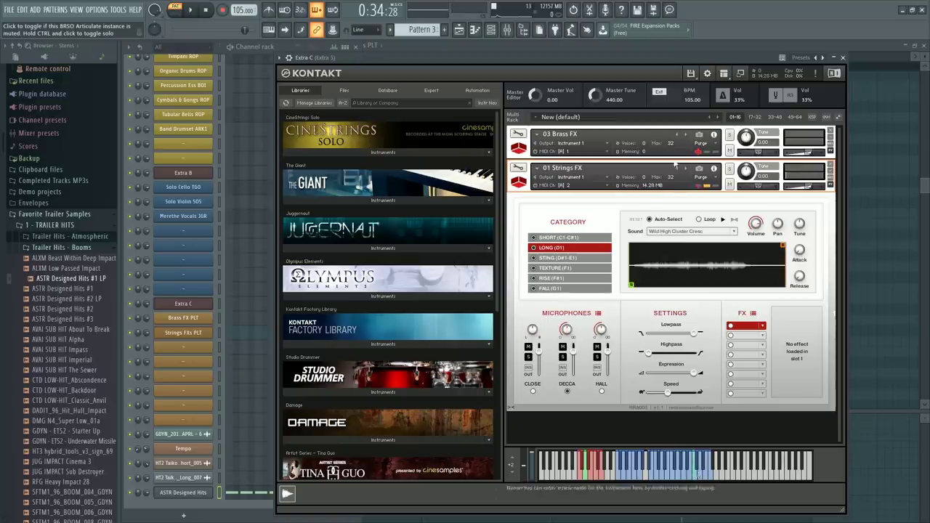
Reload all samples of the 01 Strings FX instrument and audition several sounds from its SHORT category
{"action": "left_click", "coordinate": [700, 176]}
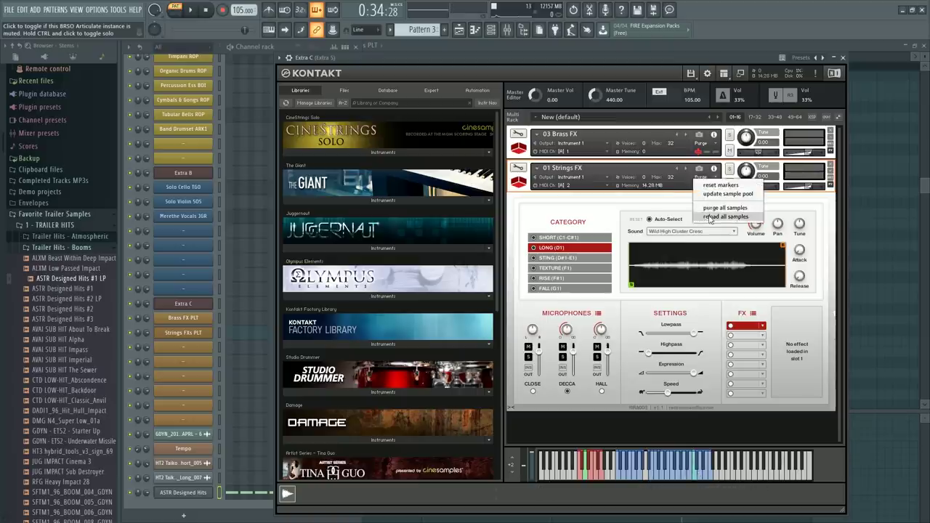
{"action": "left_click", "coordinate": [712, 217]}
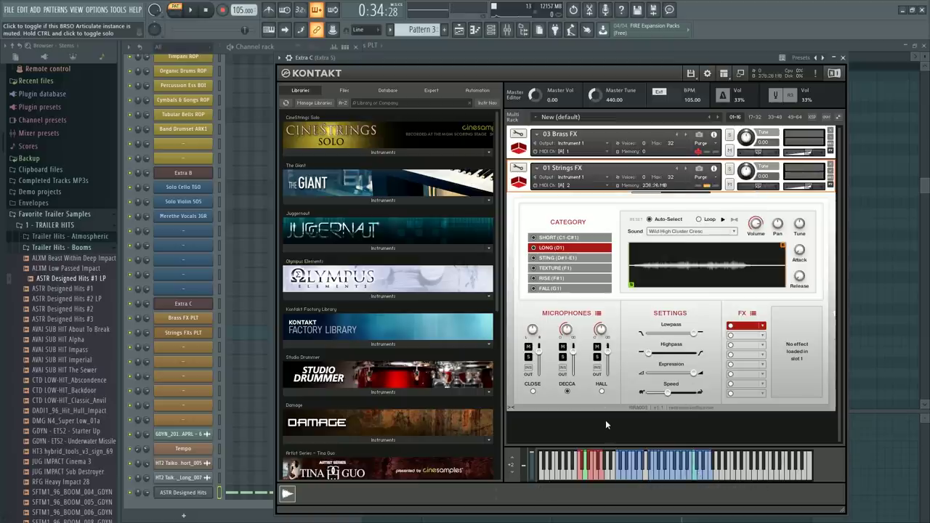
{"action": "left_click", "coordinate": [577, 237]}
{"action": "left_click", "coordinate": [636, 471]}
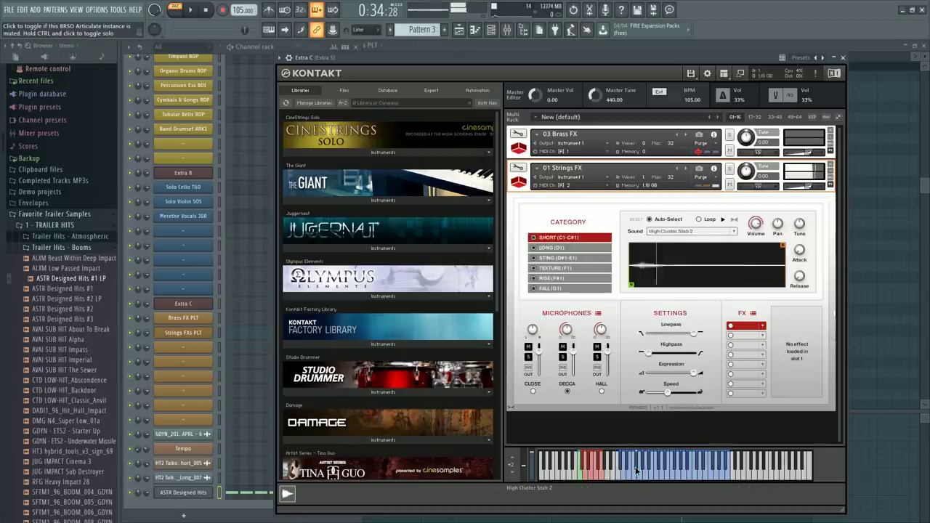
{"action": "left_click", "coordinate": [655, 474]}
{"action": "left_click", "coordinate": [683, 474]}
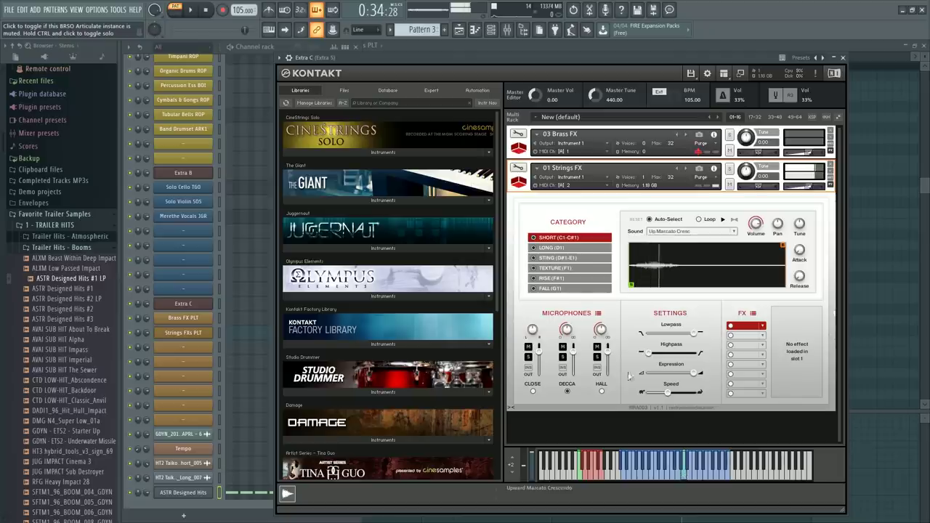
Switch the 01 Strings FX instrument to the RISE category and audition two sounds, including Up Thickening SP Trem Cresc
{"action": "left_click", "coordinate": [558, 247]}
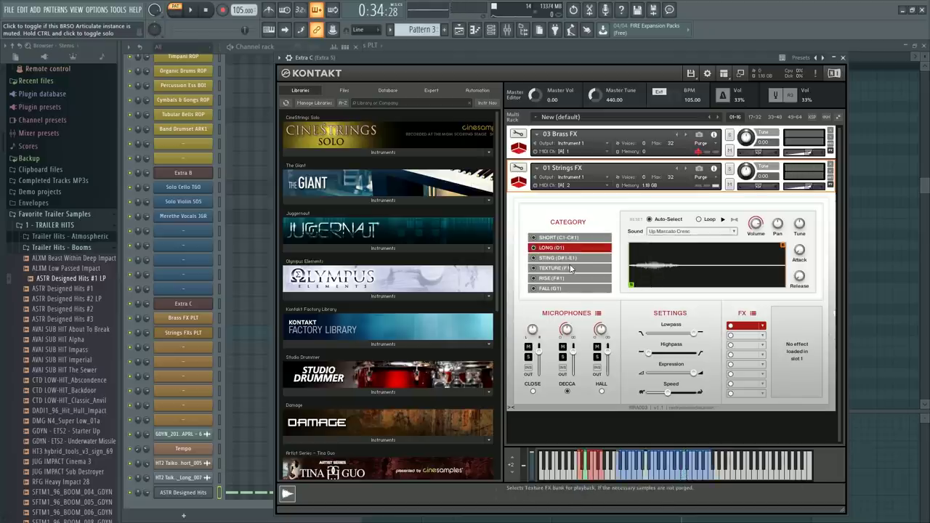
{"action": "left_click", "coordinate": [560, 278]}
{"action": "left_click", "coordinate": [642, 475]}
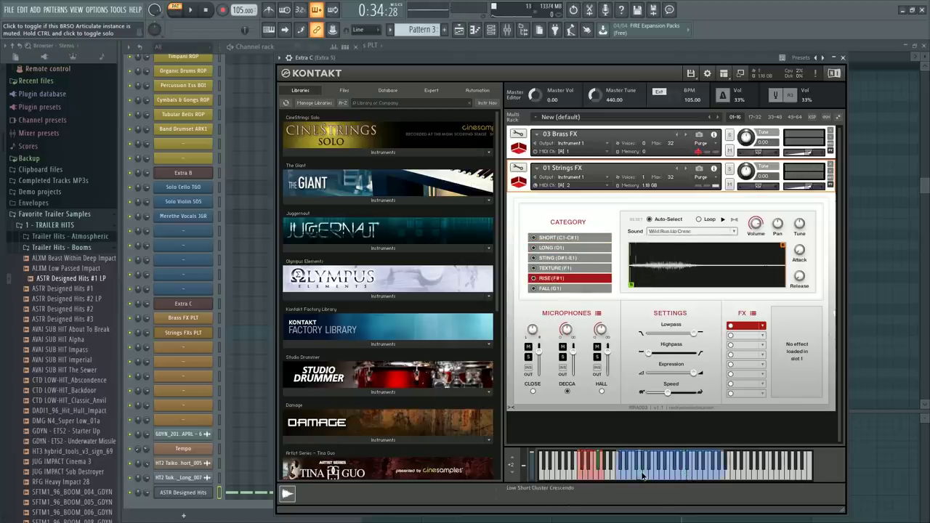
{"action": "left_click", "coordinate": [664, 476]}
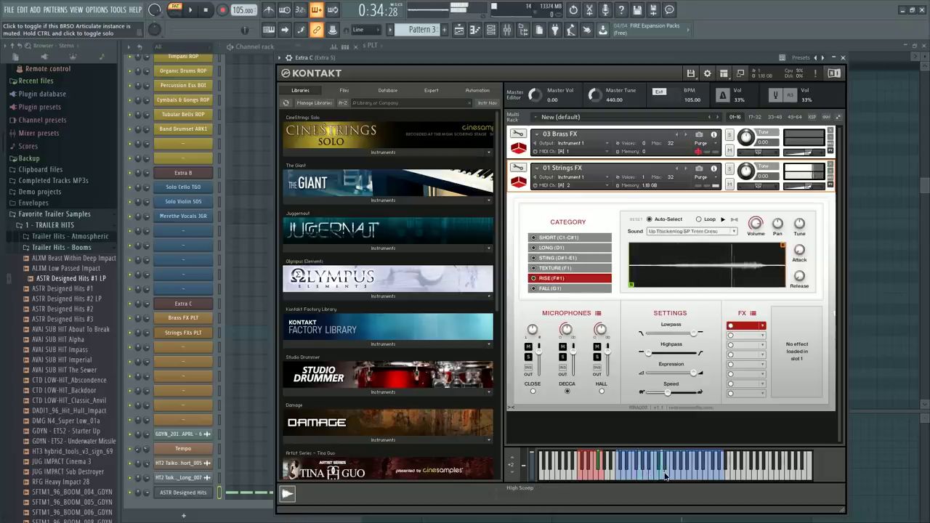
Audition a range of TEXTURE sounds in 01 Strings FX, including High Jitter Texture, High Dirty SP Trem, Mid Dirty SP Trem and Wide Trem Swell
{"action": "left_click", "coordinate": [557, 269]}
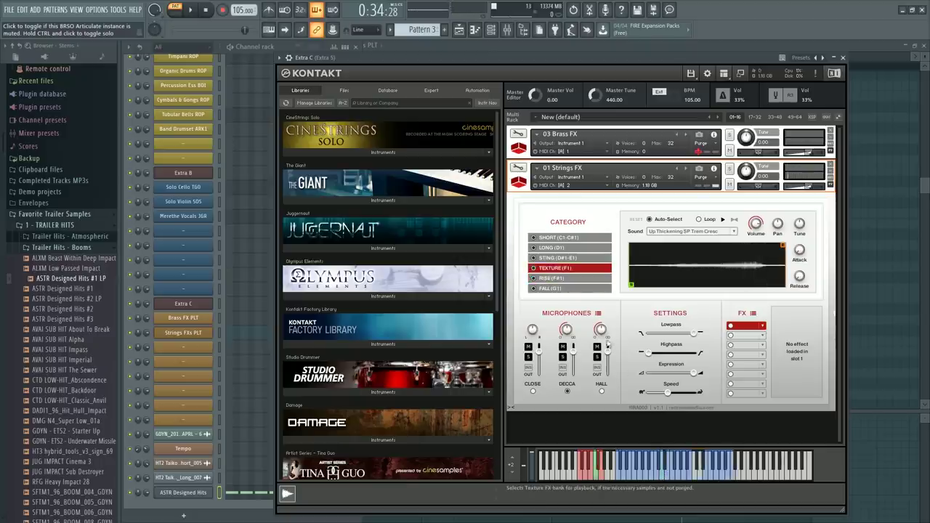
{"action": "left_click", "coordinate": [629, 484]}
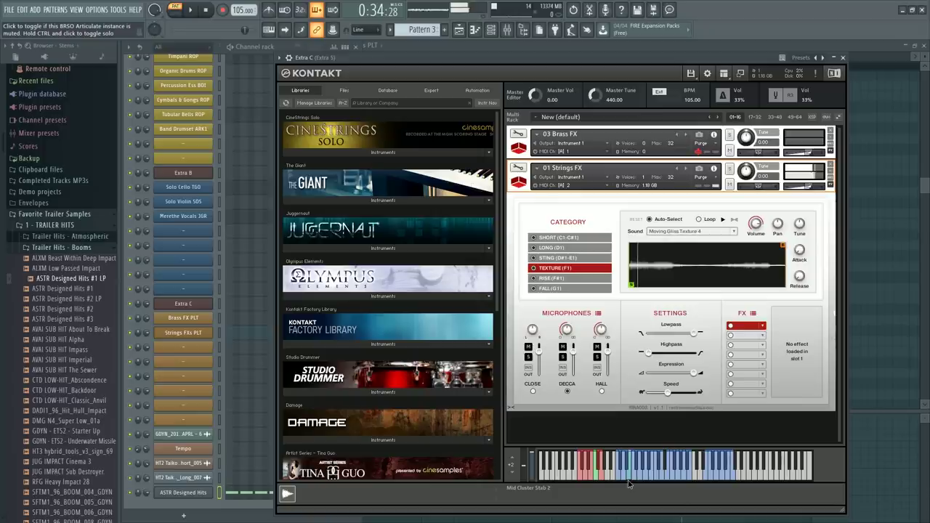
{"action": "left_click", "coordinate": [621, 483]}
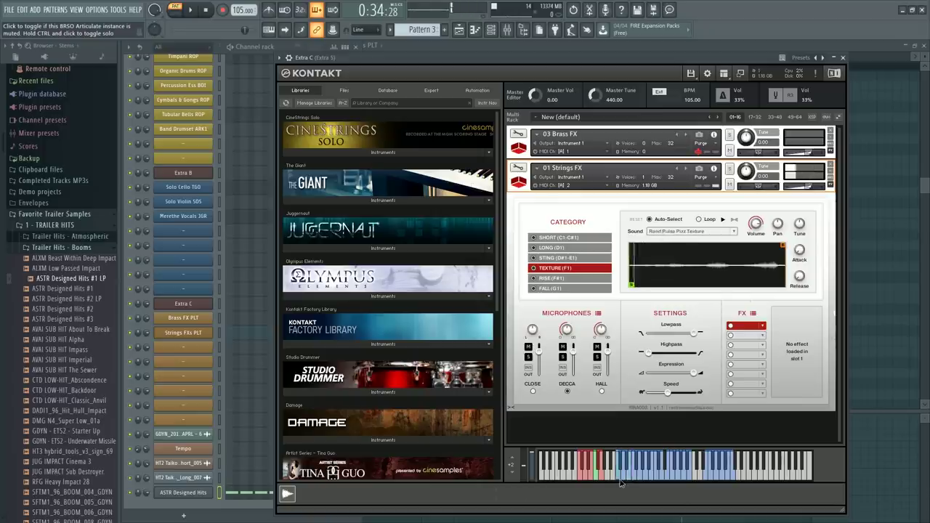
{"action": "left_click", "coordinate": [623, 482]}
{"action": "left_click", "coordinate": [636, 480]}
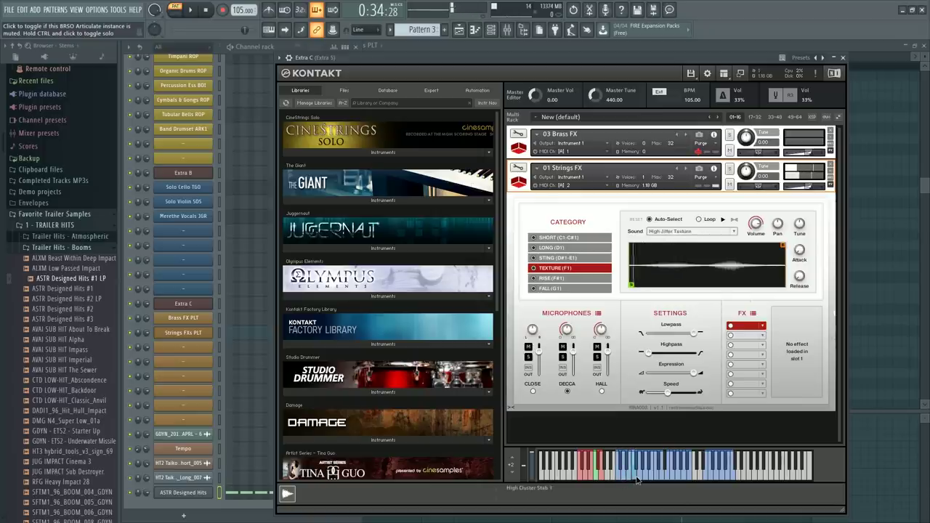
{"action": "left_click", "coordinate": [642, 482]}
{"action": "left_click", "coordinate": [668, 478]}
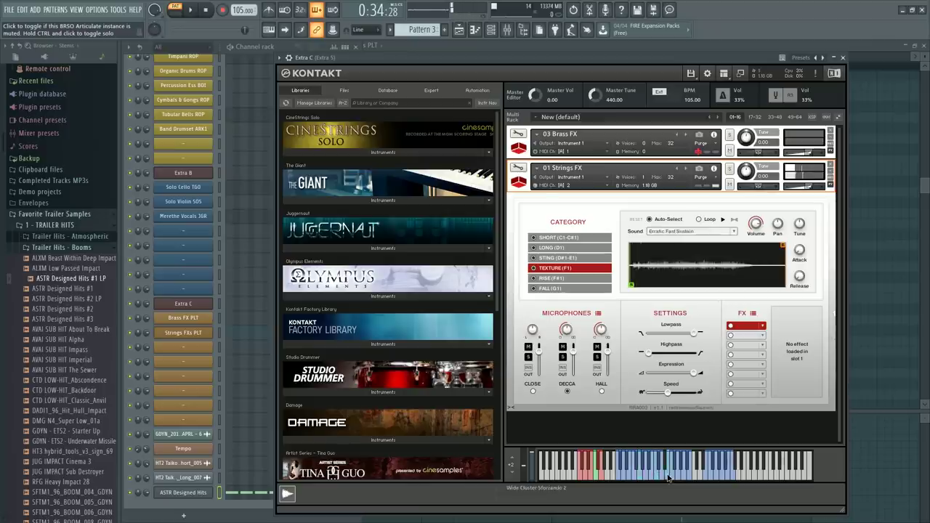
{"action": "left_click", "coordinate": [687, 480]}
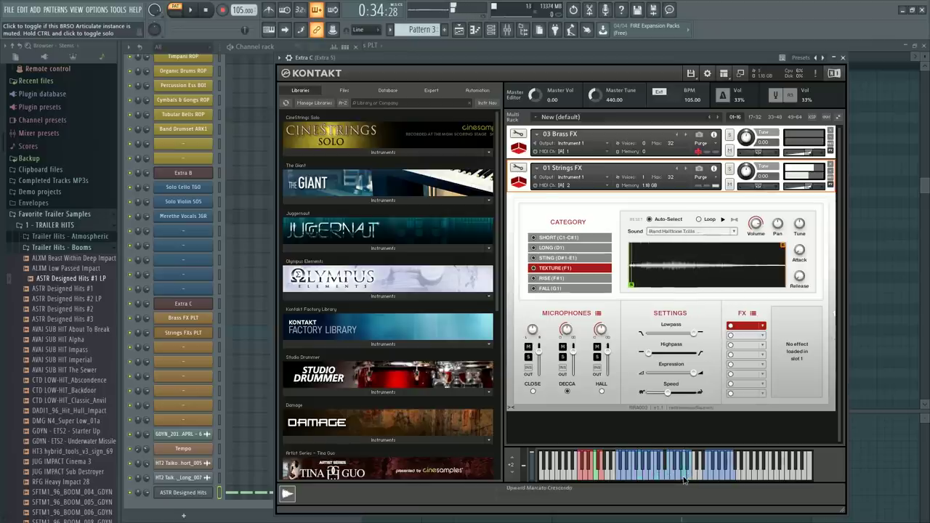
{"action": "left_click", "coordinate": [710, 478]}
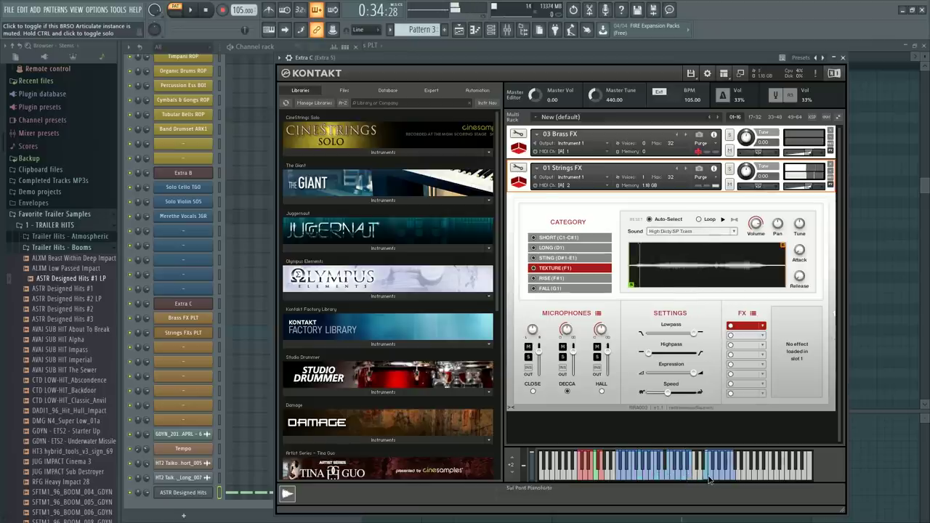
{"action": "left_click", "coordinate": [710, 478]}
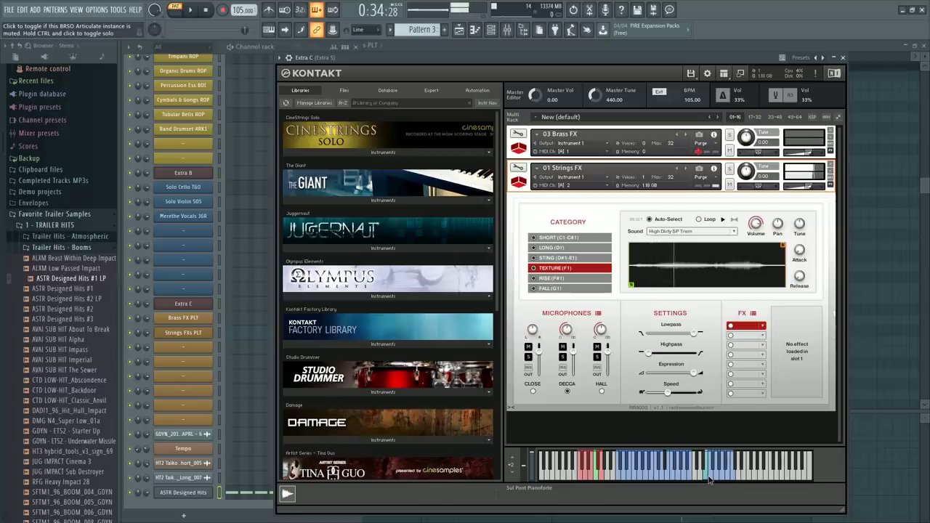
{"action": "left_click", "coordinate": [712, 481]}
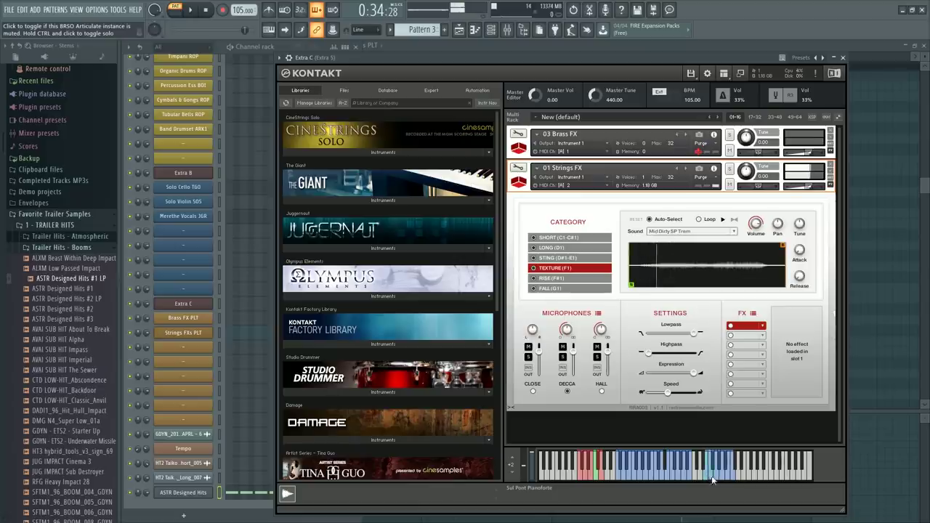
{"action": "left_click", "coordinate": [724, 479]}
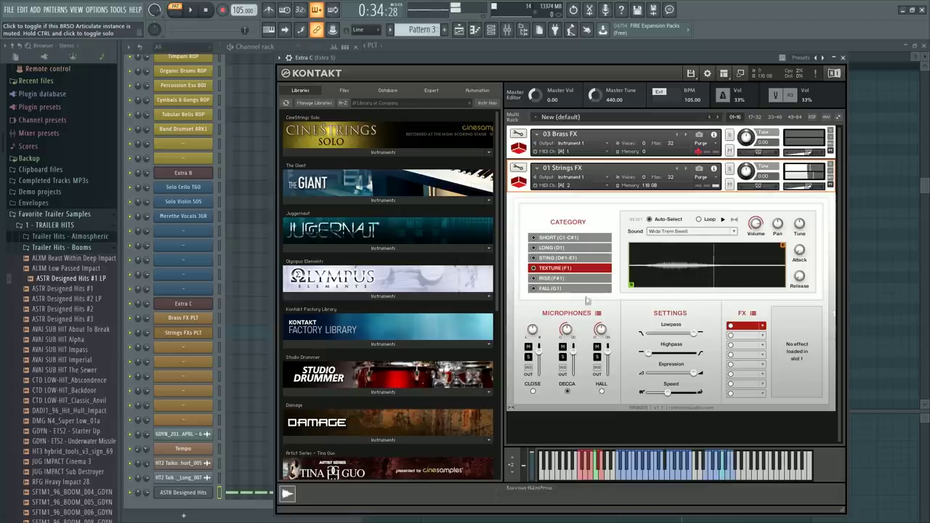
Switch 01 Strings FX past STING to the LONG category and audition its cluster, trill and undulating sustain sounds
{"action": "left_click", "coordinate": [563, 258]}
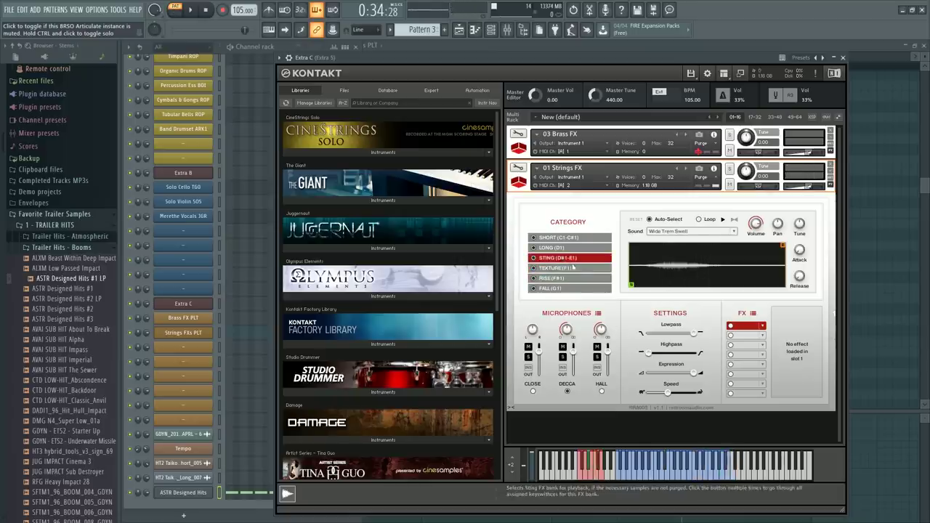
{"action": "left_click", "coordinate": [573, 260]}
{"action": "left_click", "coordinate": [574, 248]}
{"action": "left_click", "coordinate": [628, 477]}
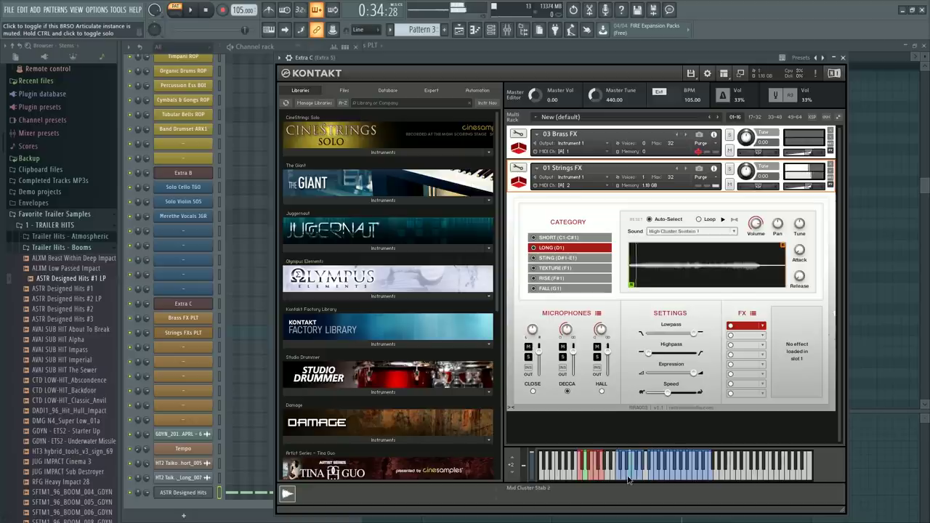
{"action": "left_click", "coordinate": [672, 477]}
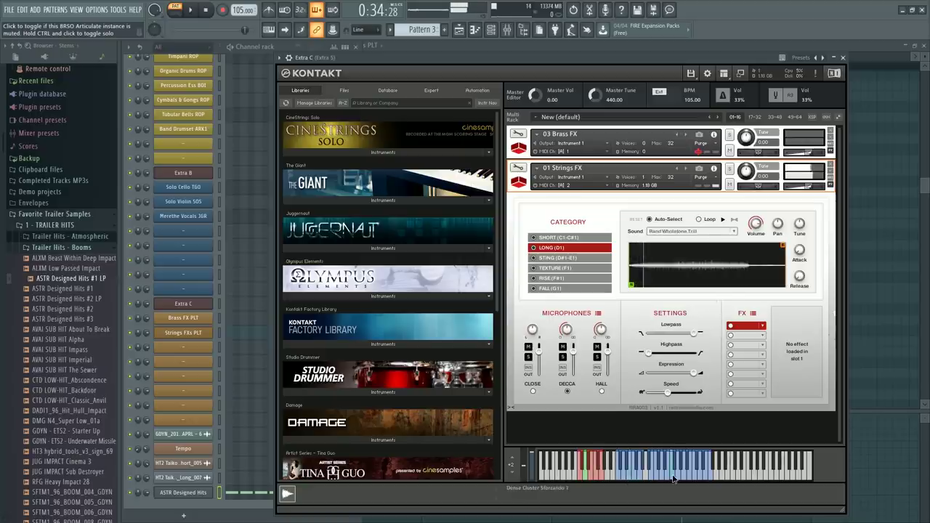
{"action": "left_click", "coordinate": [682, 478]}
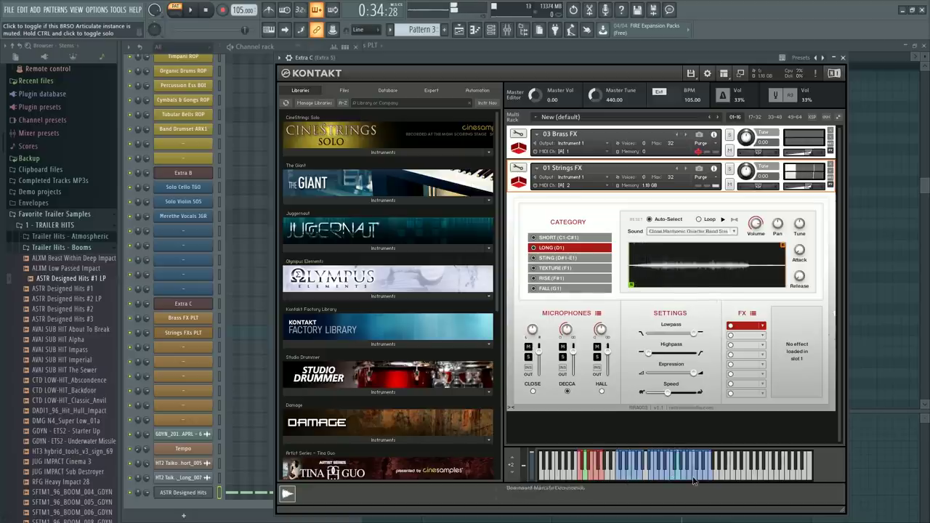
{"action": "left_click", "coordinate": [695, 478]}
{"action": "left_click", "coordinate": [703, 477]}
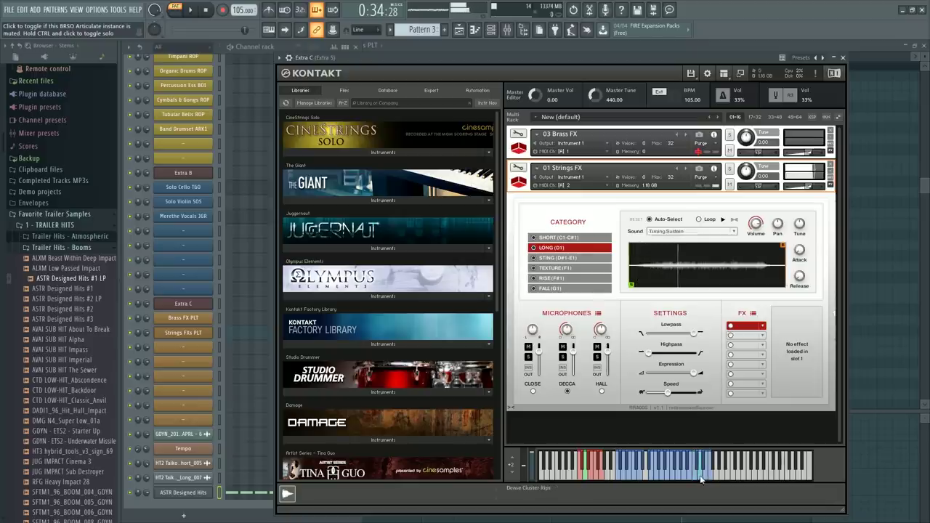
{"action": "left_click", "coordinate": [706, 478]}
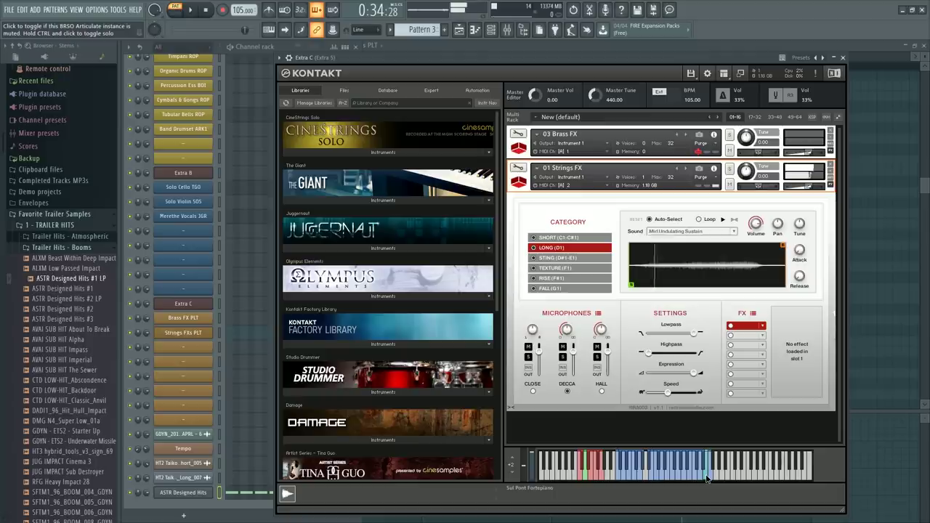
{"action": "left_click", "coordinate": [712, 477]}
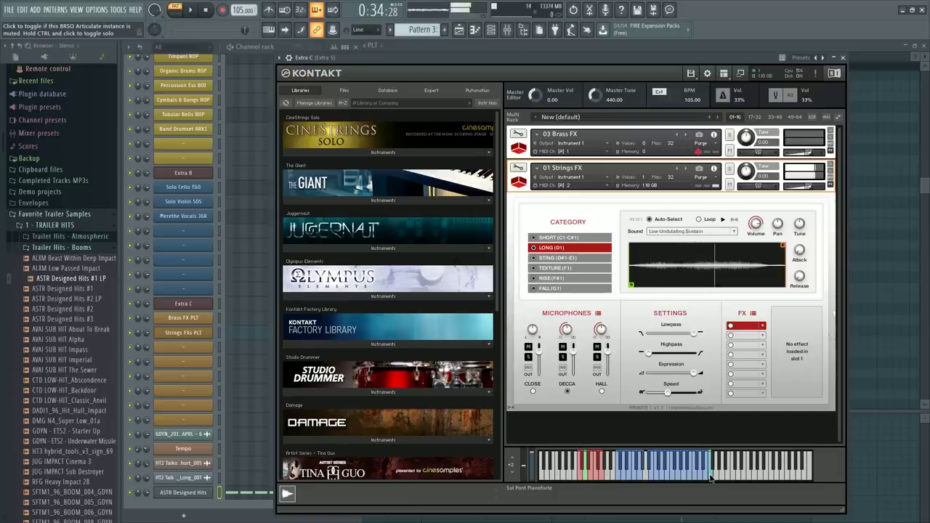
{"action": "left_click", "coordinate": [658, 477]}
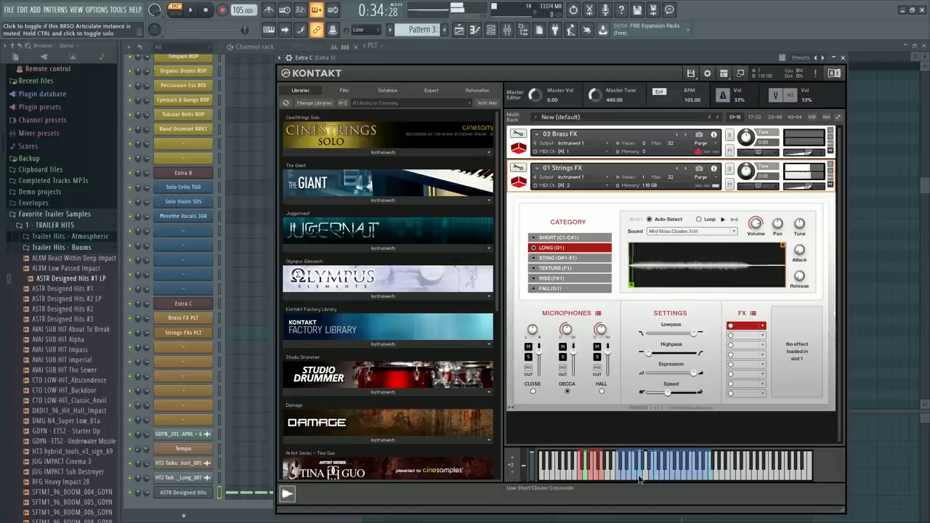
{"action": "left_click", "coordinate": [642, 476]}
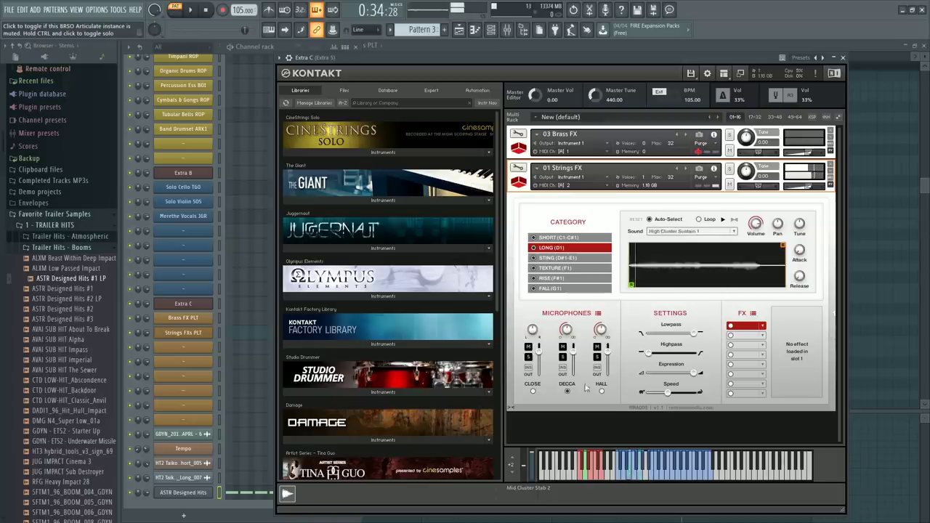
Sample the TEXTURE category briefly, switch 01 Strings FX to RISE, and audition Up Wild Flurry and its neighbouring sound repeatedly
{"action": "left_click", "coordinate": [552, 268]}
{"action": "left_click", "coordinate": [646, 476]}
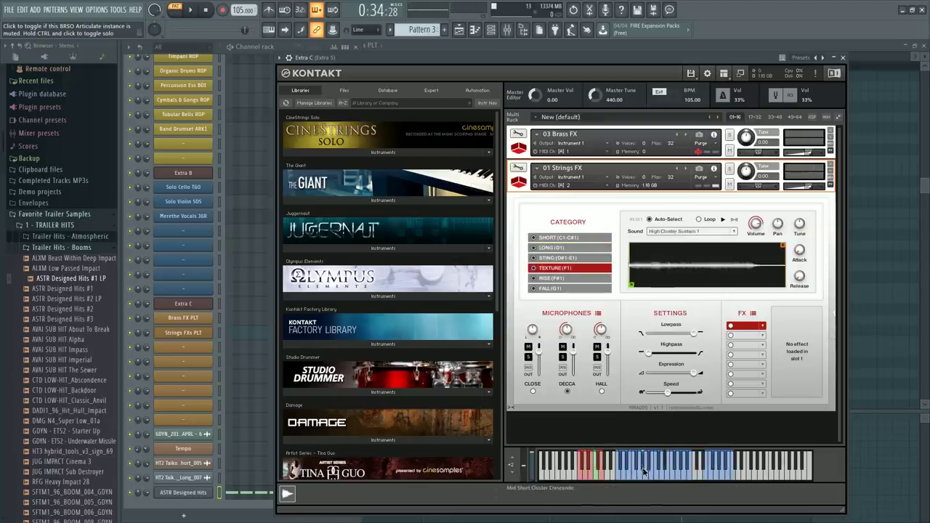
{"action": "left_click", "coordinate": [552, 278]}
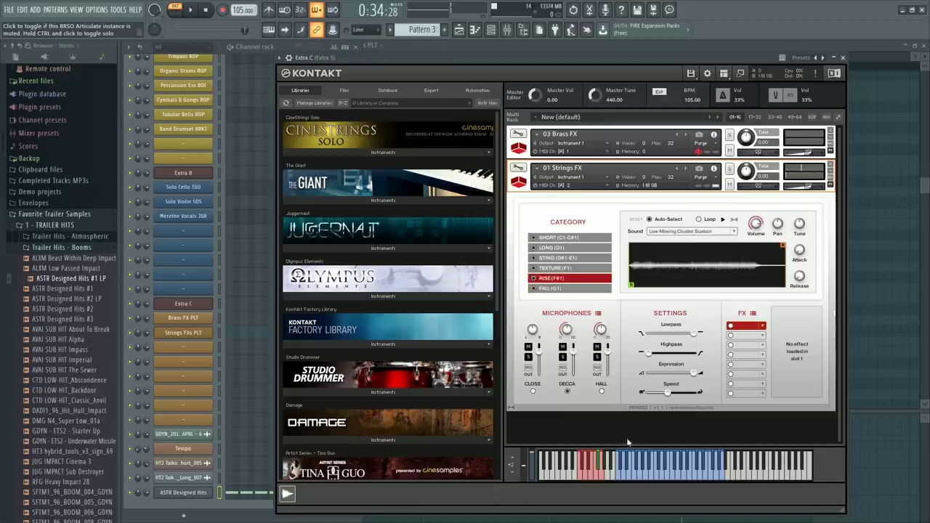
{"action": "left_click", "coordinate": [672, 459]}
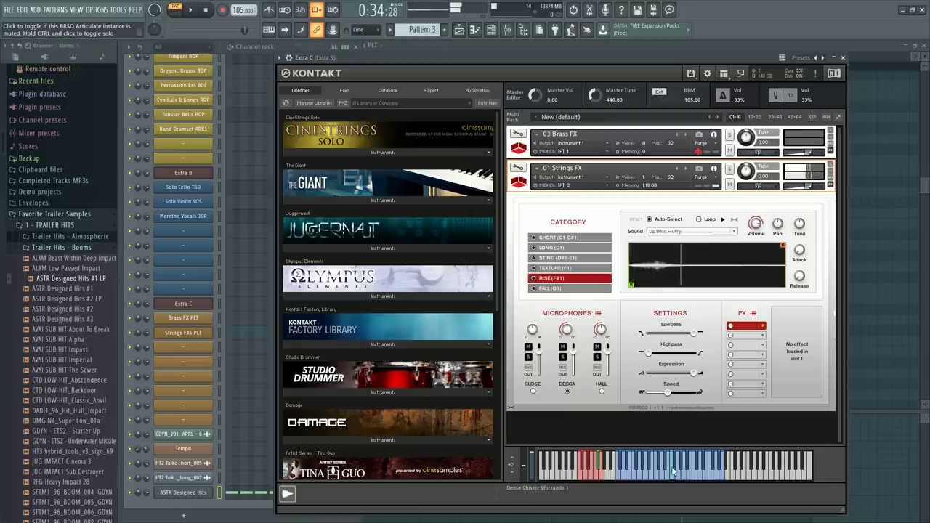
{"action": "left_click", "coordinate": [669, 475]}
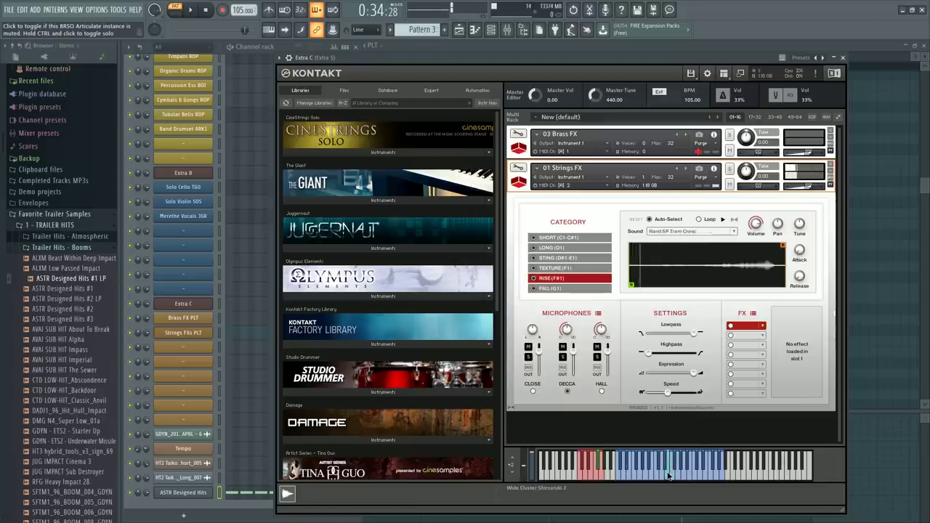
{"action": "left_click", "coordinate": [672, 477]}
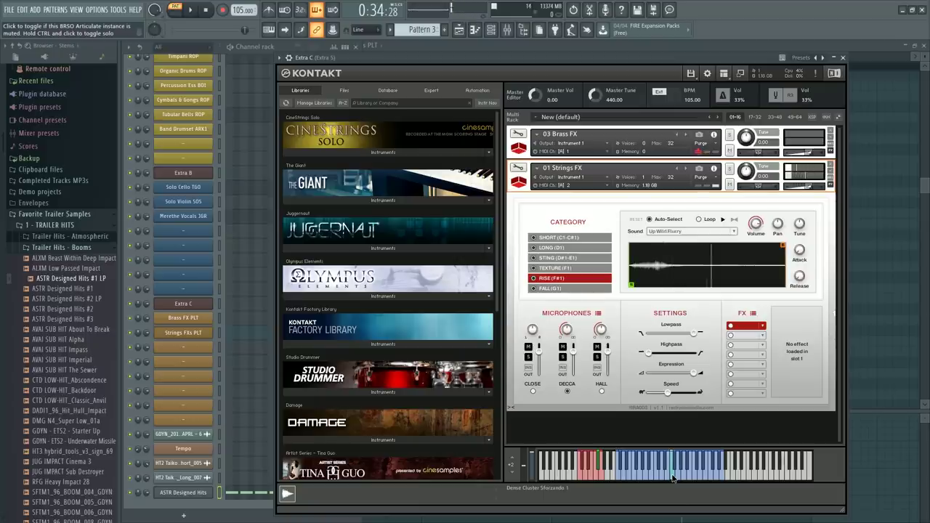
{"action": "left_click", "coordinate": [673, 465]}
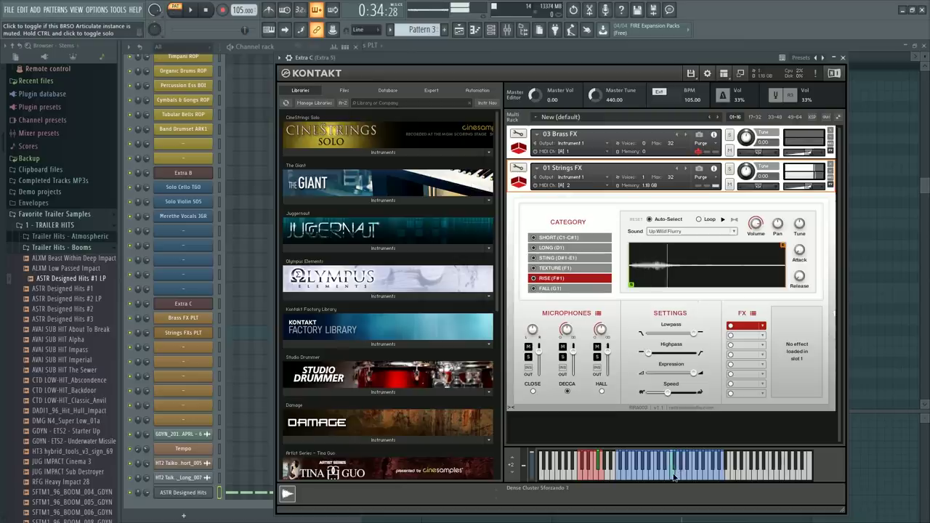
Return to the Strings FXs PLT piano roll and go to the empty bars at the start of Pattern 3
{"action": "left_click", "coordinate": [864, 339]}
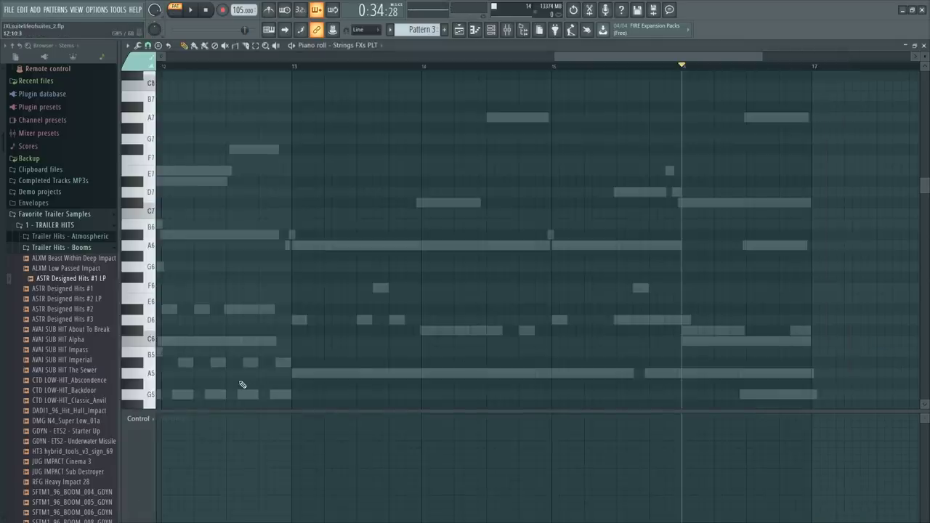
{"action": "key", "text": "F6"}
{"action": "left_click", "coordinate": [214, 364]}
{"action": "left_click", "coordinate": [247, 332]}
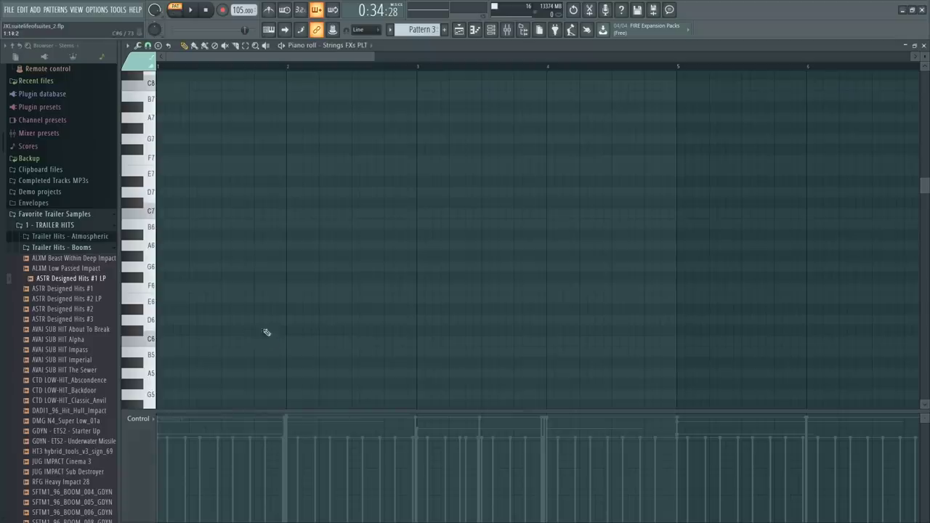
{"action": "scroll", "coordinate": [153, 286], "scroll_direction": "down", "scroll_amount": 3}
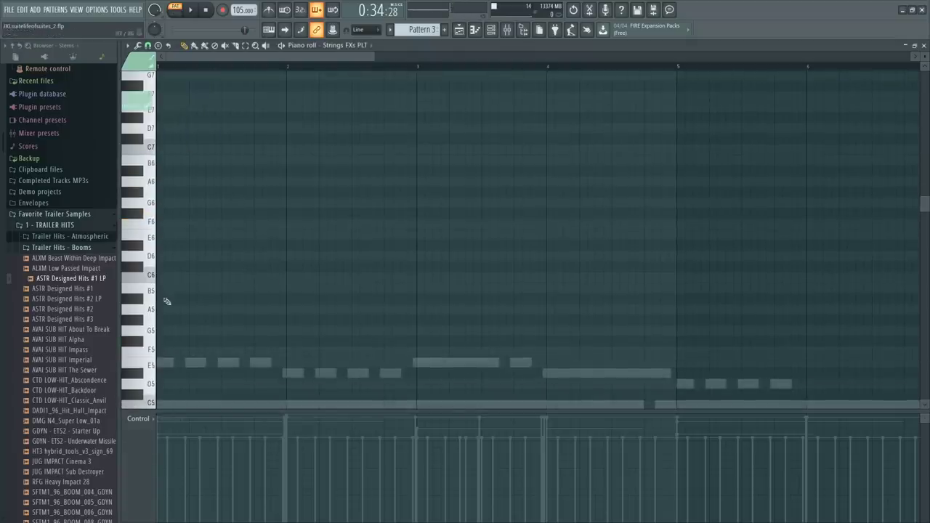
Try an F5 note at bar 1, remove it, and audition the strings FX on the F keys of several octaves
{"action": "left_click", "coordinate": [157, 353]}
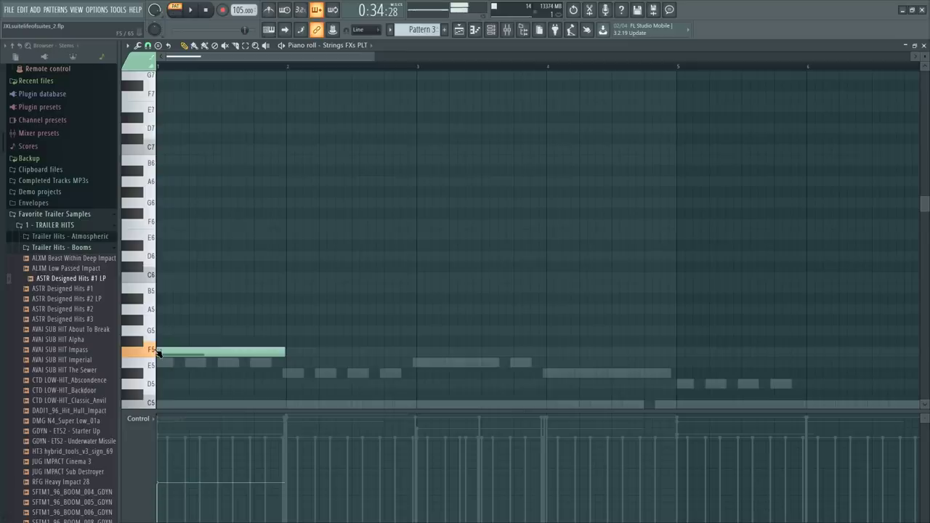
{"action": "right_click", "coordinate": [158, 353]}
{"action": "scroll", "coordinate": [166, 348], "scroll_direction": "down", "scroll_amount": 3}
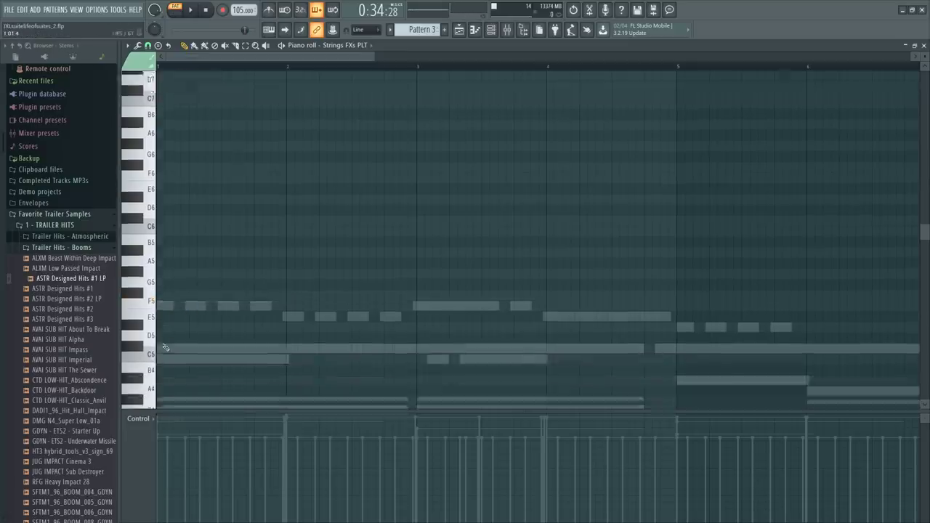
{"action": "scroll", "coordinate": [166, 348], "scroll_direction": "down", "scroll_amount": 8}
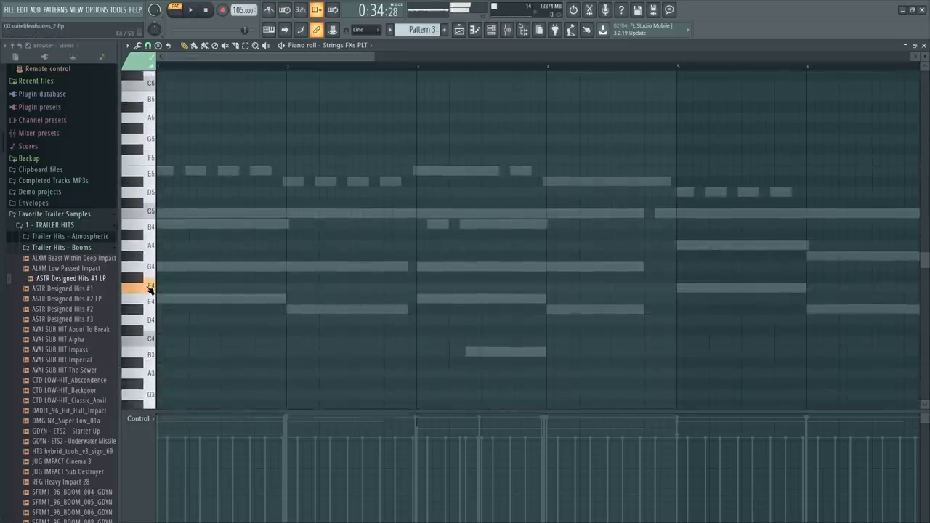
{"action": "scroll", "coordinate": [156, 342], "scroll_direction": "down", "scroll_amount": 5}
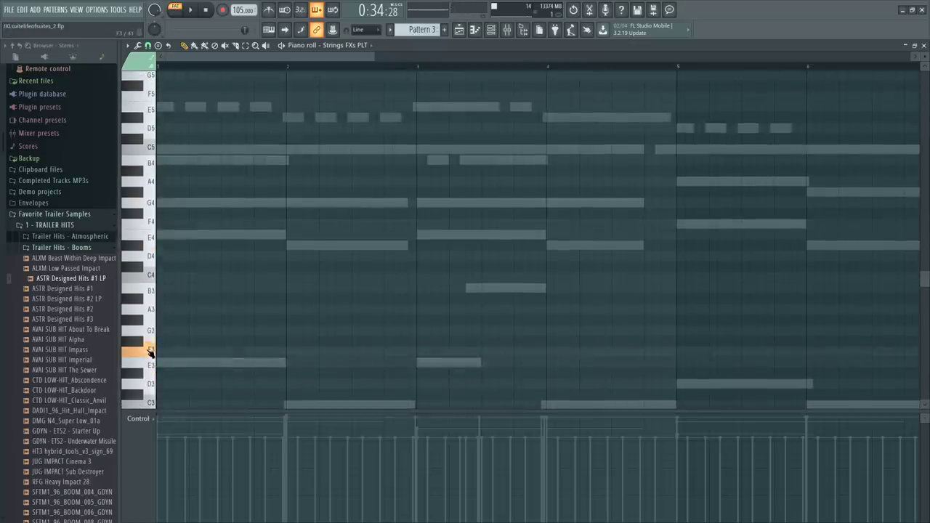
{"action": "scroll", "coordinate": [151, 339], "scroll_direction": "up", "scroll_amount": 8}
{"action": "scroll", "coordinate": [151, 187], "scroll_direction": "up", "scroll_amount": 4}
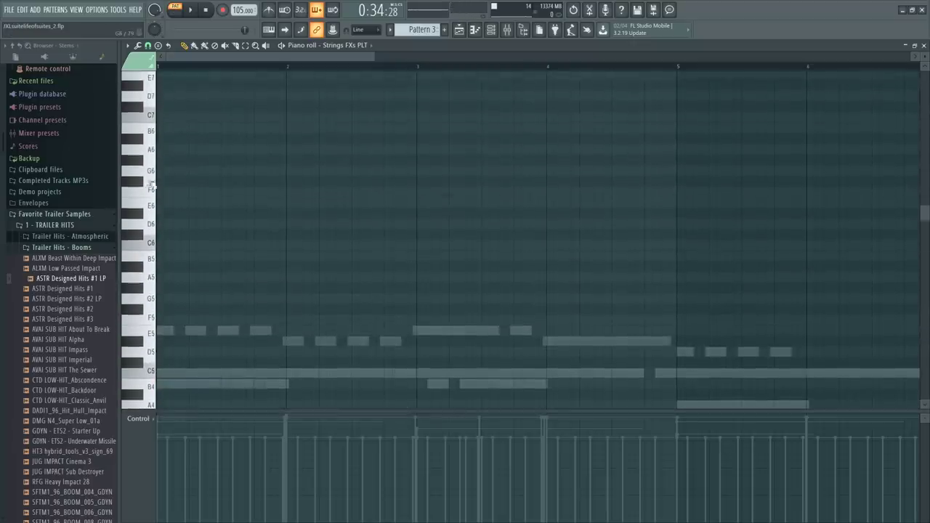
{"action": "scroll", "coordinate": [149, 191], "scroll_direction": "up", "scroll_amount": 5}
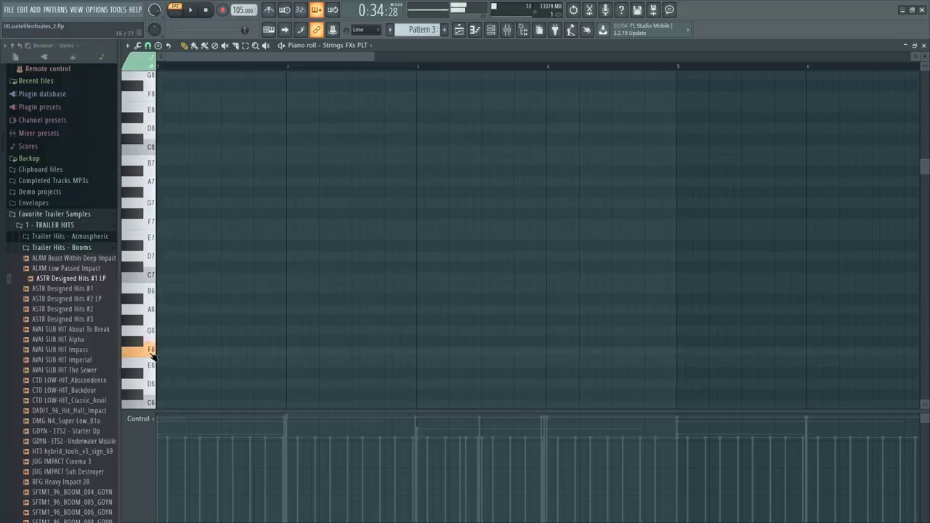
Switch the note colour group, audition its sounds, place a one-bar F5 note starting in bar 16 at step 7, and play it back
{"action": "left_click", "coordinate": [141, 70]}
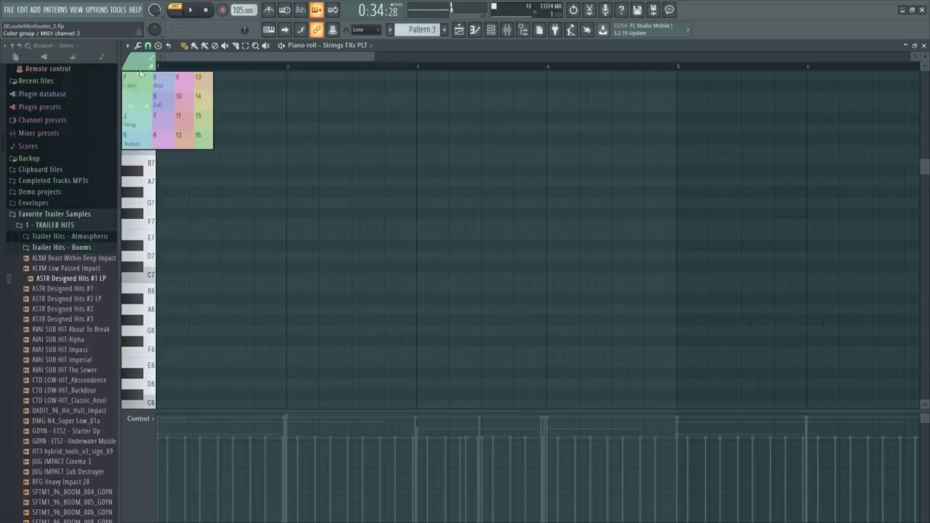
{"action": "left_click", "coordinate": [155, 102]}
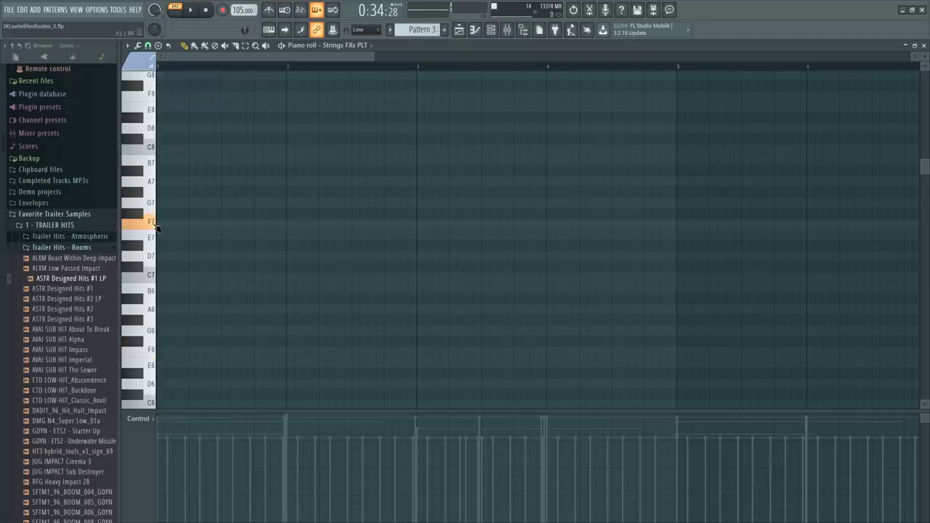
{"action": "scroll", "coordinate": [156, 227], "scroll_direction": "down", "scroll_amount": 3}
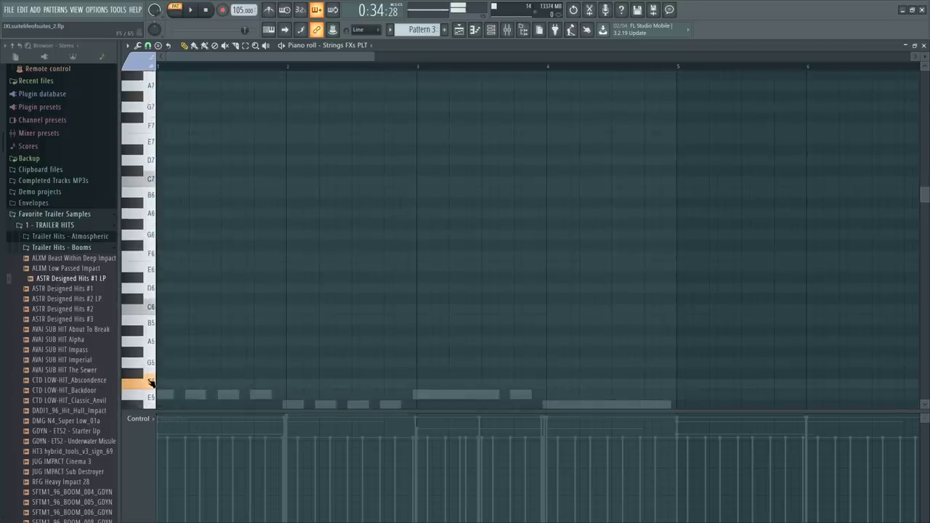
{"action": "left_click", "coordinate": [354, 383]}
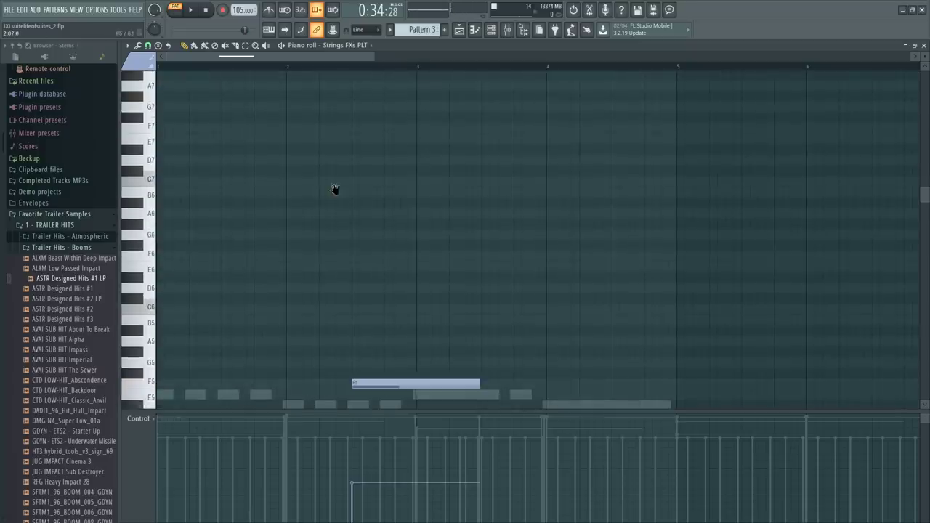
{"action": "scroll", "coordinate": [428, 70], "scroll_direction": "down", "scroll_amount": 3}
{"action": "left_click_drag", "start_coordinate": [266, 384], "coordinate": [805, 362]}
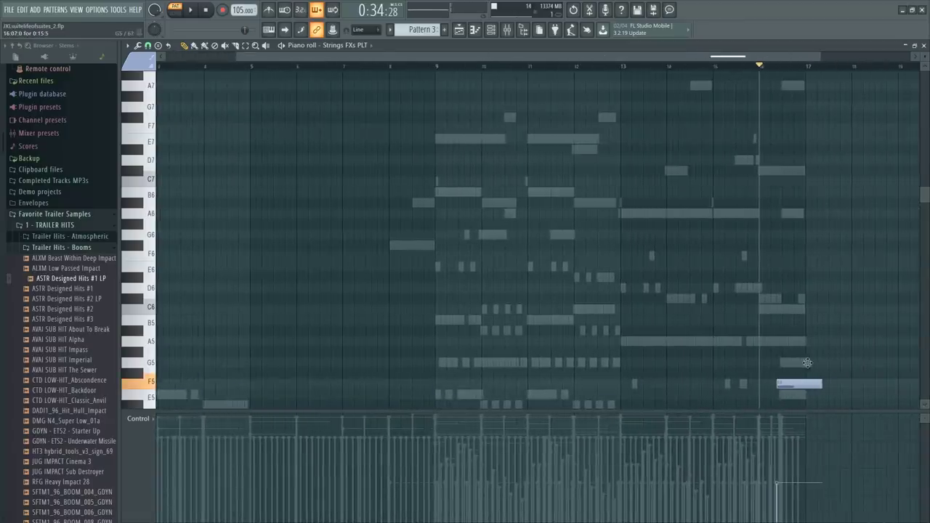
{"action": "key", "text": "space"}
{"action": "scroll", "coordinate": [826, 71], "scroll_direction": "up", "scroll_amount": 3}
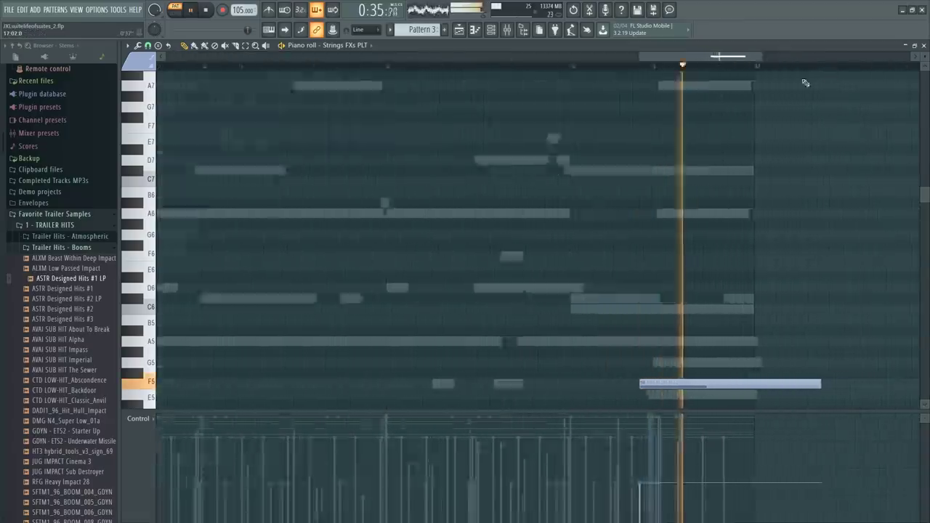
{"action": "scroll", "coordinate": [651, 313], "scroll_direction": "down", "scroll_amount": 4}
{"action": "key", "text": "space"}
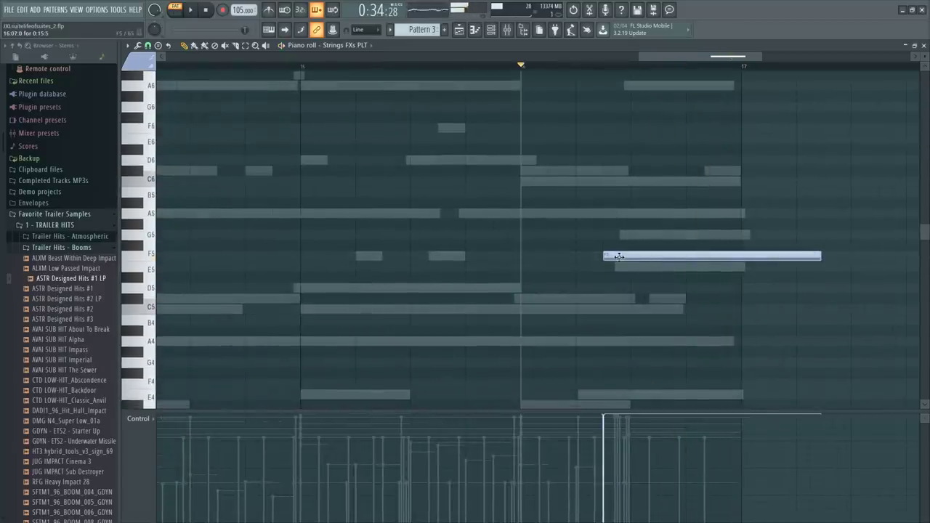
Move the bar 16 note to F#5 at step 9, check it in playback, and cut its end off at bar 17
{"action": "left_click_drag", "start_coordinate": [619, 256], "coordinate": [644, 233]}
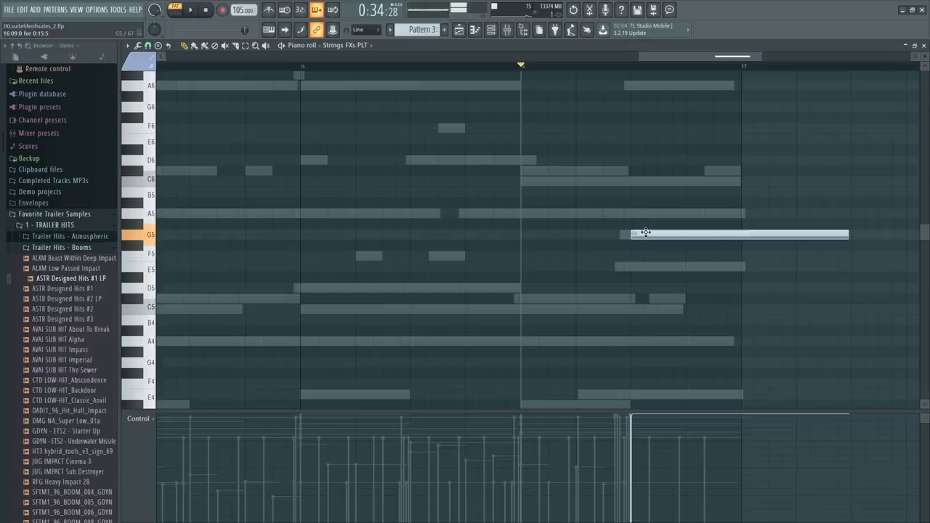
{"action": "left_click_drag", "start_coordinate": [645, 233], "coordinate": [647, 252]}
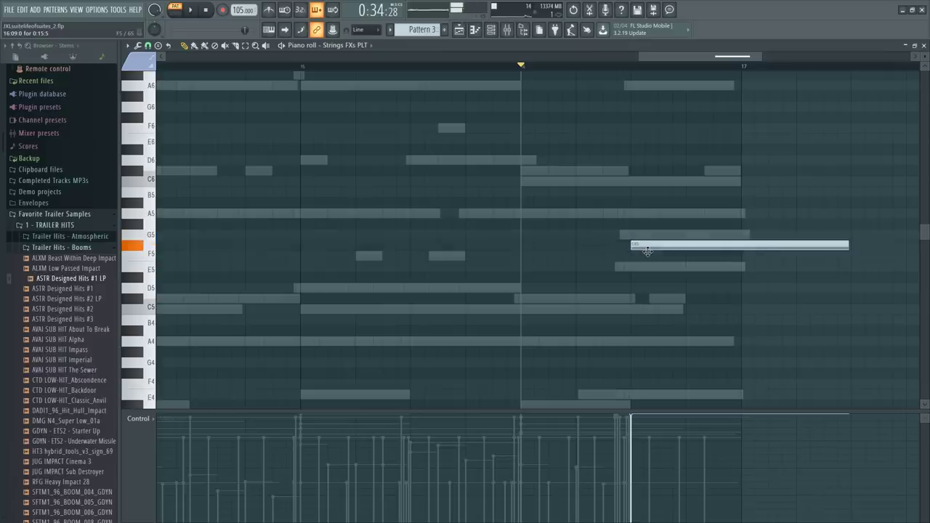
{"action": "key", "text": "space"}
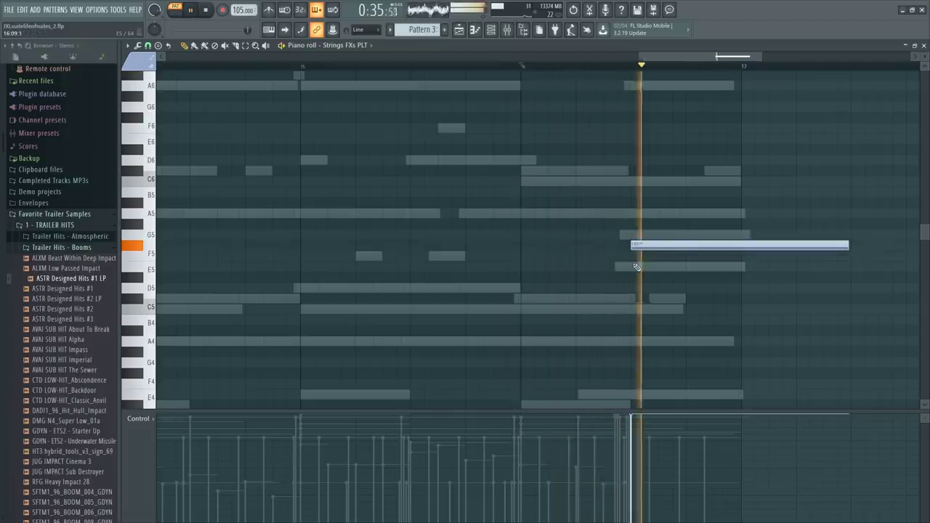
{"action": "key", "text": "space"}
{"action": "key", "text": "c"}
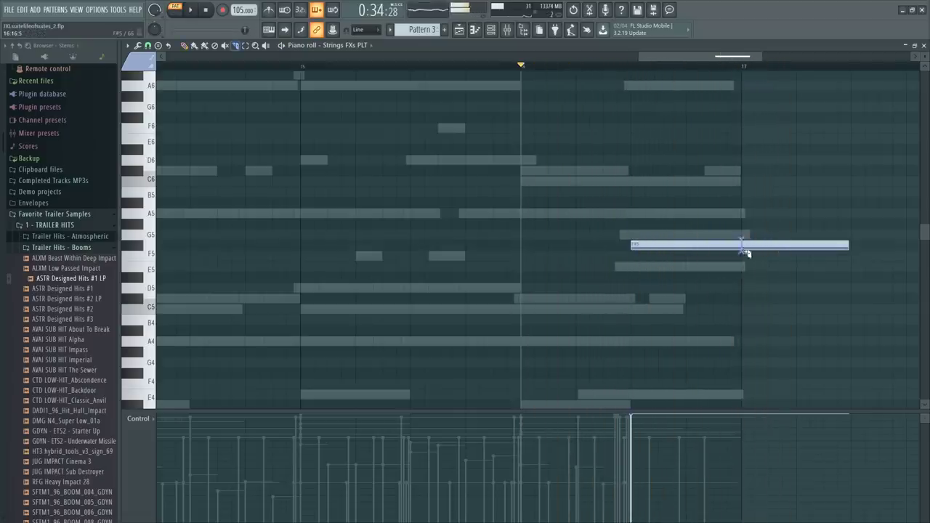
{"action": "left_click_drag", "start_coordinate": [742, 236], "coordinate": [742, 257]}
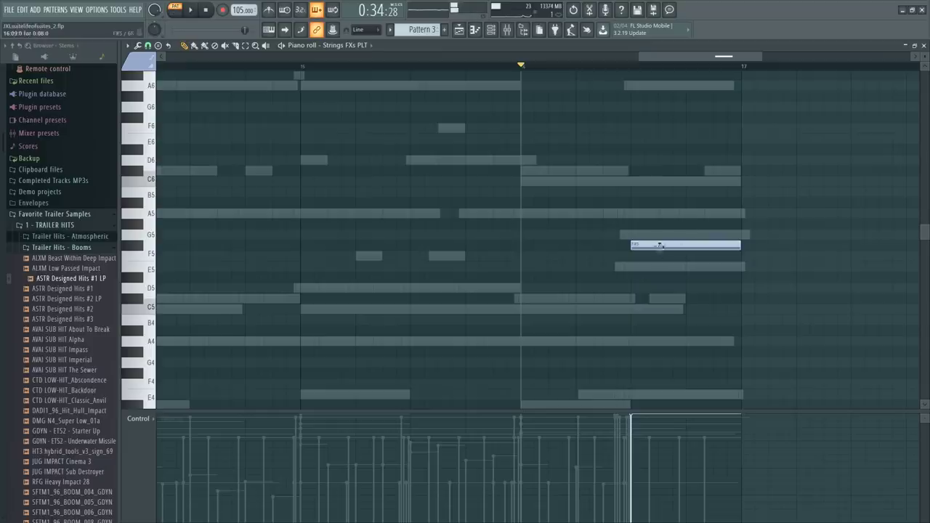
Copy the F#5 note to A#4 at the start of bar 15, lengthen it to about the F#5 note's start, and set playback just before it
{"action": "left_click_drag", "start_coordinate": [628, 279], "coordinate": [626, 324]}
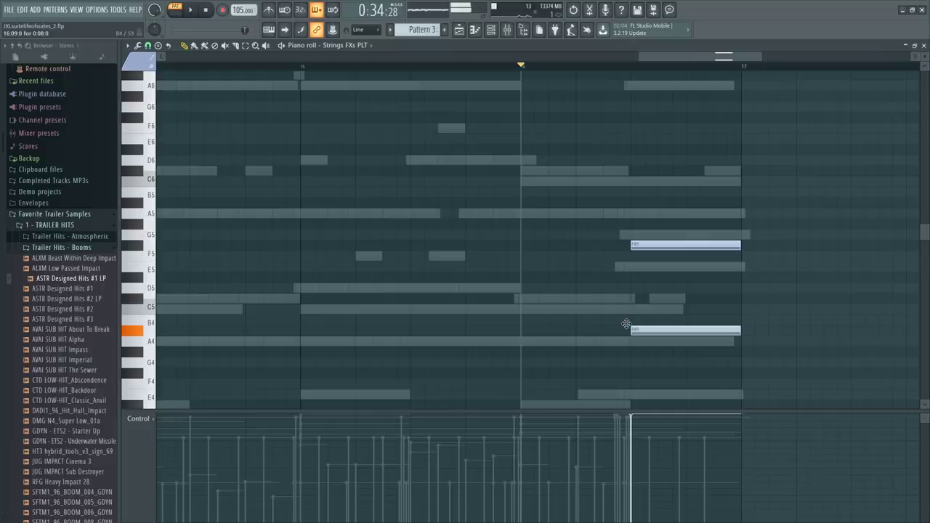
{"action": "left_click_drag", "start_coordinate": [627, 325], "coordinate": [290, 336]}
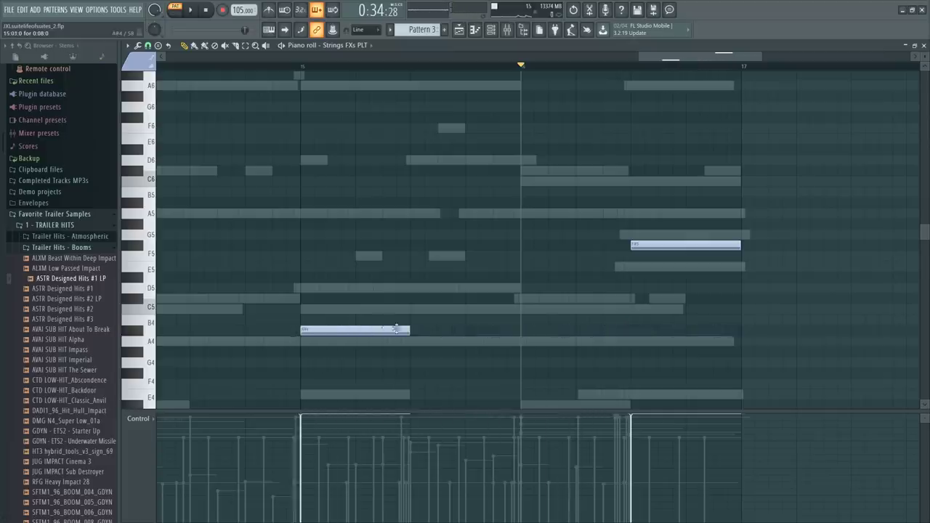
{"action": "left_click_drag", "start_coordinate": [519, 327], "coordinate": [628, 329]}
{"action": "left_click", "coordinate": [287, 66]}
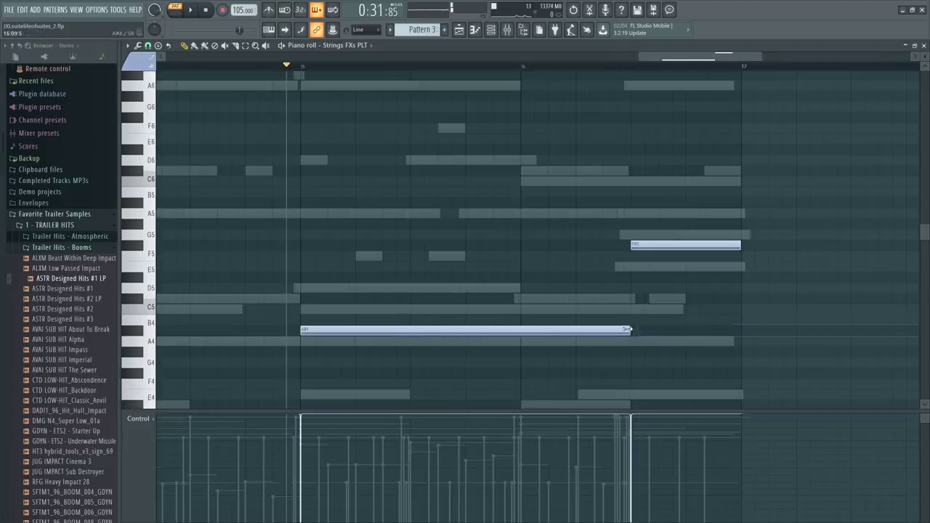
{"action": "key", "text": "F6"}
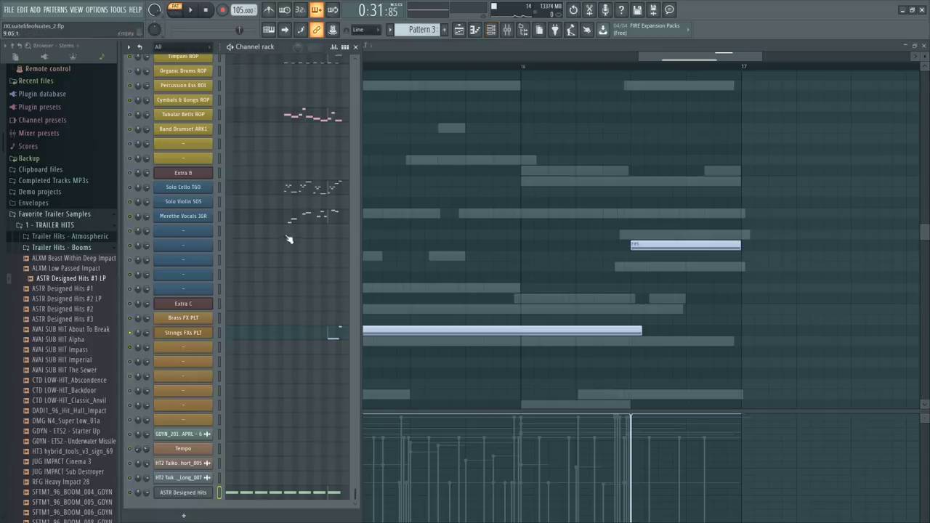
{"action": "scroll", "coordinate": [289, 240], "scroll_direction": "up", "scroll_amount": 20}
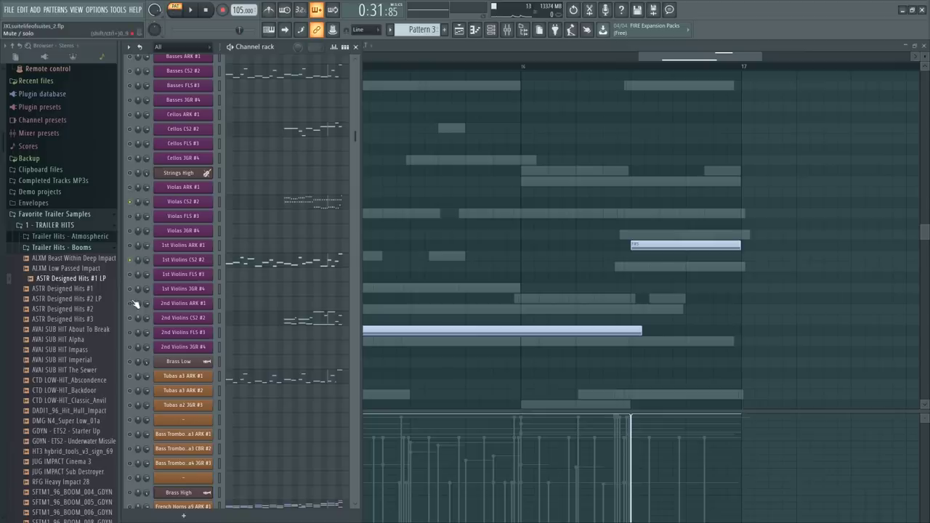
{"action": "scroll", "coordinate": [134, 317], "scroll_direction": "up", "scroll_amount": 12}
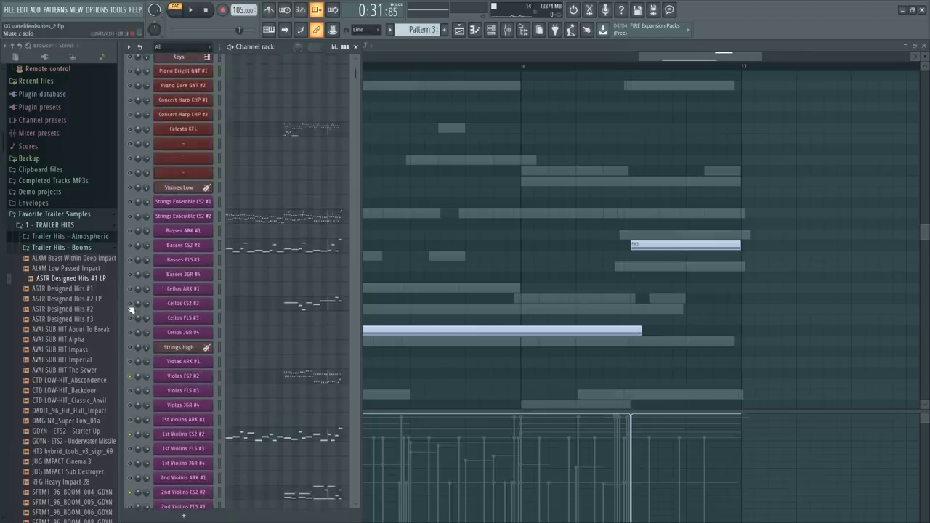
{"action": "key", "text": "F6"}
Show the Dynamics control and draw a rising ramp from near zero at bar 15 to maximum at the F#5 note, then play it
{"action": "scroll", "coordinate": [210, 407], "scroll_direction": "down", "scroll_amount": 5}
{"action": "key", "text": "space"}
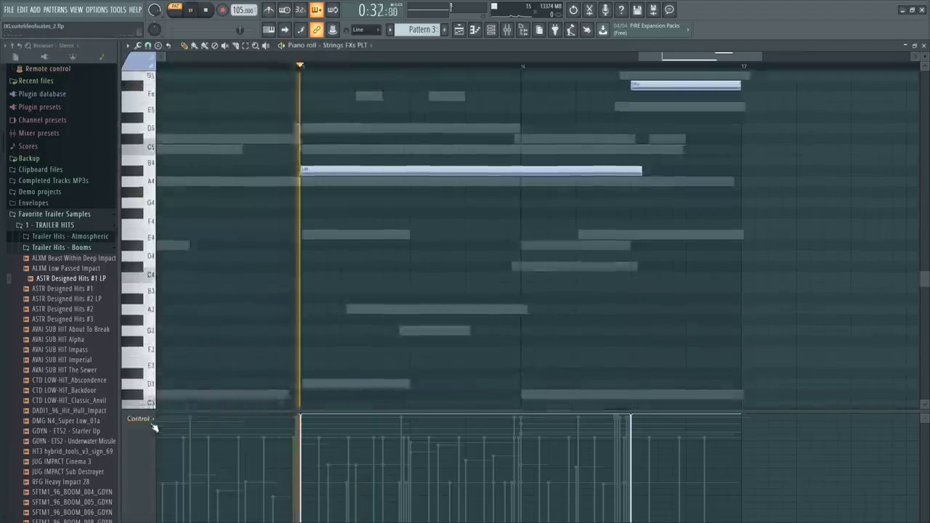
{"action": "left_click", "coordinate": [151, 423]}
{"action": "left_click", "coordinate": [240, 380]}
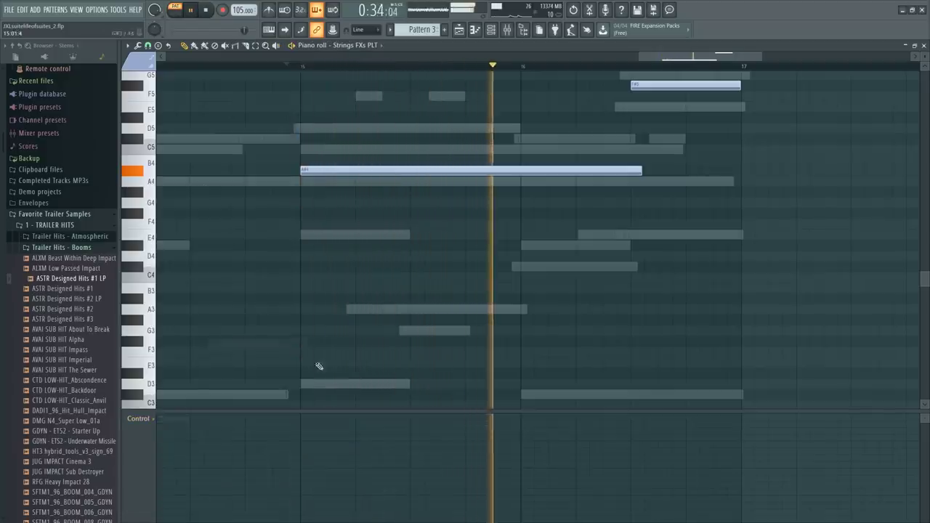
{"action": "key", "text": "space"}
{"action": "mouse_move", "coordinate": [303, 520]}
{"action": "left_mouse_down"}
{"action": "mouse_move", "coordinate": [464, 492]}
{"action": "mouse_move", "coordinate": [582, 455]}
{"action": "mouse_move", "coordinate": [629, 414]}
{"action": "left_mouse_up"}
{"action": "key", "text": "space"}
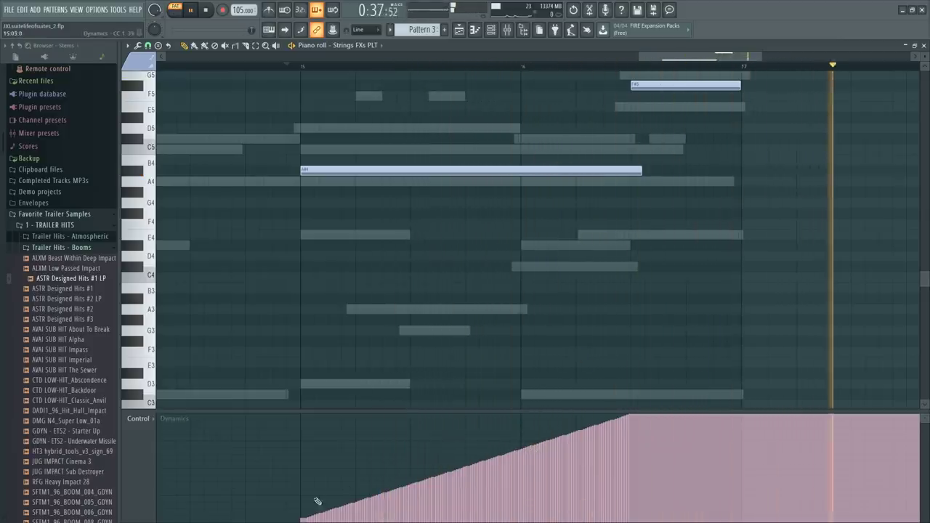
{"action": "key", "text": "space"}
Redraw the Dynamics ramp under the A#4 note to peak at about 92, shorten the note's end slightly, and play the passage
{"action": "left_click_drag", "start_coordinate": [307, 519], "coordinate": [631, 469]}
{"action": "key", "text": "space"}
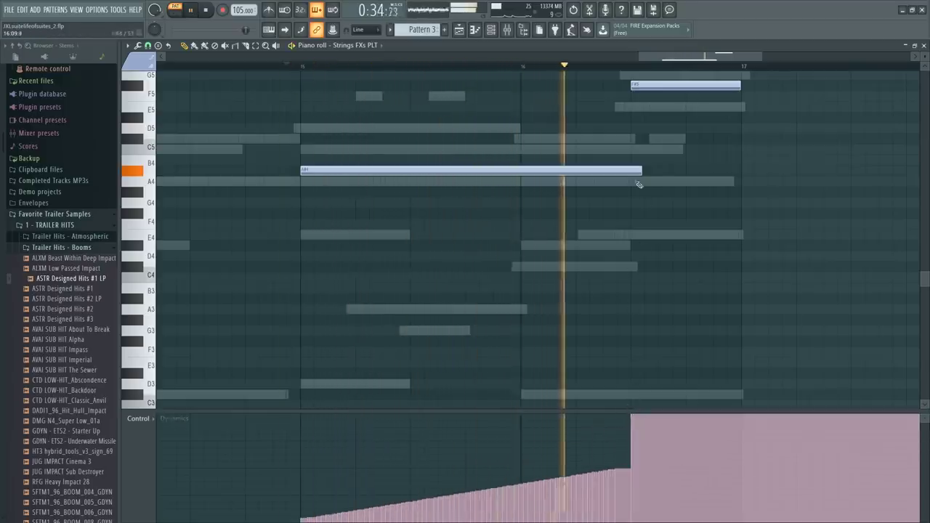
{"action": "left_click_drag", "start_coordinate": [636, 170], "coordinate": [628, 170]}
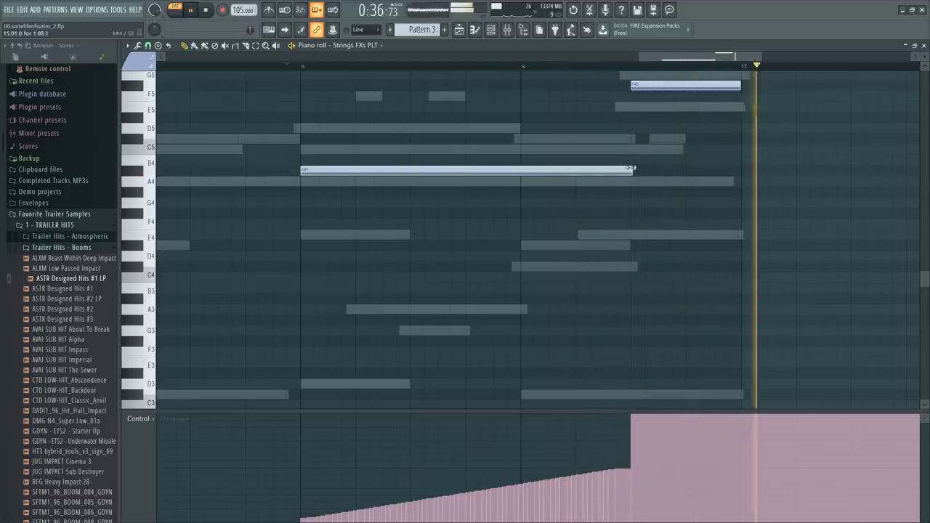
{"action": "key", "text": "space"}
{"action": "left_click_drag", "start_coordinate": [415, 489], "coordinate": [625, 446]}
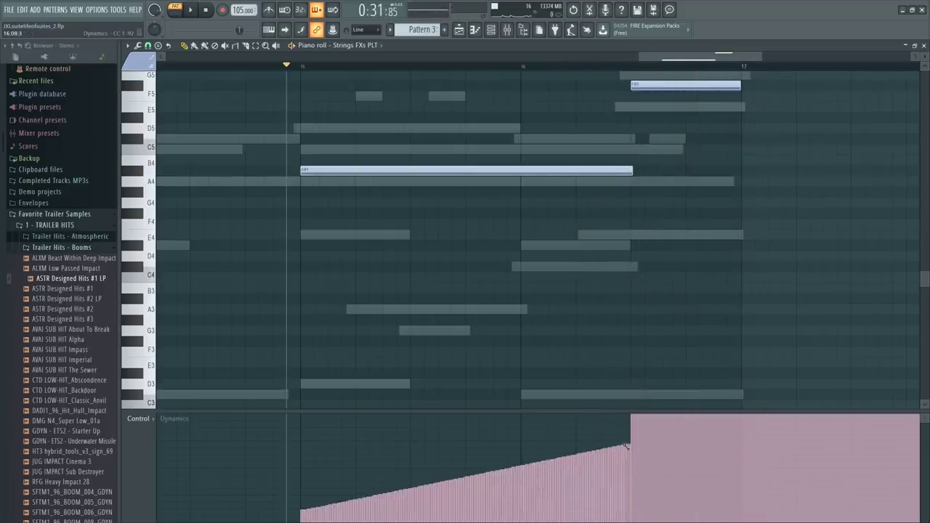
{"action": "key", "text": "space"}
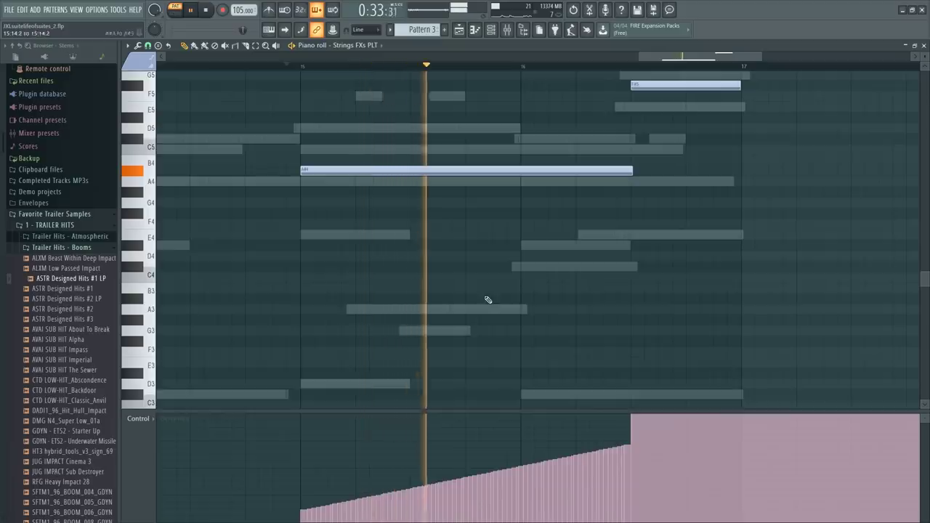
Overlap the two strings FX notes slightly by starting F#5 earlier and ending A#4 later
{"action": "right_click", "coordinate": [538, 316], "text": "ctrl"}
{"action": "scroll", "coordinate": [538, 316], "scroll_direction": "up", "scroll_amount": 3}
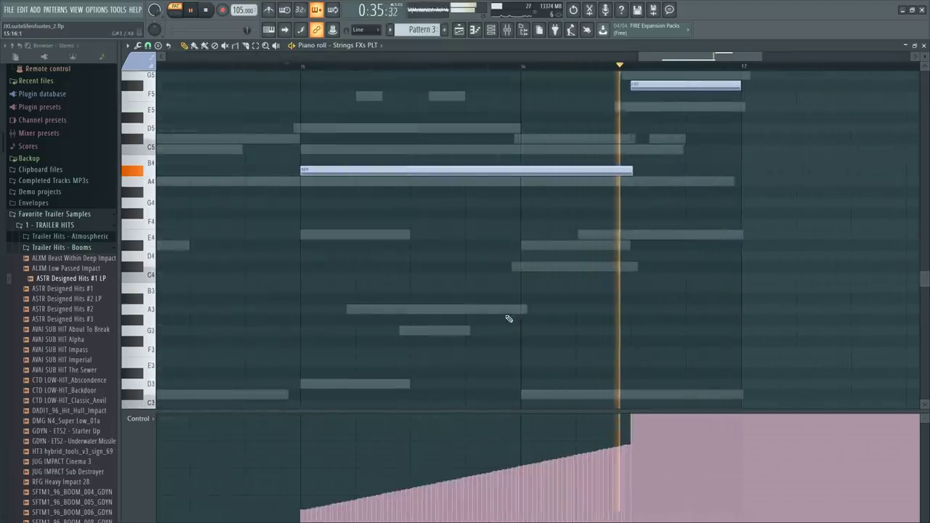
{"action": "key", "text": "space"}
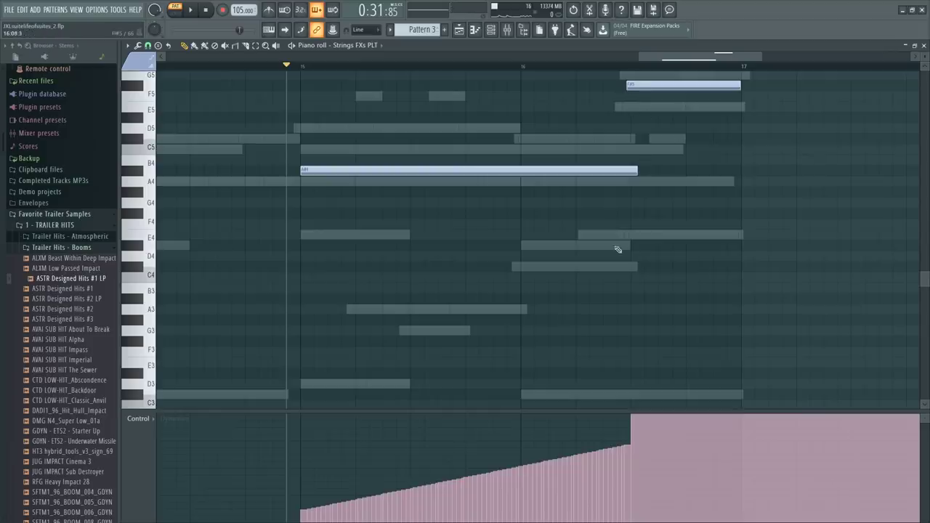
Steepen the end of the Dynamics ramp to reach maximum at step 9 of bar 16, replacing the first attempt
{"action": "left_click_drag", "start_coordinate": [603, 449], "coordinate": [643, 386]}
{"action": "key", "text": "space"}
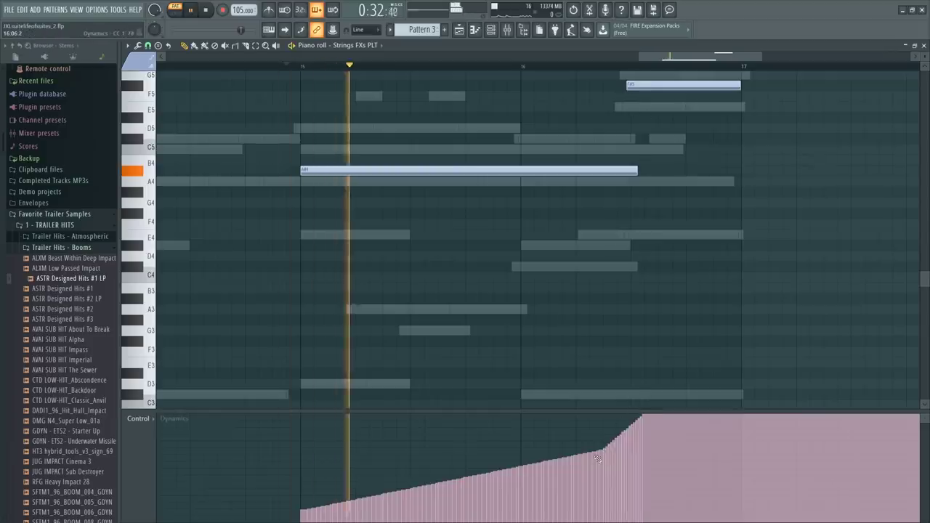
{"action": "key", "text": "ctrl+z"}
{"action": "left_click_drag", "start_coordinate": [594, 452], "coordinate": [632, 410]}
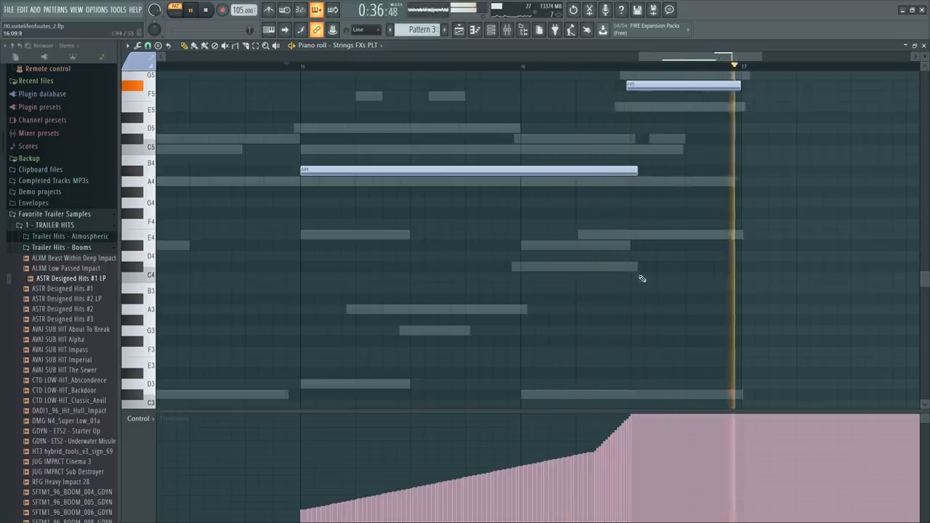
Play the passage and look through the channel rack for the Strings FXs channel to examine its Kontakt instrument
{"action": "key", "text": "F6"}
{"action": "key", "text": "F9"}
{"action": "key", "text": "space"}
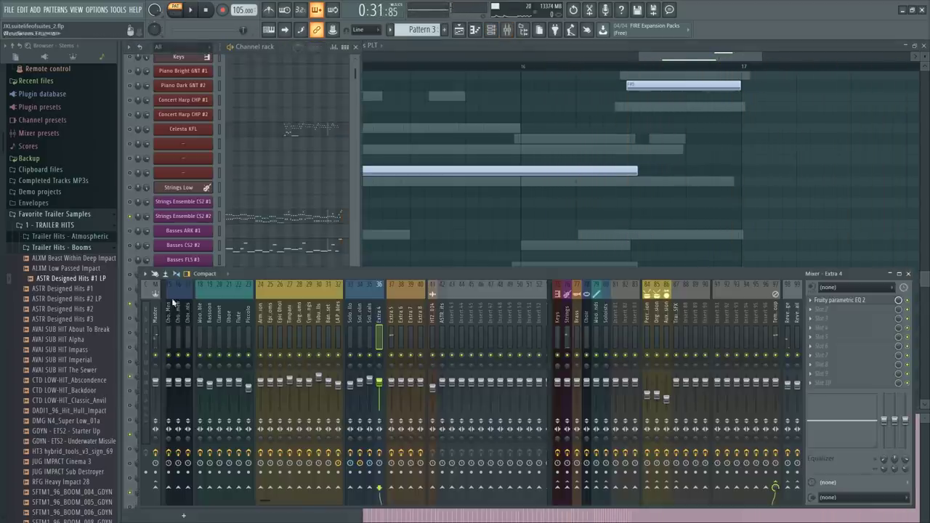
{"action": "key", "text": "space"}
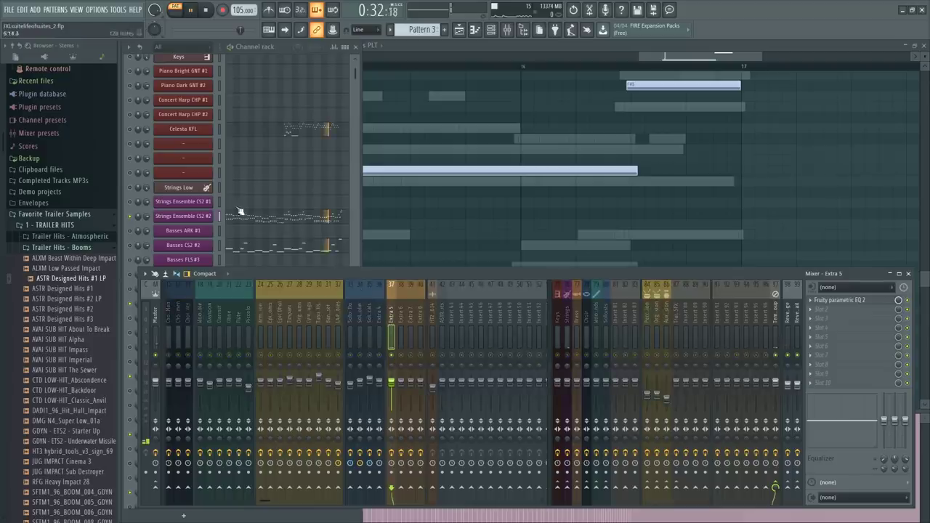
{"action": "left_click", "coordinate": [260, 48]}
{"action": "scroll", "coordinate": [263, 350], "scroll_direction": "down", "scroll_amount": 3}
{"action": "scroll", "coordinate": [263, 351], "scroll_direction": "down", "scroll_amount": 8}
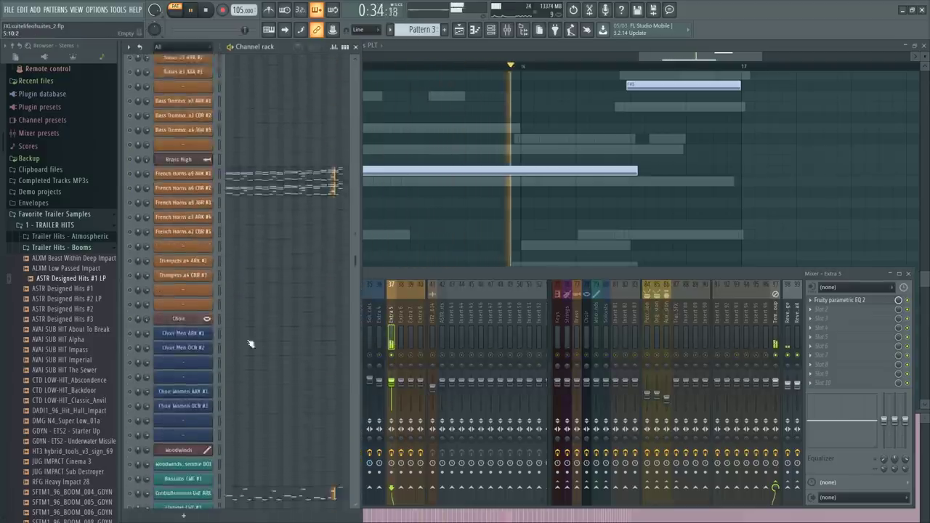
{"action": "key", "text": "space"}
{"action": "left_click", "coordinate": [217, 348]}
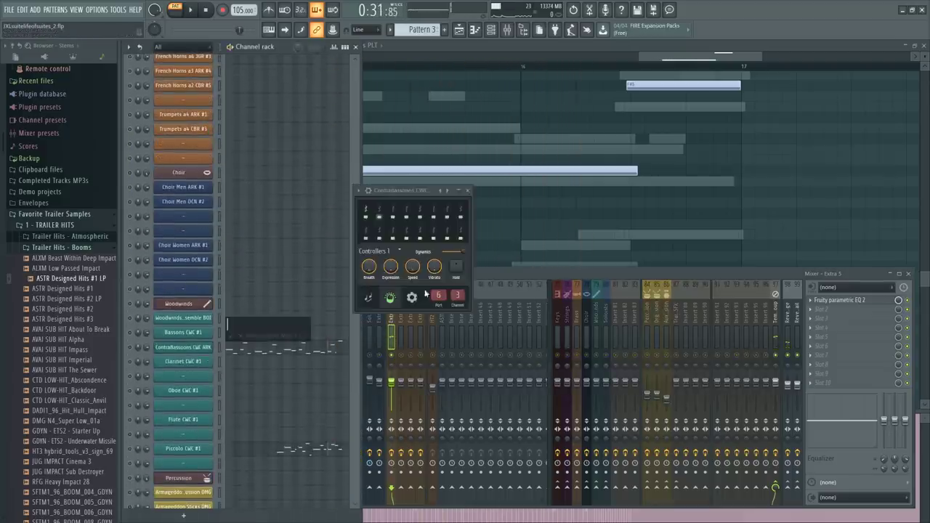
{"action": "scroll", "coordinate": [175, 319], "scroll_direction": "down", "scroll_amount": 10}
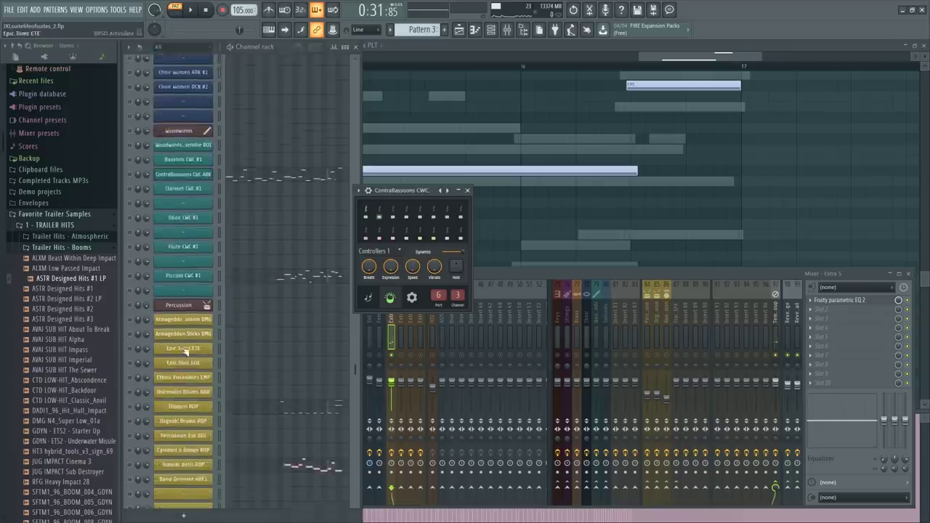
{"action": "scroll", "coordinate": [175, 300], "scroll_direction": "down", "scroll_amount": 3}
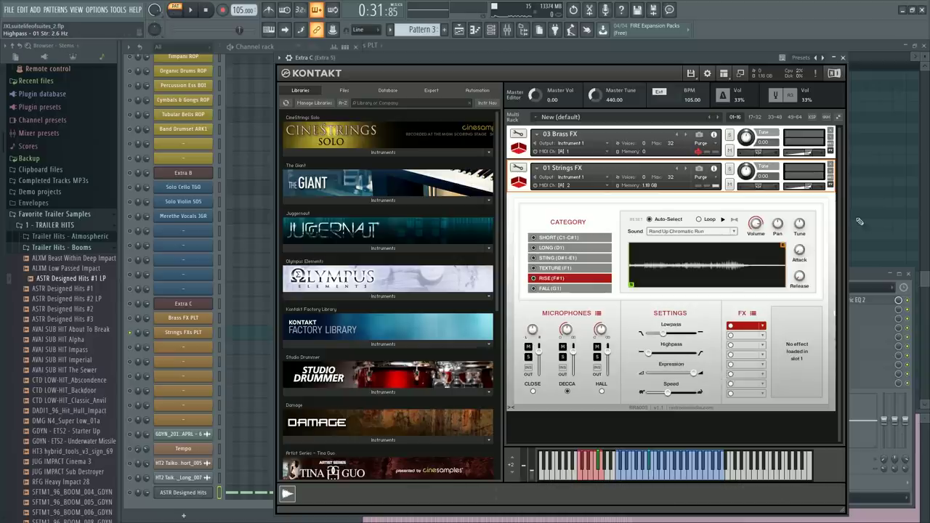
Redraw the Dynamics ramp under the A#4 note to start about halfway up at bar 15 and rise gently, and play it
{"action": "key", "text": "F7"}
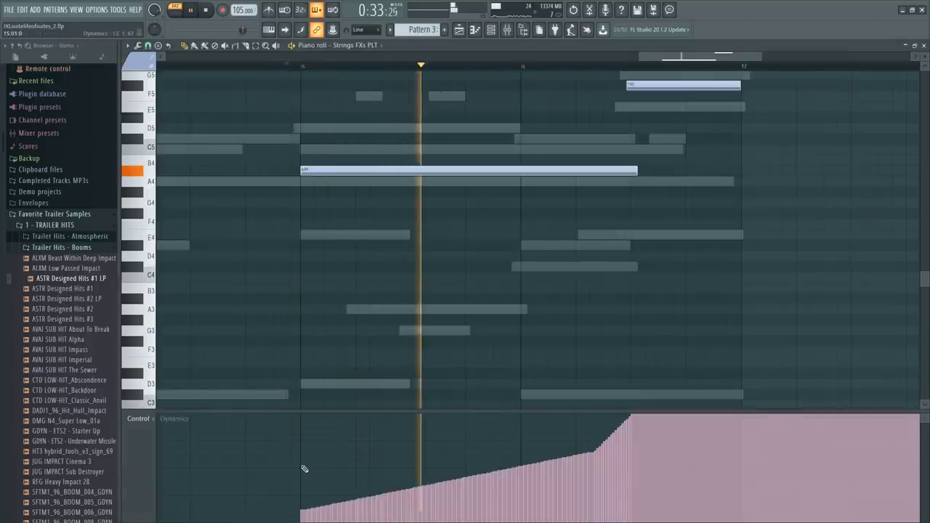
{"action": "key", "text": "space"}
{"action": "left_click", "coordinate": [304, 467]}
{"action": "left_click_drag", "start_coordinate": [337, 463], "coordinate": [594, 443]}
{"action": "key", "text": "space"}
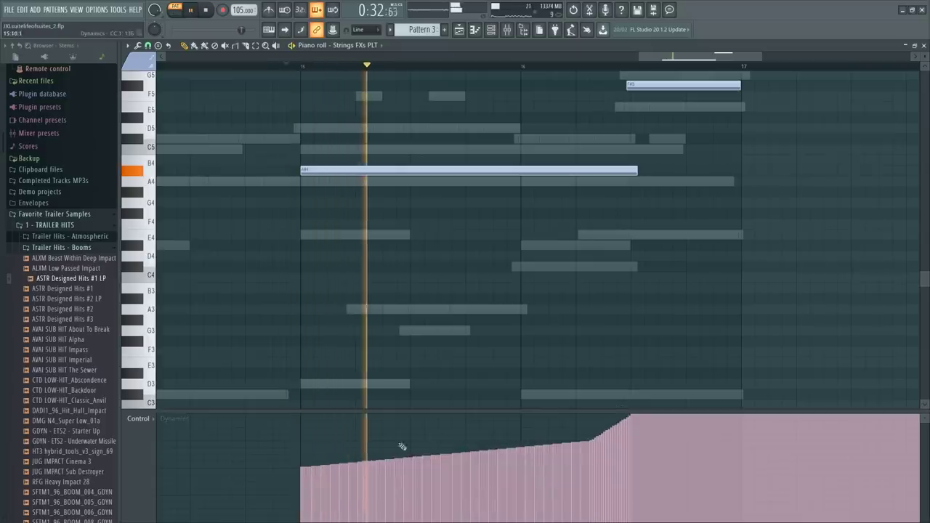
Set the Dynamics control to maximum from bar 15 onward and play the passage
{"action": "key", "text": "space"}
{"action": "mouse_move", "coordinate": [300, 429]}
{"action": "left_mouse_down"}
{"action": "mouse_move", "coordinate": [304, 381]}
{"action": "mouse_move", "coordinate": [545, 319]}
{"action": "mouse_move", "coordinate": [719, 298]}
{"action": "left_mouse_up"}
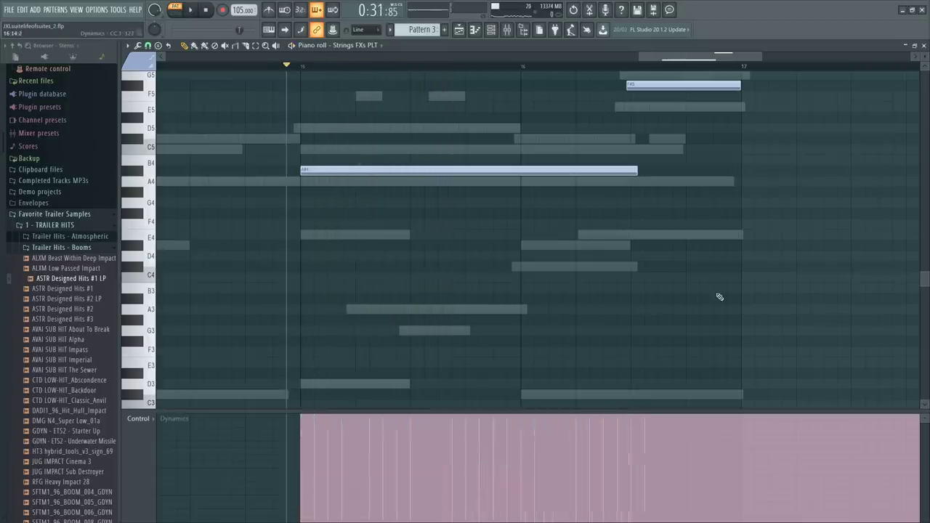
{"action": "key", "text": "space"}
{"action": "key", "text": "F6"}
{"action": "key", "text": "space"}
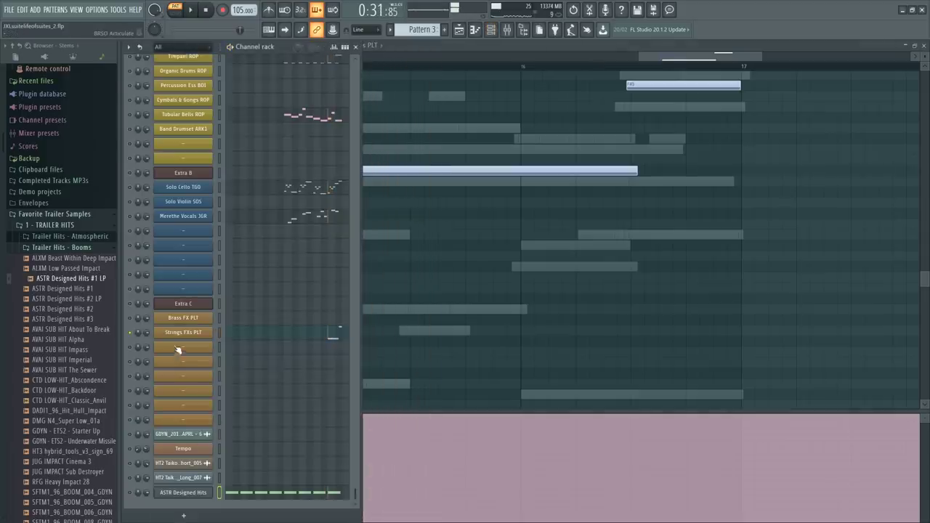
{"action": "left_click", "coordinate": [190, 333]}
{"action": "right_click", "coordinate": [452, 251]}
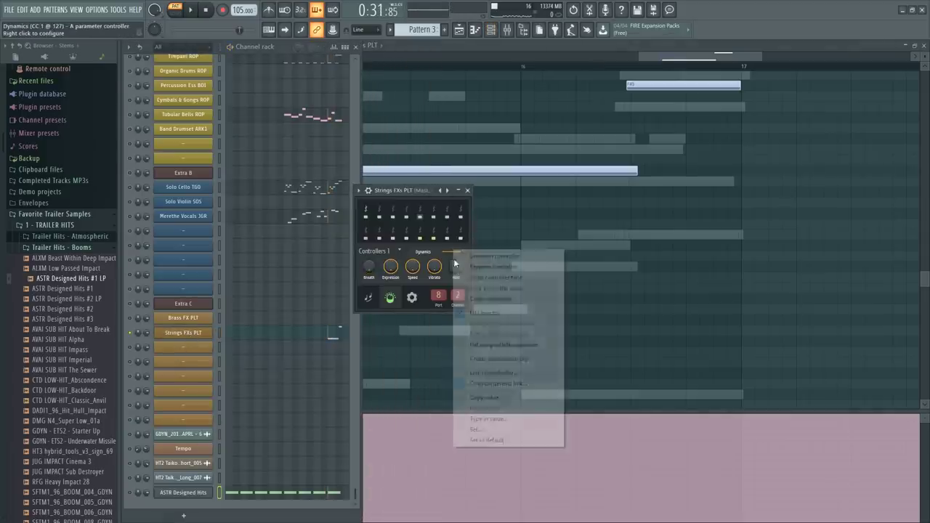
{"action": "left_click", "coordinate": [468, 311]}
{"action": "right_click", "coordinate": [455, 258]}
{"action": "left_click", "coordinate": [480, 319]}
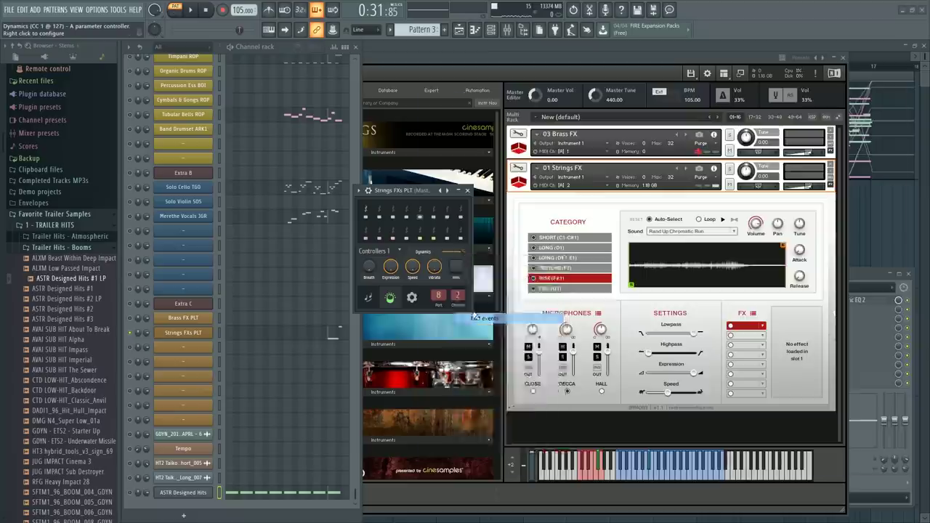
{"action": "left_click", "coordinate": [376, 192]}
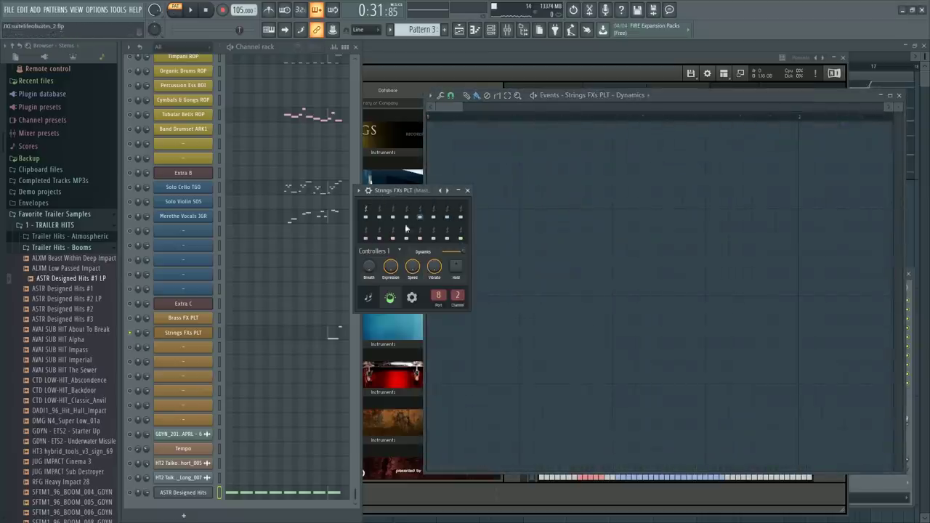
{"action": "right_click", "coordinate": [392, 268]}
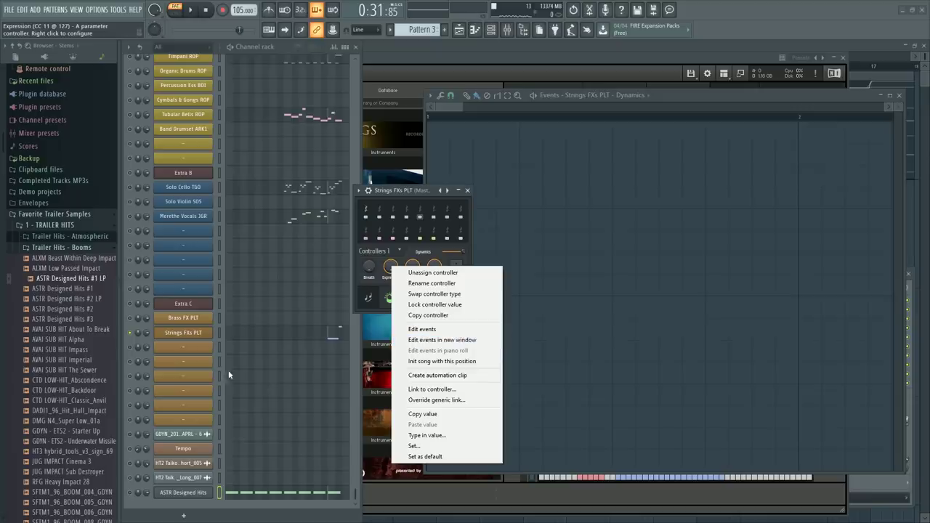
{"action": "left_click", "coordinate": [255, 337]}
{"action": "left_click", "coordinate": [250, 333]}
{"action": "right_click", "coordinate": [293, 329]}
{"action": "key", "text": "F6"}
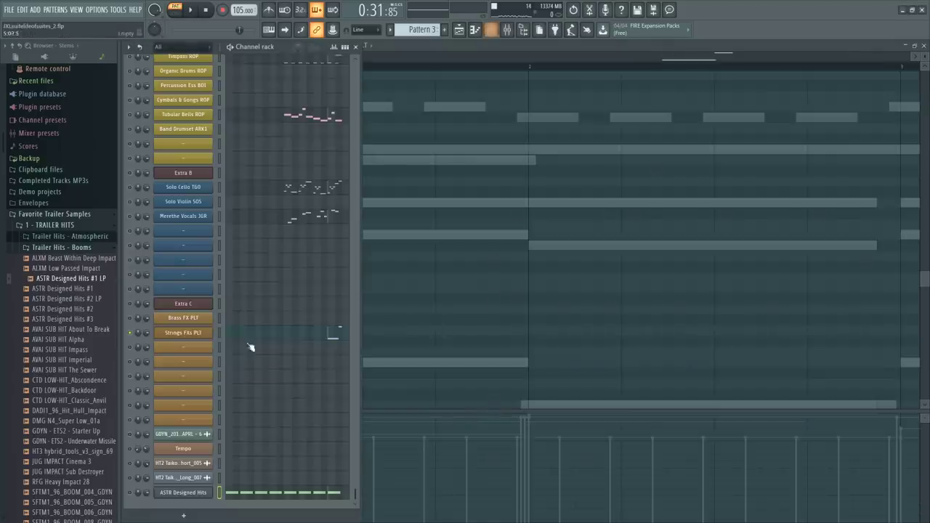
Show the Strings FXs Expression control in the piano roll, draw a ramp rising from bar 15 into bar 16, and play it
{"action": "left_click", "coordinate": [198, 333]}
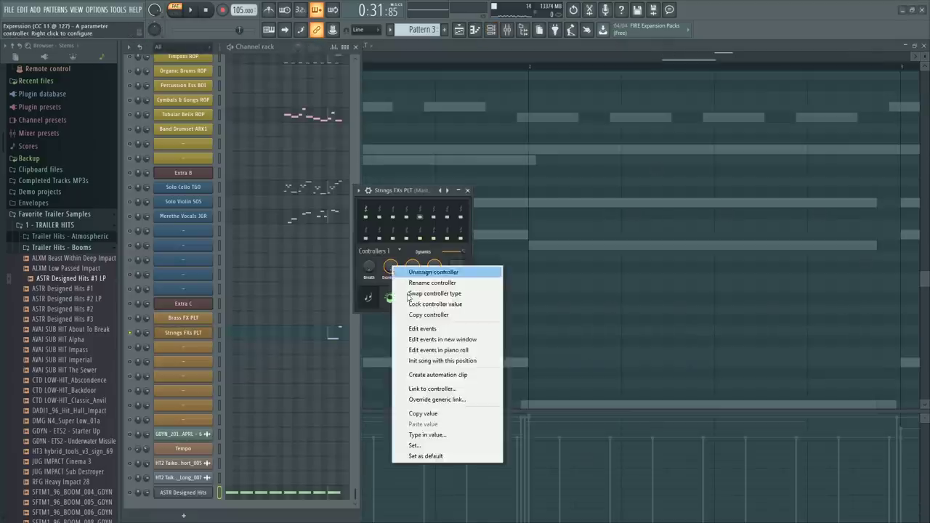
{"action": "right_click", "coordinate": [390, 268]}
{"action": "left_click", "coordinate": [426, 351]}
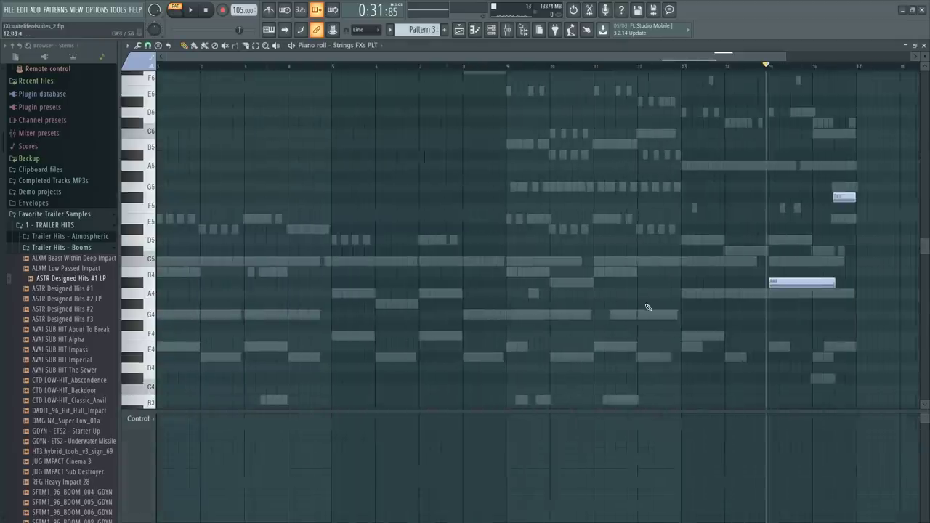
{"action": "scroll", "coordinate": [858, 66], "scroll_direction": "up", "scroll_amount": 4}
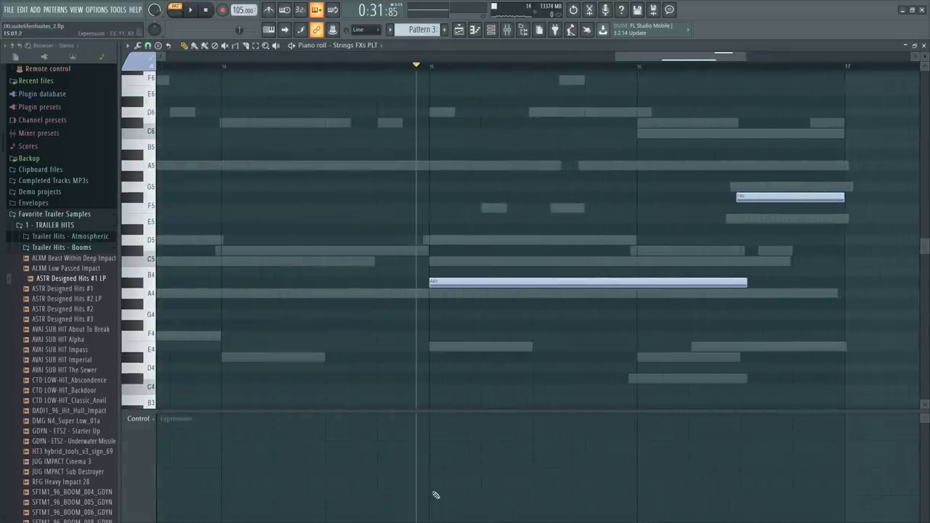
{"action": "left_click_drag", "start_coordinate": [431, 499], "coordinate": [720, 452]}
{"action": "key", "text": "space"}
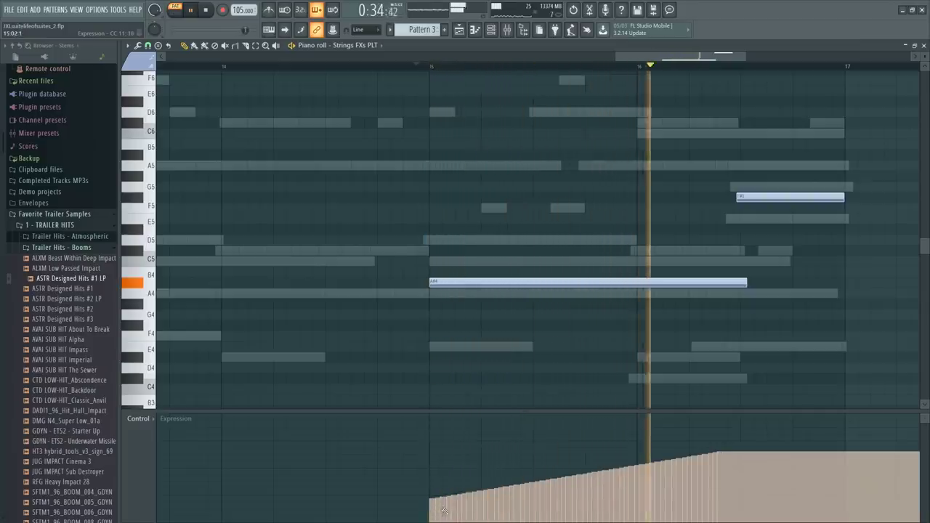
Redraw the Expression ramp from about 28 at bar 15 to about 100, jumping to maximum at the F#5 note, while playing it
{"action": "mouse_move", "coordinate": [451, 498]}
{"action": "left_mouse_down"}
{"action": "mouse_move", "coordinate": [683, 457]}
{"action": "mouse_move", "coordinate": [734, 436]}
{"action": "mouse_move", "coordinate": [744, 412]}
{"action": "left_mouse_up"}
{"action": "key", "text": "space"}
{"action": "key", "text": "space"}
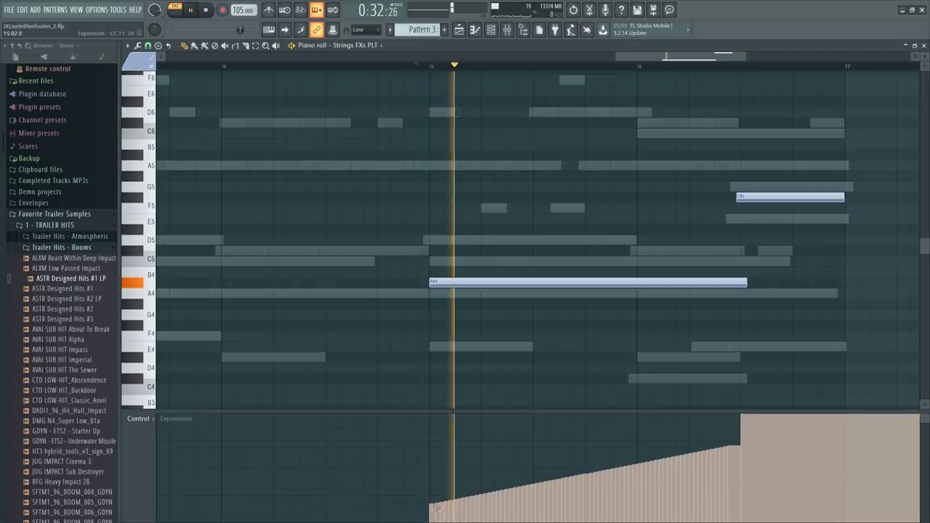
{"action": "left_click_drag", "start_coordinate": [430, 505], "coordinate": [739, 437]}
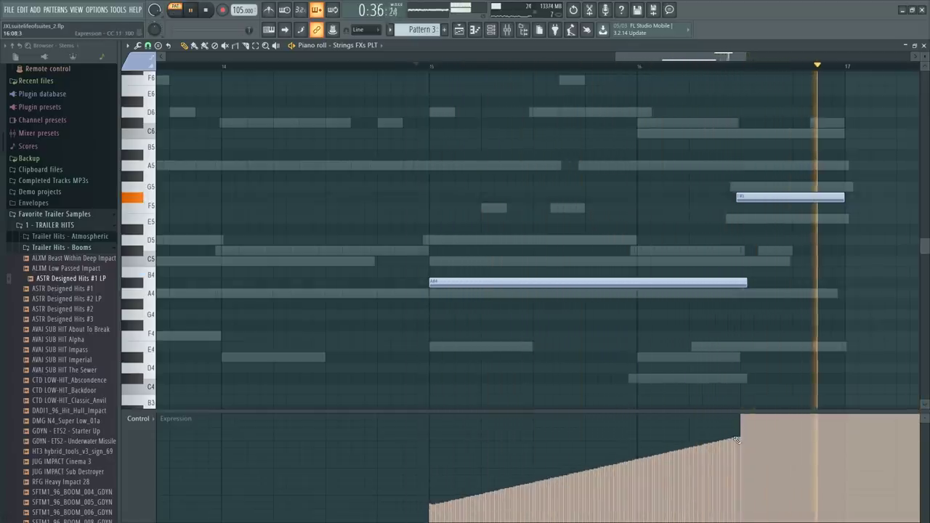
Play the passage while examining the Lowpass, Highpass and Expression settings of the 01 Strings FX instrument
{"action": "key", "text": "F9"}
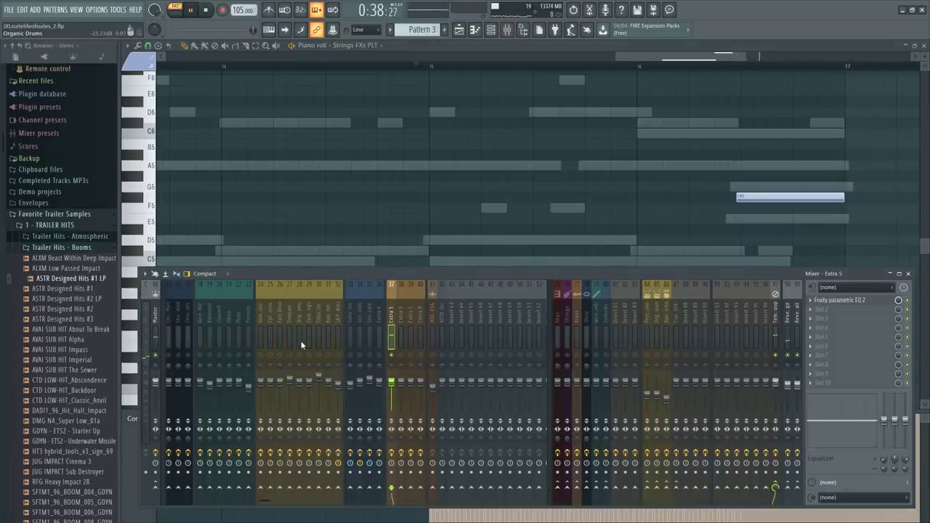
{"action": "key", "text": "F6"}
{"action": "key", "text": "space"}
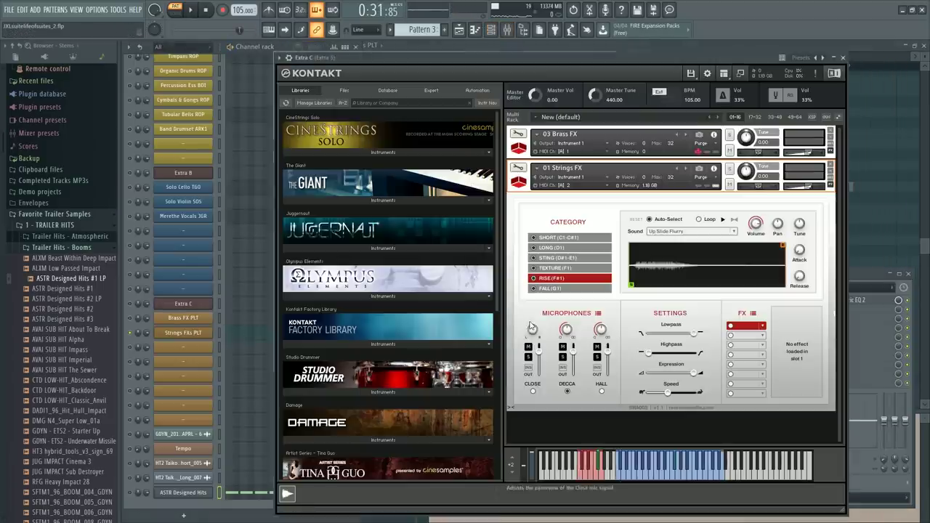
{"action": "key", "text": "space"}
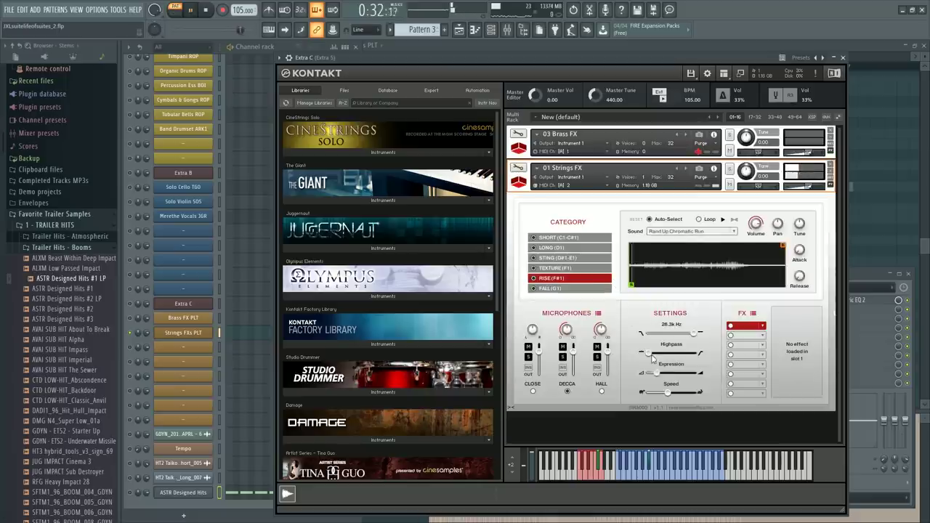
{"action": "left_click", "coordinate": [651, 355]}
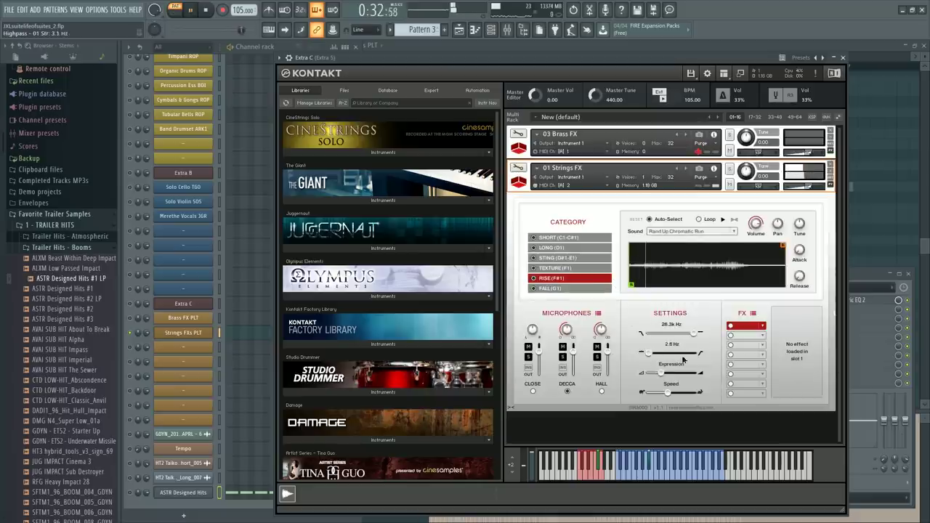
{"action": "left_click", "coordinate": [692, 340]}
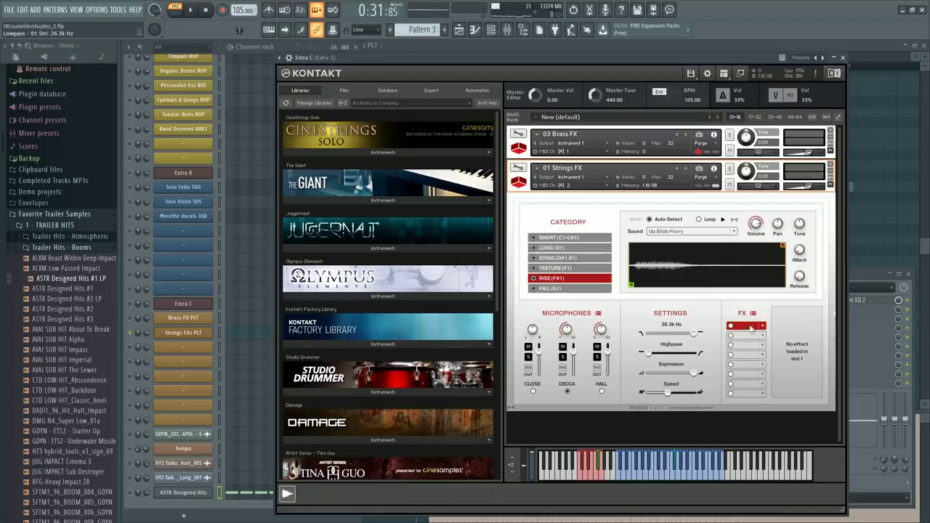
Try a high-frequency boost with Fruity parametric EQ 2 on the Extra 5 mixer track and reset the band
{"action": "left_click", "coordinate": [860, 279]}
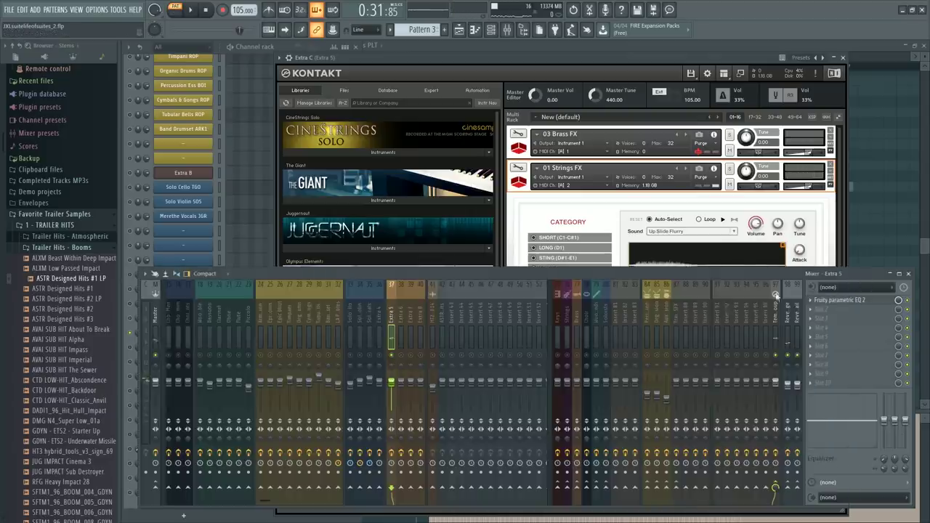
{"action": "left_click", "coordinate": [839, 301]}
{"action": "key", "text": "space"}
{"action": "left_click_drag", "start_coordinate": [375, 244], "coordinate": [370, 226]}
{"action": "key", "text": "space"}
{"action": "right_click", "coordinate": [370, 225]}
{"action": "left_click", "coordinate": [374, 241]}
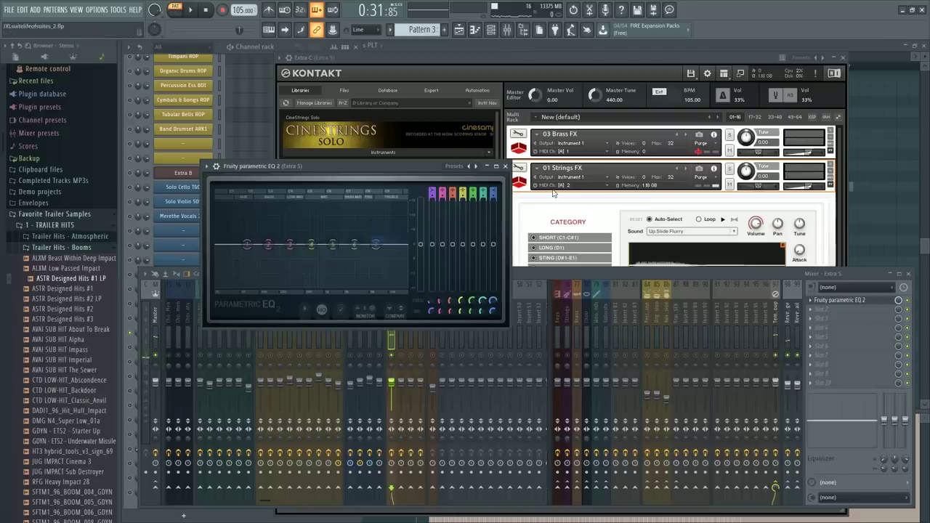
Assign the 01 Strings FX instrument to the Instrument 2 output in Kontakt
{"action": "left_click", "coordinate": [571, 176]}
{"action": "left_click", "coordinate": [603, 206]}
{"action": "left_click", "coordinate": [805, 282]}
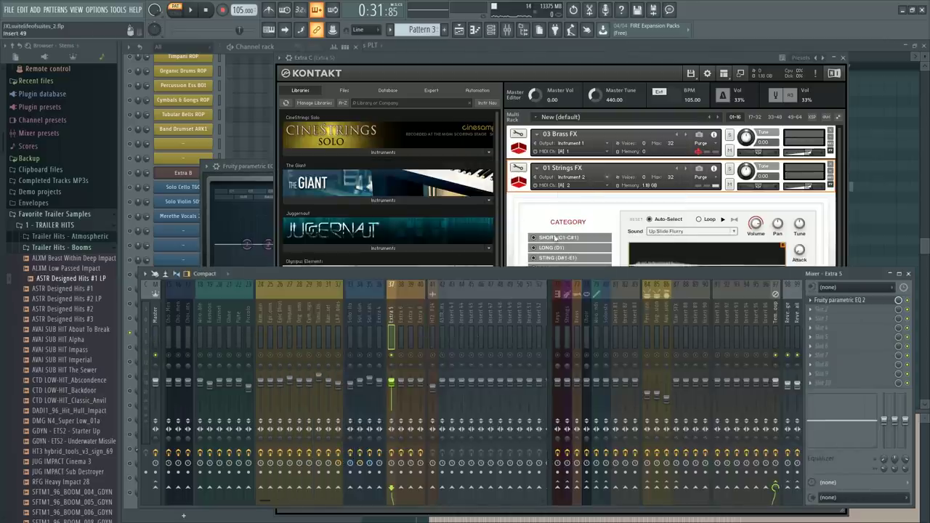
Rename the Extra 6 mixer track as Strings FXs and route it only to the Strings track
{"action": "double_click", "coordinate": [403, 324]}
{"action": "type", "text": "Strings FX"}
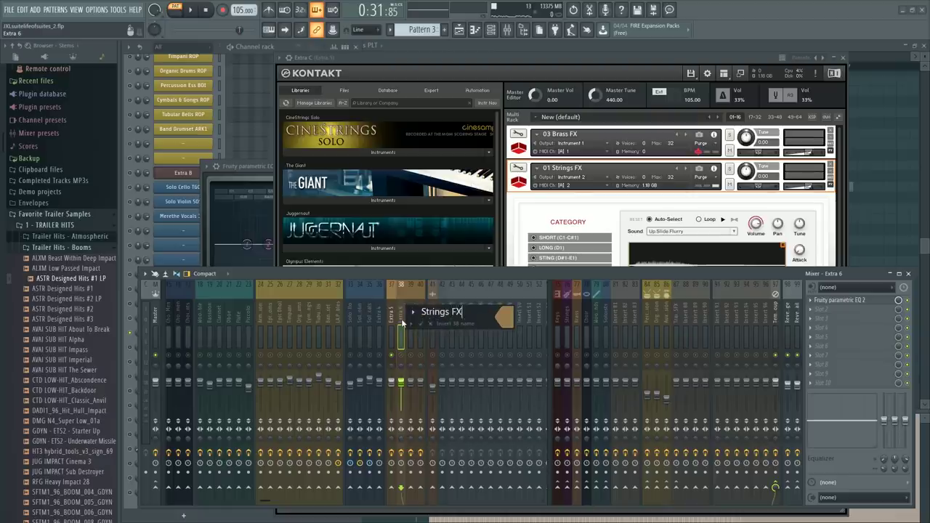
{"action": "key", "text": "Return"}
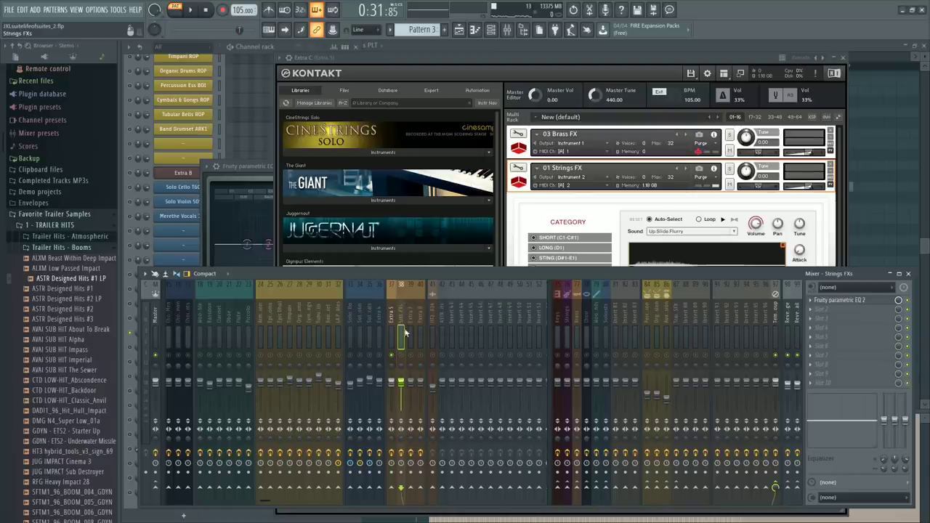
{"action": "right_click", "coordinate": [563, 486]}
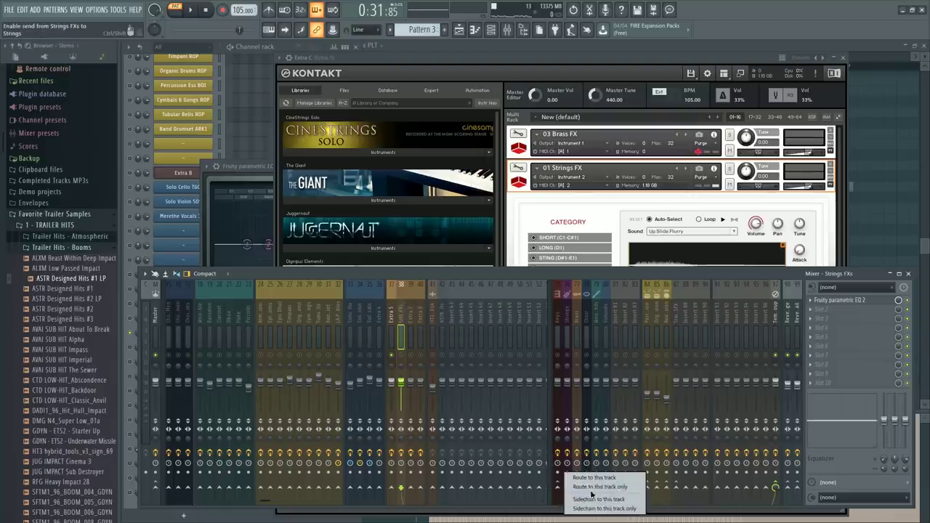
{"action": "left_click", "coordinate": [590, 497]}
Play the passage and boost the high-shelf band 7 in Fruity parametric EQ 2 on the Strings FXs track
{"action": "key", "text": "space"}
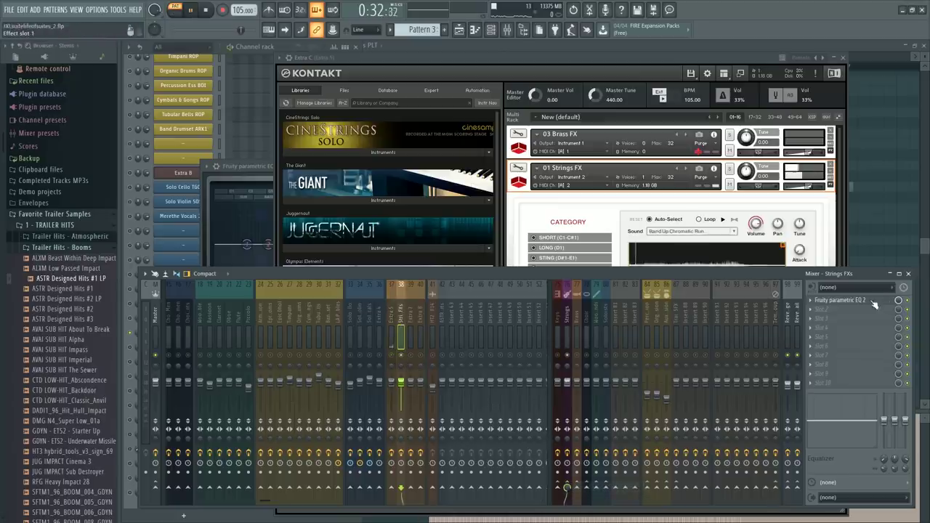
{"action": "left_click", "coordinate": [868, 302]}
{"action": "left_click", "coordinate": [865, 301]}
{"action": "left_click", "coordinate": [824, 300]}
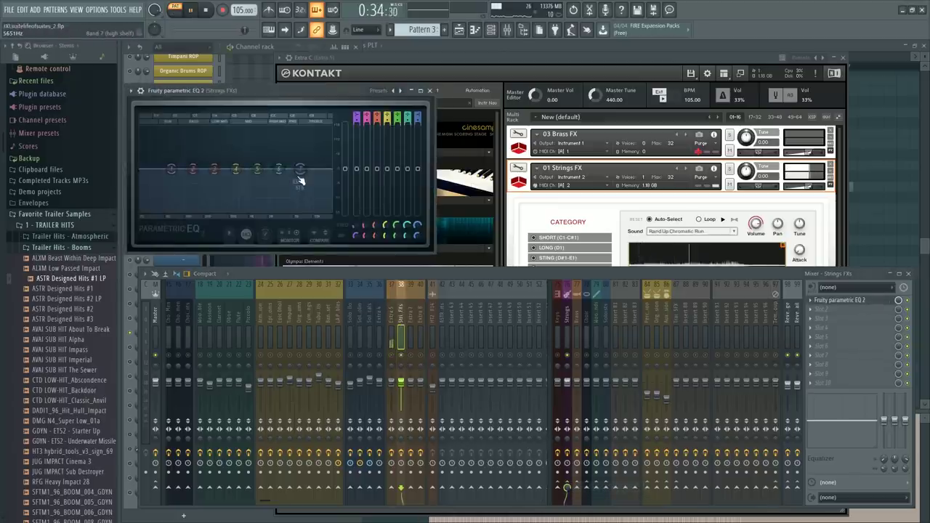
{"action": "key", "text": "space"}
{"action": "left_click_drag", "start_coordinate": [299, 169], "coordinate": [296, 154]}
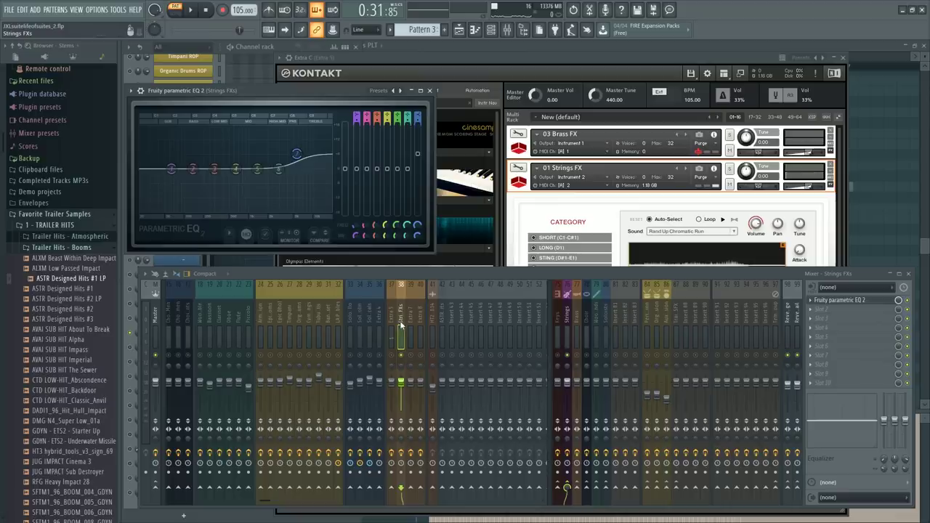
Check the output connections in the Extra C plugin's processing settings, return to its Kontakt view and close it
{"action": "left_click", "coordinate": [290, 58]}
{"action": "left_click", "coordinate": [309, 76]}
{"action": "left_click", "coordinate": [331, 96]}
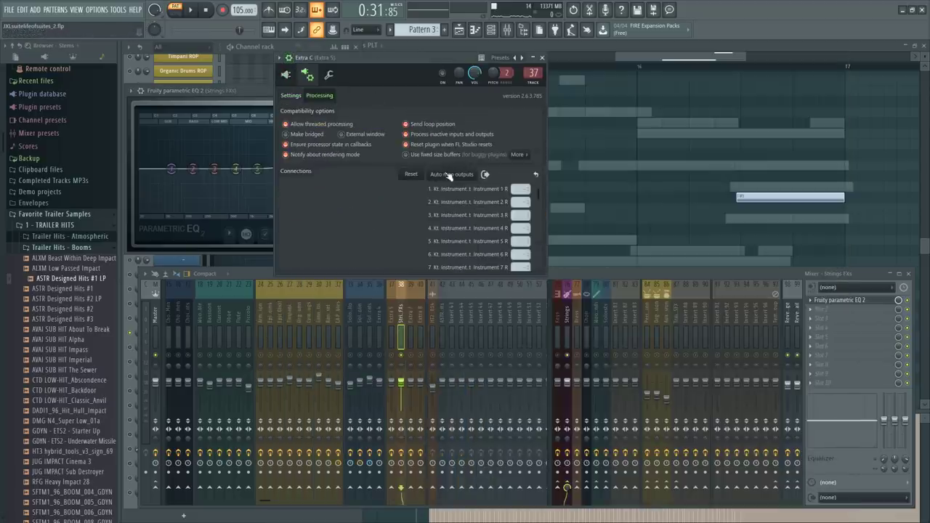
{"action": "left_click", "coordinate": [298, 73]}
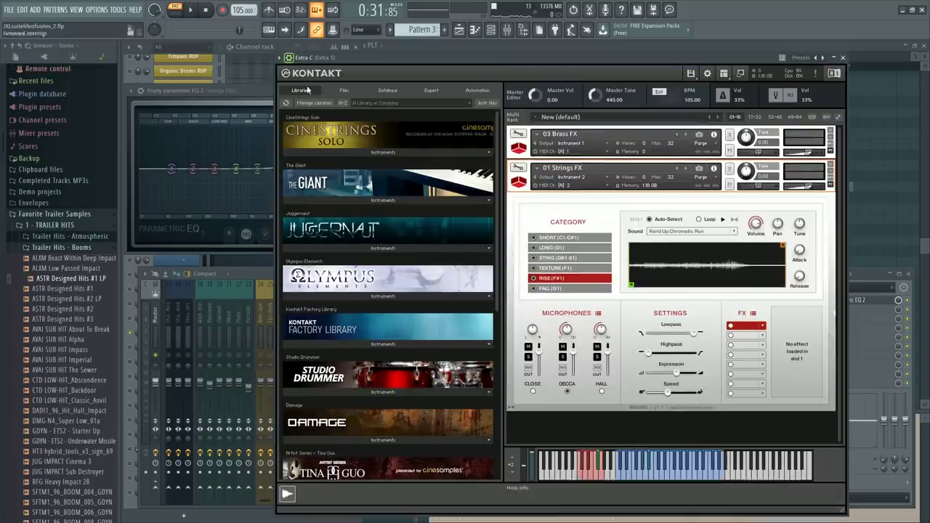
{"action": "left_click", "coordinate": [843, 58]}
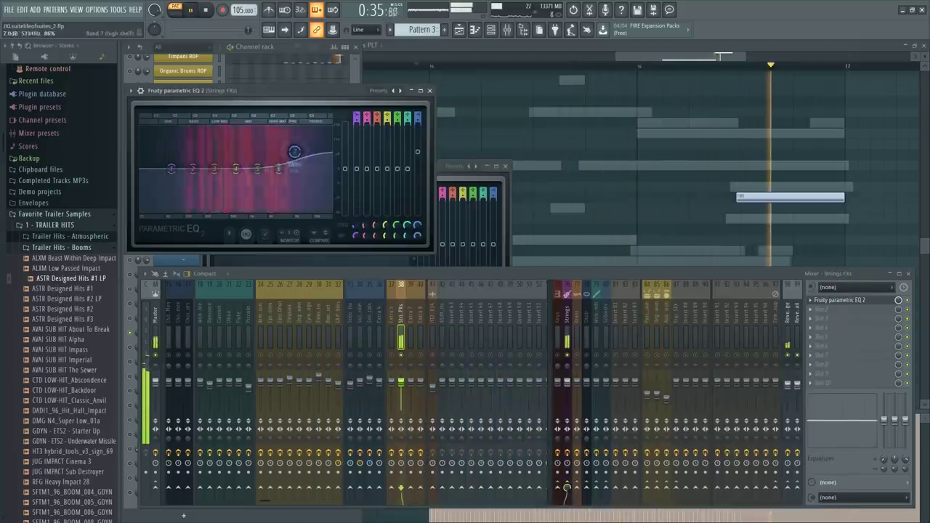
Stop playback and close both open Fruity parametric EQ 2 windows
{"action": "key", "text": "space"}
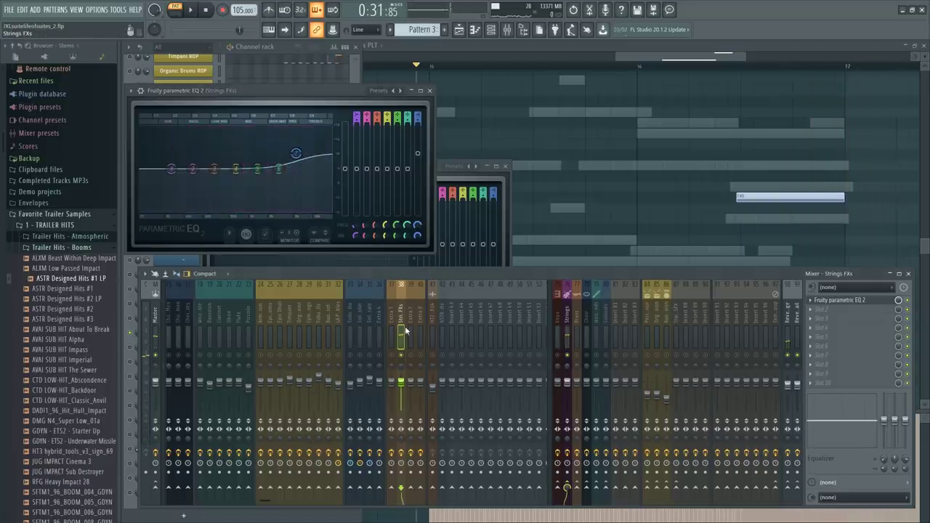
{"action": "left_click", "coordinate": [430, 92]}
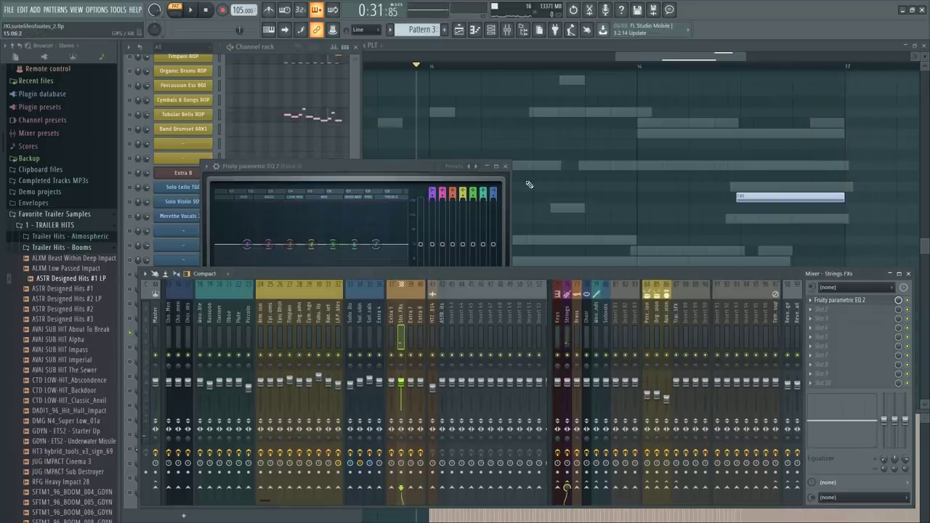
{"action": "left_click", "coordinate": [506, 166]}
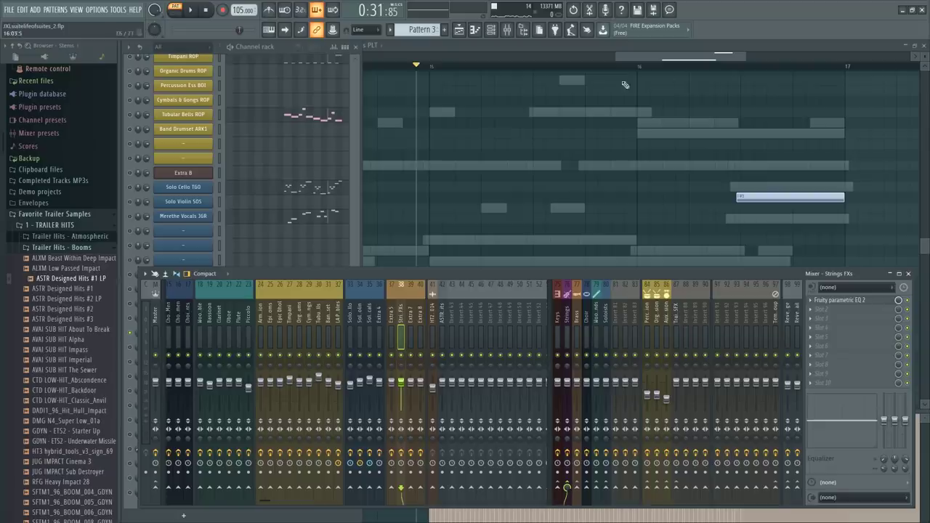
Turn off the Strings FXs PLT channel solo so all channels are active, and solo the Brass mixer track
{"action": "left_click", "coordinate": [256, 48]}
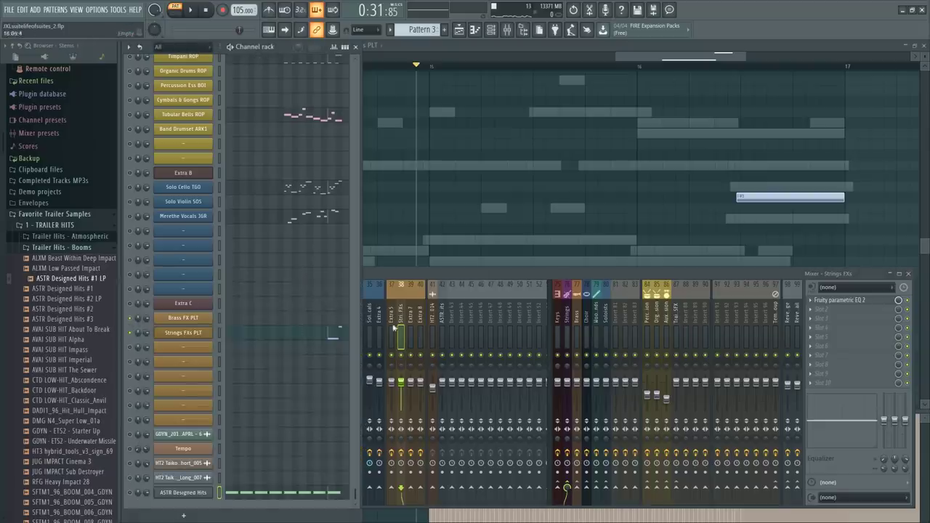
{"action": "left_click", "coordinate": [420, 329]}
{"action": "left_click", "coordinate": [268, 48]}
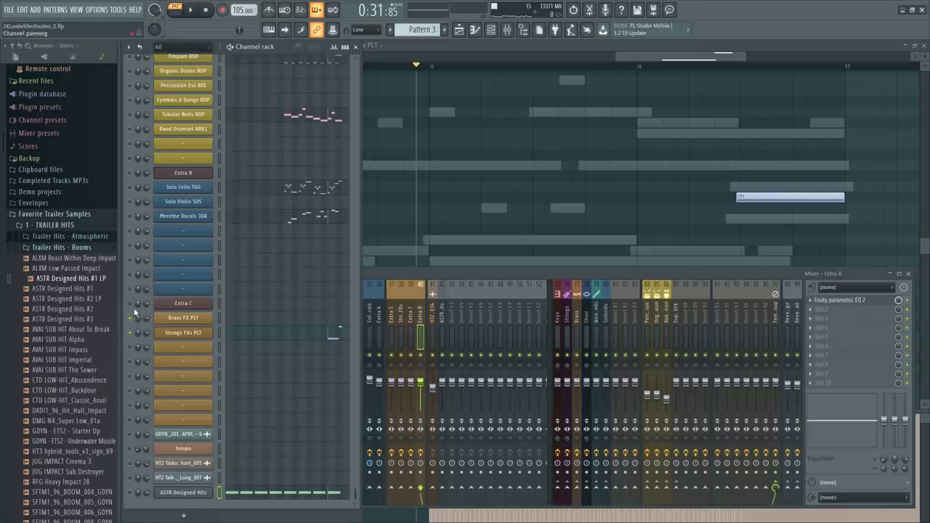
{"action": "right_click", "coordinate": [131, 318]}
{"action": "left_click", "coordinate": [432, 317]}
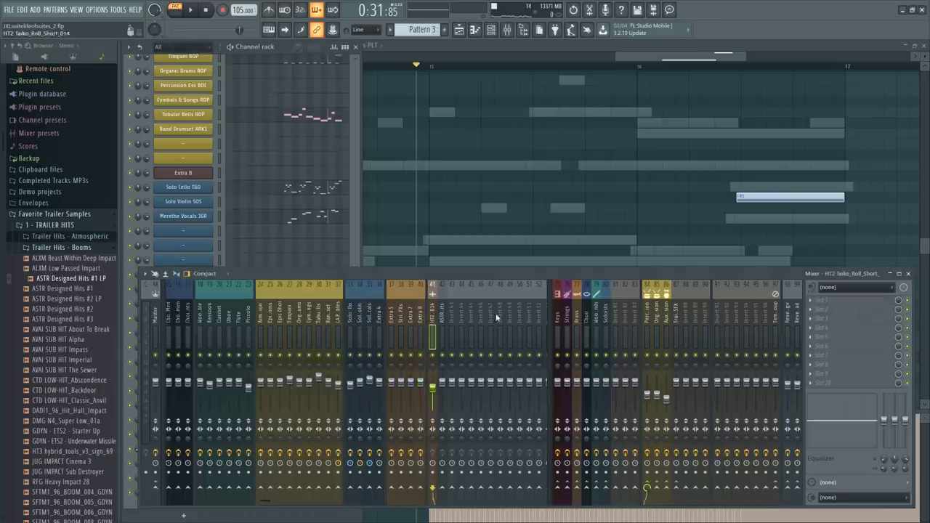
{"action": "left_click", "coordinate": [576, 326]}
{"action": "key", "text": "s"}
Rename the Extra 5 mixer track as Brass FXs and route it only to the Brass track
{"action": "left_click", "coordinate": [393, 320]}
{"action": "double_click", "coordinate": [393, 320]}
{"action": "type", "text": "Brass FXs"}
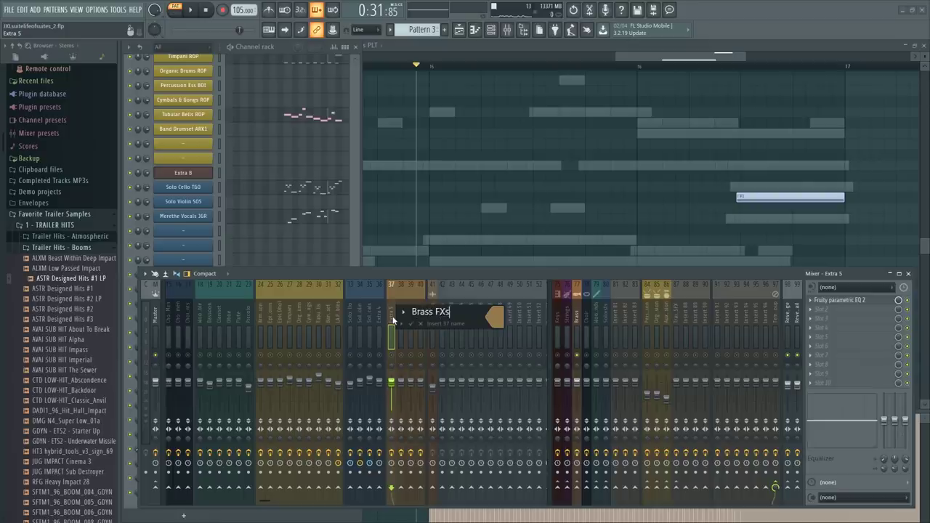
{"action": "key", "text": "Return"}
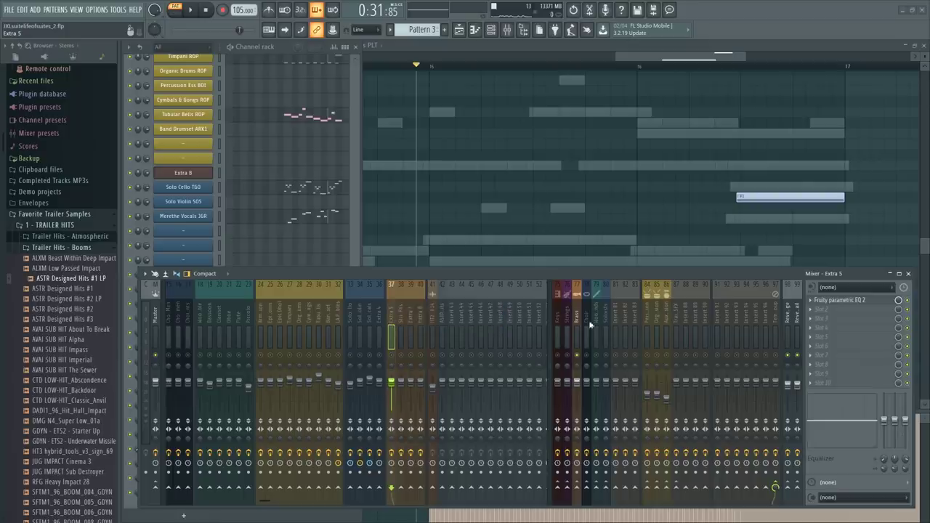
{"action": "right_click", "coordinate": [577, 487]}
{"action": "left_click", "coordinate": [592, 499]}
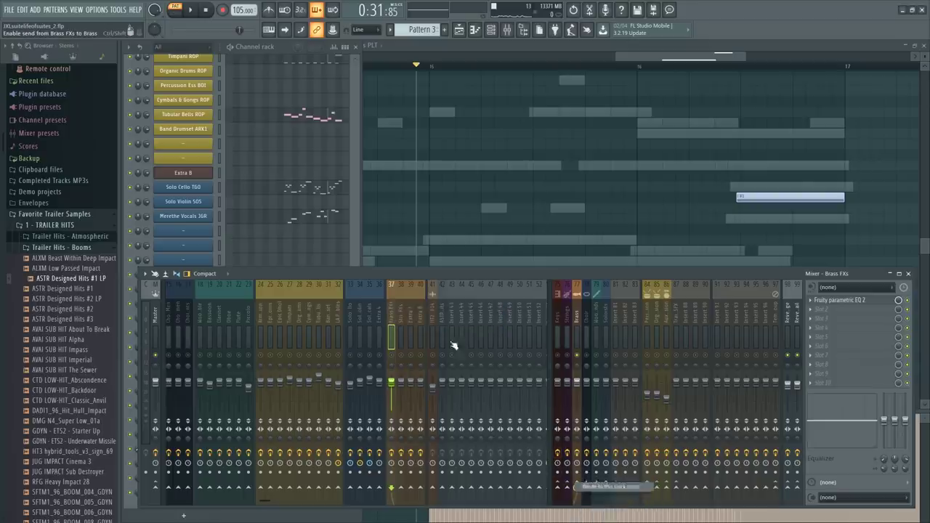
Choose note colour 5 (Rise) in the Brass FX PLT piano roll and try a C5 note just before bar 14
{"action": "left_click", "coordinate": [262, 192]}
{"action": "left_click", "coordinate": [303, 326]}
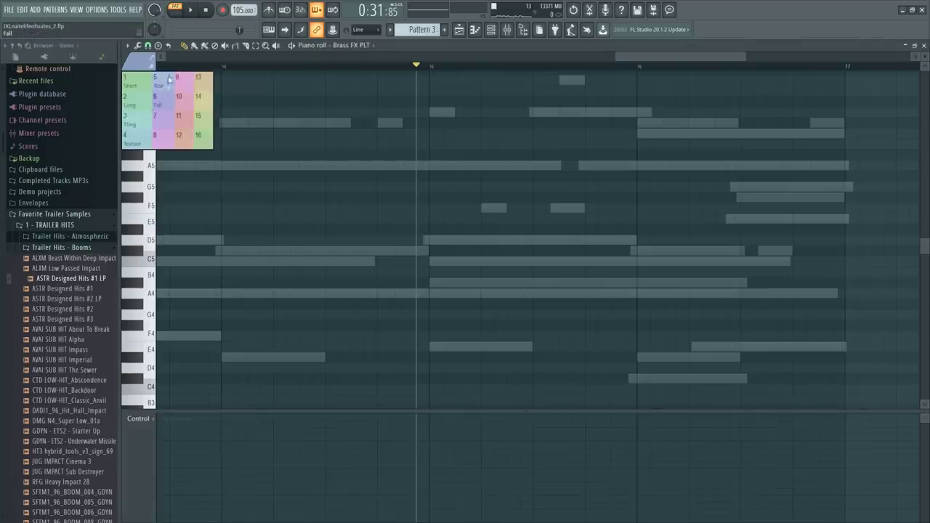
{"action": "left_click", "coordinate": [168, 78]}
{"action": "left_click", "coordinate": [161, 260]}
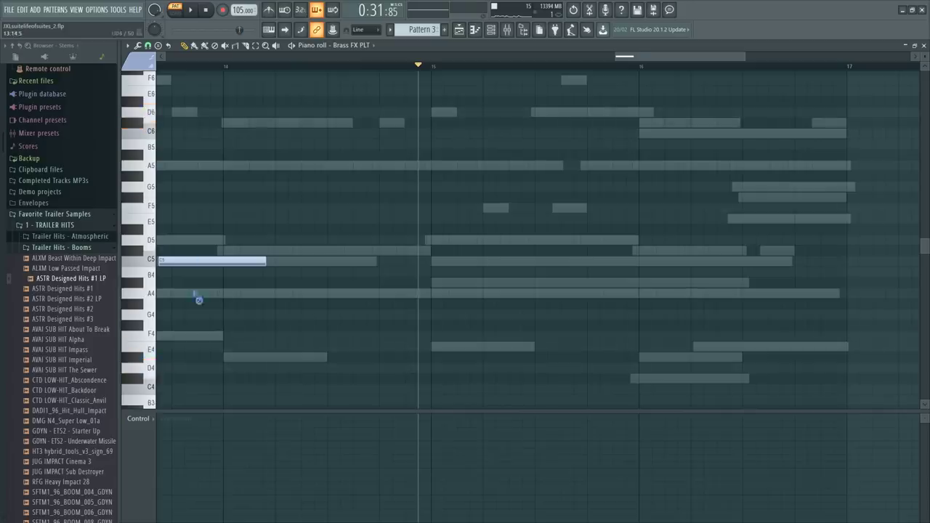
{"action": "key", "text": "F6"}
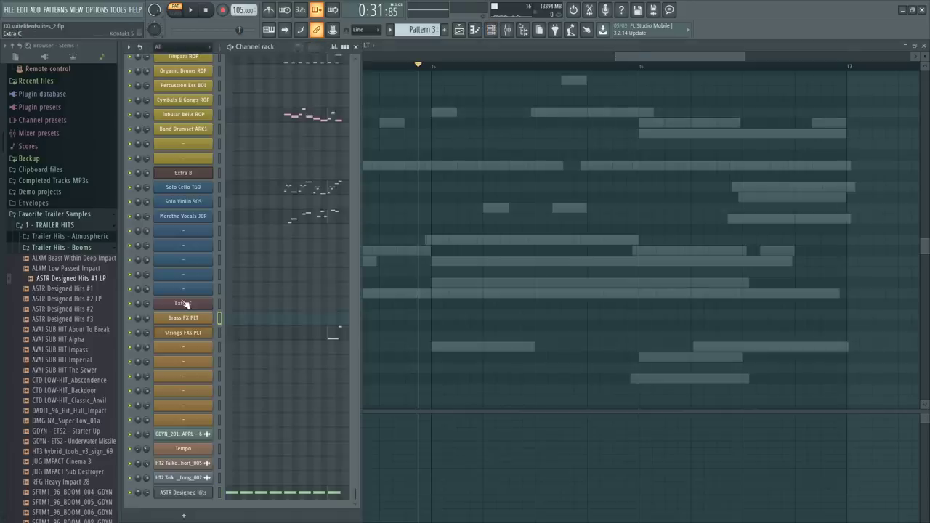
In the Extra C Kontakt, purge all samples of 01 Strings FX and reload all samples of 03 Brass FX
{"action": "left_click", "coordinate": [183, 303]}
{"action": "left_click", "coordinate": [515, 150]}
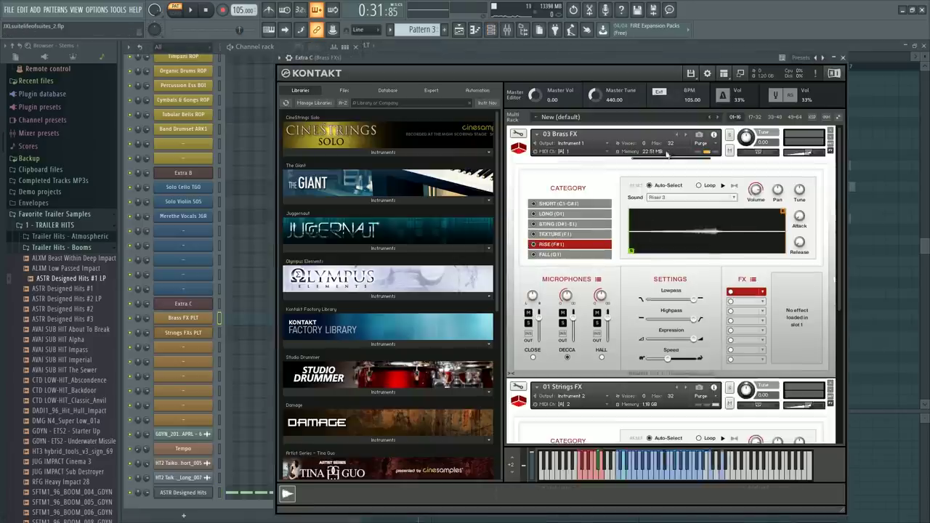
{"action": "left_click", "coordinate": [703, 397]}
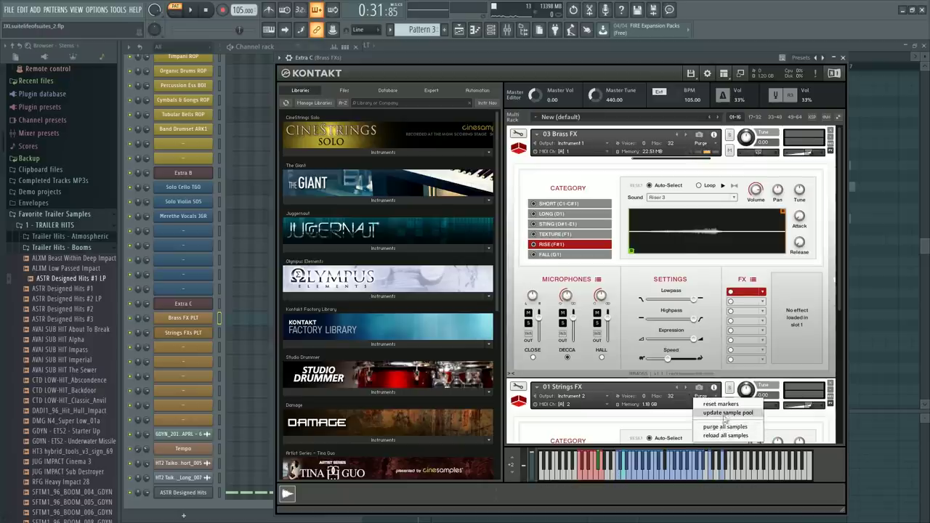
{"action": "left_click", "coordinate": [725, 426]}
{"action": "left_click", "coordinate": [706, 144]}
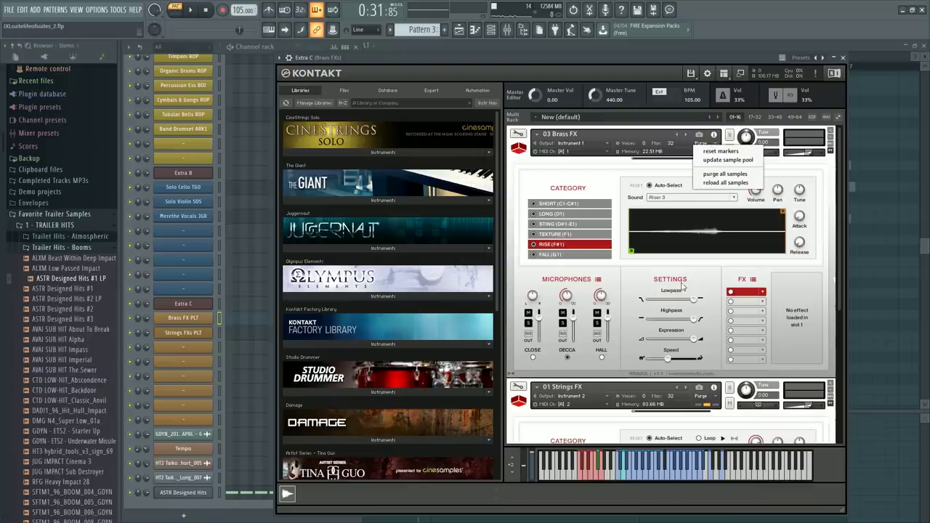
{"action": "left_click", "coordinate": [732, 182]}
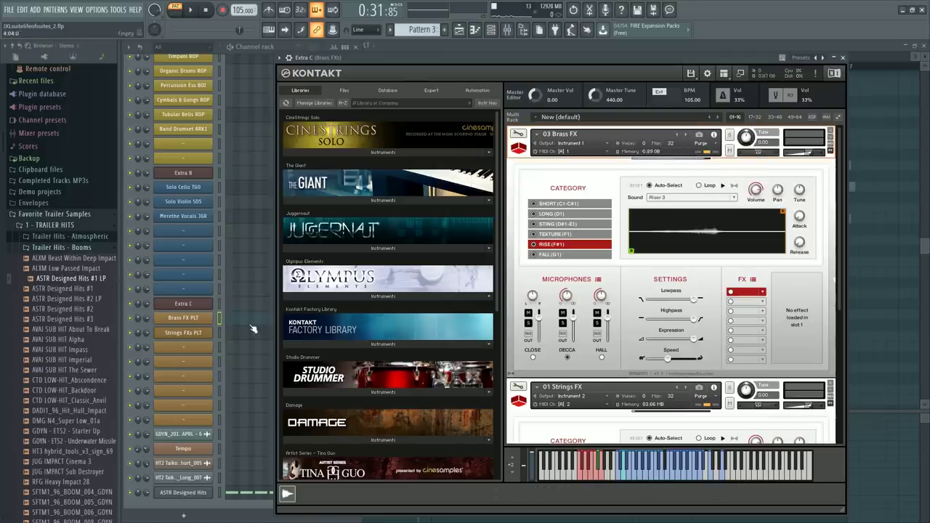
Audition the Random Bursting Cell Trill in 03 Brass FX, and remove the CC# 2 automation from Highpass, lowering it to 2.8 Hz
{"action": "left_click", "coordinate": [647, 473]}
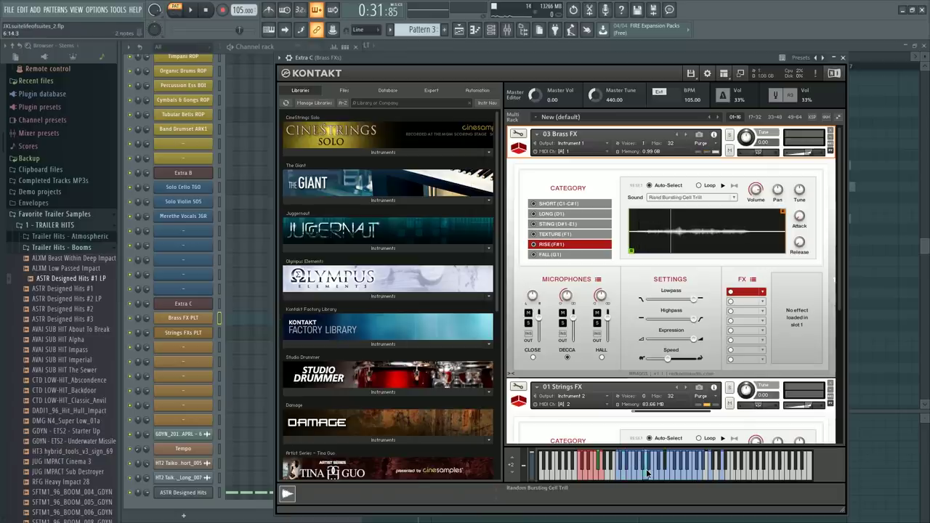
{"action": "key", "text": "F9"}
{"action": "key", "text": "F9"}
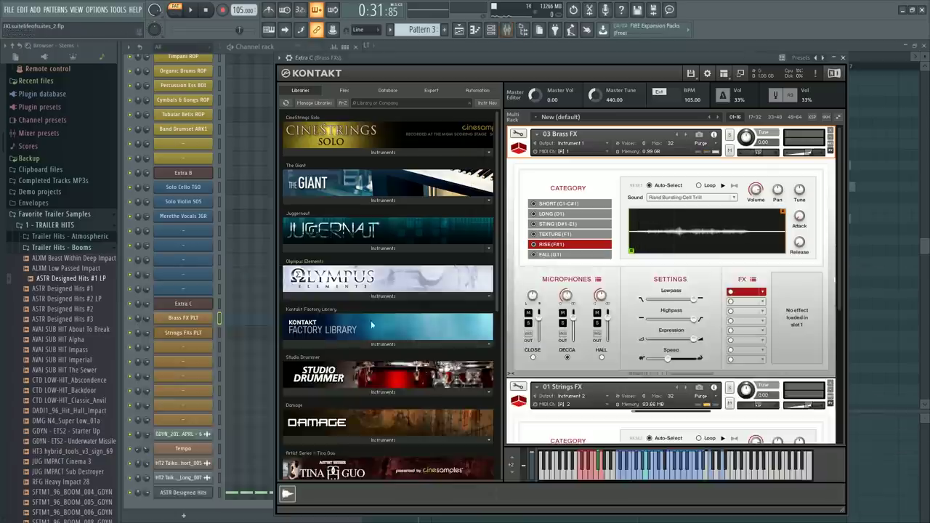
{"action": "left_click", "coordinate": [203, 319]}
{"action": "key", "text": "Escape"}
{"action": "right_click", "coordinate": [689, 322]}
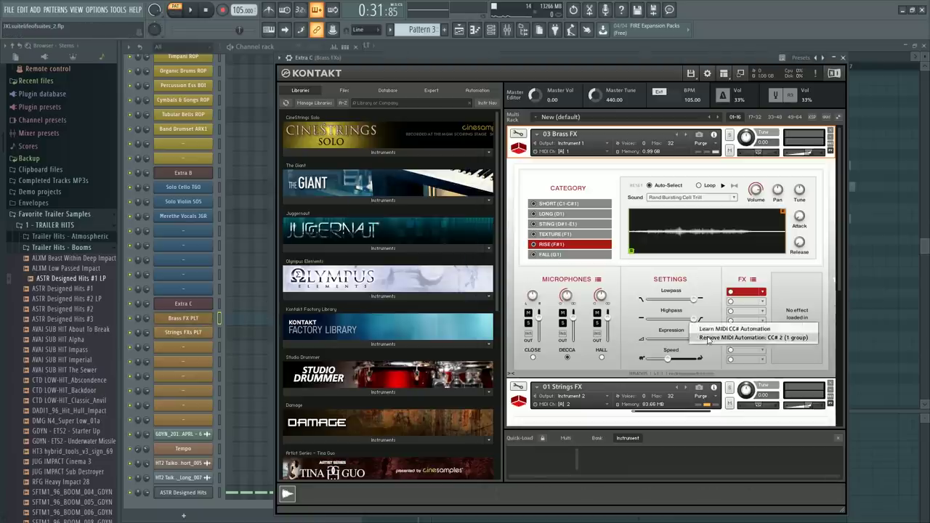
{"action": "left_click", "coordinate": [691, 322]}
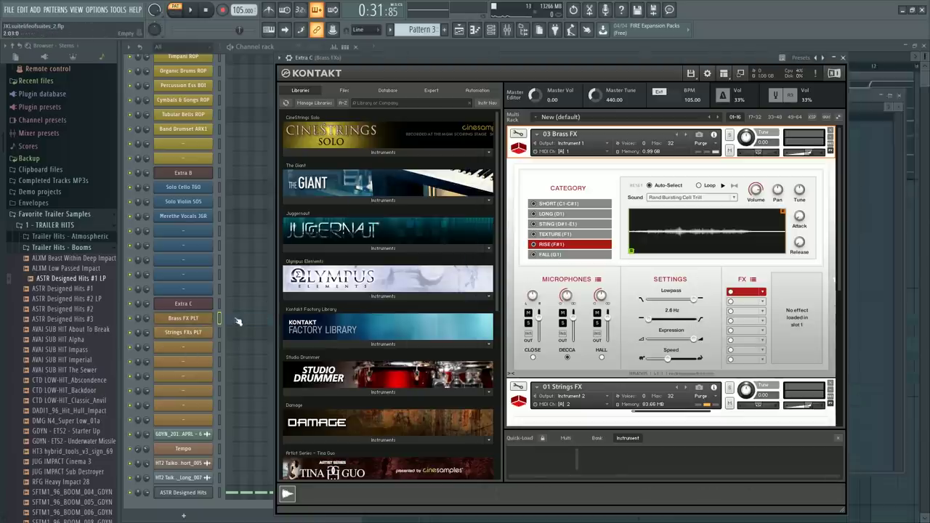
Refresh the solo on the Brass mixer track to include Brass FXs, and return to the Brass FX PLT piano roll
{"action": "left_click", "coordinate": [237, 322]}
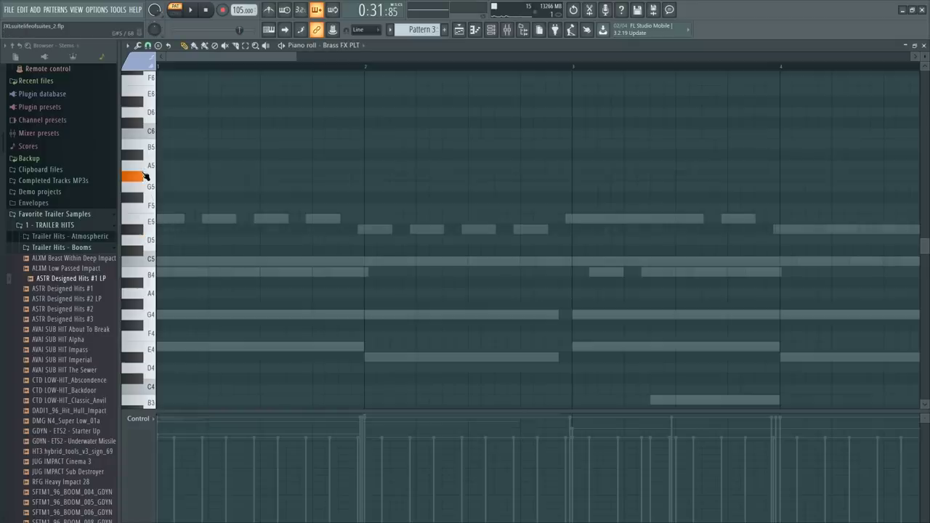
{"action": "scroll", "coordinate": [145, 276], "scroll_direction": "down", "scroll_amount": 3}
{"action": "key", "text": "F6"}
{"action": "key", "text": "F9"}
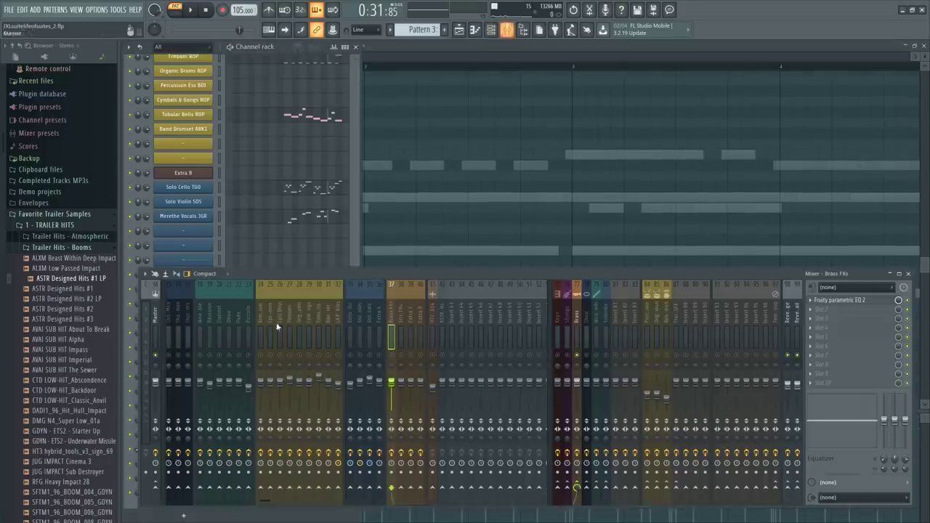
{"action": "left_click", "coordinate": [576, 311]}
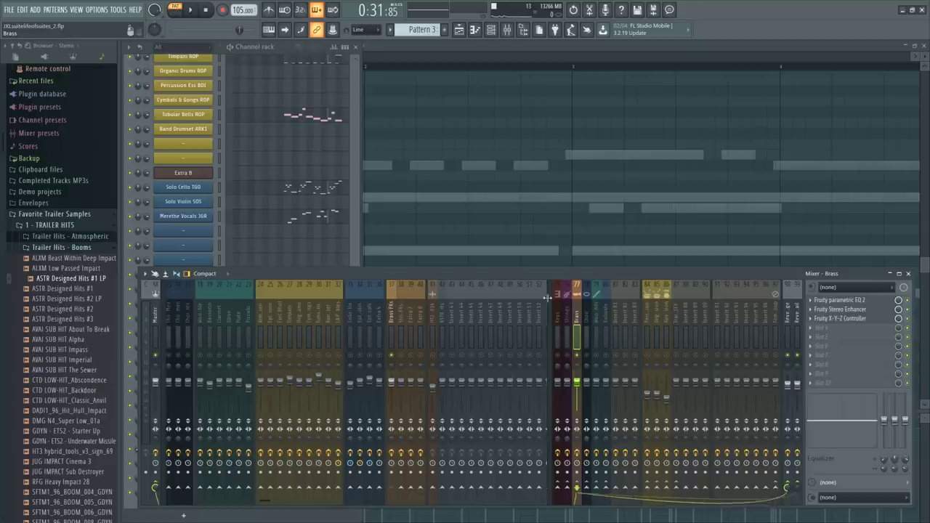
{"action": "key", "text": "F7"}
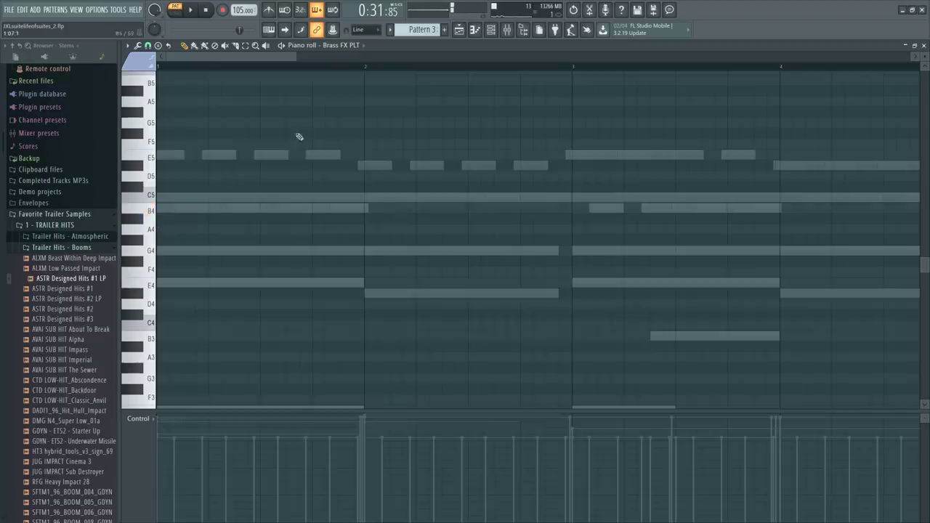
Place a C5 note from bar 15 to the middle of bar 16, followed by a D#6 note of equal length
{"action": "scroll", "coordinate": [439, 69], "scroll_direction": "down", "scroll_amount": 5}
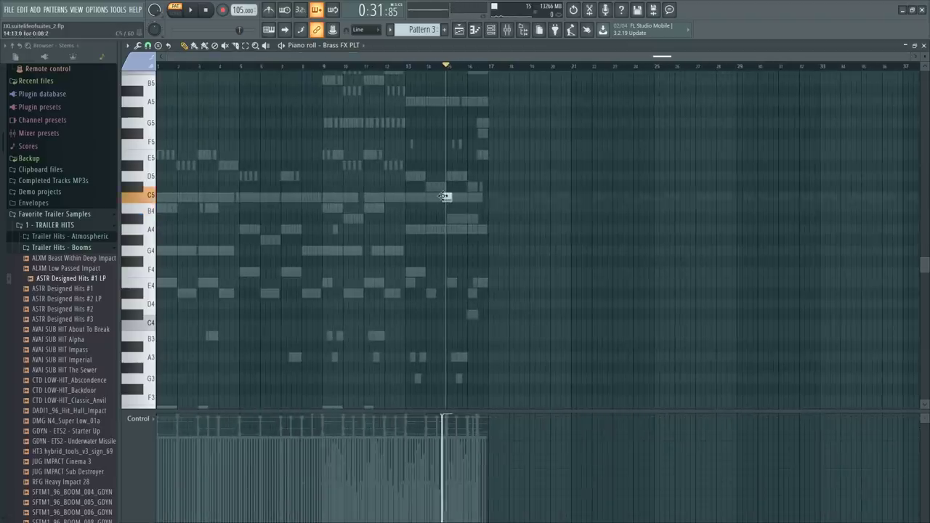
{"action": "scroll", "coordinate": [471, 73], "scroll_direction": "up", "scroll_amount": 5}
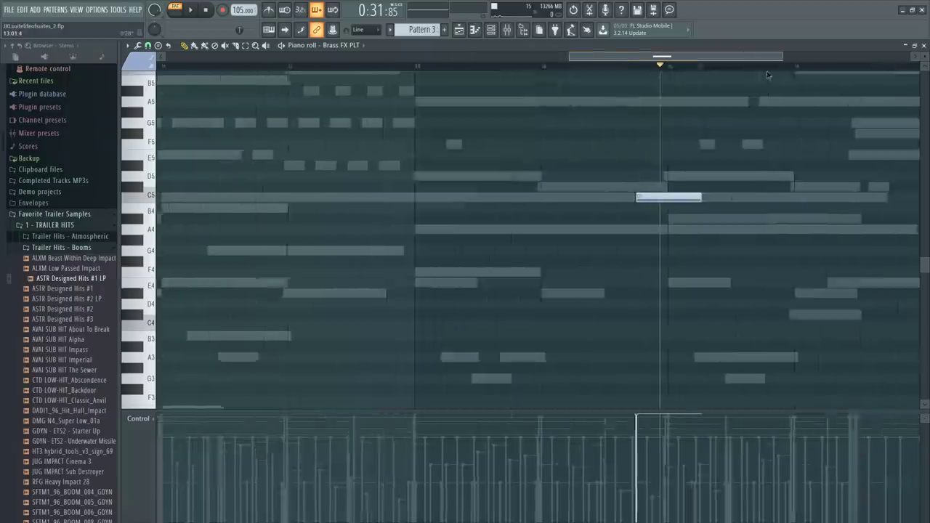
{"action": "left_click_drag", "start_coordinate": [464, 200], "coordinate": [633, 194]}
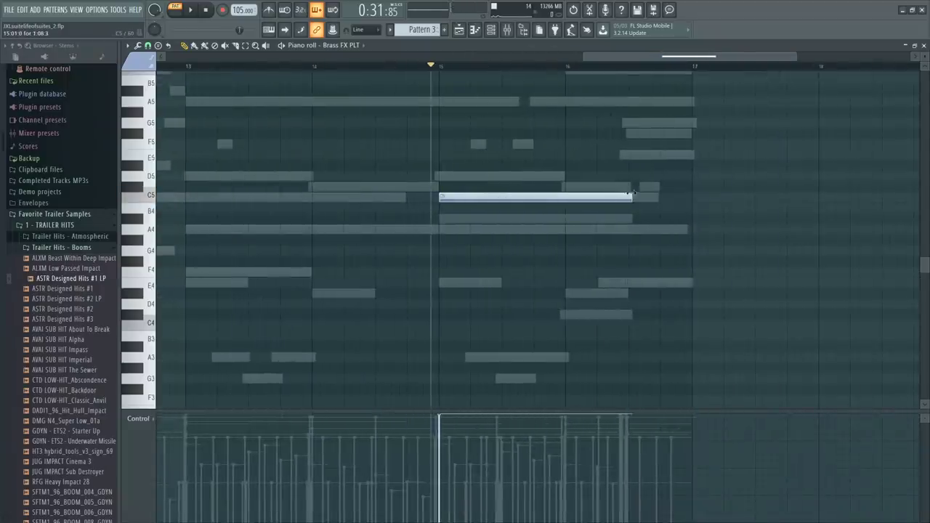
{"action": "left_click", "coordinate": [622, 153]}
{"action": "left_click_drag", "start_coordinate": [622, 154], "coordinate": [626, 95]}
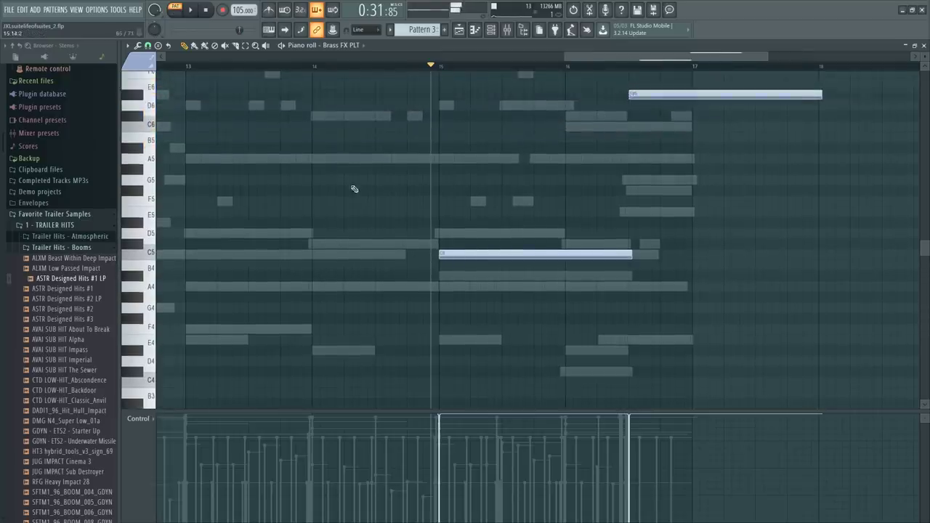
Audition lower Brass FX keys and add a G#4 note starting in the middle of bar 16, deleting the stray G4 note
{"action": "scroll", "coordinate": [353, 187], "scroll_direction": "up", "scroll_amount": 4}
{"action": "left_click_drag", "start_coordinate": [140, 258], "coordinate": [142, 284]}
{"action": "scroll", "coordinate": [149, 298], "scroll_direction": "down", "scroll_amount": 5}
{"action": "left_click", "coordinate": [153, 267]}
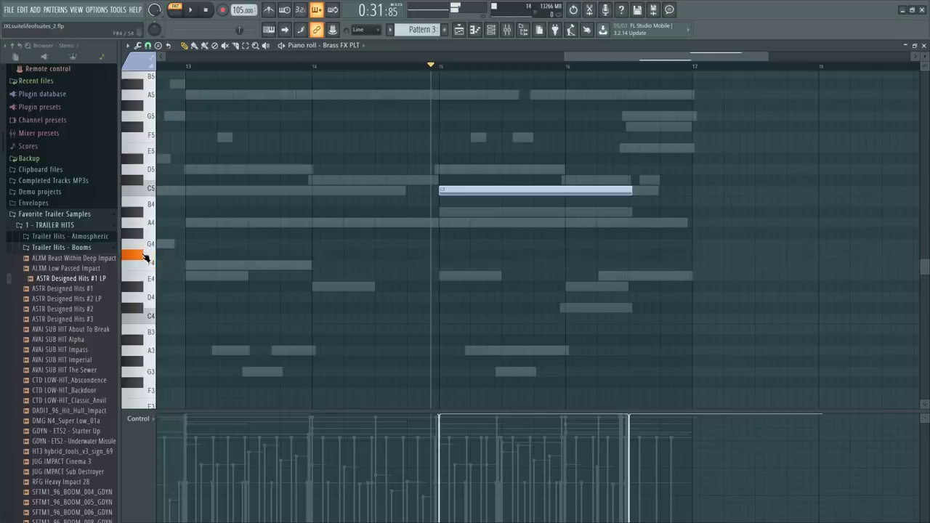
{"action": "left_click_drag", "start_coordinate": [147, 258], "coordinate": [154, 251]}
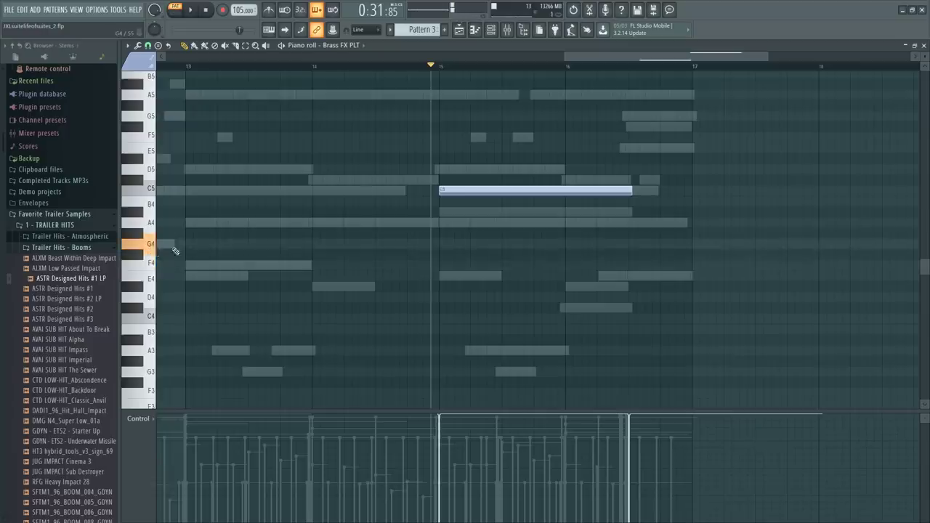
{"action": "left_click", "coordinate": [630, 244]}
{"action": "left_click", "coordinate": [632, 232]}
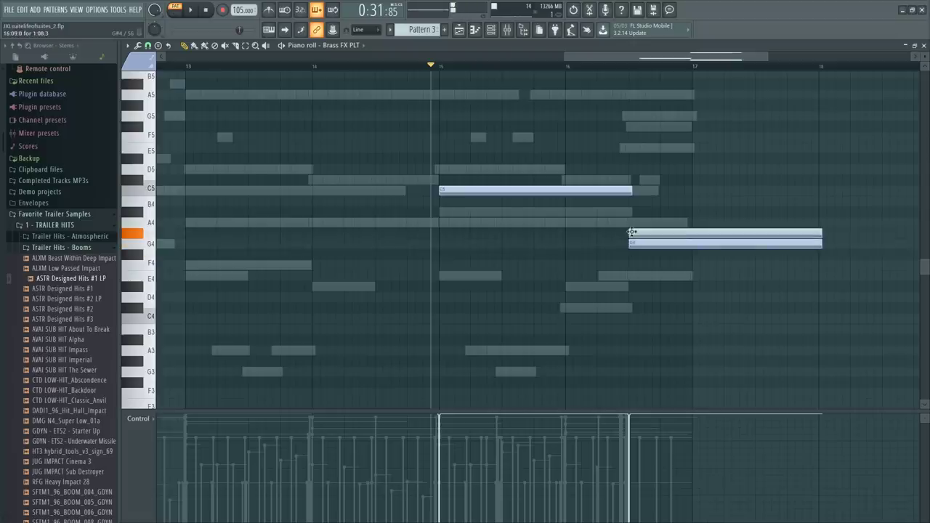
{"action": "right_click", "coordinate": [634, 243]}
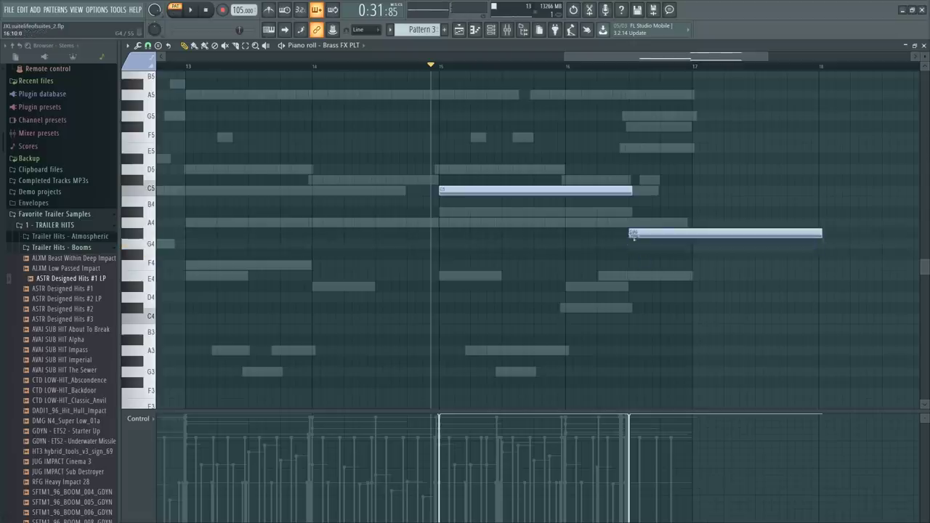
Add an F5 note starting in the middle of bar 16 and delete the G#4 note below it
{"action": "left_click", "coordinate": [632, 222]}
{"action": "left_click_drag", "start_coordinate": [632, 223], "coordinate": [625, 160]}
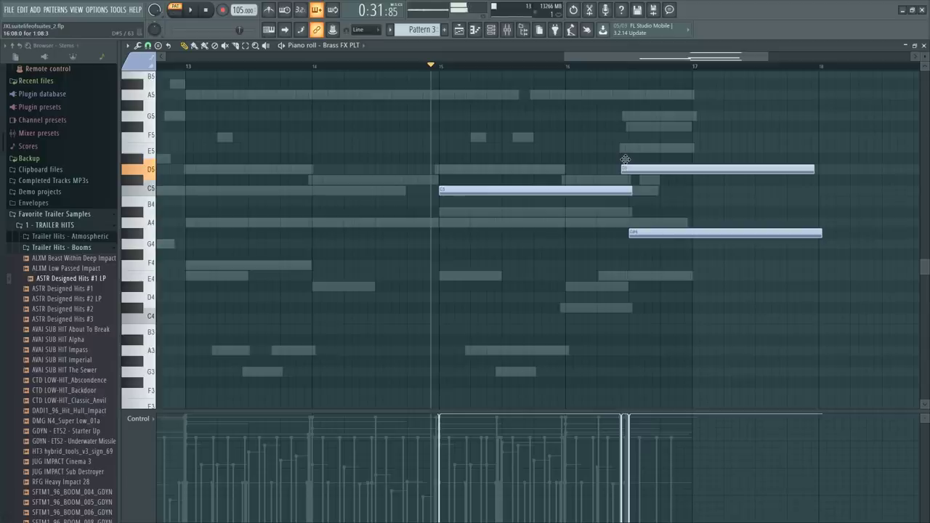
{"action": "left_click_drag", "start_coordinate": [625, 160], "coordinate": [629, 129]}
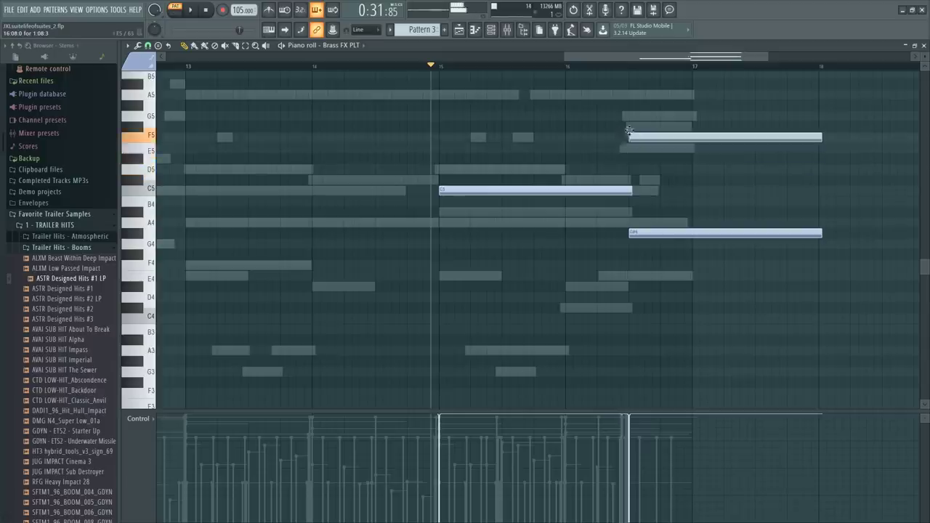
{"action": "right_click", "coordinate": [659, 233]}
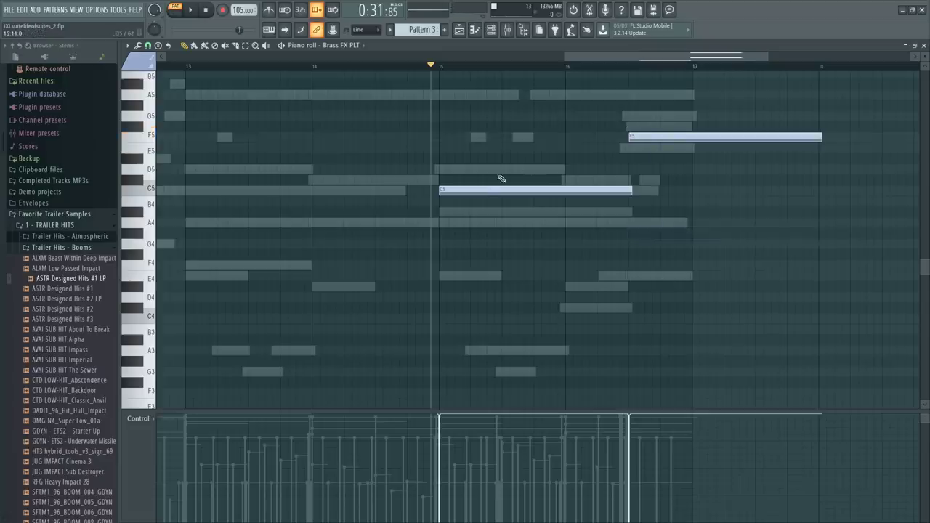
Audition the C5 note and try an A#5 note in the middle of bar 16, deleting it again
{"action": "left_click", "coordinate": [477, 189]}
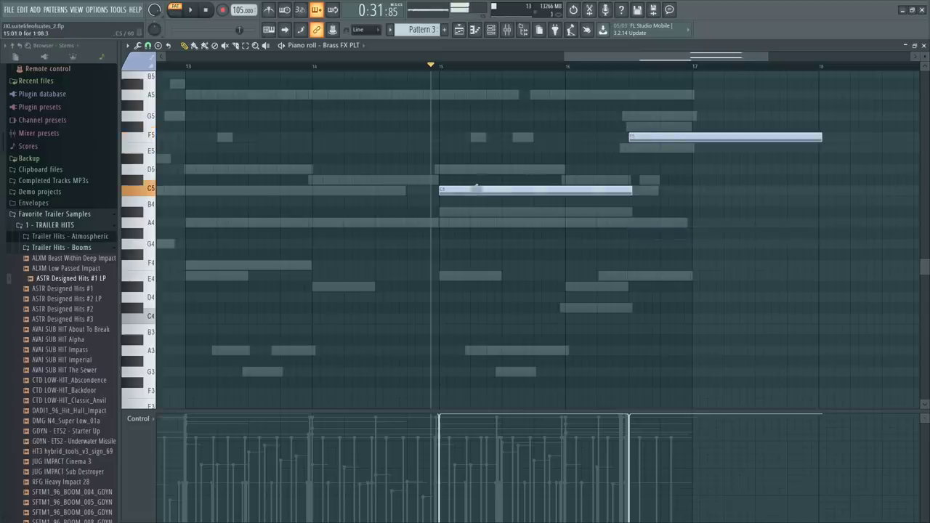
{"action": "left_click_drag", "start_coordinate": [627, 125], "coordinate": [625, 82]}
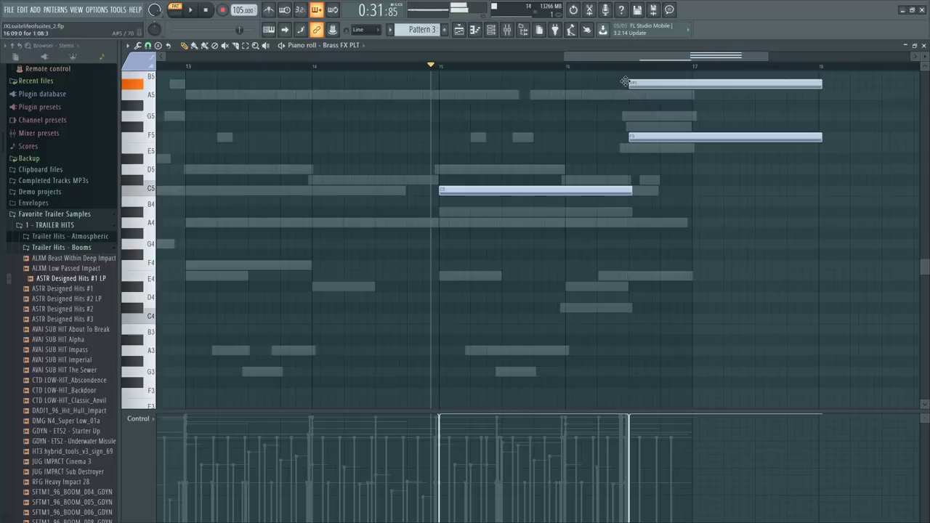
{"action": "right_click", "coordinate": [630, 85]}
{"action": "scroll", "coordinate": [634, 145], "scroll_direction": "up", "scroll_amount": 2}
{"action": "right_click", "coordinate": [636, 126]}
{"action": "scroll", "coordinate": [626, 209], "scroll_direction": "down", "scroll_amount": 2}
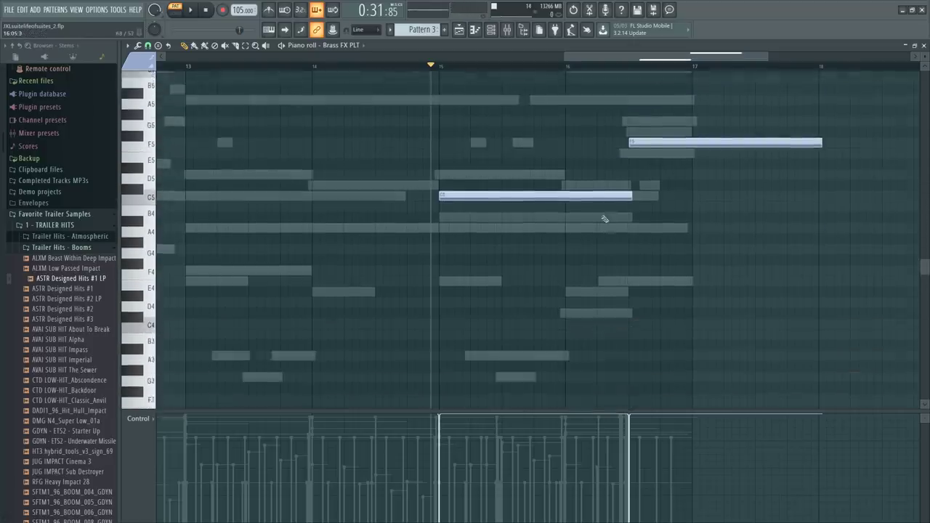
Delete the C5 note in bar 15 and cut the F5 note so that it ends at bar 17
{"action": "left_click_drag", "start_coordinate": [603, 218], "coordinate": [604, 219]}
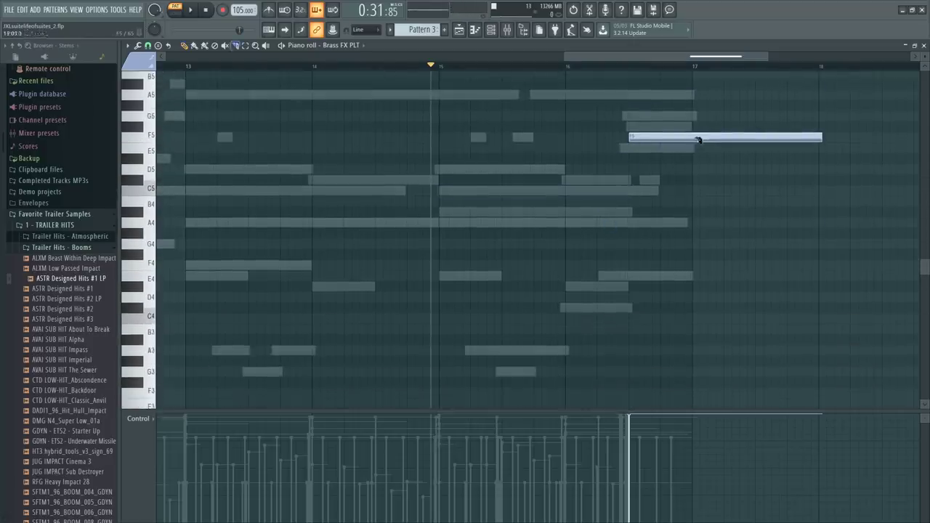
{"action": "left_click_drag", "start_coordinate": [699, 140], "coordinate": [695, 205]}
{"action": "key", "text": "Delete"}
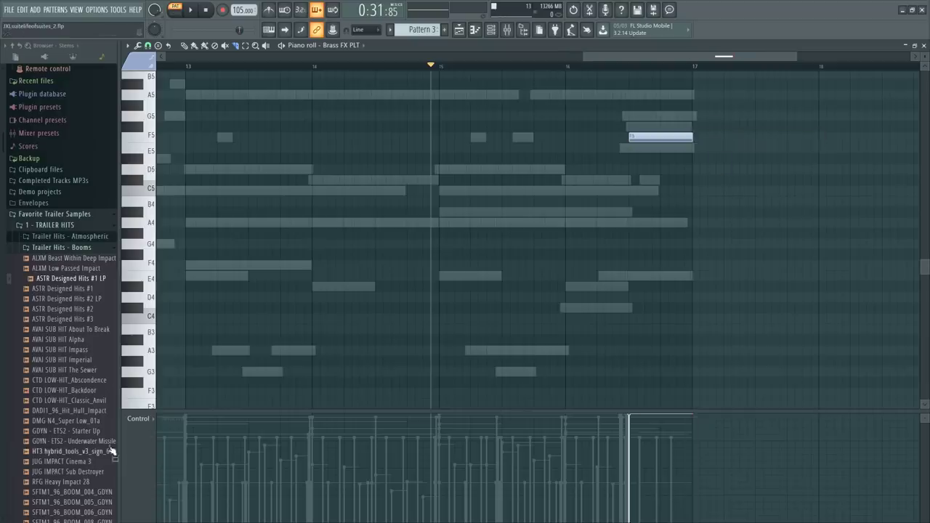
Show the Brass FX PLT Expression lane, draw a rising ramp from the F5 note's start to just before bar 17, and play it
{"action": "left_click", "coordinate": [151, 419]}
{"action": "left_click", "coordinate": [254, 324]}
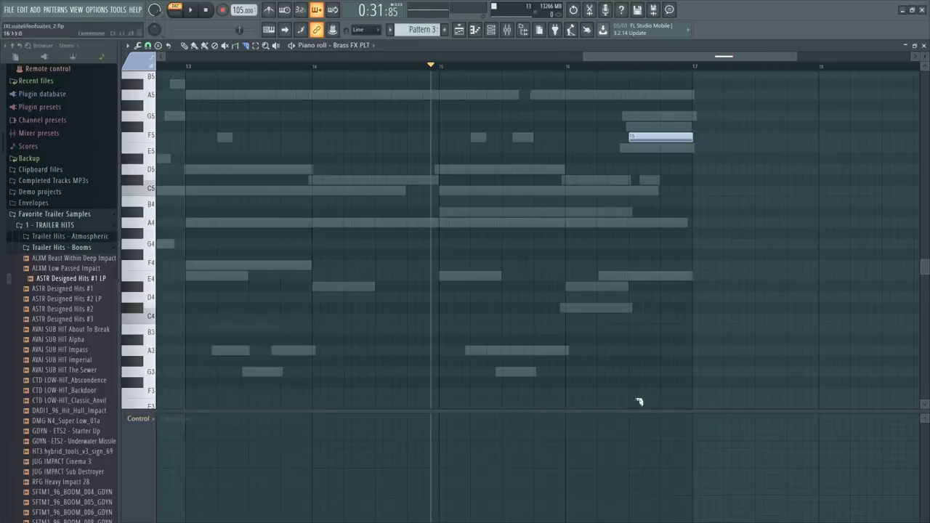
{"action": "scroll", "coordinate": [733, 71], "scroll_direction": "up", "scroll_amount": 4}
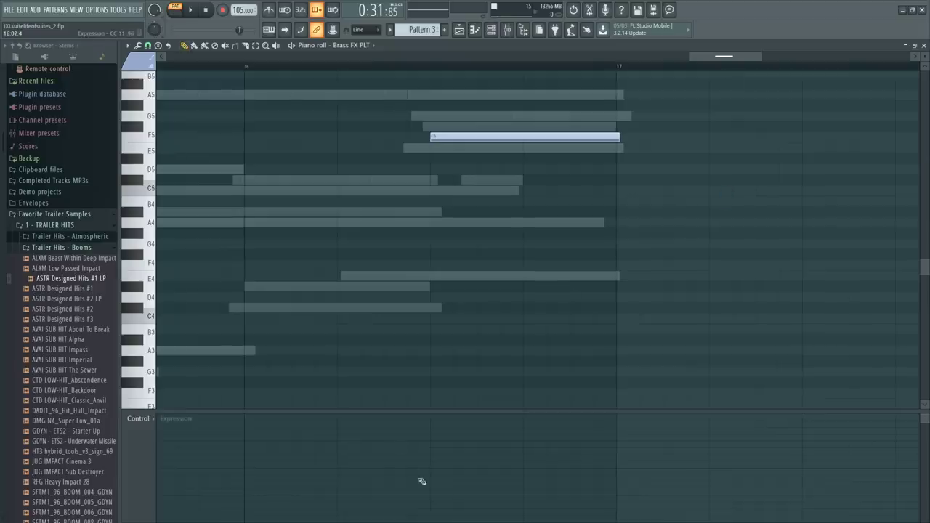
{"action": "left_click_drag", "start_coordinate": [437, 512], "coordinate": [596, 380]}
{"action": "key", "text": "space"}
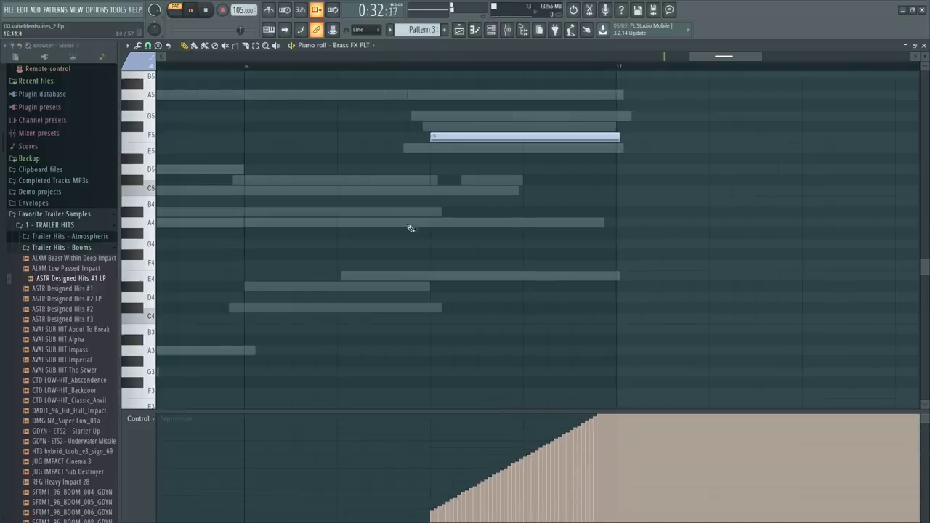
Check the control target list, raise the Expression to maximum from the middle of bar 16, and stop playback
{"action": "left_click", "coordinate": [149, 418]}
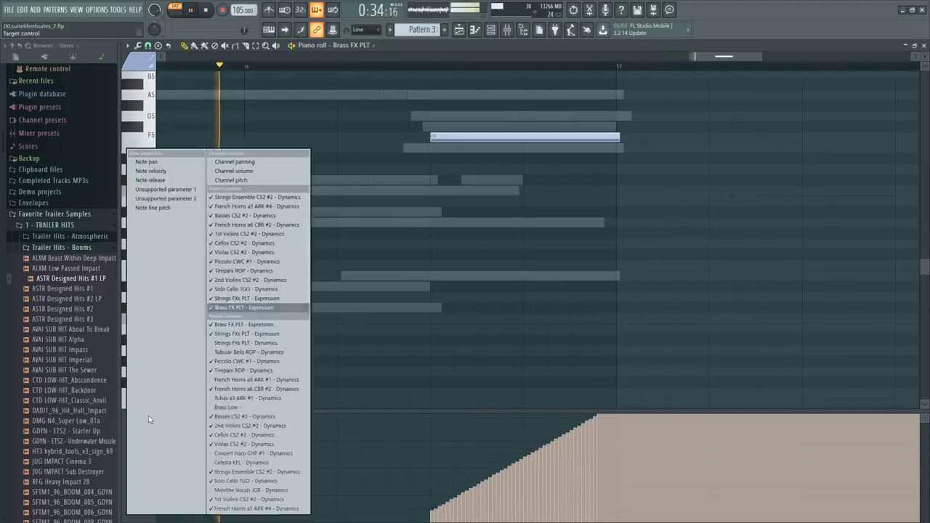
{"action": "left_click", "coordinate": [411, 315]}
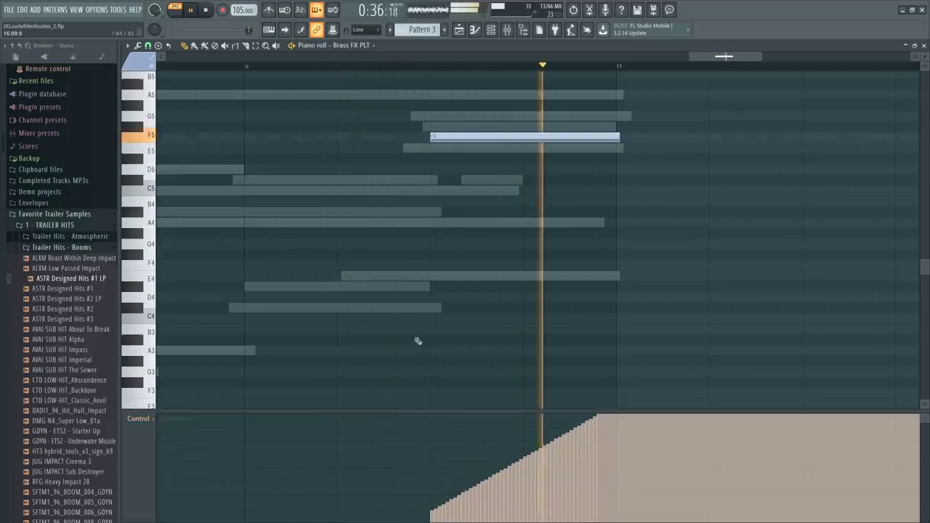
{"action": "mouse_move", "coordinate": [432, 430]}
{"action": "left_mouse_down"}
{"action": "mouse_move", "coordinate": [443, 390]}
{"action": "mouse_move", "coordinate": [518, 354]}
{"action": "mouse_move", "coordinate": [425, 427]}
{"action": "mouse_move", "coordinate": [437, 395]}
{"action": "mouse_move", "coordinate": [565, 328]}
{"action": "left_mouse_up"}
{"action": "key", "text": "space"}
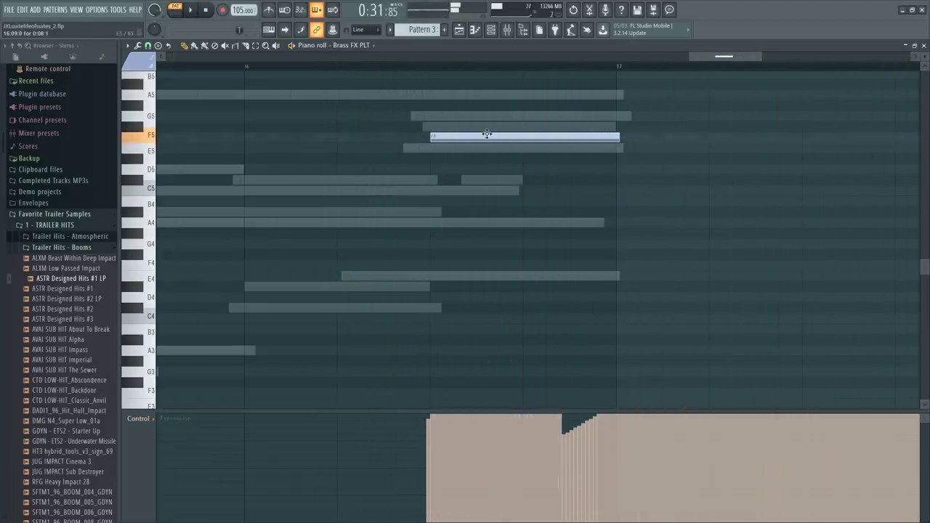
Try the brass note at F#5 with playback, and move it up to E6
{"action": "mouse_move", "coordinate": [487, 133]}
{"action": "left_mouse_down"}
{"action": "mouse_move", "coordinate": [485, 151]}
{"action": "mouse_move", "coordinate": [483, 123]}
{"action": "left_mouse_up"}
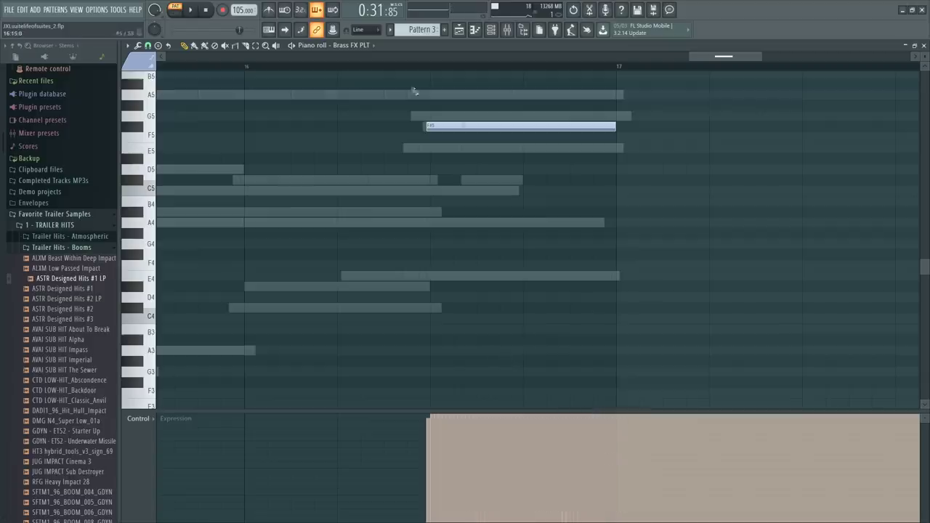
{"action": "key", "text": "space"}
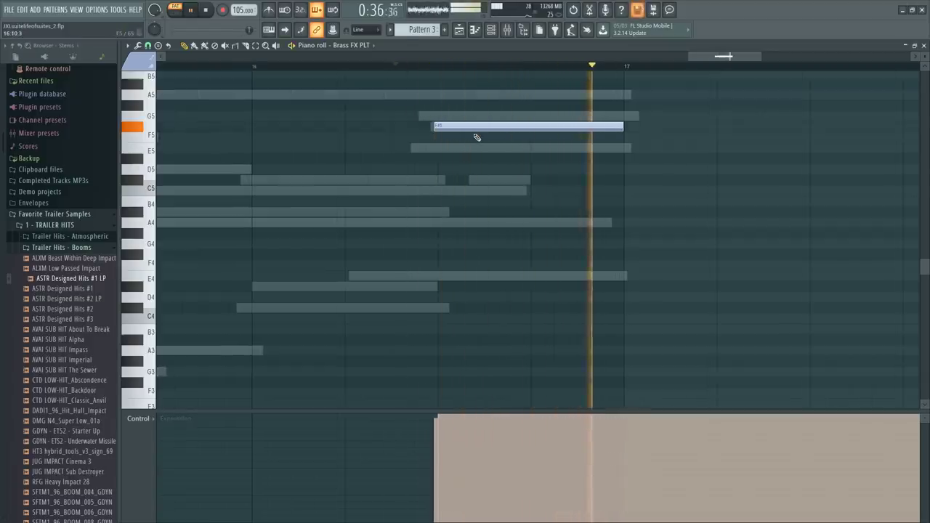
{"action": "key", "text": "space"}
{"action": "left_click_drag", "start_coordinate": [476, 129], "coordinate": [480, 79]}
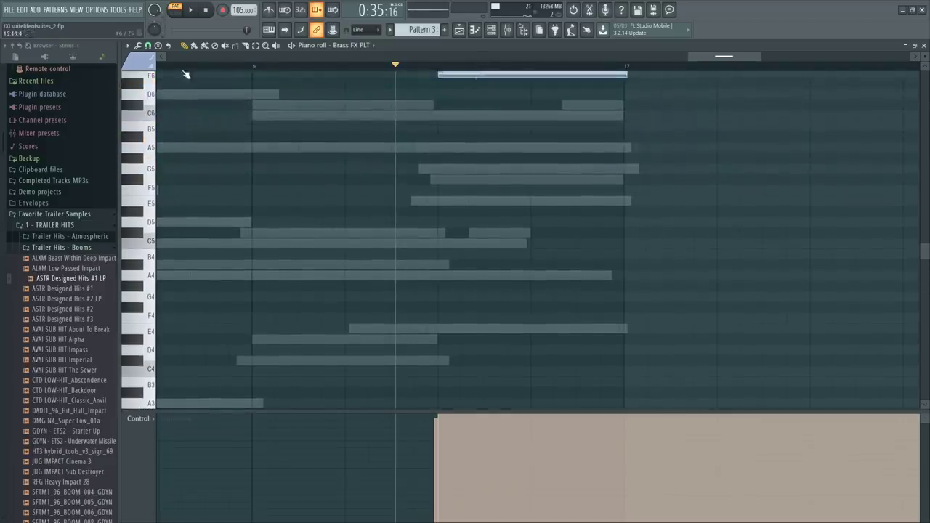
Switch to the Long articulation colour, replace the brass note with an A4 from mid-bar 16 to bar 17, and play it
{"action": "left_click", "coordinate": [139, 62]}
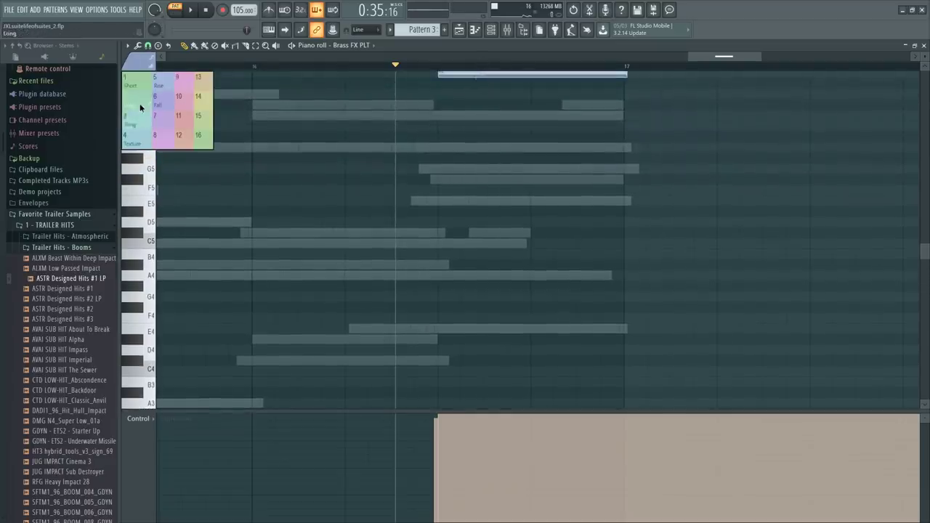
{"action": "left_click", "coordinate": [139, 105]}
{"action": "left_click", "coordinate": [436, 191]}
{"action": "left_click_drag", "start_coordinate": [429, 228], "coordinate": [434, 287]}
{"action": "scroll", "coordinate": [400, 249], "scroll_direction": "up", "scroll_amount": 3}
{"action": "key", "text": "space"}
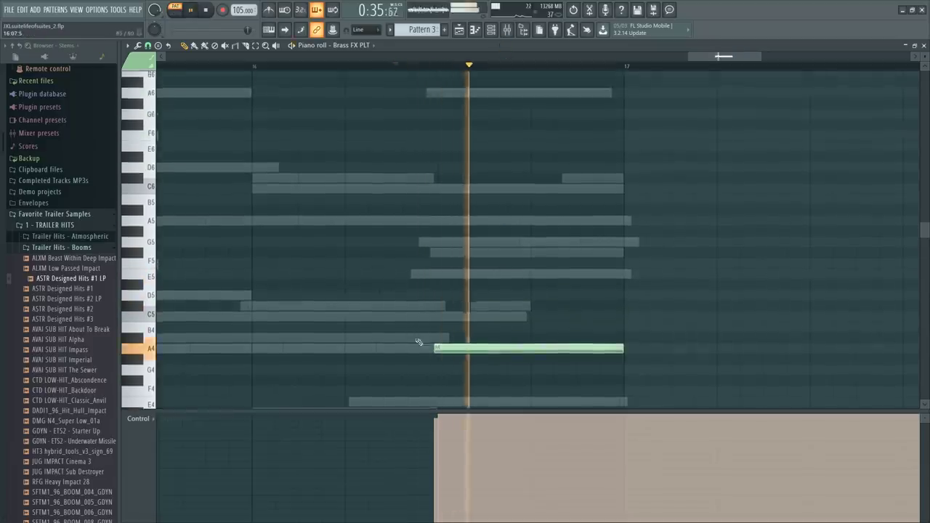
Replace the Long A4 with a shorter F6 note starting past the middle of bar 16 and ending at bar 17, and play it
{"action": "key", "text": "space"}
{"action": "left_click_drag", "start_coordinate": [434, 347], "coordinate": [493, 114]}
{"action": "key", "text": "space"}
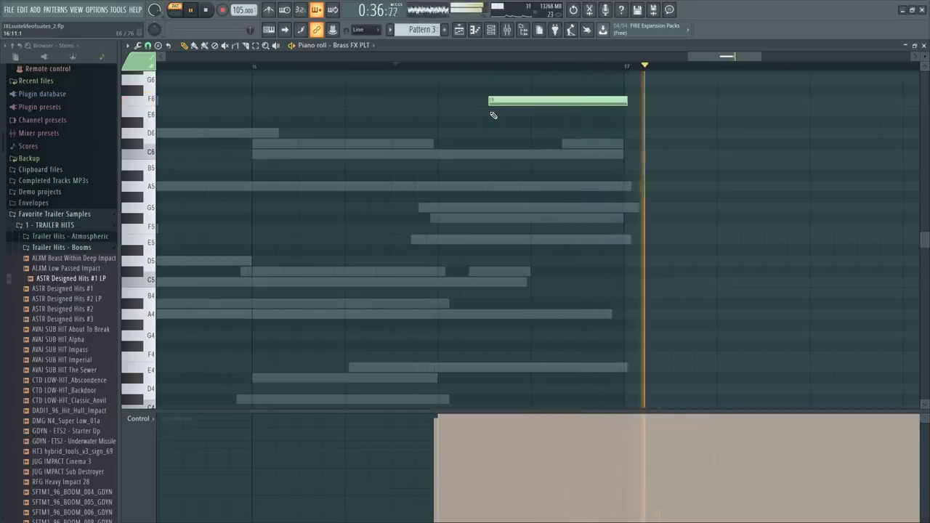
{"action": "key", "text": "space"}
Review the Brass FX notes across the pattern, return the playback position to the start, and show the playlist
{"action": "right_click", "coordinate": [509, 145], "text": "ctrl"}
{"action": "scroll", "coordinate": [740, 270], "scroll_direction": "down", "scroll_amount": 3}
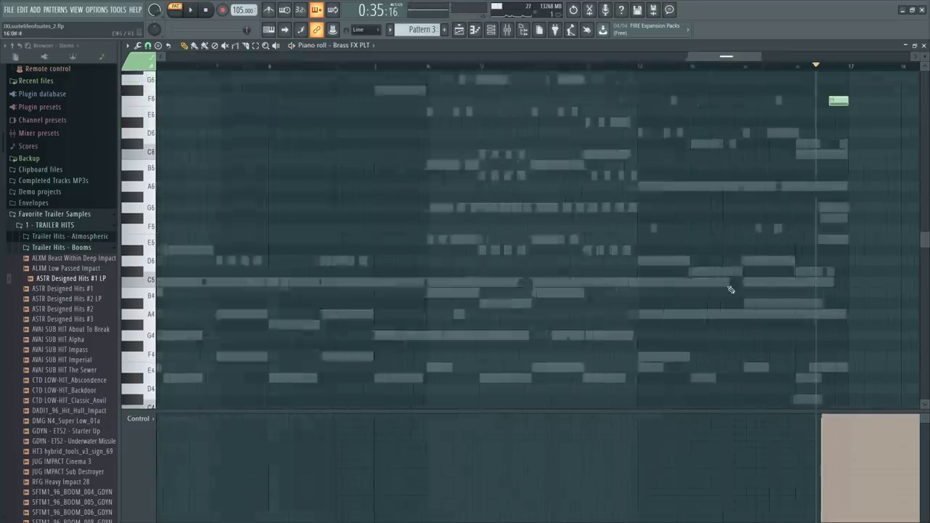
{"action": "scroll", "coordinate": [835, 364], "scroll_direction": "up", "scroll_amount": 4}
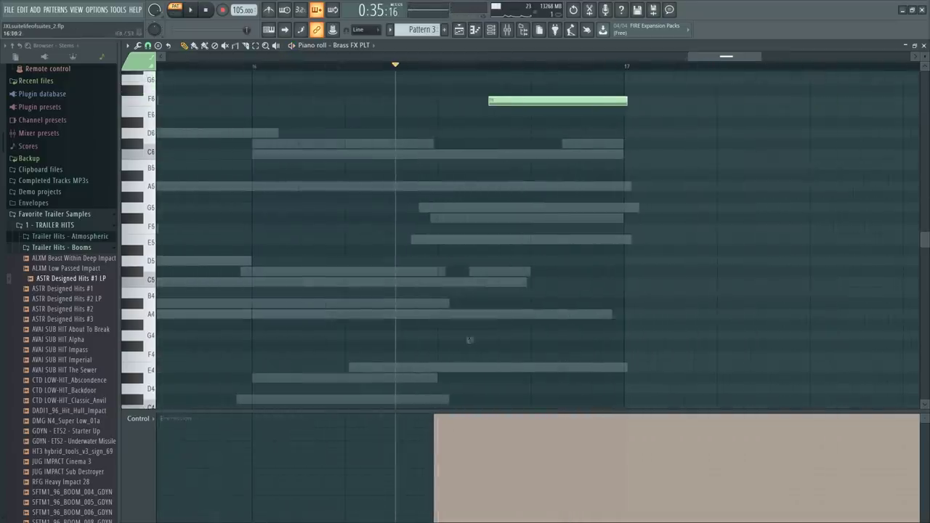
{"action": "right_click", "coordinate": [469, 340], "text": "ctrl"}
{"action": "left_click_drag", "start_coordinate": [262, 66], "coordinate": [157, 66]}
{"action": "key", "text": "F5"}
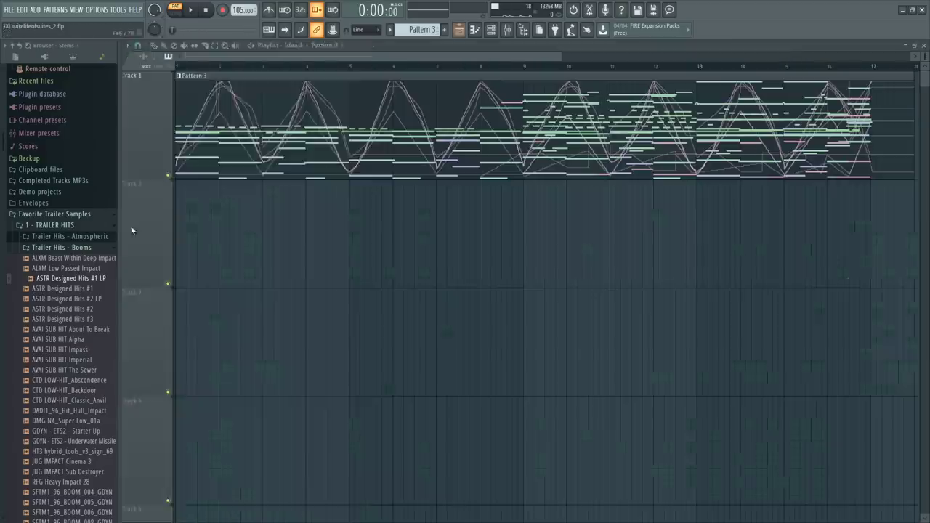
Look through the channel rack, close it, and switch playback from pattern to song mode
{"action": "key", "text": "F6"}
{"action": "scroll", "coordinate": [301, 320], "scroll_direction": "up", "scroll_amount": 10}
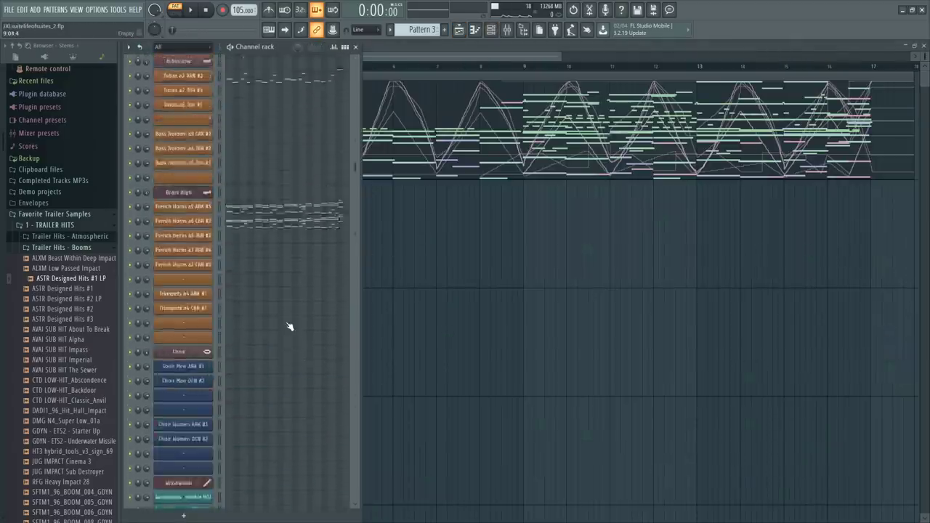
{"action": "scroll", "coordinate": [295, 318], "scroll_direction": "down", "scroll_amount": 2}
{"action": "key", "text": "F6"}
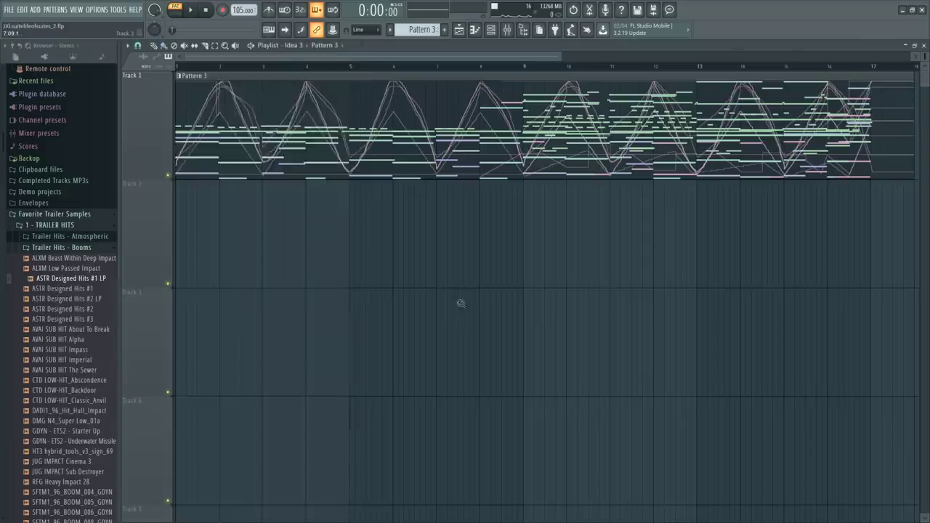
{"action": "scroll", "coordinate": [458, 300], "scroll_direction": "down", "scroll_amount": 2}
{"action": "key", "text": "l"}
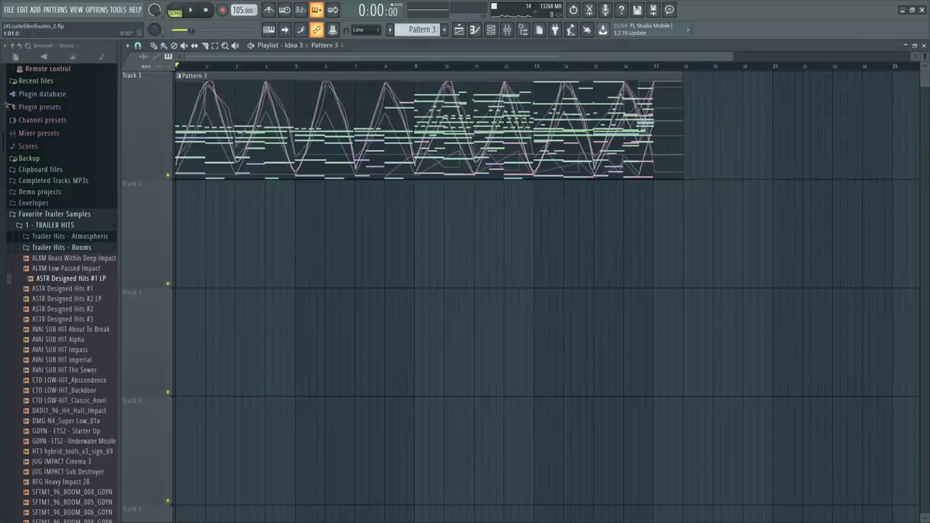
Show the mixer, select the Master track, and open its OTT effect
{"action": "key", "text": "F9"}
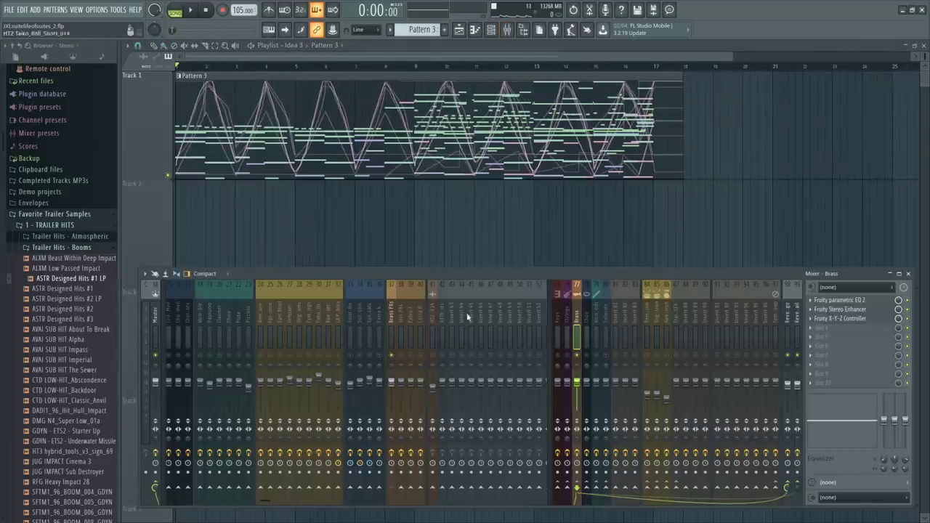
{"action": "left_click", "coordinate": [185, 318]}
{"action": "left_click", "coordinate": [155, 320]}
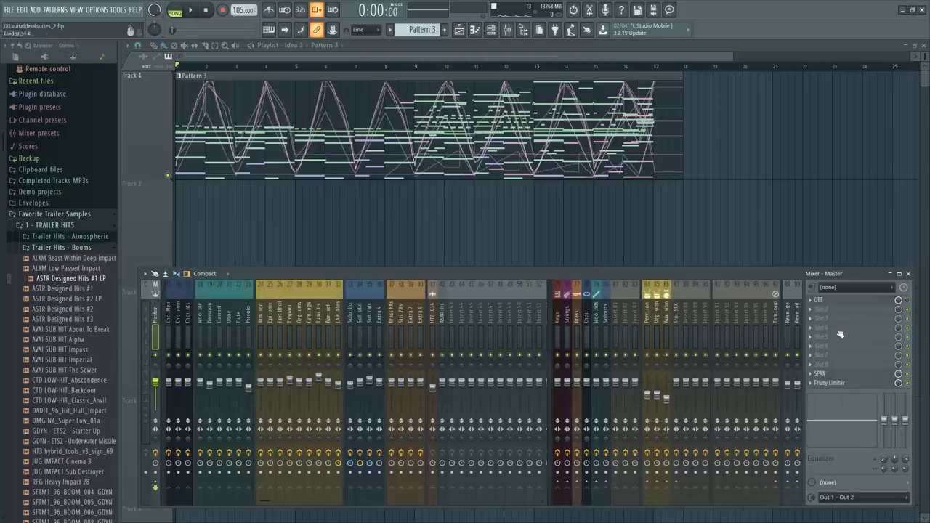
{"action": "left_click", "coordinate": [853, 301]}
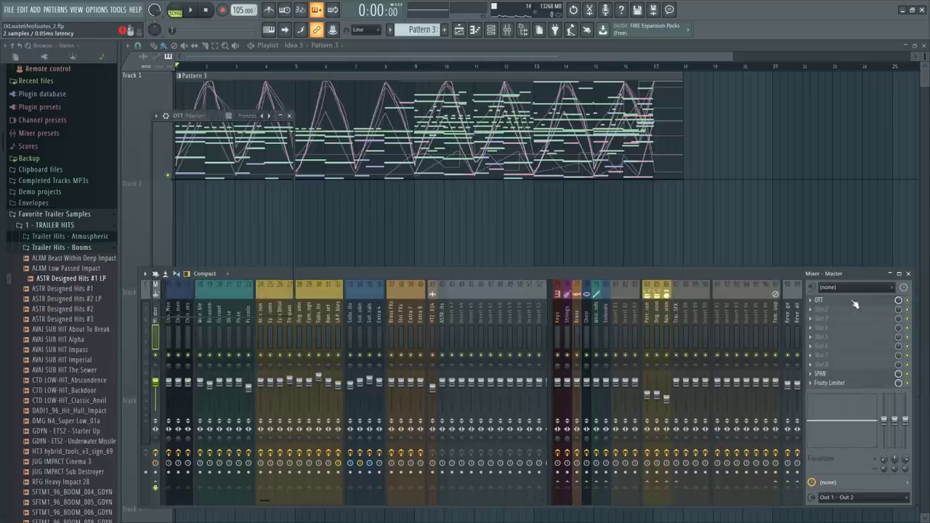
{"action": "left_click", "coordinate": [853, 301]}
{"action": "left_click", "coordinate": [853, 301]}
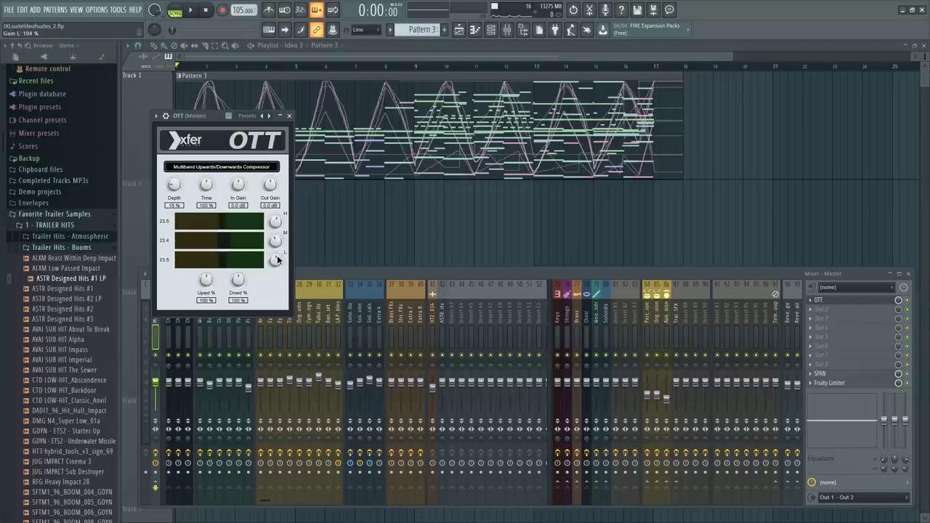
Play the song from the start and adjust OTT's Depth on the Master, settling on 15%
{"action": "left_click", "coordinate": [190, 11]}
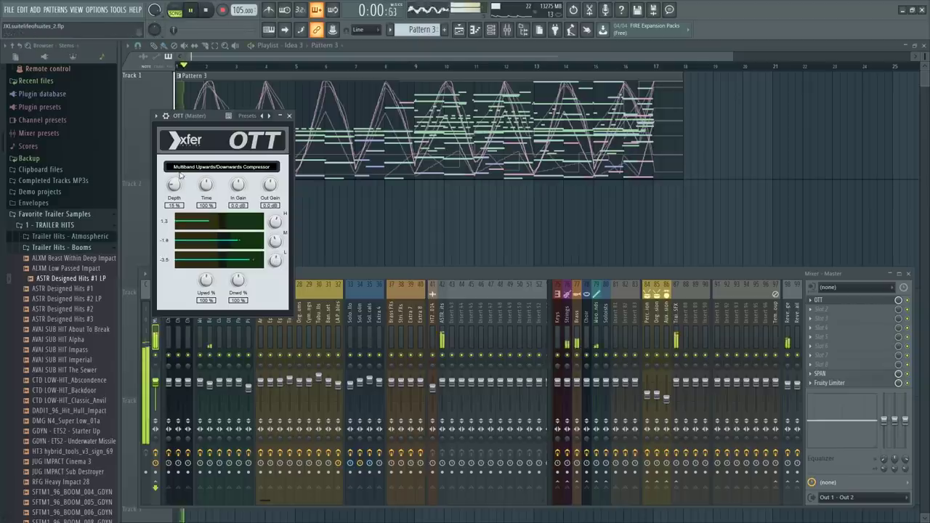
{"action": "left_click_drag", "start_coordinate": [176, 188], "coordinate": [175, 186]}
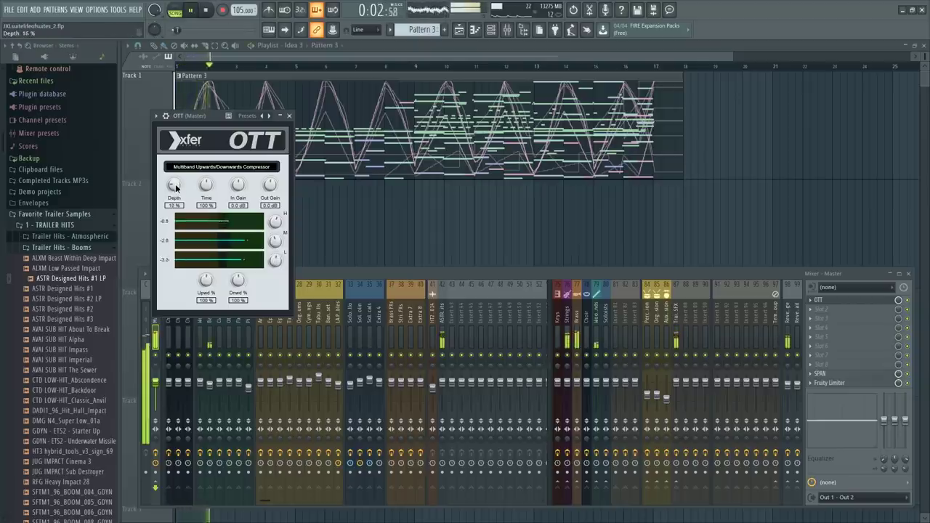
{"action": "scroll", "coordinate": [175, 187], "scroll_direction": "down", "scroll_amount": 1}
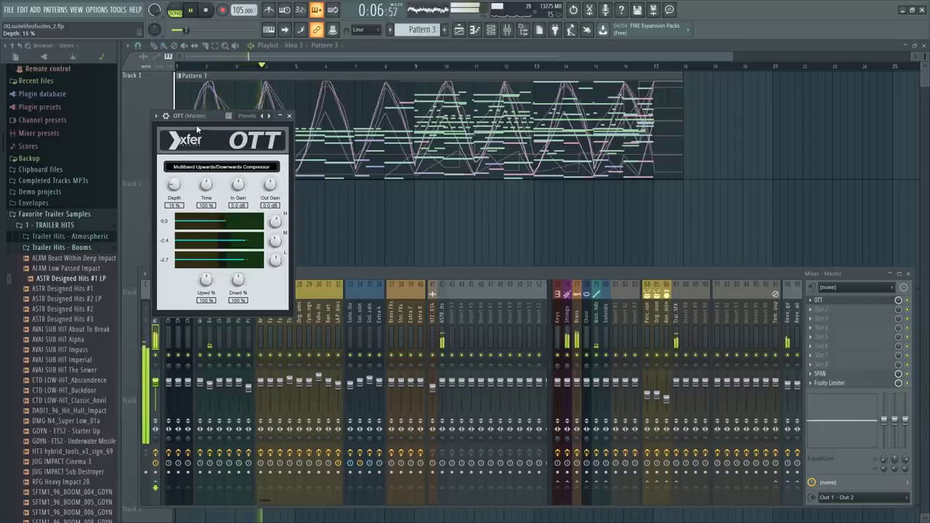
Move the OTT window away from the pattern clip and select the Brass mixer track to show its effects
{"action": "left_click_drag", "start_coordinate": [203, 117], "coordinate": [275, 198]}
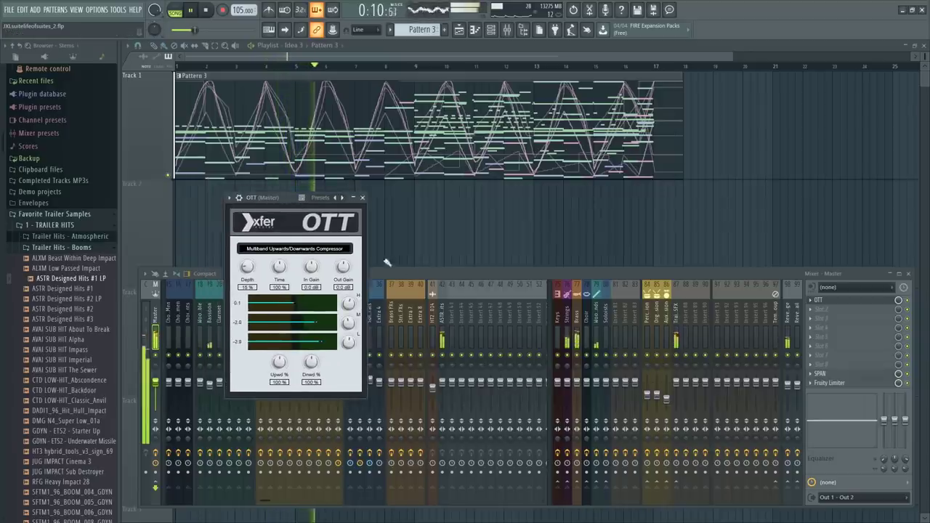
{"action": "left_click", "coordinate": [576, 320]}
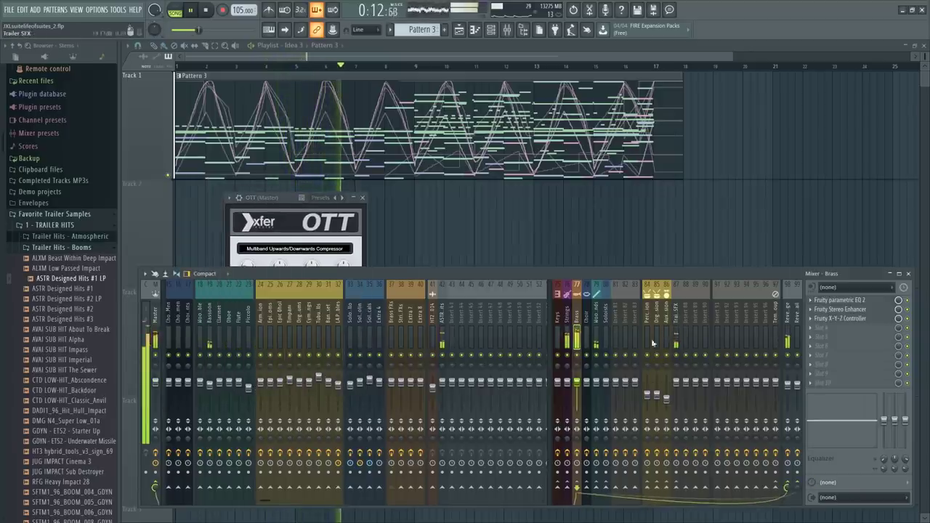
Select the ASTR Designed Hits mixer track and nudge its volume fader slightly while the song plays
{"action": "left_click", "coordinate": [444, 391]}
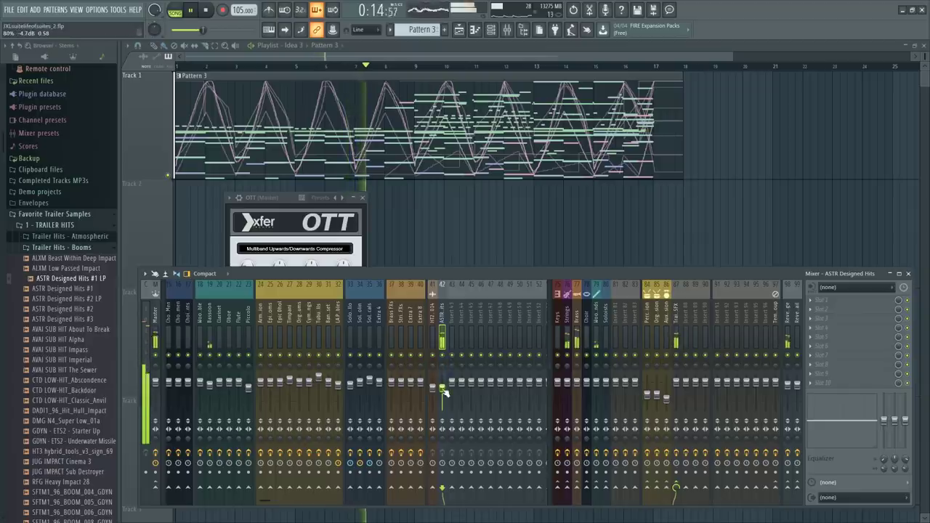
{"action": "left_click_drag", "start_coordinate": [443, 391], "coordinate": [444, 390]}
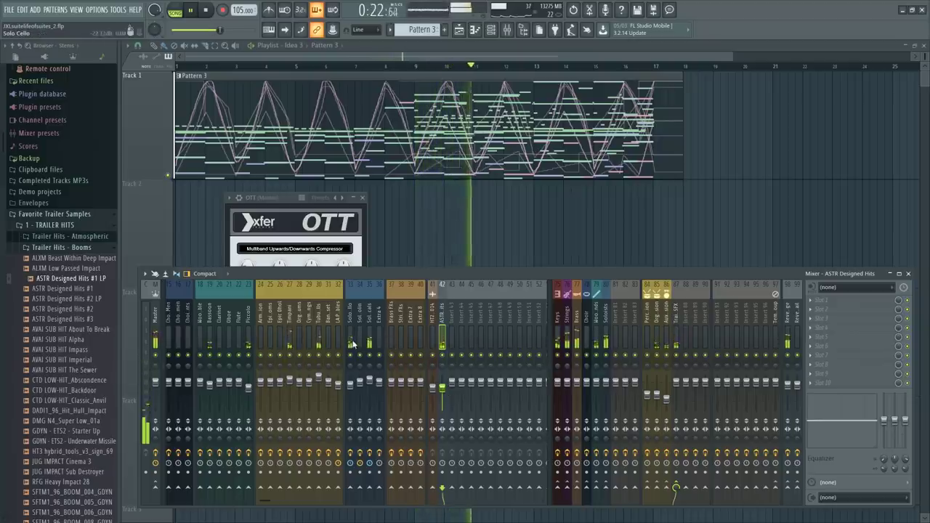
Check the Woodwinds track, lower the Piccolo track's volume to about 70% (-7.1 dB), and select the Tubular Bells track
{"action": "left_click", "coordinate": [596, 327]}
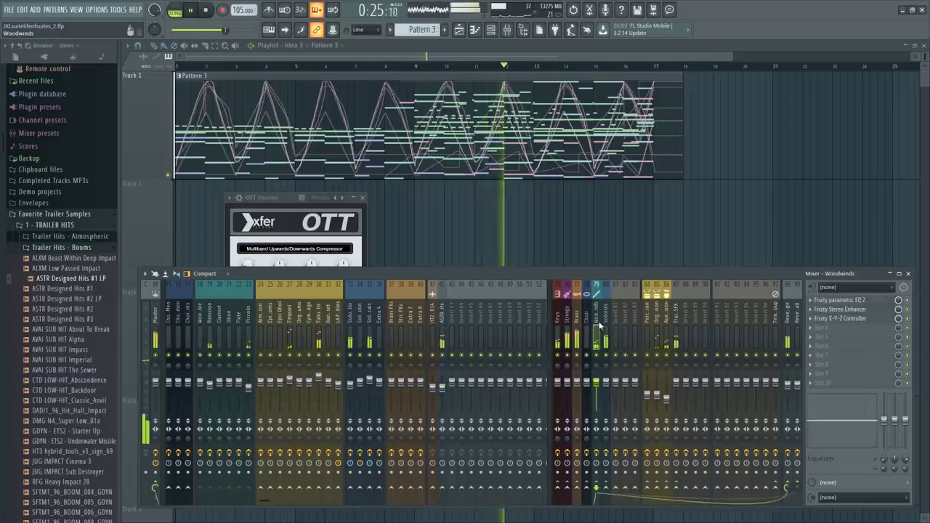
{"action": "left_click", "coordinate": [248, 328]}
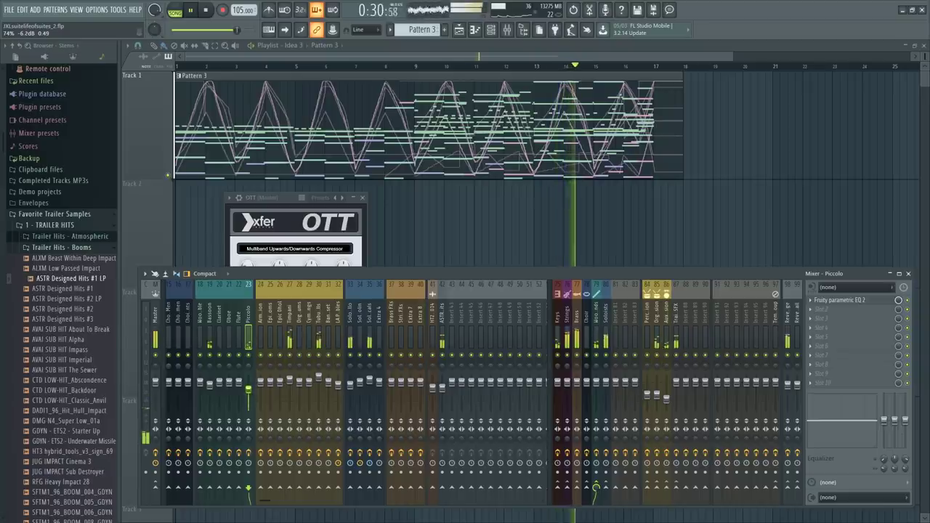
{"action": "left_click_drag", "start_coordinate": [248, 389], "coordinate": [249, 396]}
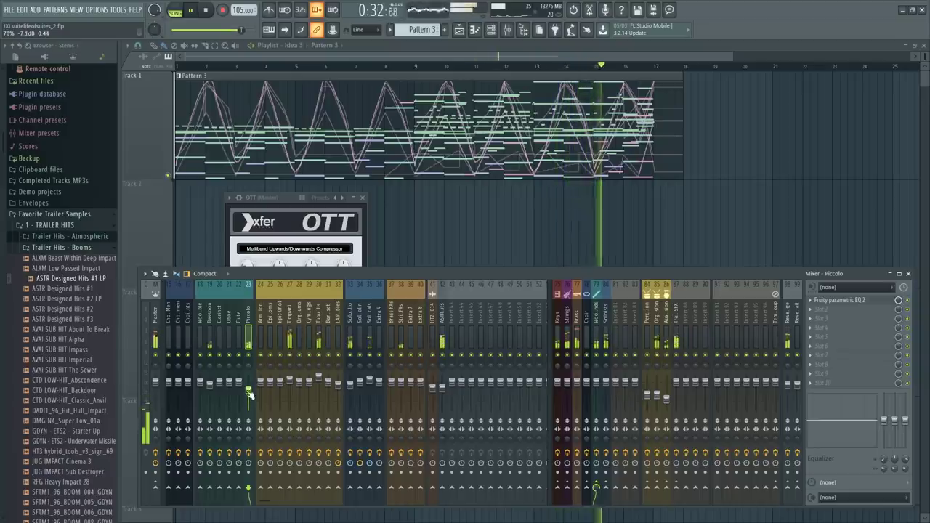
{"action": "left_click", "coordinate": [325, 380]}
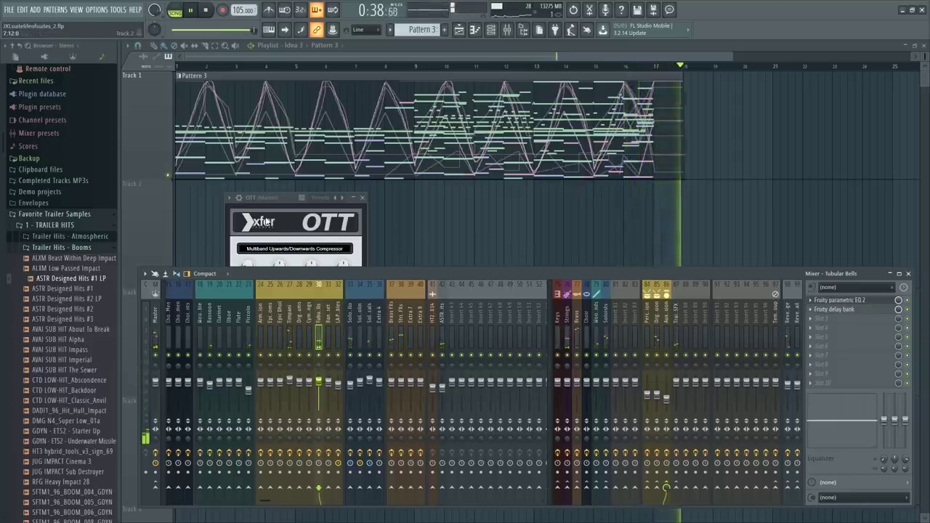
Stop the song, select the Master mixer track to show its effects, and close the OTT window
{"action": "key", "text": "space"}
{"action": "left_click", "coordinate": [267, 222]}
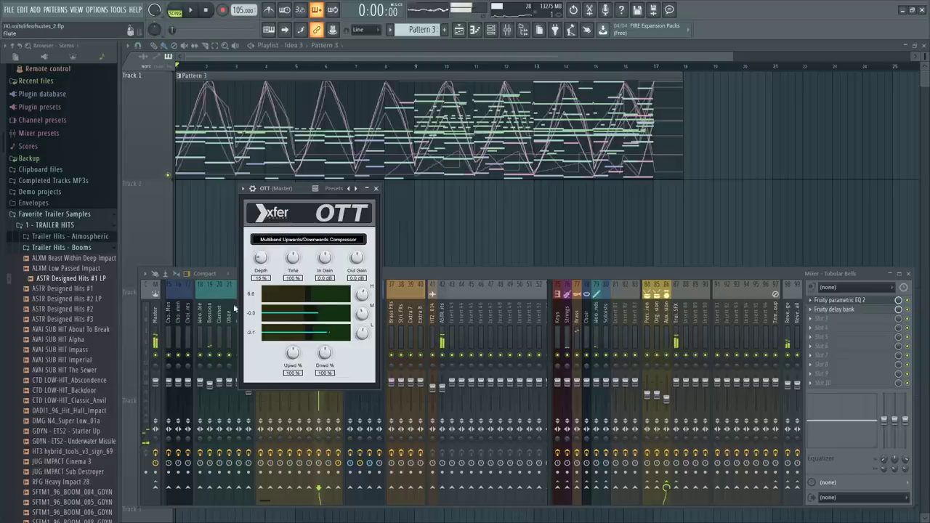
{"action": "left_click", "coordinate": [157, 300]}
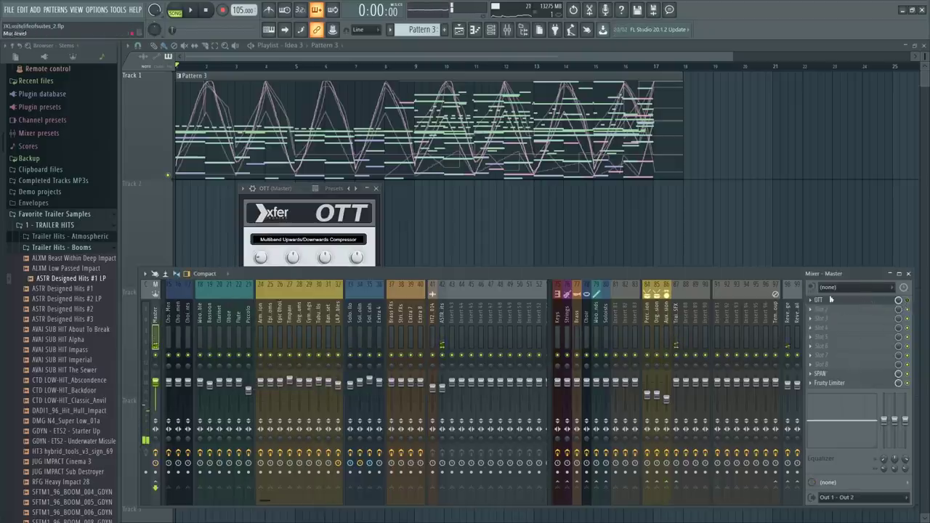
{"action": "left_click", "coordinate": [378, 188]}
Inspect the playlist around the pattern clip's end at bar 17 and return the song position to the start
{"action": "left_click", "coordinate": [631, 68]}
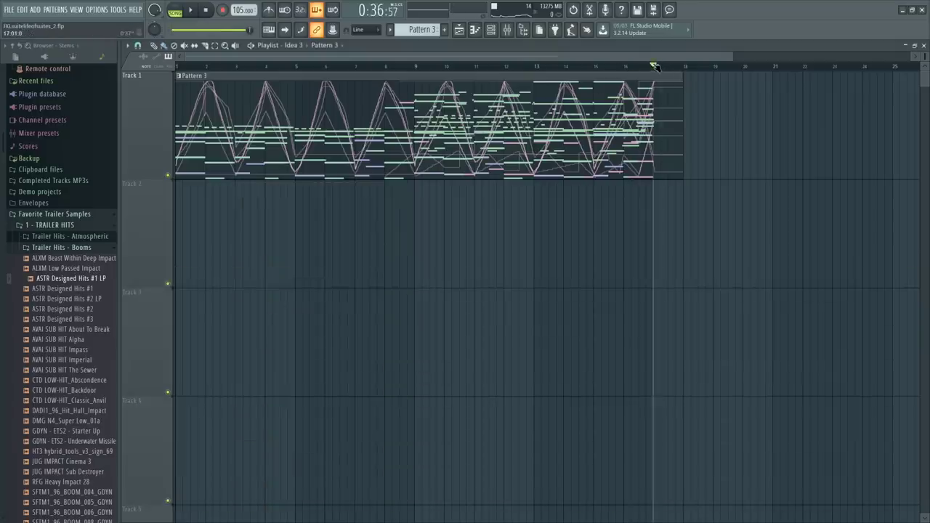
{"action": "scroll", "coordinate": [643, 207], "scroll_direction": "up", "scroll_amount": 3}
{"action": "scroll", "coordinate": [480, 66], "scroll_direction": "down", "scroll_amount": 3}
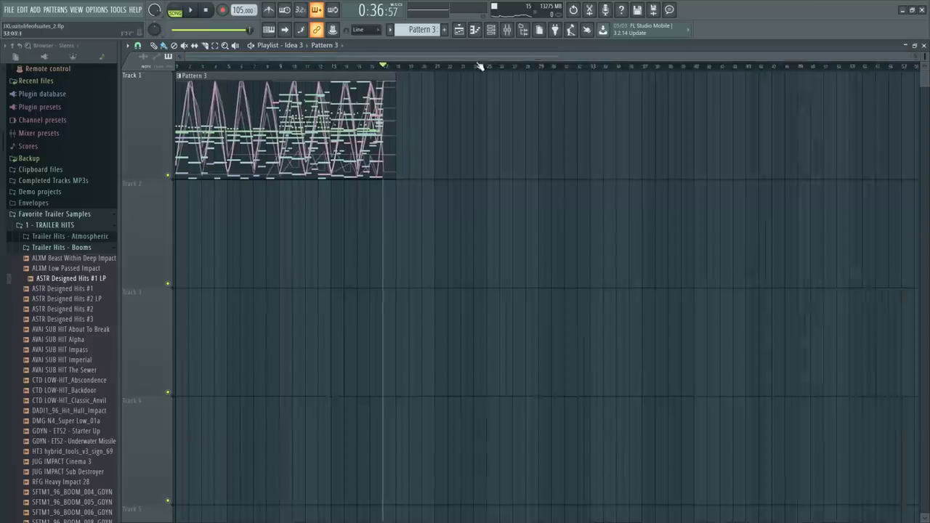
{"action": "key", "text": "space"}
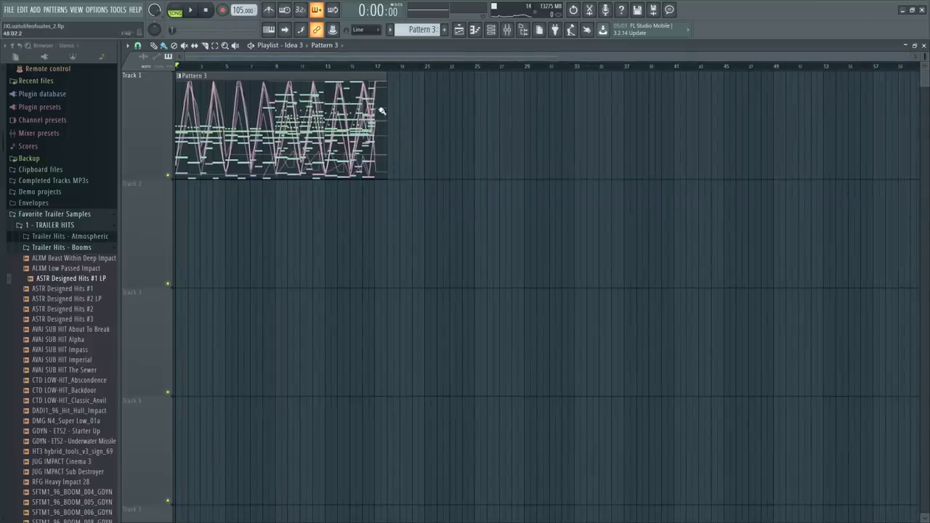
Open the project From Pain She Rises (Vraska's Theme) and look over its playlist tracks from Keys to Percussion
{"action": "left_click", "coordinate": [10, 13]}
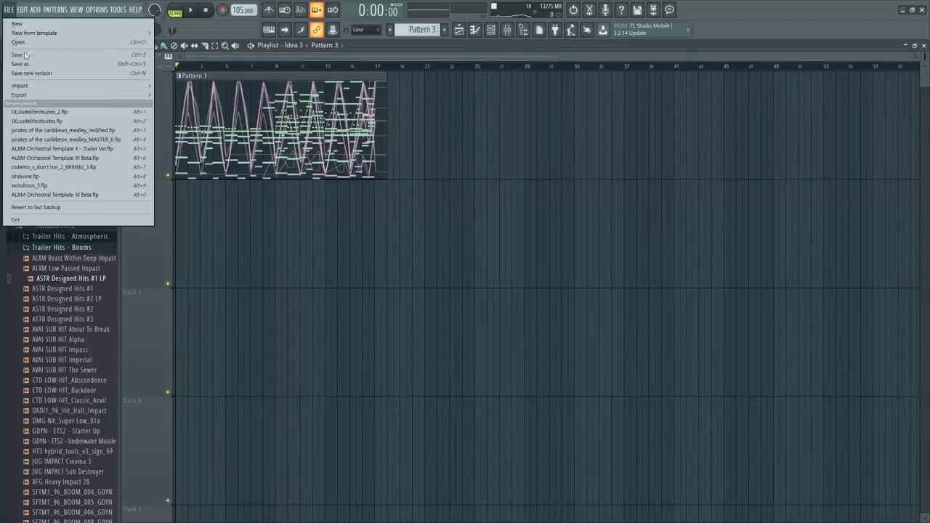
{"action": "left_click", "coordinate": [29, 45]}
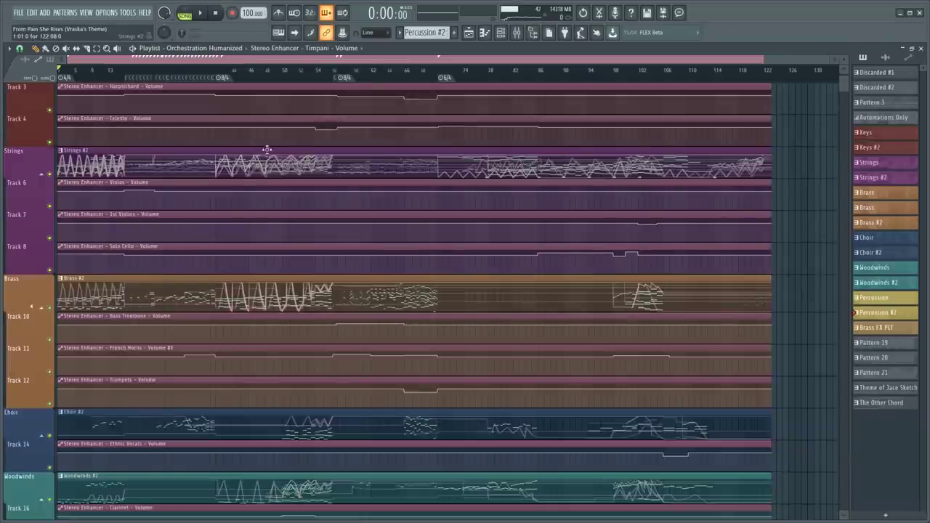
{"action": "scroll", "coordinate": [164, 146], "scroll_direction": "down", "scroll_amount": 5}
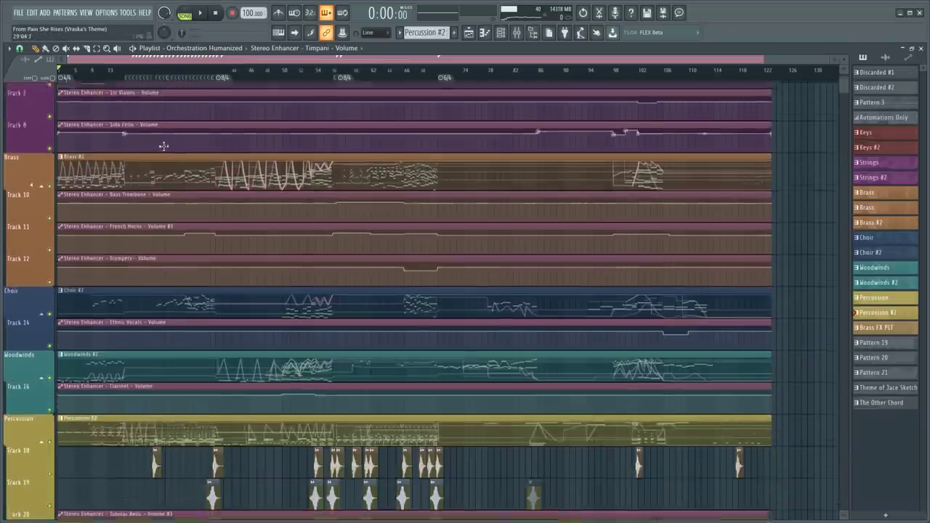
{"action": "scroll", "coordinate": [164, 146], "scroll_direction": "up", "scroll_amount": 5}
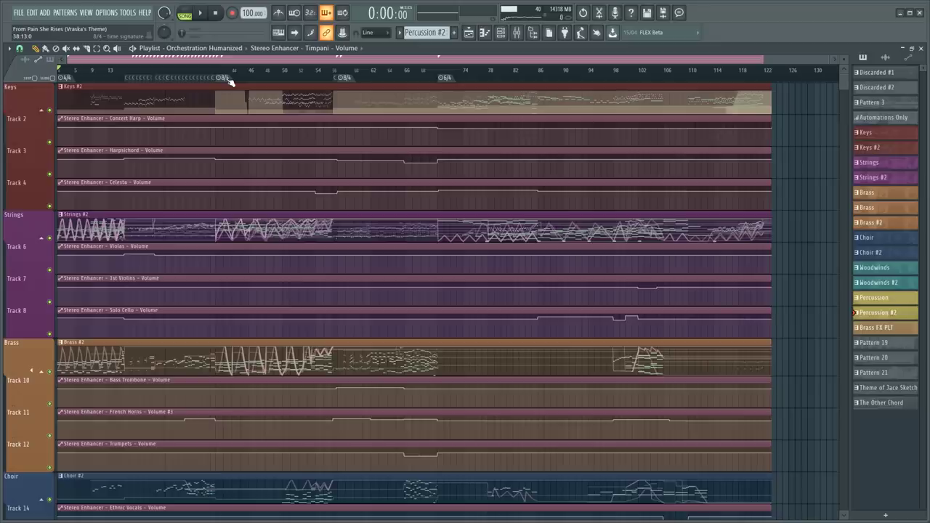